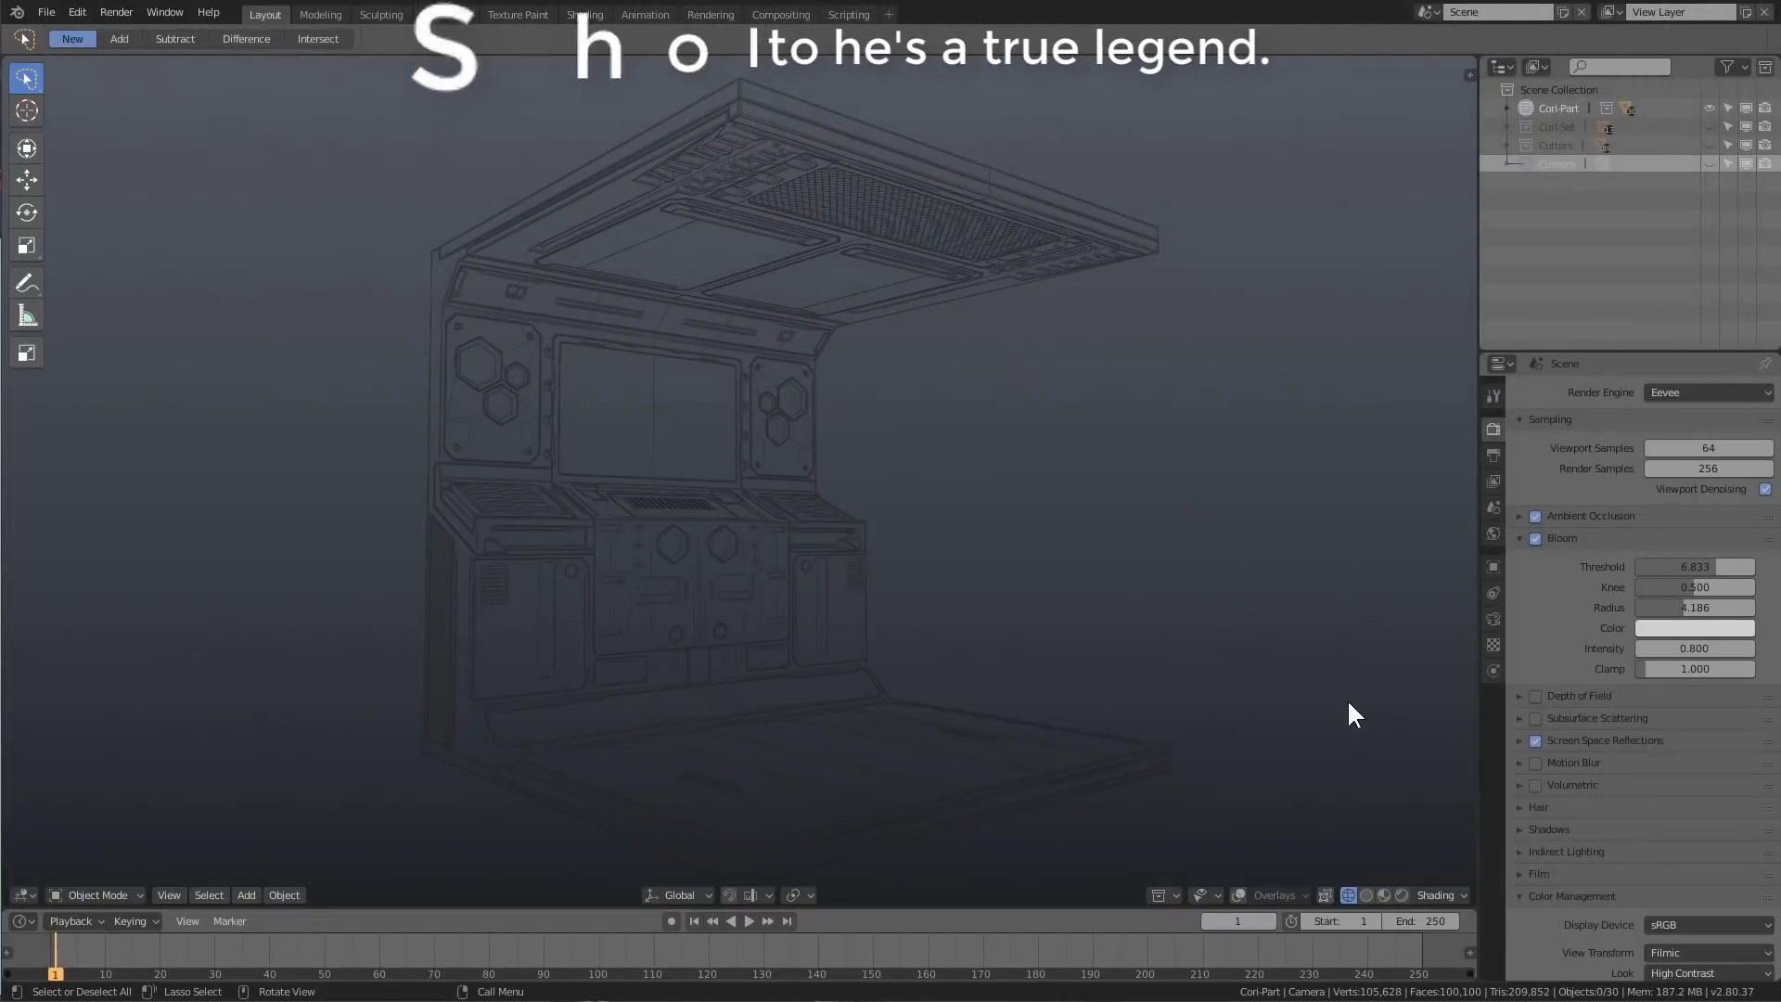
# Inspect the finished corridor module from several angles in solid and material preview shading
pyautogui.click(1365, 894)
pyautogui.moveTo(1356, 839)
pyautogui.mouseDown(button='middle')
pyautogui.moveTo(1125, 660)
pyautogui.moveTo(1069, 640)
pyautogui.moveTo(1213, 664)
pyautogui.moveTo(1189, 664)
pyautogui.mouseUp(button='middle')
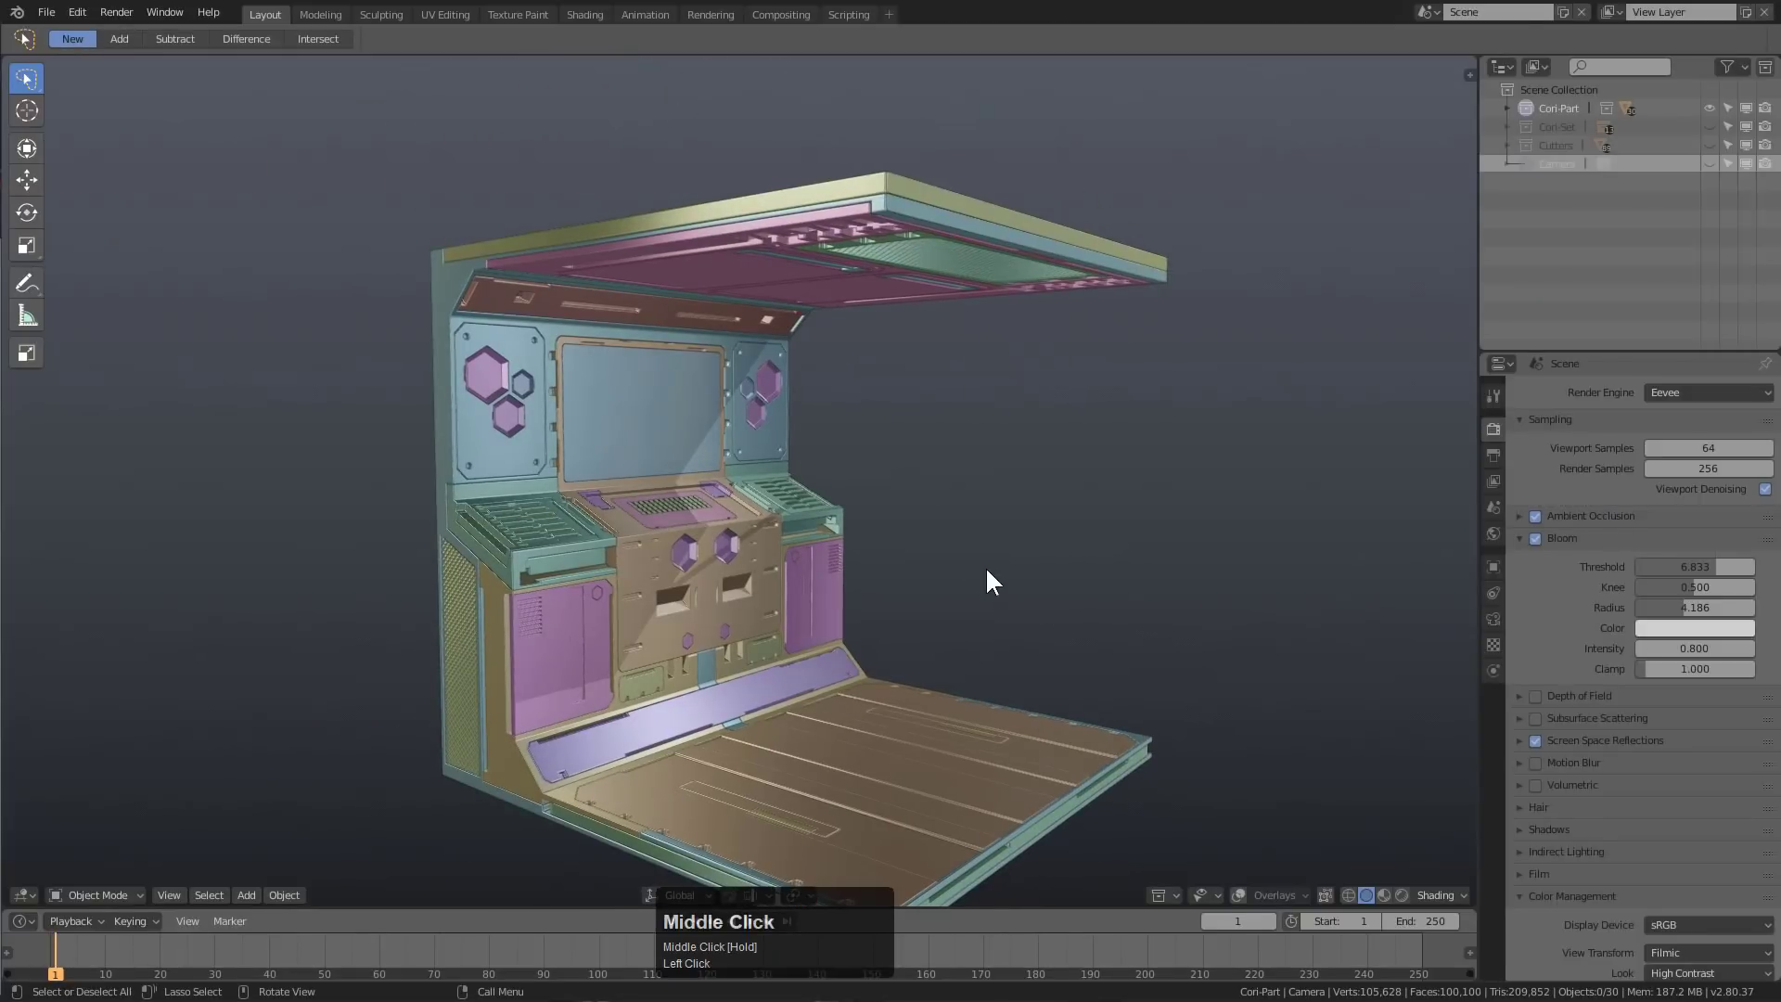
pyautogui.click(1383, 894)
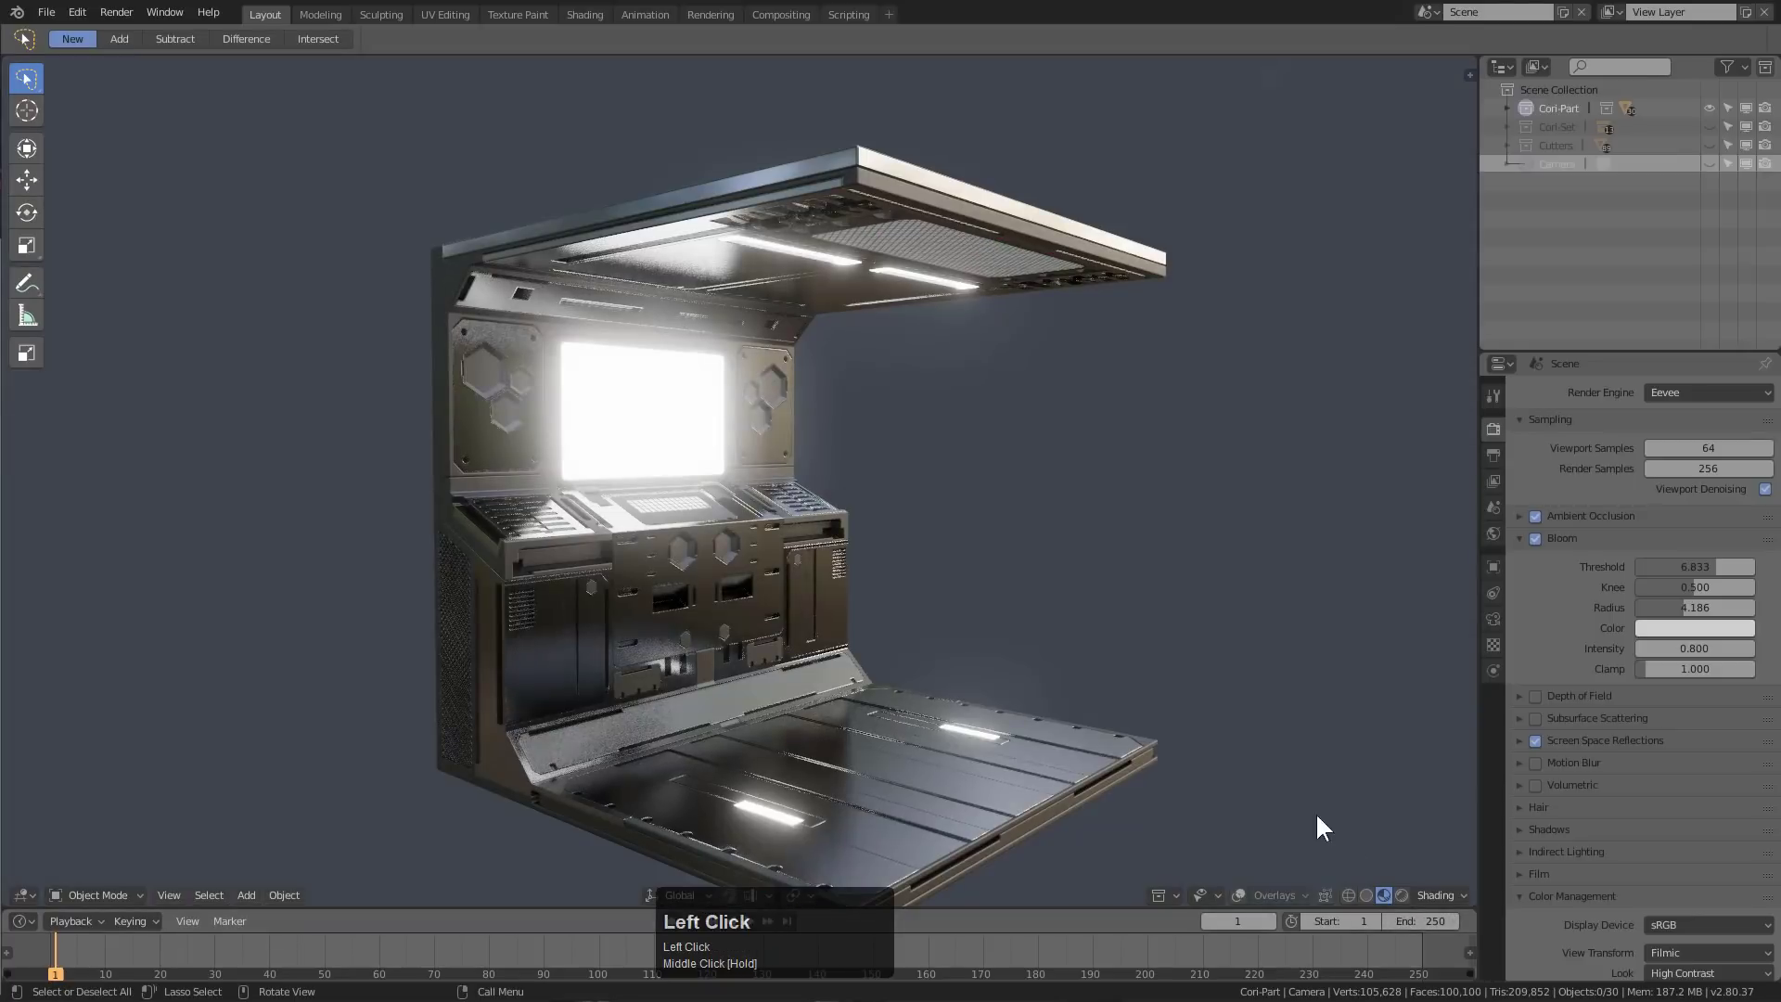
pyautogui.moveTo(1317, 816); pyautogui.dragTo(1392, 801, button='middle')
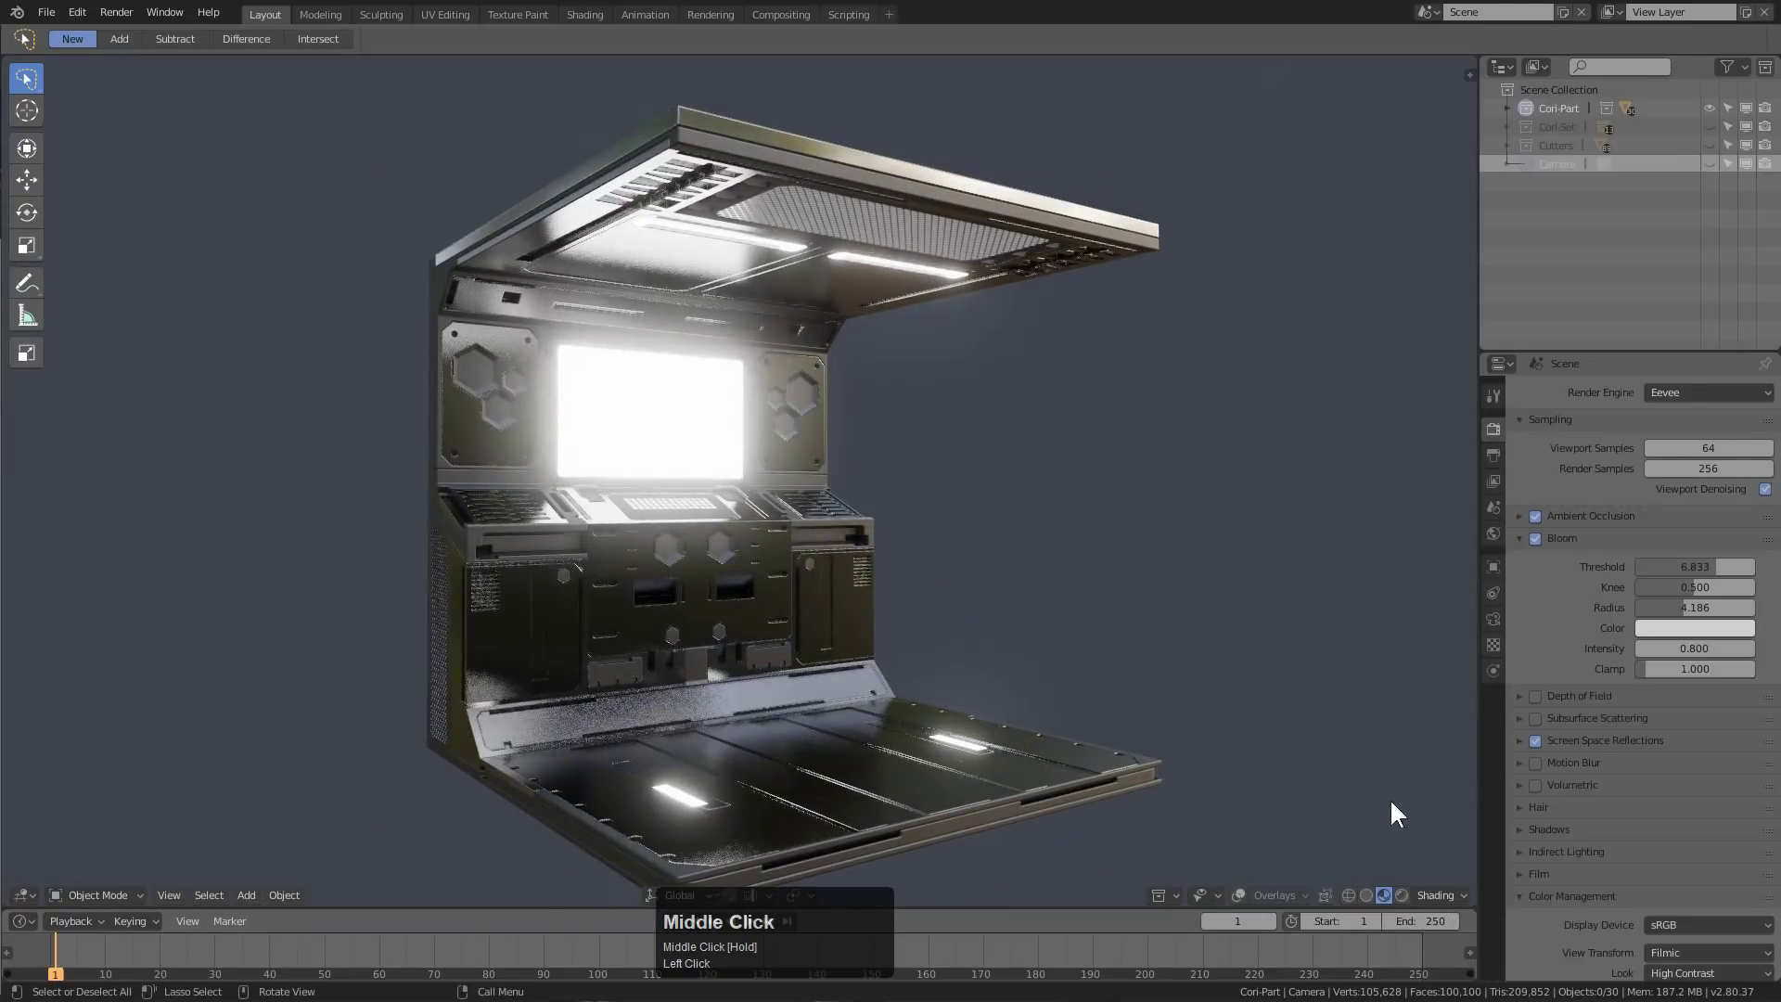
# Preview the scene in rendered shading through the camera with the Cori-Set collection shown alongside Cori-Part
pyautogui.click(1400, 889)
pyautogui.press('KP_0')
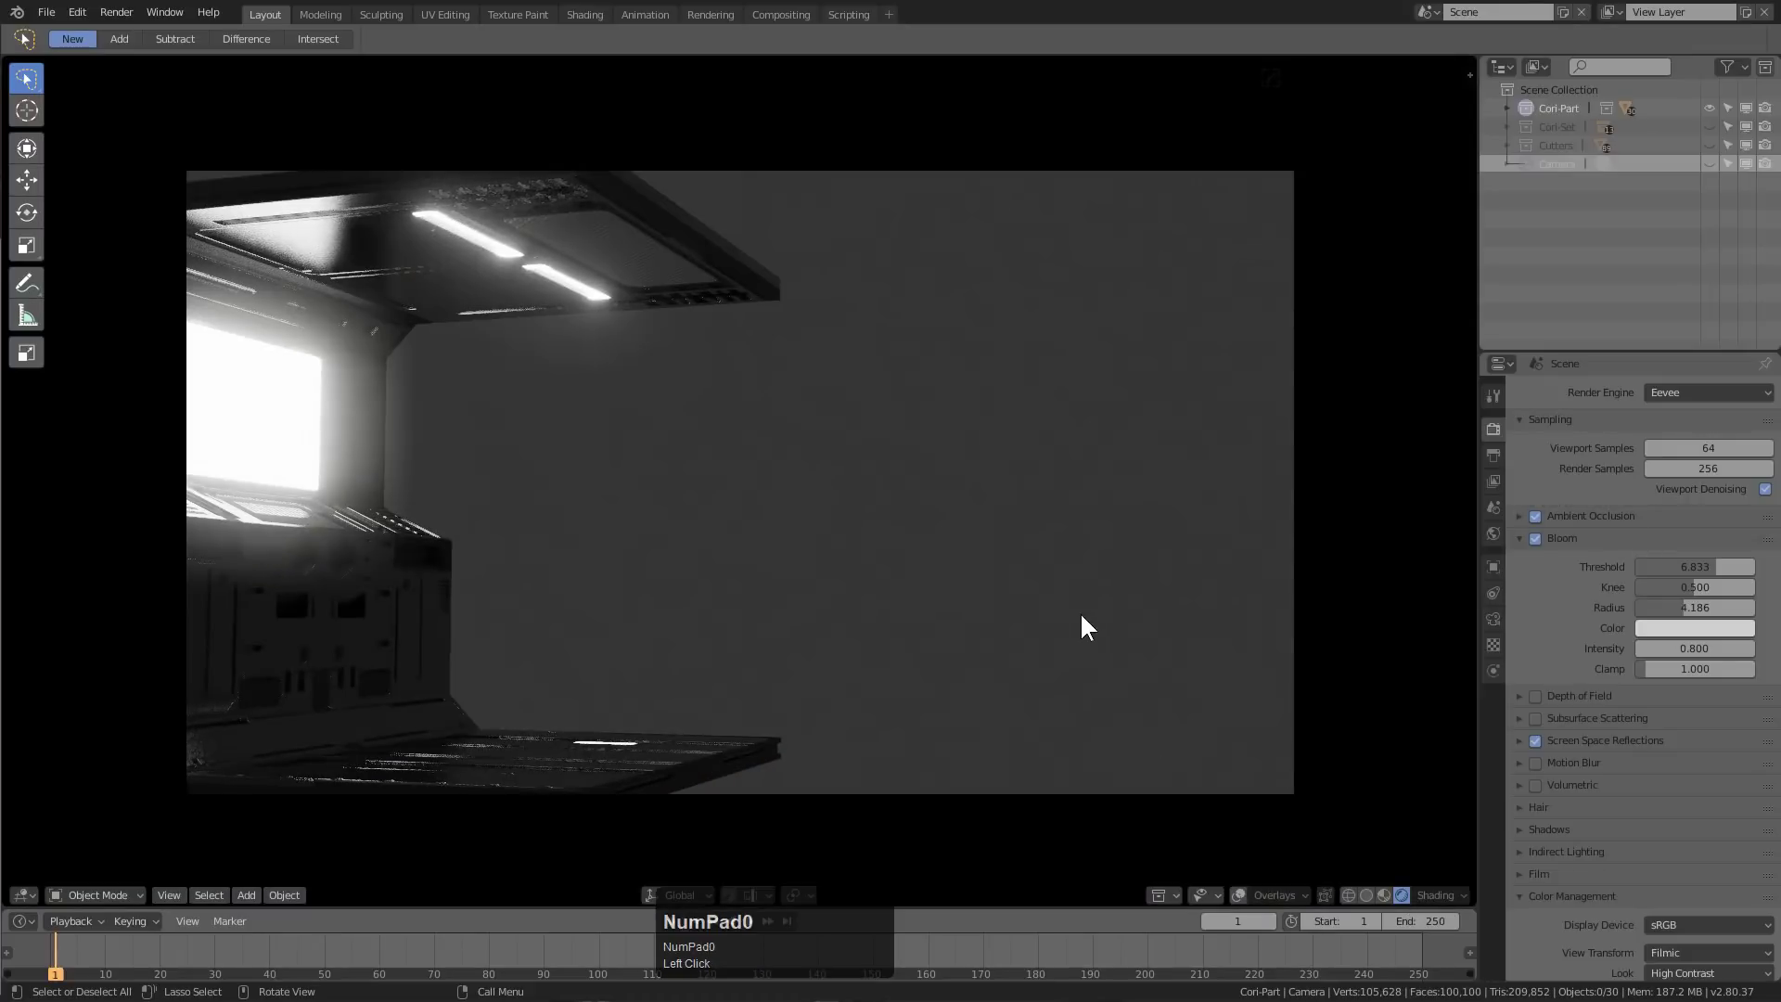
pyautogui.hotkey('shift', '2')
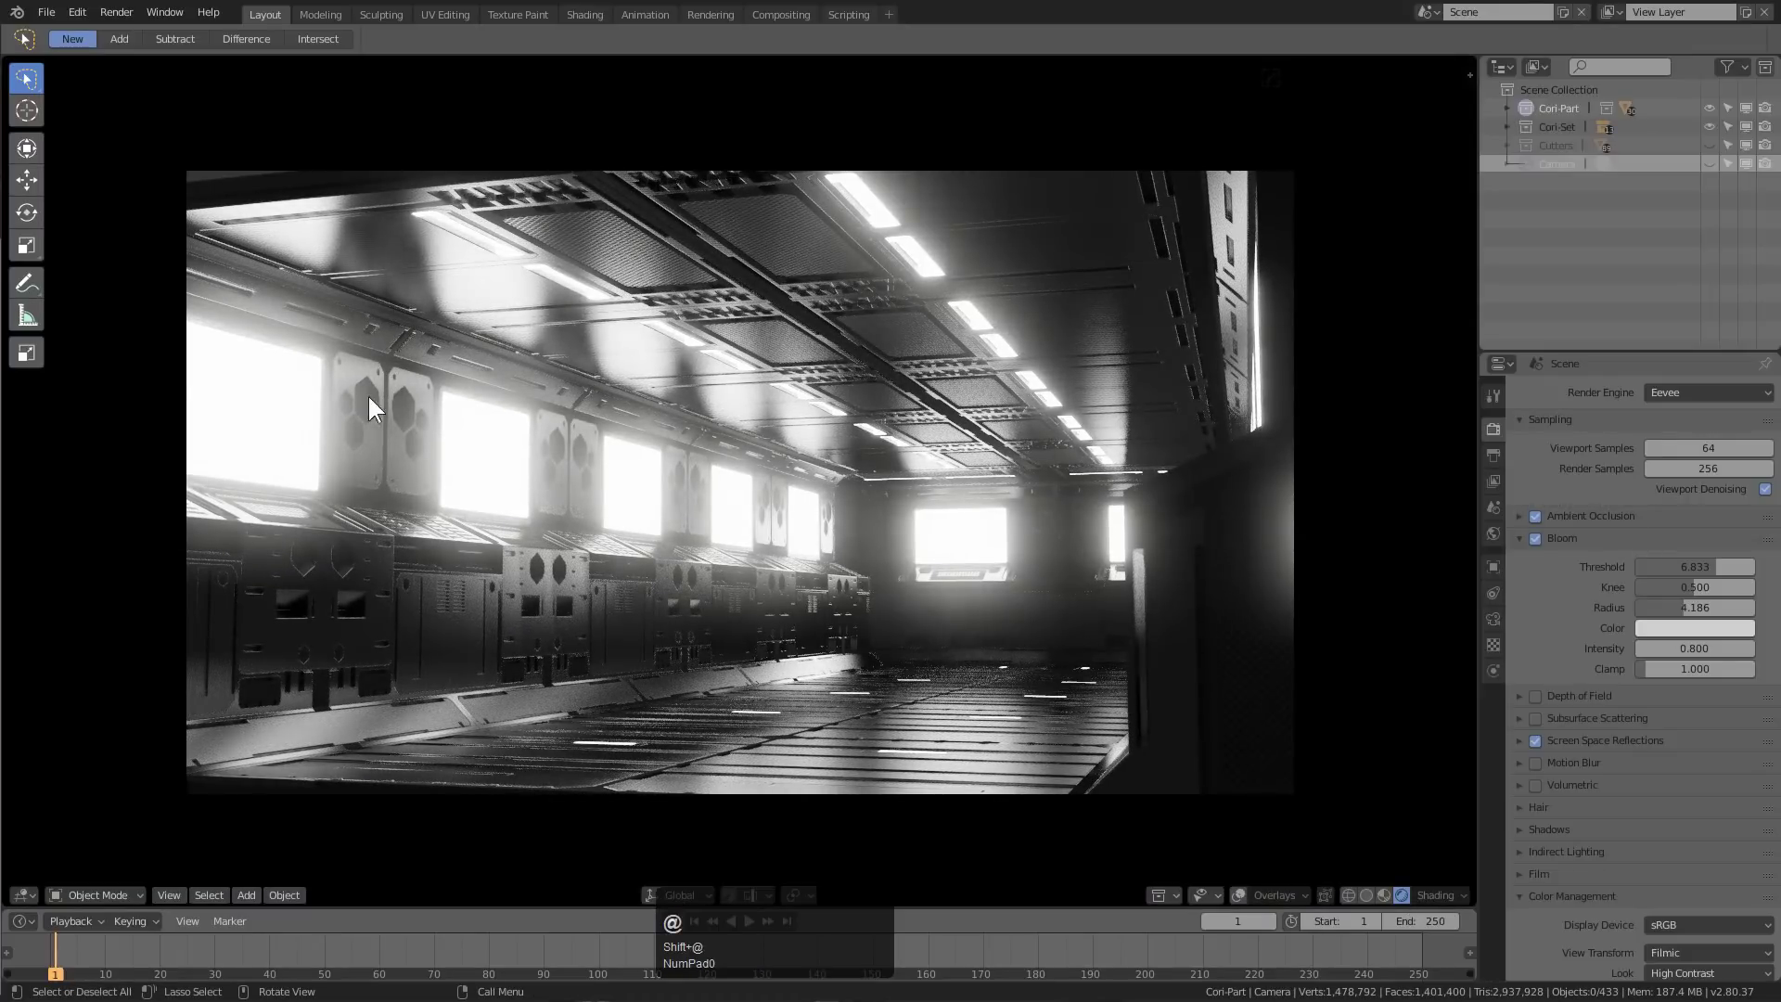
# Slice a small hexagonal panel out of the large wall plate, beside the upper large hexagon cutout
pyautogui.scroll(2, 1250, 412)
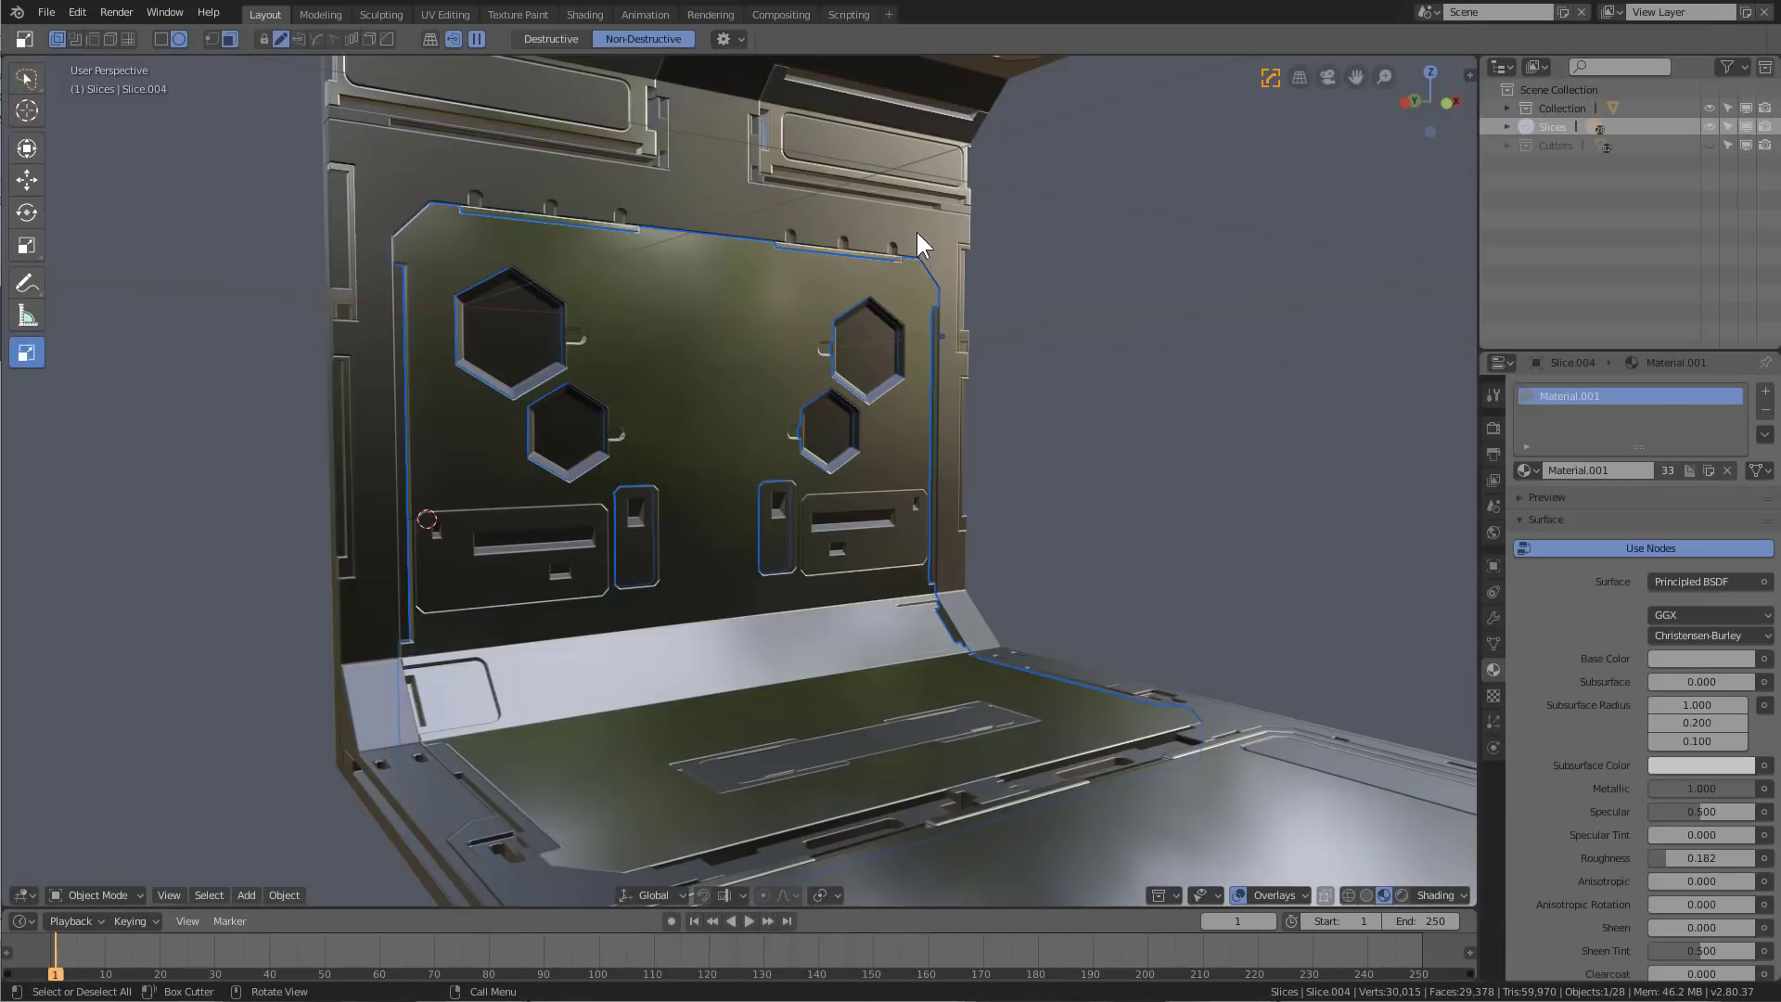
pyautogui.moveTo(916, 230); pyautogui.dragTo(763, 266, button='middle')
pyautogui.scroll(2, 743, 294)
pyautogui.scroll(2, 763, 269)
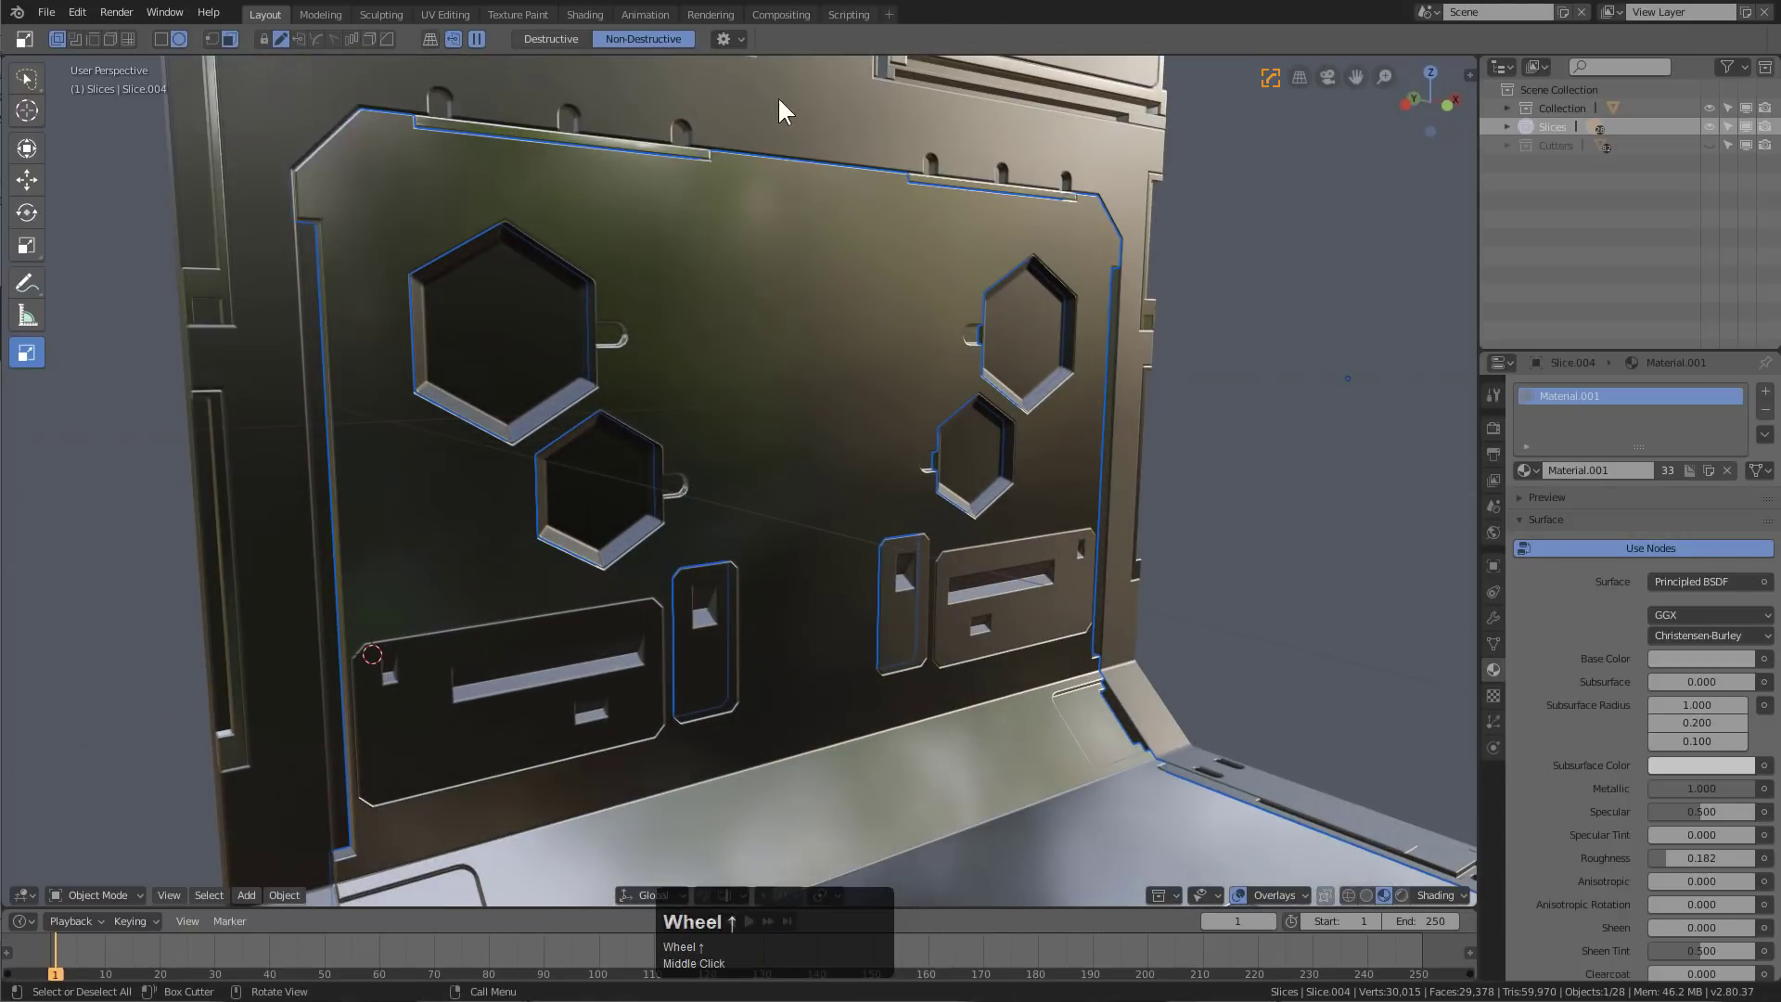
pyautogui.click(724, 39)
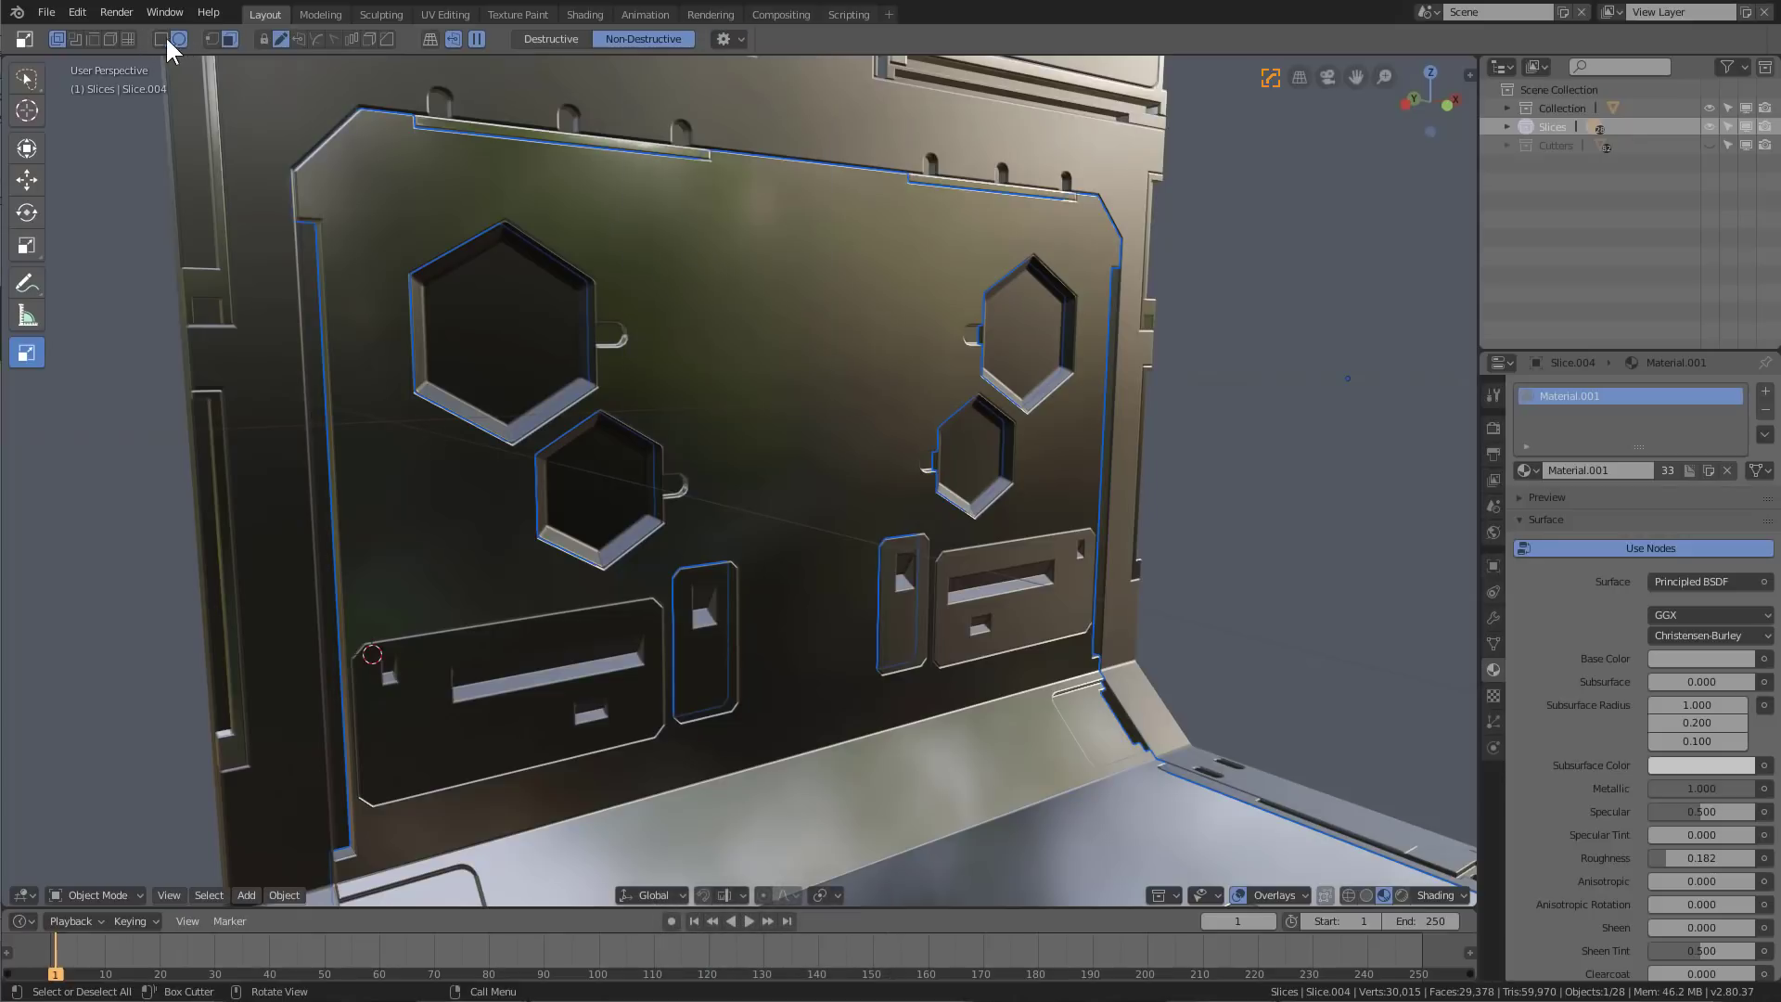
pyautogui.click(724, 39)
pyautogui.moveTo(709, 261); pyautogui.dragTo(756, 339)
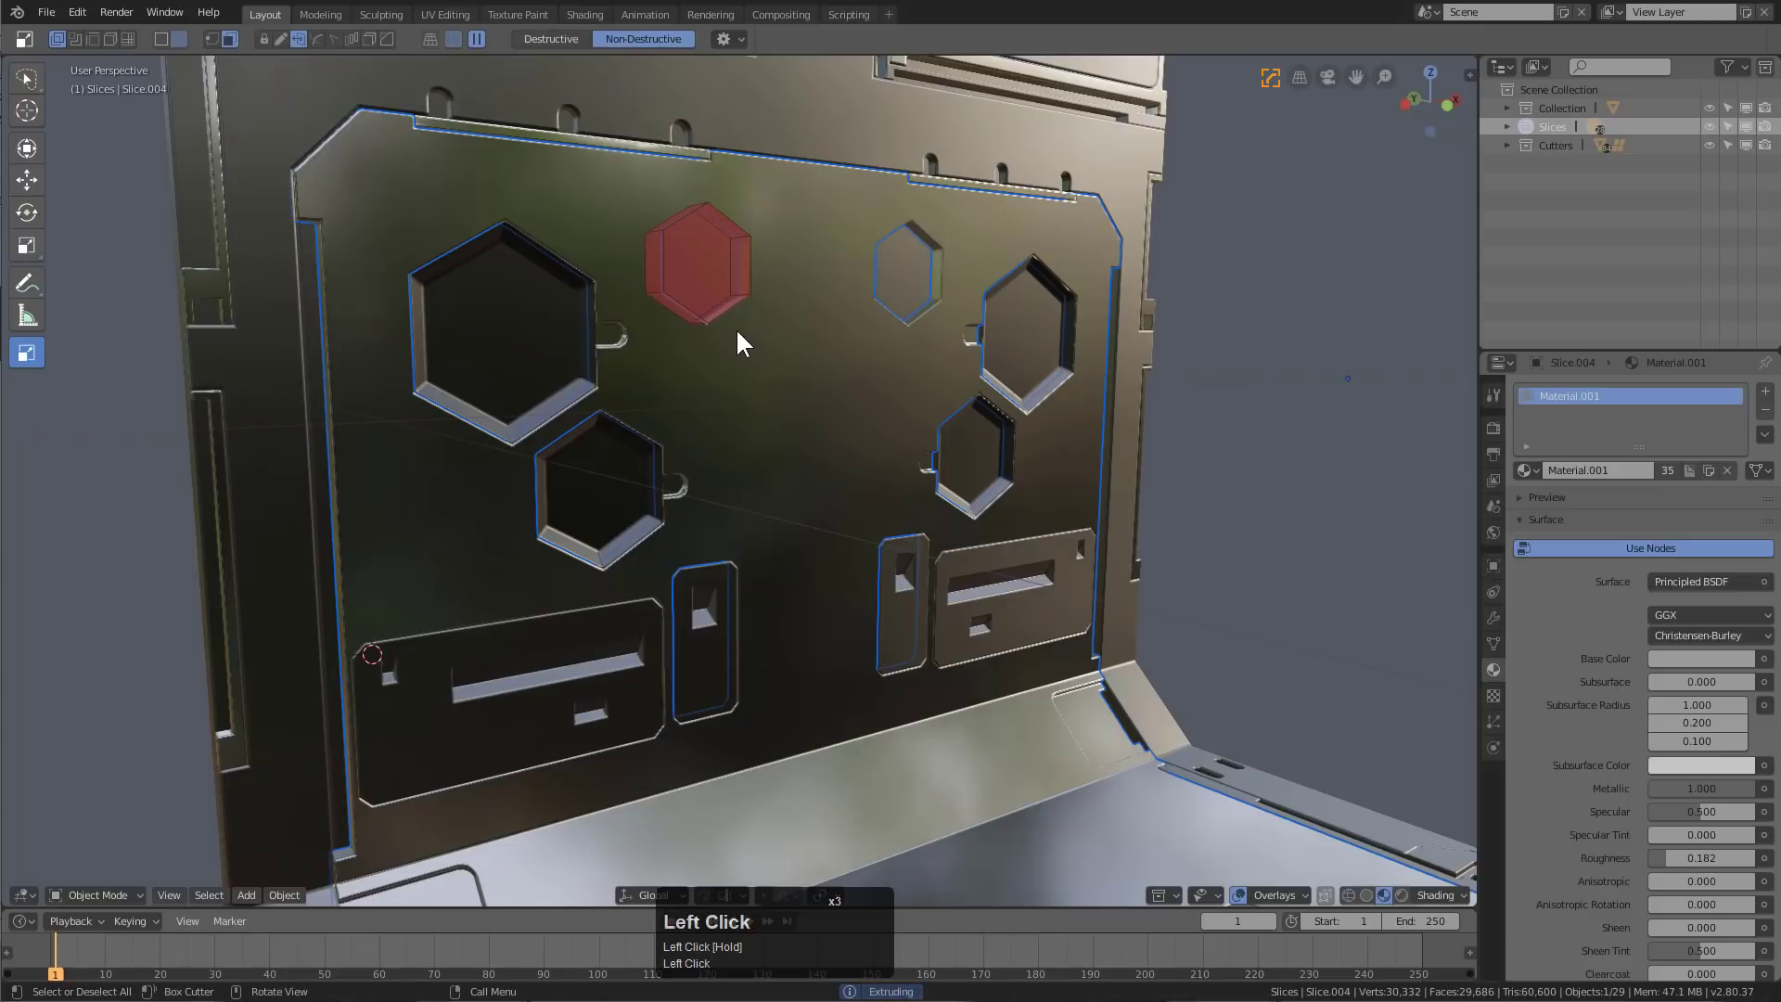
pyautogui.press('x')
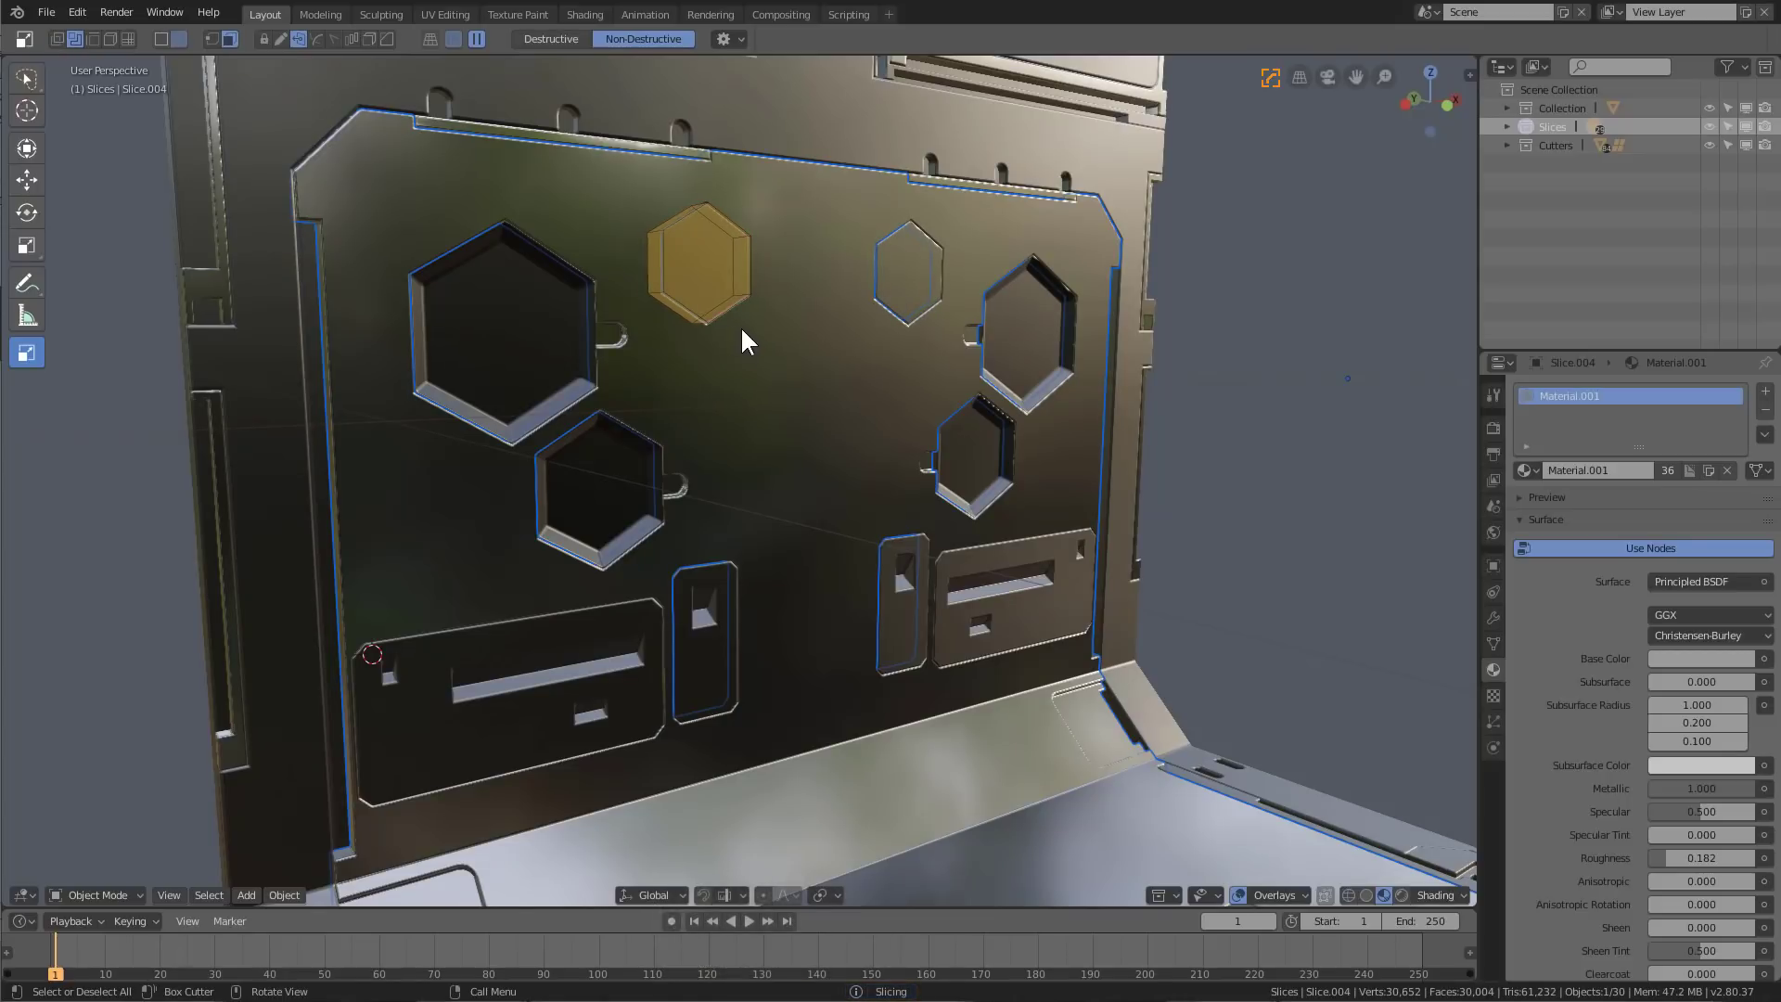
pyautogui.click(736, 323)
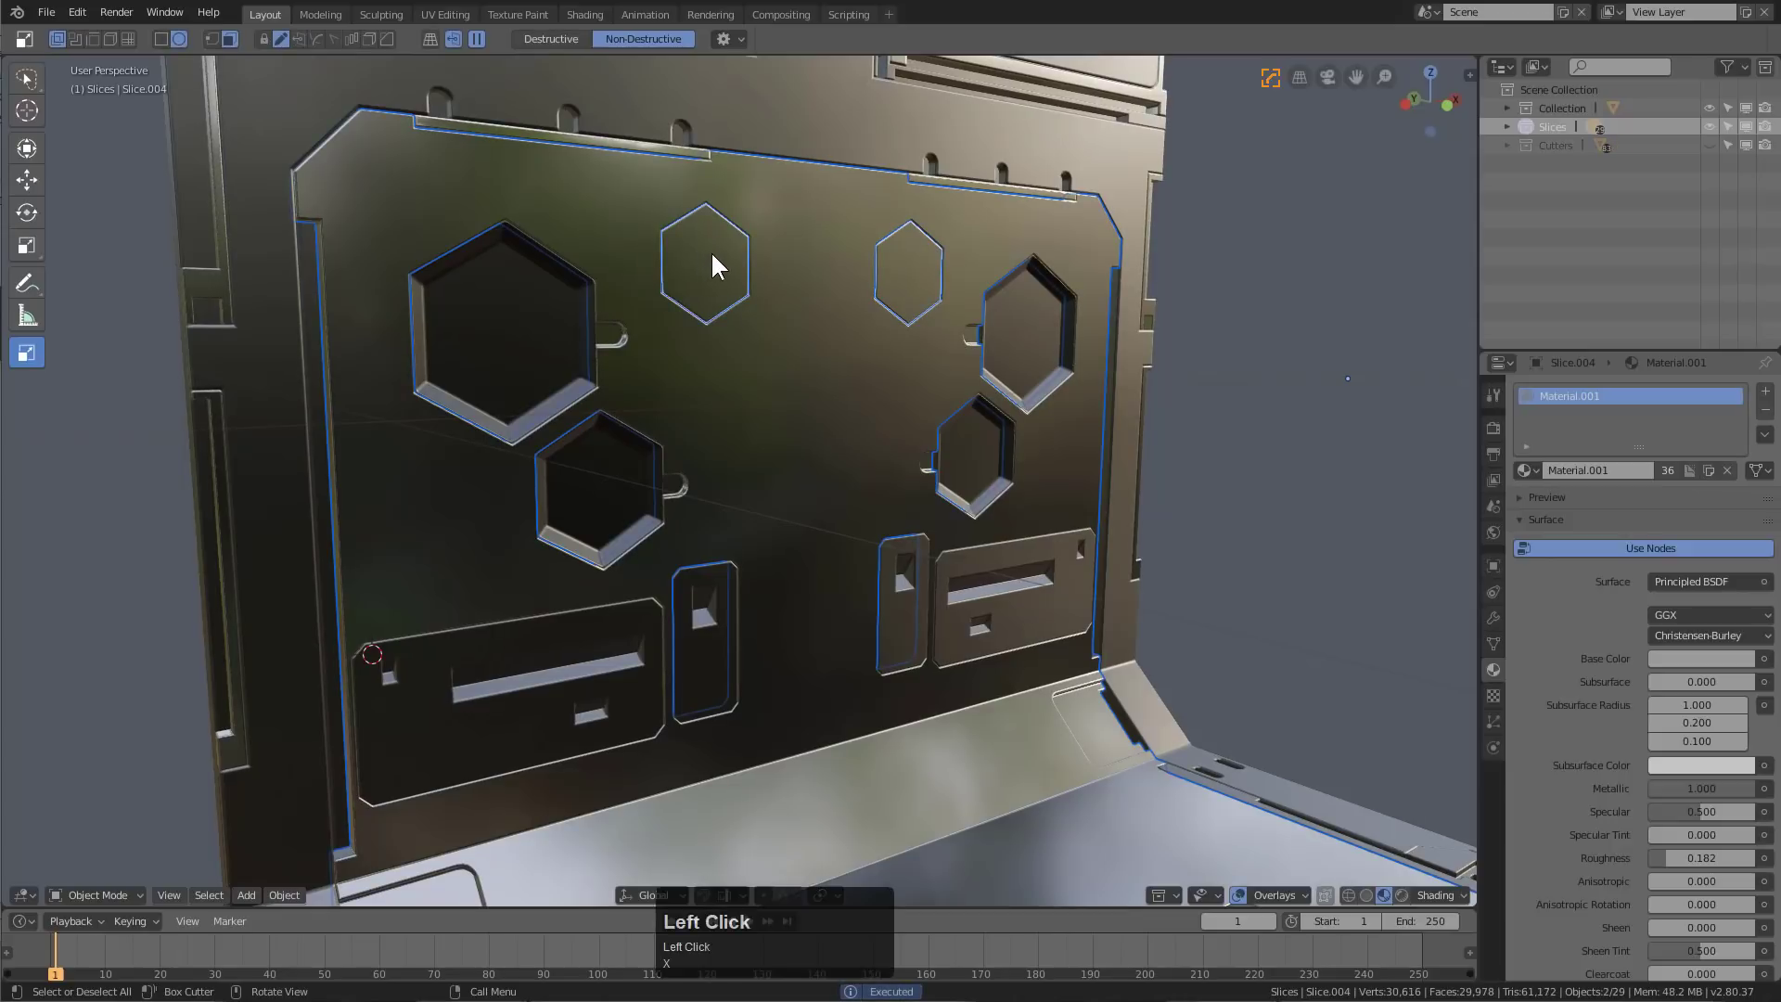
# Select the new hexagonal slice and cut a smaller hexagonal recess and a small notch into it
pyautogui.click(711, 251)
pyautogui.press('Tab')
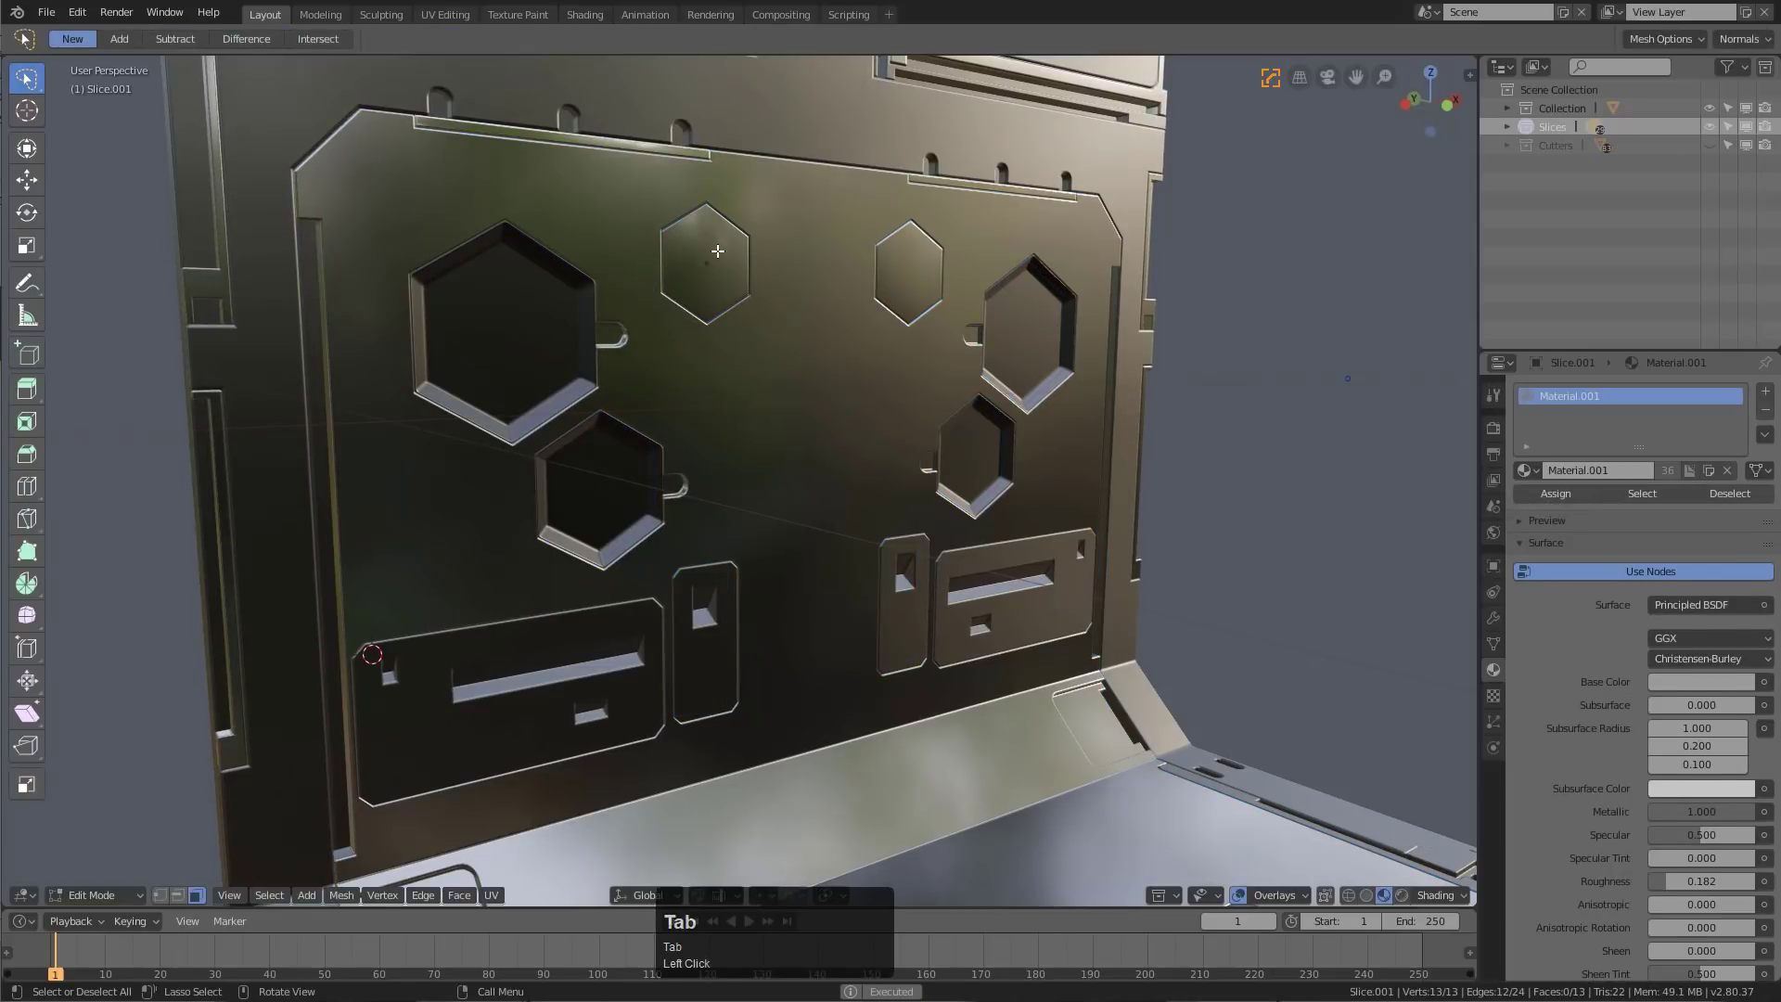
pyautogui.press('Tab')
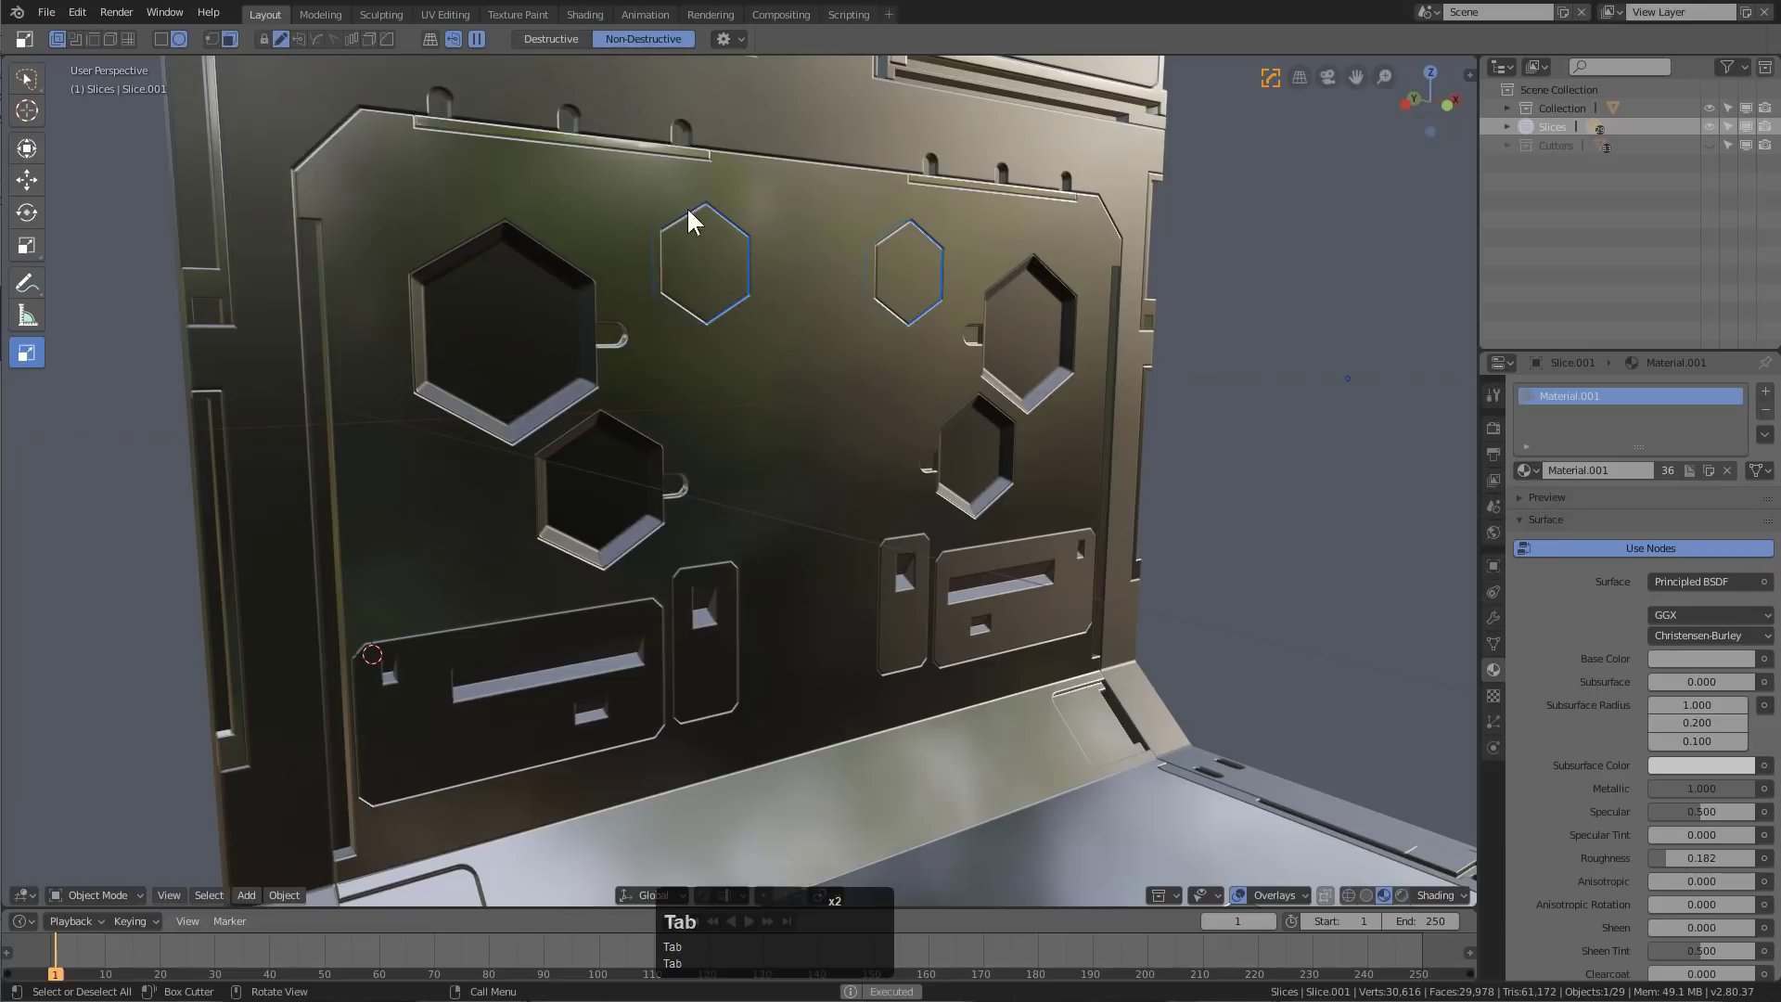
pyautogui.moveTo(686, 252)
pyautogui.mouseDown()
pyautogui.moveTo(643, 269)
pyautogui.moveTo(664, 254)
pyautogui.moveTo(731, 278)
pyautogui.moveTo(709, 255)
pyautogui.mouseUp()
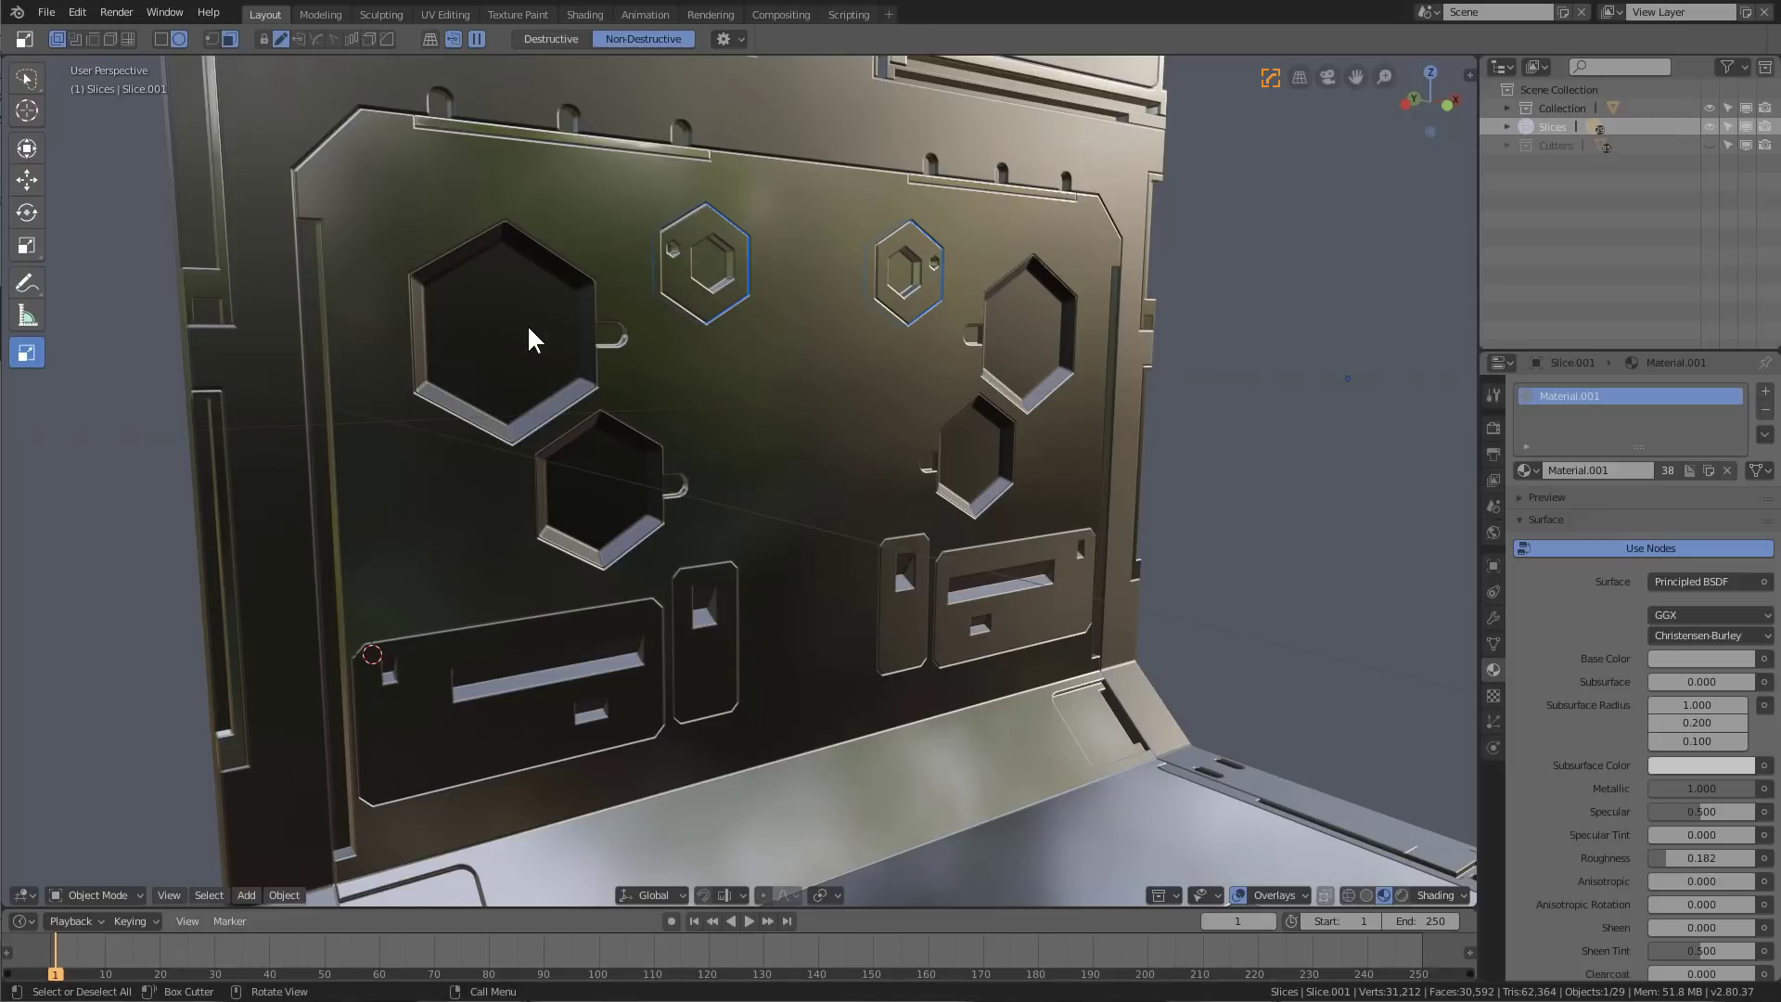
# Select the large wall plate and cut a small thin hexagonal outline groove between the large and small hexagons
pyautogui.moveTo(586, 375); pyautogui.dragTo(574, 336, button='middle')
pyautogui.scroll(-2, 612, 362)
pyautogui.hotkey('alt', 'a')
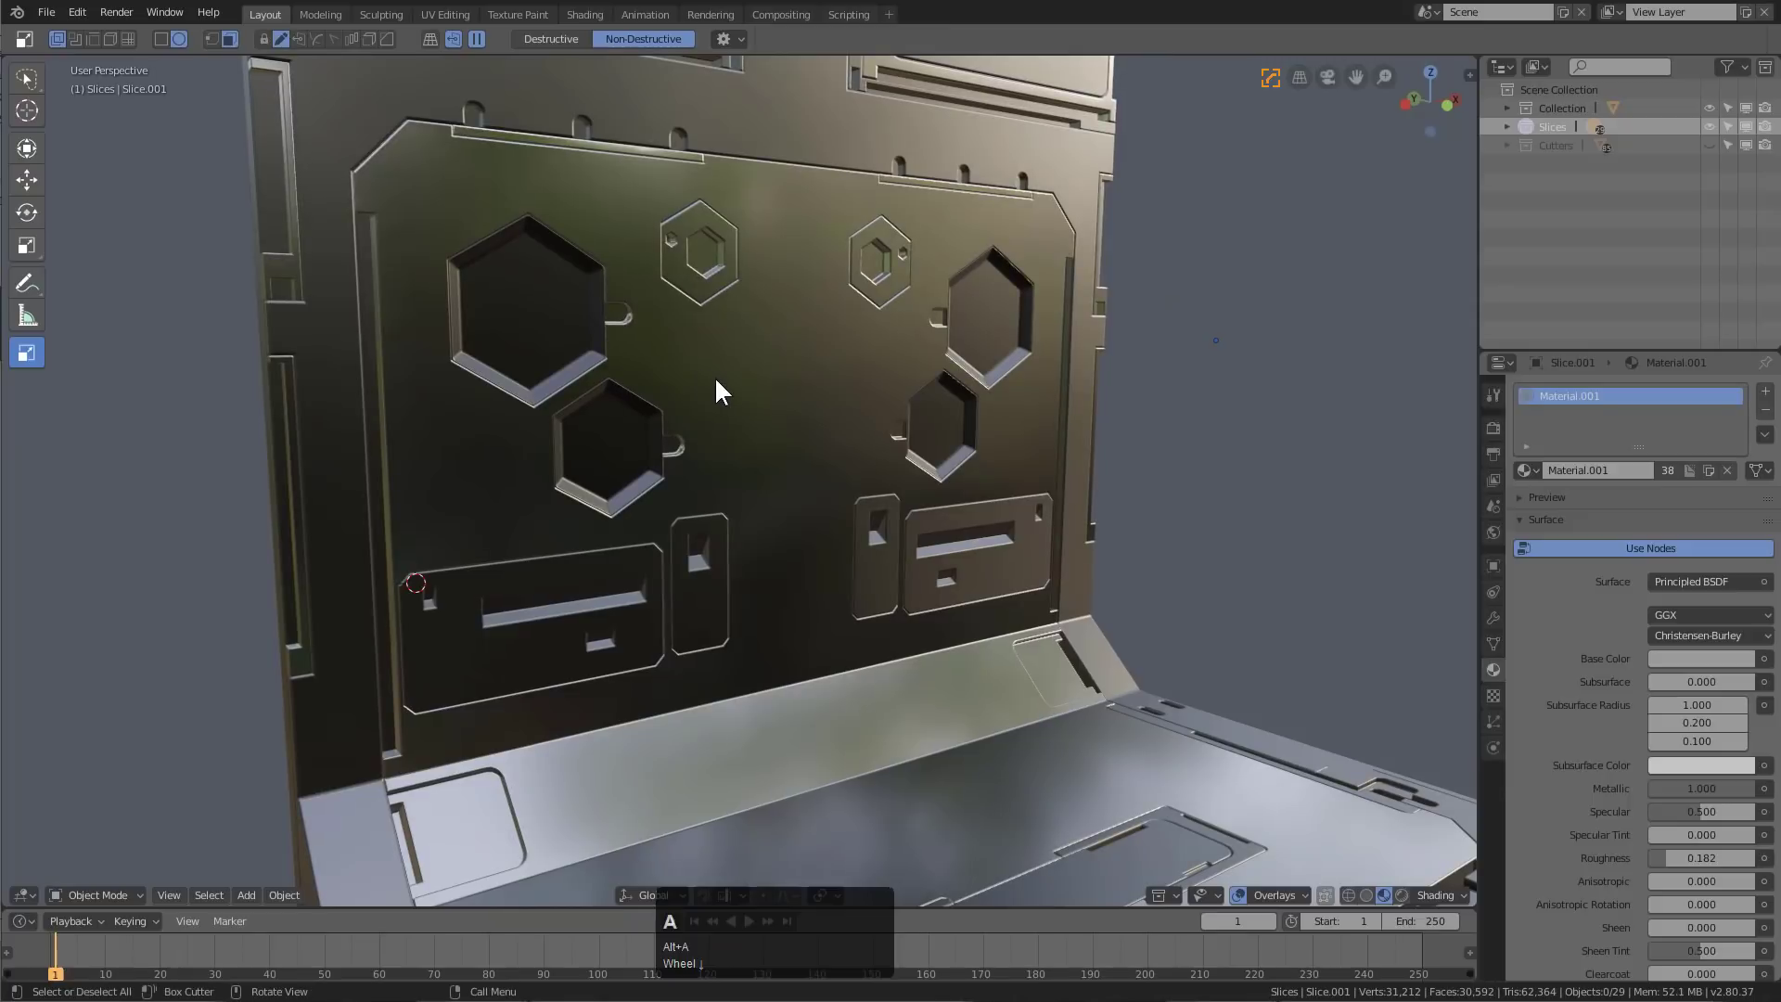
pyautogui.click(721, 385)
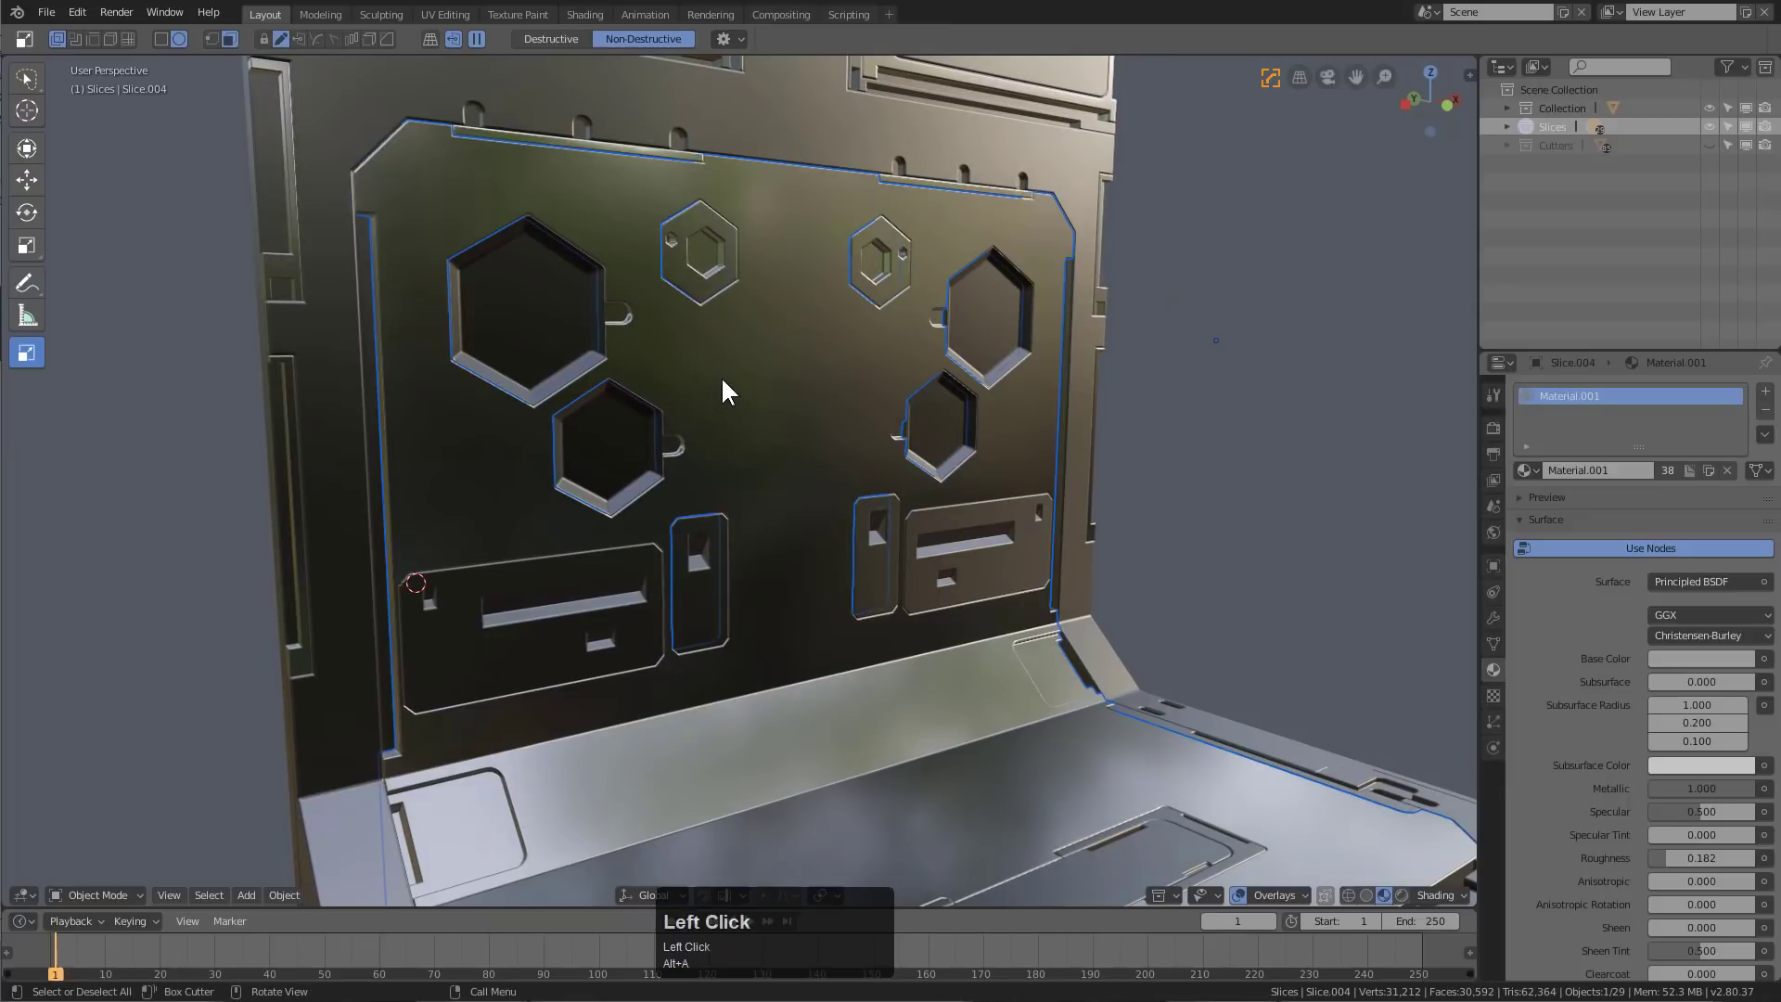
pyautogui.click(369, 38)
pyautogui.moveTo(655, 334)
pyautogui.mouseDown()
pyautogui.moveTo(750, 359)
pyautogui.moveTo(666, 326)
pyautogui.mouseUp()
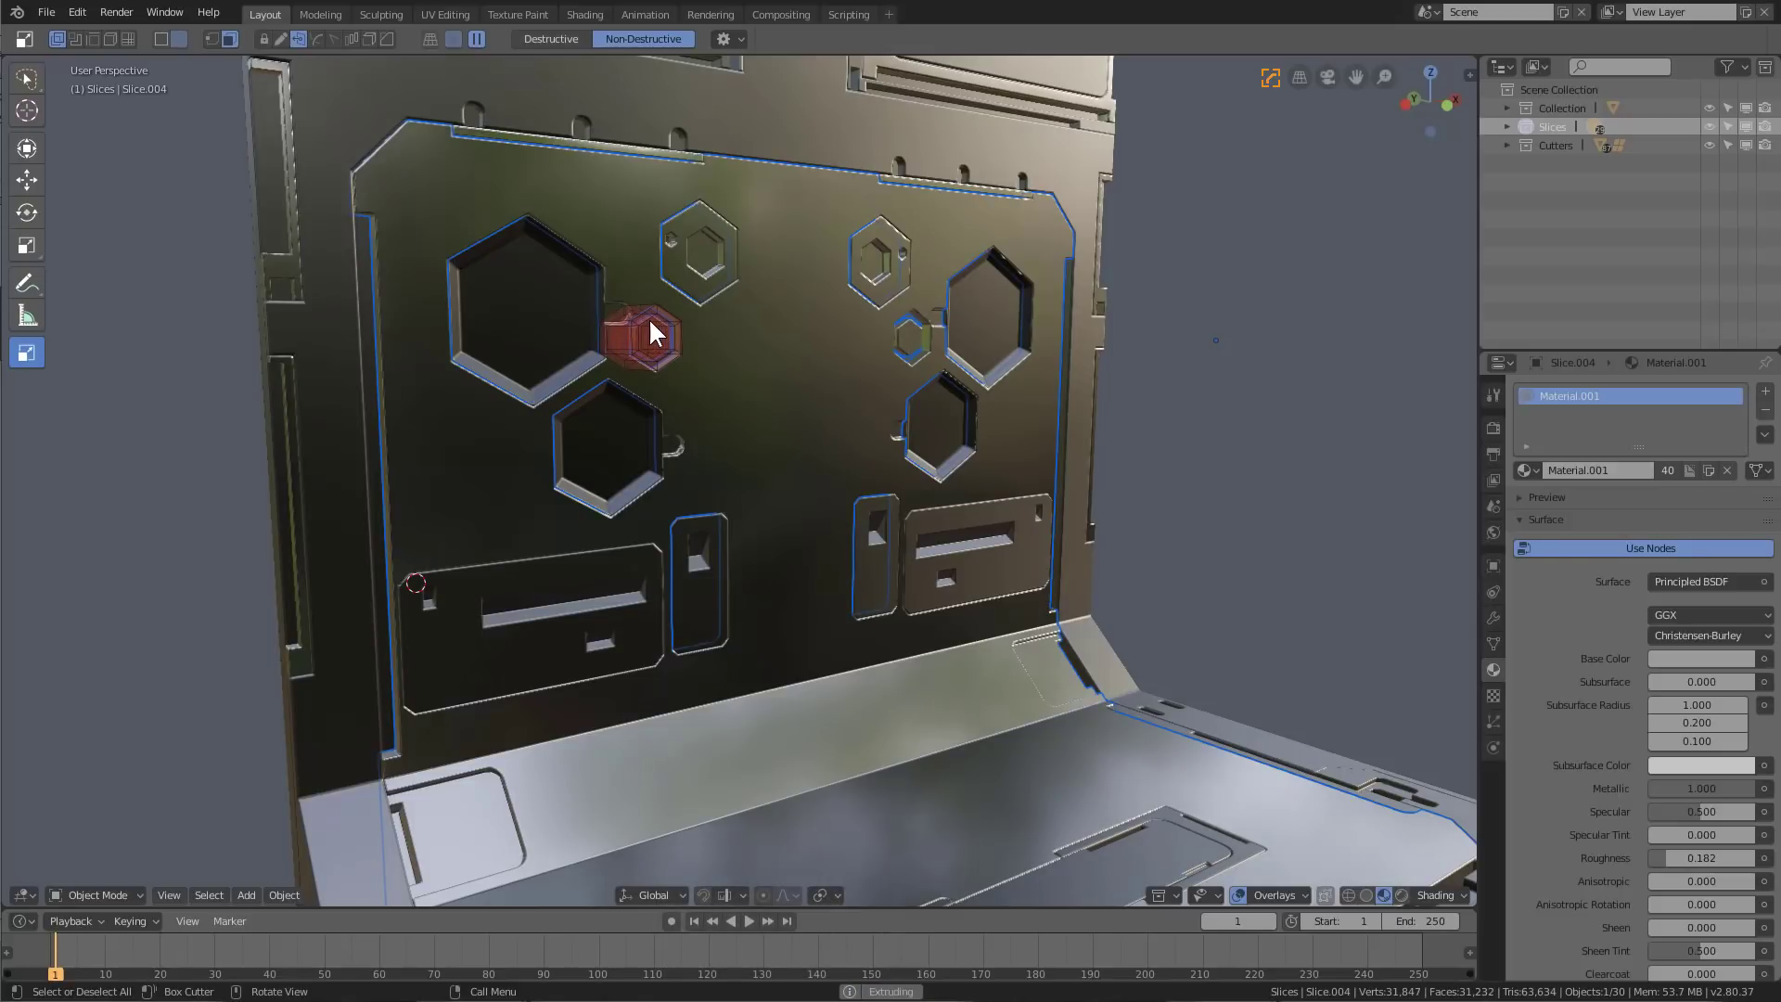
pyautogui.press('t')
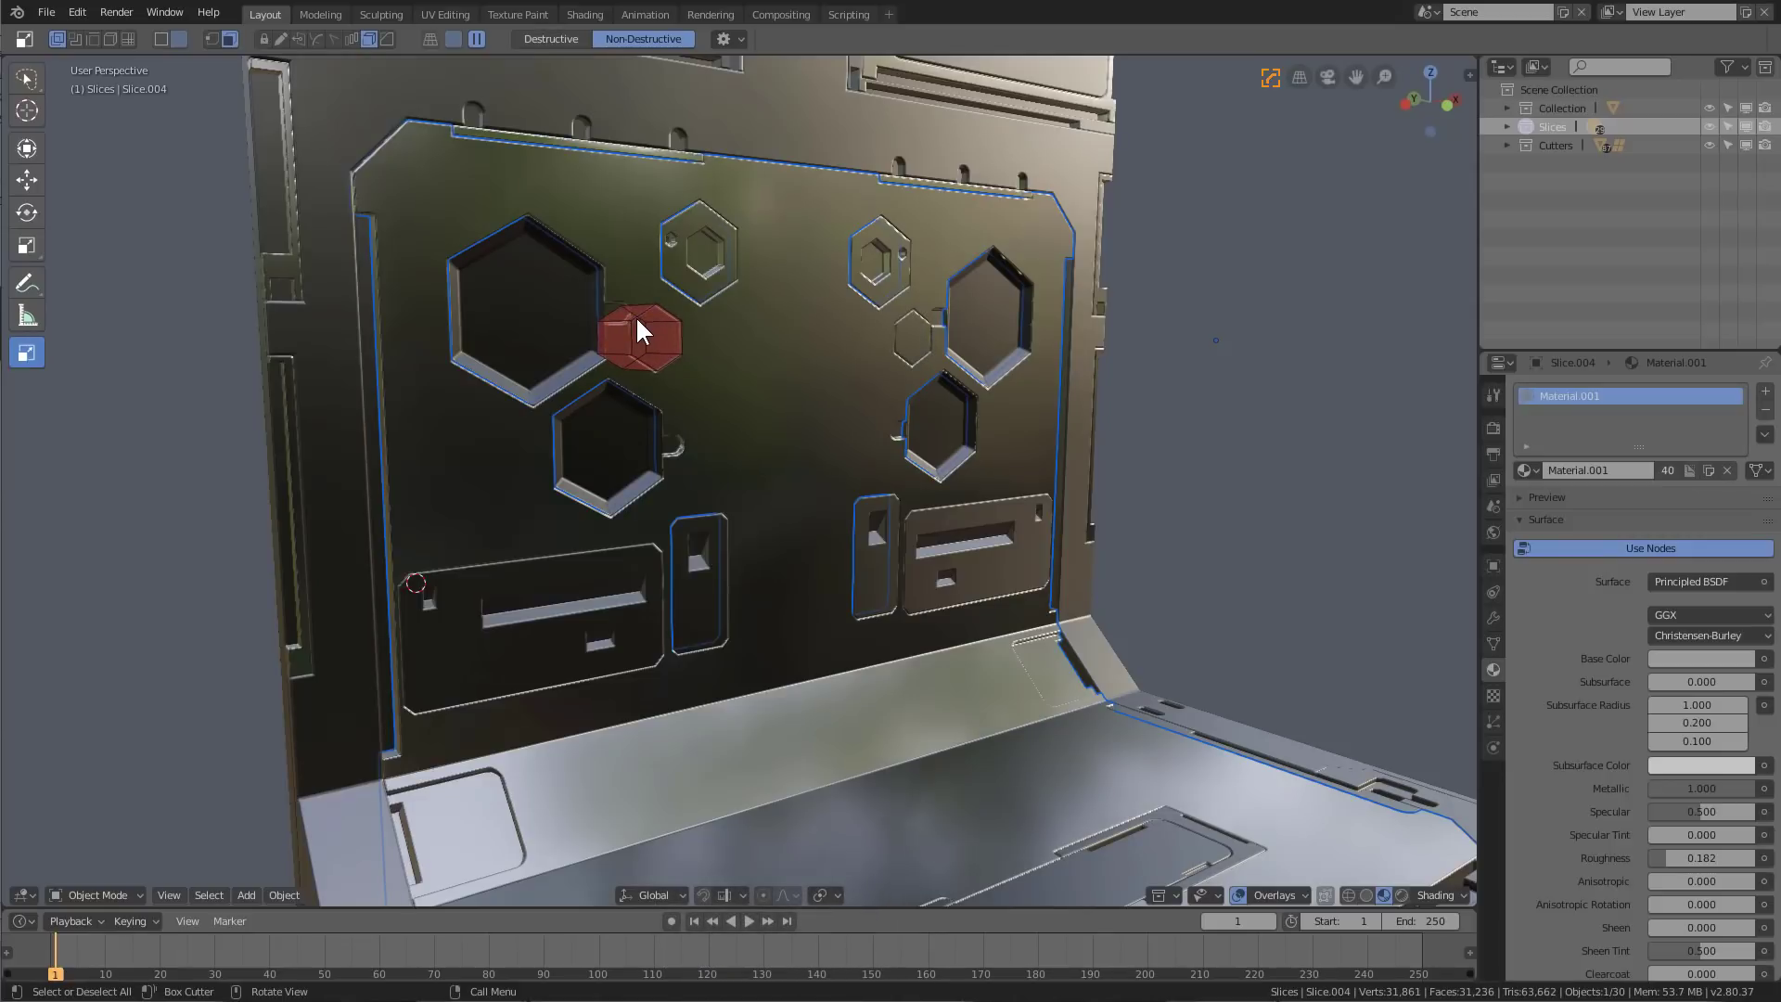
pyautogui.click(638, 322)
# Cut a thin hexagonal outline groove into the rear floor panel, near the end of its central recessed strip
pyautogui.scroll(-3, 781, 381)
pyautogui.moveTo(781, 381); pyautogui.dragTo(578, 470, button='middle')
pyautogui.hotkey('alt', 'a')
pyautogui.click(542, 505)
pyautogui.click(571, 523)
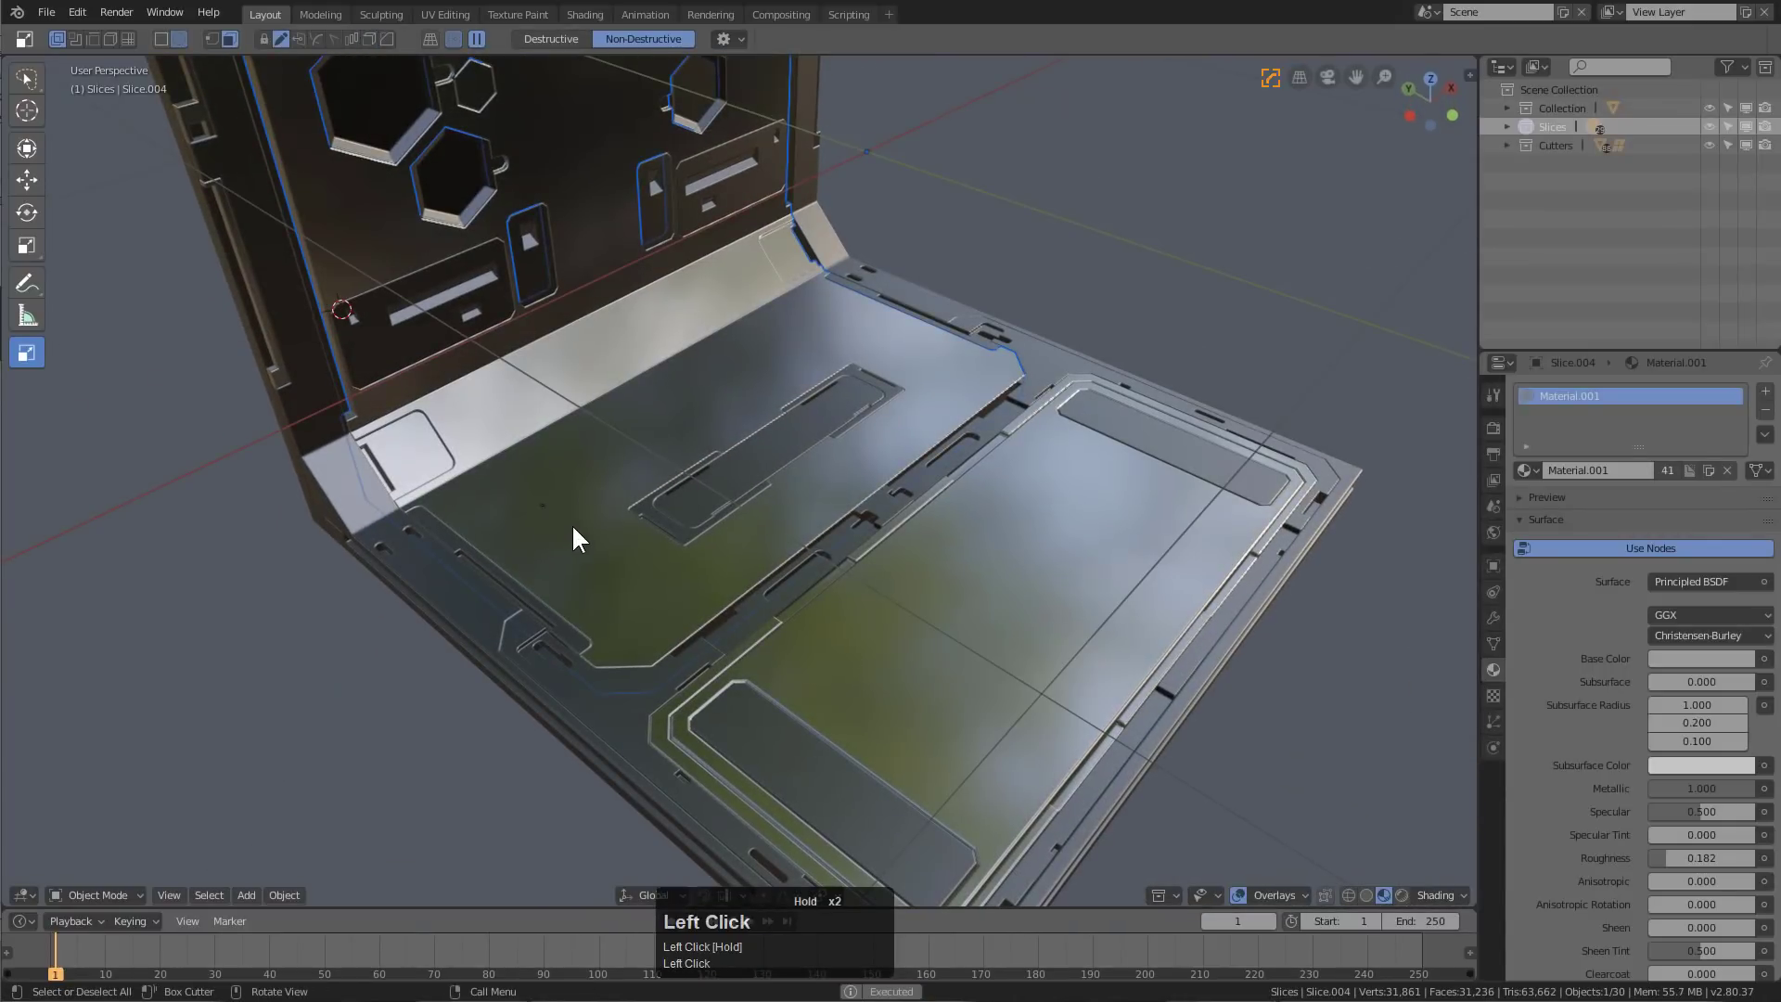
pyautogui.moveTo(571, 524); pyautogui.dragTo(643, 522)
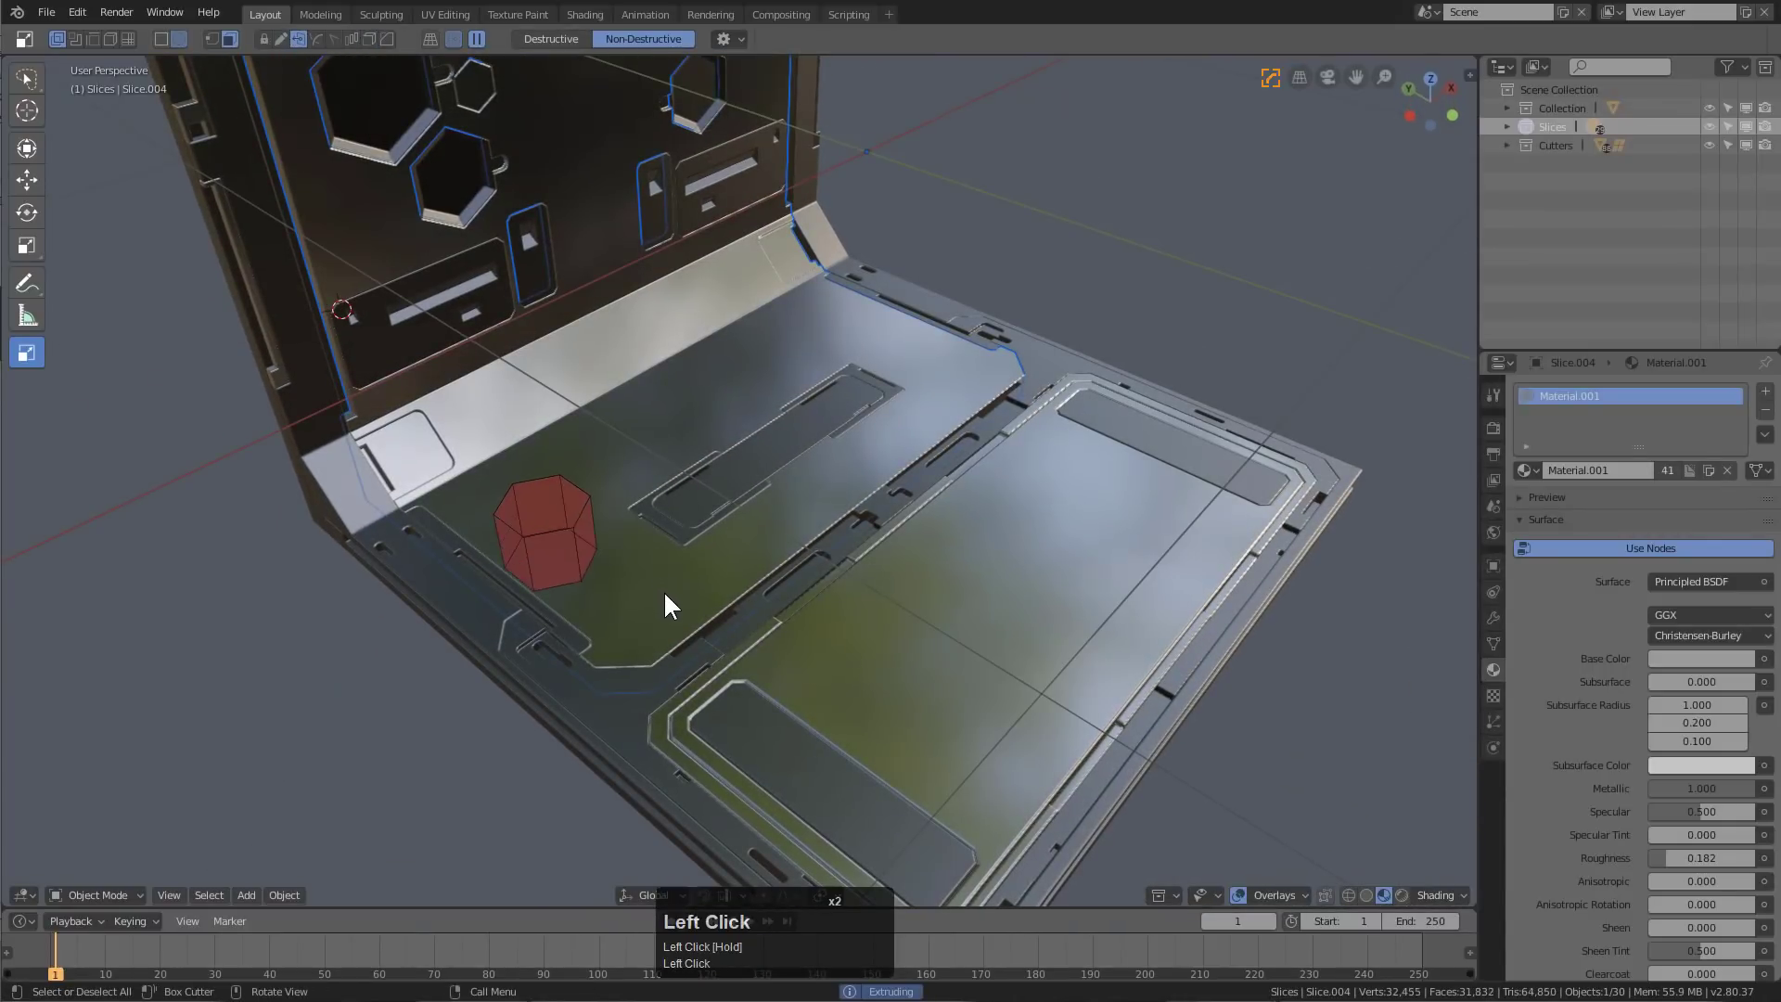
pyautogui.click(636, 449)
pyautogui.moveTo(636, 449); pyautogui.dragTo(636, 461, button='middle')
pyautogui.click(616, 453)
pyautogui.click(631, 457)
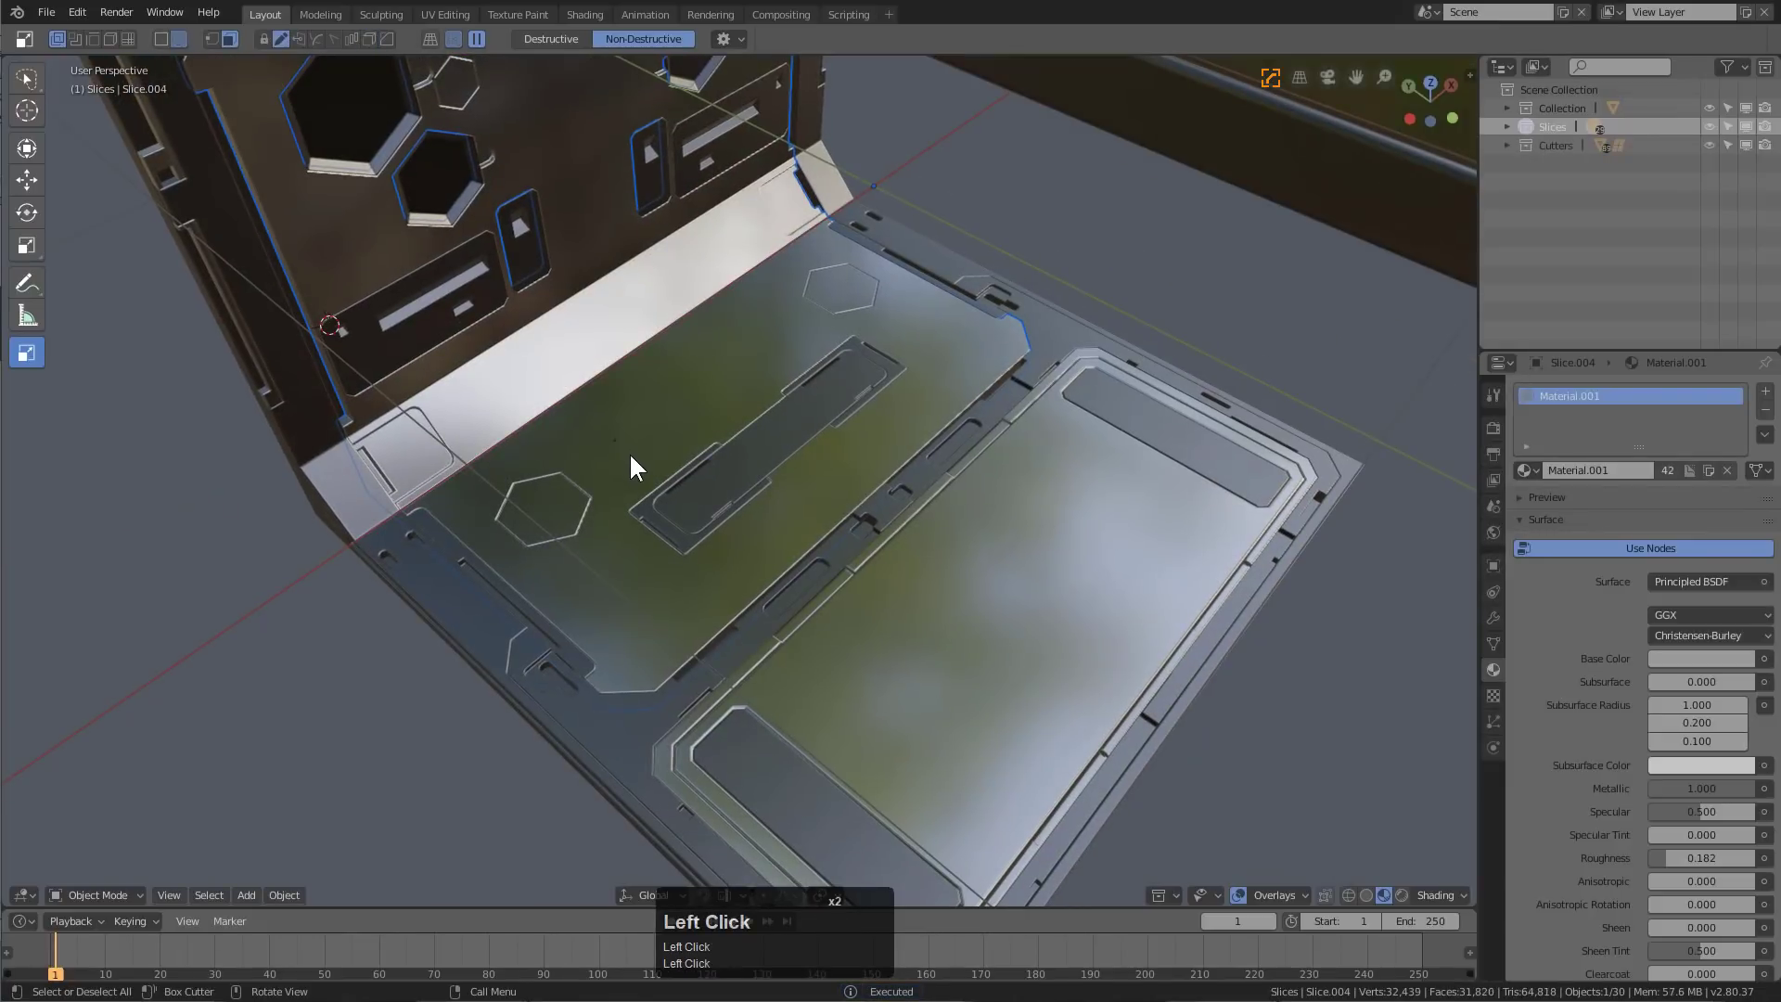
# Cut a second, smaller hexagonal outline groove beside the first one on the rear floor panel
pyautogui.moveTo(686, 464)
pyautogui.mouseDown()
pyautogui.moveTo(687, 485)
pyautogui.moveTo(674, 454)
pyautogui.mouseUp()
pyautogui.click(674, 447)
pyautogui.moveTo(675, 447); pyautogui.dragTo(668, 441, button='middle')
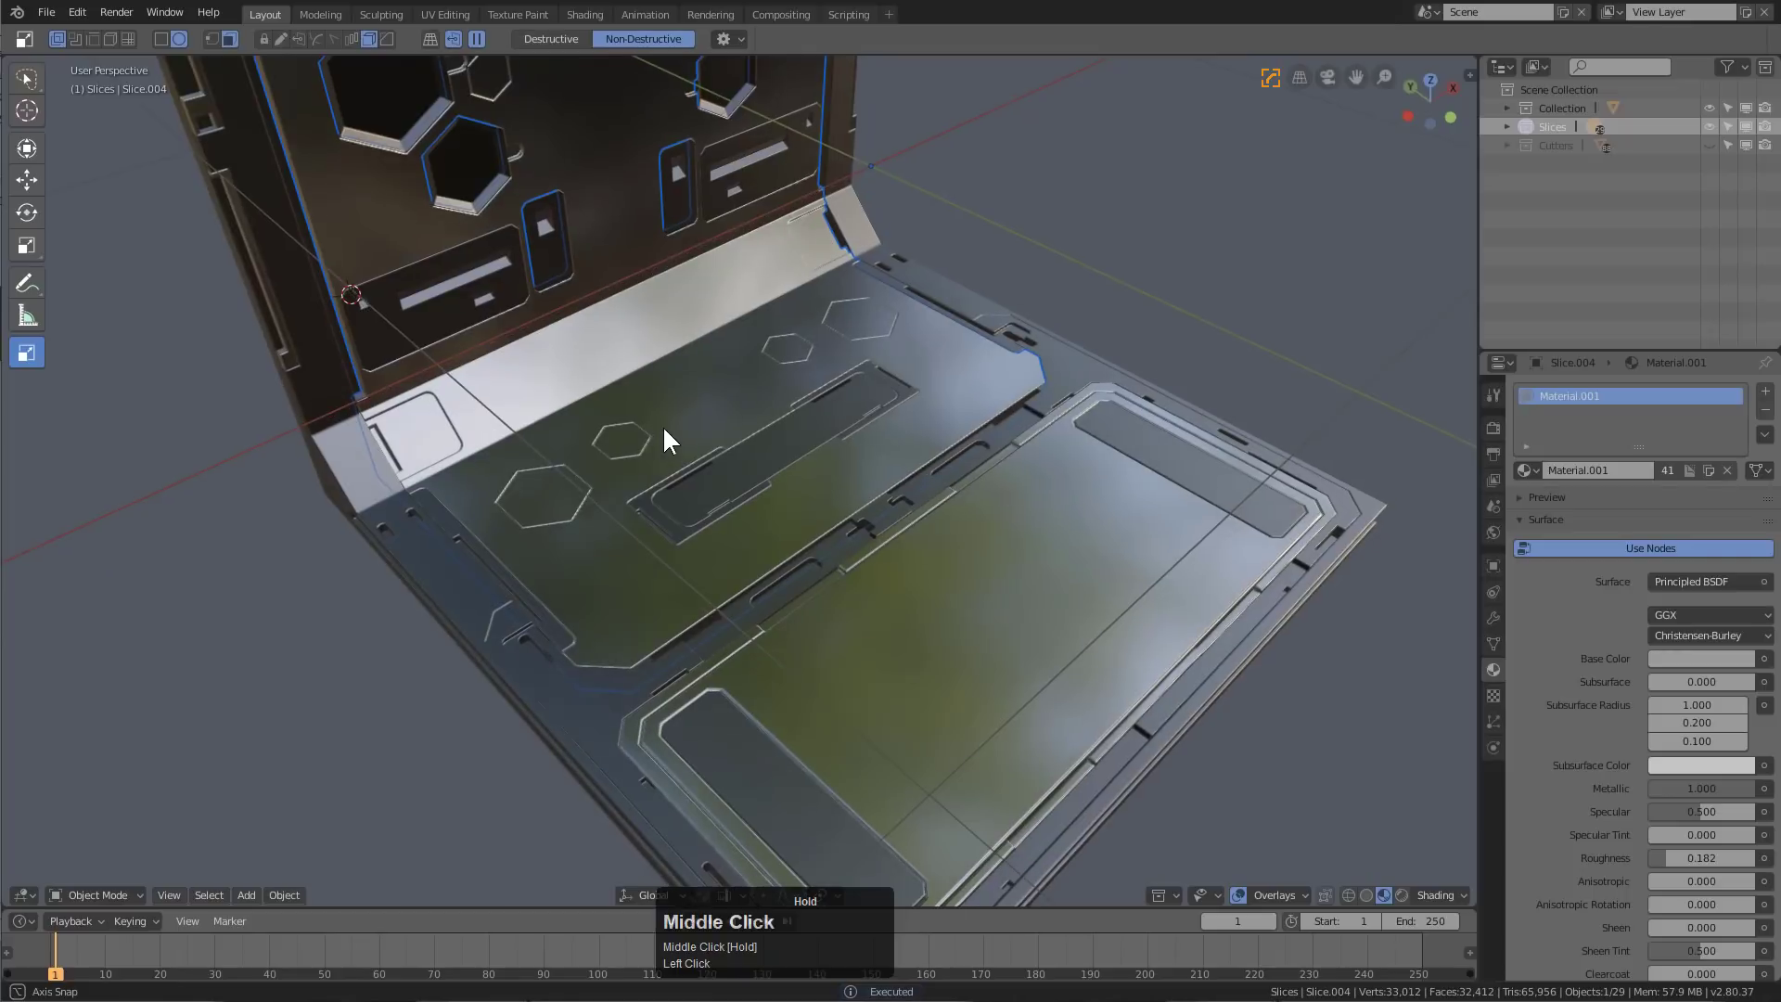
pyautogui.keyDown('shift'); pyautogui.moveTo(765, 390); pyautogui.dragTo(764, 410, button='middle'); pyautogui.keyUp('shift')
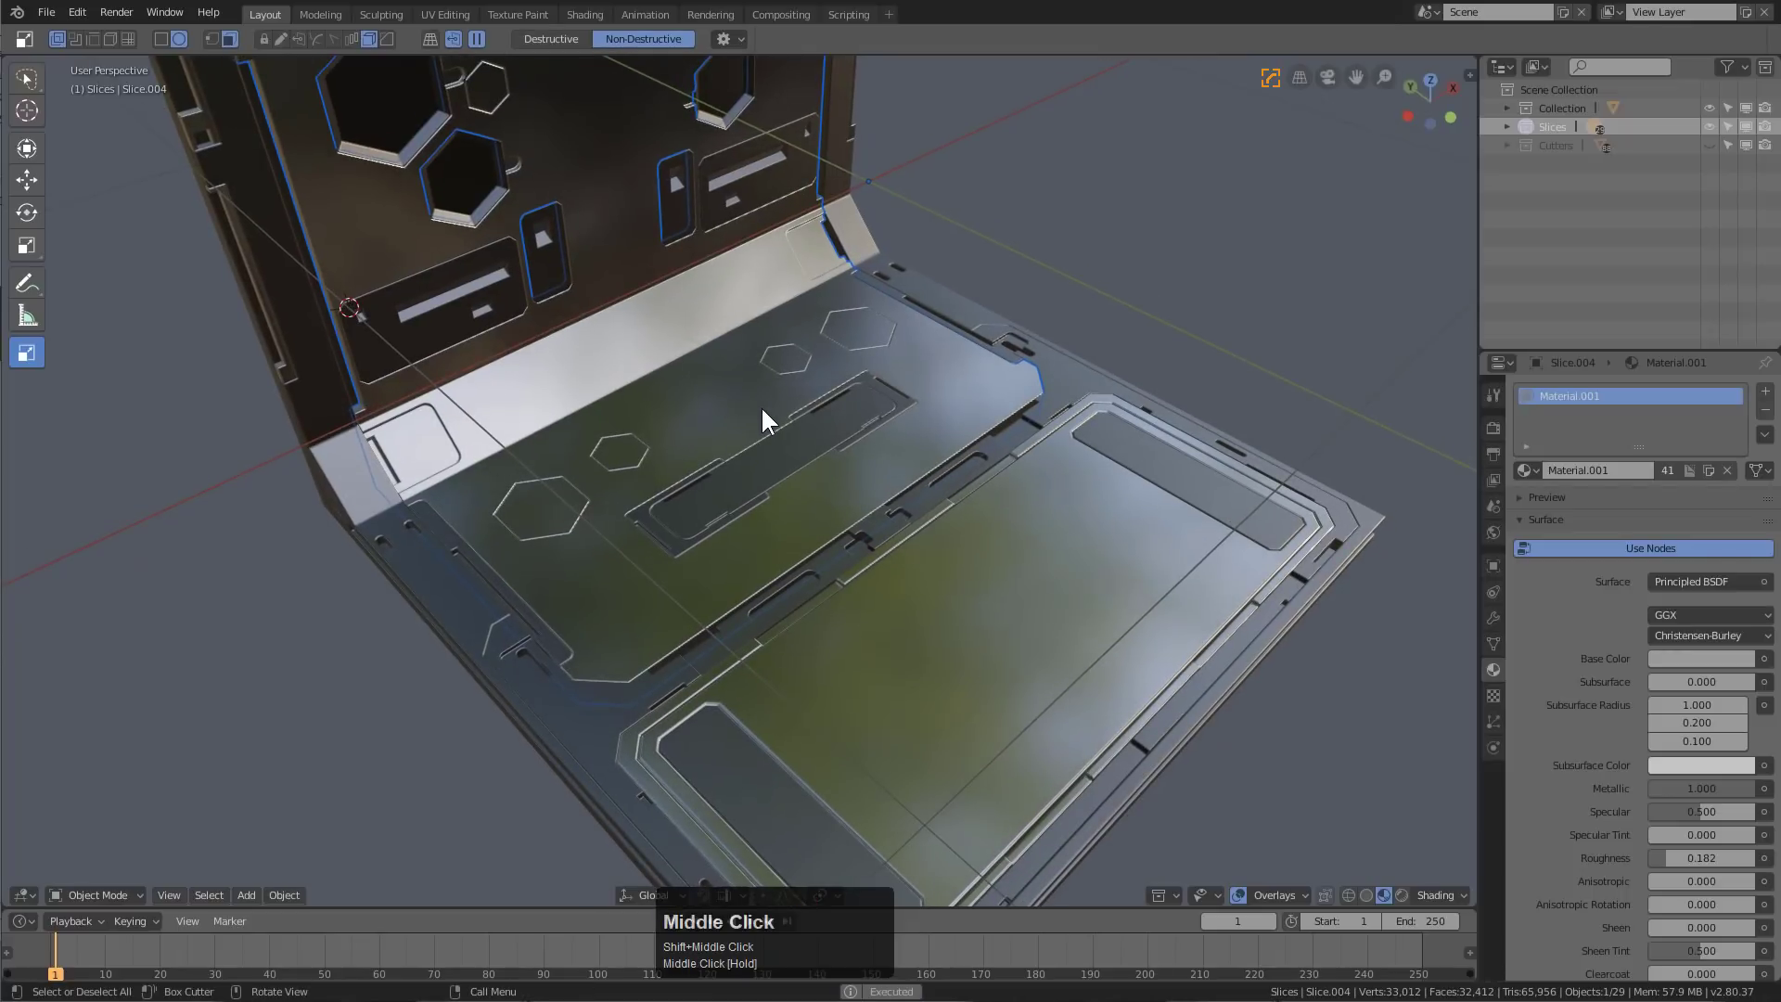
# Switch to quad view and, from the top view, cut hexagonal outline grooves across the front floor panel's inner edge and inside the panel
pyautogui.hotkey('ctrl', 'alt')
pyautogui.hotkey('ctrl', 'alt', 'q')
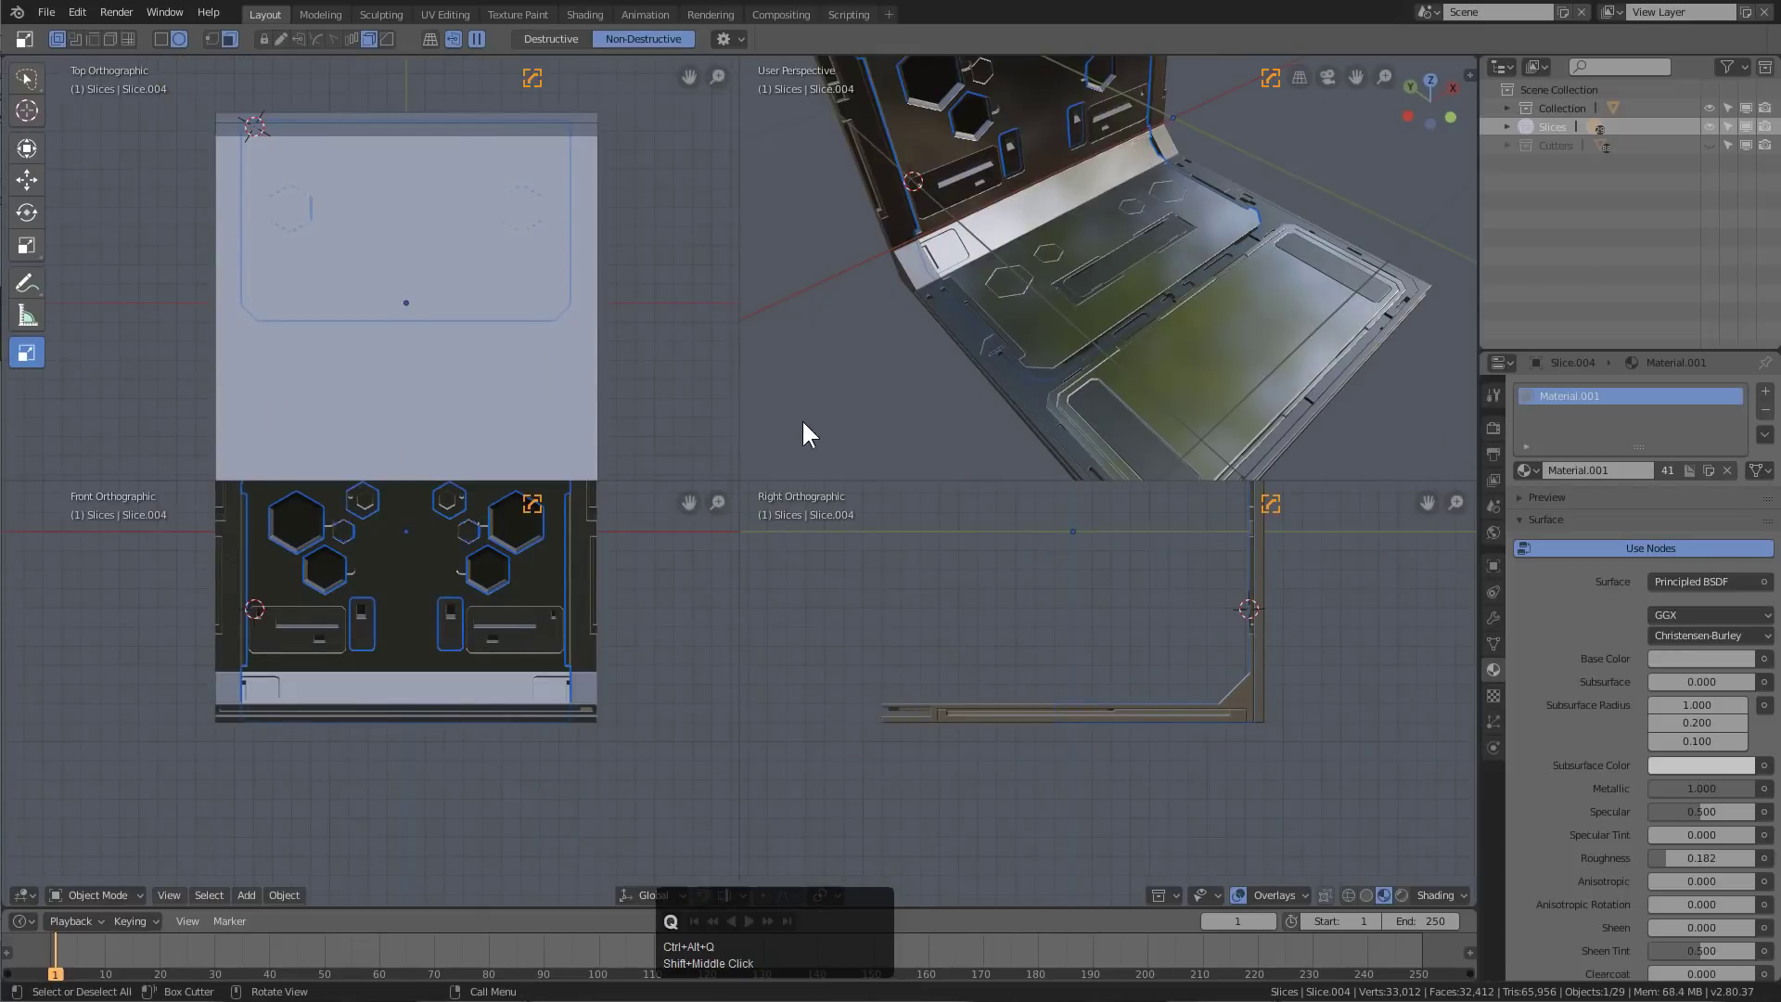
pyautogui.moveTo(1043, 336); pyautogui.dragTo(1105, 370, button='middle')
pyautogui.click(1105, 369)
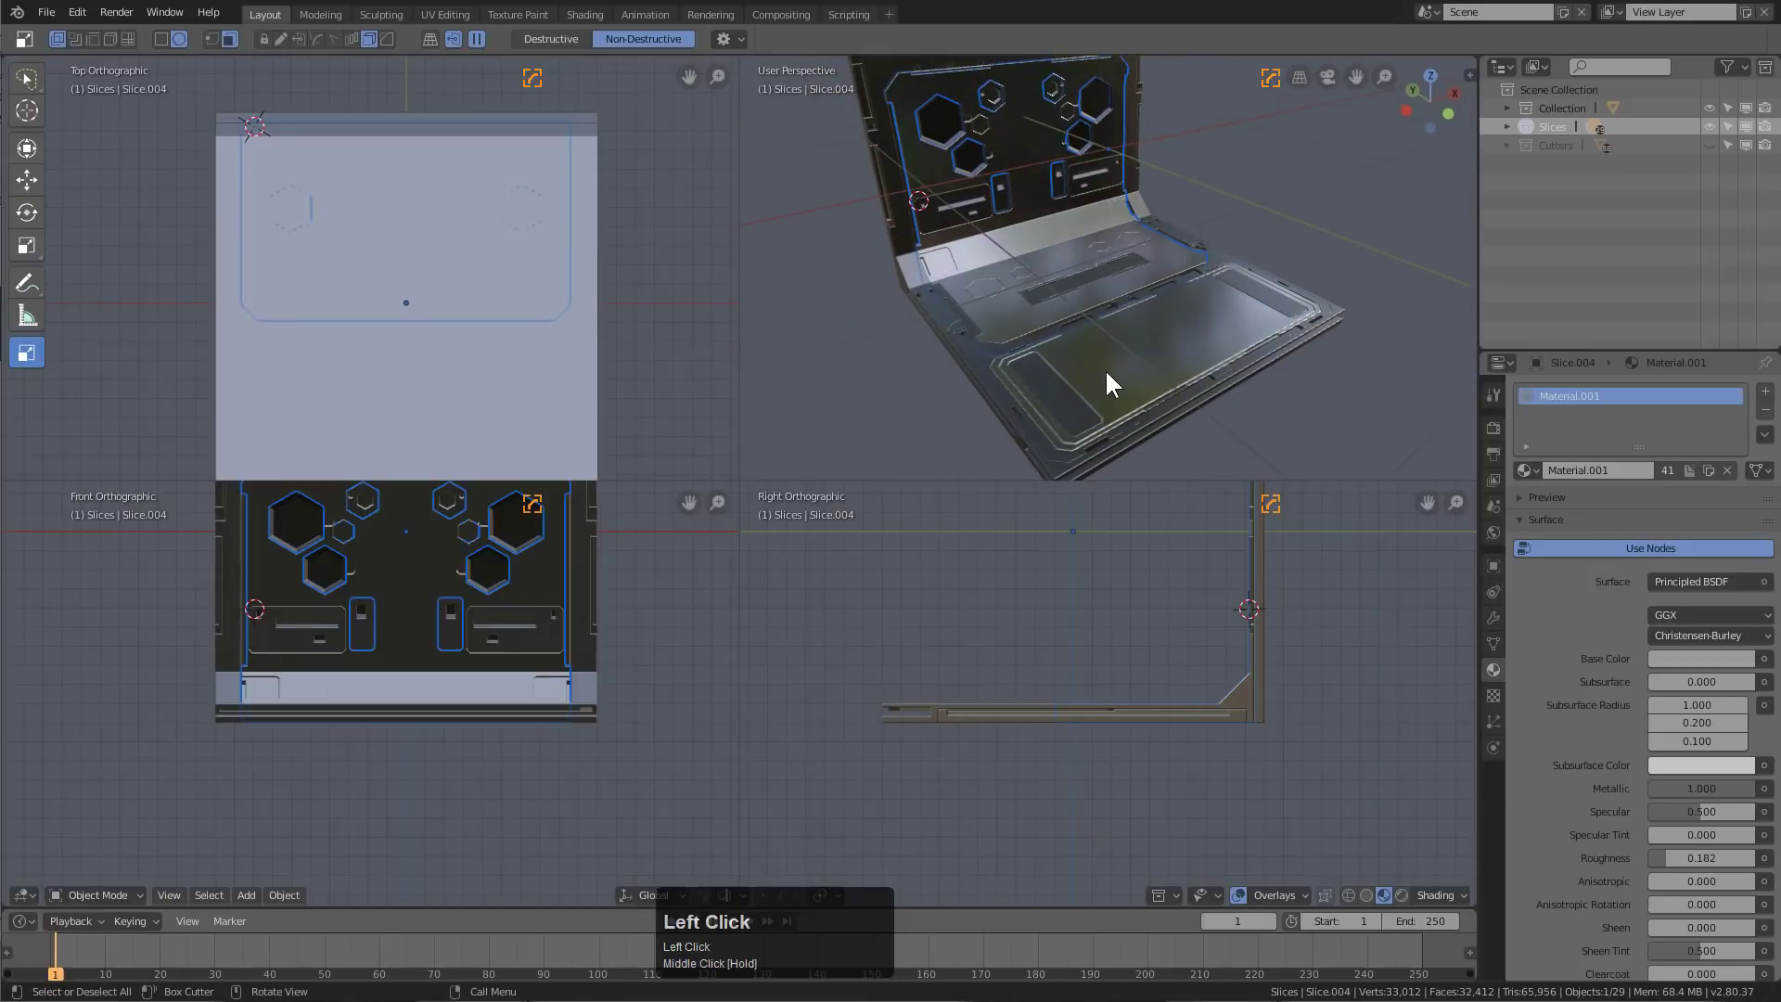
pyautogui.moveTo(313, 325)
pyautogui.mouseDown()
pyautogui.moveTo(425, 350)
pyautogui.moveTo(345, 337)
pyautogui.moveTo(369, 408)
pyautogui.mouseUp()
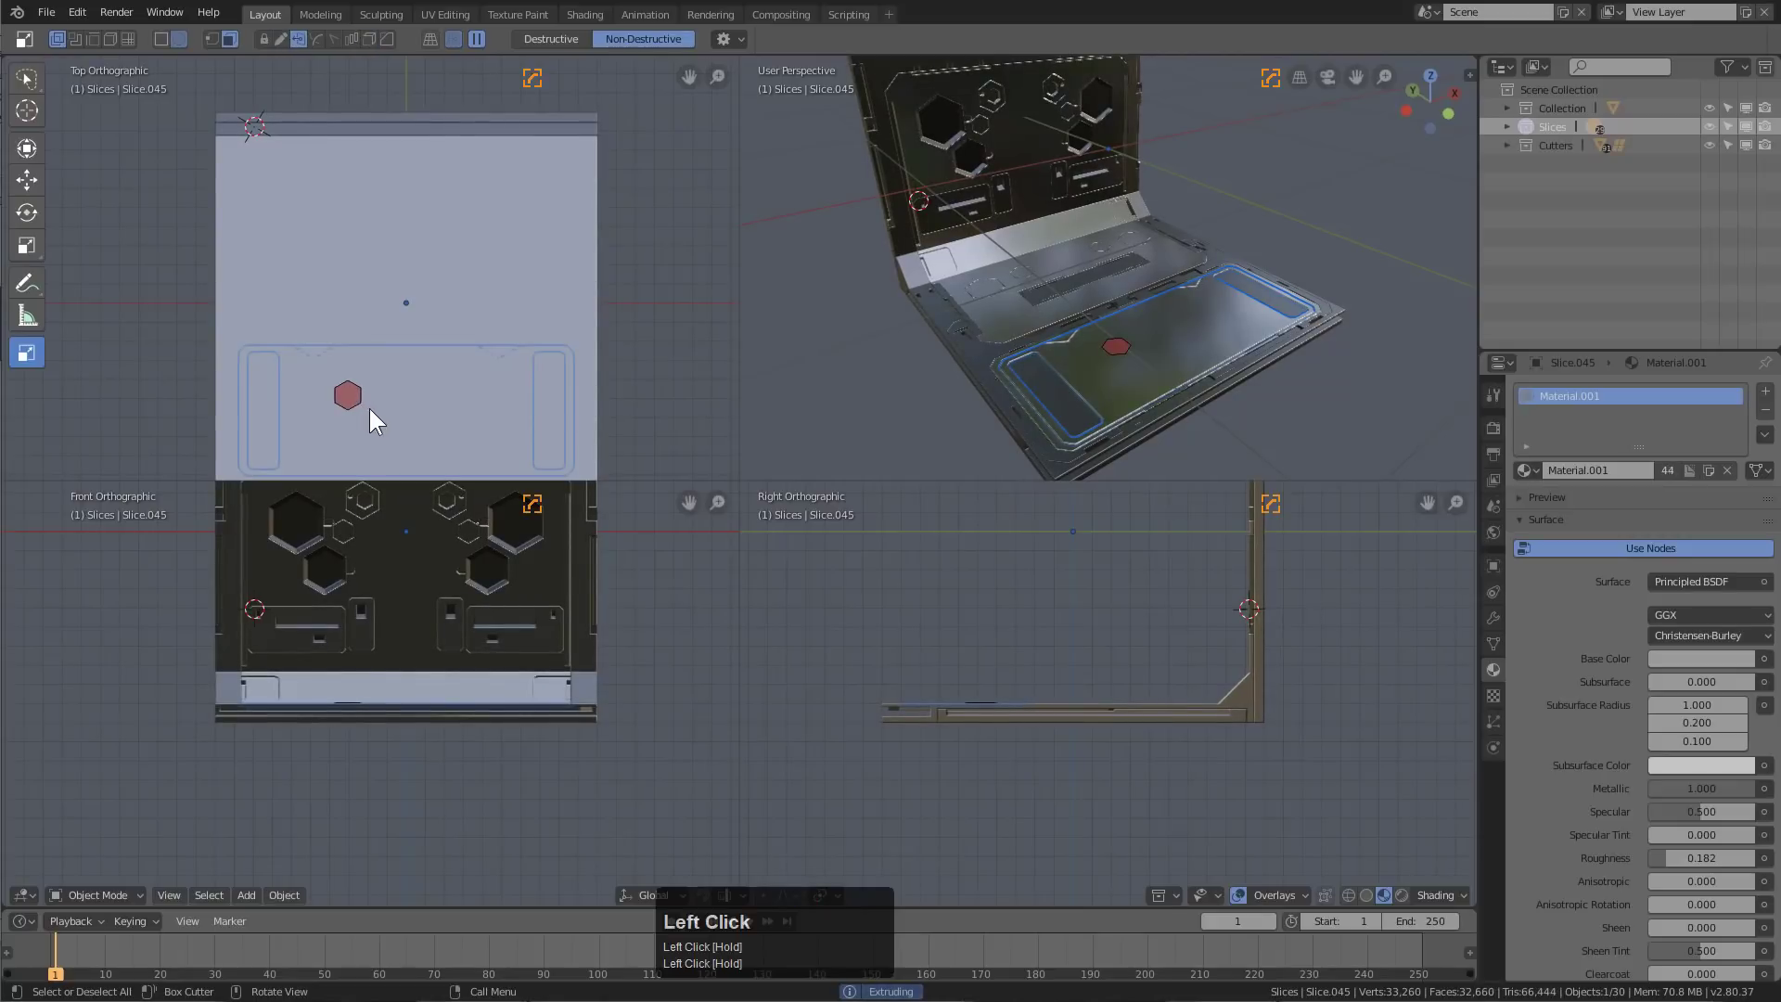
pyautogui.moveTo(601, 408); pyautogui.dragTo(601, 408)
pyautogui.moveTo(1100, 360); pyautogui.dragTo(1106, 348, button='middle')
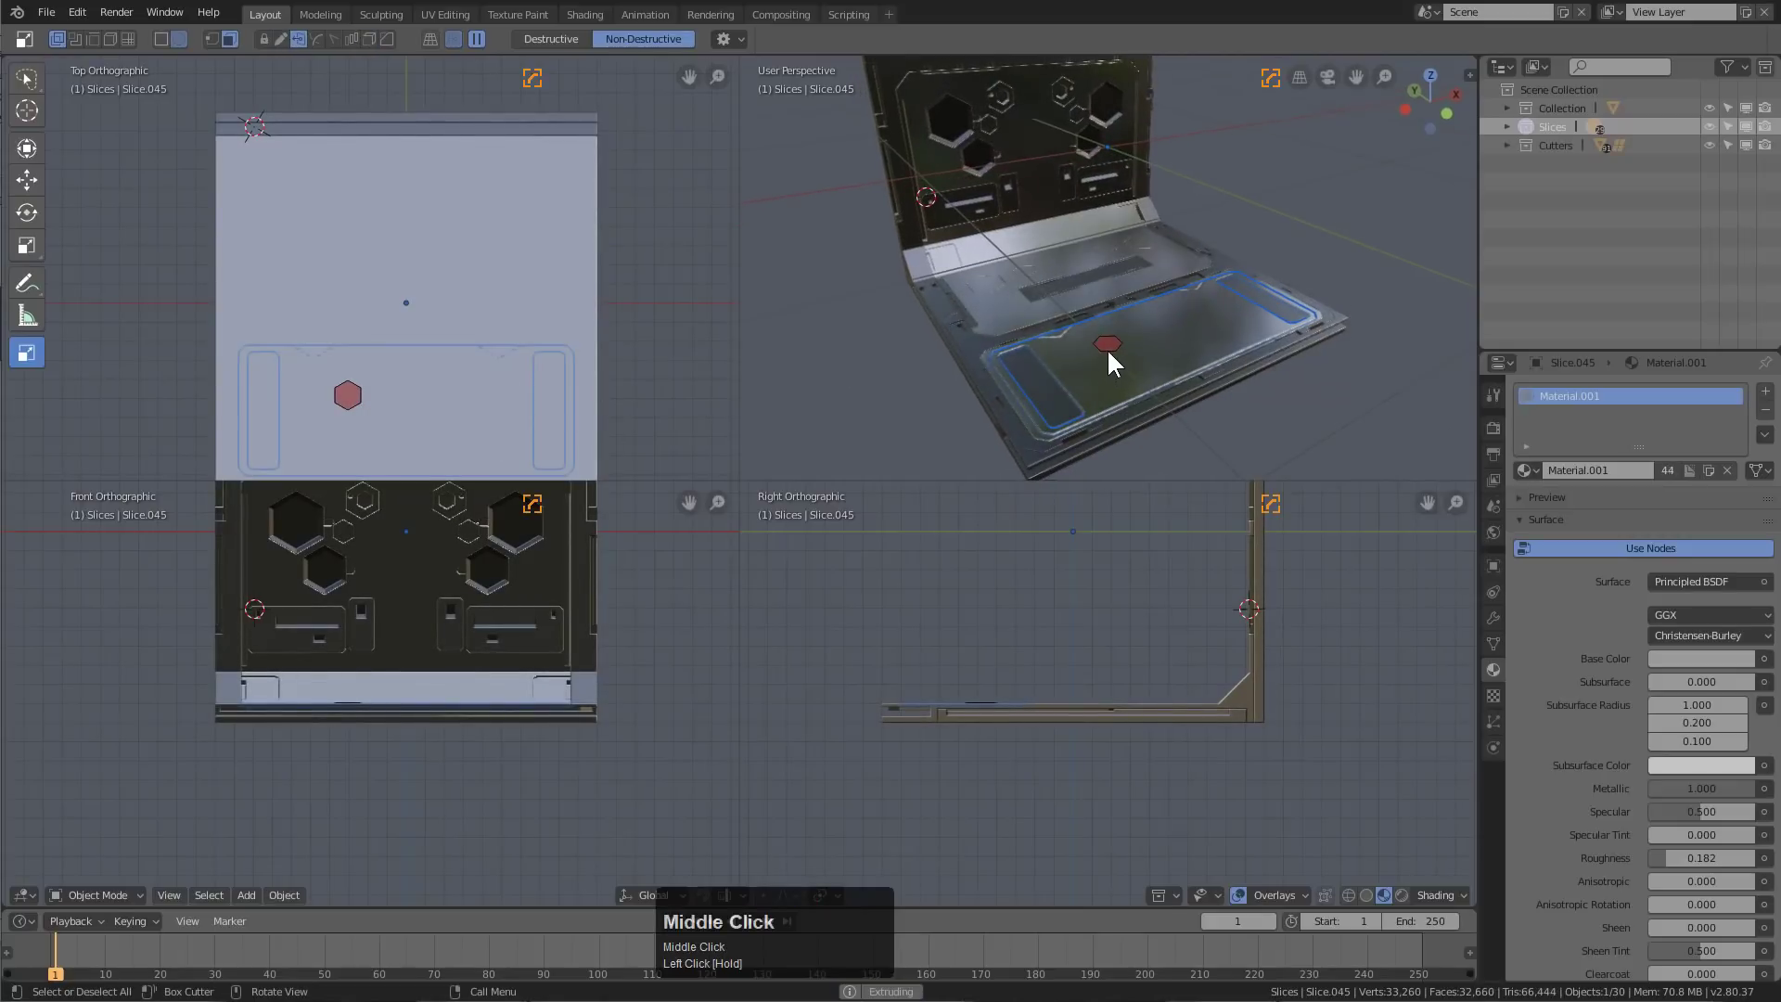
pyautogui.click(1105, 347)
pyautogui.click(1105, 347)
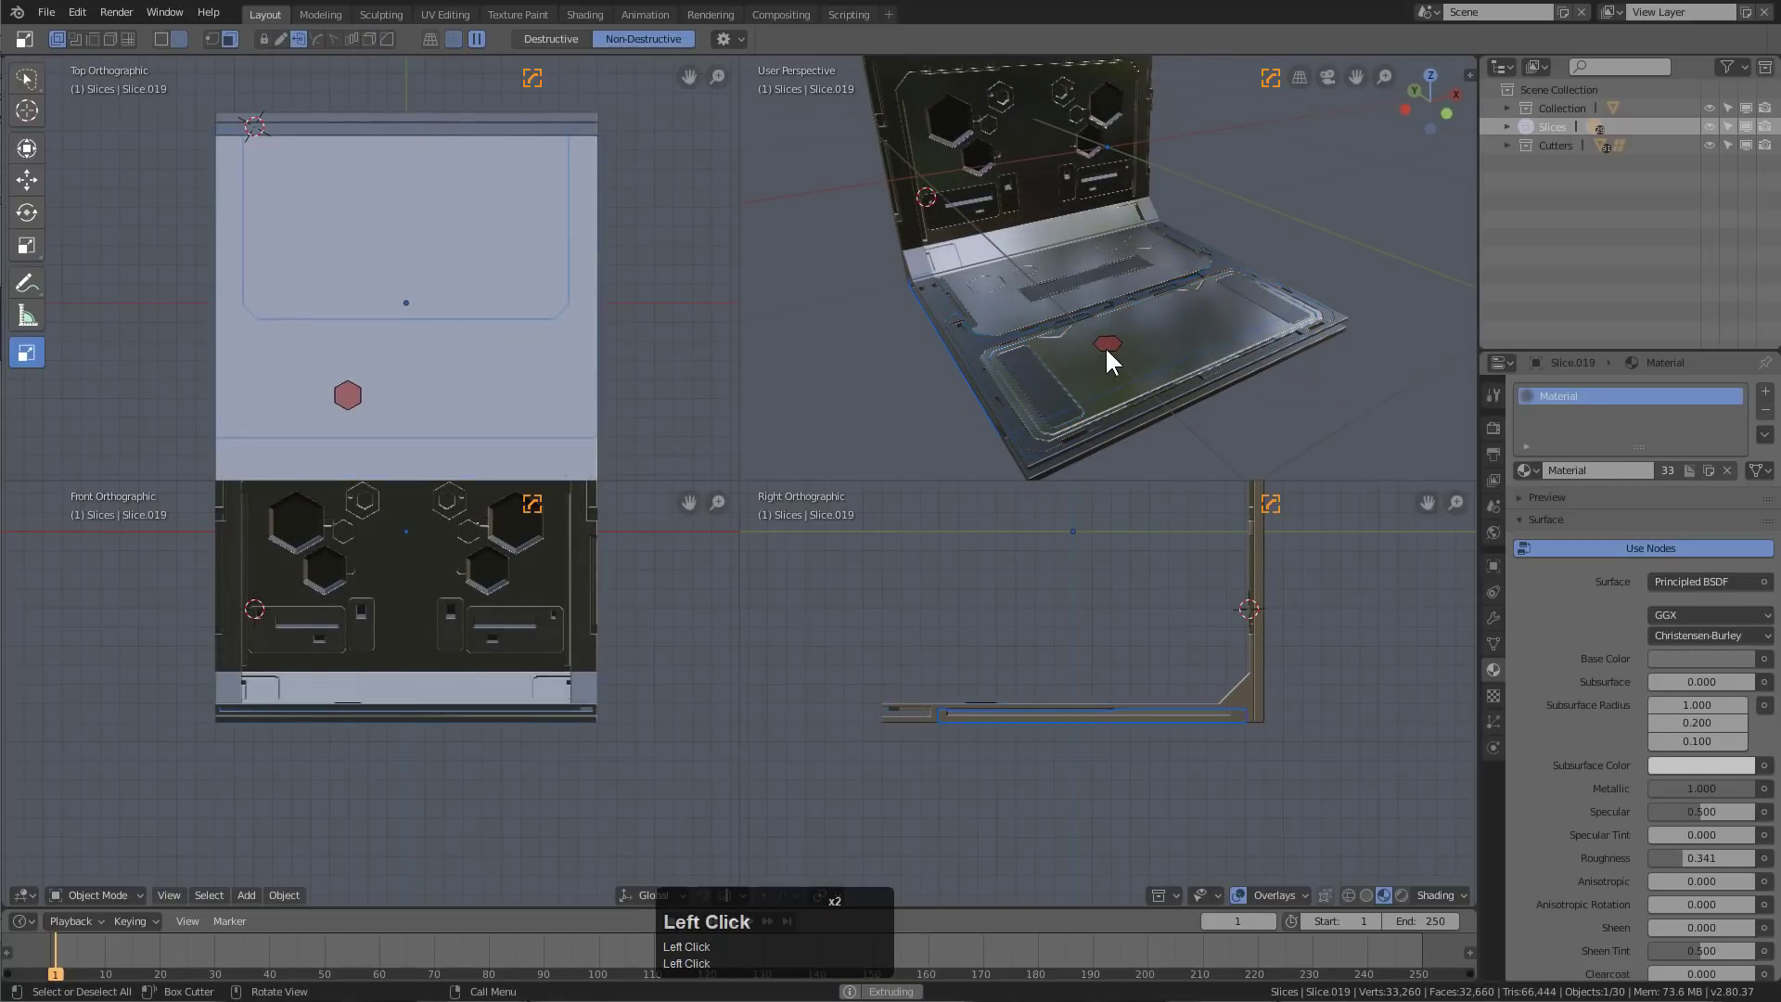
pyautogui.click(340, 394)
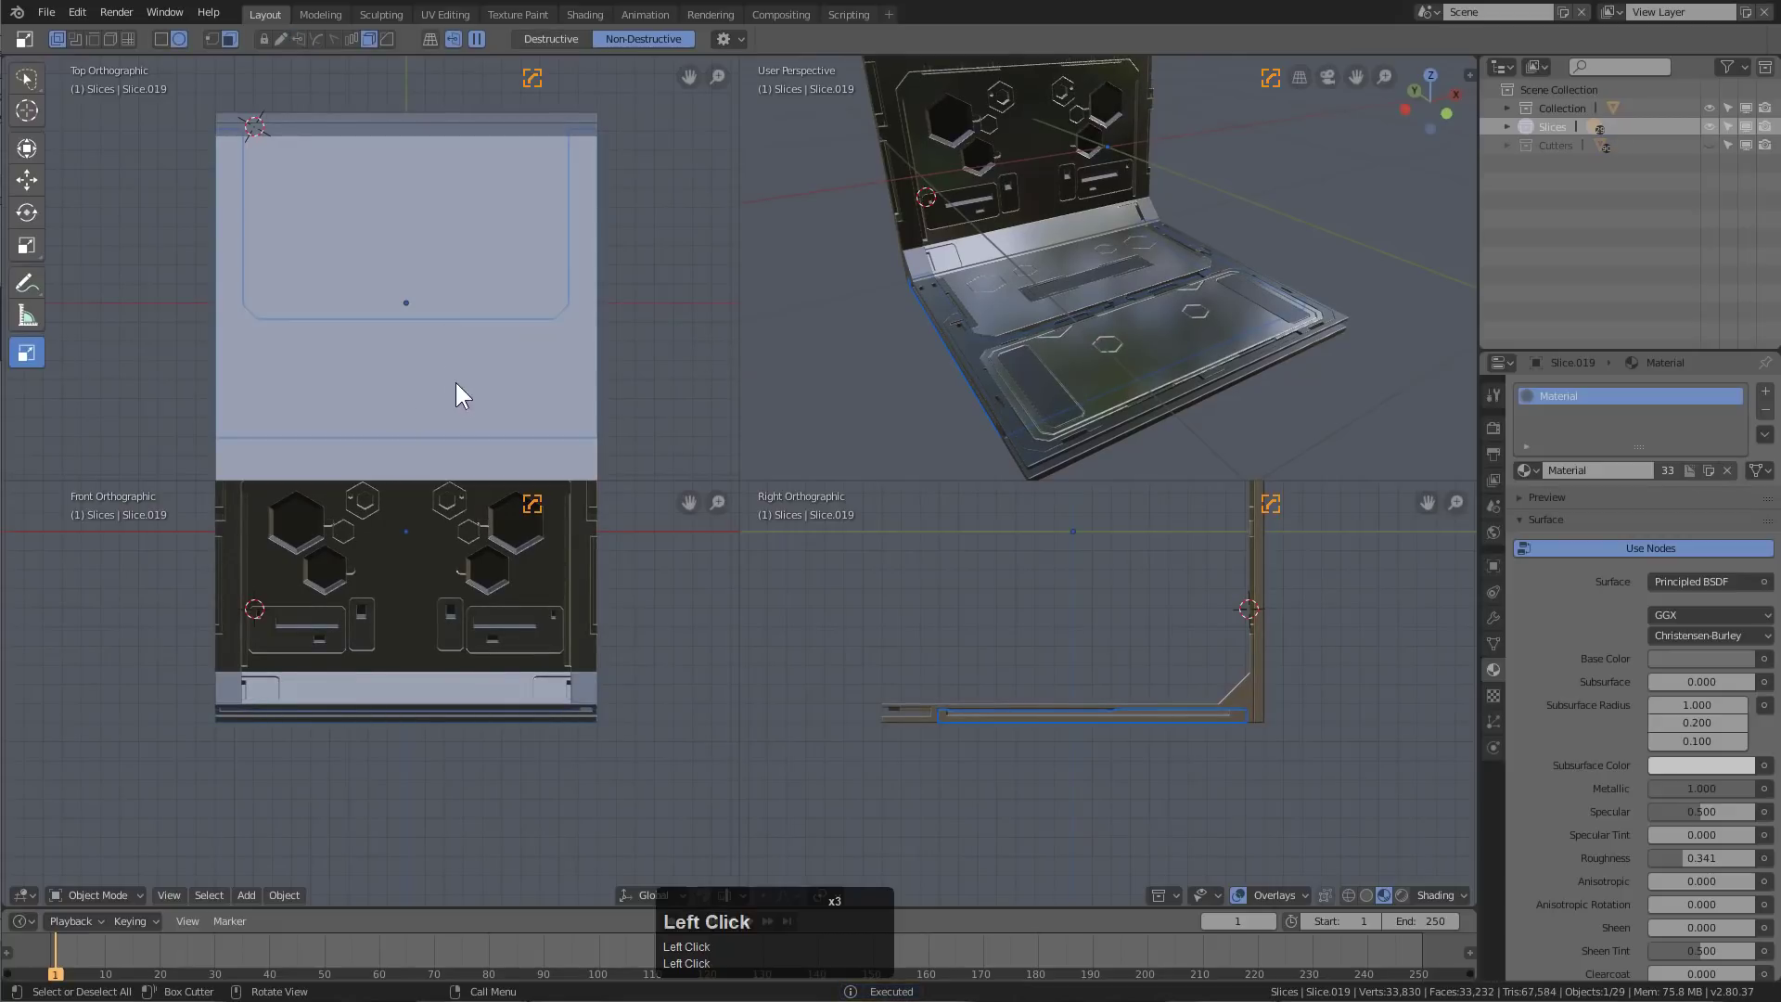
# Return to a single perspective view and open the cutting tool's settings to review the Active only option
pyautogui.scroll(-1, 508, 373)
pyautogui.moveTo(937, 327); pyautogui.dragTo(980, 362, button='middle')
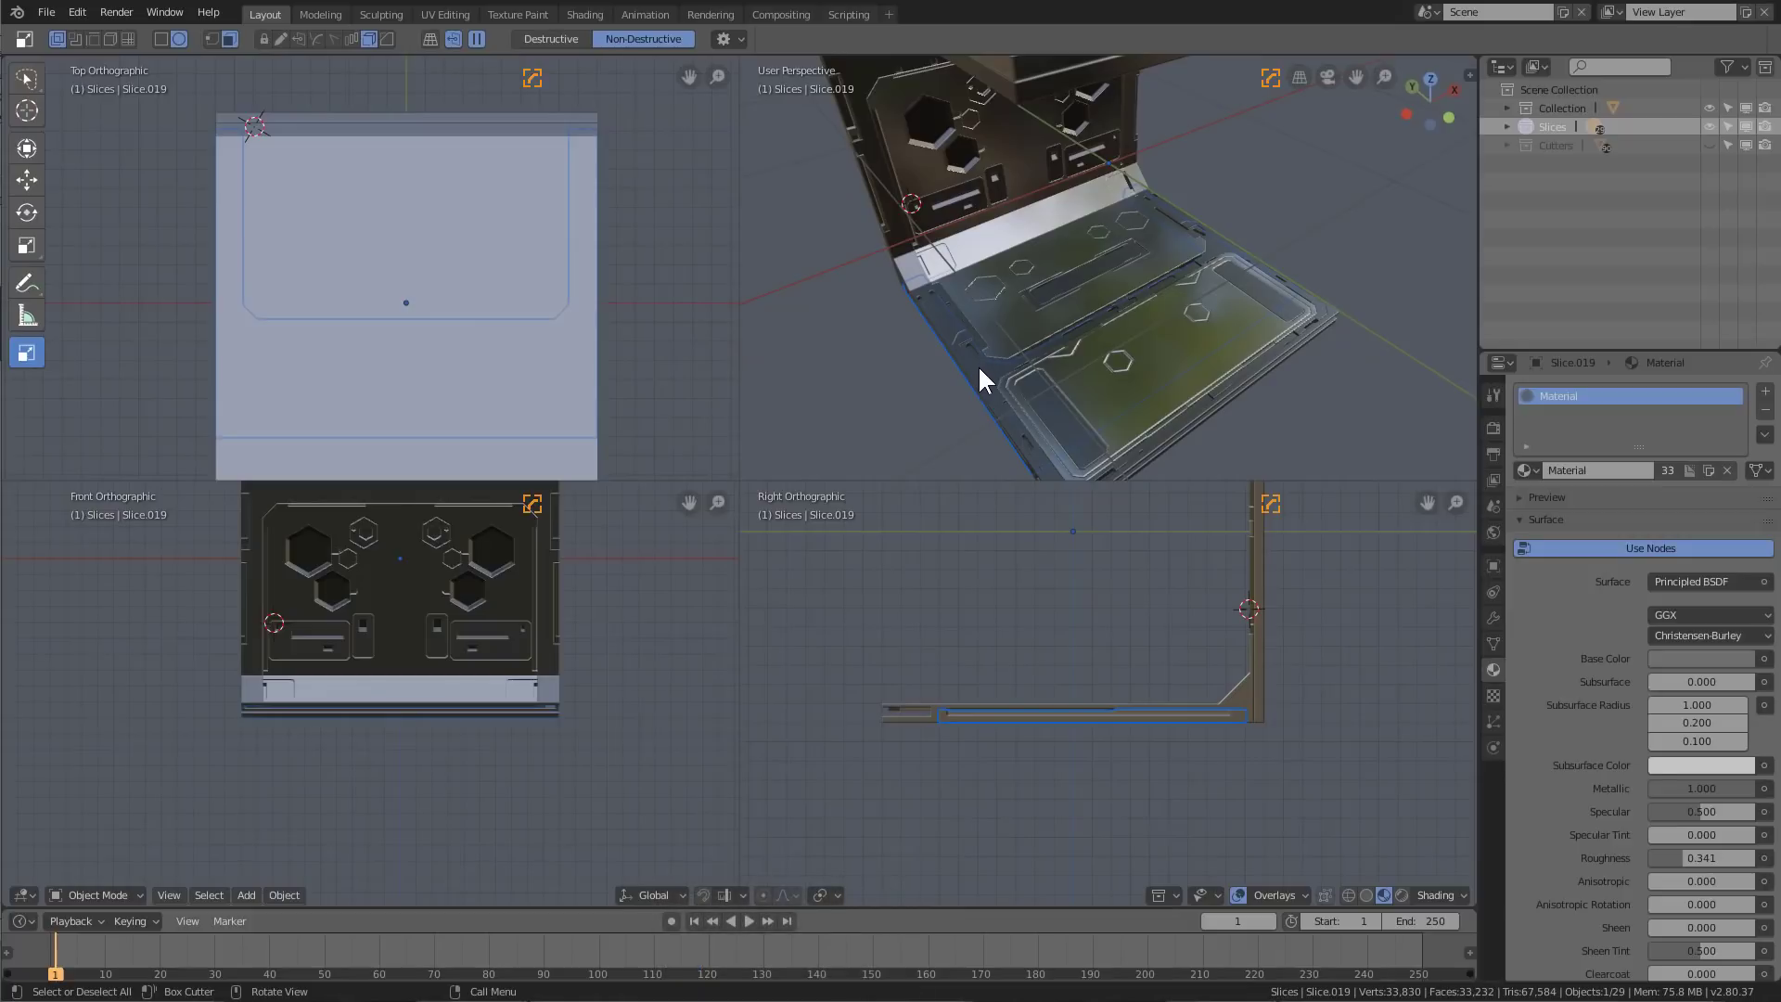
pyautogui.hotkey('ctrl', 'alt')
pyautogui.hotkey('ctrl', 'space')
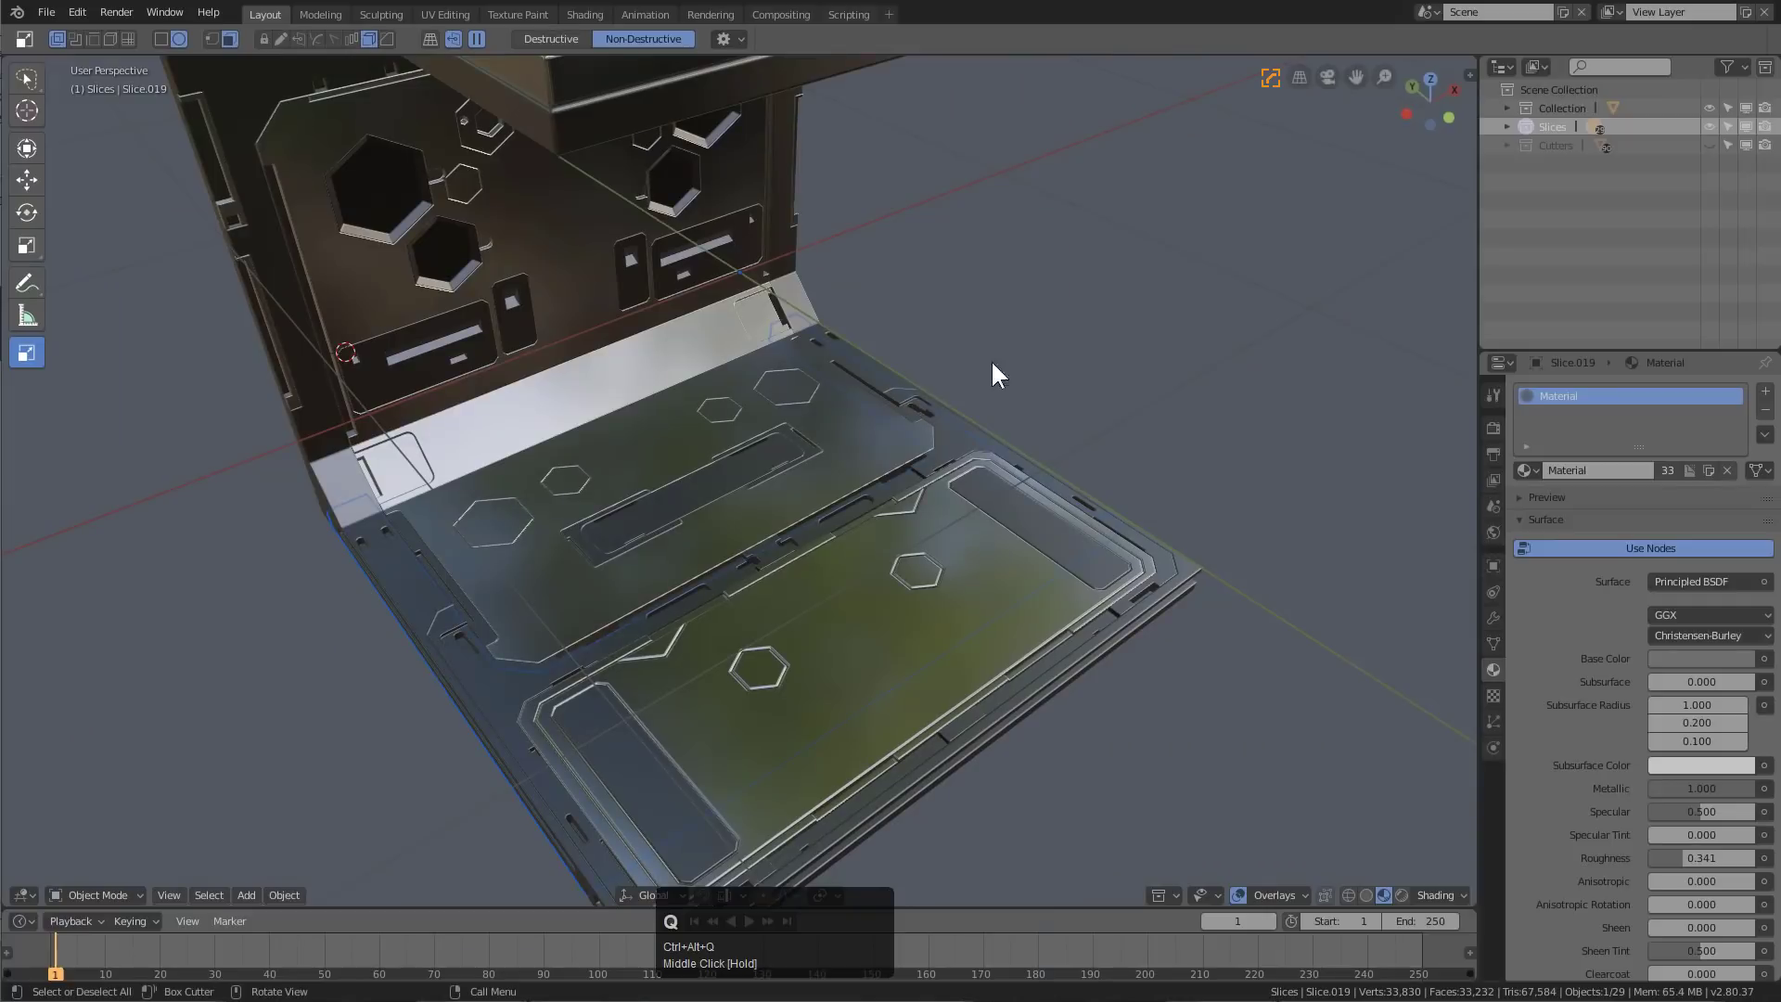
pyautogui.moveTo(991, 359); pyautogui.dragTo(764, 388, button='middle')
pyautogui.click(724, 38)
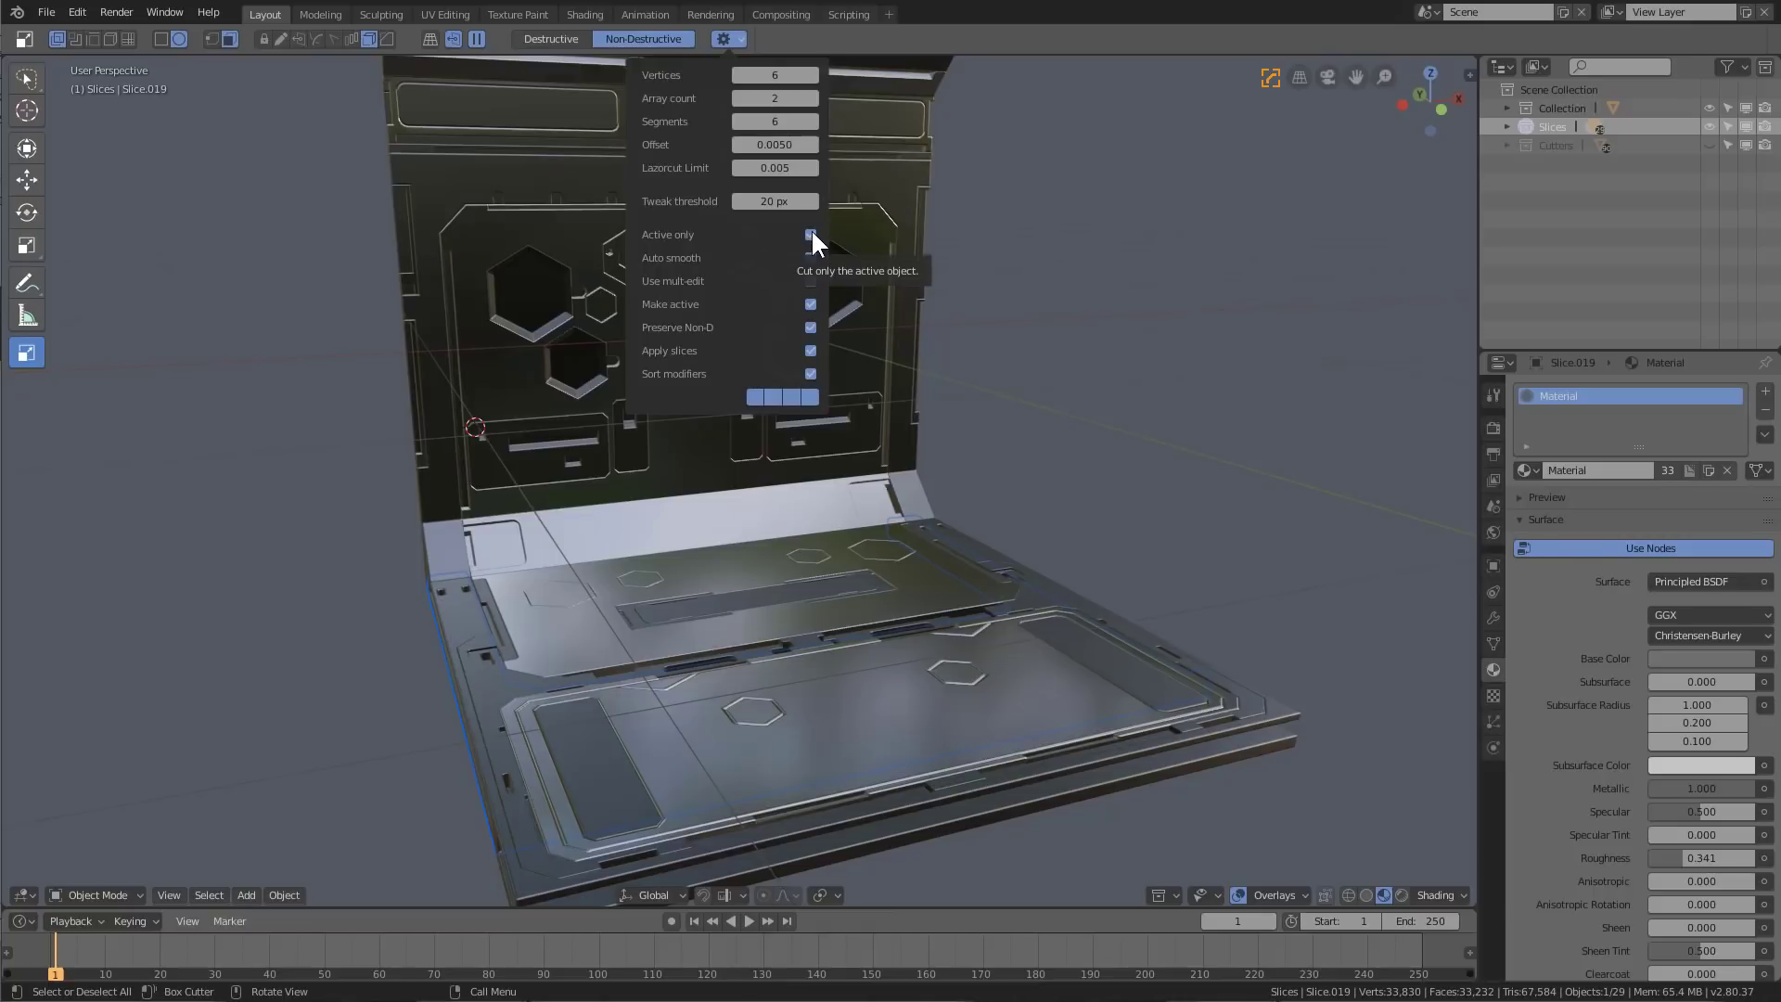
# Add a plane mesh and raise it along the Z axis in front of the wall
pyautogui.moveTo(449, 338); pyautogui.dragTo(621, 323, button='middle')
pyautogui.hotkey('shift', 'a')
pyautogui.moveTo(622, 327)
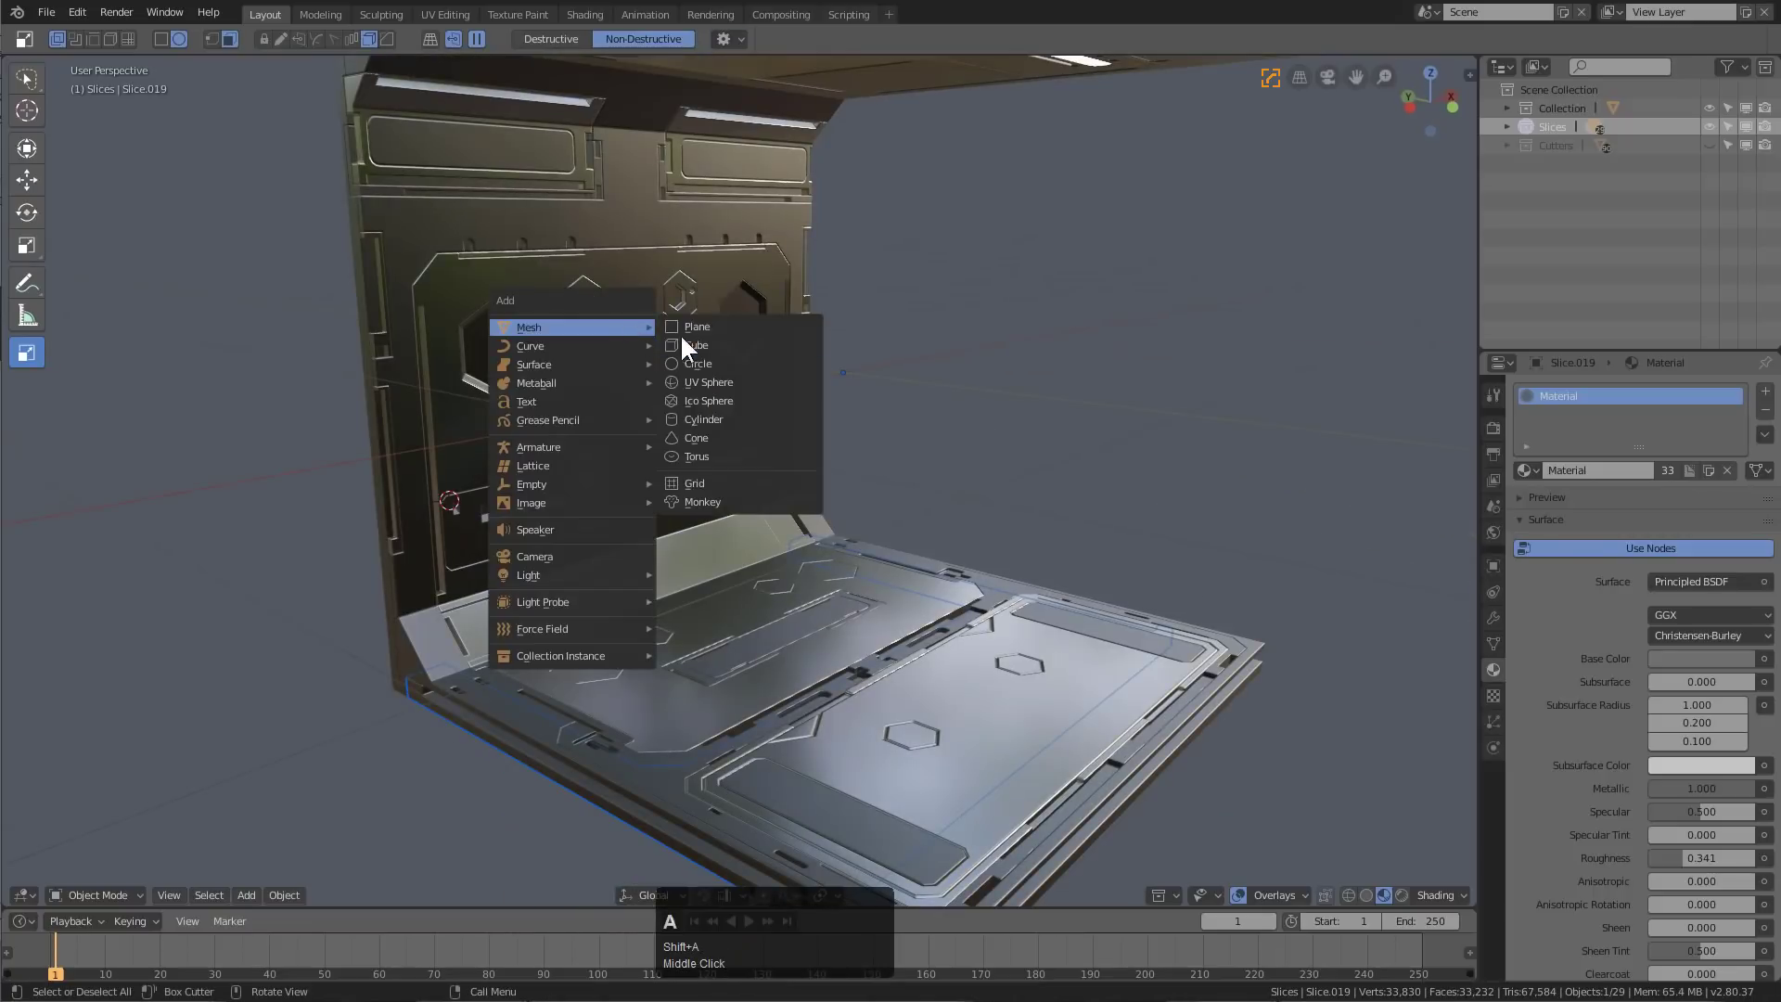
pyautogui.click(691, 329)
pyautogui.press('g')
pyautogui.press('z')
pyautogui.click(882, 313)
# Scale the new plane down and tilt it about the X axis
pyautogui.press('s')
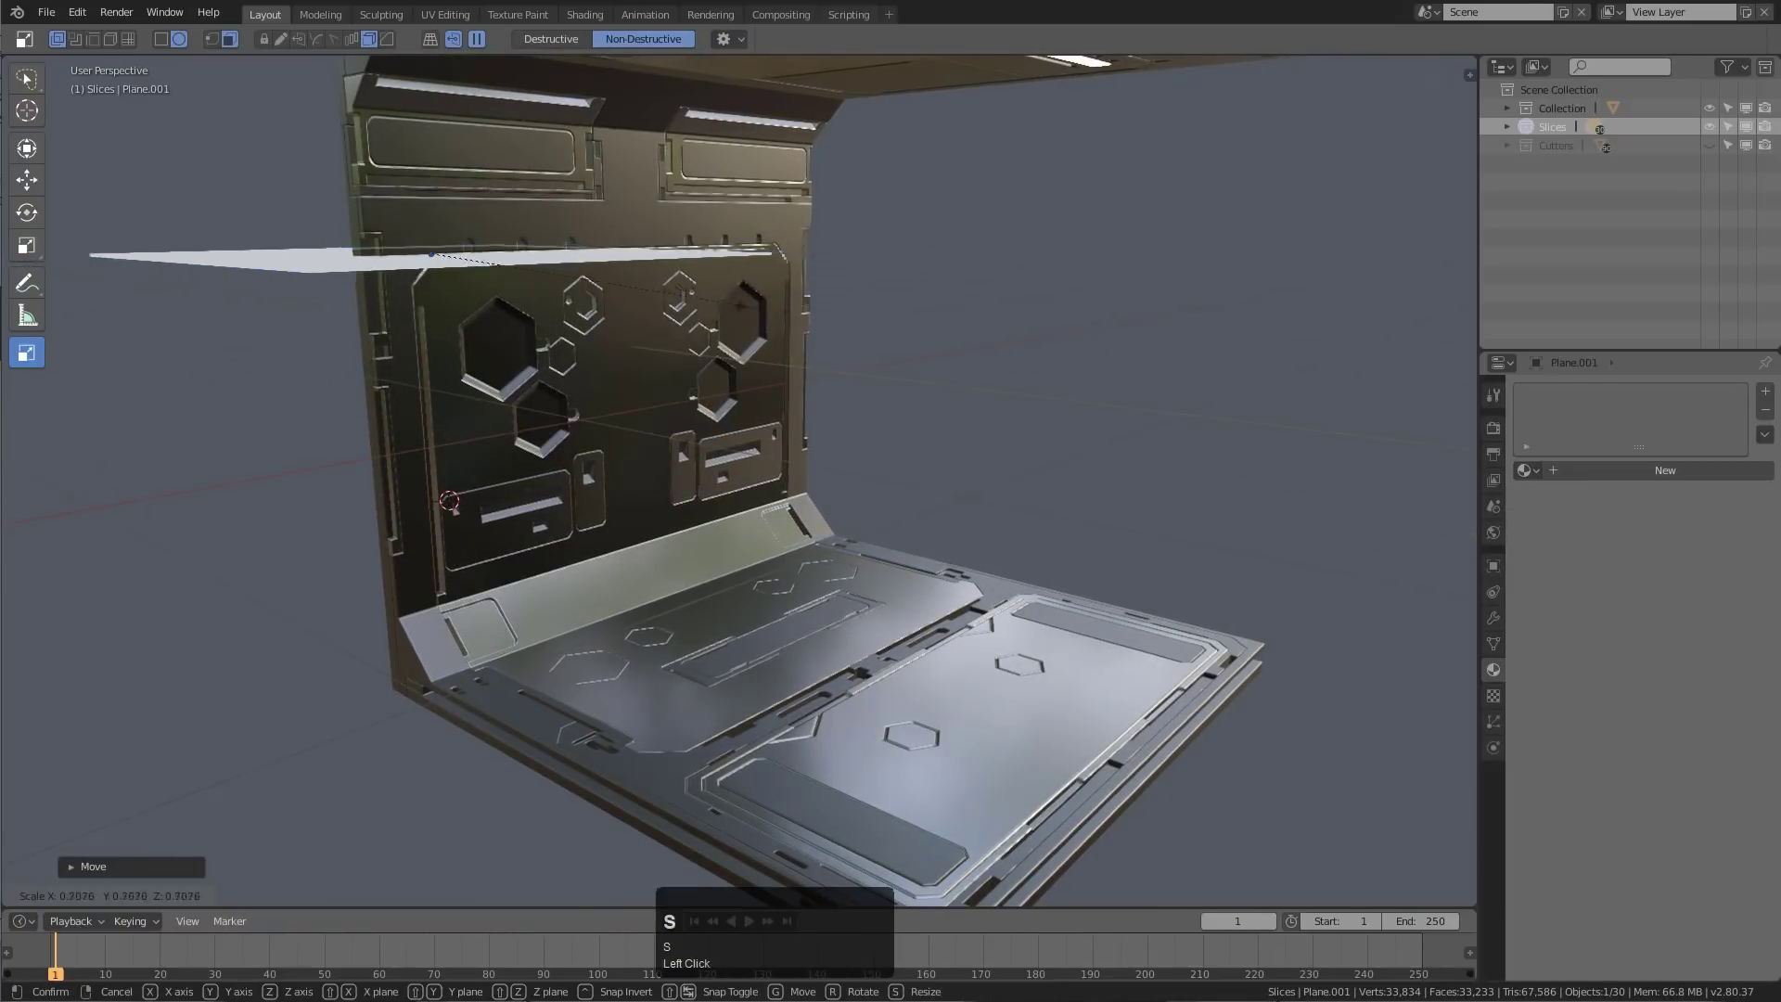
pyautogui.click(621, 298)
pyautogui.press('r')
pyautogui.press('x')
pyautogui.click(396, 278)
pyautogui.scroll(3, 619, 405)
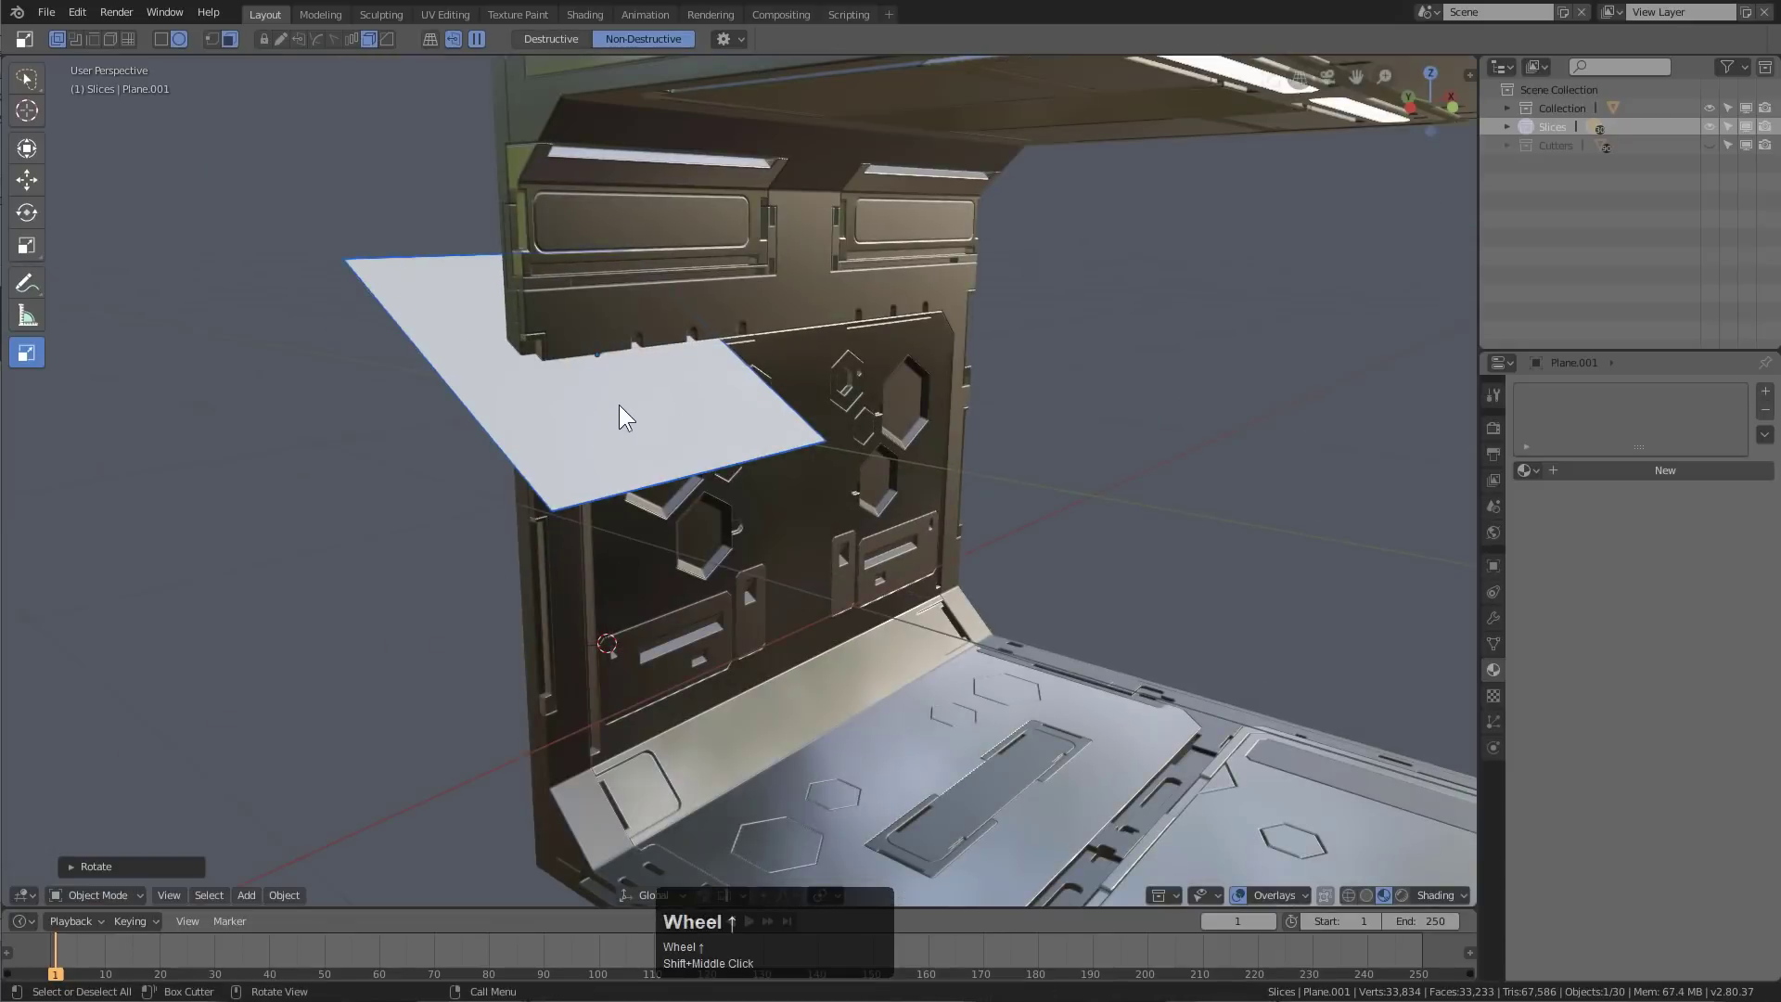
# Set the tilted plane to display as a wireframe with the Hard Ops Wire Mode option
pyautogui.moveTo(620, 404); pyautogui.dragTo(676, 397, button='middle')
pyautogui.moveTo(902, 526); pyautogui.dragTo(799, 397, button='middle')
pyautogui.press('q')
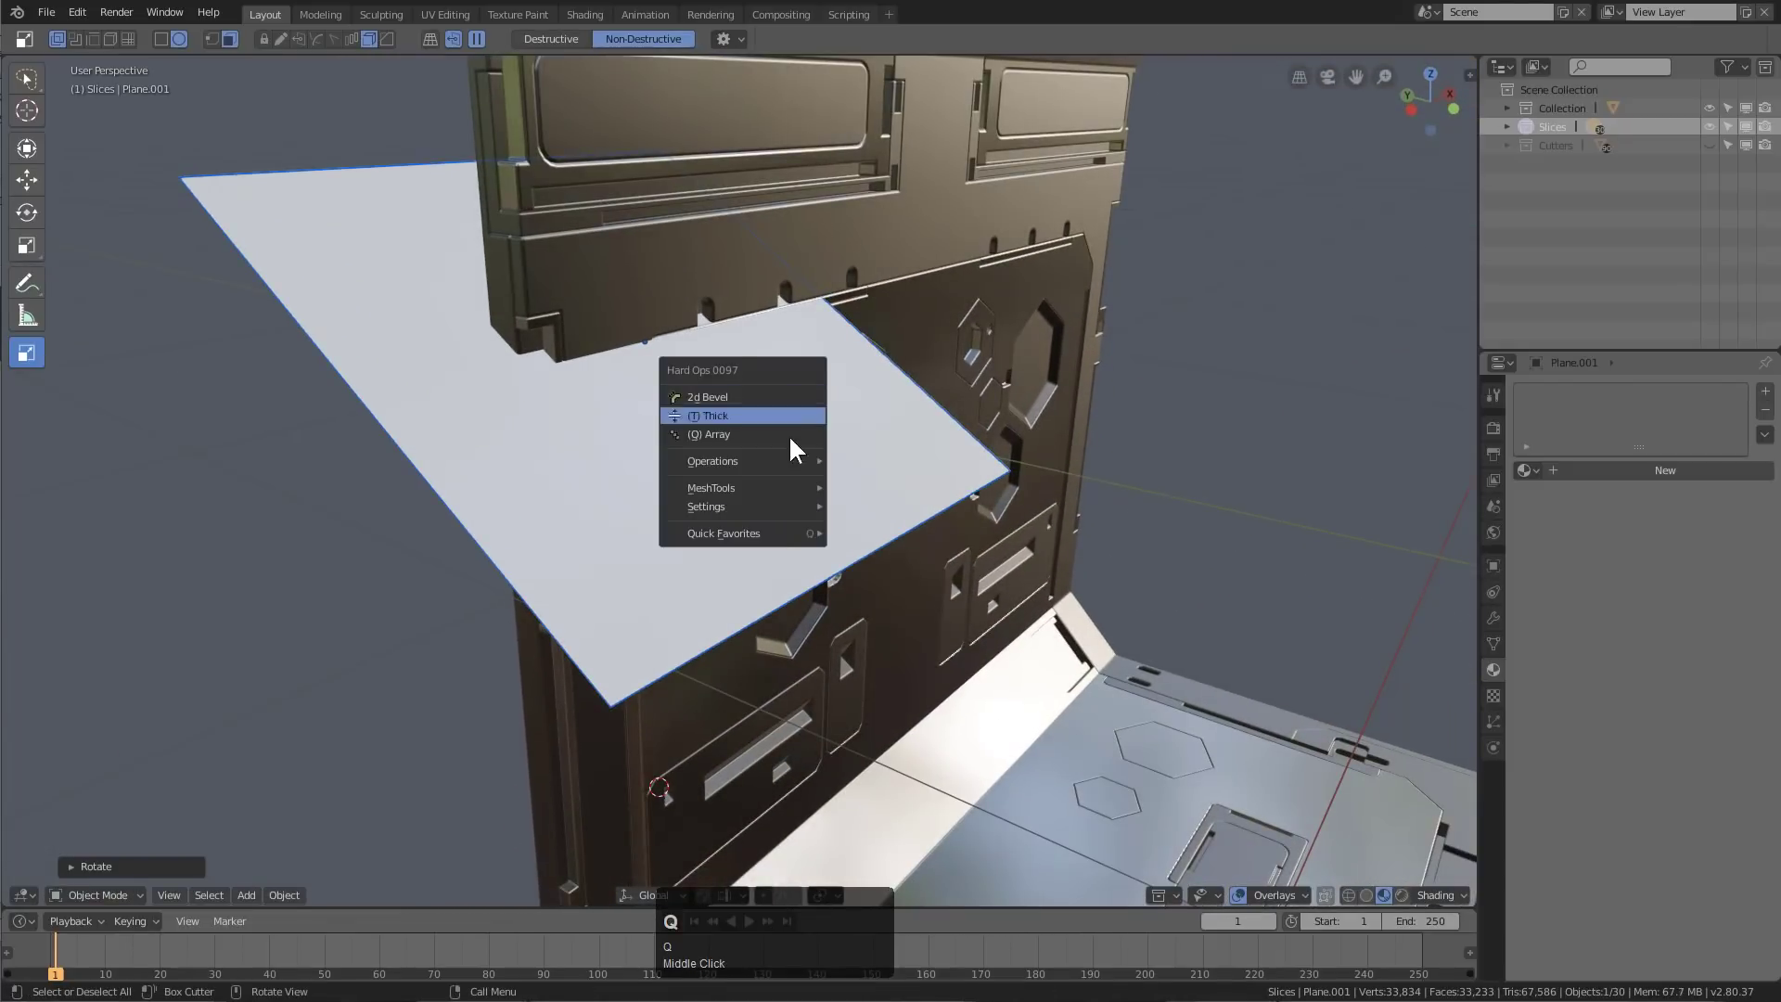
pyautogui.click(790, 507)
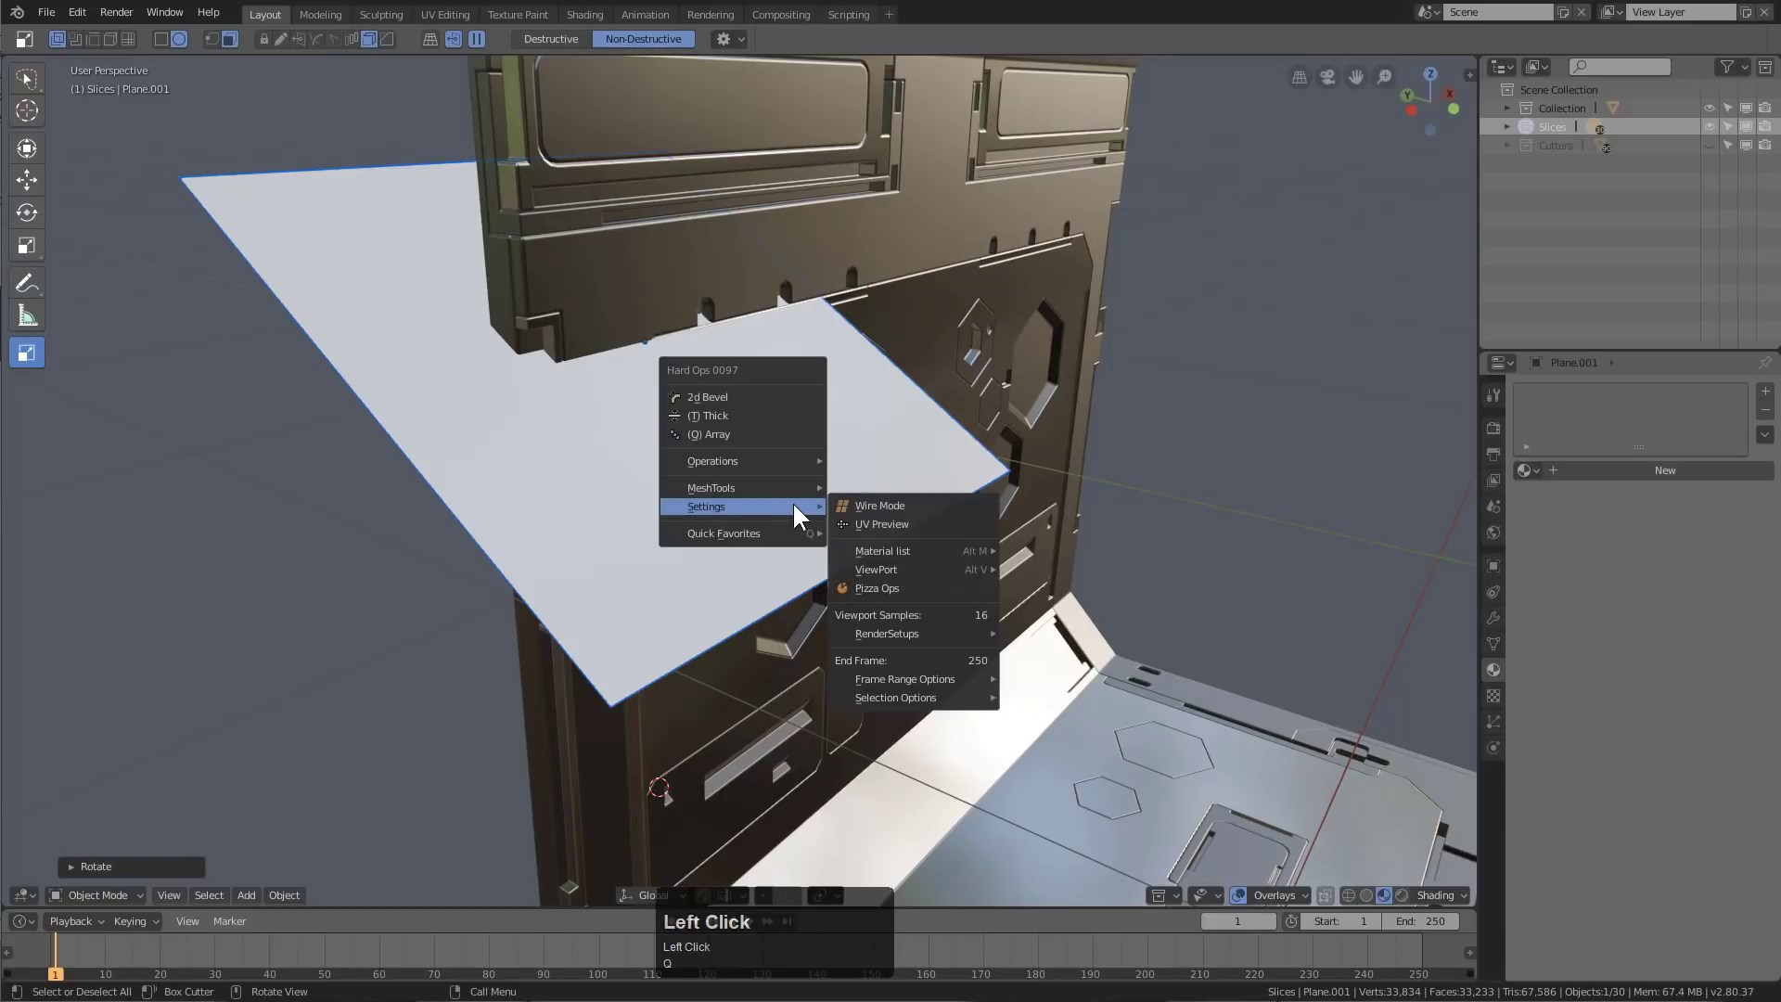
pyautogui.click(877, 509)
# Subdivide the plane's mesh three times in Edit Mode and return to Object Mode
pyautogui.press('Tab')
pyautogui.press('w')
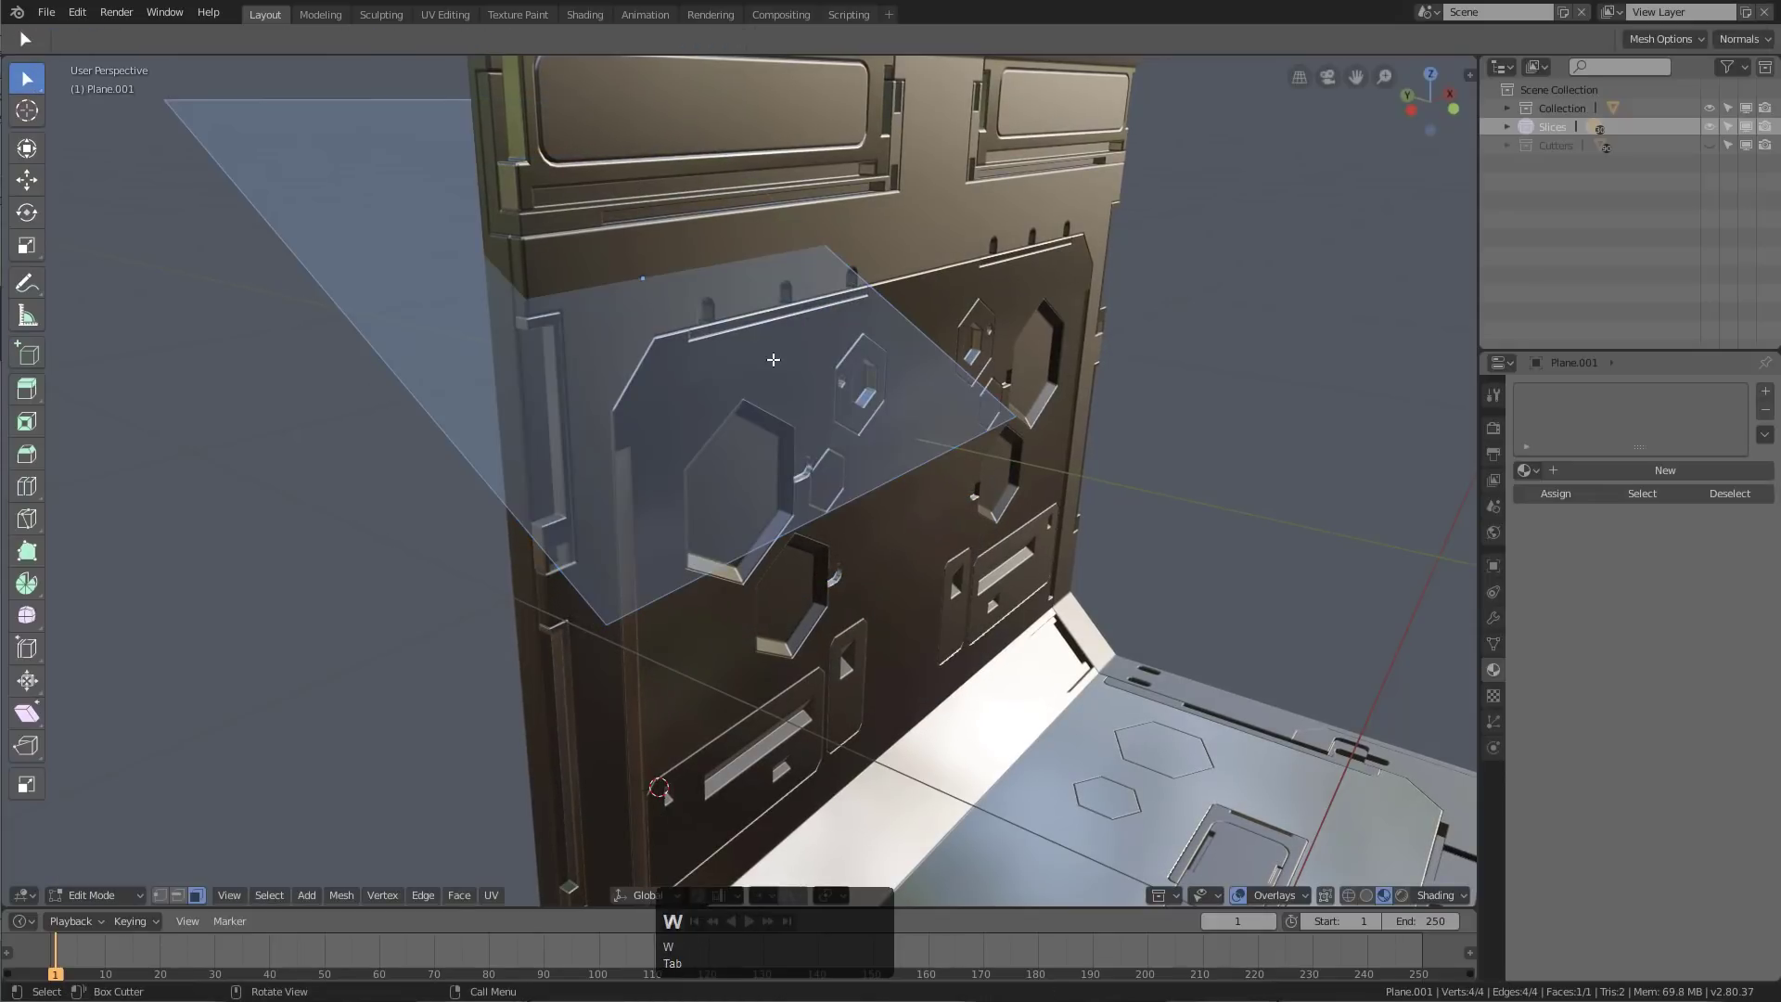
pyautogui.rightClick(699, 314)
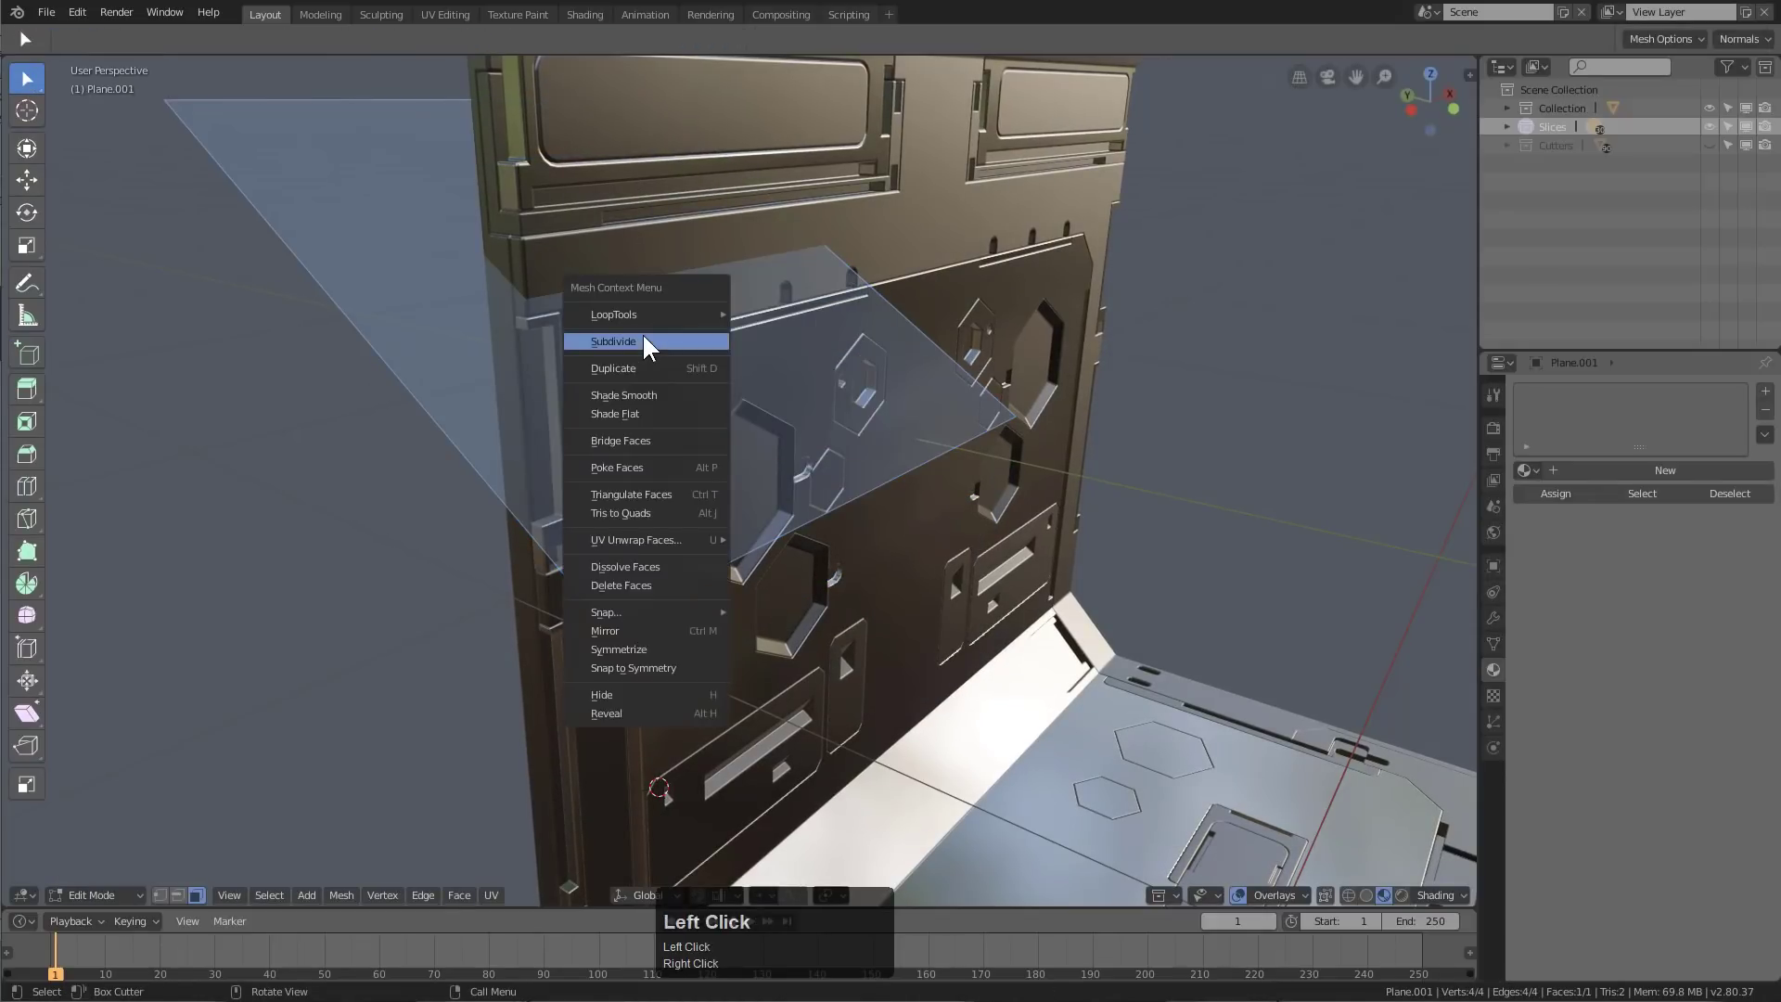
pyautogui.click(642, 332)
pyautogui.rightClick(698, 319)
pyautogui.click(660, 311)
pyautogui.rightClick(720, 330)
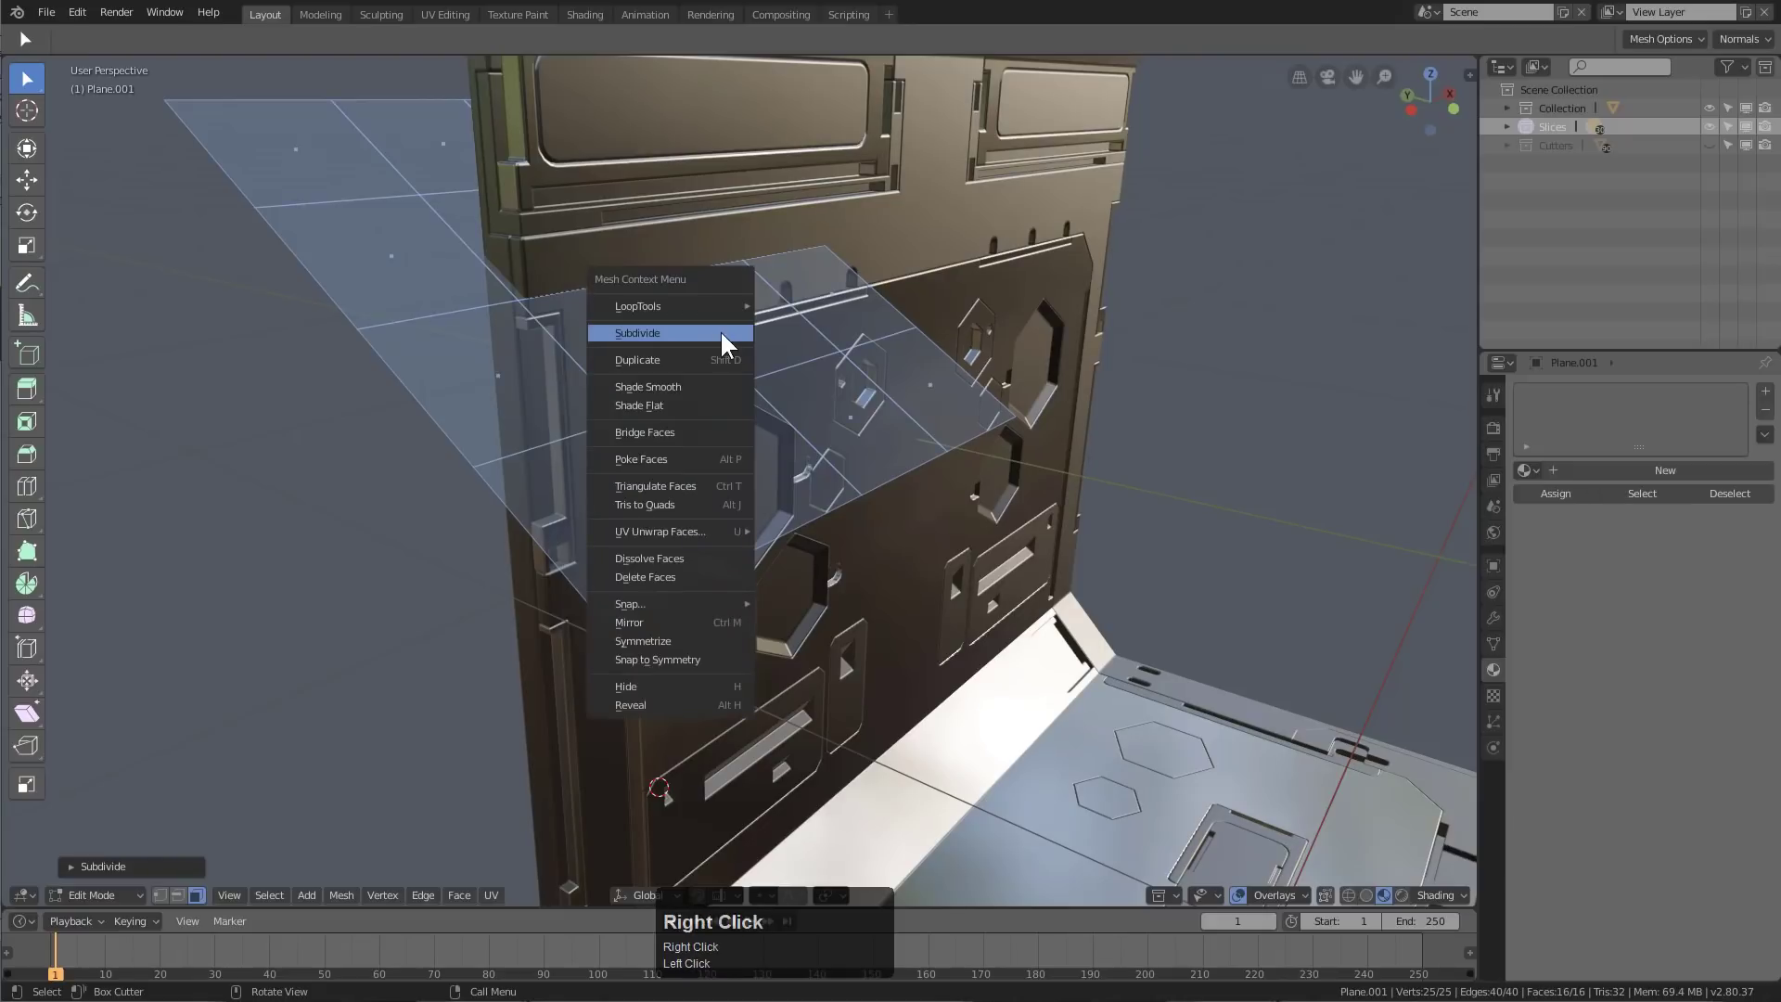
pyautogui.click(689, 321)
pyautogui.press('Tab')
# Move the subdivided plane along the Y axis and adjust its height along the Z axis in front of the wall
pyautogui.press('g')
pyautogui.press('y')
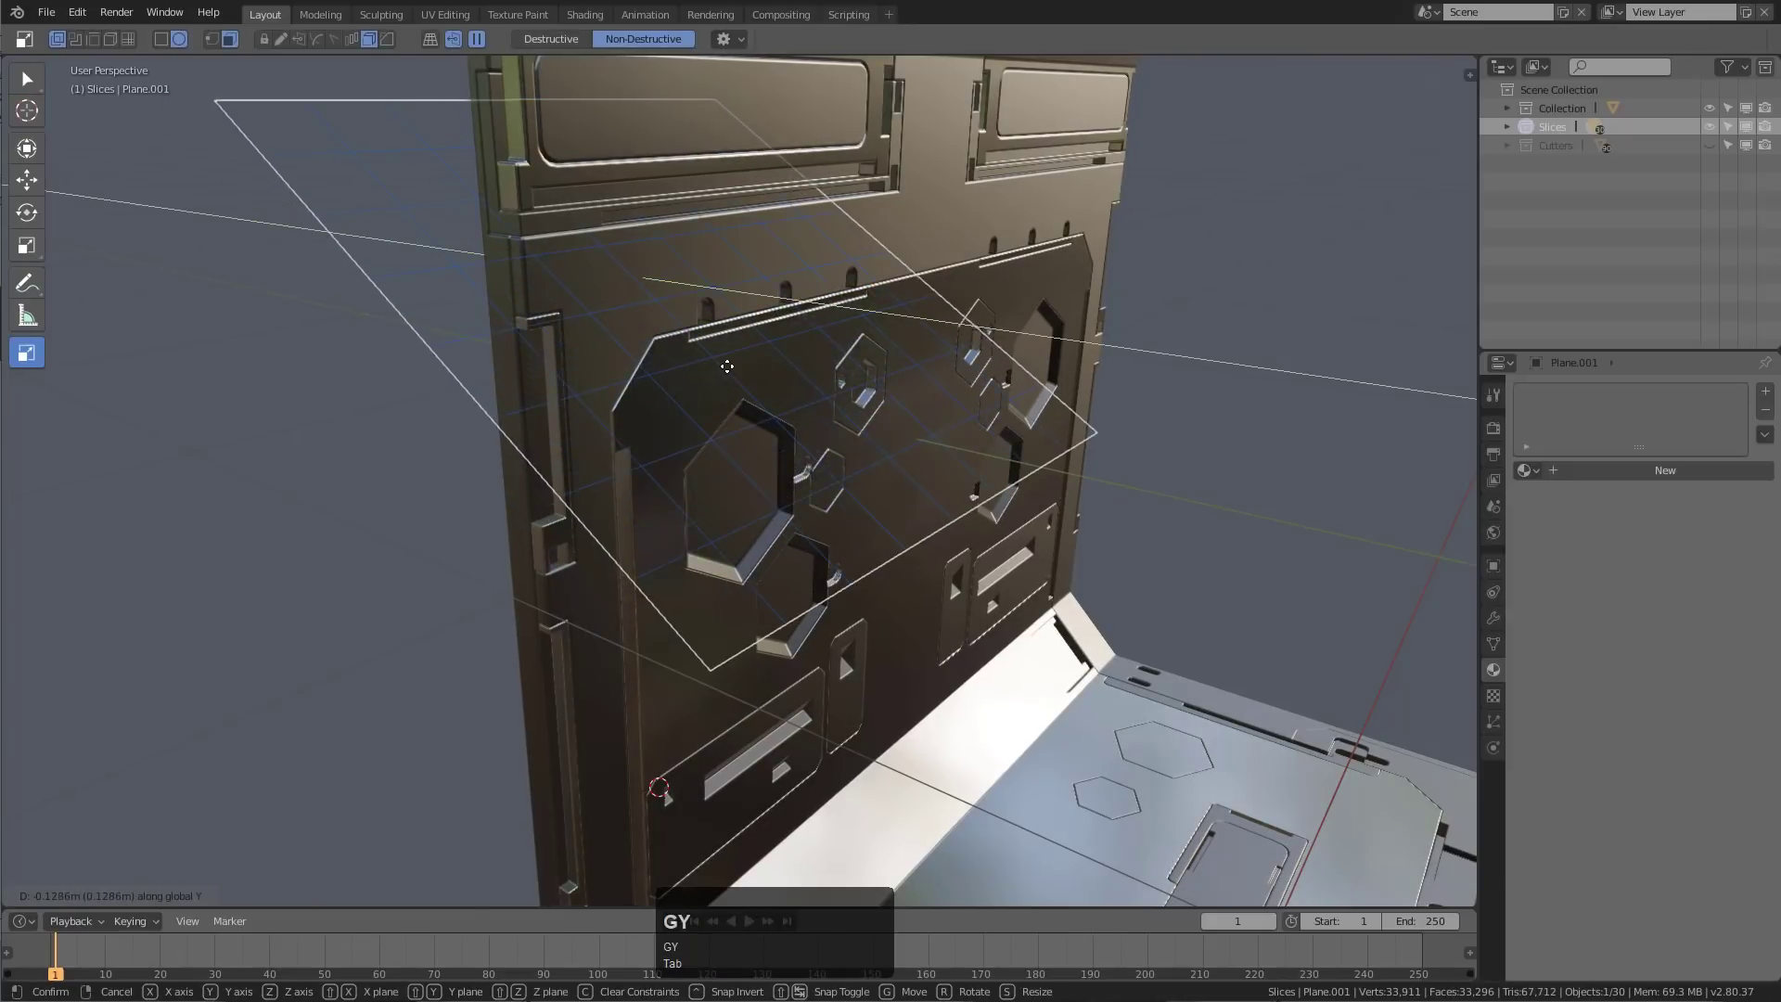
pyautogui.click(720, 358)
pyautogui.press('g')
pyautogui.press('z')
pyautogui.click(720, 359)
pyautogui.keyDown('shift'); pyautogui.moveTo(721, 359); pyautogui.dragTo(850, 225, button='middle'); pyautogui.keyUp('shift')
pyautogui.keyDown('shift'); pyautogui.click(573, 192); pyautogui.keyUp('shift')
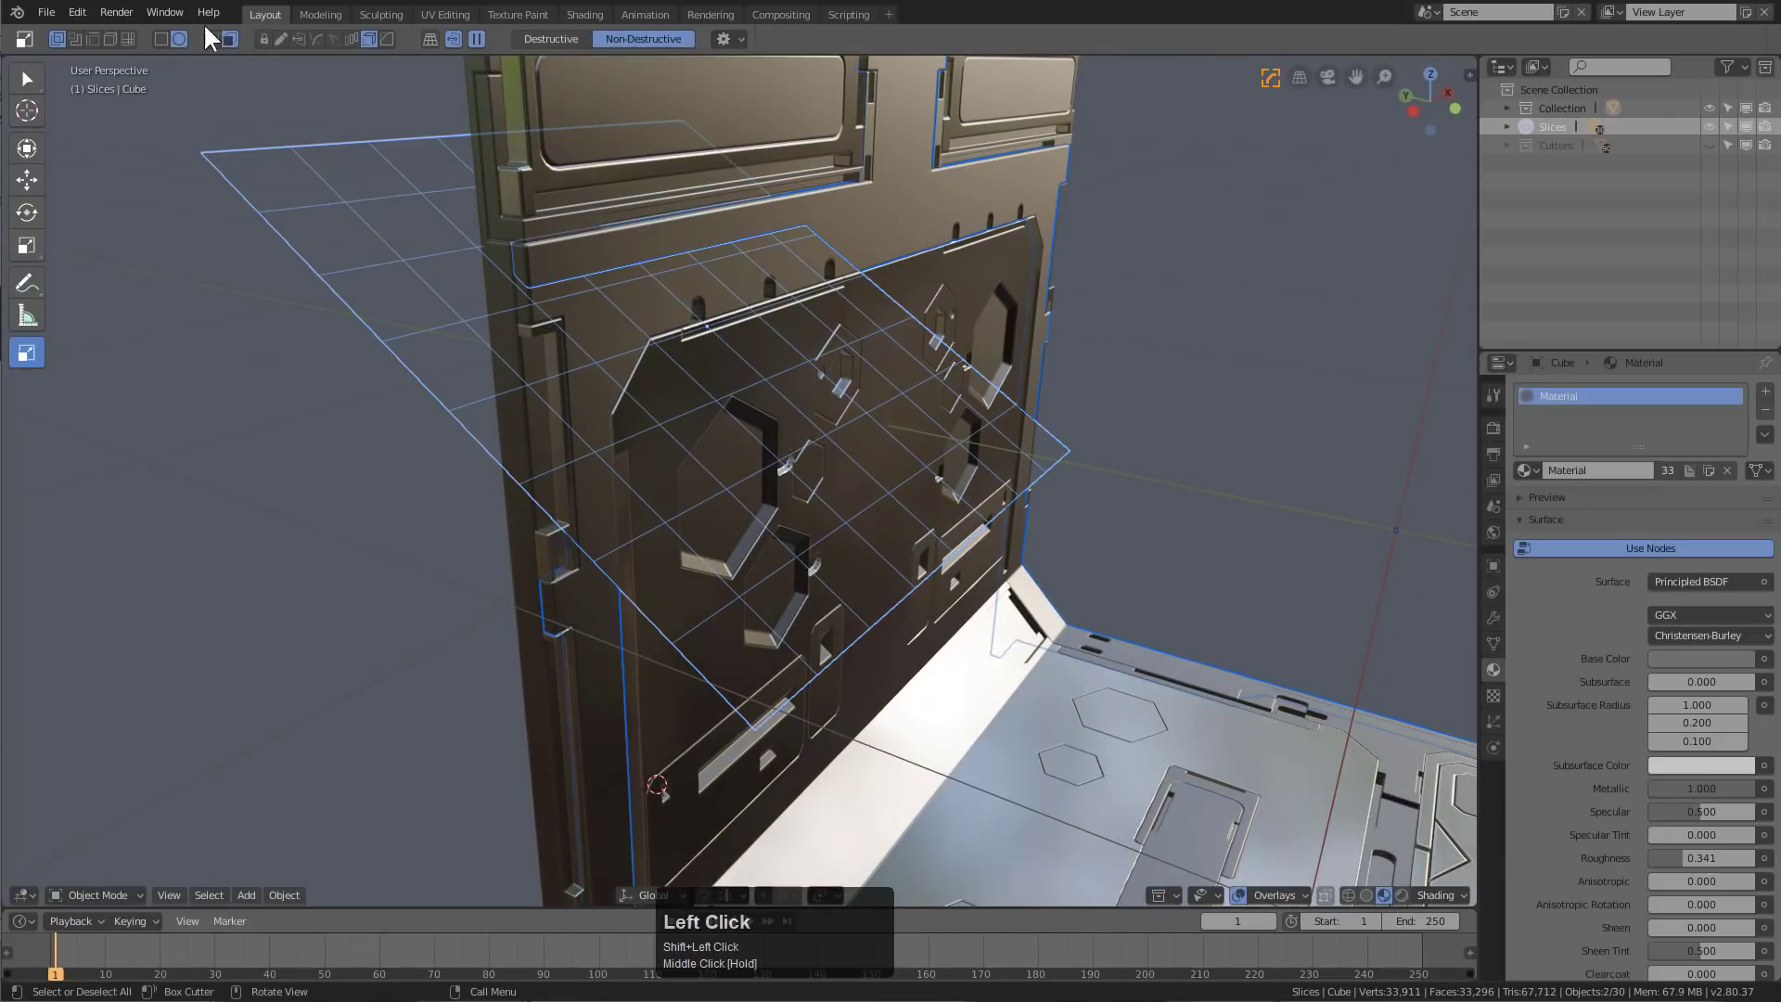
pyautogui.moveTo(616, 266); pyautogui.dragTo(687, 278)
pyautogui.press('Escape')
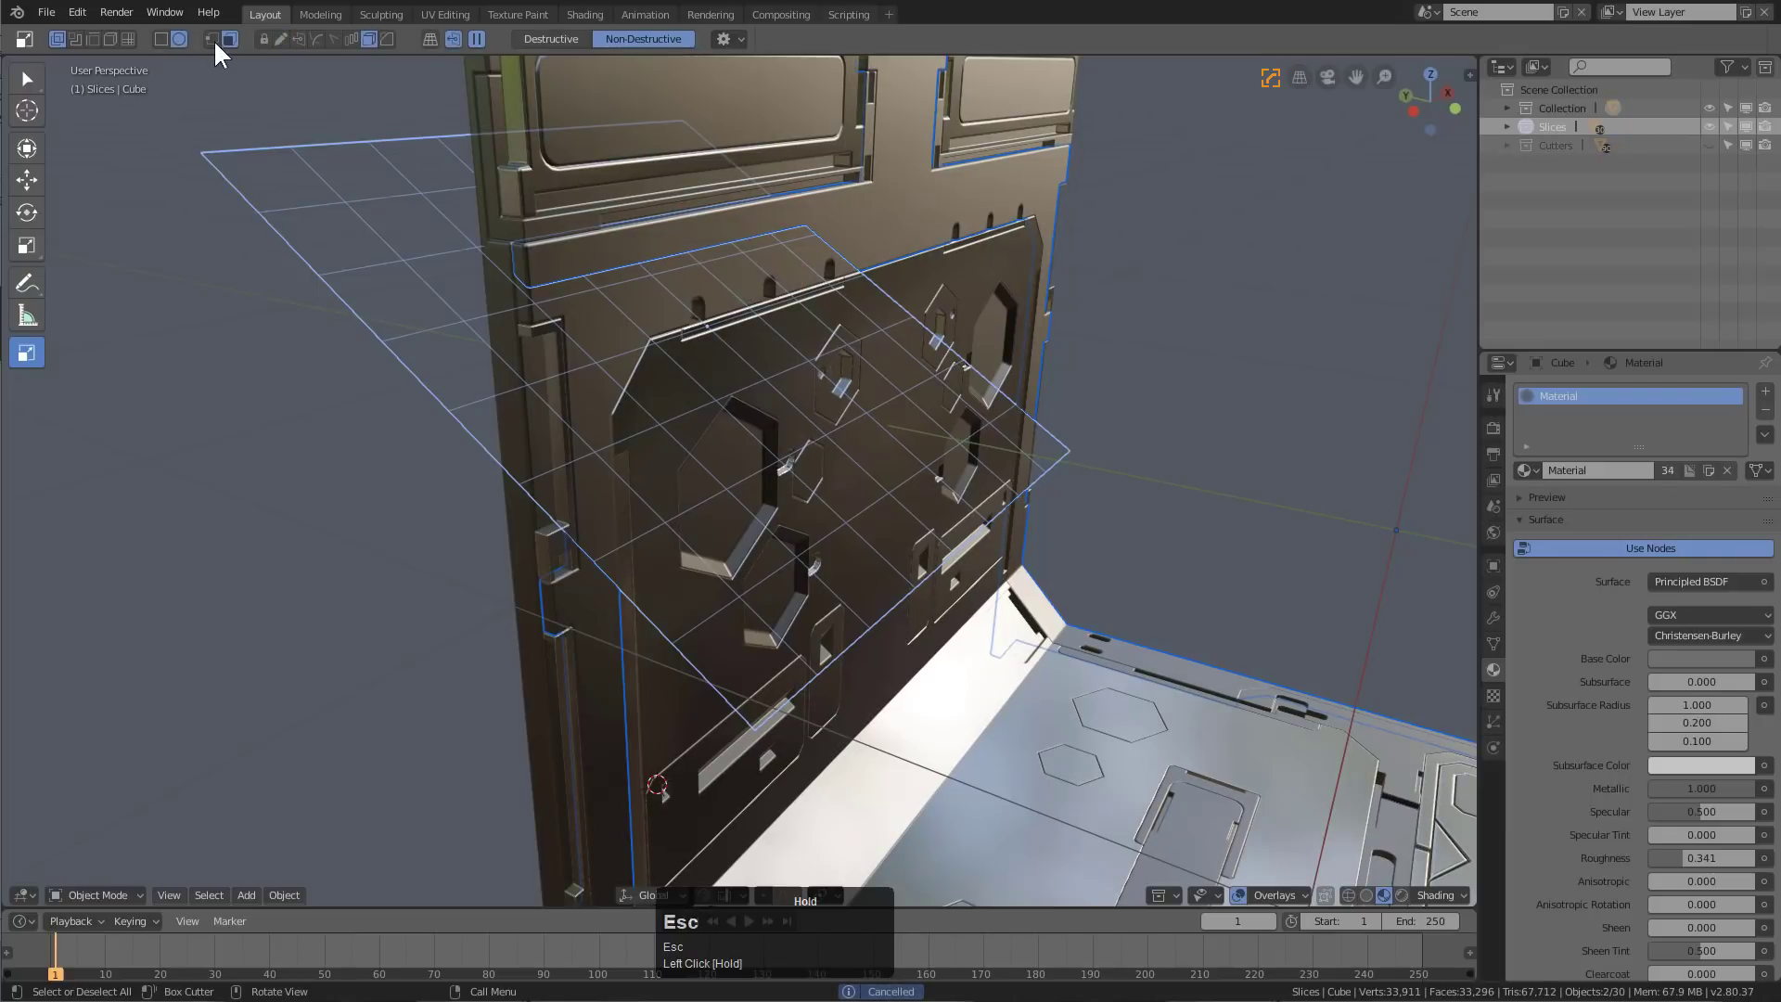
# Switch the cutter to the box shape and try a thin rectangular cut on the wall above the large panel
pyautogui.click(155, 32)
pyautogui.moveTo(761, 240); pyautogui.dragTo(631, 260)
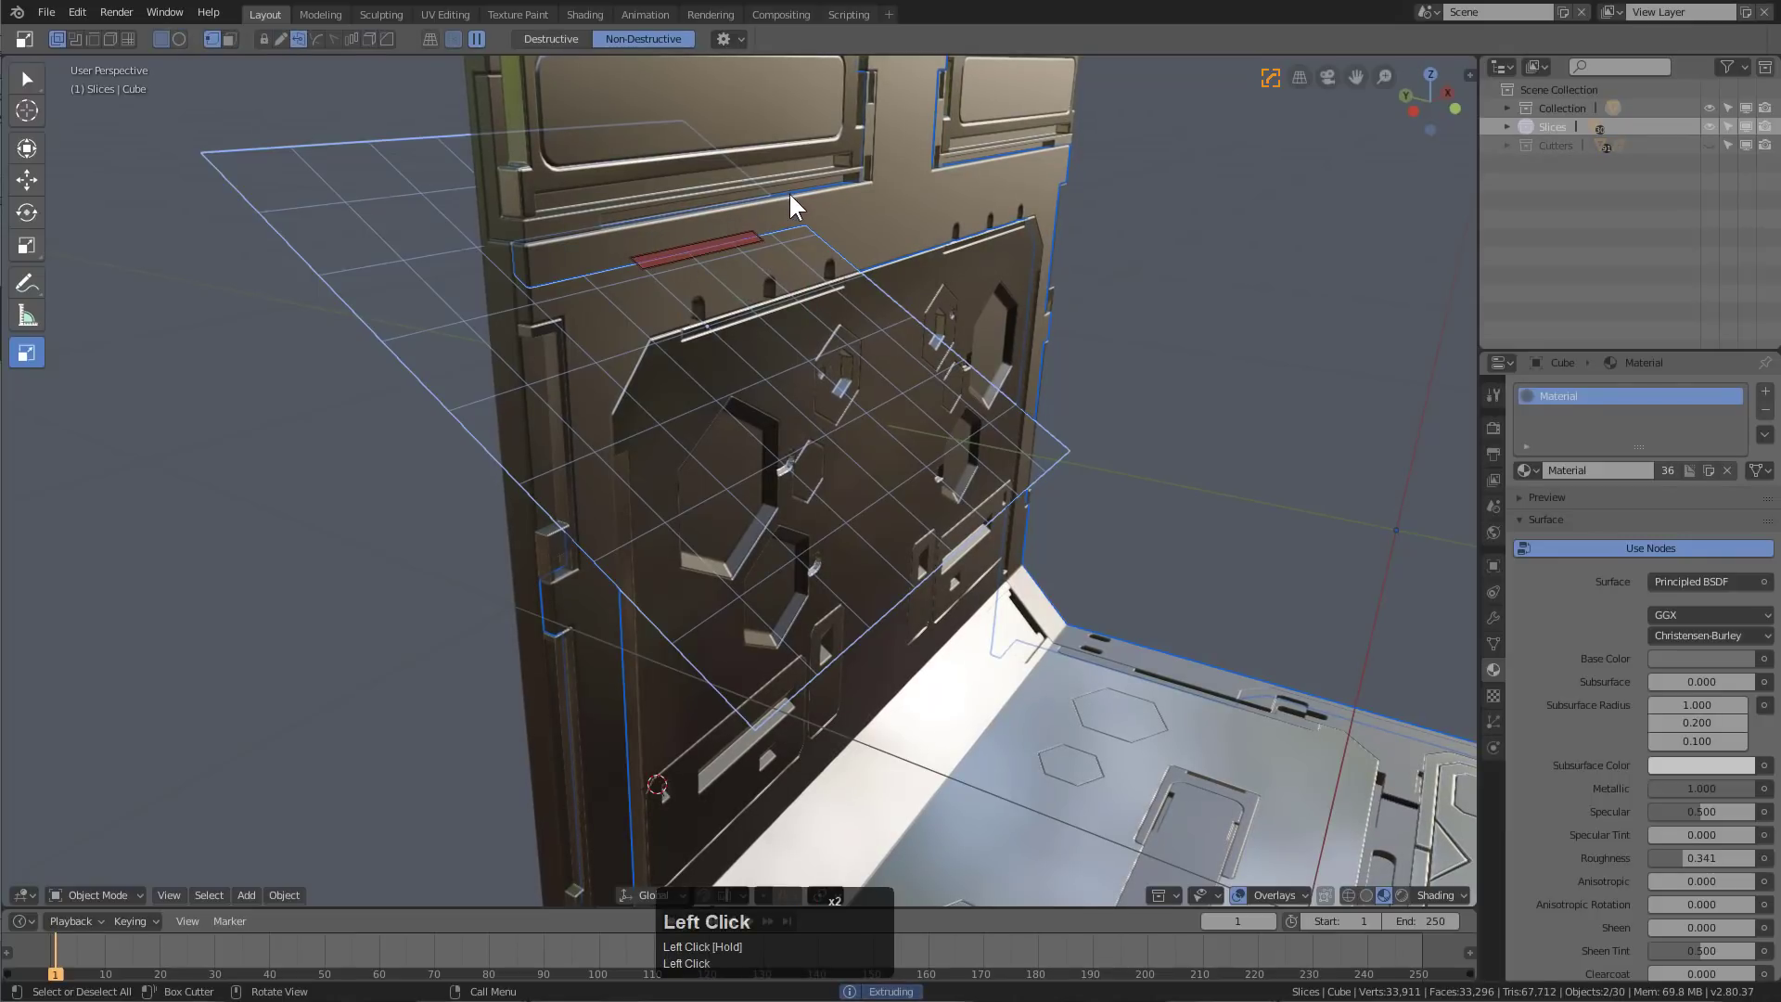
pyautogui.press('Escape')
# Open the plane in Edit Mode and add Flip Normals to the Quick Favorites
pyautogui.click(381, 243)
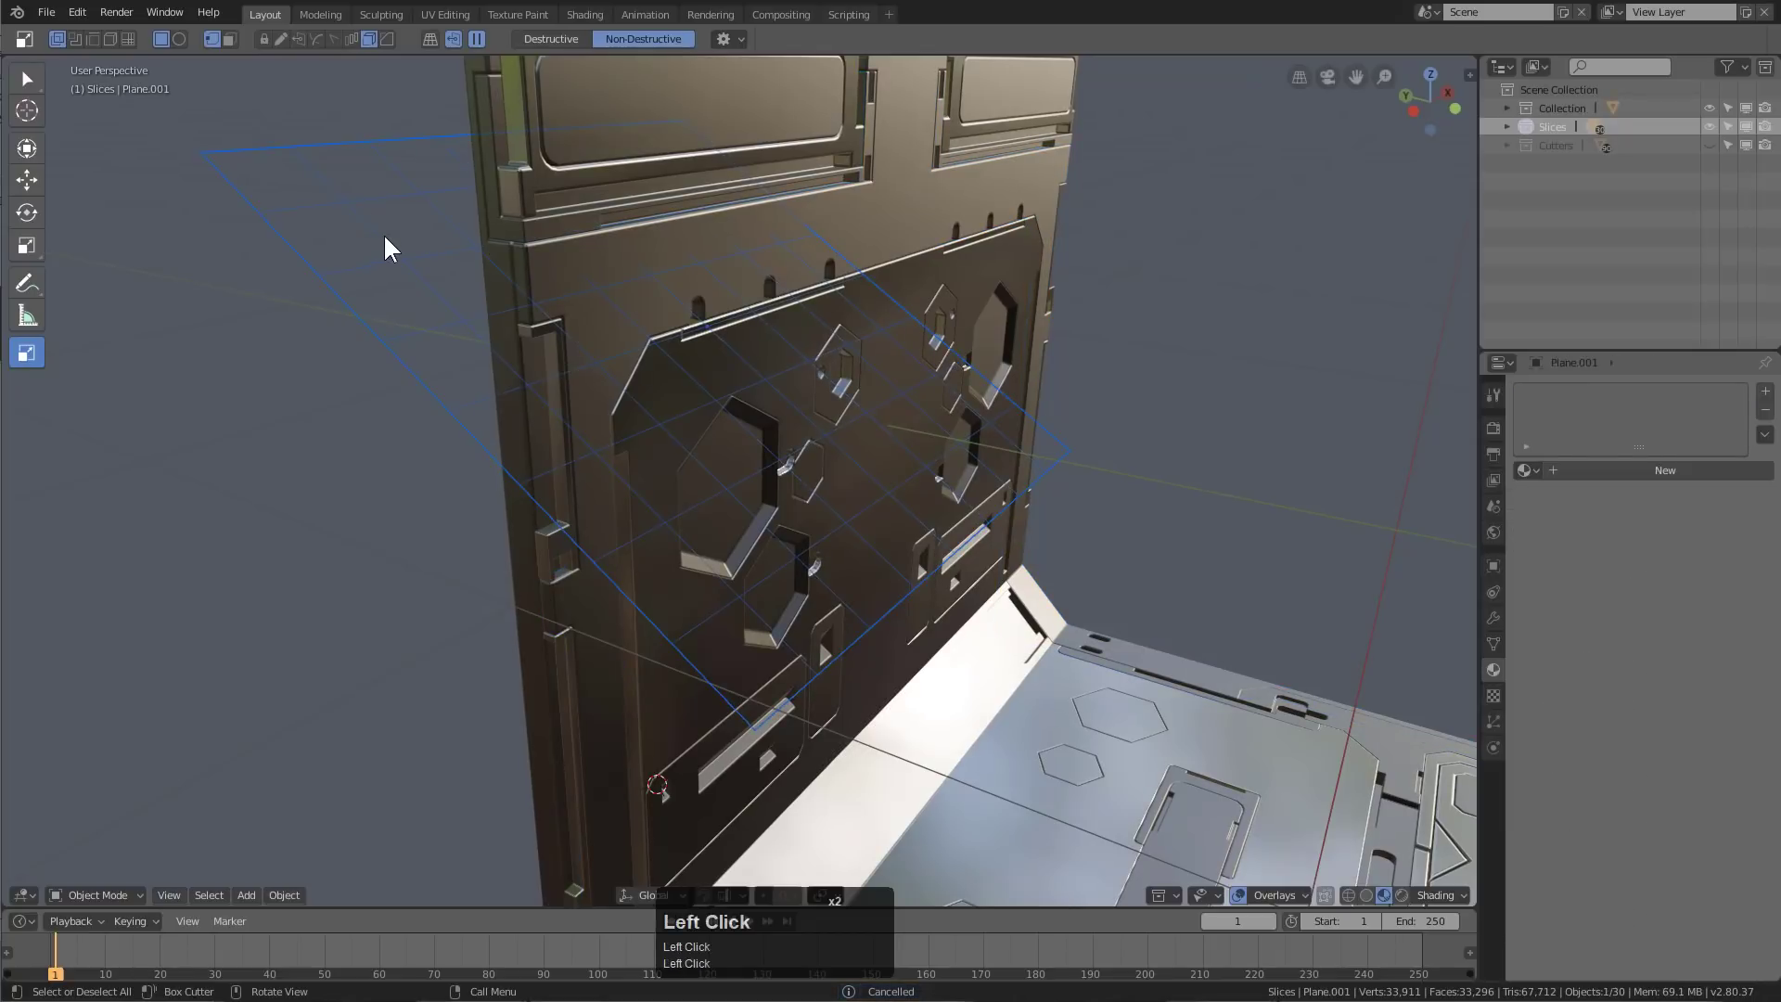
pyautogui.press('Tab')
pyautogui.press('q')
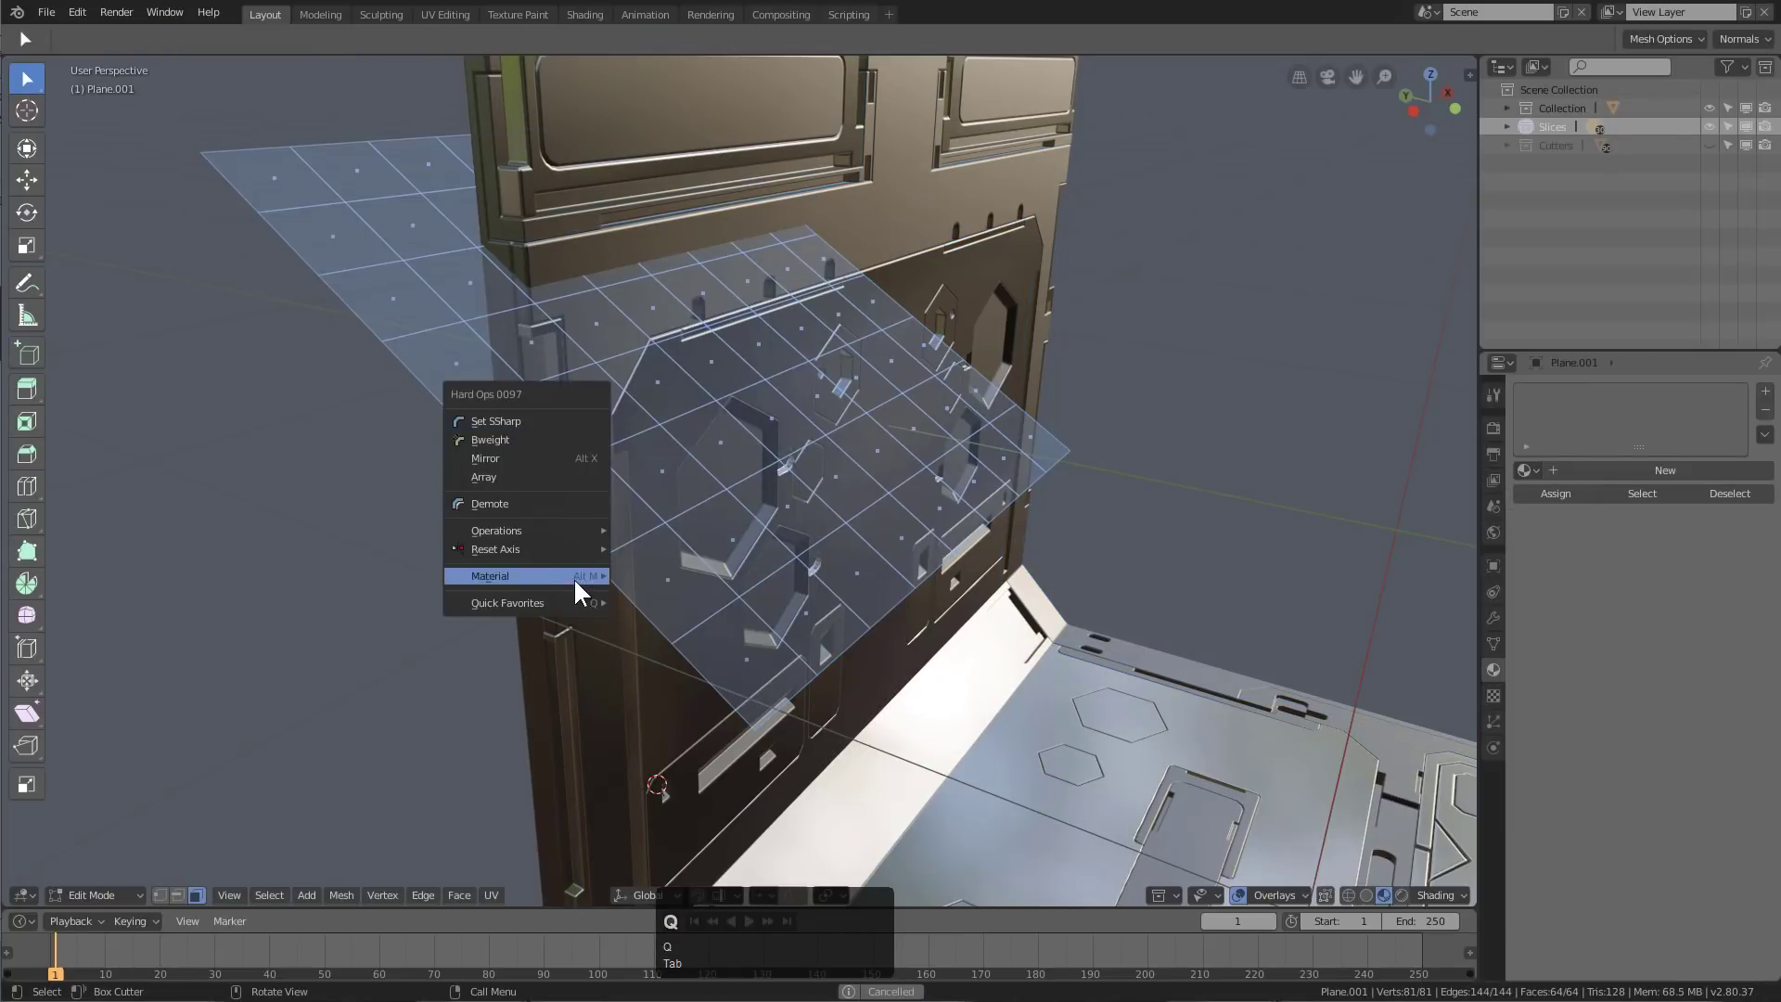
pyautogui.moveTo(591, 603)
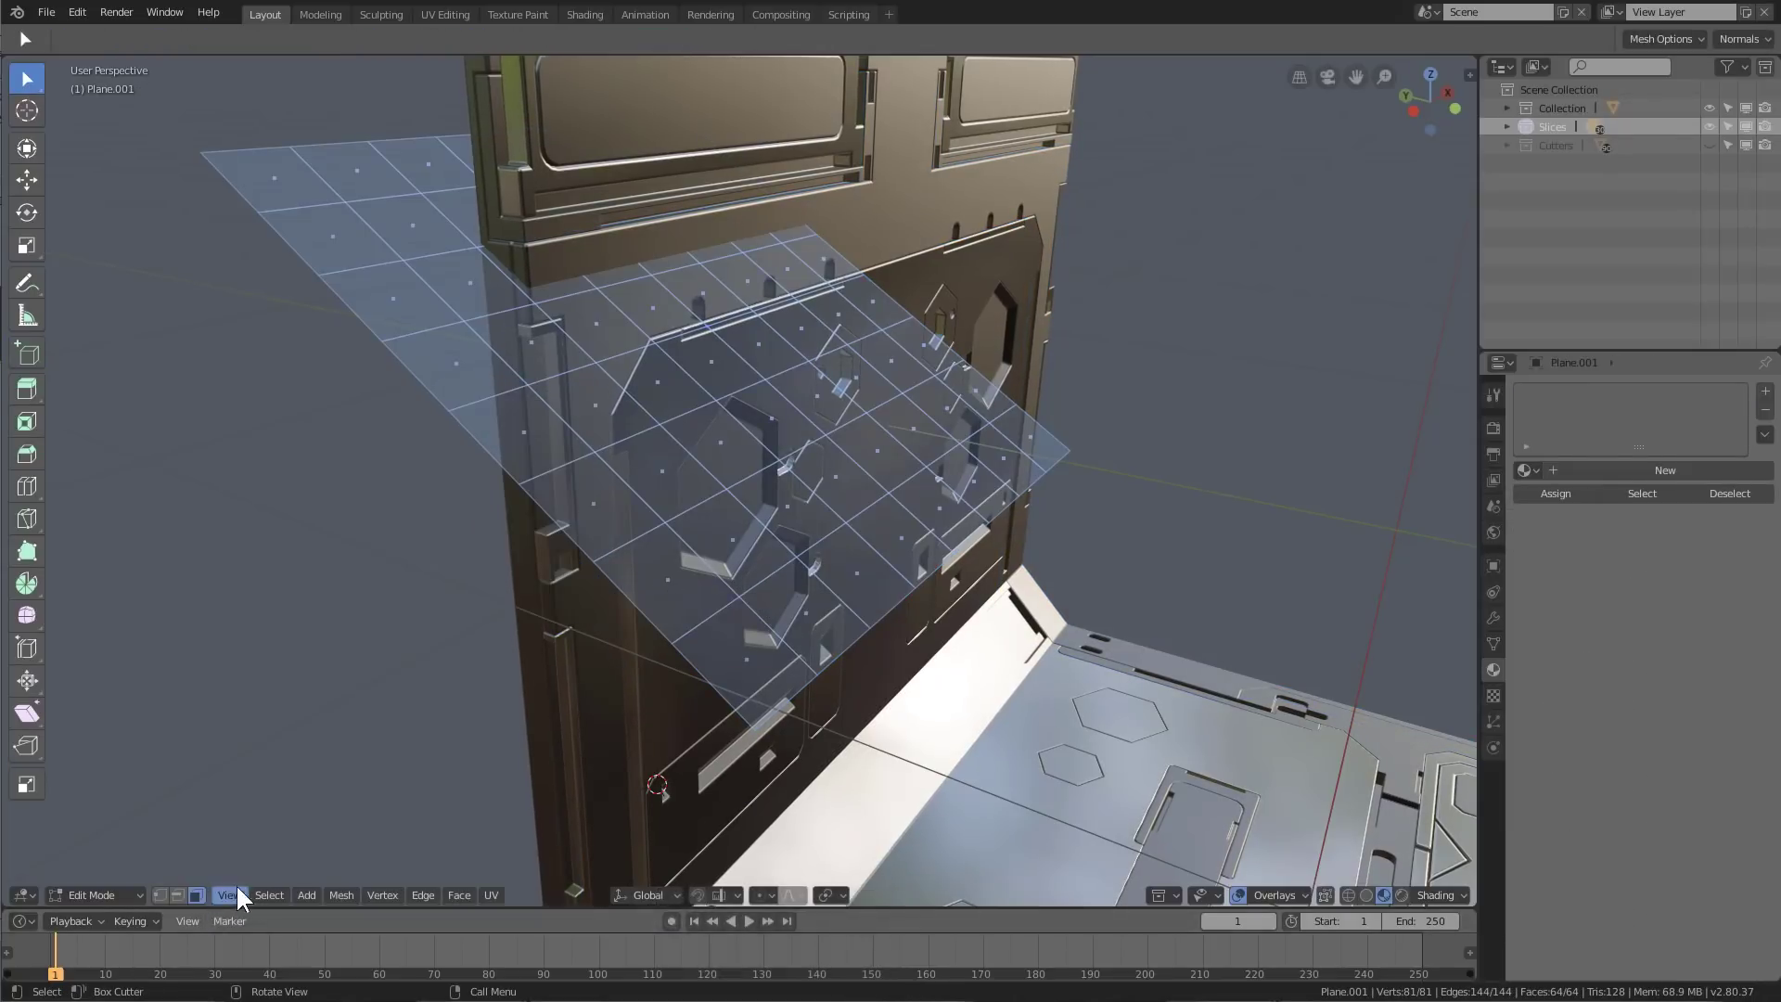
pyautogui.click(268, 894)
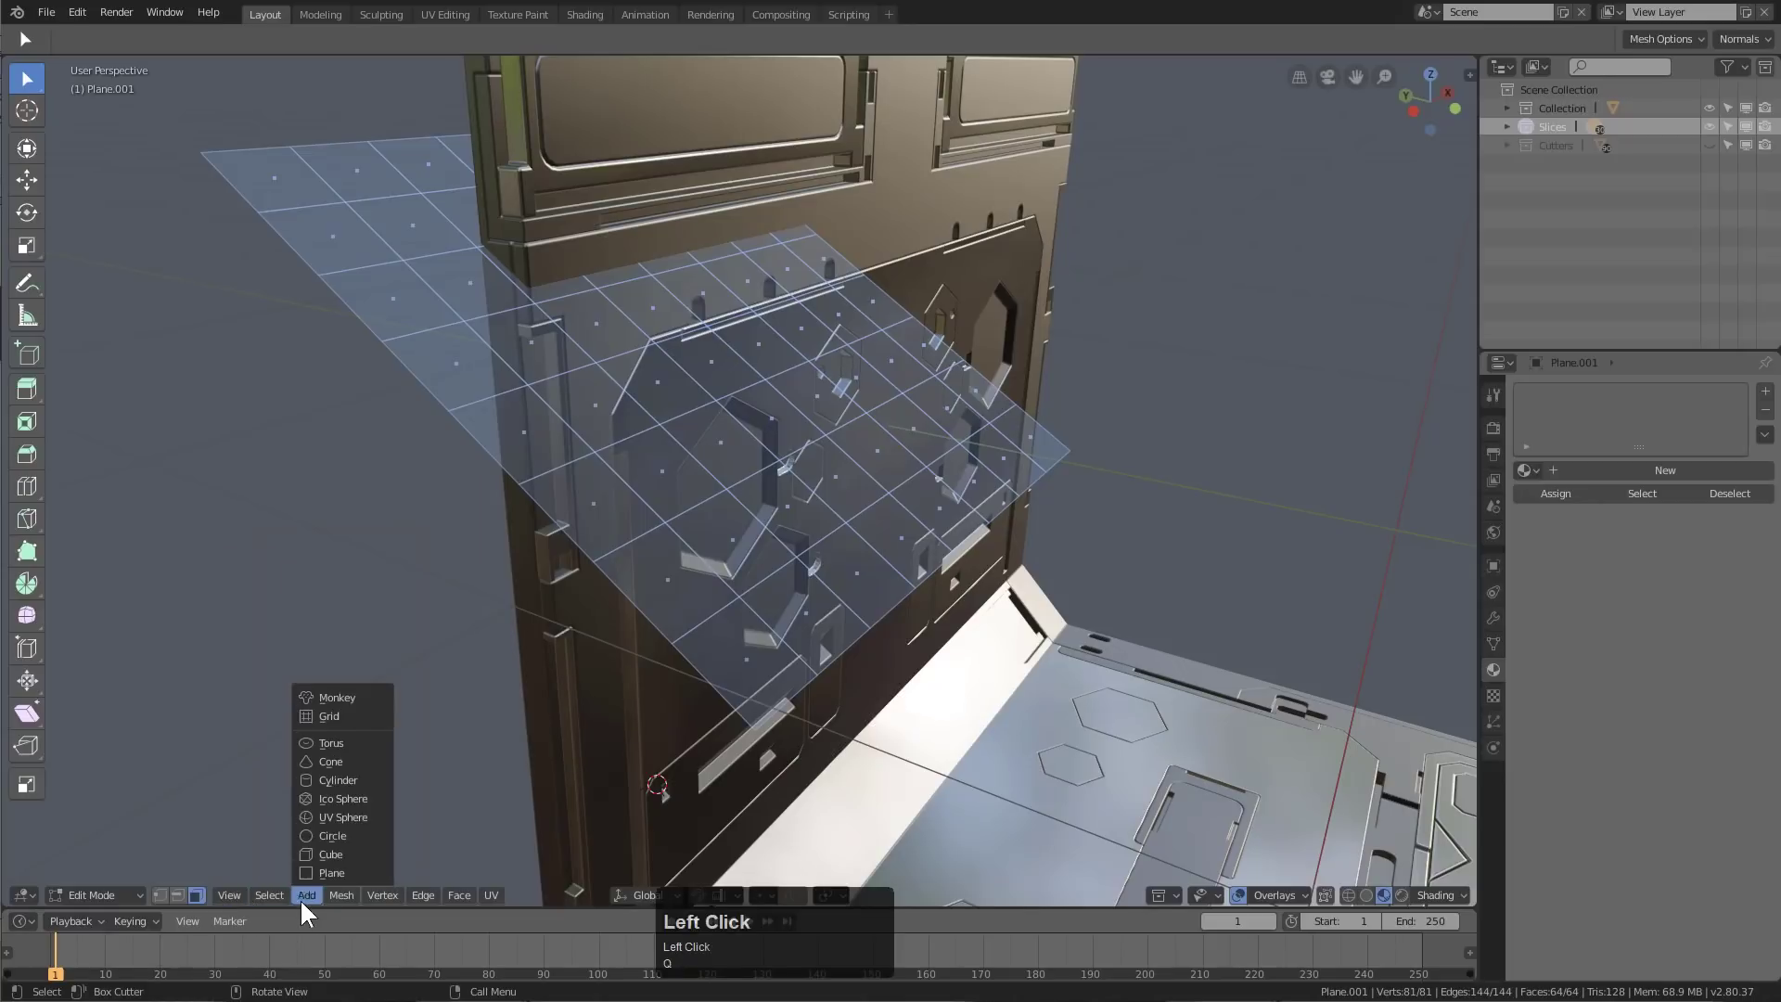
pyautogui.moveTo(332, 894)
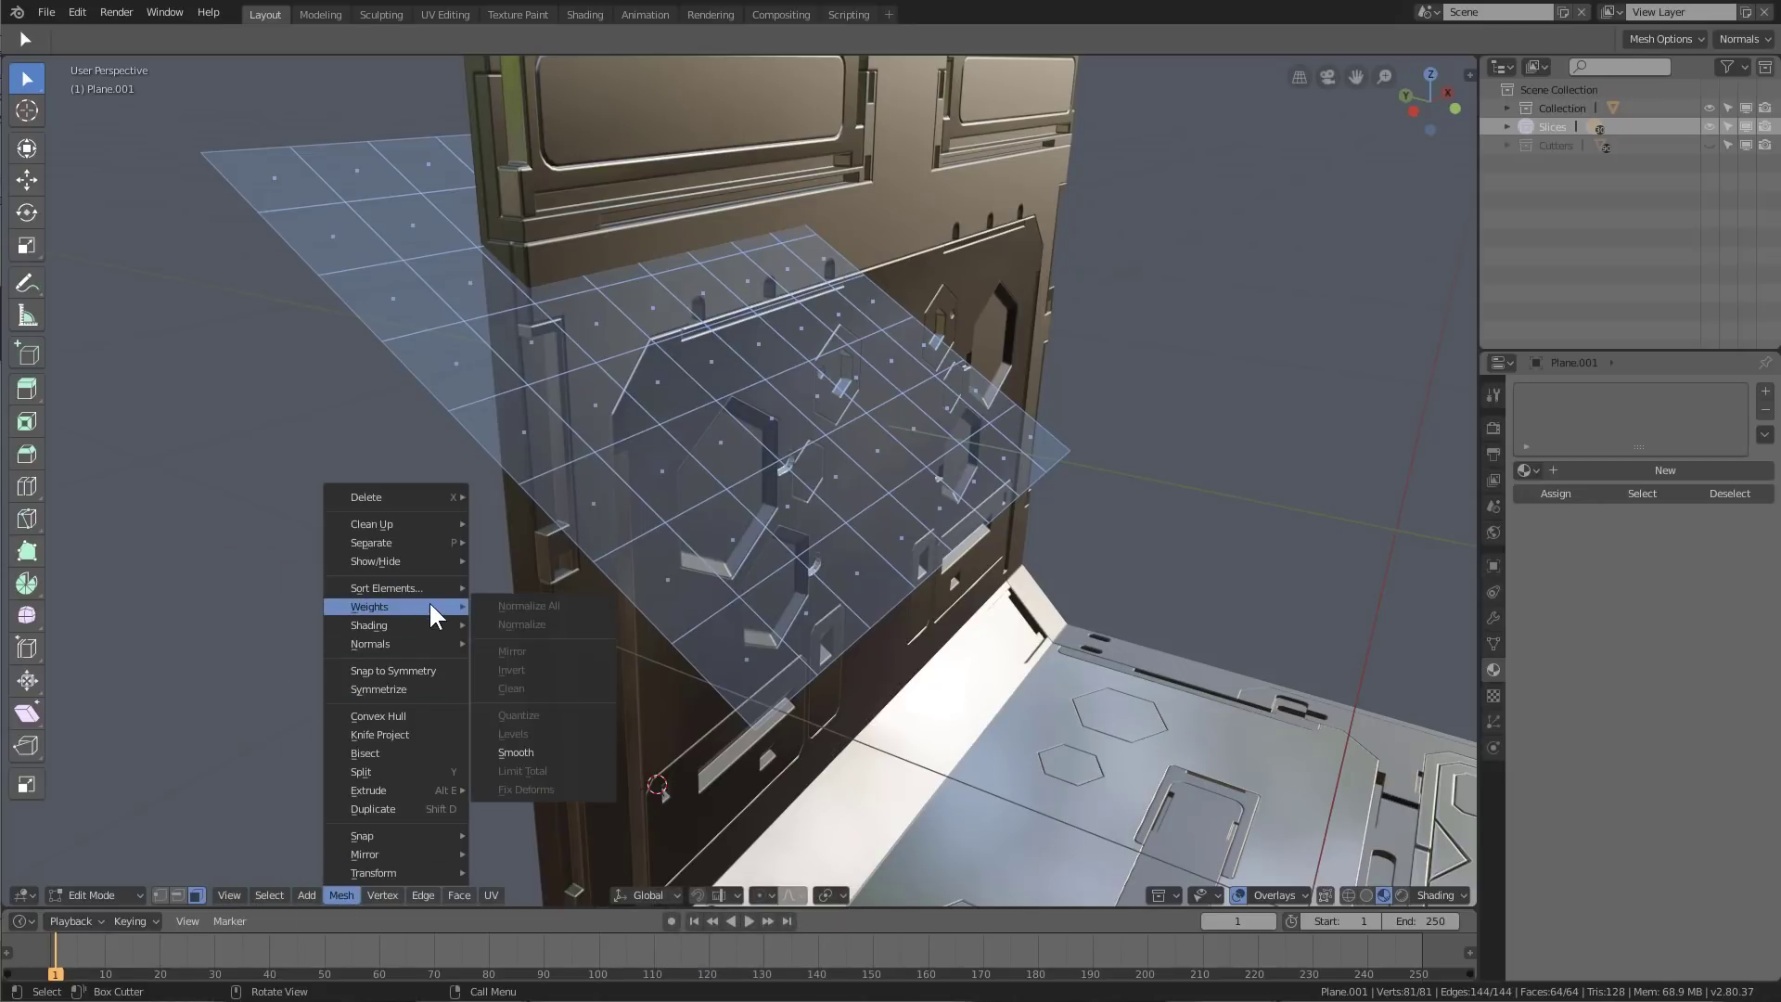
pyautogui.moveTo(431, 620)
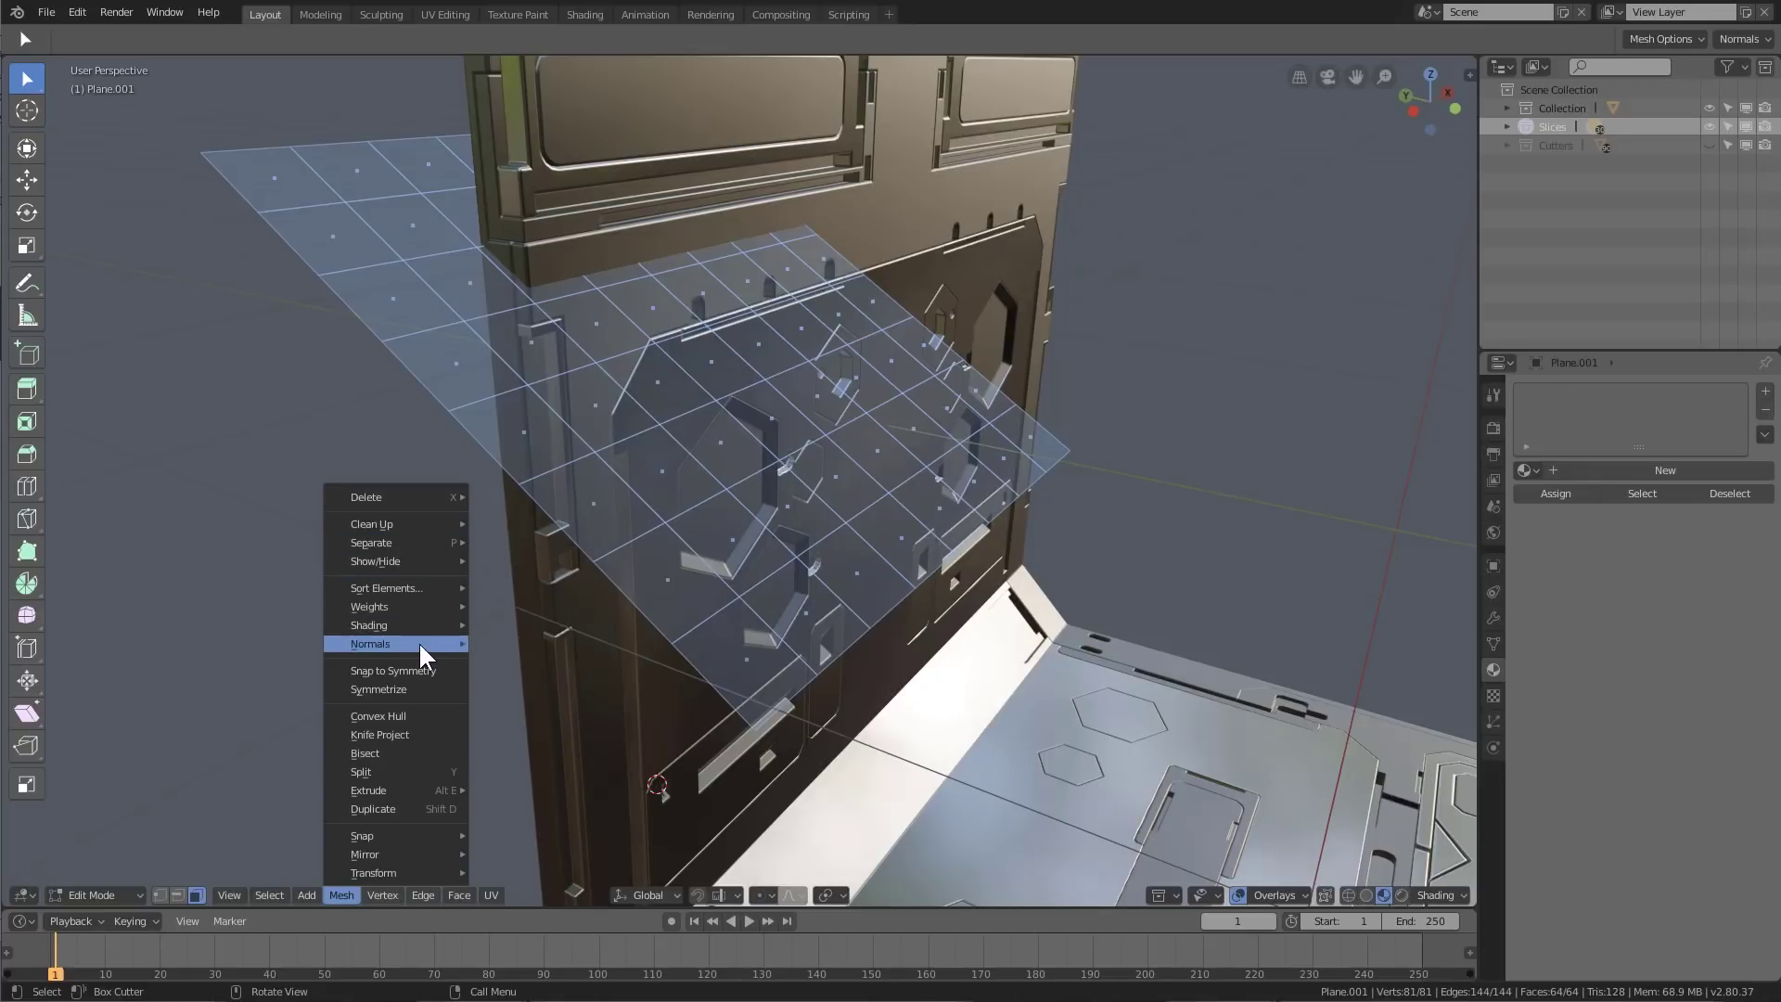
pyautogui.rightClick(526, 348)
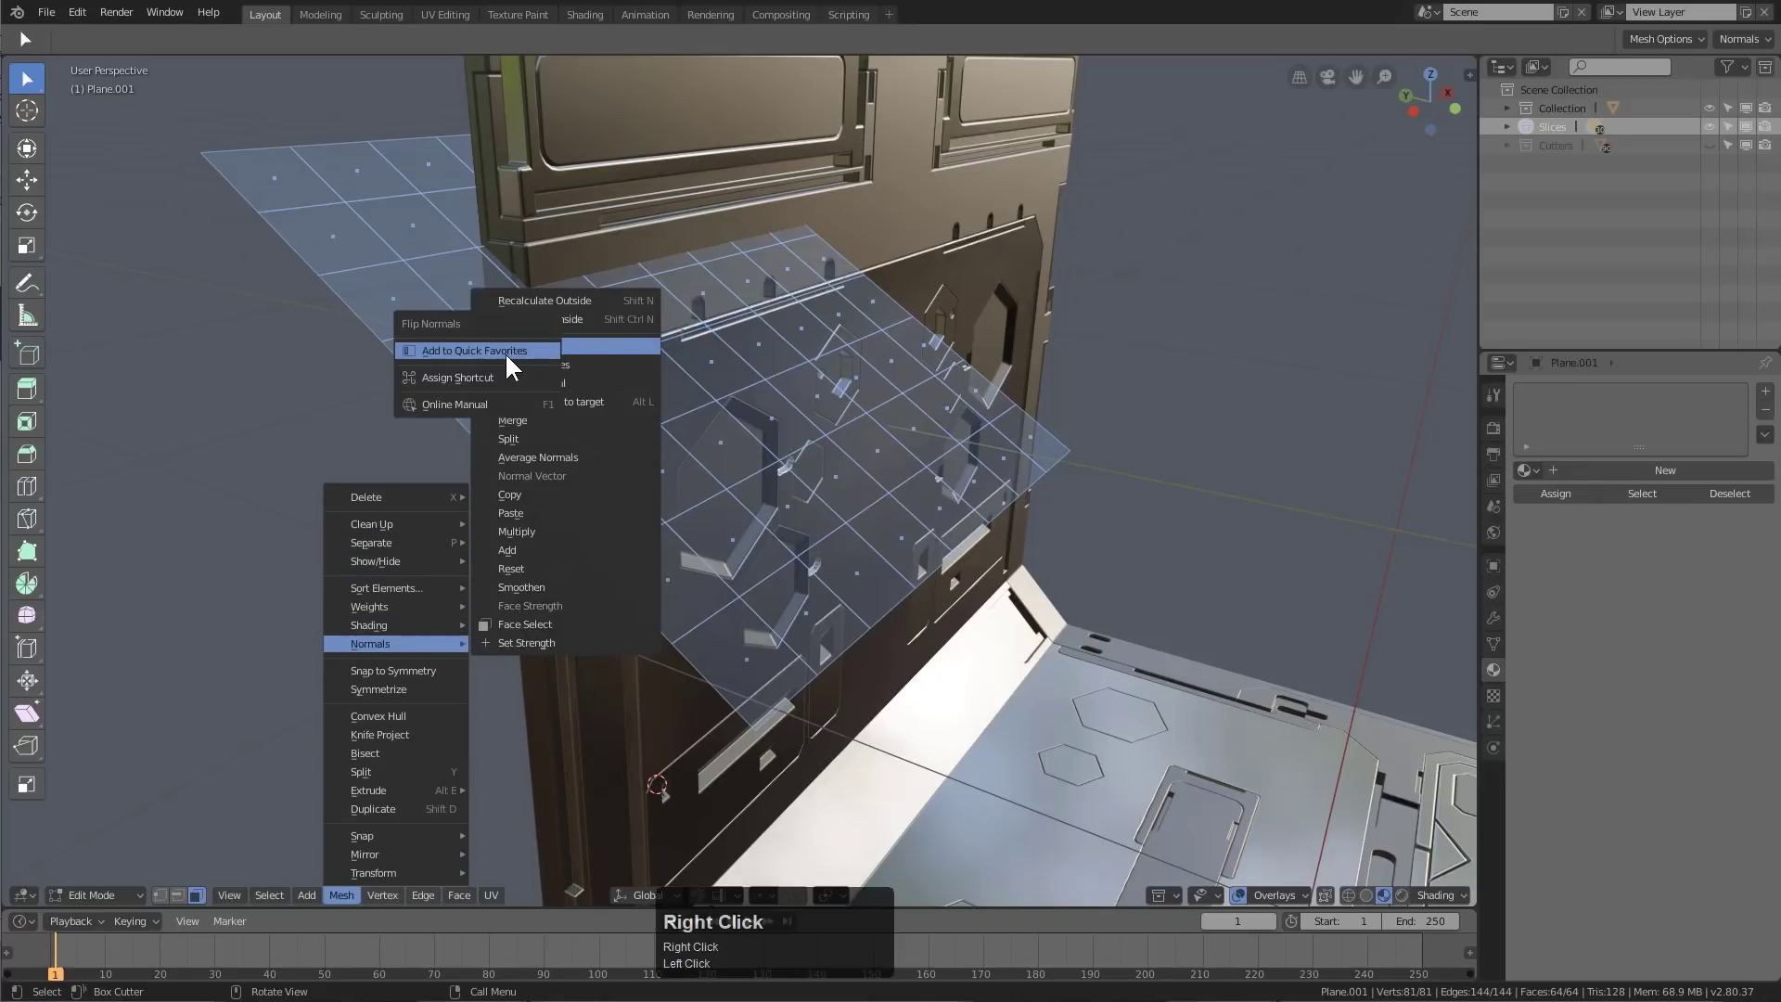
pyautogui.click(505, 352)
# Flip the plane's normals and return to Object Mode
pyautogui.rightClick(738, 407)
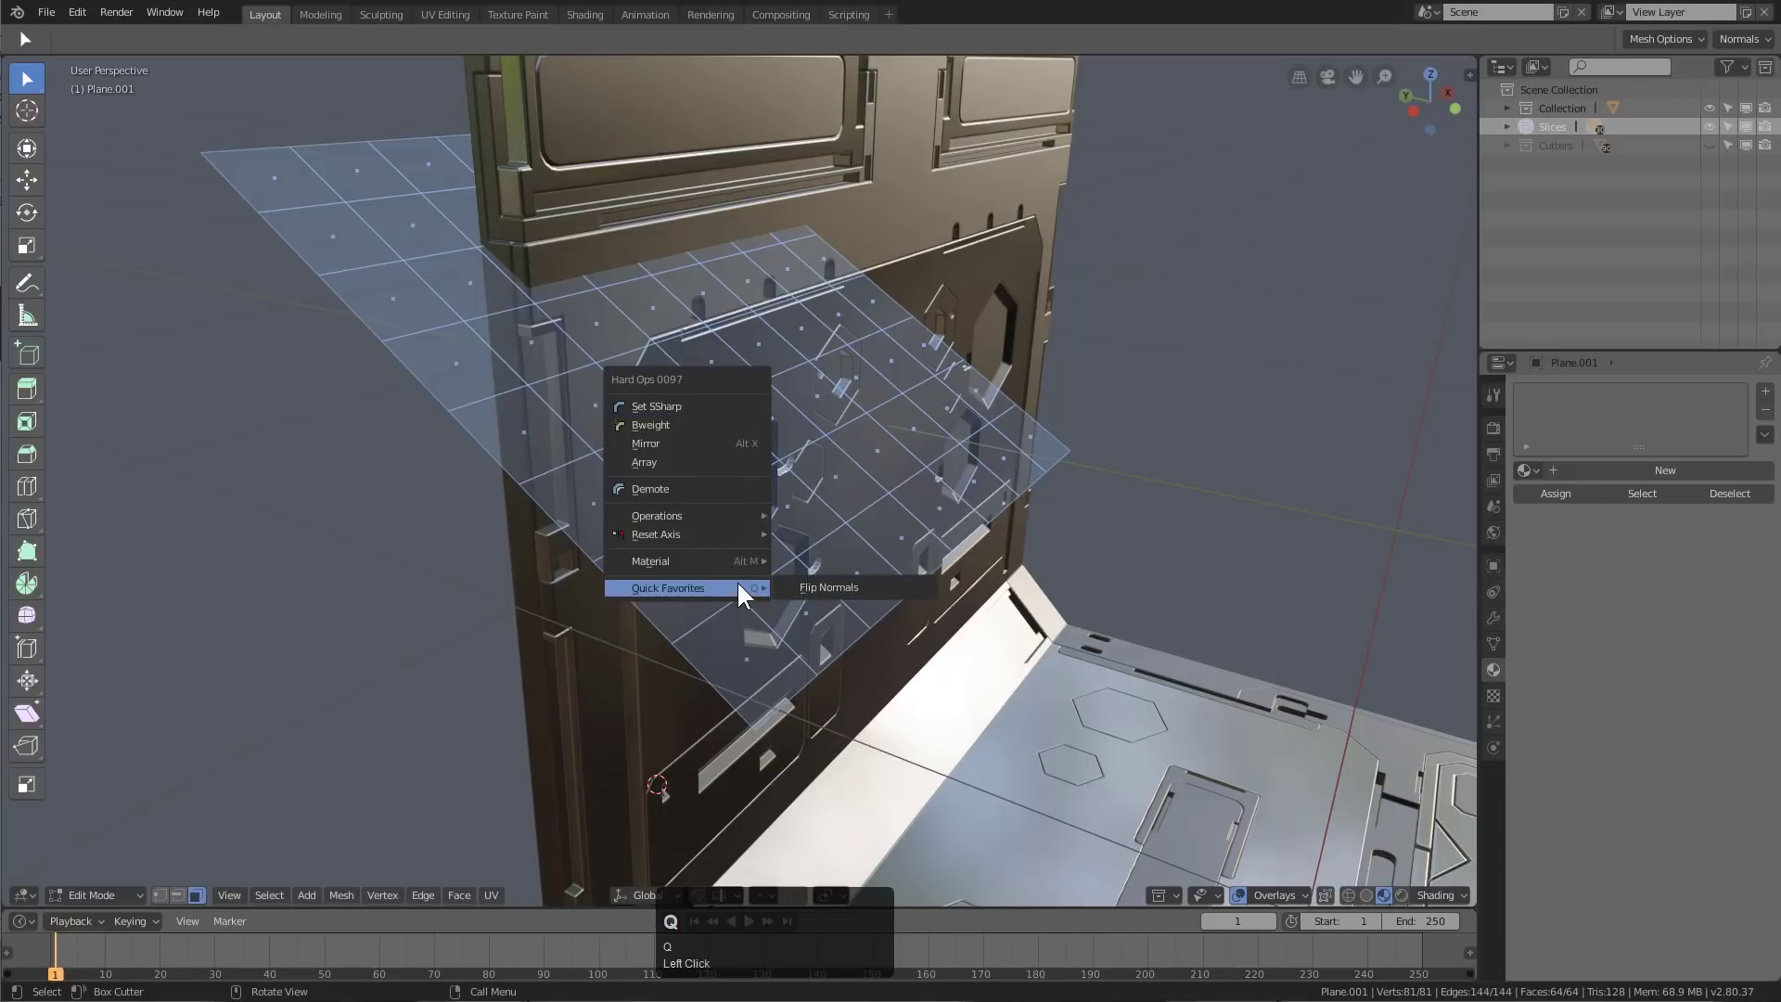
pyautogui.click(863, 588)
pyautogui.press('Tab')
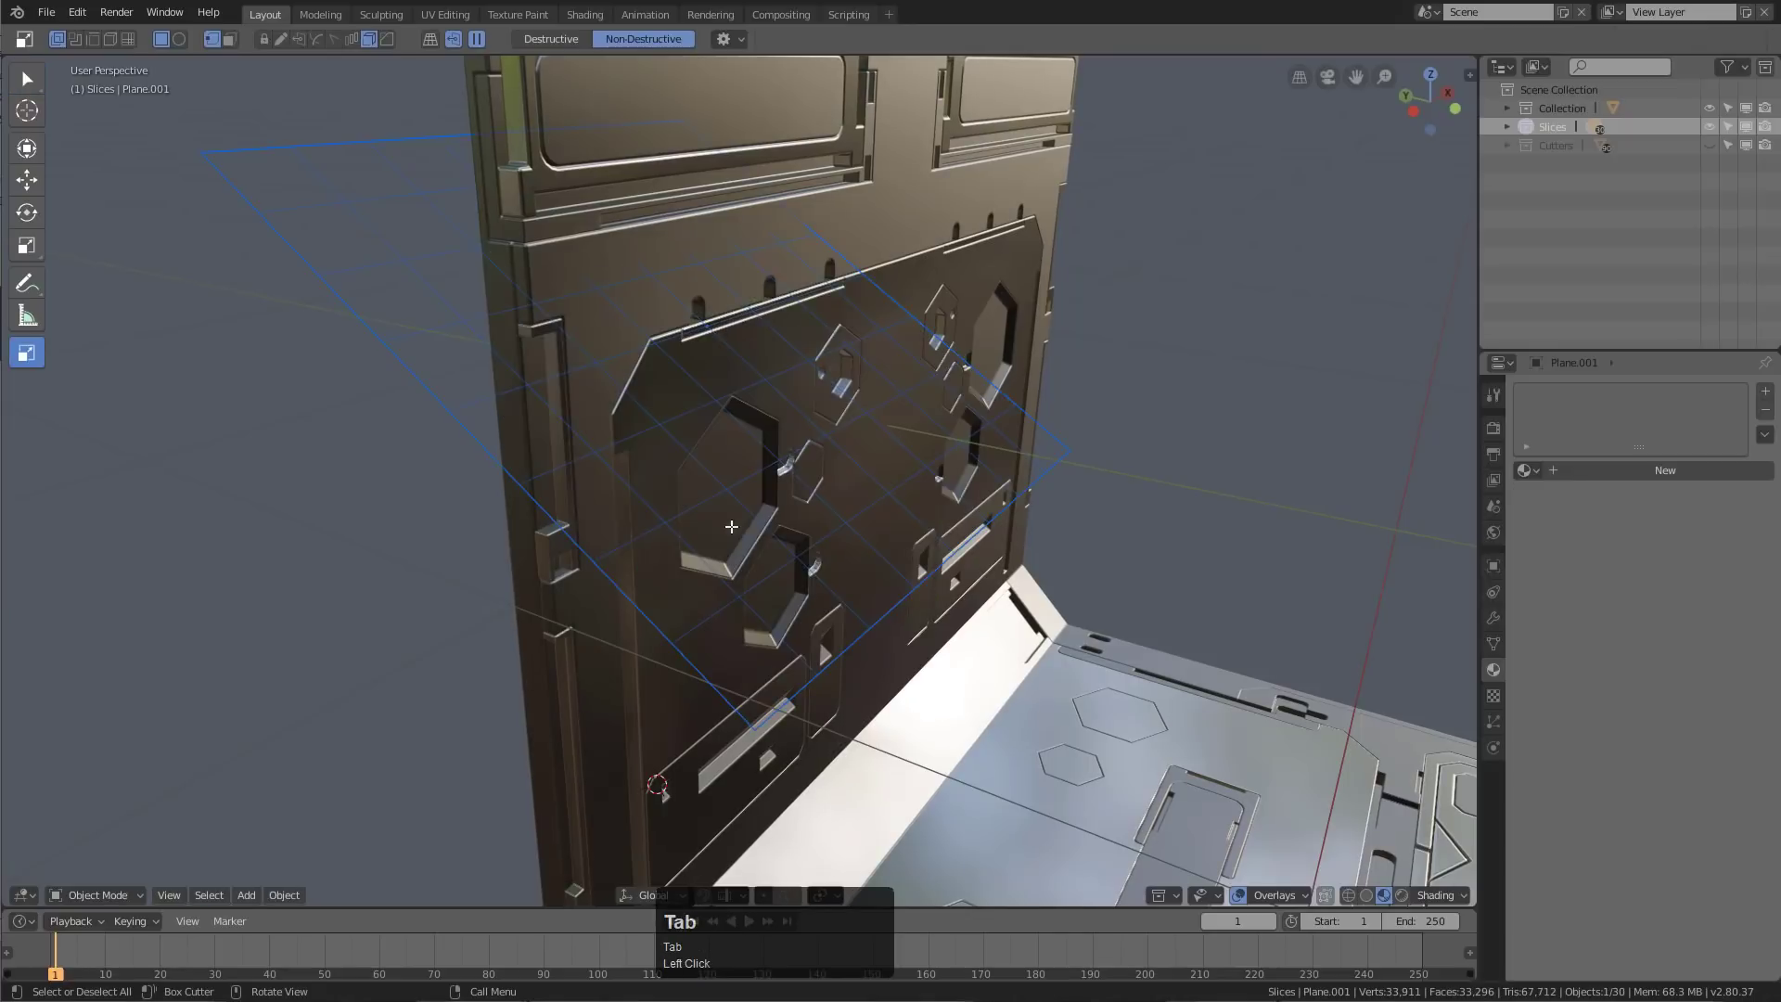
# Cut a long rectangular recess into the wall strip above the large panel, with the wall as the active object
pyautogui.click(830, 214)
pyautogui.moveTo(734, 258)
pyautogui.mouseDown()
pyautogui.moveTo(597, 271)
pyautogui.moveTo(608, 257)
pyautogui.mouseUp()
pyautogui.moveTo(775, 274); pyautogui.dragTo(152, 95, button='middle')
# Cut a small rectangular notch into the wall strip's upper edge beside the long recess
pyautogui.click(282, 39)
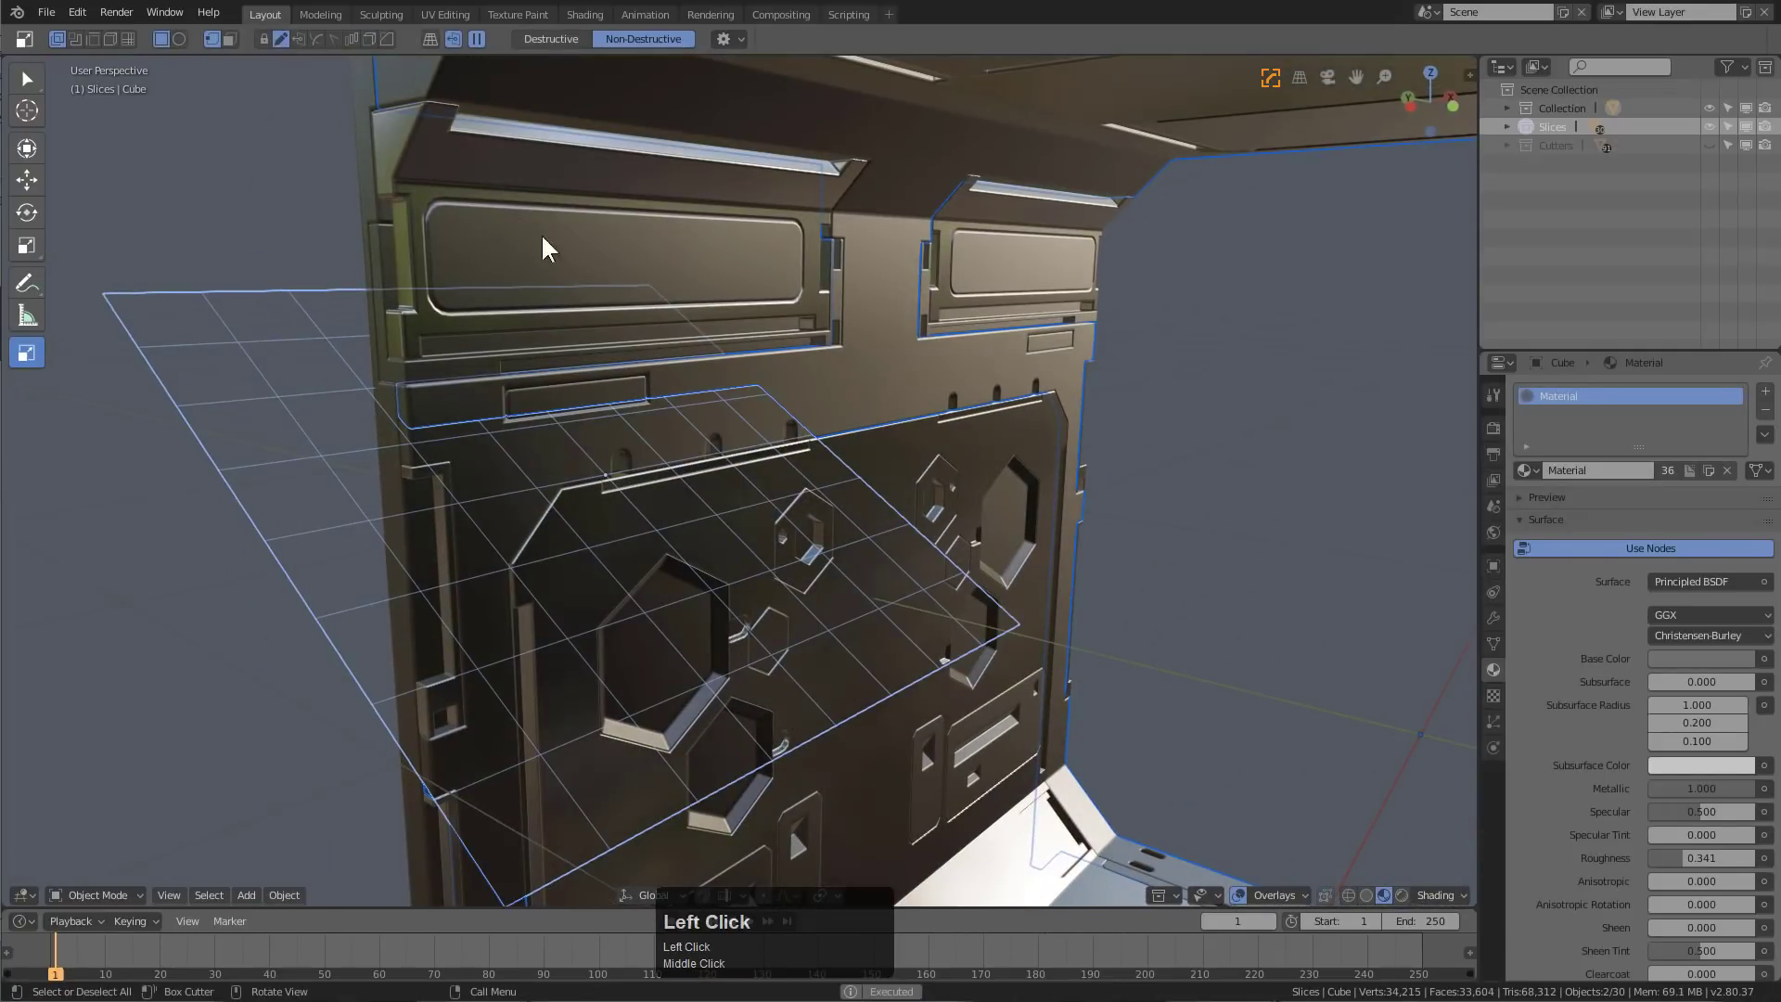
pyautogui.scroll(3, 715, 390)
pyautogui.moveTo(672, 353); pyautogui.dragTo(1030, 248)
pyautogui.moveTo(1030, 249); pyautogui.dragTo(798, 413, button='middle')
pyautogui.scroll(-2, 800, 445)
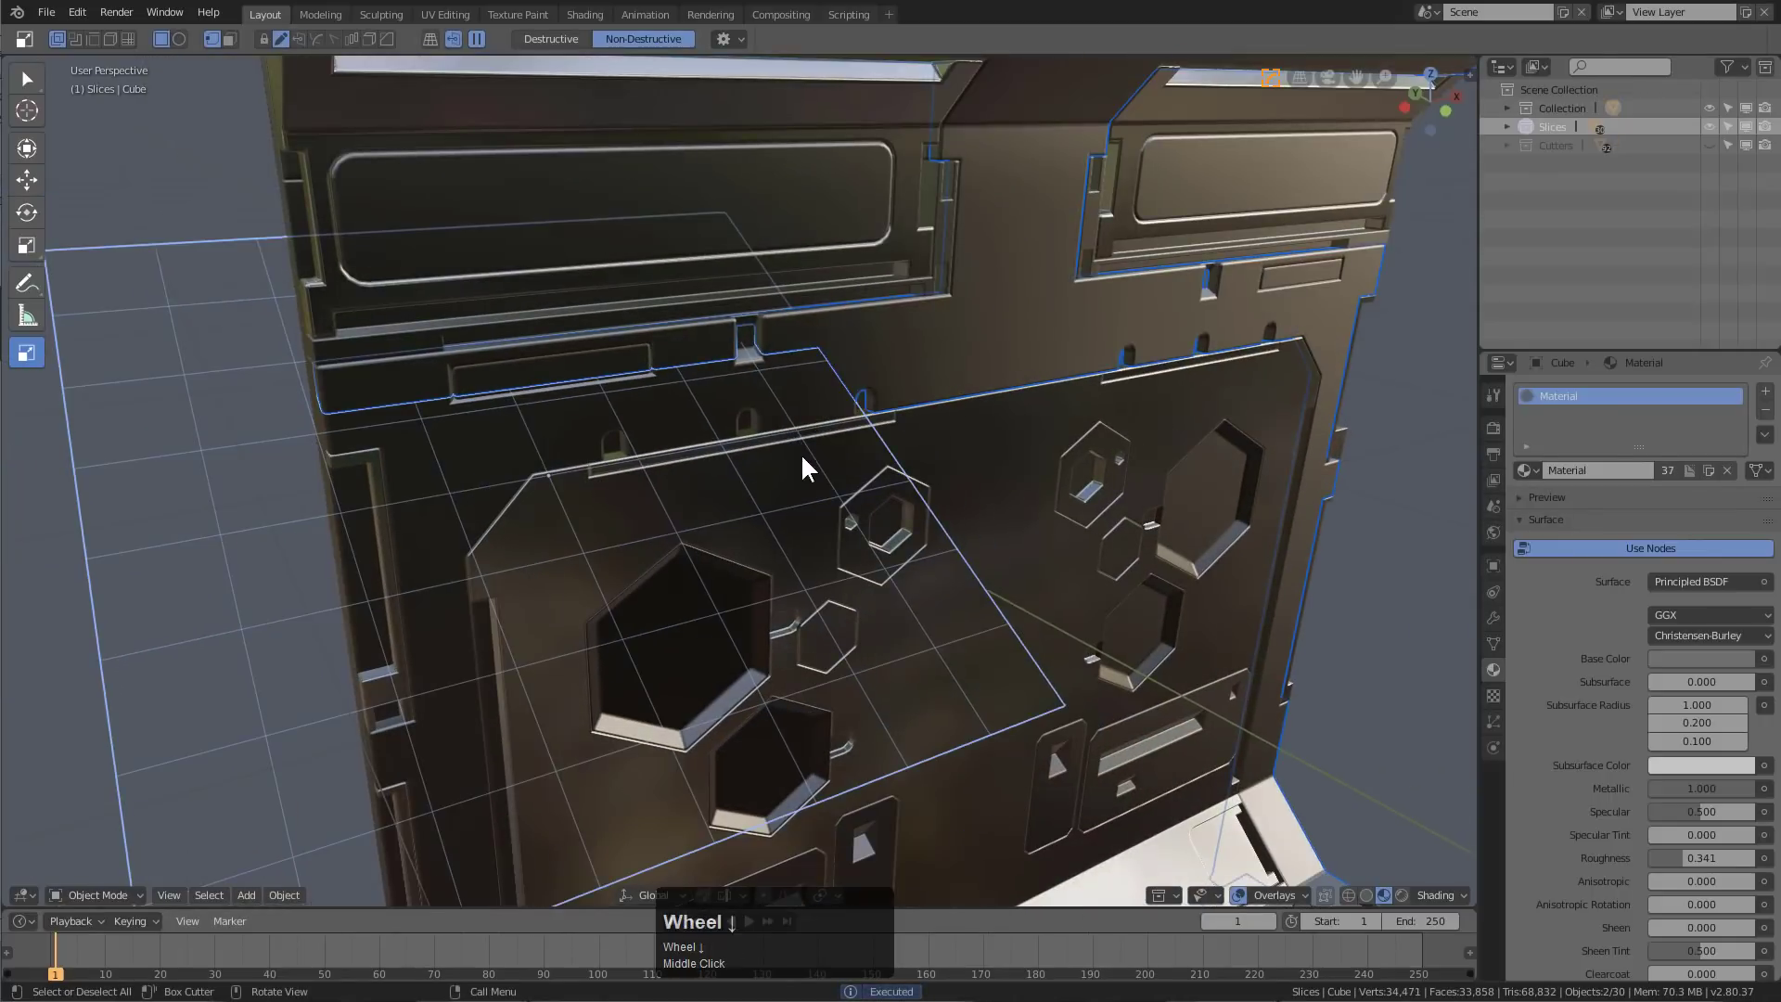
# Select the plane alone and reposition it lower along the Z axis, in front of the large hexagon-detailed wall panel
pyautogui.click(141, 403)
pyautogui.click(182, 371)
pyautogui.press('g')
pyautogui.press('z')
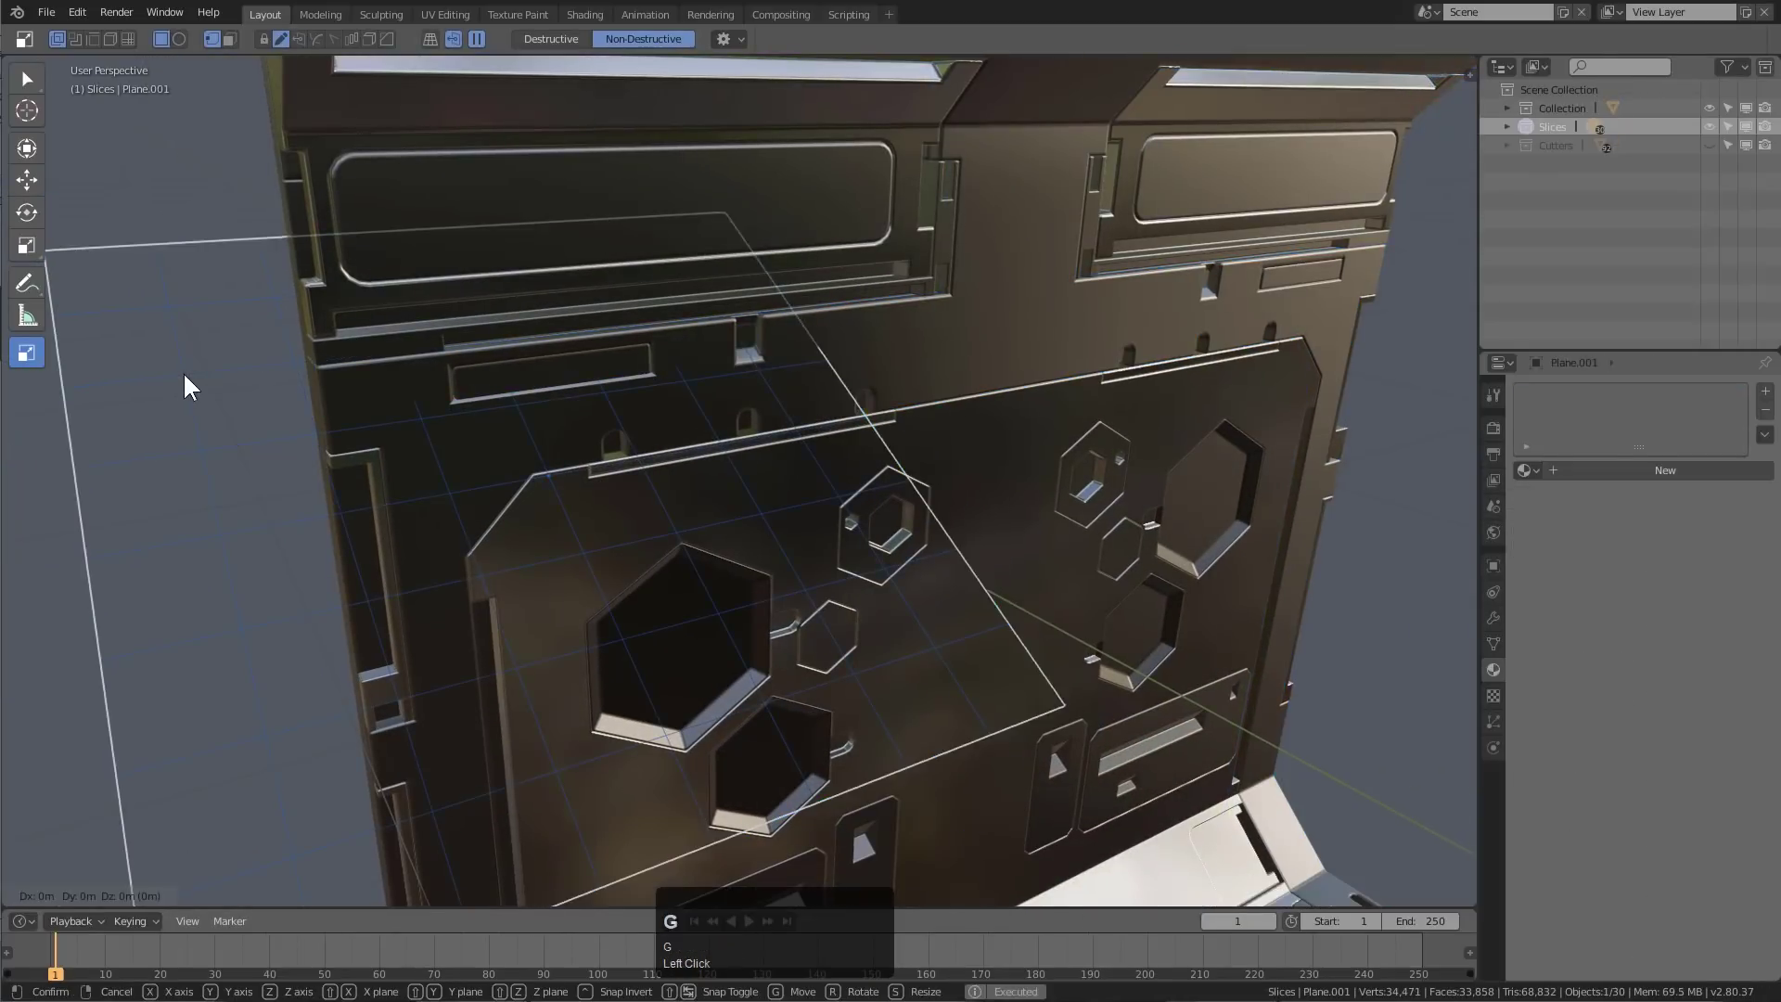
pyautogui.click(242, 503)
pyautogui.press('g')
pyautogui.press('z')
pyautogui.click(461, 504)
pyautogui.press('g')
pyautogui.press('z')
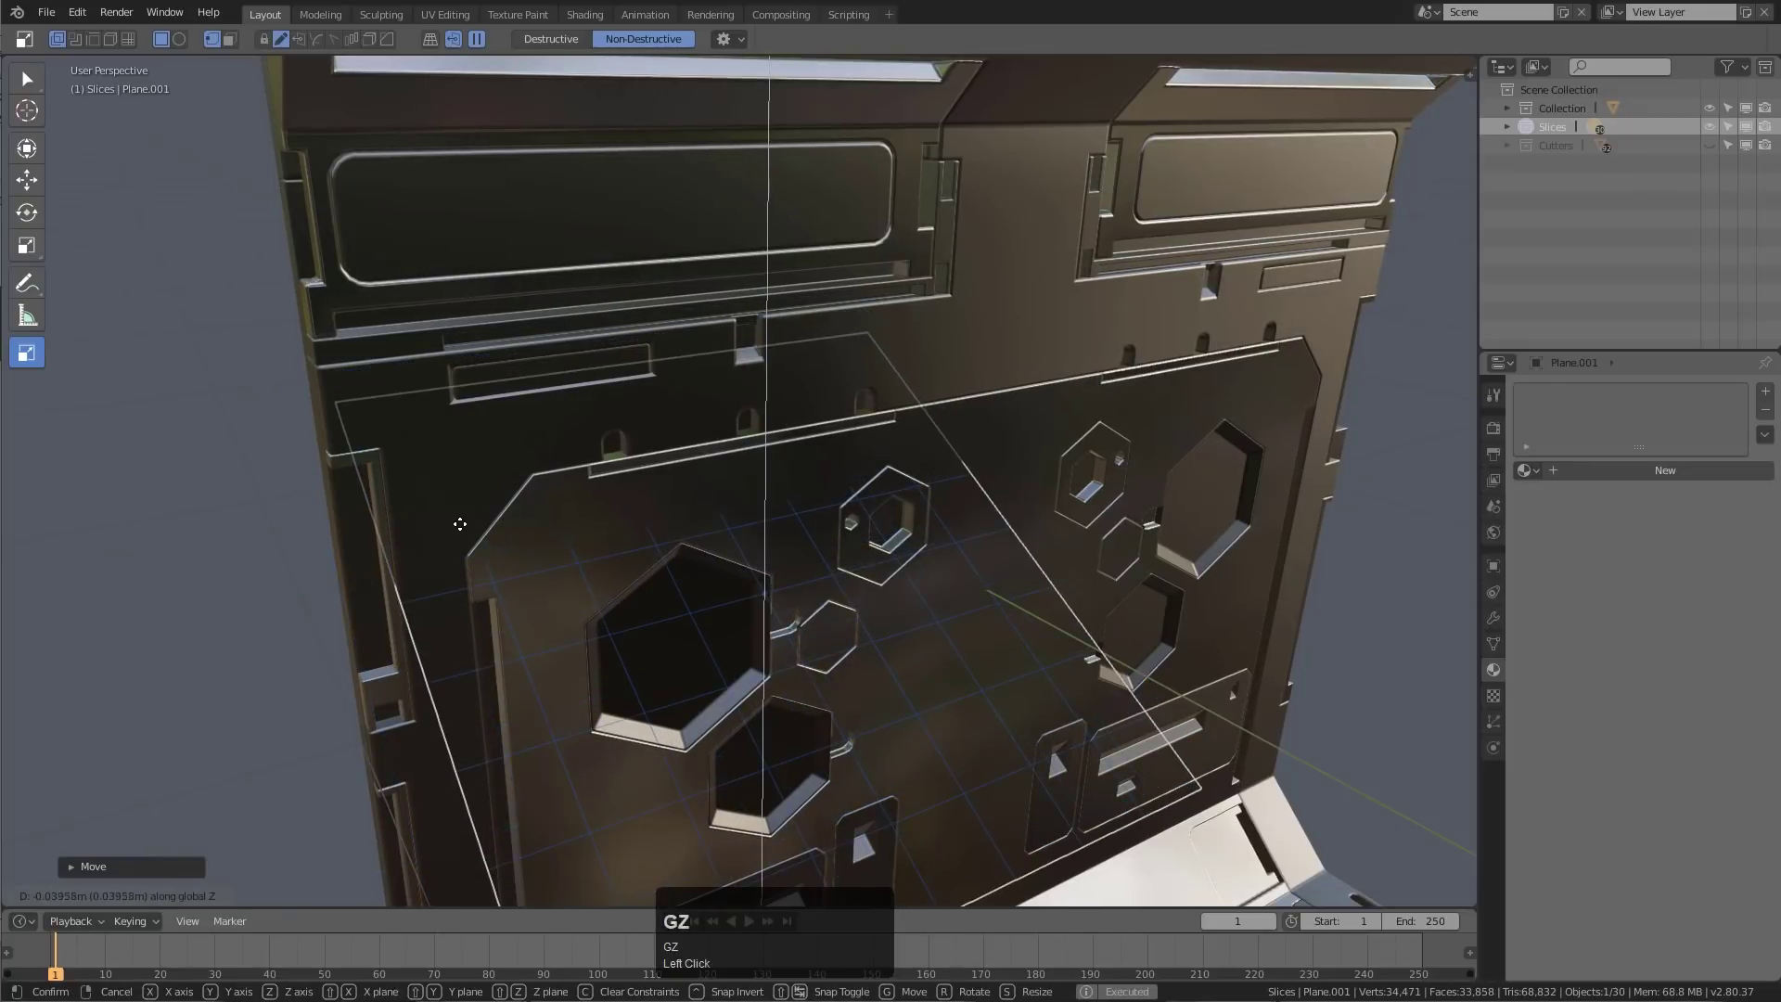
pyautogui.click(671, 532)
# Make the large wall panel the active object and cut a small square notch near its upper edge
pyautogui.keyDown('shift'); pyautogui.click(672, 535); pyautogui.keyUp('shift')
pyautogui.moveTo(681, 538); pyautogui.dragTo(759, 531, button='middle')
pyautogui.moveTo(758, 531); pyautogui.dragTo(701, 499)
pyautogui.moveTo(737, 493); pyautogui.dragTo(832, 450)
pyautogui.moveTo(783, 509)
pyautogui.mouseDown(button='middle')
pyautogui.moveTo(715, 525)
pyautogui.moveTo(719, 568)
pyautogui.moveTo(625, 485)
pyautogui.moveTo(701, 542)
pyautogui.mouseUp(button='middle')
pyautogui.scroll(-2, 794, 529)
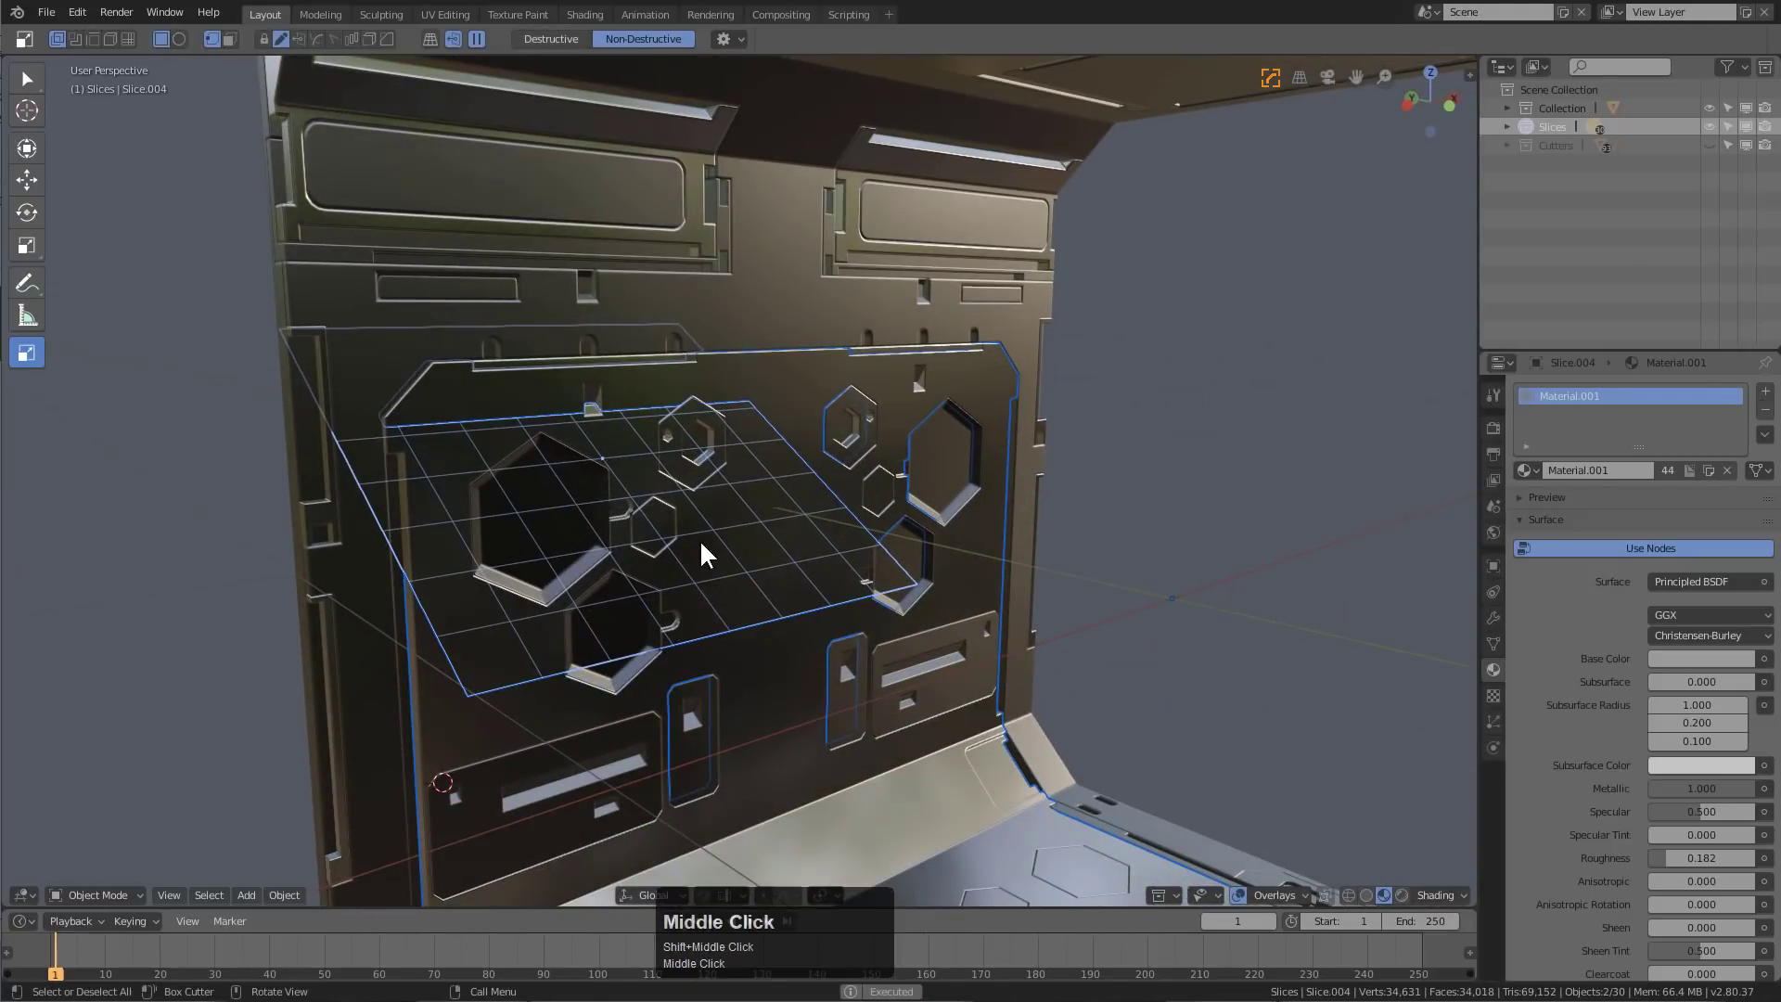
pyautogui.click(723, 39)
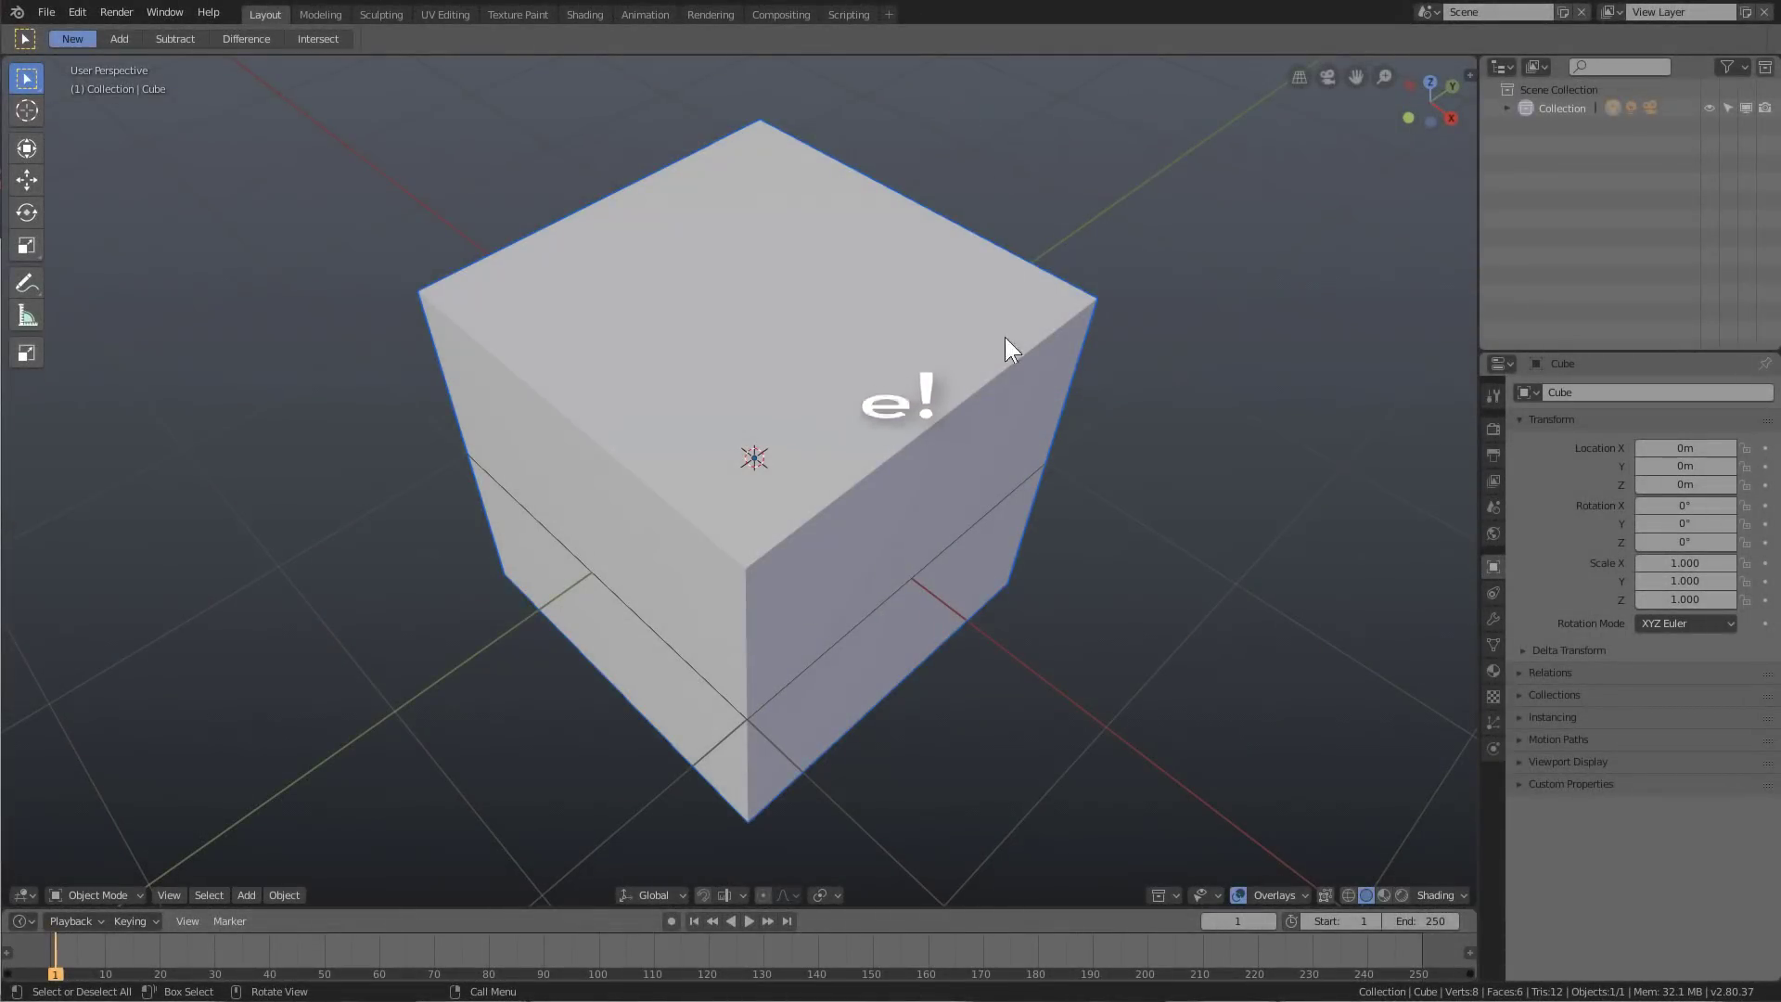
# Switch to the right orthographic view of the cube and activate the BoxCutter tool
pyautogui.moveTo(1006, 346); pyautogui.dragTo(982, 390, button='middle')
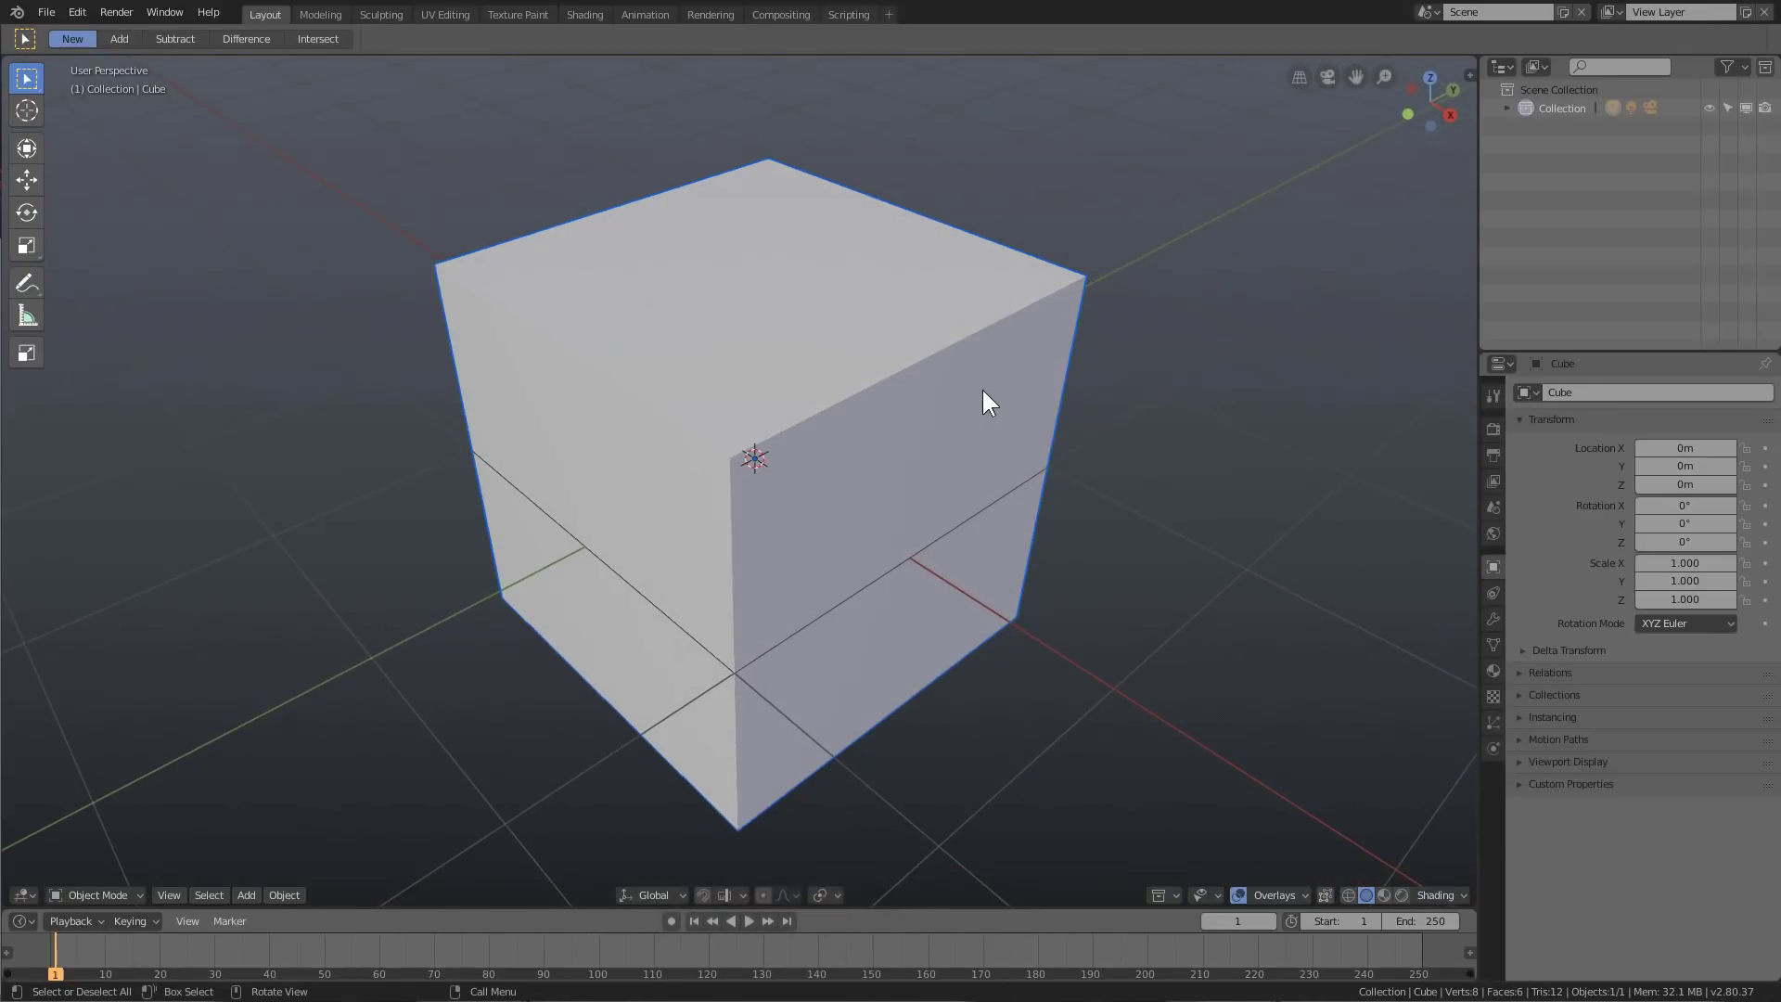
pyautogui.press('KP_1')
pyautogui.press('KP_3')
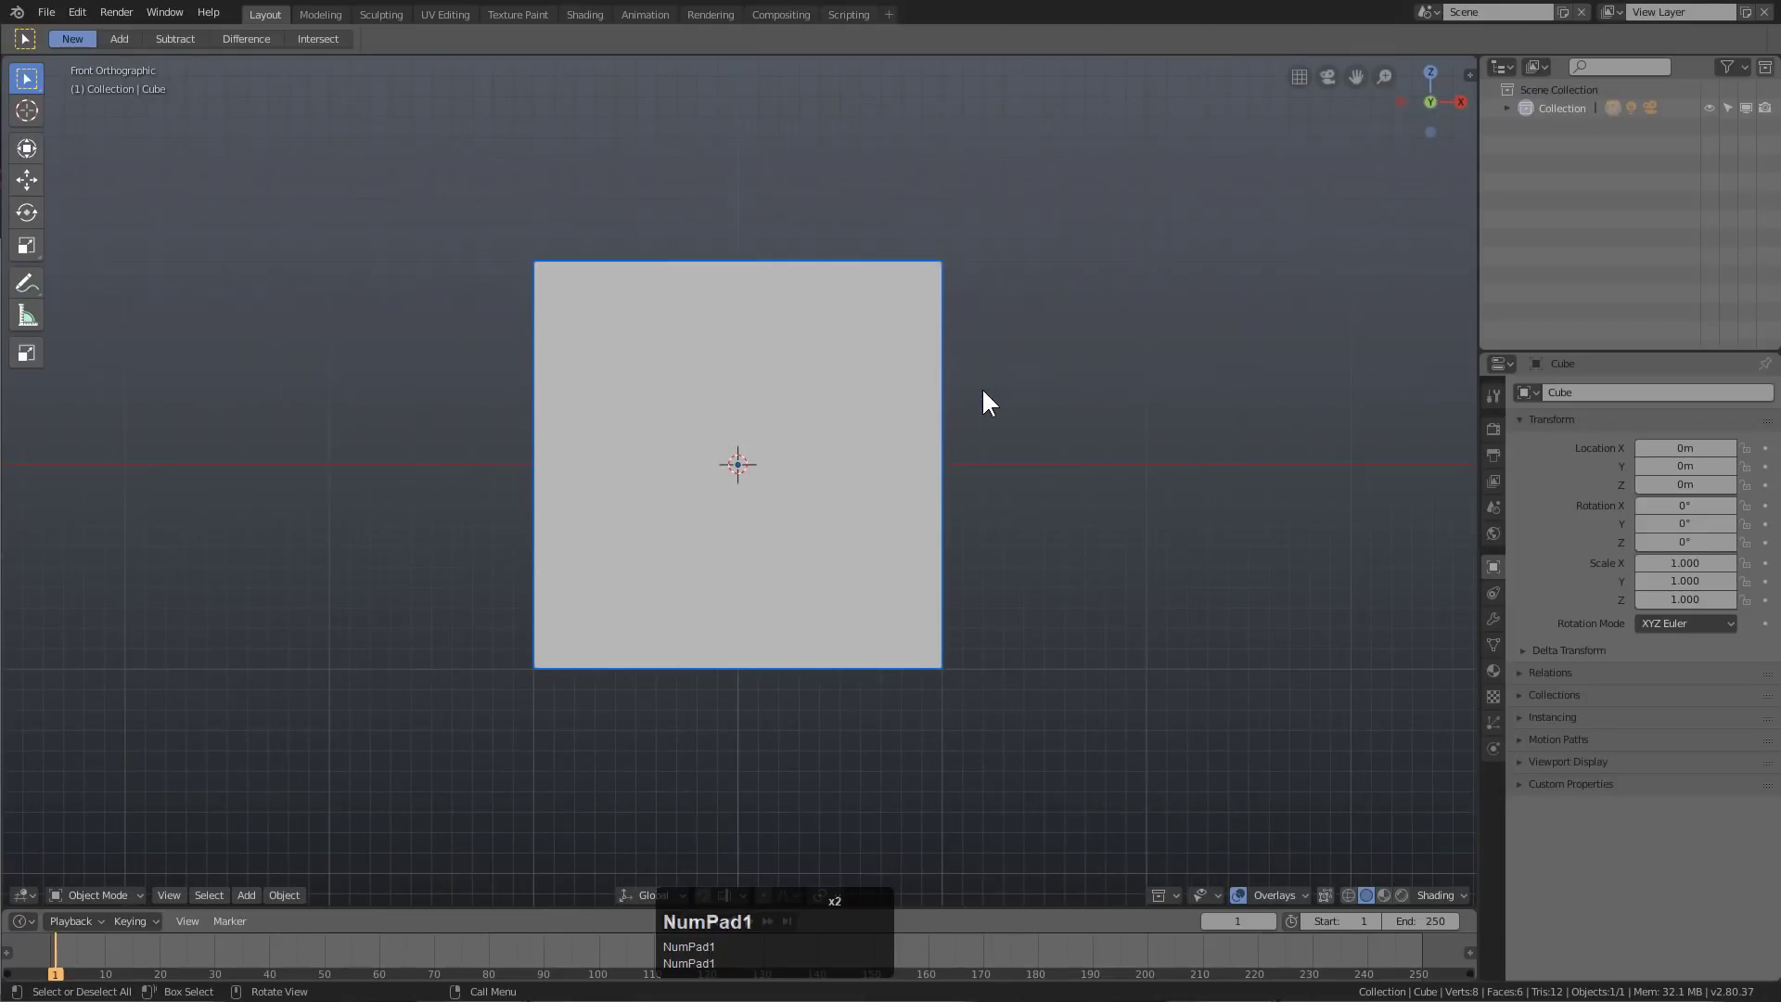
pyautogui.press('KP_3')
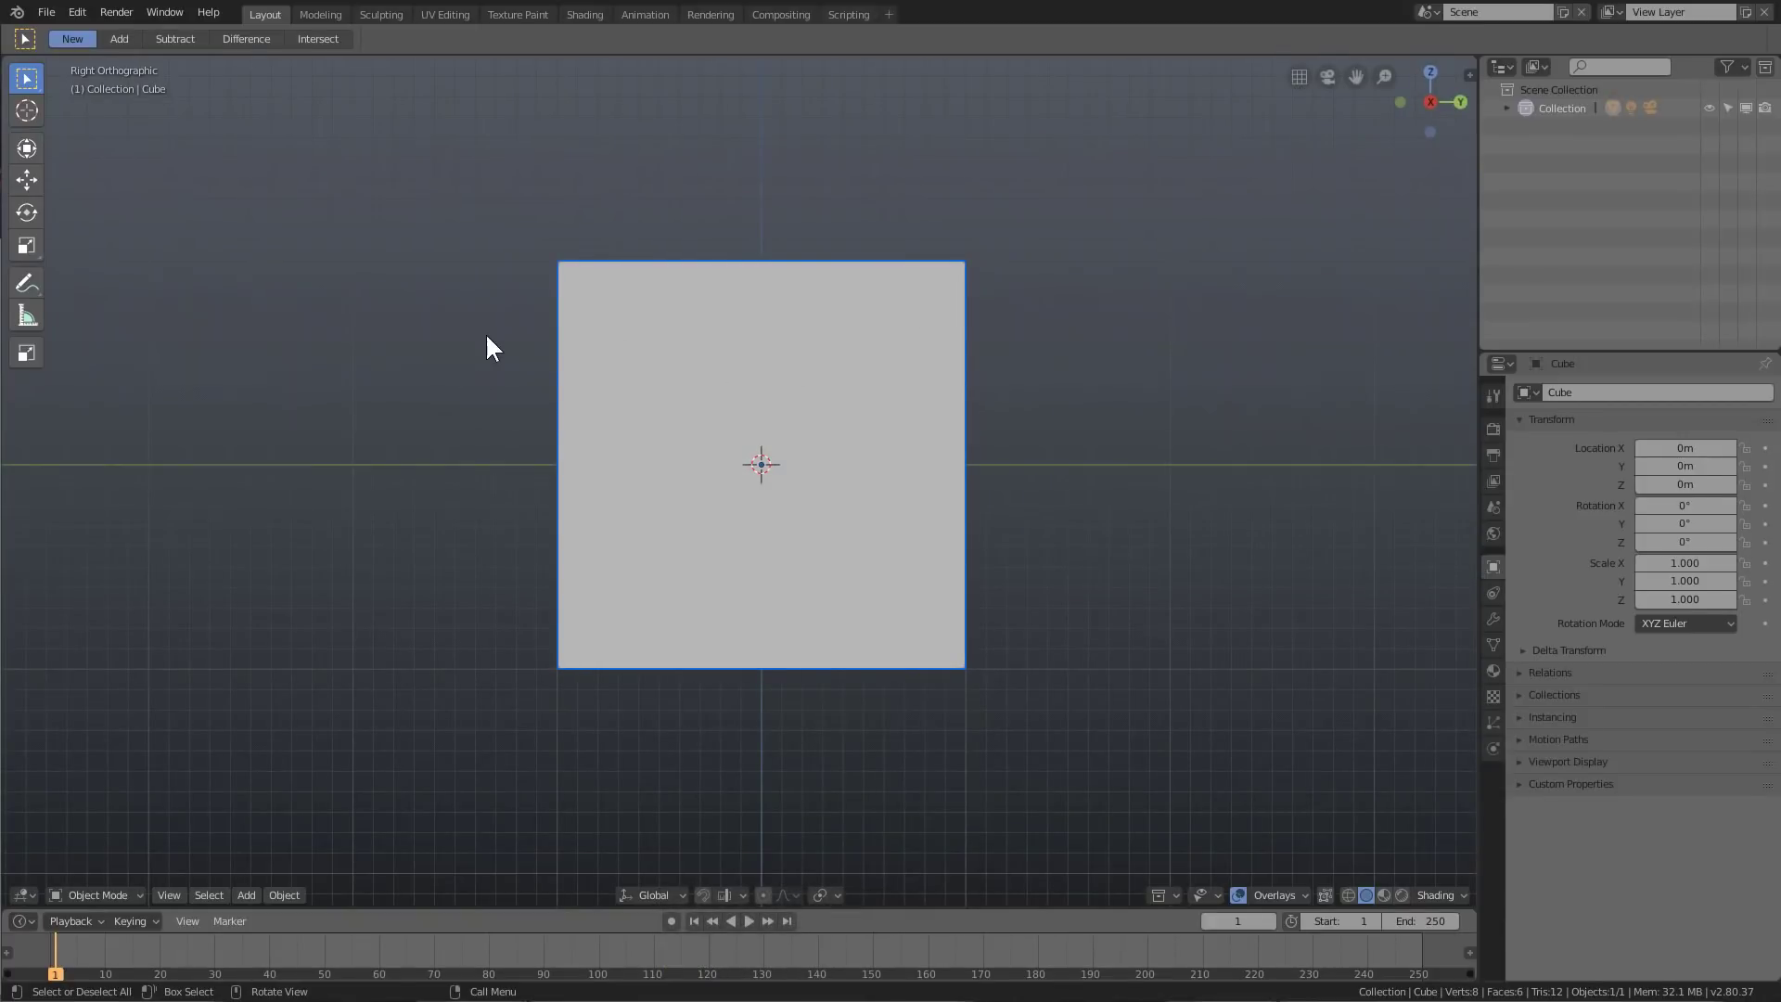
pyautogui.hotkey('alt', 'w')
pyautogui.press('w')
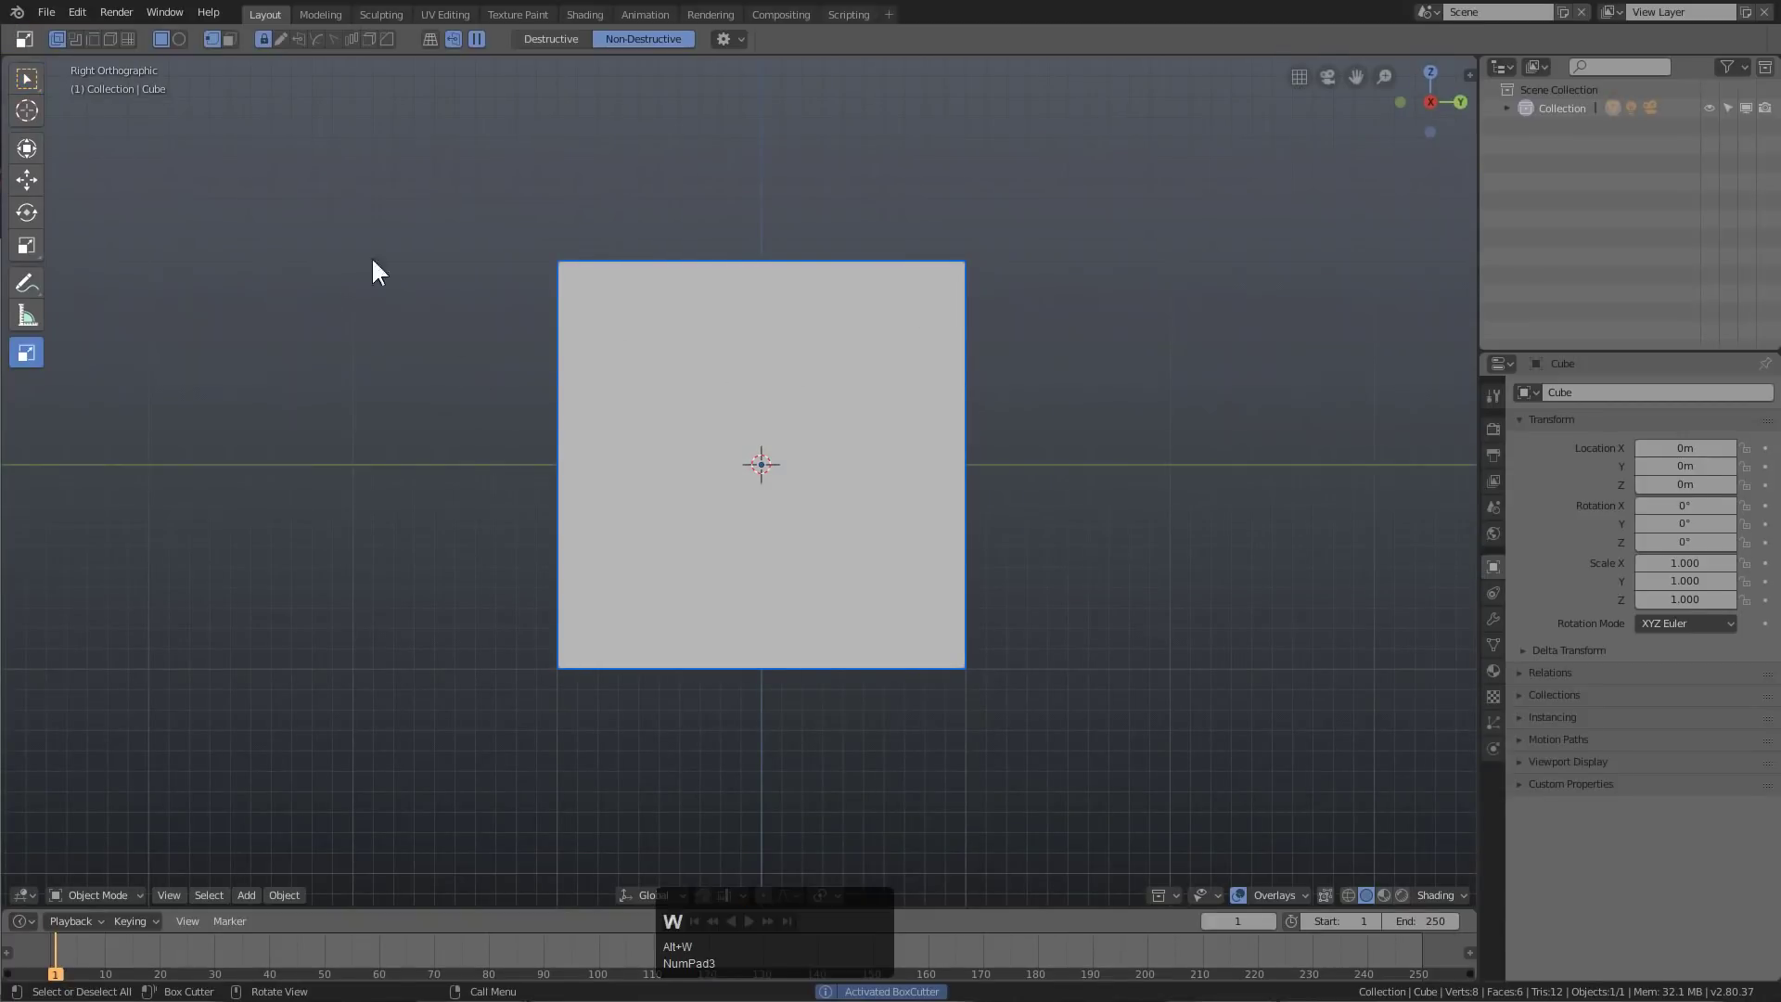
pyautogui.click(726, 38)
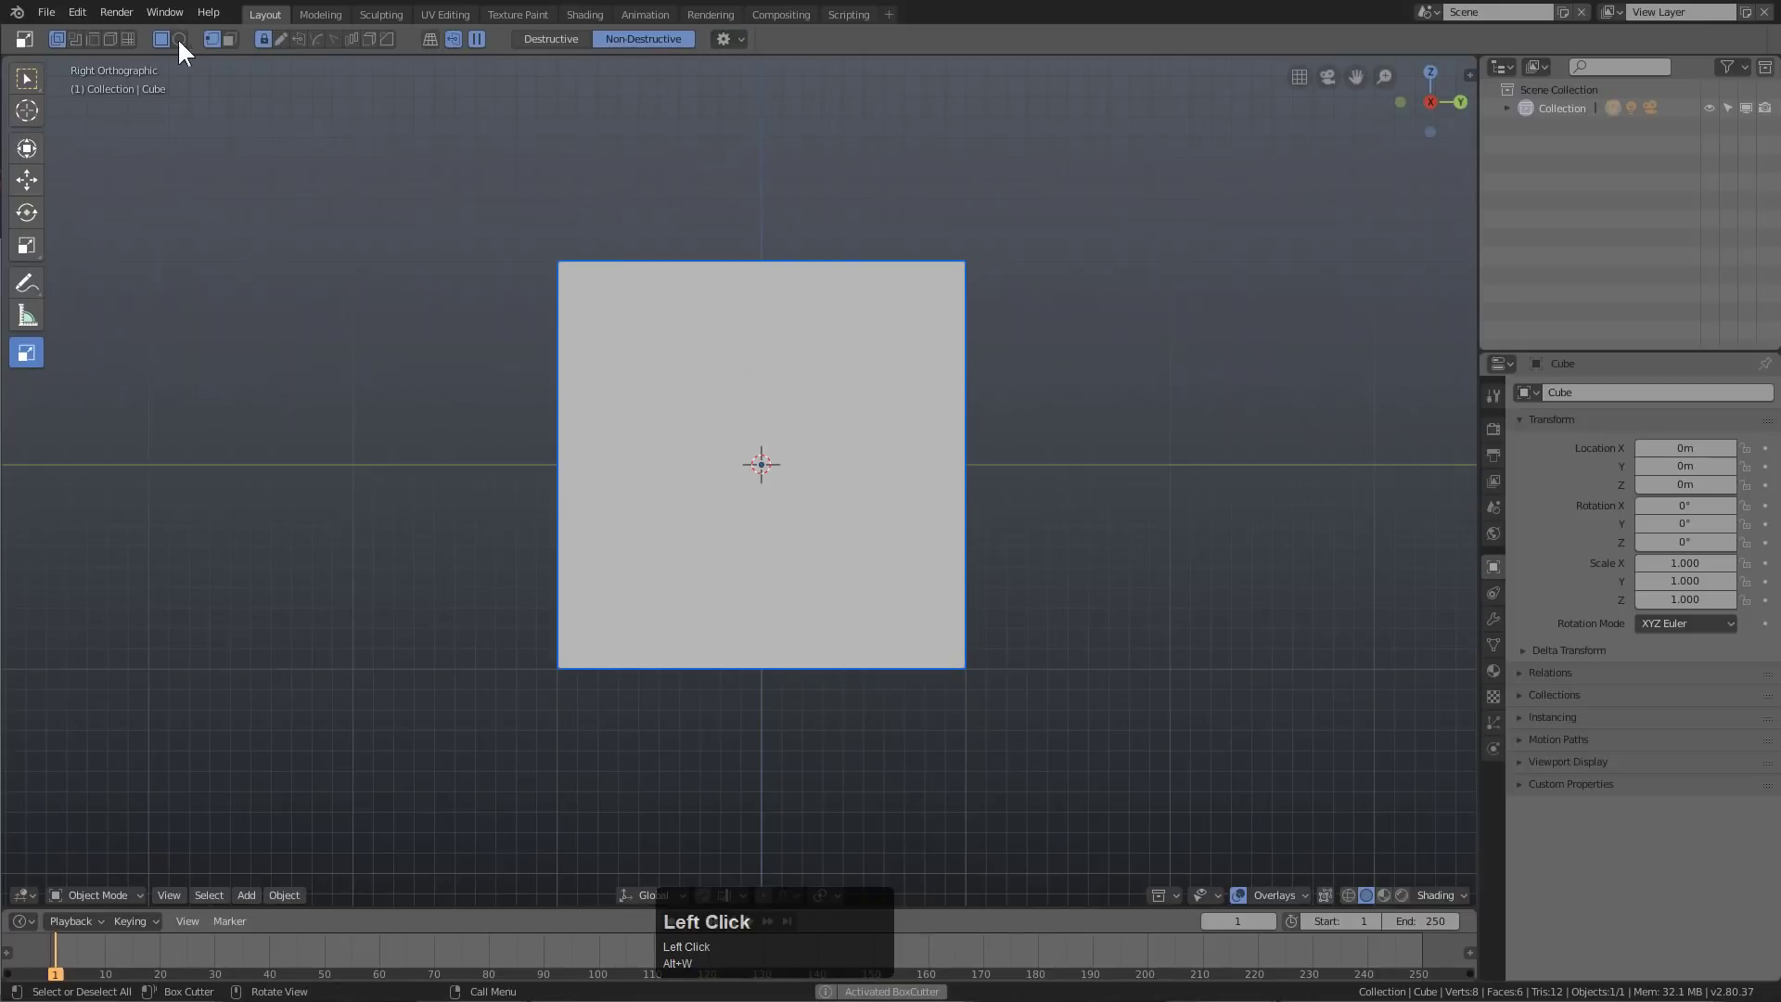
# Cut a large rectangle with chamfered corners out of the cube's left side, leaving thin walls, and keep the cutter selected
pyautogui.moveTo(454, 279); pyautogui.dragTo(942, 650)
pyautogui.press('Tab')
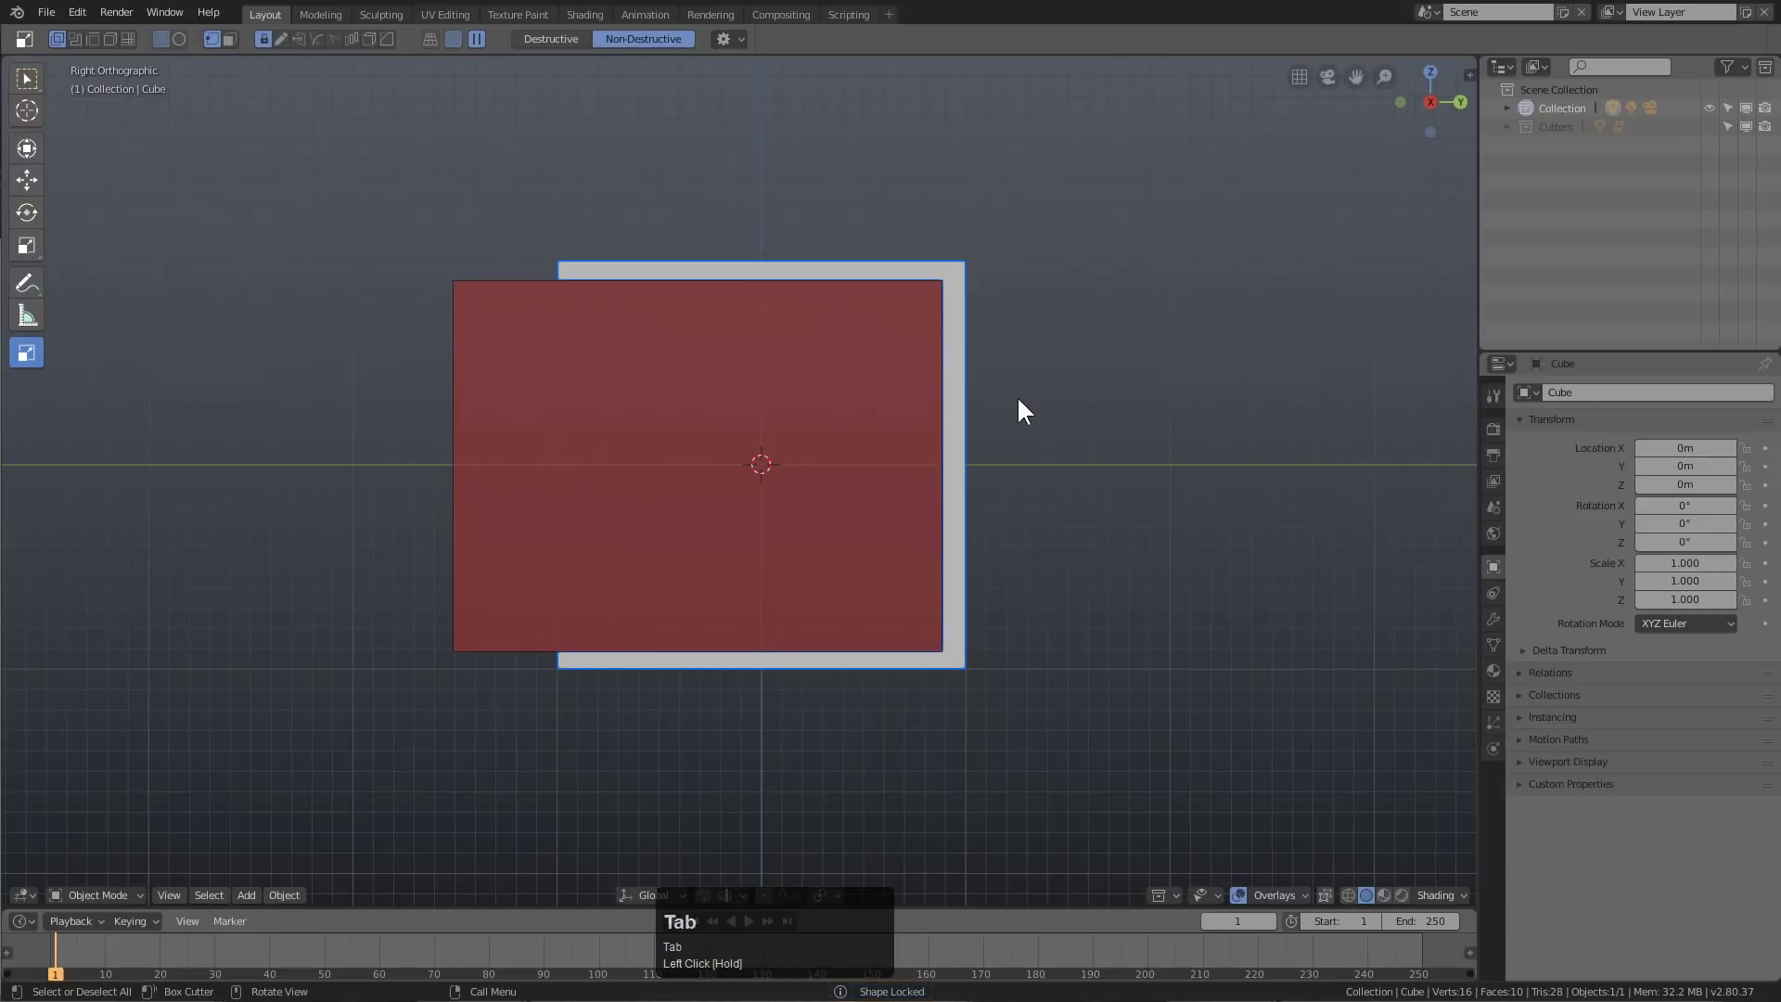
pyautogui.press('b')
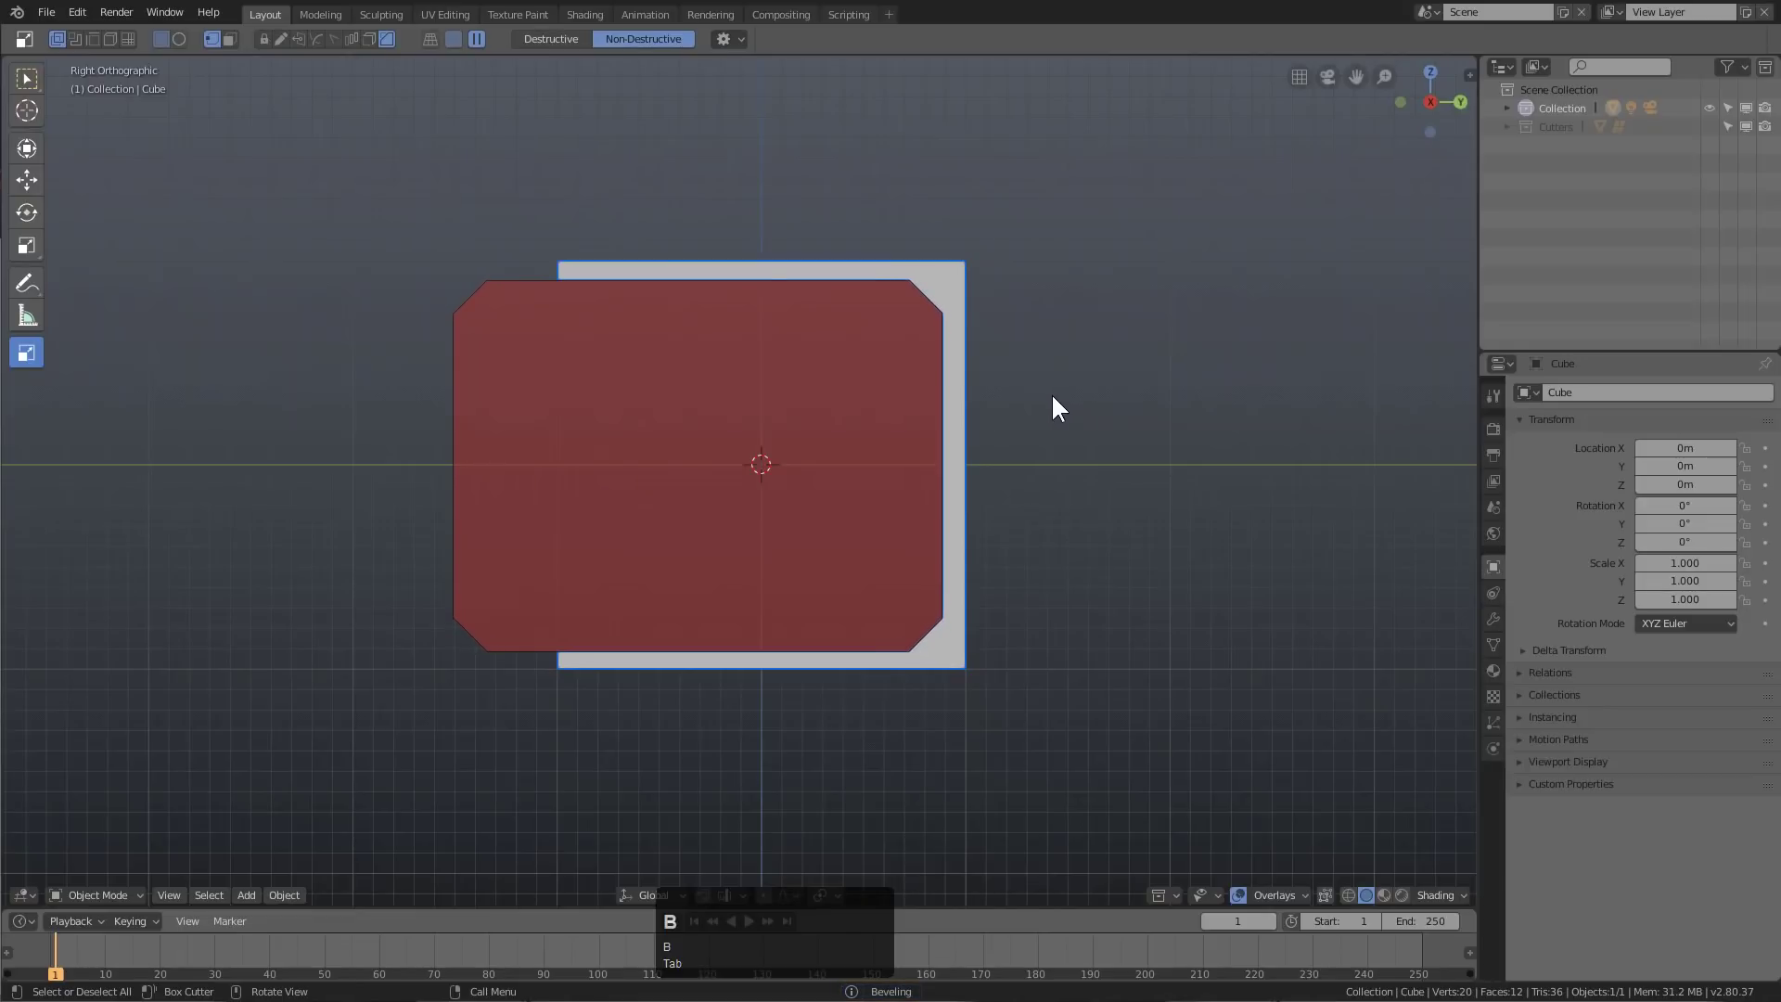
pyautogui.click(1043, 388)
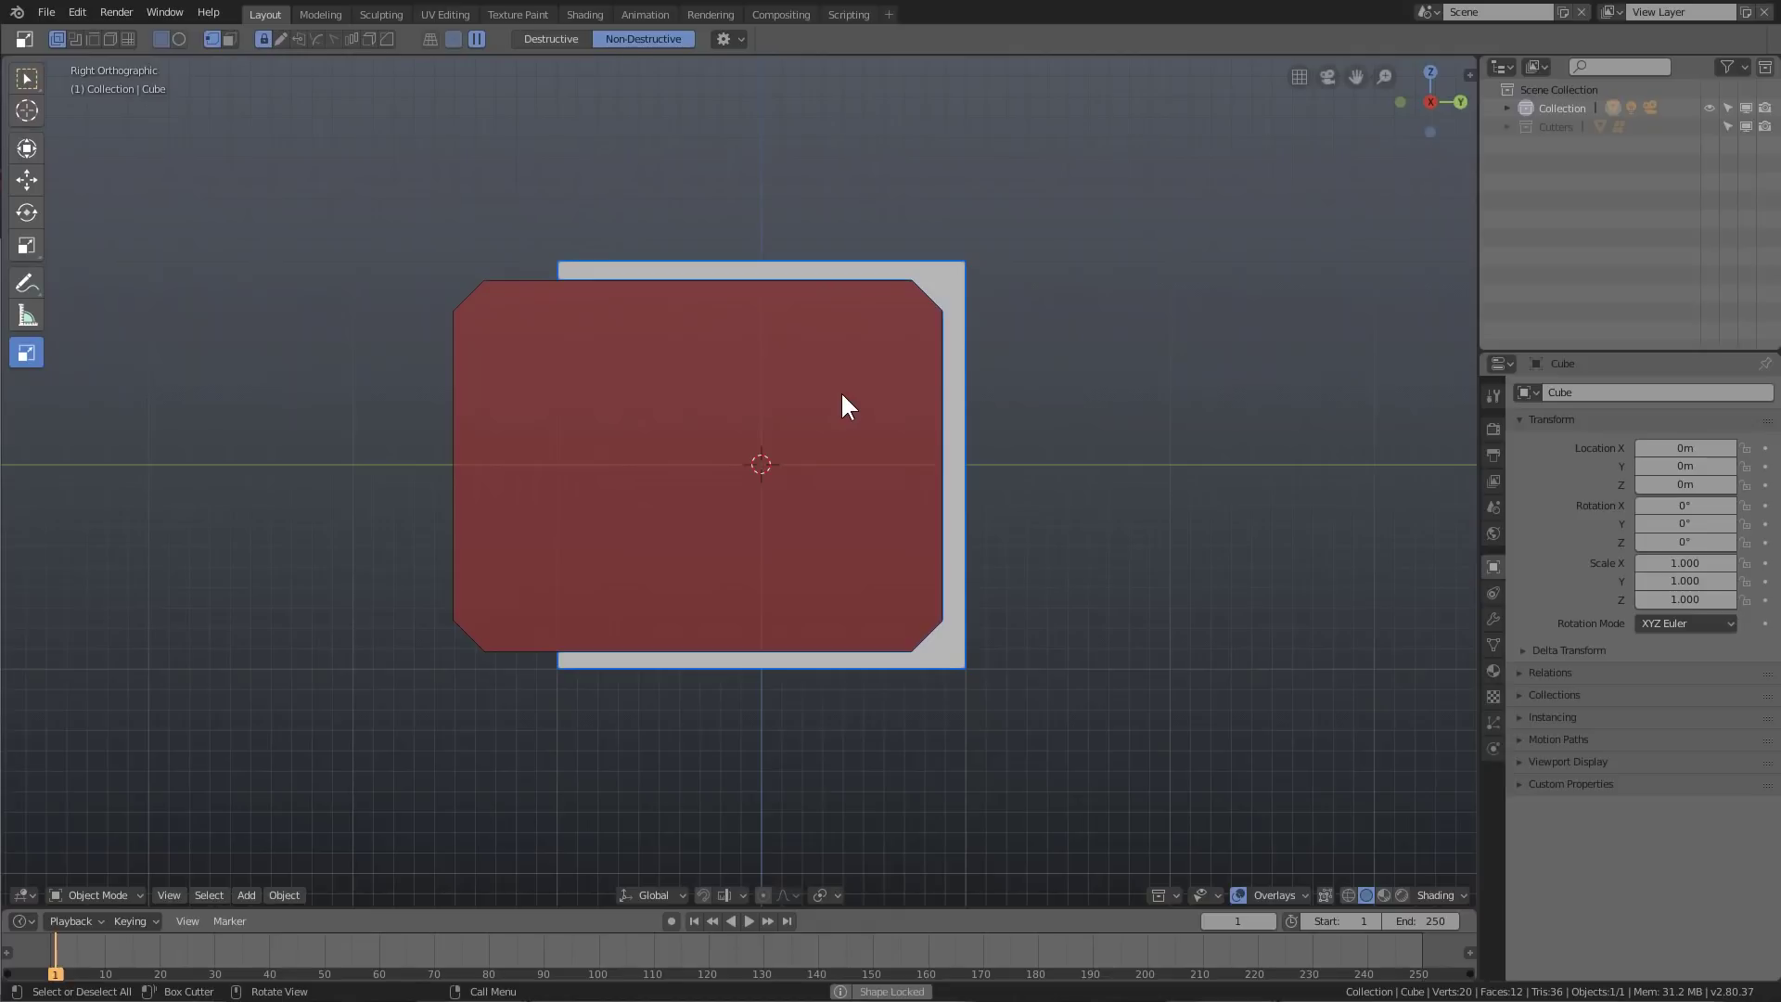
pyautogui.press('shift')
pyautogui.keyDown('shift'); pyautogui.click(515, 283); pyautogui.keyUp('shift')
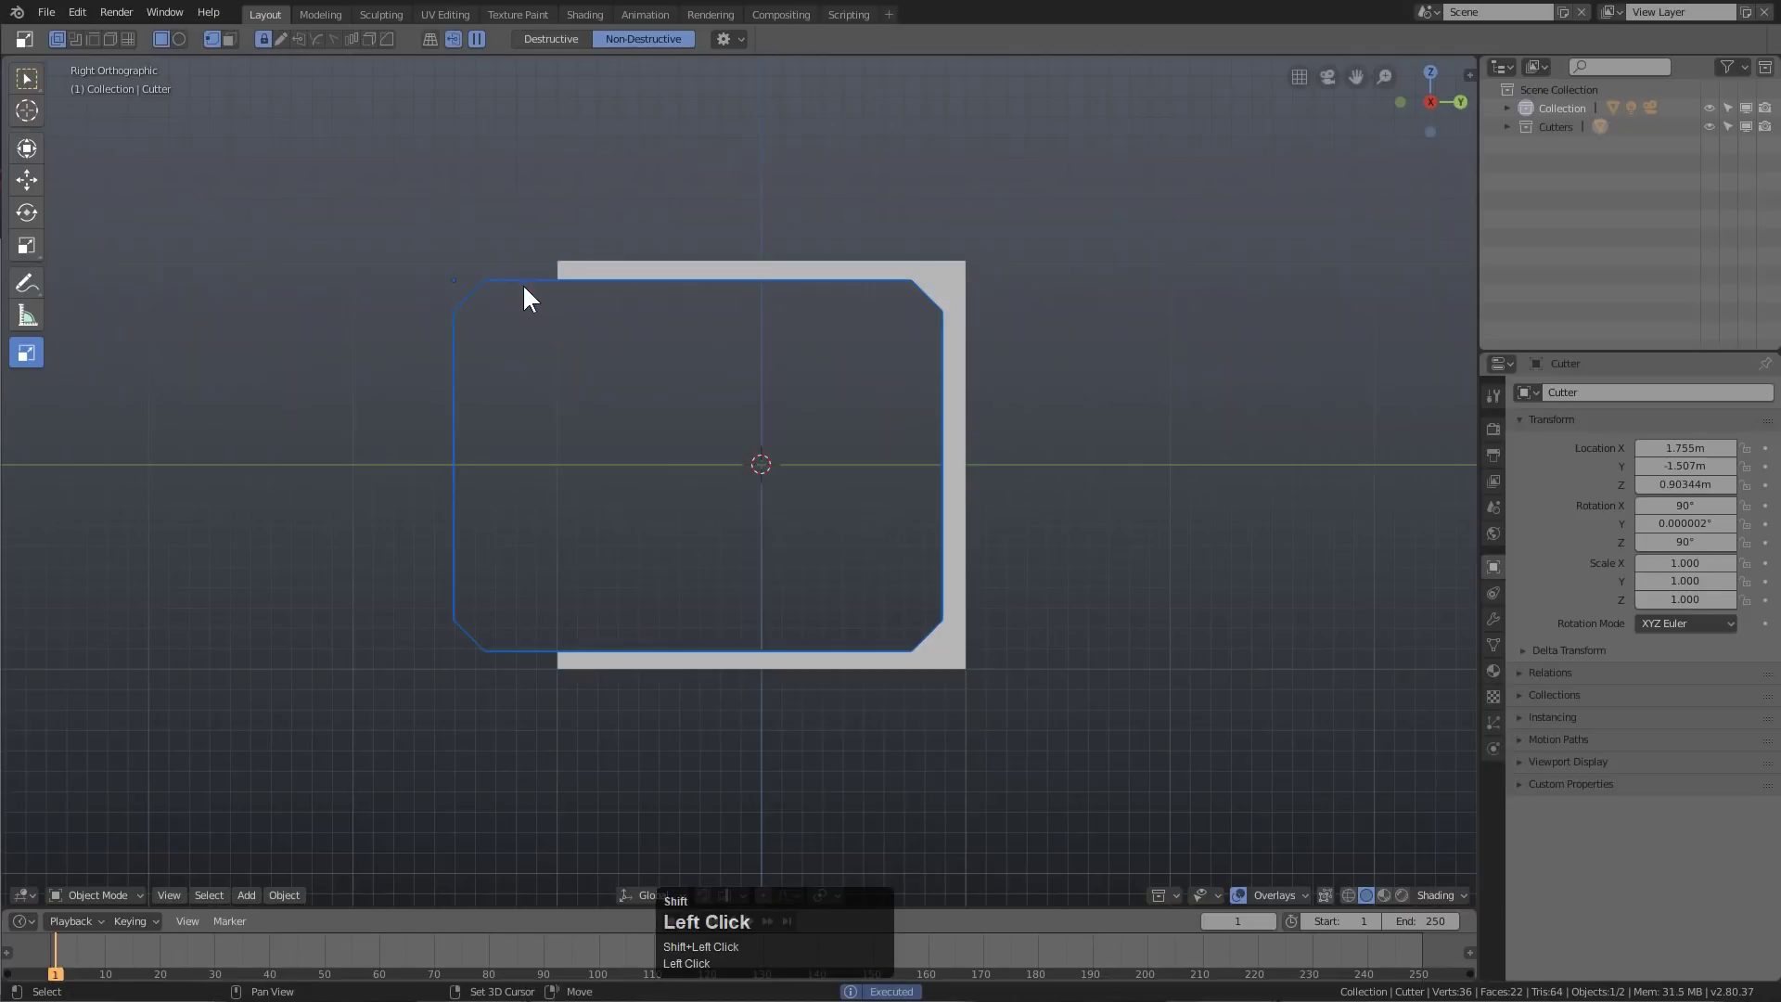
# Apply the cutter's Bevel modifier in the HOps Helper
pyautogui.moveTo(521, 282); pyautogui.dragTo(1098, 503, button='middle')
pyautogui.press('ctrl')
pyautogui.hotkey('ctrl', '`')
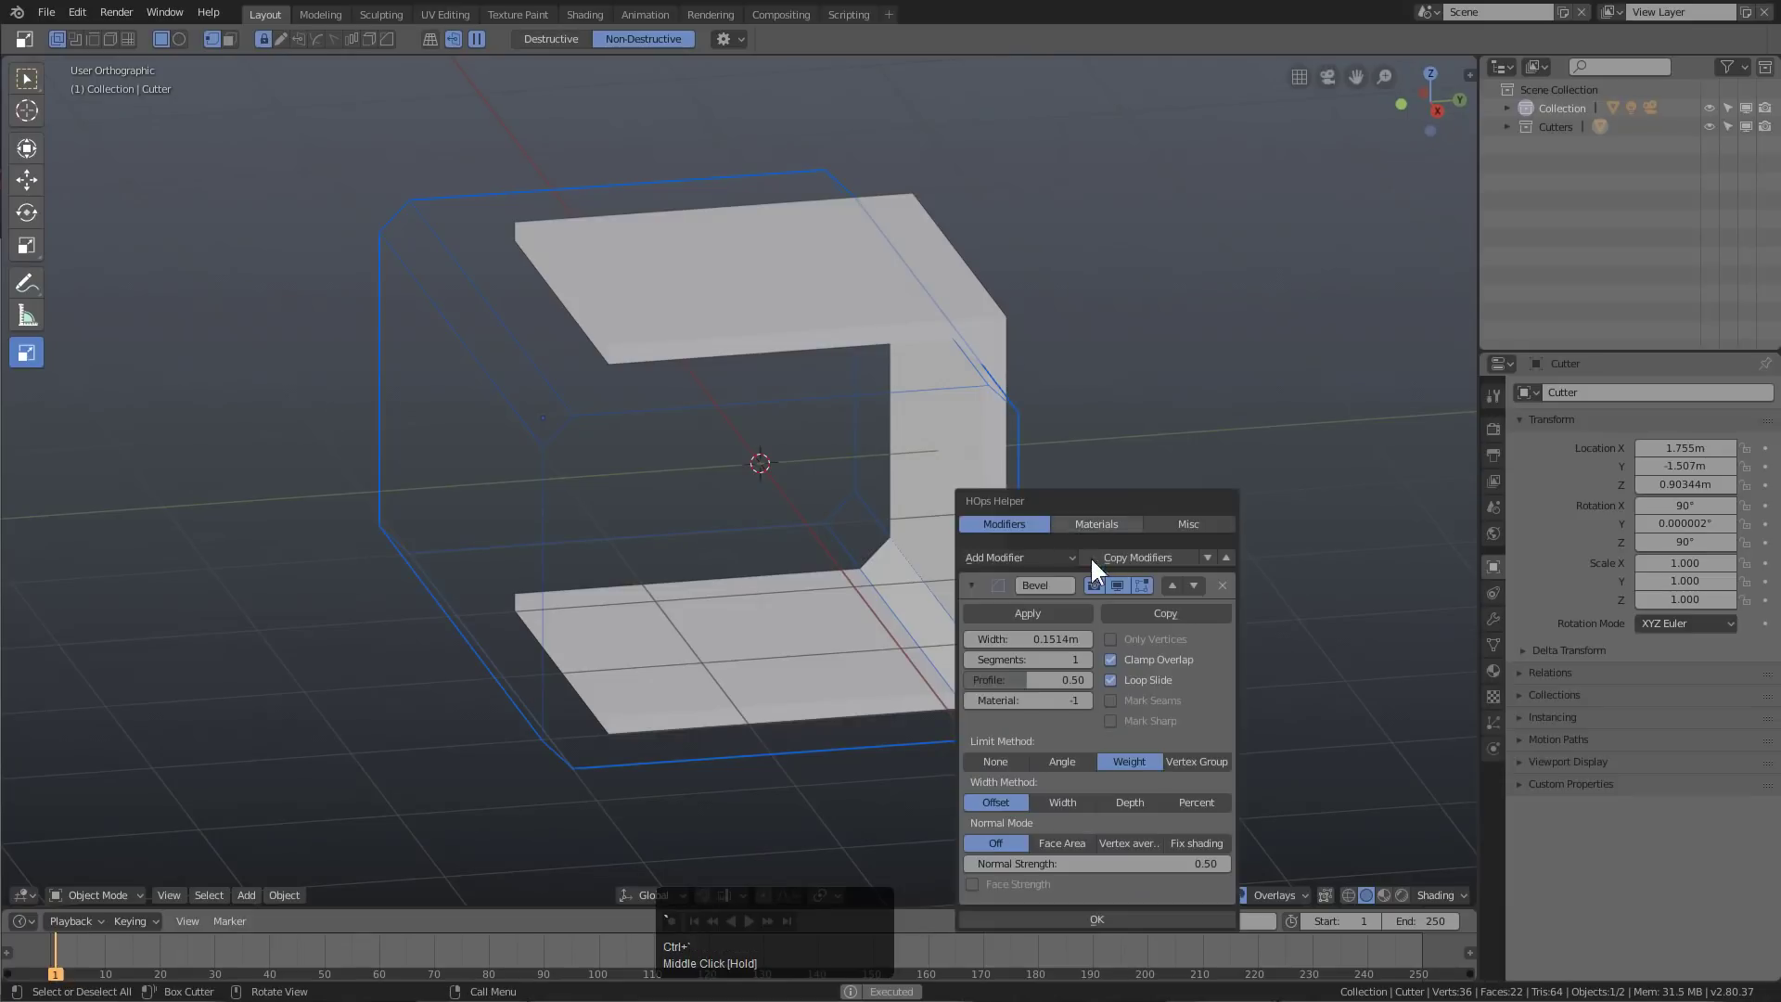
pyautogui.moveTo(1063, 514); pyautogui.dragTo(1124, 368)
pyautogui.click(1067, 462)
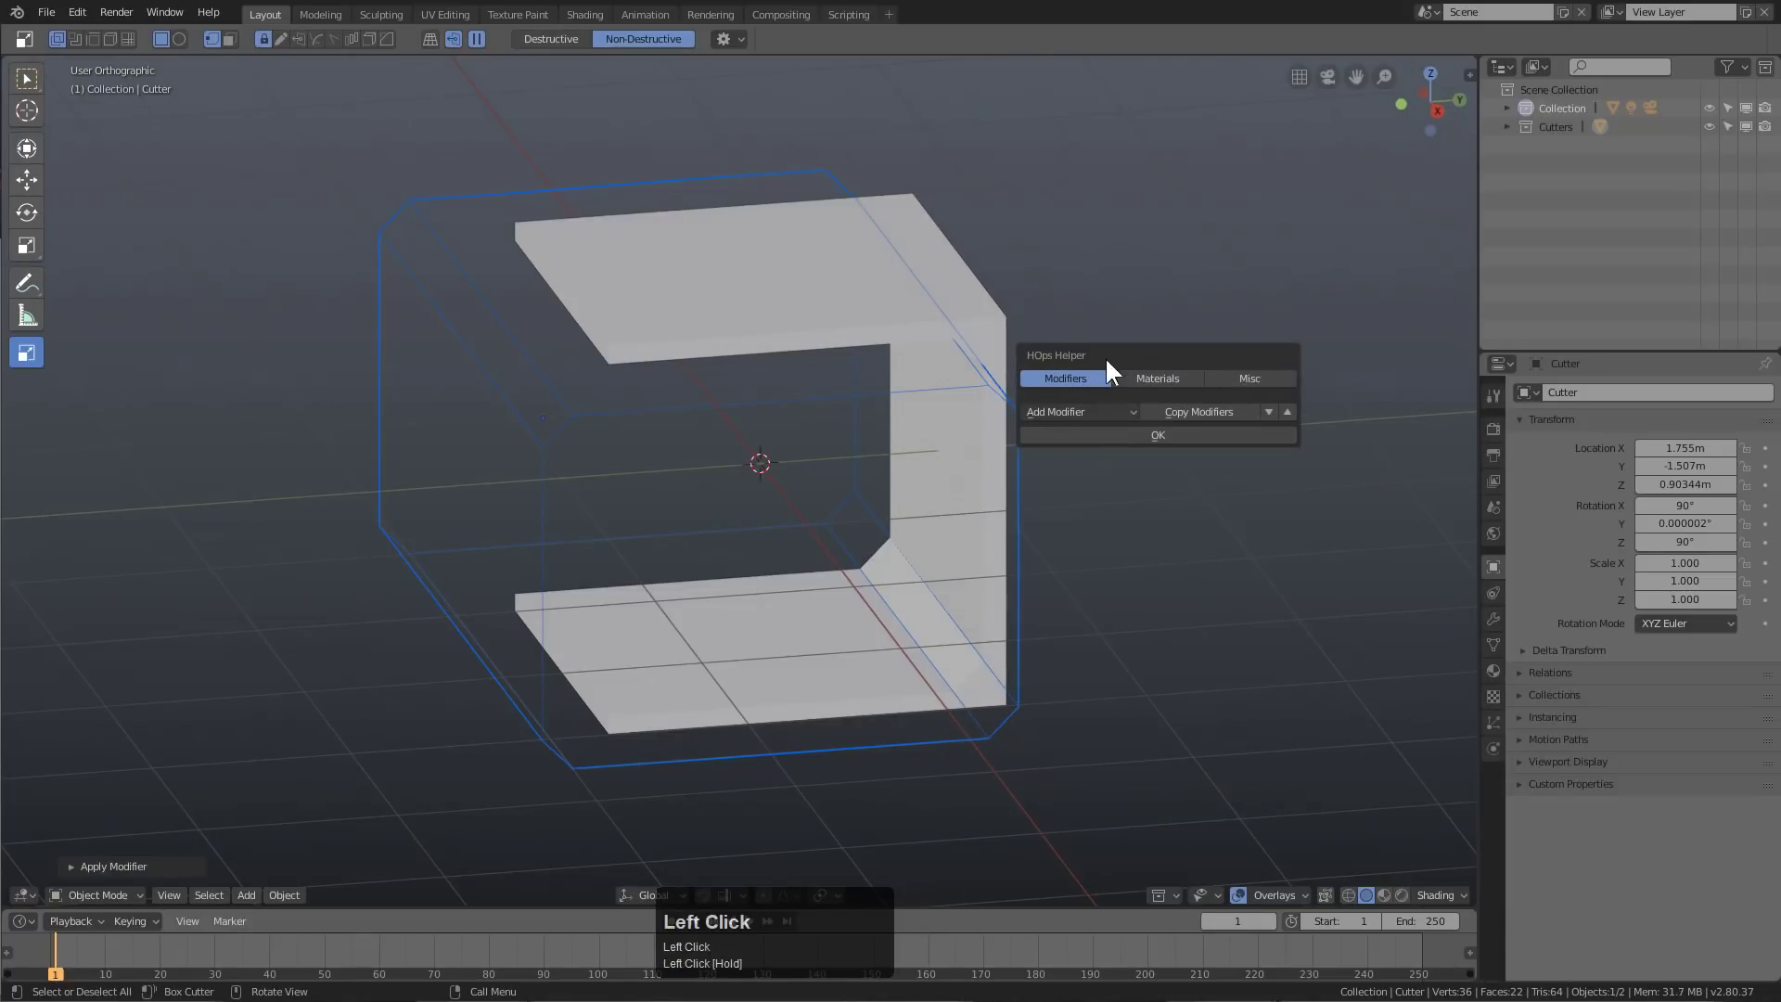
# Check the cutter's modifier list and maximize the 3D viewport
pyautogui.click(1494, 619)
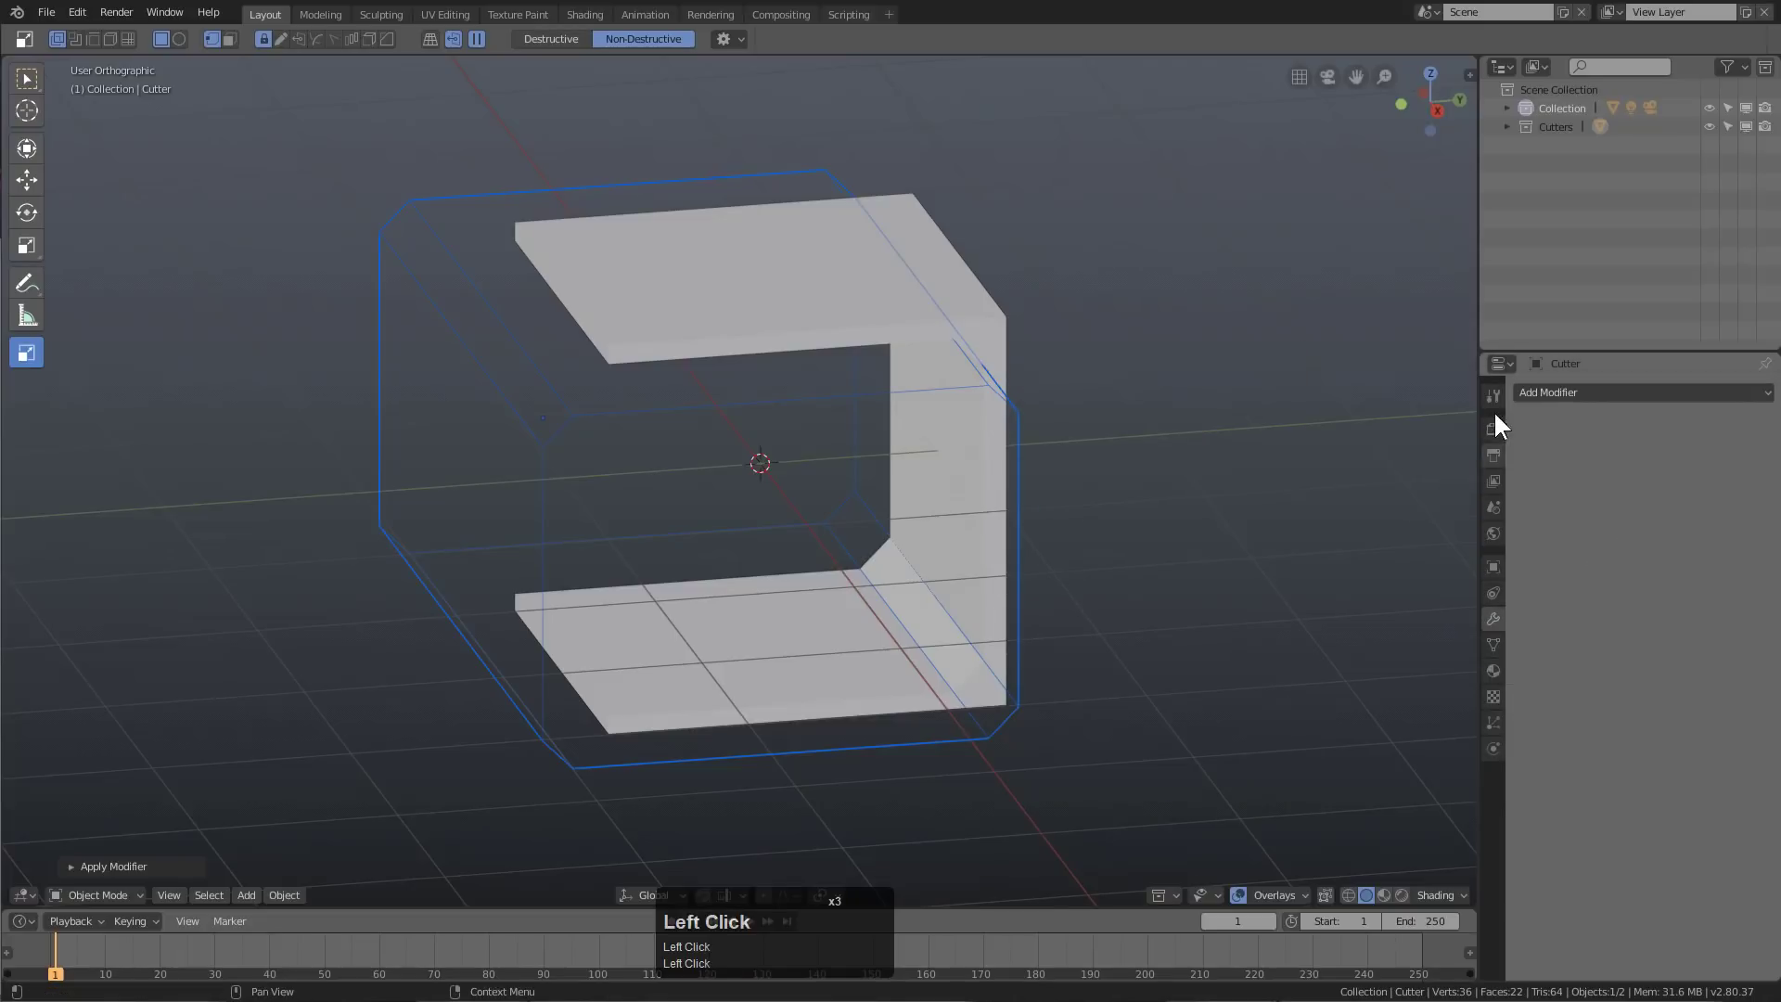
pyautogui.press('ctrl')
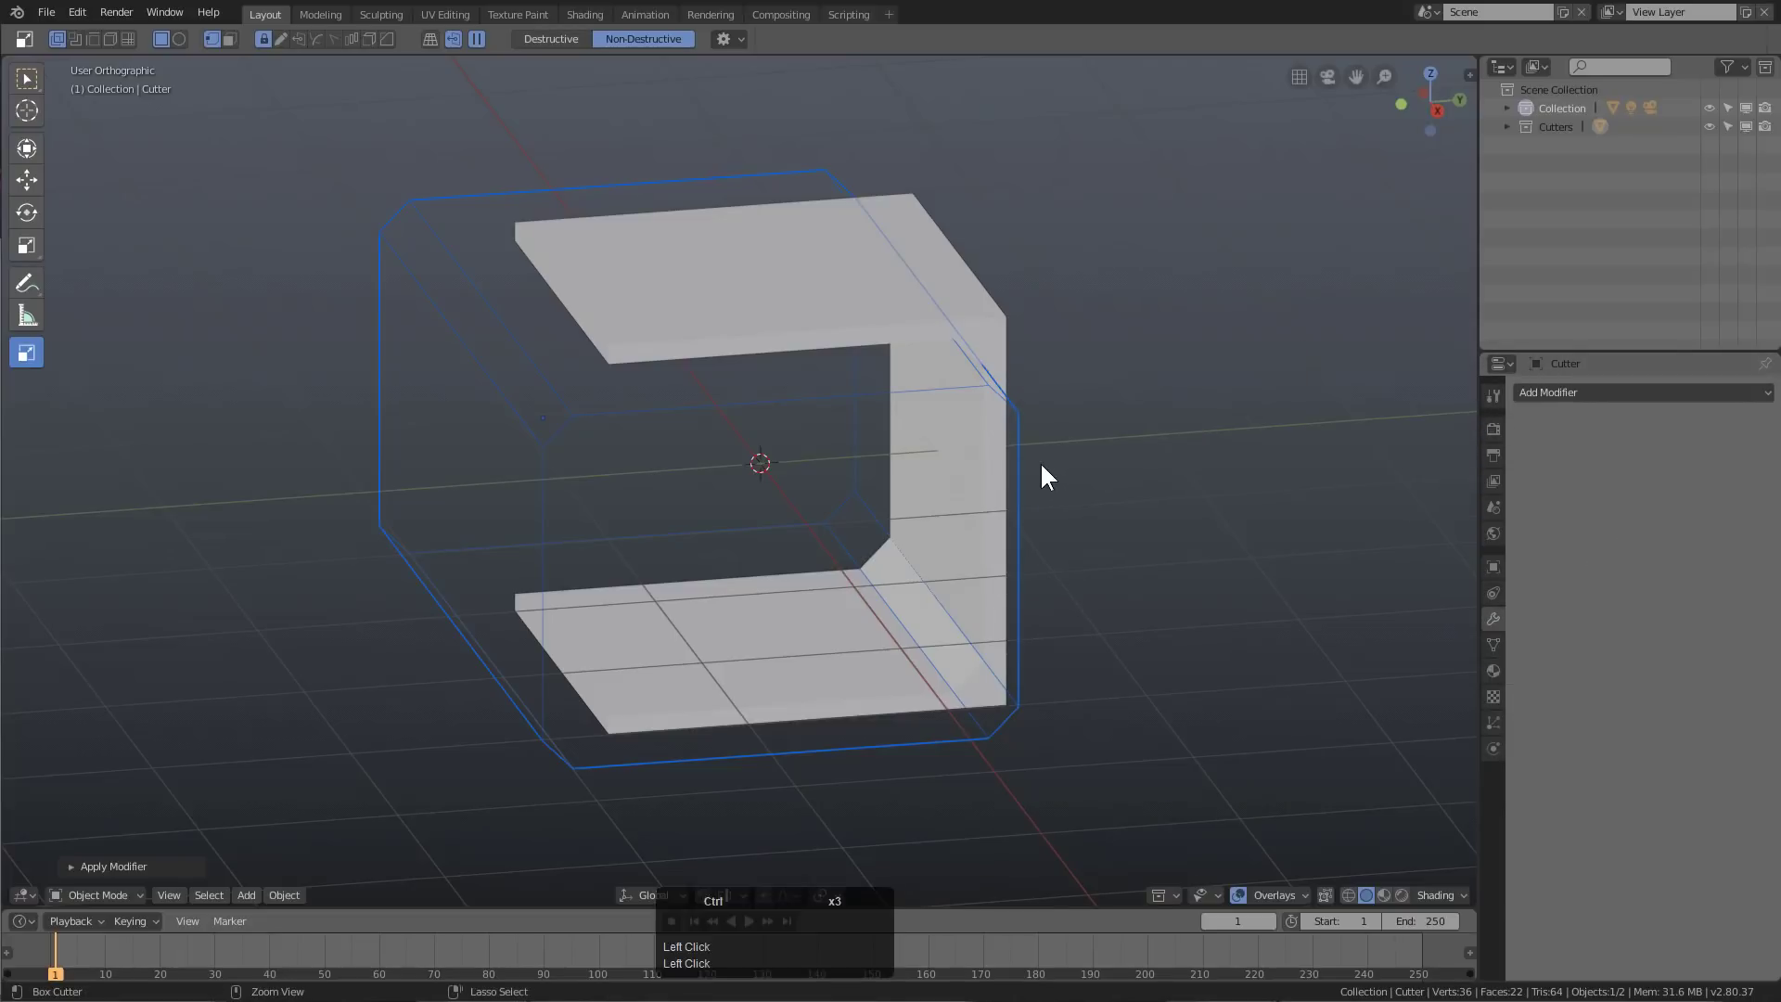
pyautogui.hotkey('ctrl', 'space')
pyautogui.moveTo(1117, 529); pyautogui.dragTo(1173, 513, button='middle')
pyautogui.scroll(-3, 1064, 382)
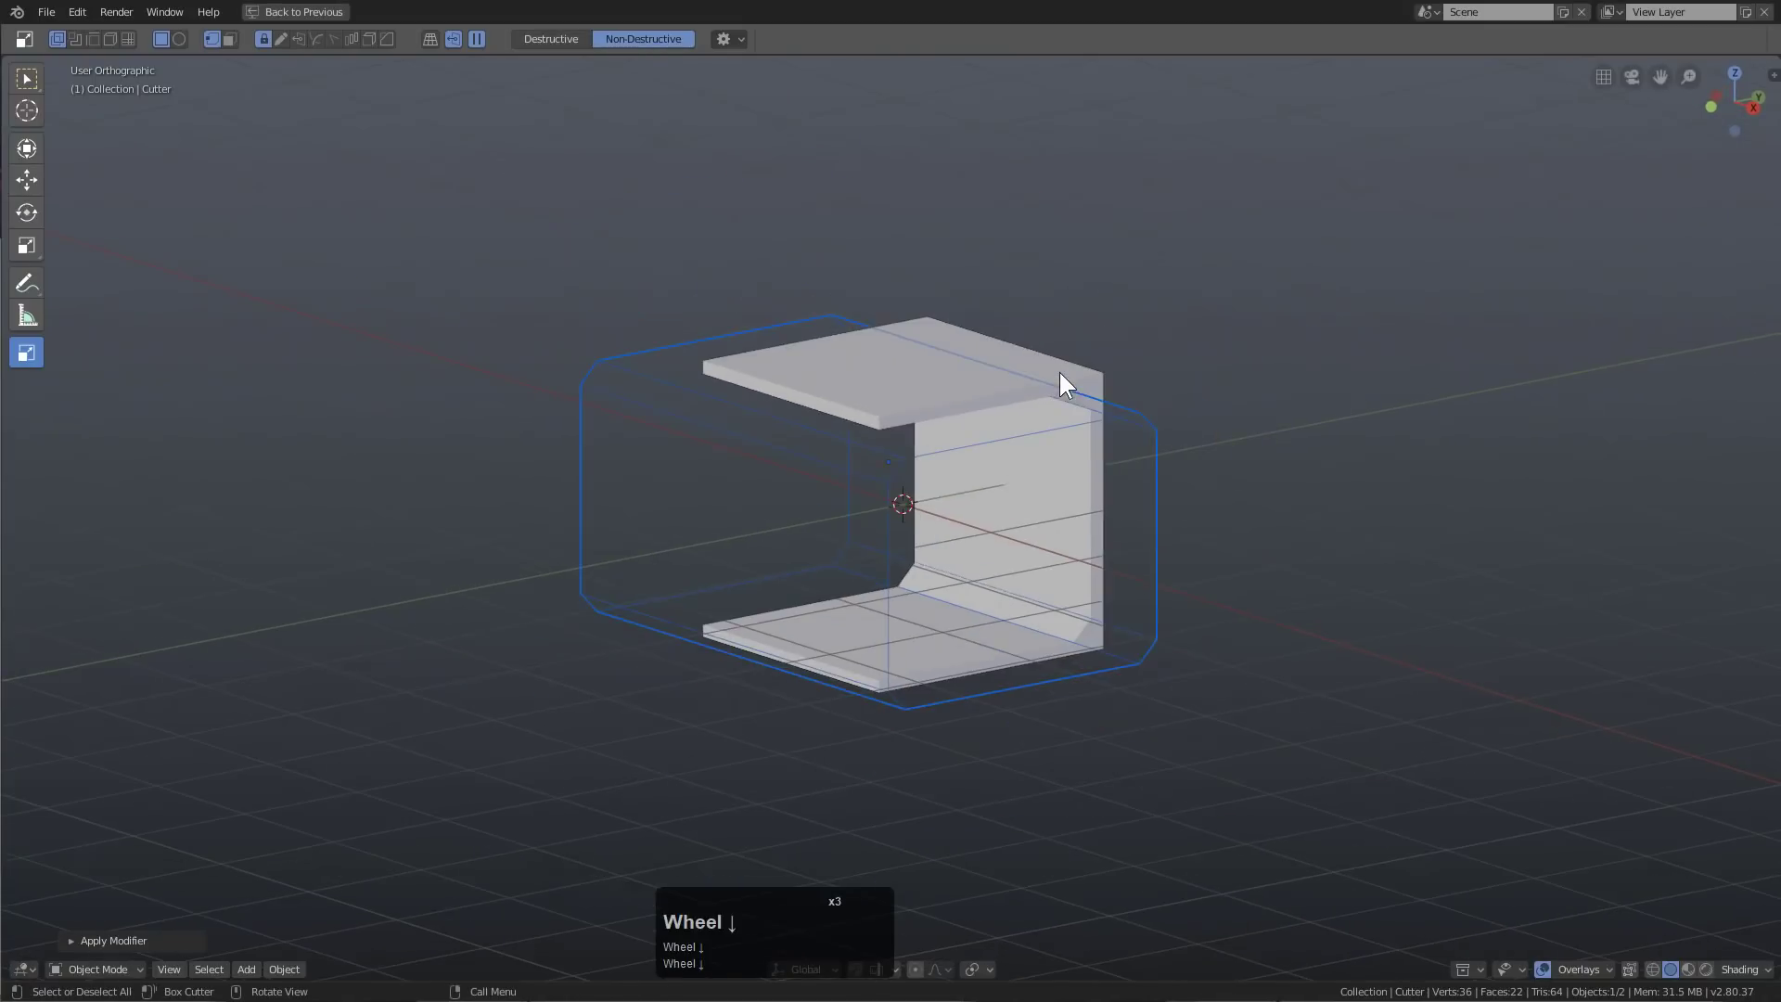
# From the right orthographic view, move the cutter along Y to make the module's back wall thicker
pyautogui.press('KP_1')
pyautogui.press('KP_3')
pyautogui.scroll(3, 1217, 503)
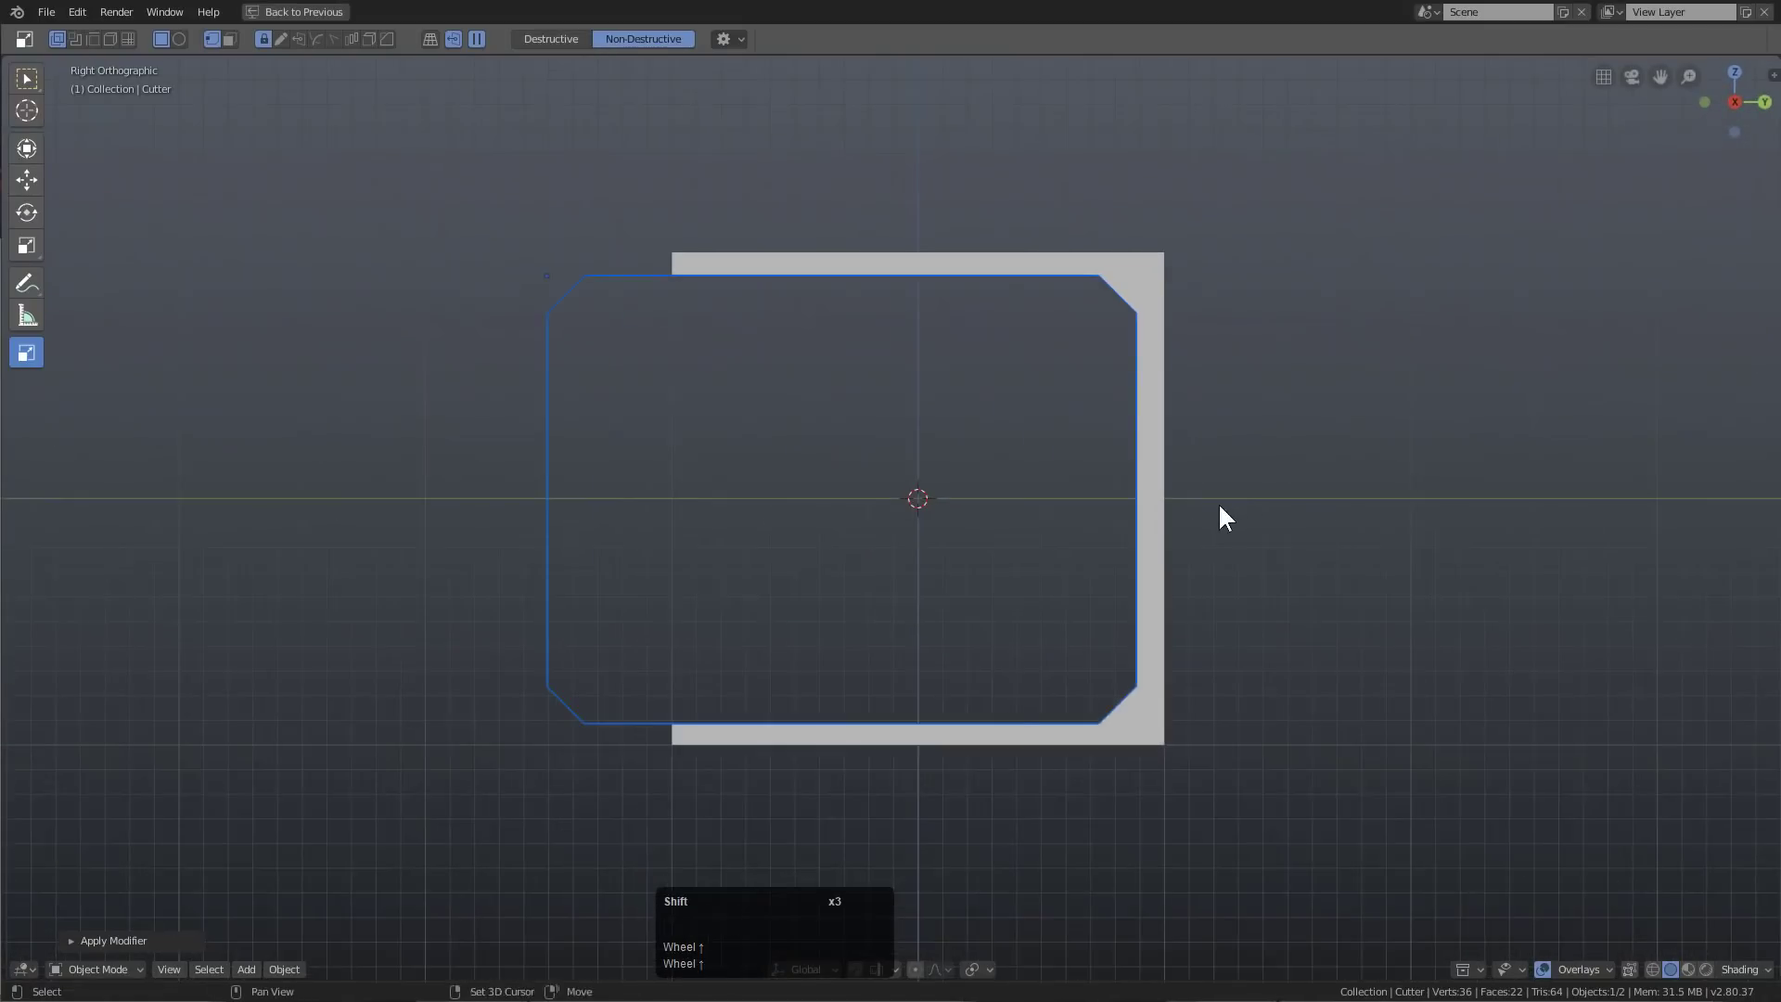
pyautogui.scroll(2, 1196, 496)
pyautogui.press('g')
pyautogui.press('y')
pyautogui.click(1039, 492)
pyautogui.moveTo(1039, 491); pyautogui.dragTo(1006, 505, button='middle')
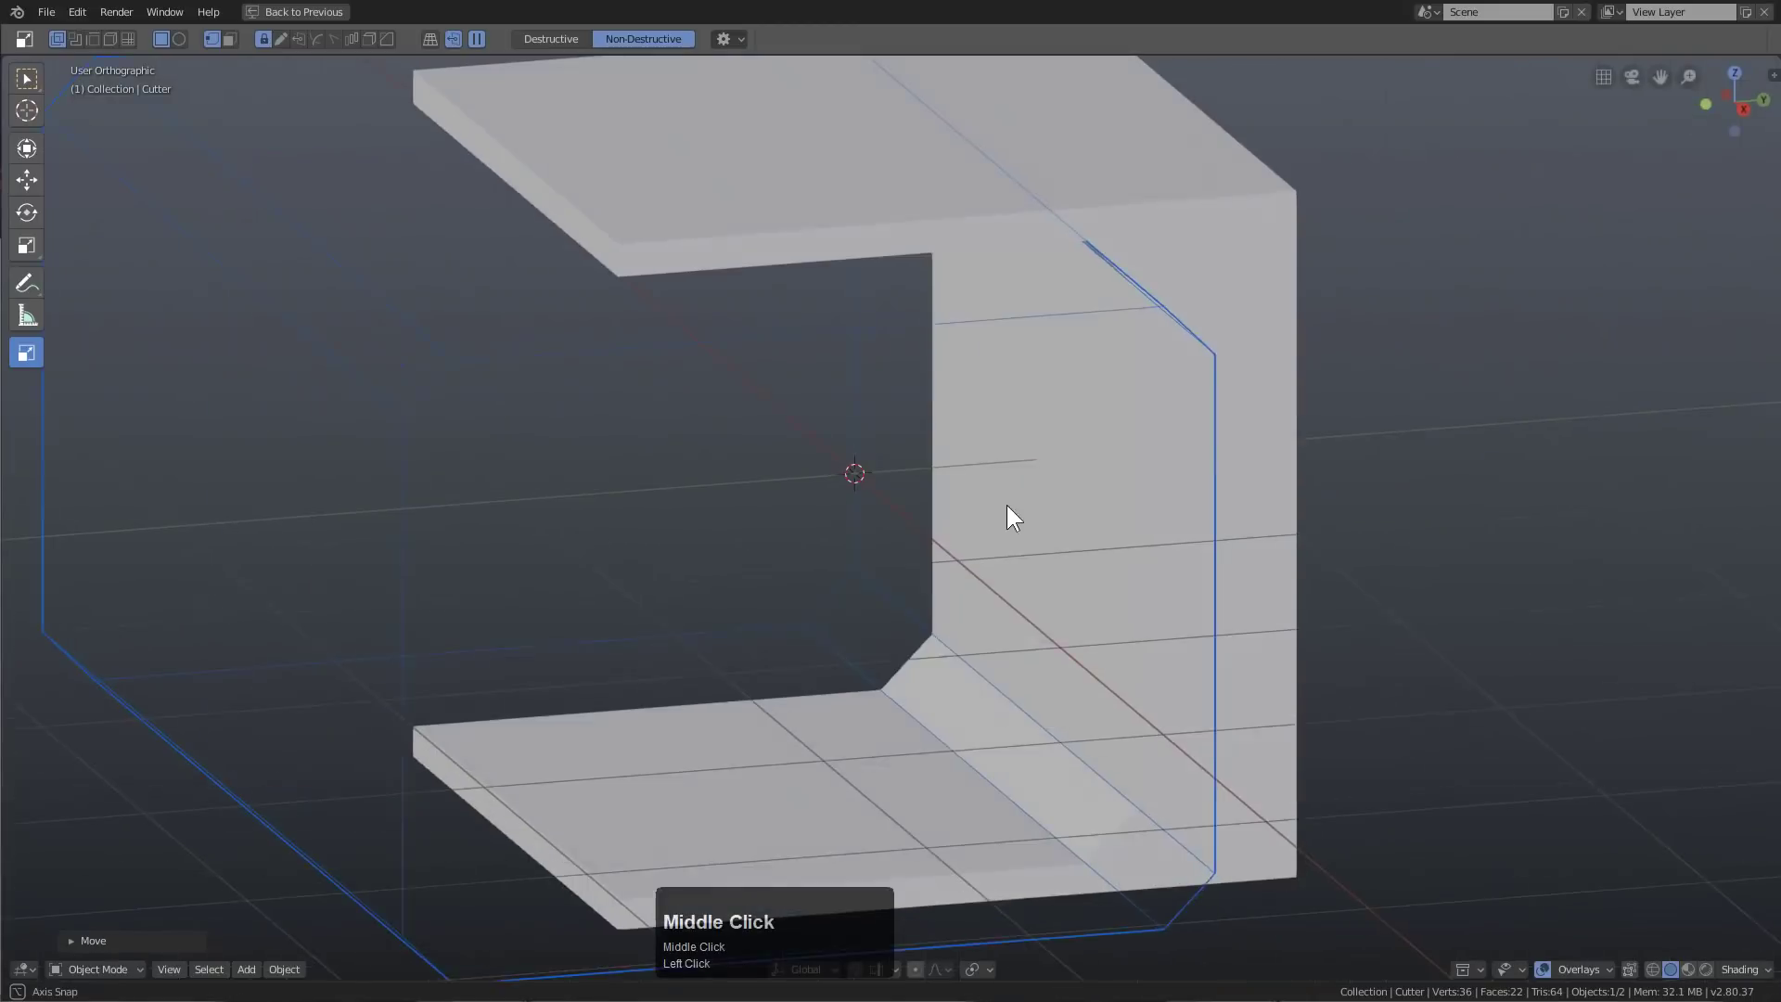
# In Edit Mode, add a horizontal loop cut across the middle of the cutter's wall side and bevel it into a narrow strip
pyautogui.press('Tab')
pyautogui.hotkey('ctrl', 'r')
pyautogui.click(1224, 552)
pyautogui.rightClick(1236, 568)
pyautogui.hotkey('ctrl', 'b')
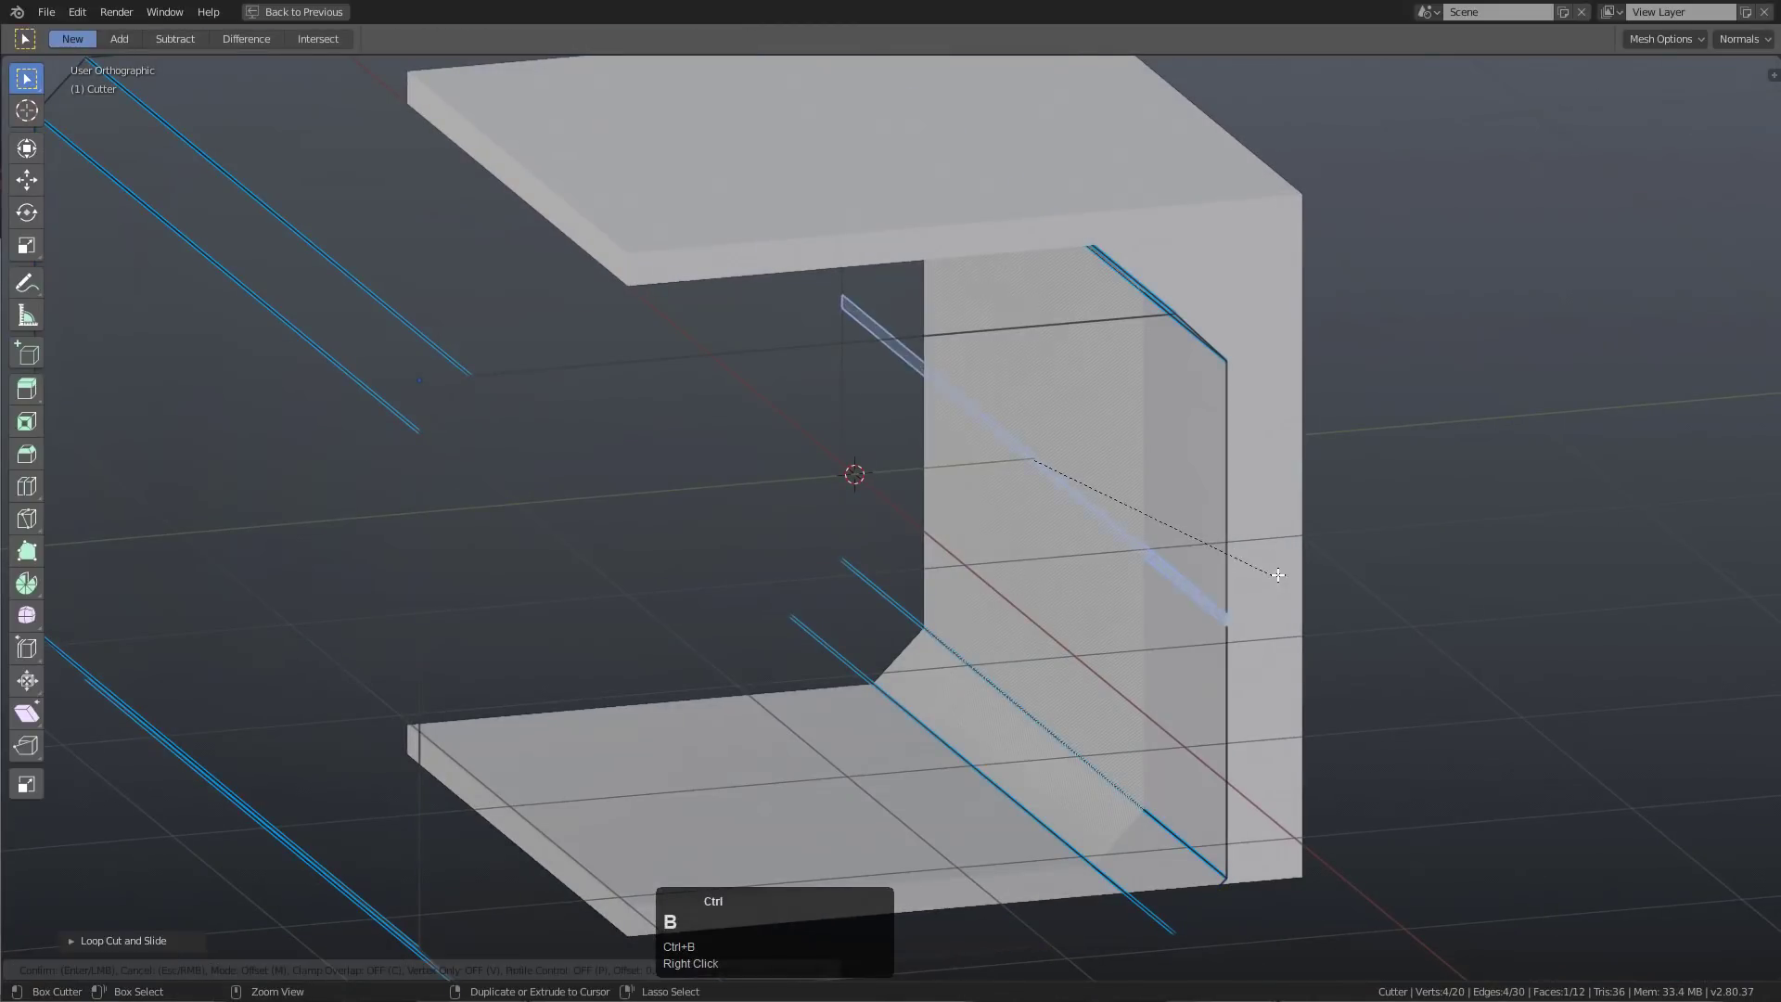
pyautogui.click(1304, 557)
# Move the cutter's upper wall face and upper chamfer face outward along Y to form a sloped ledge, and return to Object Mode
pyautogui.moveTo(1304, 556); pyautogui.dragTo(1160, 413, button='middle')
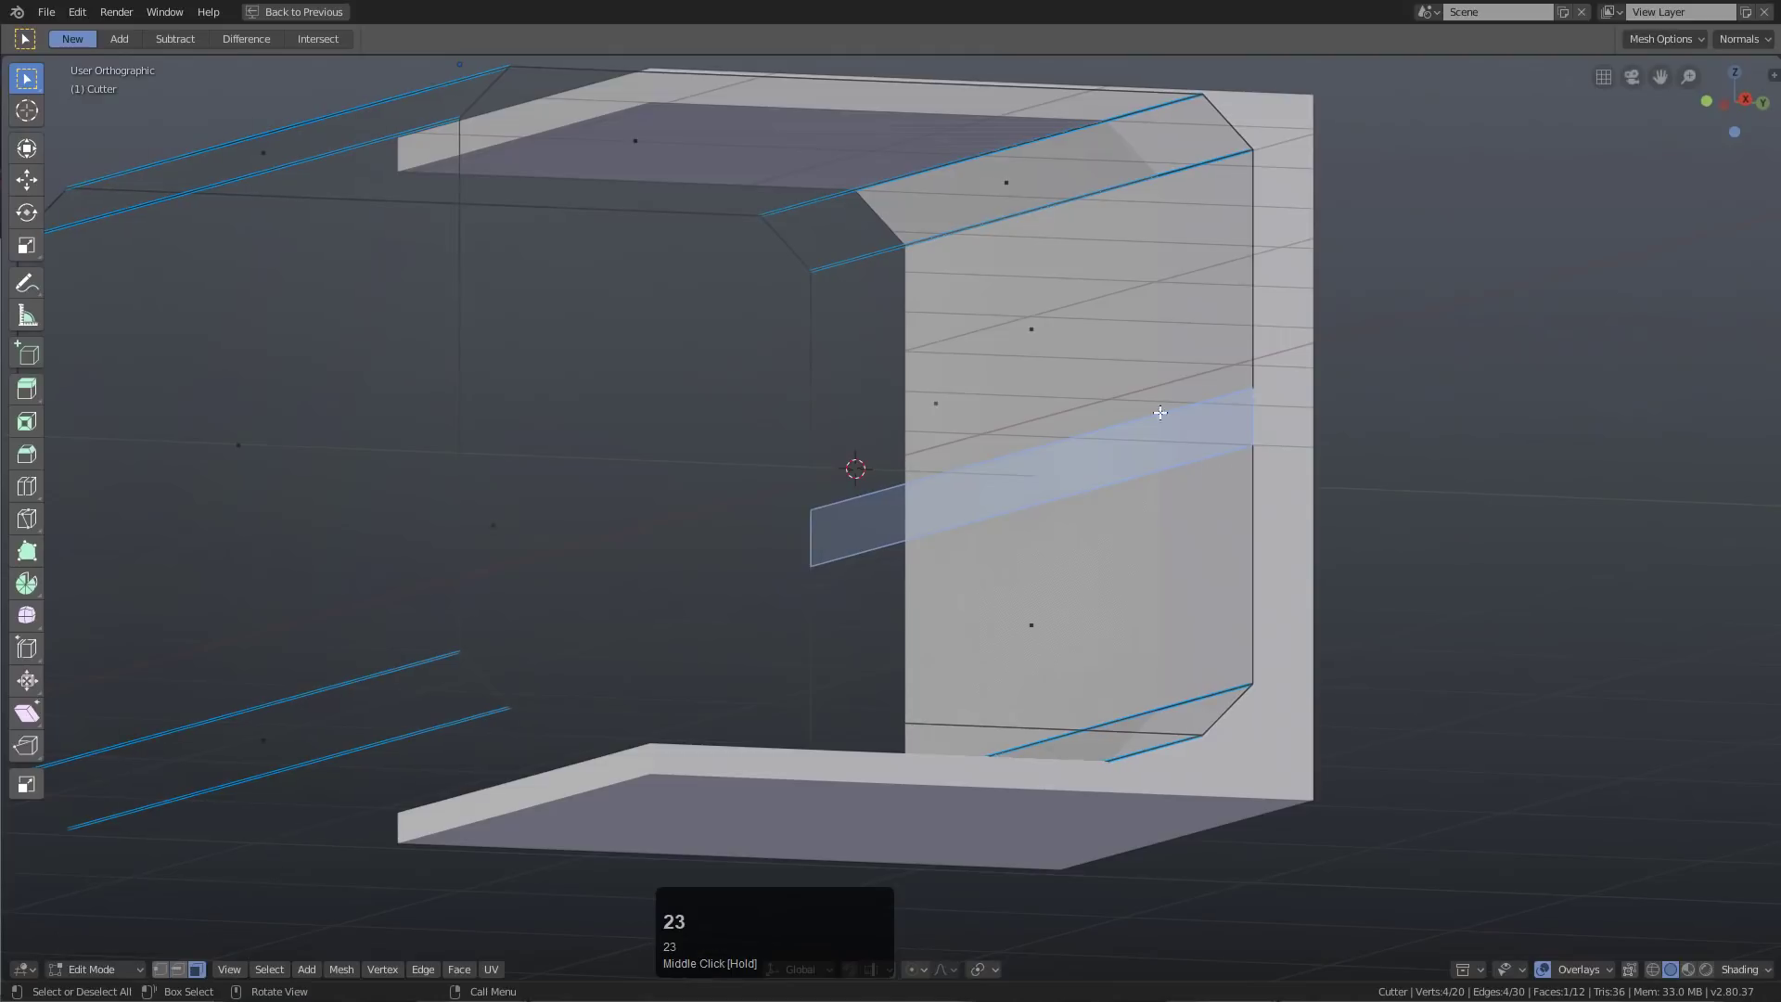
pyautogui.click(1039, 334)
pyautogui.moveTo(1034, 330); pyautogui.dragTo(998, 425, button='middle')
pyautogui.press('h')
pyautogui.scroll(2, 1020, 371)
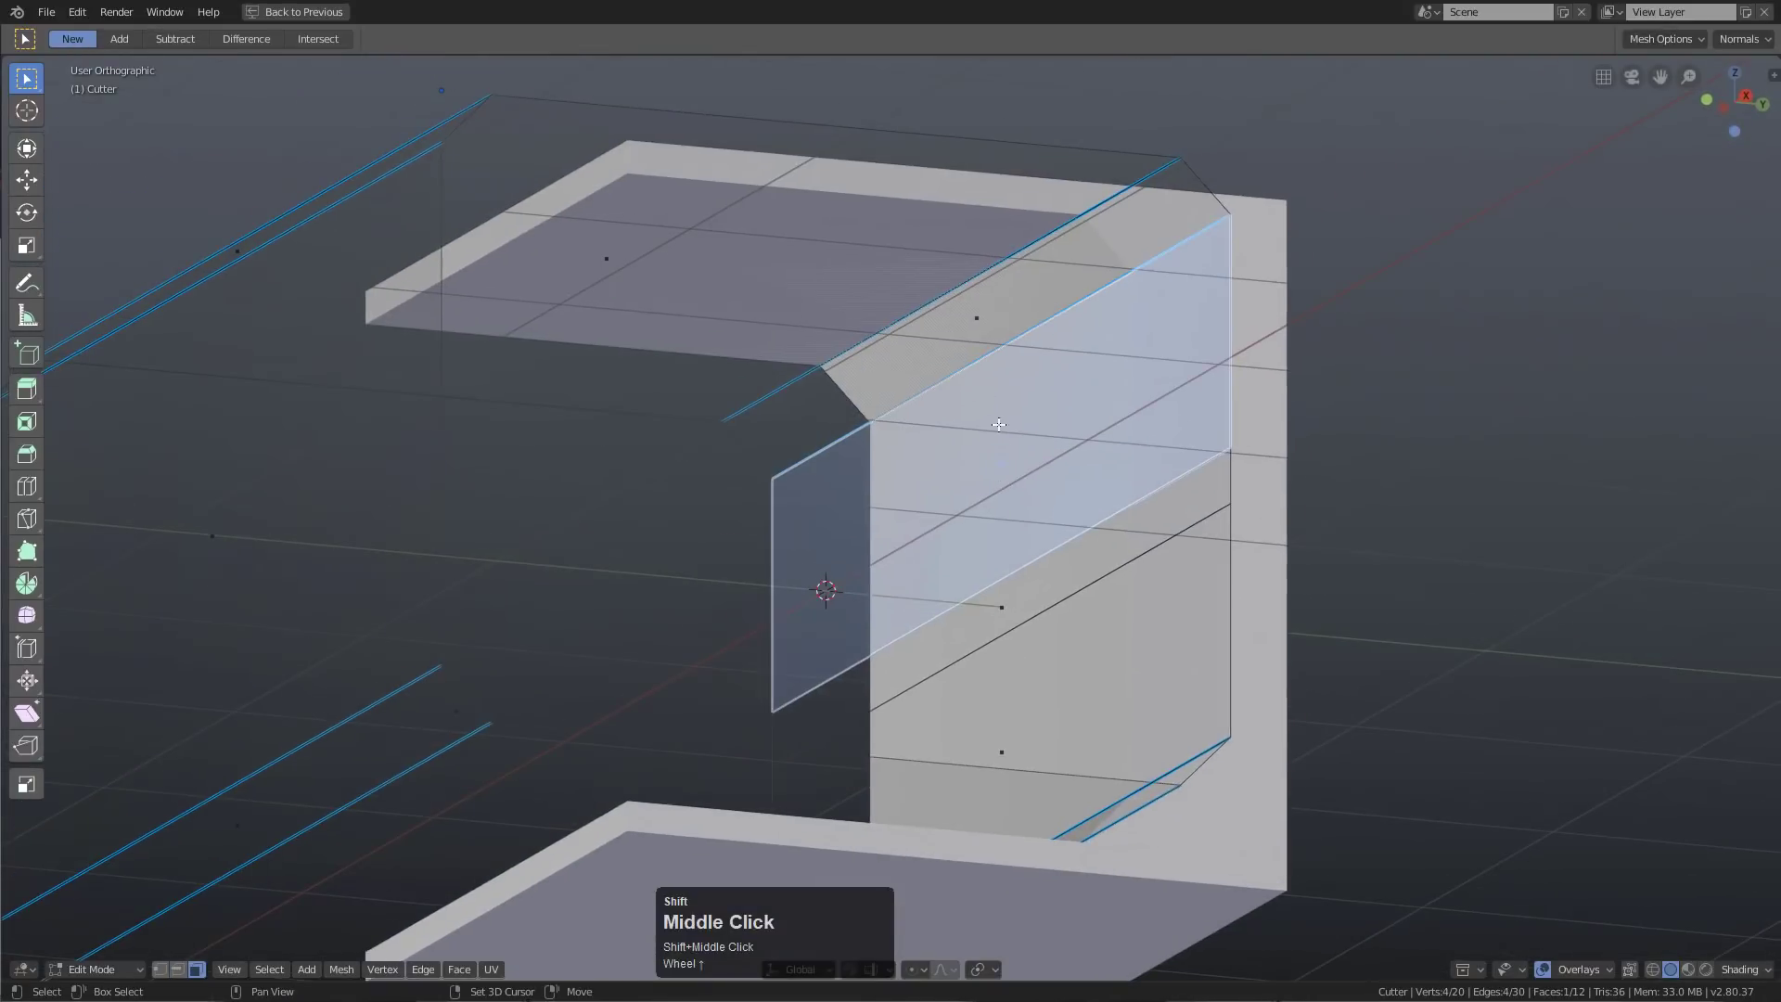
pyautogui.keyDown('shift'); pyautogui.click(1016, 297); pyautogui.keyUp('shift')
pyautogui.moveTo(1016, 297); pyautogui.dragTo(1092, 565, button='middle')
pyautogui.press('g')
pyautogui.press('x')
pyautogui.click(1092, 498)
pyautogui.press('g')
pyautogui.press('x')
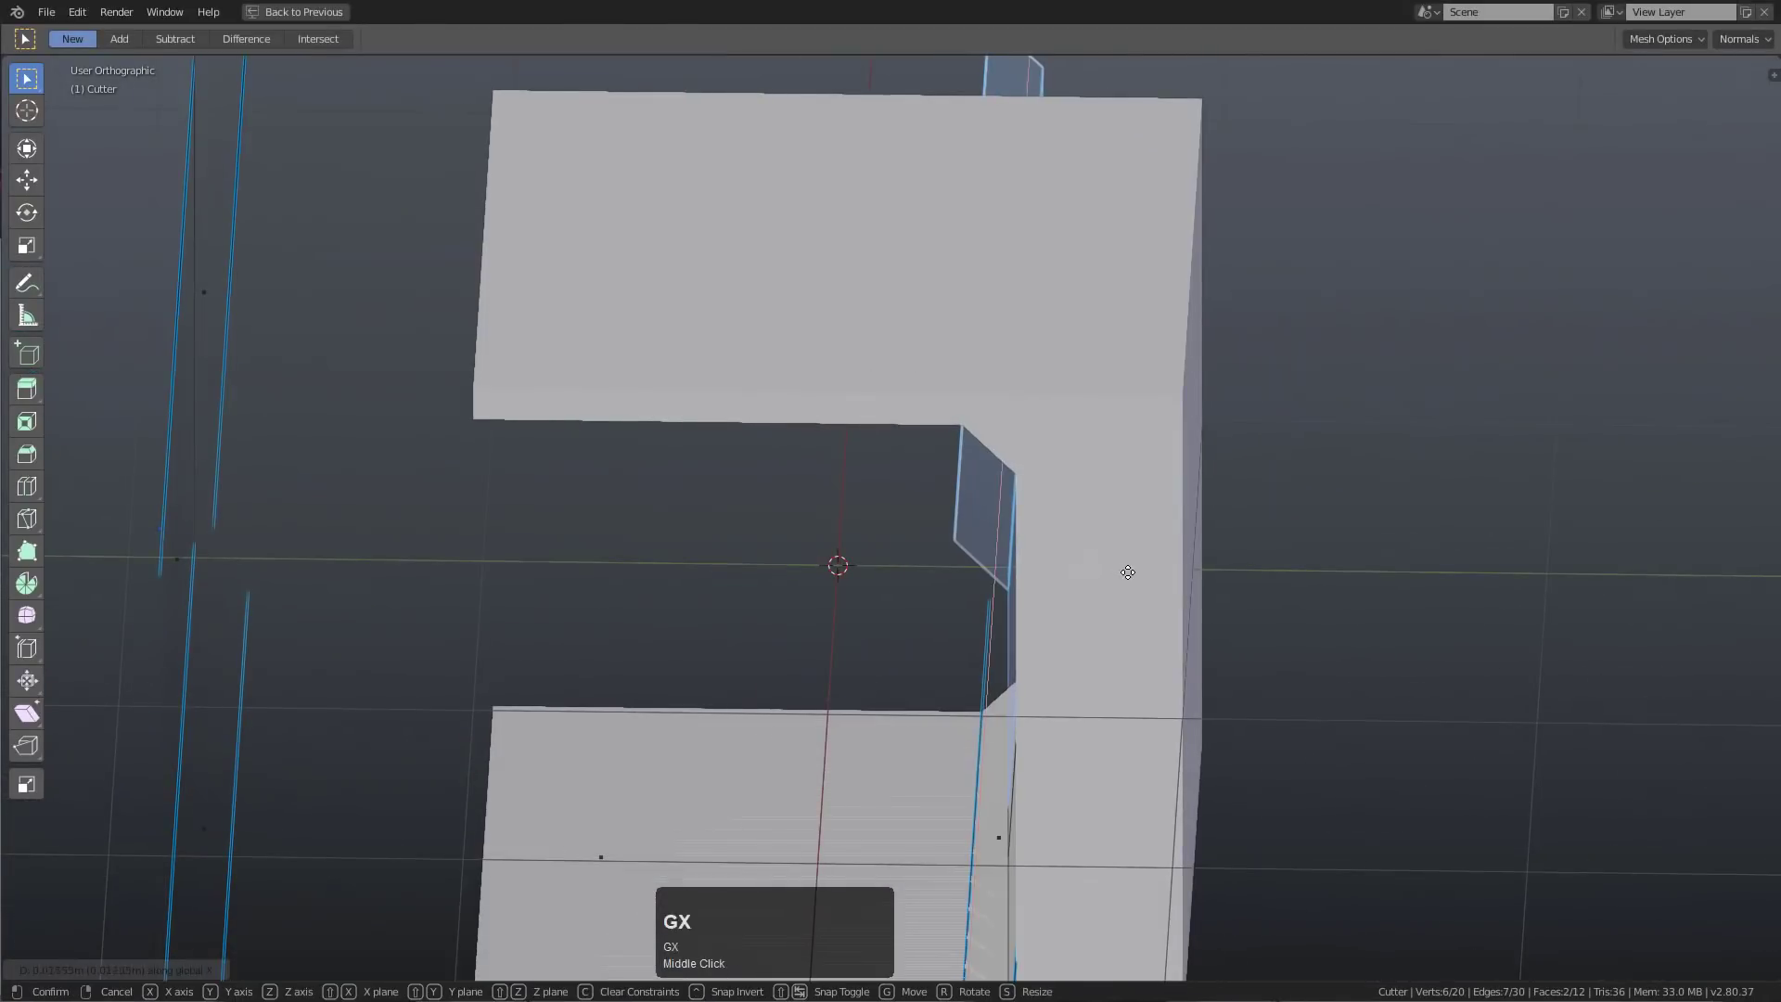
pyautogui.press('y')
pyautogui.click(1157, 580)
pyautogui.press('Tab')
# Hide the cutter and inspect the stepped wall of the module in perspective view
pyautogui.scroll(-2, 960, 536)
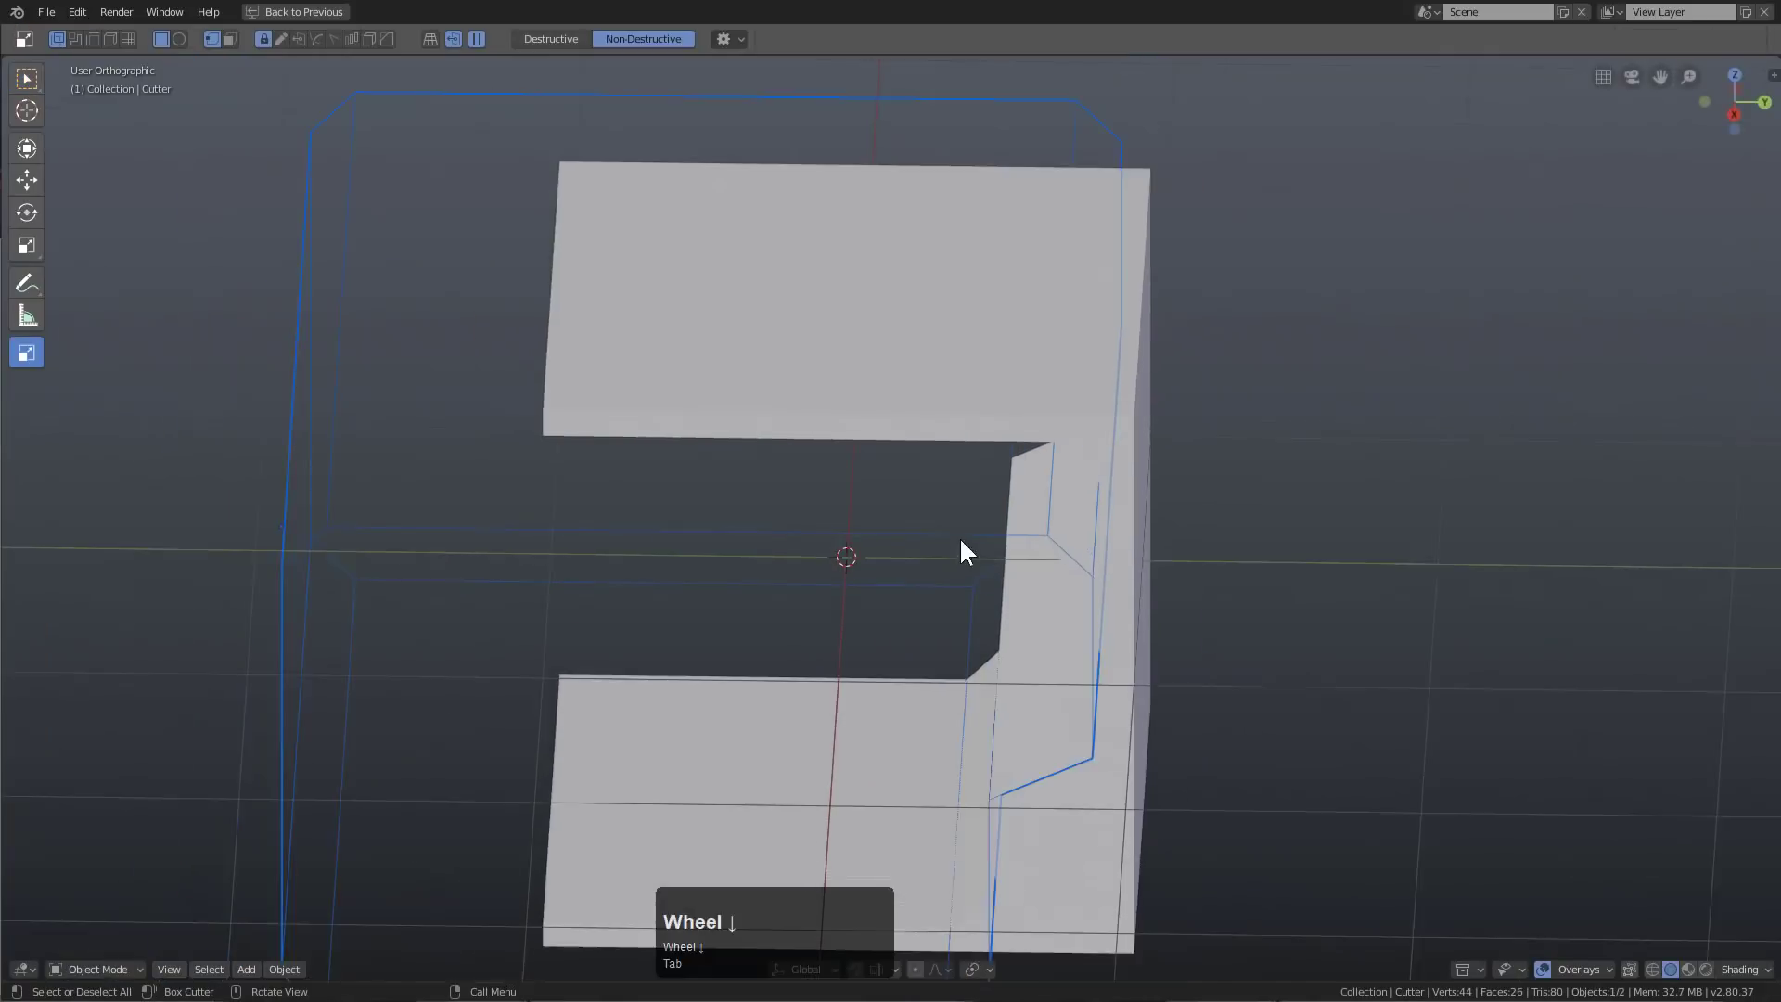
pyautogui.moveTo(961, 541); pyautogui.dragTo(1009, 429, button='middle')
pyautogui.press('h')
pyautogui.scroll(-2, 989, 472)
pyautogui.press('KP_1')
pyautogui.press('KP_5')
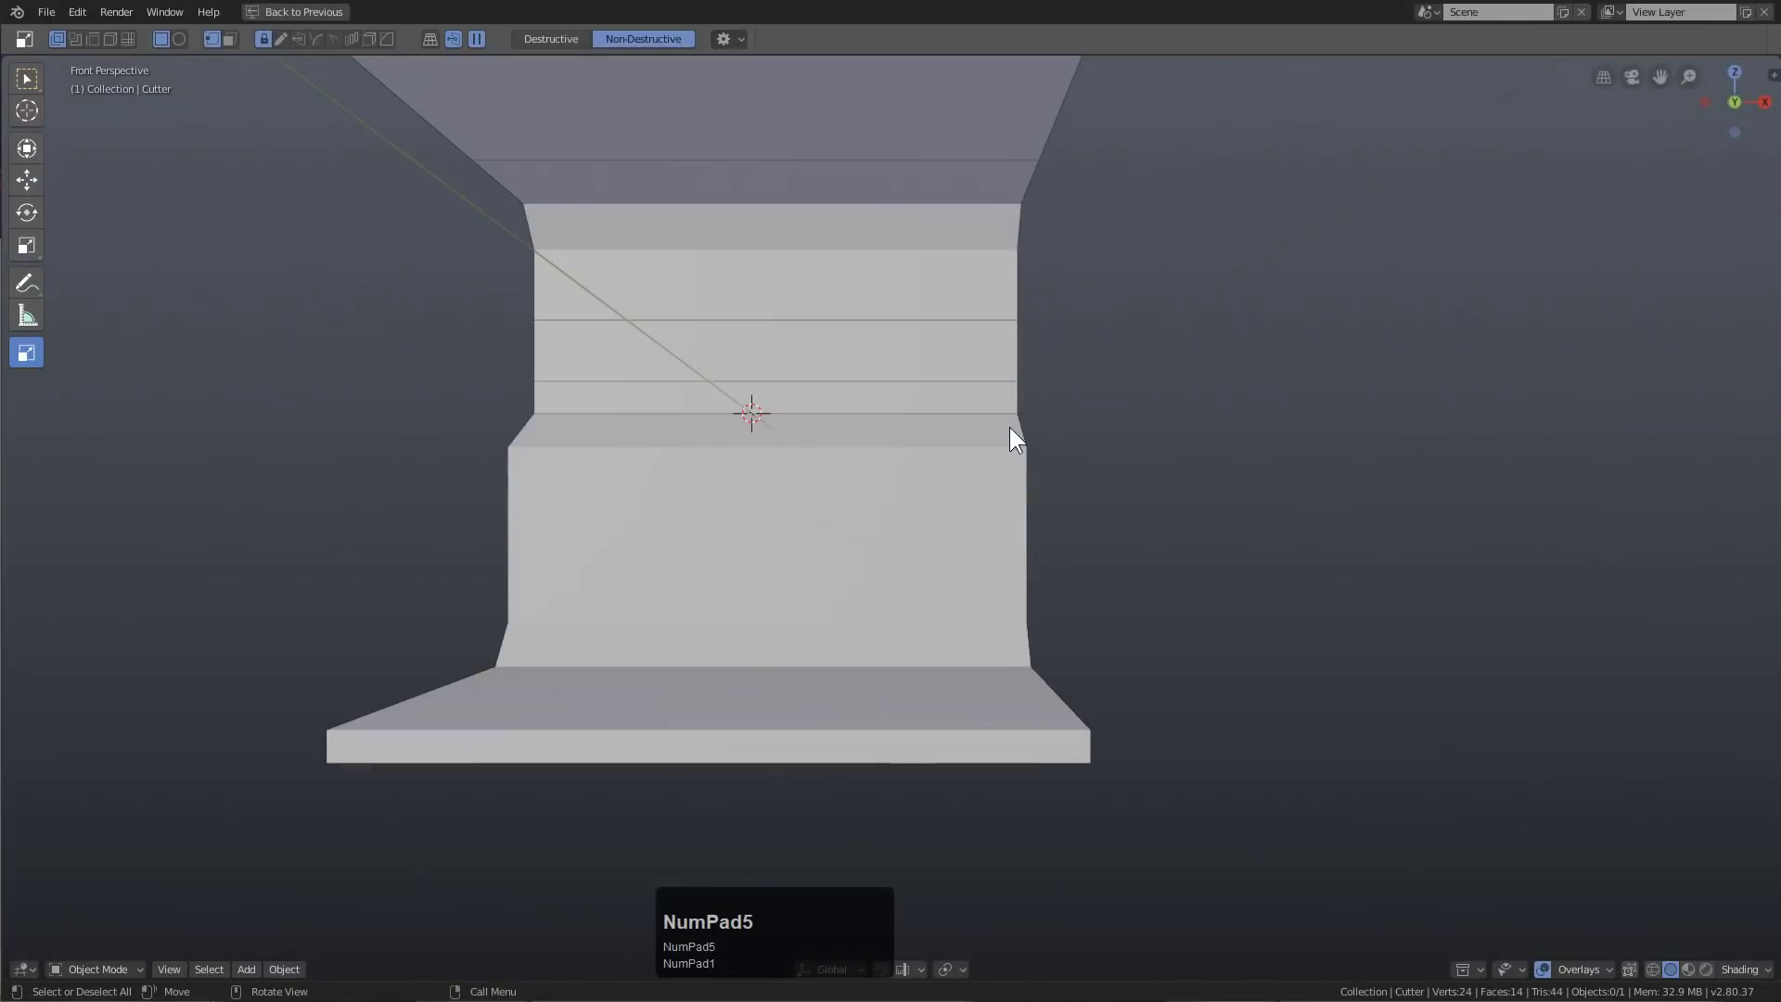
pyautogui.moveTo(889, 479)
pyautogui.mouseDown(button='middle')
pyautogui.moveTo(1044, 506)
pyautogui.moveTo(961, 488)
pyautogui.moveTo(943, 521)
pyautogui.moveTo(938, 485)
pyautogui.moveTo(866, 469)
pyautogui.mouseUp(button='middle')
pyautogui.scroll(2, 862, 463)
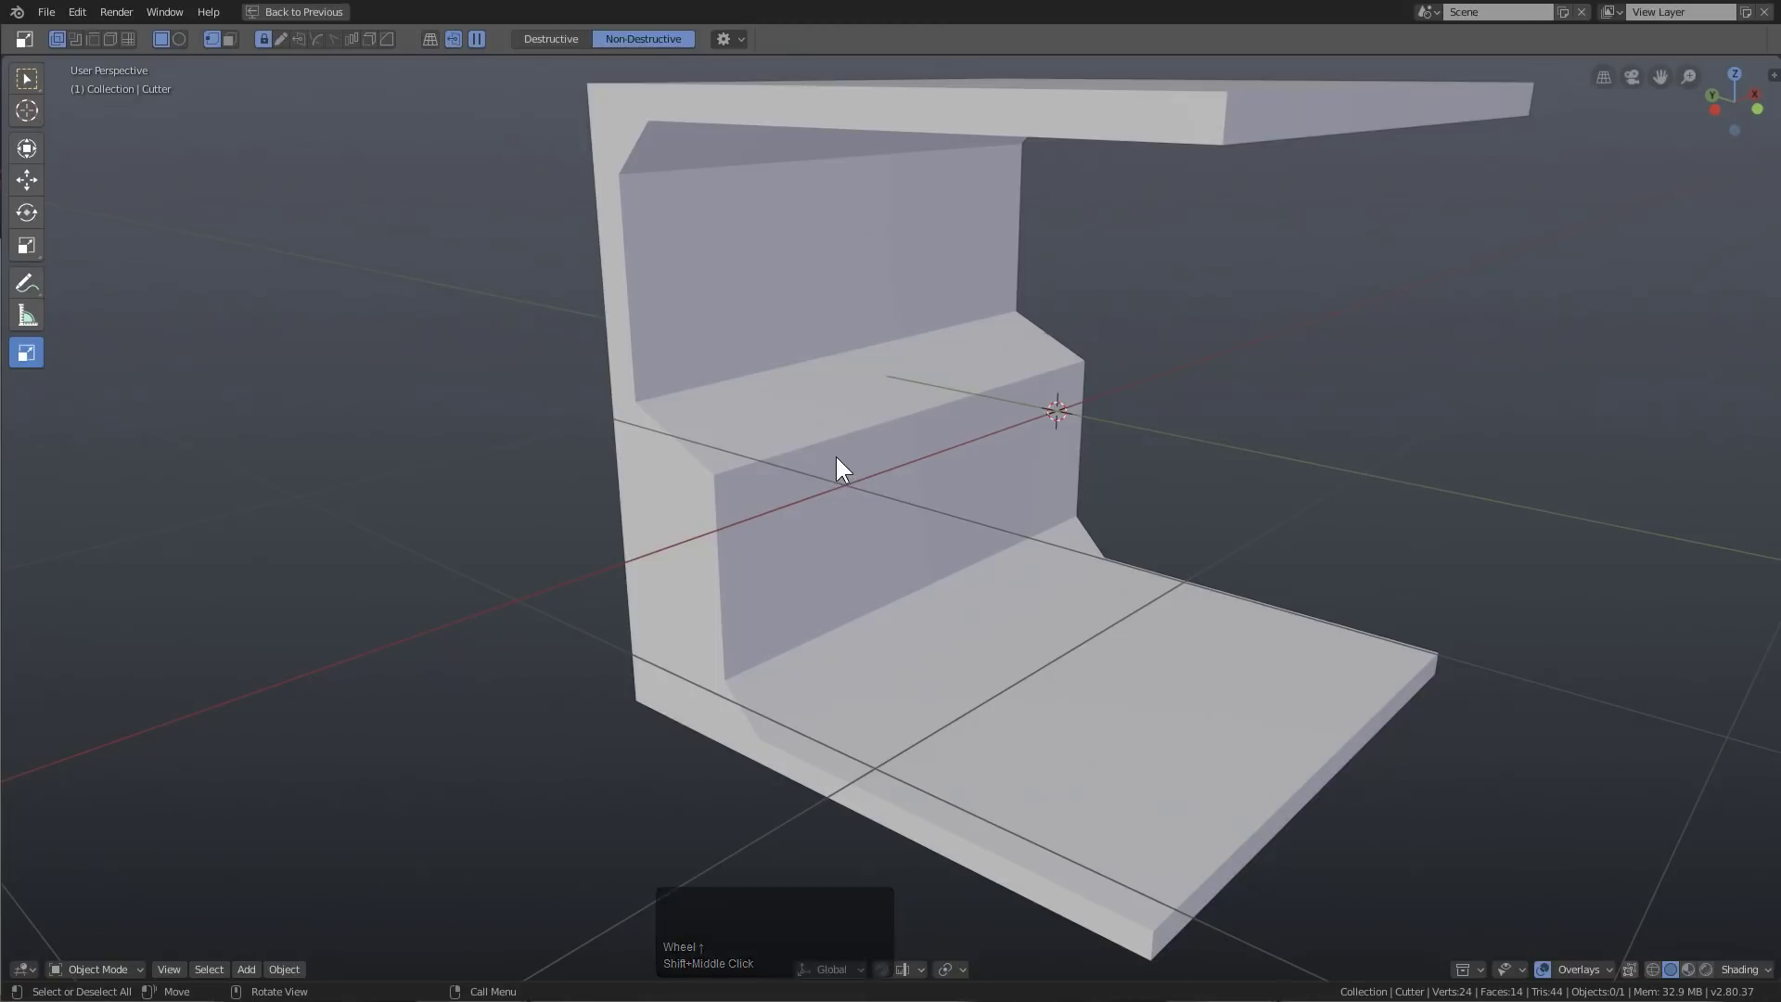
pyautogui.moveTo(837, 465); pyautogui.dragTo(939, 447, button='middle')
pyautogui.scroll(-4, 866, 436)
pyautogui.scroll(4, 840, 446)
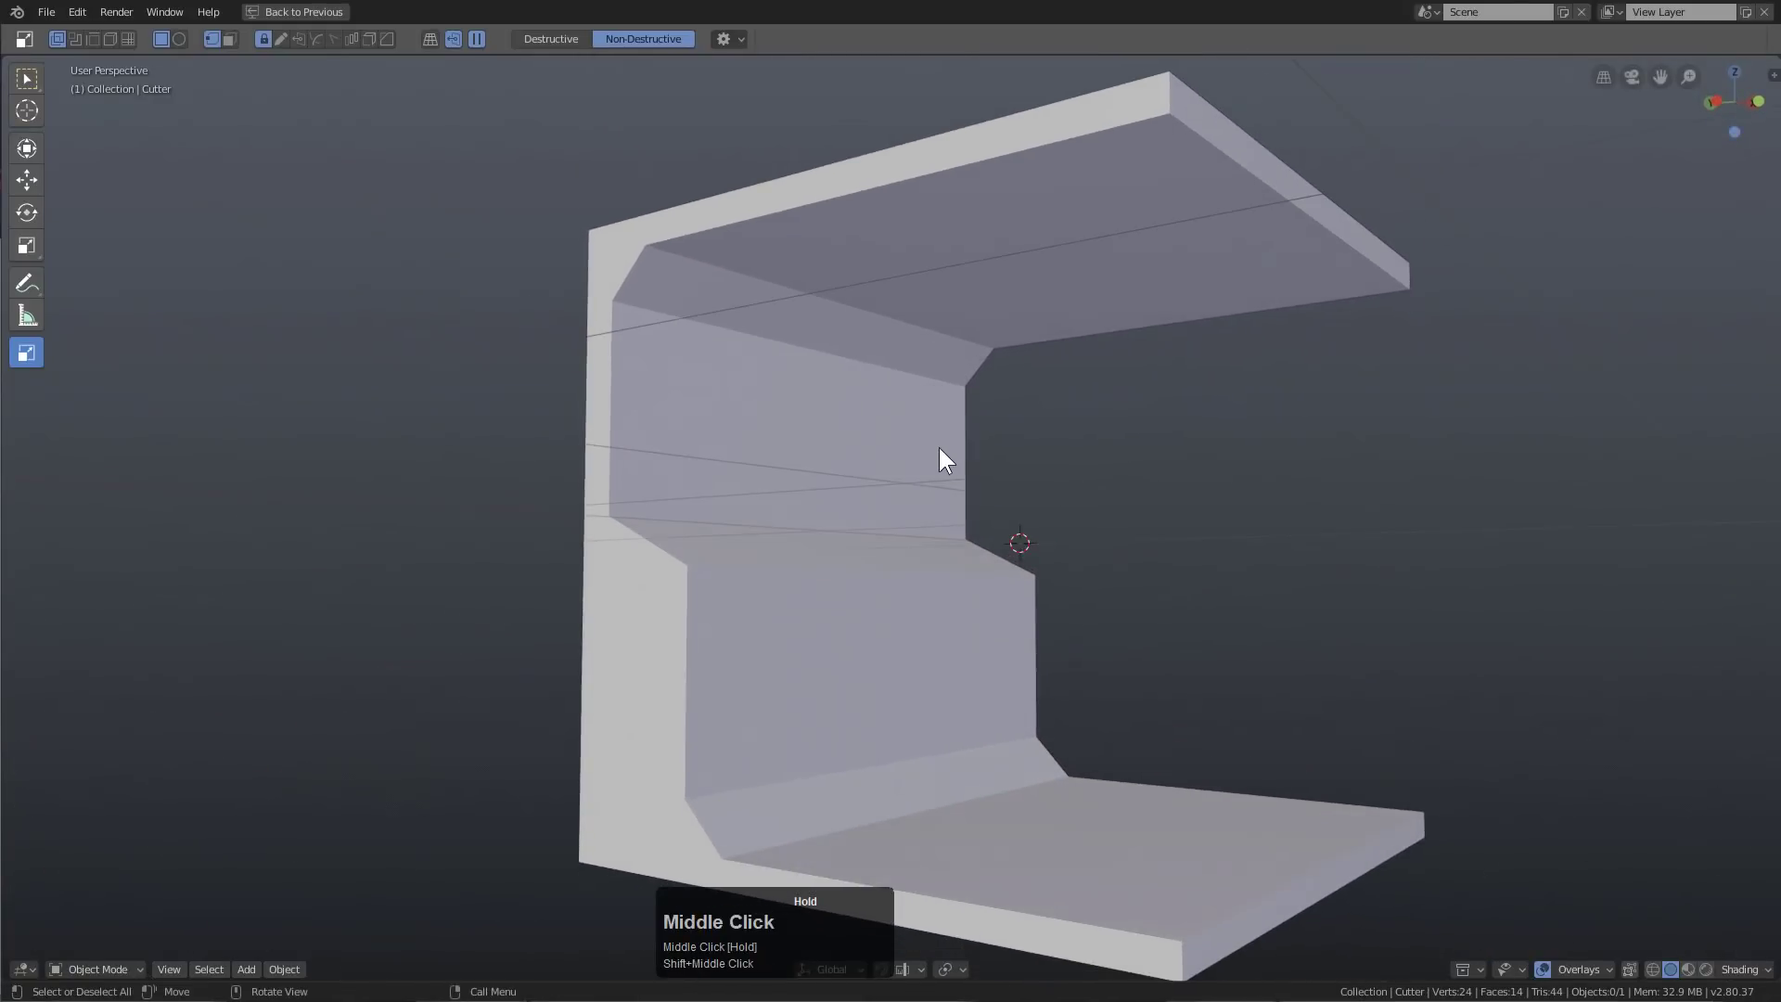
# Select the corridor module and apply Hard Ops (C) Sharpen to it
pyautogui.press('q')
pyautogui.click(872, 440)
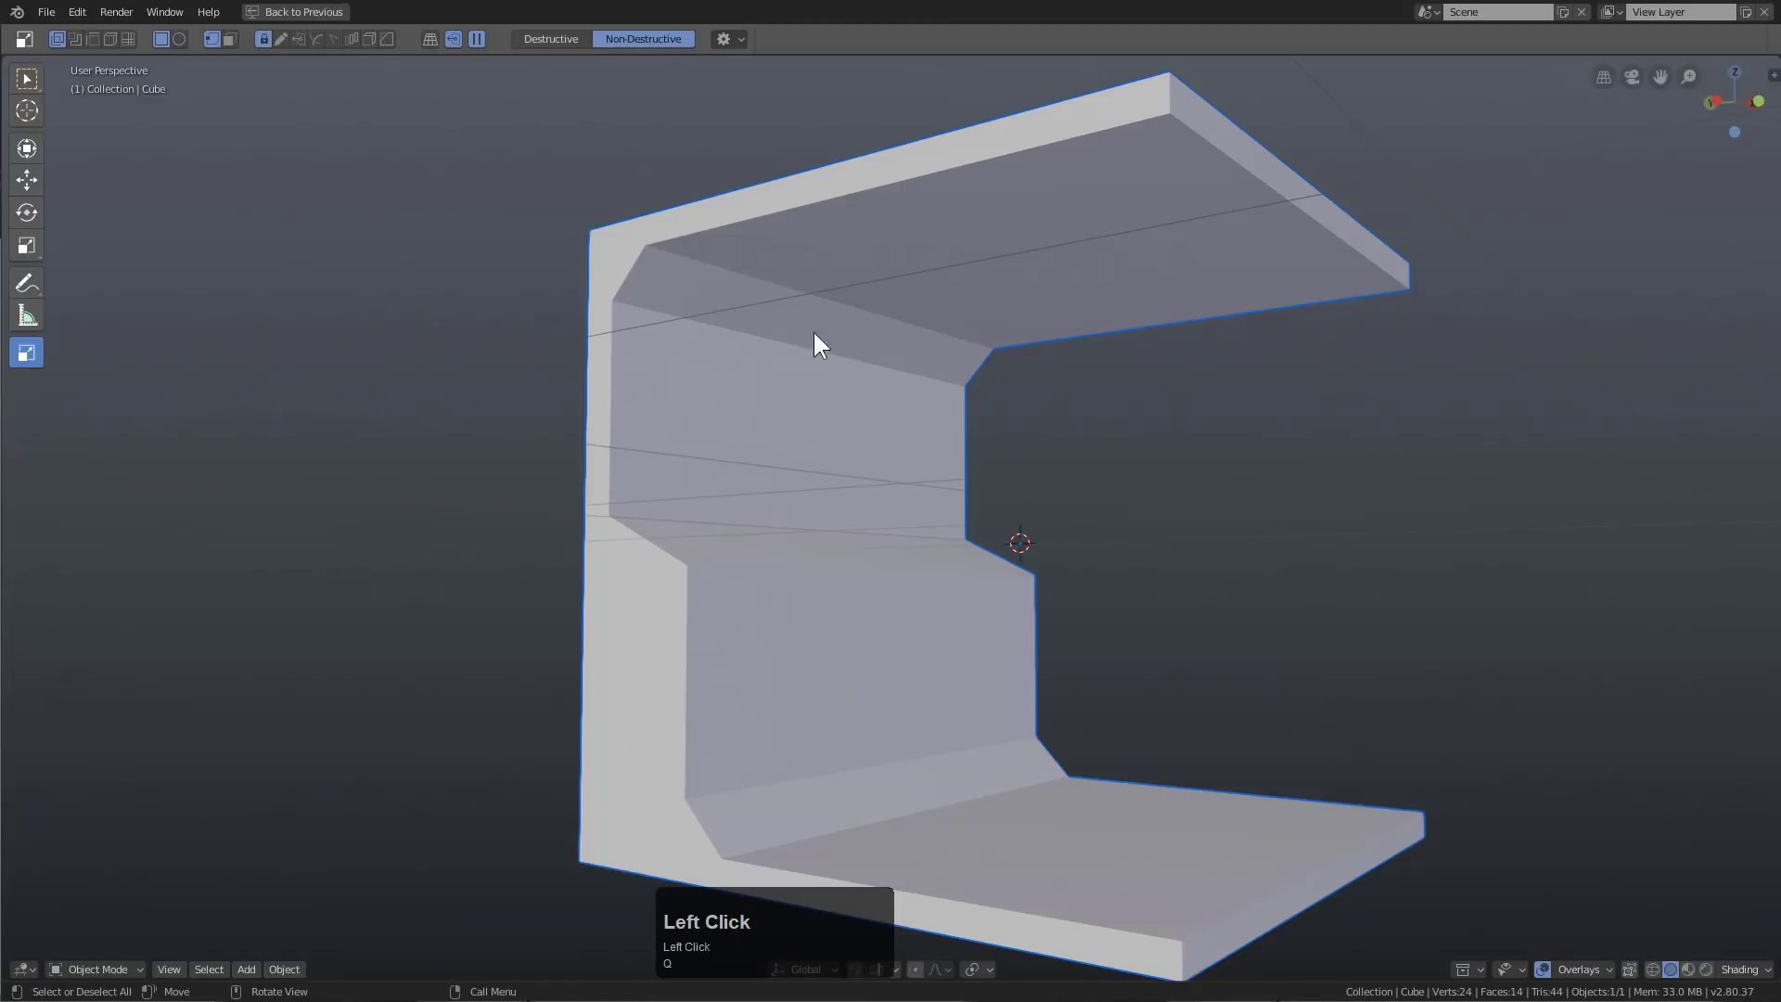
pyautogui.press('q')
pyautogui.click(672, 153)
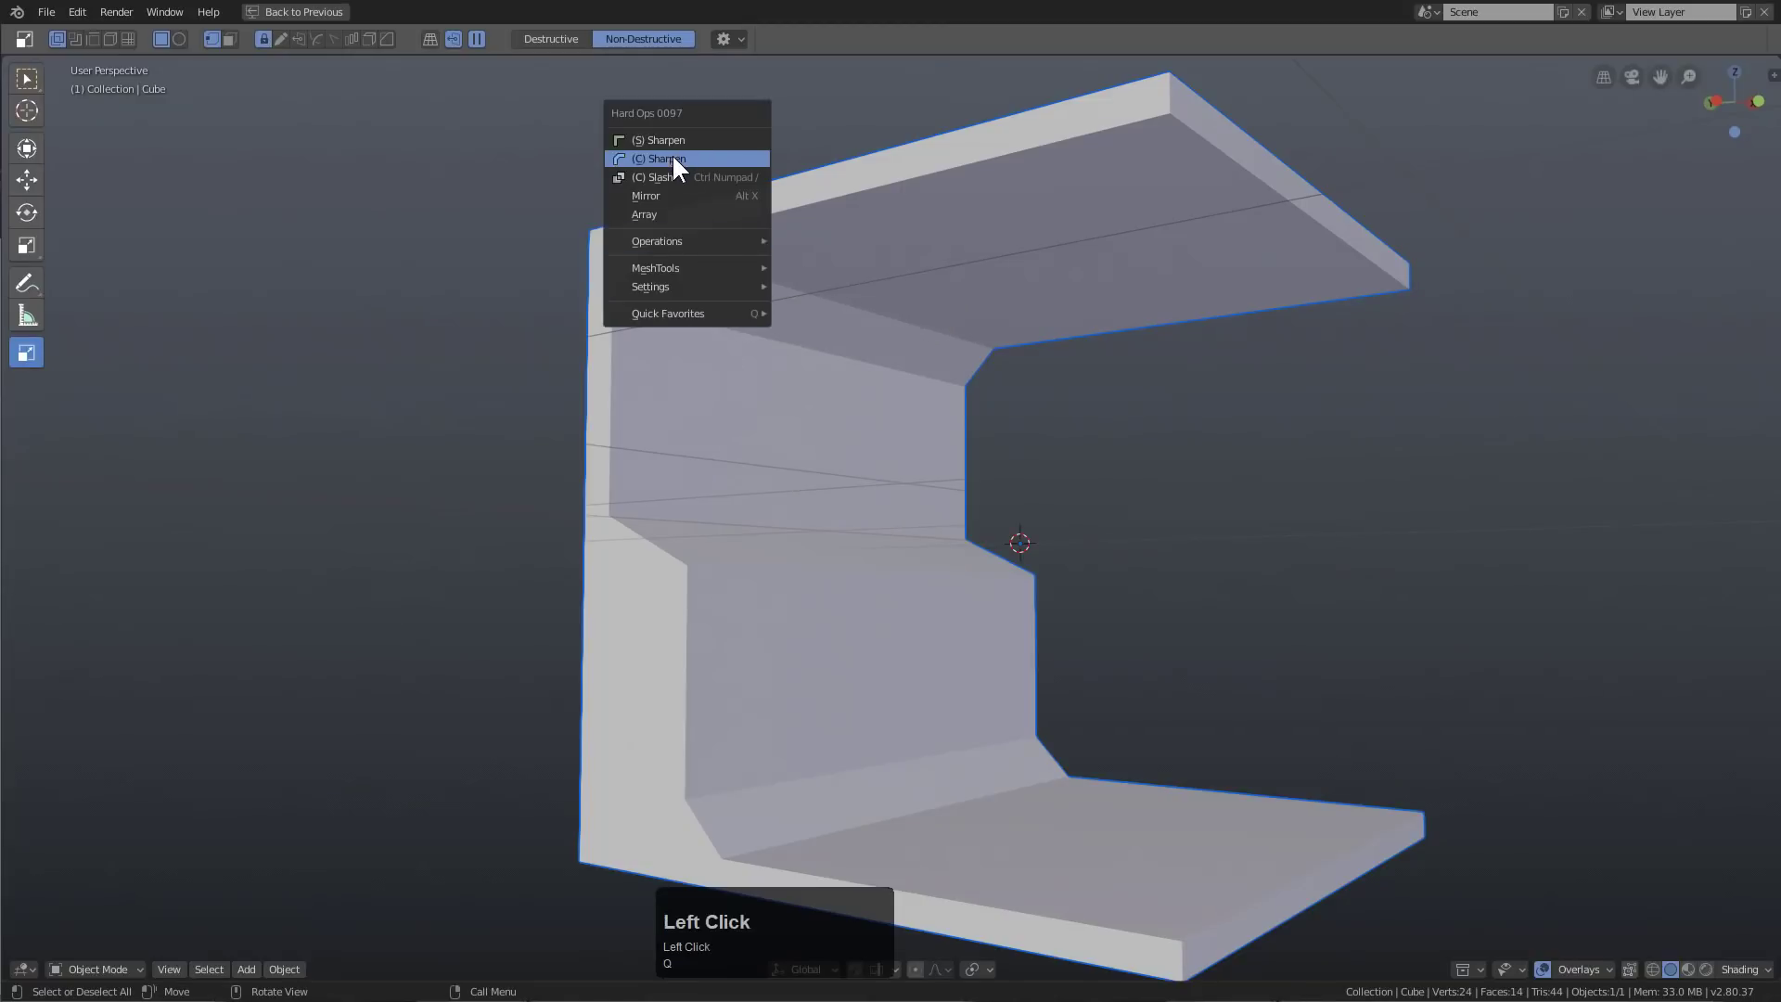
# Adjust the module's bevel to a width of about 0.0062 m with 3 segments
pyautogui.moveTo(975, 316); pyautogui.dragTo(971, 403, button='middle')
pyautogui.press('q')
pyautogui.keyDown('shift'); pyautogui.click(895, 385); pyautogui.keyUp('shift')
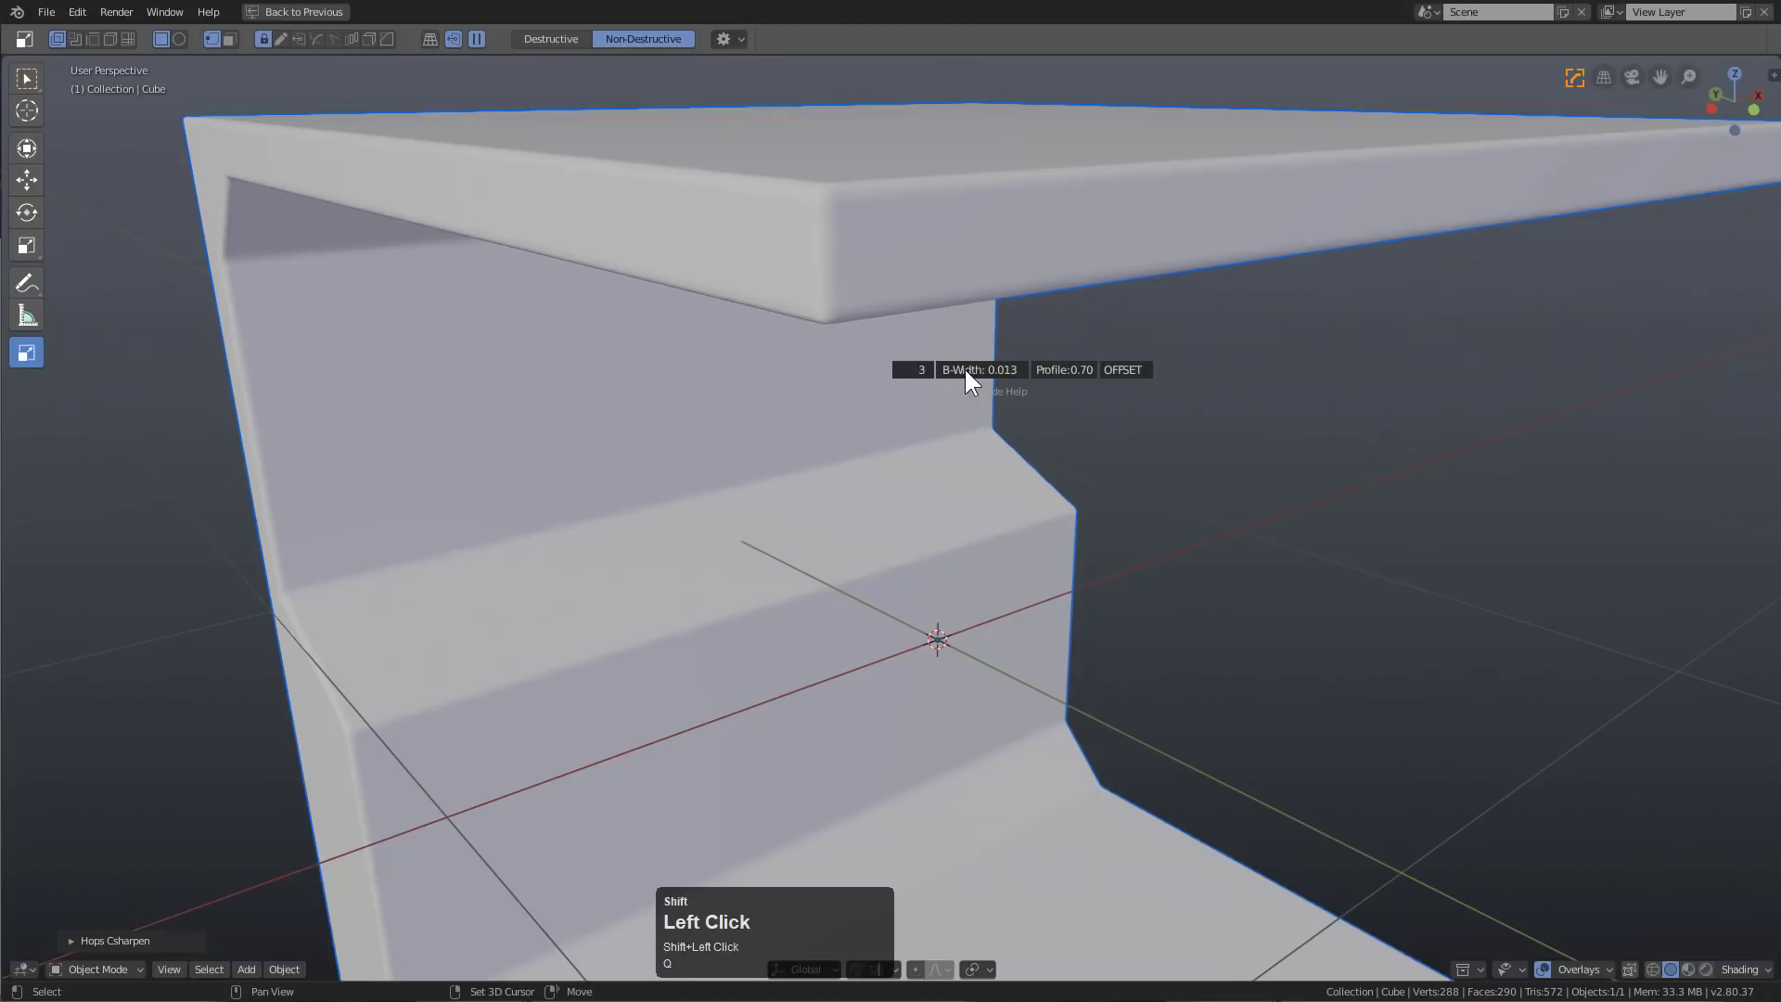
pyautogui.doubleClick(1020, 357)
pyautogui.scroll(-4, 928, 390)
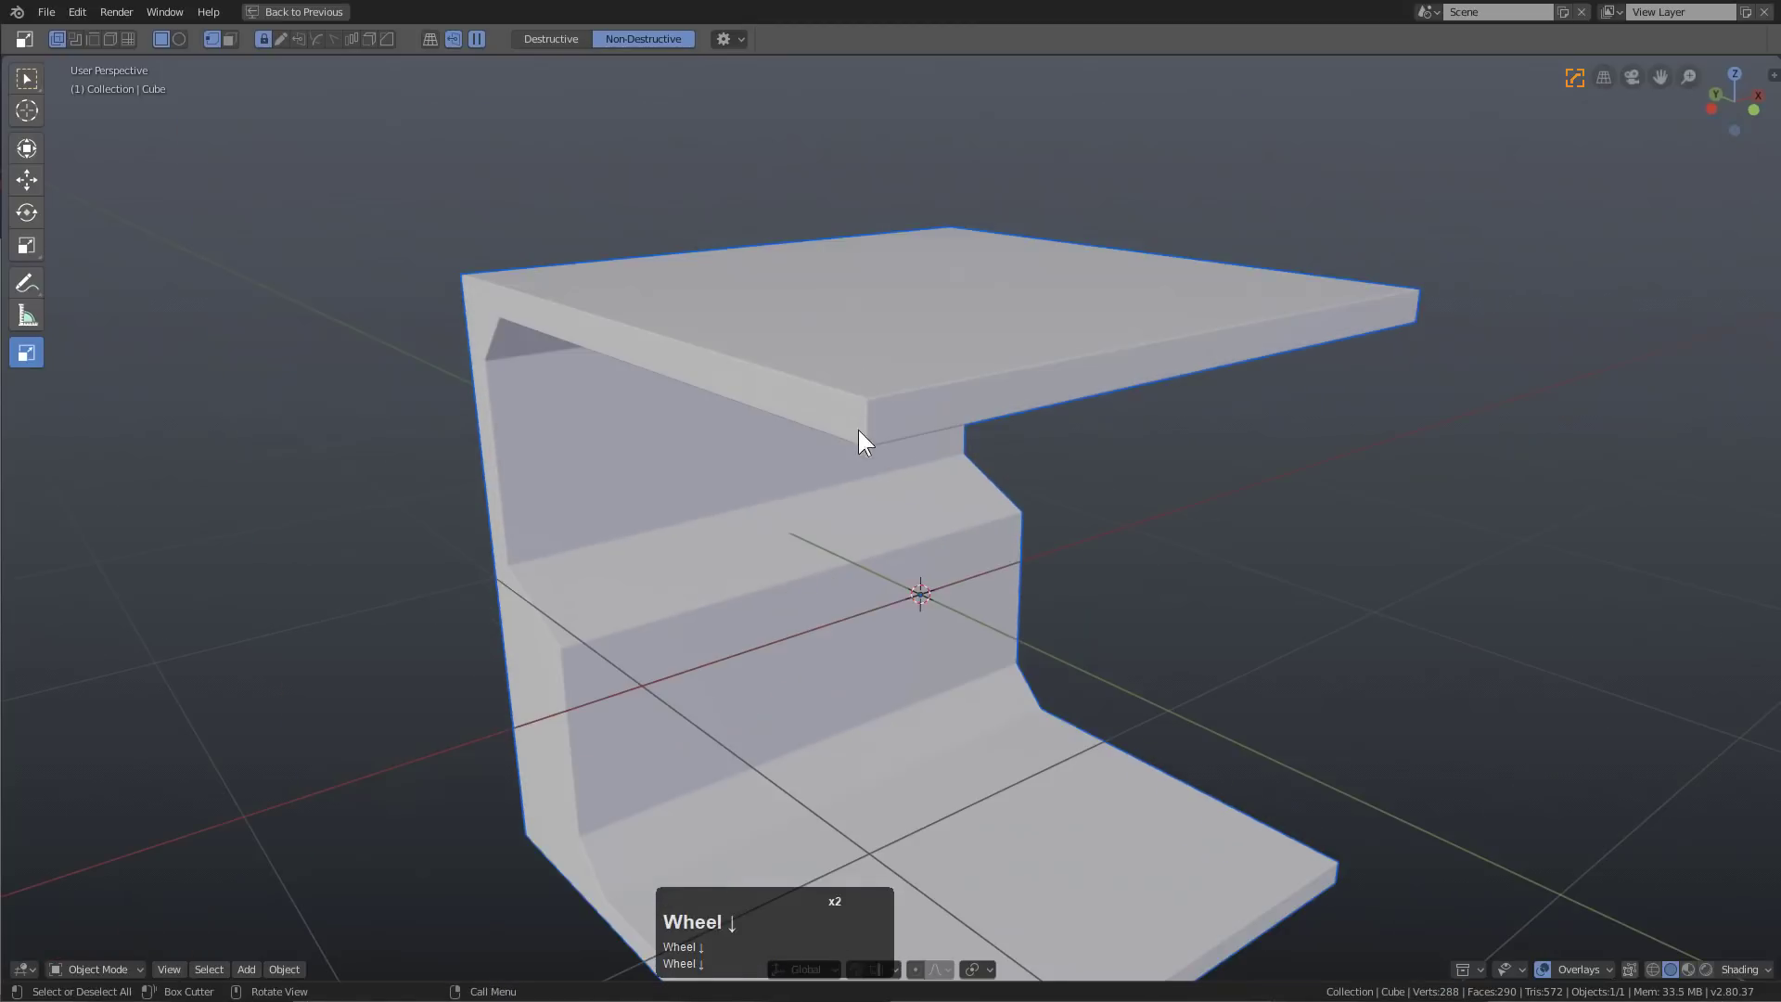
# Mirror the corridor module across its X axis with the Hard Ops mirror gizmo
pyautogui.moveTo(858, 430); pyautogui.dragTo(865, 399, button='middle')
pyautogui.scroll(-2, 891, 436)
pyautogui.moveTo(927, 486); pyautogui.dragTo(863, 517, button='middle')
pyautogui.hotkey('alt', 'x')
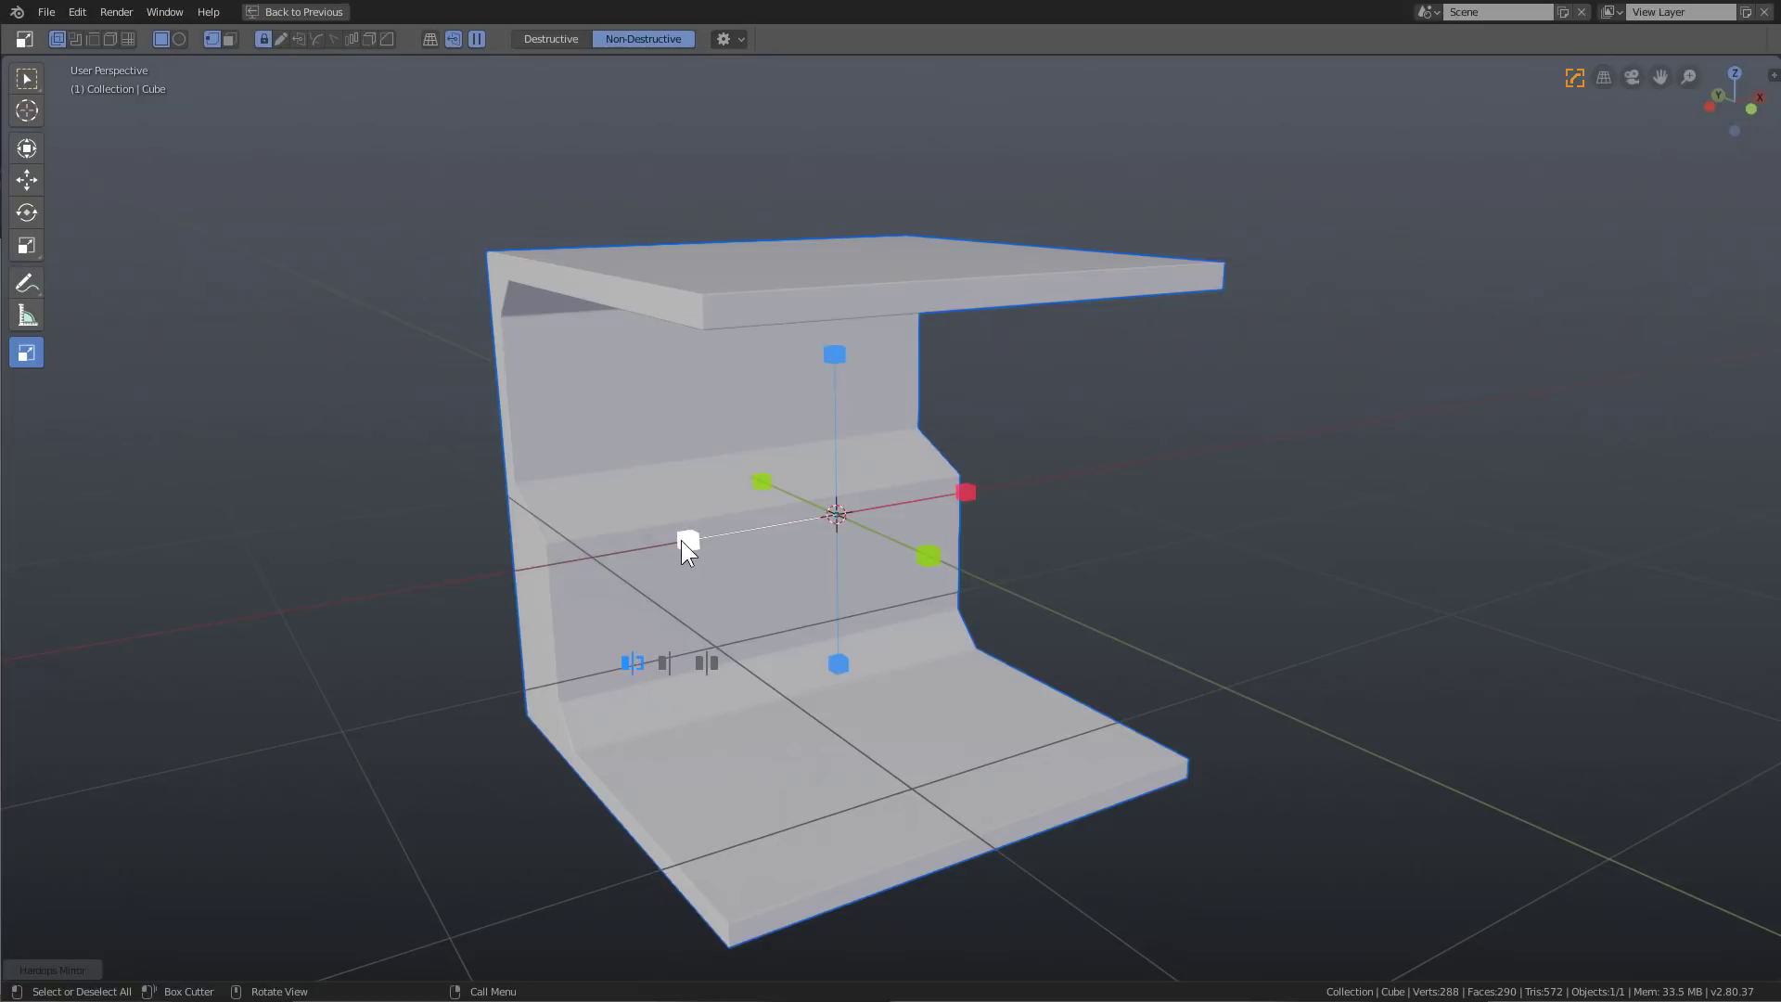
pyautogui.click(635, 664)
pyautogui.click(688, 538)
# In the HOps Helper, move the mirror modifier above the Weighted Normal modifier and review its settings
pyautogui.press('ctrl')
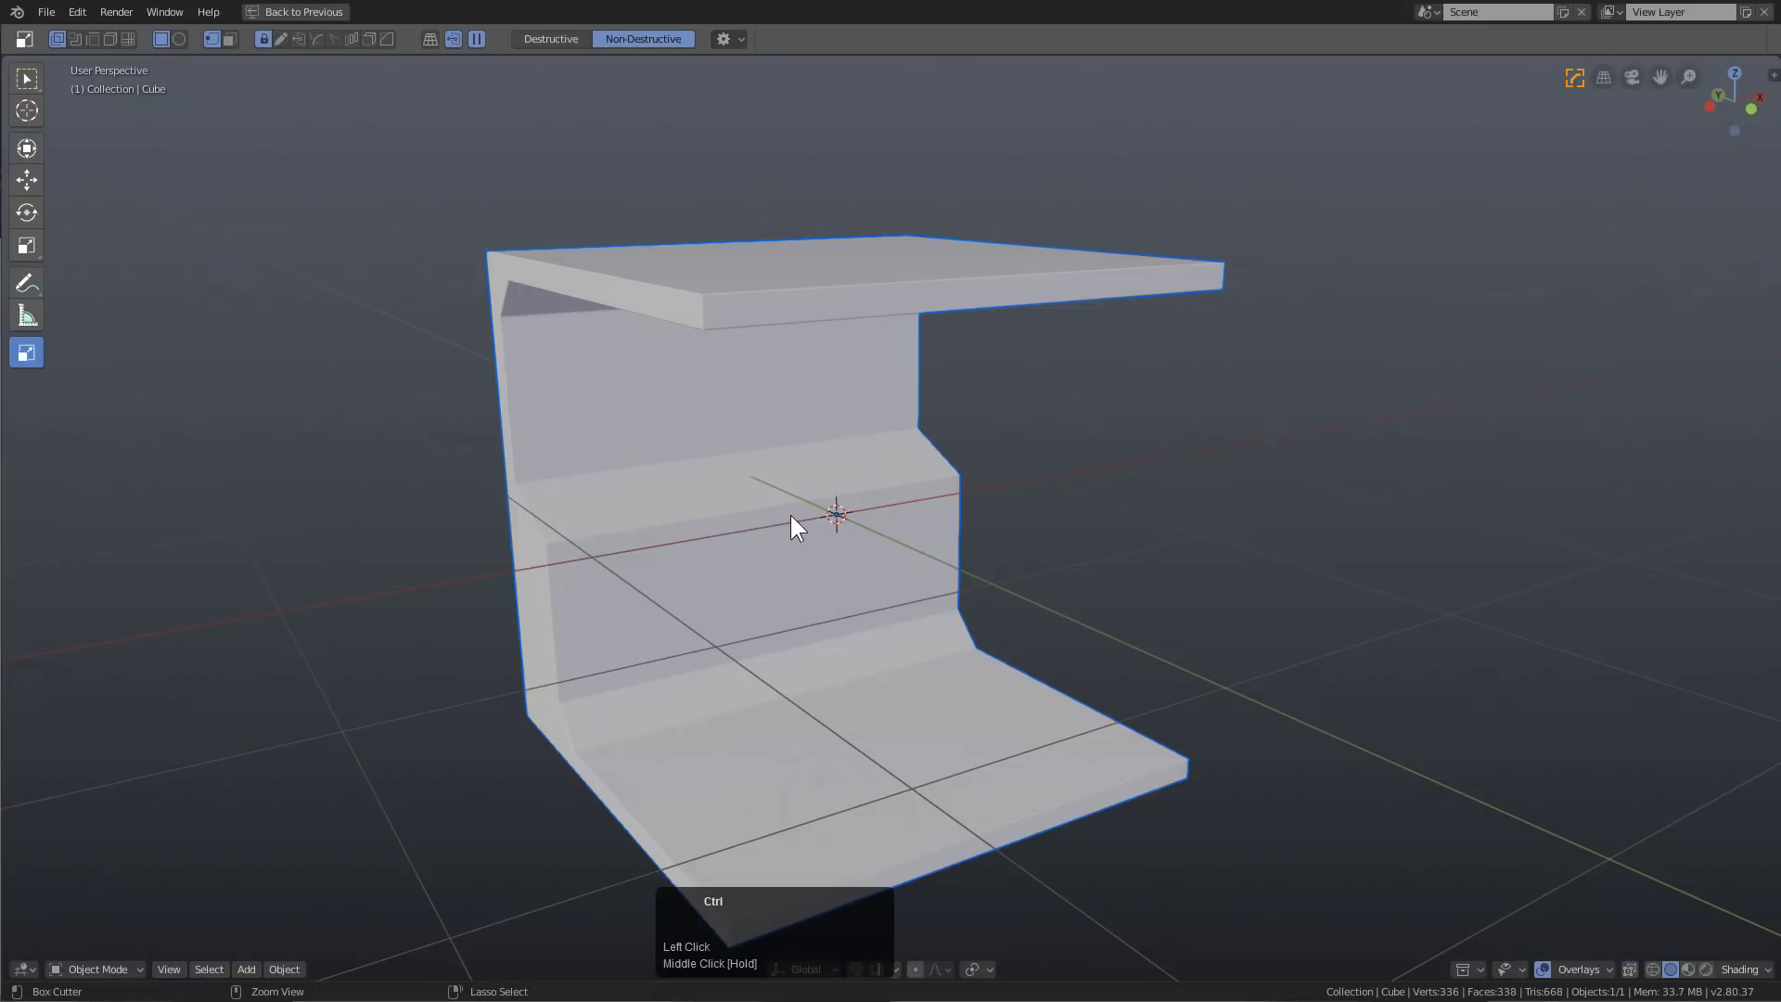
pyautogui.hotkey('ctrl', '`')
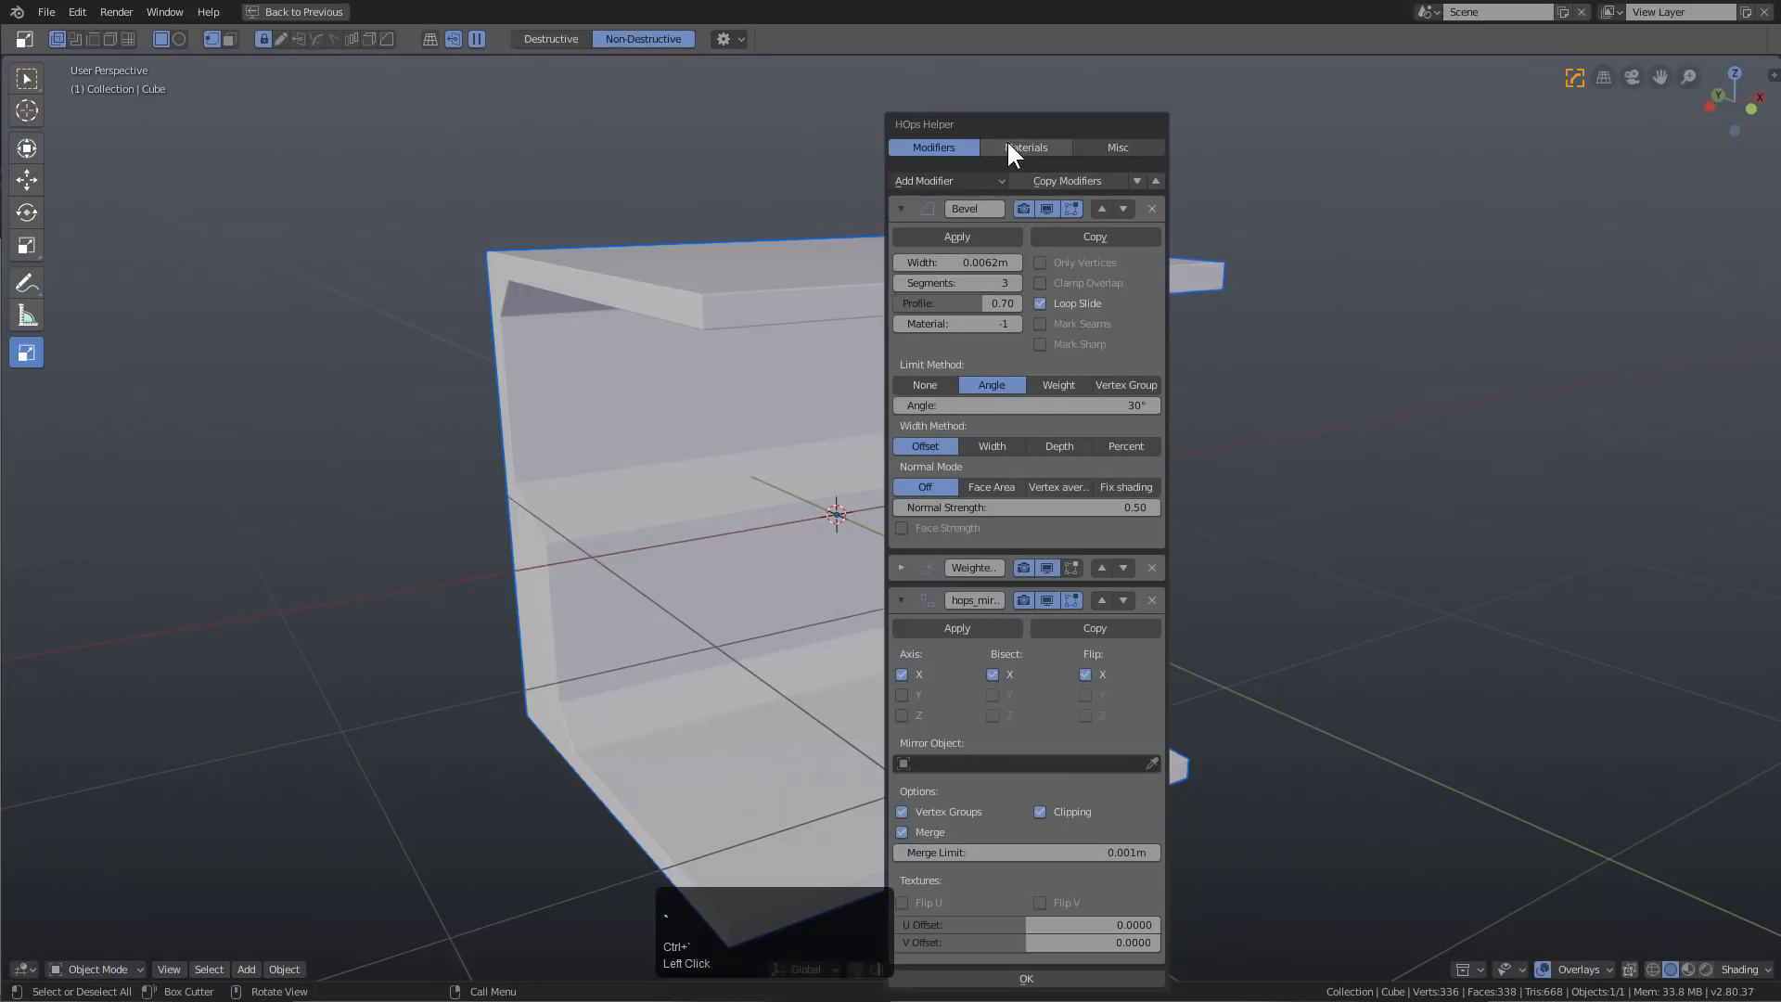
pyautogui.moveTo(1013, 127); pyautogui.dragTo(1138, 104)
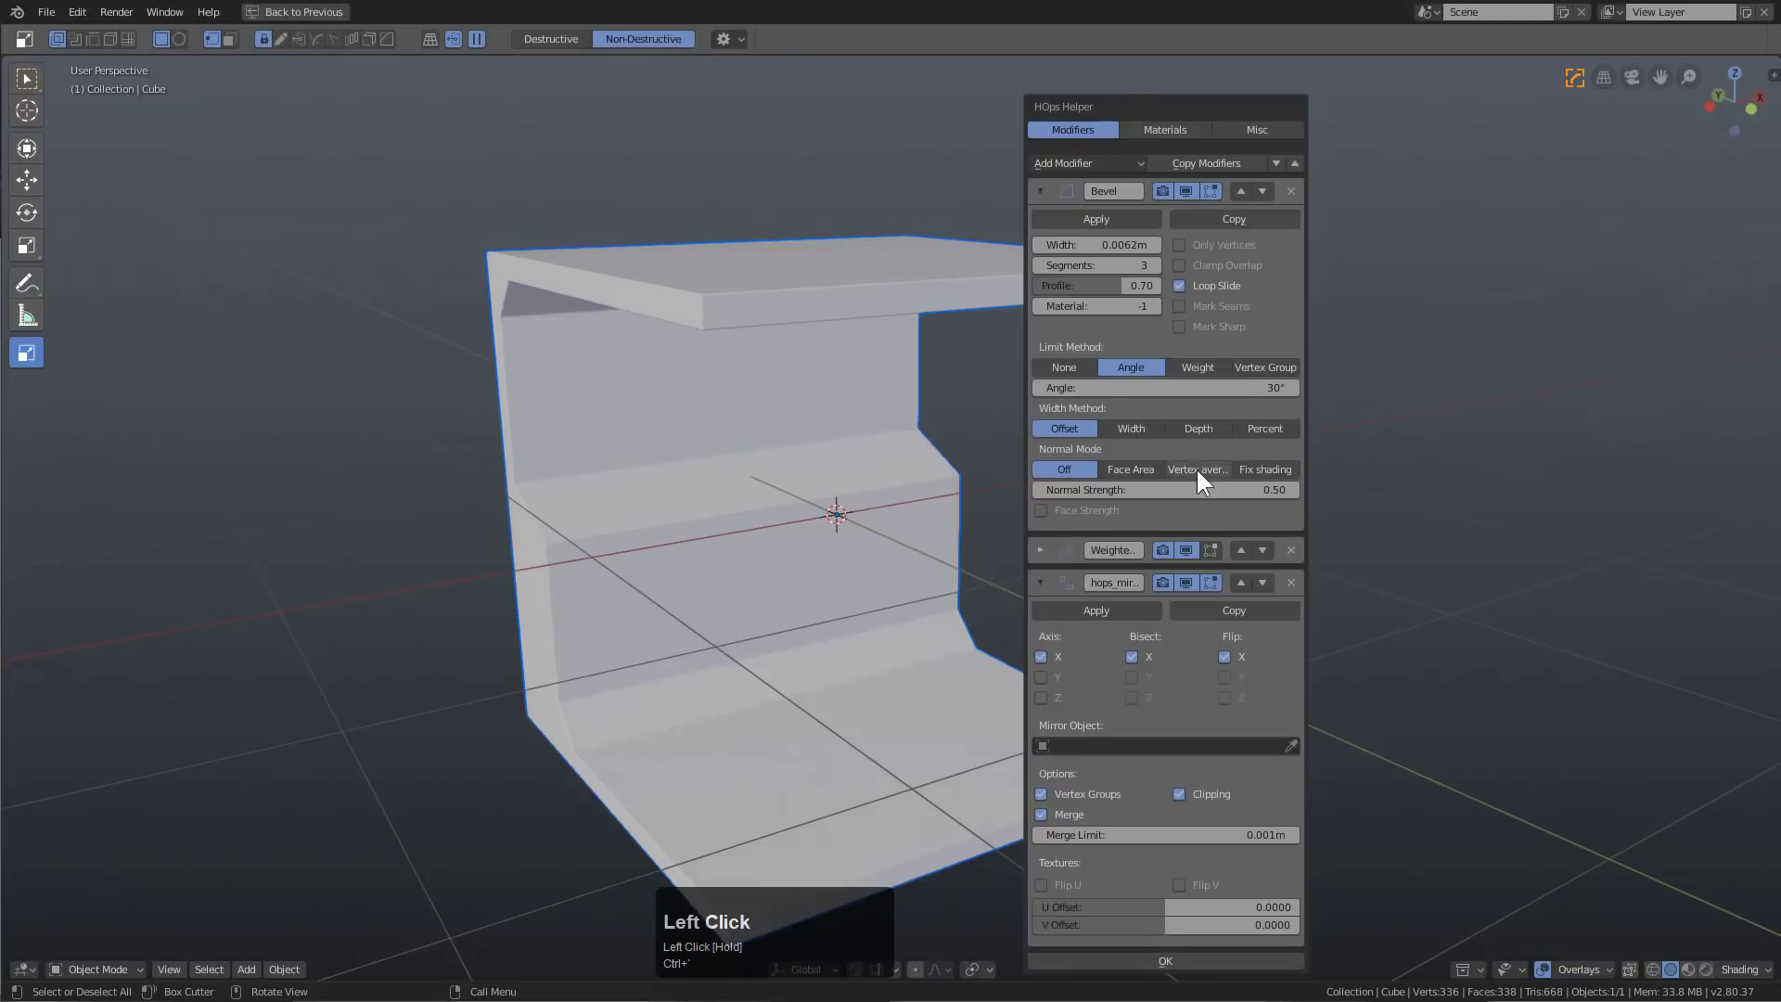
pyautogui.click(1041, 581)
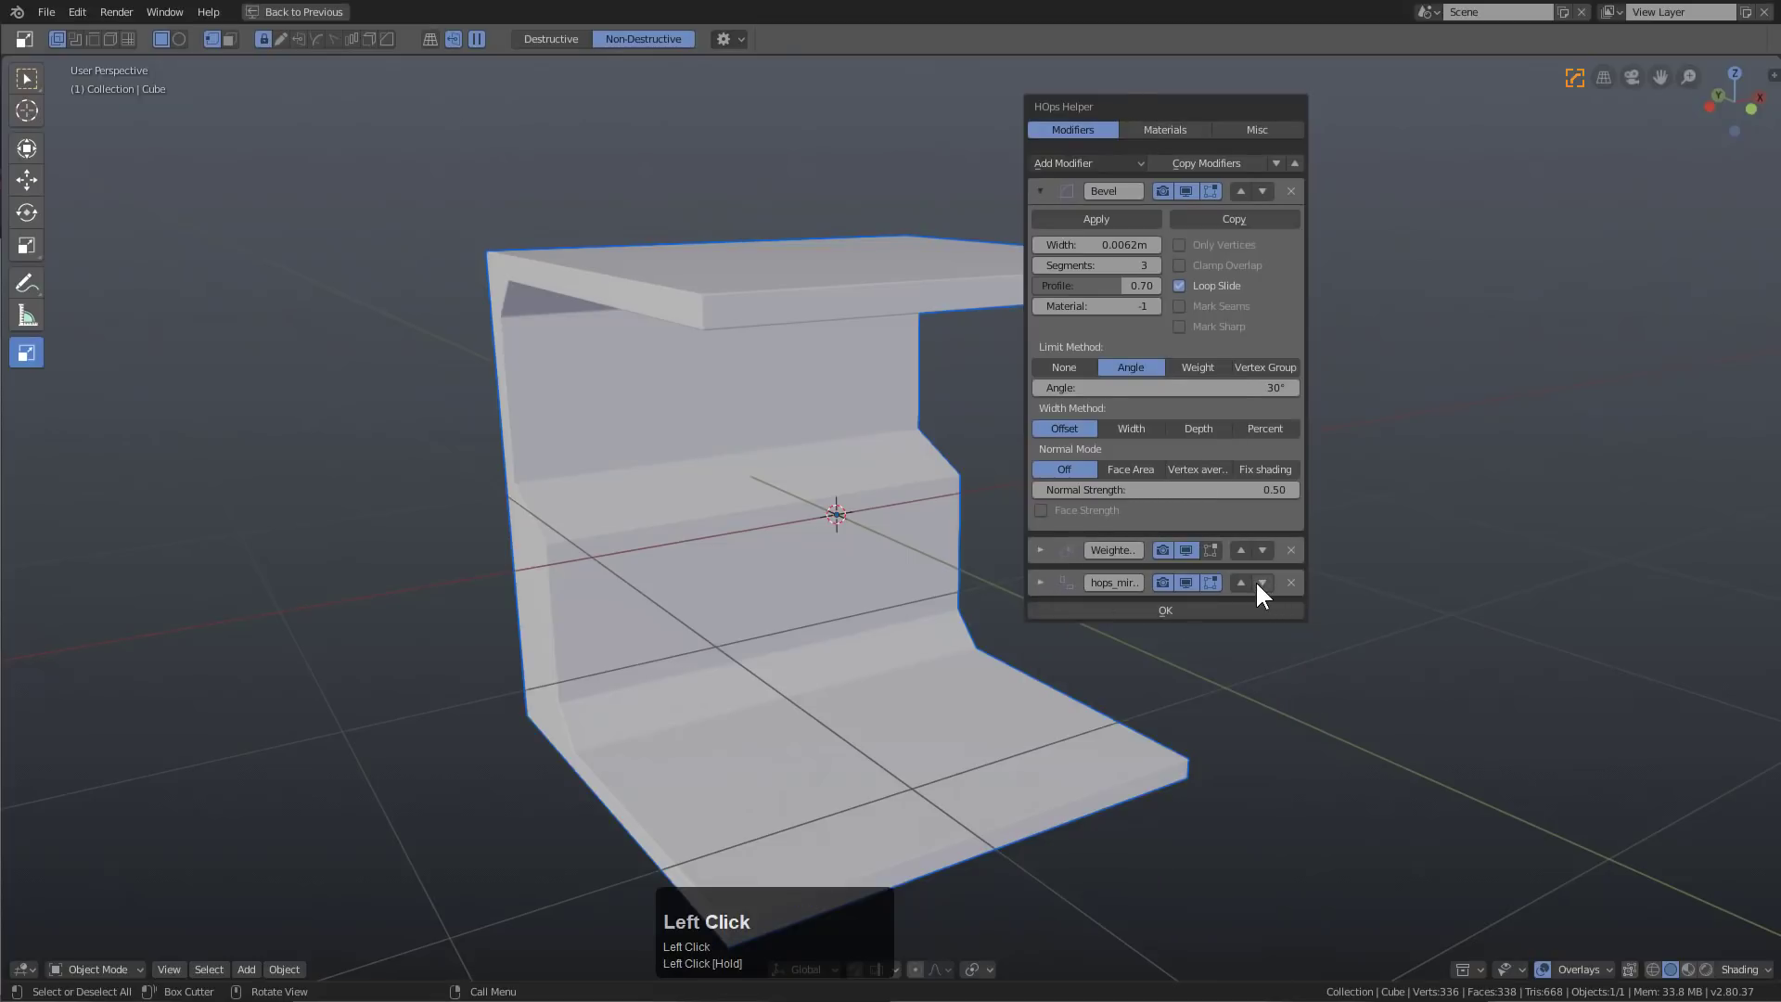
pyautogui.click(1241, 582)
pyautogui.click(1039, 550)
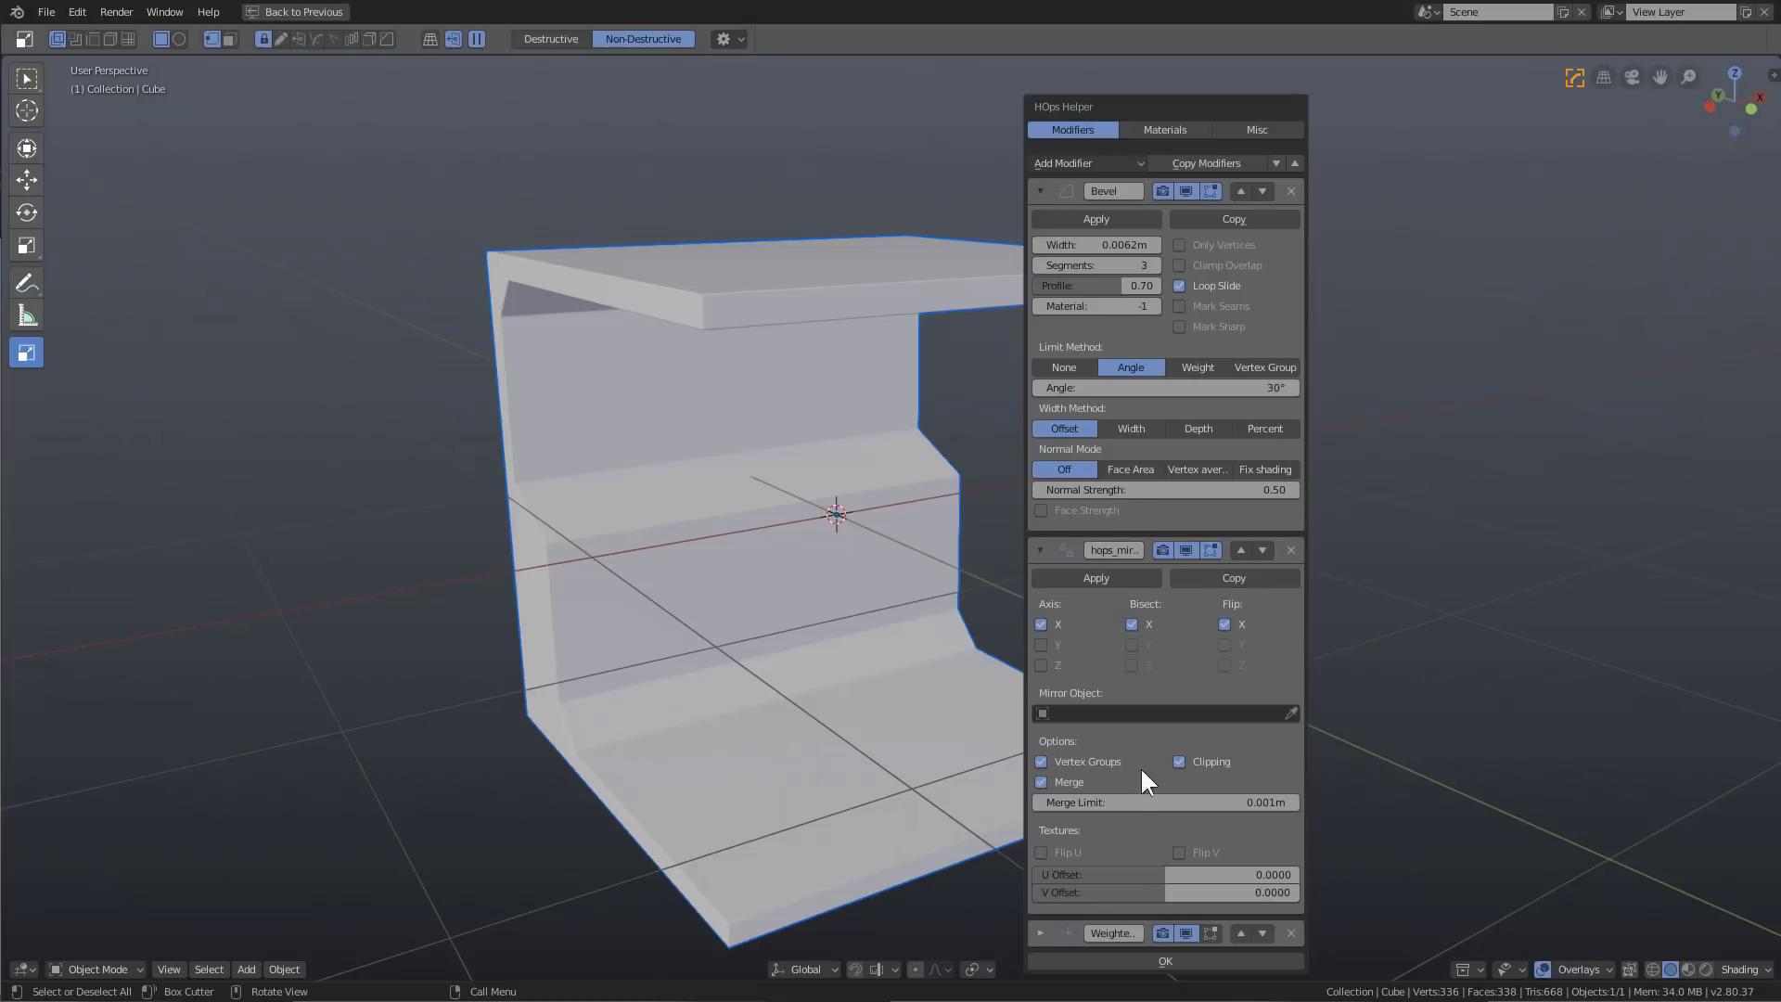
pyautogui.click(1041, 550)
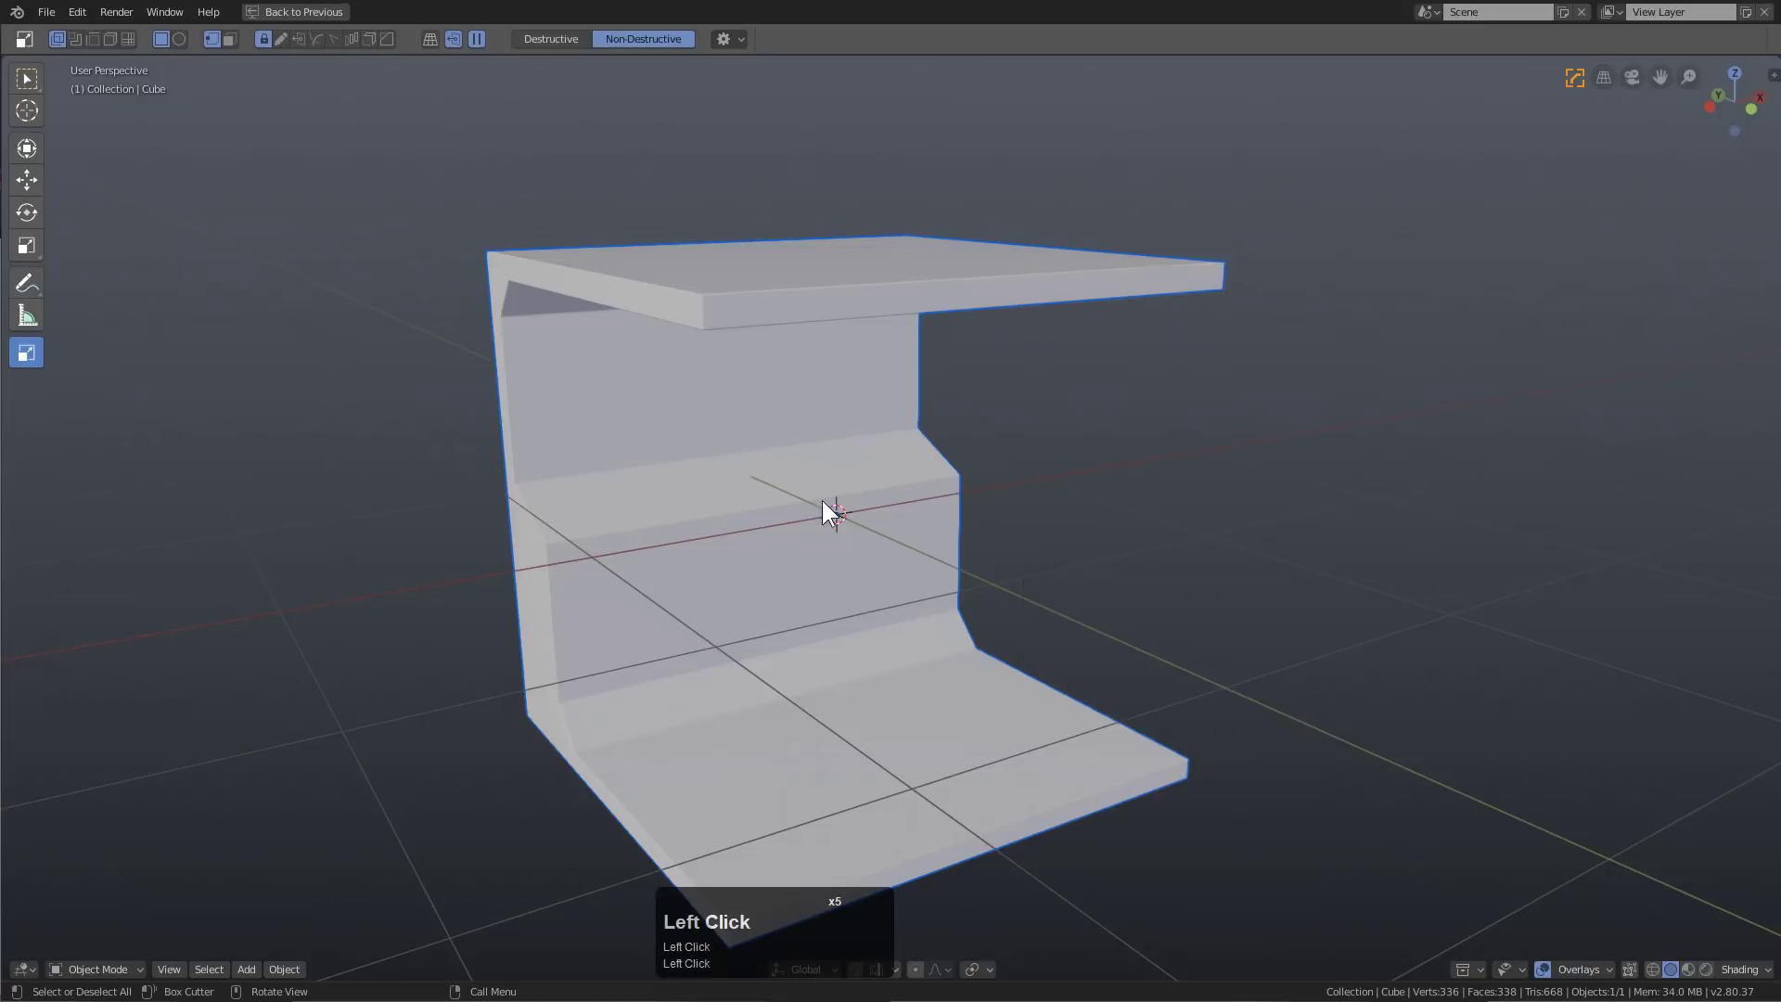
pyautogui.moveTo(827, 510)
pyautogui.mouseDown(button='middle')
pyautogui.moveTo(838, 477)
pyautogui.moveTo(792, 488)
pyautogui.moveTo(794, 404)
pyautogui.moveTo(804, 503)
pyautogui.moveTo(833, 487)
pyautogui.mouseUp(button='middle')
pyautogui.scroll(5, 837, 491)
pyautogui.press('capslock')
pyautogui.press('capslock')
pyautogui.press('capslock')
pyautogui.hotkey('alt', 'w')
pyautogui.press('w')
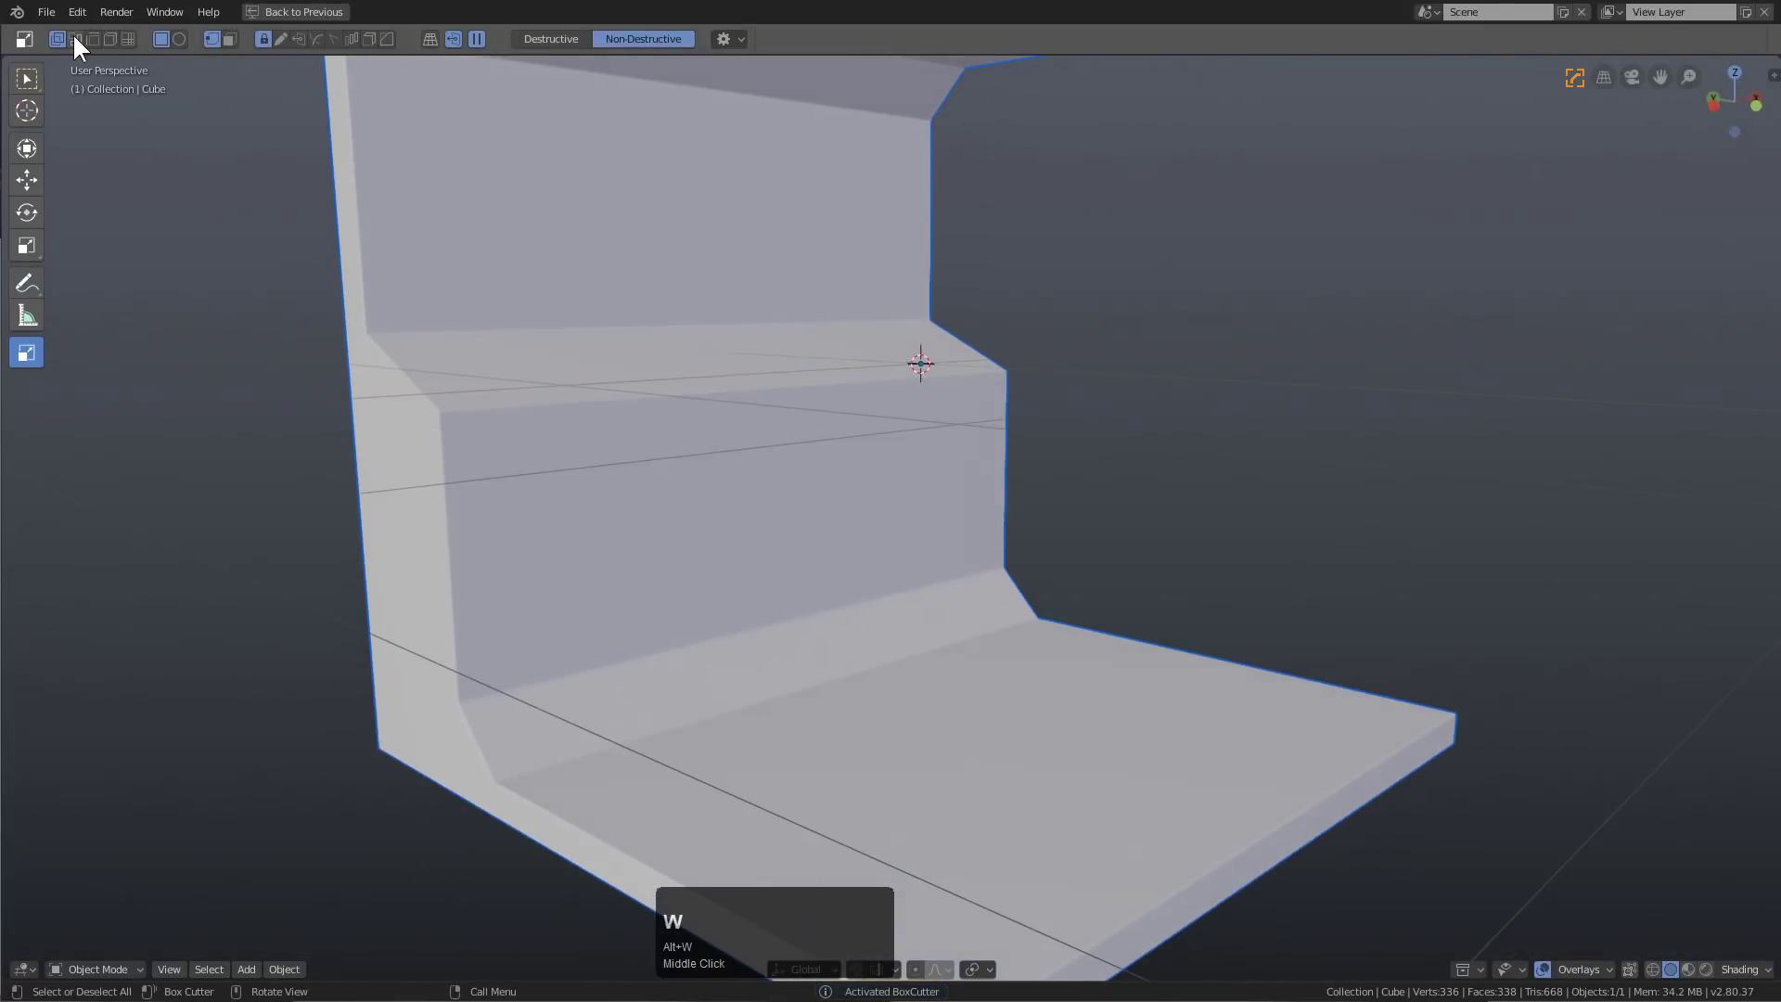
pyautogui.moveTo(650, 608); pyautogui.dragTo(950, 164)
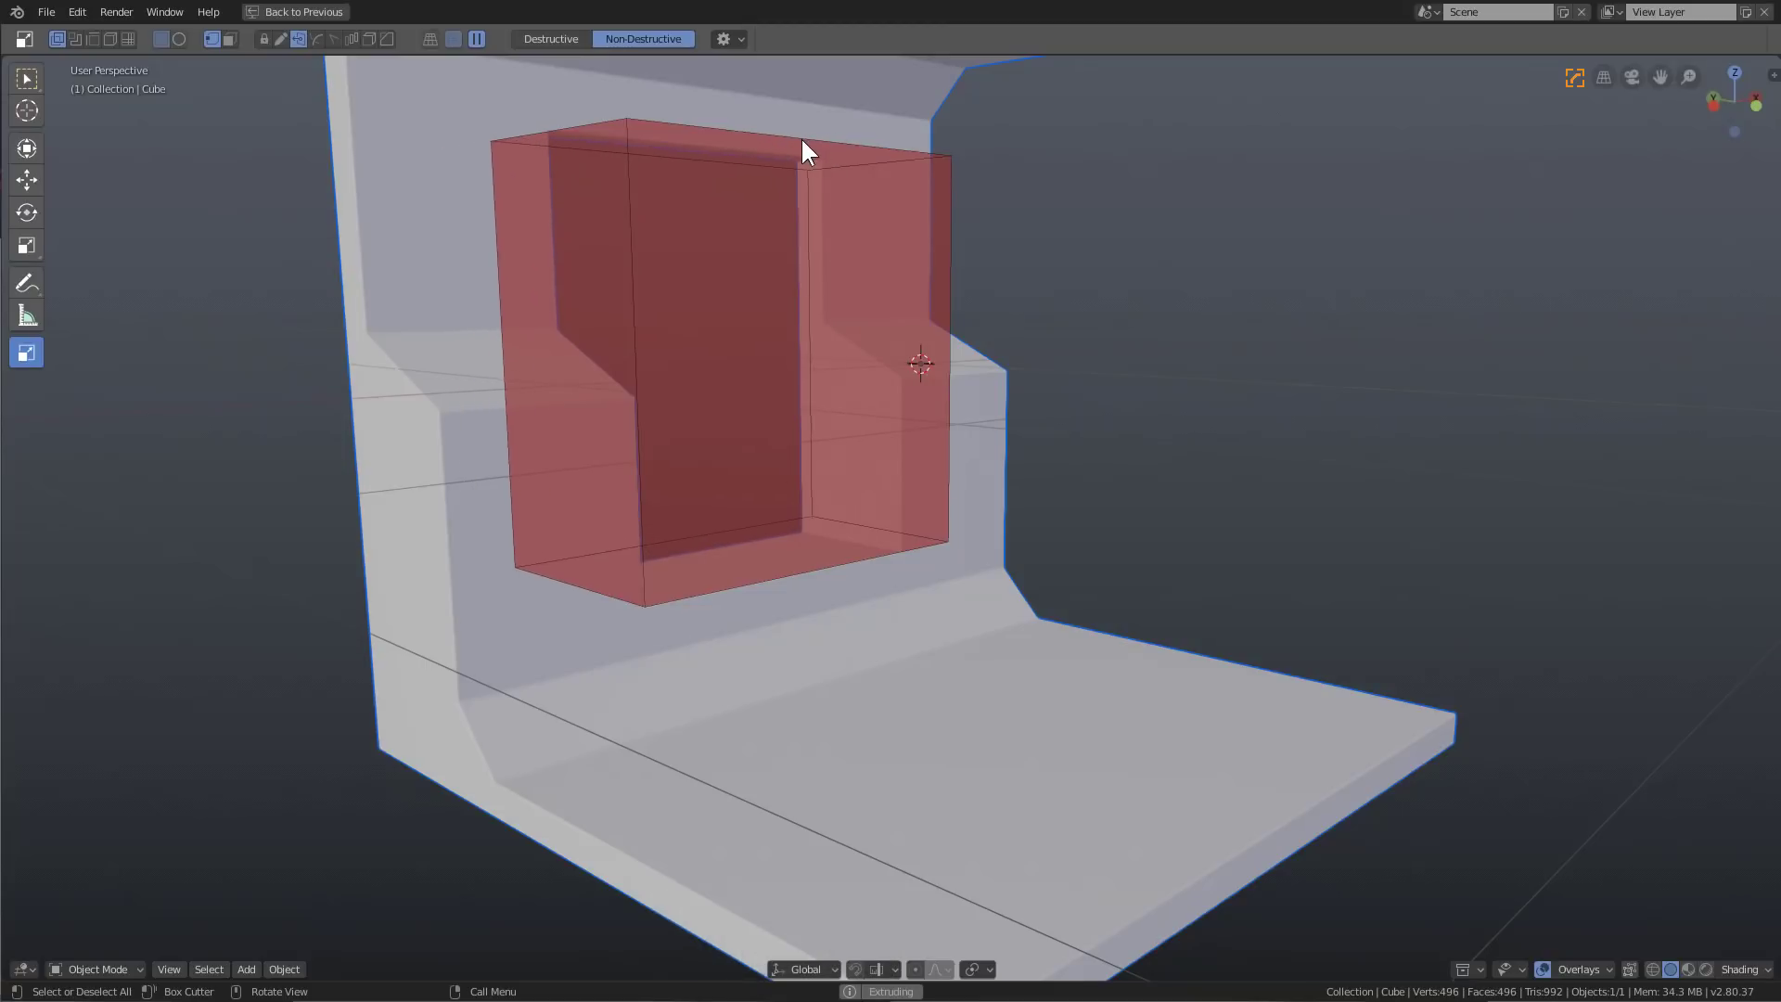
pyautogui.rightClick(804, 149)
pyautogui.rightClick(805, 167)
# Turn BoxCutter's four modifier-sorting options off and back on in its settings
pyautogui.click(730, 39)
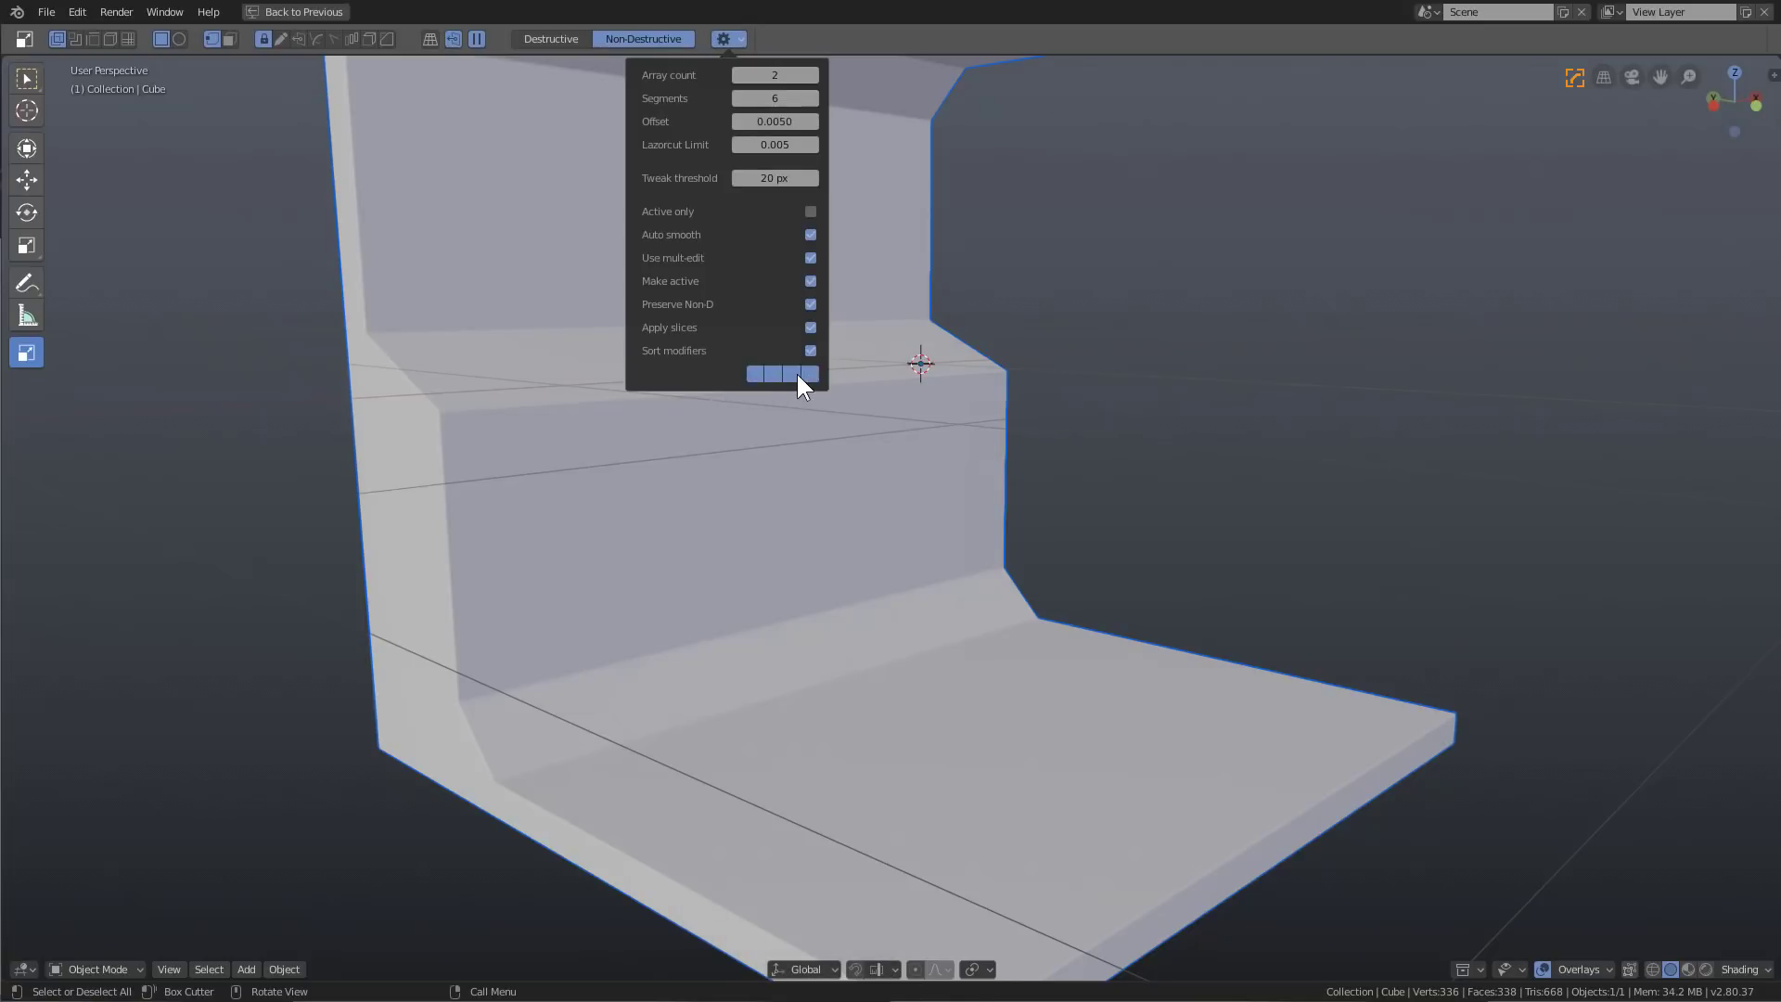
pyautogui.moveTo(753, 375); pyautogui.dragTo(805, 380)
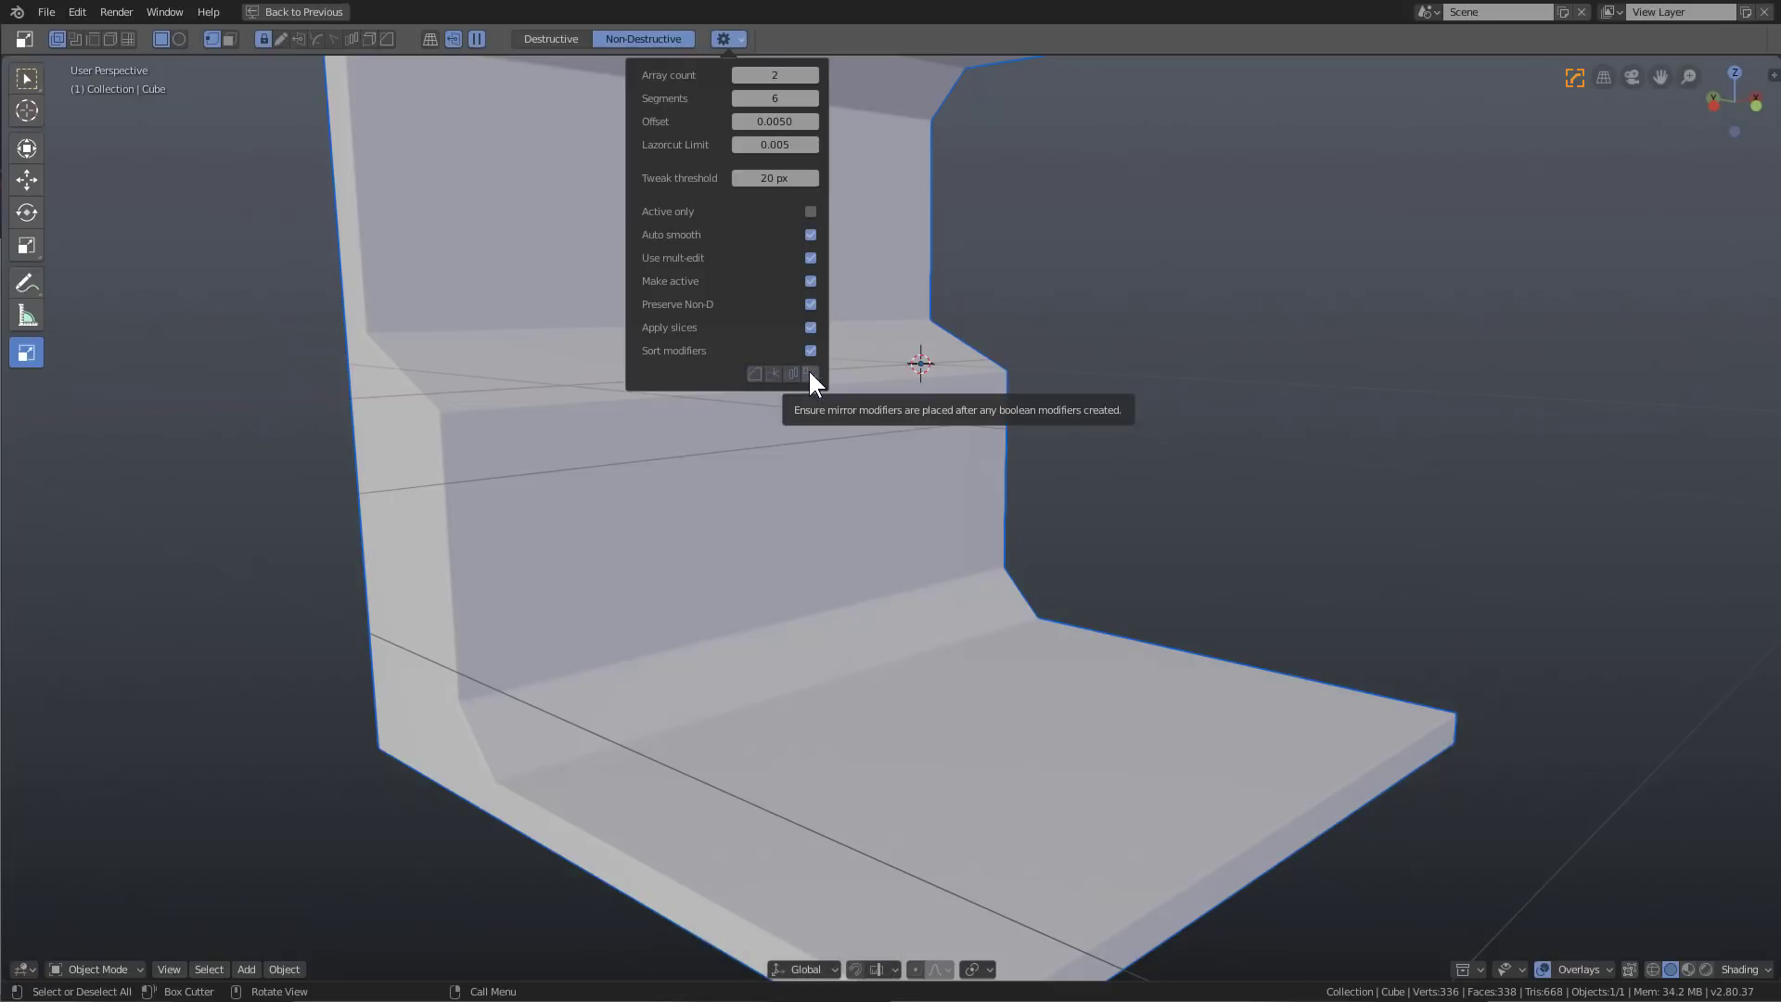
pyautogui.moveTo(809, 371); pyautogui.dragTo(720, 371)
# Draw a tall box cutter over the stepped wall, chamfer its corners slightly and extrude it through the wall
pyautogui.moveTo(792, 655); pyautogui.dragTo(803, 603, button='middle')
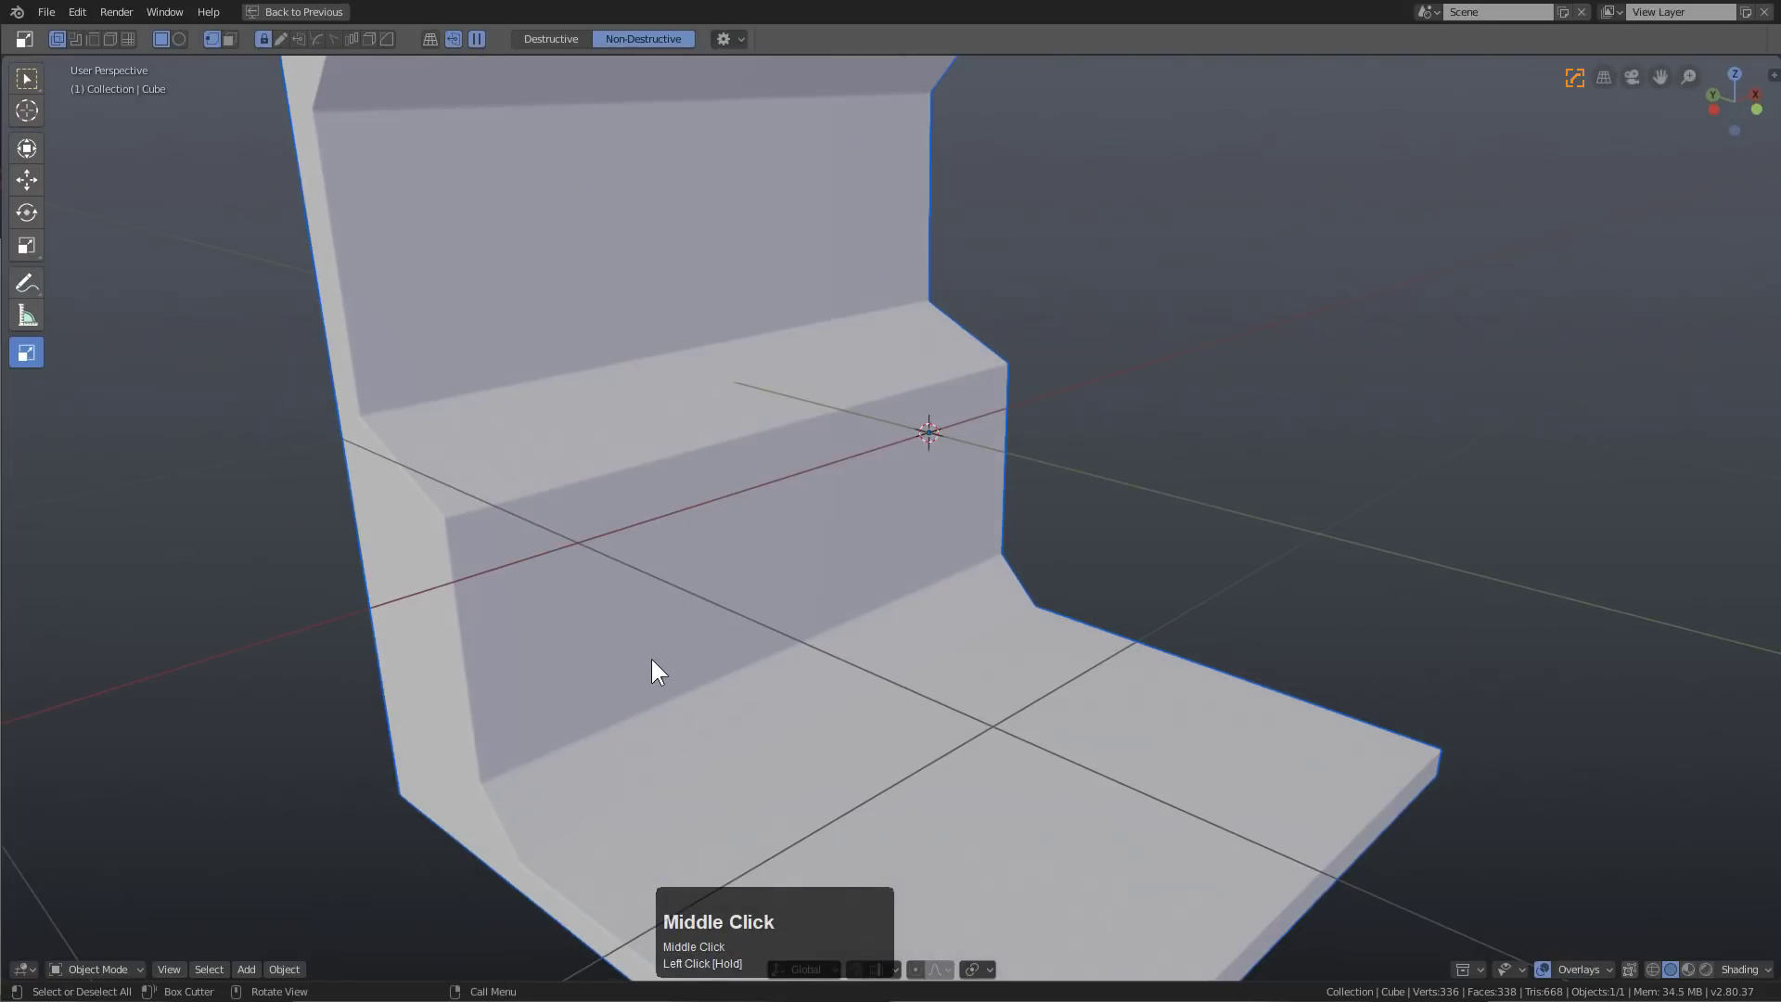
pyautogui.moveTo(644, 660); pyautogui.dragTo(872, 137)
pyautogui.moveTo(907, 84); pyautogui.dragTo(902, 121)
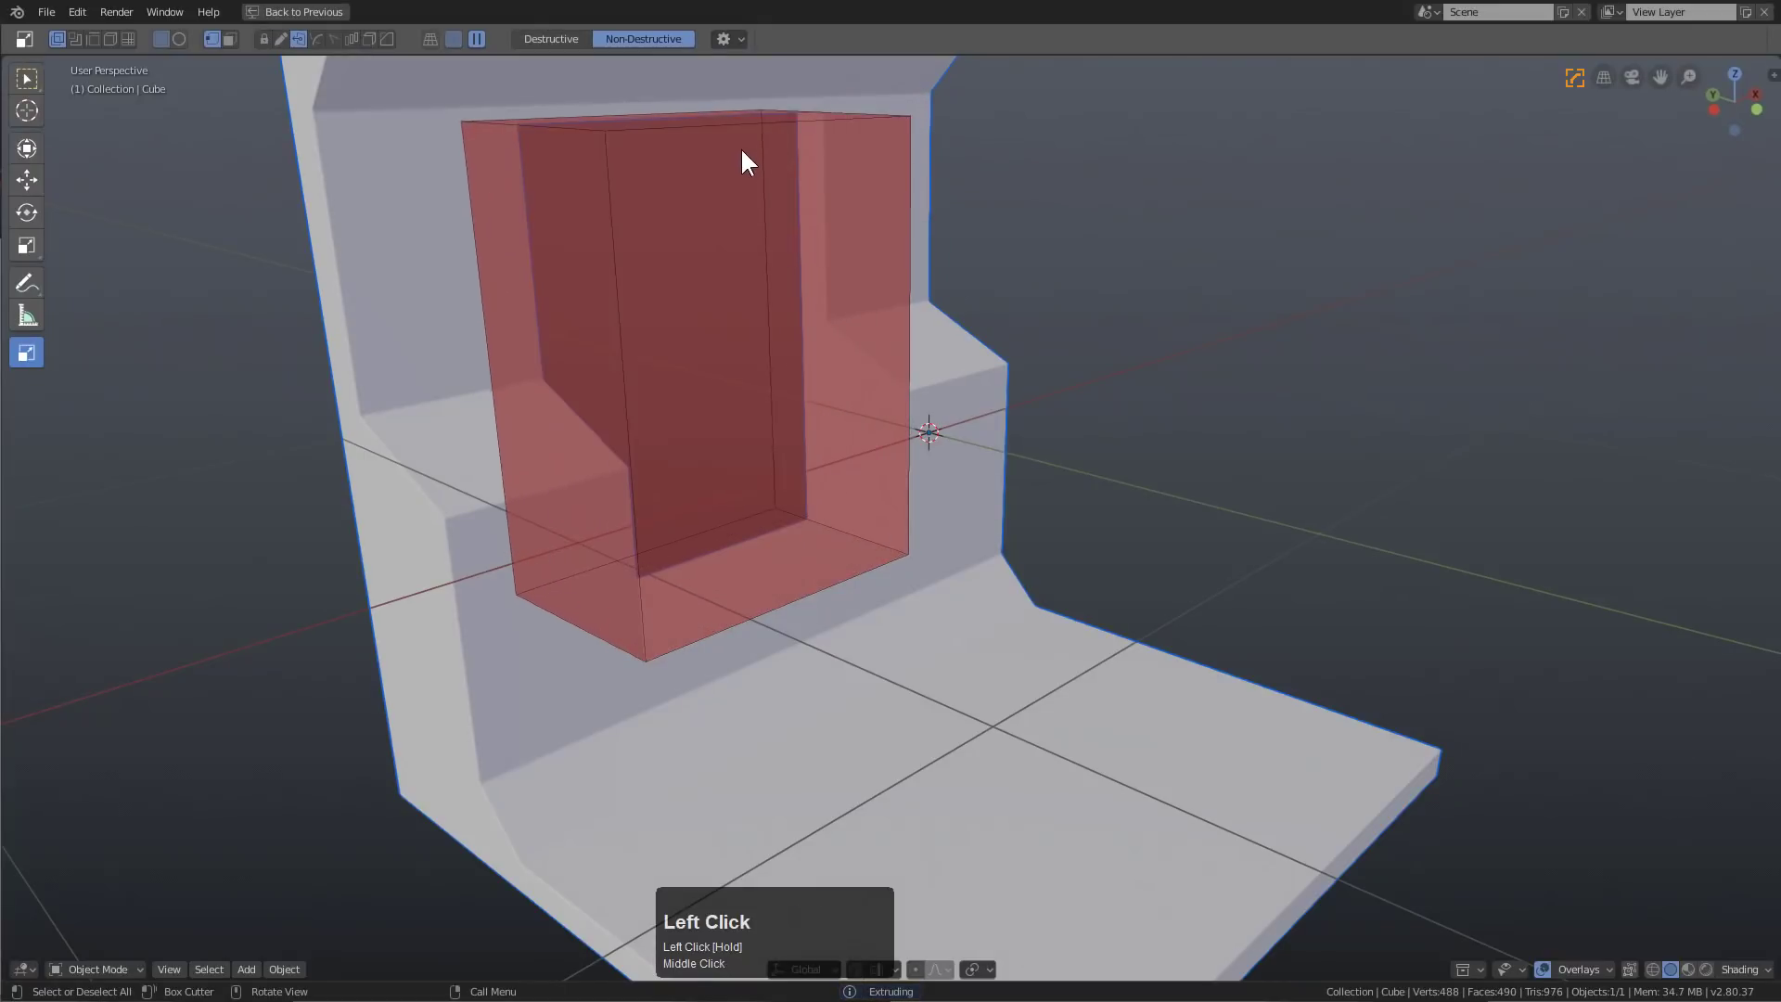
pyautogui.press('b')
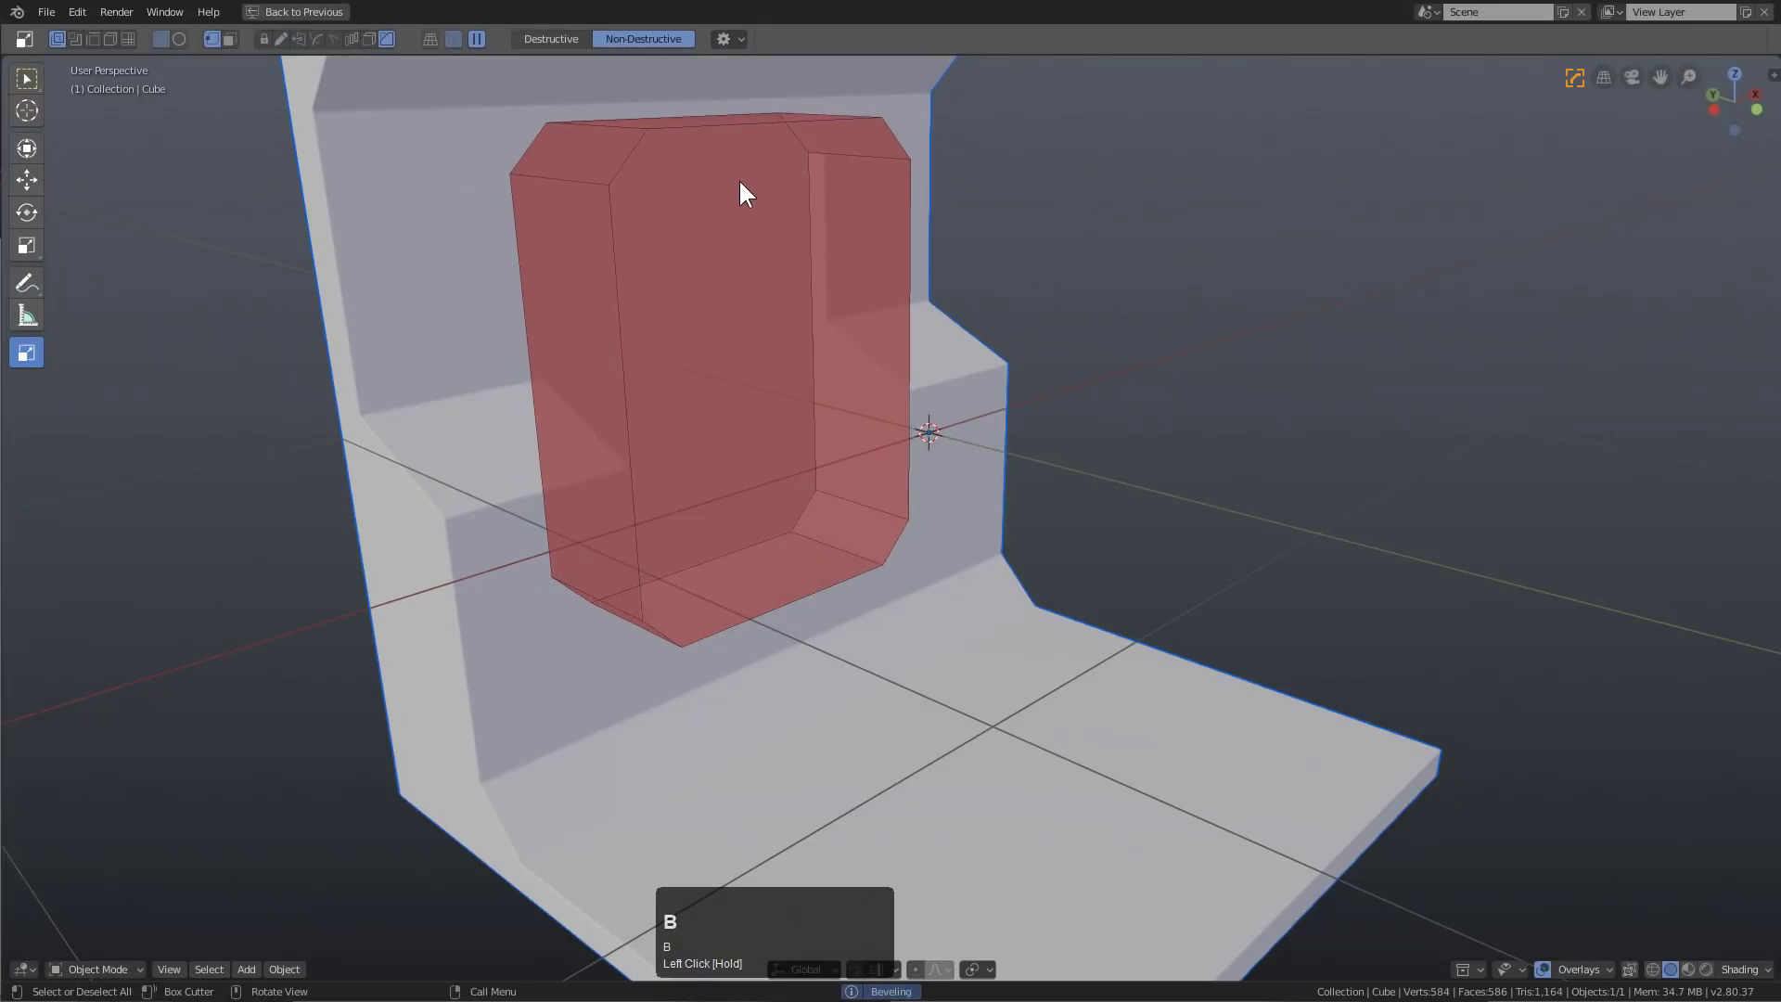
pyautogui.press('e')
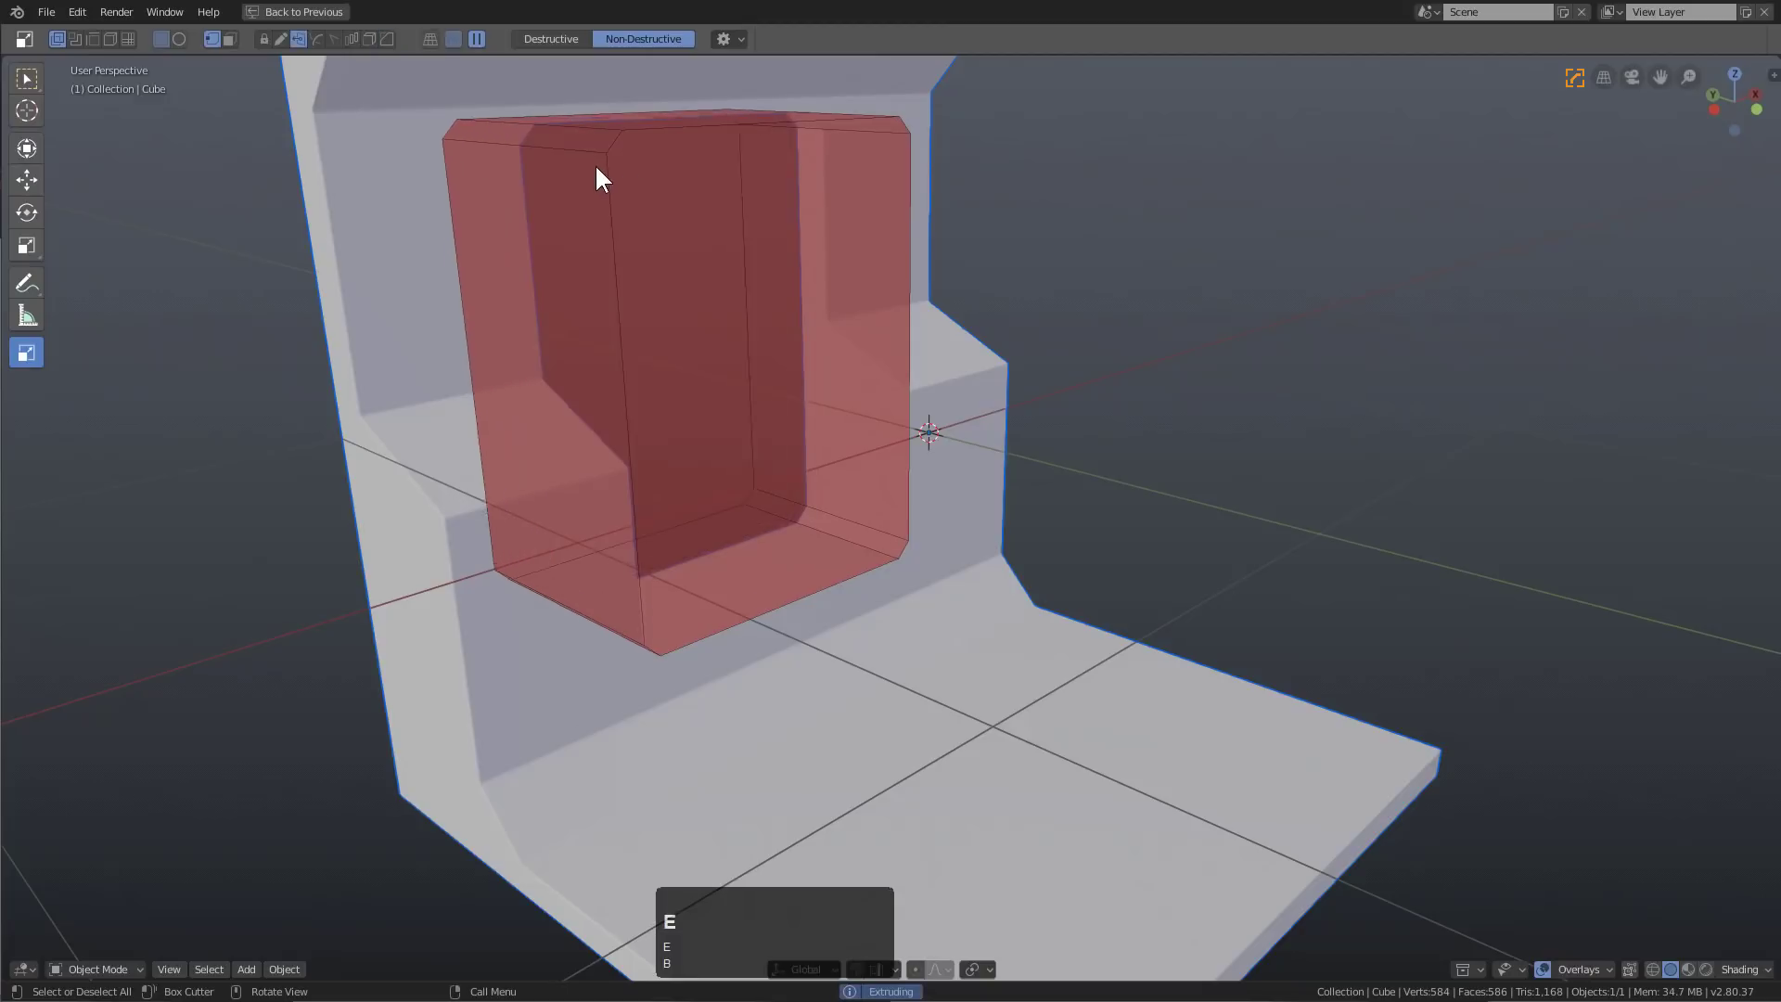
# Round the box cutter's corners with extra segments and slice a panel out of the stepped wall
pyautogui.press('b')
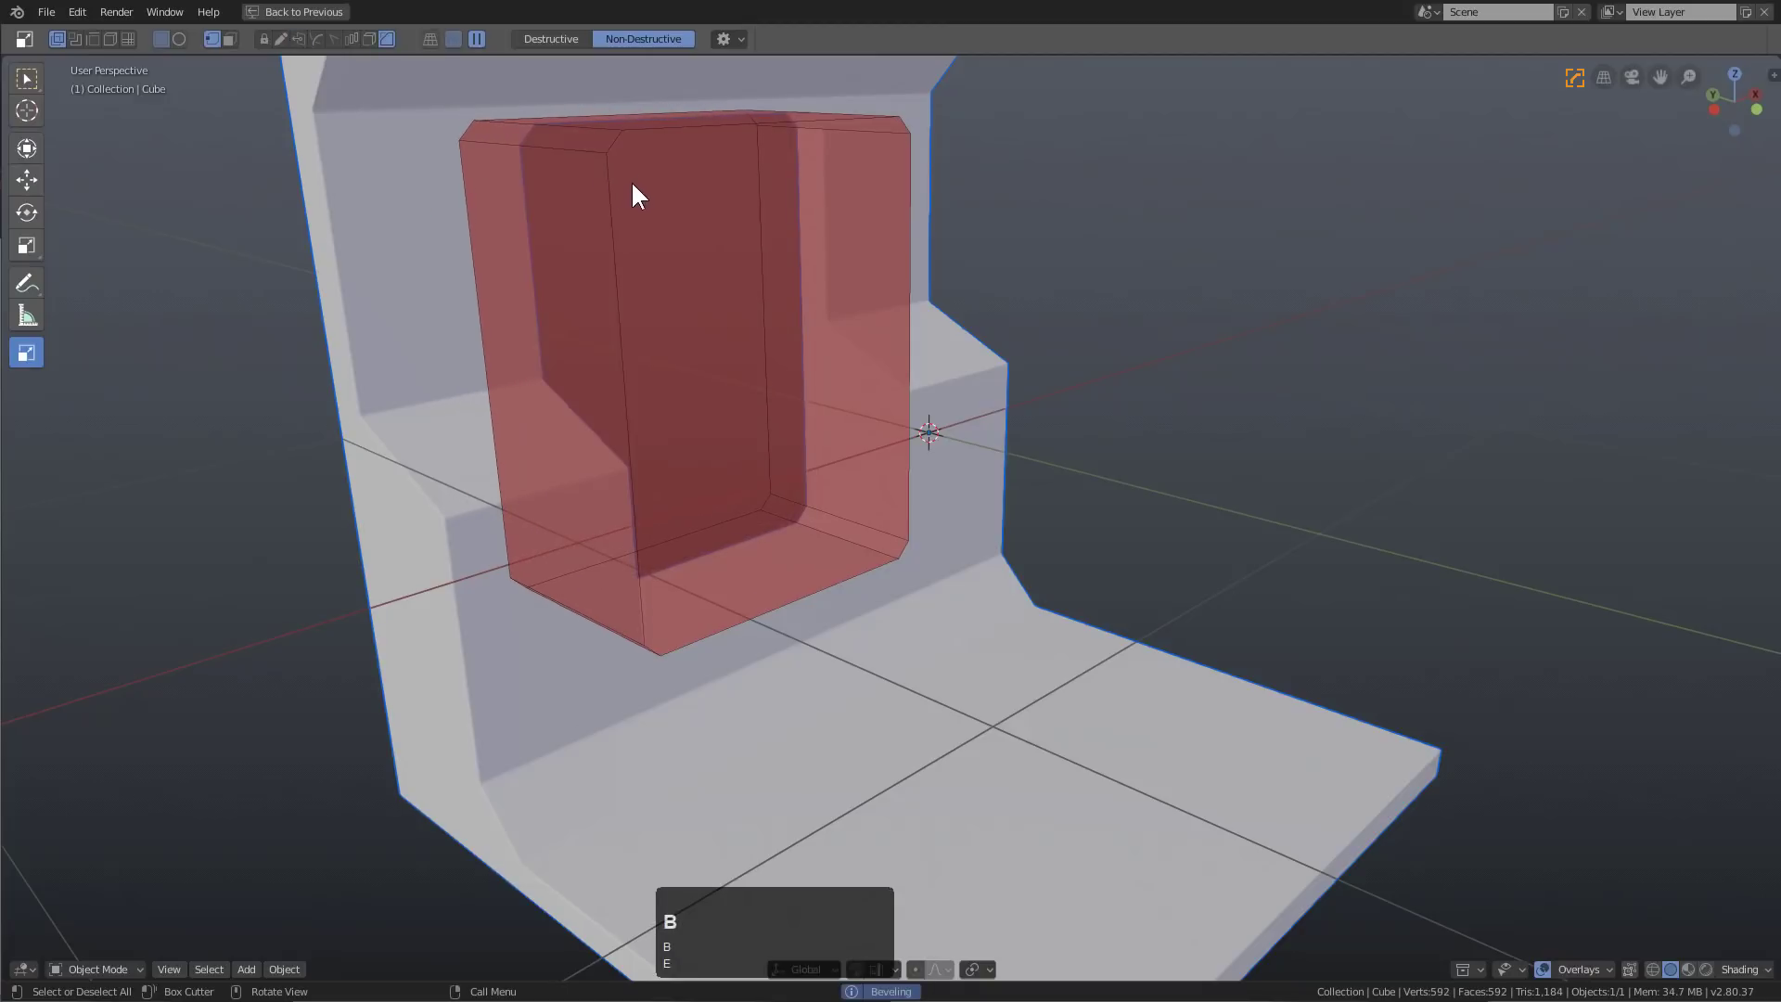
pyautogui.scroll(4, 640, 186)
pyautogui.scroll(2, 643, 198)
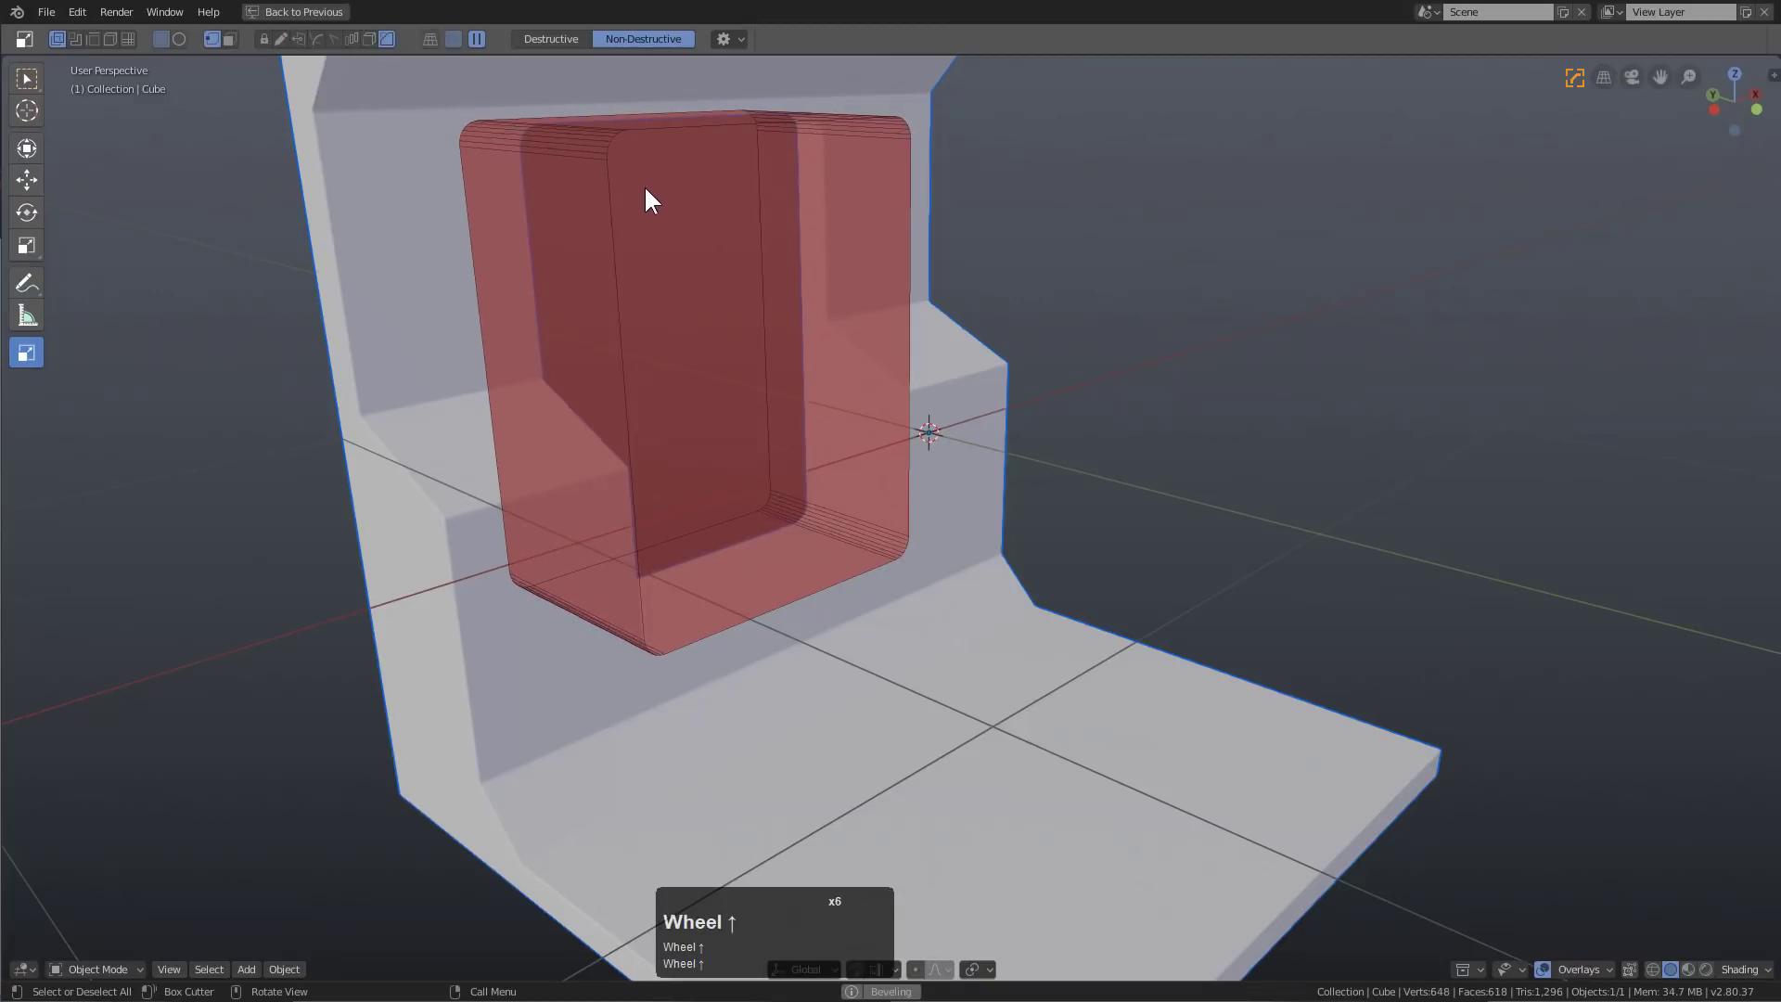
pyautogui.press('x')
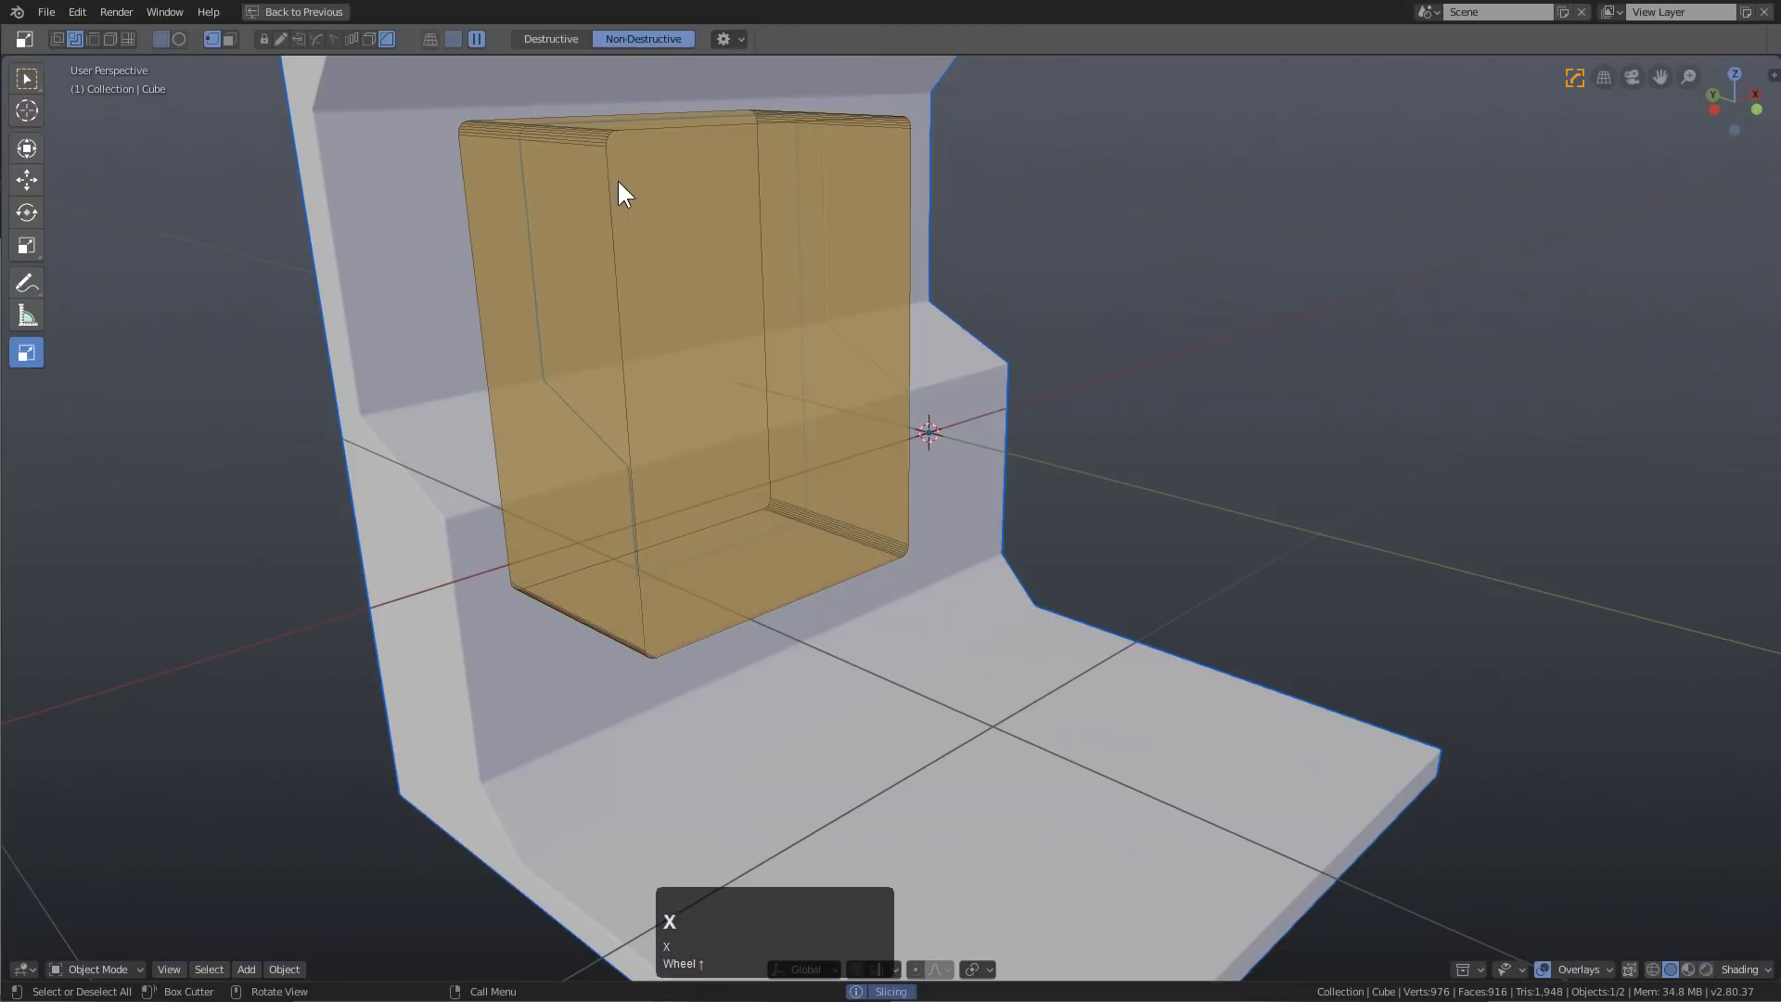
pyautogui.moveTo(677, 239); pyautogui.dragTo(716, 280, button='middle')
pyautogui.hotkey('alt', 'a')
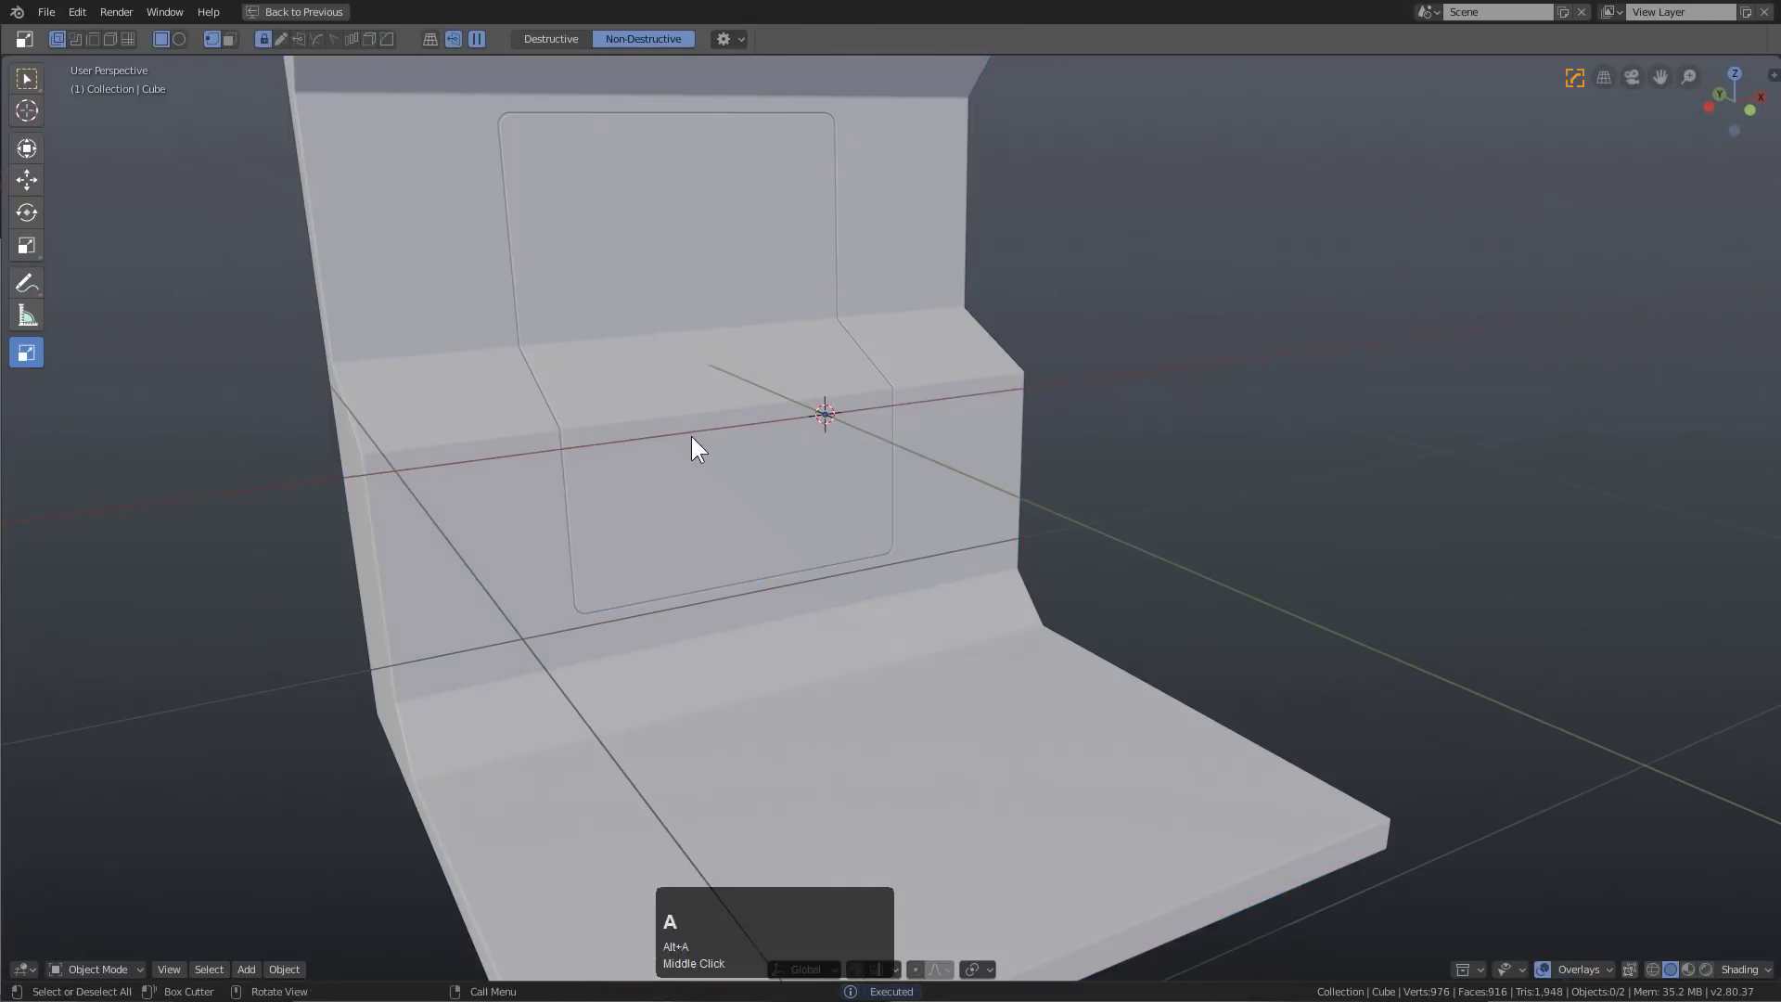
# Select the sliced panel and cut a shallow, bevelled notch into its side edge on the sloped ledge
pyautogui.moveTo(692, 436); pyautogui.dragTo(720, 482, button='middle')
pyautogui.click(733, 482)
pyautogui.scroll(2, 733, 482)
pyautogui.scroll(2, 719, 482)
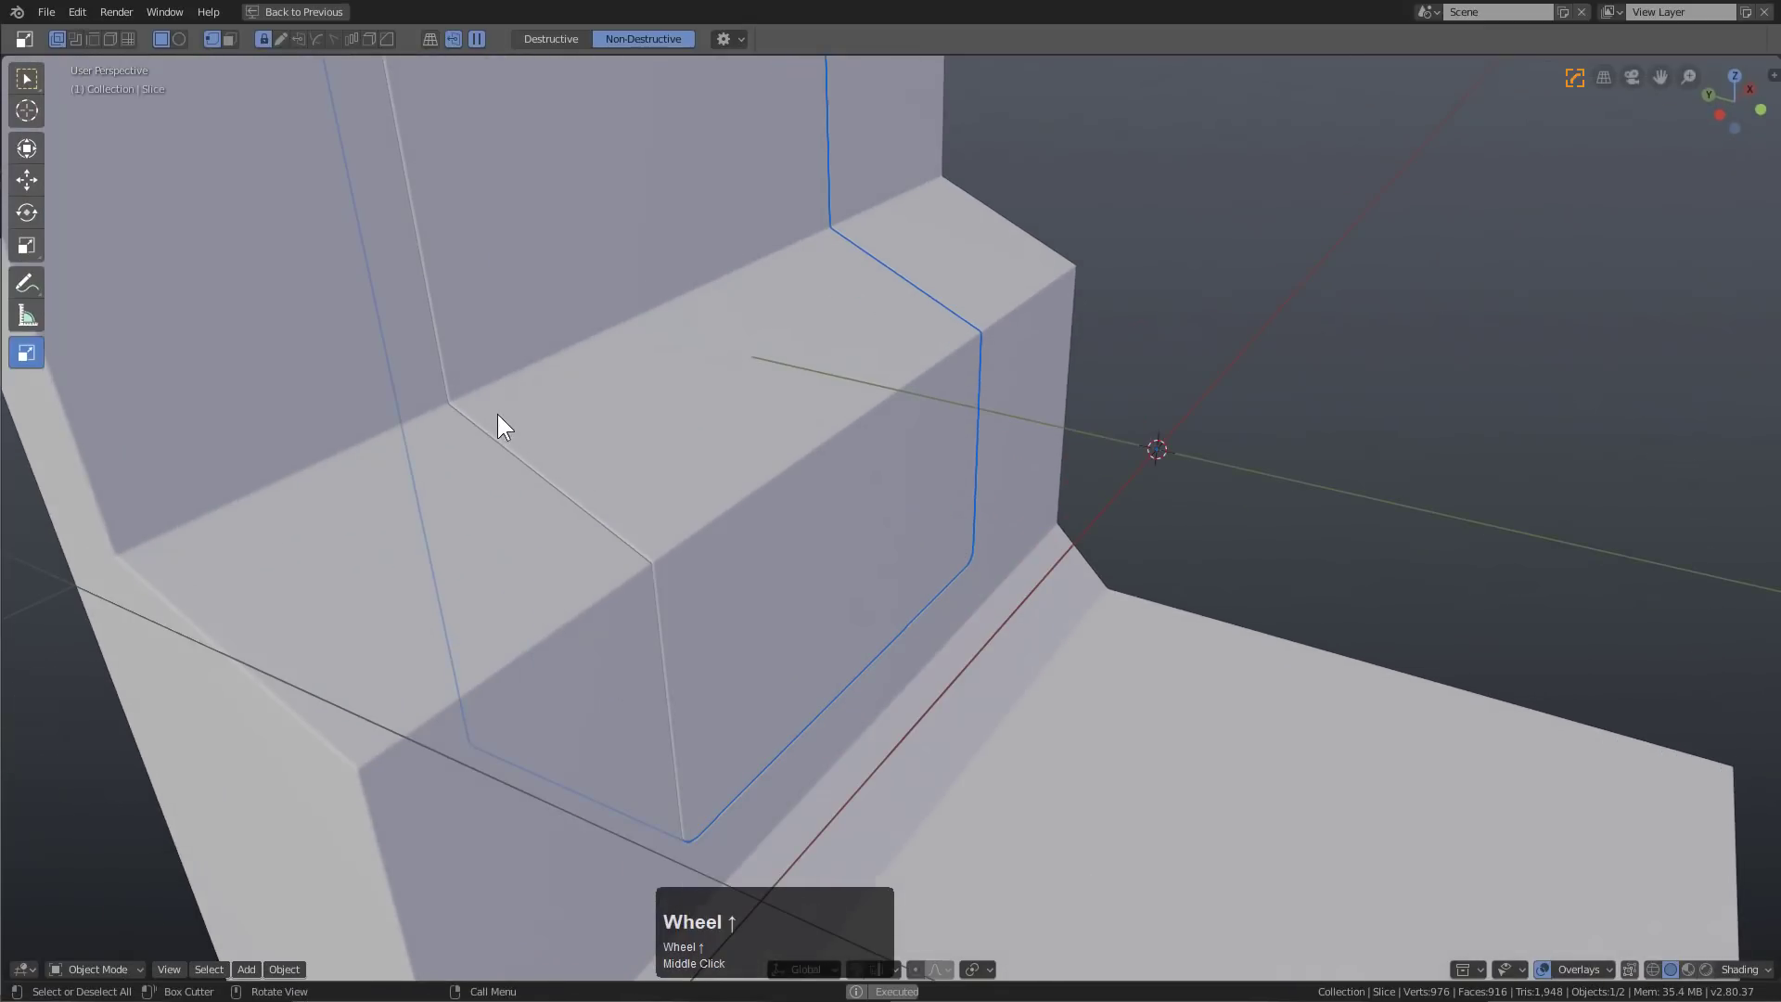
pyautogui.moveTo(498, 416); pyautogui.dragTo(556, 604)
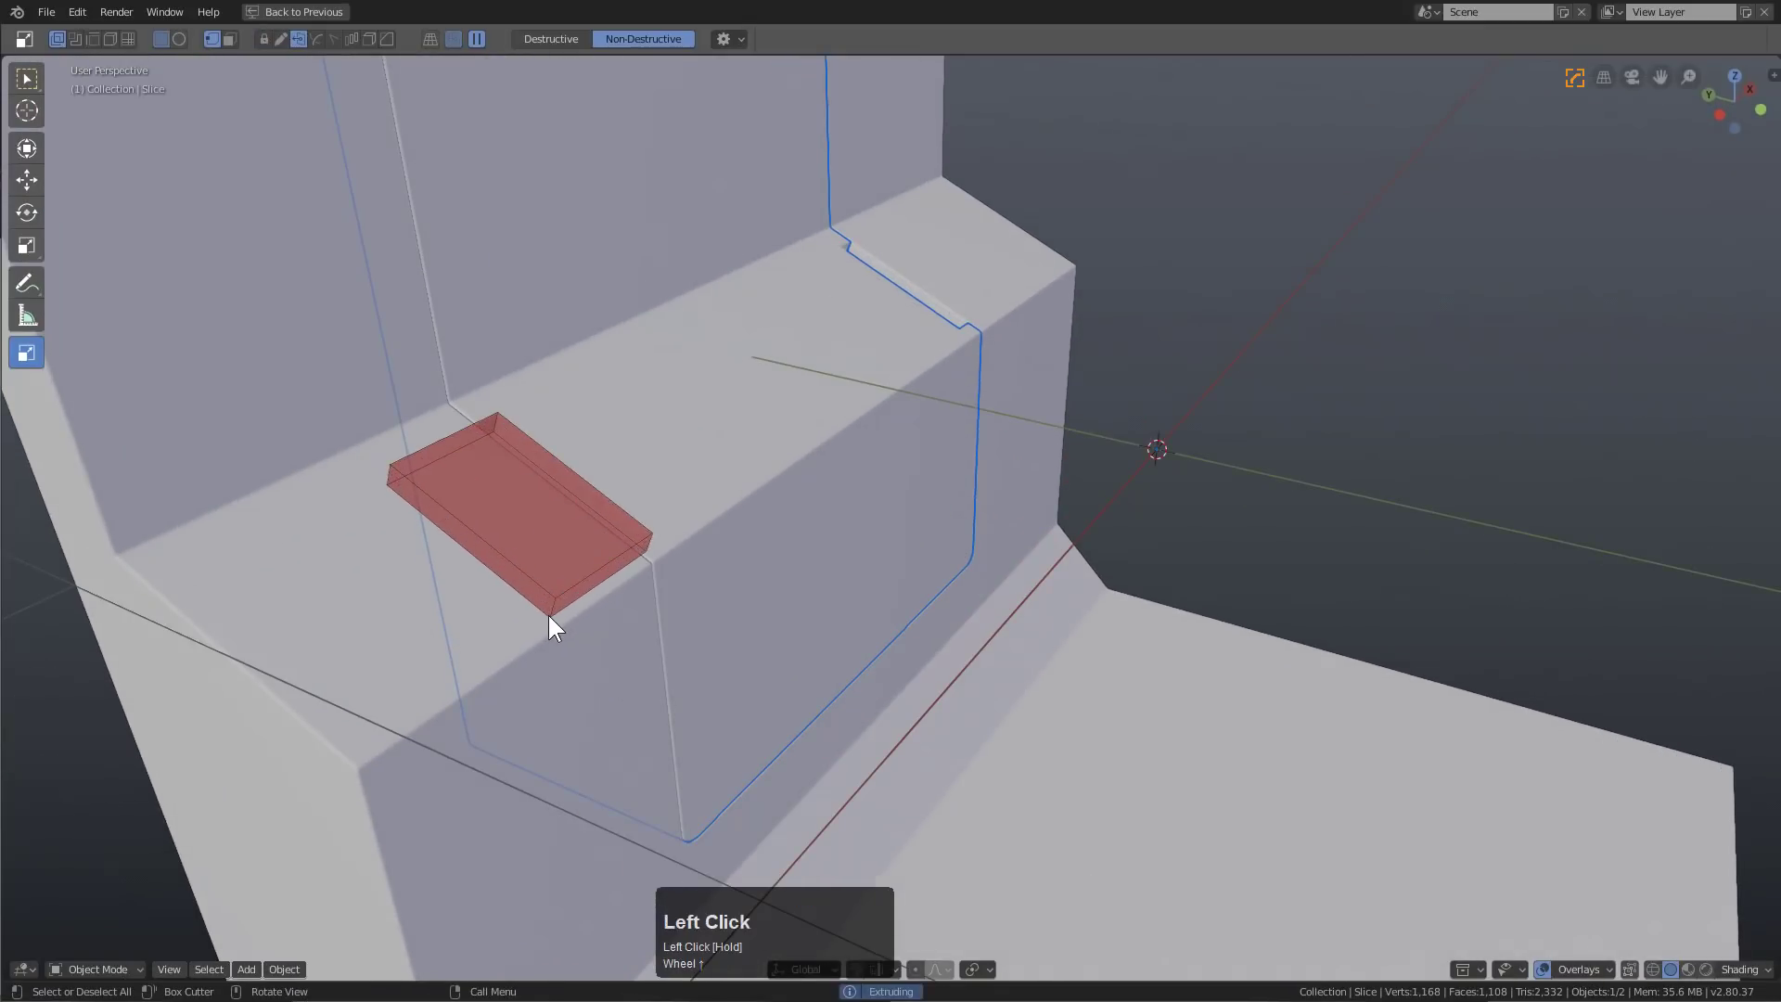
pyautogui.press('b')
pyautogui.click(541, 600)
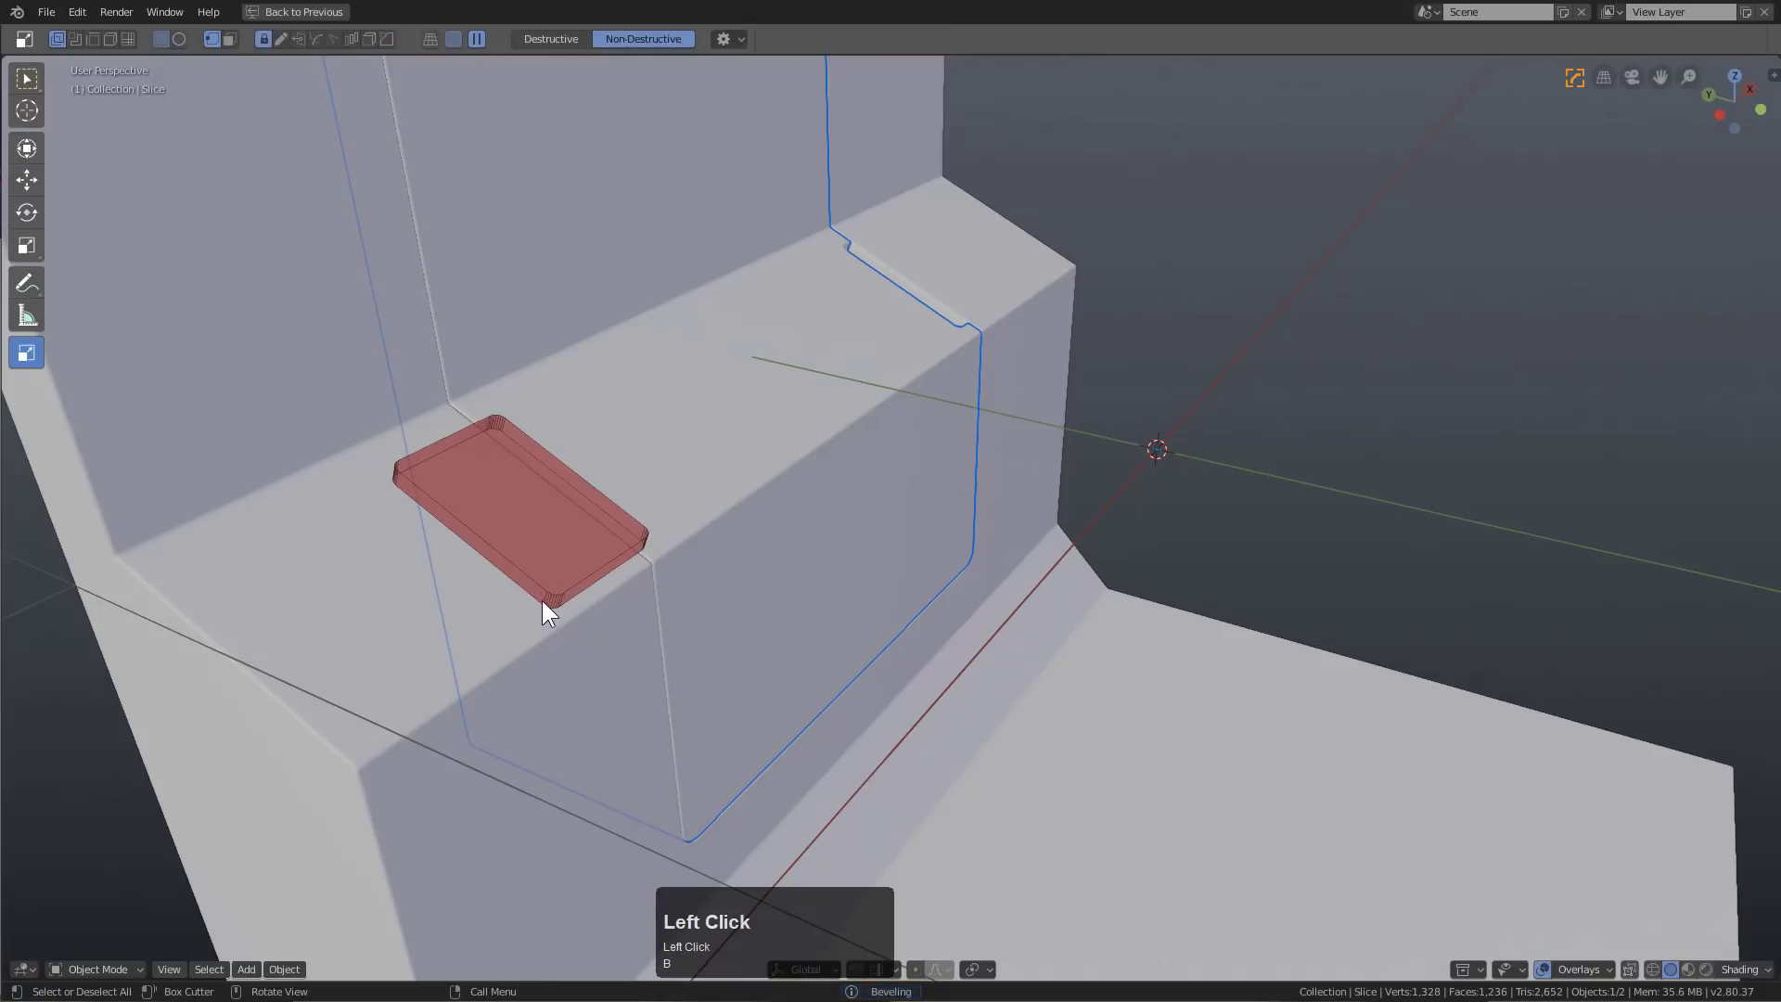
# Cut a wide, shallow recess with rounded corners into the panel's sloped ledge between the two side notches
pyautogui.moveTo(542, 599); pyautogui.dragTo(656, 529, button='middle')
pyautogui.scroll(2, 501, 405)
pyautogui.moveTo(500, 406); pyautogui.dragTo(298, 332, button='middle')
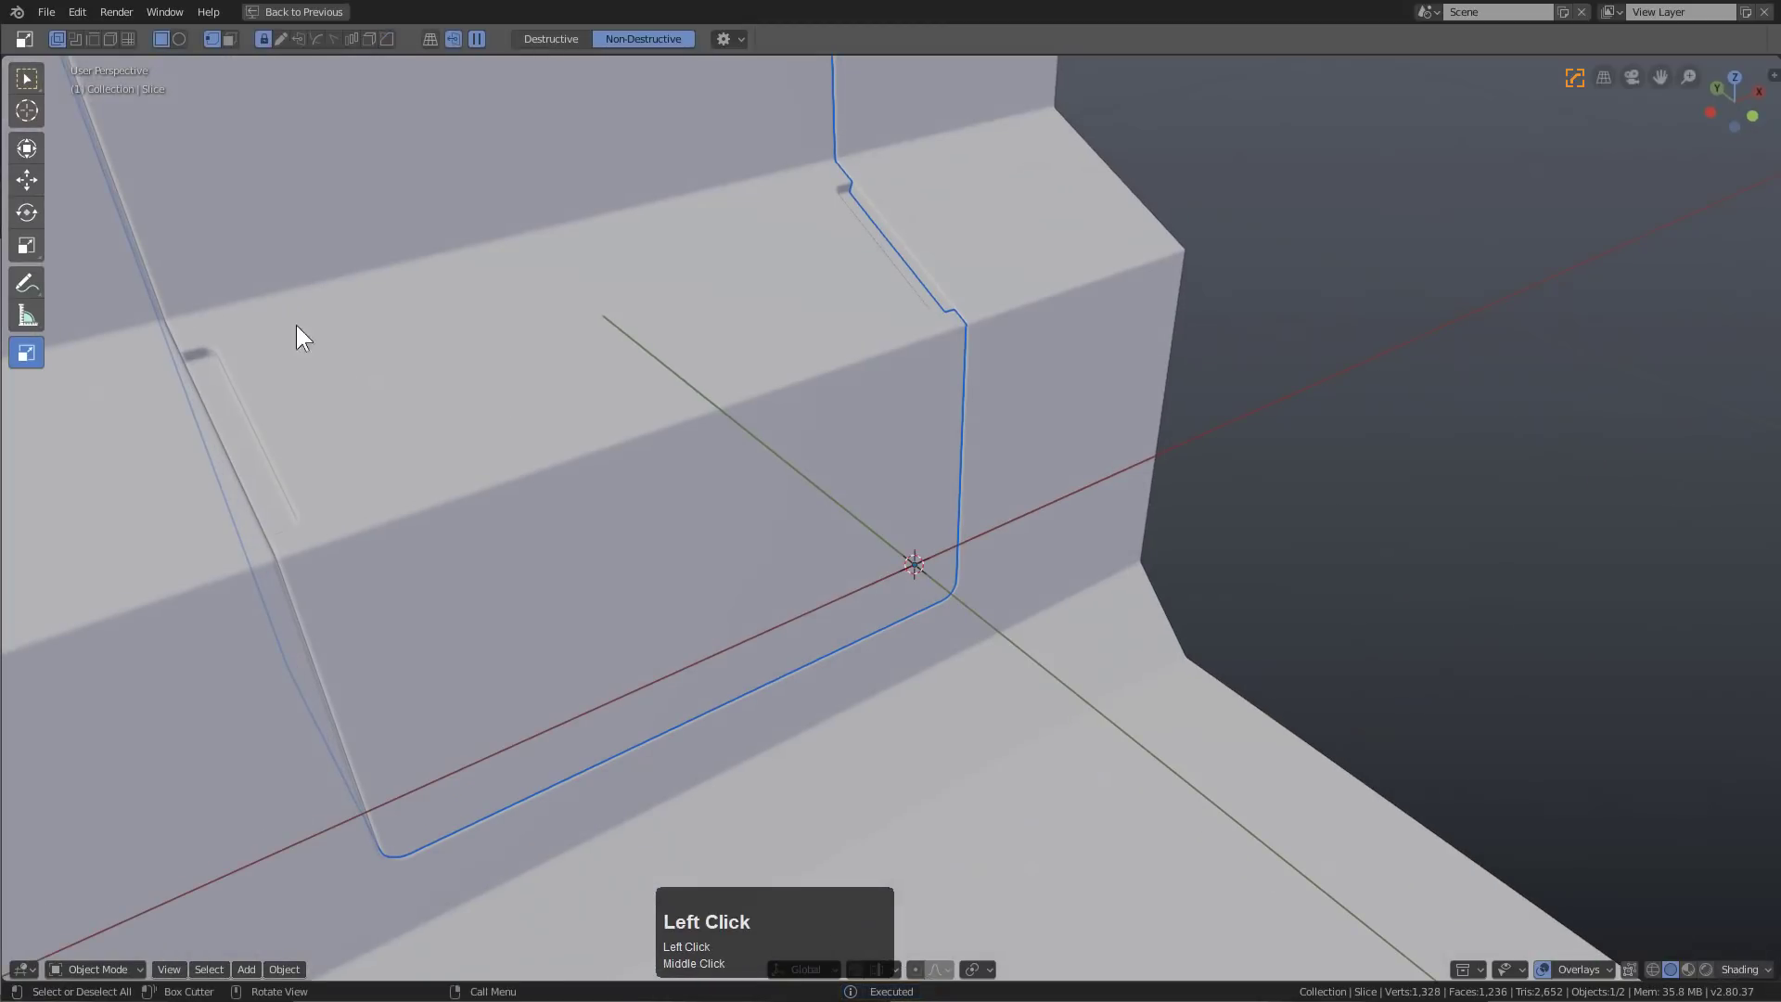
pyautogui.moveTo(297, 325); pyautogui.dragTo(911, 336)
pyautogui.press('b')
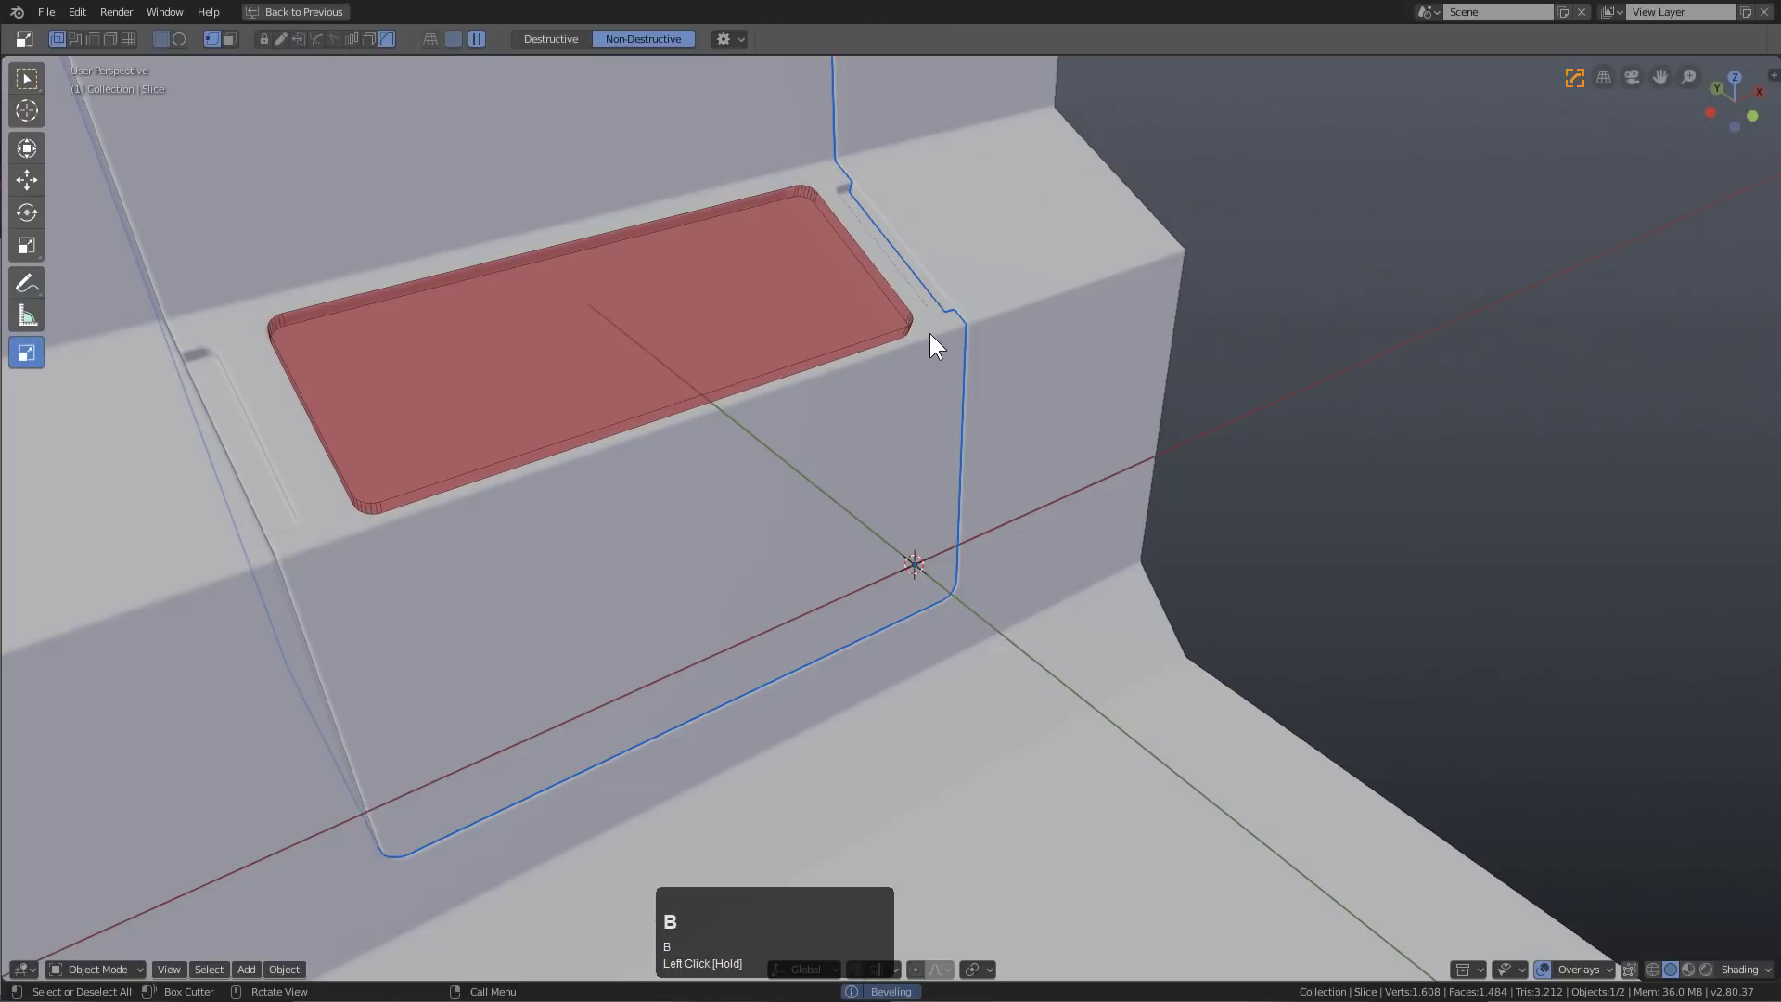
pyautogui.scroll(1, 930, 332)
pyautogui.click(903, 326)
pyautogui.scroll(-3, 903, 325)
pyautogui.moveTo(891, 370); pyautogui.dragTo(911, 369, button='middle')
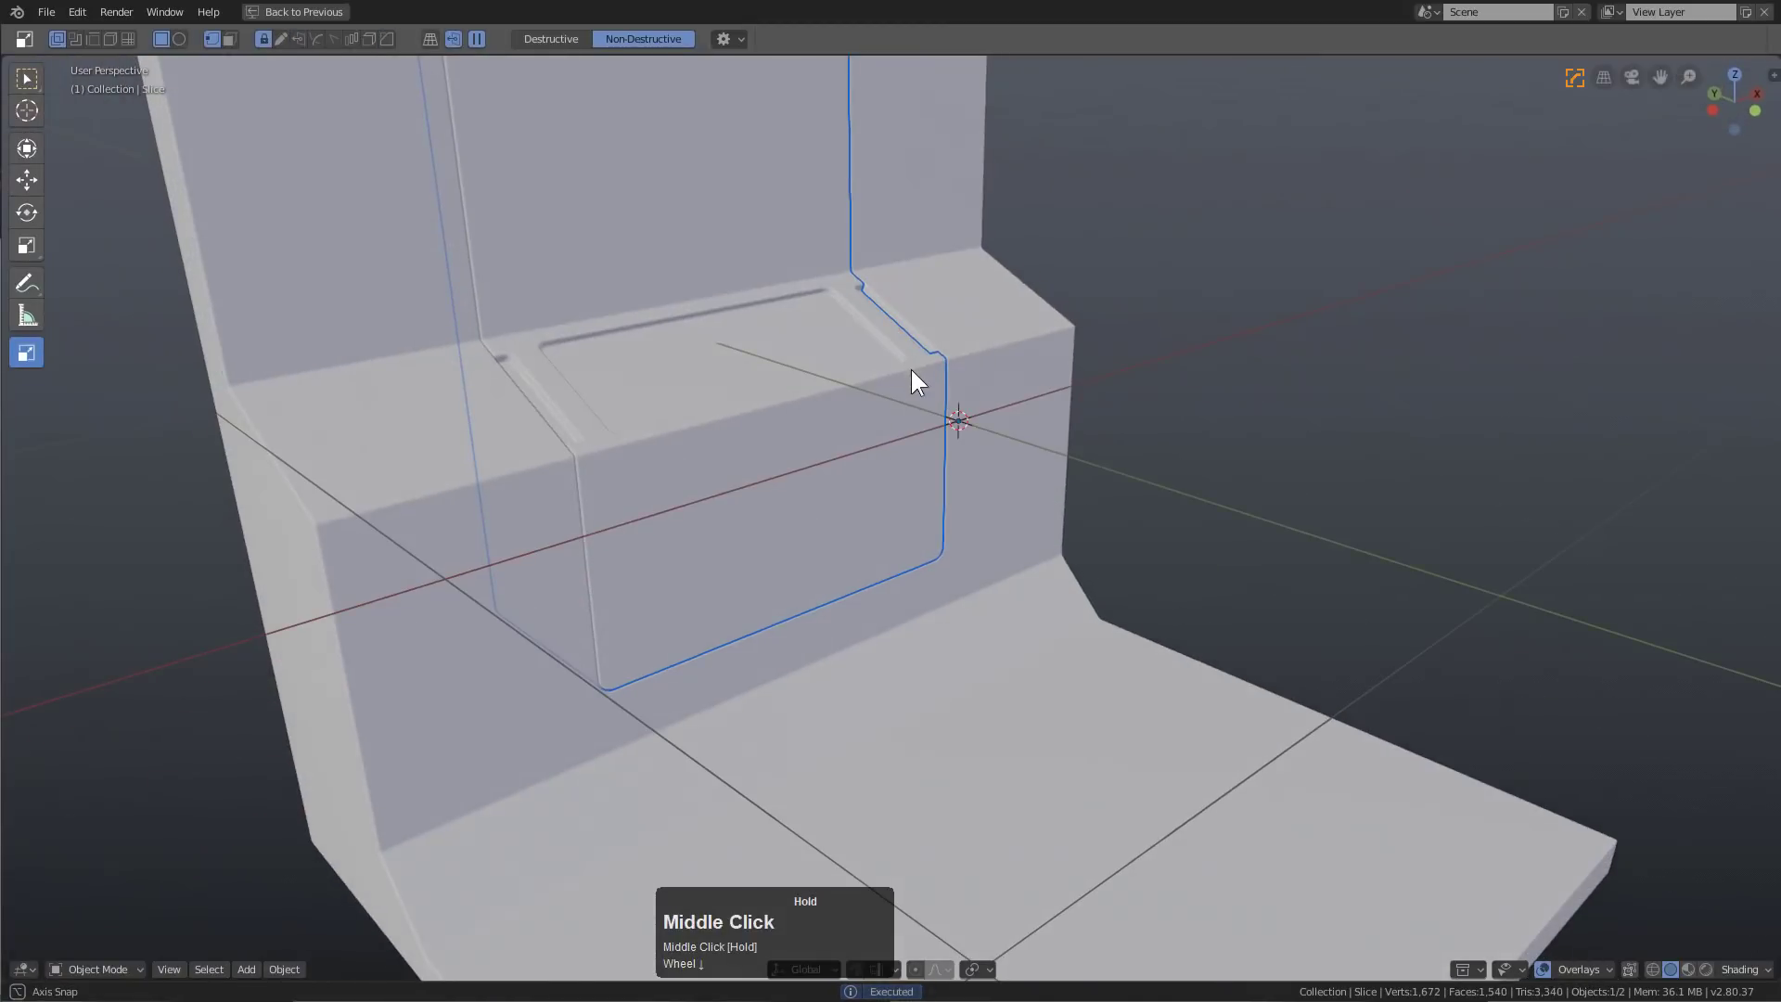
# Toggle the mirror modifier's viewport display off and on in the HOps Helper and inspect its settings
pyautogui.hotkey('ctrl', '`')
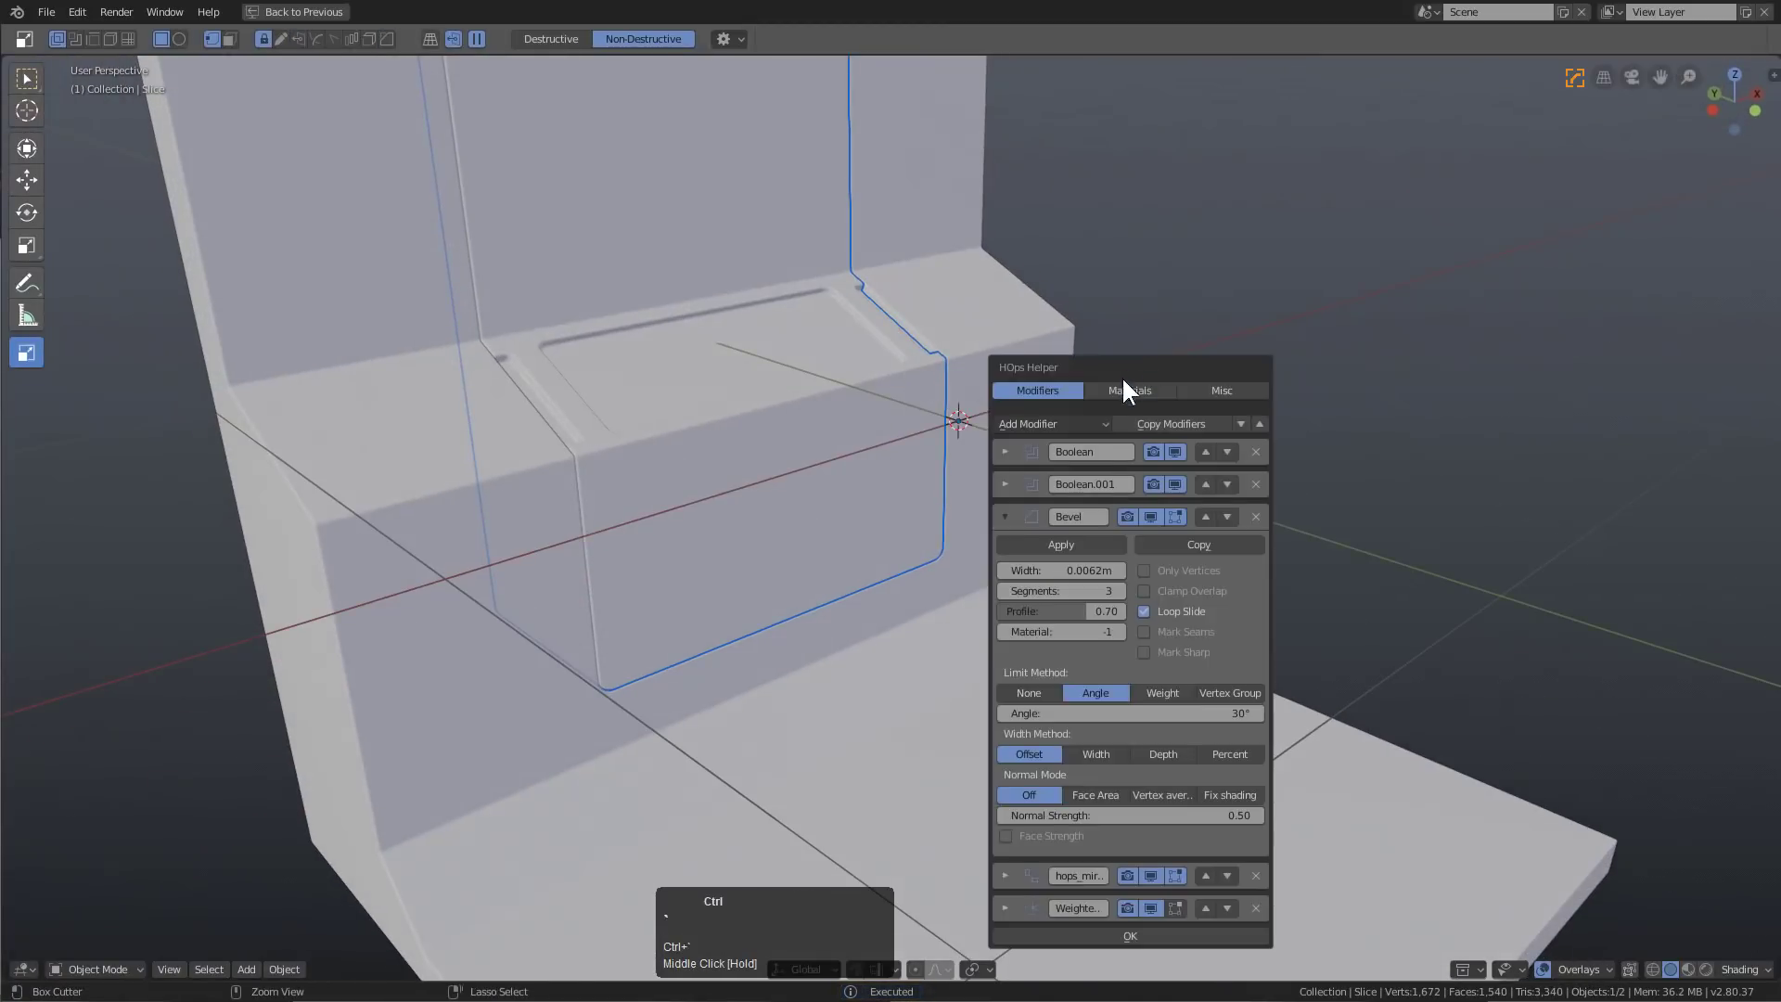
pyautogui.click(1150, 876)
pyautogui.click(1149, 872)
pyautogui.click(1149, 871)
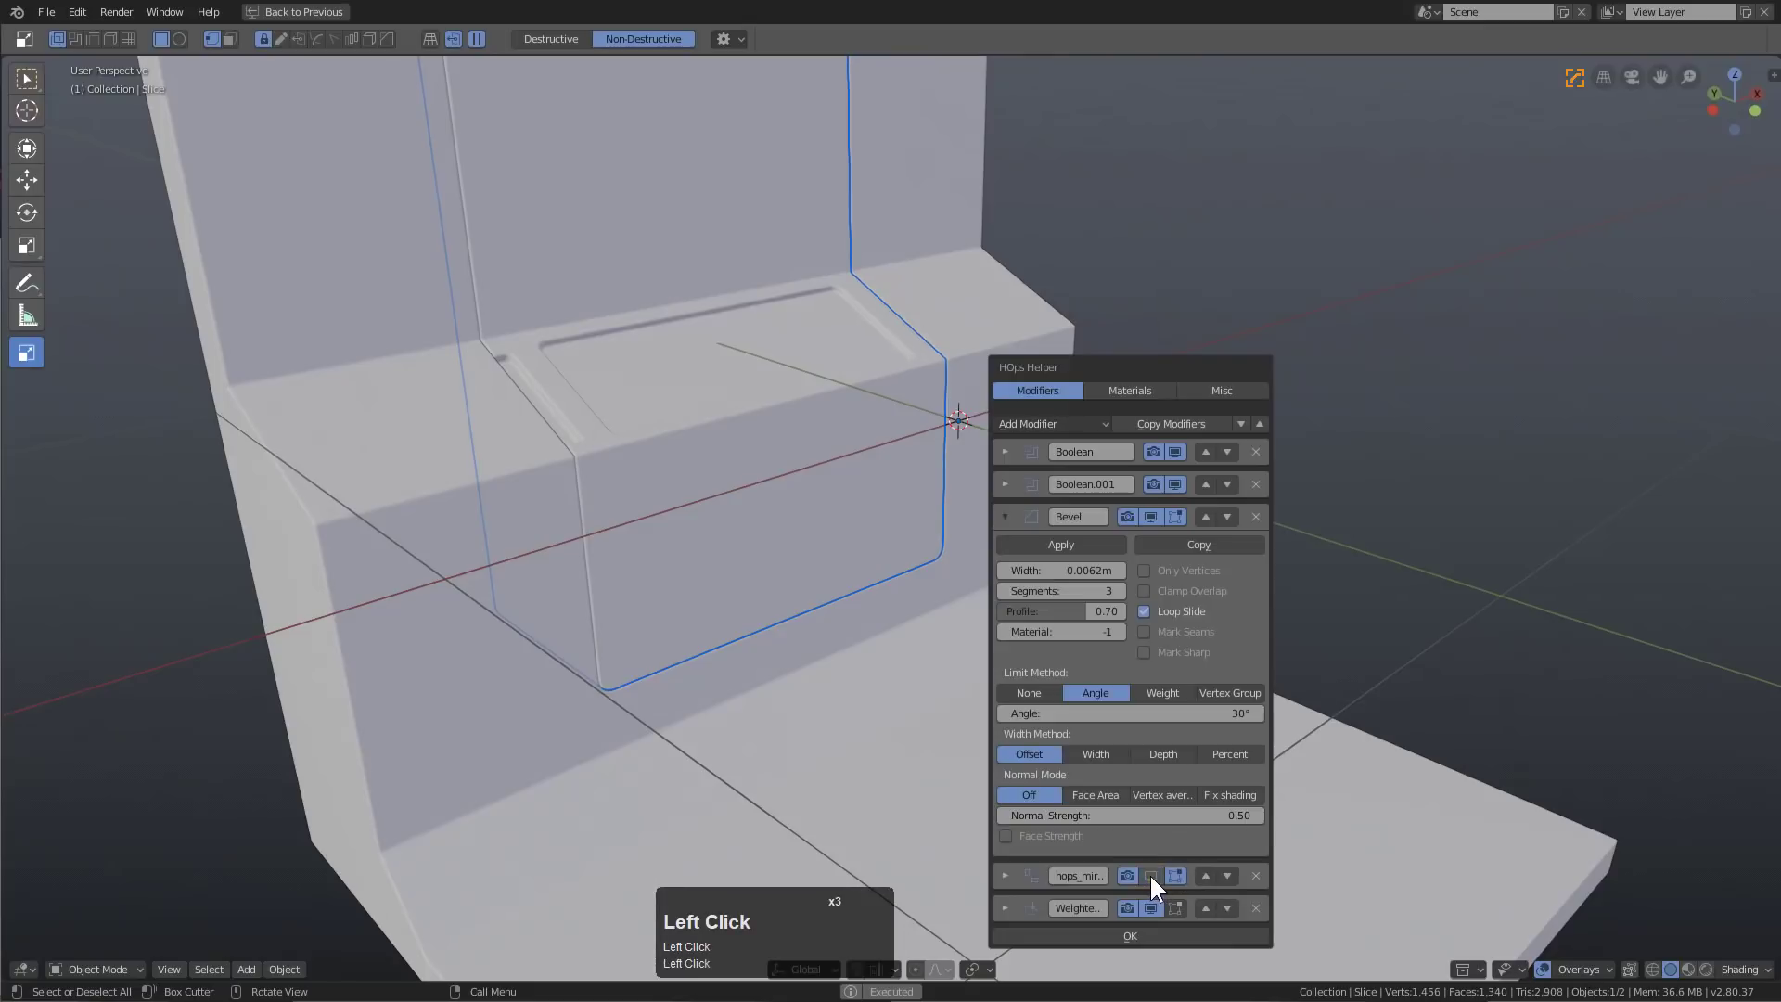
pyautogui.click(1149, 872)
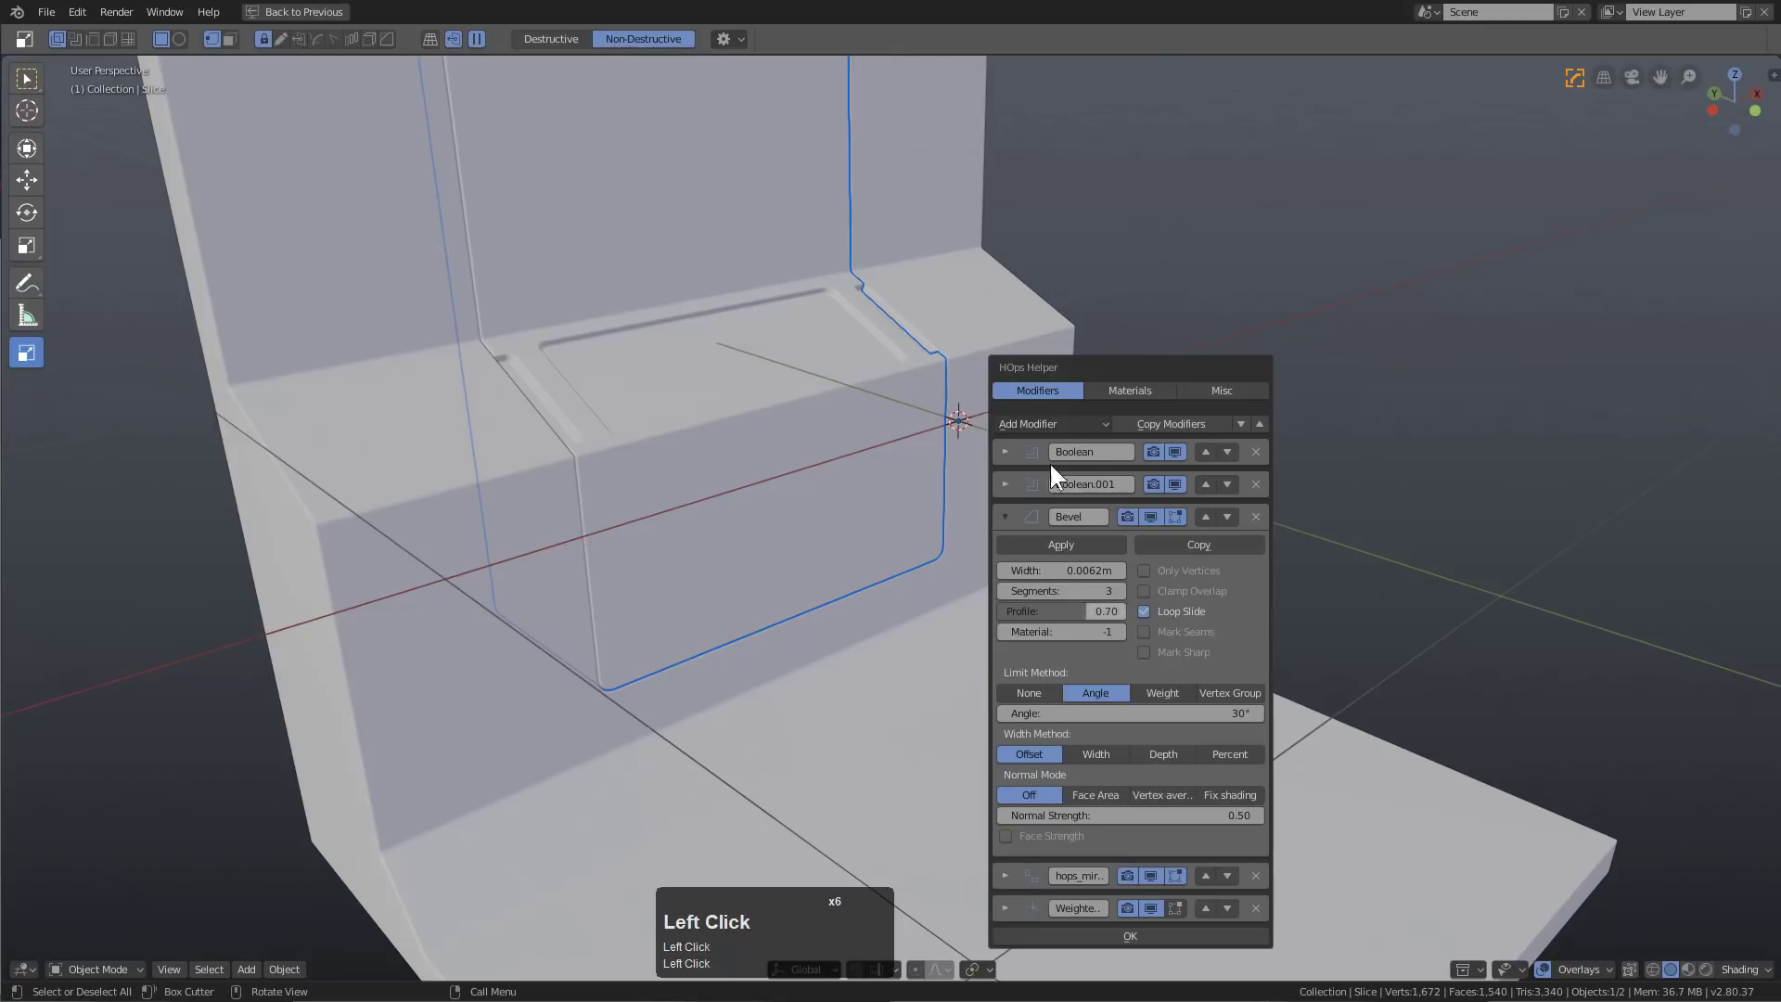
pyautogui.click(1003, 873)
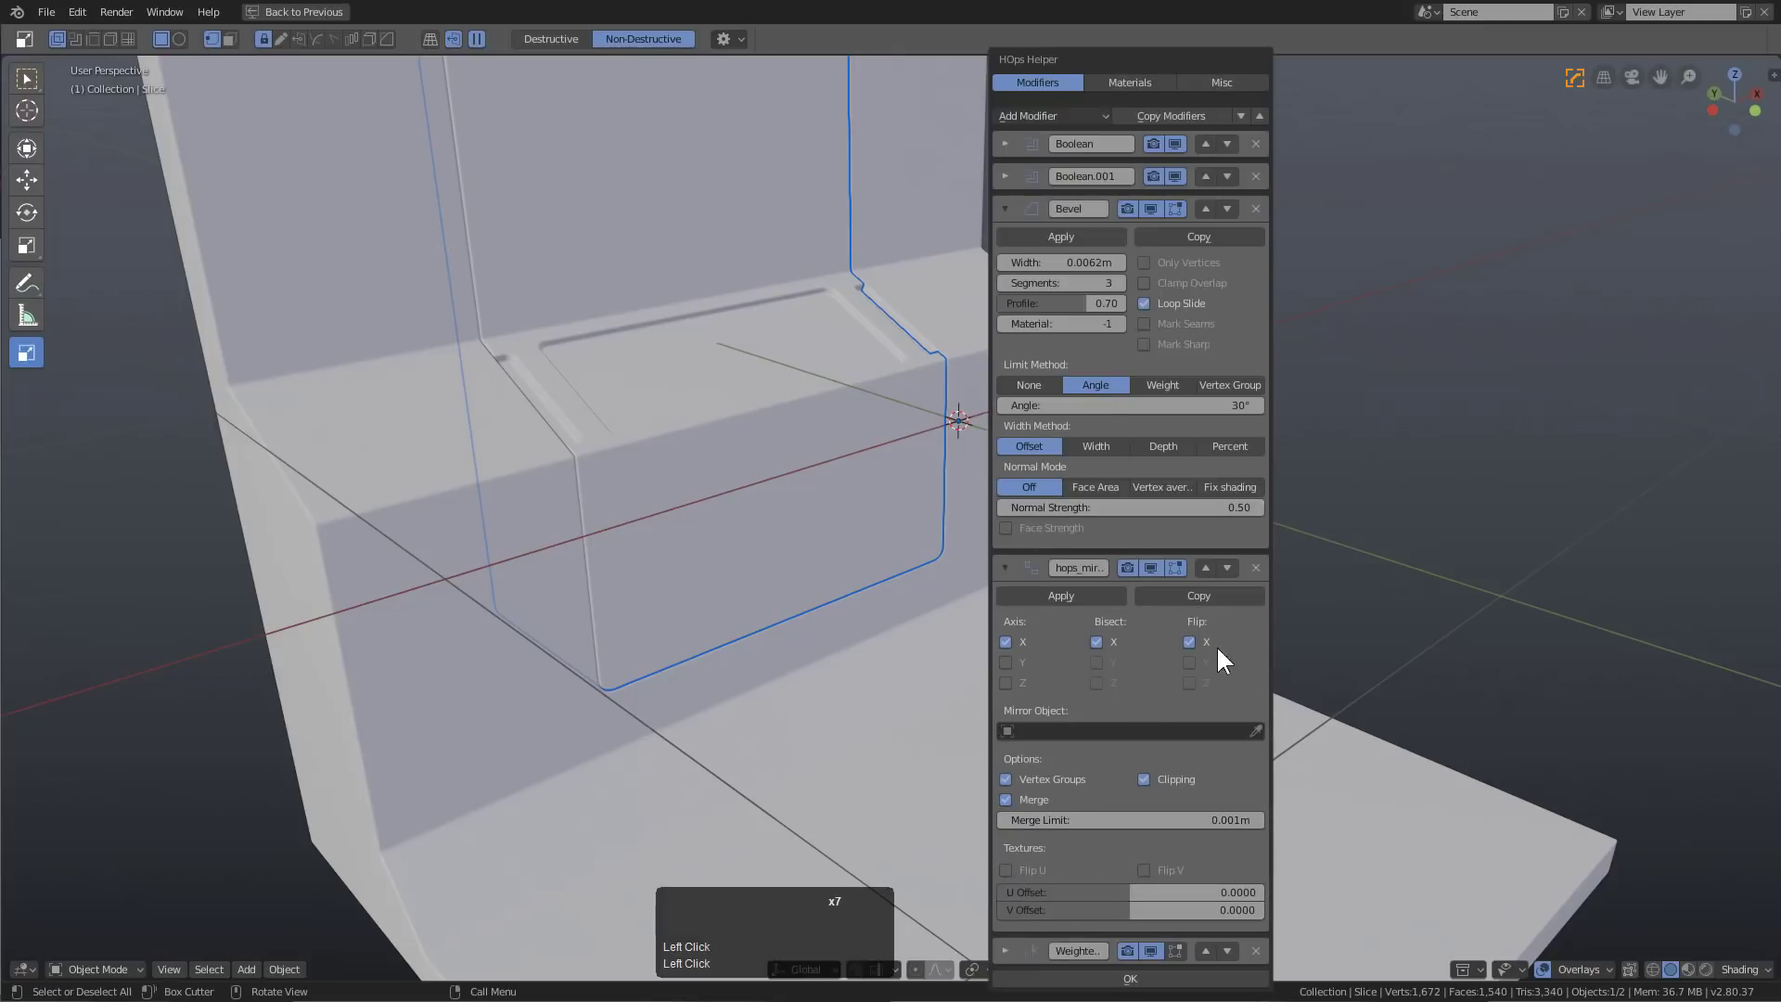
pyautogui.click(1007, 556)
pyautogui.press('Escape')
# Slice a small block with bevelled corners out of the ledge at the recess's upper corner
pyautogui.moveTo(1022, 297); pyautogui.dragTo(705, 386, button='middle')
pyautogui.scroll(3, 875, 428)
pyautogui.scroll(3, 753, 421)
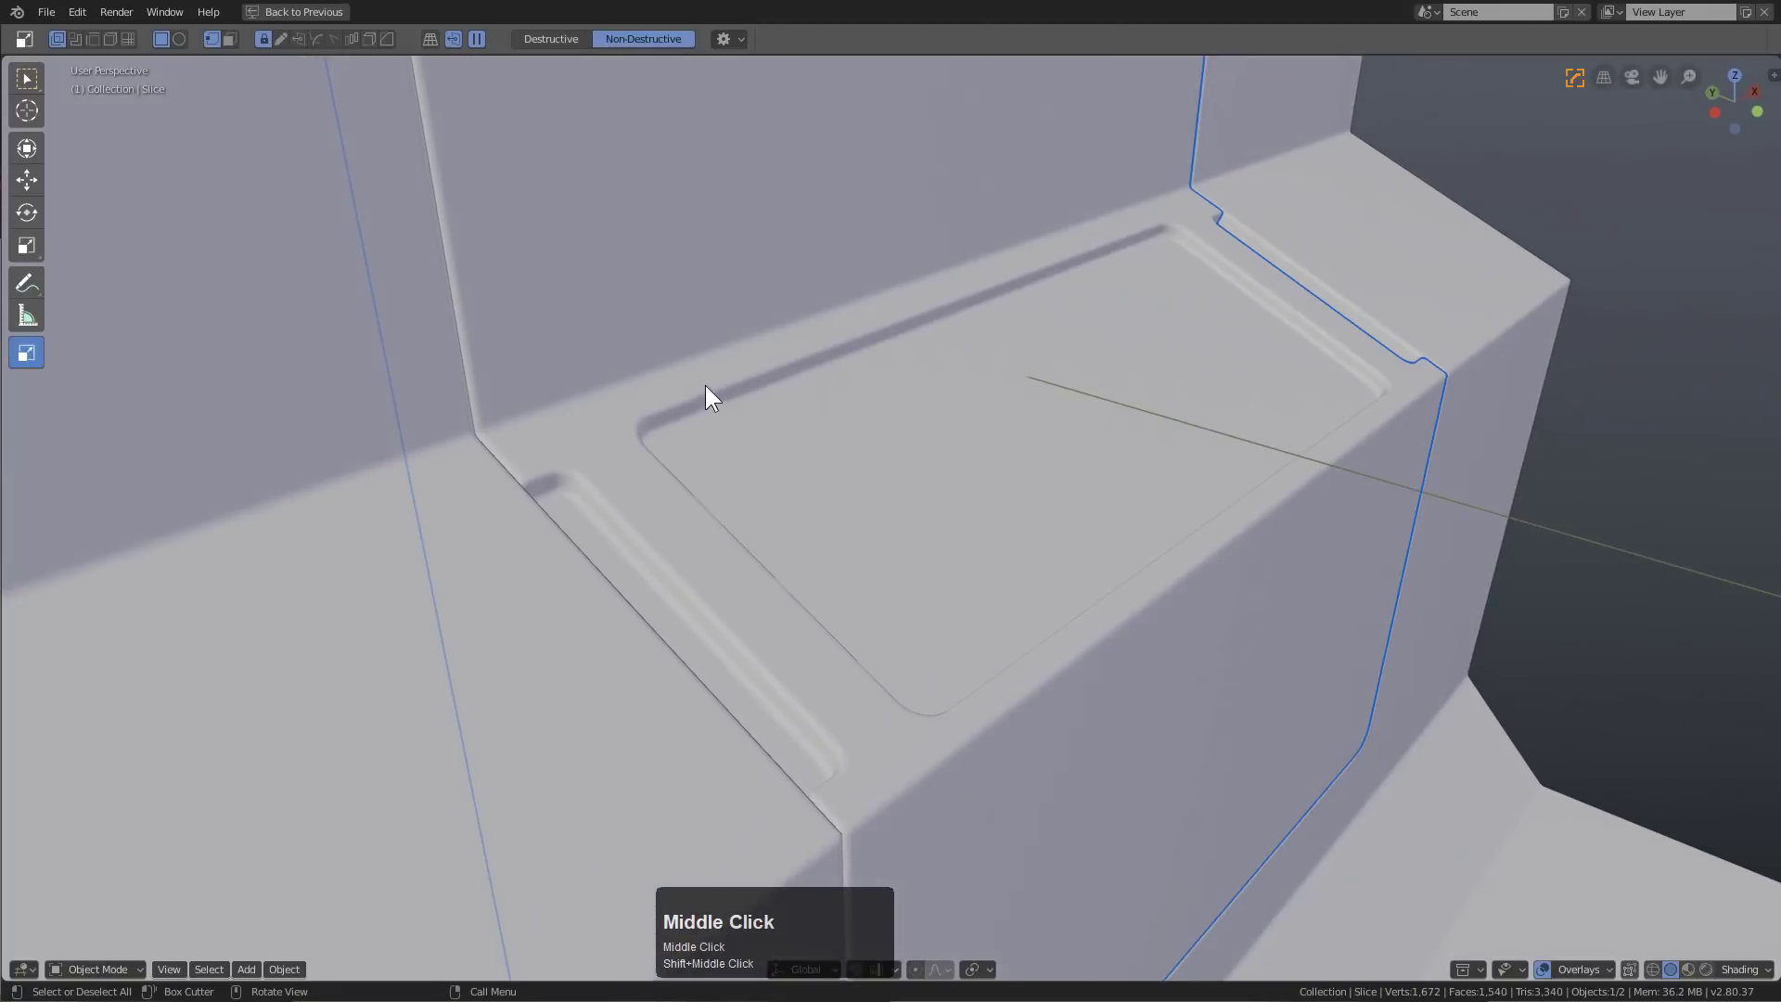
pyautogui.moveTo(707, 375); pyautogui.dragTo(695, 515)
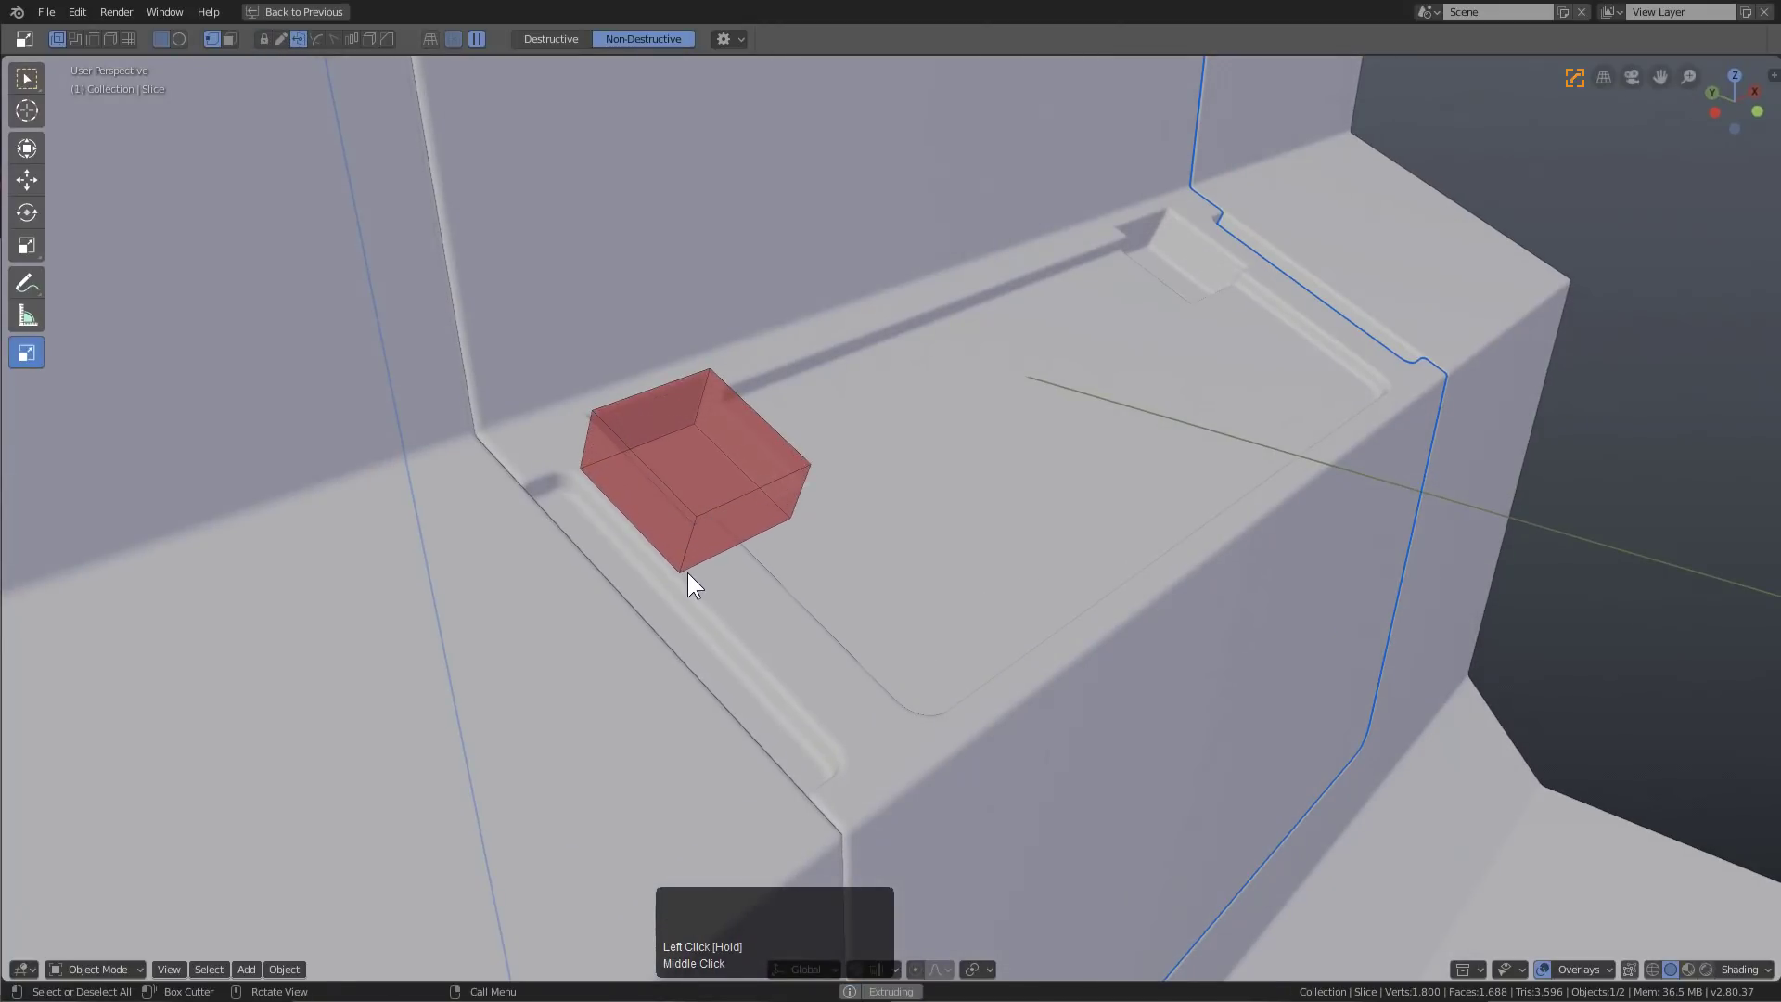
pyautogui.press('b')
pyautogui.moveTo(688, 571); pyautogui.dragTo(677, 571)
pyautogui.press('x')
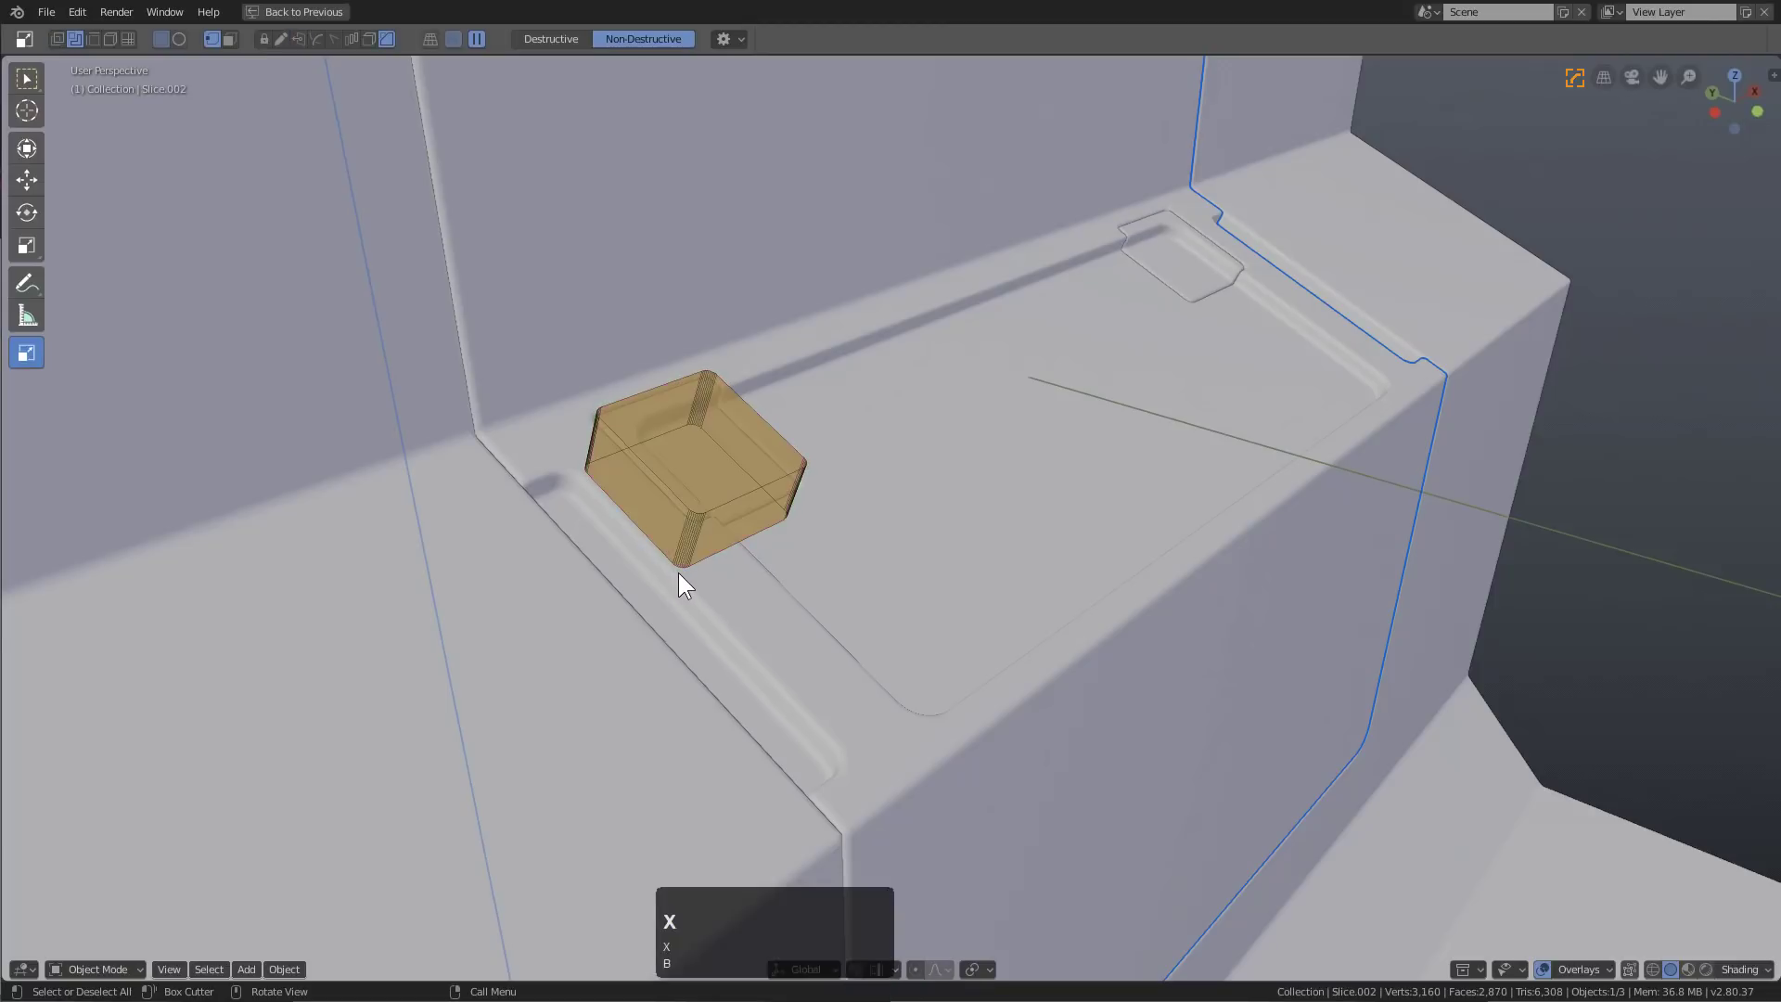
pyautogui.hotkey('alt', 'a')
# Select the sliced corner block and adjust its bevel width with Hard Ops
pyautogui.moveTo(738, 482); pyautogui.dragTo(716, 451, button='middle')
pyautogui.click(582, 420)
pyautogui.press('q')
pyautogui.keyDown('shift'); pyautogui.click(719, 454); pyautogui.keyUp('shift')
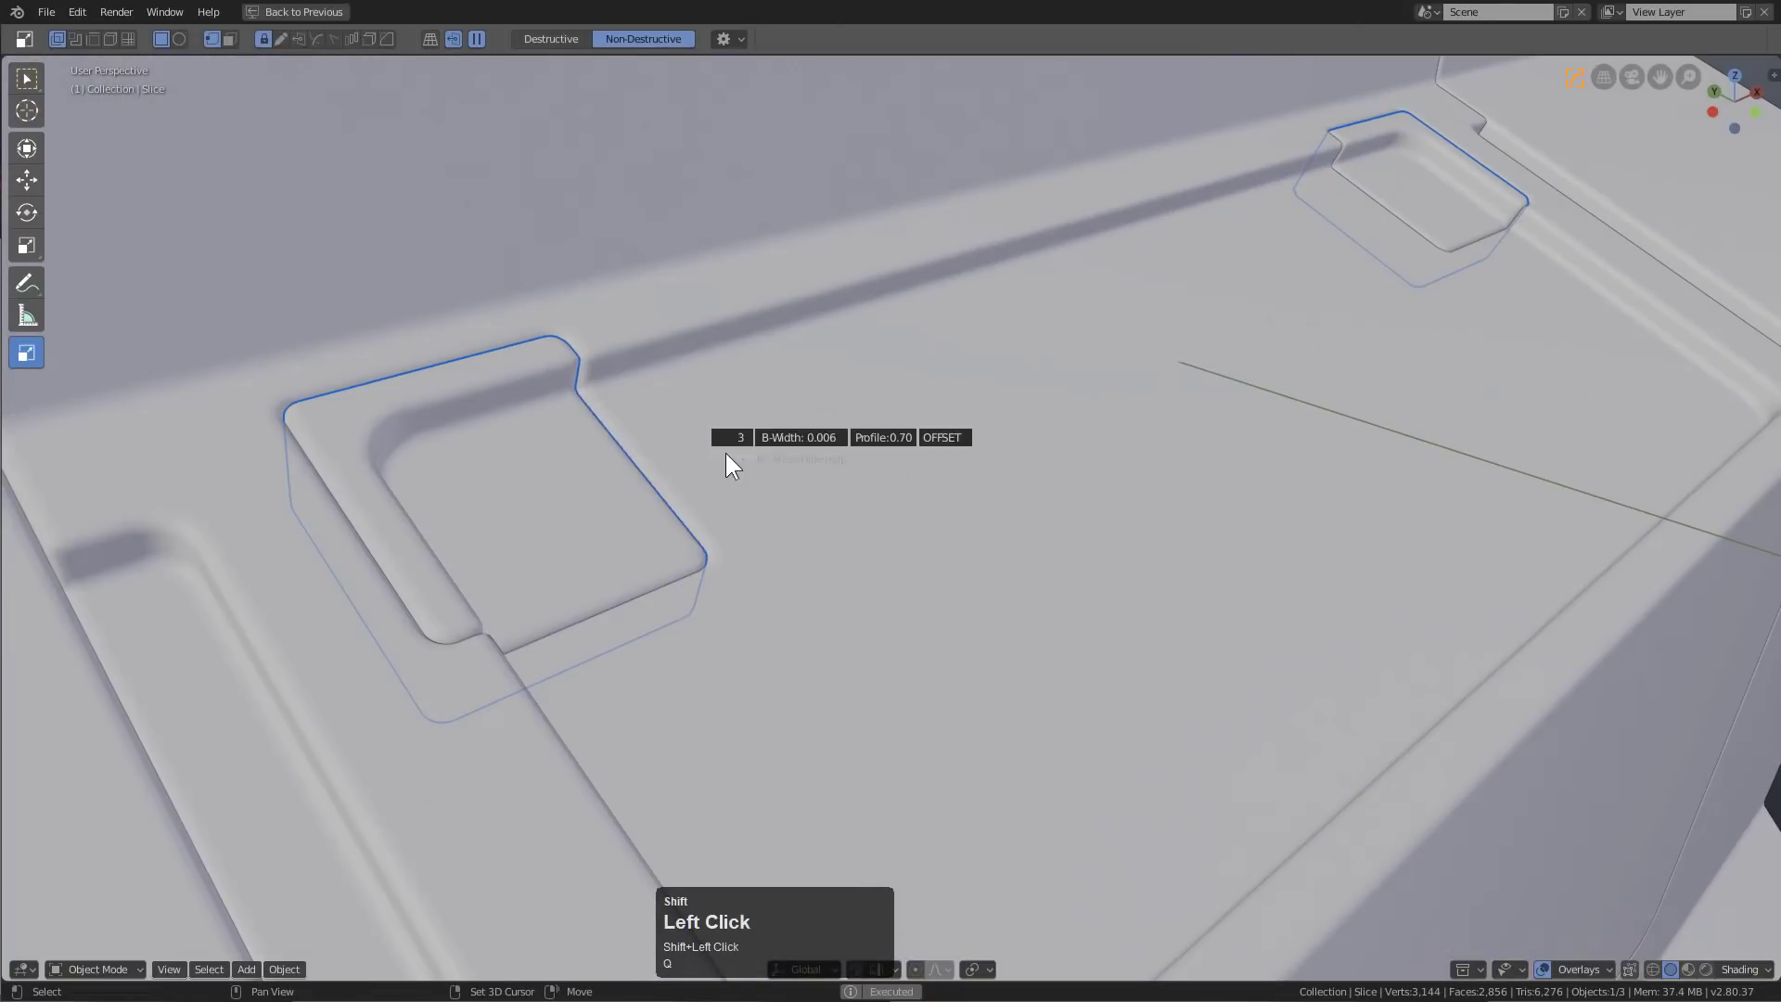
pyautogui.keyDown('shift'); pyautogui.click(744, 454); pyautogui.keyUp('shift')
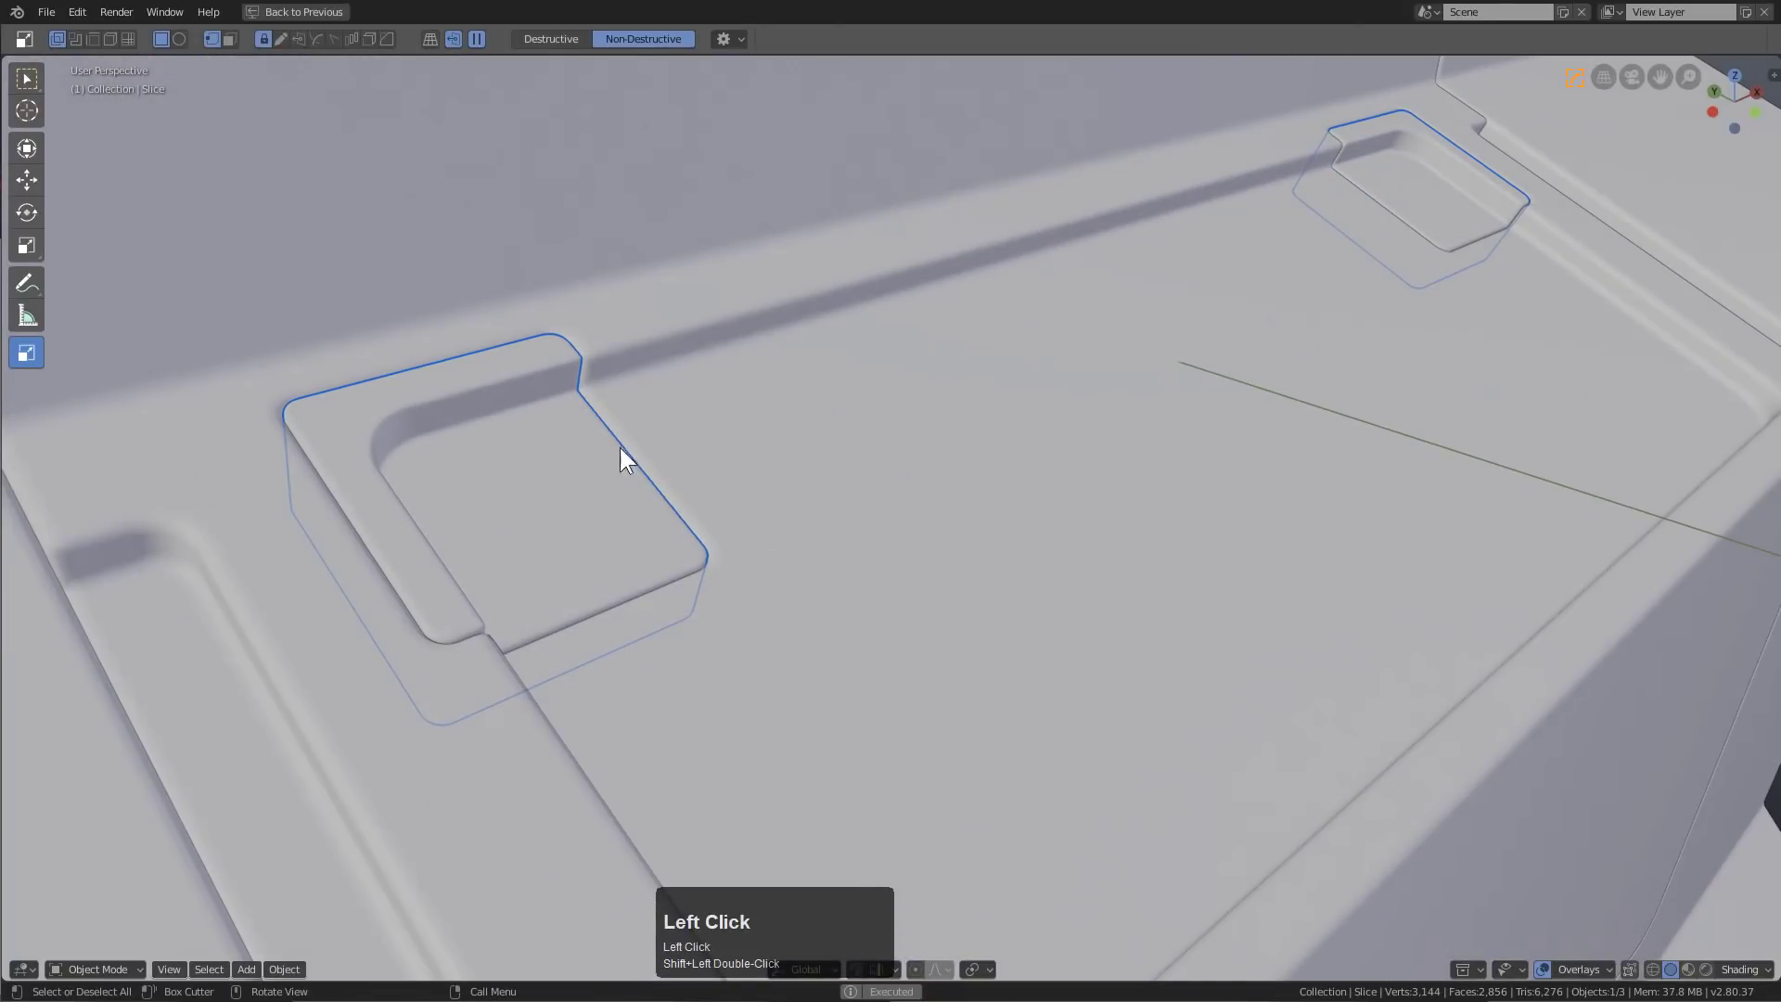
# Cut two small box notches into adjacent edges of the sliced corner block
pyautogui.moveTo(578, 409)
pyautogui.mouseDown()
pyautogui.moveTo(731, 508)
pyautogui.moveTo(575, 660)
pyautogui.mouseUp()
pyautogui.click(720, 541)
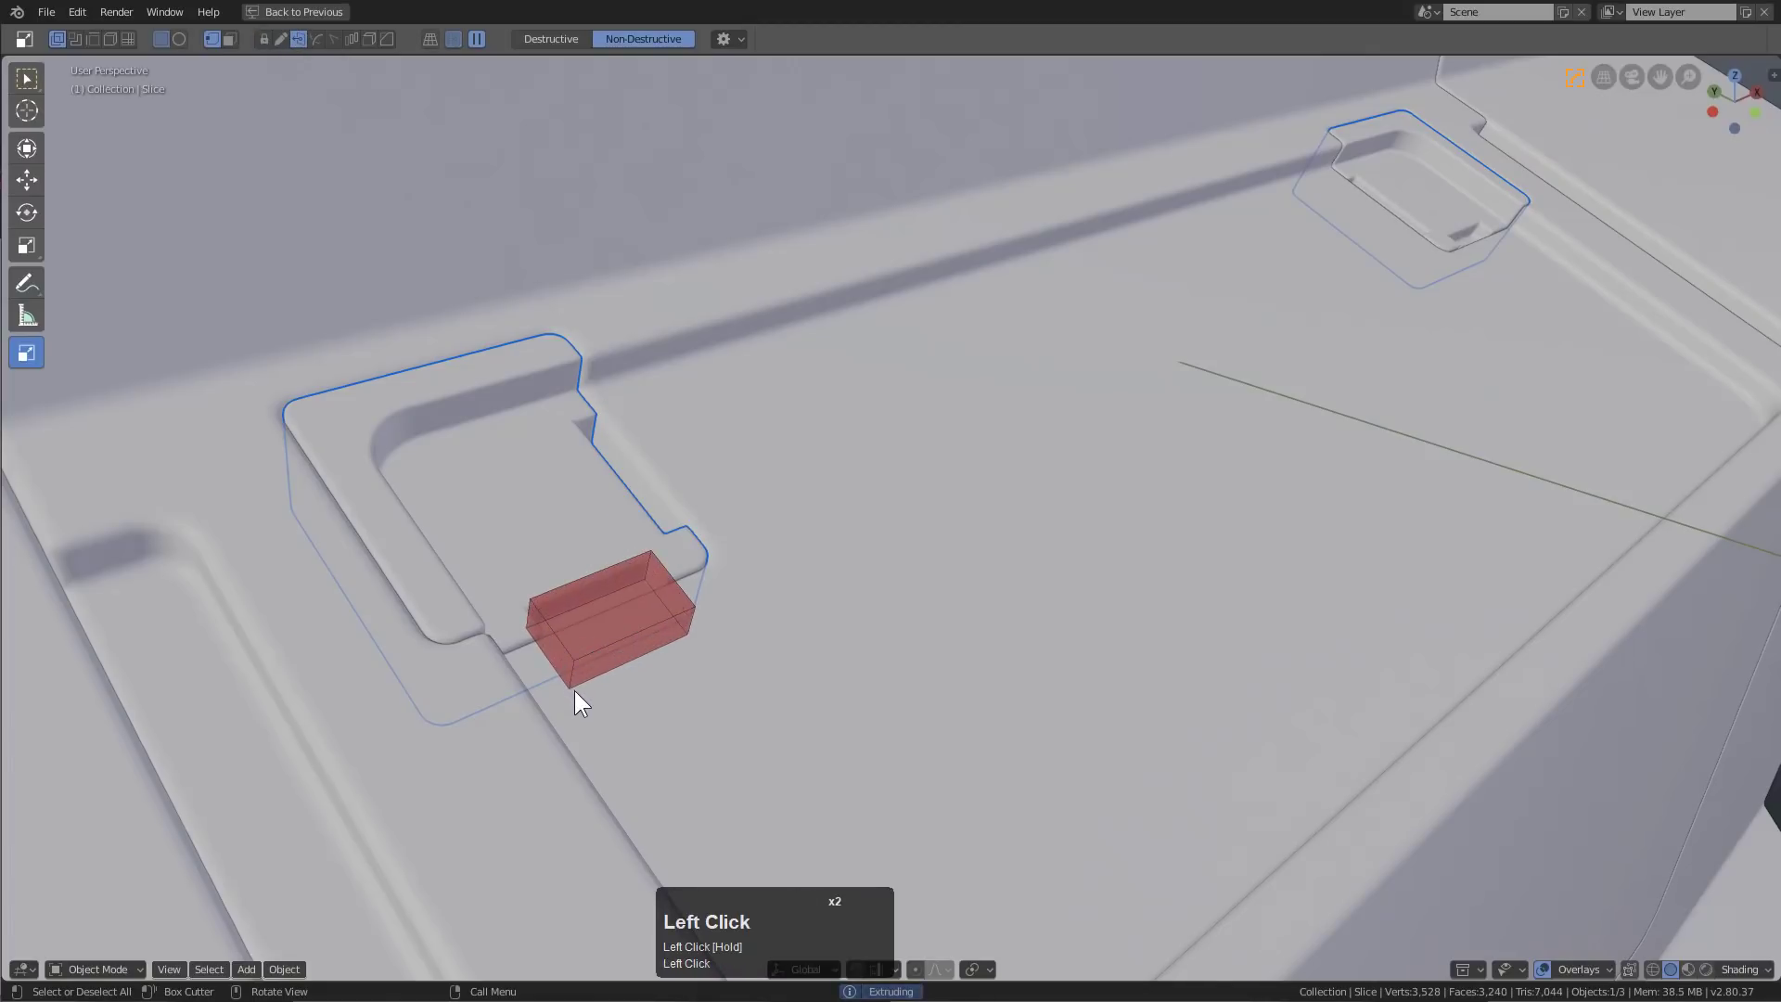
pyautogui.click(575, 690)
pyautogui.scroll(-2, 933, 526)
pyautogui.scroll(-3, 1039, 529)
# Select the wall panel and slice a large rectangular plate with bevelled corners out of the middle of its recess
pyautogui.click(1042, 506)
pyautogui.moveTo(1042, 506); pyautogui.dragTo(972, 498, button='middle')
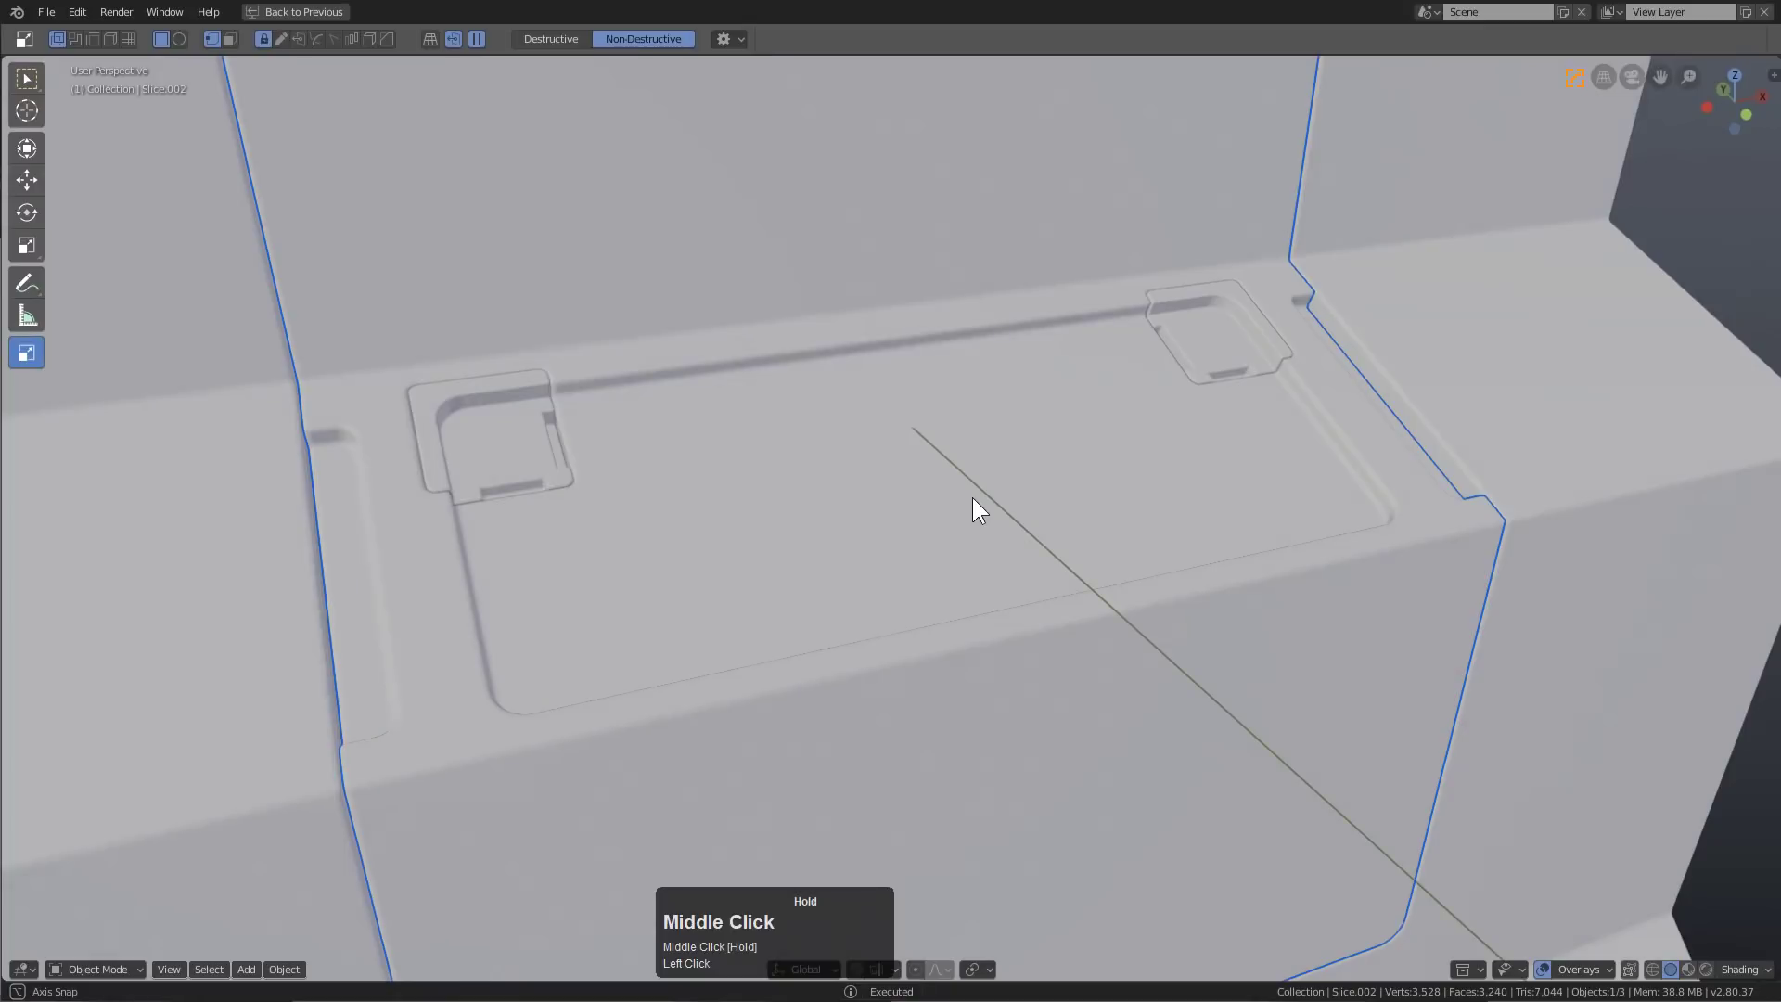
pyautogui.moveTo(594, 410); pyautogui.dragTo(1266, 542)
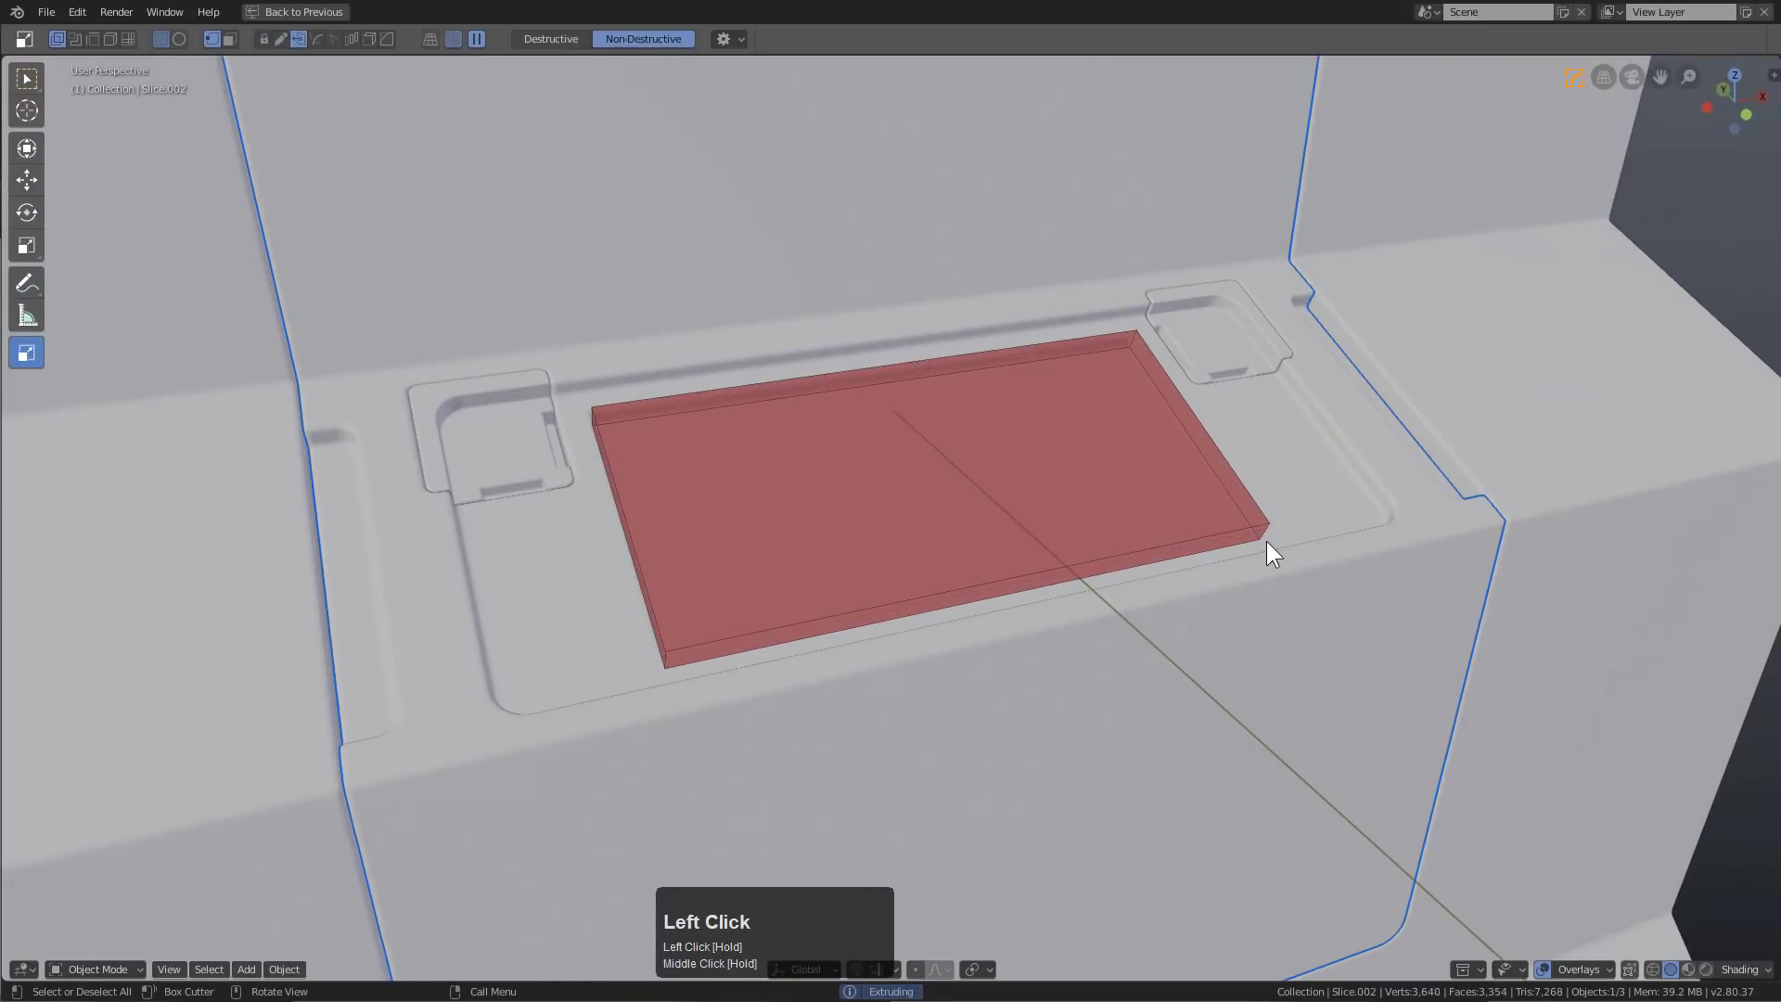
pyautogui.press('b')
pyautogui.scroll(-6, 1278, 539)
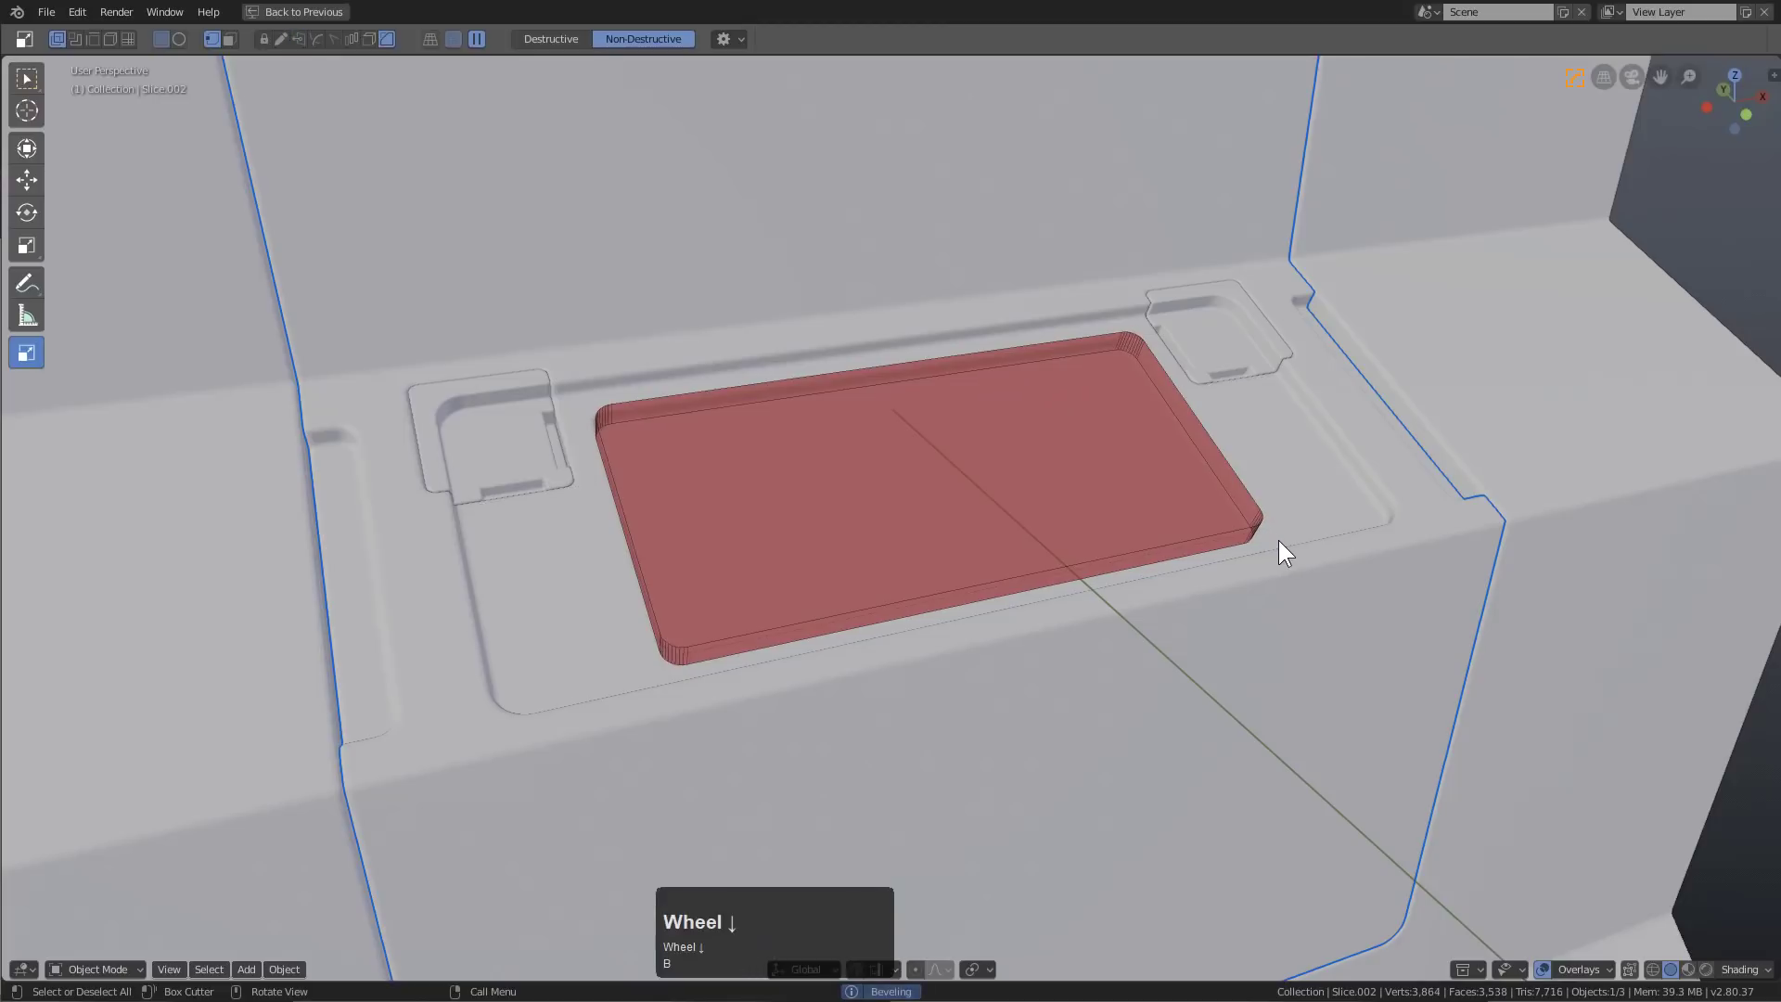
pyautogui.press('x')
pyautogui.click(1232, 501)
# Select the sliced centre plate and adjust its bevel width with Hard Ops
pyautogui.moveTo(1232, 502); pyautogui.dragTo(1077, 434, button='middle')
pyautogui.click(1005, 445)
pyautogui.click(1128, 414)
pyautogui.scroll(2, 1128, 413)
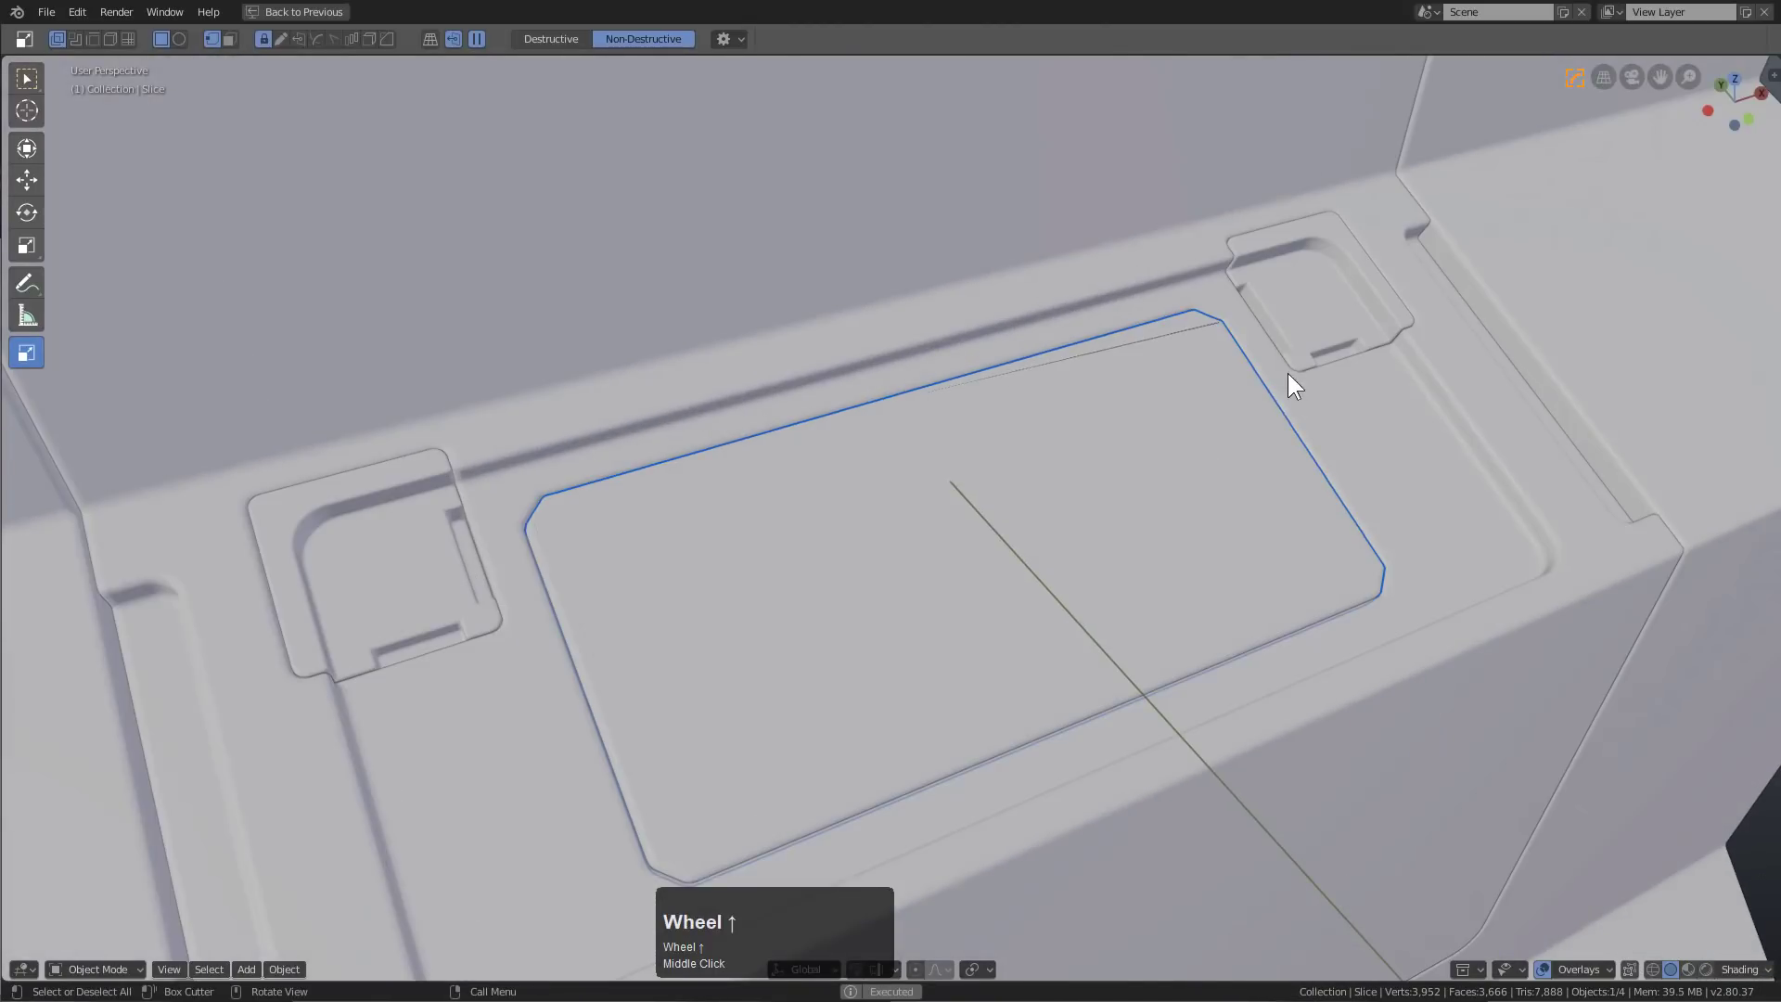
pyautogui.hotkey('shift', 'q')
pyautogui.click(1260, 371)
pyautogui.moveTo(1266, 375); pyautogui.dragTo(1250, 377, button='middle')
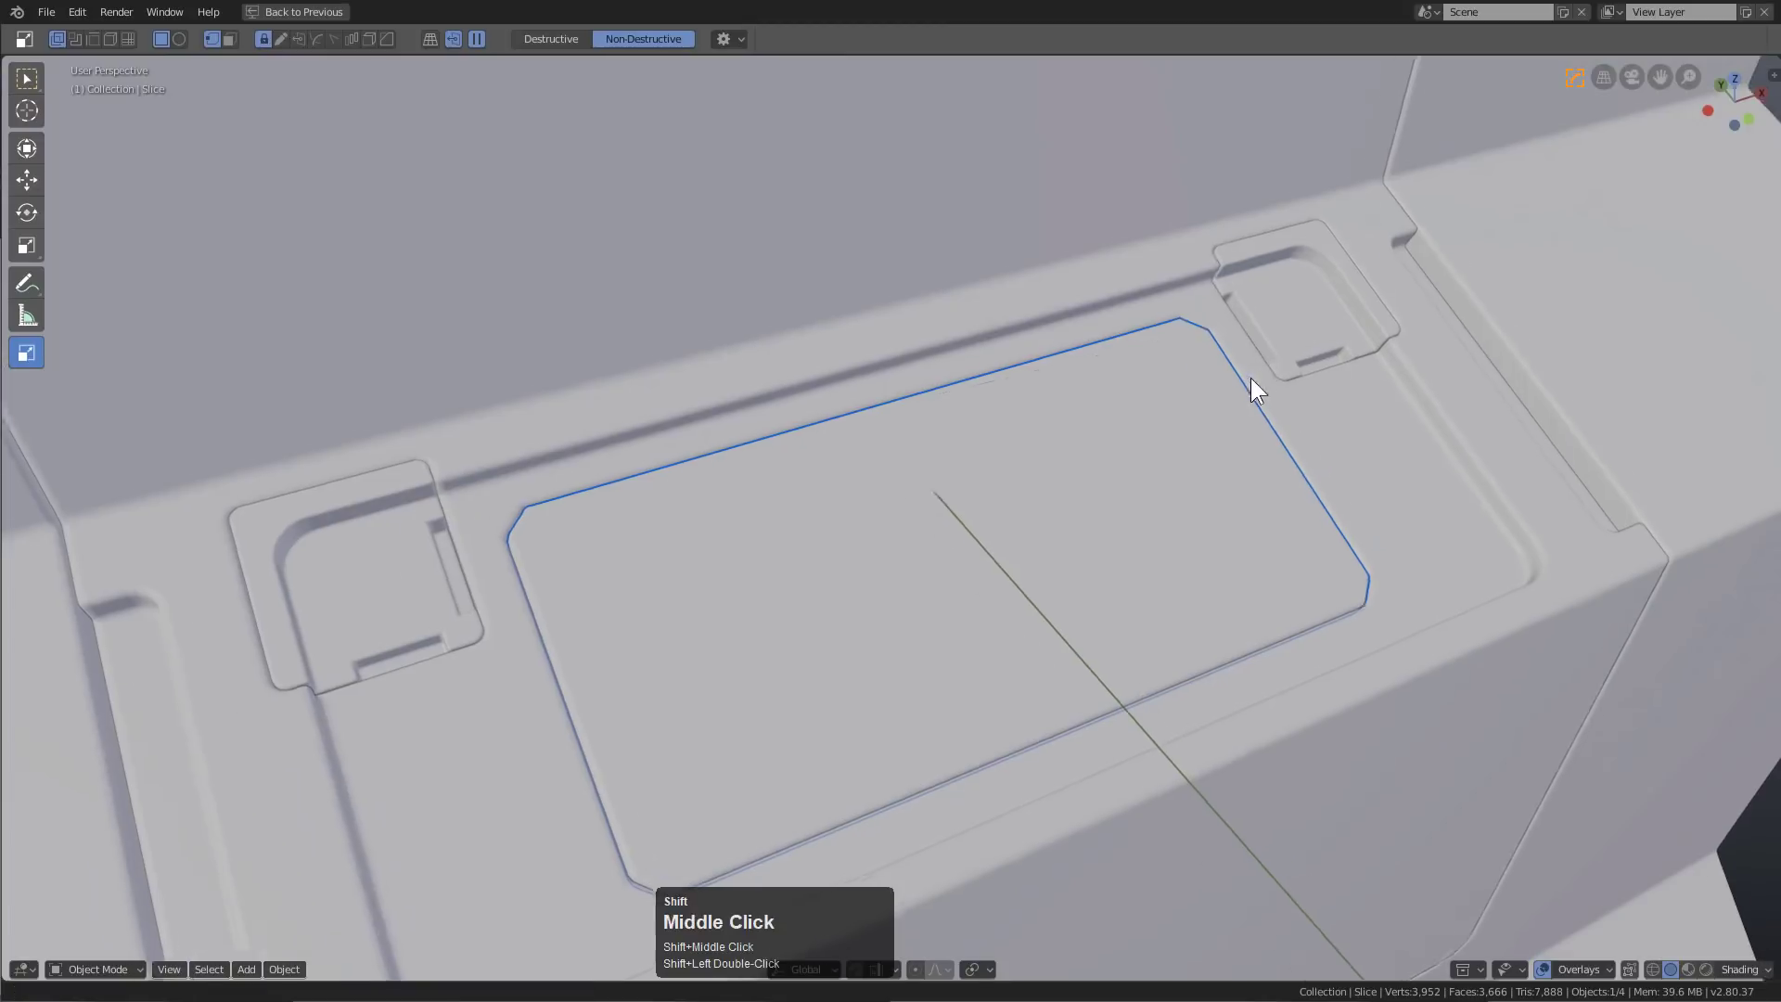
# Select the surrounding wall panel and set its Hard Ops bevel width to about 0.005
pyautogui.scroll(2, 1183, 415)
pyautogui.click(1204, 454)
pyautogui.press('q')
pyautogui.click(1202, 453)
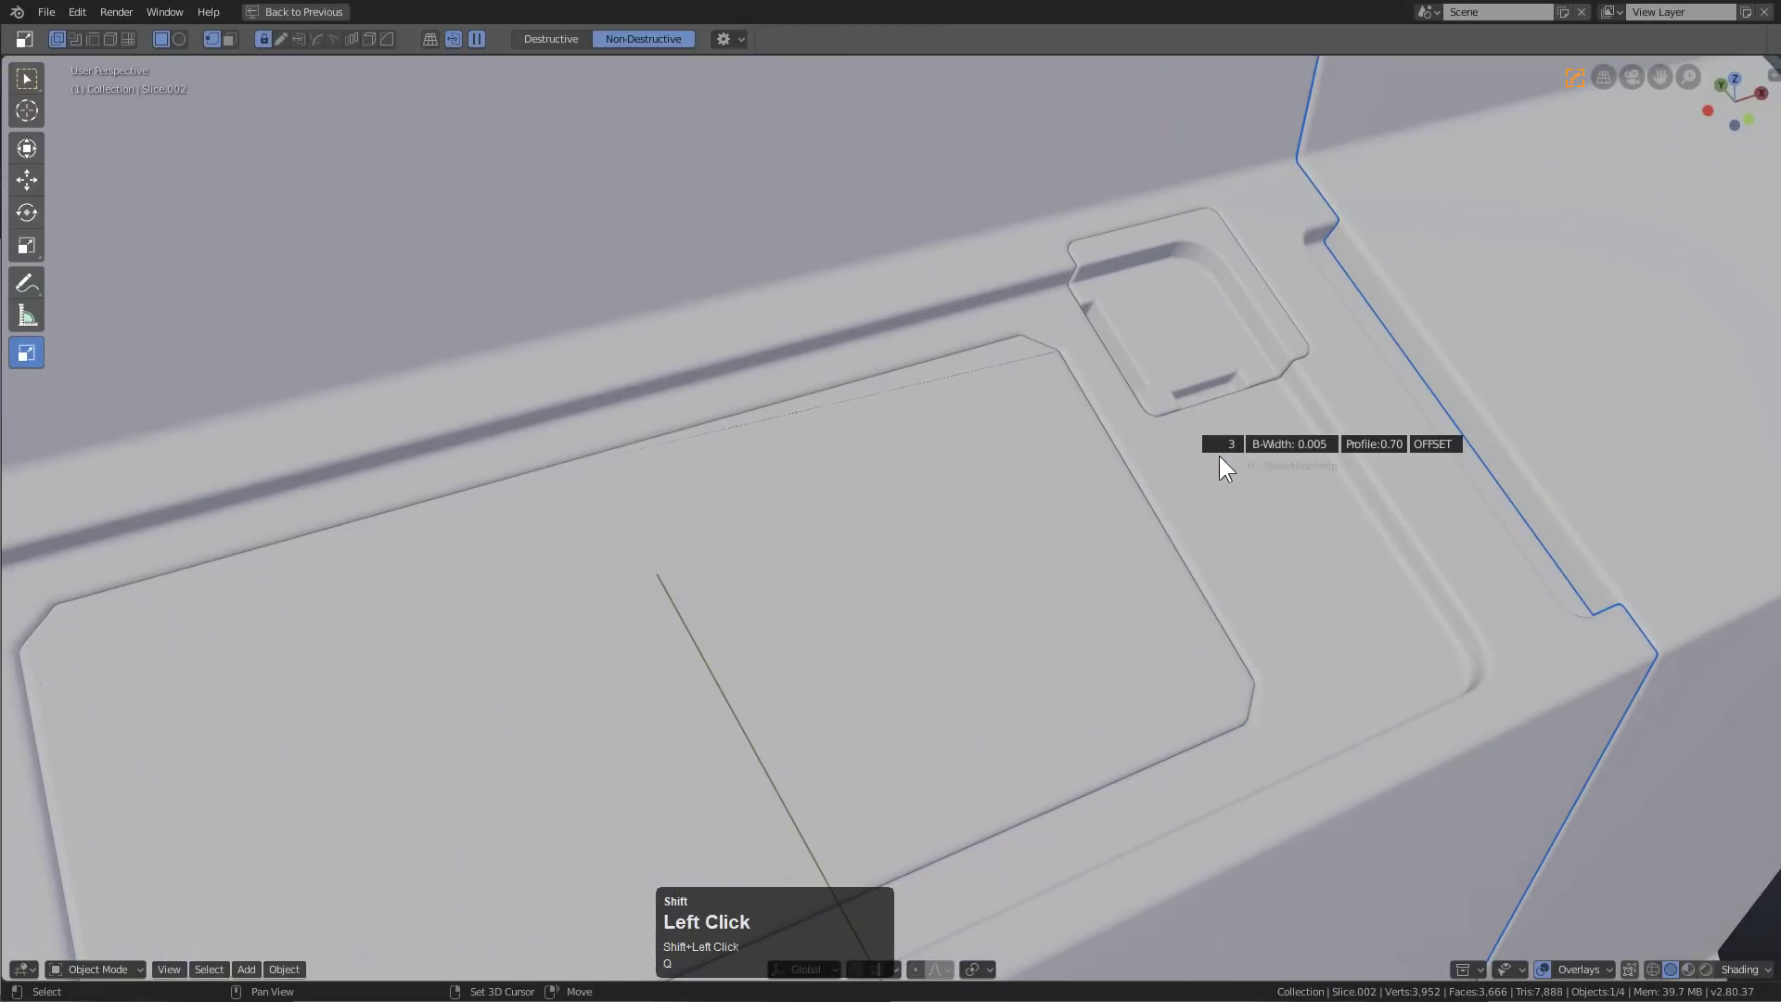
pyautogui.click(1229, 455)
# Select the centre plate, check its mesh in Edit Mode and sharpen it with Hard Ops Csharpen
pyautogui.click(994, 408)
pyautogui.scroll(-2, 974, 429)
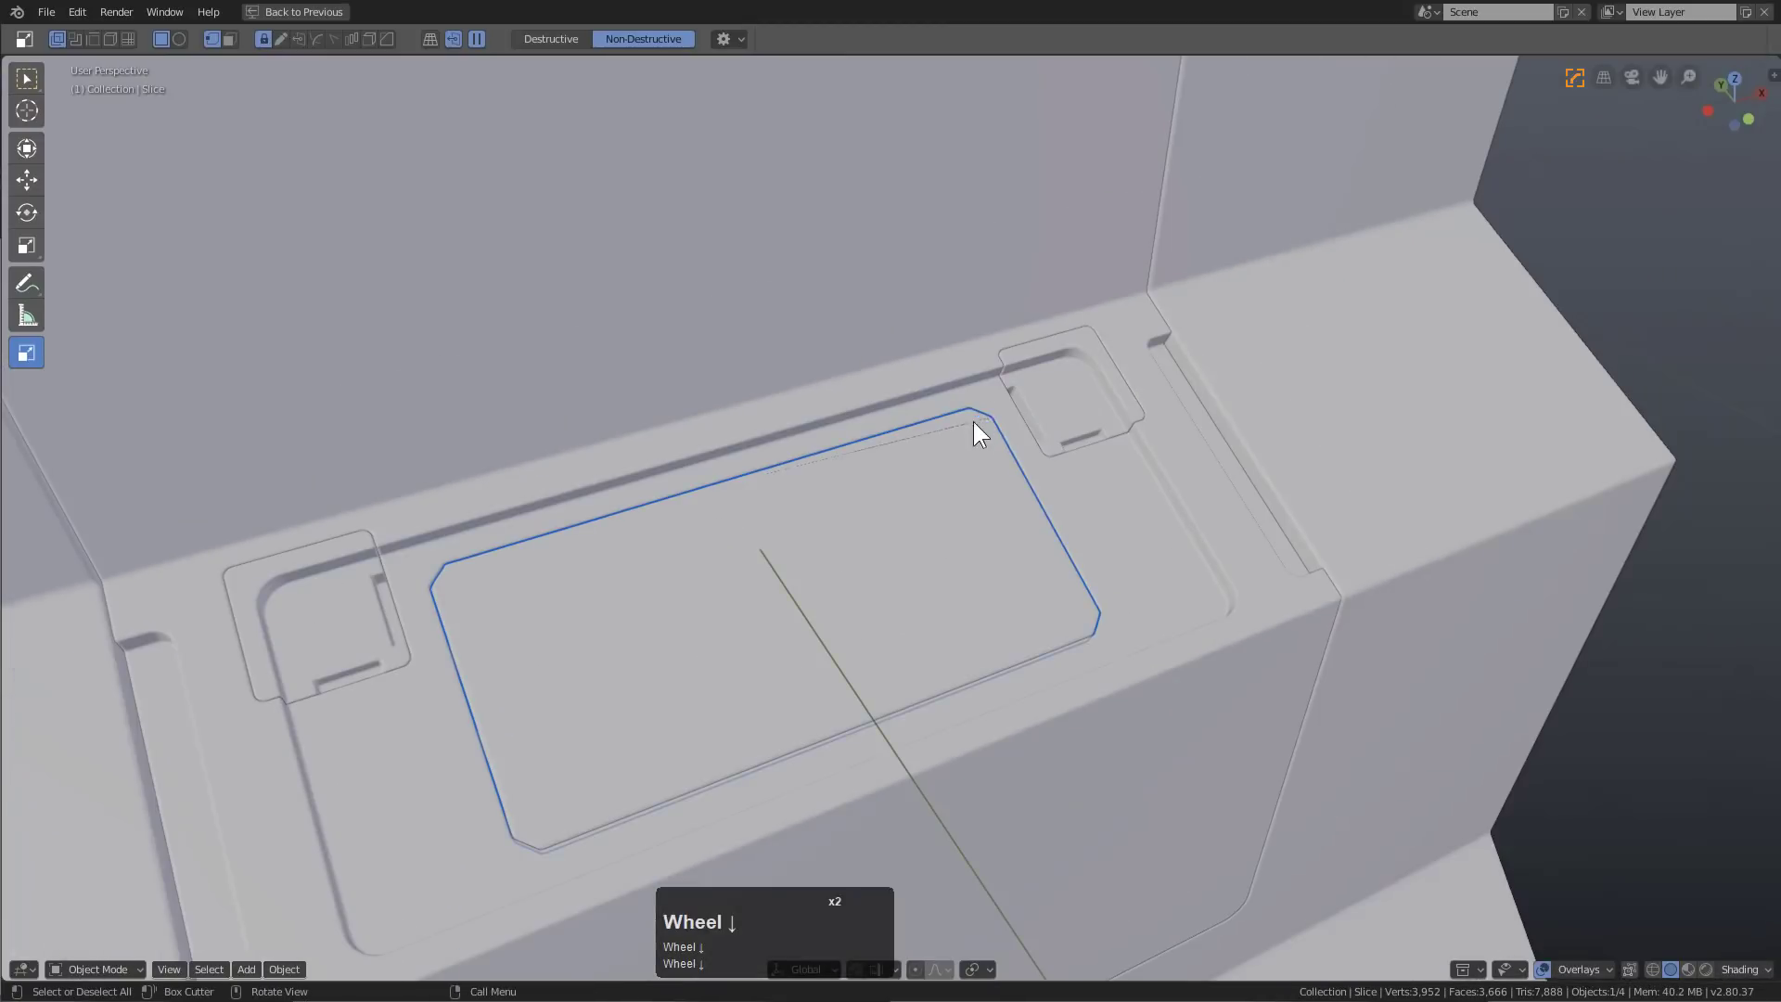
pyautogui.press('Tab')
pyautogui.moveTo(974, 429); pyautogui.dragTo(977, 437, button='middle')
pyautogui.press('Tab')
pyautogui.press('q')
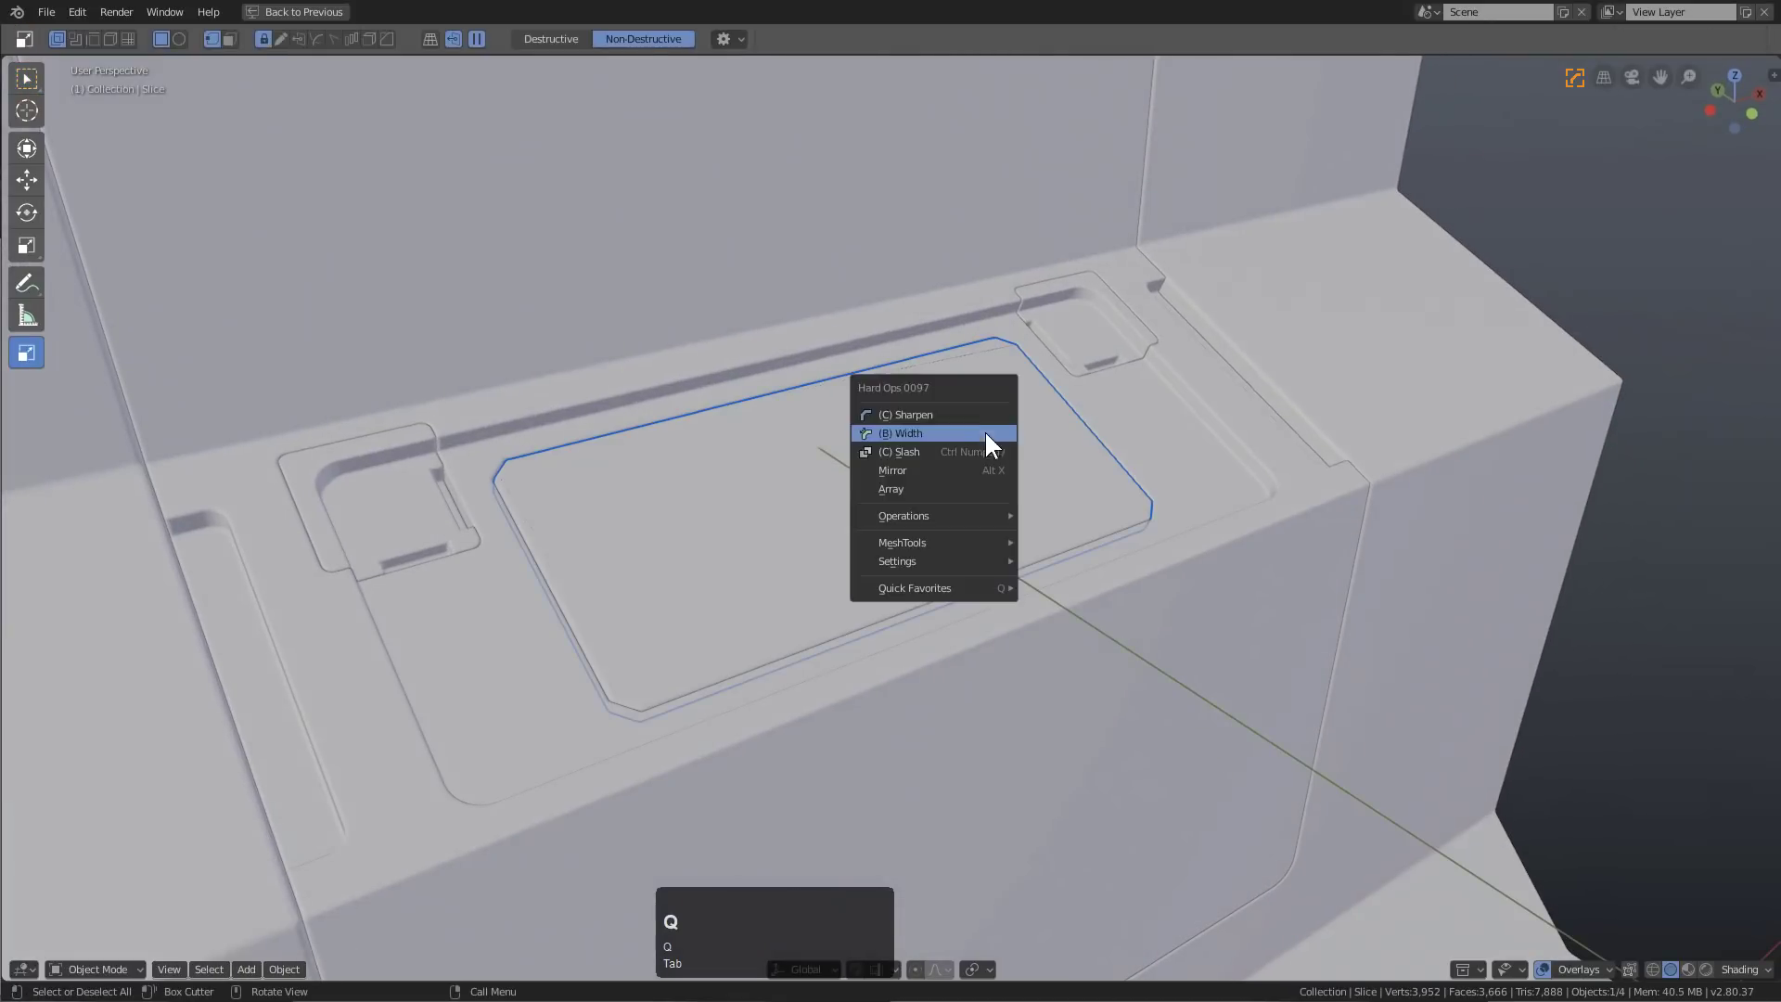
pyautogui.click(941, 410)
pyautogui.scroll(2, 1032, 451)
pyautogui.moveTo(1037, 365)
pyautogui.mouseDown(button='middle')
pyautogui.moveTo(1037, 382)
pyautogui.moveTo(1016, 334)
pyautogui.moveTo(1047, 338)
pyautogui.mouseUp(button='middle')
pyautogui.scroll(3, 1117, 281)
pyautogui.scroll(-3, 1005, 349)
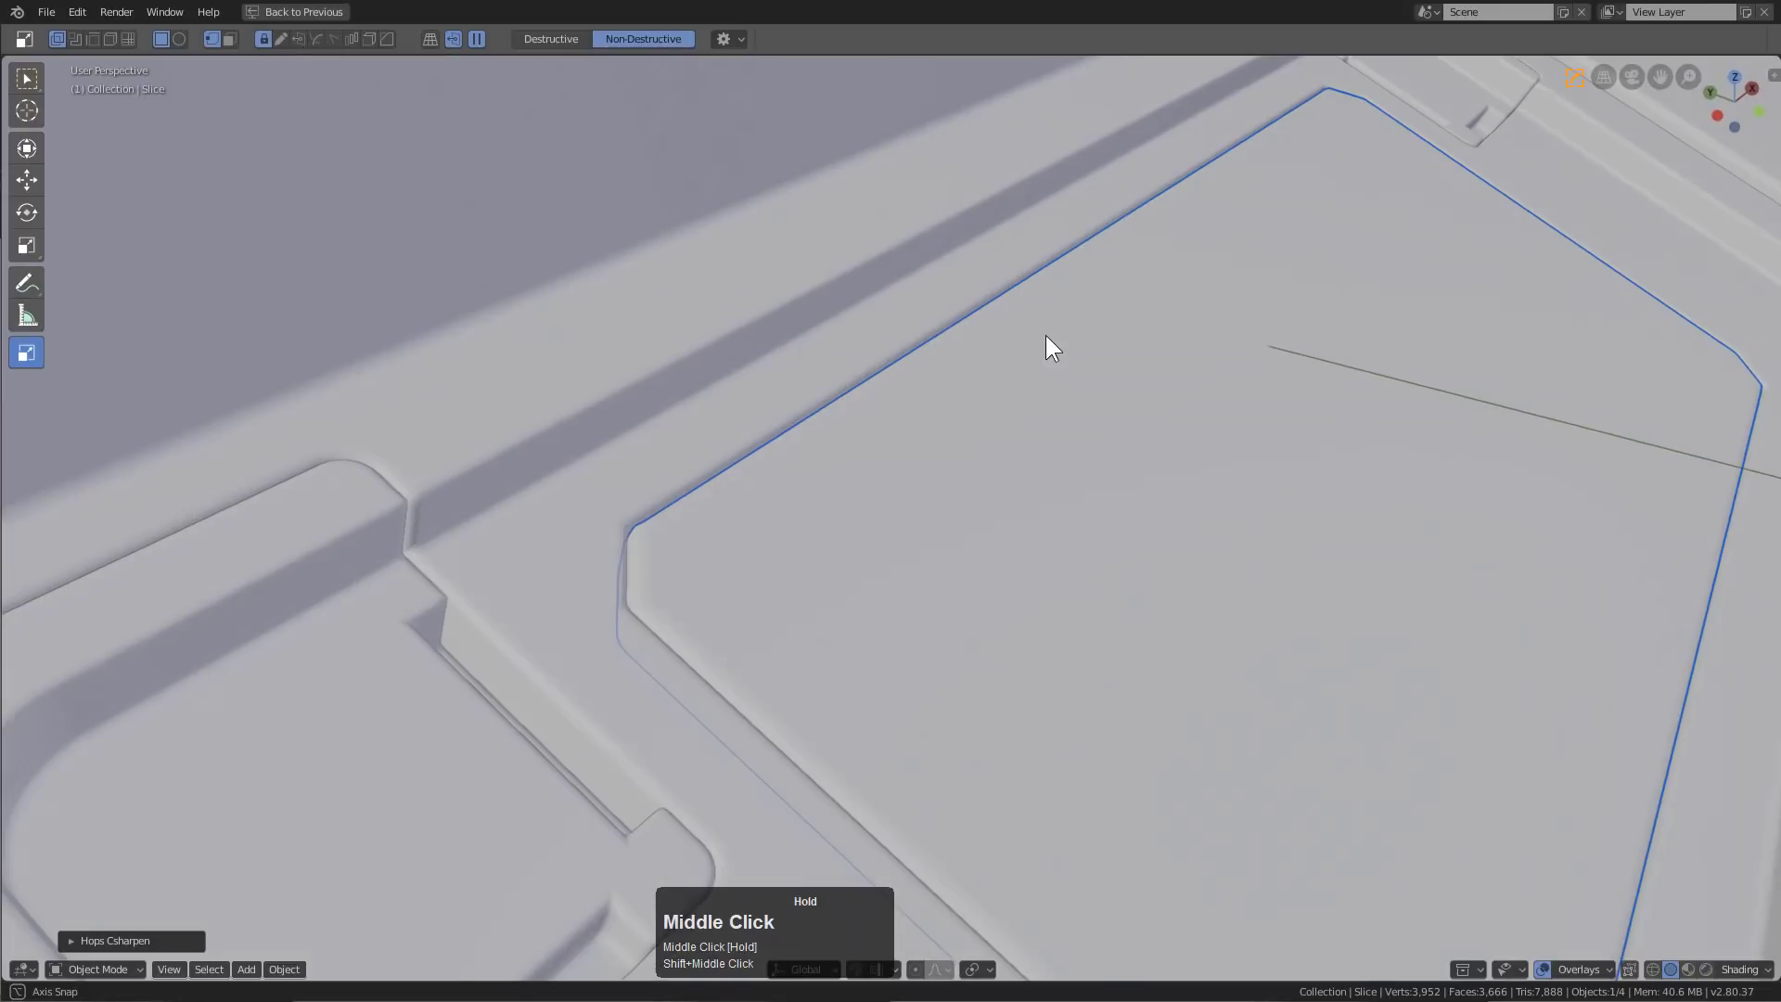
# Clean up the centre plate's mesh with the Hard Ops limited dissolve operation after checking it in Edit Mode
pyautogui.press('Tab')
pyautogui.press('Tab')
pyautogui.press('q')
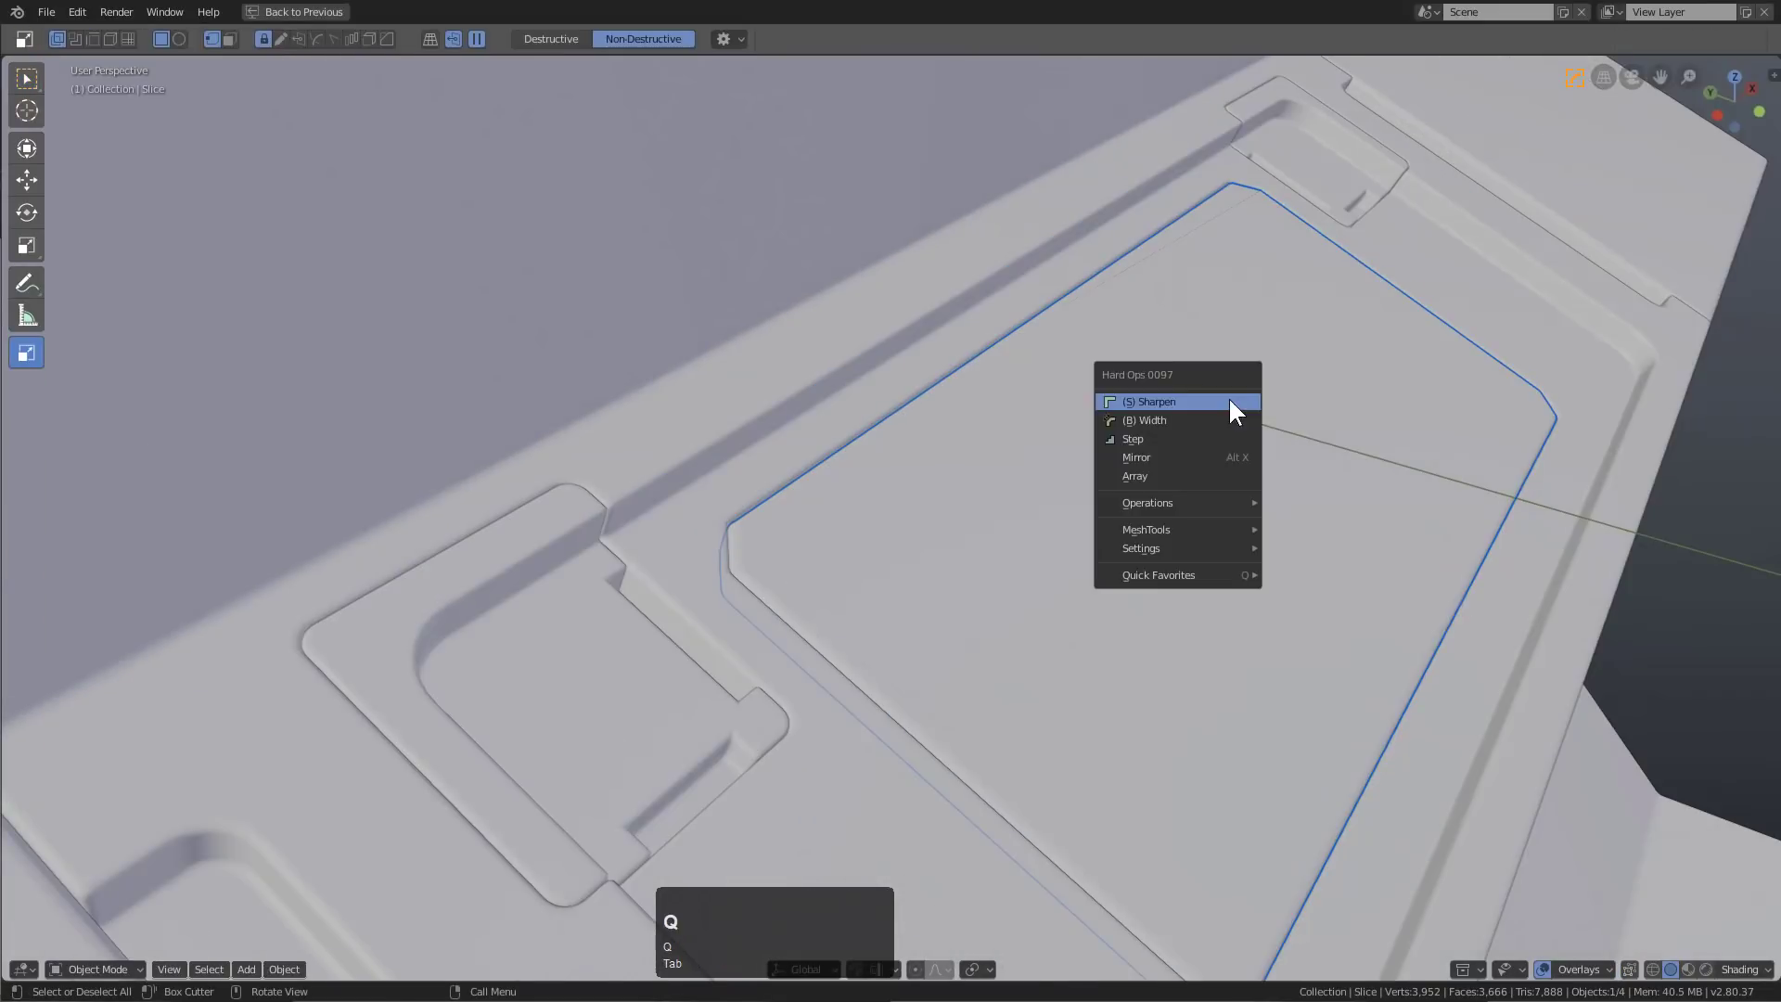
pyautogui.click(1232, 501)
pyautogui.click(1356, 838)
# Adjust the cleaned centre plate's bevel to a width of about 0.006 with 3 segments
pyautogui.moveTo(1345, 616); pyautogui.dragTo(1241, 489, button='middle')
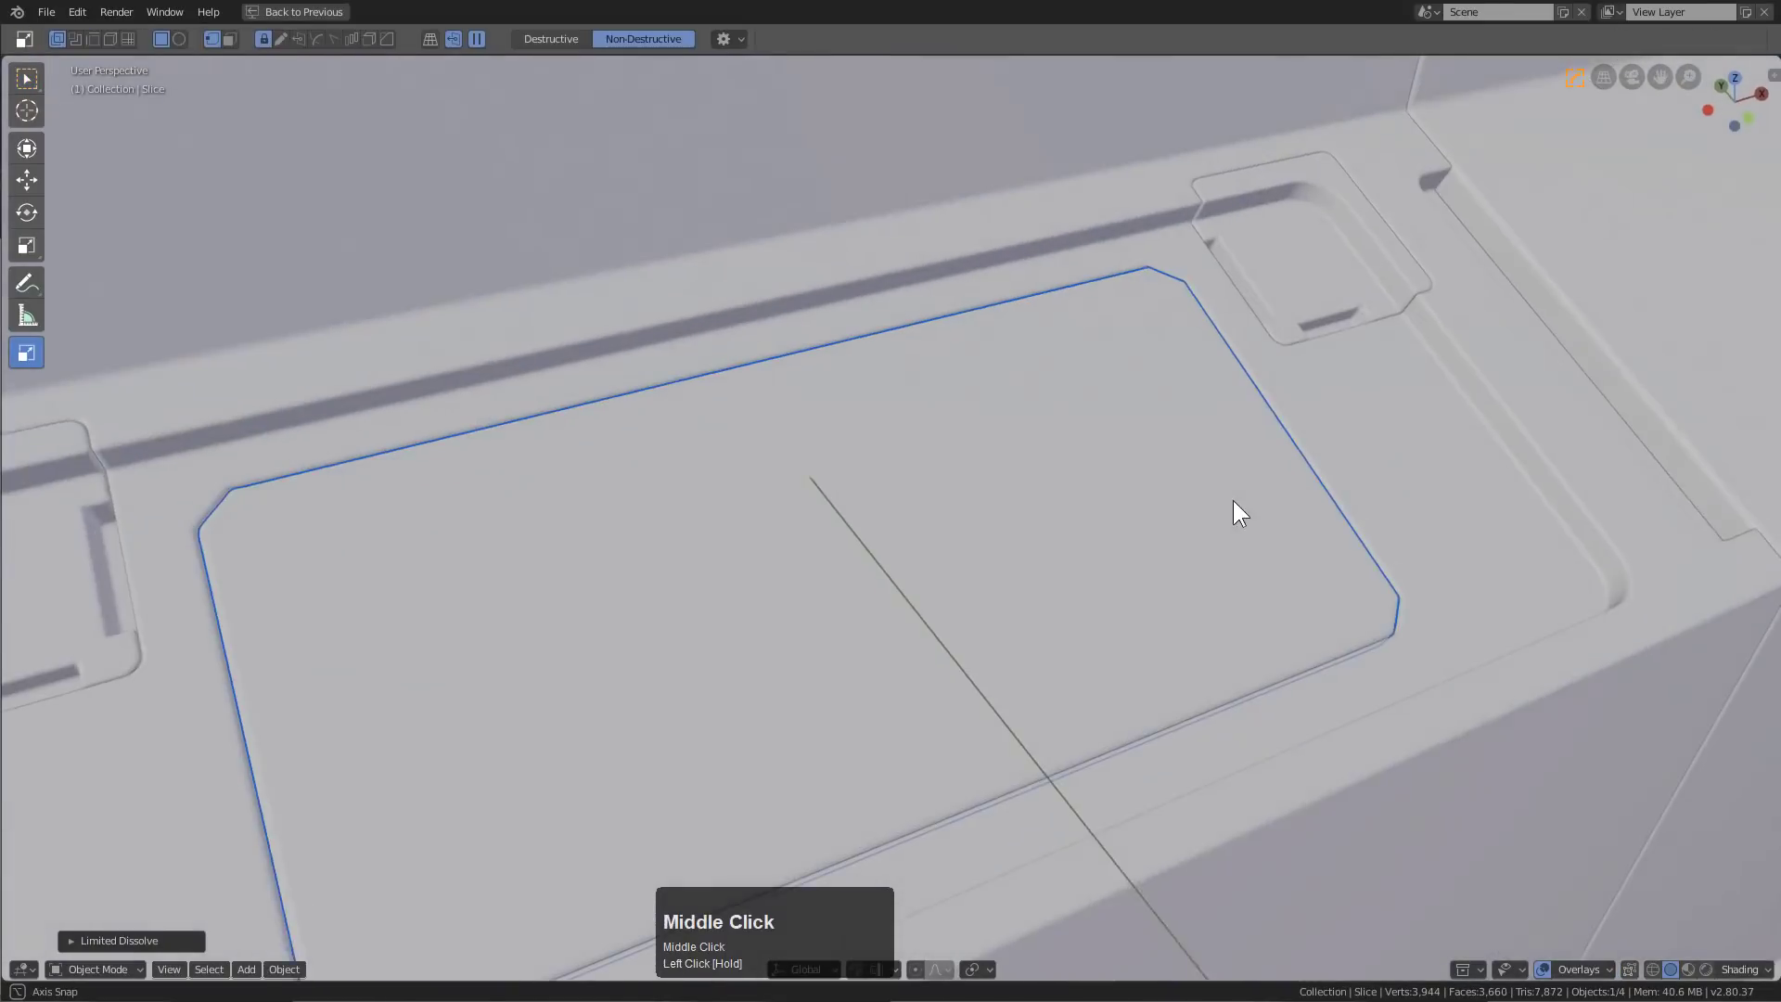
pyautogui.press('q')
pyautogui.click(1188, 419)
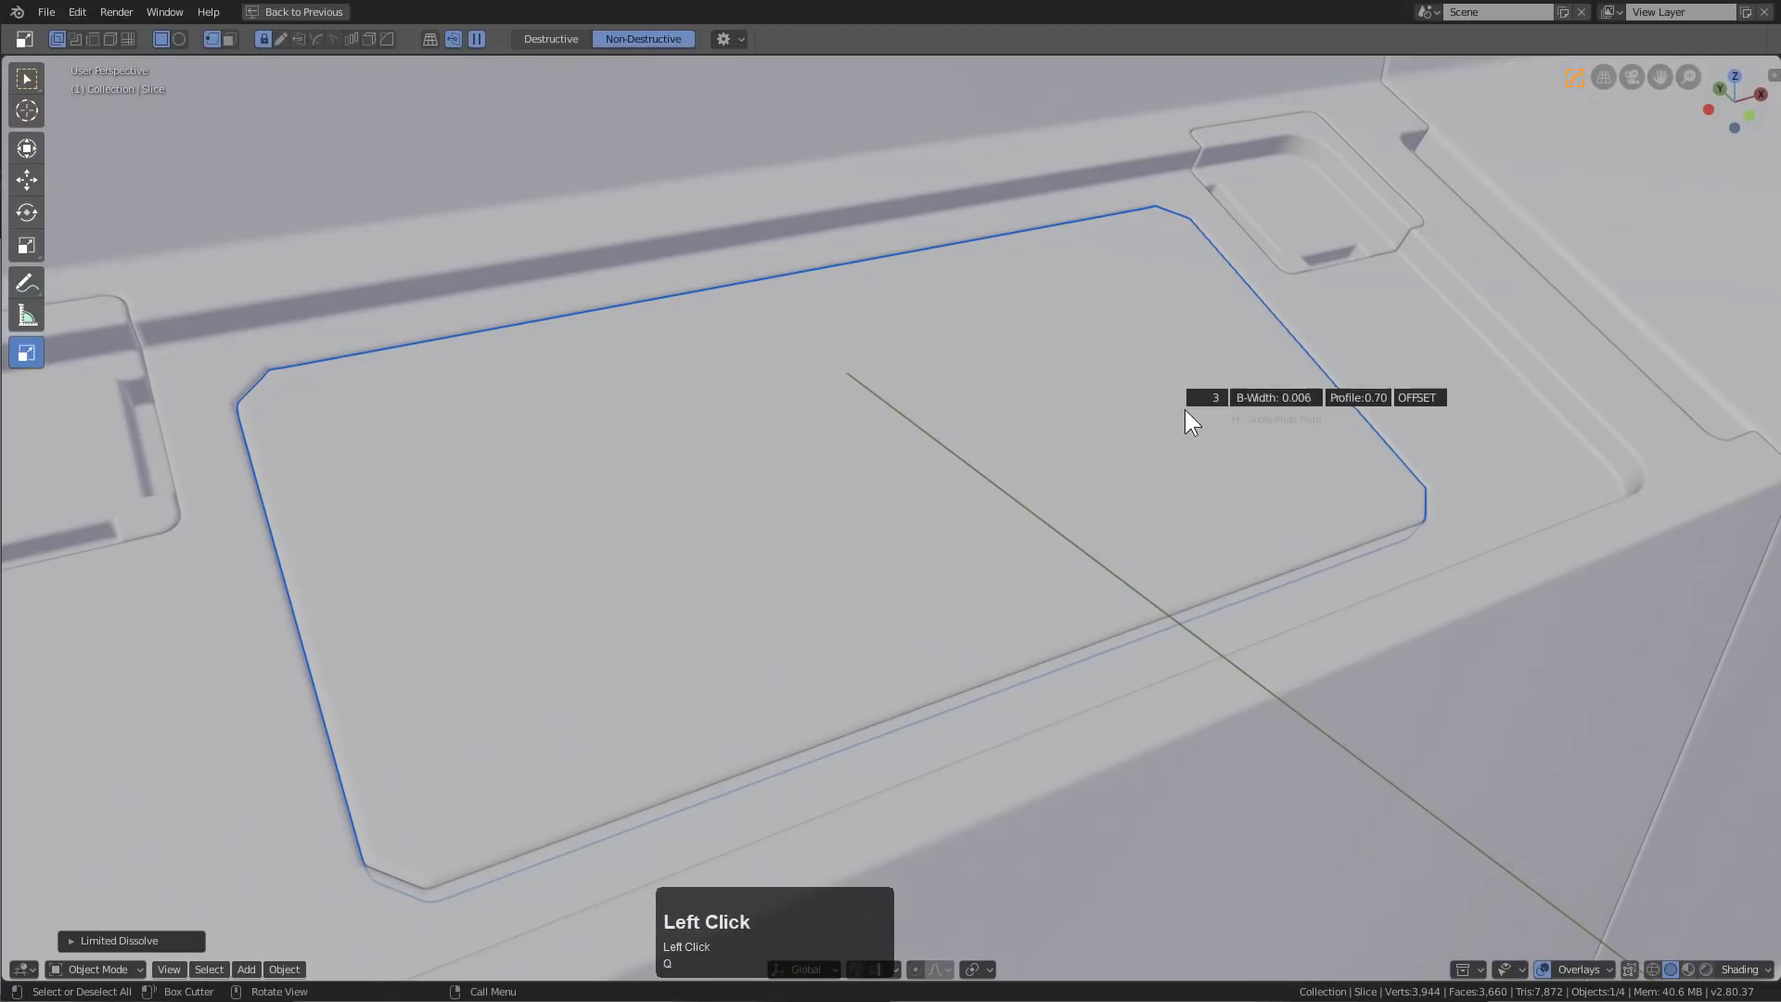
pyautogui.click(1193, 418)
# Cut a tiny notch with bevelled corners into the centre plate's front edge
pyautogui.moveTo(1192, 419); pyautogui.dragTo(923, 474, button='middle')
pyautogui.scroll(3, 957, 415)
pyautogui.moveTo(868, 525); pyautogui.dragTo(904, 541)
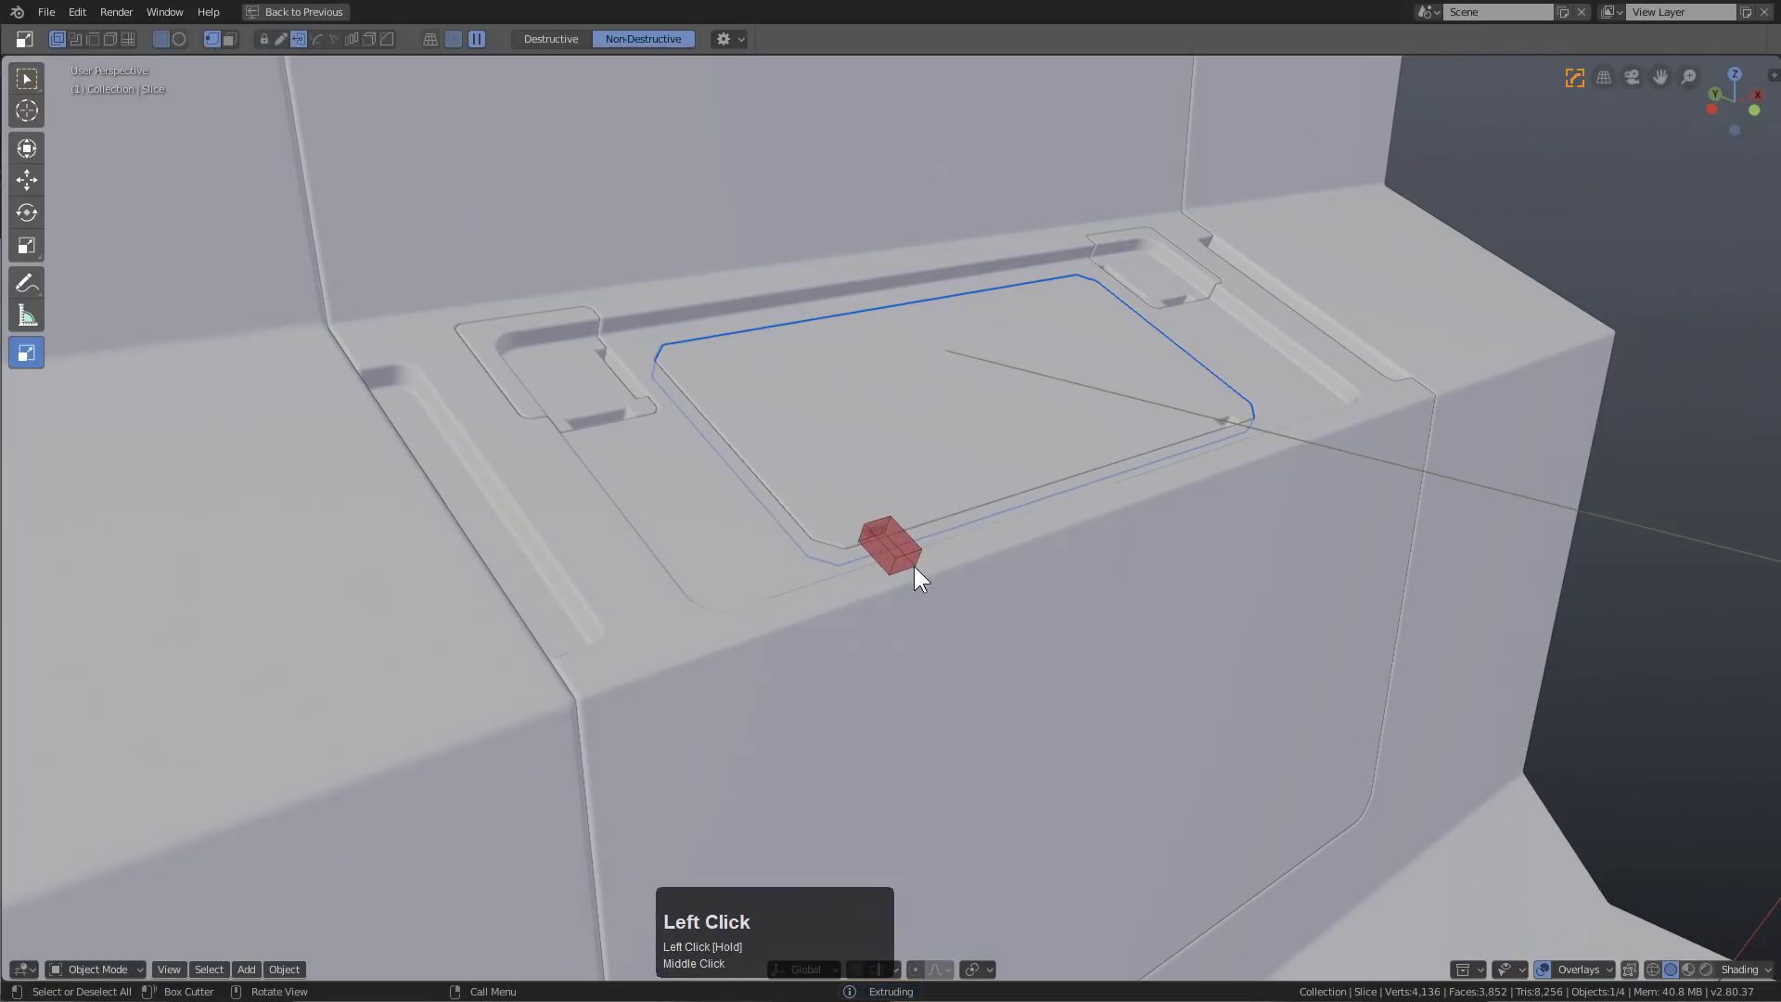
pyautogui.press('b')
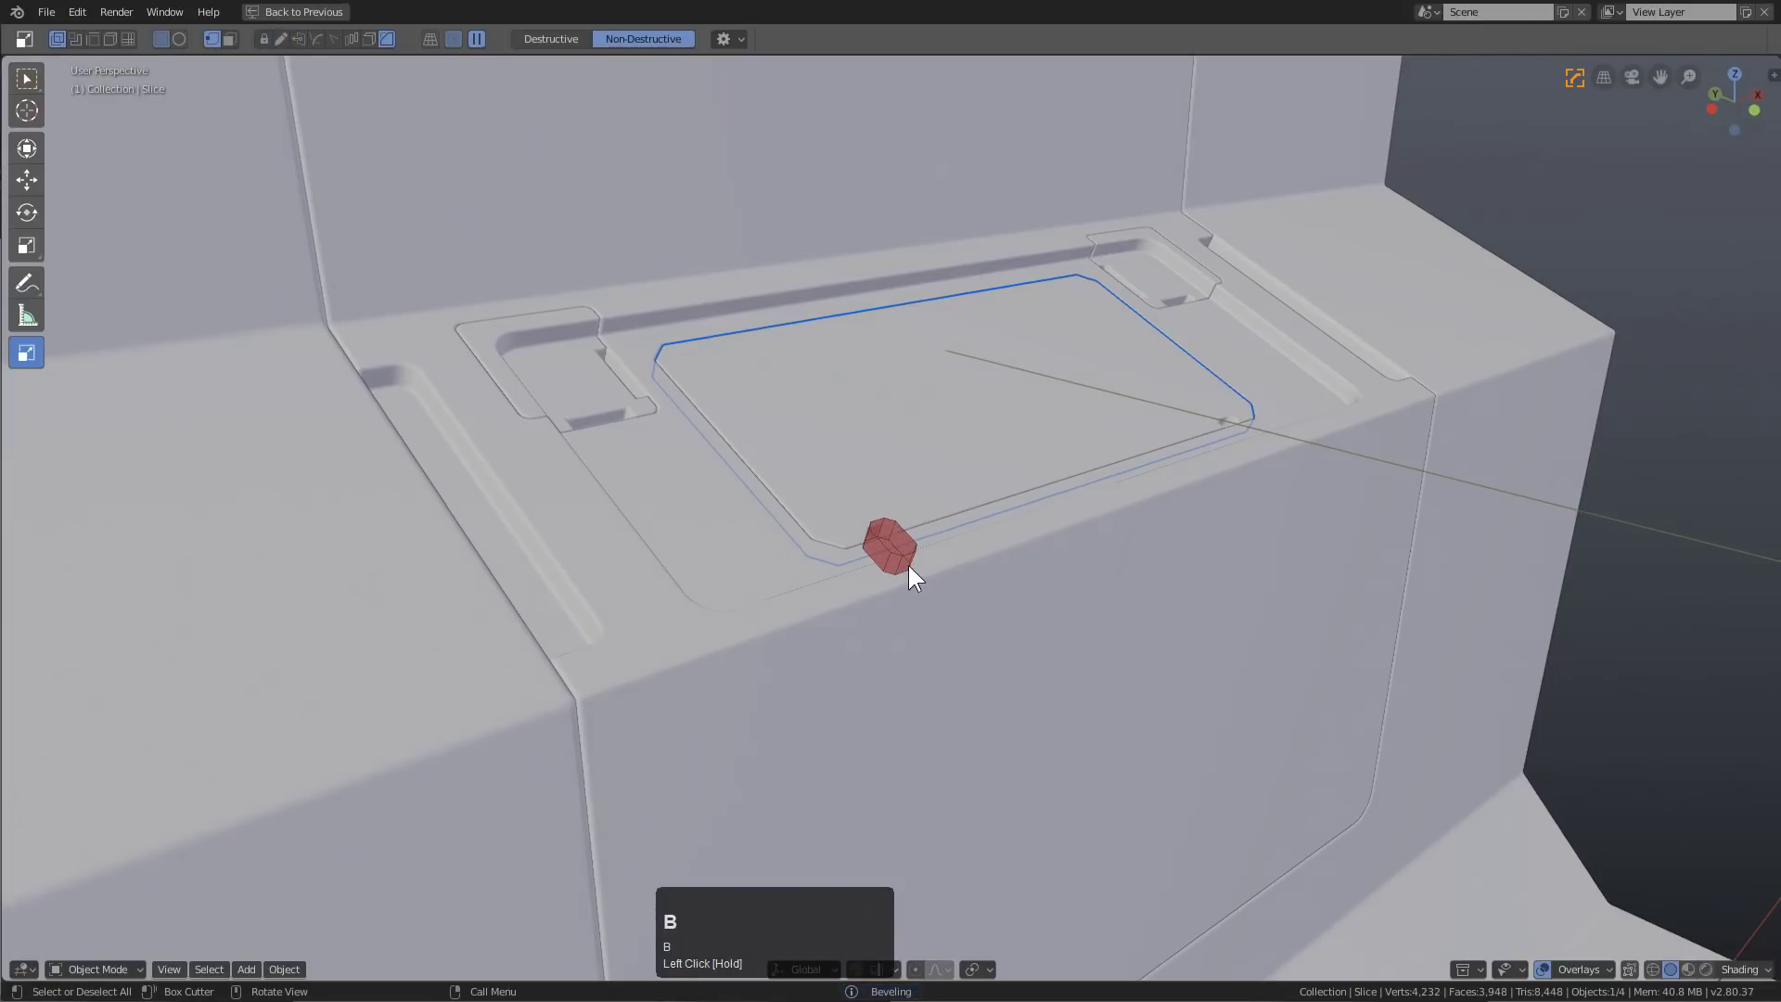
pyautogui.click(908, 564)
# Slice a large rectangular panel with small rounded corners into the upper section of the centre wall panel
pyautogui.moveTo(905, 559); pyautogui.dragTo(900, 352, button='middle')
pyautogui.scroll(-4, 941, 520)
pyautogui.scroll(5, 920, 423)
pyautogui.click(827, 304)
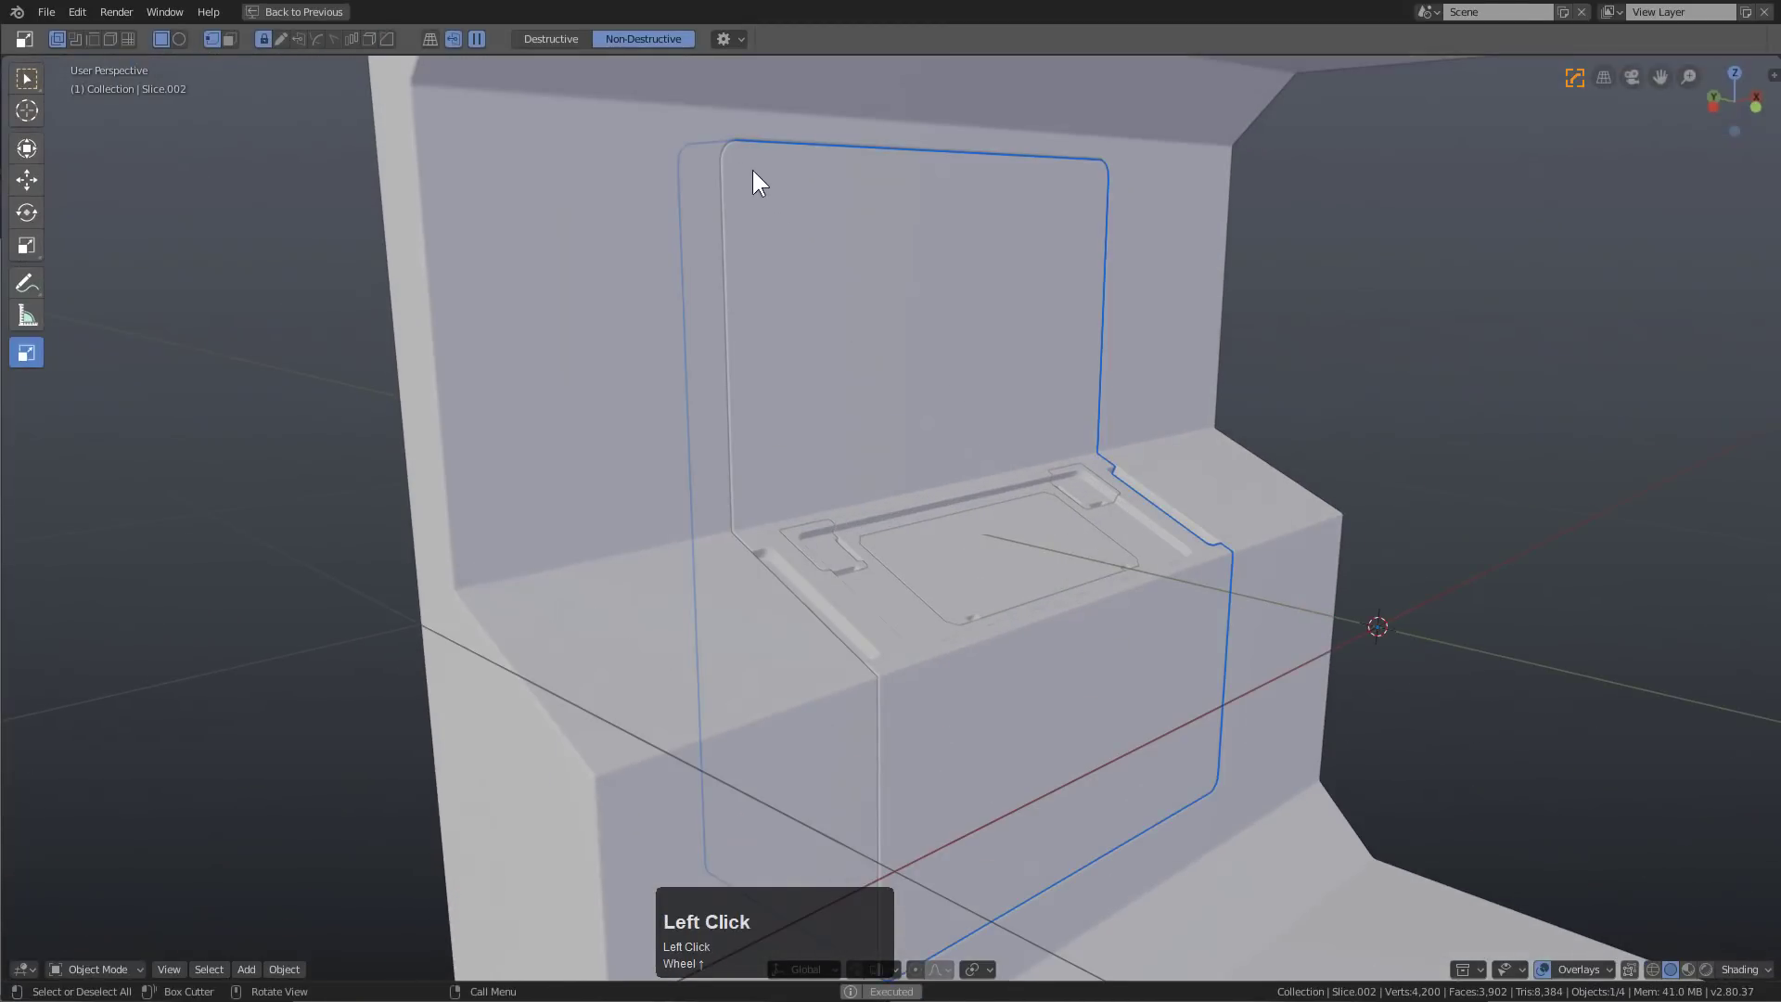
pyautogui.moveTo(740, 159); pyautogui.dragTo(1079, 439)
pyautogui.press('x')
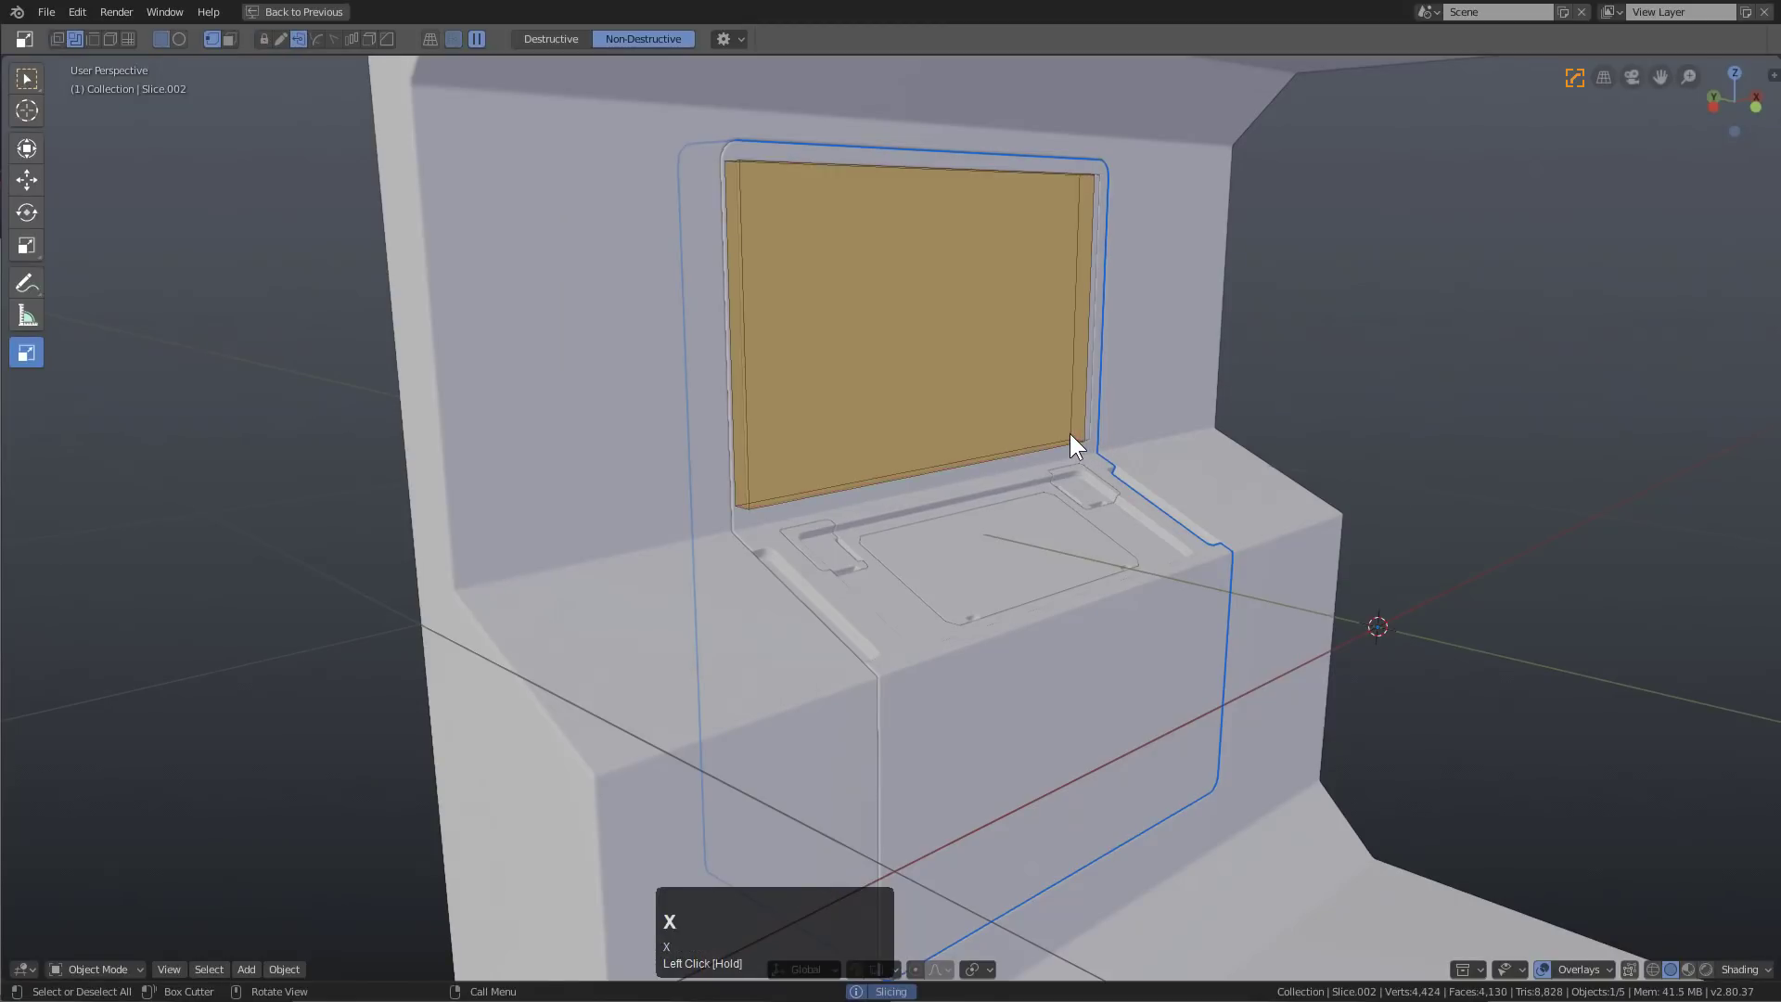
pyautogui.press('b')
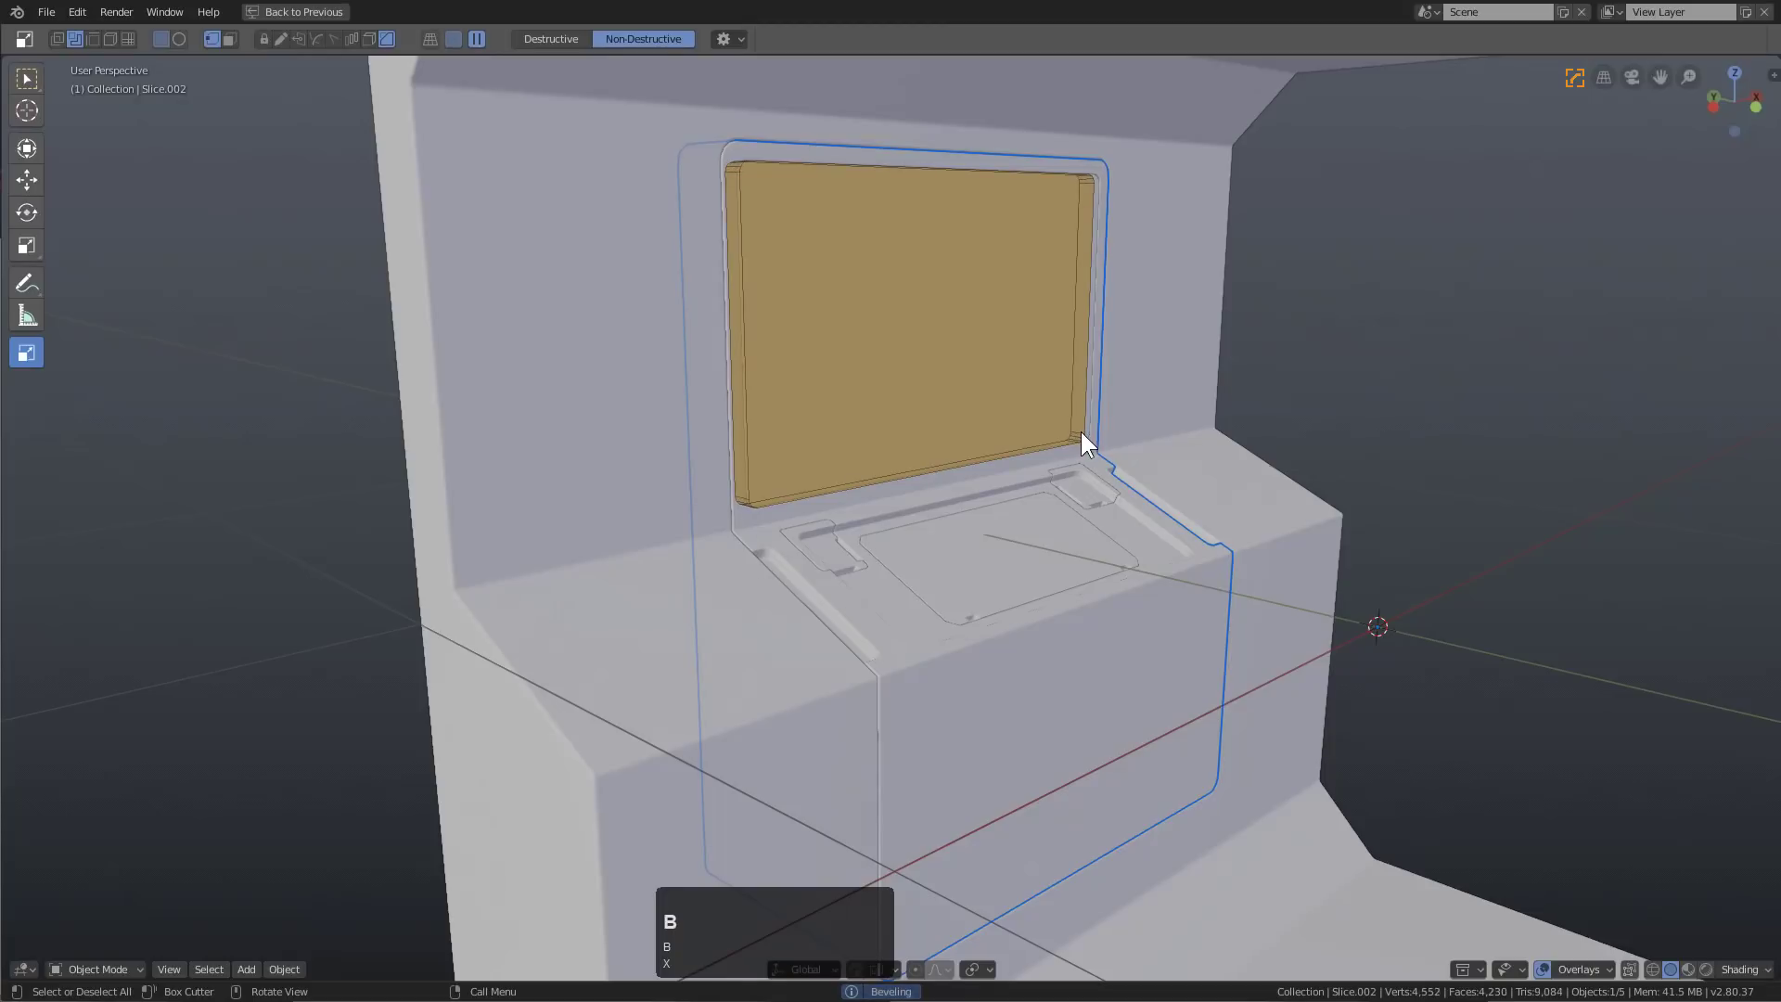
pyautogui.click(1057, 413)
pyautogui.moveTo(1050, 398); pyautogui.dragTo(1010, 394, button='middle')
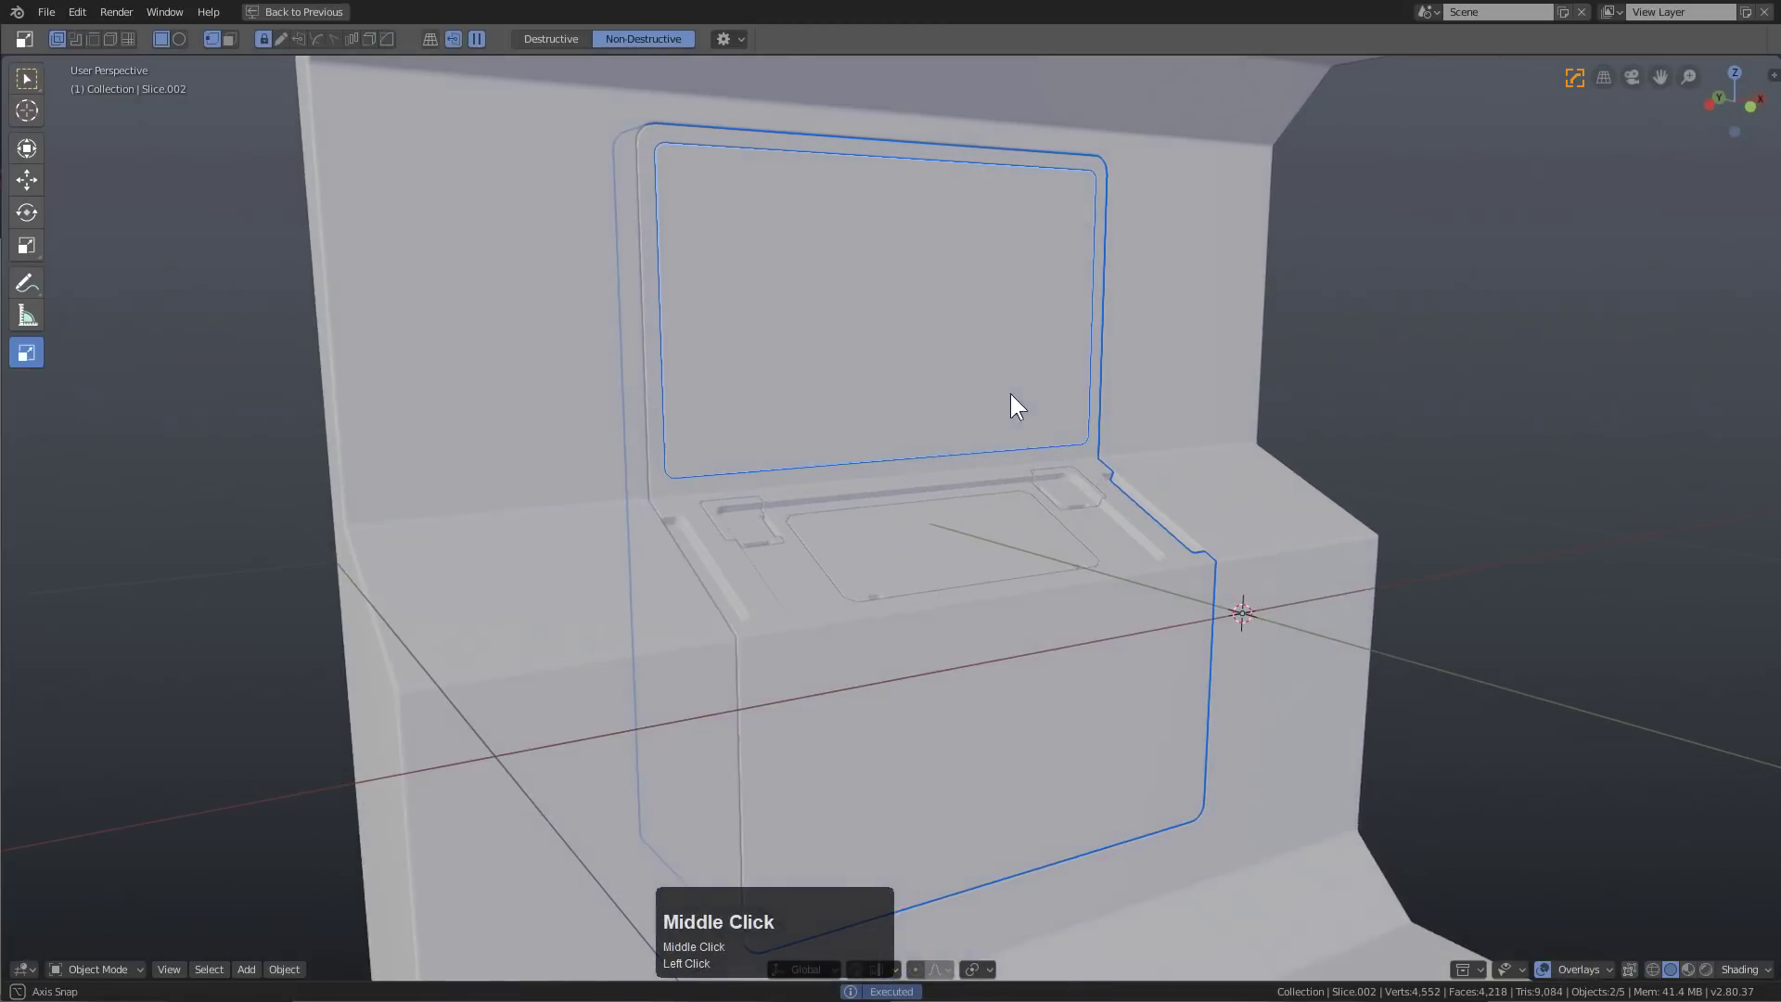
# Cut a shallow slot into the top border of the surrounding panel frame and a small notch into its outer top edge
pyautogui.scroll(3, 970, 395)
pyautogui.hotkey('alt', 'a')
pyautogui.click(771, 234)
pyautogui.scroll(2, 768, 228)
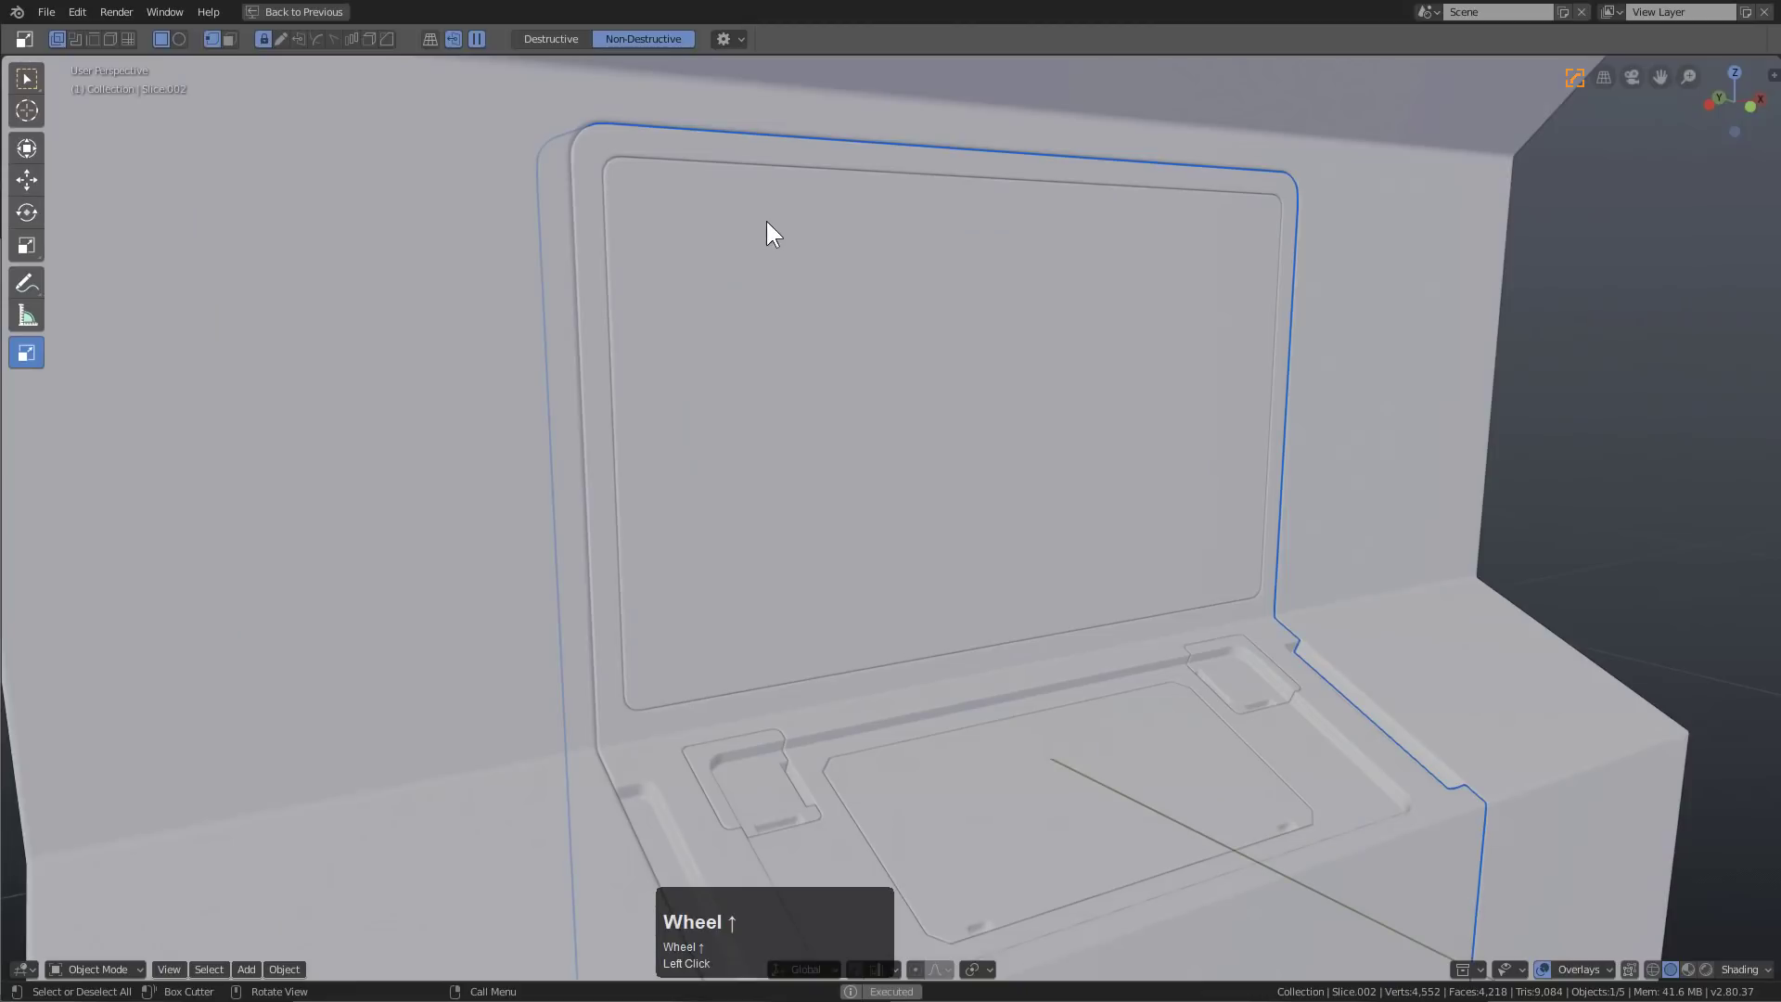
pyautogui.moveTo(701, 149); pyautogui.dragTo(813, 193)
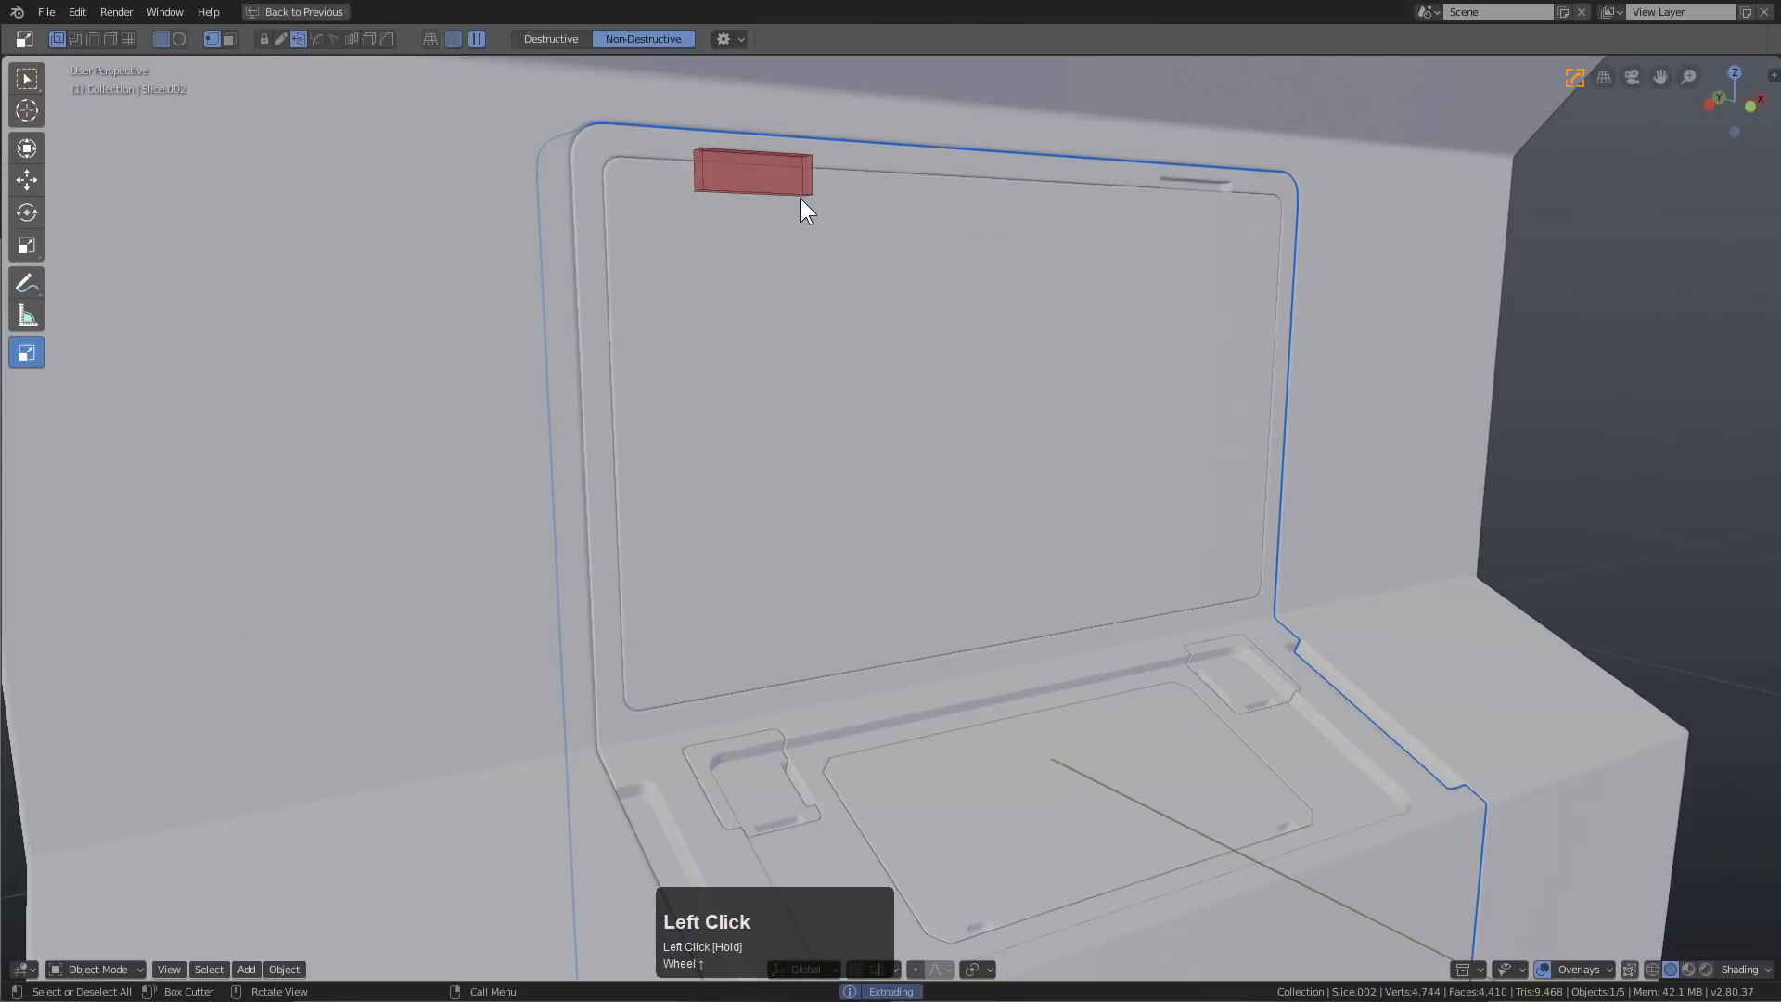
pyautogui.click(799, 198)
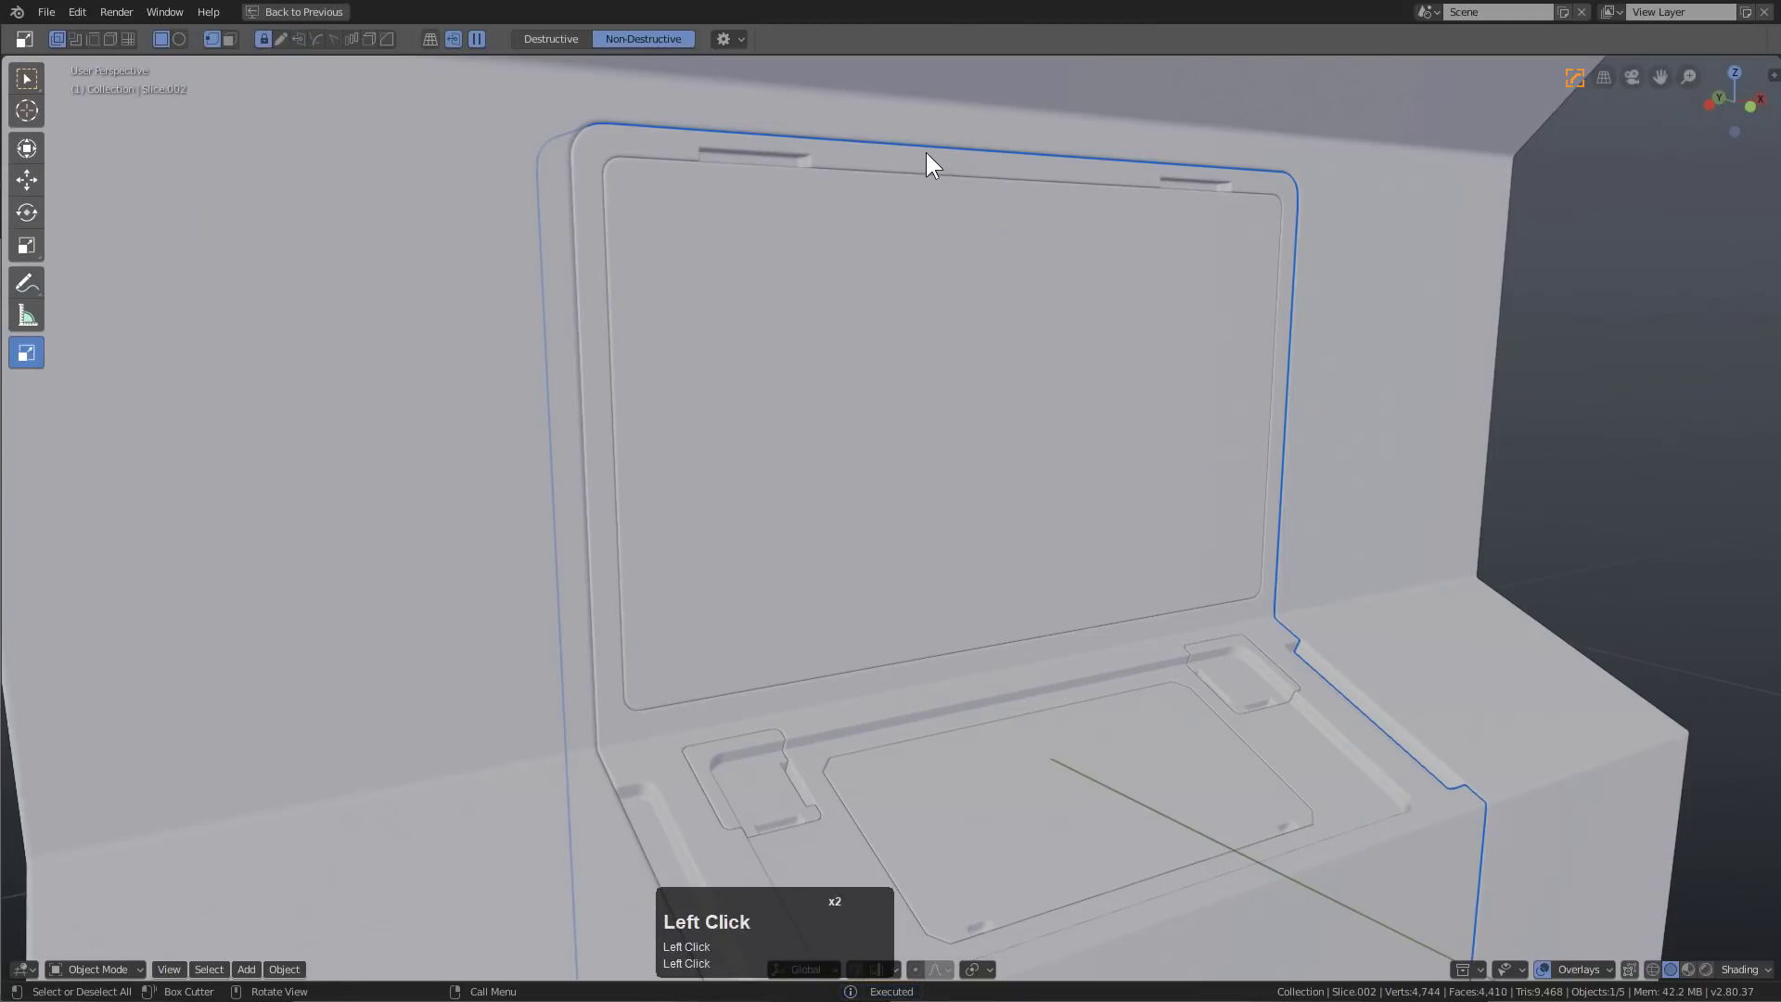
pyautogui.moveTo(885, 119); pyautogui.dragTo(865, 115)
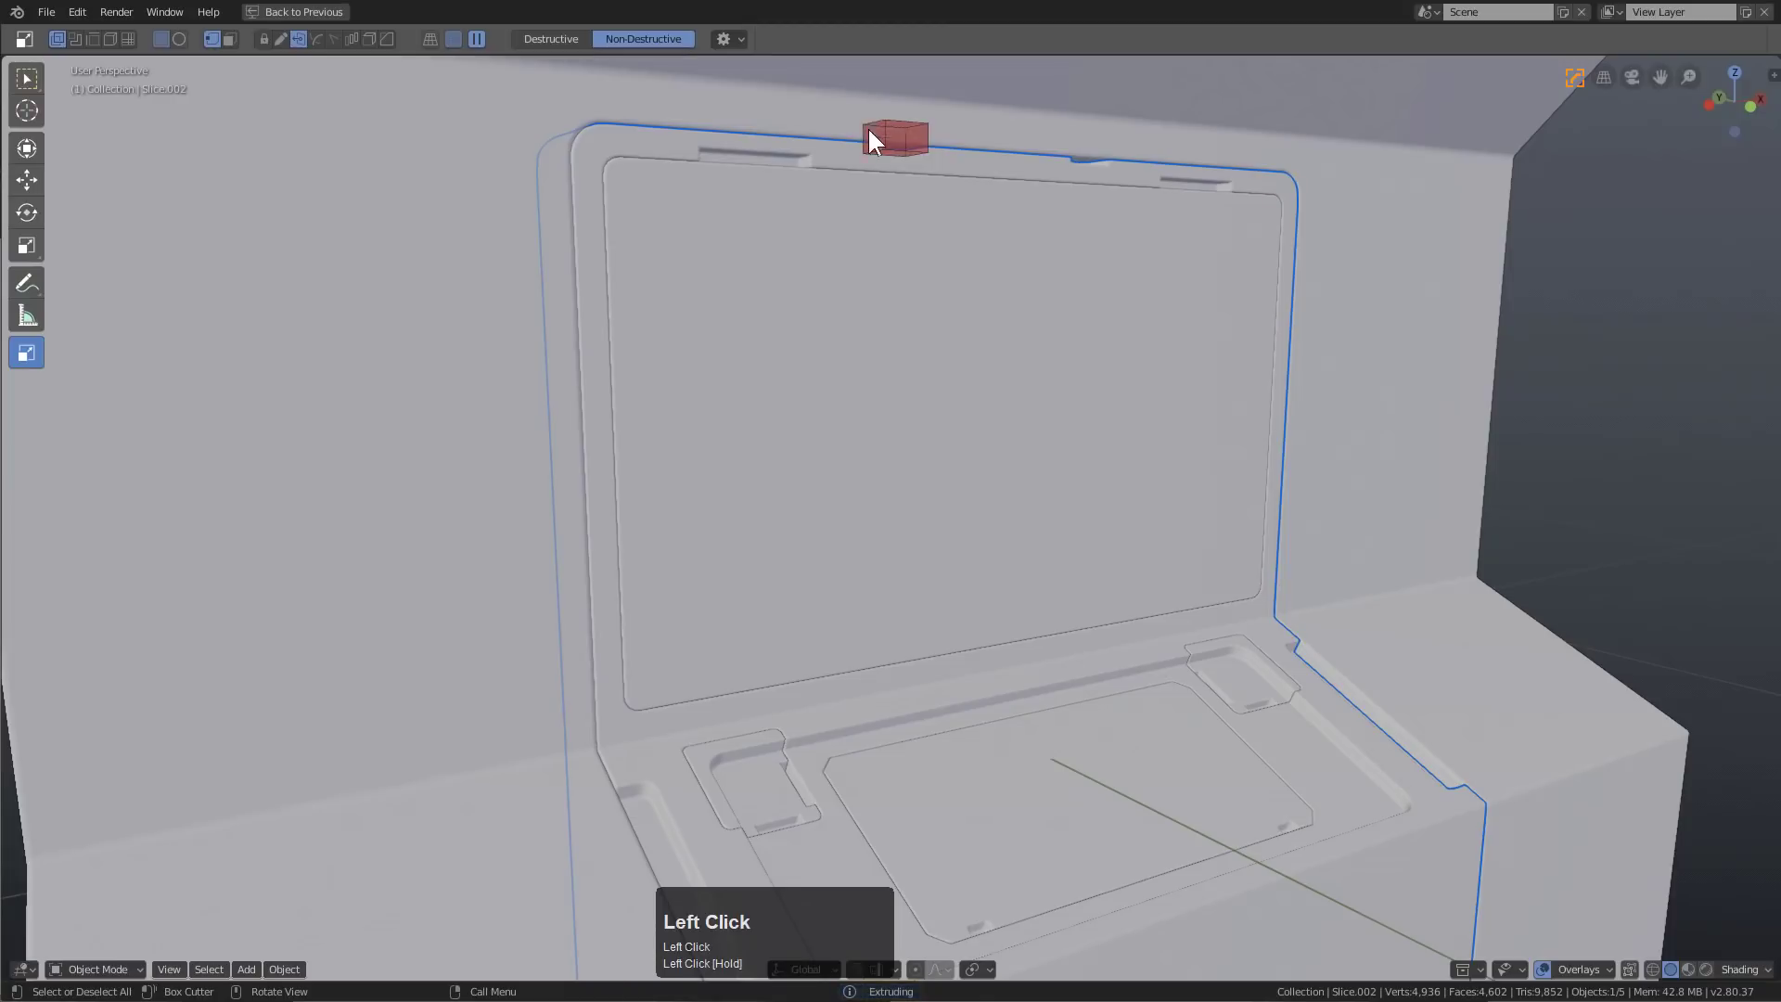
pyautogui.click(866, 126)
# Cut two tall, narrow notches one above the other into the side edge of the panel frame
pyautogui.keyDown('shift'); pyautogui.moveTo(736, 405); pyautogui.dragTo(696, 334, button='middle'); pyautogui.keyUp('shift')
pyautogui.moveTo(695, 334); pyautogui.dragTo(652, 263, button='middle')
pyautogui.moveTo(636, 202); pyautogui.dragTo(606, 391)
pyautogui.click(605, 390)
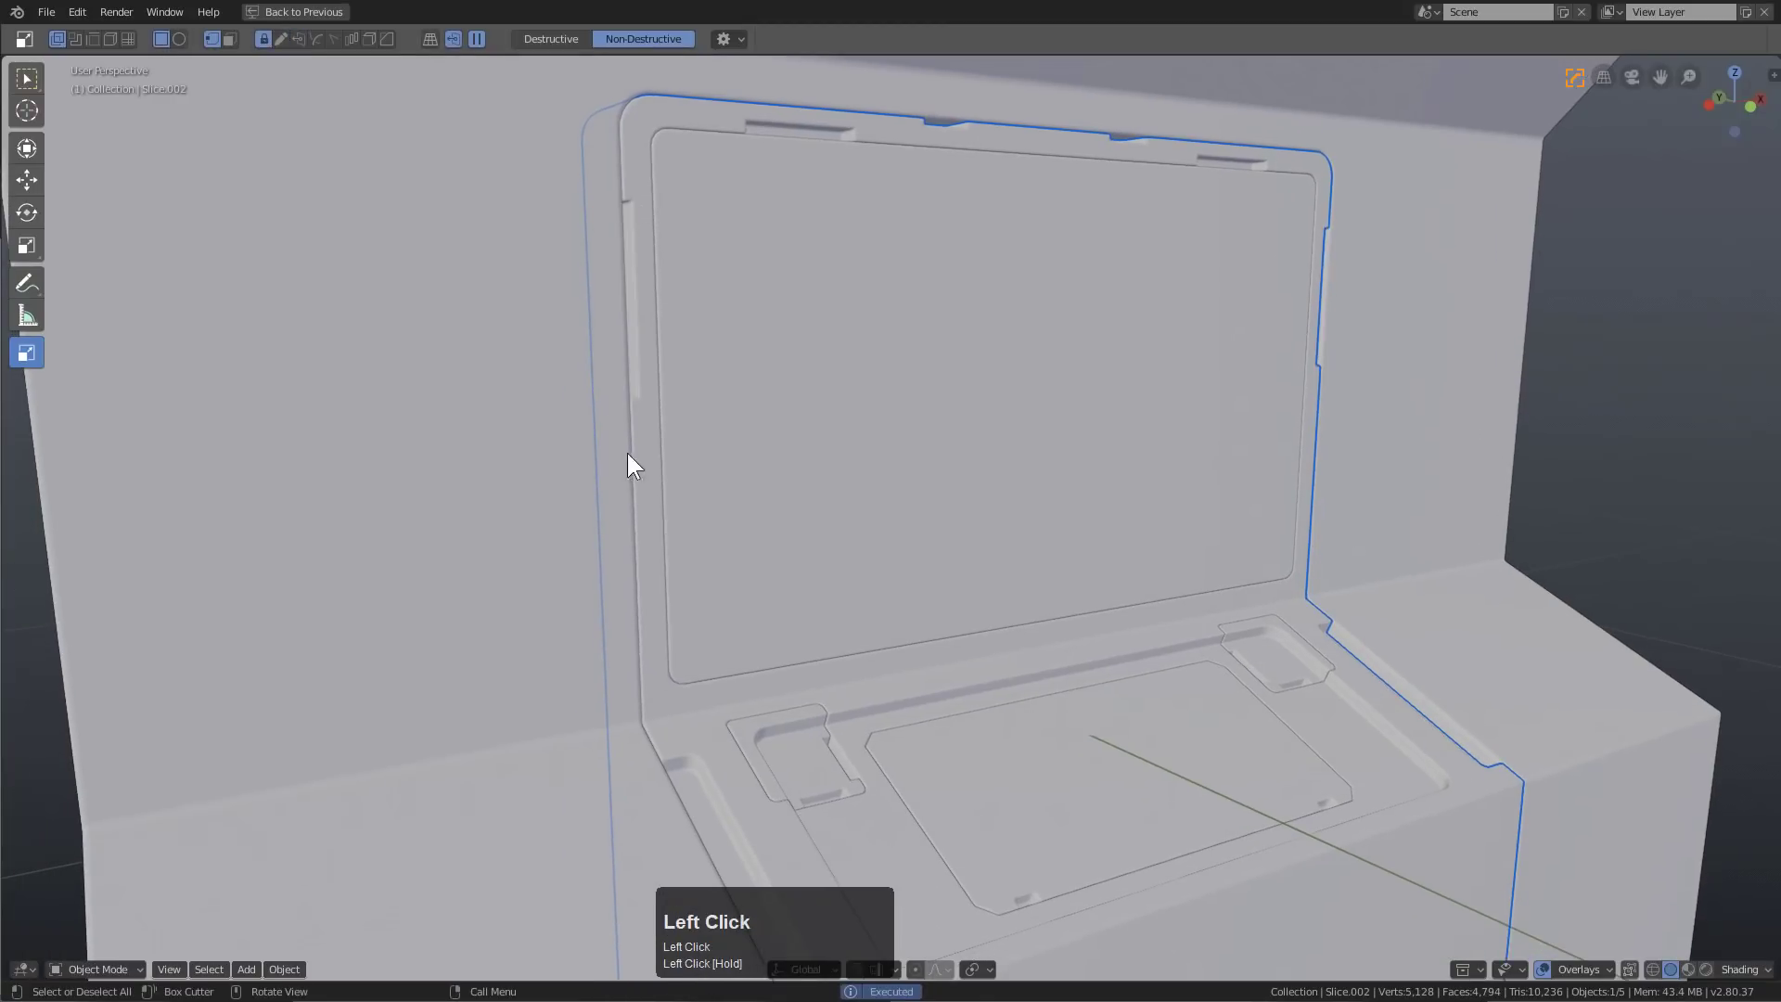
pyautogui.moveTo(644, 527); pyautogui.dragTo(614, 660)
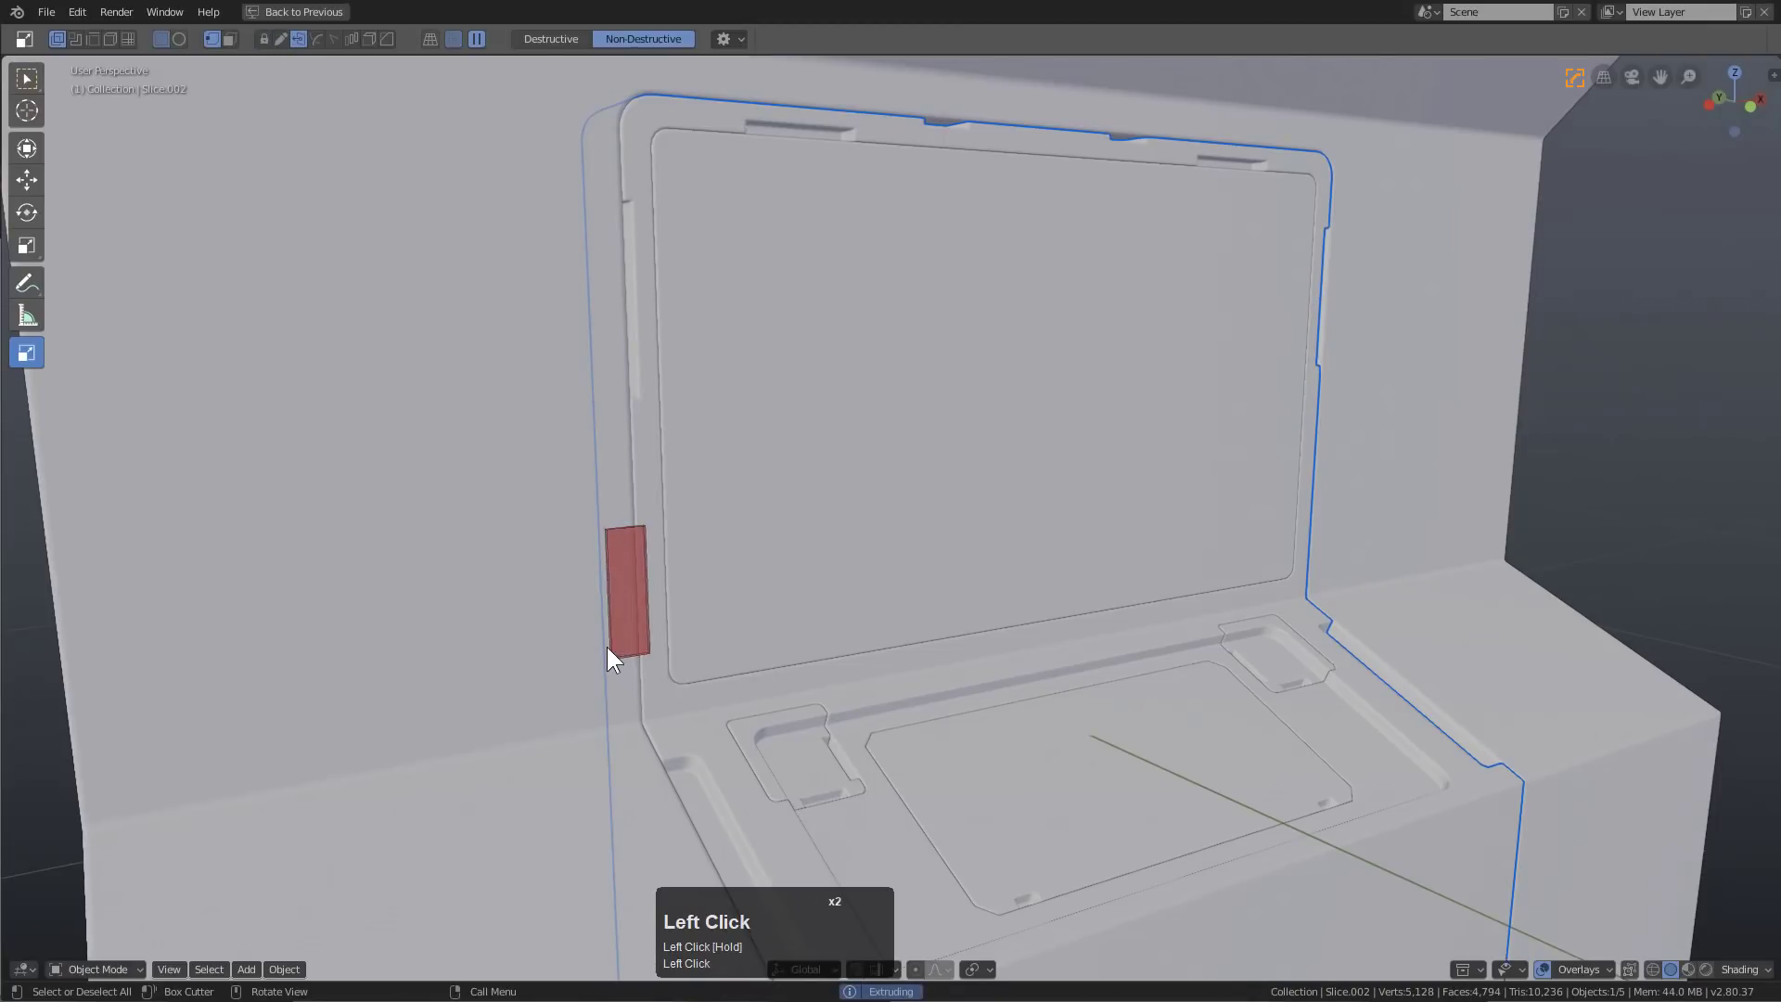
pyautogui.click(604, 642)
# Slice the main wall body with a long box running across the full width of the ledge, keeping the cutter live
pyautogui.scroll(-6, 731, 555)
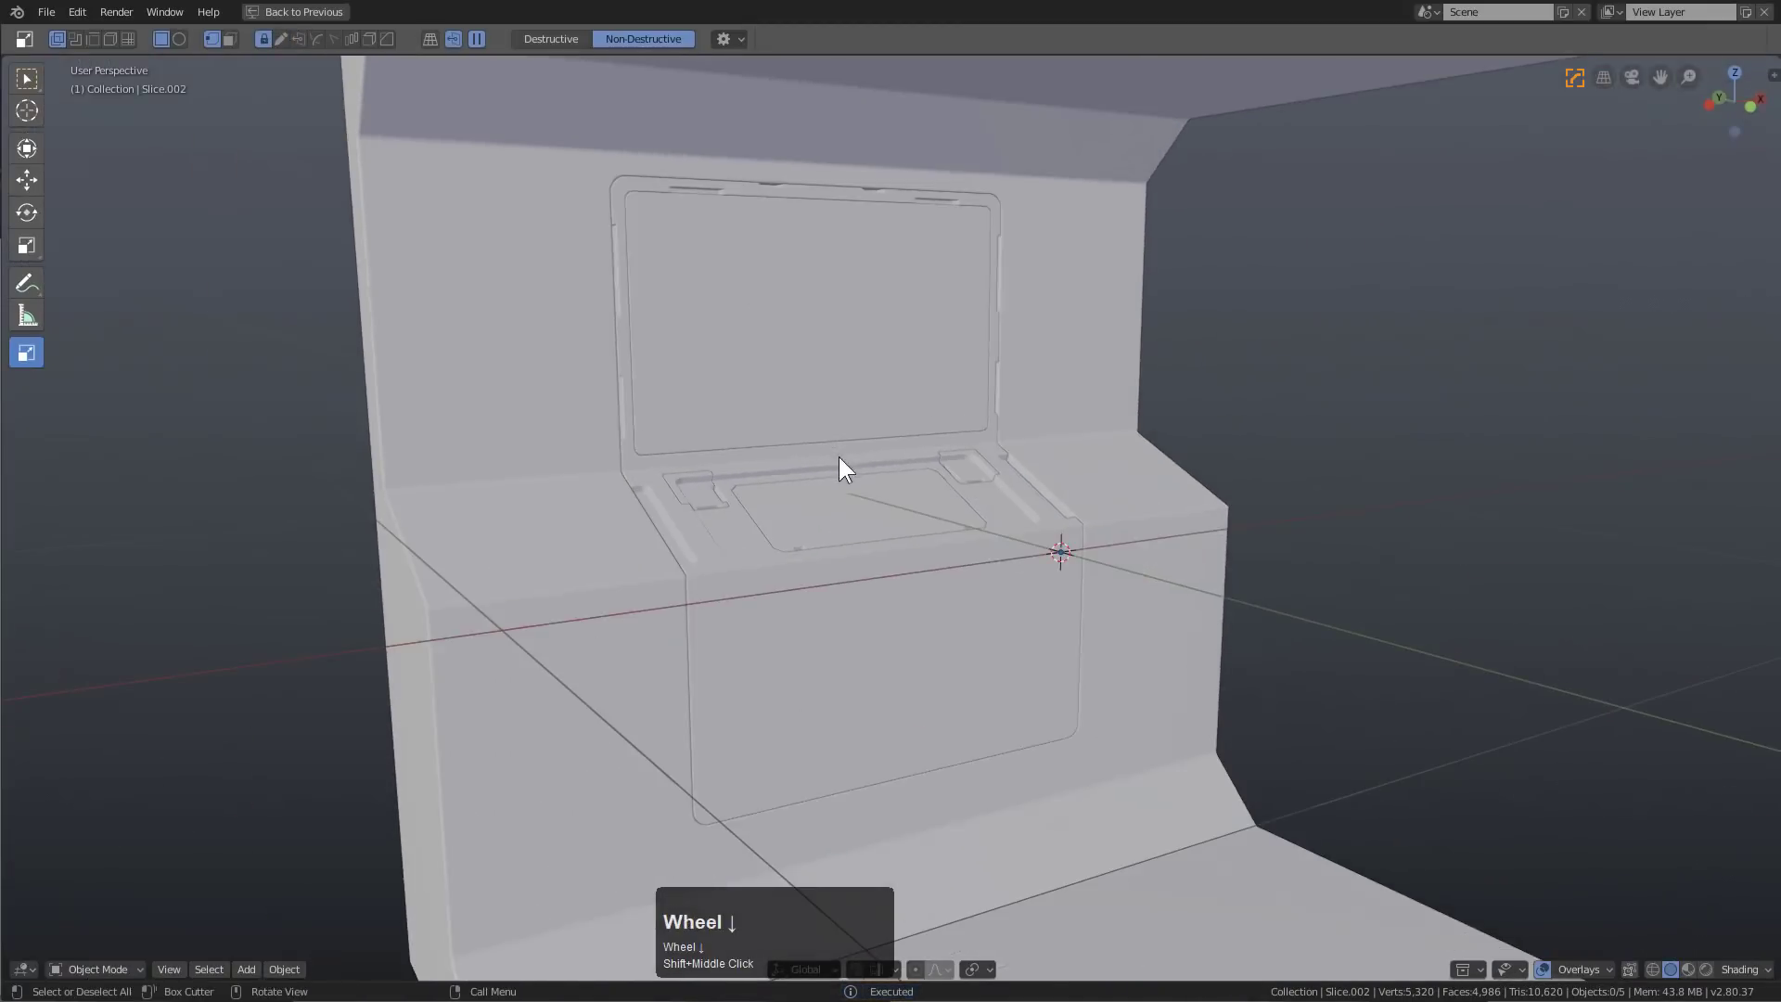
pyautogui.moveTo(838, 465); pyautogui.dragTo(936, 445, button='middle')
pyautogui.moveTo(937, 446); pyautogui.dragTo(950, 414, button='middle')
pyautogui.moveTo(688, 488); pyautogui.dragTo(672, 640, button='middle')
pyautogui.click(657, 585)
pyautogui.click(621, 454)
pyautogui.moveTo(680, 603); pyautogui.dragTo(899, 727)
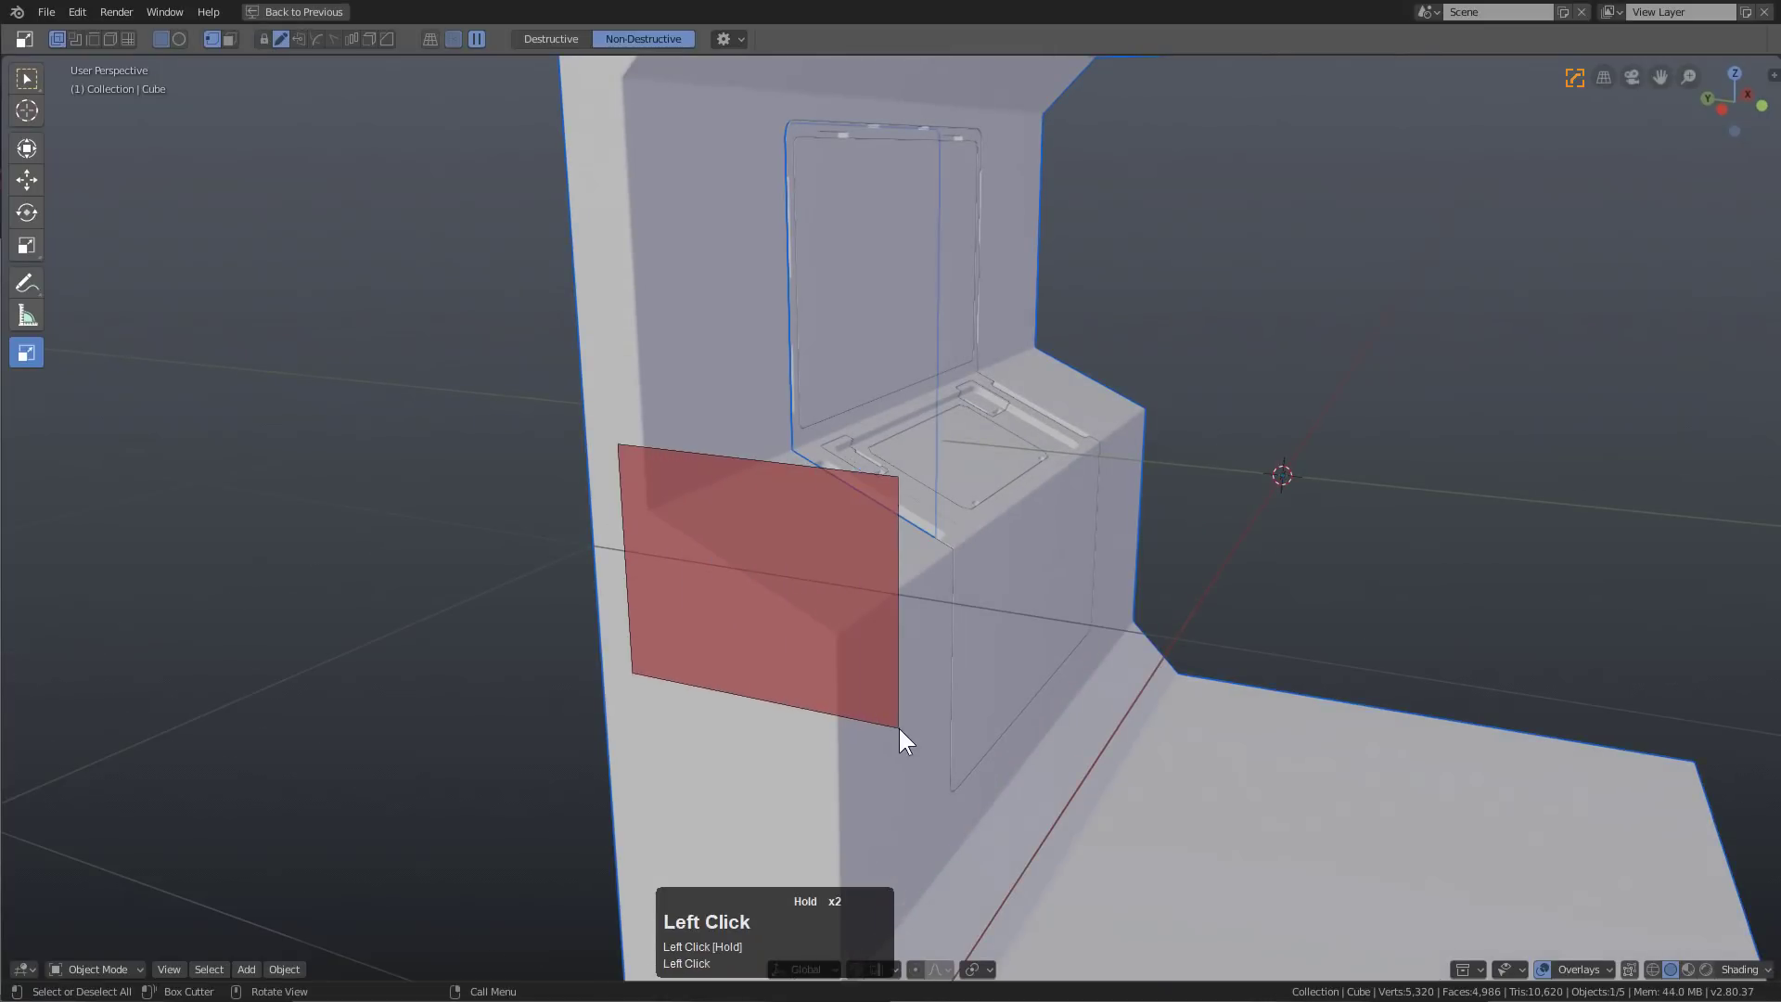
pyautogui.press('x')
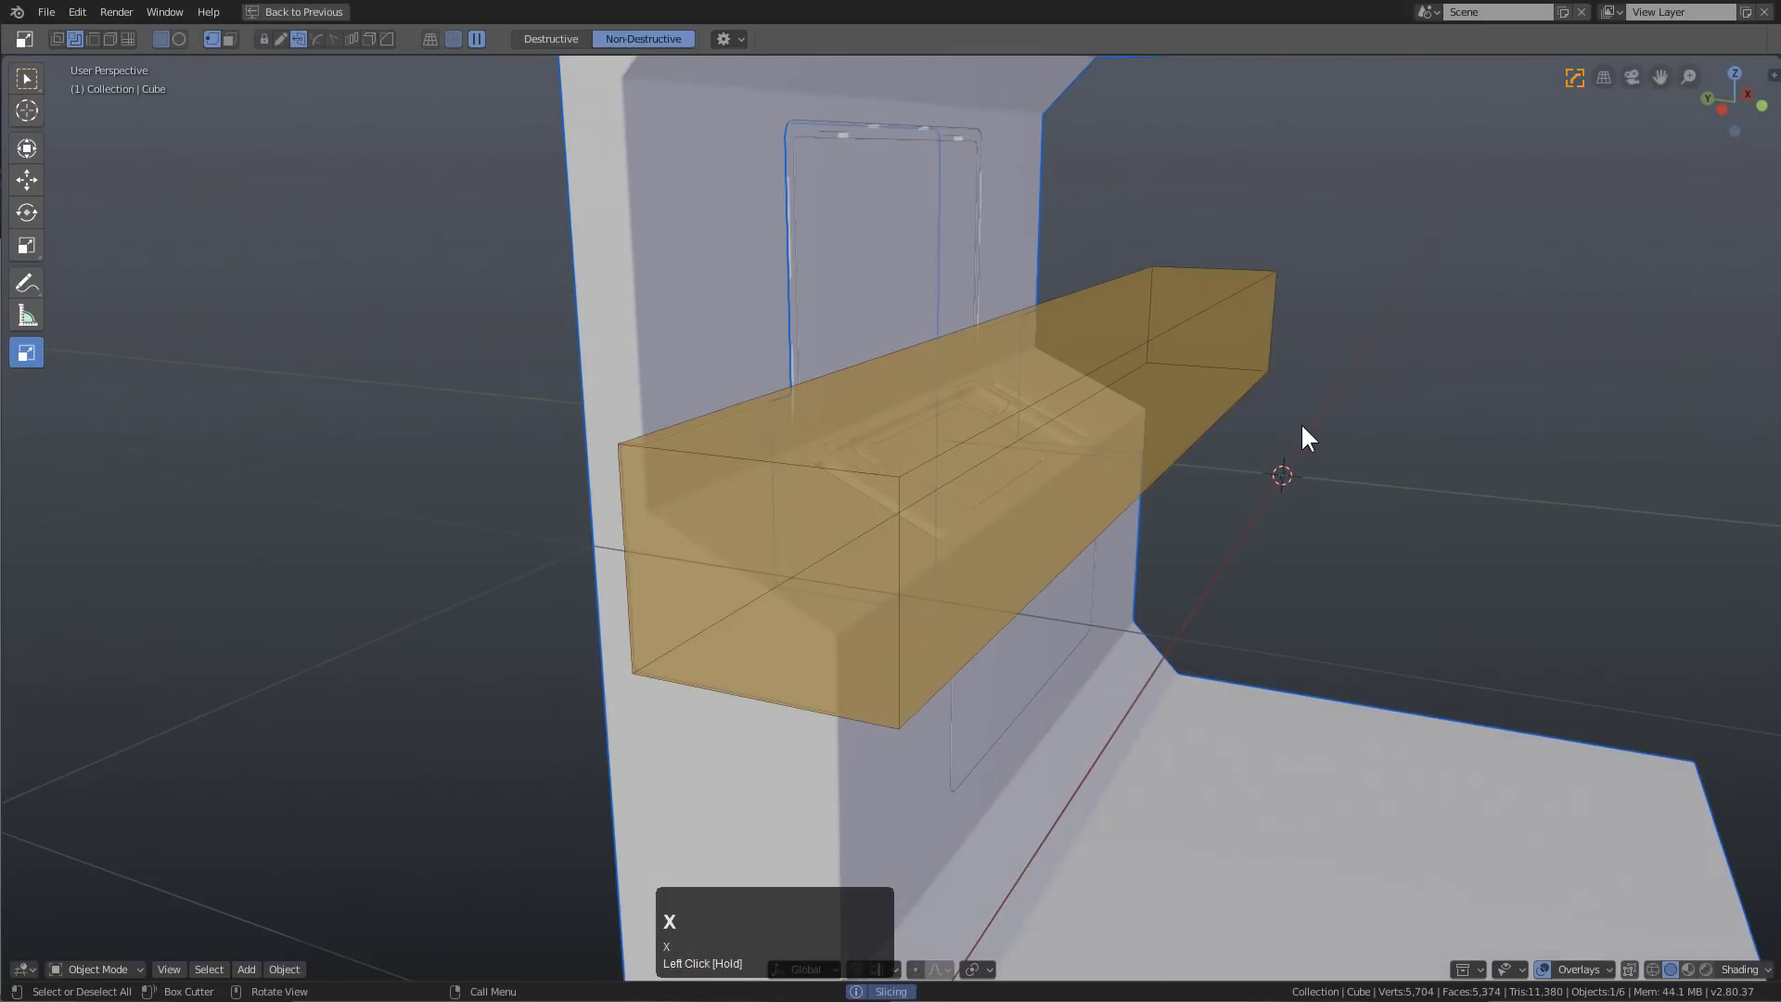
pyautogui.press('shift')
pyautogui.moveTo(1306, 442); pyautogui.dragTo(1238, 441)
pyautogui.moveTo(1142, 353); pyautogui.dragTo(1159, 251, button='middle')
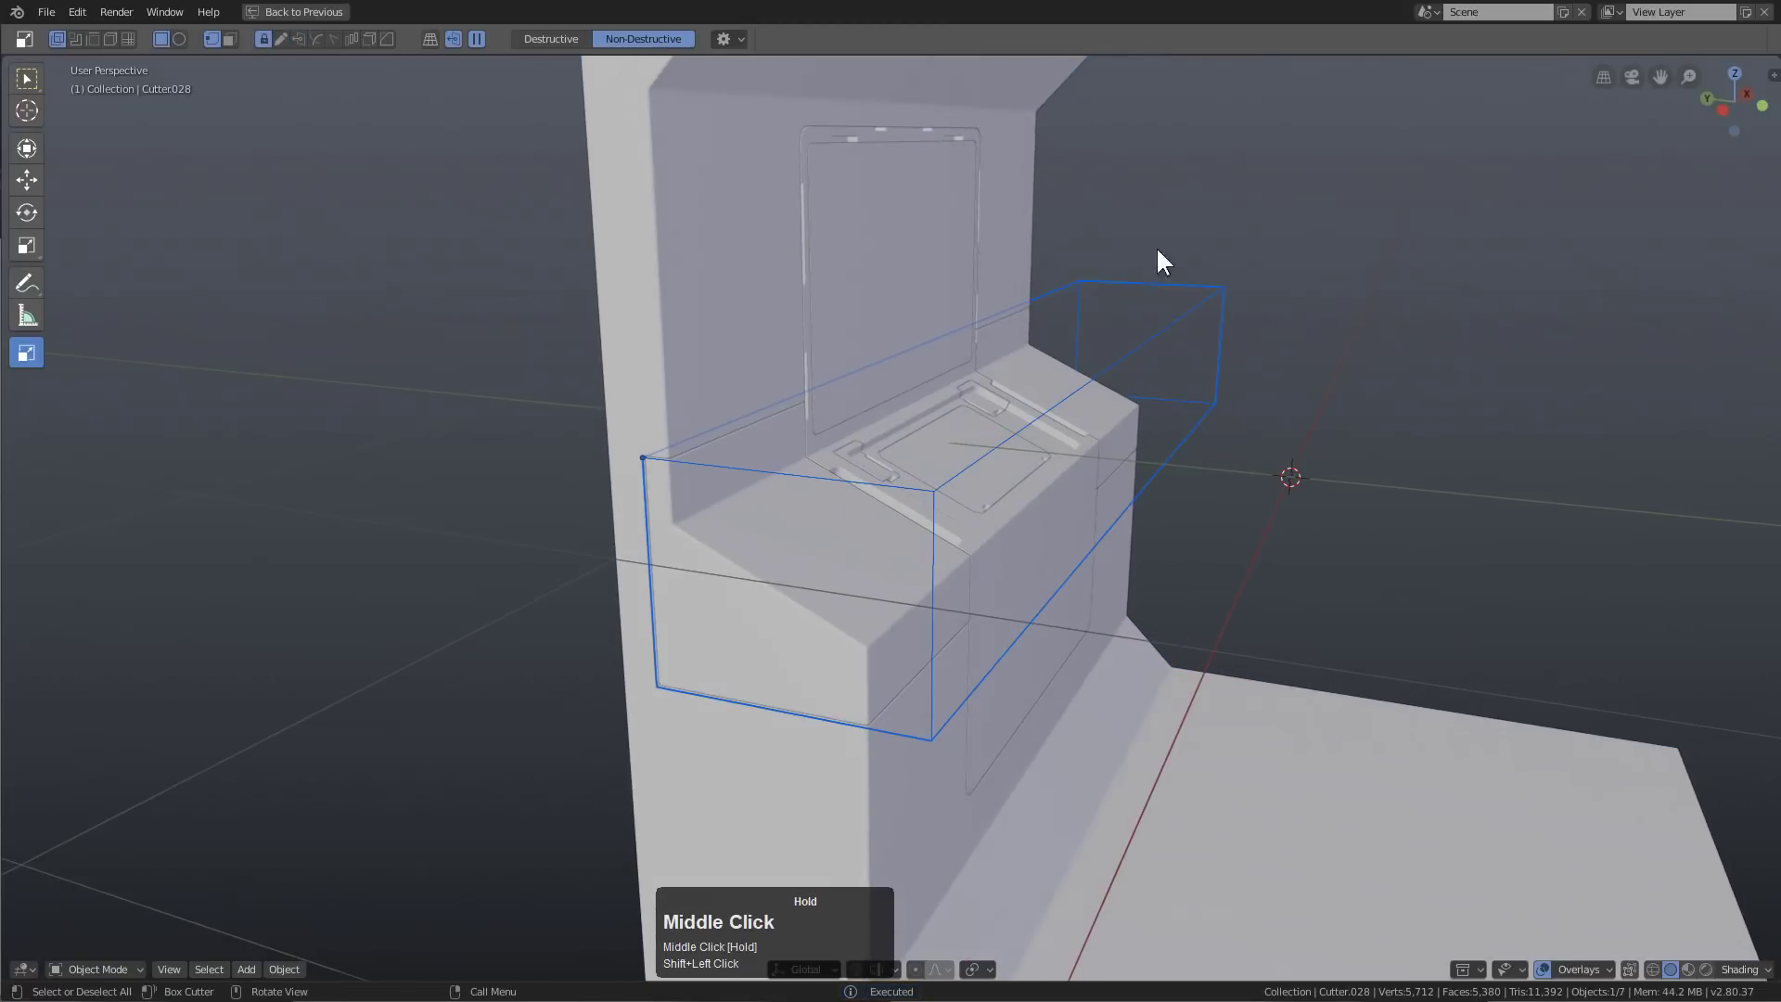
pyautogui.doubleClick(724, 40)
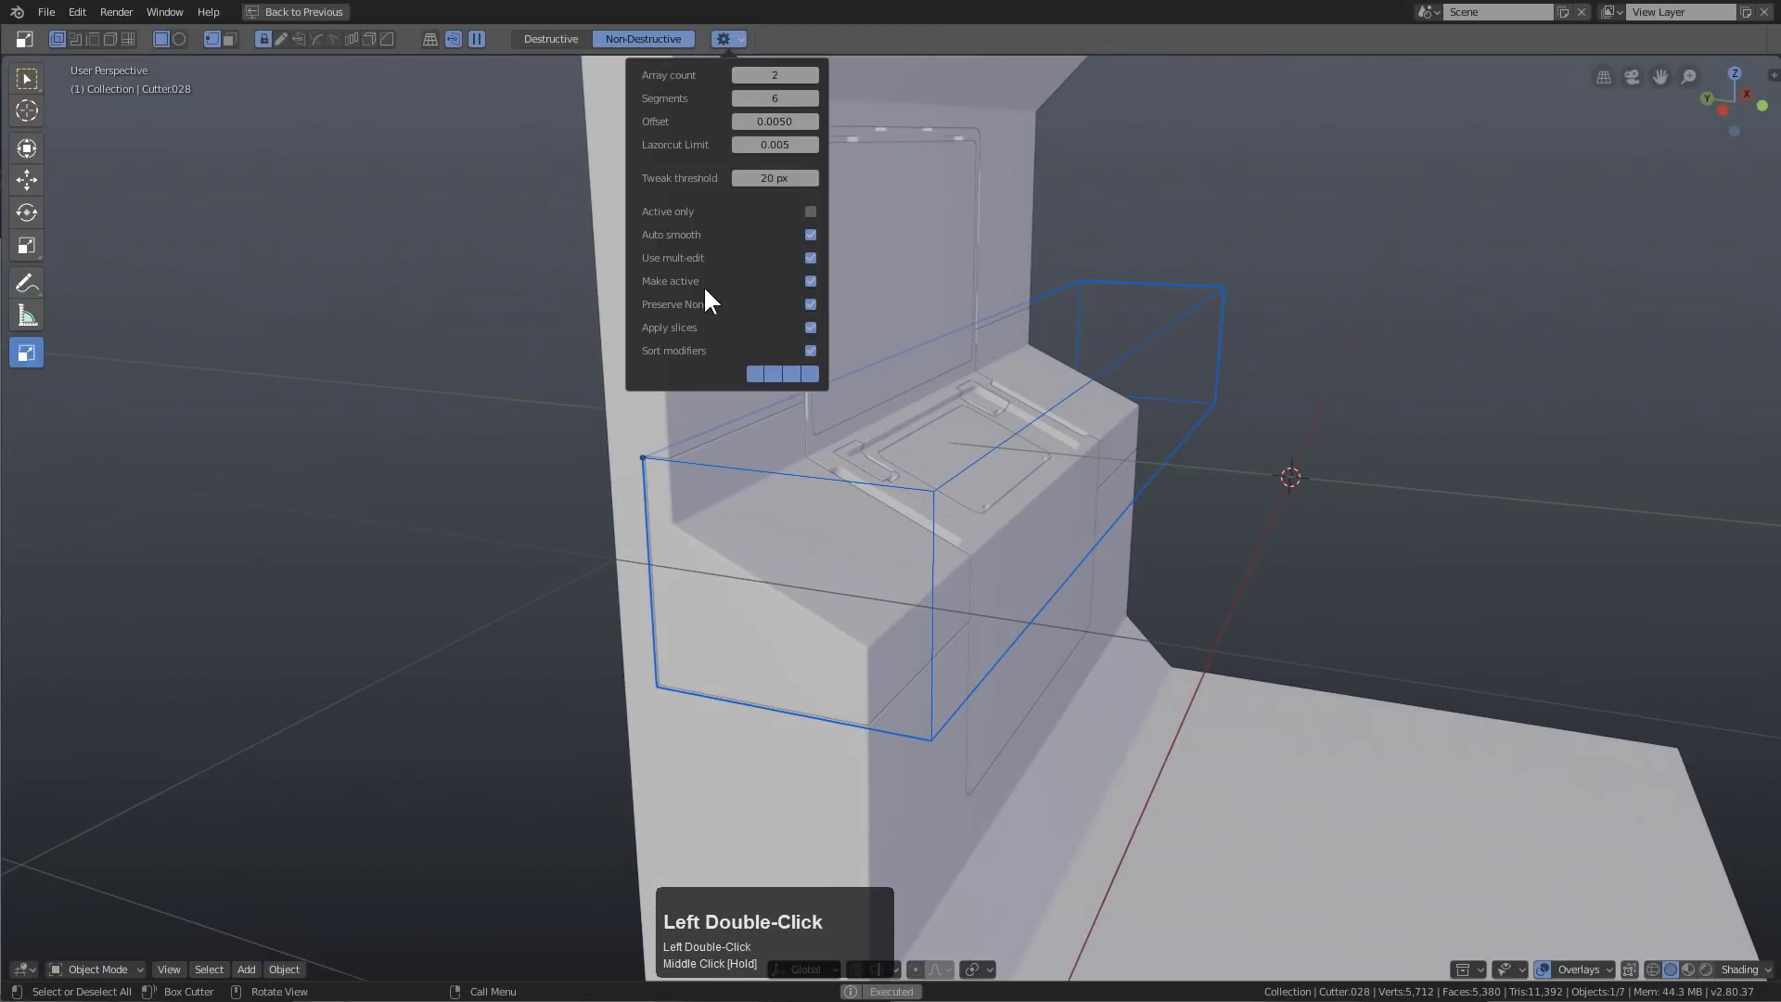
pyautogui.click(1166, 323)
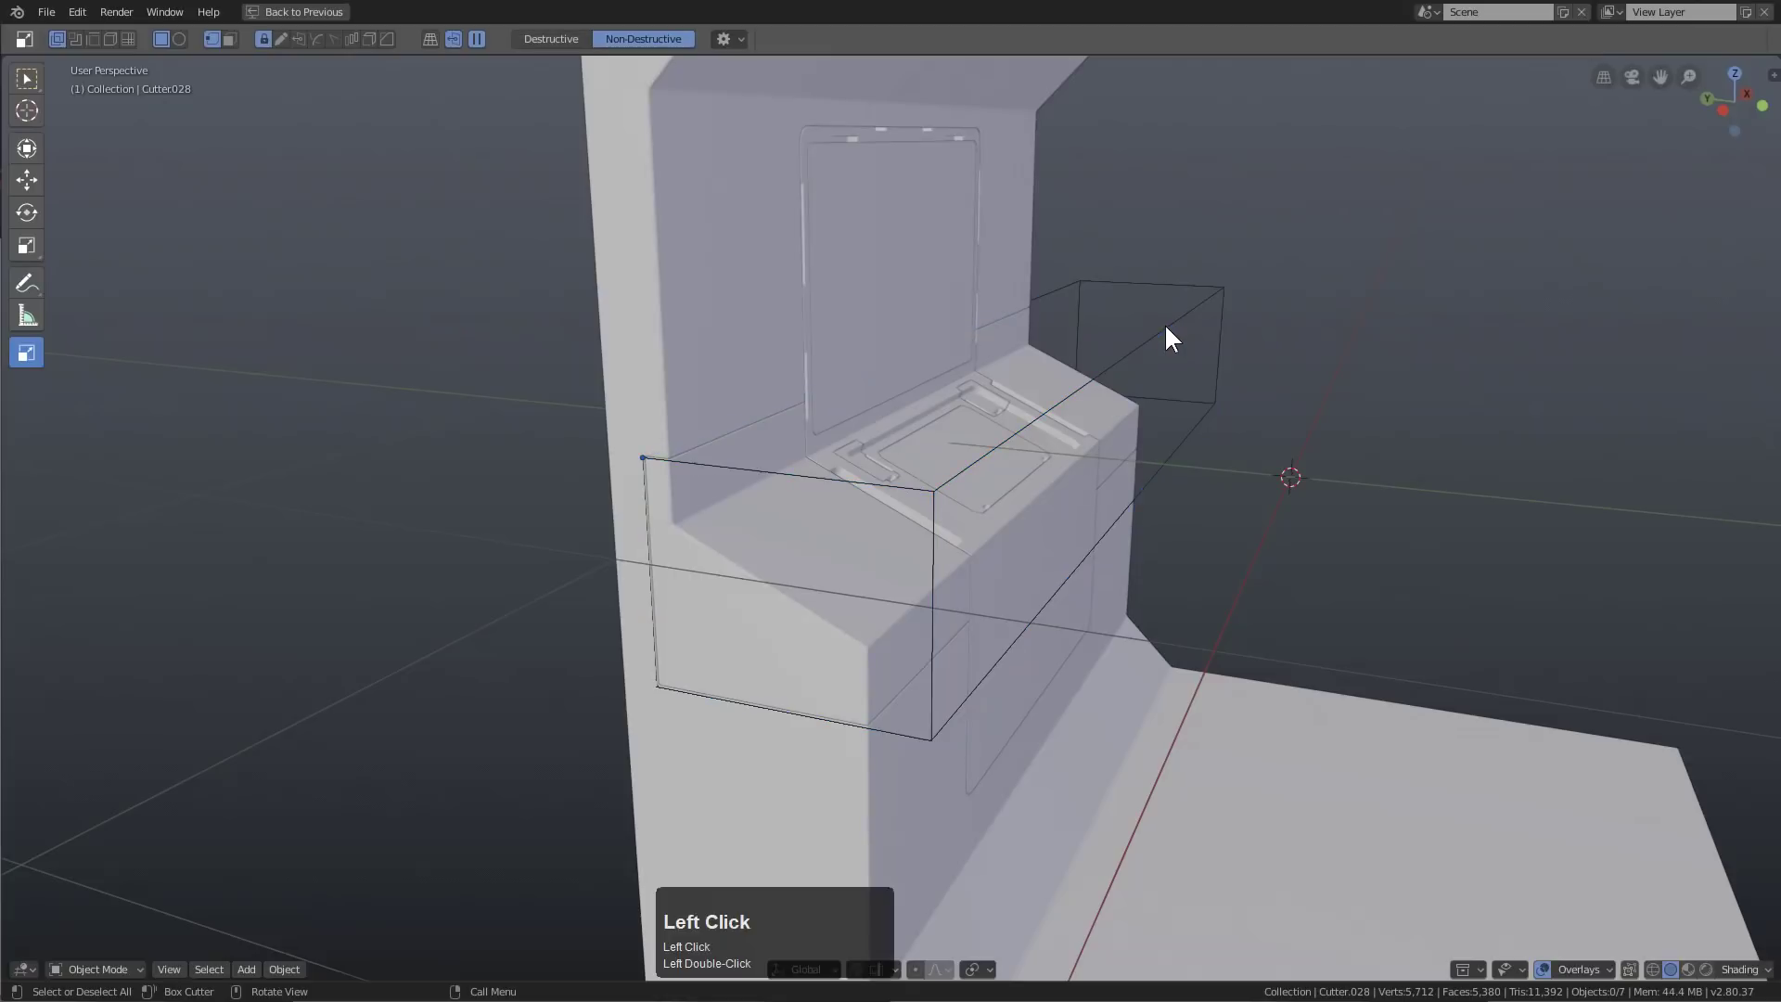
pyautogui.click(1165, 325)
pyautogui.press('g')
pyautogui.press('z')
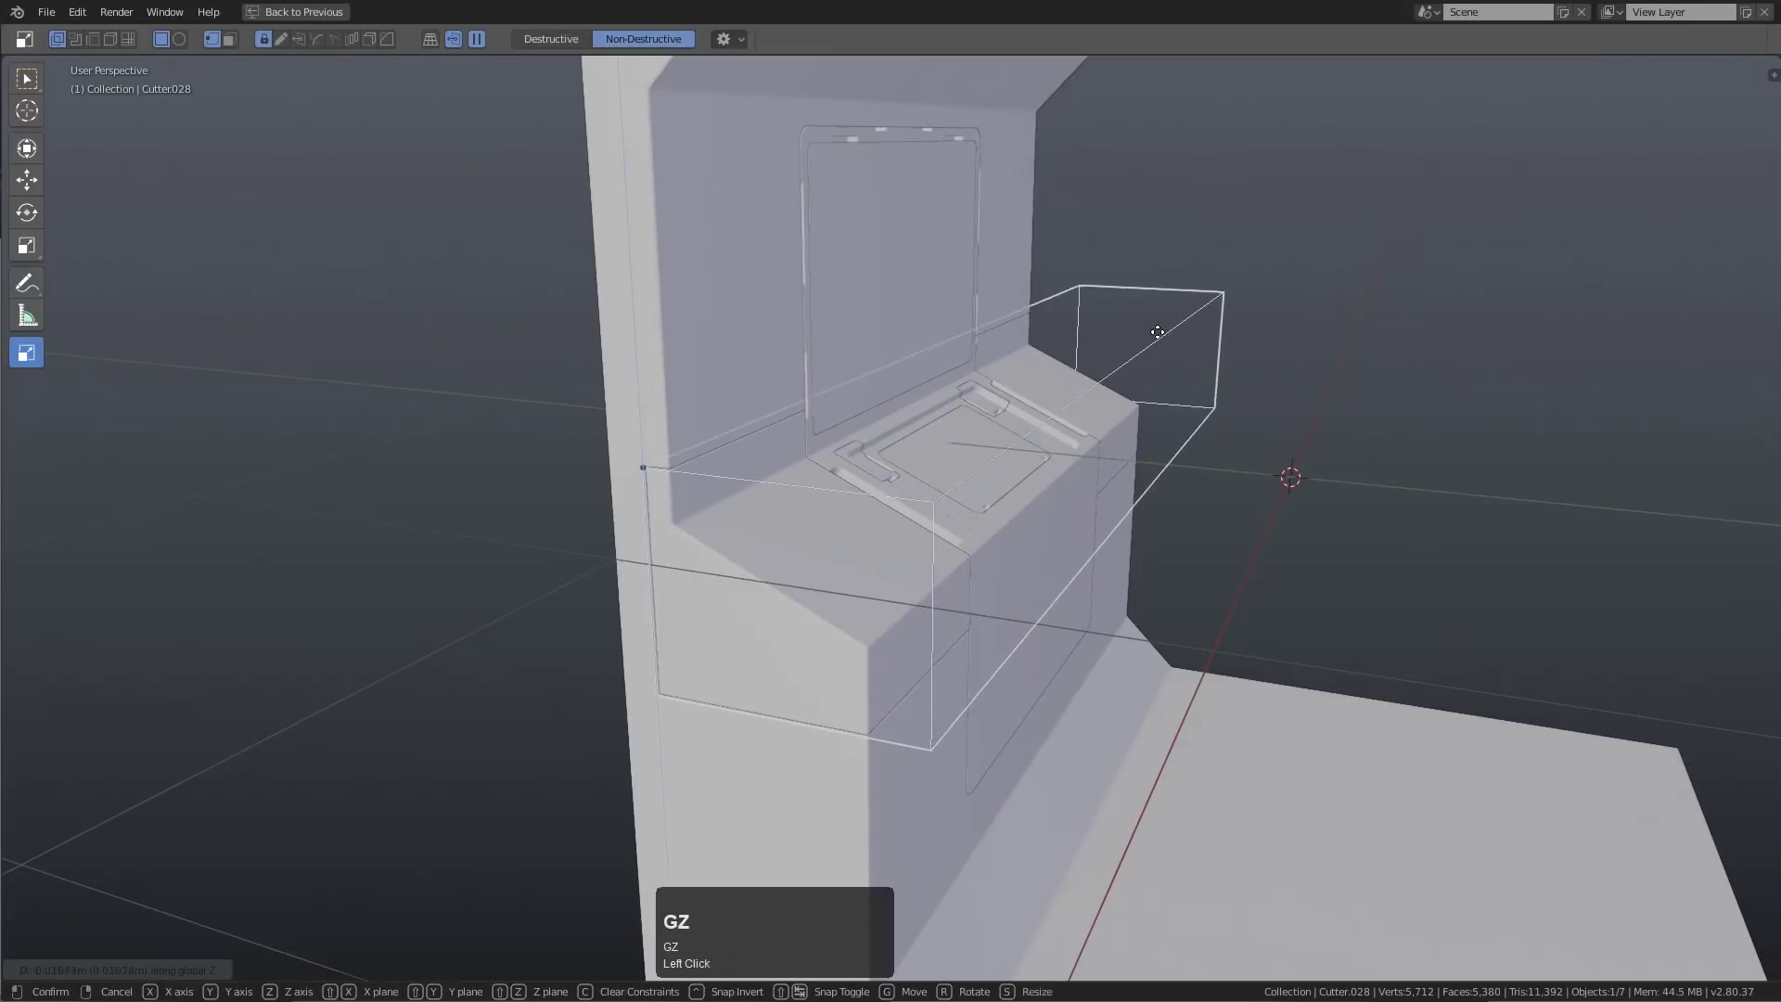
pyautogui.rightClick(1155, 307)
# Bevel the slice cutter's lower back edge in Edit Mode and slide the new slope's lower edge forward to follow the ledge
pyautogui.moveTo(946, 397); pyautogui.dragTo(978, 497, button='middle')
pyautogui.press('Tab')
pyautogui.press('2')
pyautogui.click(994, 466)
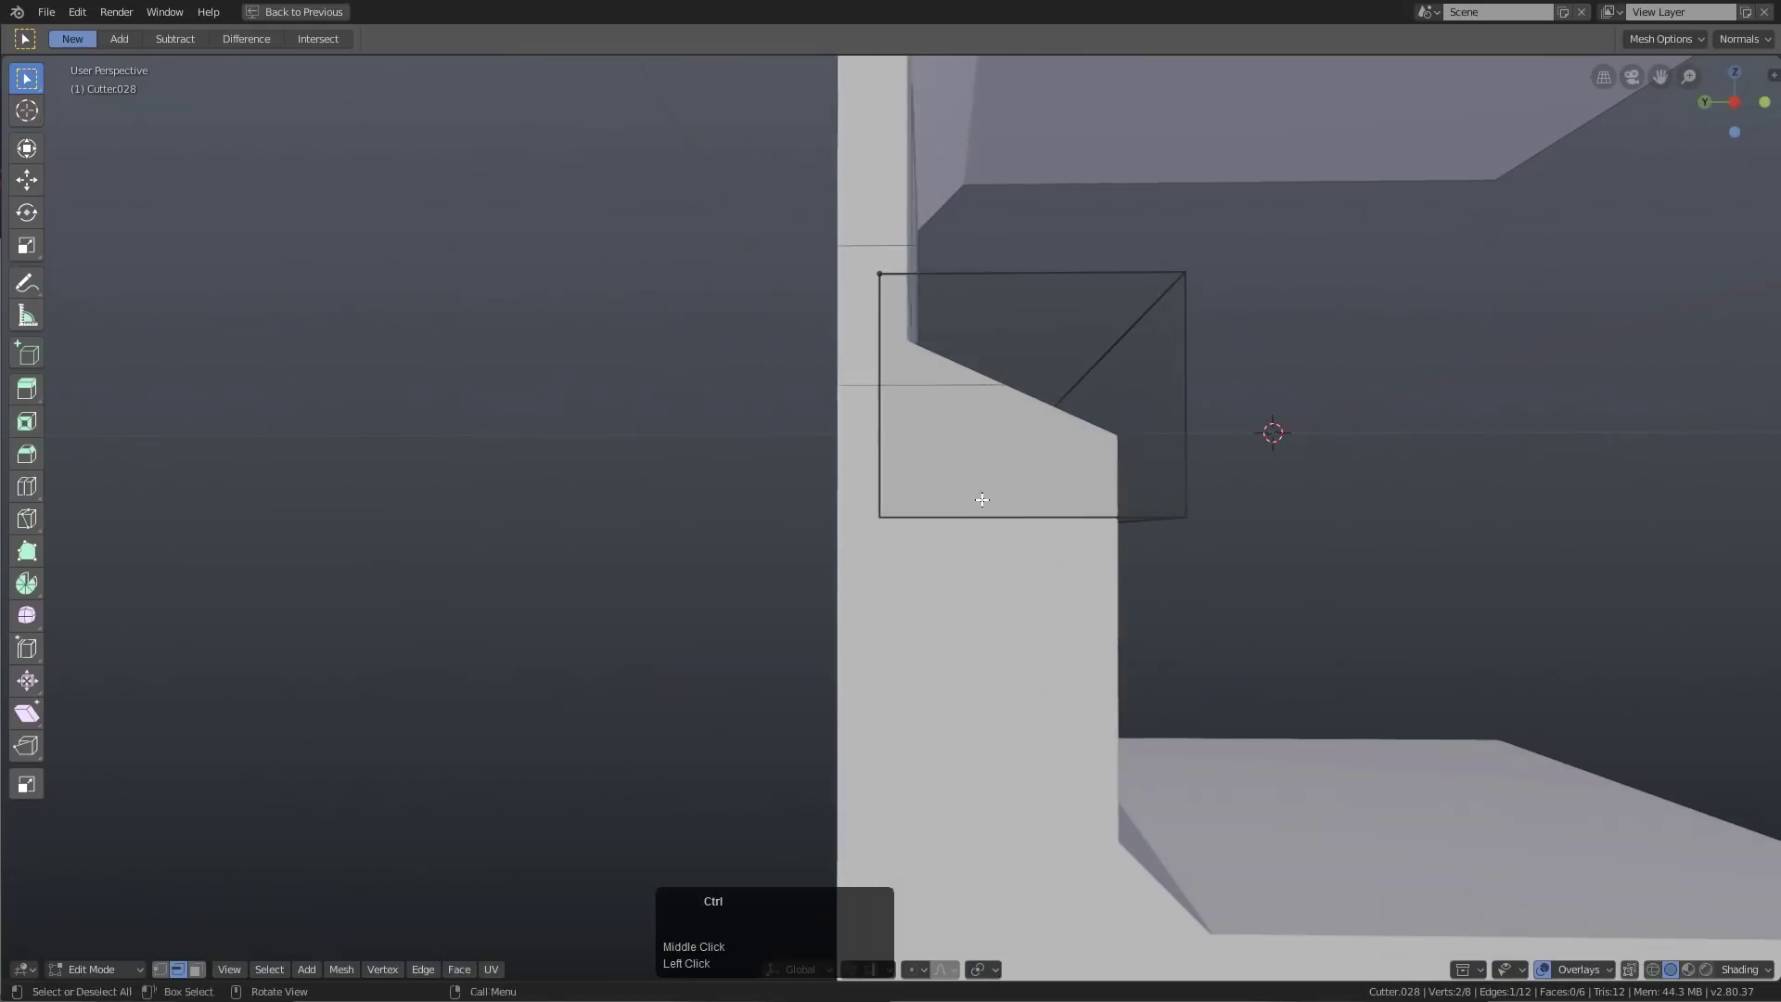
pyautogui.hotkey('ctrl', 'b')
pyautogui.click(1070, 526)
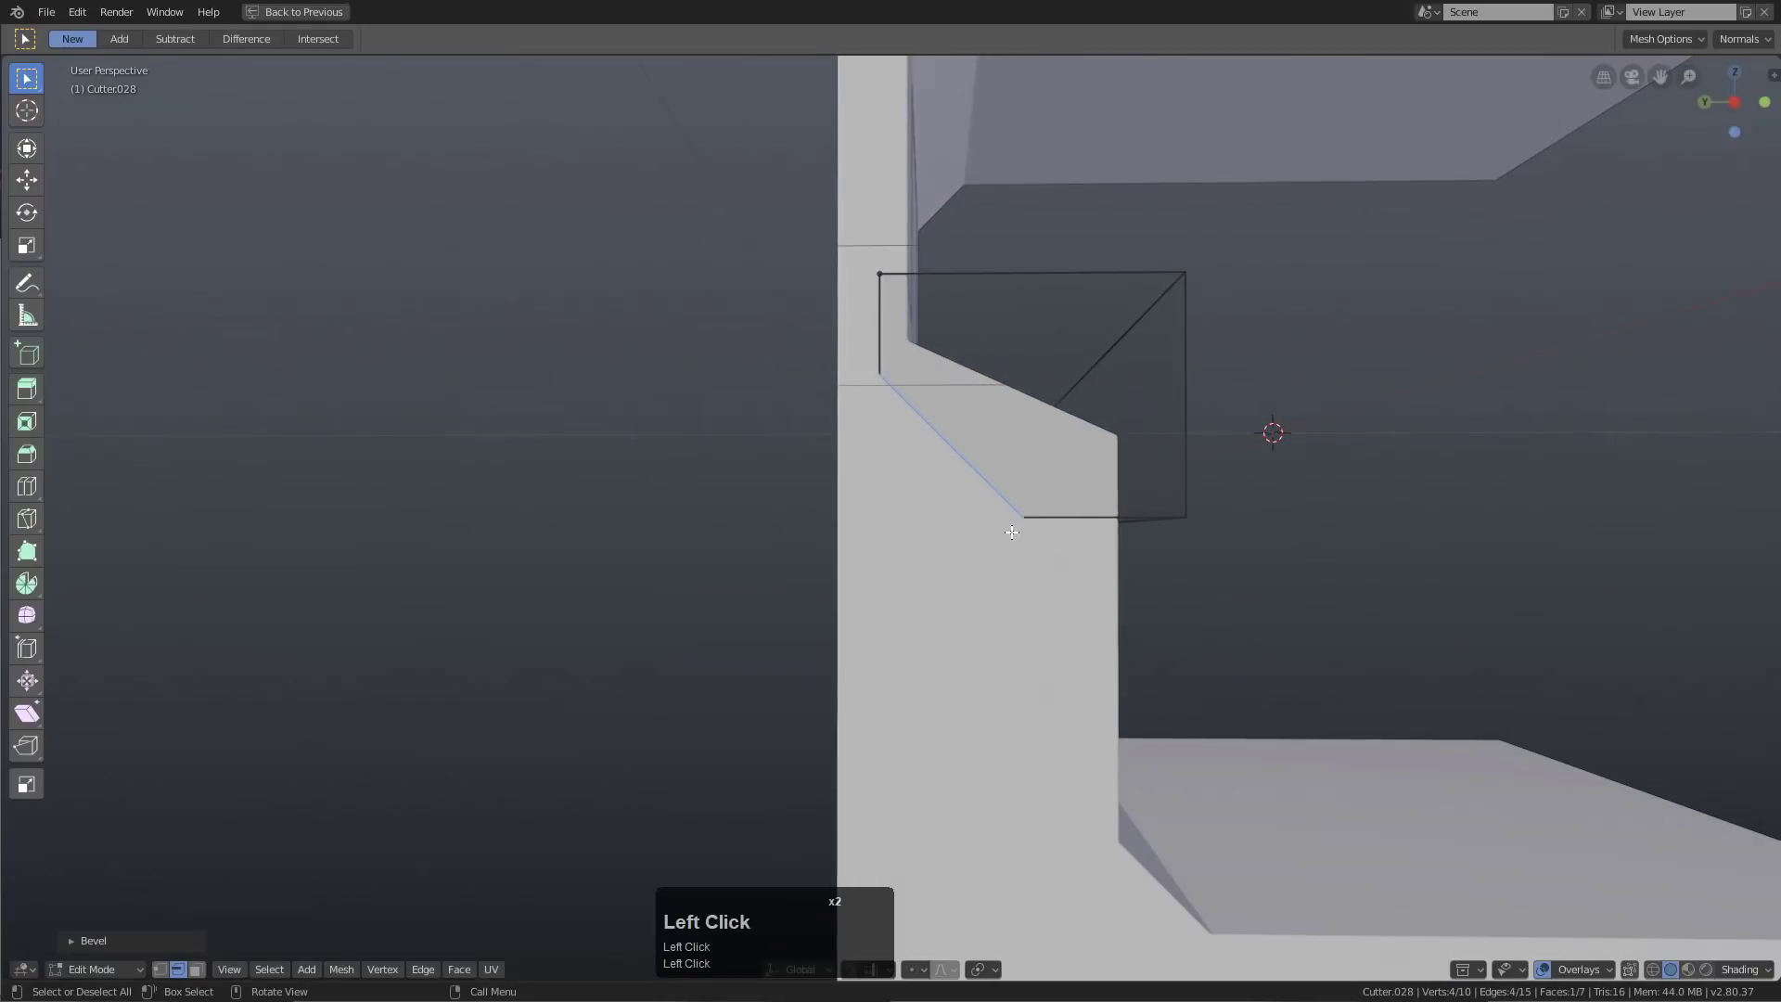
pyautogui.press('g')
pyautogui.press('g')
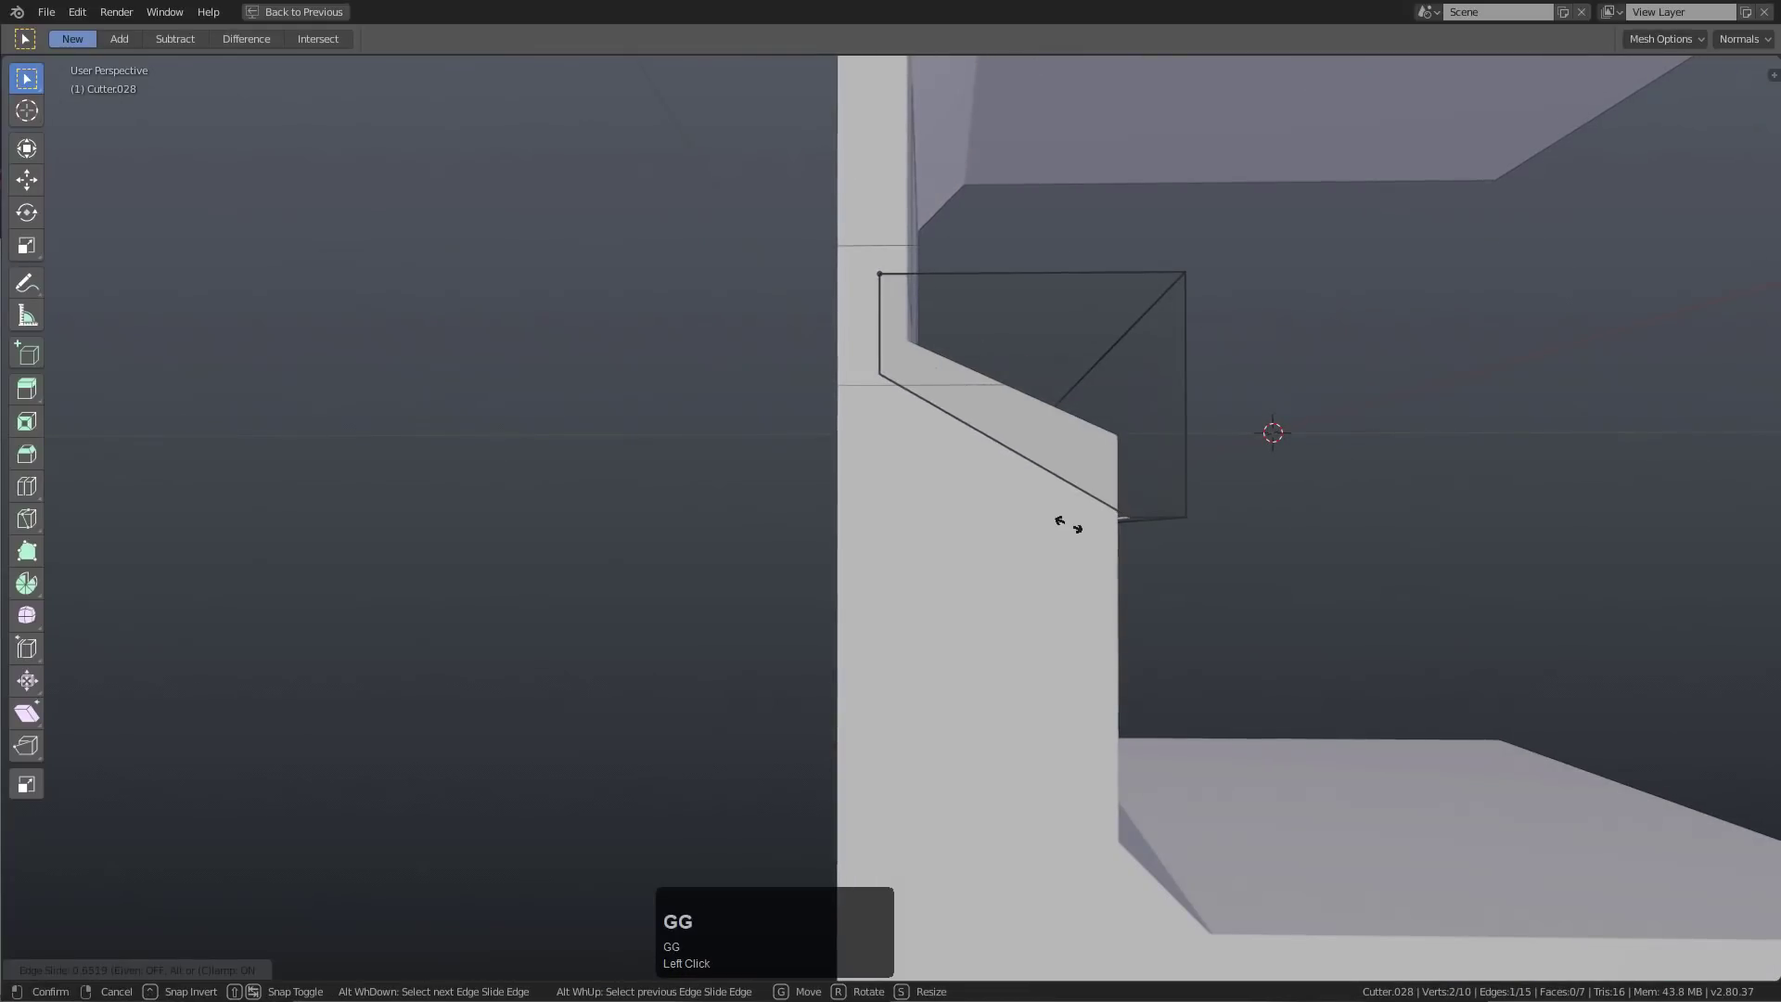
pyautogui.click(1074, 520)
pyautogui.press('Tab')
# Select the cutter's two lower front edges in Edit Mode and raise them slightly along Z
pyautogui.moveTo(1073, 517); pyautogui.dragTo(1116, 560, button='middle')
pyautogui.press('Tab')
pyautogui.click(1104, 551)
pyautogui.click(1081, 536)
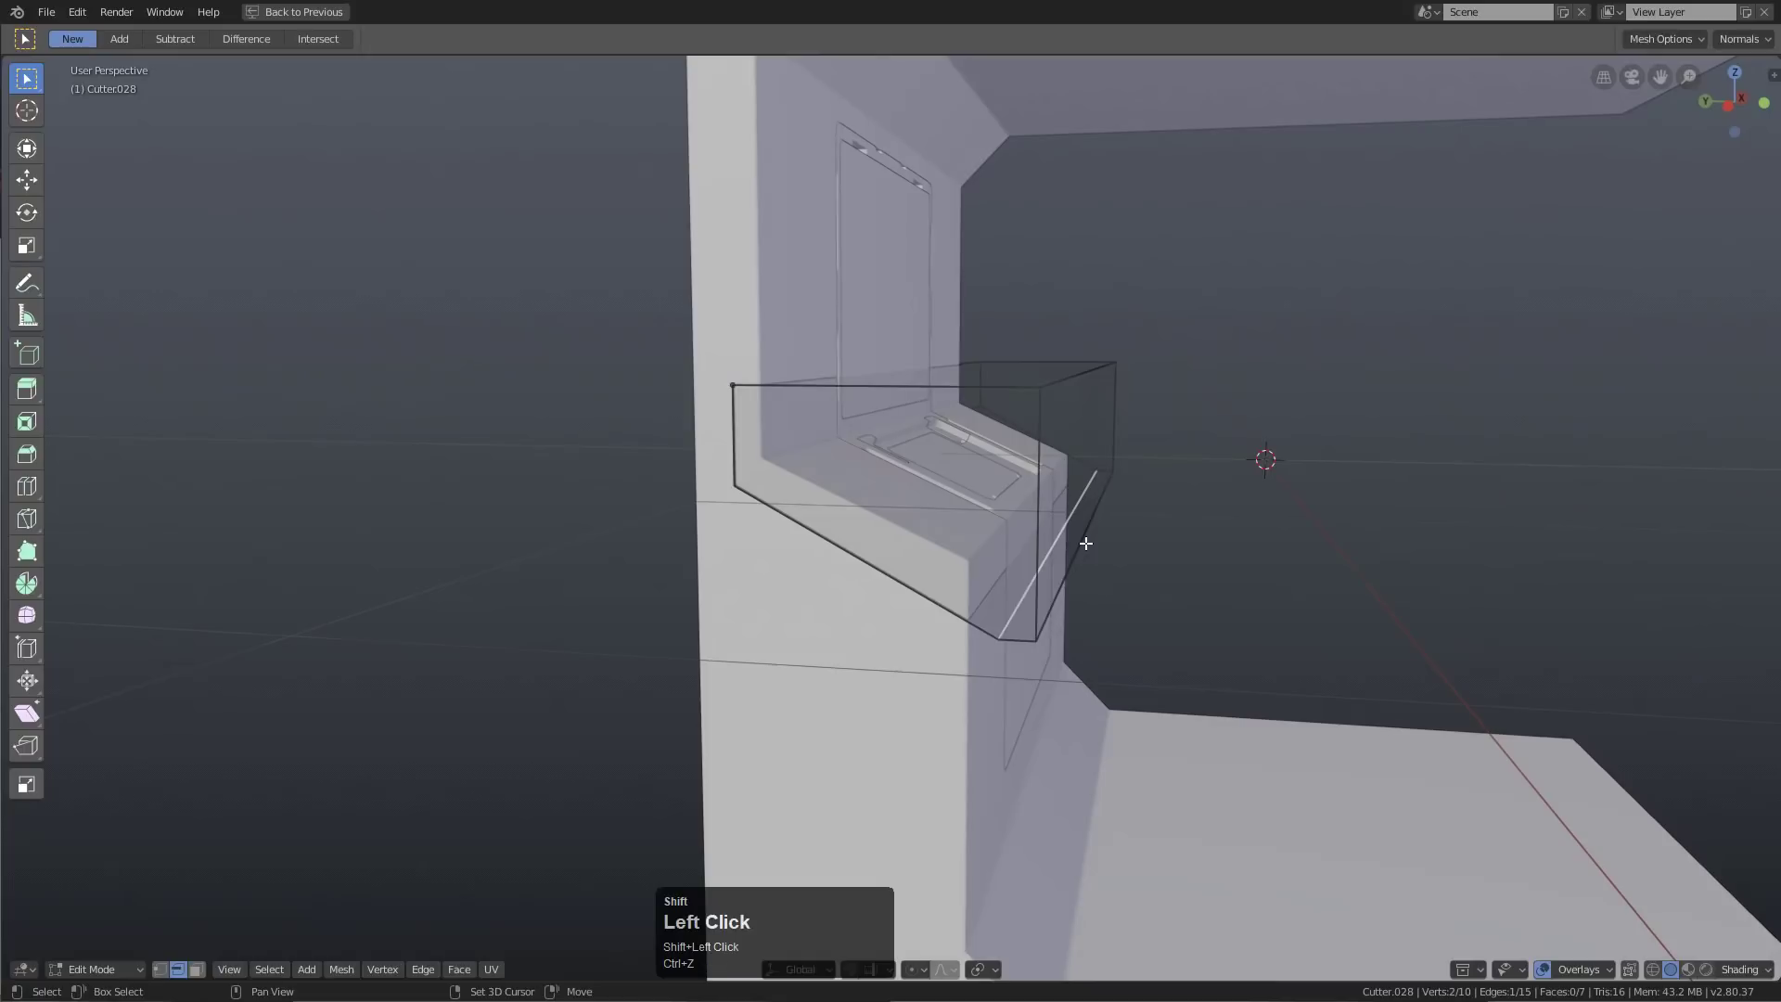
pyautogui.keyDown('shift'); pyautogui.click(1085, 532); pyautogui.keyUp('shift')
pyautogui.press('g')
pyautogui.press('z')
pyautogui.press('Tab')
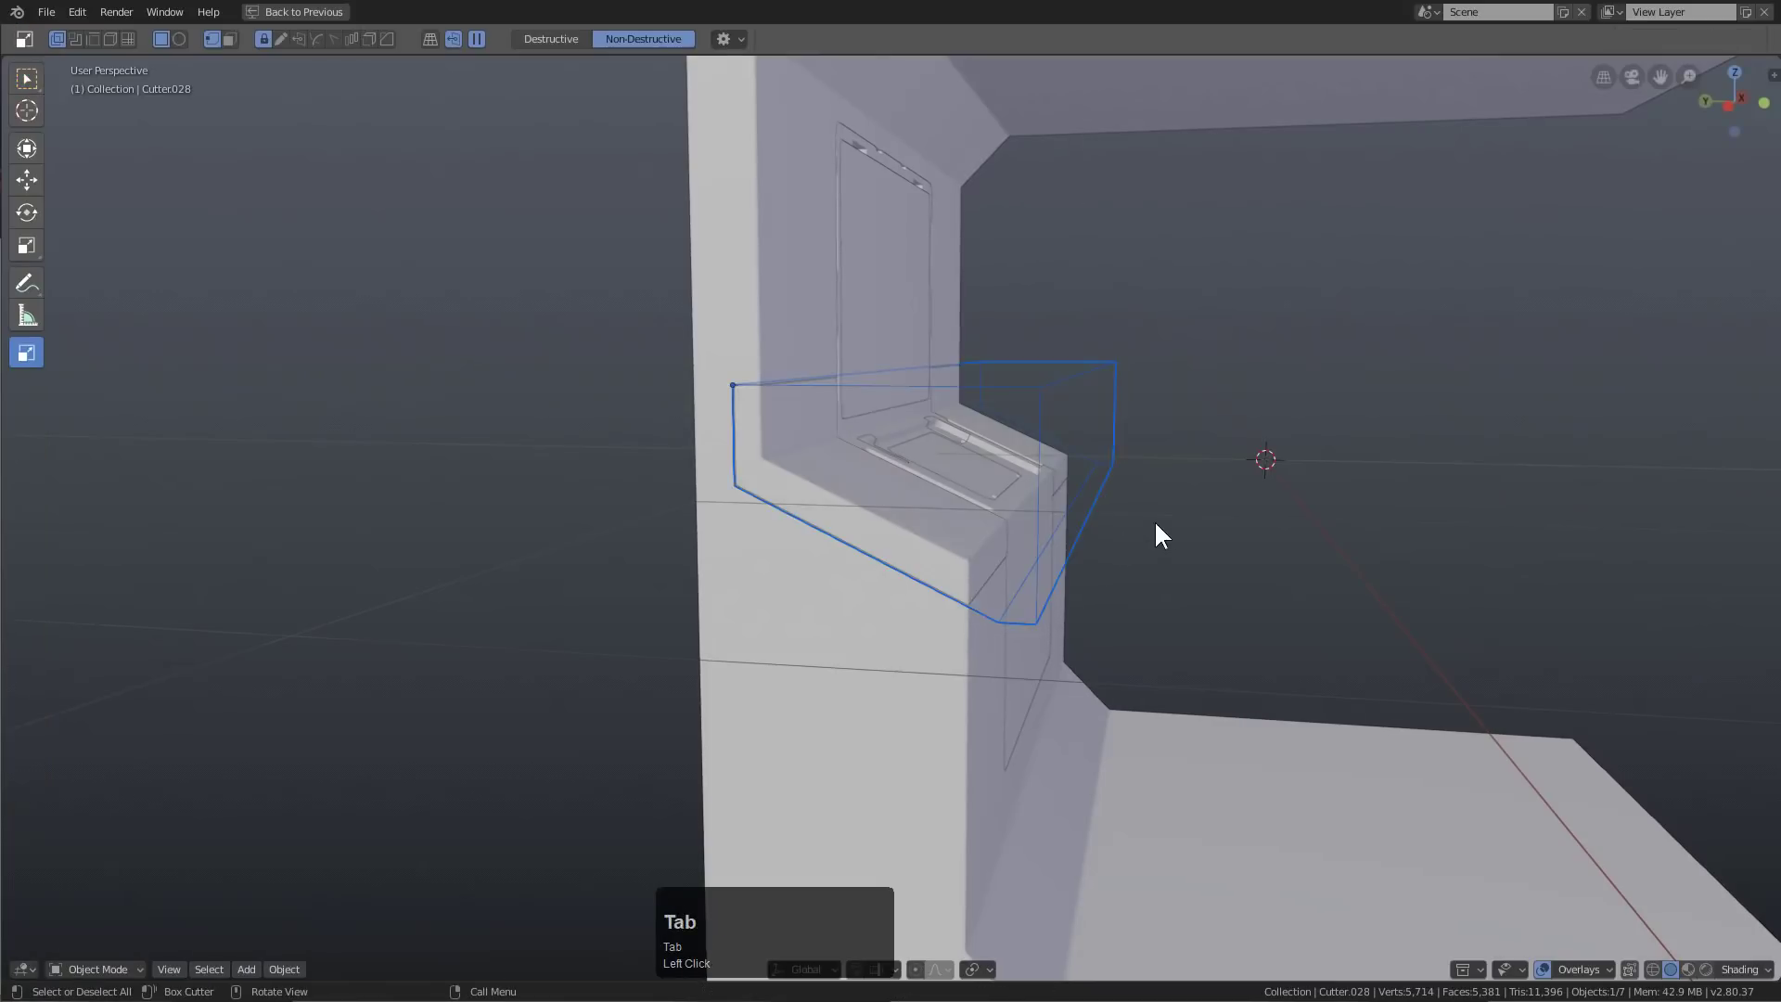
# Fine-tune the height of the cutter's lower front edges in the left orthographic view to align its slope with the ledge
pyautogui.moveTo(1153, 520); pyautogui.dragTo(1182, 510, button='middle')
pyautogui.scroll(3, 1254, 516)
pyautogui.scroll(-4, 1236, 503)
pyautogui.press('KP_1')
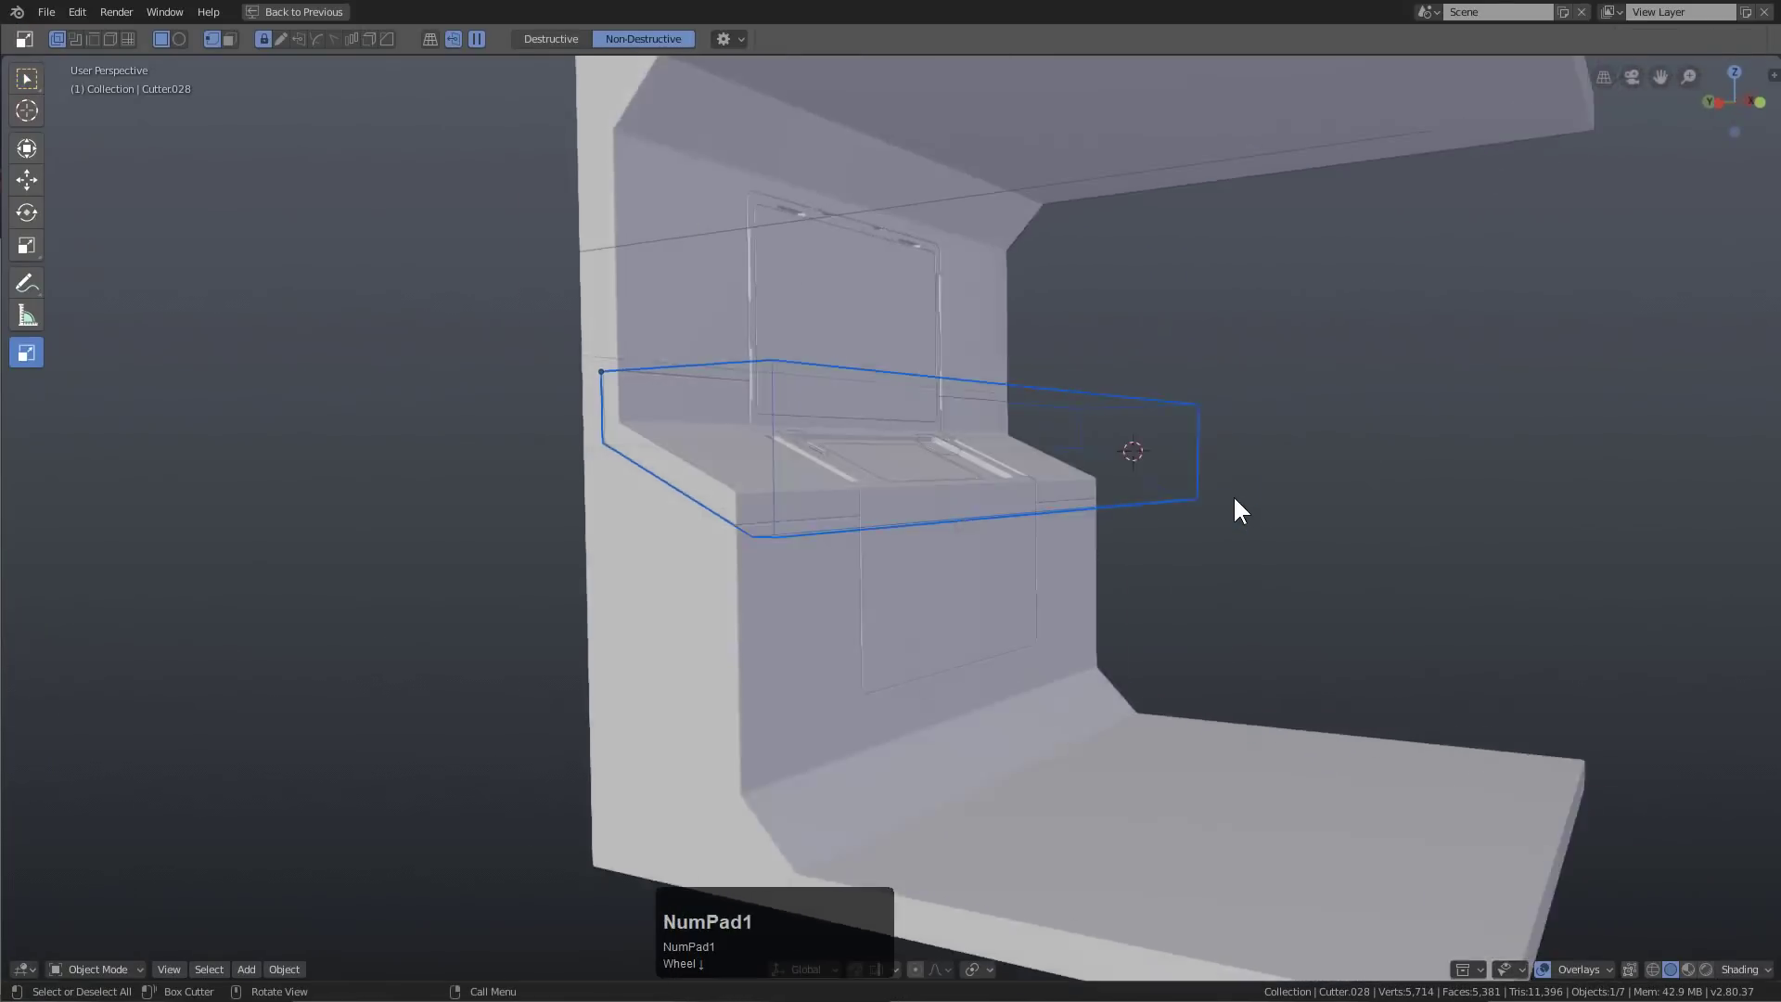
pyautogui.press('KP_3')
pyautogui.press('KP_1')
pyautogui.press('ctrl+KP_3')
pyautogui.scroll(5, 1188, 468)
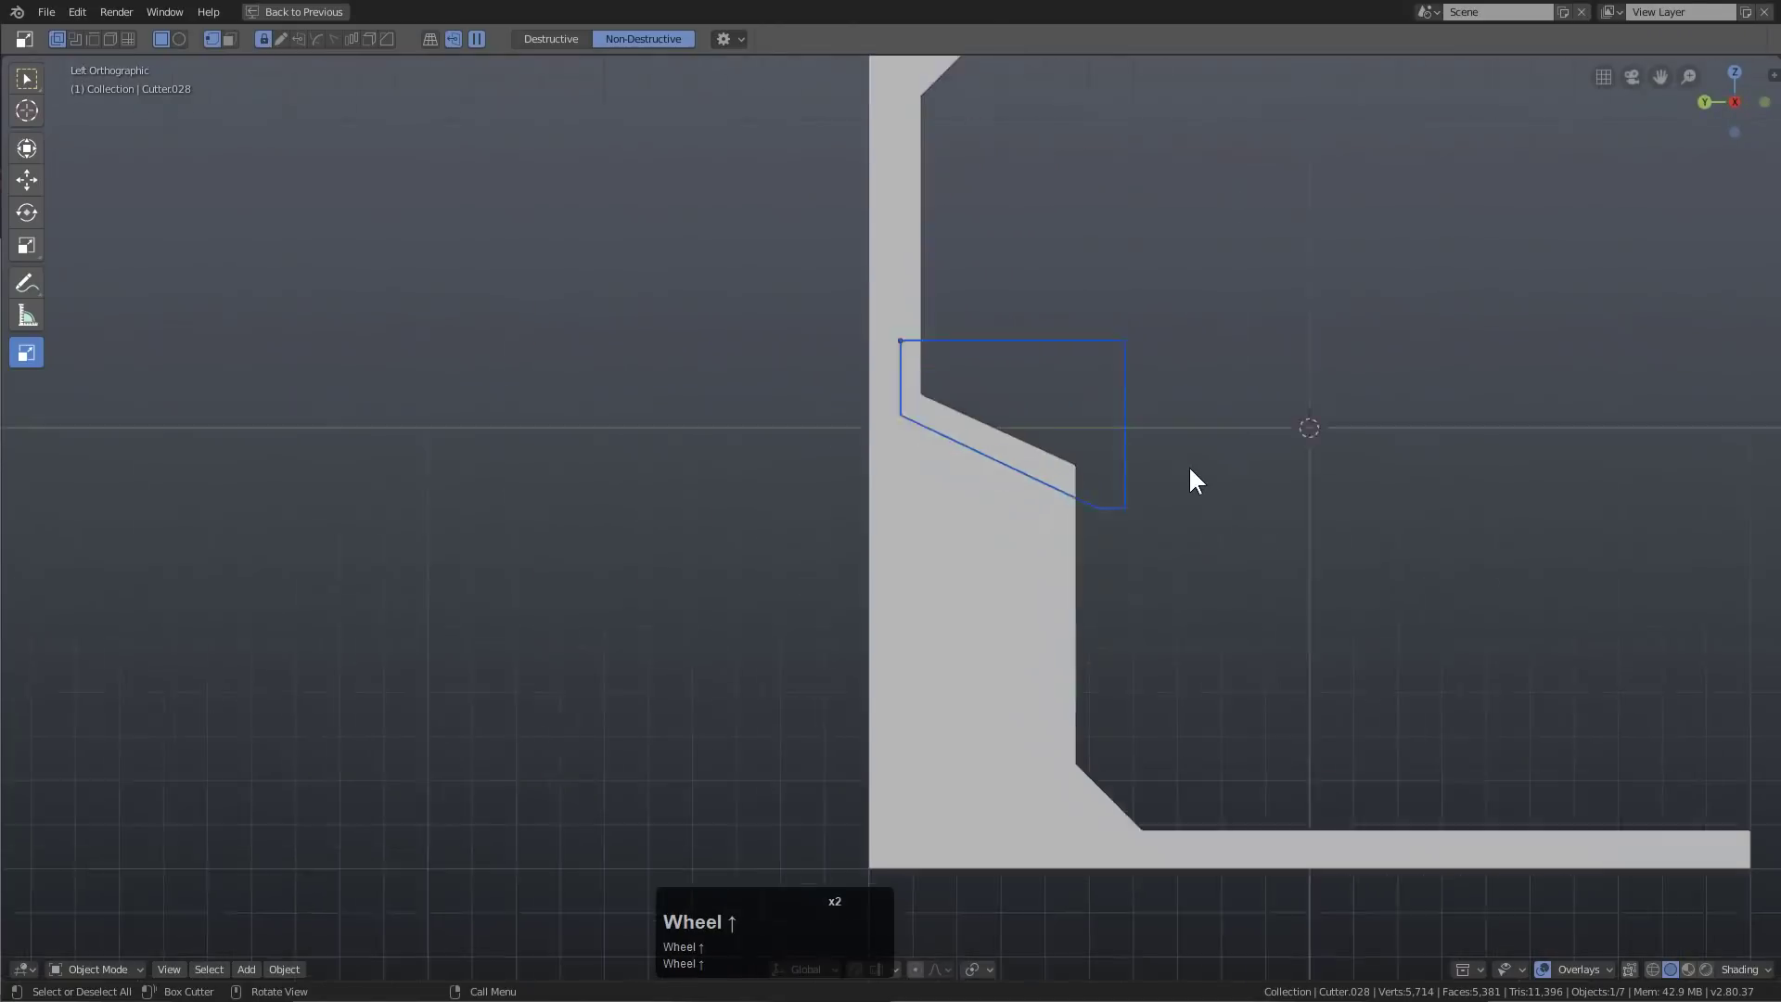
pyautogui.scroll(1, 1157, 520)
pyautogui.press('Tab')
pyautogui.press('g')
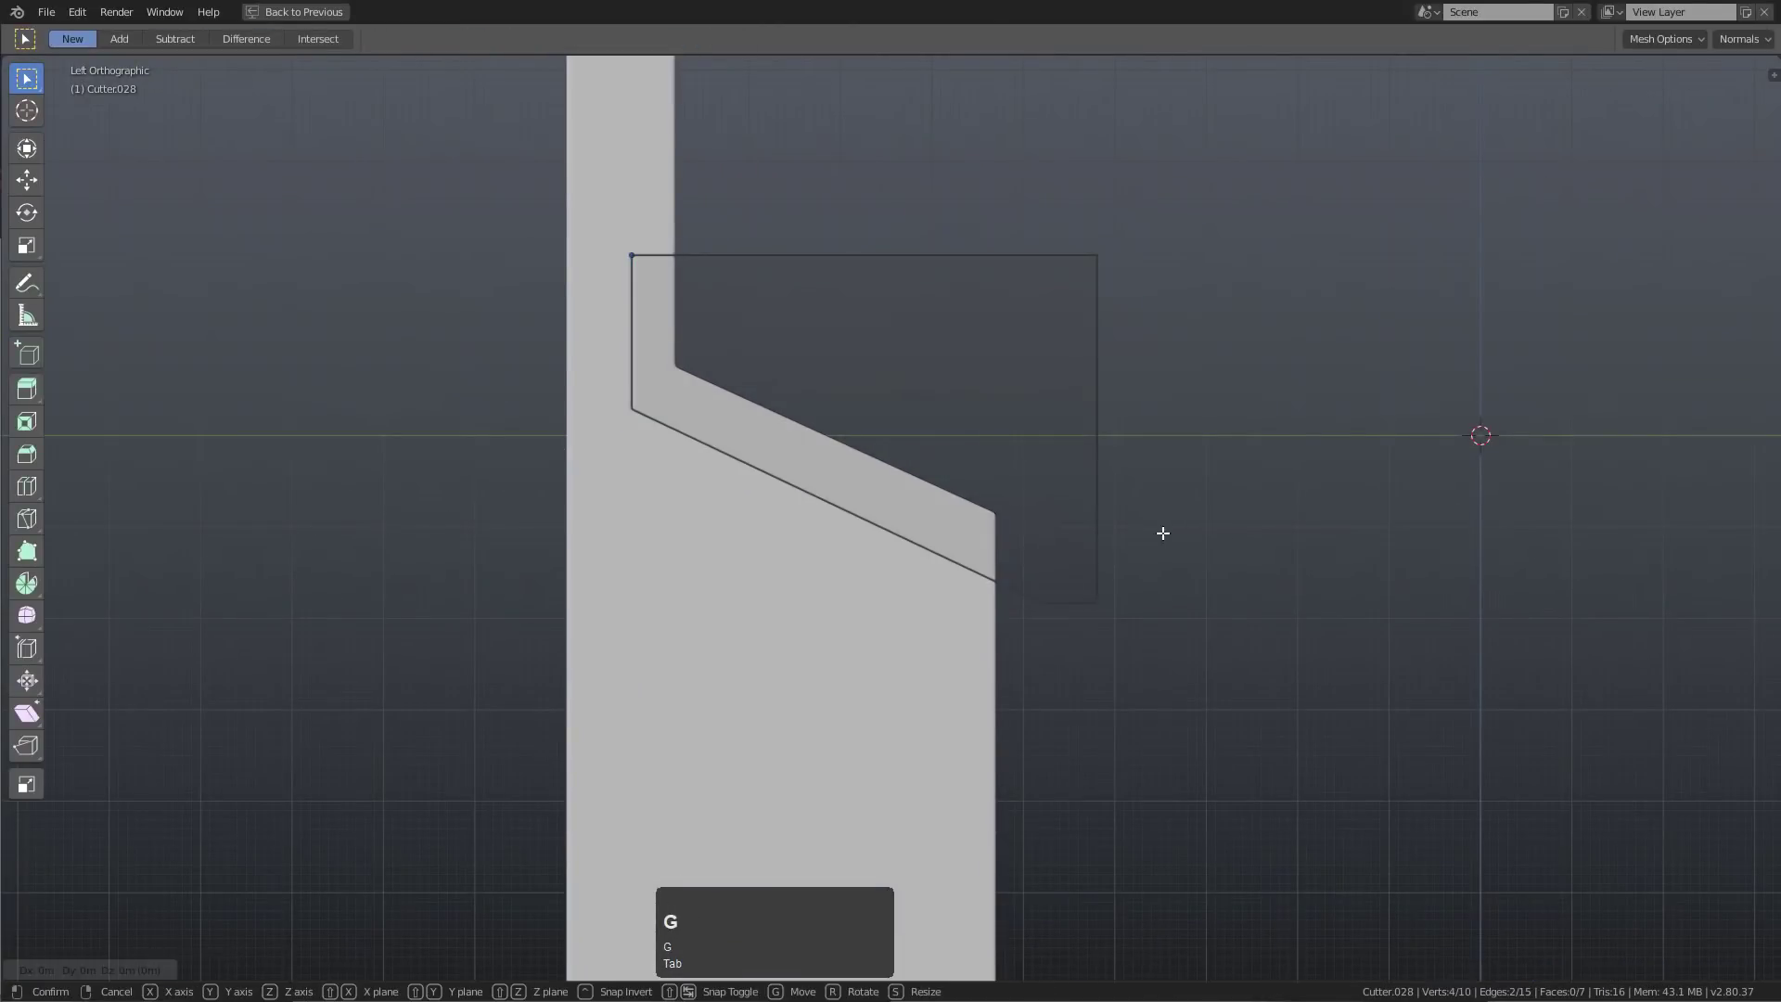
pyautogui.press('z')
pyautogui.click(1157, 524)
pyautogui.press('Tab')
# Lower the slice cutter slightly along Z and hide it
pyautogui.moveTo(1057, 489); pyautogui.dragTo(948, 481, button='middle')
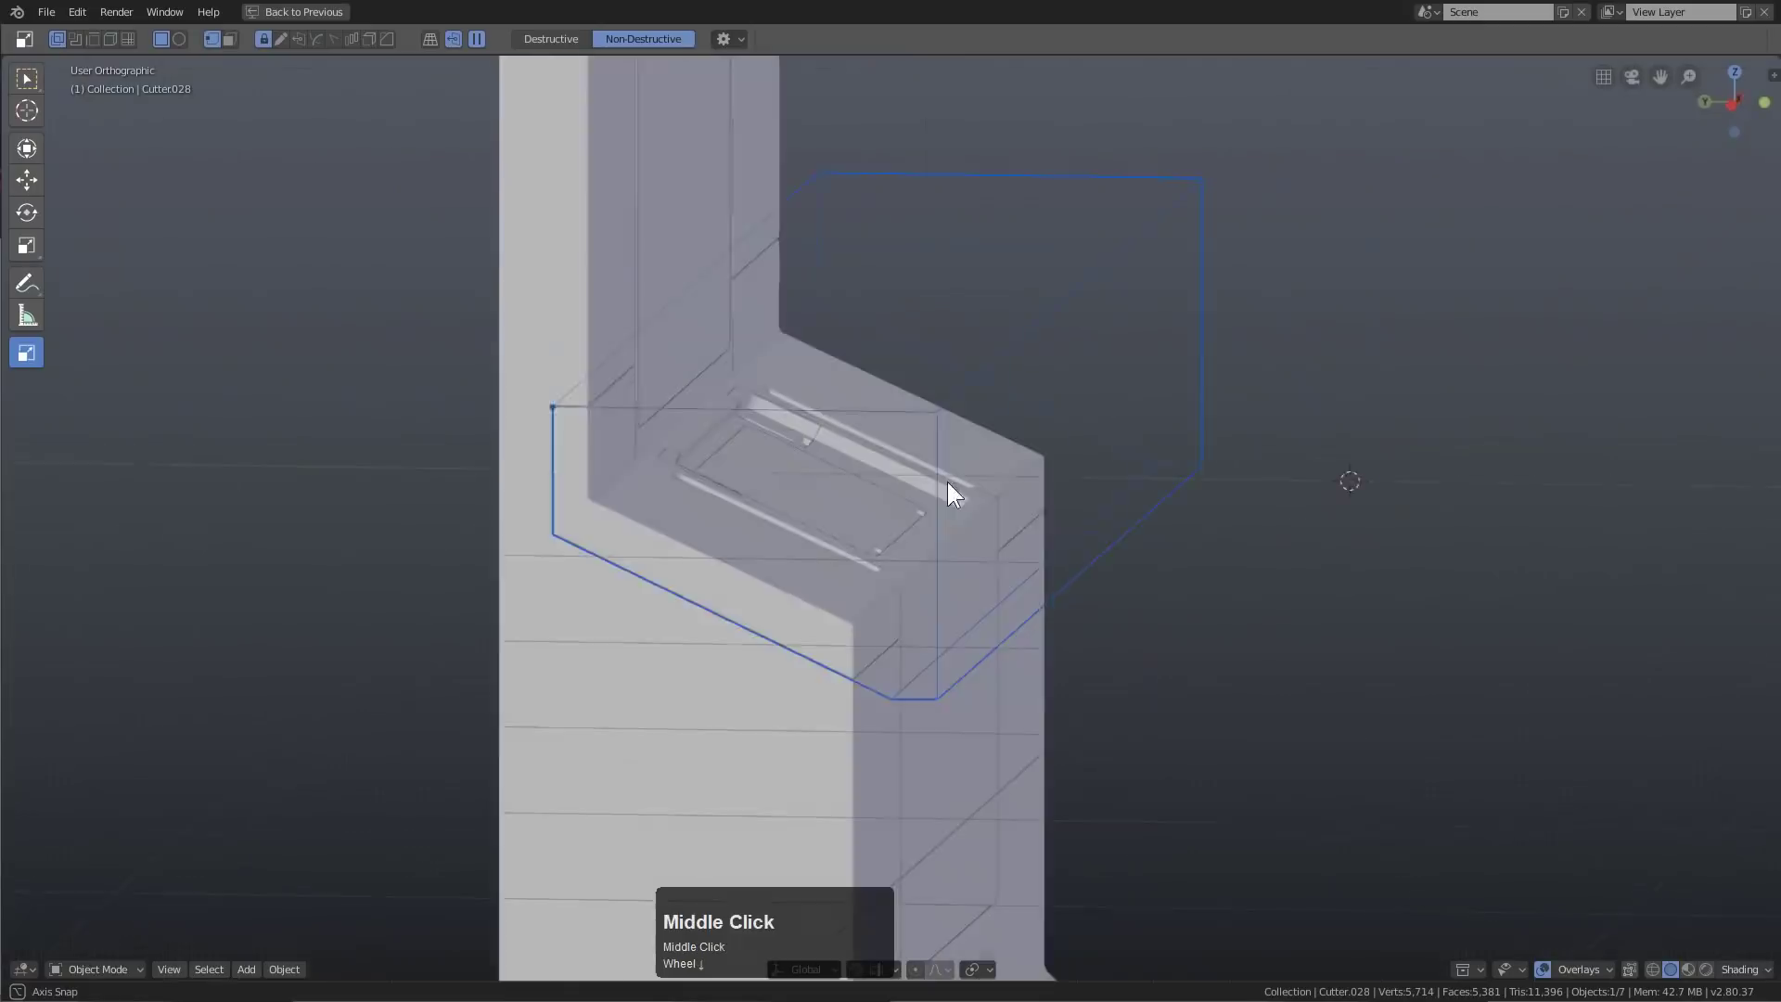
pyautogui.scroll(-2, 831, 476)
pyautogui.moveTo(831, 476); pyautogui.dragTo(743, 508, button='middle')
pyautogui.scroll(2, 960, 411)
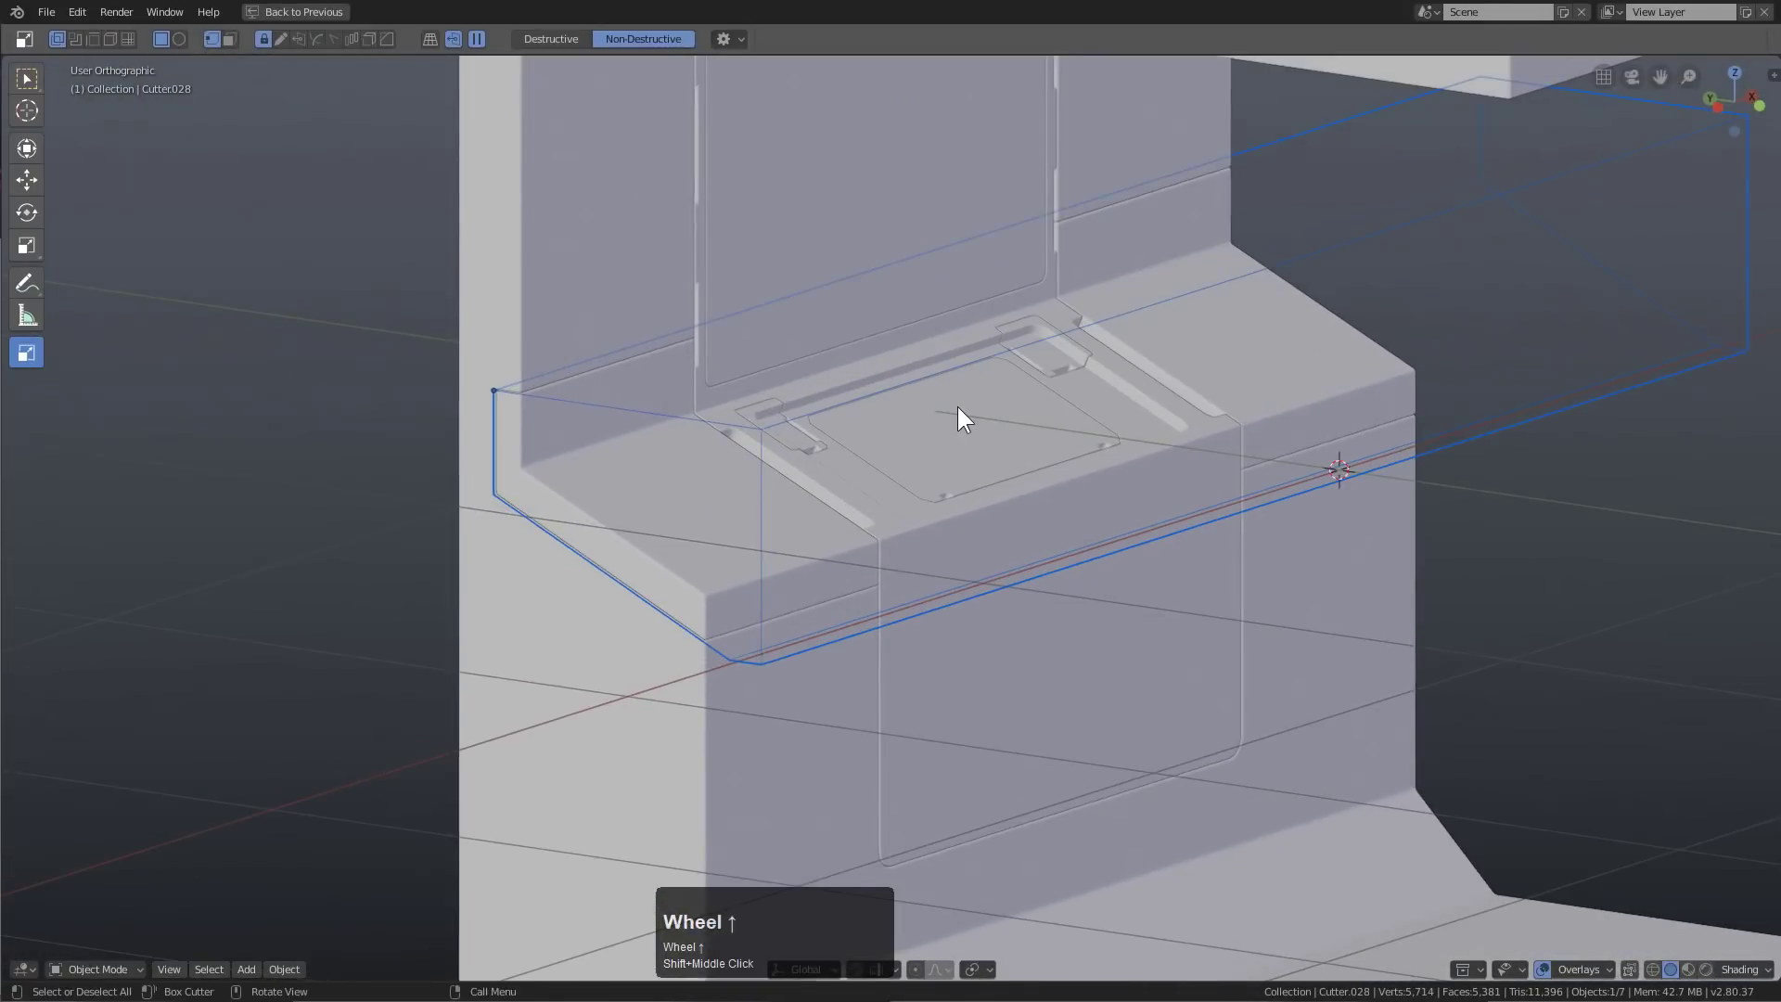
pyautogui.press('g')
pyautogui.press('z')
pyautogui.click(965, 435)
pyautogui.press('h')
pyautogui.scroll(-2, 972, 441)
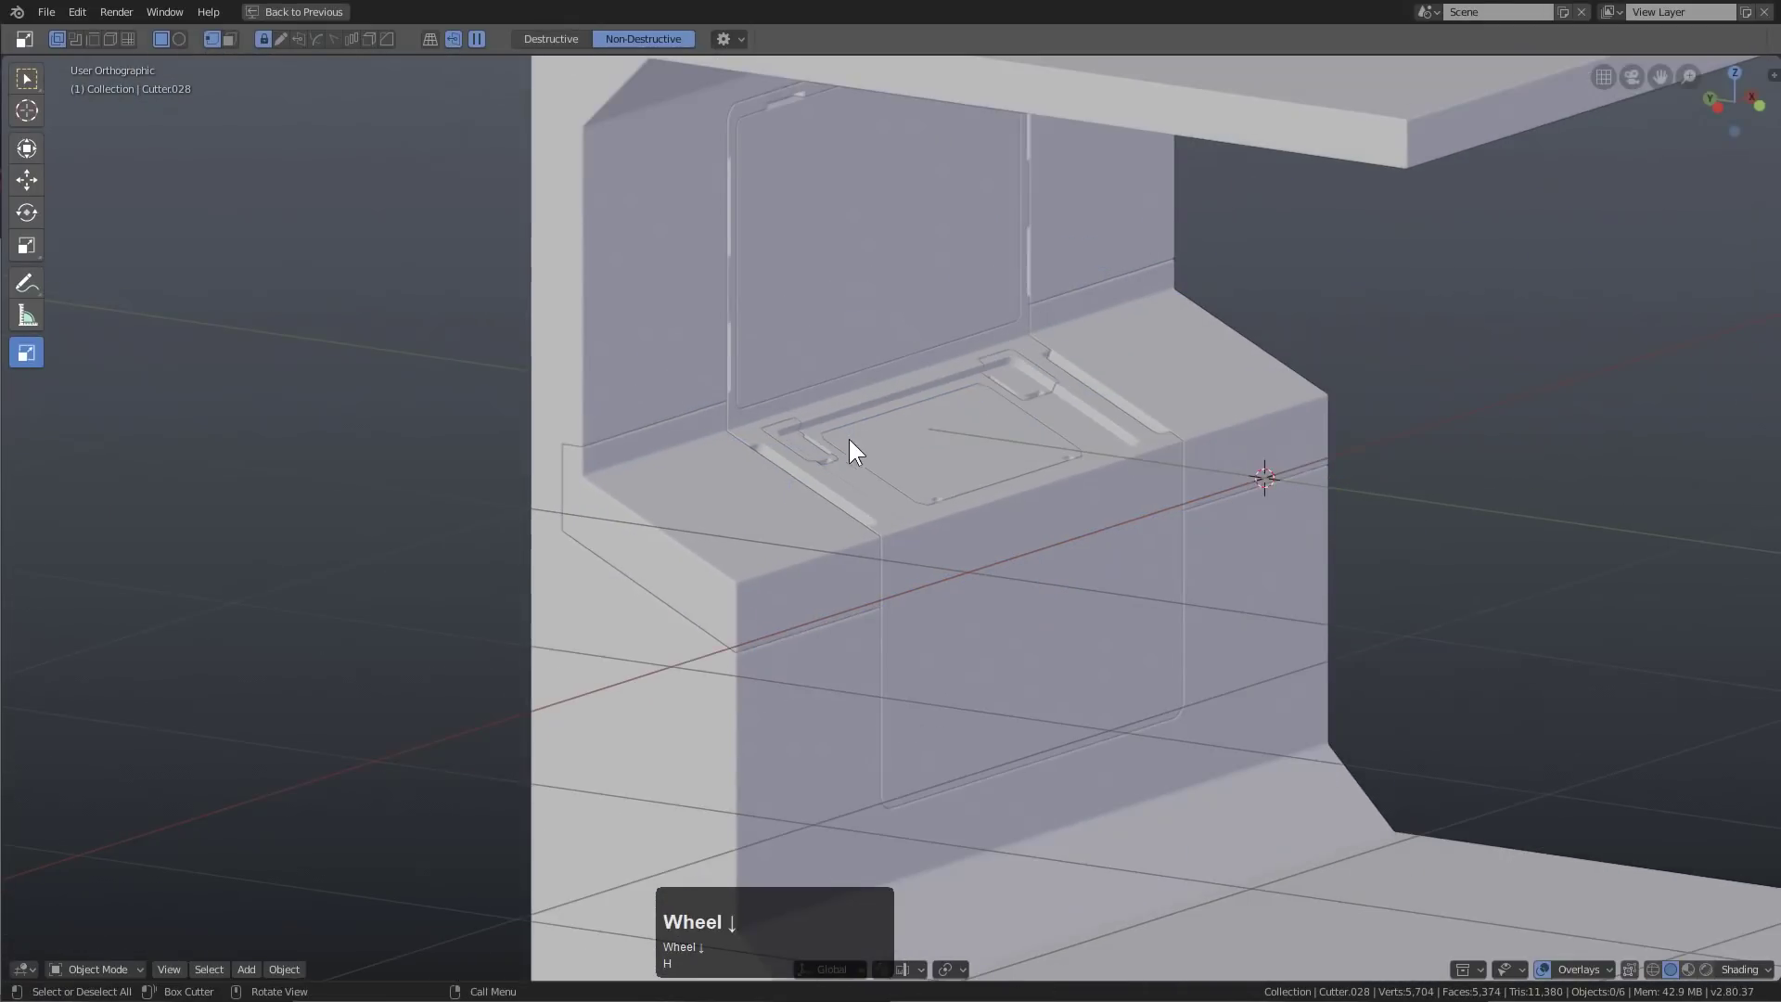
# Cut a long recess with chamfered corners into the front face of the sliced ledge beside the centre panel
pyautogui.moveTo(849, 438); pyautogui.dragTo(798, 426, button='middle')
pyautogui.click(737, 492)
pyautogui.scroll(3, 803, 438)
pyautogui.moveTo(614, 391); pyautogui.dragTo(917, 393)
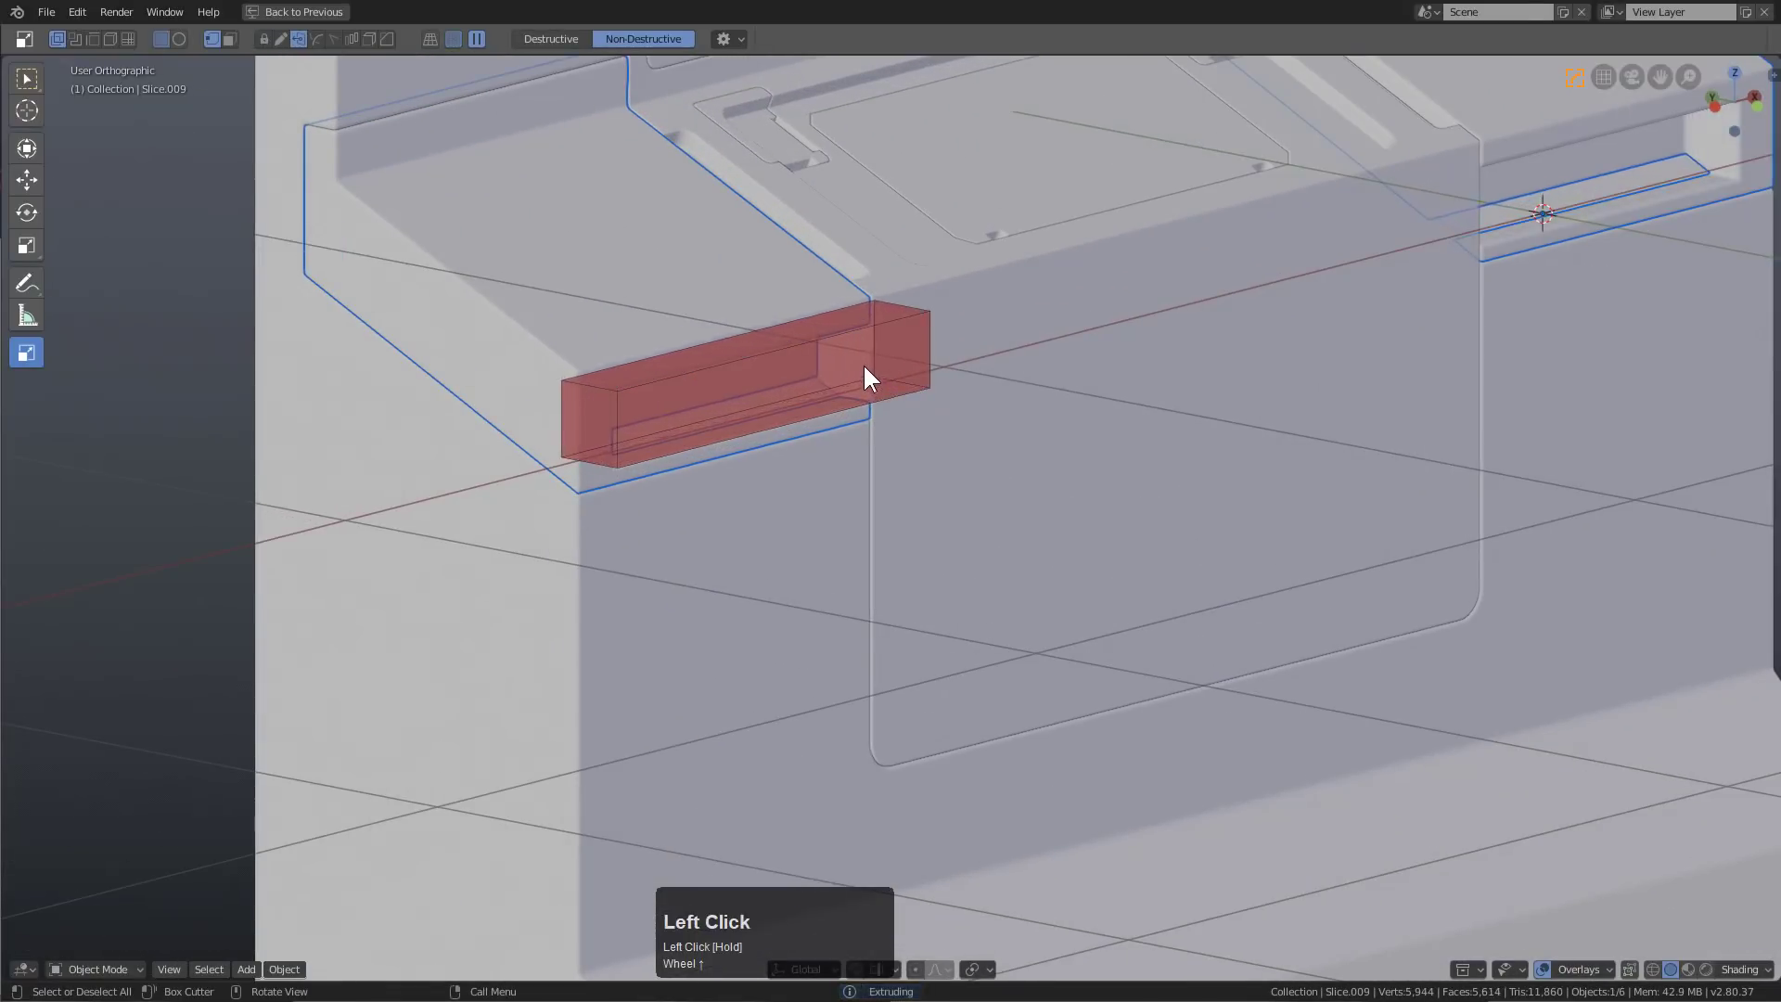
pyautogui.press('b')
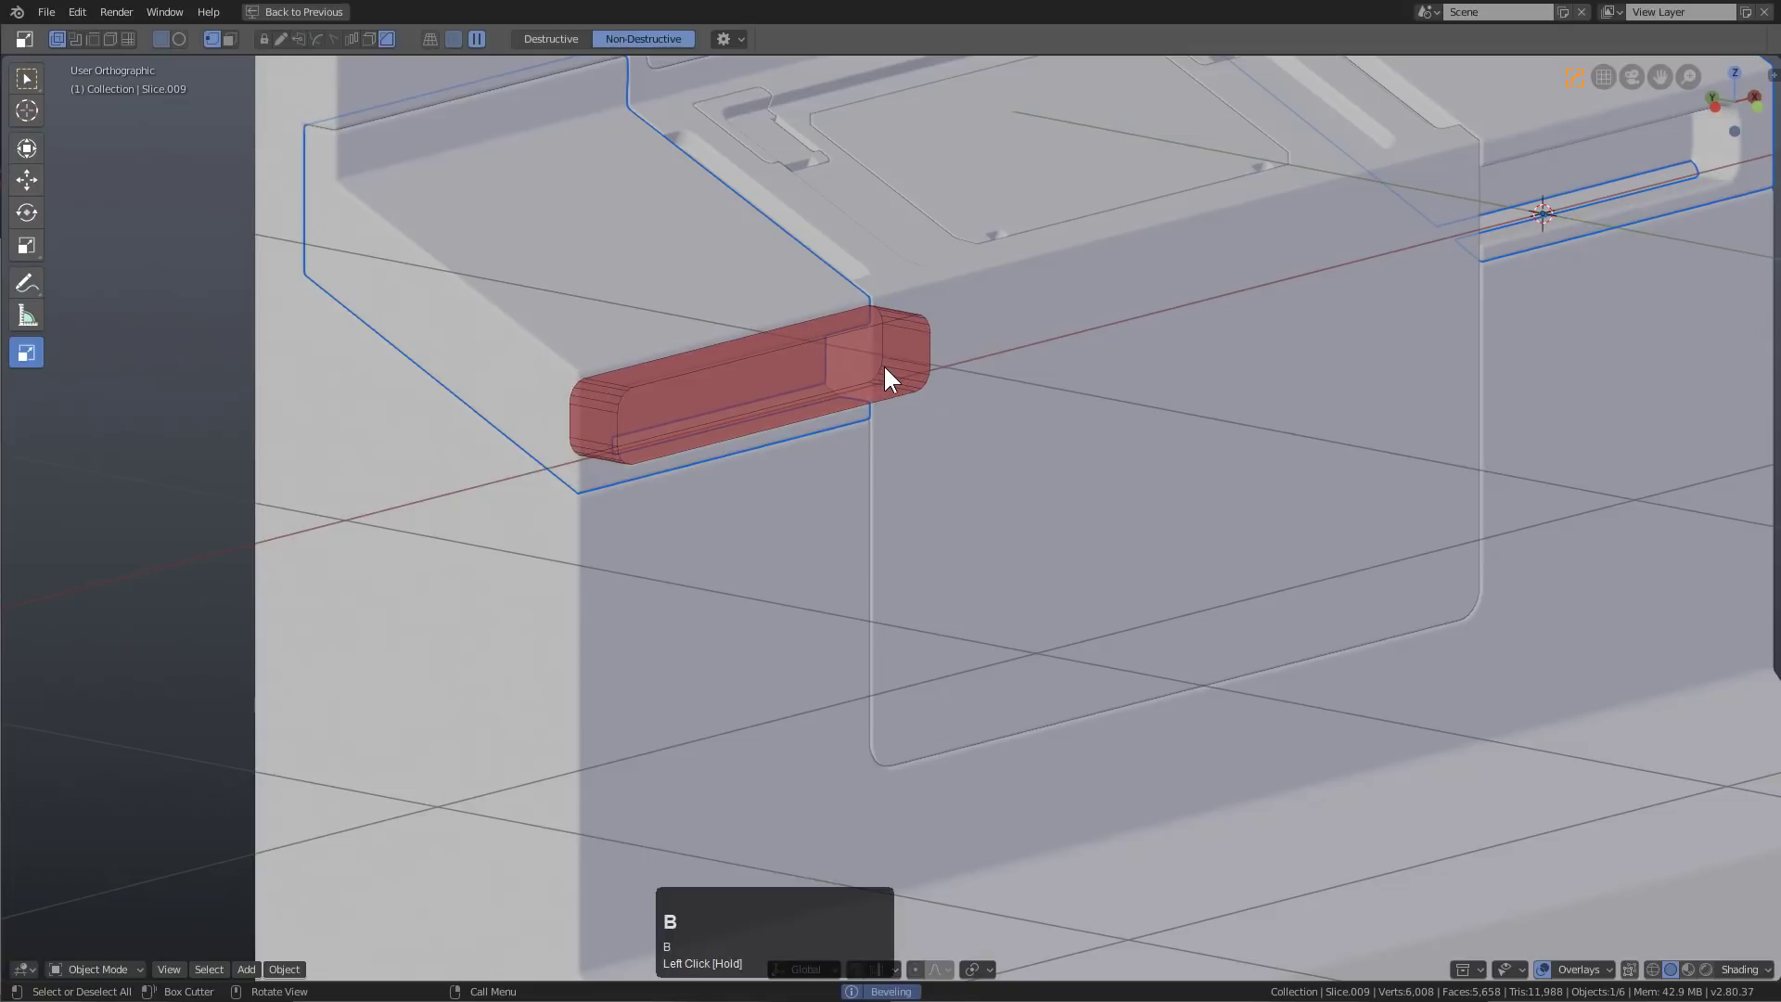
pyautogui.scroll(-3, 880, 364)
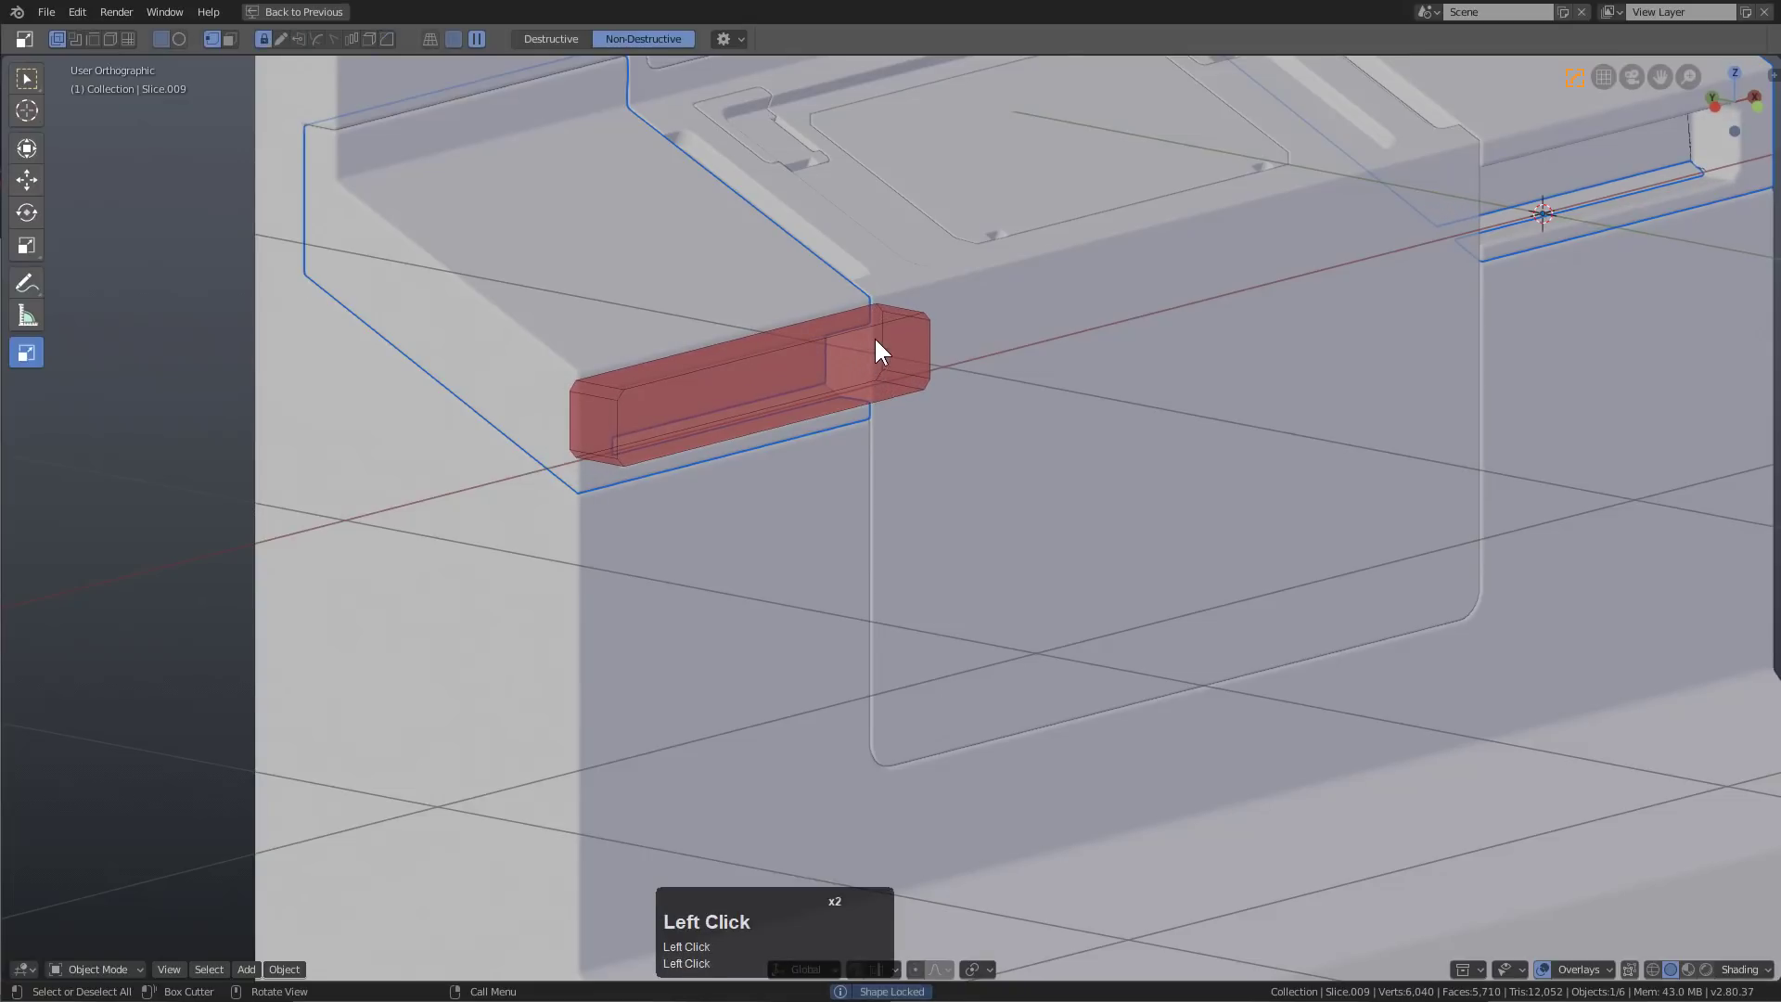
pyautogui.moveTo(874, 343); pyautogui.dragTo(910, 388, button='middle')
pyautogui.scroll(2, 899, 482)
# Run the Hard Ops bevel width operation on the ledge and cut a long slot along the outer edge of its sloped top
pyautogui.press('q')
pyautogui.click(865, 469)
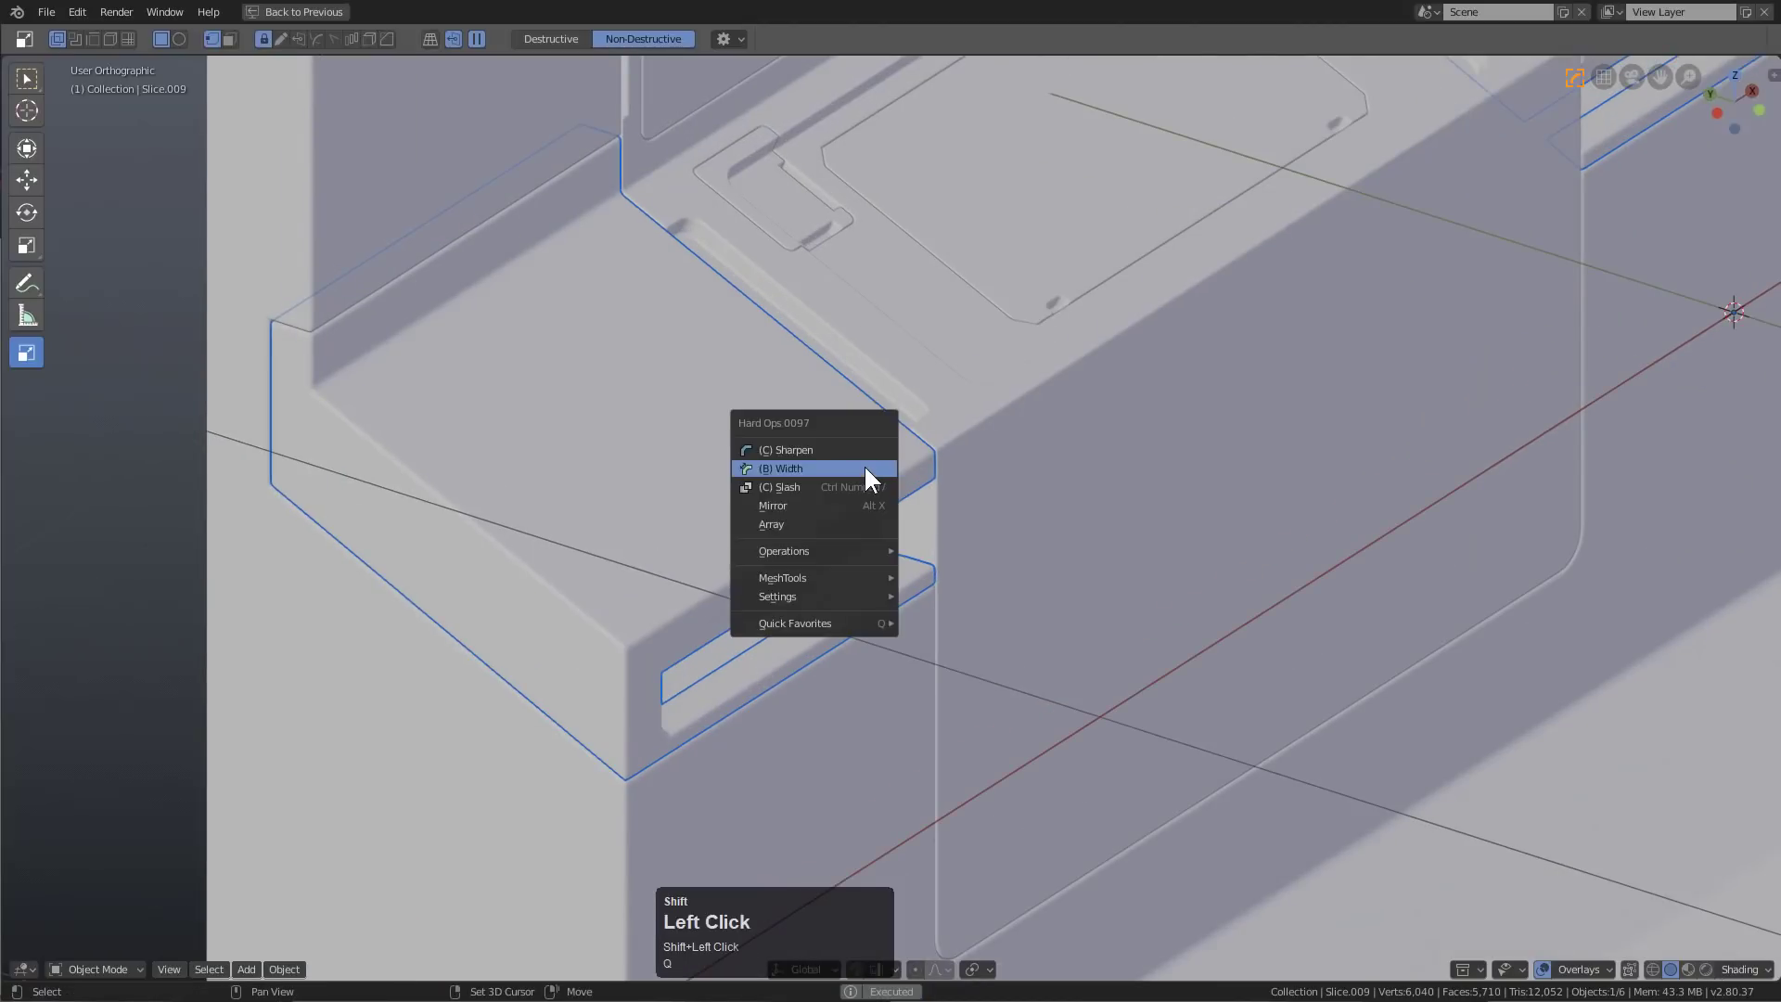
pyautogui.click(441, 469)
pyautogui.moveTo(358, 398); pyautogui.dragTo(492, 692)
pyautogui.click(472, 718)
pyautogui.scroll(-2, 718, 538)
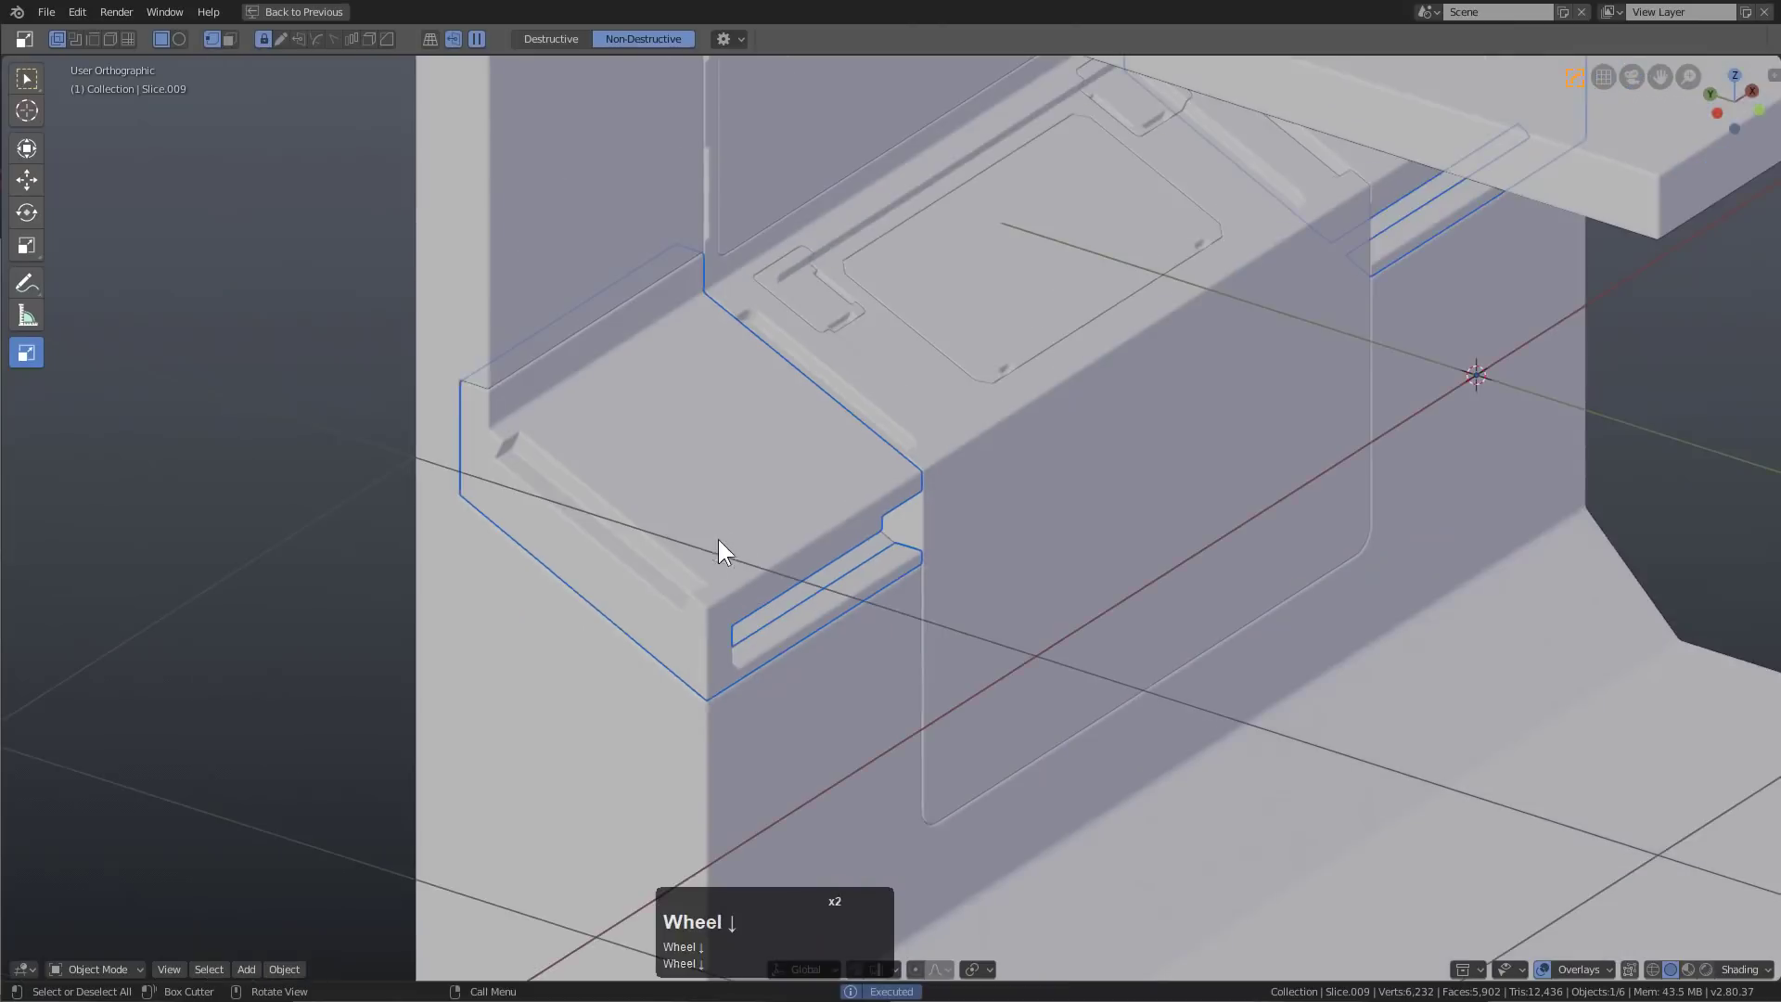
# Draw a small box cutter across the seam between the sliced side ledge and the sloped centre section, and round its corners
pyautogui.moveTo(718, 538); pyautogui.dragTo(811, 510, button='middle')
pyautogui.scroll(-1, 712, 499)
pyautogui.press('KP_8')
pyautogui.press('KP_5')
pyautogui.hotkey('alt', 'a')
pyautogui.scroll(-1, 755, 477)
pyautogui.scroll(-2, 755, 477)
pyautogui.scroll(4, 811, 510)
pyautogui.moveTo(723, 457); pyautogui.dragTo(660, 465, button='middle')
pyautogui.click(594, 450)
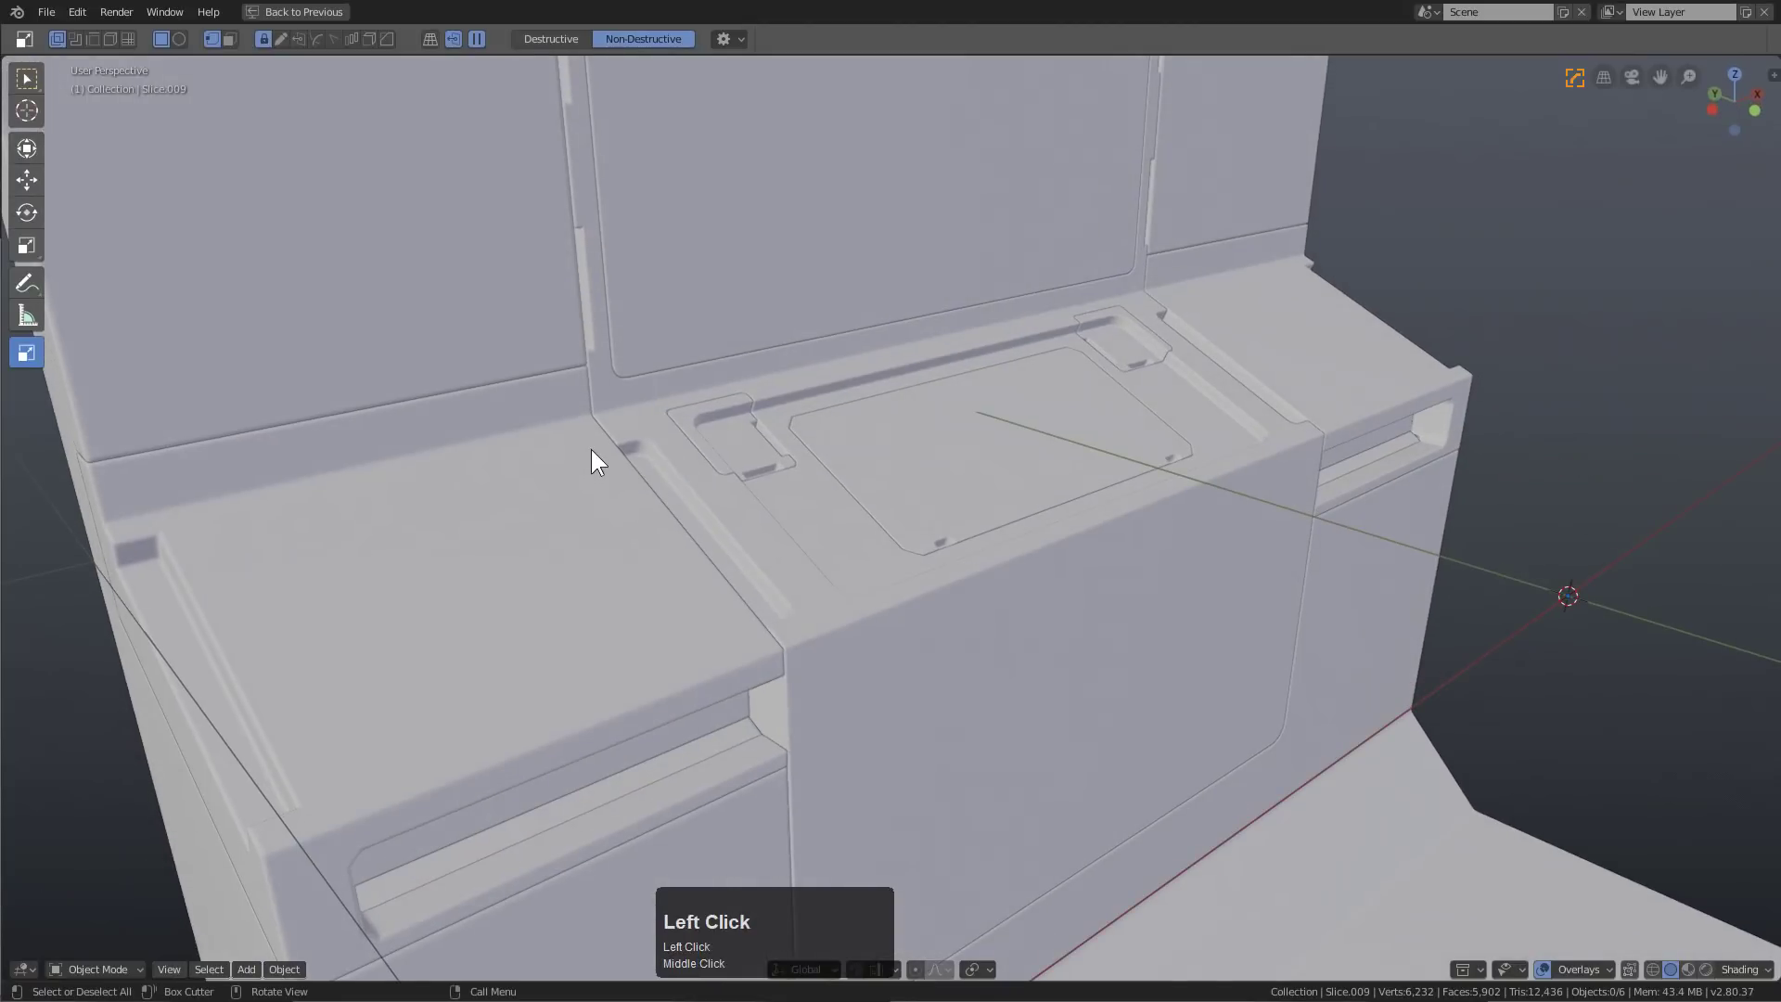
pyautogui.moveTo(593, 441); pyautogui.dragTo(655, 449)
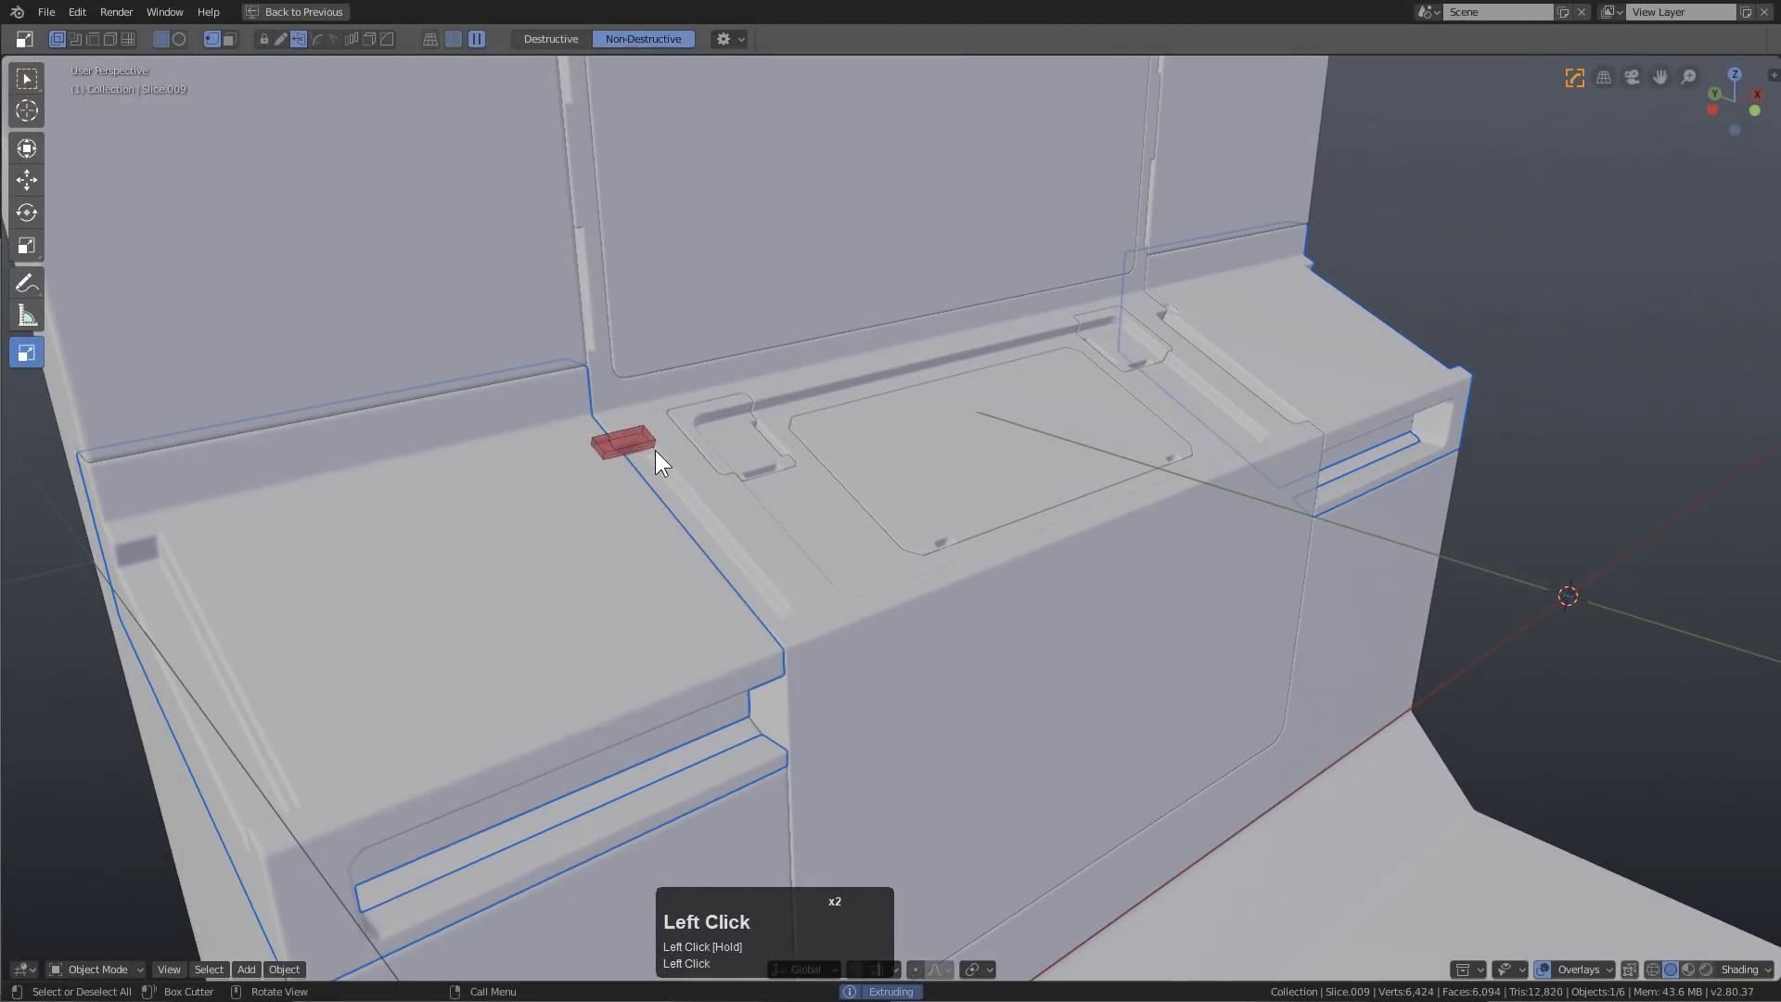
pyautogui.press('b')
pyautogui.scroll(3, 666, 452)
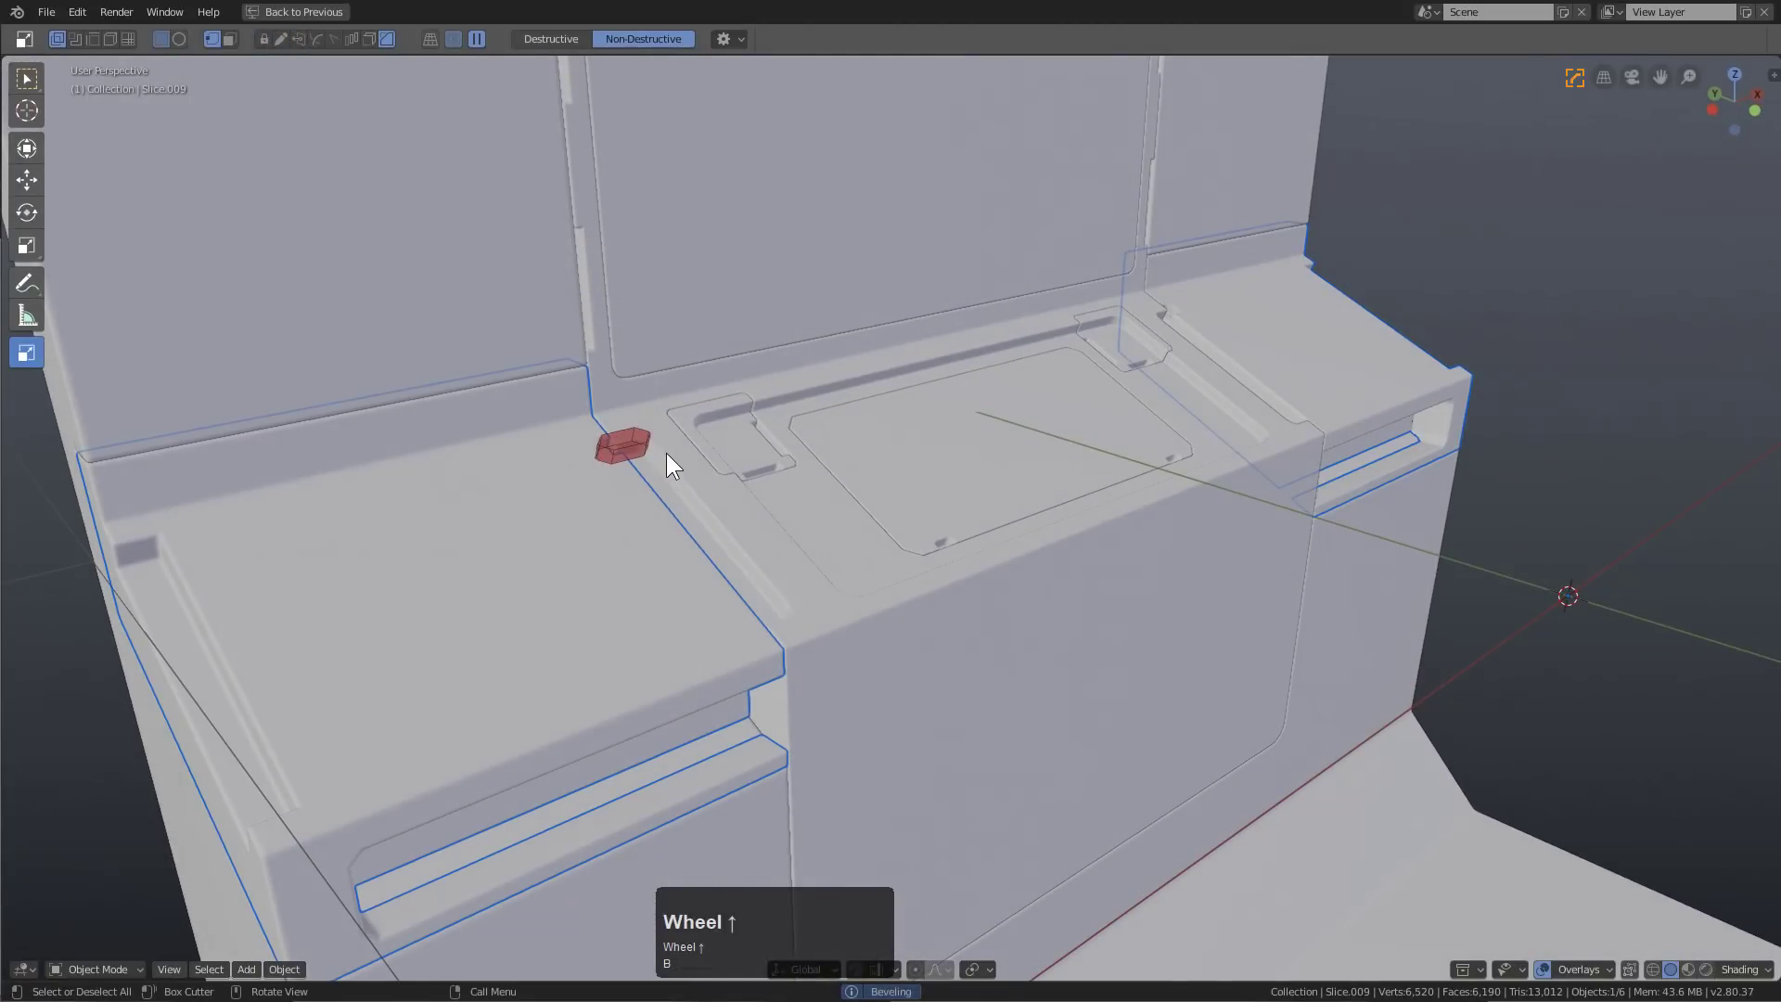
# Array the rounded cutter to two copies spaced along the seam and apply the cut to the side ledge
pyautogui.press('v')
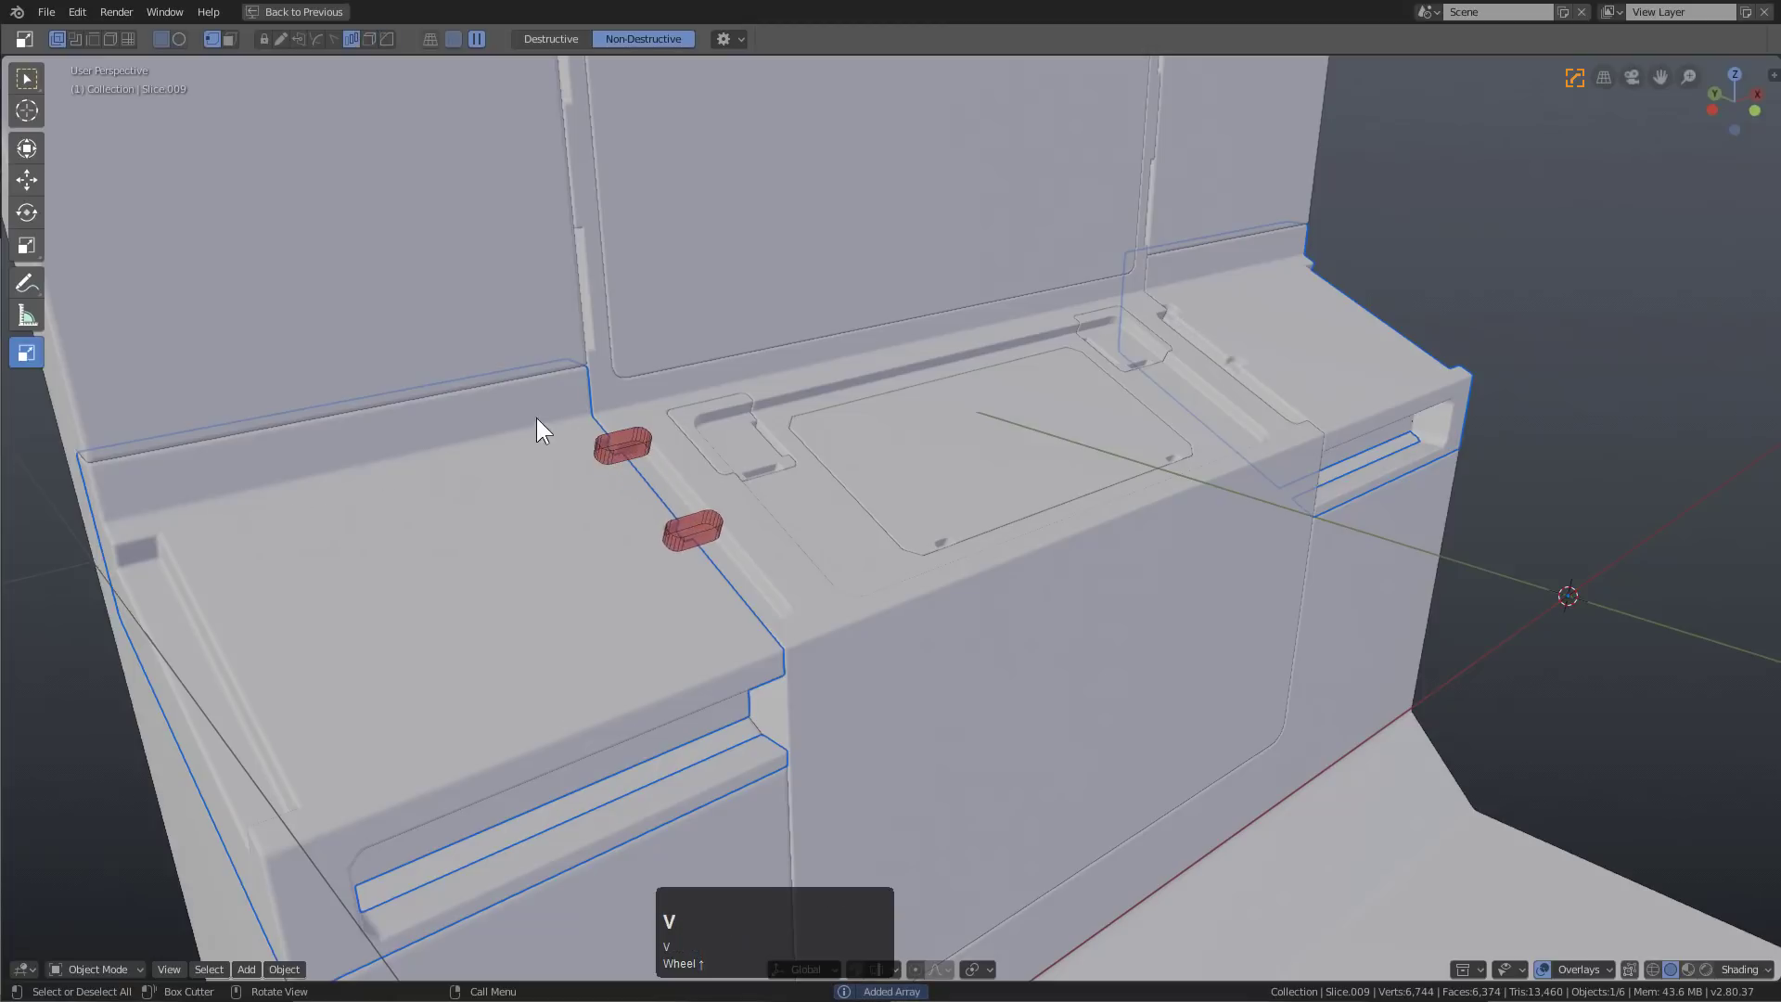
pyautogui.click(442, 413)
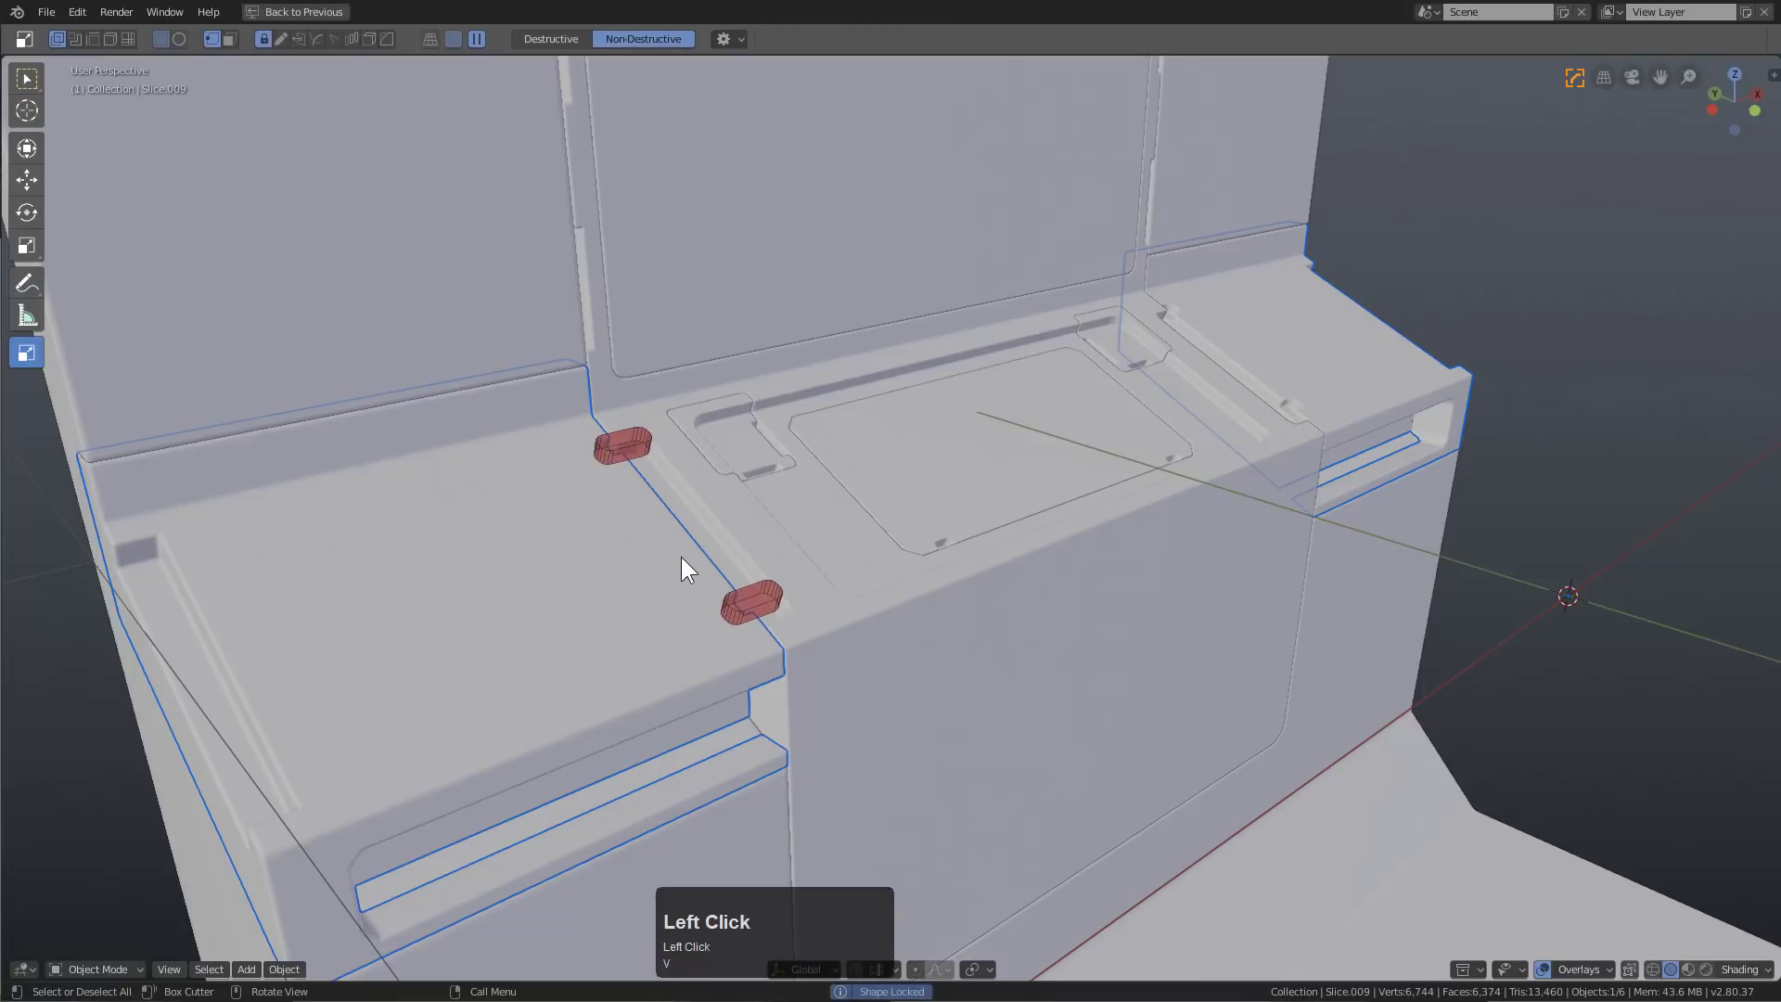
pyautogui.click(757, 605)
pyautogui.scroll(-3, 757, 605)
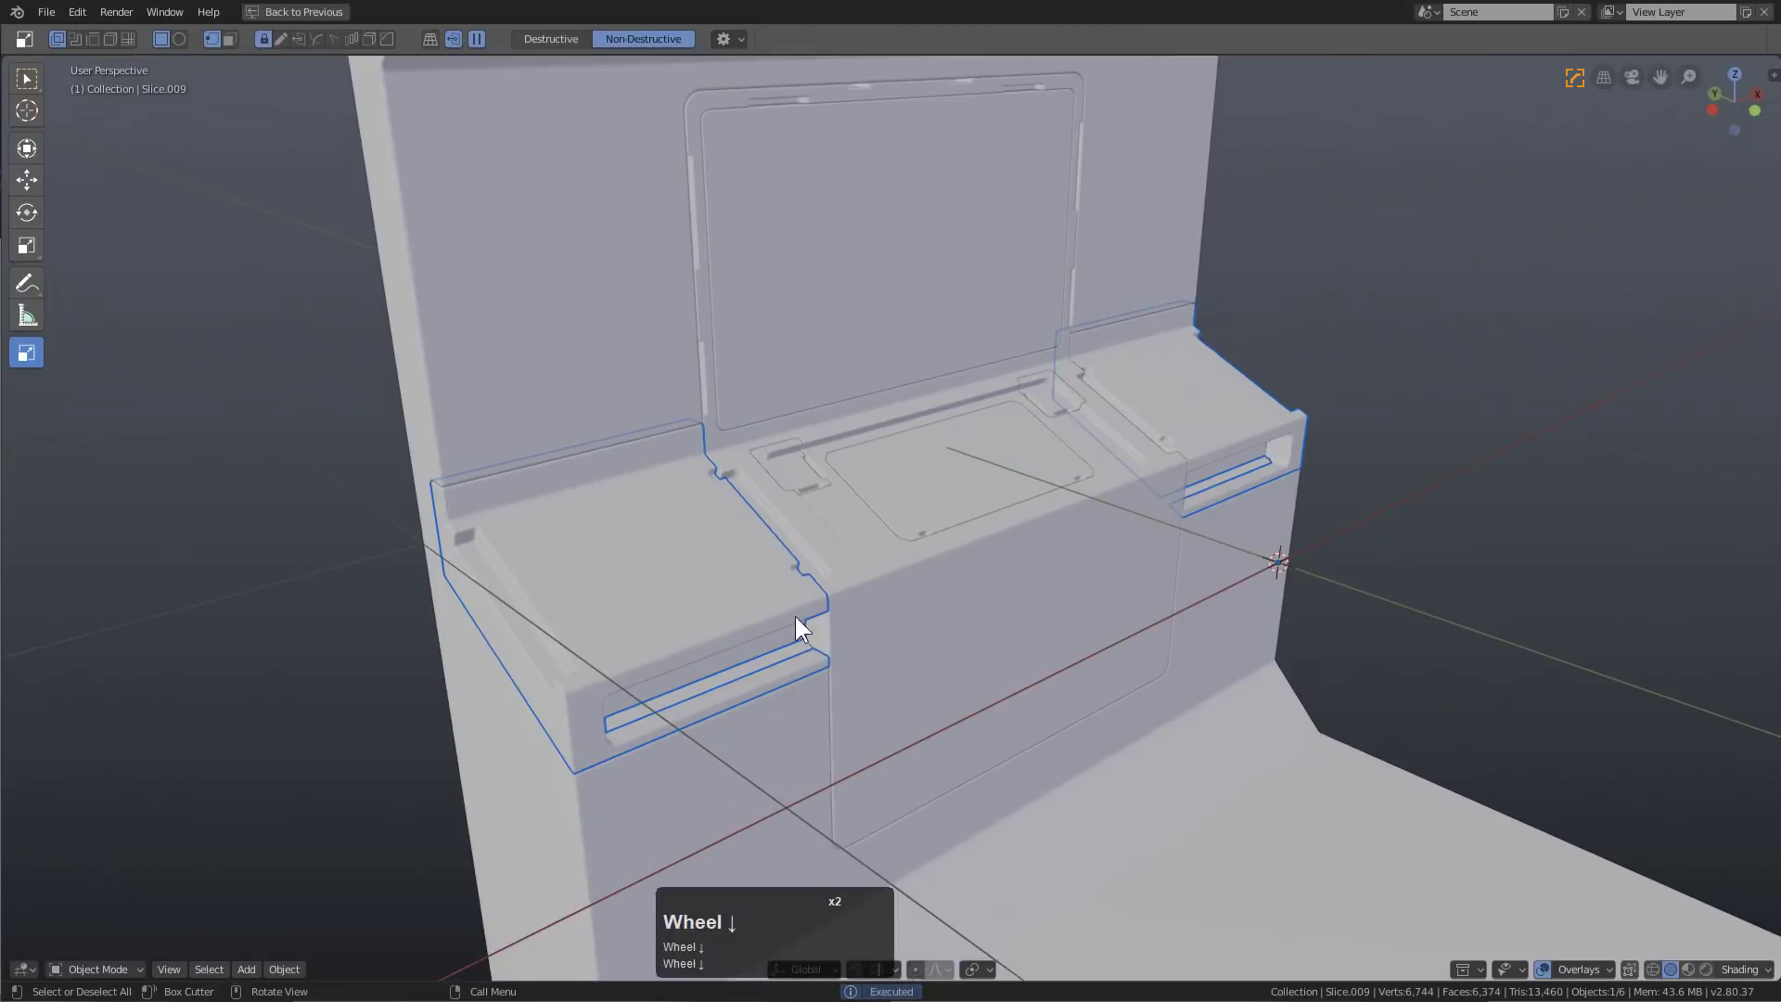
# Cut a small rounded notch beside the lower end of the wall panel's vertical seam, keeping its cutter live
pyautogui.moveTo(795, 624); pyautogui.dragTo(854, 590, button='middle')
pyautogui.scroll(-3, 752, 560)
pyautogui.scroll(4, 789, 511)
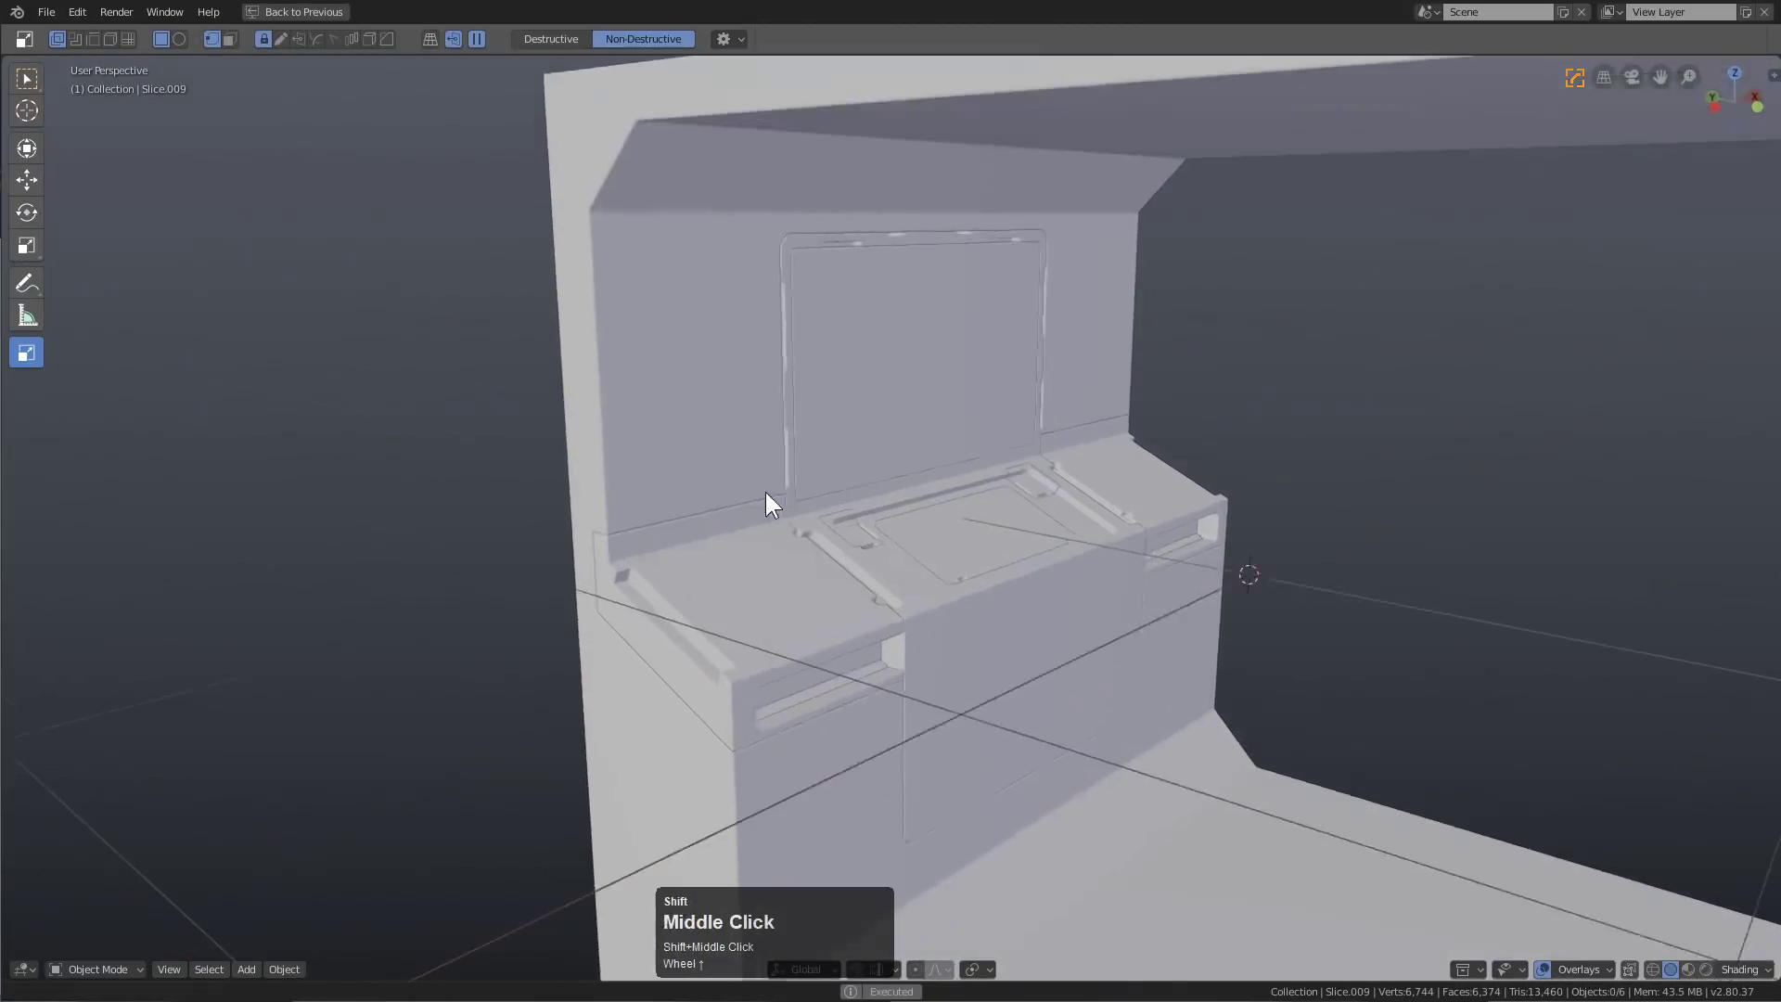
pyautogui.click(692, 441)
pyautogui.moveTo(692, 441); pyautogui.dragTo(709, 446, button='middle')
pyautogui.scroll(2, 650, 501)
pyautogui.moveTo(622, 547)
pyautogui.mouseDown()
pyautogui.moveTo(683, 570)
pyautogui.moveTo(733, 543)
pyautogui.mouseUp()
pyautogui.press('b')
pyautogui.keyDown('shift'); pyautogui.doubleClick(708, 547); pyautogui.keyUp('shift')
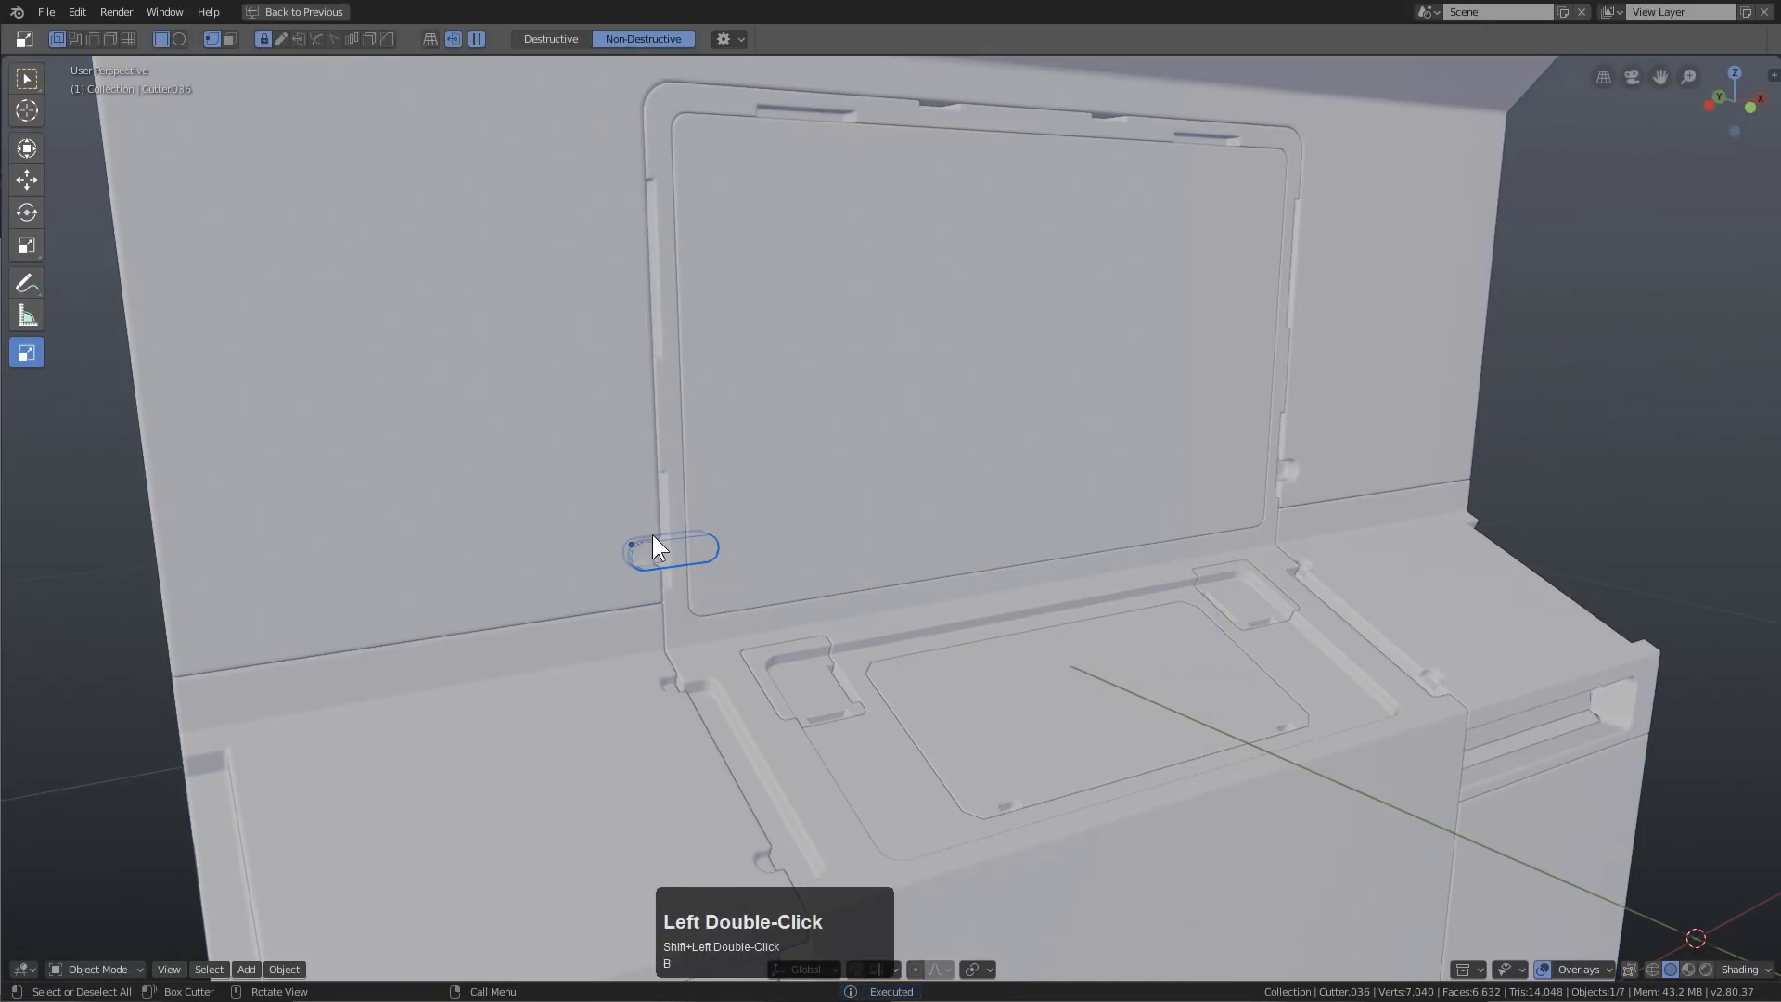
# Array the notch cutter with Hard Ops to four copies up the wall panel's seam, and hide the cutter
pyautogui.press('q')
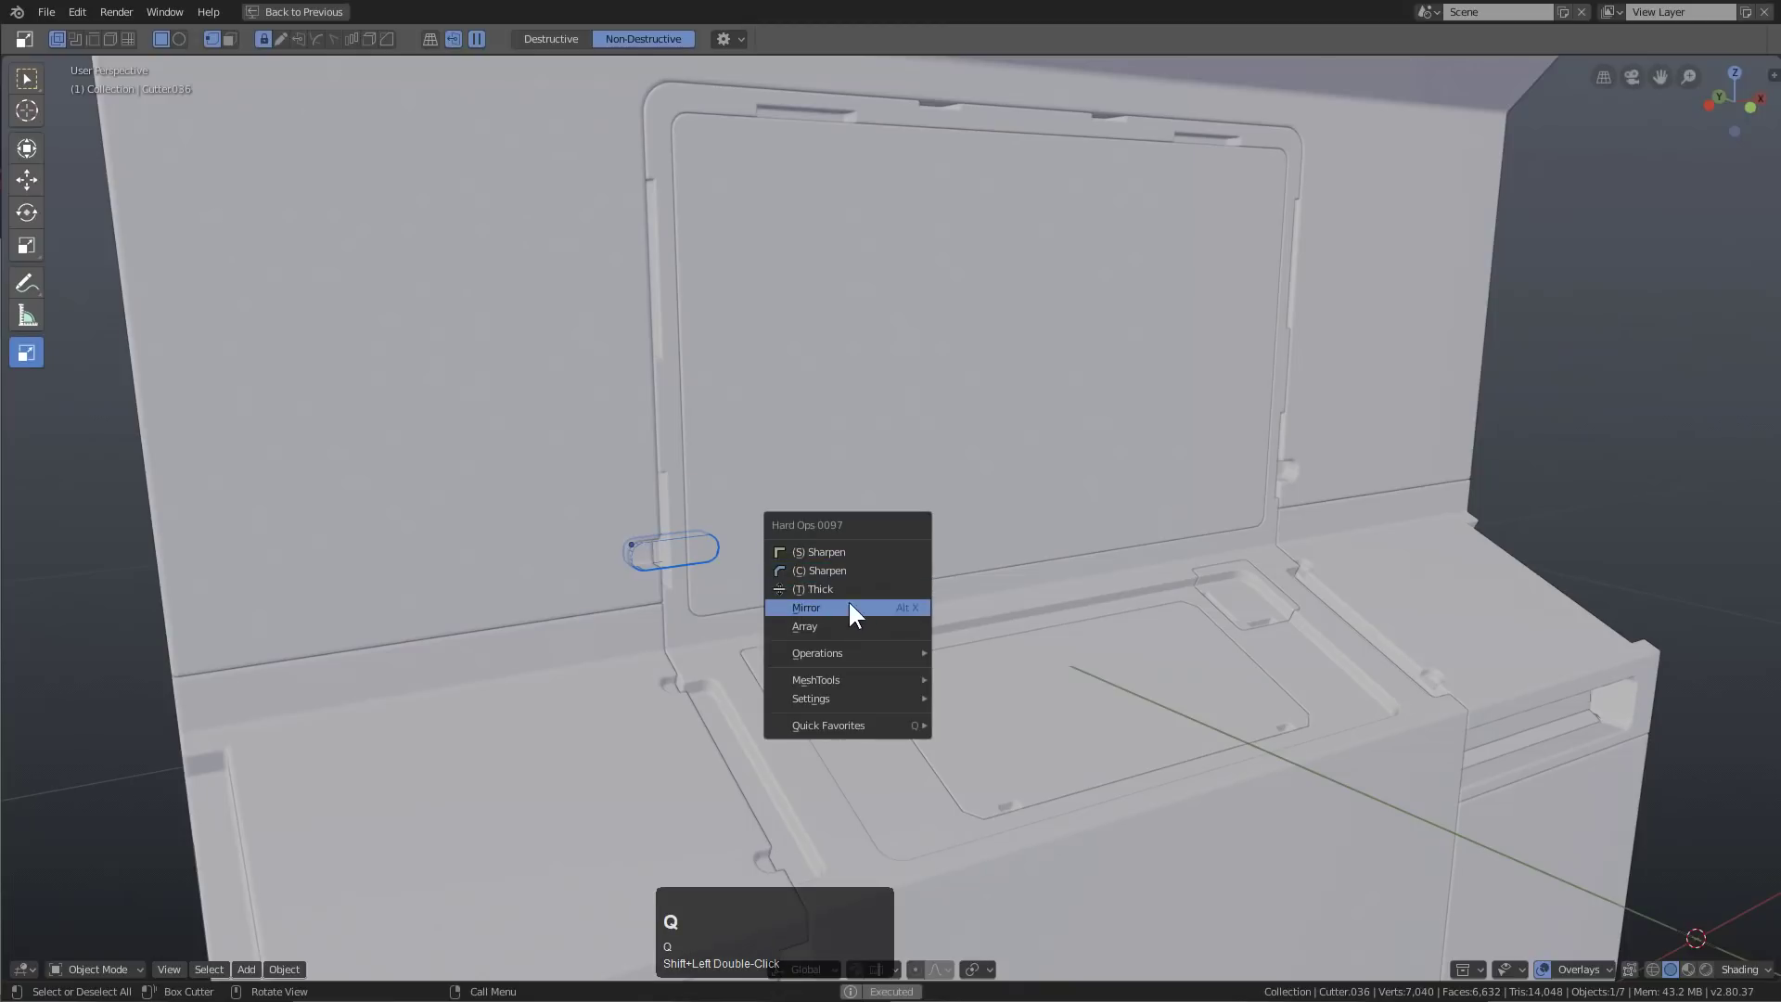
pyautogui.click(841, 623)
pyautogui.click(519, 673)
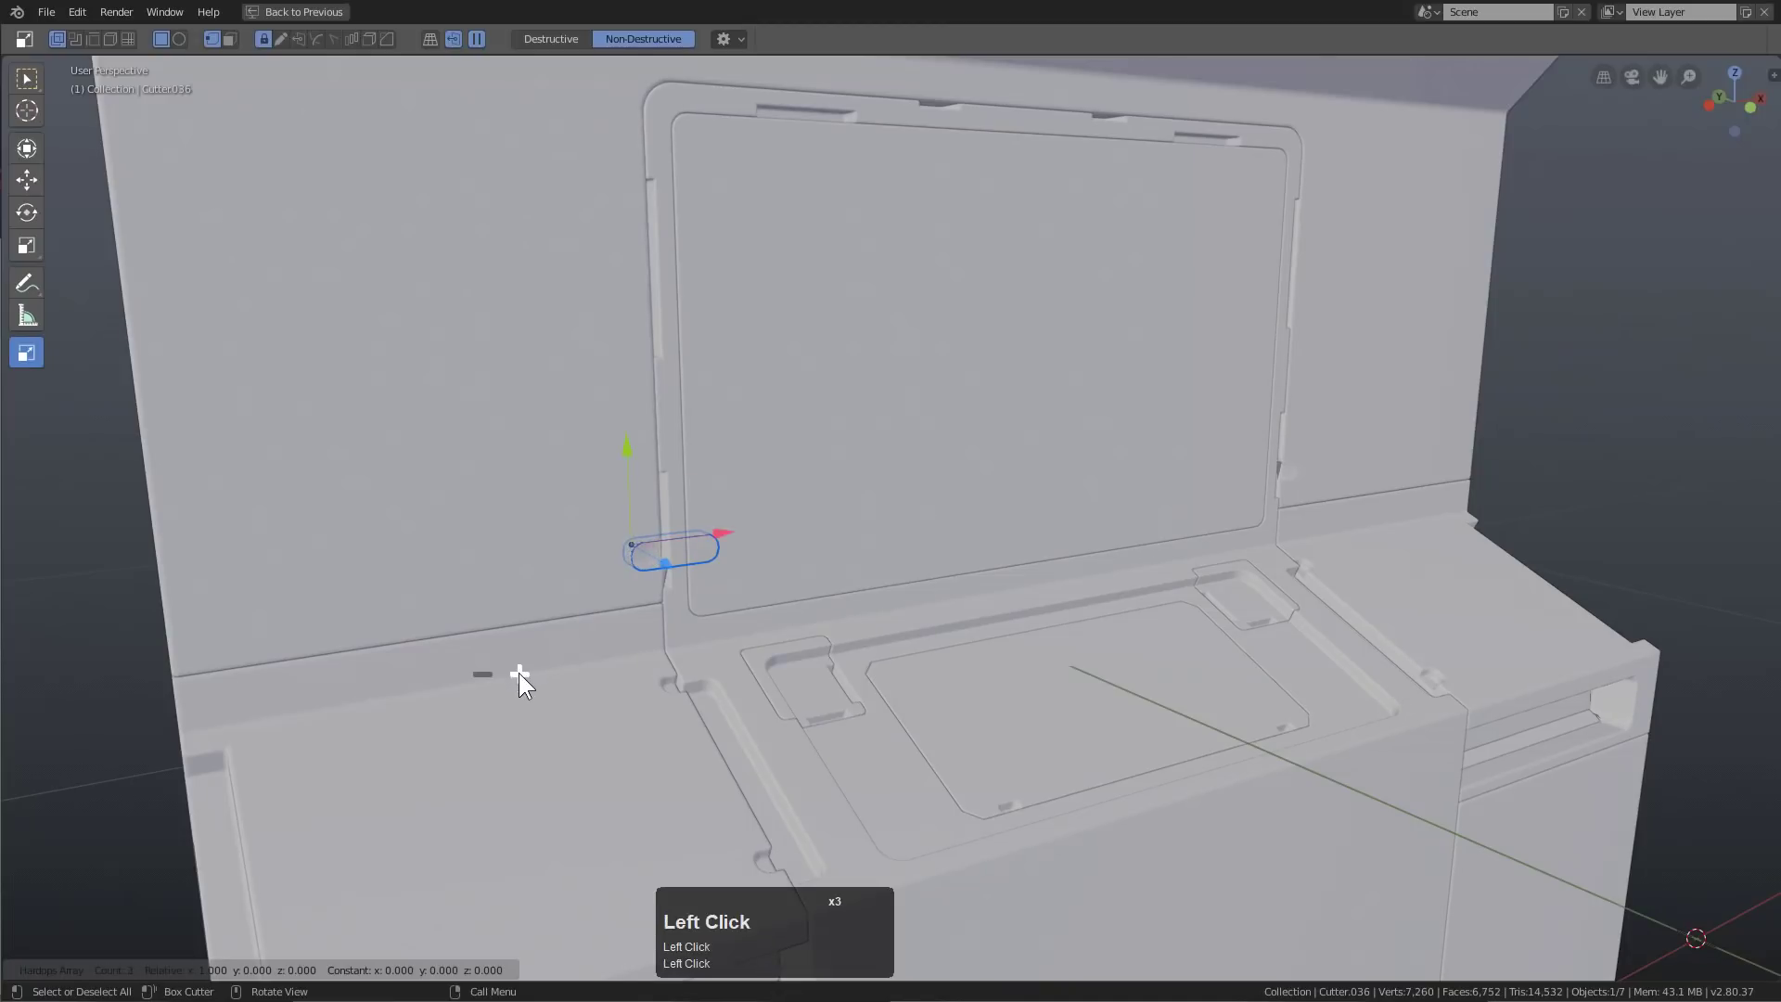
pyautogui.moveTo(629, 458); pyautogui.dragTo(622, 312)
pyautogui.click(522, 547)
pyautogui.rightClick(703, 497)
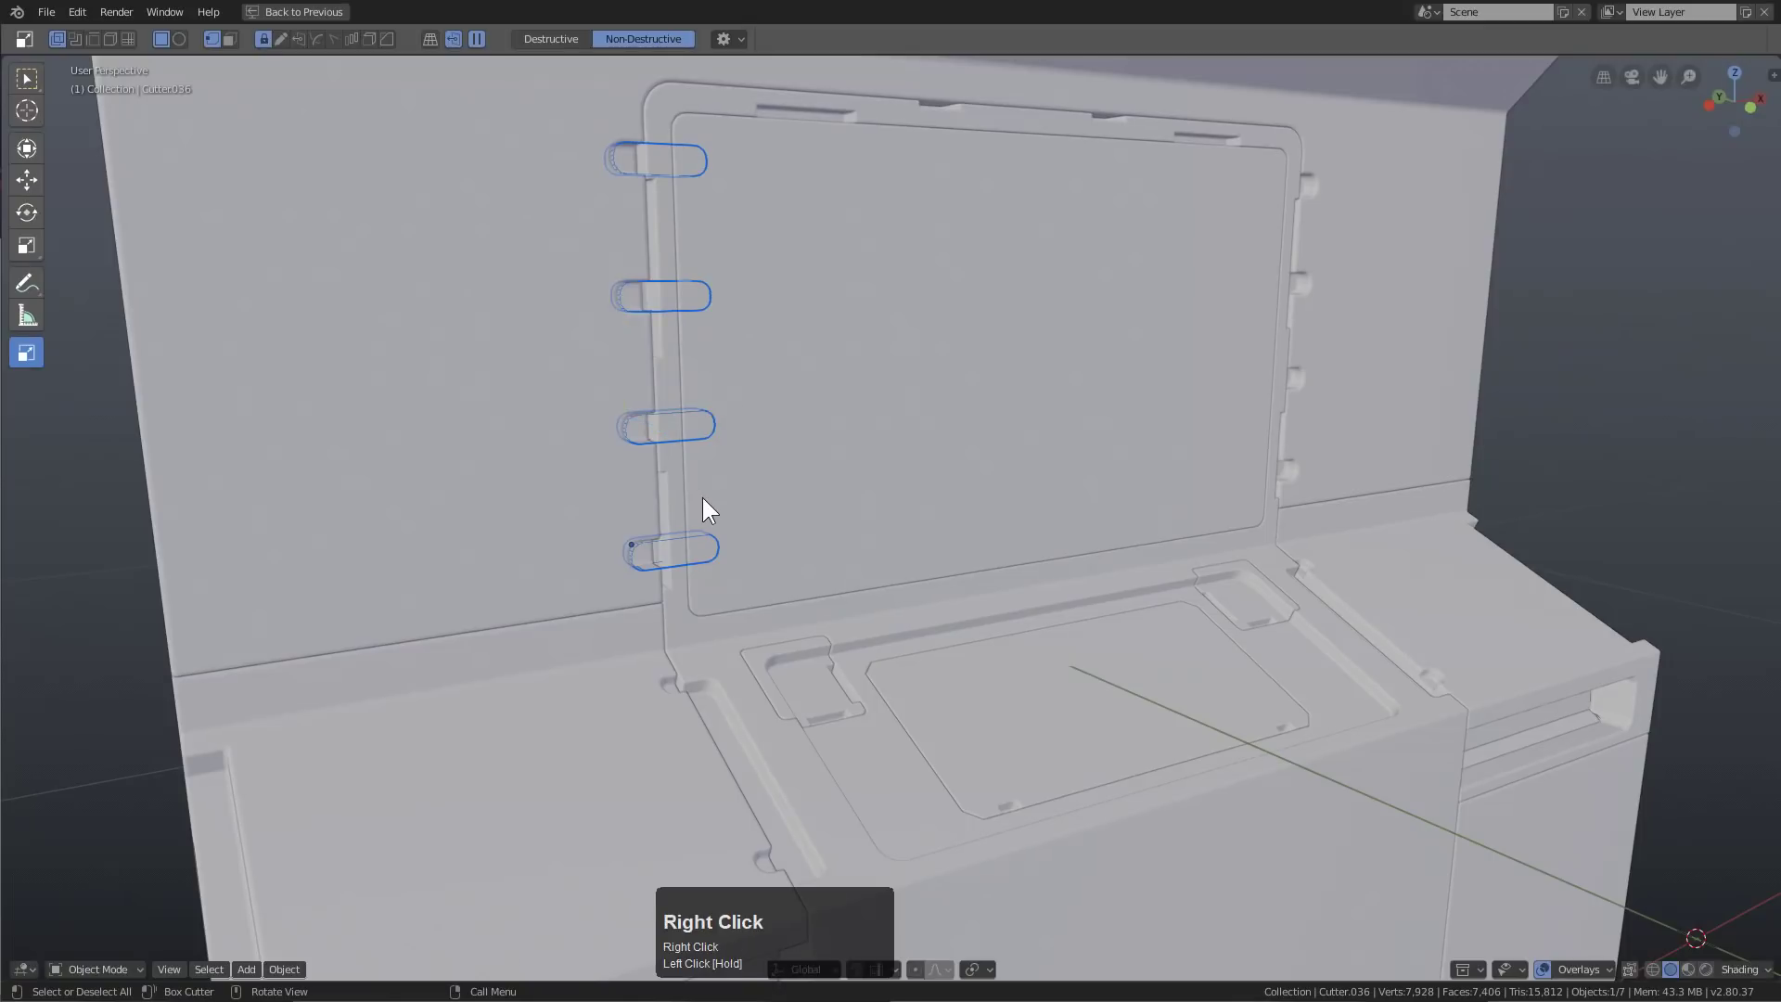
pyautogui.scroll(-3, 893, 422)
pyautogui.moveTo(892, 421); pyautogui.dragTo(915, 569, button='middle')
pyautogui.press('h')
# Slice a long panel with chamfered corners out of the main body's sloped face between the lower wall and floor
pyautogui.scroll(3, 962, 469)
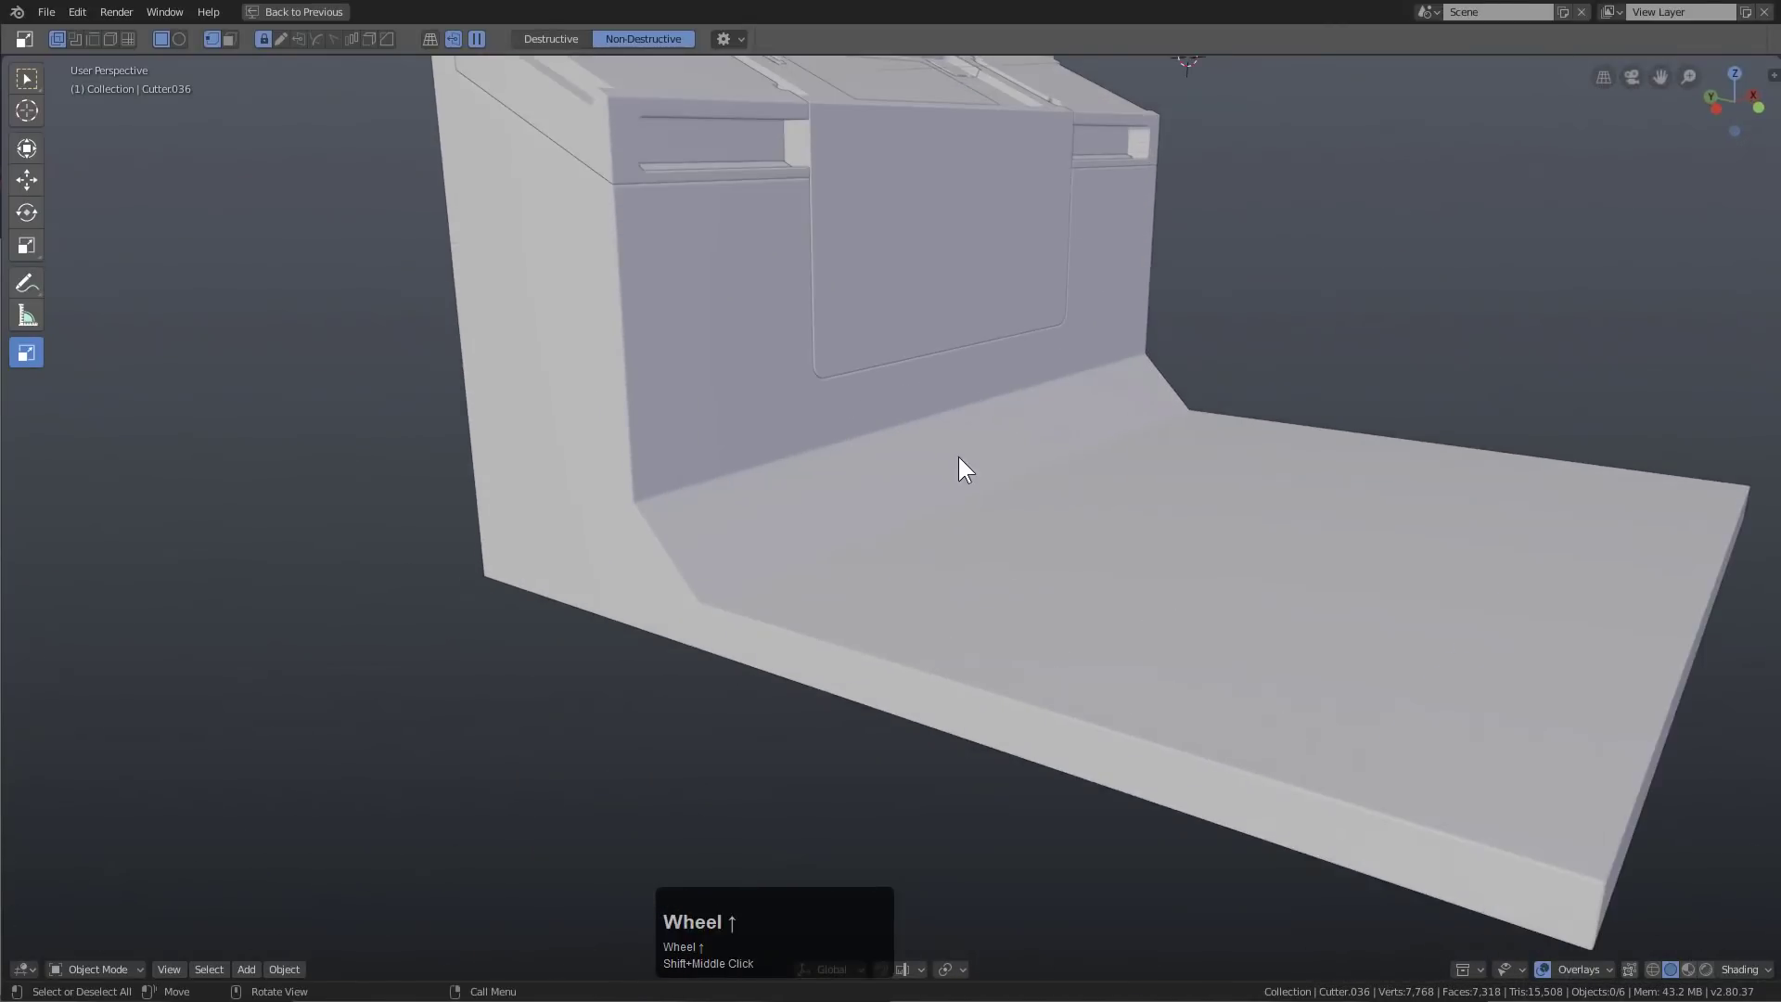
pyautogui.moveTo(962, 469); pyautogui.dragTo(799, 584, button='middle')
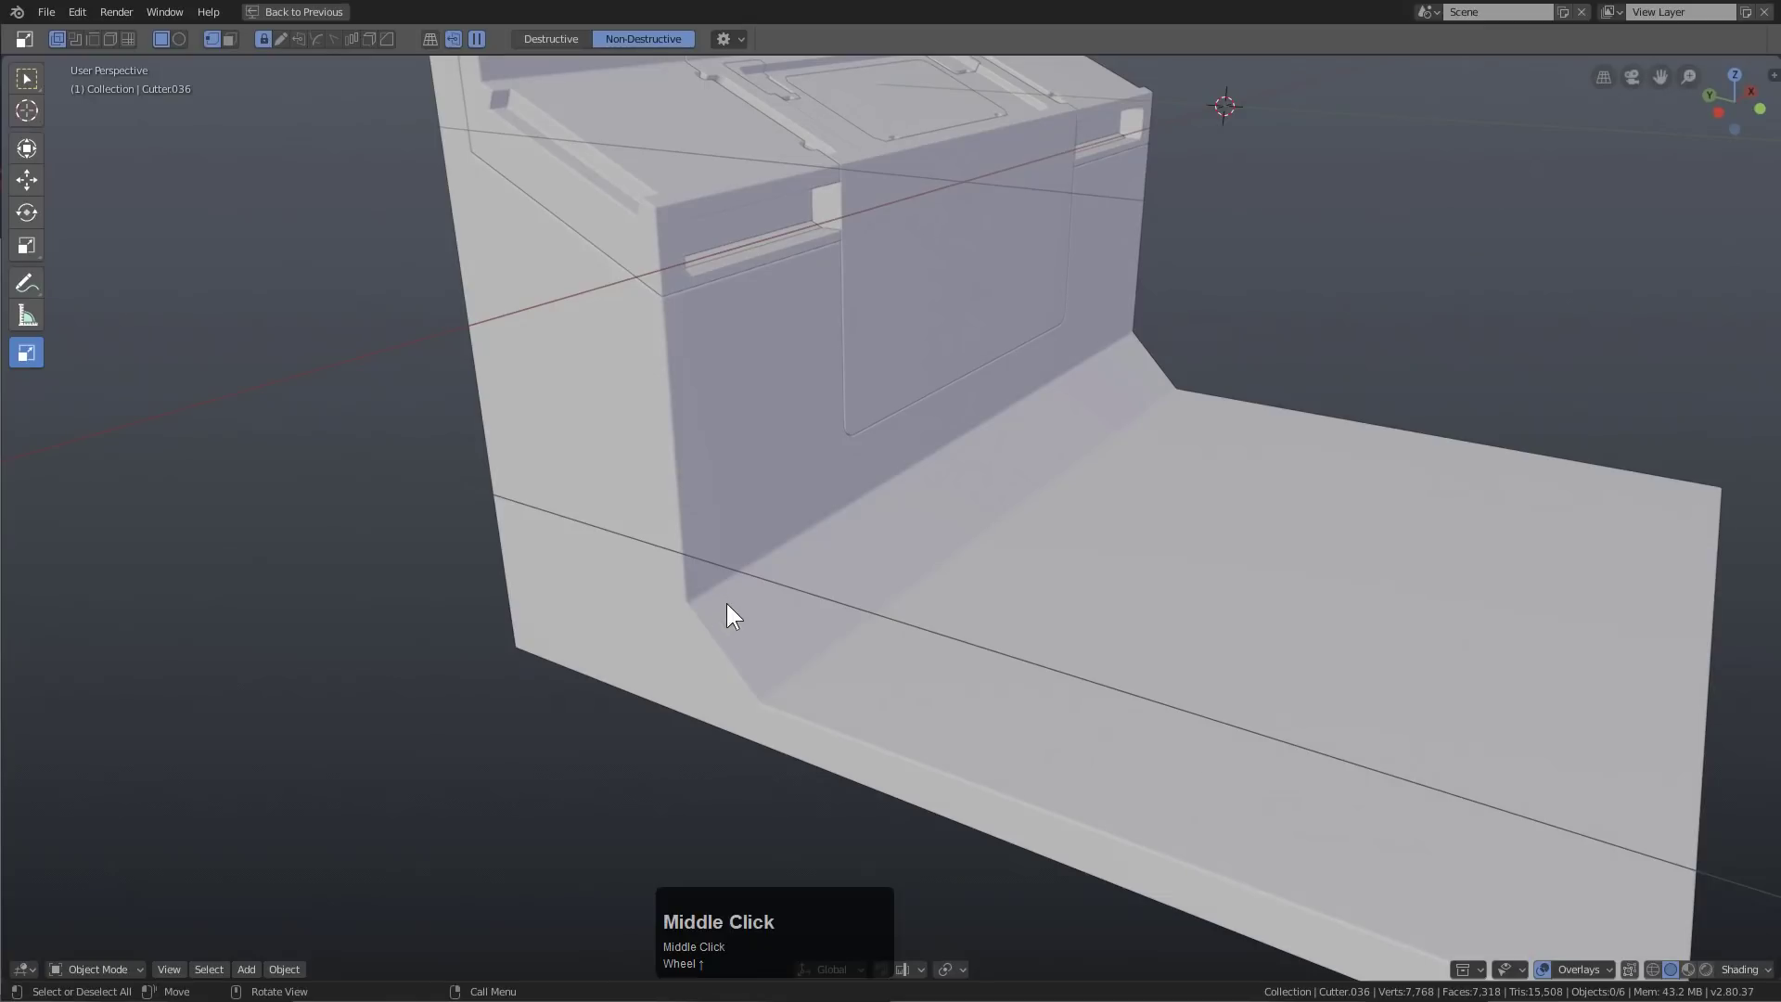
pyautogui.moveTo(706, 606); pyautogui.dragTo(933, 588)
pyautogui.doubleClick(953, 566)
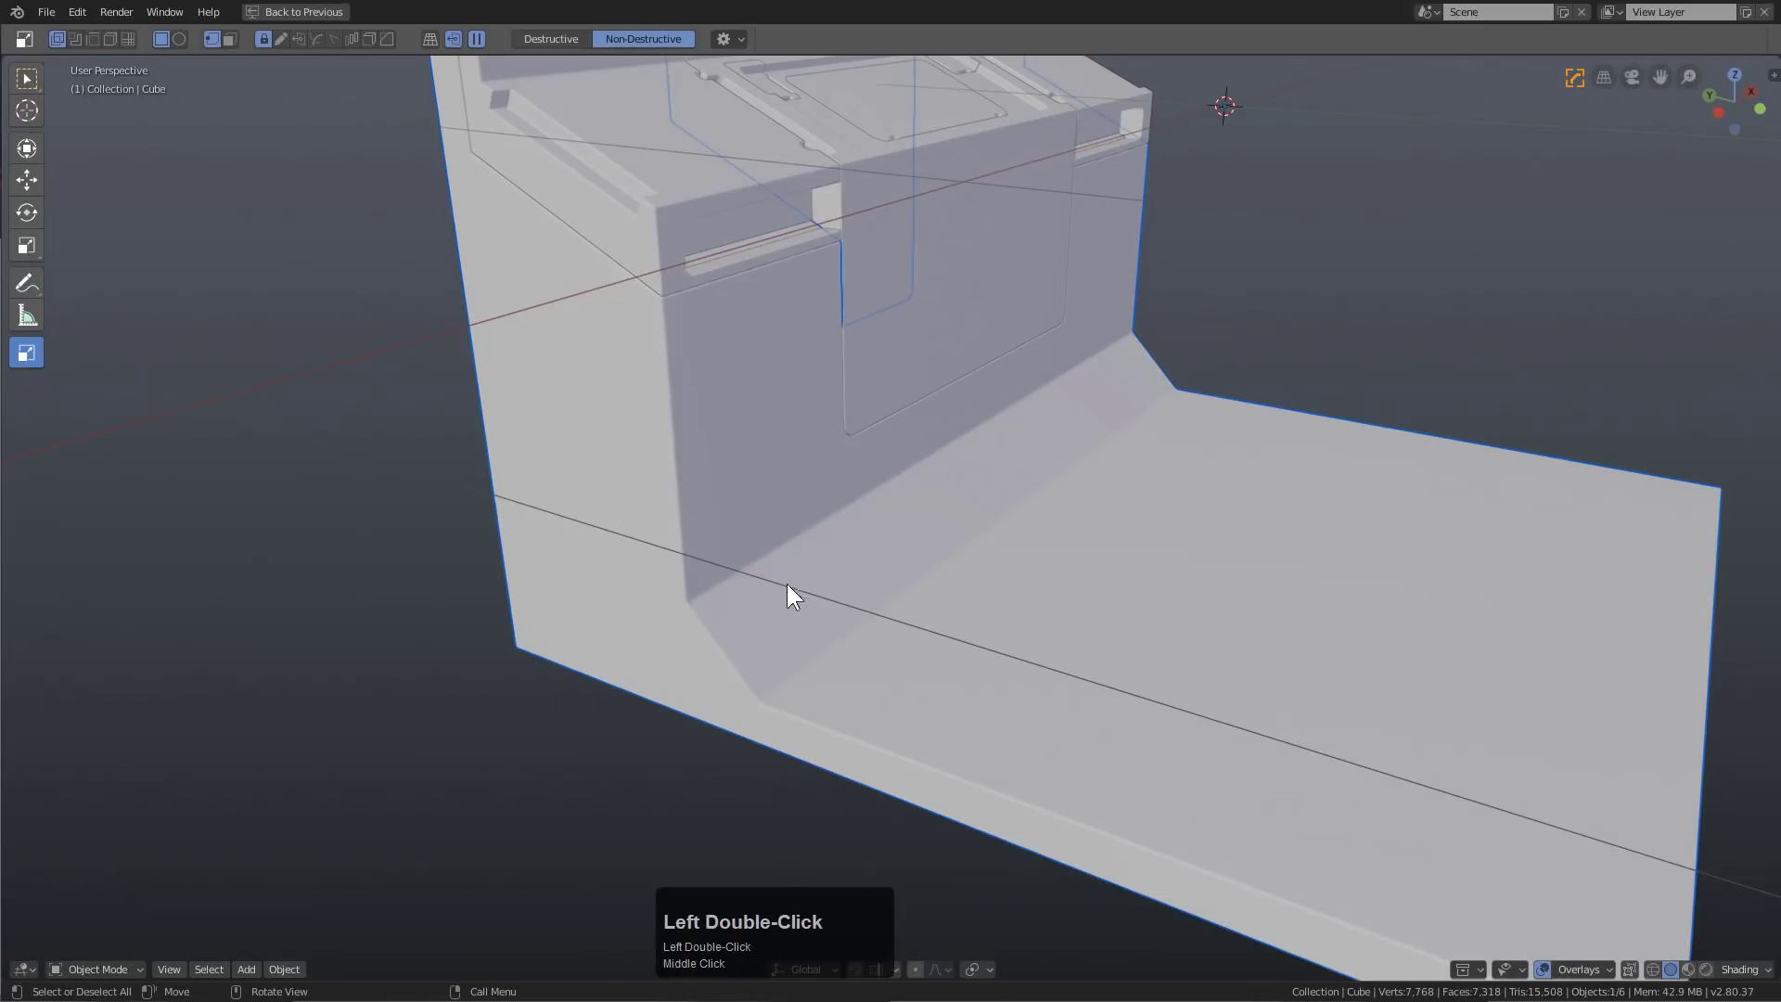
pyautogui.moveTo(704, 604); pyautogui.dragTo(1089, 441)
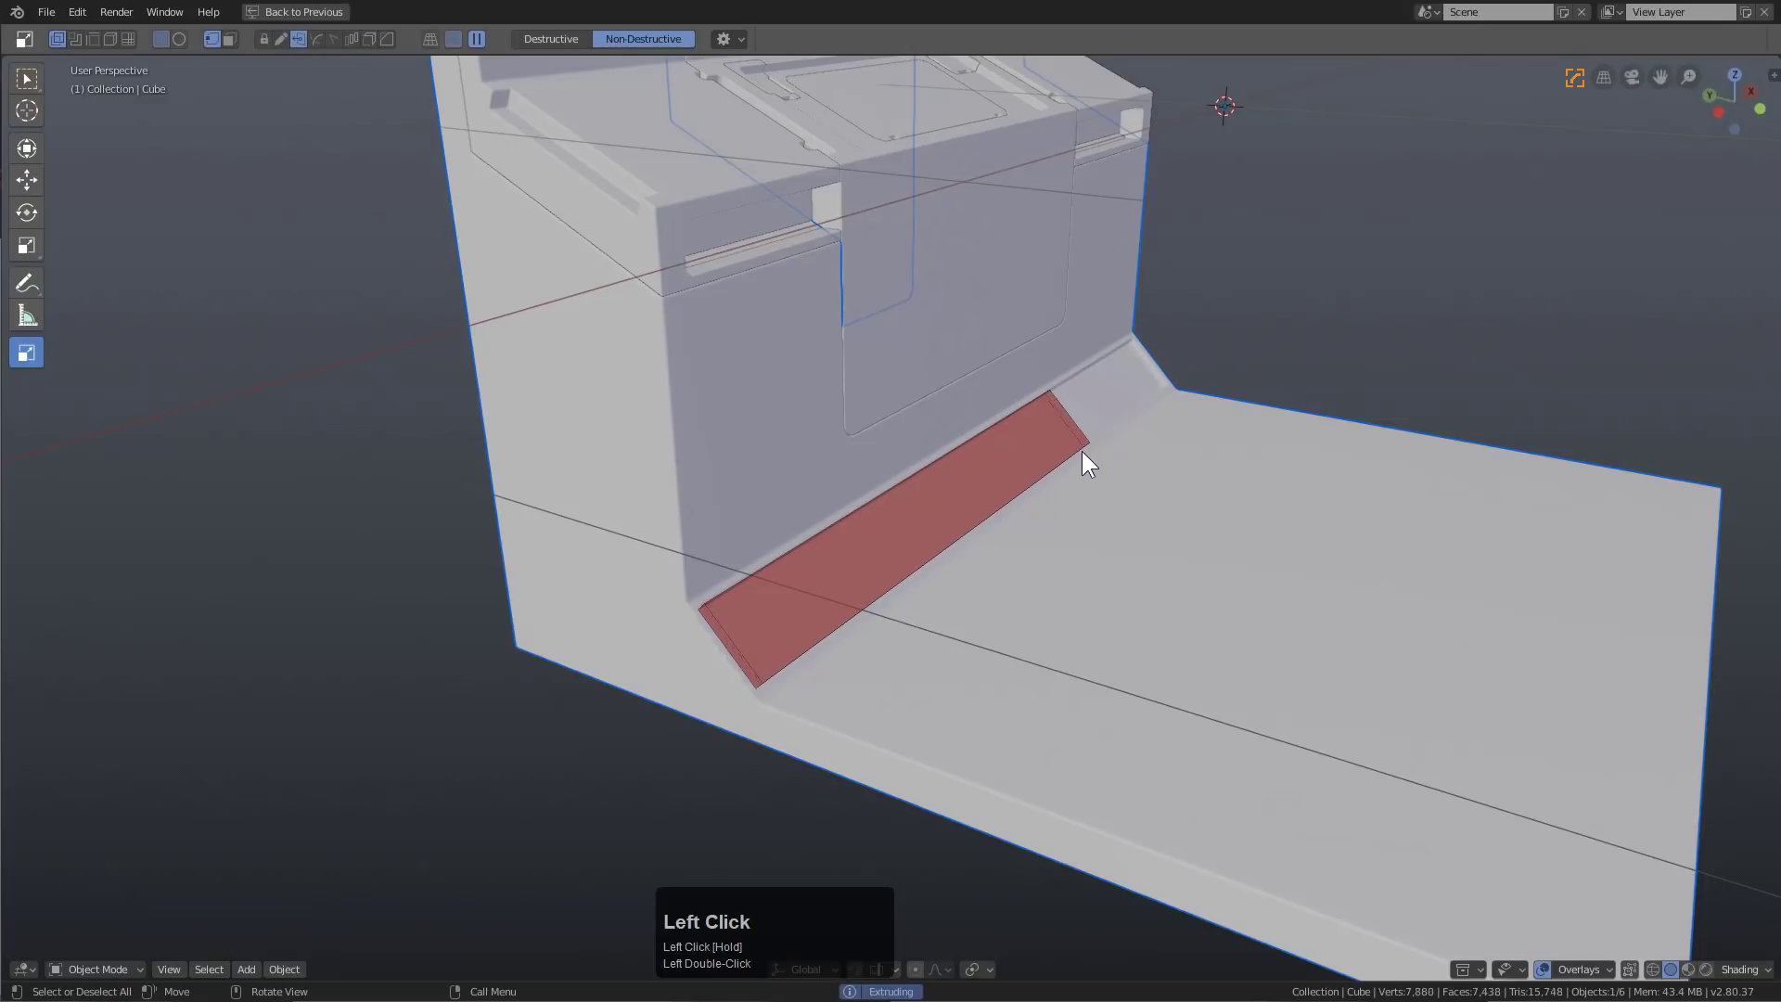
pyautogui.press('b')
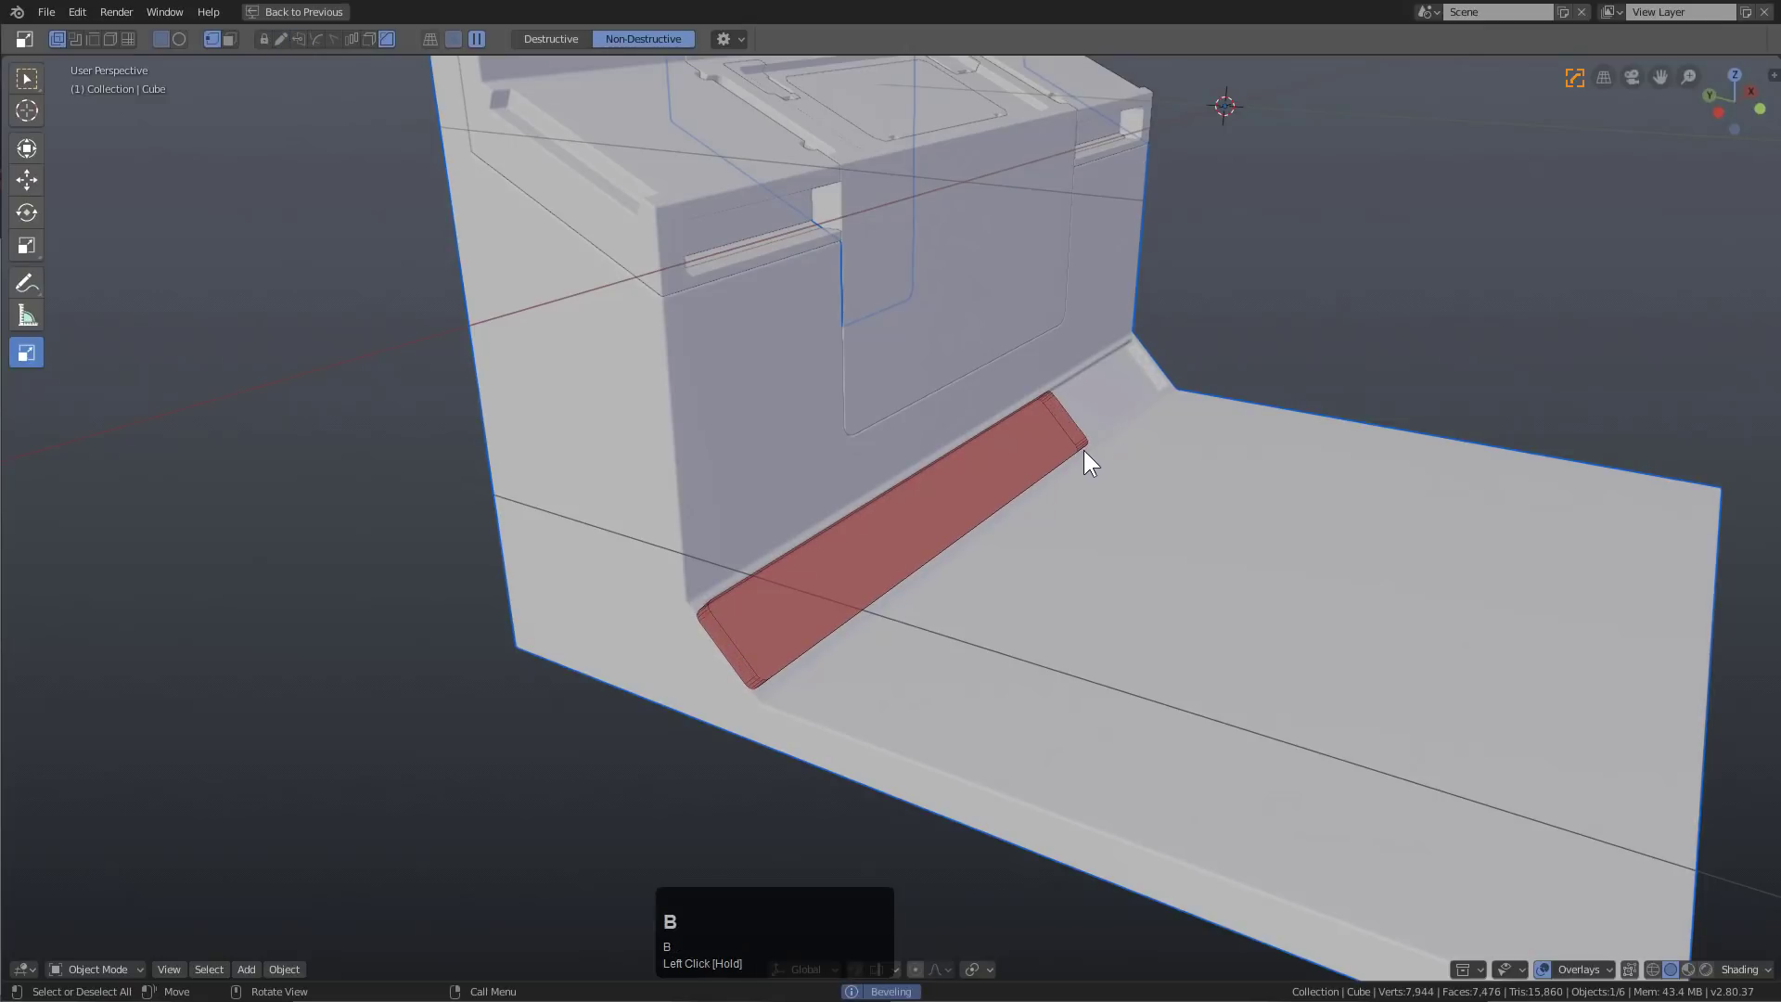
pyautogui.scroll(-3, 1088, 447)
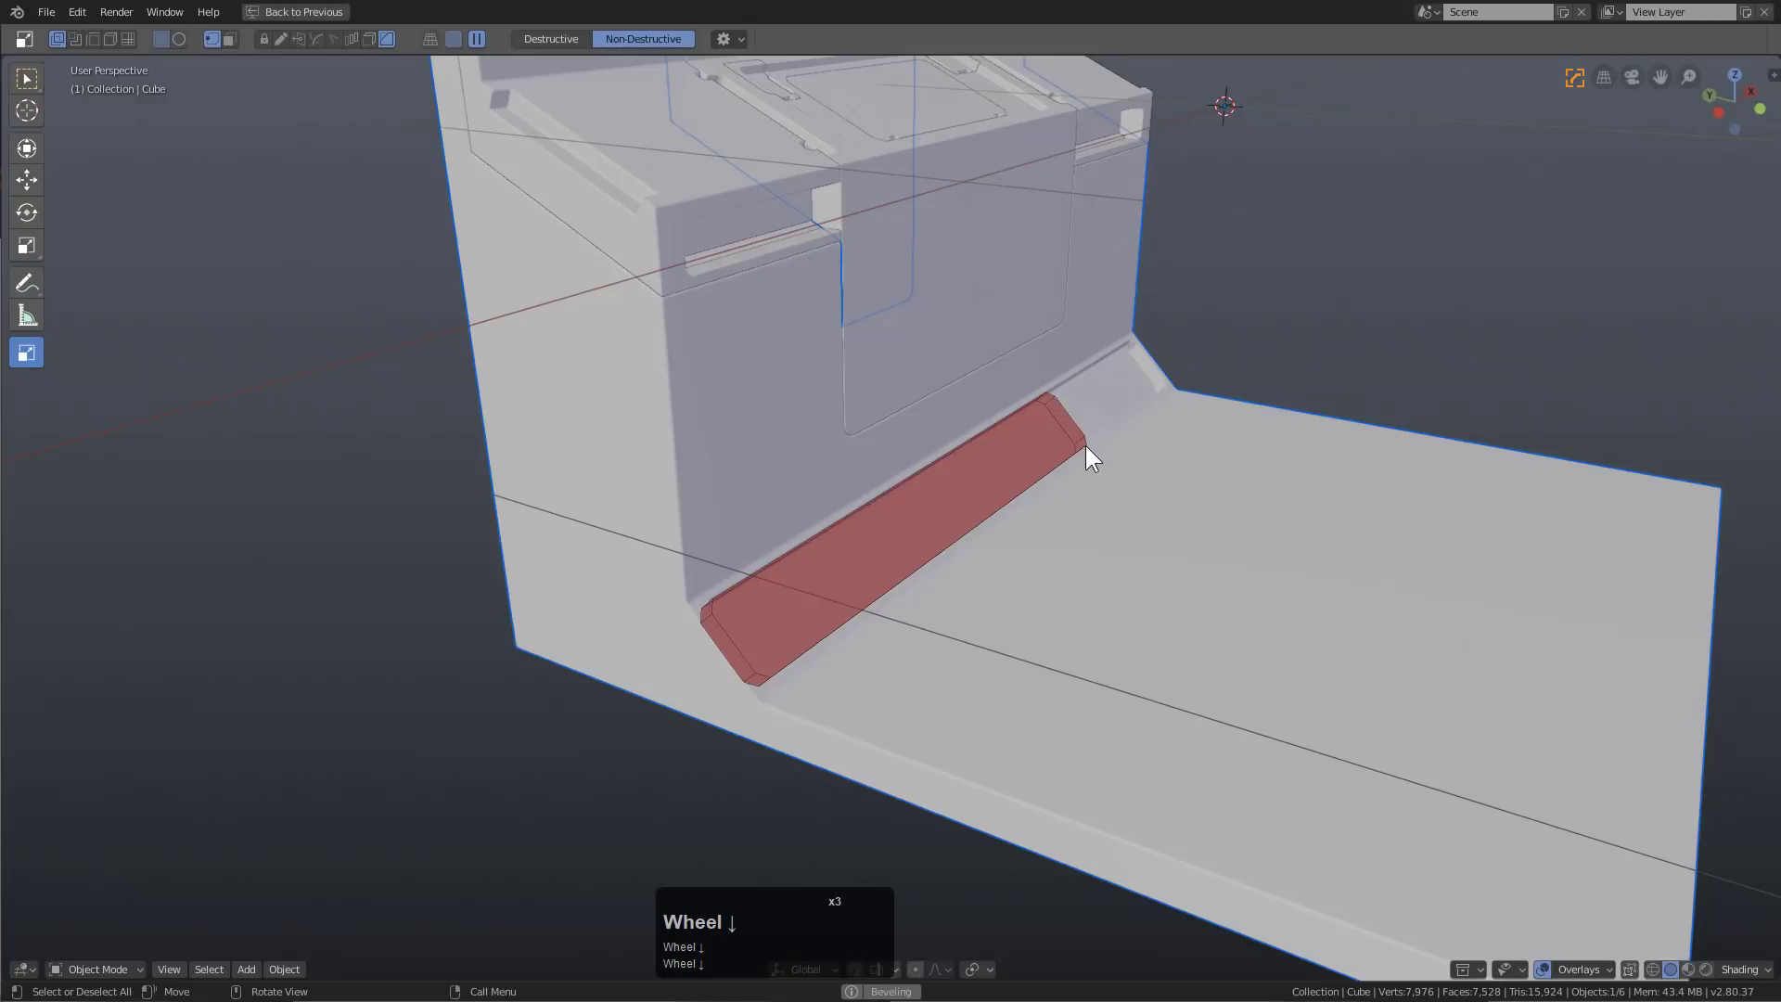
pyautogui.click(1085, 445)
pyautogui.press('x')
pyautogui.click(1059, 439)
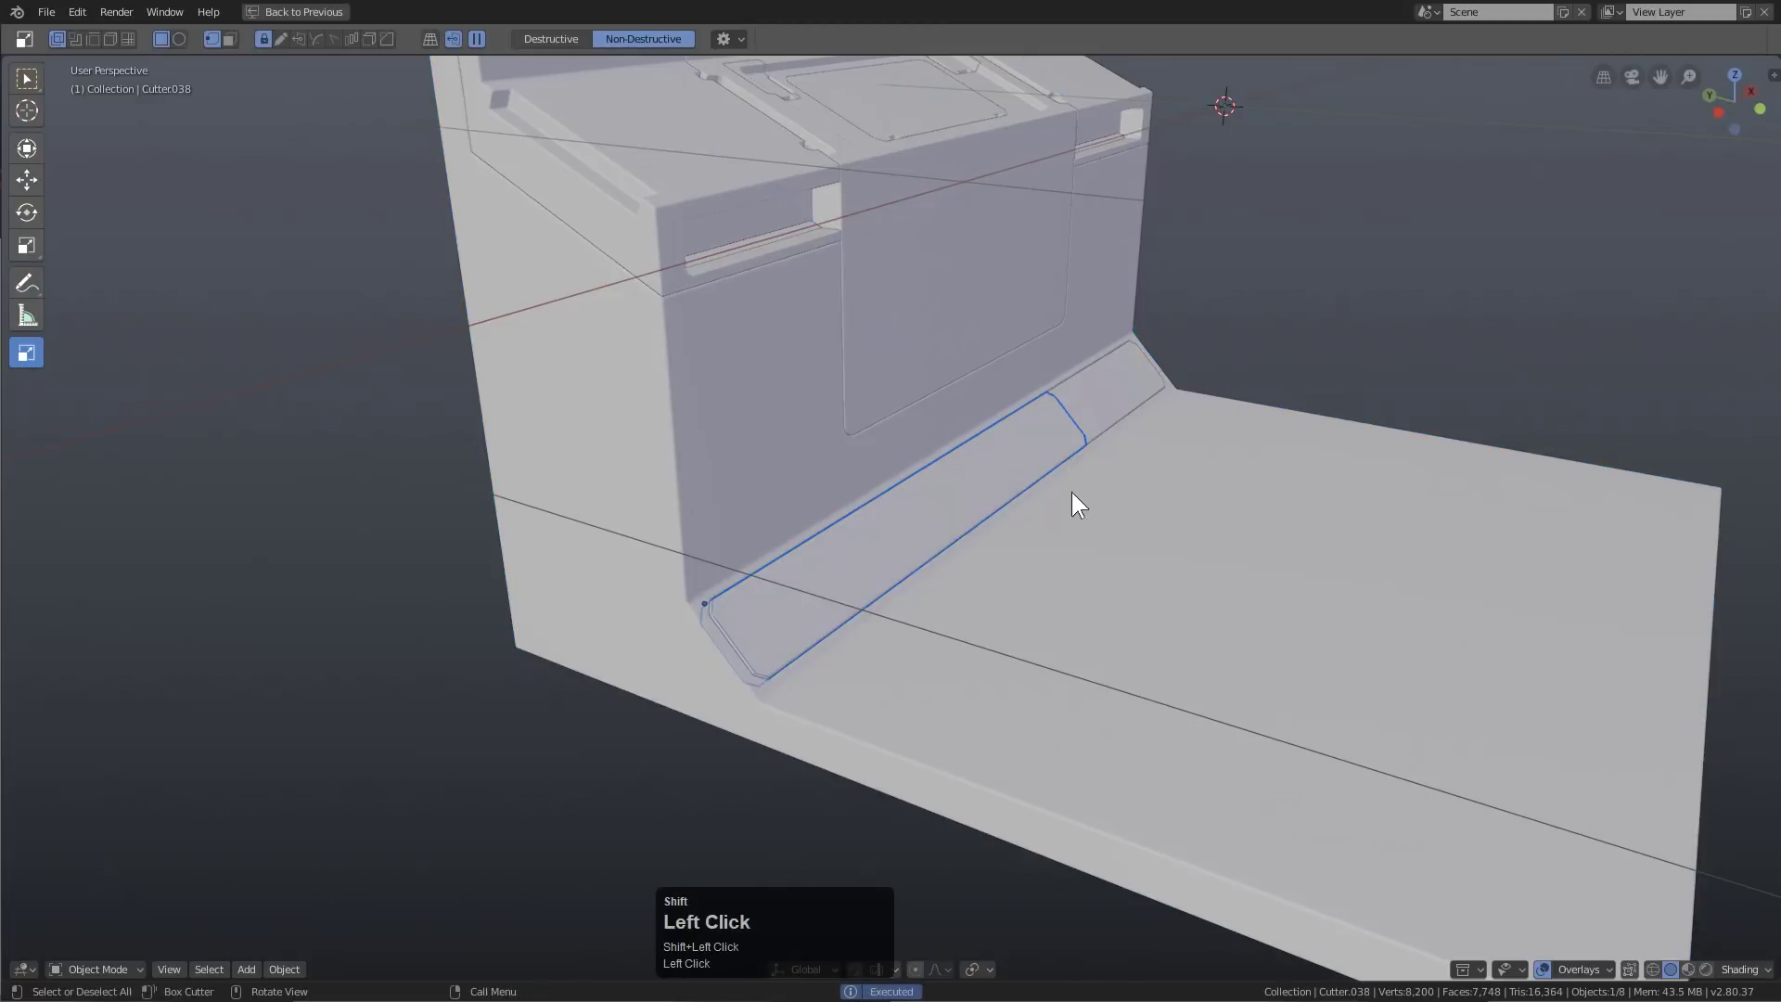
# Select the leftover cutter of the sloped skirting slice and hide it
pyautogui.moveTo(1073, 501); pyautogui.dragTo(1022, 501, button='middle')
pyautogui.hotkey('alt', 'a')
pyautogui.keyDown('shift'); pyautogui.click(1063, 430); pyautogui.keyUp('shift')
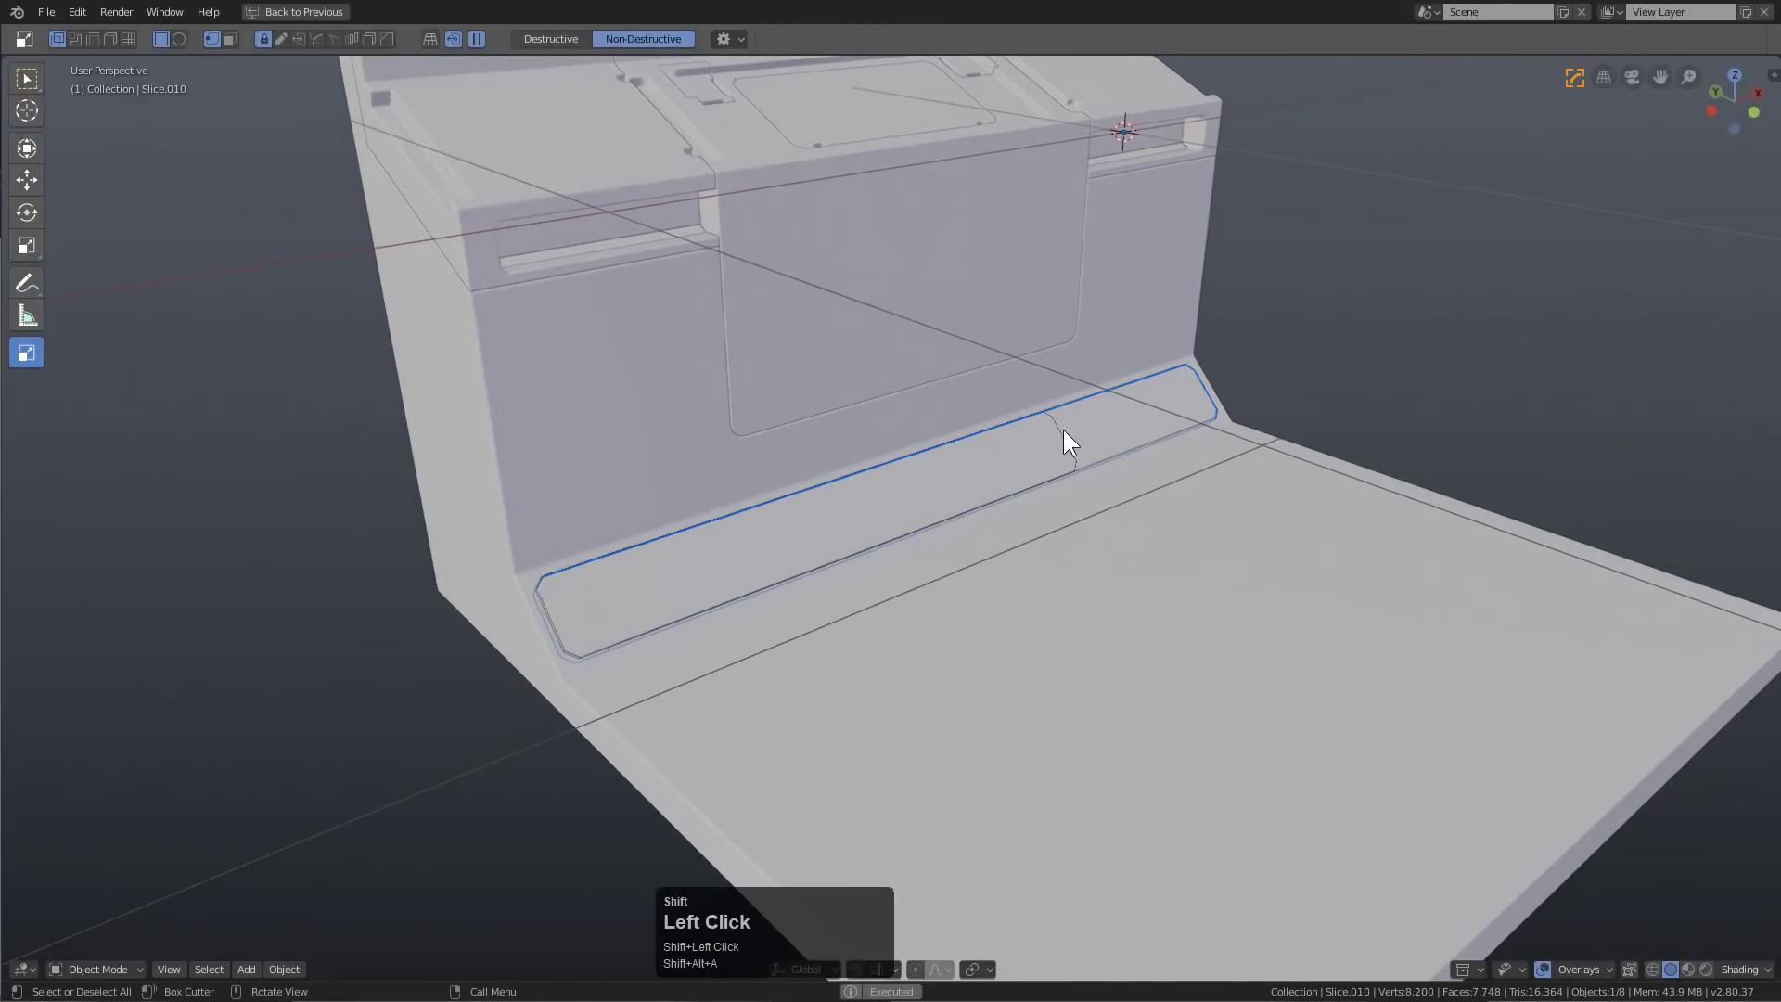
pyautogui.keyDown('shift'); pyautogui.click(1063, 432); pyautogui.keyUp('shift')
pyautogui.keyDown('shift'); pyautogui.click(1063, 436); pyautogui.keyUp('shift')
pyautogui.press('h')
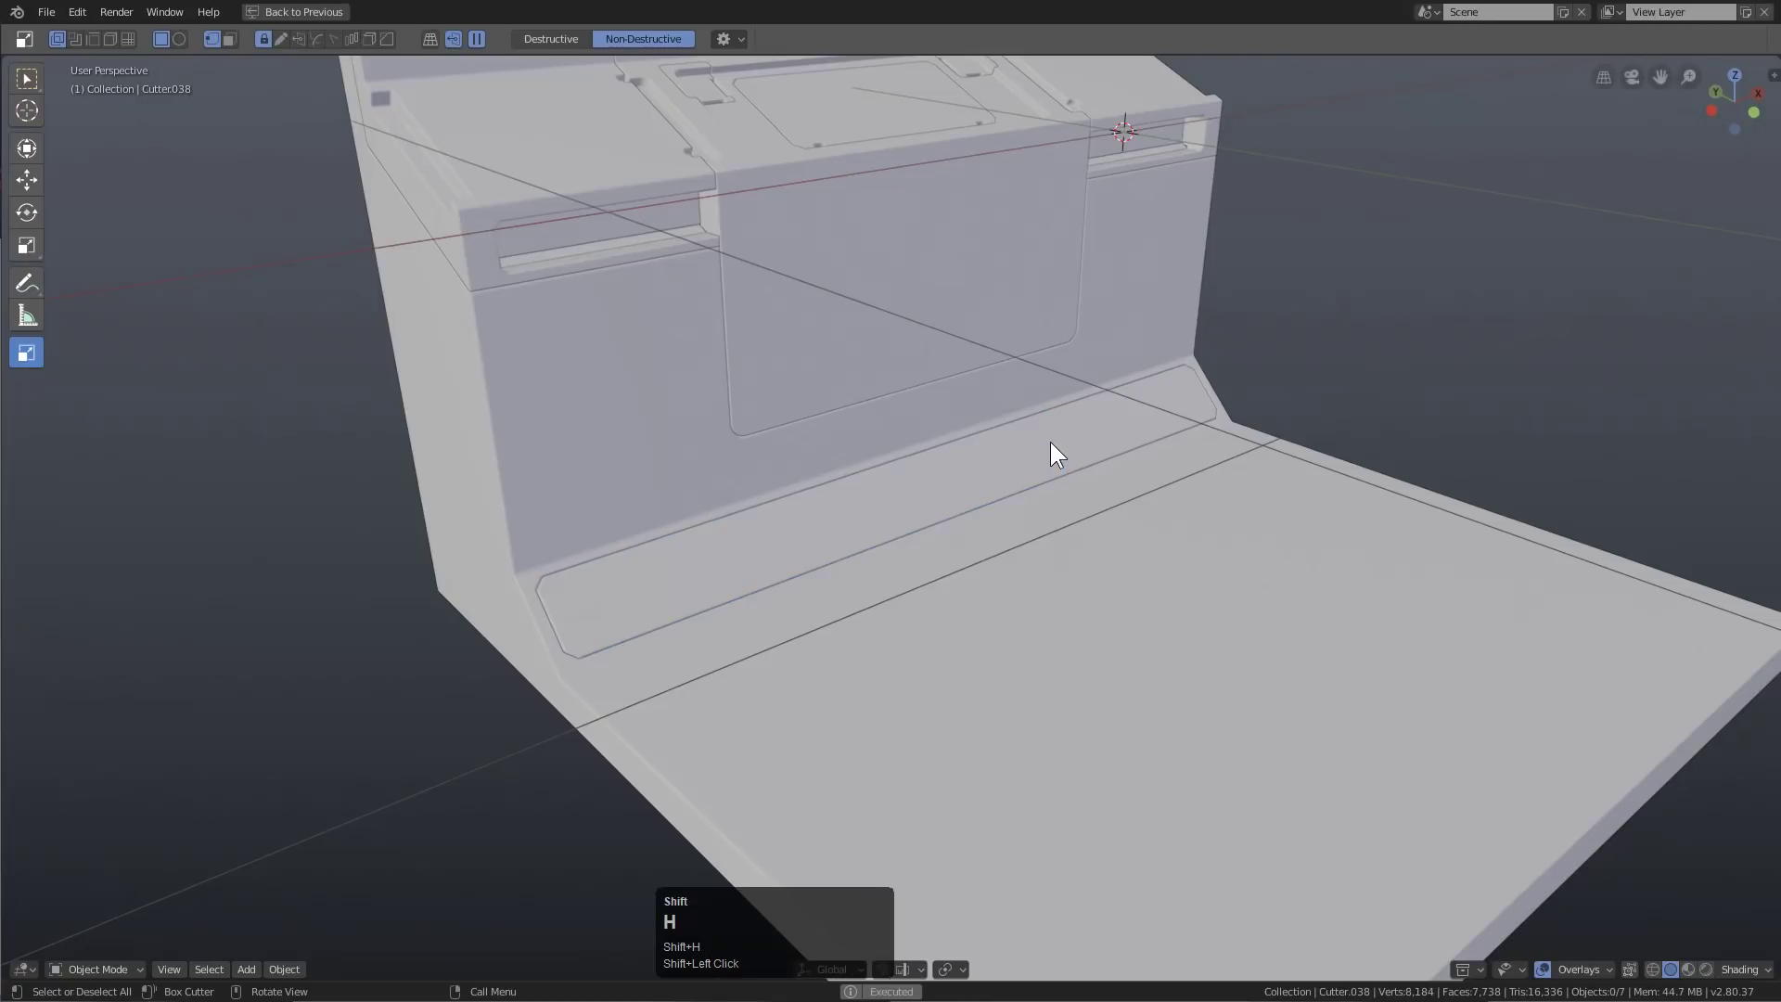
# Cut a long, narrow notch into the upper edge of the sliced sloped panel near its outer end
pyautogui.moveTo(1054, 449); pyautogui.dragTo(876, 548, button='middle')
pyautogui.click(941, 554)
pyautogui.scroll(2, 875, 559)
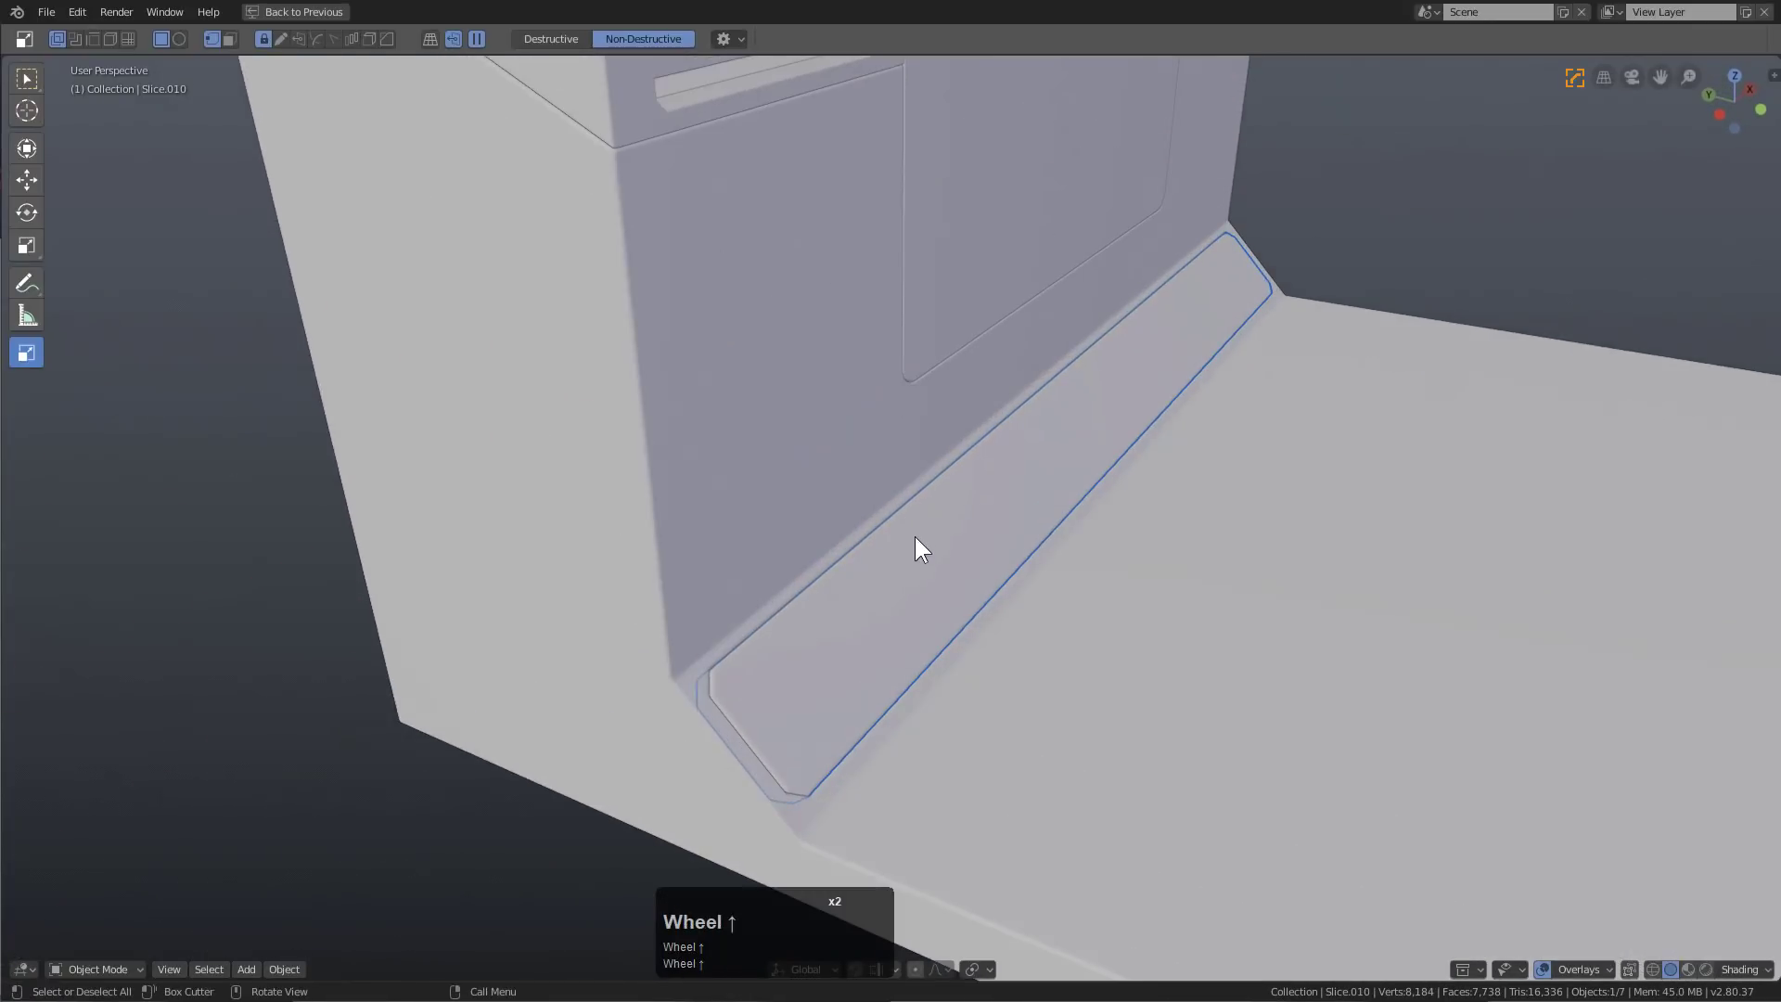
pyautogui.moveTo(927, 498); pyautogui.dragTo(692, 627)
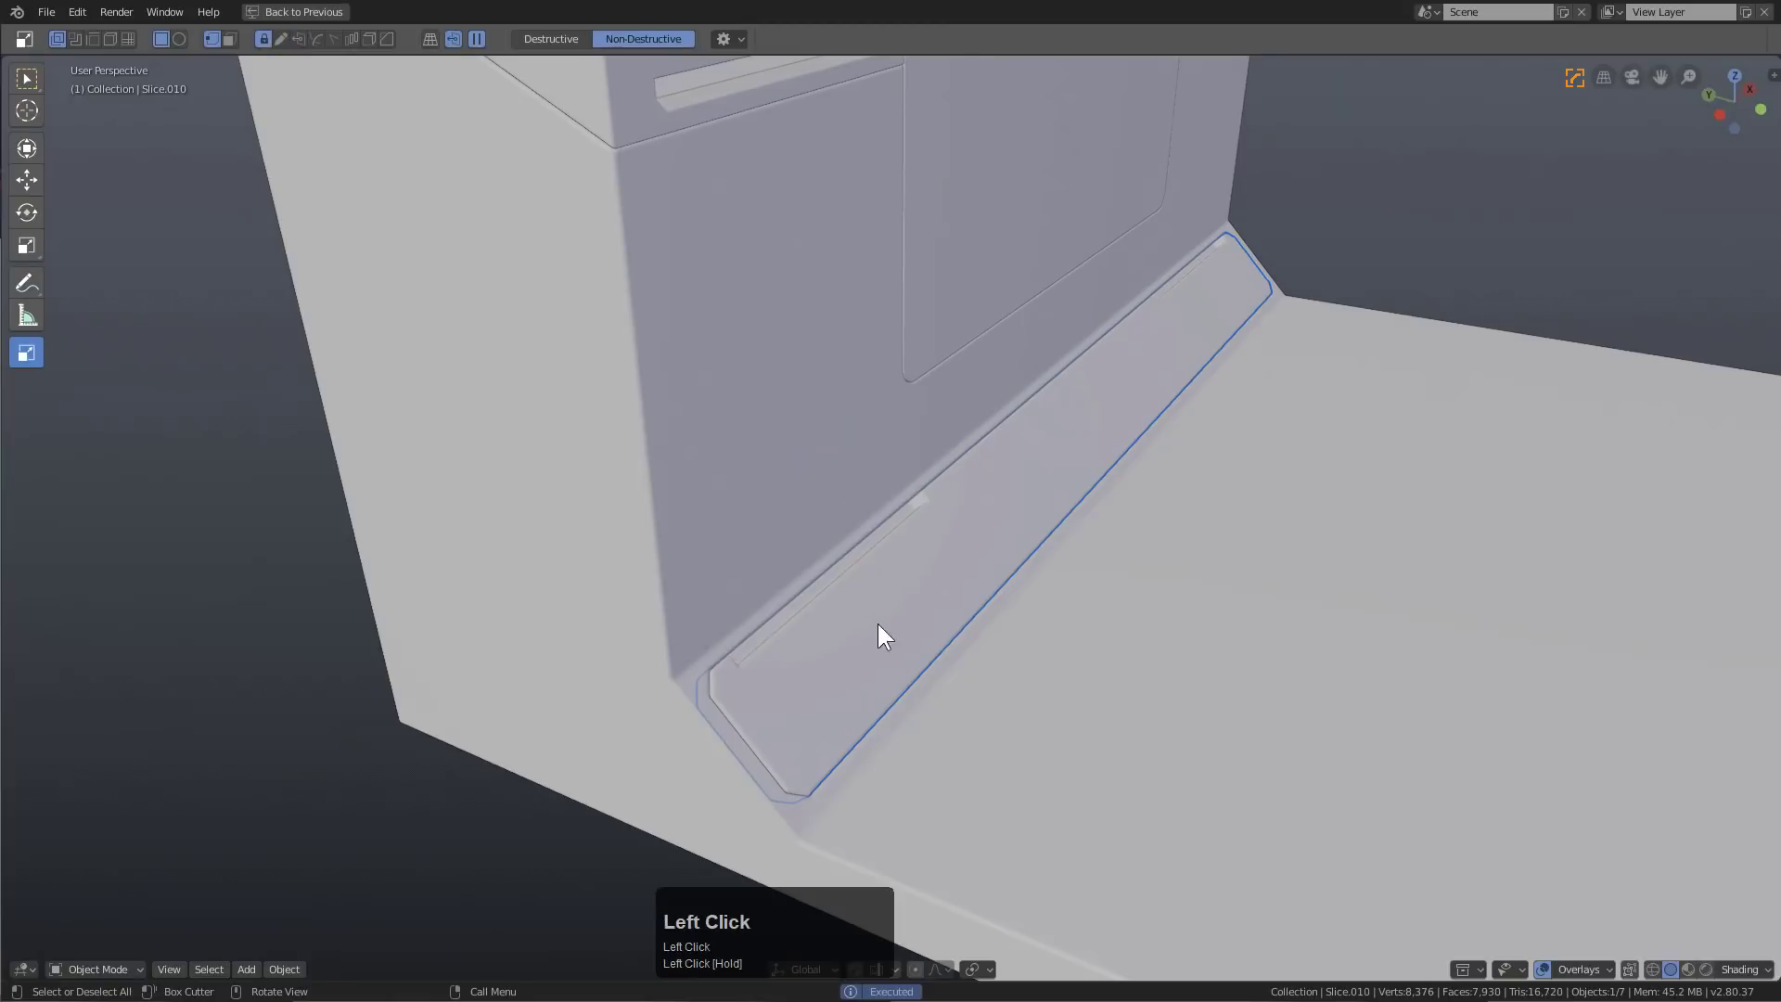
# Cut a small notch near the outer end and a longer notch farther along the sloped panel's lower edge
pyautogui.moveTo(878, 624); pyautogui.dragTo(870, 582, button='middle')
pyautogui.click(680, 612)
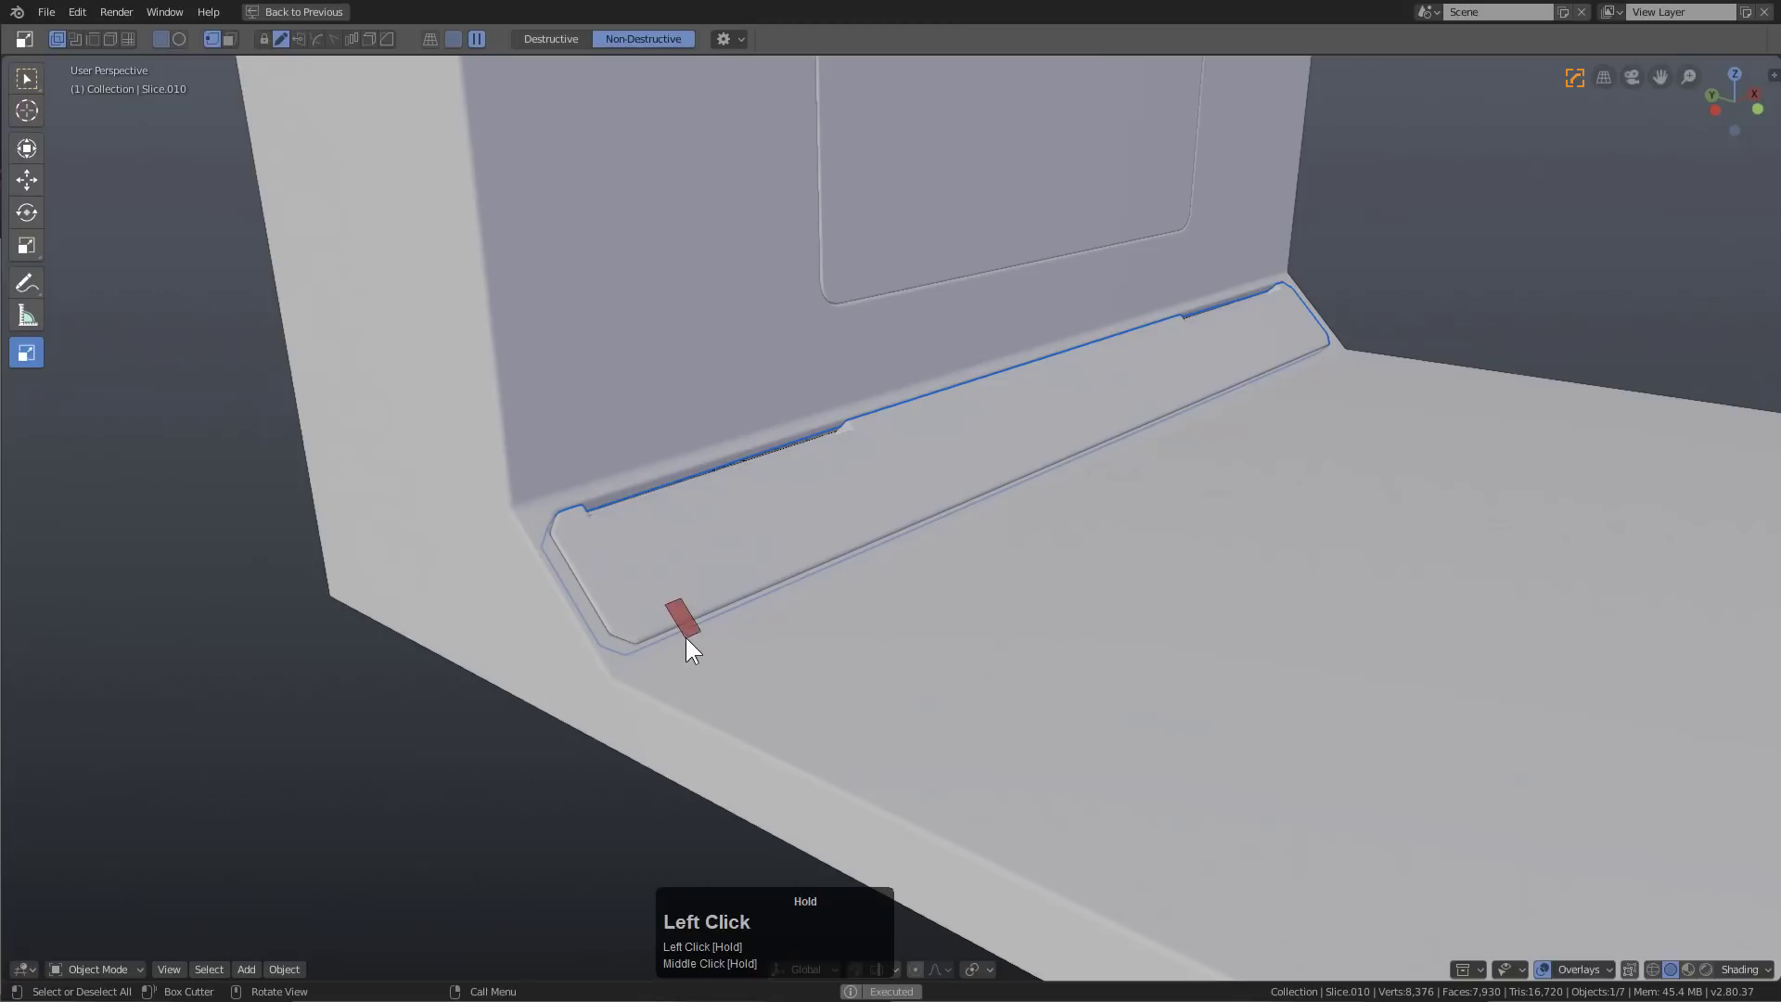
pyautogui.click(679, 643)
pyautogui.moveTo(848, 538); pyautogui.dragTo(866, 628, button='middle')
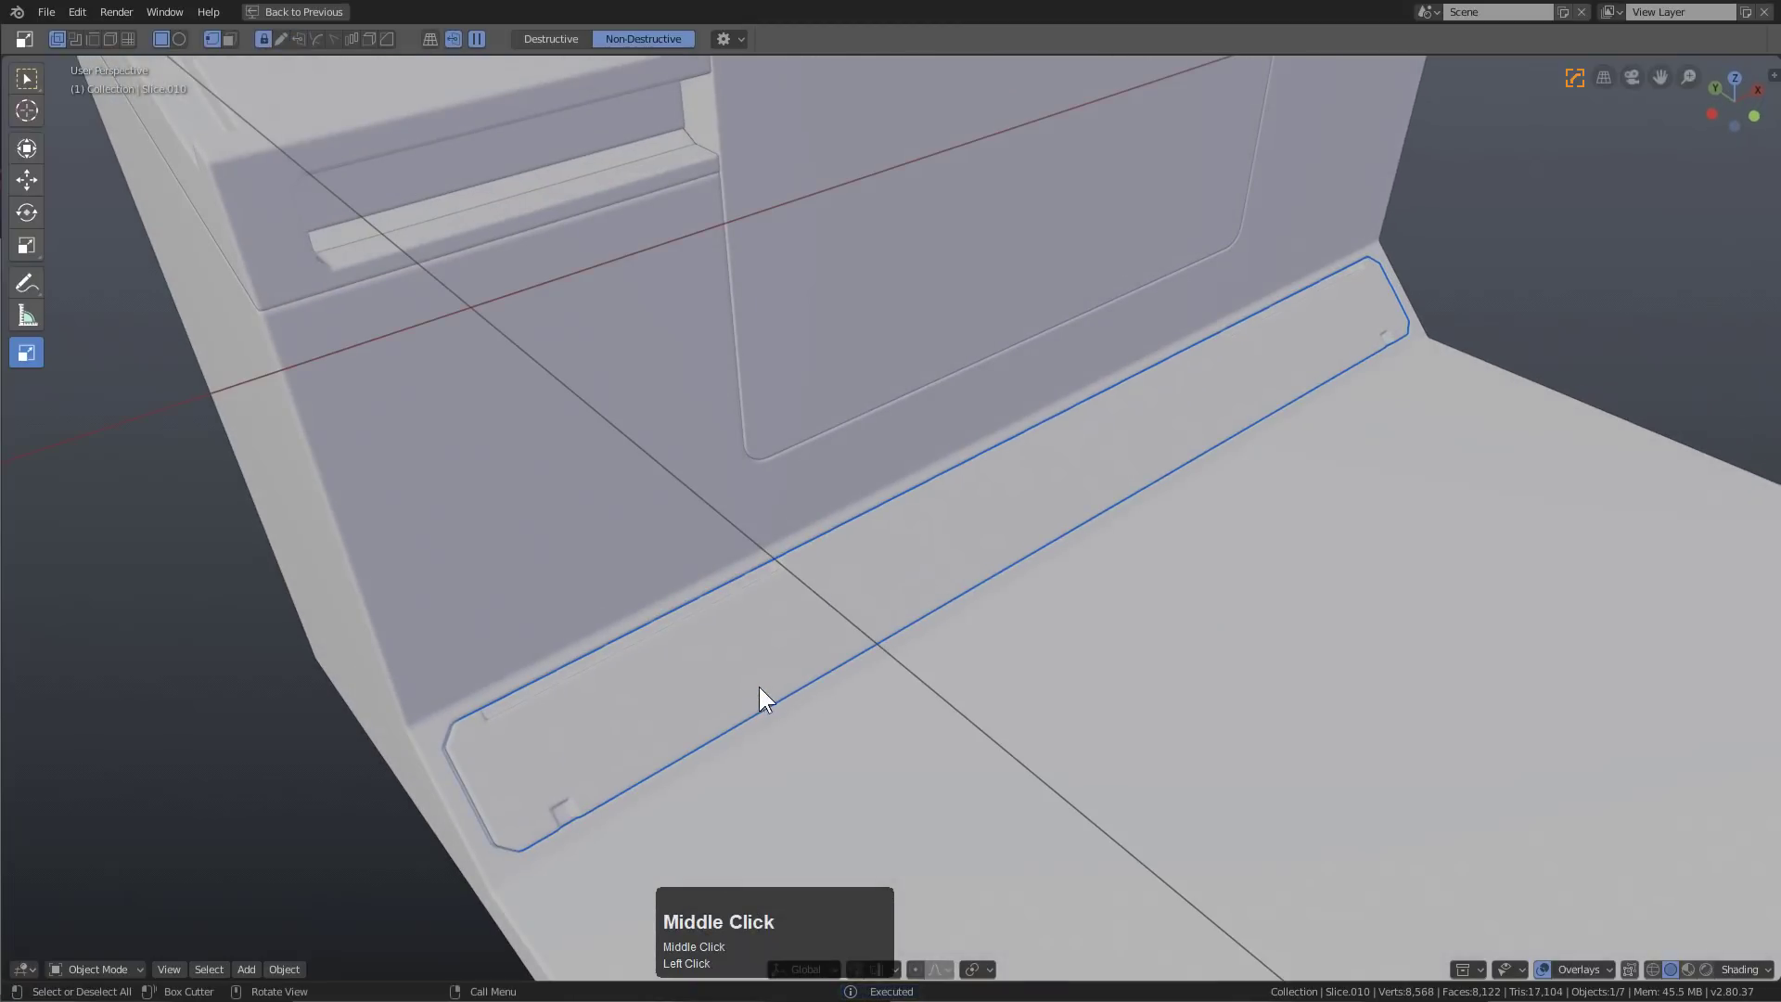
pyautogui.moveTo(766, 698); pyautogui.dragTo(1057, 609)
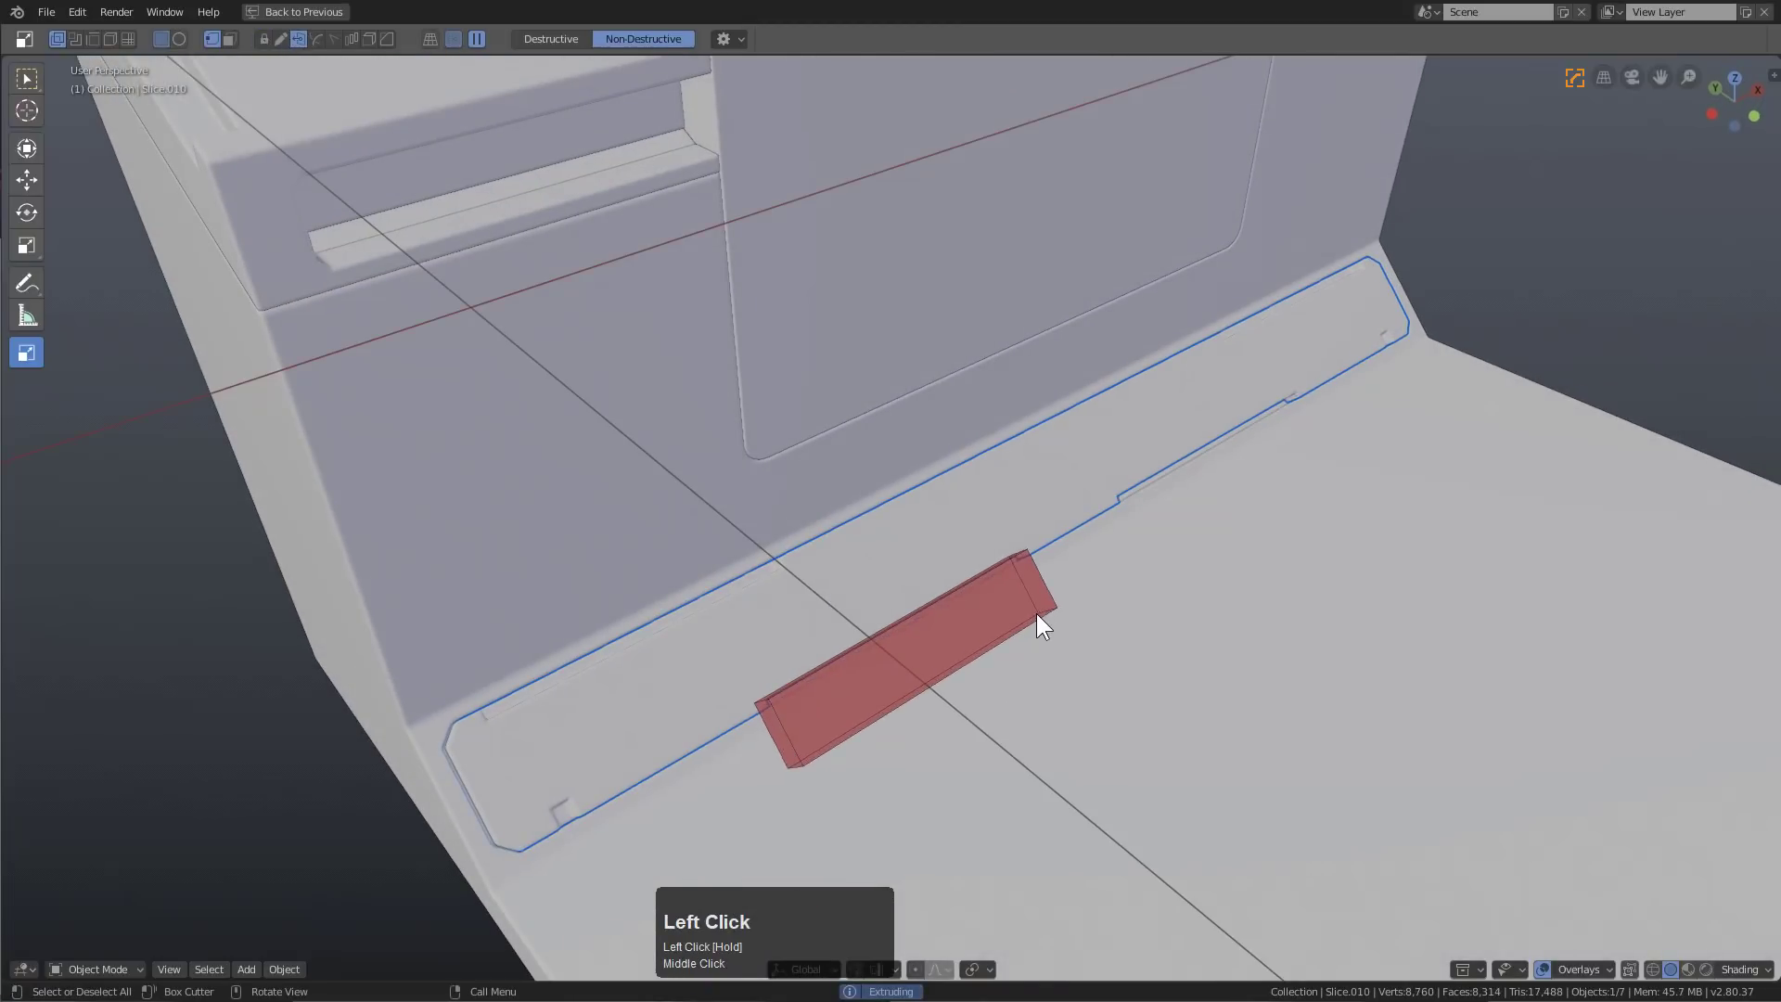
pyautogui.click(1030, 614)
pyautogui.moveTo(1022, 614); pyautogui.dragTo(977, 544, button='middle')
# Slice a large panel with chamfered corners out of the main body's lower wall beside the centre panel
pyautogui.scroll(2, 849, 510)
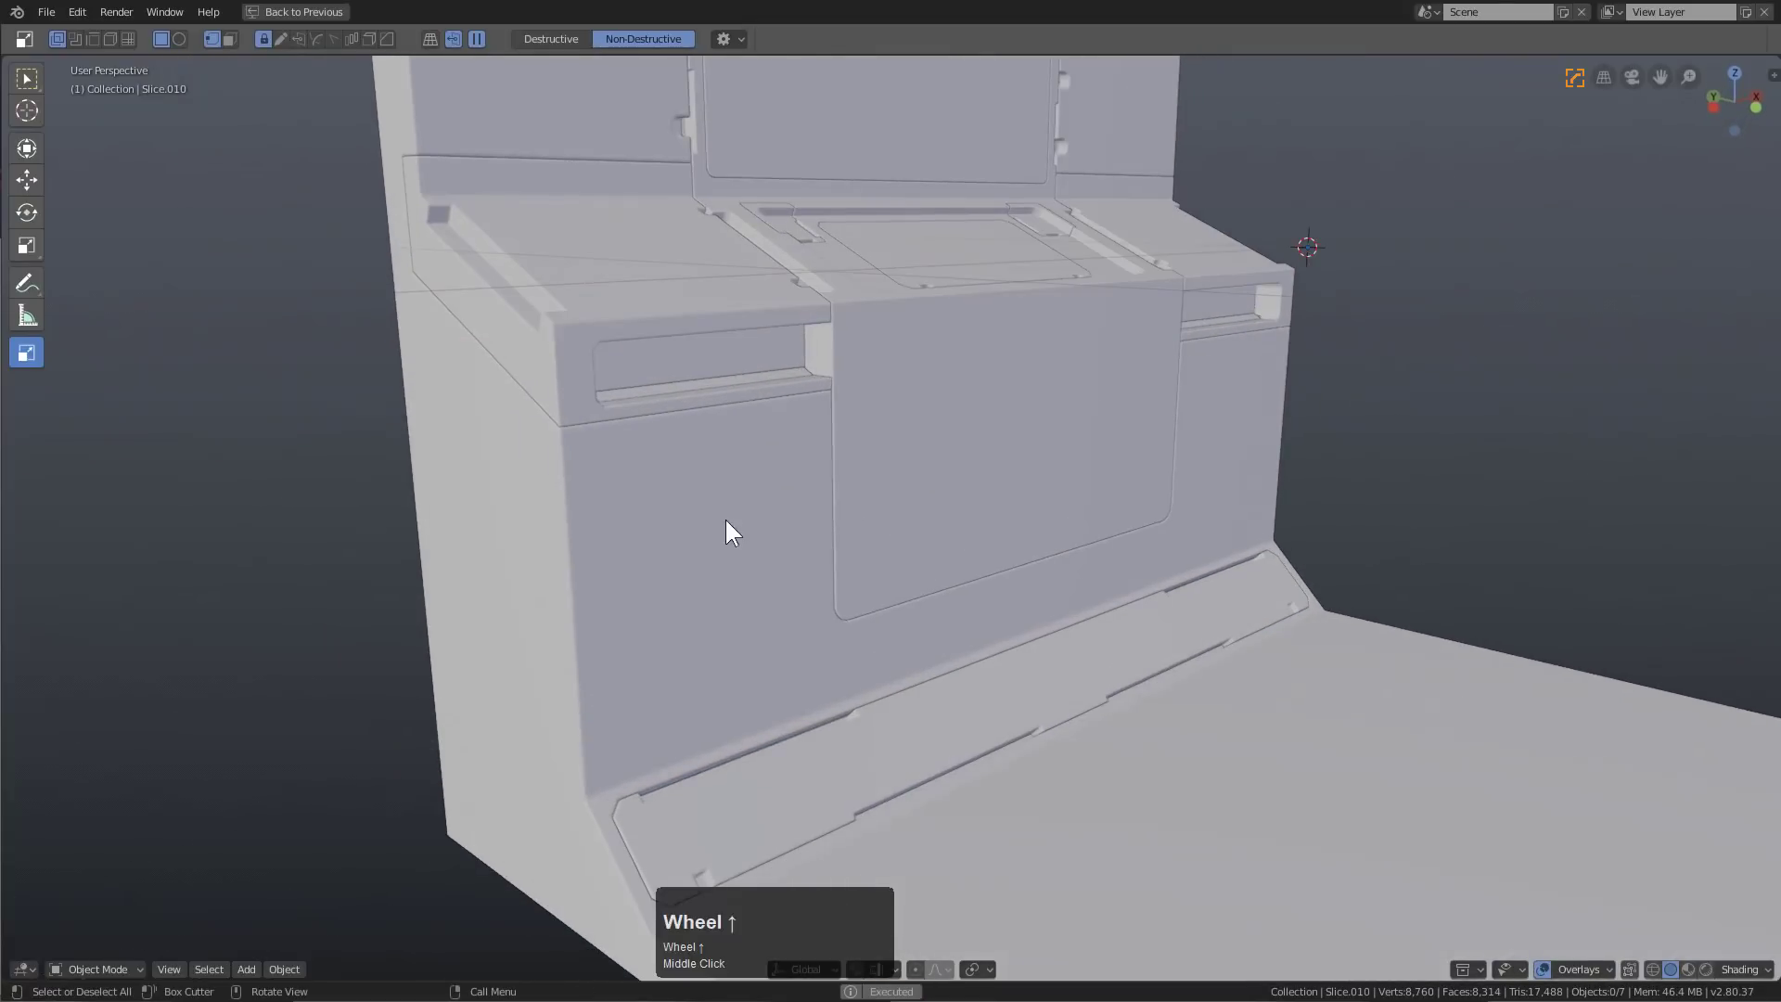
pyautogui.click(798, 448)
pyautogui.moveTo(822, 399)
pyautogui.mouseDown()
pyautogui.moveTo(709, 594)
pyautogui.moveTo(537, 805)
pyautogui.mouseUp()
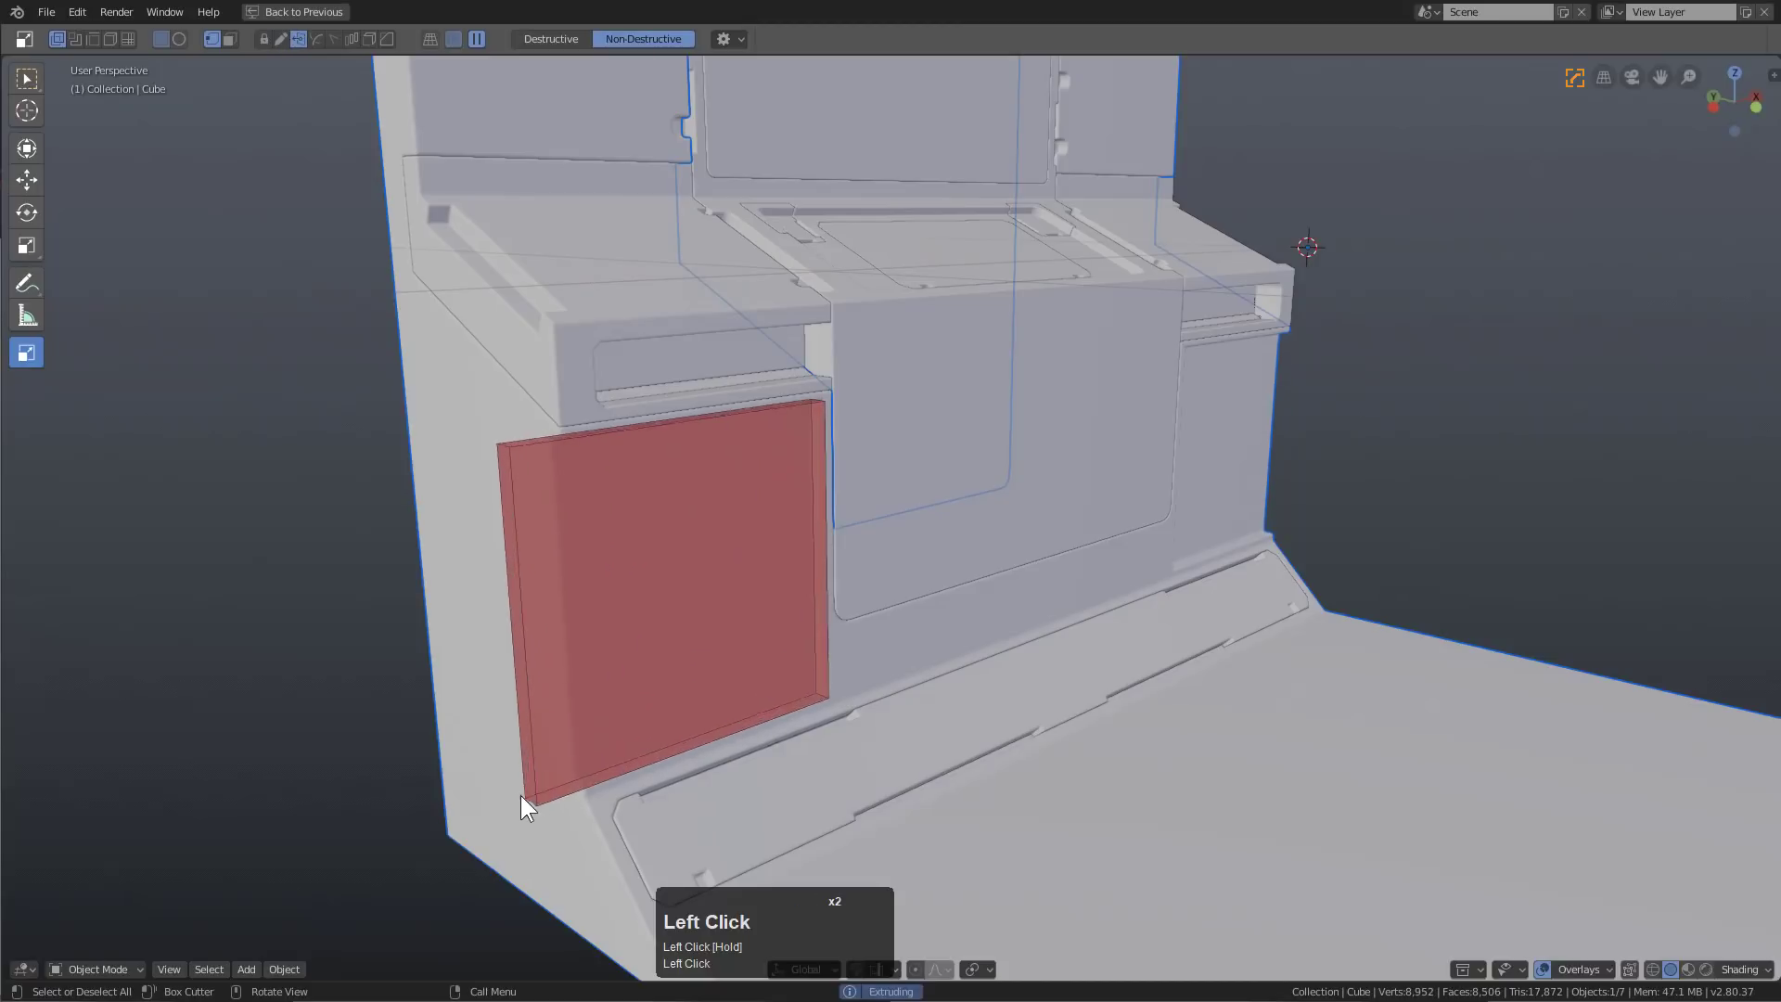
pyautogui.press('x')
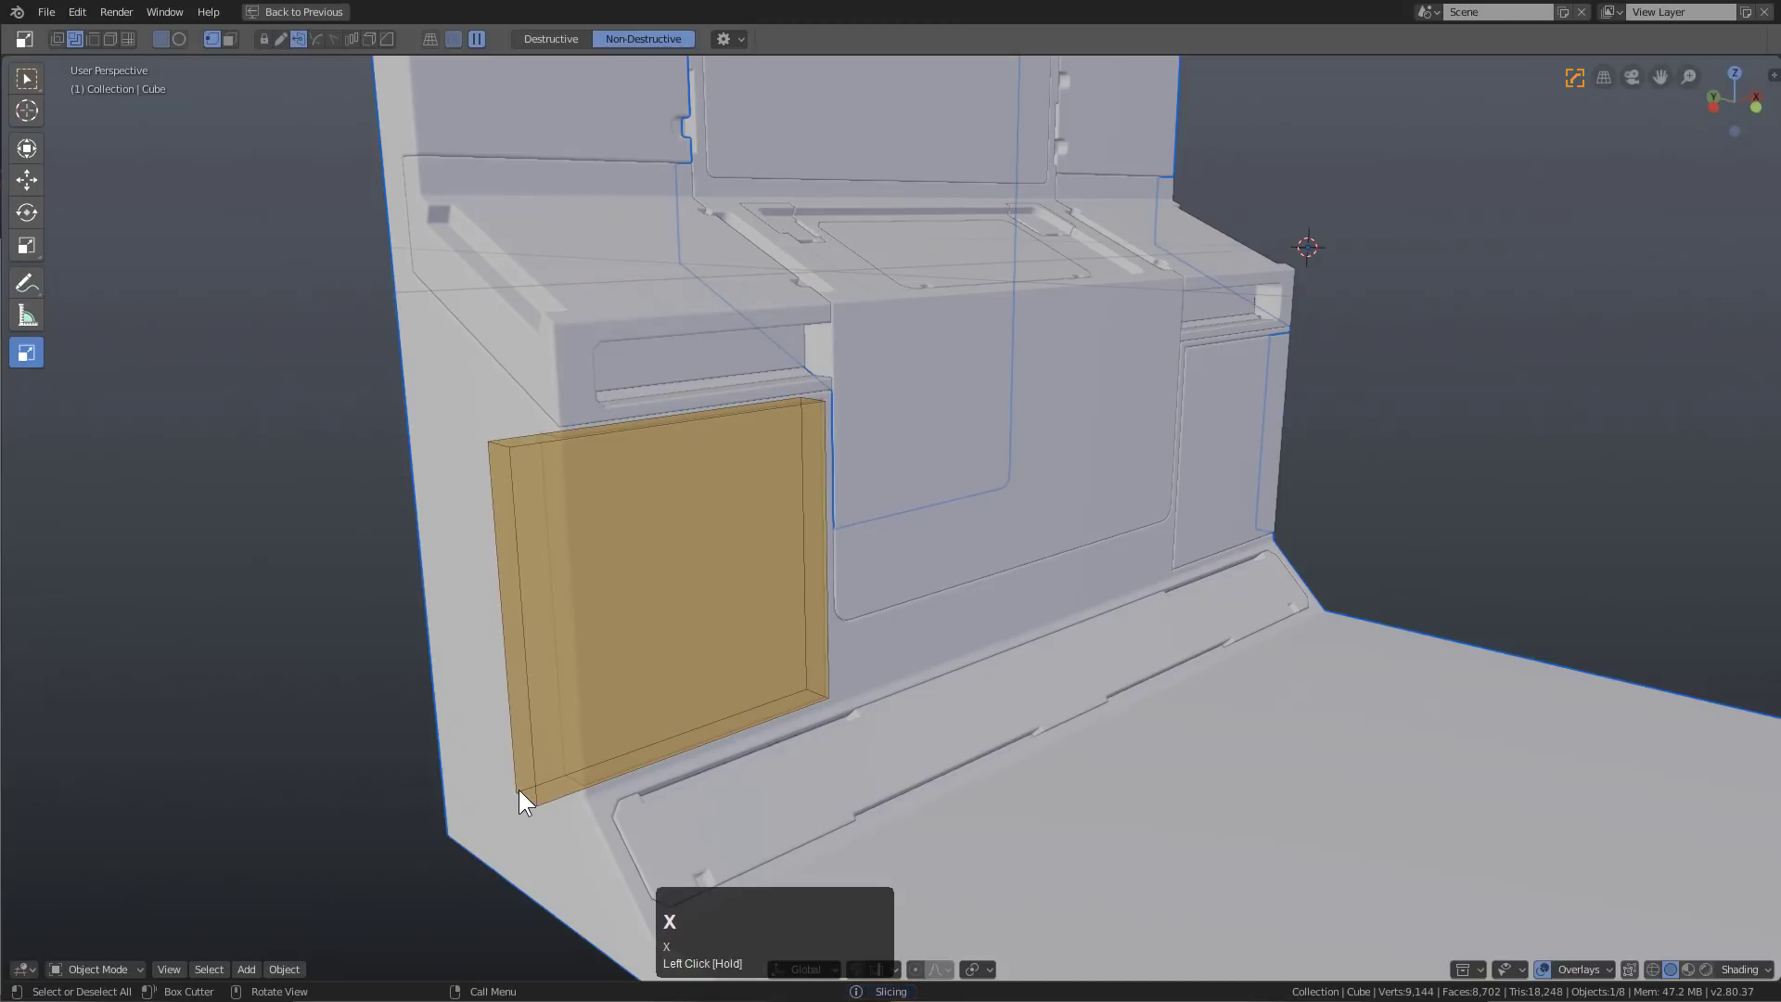
pyautogui.press('b')
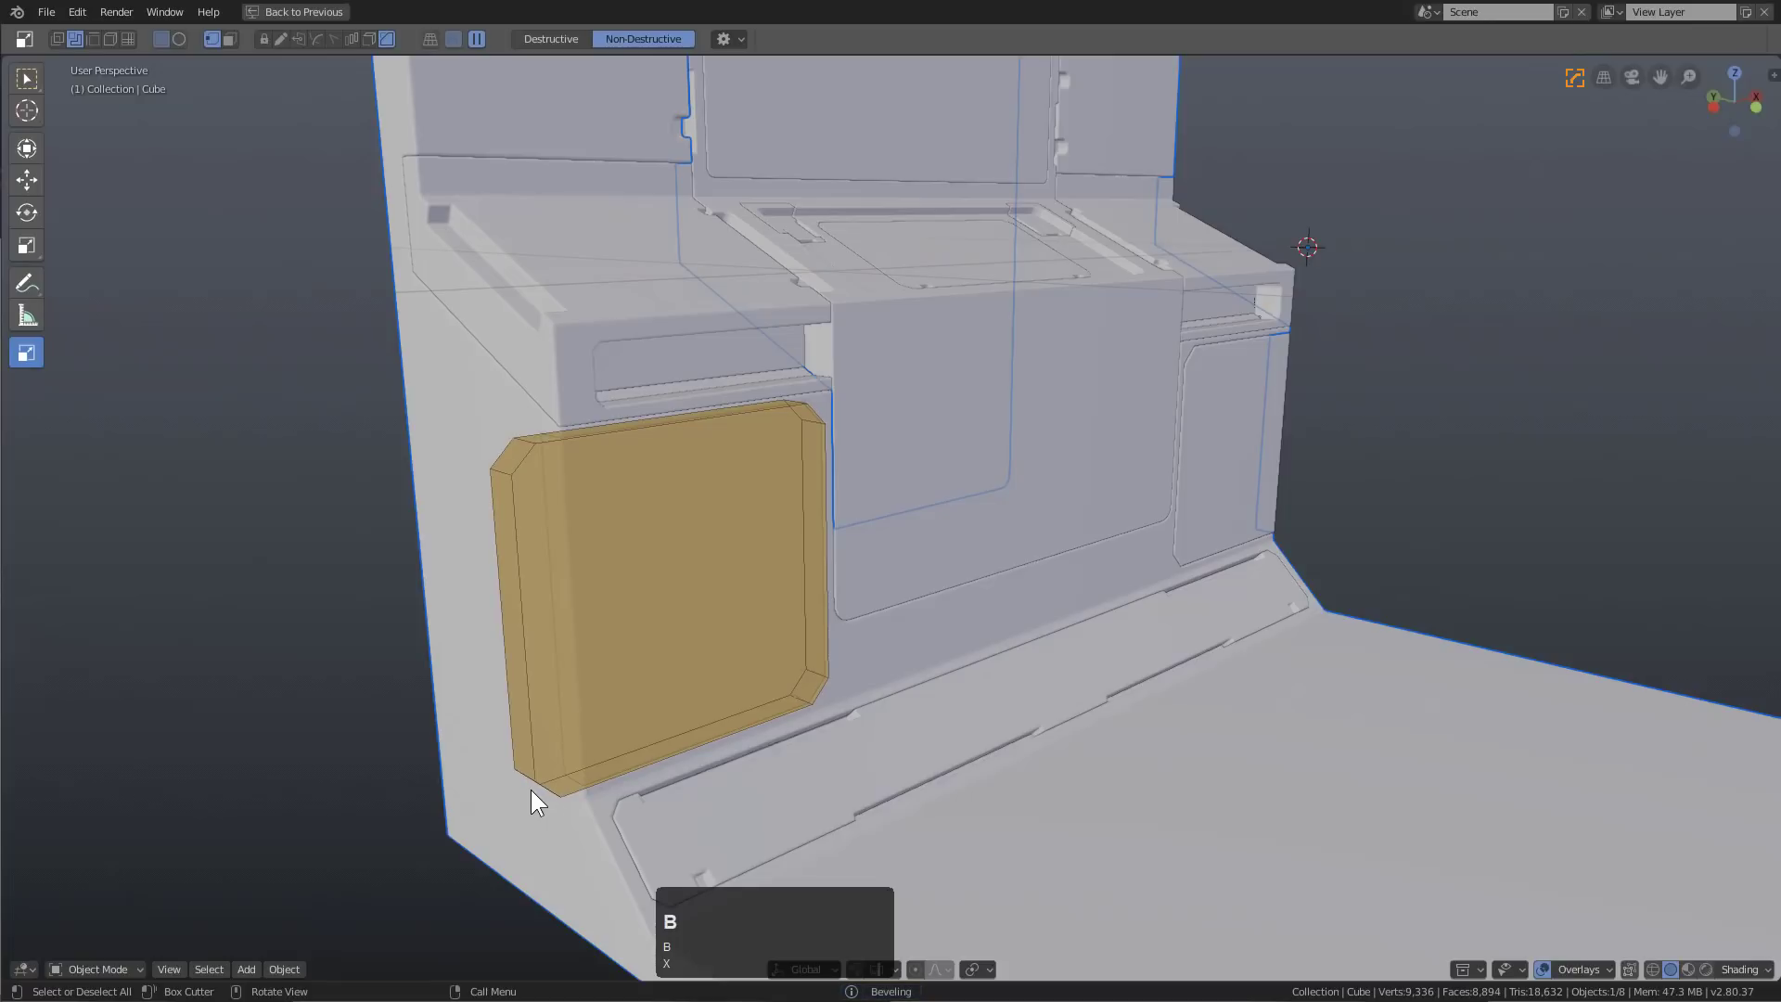
pyautogui.click(530, 789)
pyautogui.click(781, 609)
# Cut away the back of the sliced lower-wall side panel in a side orthographic view to thin it
pyautogui.moveTo(781, 609); pyautogui.dragTo(723, 526, button='middle')
pyautogui.click(638, 554)
pyautogui.scroll(-3, 791, 540)
pyautogui.press('KP_1')
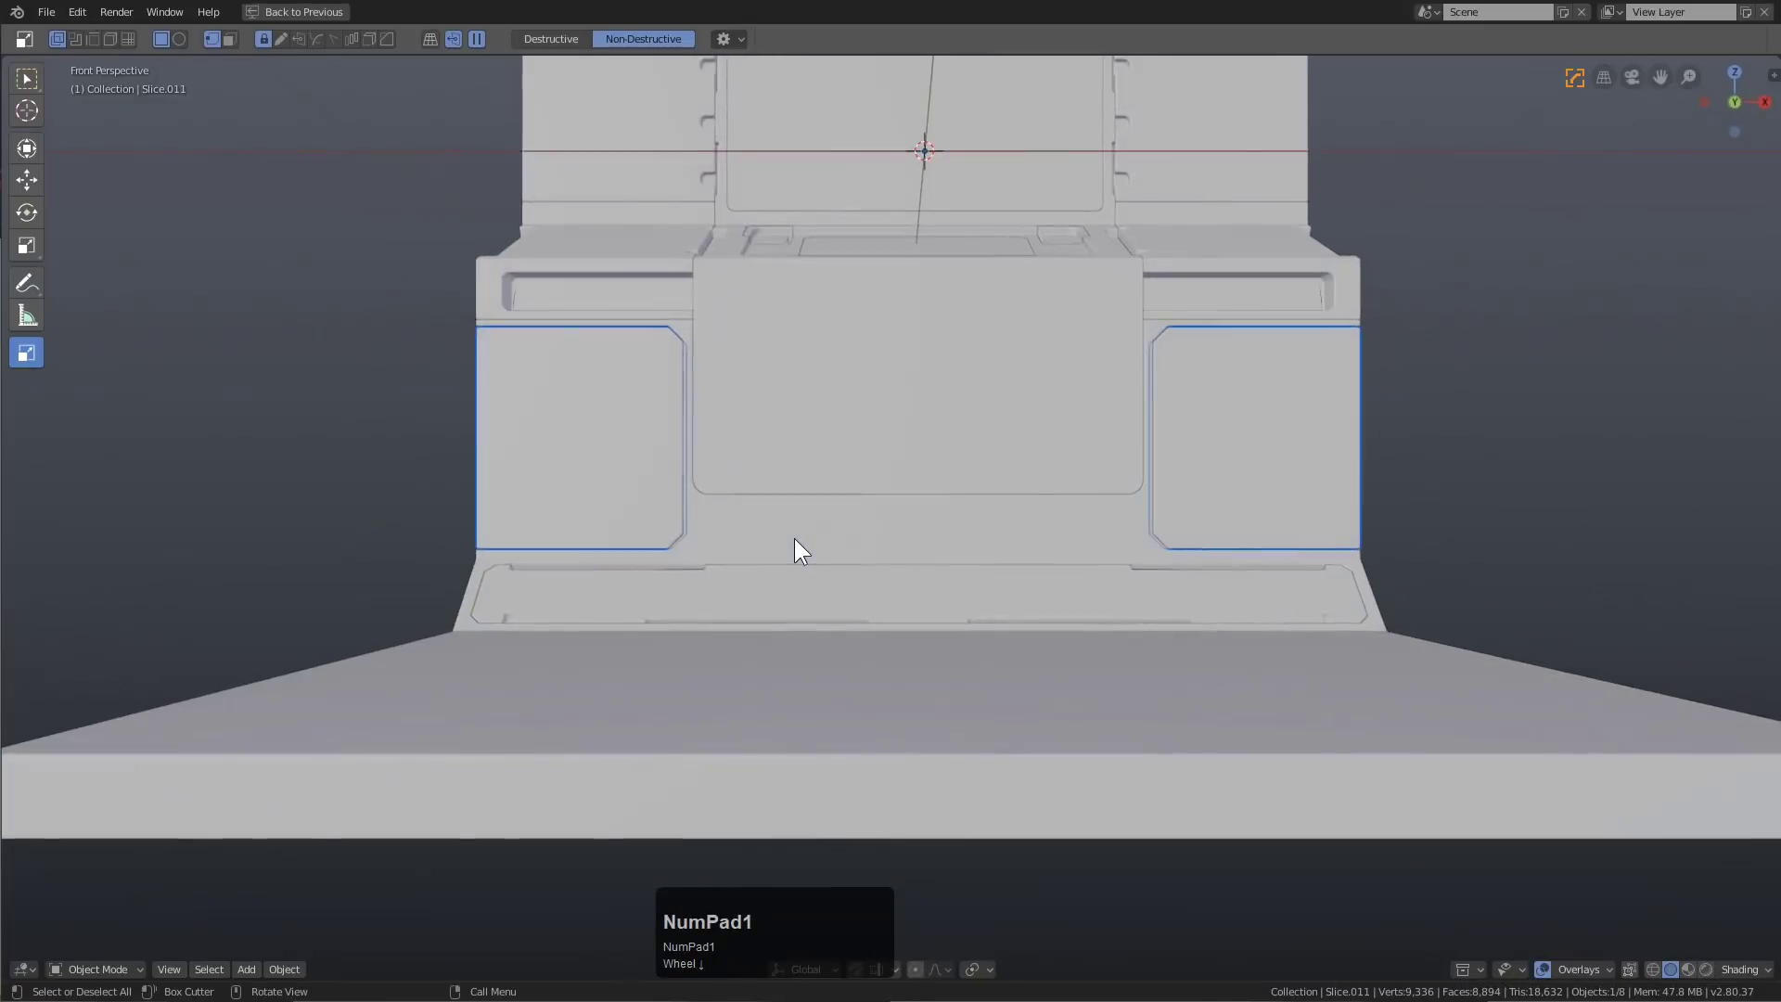
pyautogui.press('KP_3')
pyautogui.press('KP_9')
pyautogui.press('KP_3')
pyautogui.scroll(2, 1243, 409)
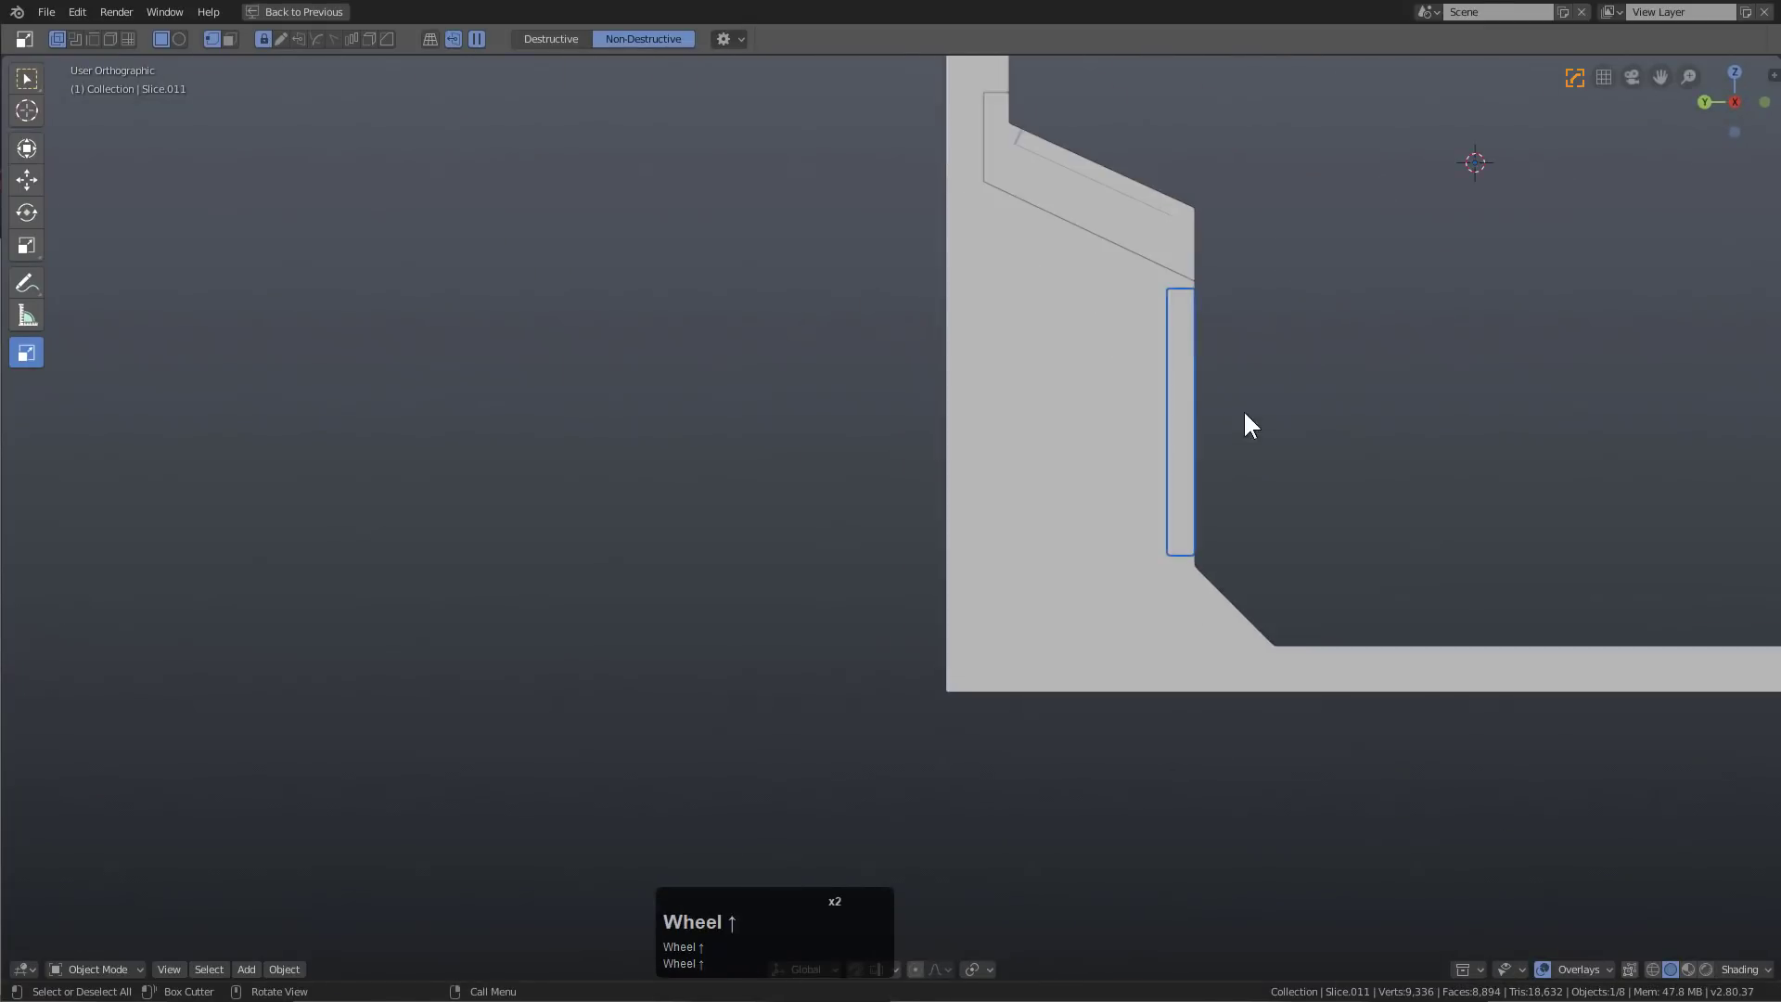
pyautogui.click(1120, 191)
pyautogui.moveTo(1121, 192); pyautogui.dragTo(1184, 659)
# Draw a narrow horizontal slot cutter near the upper edge of the thinned side panel and round its corners
pyautogui.moveTo(1184, 659); pyautogui.dragTo(889, 501, button='middle')
pyautogui.click(889, 501)
pyautogui.scroll(2, 939, 466)
pyautogui.scroll(2, 891, 454)
pyautogui.moveTo(751, 405); pyautogui.dragTo(976, 367)
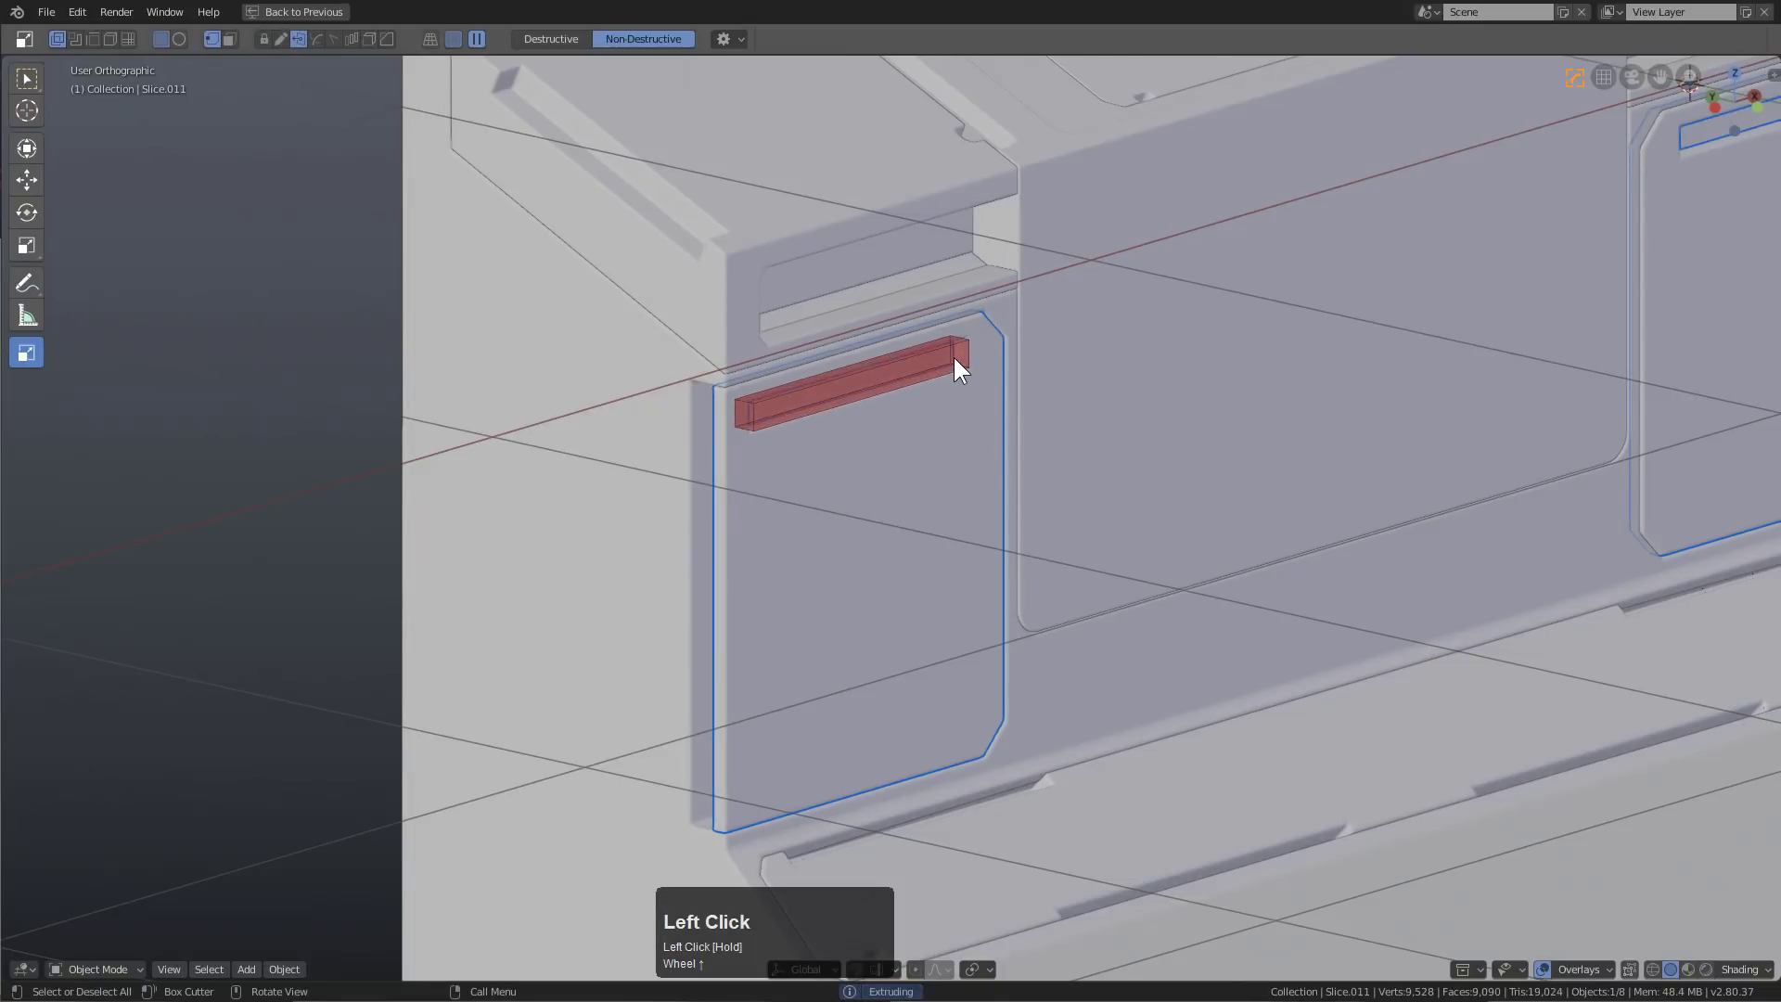
pyautogui.scroll(1, 959, 360)
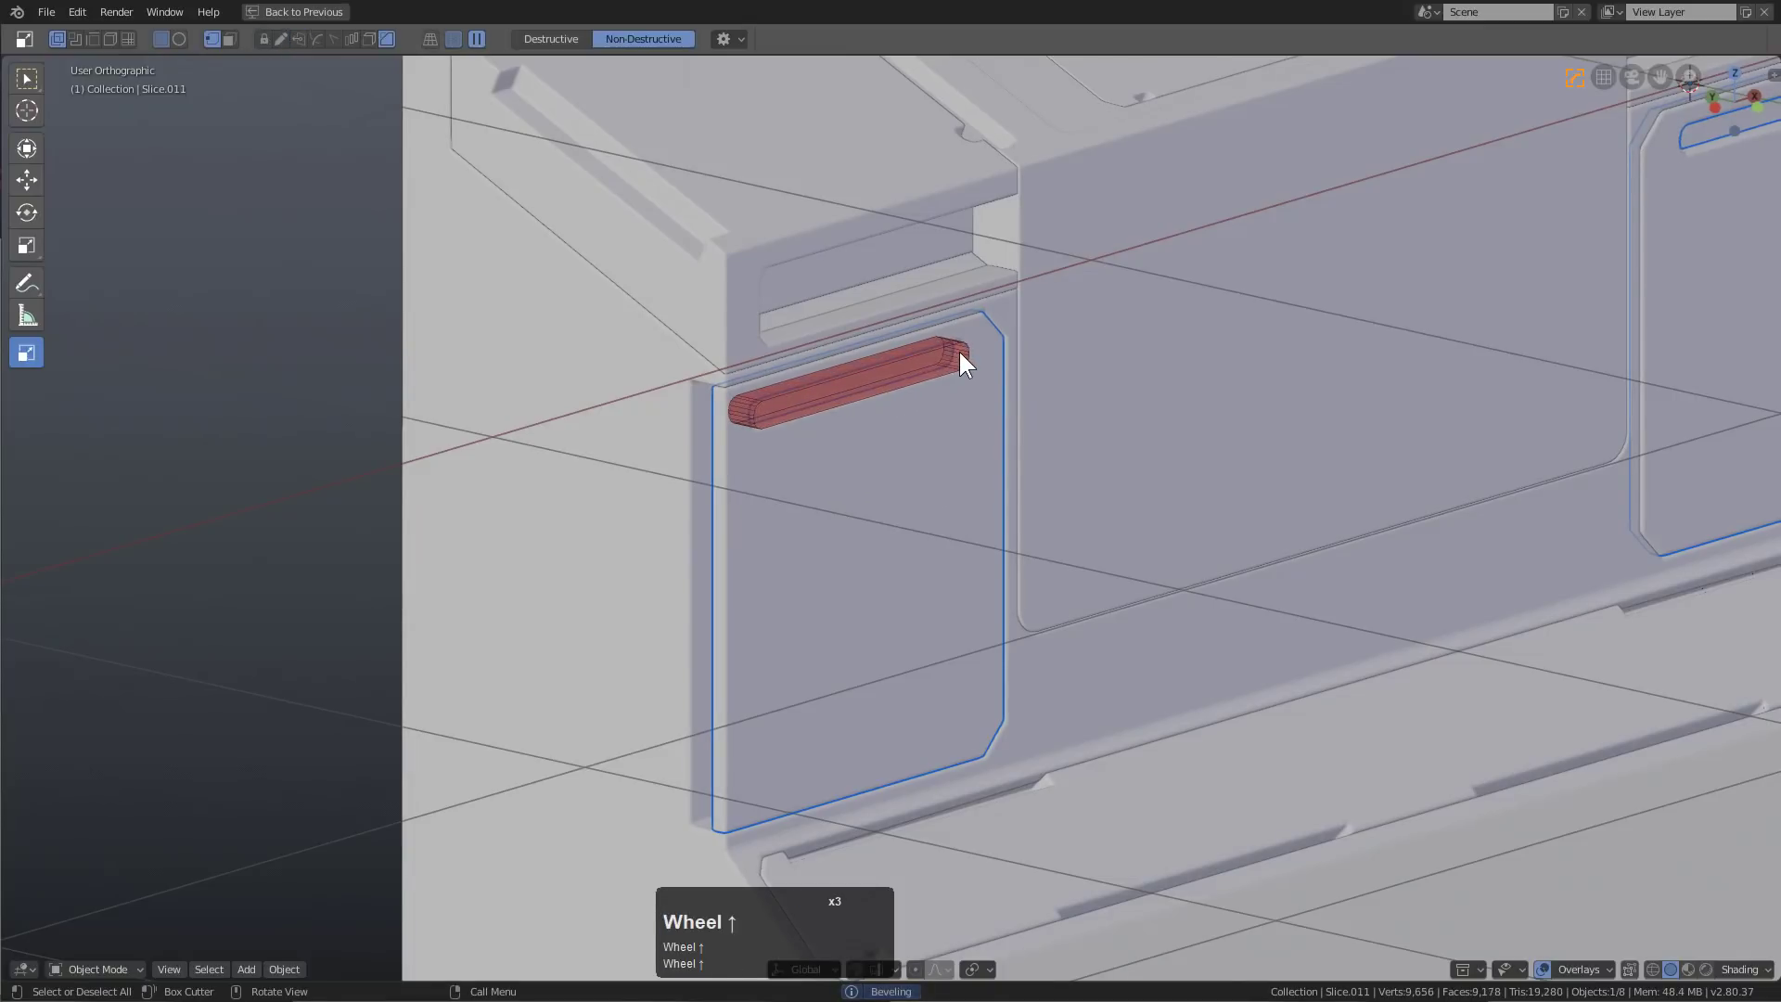
# Array the slot cutter vertically into nine evenly spaced slots and cut them into the side panel
pyautogui.press('v')
pyautogui.scroll(5, 1058, 402)
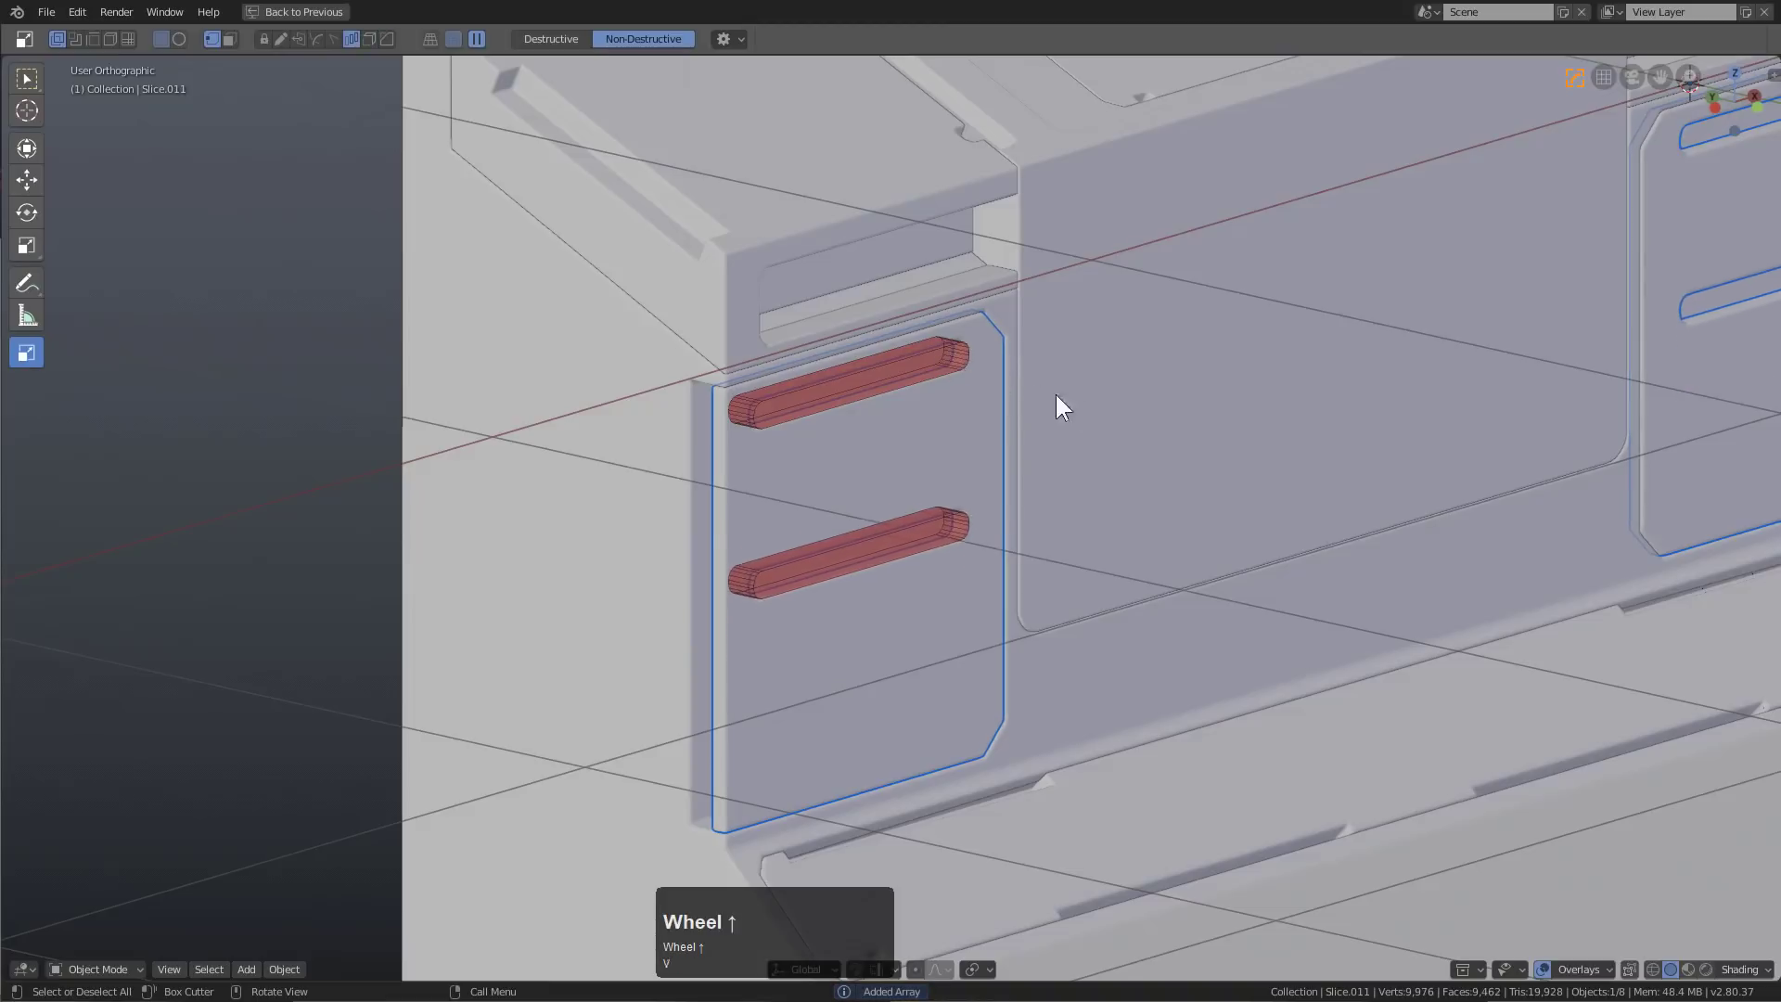
pyautogui.scroll(1, 1148, 429)
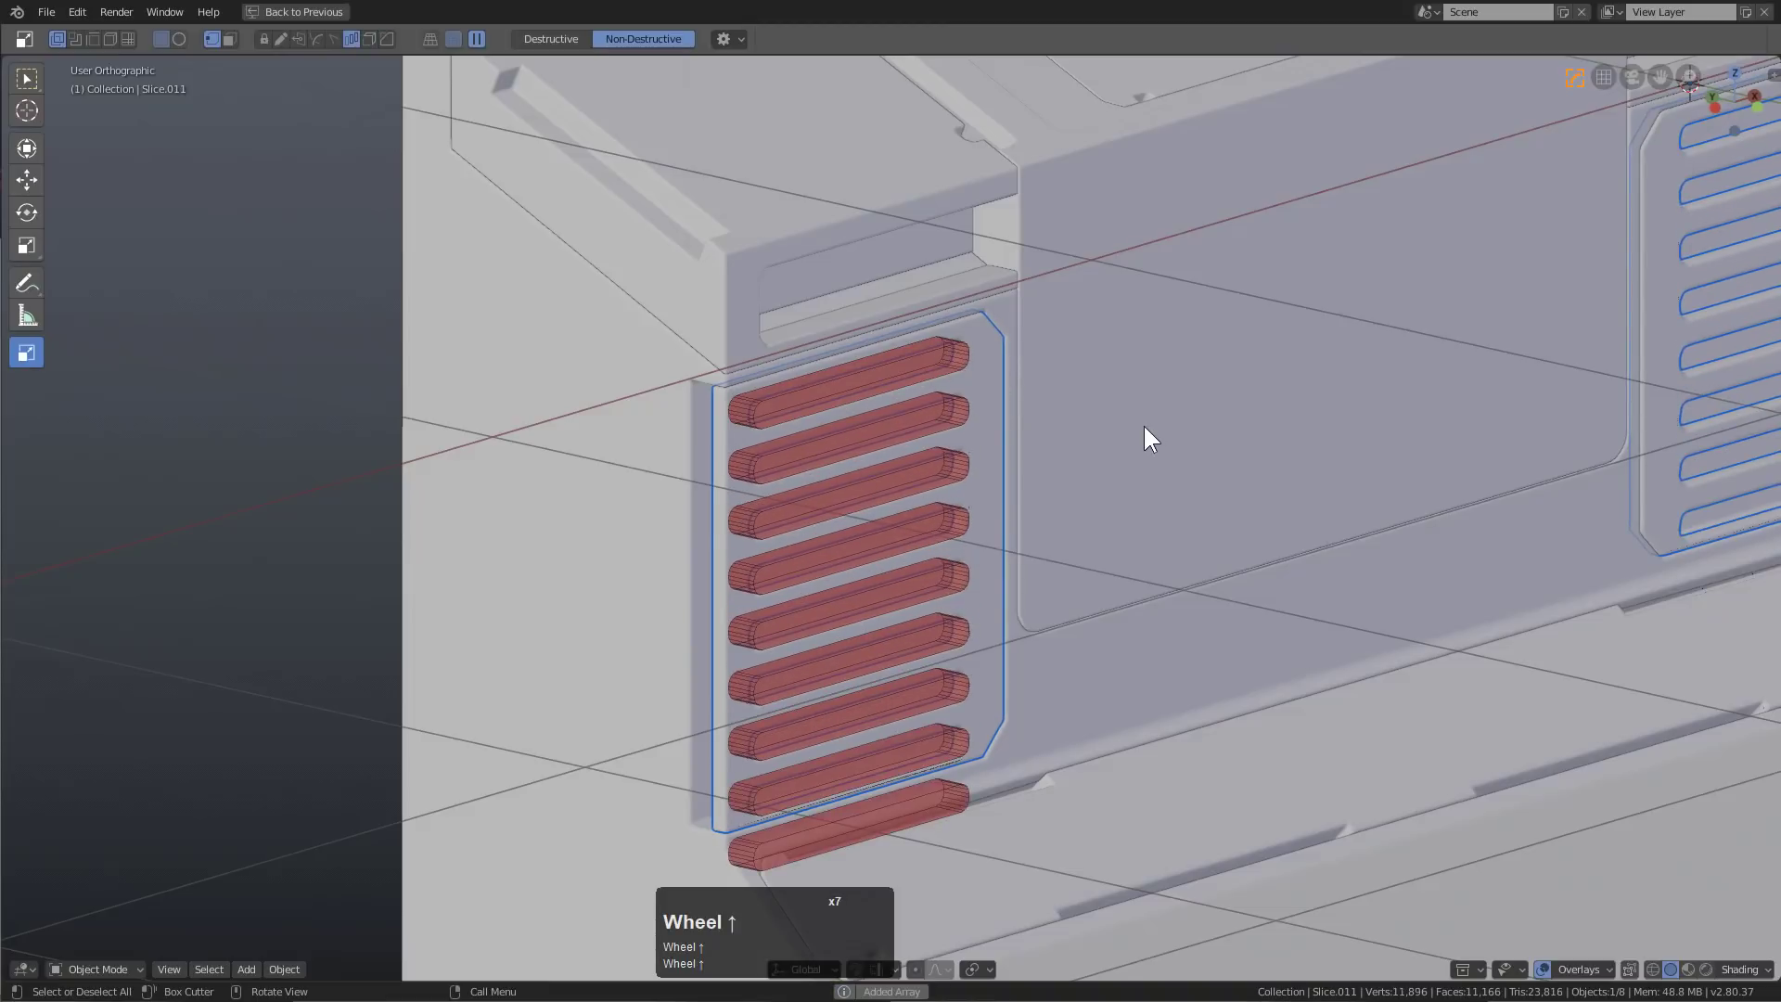
pyautogui.scroll(1, 1145, 427)
pyautogui.click(1150, 429)
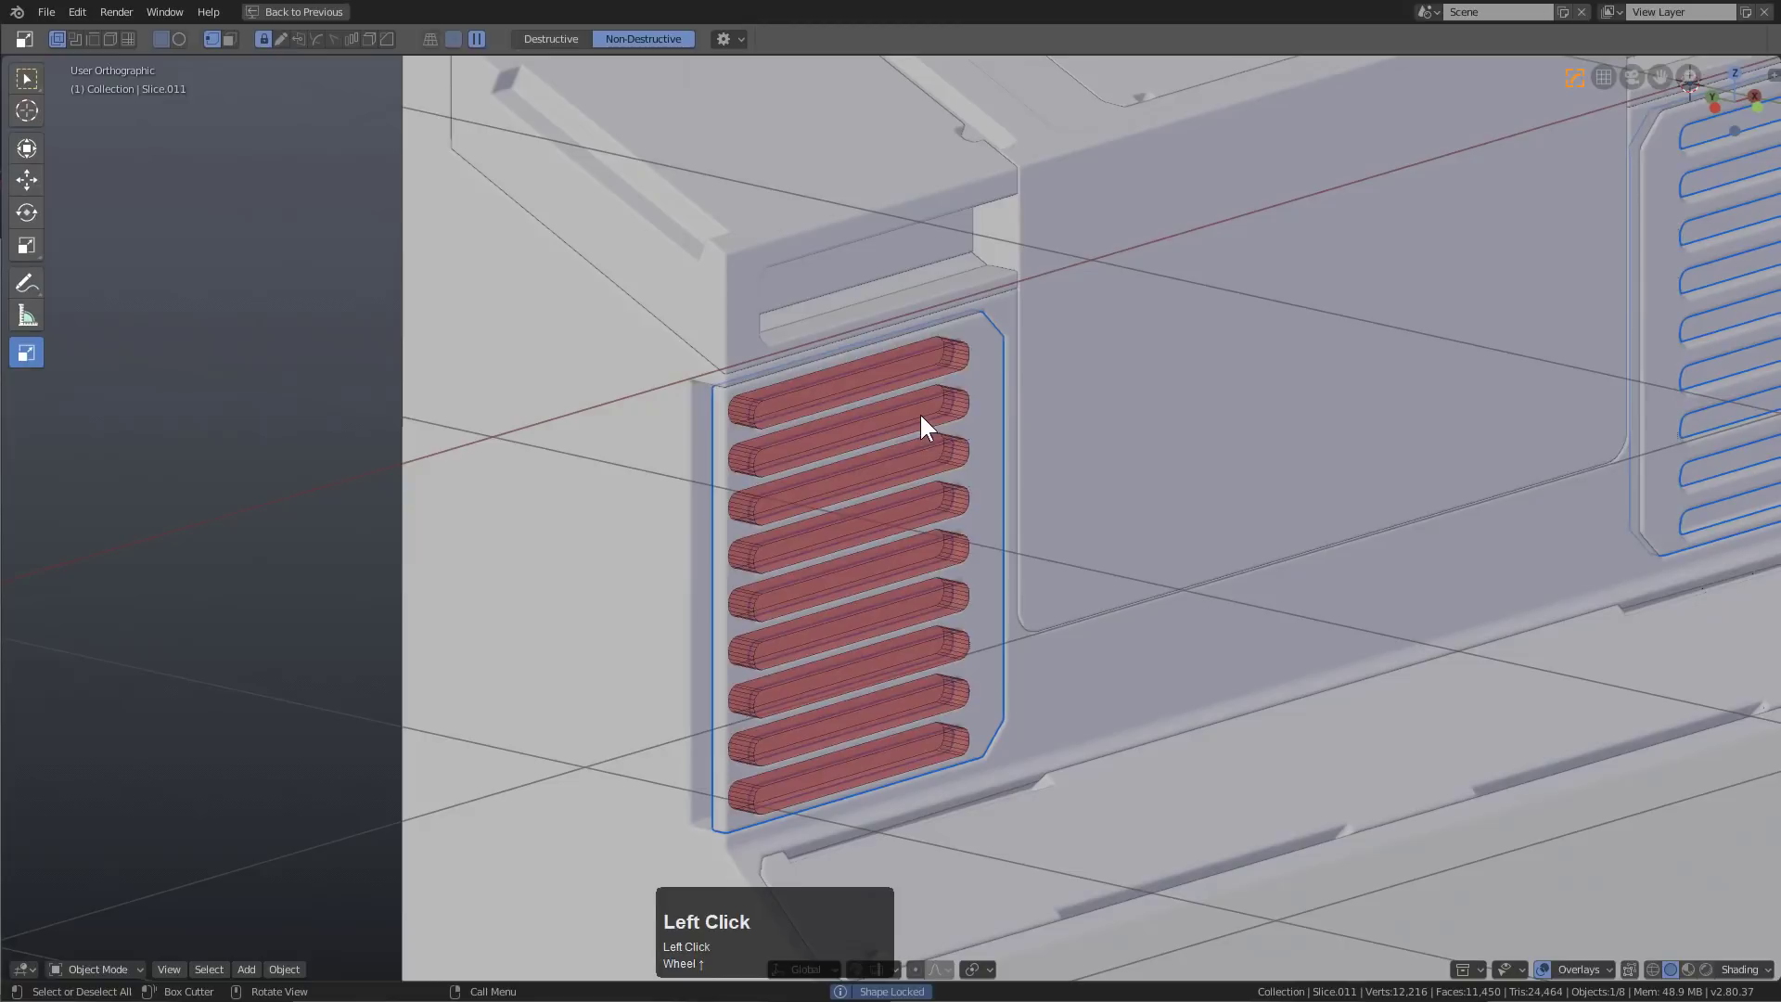
# Bevel the slotted side panel with Hard Ops using 3 segments, a width of 0.006 and a profile of 0.70
pyautogui.scroll(-2, 922, 426)
pyautogui.moveTo(1070, 513); pyautogui.dragTo(999, 508, button='middle')
pyautogui.scroll(4, 960, 510)
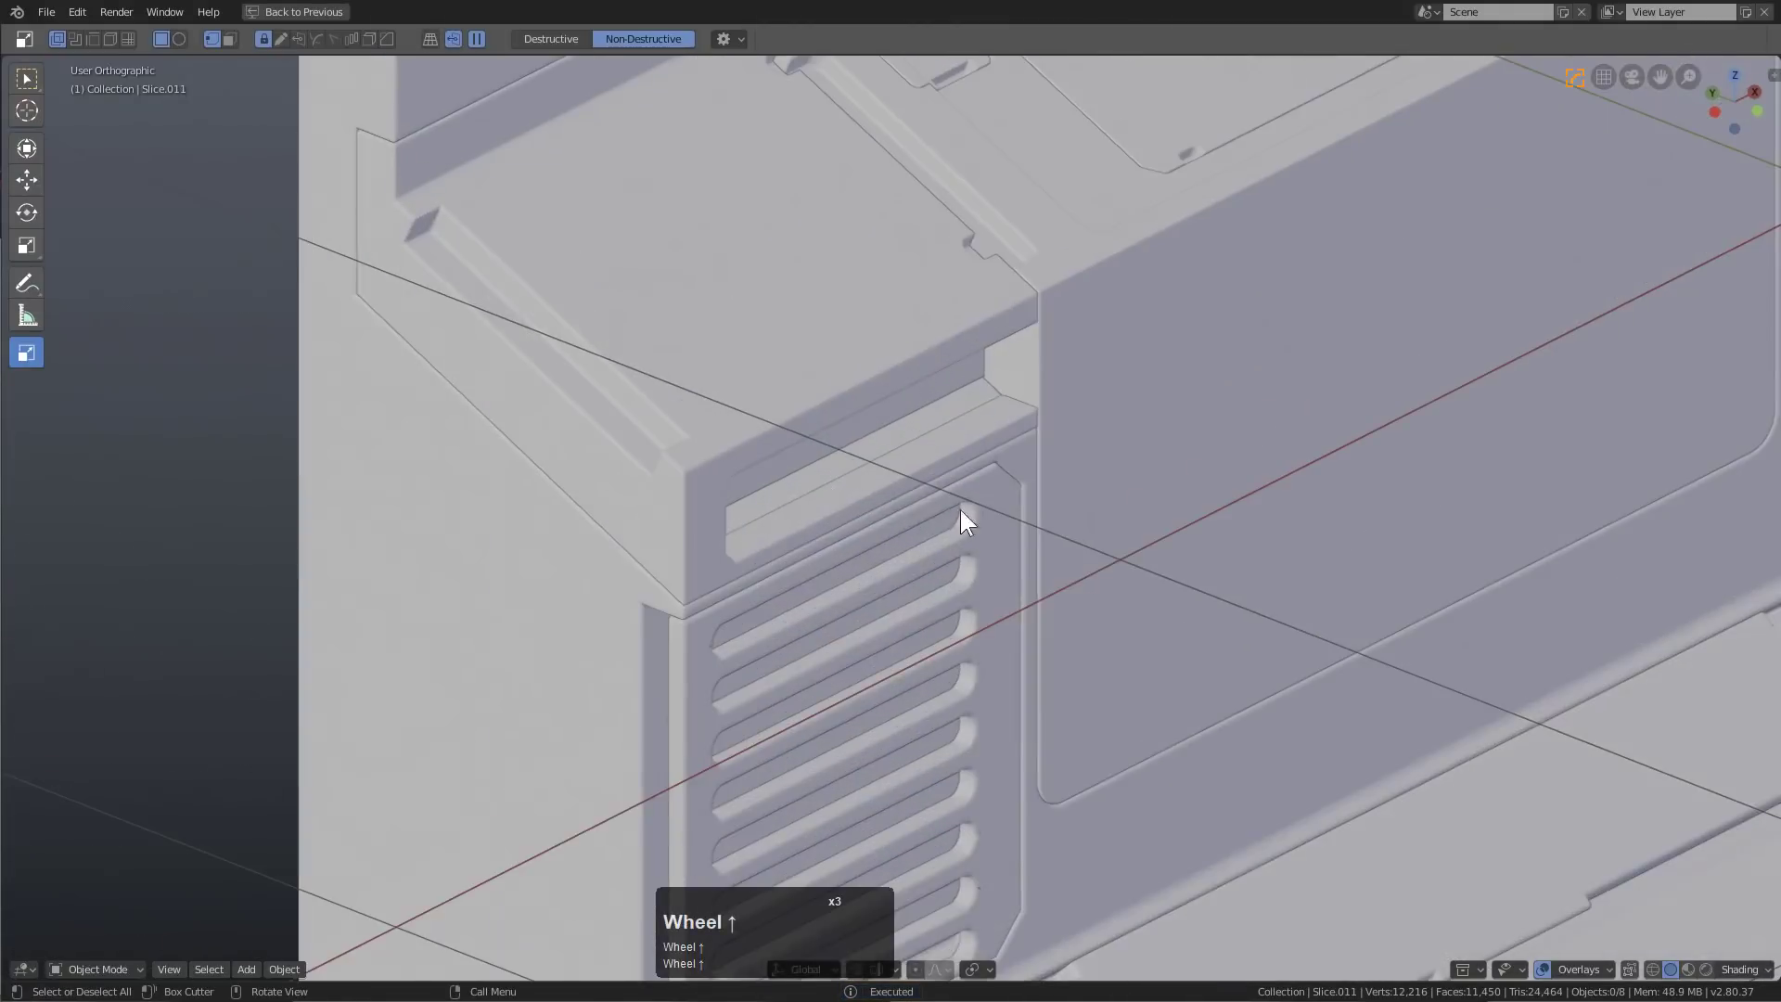
pyautogui.click(1050, 532)
pyautogui.press('q')
pyautogui.click(1037, 478)
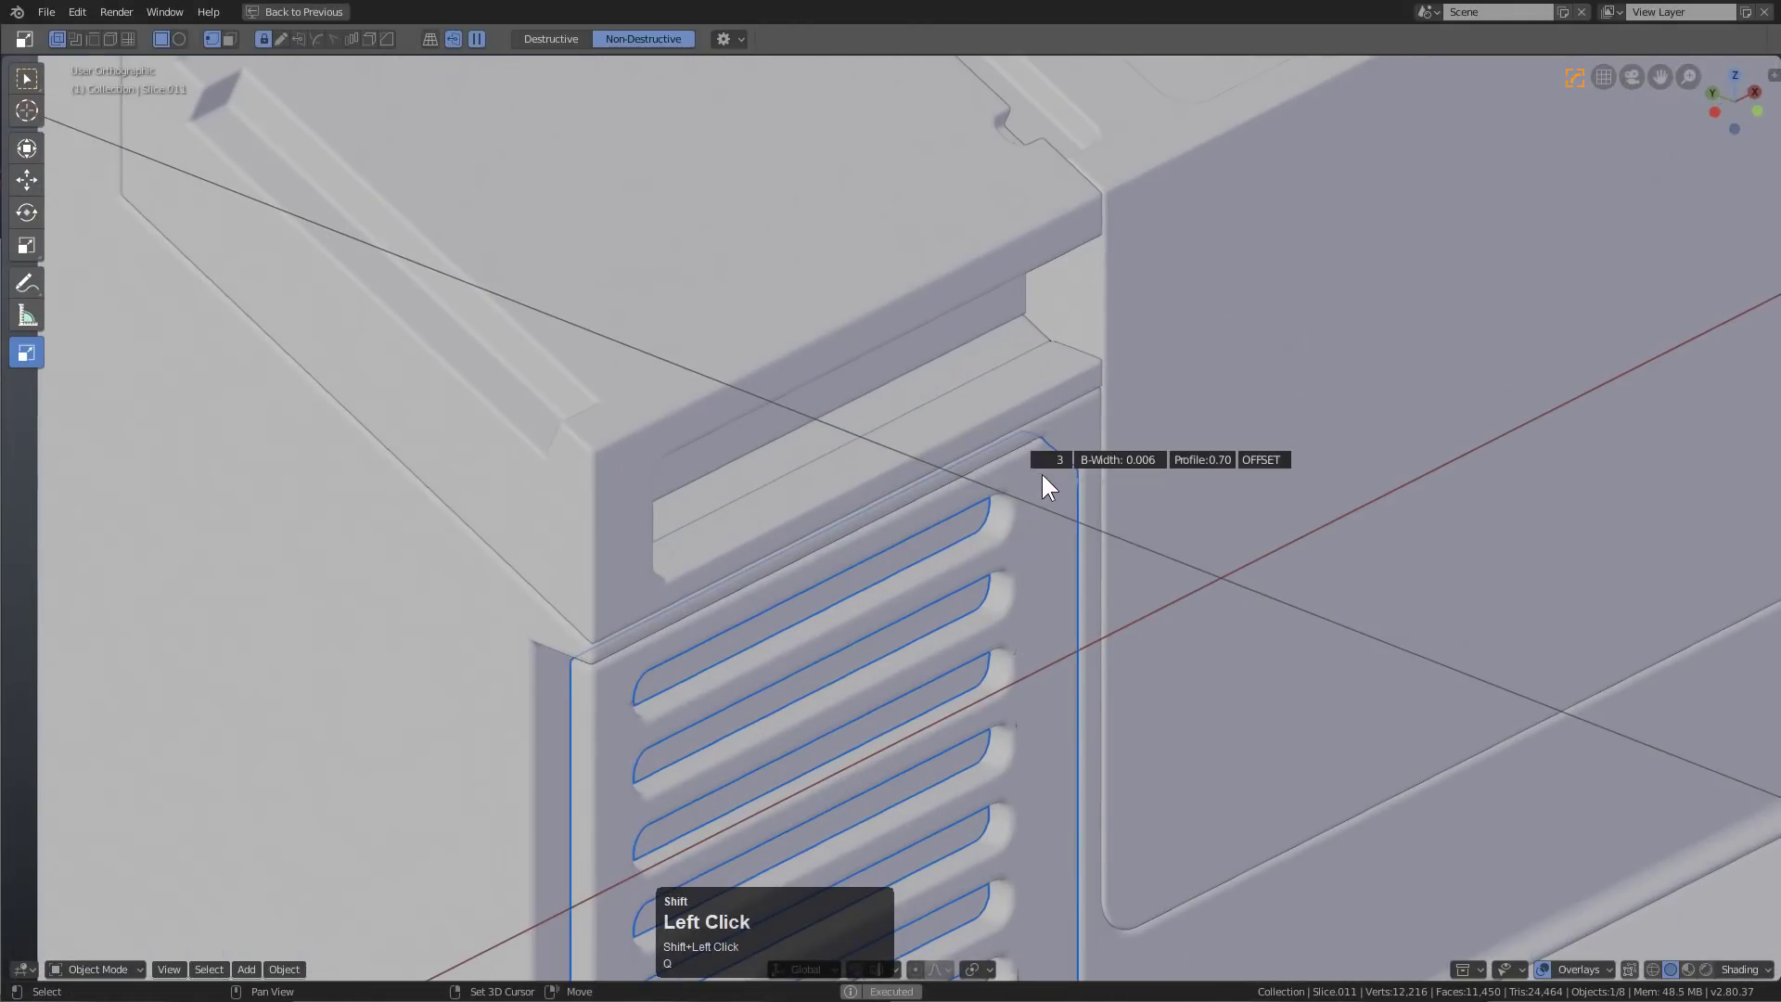
pyautogui.click(1056, 577)
# Cut a shallow vertical strip across the side panel's slots and refresh the panel's bevel
pyautogui.keyDown('shift'); pyautogui.moveTo(1056, 577); pyautogui.dragTo(972, 297, button='middle'); pyautogui.keyUp('shift')
pyautogui.moveTo(907, 289); pyautogui.dragTo(993, 871)
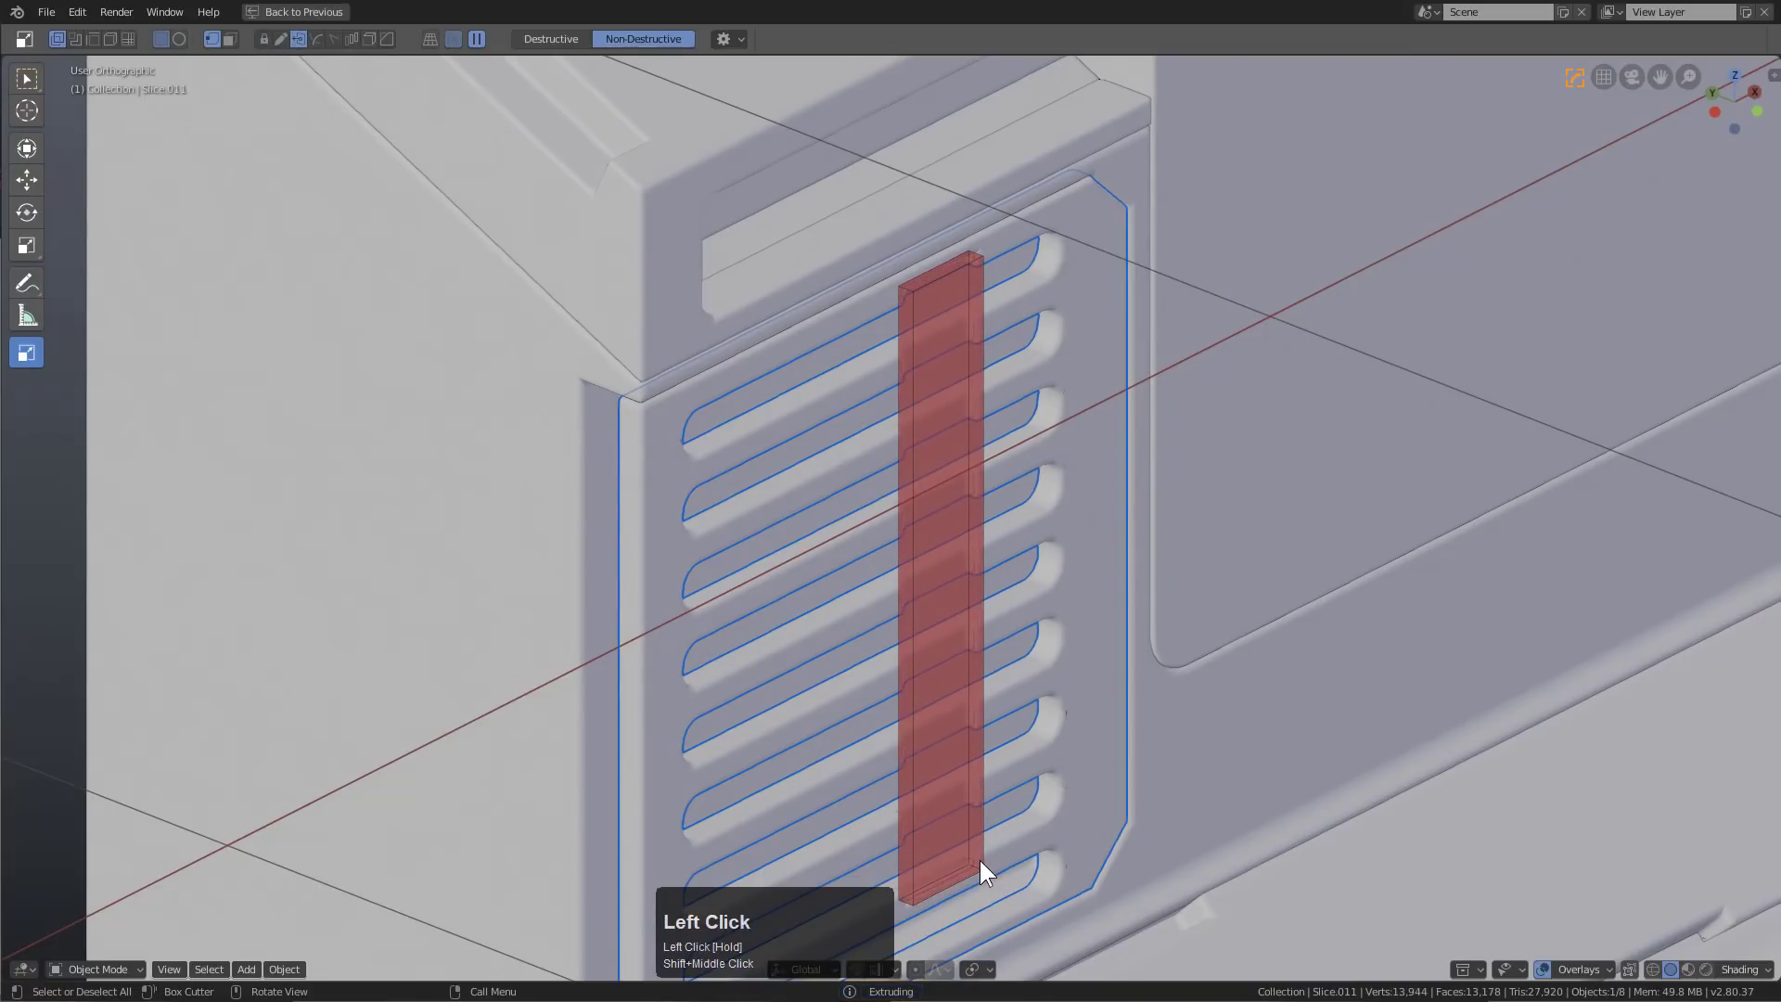
pyautogui.click(980, 860)
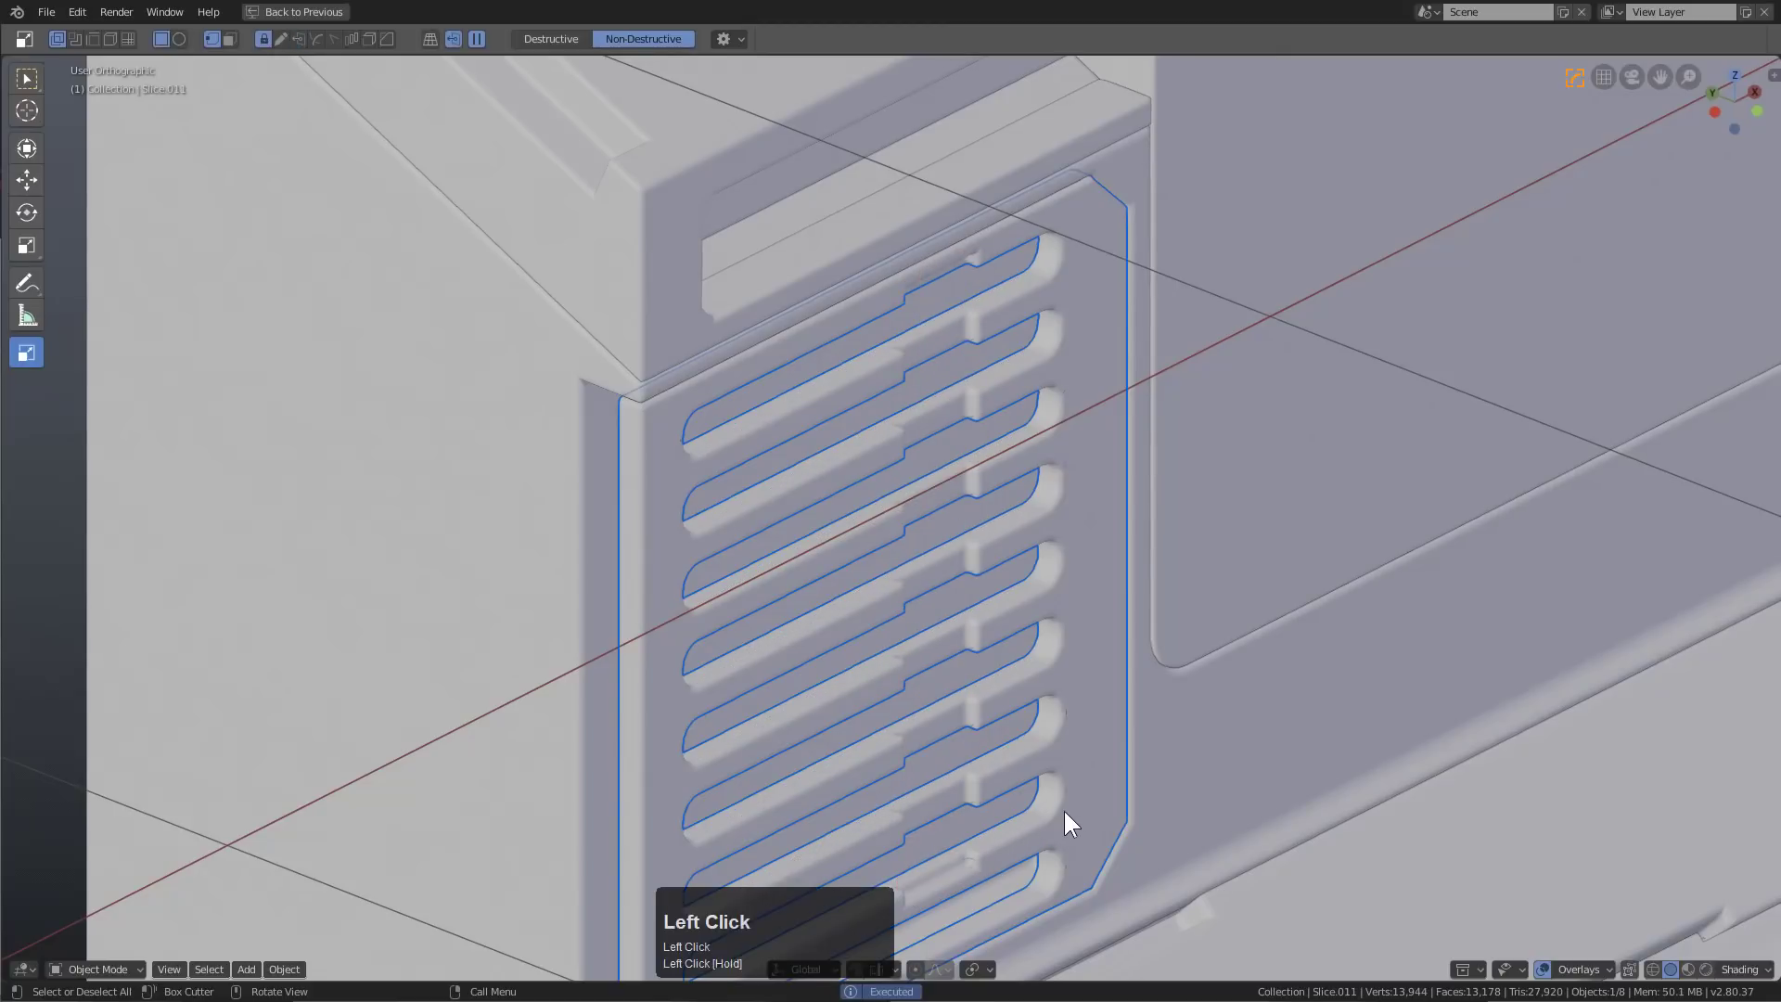
pyautogui.press('q')
pyautogui.keyDown('shift'); pyautogui.click(1065, 809); pyautogui.keyUp('shift')
pyautogui.doubleClick(1080, 814)
# Try to cut a long vertical notch into the slotted panel's inner edge, and undo the cut
pyautogui.hotkey('alt', 'a')
pyautogui.moveTo(1079, 814); pyautogui.dragTo(838, 562, button='middle')
pyautogui.scroll(1, 839, 562)
pyautogui.click(709, 414)
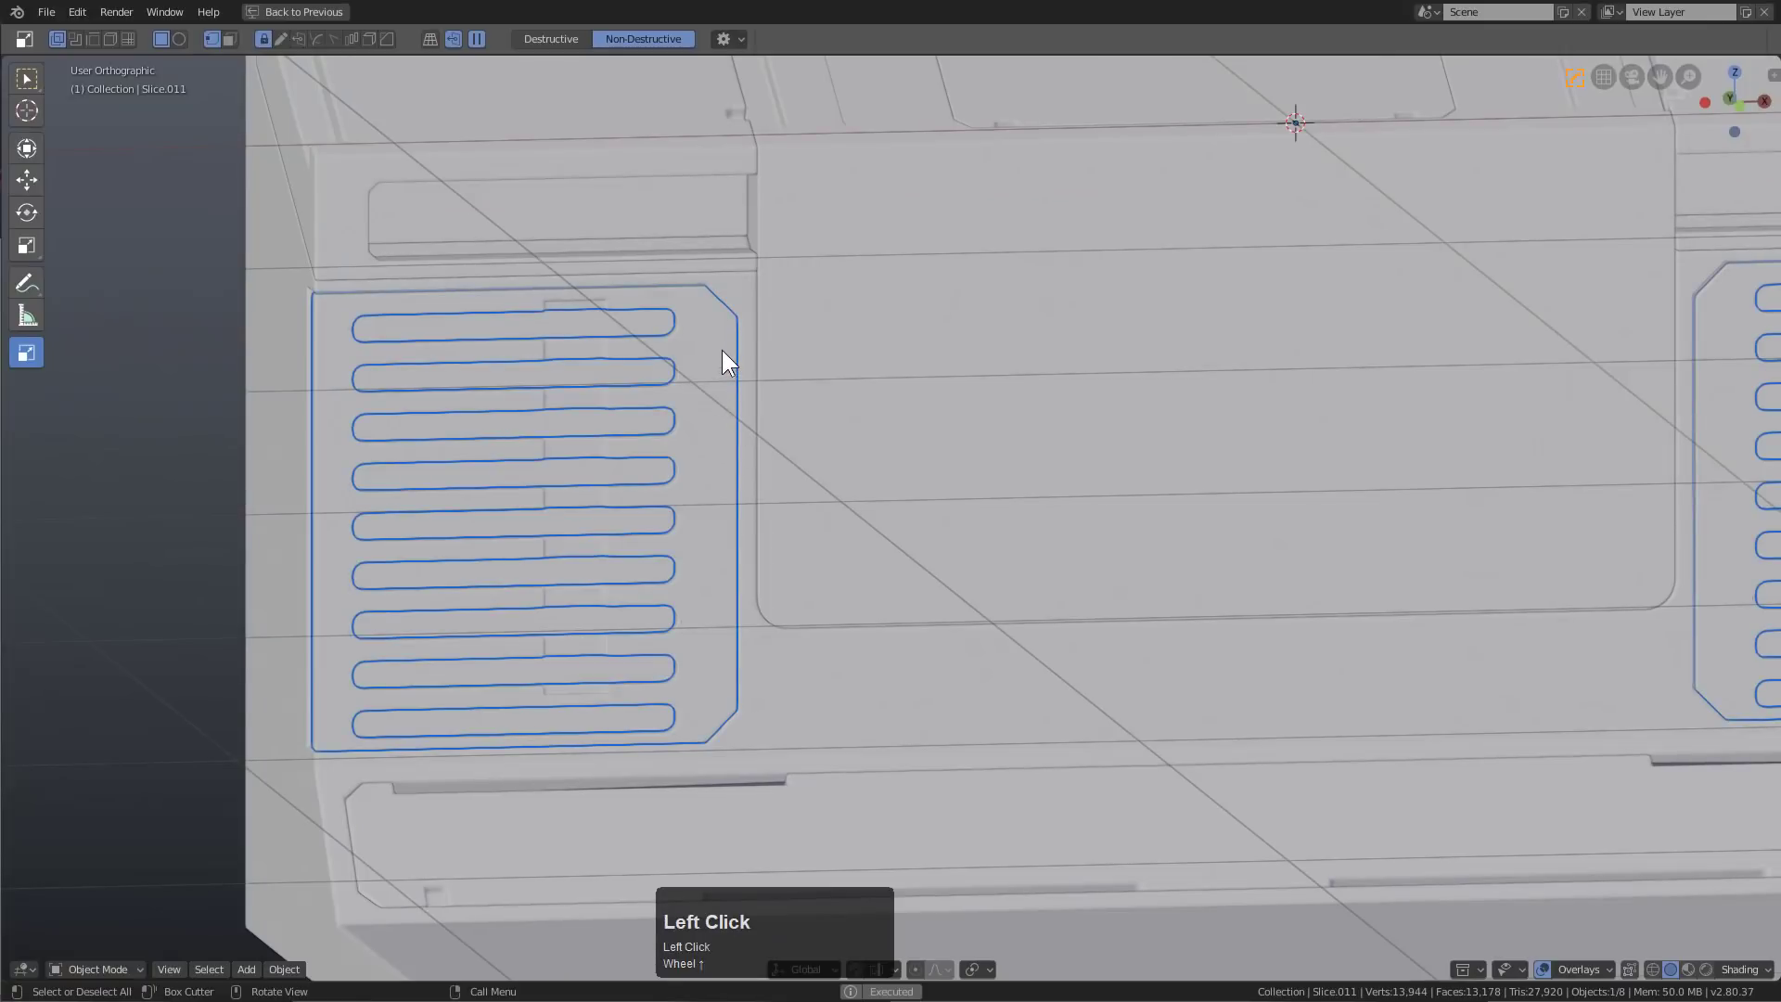
pyautogui.moveTo(731, 342); pyautogui.dragTo(794, 692)
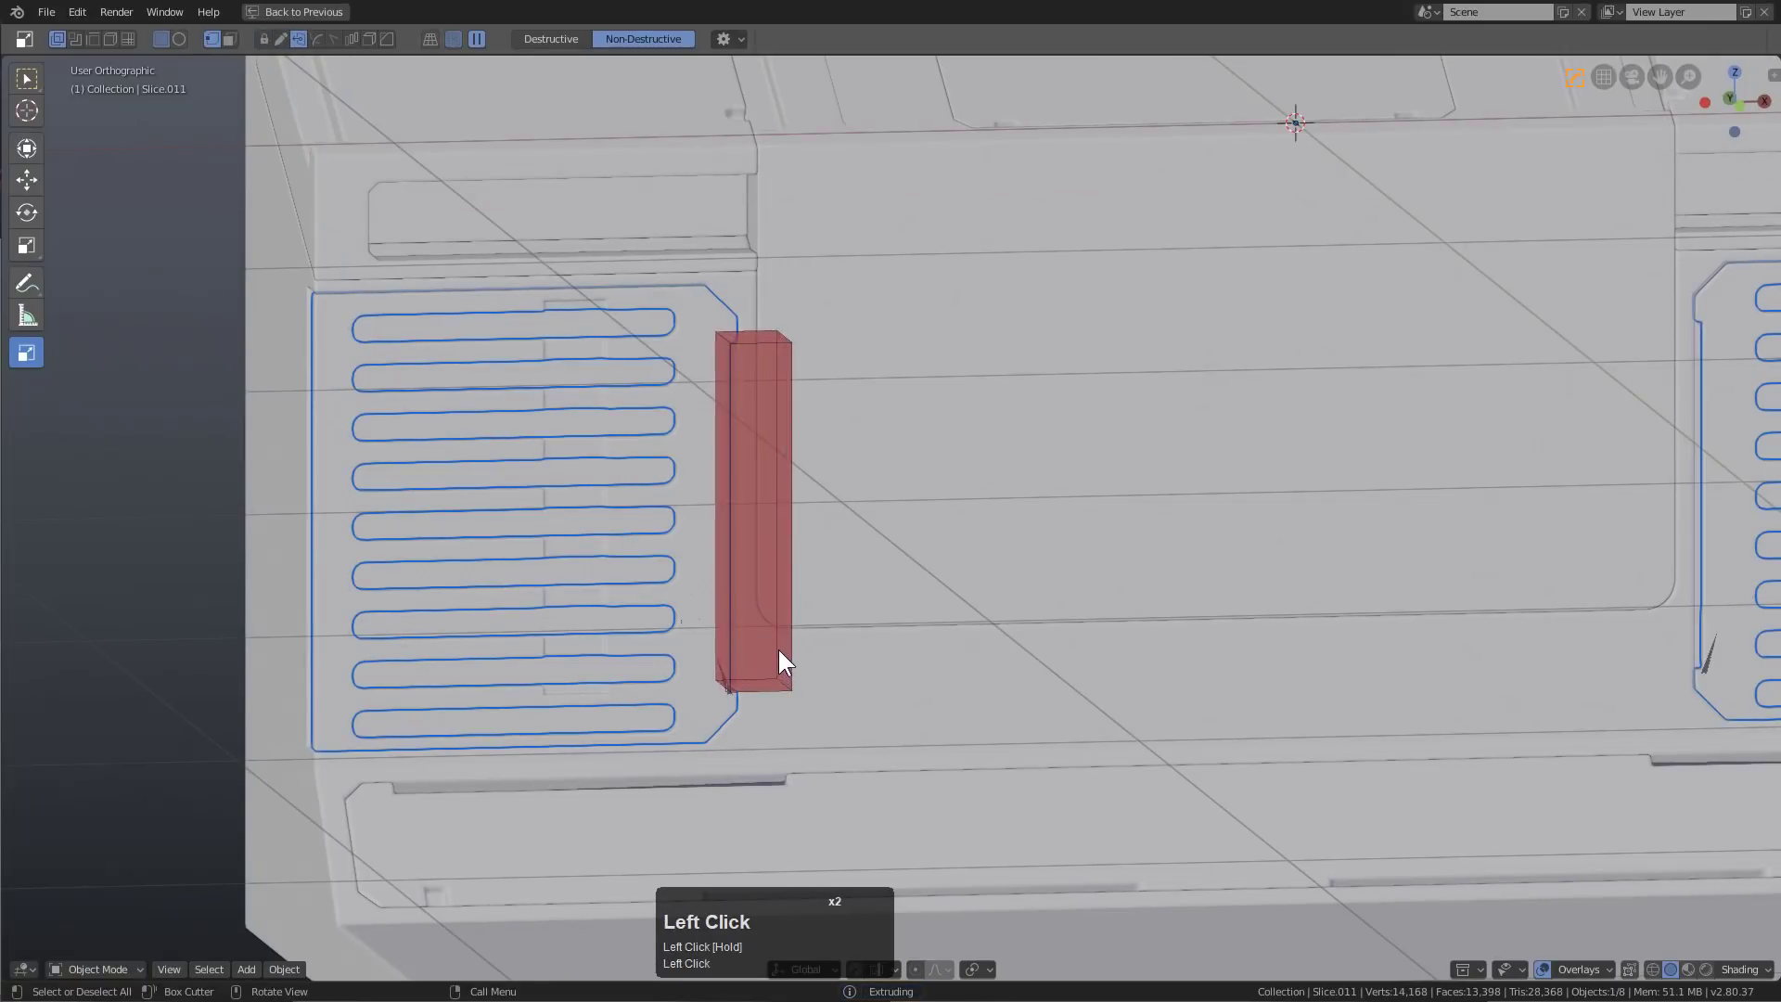
pyautogui.click(765, 645)
pyautogui.moveTo(758, 642); pyautogui.dragTo(586, 386, button='middle')
pyautogui.hotkey('ctrl', 'z')
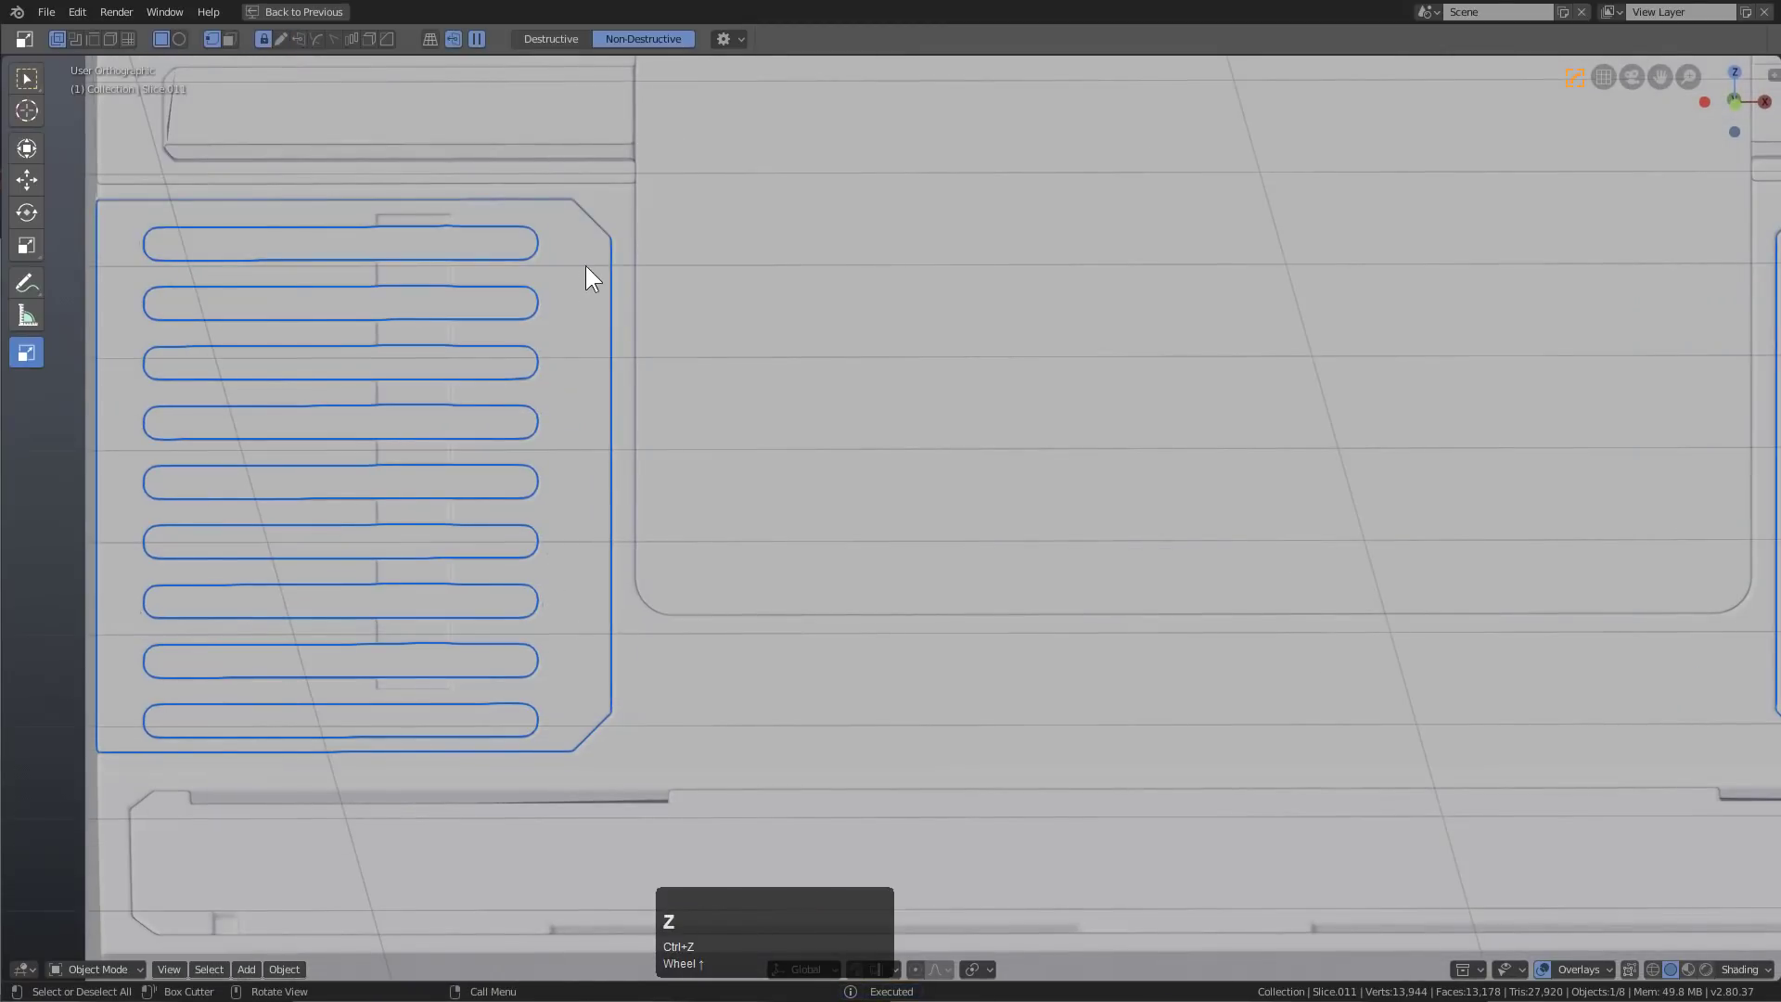
# Cut a long vertical notch into the slotted panel's inner edge between its chamfered corners, viewed nearly straight on
pyautogui.moveTo(593, 270); pyautogui.dragTo(684, 688)
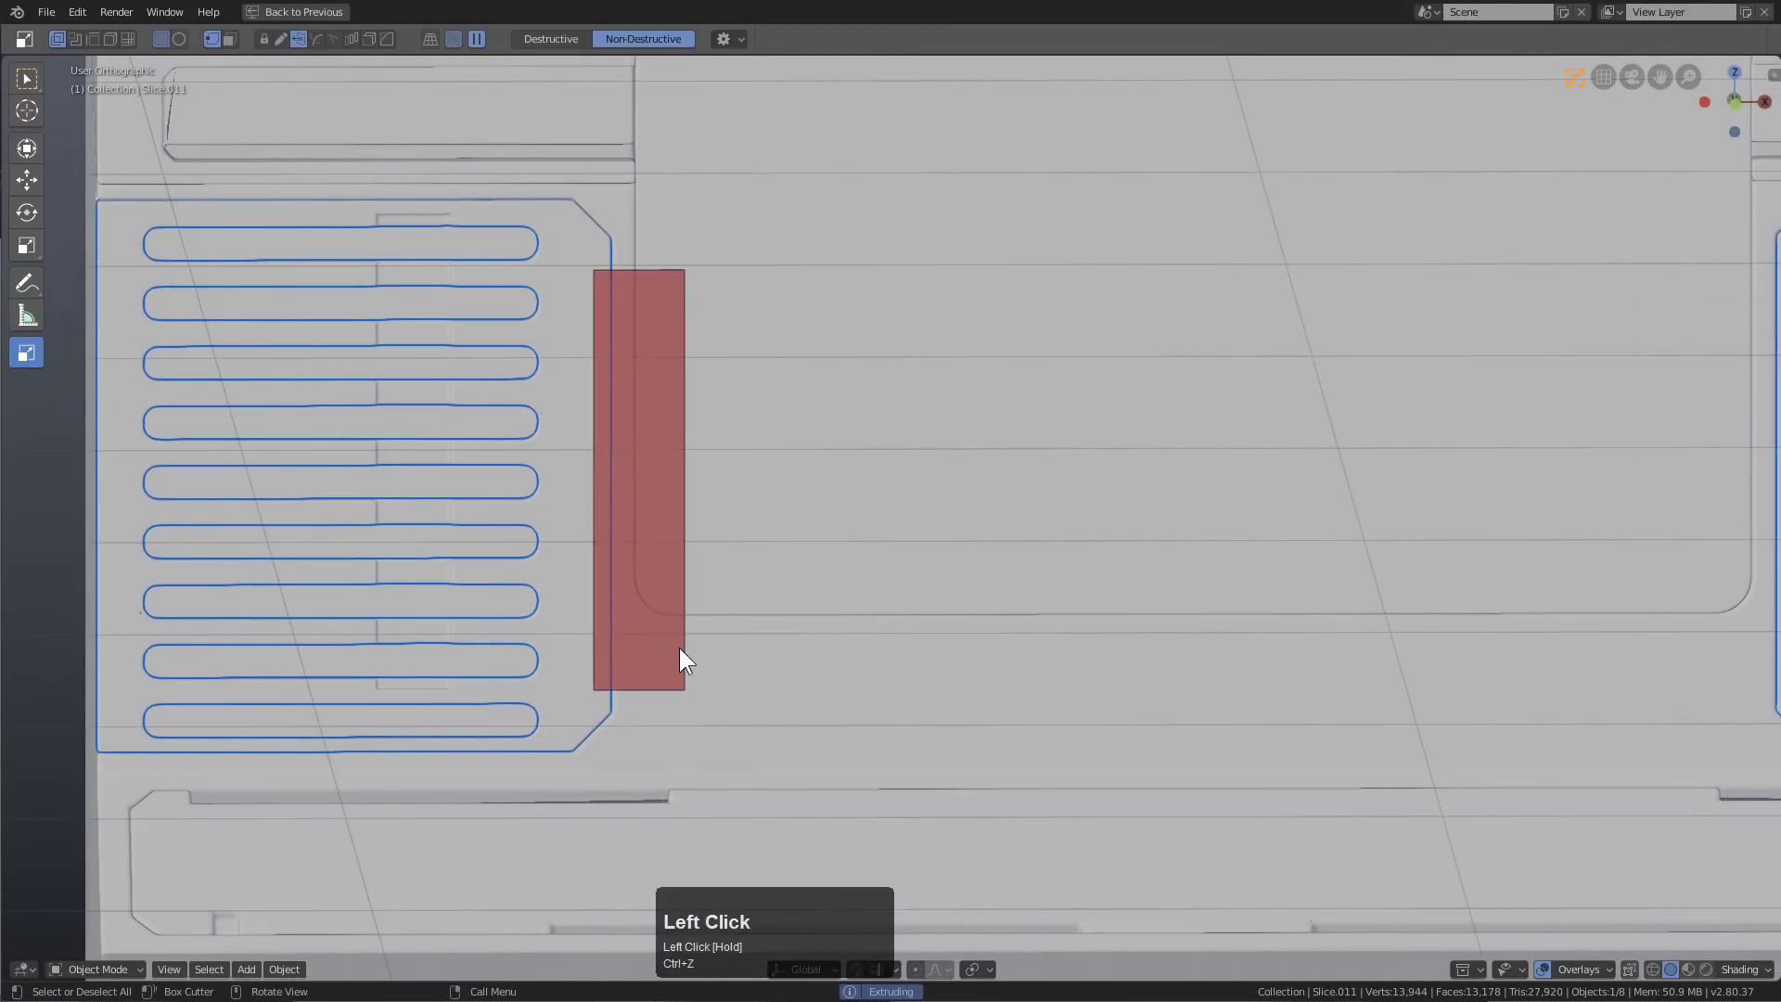
pyautogui.click(681, 606)
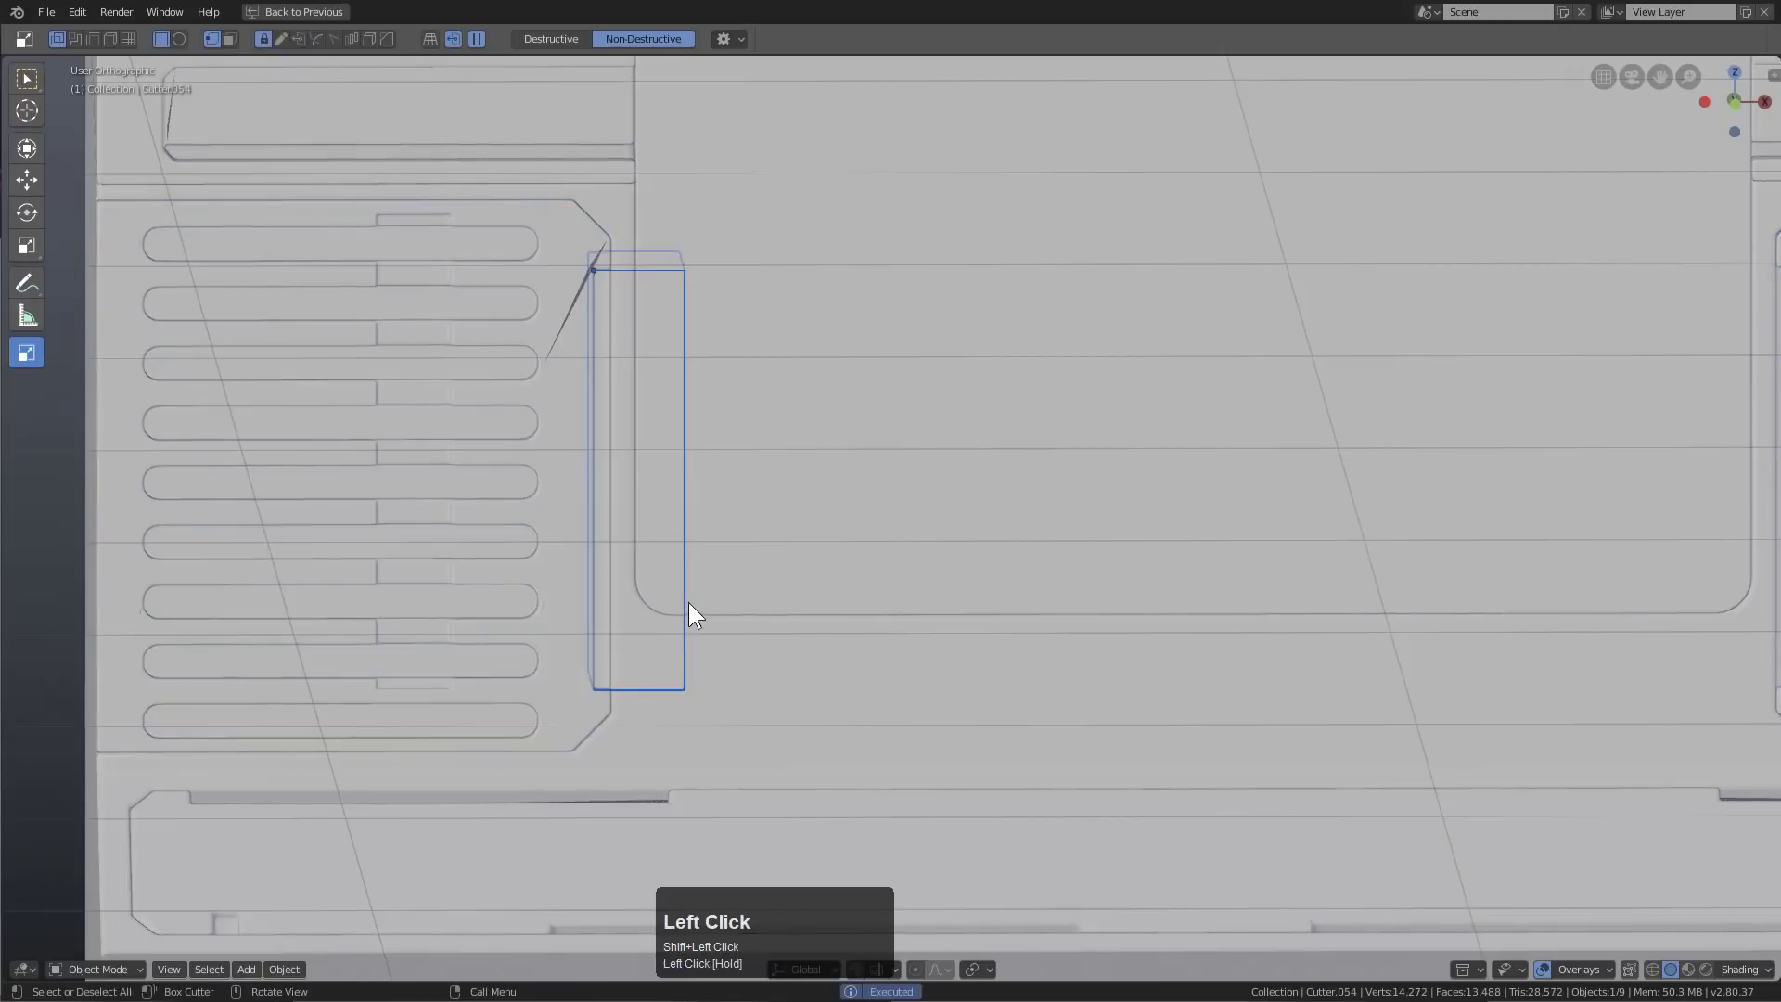
pyautogui.scroll(-2, 692, 592)
pyautogui.press('KP_1')
pyautogui.scroll(3, 533, 260)
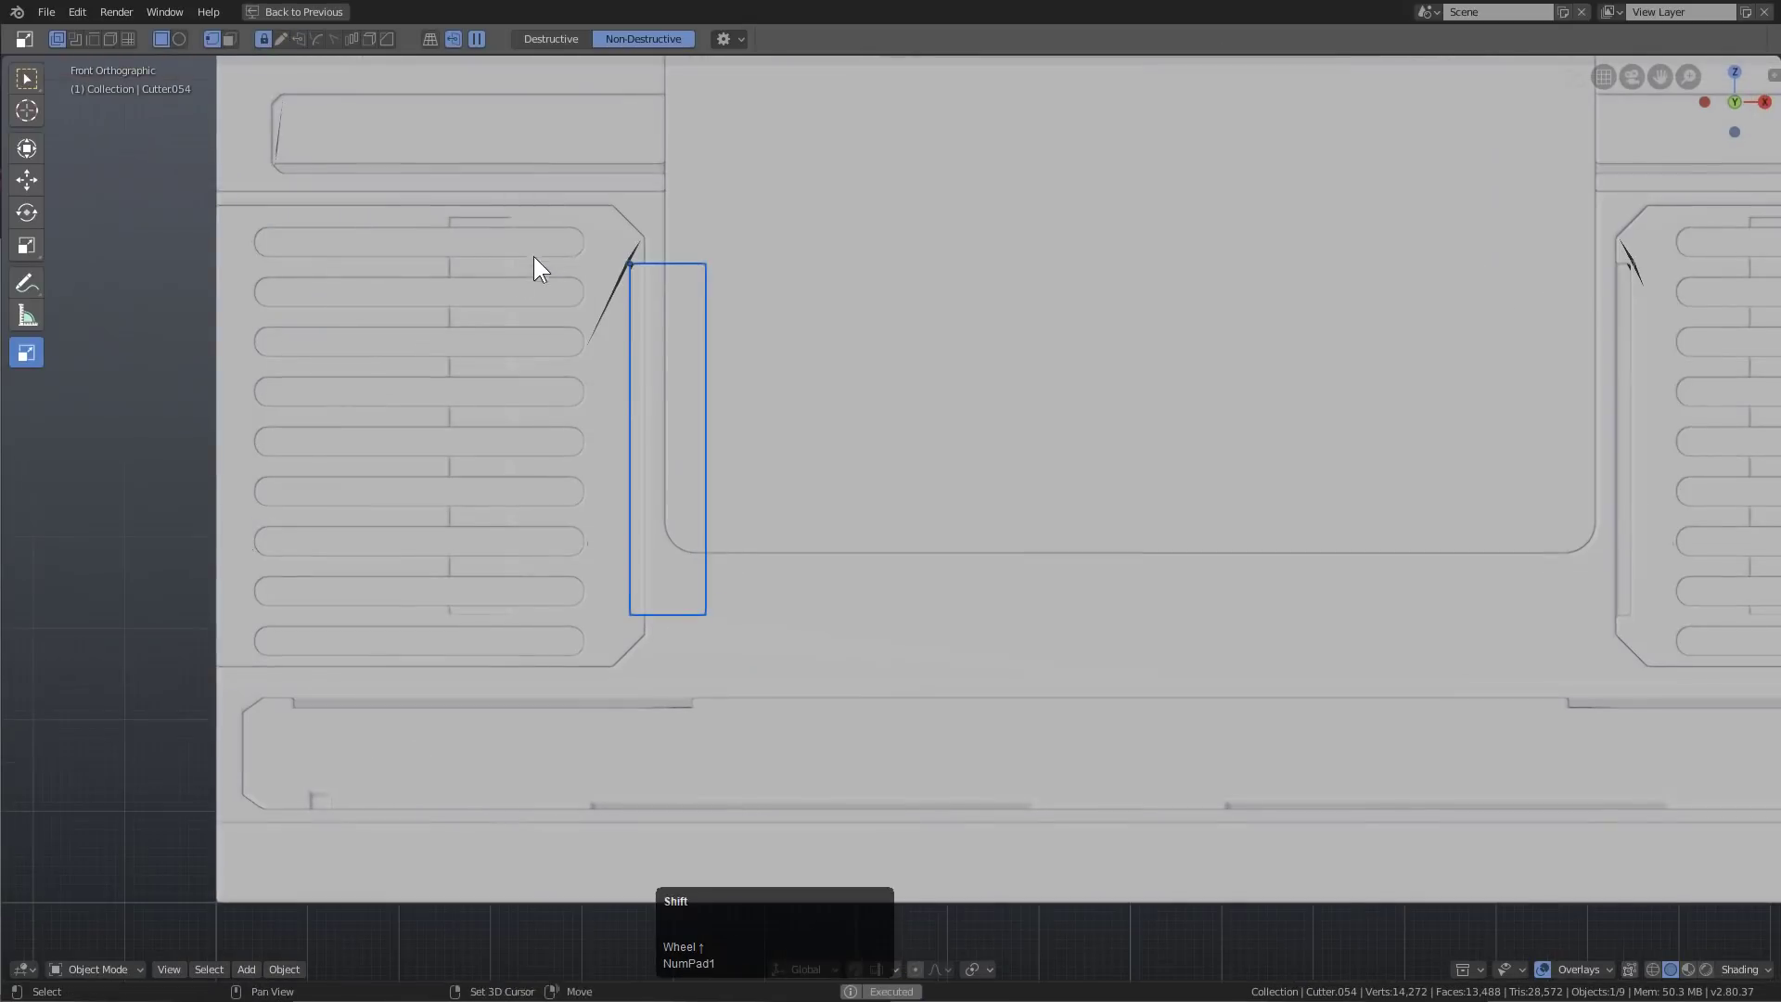
# Select the slotted side panel and examine the shading at the notch's upper corner with the wireframe overlay shown
pyautogui.click(659, 281)
pyautogui.moveTo(659, 282); pyautogui.dragTo(917, 508, button='middle')
pyautogui.press('KP_Decimal')
pyautogui.scroll(6, 526, 419)
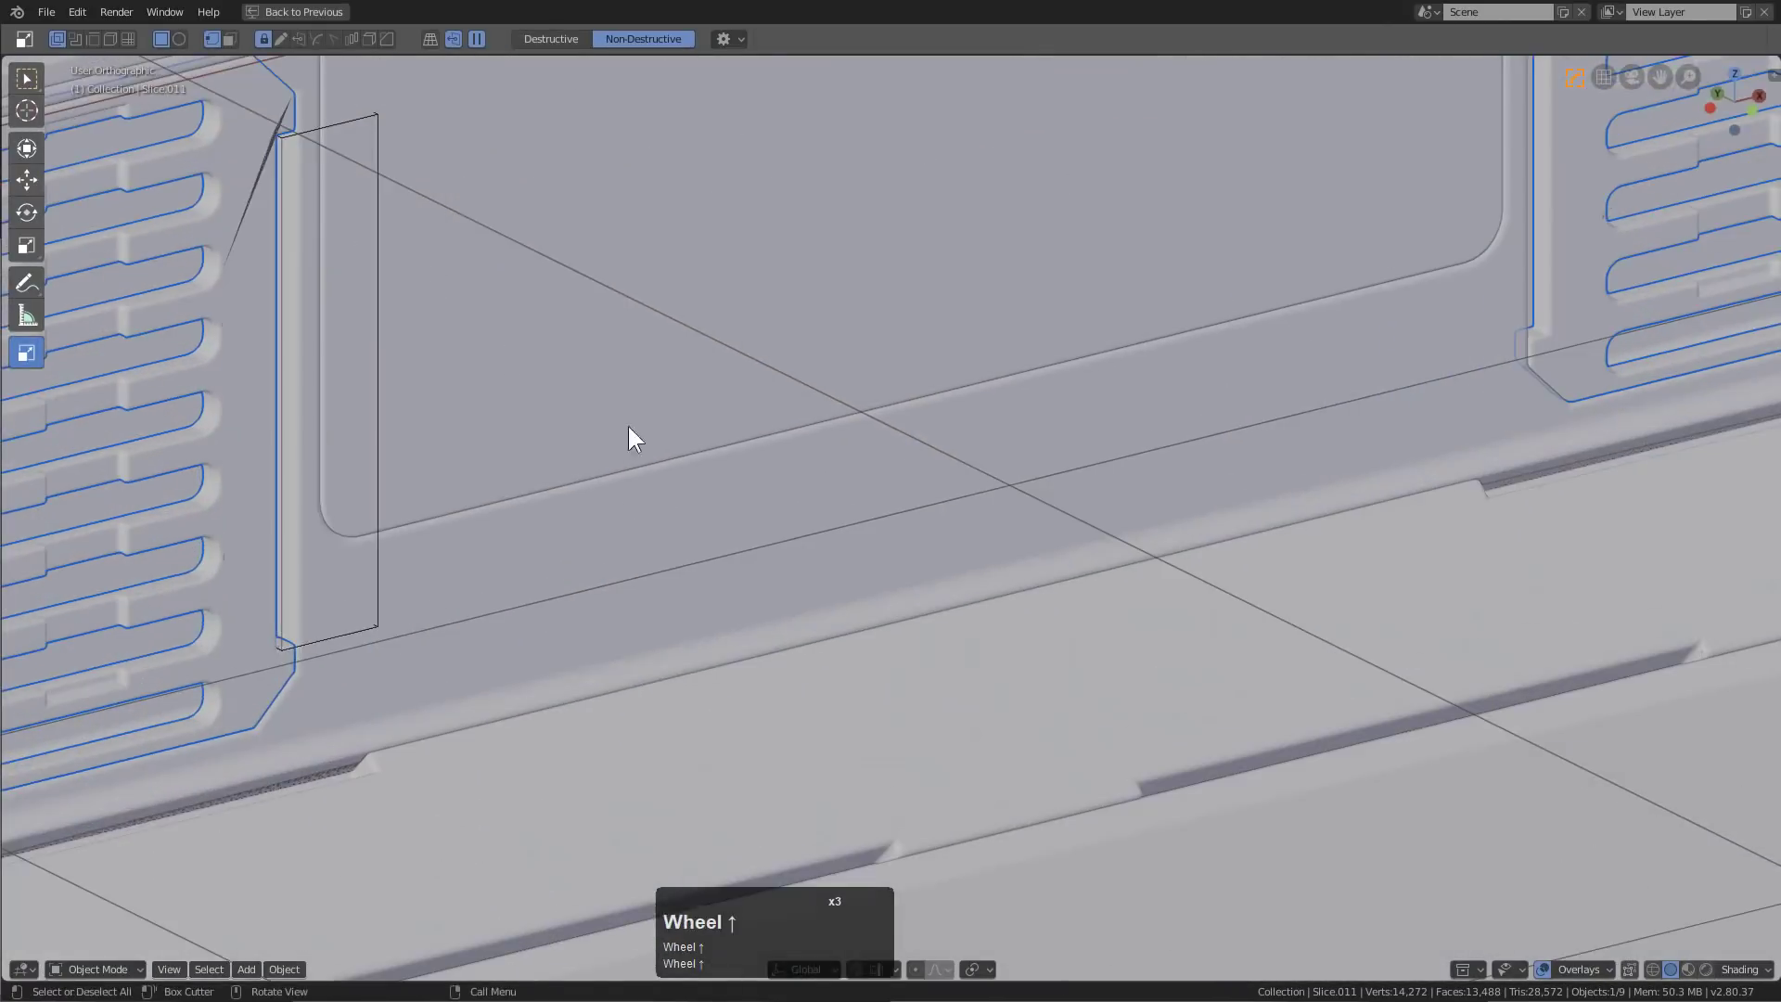
pyautogui.moveTo(627, 426); pyautogui.dragTo(799, 514, button='middle')
pyautogui.scroll(3, 620, 461)
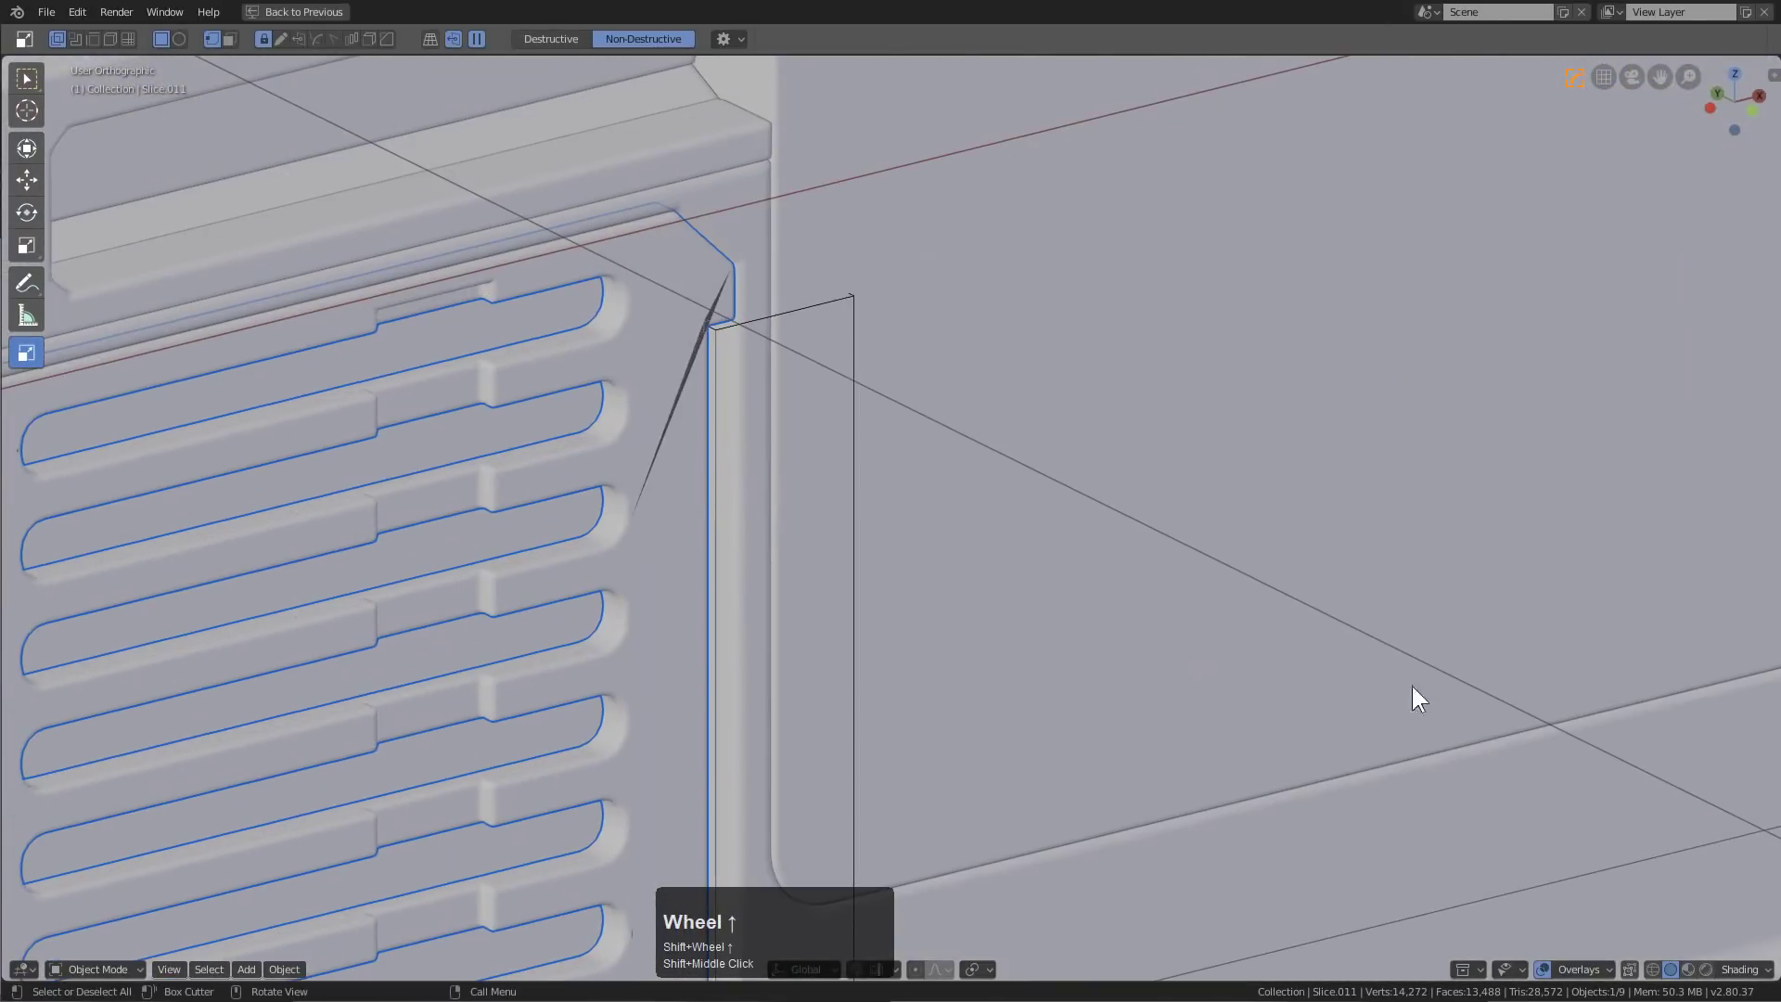
pyautogui.click(1589, 968)
pyautogui.click(1473, 878)
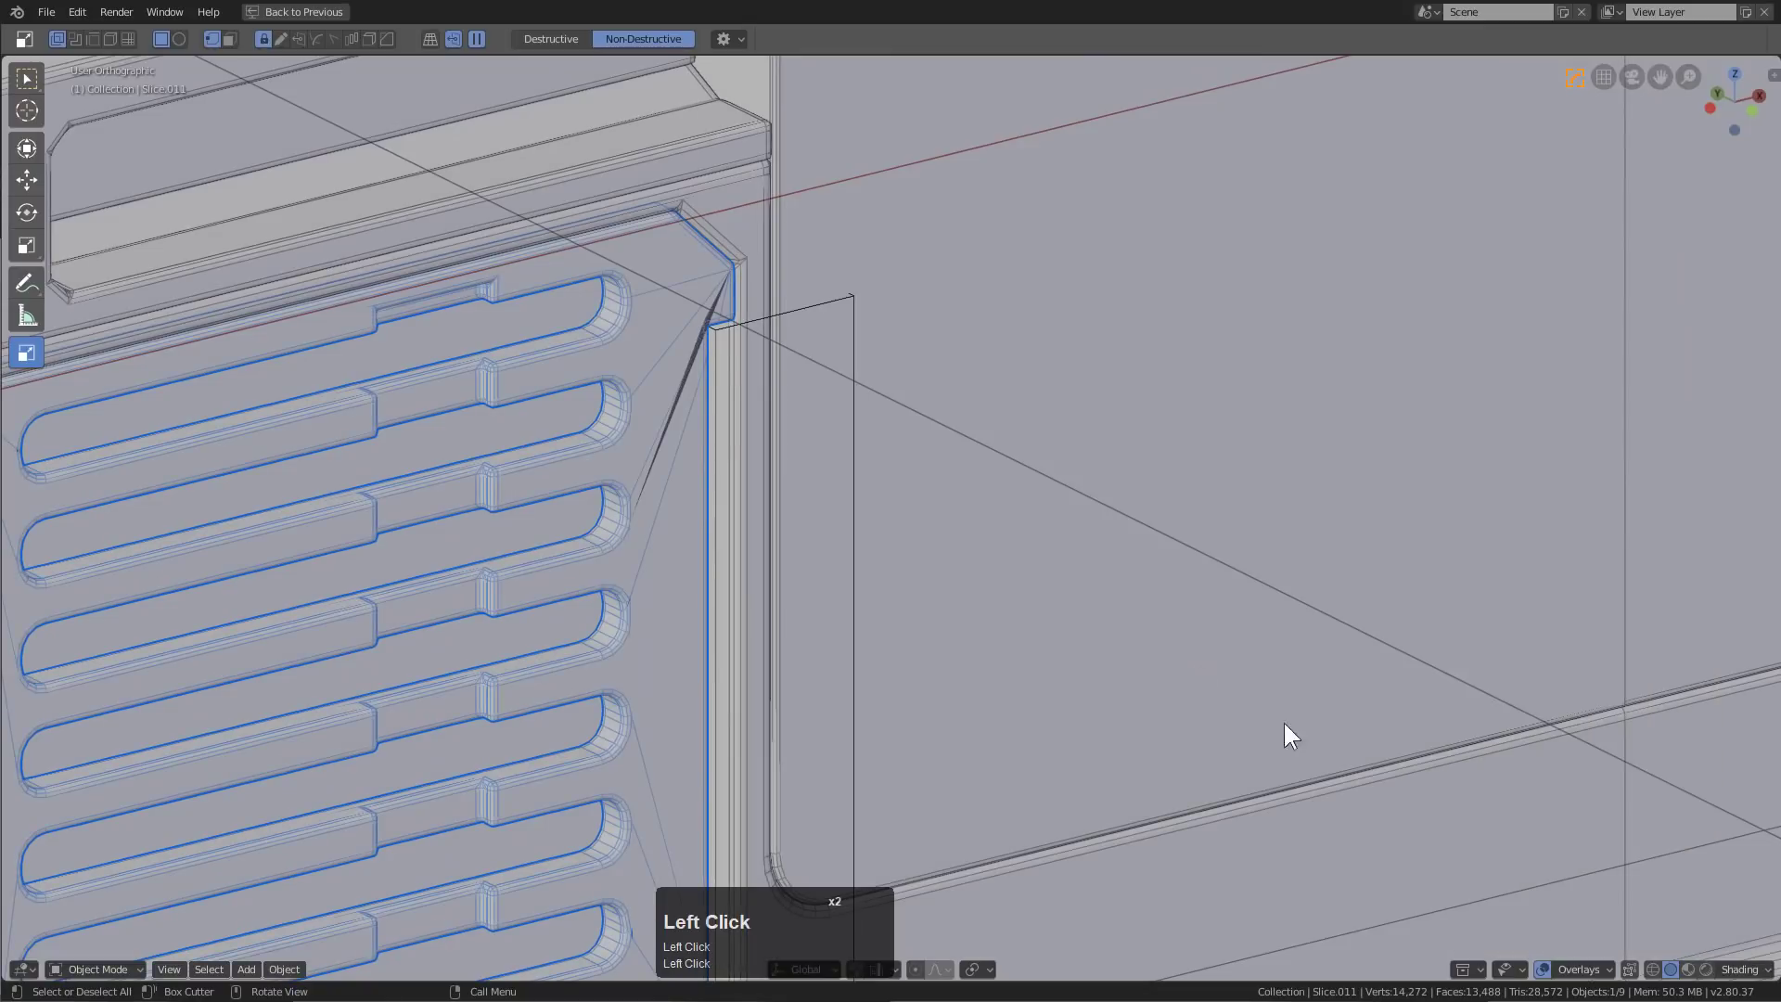
# Examine the mesh edges of the main body and the slotted panel around the notched corner
pyautogui.moveTo(1284, 721); pyautogui.dragTo(926, 471, button='middle')
pyautogui.click(887, 426)
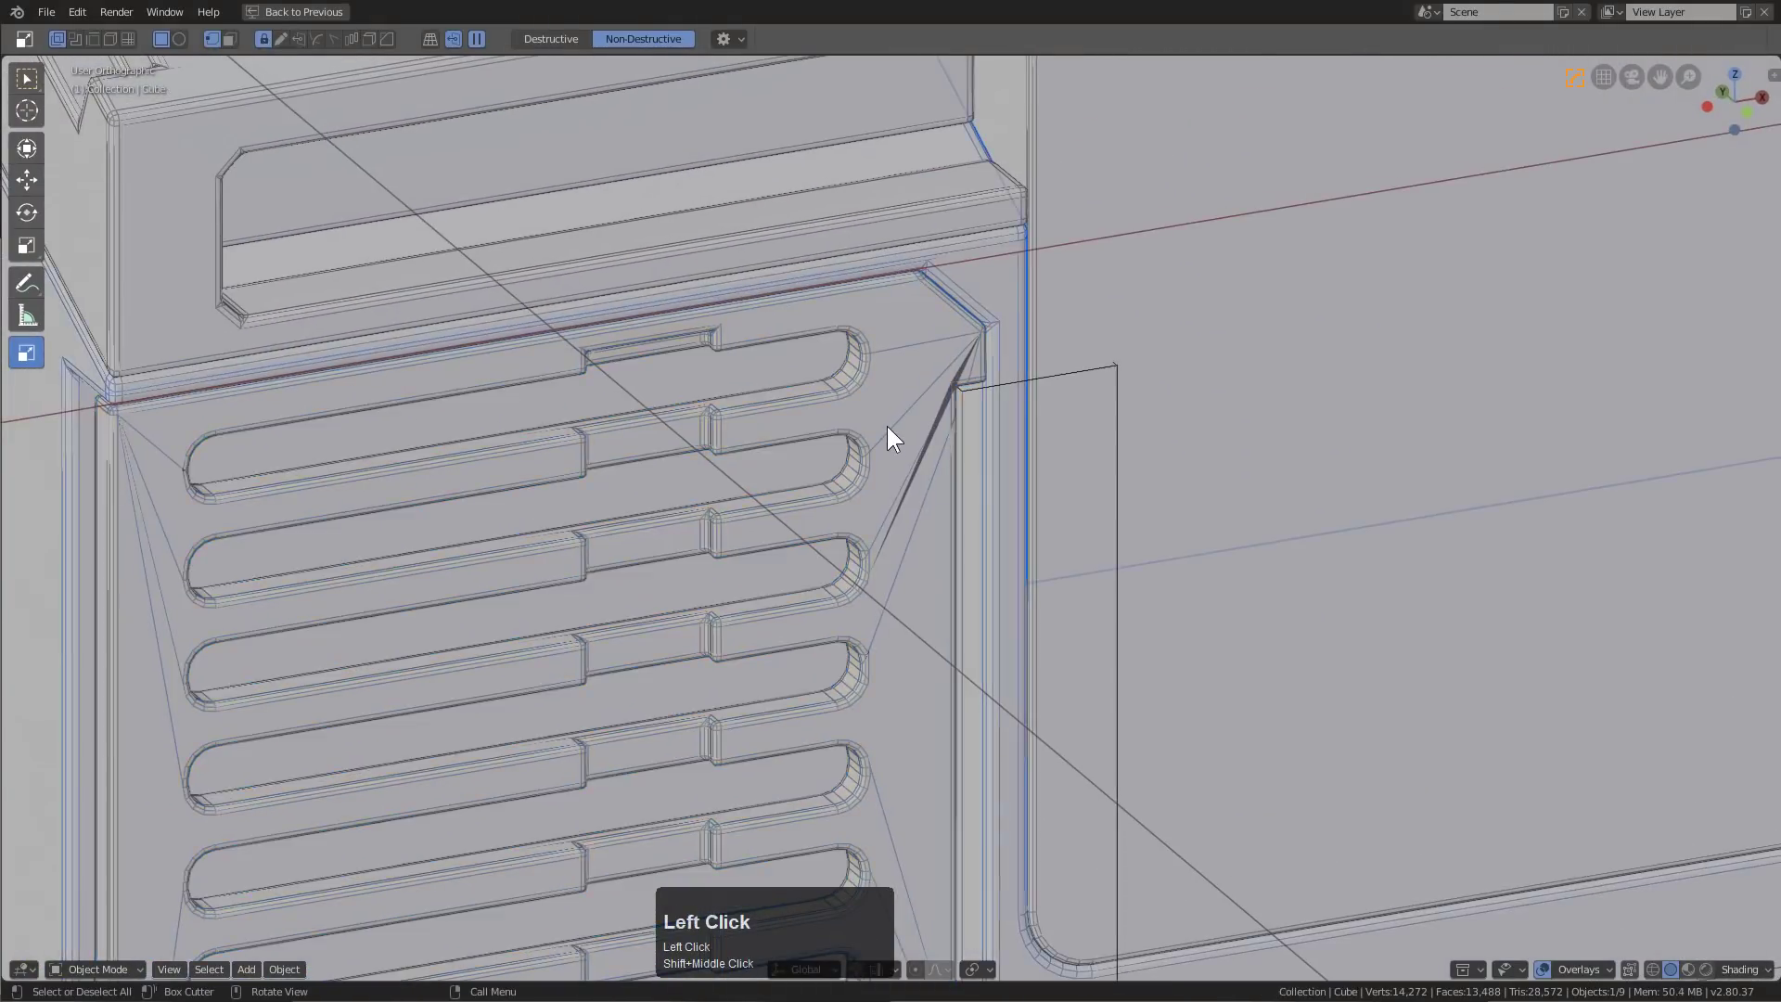
pyautogui.press('Tab')
pyautogui.press('Tab')
pyautogui.scroll(-3, 888, 438)
pyautogui.click(881, 440)
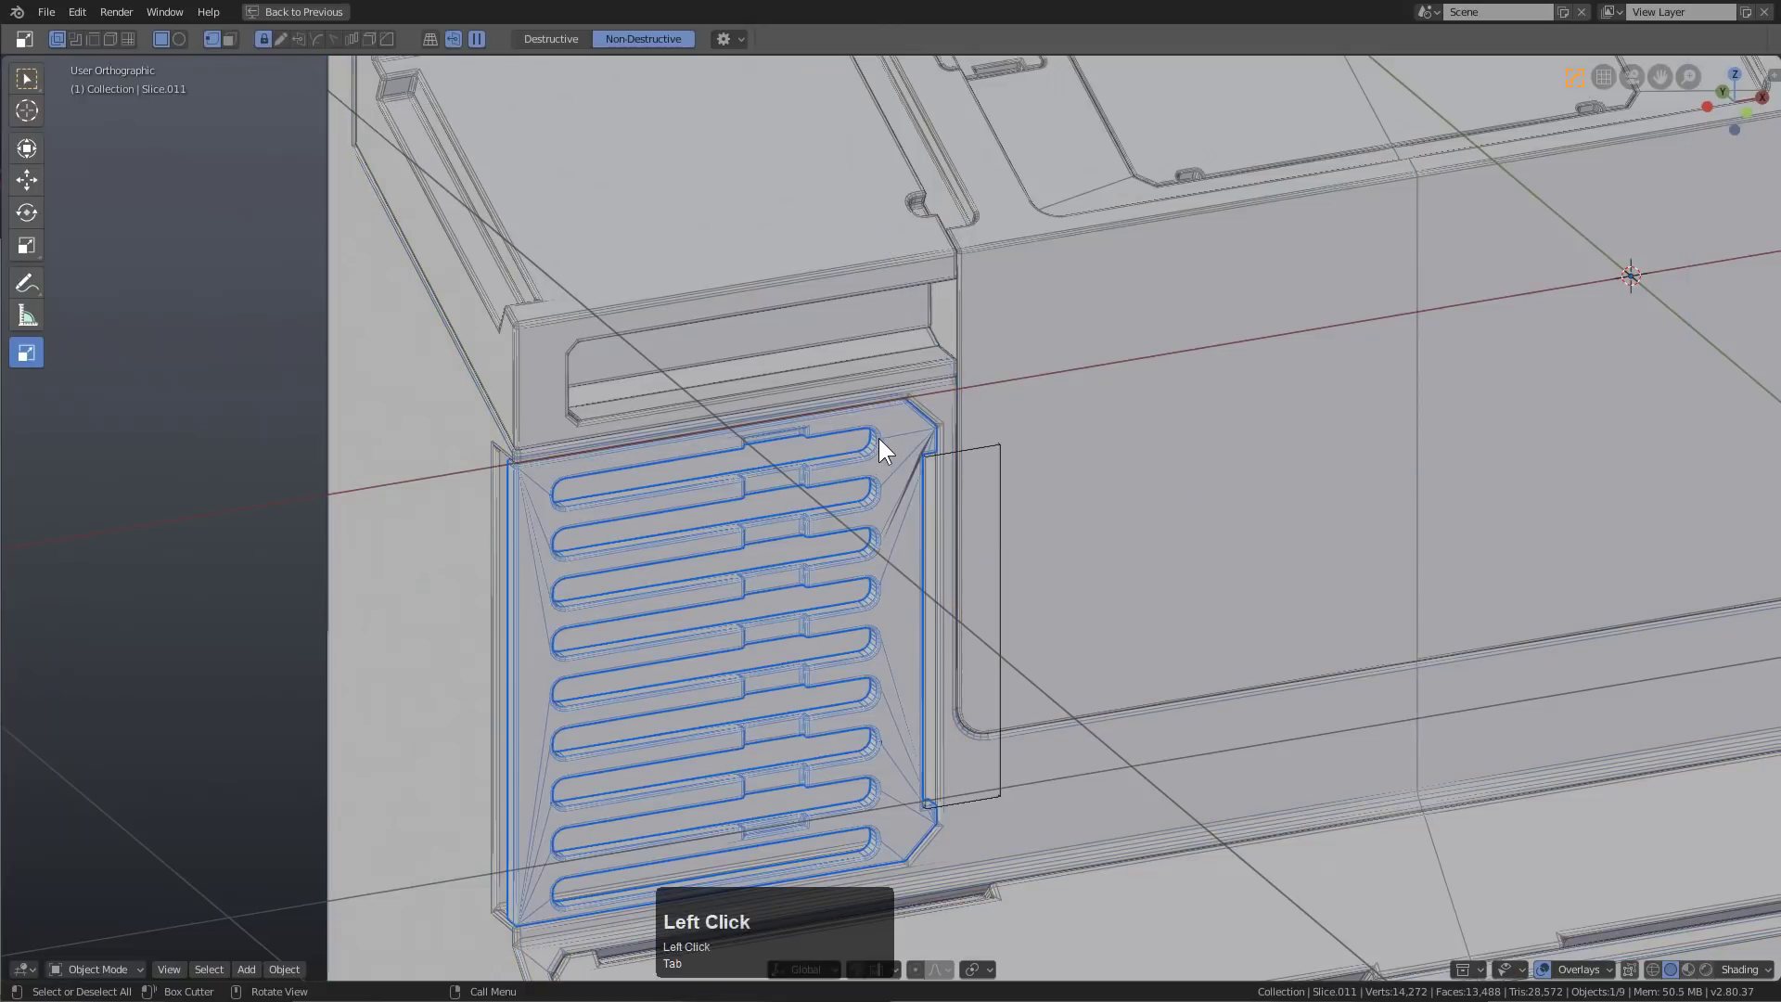
pyautogui.press('Tab')
pyautogui.press('Tab')
pyautogui.scroll(-2, 906, 497)
pyautogui.keyDown('shift'); pyautogui.moveTo(905, 497); pyautogui.dragTo(1039, 583, button='middle'); pyautogui.keyUp('shift')
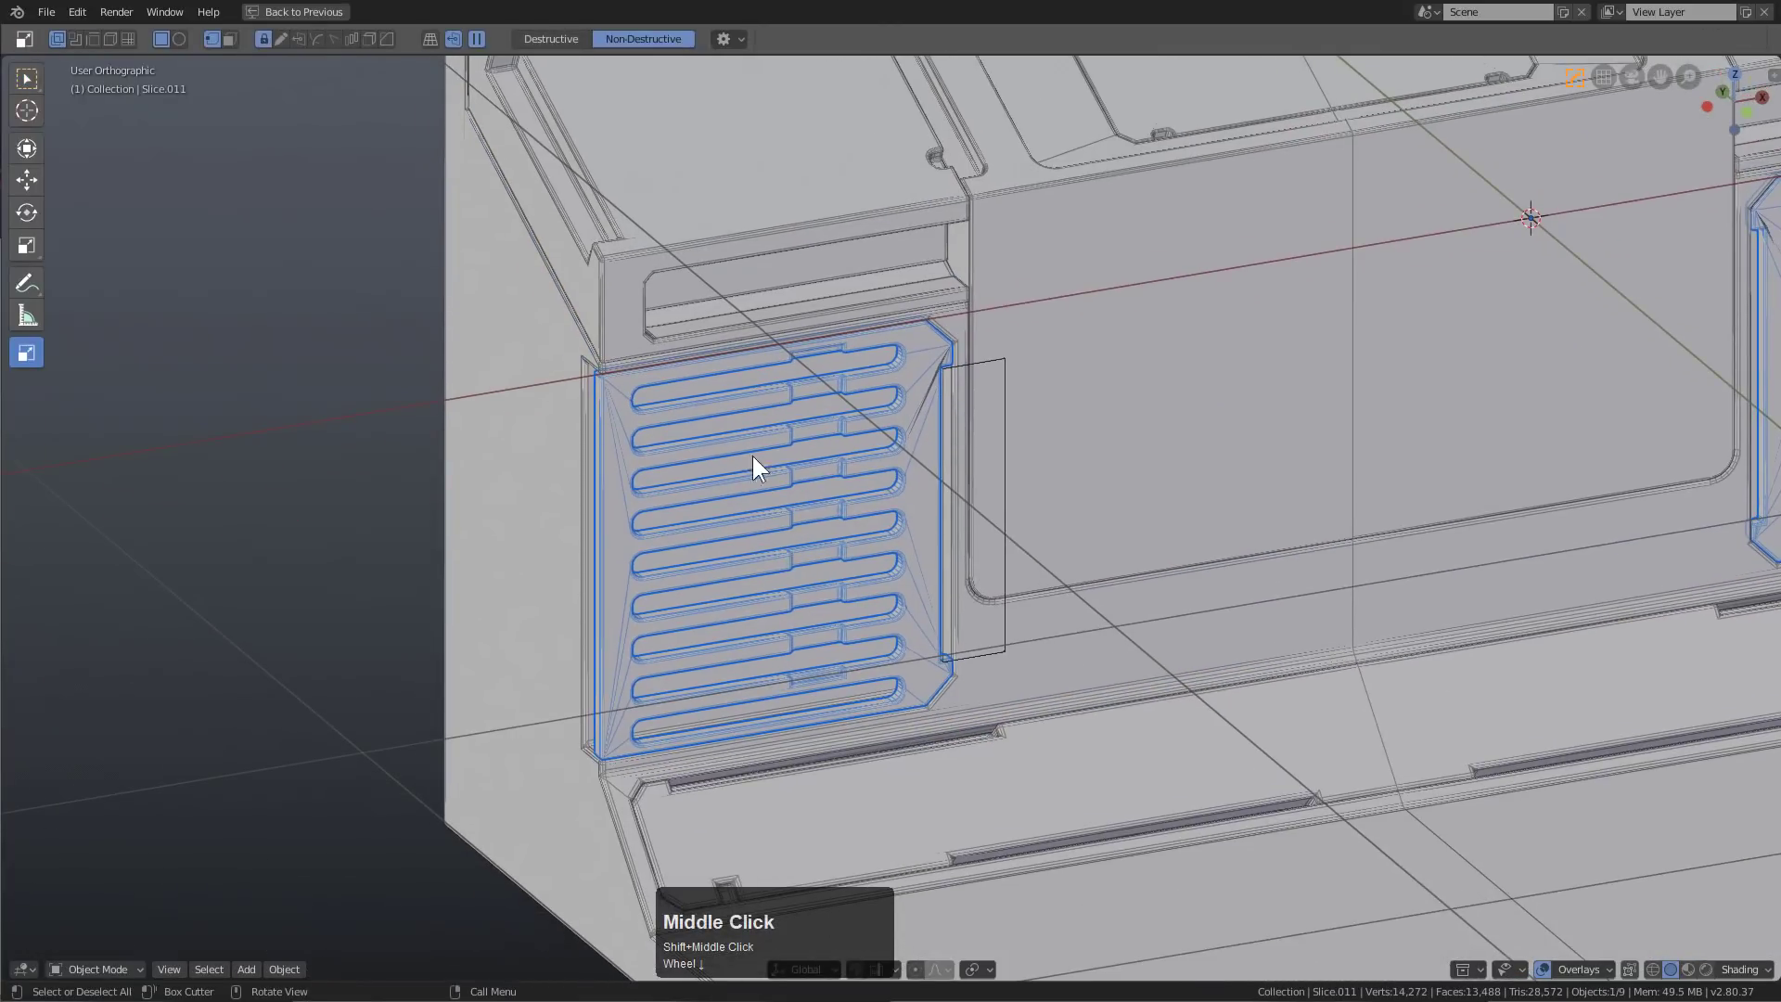
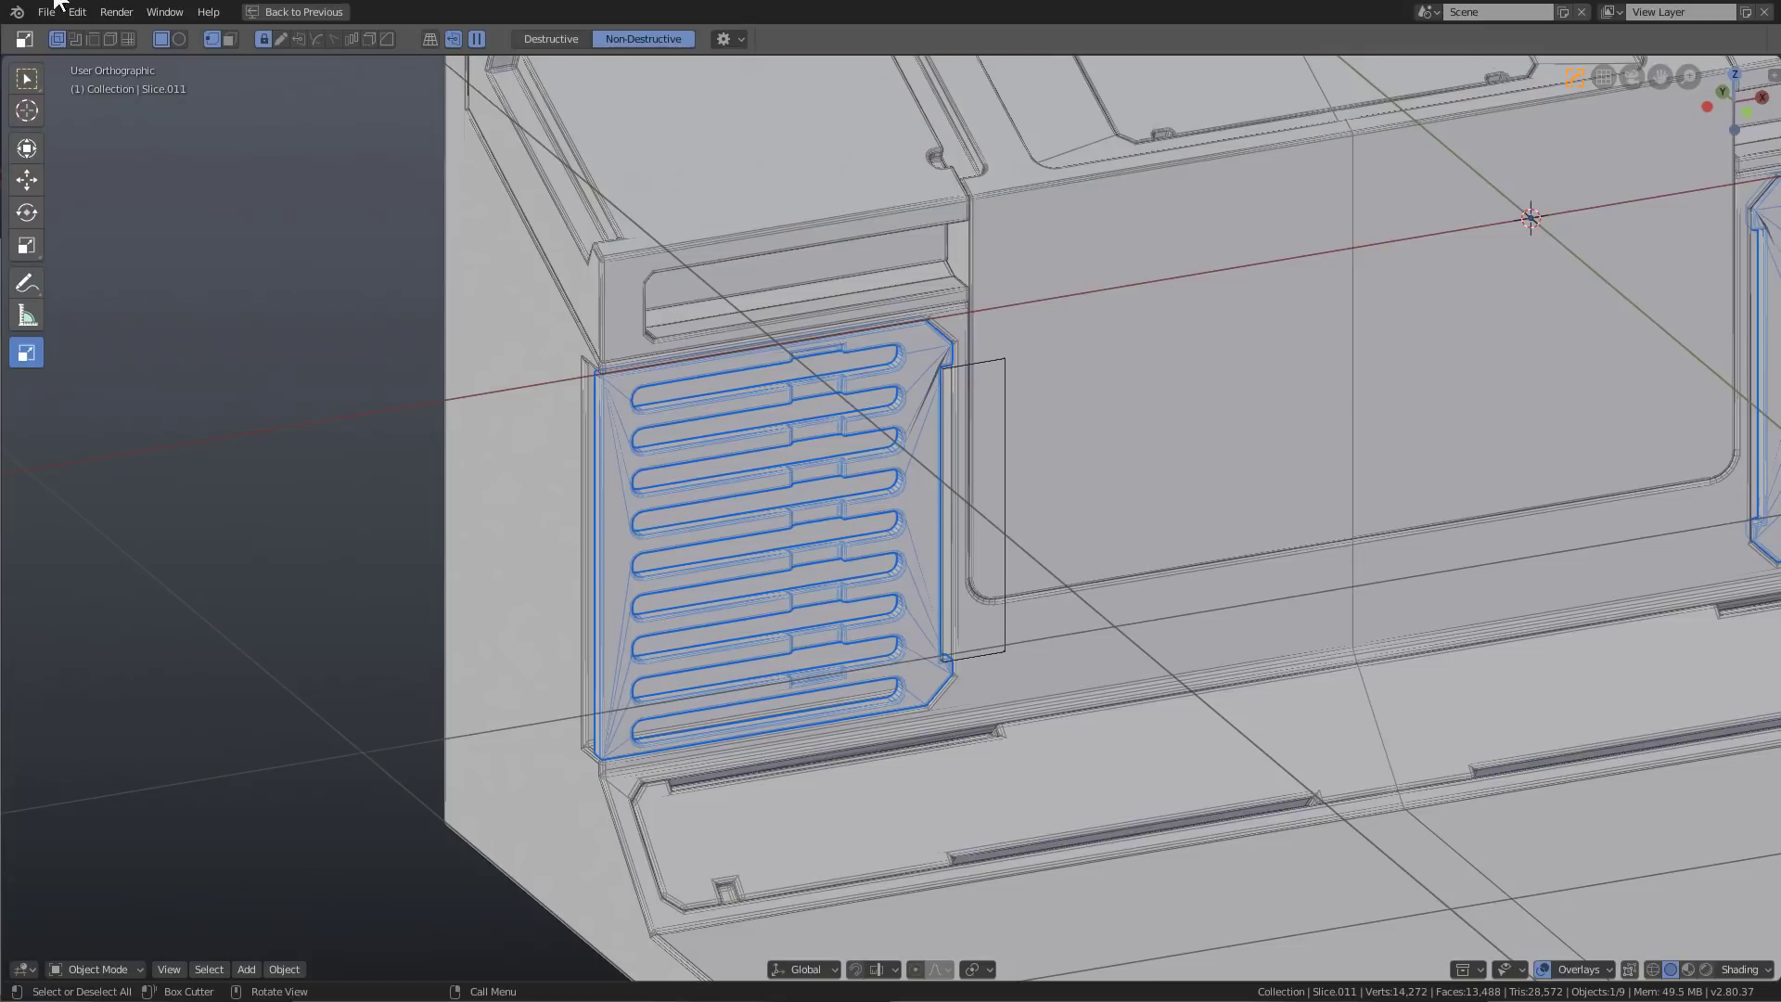
# Knife a vertical edge through the slotted panel with a box in front view, and hide the wireframe overlay
pyautogui.click(127, 38)
pyautogui.press('KP_1')
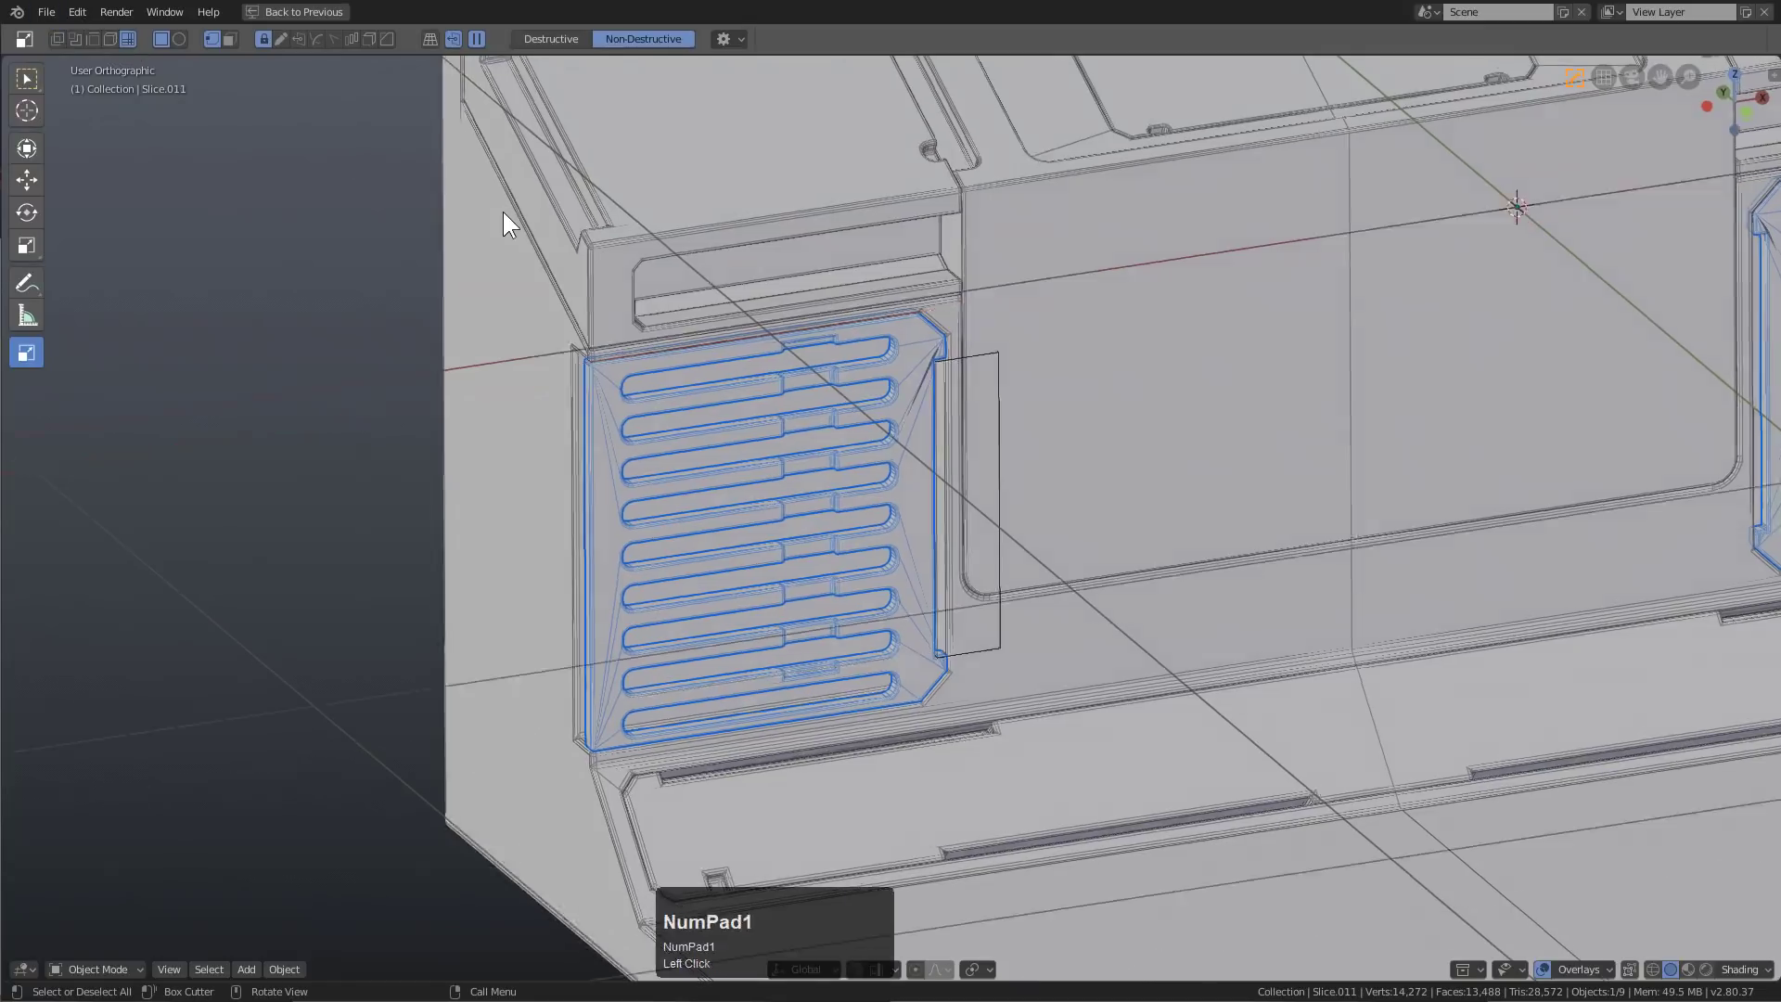
pyautogui.moveTo(358, 149); pyautogui.dragTo(715, 743)
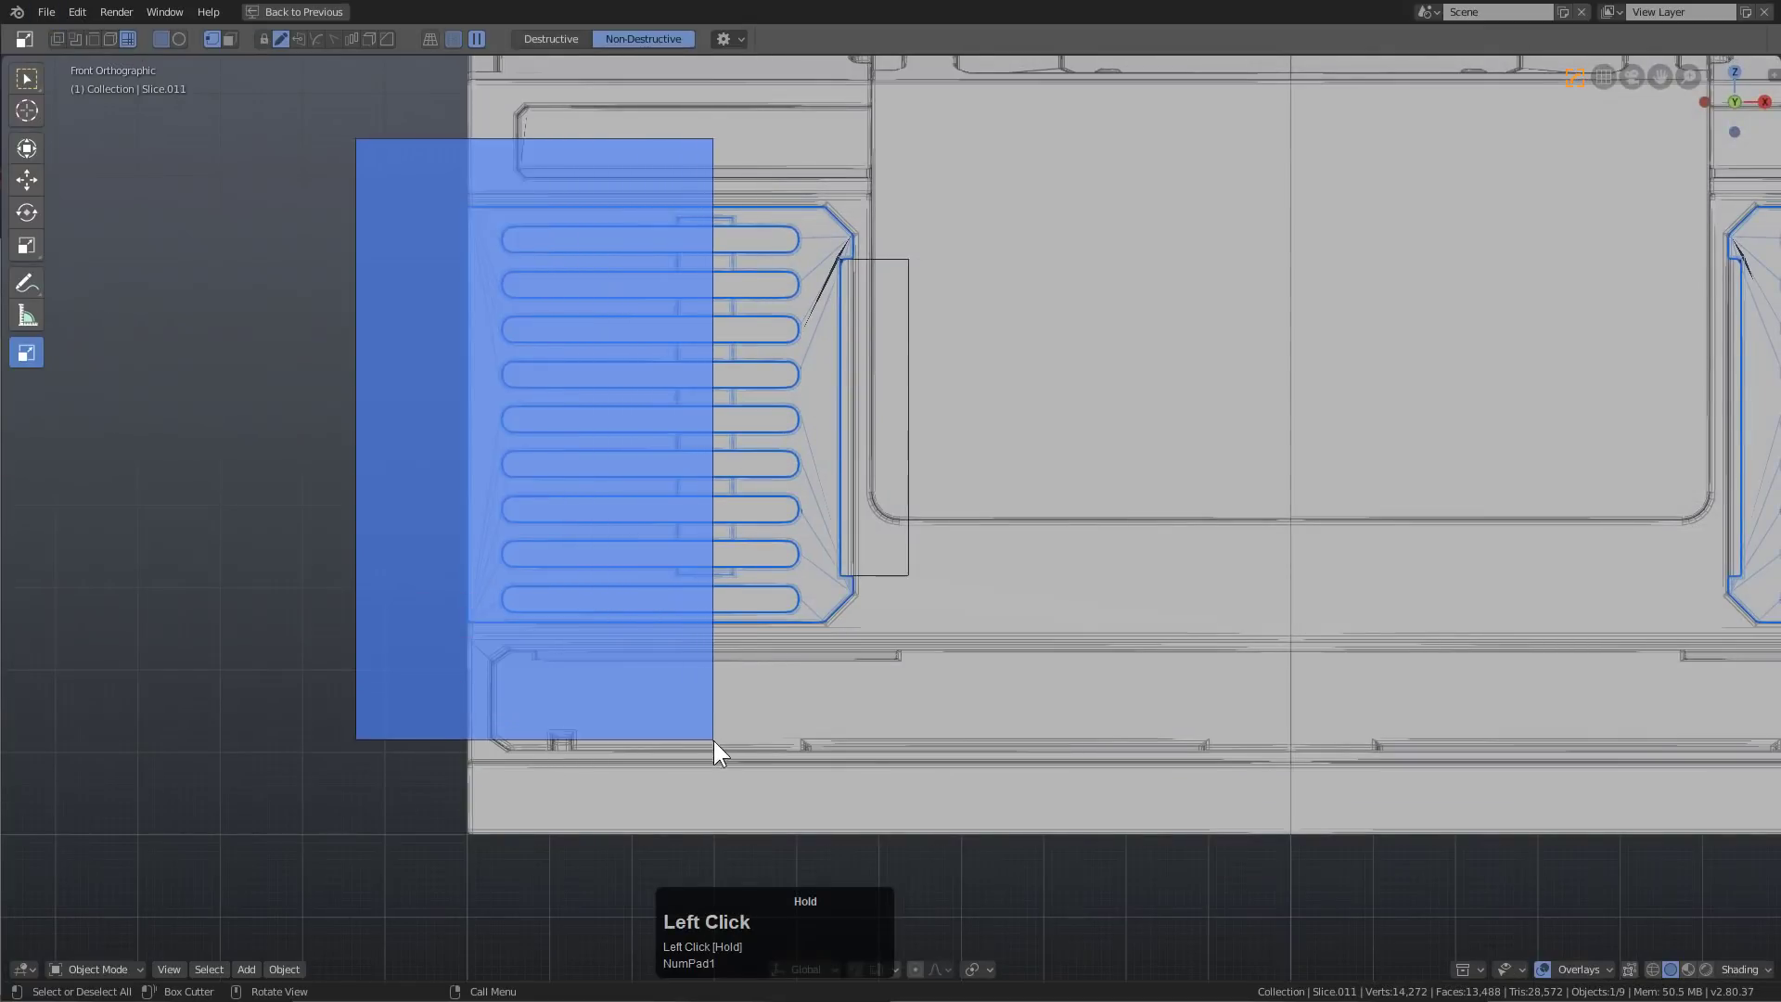
pyautogui.scroll(1, 742, 339)
pyautogui.scroll(1, 788, 335)
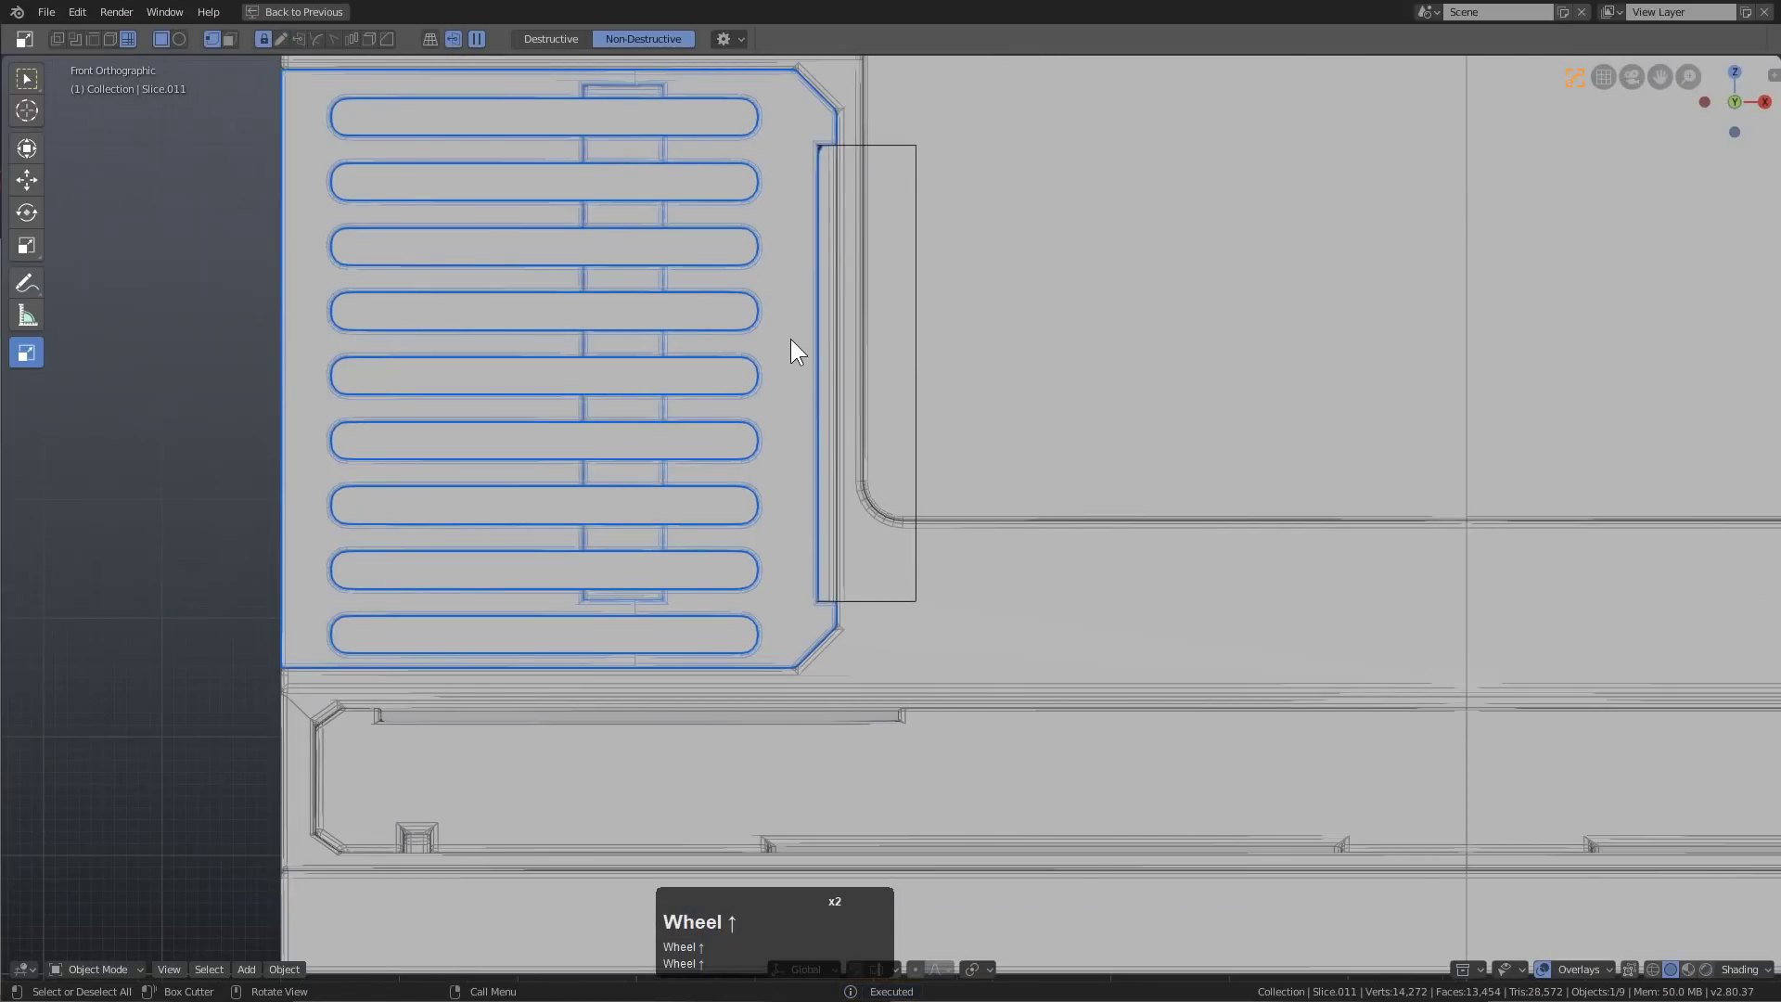
pyautogui.moveTo(777, 323); pyautogui.dragTo(832, 365, button='middle')
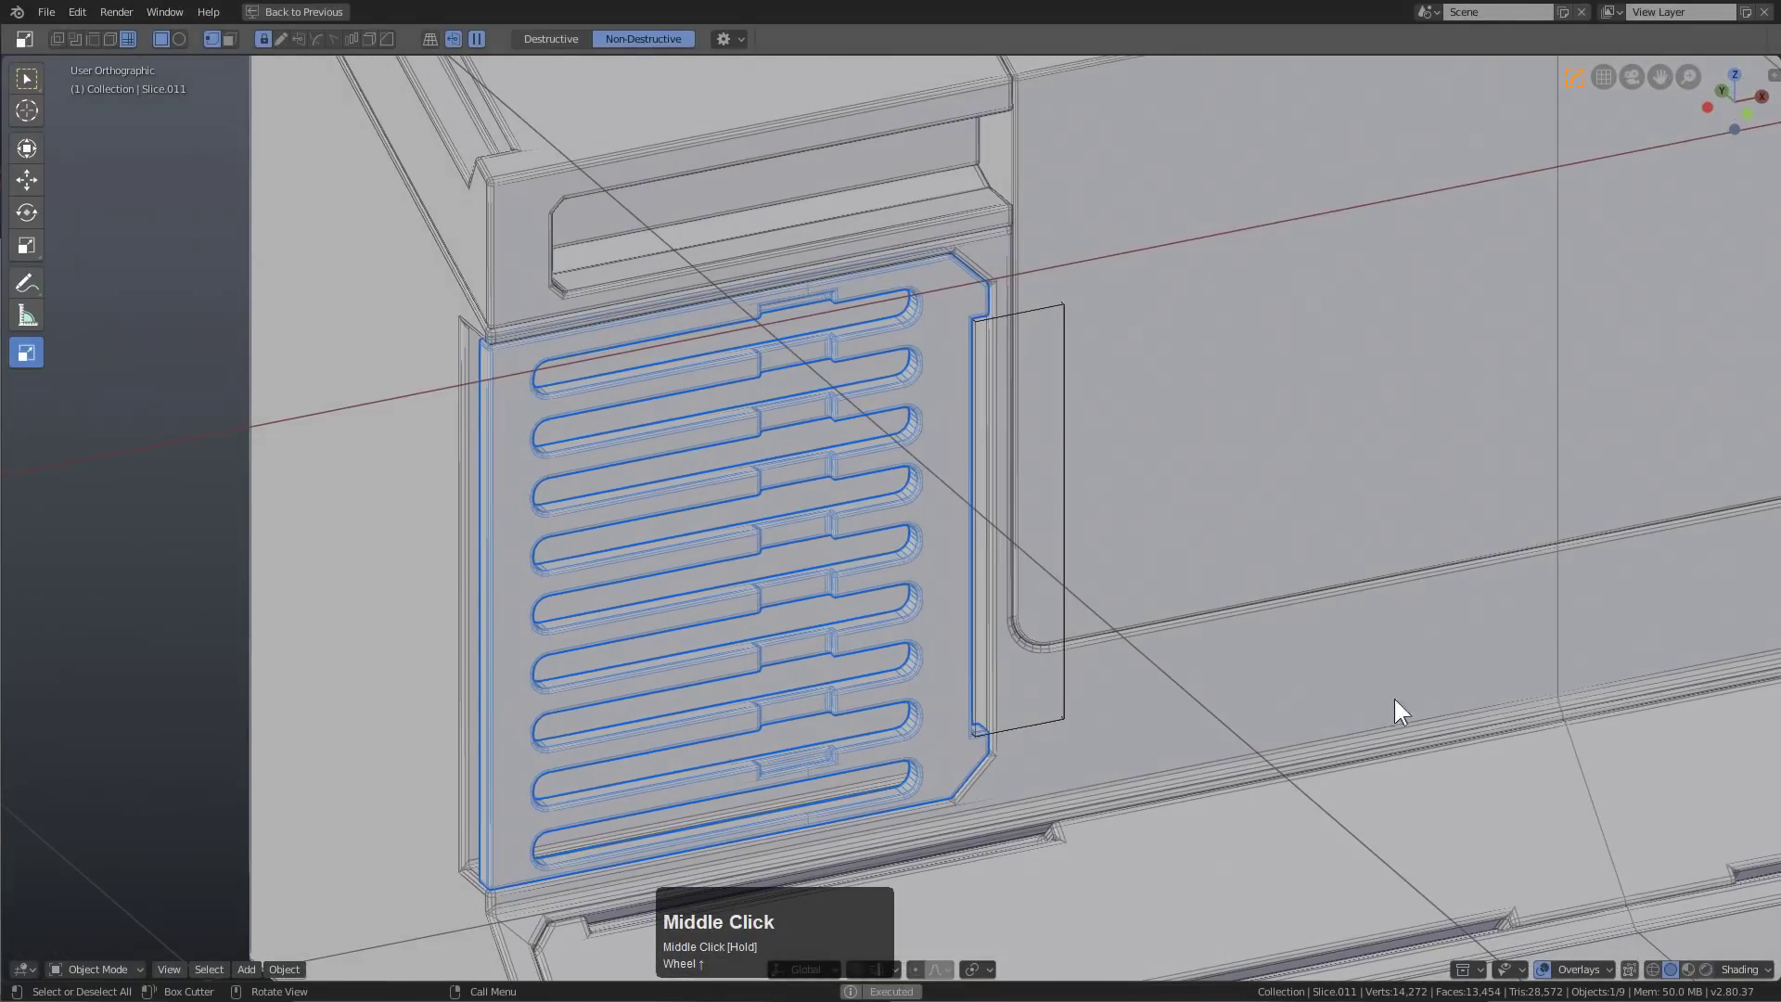
pyautogui.click(1565, 969)
pyautogui.click(1471, 870)
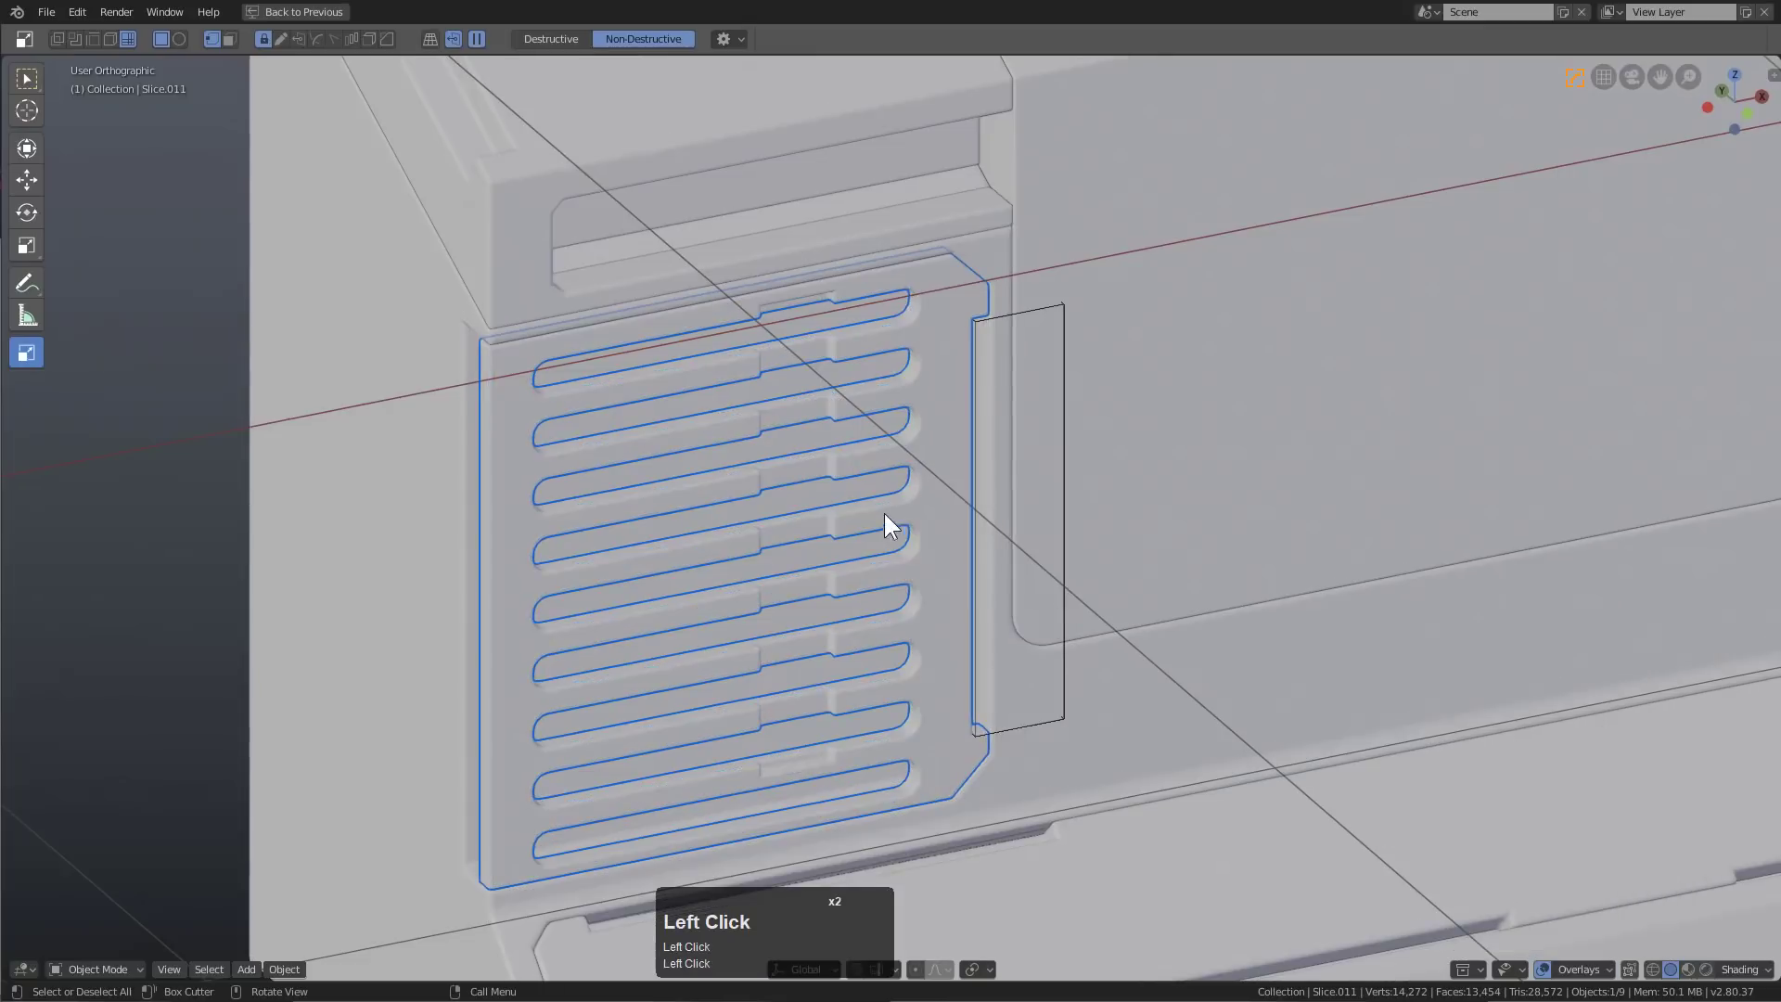
# Hide the leftover notch cutter beside the slotted panel and switch to a perspective view of the whole module
pyautogui.scroll(-1, 883, 513)
pyautogui.keyDown('shift'); pyautogui.moveTo(883, 514); pyautogui.dragTo(827, 516, button='middle'); pyautogui.keyUp('shift')
pyautogui.scroll(2, 791, 486)
pyautogui.click(711, 351)
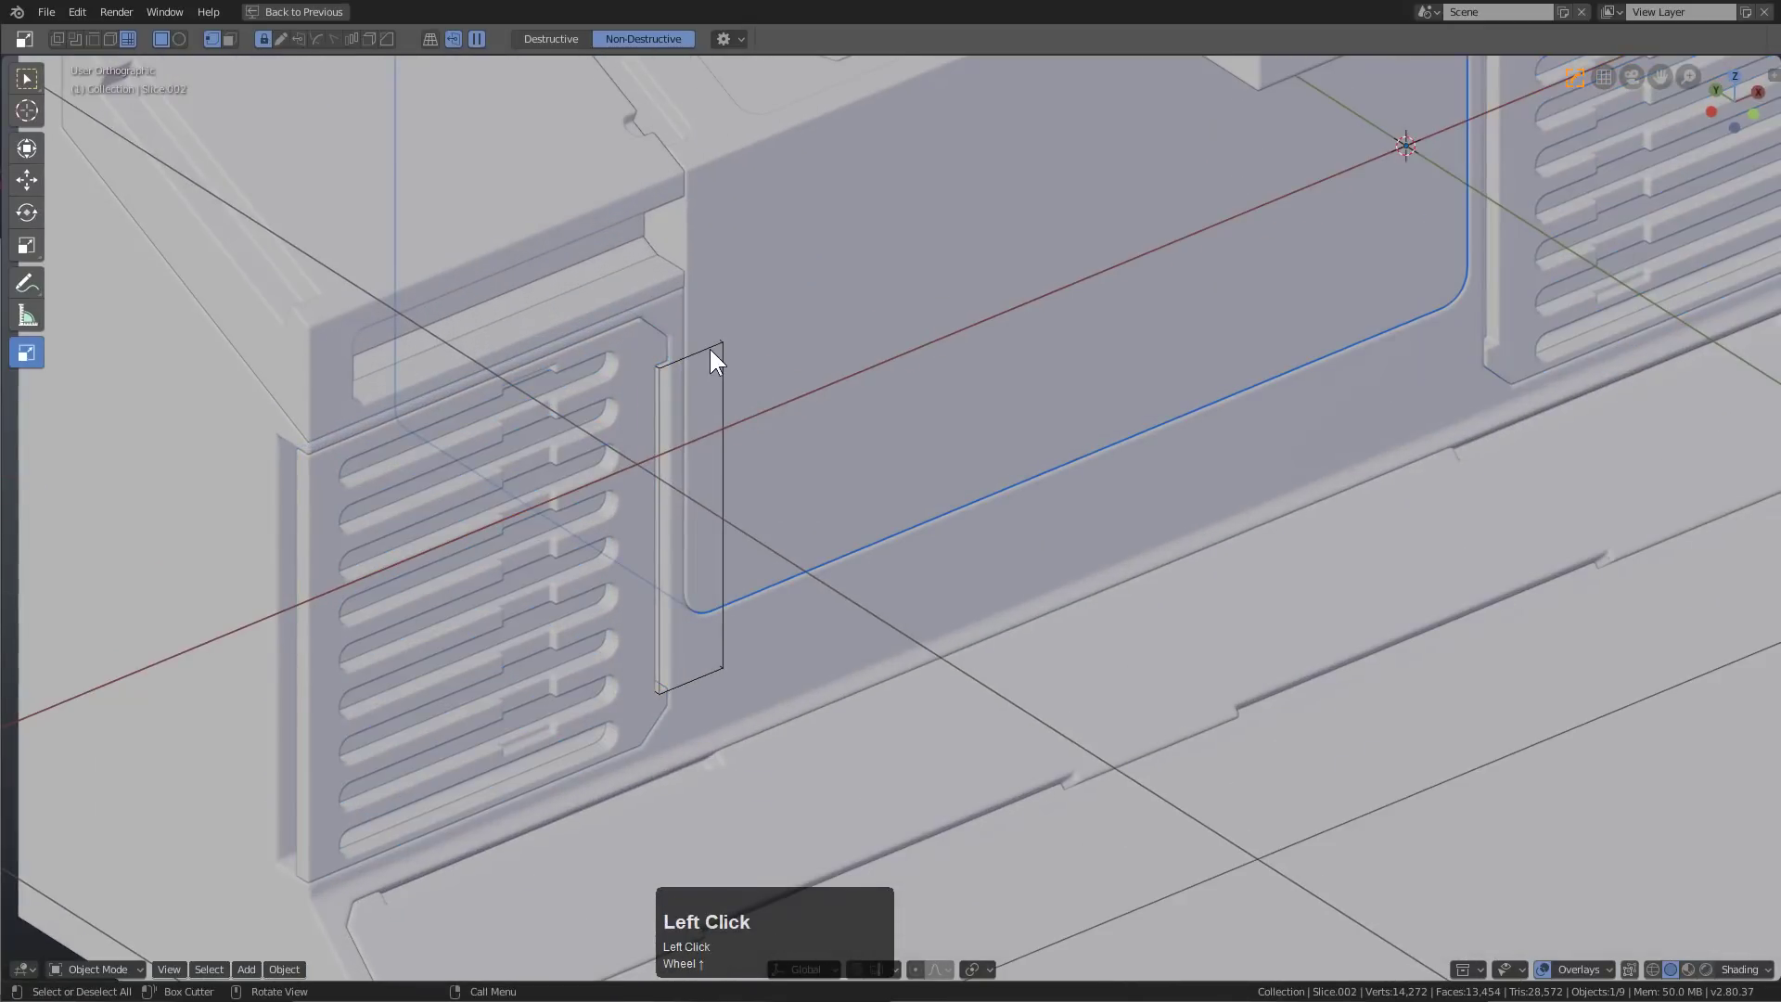
pyautogui.click(709, 345)
pyautogui.click(709, 345)
pyautogui.click(708, 345)
pyautogui.click(708, 345)
pyautogui.click(708, 345)
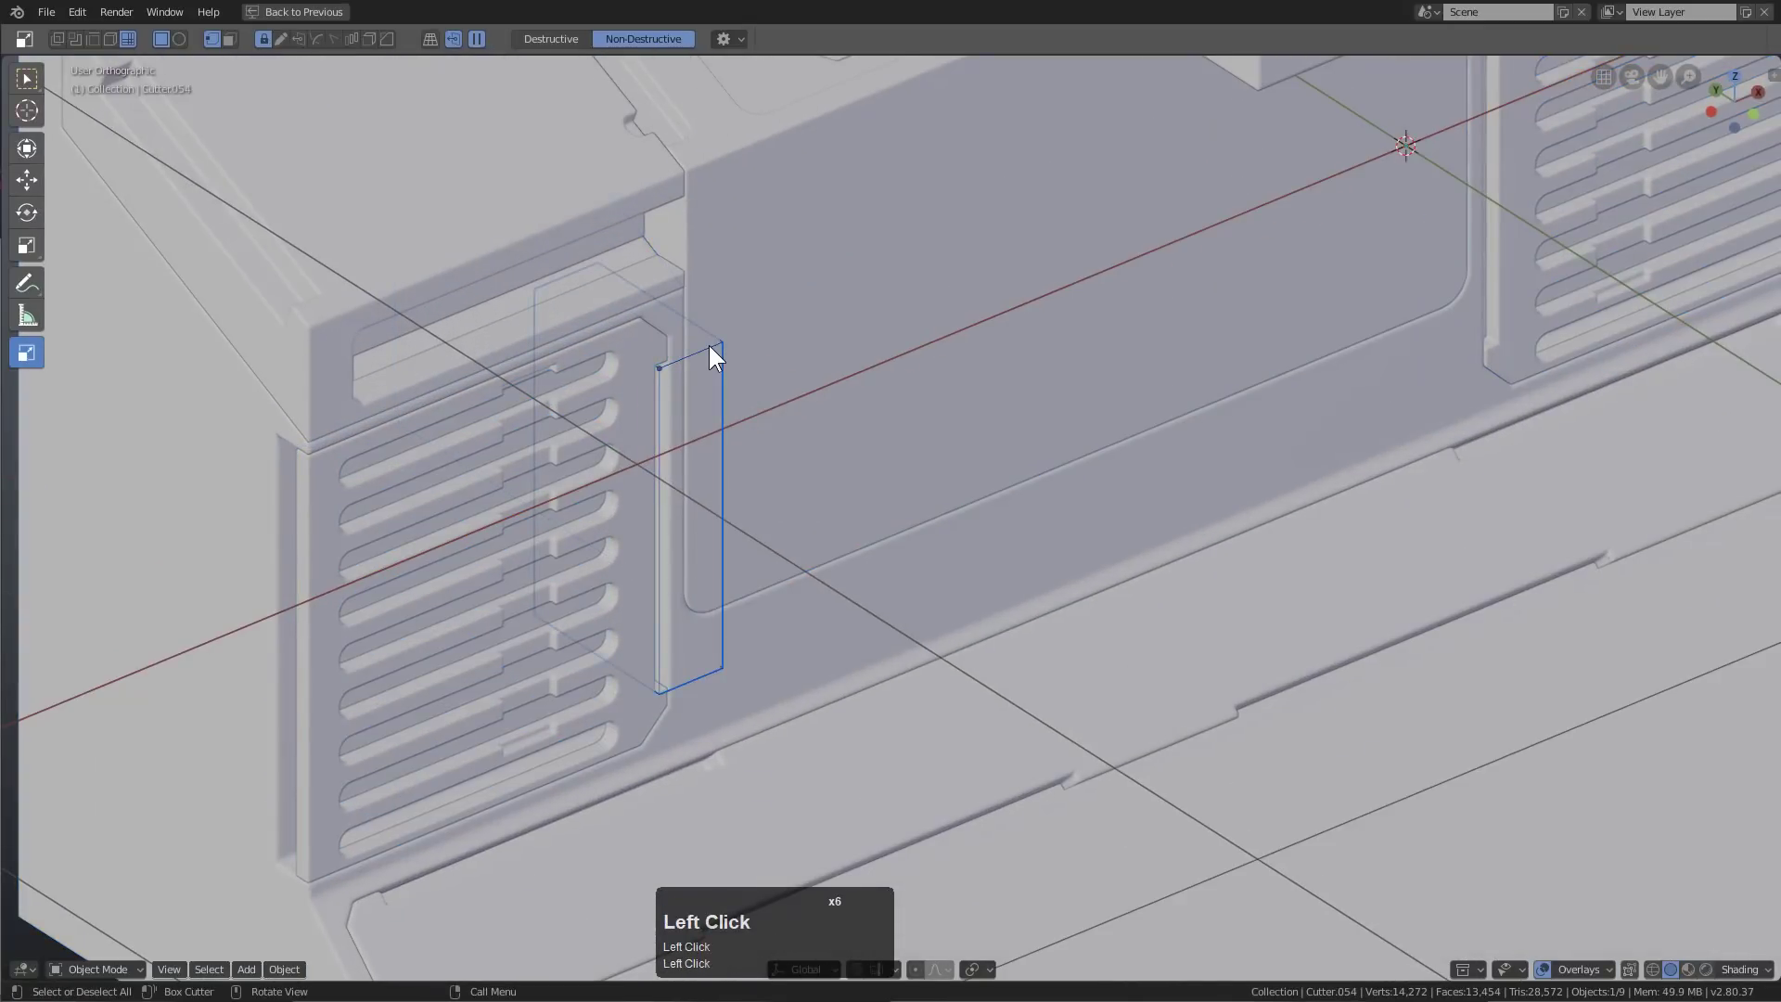
pyautogui.scroll(-2, 898, 474)
pyautogui.moveTo(897, 475); pyautogui.dragTo(994, 569, button='middle')
pyautogui.press('KP_5')
pyautogui.scroll(-2, 974, 556)
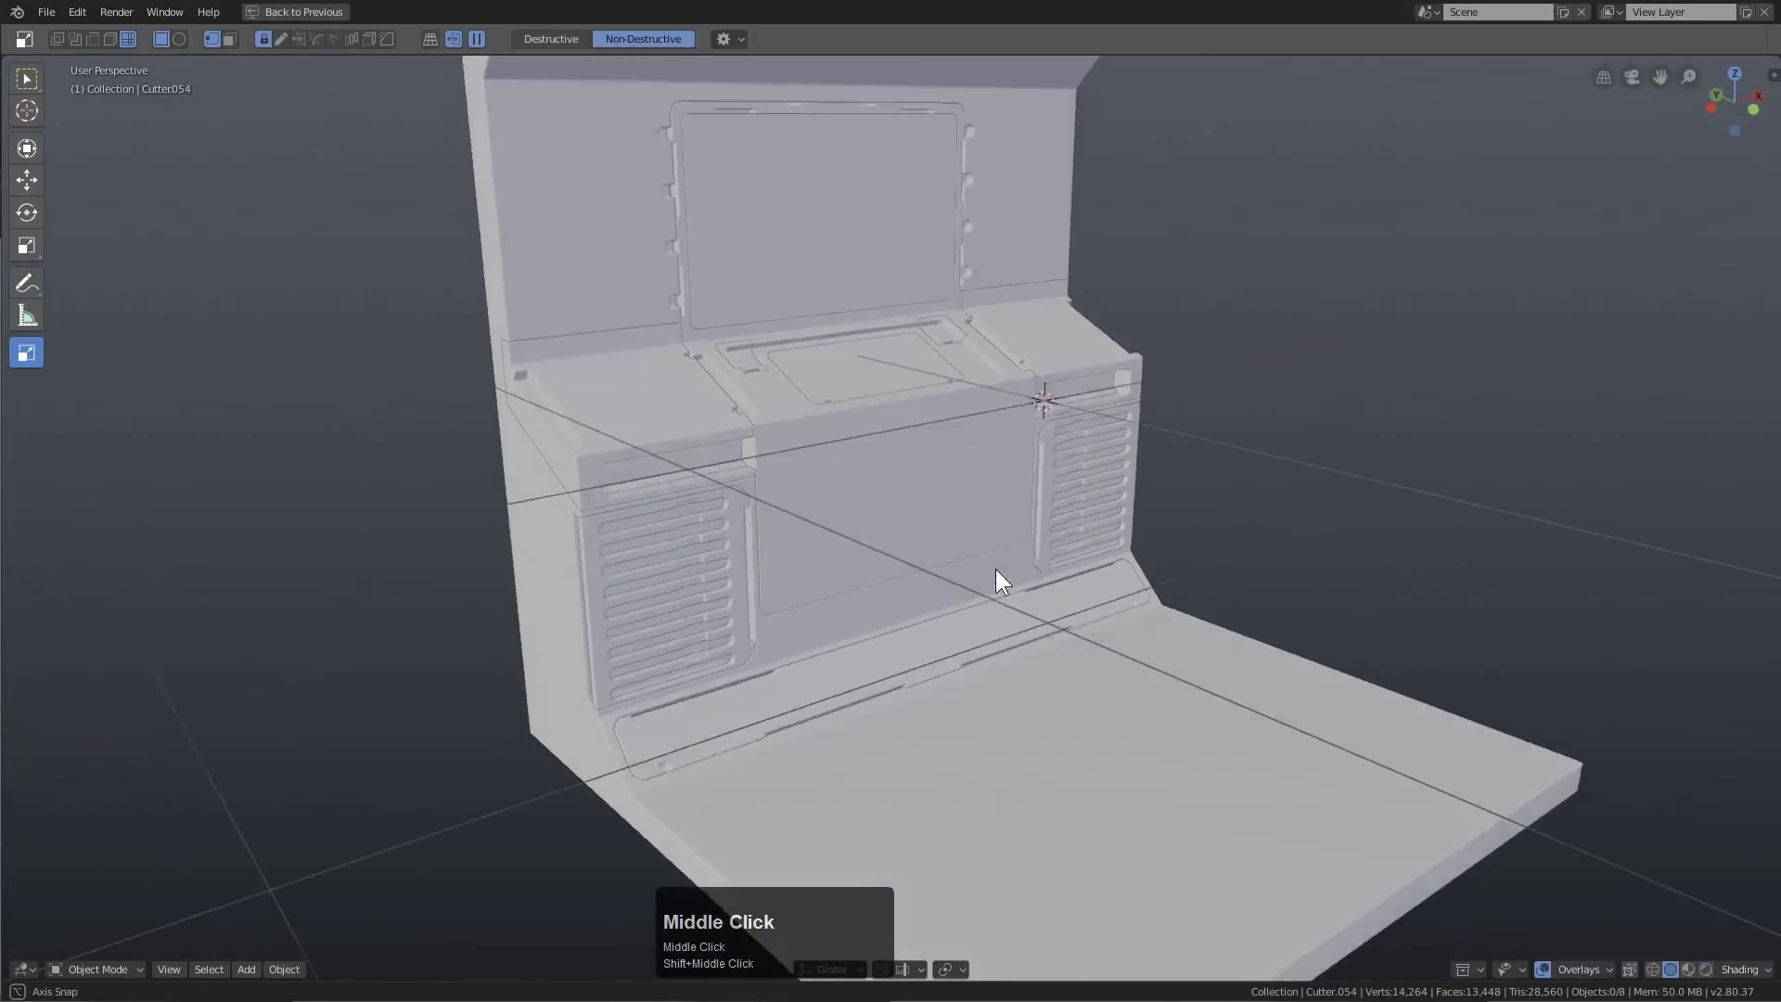
# Cut a small horizontal slot with rounded ends near the upper corner of the centre panel's front face
pyautogui.scroll(3, 786, 473)
pyautogui.click(785, 471)
pyautogui.moveTo(785, 471); pyautogui.dragTo(809, 519, button='middle')
pyautogui.scroll(3, 648, 373)
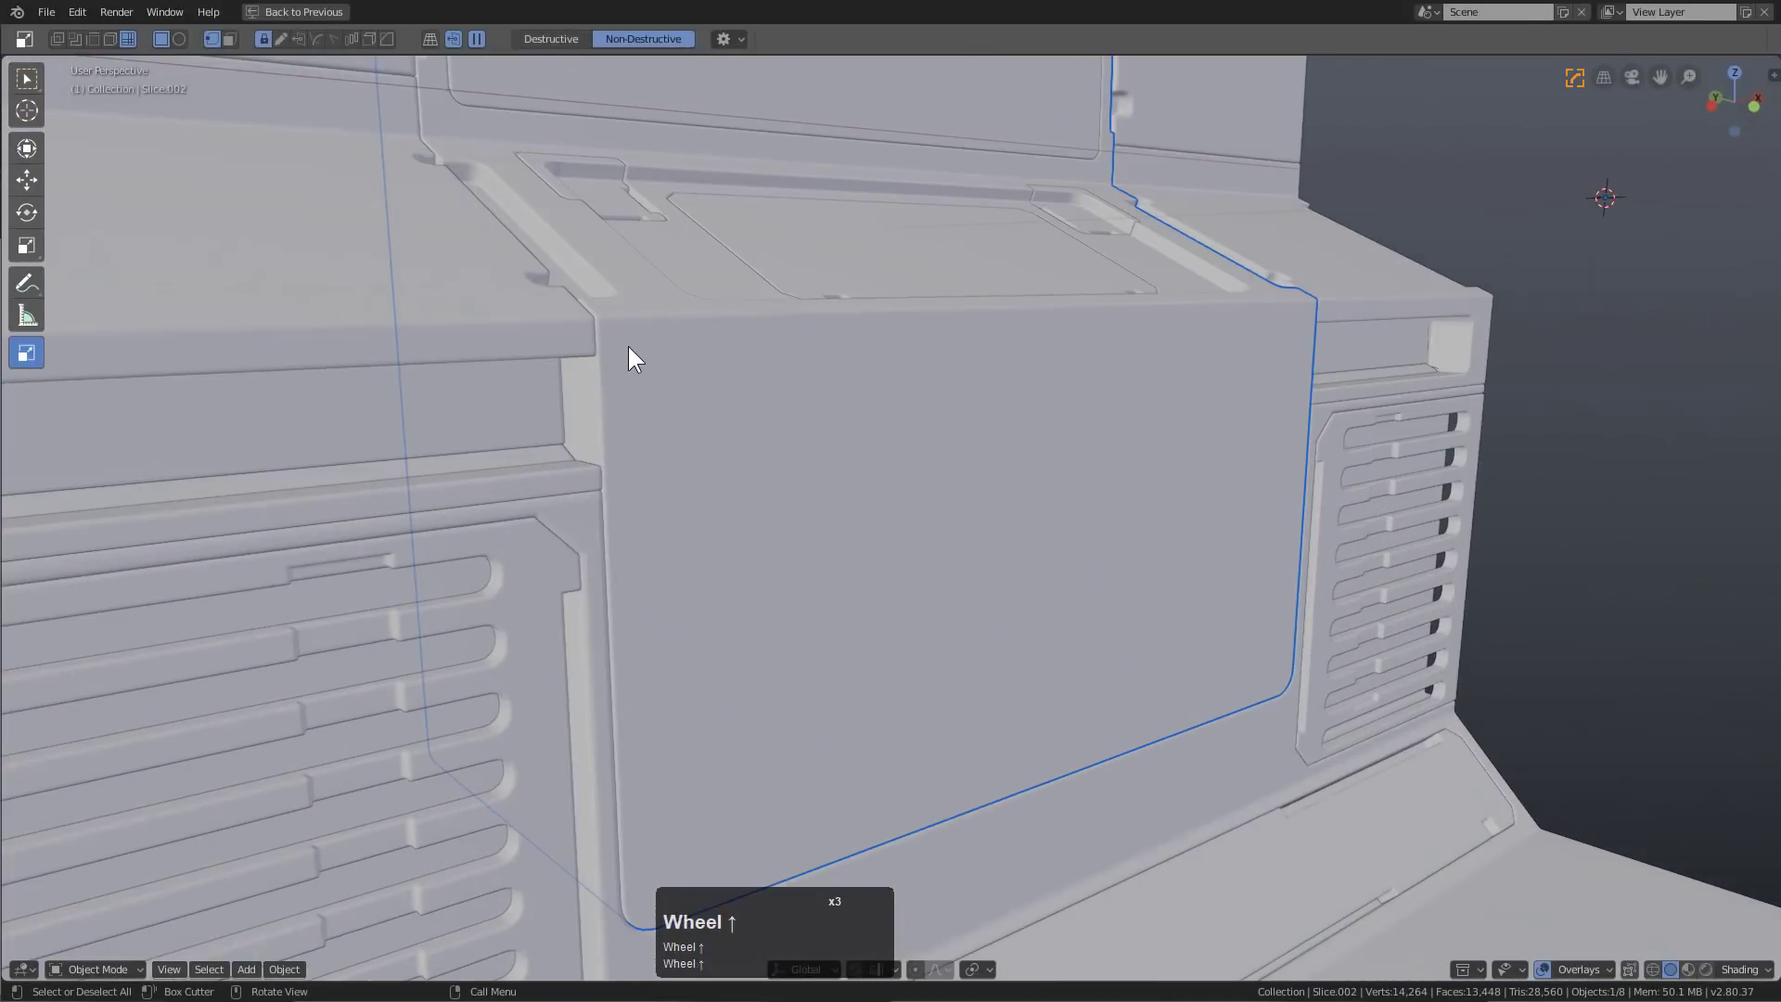
pyautogui.moveTo(627, 347)
pyautogui.mouseDown()
pyautogui.moveTo(753, 376)
pyautogui.moveTo(733, 360)
pyautogui.mouseUp()
pyautogui.press('x')
pyautogui.press('b')
pyautogui.keyDown('shift'); pyautogui.moveTo(775, 436); pyautogui.dragTo(693, 311, button='middle'); pyautogui.keyUp('shift')
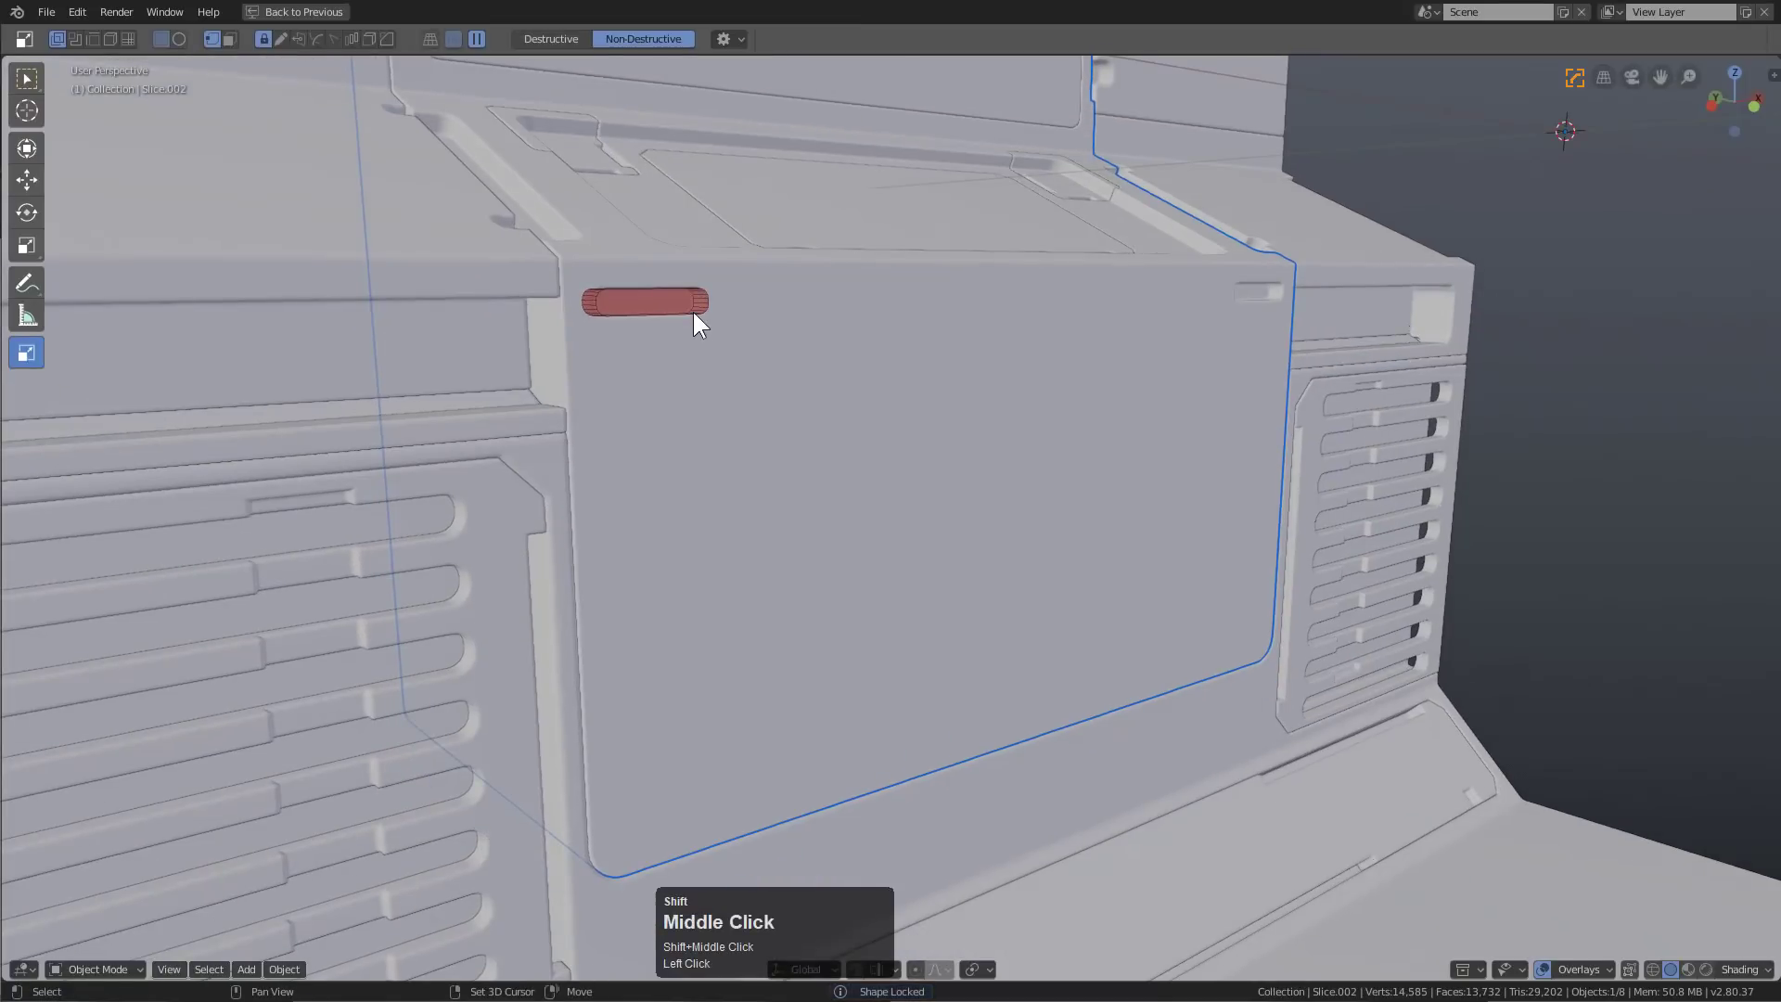
pyautogui.click(693, 312)
# Array the centre panel's slot cutter with Hard Ops into three slots spaced down the panel's side
pyautogui.scroll(-3, 828, 440)
pyautogui.moveTo(827, 439); pyautogui.dragTo(872, 449, button='middle')
pyautogui.press('q')
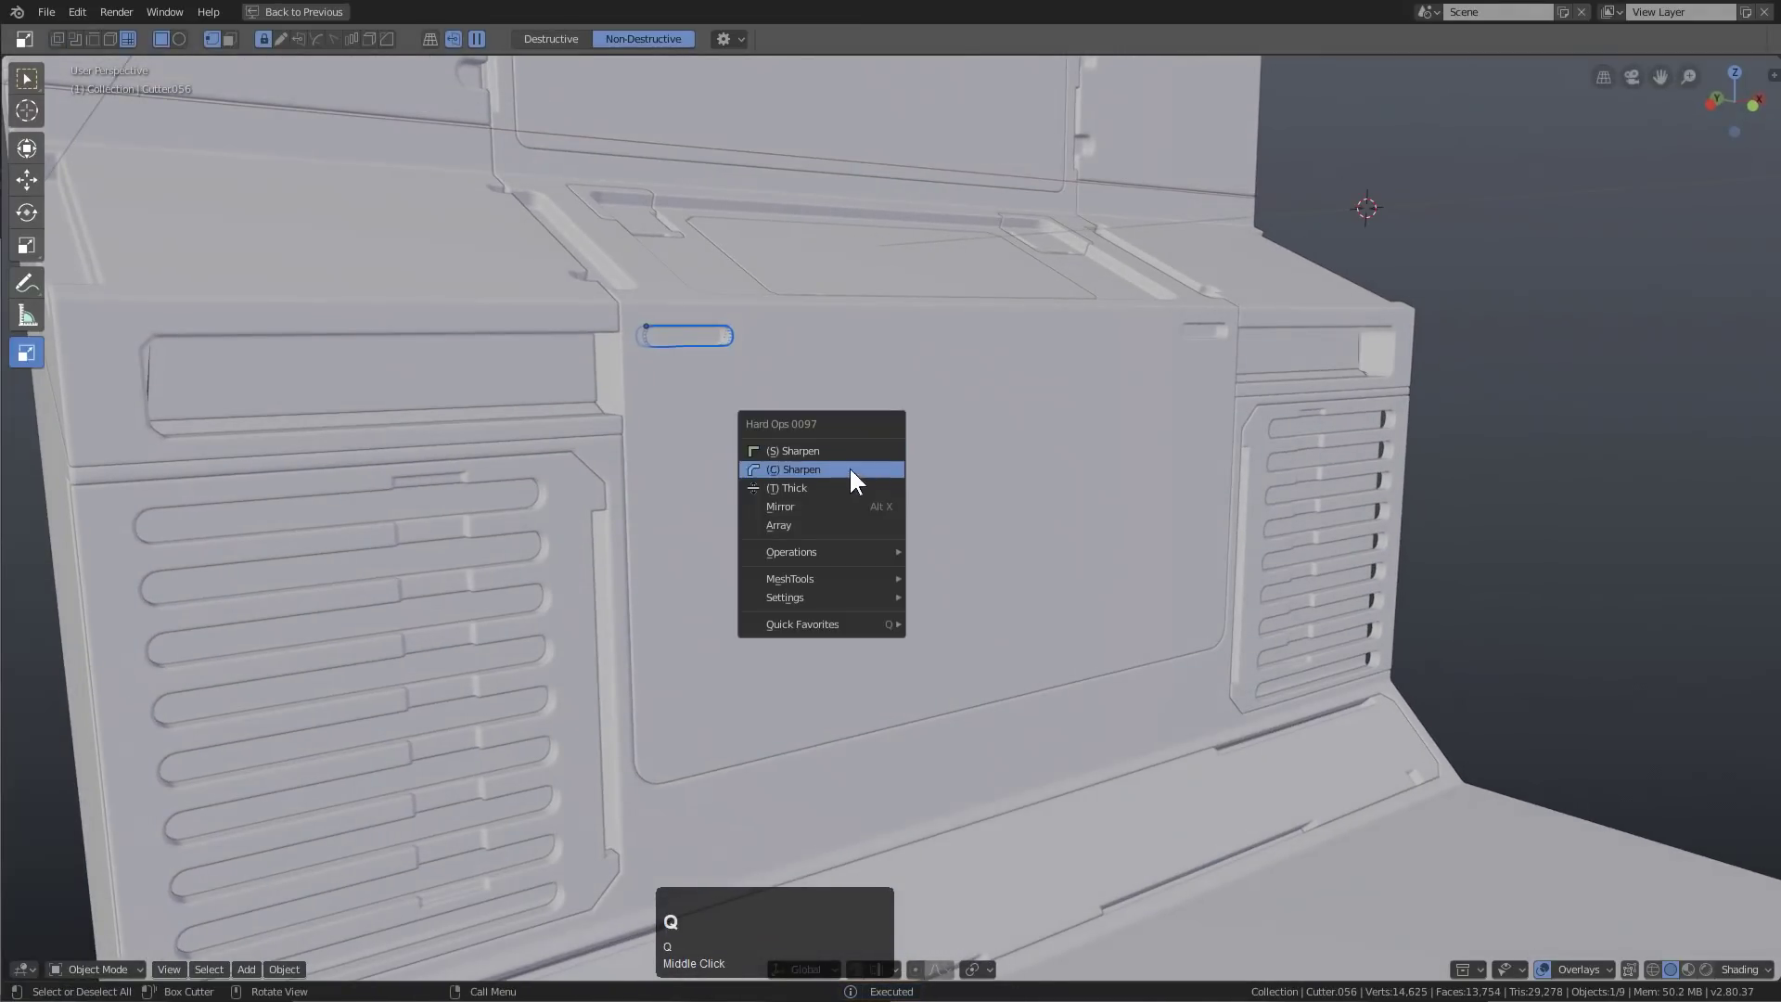
pyautogui.click(854, 523)
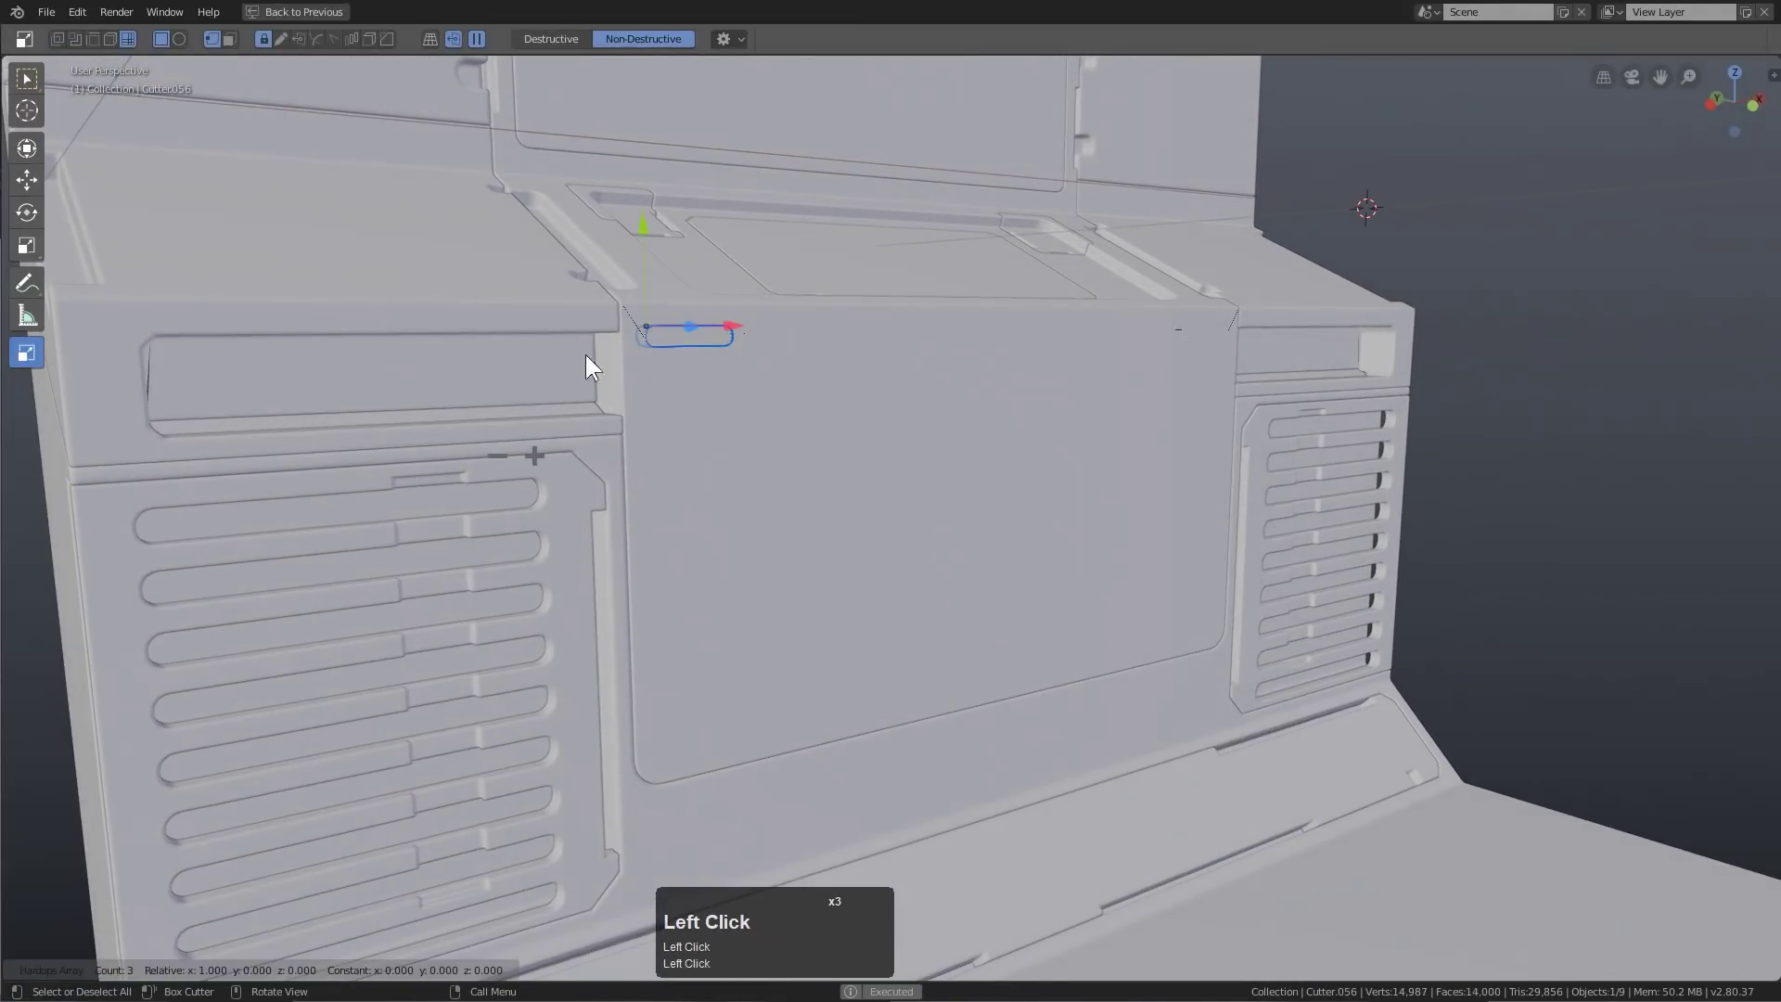
pyautogui.moveTo(648, 209); pyautogui.dragTo(644, 409)
pyautogui.moveTo(643, 409); pyautogui.dragTo(683, 523, button='middle')
pyautogui.press('Escape')
# Duplicate the arrayed slot cutter inward along X, scale the copy down and move it closer to the original slots
pyautogui.click(889, 567)
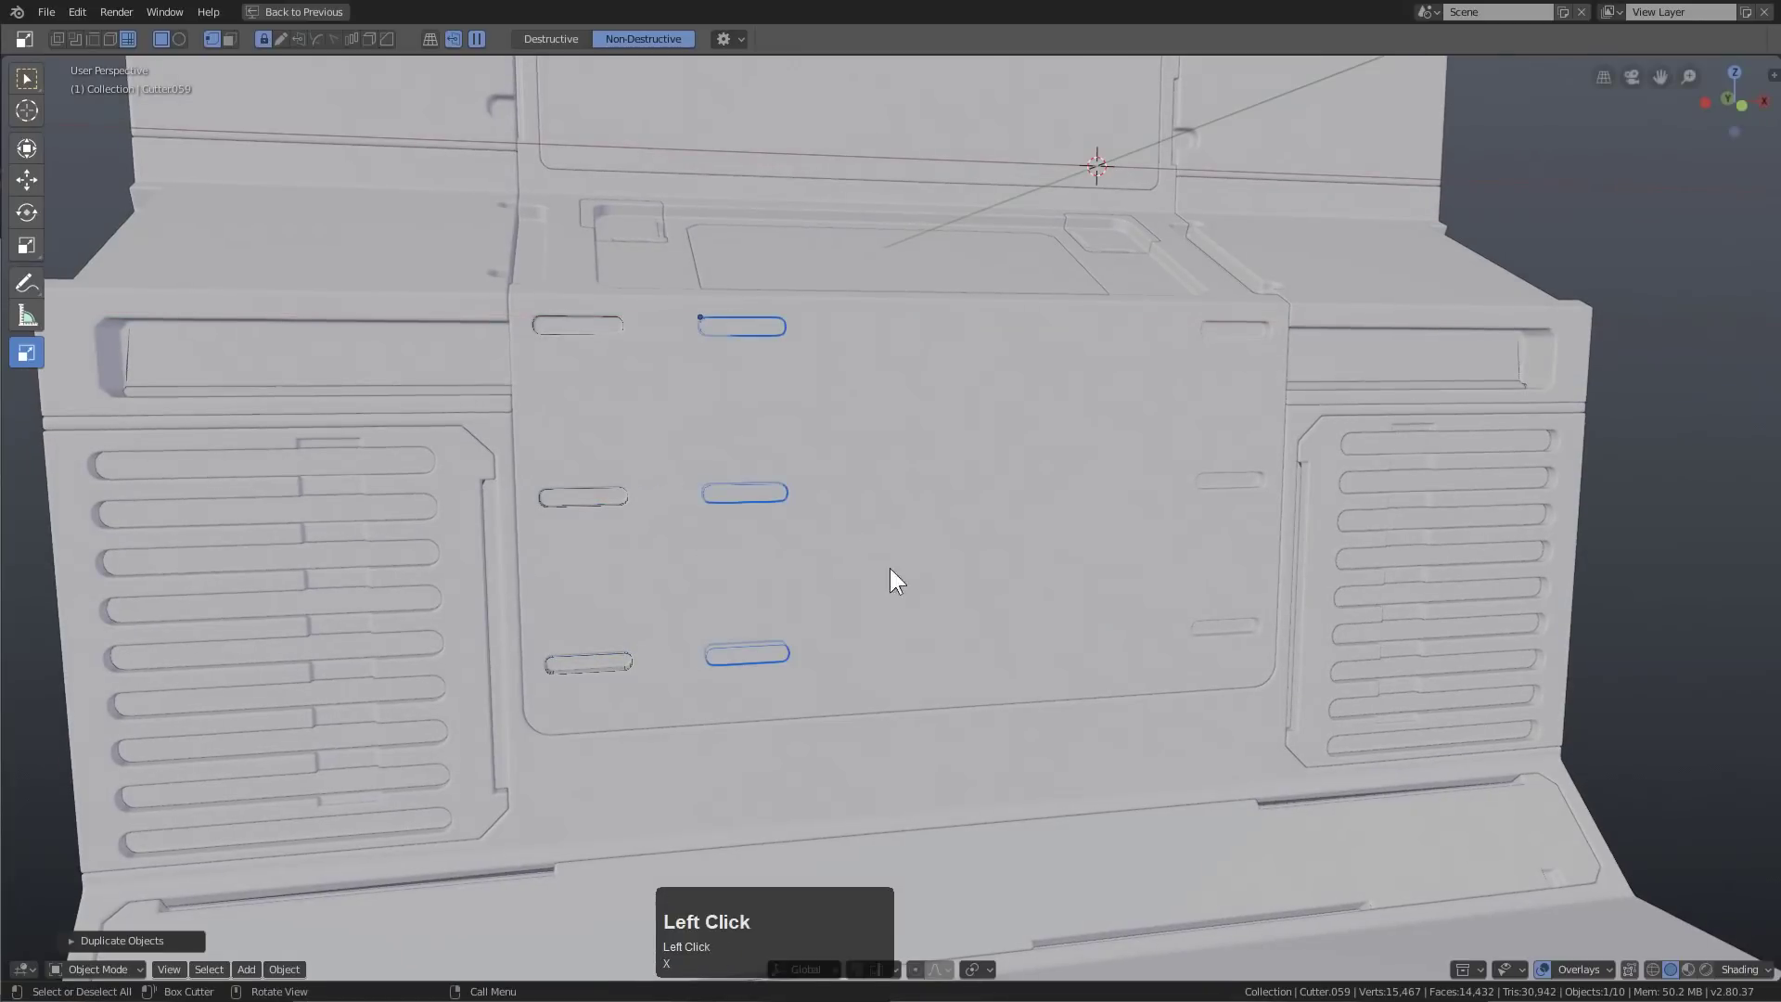
pyautogui.press('s')
pyautogui.click(802, 428)
pyautogui.press('g')
pyautogui.press('x')
pyautogui.click(759, 429)
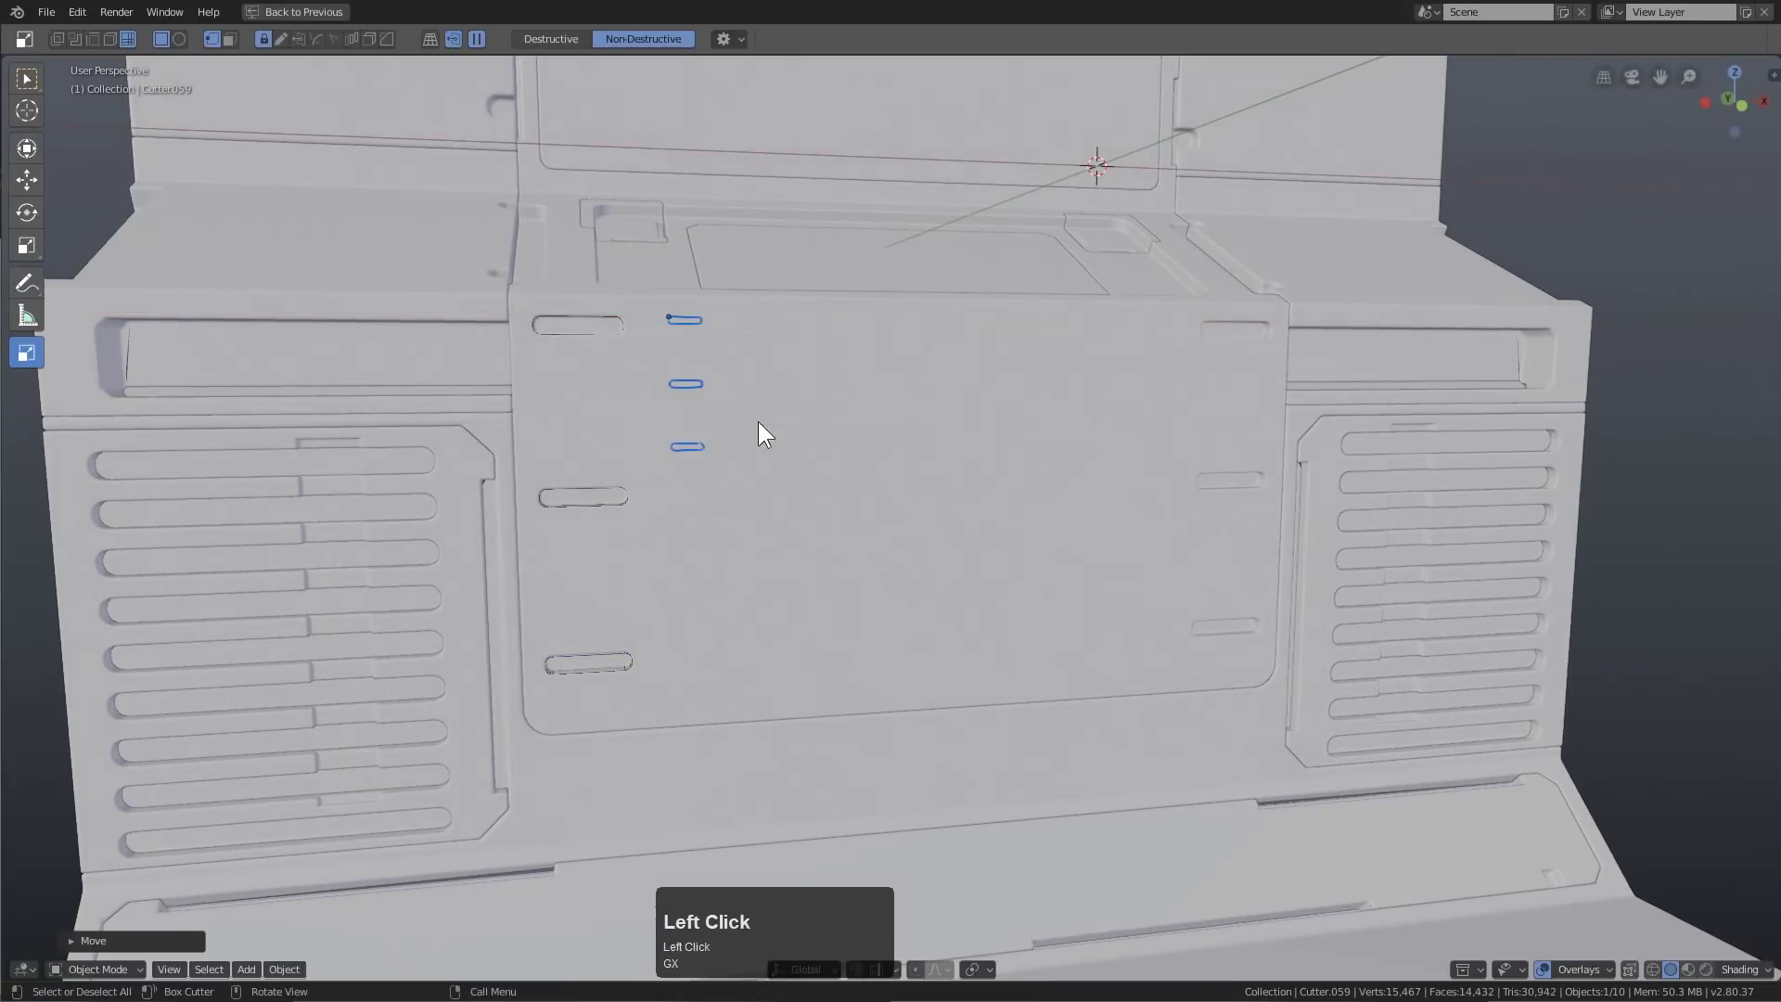
# Subtract the smaller arrayed slots from the centre panel with a Boolean difference and hide their cutter
pyautogui.moveTo(759, 429); pyautogui.dragTo(863, 487, button='middle')
pyautogui.keyDown('shift'); pyautogui.click(921, 531); pyautogui.keyUp('shift')
pyautogui.press('ctrl+KP_Subtract')
pyautogui.scroll(3, 891, 519)
pyautogui.press('h')
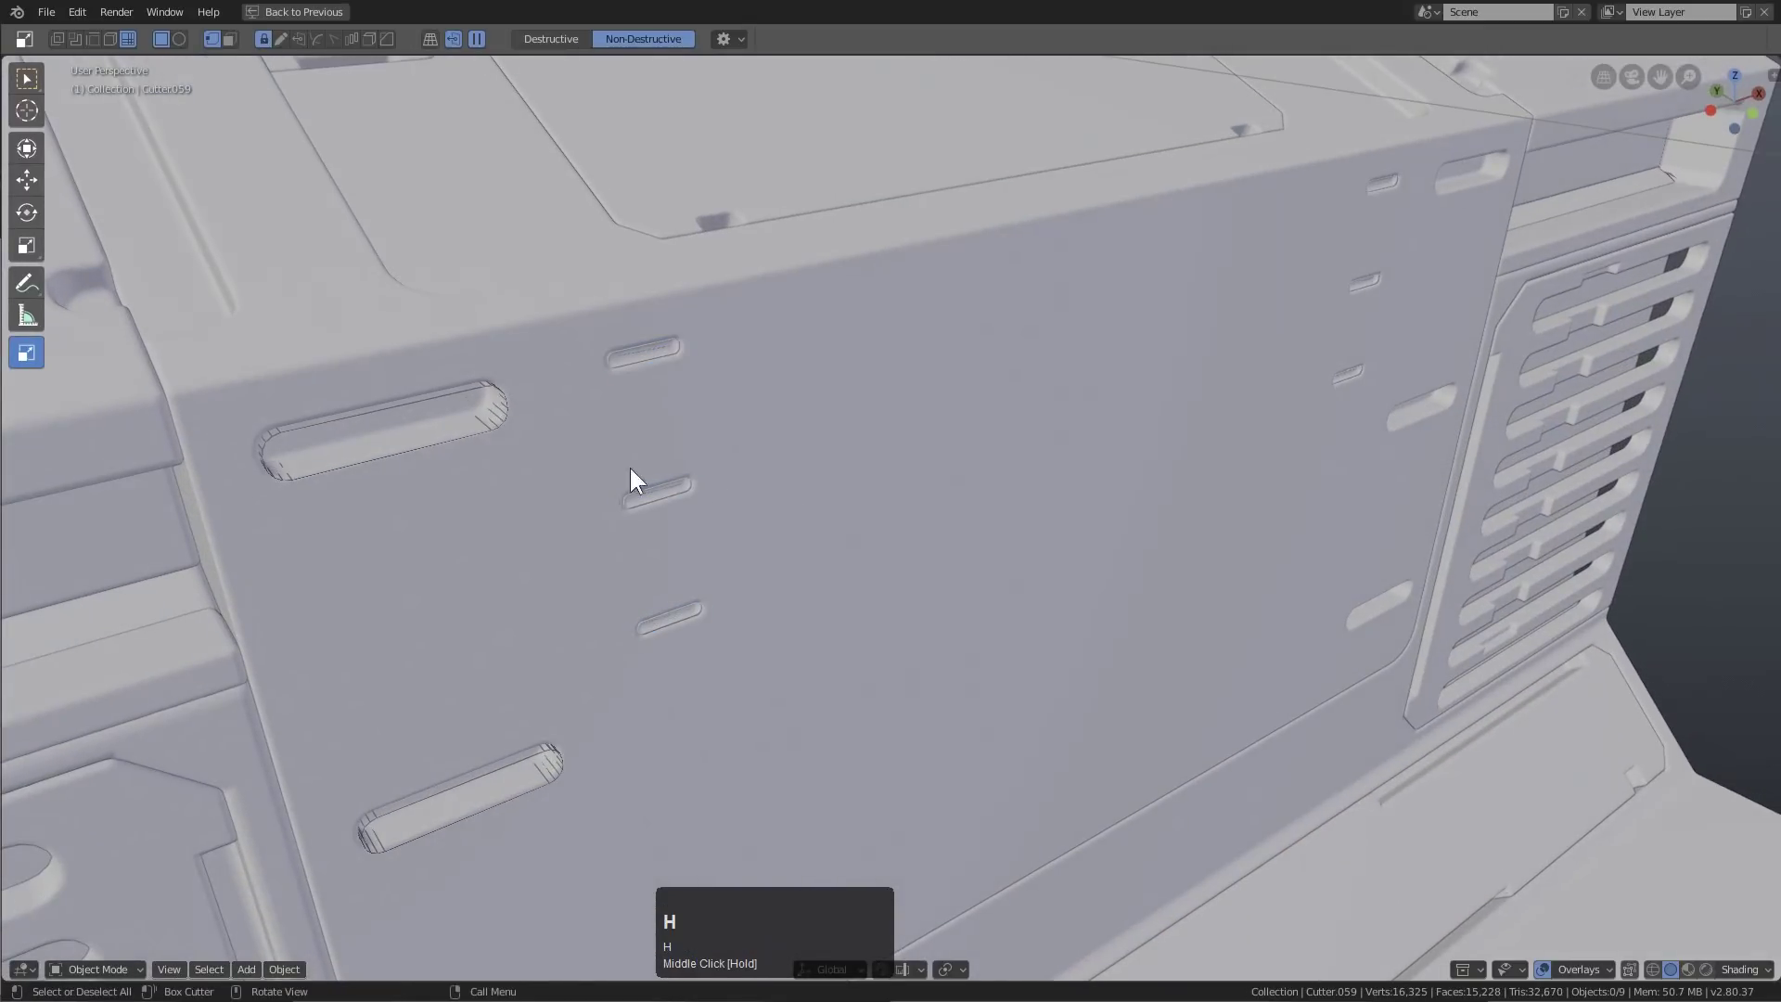
pyautogui.click(483, 426)
pyautogui.click(485, 428)
pyautogui.press('h')
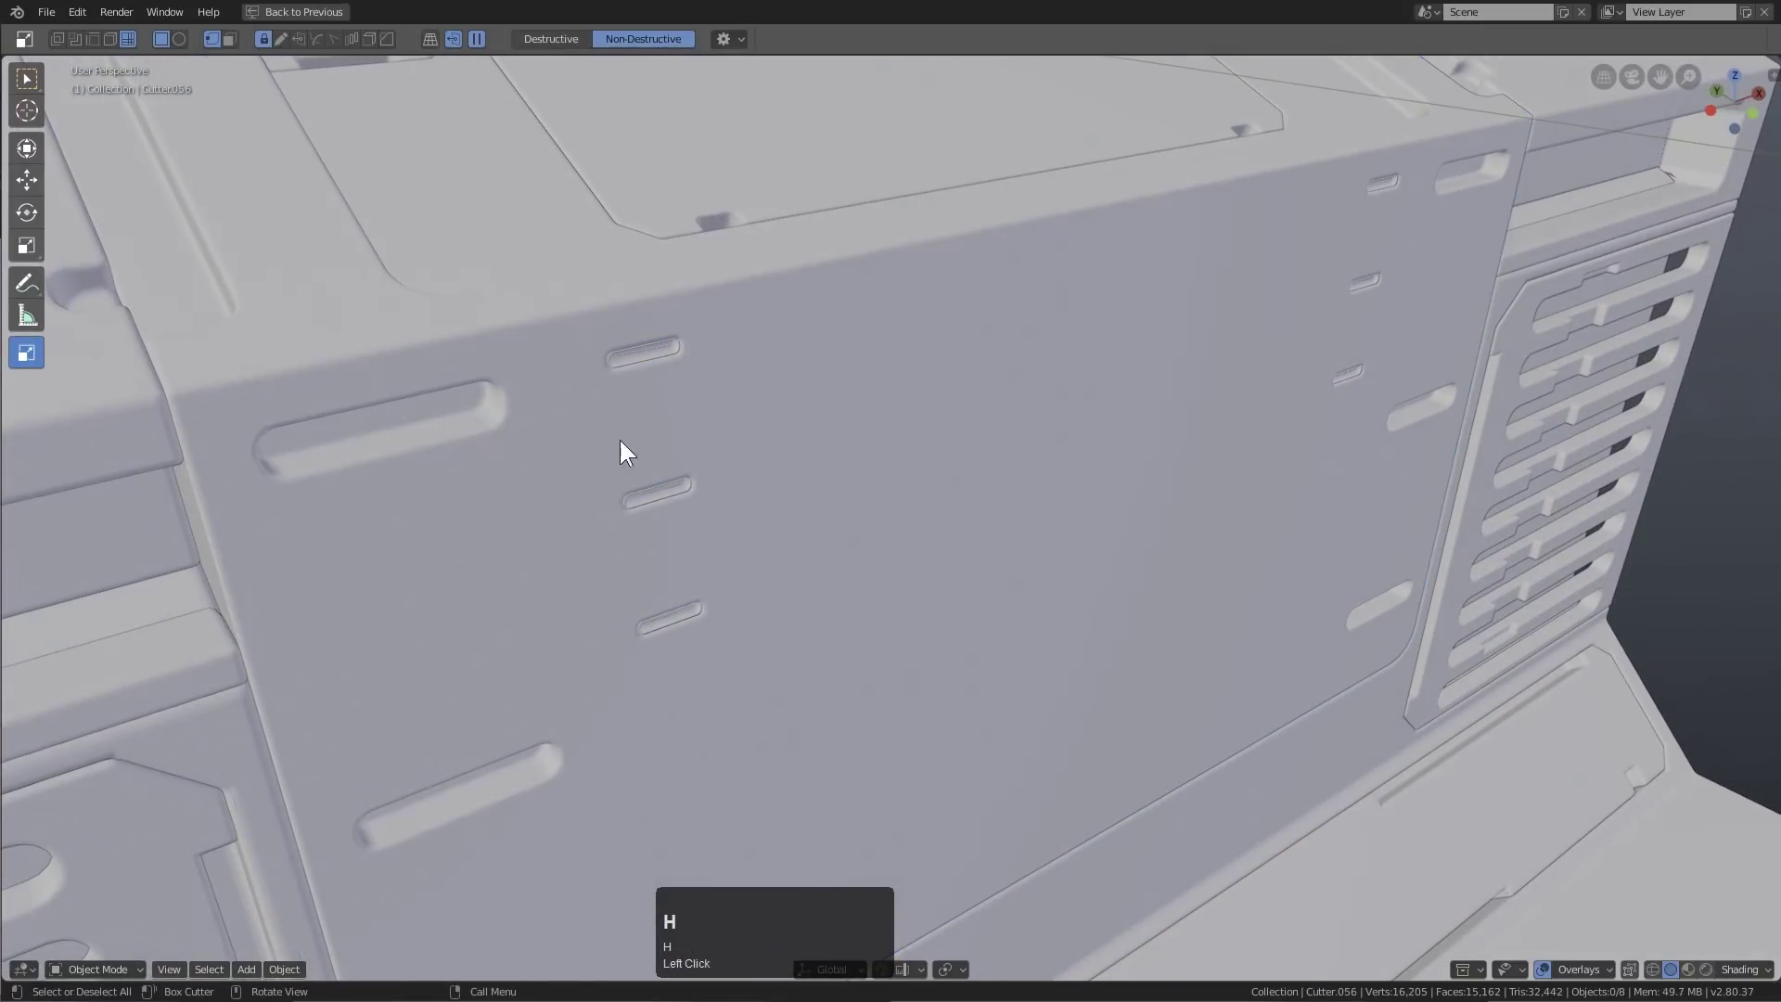
# Undo the hiding of the slot cutters on the centre panel to bring back the smaller arrayed cutter
pyautogui.rightClick(694, 423)
pyautogui.hotkey('ctrl', 'z')
pyautogui.hotkey('ctrl', 'z')
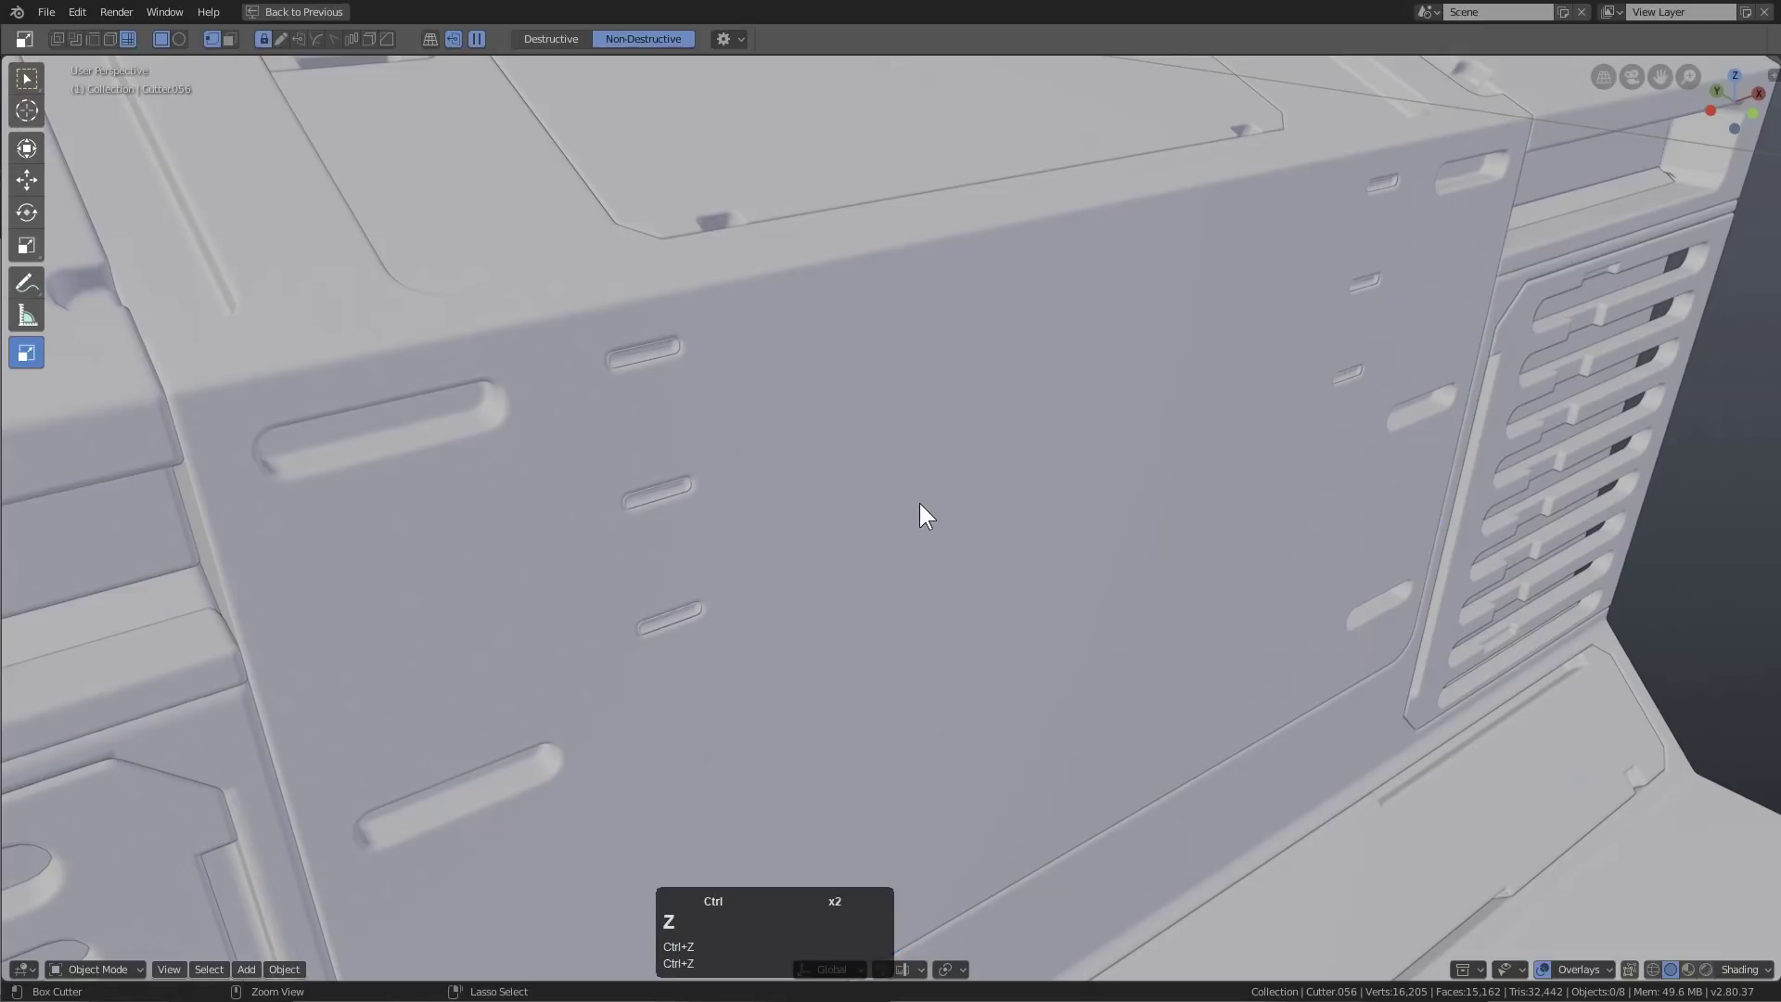
pyautogui.hotkey('ctrl', 'z')
pyautogui.hotkey('ctrl', 'z')
pyautogui.hotkey('ctrl', 'z')
# Move and scale the smaller arrayed slot cutter along Y to deepen its slots in the centre panel, and hide it
pyautogui.moveTo(846, 487); pyautogui.dragTo(976, 547, button='middle')
pyautogui.press('g')
pyautogui.press('y')
pyautogui.click(965, 540)
pyautogui.press('s')
pyautogui.press('y')
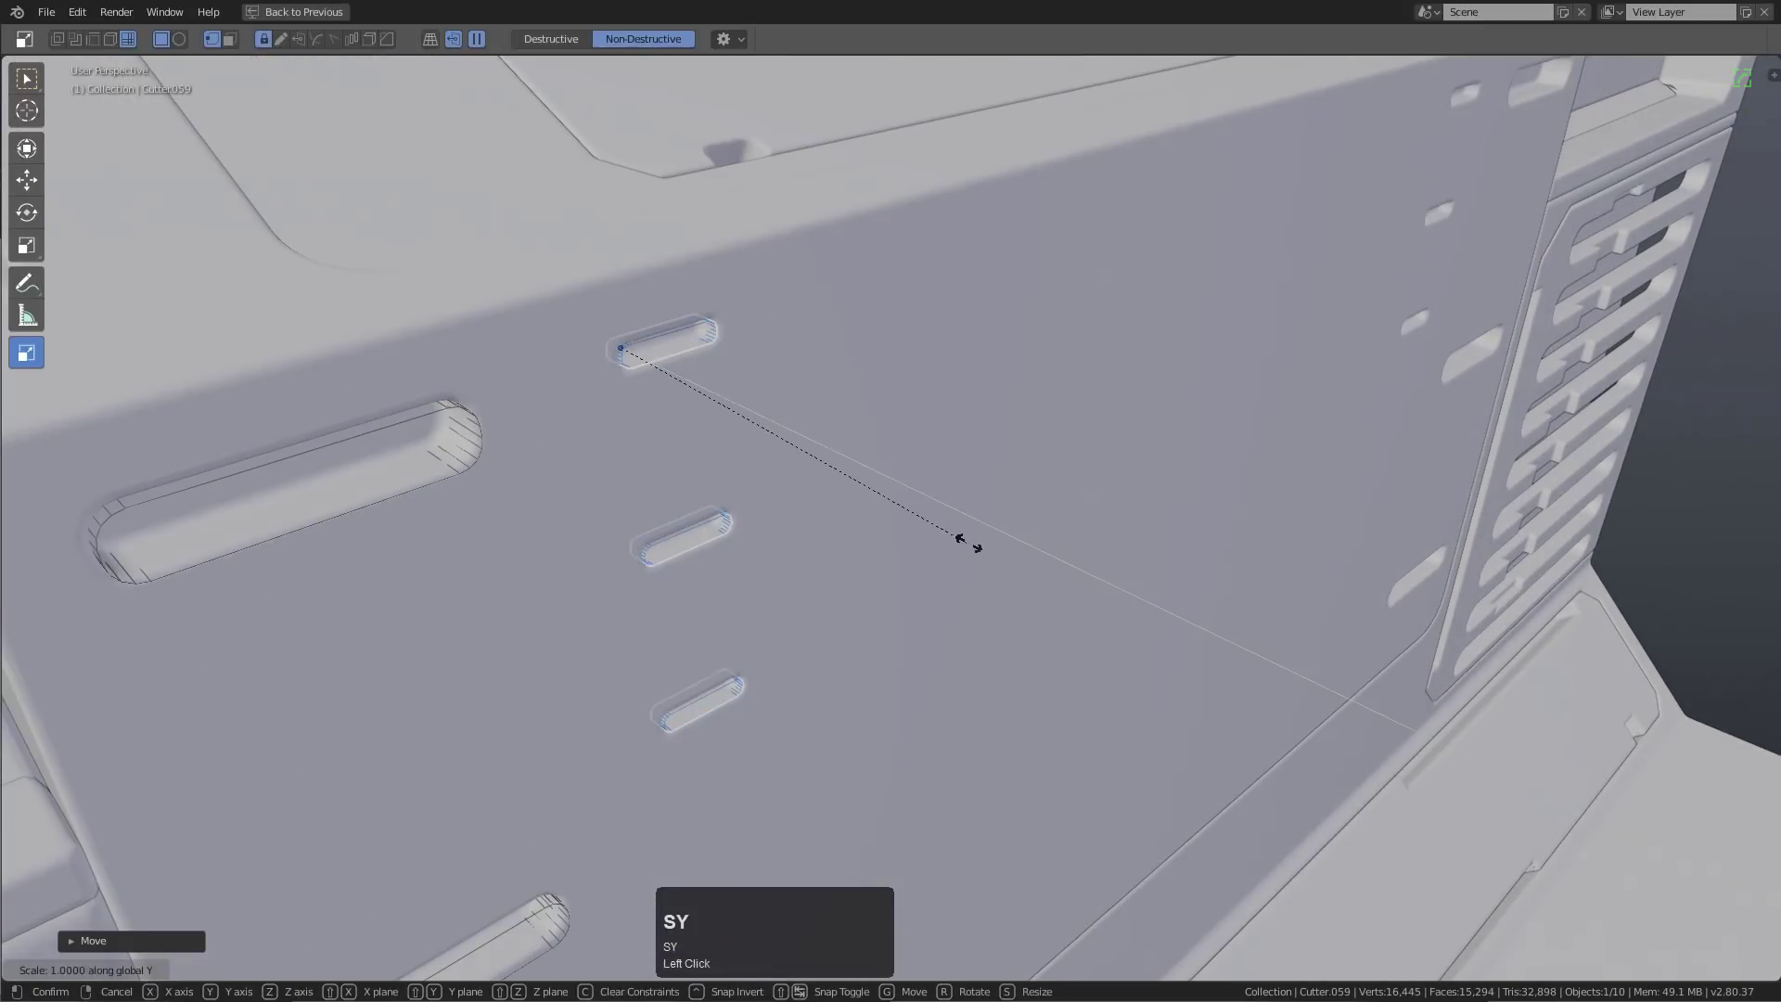
pyautogui.click(966, 553)
pyautogui.press('h')
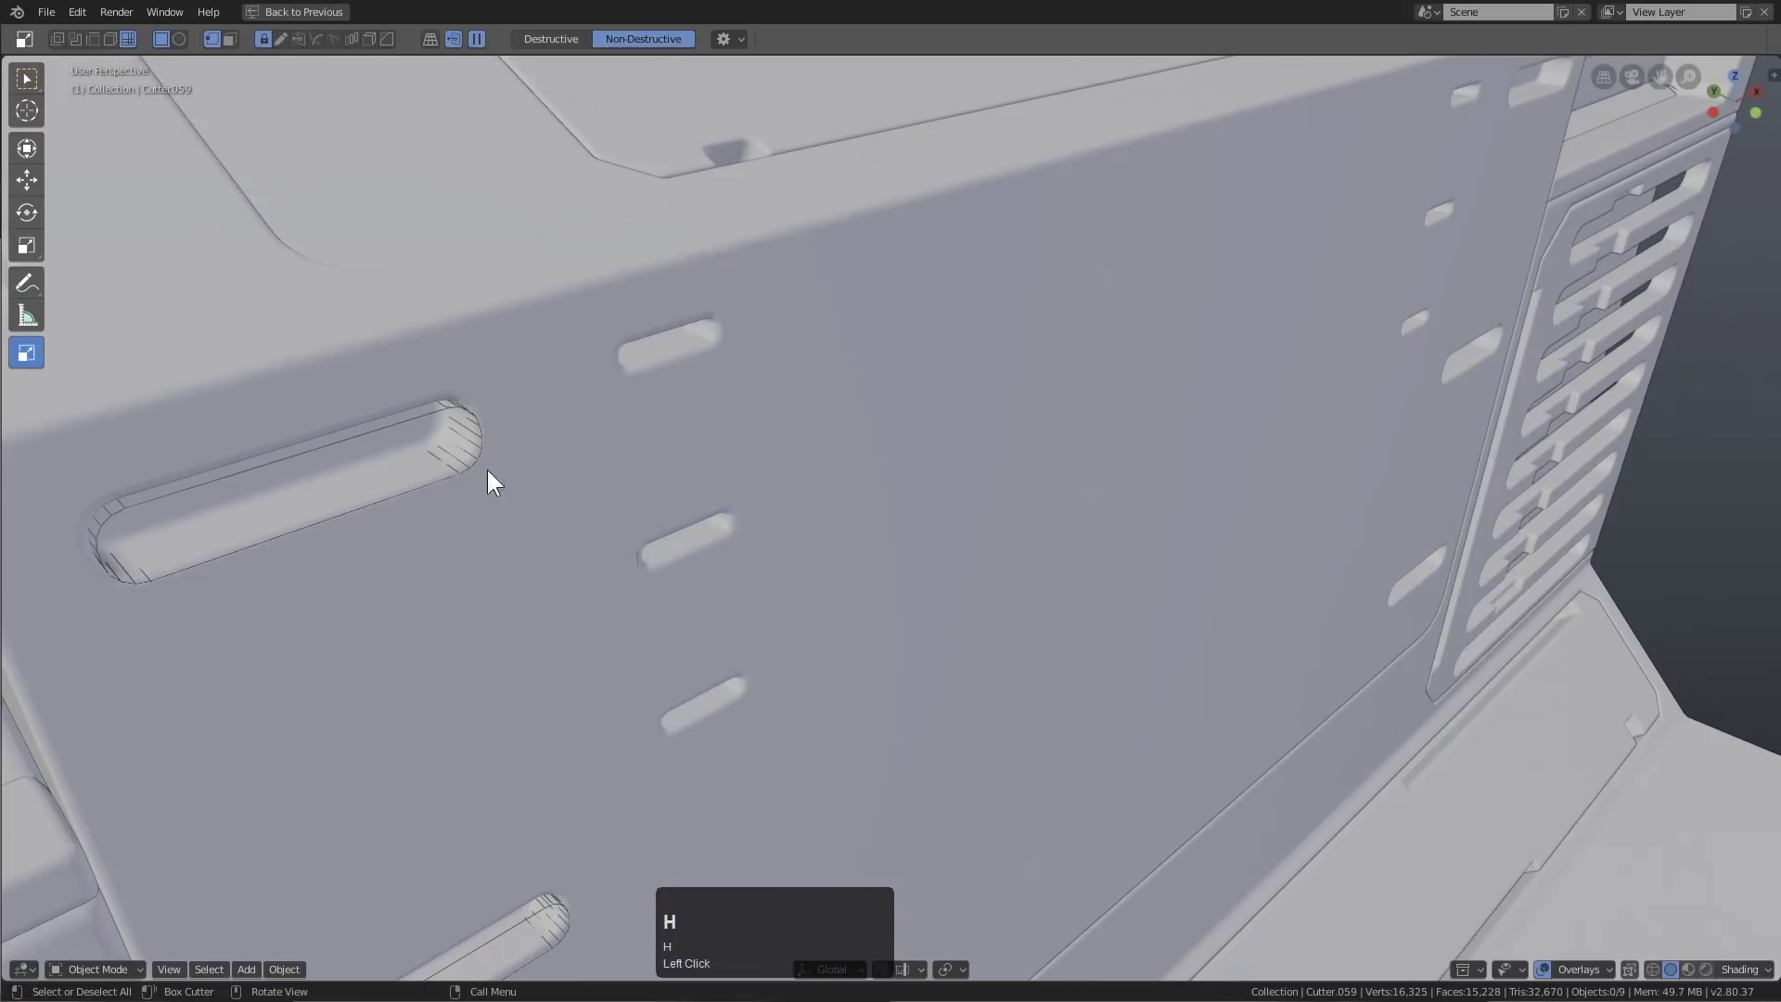
# Hide the cutter of the larger rounded slots on the centre panel's front face
pyautogui.click(453, 477)
pyautogui.click(464, 479)
pyautogui.press('h')
# Select the main wall object at the upper side wall beside the large framed panel
pyautogui.scroll(-5, 789, 547)
pyautogui.moveTo(789, 547); pyautogui.dragTo(711, 276, button='middle')
pyautogui.scroll(-4, 929, 567)
pyautogui.press('KP_5')
pyautogui.scroll(8, 862, 485)
pyautogui.click(732, 301)
pyautogui.scroll(3, 903, 450)
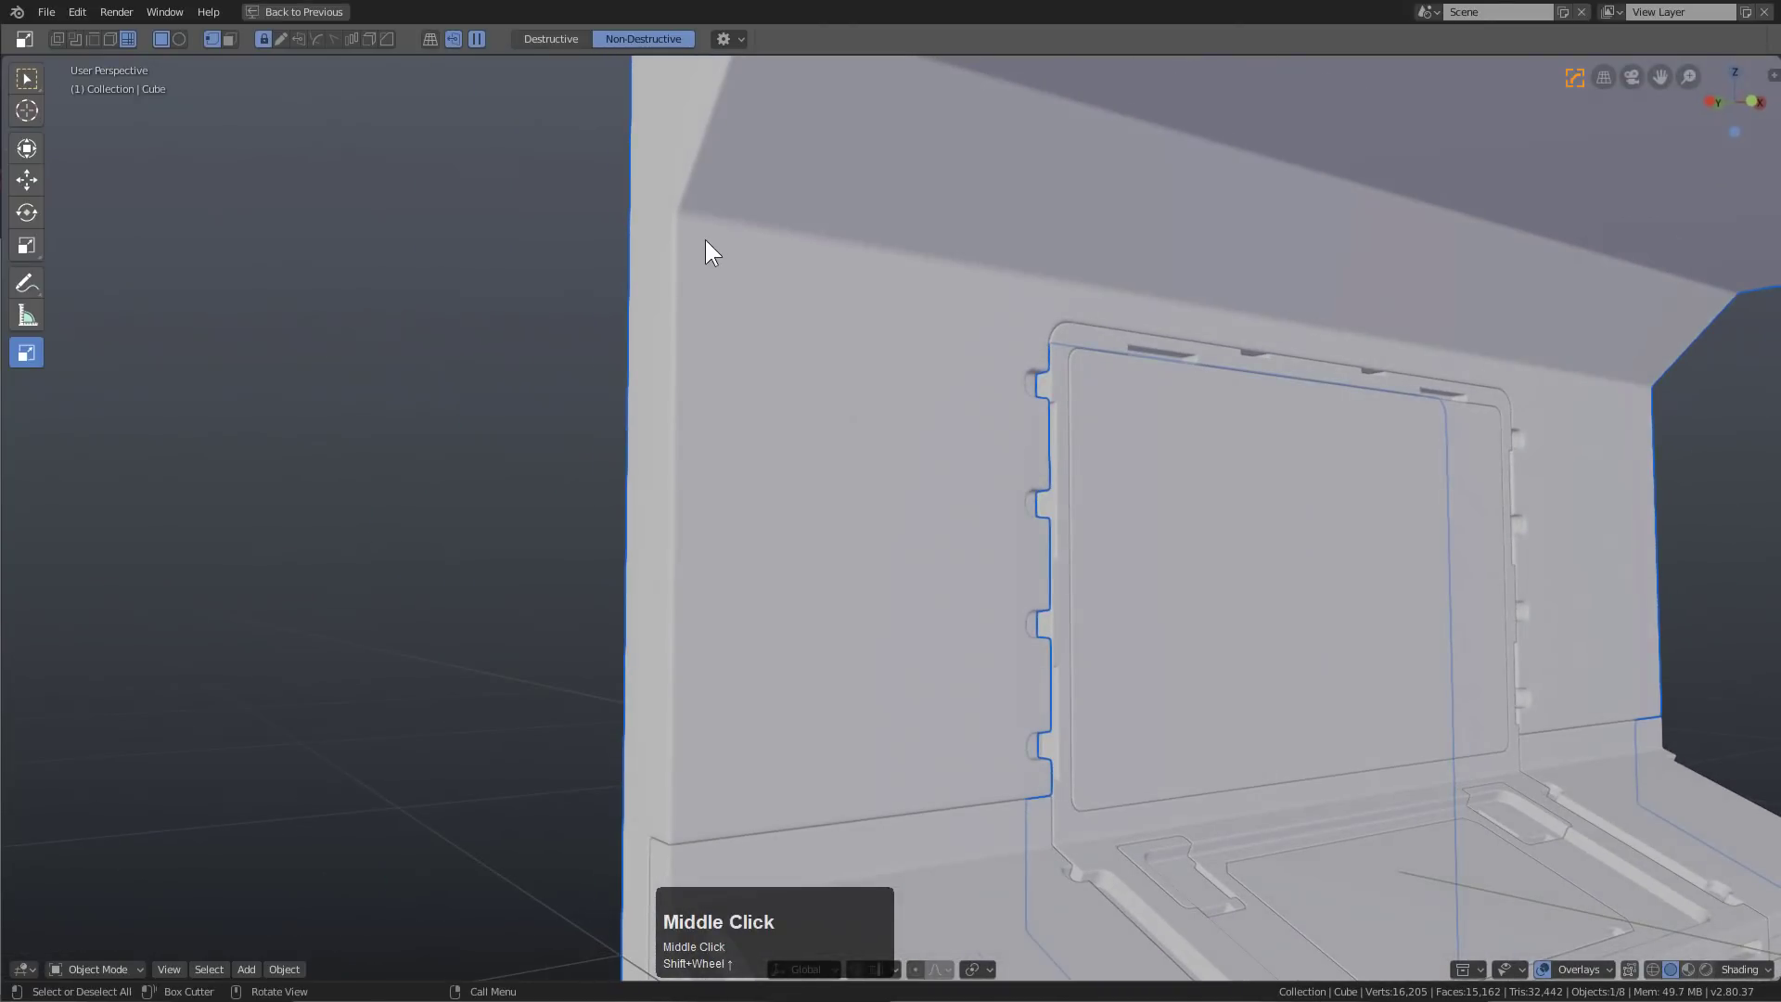
# Try cutting a rectangular recess with chamfered corners and an inset into the upper side wall, and undo it
pyautogui.moveTo(697, 237); pyautogui.dragTo(1015, 783)
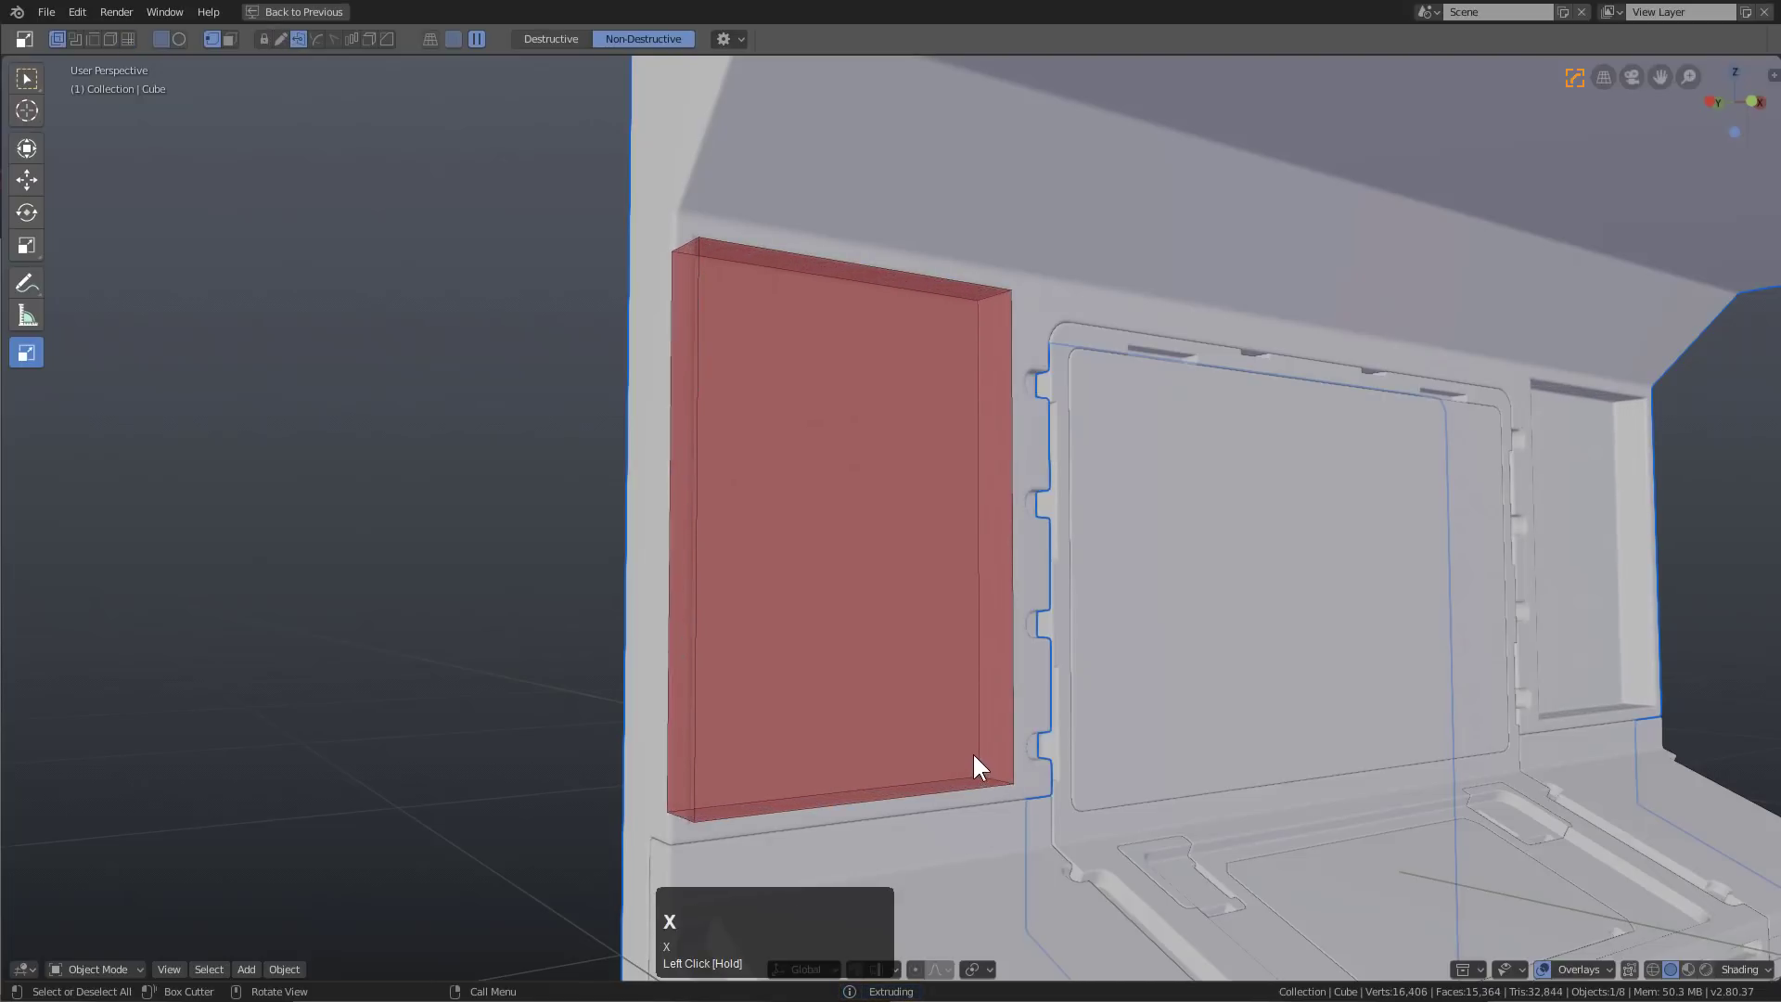
pyautogui.press('b')
pyautogui.scroll(-3, 1002, 763)
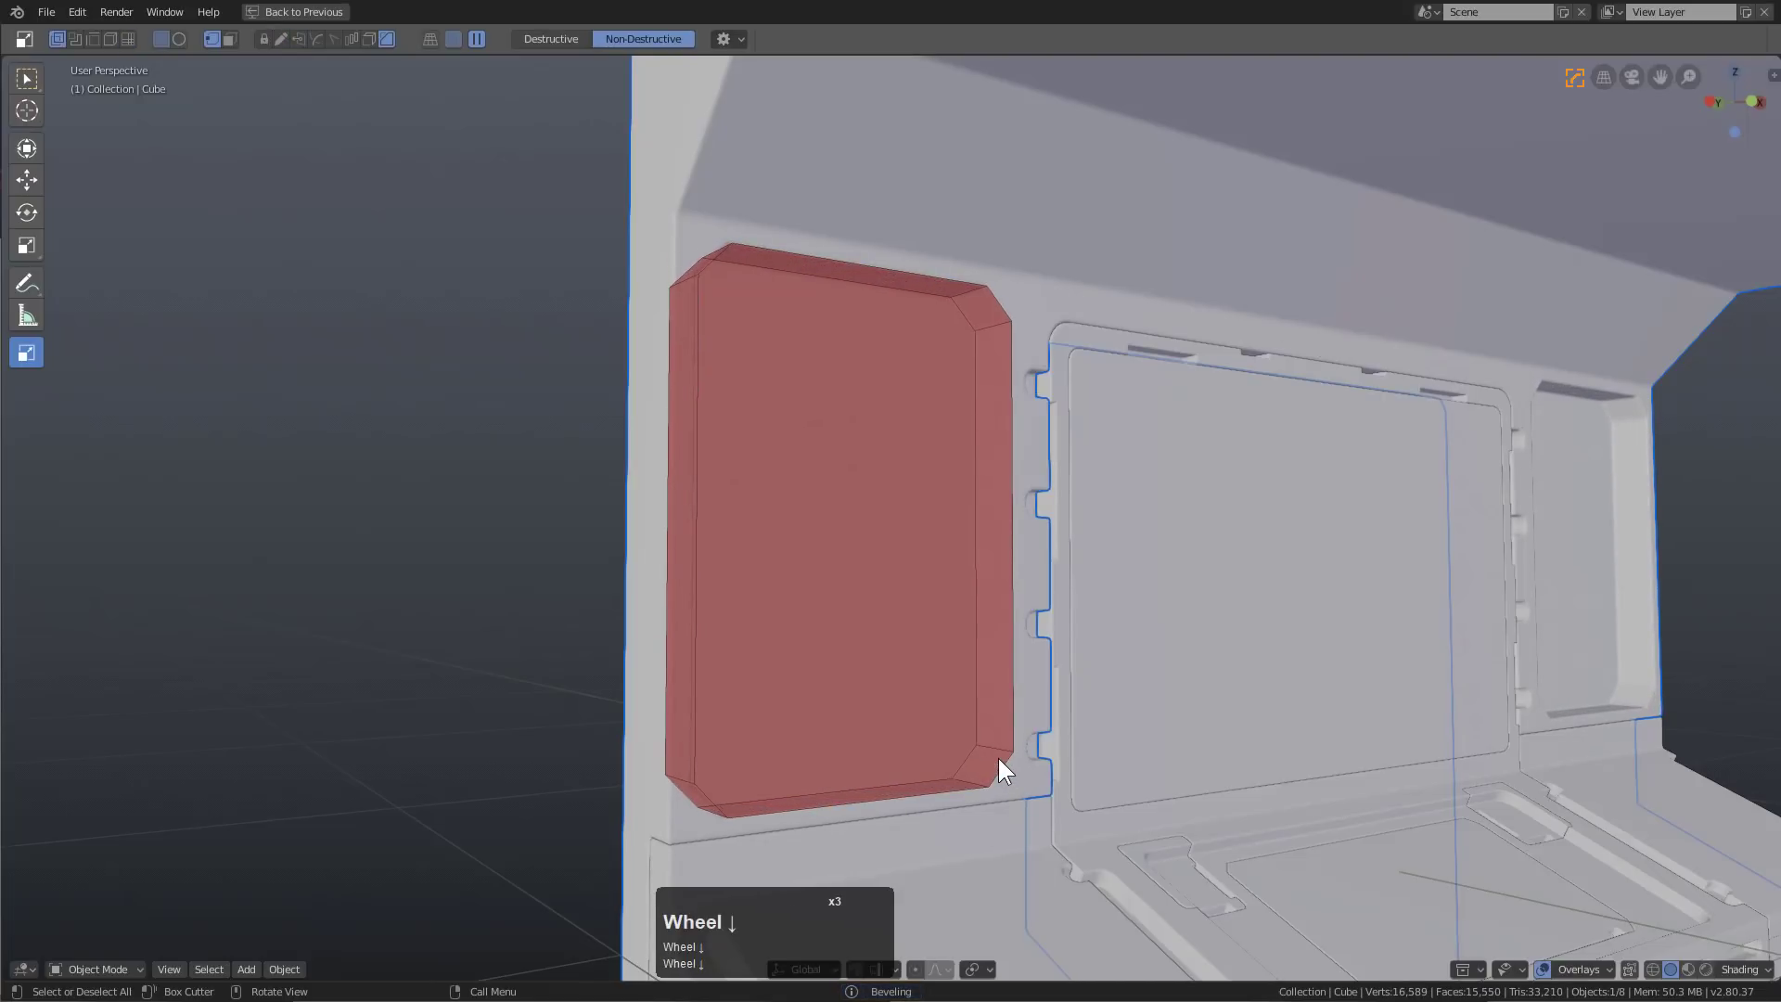
pyautogui.click(1015, 719)
pyautogui.moveTo(933, 343); pyautogui.dragTo(934, 458, button='middle')
pyautogui.scroll(2, 839, 334)
pyautogui.moveTo(839, 334); pyautogui.dragTo(784, 300, button='middle')
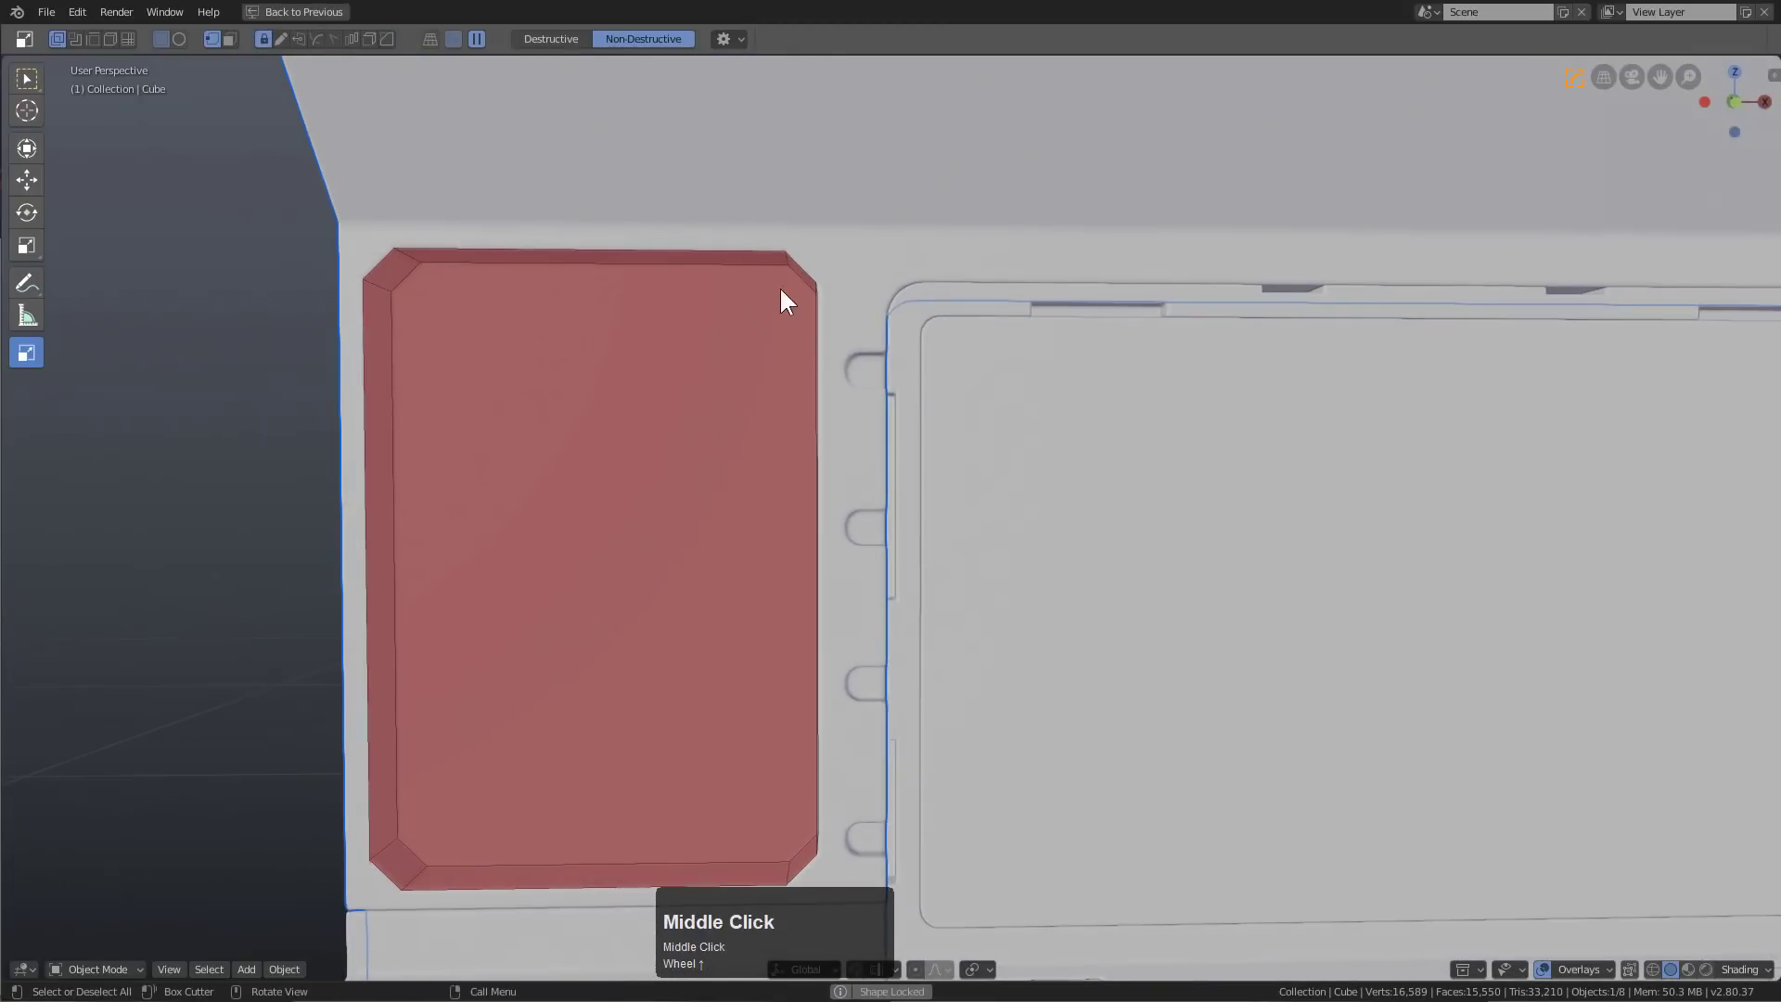
pyautogui.click(843, 331)
pyautogui.click(846, 332)
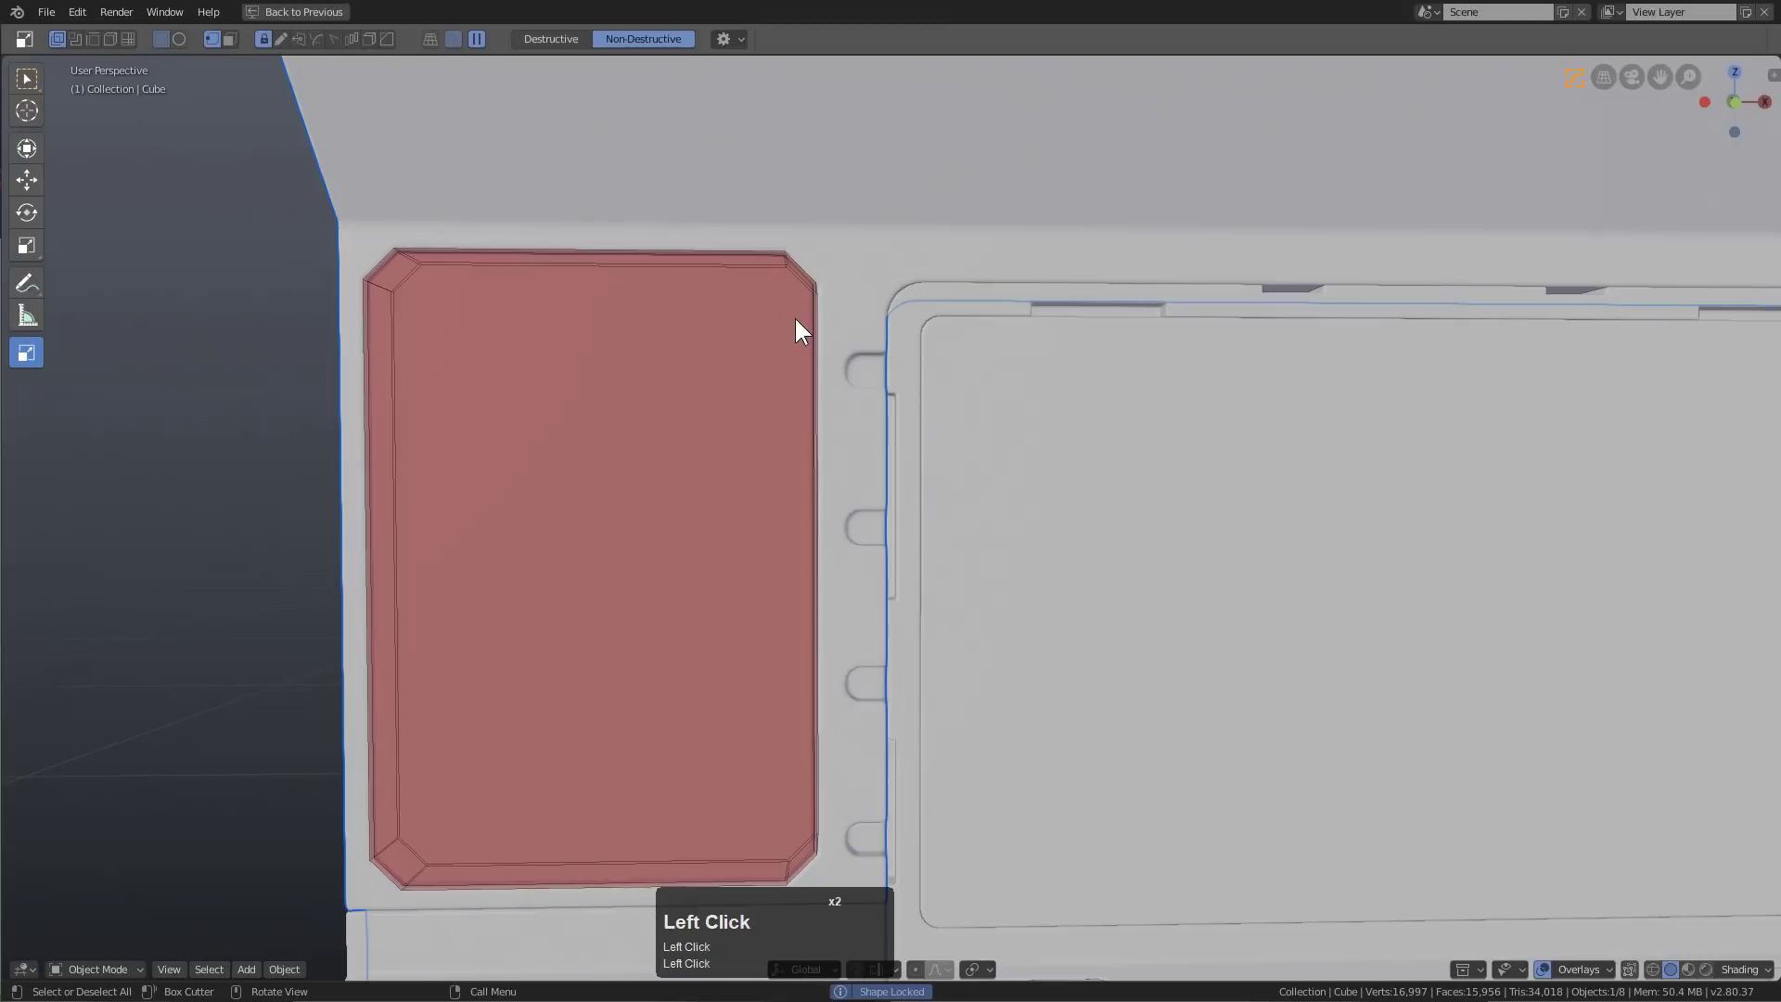
pyautogui.scroll(-2, 893, 460)
pyautogui.moveTo(896, 469); pyautogui.dragTo(946, 454, button='middle')
pyautogui.hotkey('ctrl', 'z')
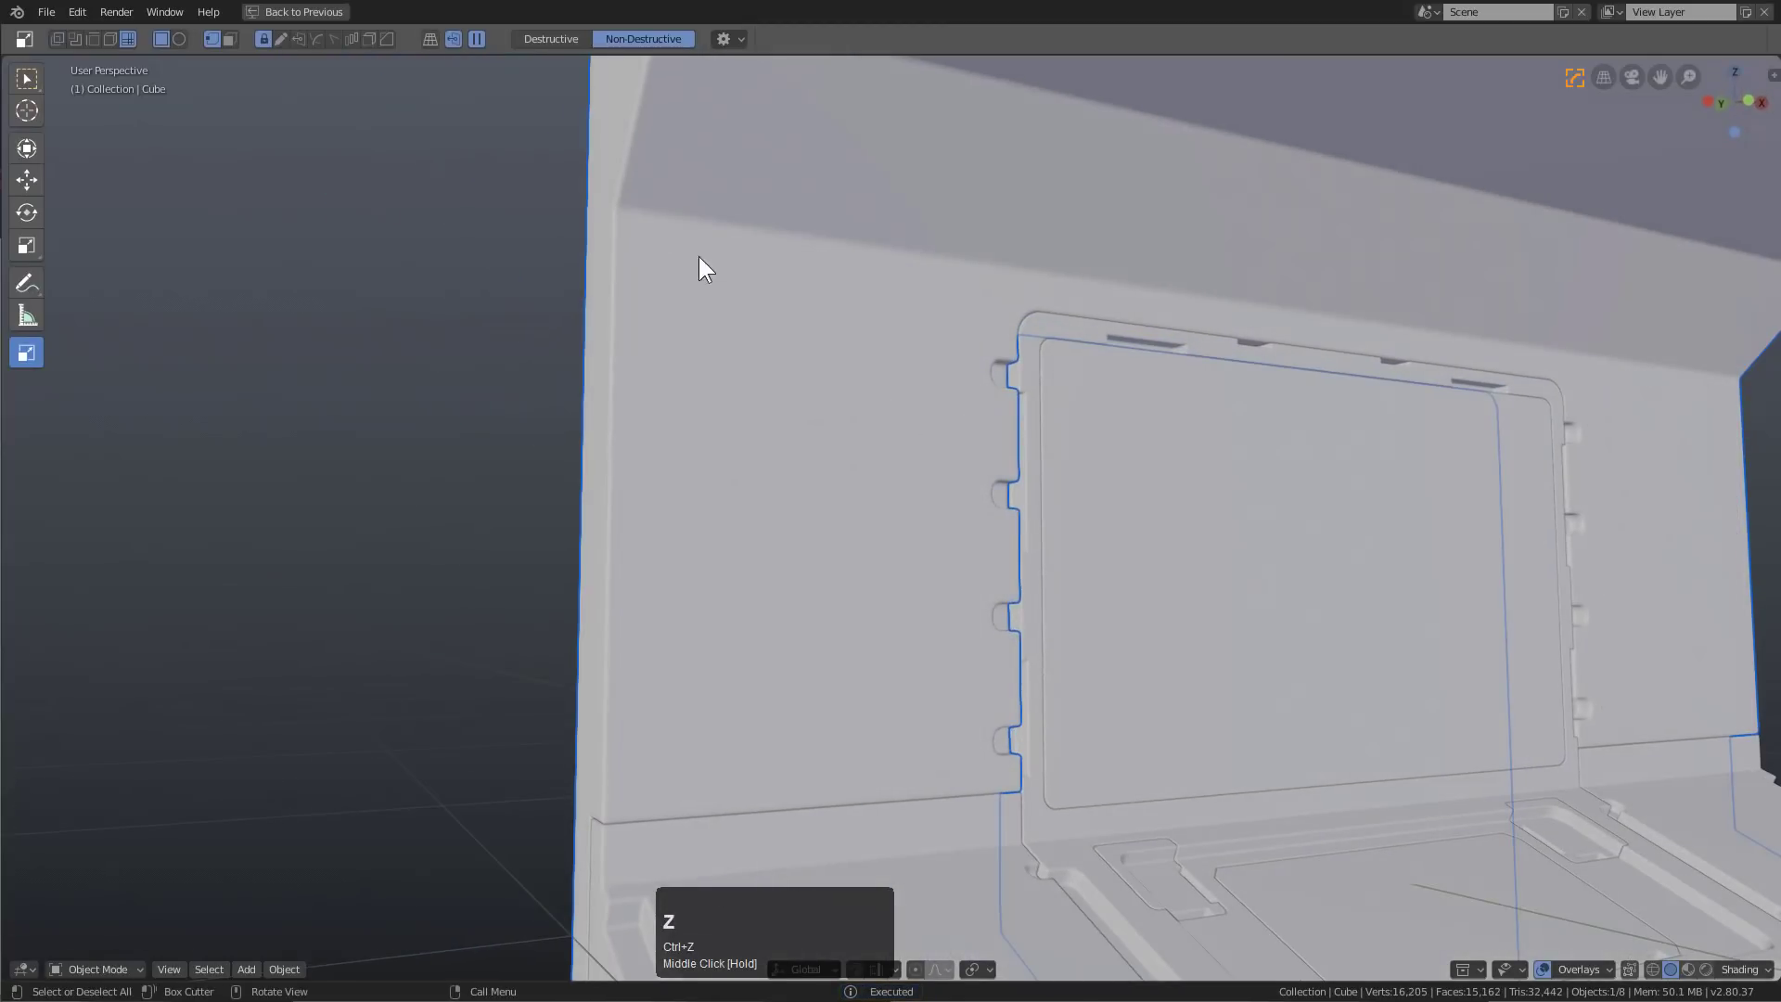
pyautogui.moveTo(638, 242)
pyautogui.mouseDown()
pyautogui.moveTo(815, 475)
pyautogui.moveTo(971, 773)
pyautogui.mouseUp()
pyautogui.press('x')
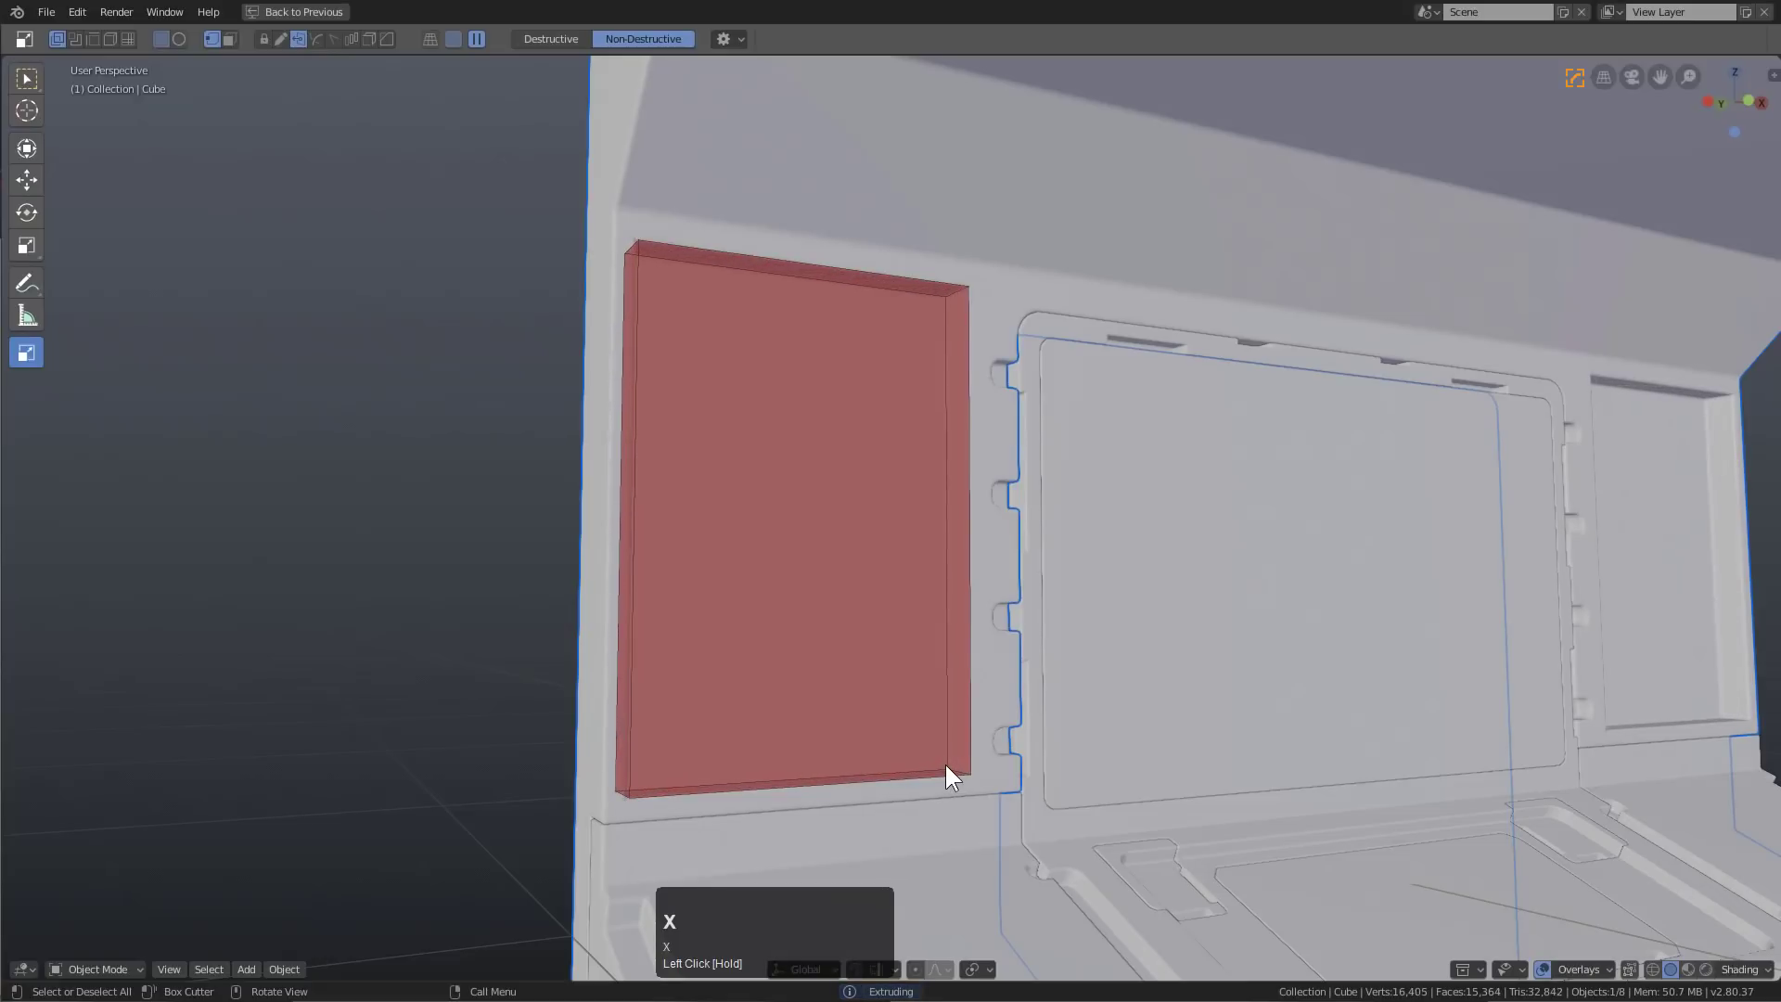
pyautogui.press('b')
pyautogui.press('t')
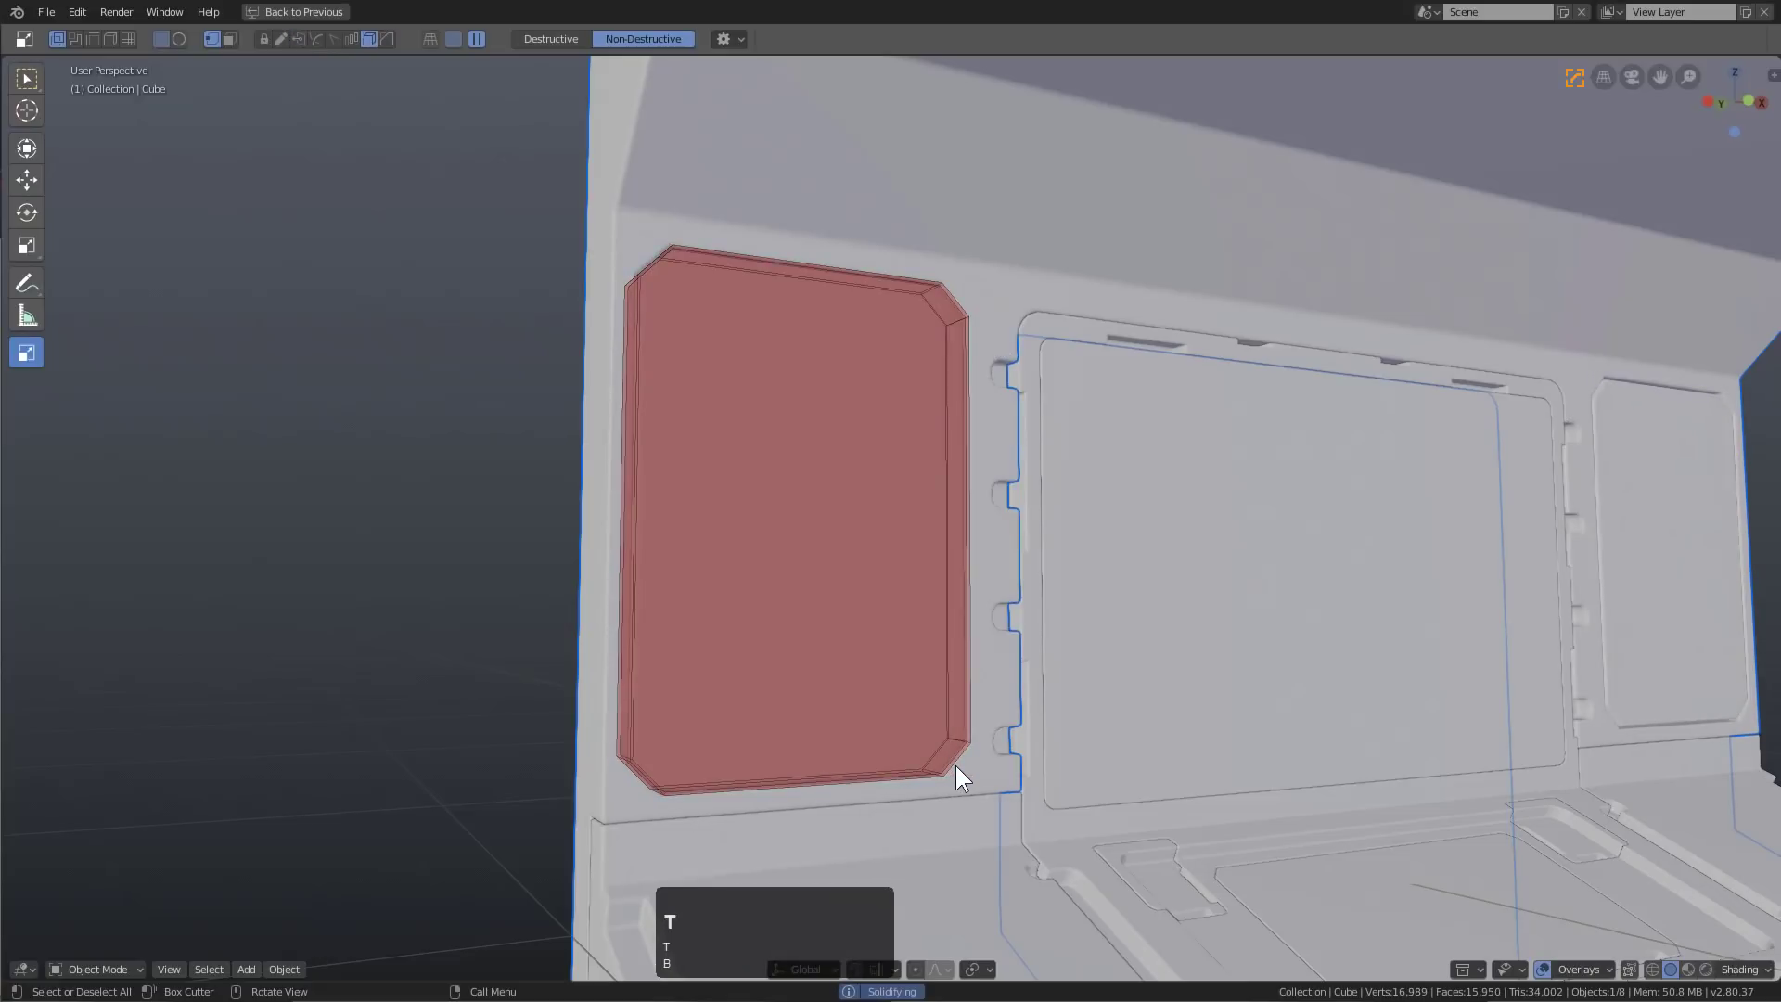
pyautogui.press('Escape')
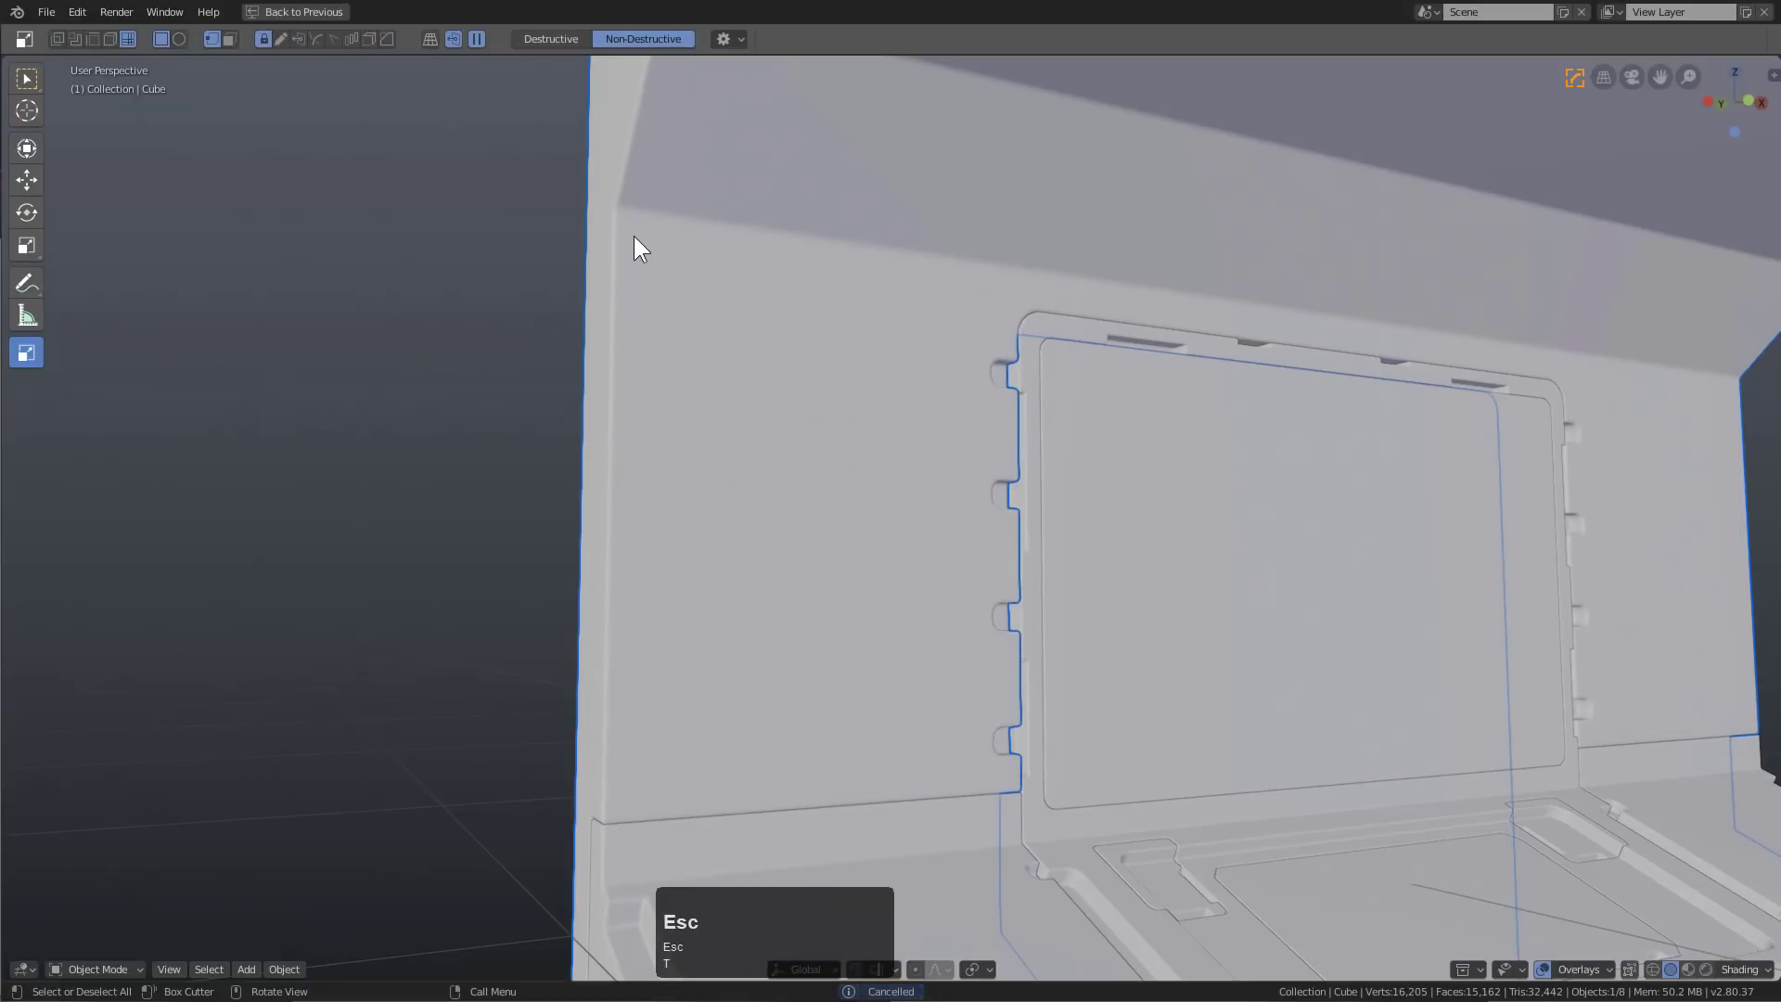
# Slice a tall rectangular panel with chamfered corners out of the upper side wall beside the framed panel
pyautogui.moveTo(632, 236); pyautogui.dragTo(982, 781)
pyautogui.press('x')
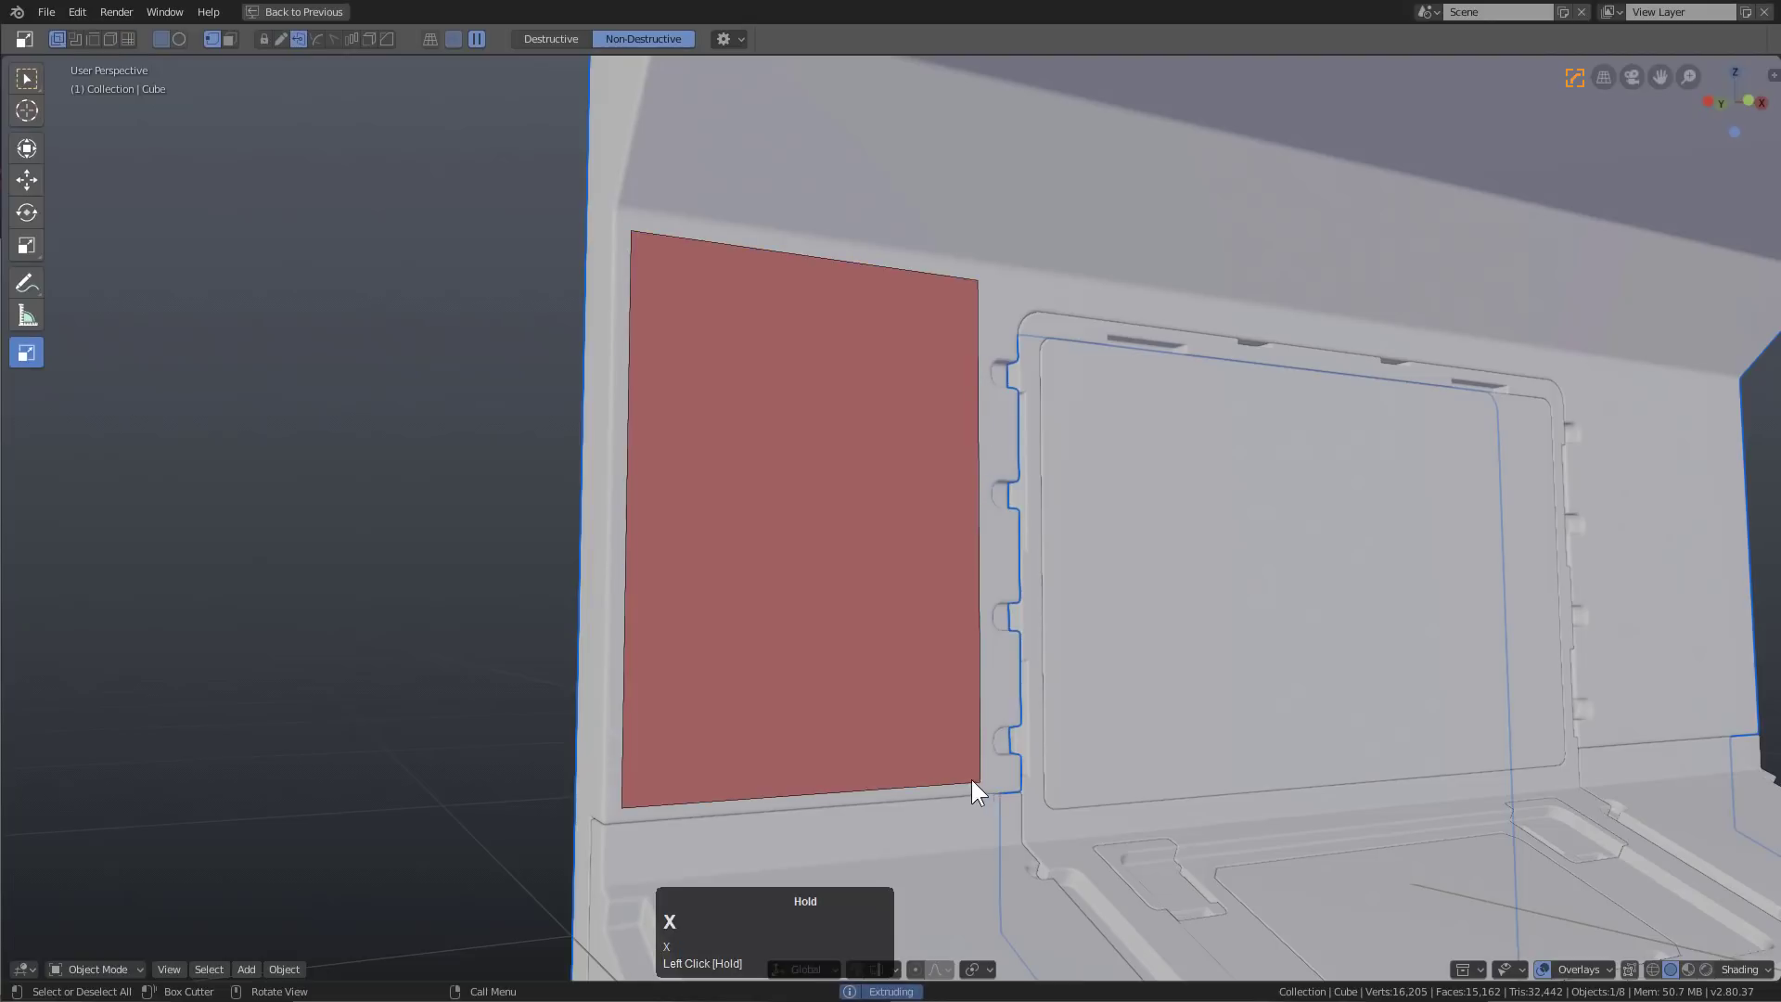
pyautogui.press('x')
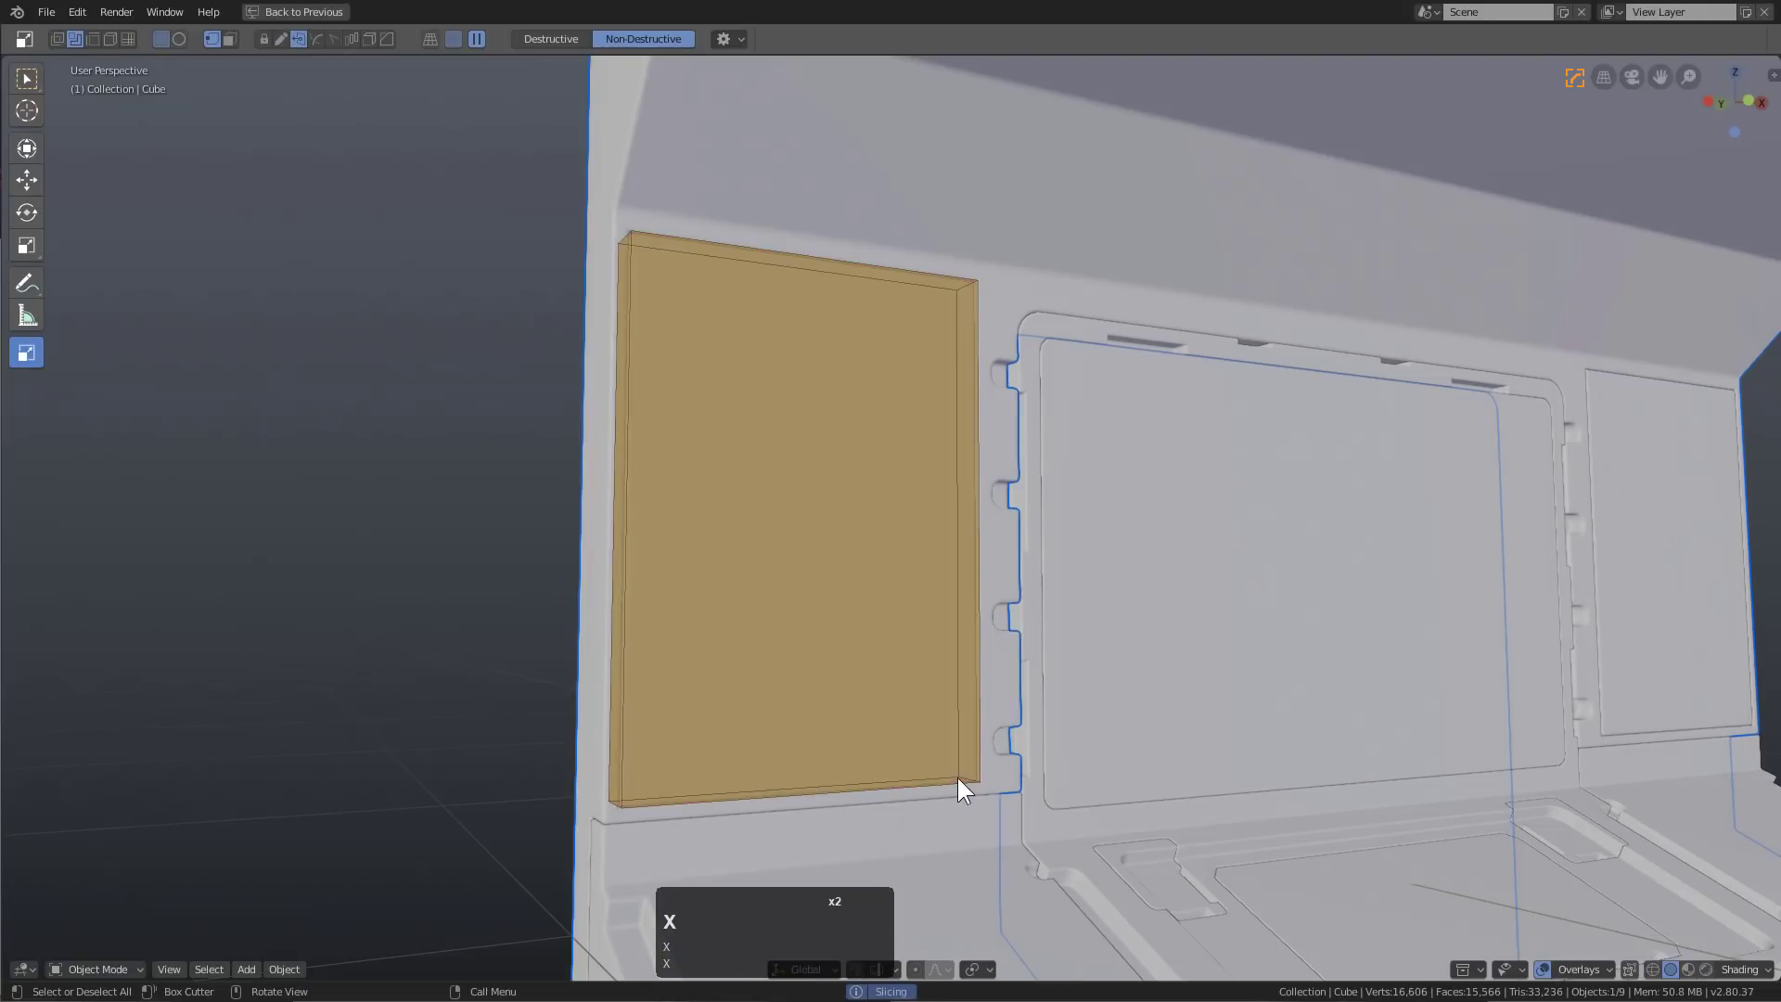
pyautogui.press('b')
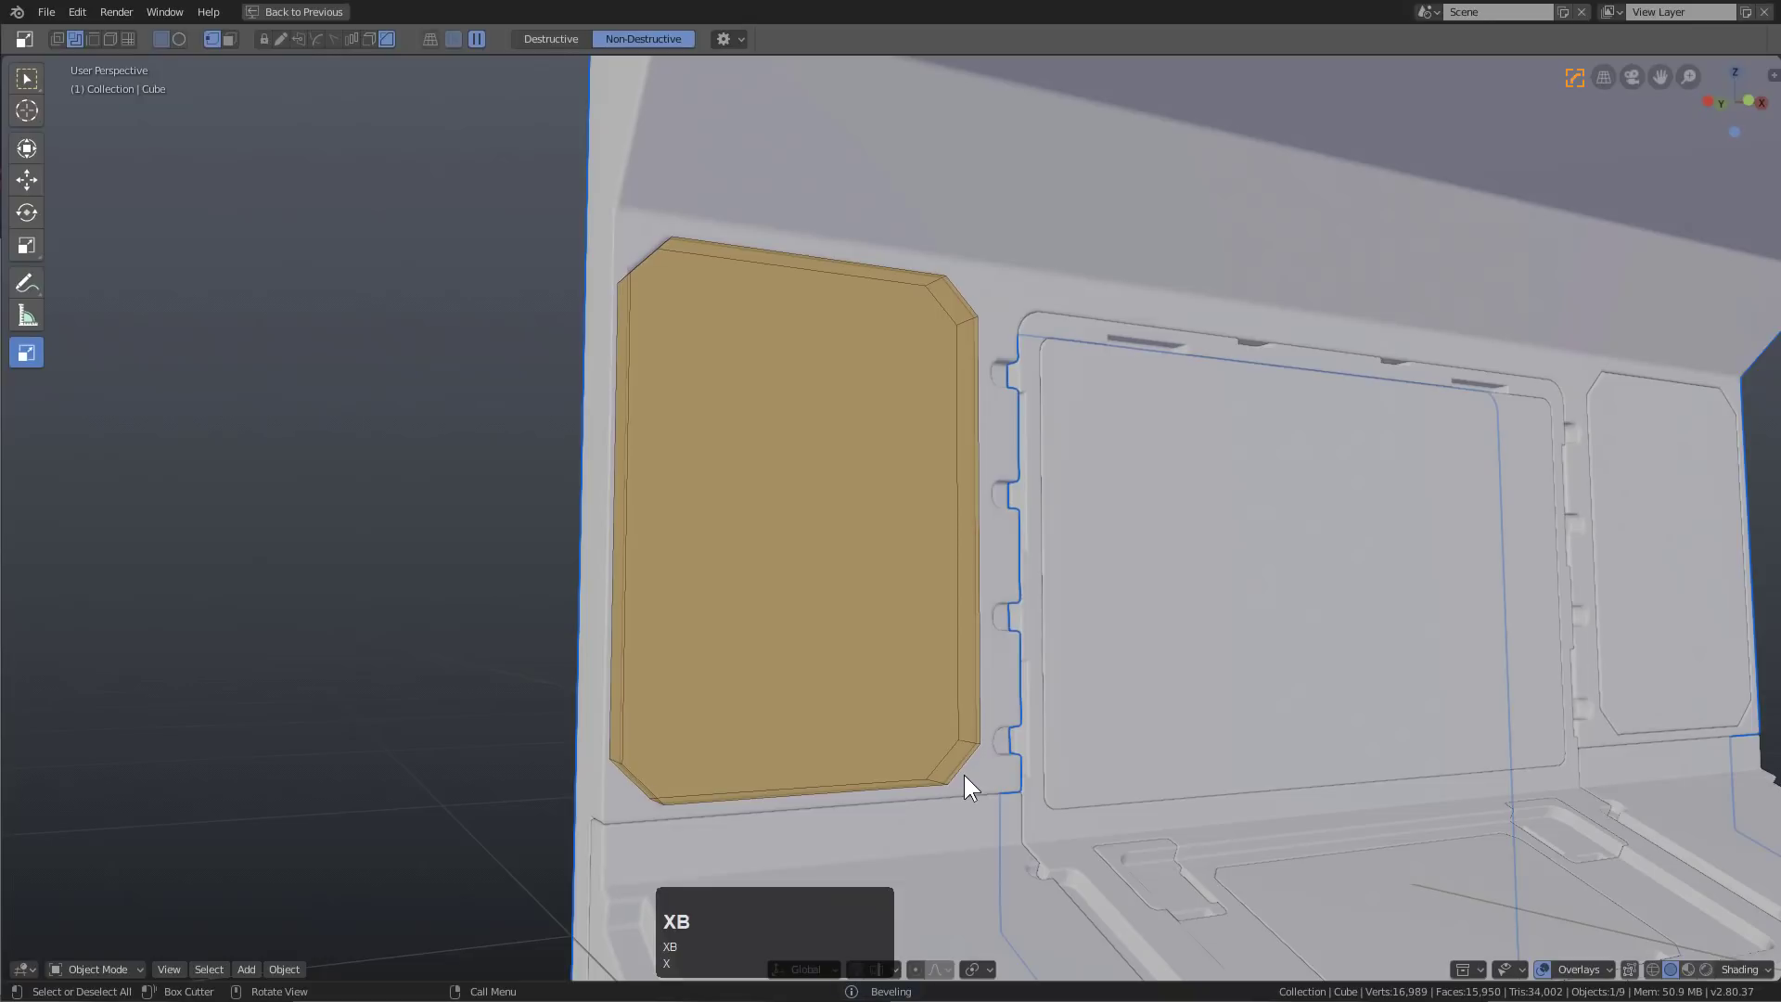
pyautogui.click(957, 748)
pyautogui.scroll(-3, 976, 475)
pyautogui.moveTo(976, 475); pyautogui.dragTo(1054, 551, button='middle')
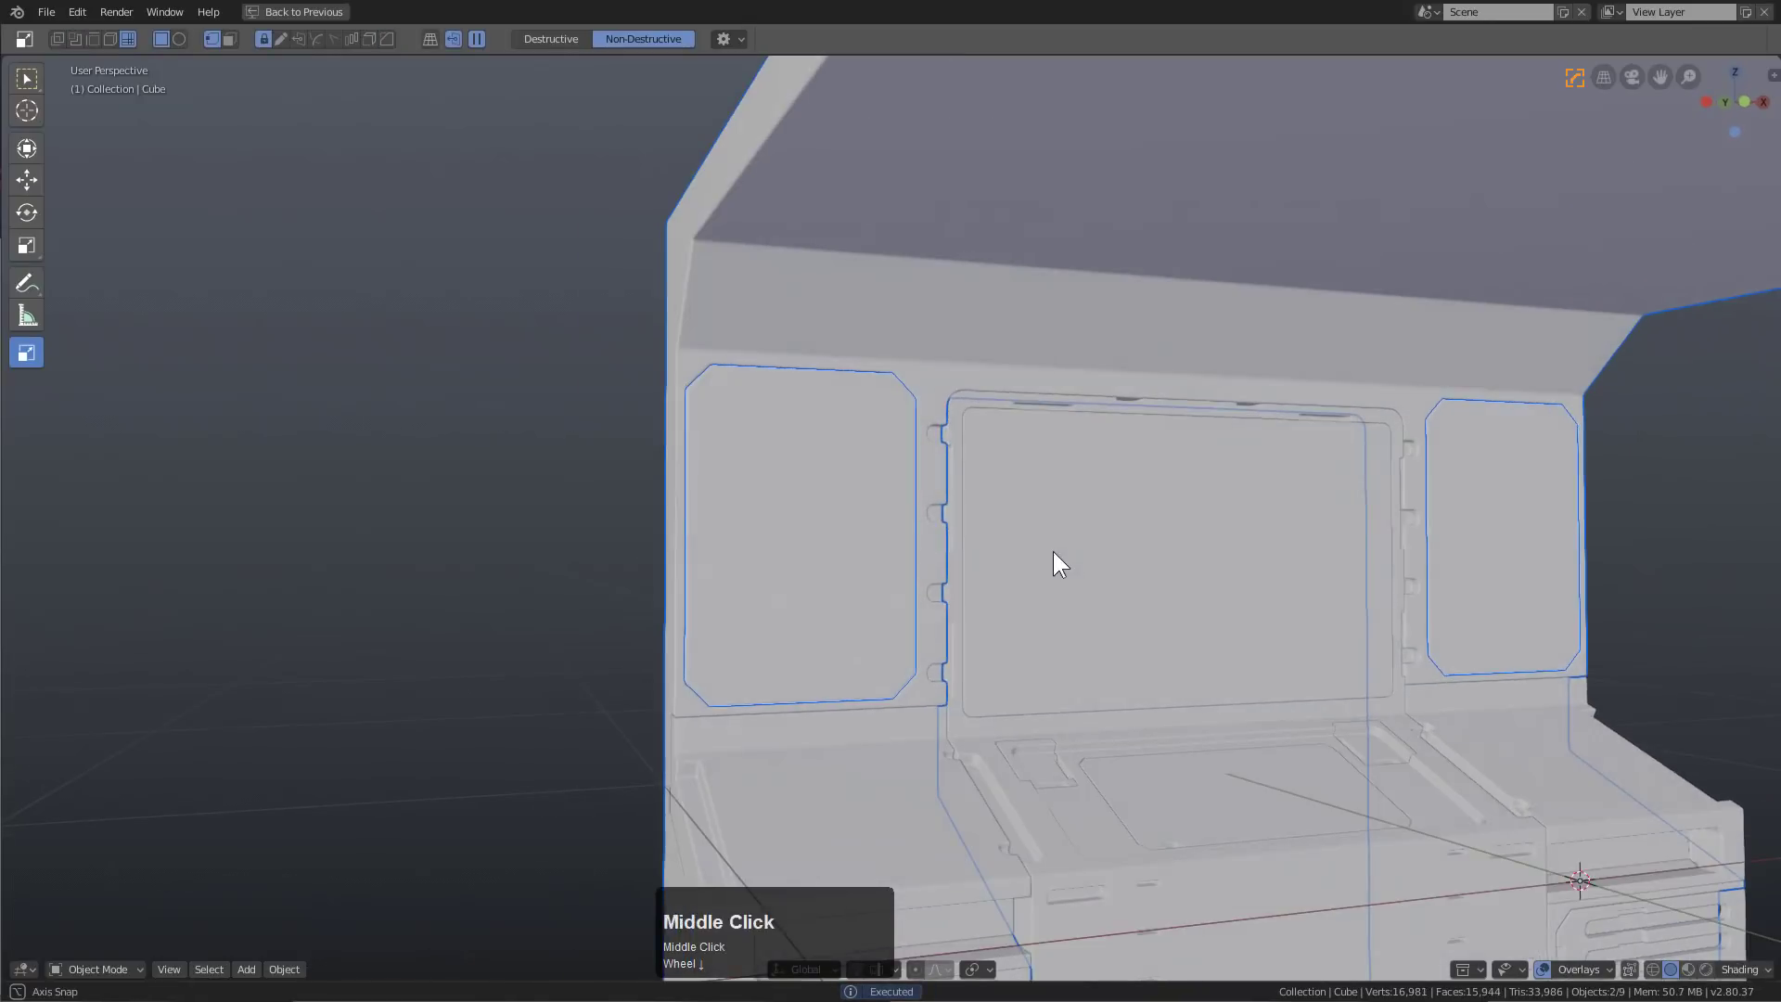
# Clear the selection and select only the newly sliced side panel
pyautogui.hotkey('alt', 'a')
pyautogui.click(853, 458)
pyautogui.moveTo(853, 458); pyautogui.dragTo(898, 427, button='middle')
pyautogui.scroll(3, 833, 426)
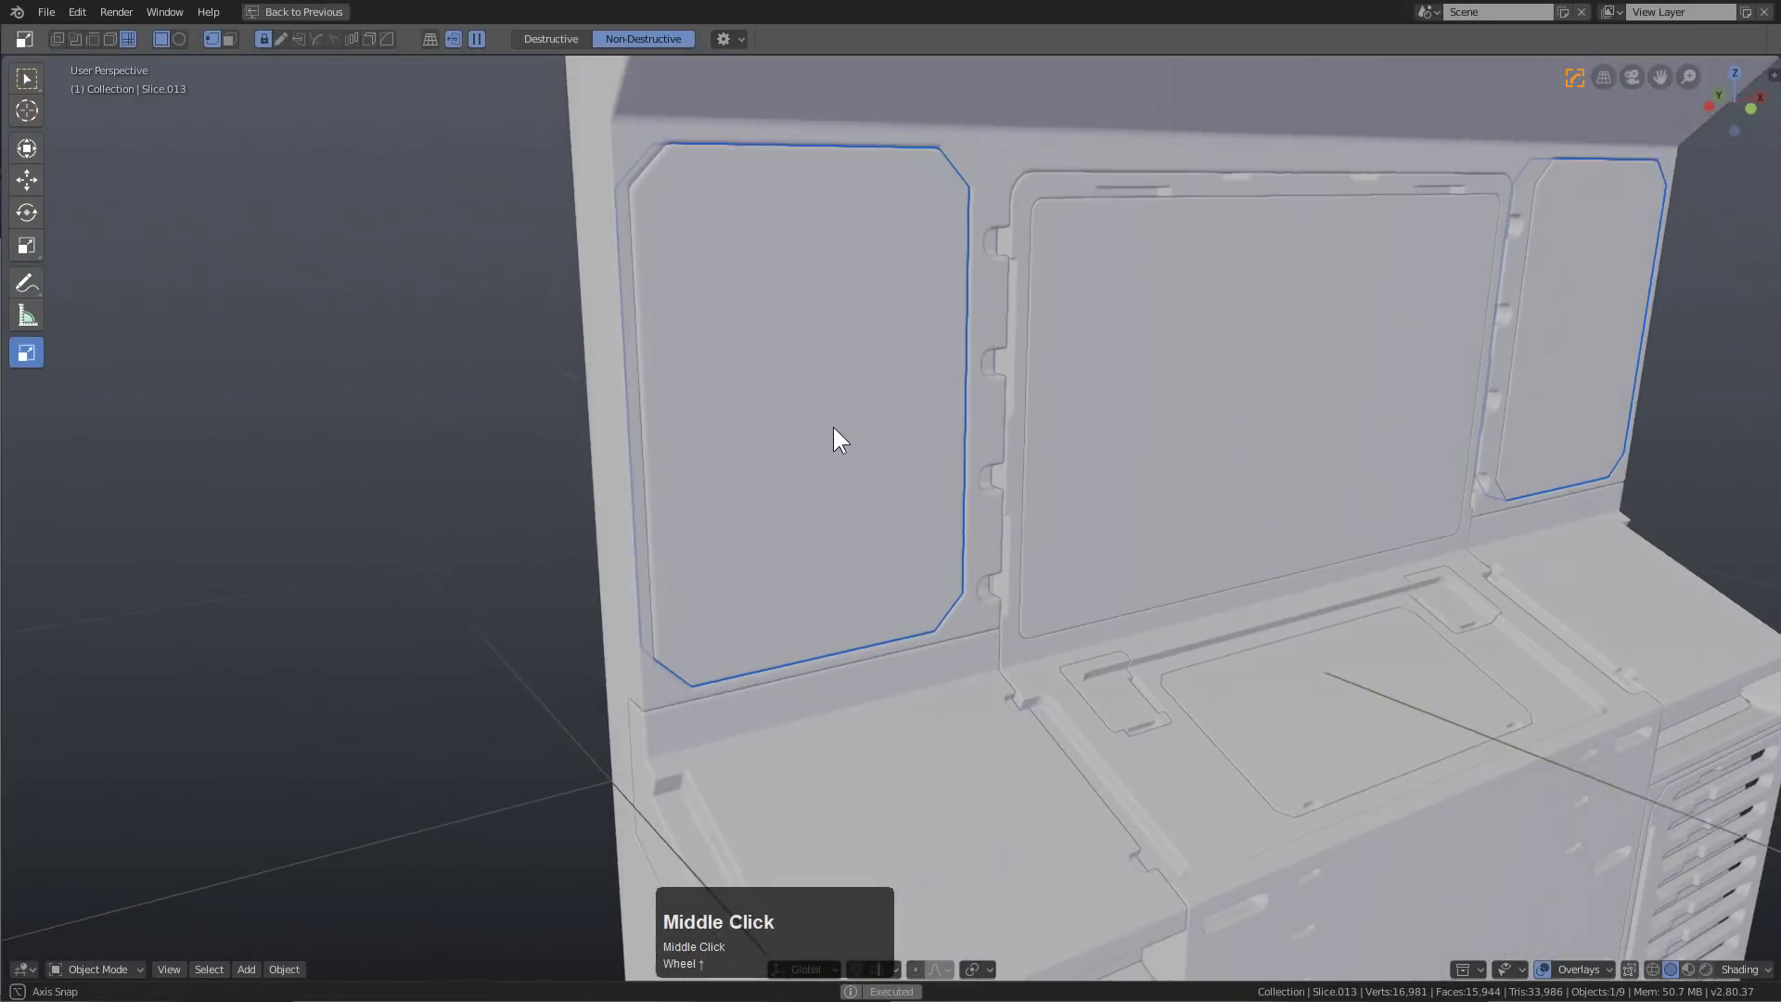
pyautogui.moveTo(731, 313); pyautogui.dragTo(623, 215, button='middle')
pyautogui.scroll(-2, 835, 277)
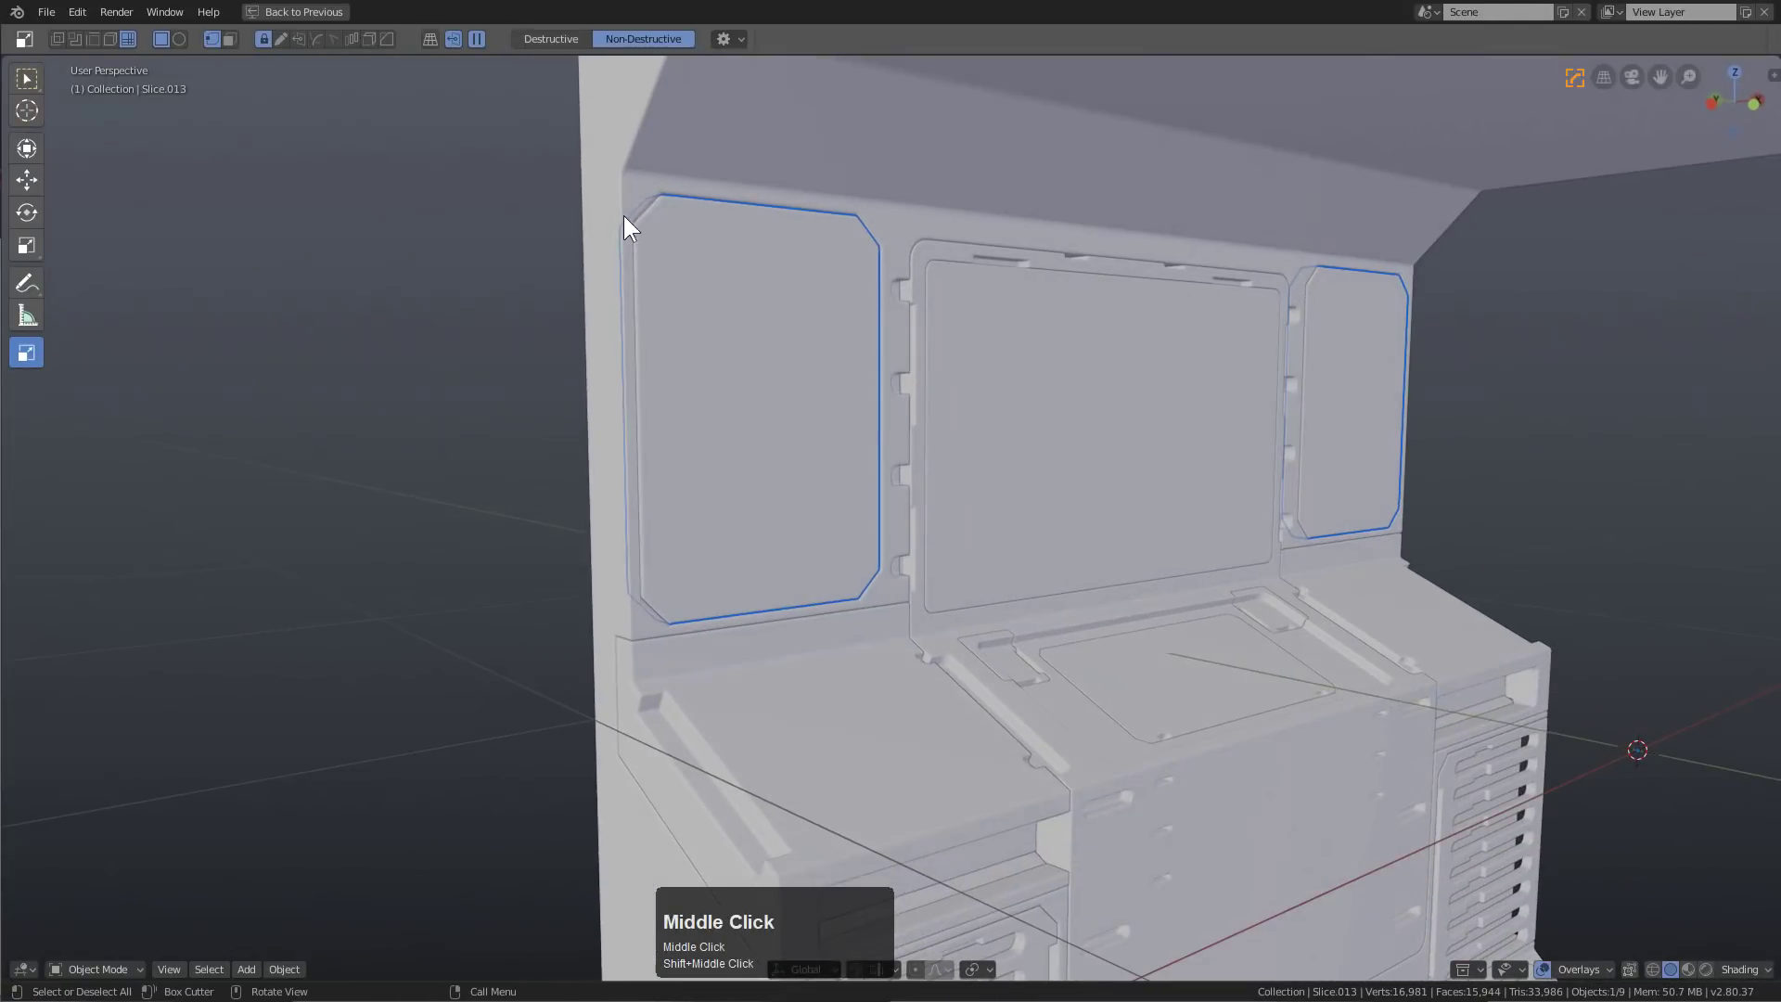
pyautogui.moveTo(822, 286); pyautogui.dragTo(870, 302, button='middle')
pyautogui.press('KP_3')
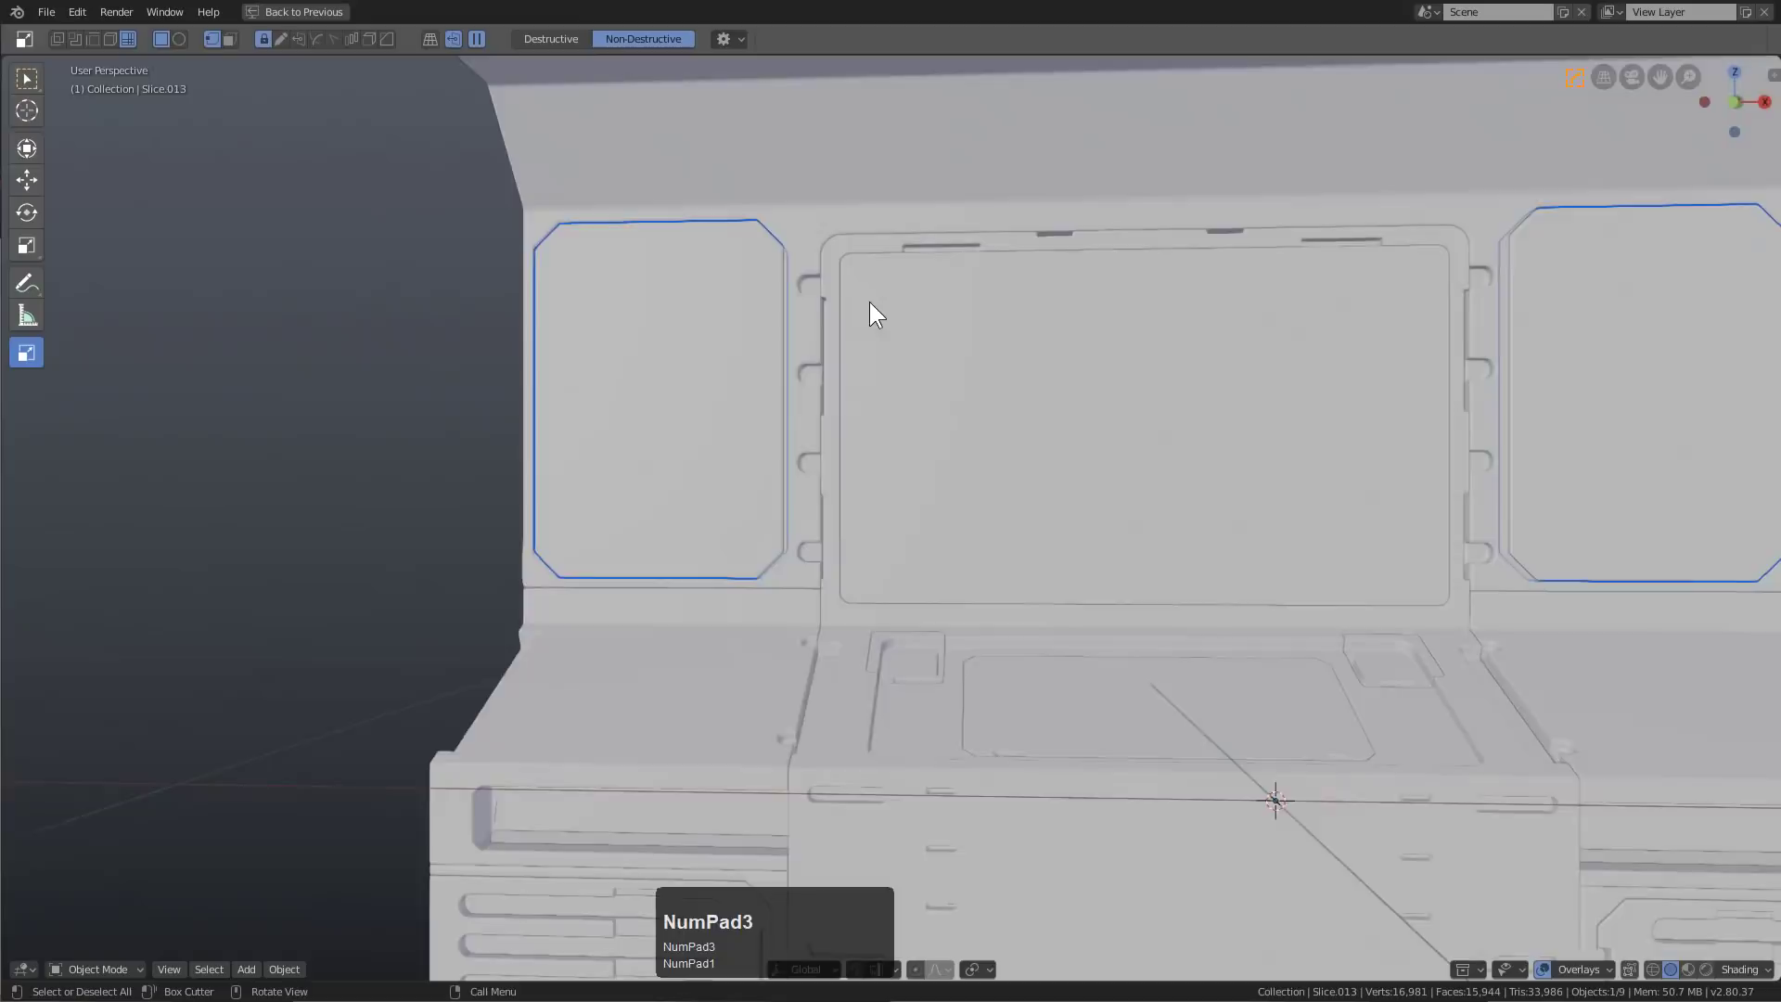
pyautogui.press('KP_5')
pyautogui.moveTo(953, 155); pyautogui.dragTo(801, 686)
pyautogui.press('x')
pyautogui.moveTo(801, 687); pyautogui.dragTo(965, 600, button='middle')
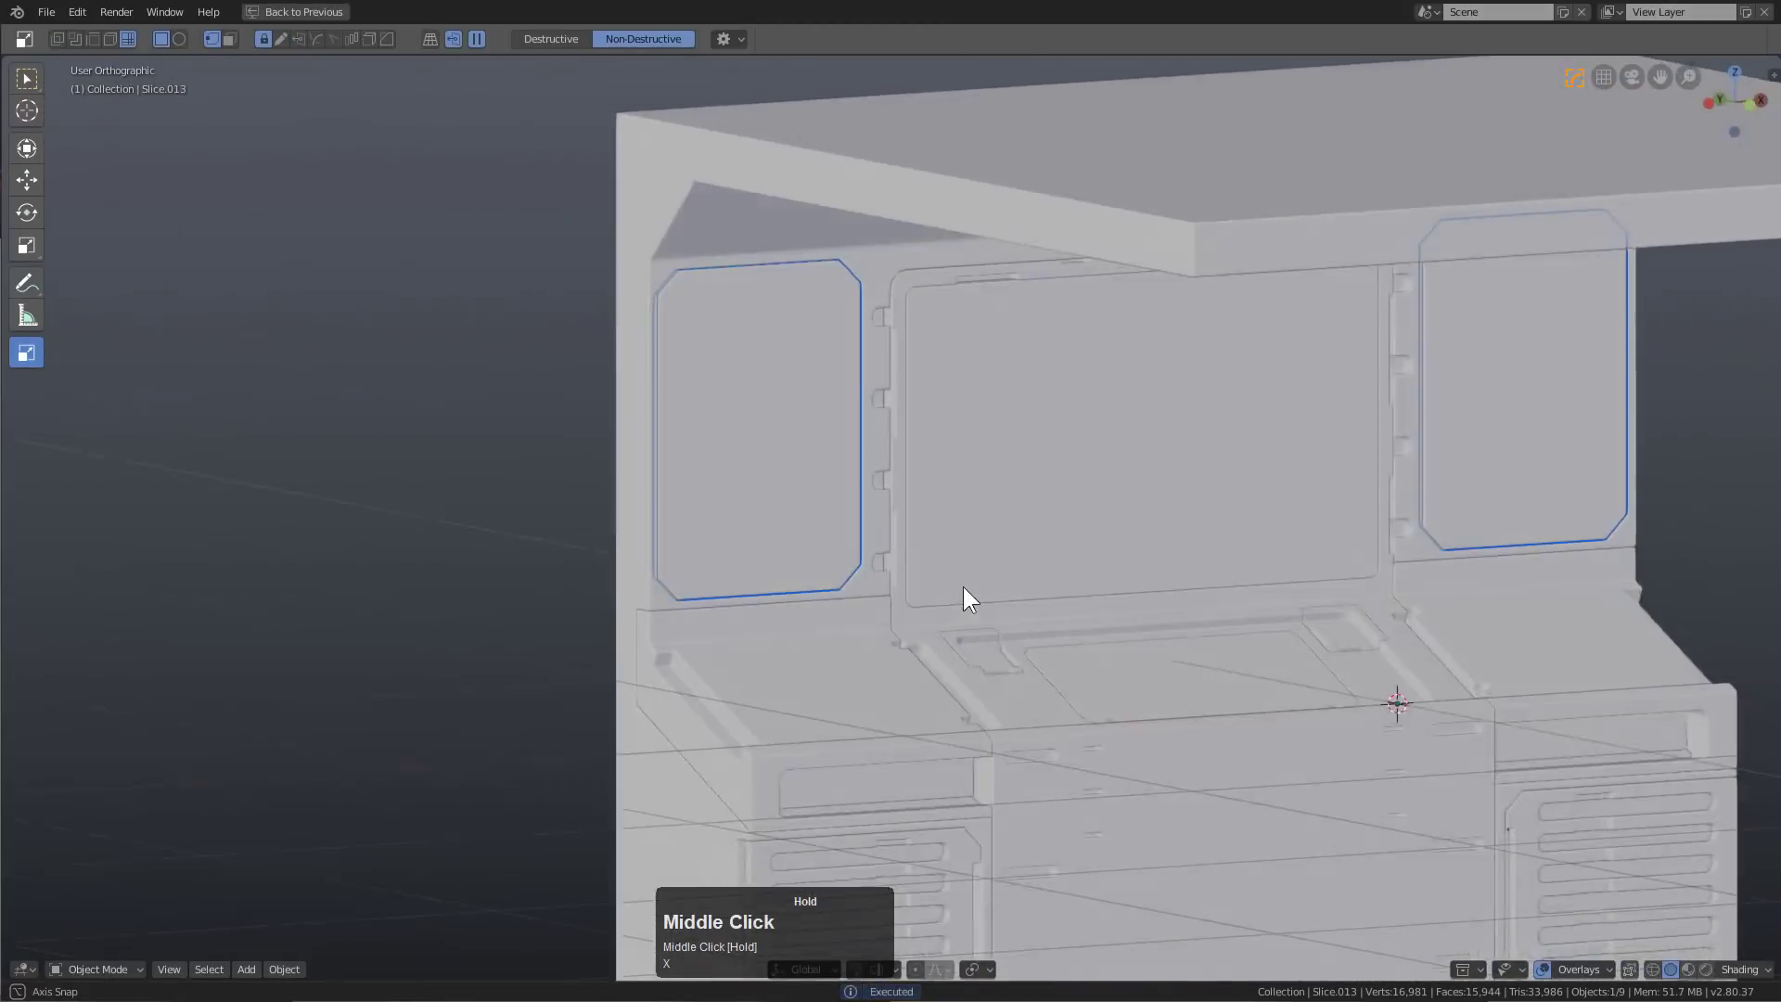
pyautogui.scroll(2, 903, 482)
pyautogui.scroll(1, 903, 482)
pyautogui.moveTo(903, 483); pyautogui.dragTo(896, 491, button='middle')
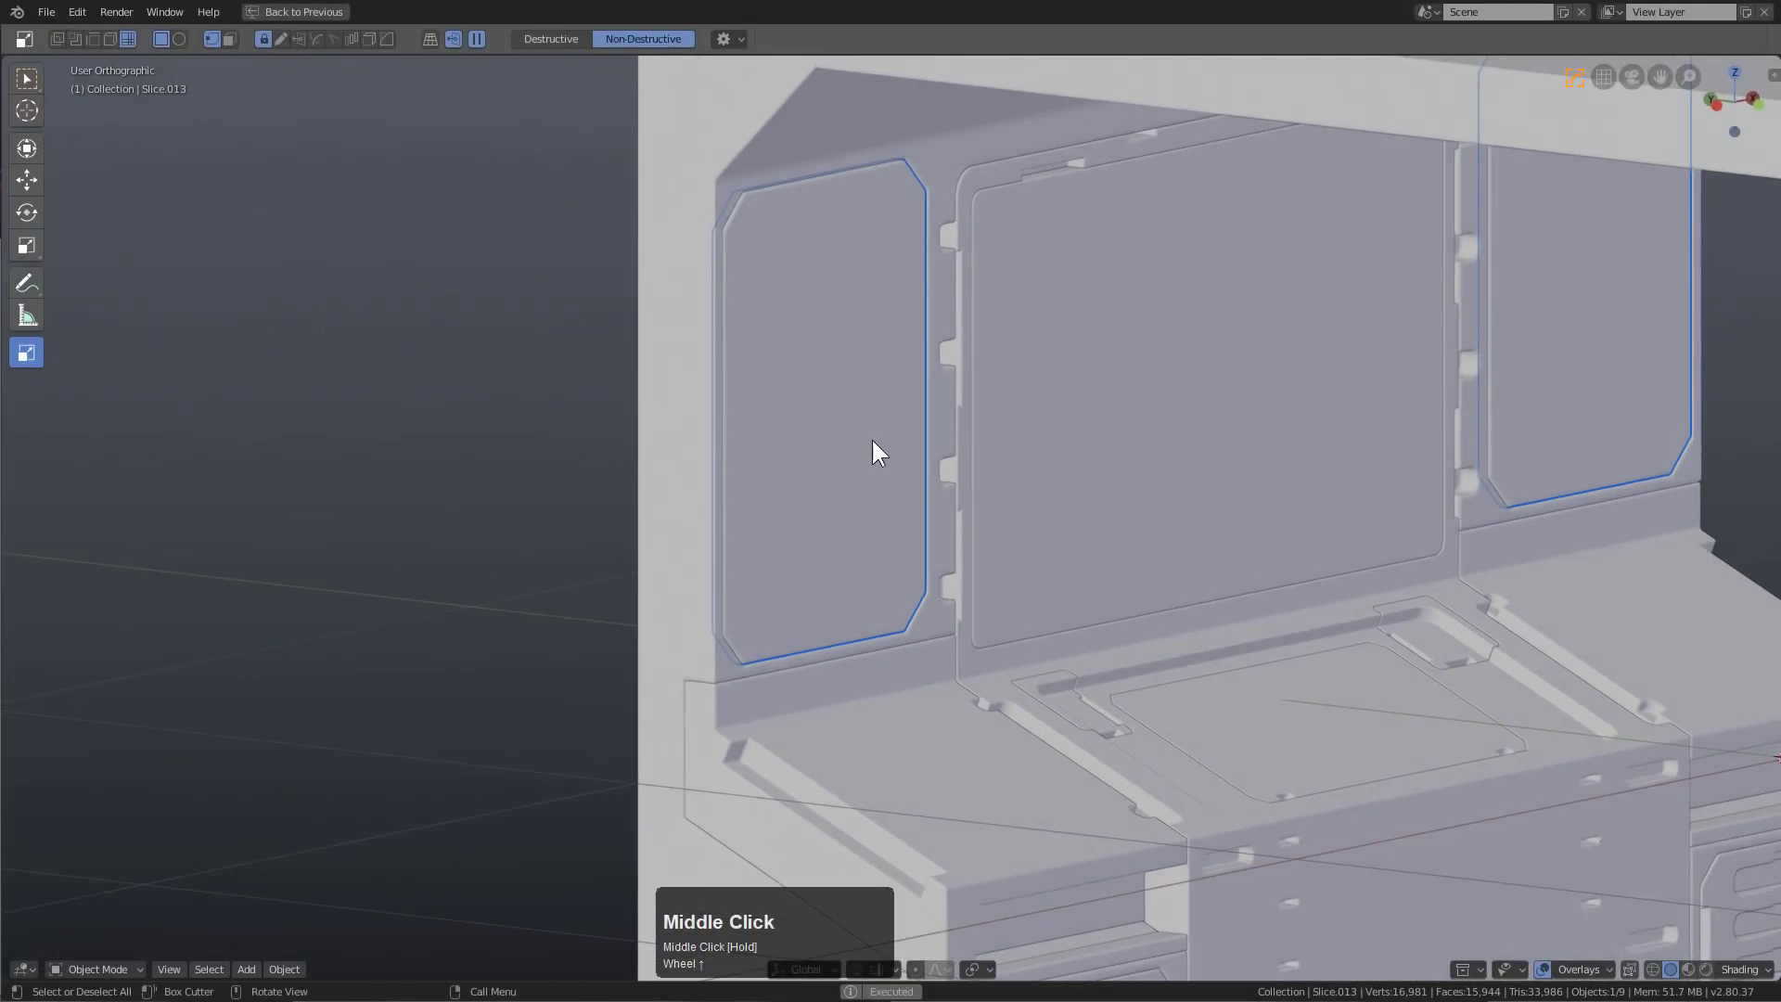
# Bevel the sliced side panel with Hard Ops using 3 segments, a width of 0.006 and a profile of 0.70
pyautogui.click(893, 449)
pyautogui.click(893, 449)
pyautogui.scroll(4, 754, 236)
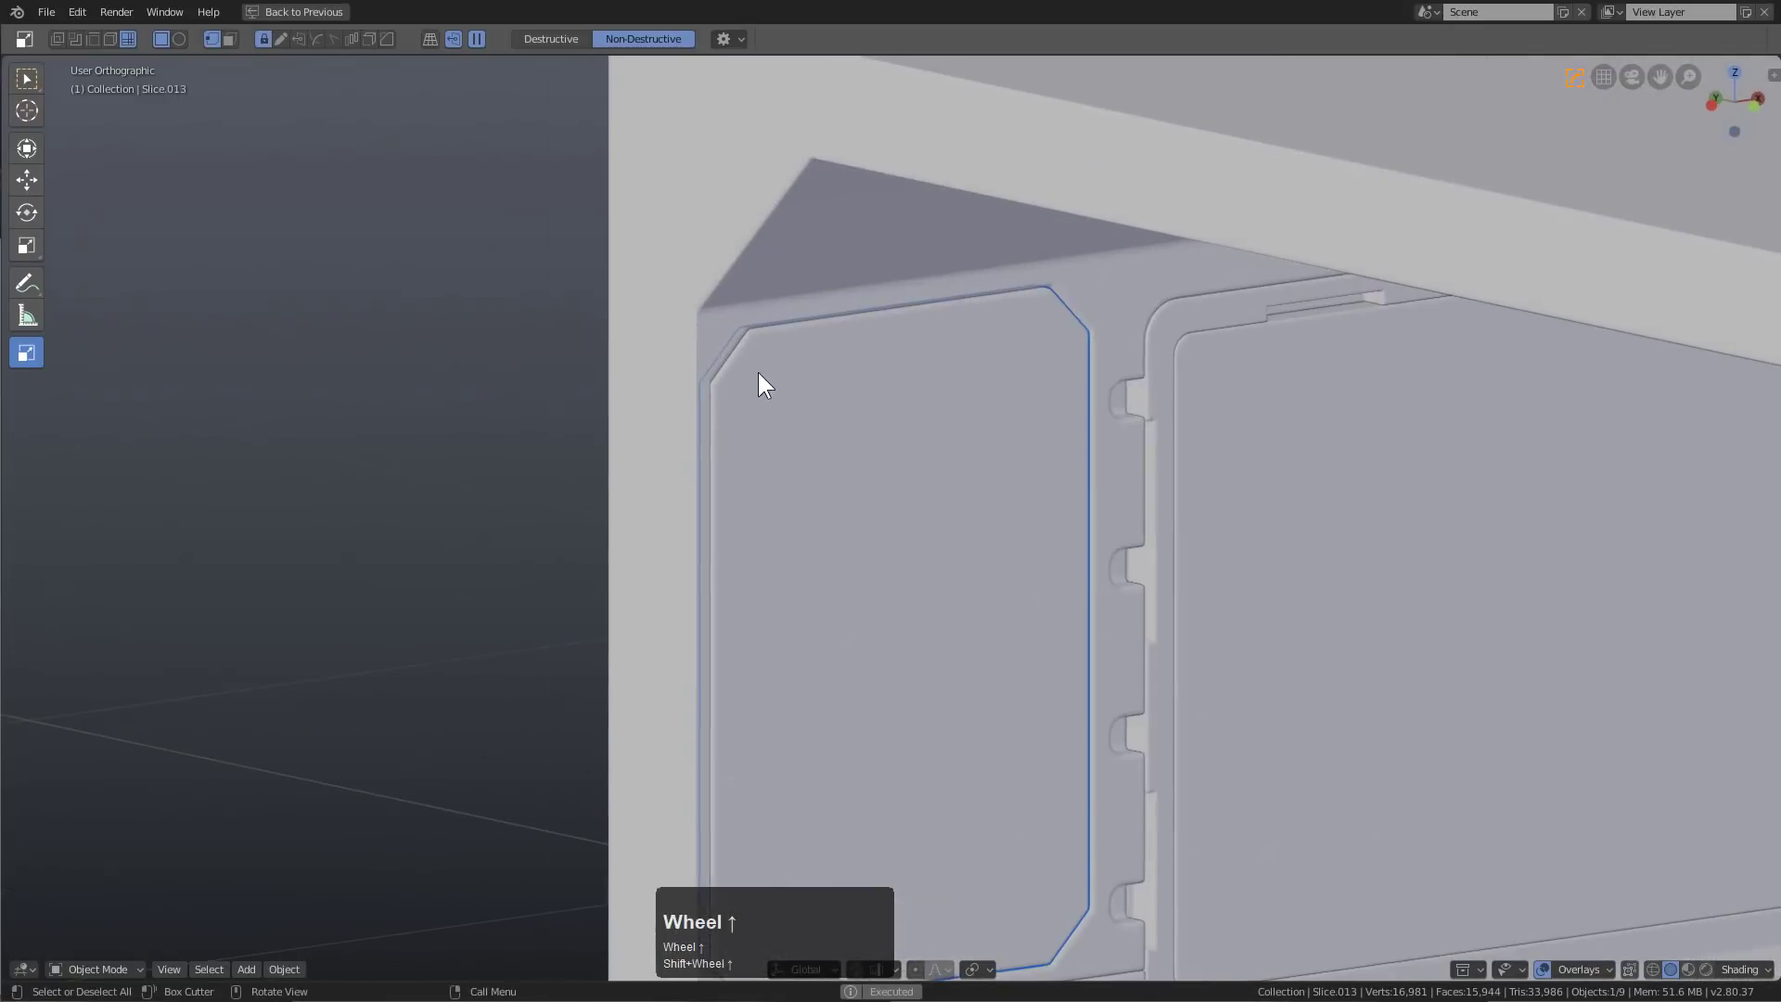
pyautogui.press('q')
pyautogui.keyDown('shift'); pyautogui.click(651, 204); pyautogui.keyUp('shift')
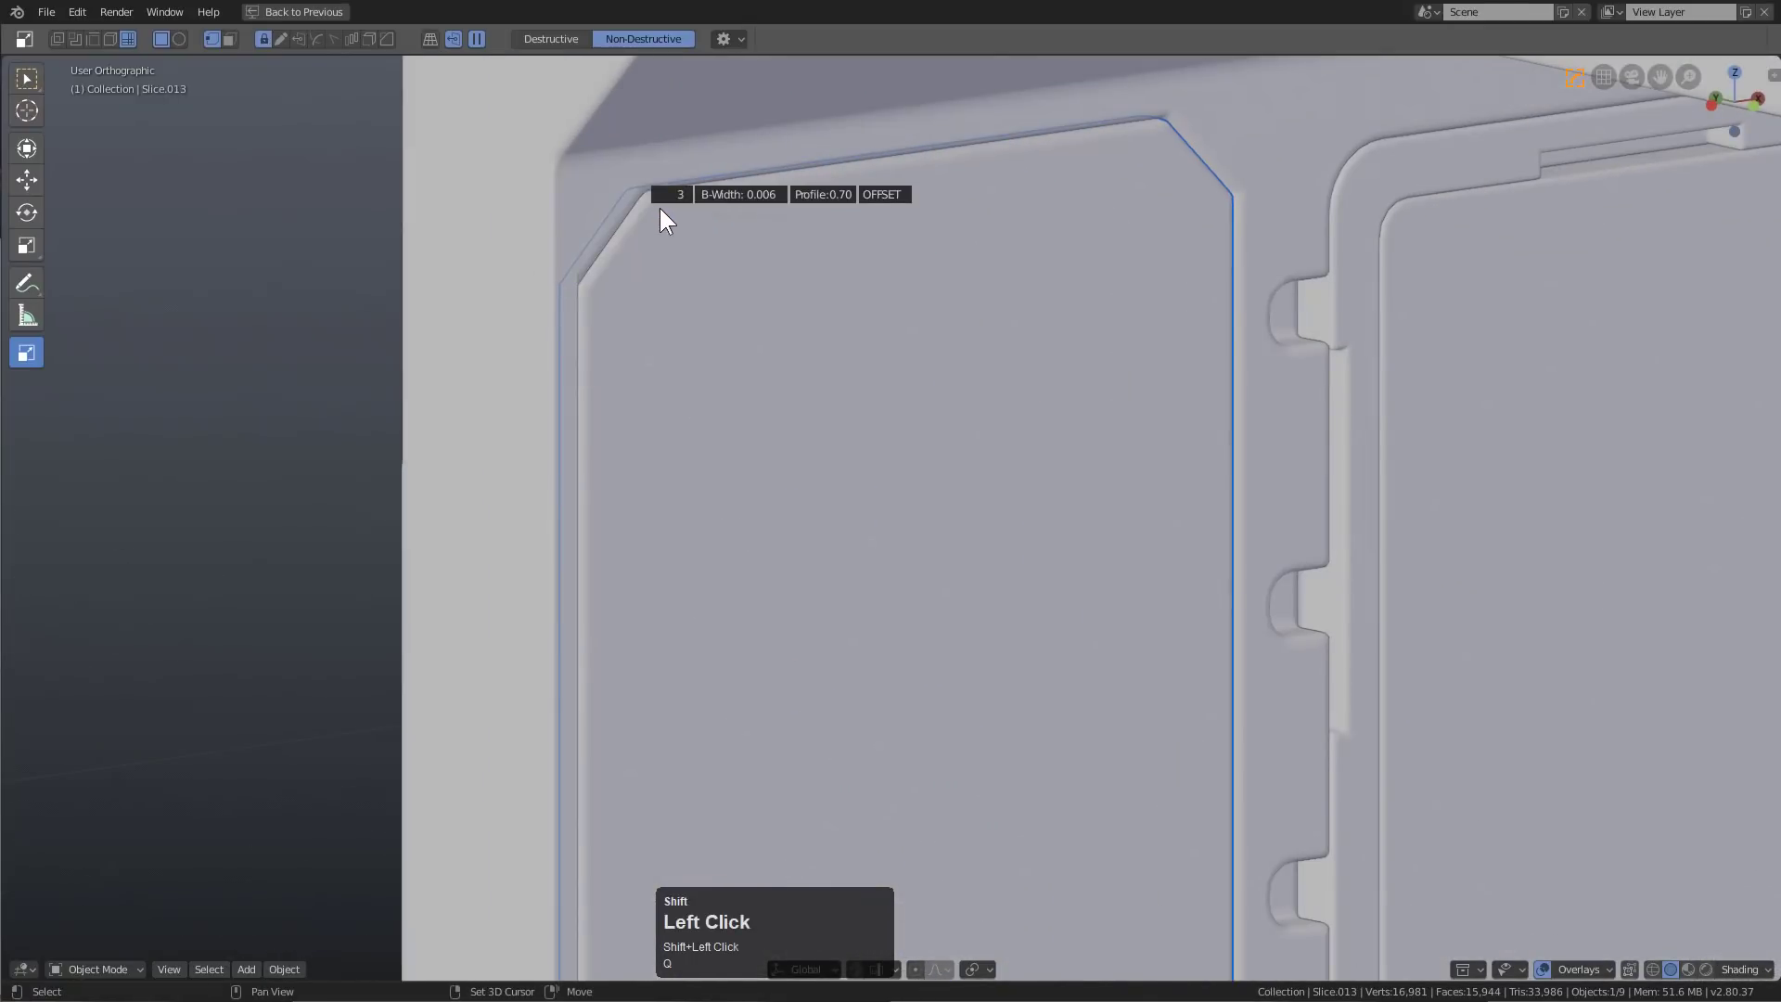
pyautogui.scroll(-3, 922, 505)
pyautogui.moveTo(922, 505)
pyautogui.mouseDown(button='middle')
pyautogui.moveTo(974, 553)
pyautogui.moveTo(902, 585)
pyautogui.moveTo(909, 475)
pyautogui.mouseUp(button='middle')
pyautogui.scroll(-2, 909, 475)
pyautogui.click(904, 477)
# Set BoxCutter to circle shapes in cut mode, facing the sliced side panel from the front
pyautogui.press('KP_1')
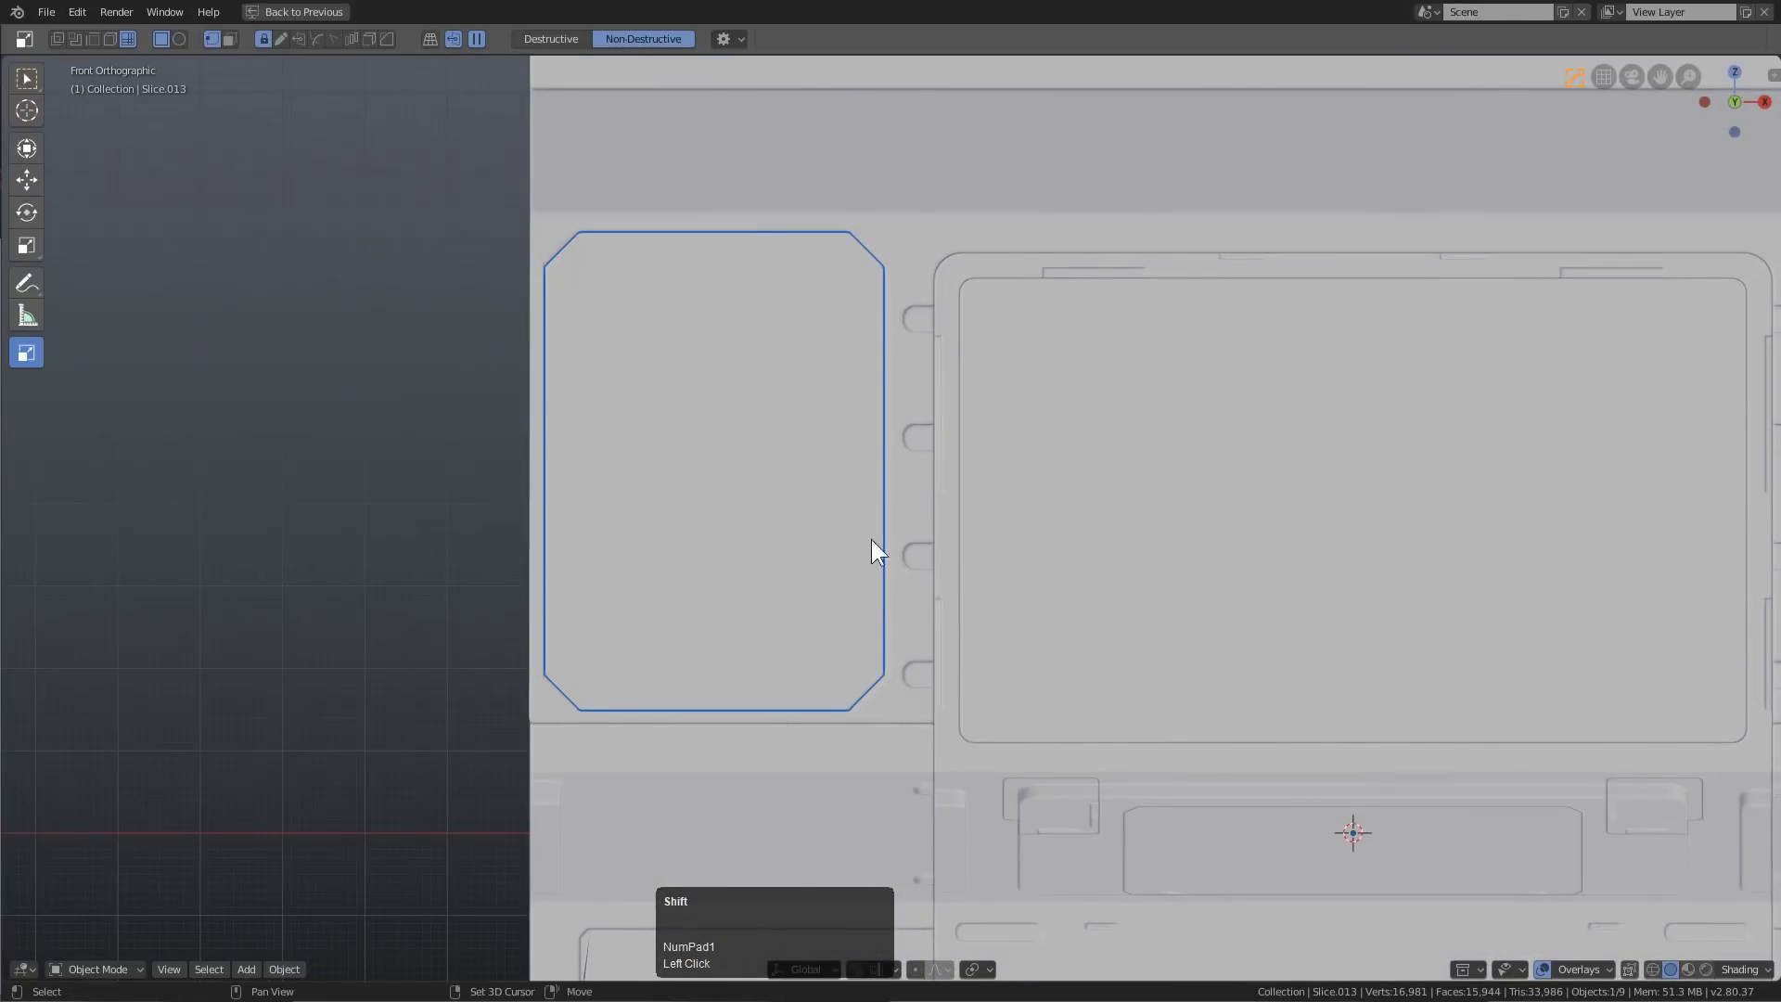
pyautogui.scroll(2, 988, 390)
pyautogui.scroll(1, 988, 380)
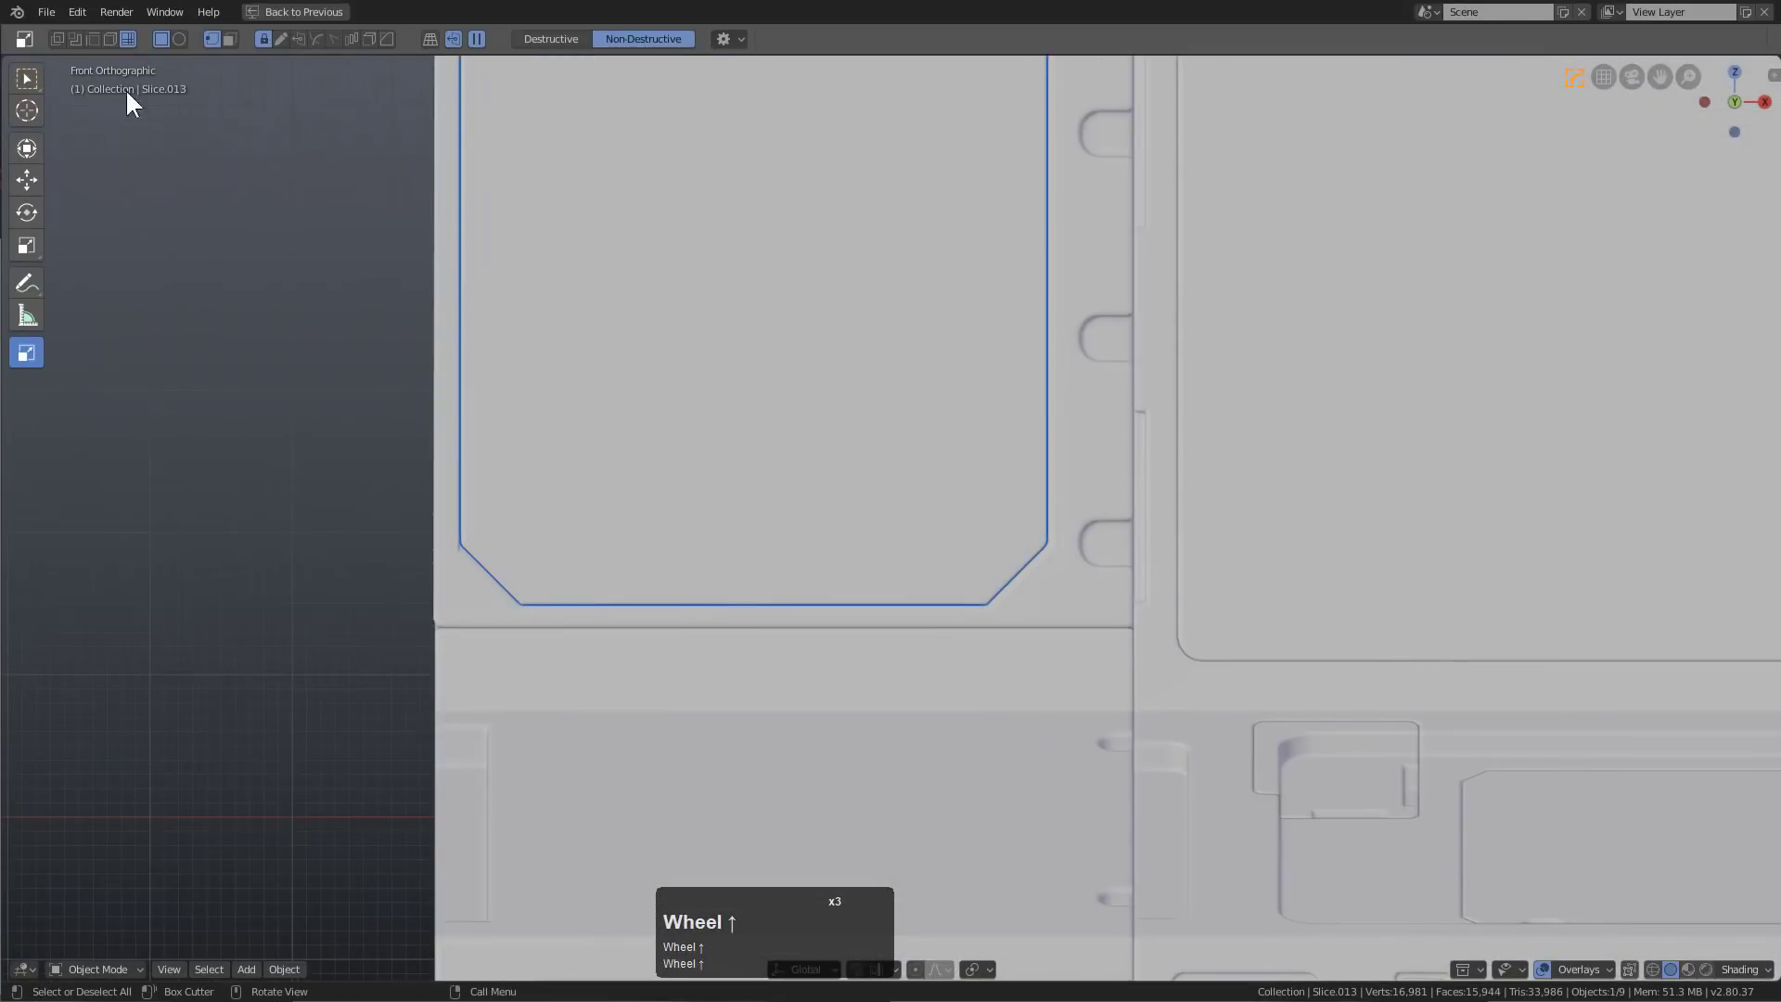
pyautogui.click(179, 39)
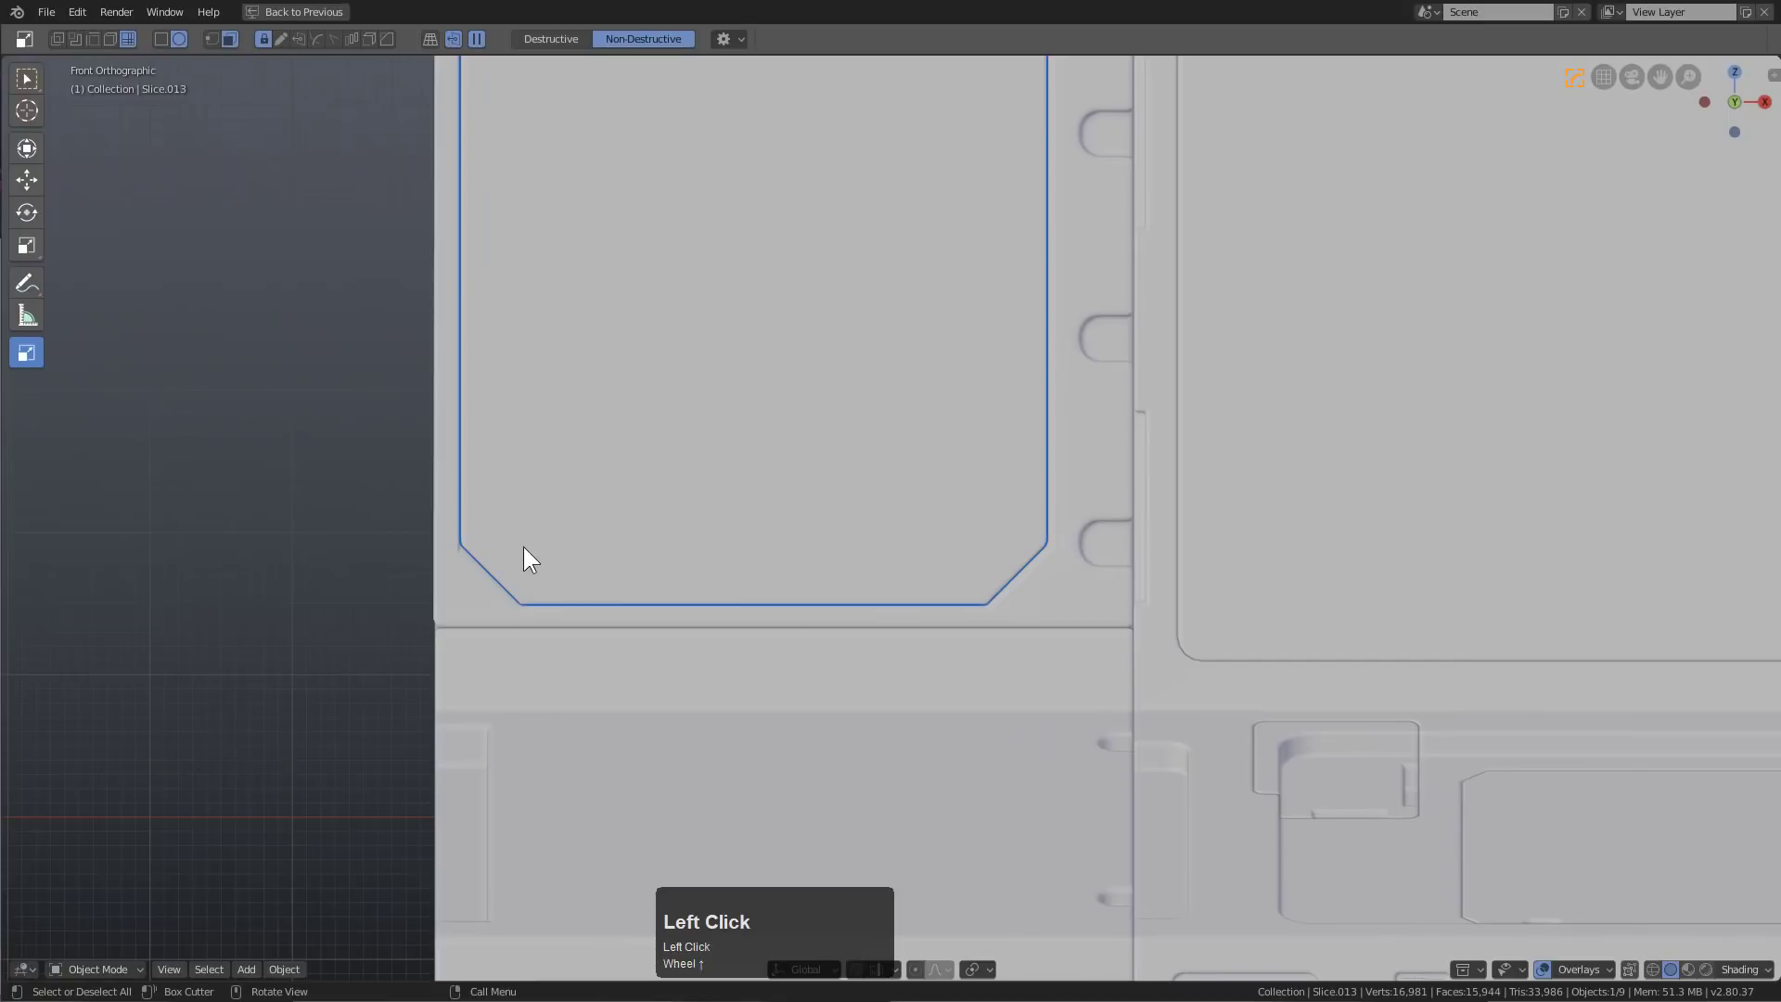
pyautogui.moveTo(523, 547); pyautogui.dragTo(538, 549)
pyautogui.press('Escape')
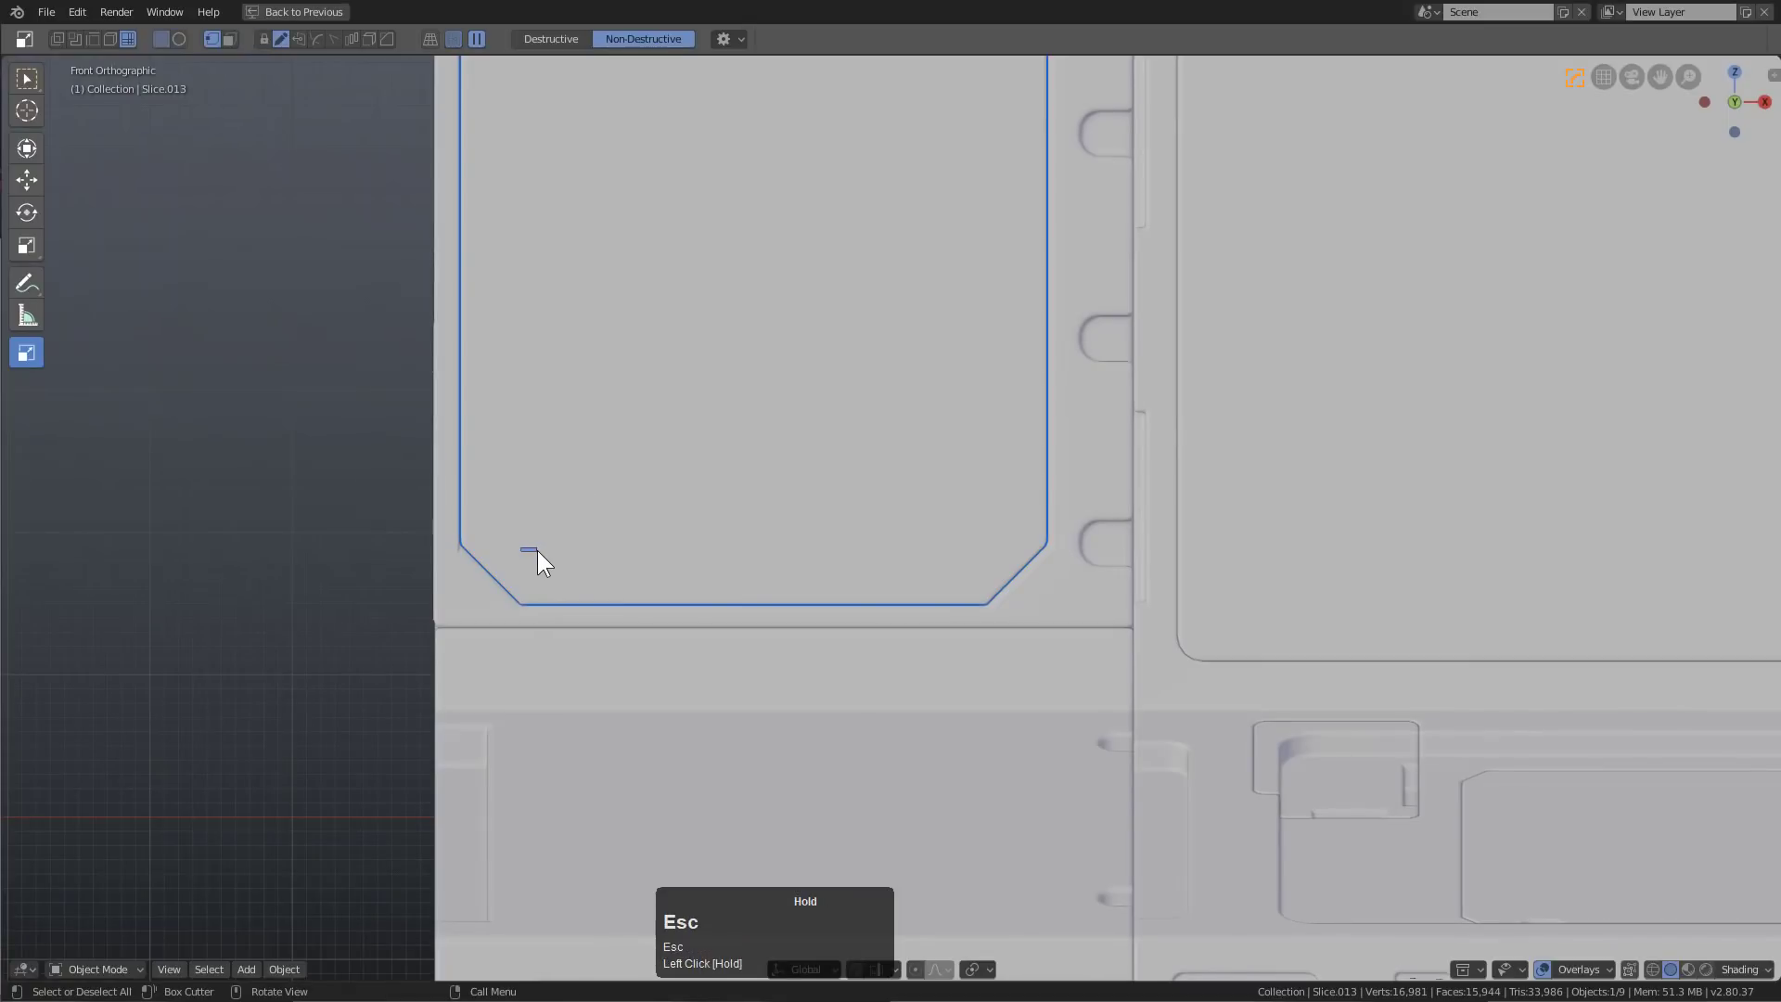
pyautogui.click(119, 41)
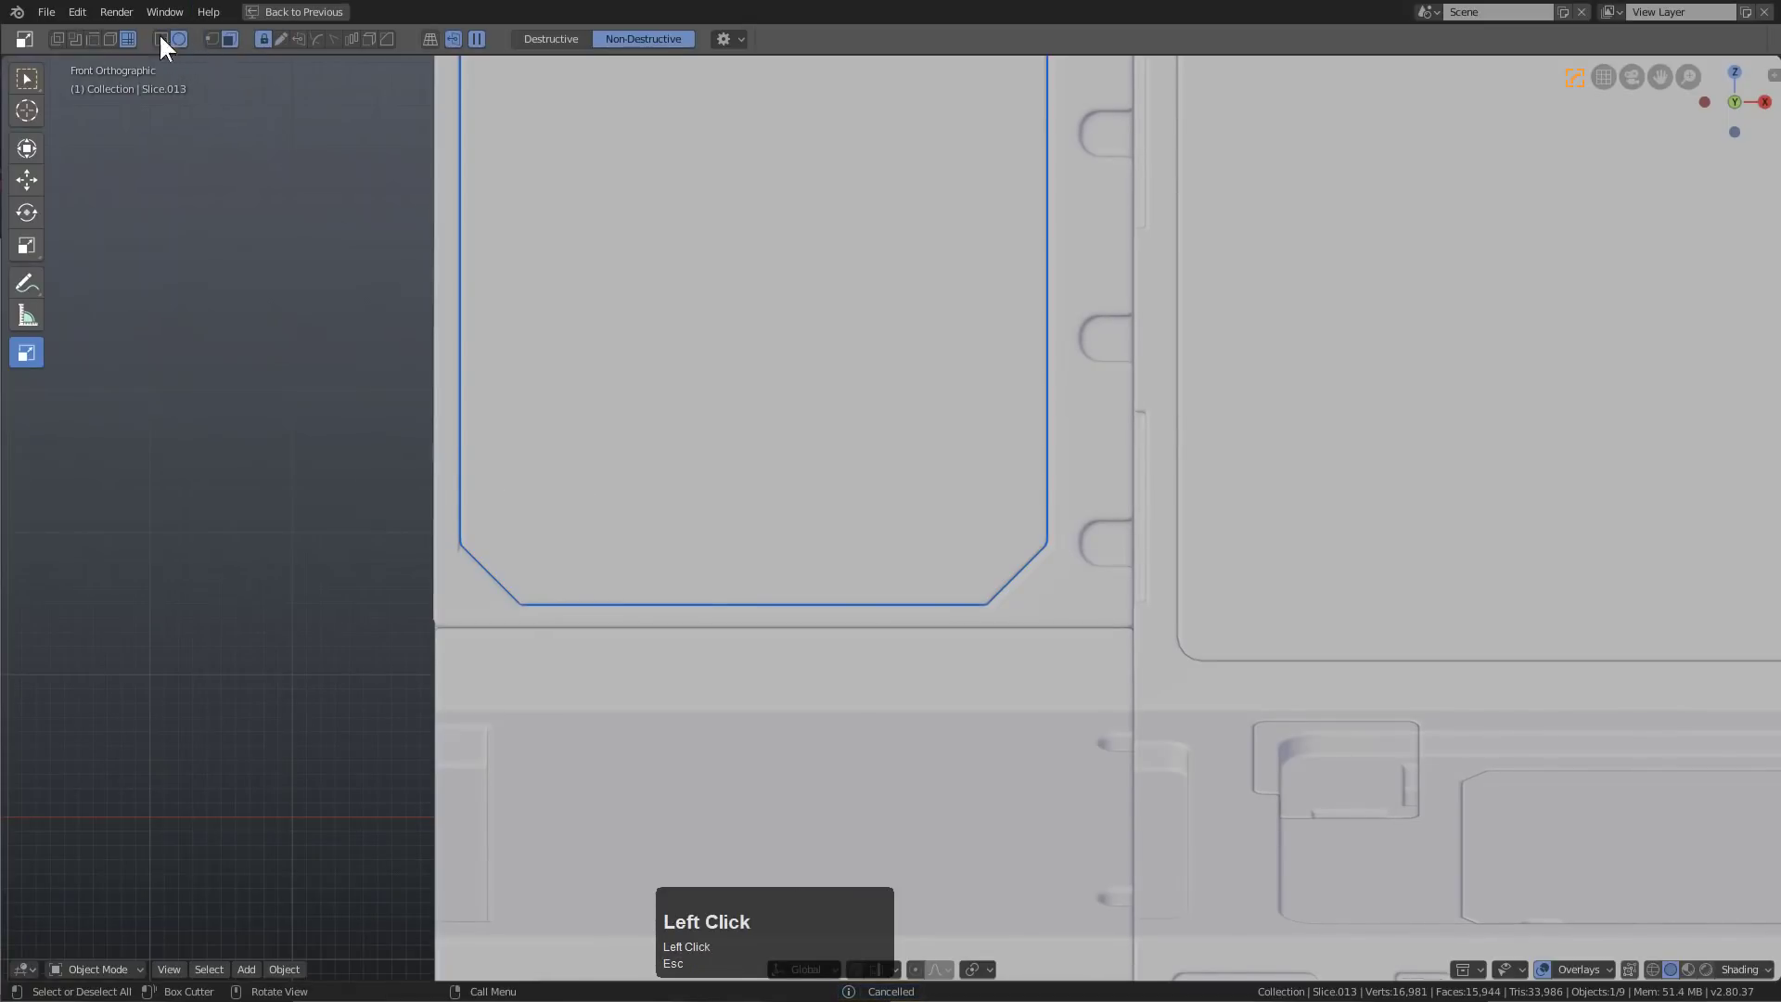
pyautogui.click(57, 39)
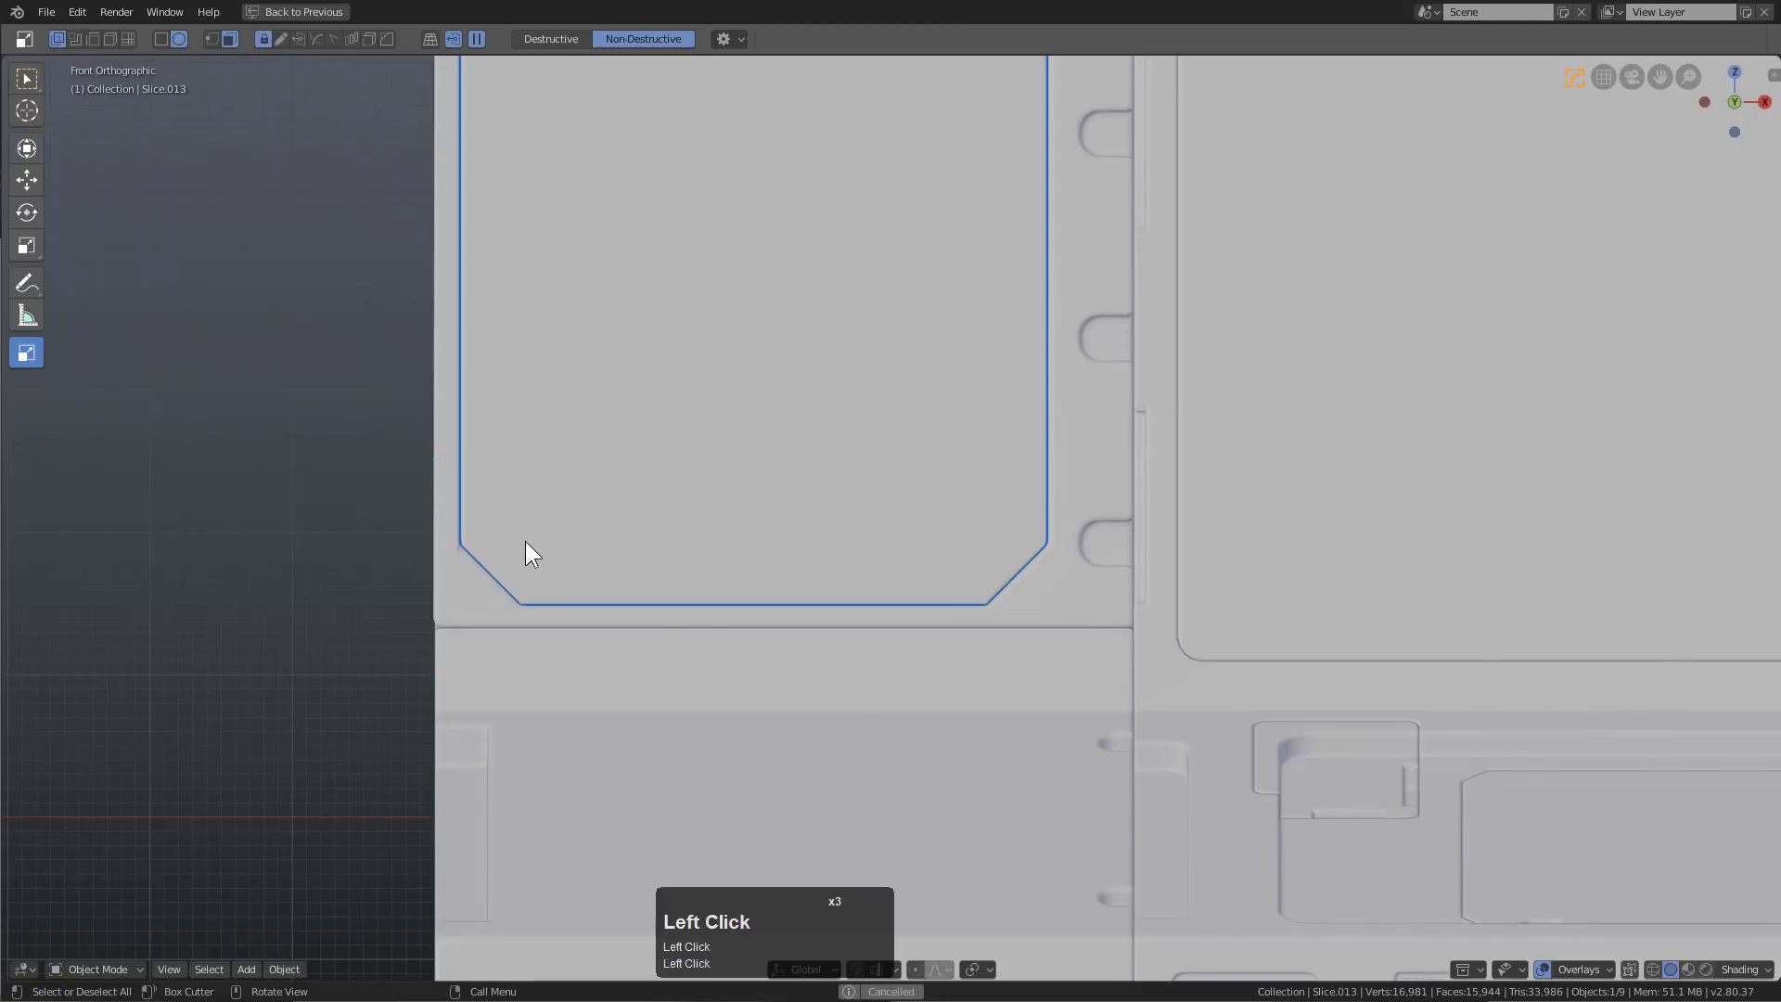
# Try cutting a small round hole near the lower outer corner of the sliced side panel
pyautogui.moveTo(525, 542)
pyautogui.mouseDown()
pyautogui.moveTo(547, 549)
pyautogui.moveTo(542, 531)
pyautogui.mouseUp()
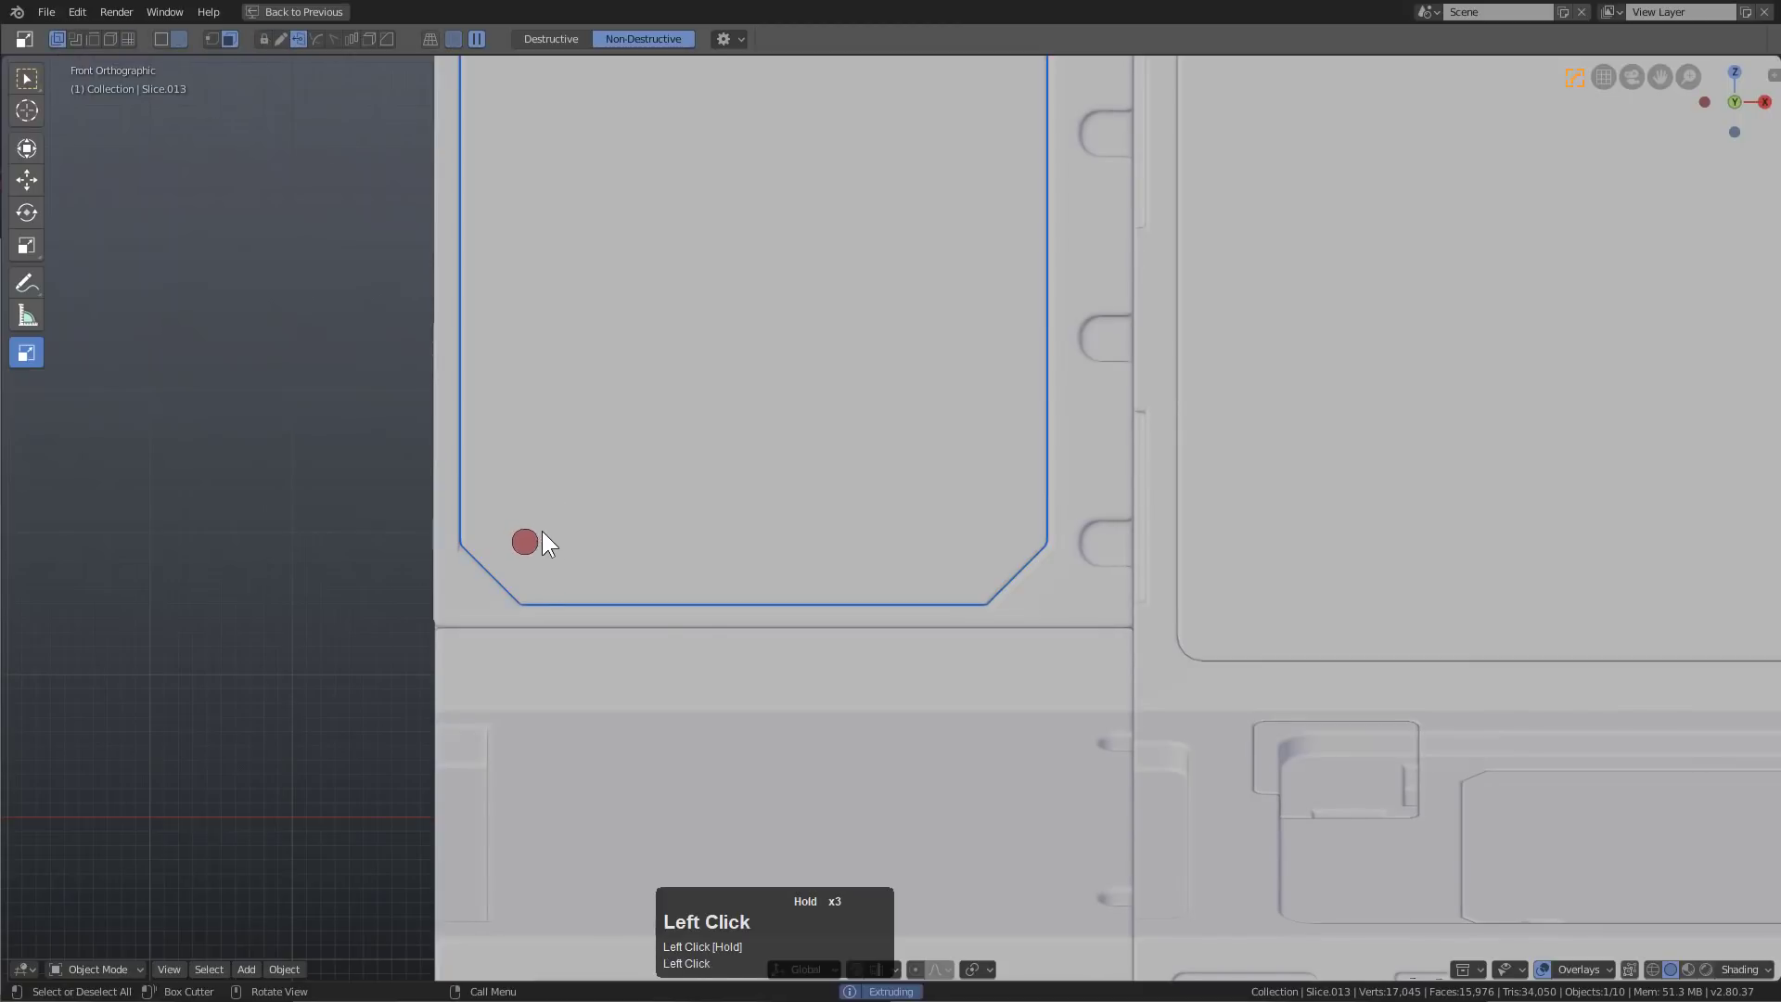
pyautogui.moveTo(543, 533); pyautogui.dragTo(652, 576, button='middle')
pyautogui.click(1037, 675)
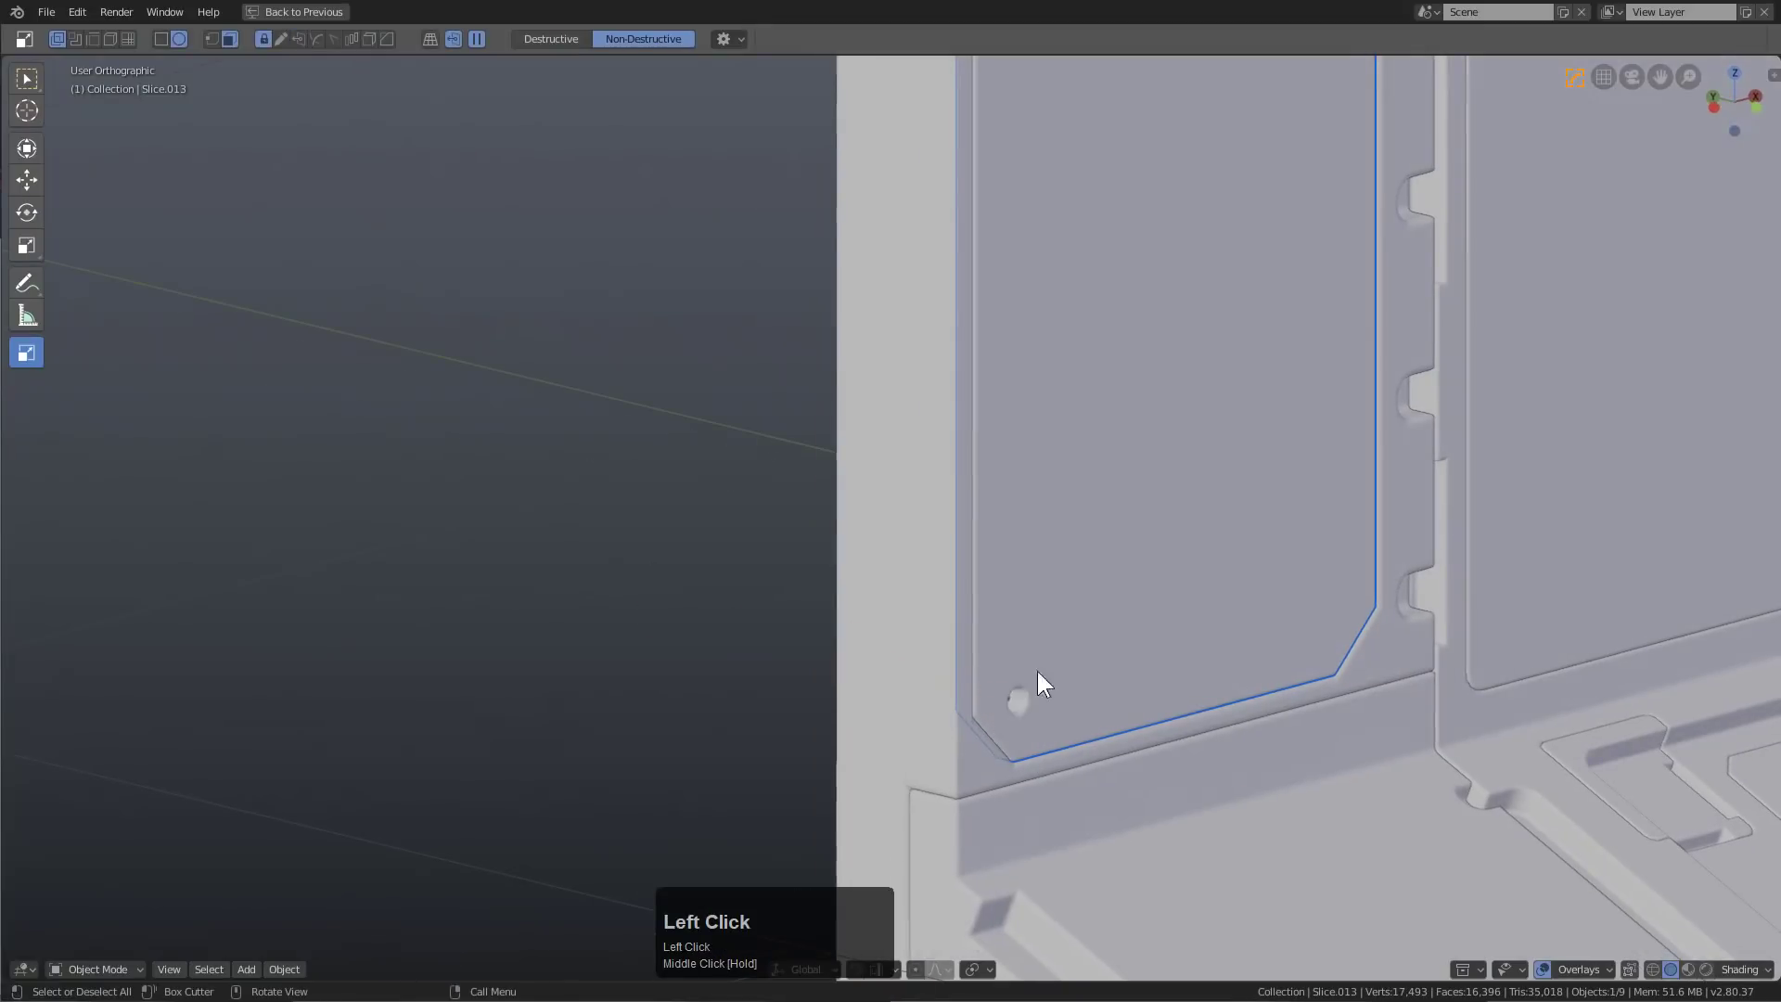
pyautogui.moveTo(1038, 673); pyautogui.dragTo(986, 676, button='middle')
pyautogui.scroll(2, 1083, 628)
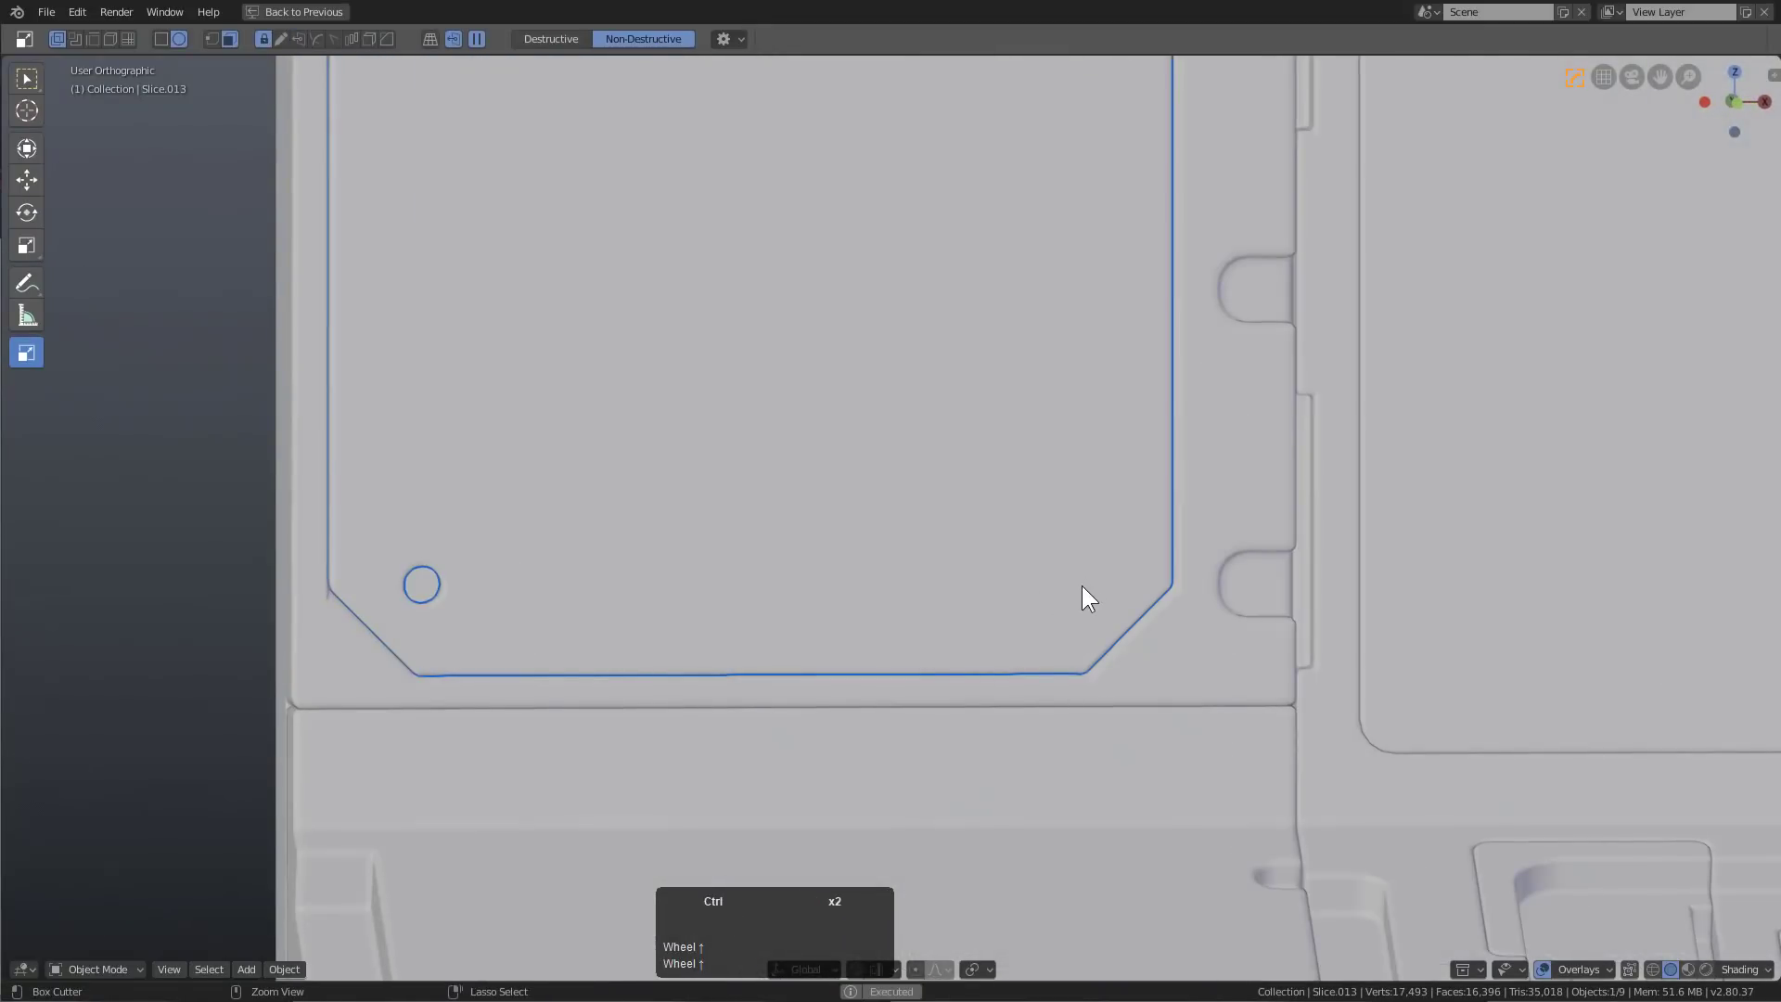
# Try placing a second round hole near the side panel's lower inner corner, and undo the hole cuts
pyautogui.click(1082, 586)
pyautogui.press('Escape')
pyautogui.keyDown('shift'); pyautogui.moveTo(879, 548); pyautogui.dragTo(812, 598, button='middle'); pyautogui.keyUp('shift')
pyautogui.scroll(-3, 785, 554)
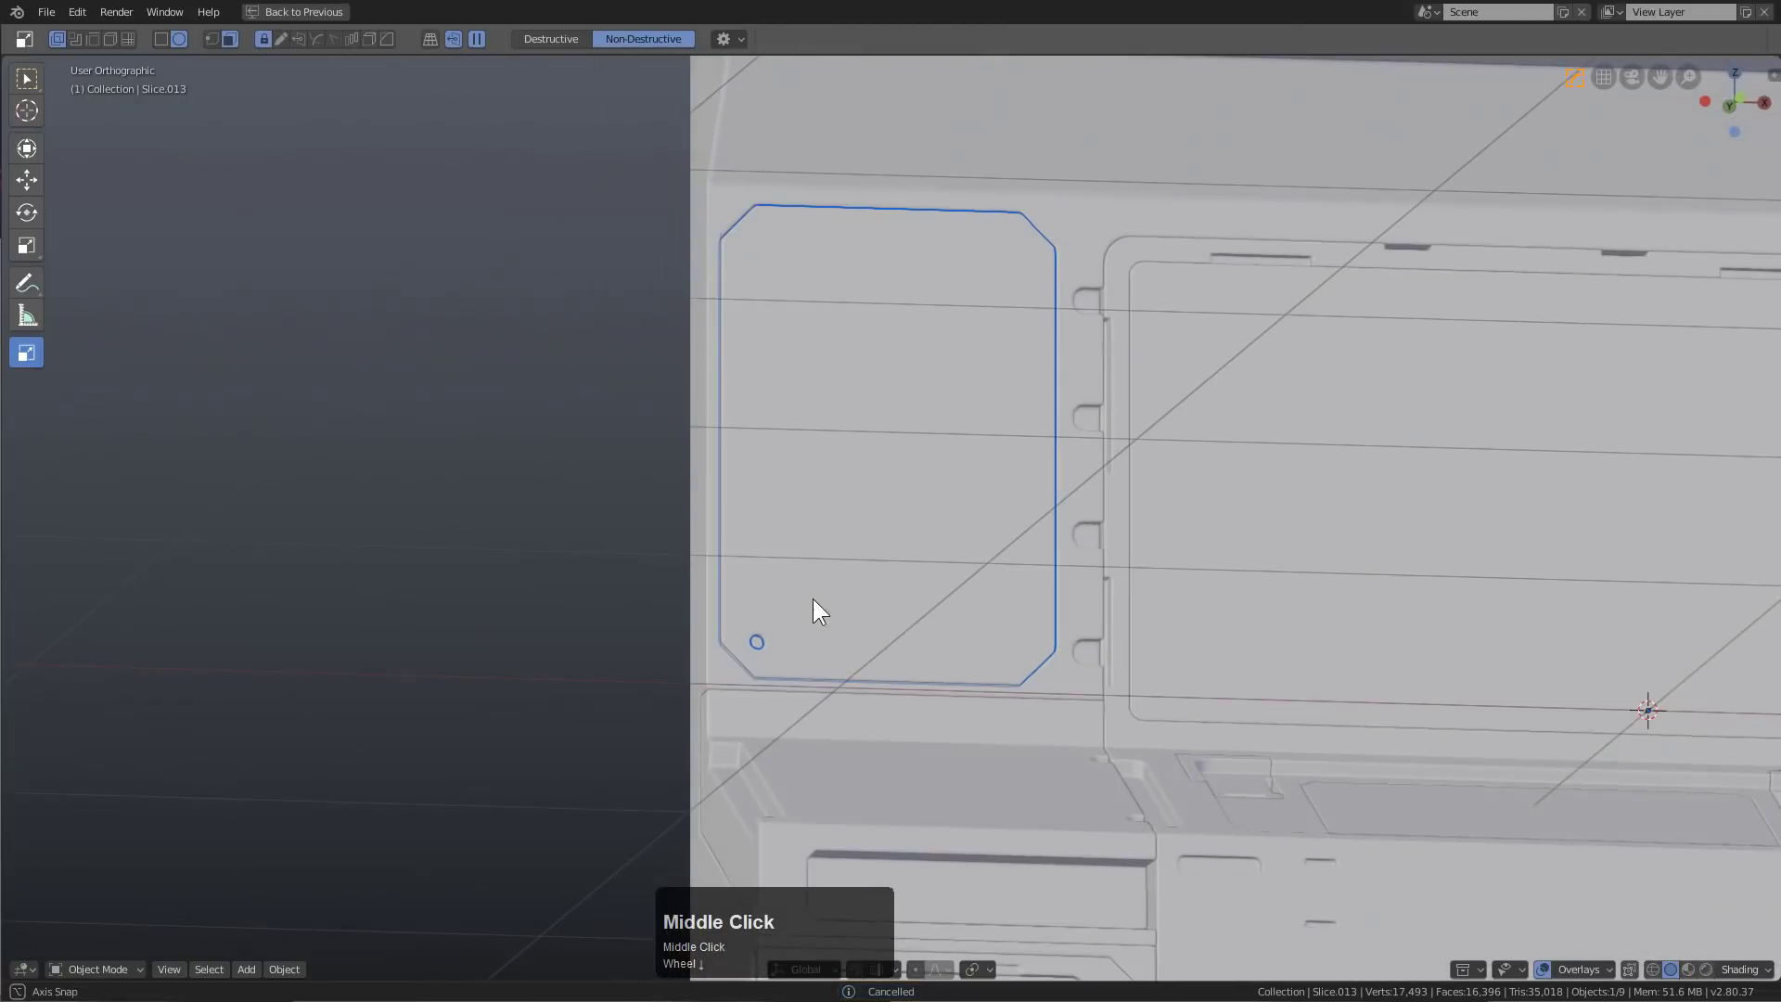
pyautogui.doubleClick(1024, 648)
pyautogui.moveTo(1024, 649); pyautogui.dragTo(883, 544, button='middle')
pyautogui.hotkey('ctrl', 'z')
pyautogui.scroll(3, 742, 559)
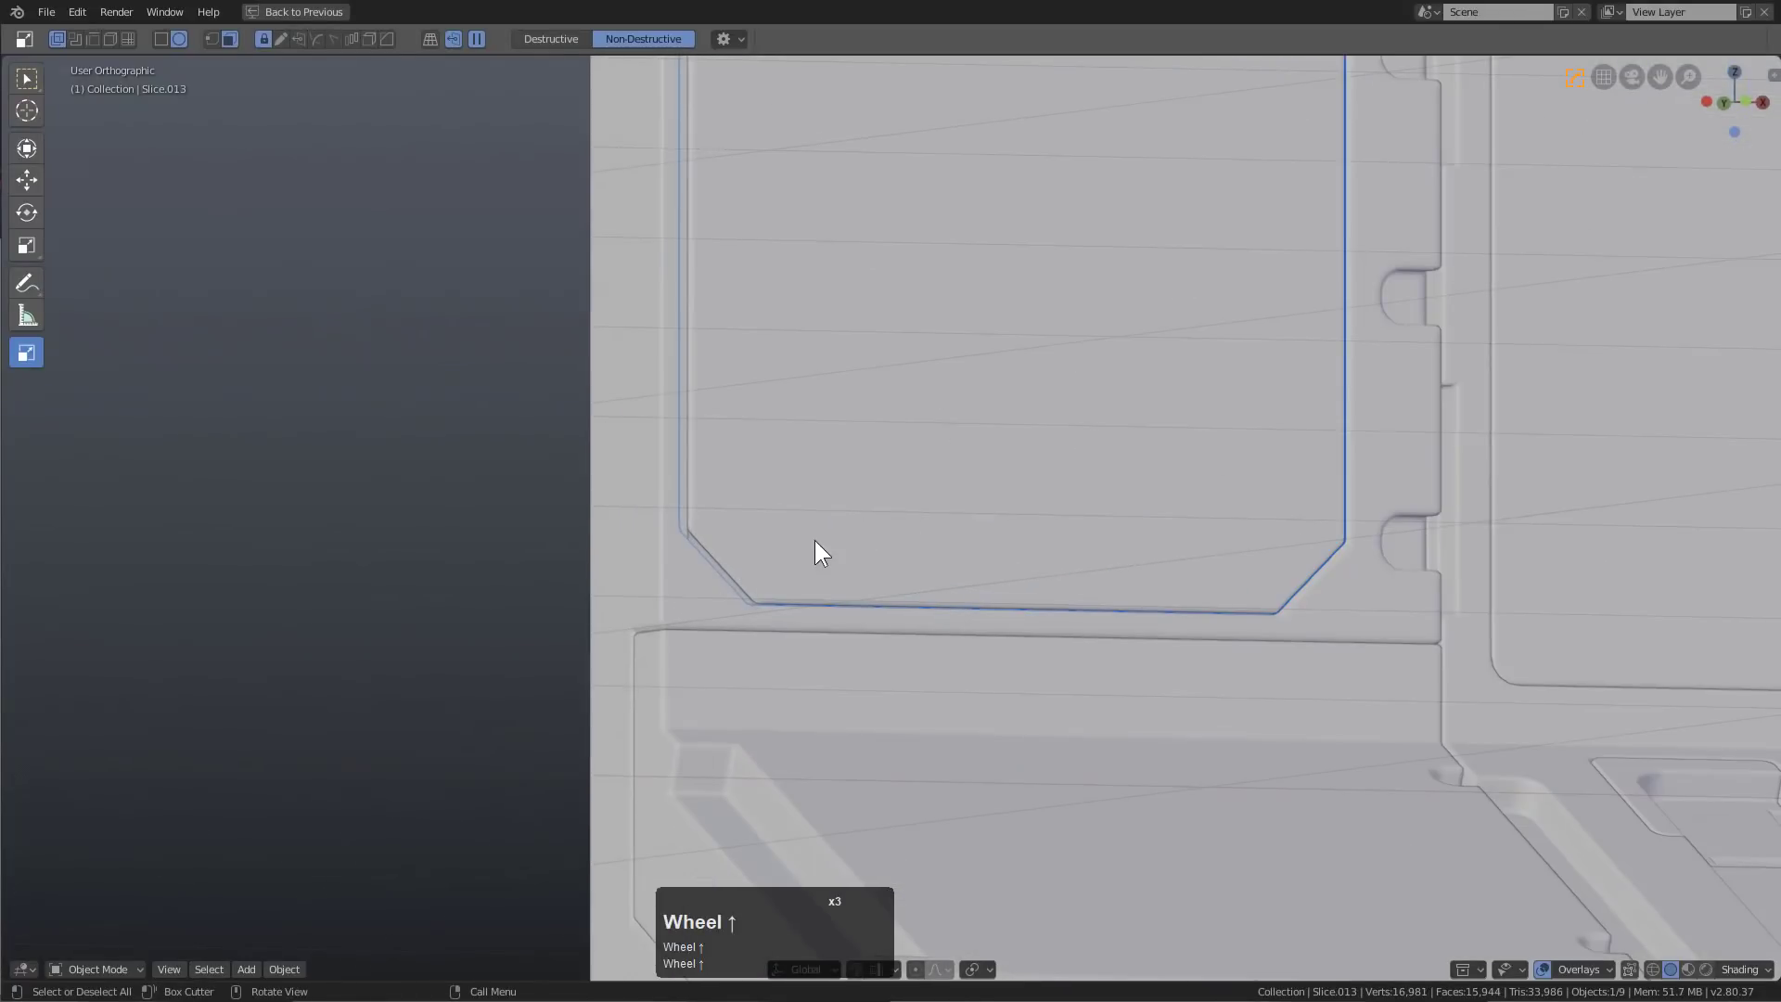
# Cut a small round hole near the lower outer corner of the sliced side panel with BoxCutter
pyautogui.keyDown('ctrl'); pyautogui.keyDown('shift'); pyautogui.doubleClick(762, 526); pyautogui.keyUp('shift'); pyautogui.keyUp('ctrl')
pyautogui.hotkey('ctrl', 'z')
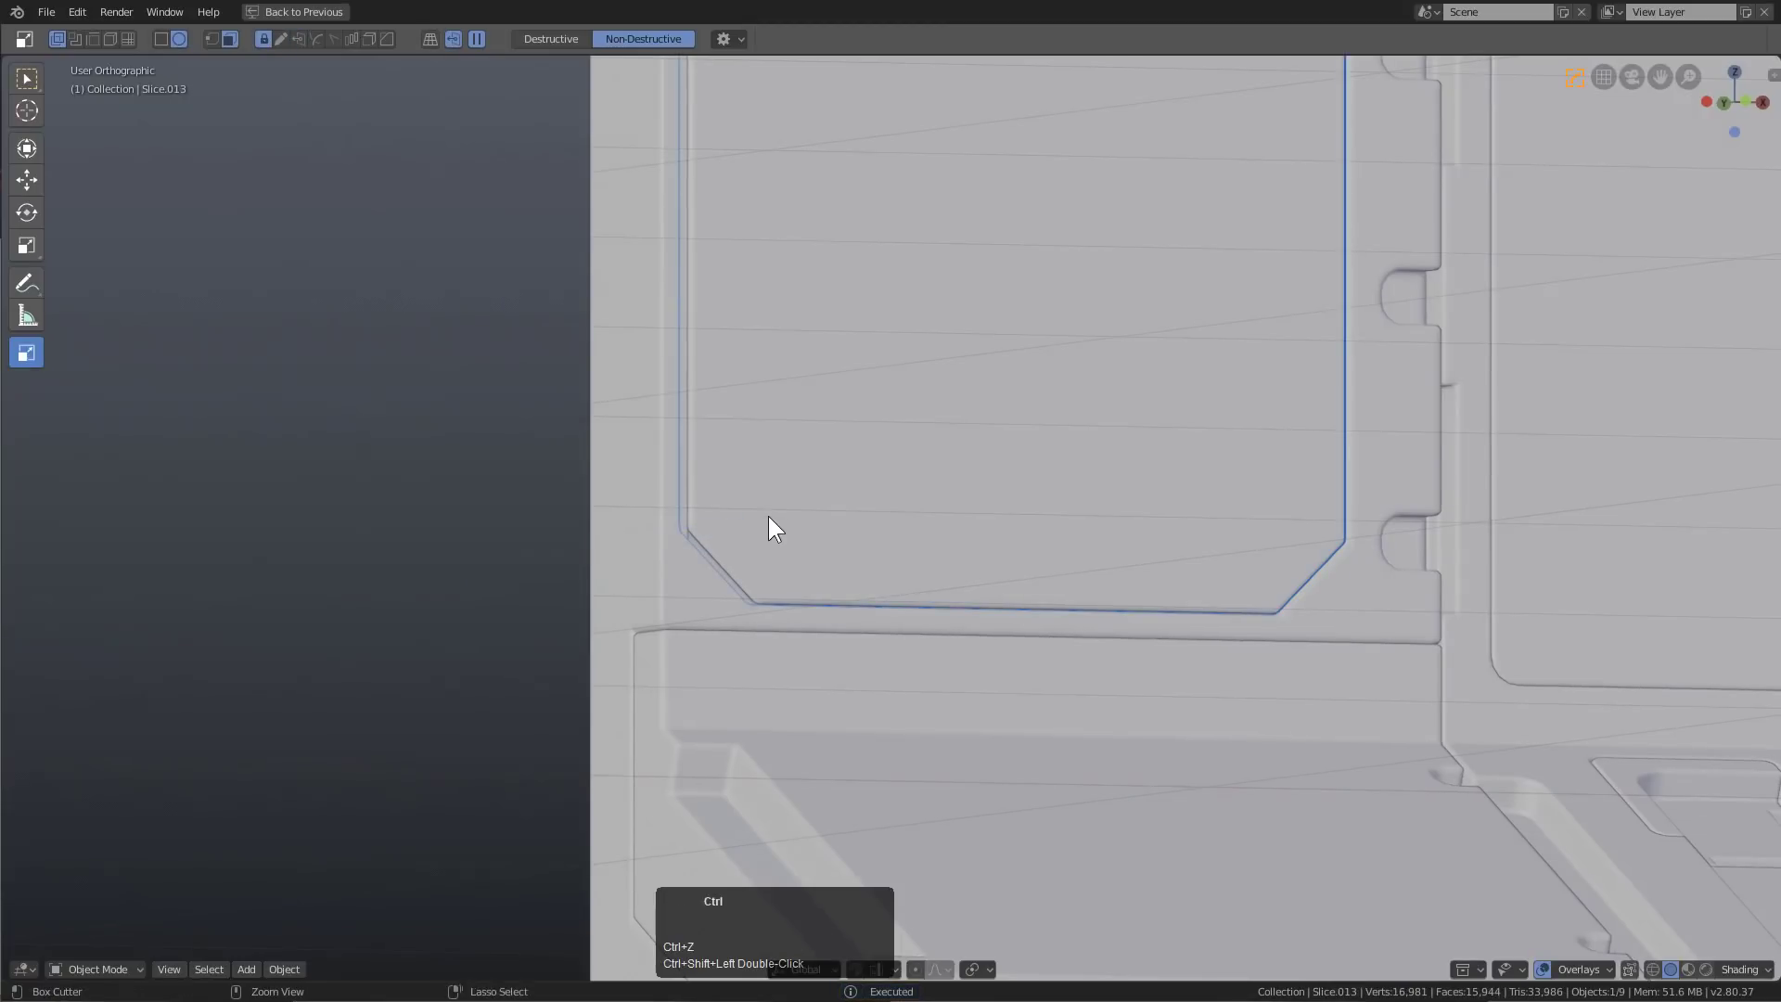
pyautogui.moveTo(777, 521)
pyautogui.mouseDown()
pyautogui.moveTo(798, 531)
pyautogui.moveTo(771, 531)
pyautogui.mouseUp()
pyautogui.keyDown('shift'); pyautogui.click(759, 530); pyautogui.keyUp('shift')
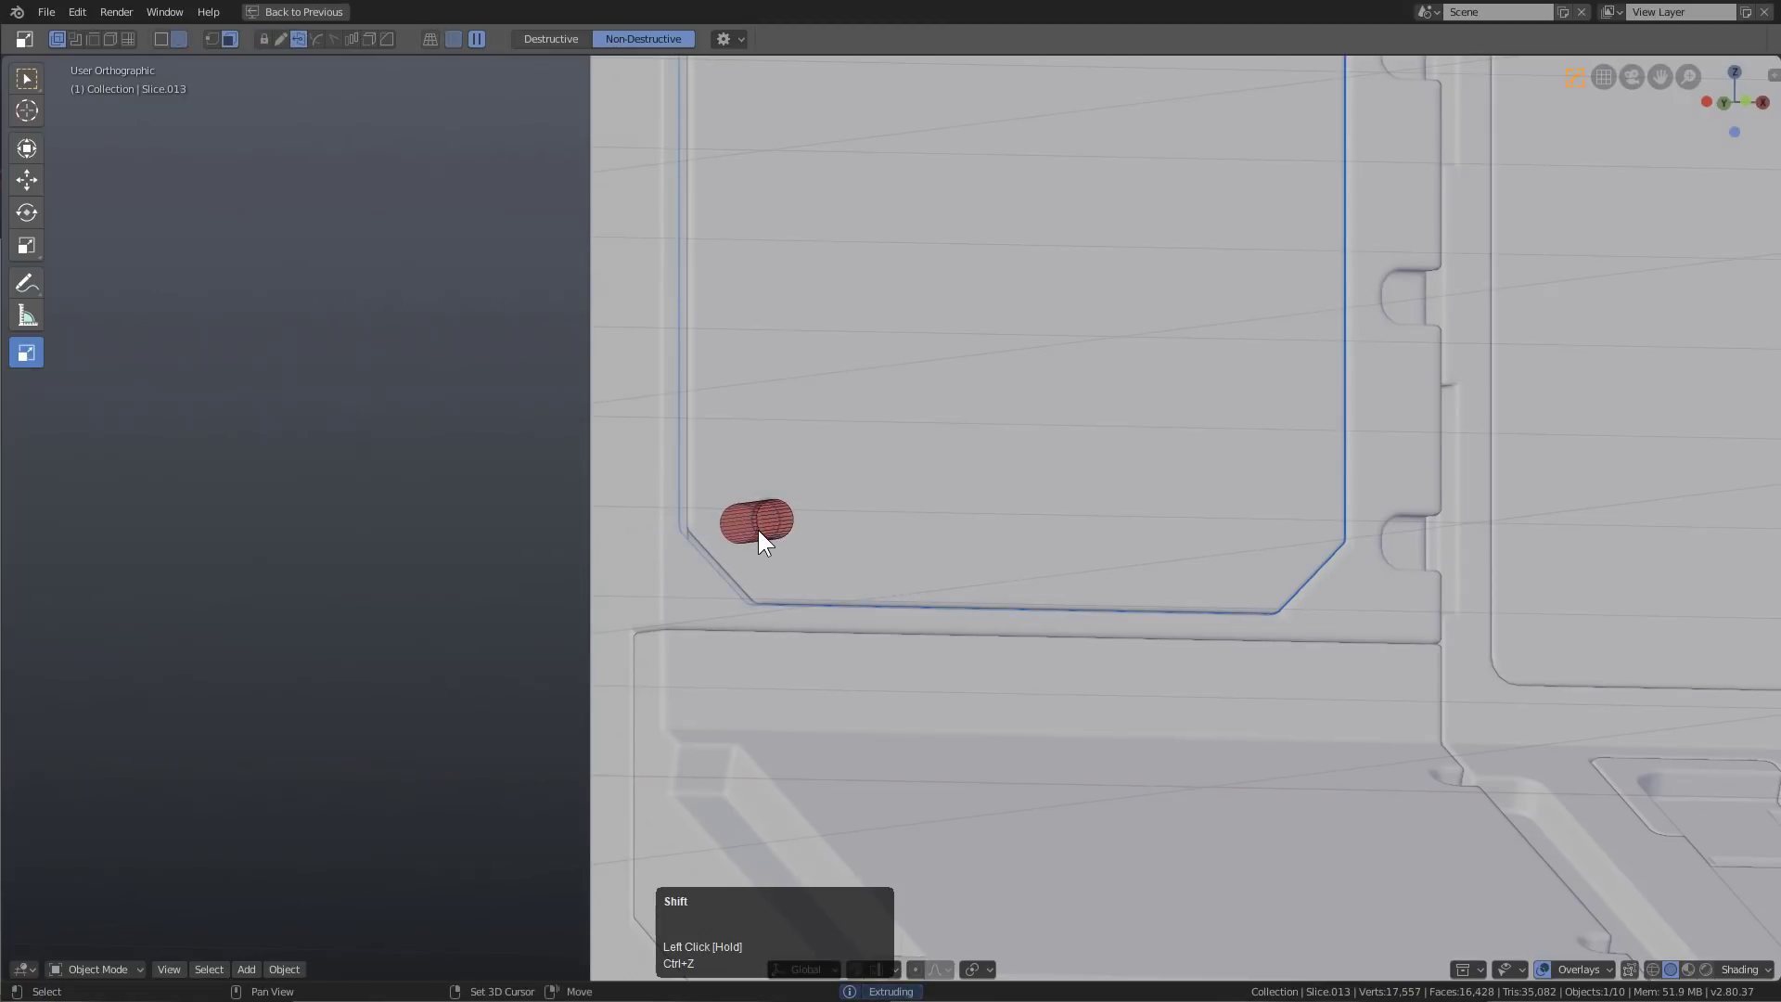
pyautogui.click(758, 531)
# Clean up the round hole's cutter mesh with the Hard Ops limited dissolve operation
pyautogui.scroll(2, 819, 525)
pyautogui.press('q')
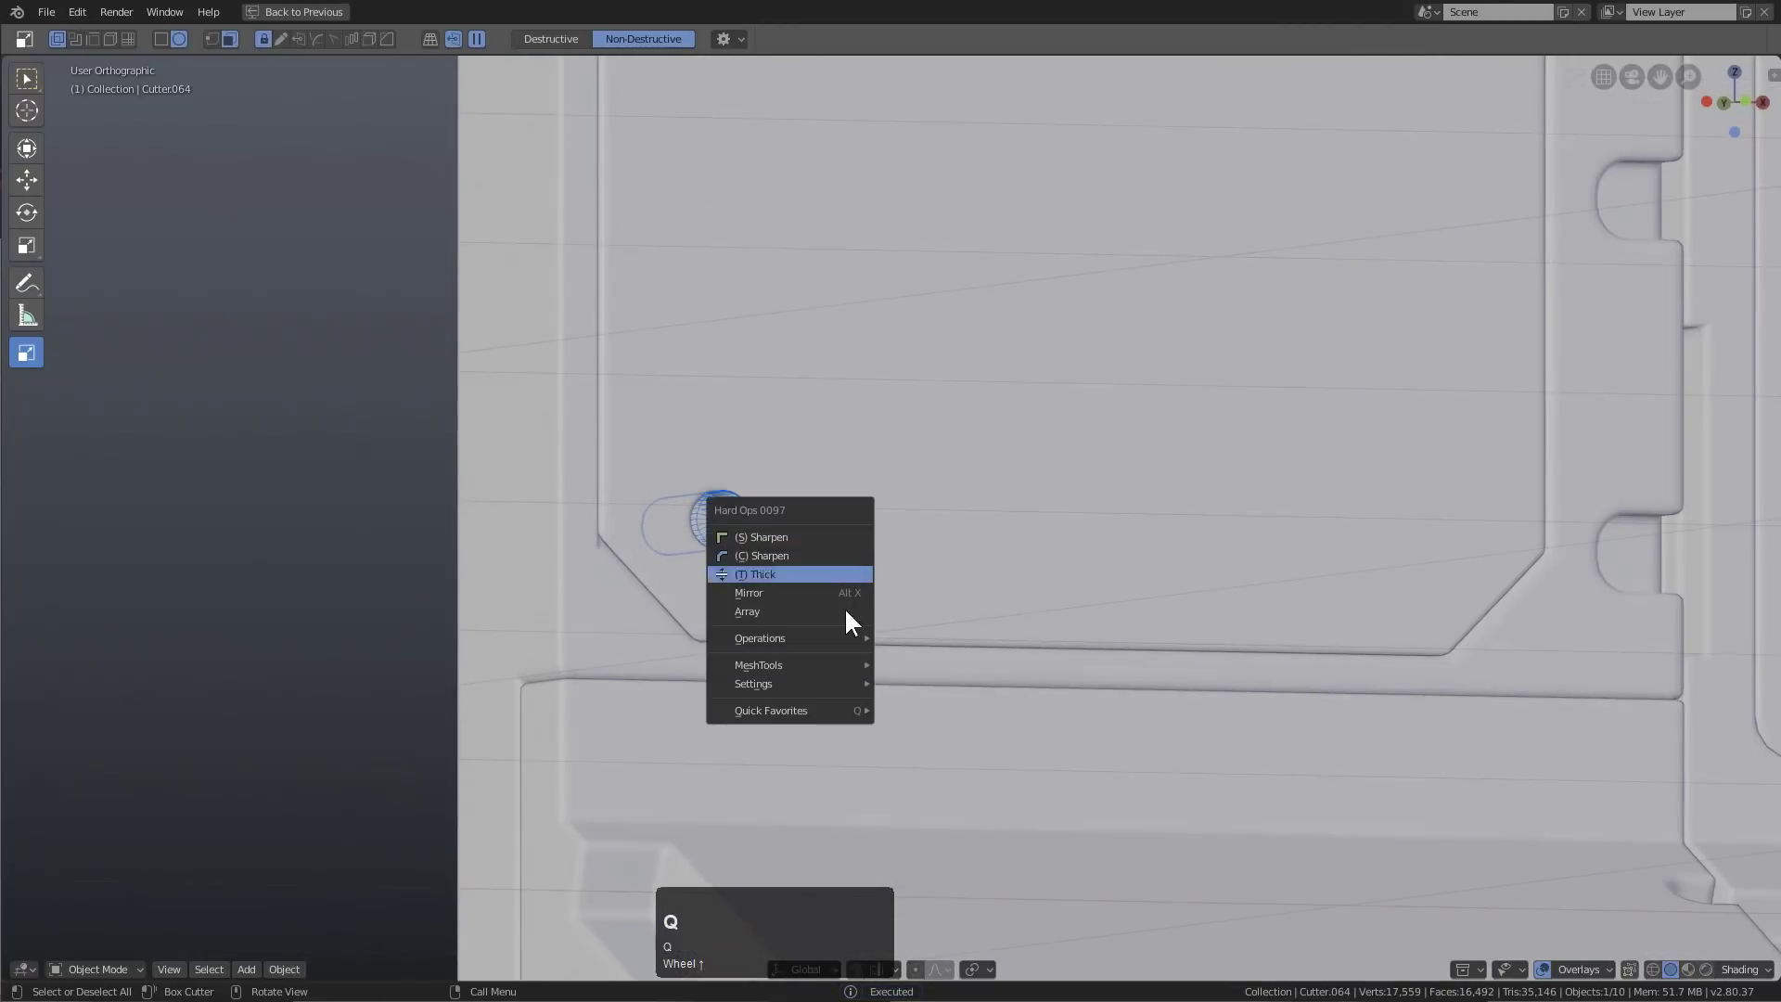
pyautogui.click(858, 638)
pyautogui.click(966, 537)
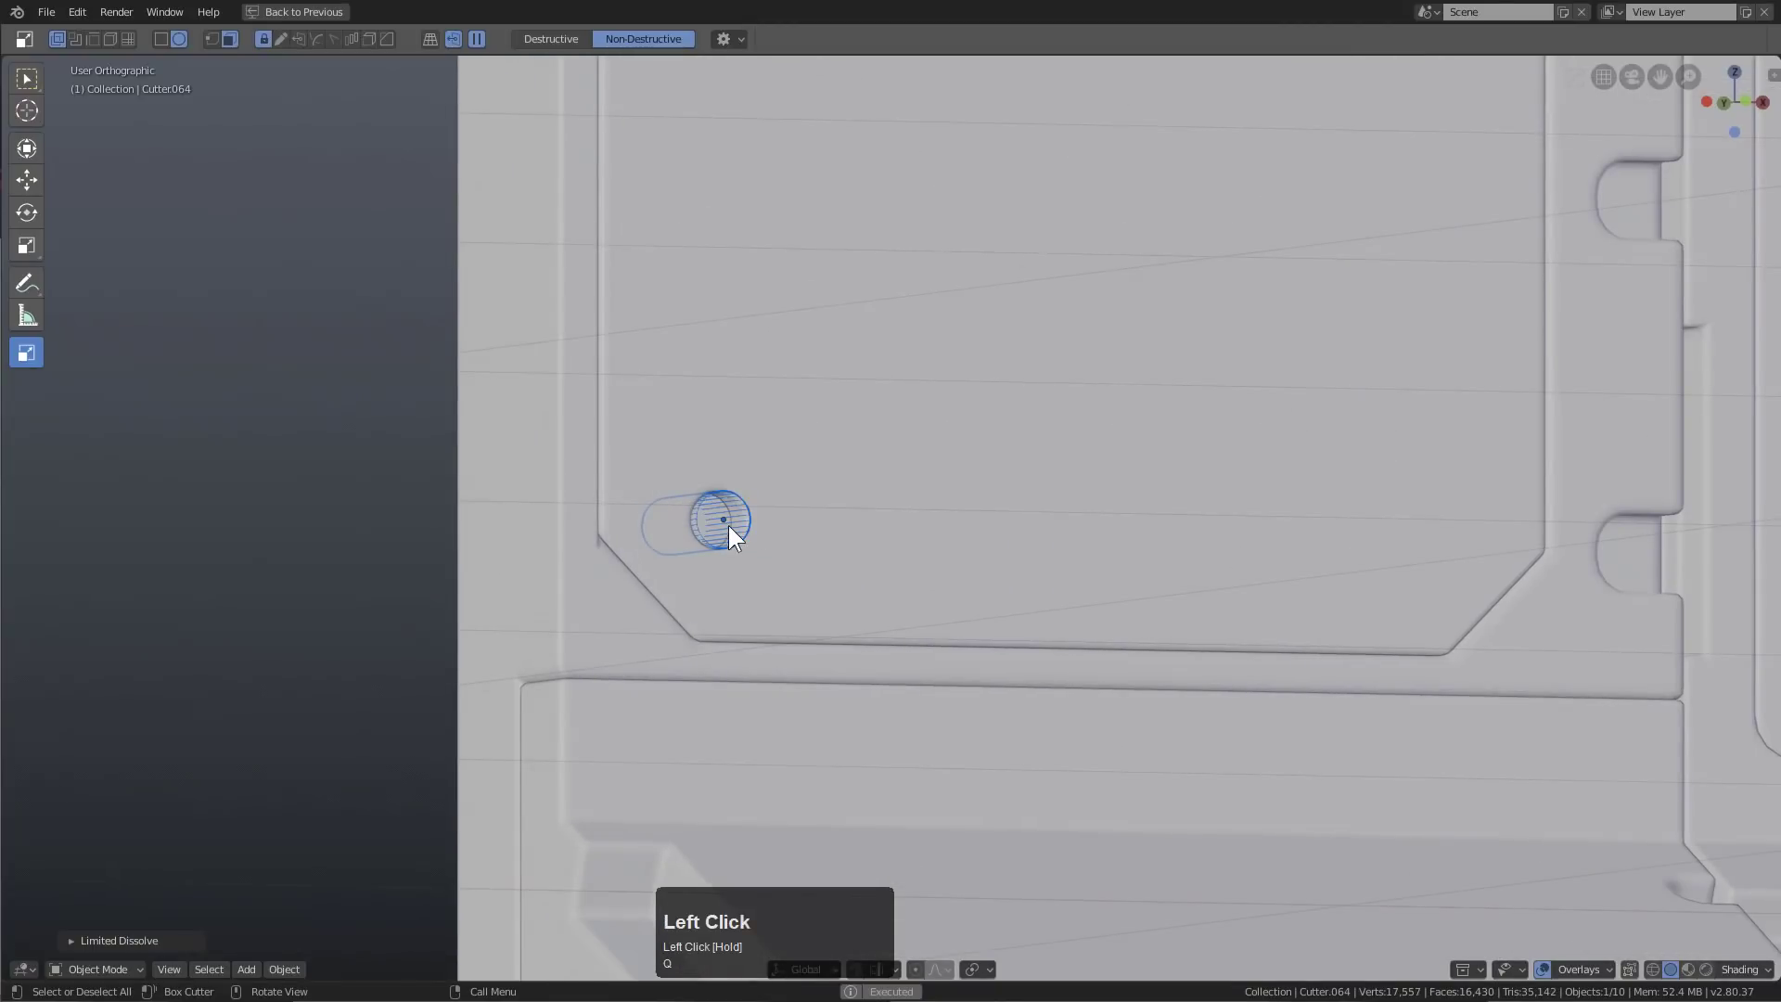
# Duplicate the whole hole cutter mesh along X to the side panel's lower inner corner, working in front view
pyautogui.press('Tab')
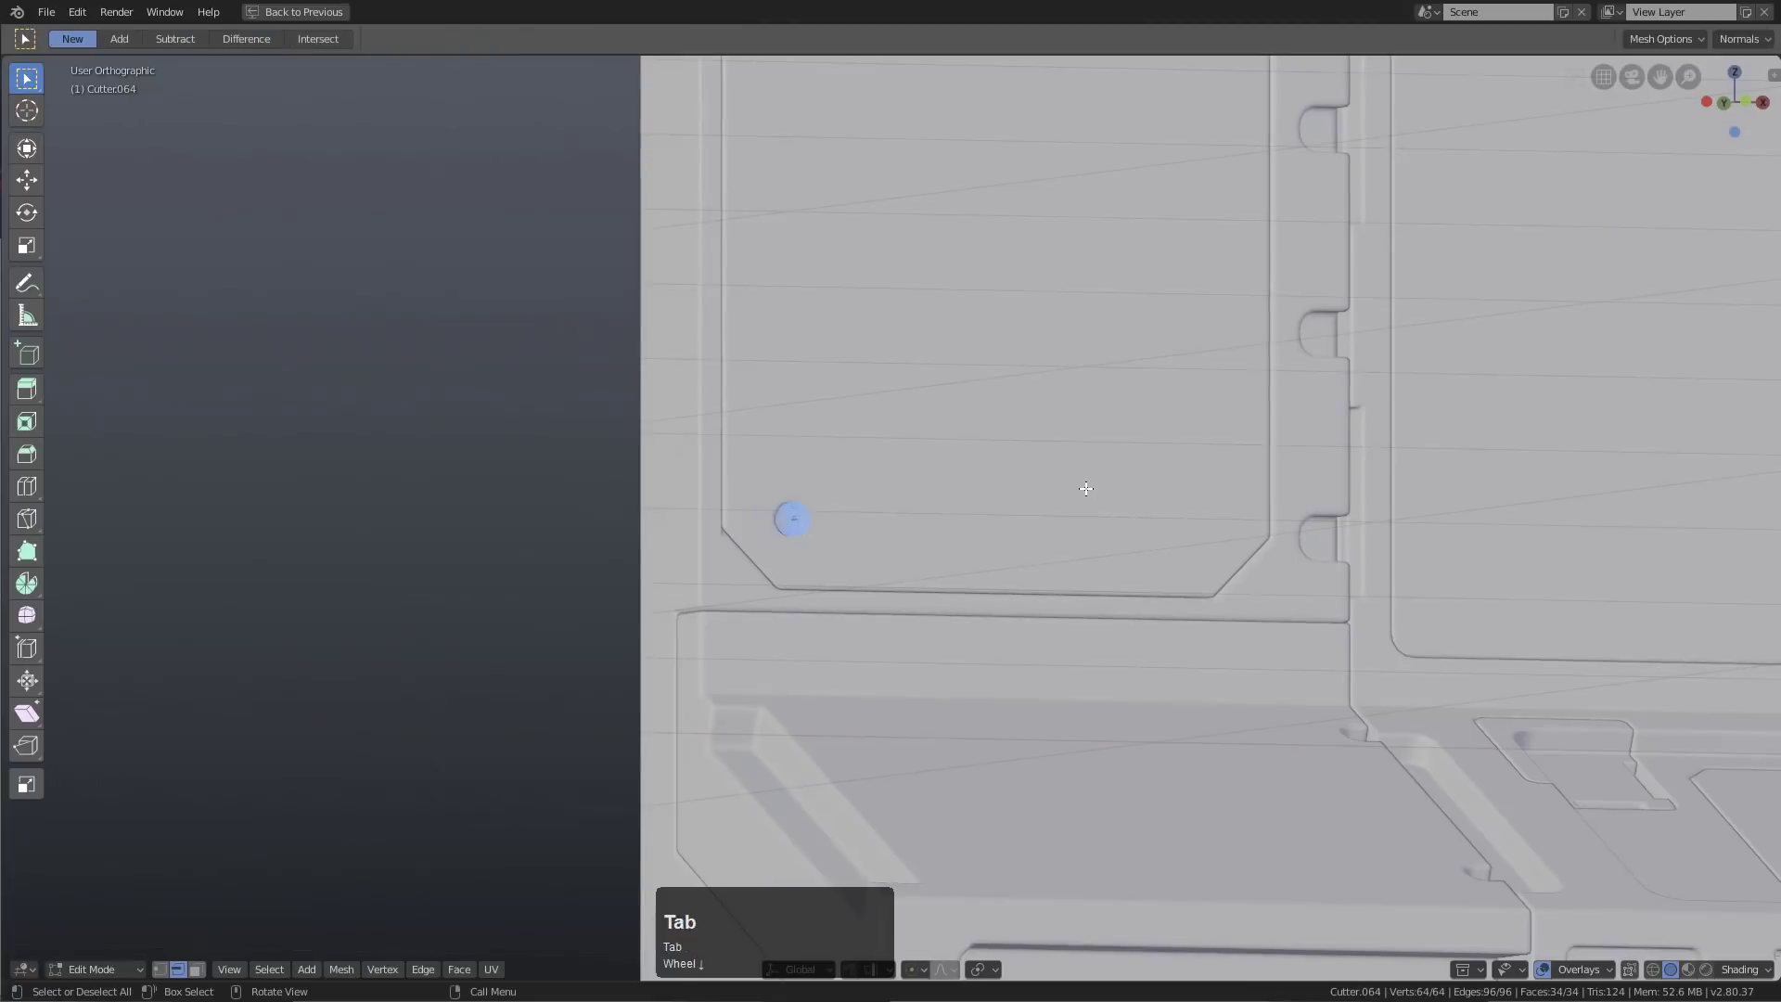
pyautogui.press('a')
pyautogui.press('KP_1')
pyautogui.hotkey('shift', 'd')
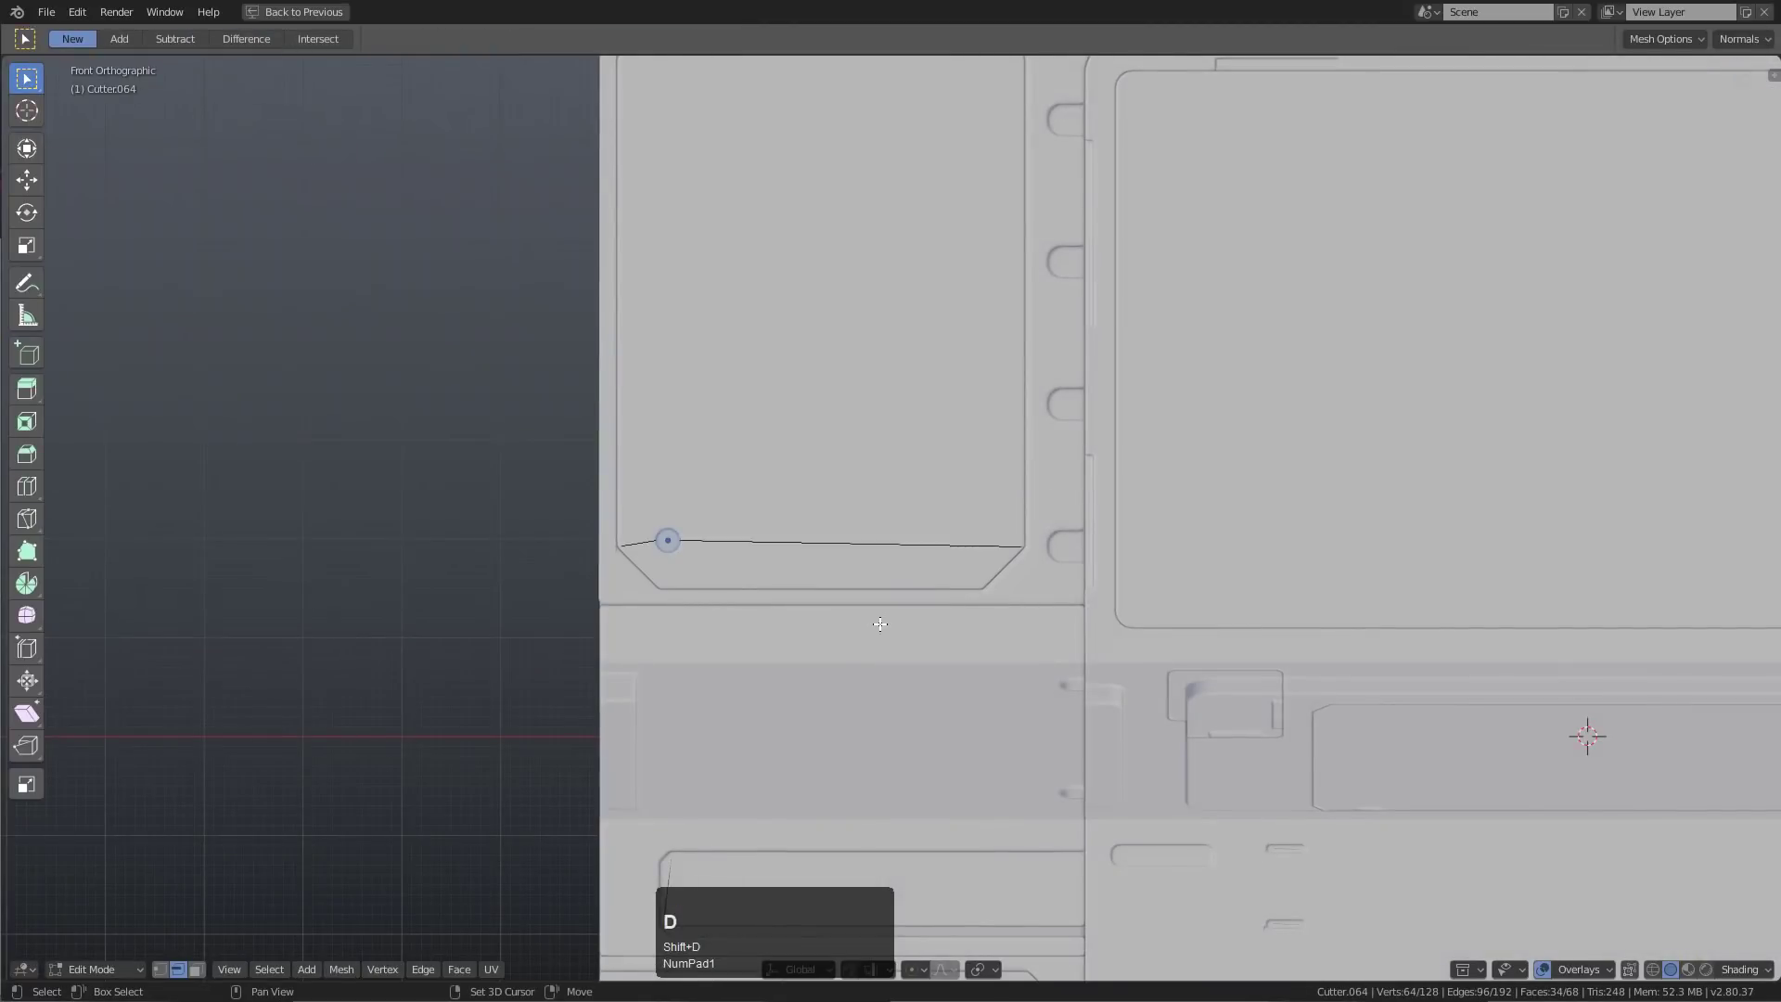
pyautogui.press('x')
pyautogui.click(1197, 609)
pyautogui.scroll(-2, 1188, 609)
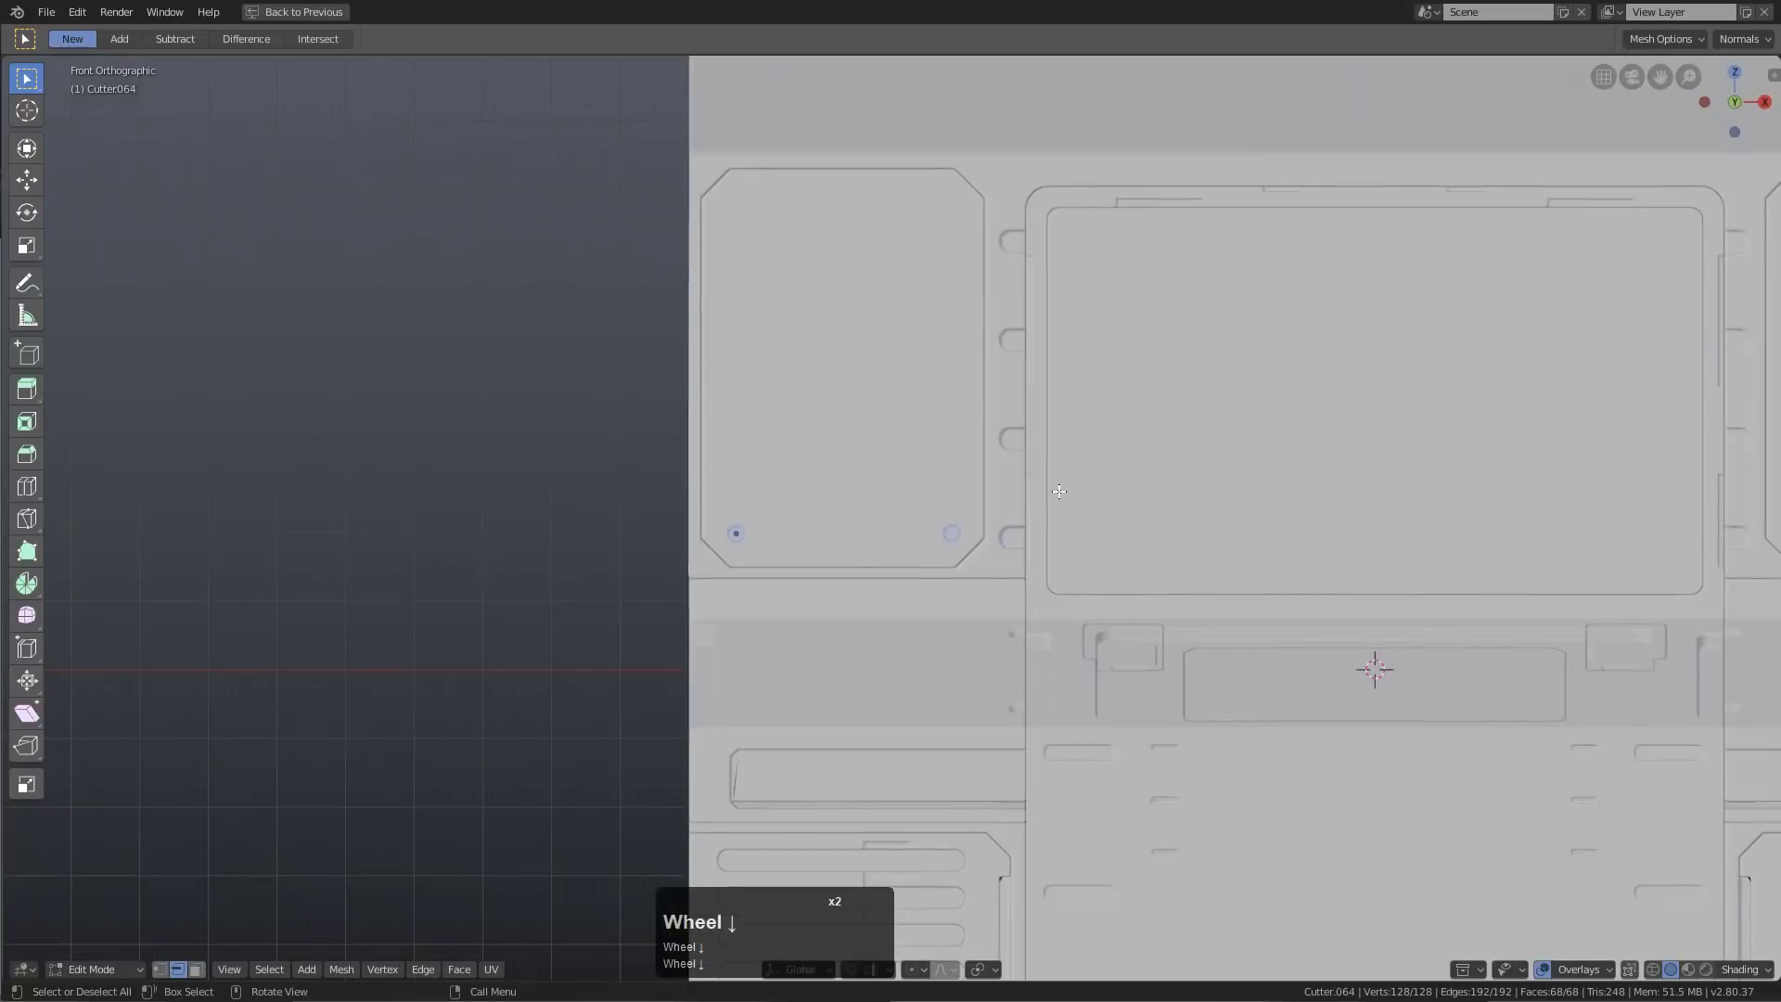
# Duplicate both lower hole cutters along Z to the side panel's upper corners, and hide the cutter object
pyautogui.press('a')
pyautogui.hotkey('shift', 'd')
pyautogui.press('z')
pyautogui.click(1045, 258)
pyautogui.press('Tab')
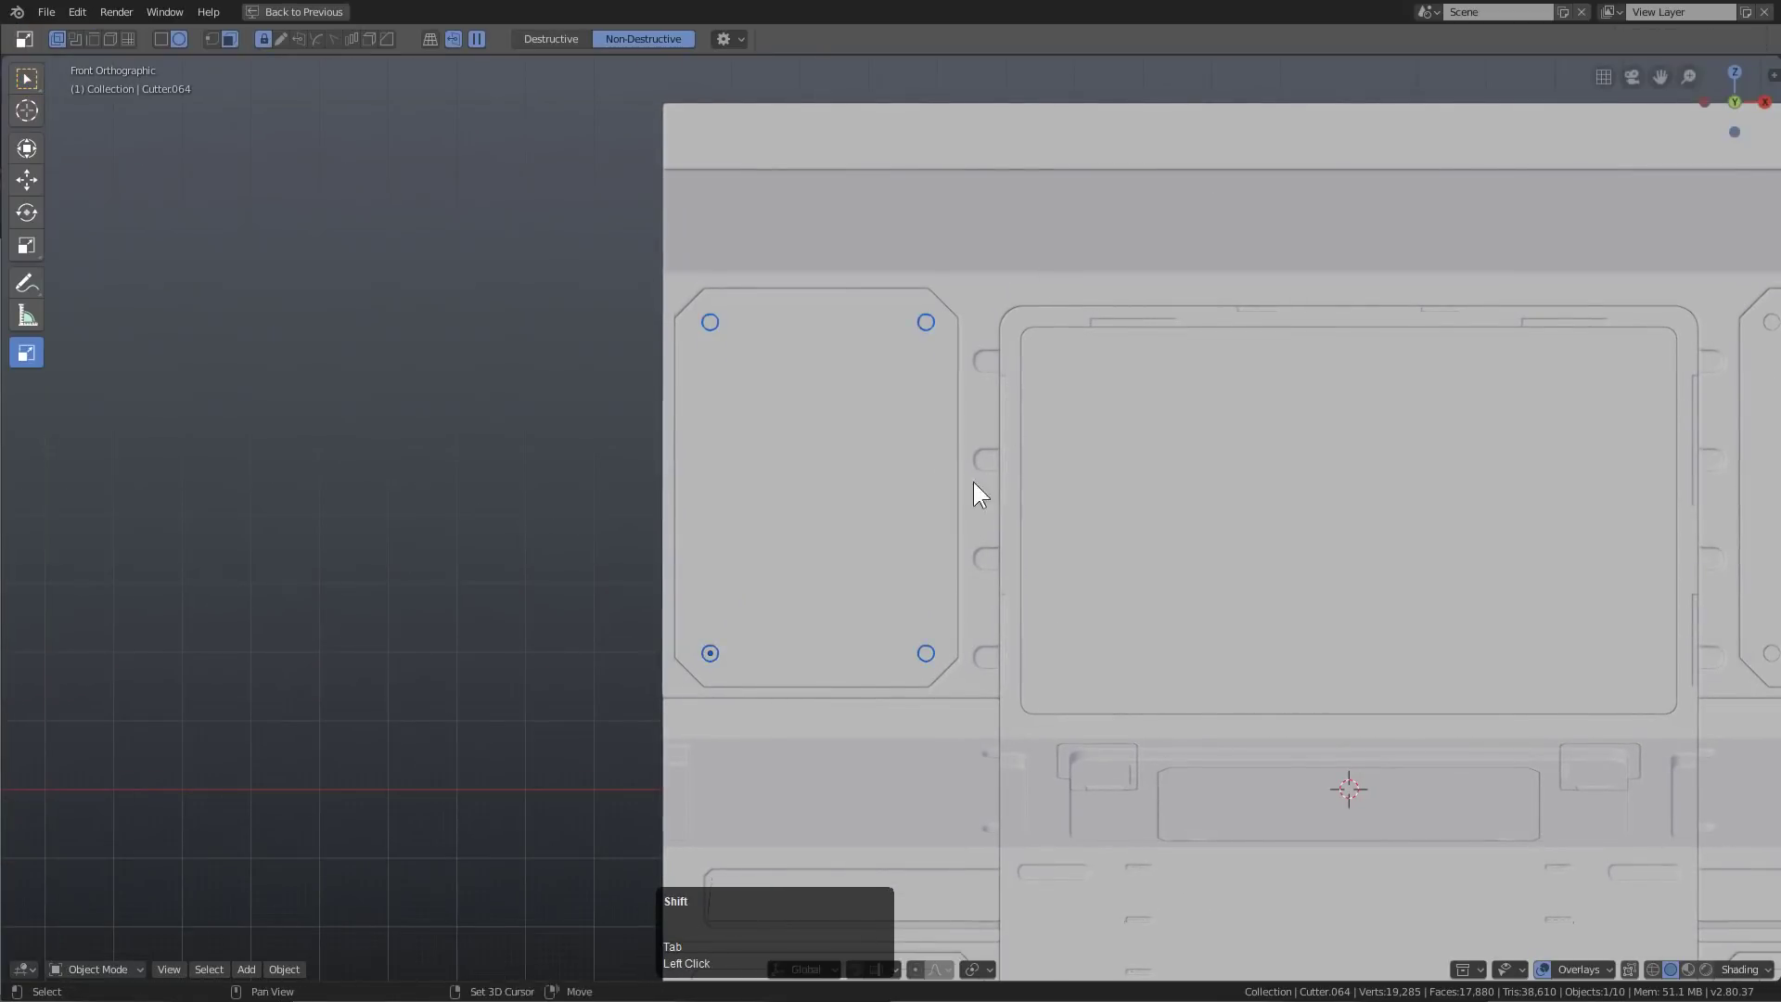
pyautogui.moveTo(974, 489); pyautogui.dragTo(974, 409, button='middle')
pyautogui.press('h')
pyautogui.scroll(-2, 788, 366)
# Select the sliced side panel and turn on the wireframe overlay
pyautogui.click(850, 365)
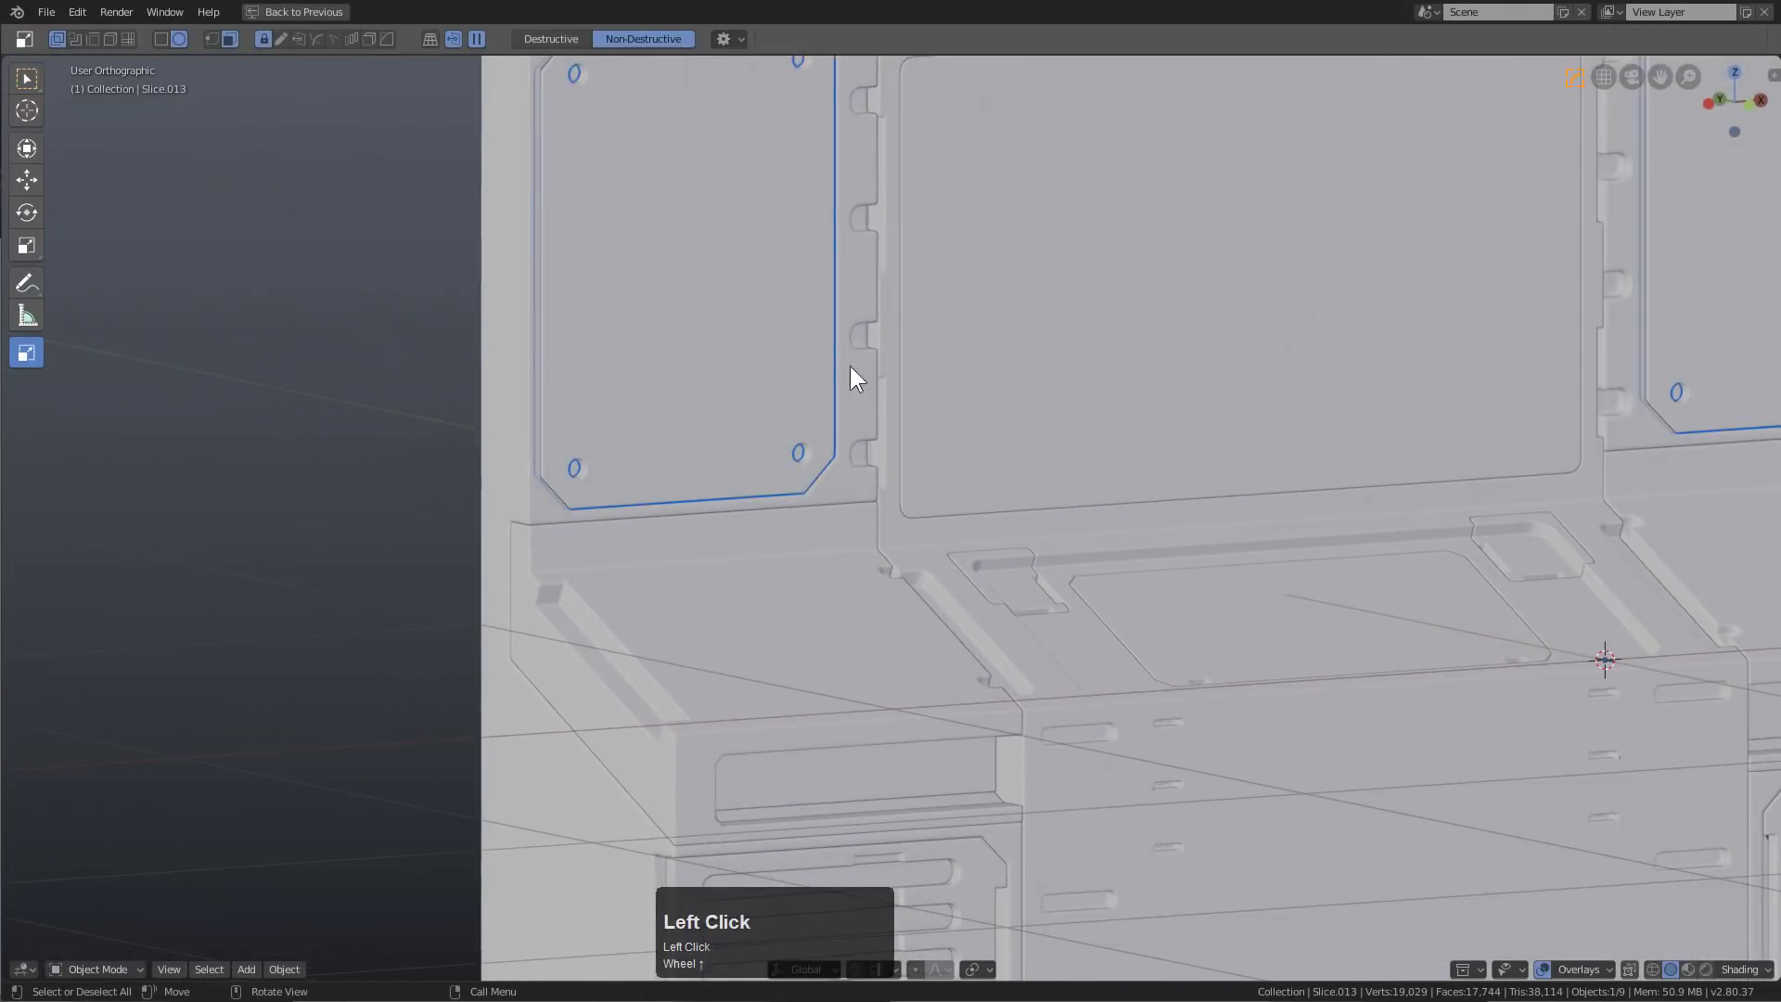
pyautogui.scroll(-3, 850, 371)
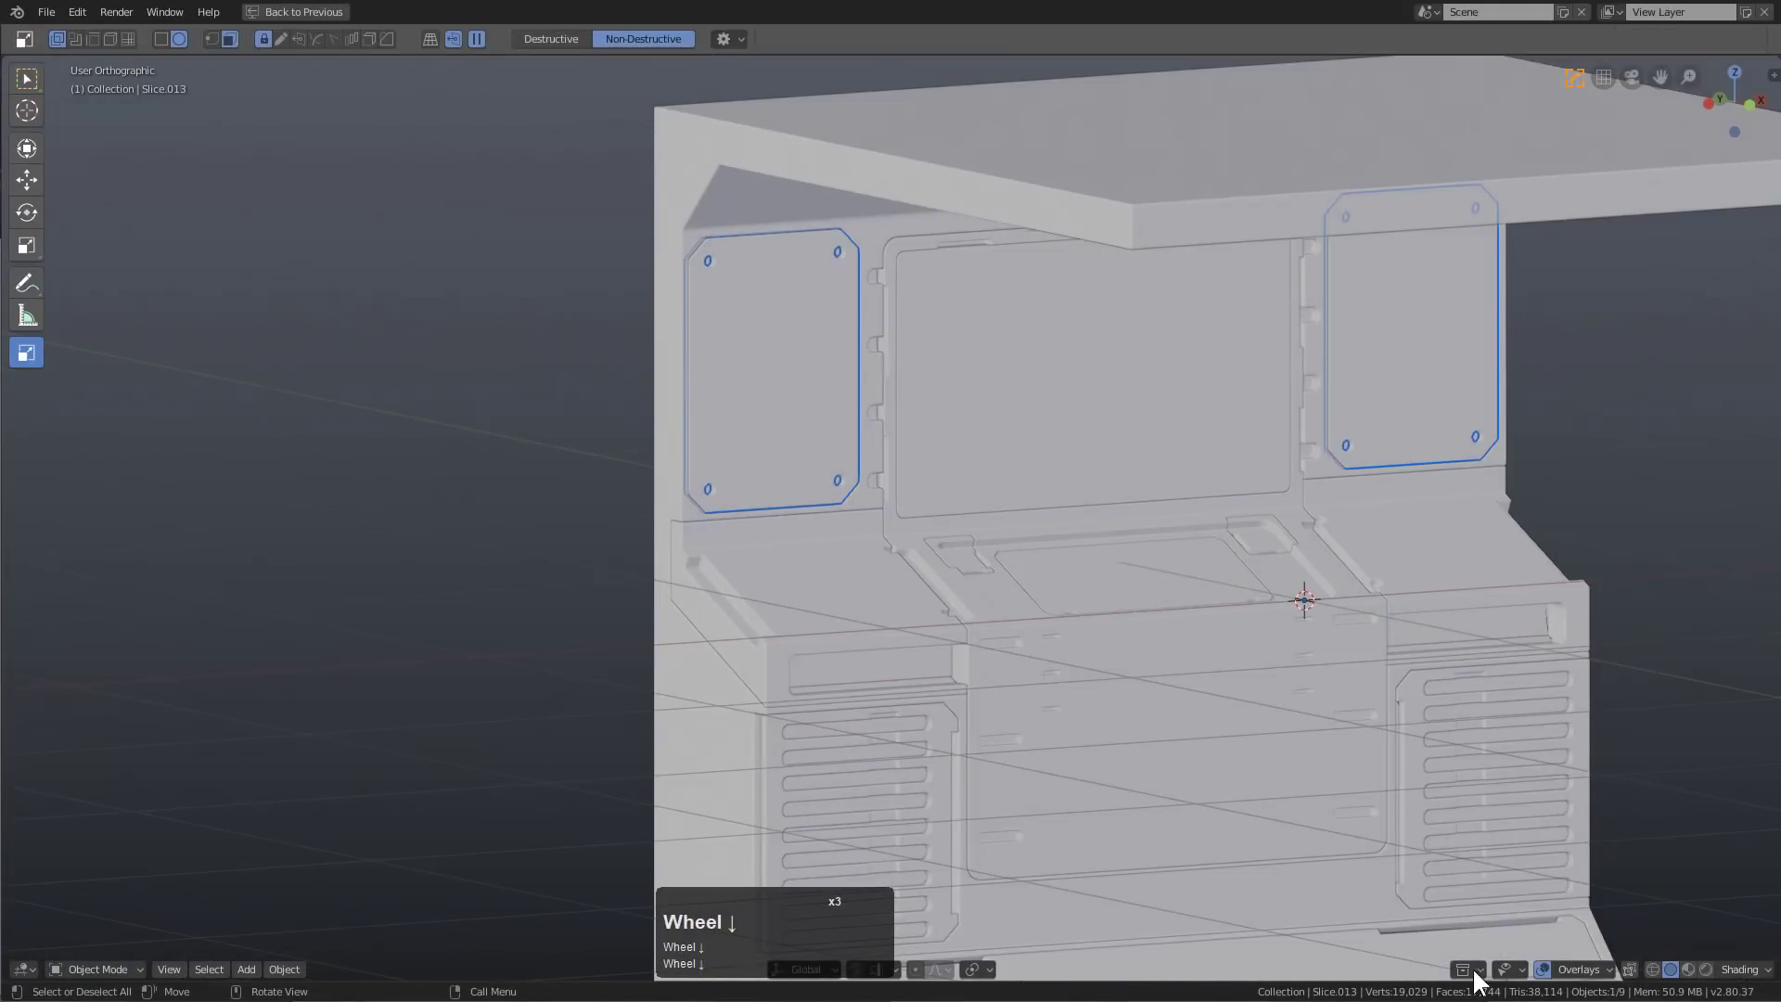
pyautogui.click(1588, 967)
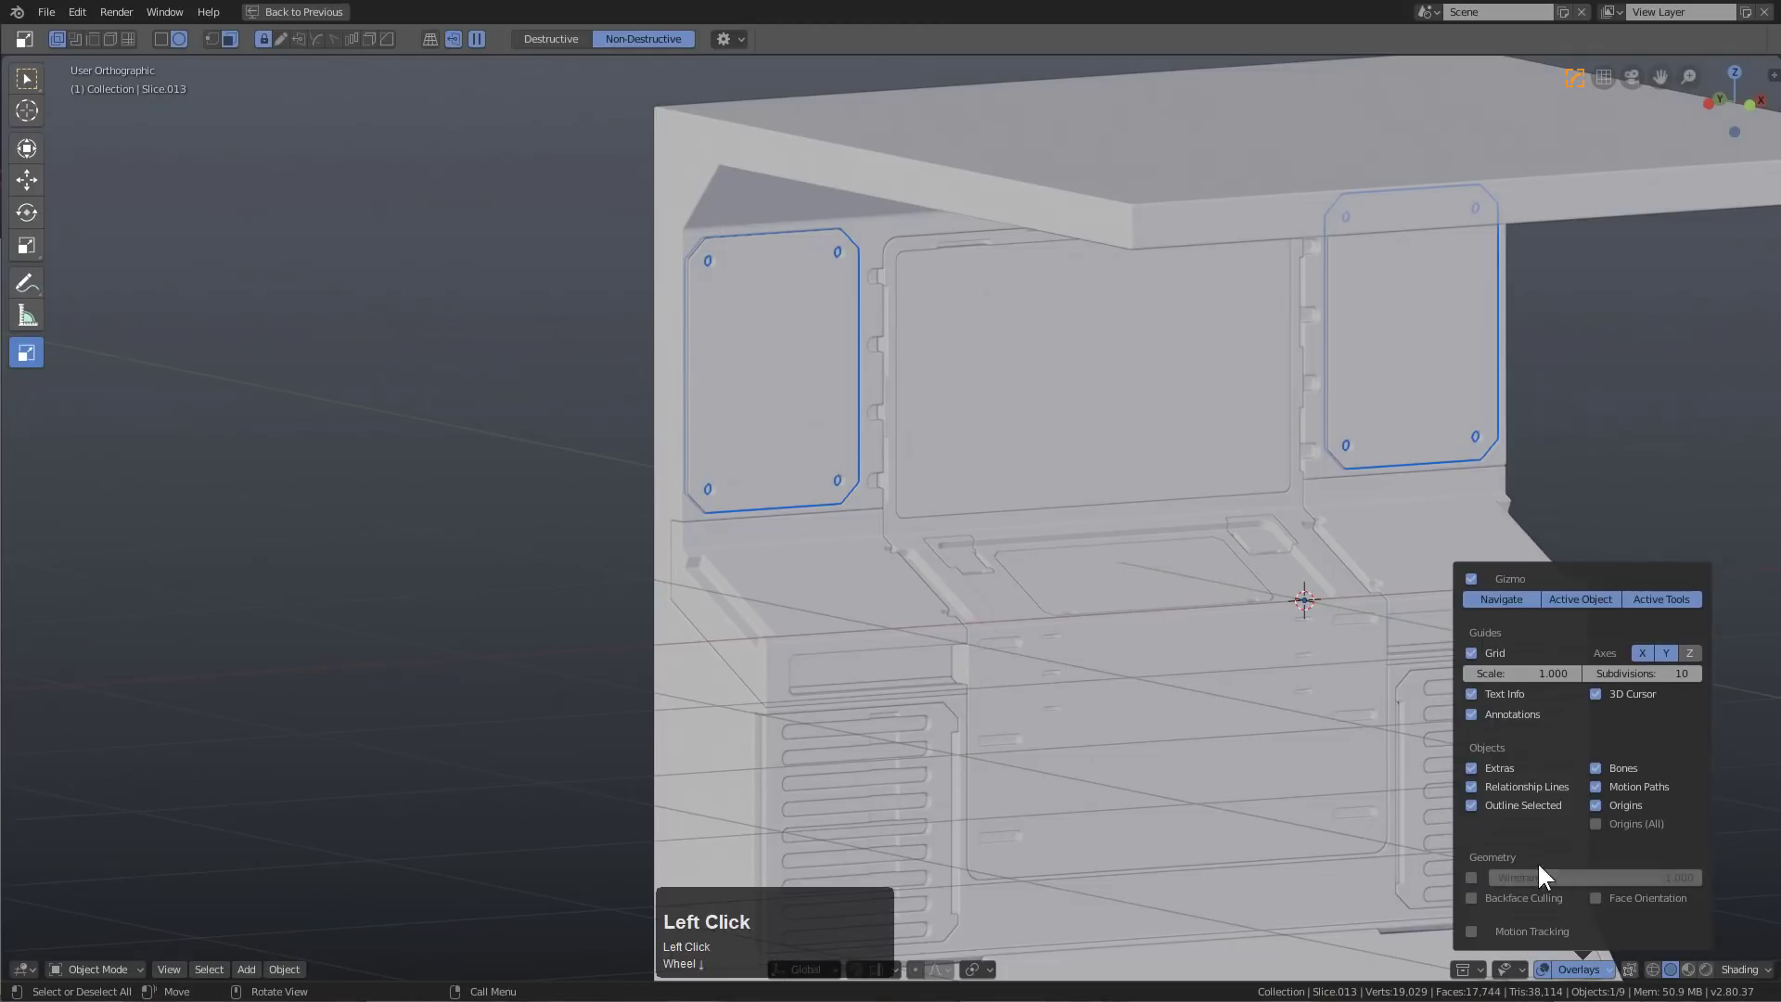
pyautogui.click(1473, 877)
# Knife a box outline around each of the side panel's four corner holes with BoxCutter in knife mode, facing it from the front
pyautogui.moveTo(1121, 675); pyautogui.dragTo(918, 600, button='middle')
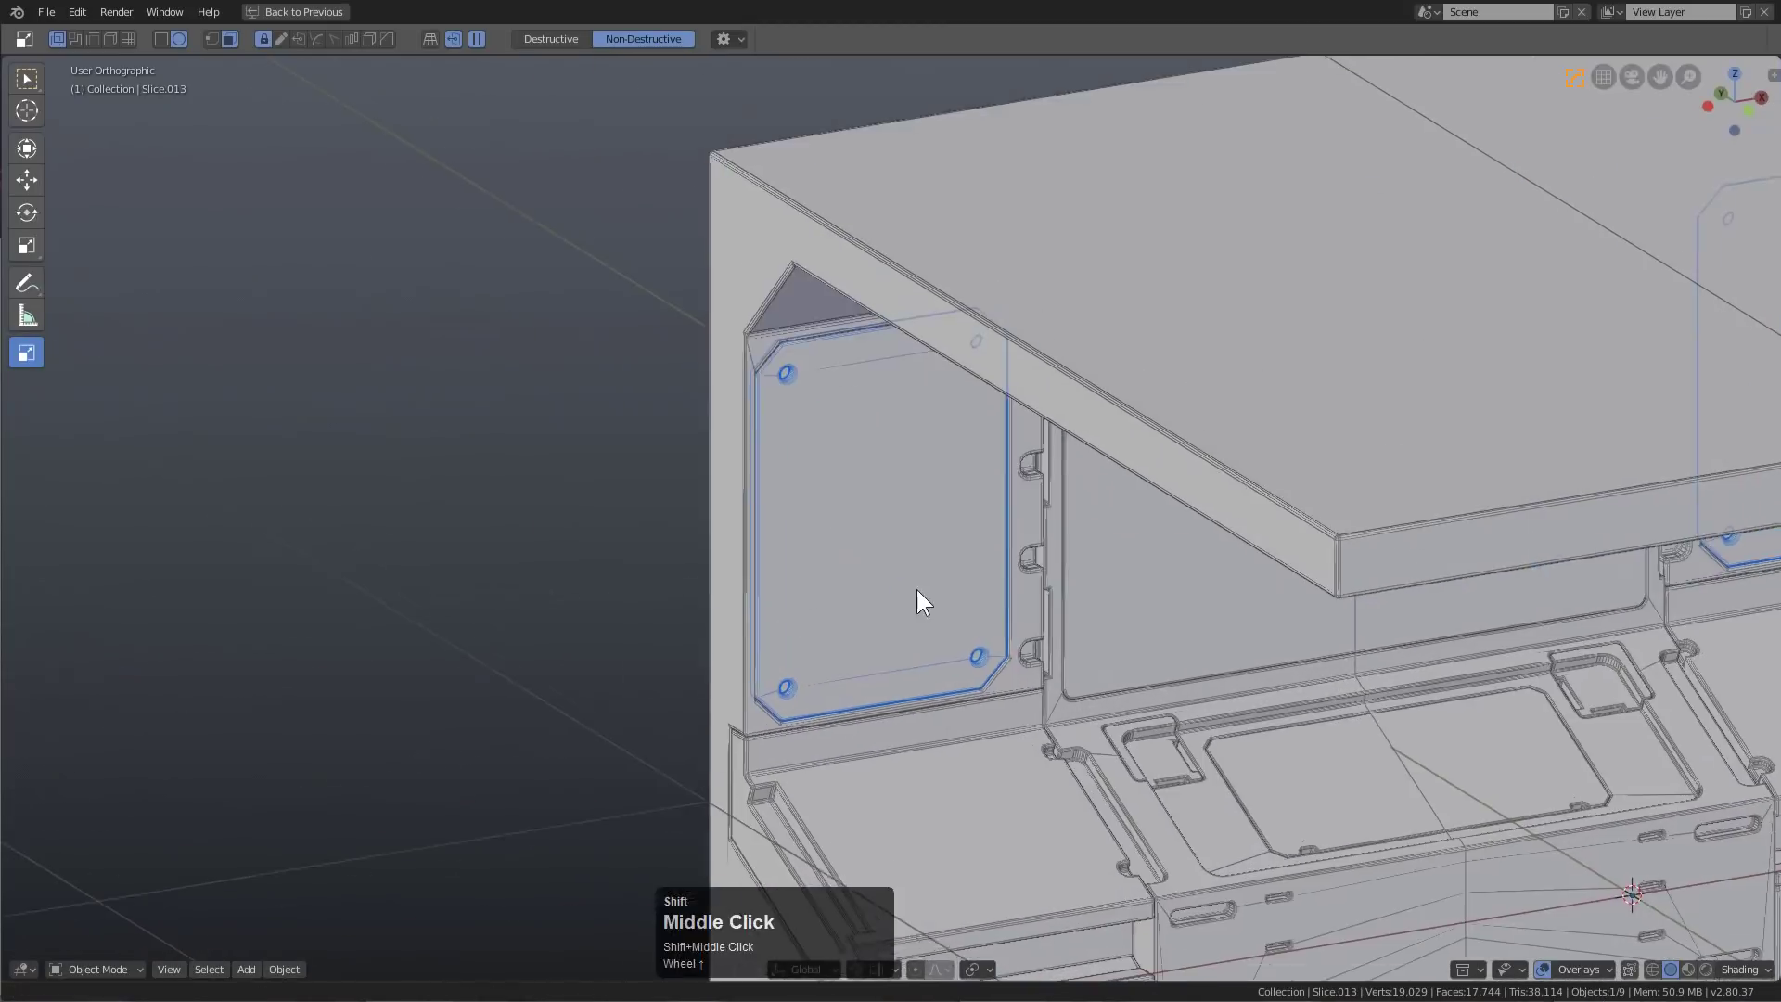
pyautogui.scroll(2, 778, 475)
pyautogui.keyDown('shift'); pyautogui.scroll(1, 896, 618); pyautogui.keyUp('shift')
pyautogui.press('KP_1')
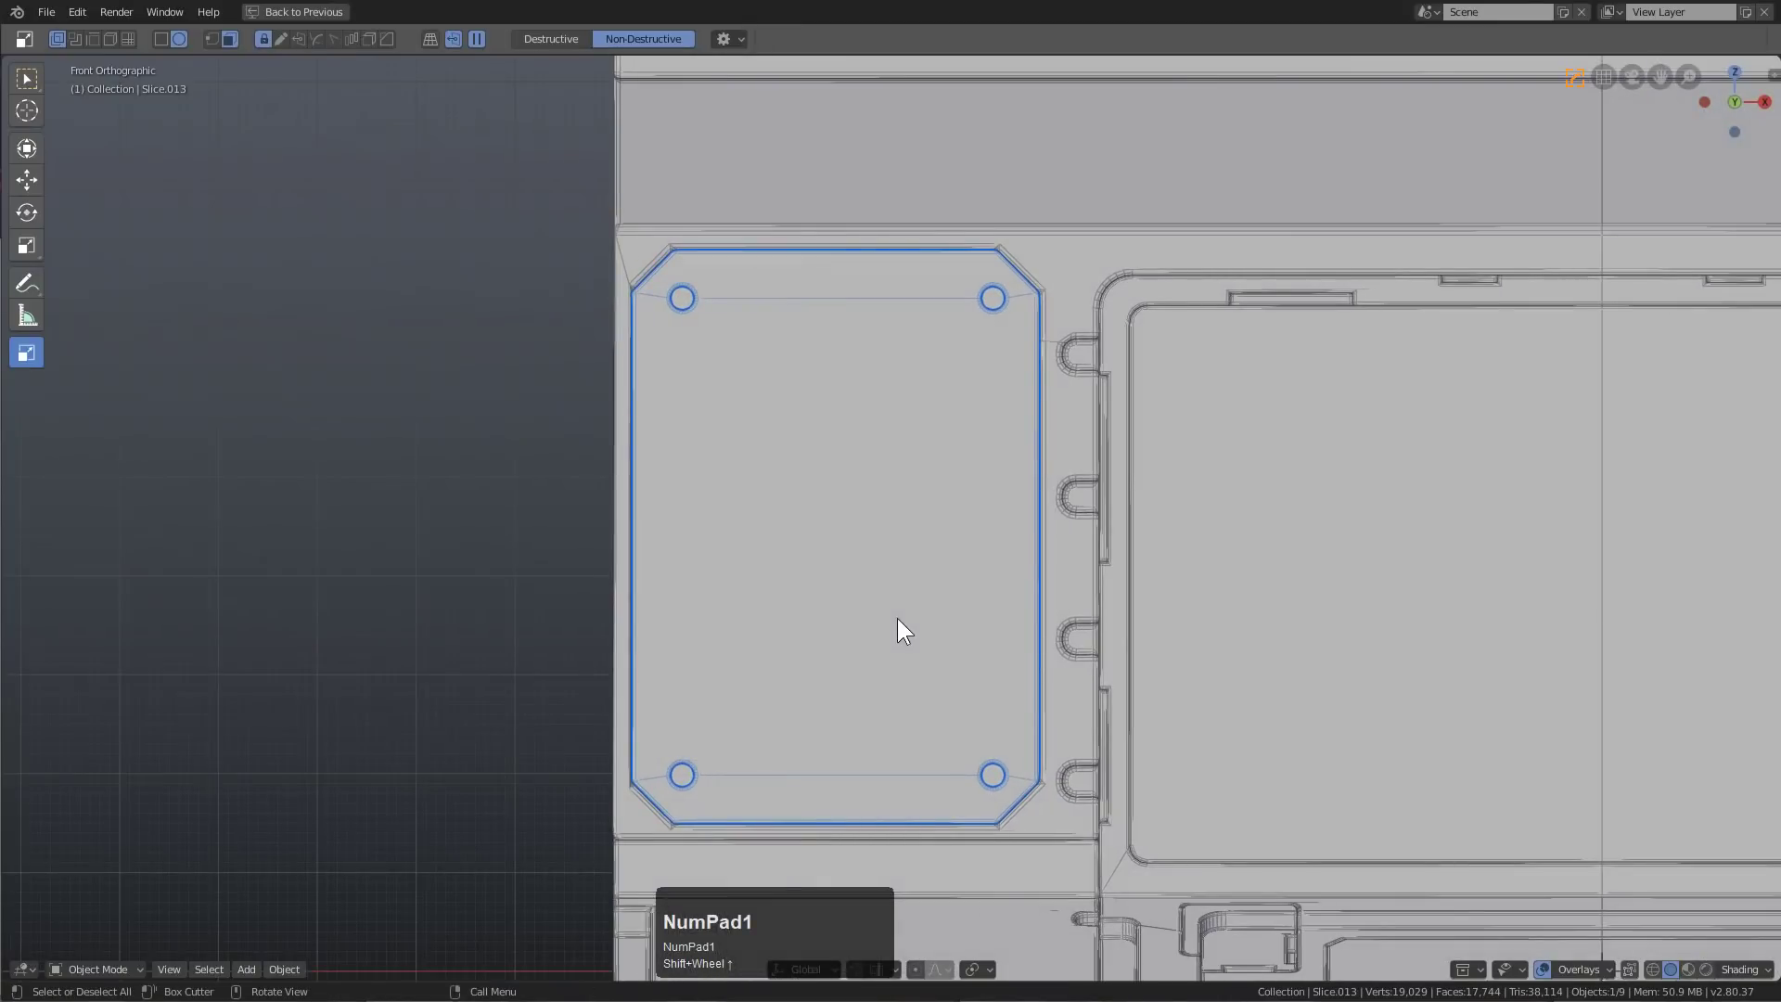
pyautogui.scroll(-1, 520, 334)
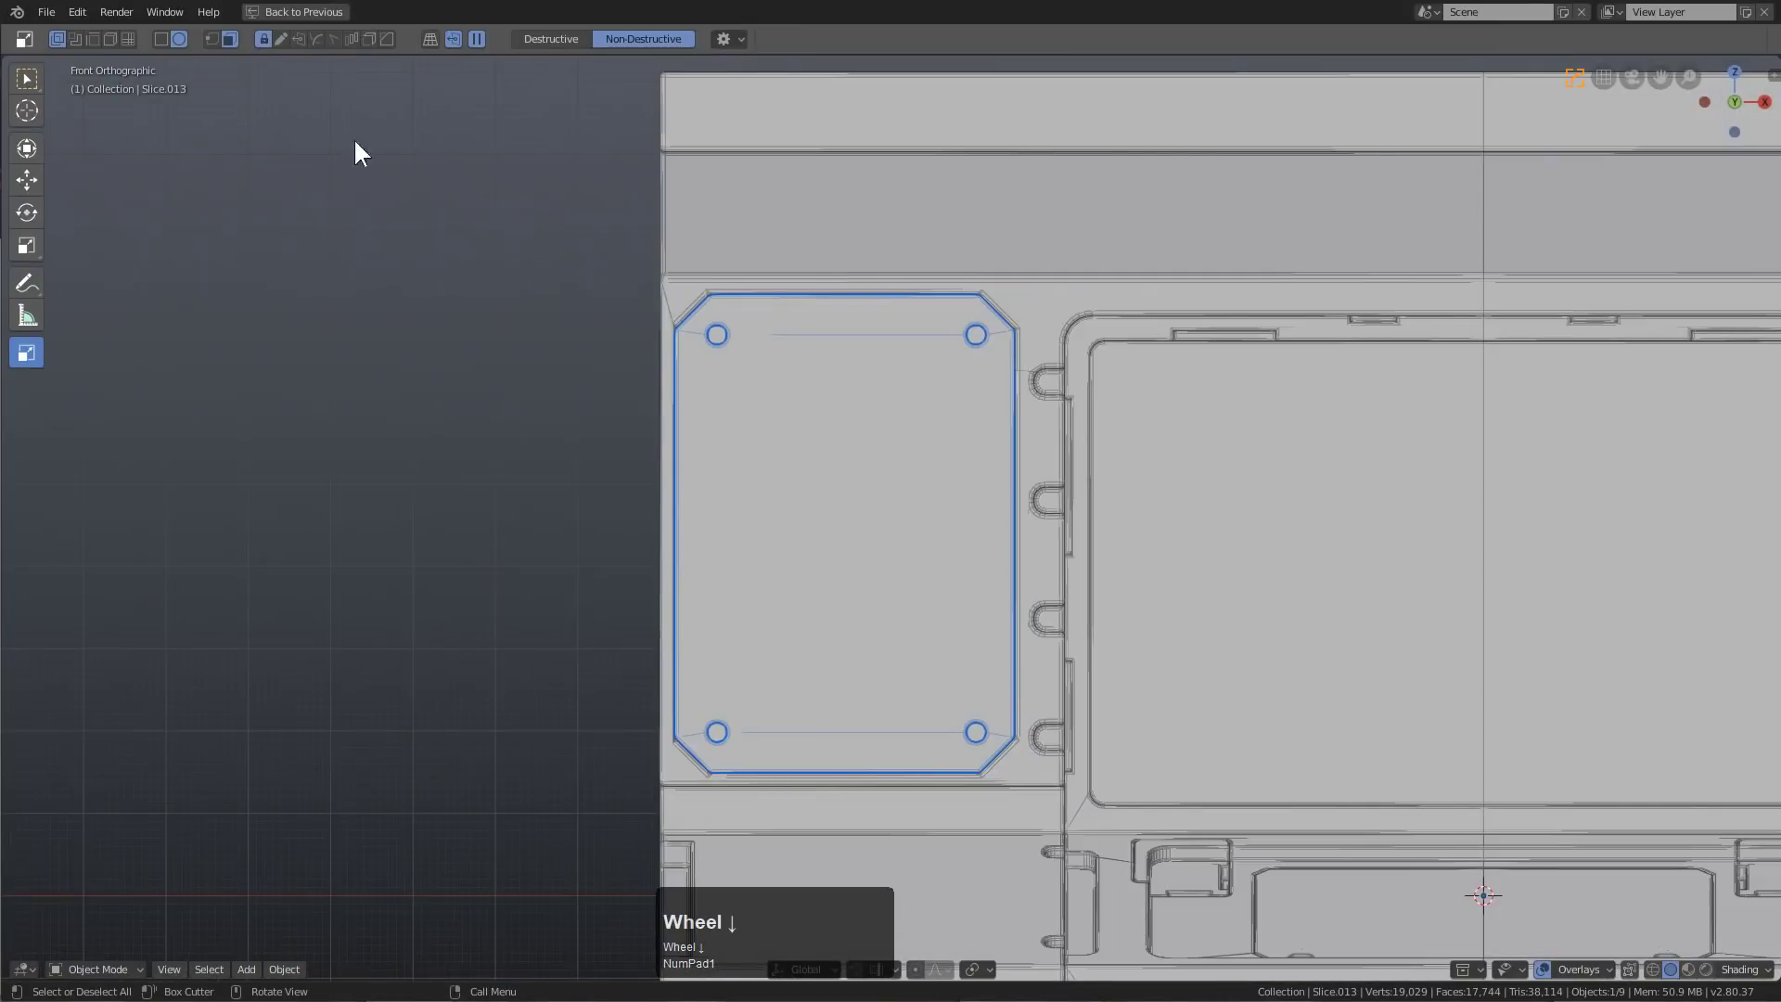
pyautogui.click(128, 39)
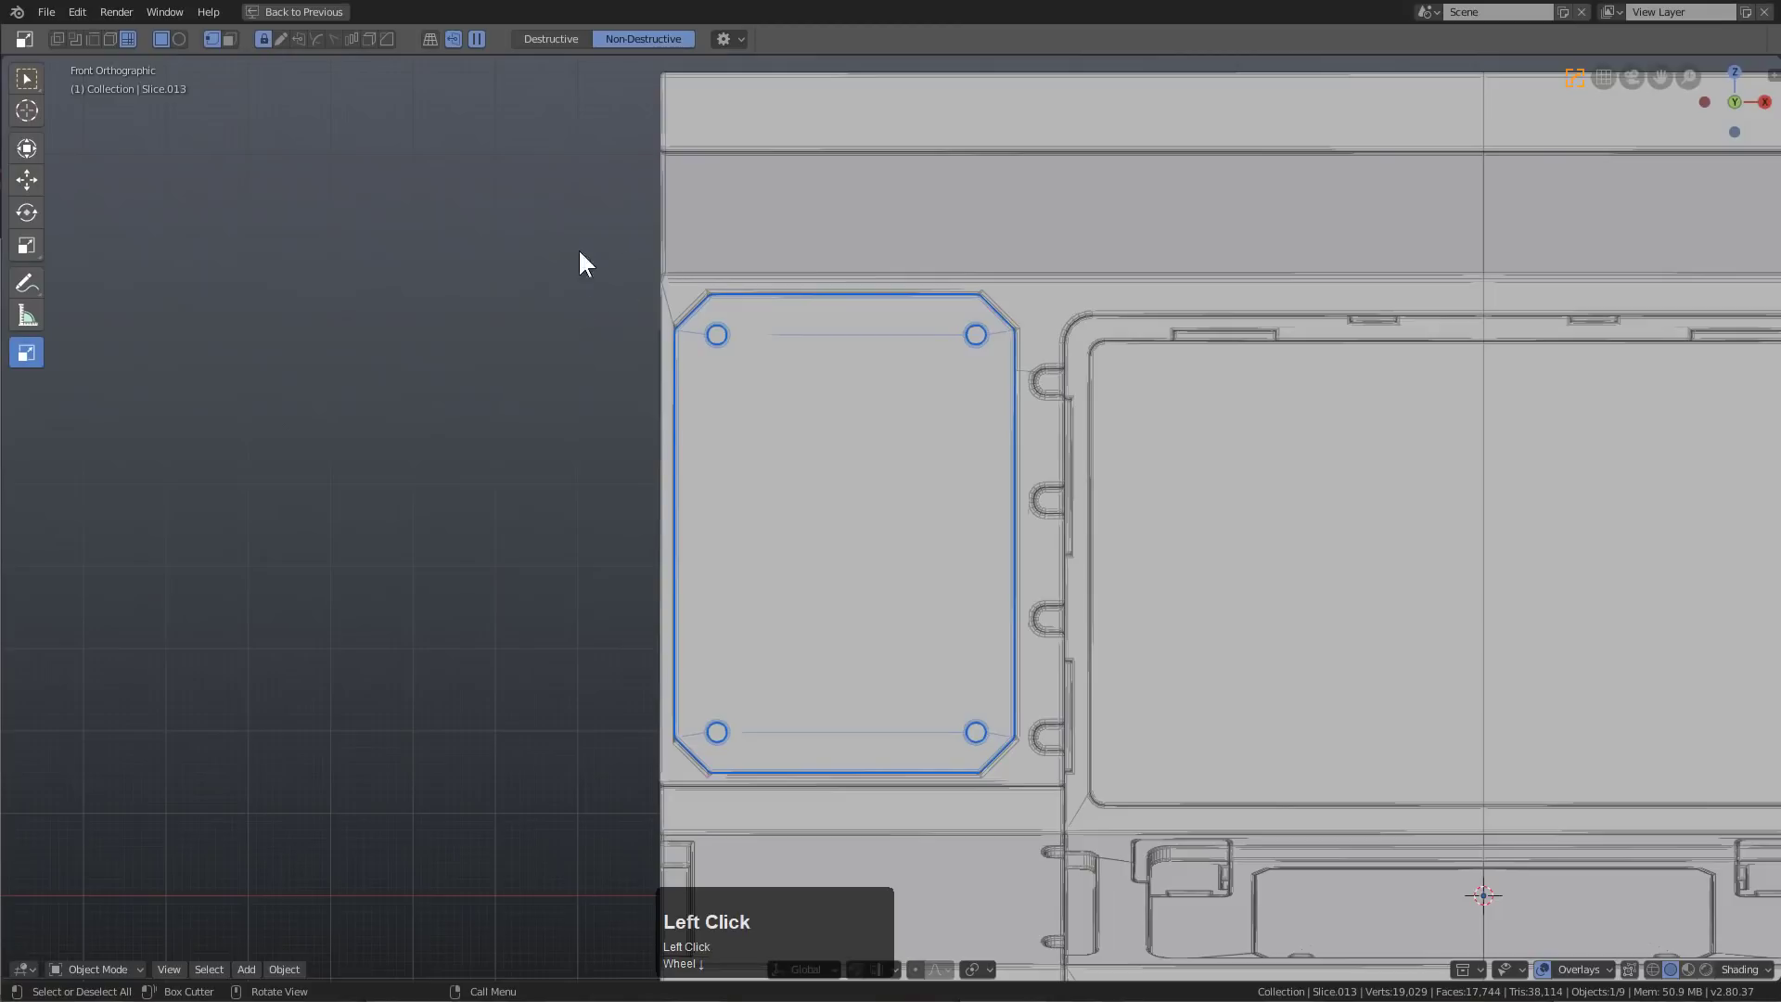
pyautogui.moveTo(731, 265); pyautogui.dragTo(637, 330)
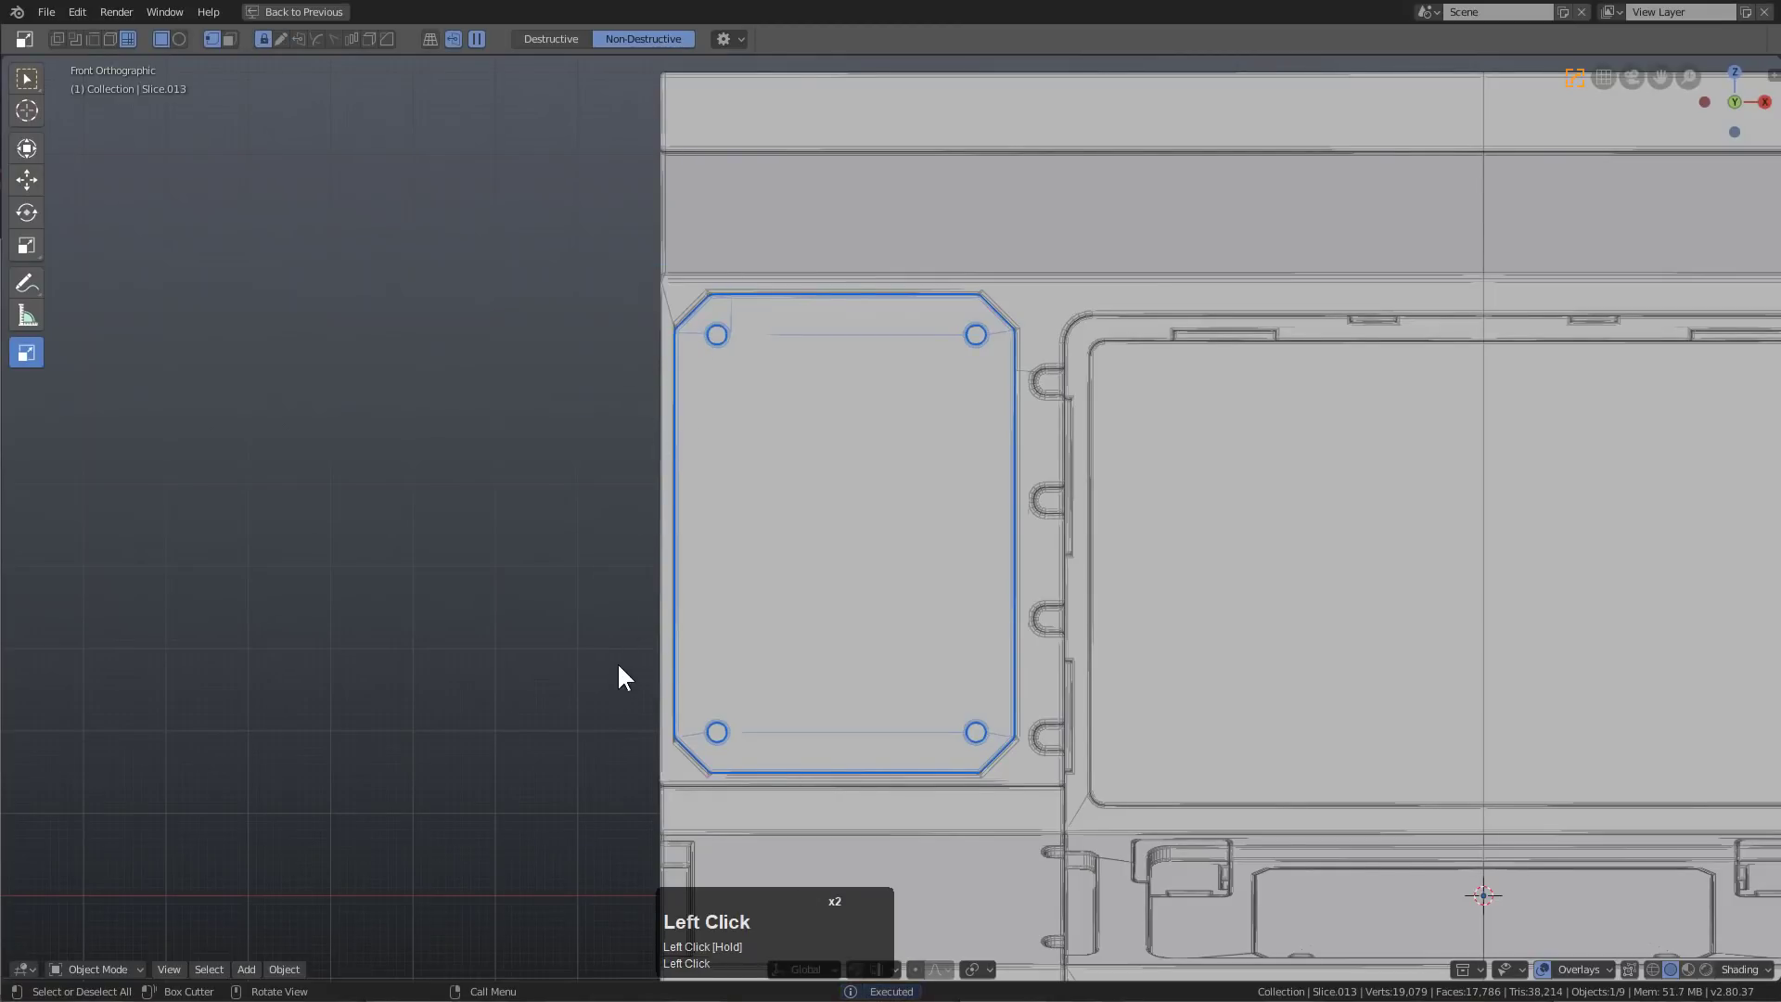
pyautogui.moveTo(629, 650); pyautogui.dragTo(759, 731)
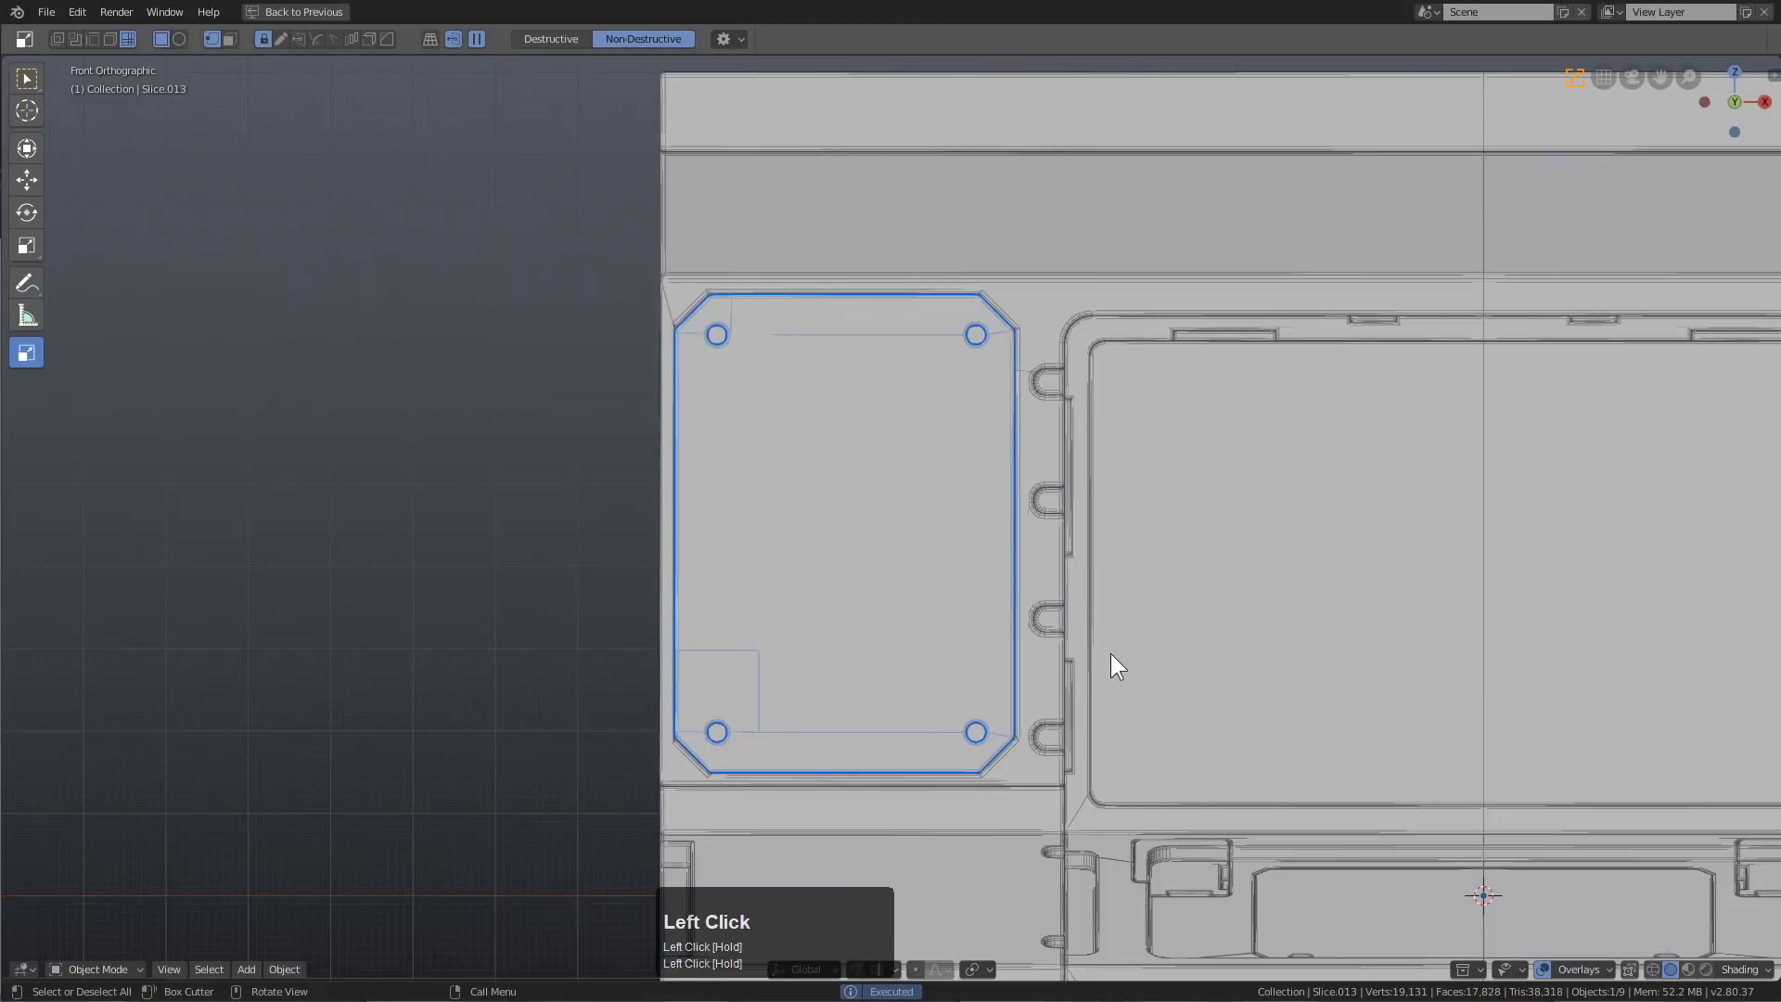
pyautogui.moveTo(1110, 632); pyautogui.dragTo(948, 732)
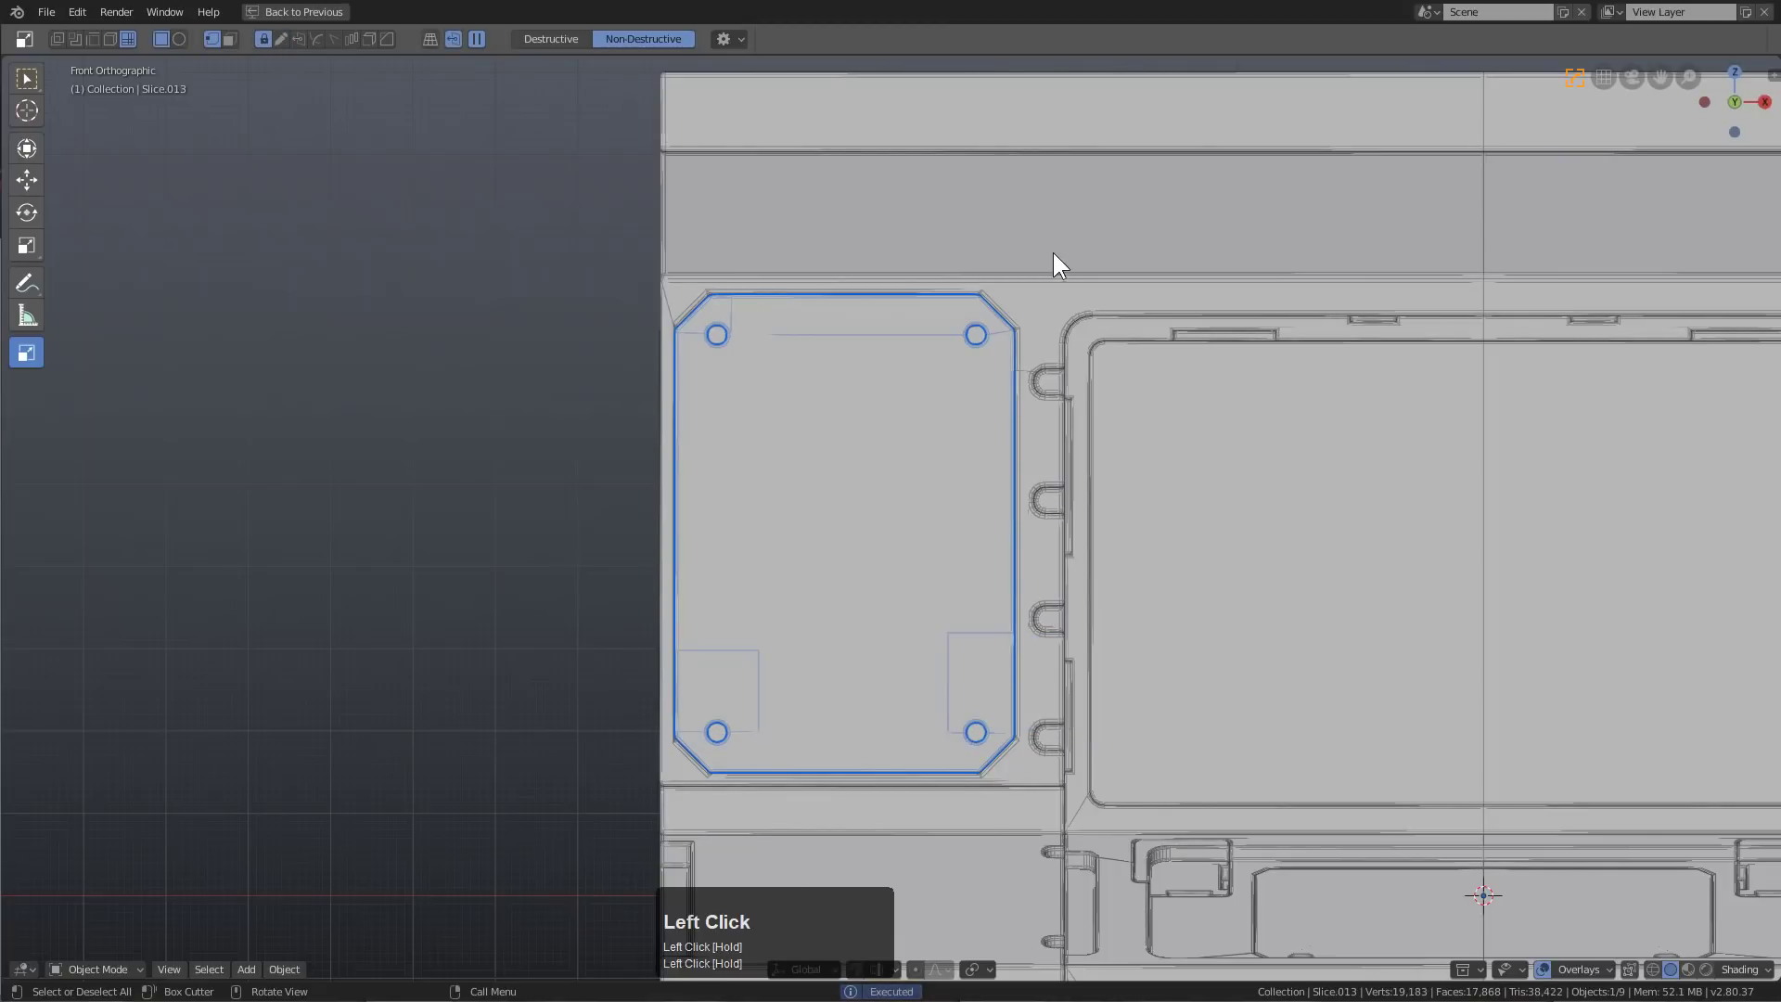
pyautogui.moveTo(1054, 253); pyautogui.dragTo(948, 332)
# Deselect the side panel, return BoxCutter to cut mode and turn off the wireframe overlay
pyautogui.moveTo(857, 399)
pyautogui.mouseDown(button='middle')
pyautogui.moveTo(851, 477)
pyautogui.moveTo(981, 582)
pyautogui.moveTo(843, 452)
pyautogui.moveTo(837, 412)
pyautogui.mouseUp(button='middle')
pyautogui.press('KP_Decimal')
pyautogui.hotkey('alt', 'a')
pyautogui.press('KP_5')
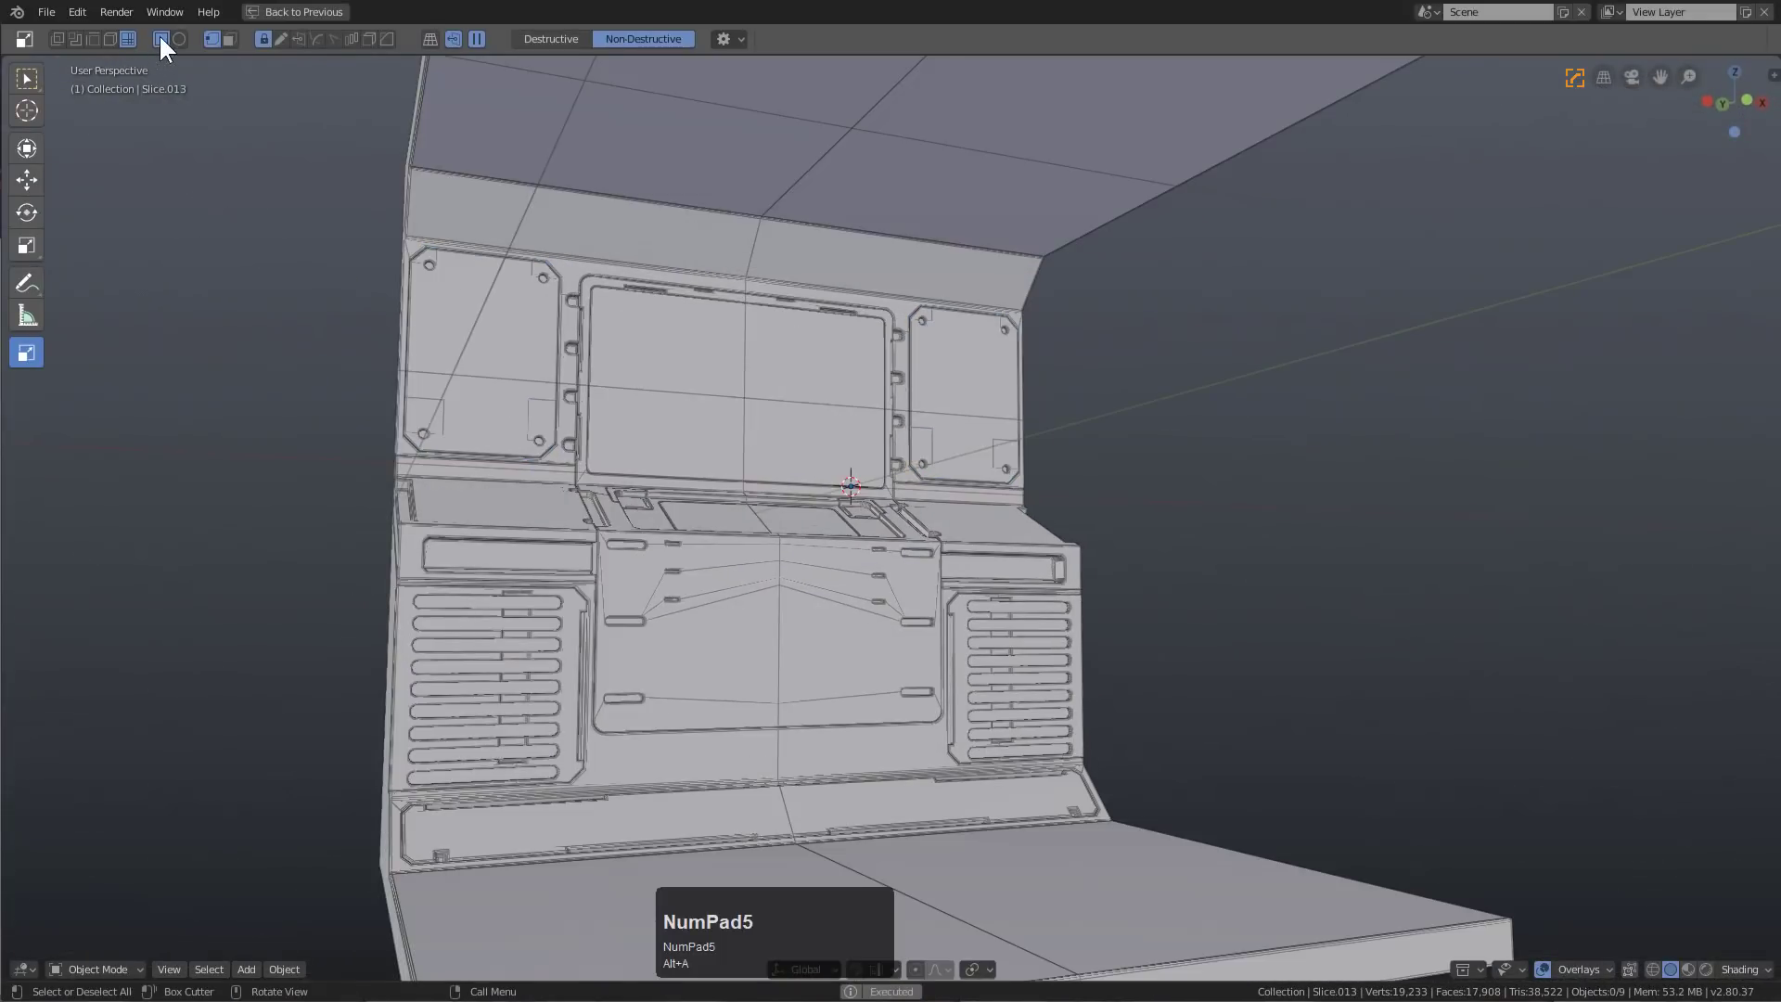
pyautogui.click(58, 39)
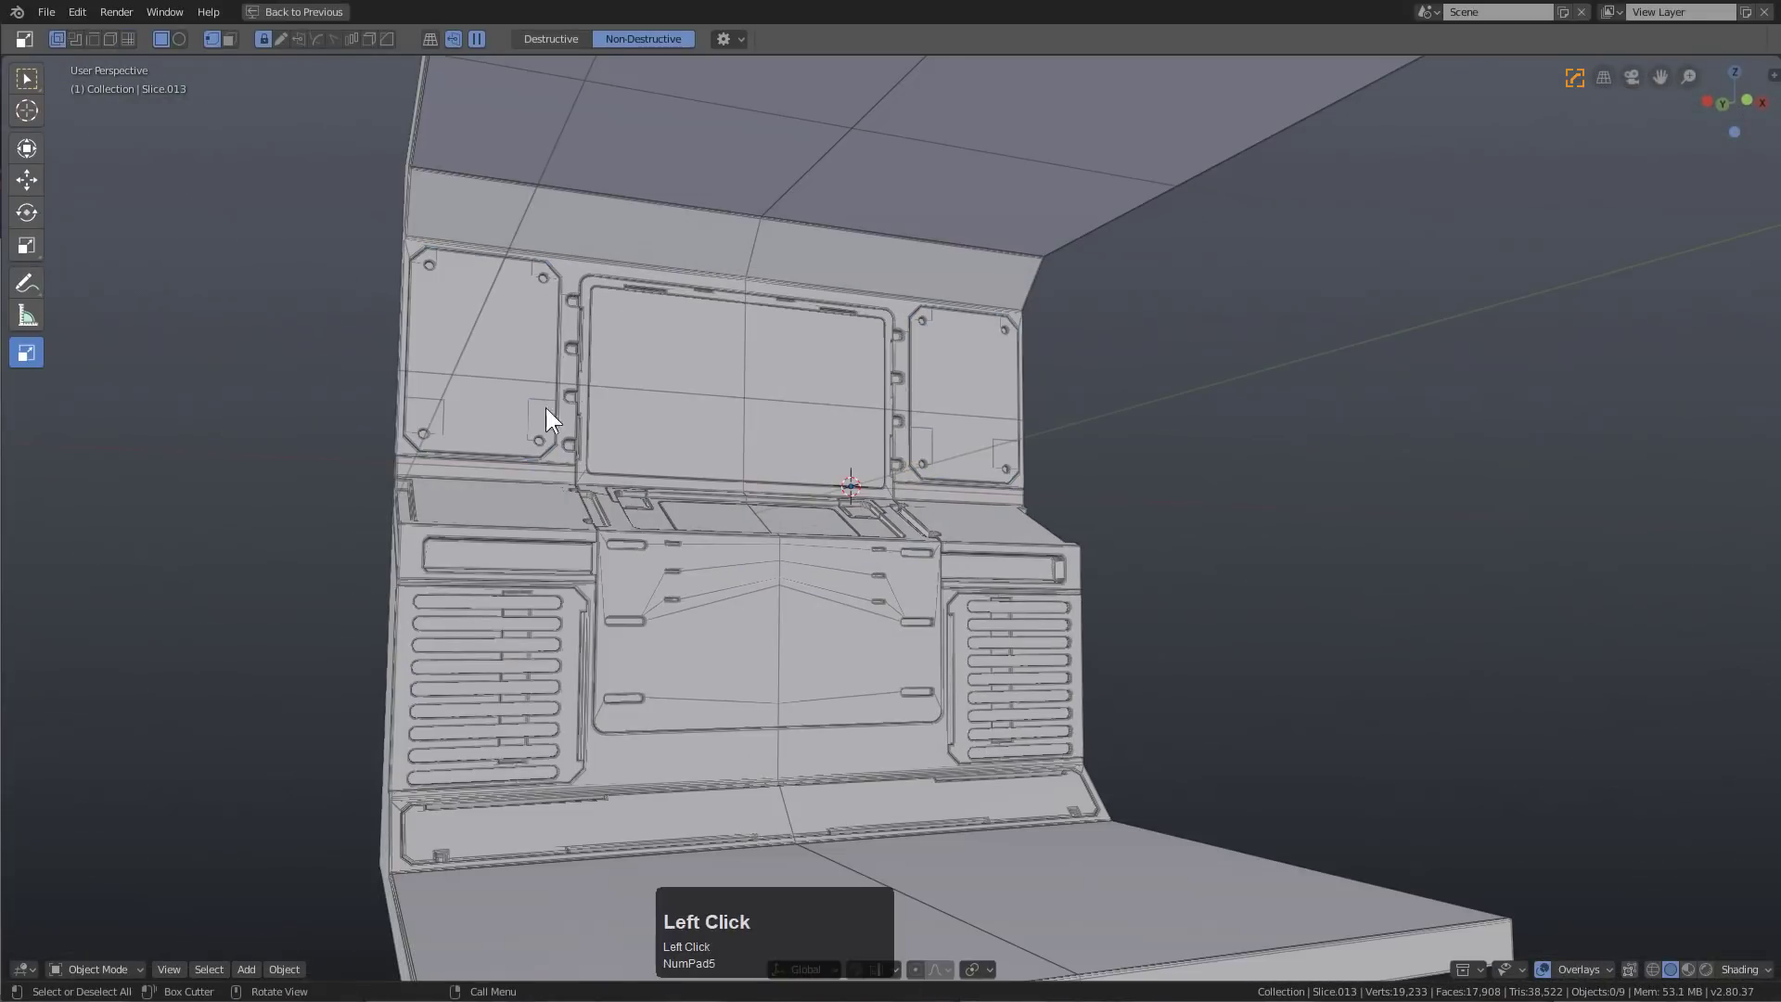
pyautogui.click(1593, 968)
pyautogui.click(1482, 877)
# Slice a large rectangular panel with chamfered corners out of the corridor body's floor
pyautogui.moveTo(1285, 732); pyautogui.dragTo(815, 430, button='middle')
pyautogui.keyDown('shift'); pyautogui.scroll(2, 921, 577); pyautogui.keyUp('shift')
pyautogui.scroll(-2, 946, 548)
pyautogui.click(966, 649)
pyautogui.scroll(1, 966, 649)
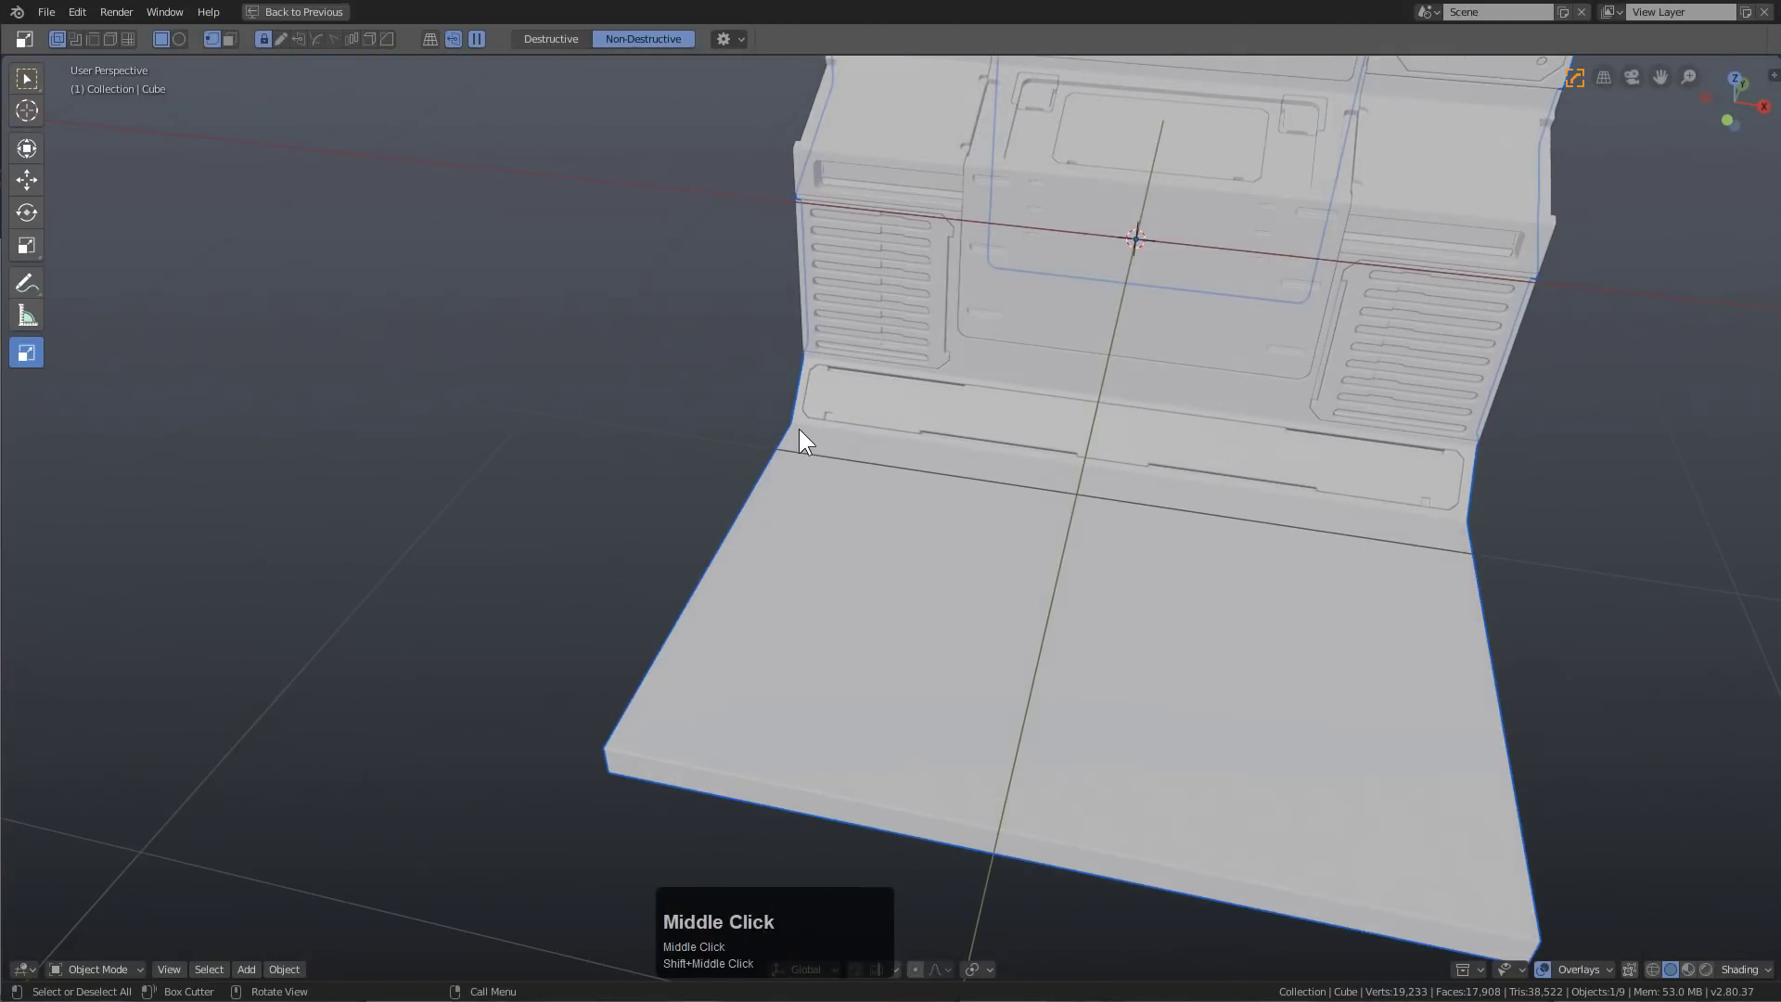
pyautogui.moveTo(798, 431)
pyautogui.mouseDown()
pyautogui.moveTo(933, 515)
pyautogui.moveTo(1175, 763)
pyautogui.moveTo(1412, 876)
pyautogui.moveTo(1456, 916)
pyautogui.mouseUp()
pyautogui.press('b')
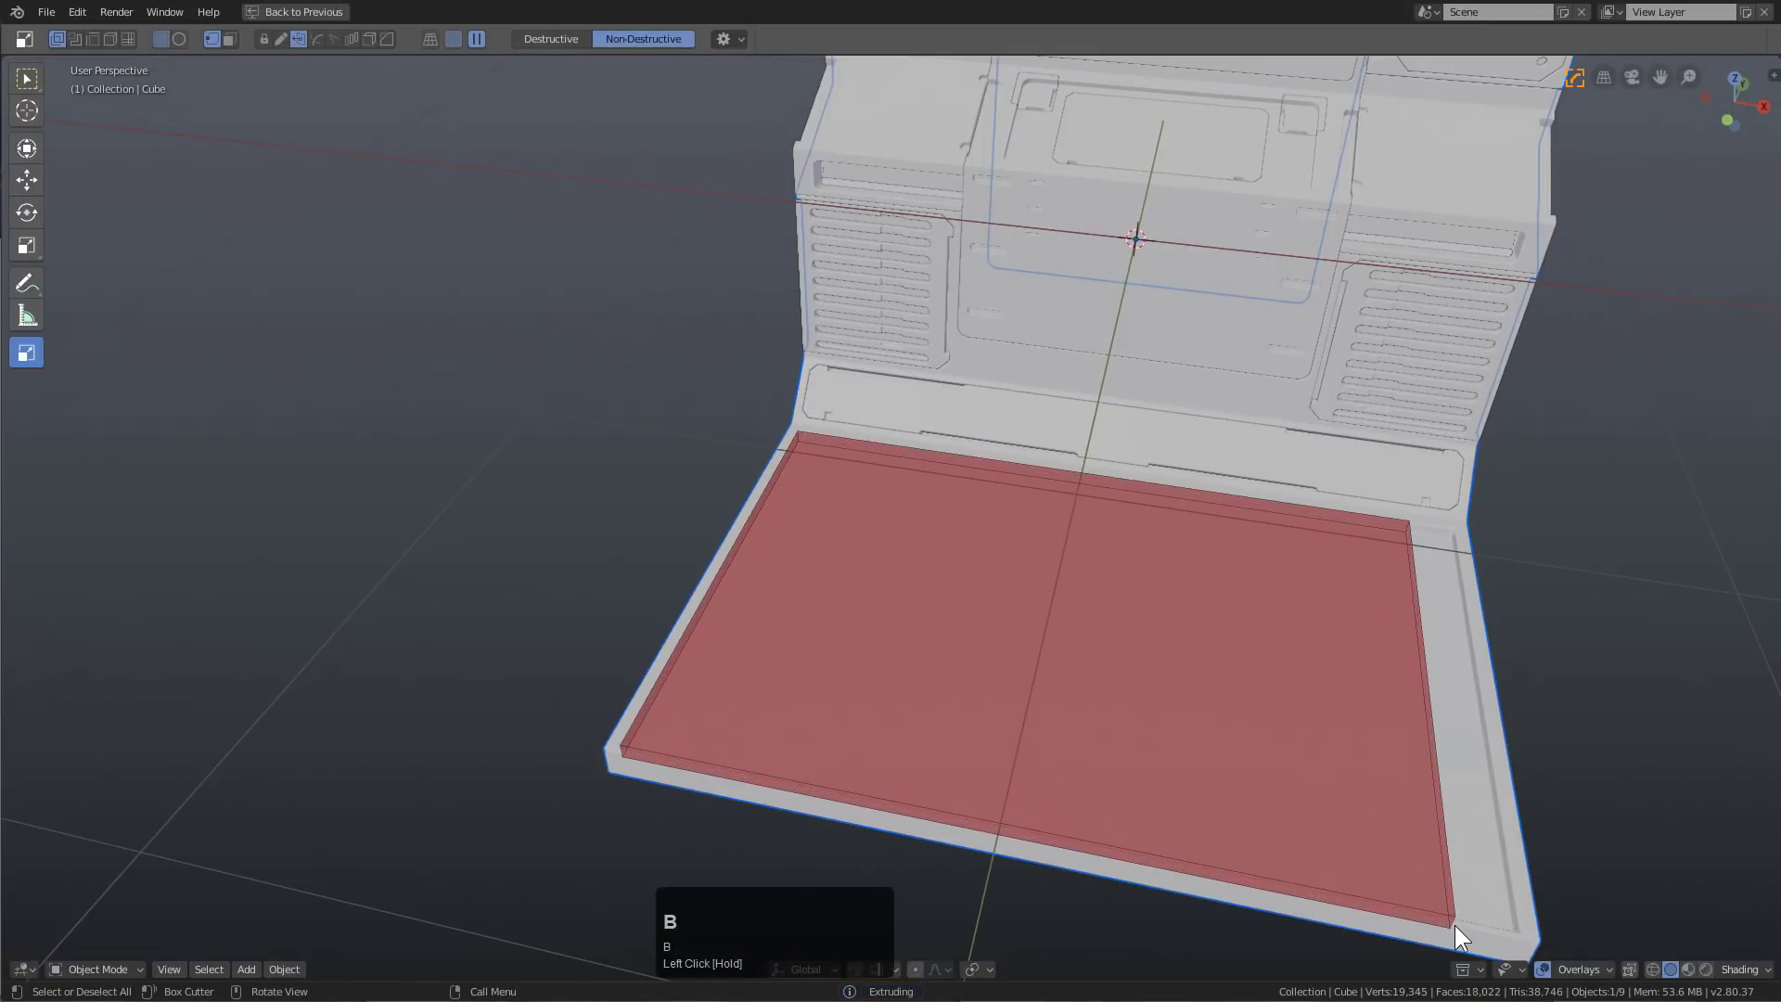
pyautogui.click(1487, 920)
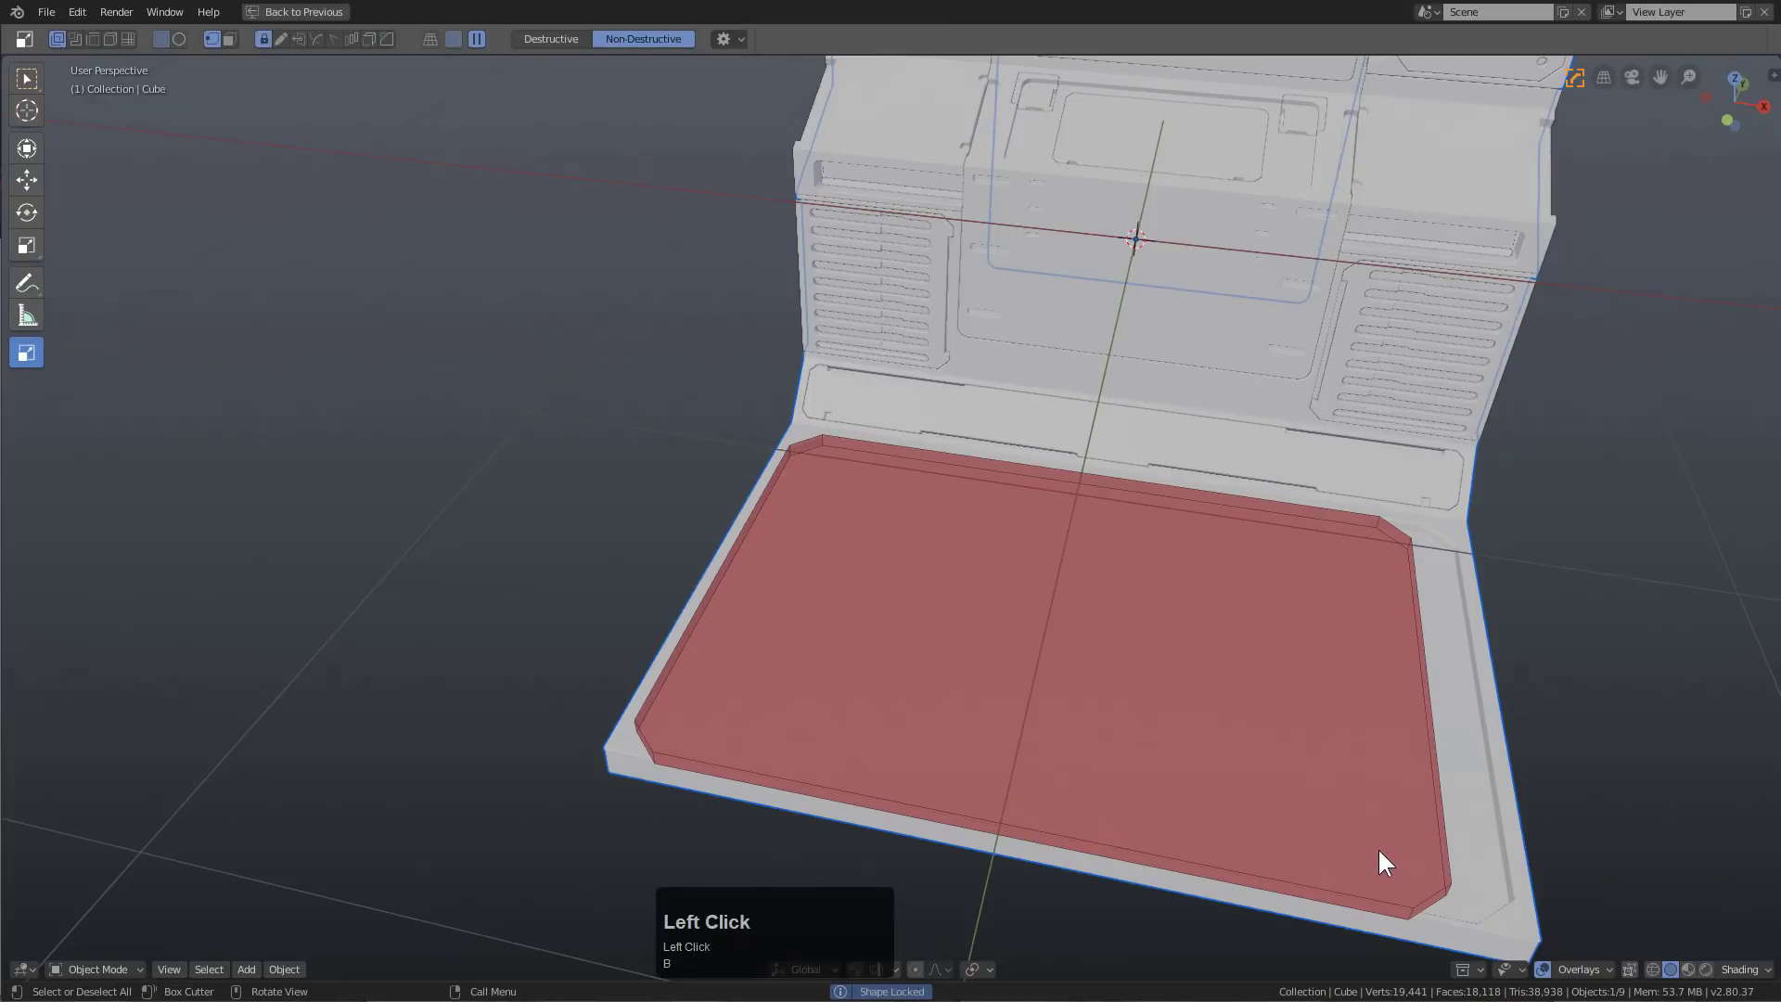
pyautogui.press('x')
pyautogui.click(1323, 822)
pyautogui.moveTo(1322, 822); pyautogui.dragTo(1050, 648, button='middle')
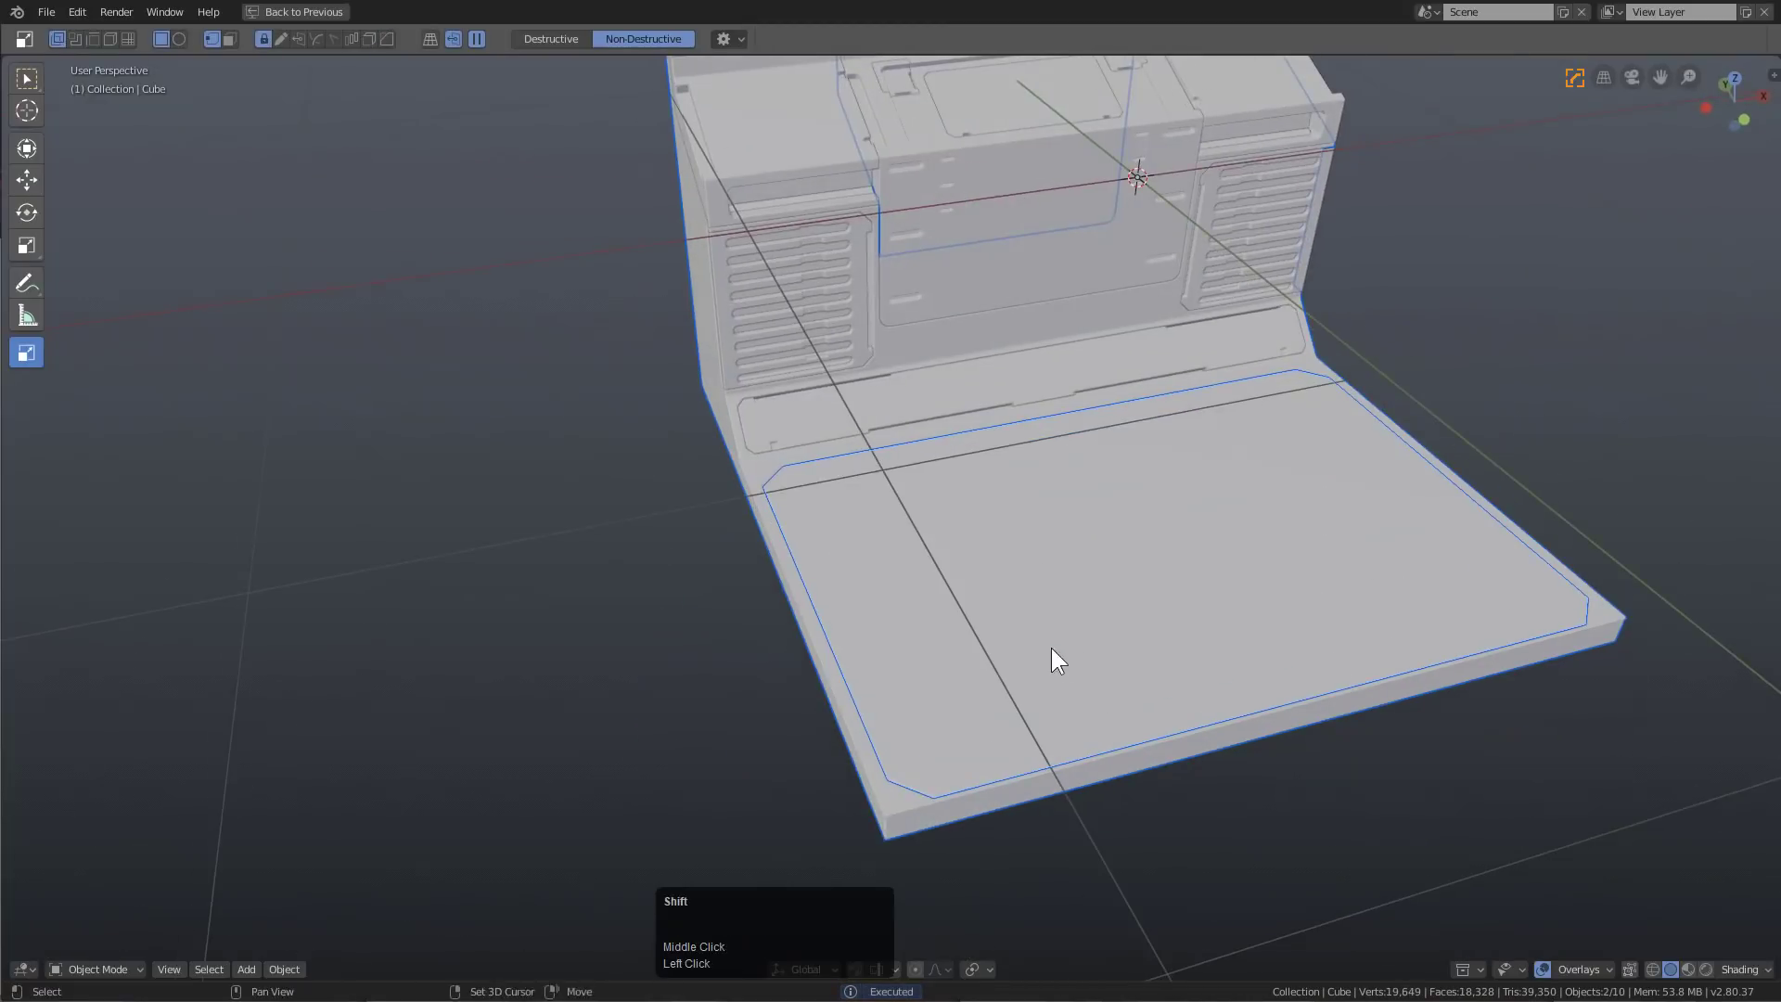
# Cut a row of seven small round-ended notches along the sliced floor panel's side edge with a BoxCutter array
pyautogui.scroll(3, 1050, 647)
pyautogui.click(862, 556)
pyautogui.keyDown('shift'); pyautogui.moveTo(862, 556); pyautogui.dragTo(1044, 466, button='middle'); pyautogui.keyUp('shift')
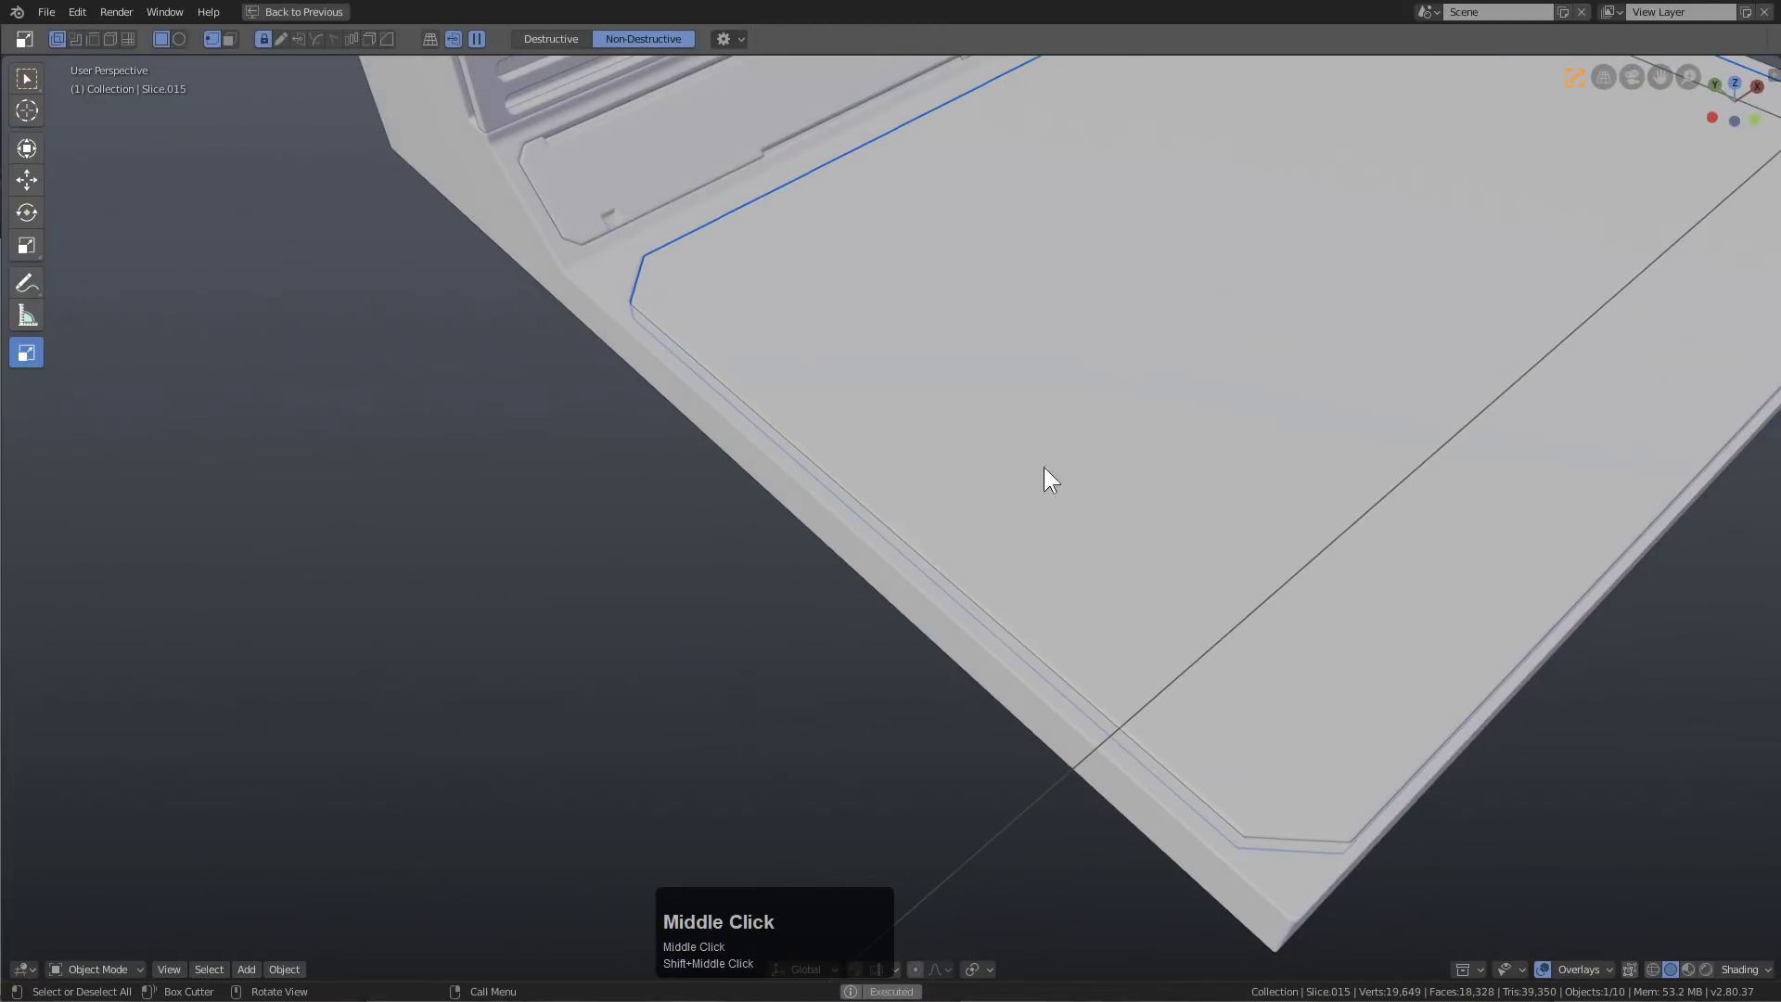
pyautogui.moveTo(664, 308); pyautogui.dragTo(637, 349)
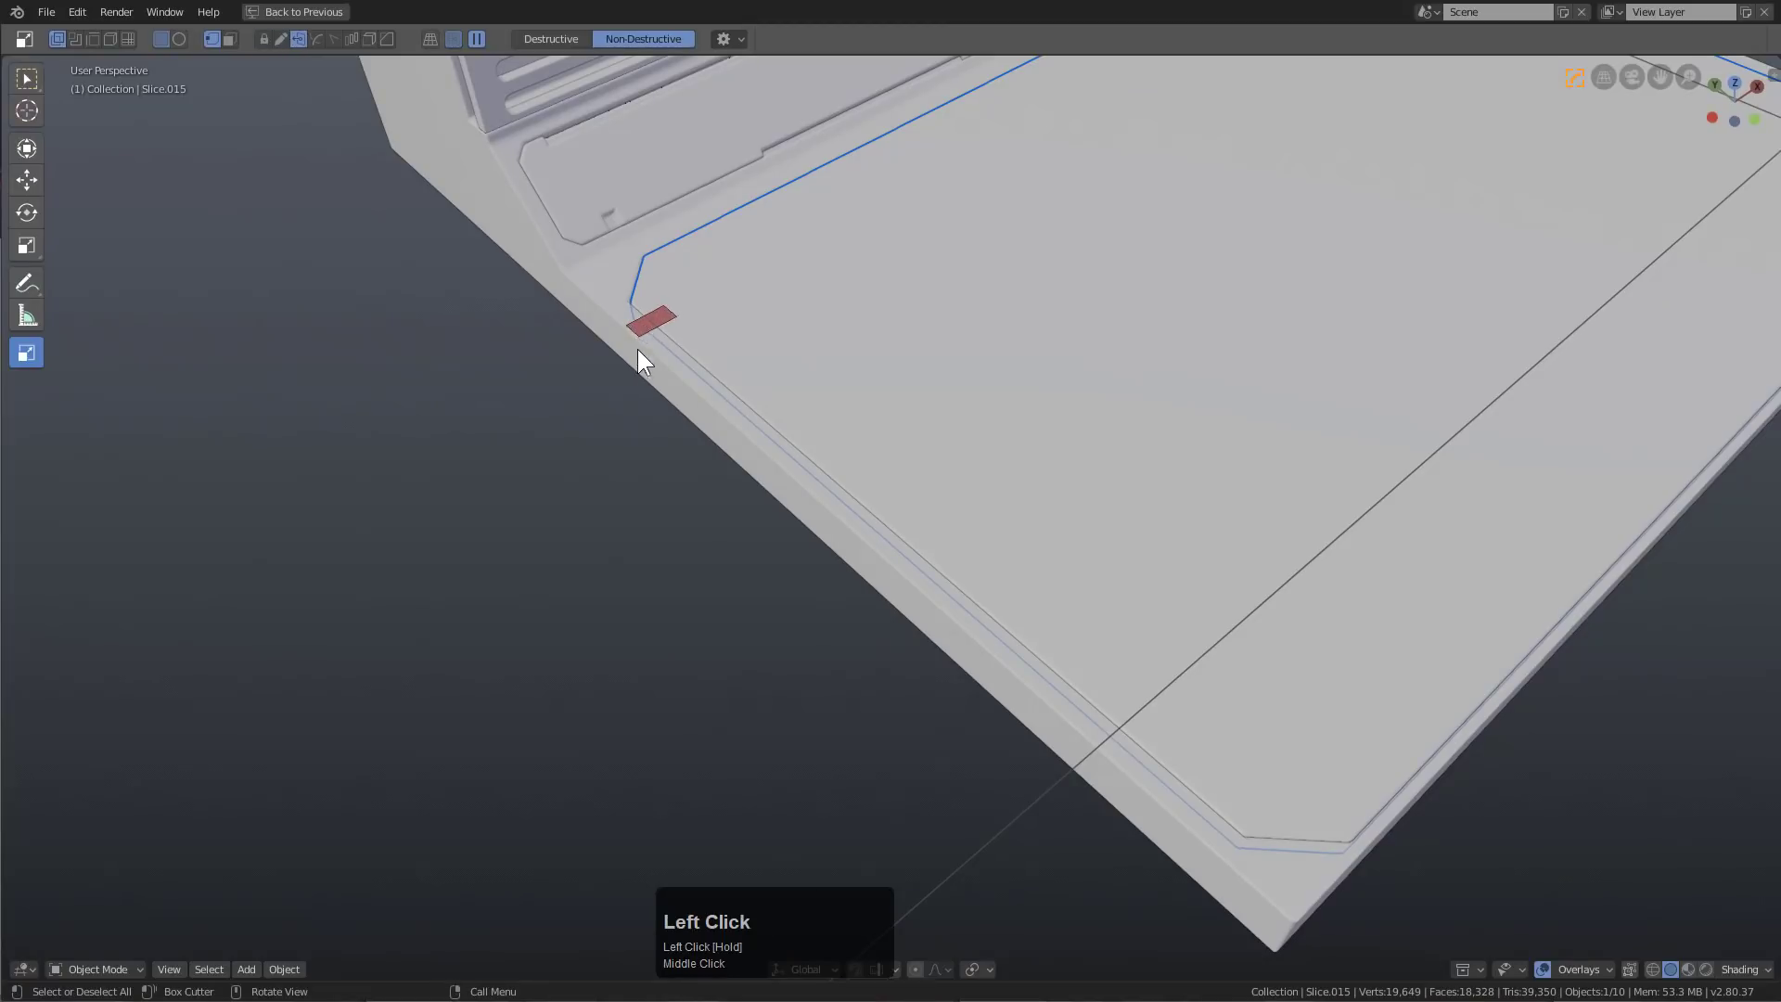
pyautogui.press('b')
pyautogui.scroll(2, 650, 376)
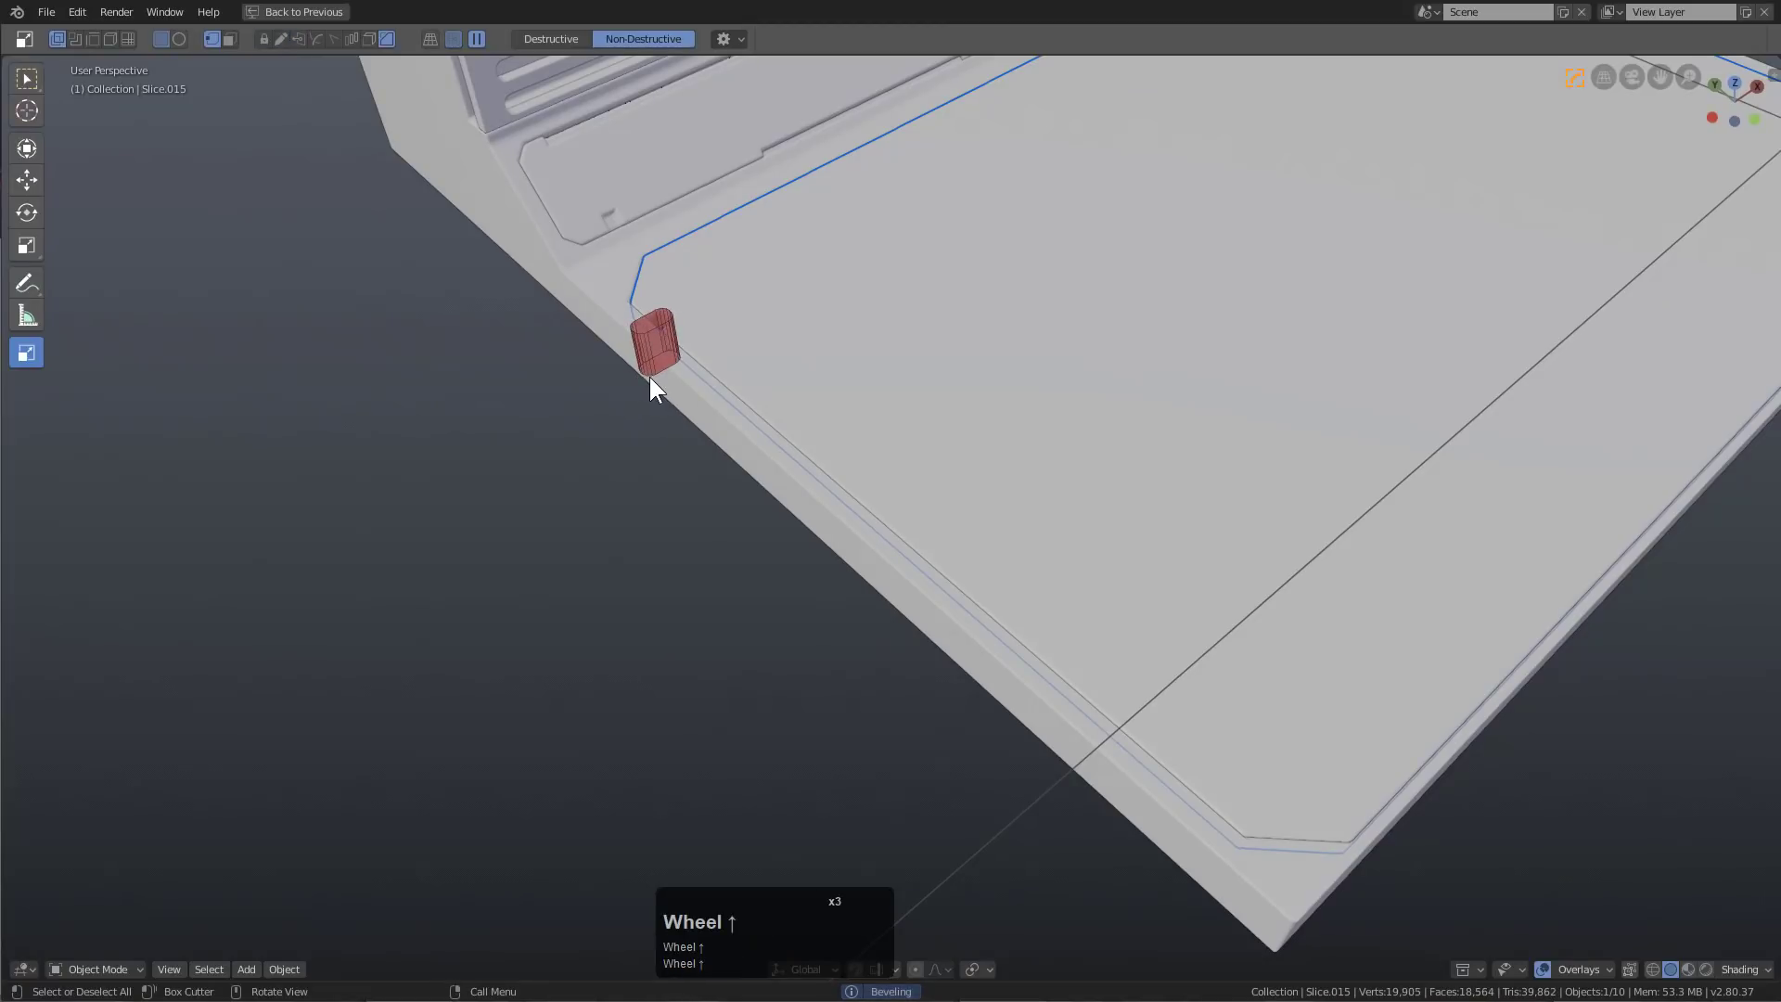
pyautogui.press('v')
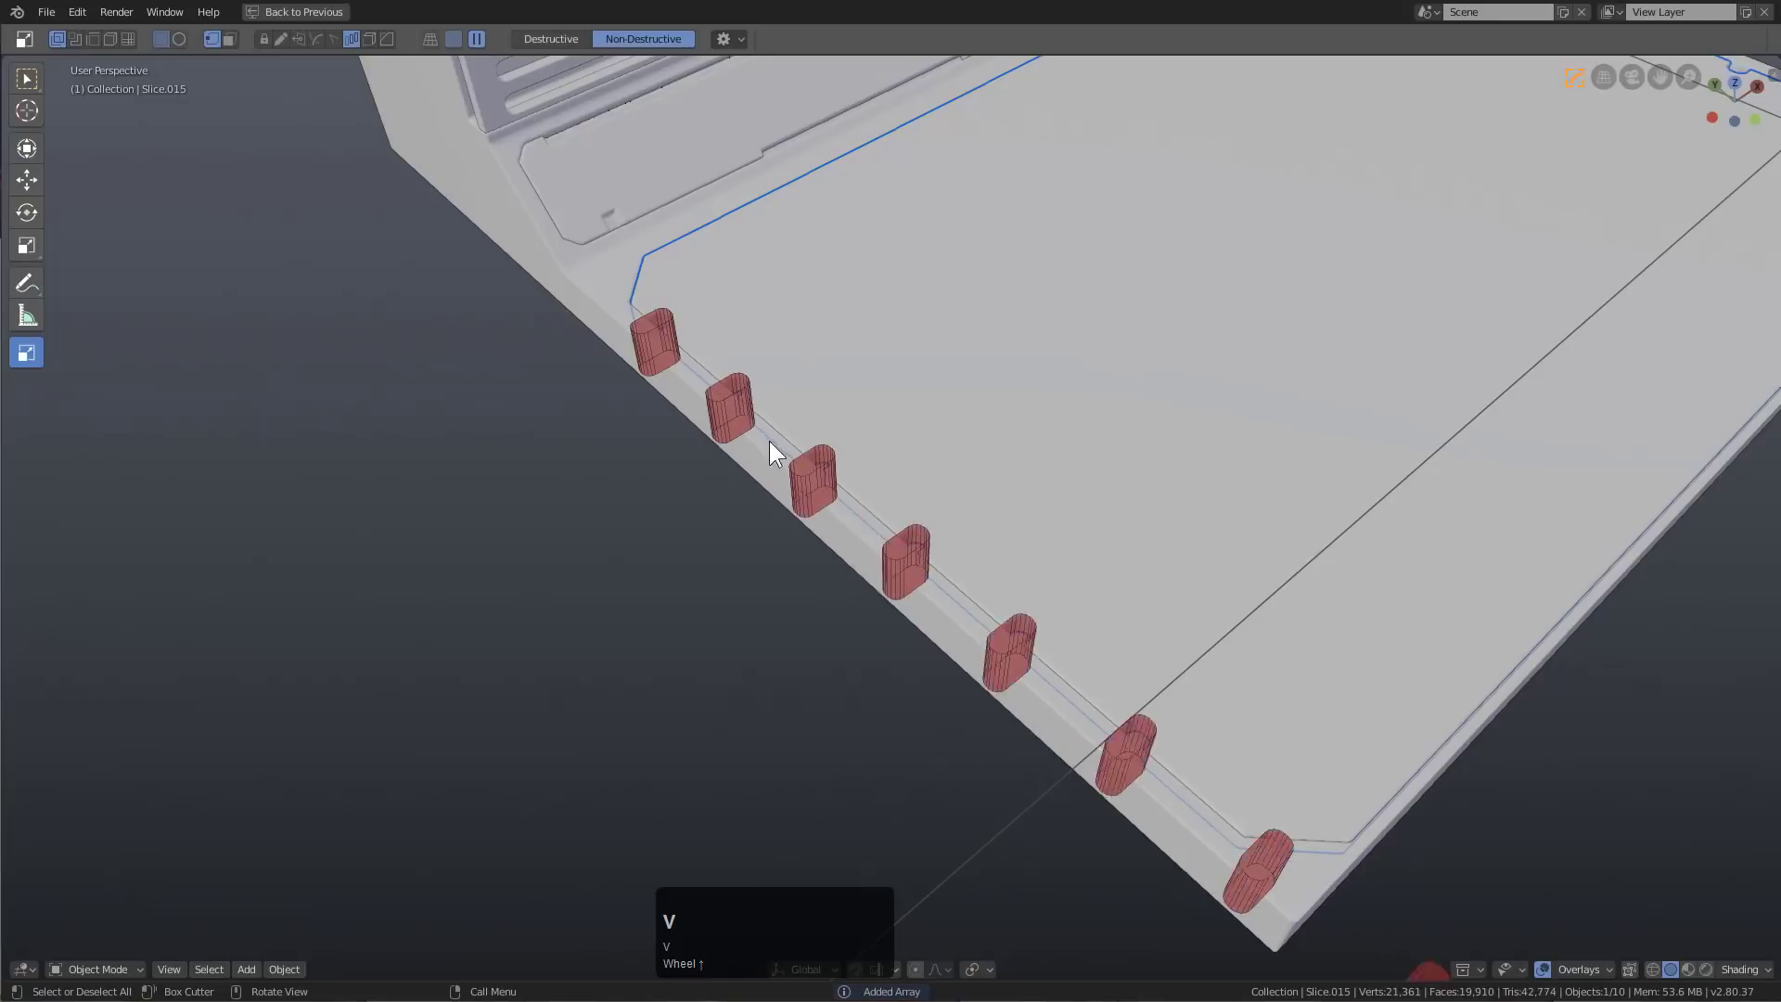
pyautogui.scroll(-2, 756, 426)
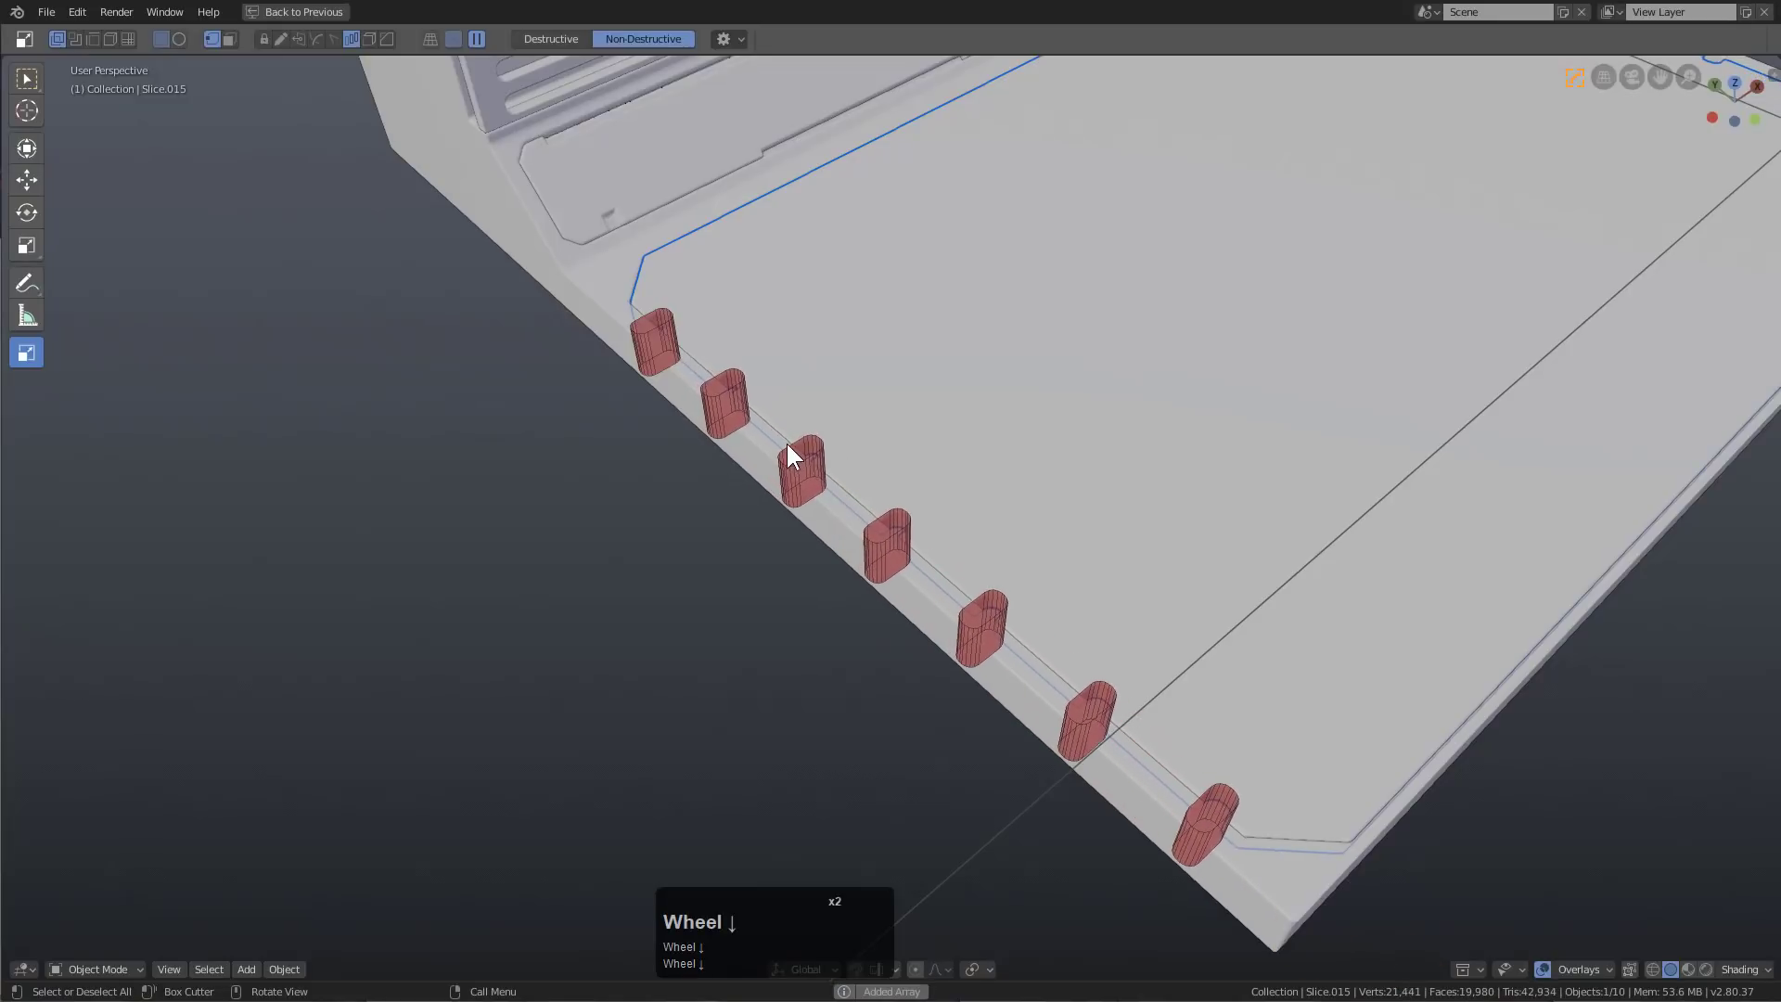
pyautogui.click(809, 453)
pyautogui.click(928, 528)
# Cut one longer and one shorter shallow groove across the floor panel's top surface, working in front orthographic view
pyautogui.moveTo(956, 551); pyautogui.dragTo(1050, 608, button='middle')
pyautogui.click(1025, 604)
pyautogui.press('KP_1')
pyautogui.press('KP_5')
pyautogui.scroll(3, 807, 330)
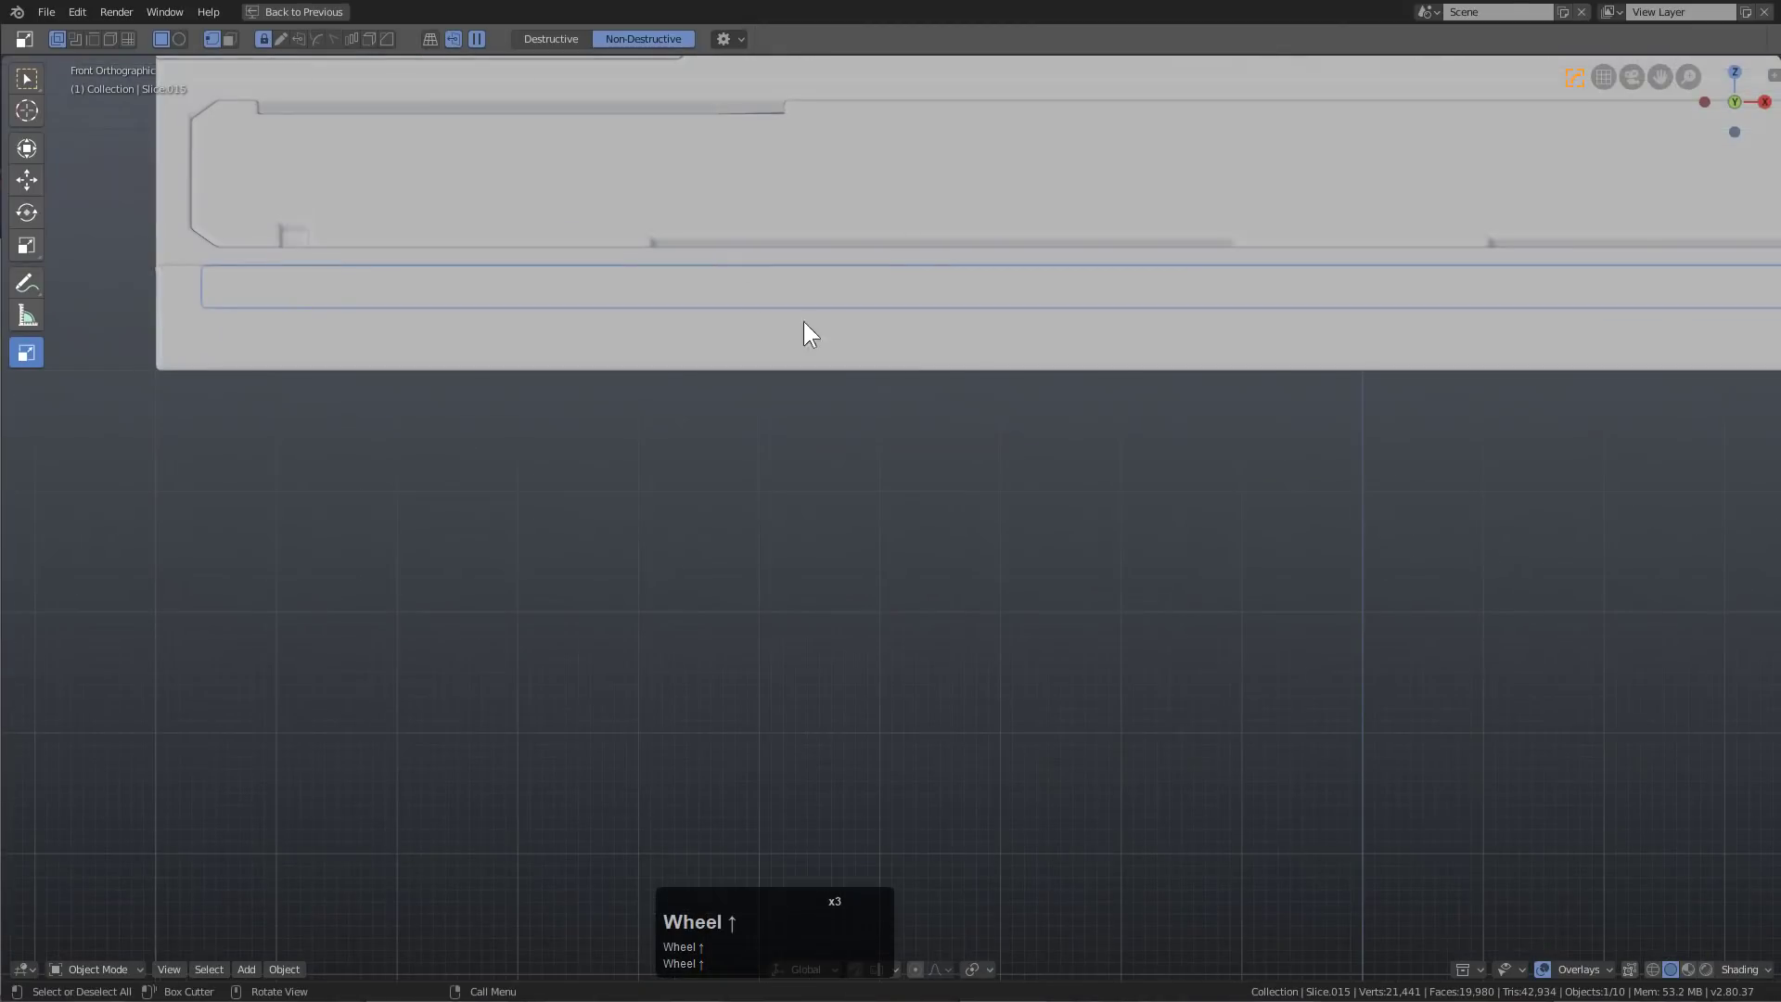
pyautogui.moveTo(544, 232); pyautogui.dragTo(880, 276)
pyautogui.moveTo(1010, 231); pyautogui.dragTo(1204, 273)
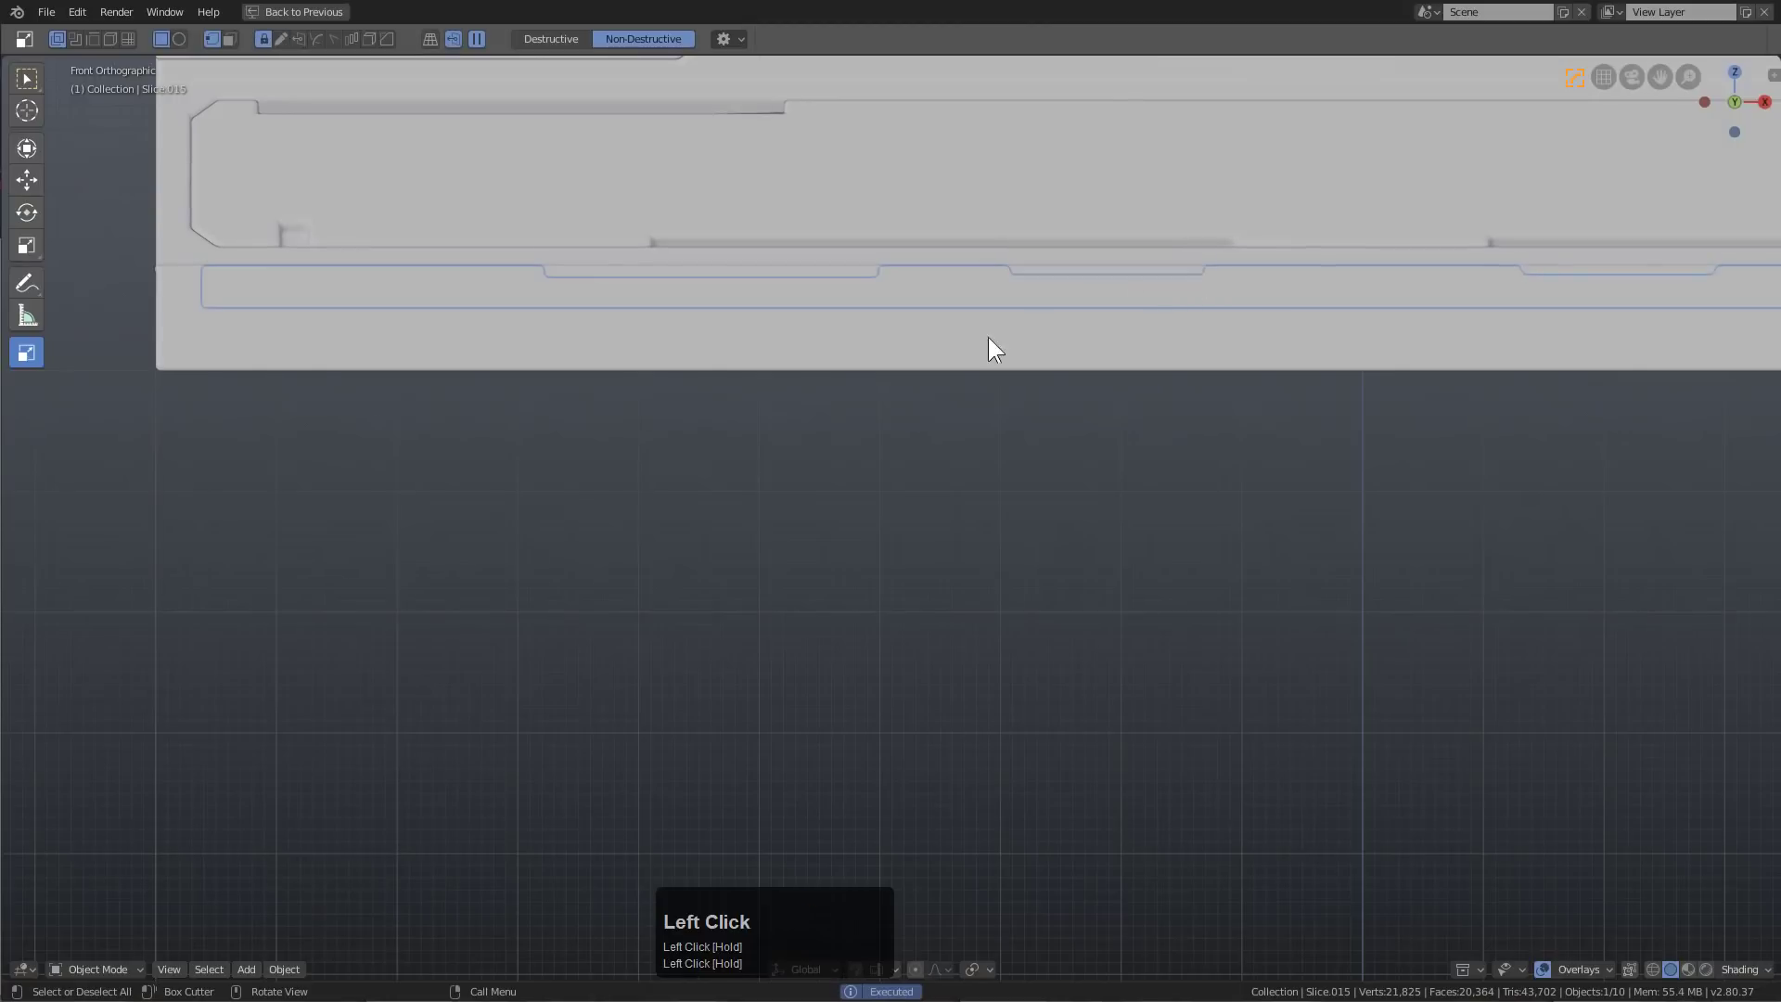
pyautogui.moveTo(988, 337); pyautogui.dragTo(959, 501, button='middle')
pyautogui.scroll(-2, 942, 465)
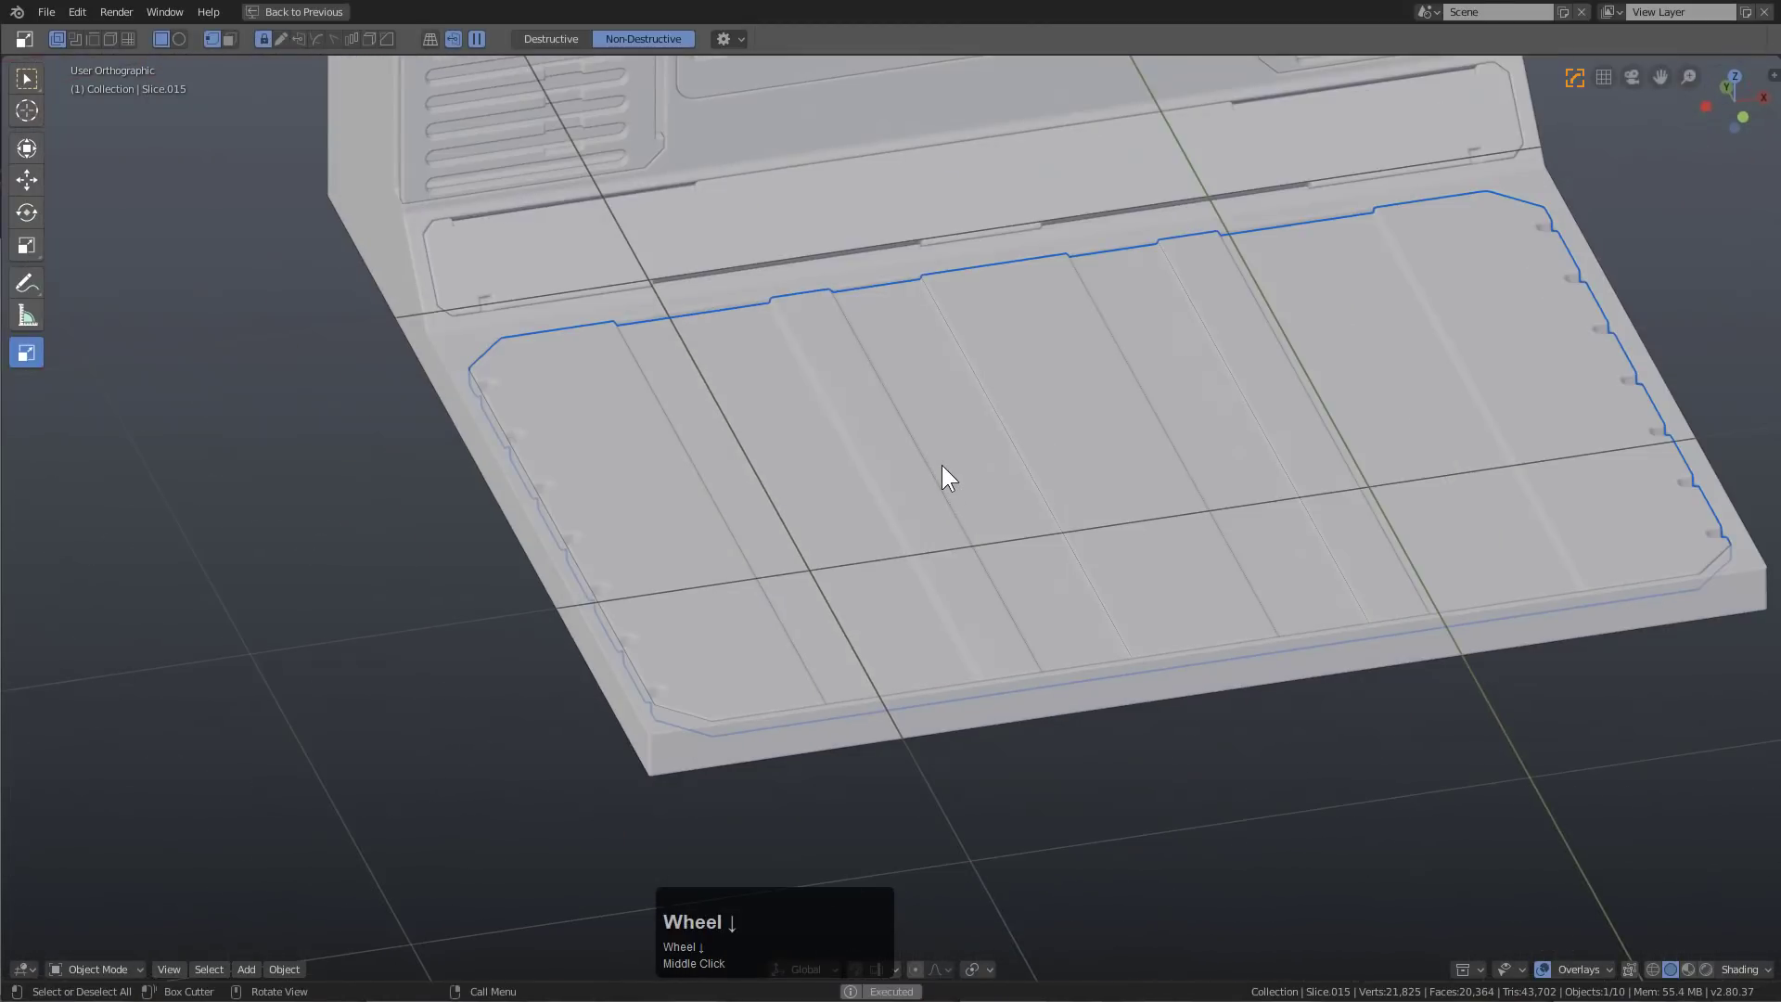
pyautogui.press('KP_1')
pyautogui.moveTo(323, 185); pyautogui.dragTo(466, 530)
pyautogui.press('Escape')
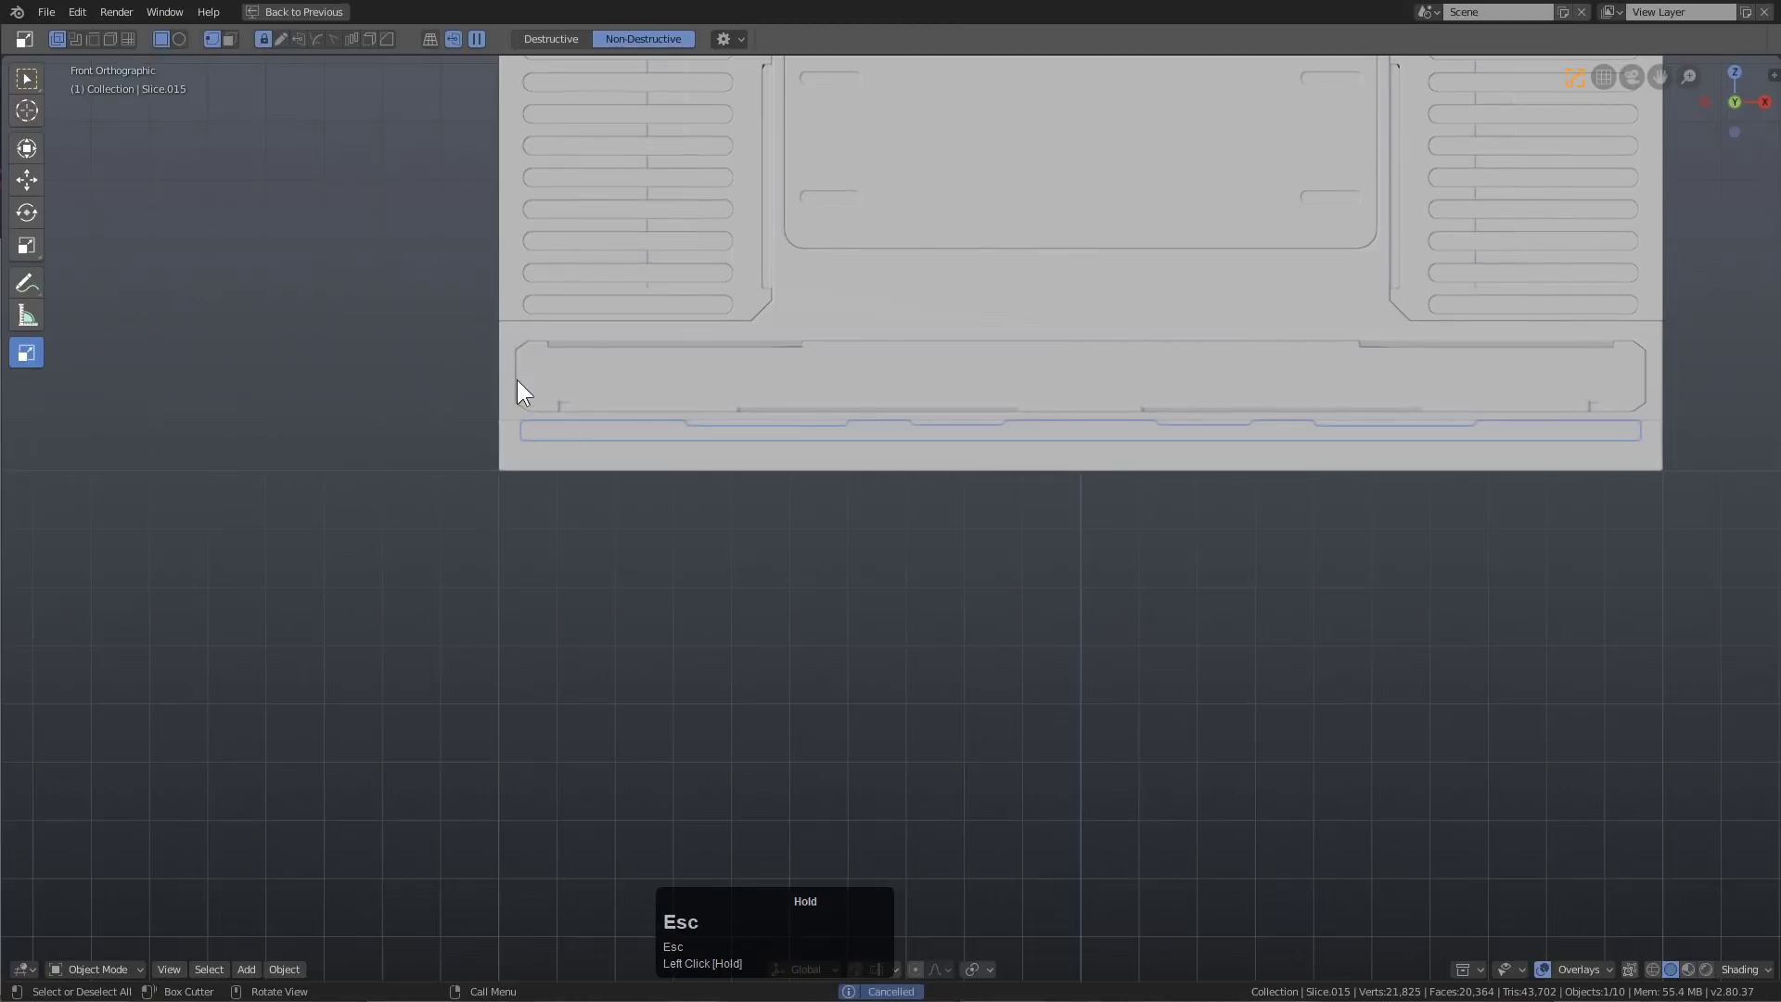
# Cut a long, narrow rectangular outline with rounded corners into the floor panel's top, using BoxCutter's bevel and solidify options
pyautogui.moveTo(516, 386); pyautogui.dragTo(659, 469, button='middle')
pyautogui.click(709, 414)
pyautogui.moveTo(770, 516); pyautogui.dragTo(867, 605)
pyautogui.press('b')
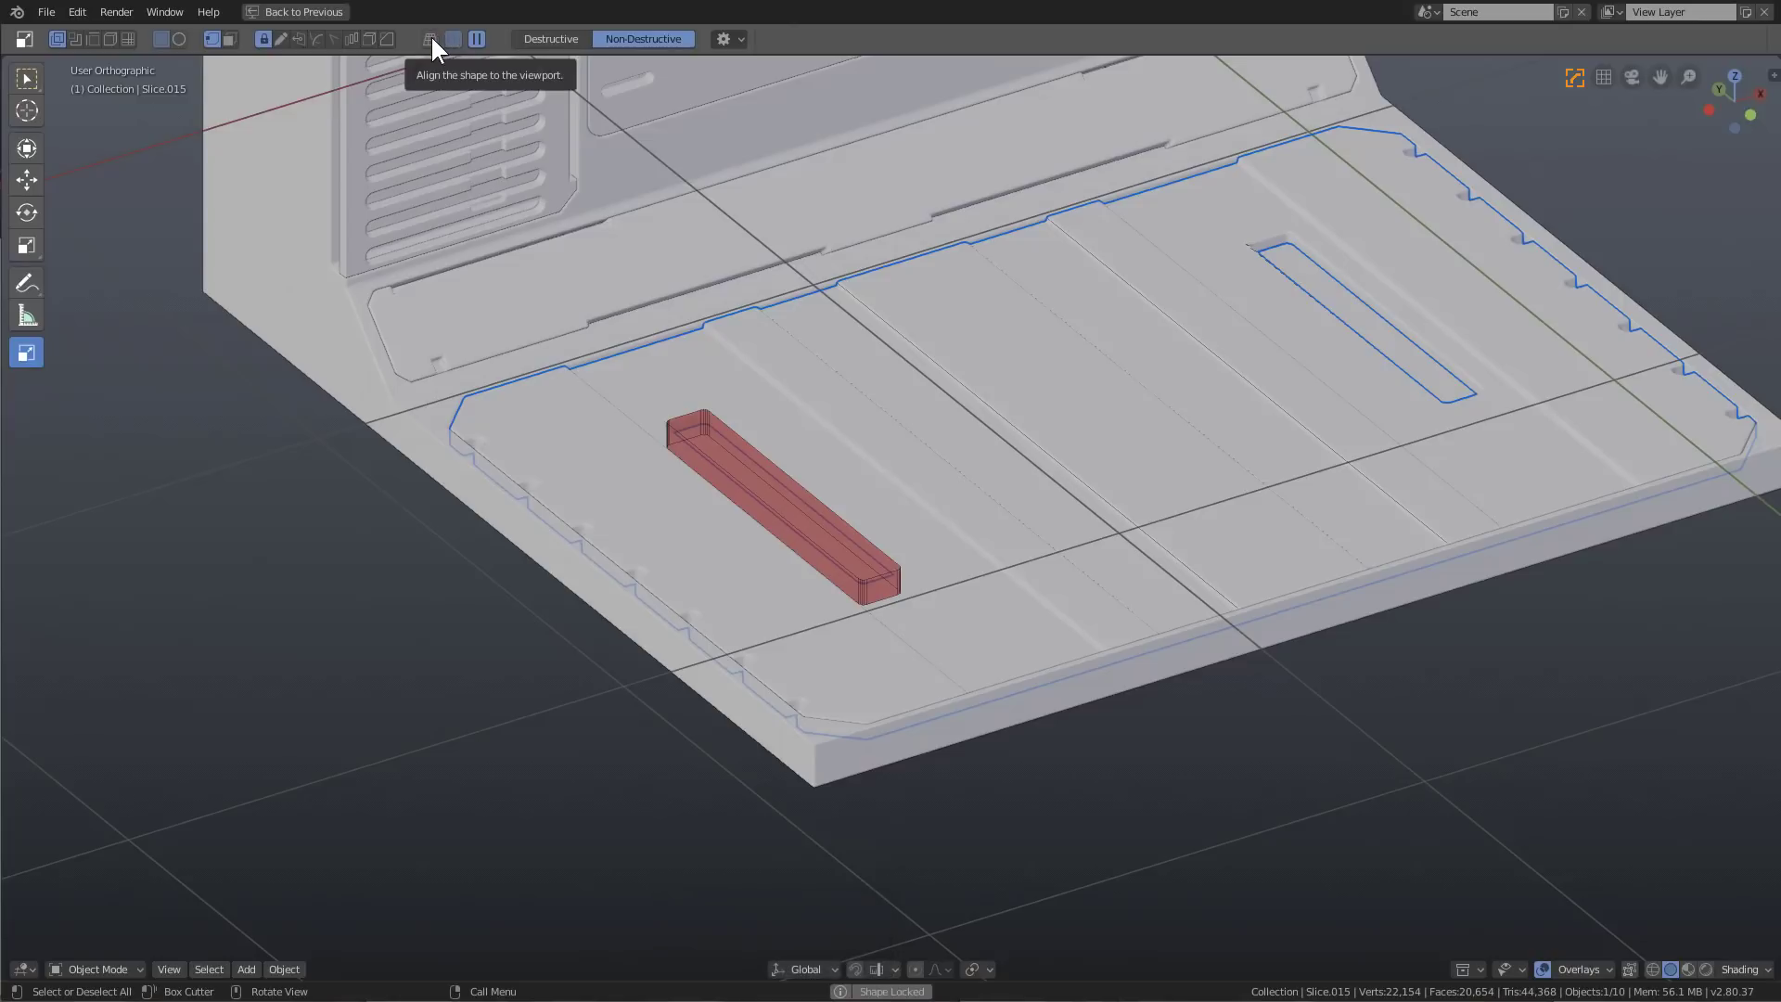
pyautogui.scroll(3, 848, 374)
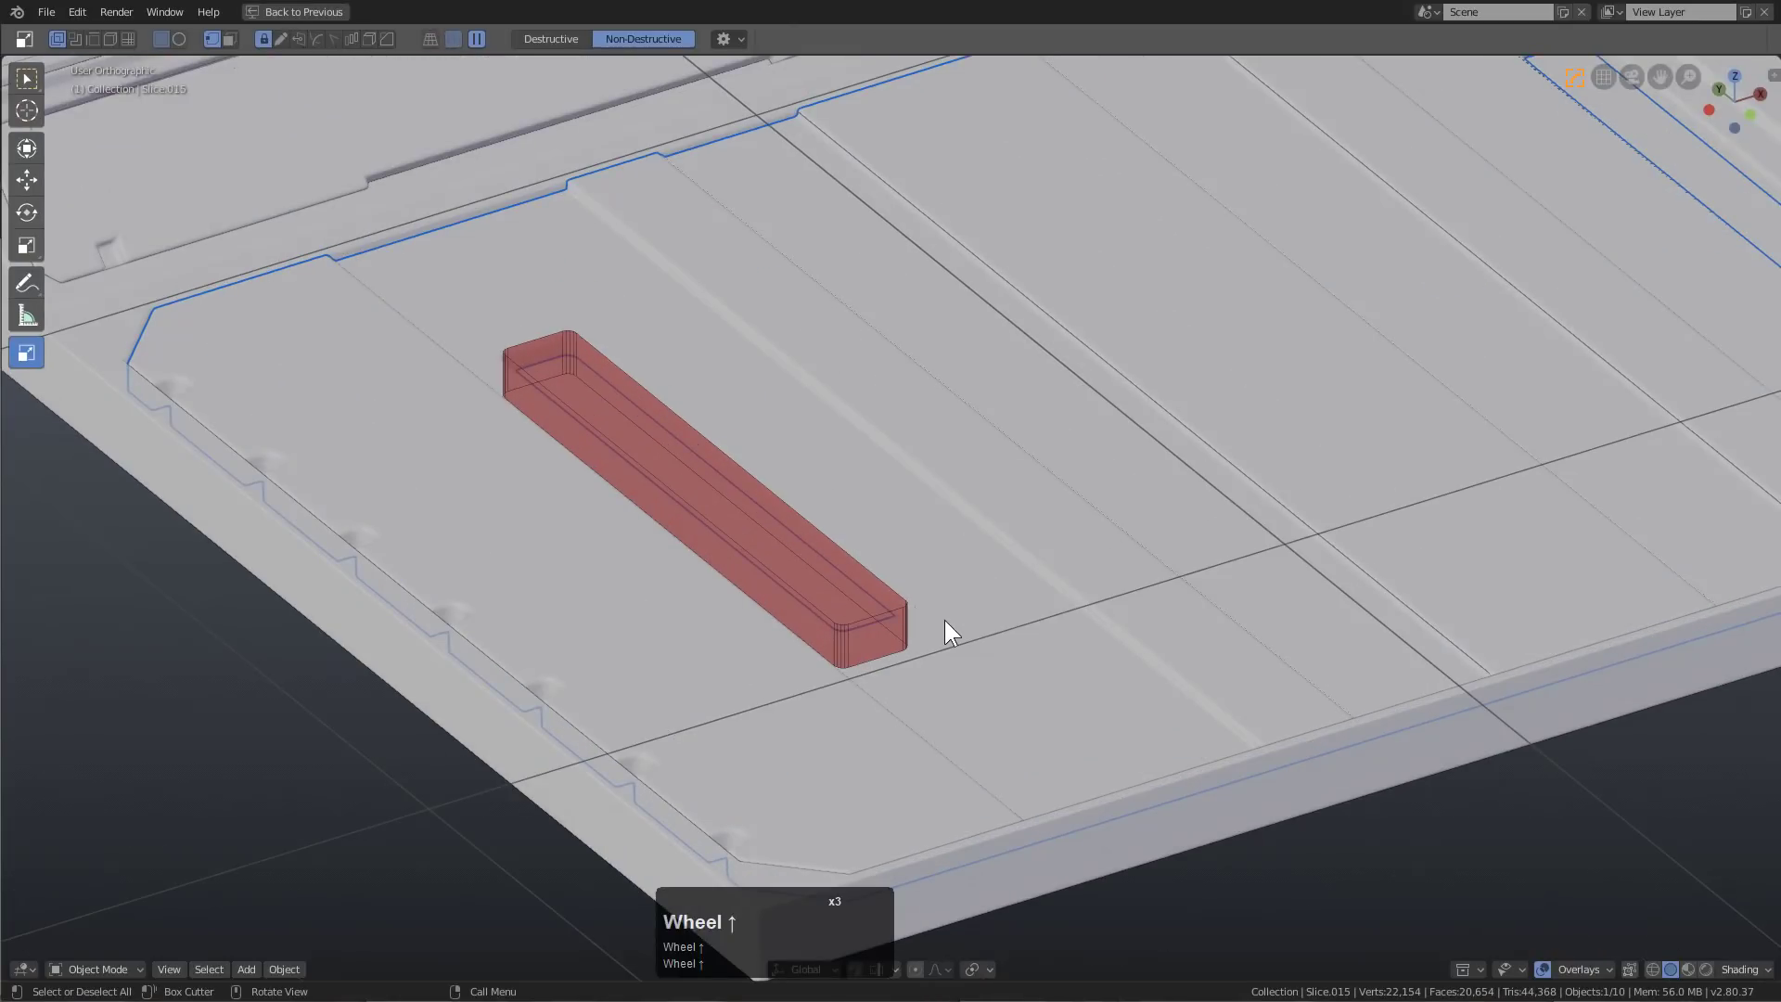
pyautogui.press('t')
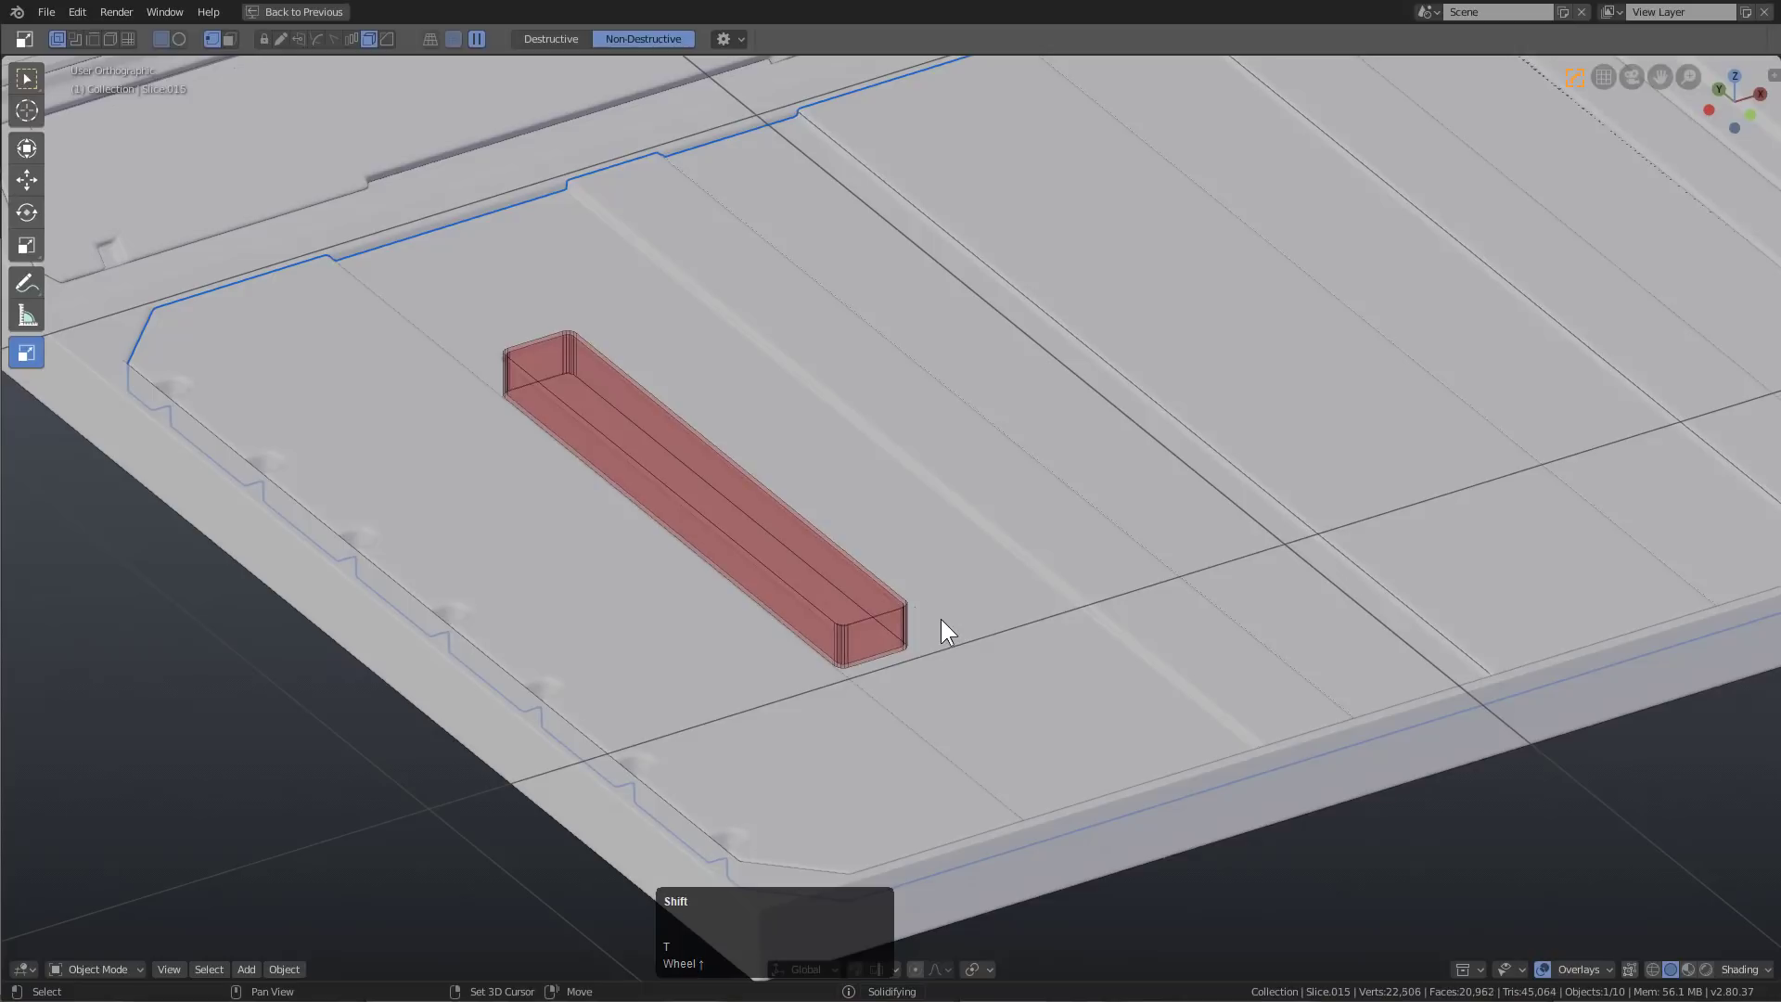
pyautogui.click(930, 615)
# Run the Hard Ops bevel on the floor panel
pyautogui.scroll(-3, 879, 553)
pyautogui.moveTo(878, 553); pyautogui.dragTo(882, 597, button='middle')
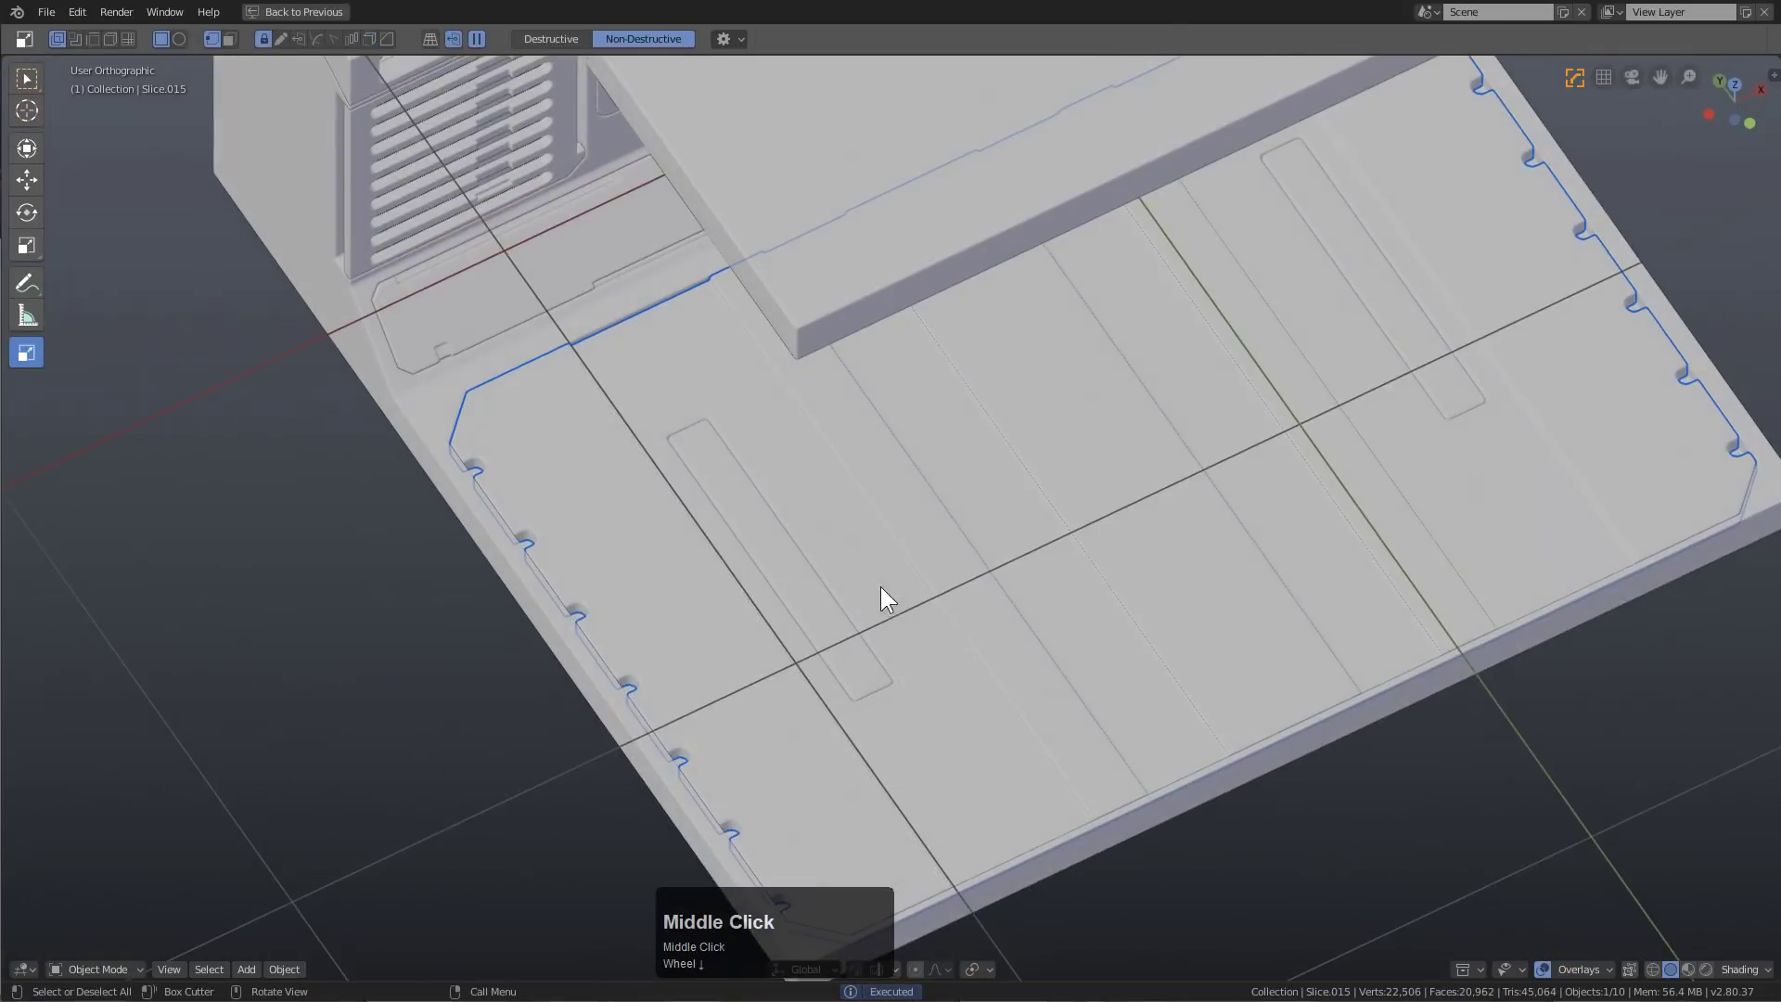
pyautogui.scroll(3, 882, 596)
pyautogui.click(1042, 524)
pyautogui.click(1041, 525)
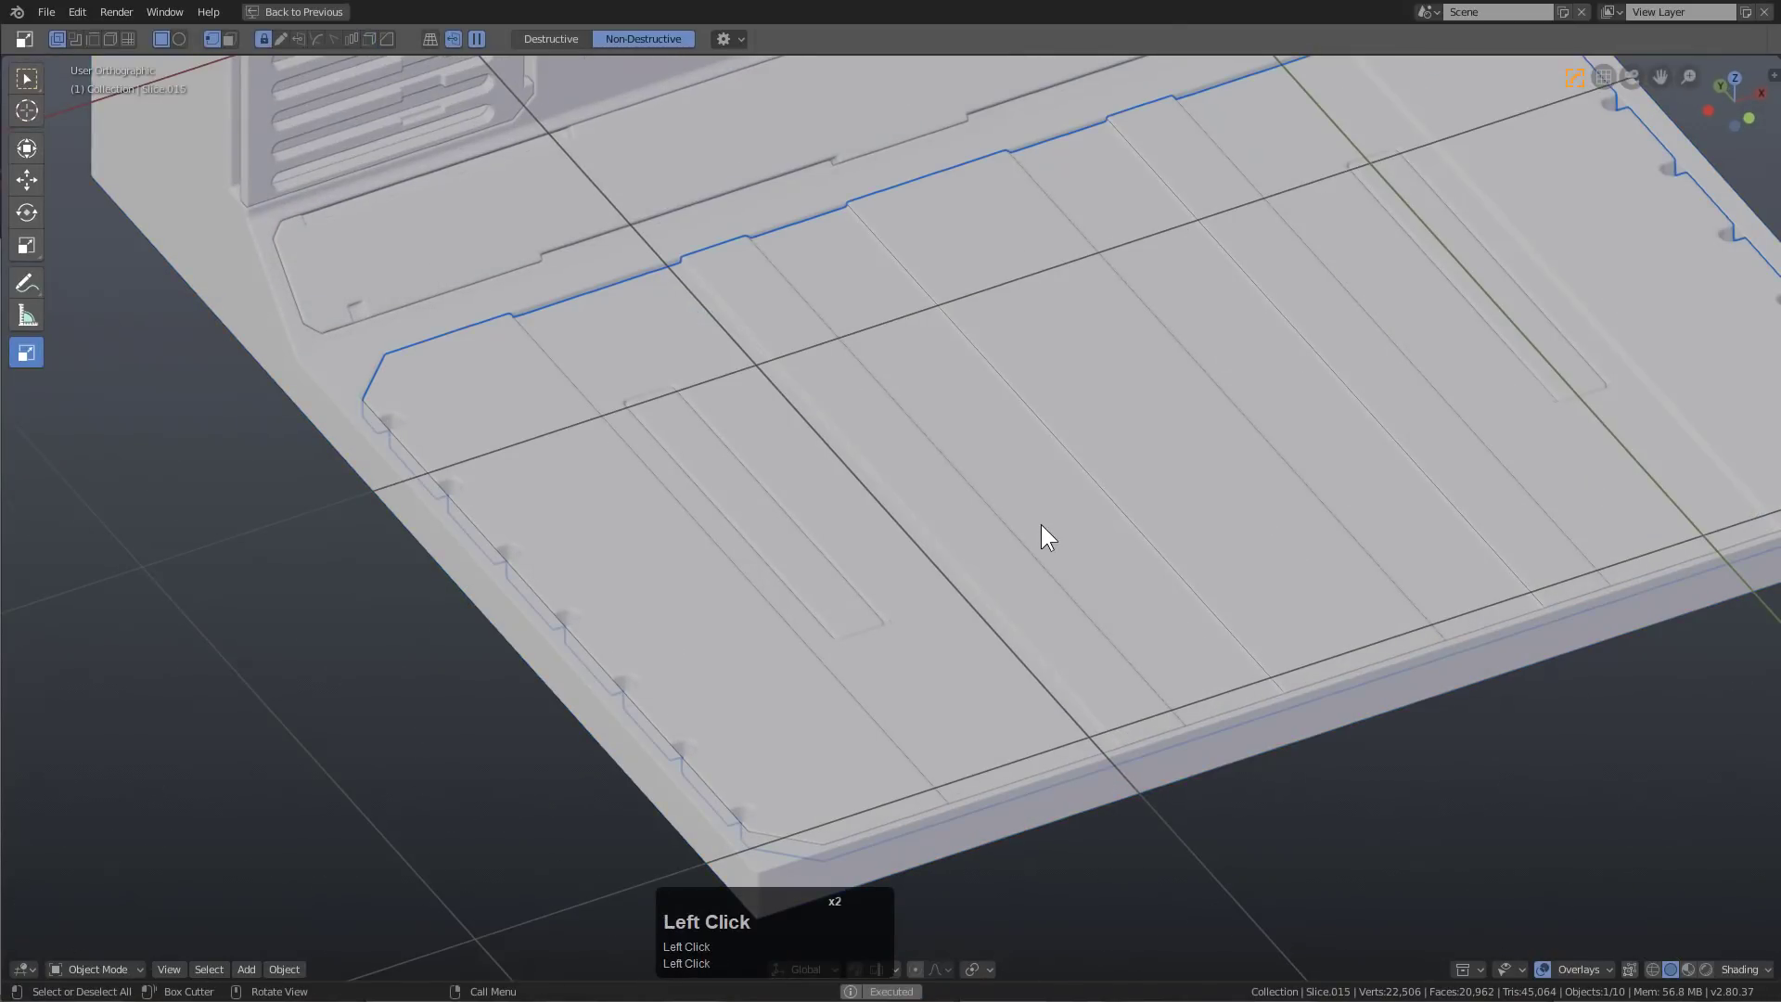
pyautogui.press('q')
pyautogui.keyDown('shift'); pyautogui.click(1011, 442); pyautogui.keyUp('shift')
pyautogui.doubleClick(1028, 440)
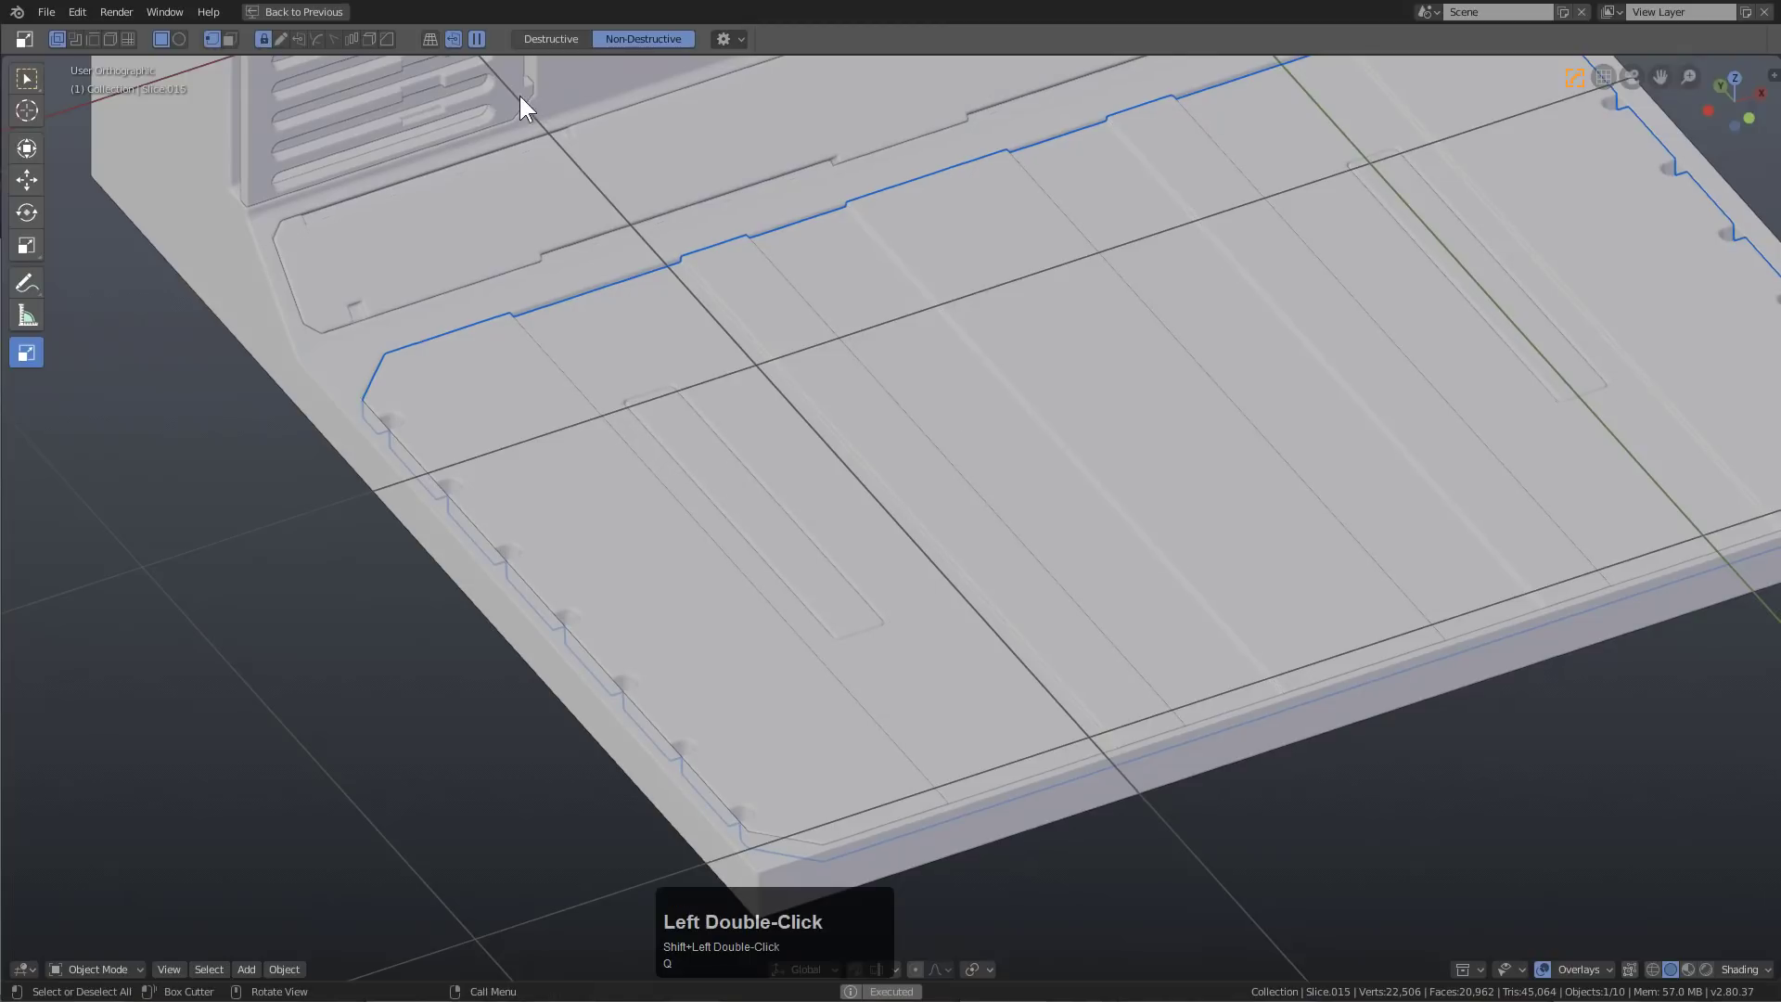
pyautogui.click(723, 39)
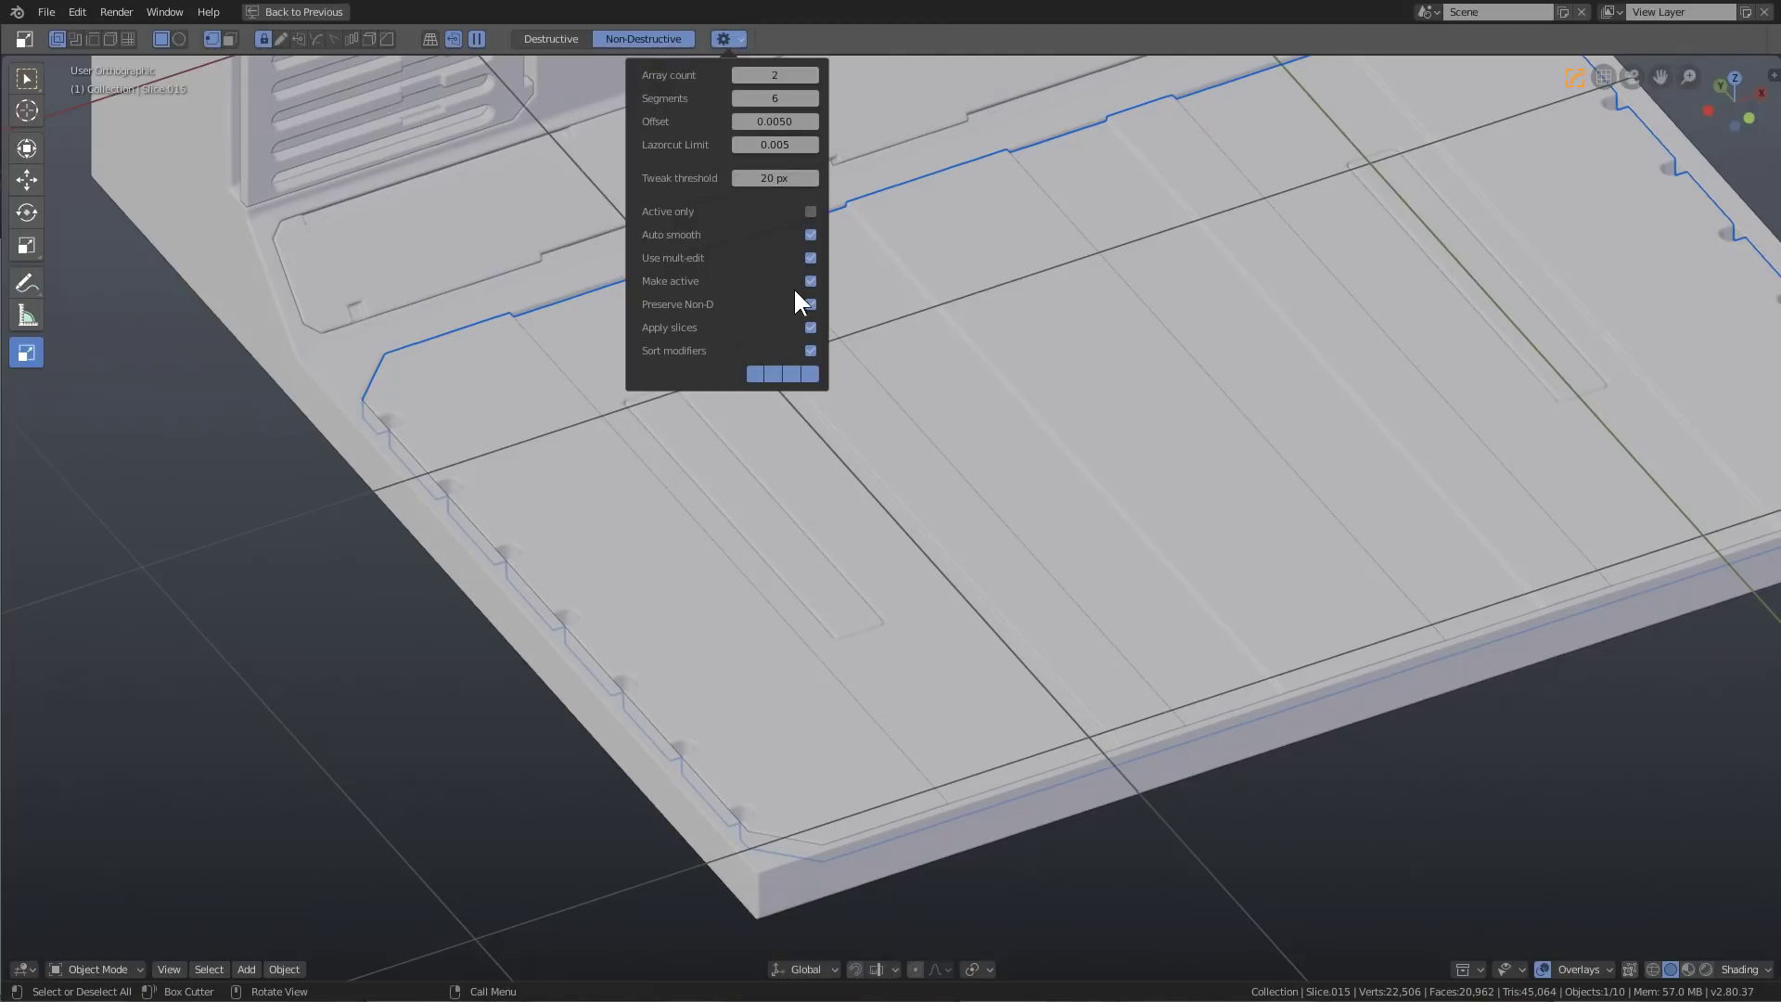
pyautogui.scroll(-3, 906, 370)
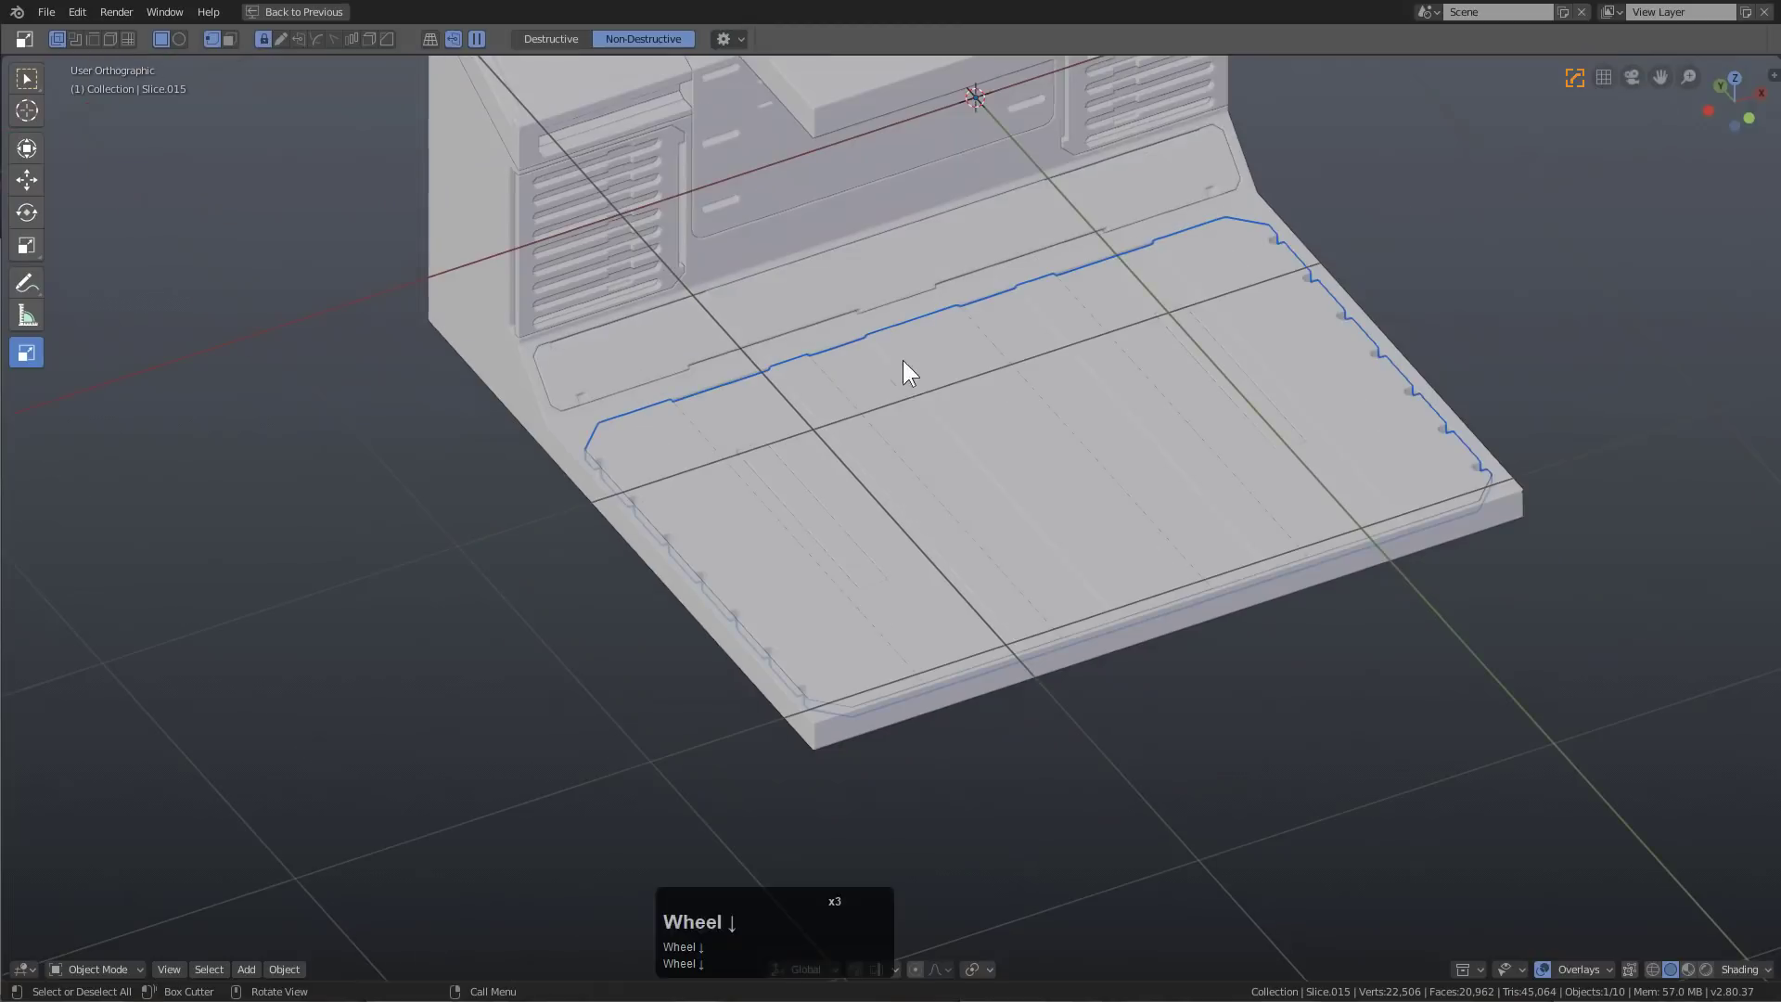
# Deselect the floor panel, select the upper chamfered wall panel with corner holes, and switch to perspective view
pyautogui.moveTo(906, 370); pyautogui.dragTo(962, 556, button='middle')
pyautogui.scroll(3, 944, 334)
pyautogui.hotkey('alt', 'a')
pyautogui.moveTo(938, 321); pyautogui.dragTo(944, 496, button='middle')
pyautogui.scroll(2, 944, 496)
pyautogui.click(859, 219)
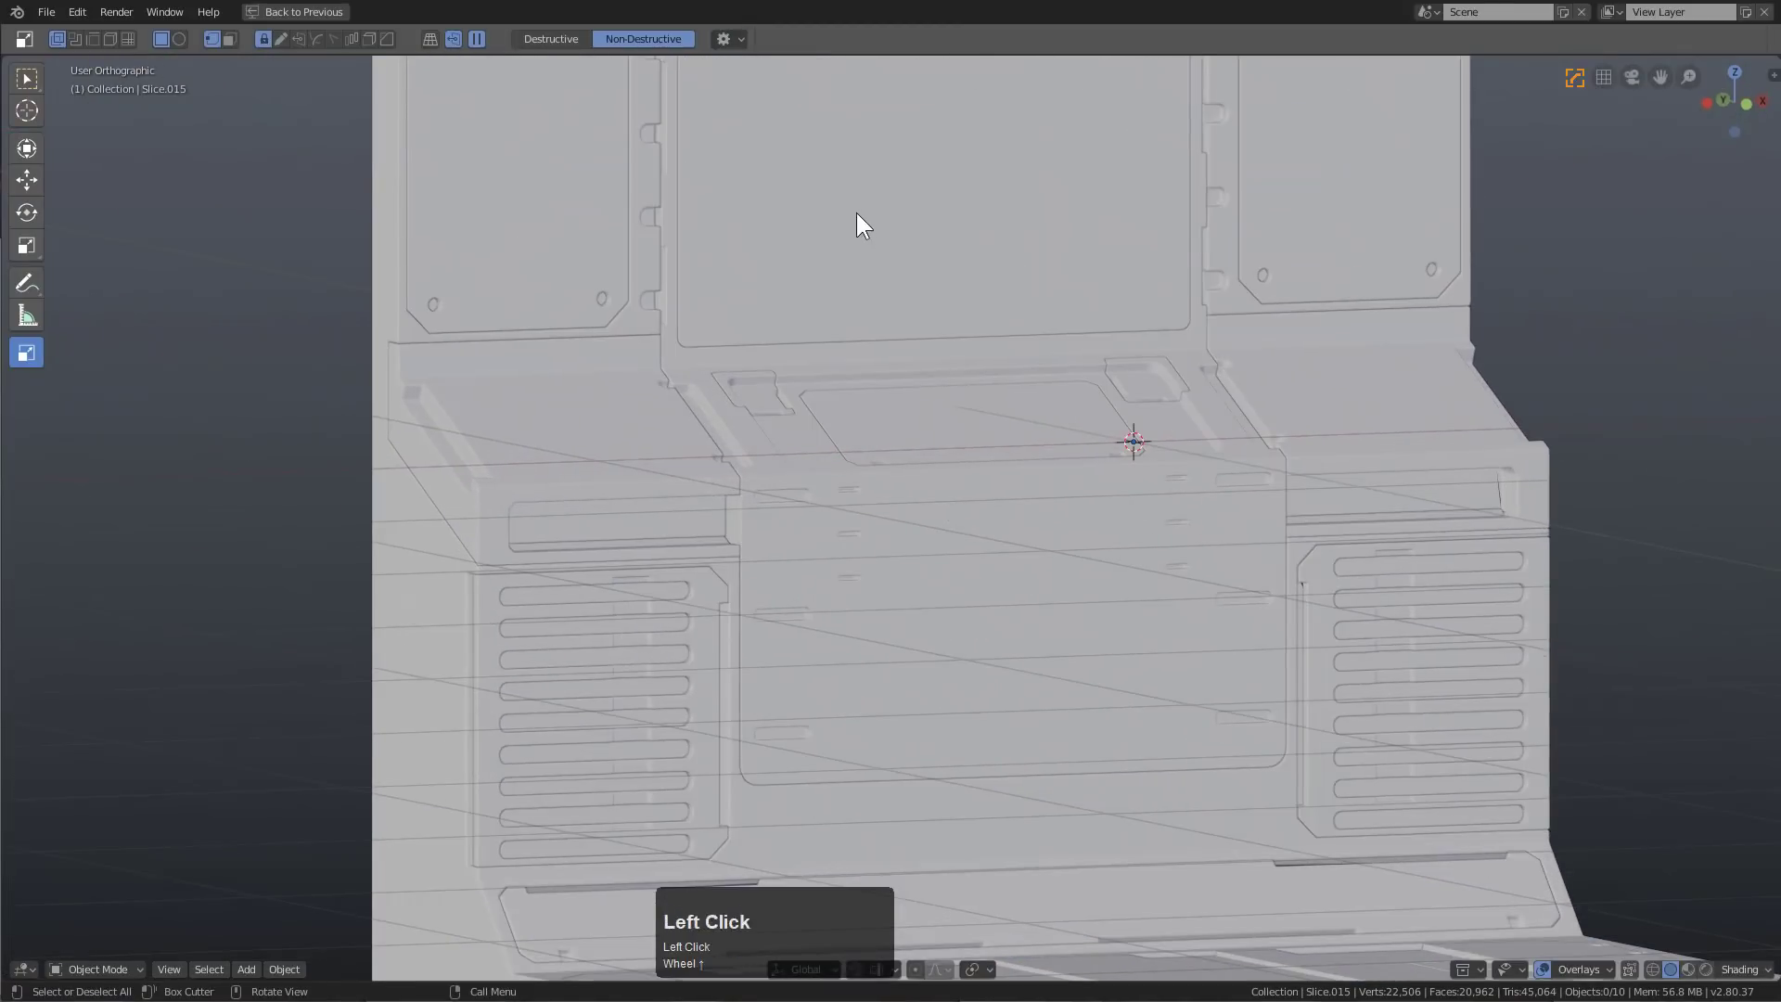
pyautogui.keyDown('shift'); pyautogui.scroll(3, 859, 219); pyautogui.keyUp('shift')
pyautogui.click(665, 445)
pyautogui.press('KP_4')
pyautogui.press('KP_1')
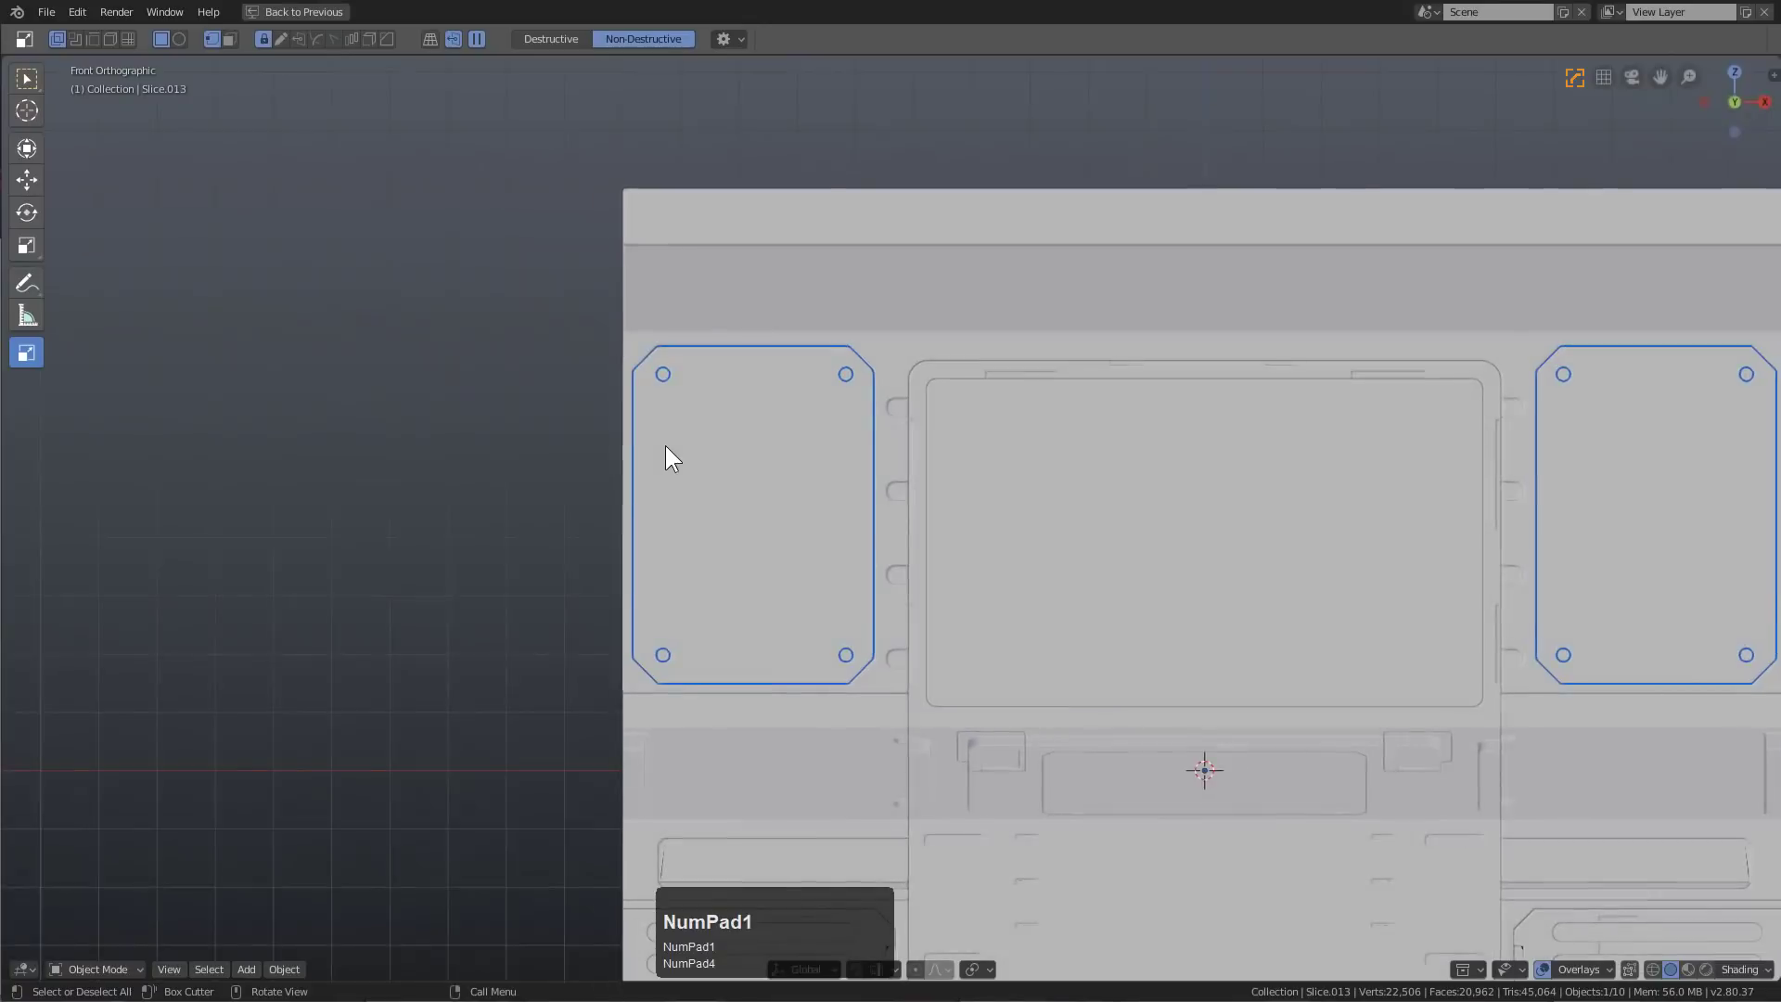
pyautogui.press('KP_5')
pyautogui.scroll(3, 672, 480)
pyautogui.moveTo(672, 480); pyautogui.dragTo(409, 85, button='middle')
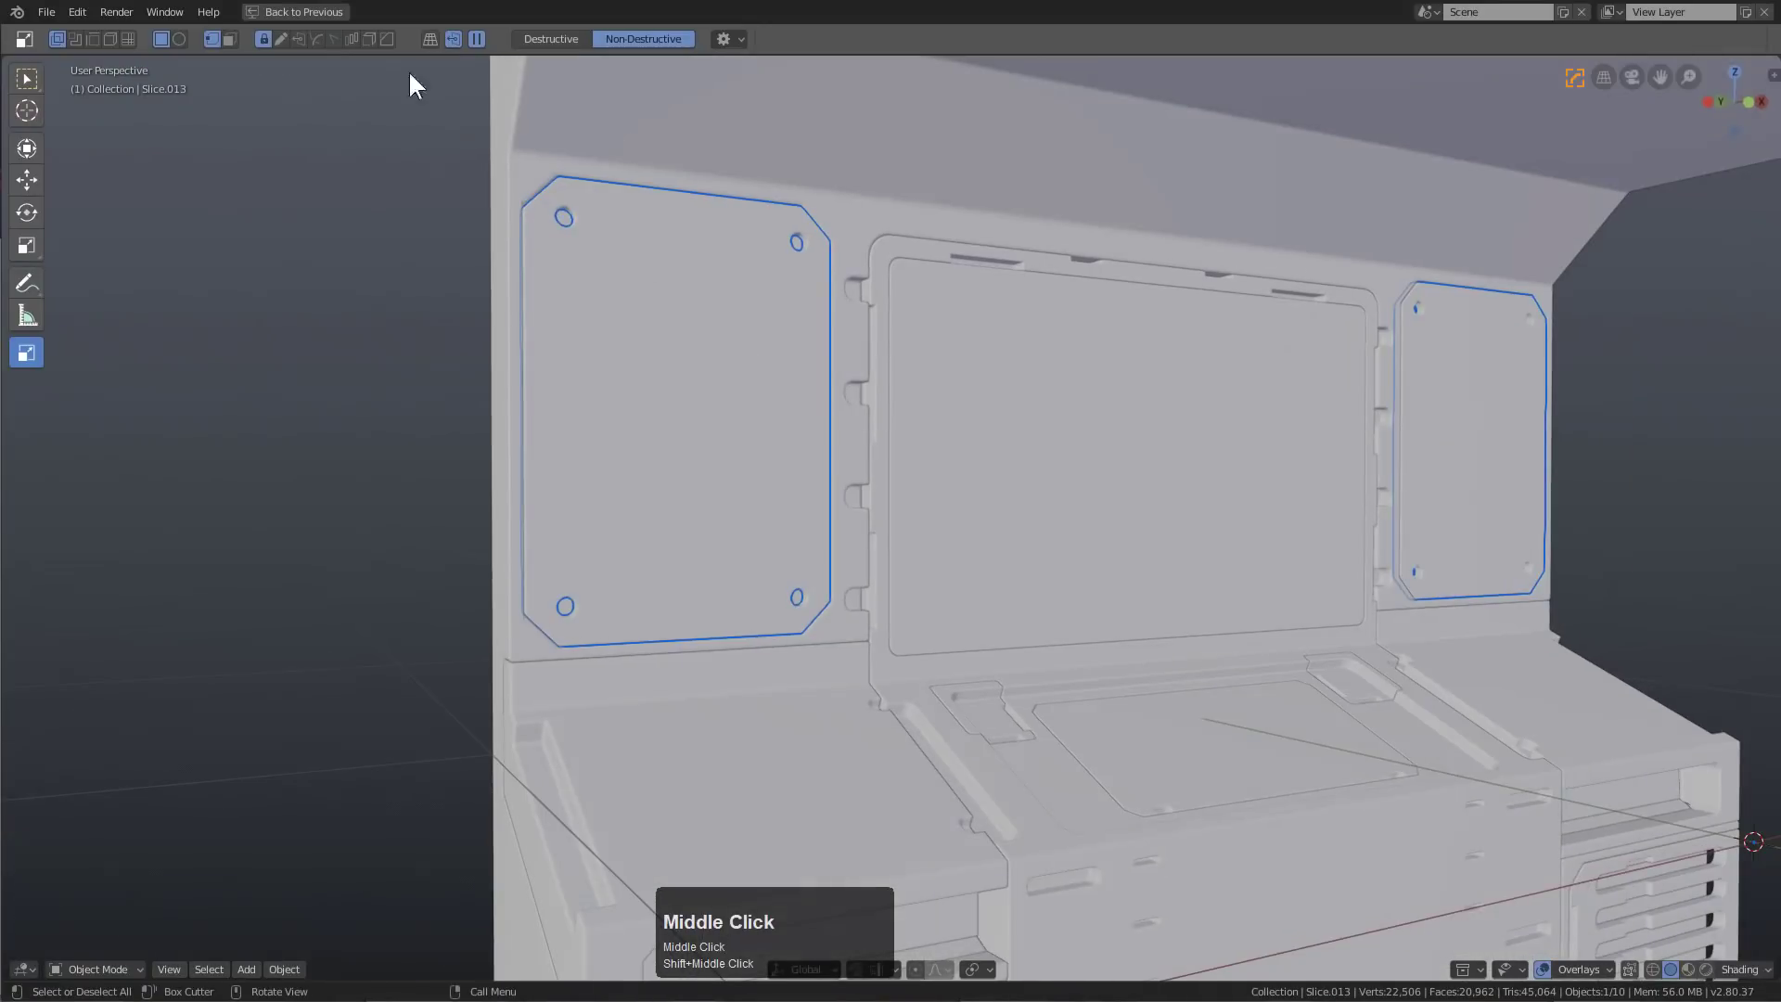
# Set BoxCutter to slice mode with a centre-drawn circle shape of 6 vertices
pyautogui.click(174, 41)
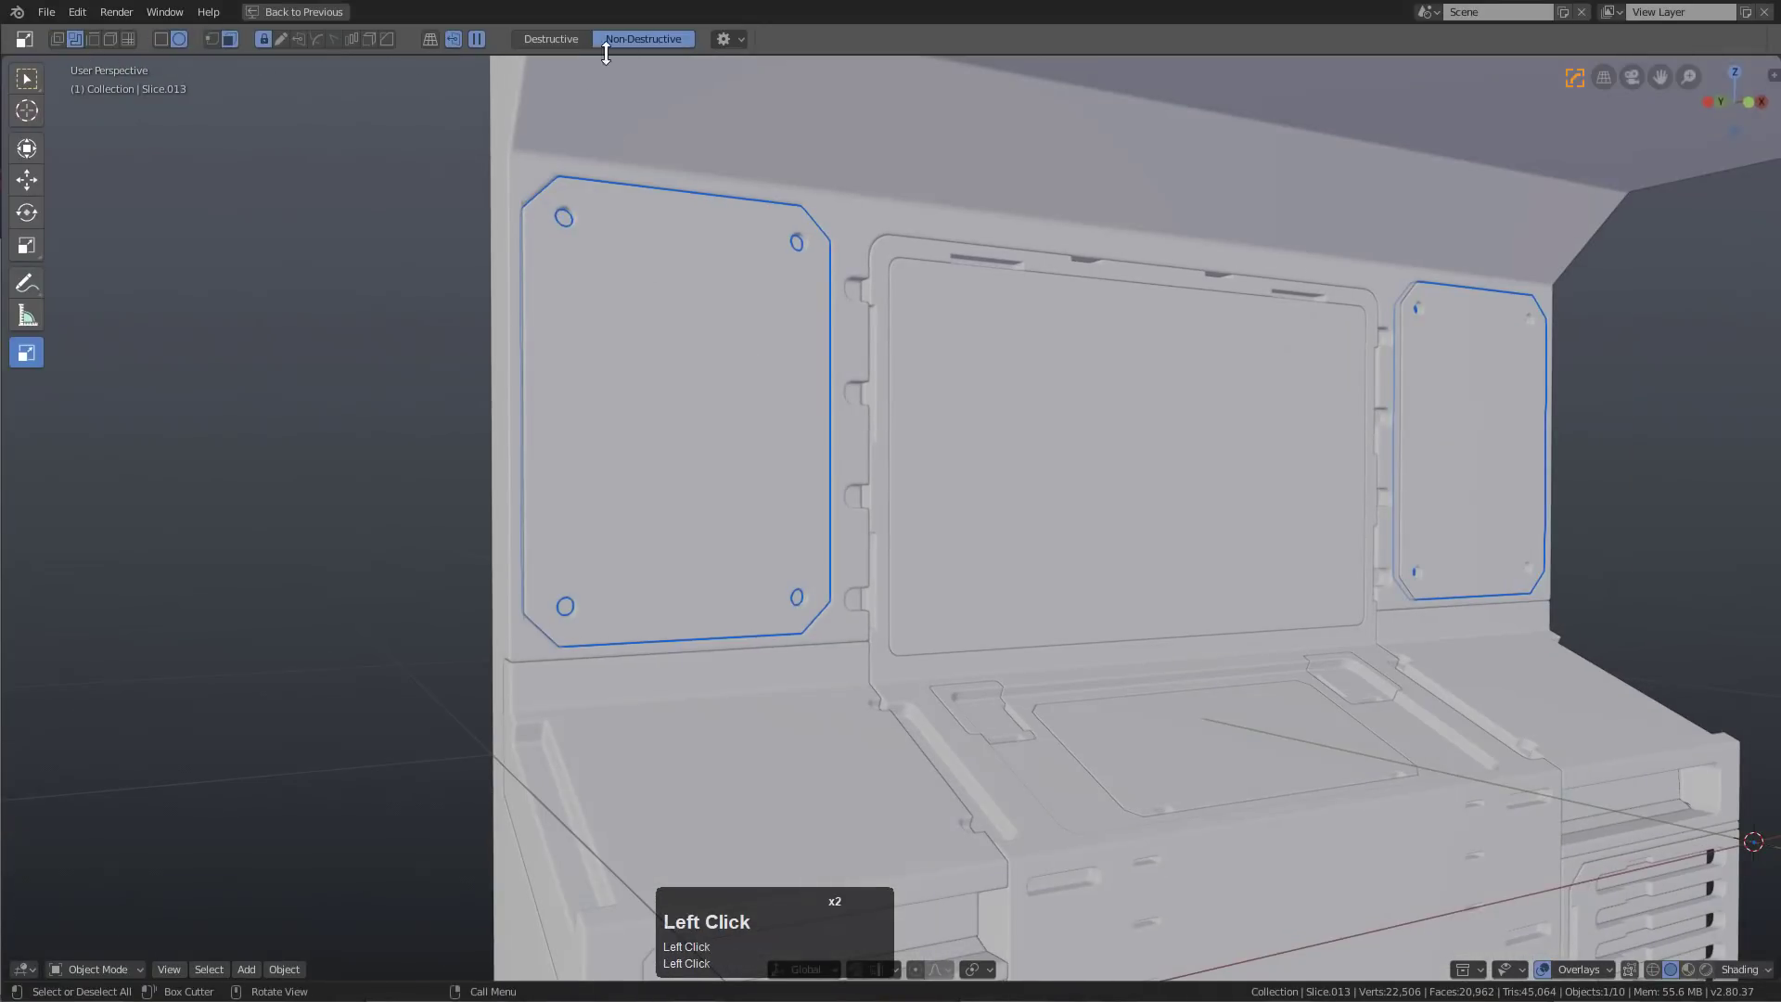
pyautogui.click(728, 38)
pyautogui.click(776, 75)
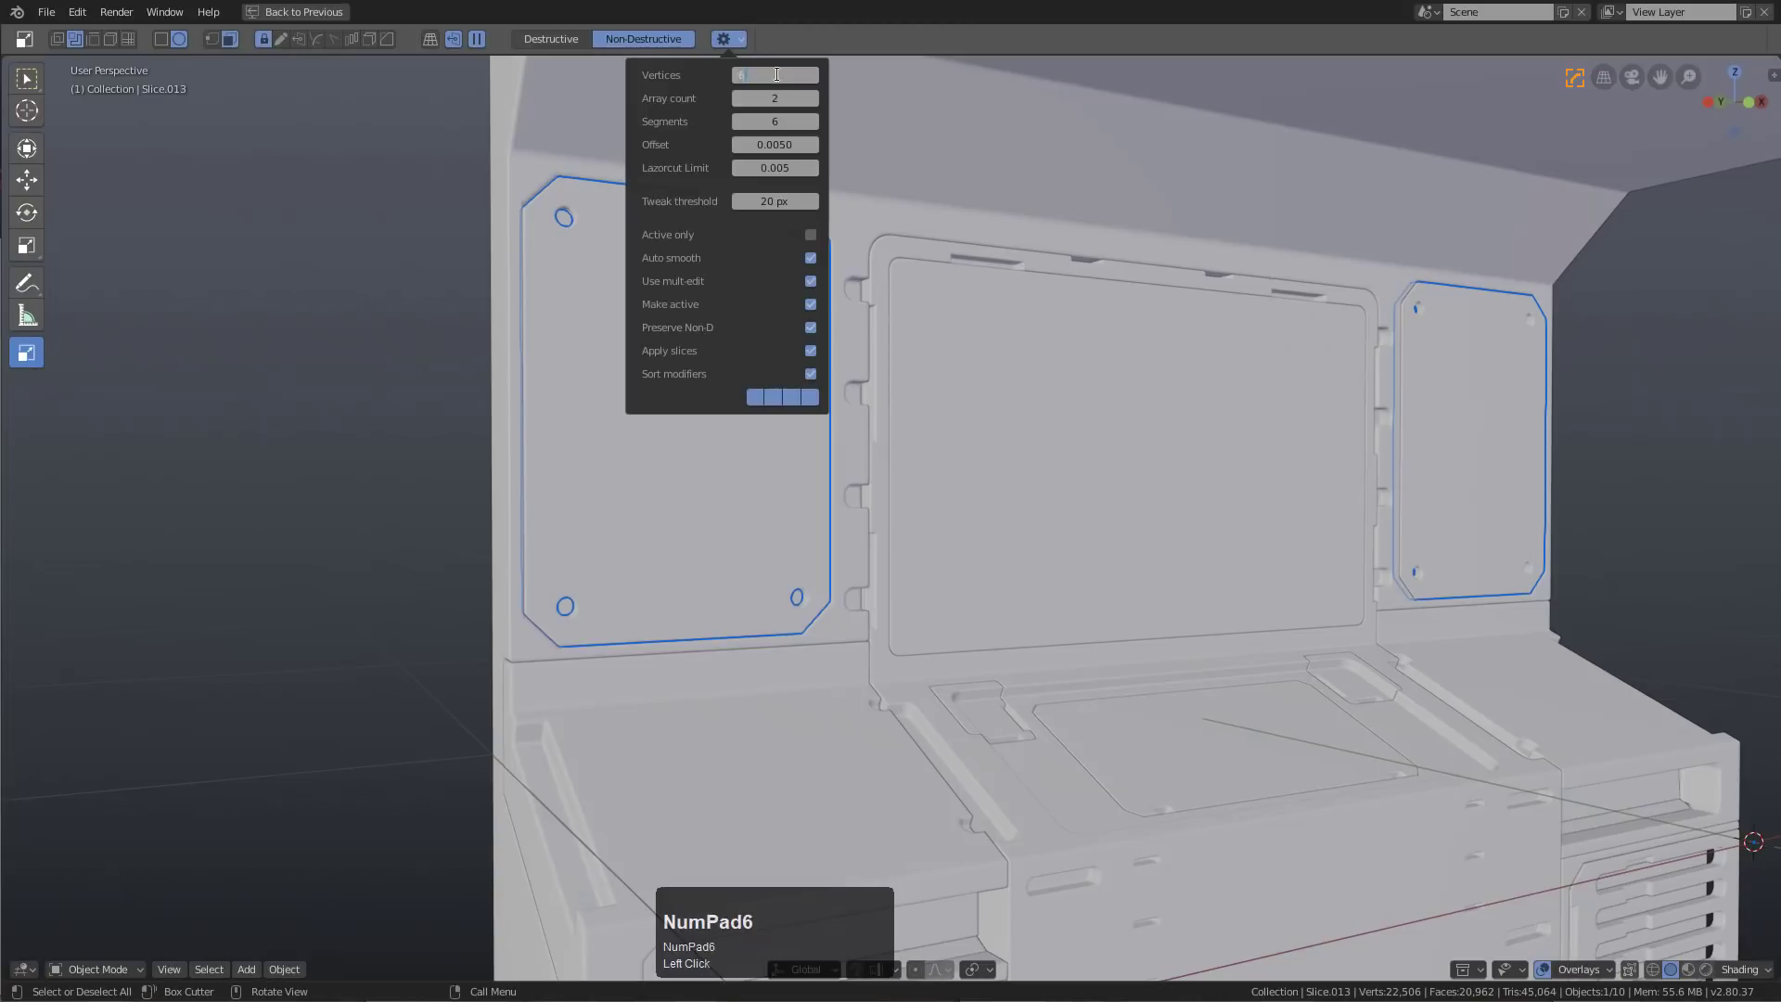
pyautogui.write('6')
pyautogui.press('KP_Enter')
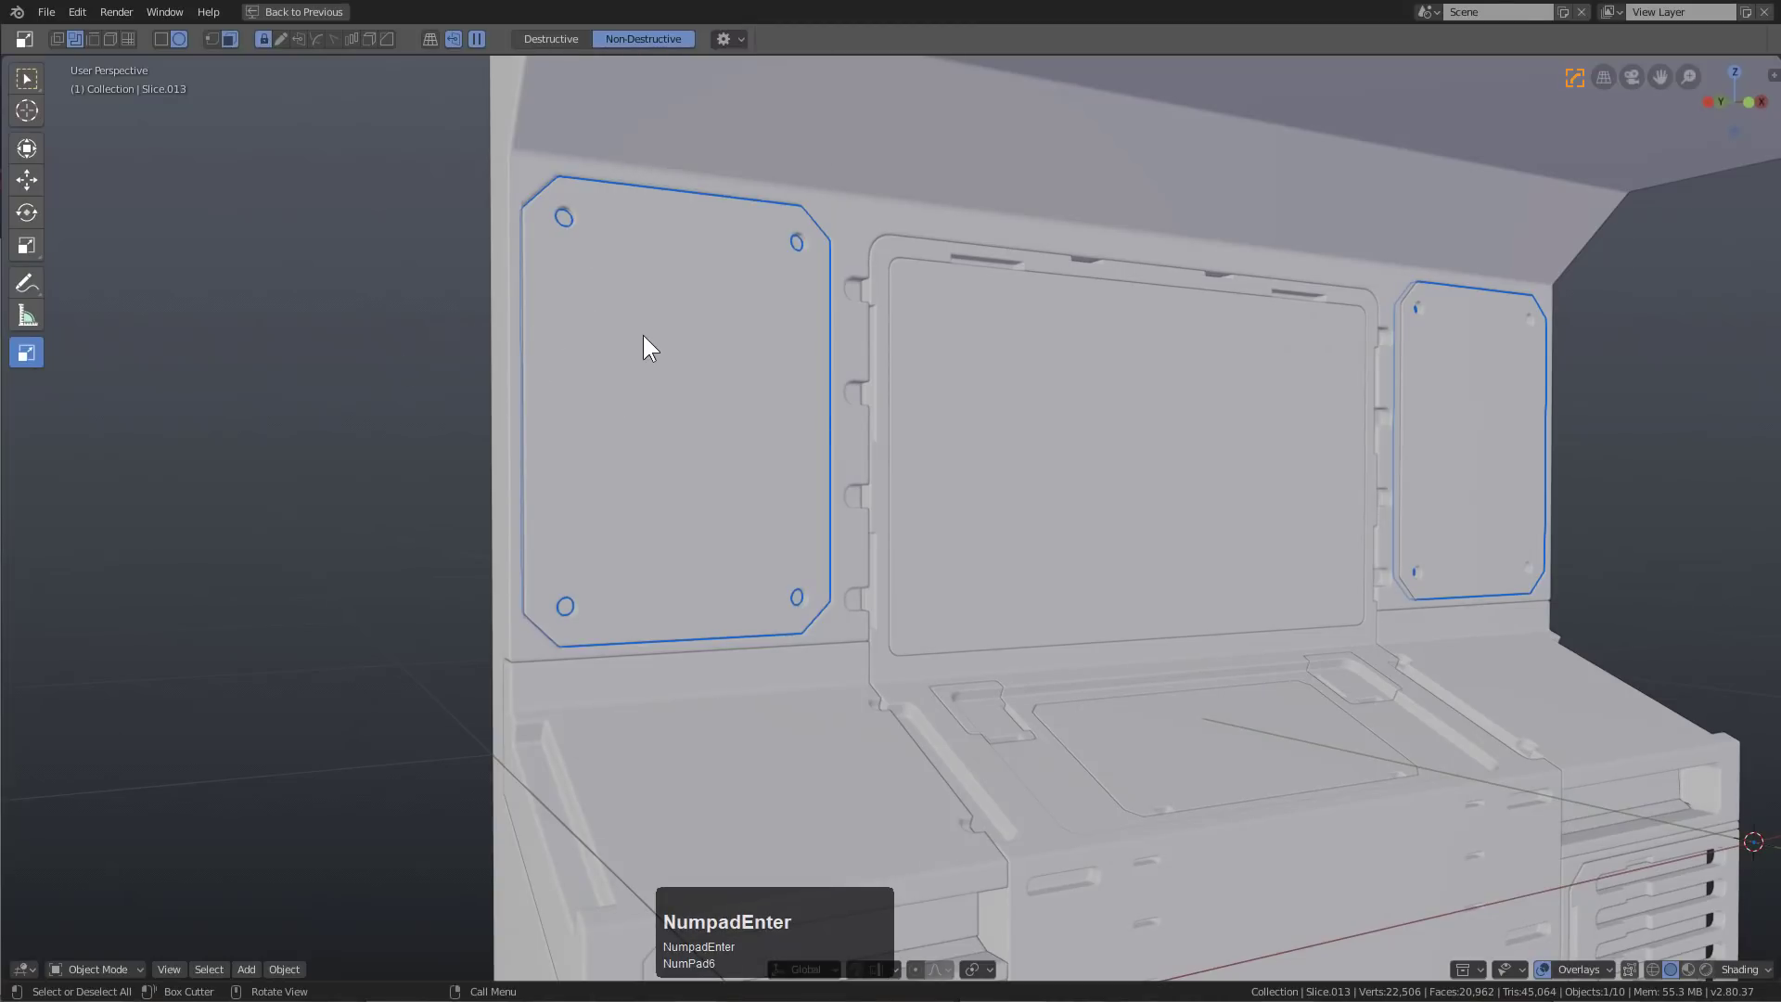
# Slice a hexagonal piece out of the wall panel's upper area and bevel it with Hard Ops
pyautogui.moveTo(642, 336); pyautogui.dragTo(723, 385)
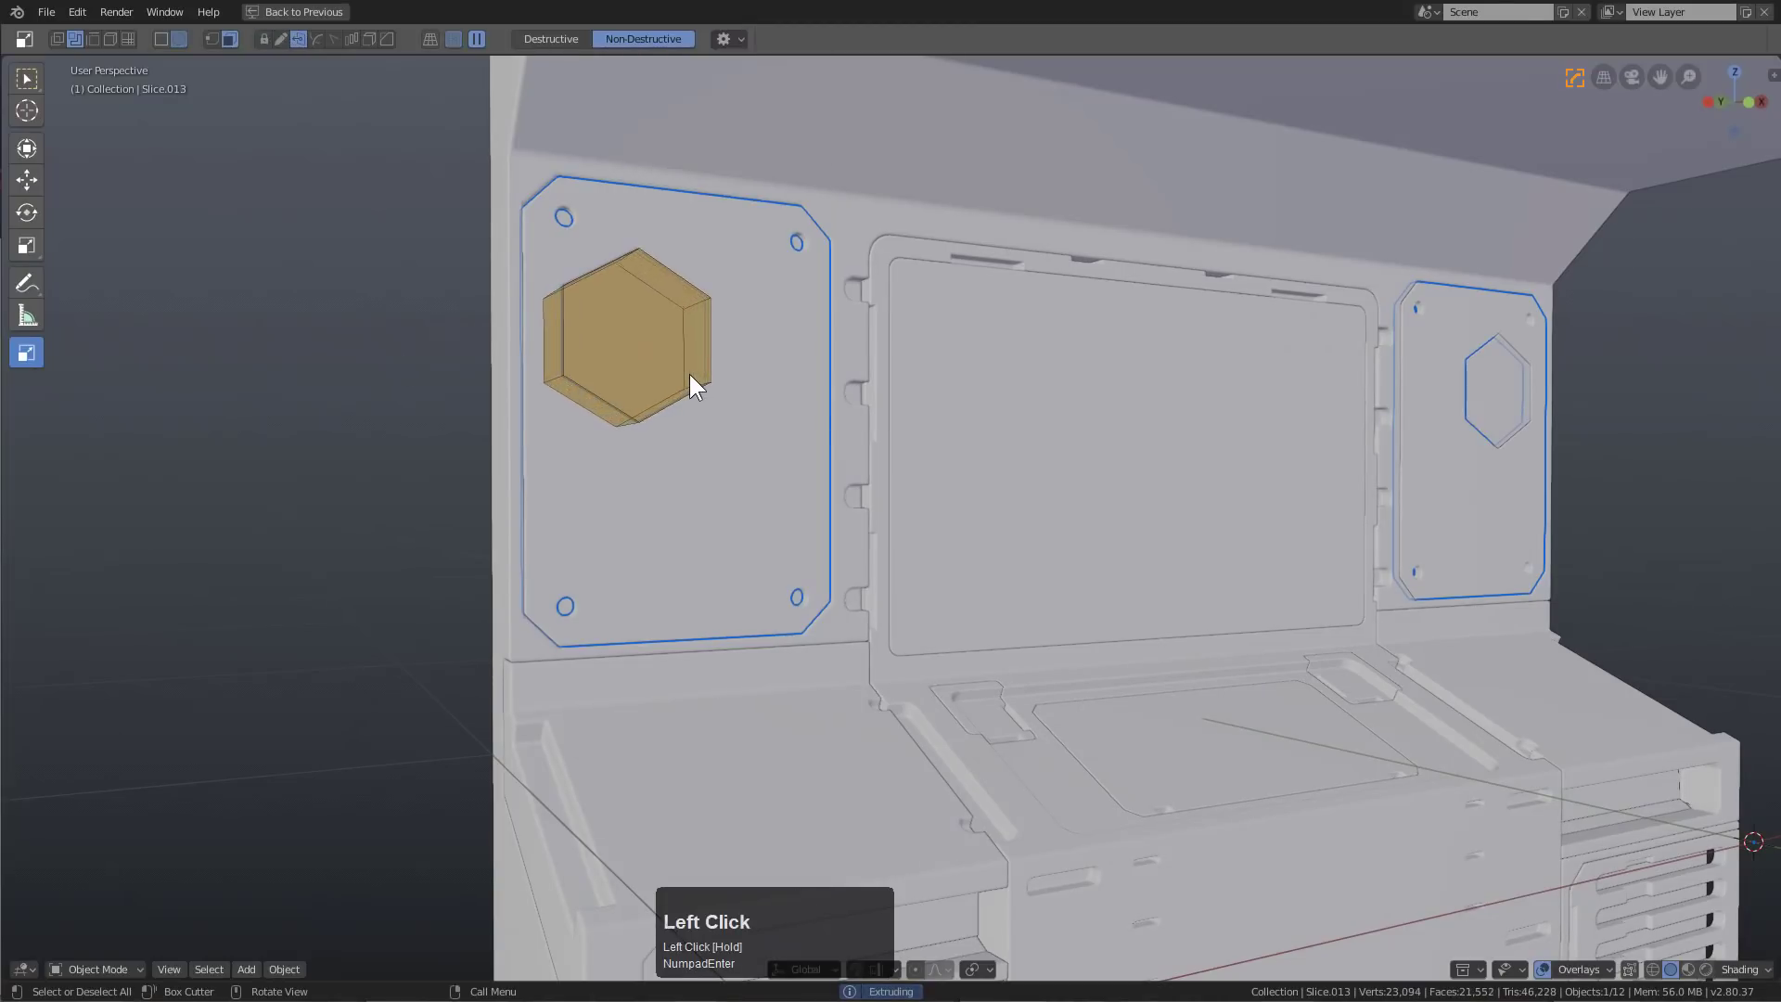
pyautogui.click(687, 369)
pyautogui.scroll(2, 650, 336)
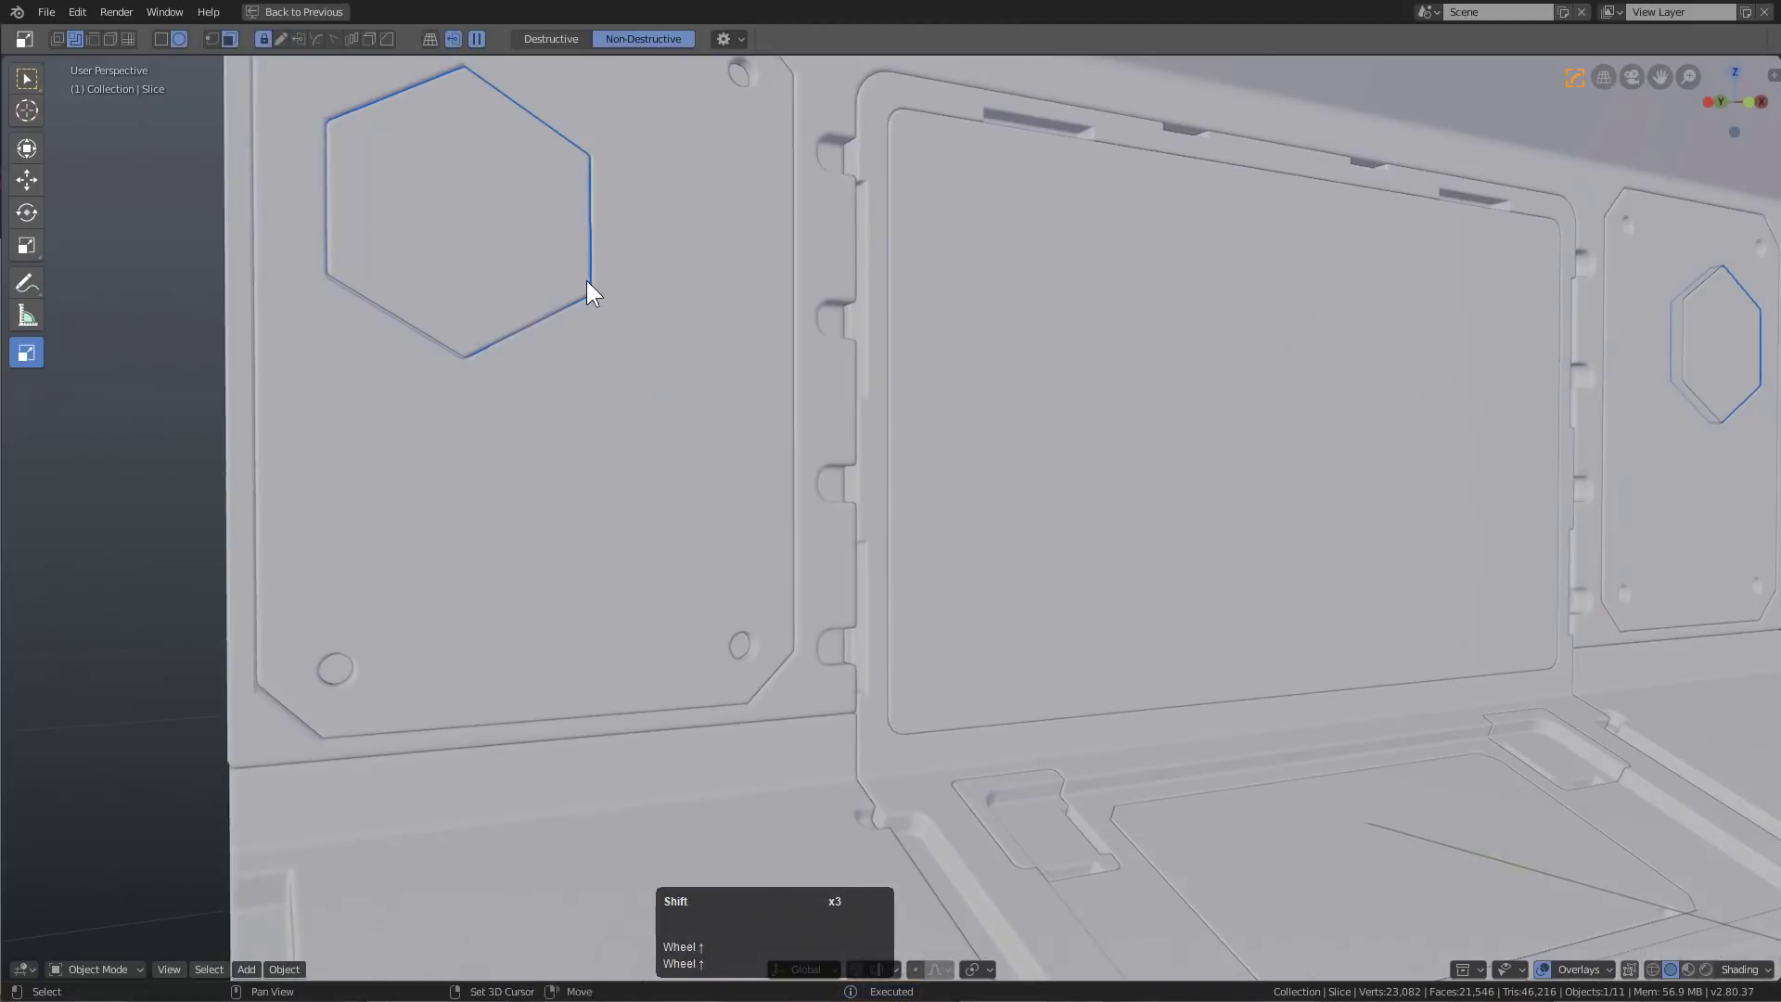
pyautogui.scroll(1, 773, 383)
pyautogui.press('q')
pyautogui.keyDown('shift'); pyautogui.click(770, 383); pyautogui.keyUp('shift')
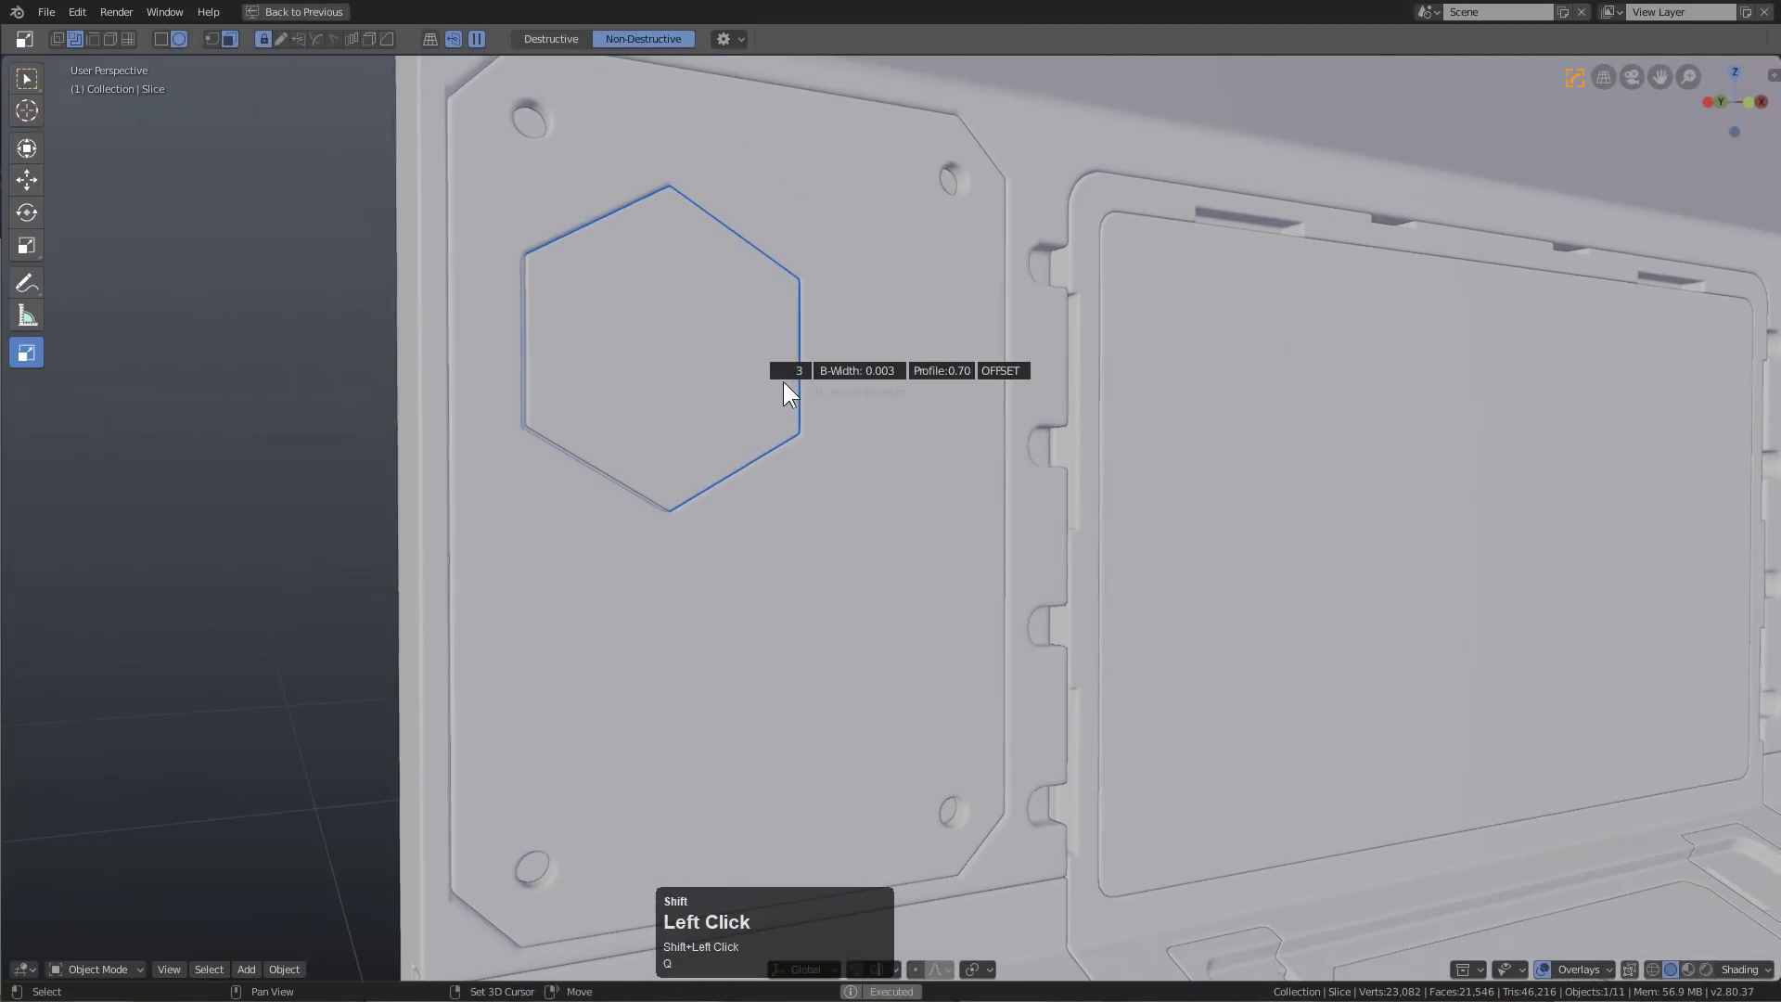
# Inset the front face of the sliced hexagon in Edit Mode
pyautogui.press('Tab')
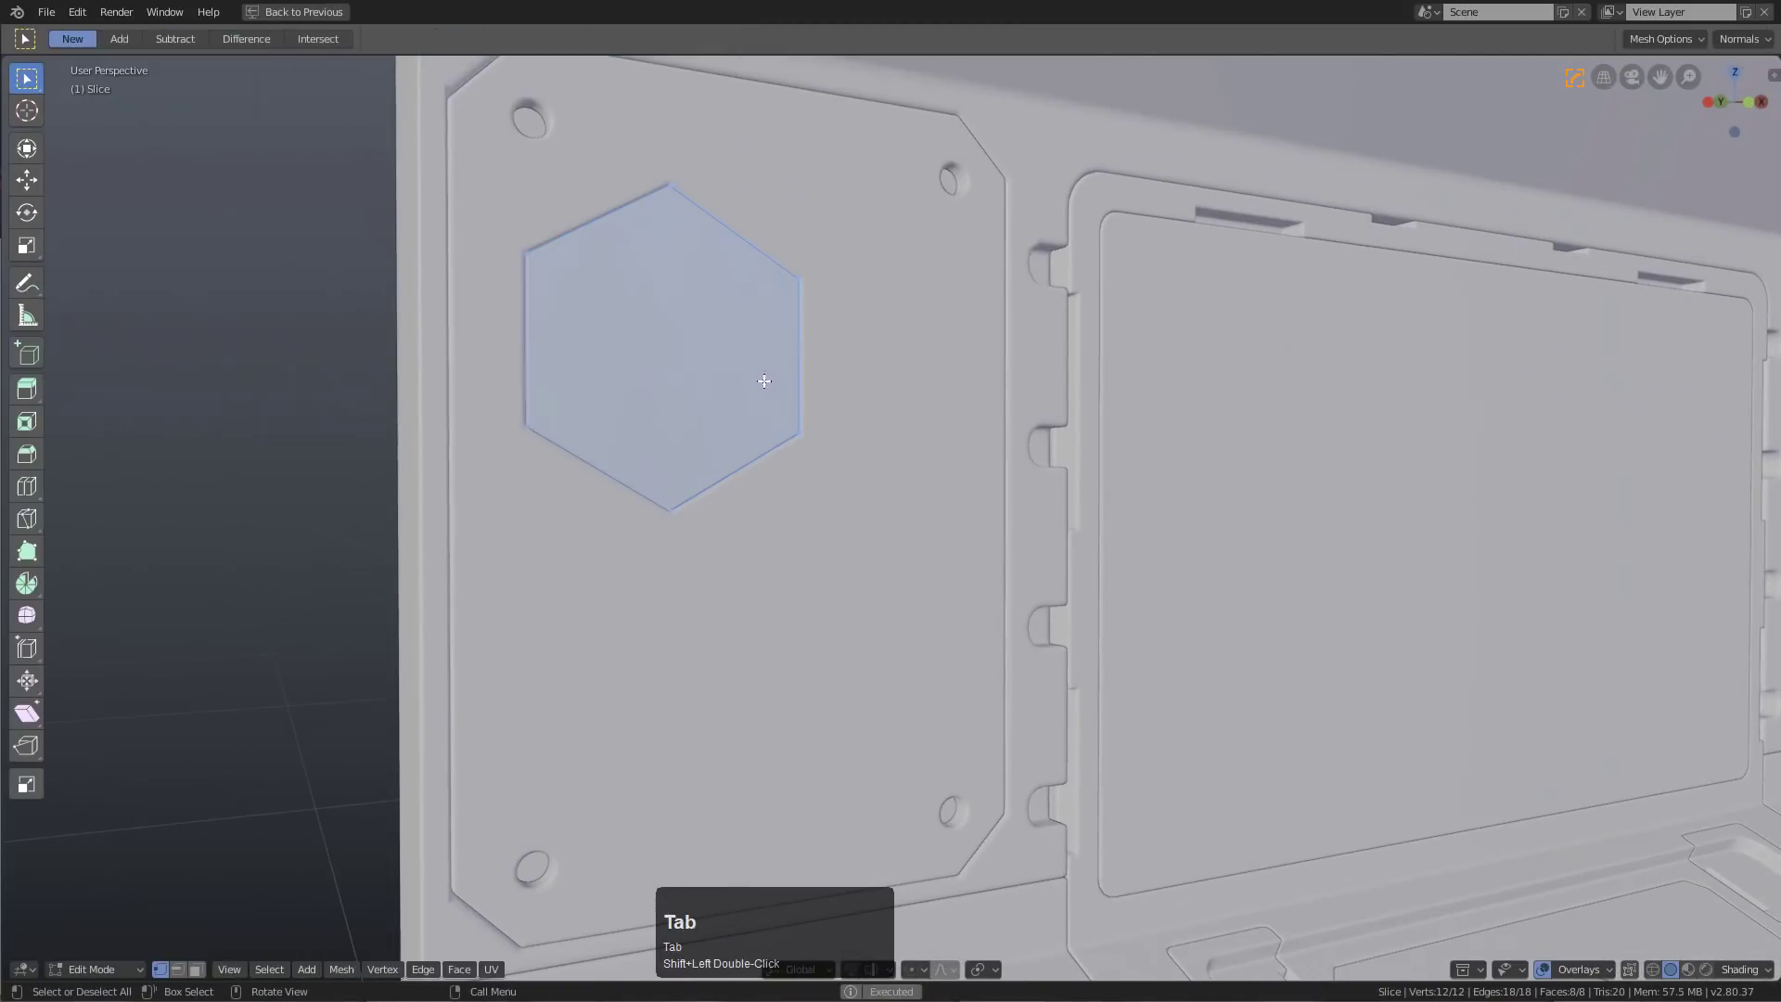
pyautogui.click(692, 371)
pyautogui.press('i')
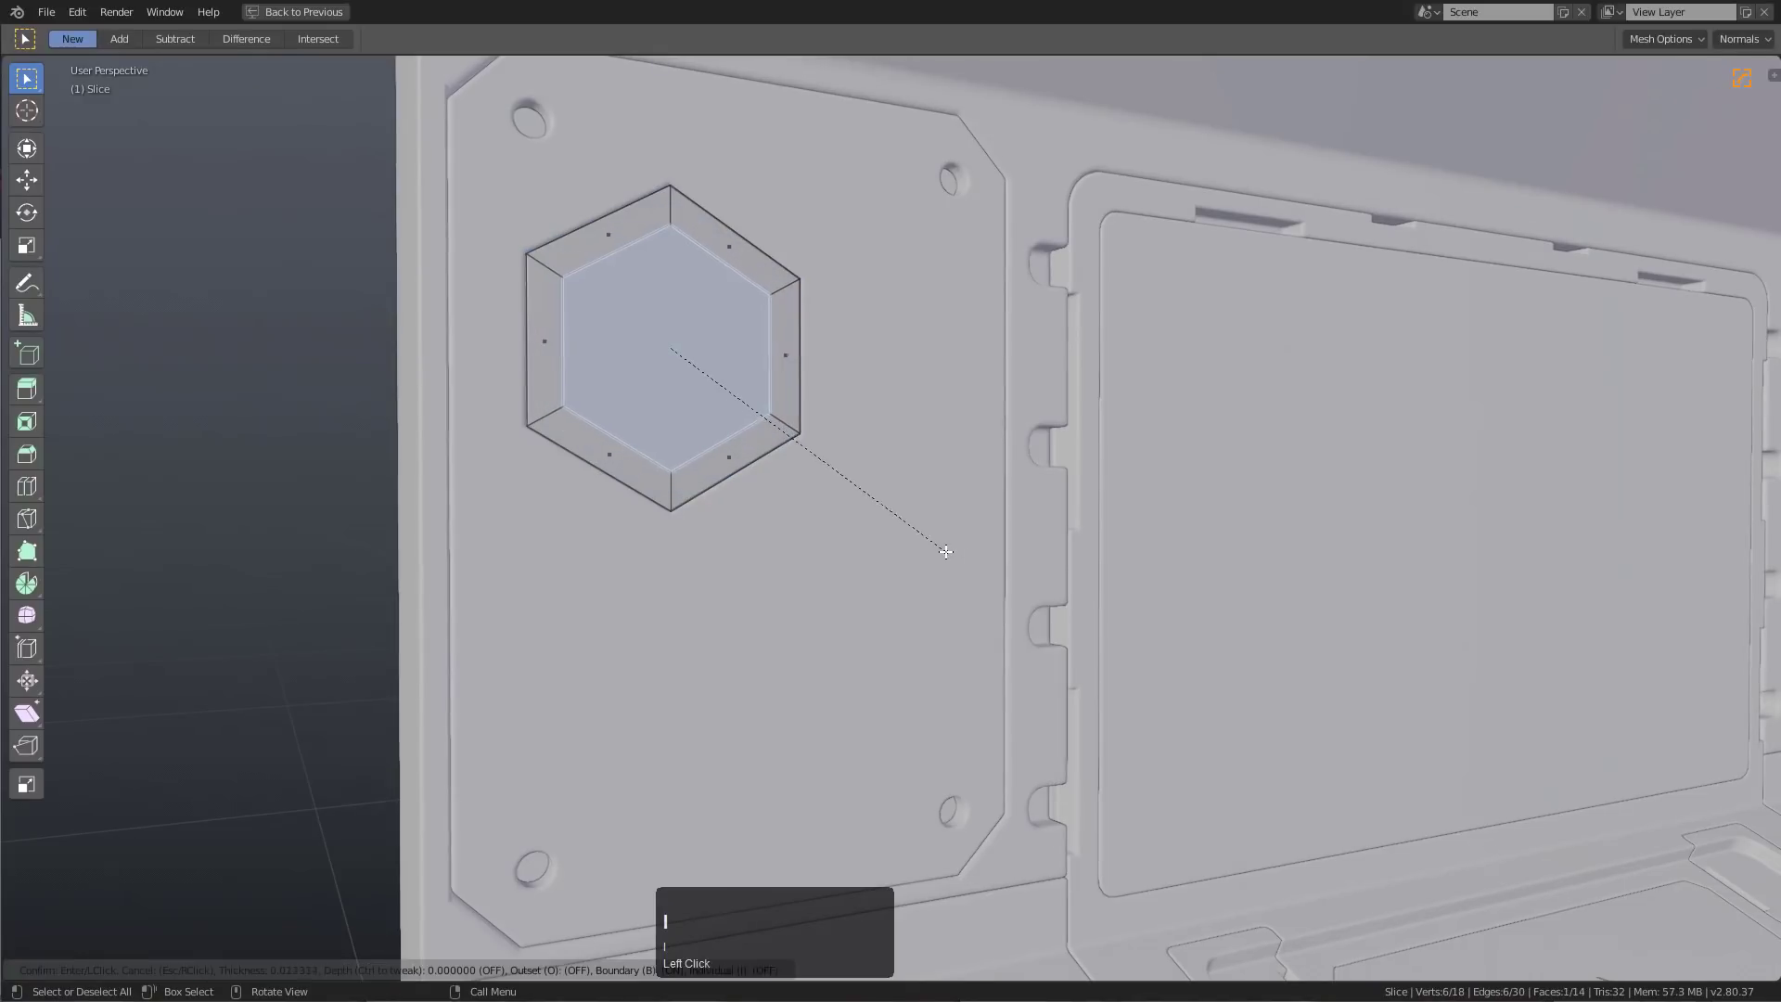
# Inset the large hexagon's front face and sink it with an even-offset Shrink/Fatten to form a sloped recess
pyautogui.click(946, 554)
pyautogui.hotkey('alt', 's')
pyautogui.press('s')
pyautogui.click(826, 492)
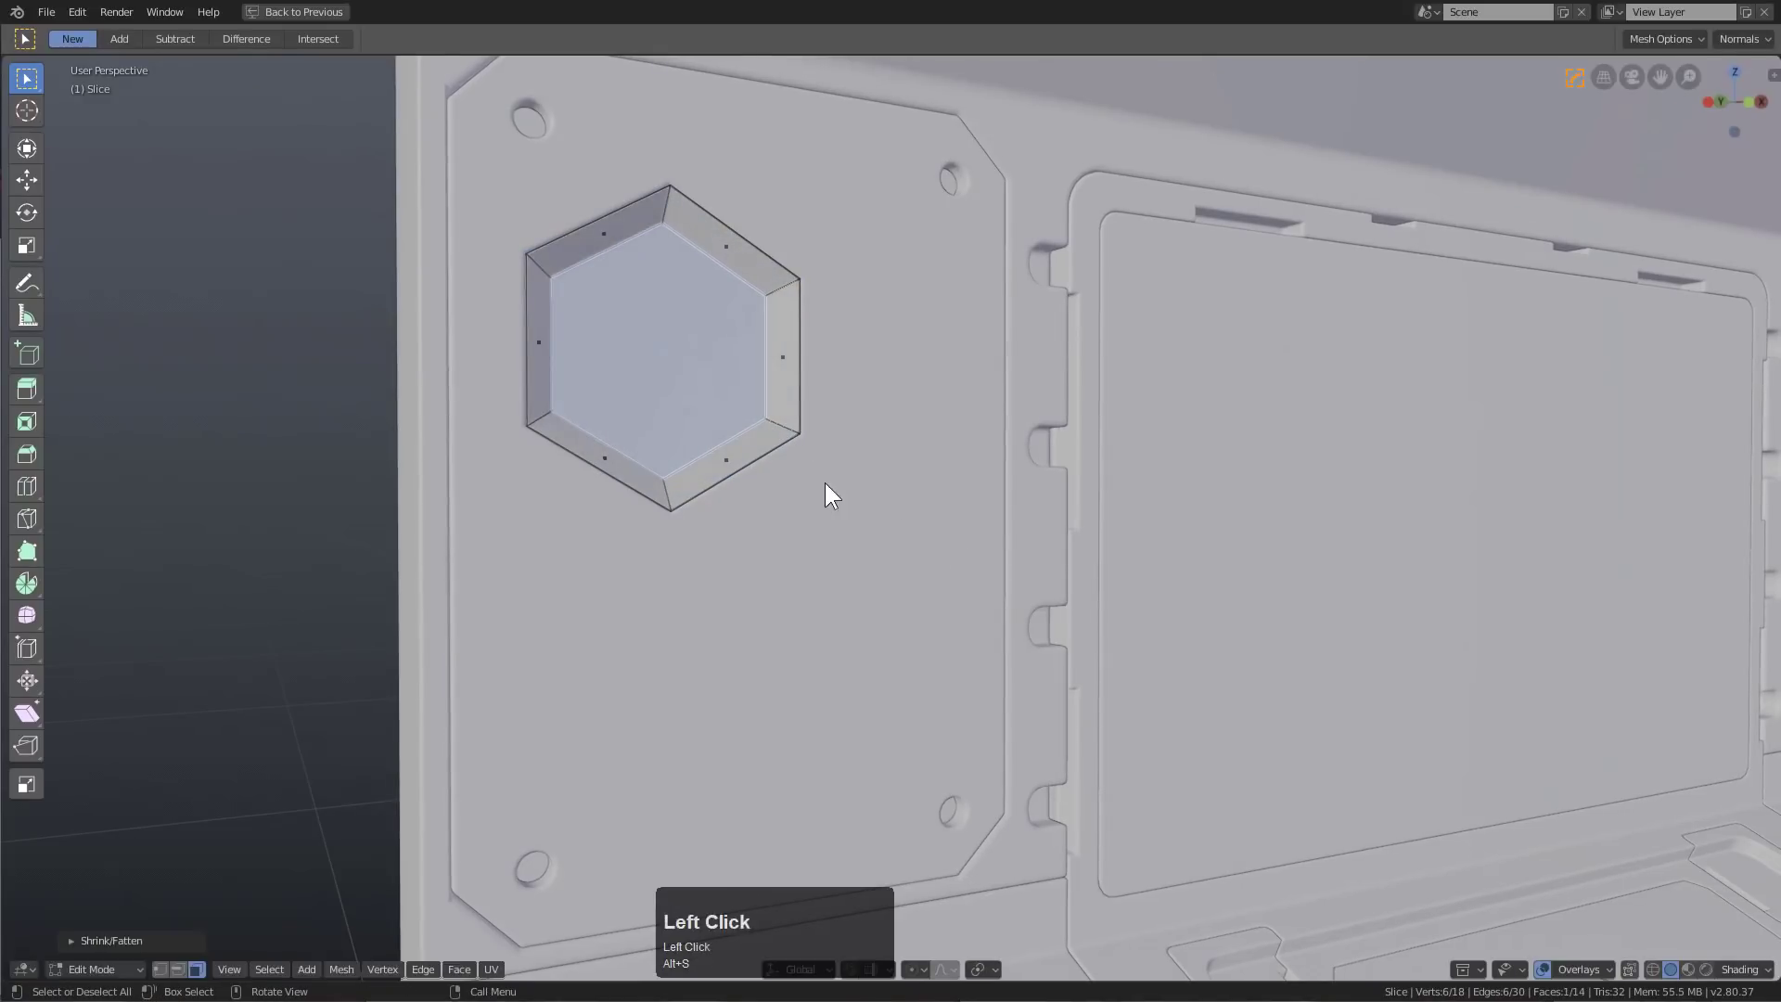
pyautogui.press('Tab')
# Slice a smaller hexagon into the left wall panel, just below and to the right of the large hexagon, keeping its cutter
pyautogui.moveTo(826, 492); pyautogui.dragTo(894, 492, button='middle')
pyautogui.keyDown('shift'); pyautogui.scroll(-1, 835, 473); pyautogui.keyUp('shift')
pyautogui.scroll(-2, 755, 447)
pyautogui.click(718, 458)
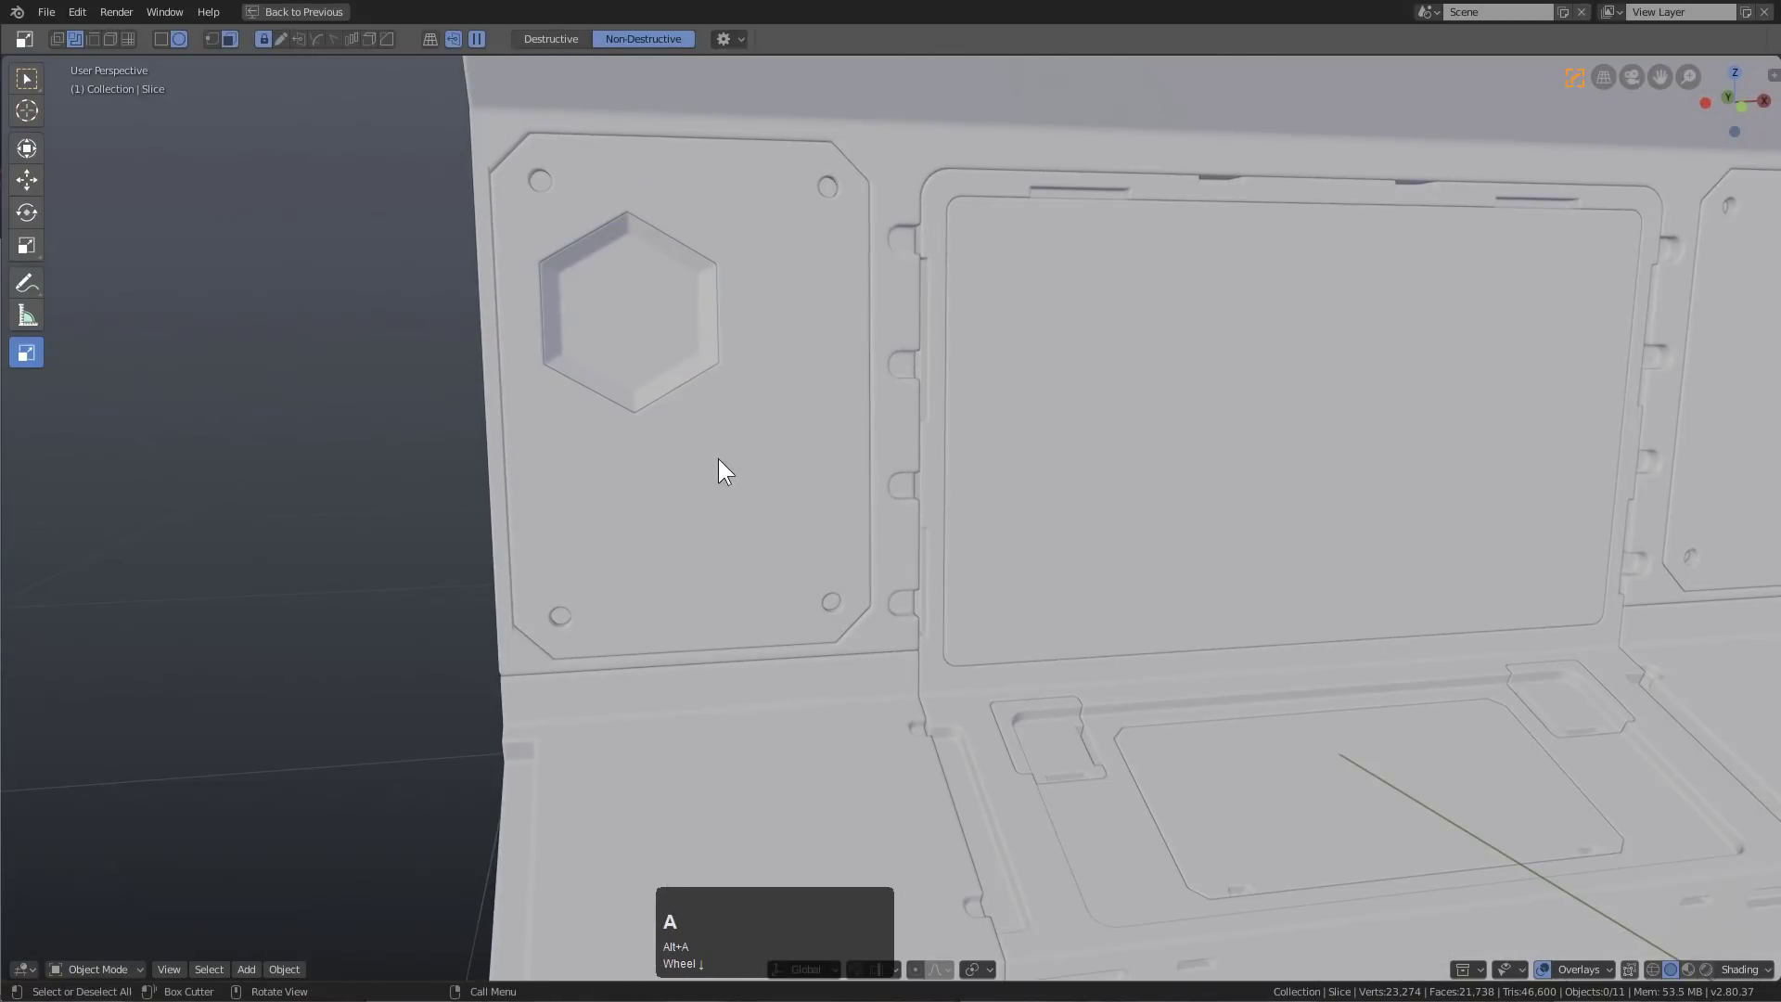
pyautogui.scroll(-5, 716, 471)
pyautogui.press('KP_1')
pyautogui.press('KP_5')
pyautogui.scroll(3, 871, 552)
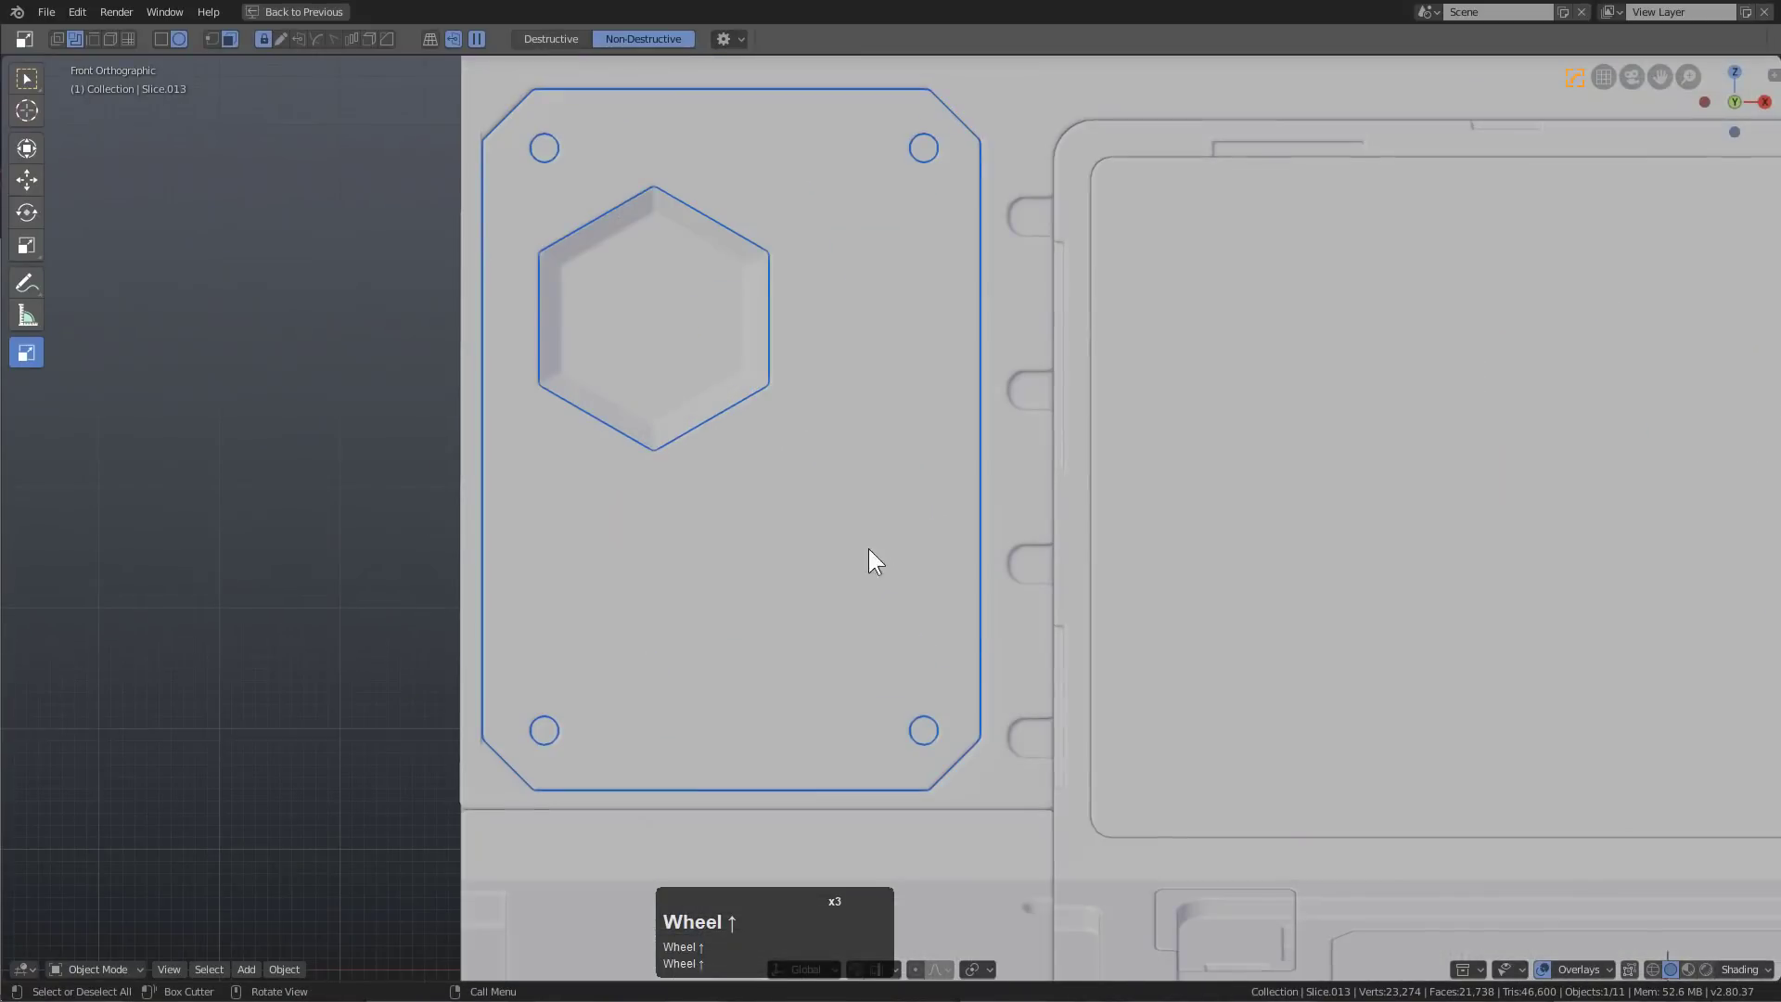
pyautogui.moveTo(770, 516); pyautogui.dragTo(870, 609)
pyautogui.moveTo(795, 576); pyautogui.dragTo(889, 626, button='middle')
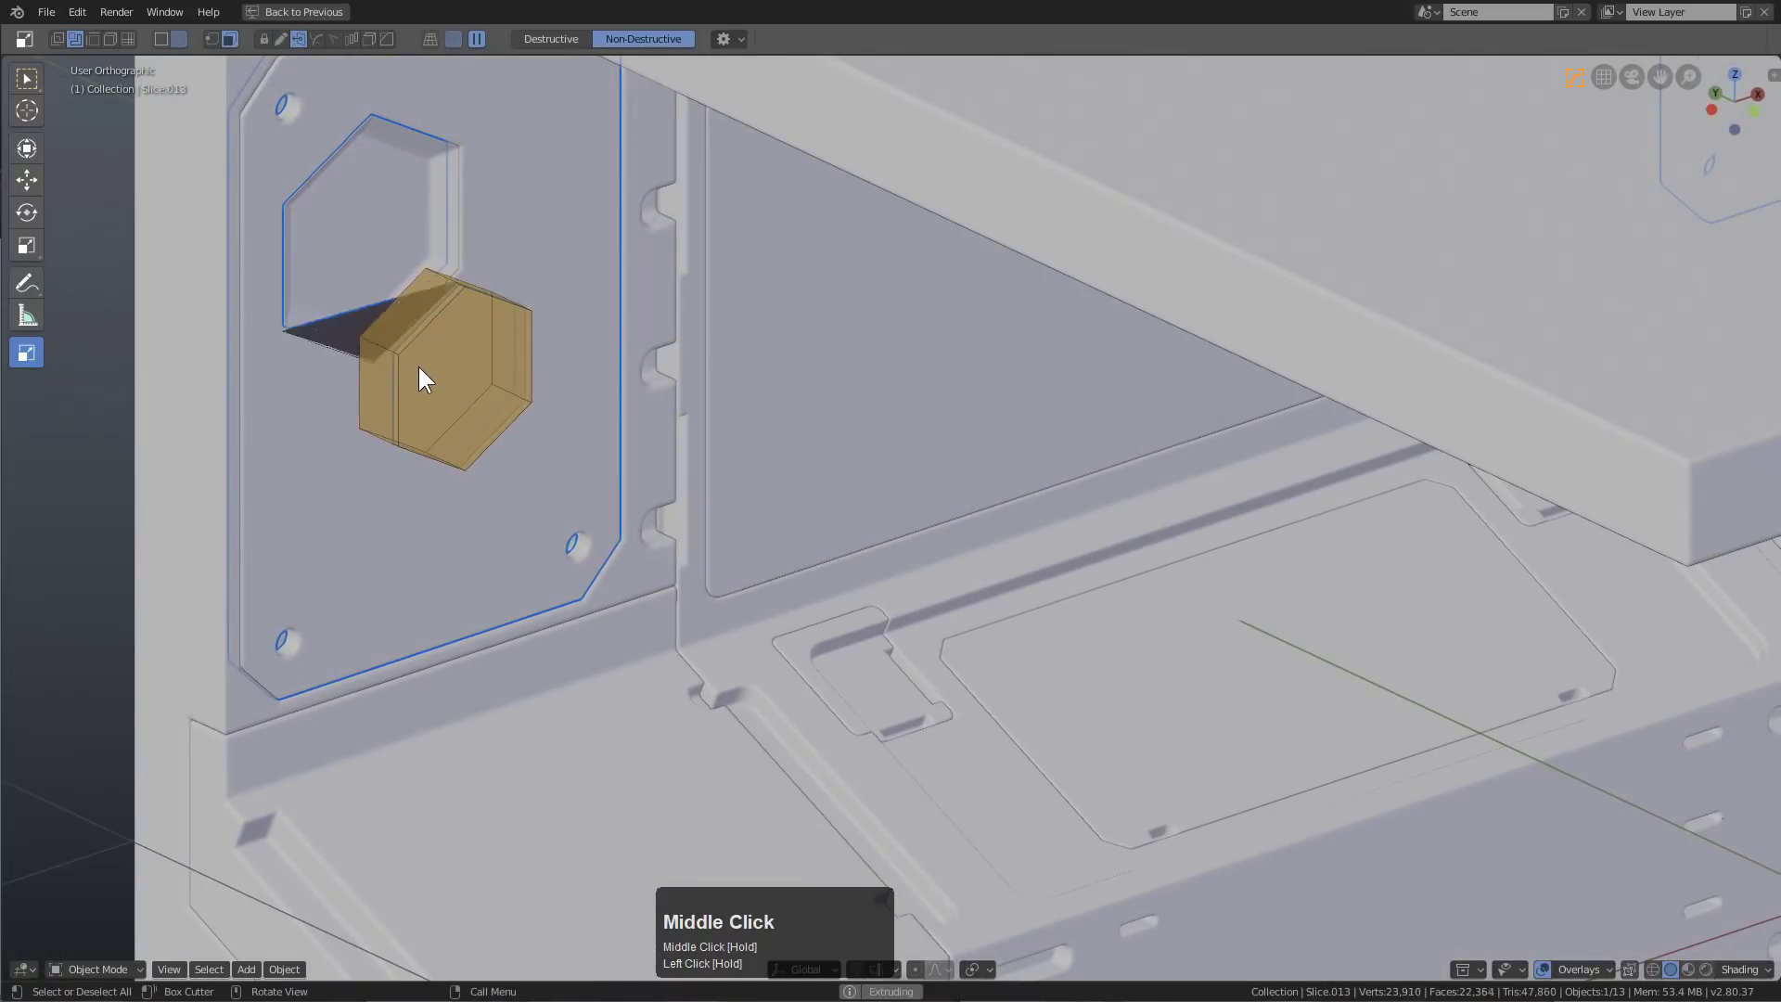
pyautogui.press('shift')
pyautogui.keyDown('shift'); pyautogui.click(416, 362); pyautogui.keyUp('shift')
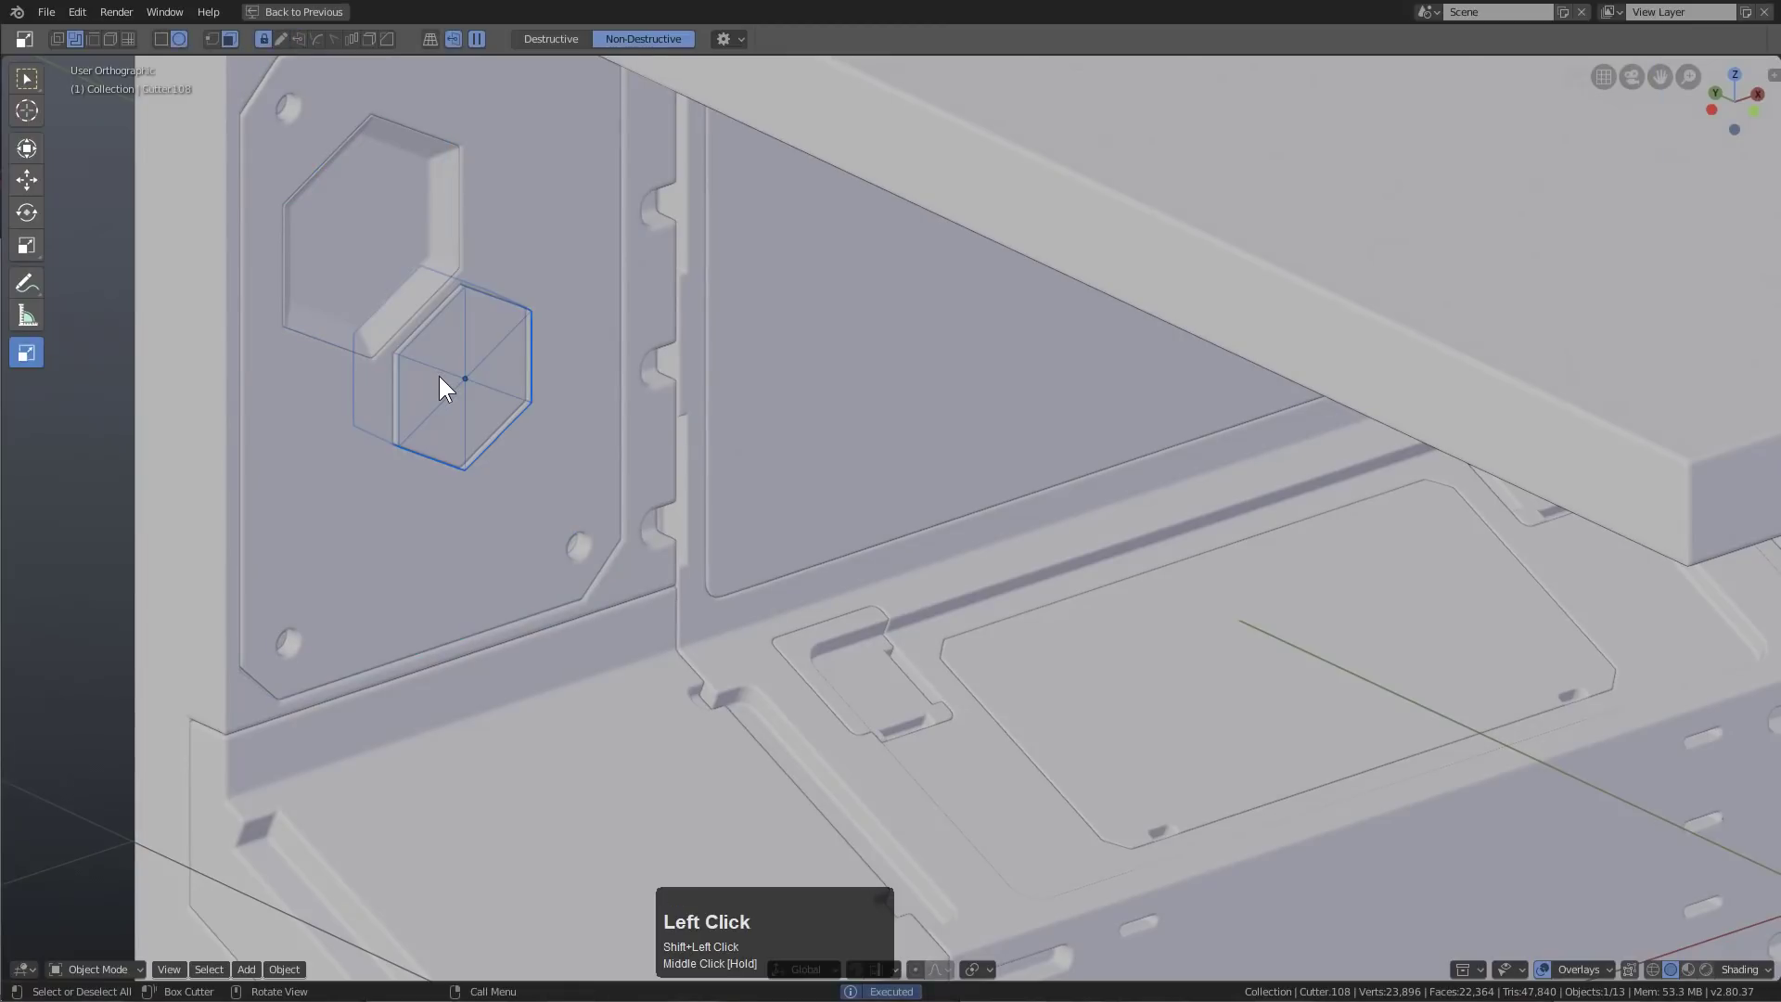
# Remove the inner spoke edges from the new hexagon cutter with Limited Dissolve
pyautogui.press('KP_1')
pyautogui.press('q')
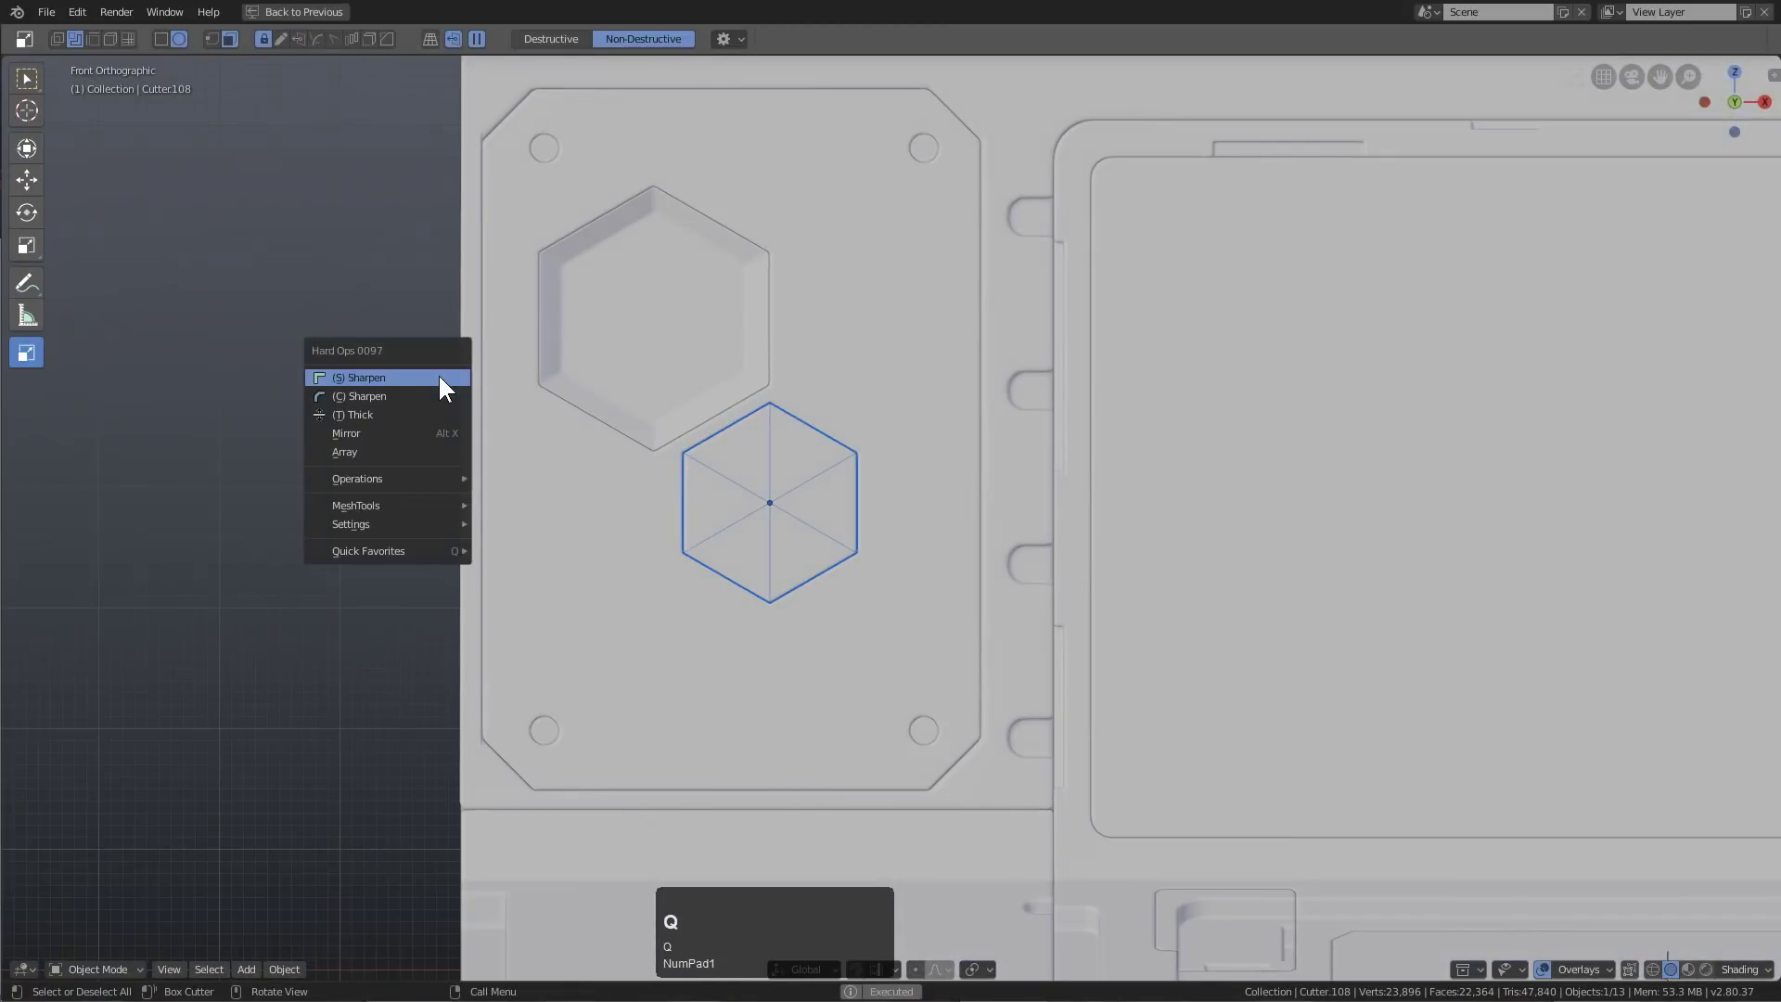
pyautogui.click(427, 479)
pyautogui.click(588, 786)
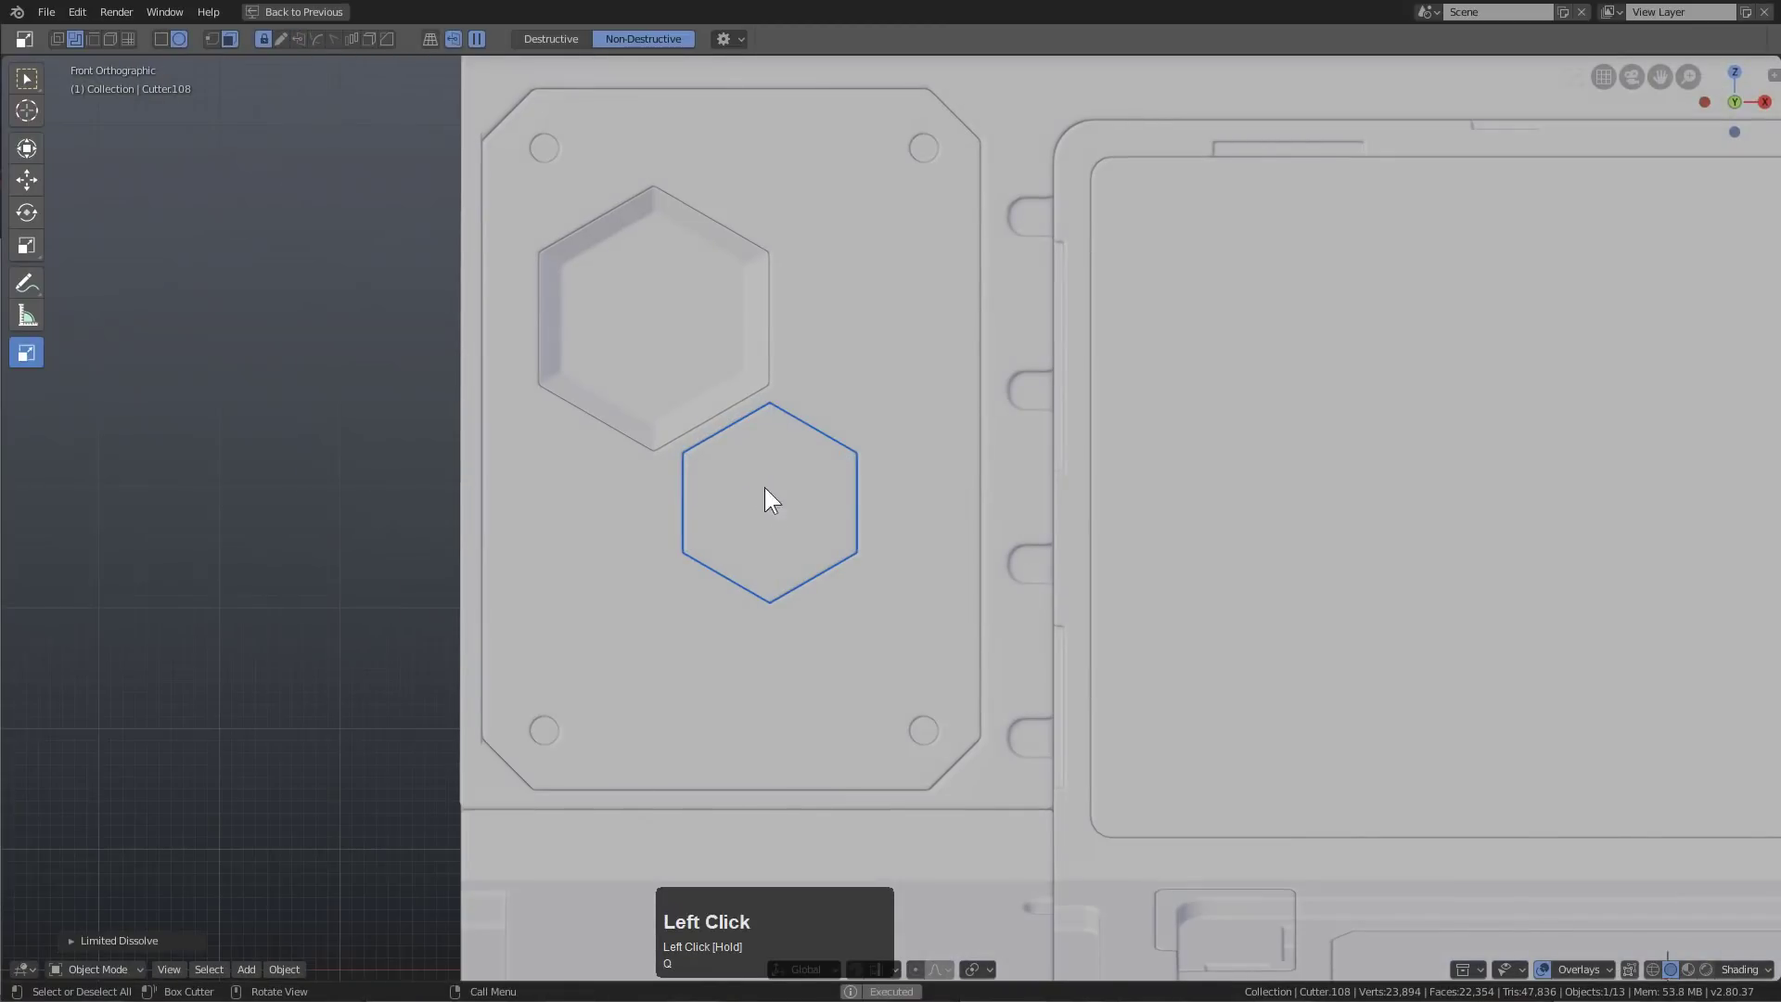
# Nudge the smaller hexagon cutter into position beside the large hexagon's lower edge and hide it
pyautogui.scroll(3, 922, 482)
pyautogui.keyDown('shift'); pyautogui.moveTo(922, 481); pyautogui.dragTo(954, 481, button='middle'); pyautogui.keyUp('shift')
pyautogui.press('g')
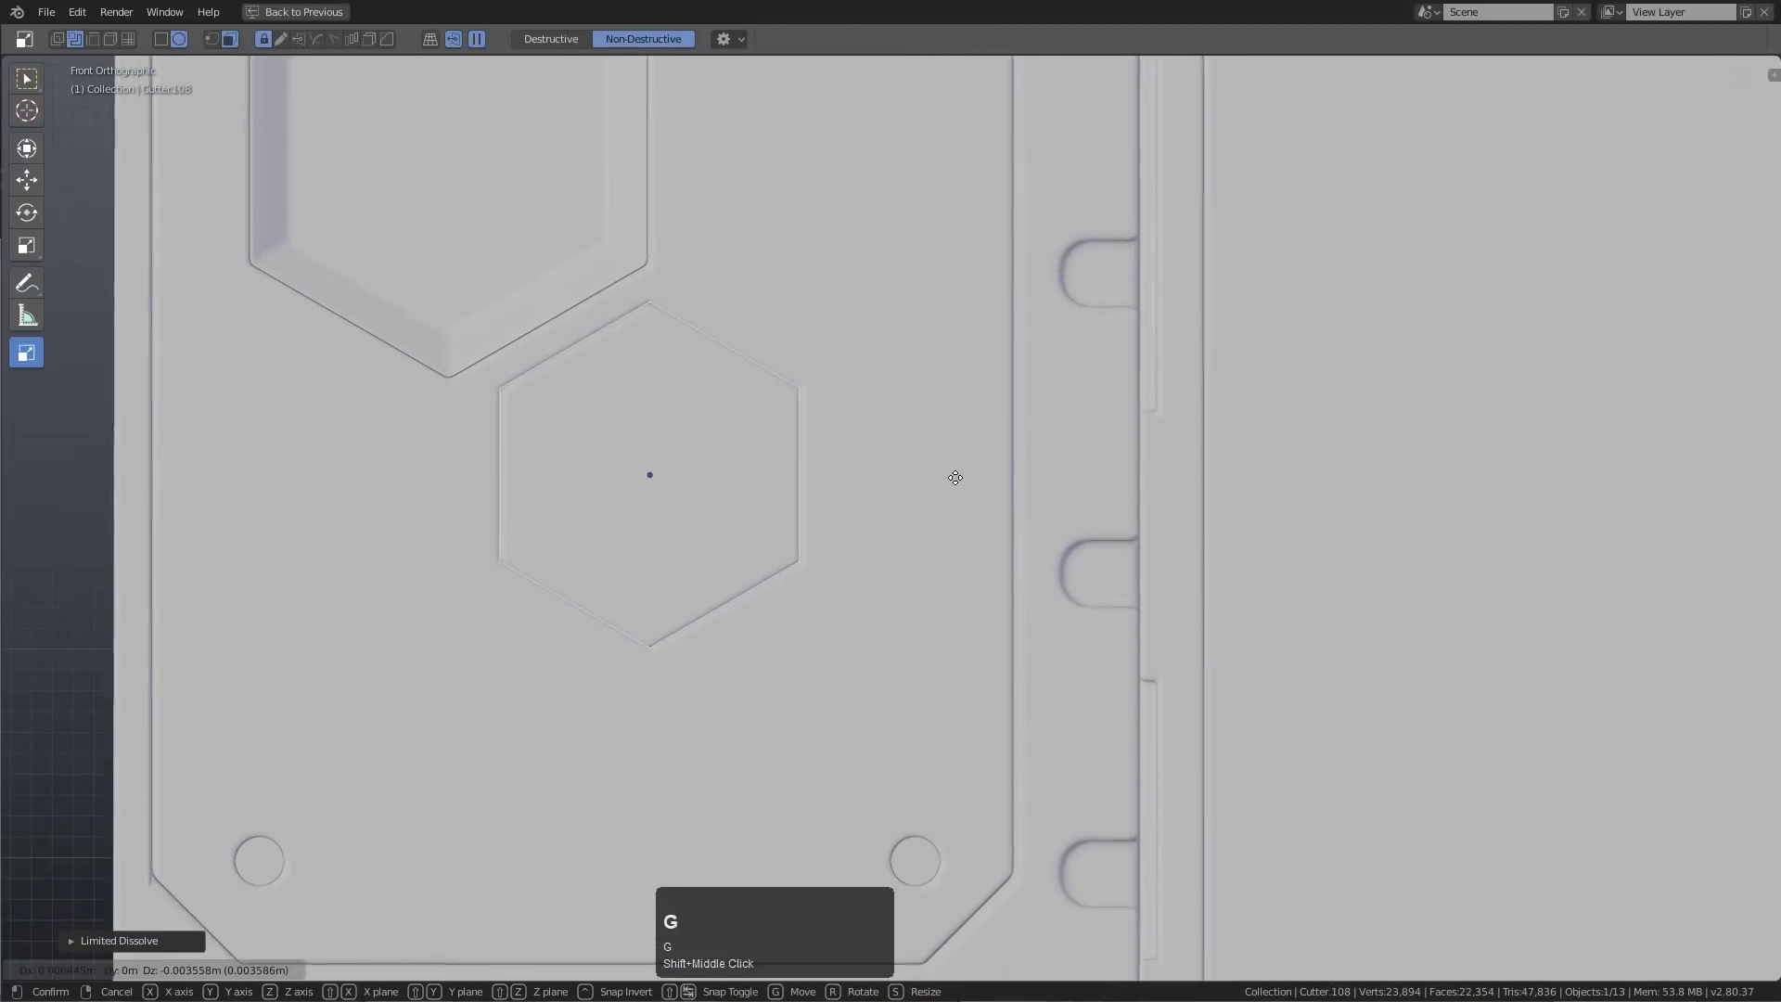
pyautogui.click(798, 436)
pyautogui.moveTo(798, 436); pyautogui.dragTo(752, 493, button='middle')
pyautogui.scroll(-2, 793, 498)
pyautogui.press('h')
# Select the sliced smaller hexagon piece and apply Hard Ops (C) Sharpen to it
pyautogui.scroll(3, 747, 476)
pyautogui.click(737, 466)
pyautogui.press('KP_Decimal')
pyautogui.scroll(1, 894, 421)
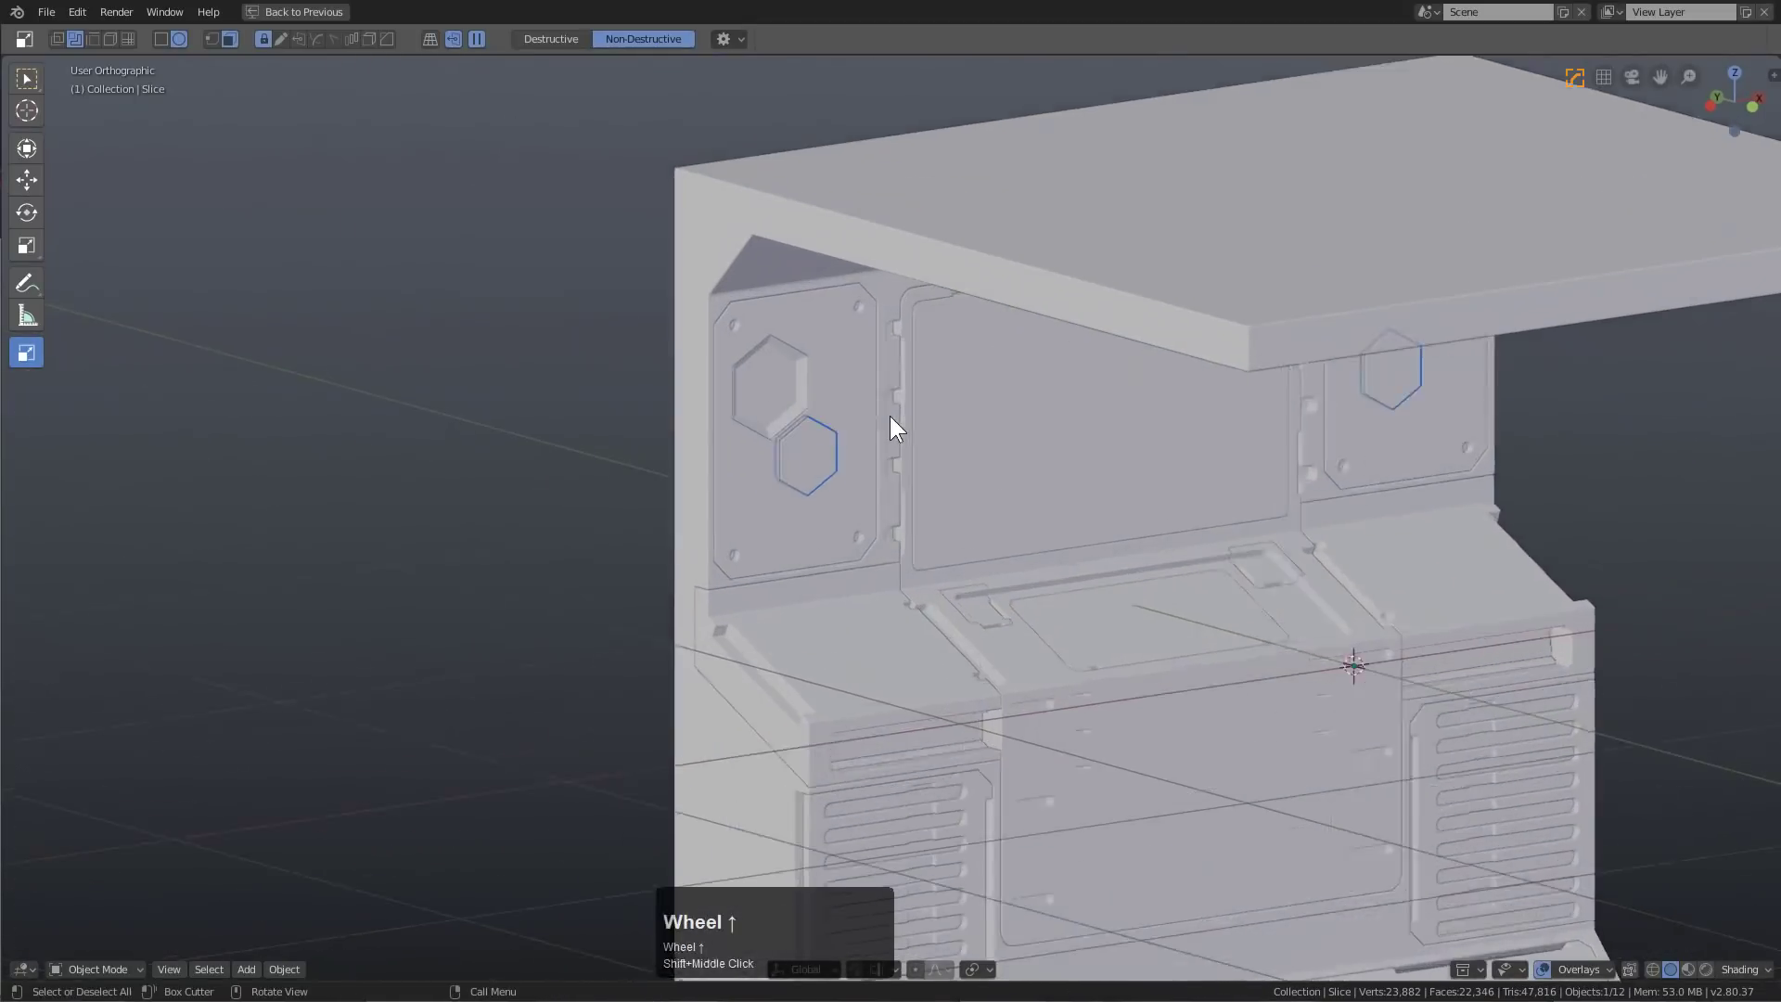
pyautogui.keyDown('shift'); pyautogui.moveTo(894, 421); pyautogui.dragTo(884, 461, button='middle'); pyautogui.keyUp('shift')
pyautogui.scroll(4, 884, 461)
pyautogui.keyDown('shift'); pyautogui.moveTo(771, 465); pyautogui.dragTo(843, 497, button='middle'); pyautogui.keyUp('shift')
pyautogui.scroll(1, 859, 449)
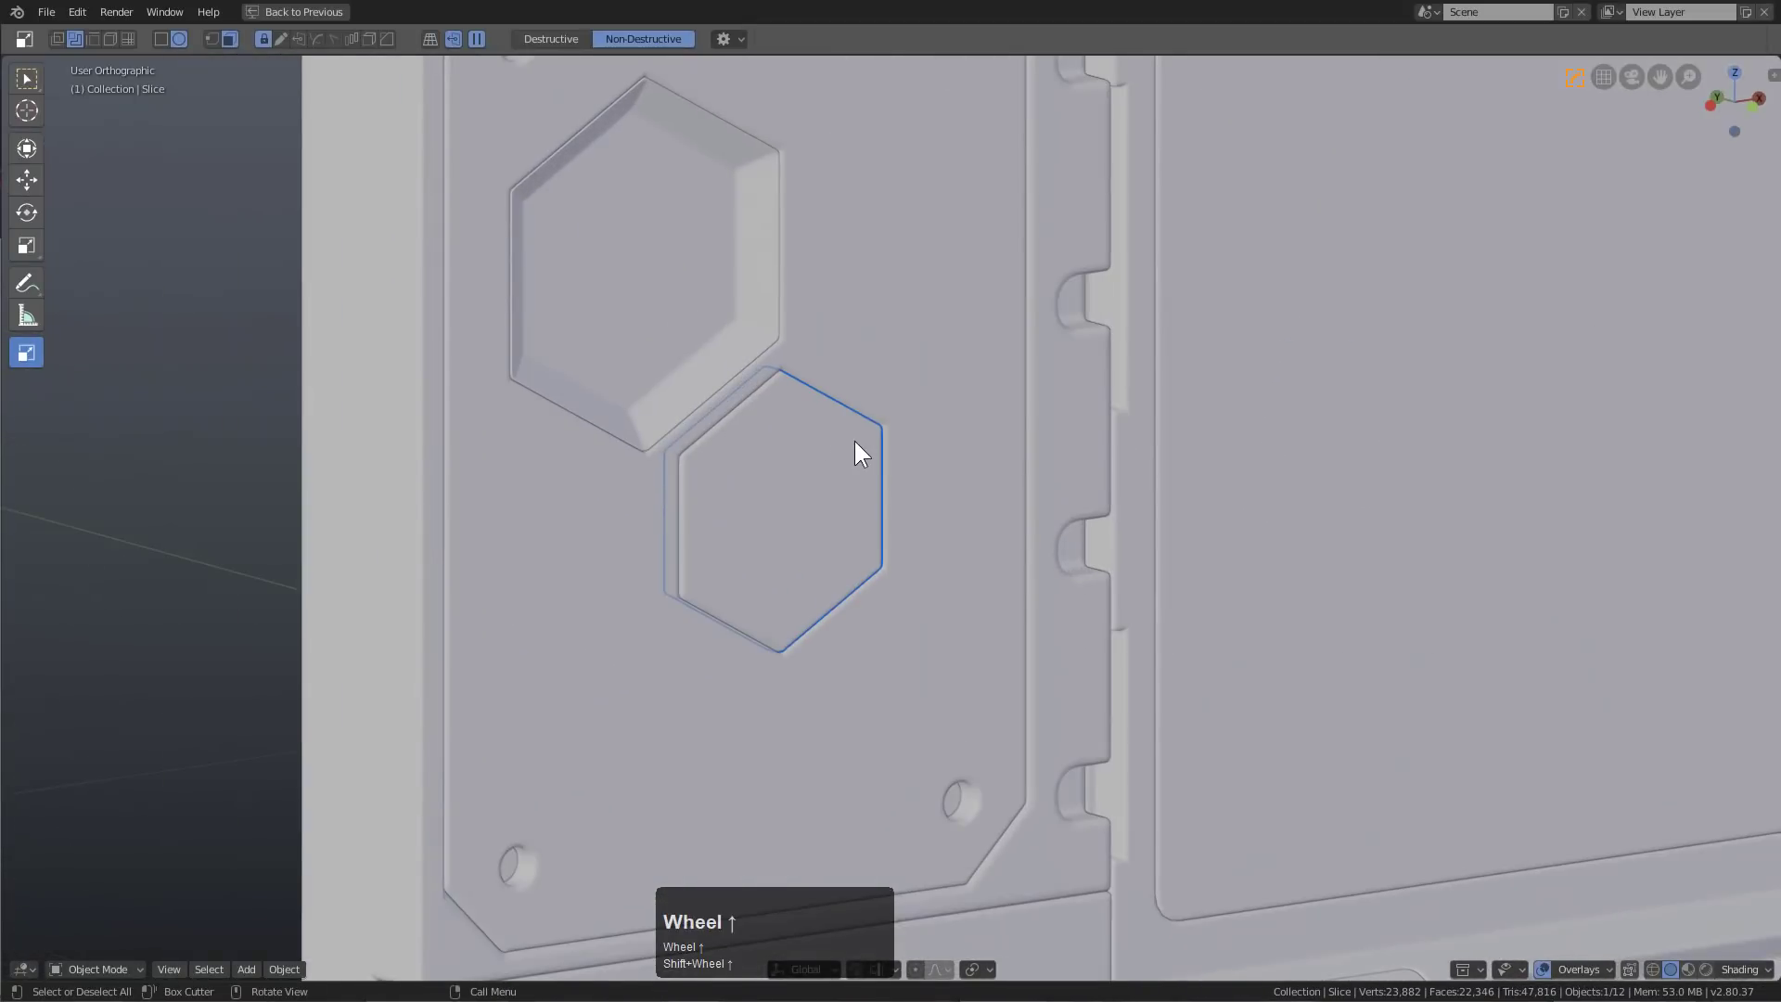
pyautogui.press('Tab')
pyautogui.press('Tab')
pyautogui.press('q')
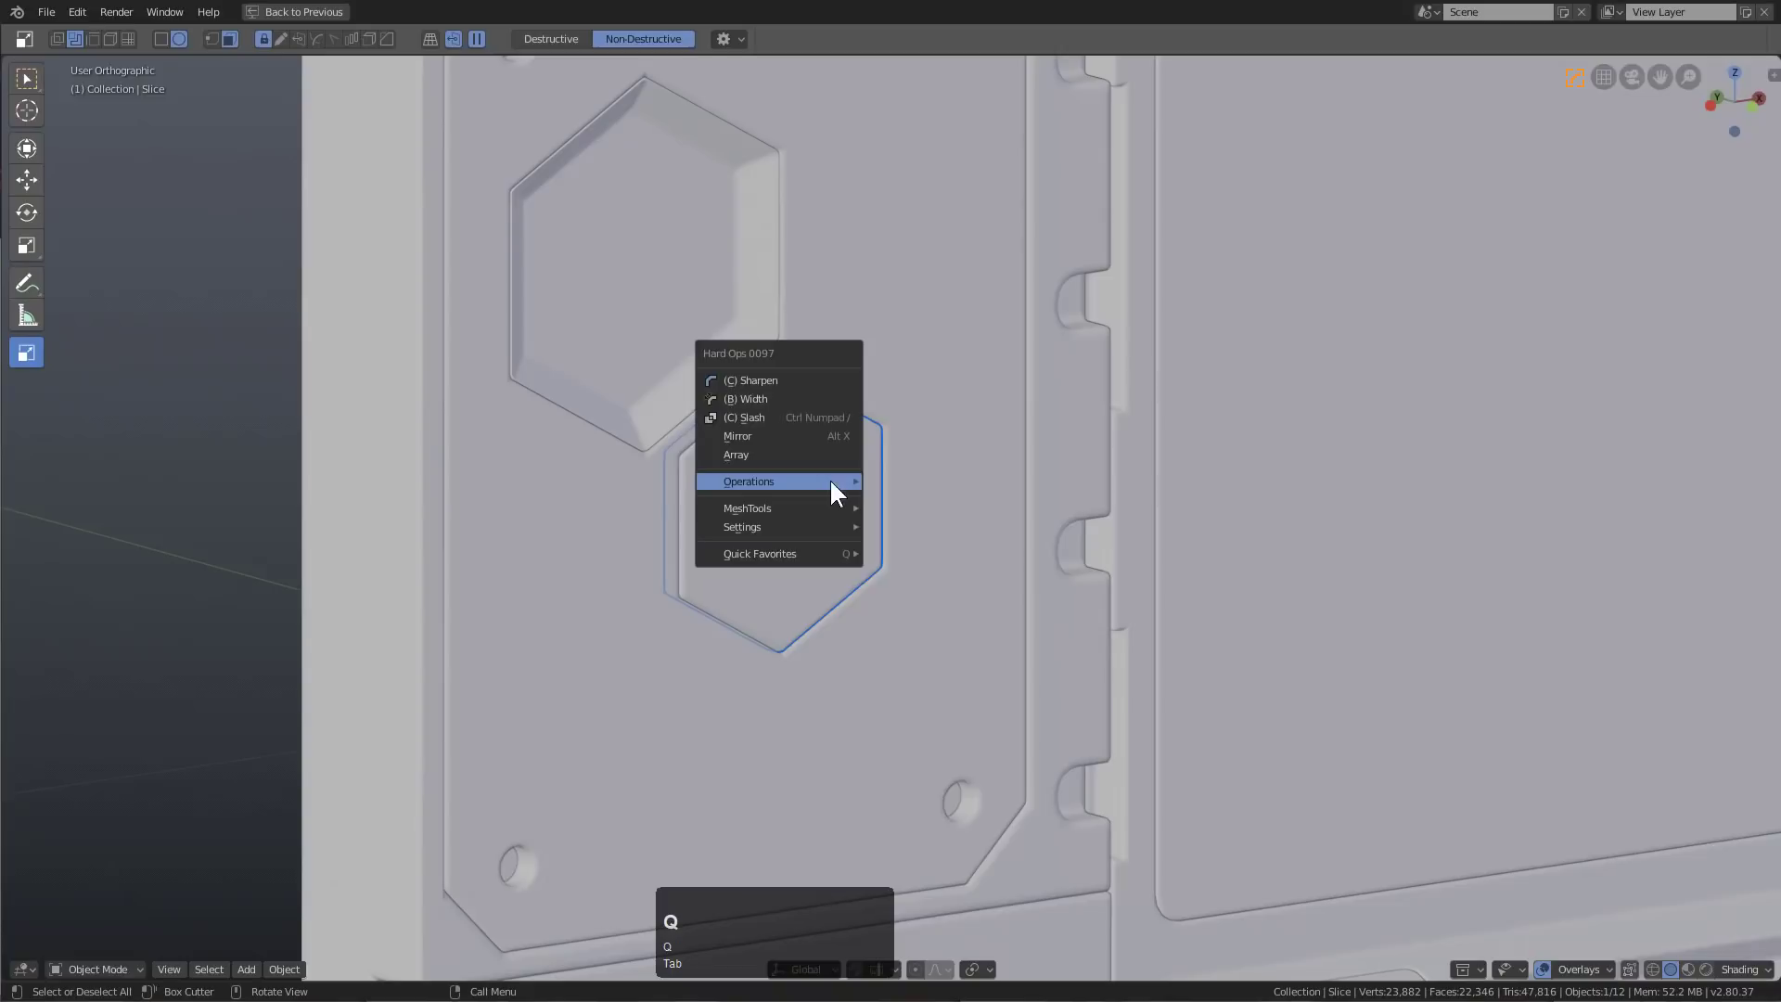
pyautogui.click(794, 380)
# Inset the smaller hexagon's front face and sink it with Shrink/Fatten to form a sloped recess
pyautogui.press('Tab')
pyautogui.press('3')
pyautogui.click(816, 525)
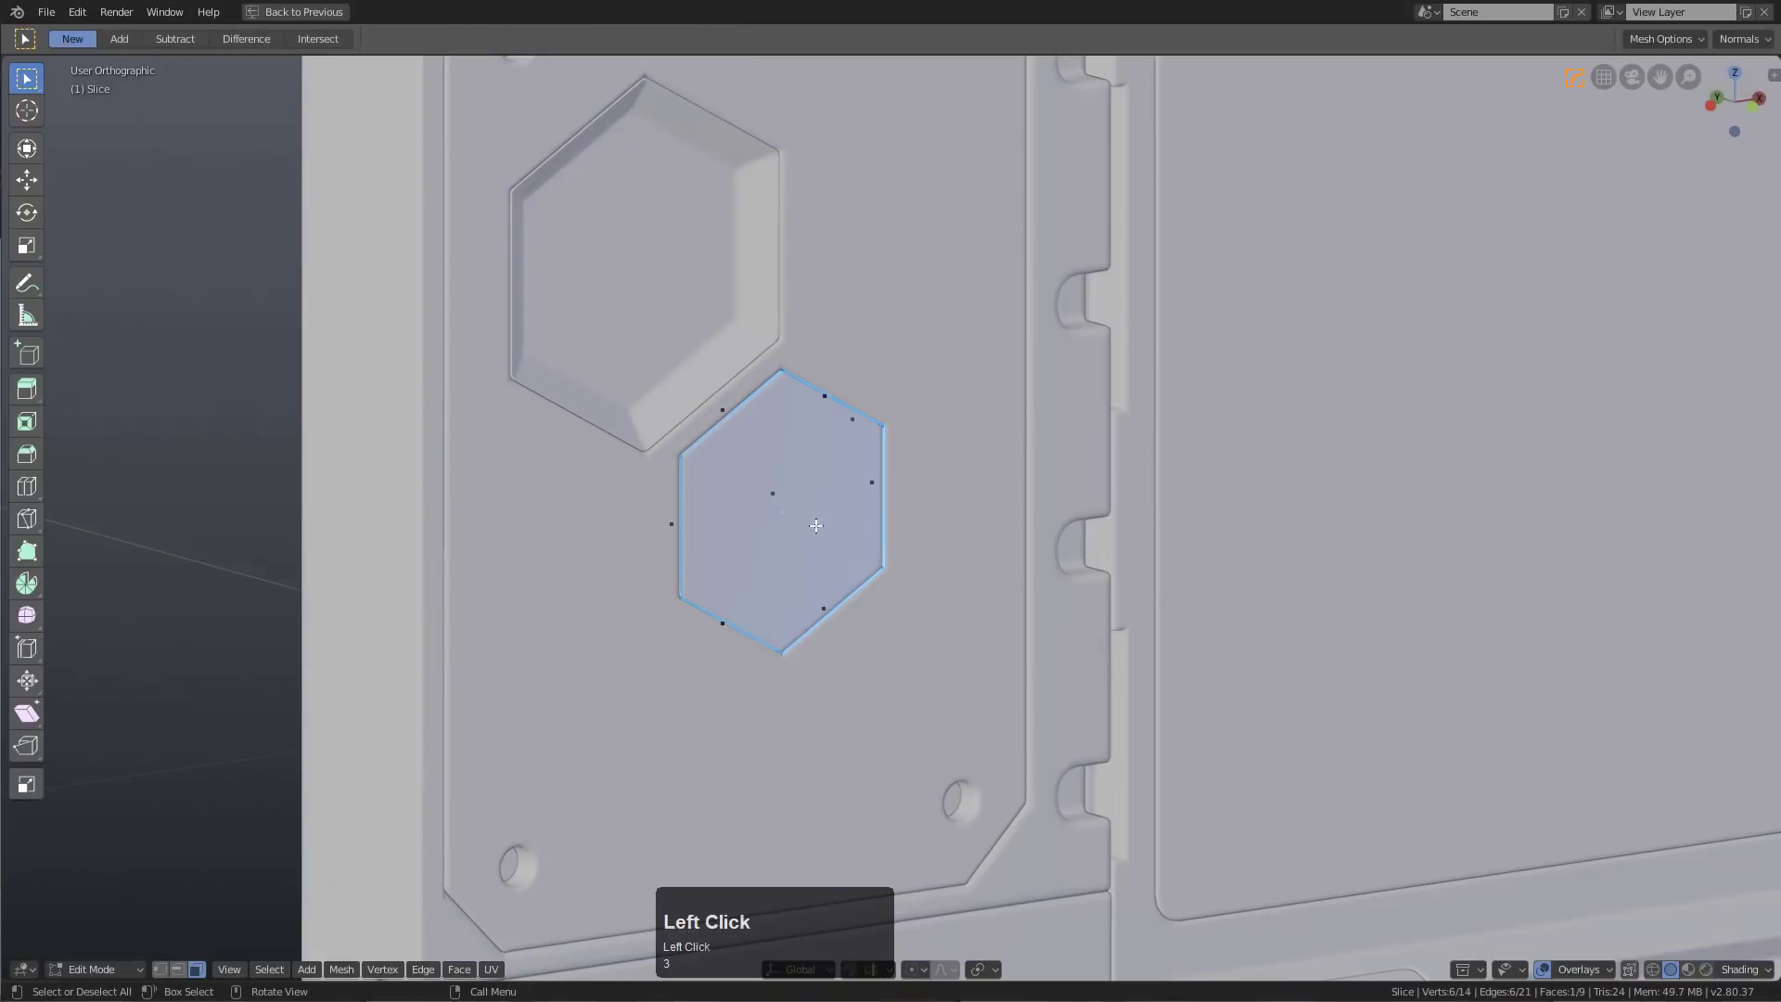
pyautogui.press('i')
pyautogui.click(1002, 581)
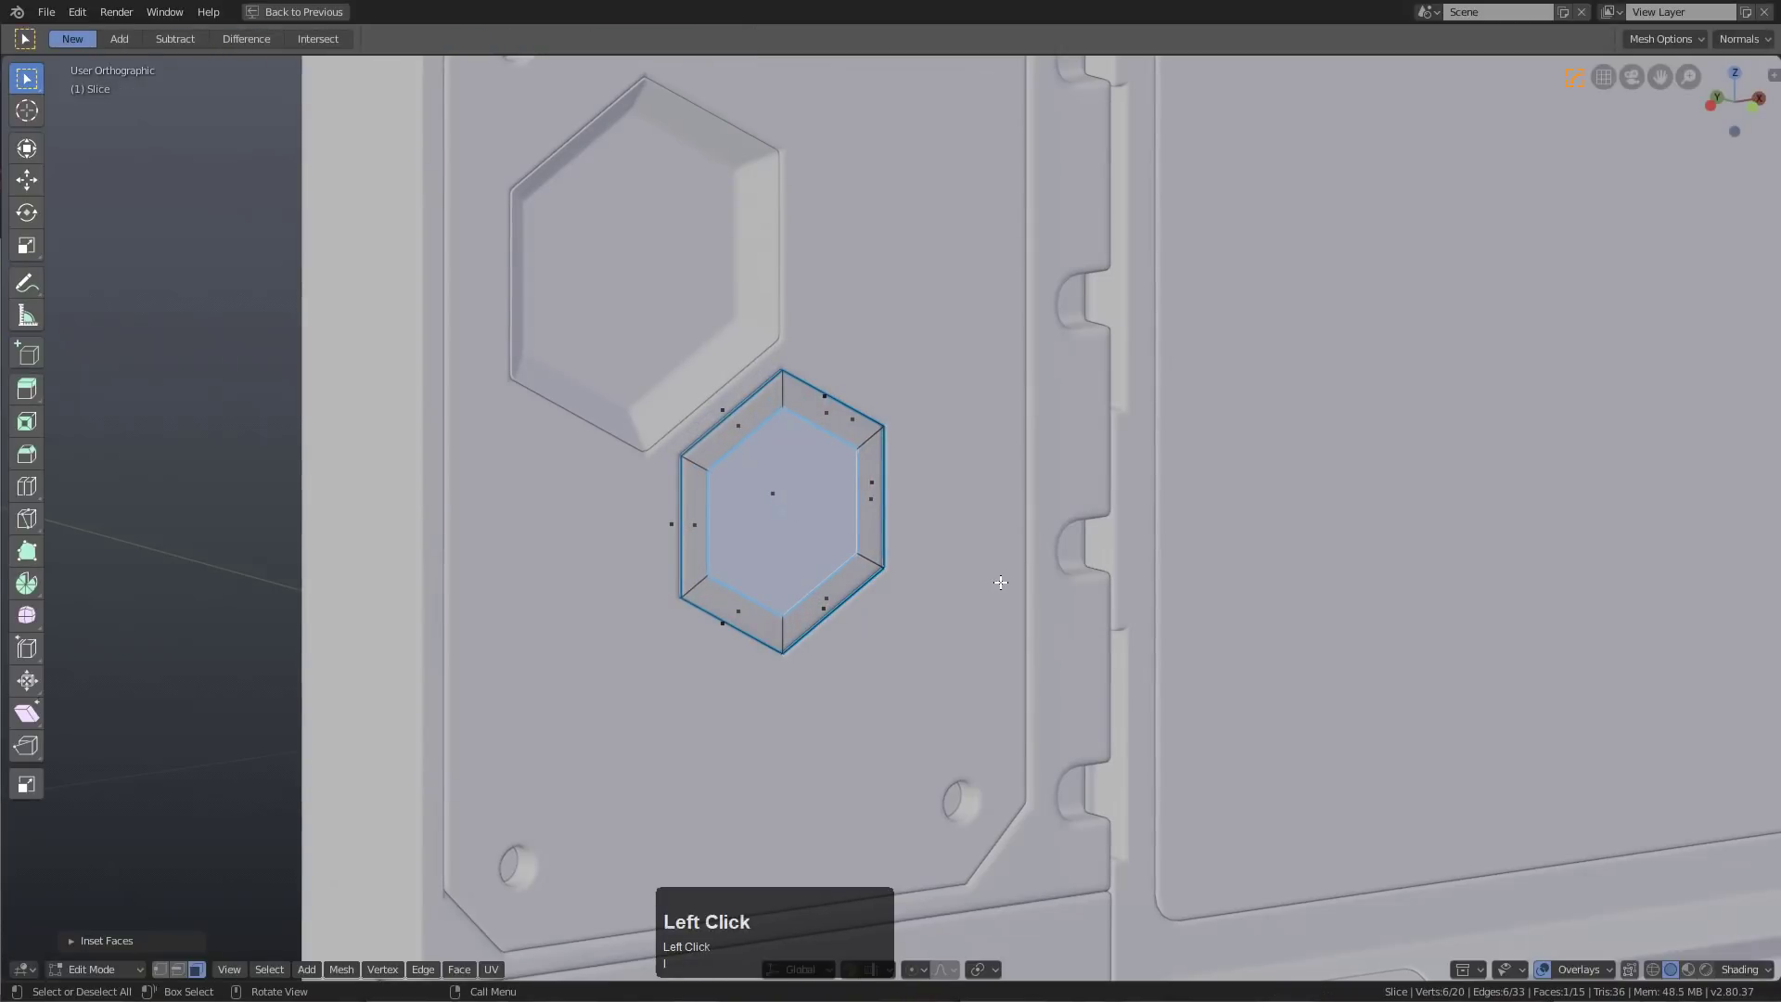
pyautogui.hotkey('alt', 's')
pyautogui.click(994, 569)
pyautogui.press('Tab')
# Slice a third, smallest hexagon into the left wall panel in front view, to the right of the large hexagon
pyautogui.scroll(-5, 904, 520)
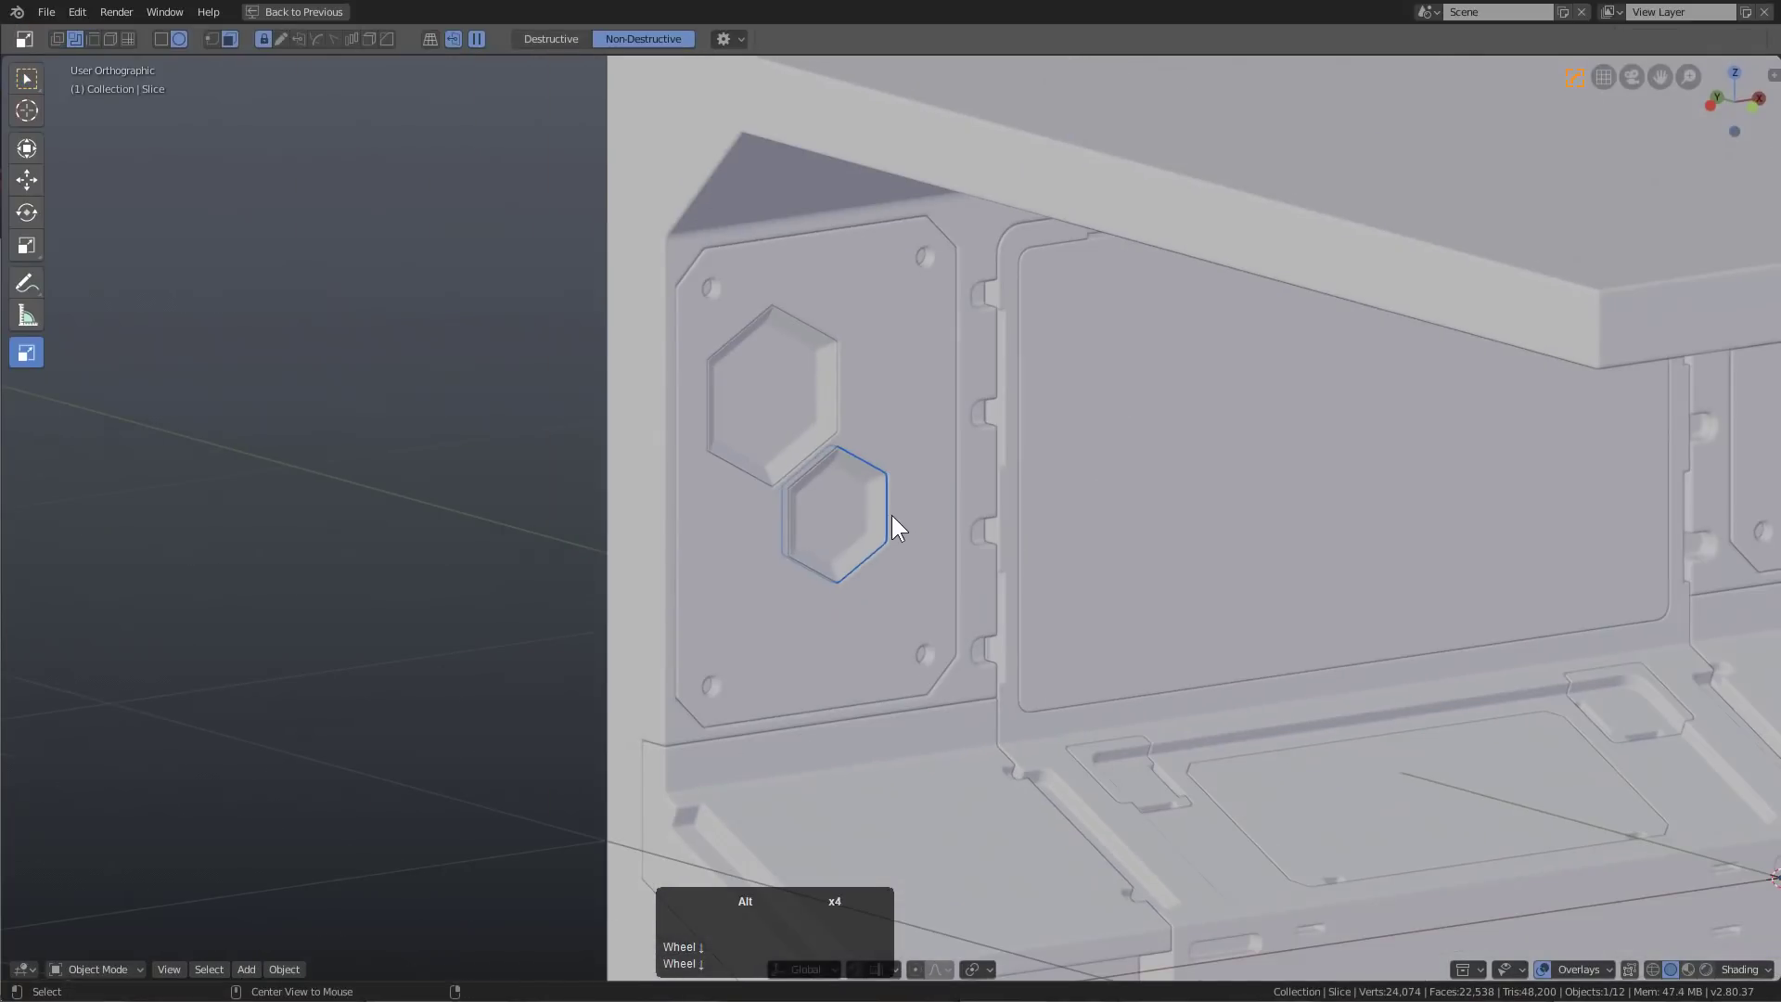
pyautogui.hotkey('alt', 'a')
pyautogui.press('KP_1')
pyautogui.keyDown('ctrl'); pyautogui.moveTo(893, 517); pyautogui.dragTo(752, 450, button='middle'); pyautogui.keyUp('ctrl')
pyautogui.click(752, 450)
pyautogui.scroll(2, 694, 426)
pyautogui.moveTo(675, 409); pyautogui.dragTo(775, 448)
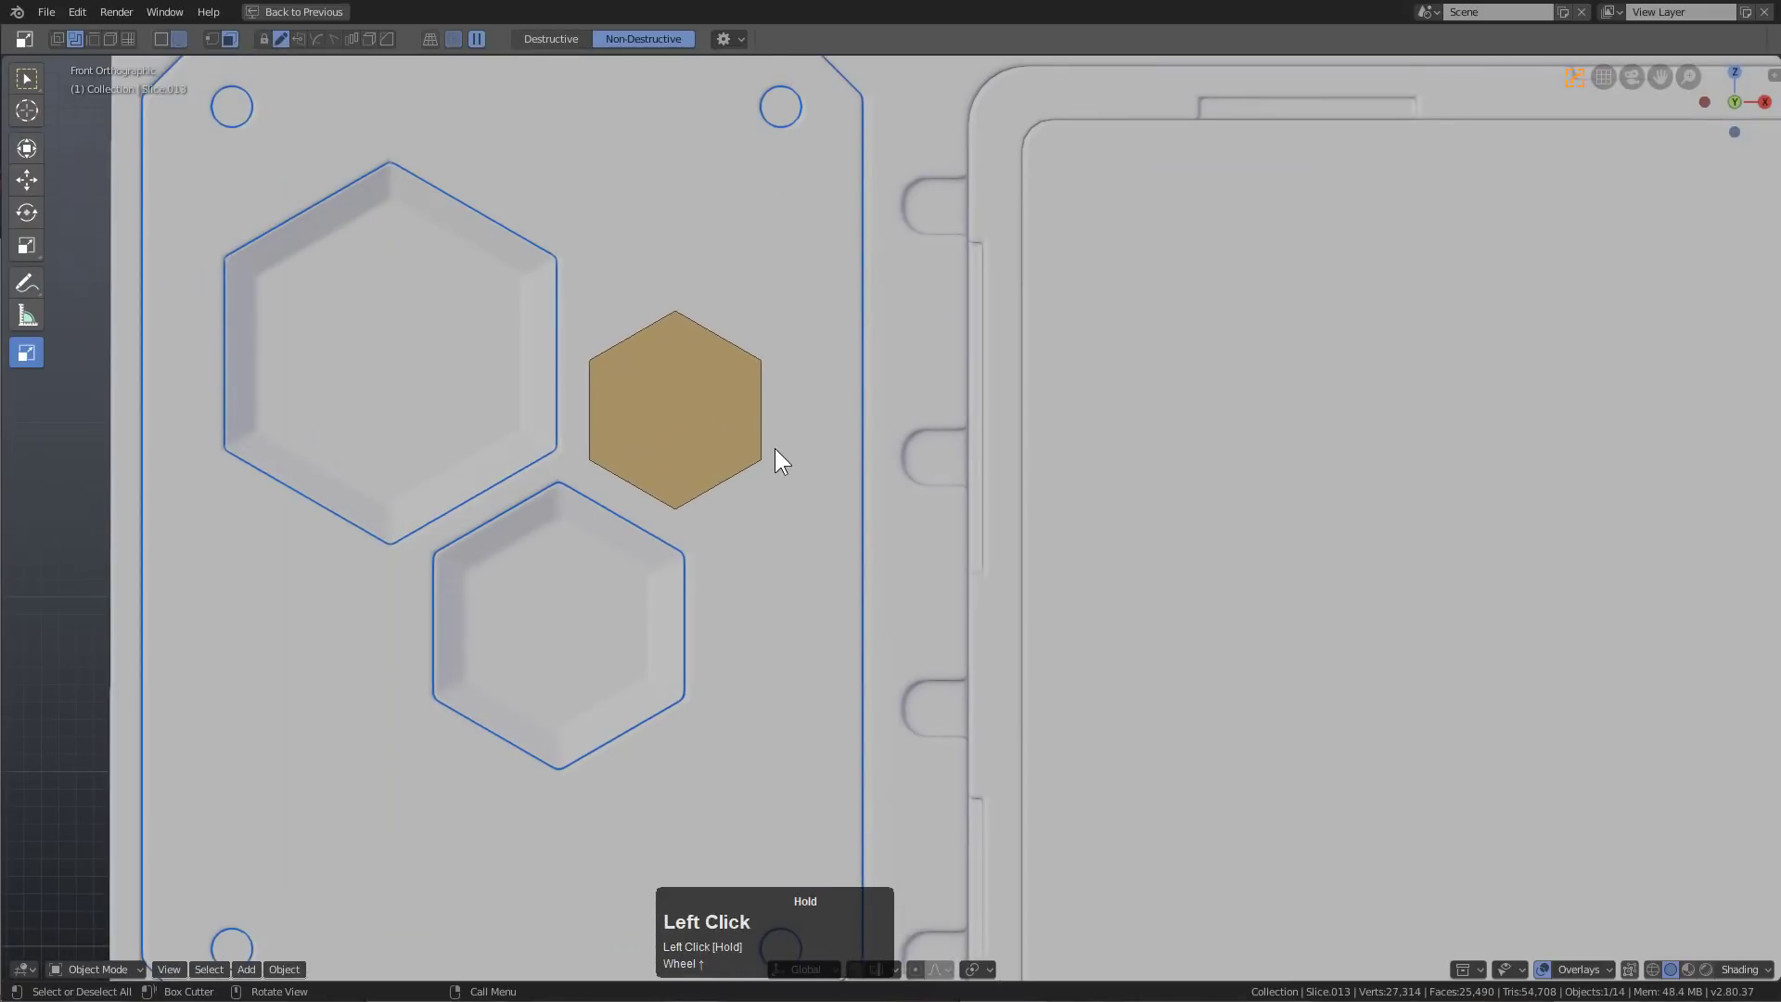
pyautogui.moveTo(775, 448); pyautogui.dragTo(1049, 544, button='middle')
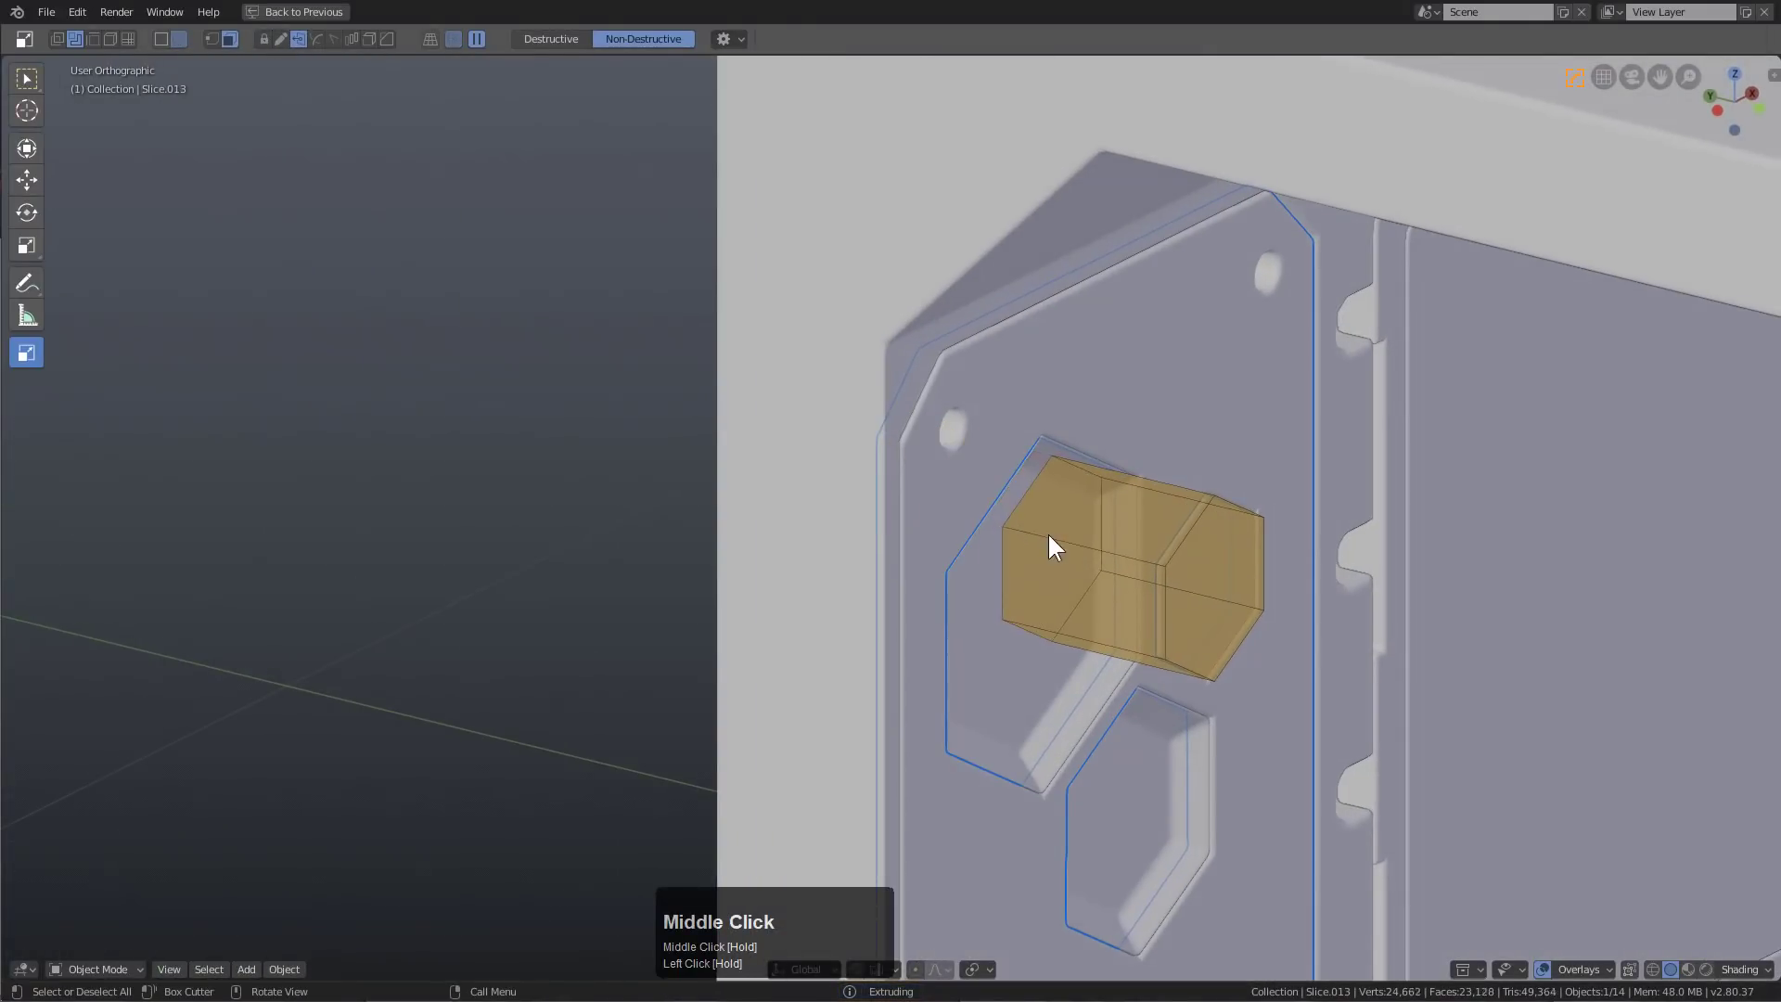
pyautogui.click(1049, 544)
# Select the sliced smallest hexagon piece and apply Hard Ops (C) Sharpen to it
pyautogui.keyDown('ctrl'); pyautogui.moveTo(1181, 588); pyautogui.dragTo(1066, 532, button='middle'); pyautogui.keyUp('ctrl')
pyautogui.click(1070, 531)
pyautogui.press('q')
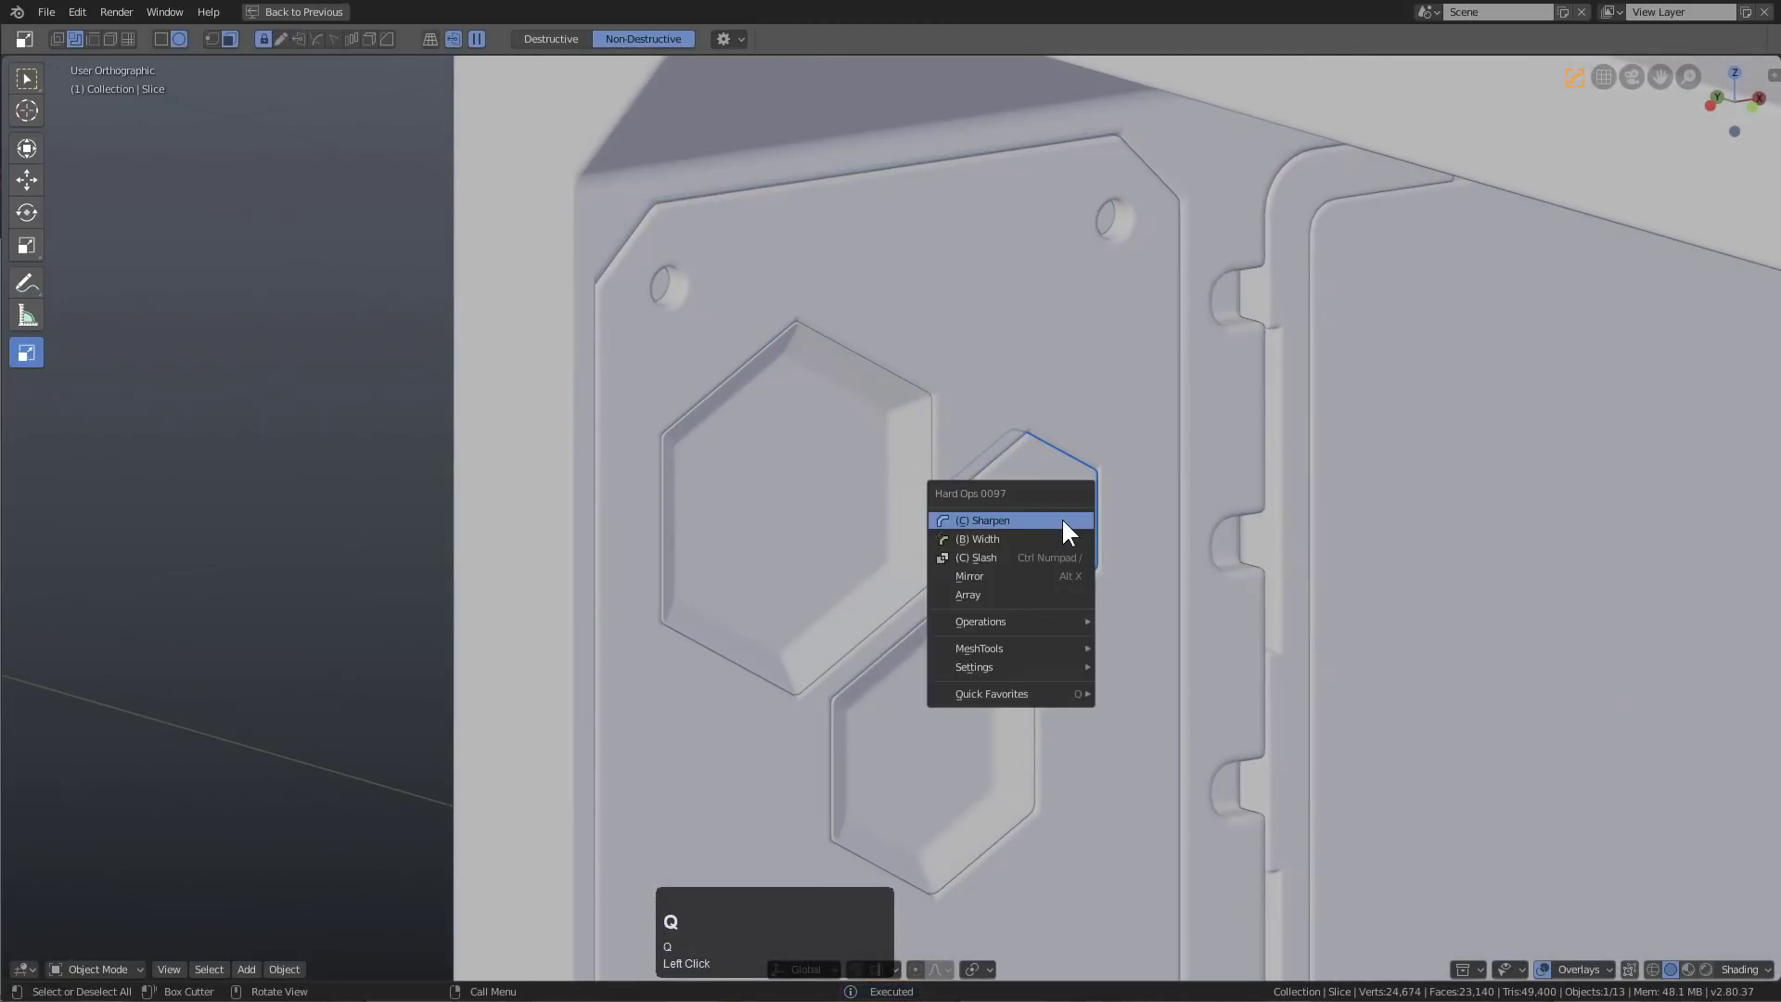
pyautogui.click(1061, 517)
pyautogui.scroll(1, 1138, 532)
# Inset the smallest hexagon's front face by about 0.01 and sink it with Shrink/Fatten to form a recess
pyautogui.press('Tab')
pyautogui.click(963, 443)
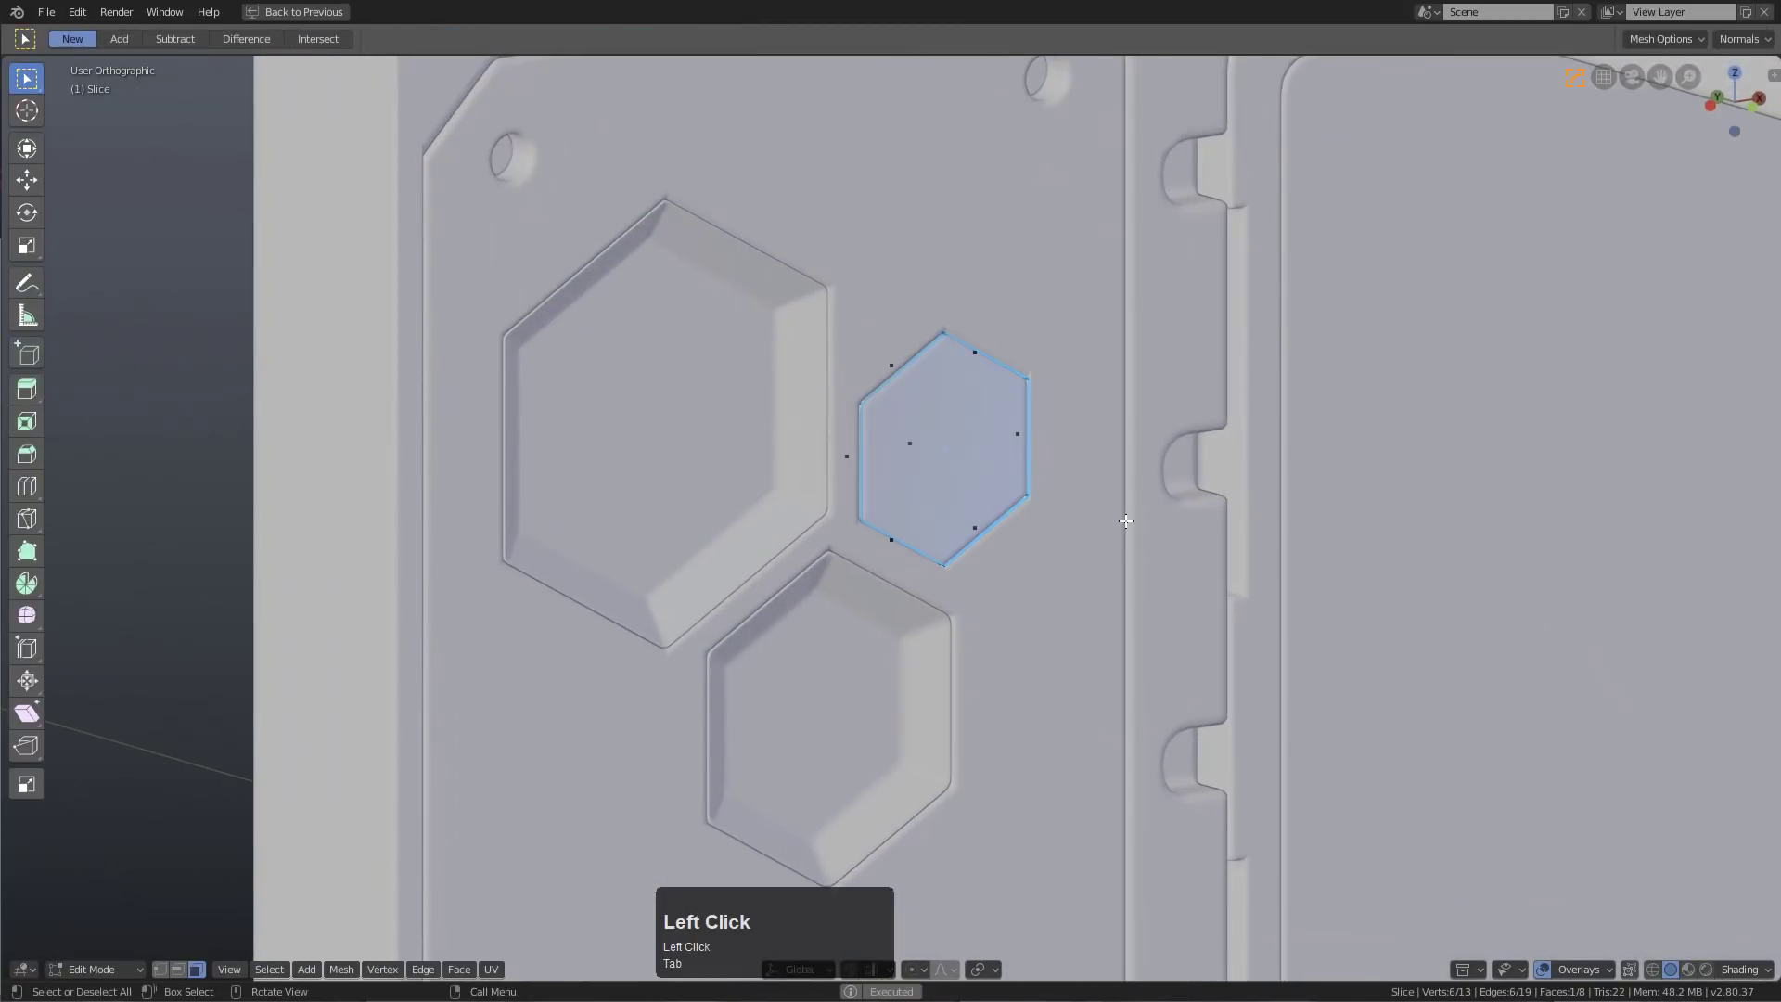
pyautogui.press('i')
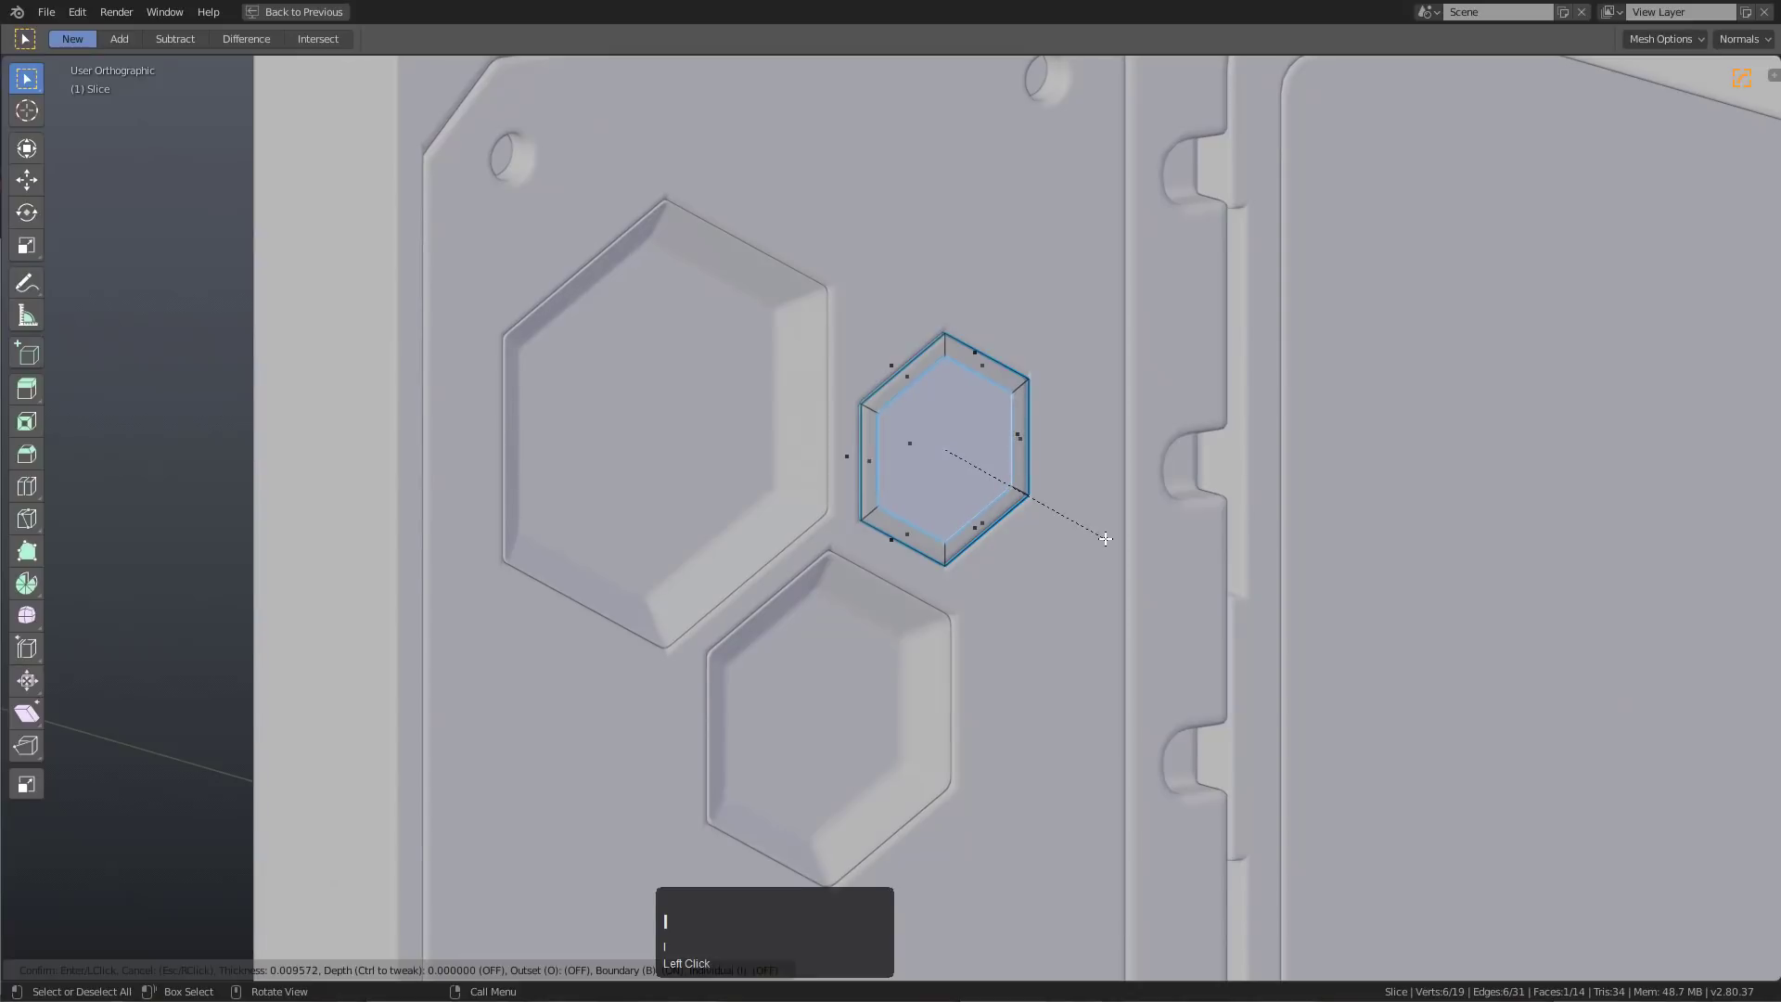
pyautogui.click(1106, 537)
pyautogui.hotkey('alt', 's')
pyautogui.click(1107, 538)
pyautogui.press('Tab')
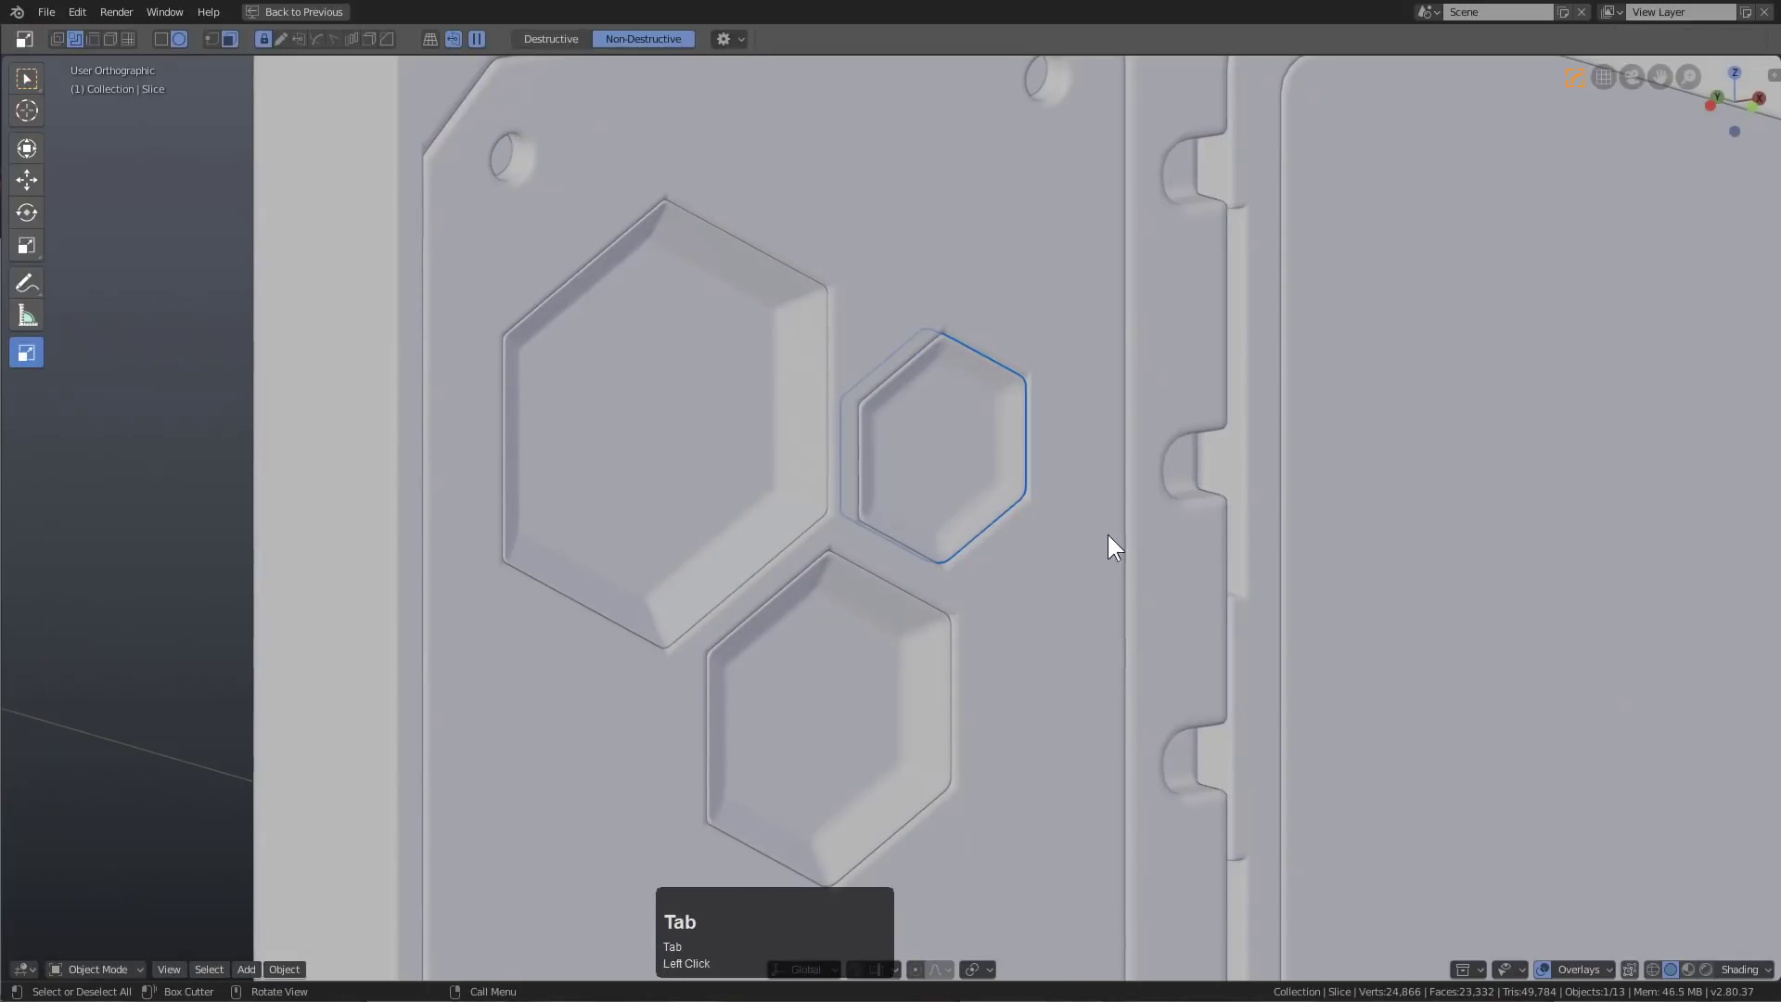
pyautogui.press('q')
pyautogui.click(1072, 547)
pyautogui.doubleClick(1083, 549)
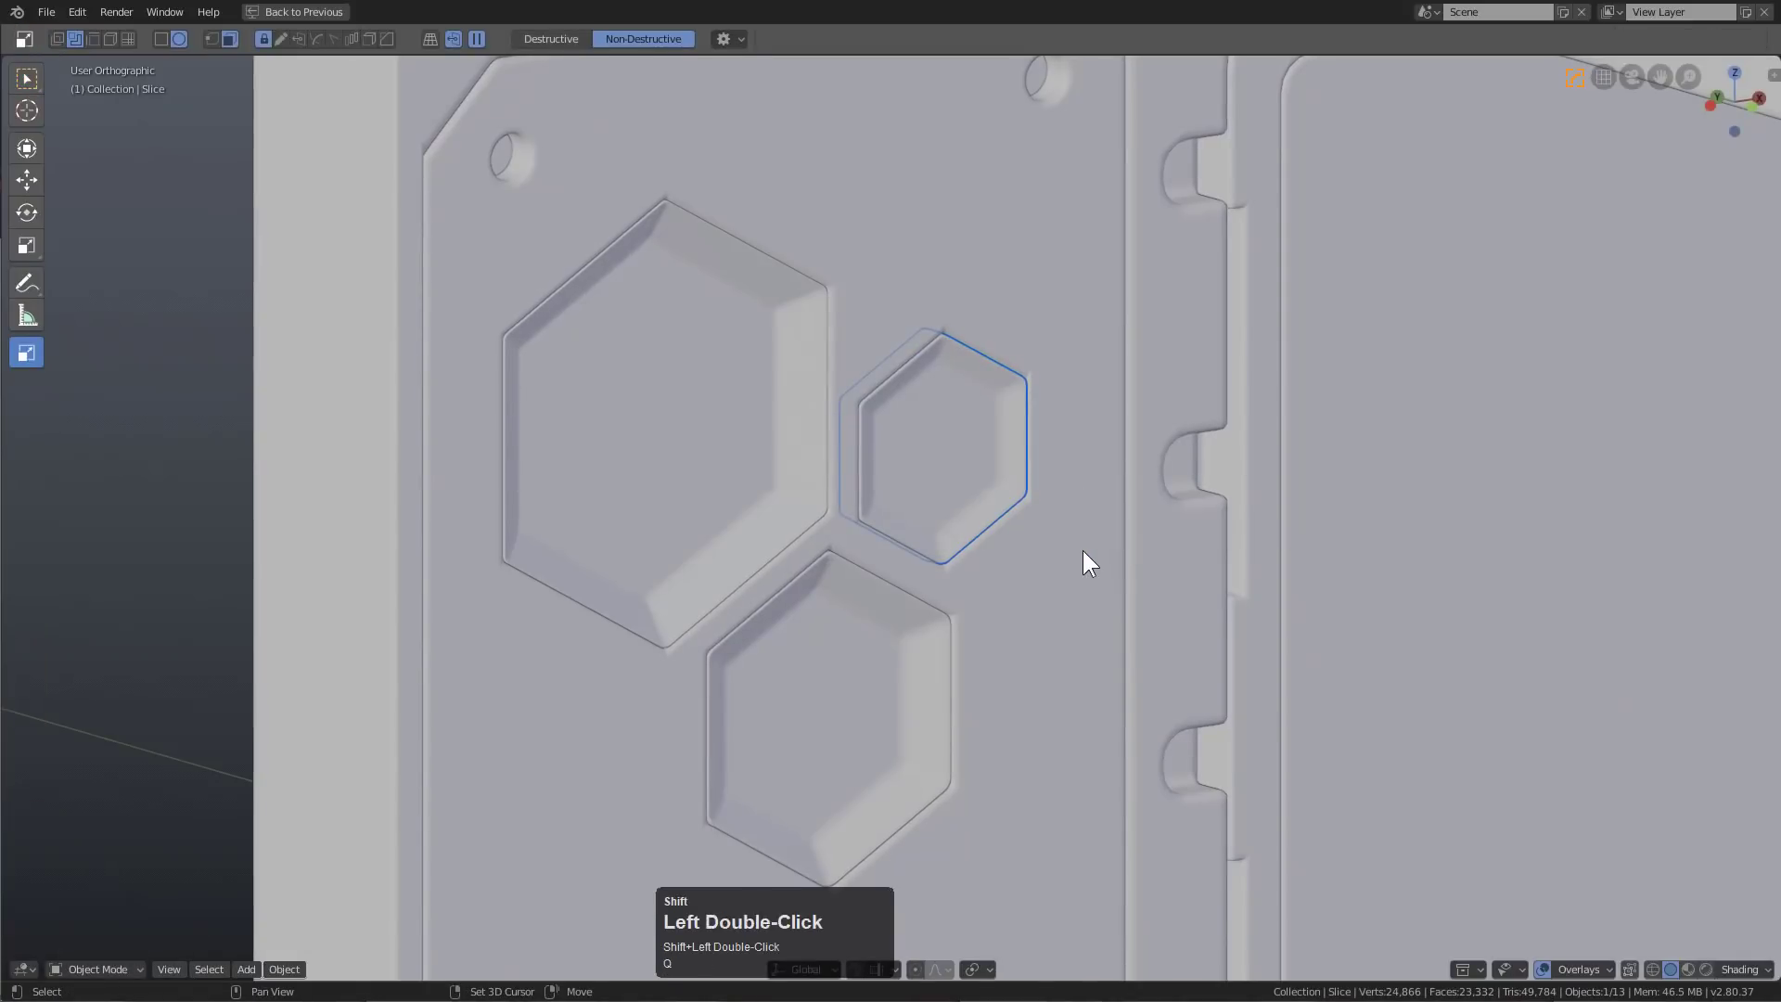
pyautogui.scroll(-5, 935, 551)
pyautogui.moveTo(935, 551)
pyautogui.keyDown('shift'); pyautogui.mouseDown(button='middle')
pyautogui.moveTo(877, 505)
pyautogui.moveTo(922, 588)
pyautogui.moveTo(915, 564)
pyautogui.mouseUp(button='middle'); pyautogui.keyUp('shift')
pyautogui.scroll(6, 914, 564)
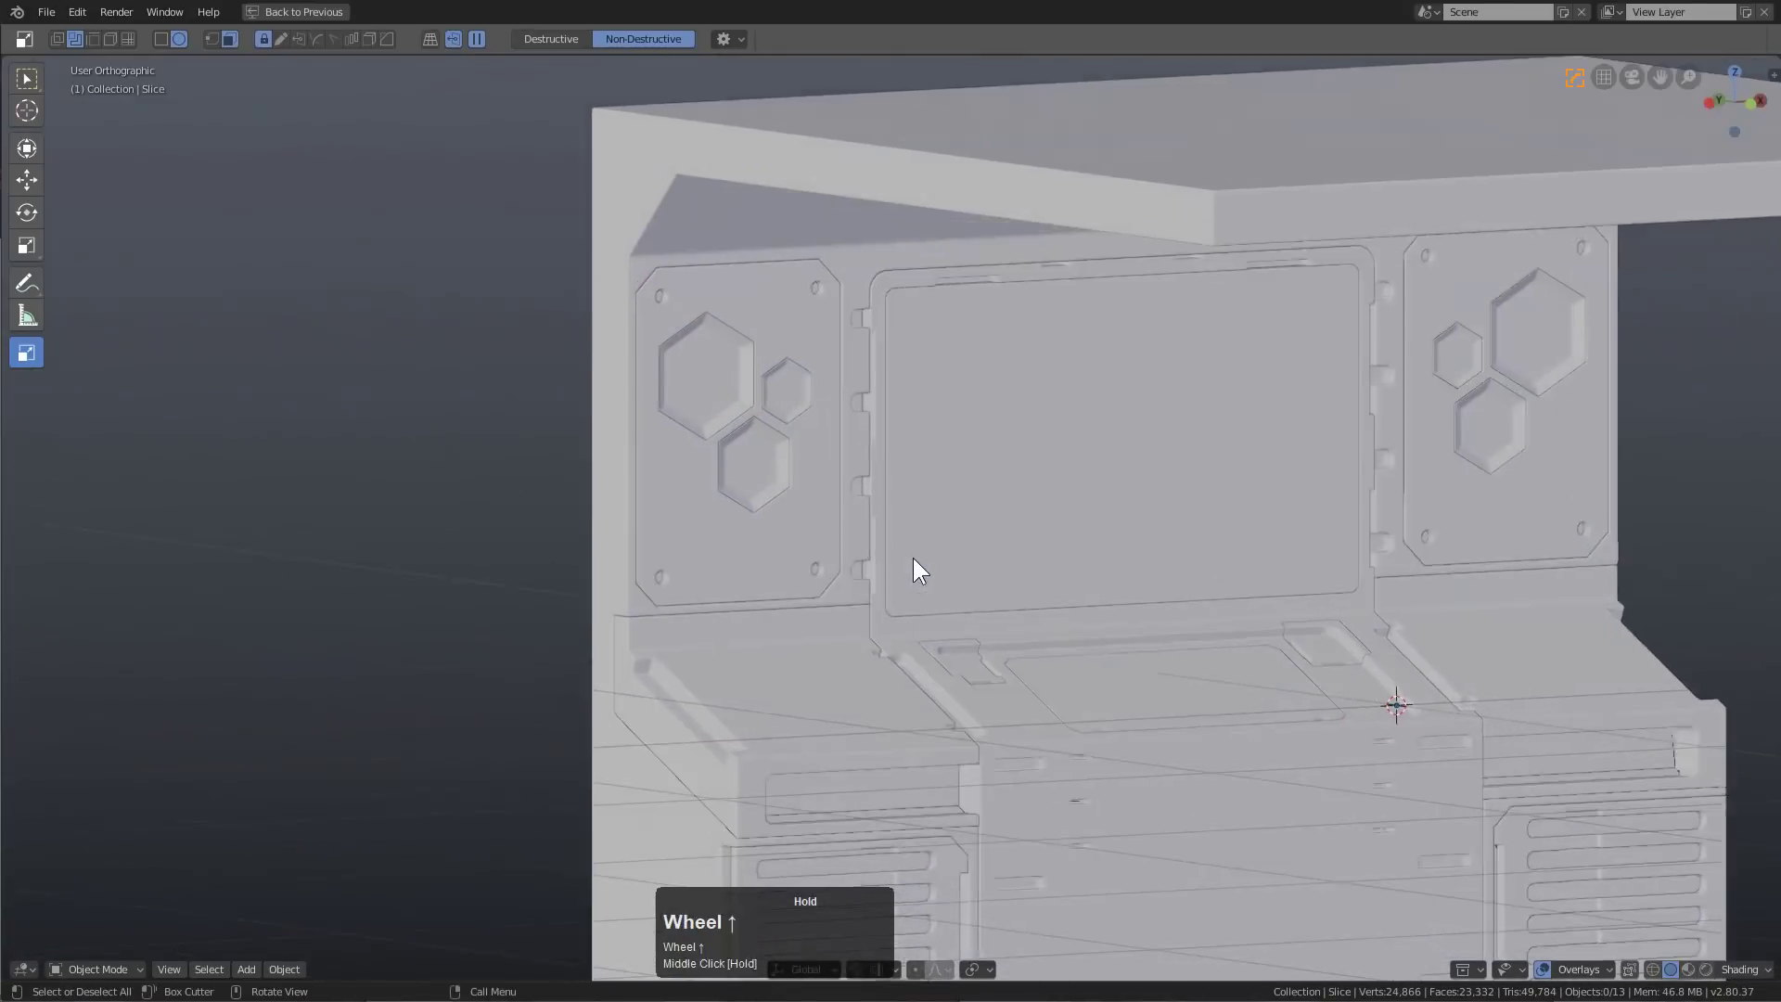
# Select the left wall panel and cut a small box-shaped notch into the left edge of its large hexagon opening
pyautogui.click(696, 461)
pyautogui.keyDown('shift'); pyautogui.moveTo(693, 461); pyautogui.dragTo(835, 475, button='middle'); pyautogui.keyUp('shift')
pyautogui.click(755, 449)
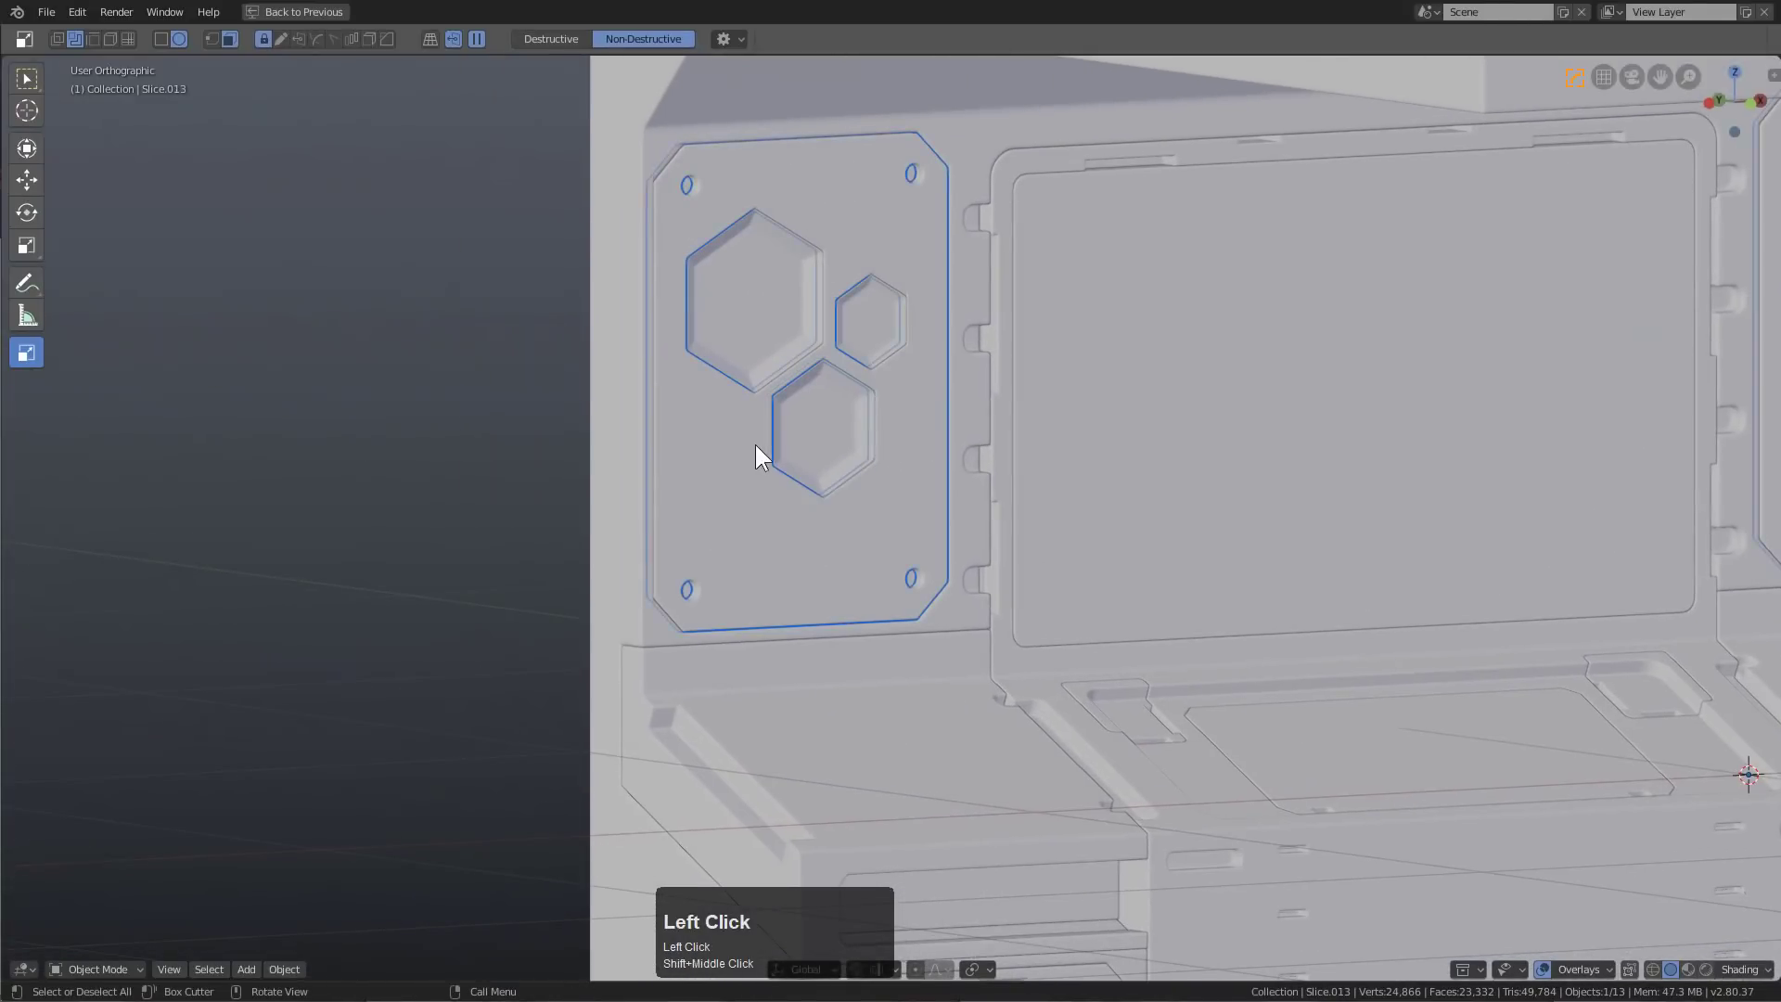
pyautogui.scroll(2, 901, 519)
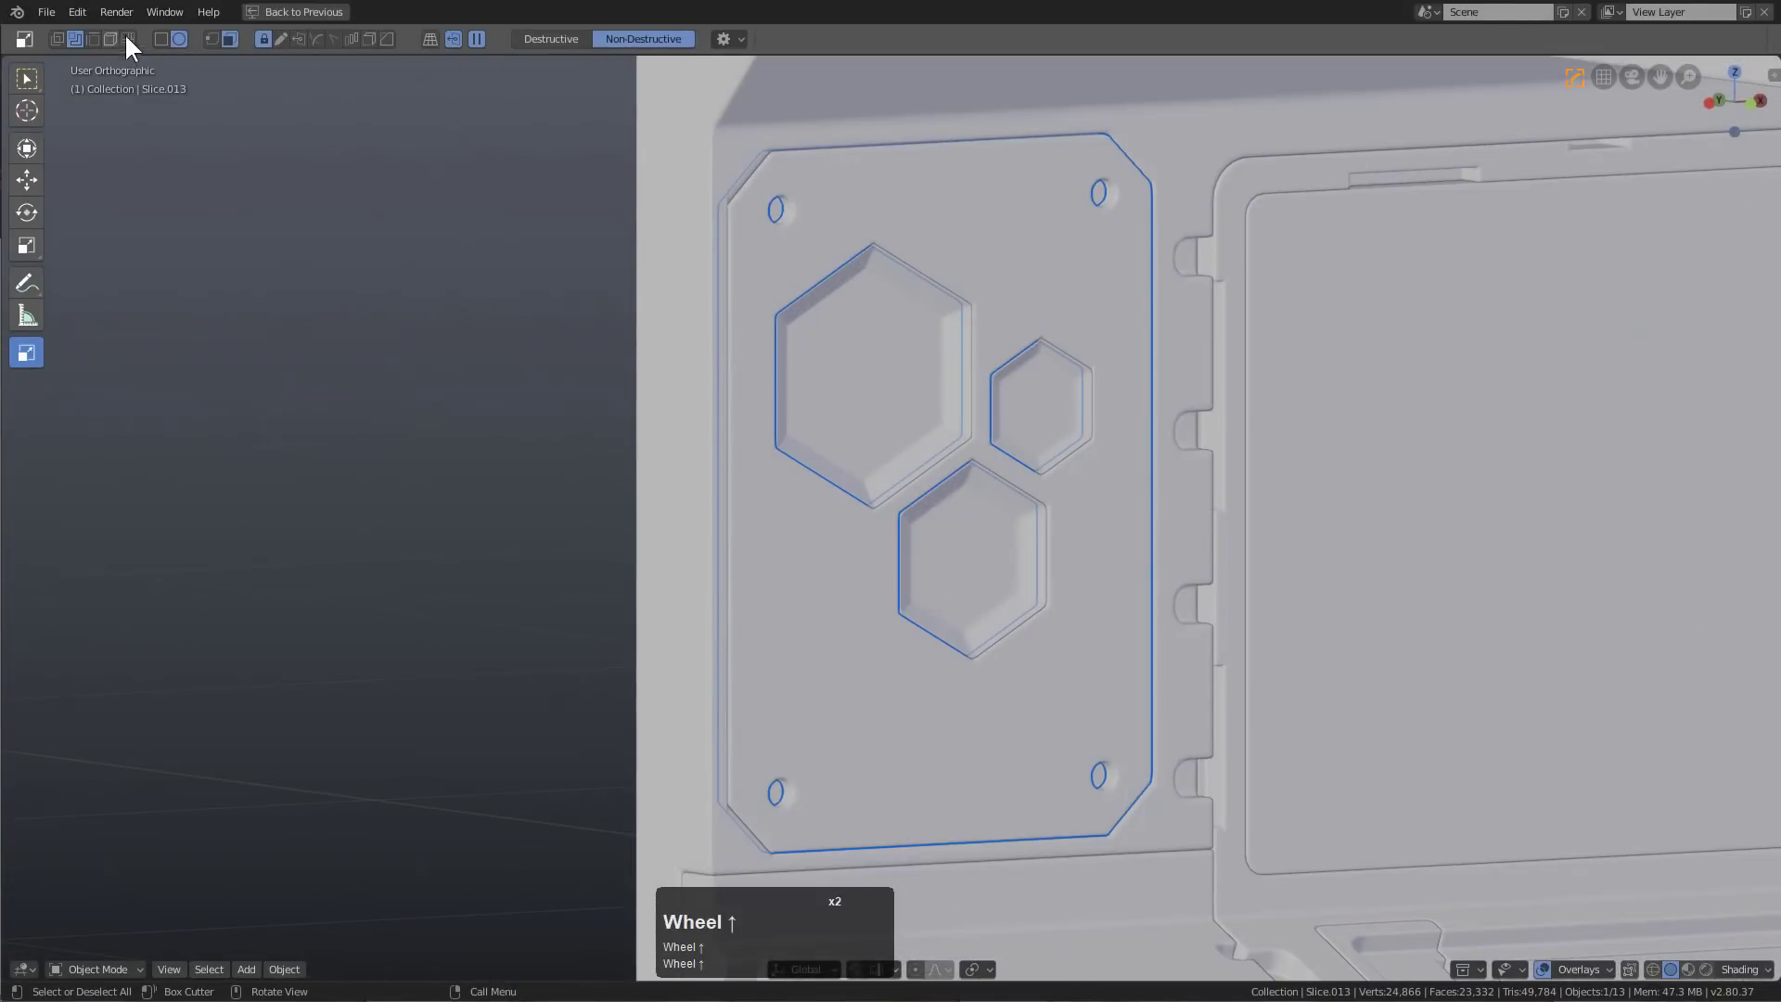
pyautogui.click(160, 39)
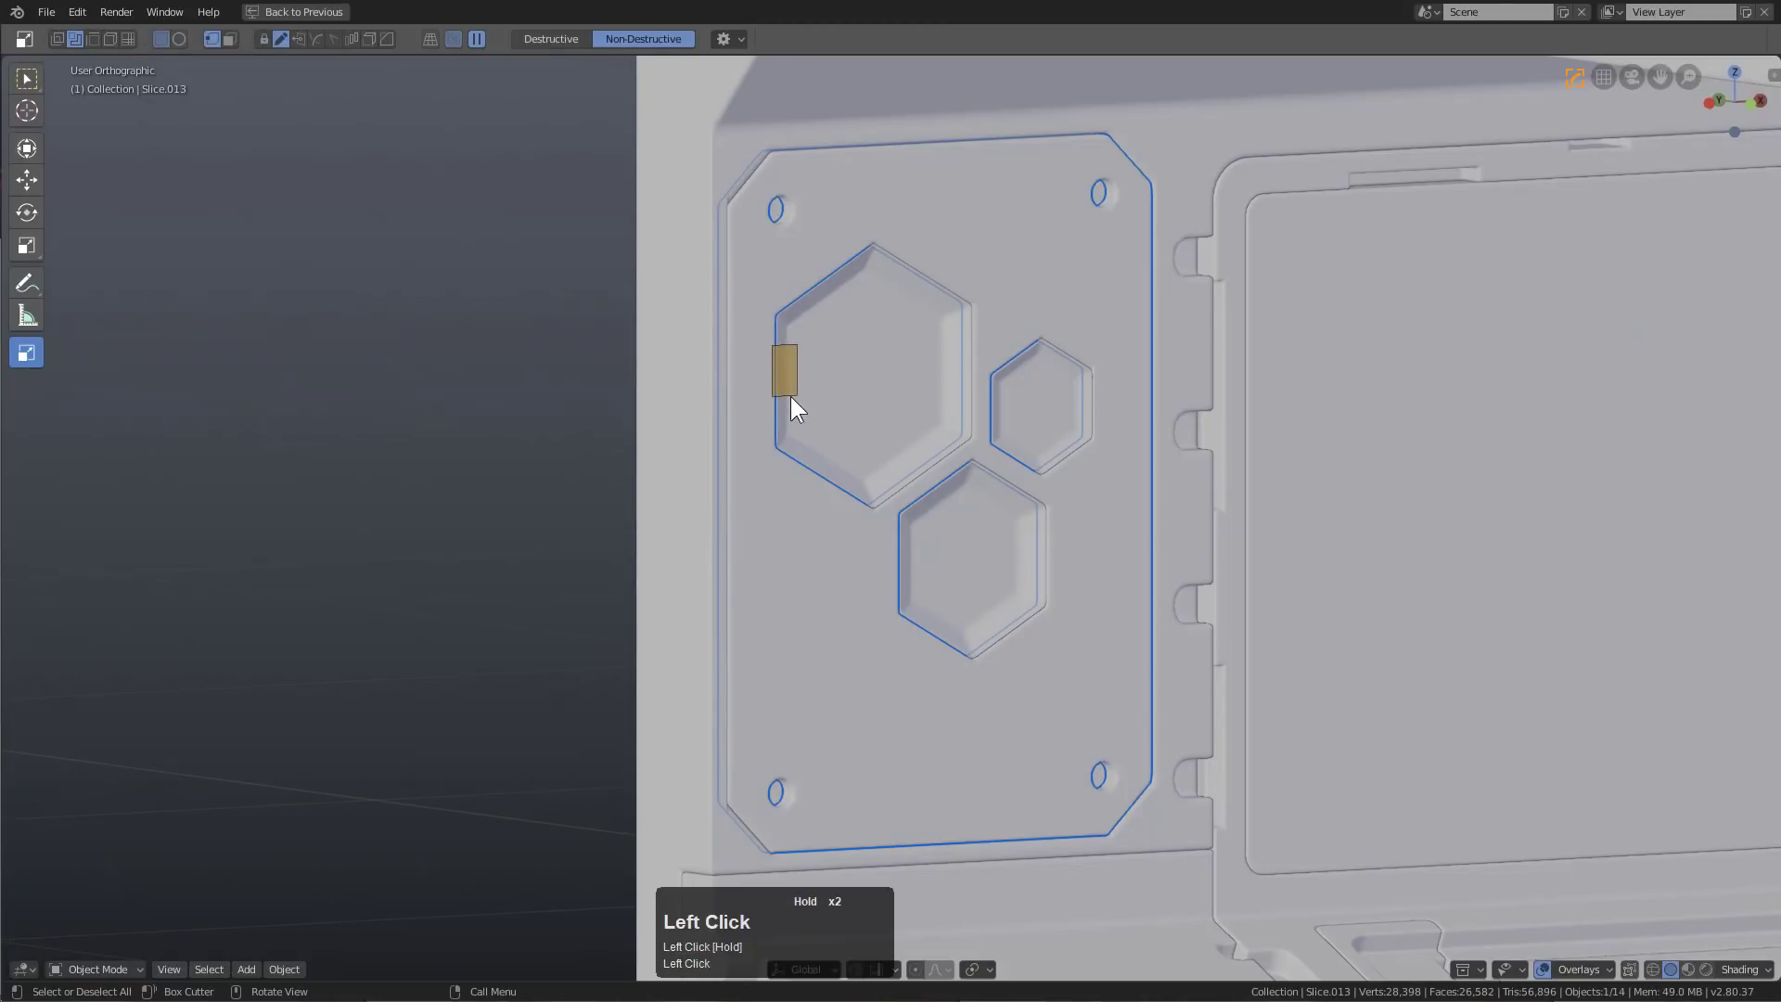
pyautogui.press('x')
pyautogui.moveTo(784, 399); pyautogui.dragTo(783, 397)
# Cut small box notches into the medium hexagon opening's left edge and the smallest hexagon opening's right edge
pyautogui.moveTo(896, 549); pyautogui.dragTo(911, 583)
pyautogui.press('x')
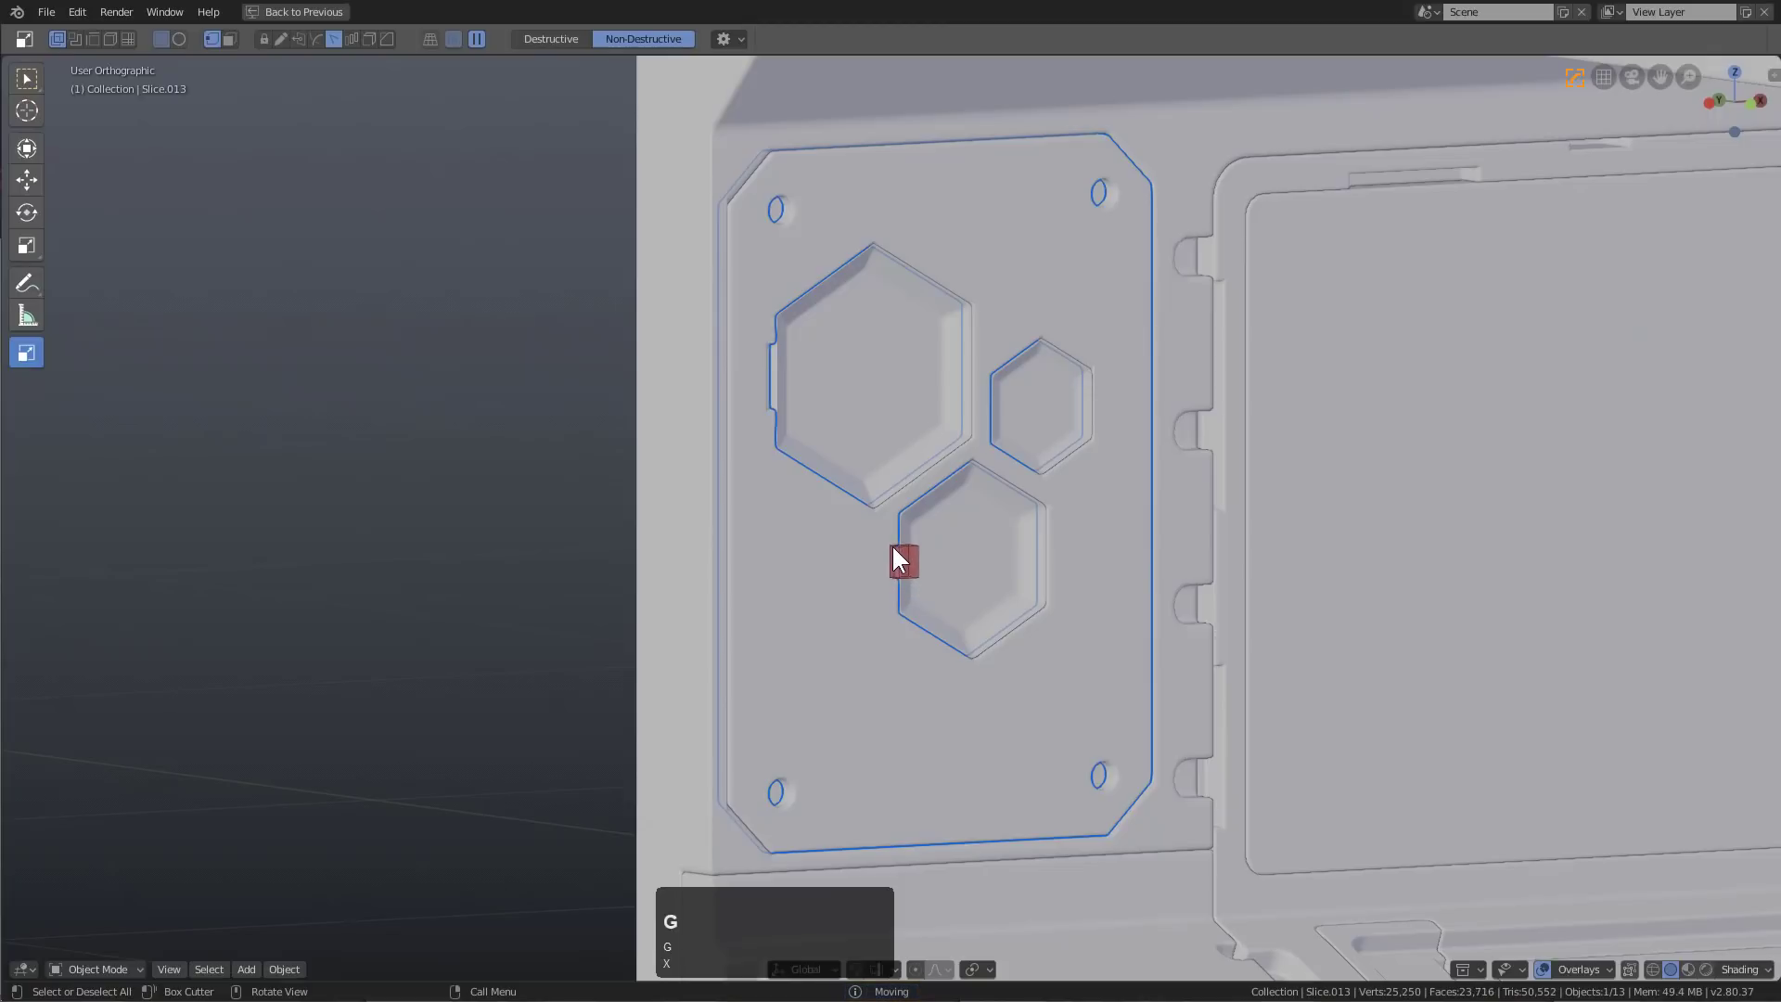
pyautogui.click(893, 548)
pyautogui.click(893, 547)
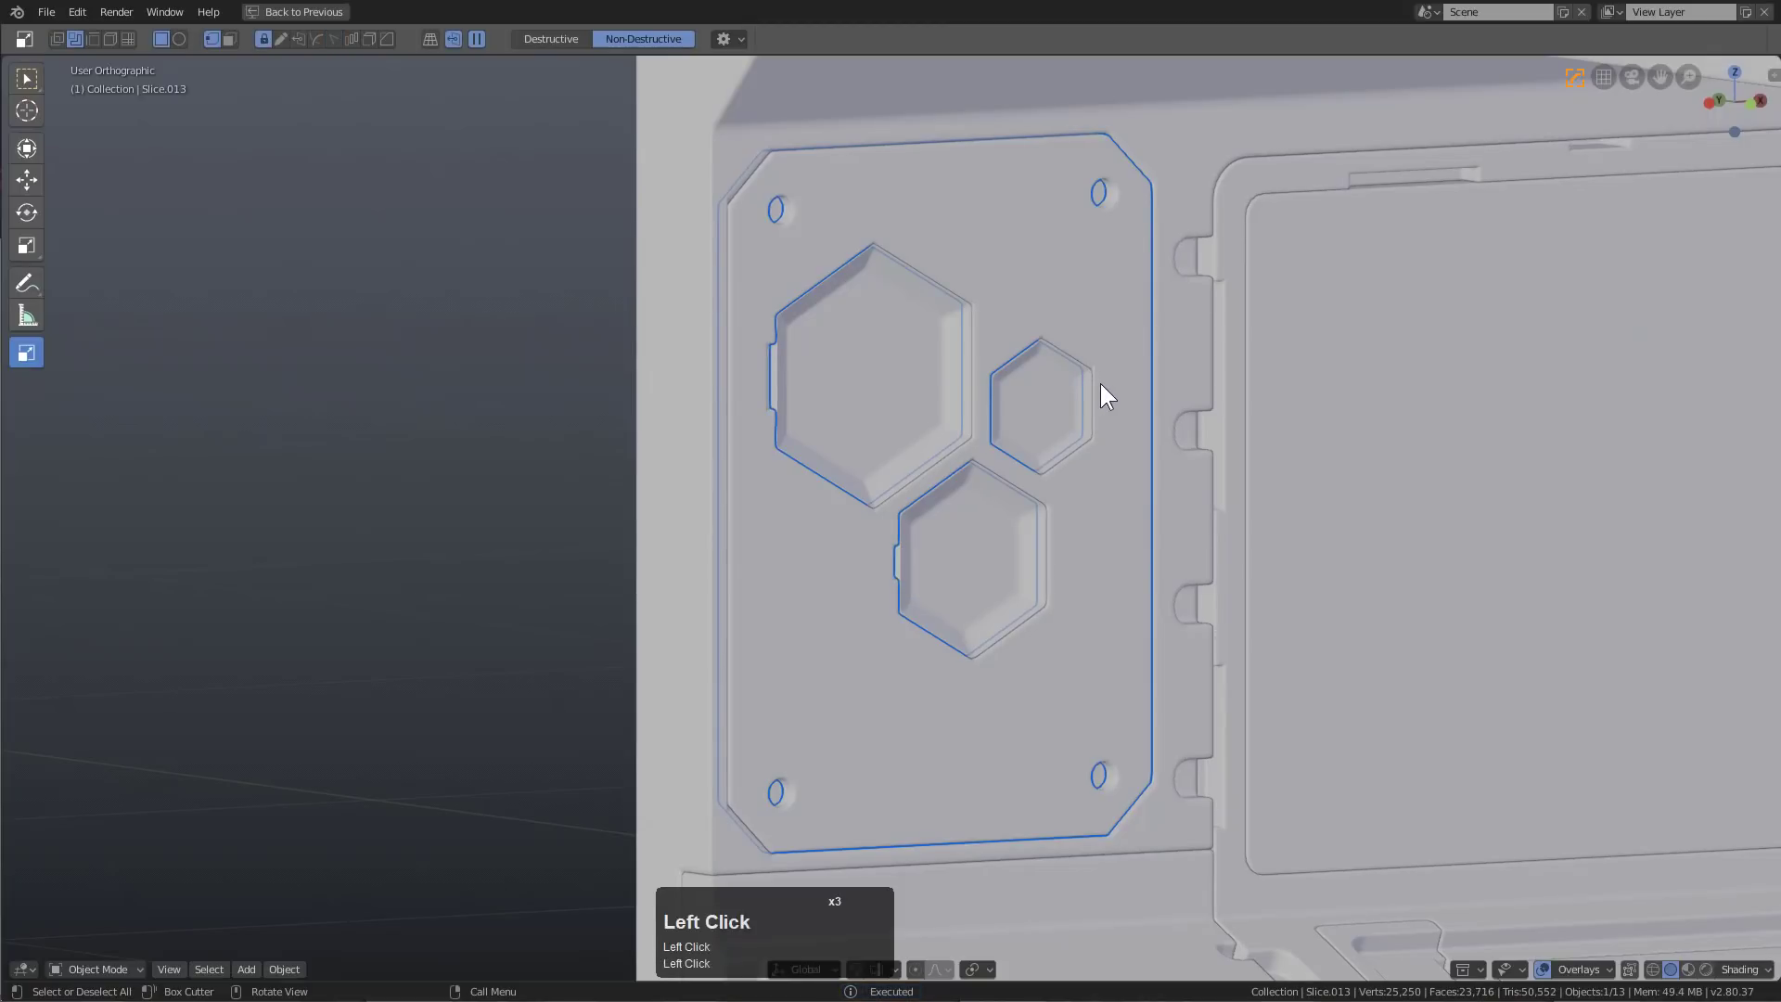
pyautogui.click(1067, 422)
pyautogui.scroll(-3, 1105, 511)
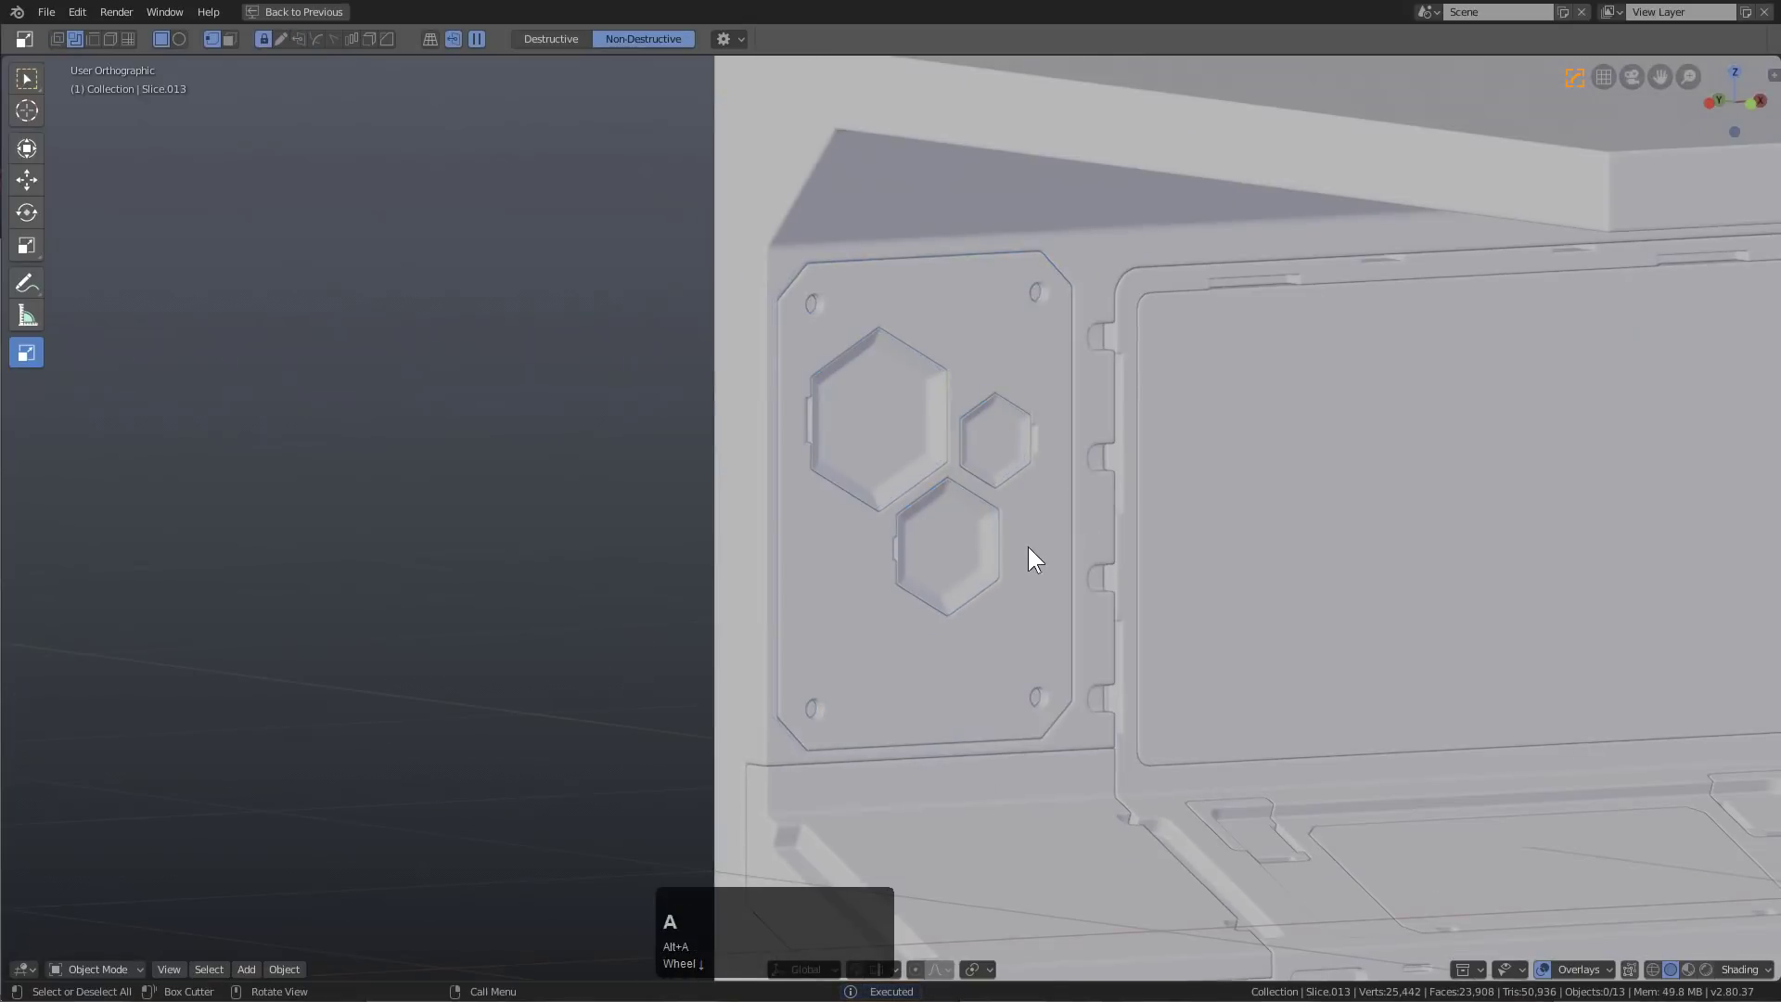
# Select the sloped console section below the left wall panel, viewing it closely in perspective
pyautogui.keyDown('shift'); pyautogui.moveTo(1027, 547); pyautogui.dragTo(906, 544, button='middle'); pyautogui.keyUp('shift')
pyautogui.press('KP_5')
pyautogui.scroll(-3, 889, 474)
pyautogui.scroll(3, 899, 523)
pyautogui.scroll(3, 906, 544)
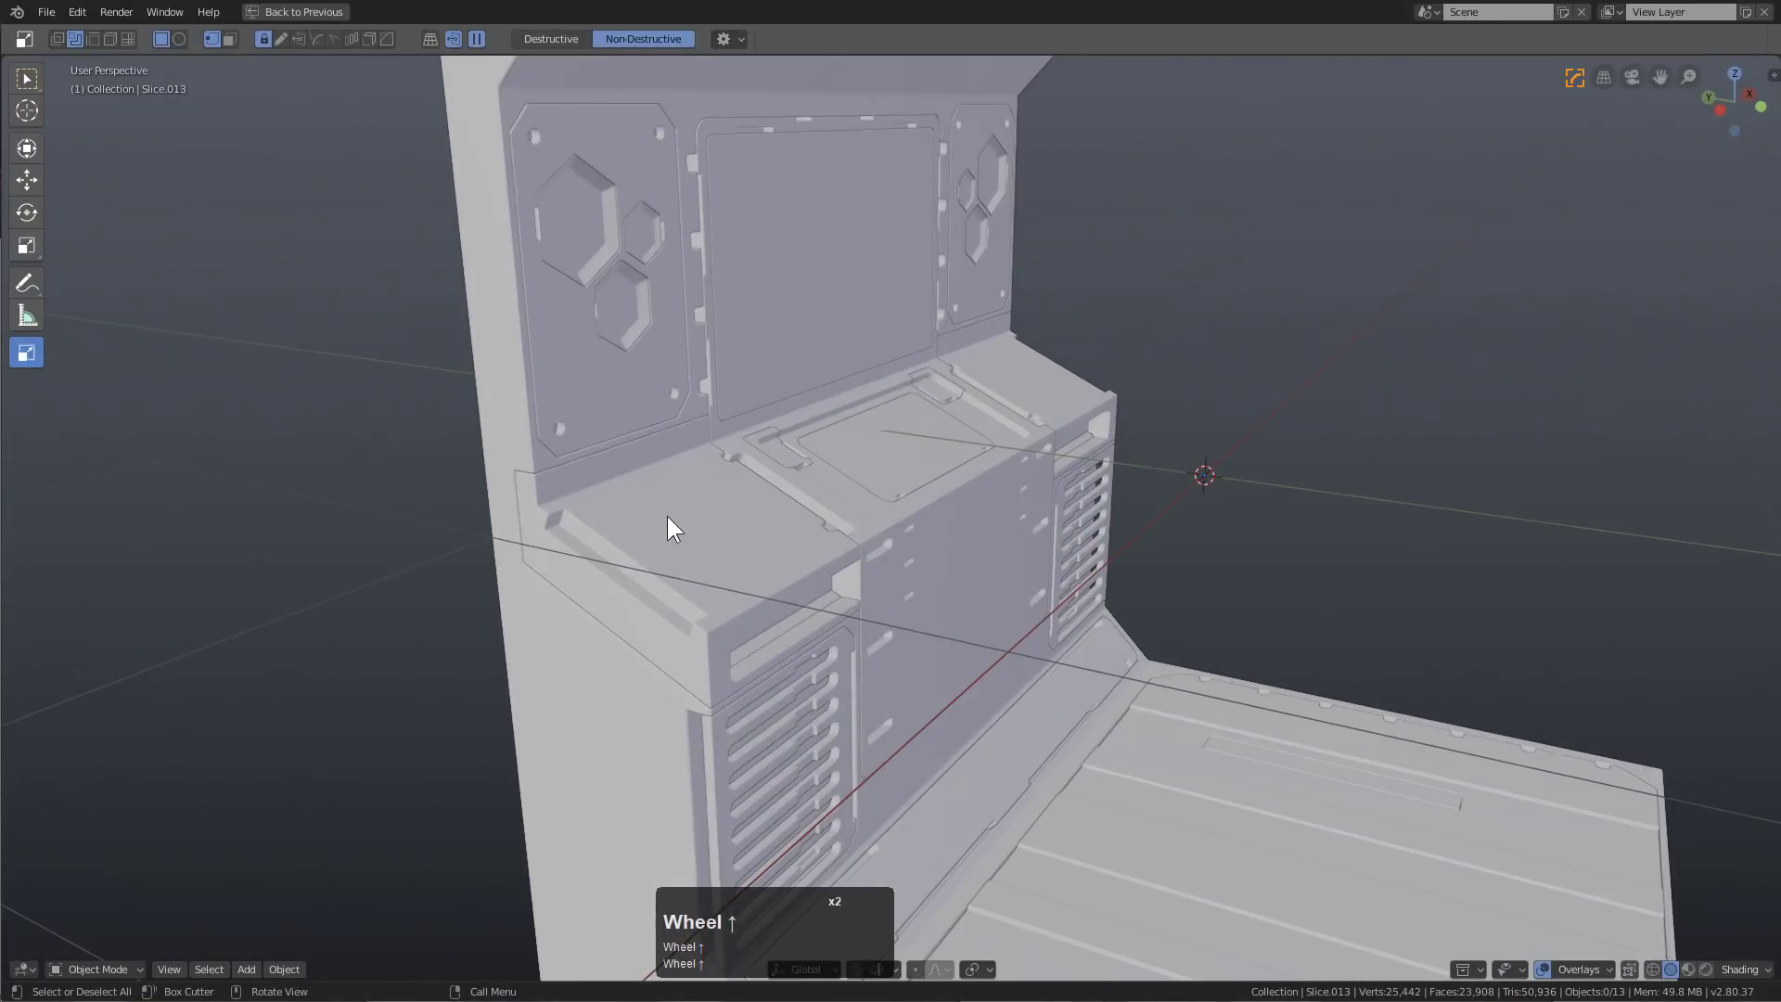
pyautogui.click(668, 528)
pyautogui.keyDown('shift'); pyautogui.moveTo(668, 529); pyautogui.dragTo(844, 358, button='middle'); pyautogui.keyUp('shift')
pyautogui.scroll(4, 828, 481)
pyautogui.moveTo(840, 249)
pyautogui.mouseDown()
pyautogui.moveTo(744, 420)
pyautogui.moveTo(781, 644)
pyautogui.moveTo(829, 761)
pyautogui.mouseUp()
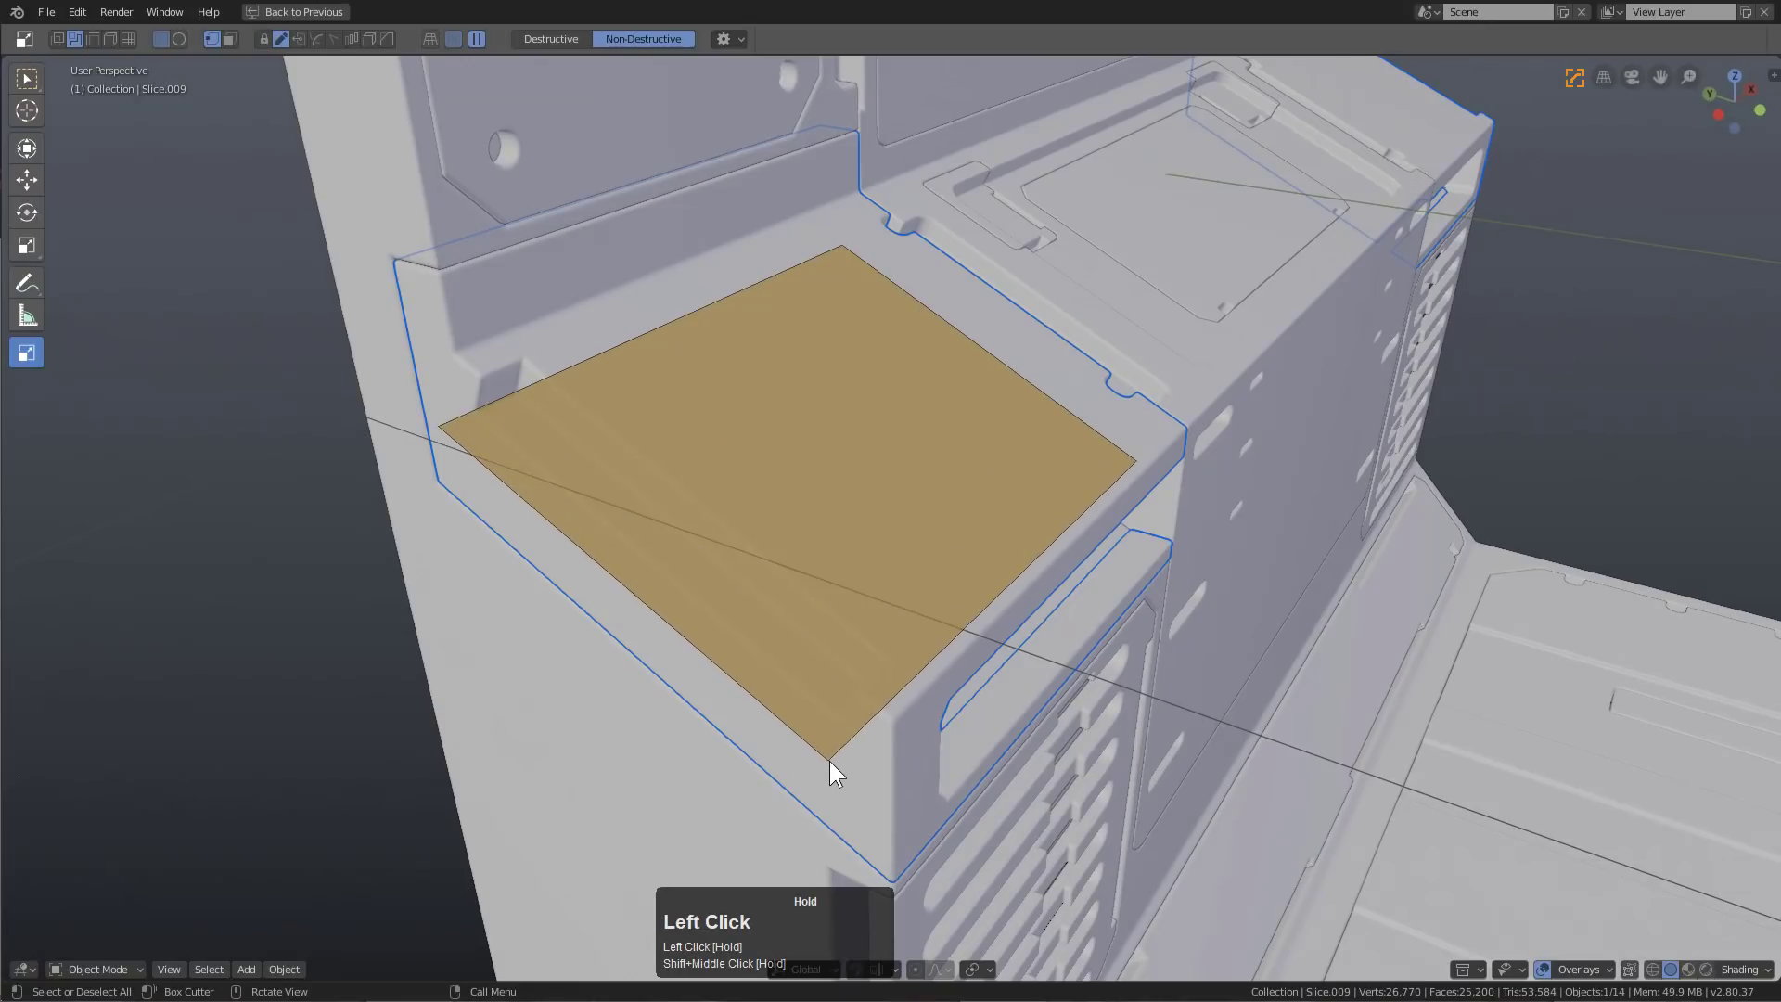
pyautogui.doubleClick(829, 760)
pyautogui.hotkey('ctrl', 'z')
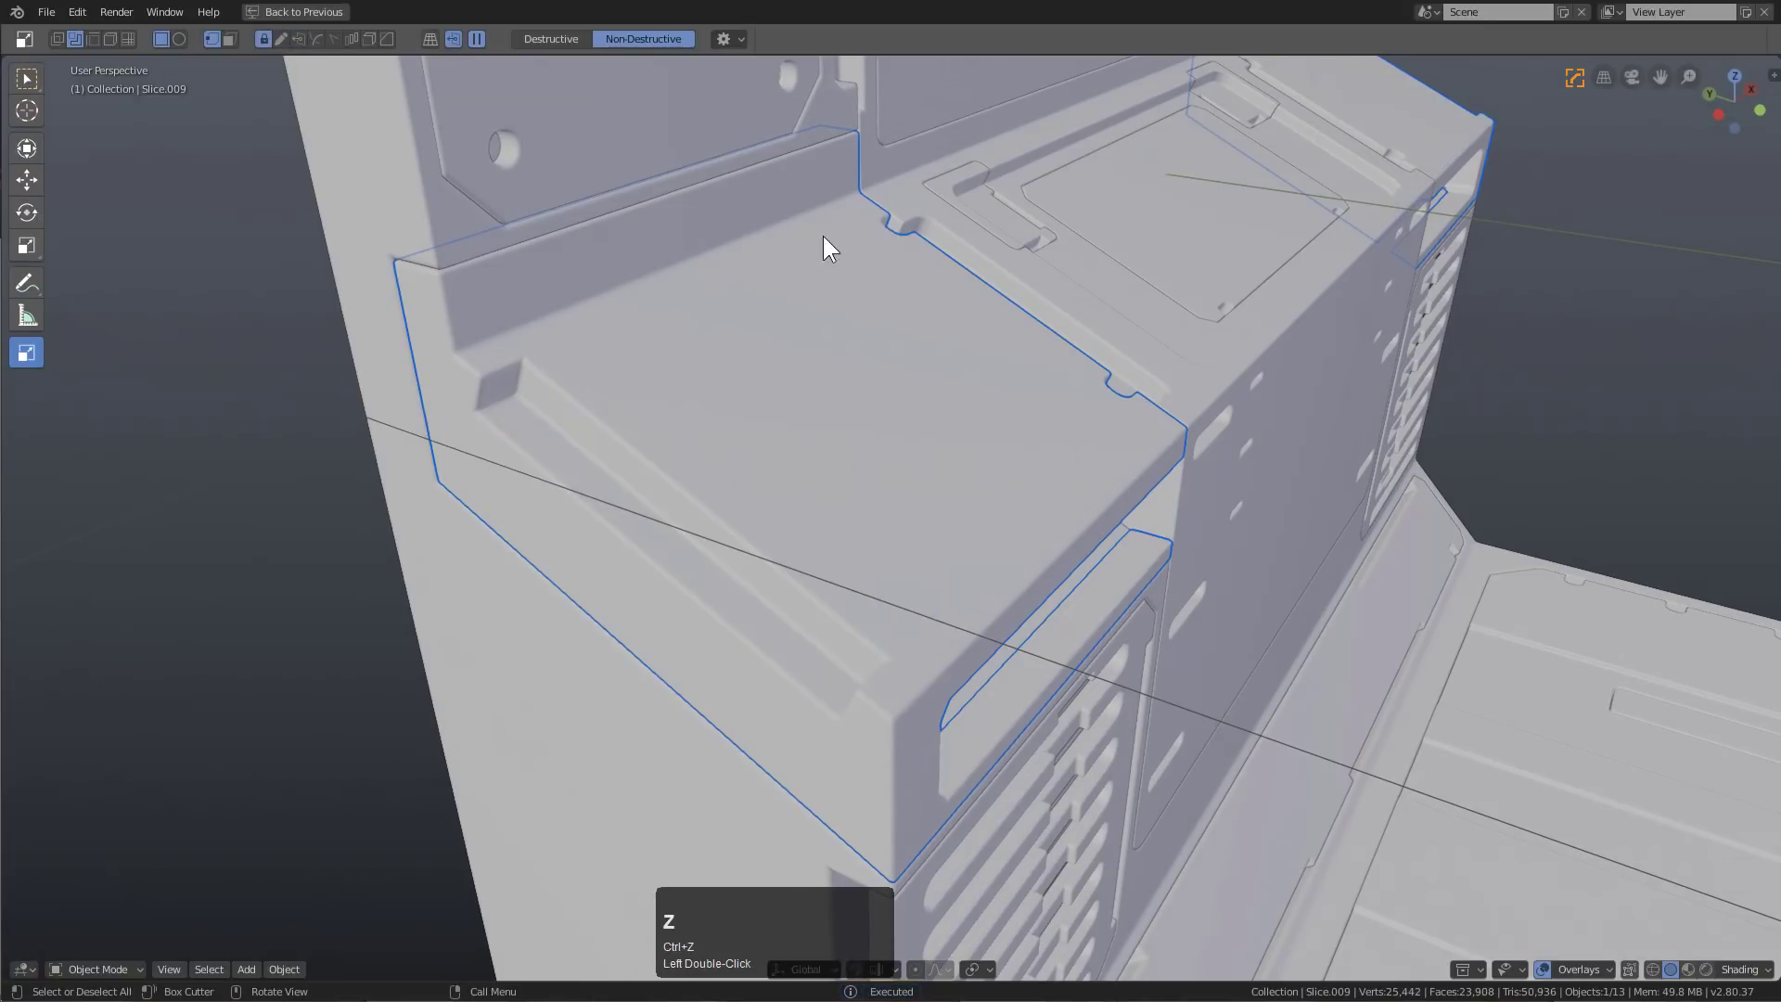
# Slice a large rectangular panel out of the sloped console top, reaching over its outer side edge
pyautogui.moveTo(853, 236); pyautogui.dragTo(812, 775)
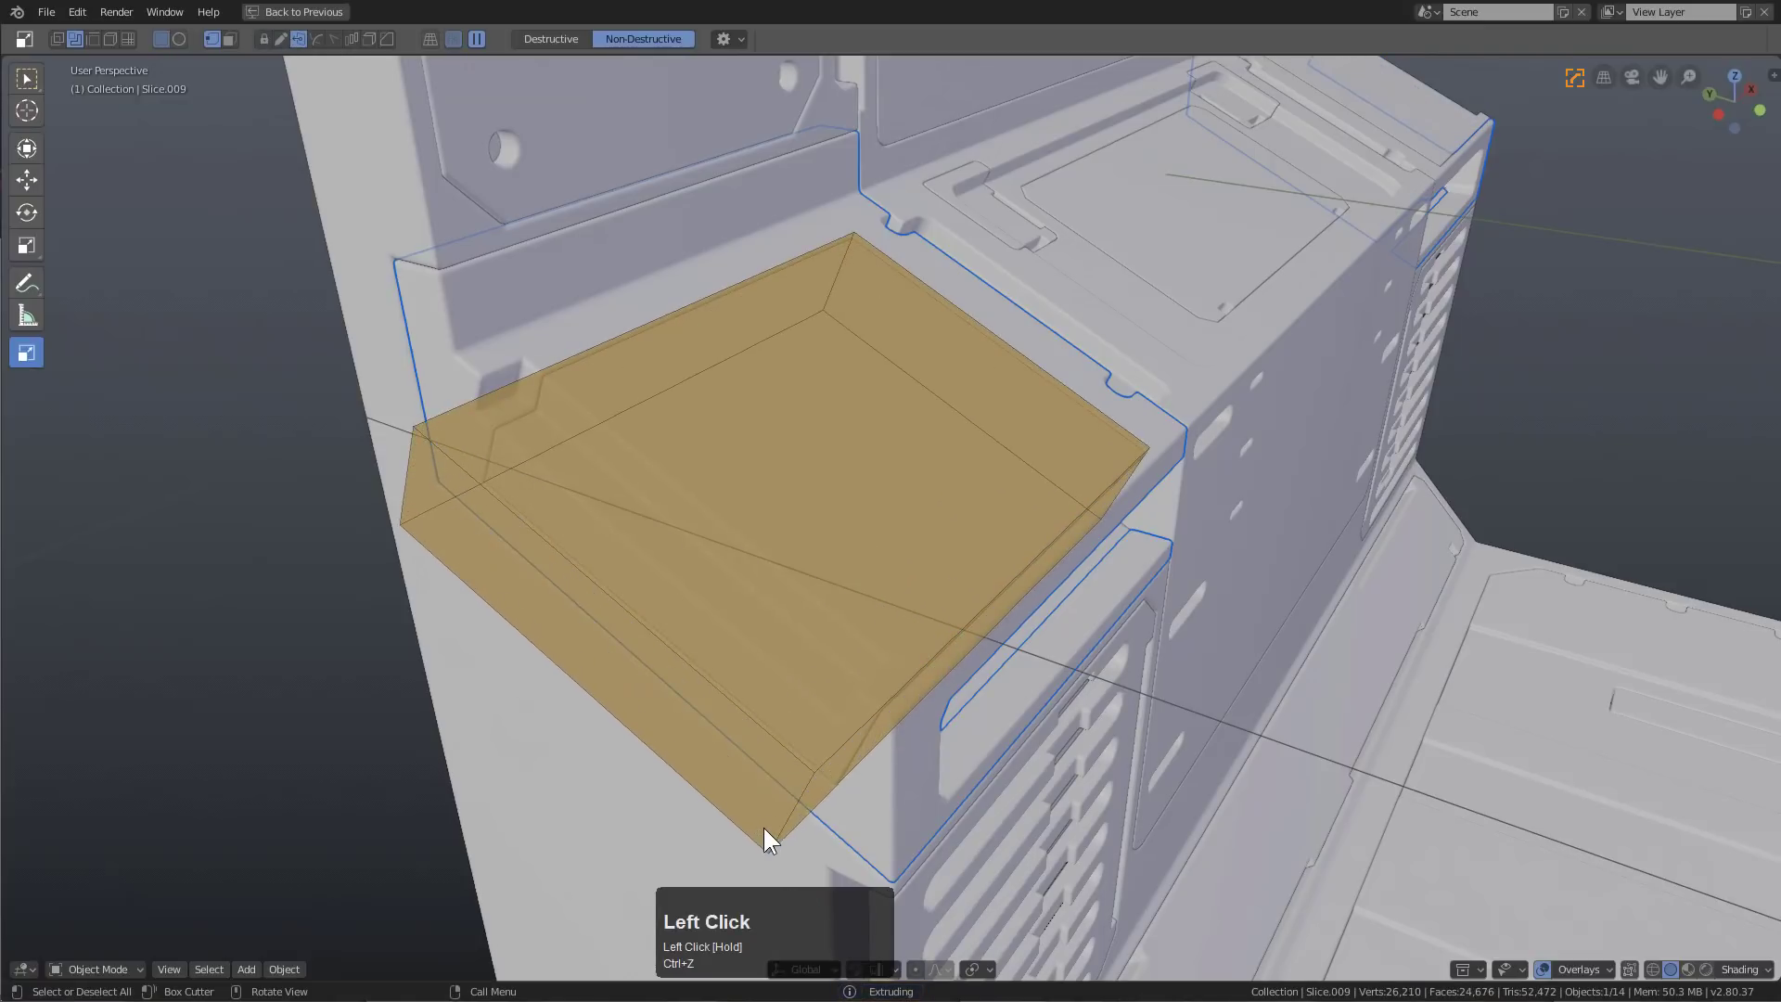
pyautogui.click(766, 815)
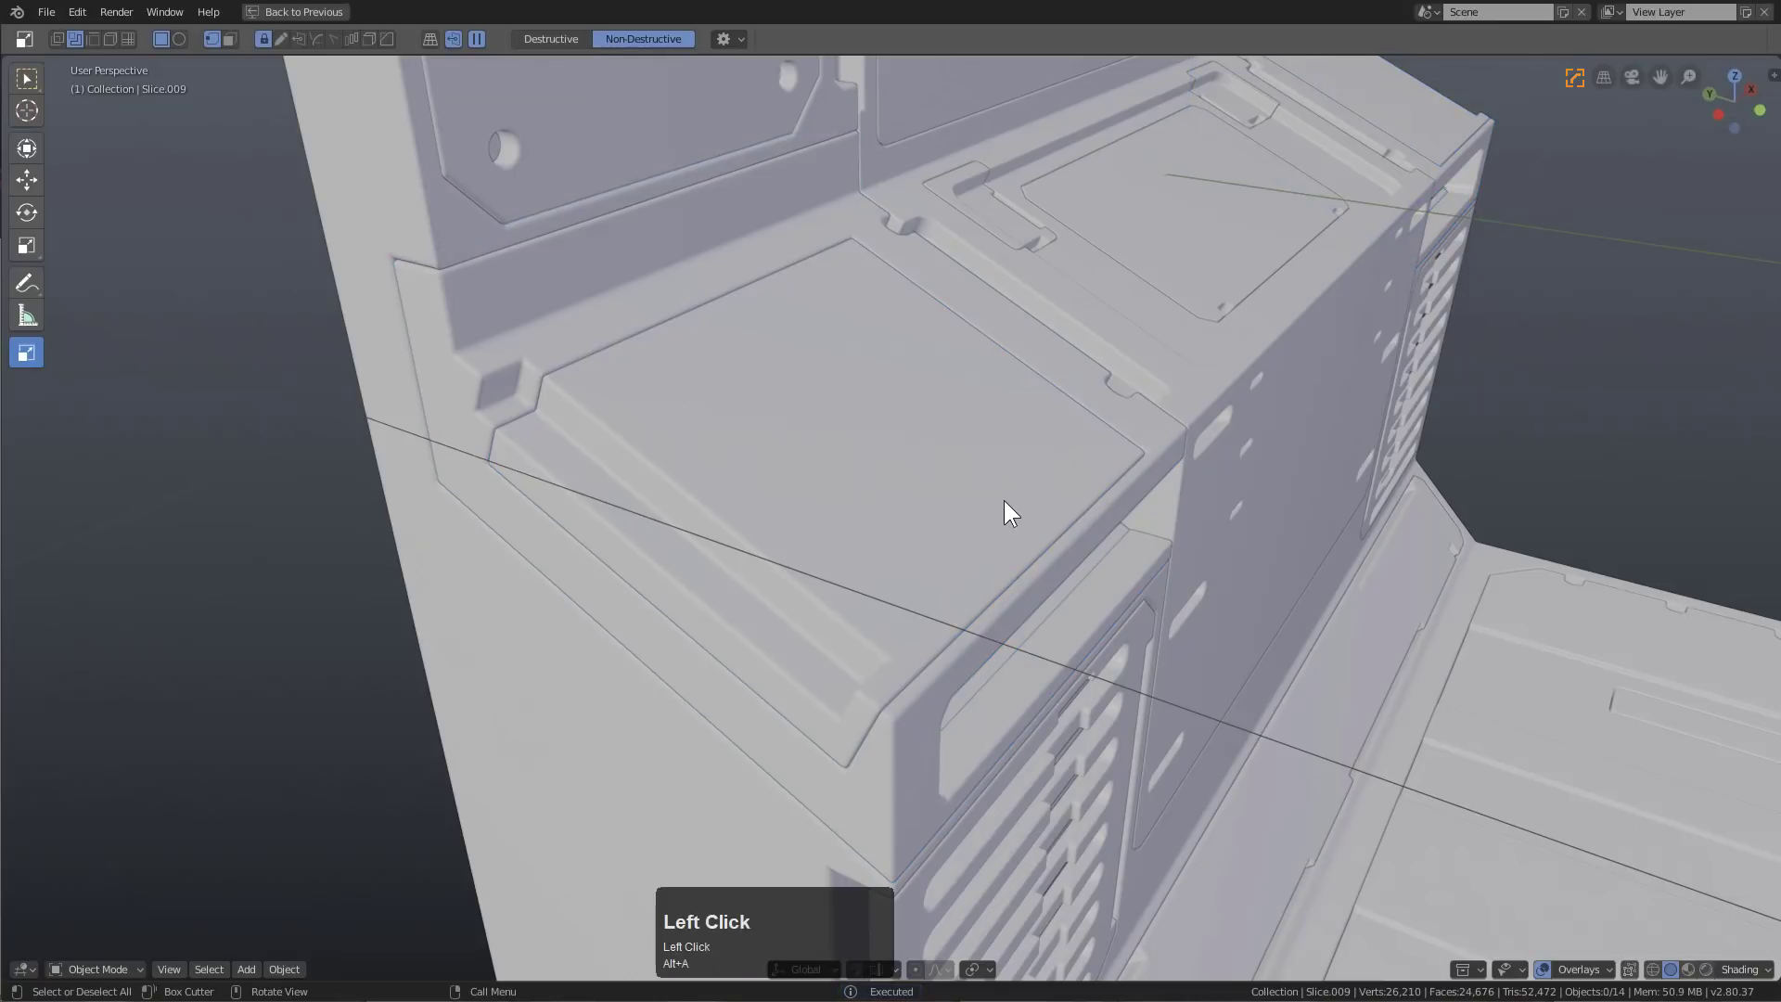
# Select the sliced panel on the left sloped console top and cut a long rectangular groove along its inner side edge
pyautogui.click(1003, 501)
pyautogui.moveTo(1004, 501); pyautogui.dragTo(927, 490, button='middle')
pyautogui.click(60, 40)
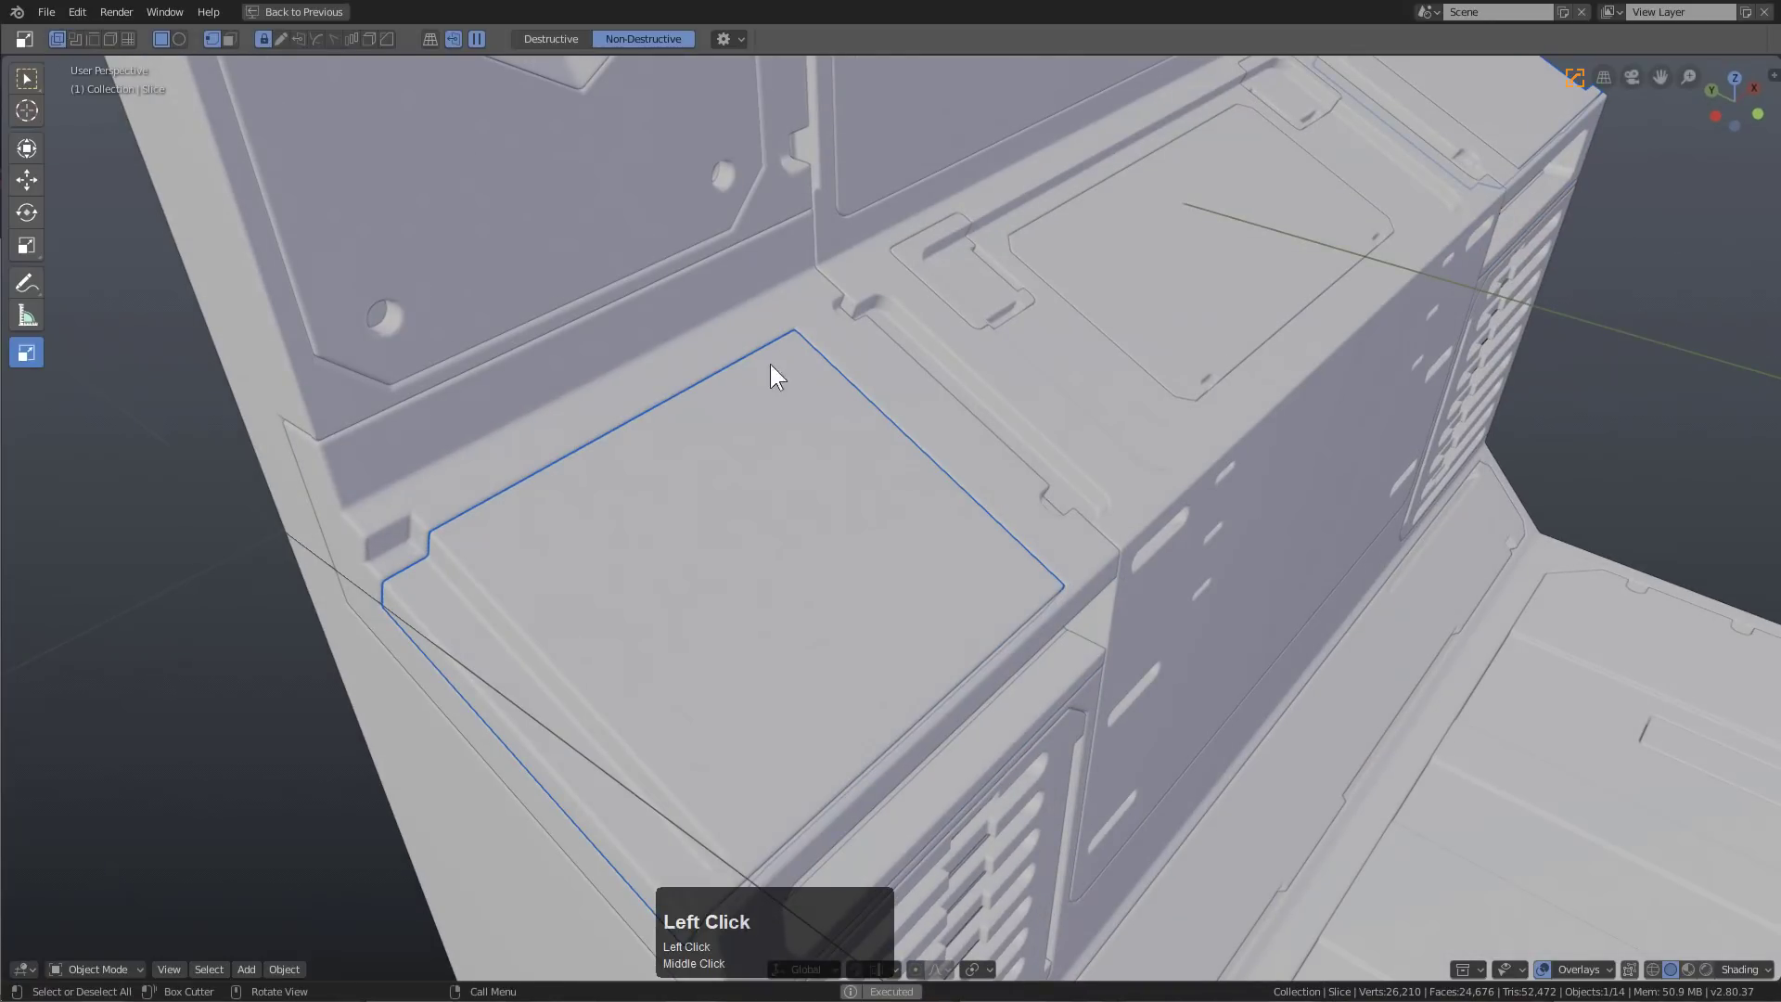
pyautogui.moveTo(1029, 544); pyautogui.dragTo(1076, 520)
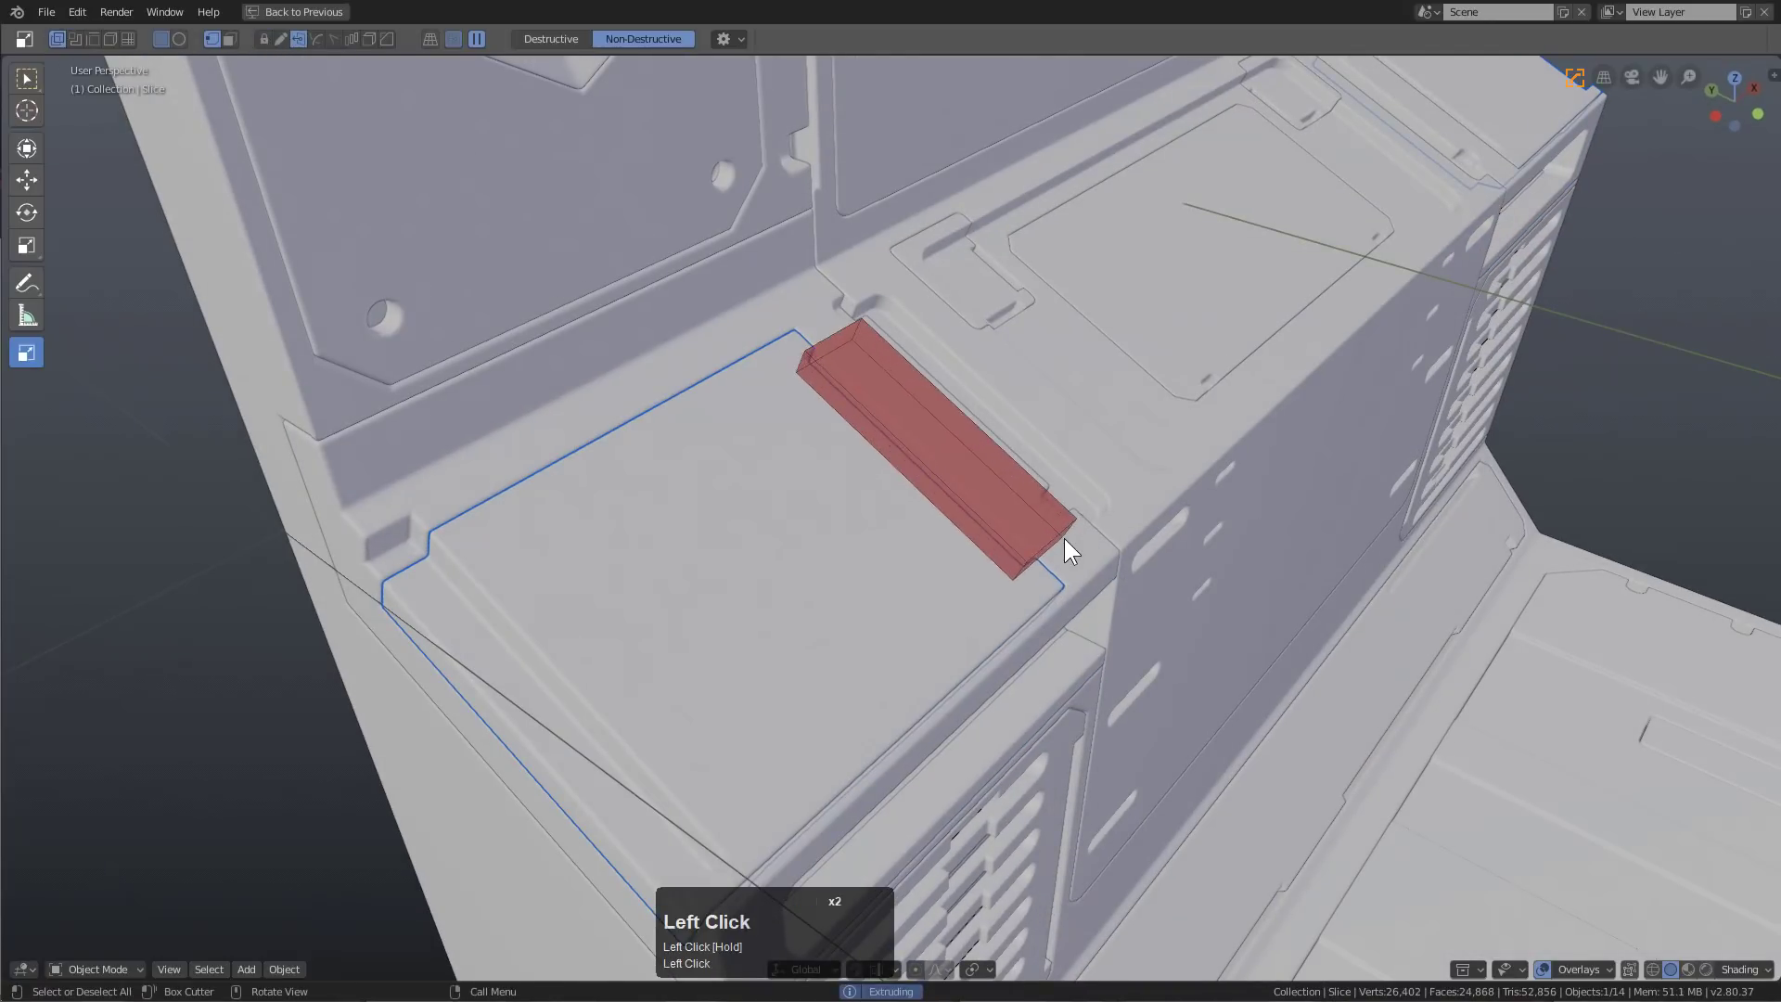
pyautogui.click(1064, 538)
# Add a mesh plane at the 3D cursor in front of the console
pyautogui.scroll(-2, 1002, 544)
pyautogui.moveTo(1002, 545)
pyautogui.keyDown('shift'); pyautogui.mouseDown(button='middle')
pyautogui.moveTo(838, 468)
pyautogui.moveTo(989, 550)
pyautogui.mouseUp(button='middle'); pyautogui.keyUp('shift')
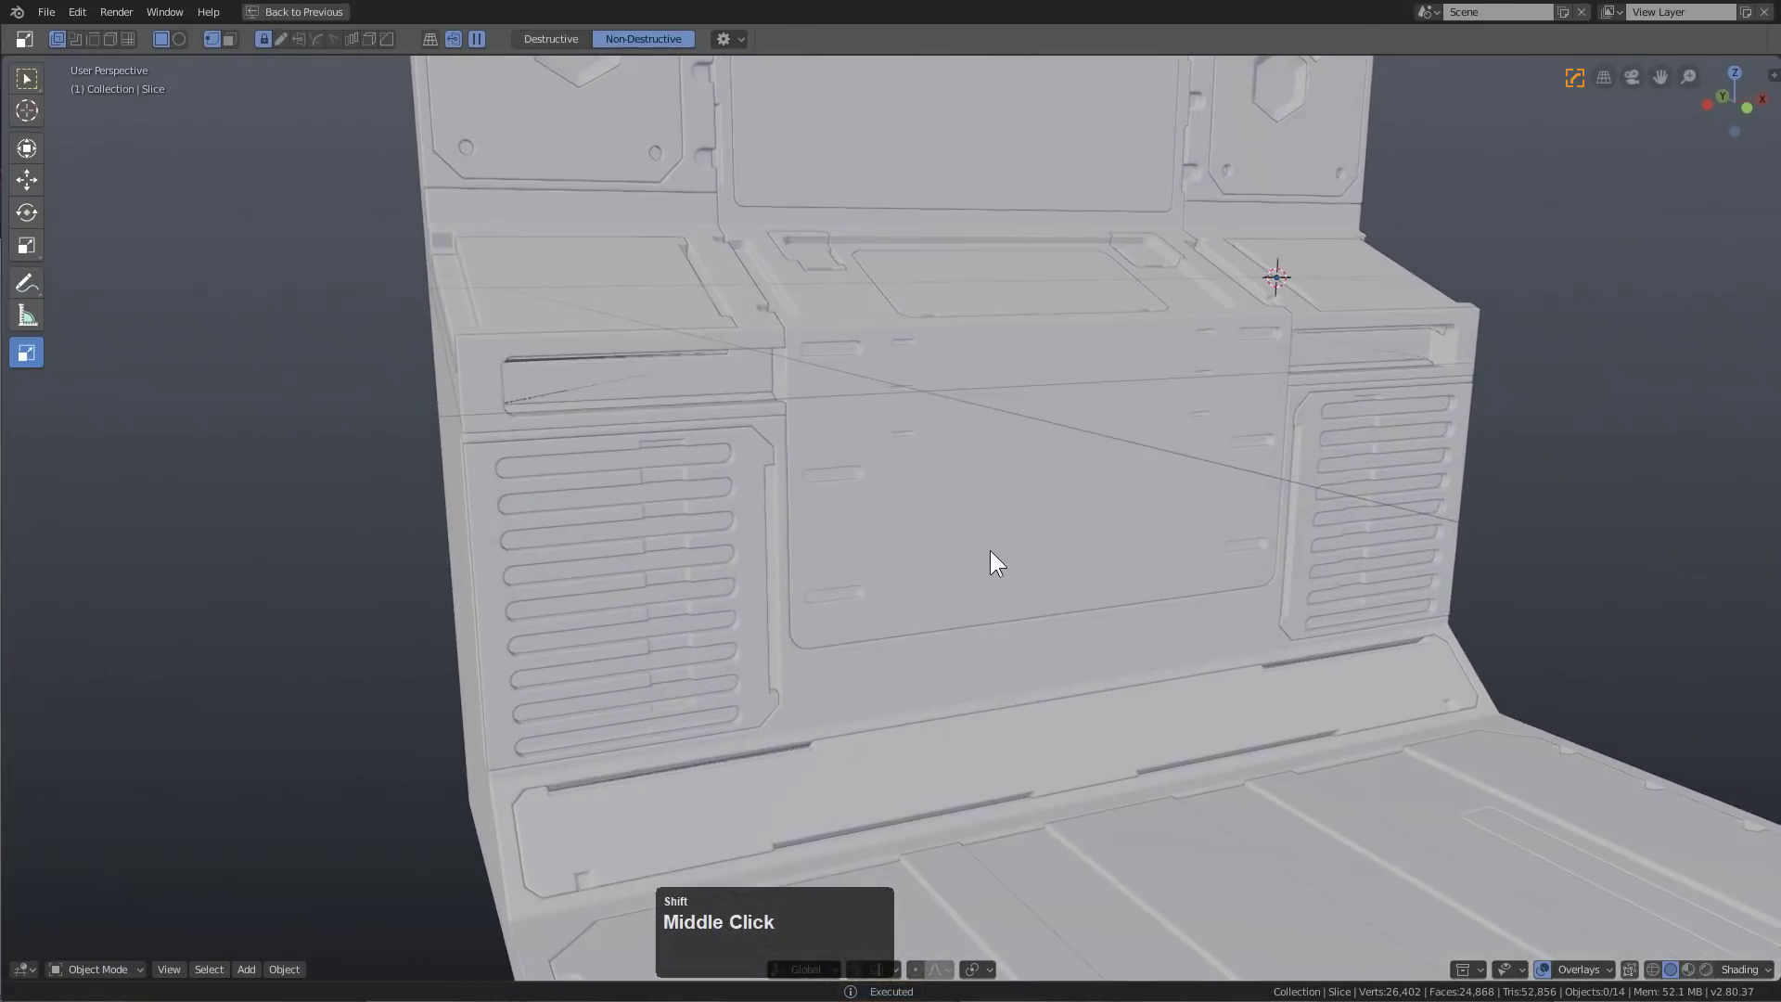
pyautogui.hotkey('shift', 'a')
pyautogui.click(982, 539)
pyautogui.click(1058, 539)
pyautogui.scroll(-2, 887, 529)
pyautogui.moveTo(887, 529); pyautogui.dragTo(1141, 541, button='middle')
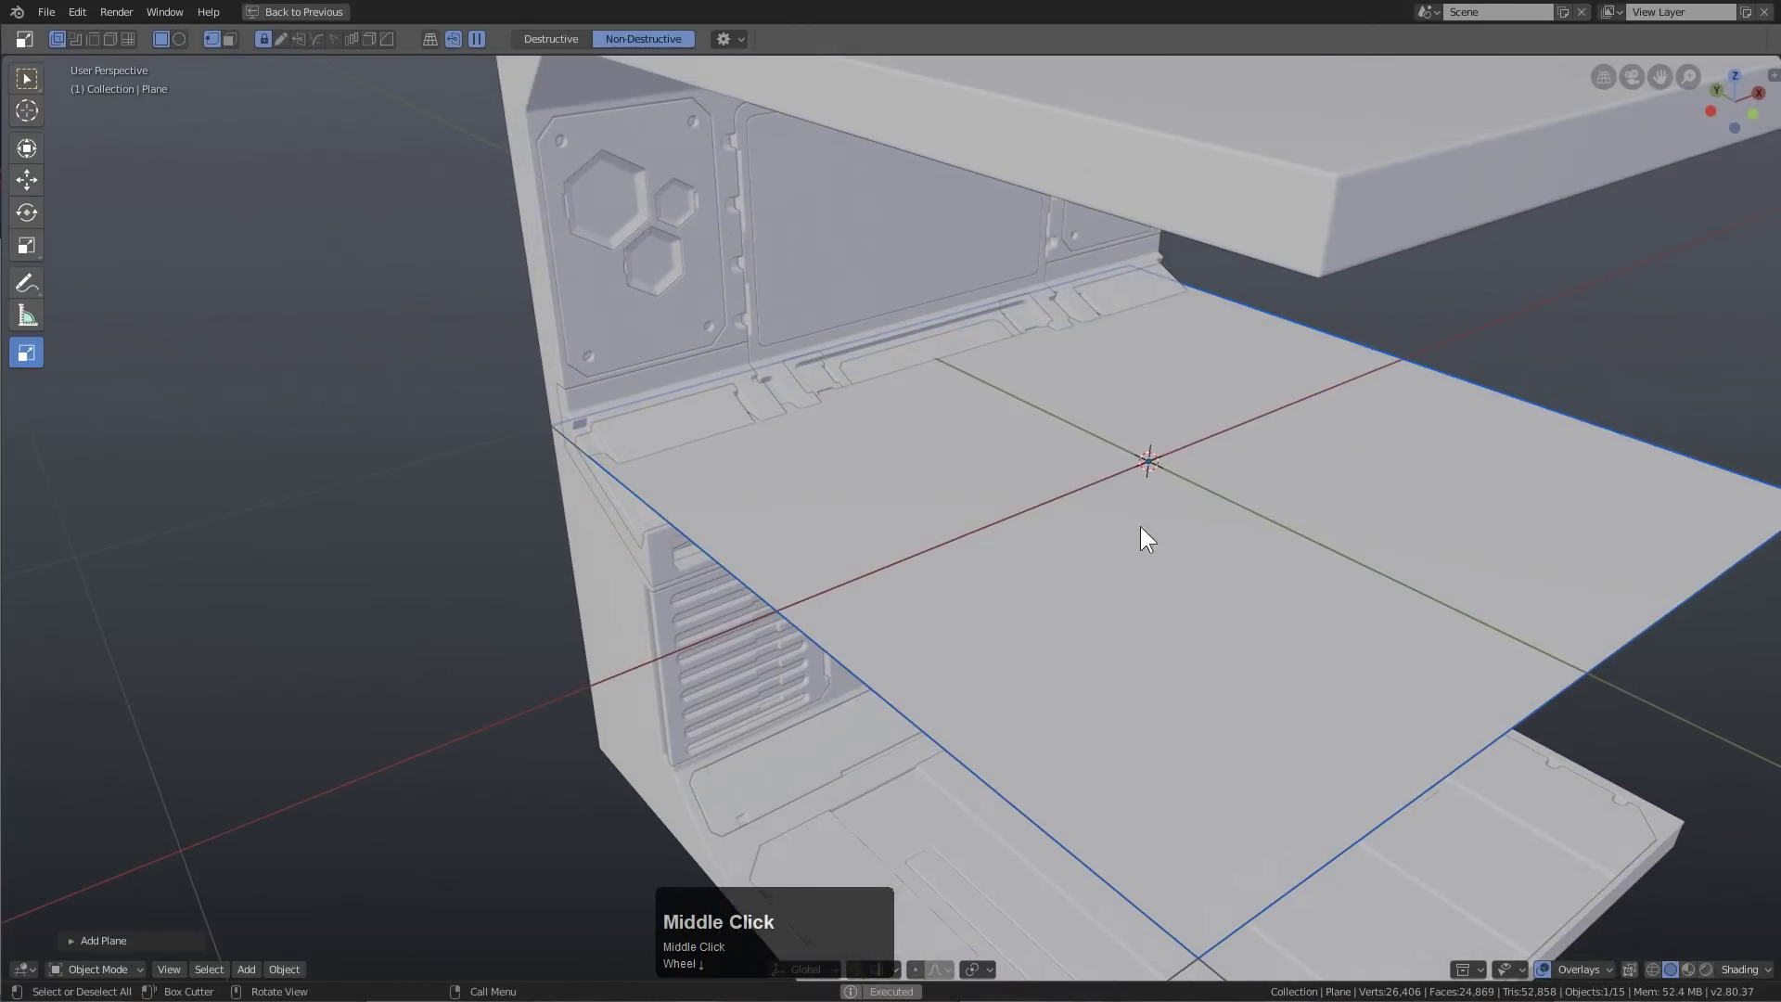
# Subdivide the new plane's mesh three times to turn it into an even grid
pyautogui.press('q')
pyautogui.press('Tab')
pyautogui.moveTo(1316, 518); pyautogui.dragTo(1328, 504, button='middle')
pyautogui.press('w')
pyautogui.press('w')
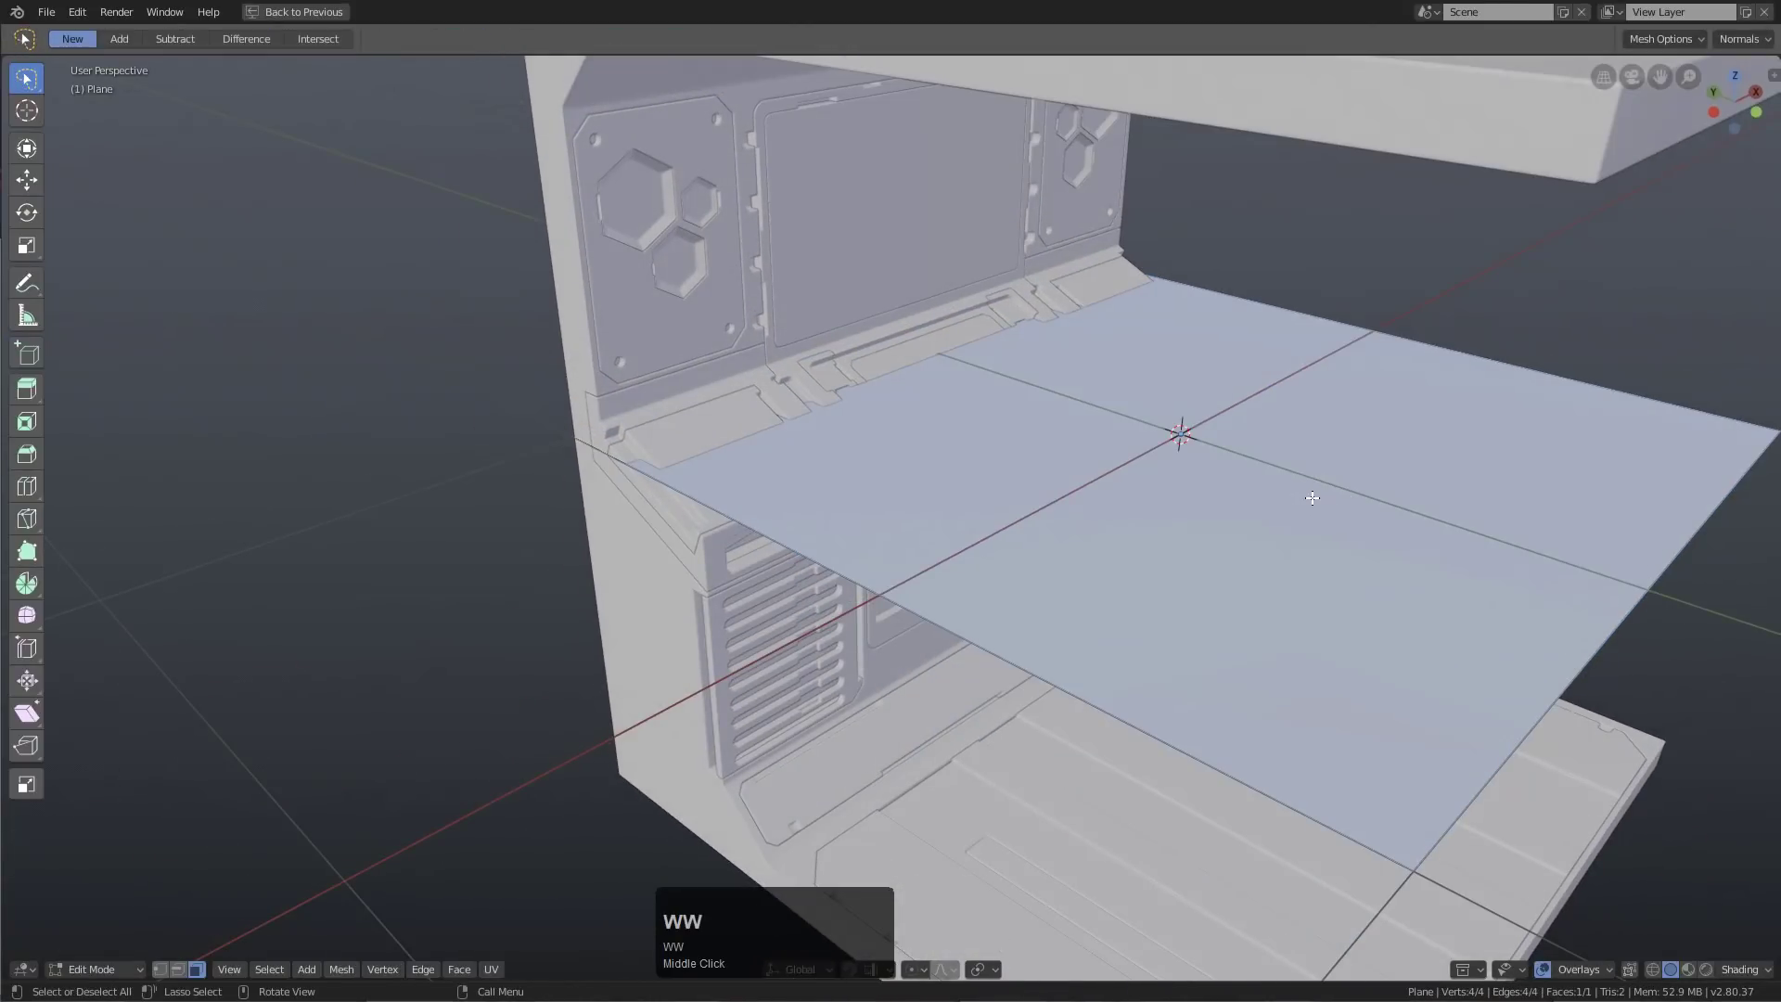
pyautogui.press('q')
pyautogui.rightClick(1237, 467)
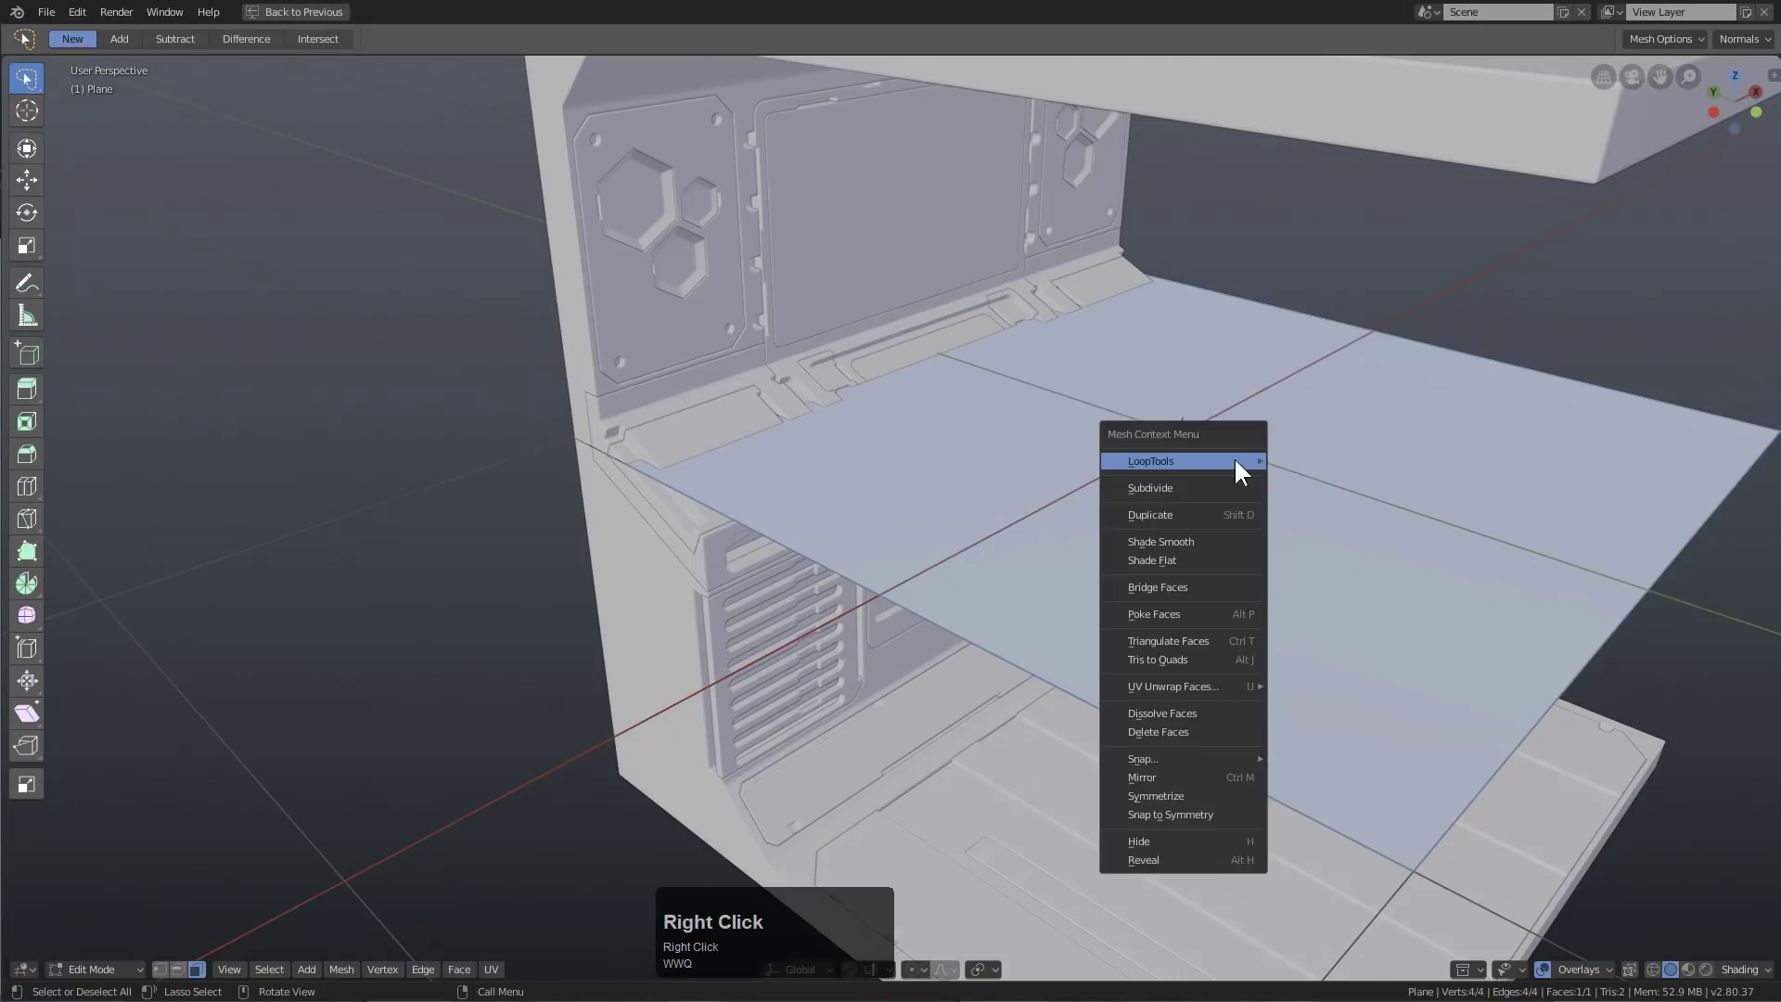
pyautogui.click(1171, 482)
pyautogui.rightClick(1172, 482)
pyautogui.click(1154, 468)
pyautogui.rightClick(1155, 466)
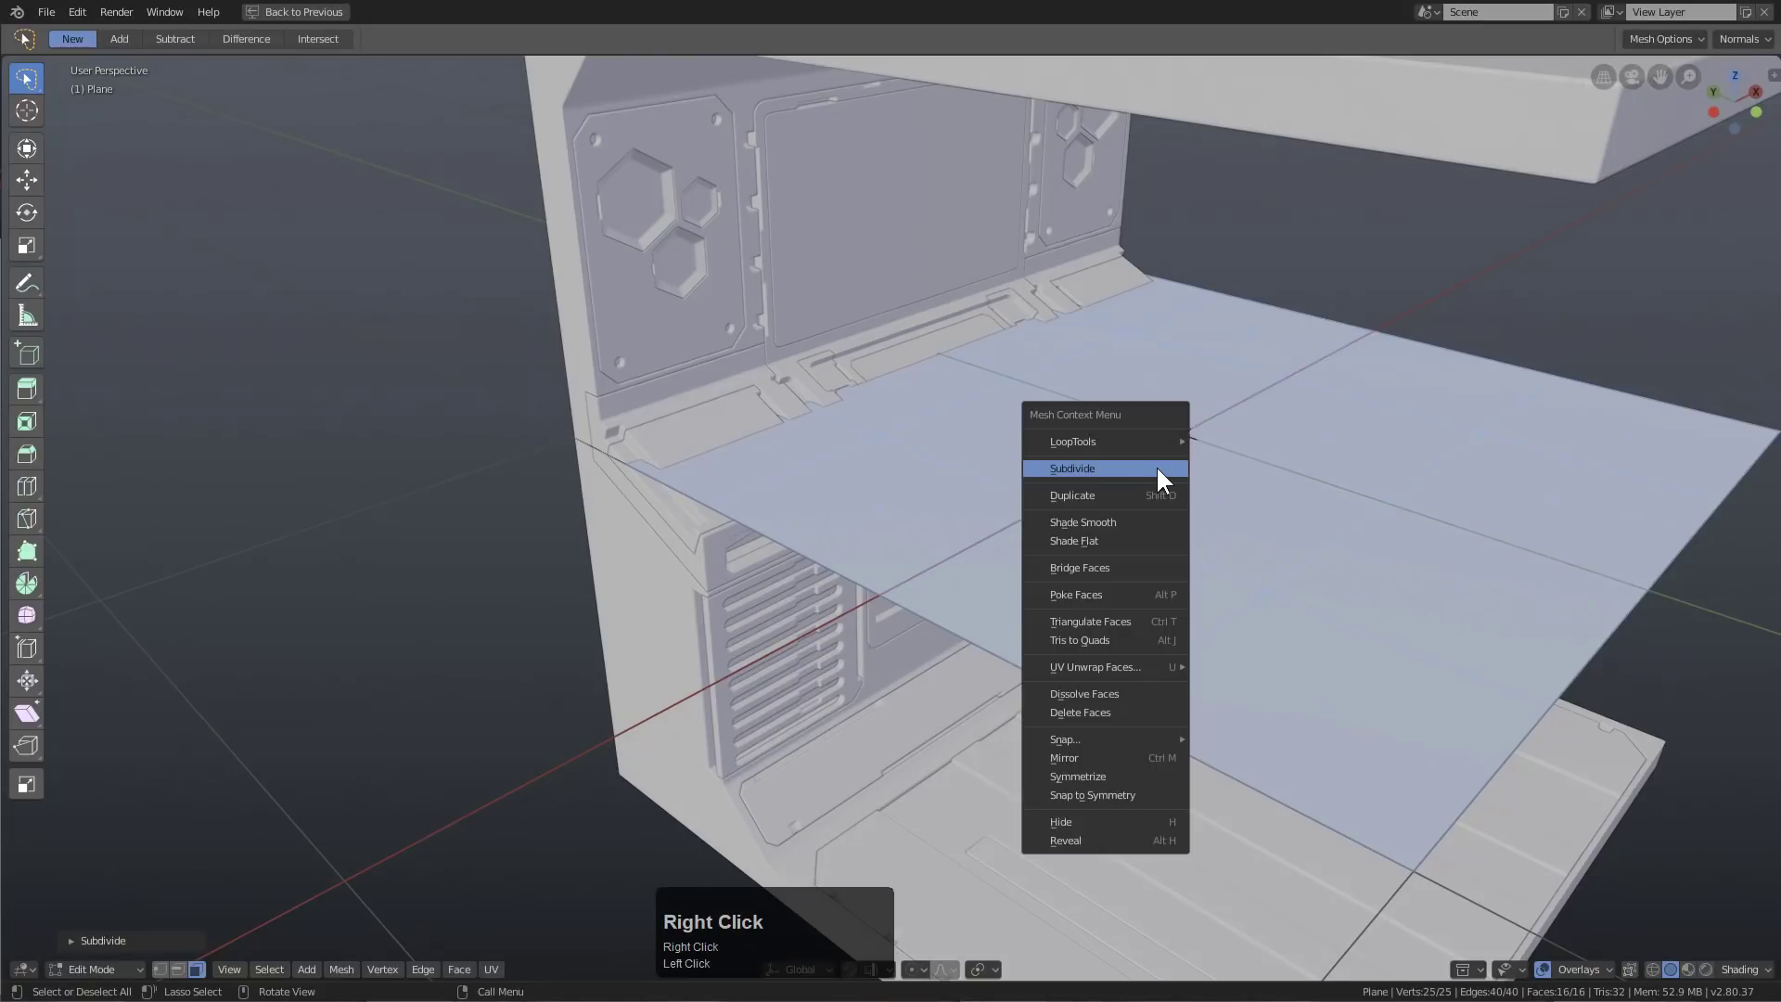
pyautogui.click(1155, 466)
pyautogui.press('Tab')
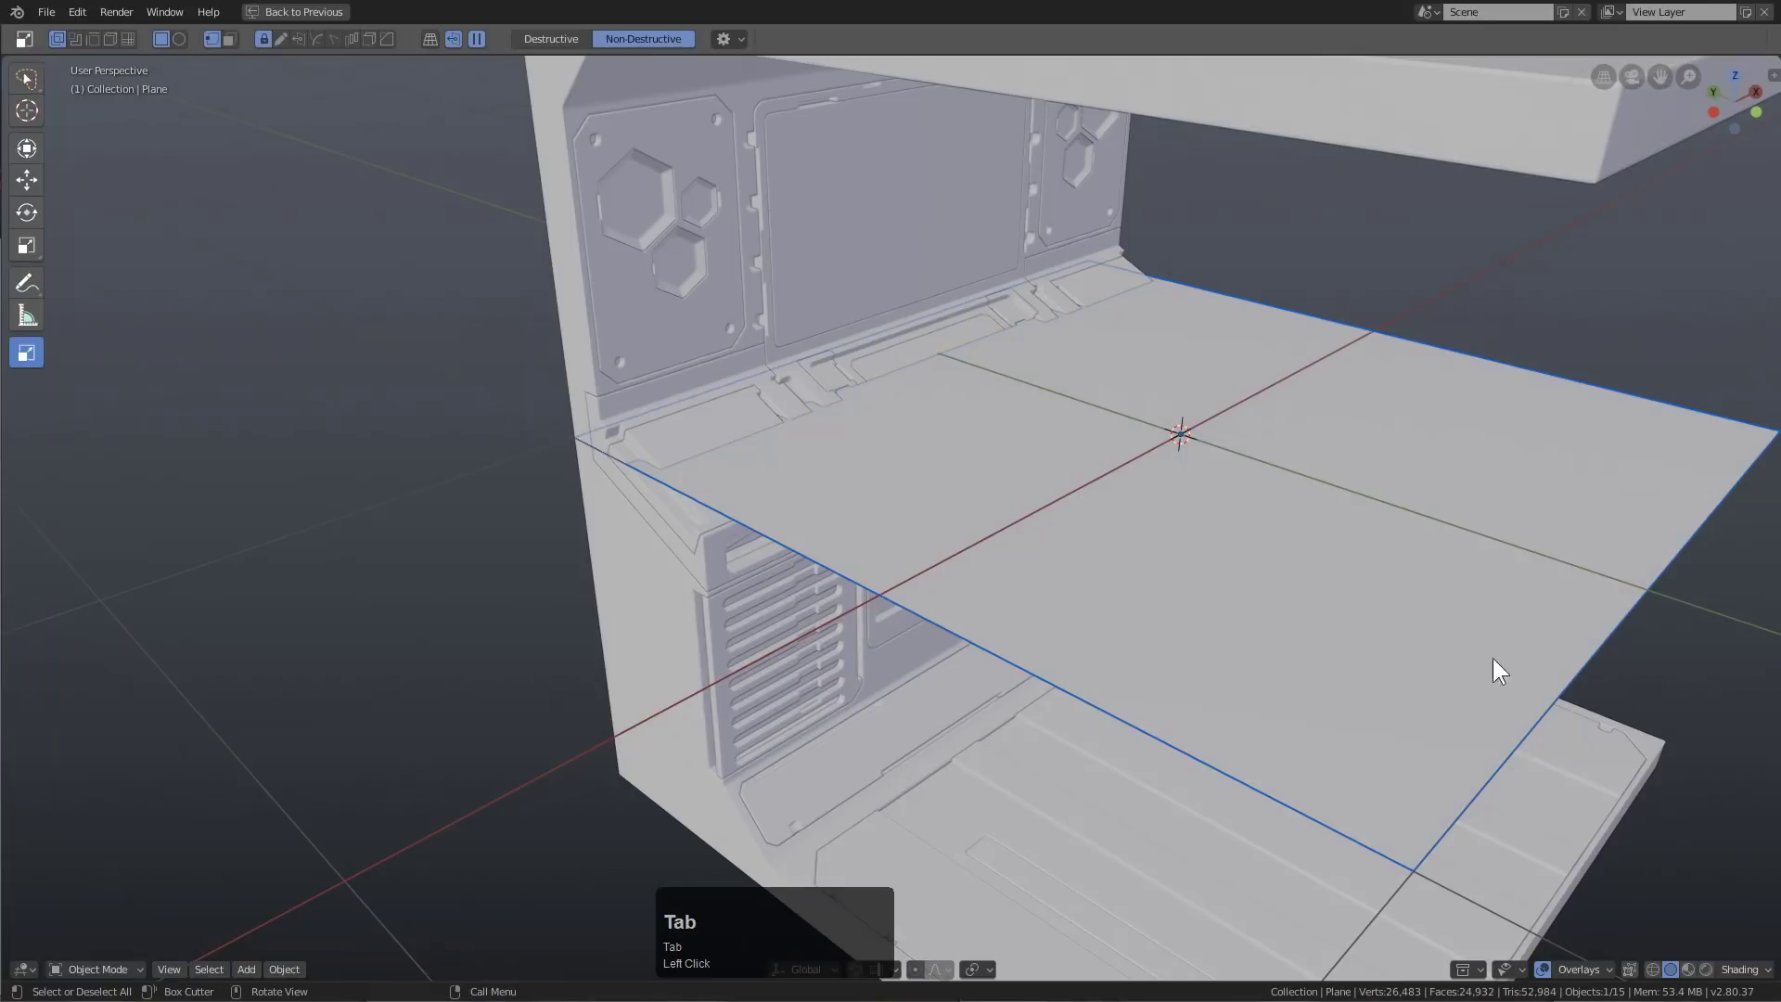
# Display the subdivided plane as wireframe using the Hard Ops settings
pyautogui.press('q')
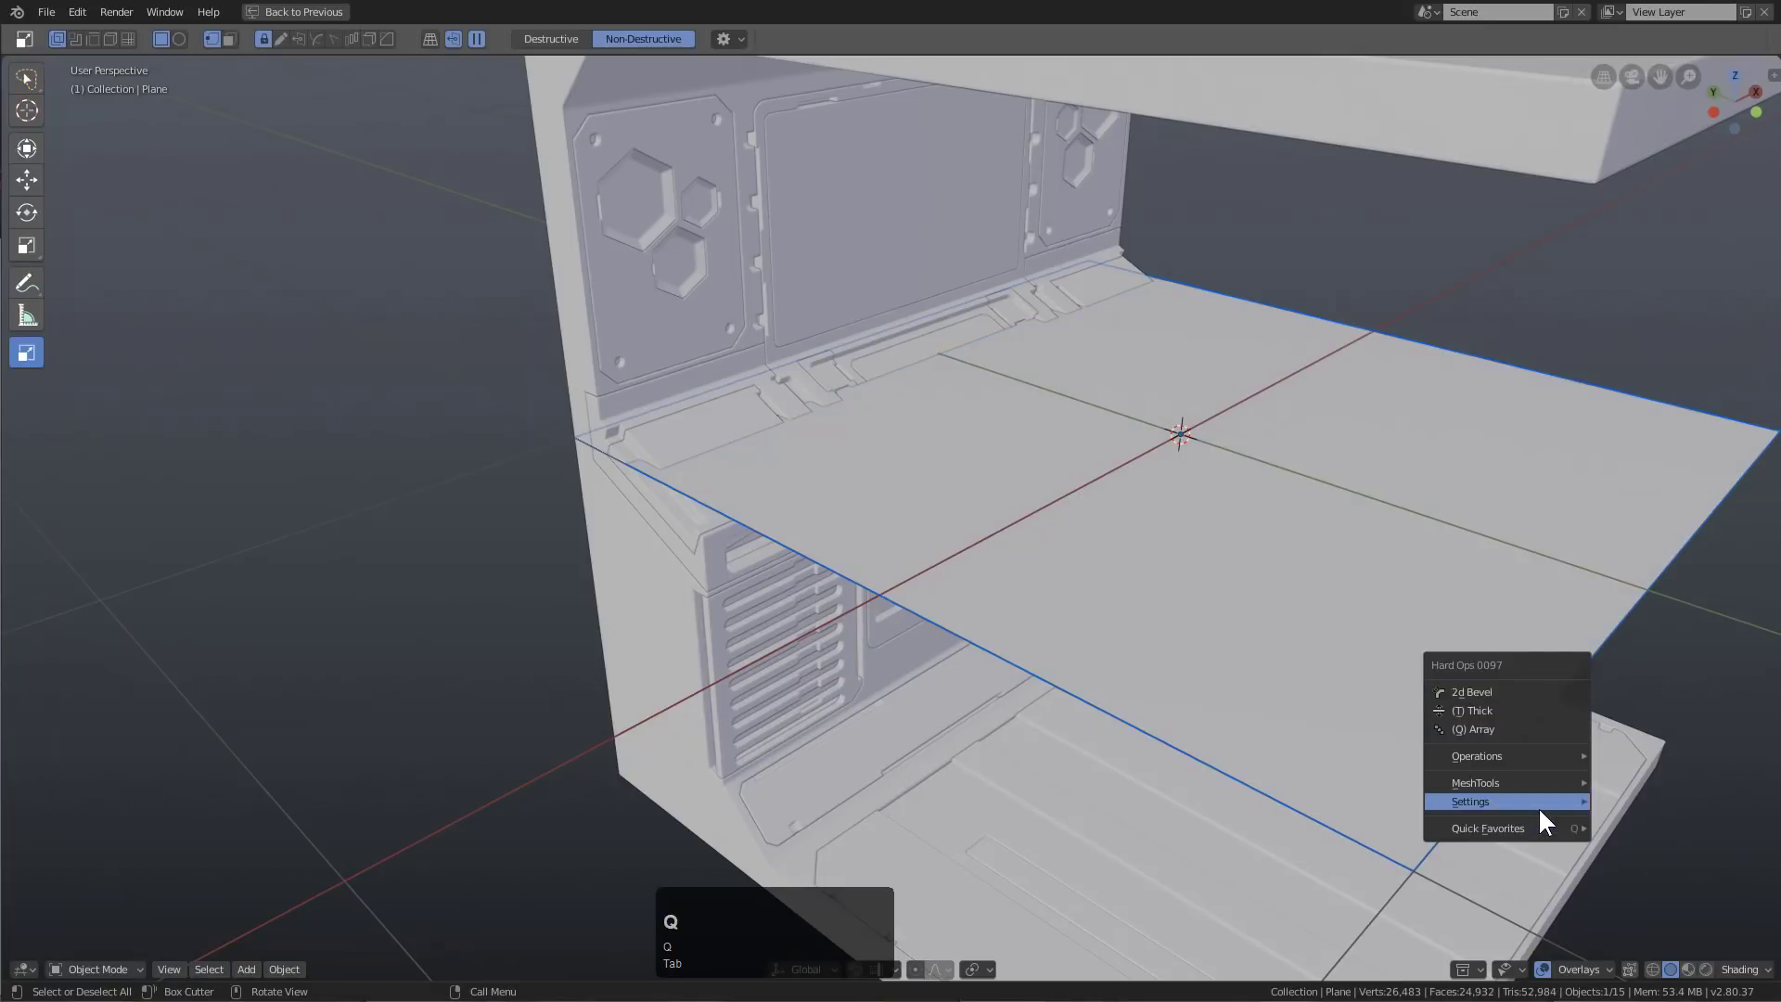
pyautogui.moveTo(1538, 803)
pyautogui.click(1645, 605)
pyautogui.moveTo(1645, 602); pyautogui.dragTo(1255, 526, button='middle')
# Flip the normals of the plane's faces in edit mode and return to object mode
pyautogui.press('Tab')
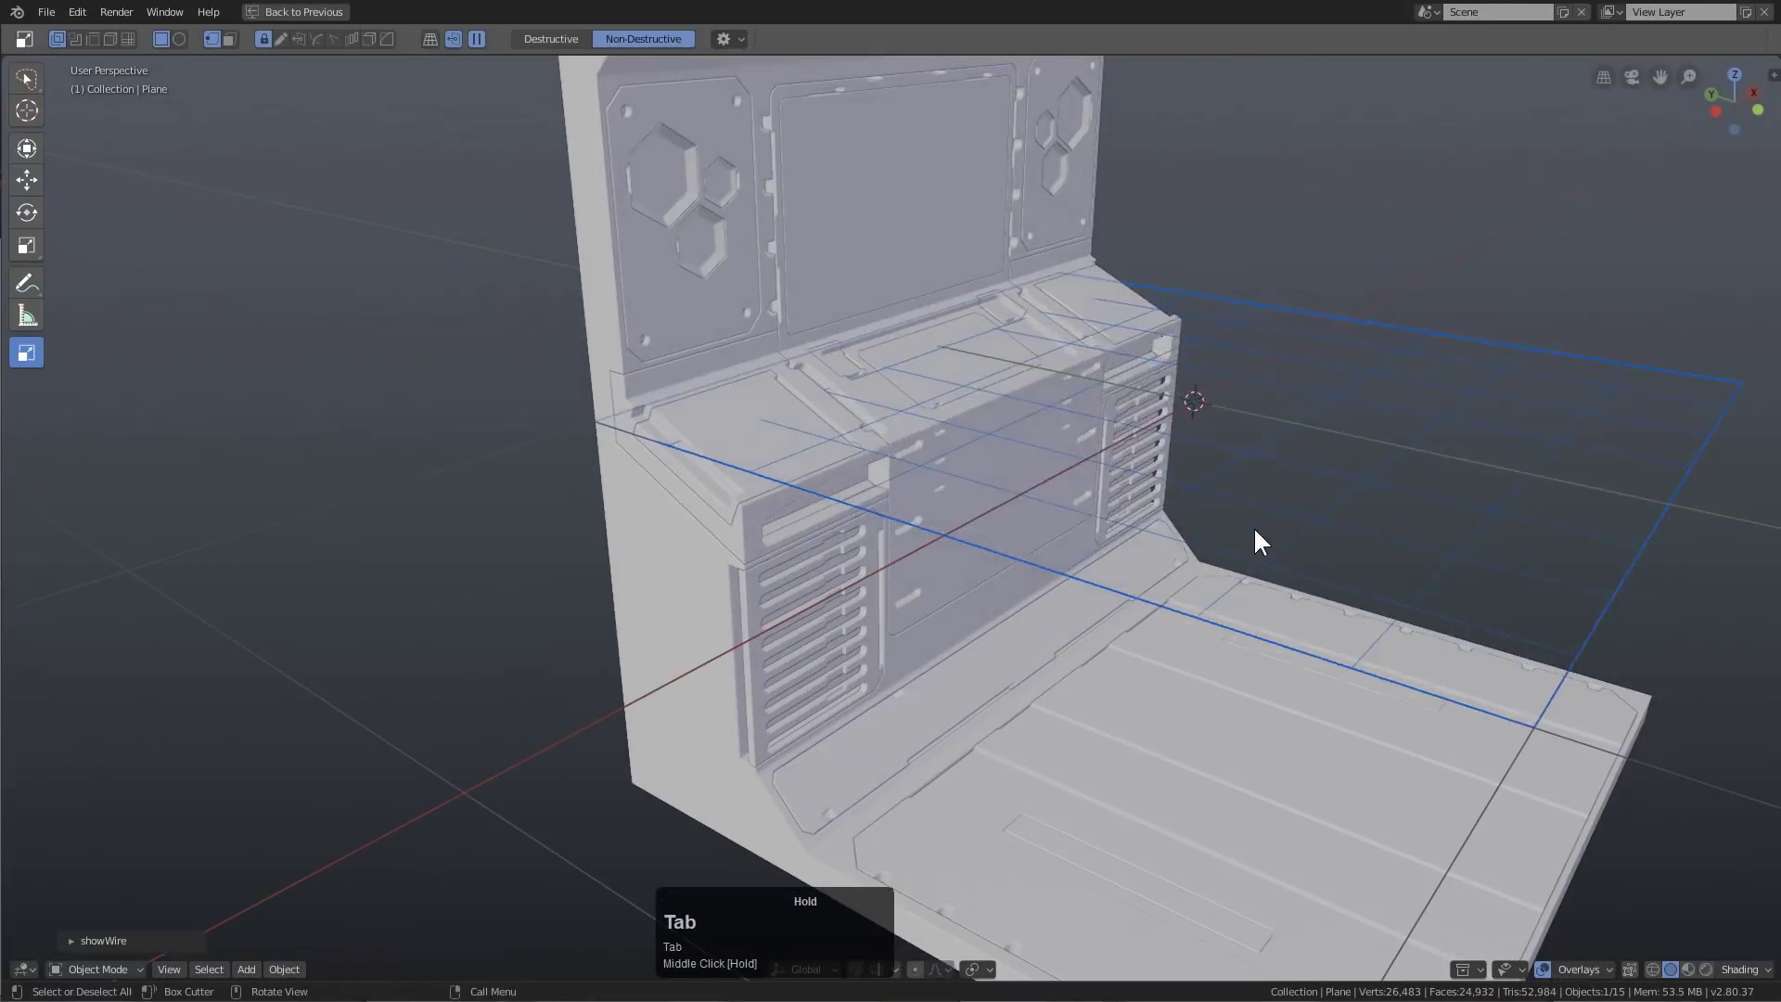
pyautogui.press('q')
pyautogui.click(1286, 639)
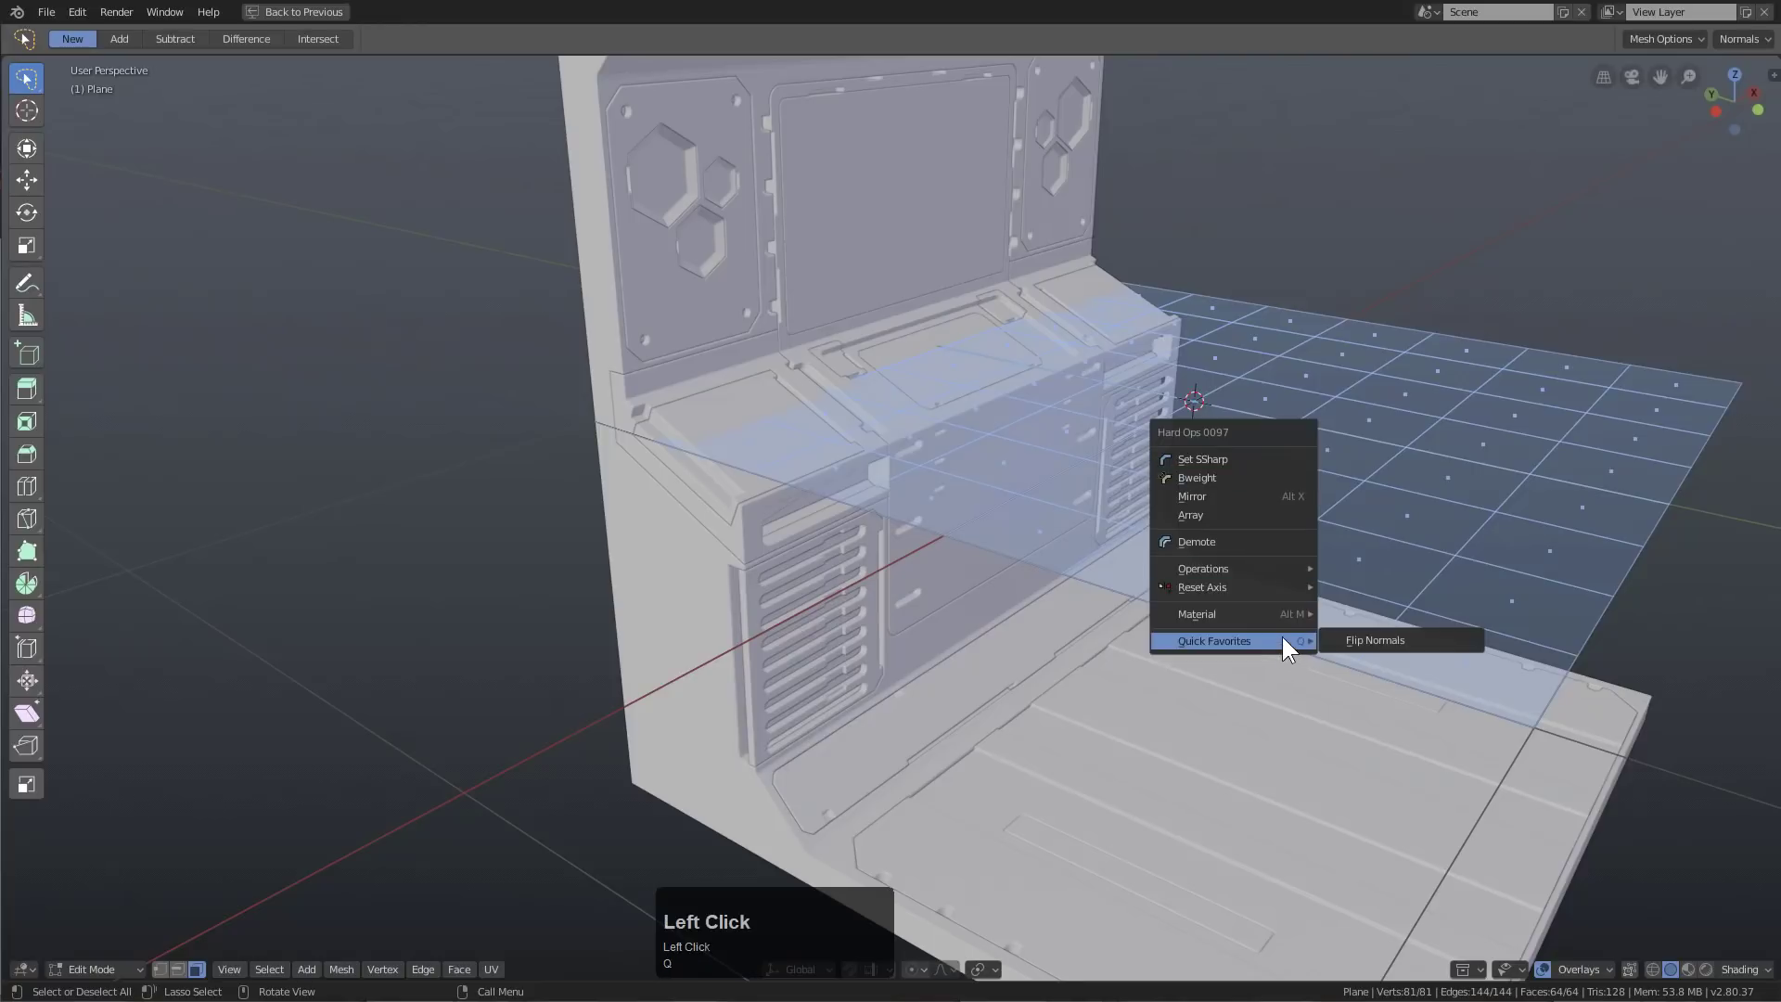
pyautogui.click(1357, 641)
pyautogui.moveTo(1291, 563); pyautogui.dragTo(906, 561, button='middle')
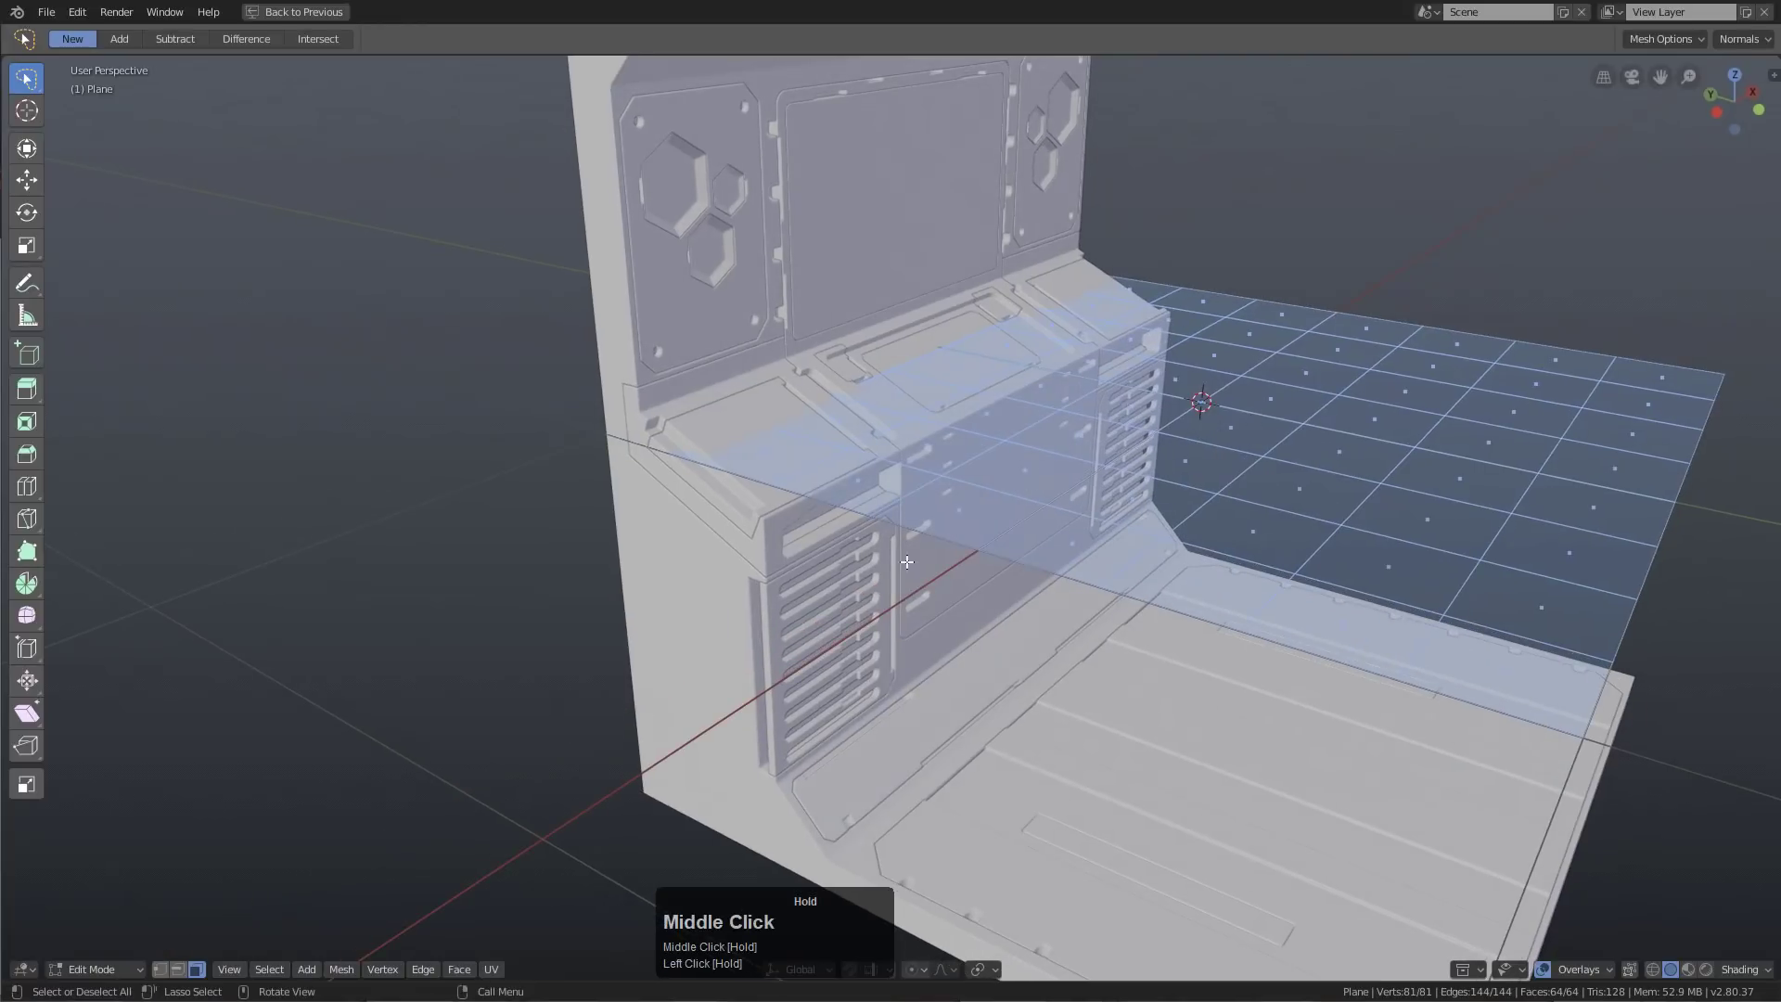
pyautogui.click(328, 968)
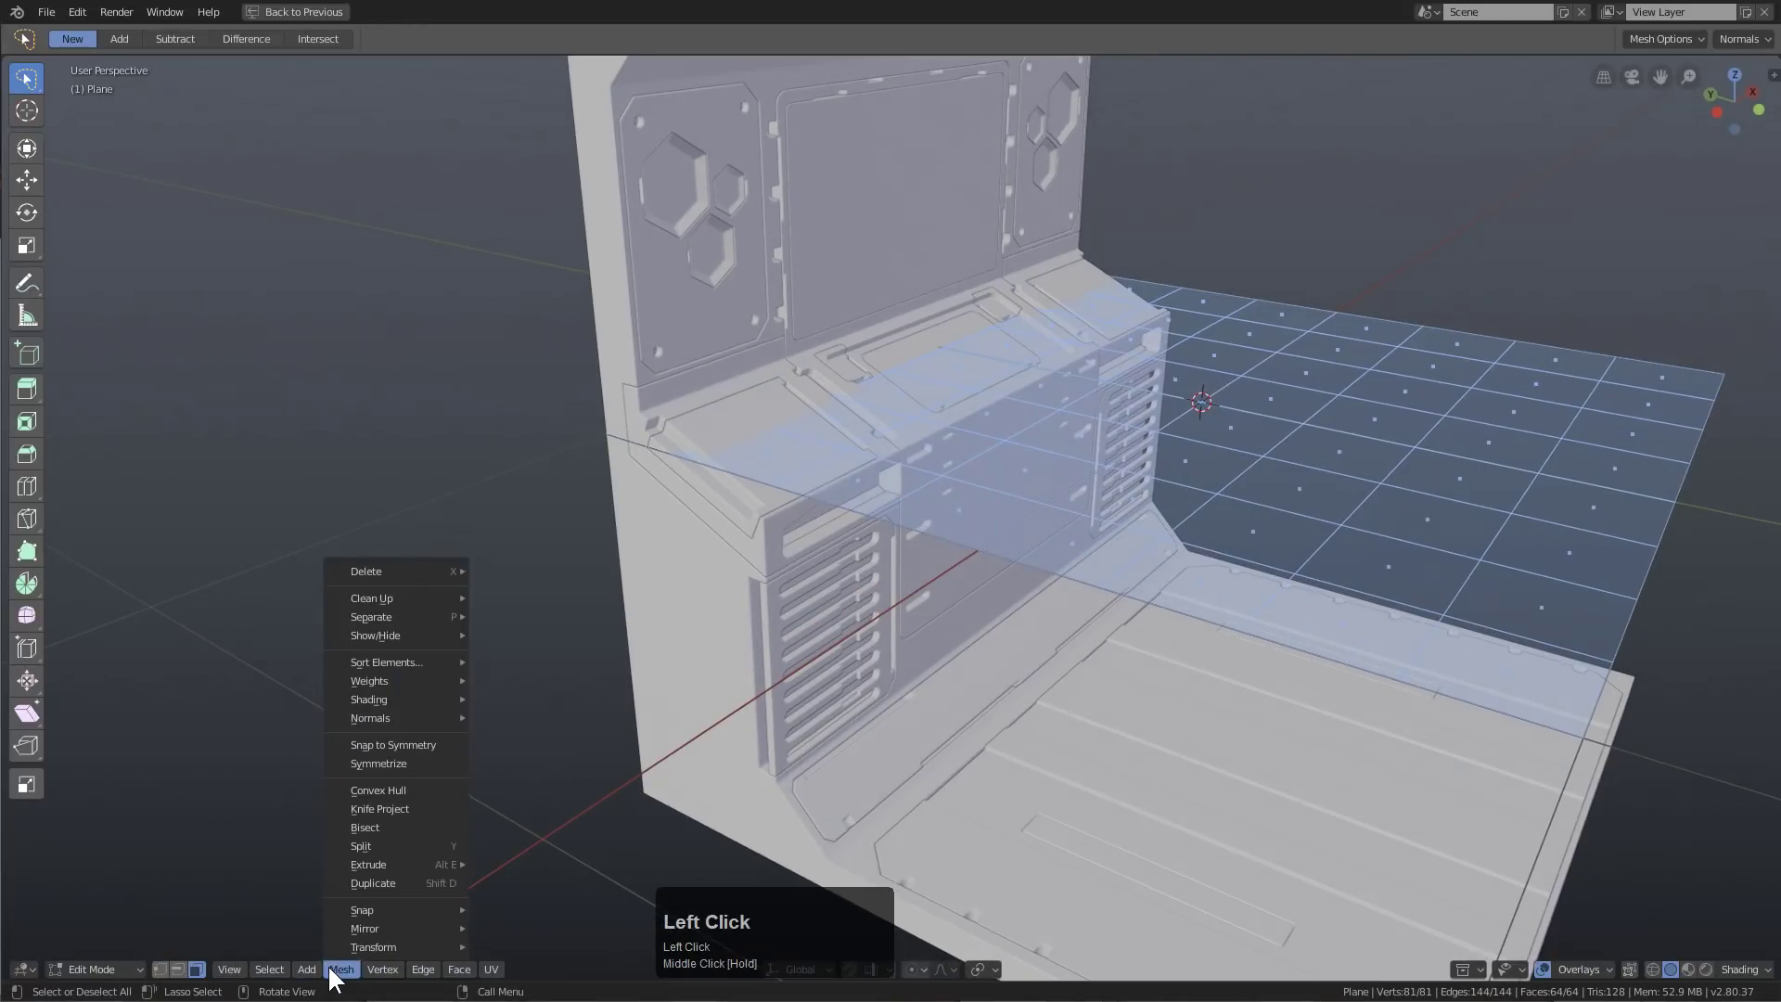
pyautogui.moveTo(442, 718)
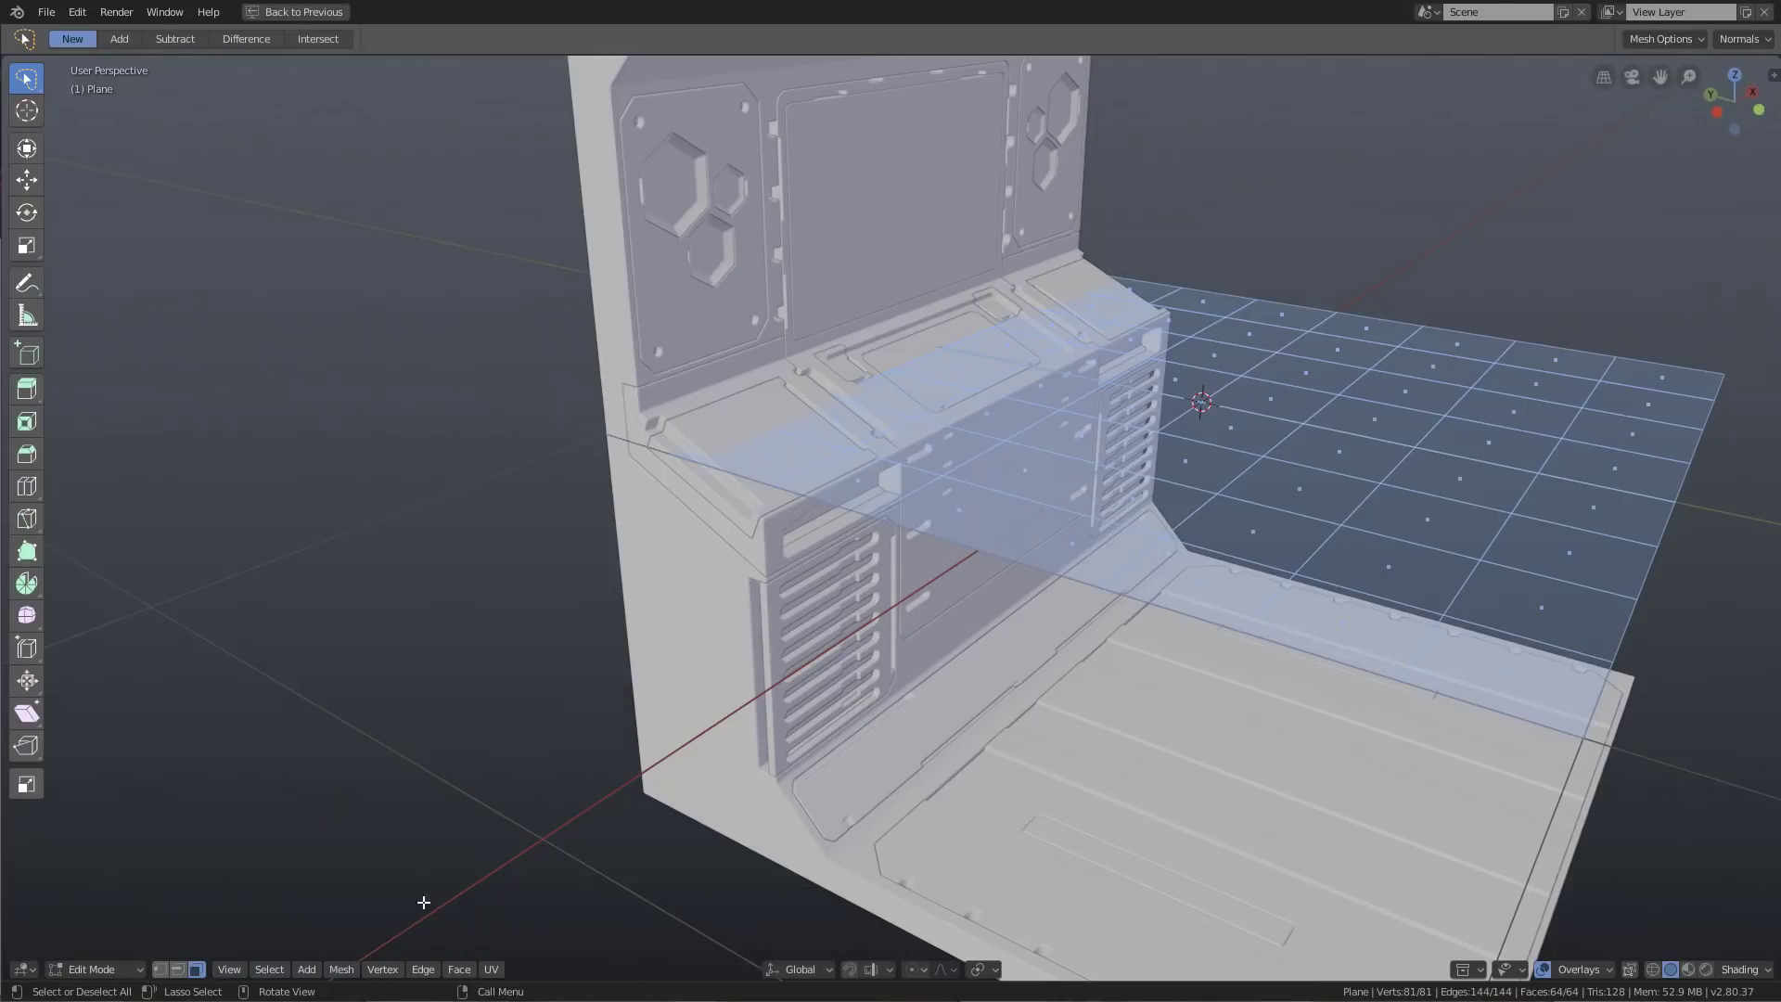
pyautogui.press('Tab')
# Scale the plane down, lower it along Z and shift it along Y into the console's front panel
pyautogui.moveTo(1534, 461); pyautogui.dragTo(1364, 528, button='middle')
pyautogui.press('s')
pyautogui.click(1359, 530)
pyautogui.press('g')
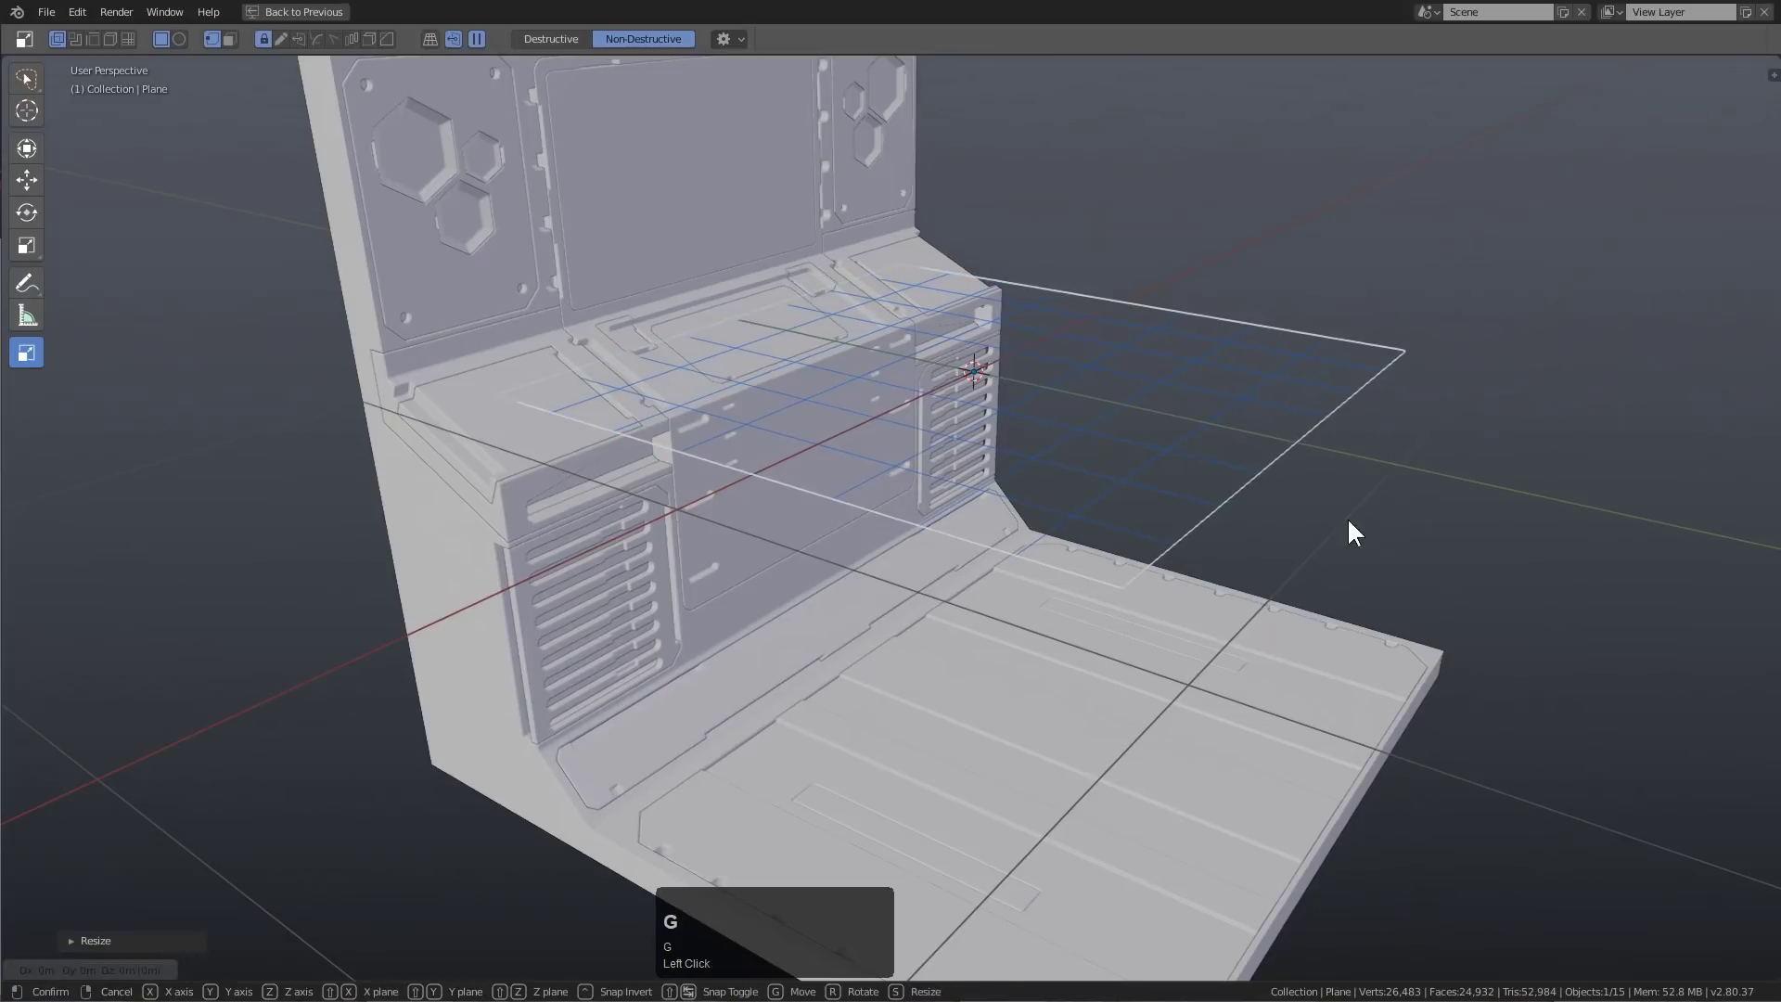
pyautogui.press('x')
pyautogui.press('y')
pyautogui.press('x')
pyautogui.press('z')
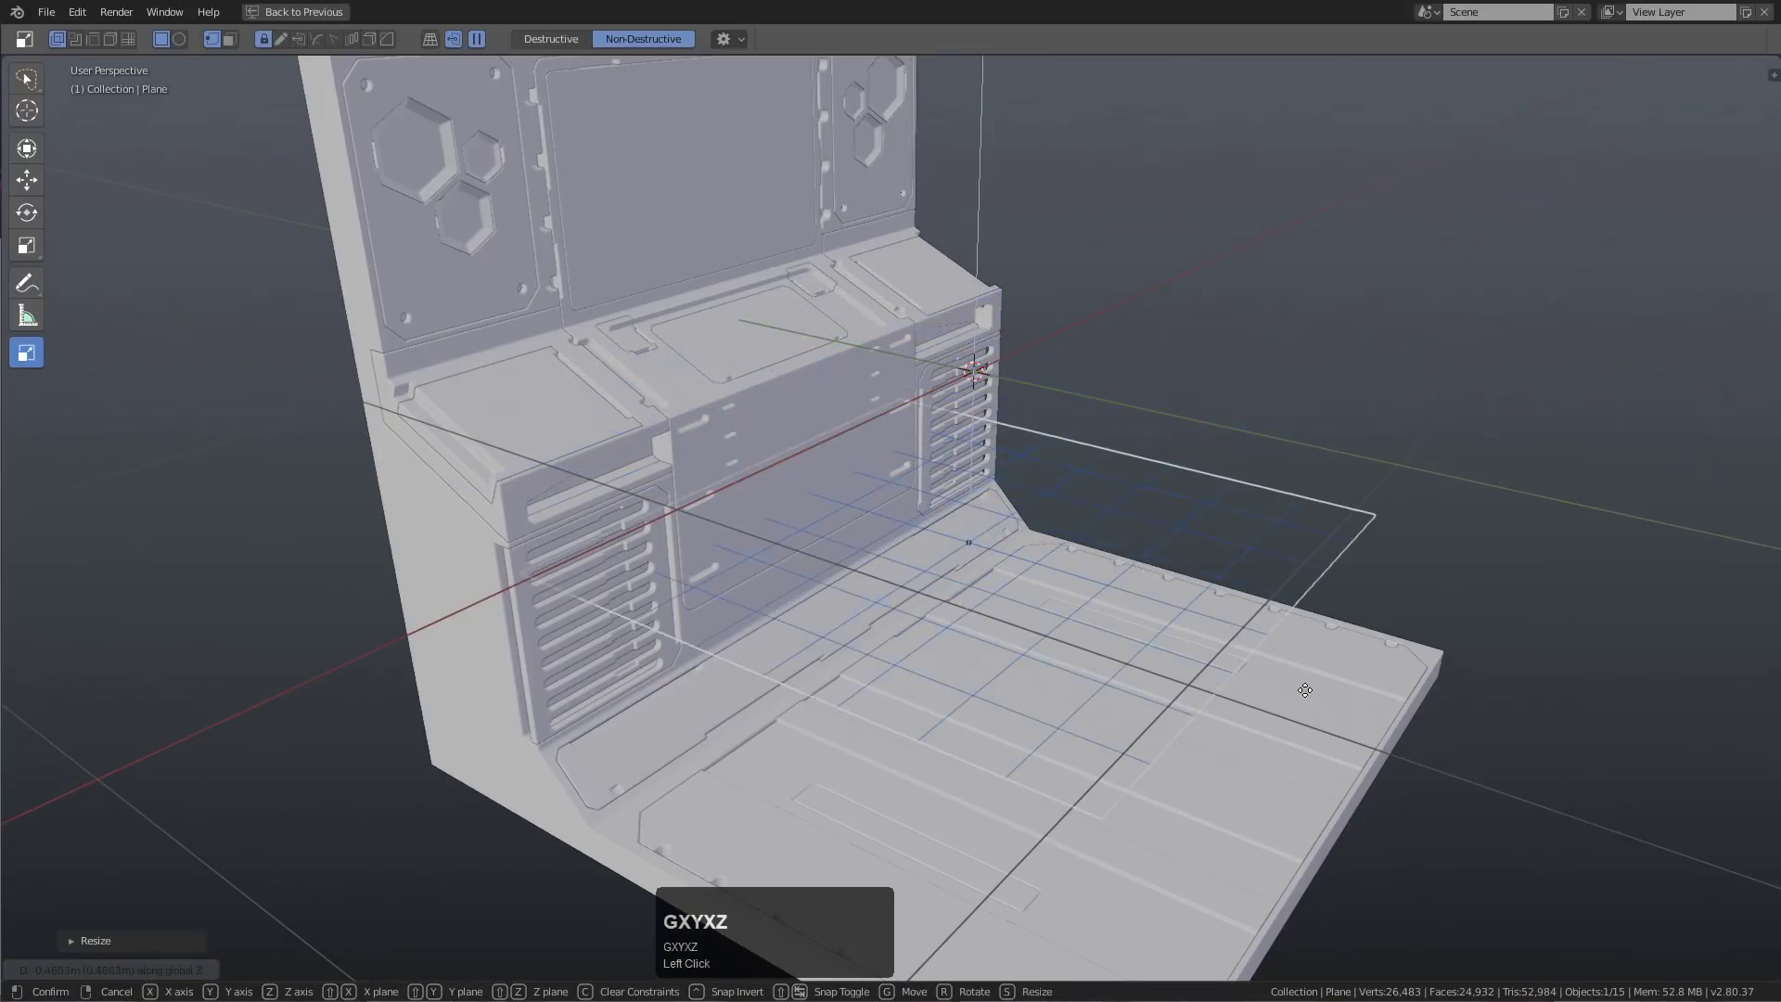
pyautogui.click(1306, 650)
pyautogui.press('g')
pyautogui.press('y')
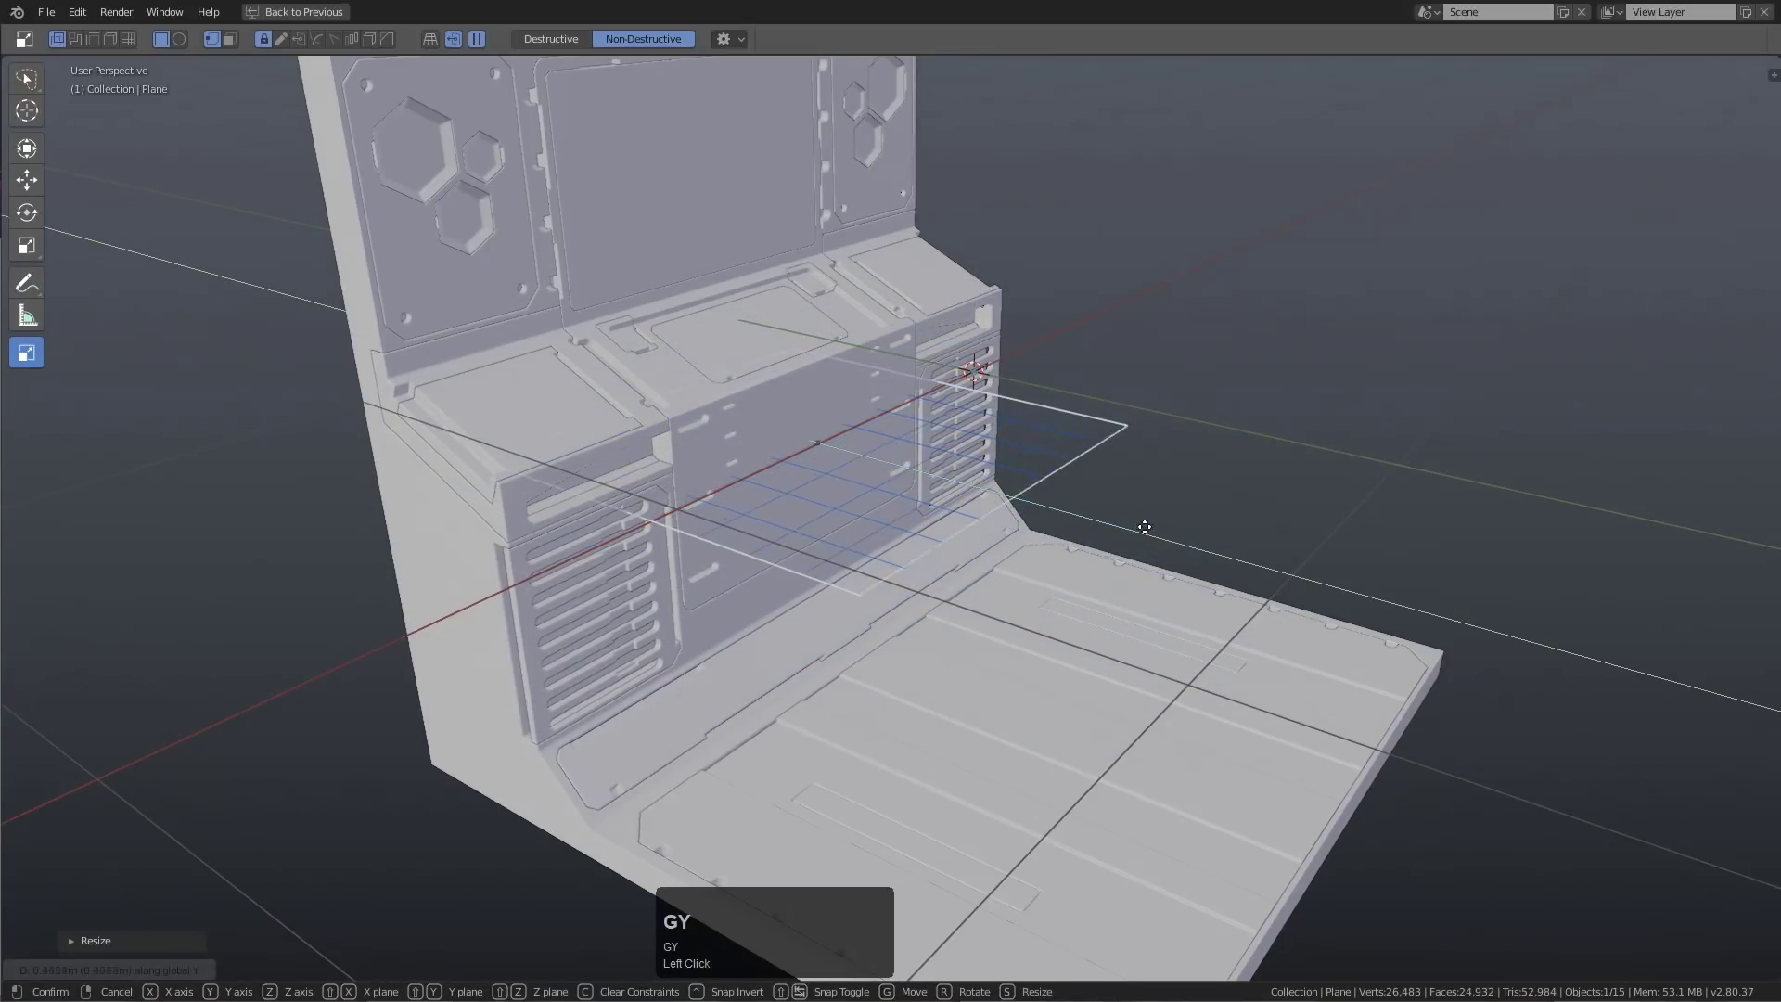
# Tilt the plane about the X axis and adjust its height along Z
pyautogui.press('r')
pyautogui.press('x')
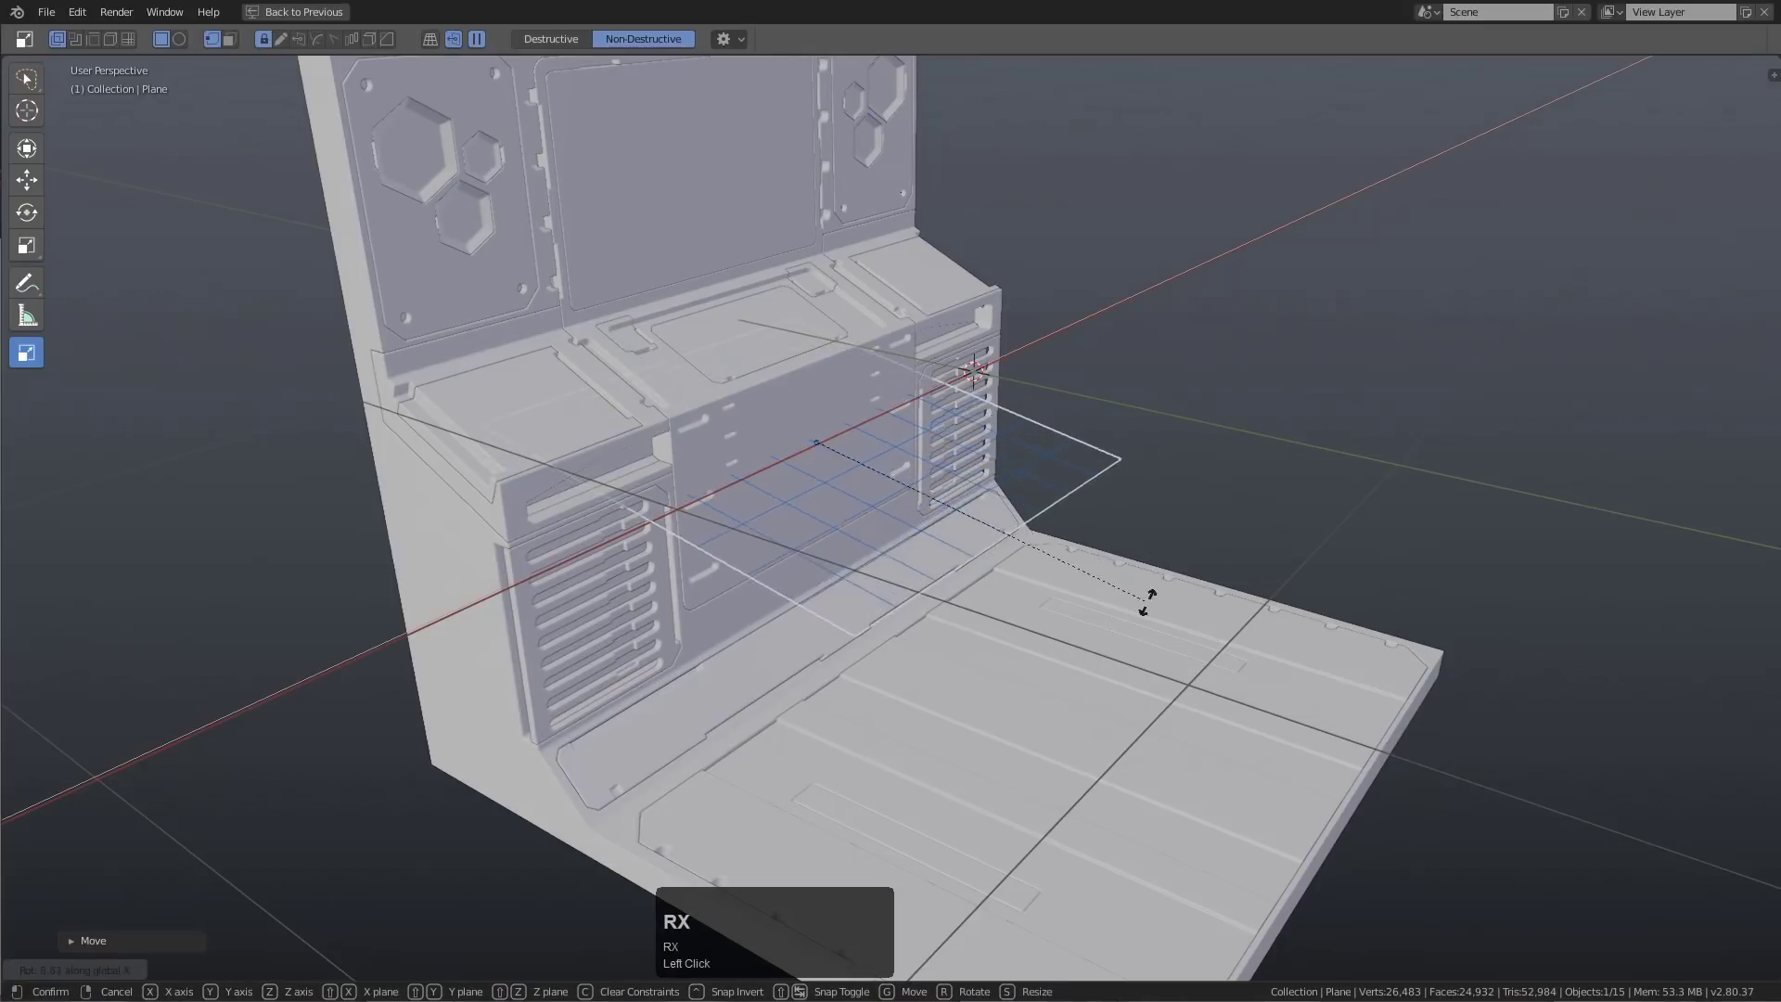
pyautogui.click(1127, 657)
pyautogui.press('g')
pyautogui.press('z')
pyautogui.click(1112, 682)
# Toggle the Active only option in the Box Cutter settings
pyautogui.scroll(2, 974, 604)
pyautogui.moveTo(1109, 692); pyautogui.dragTo(931, 547, button='middle')
pyautogui.click(725, 39)
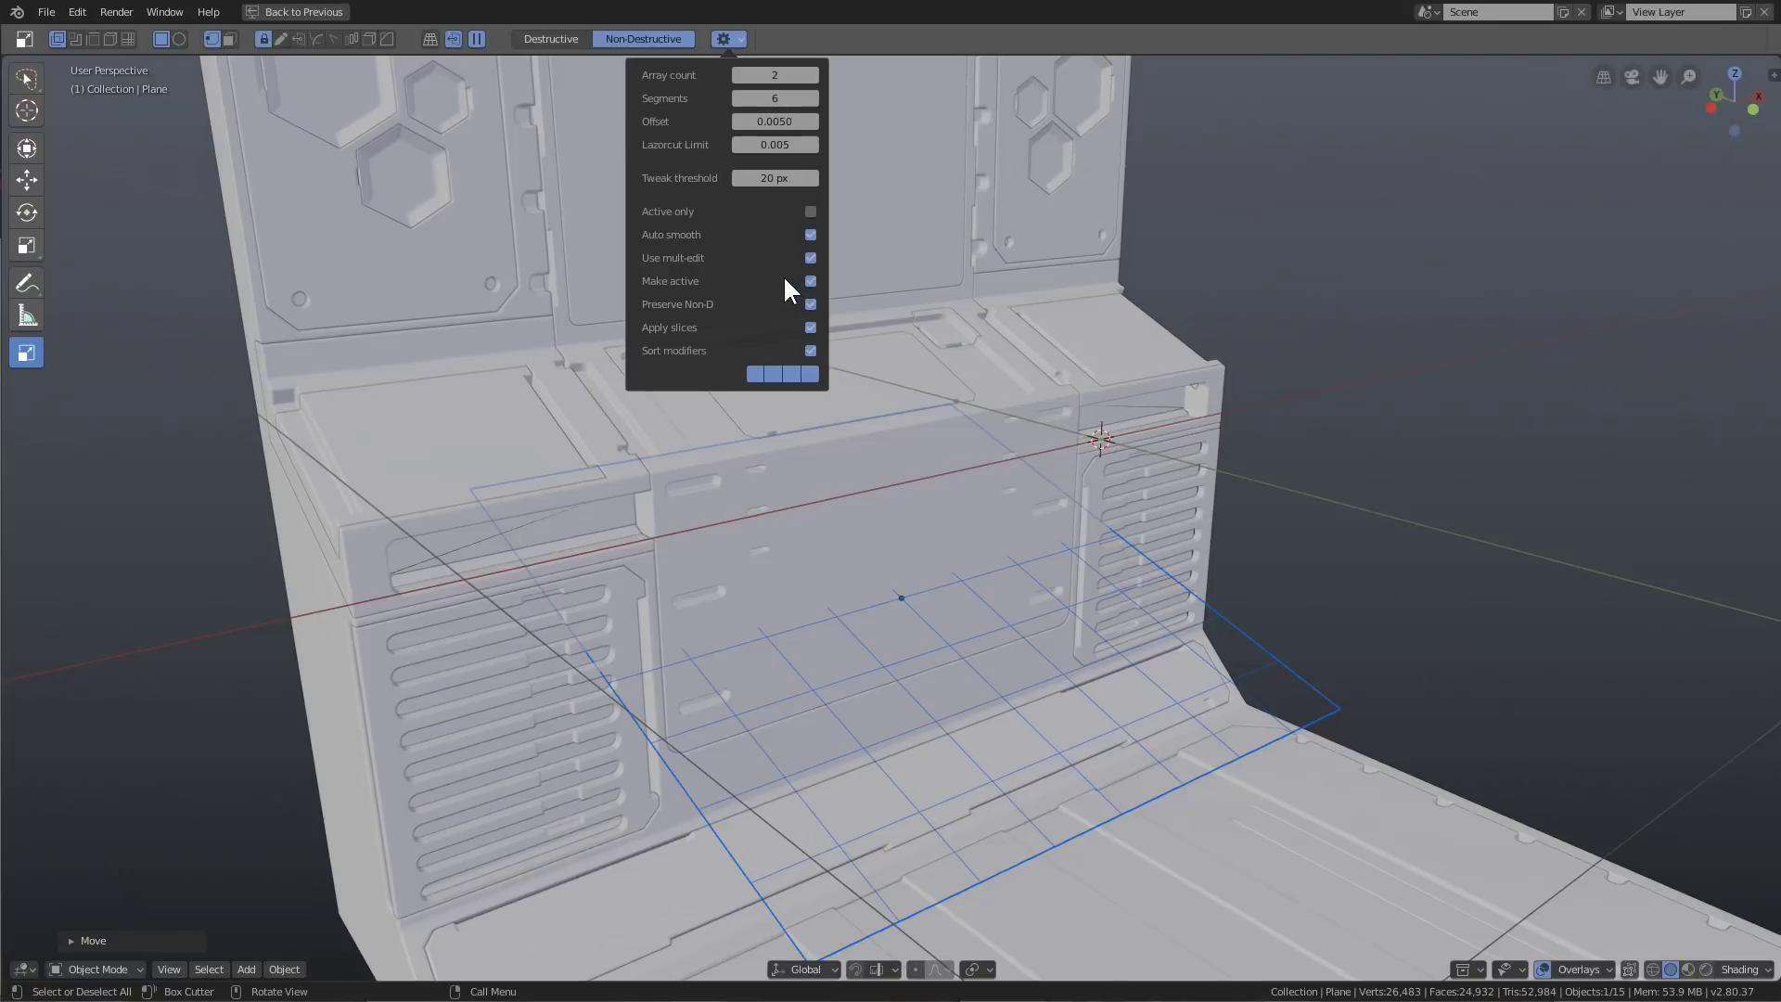
pyautogui.click(810, 211)
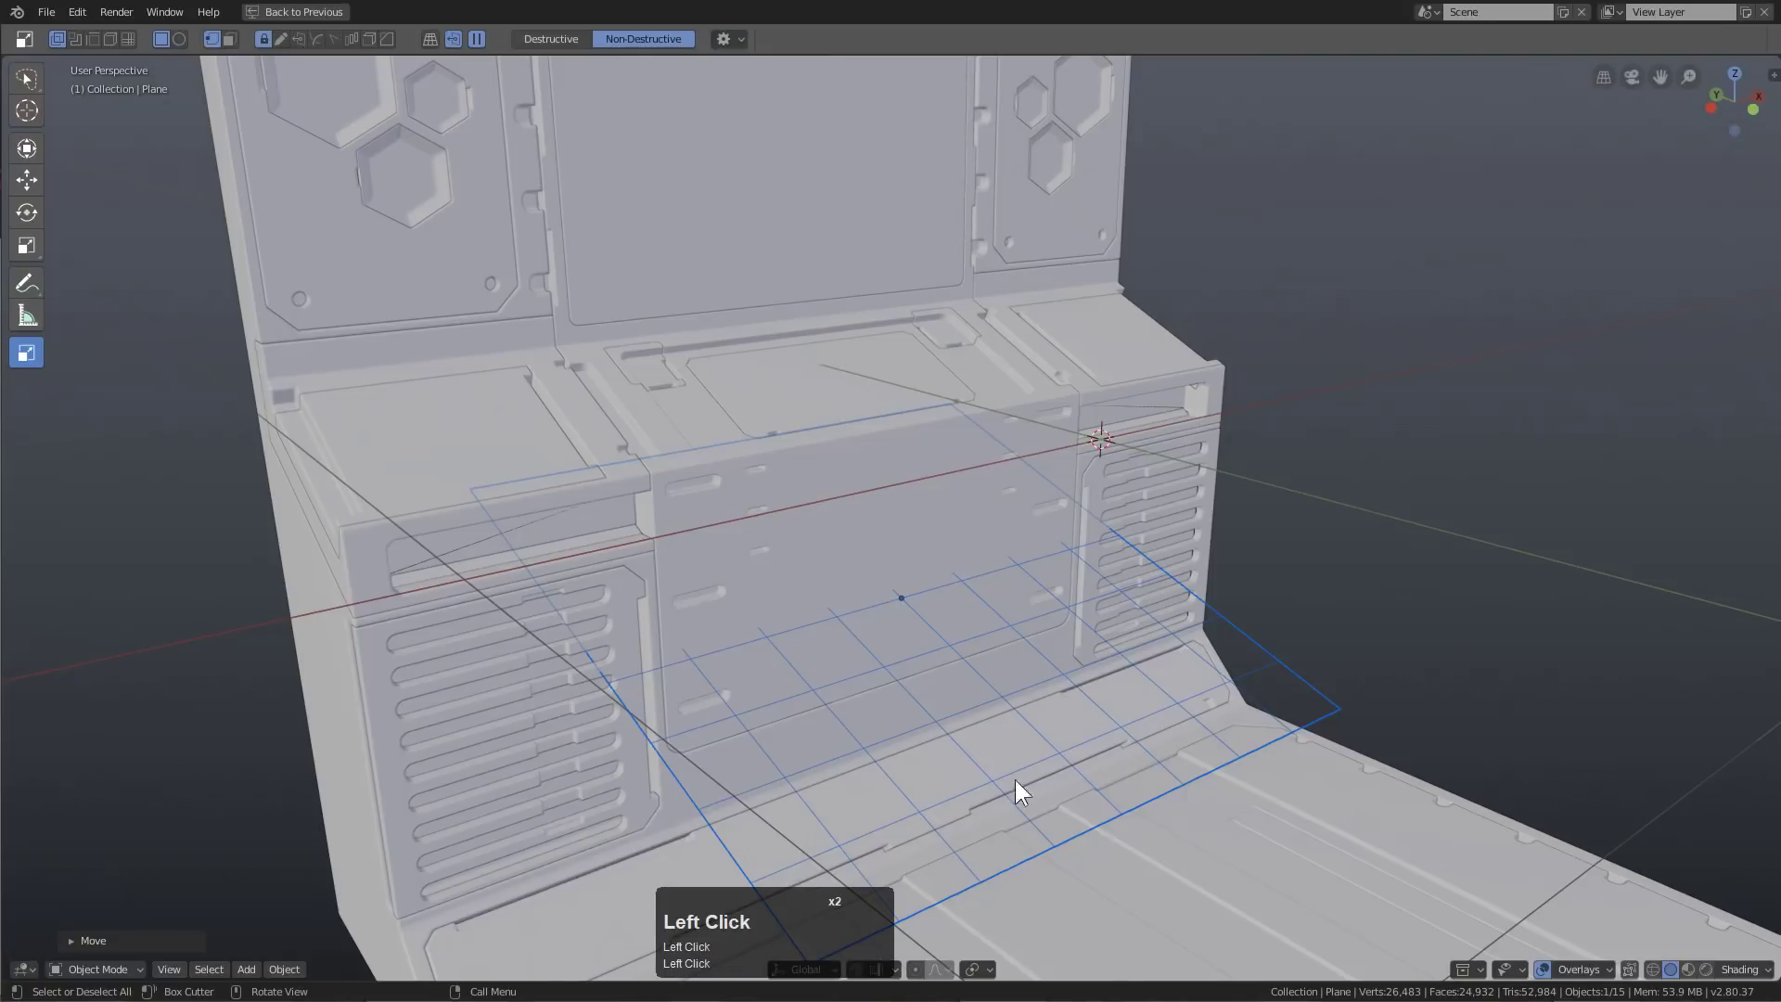
# Add the centre front panel to the plane selection and cut an angled box recess into it along the tilted plane
pyautogui.moveTo(1017, 788); pyautogui.dragTo(915, 640, button='middle')
pyautogui.scroll(3, 786, 549)
pyautogui.click(753, 545)
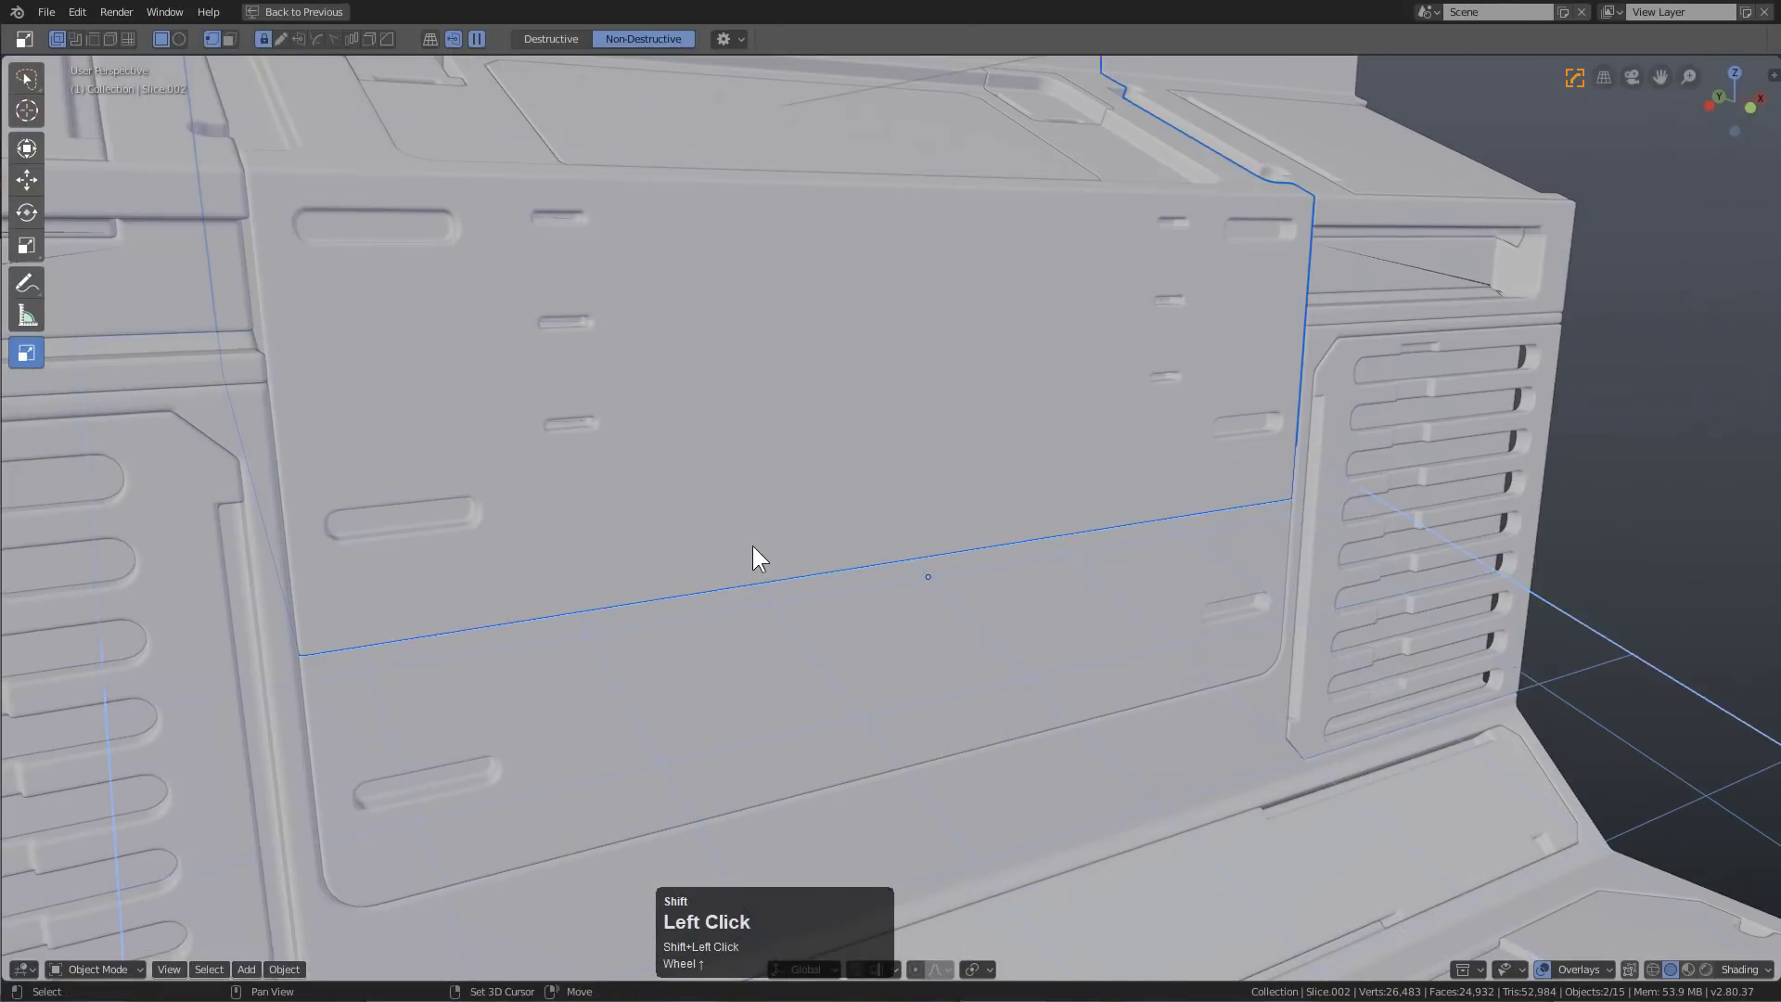
pyautogui.moveTo(753, 546); pyautogui.dragTo(855, 538, button='middle')
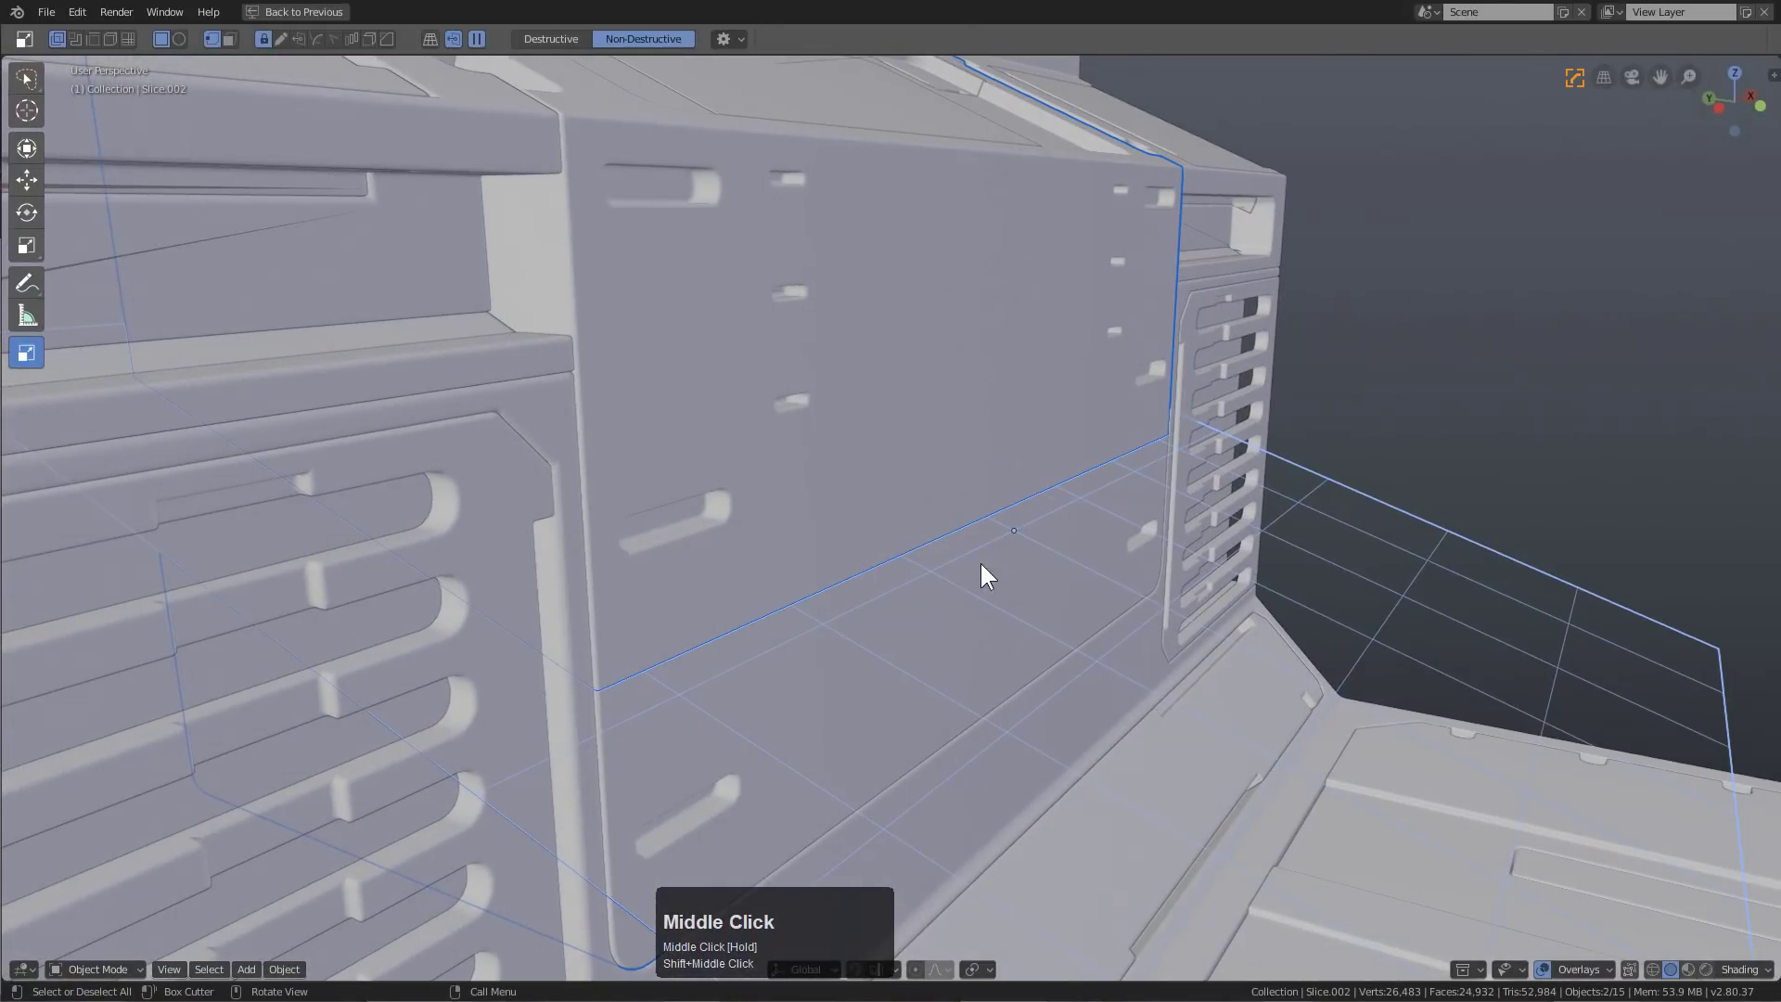
pyautogui.moveTo(982, 565); pyautogui.dragTo(775, 588)
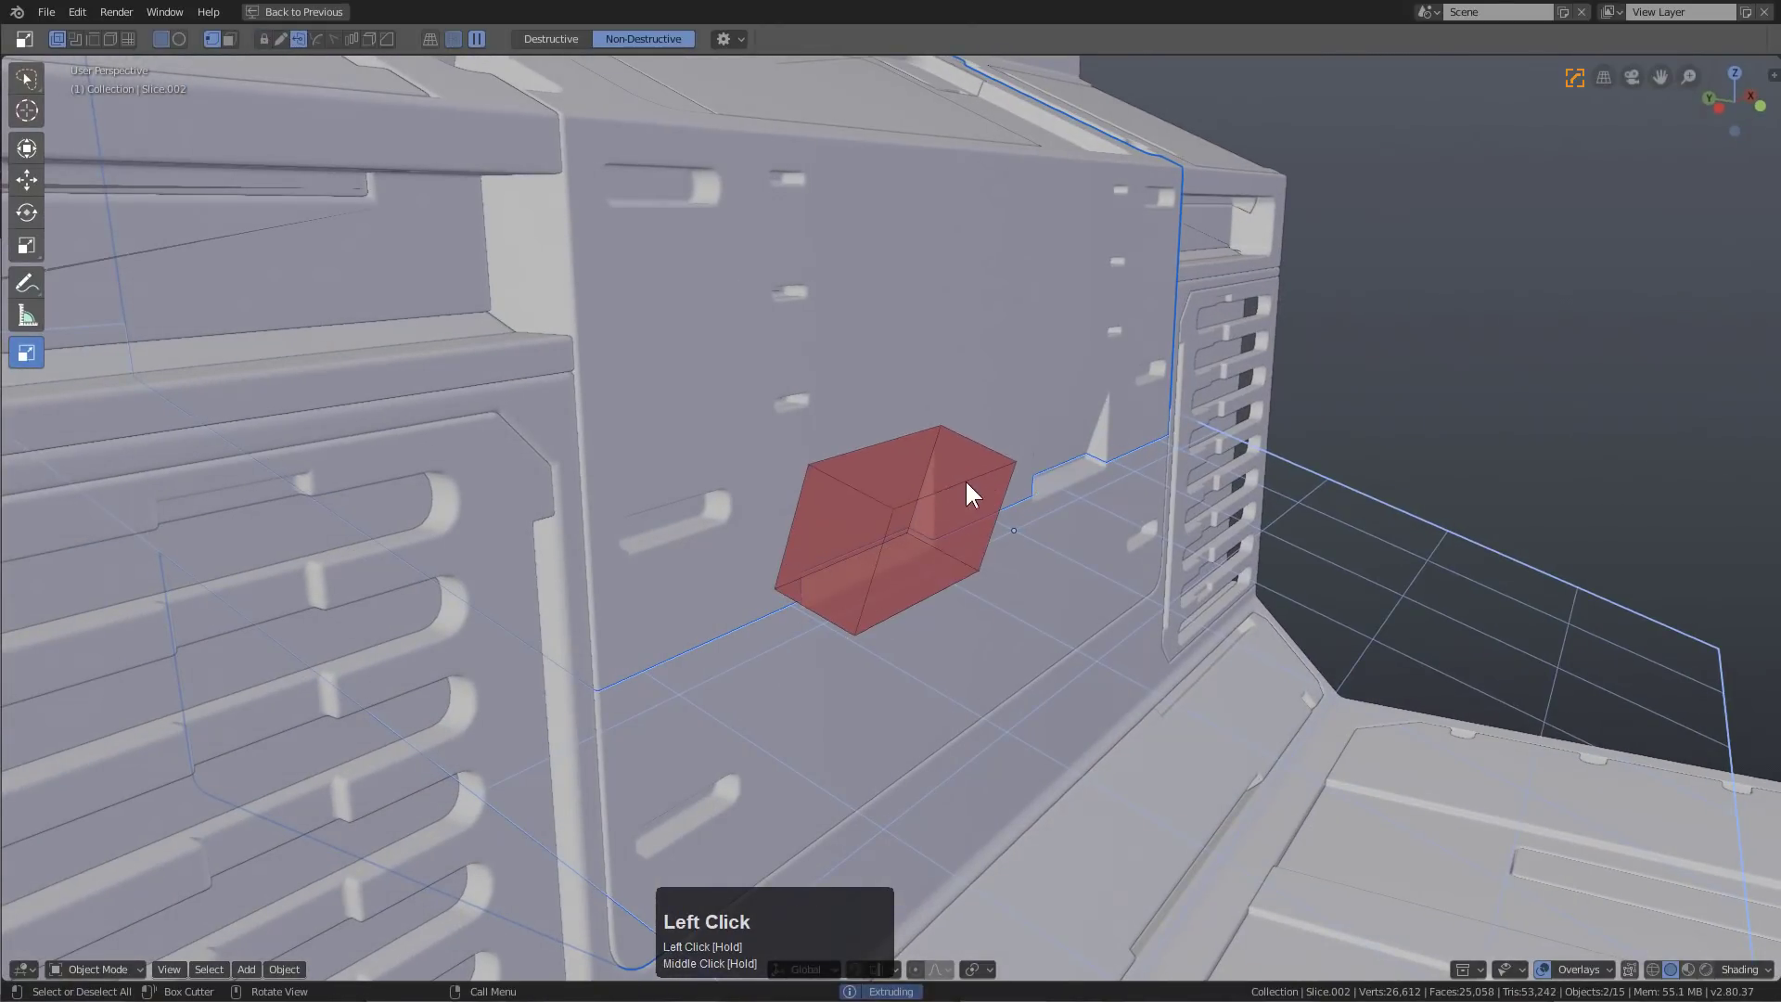
pyautogui.moveTo(967, 484); pyautogui.dragTo(1030, 403)
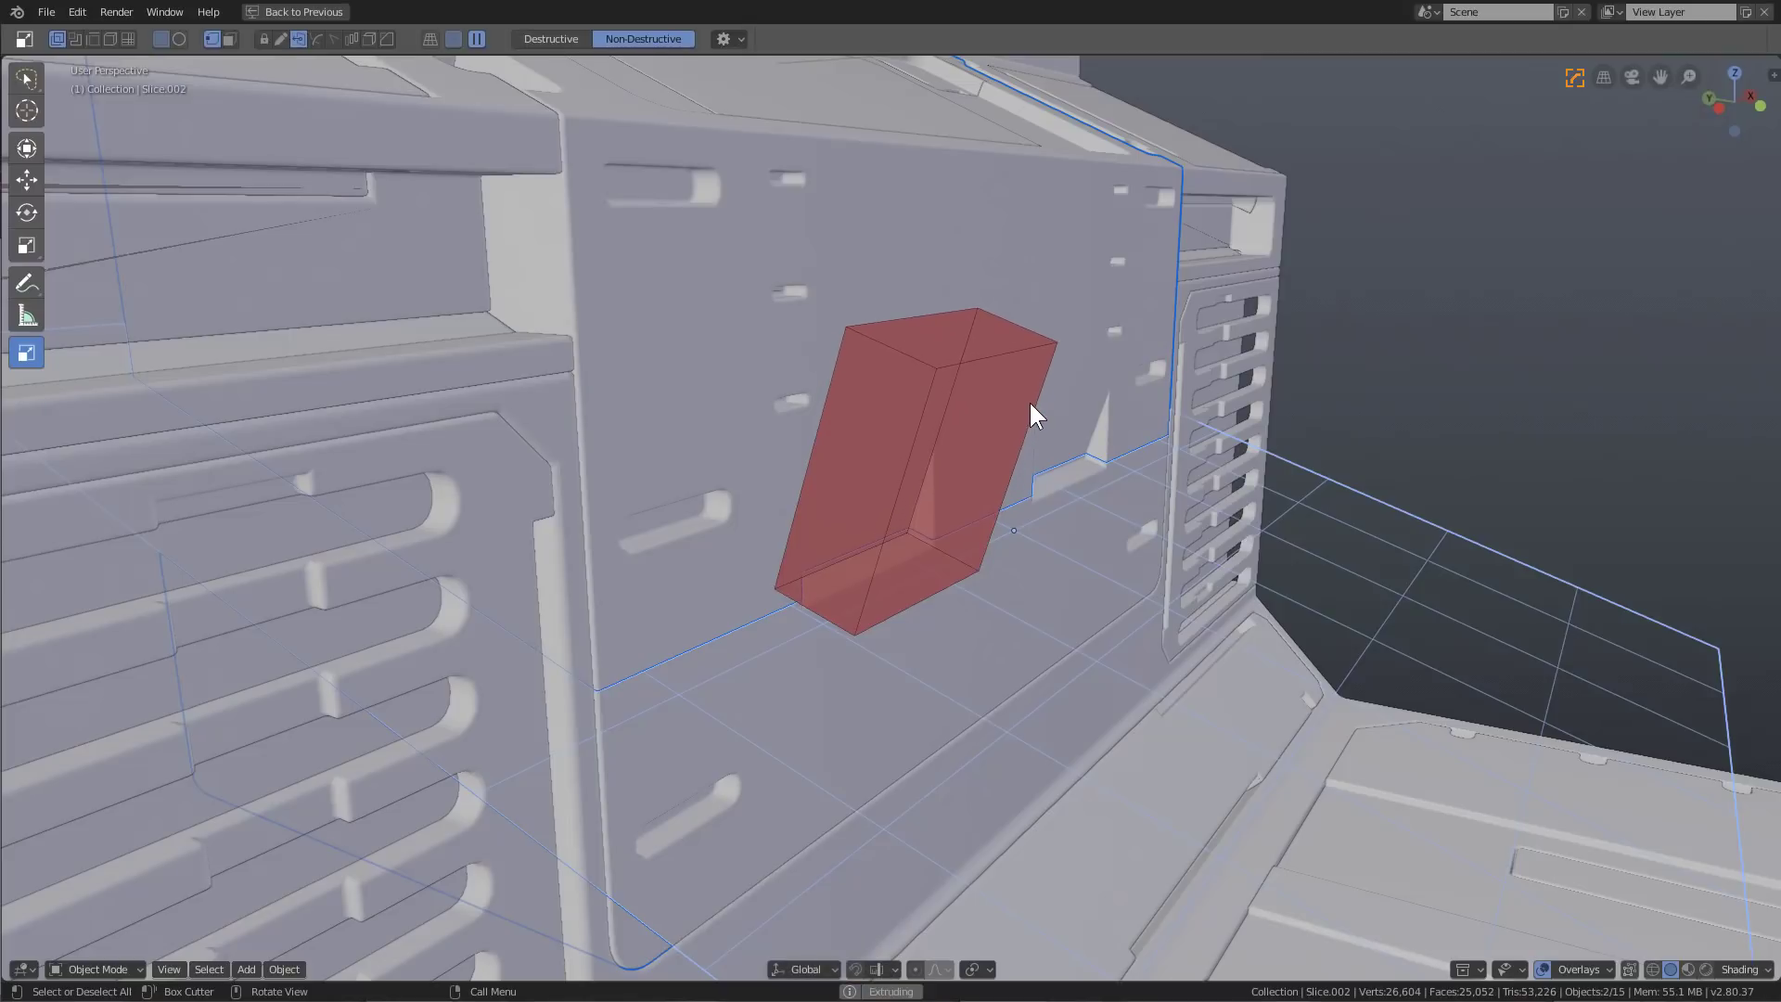
pyautogui.click(1147, 400)
# Cut a narrow angled slit beside the box recess, on the side towards the middle of the front panel
pyautogui.moveTo(1145, 396)
pyautogui.mouseDown(button='middle')
pyautogui.moveTo(993, 492)
pyautogui.moveTo(930, 501)
pyautogui.moveTo(894, 612)
pyautogui.mouseUp(button='middle')
pyautogui.scroll(3, 868, 571)
pyautogui.moveTo(883, 583); pyautogui.dragTo(872, 559)
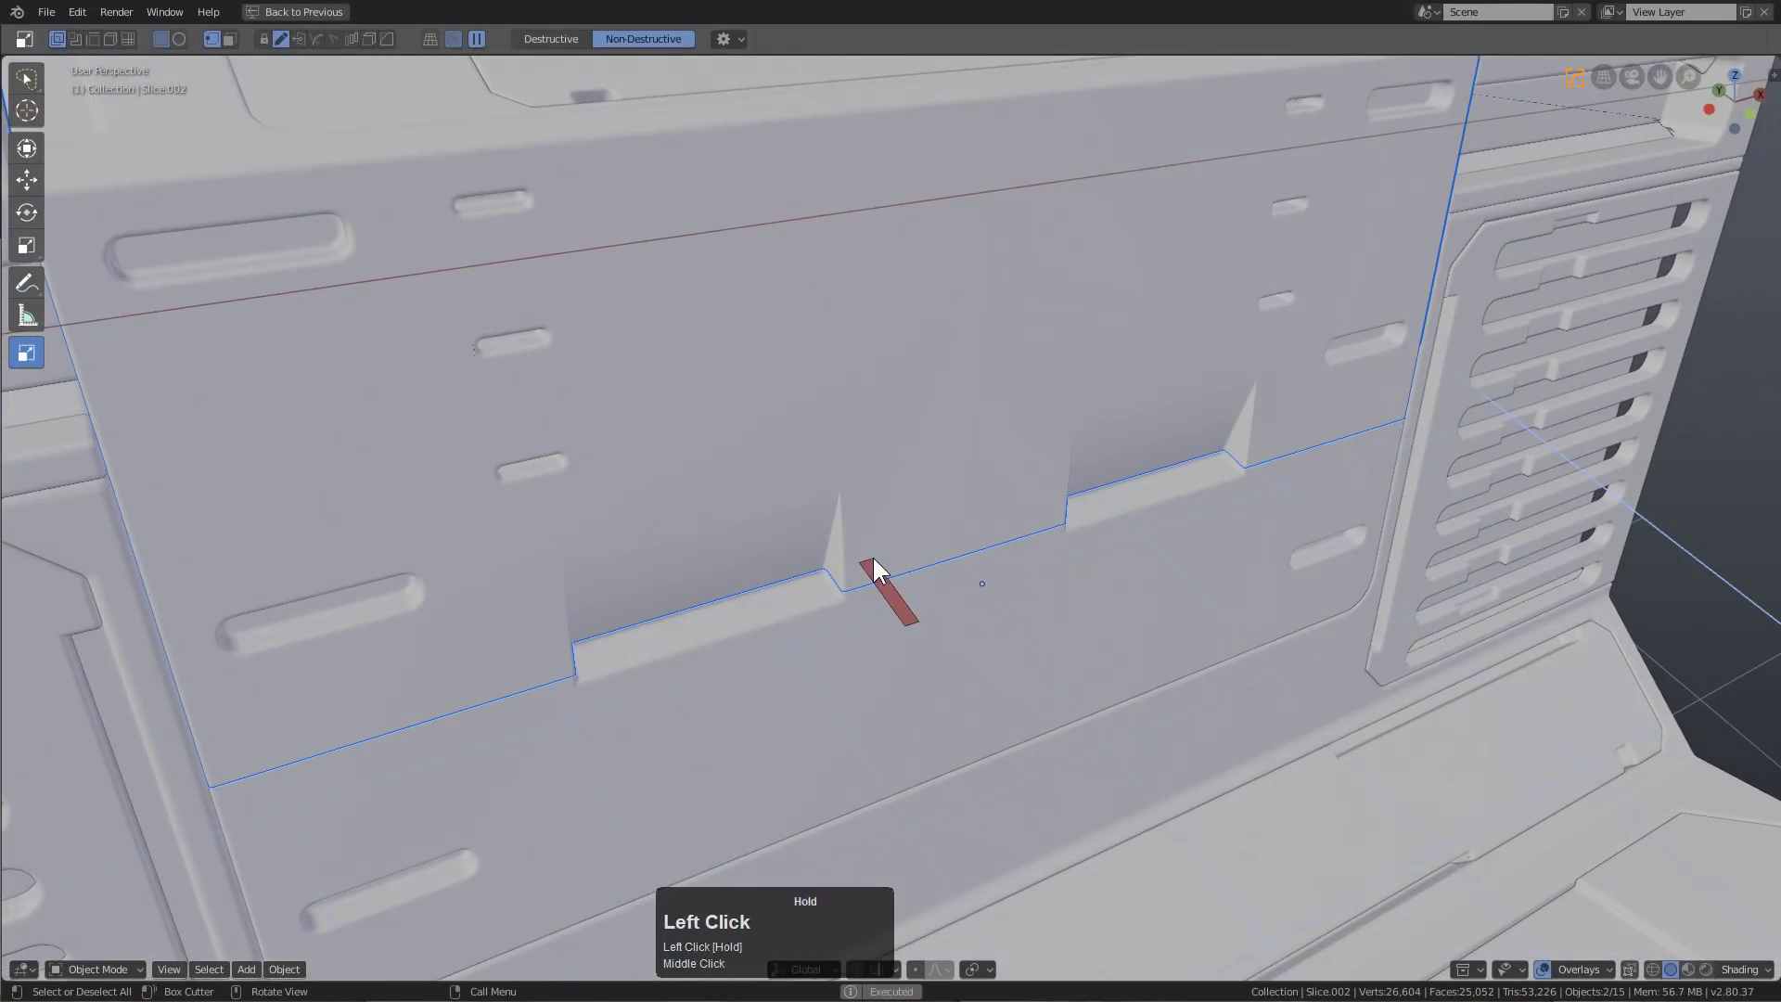
pyautogui.click(995, 432)
# Lower the tilted plane along Z to the strip below the front panel and add the main console body to the selection
pyautogui.scroll(-3, 971, 629)
pyautogui.moveTo(971, 629); pyautogui.dragTo(1098, 596, button='middle')
pyautogui.click(1186, 584)
pyautogui.press('g')
pyautogui.press('z')
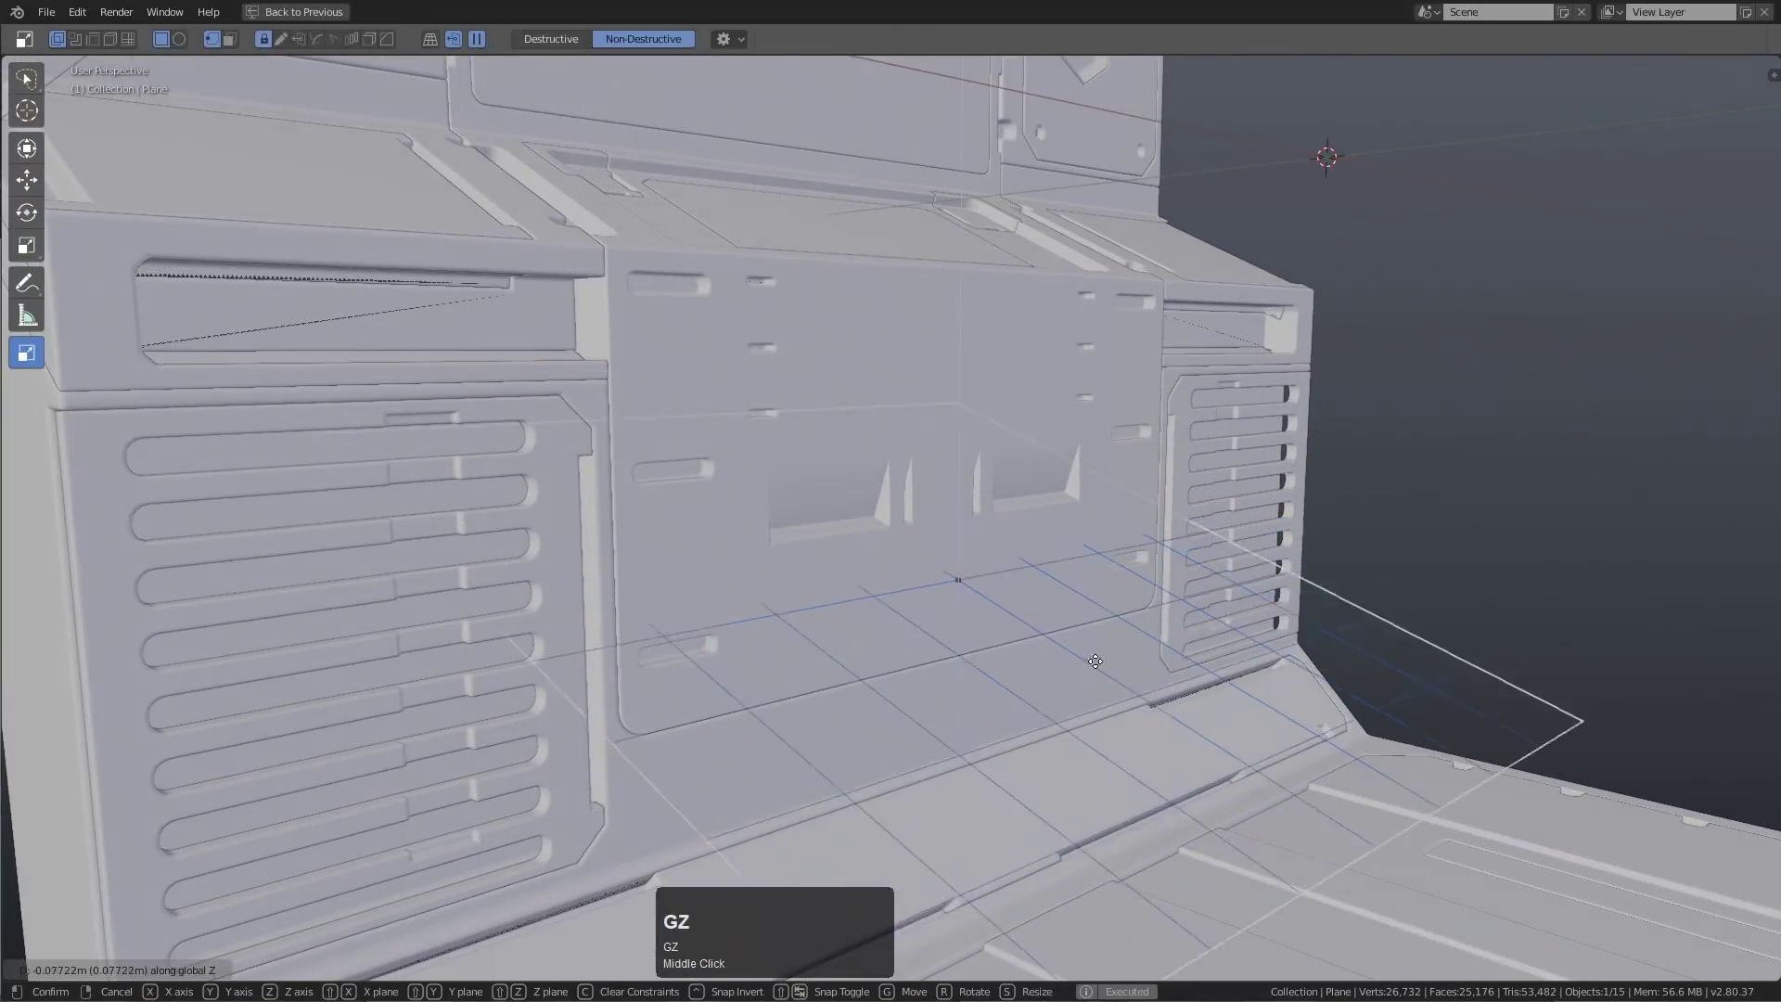
pyautogui.click(979, 716)
pyautogui.moveTo(979, 716); pyautogui.dragTo(937, 593, button='middle')
pyautogui.click(922, 592)
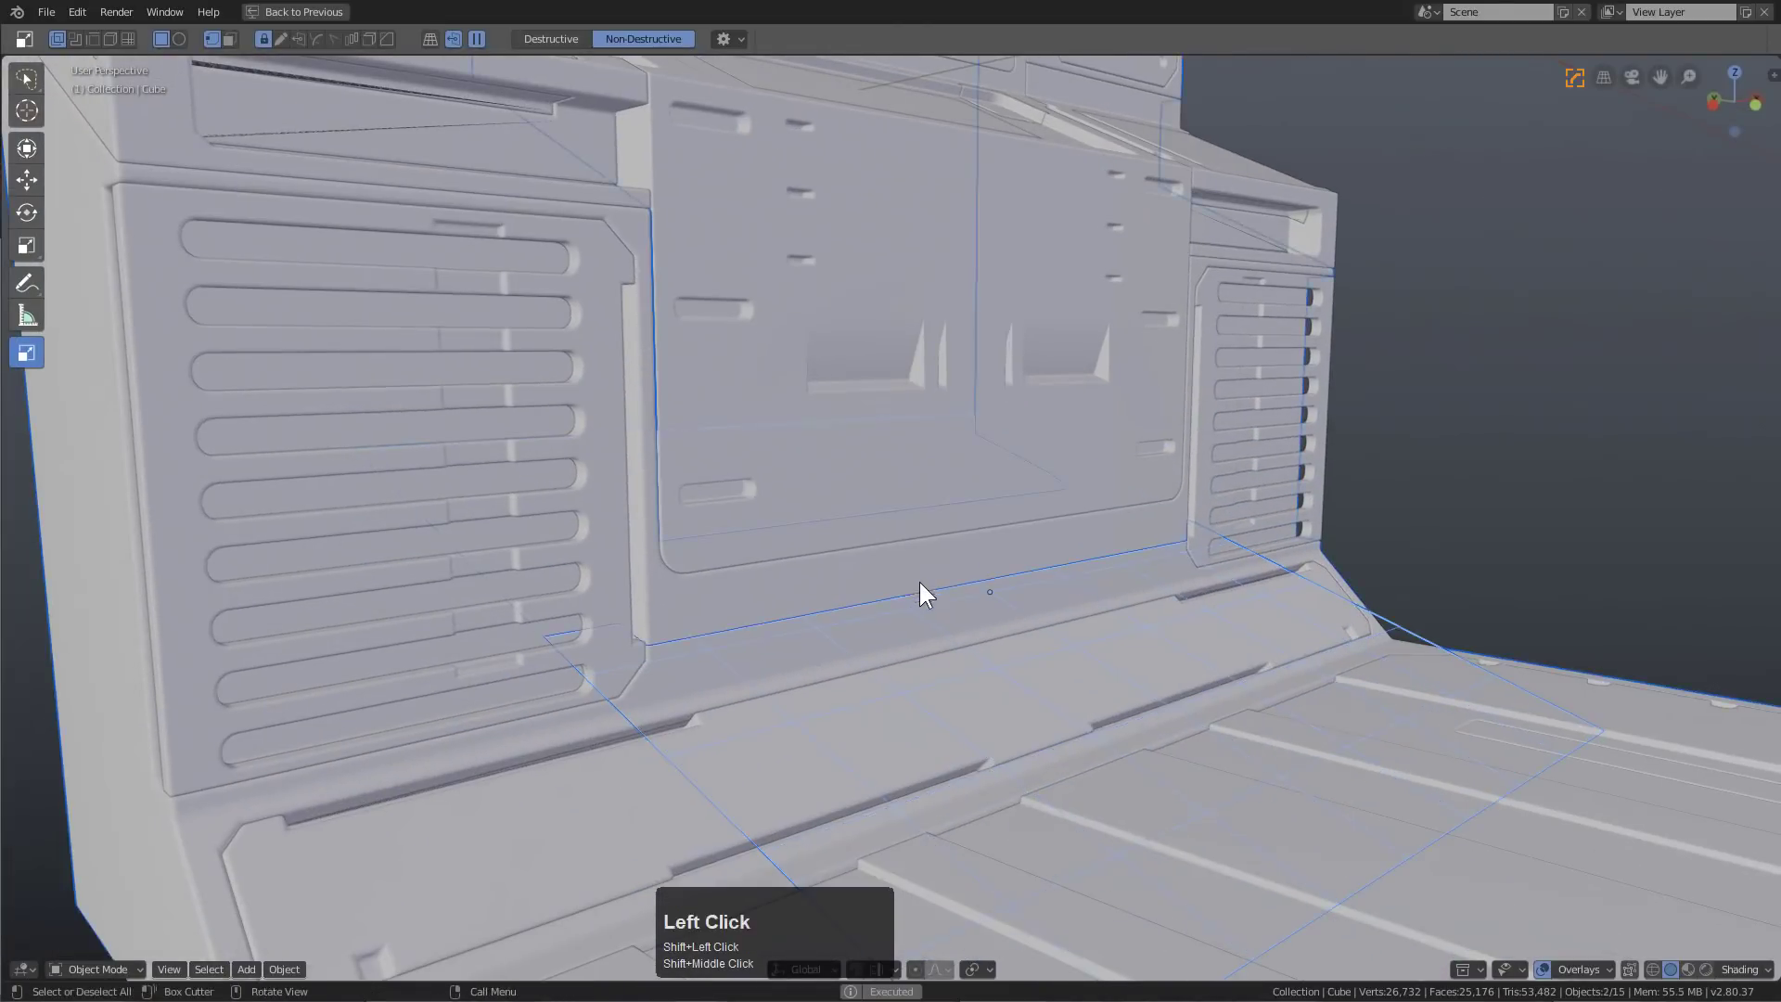
pyautogui.scroll(2, 997, 692)
# Try to cut a wide angled box recess into the strip below the front panel, and undo it
pyautogui.moveTo(982, 677); pyautogui.dragTo(850, 703)
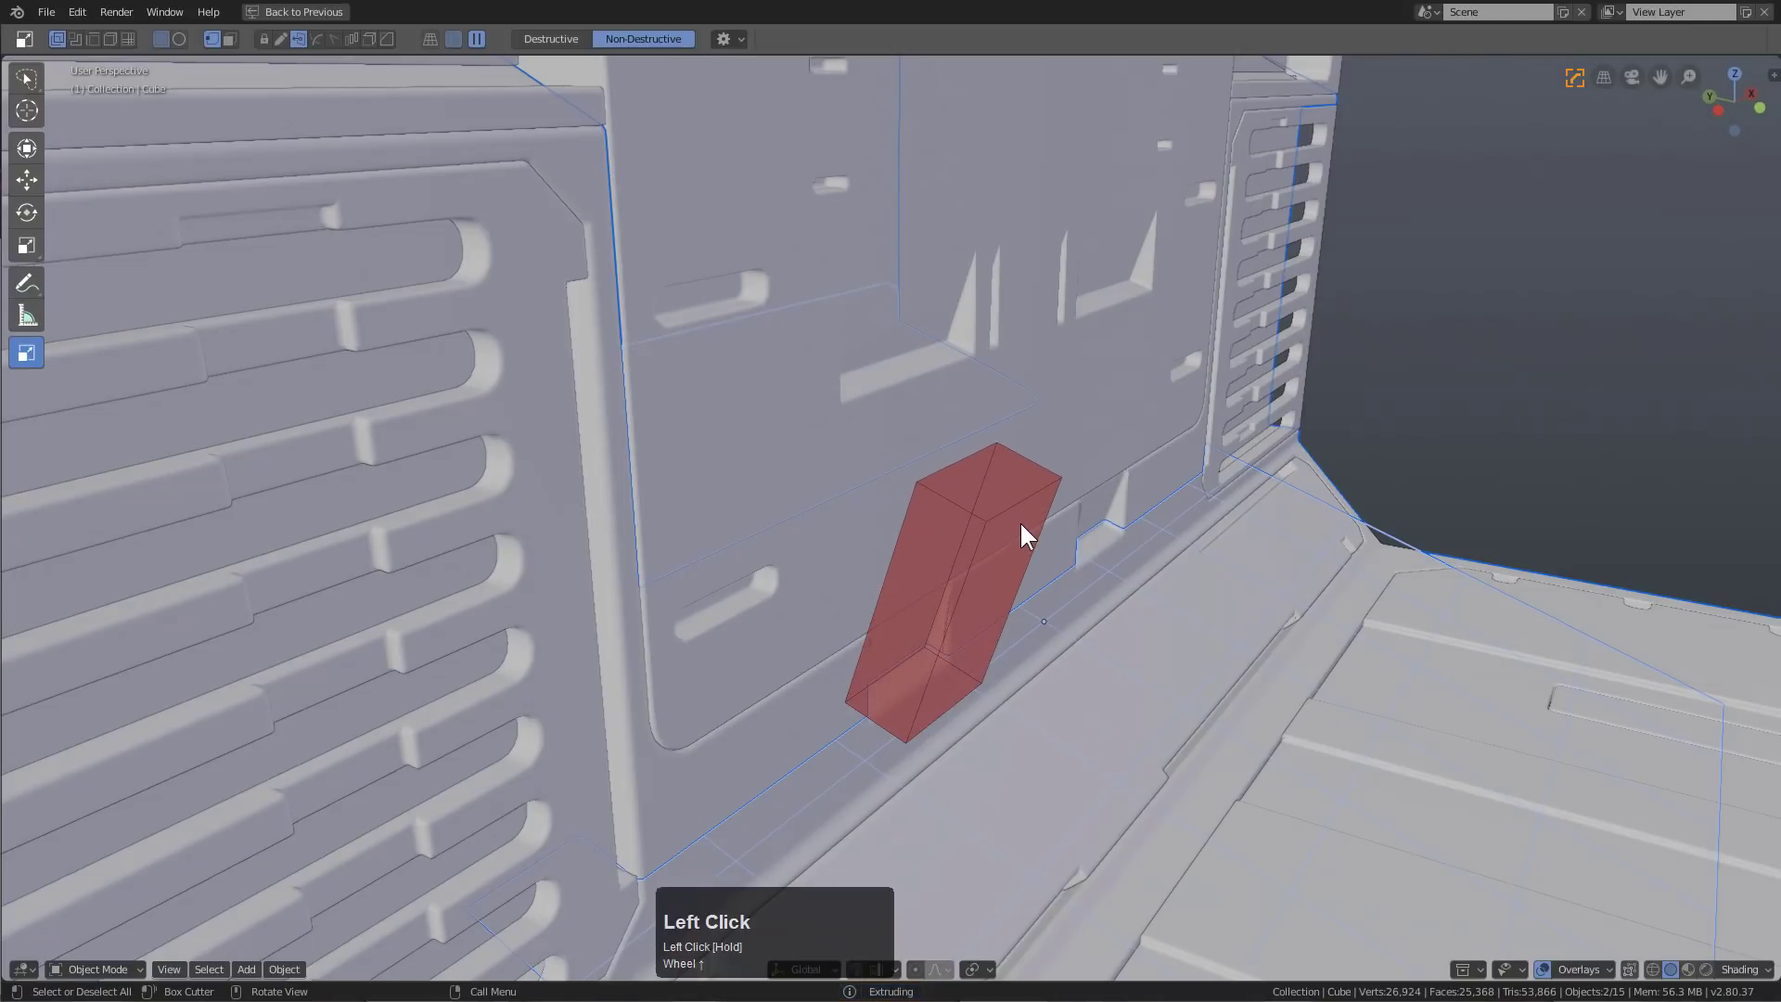
pyautogui.click(1021, 525)
pyautogui.moveTo(1048, 648); pyautogui.dragTo(890, 628, button='middle')
pyautogui.hotkey('ctrl', 'z')
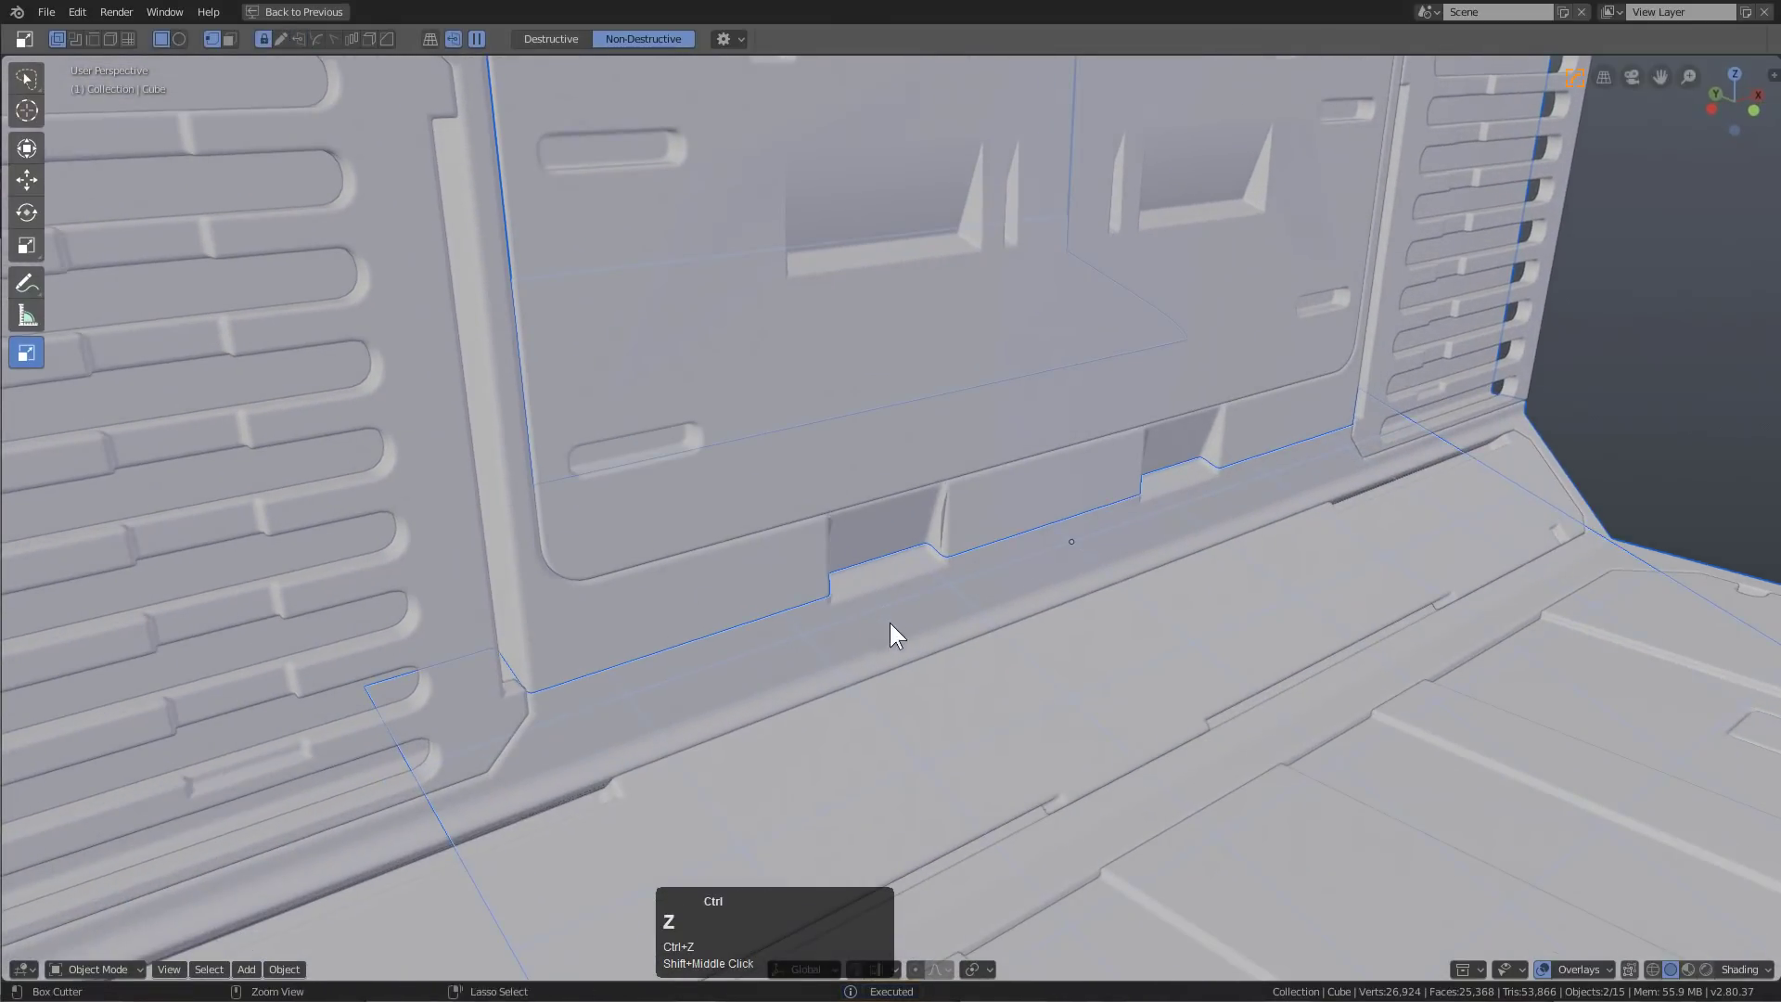
# Cut two narrow angled slits side by side into the strip below the front panel
pyautogui.moveTo(881, 564); pyautogui.dragTo(835, 520)
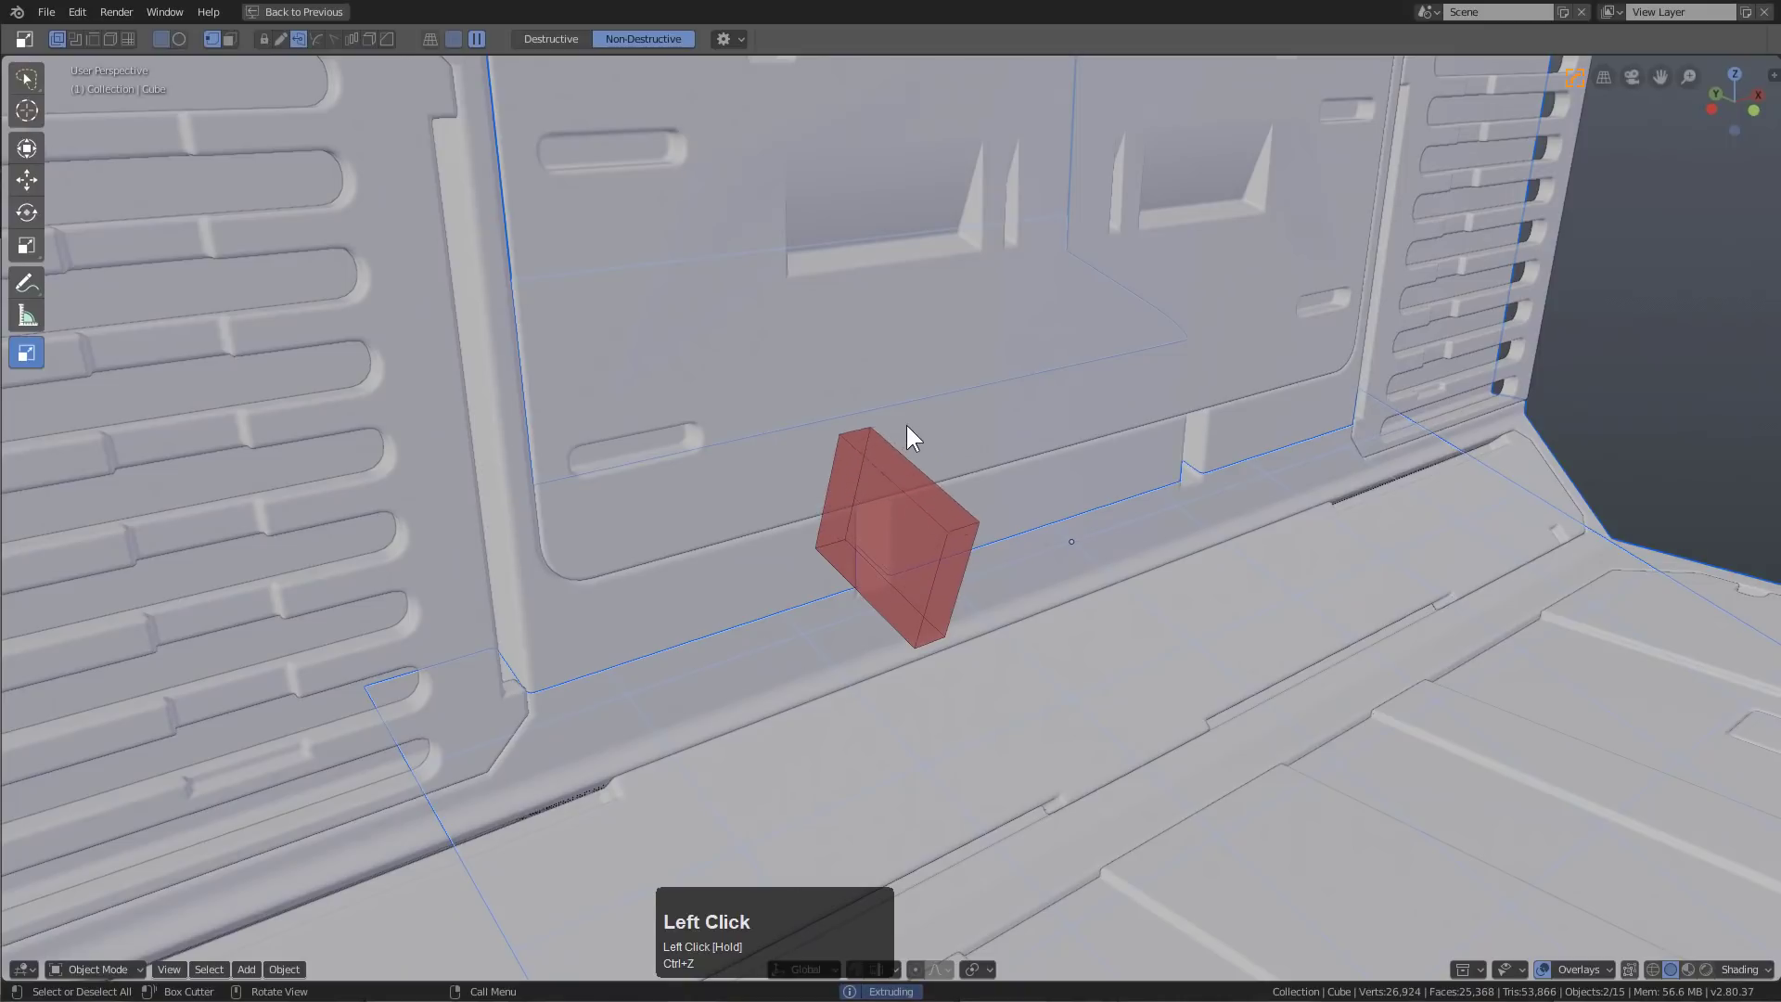
pyautogui.click(943, 394)
pyautogui.moveTo(943, 393); pyautogui.dragTo(935, 594, button='middle')
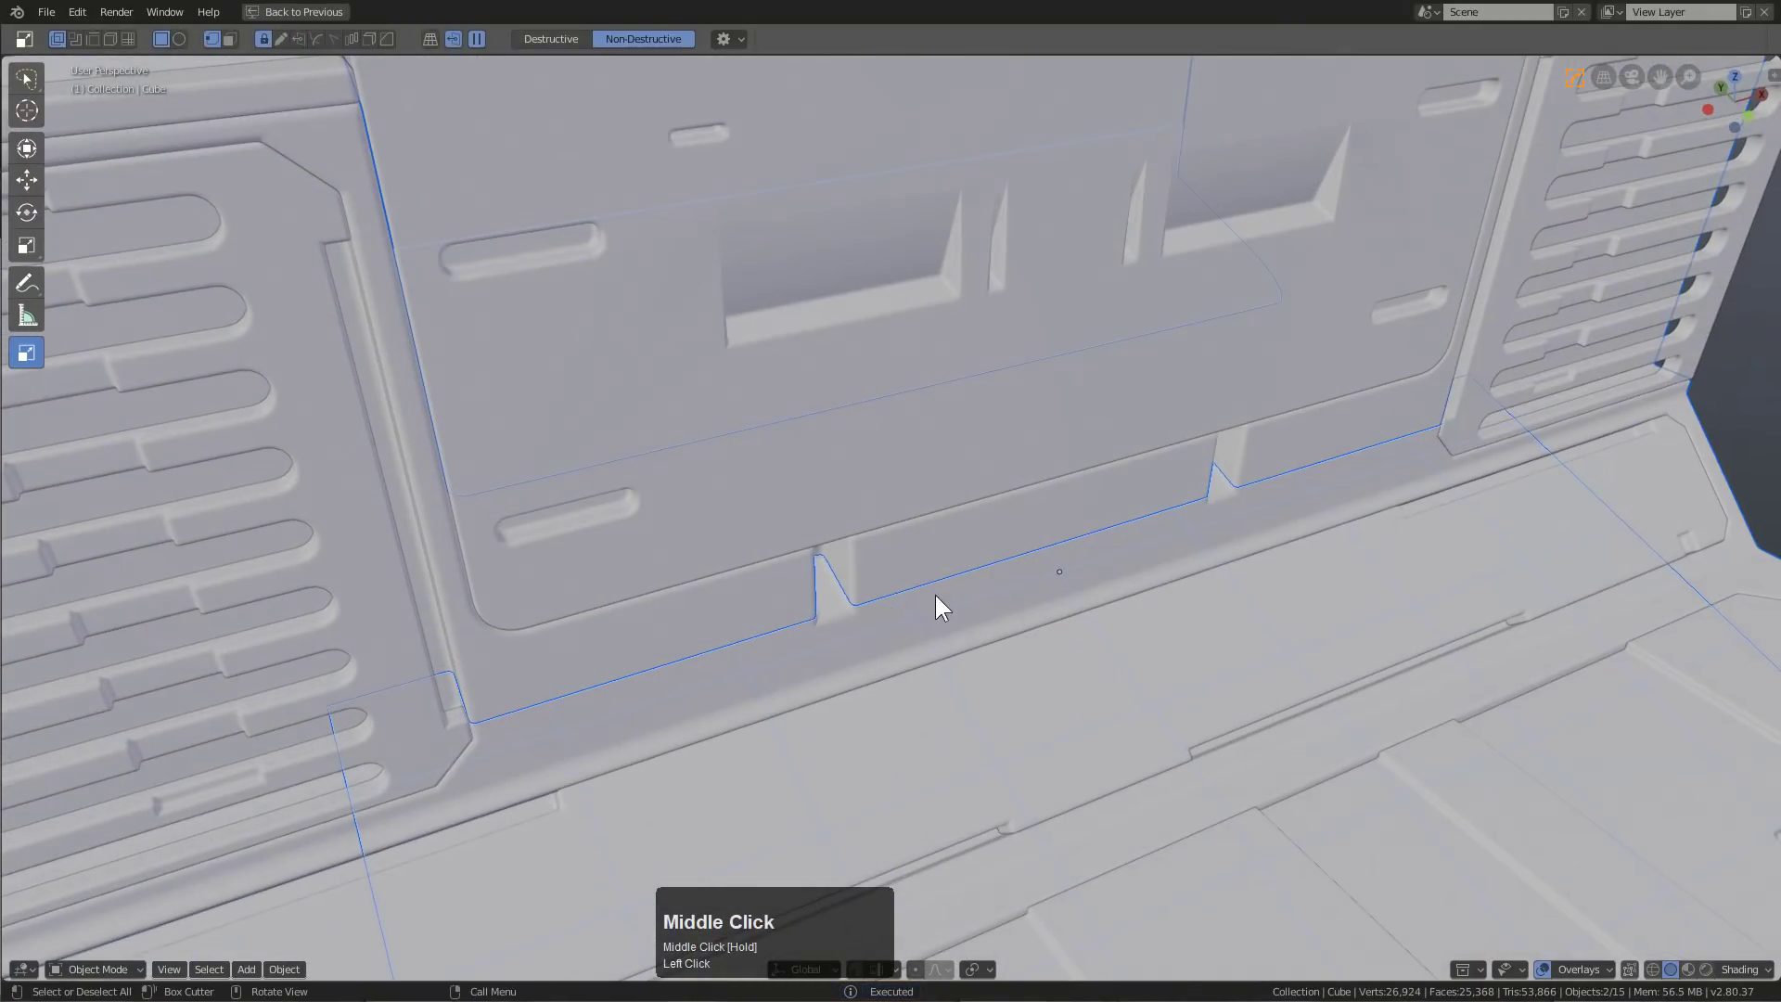
pyautogui.moveTo(924, 567)
pyautogui.mouseDown()
pyautogui.moveTo(885, 564)
pyautogui.moveTo(959, 477)
pyautogui.mouseUp()
pyautogui.click(959, 477)
# Select only the tilted plane and move it up and towards the left side of the console
pyautogui.scroll(-3, 999, 521)
pyautogui.moveTo(999, 520); pyautogui.dragTo(1128, 482, button='middle')
pyautogui.click(1148, 483)
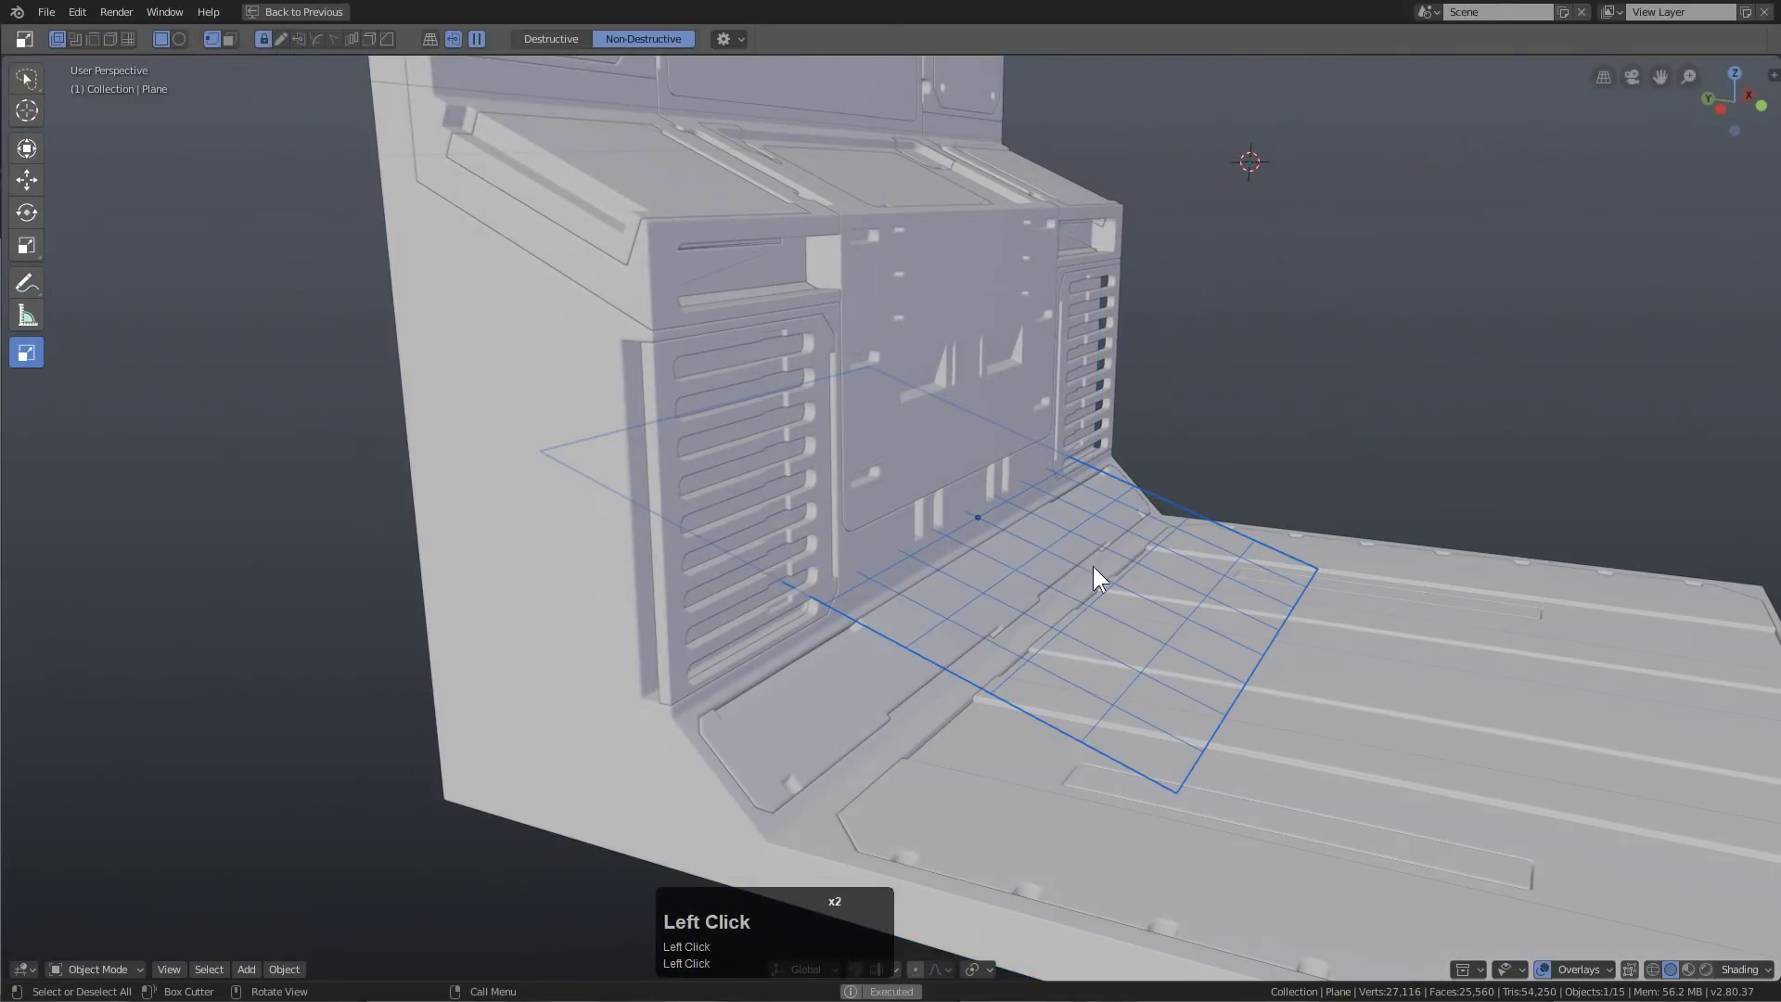
pyautogui.moveTo(1092, 566); pyautogui.dragTo(998, 592, button='middle')
pyautogui.scroll(-2, 1065, 640)
pyautogui.press('g')
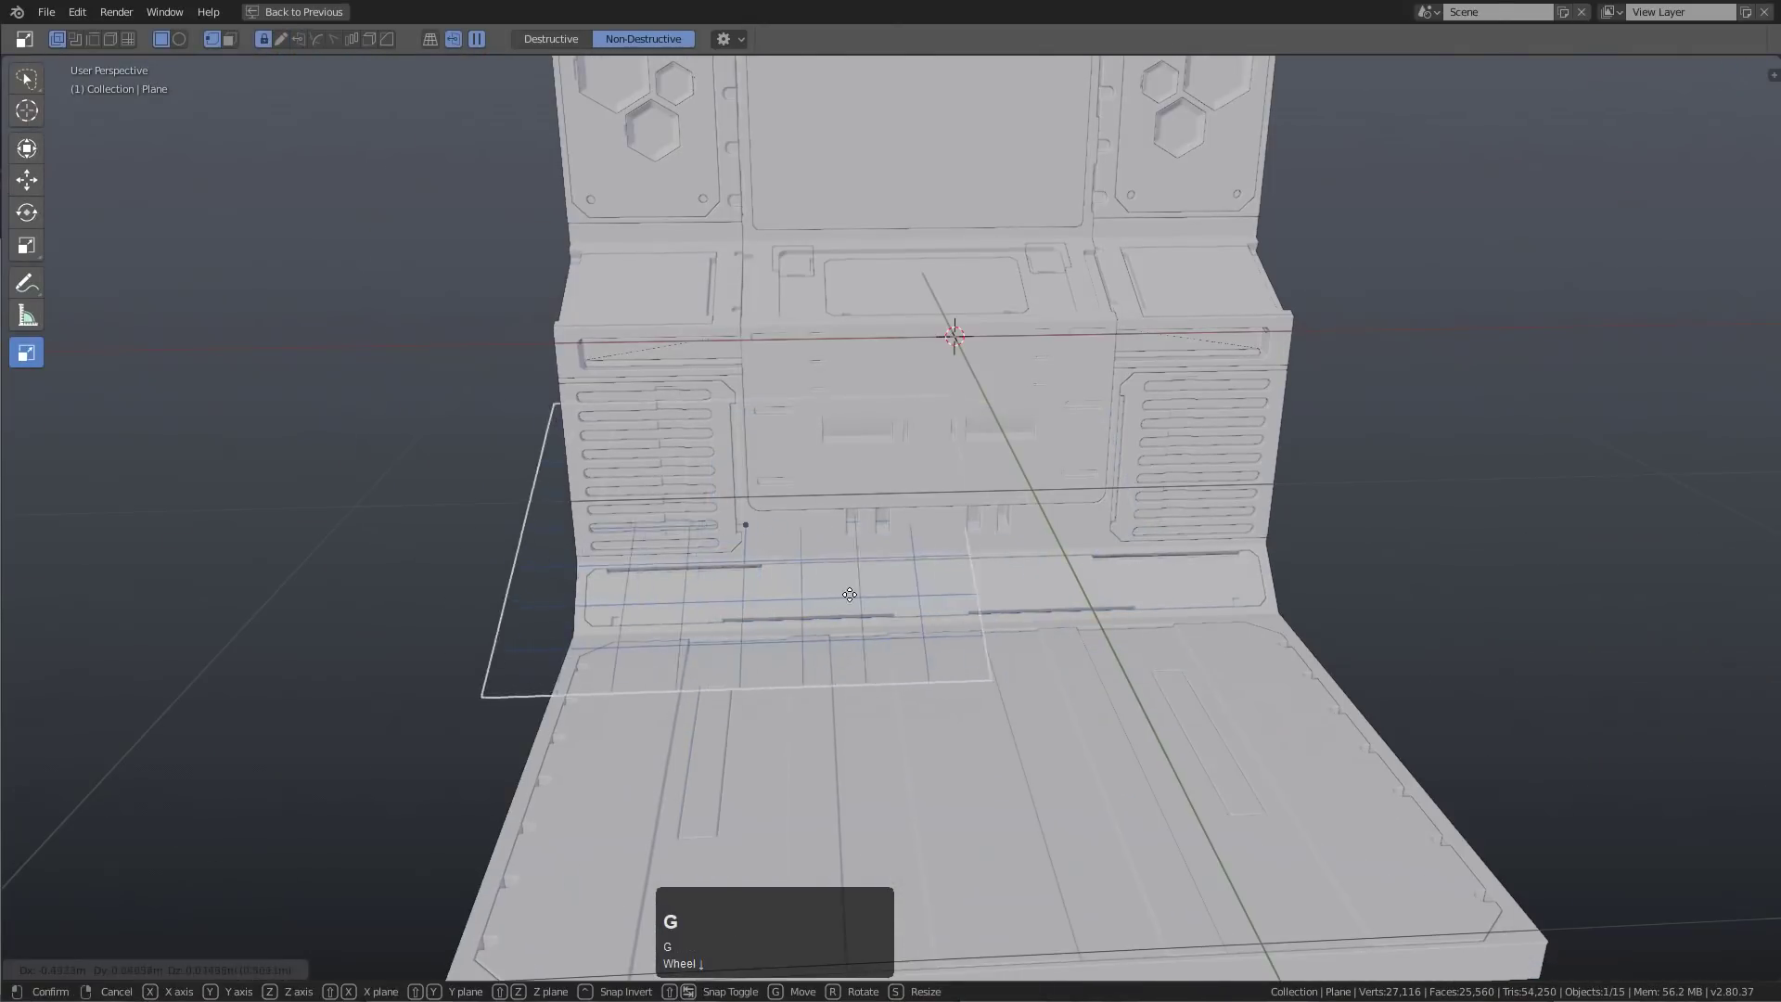
pyautogui.click(817, 443)
pyautogui.moveTo(816, 443); pyautogui.dragTo(838, 466, button='middle')
pyautogui.press('g')
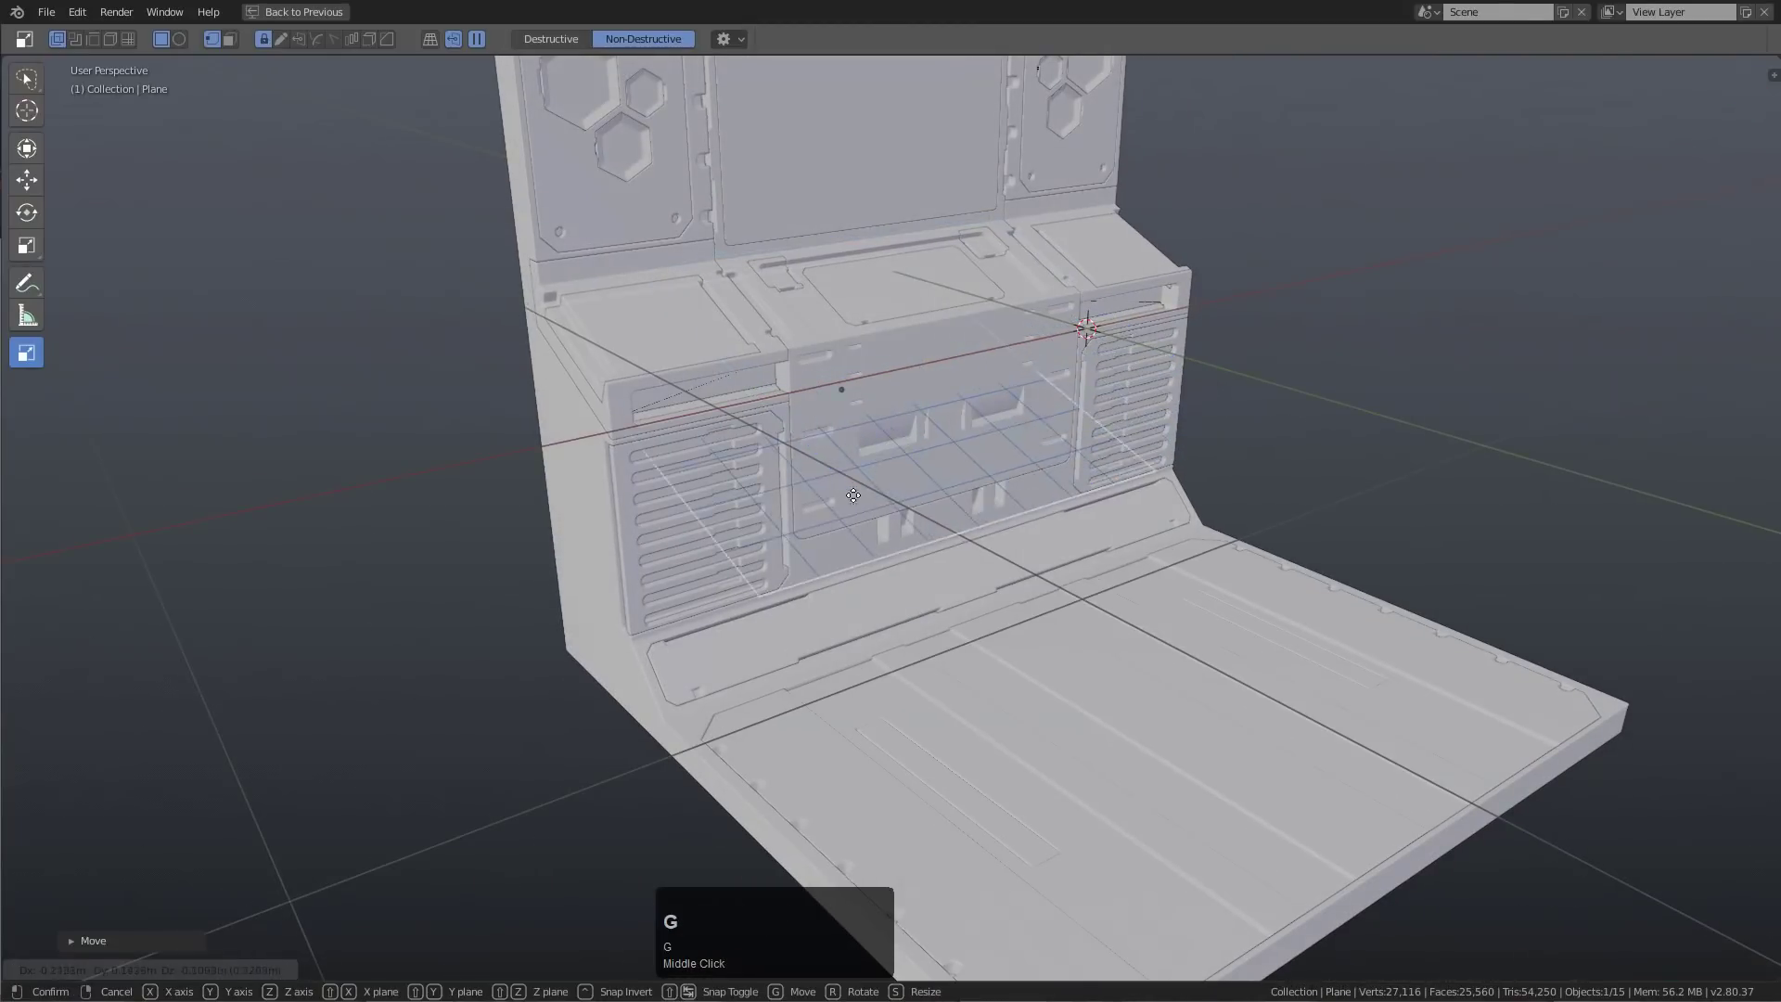
pyautogui.click(747, 483)
# Select the left console section and cut an angular box notch into the left end of its long front recess
pyautogui.scroll(3, 809, 505)
pyautogui.scroll(-2, 922, 597)
pyautogui.moveTo(922, 598); pyautogui.dragTo(621, 517, button='middle')
pyautogui.click(684, 382)
pyautogui.scroll(2, 605, 527)
pyautogui.scroll(1, 622, 517)
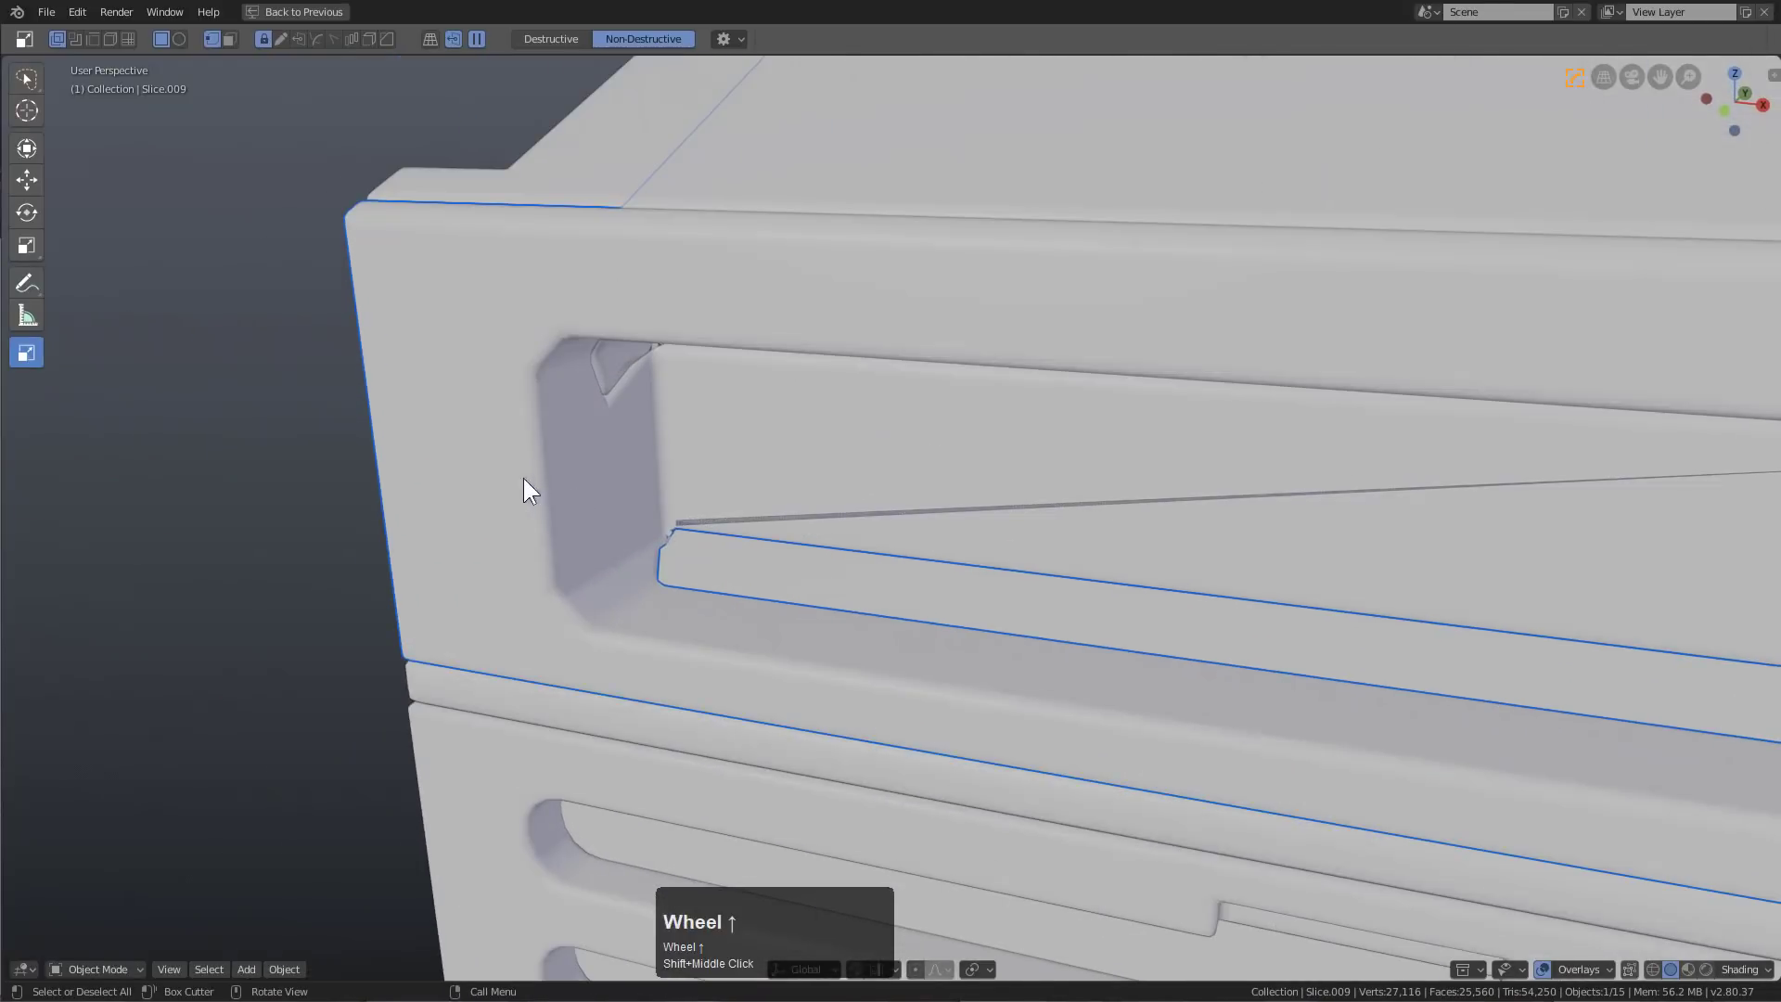
pyautogui.moveTo(487, 496)
pyautogui.mouseDown()
pyautogui.moveTo(648, 659)
pyautogui.moveTo(739, 696)
pyautogui.mouseUp()
pyautogui.click(866, 569)
pyautogui.scroll(-3, 859, 608)
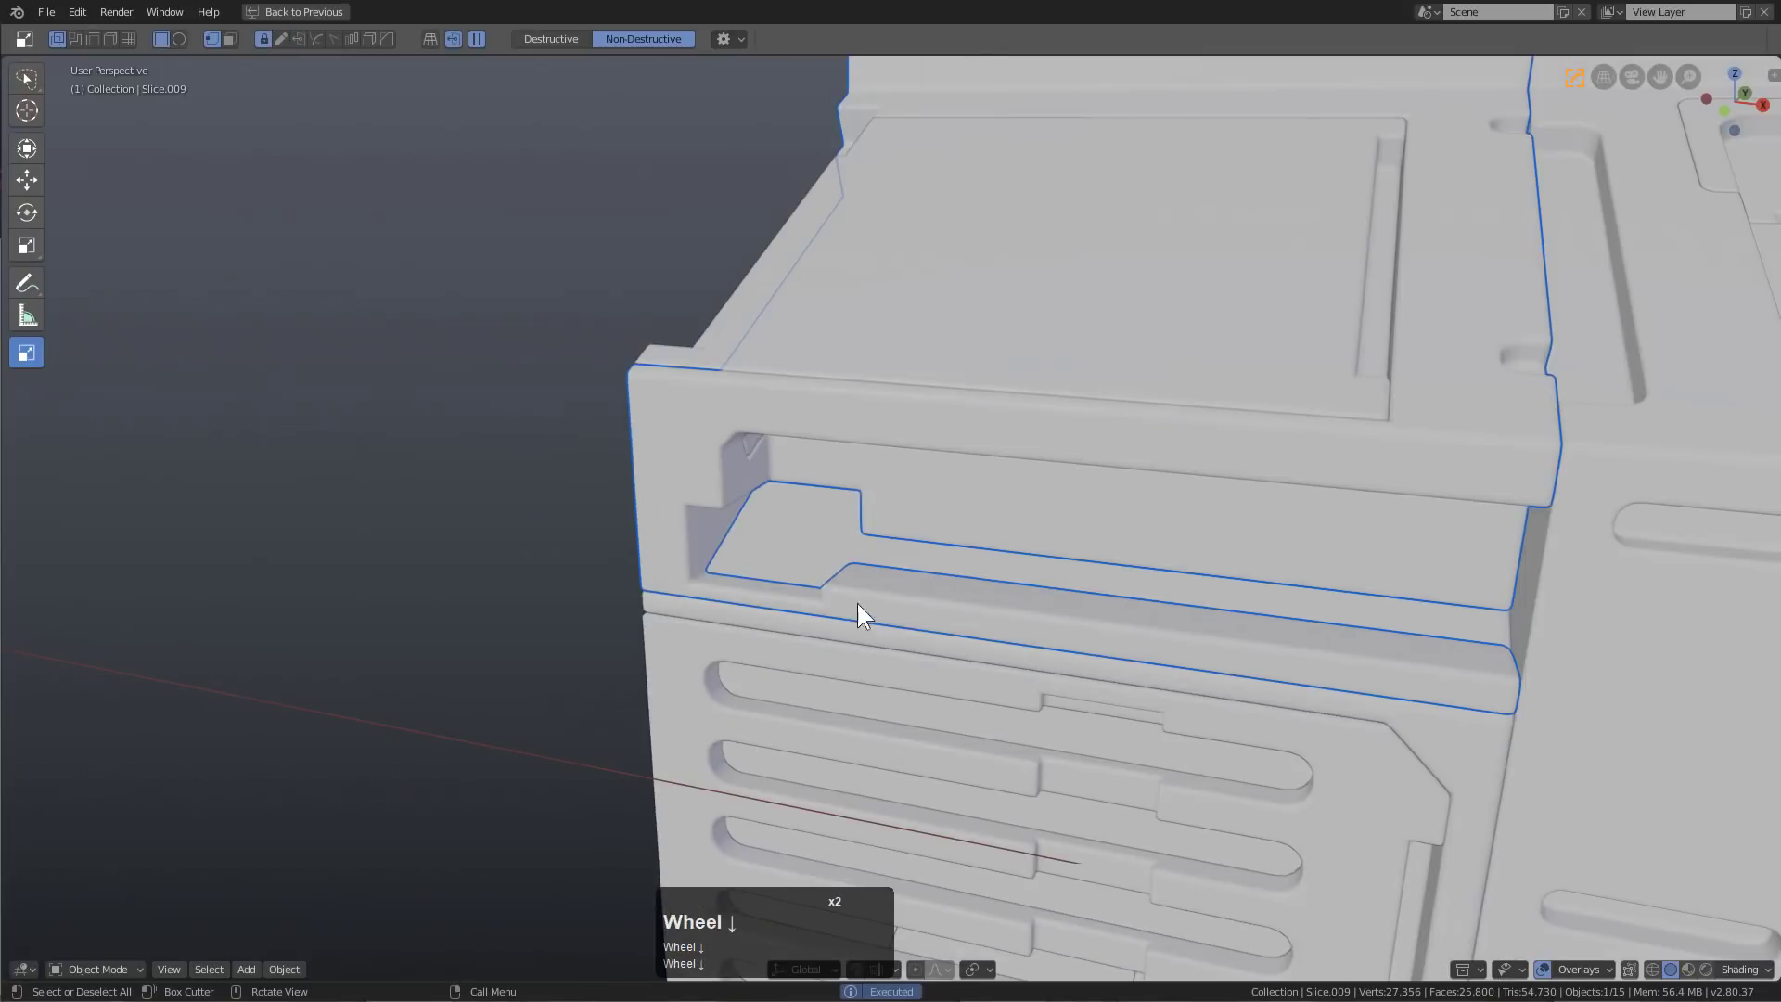
# Cut a long rounded recess into the narrow strip beside the left sloped panel
pyautogui.moveTo(1013, 641); pyautogui.dragTo(936, 575, button='middle')
pyautogui.scroll(4, 909, 528)
pyautogui.click(772, 312)
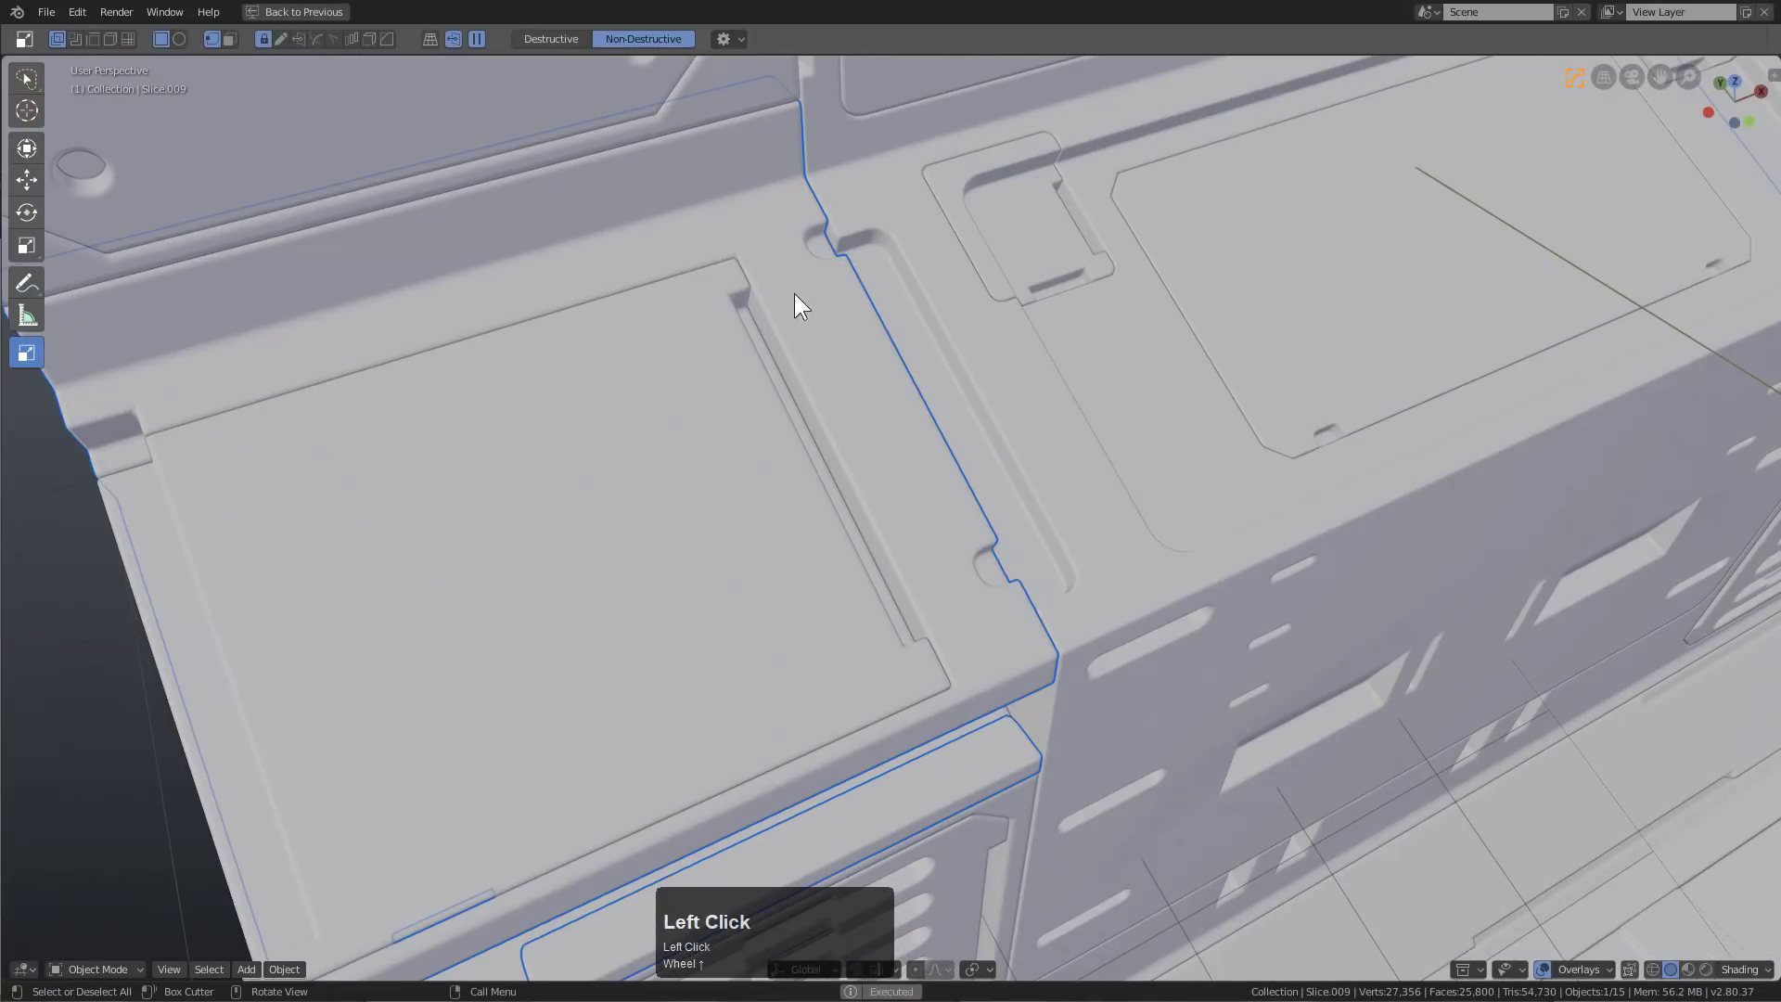
pyautogui.moveTo(794, 293)
pyautogui.mouseDown()
pyautogui.moveTo(955, 531)
pyautogui.moveTo(966, 516)
pyautogui.mouseUp()
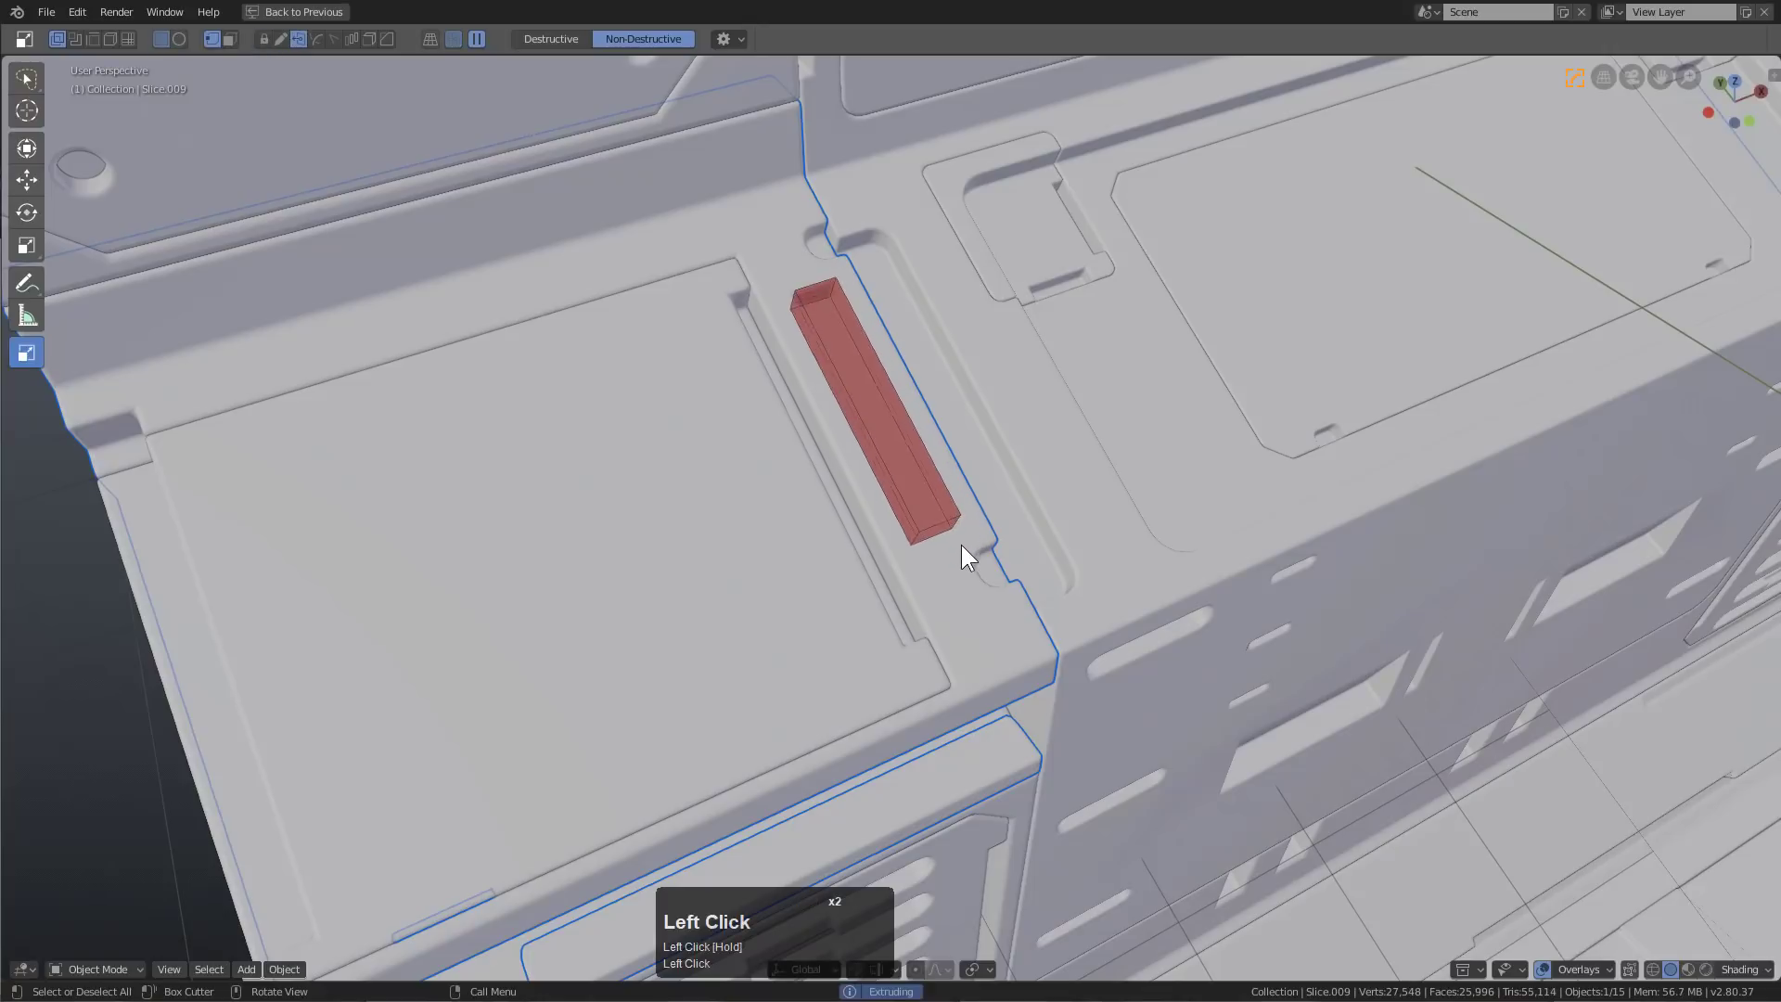
pyautogui.press('b')
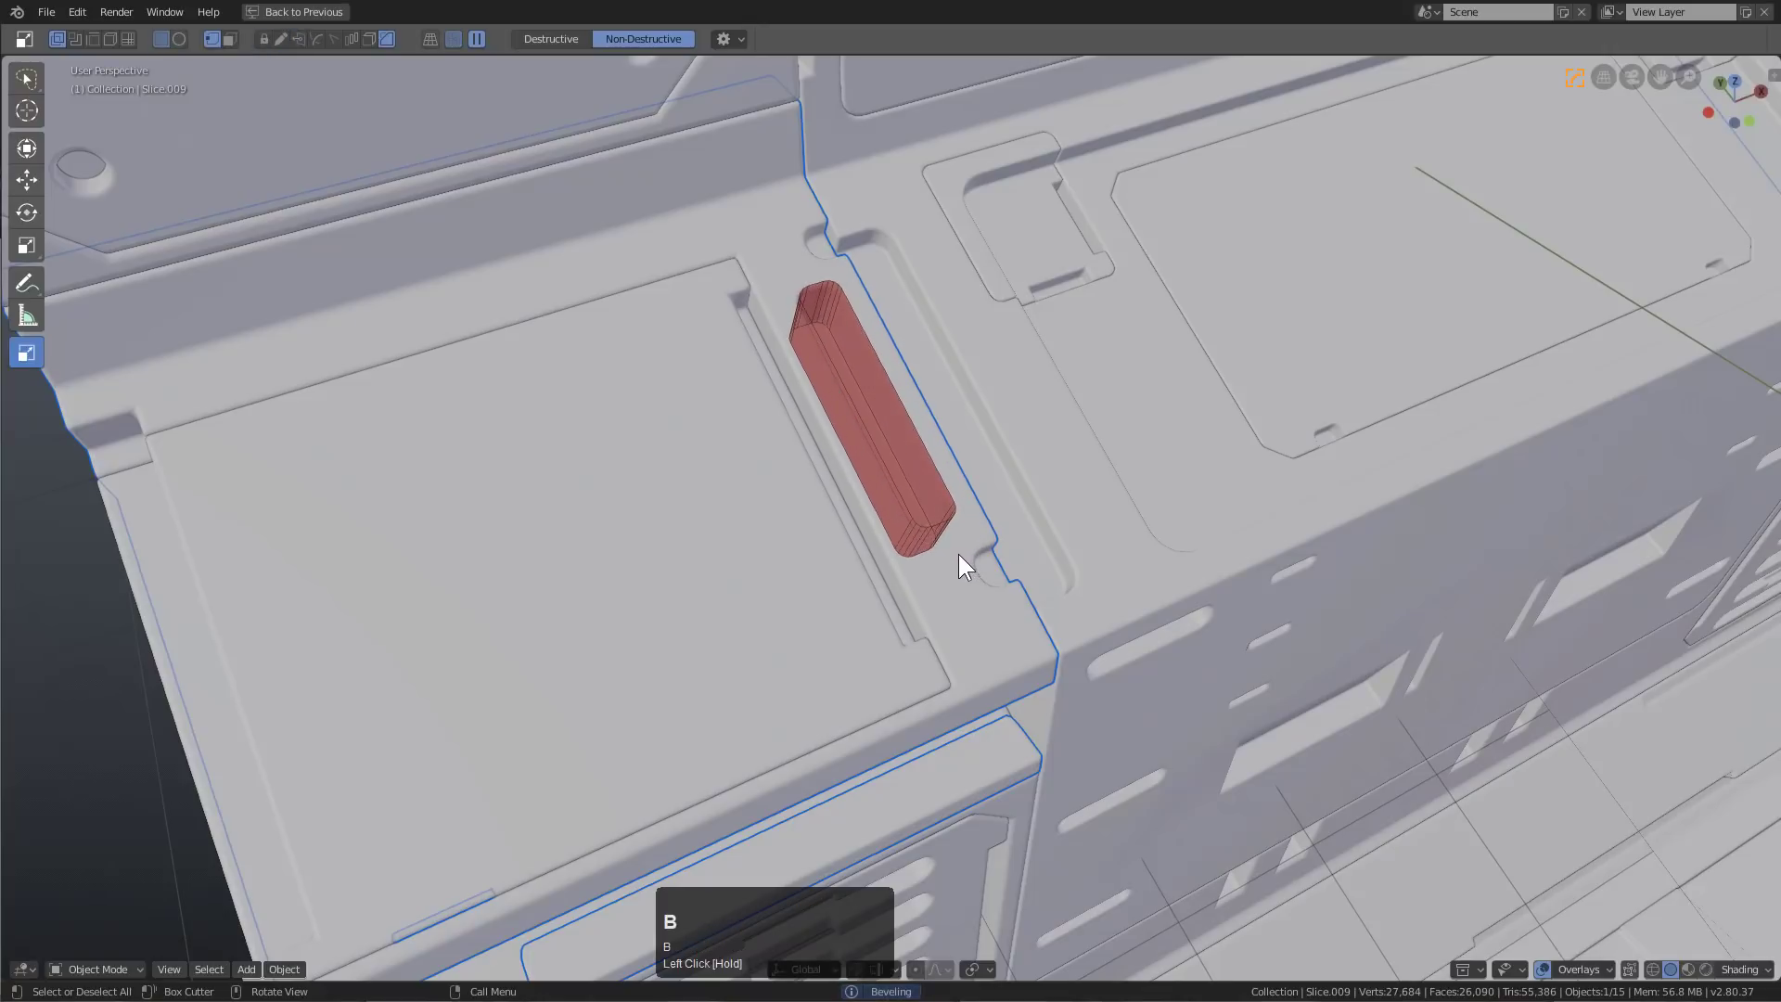
pyautogui.click(955, 549)
# Select the wireframe guide plane and move it outside the model, to the left of the console
pyautogui.scroll(-4, 915, 544)
pyautogui.keyDown('shift'); pyautogui.moveTo(916, 544); pyautogui.dragTo(881, 566, button='middle'); pyautogui.keyUp('shift')
pyautogui.moveTo(882, 566); pyautogui.dragTo(835, 575, button='middle')
pyautogui.click(954, 585)
pyautogui.click(956, 582)
pyautogui.press('g')
pyautogui.click(543, 540)
pyautogui.scroll(-2, 927, 607)
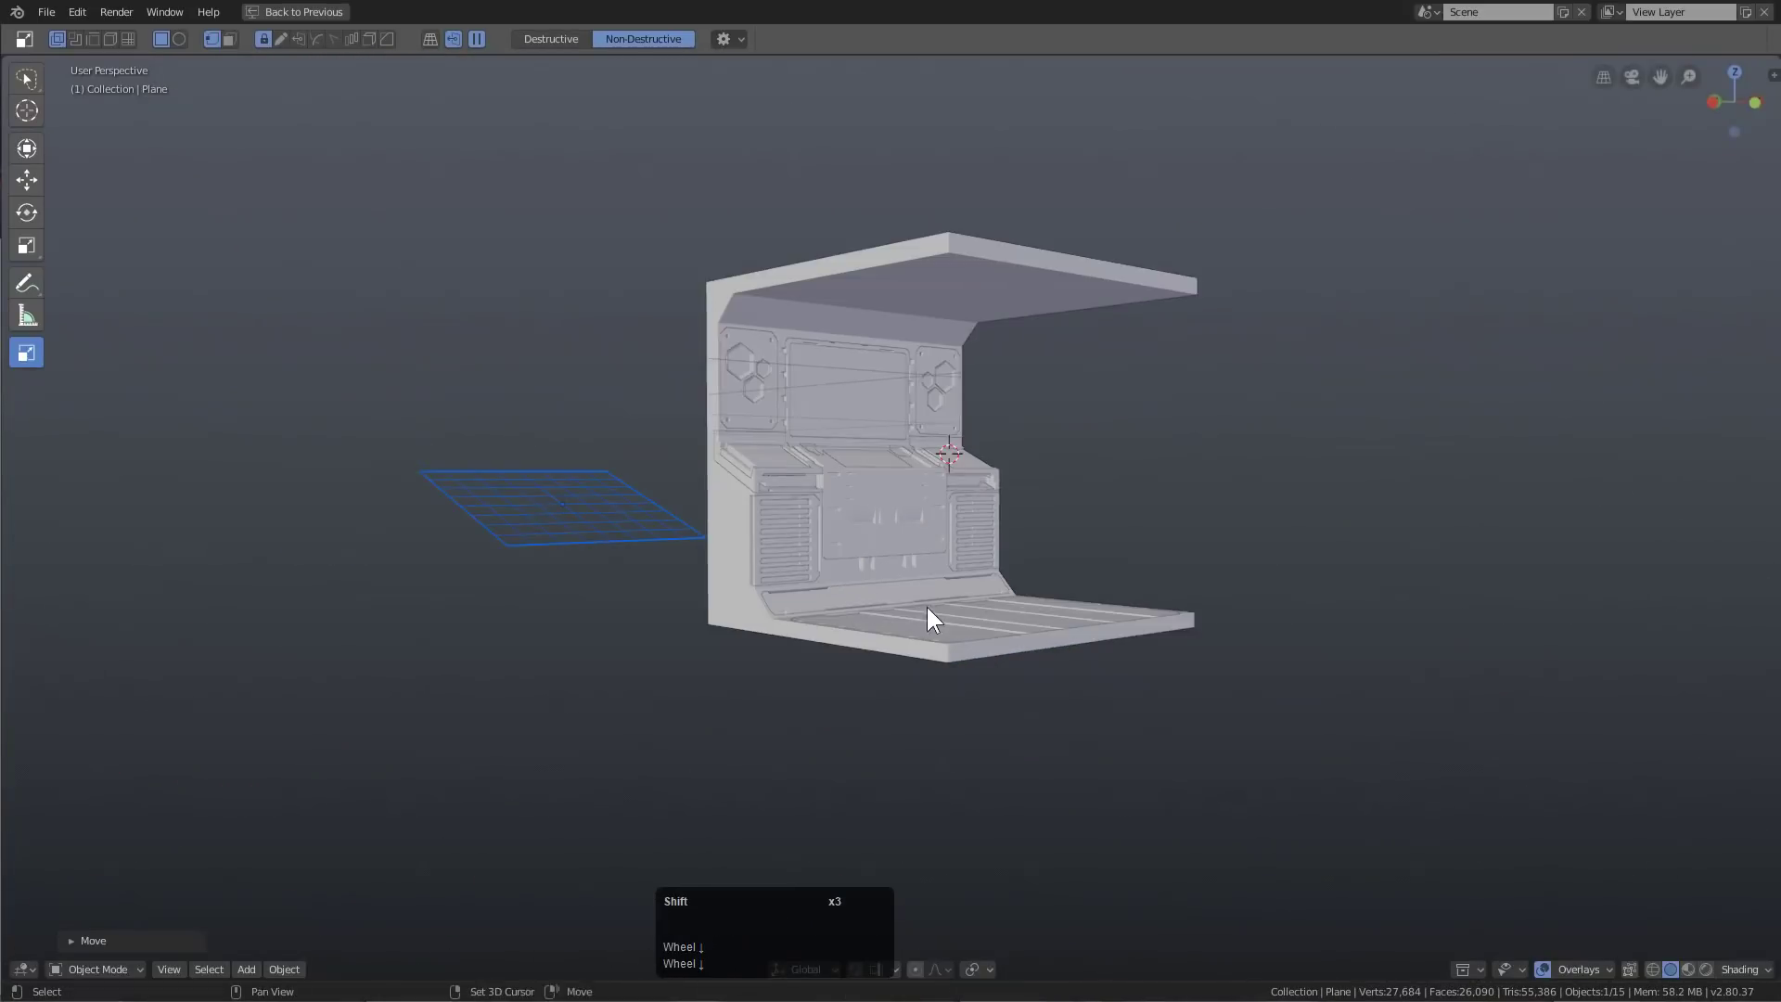
pyautogui.scroll(2, 927, 586)
pyautogui.keyDown('shift'); pyautogui.moveTo(927, 607); pyautogui.dragTo(865, 577, button='middle'); pyautogui.keyUp('shift')
# Select all objects and set the active material's Metallic to 1.000 and Roughness to 0.300
pyautogui.press('a')
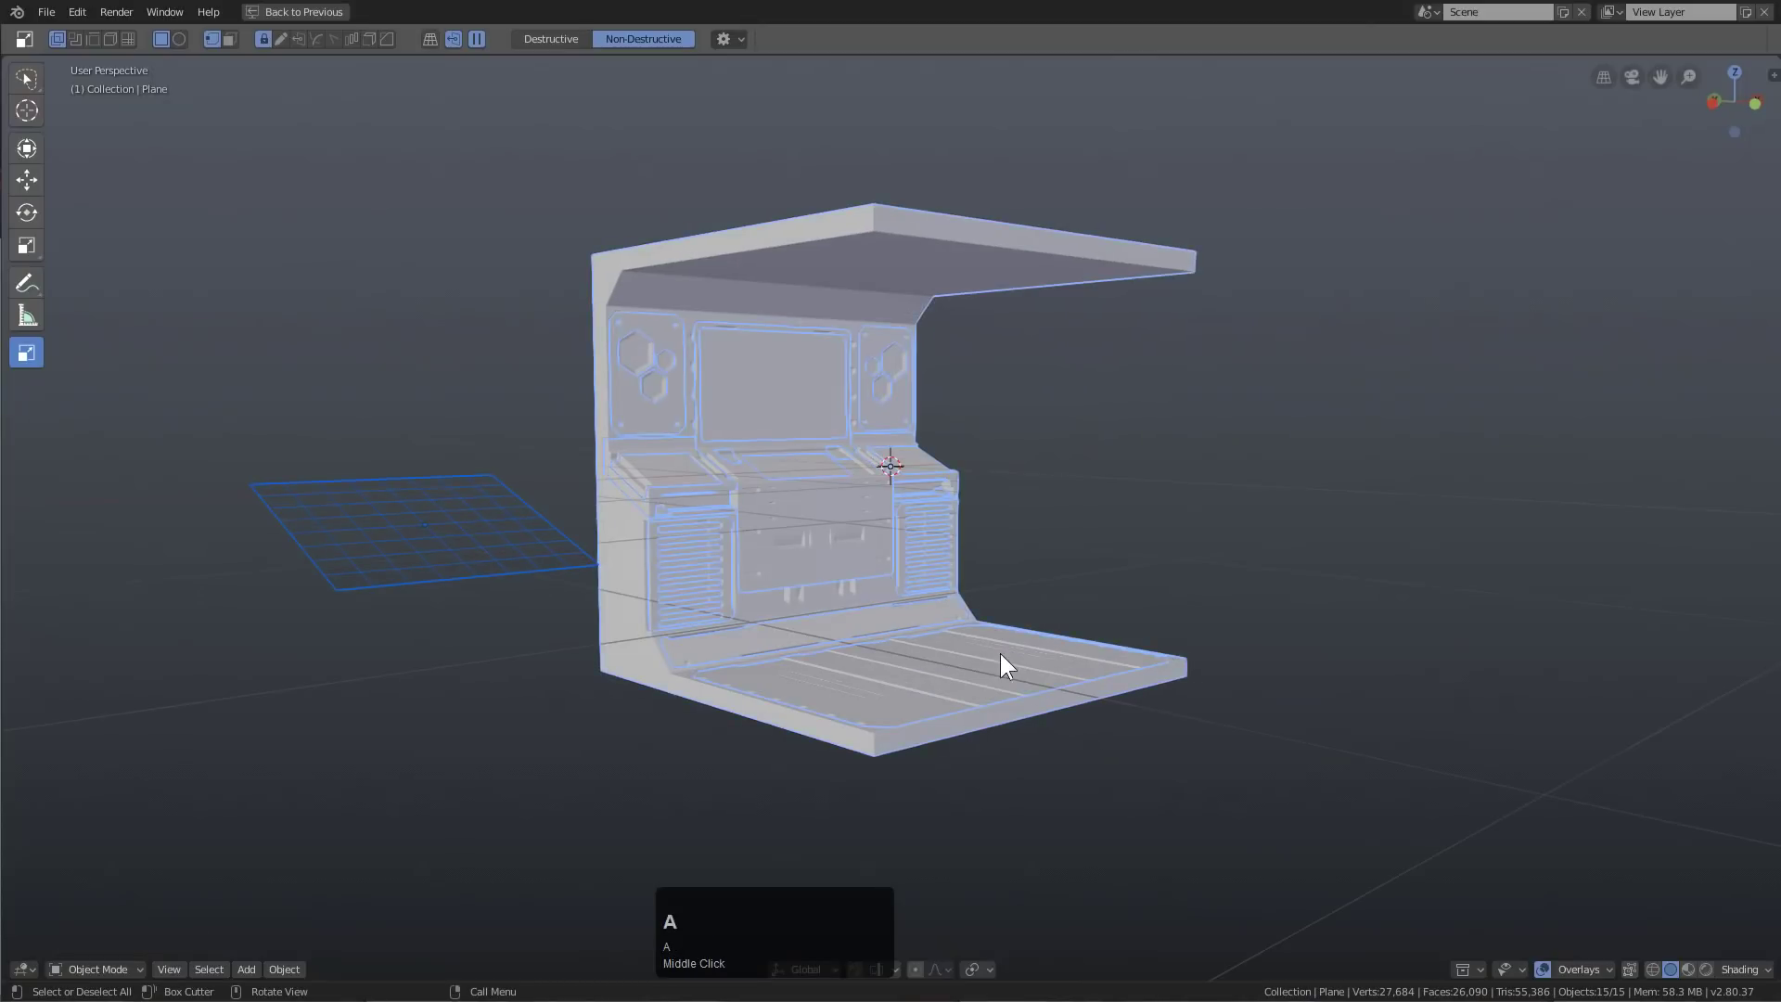
pyautogui.hotkey('ctrl', '`')
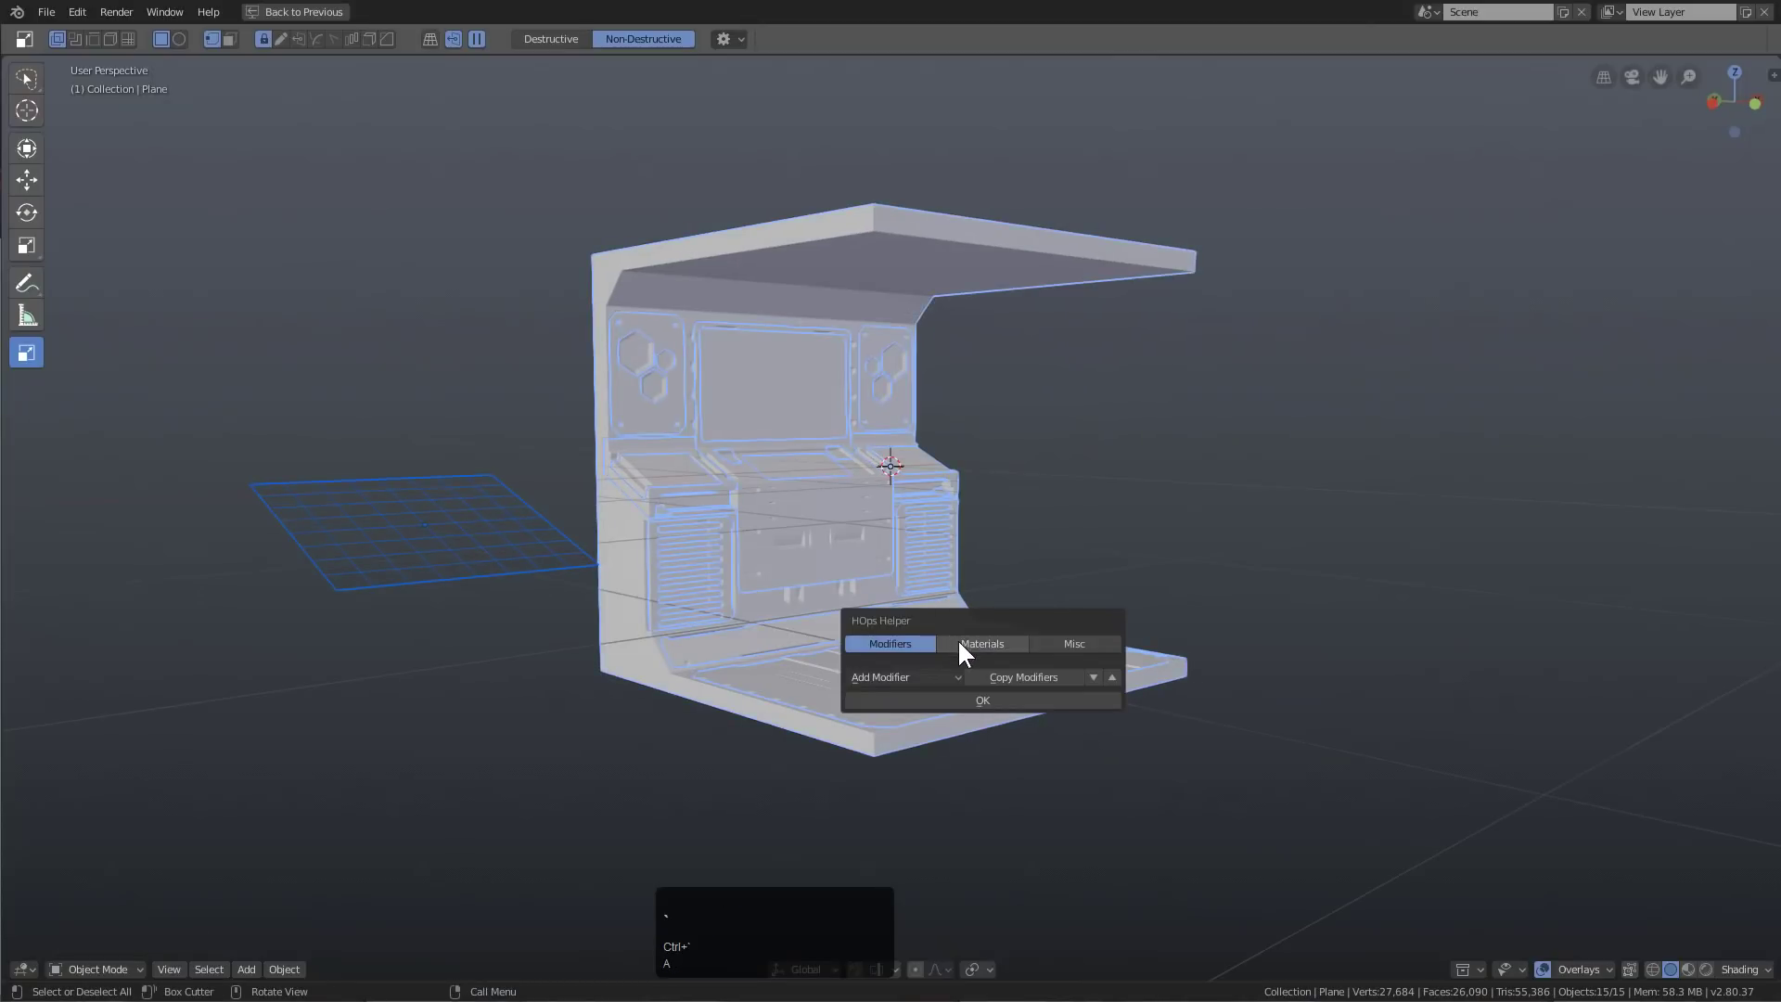
pyautogui.click(957, 642)
pyautogui.click(913, 736)
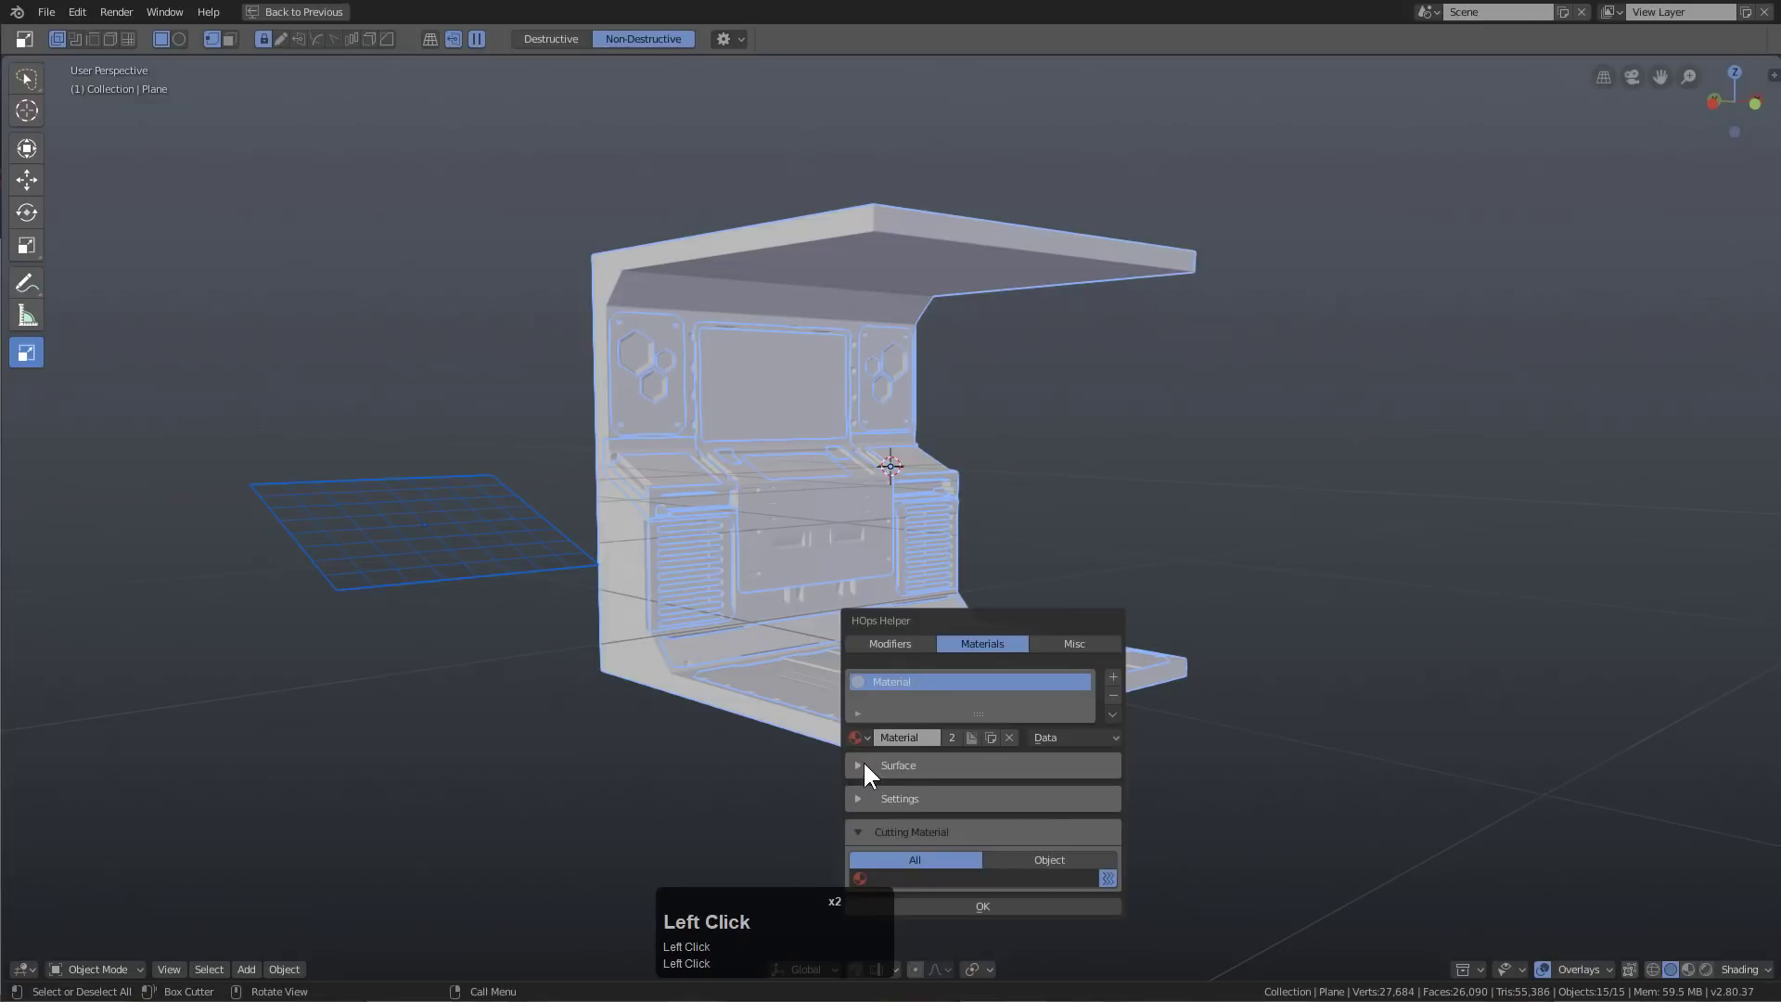
pyautogui.click(865, 765)
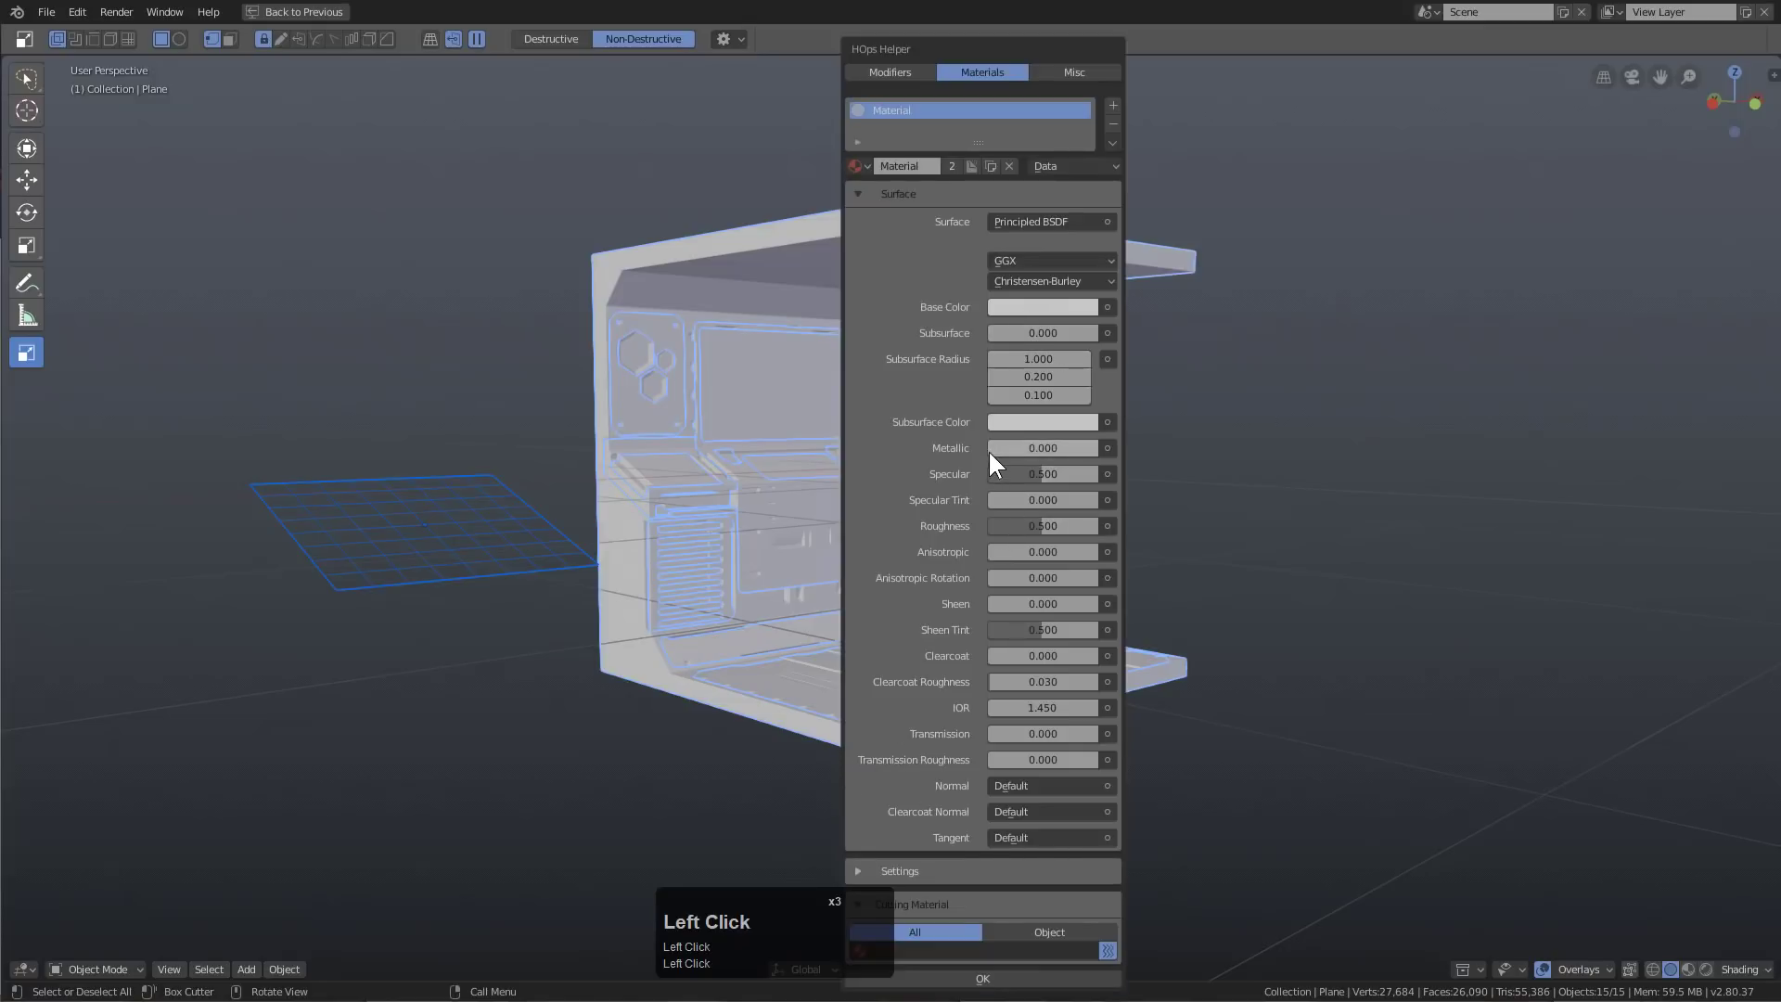
pyautogui.moveTo(989, 460); pyautogui.dragTo(1100, 453)
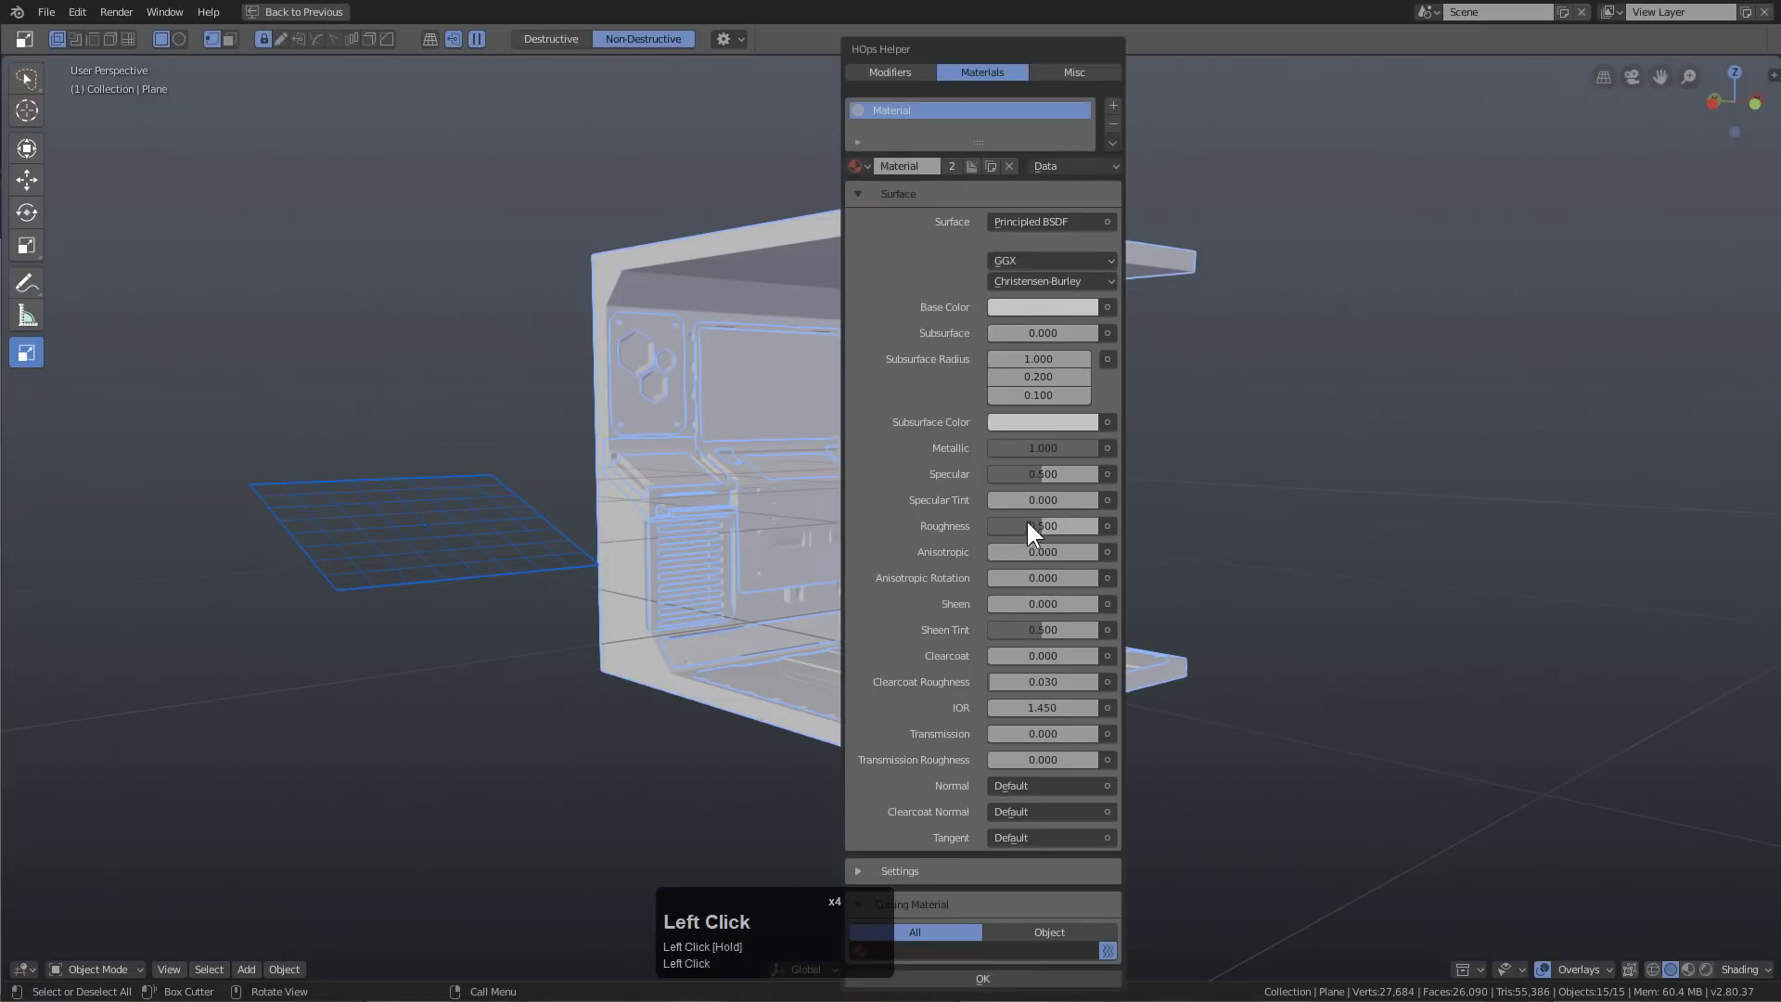
pyautogui.moveTo(1026, 526); pyautogui.dragTo(1059, 531)
pyautogui.click(1048, 522)
pyautogui.write('.3')
pyautogui.press('KP_Enter')
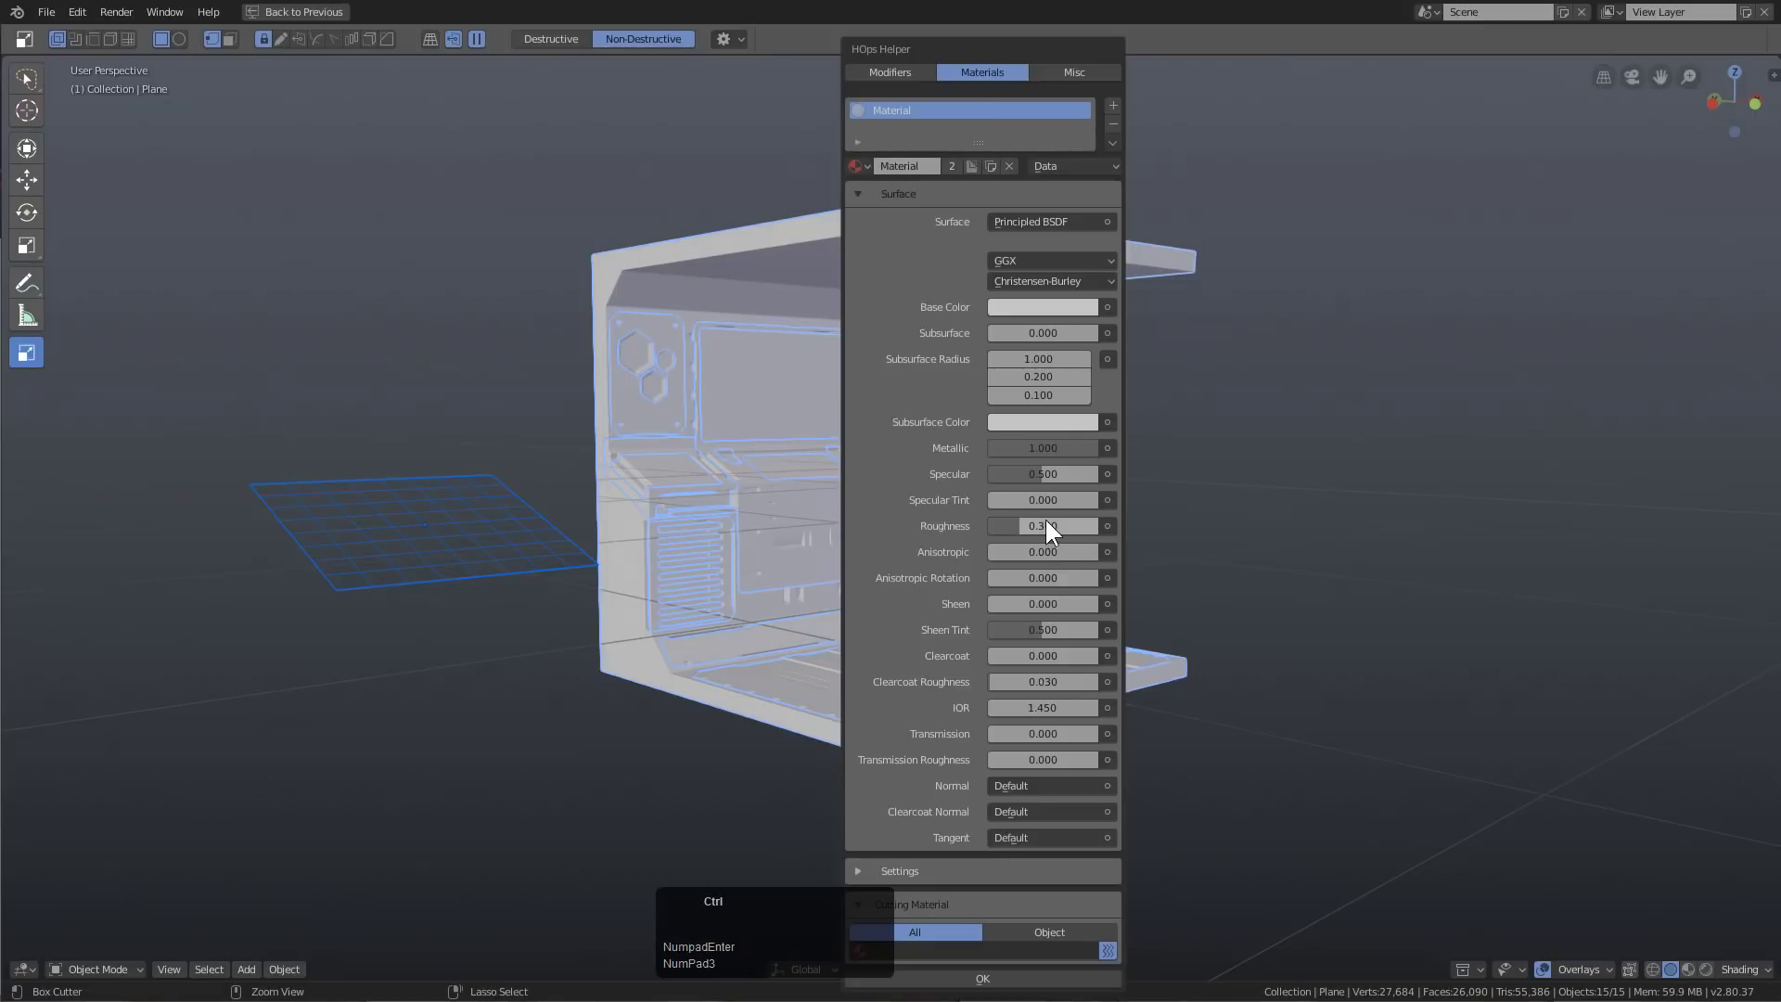
# Rename the active material as maT1
pyautogui.hotkey('ctrl', 'c')
pyautogui.doubleClick(907, 165)
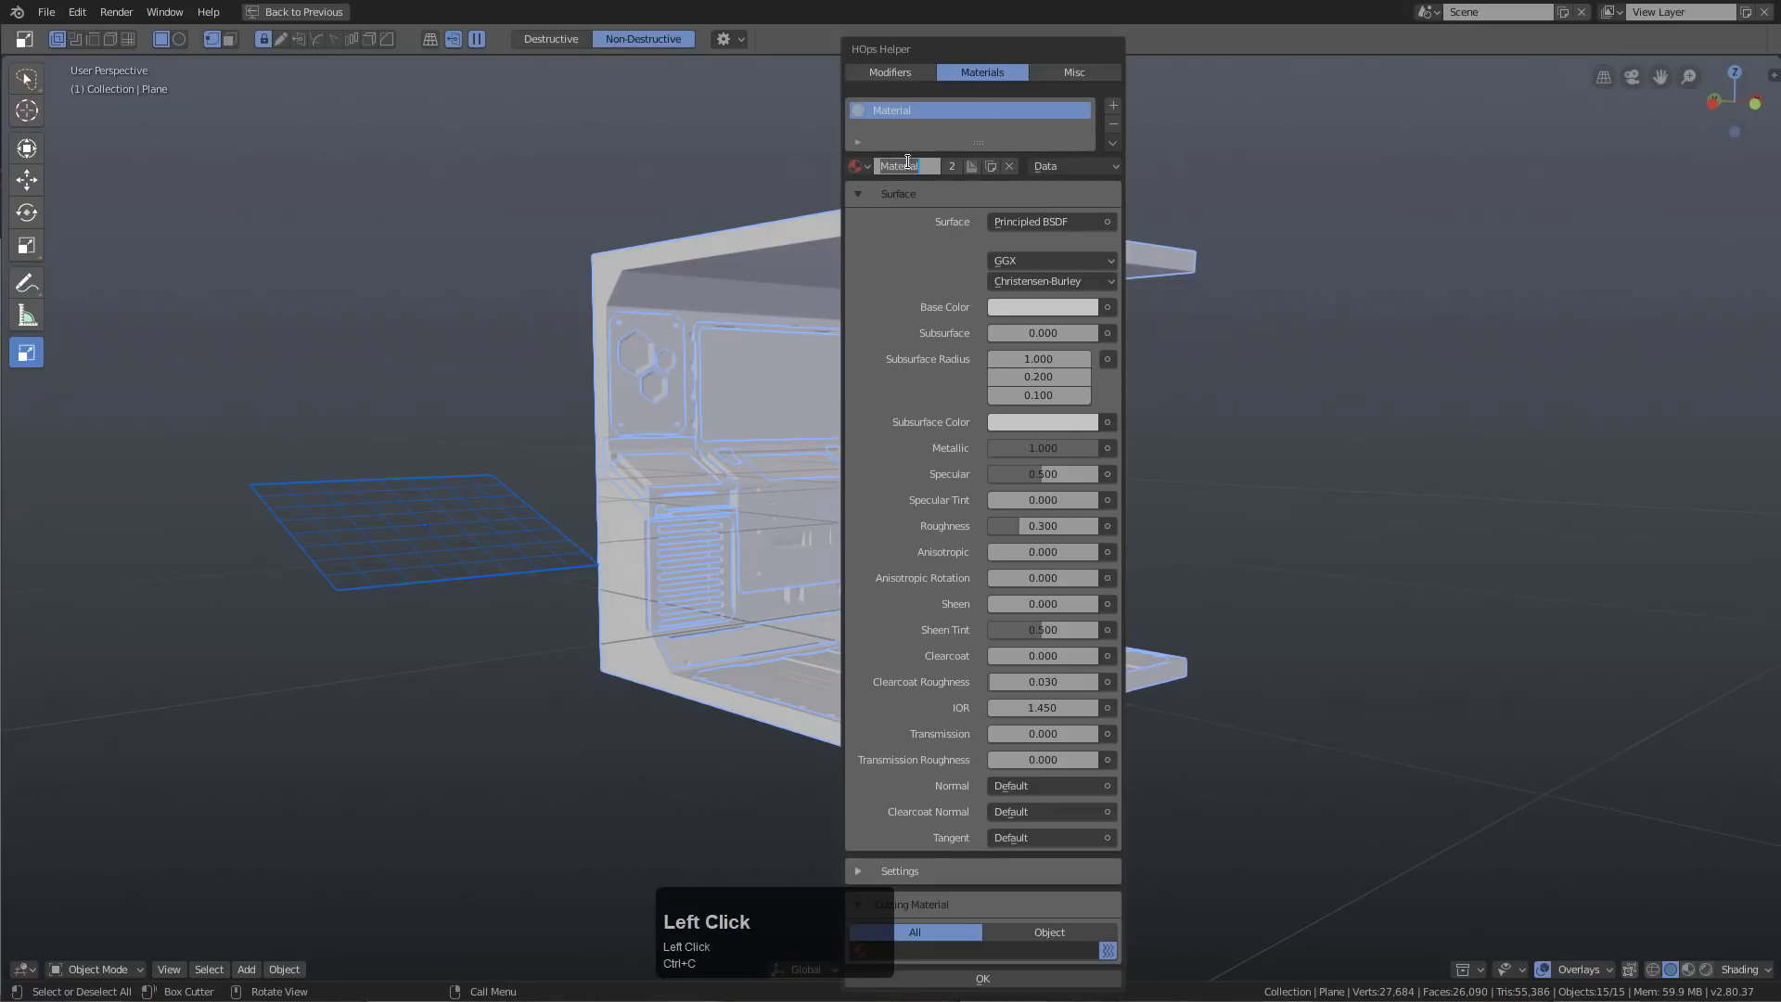
pyautogui.write('metal')
pyautogui.press('Return')
pyautogui.press('Escape')
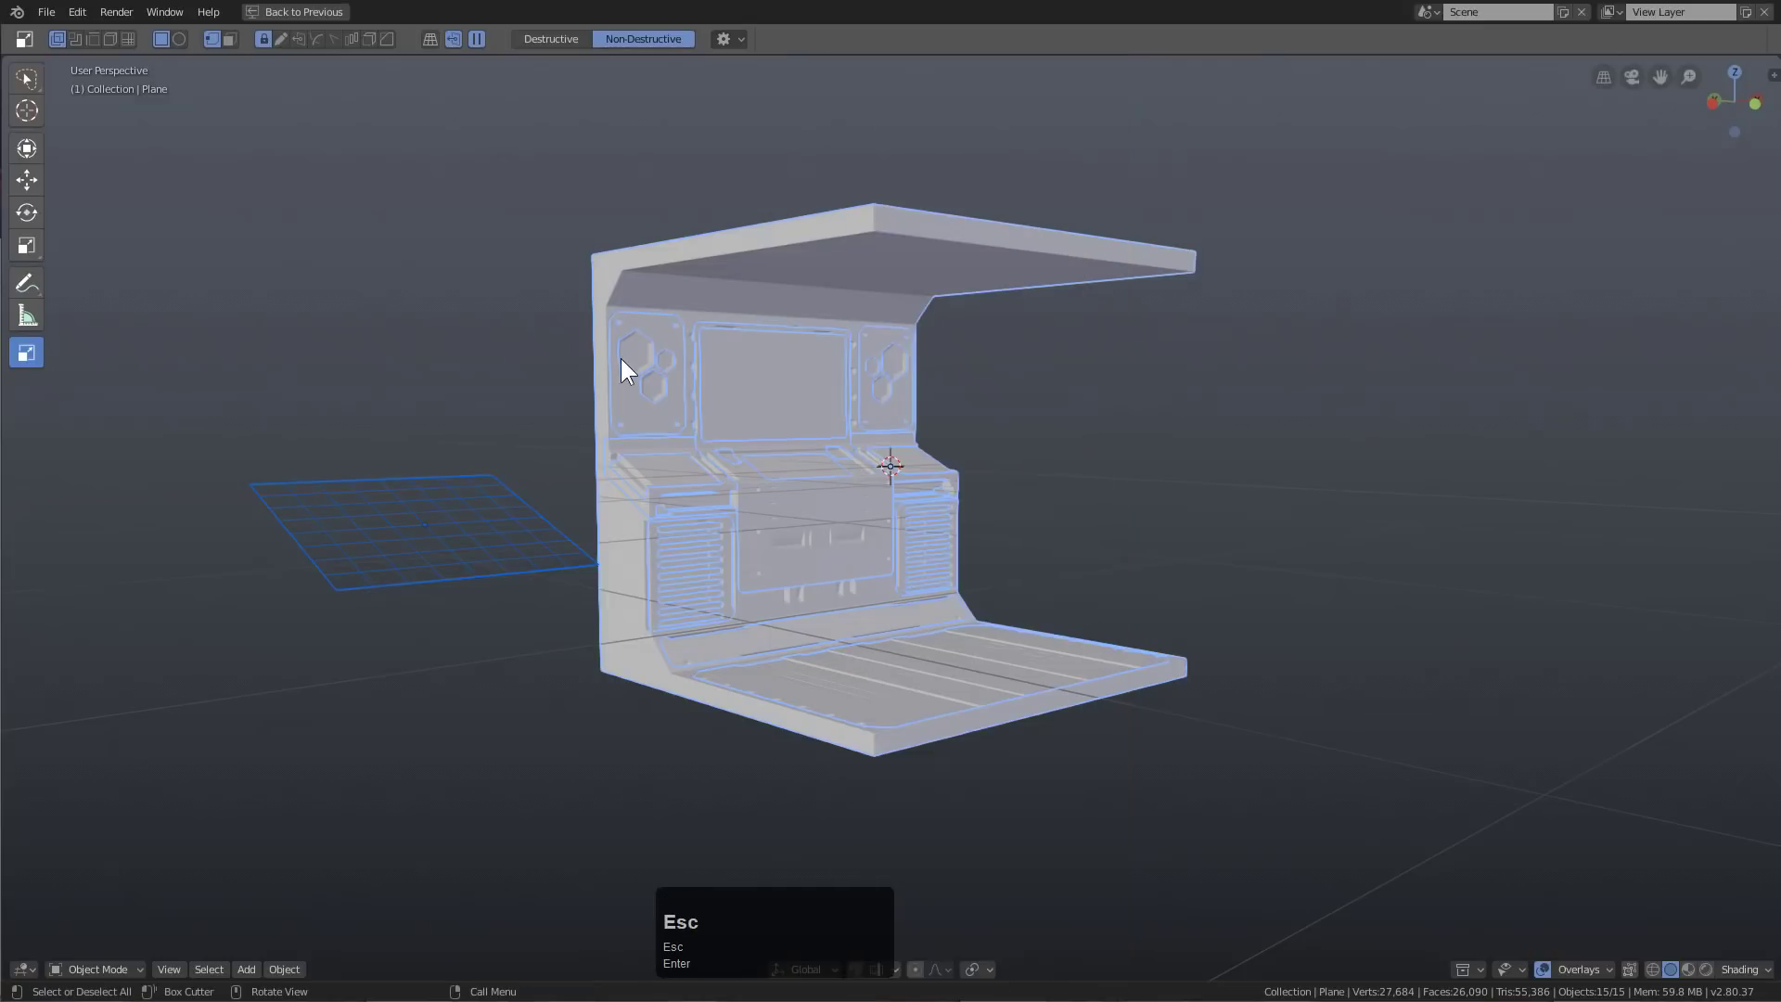
# Link the active object's material to all selected objects
pyautogui.hotkey('ctrl', 'l')
pyautogui.press('Down')
pyautogui.press('Down')
pyautogui.press('Down')
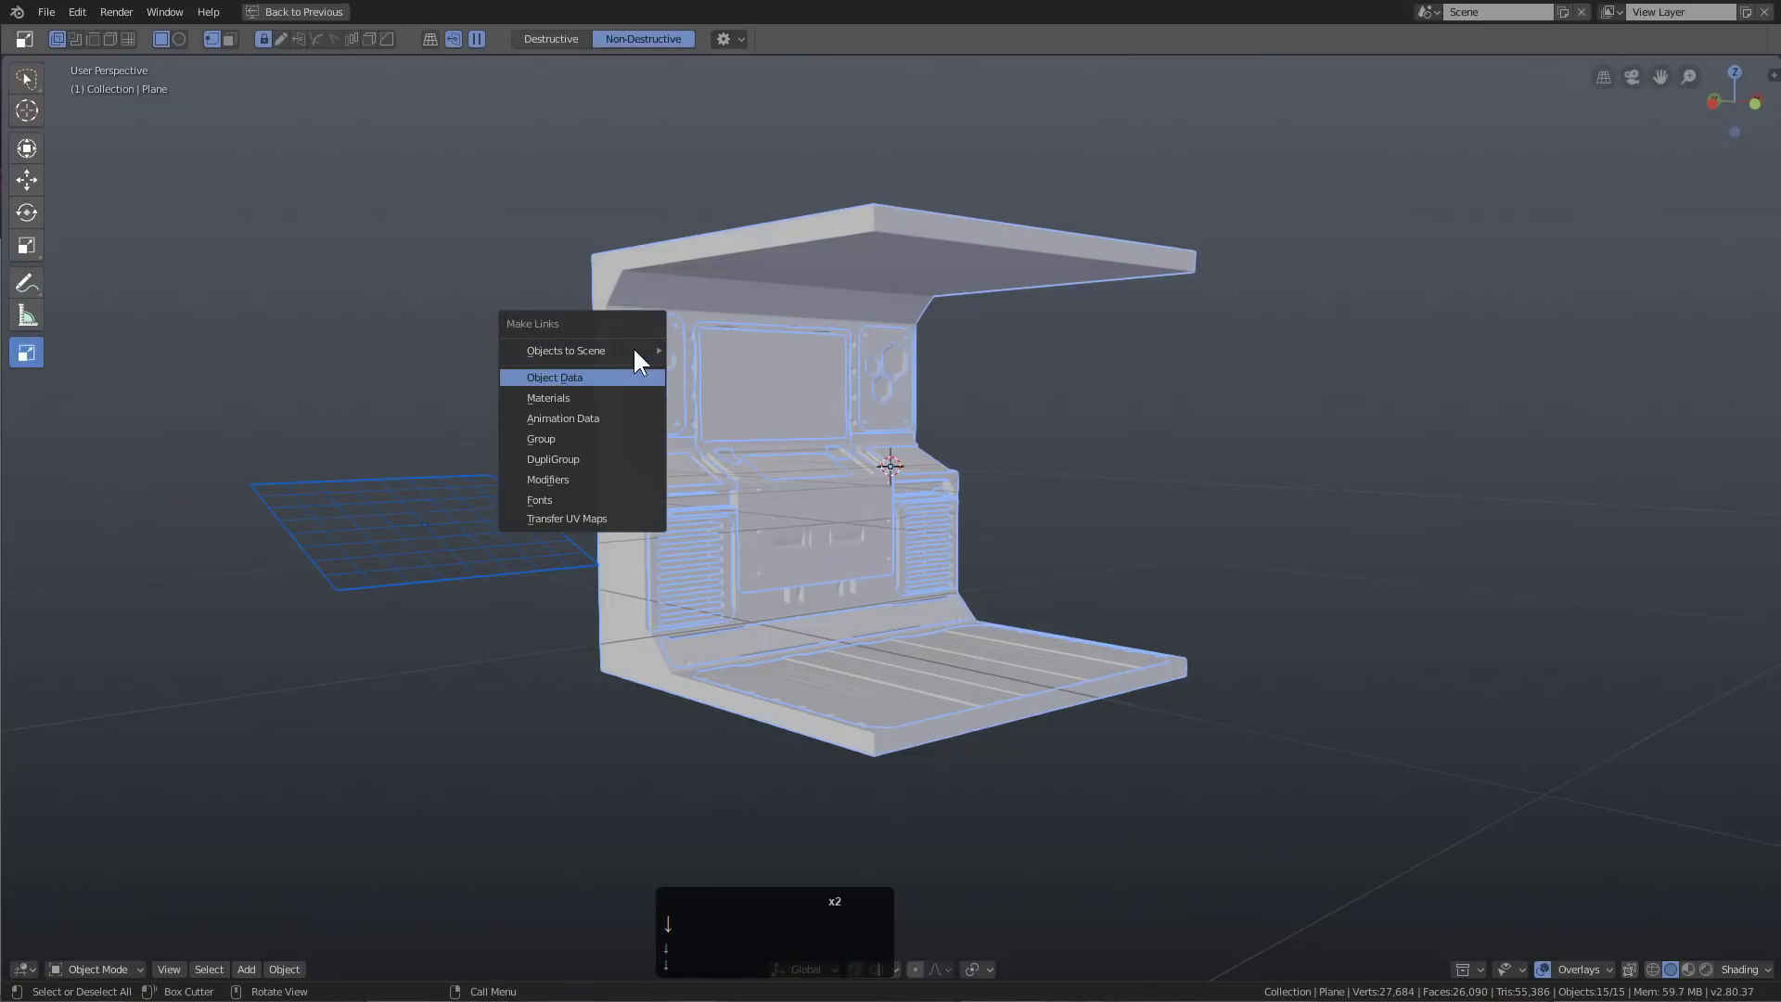
pyautogui.press('Down')
pyautogui.press('Return')
# Set the viewport color of the maT1 material to a slightly darker grey
pyautogui.hotkey('ctrl', '`')
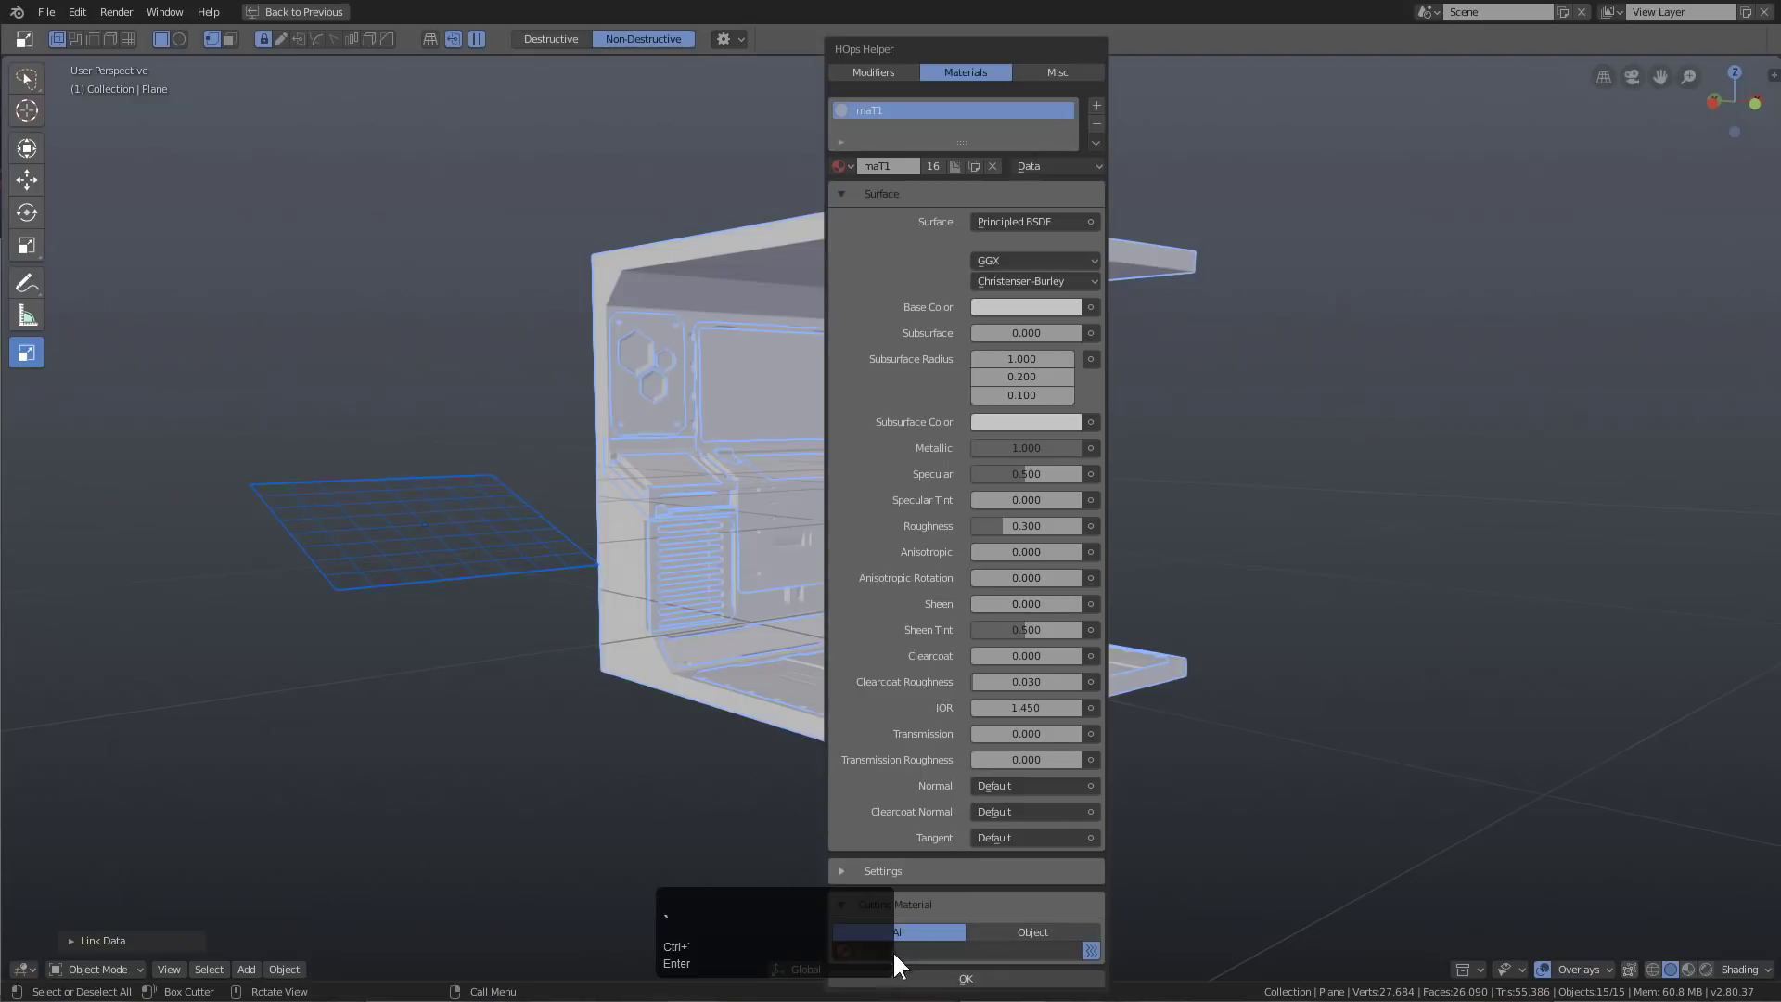
pyautogui.click(855, 870)
pyautogui.click(916, 888)
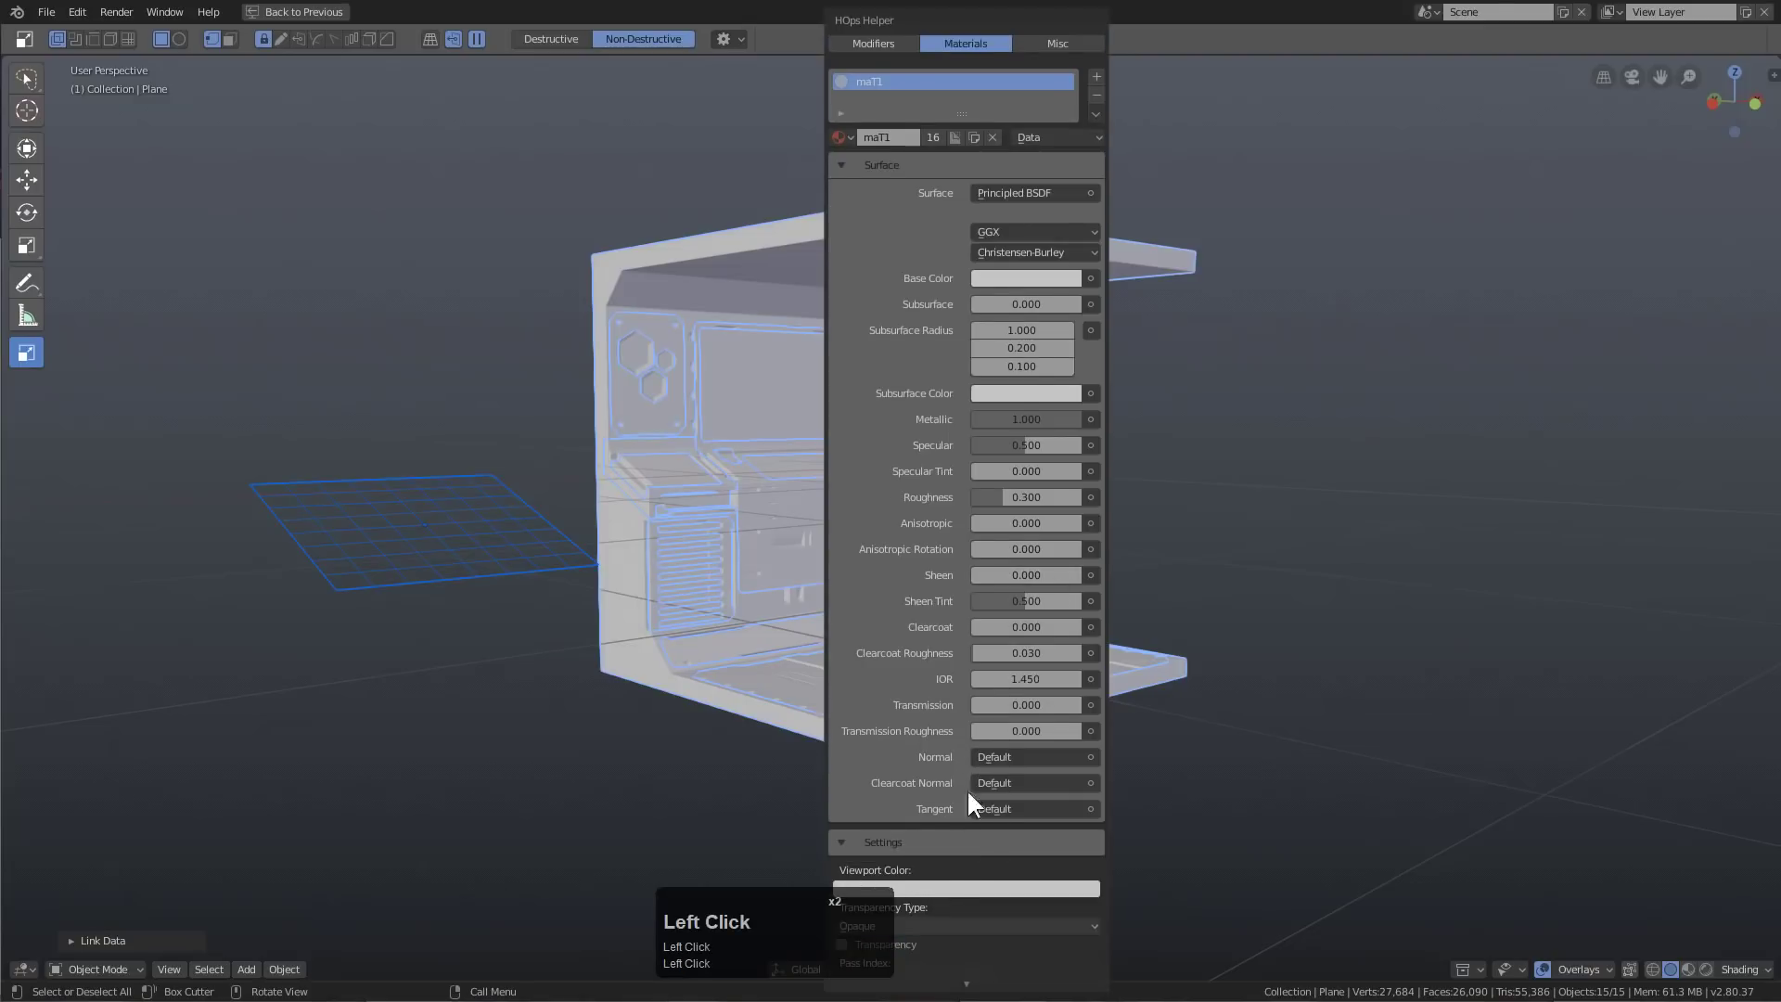
pyautogui.click(976, 888)
pyautogui.moveTo(994, 654)
pyautogui.mouseDown()
pyautogui.moveTo(993, 706)
pyautogui.moveTo(993, 648)
pyautogui.mouseUp()
# Select the left sloped panel and draw a long box cutter with rounded corners along its back edge
pyautogui.moveTo(1283, 608); pyautogui.dragTo(906, 276, button='middle')
pyautogui.scroll(4, 859, 572)
pyautogui.scroll(2, 1033, 482)
pyautogui.click(816, 459)
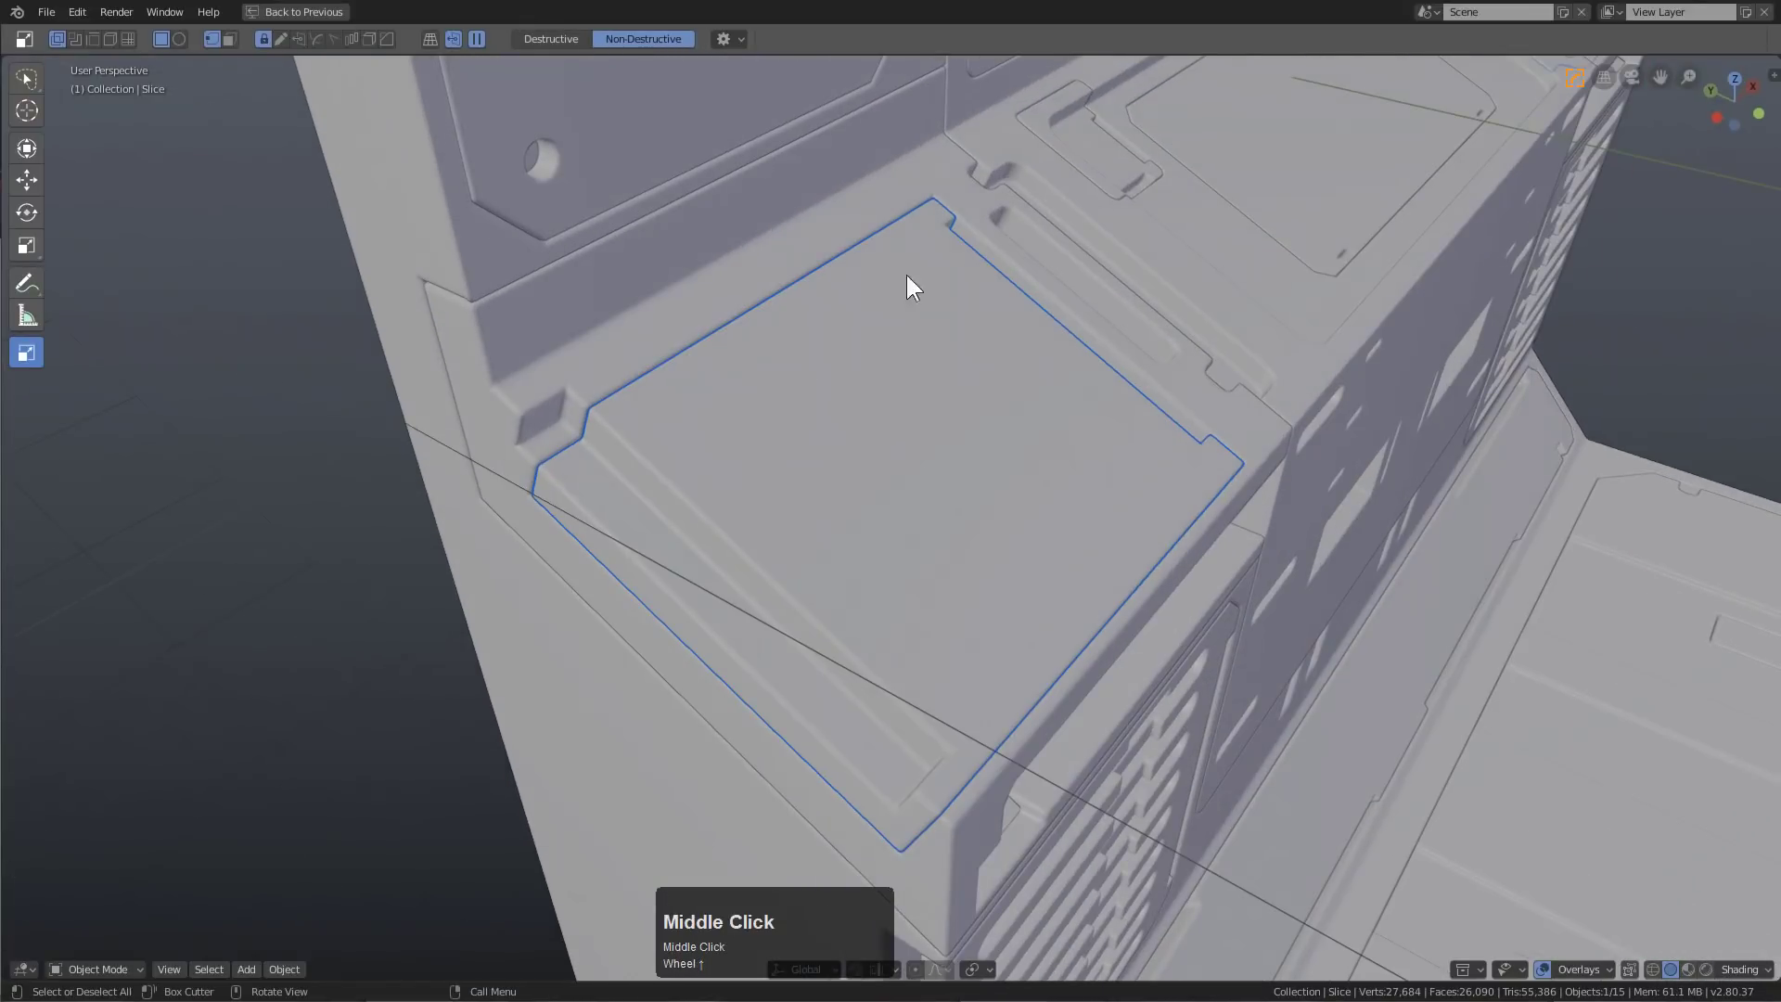
pyautogui.moveTo(908, 244)
pyautogui.mouseDown()
pyautogui.moveTo(755, 409)
pyautogui.moveTo(657, 445)
pyautogui.mouseUp()
pyautogui.press('b')
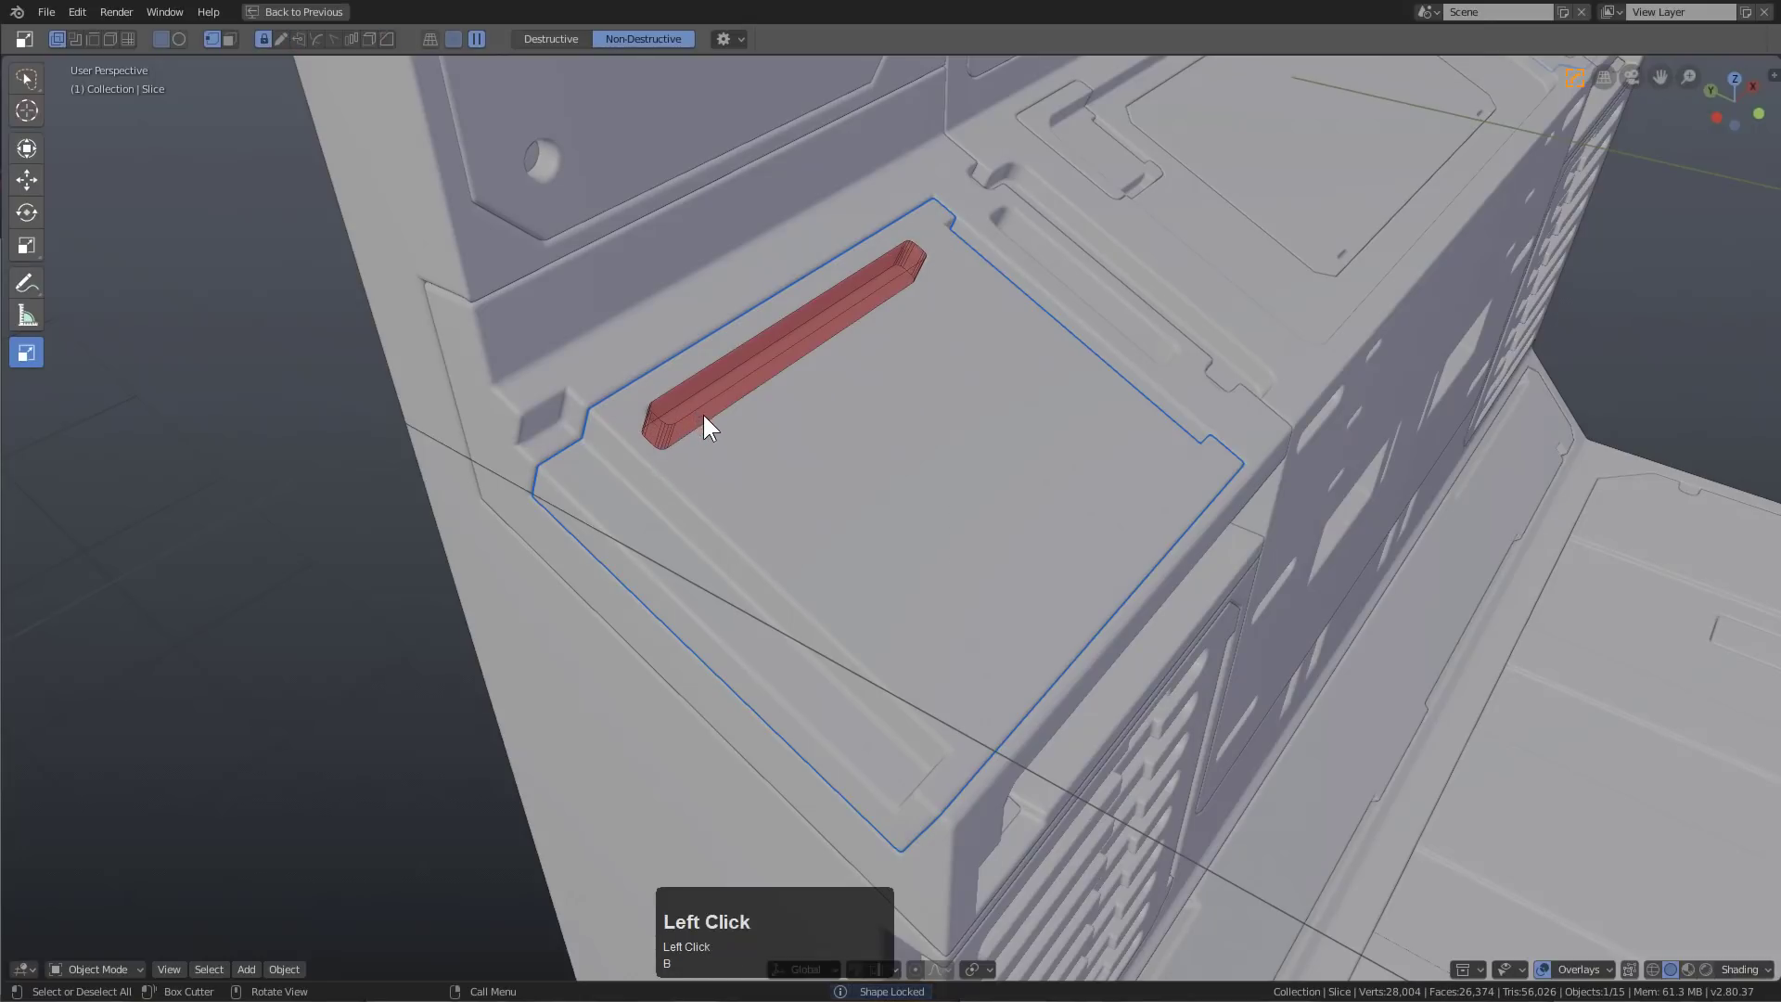
# Array the rounded cutter into seven evenly spaced slots down the sloped panel and apply the cut with the cutter kept visible
pyautogui.press('v')
pyautogui.scroll(-2, 490, 331)
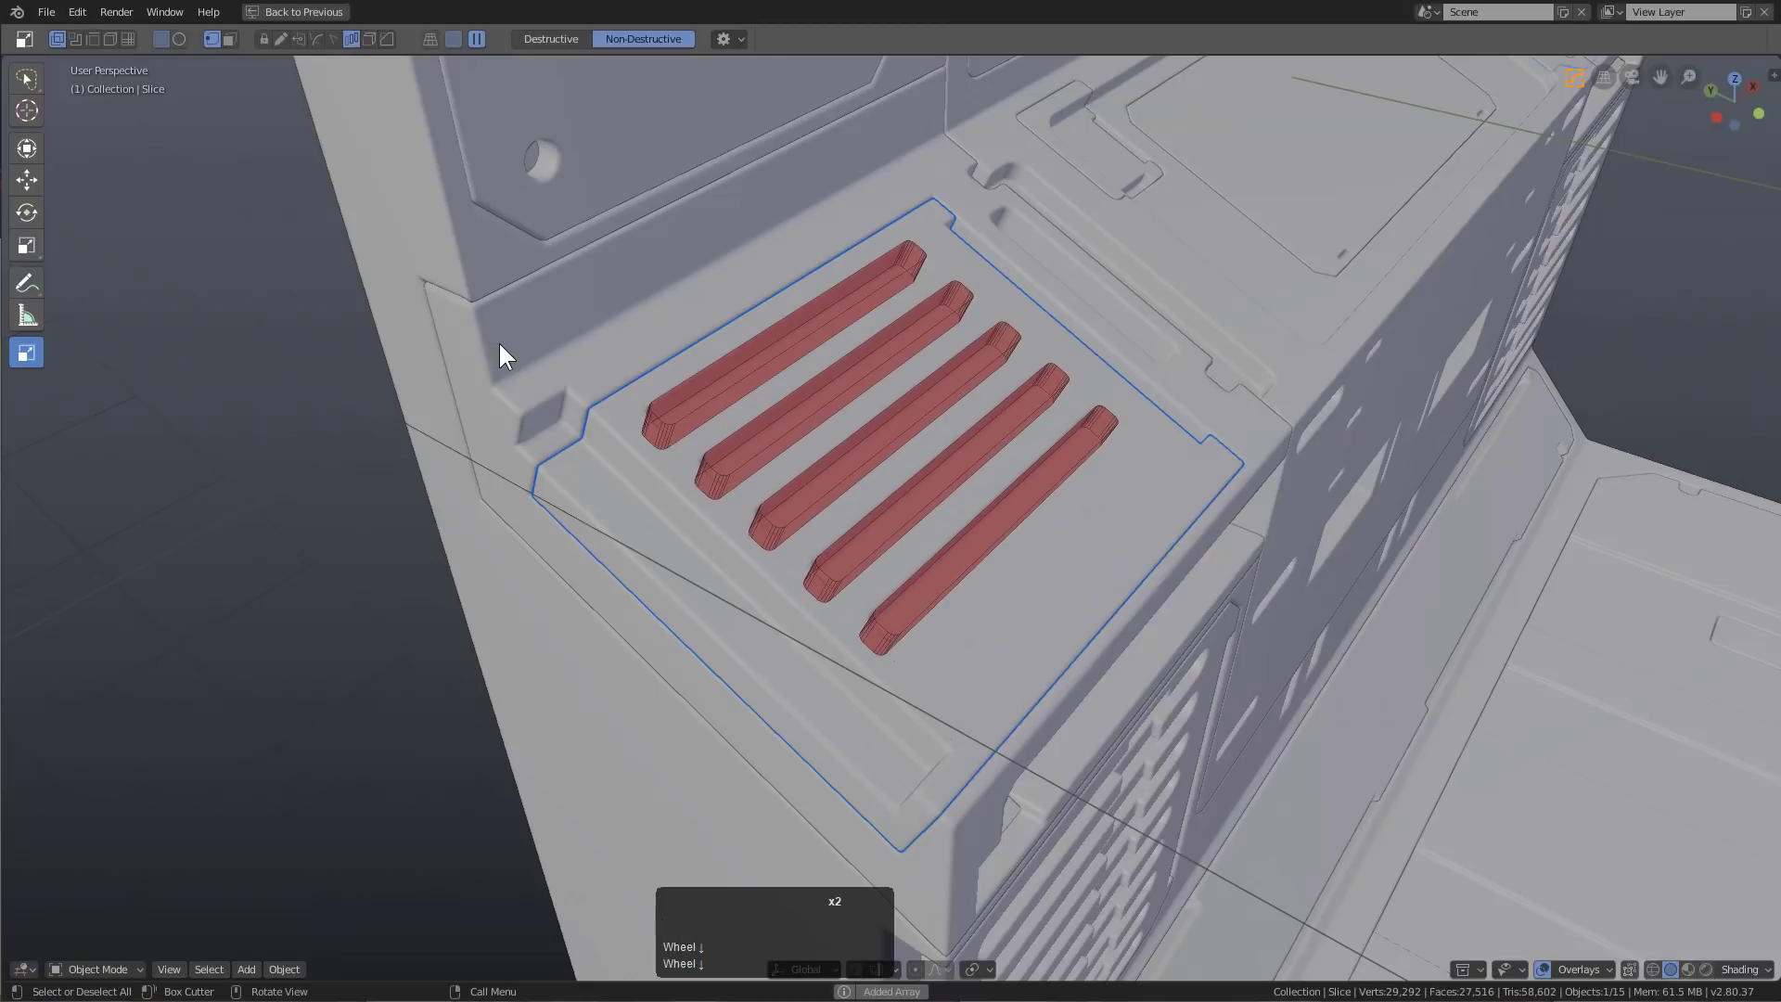
pyautogui.scroll(1, 499, 342)
pyautogui.scroll(1, 502, 358)
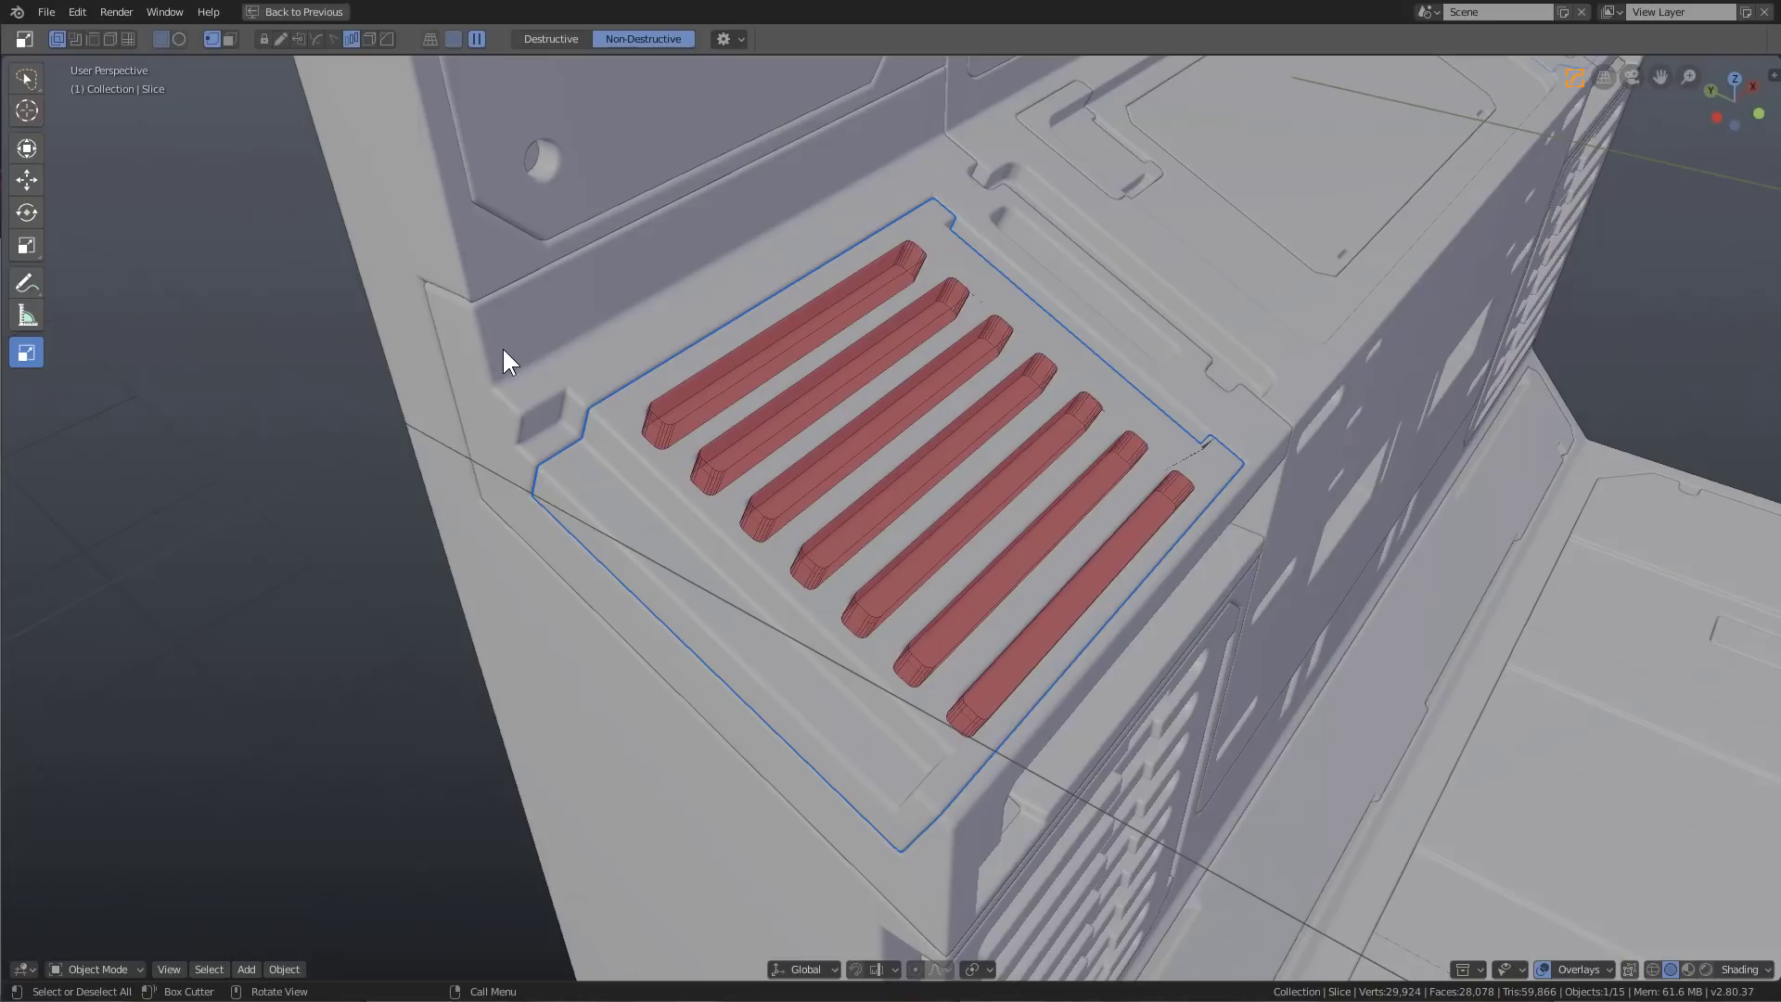
pyautogui.scroll(2, 503, 347)
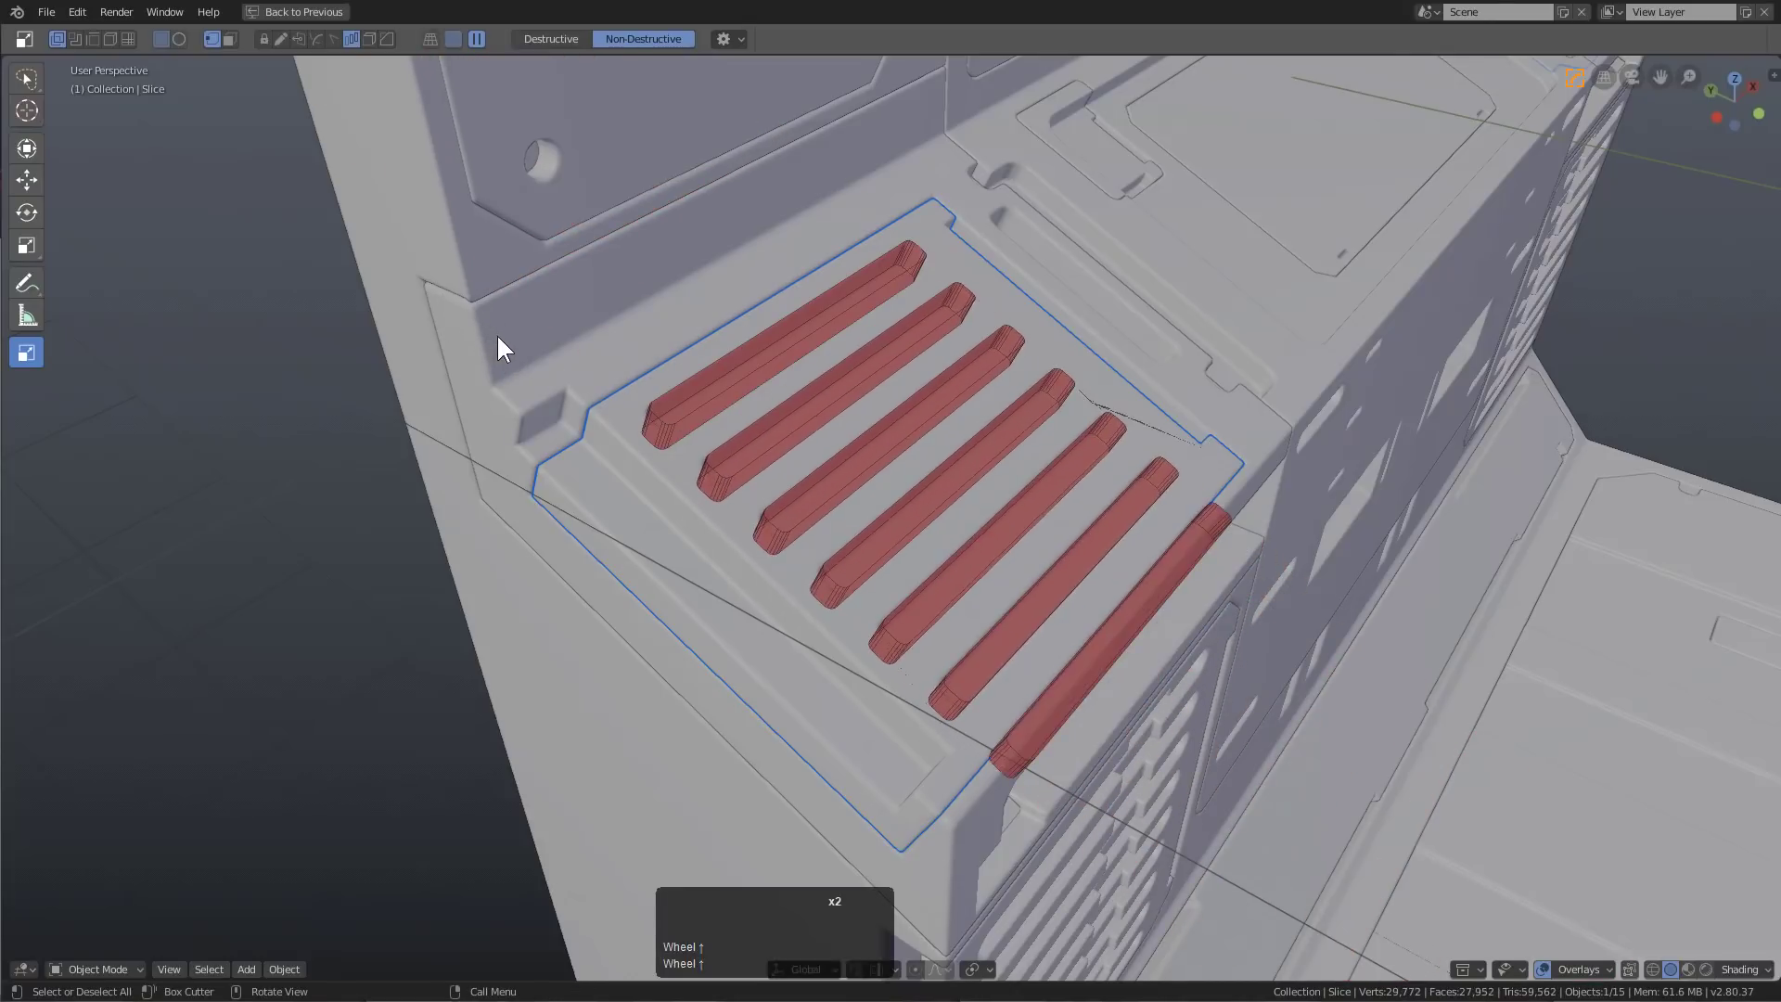
pyautogui.click(505, 341)
pyautogui.moveTo(887, 468); pyautogui.dragTo(887, 405, button='middle')
pyautogui.click(805, 367)
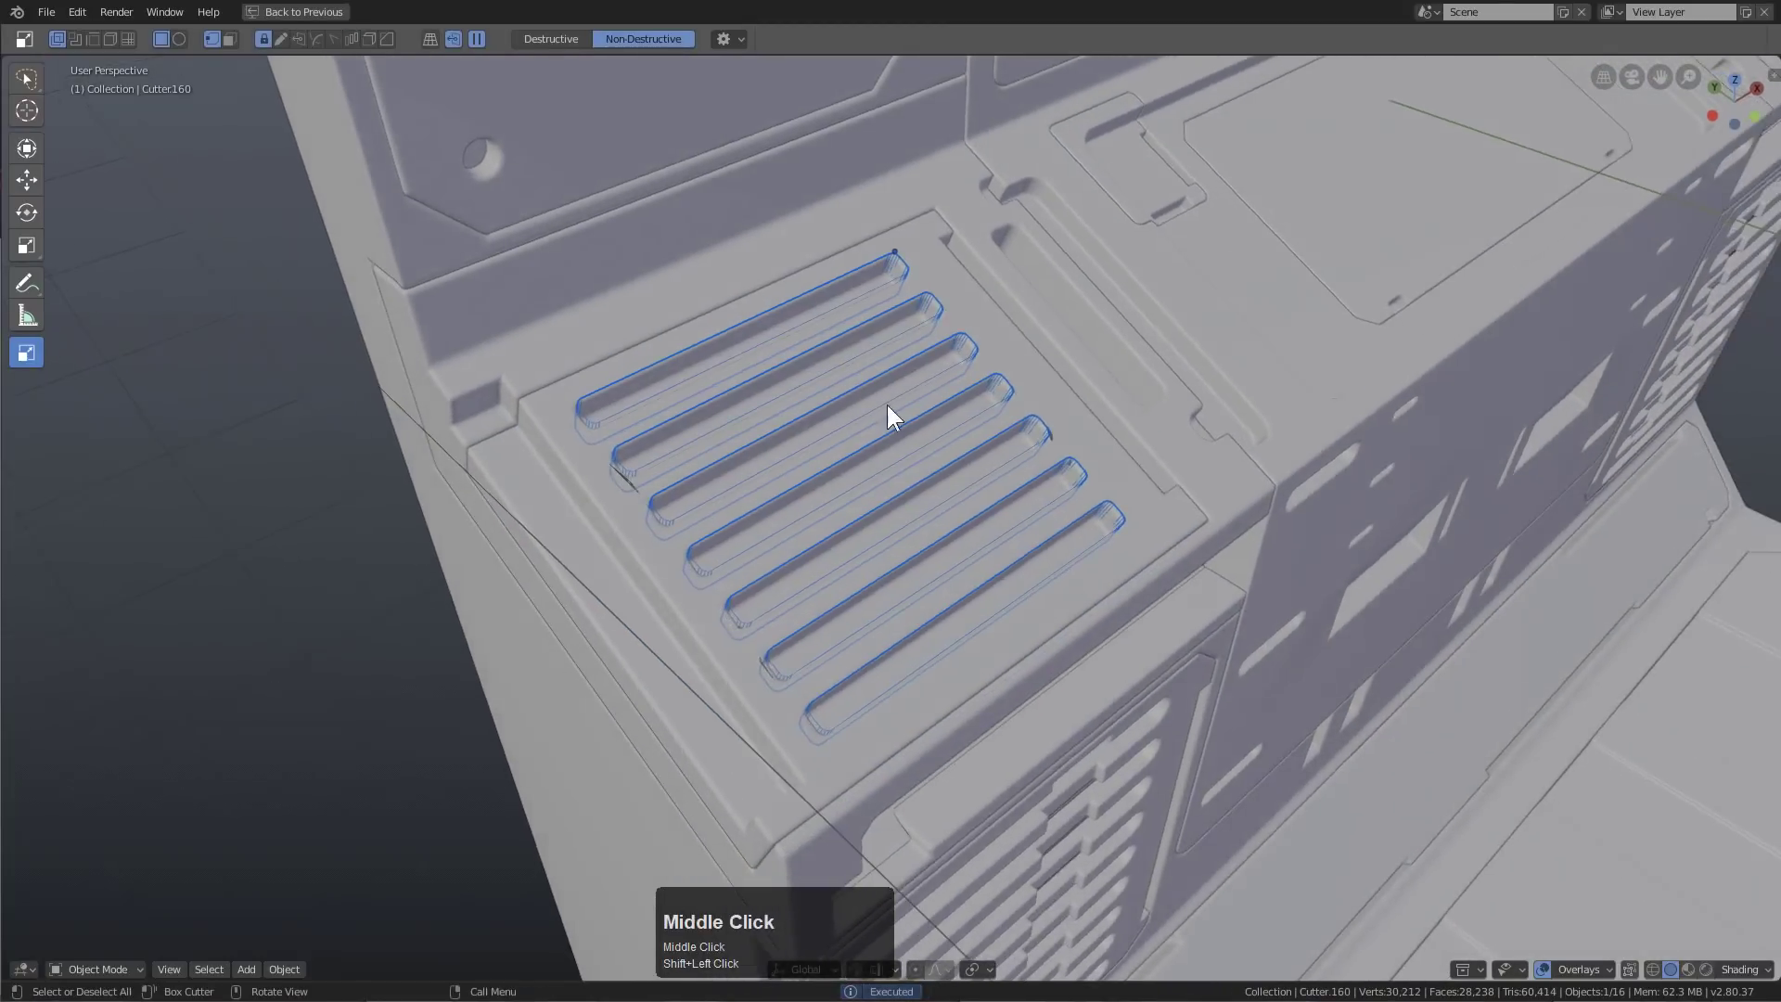
pyautogui.scroll(3, 890, 417)
pyautogui.press('g')
pyautogui.press('x')
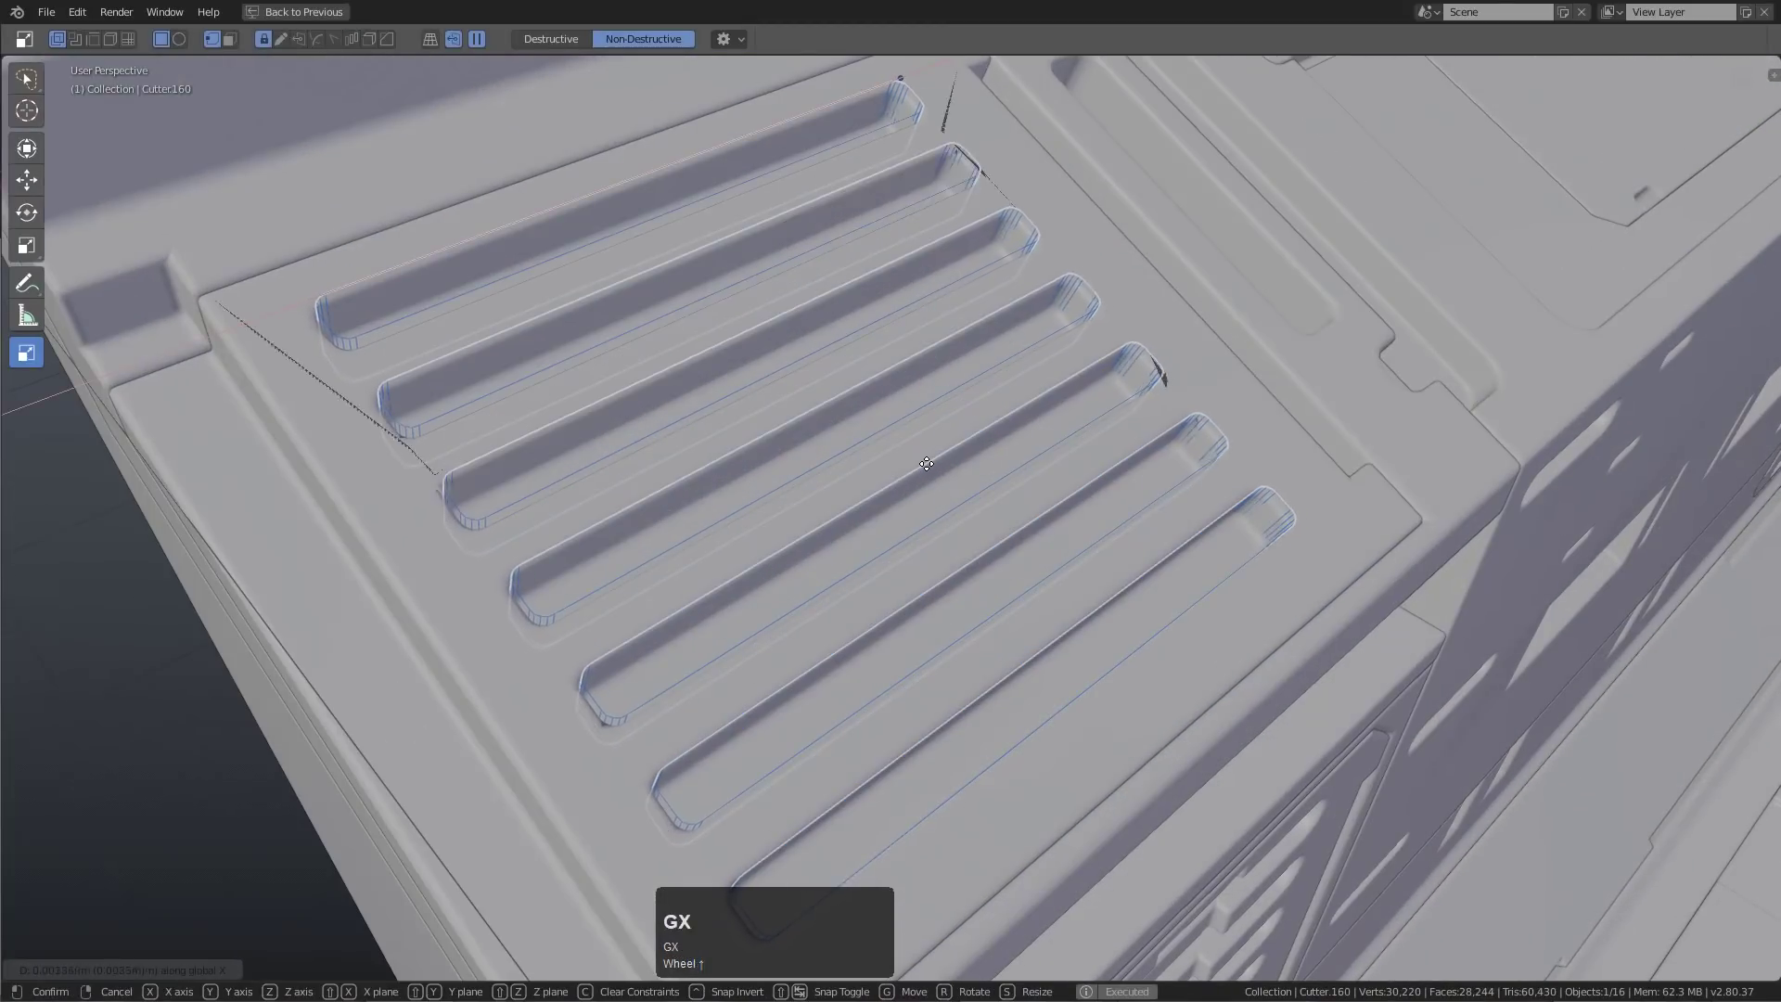
pyautogui.rightClick(927, 466)
pyautogui.scroll(-3, 932, 464)
pyautogui.moveTo(943, 461); pyautogui.dragTo(882, 443, button='middle')
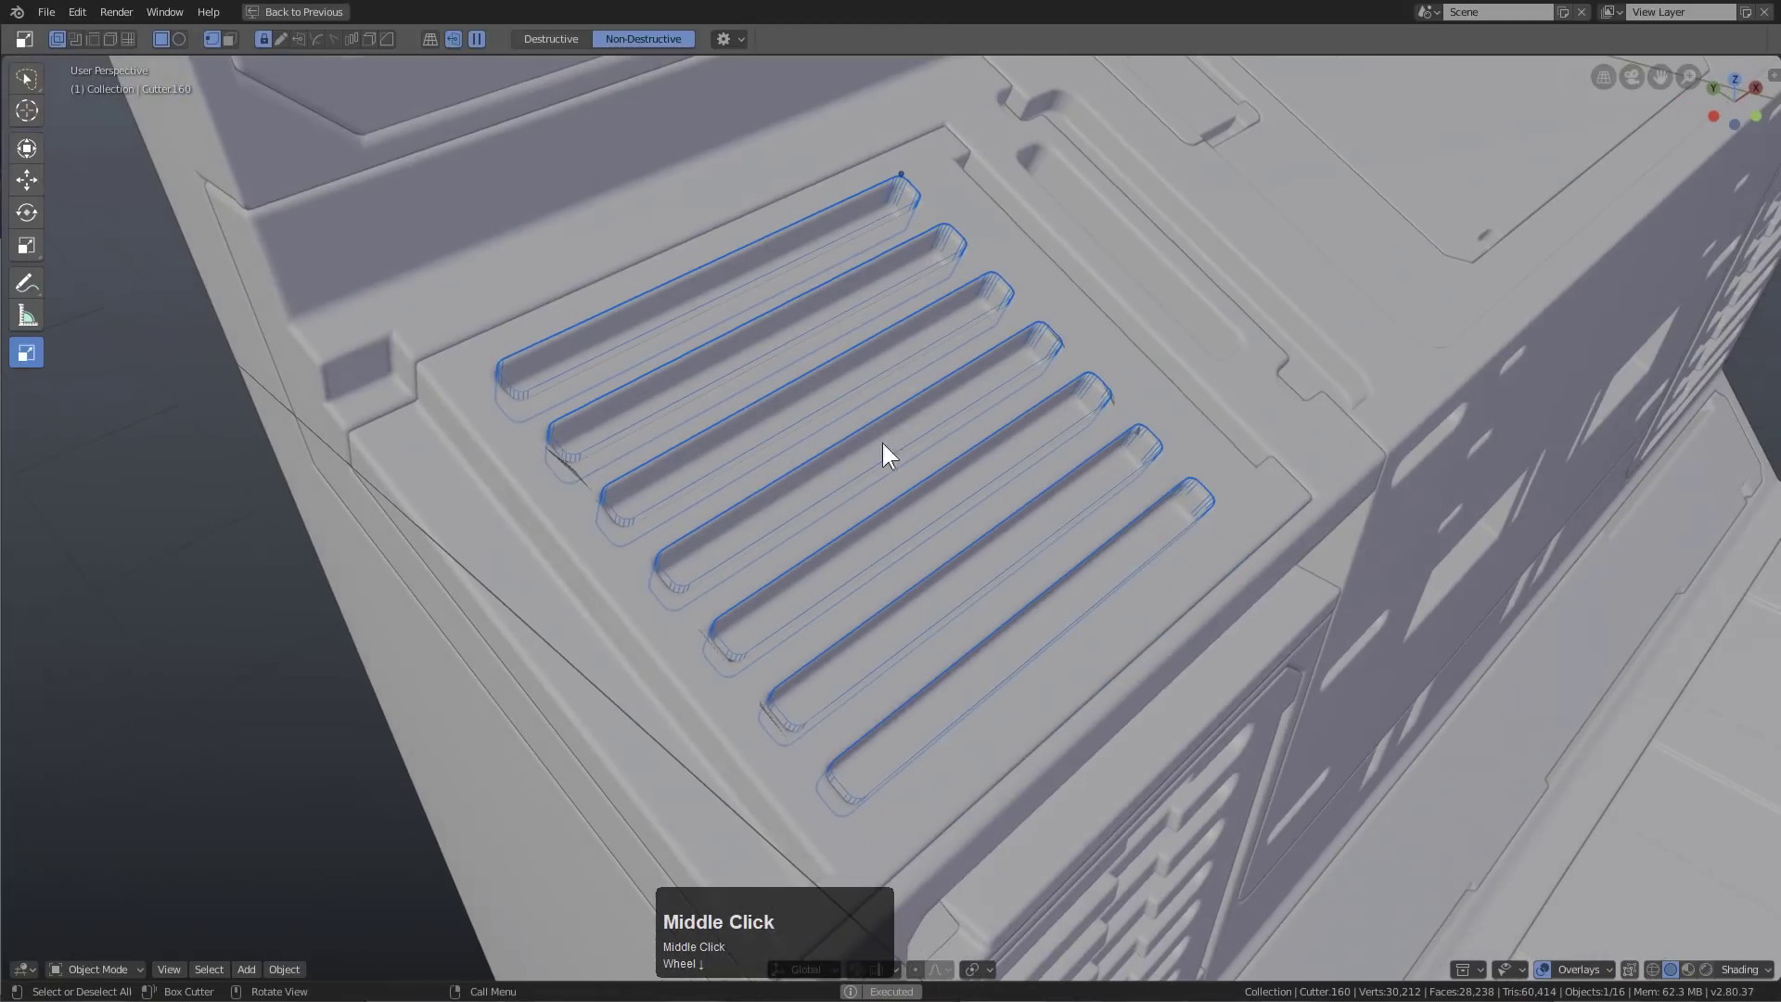
# Select the slotted sloped panel and apply the Hard Ops bevel with 3 segments and a 0.003 width
pyautogui.click(559, 506)
pyautogui.press('q')
pyautogui.keyDown('shift'); pyautogui.click(508, 354); pyautogui.keyUp('shift')
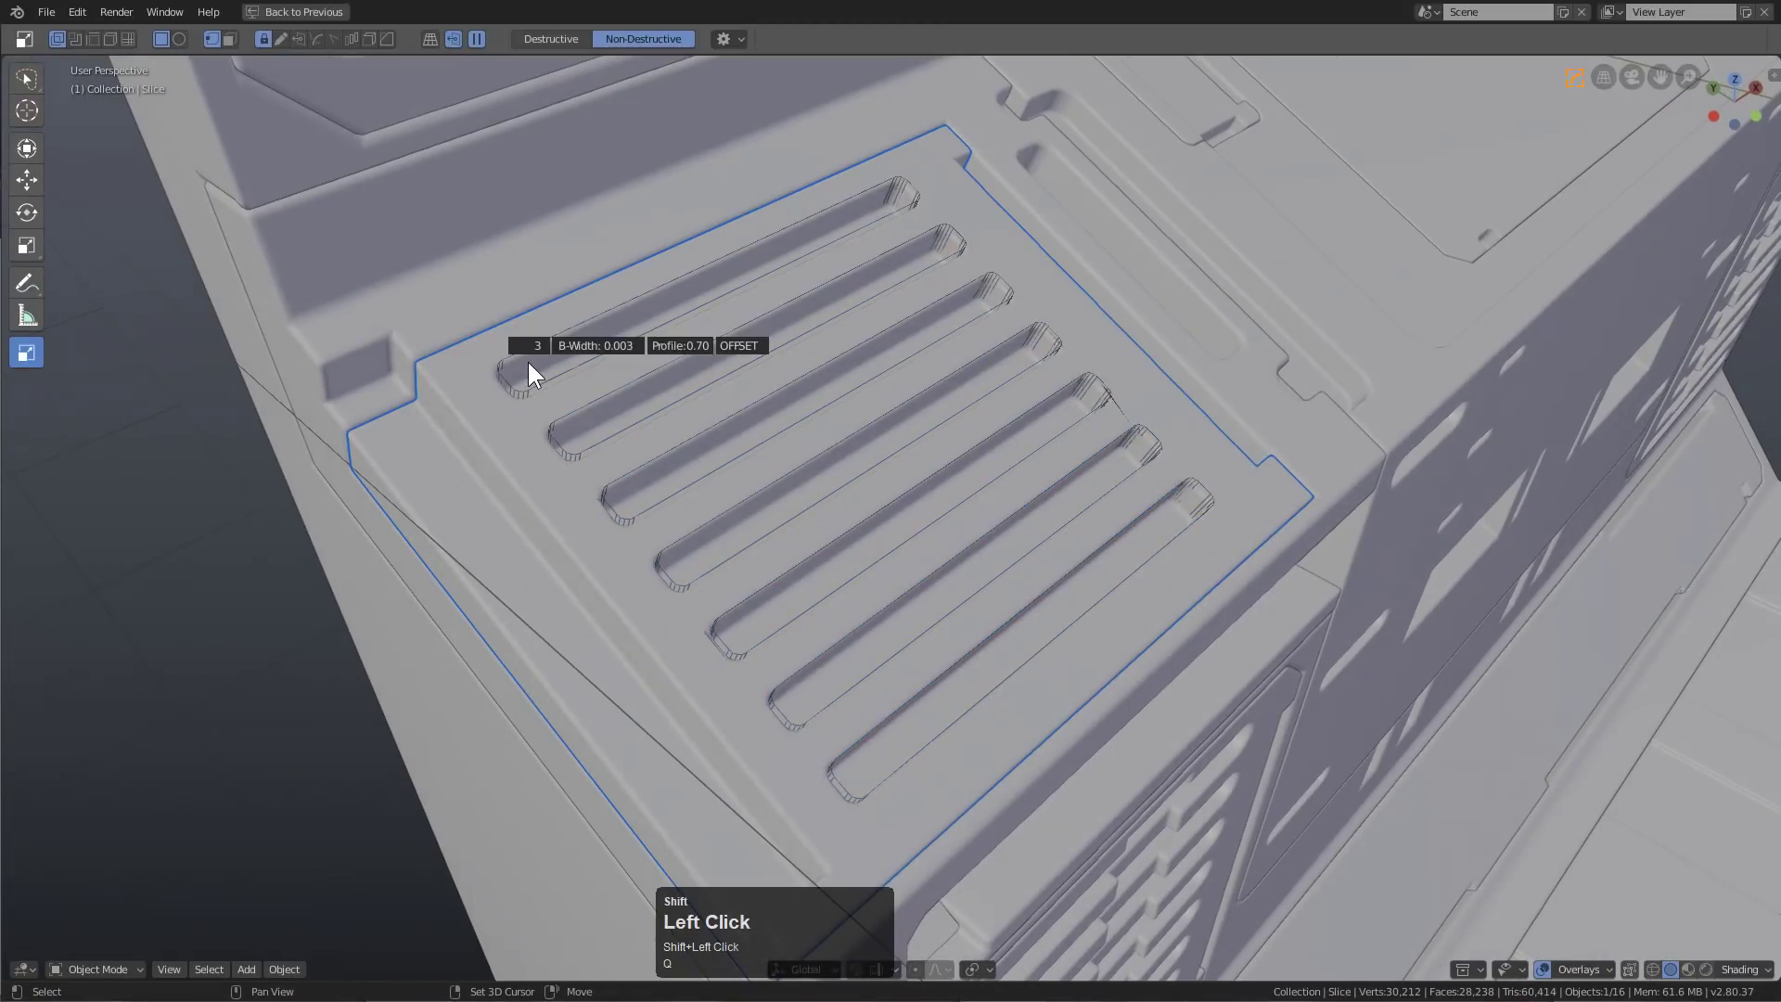
pyautogui.doubleClick(525, 360)
# Select only the seven-slot cutter and hide it
pyautogui.moveTo(771, 483); pyautogui.dragTo(892, 521, button='middle')
pyautogui.hotkey('alt', 'a')
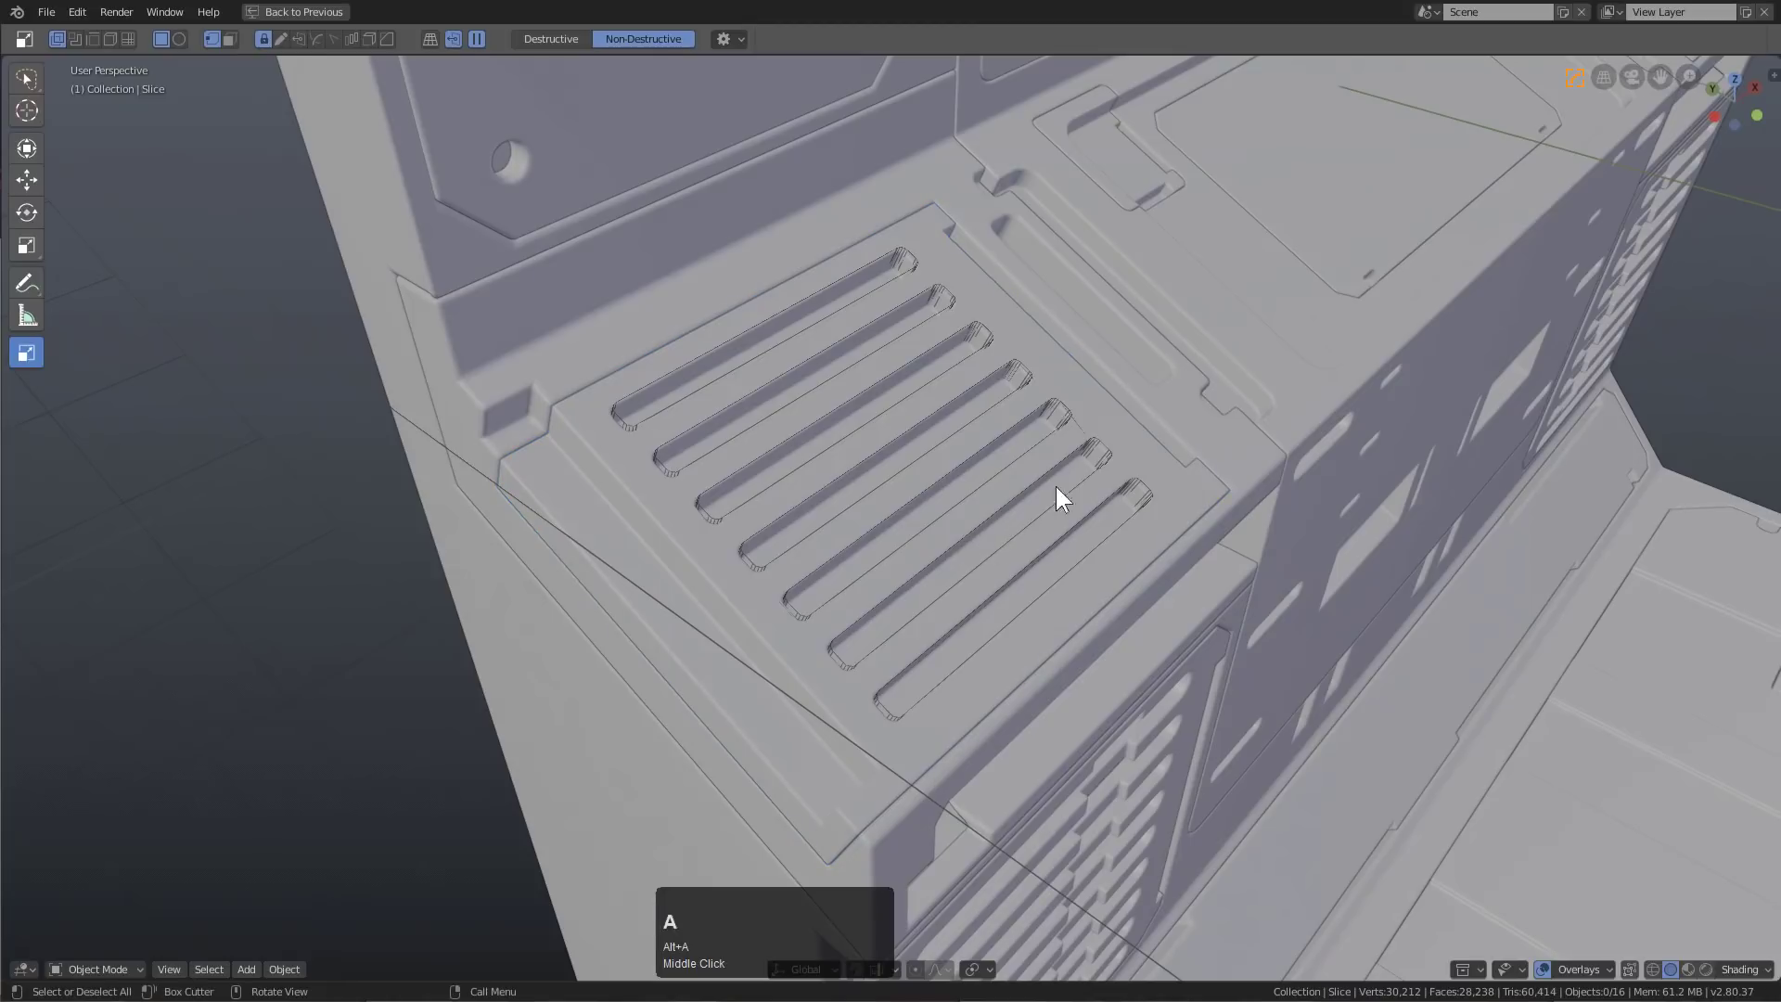
pyautogui.click(1069, 413)
pyautogui.press('h')
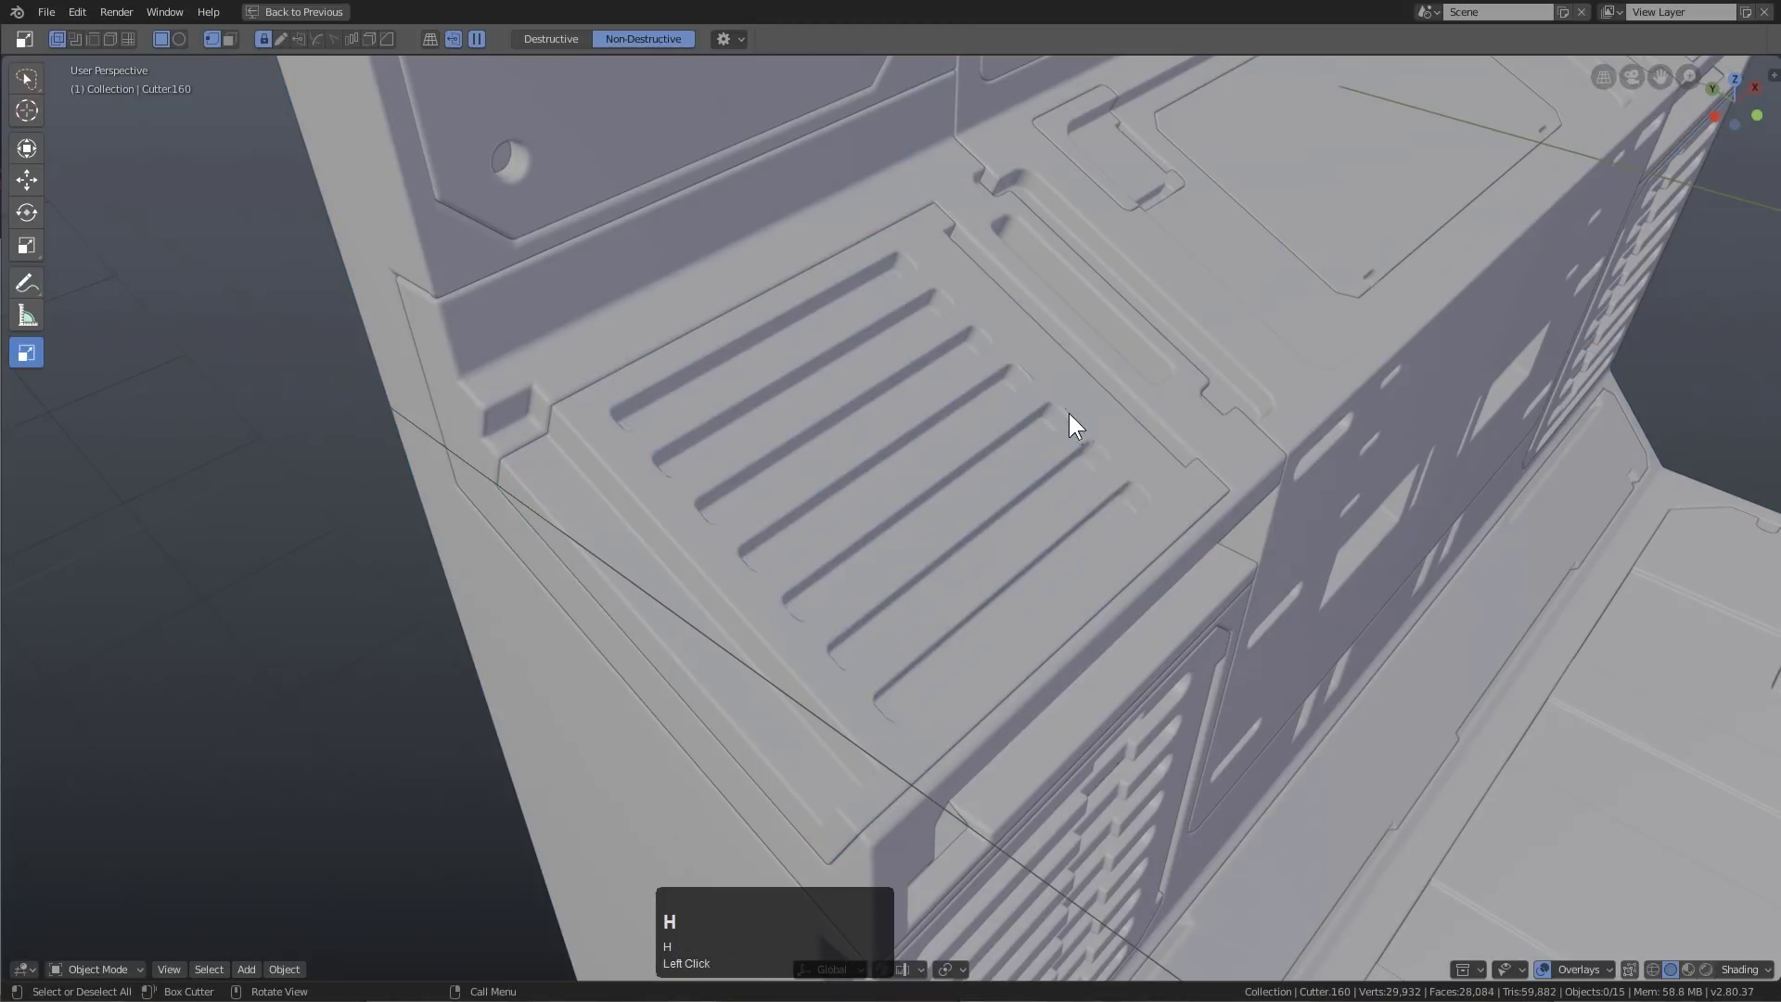
# Select the slotted panel and cut a narrow strip crosswise through the middle of its seven slots
pyautogui.moveTo(1069, 414); pyautogui.dragTo(993, 509, button='middle')
pyautogui.scroll(7, 1089, 533)
pyautogui.scroll(5, 904, 423)
pyautogui.click(906, 423)
pyautogui.moveTo(906, 423); pyautogui.dragTo(767, 245, button='middle')
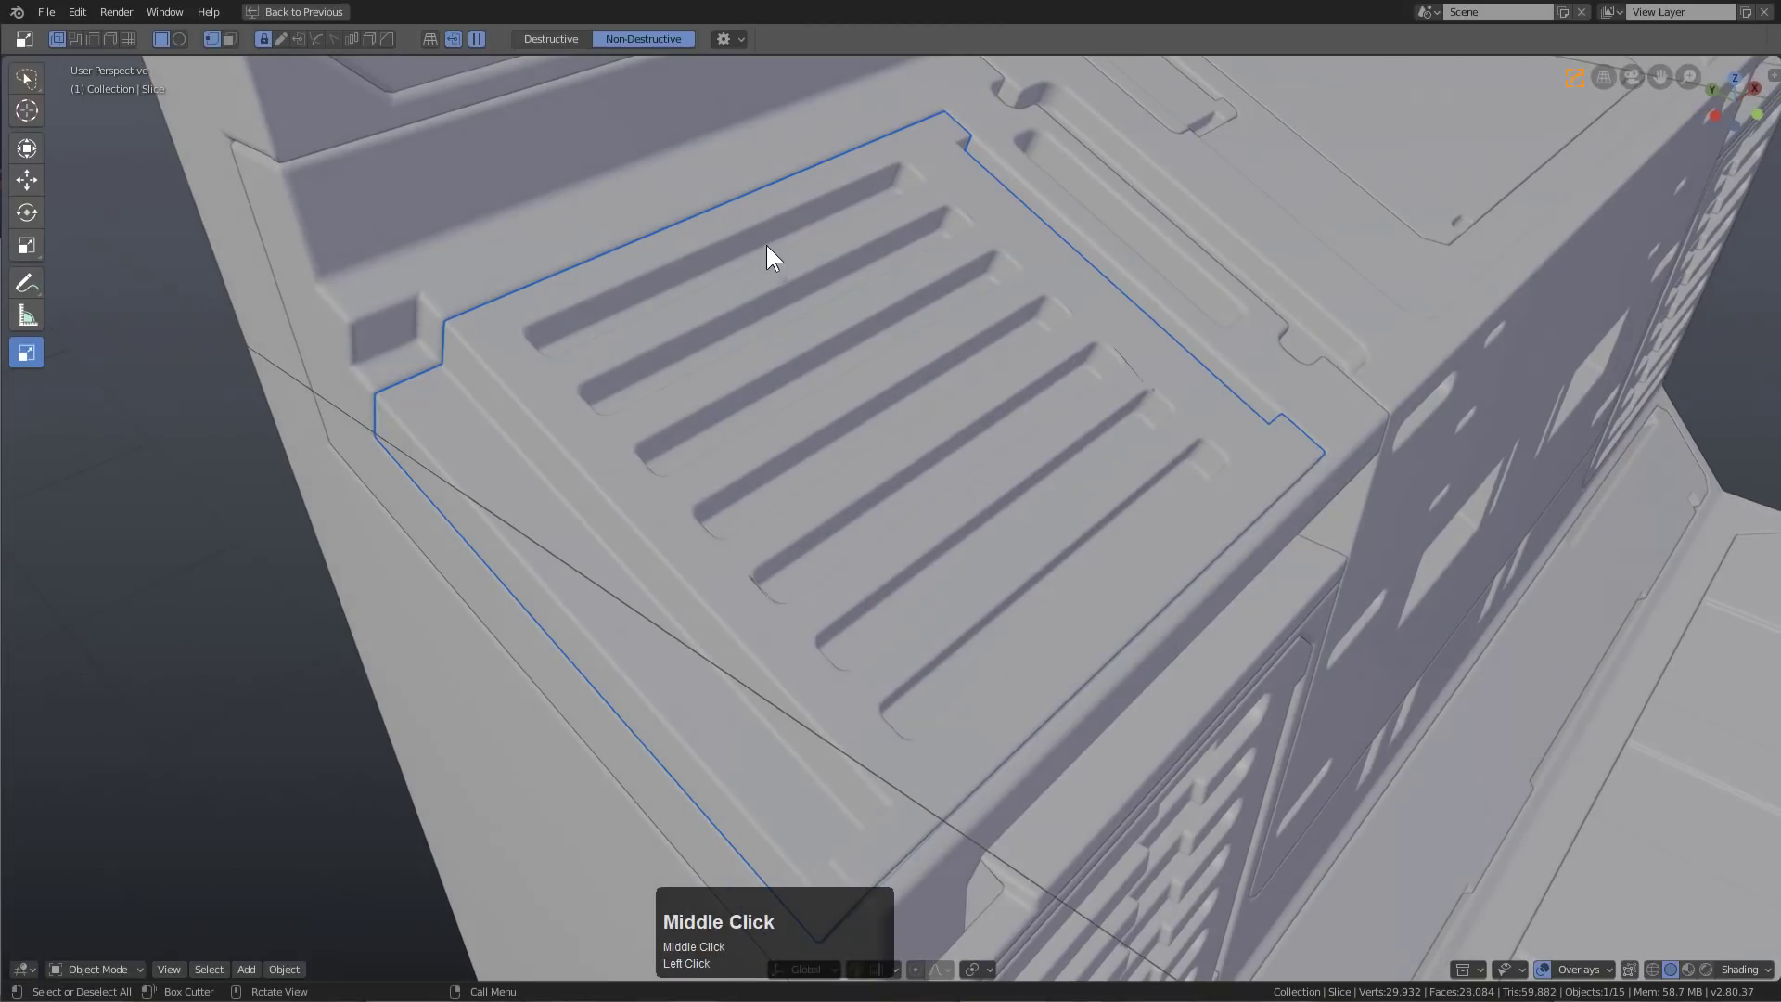
pyautogui.moveTo(762, 212); pyautogui.dragTo(1100, 611)
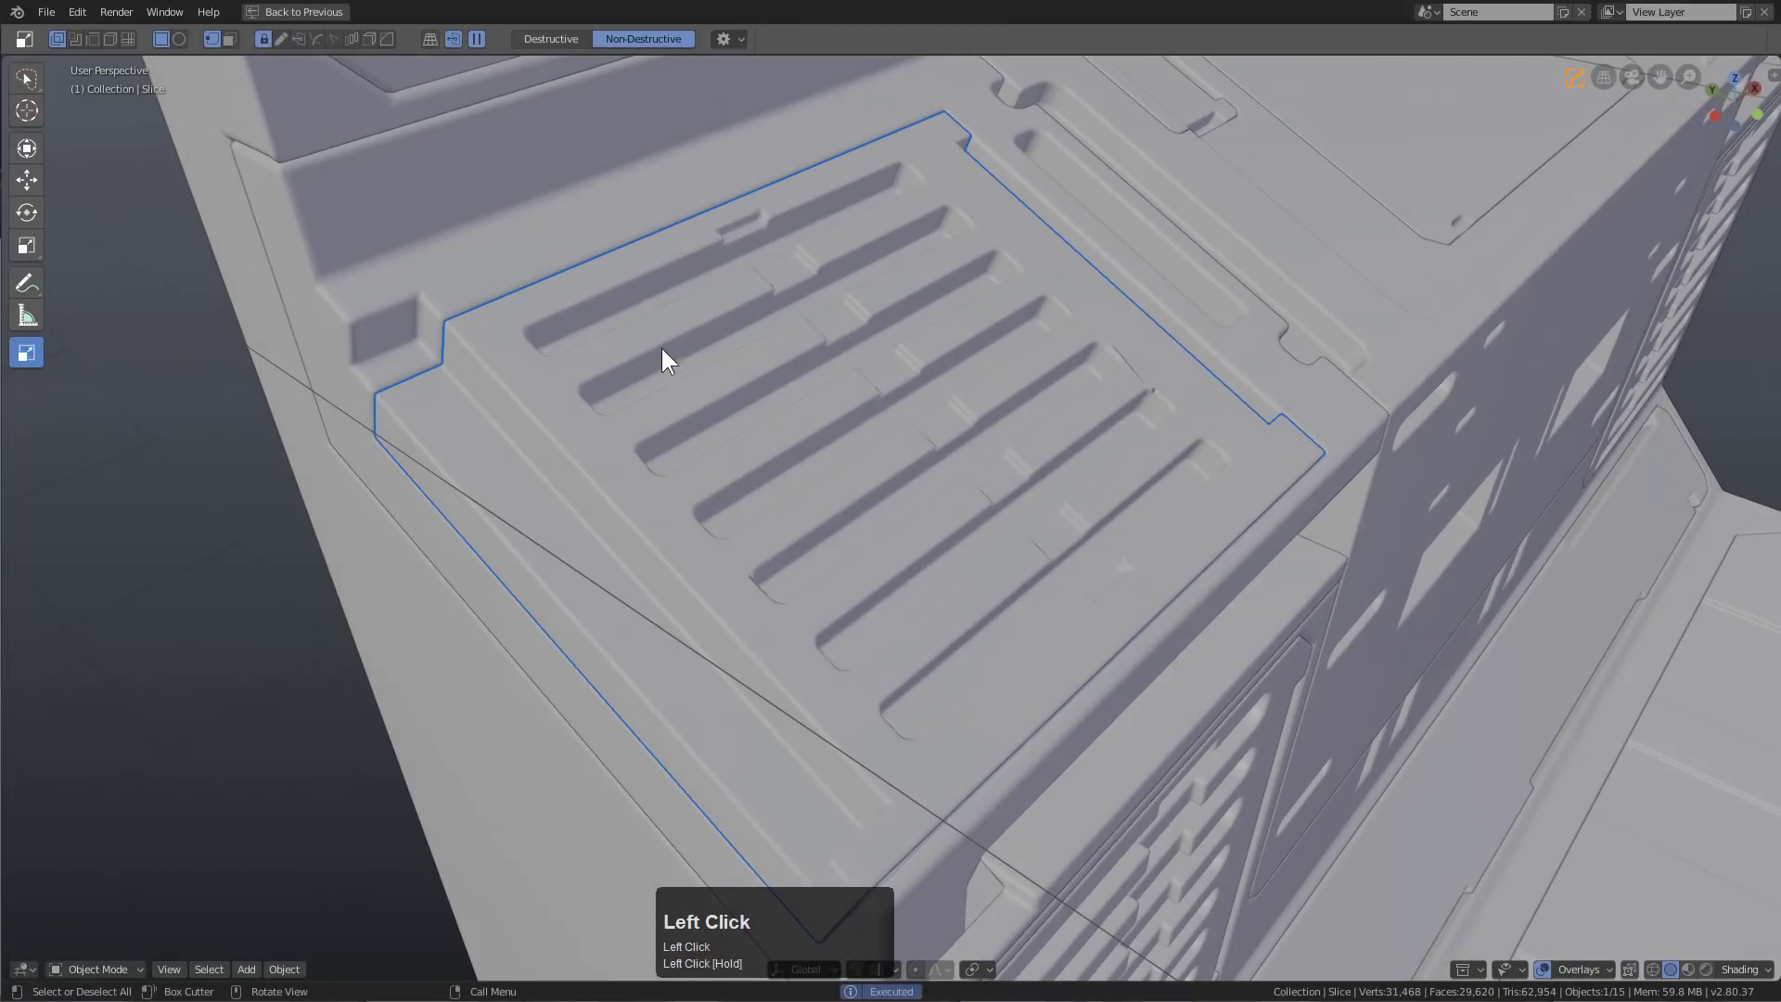
# Cut a wide strip with rounded corners across the outer ends of the seven slots
pyautogui.moveTo(551, 301); pyautogui.dragTo(917, 781)
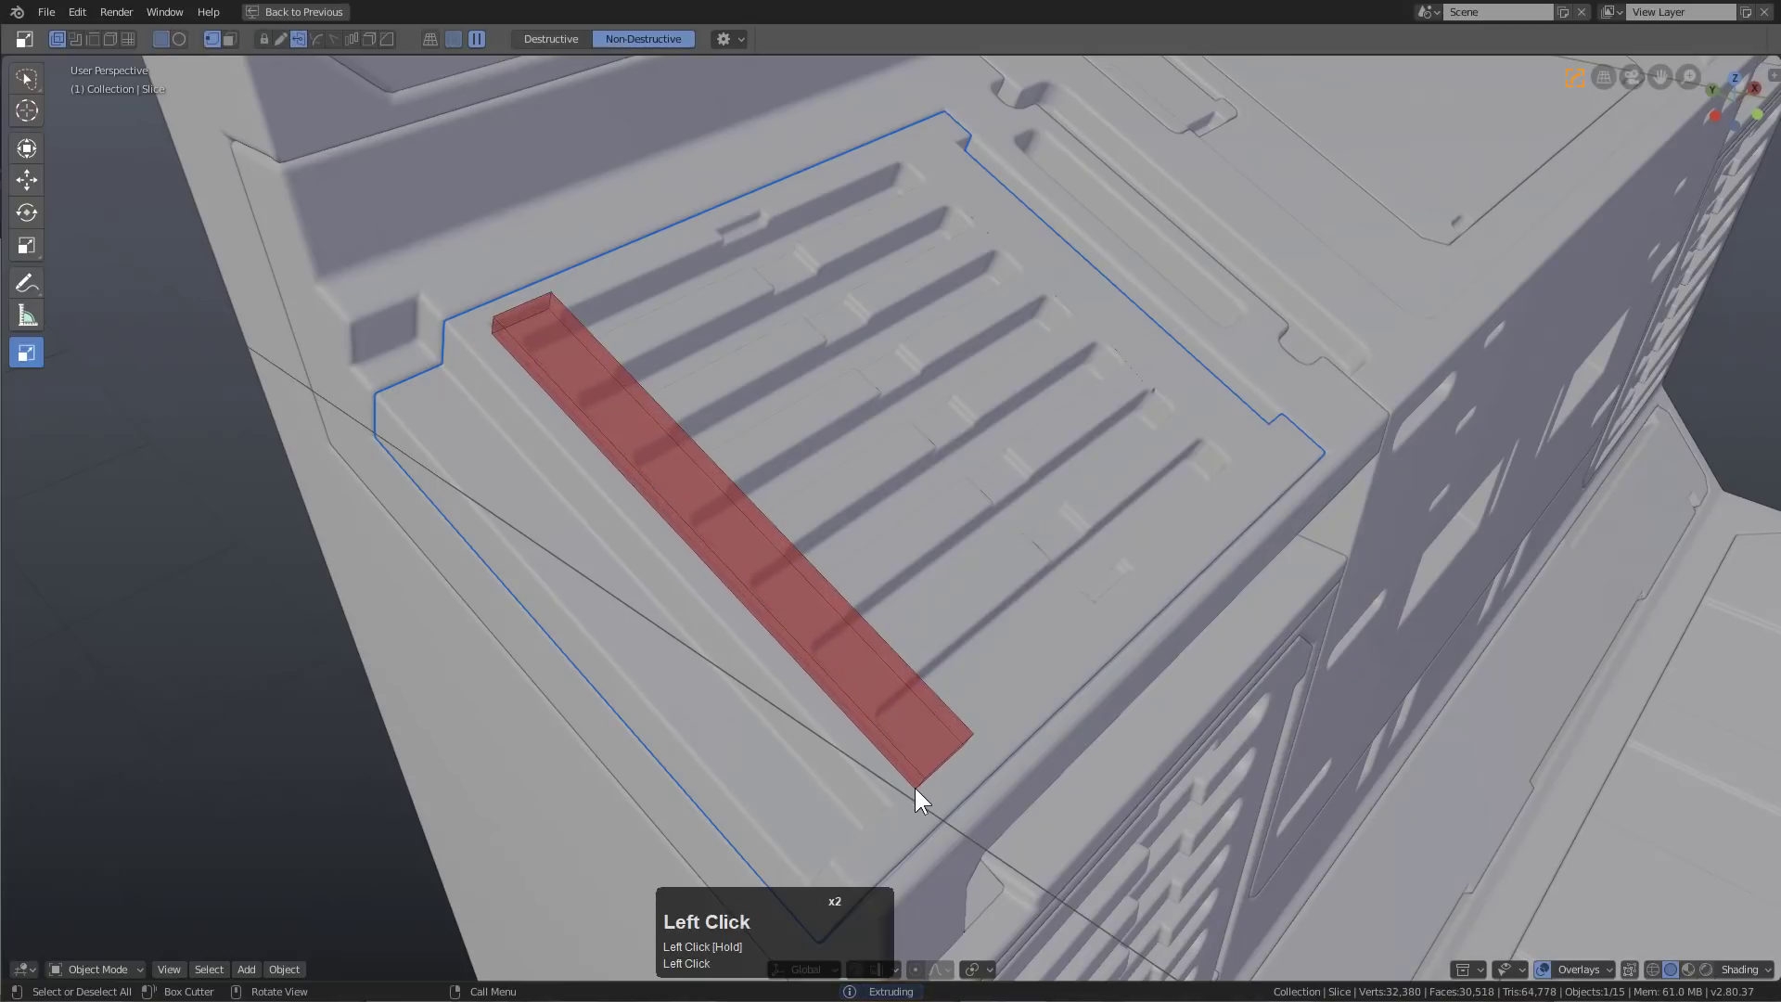
pyautogui.press('b')
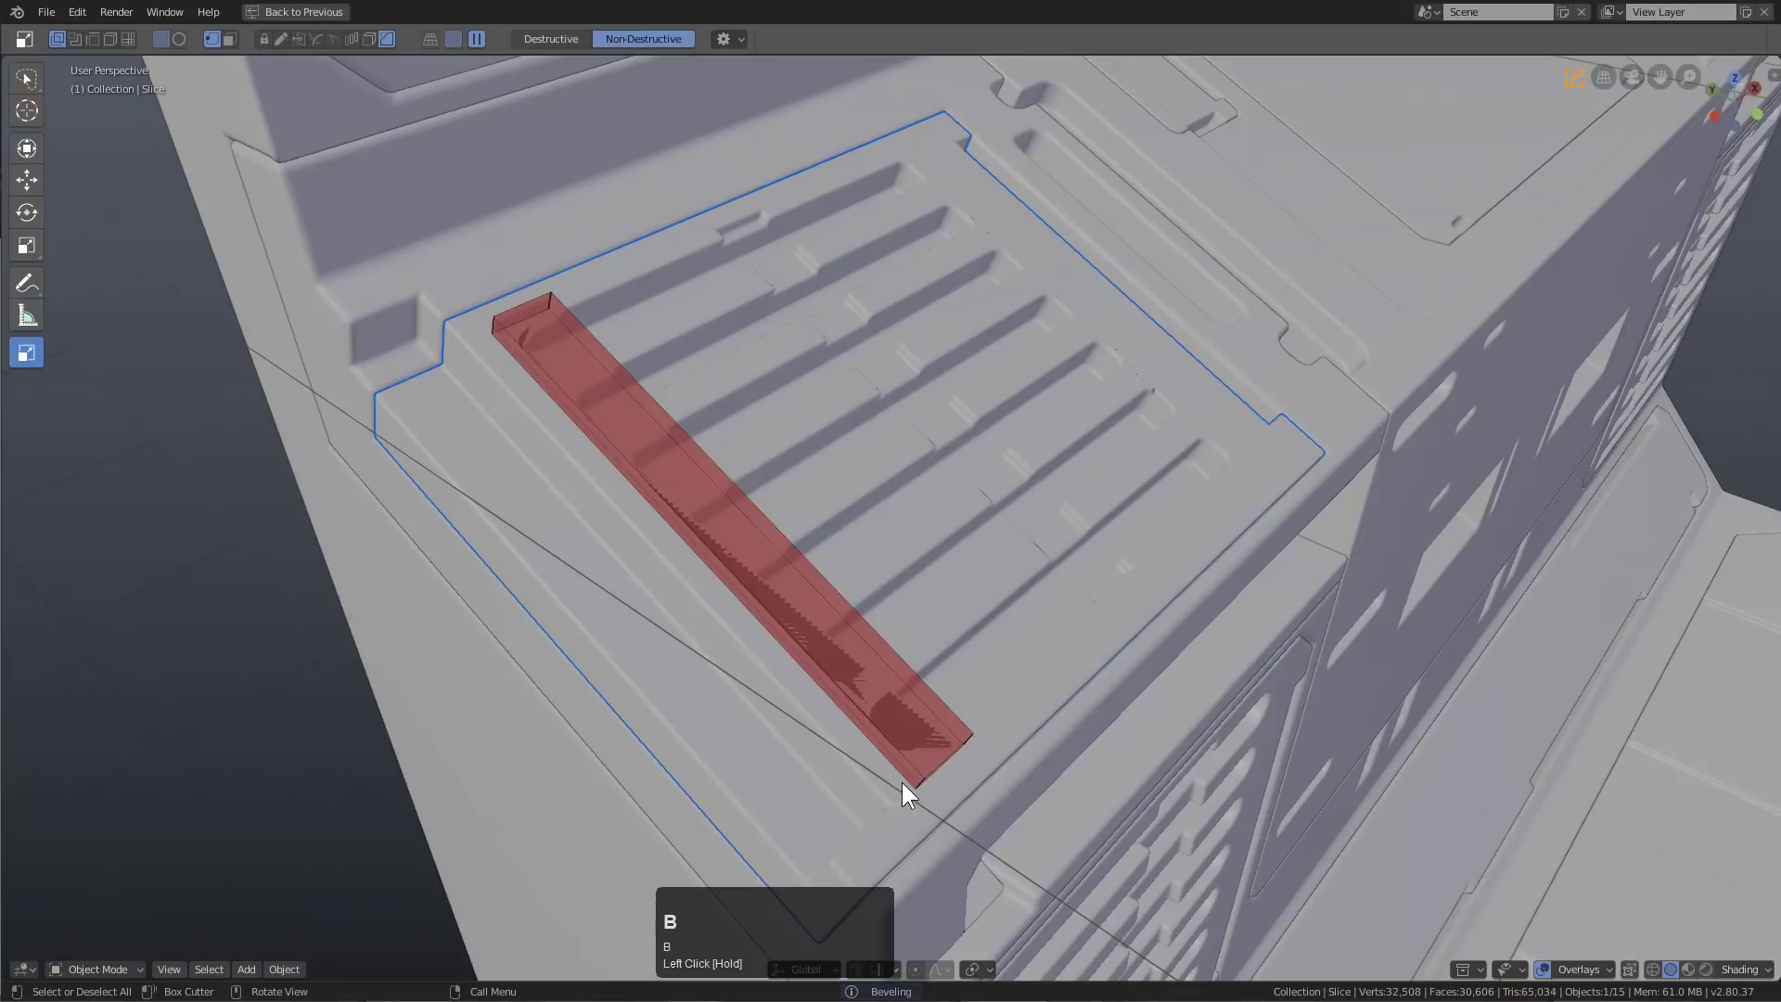
pyautogui.click(915, 781)
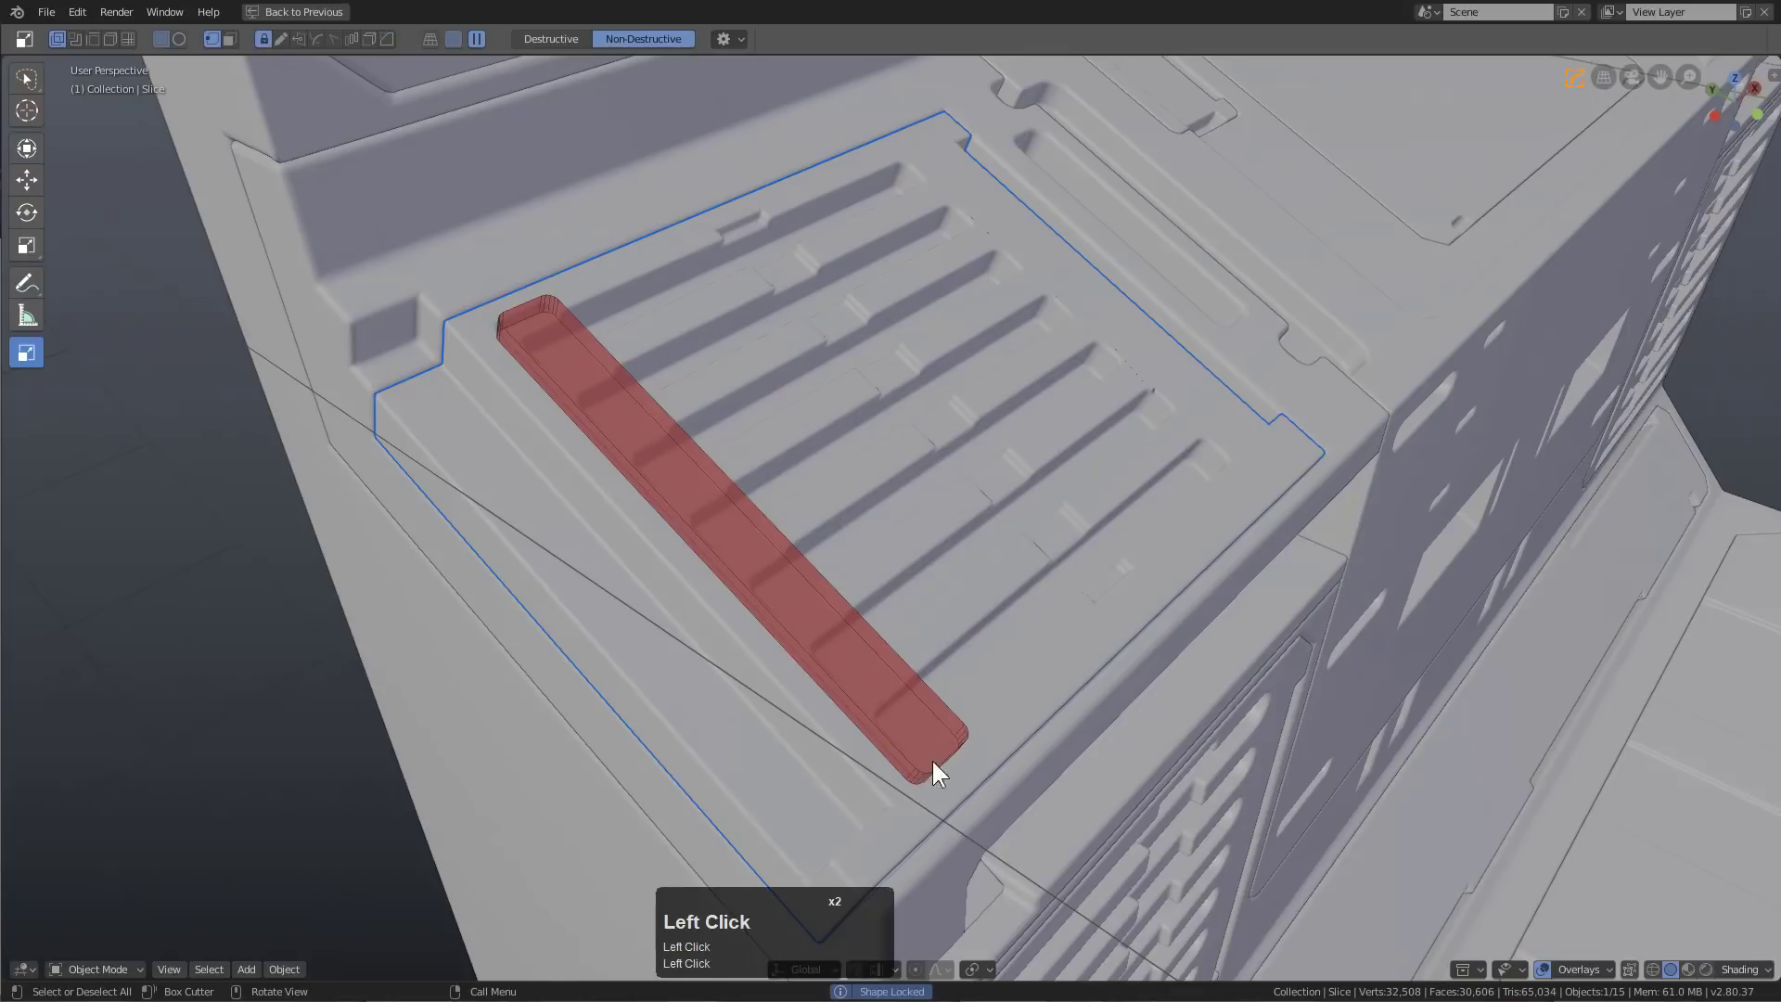
# Select the large central console panel and turn on the wireframe overlay
pyautogui.scroll(-3, 1011, 748)
pyautogui.moveTo(1011, 746); pyautogui.dragTo(985, 559, button='middle')
pyautogui.scroll(3, 985, 561)
pyautogui.click(961, 395)
pyautogui.keyDown('shift'); pyautogui.moveTo(961, 395); pyautogui.dragTo(927, 525, button='middle'); pyautogui.keyUp('shift')
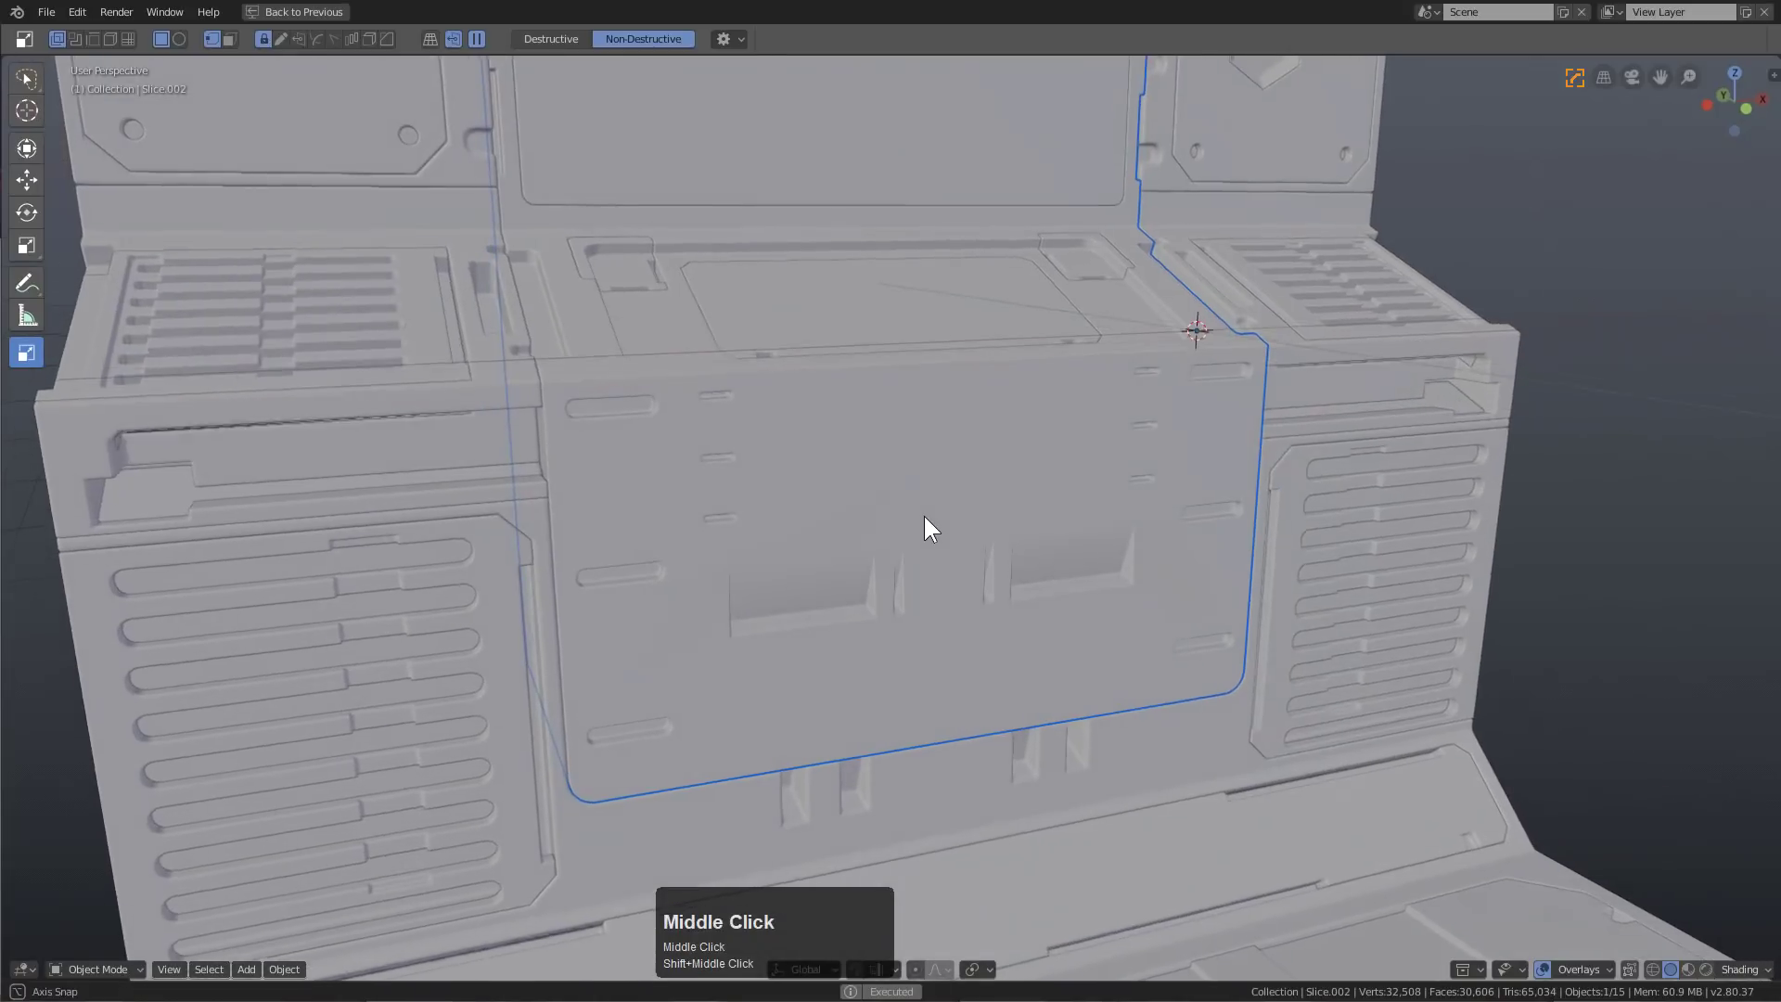
pyautogui.click(1592, 969)
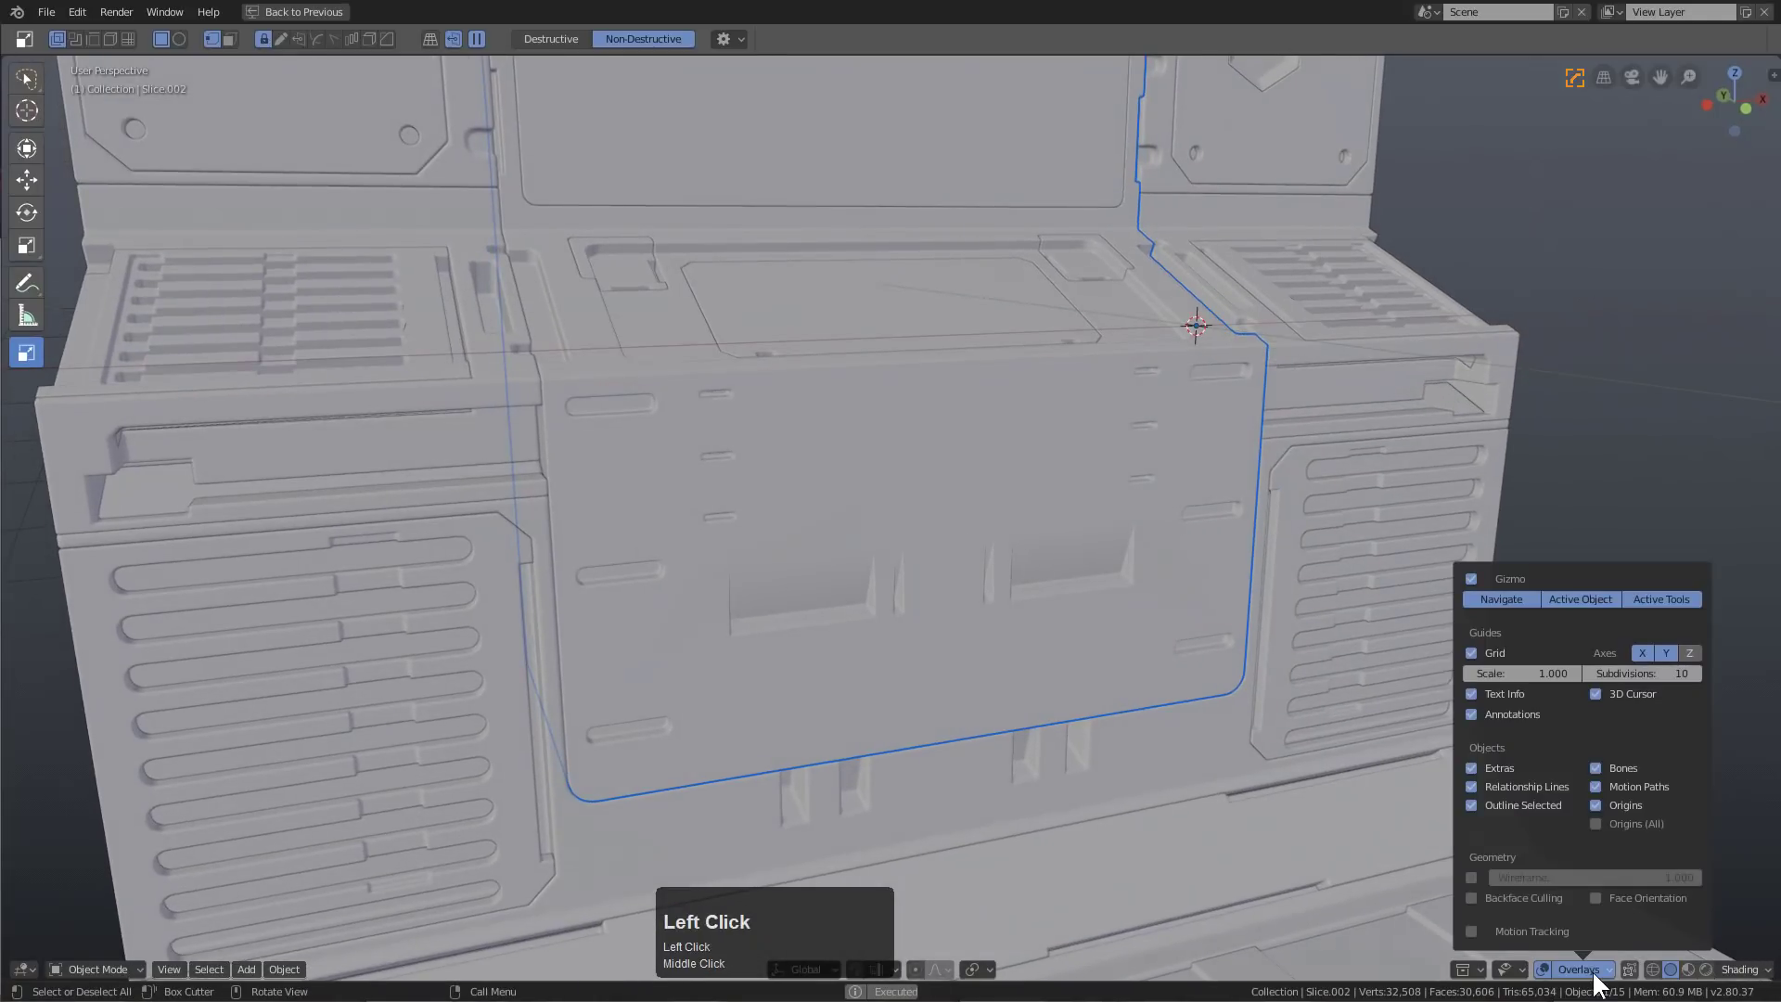
pyautogui.click(1473, 877)
pyautogui.moveTo(1001, 613); pyautogui.dragTo(731, 390, button='middle')
pyautogui.scroll(2, 729, 409)
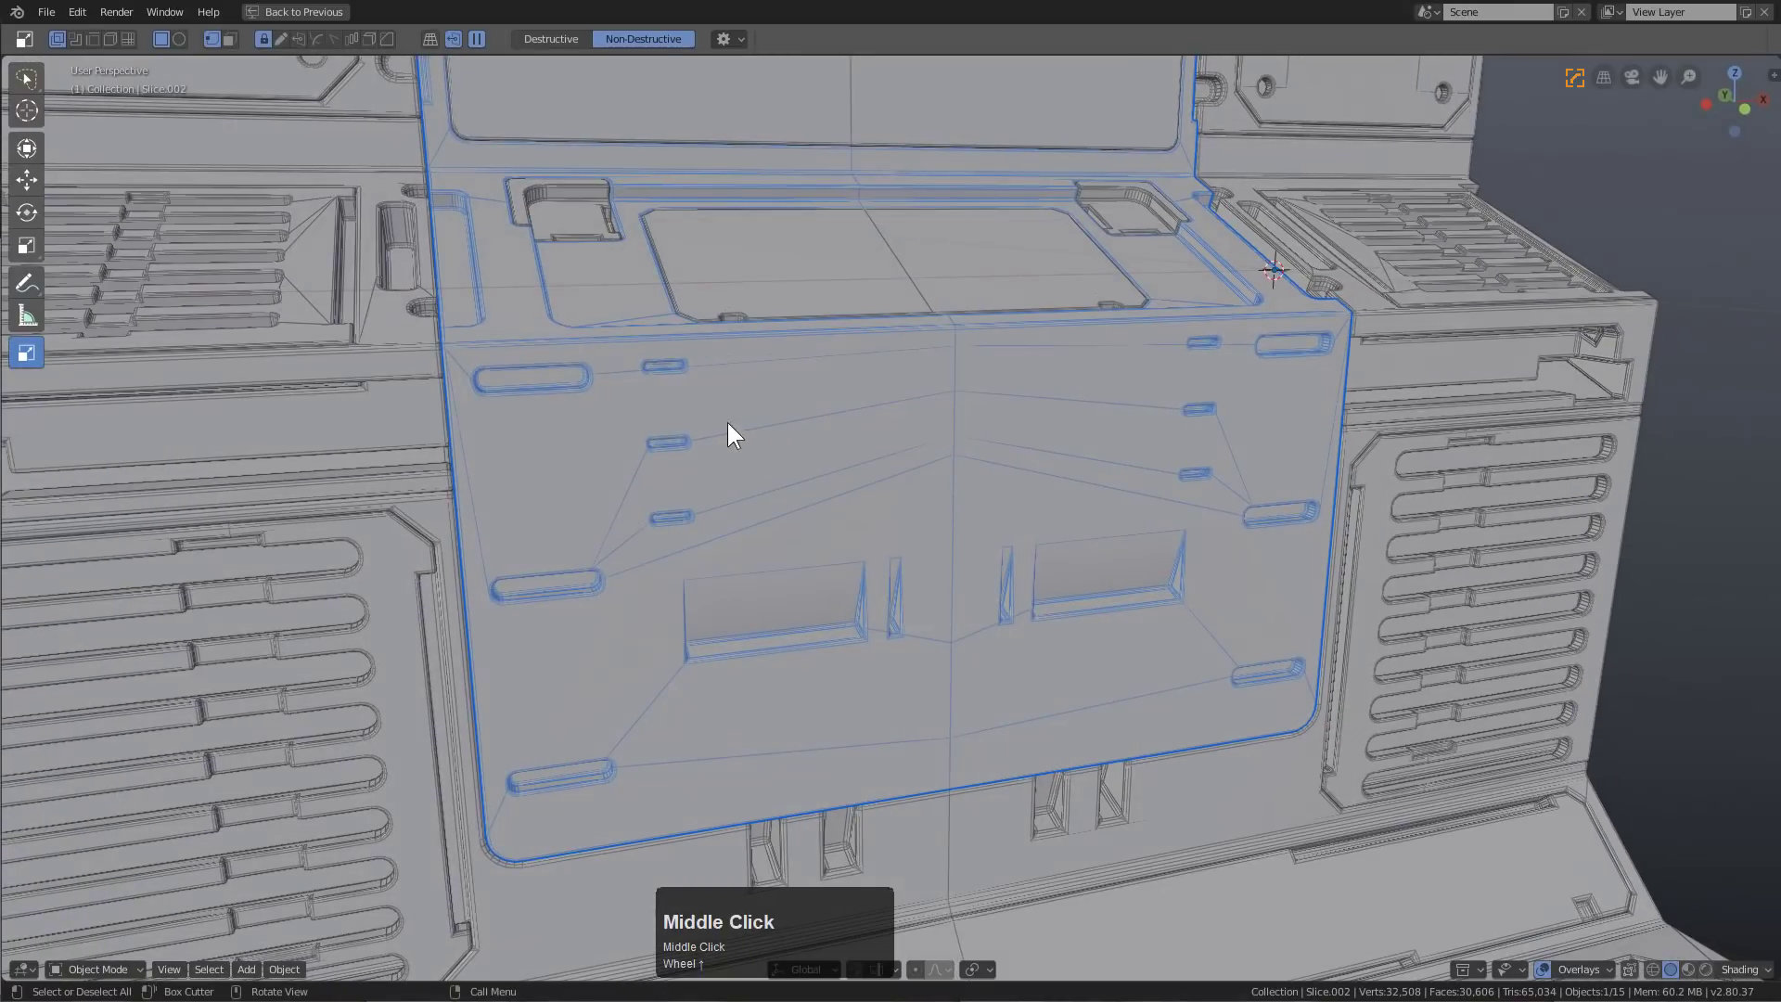
pyautogui.moveTo(948, 399); pyautogui.dragTo(532, 265, button='middle')
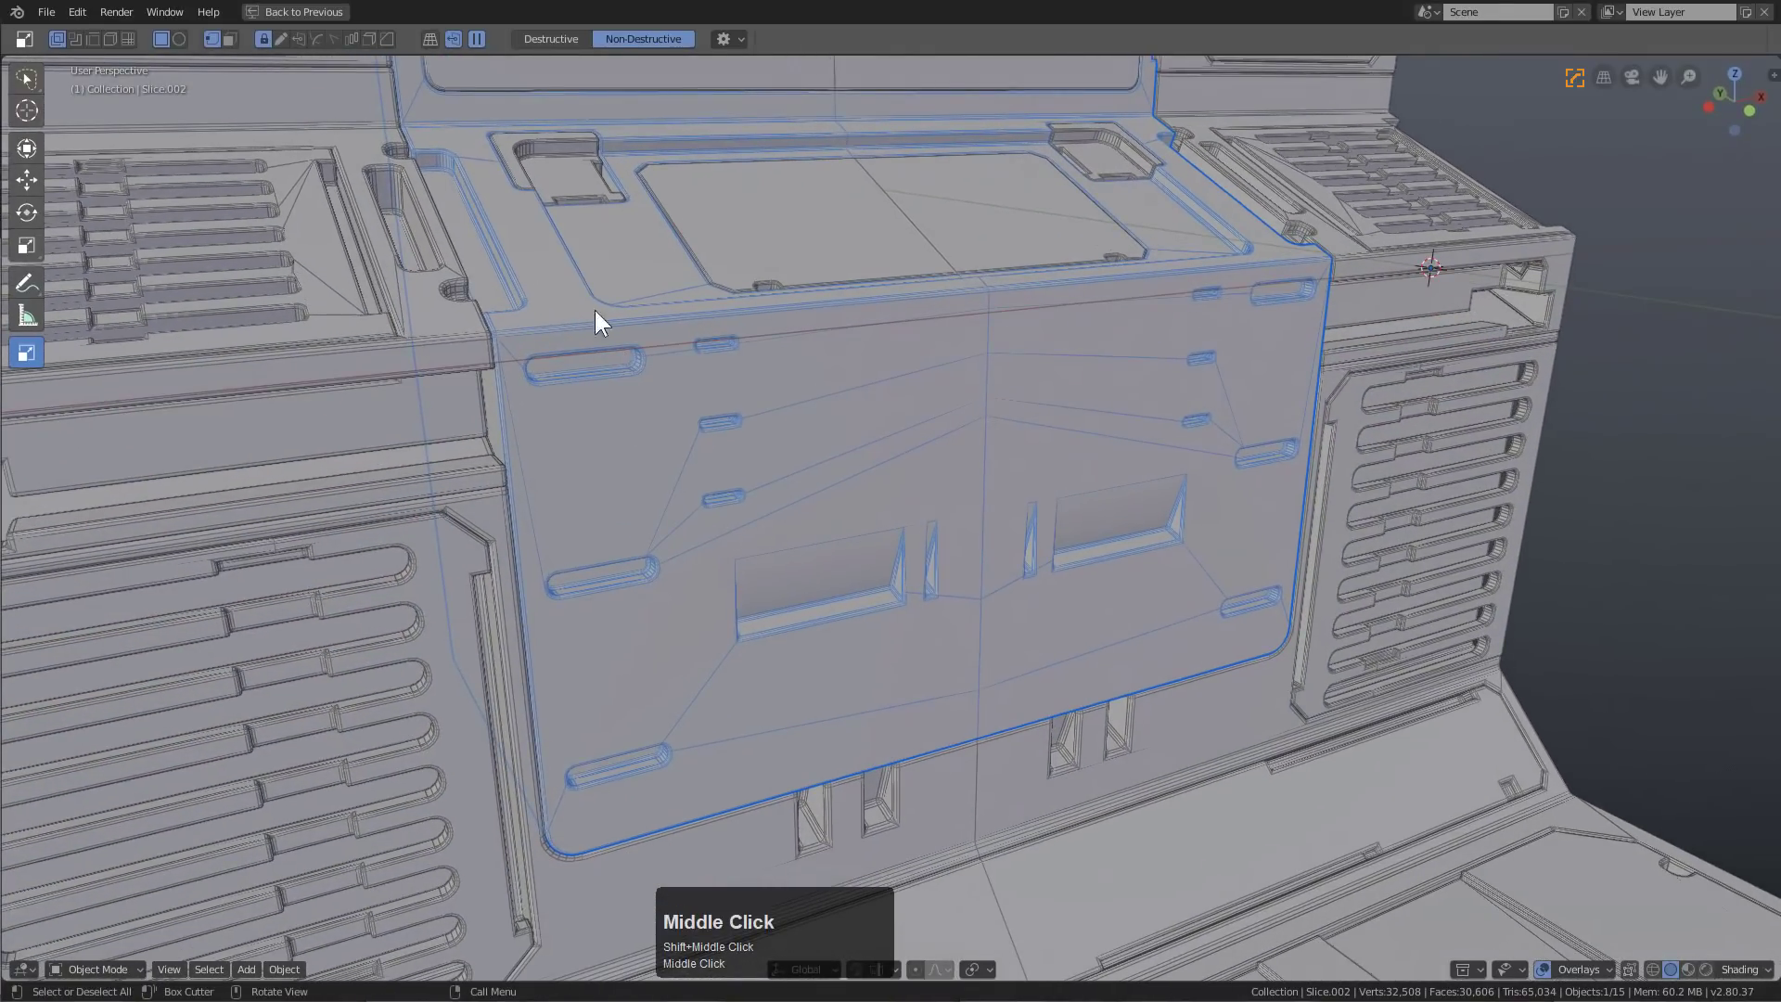
# In Box Cutter's knife mode, knife rectangular outlines around the side slots and the handle recess on the central panel's front face
pyautogui.click(126, 39)
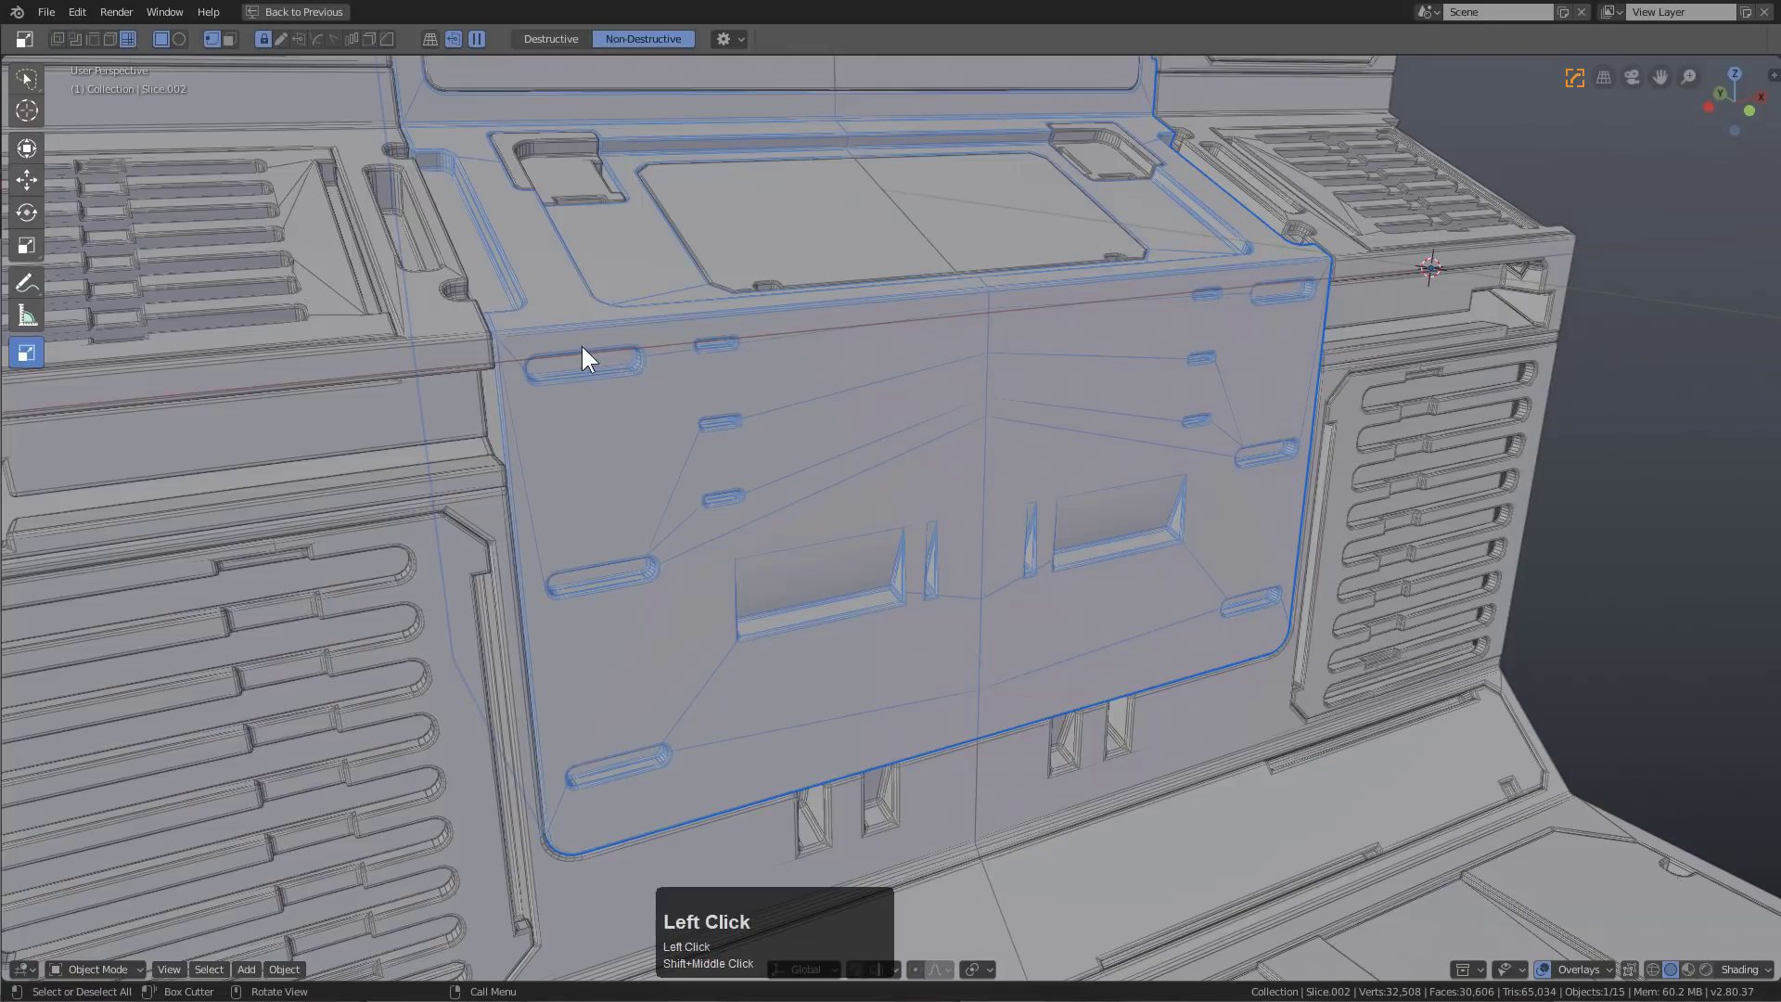
pyautogui.moveTo(582, 341); pyautogui.dragTo(475, 831)
pyautogui.click(425, 781)
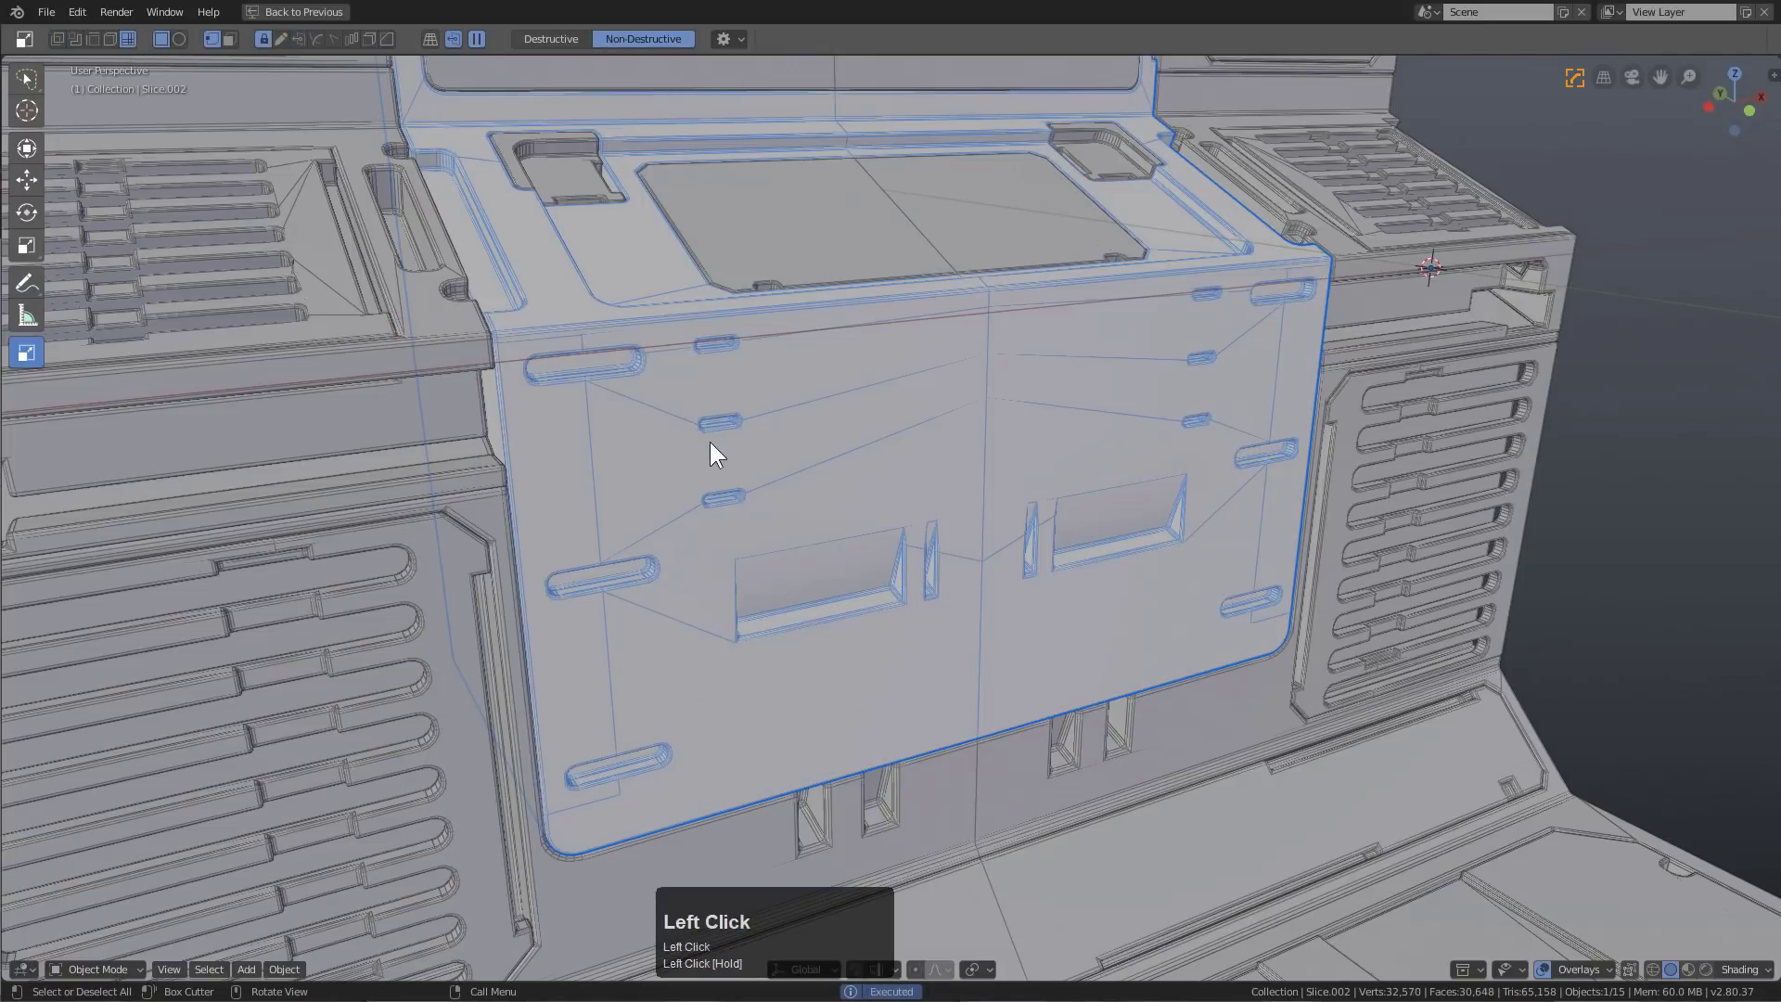
pyautogui.moveTo(715, 324); pyautogui.dragTo(458, 571)
pyautogui.click(432, 540)
pyautogui.moveTo(699, 598); pyautogui.dragTo(959, 832)
pyautogui.click(1000, 705)
pyautogui.moveTo(882, 616); pyautogui.dragTo(727, 422, button='middle')
pyautogui.keyDown('shift'); pyautogui.moveTo(718, 358); pyautogui.dragTo(748, 421, button='middle'); pyautogui.keyUp('shift')
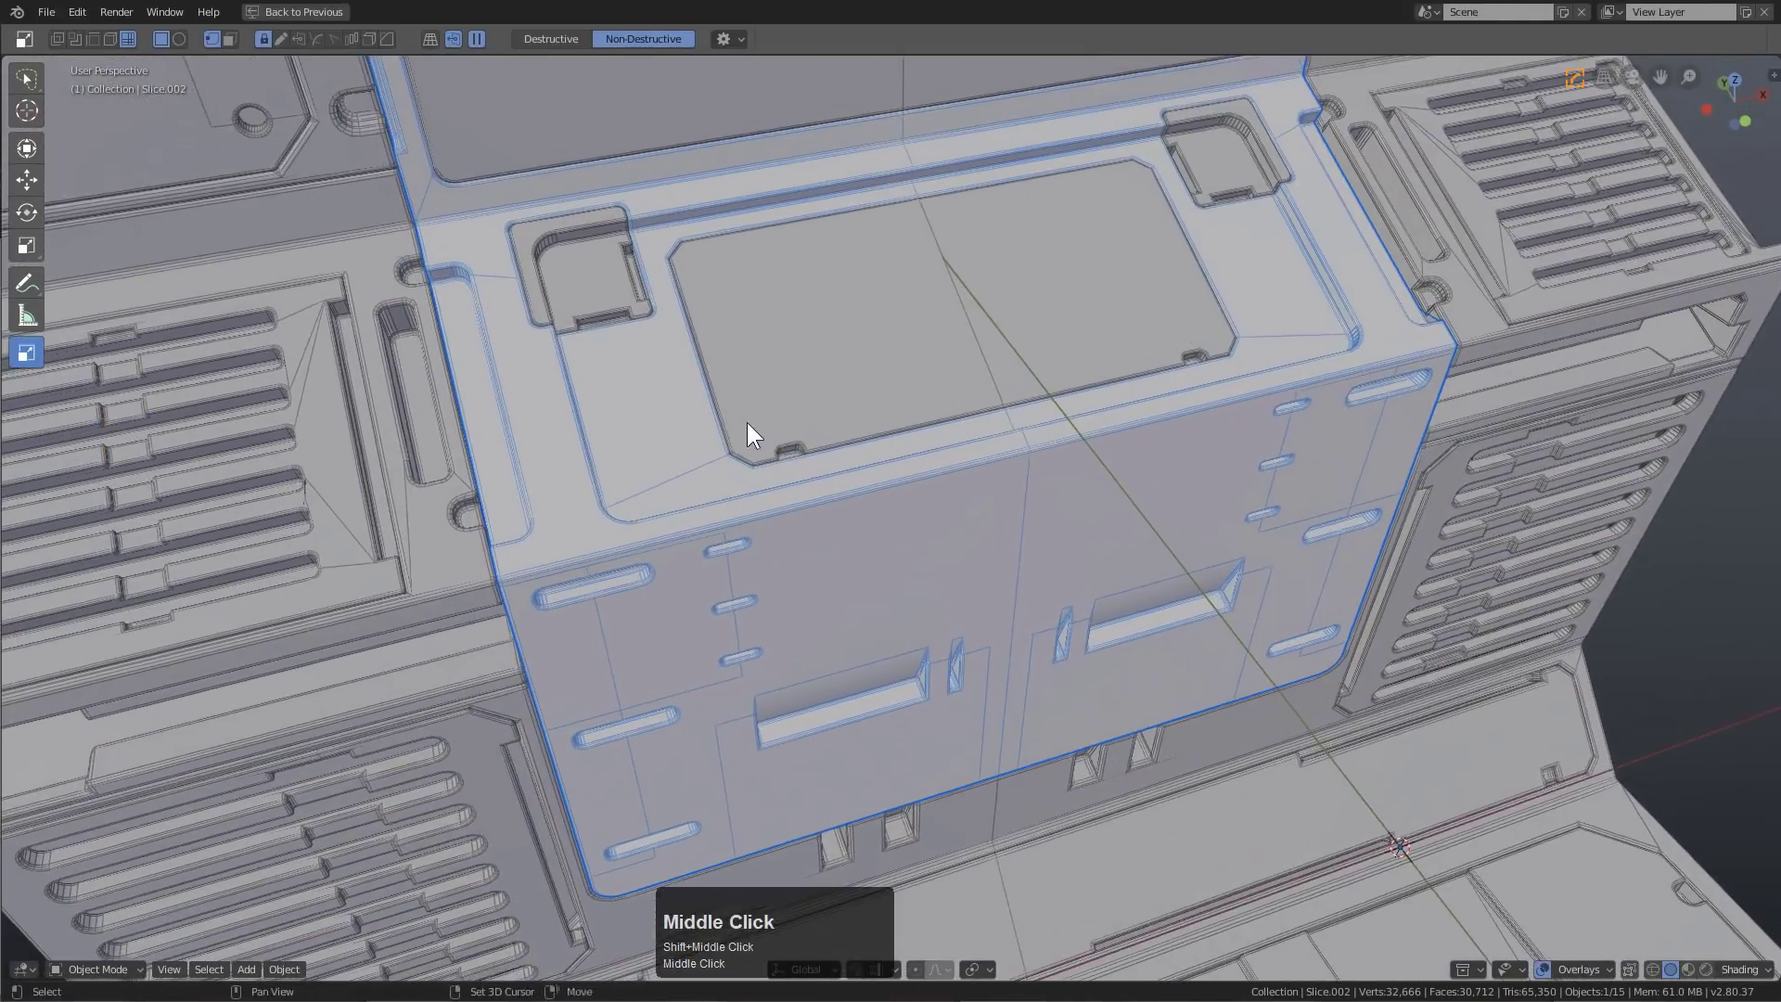
pyautogui.scroll(3, 747, 423)
pyautogui.moveTo(505, 498); pyautogui.dragTo(739, 560)
pyautogui.moveTo(699, 560); pyautogui.dragTo(470, 336, button='middle')
pyautogui.hotkey('ctrl', 'z')
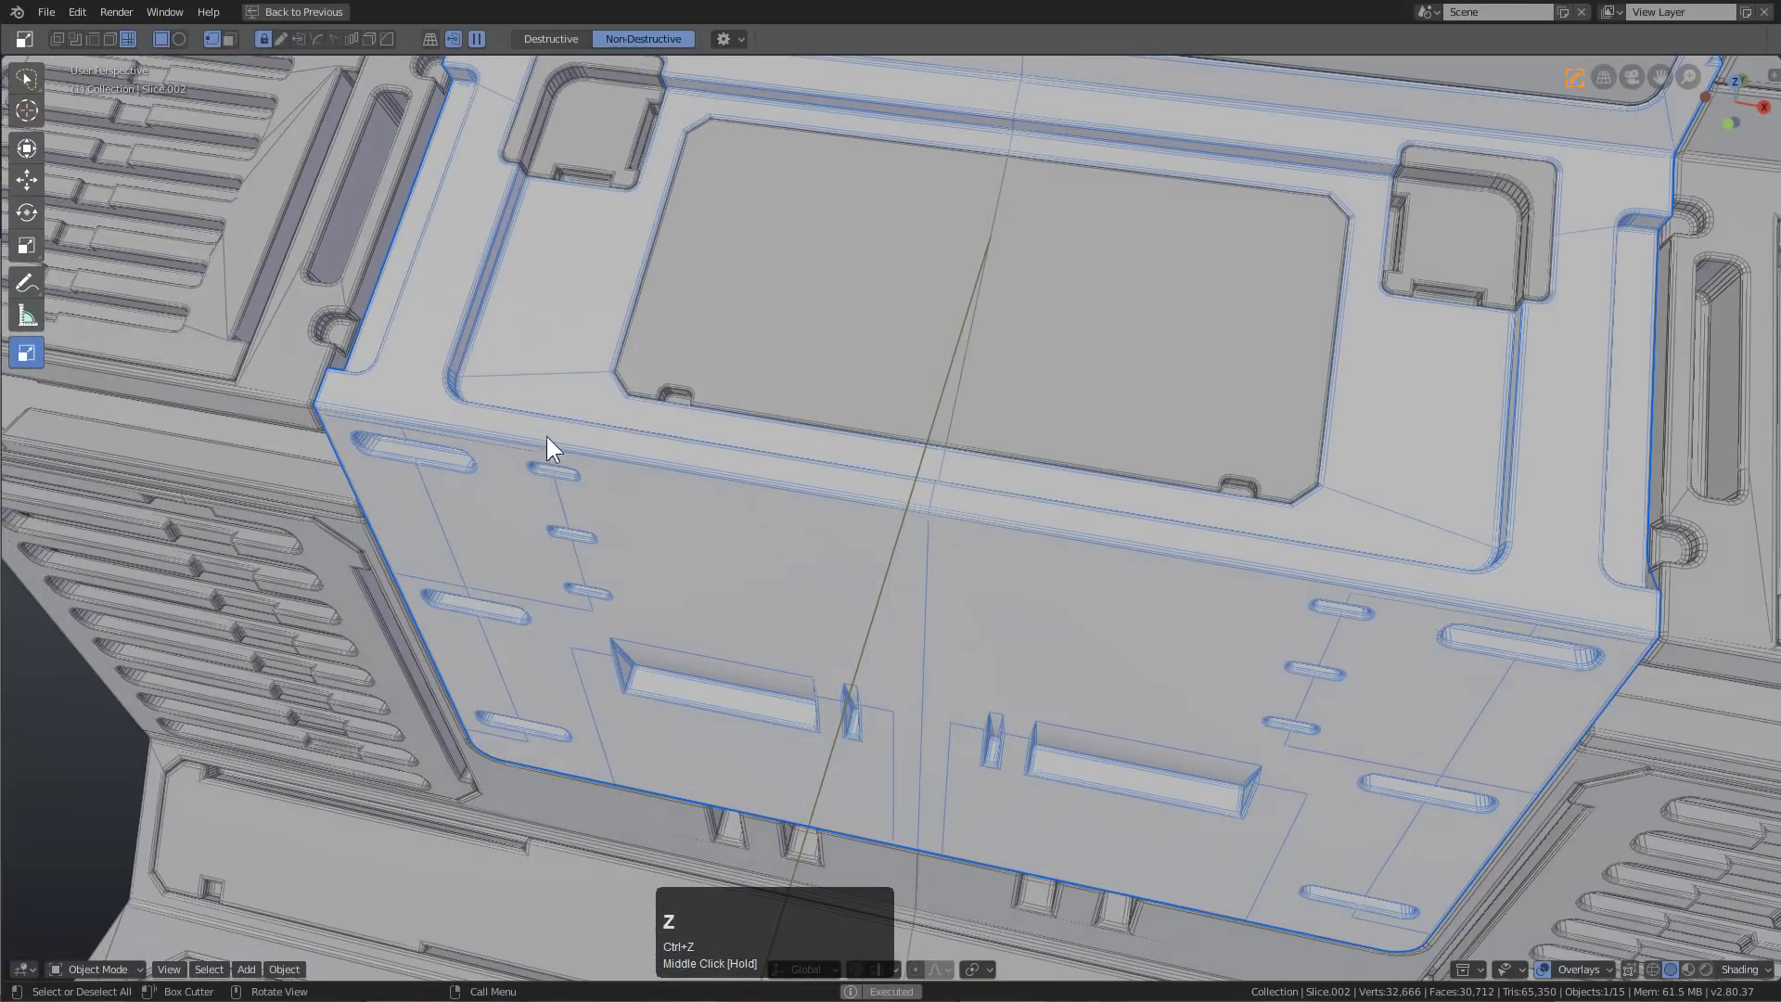
# Hide the viewport overlays, deselect everything and check the central panel's base mesh in Edit Mode
pyautogui.scroll(-2, 755, 469)
pyautogui.moveTo(755, 469); pyautogui.dragTo(651, 367, button='middle')
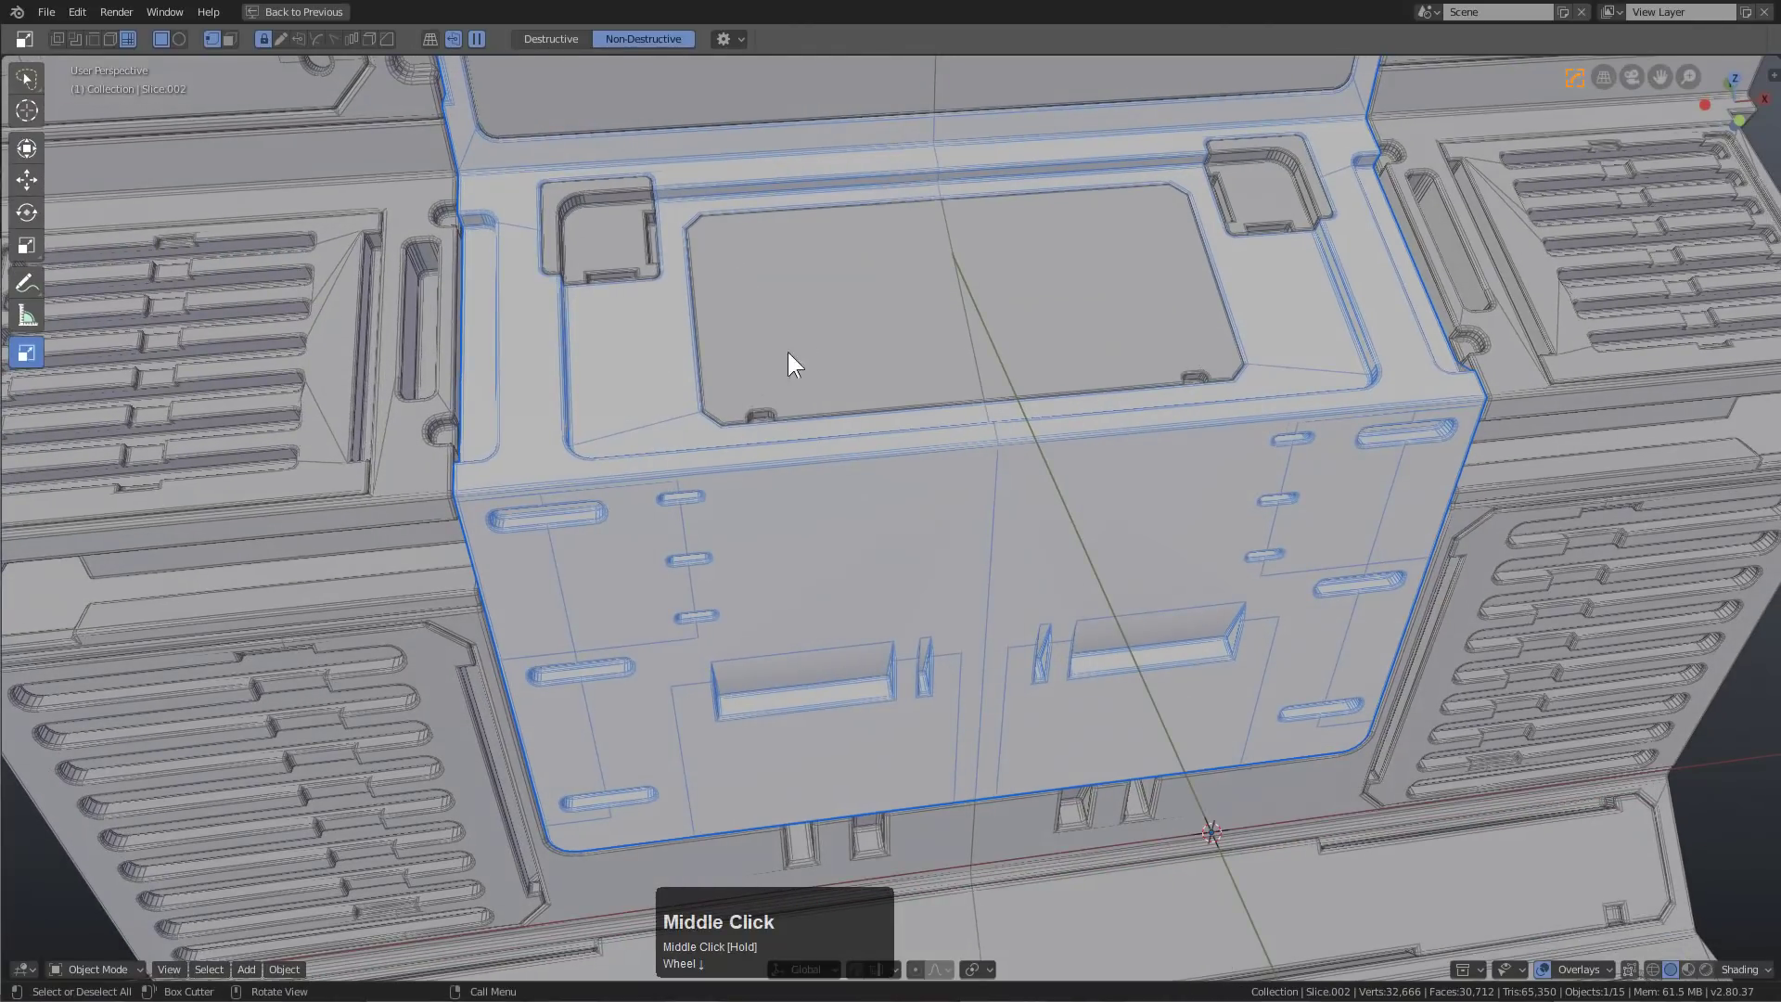
pyautogui.moveTo(787, 353)
pyautogui.mouseDown(button='middle')
pyautogui.moveTo(720, 372)
pyautogui.moveTo(781, 349)
pyautogui.mouseUp(button='middle')
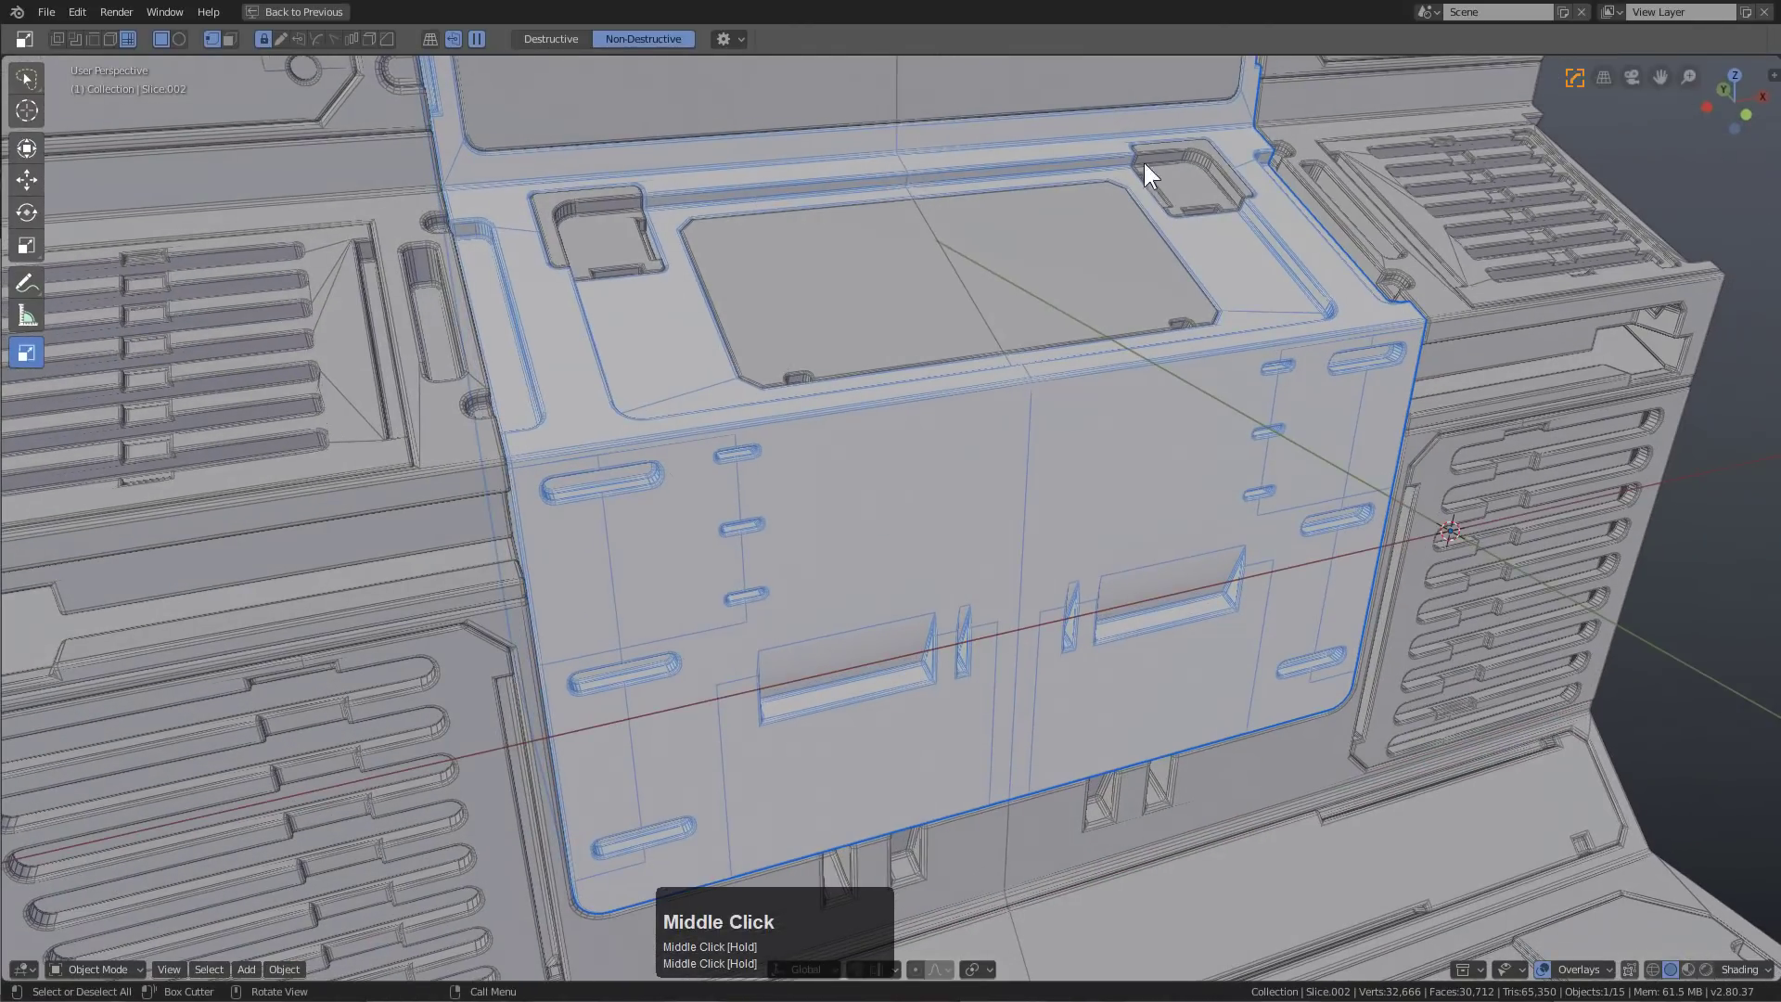
pyautogui.moveTo(558, 319); pyautogui.dragTo(926, 402, button='middle')
pyautogui.scroll(-3, 925, 402)
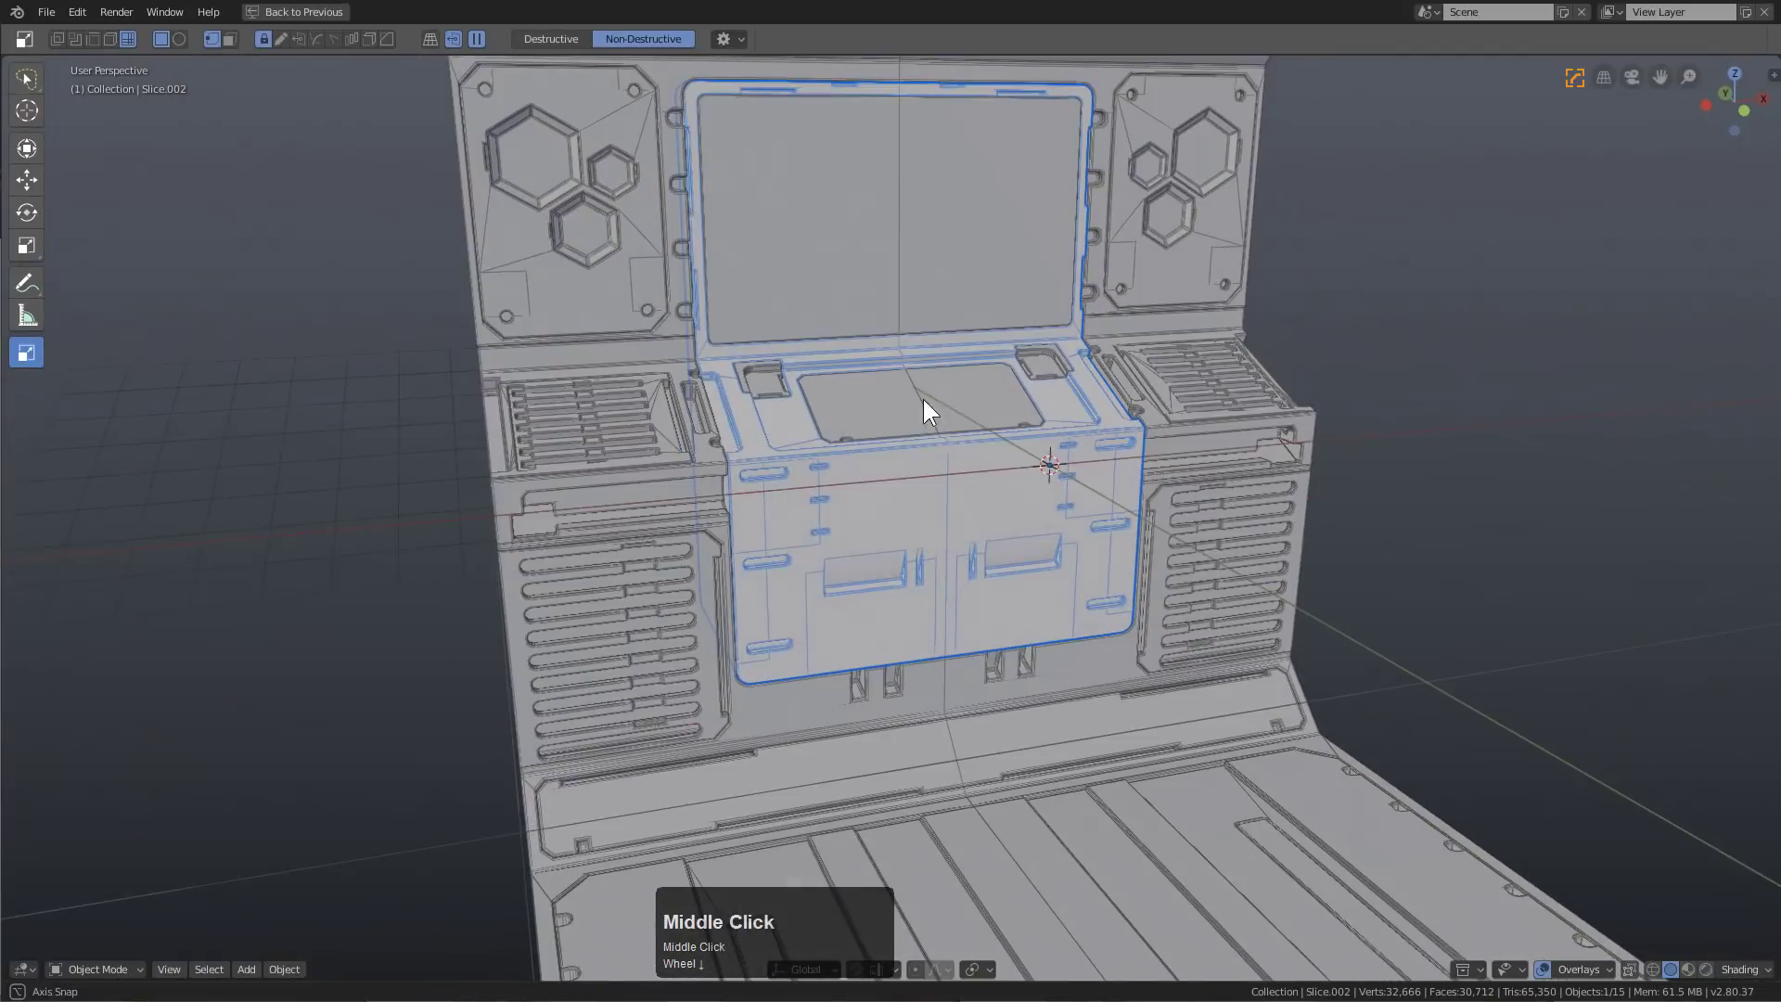
pyautogui.click(1542, 969)
pyautogui.hotkey('alt', 'a')
pyautogui.moveTo(1096, 486); pyautogui.dragTo(1061, 492, button='middle')
pyautogui.press('Tab')
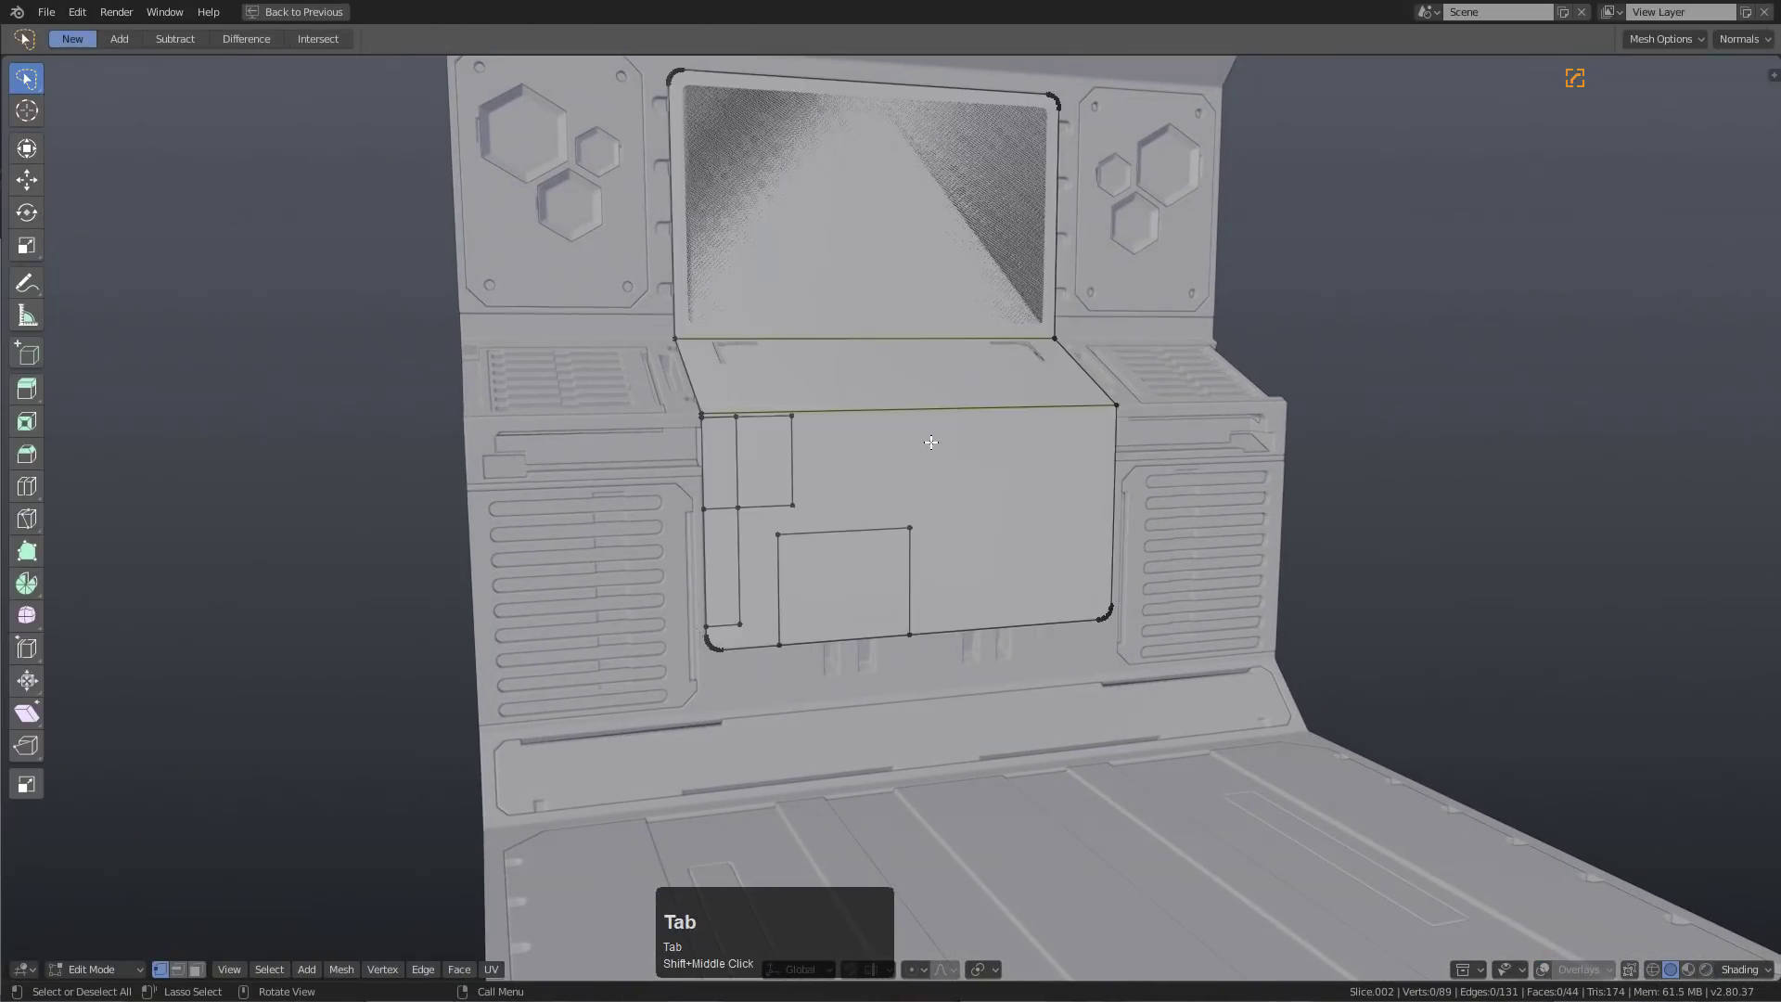
pyautogui.press('Tab')
pyautogui.click(1028, 461)
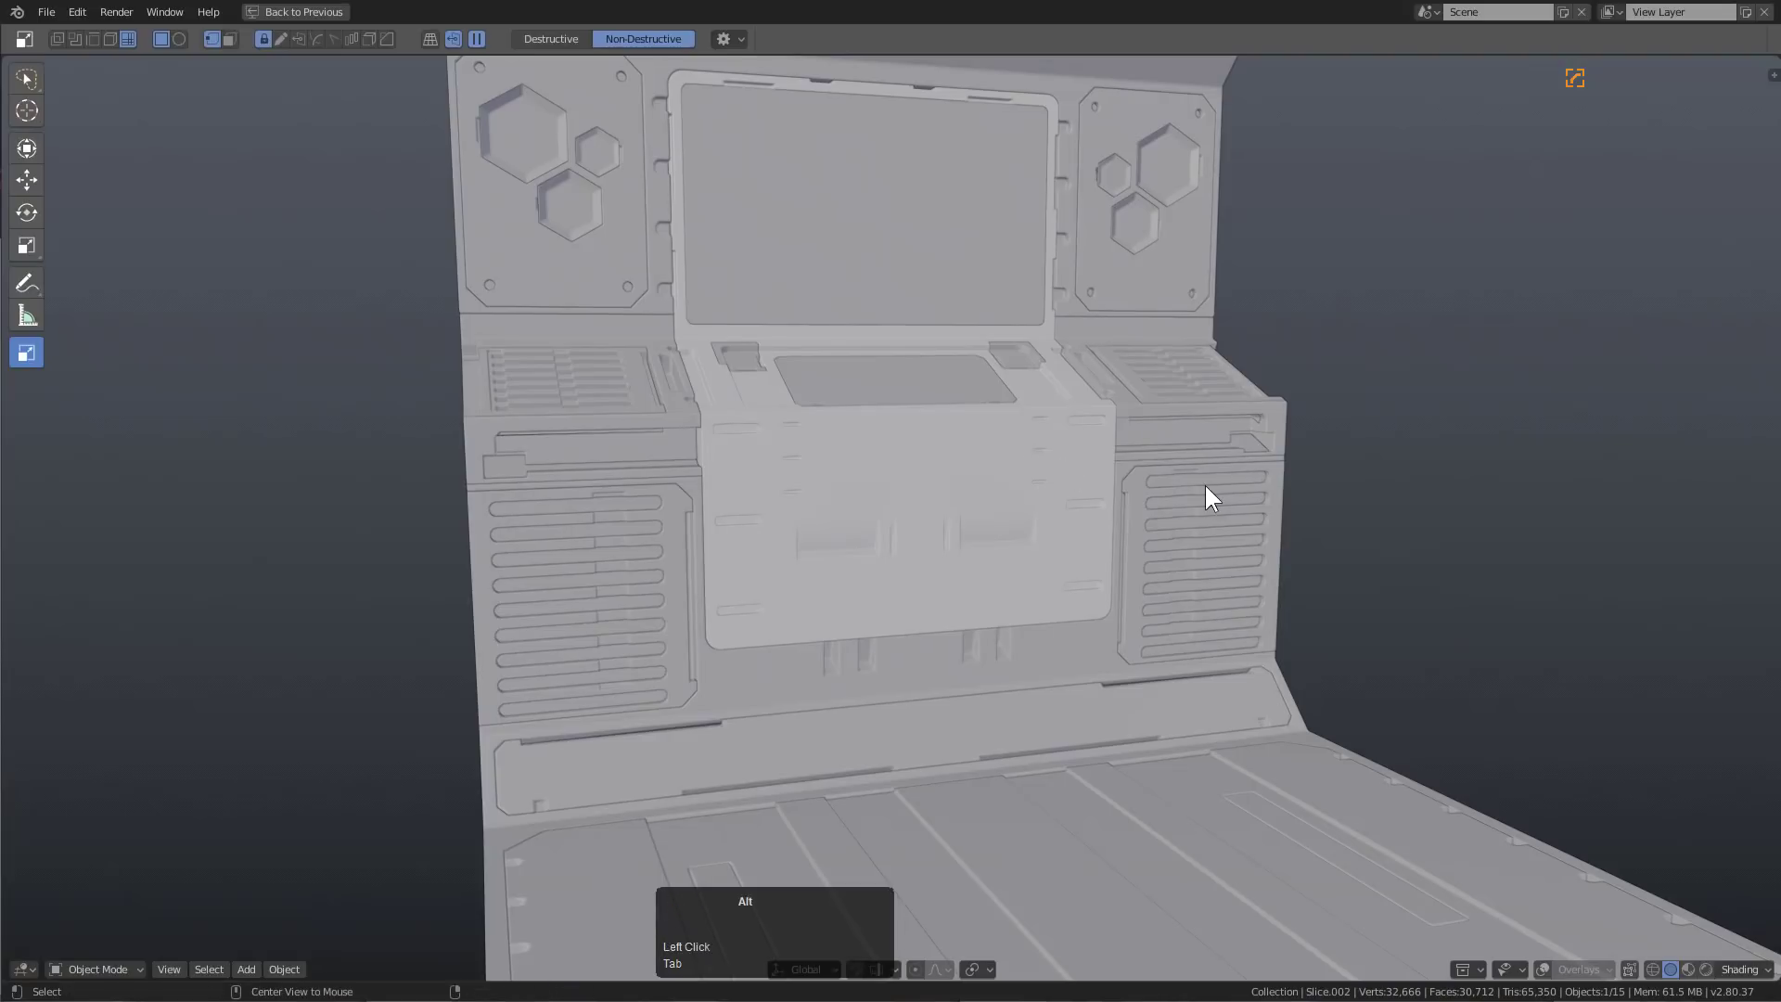
# Select the main console body and slice a large rectangular panel out of the overhanging roof's underside
pyautogui.press('m')
pyautogui.click(1120, 473)
pyautogui.moveTo(1119, 471); pyautogui.dragTo(767, 488, button='middle')
pyautogui.scroll(-4, 1076, 464)
pyautogui.scroll(3, 965, 399)
pyautogui.moveTo(823, 401); pyautogui.dragTo(680, 346, button='middle')
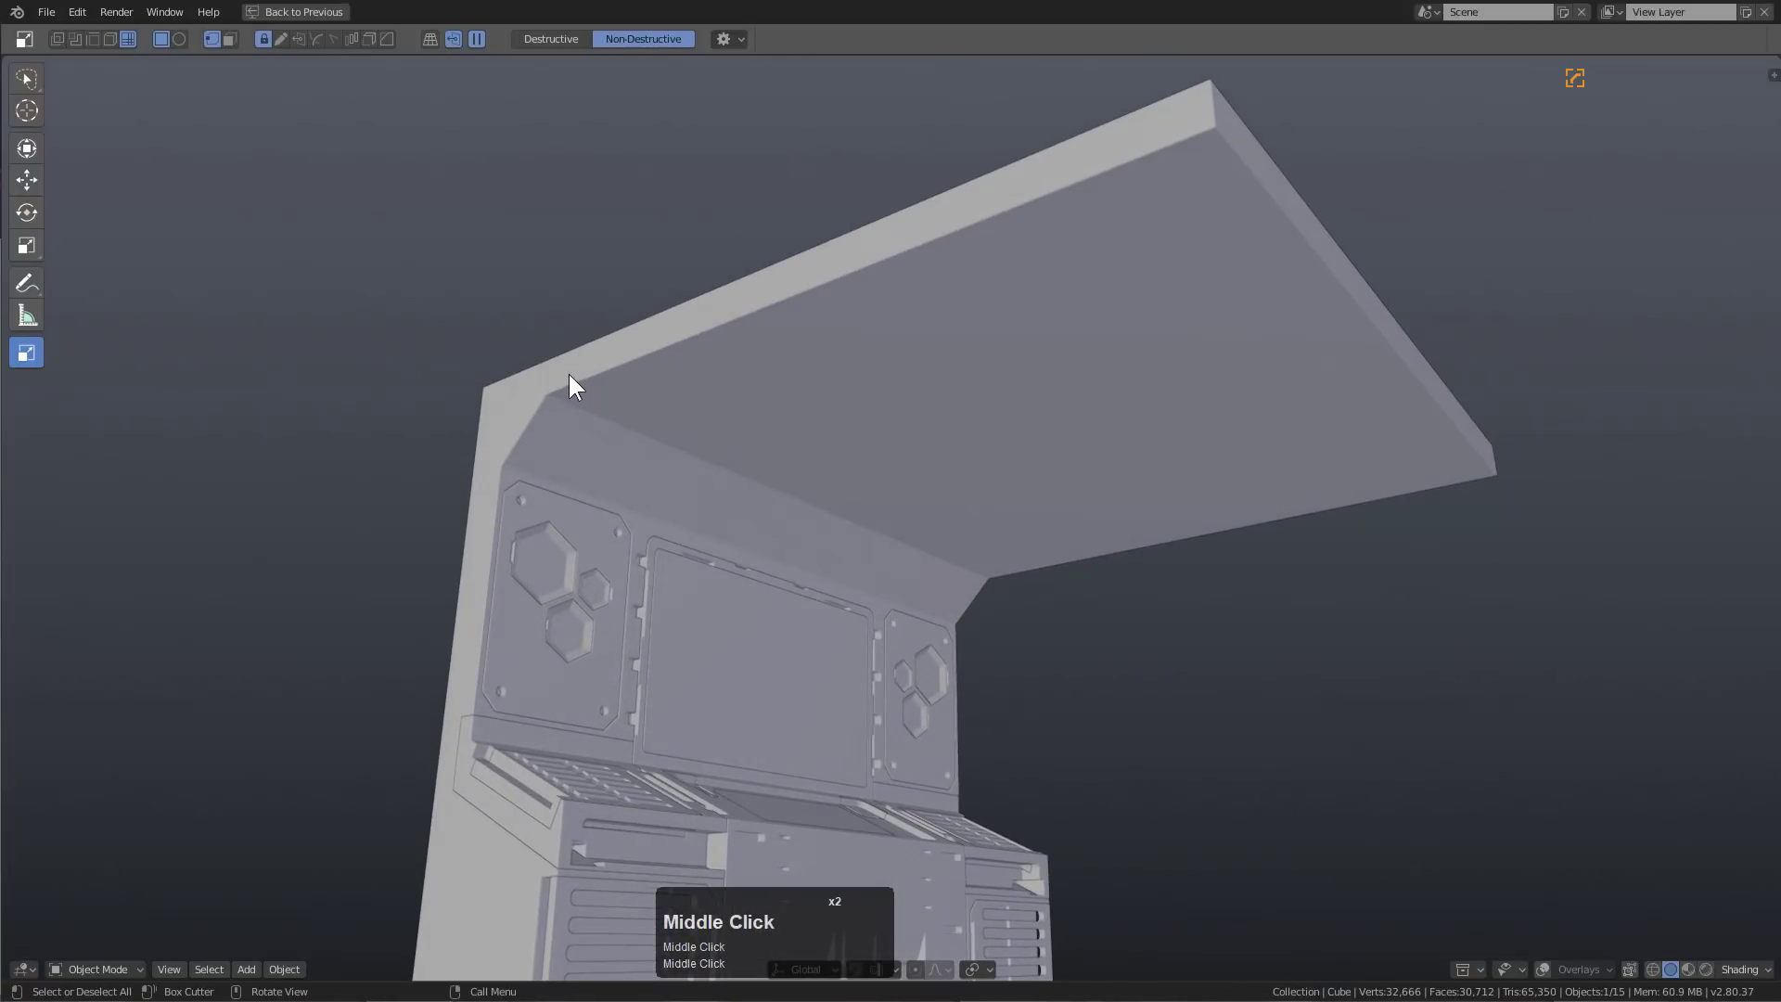
pyautogui.moveTo(570, 375); pyautogui.dragTo(1215, 343)
pyautogui.press('x')
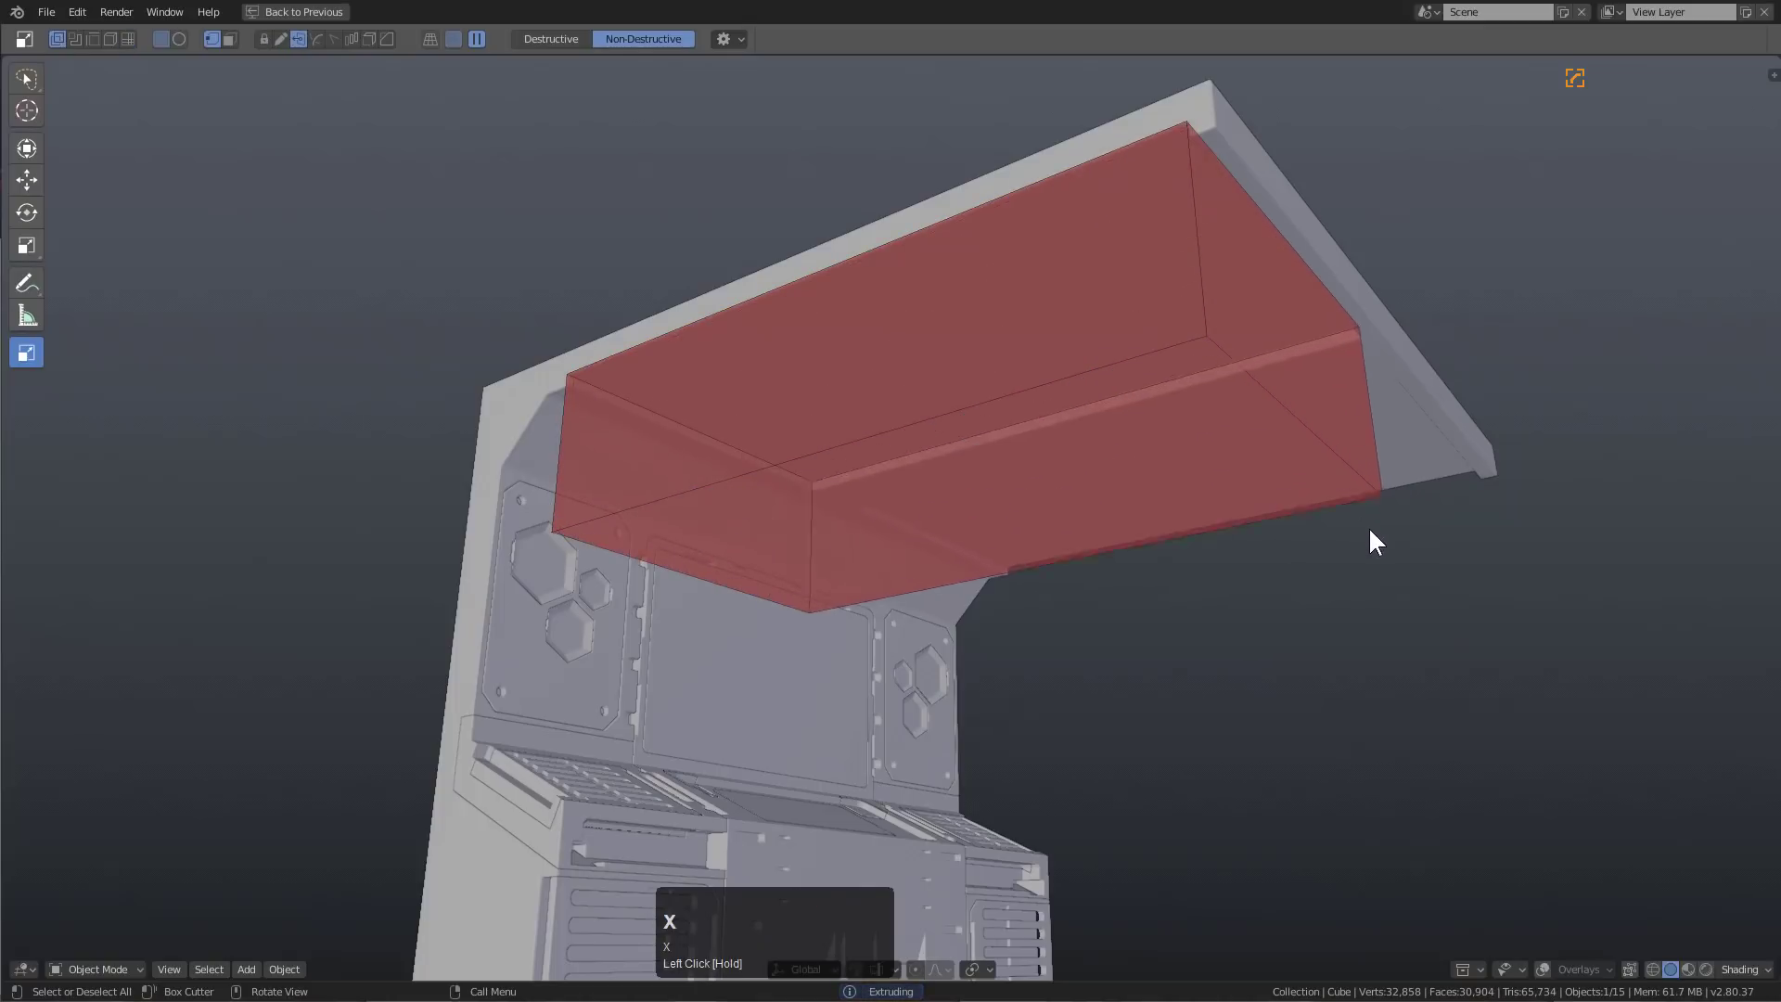
pyautogui.press('x')
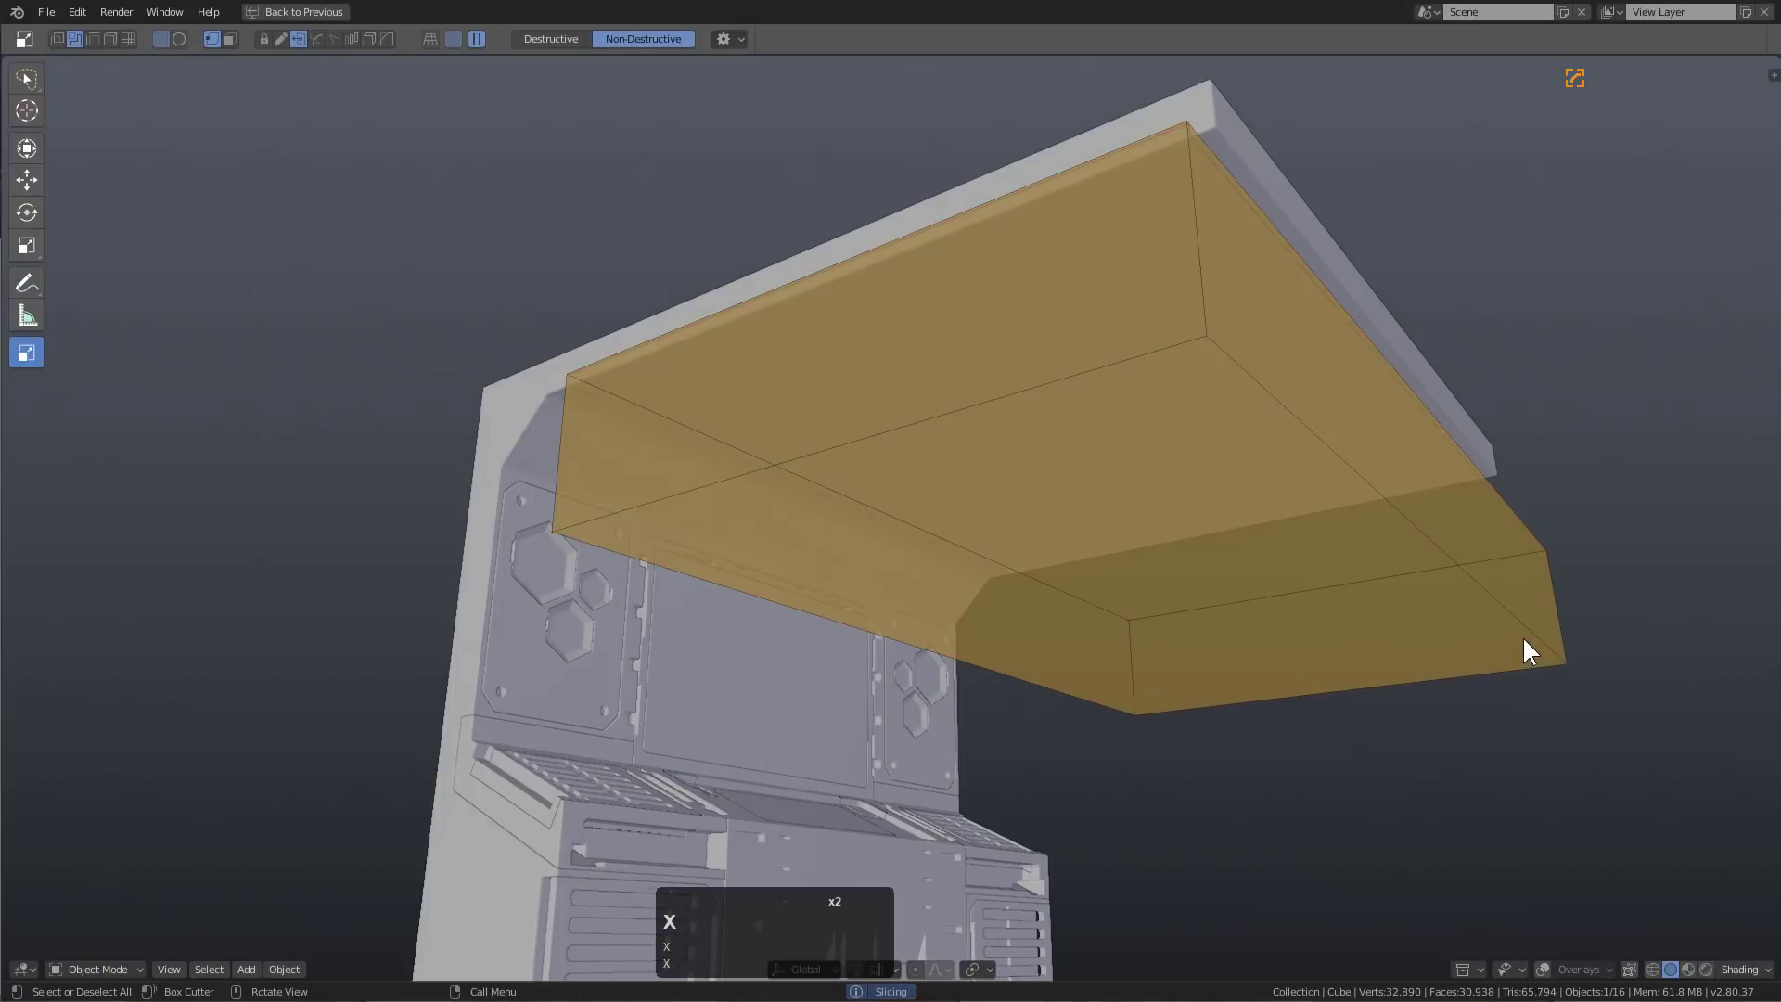
pyautogui.click(1522, 641)
# Cut narrow mirrored strips into the rear and front edges of the sliced roof panel
pyautogui.moveTo(1090, 450); pyautogui.dragTo(654, 329, button='middle')
pyautogui.moveTo(640, 322)
pyautogui.mouseDown()
pyautogui.moveTo(700, 509)
pyautogui.moveTo(720, 537)
pyautogui.moveTo(721, 521)
pyautogui.mouseUp()
pyautogui.press('x')
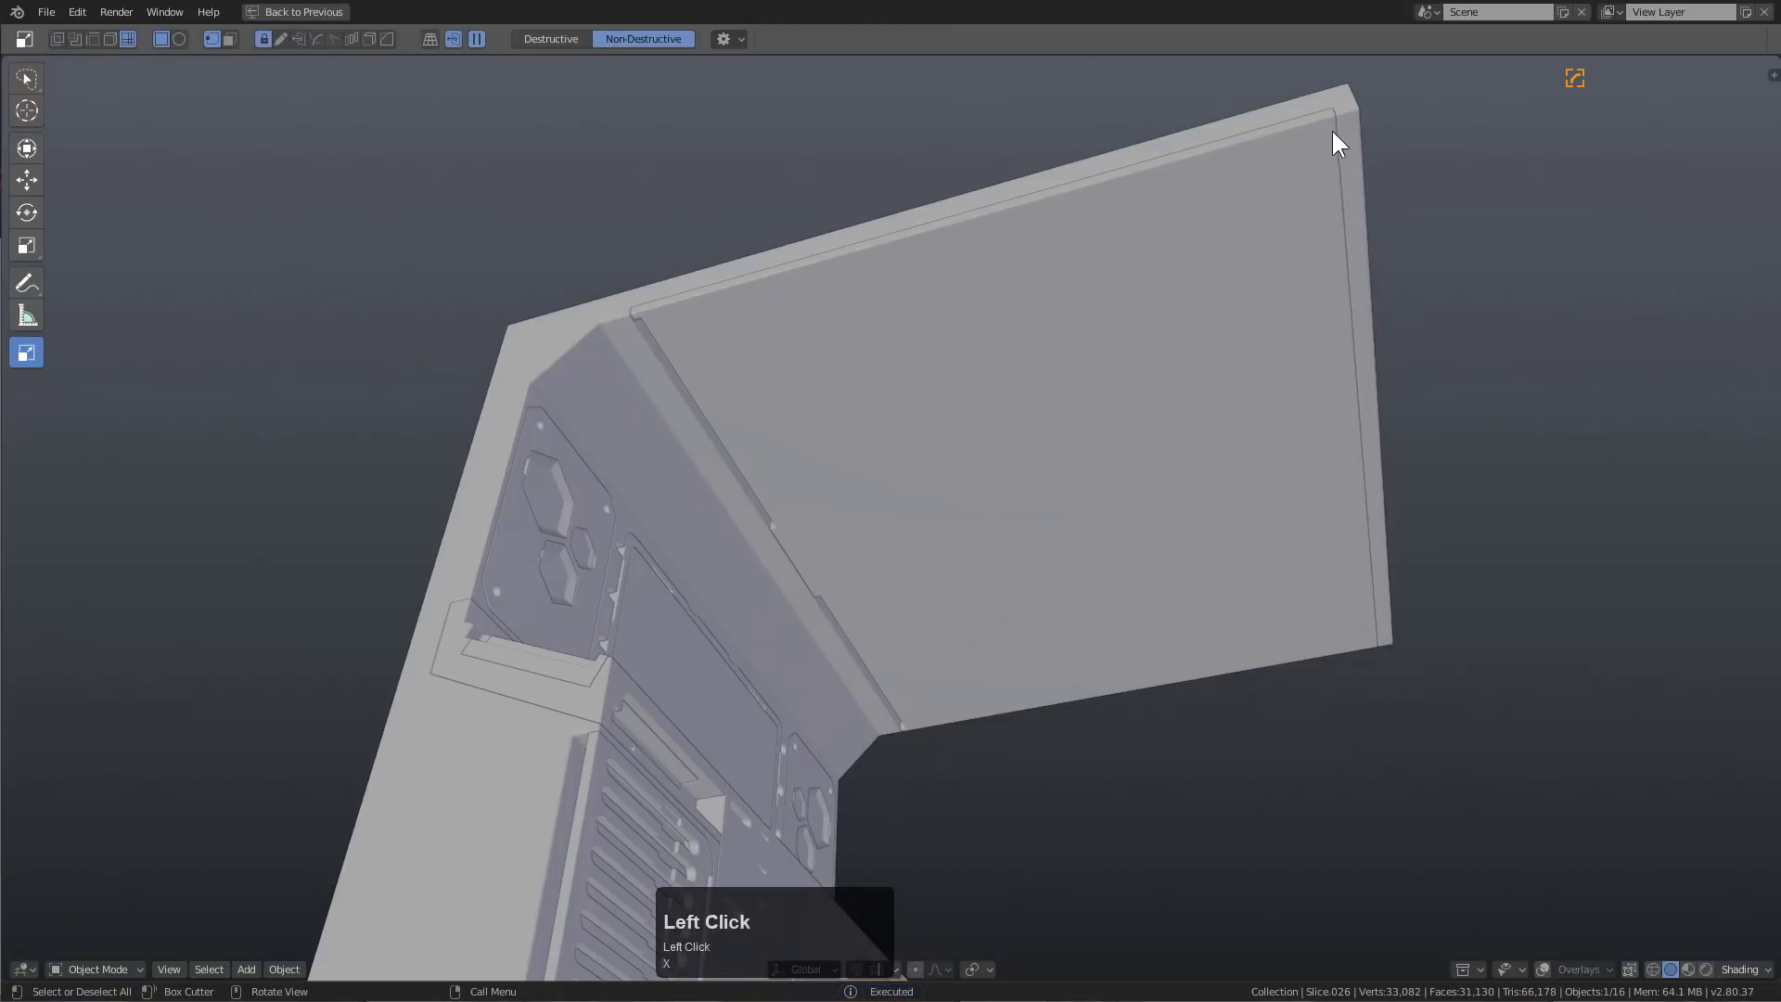
pyautogui.moveTo(1336, 139); pyautogui.dragTo(1392, 345)
pyautogui.press('x')
# Select the main body and slice a thin section along the full length of the overhanging roof
pyautogui.moveTo(1089, 334); pyautogui.dragTo(645, 570, button='middle')
pyautogui.click(645, 569)
pyautogui.moveTo(537, 477); pyautogui.dragTo(1567, 384)
pyautogui.press('x')
pyautogui.moveTo(1372, 421); pyautogui.dragTo(1125, 469, button='middle')
pyautogui.click(1065, 553)
# Select the roof's underside panel and cut a mirrored rectangular recess near its front edge
pyautogui.moveTo(1066, 553); pyautogui.dragTo(1026, 390, button='middle')
pyautogui.scroll(2, 1122, 593)
pyautogui.click(968, 339)
pyautogui.moveTo(968, 338); pyautogui.dragTo(918, 422, button='middle')
pyautogui.scroll(-1, 1071, 410)
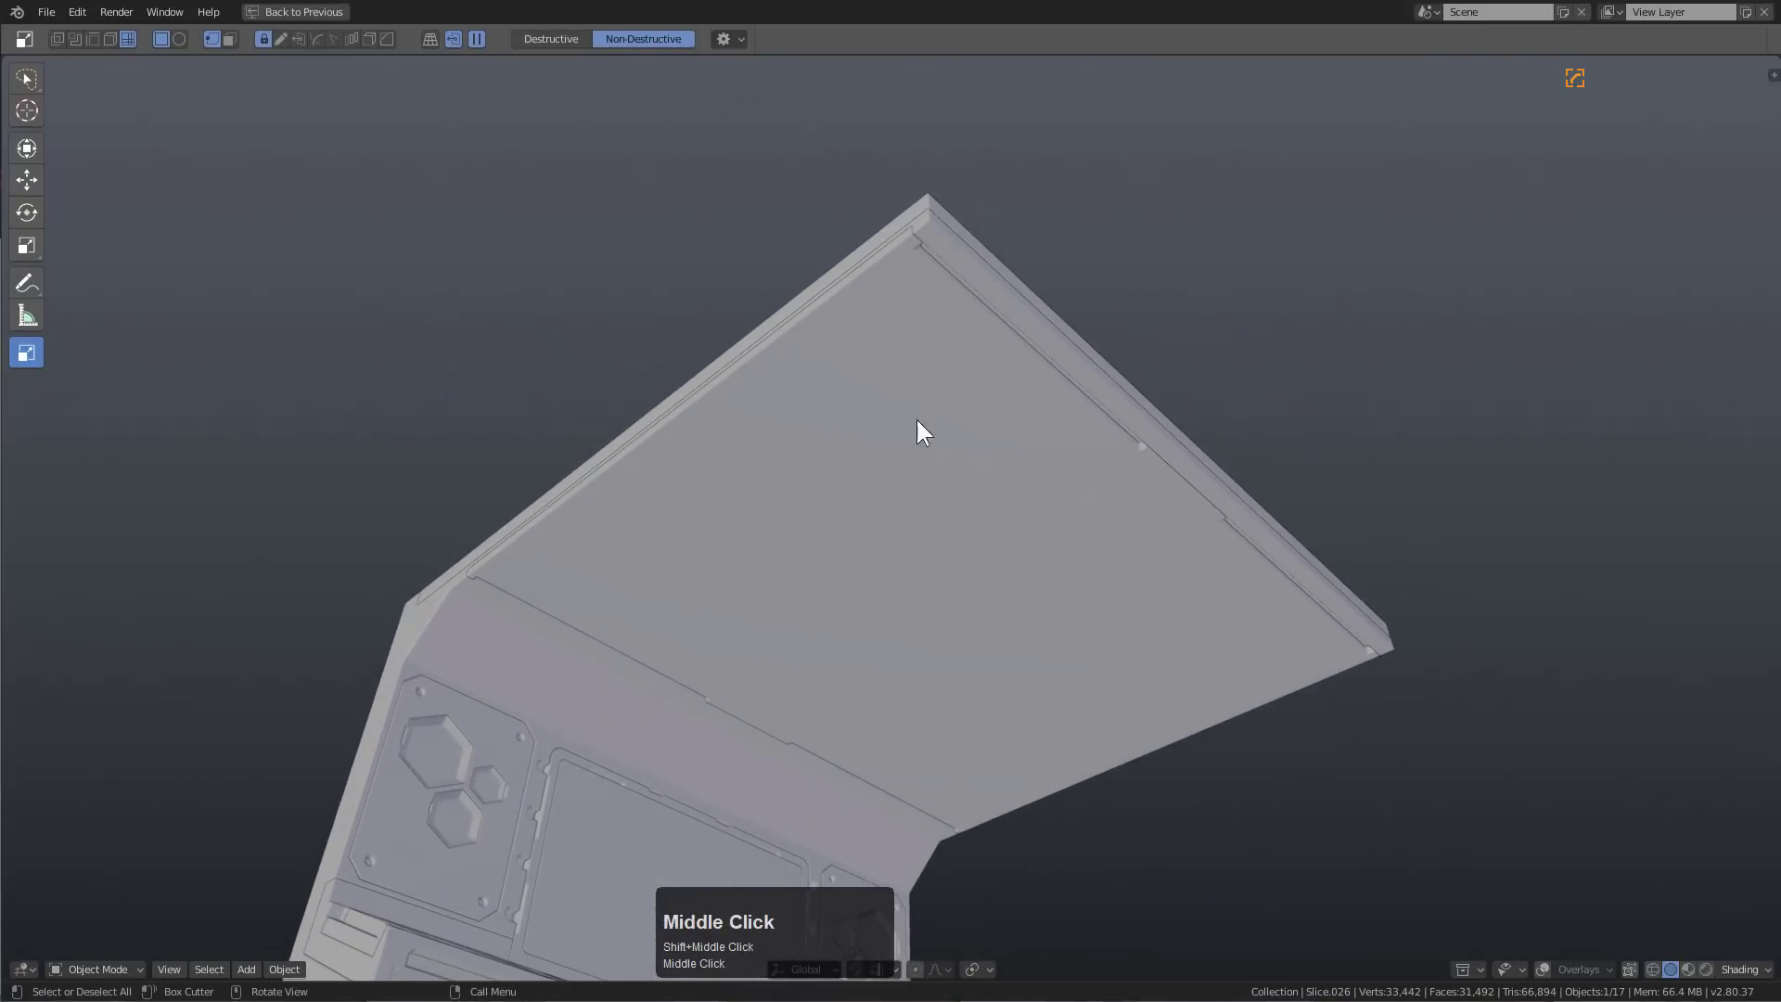
pyautogui.moveTo(904, 269); pyautogui.dragTo(1069, 467)
pyautogui.press('x')
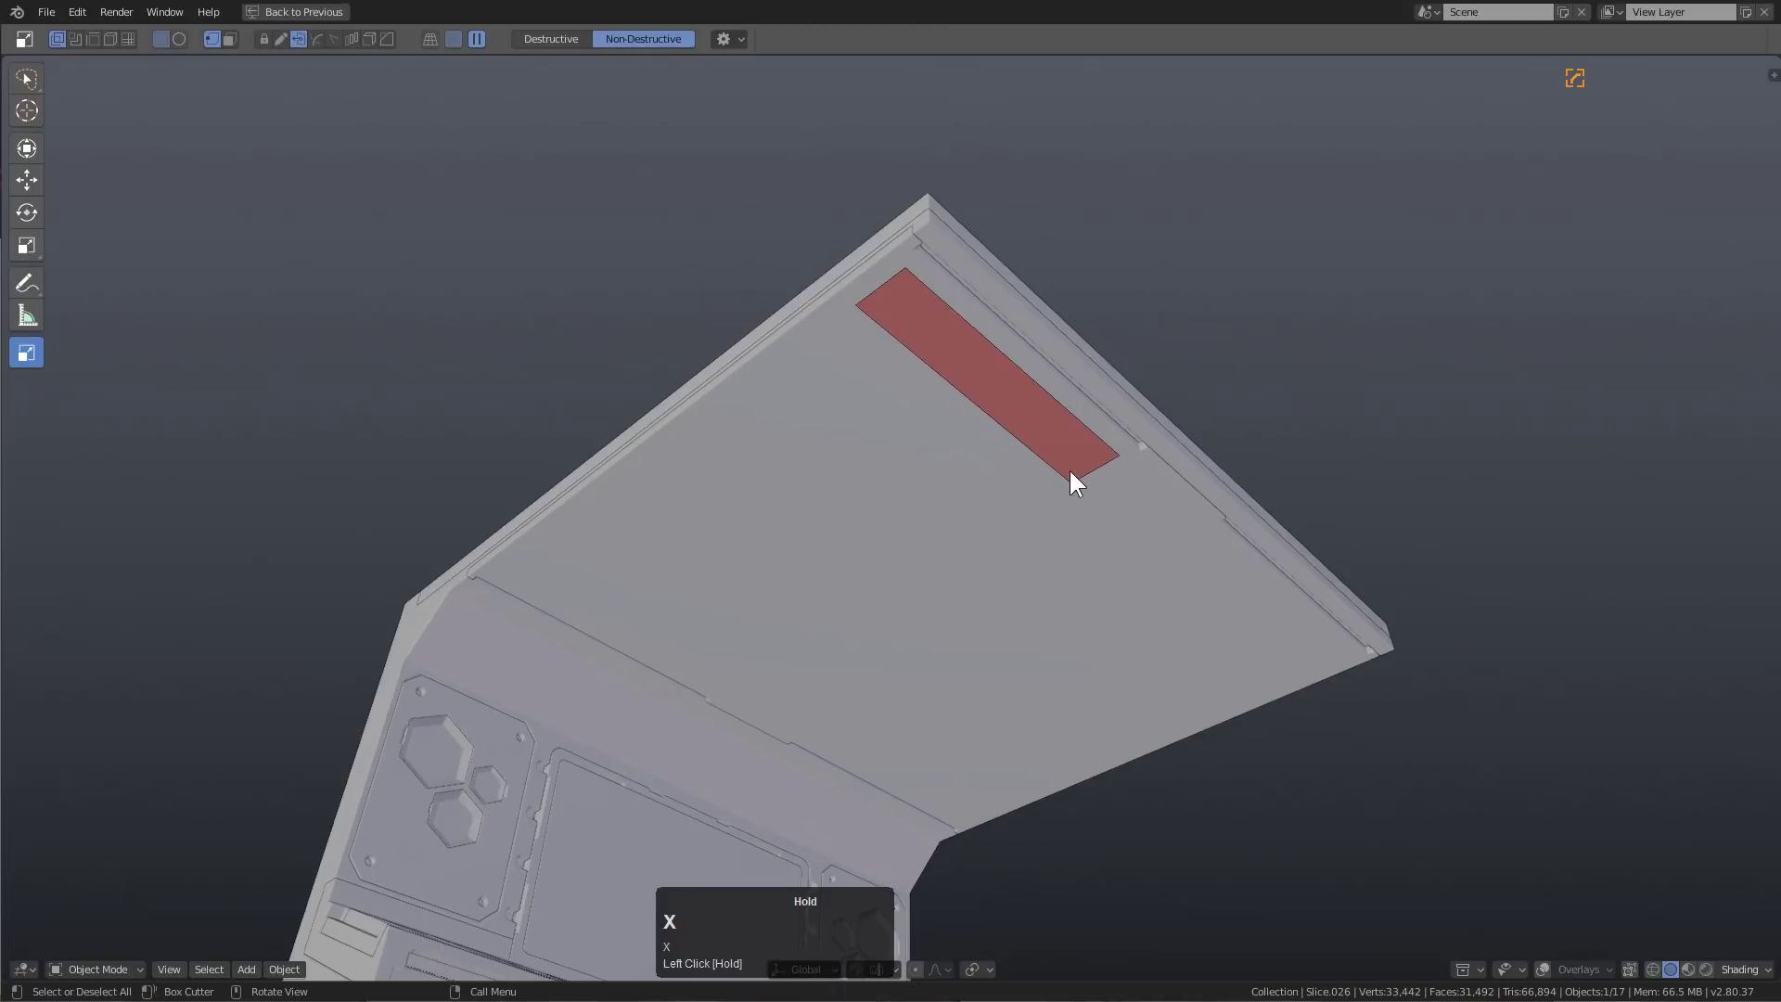
pyautogui.click(1069, 444)
# Select the rectangular recess cutter, show the viewport overlays again and turn off the wireframe overlay
pyautogui.moveTo(1048, 421); pyautogui.dragTo(1002, 397, button='middle')
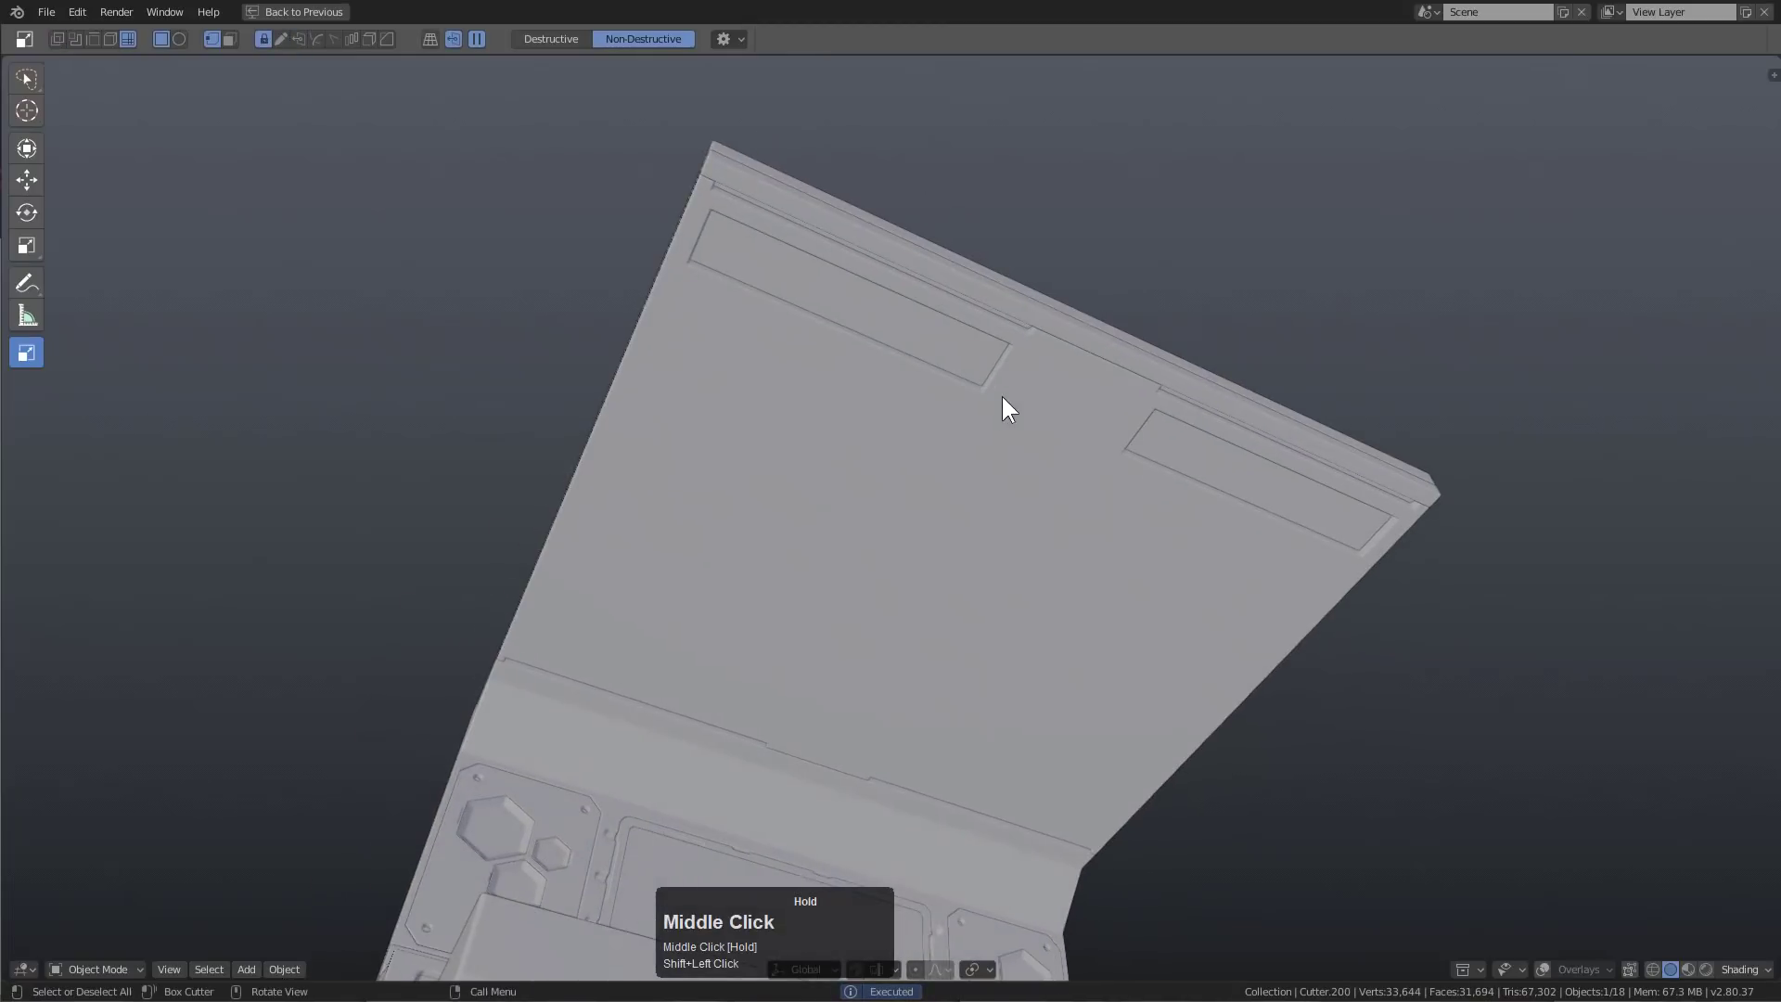
pyautogui.click(703, 271)
pyautogui.moveTo(835, 358); pyautogui.dragTo(1547, 855, button='middle')
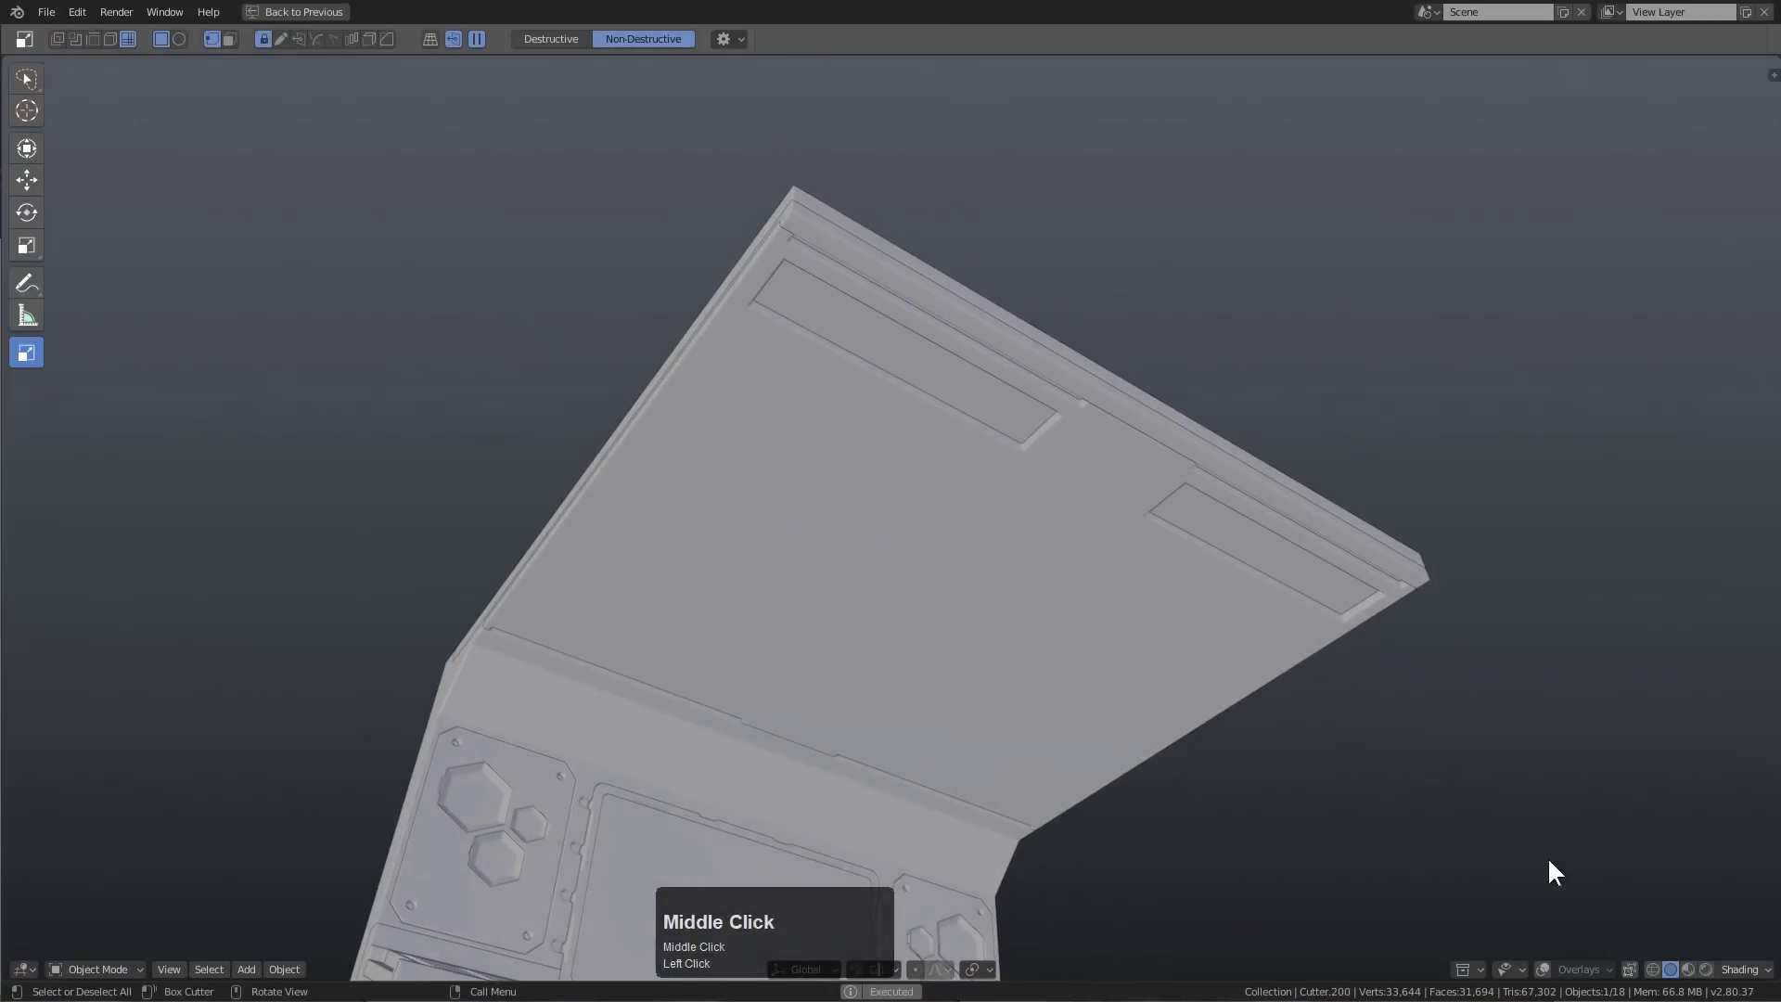
pyautogui.click(1543, 970)
pyautogui.click(1577, 969)
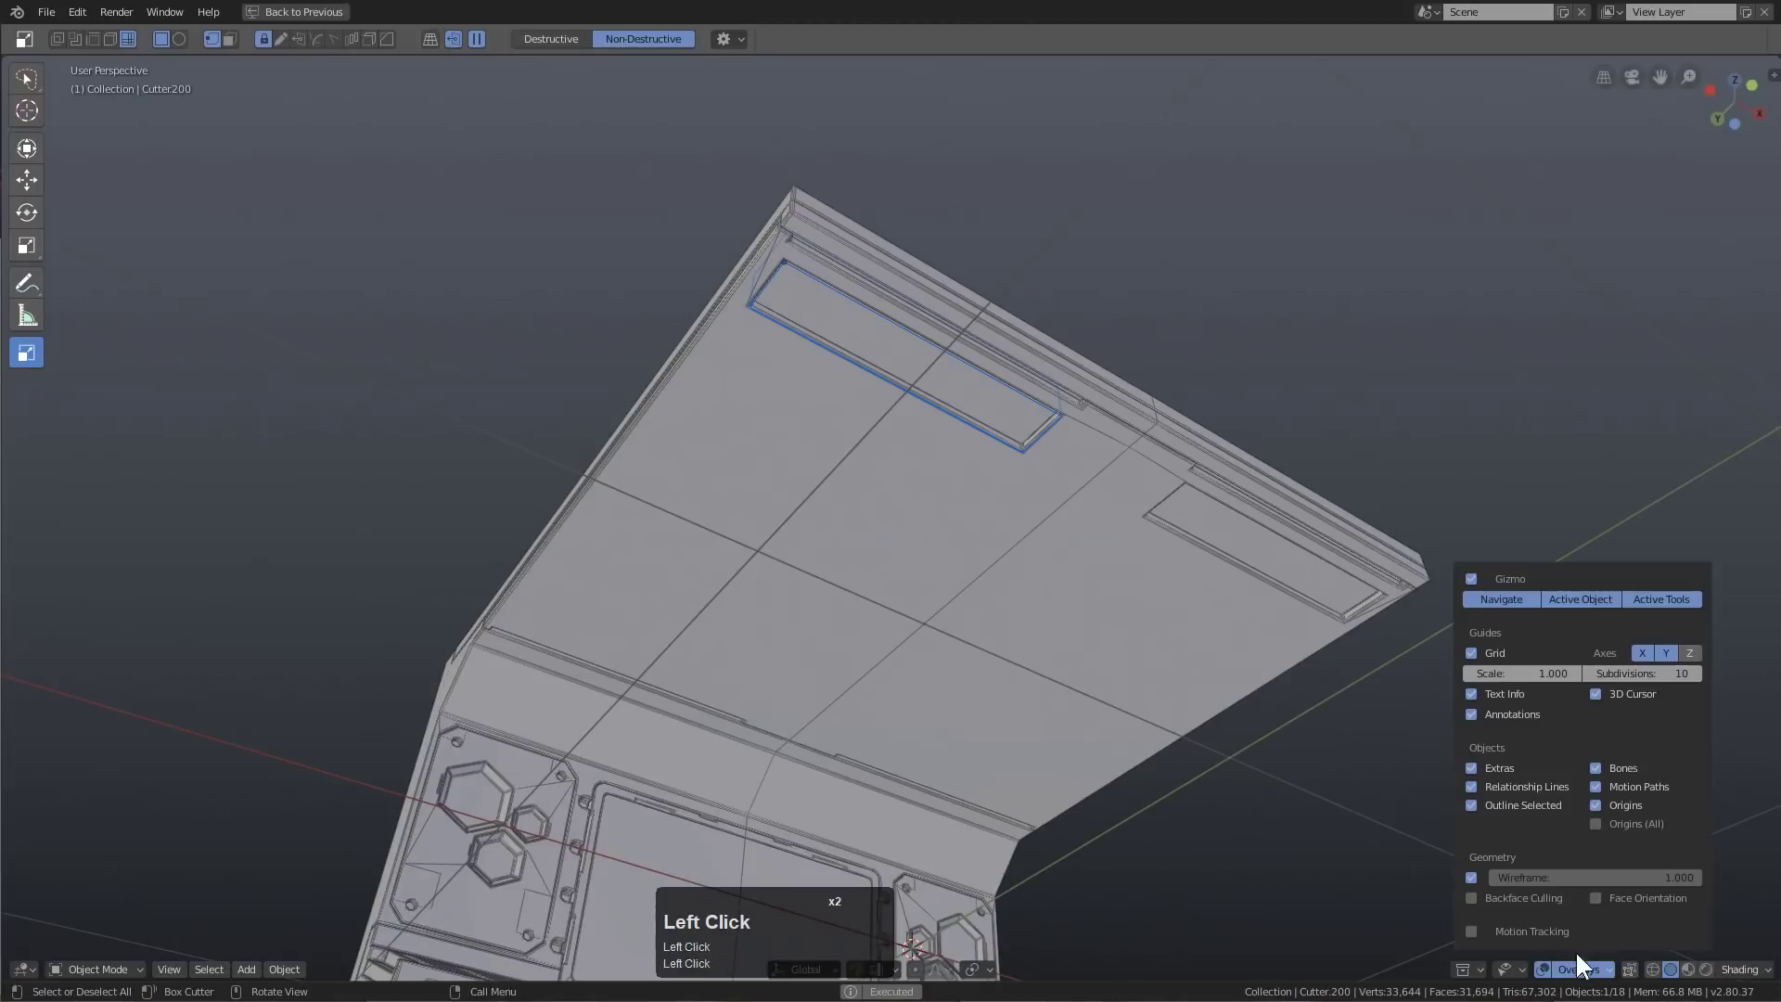
pyautogui.click(1471, 878)
pyautogui.moveTo(962, 449); pyautogui.dragTo(1037, 409, button='middle')
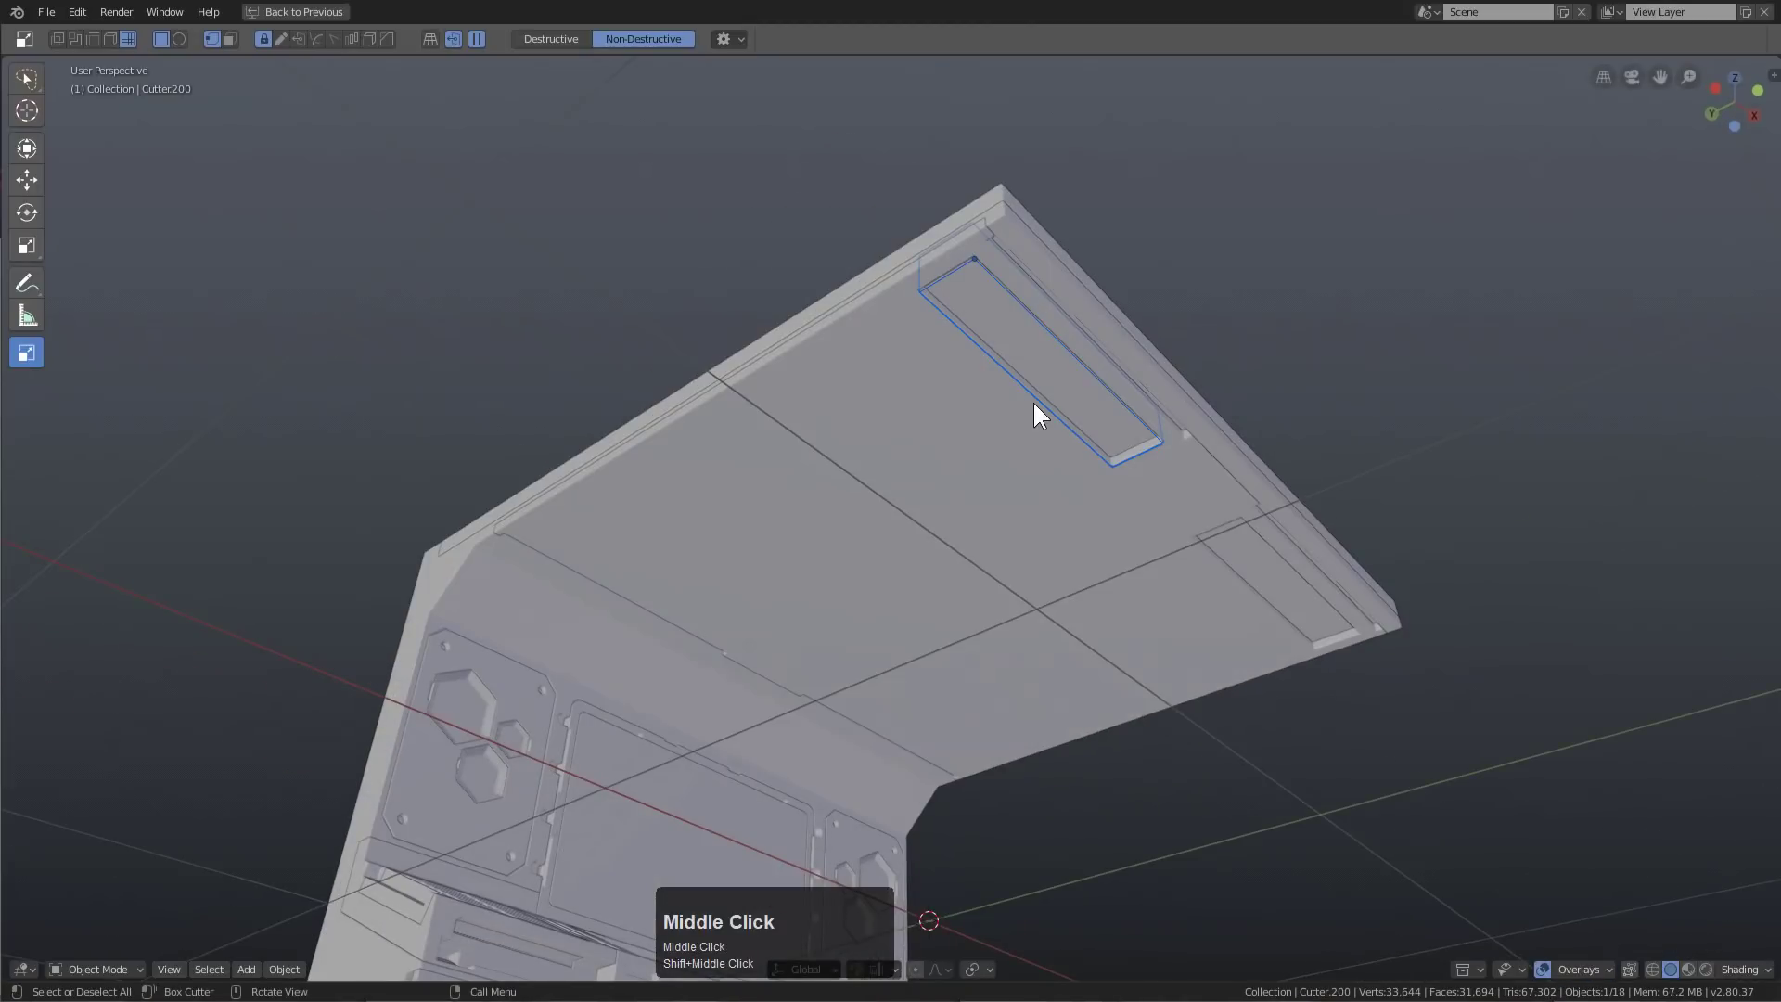
# In top orthographic view, duplicate the cutter's whole box mesh in Edit Mode and place the copy further back along Y
pyautogui.press('KP_7')
pyautogui.press('KP_5')
pyautogui.press('Tab')
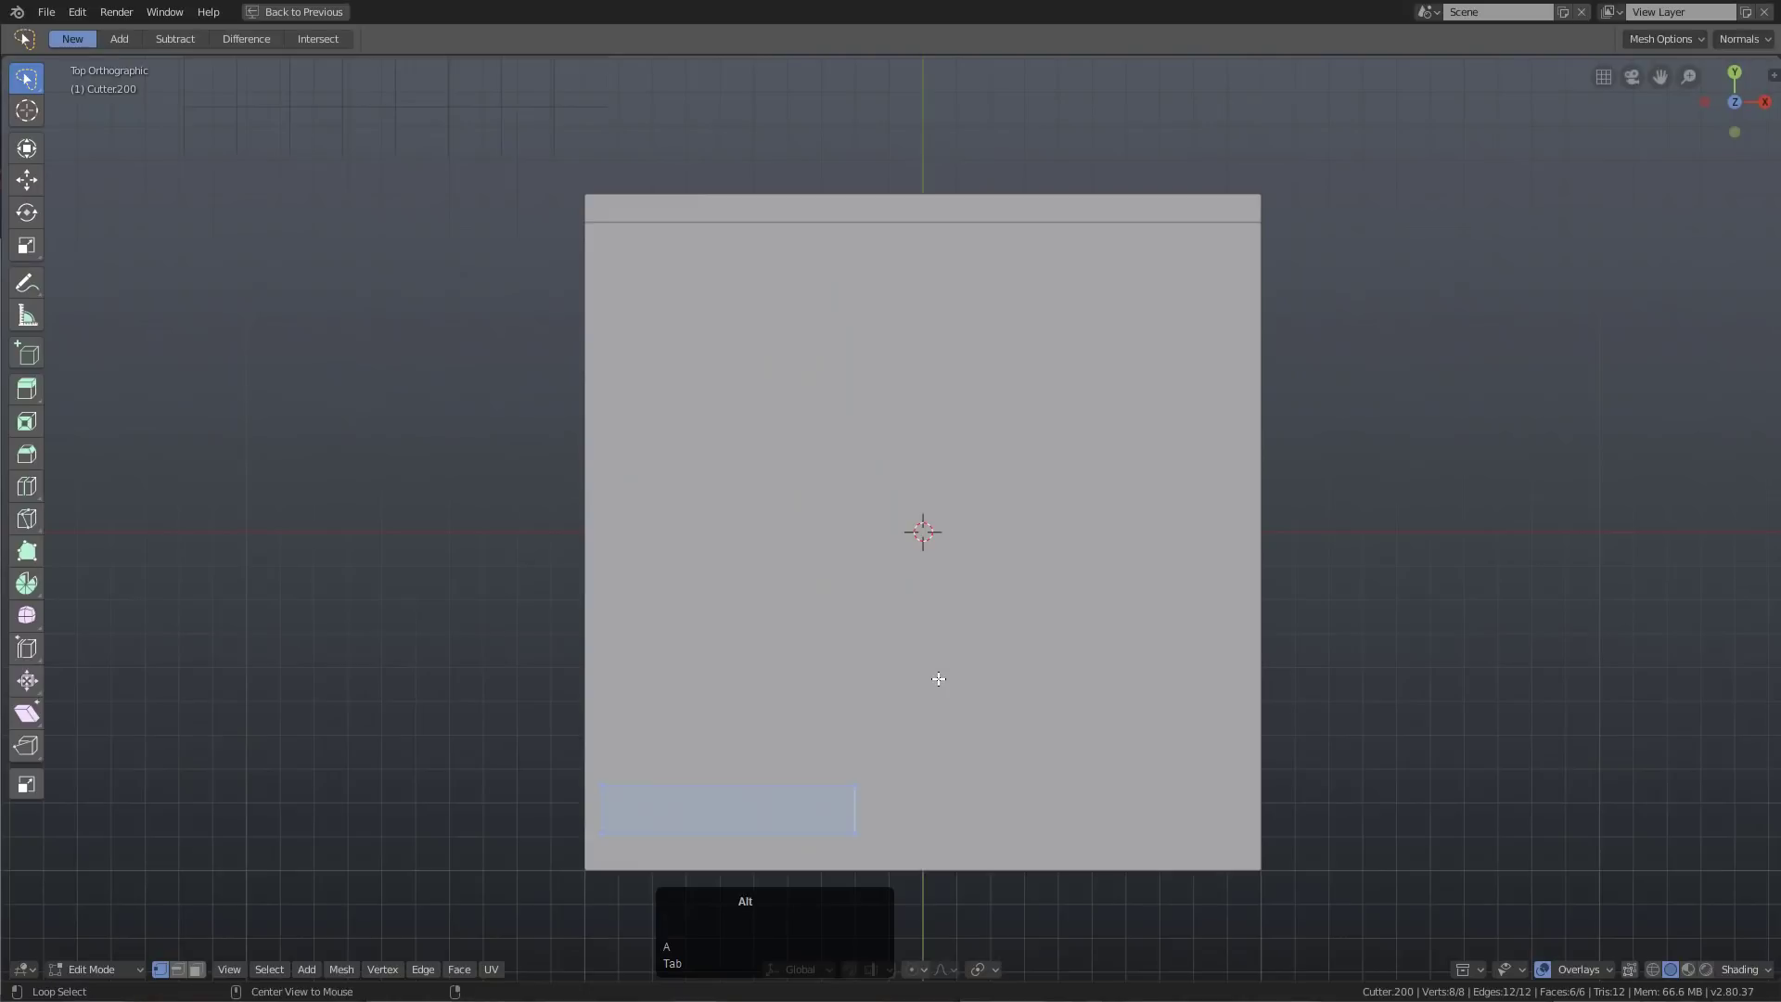
pyautogui.hotkey('alt', 'a')
pyautogui.press('a')
pyautogui.hotkey('shift', 'd')
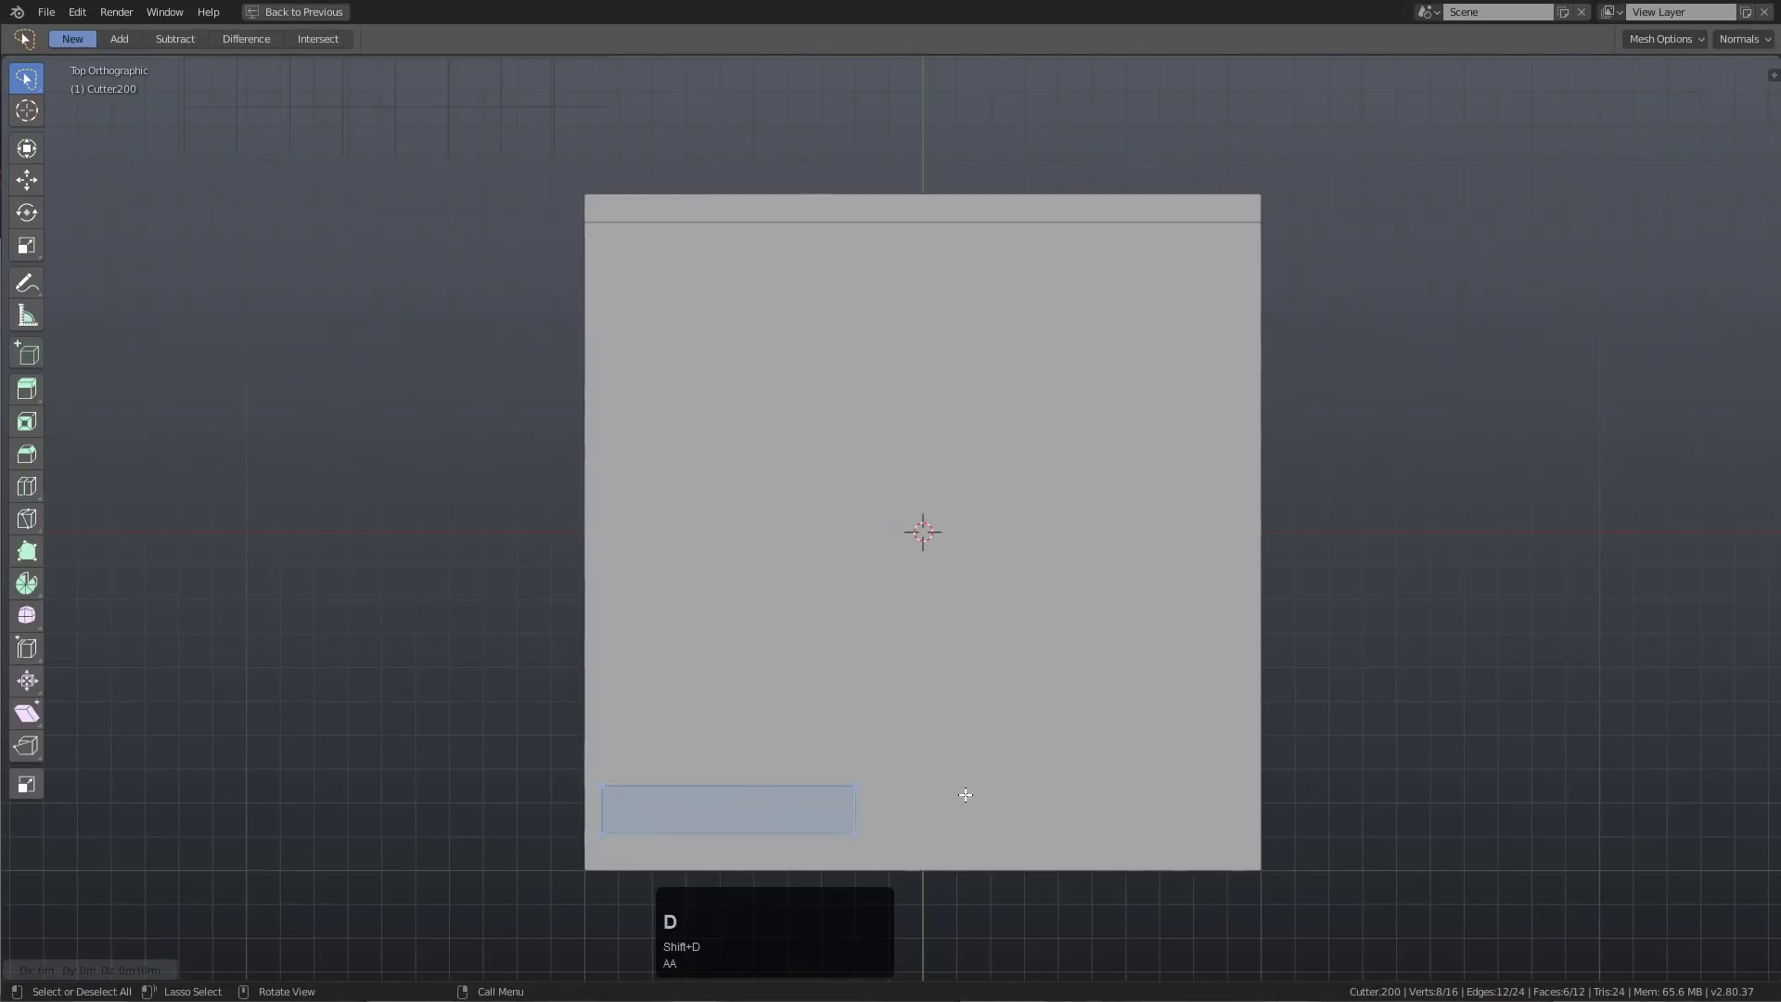
pyautogui.press('y')
pyautogui.click(961, 714)
# Repeat the duplication five times to form a row of seven evenly spaced recesses, and return to Object Mode
pyautogui.hotkey('shift', 'r')
pyautogui.hotkey('shift', 'r')
pyautogui.hotkey('shift', 'r')
pyautogui.hotkey('shift', 'r')
pyautogui.hotkey('shift', 'r')
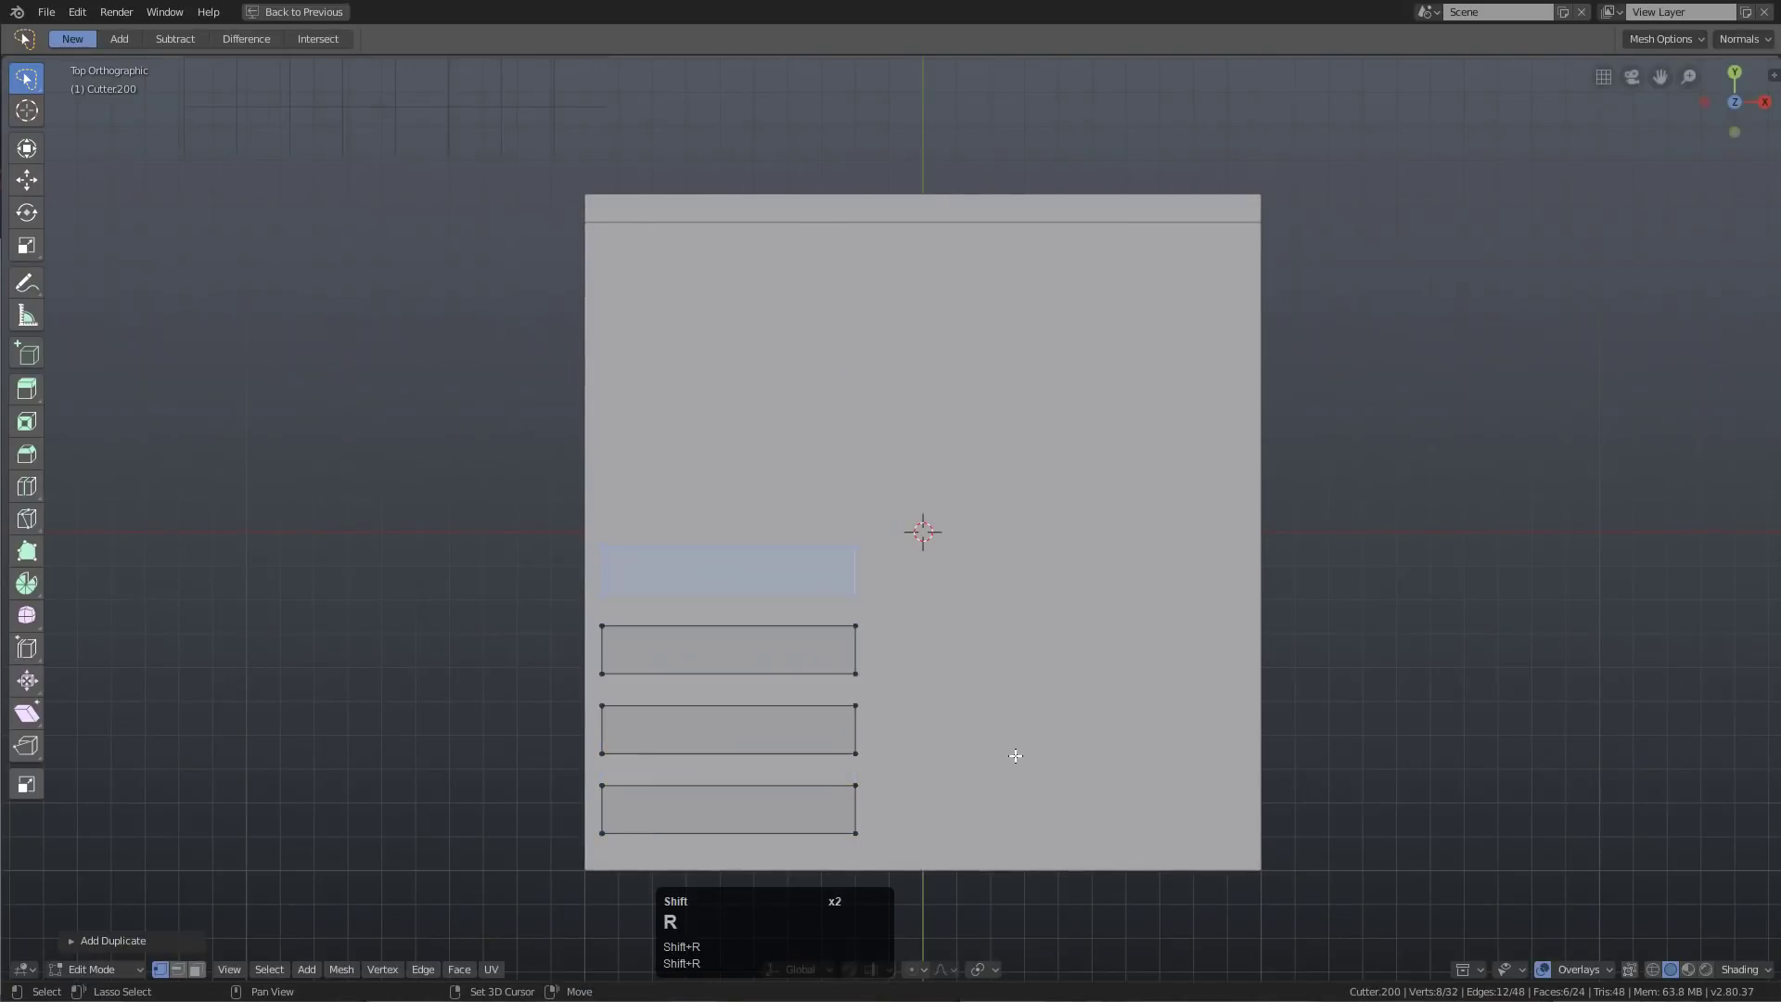
pyautogui.moveTo(986, 755); pyautogui.dragTo(1000, 524, button='middle')
pyautogui.scroll(3, 983, 551)
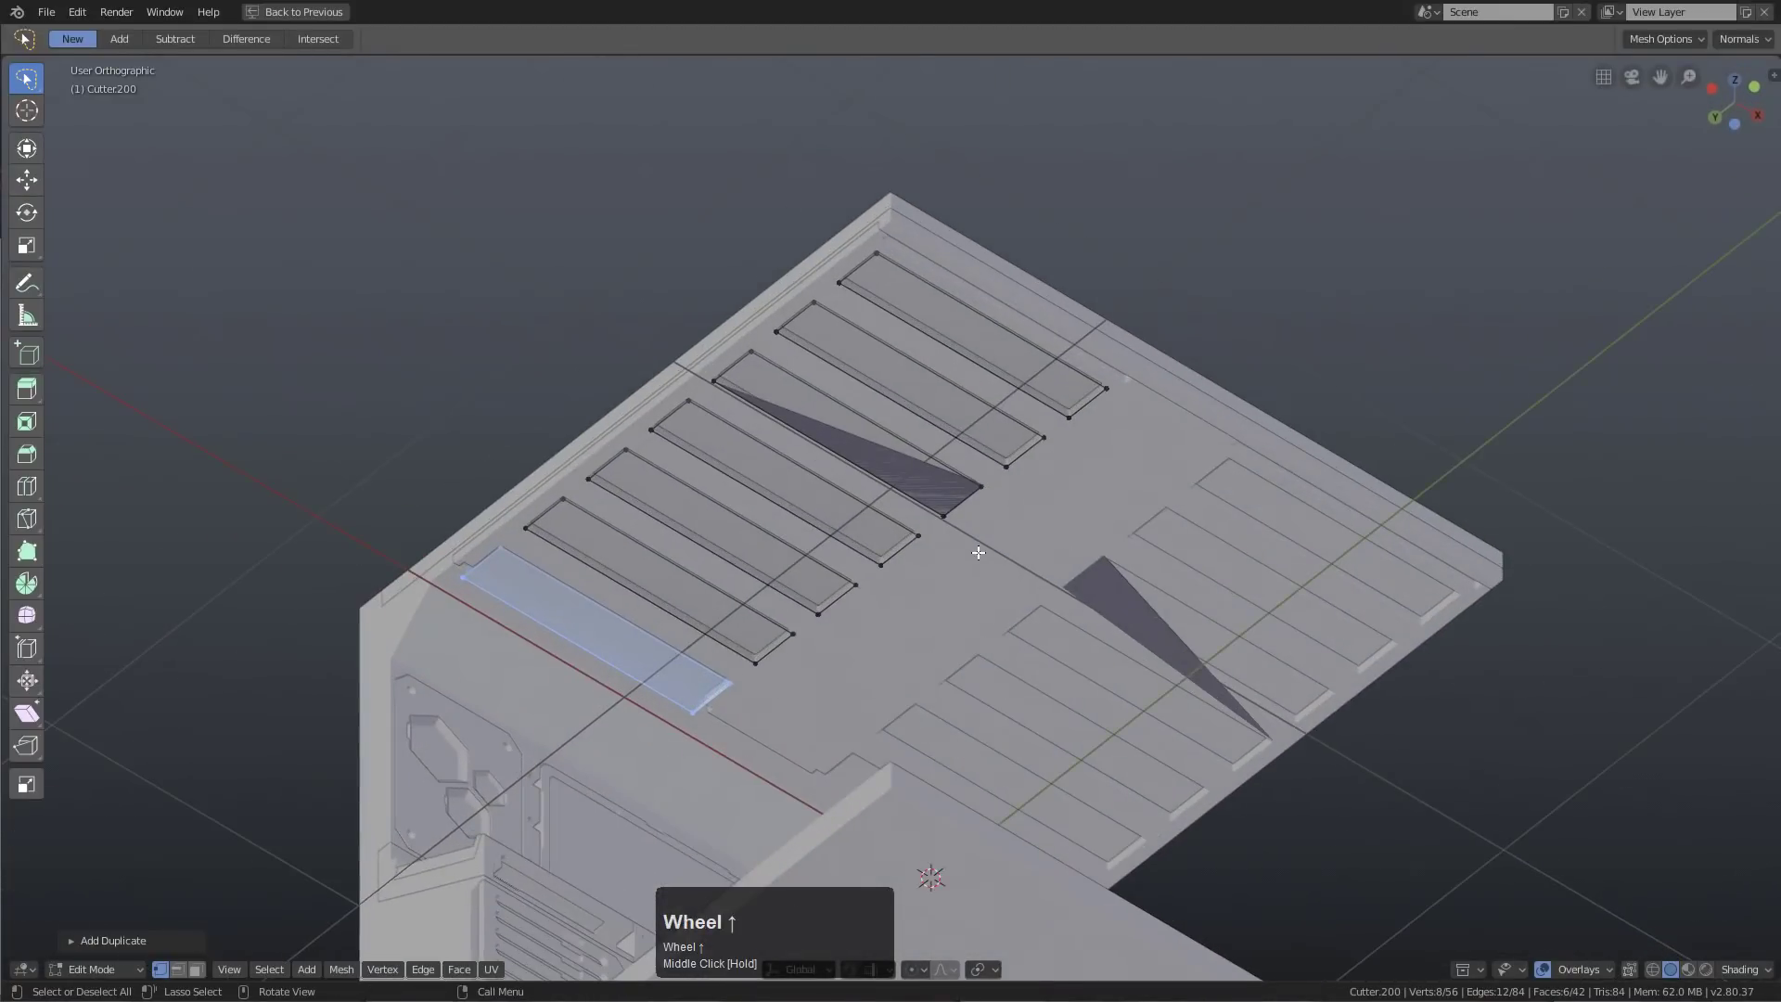
pyautogui.press('Tab')
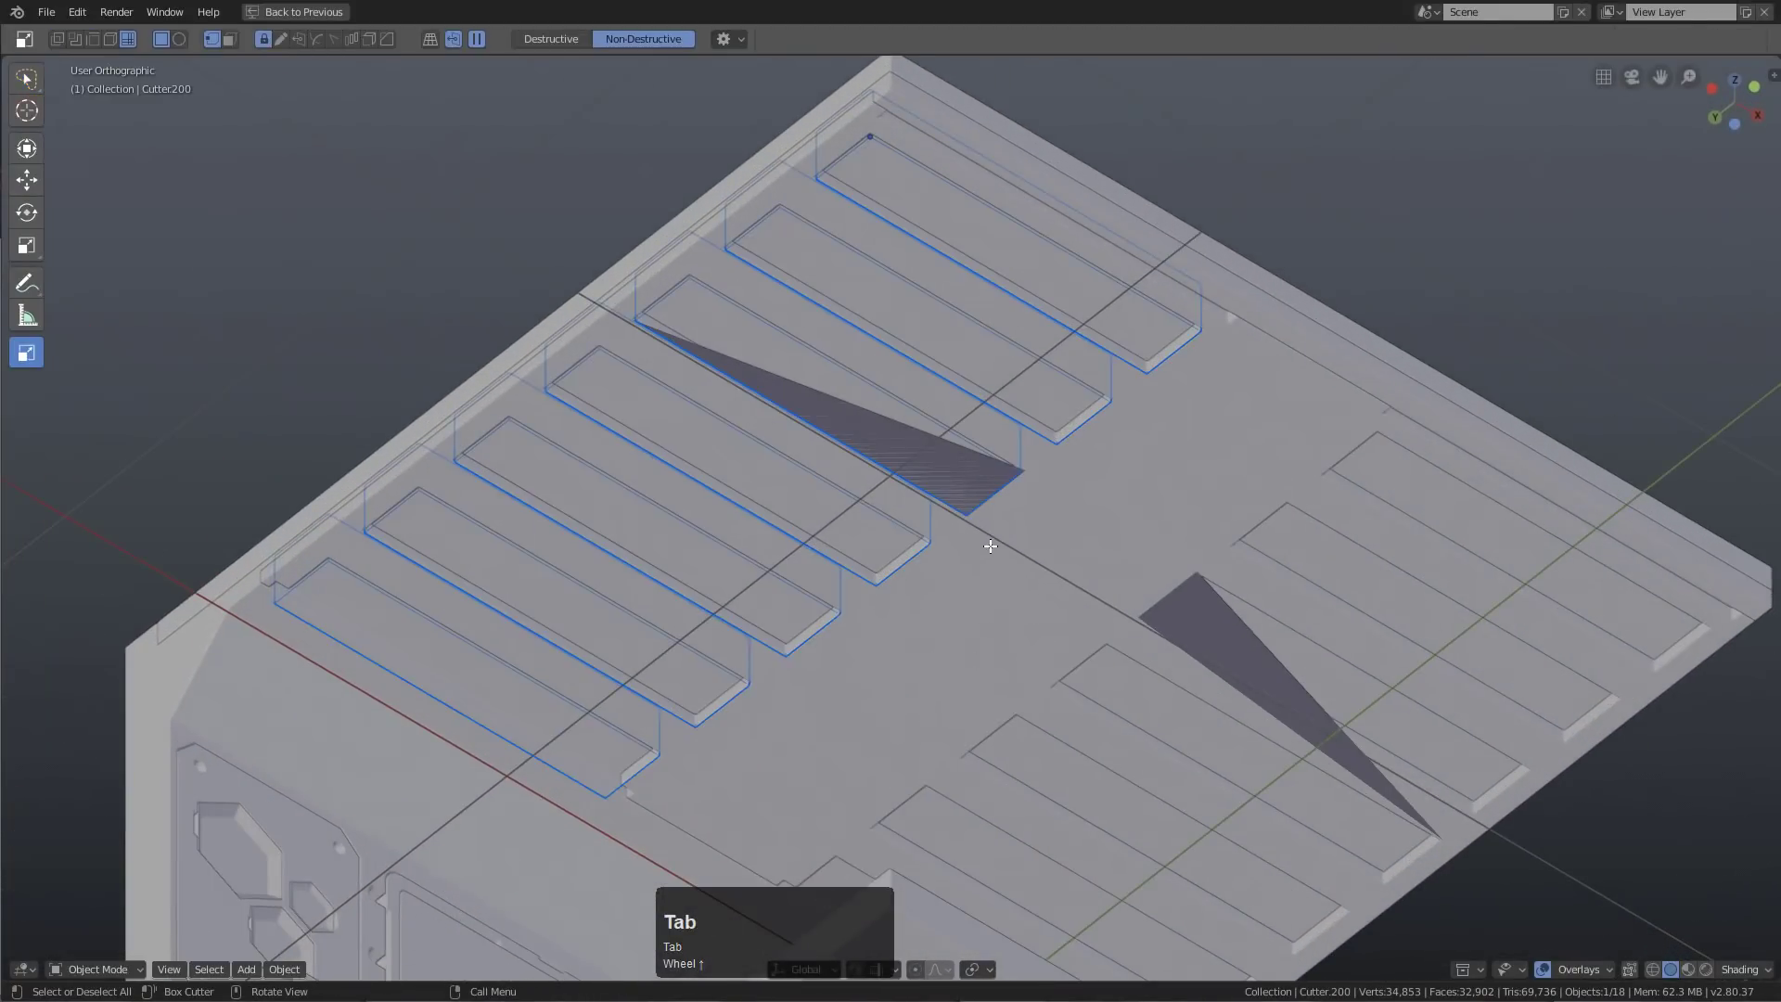
# In wireframe top view, move the outer-end vertices bordering the gap between the two rearmost cutter boxes forward along Y
pyautogui.press('KP_7')
pyautogui.press('Tab')
pyautogui.scroll(-2, 928, 533)
pyautogui.hotkey('alt', 'a')
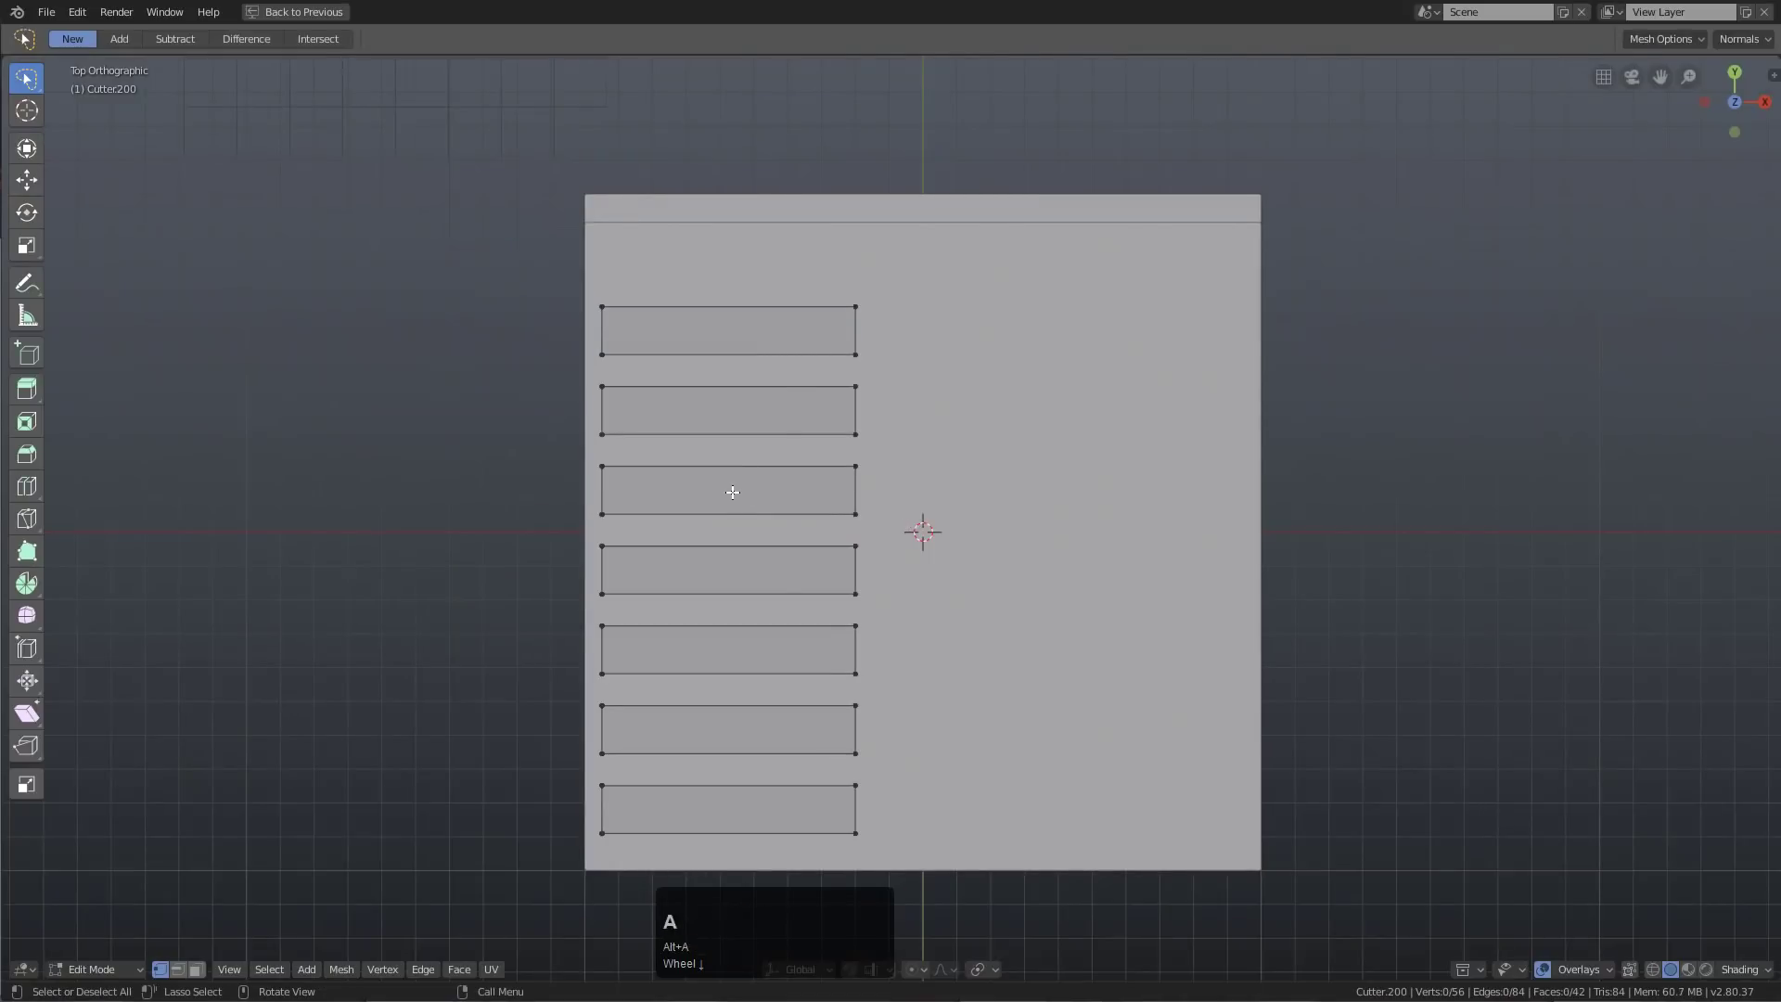
pyautogui.press('z')
pyautogui.click(610, 497)
pyautogui.press('b')
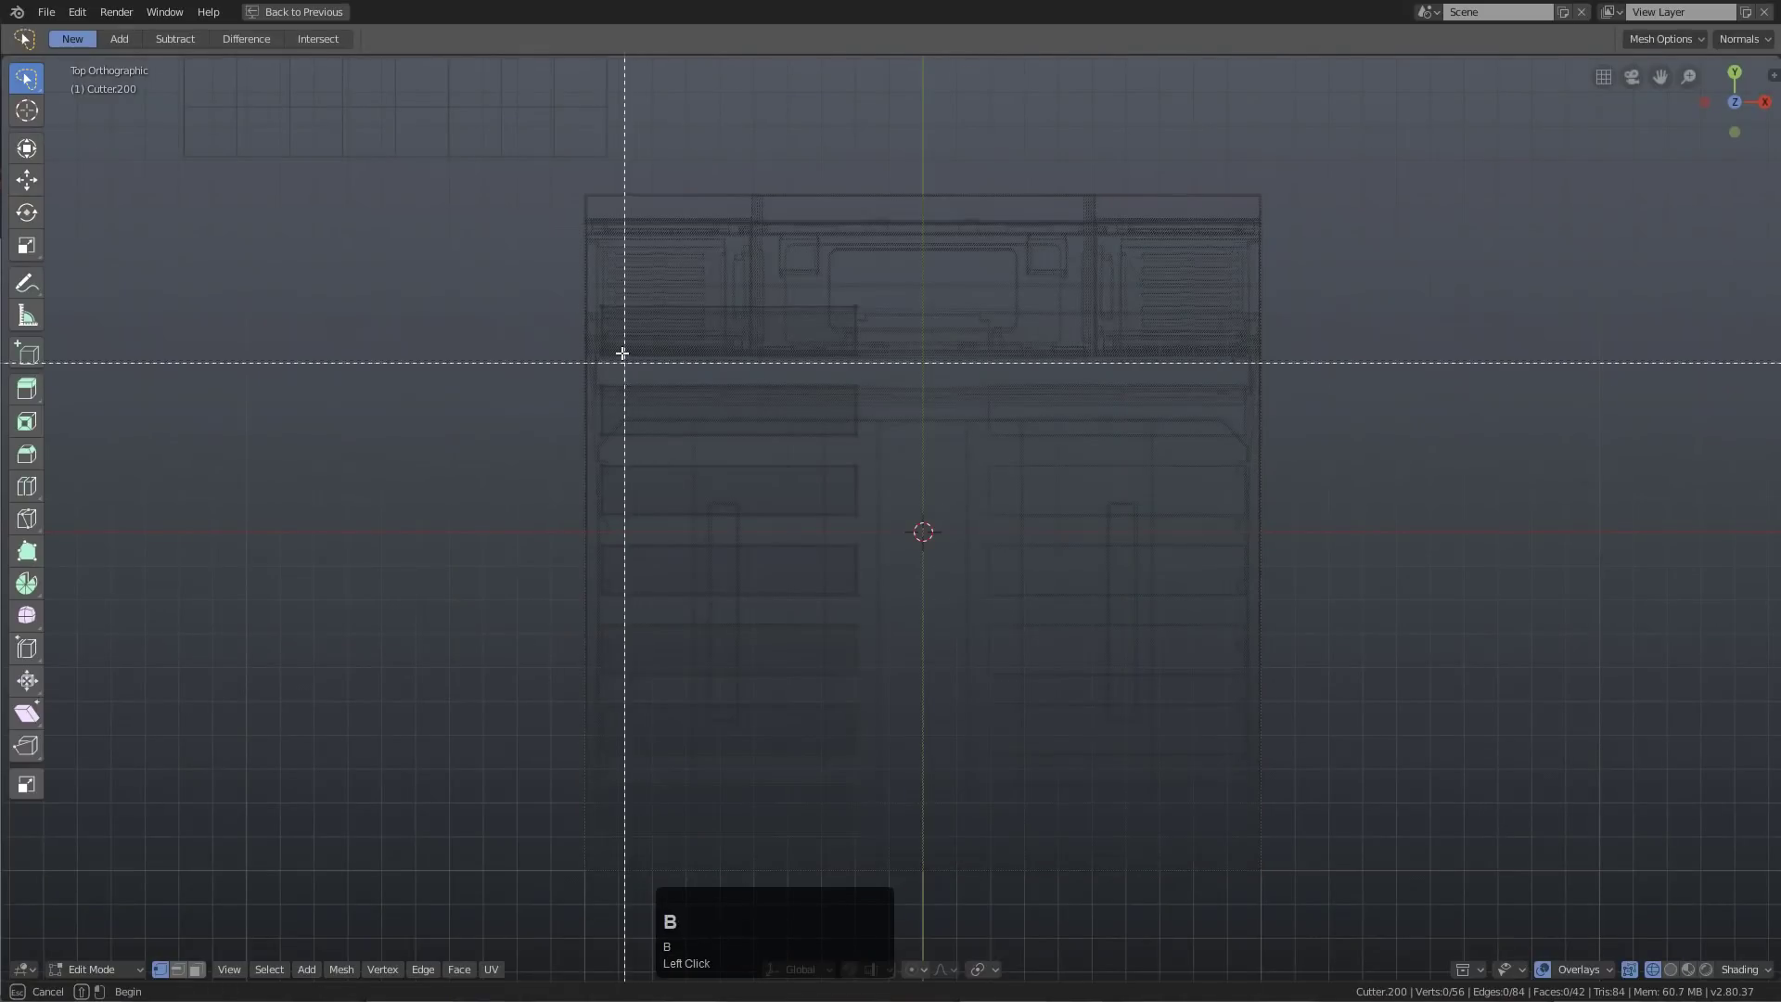
pyautogui.moveTo(598, 350); pyautogui.dragTo(727, 386)
pyautogui.press('g')
pyautogui.press('y')
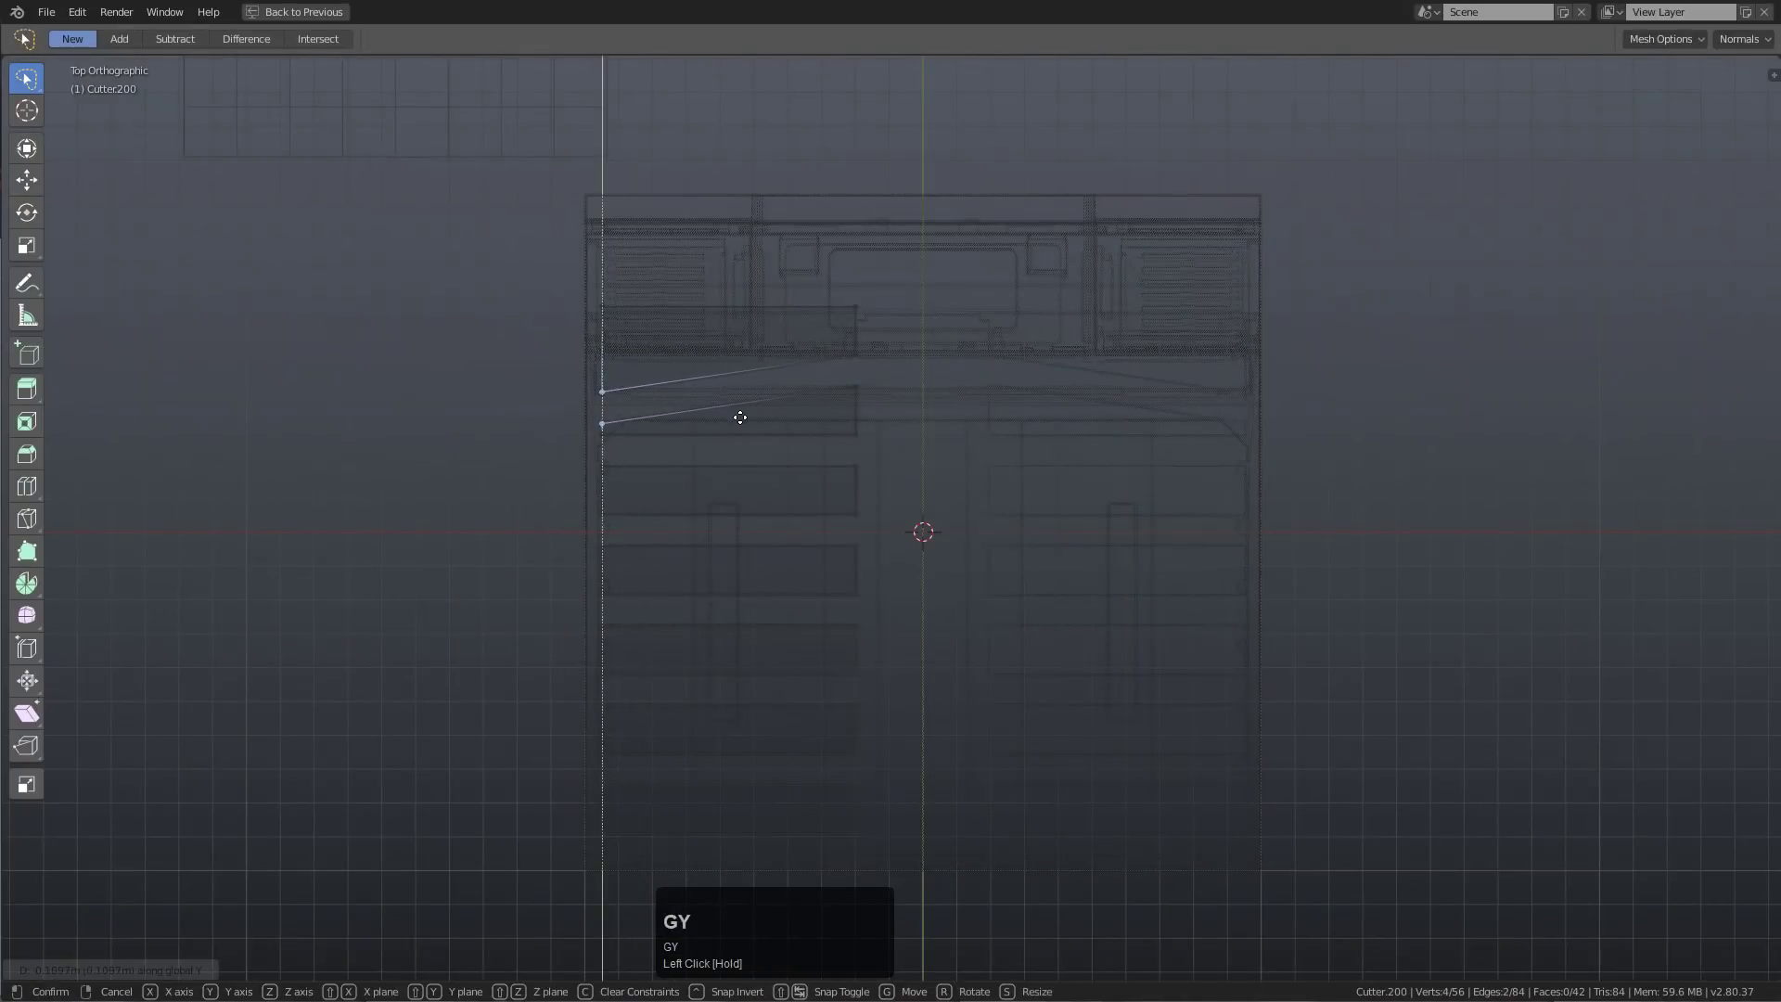
pyautogui.click(746, 416)
# Move the inner-end vertices bordering that same gap backward along Y so the gap runs diagonally
pyautogui.hotkey('alt', 'a')
pyautogui.press('b')
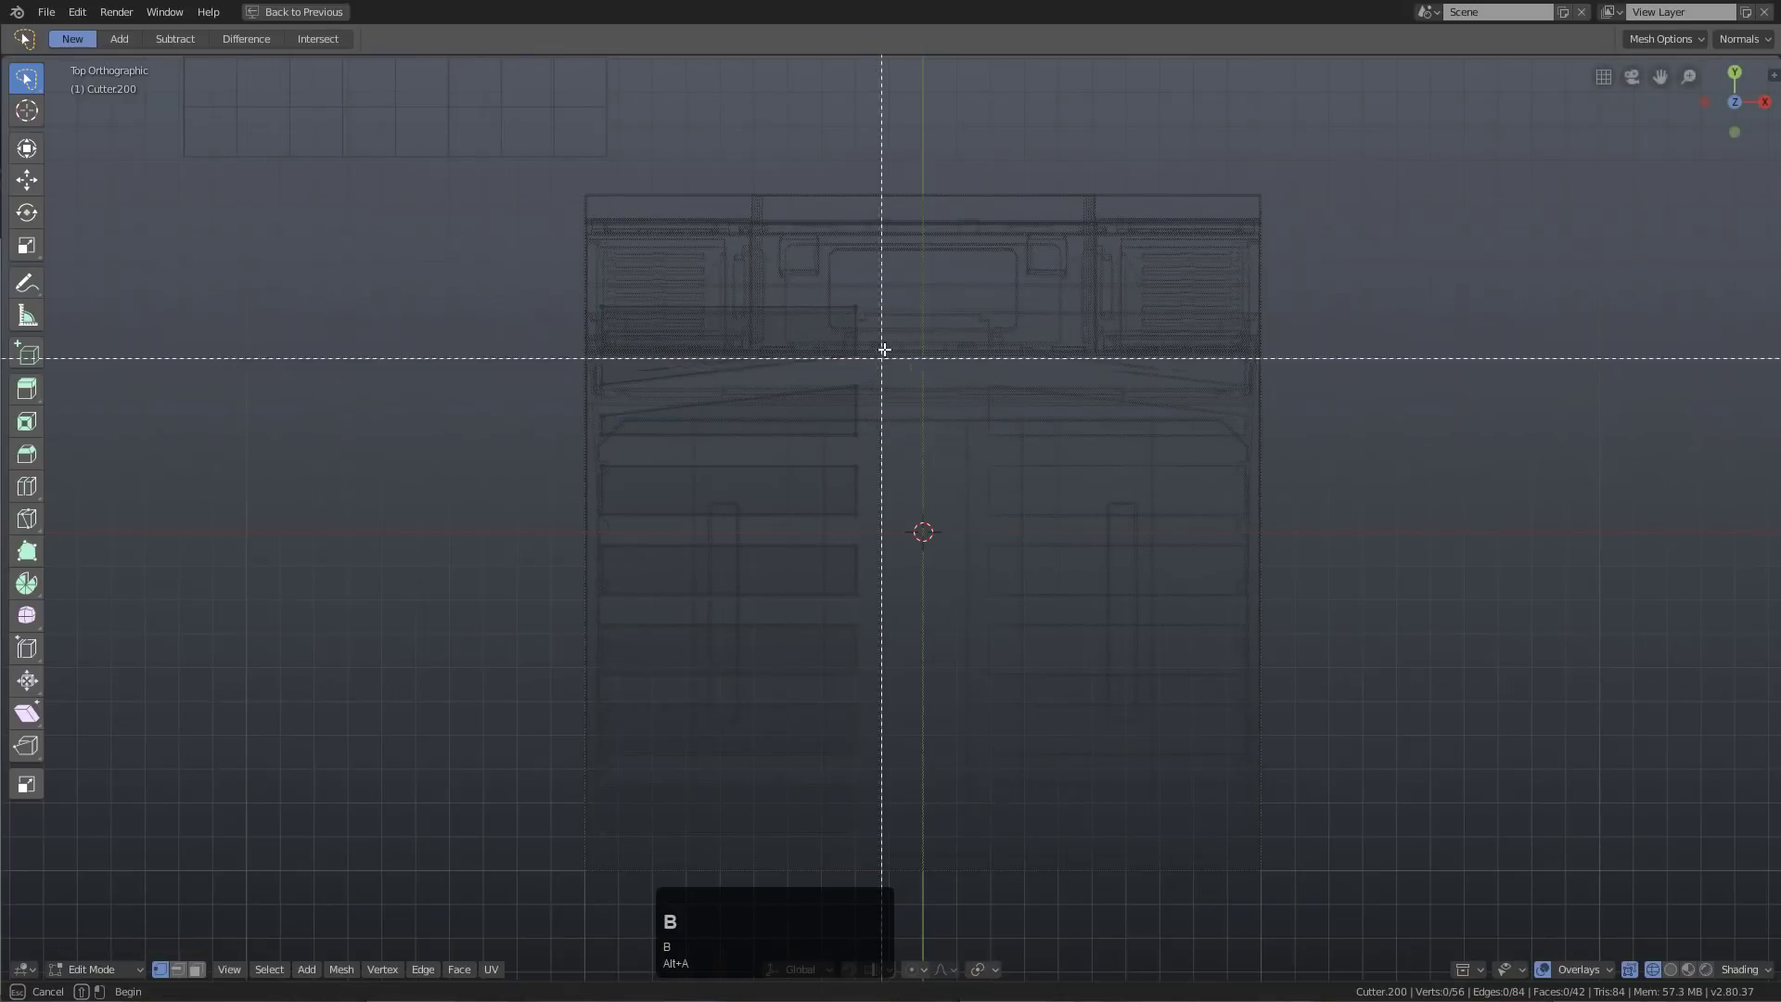
pyautogui.moveTo(881, 320); pyautogui.dragTo(835, 402)
pyautogui.press('g')
pyautogui.press('y')
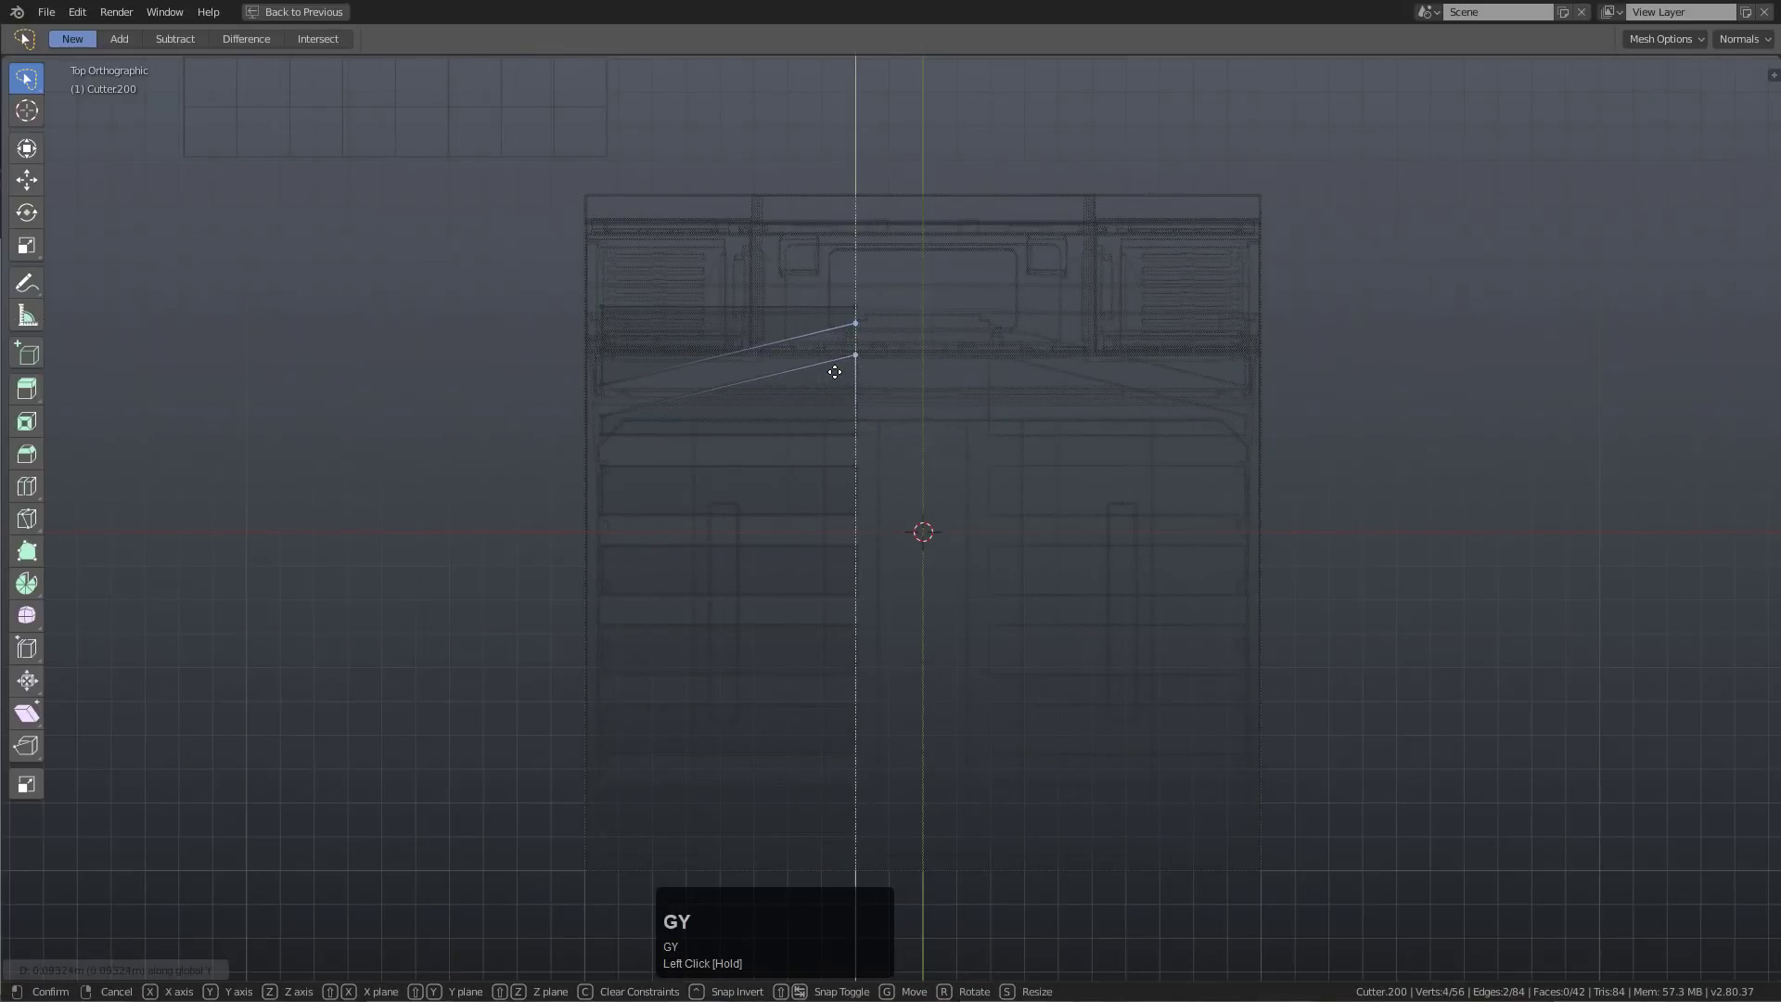
pyautogui.click(835, 376)
pyautogui.hotkey('alt', 'a')
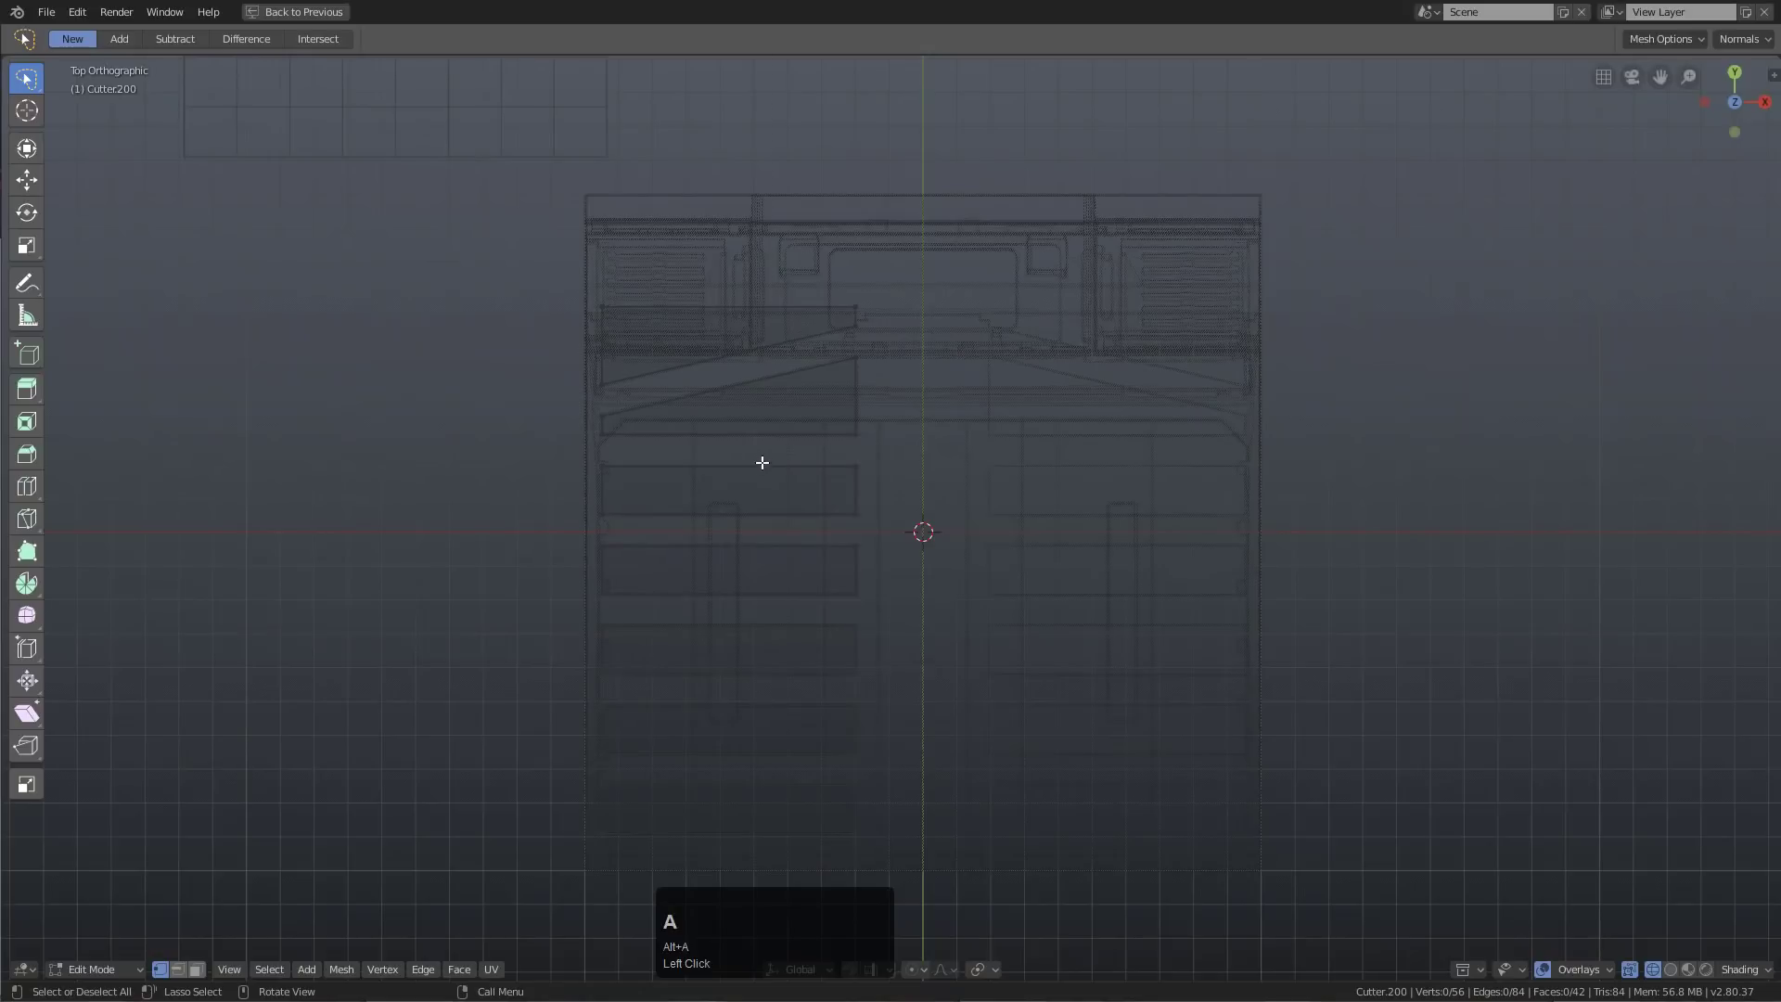
# Move all vertices bordering the gap between the second and third cutter boxes from the rear forward along Y
pyautogui.press('b')
pyautogui.moveTo(899, 426); pyautogui.dragTo(556, 474)
pyautogui.press('g')
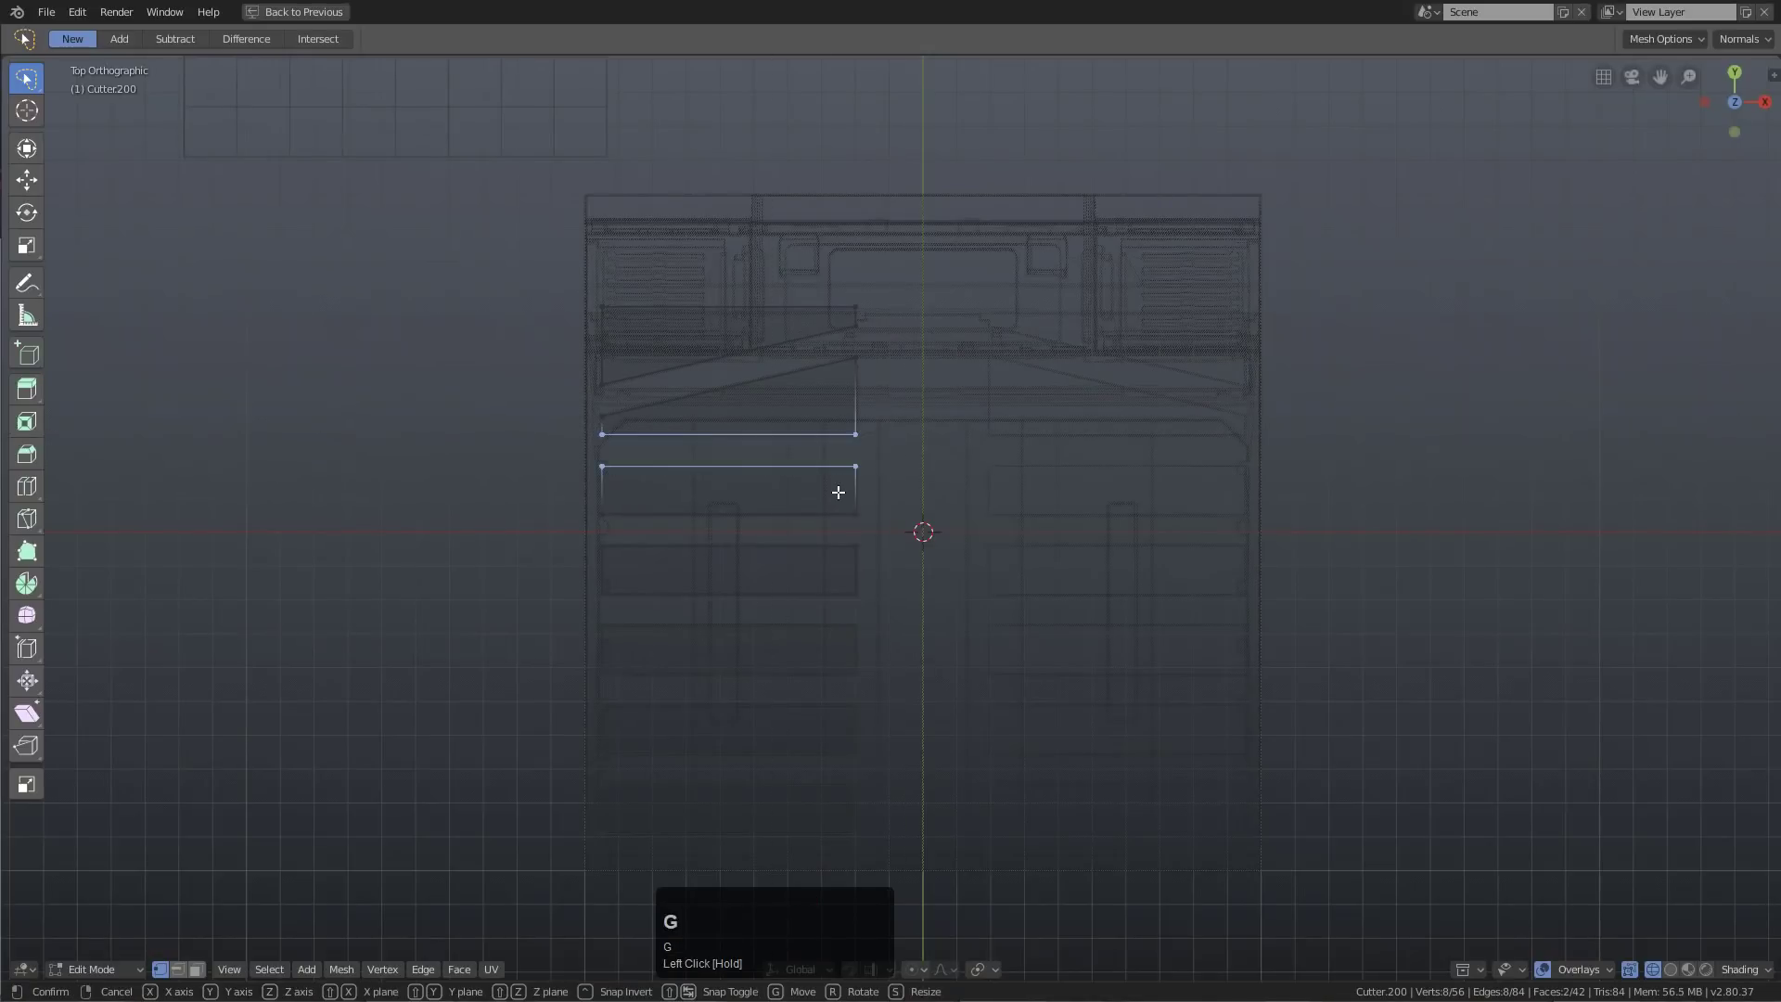
pyautogui.press('y')
pyautogui.click(877, 532)
pyautogui.hotkey('alt', 'a')
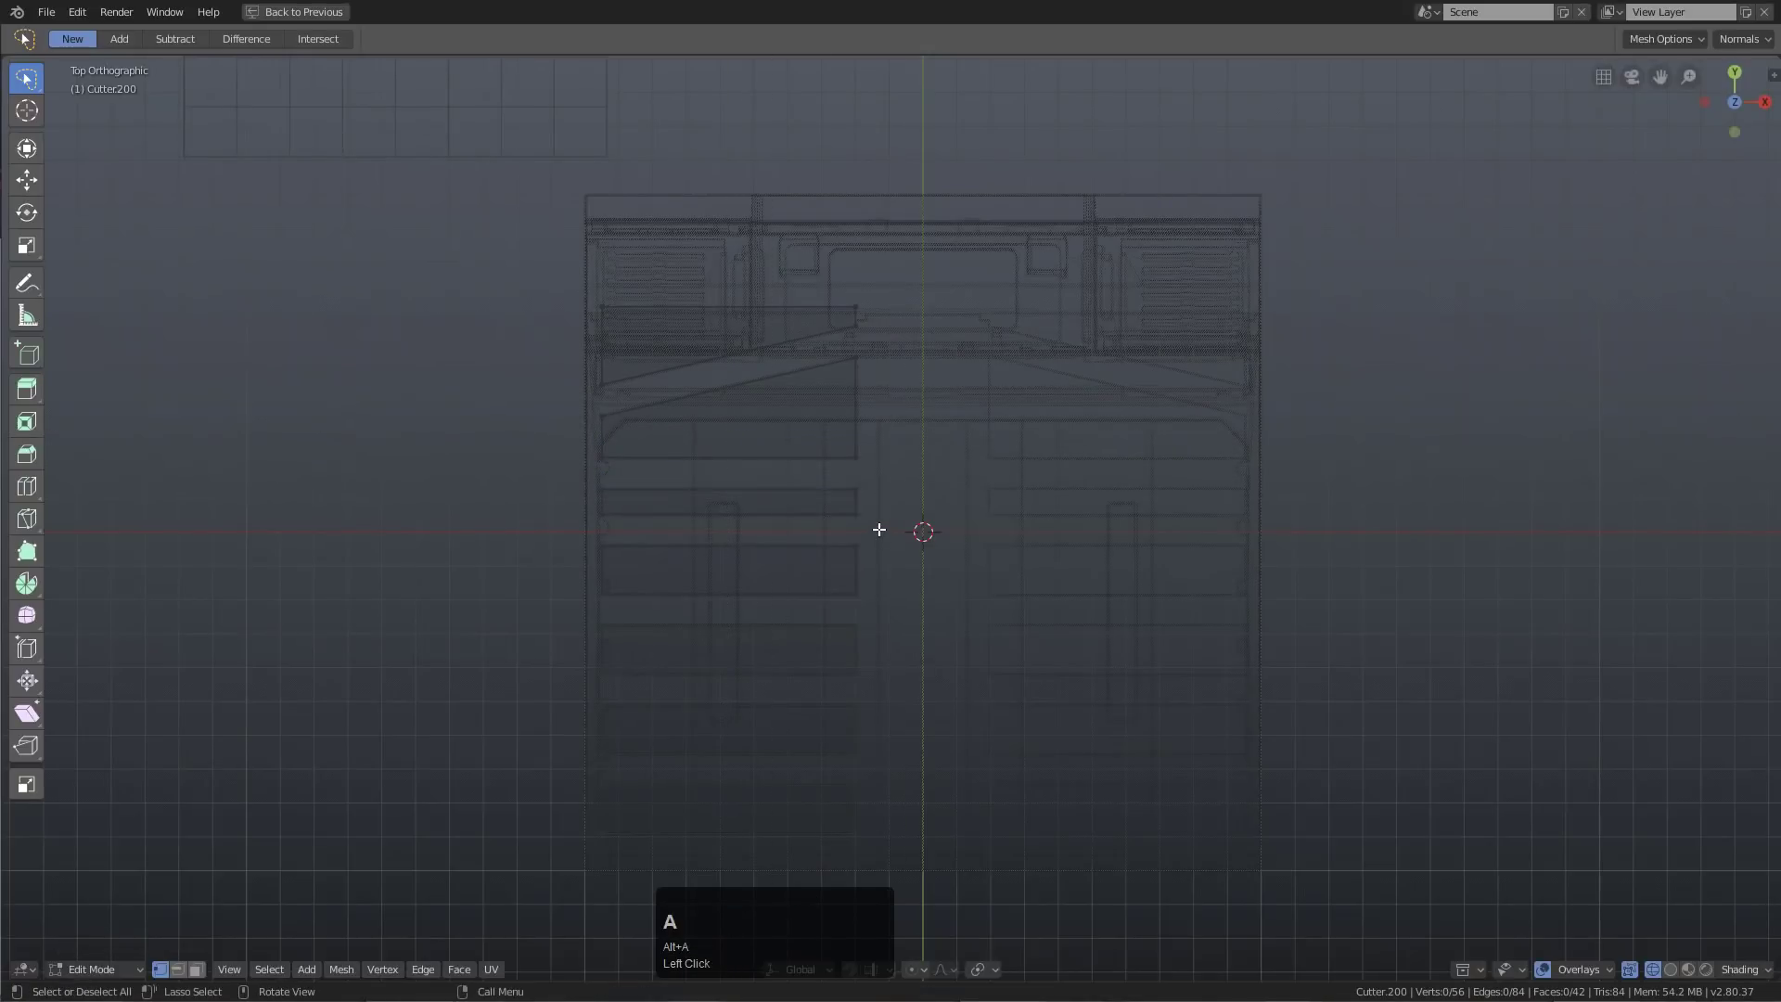
# Move the inner-end vertices bordering the gap between the third and fourth boxes forward along Y to slant that gap
pyautogui.press('b')
pyautogui.moveTo(882, 502); pyautogui.dragTo(838, 555)
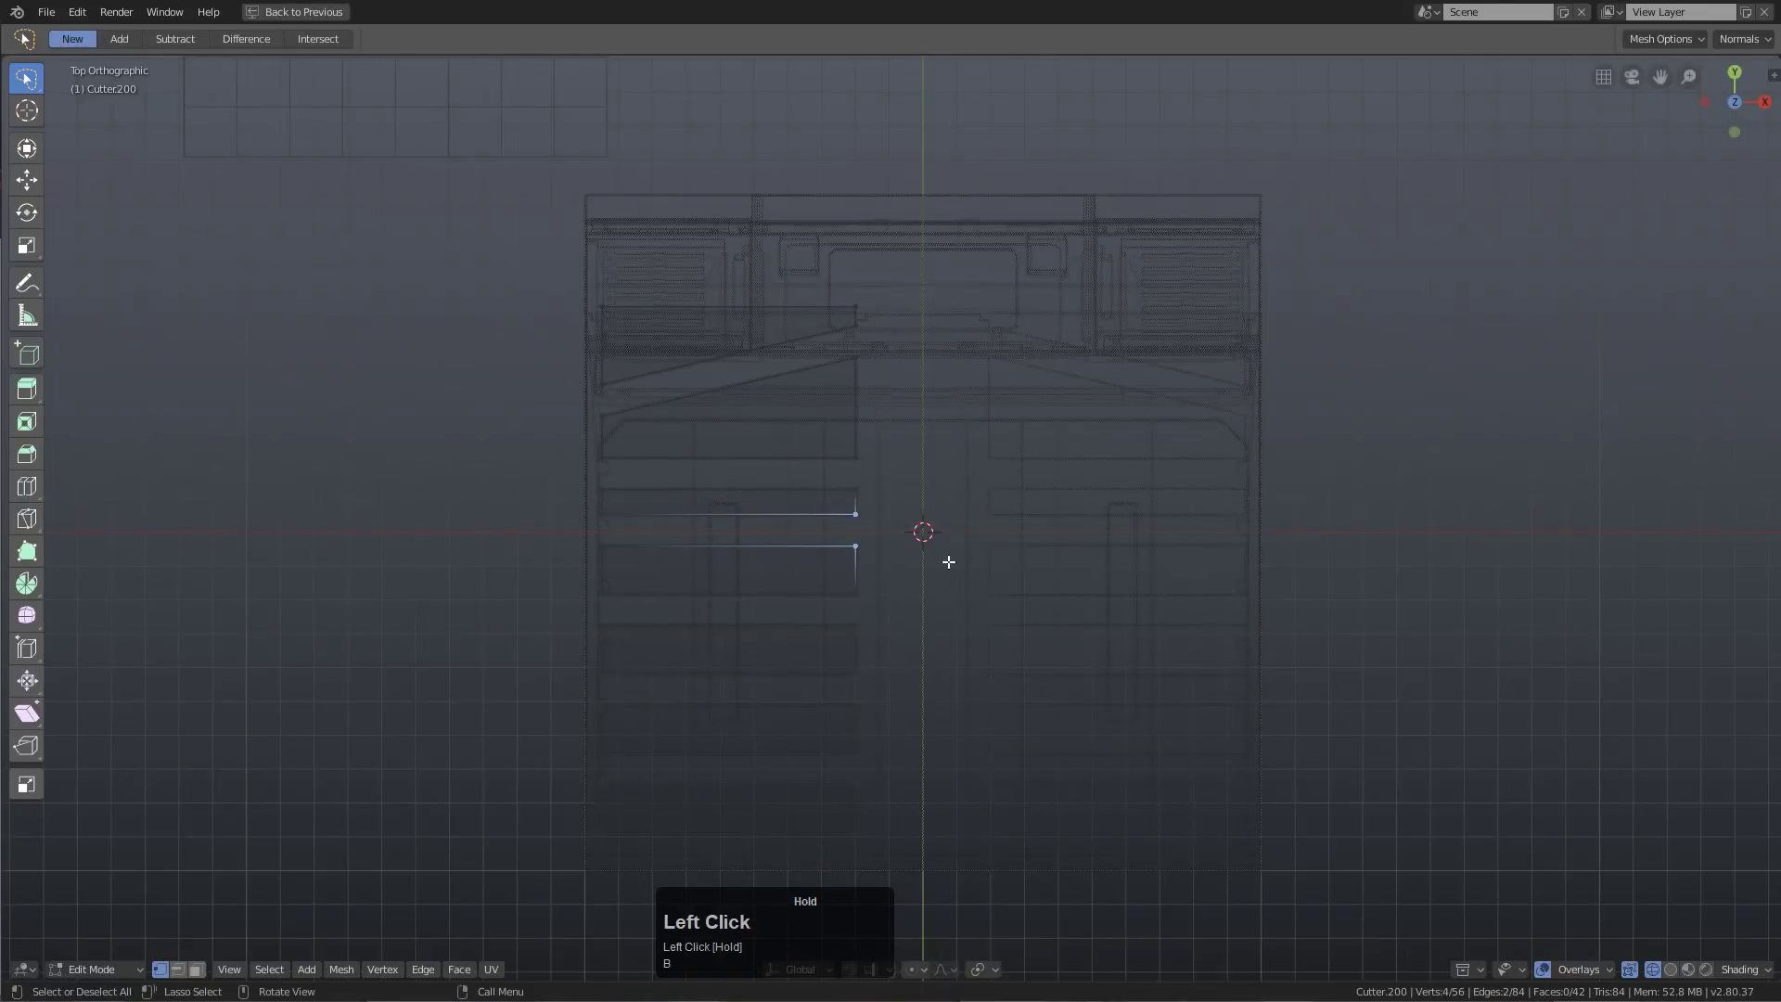
pyautogui.press('g')
pyautogui.press('y')
pyautogui.click(887, 604)
pyautogui.hotkey('alt', 'a')
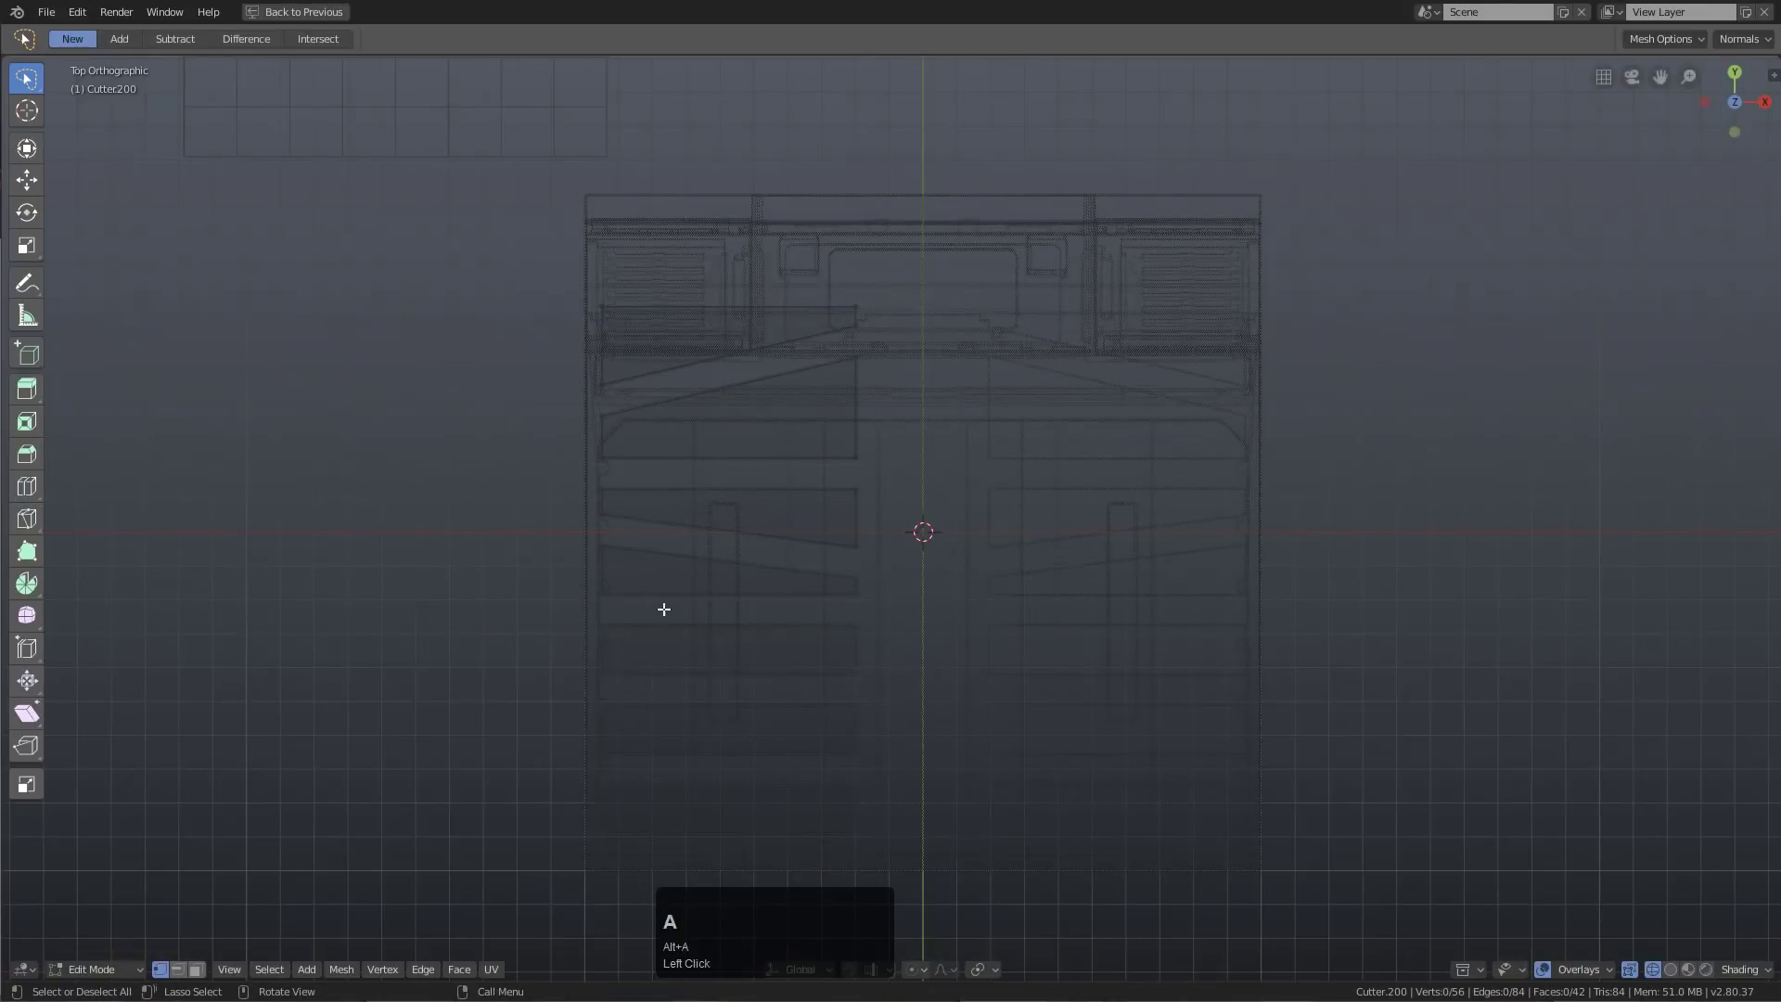
# Move the outer-end vertices bordering the gap between the fourth and fifth boxes forward along Y to slant it the opposite way
pyautogui.press('b')
pyautogui.moveTo(620, 575); pyautogui.dragTo(568, 649)
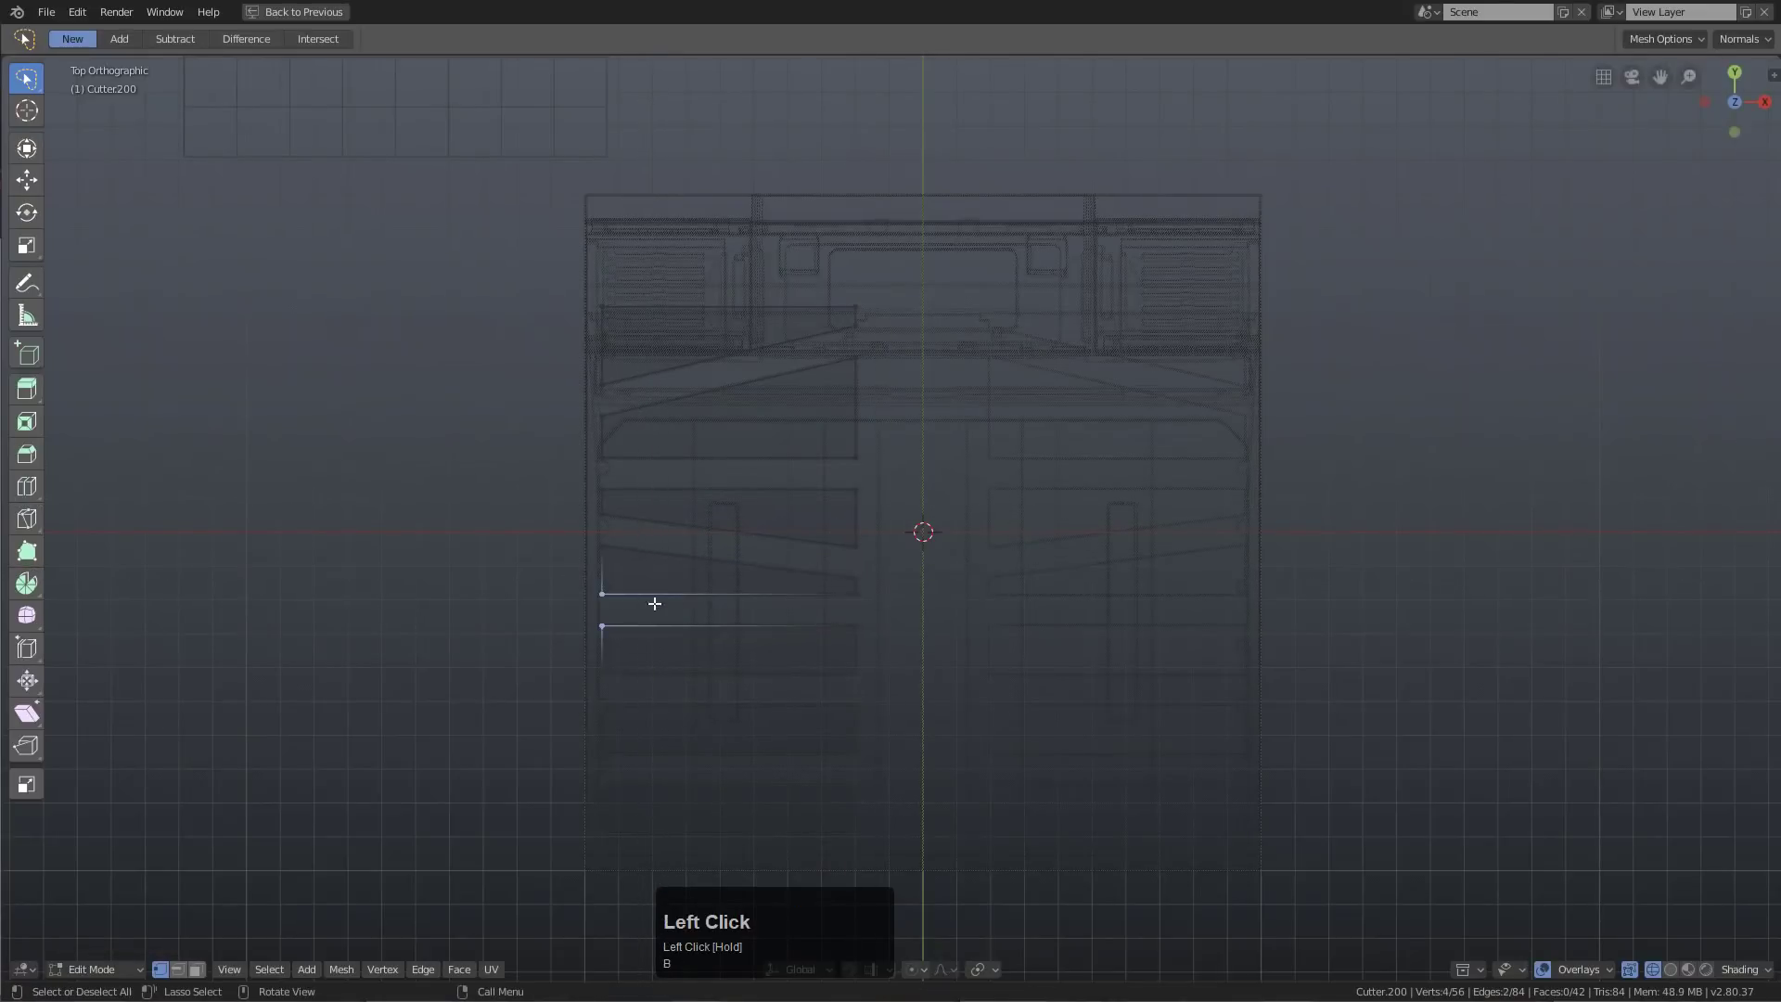
pyautogui.press('g')
pyautogui.press('y')
pyautogui.click(691, 643)
pyautogui.hotkey('alt', 'a')
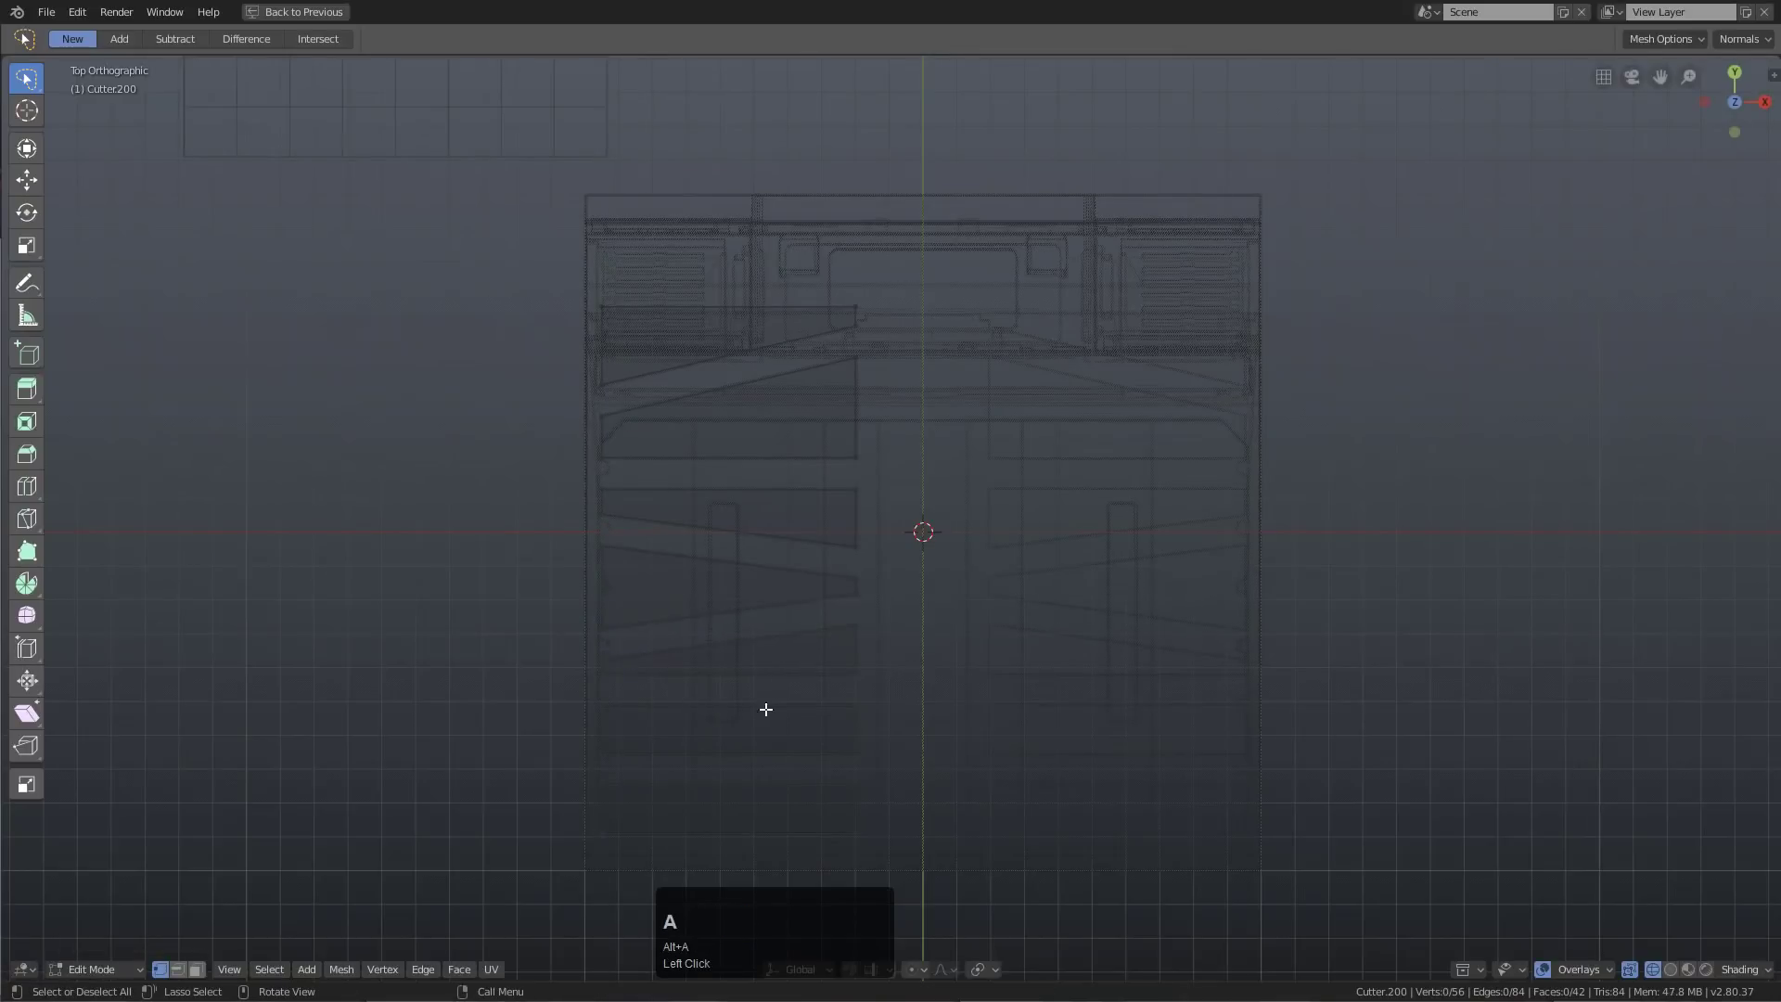
# Move the inner-end vertices bordering the gap between the fifth and sixth boxes forward along Y, and return to Object Mode
pyautogui.press('b')
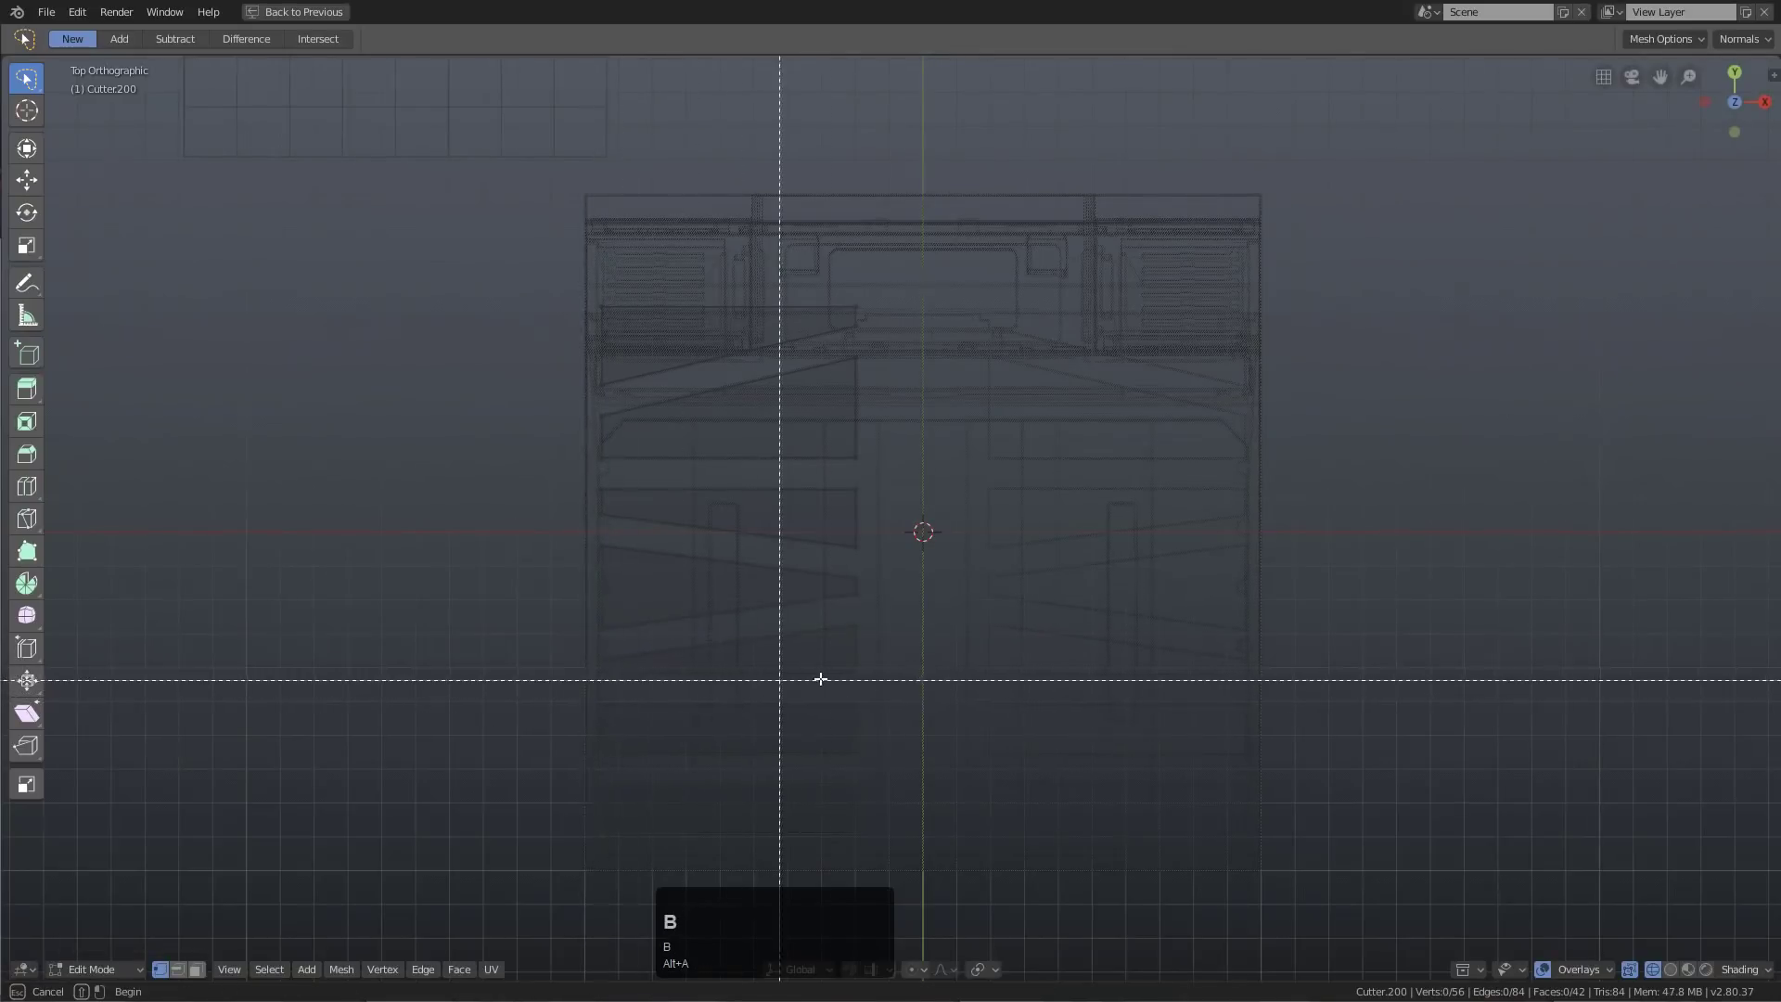
pyautogui.click(880, 666)
pyautogui.moveTo(844, 705); pyautogui.dragTo(831, 733)
pyautogui.press('g')
pyautogui.press('y')
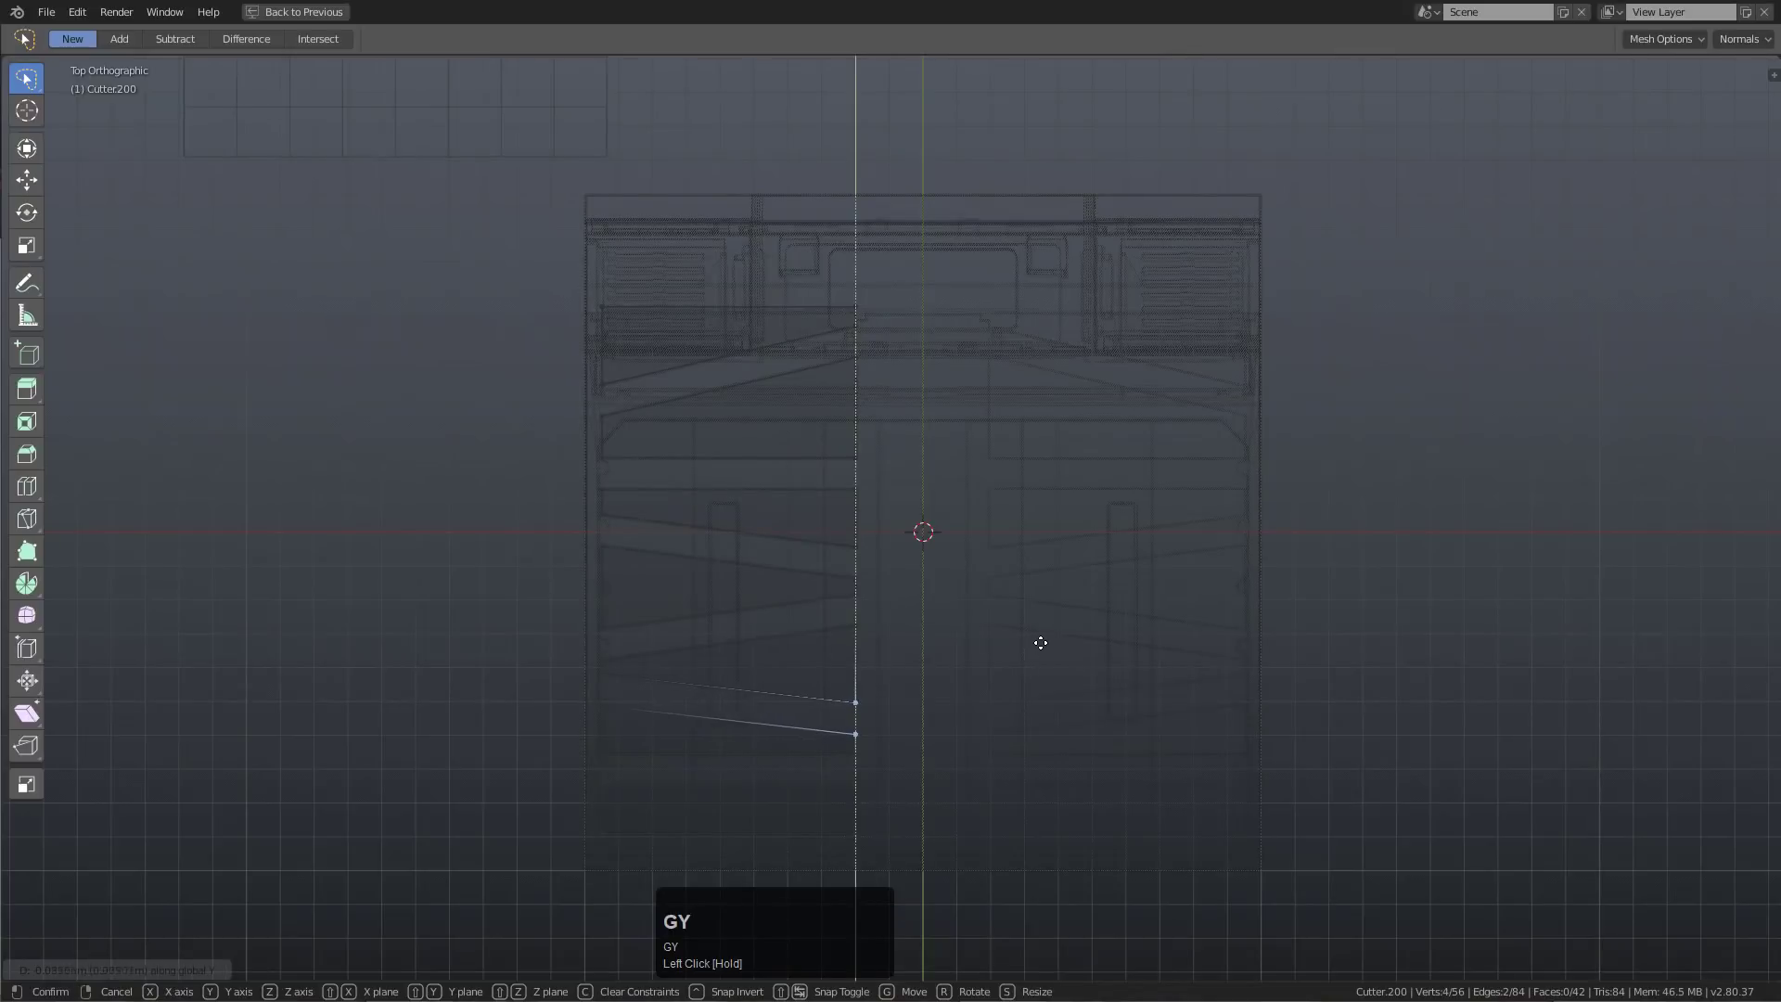
pyautogui.click(910, 631)
pyautogui.press('Tab')
# Leave the top view and switch the viewport from wireframe back to solid shading
pyautogui.moveTo(913, 631)
pyautogui.mouseDown(button='middle')
pyautogui.moveTo(990, 473)
pyautogui.moveTo(983, 526)
pyautogui.mouseUp(button='middle')
pyautogui.press('z')
pyautogui.click(961, 507)
pyautogui.press('z')
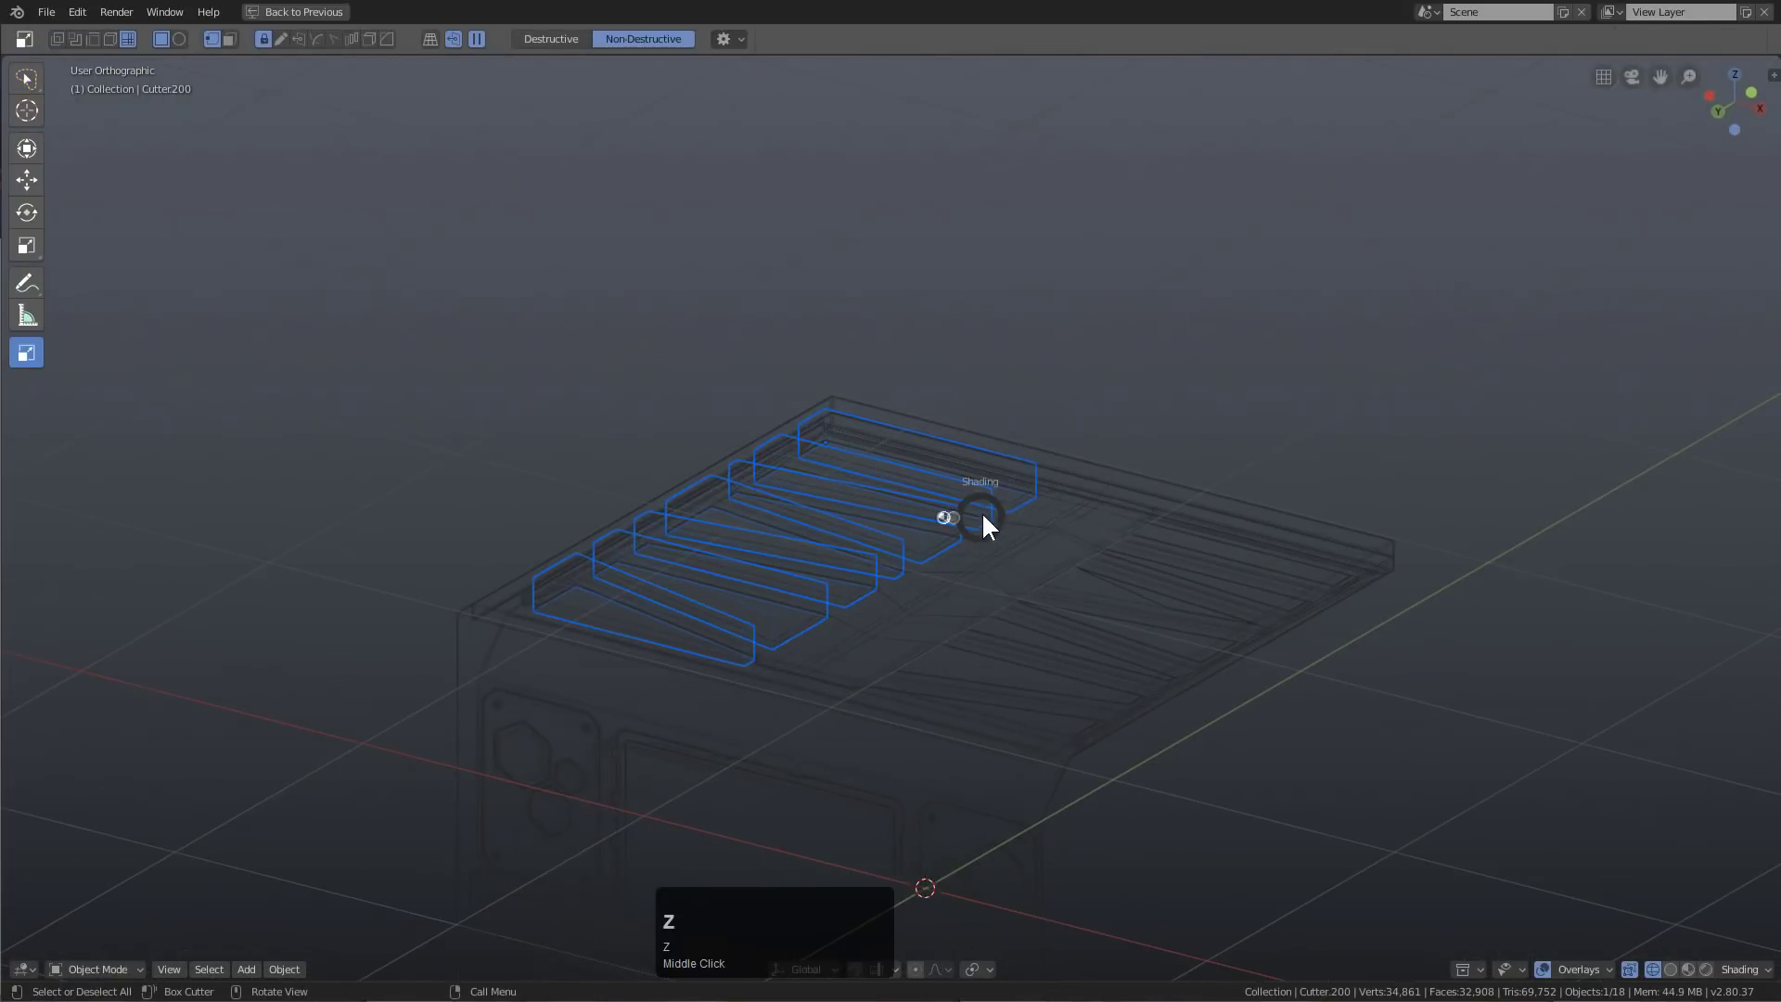
pyautogui.click(1117, 514)
# Add two loop cuts running along Y to the roof's underside panel, one midway and one through the recess area
pyautogui.moveTo(1116, 514)
pyautogui.mouseDown(button='middle')
pyautogui.moveTo(1027, 476)
pyautogui.moveTo(1098, 469)
pyautogui.mouseUp(button='middle')
pyautogui.click(1078, 472)
pyautogui.click(1078, 471)
pyautogui.scroll(2, 586, 497)
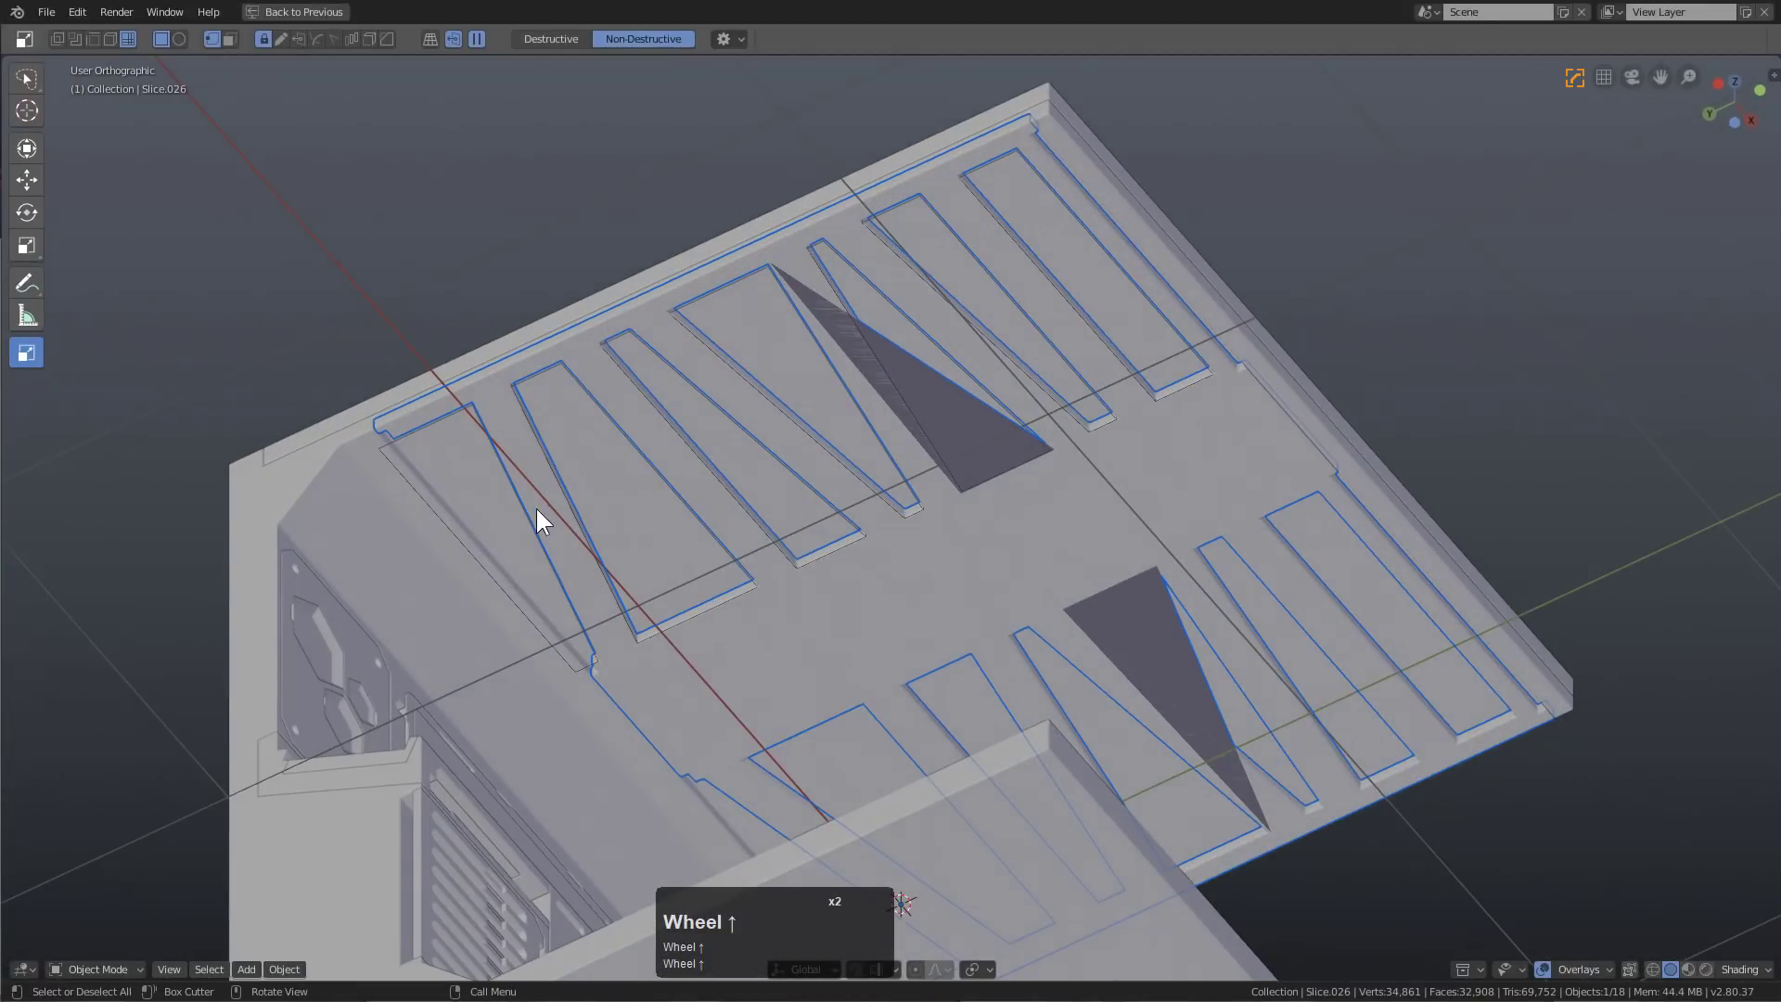
pyautogui.press('Tab')
pyautogui.hotkey('ctrl', 'r')
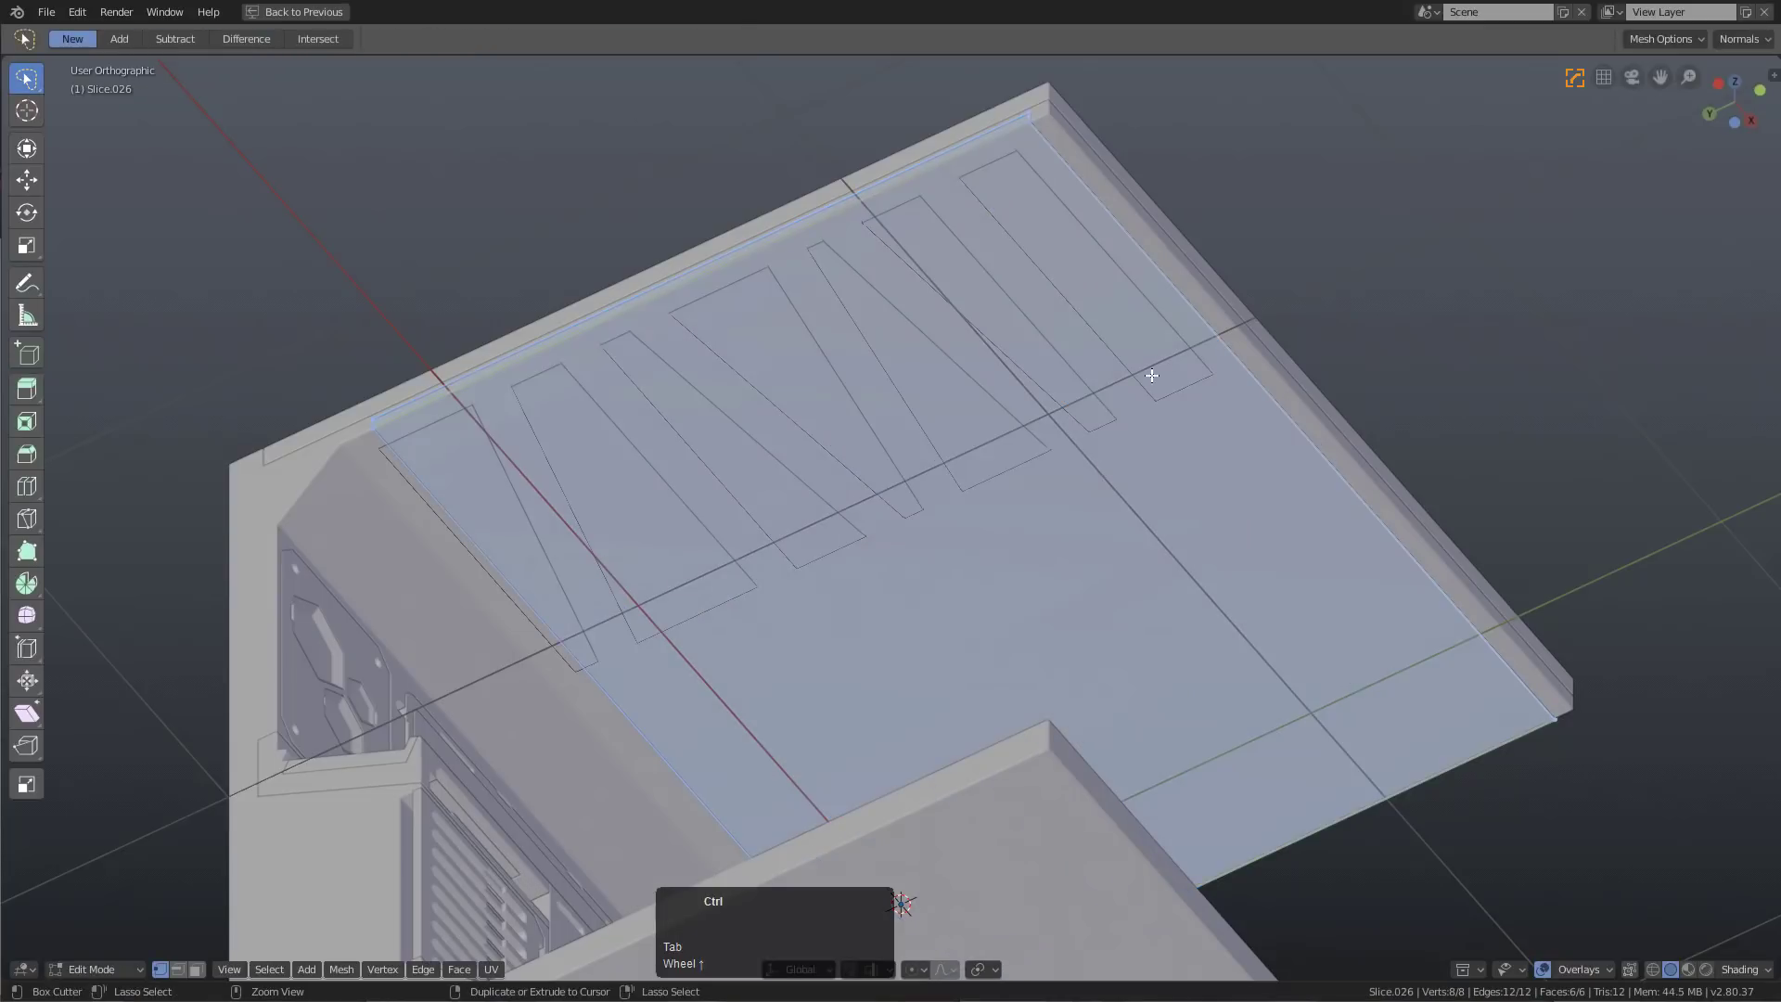
pyautogui.click(1226, 349)
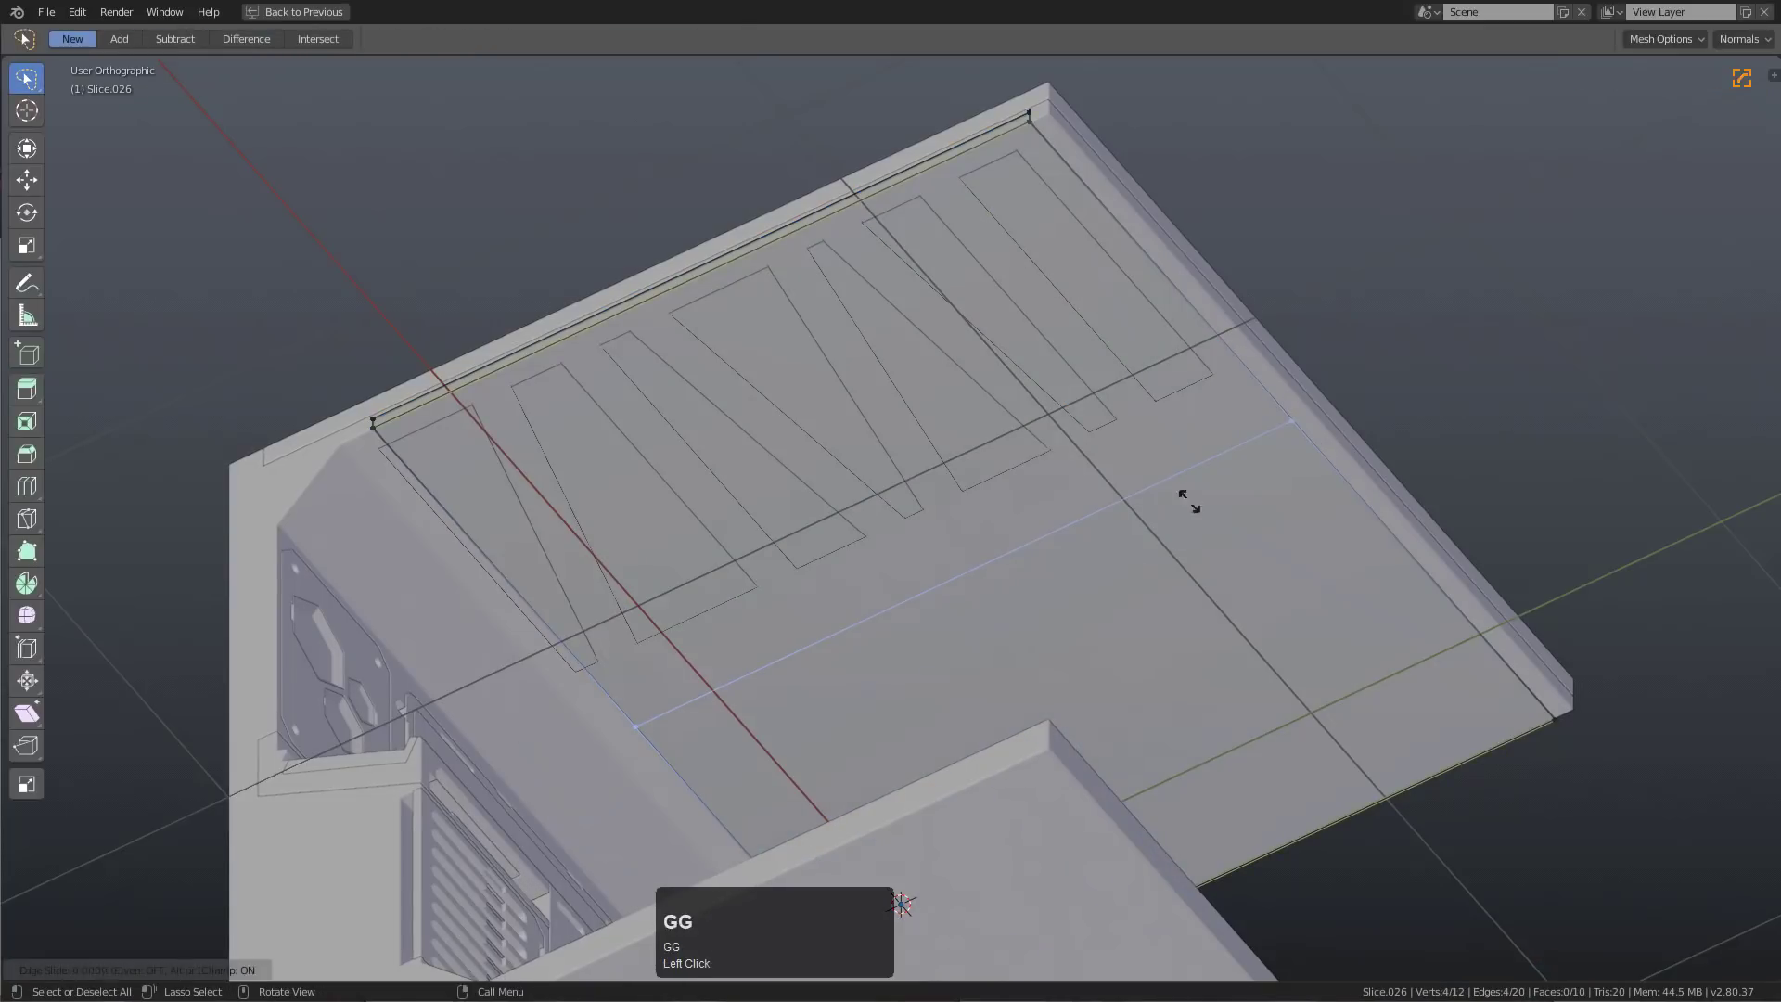
pyautogui.click(1086, 278)
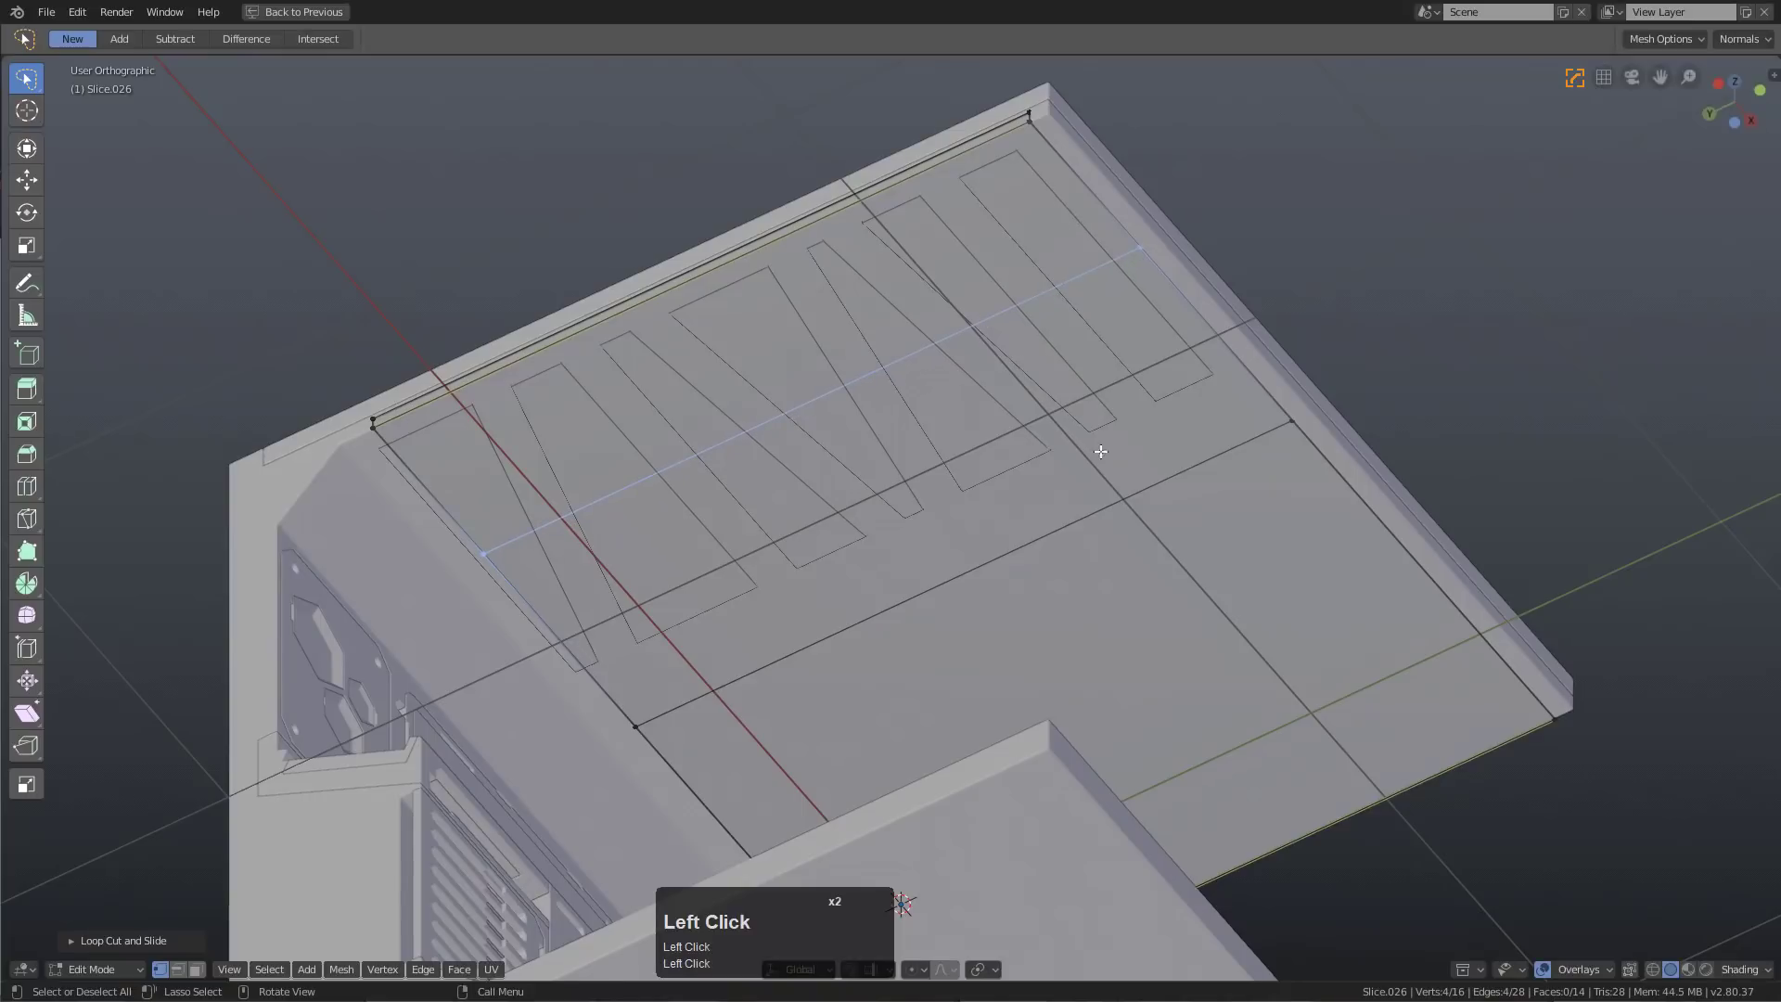
pyautogui.press('Tab')
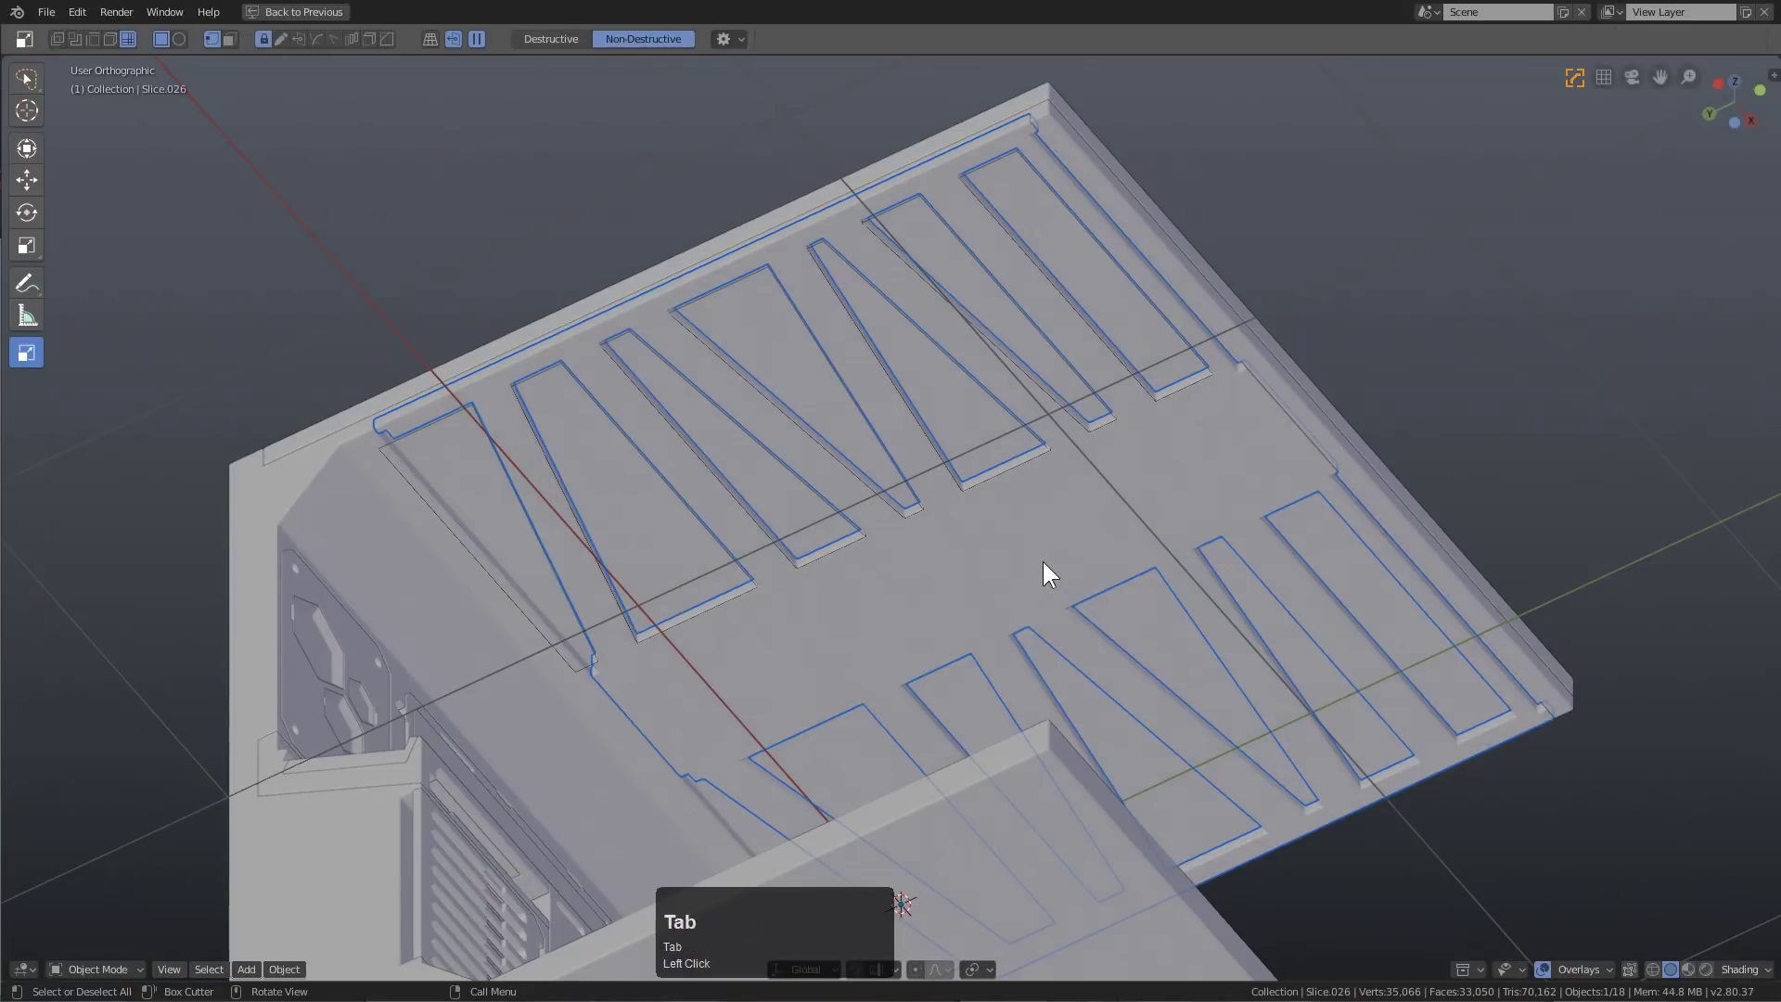
# Select the angled-recess cutter on the roof's underside and hide it
pyautogui.click(470, 554)
pyautogui.click(471, 554)
pyautogui.press('h')
pyautogui.moveTo(610, 559); pyautogui.dragTo(776, 574, button='middle')
# Cut a narrow straight channel along Y through the row of angled recesses in the underside panel with Box Cutter
pyautogui.click(1033, 492)
pyautogui.moveTo(1033, 491); pyautogui.dragTo(1030, 510, button='middle')
pyautogui.scroll(5, 1113, 556)
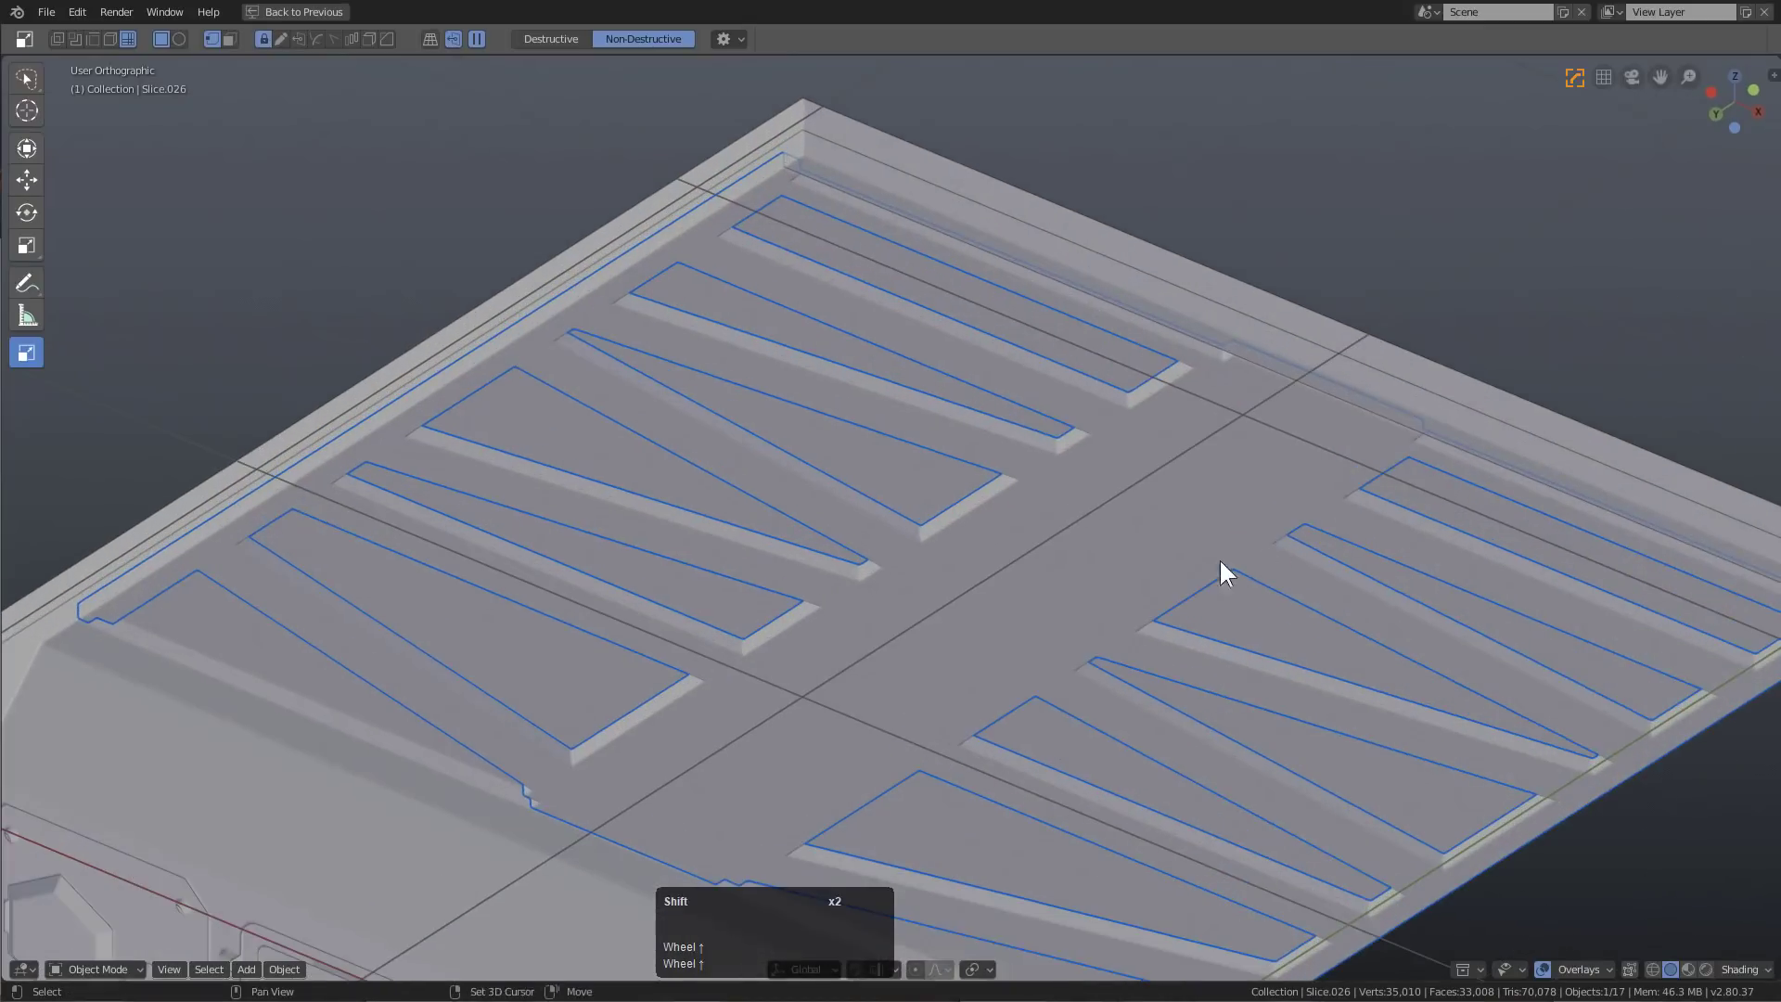
pyautogui.hotkey('shift', 'q')
pyautogui.click(1002, 546)
pyautogui.click(1011, 542)
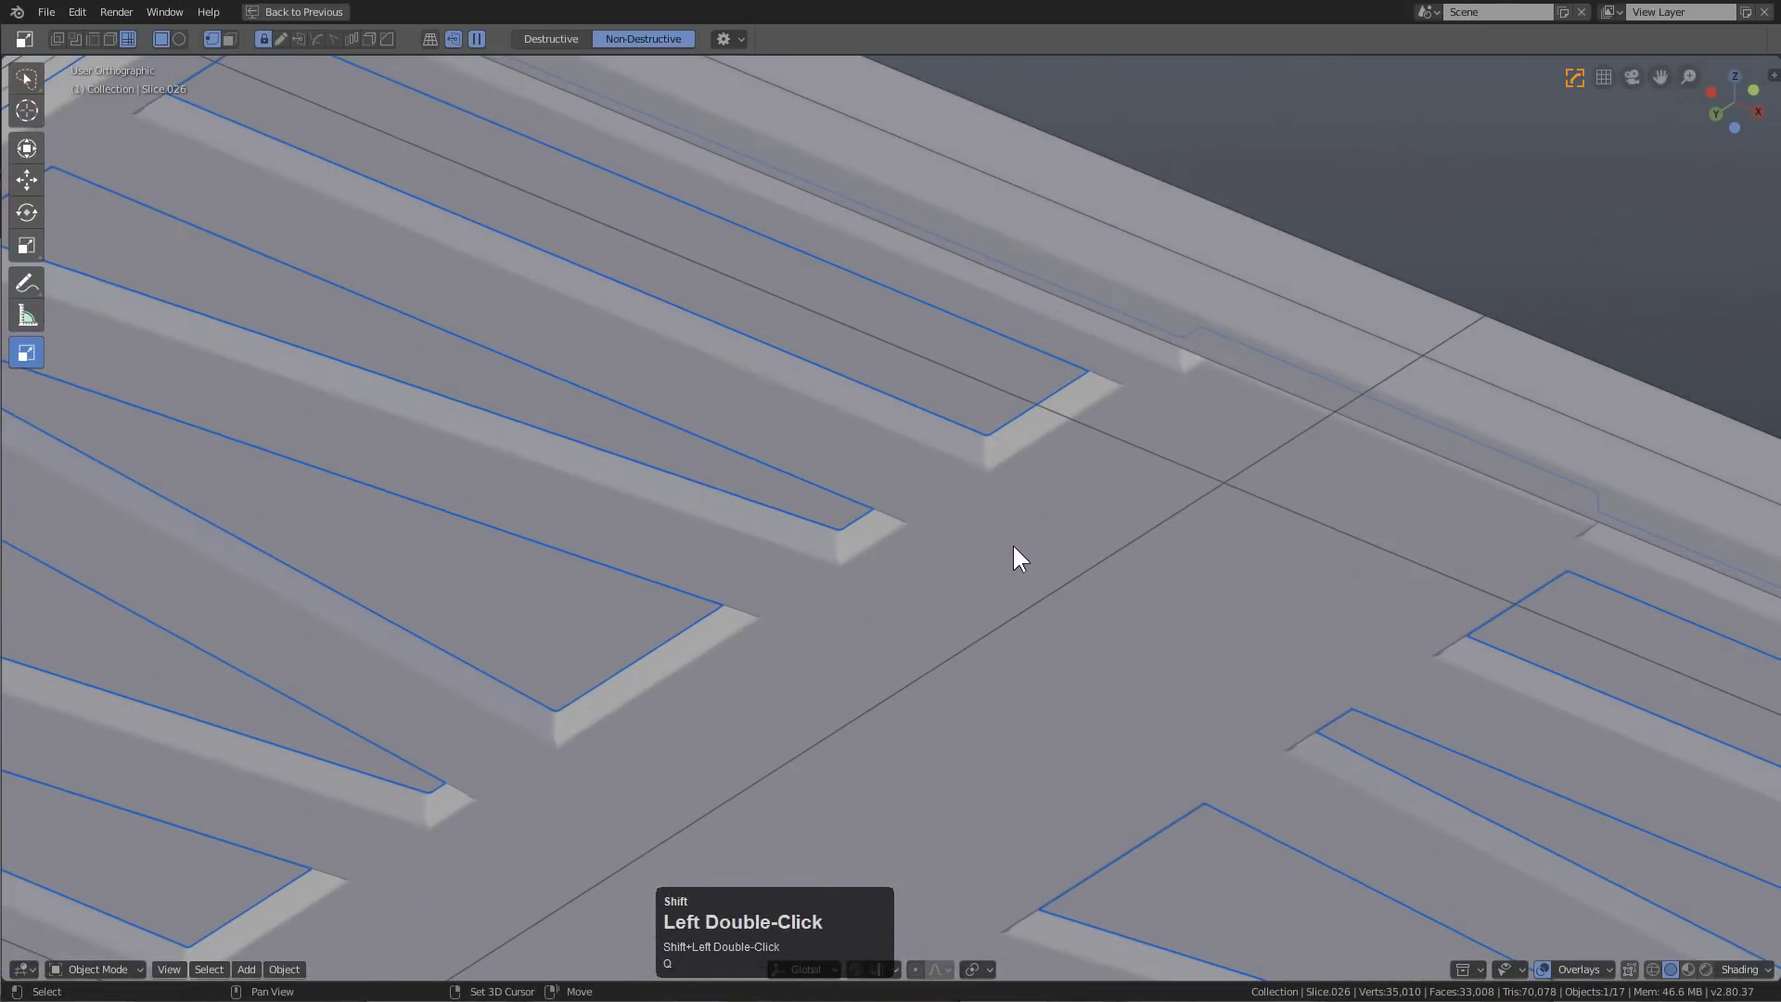
pyautogui.scroll(-3, 1011, 543)
pyautogui.keyDown('shift'); pyautogui.moveTo(1011, 542); pyautogui.dragTo(724, 430, button='middle'); pyautogui.keyUp('shift')
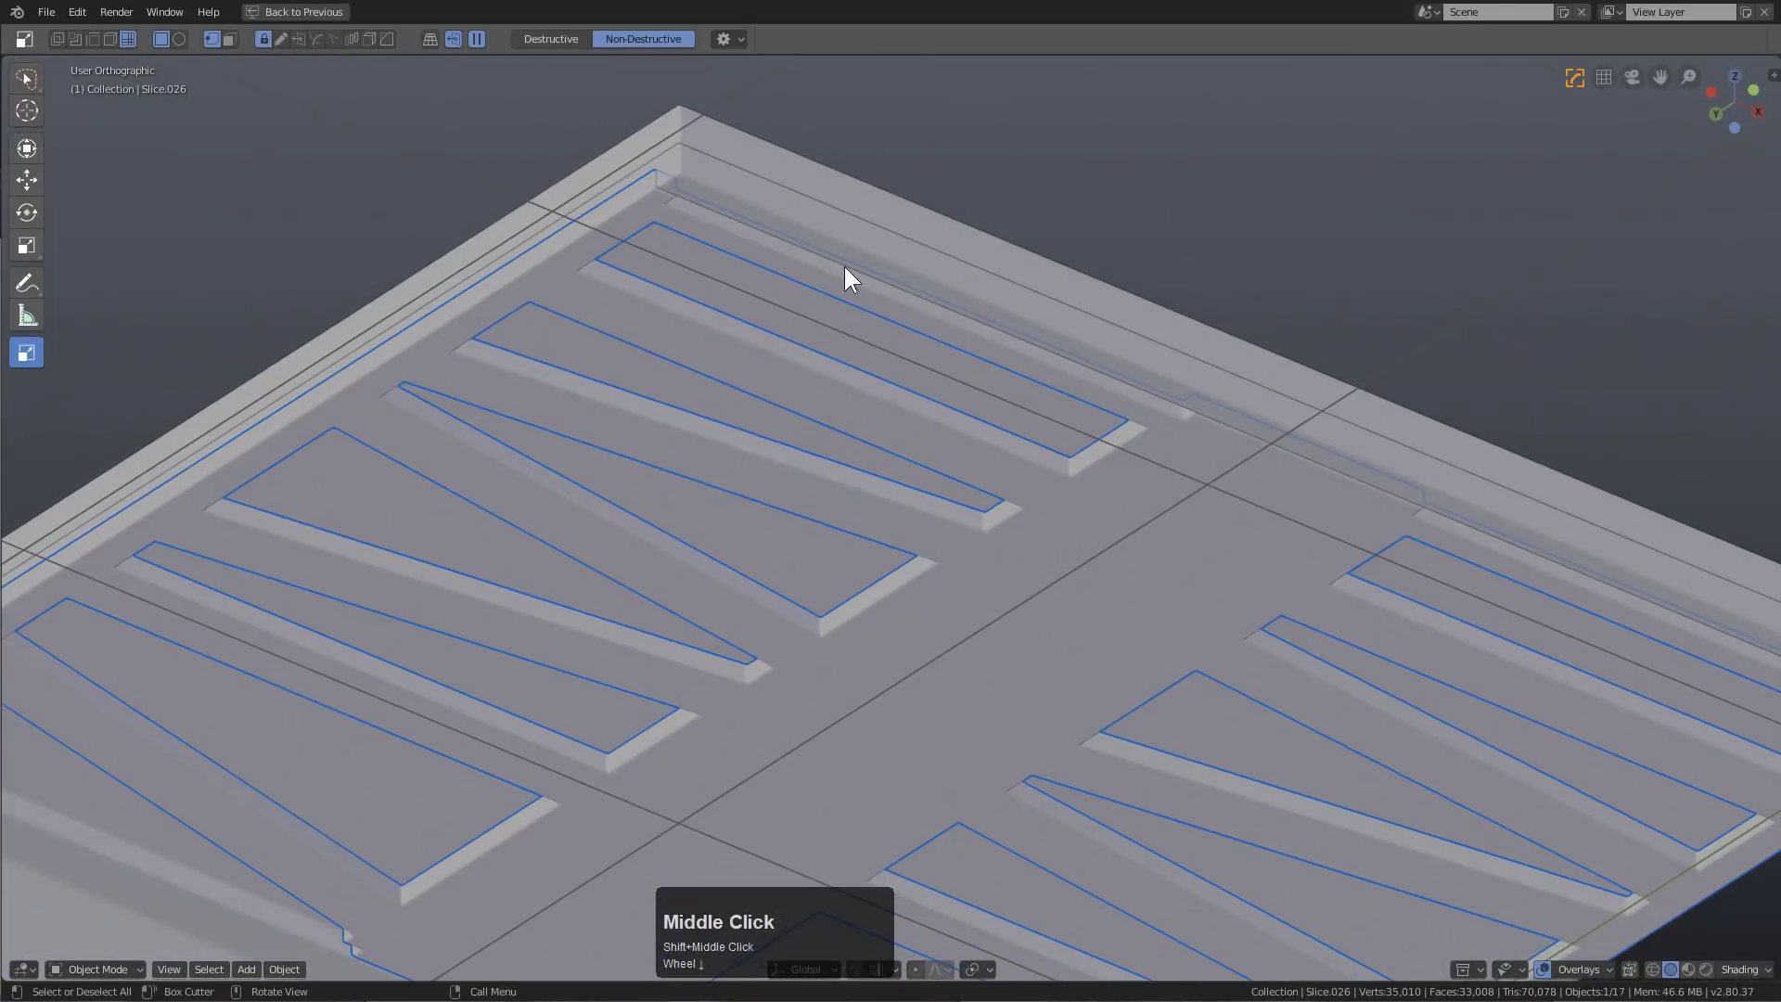
pyautogui.moveTo(848, 287); pyautogui.dragTo(180, 753)
pyautogui.press('x')
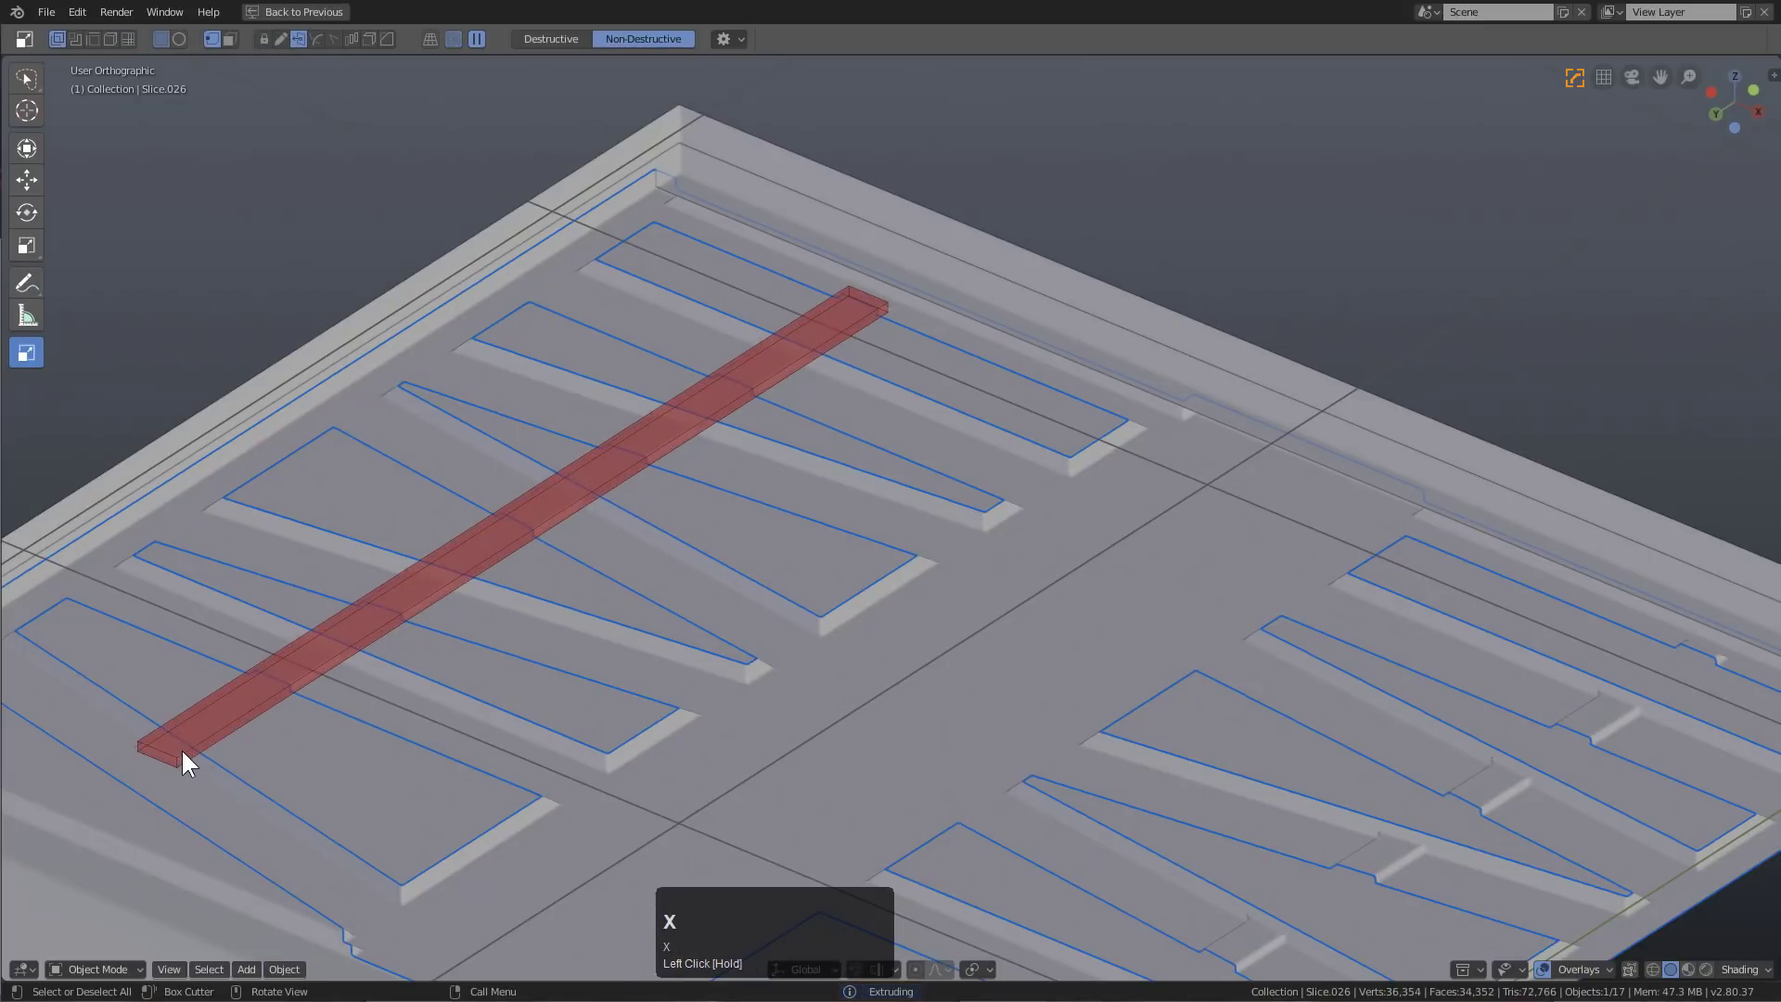
pyautogui.click(182, 725)
pyautogui.scroll(-4, 675, 534)
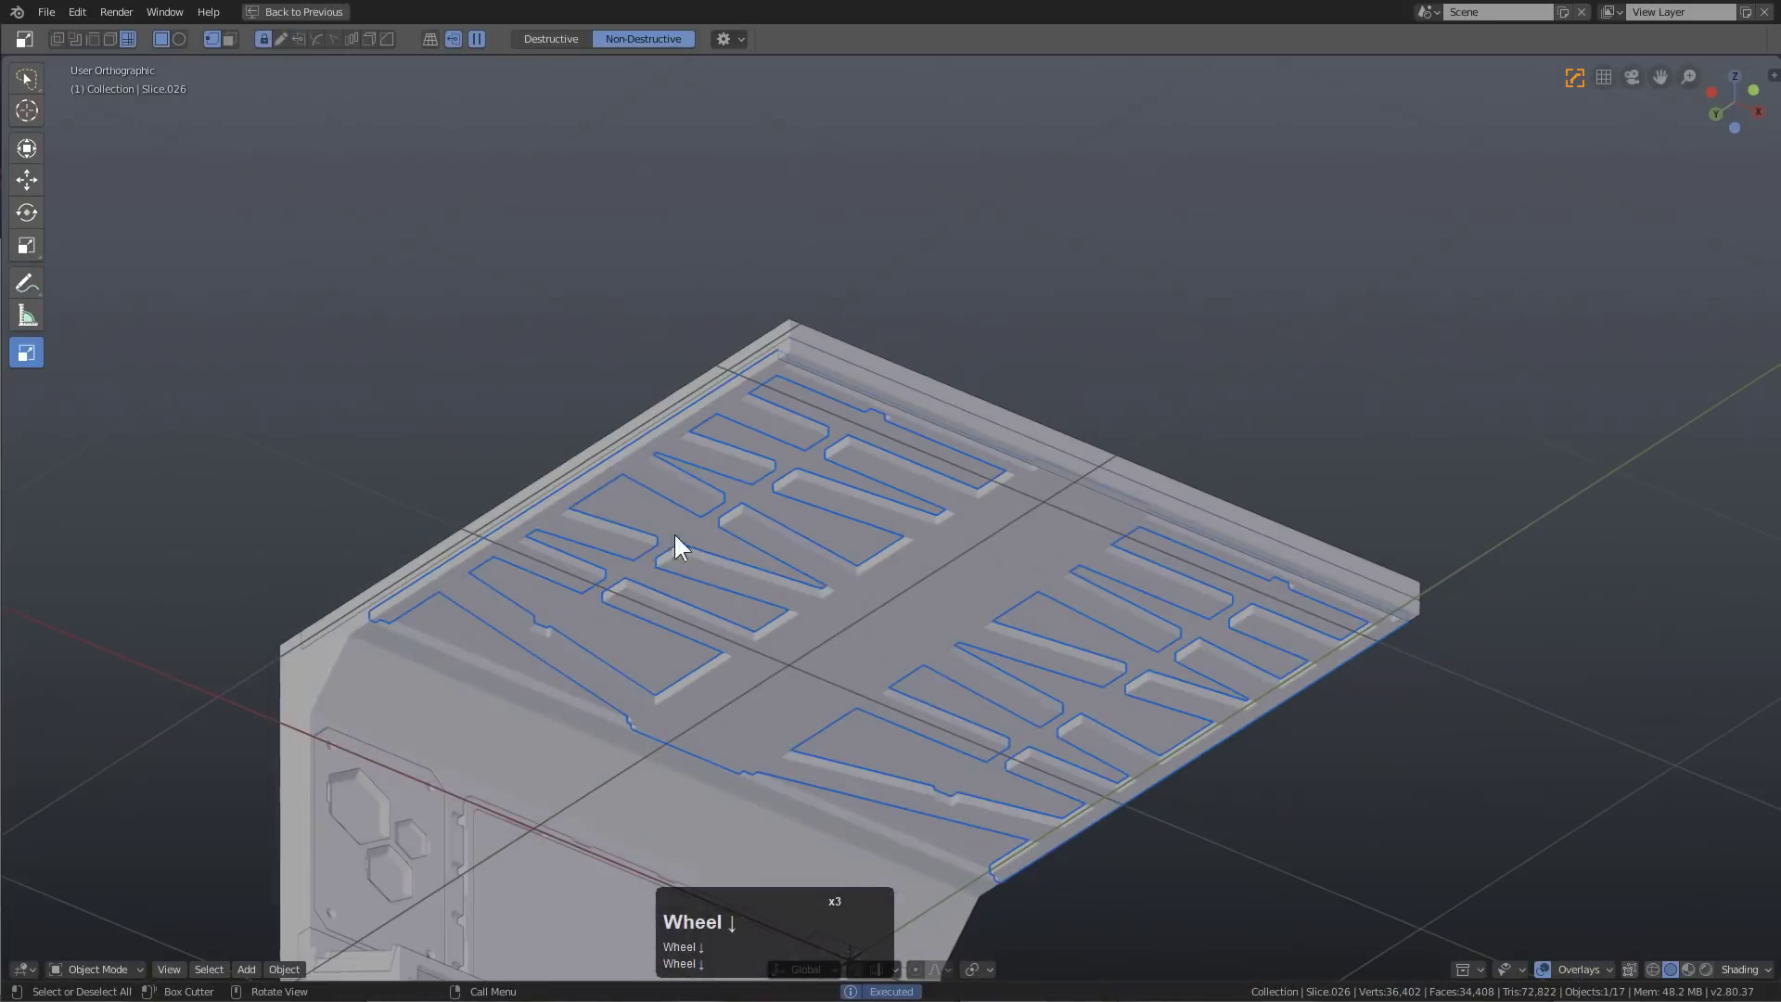
# In perspective view, cut a narrow slot with bevelled corners along Y into the plain central strip of the roof's underside
pyautogui.hotkey('alt', 'a')
pyautogui.moveTo(649, 353); pyautogui.dragTo(740, 321, button='middle')
pyautogui.press('KP_5')
pyautogui.scroll(-2, 655, 469)
pyautogui.scroll(2, 697, 327)
pyautogui.click(731, 278)
pyautogui.moveTo(715, 239); pyautogui.dragTo(664, 421)
pyautogui.press('x')
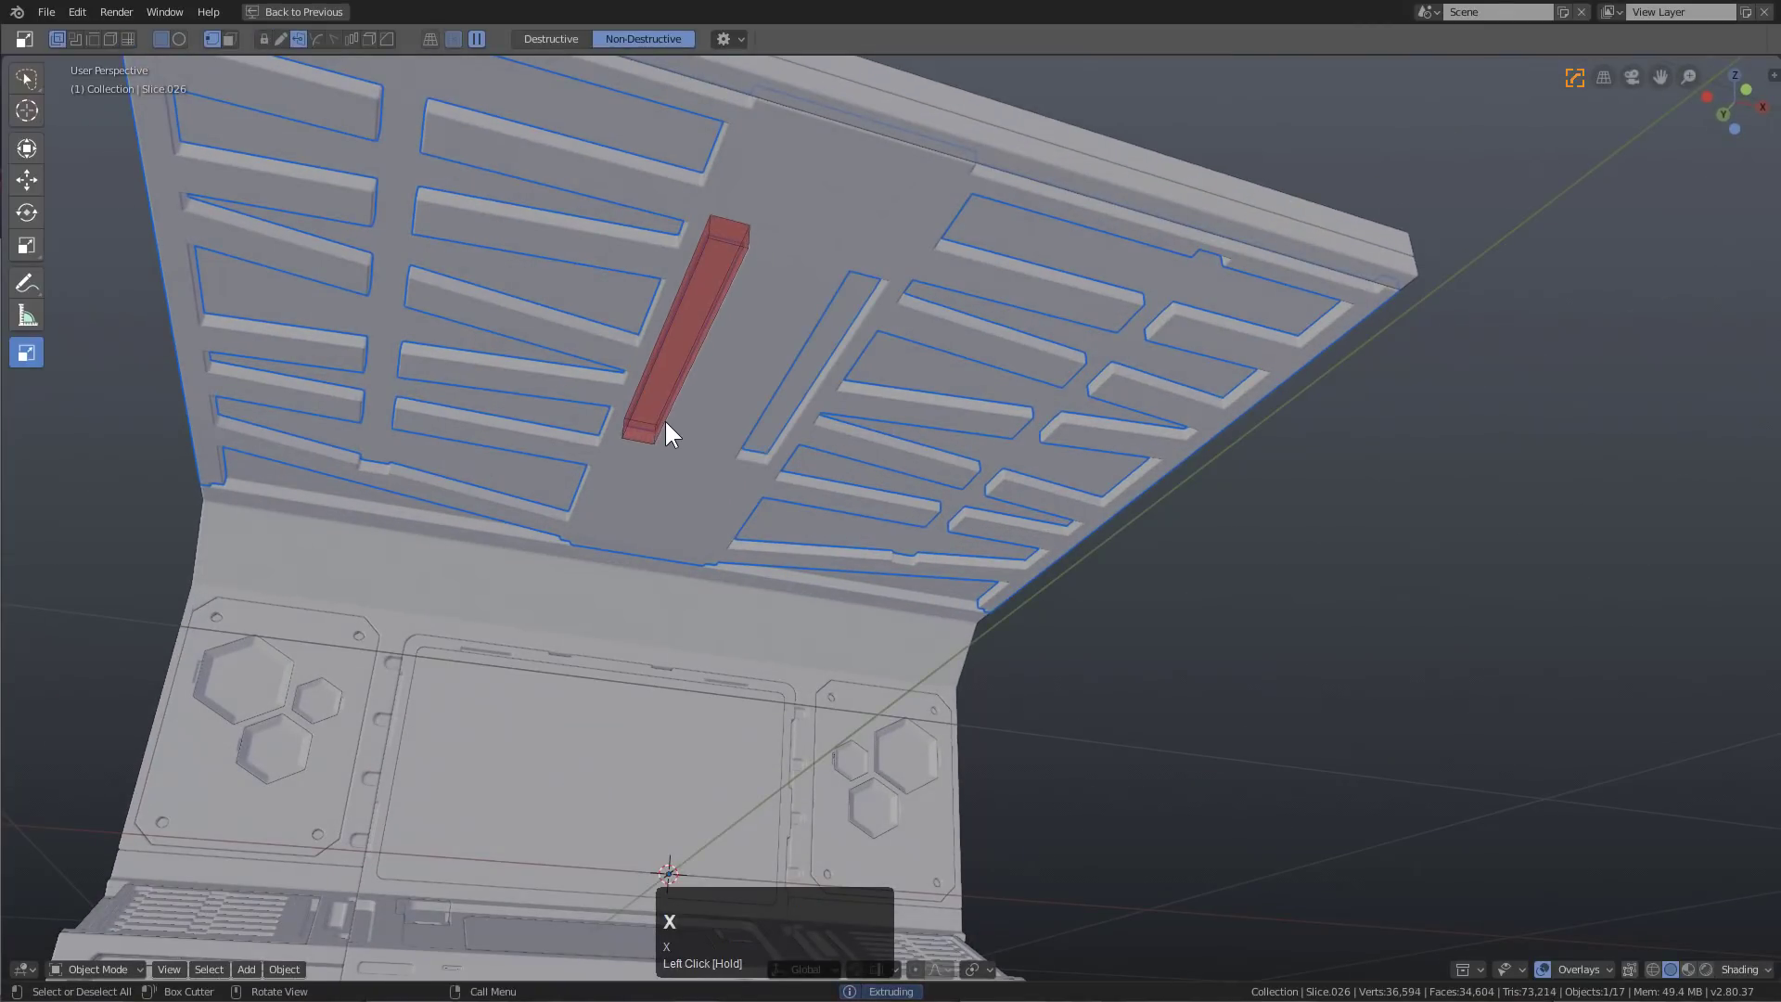
pyautogui.press('b')
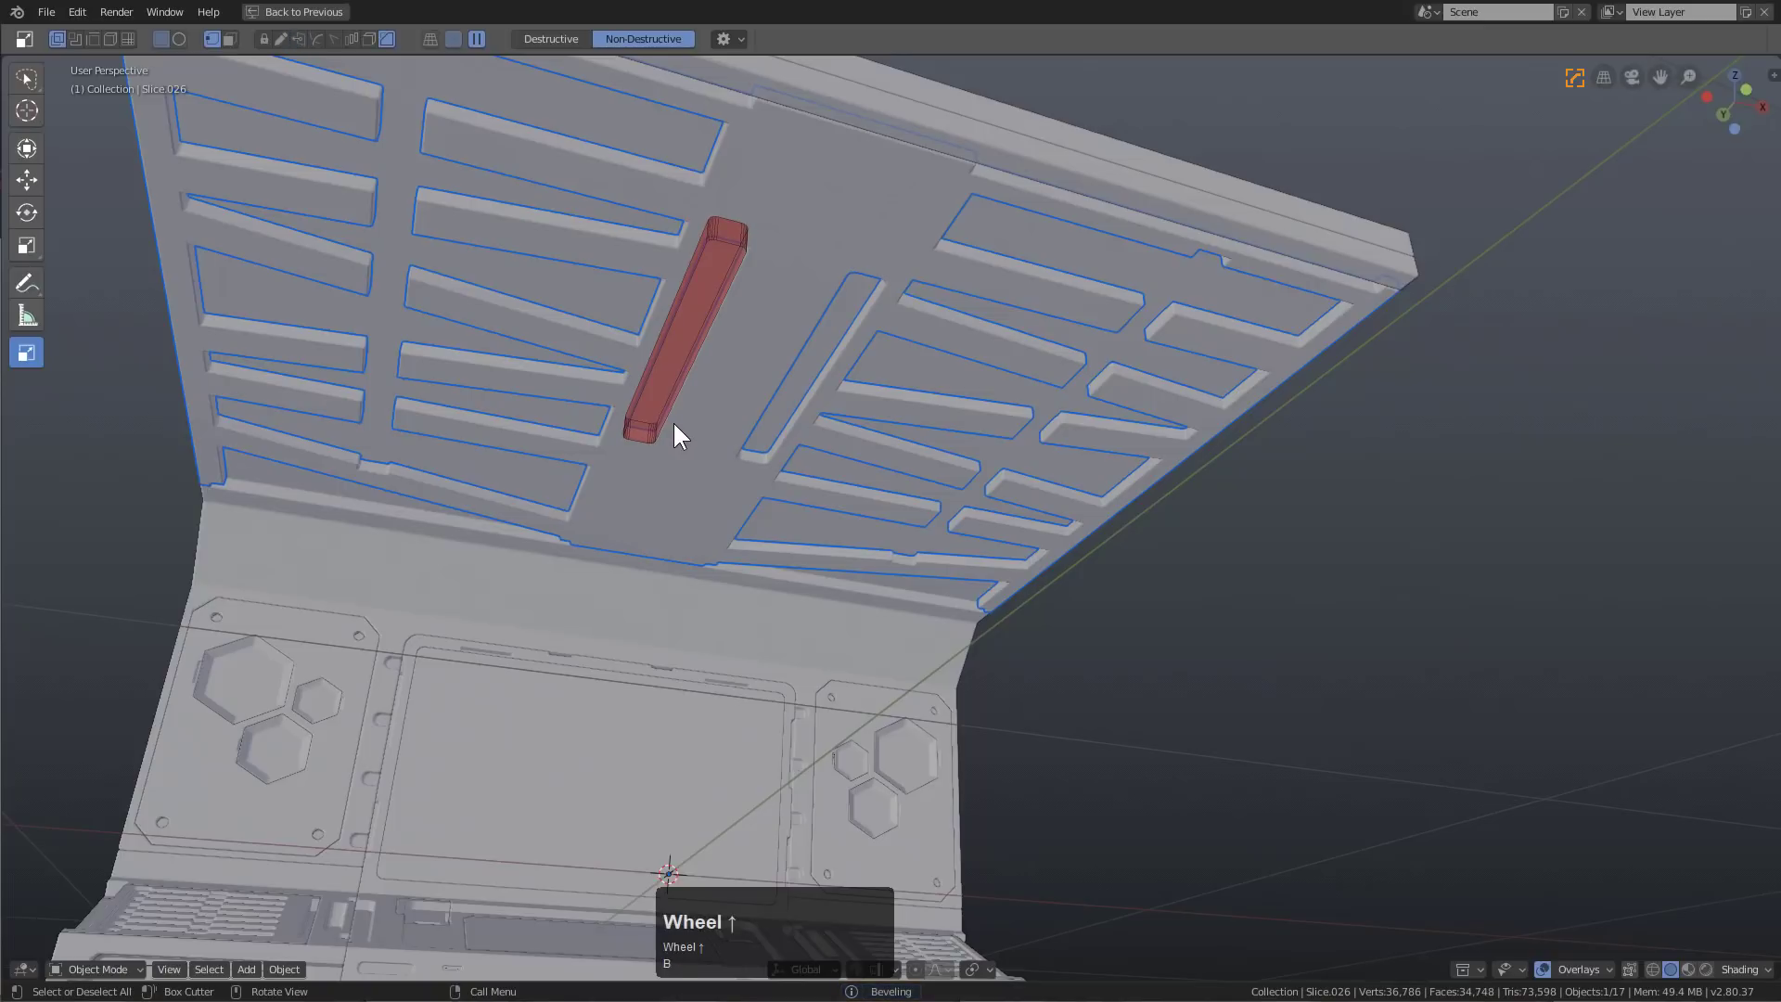
pyautogui.click(657, 421)
# Check the bevelled slot from below and undo its cut
pyautogui.scroll(-3, 673, 436)
pyautogui.keyDown('shift'); pyautogui.moveTo(688, 449); pyautogui.dragTo(691, 408, button='middle'); pyautogui.keyUp('shift')
pyautogui.moveTo(691, 408); pyautogui.dragTo(647, 520, button='middle')
pyautogui.hotkey('alt', 'a')
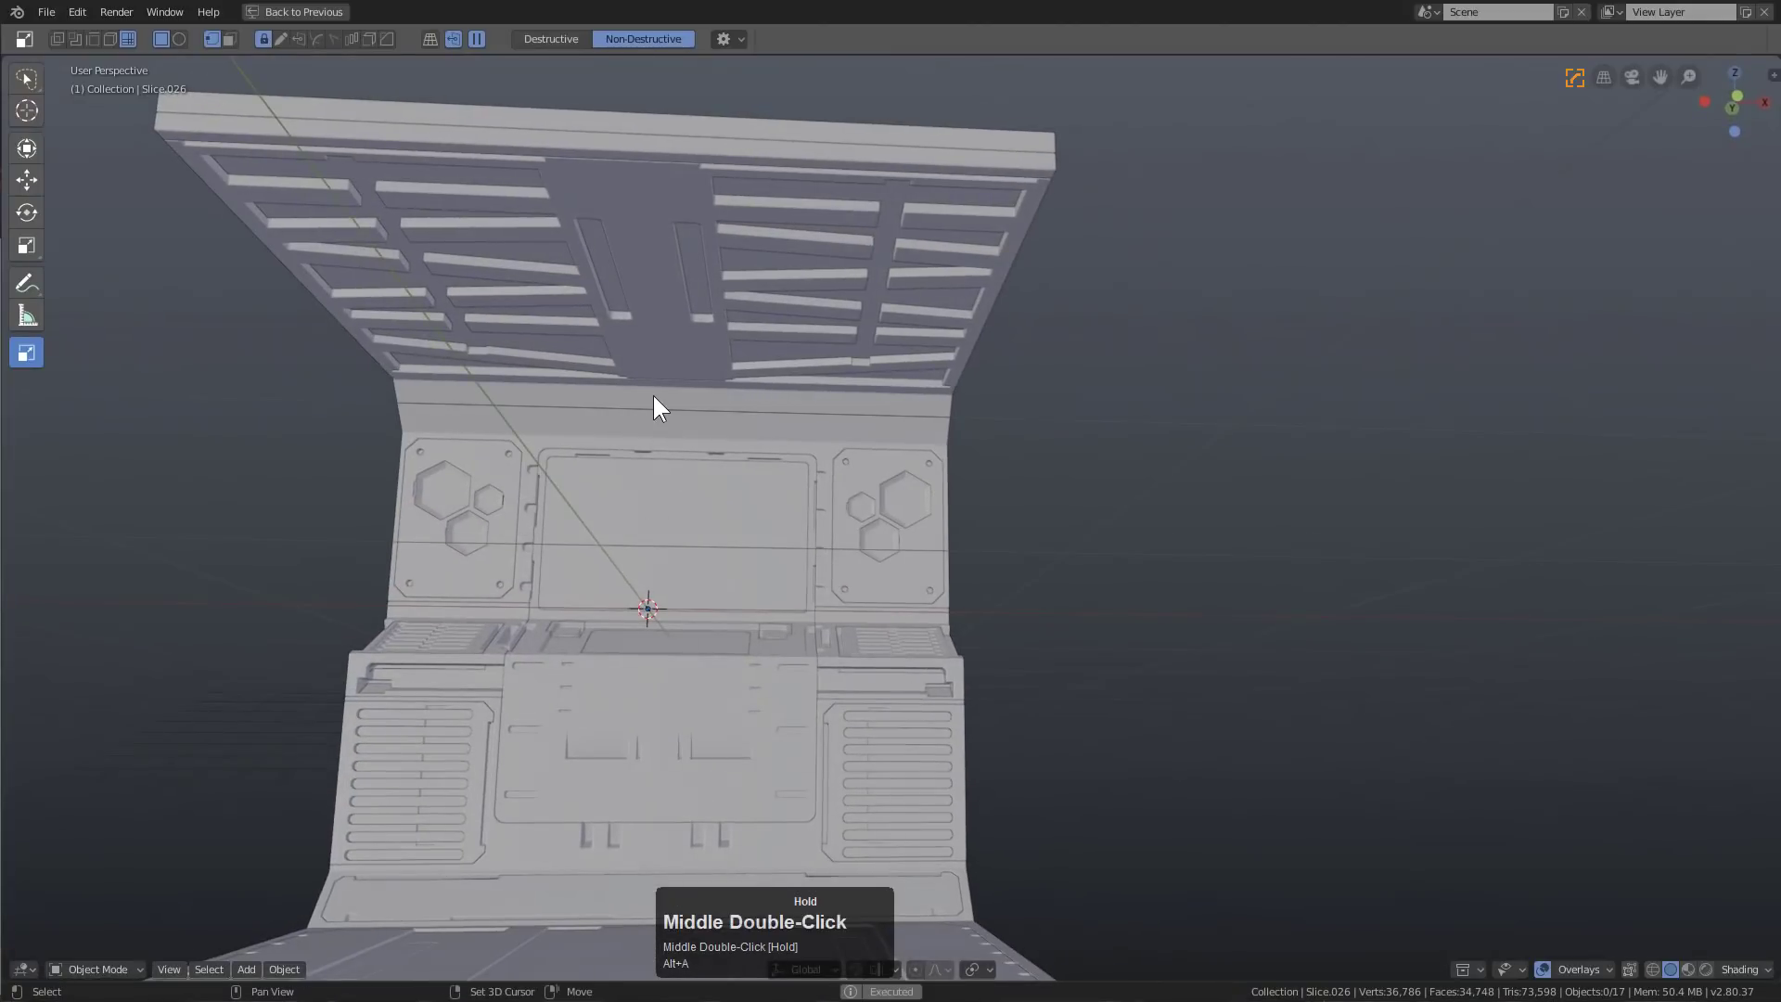
pyautogui.moveTo(654, 397); pyautogui.dragTo(782, 394, button='middle')
pyautogui.hotkey('ctrl', 'z')
pyautogui.scroll(2, 622, 324)
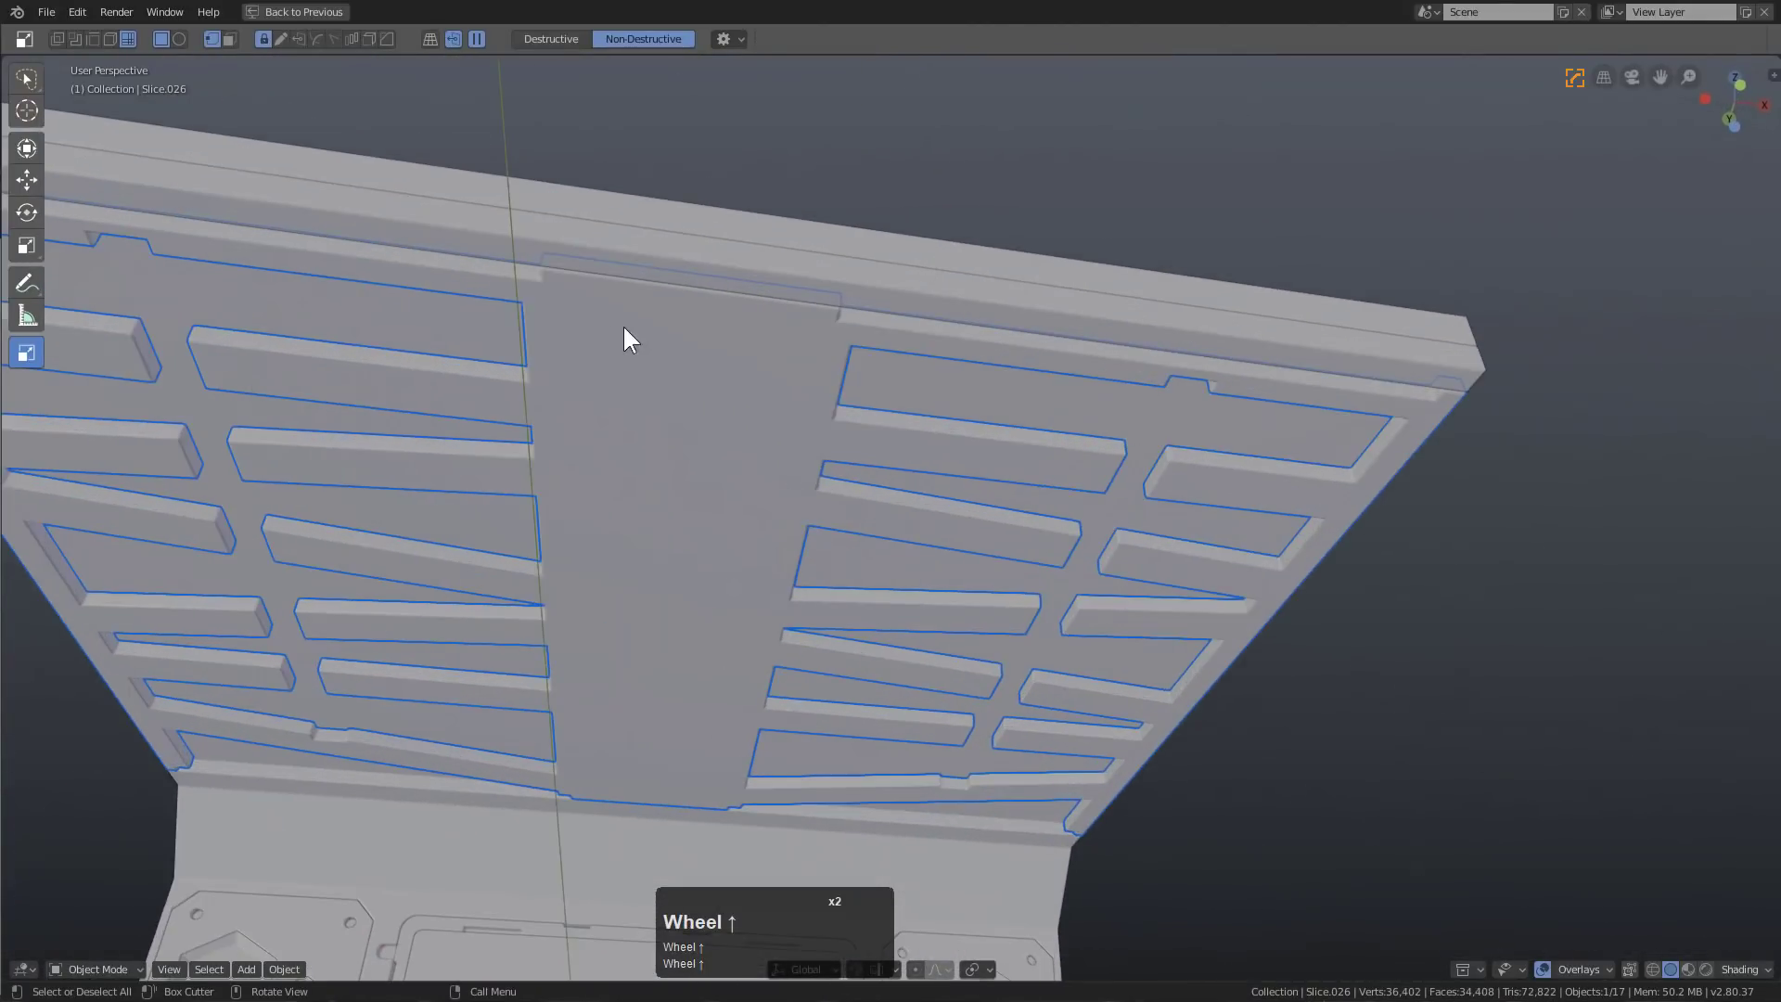
pyautogui.click(554, 311)
pyautogui.press('Escape')
pyautogui.scroll(-2, 784, 460)
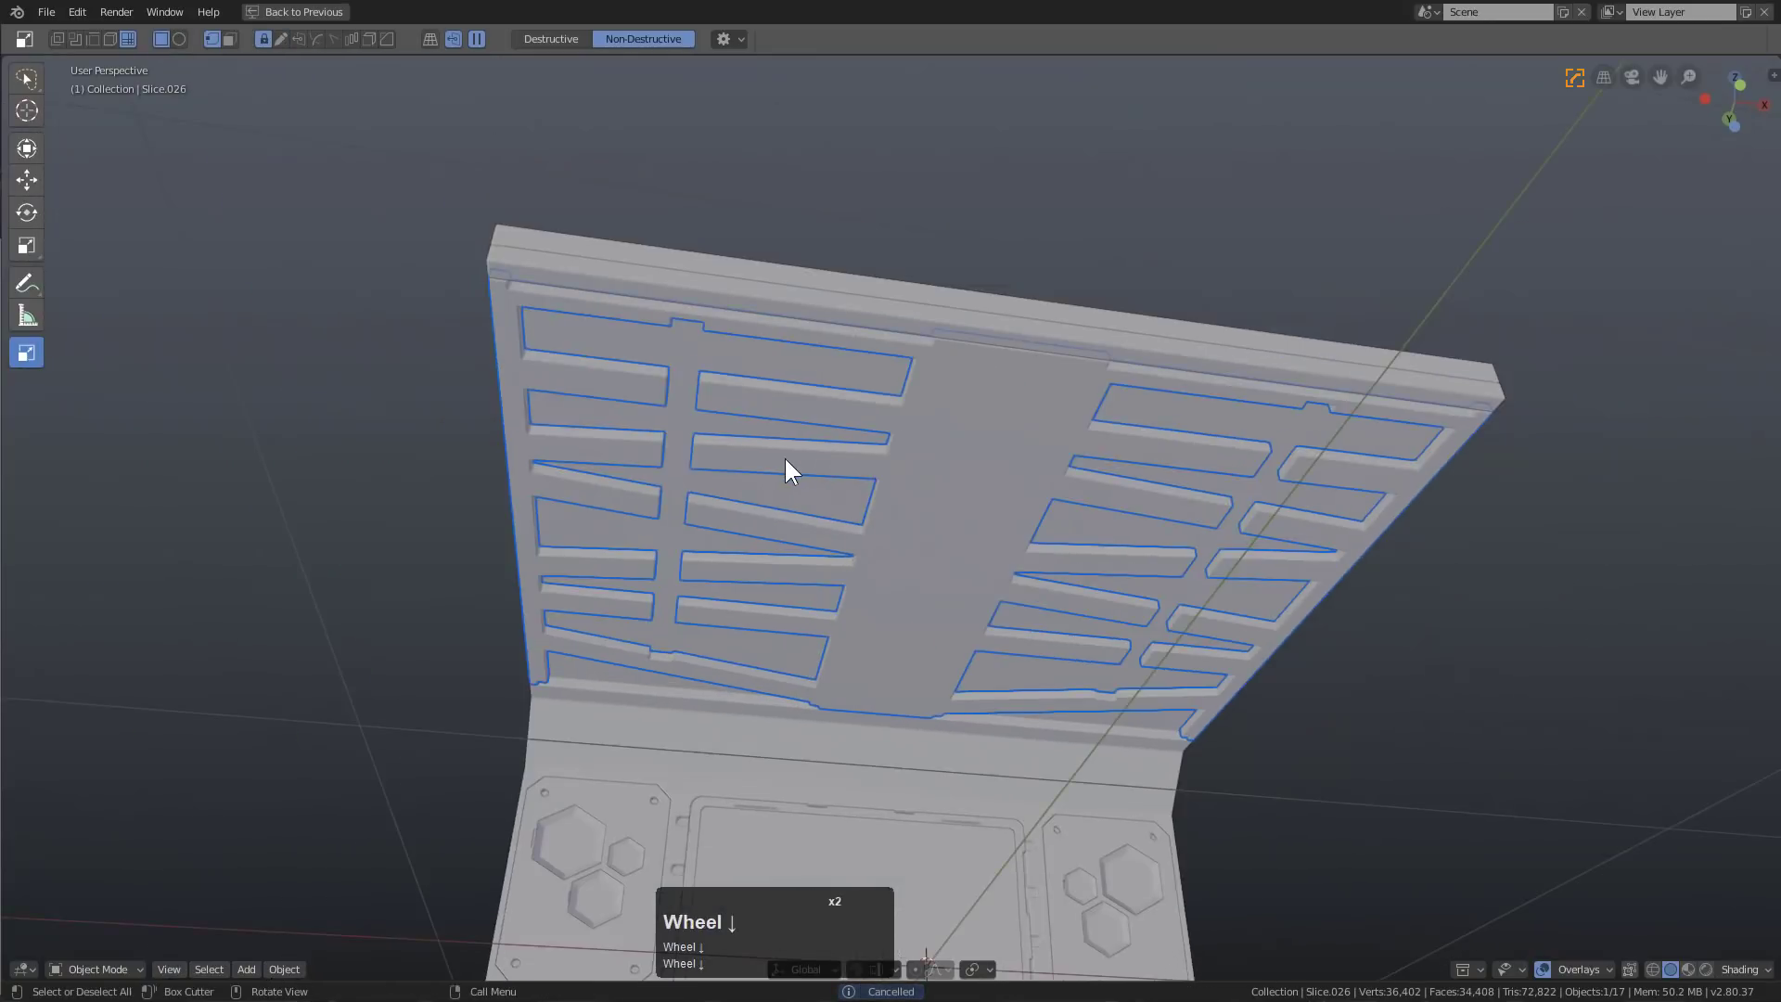
# Reveal all hidden objects and scale the angled-recess cutter down into a small vent-like group near the roof's rear outer corner
pyautogui.moveTo(785, 459); pyautogui.dragTo(725, 475, button='middle')
pyautogui.hotkey('alt', 'h')
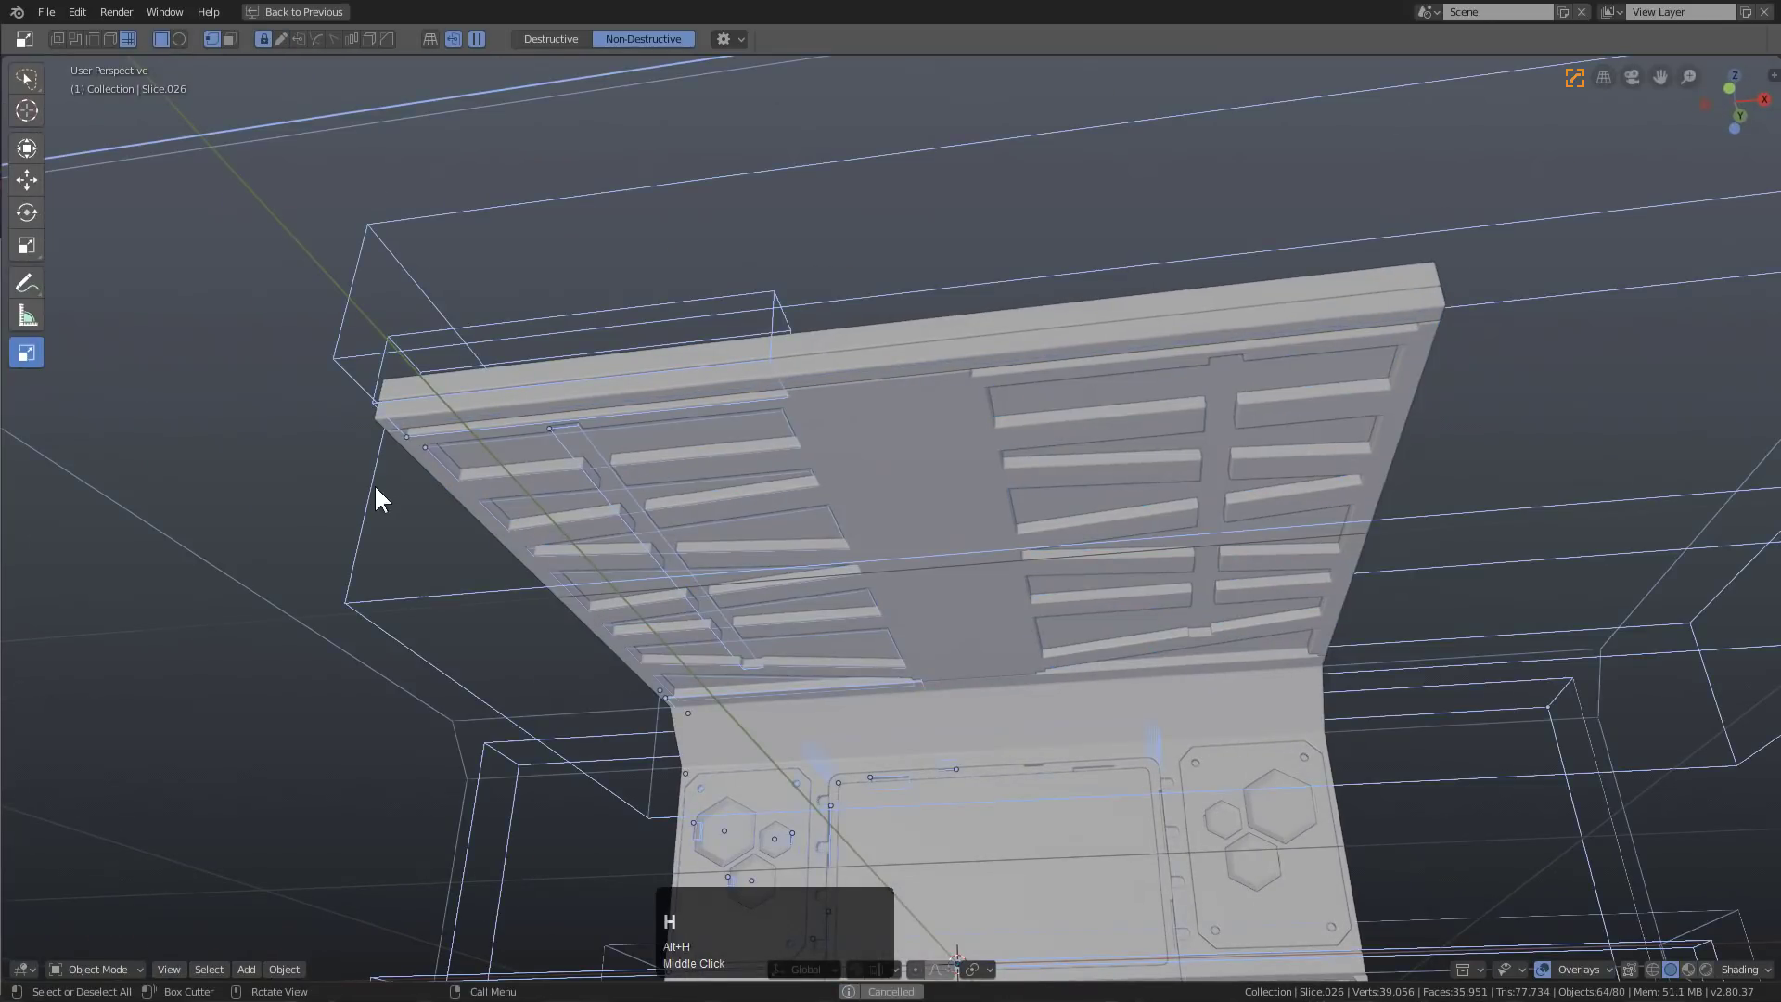
pyautogui.click(438, 458)
pyautogui.click(438, 458)
pyautogui.click(438, 458)
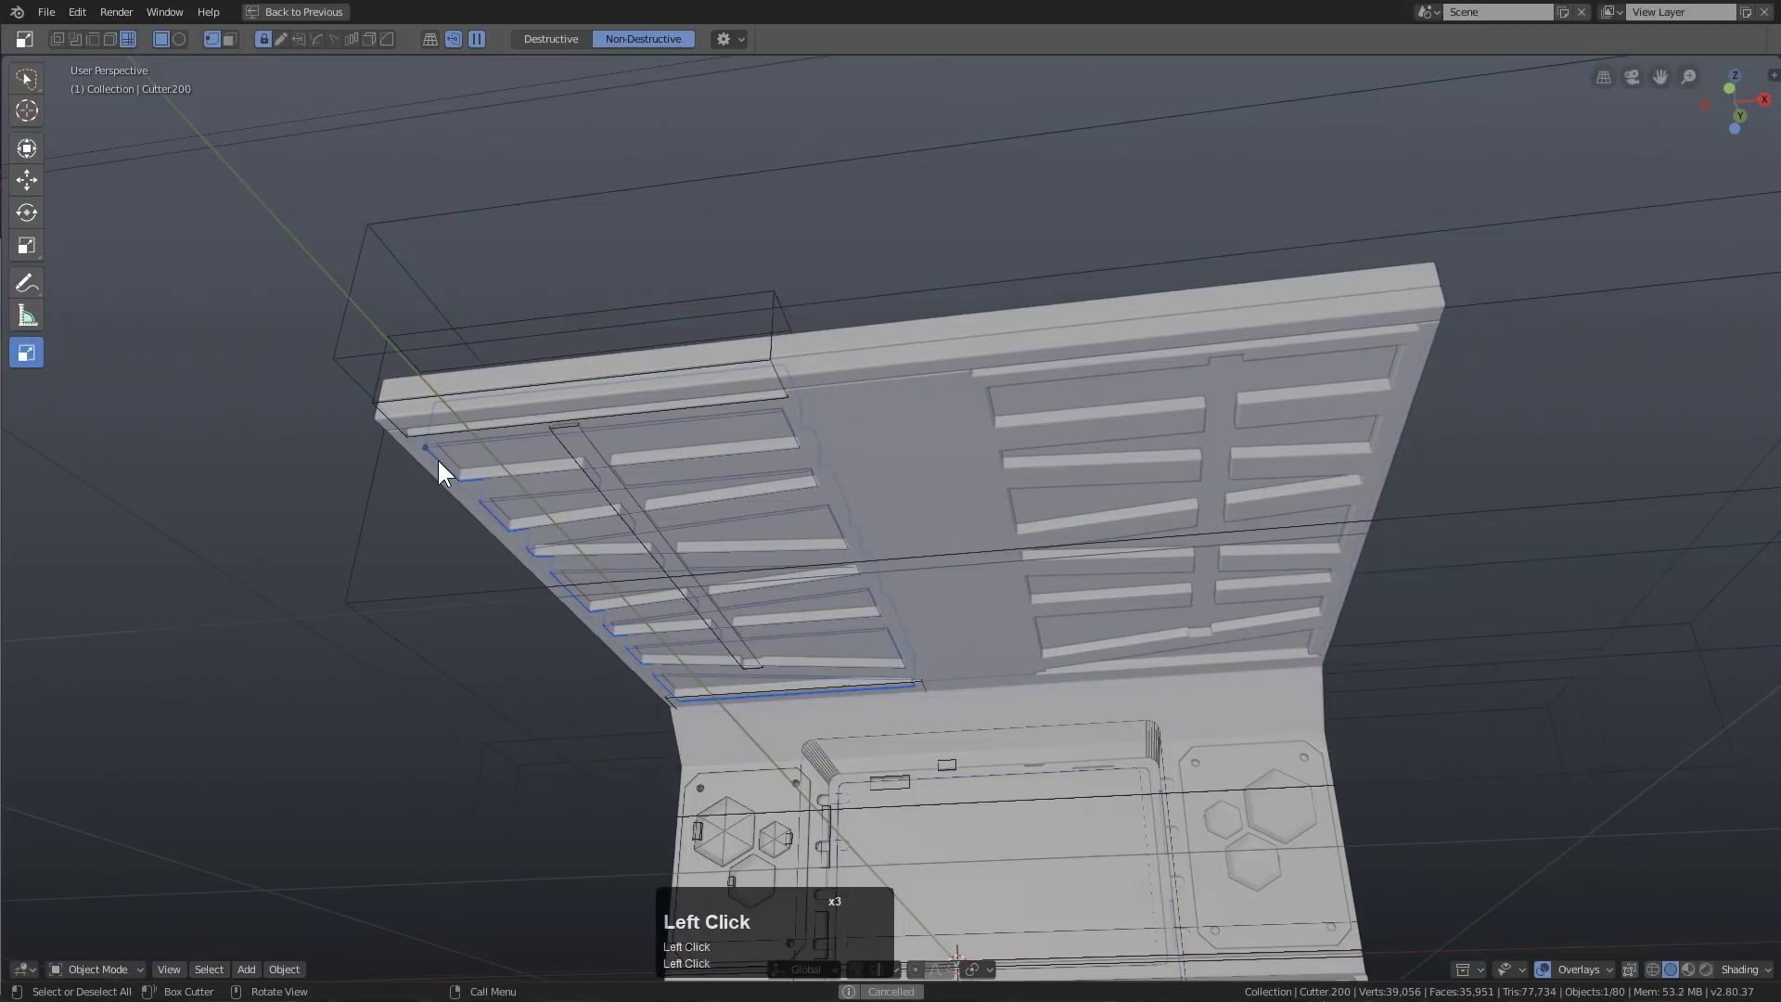
pyautogui.press('s')
pyautogui.click(737, 526)
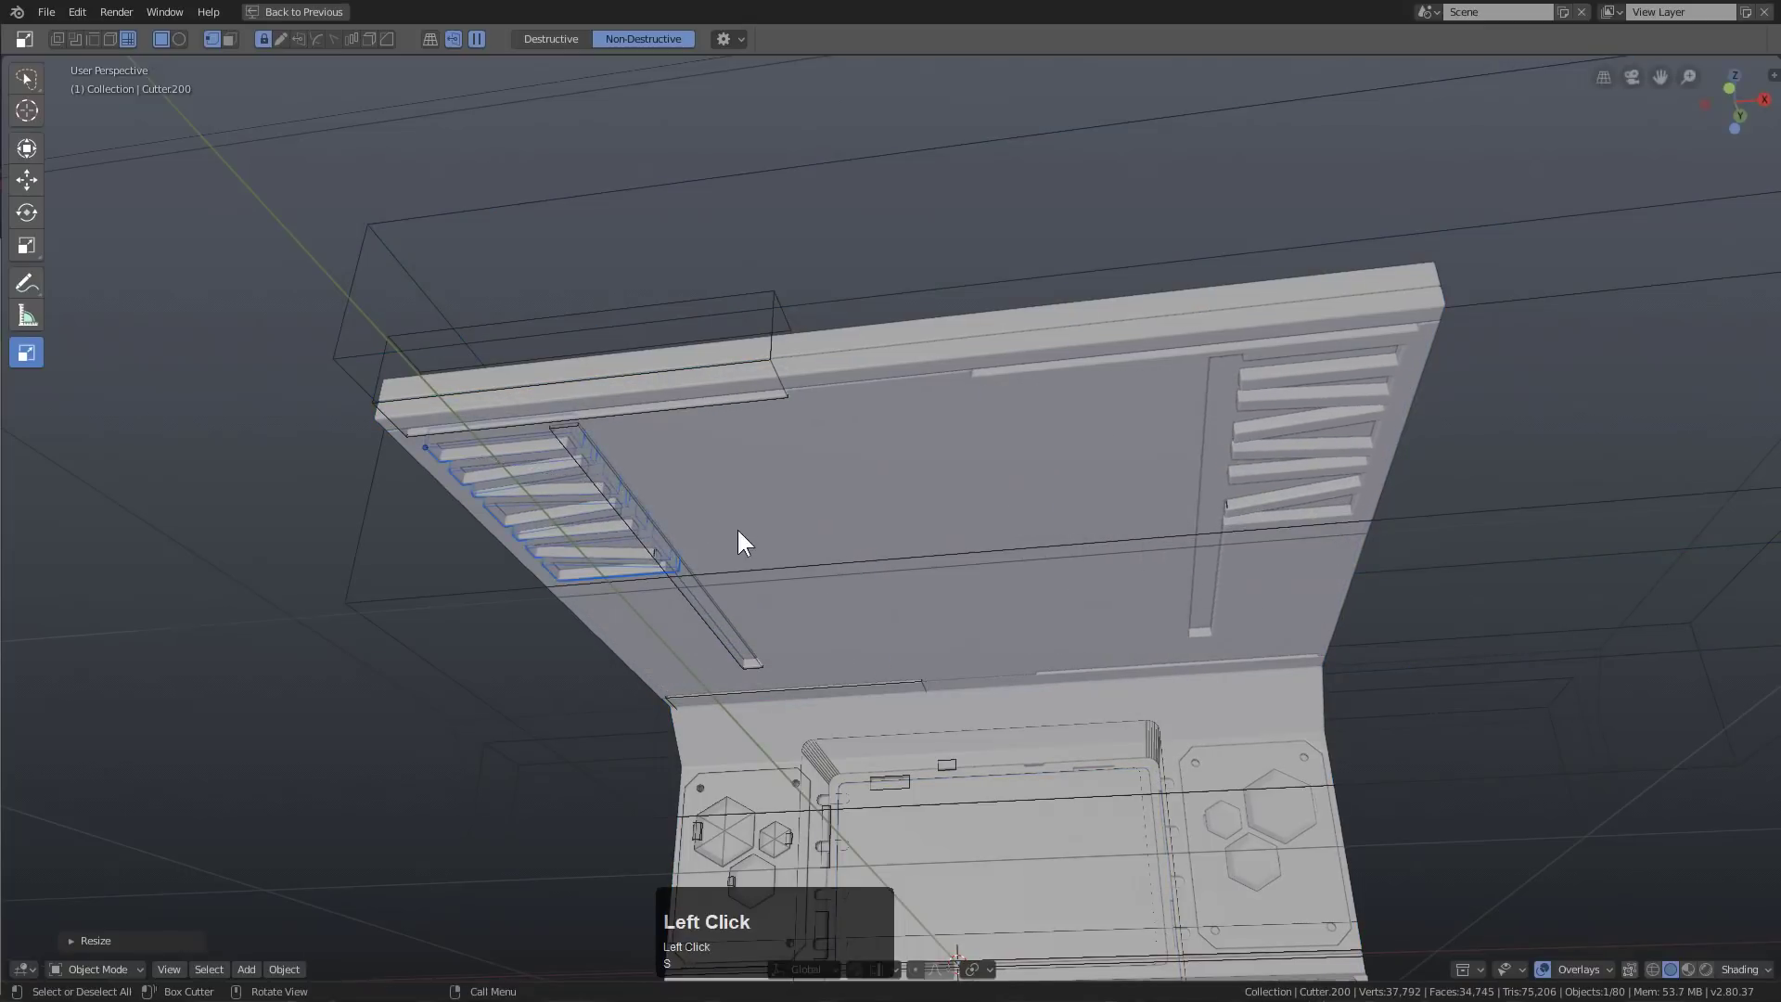
pyautogui.scroll(-2, 820, 473)
pyautogui.scroll(-2, 820, 472)
pyautogui.press('s')
pyautogui.click(734, 423)
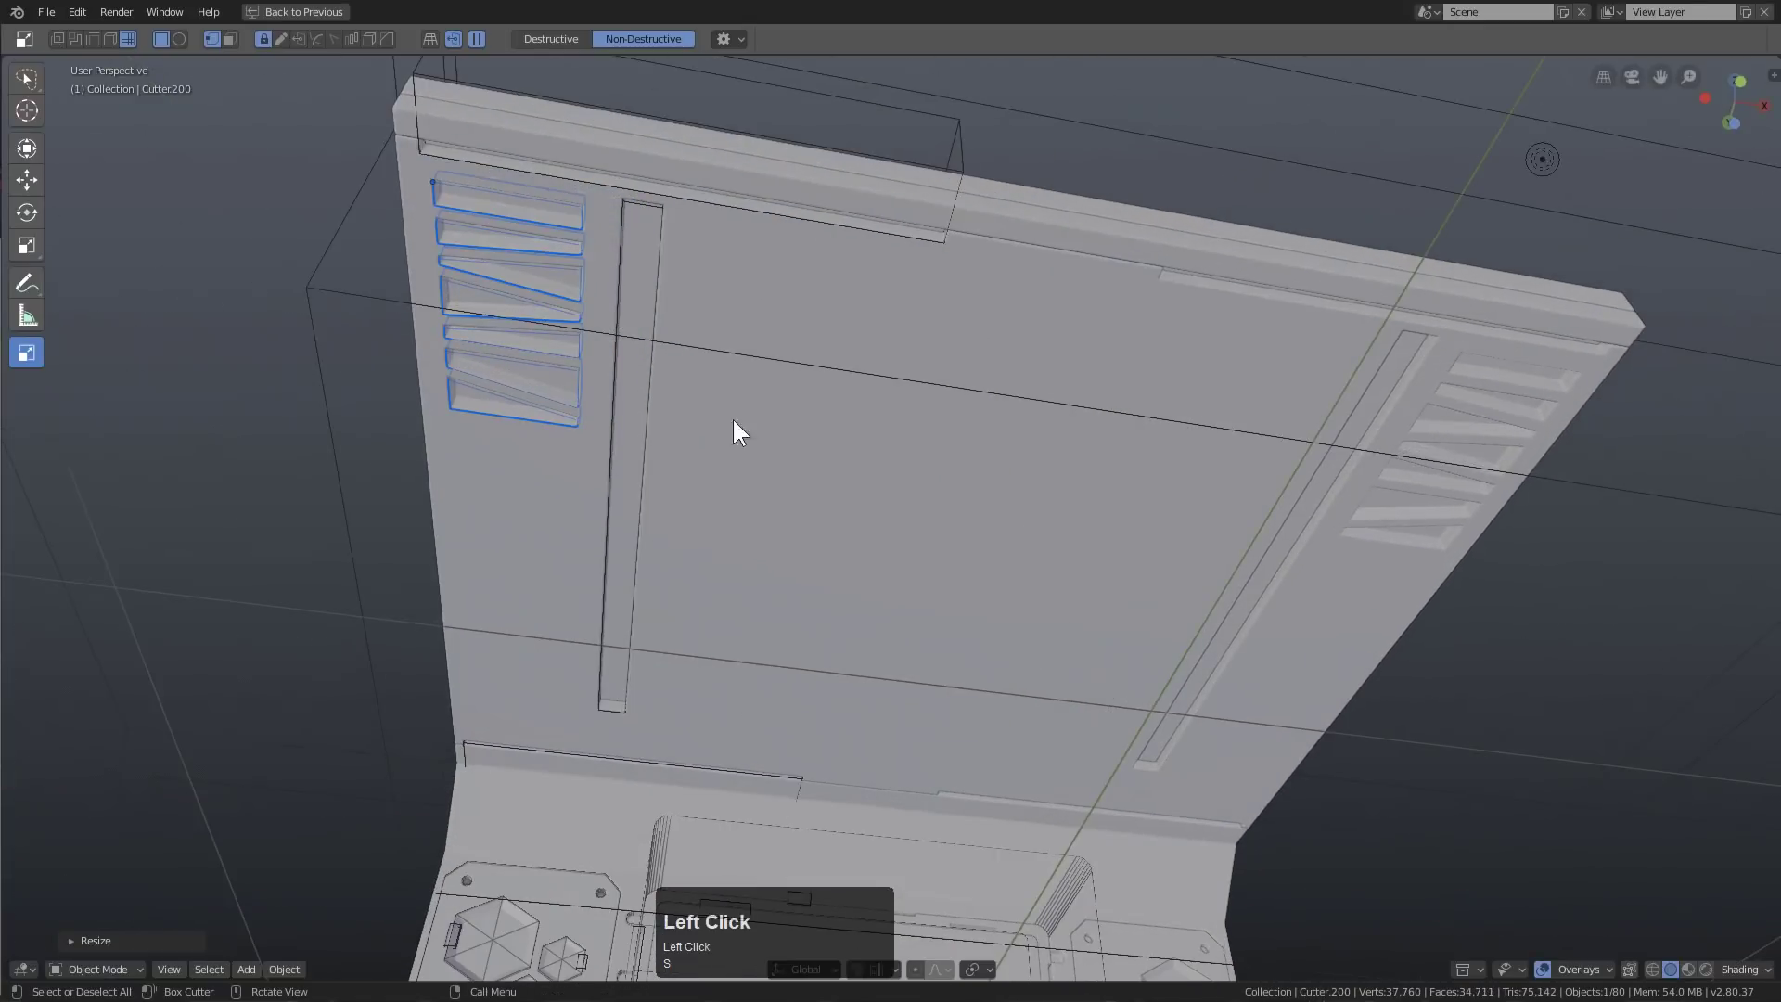
# Move the long channel cutter outward along X so it crosses the shrunken recesses, and hide it
pyautogui.click(651, 452)
pyautogui.click(645, 449)
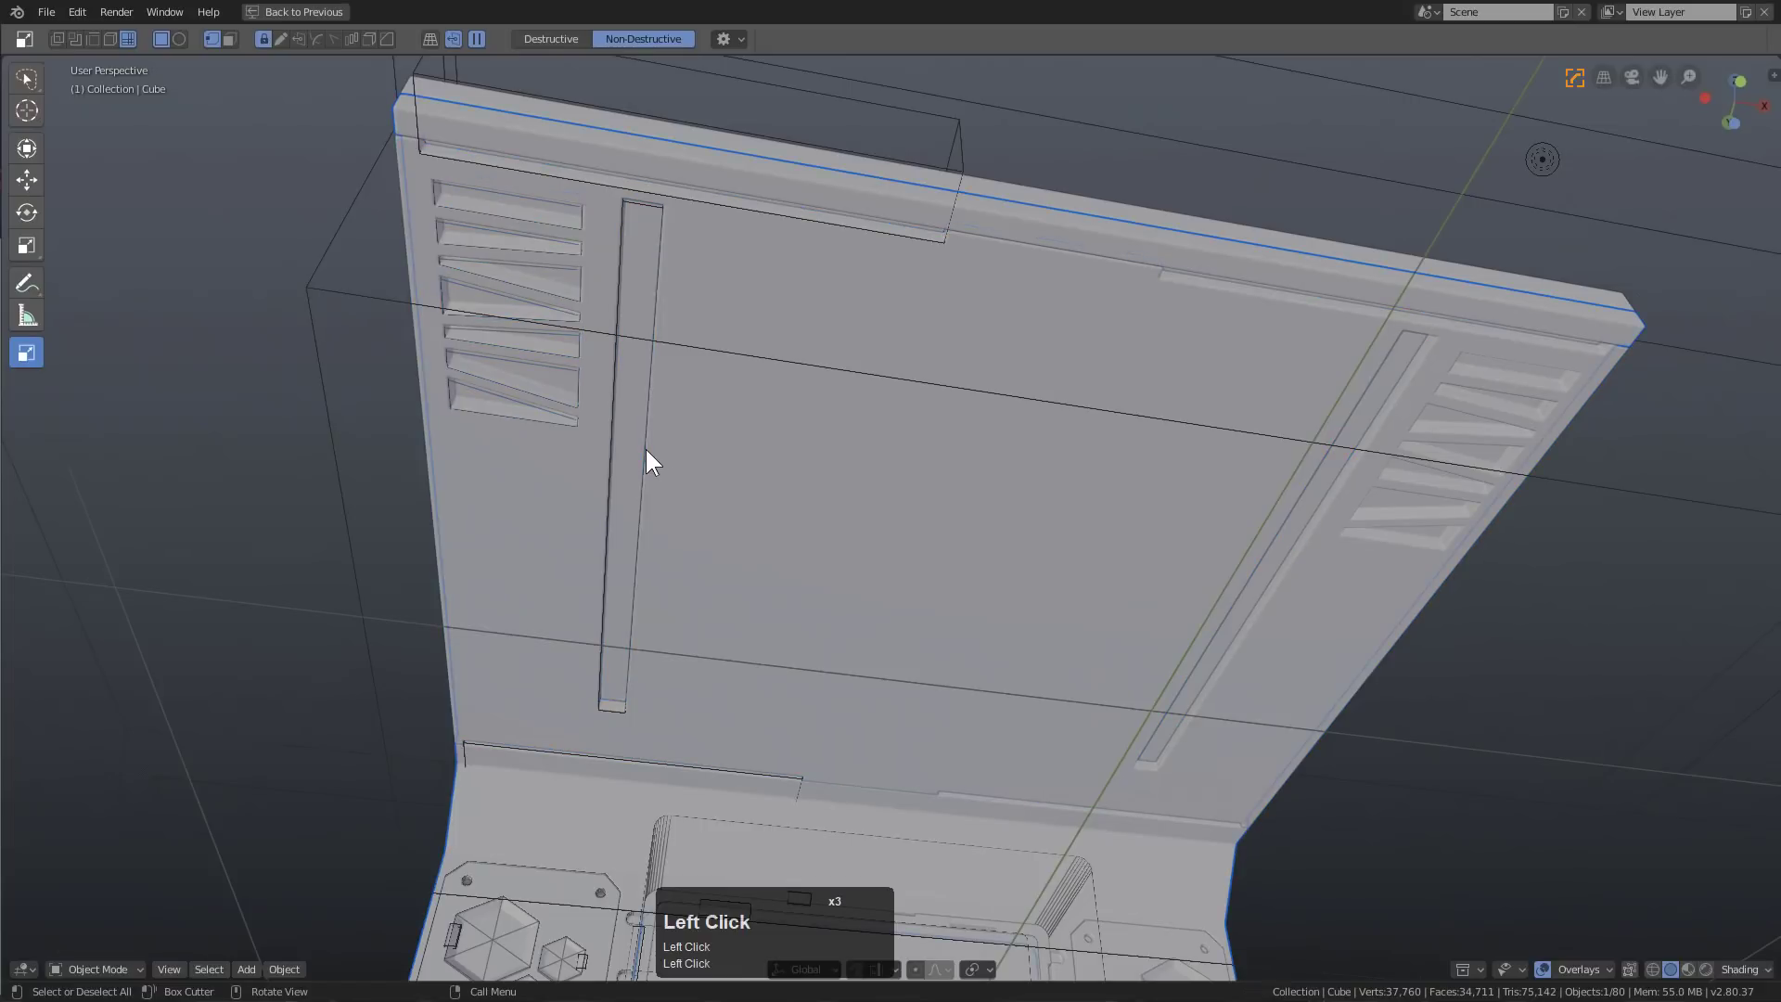
pyautogui.click(646, 449)
pyautogui.press('g')
pyautogui.press('x')
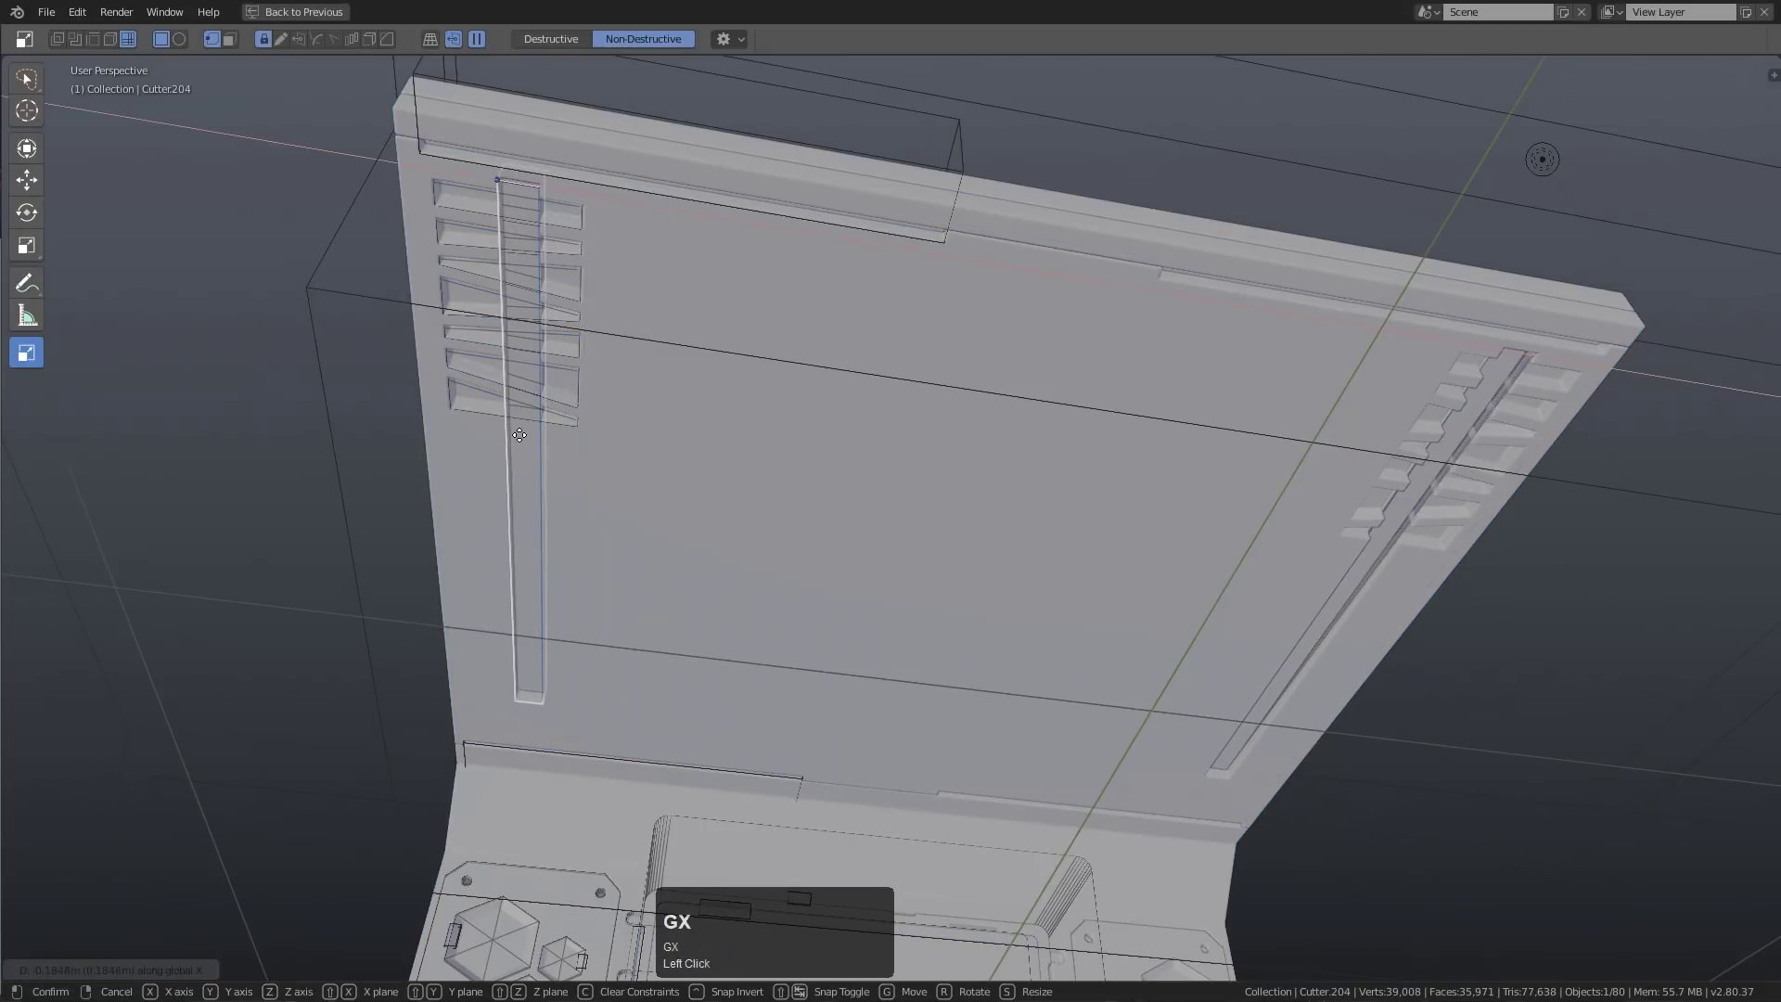
pyautogui.click(632, 444)
pyautogui.press('h')
# Turn off the viewport visibility of the Cutters collection
pyautogui.moveTo(736, 430); pyautogui.dragTo(687, 426, button='middle')
pyautogui.scroll(-2, 1472, 193)
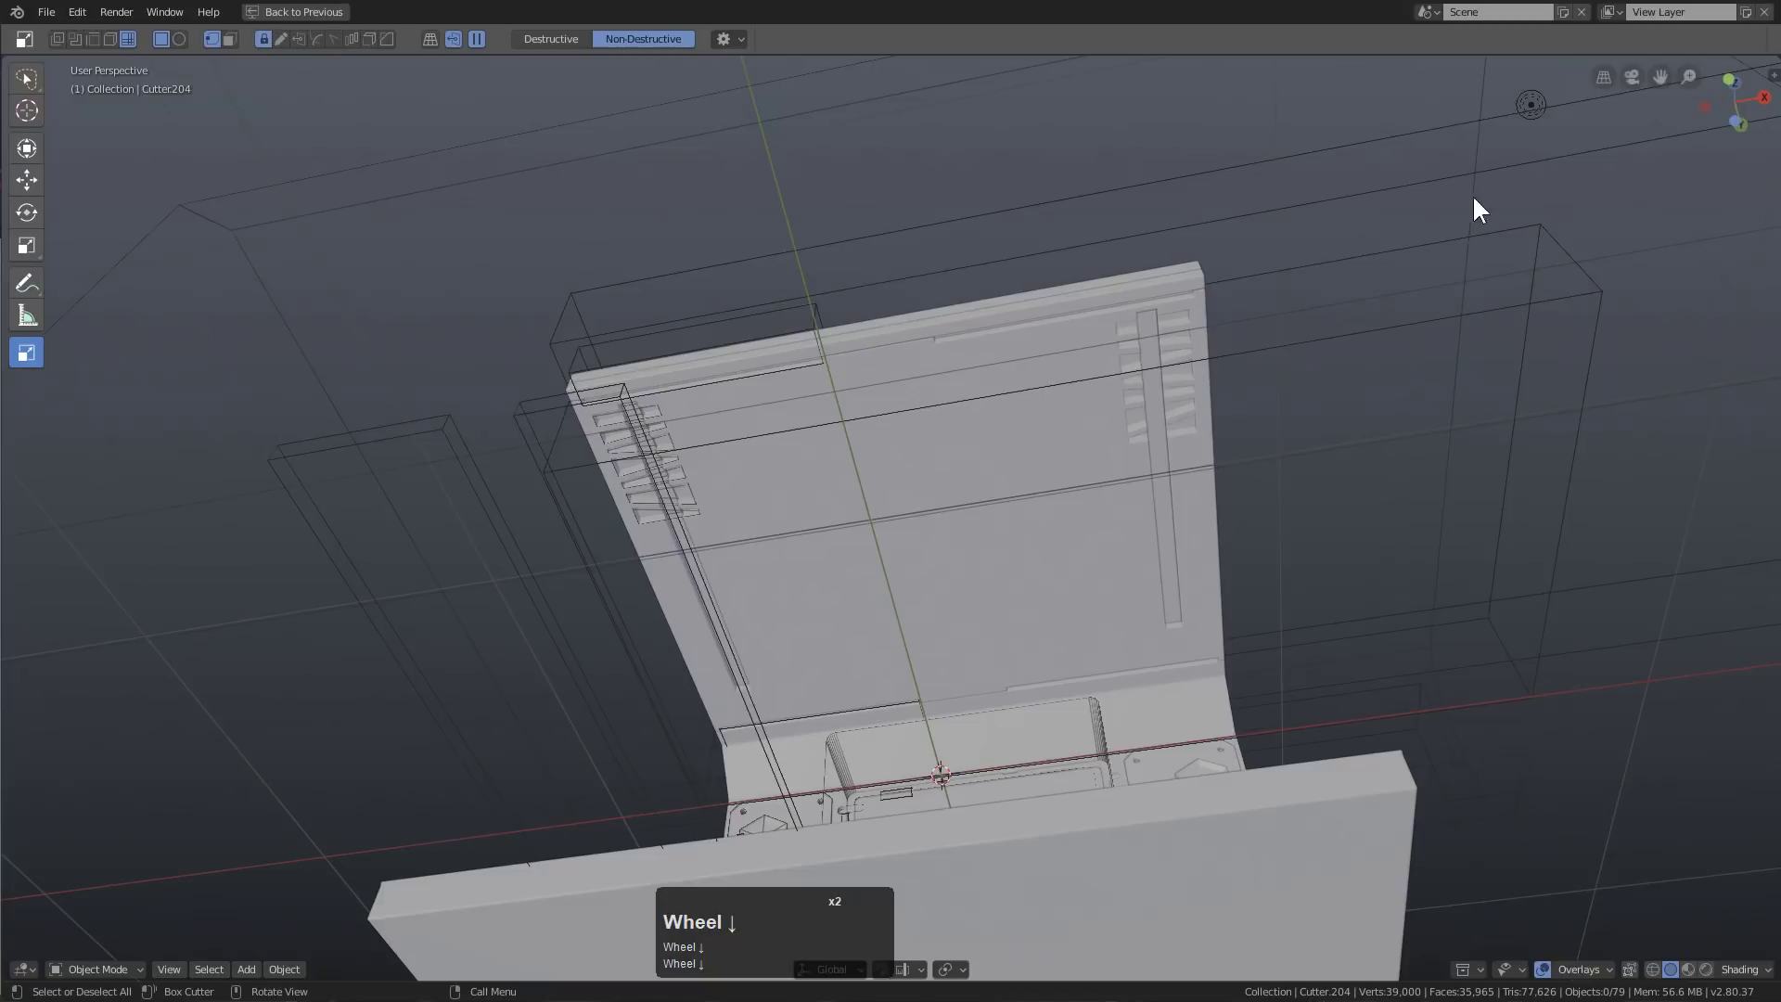
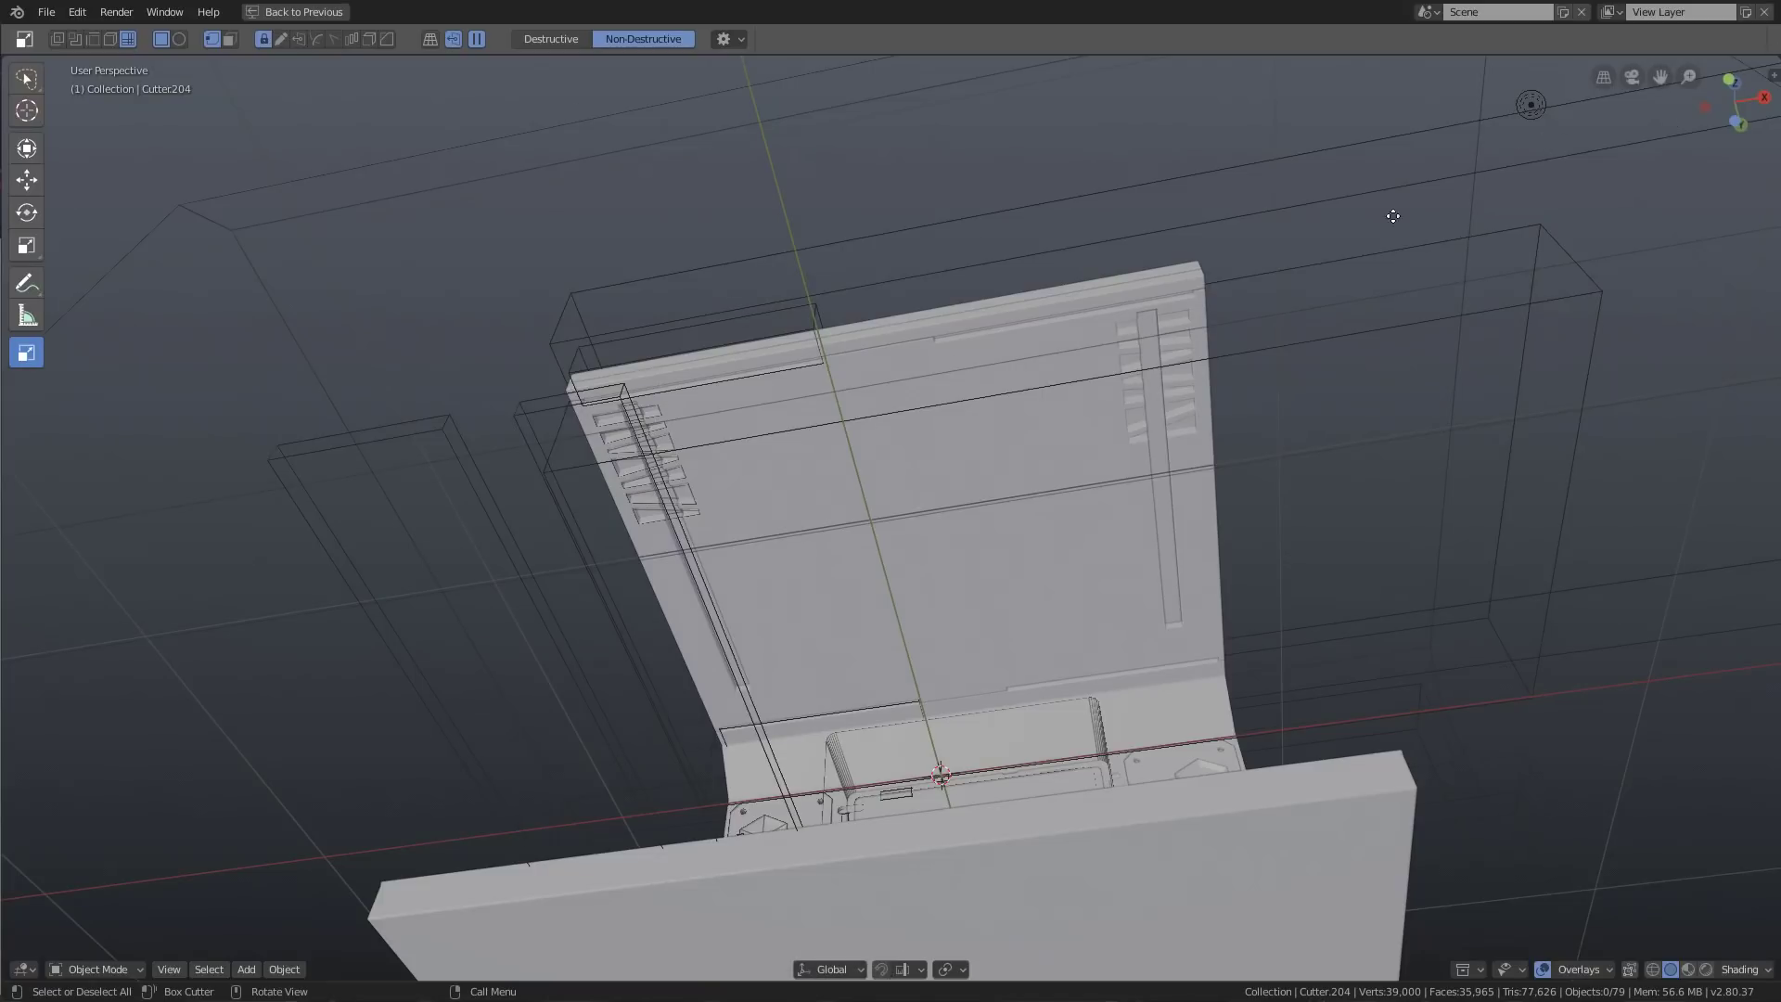
pyautogui.click(1510, 969)
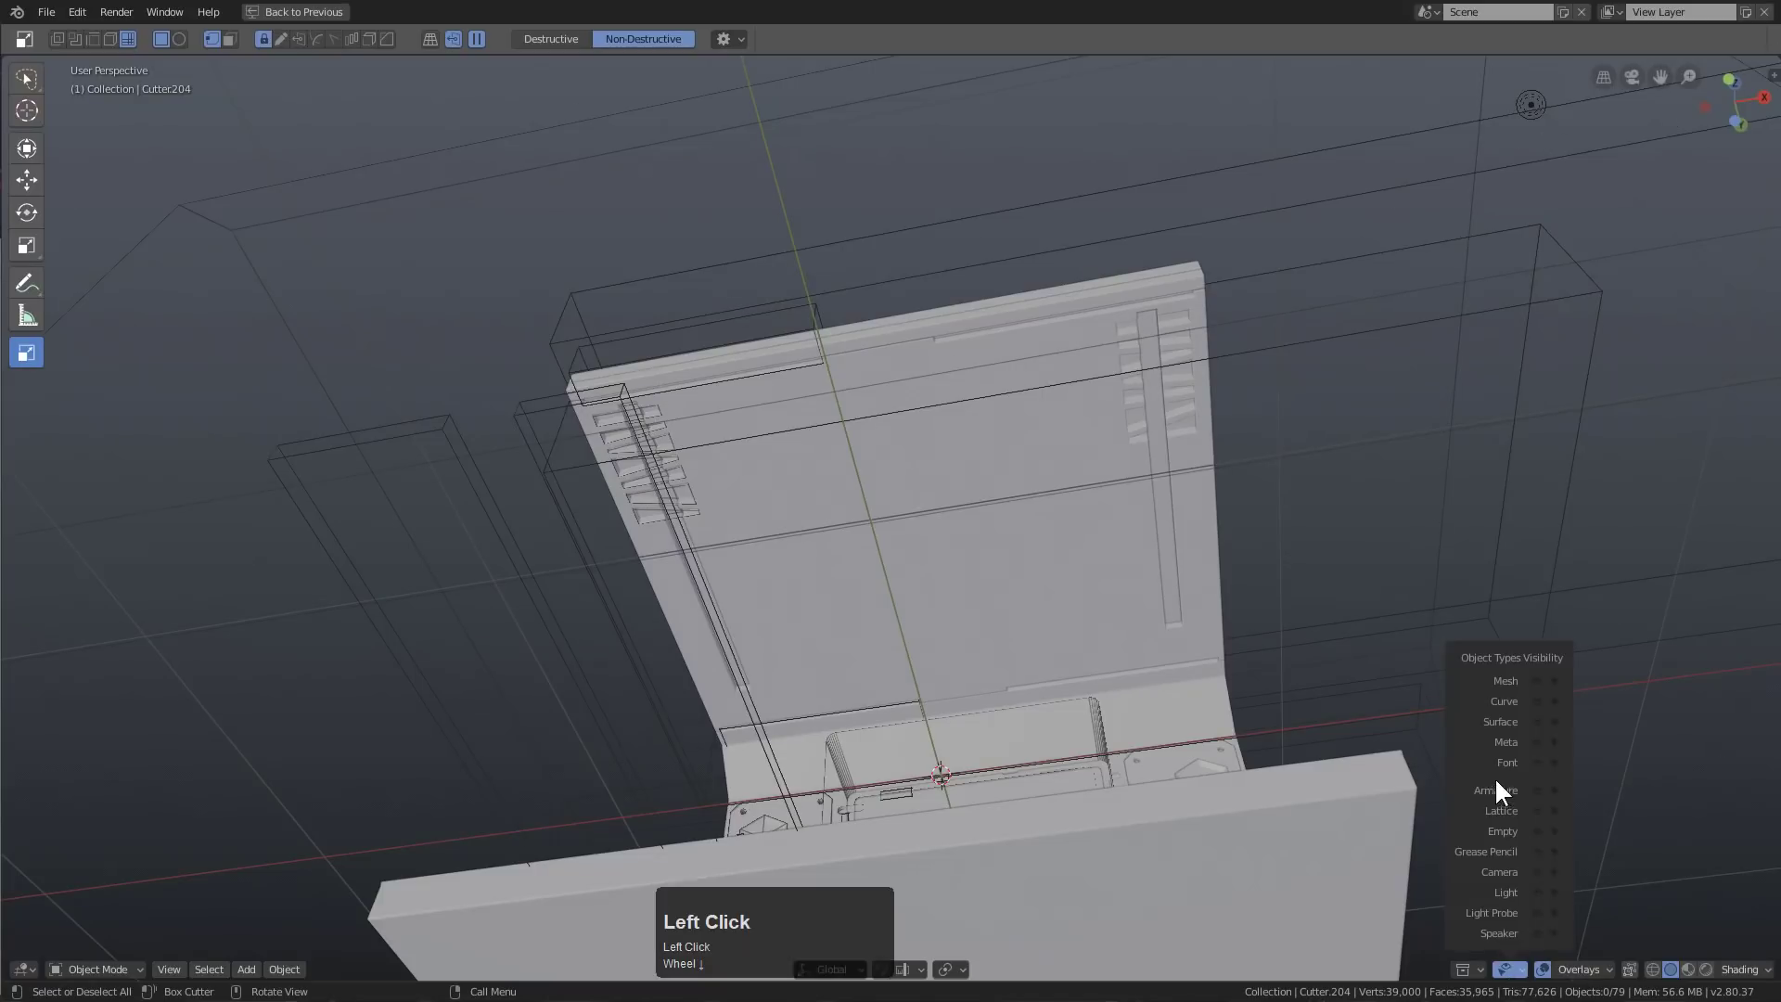
pyautogui.click(1462, 970)
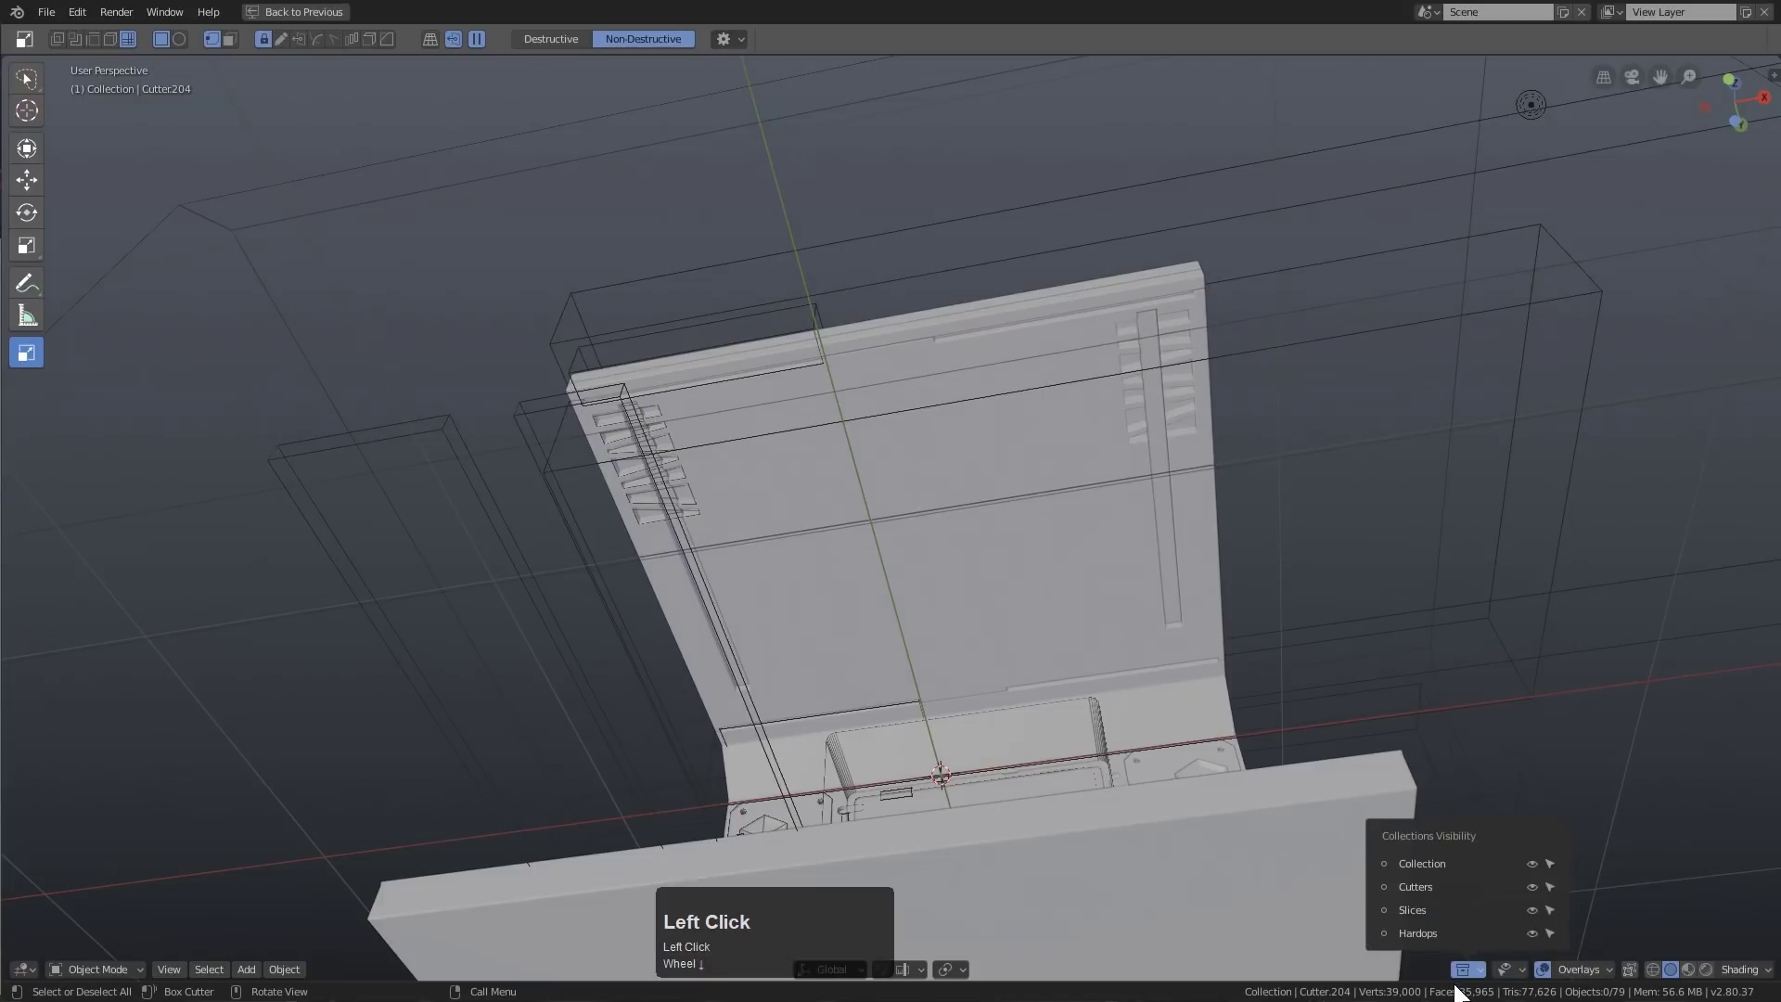
pyautogui.click(1531, 887)
pyautogui.moveTo(1331, 728); pyautogui.dragTo(934, 390, button='middle')
pyautogui.keyDown('shift'); pyautogui.scroll(1, 991, 471); pyautogui.keyUp('shift')
pyautogui.scroll(3, 765, 432)
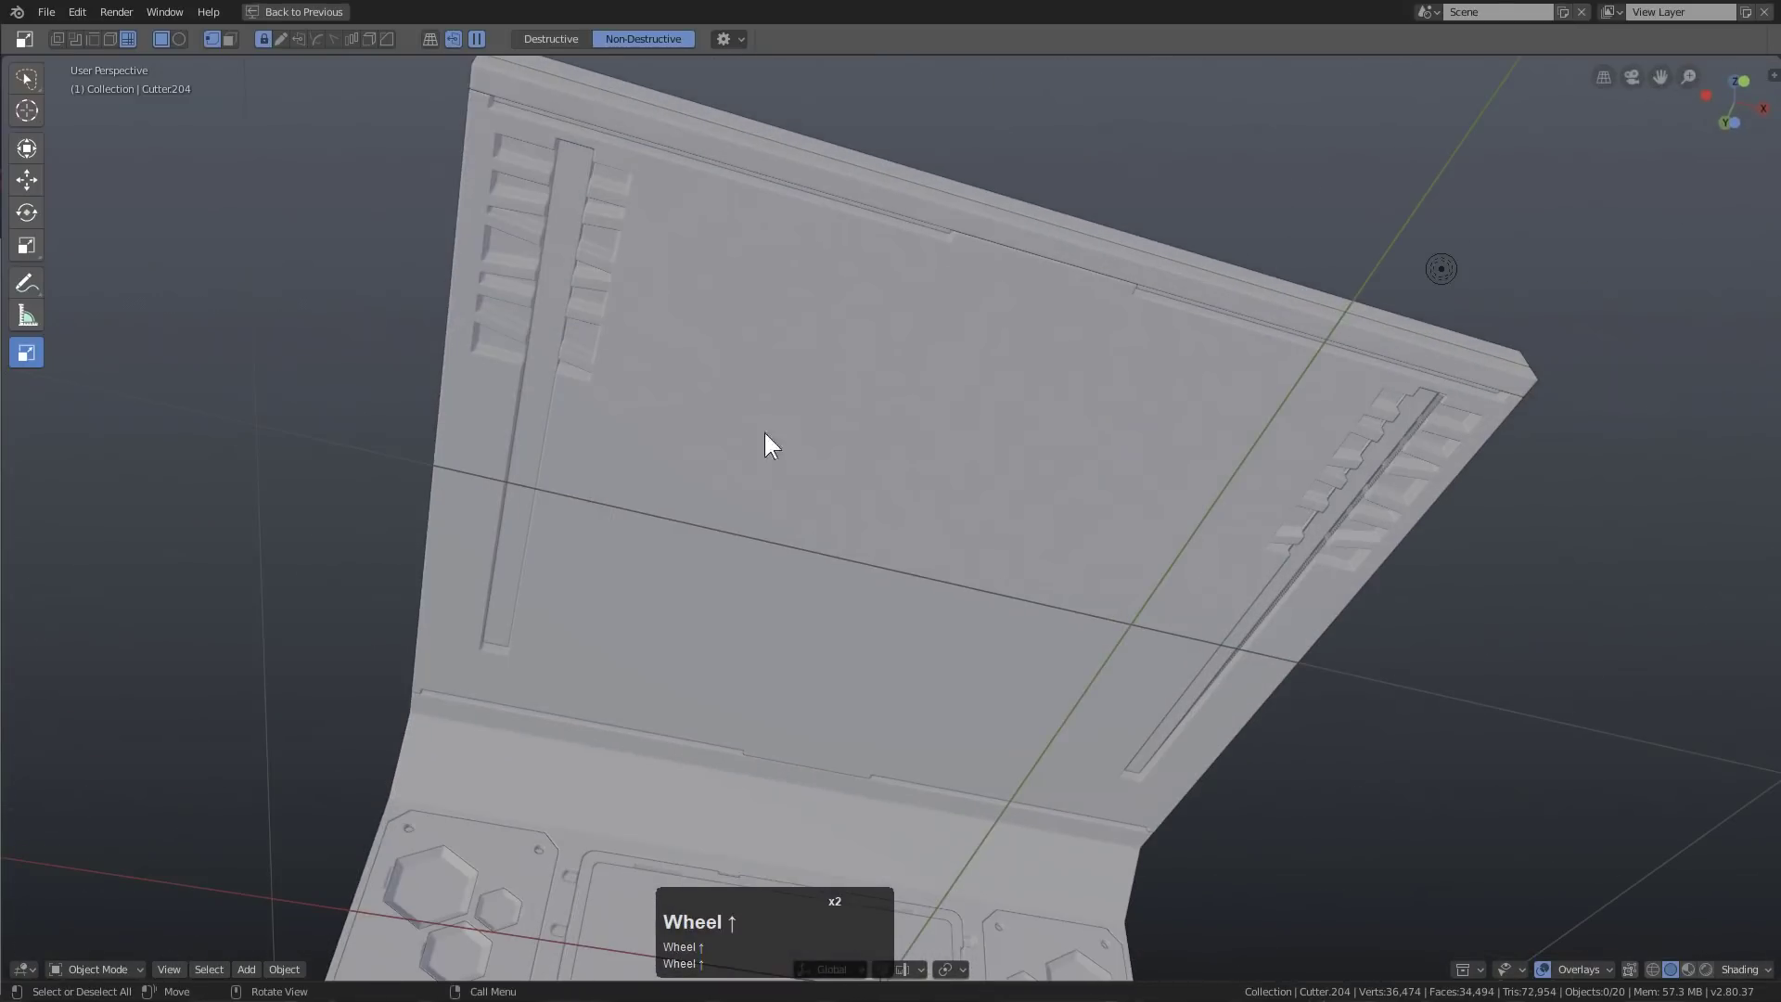
# Slice a rectangular panel with chamfered corners out of the roof's underside, between the long channel and the centre line
pyautogui.click(730, 549)
pyautogui.keyDown('shift'); pyautogui.moveTo(731, 549); pyautogui.dragTo(677, 473, button='middle'); pyautogui.keyUp('shift')
pyautogui.moveTo(677, 473); pyautogui.dragTo(623, 409, button='middle')
pyautogui.moveTo(614, 338); pyautogui.dragTo(834, 714)
pyautogui.press('x')
pyautogui.press('x')
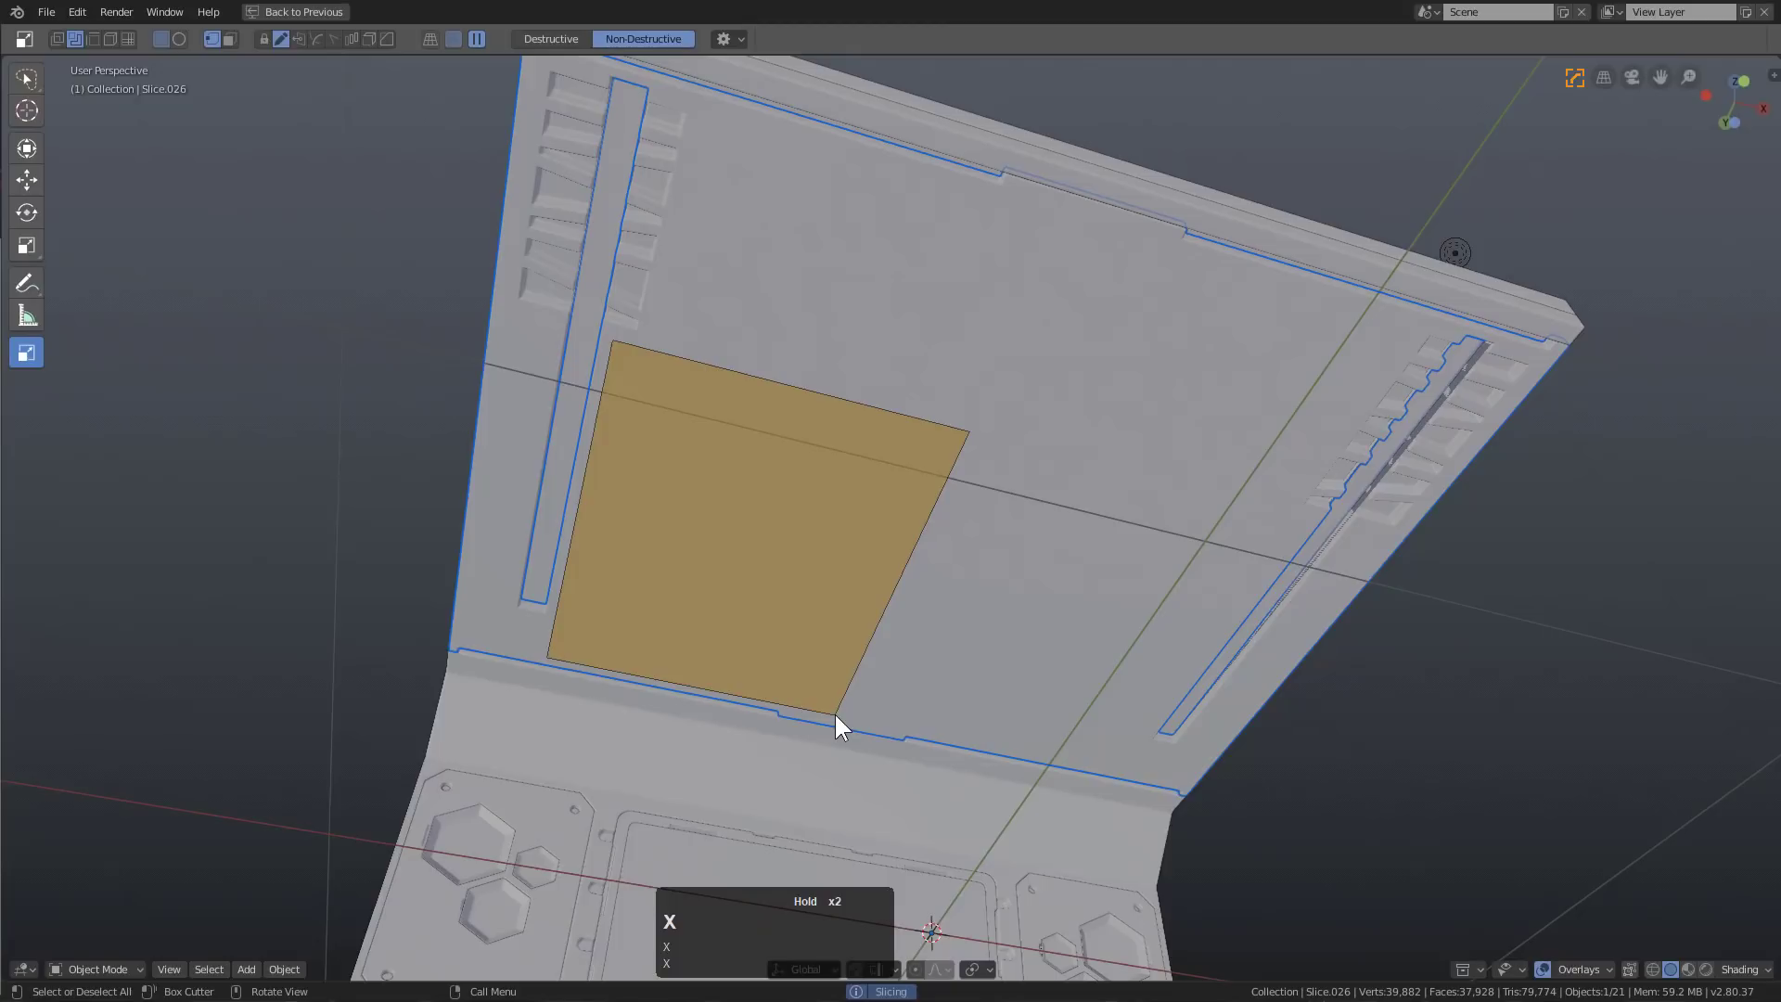
pyautogui.scroll(-3, 837, 679)
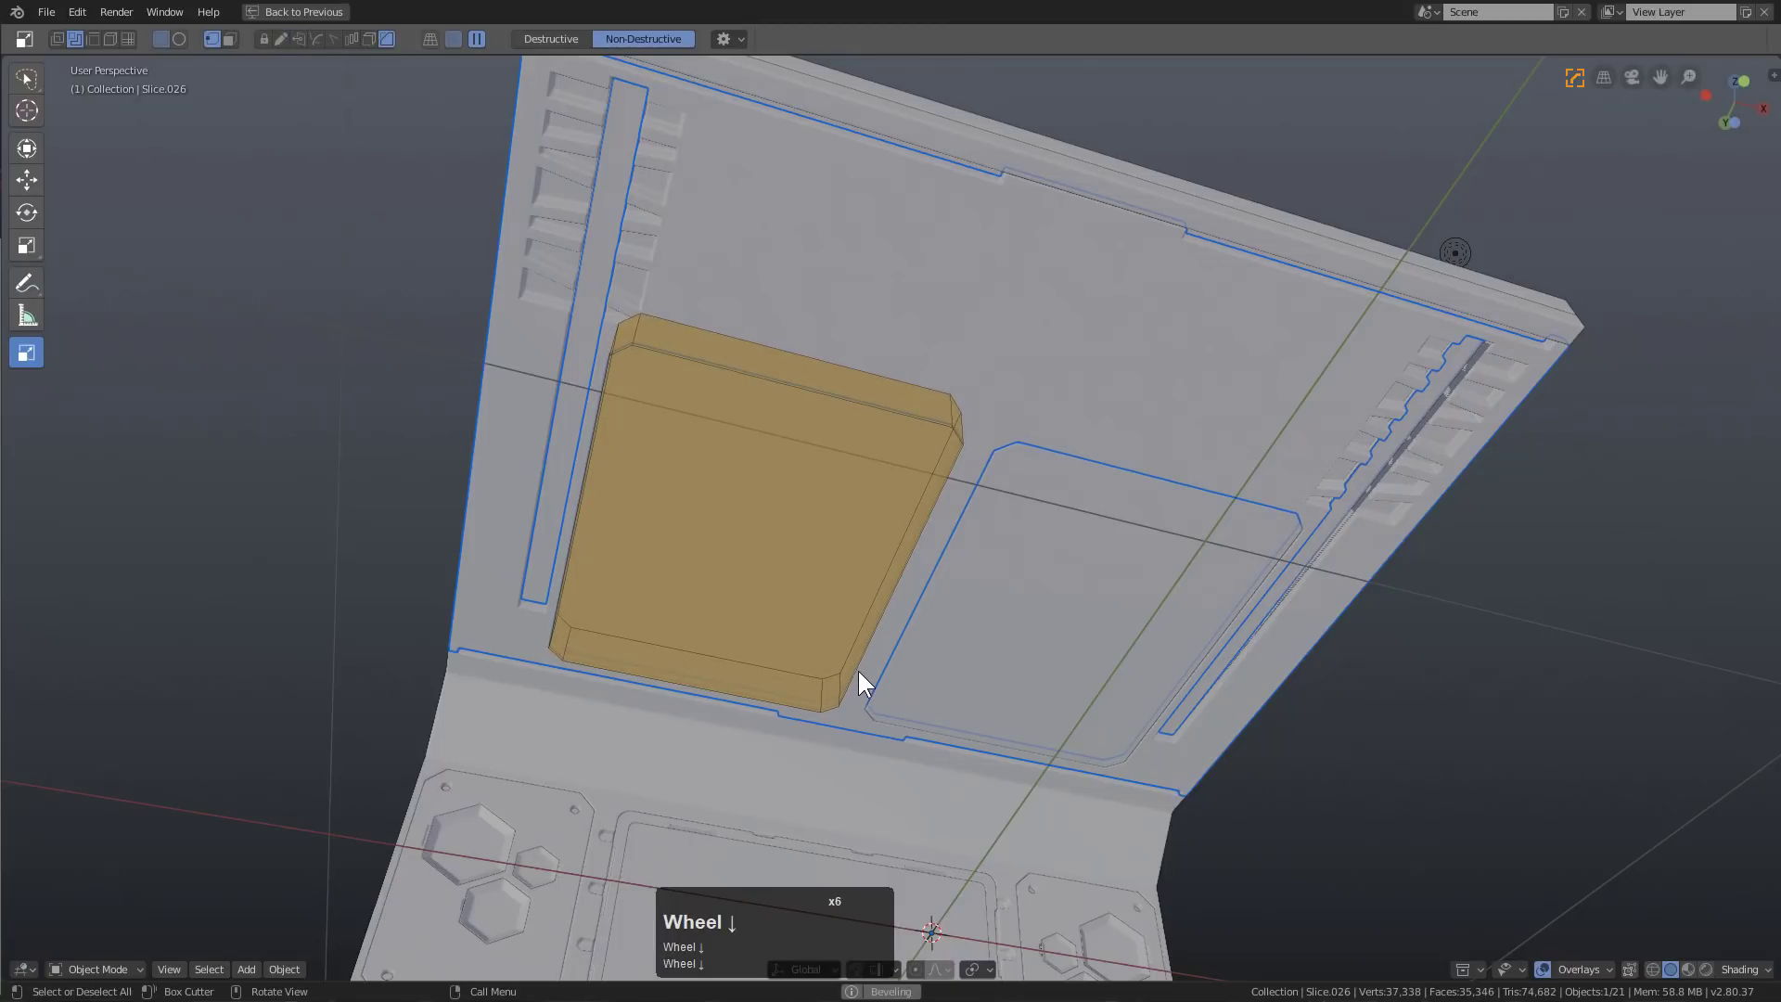
pyautogui.click(859, 668)
pyautogui.click(859, 536)
pyautogui.moveTo(859, 537); pyautogui.dragTo(760, 513, button='middle')
# Cut narrow slots along the two short edges of the mirrored chamfered panel, one facing the wall and one opposite
pyautogui.hotkey('alt', 'a')
pyautogui.click(735, 437)
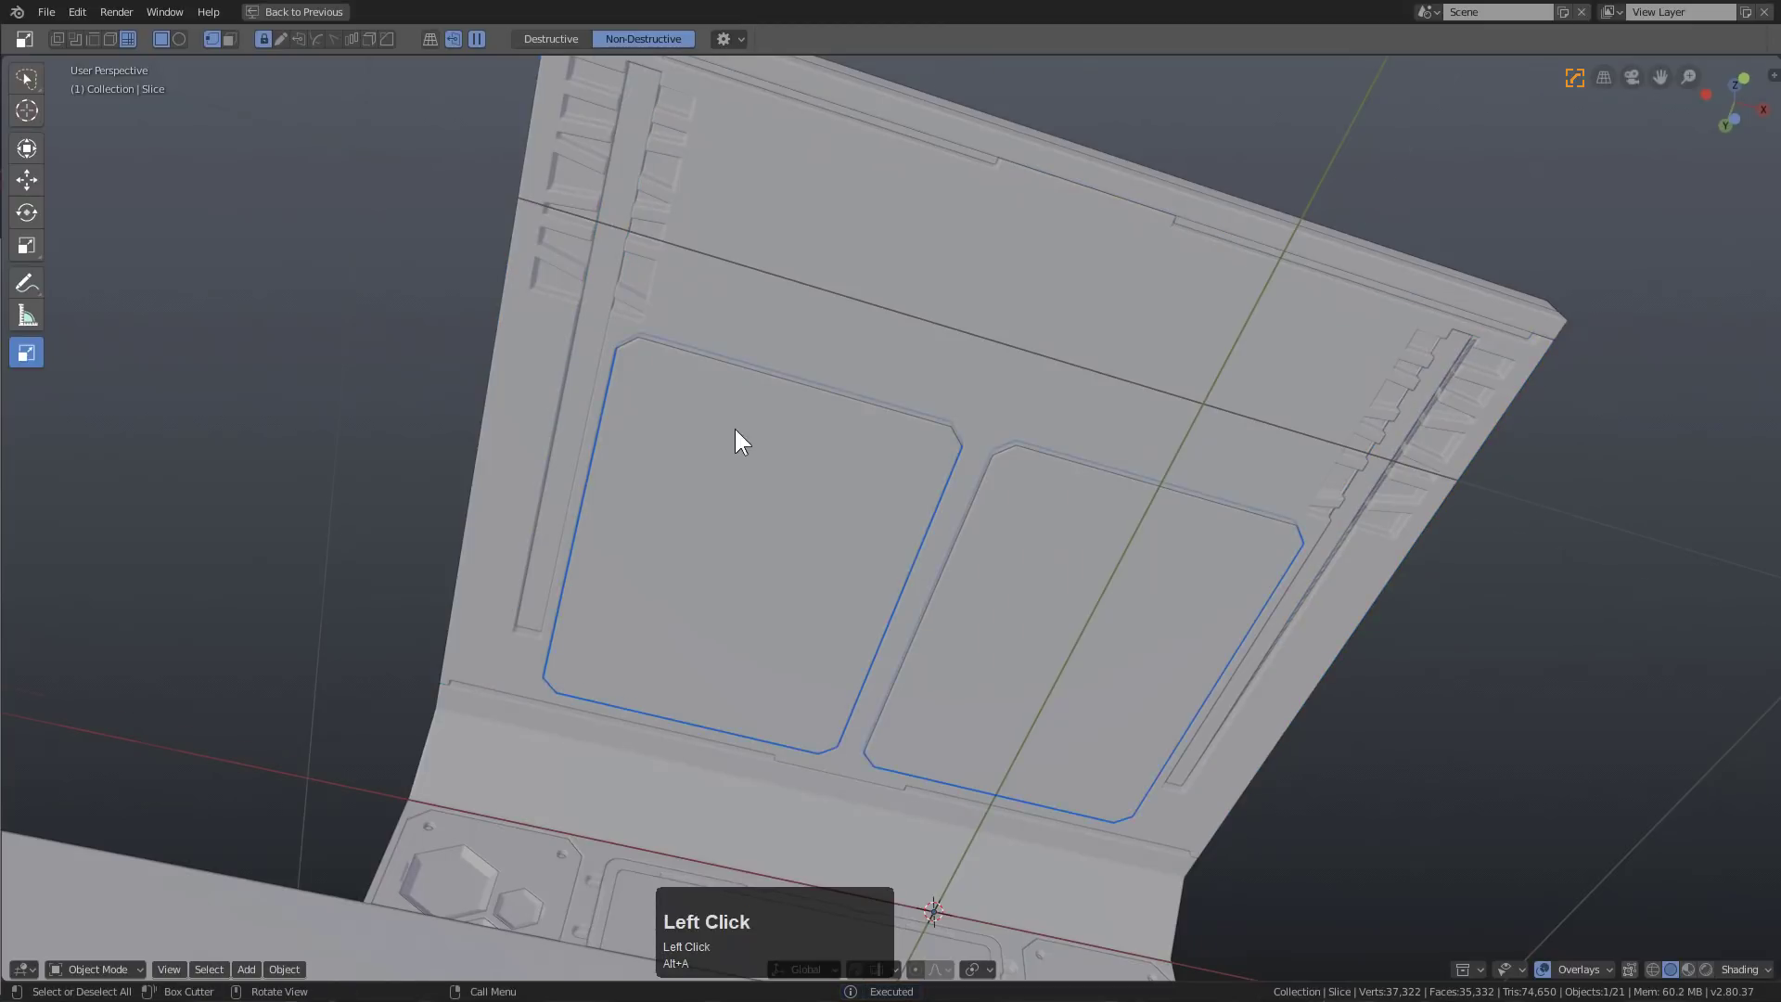
pyautogui.scroll(2, 650, 302)
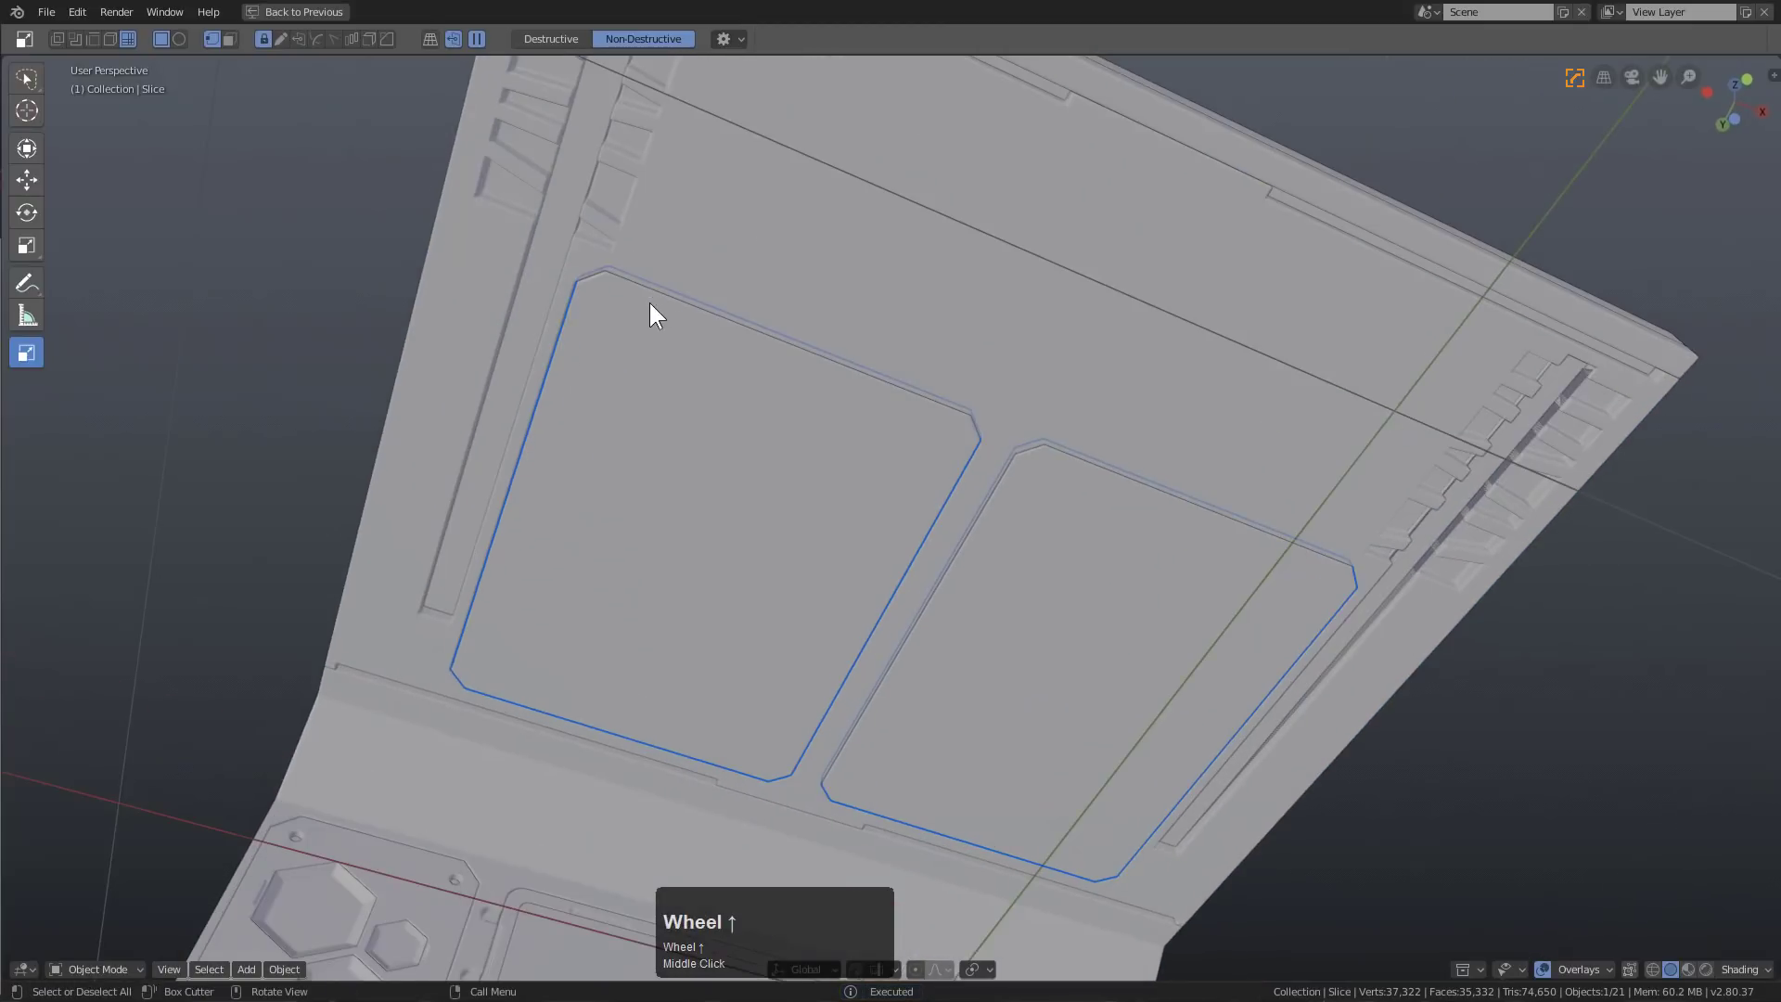
pyautogui.click(55, 38)
pyautogui.moveTo(614, 288); pyautogui.dragTo(992, 278)
pyautogui.keyDown('shift'); pyautogui.moveTo(992, 278); pyautogui.dragTo(564, 623, button='middle'); pyautogui.keyUp('shift')
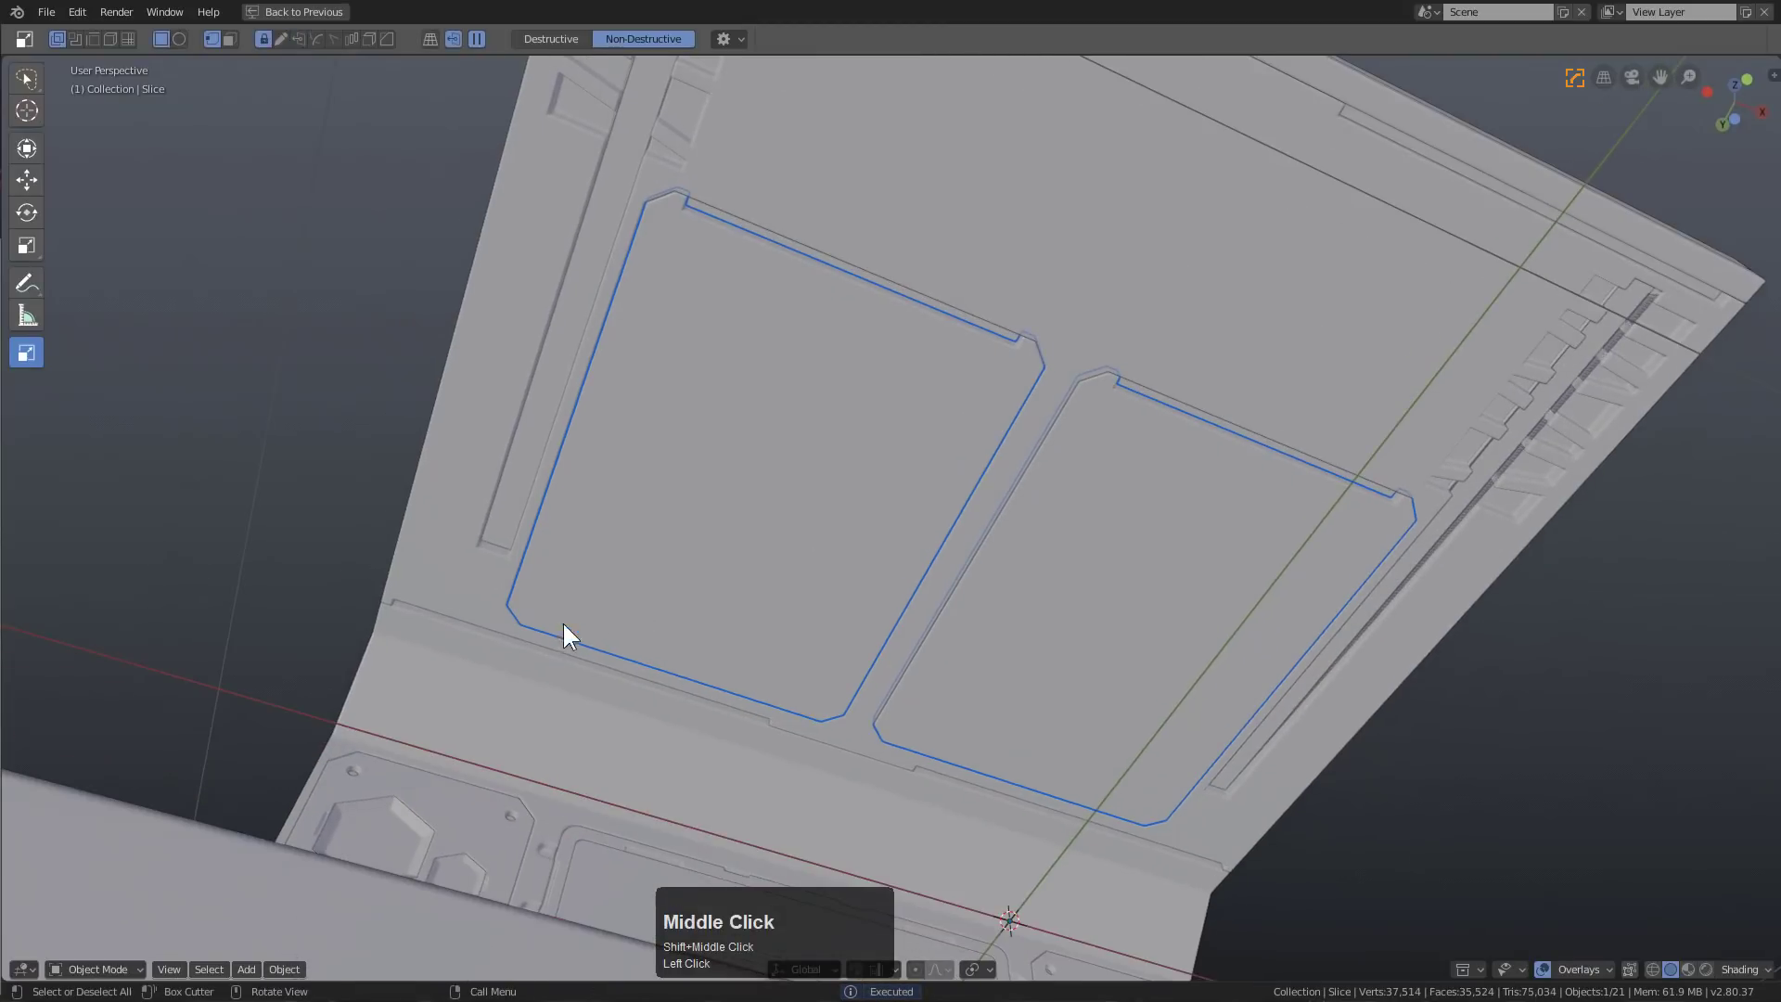
pyautogui.moveTo(544, 616); pyautogui.dragTo(760, 588)
# Slice a wide rectangular panel out of the roof's underside, between the vent recesses and the roof's free edge
pyautogui.scroll(-2, 799, 639)
pyautogui.moveTo(759, 588); pyautogui.dragTo(768, 446, button='middle')
pyautogui.press('KP_5')
pyautogui.press('KP_5')
pyautogui.scroll(-2, 739, 497)
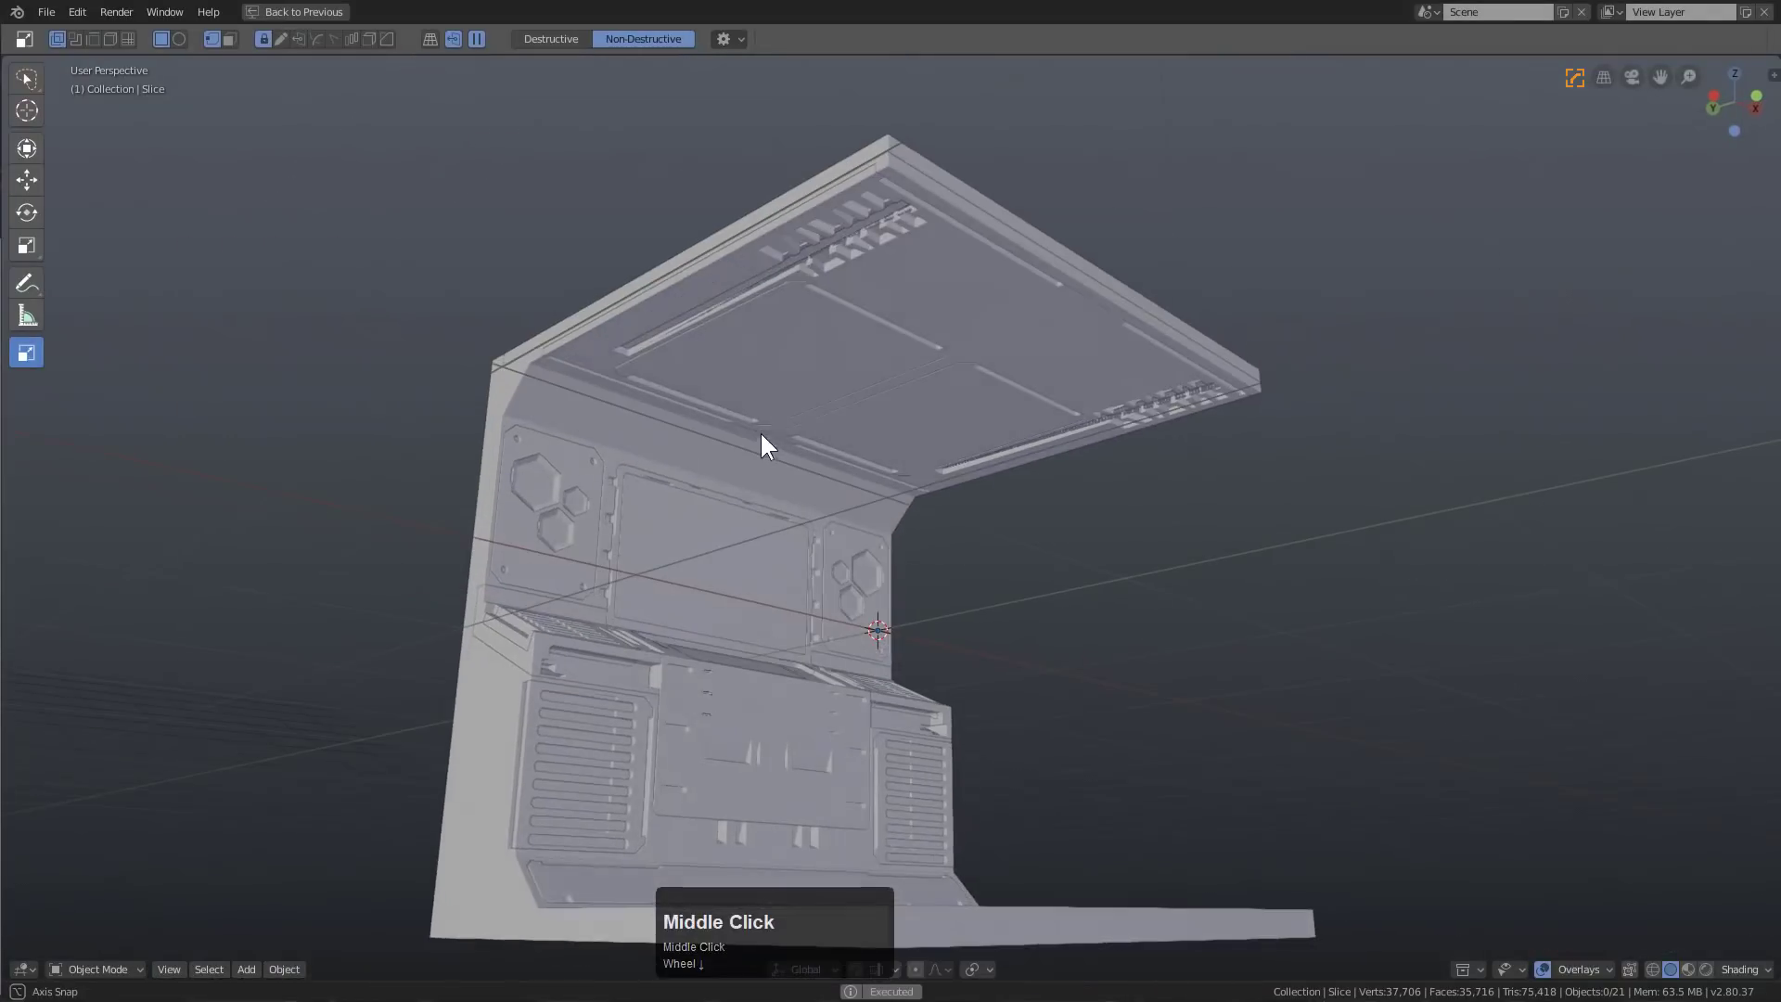
pyautogui.scroll(2, 1030, 318)
pyautogui.click(821, 341)
pyautogui.moveTo(821, 342); pyautogui.dragTo(731, 304, button='middle')
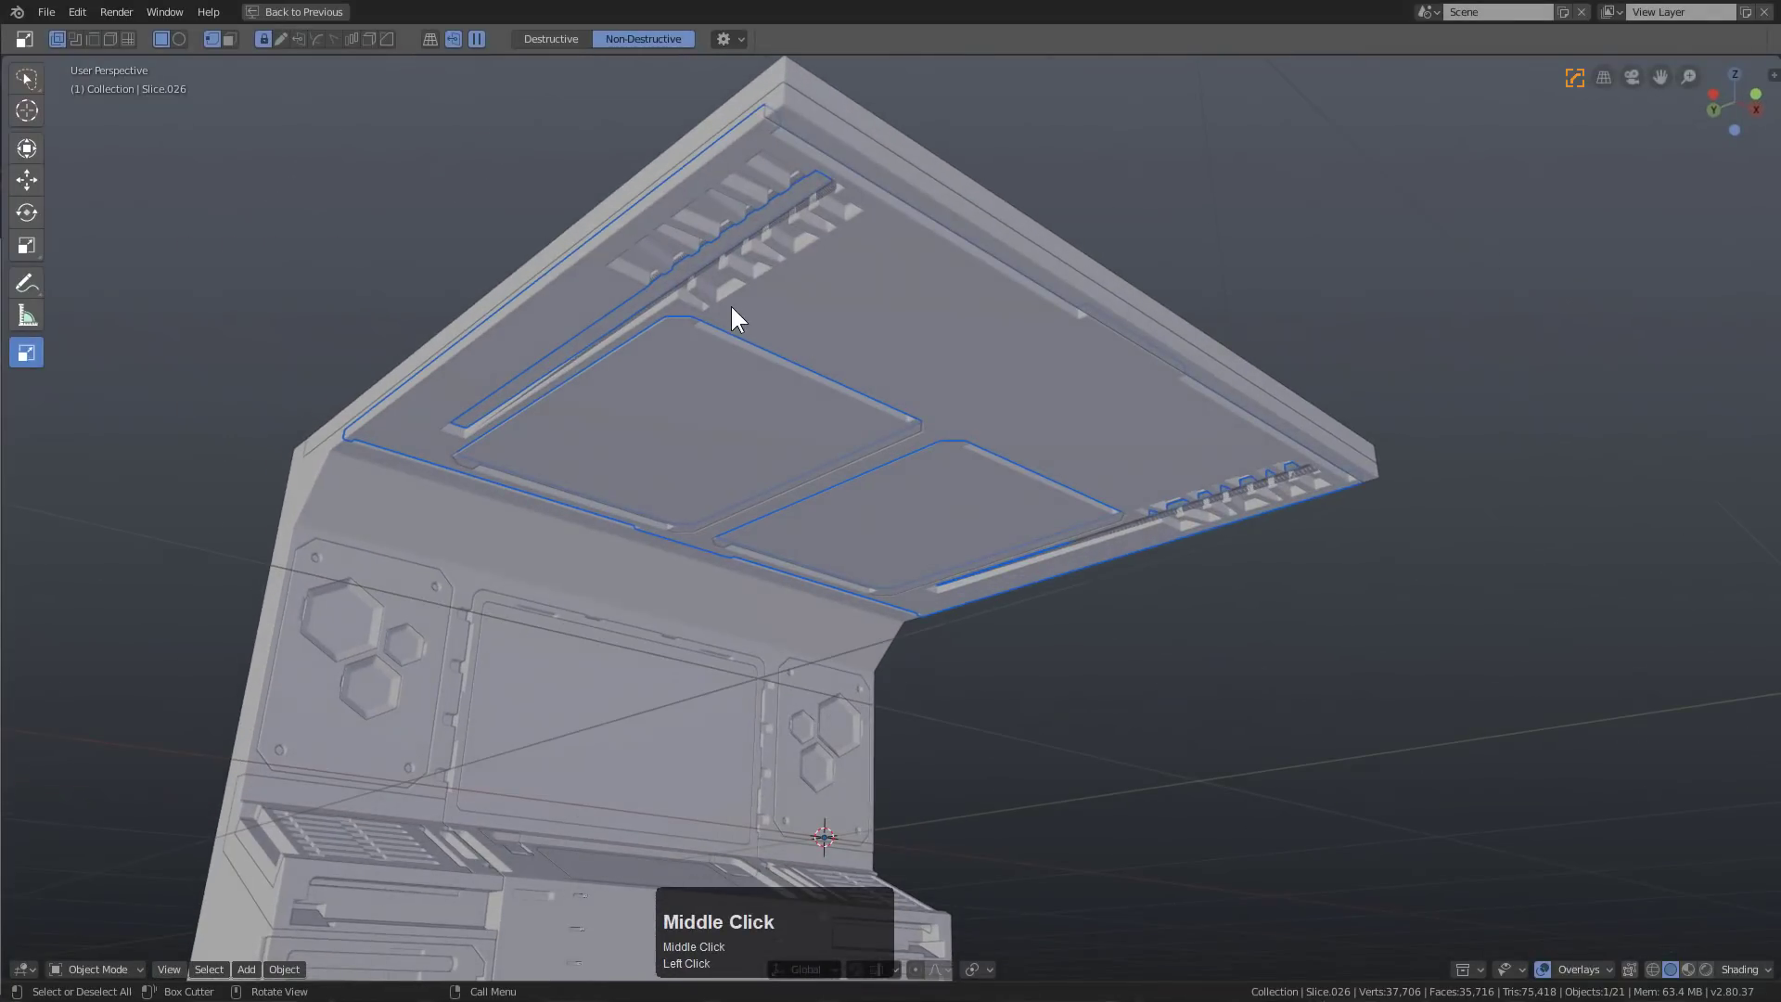
pyautogui.moveTo(730, 315)
pyautogui.mouseDown()
pyautogui.moveTo(938, 310)
pyautogui.moveTo(1070, 338)
pyautogui.moveTo(1244, 437)
pyautogui.moveTo(1235, 405)
pyautogui.moveTo(1080, 395)
pyautogui.mouseUp()
pyautogui.press('x')
pyautogui.moveTo(1079, 395); pyautogui.dragTo(950, 368, button='middle')
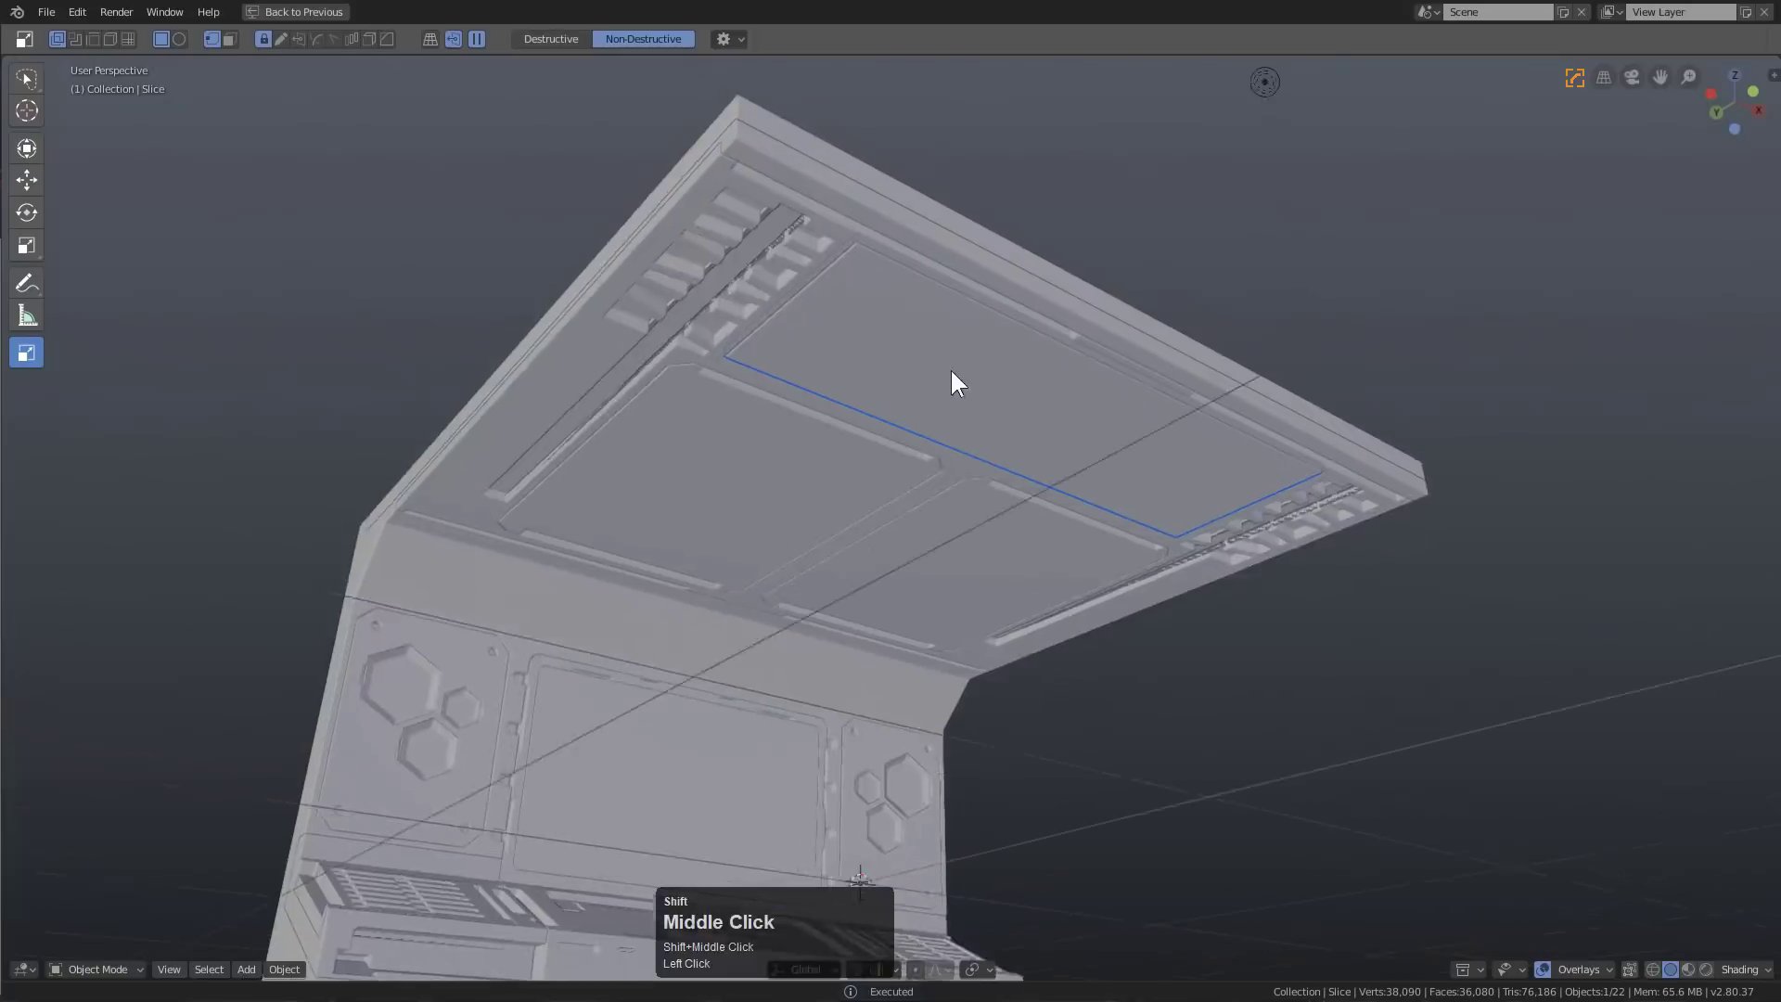
# Apply Hard Ops sharpening to the wide panel and bevel its outer side edge with several segments into a rounded profile
pyautogui.scroll(3, 950, 368)
pyautogui.press('q')
pyautogui.click(917, 358)
pyautogui.press('Tab')
pyautogui.click(934, 287)
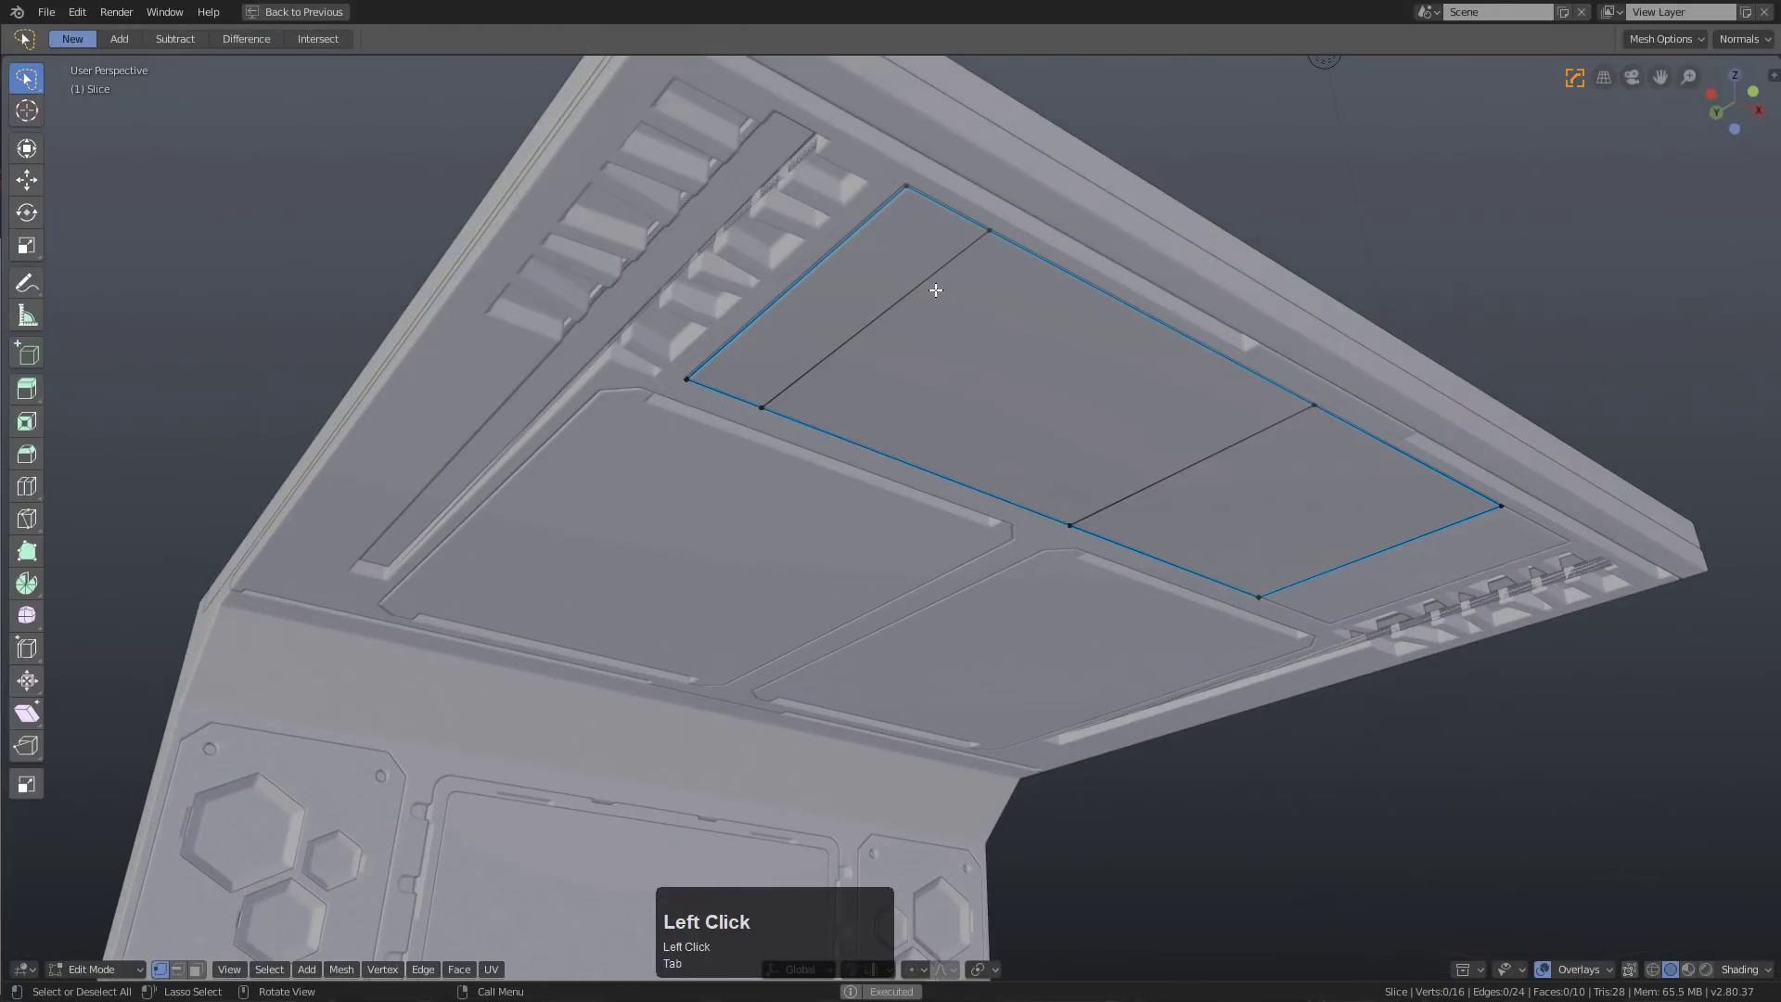
pyautogui.press('2')
pyautogui.press('q')
pyautogui.click(842, 271)
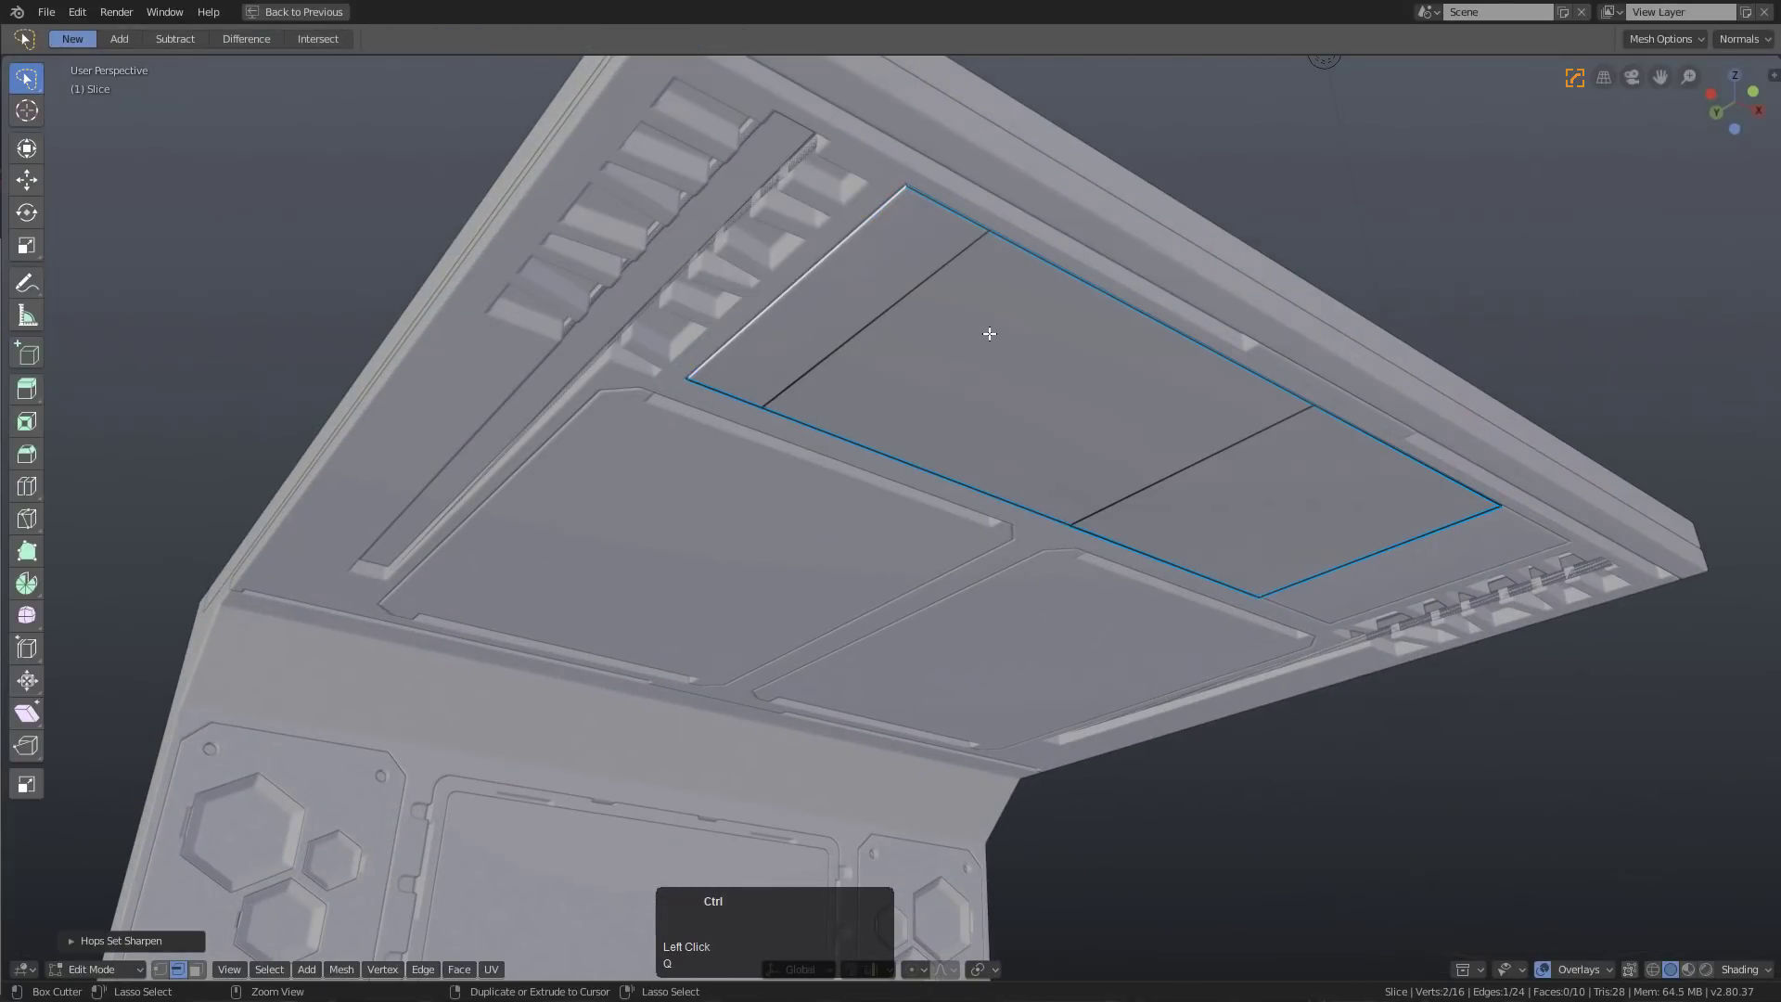
pyautogui.hotkey('ctrl', 'b')
pyautogui.scroll(3, 1033, 355)
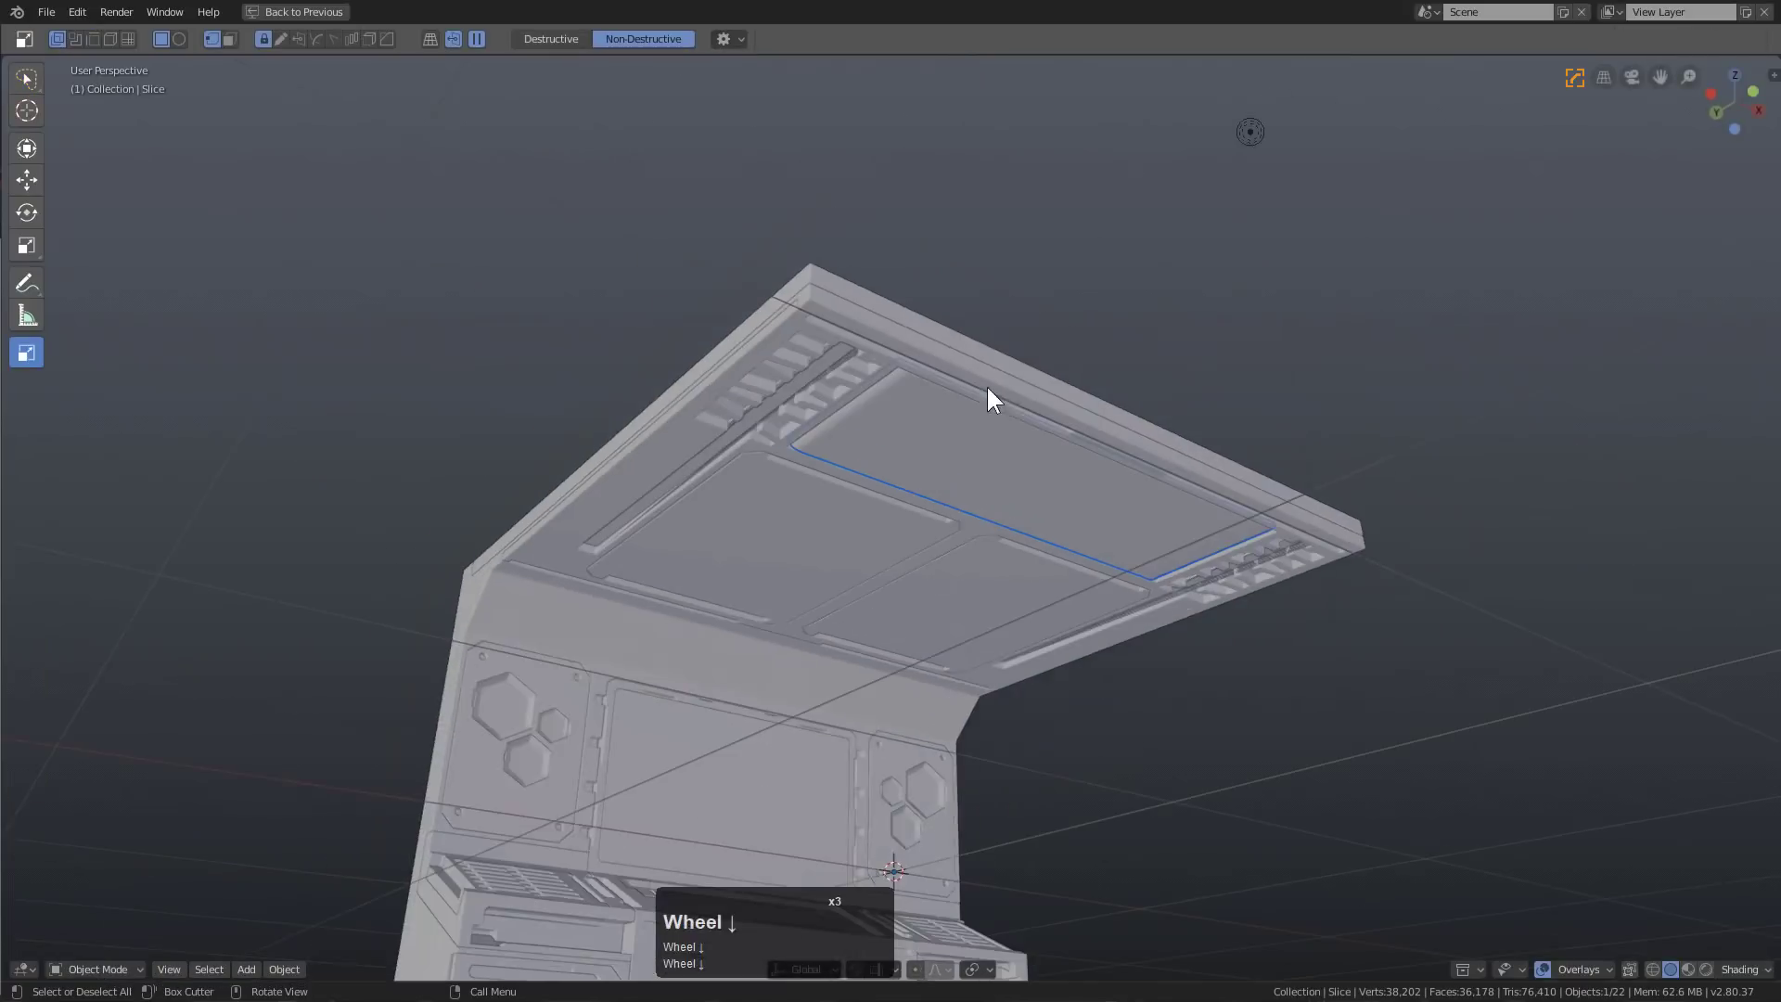
# Try to cut a small notch with rounded corners into the wide panel's outer corner near the roof's free edge
pyautogui.moveTo(987, 384); pyautogui.dragTo(905, 397, button='middle')
pyautogui.scroll(3, 930, 386)
pyautogui.click(827, 284)
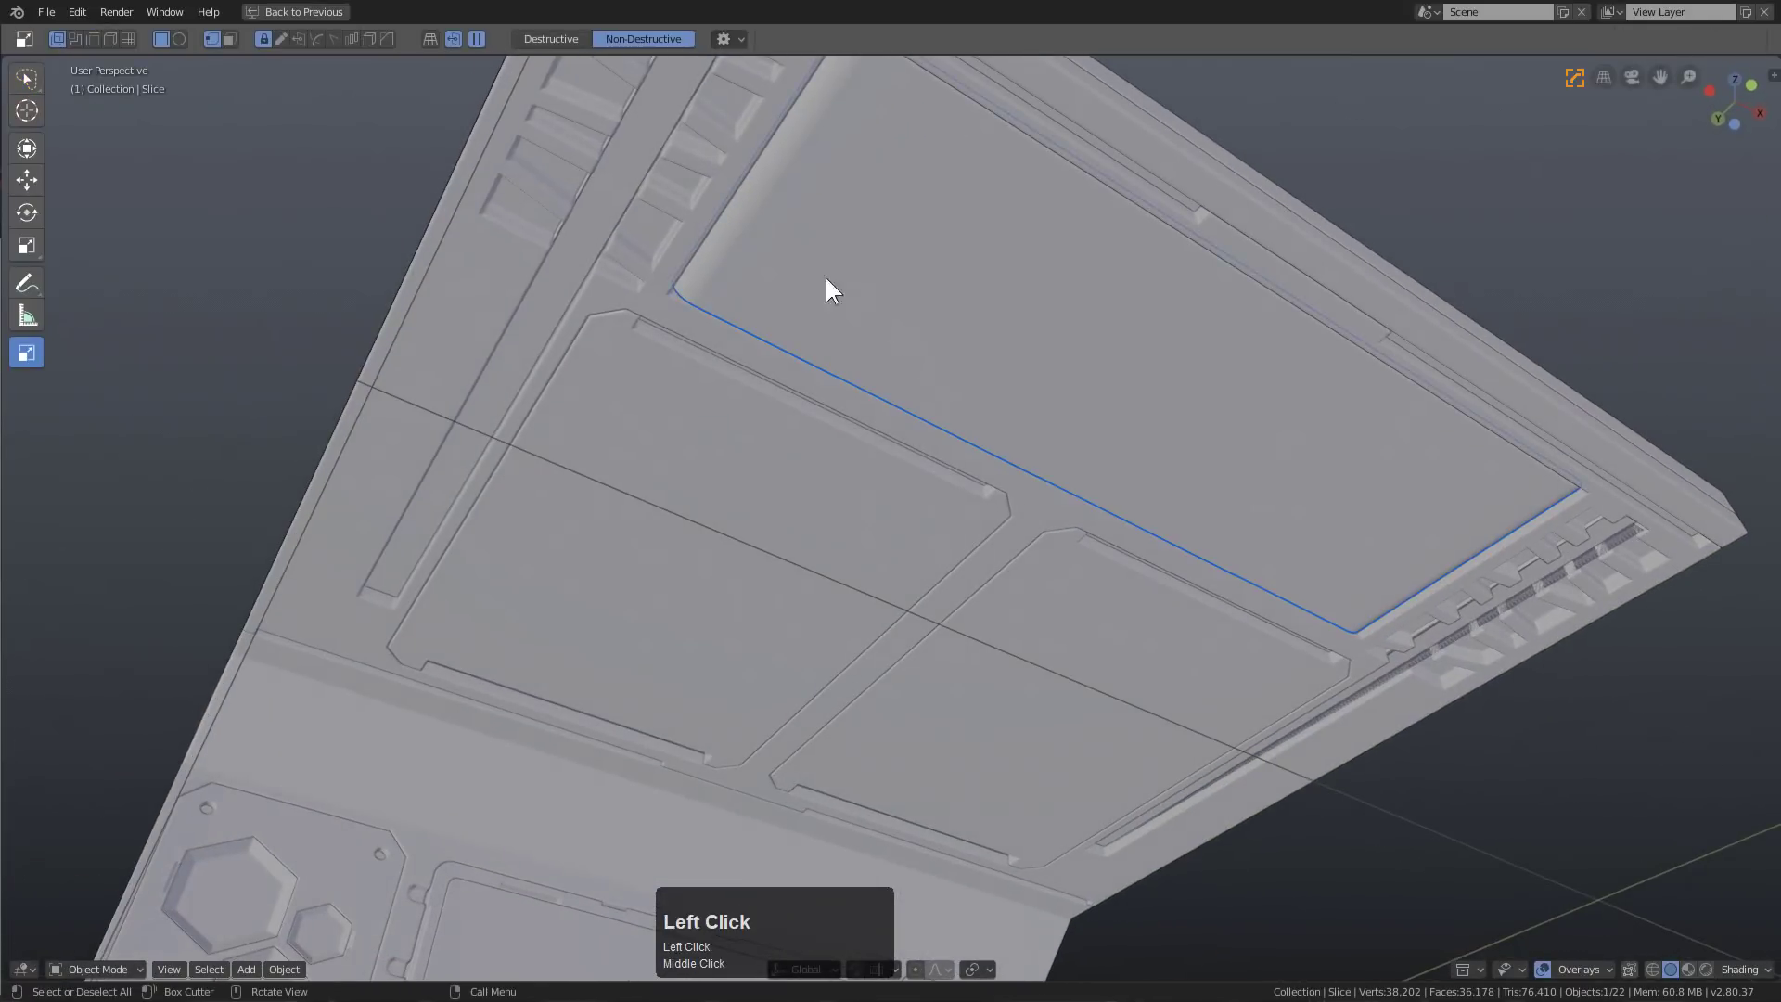
pyautogui.keyDown('shift'); pyautogui.moveTo(826, 284); pyautogui.dragTo(849, 334, button='middle'); pyautogui.keyUp('shift')
pyautogui.moveTo(848, 334); pyautogui.dragTo(870, 382, button='middle')
pyautogui.moveTo(855, 270); pyautogui.dragTo(816, 232)
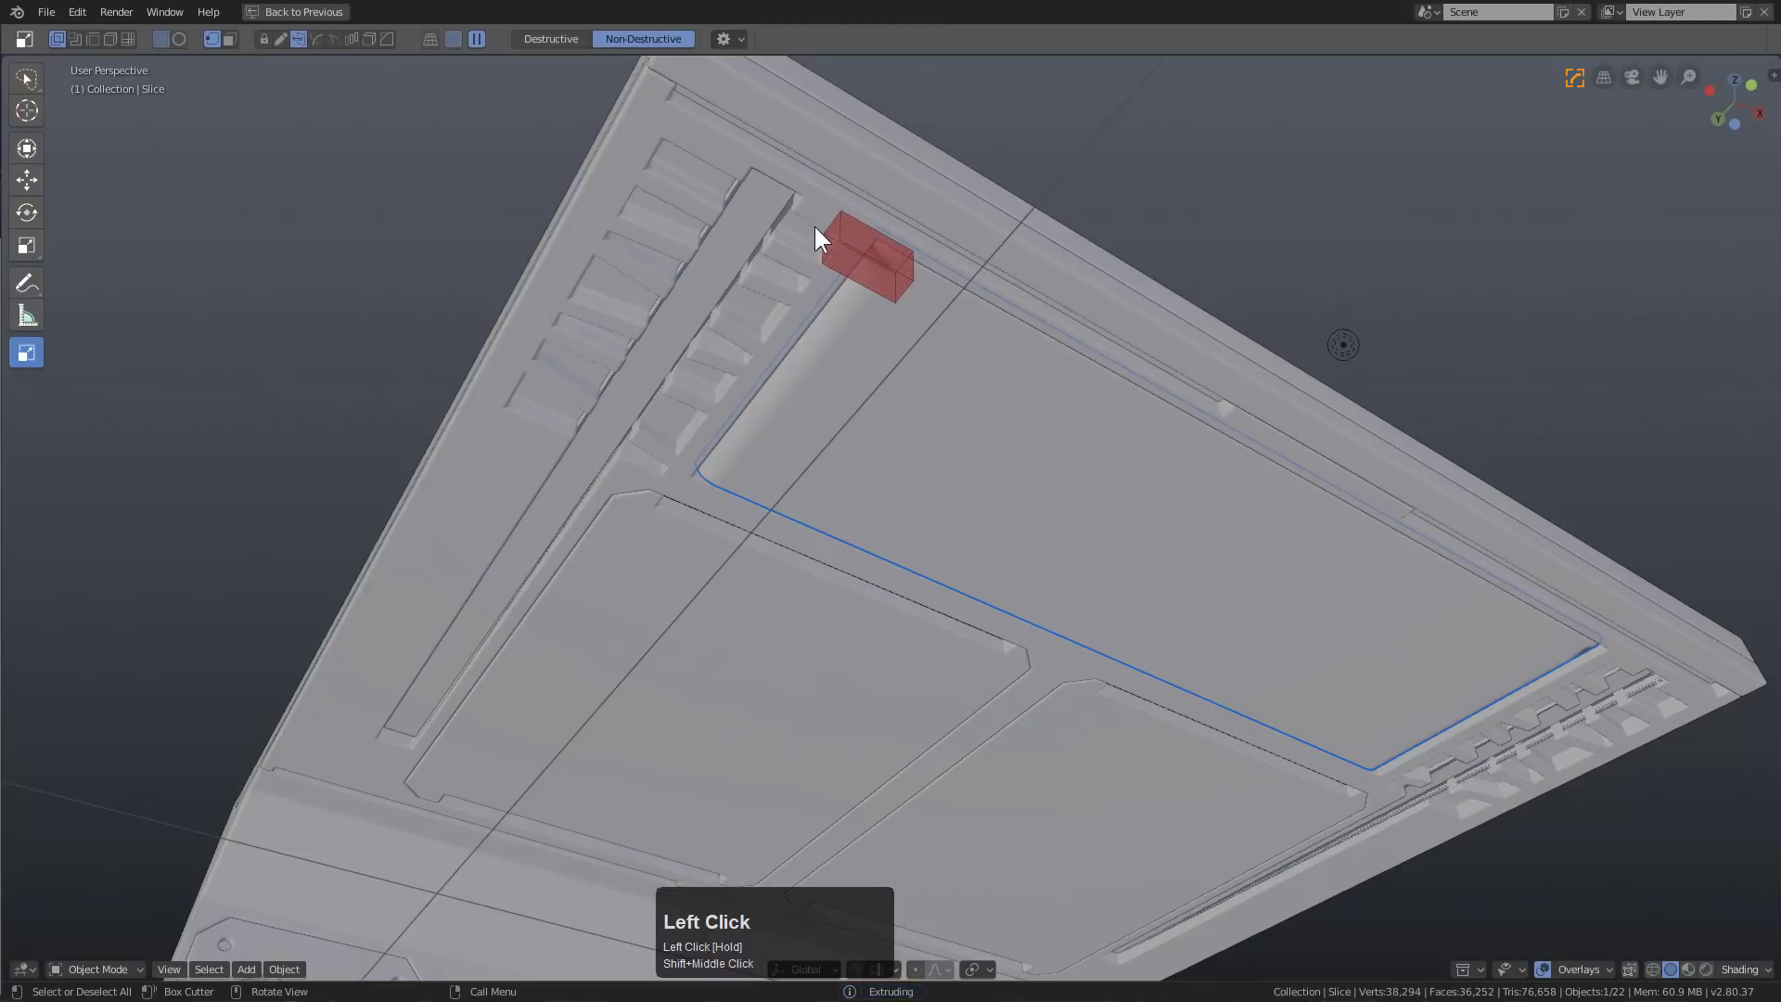
pyautogui.press('b')
pyautogui.scroll(3, 814, 215)
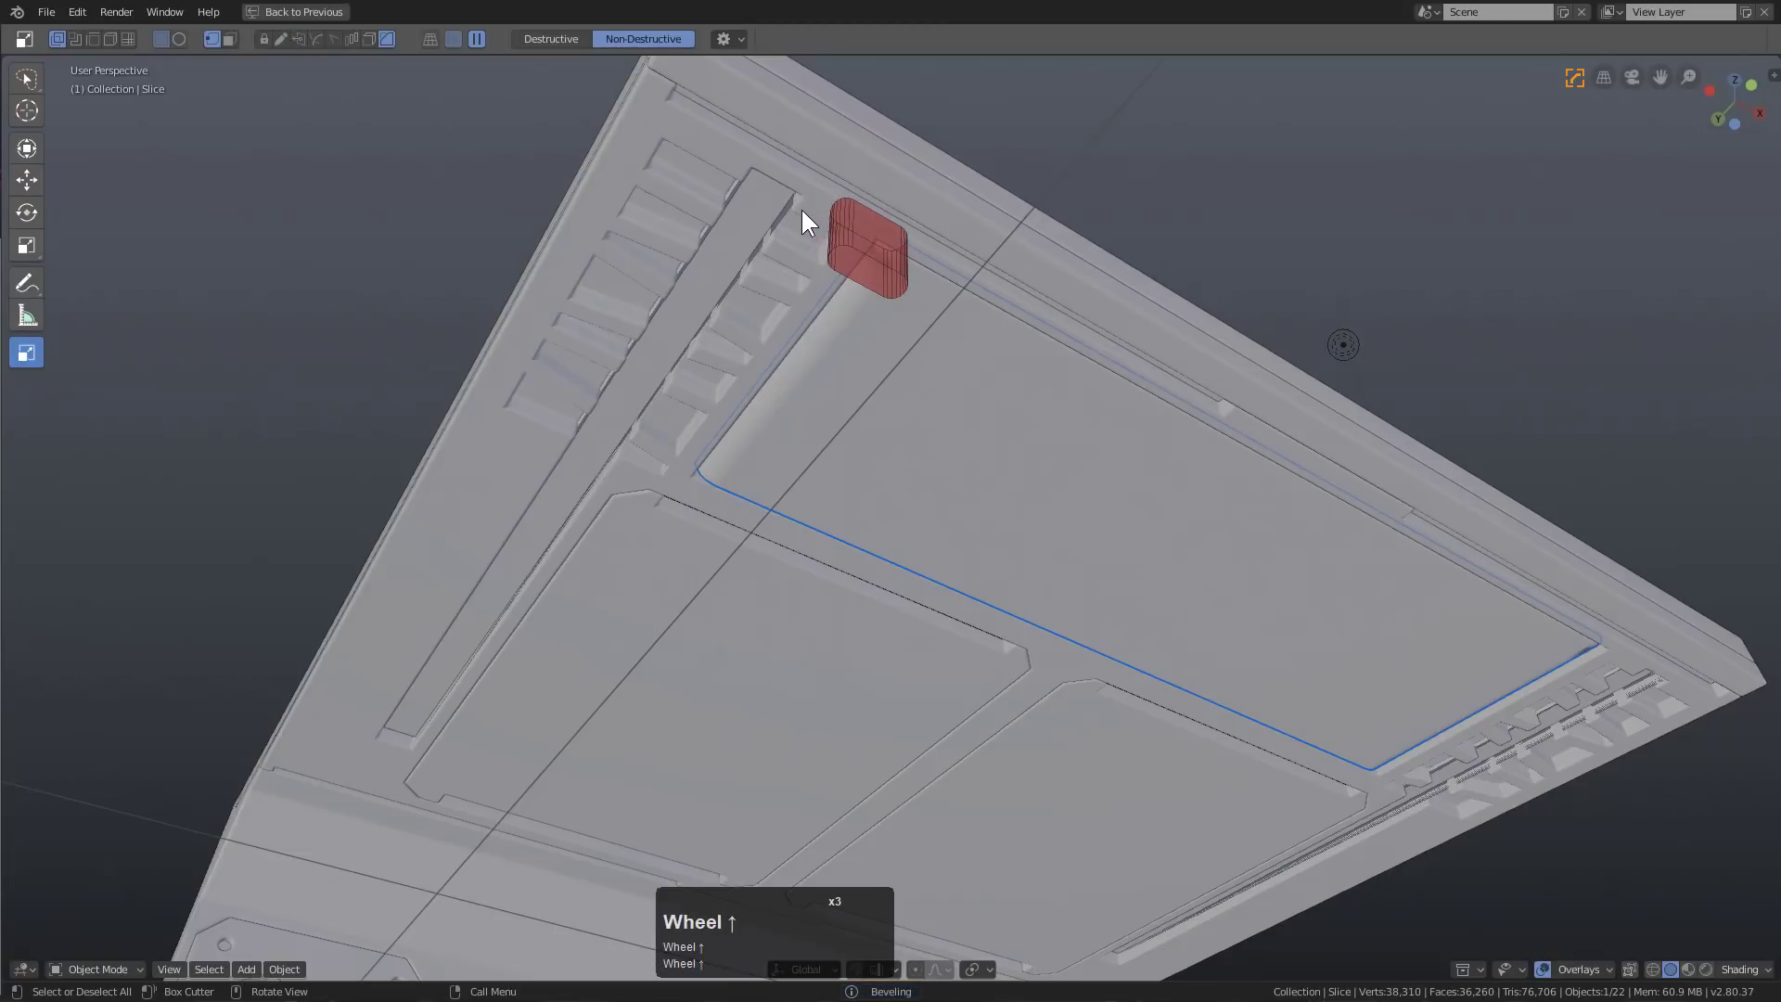
pyautogui.click(790, 214)
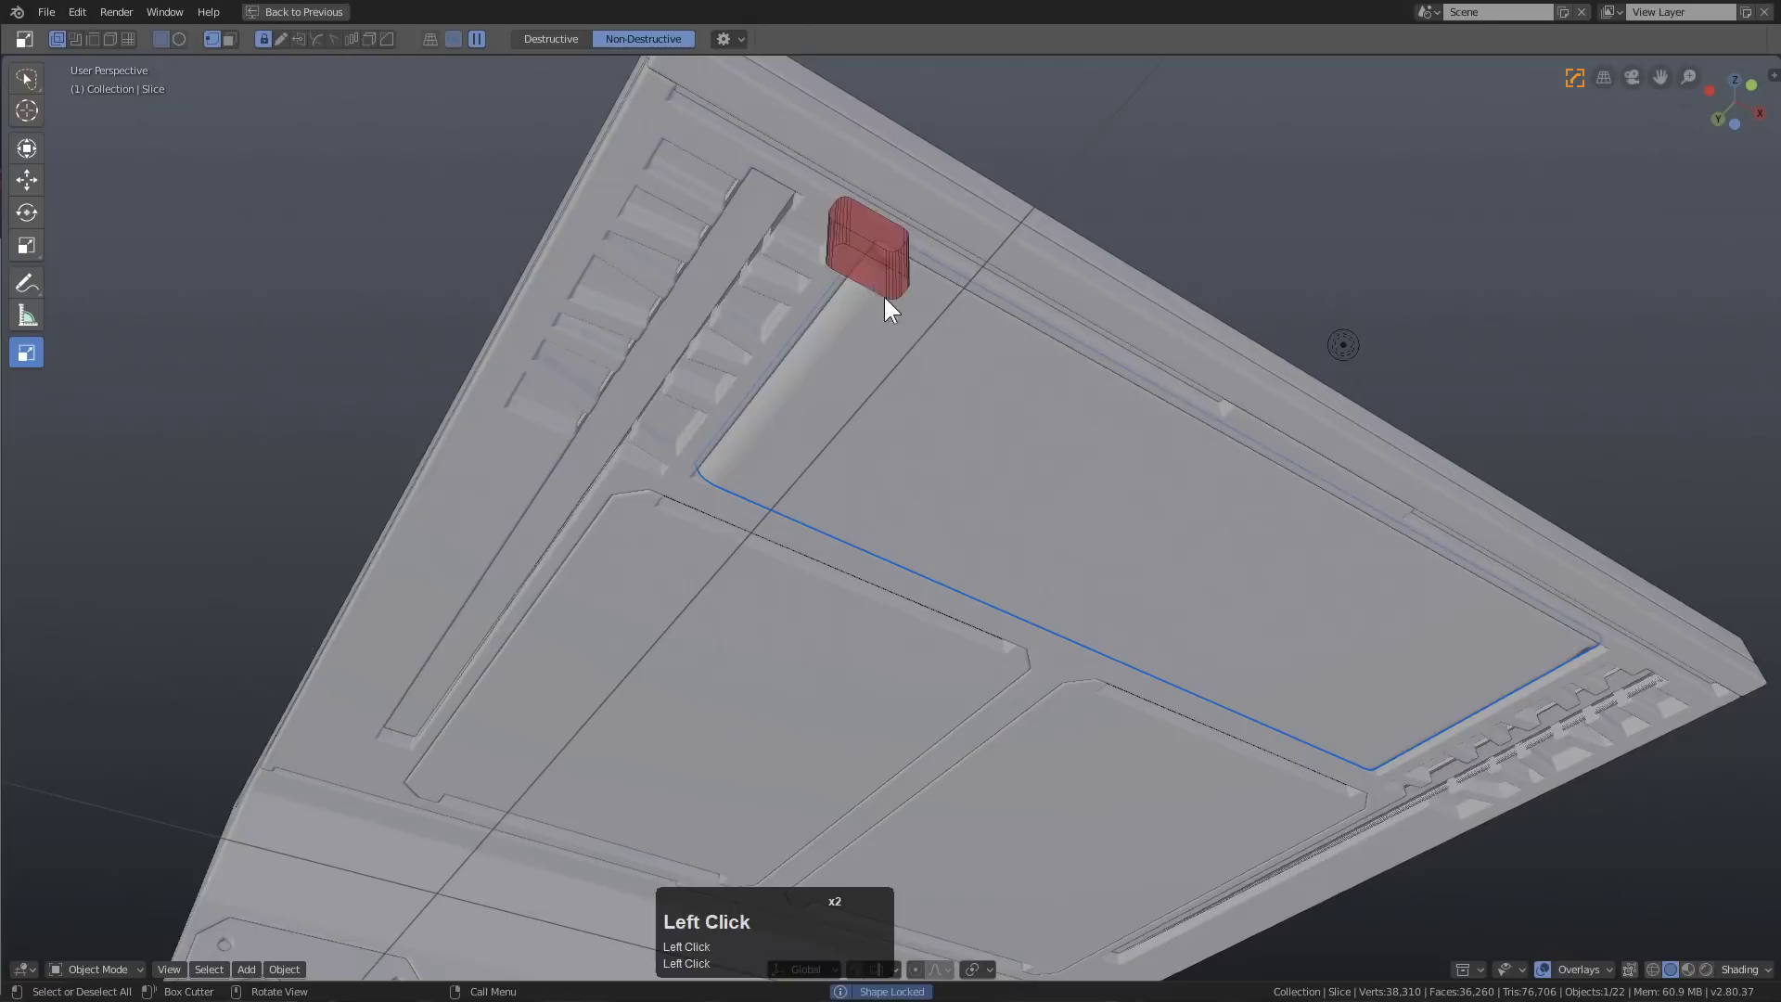
pyautogui.moveTo(883, 297)
pyautogui.mouseDown(button='middle')
pyautogui.moveTo(917, 327)
pyautogui.moveTo(916, 295)
pyautogui.mouseUp(button='middle')
# Check the wide panel's Hard Ops bevel adjustment and undo the corner notch
pyautogui.press('q')
pyautogui.click(909, 309)
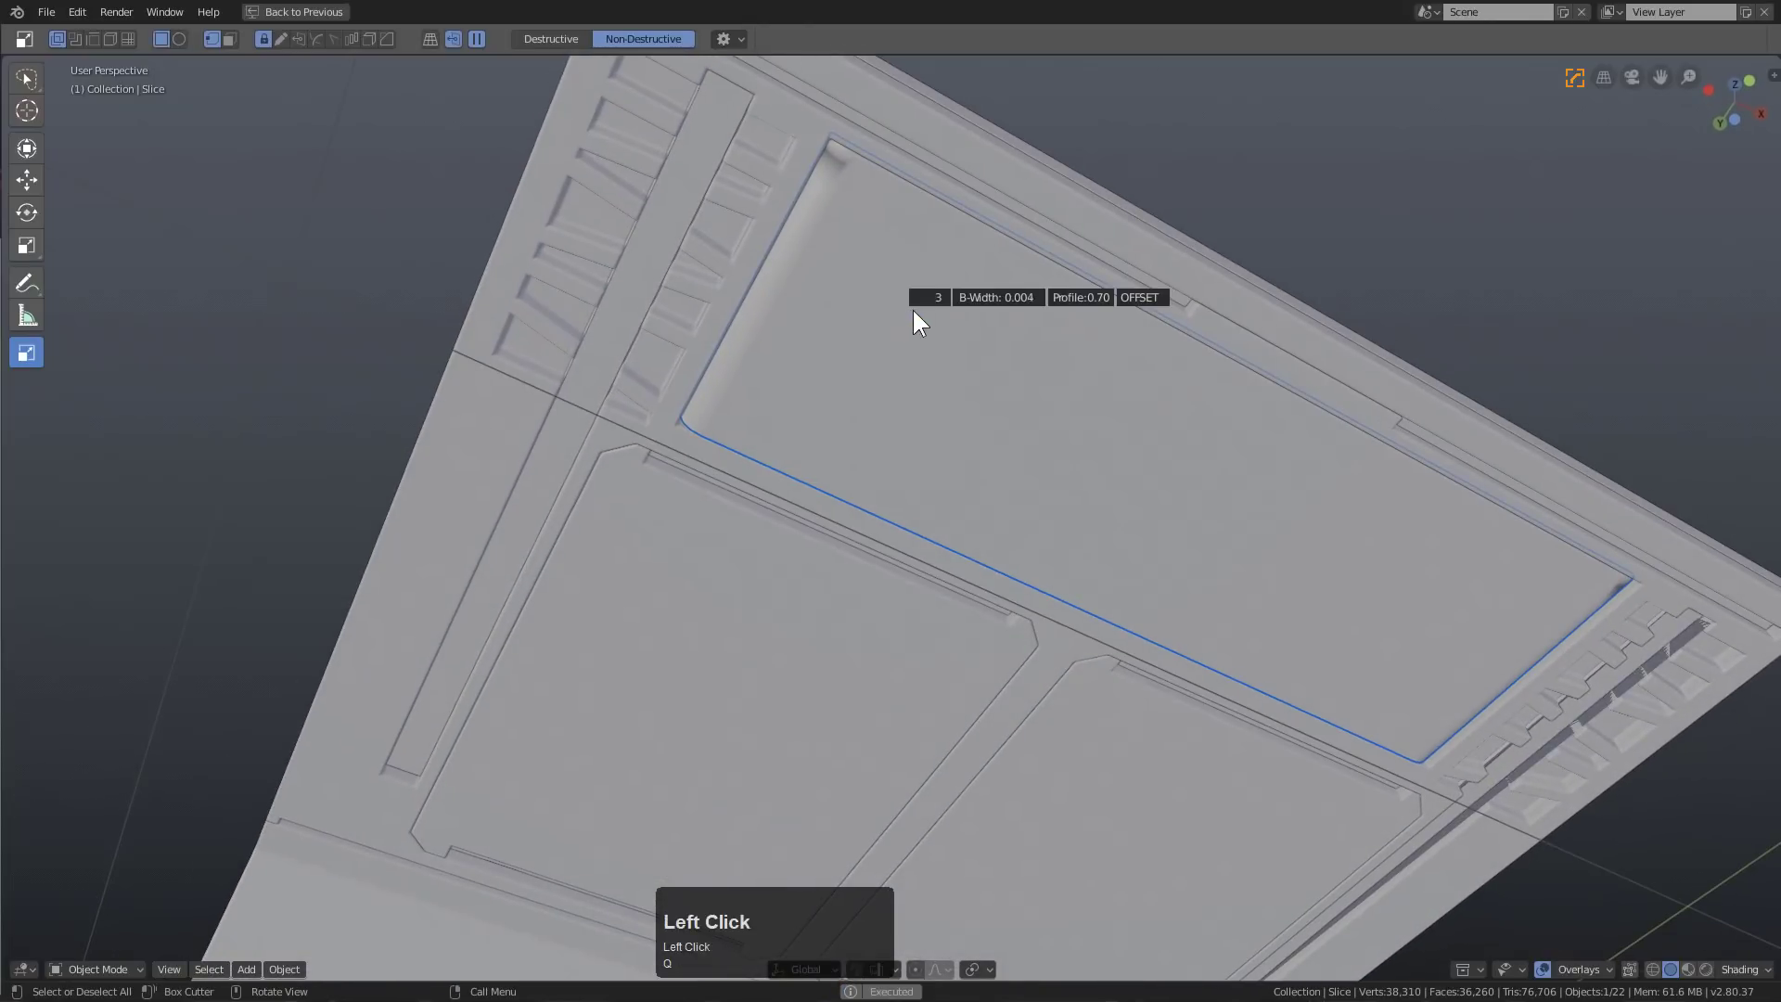
pyautogui.press('Escape')
pyautogui.keyDown('shift'); pyautogui.middleClick(937, 359); pyautogui.keyUp('shift')
pyautogui.moveTo(937, 359); pyautogui.dragTo(1085, 485, button='middle')
pyautogui.scroll(3, 937, 408)
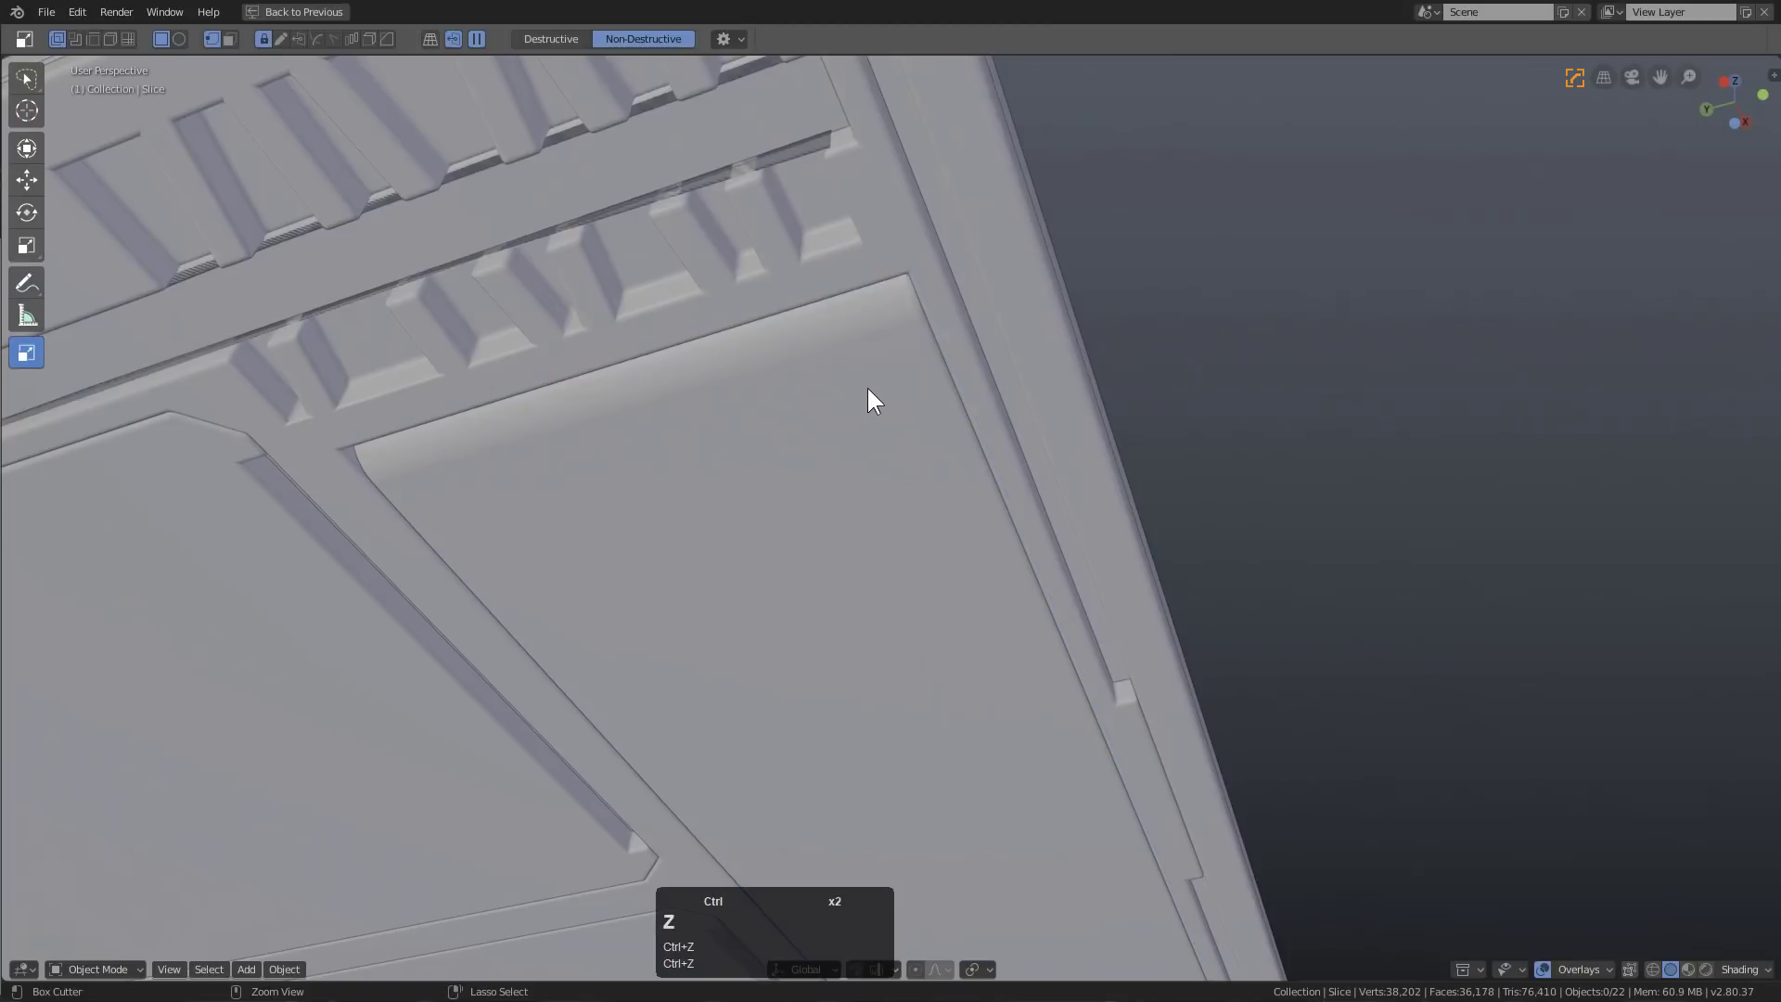
pyautogui.moveTo(862, 436); pyautogui.dragTo(710, 252)
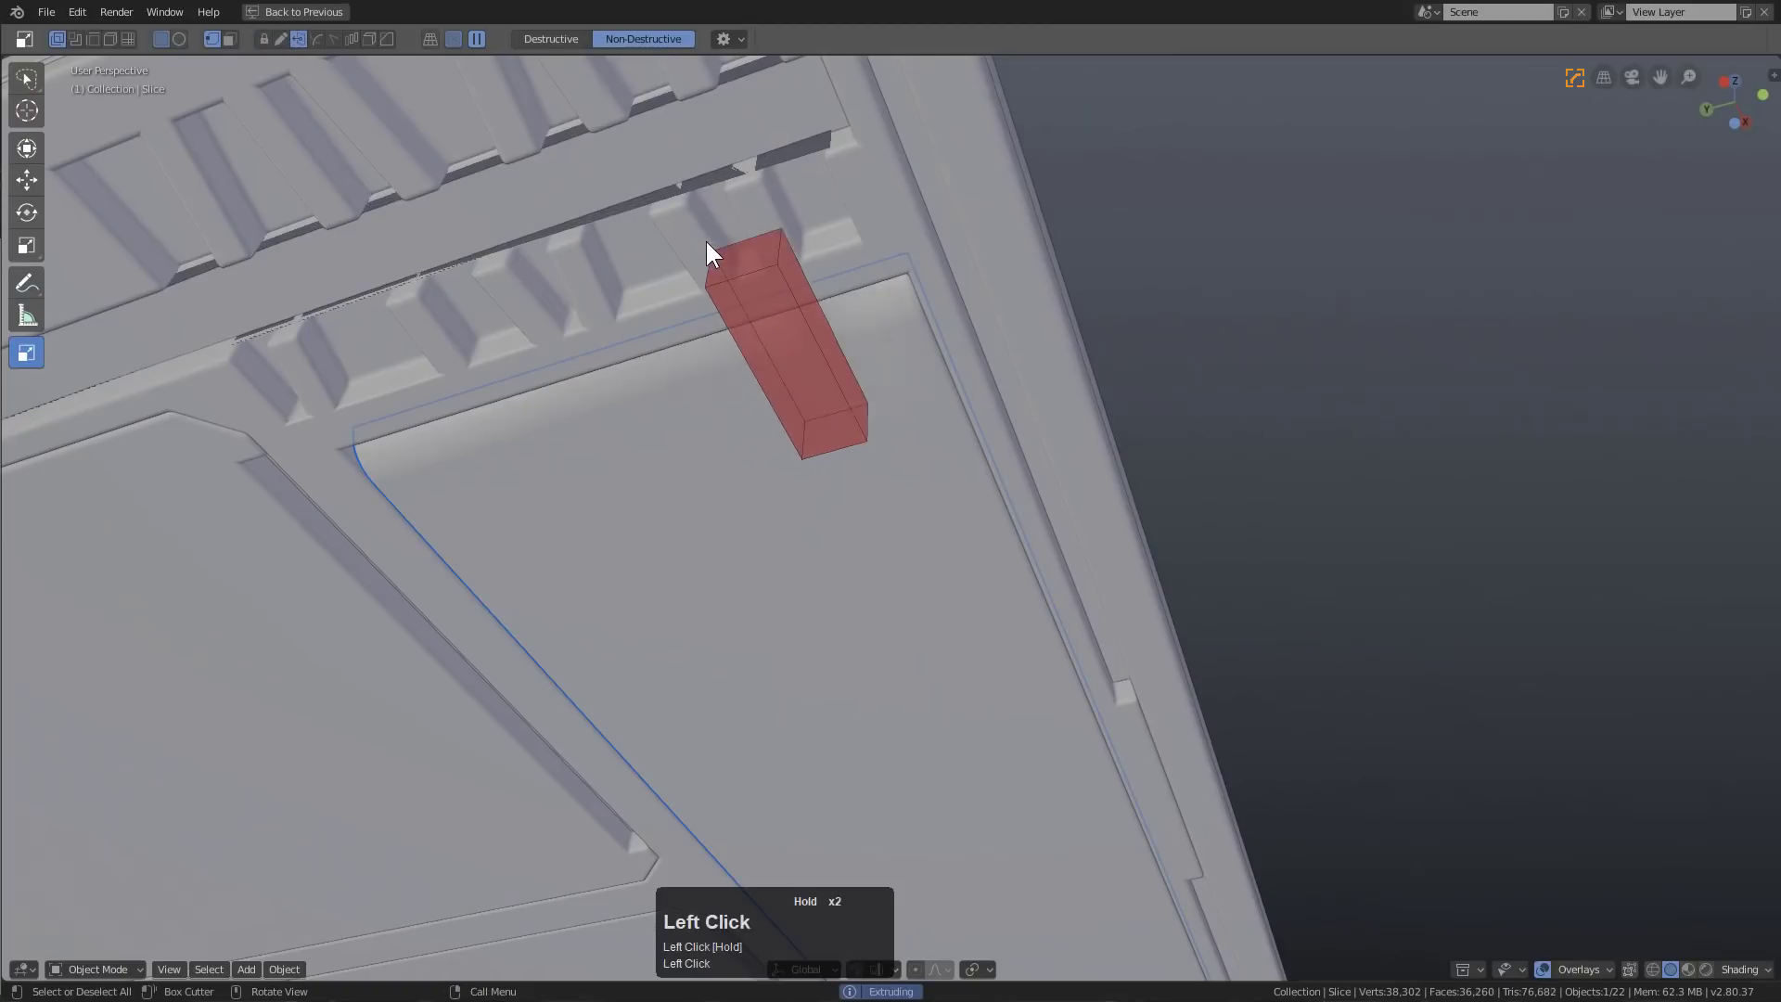
pyautogui.press('Escape')
pyautogui.moveTo(832, 402); pyautogui.dragTo(1000, 542, button='middle')
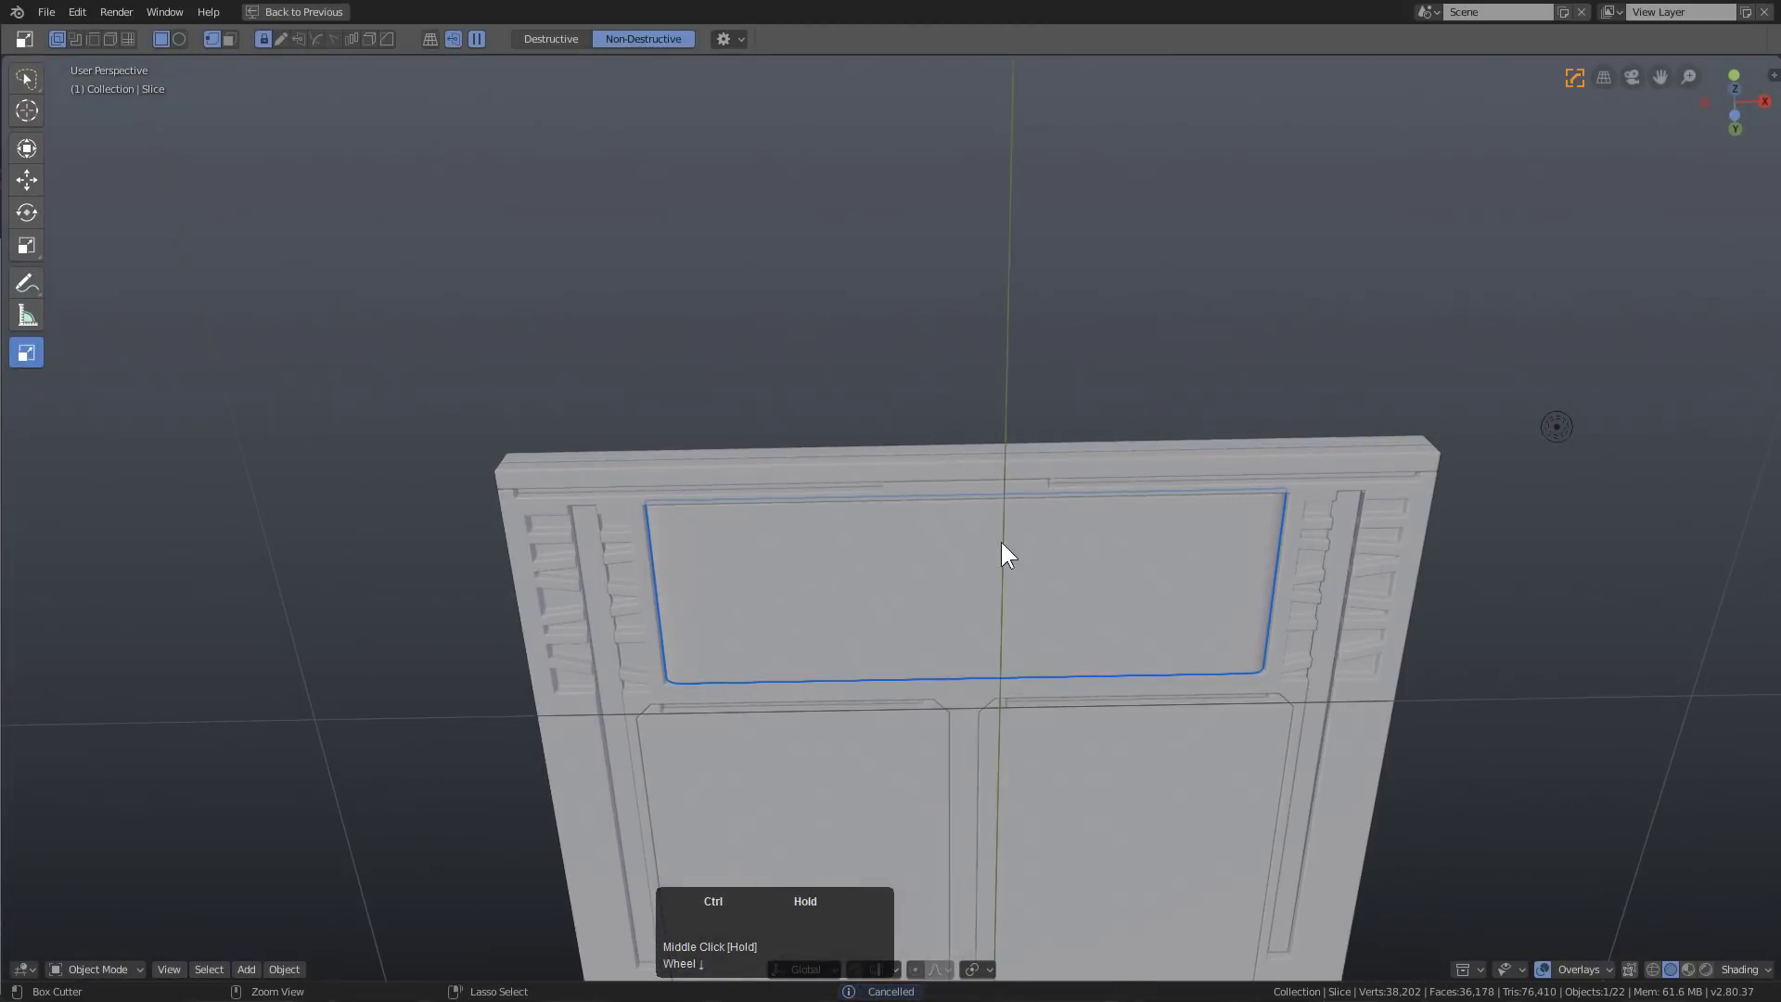
# Inspect the wide panel's Bevel modifier settings in the HOps Helper
pyautogui.hotkey('ctrl', '`')
pyautogui.click(907, 45)
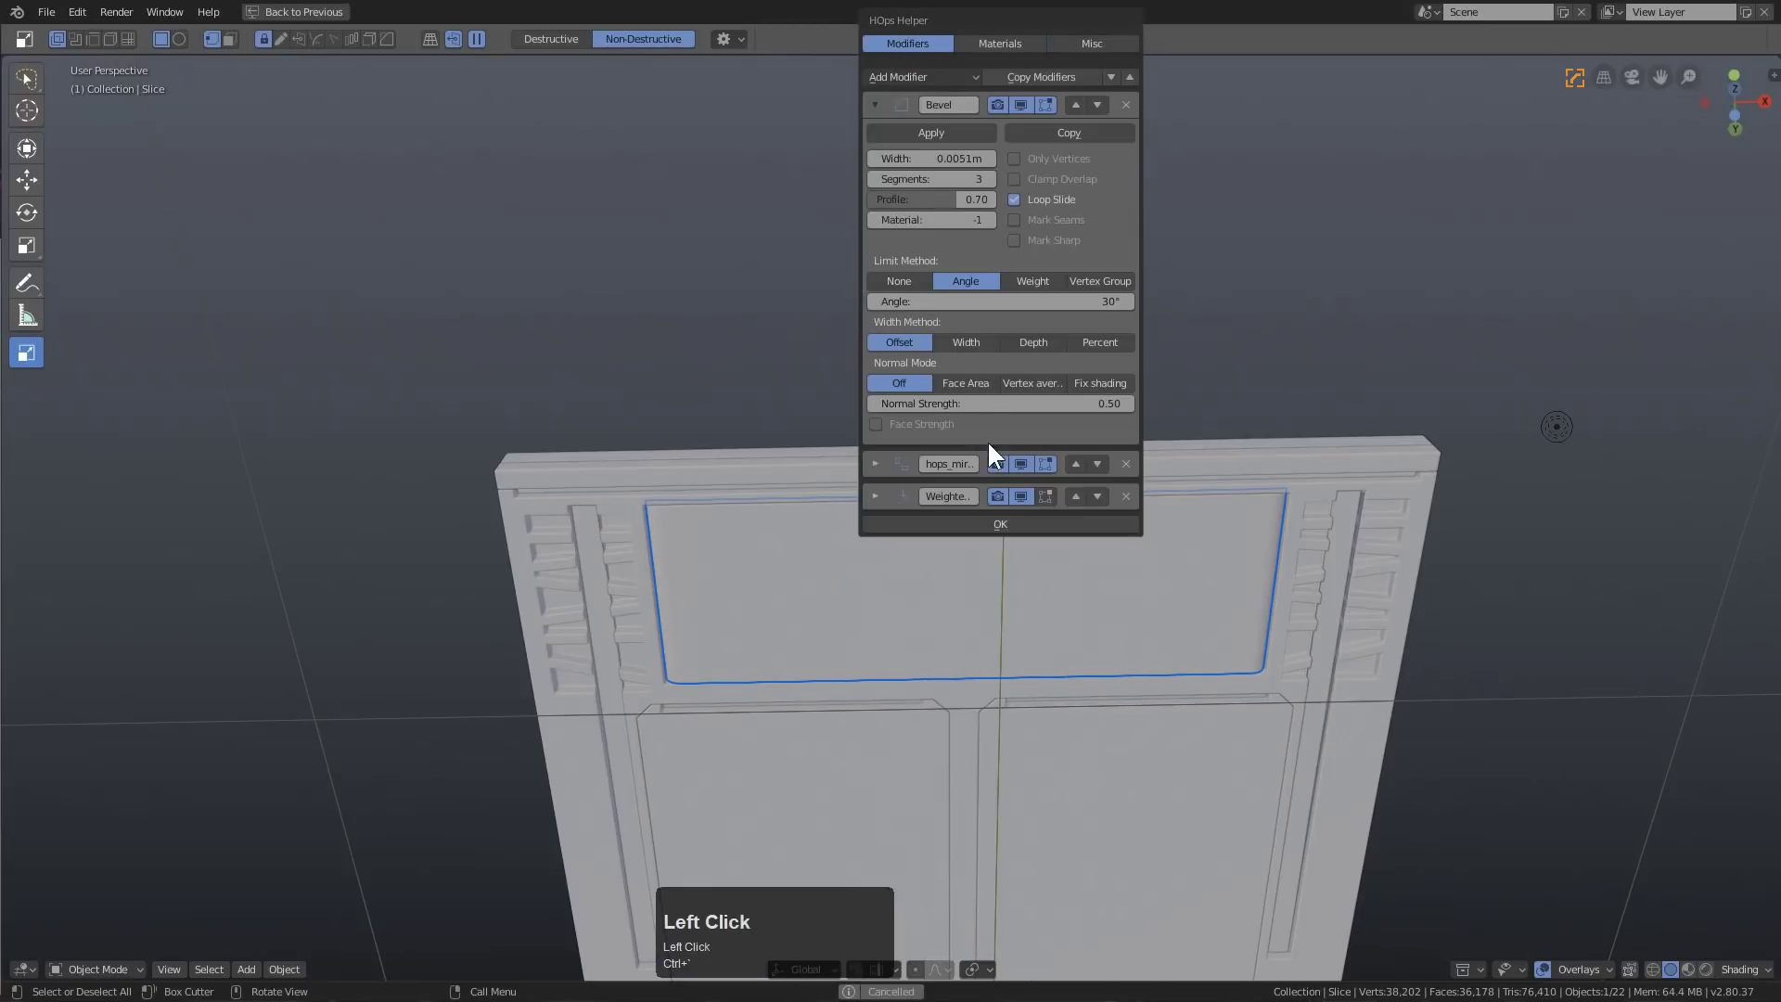
pyautogui.press('Escape')
# Cut a short slot with rounded corners inward from the wide panel's rounded side edge
pyautogui.moveTo(773, 476); pyautogui.dragTo(871, 487, button='middle')
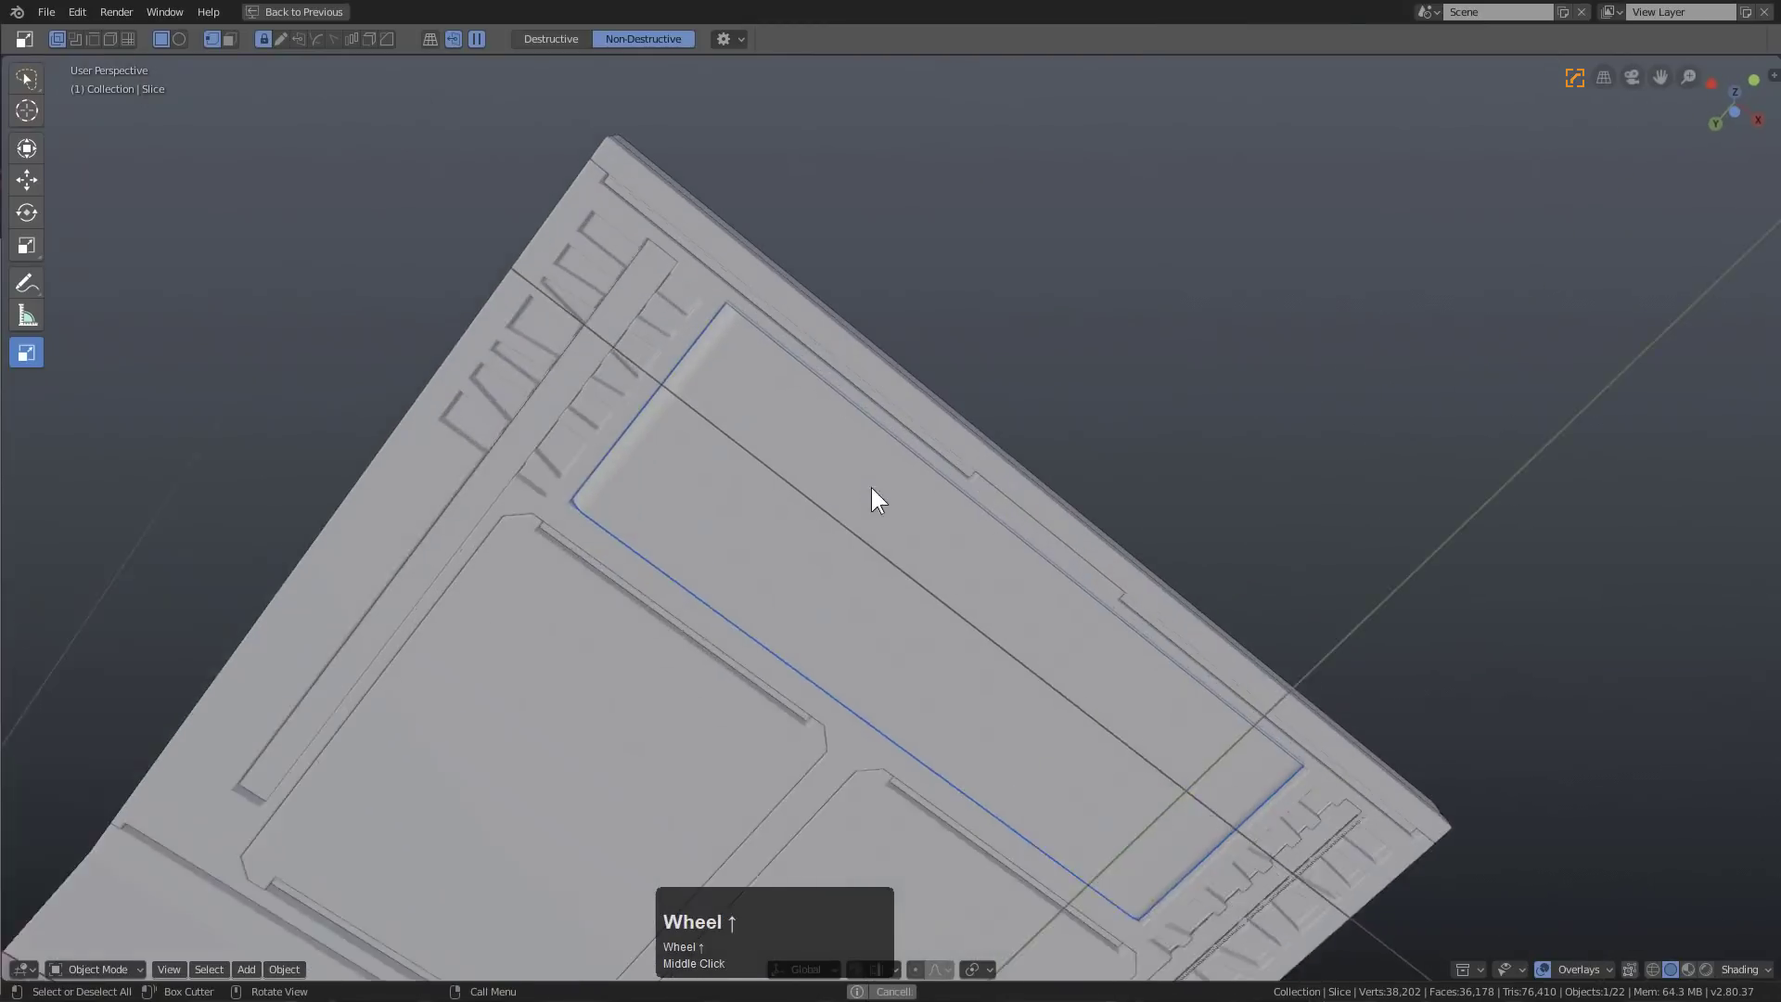
pyautogui.scroll(3, 871, 487)
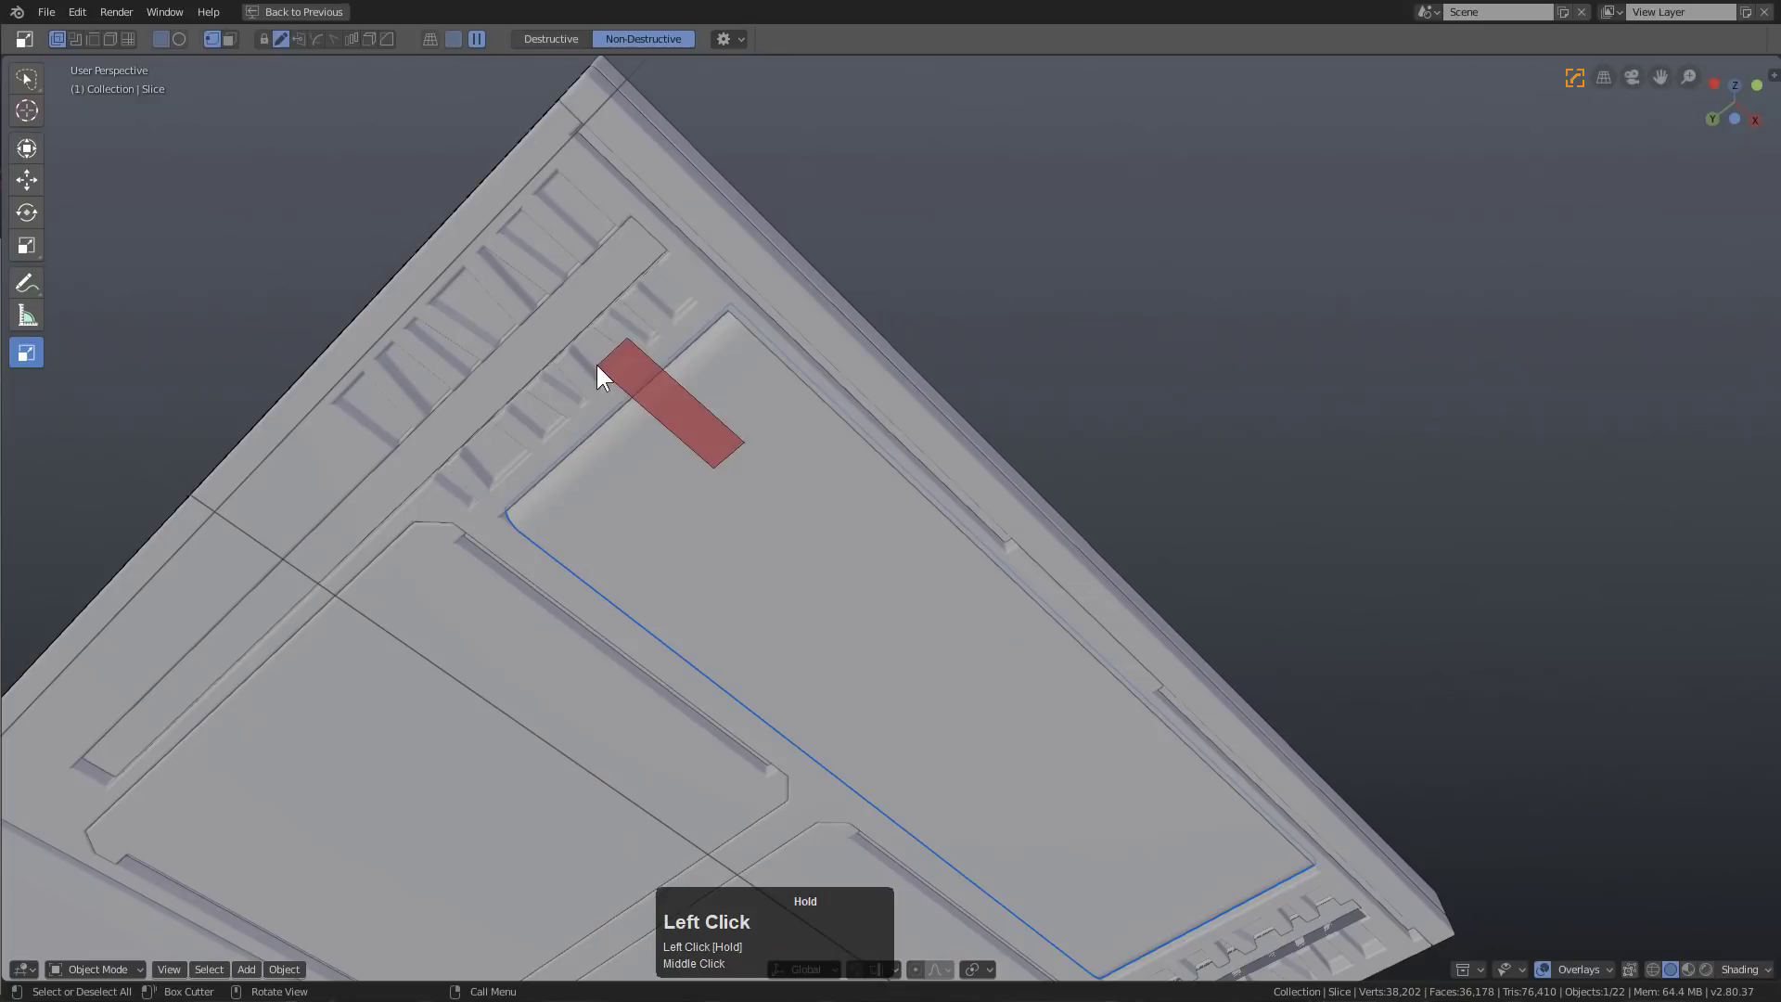
pyautogui.moveTo(598, 364); pyautogui.dragTo(600, 362)
pyautogui.press('o')
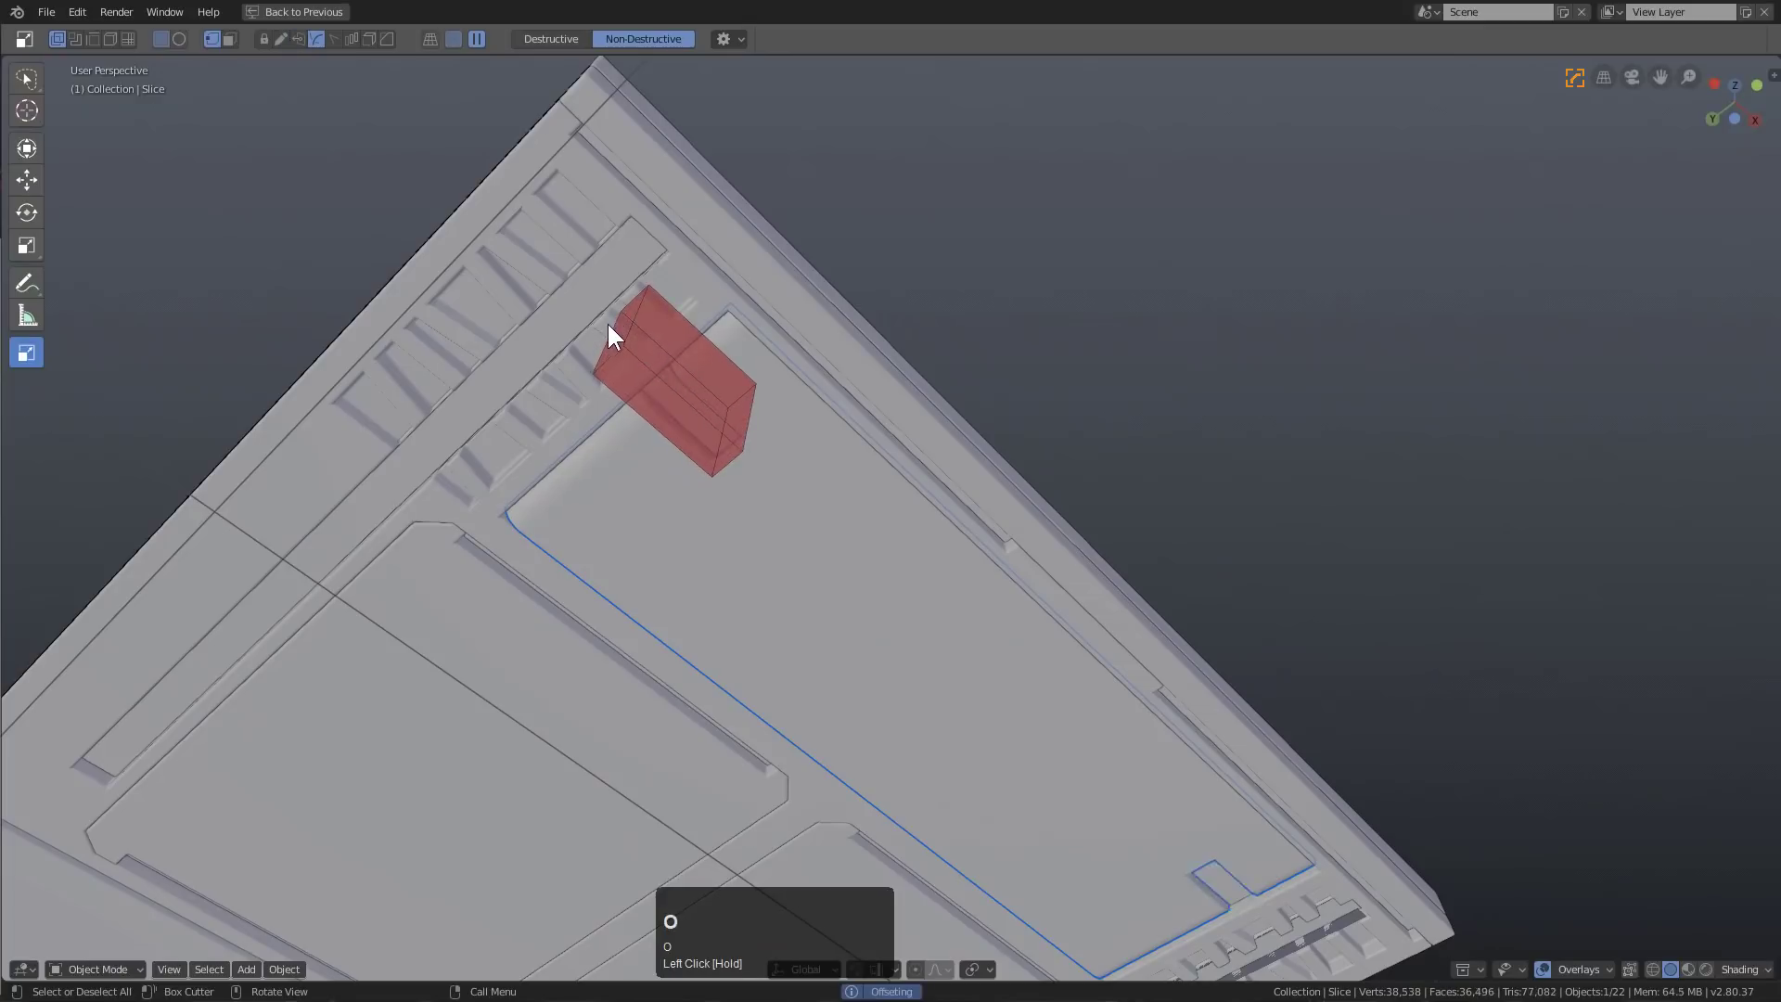
pyautogui.press('b')
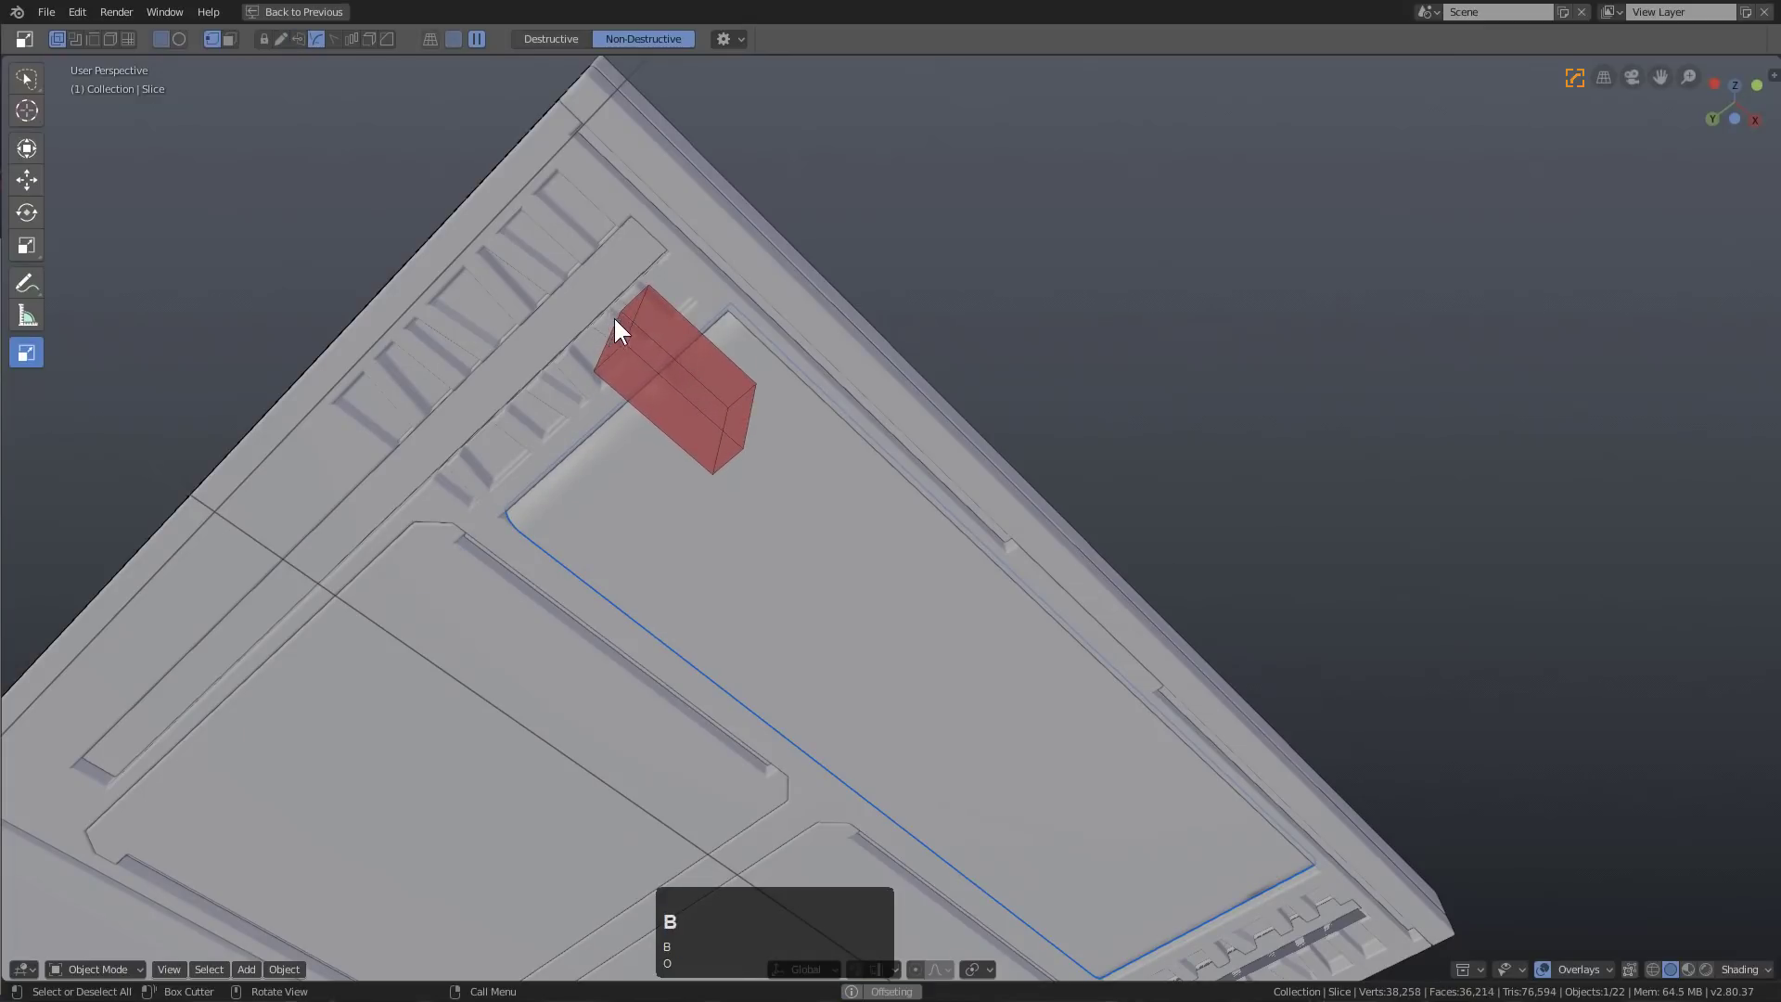
pyautogui.click(720, 426)
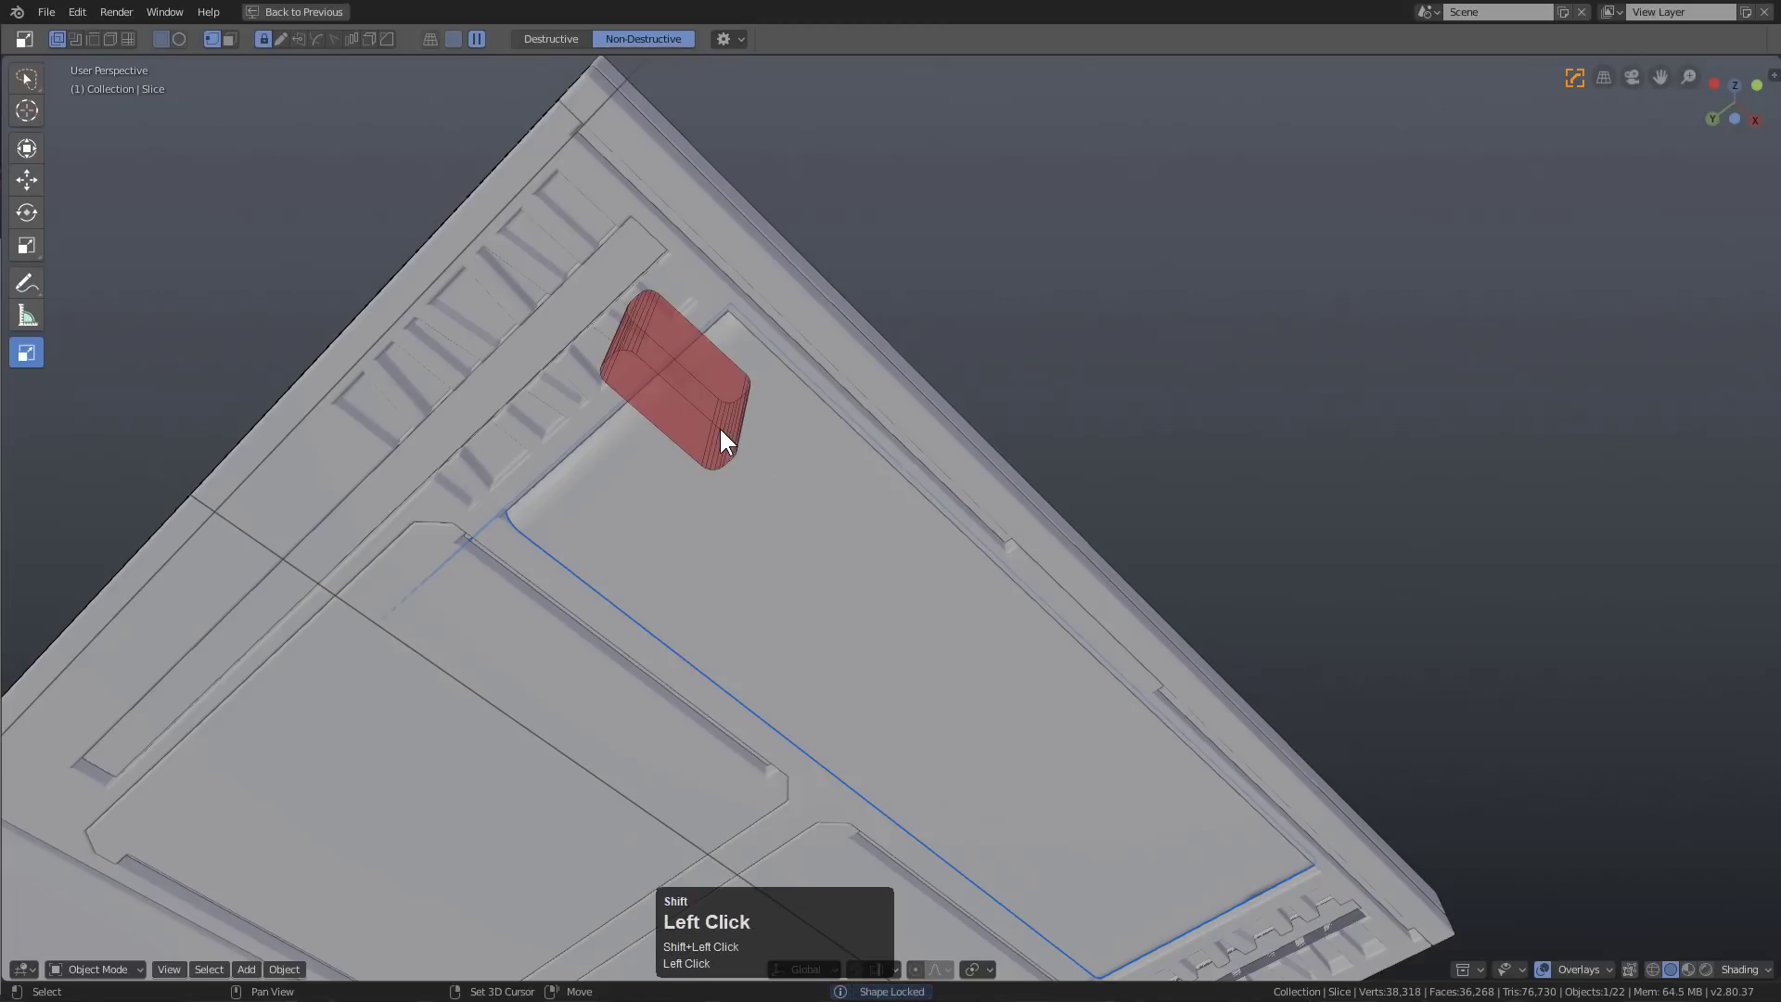
pyautogui.moveTo(720, 426); pyautogui.dragTo(793, 510, button='middle')
pyautogui.click(783, 501)
# Isolate the wide panel in local view and dissolve the redundant edge next to the border of its rounded side
pyautogui.press('Tab')
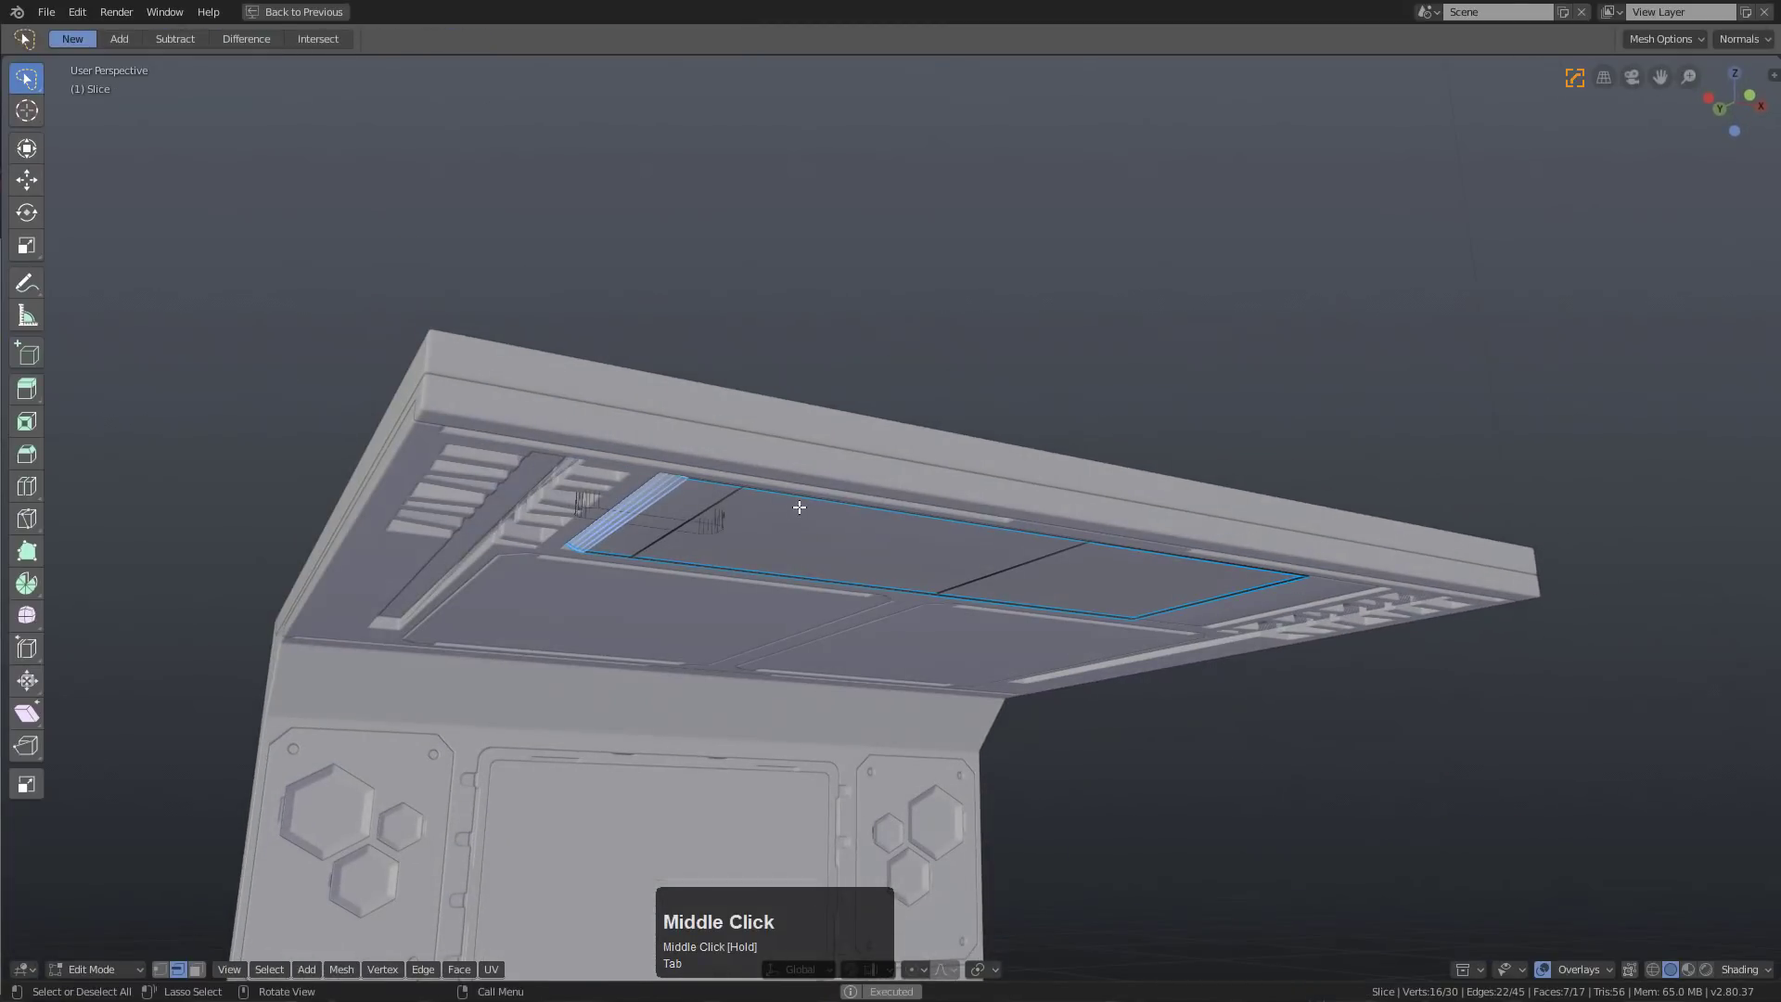
pyautogui.press('KP_Divide')
pyautogui.scroll(3, 621, 437)
pyautogui.moveTo(620, 437); pyautogui.dragTo(715, 489, button='middle')
pyautogui.scroll(2, 867, 726)
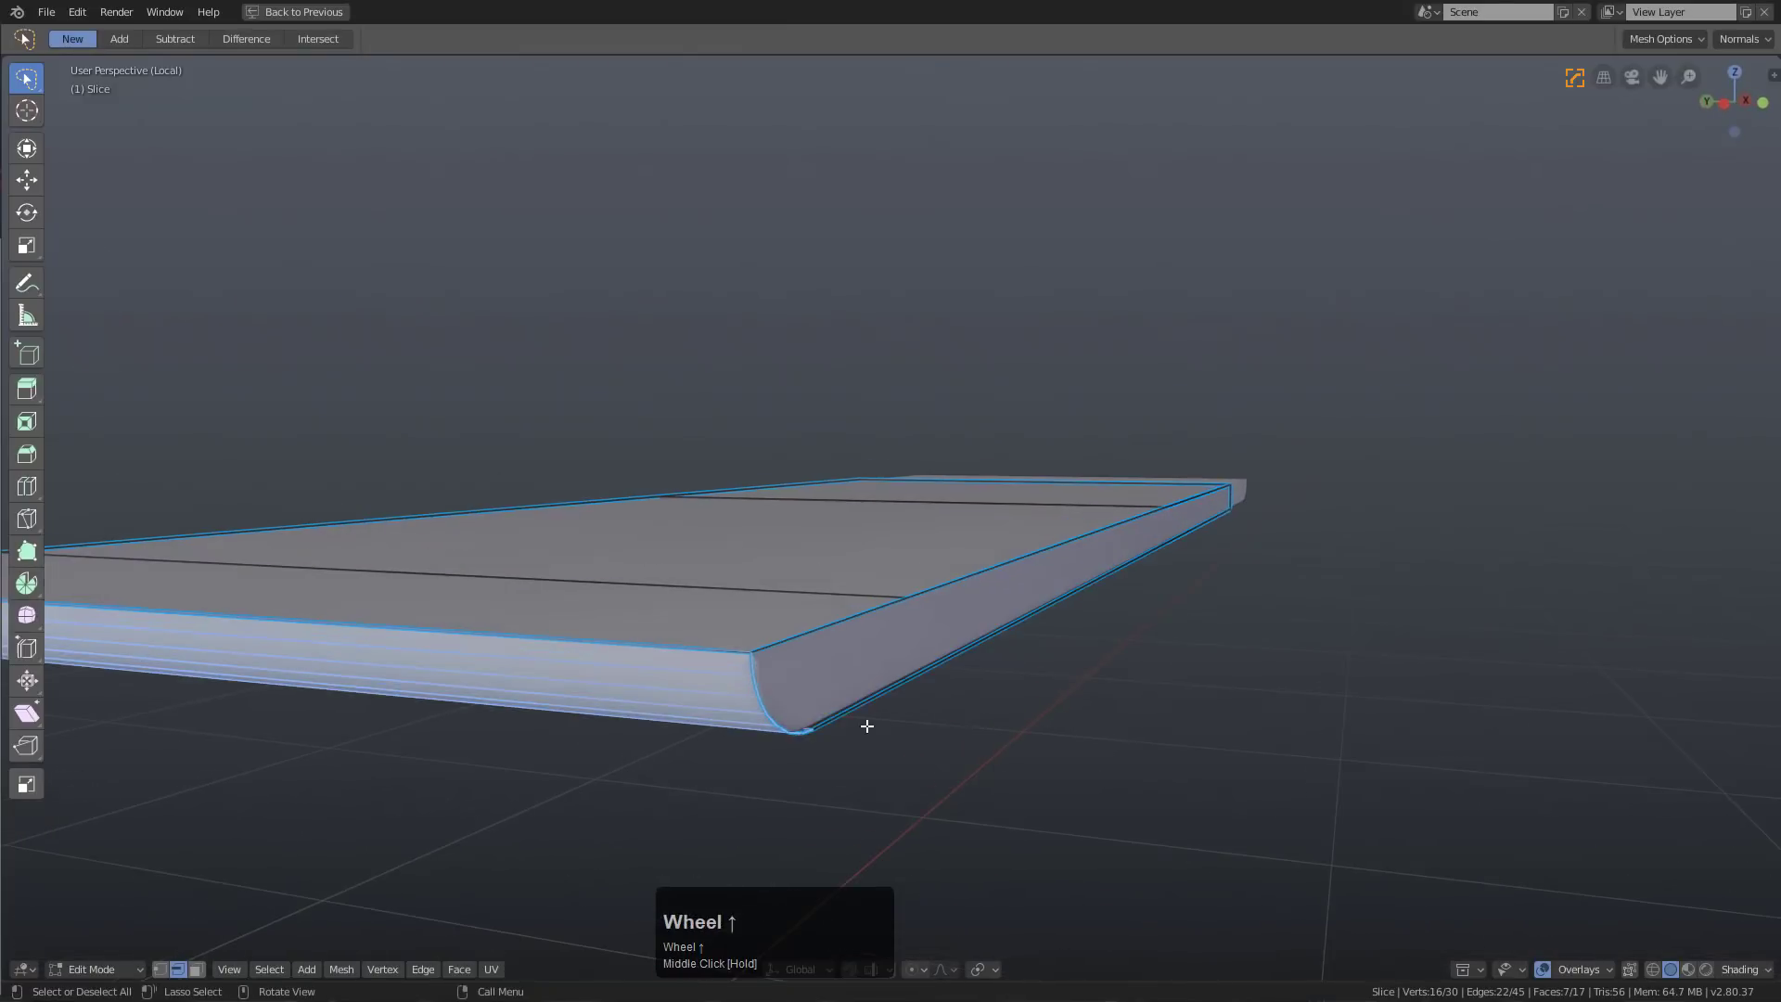
pyautogui.moveTo(867, 726); pyautogui.dragTo(742, 673, button='middle')
pyautogui.scroll(2, 668, 704)
pyautogui.press('g')
pyautogui.rightClick(590, 626)
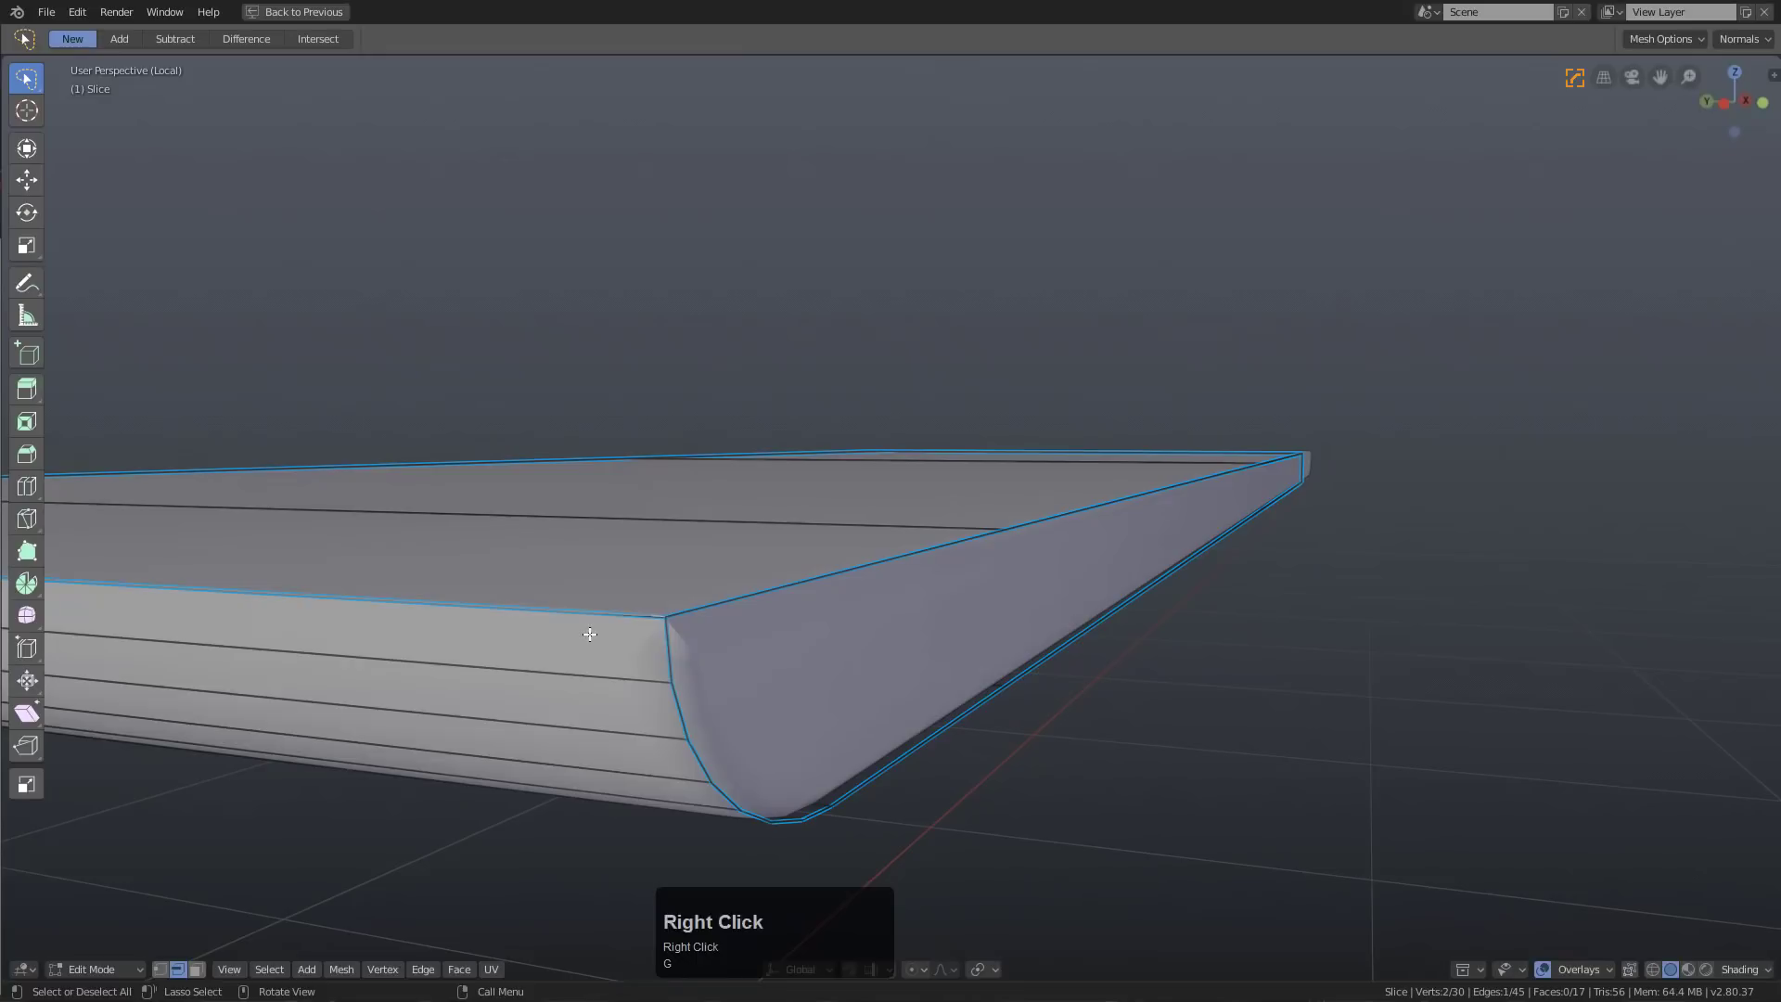
pyautogui.hotkey('ctrl', 'x')
pyautogui.scroll(-2, 717, 655)
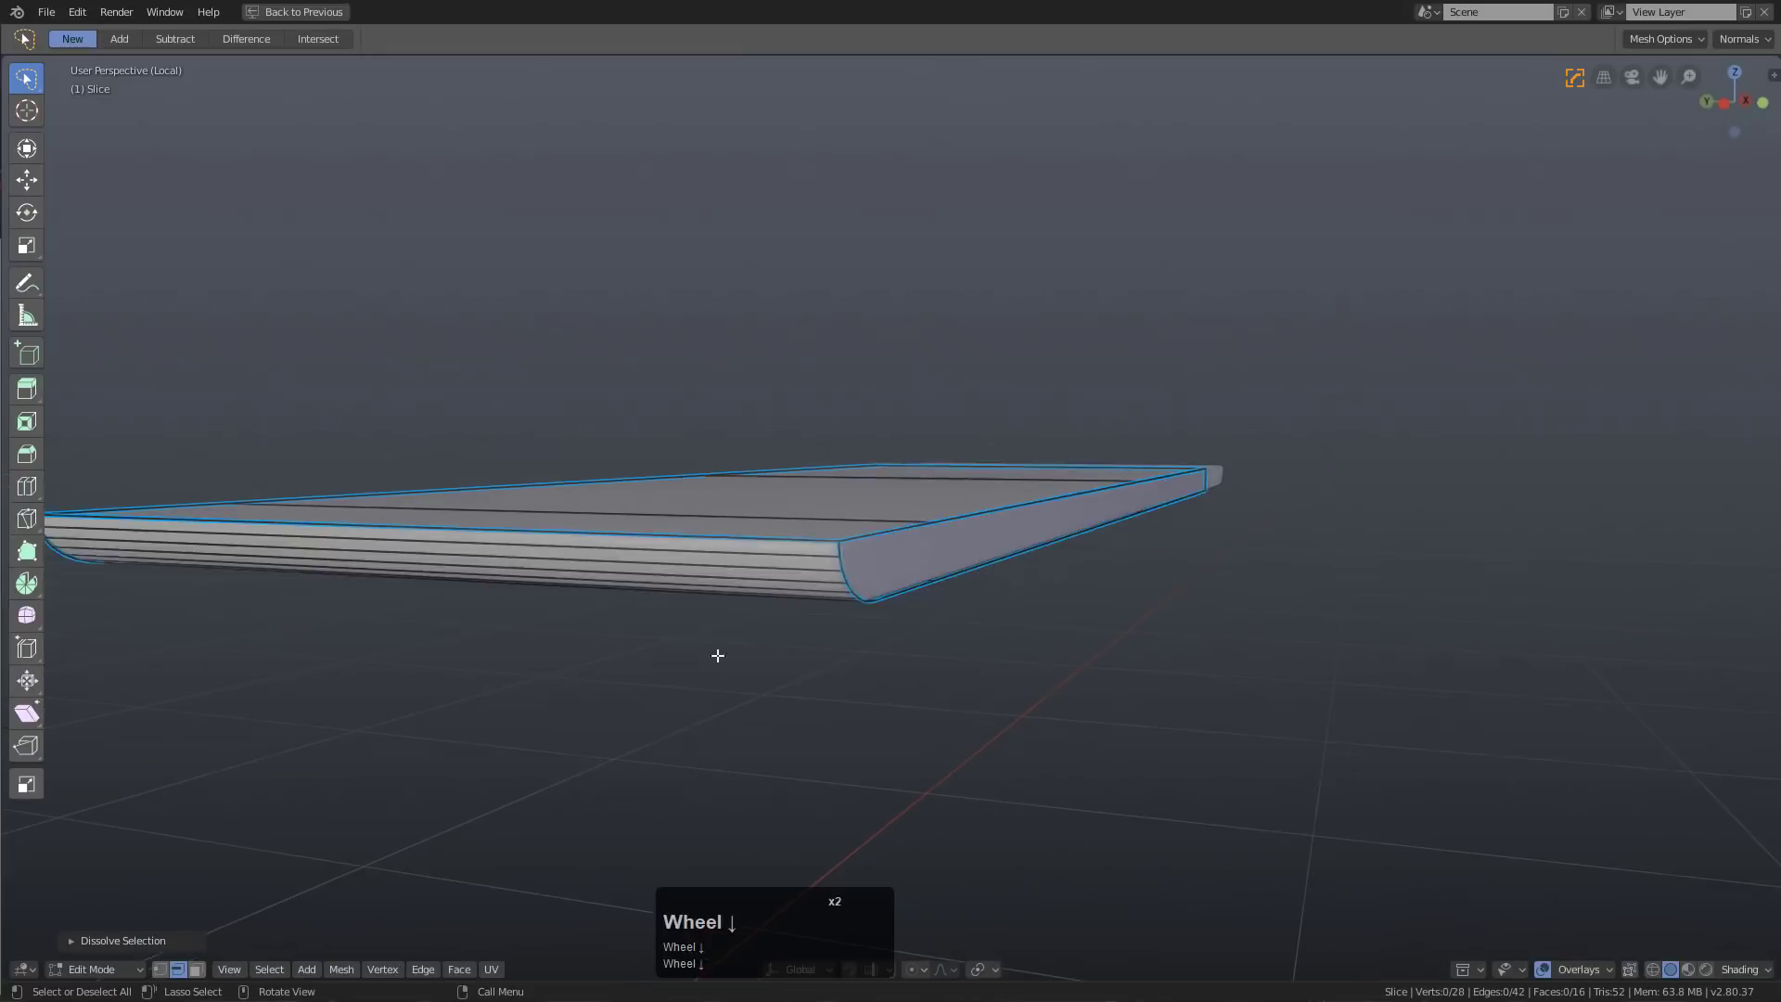
pyautogui.press('Tab')
pyautogui.moveTo(717, 655); pyautogui.dragTo(722, 531, button='middle')
pyautogui.scroll(3, 872, 570)
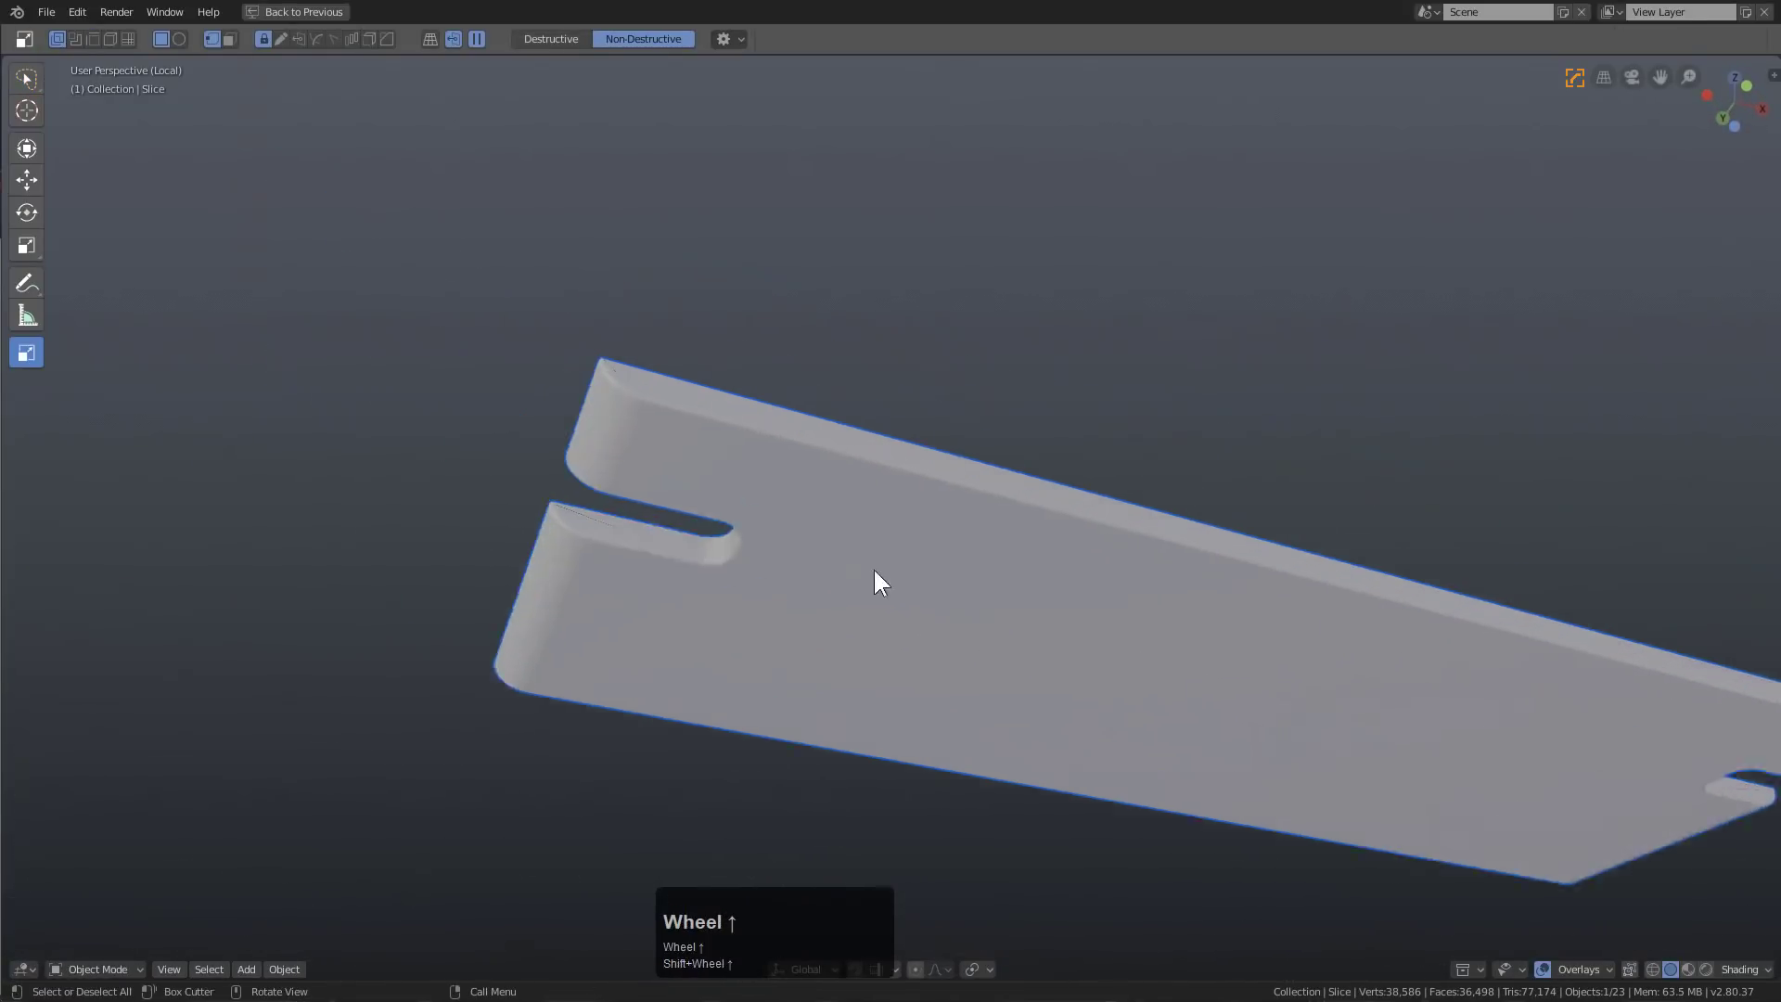
# Try to move the border edge above the wide panel's rounded side while examining the shading artefact at its corner
pyautogui.moveTo(875, 580); pyautogui.dragTo(403, 562, button='middle')
pyautogui.scroll(2, 403, 562)
pyautogui.press('Tab')
pyautogui.click(363, 548)
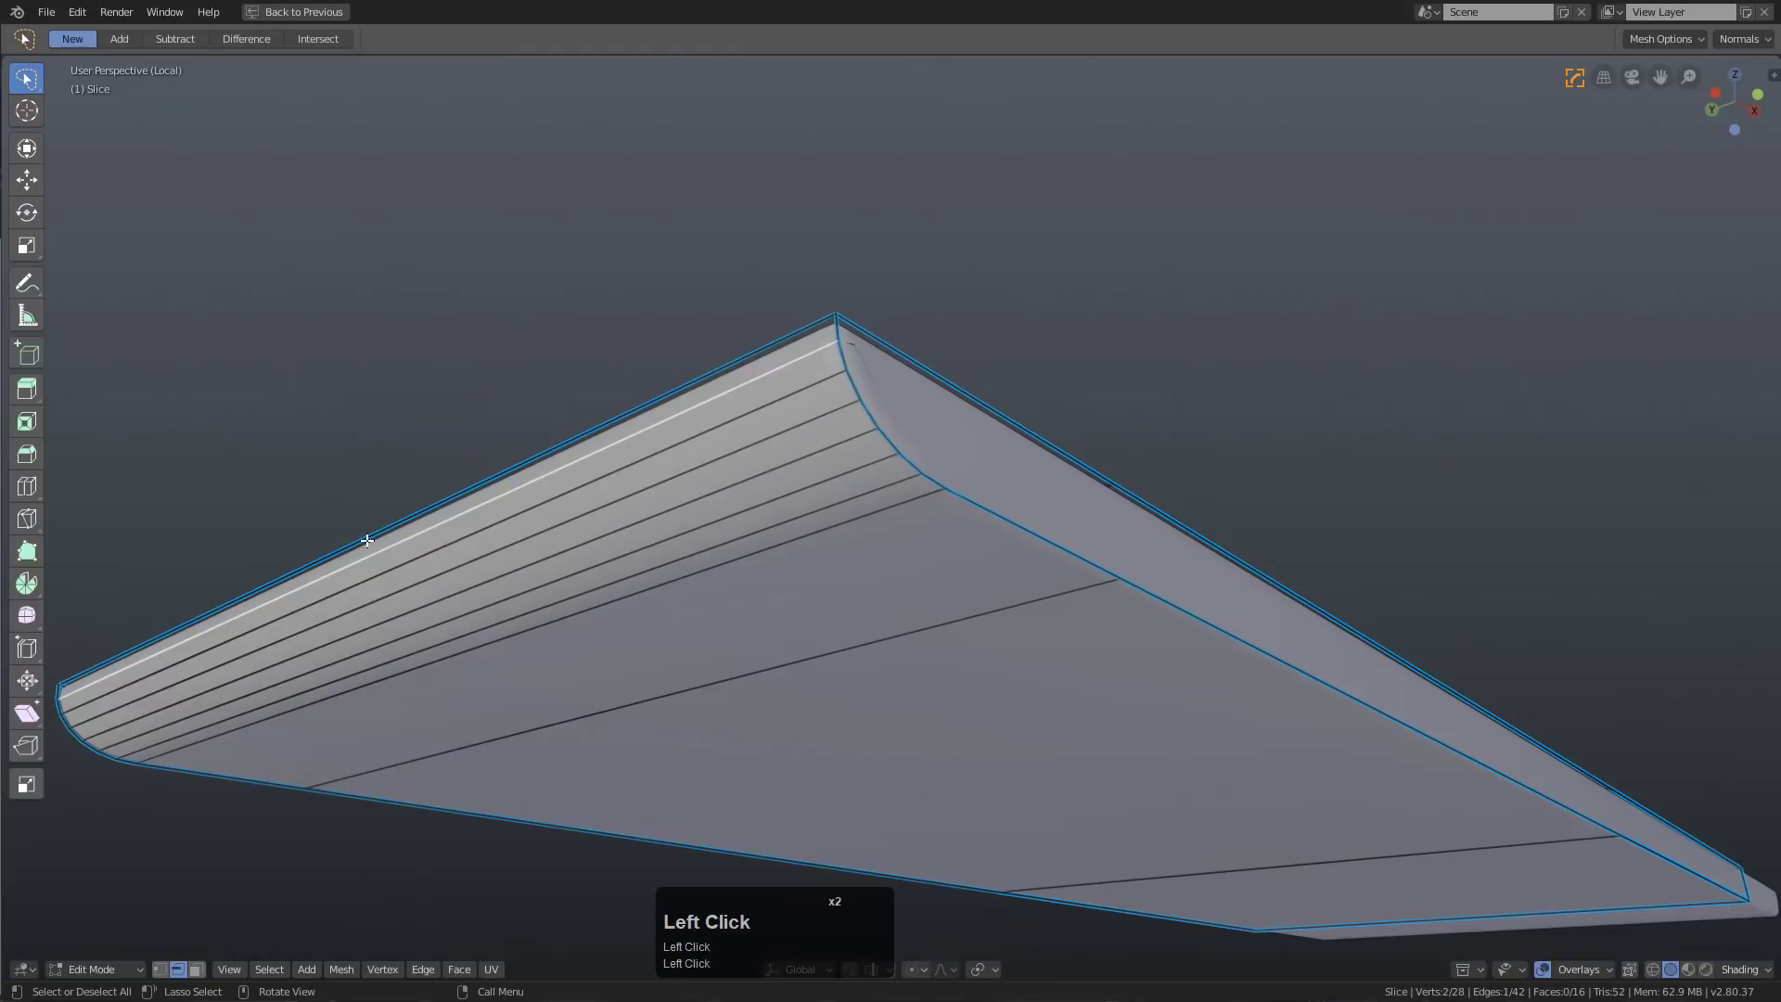
pyautogui.click(370, 538)
pyautogui.moveTo(601, 493); pyautogui.dragTo(635, 628, button='middle')
pyautogui.scroll(2, 565, 542)
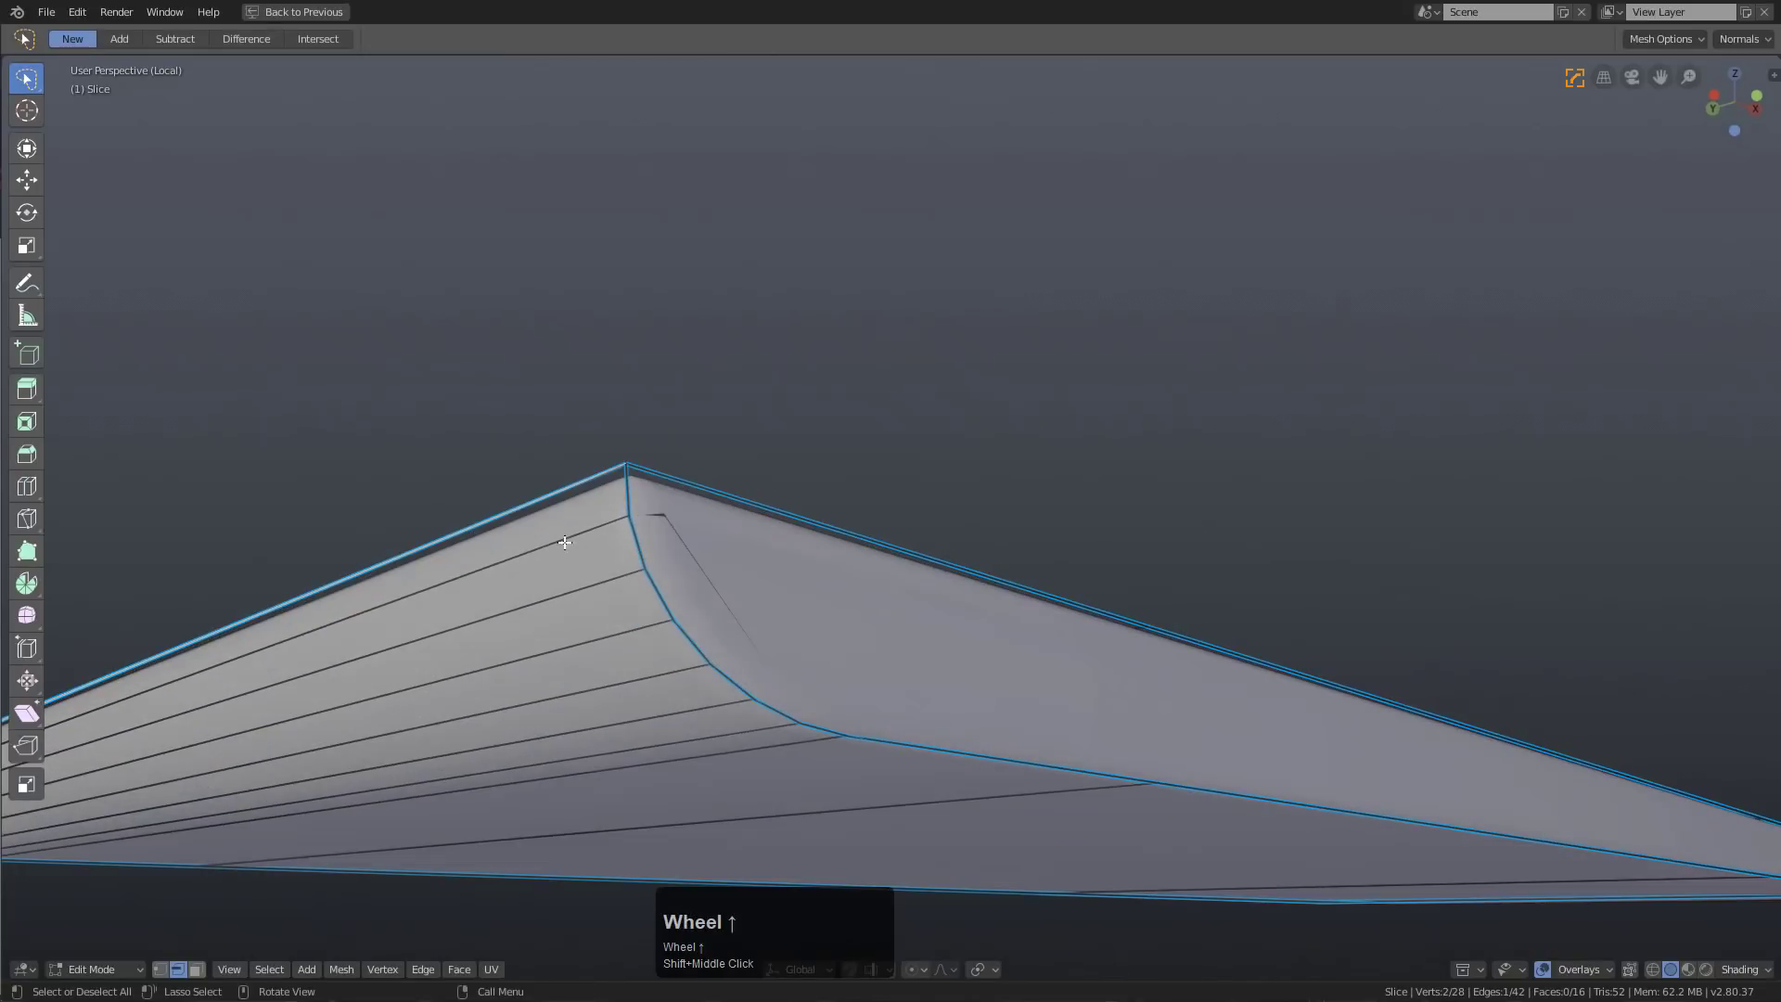
pyautogui.press('g')
pyautogui.rightClick(568, 538)
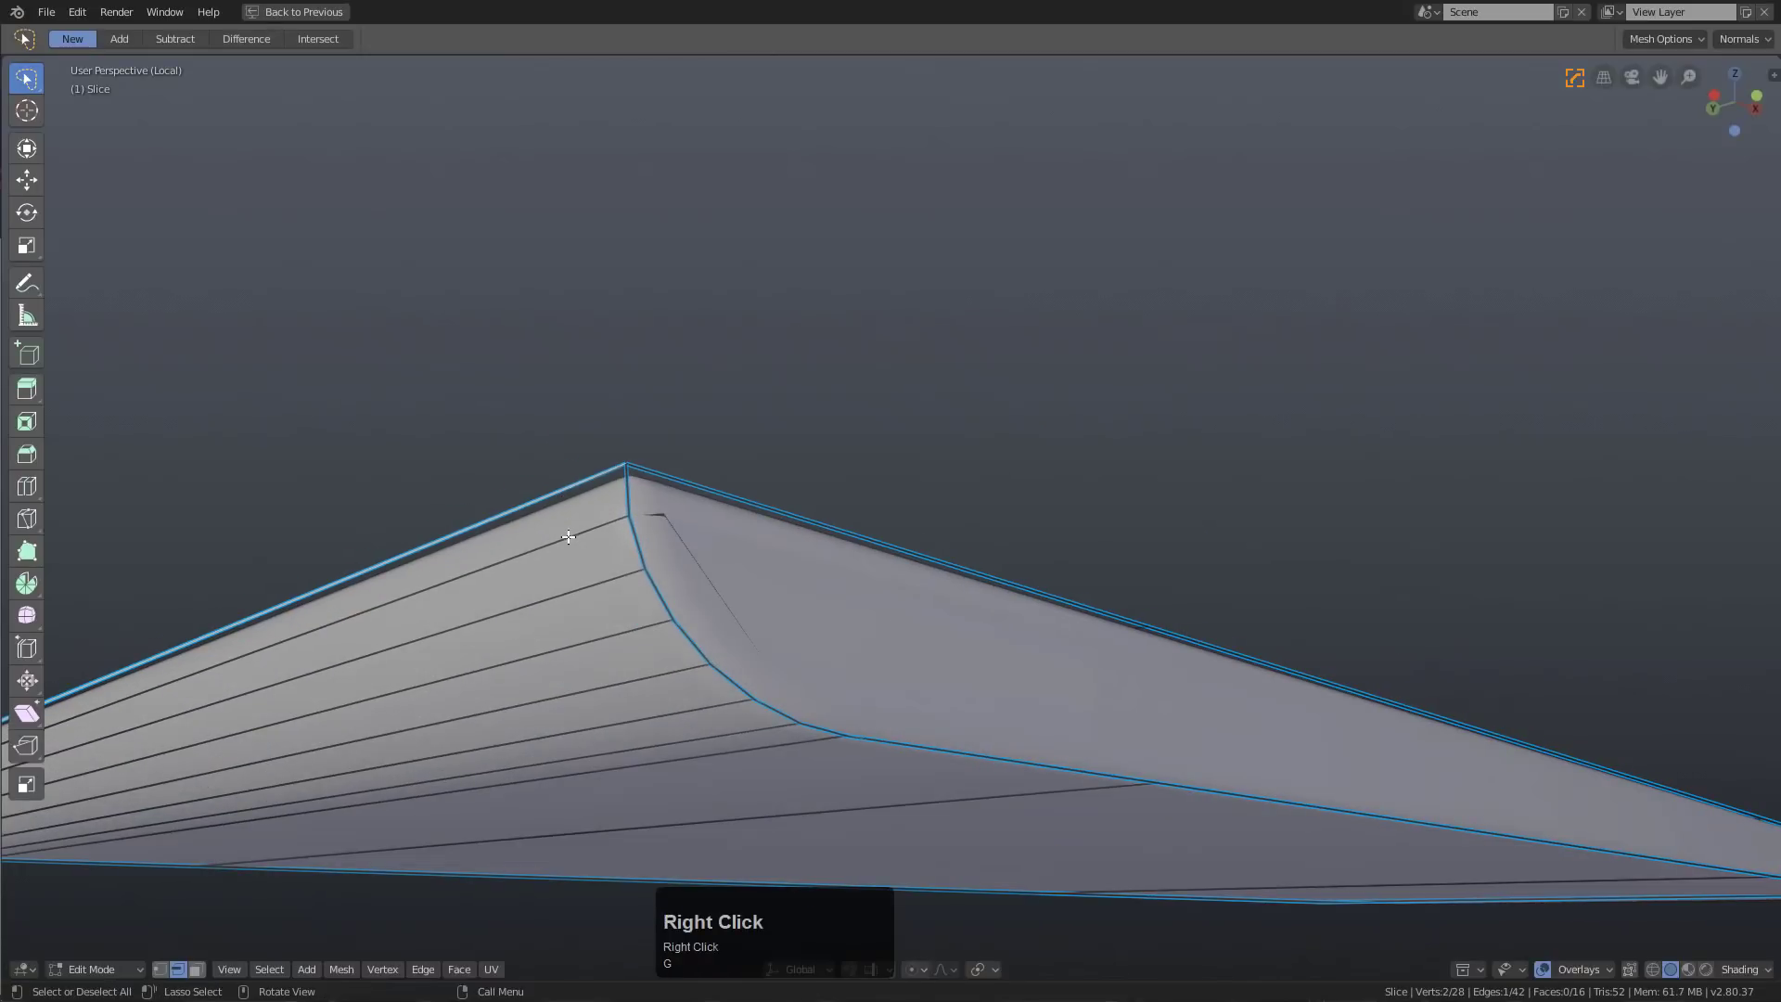
pyautogui.click(567, 538)
pyautogui.press('Tab')
# Readjust the isolated panel's bevel with the Hard Ops bevel tool and check its slotted end
pyautogui.press('q')
pyautogui.click(758, 572)
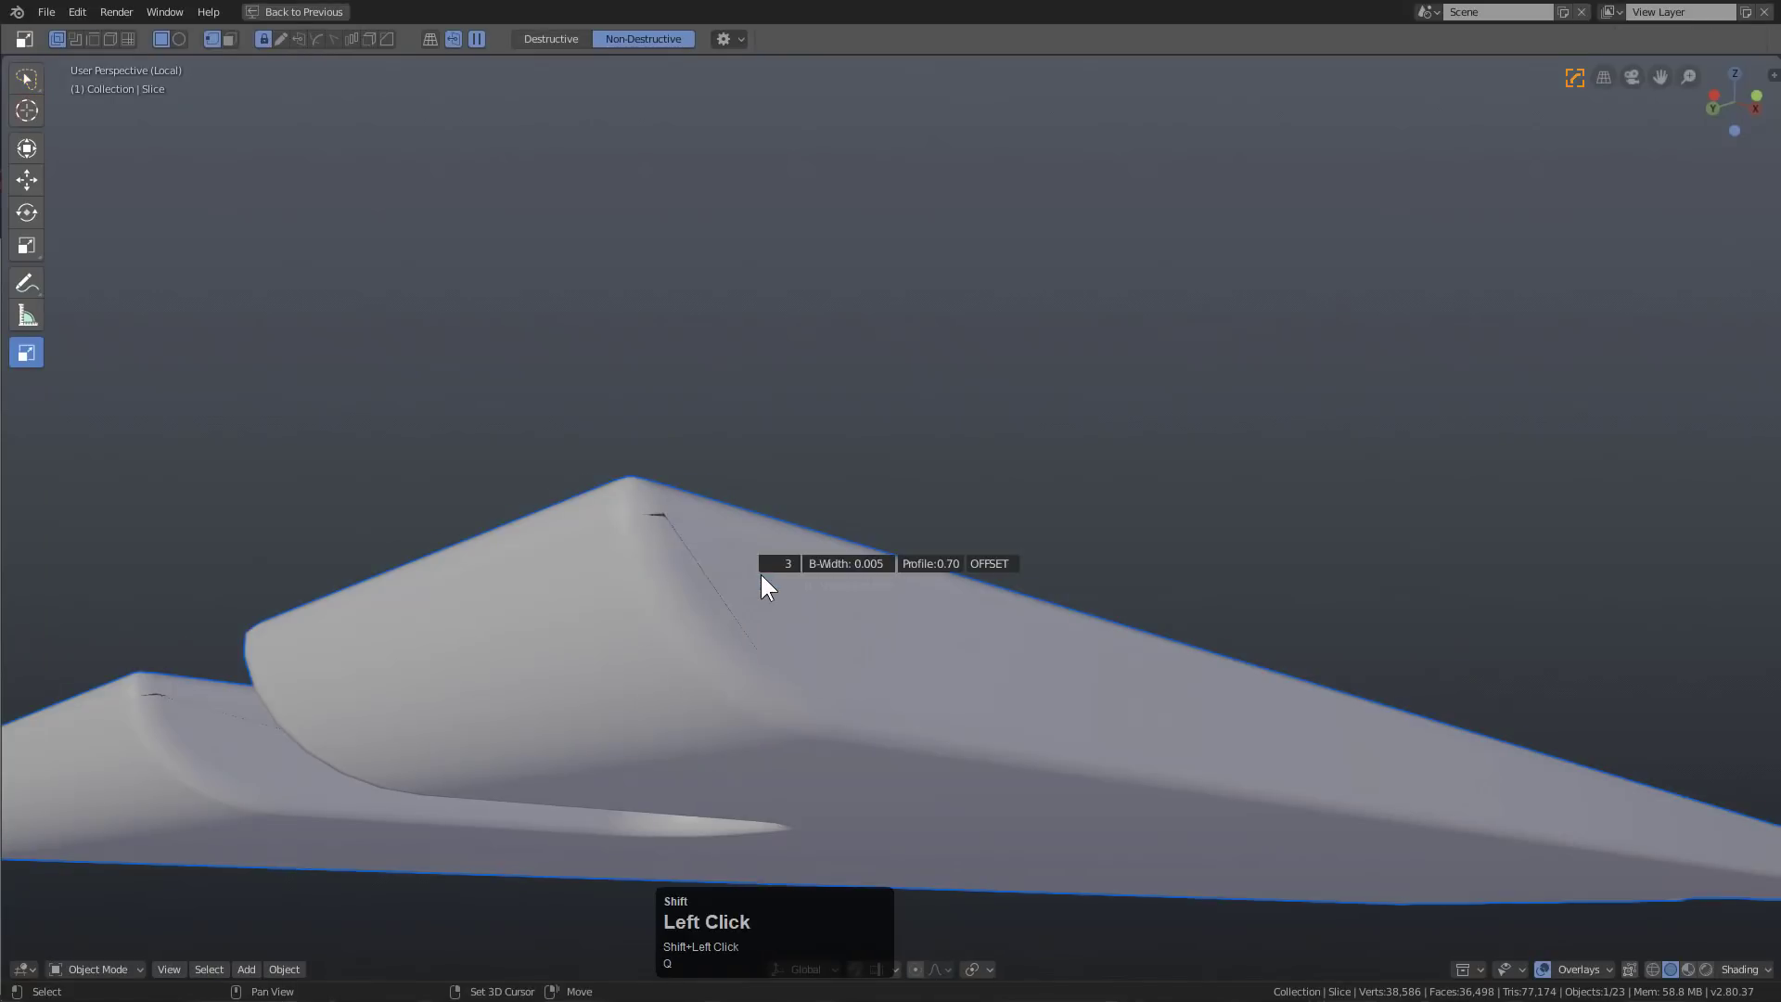
pyautogui.keyDown('shift'); pyautogui.doubleClick(755, 584); pyautogui.keyUp('shift')
pyautogui.moveTo(755, 586); pyautogui.dragTo(794, 584, button='middle')
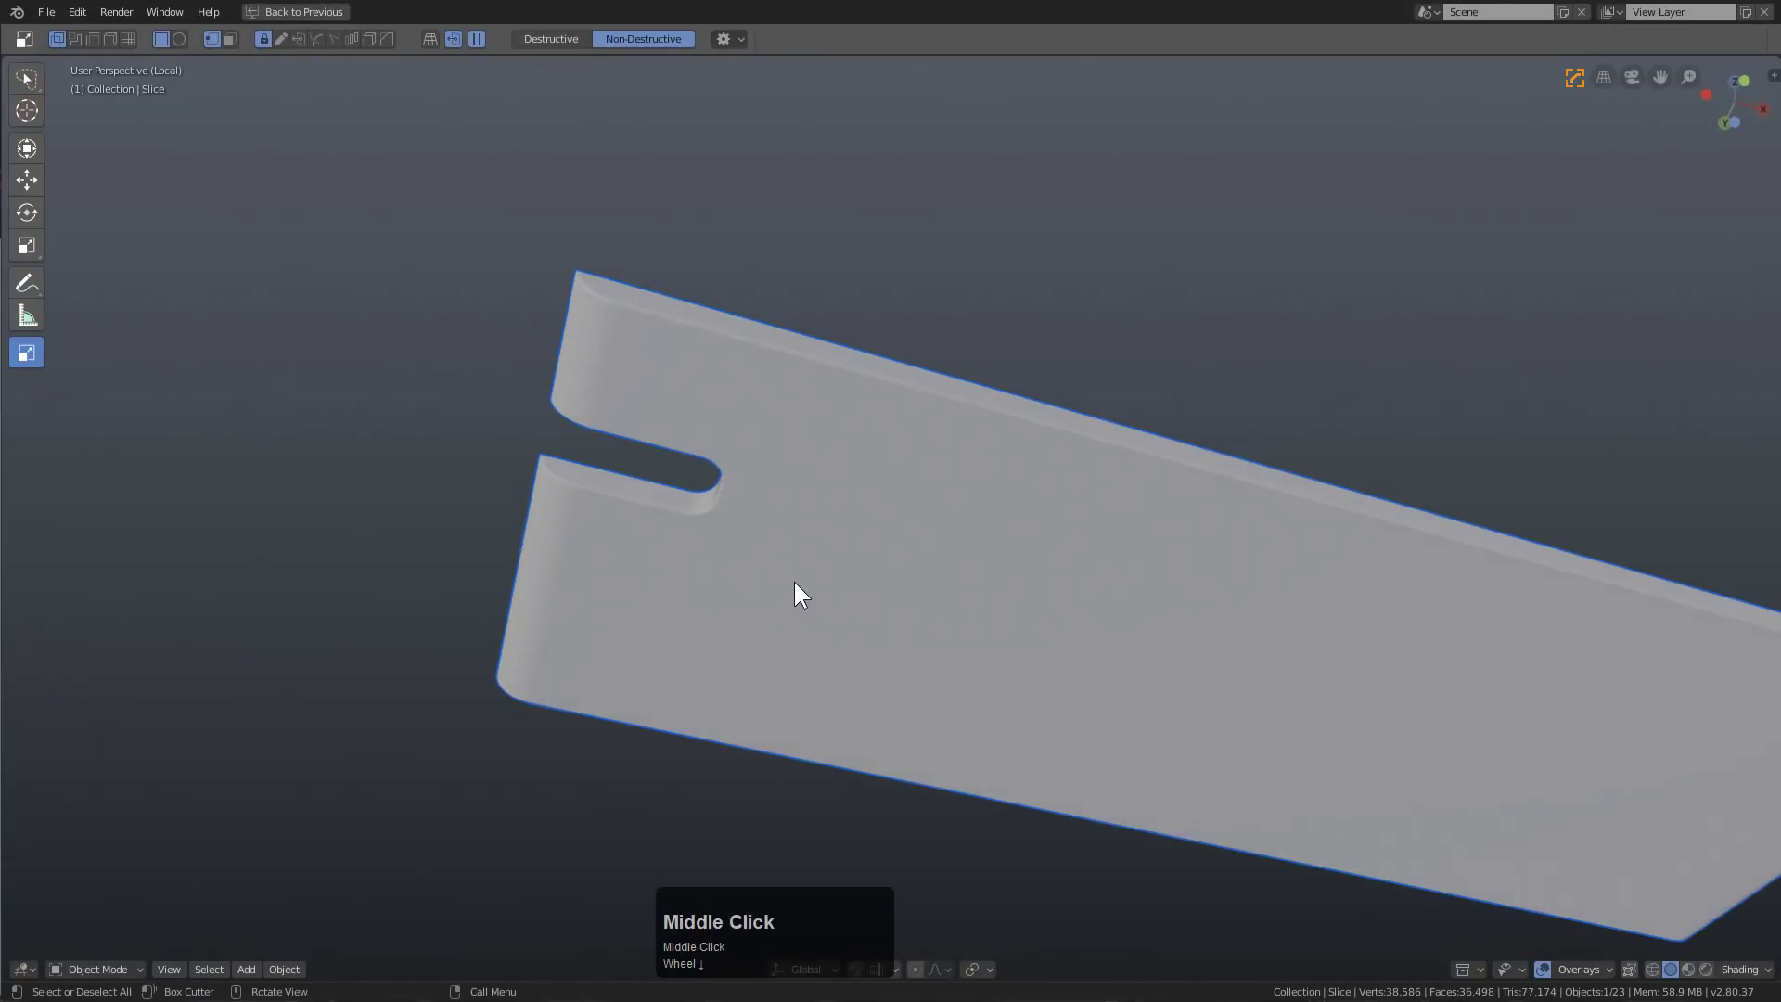
# Leave local view and move the wide panel's slot cutter along Y toward one end of the rounded side edge
pyautogui.press('KP_Divide')
pyautogui.scroll(5, 764, 449)
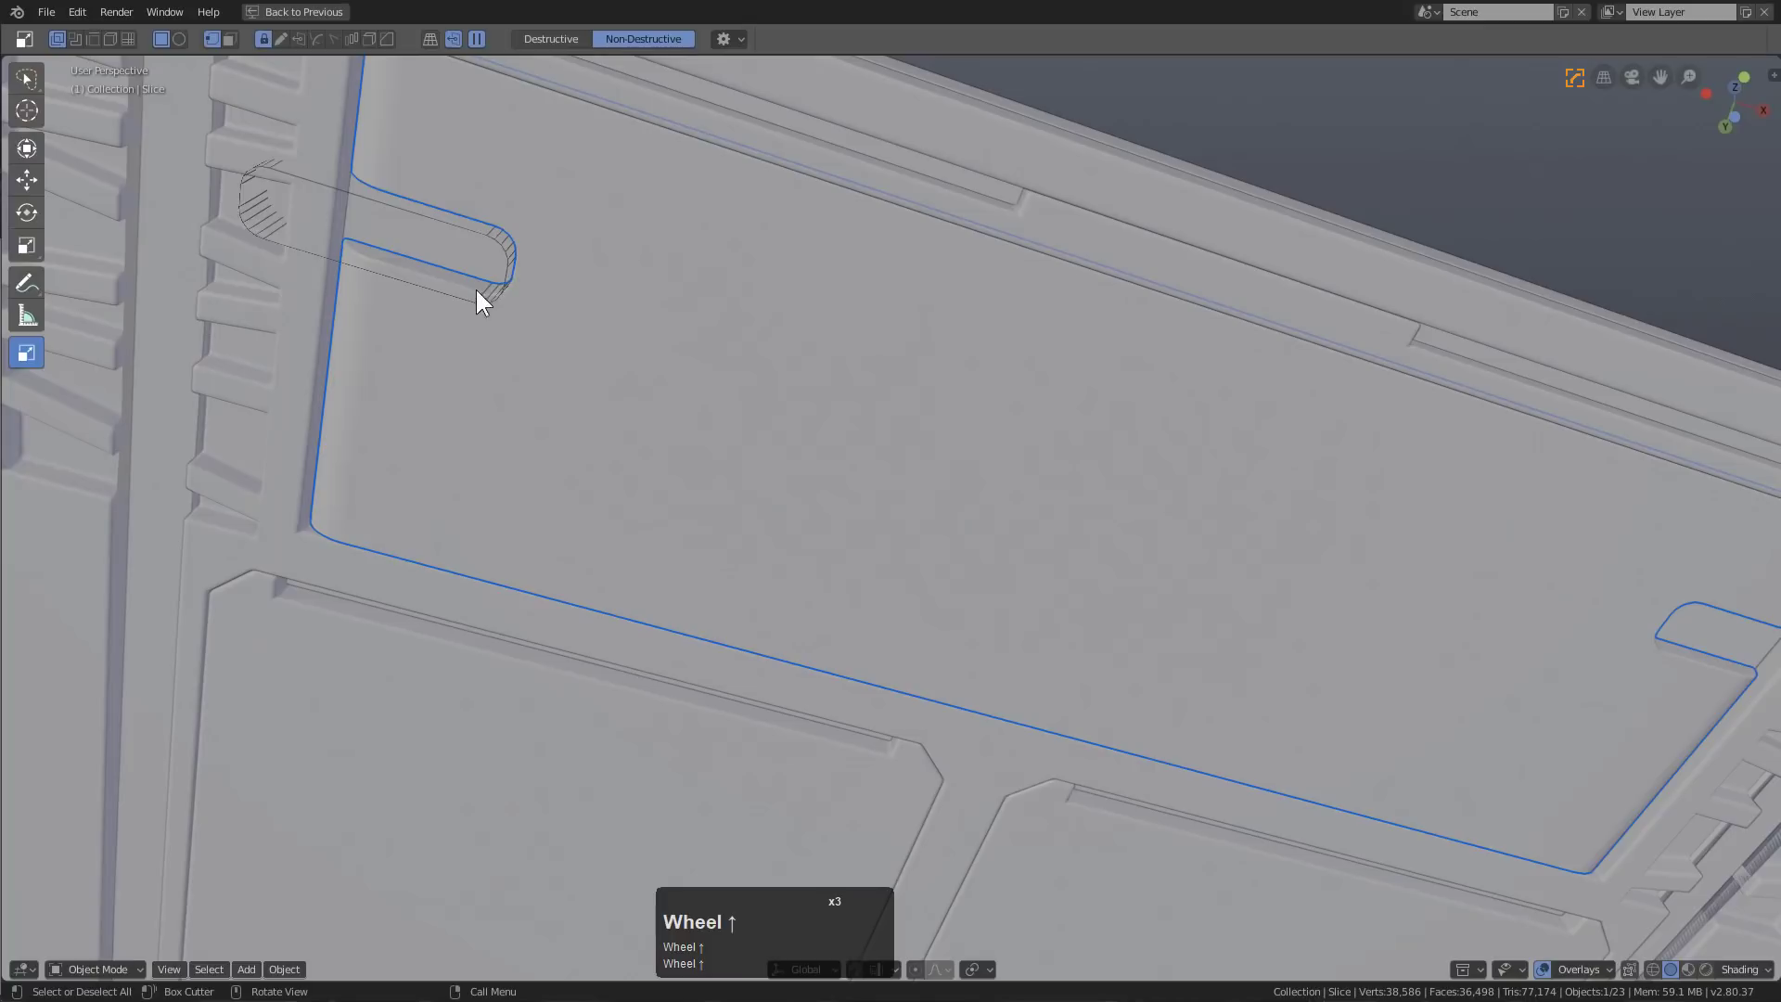
pyautogui.click(507, 265)
pyautogui.click(507, 259)
pyautogui.click(507, 256)
pyautogui.press('g')
pyautogui.press('y')
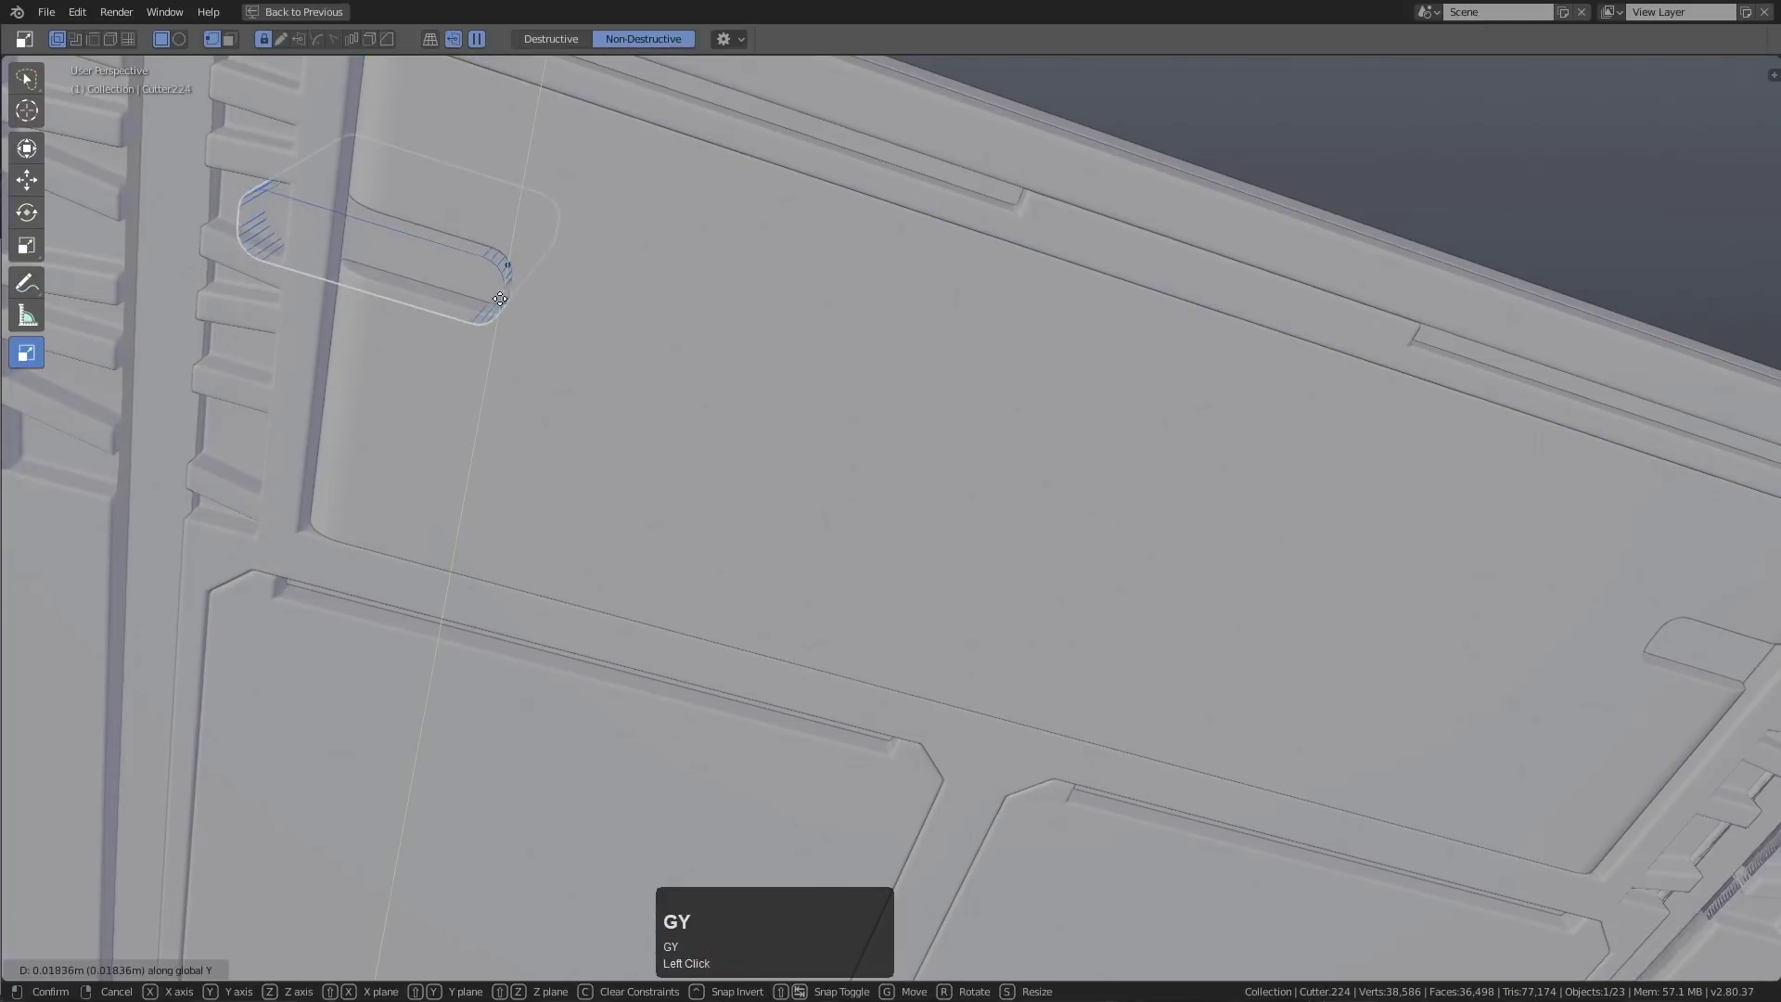
pyautogui.click(565, 175)
# Array the slot cutter with Hard Ops into three copies spaced in Y along the panel's side edge
pyautogui.press('q')
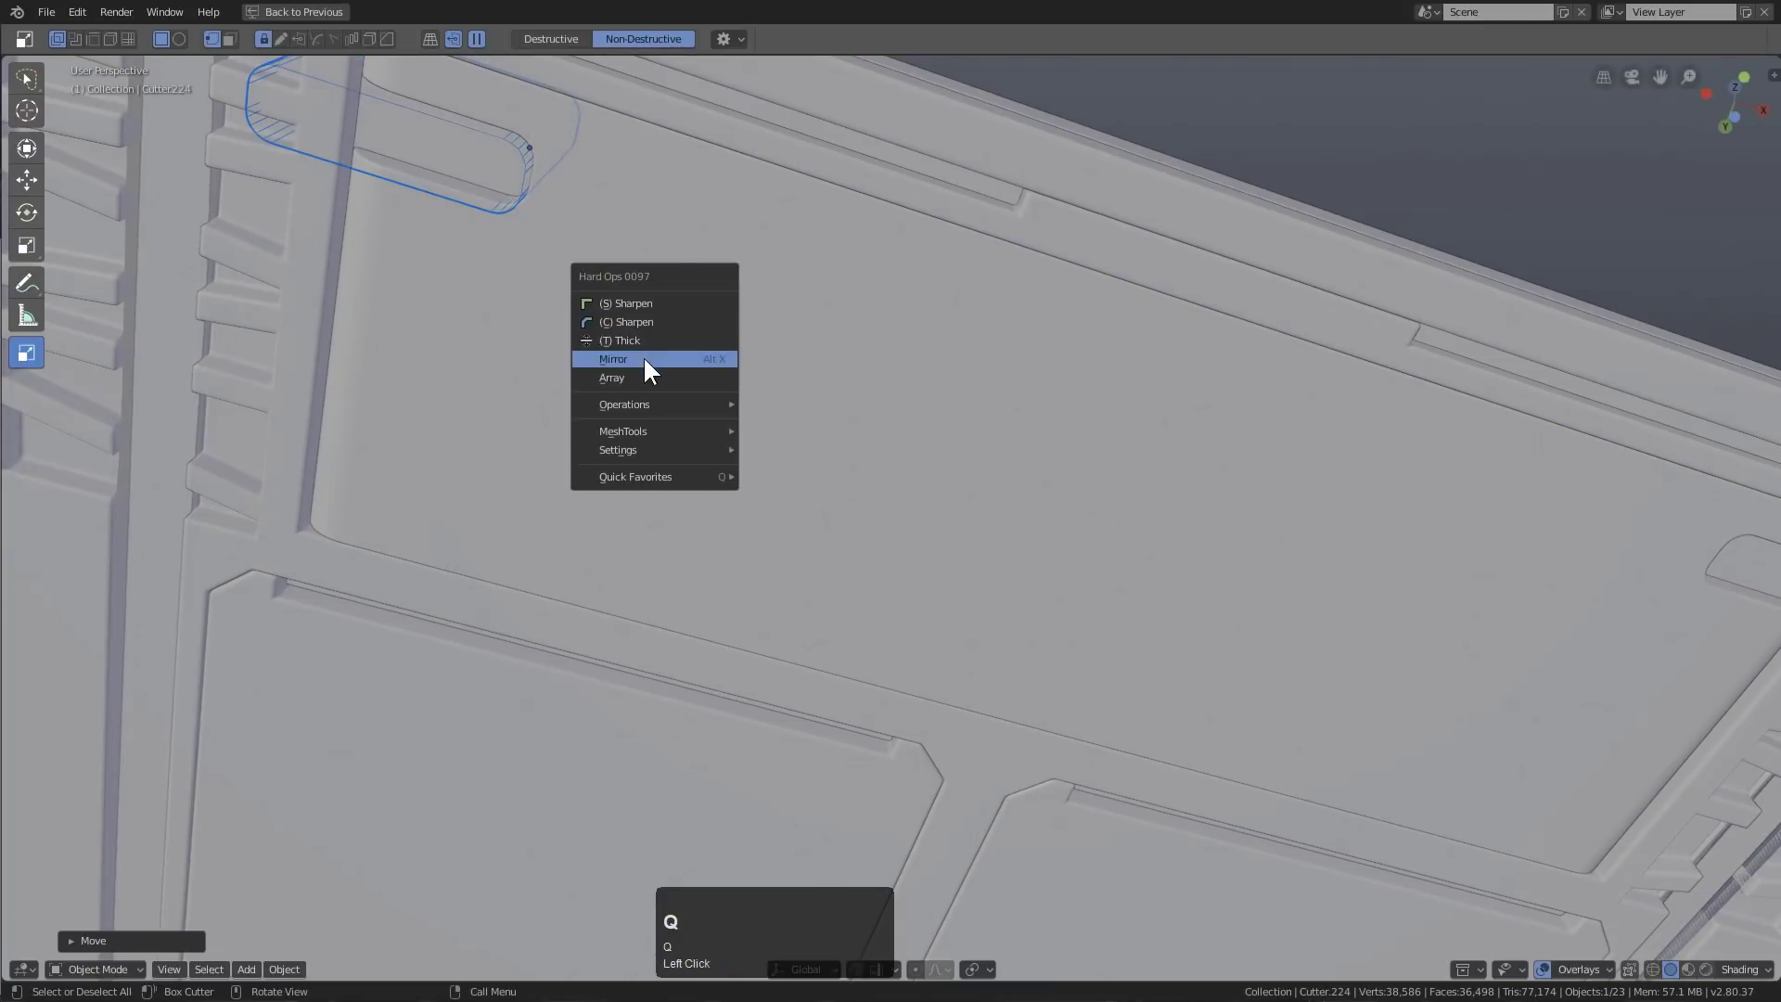
pyautogui.click(643, 358)
pyautogui.scroll(-2, 482, 350)
pyautogui.click(566, 316)
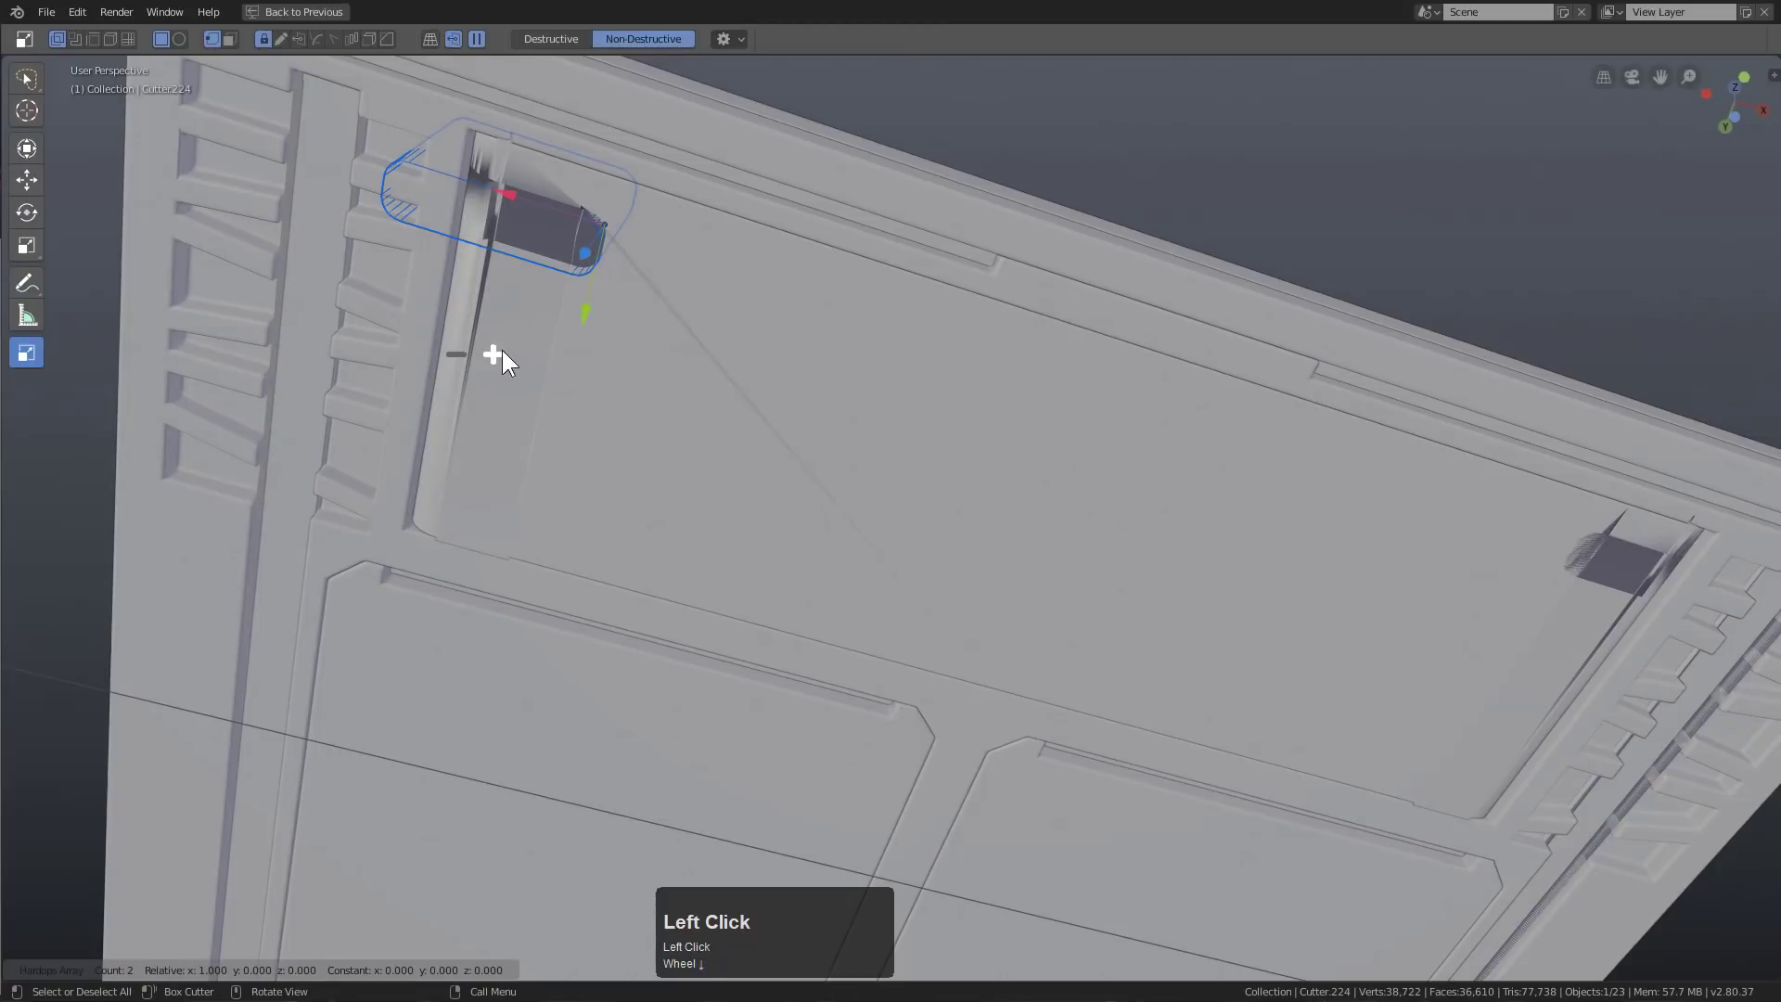
pyautogui.moveTo(590, 319); pyautogui.dragTo(553, 447)
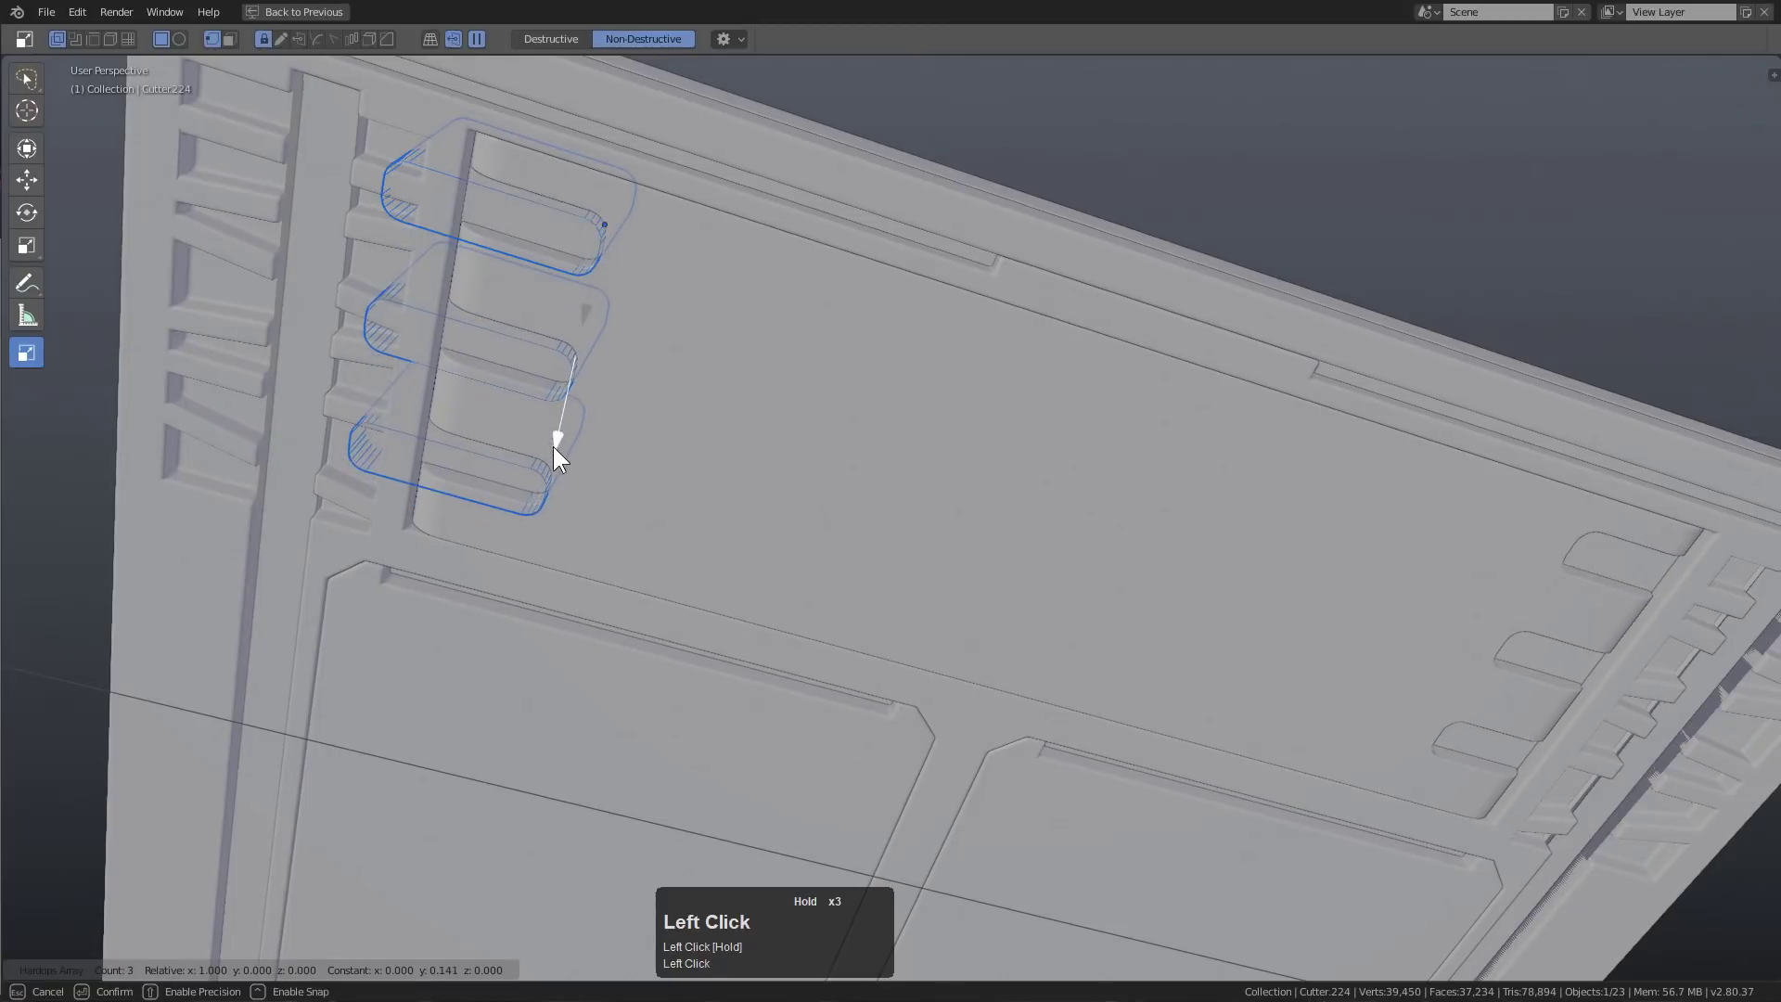
pyautogui.press('Escape')
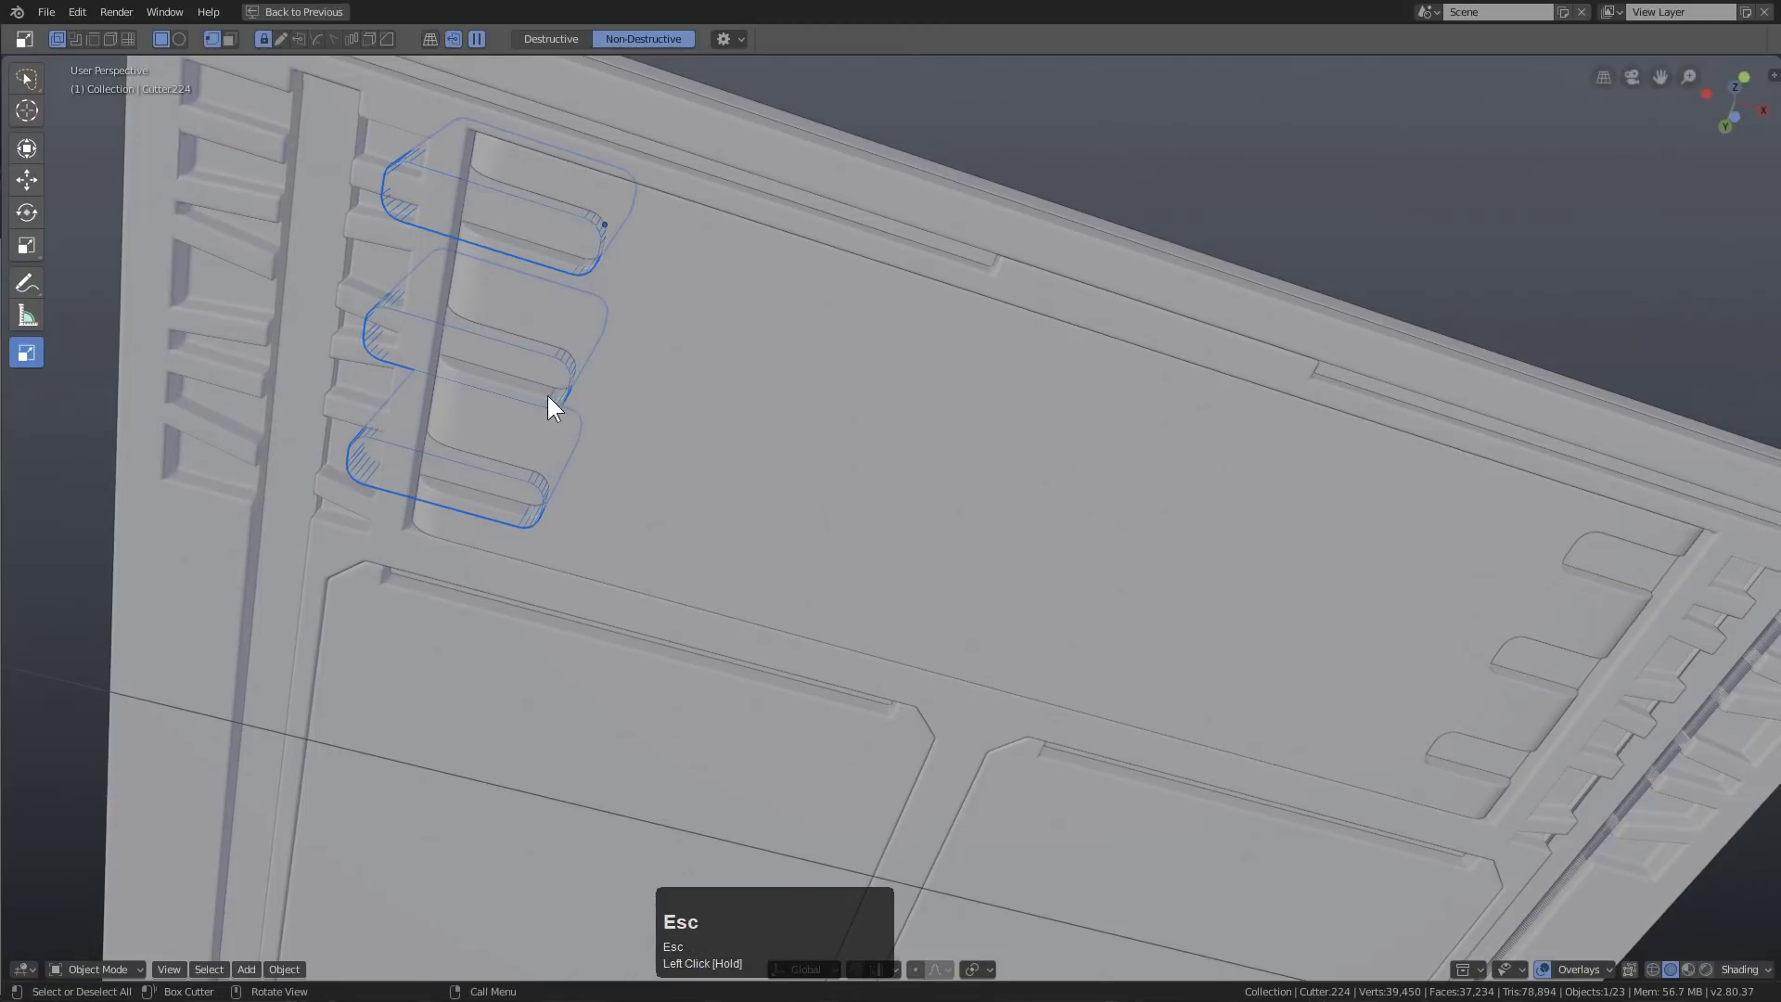
# Shift the arrayed slot cutters outward along X to shorten the three slots
pyautogui.press('g')
pyautogui.press('x')
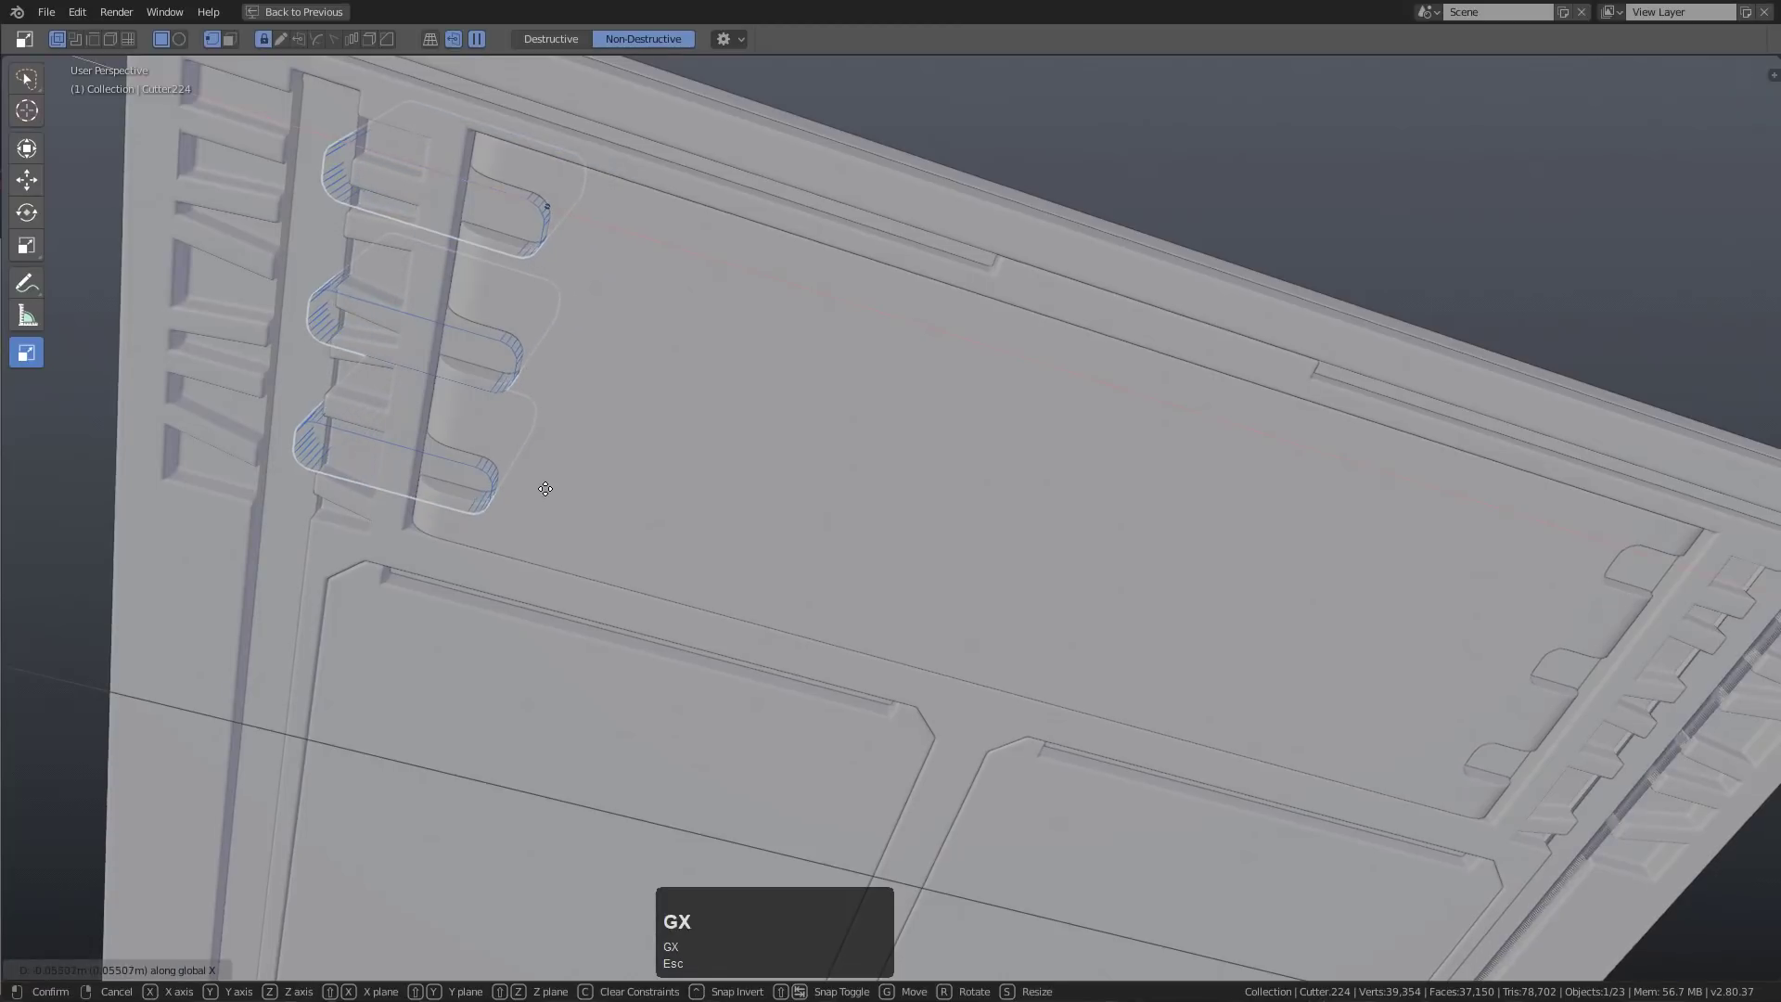
pyautogui.click(549, 489)
# Slice a long rectangular panel into the main body's sloped band above the wall screen
pyautogui.moveTo(550, 489); pyautogui.dragTo(627, 375, button='middle')
pyautogui.scroll(1, 594, 277)
pyautogui.click(594, 277)
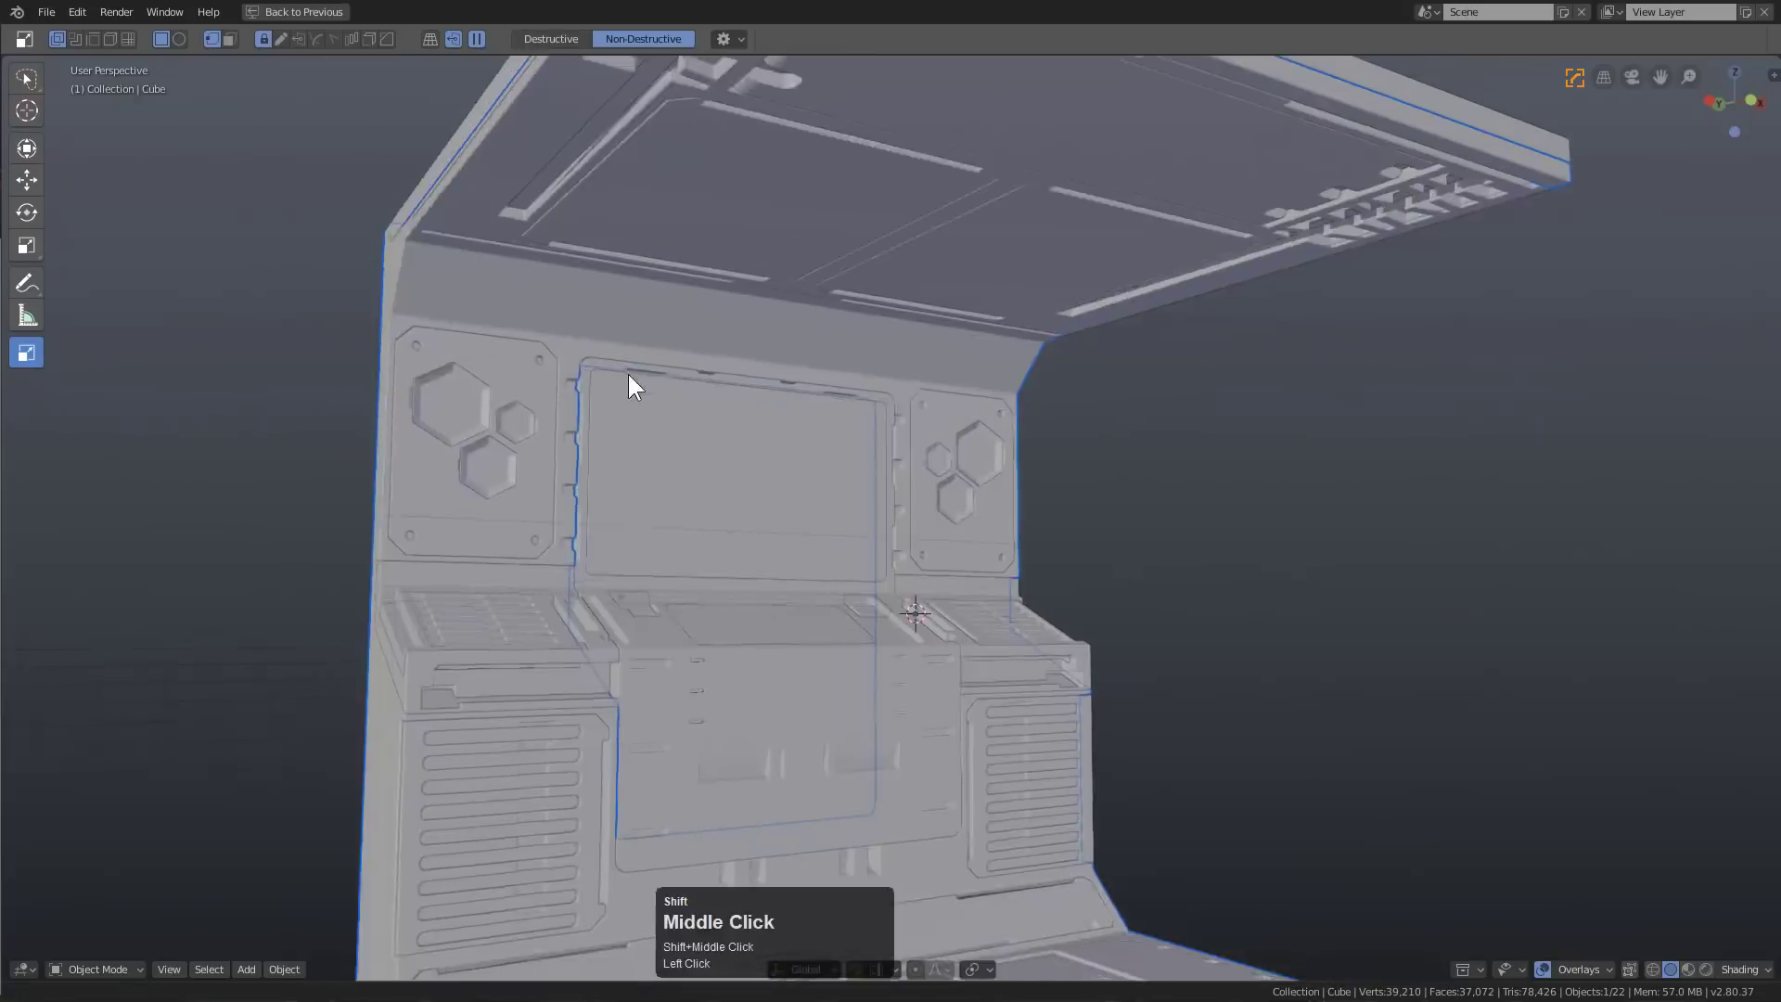
pyautogui.scroll(2, 527, 319)
pyautogui.moveTo(593, 317)
pyautogui.mouseDown()
pyautogui.moveTo(965, 441)
pyautogui.moveTo(1184, 473)
pyautogui.moveTo(1160, 443)
pyautogui.mouseUp()
pyautogui.press('x')
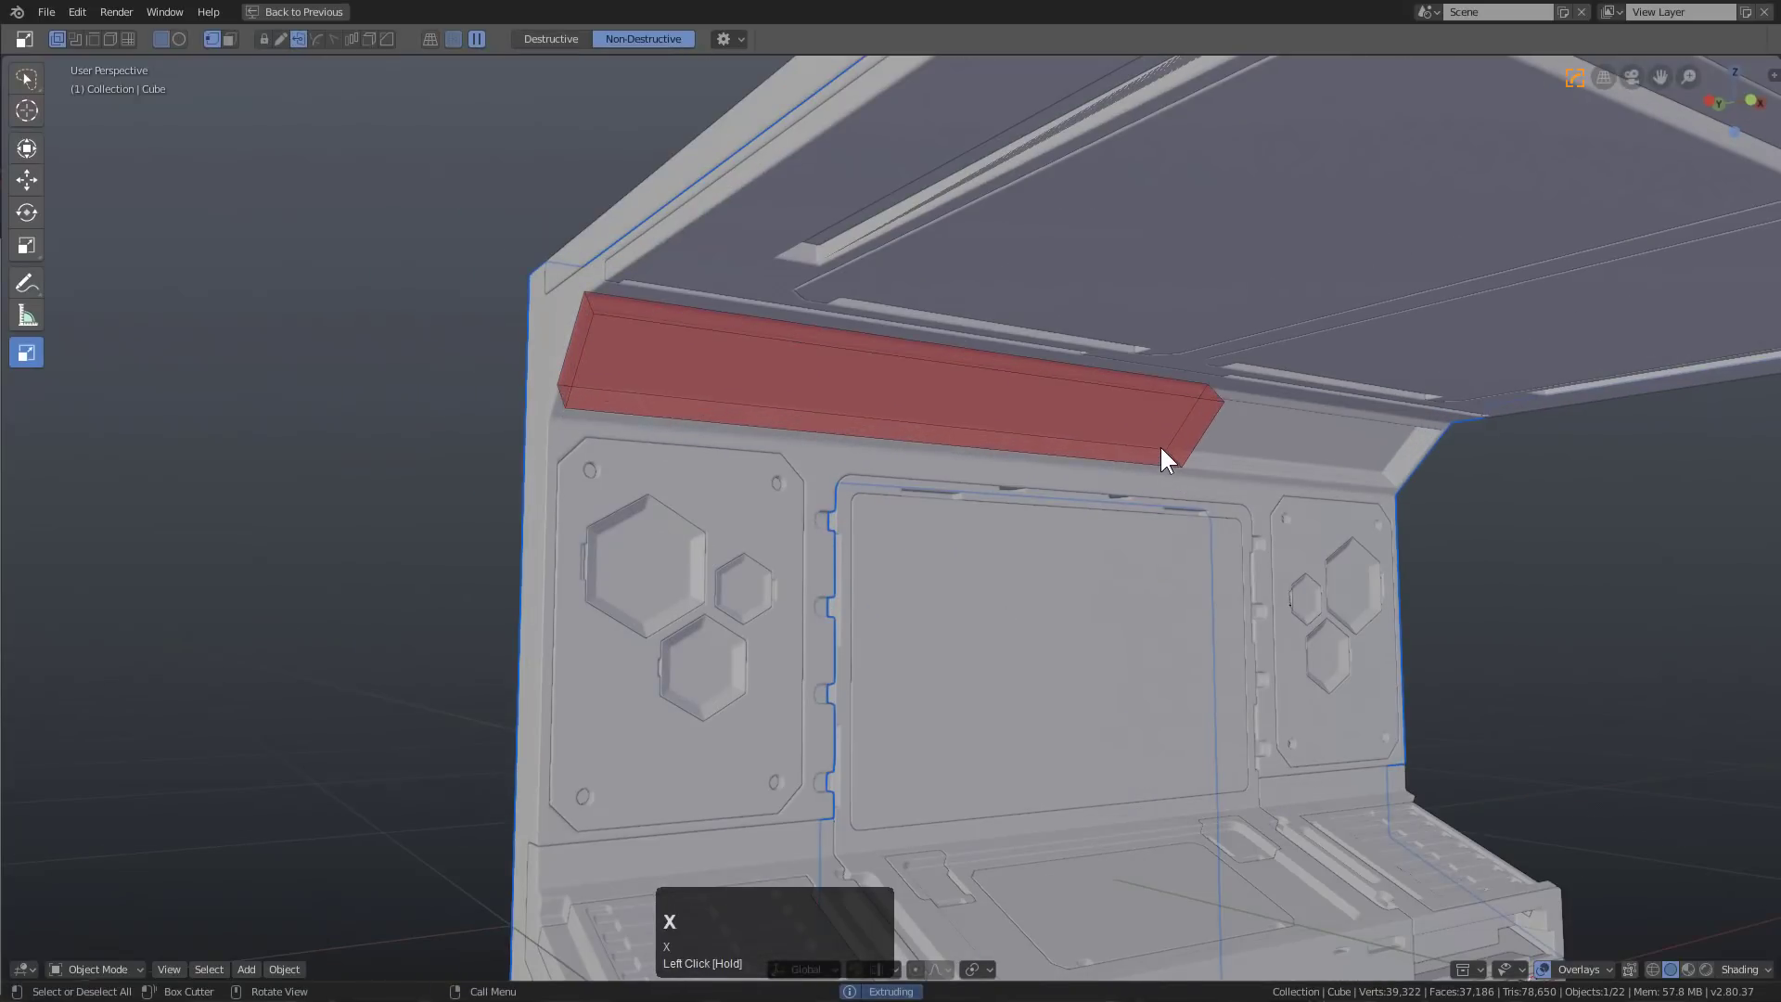
pyautogui.click(1159, 444)
# Cut a notch into the sloped panel's end and a shallow slot along its upper edge
pyautogui.moveTo(853, 442); pyautogui.dragTo(757, 409, button='middle')
pyautogui.click(670, 400)
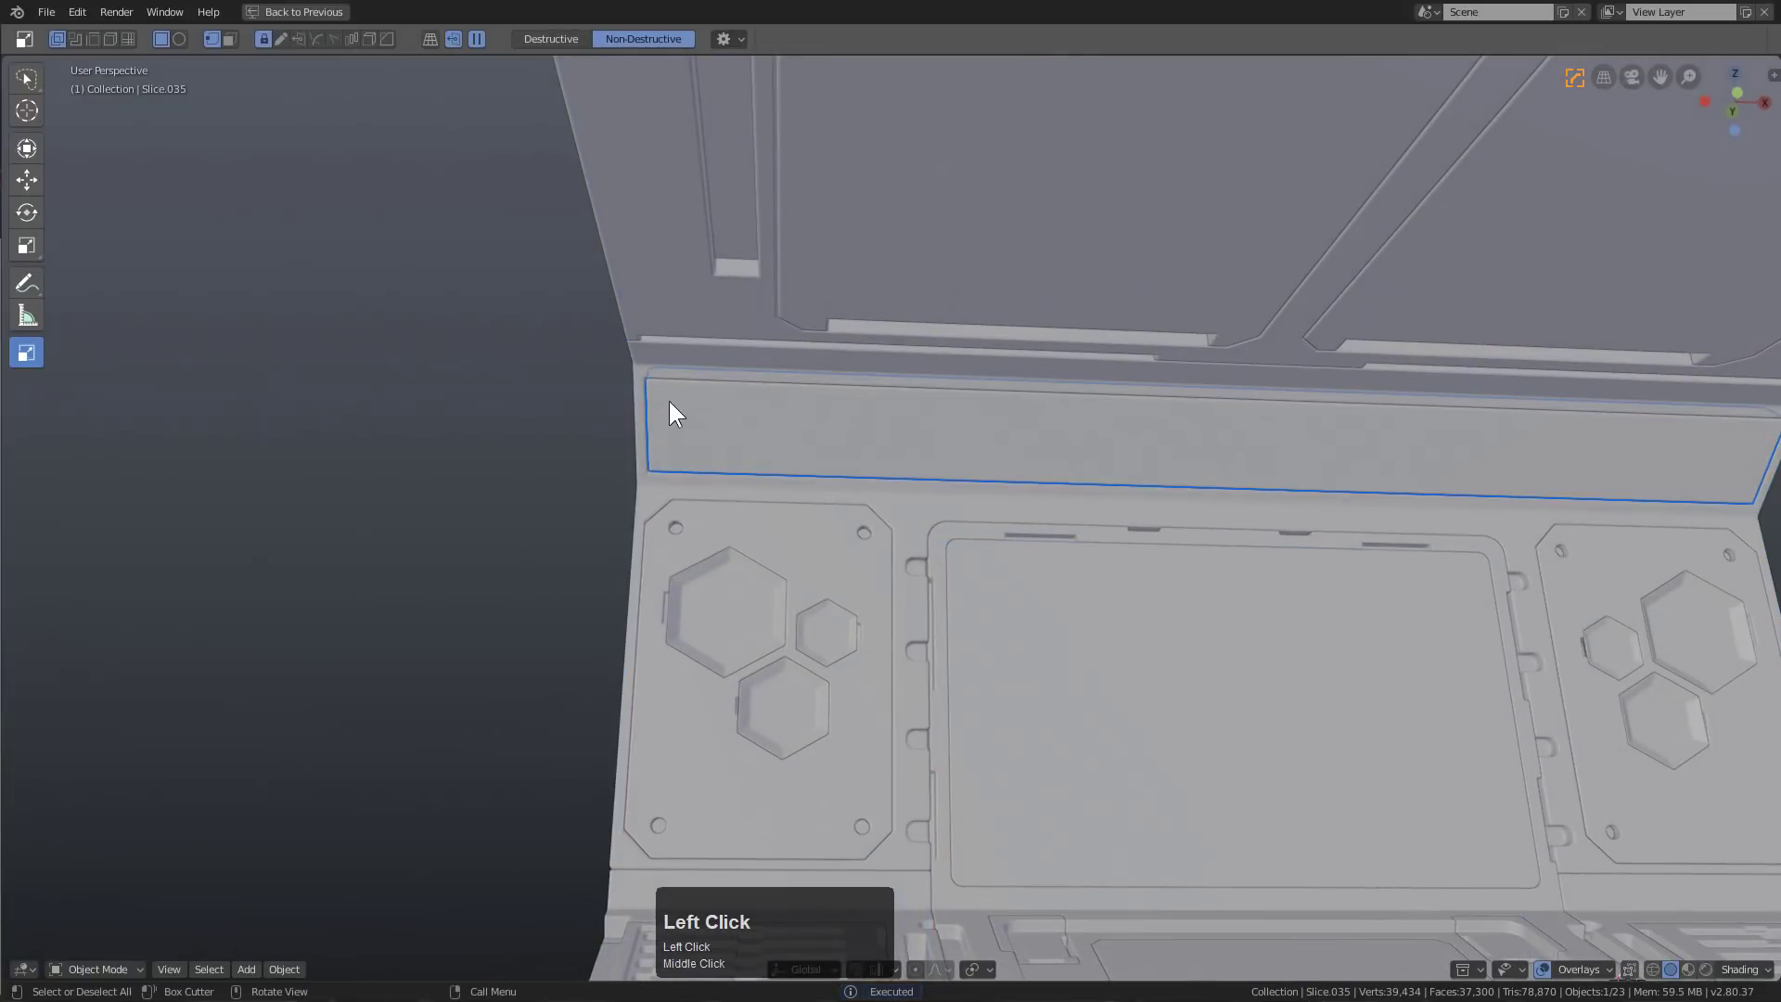
pyautogui.moveTo(620, 448); pyautogui.dragTo(616, 453)
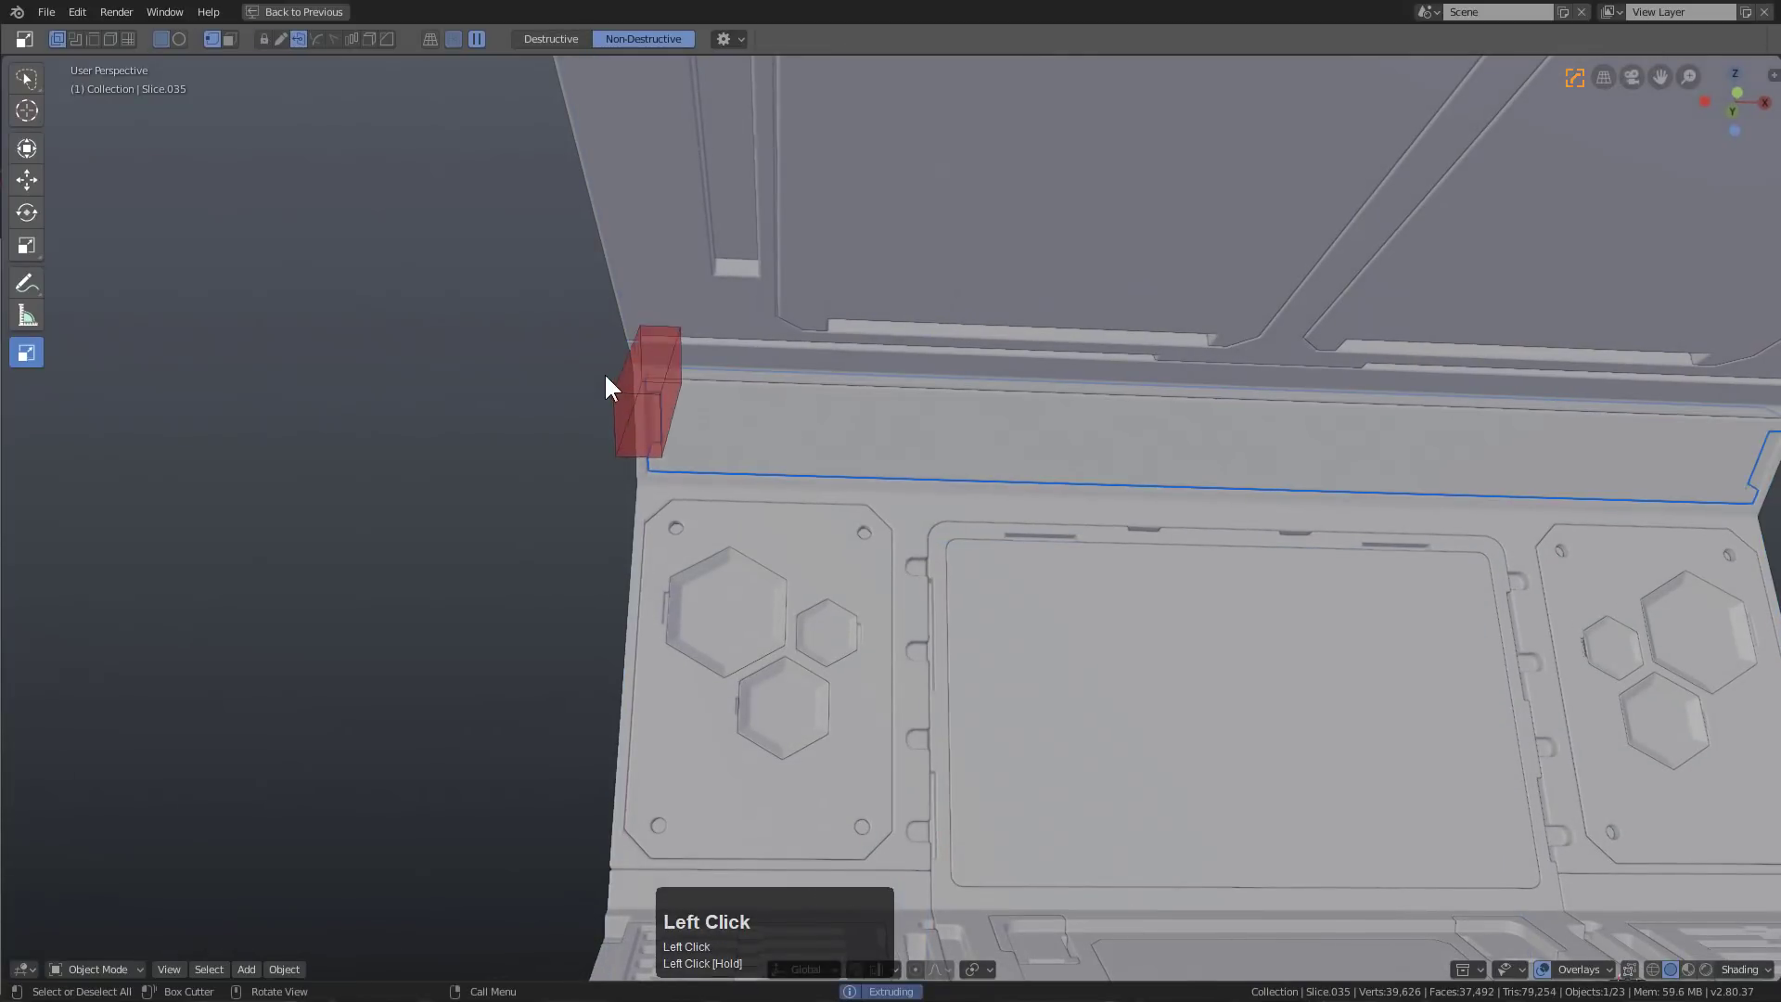
pyautogui.moveTo(704, 392); pyautogui.dragTo(851, 369)
pyautogui.click(859, 303)
# Move the floating grid plane up to the sloped panel above the wall screen
pyautogui.scroll(-5, 755, 476)
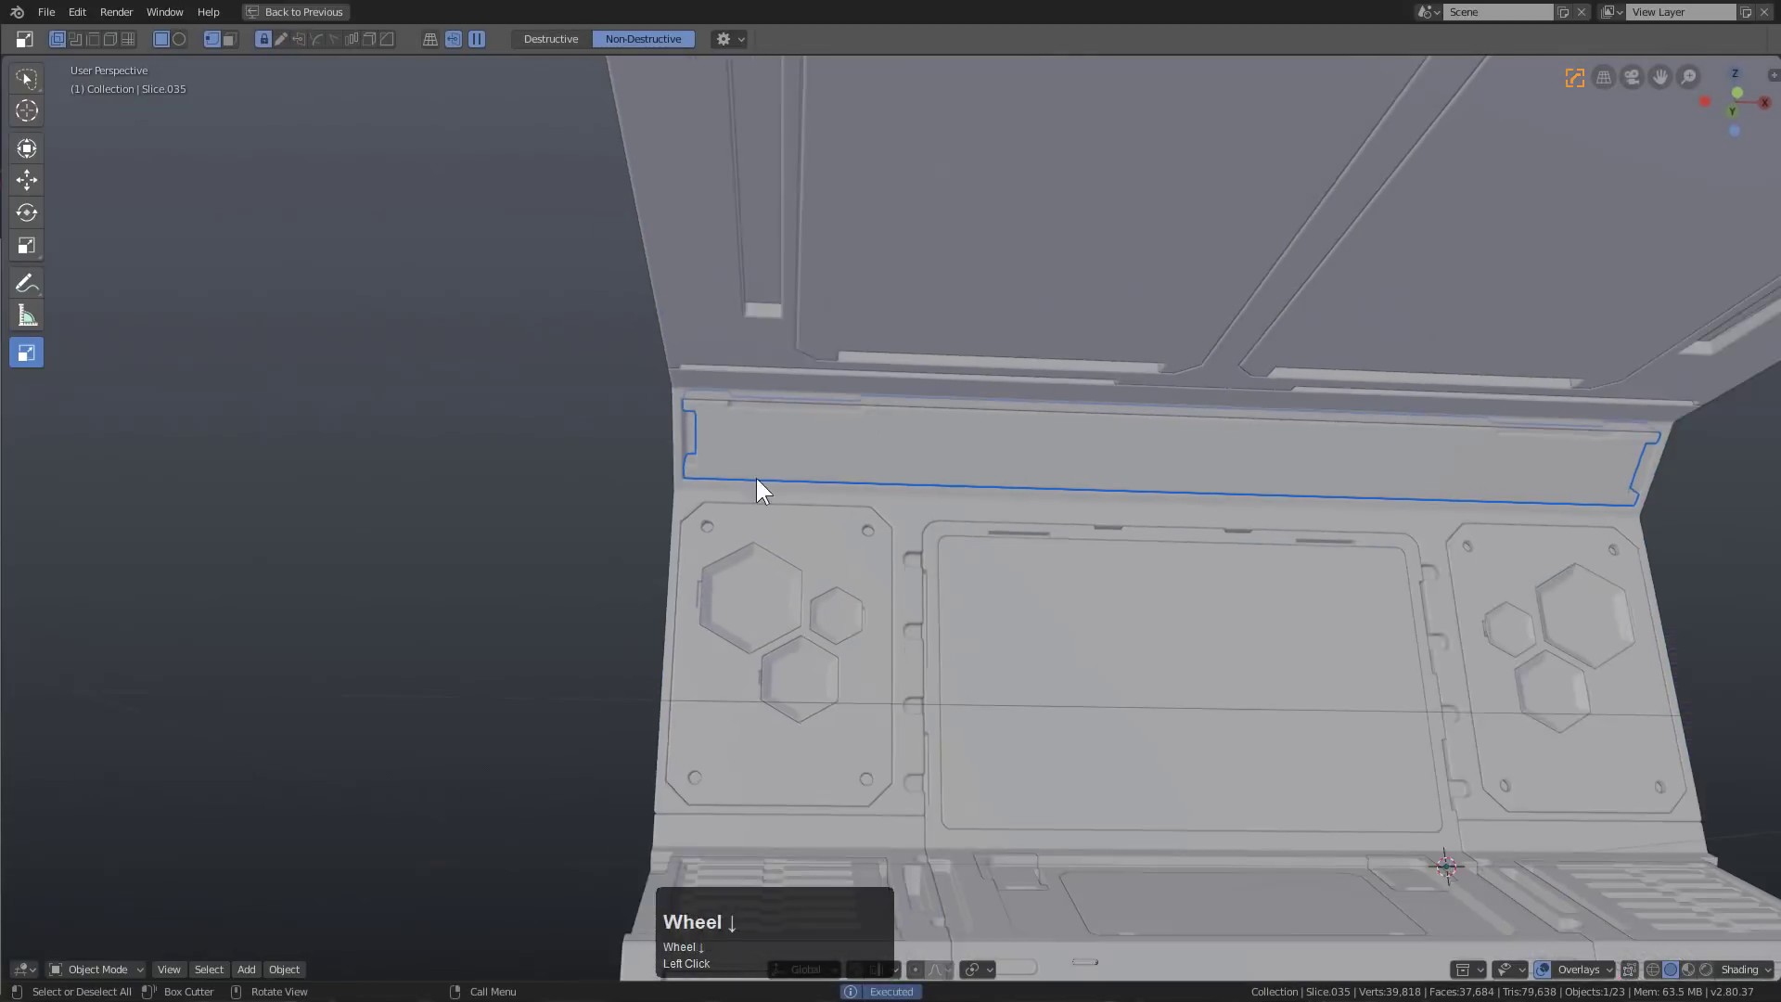
pyautogui.keyDown('shift'); pyautogui.moveTo(925, 614); pyautogui.dragTo(742, 575, button='middle'); pyautogui.keyUp('shift')
pyautogui.moveTo(742, 575); pyautogui.dragTo(536, 536, button='middle')
pyautogui.press('g')
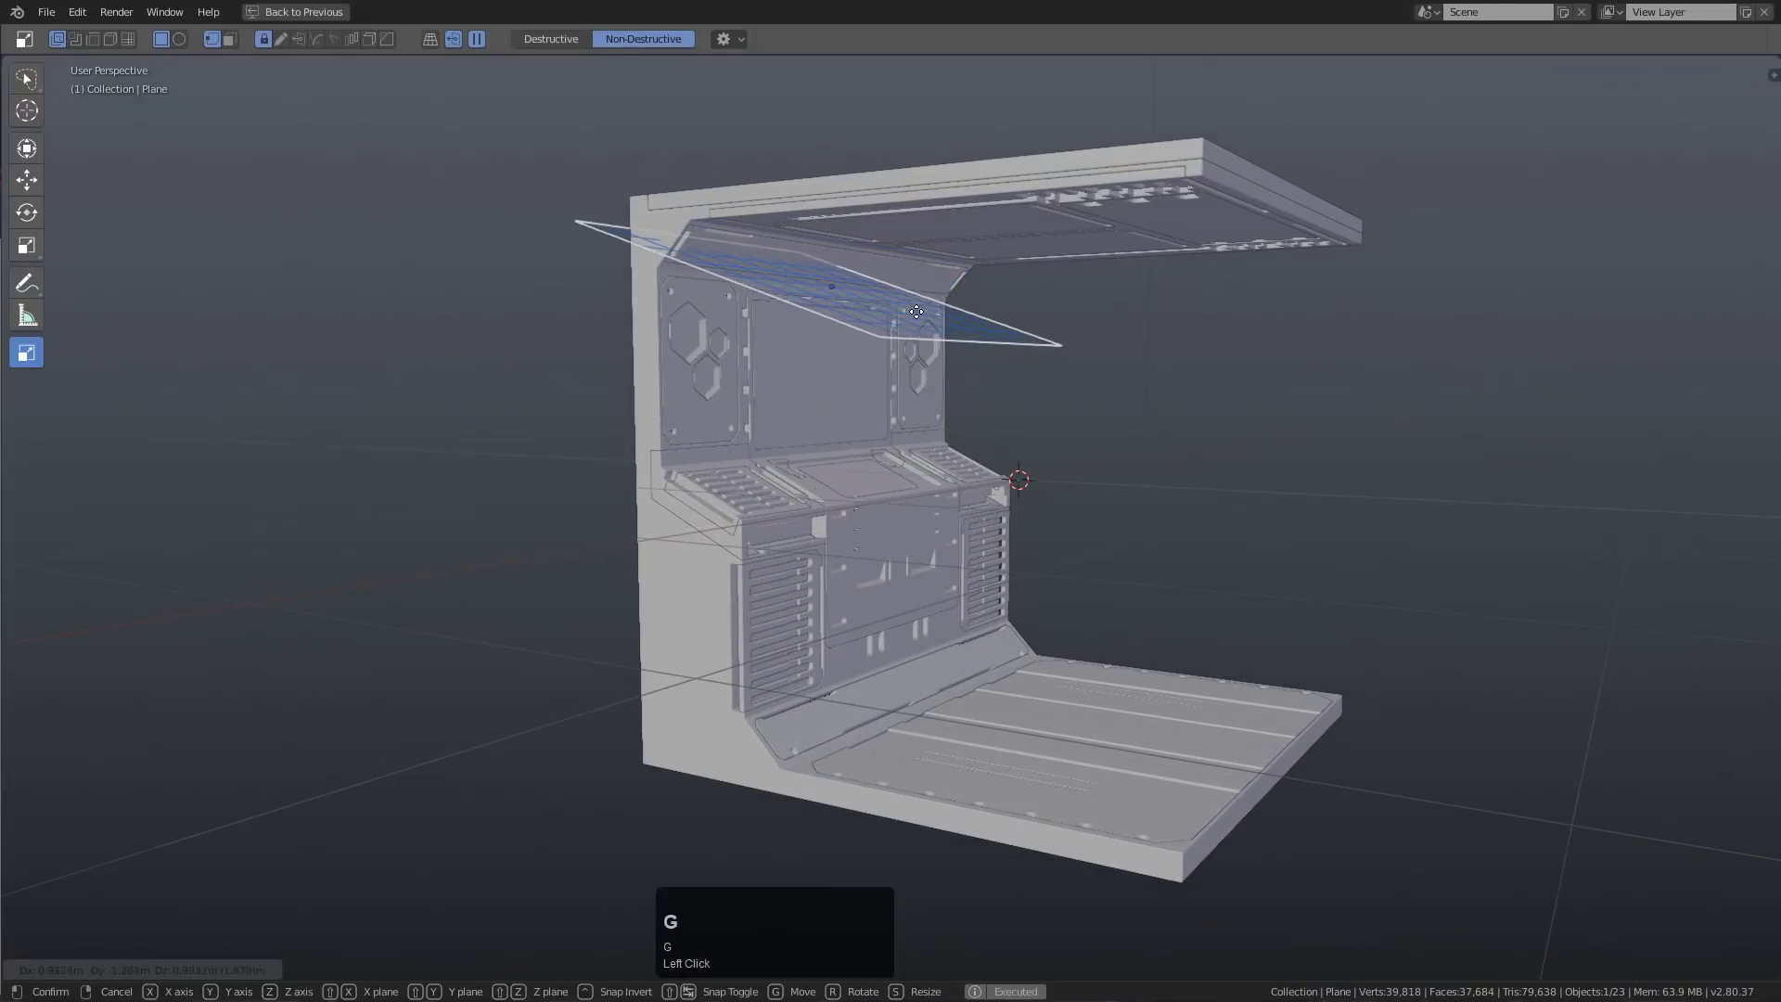
pyautogui.click(912, 325)
pyautogui.press('KP_Decimal')
# Cut a small rectangular recess and a long narrow slot into the sloped panel, drawing both cuts on the grid plane
pyautogui.scroll(4, 766, 436)
pyautogui.moveTo(765, 434); pyautogui.dragTo(798, 471, button='middle')
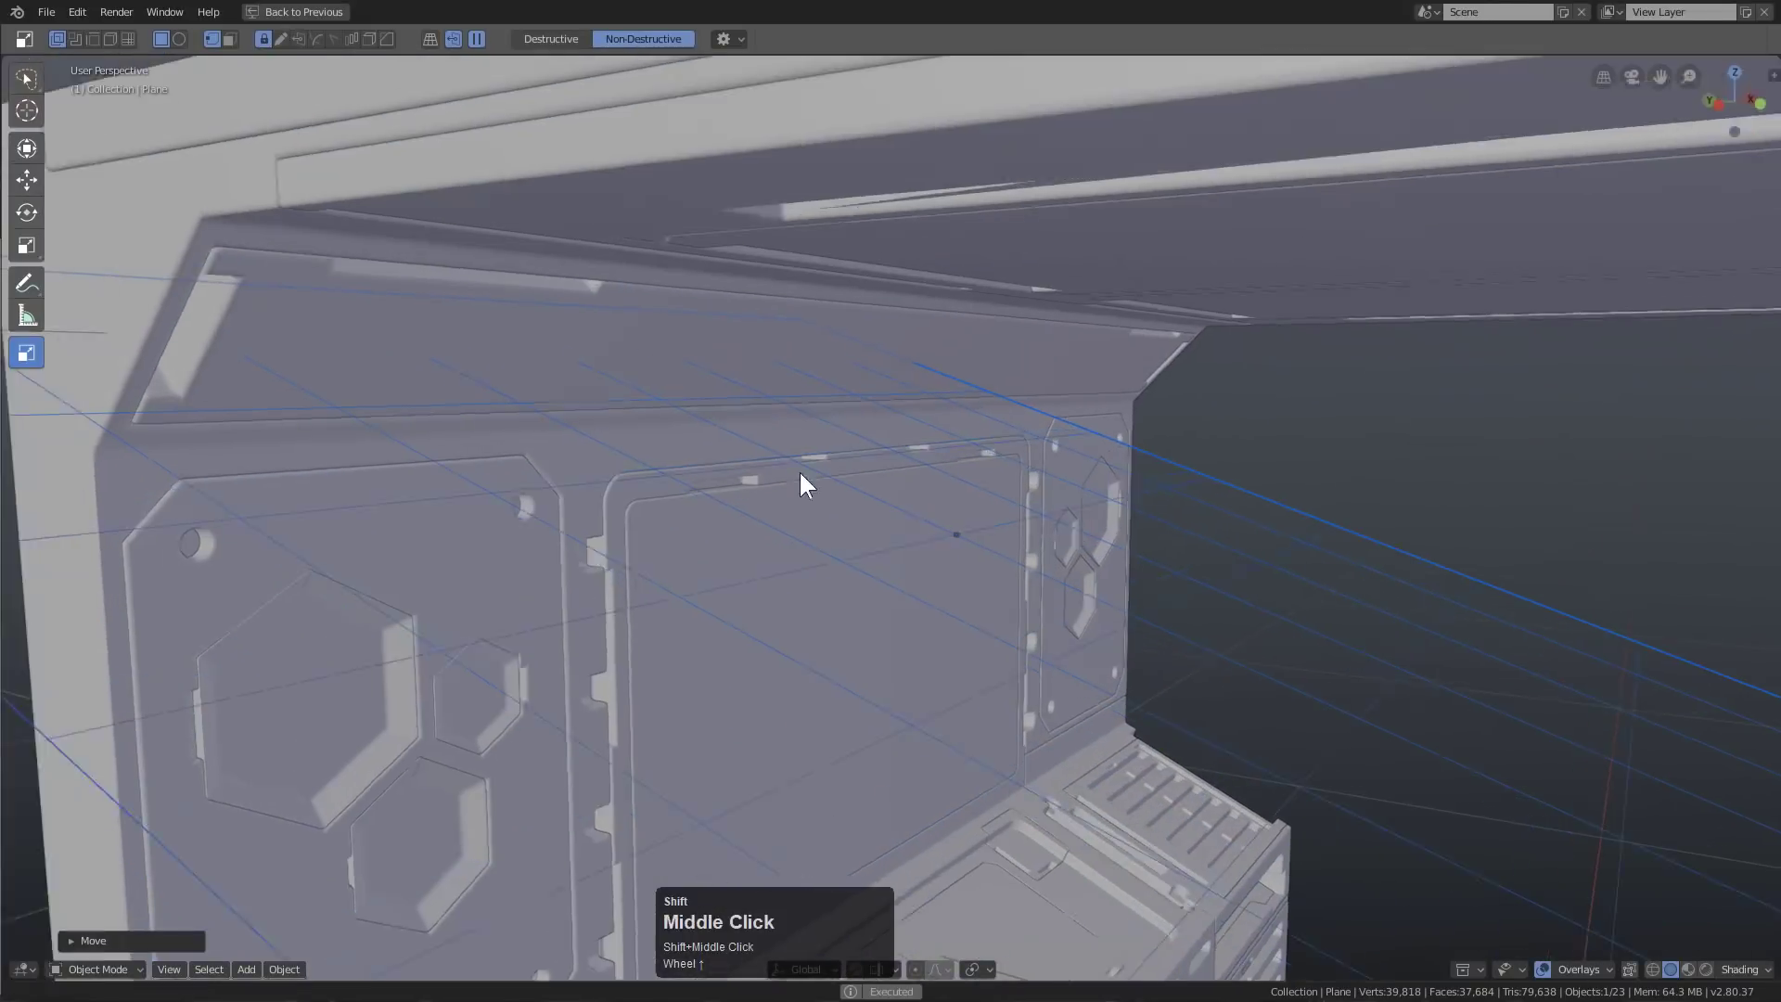
pyautogui.scroll(2, 718, 348)
pyautogui.click(441, 310)
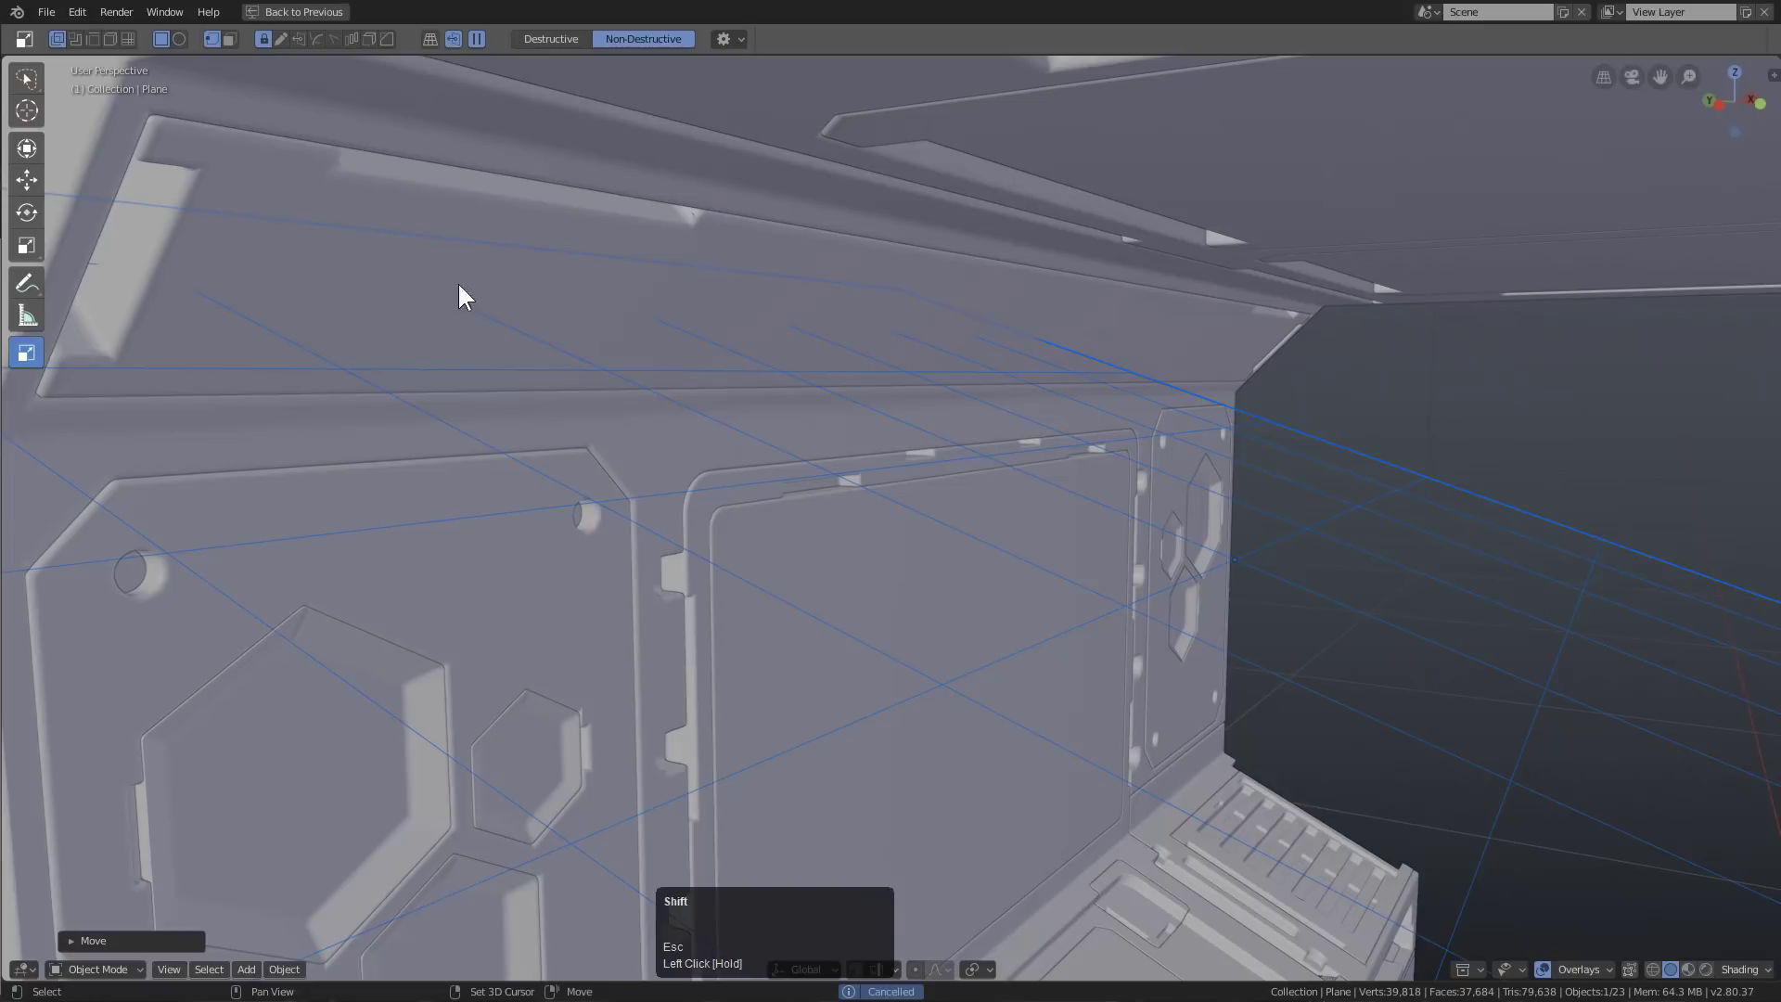
pyautogui.keyDown('shift'); pyautogui.click(461, 286); pyautogui.keyUp('shift')
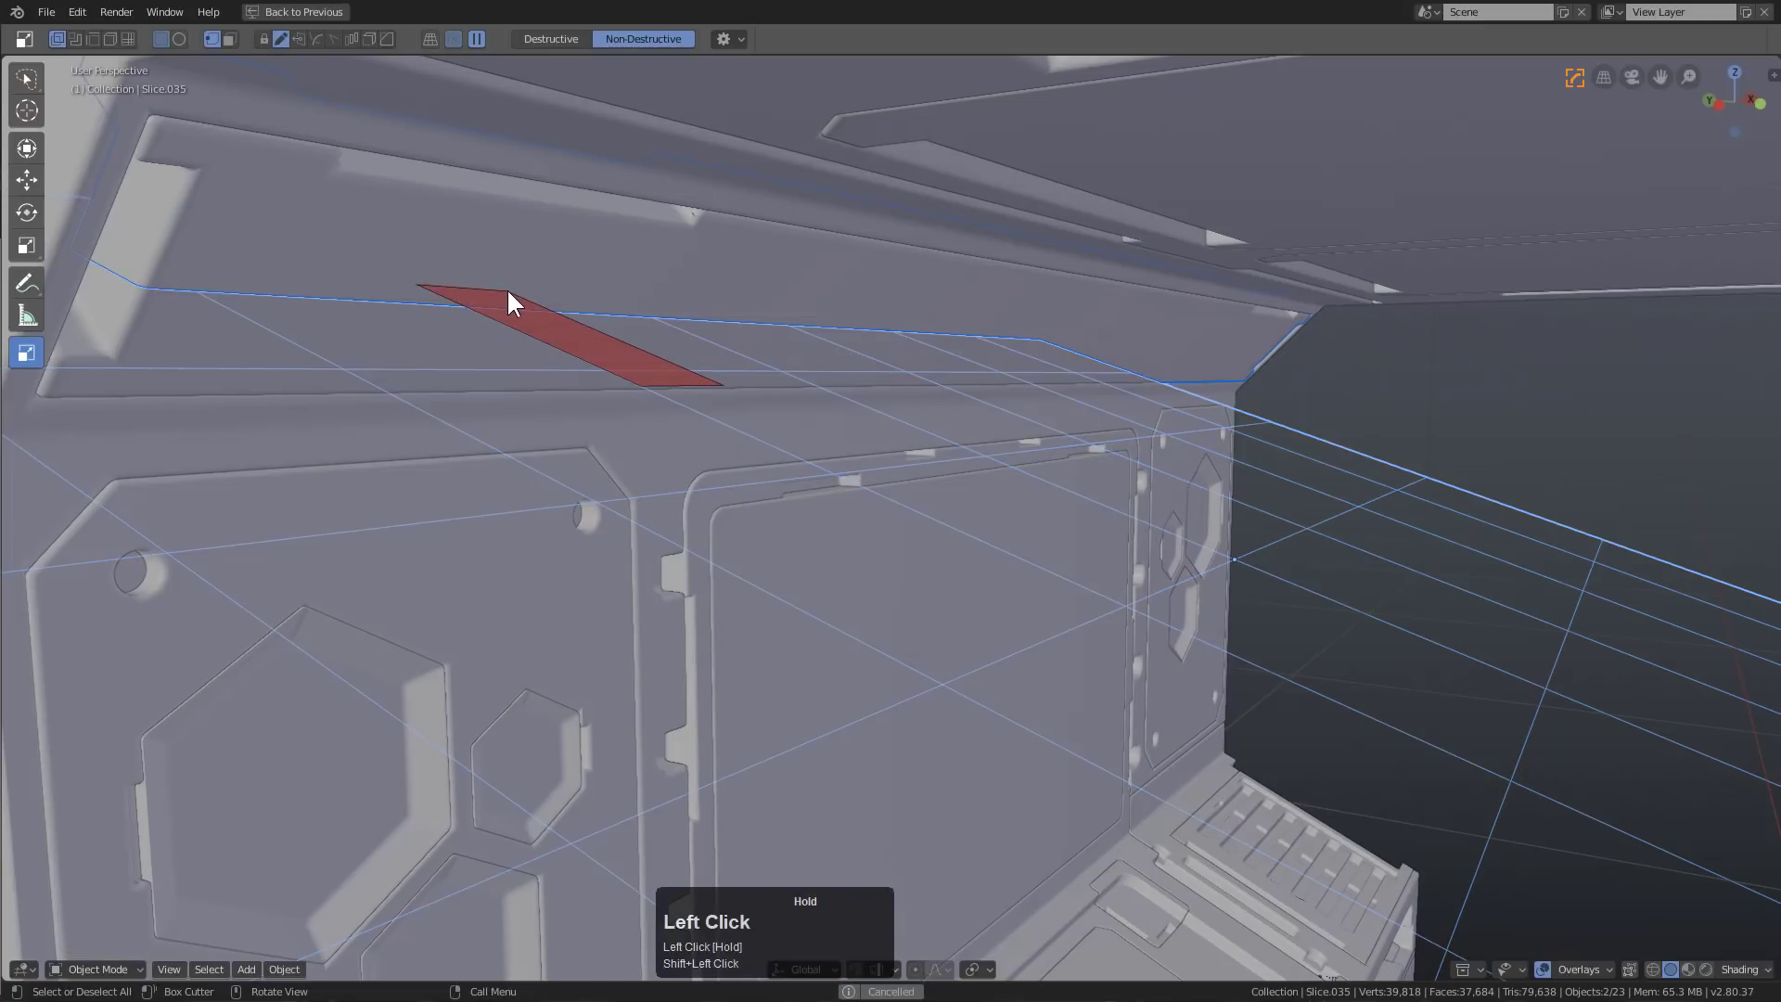
pyautogui.click(573, 232)
pyautogui.moveTo(573, 232); pyautogui.dragTo(768, 278, button='middle')
pyautogui.moveTo(768, 278); pyautogui.dragTo(987, 236)
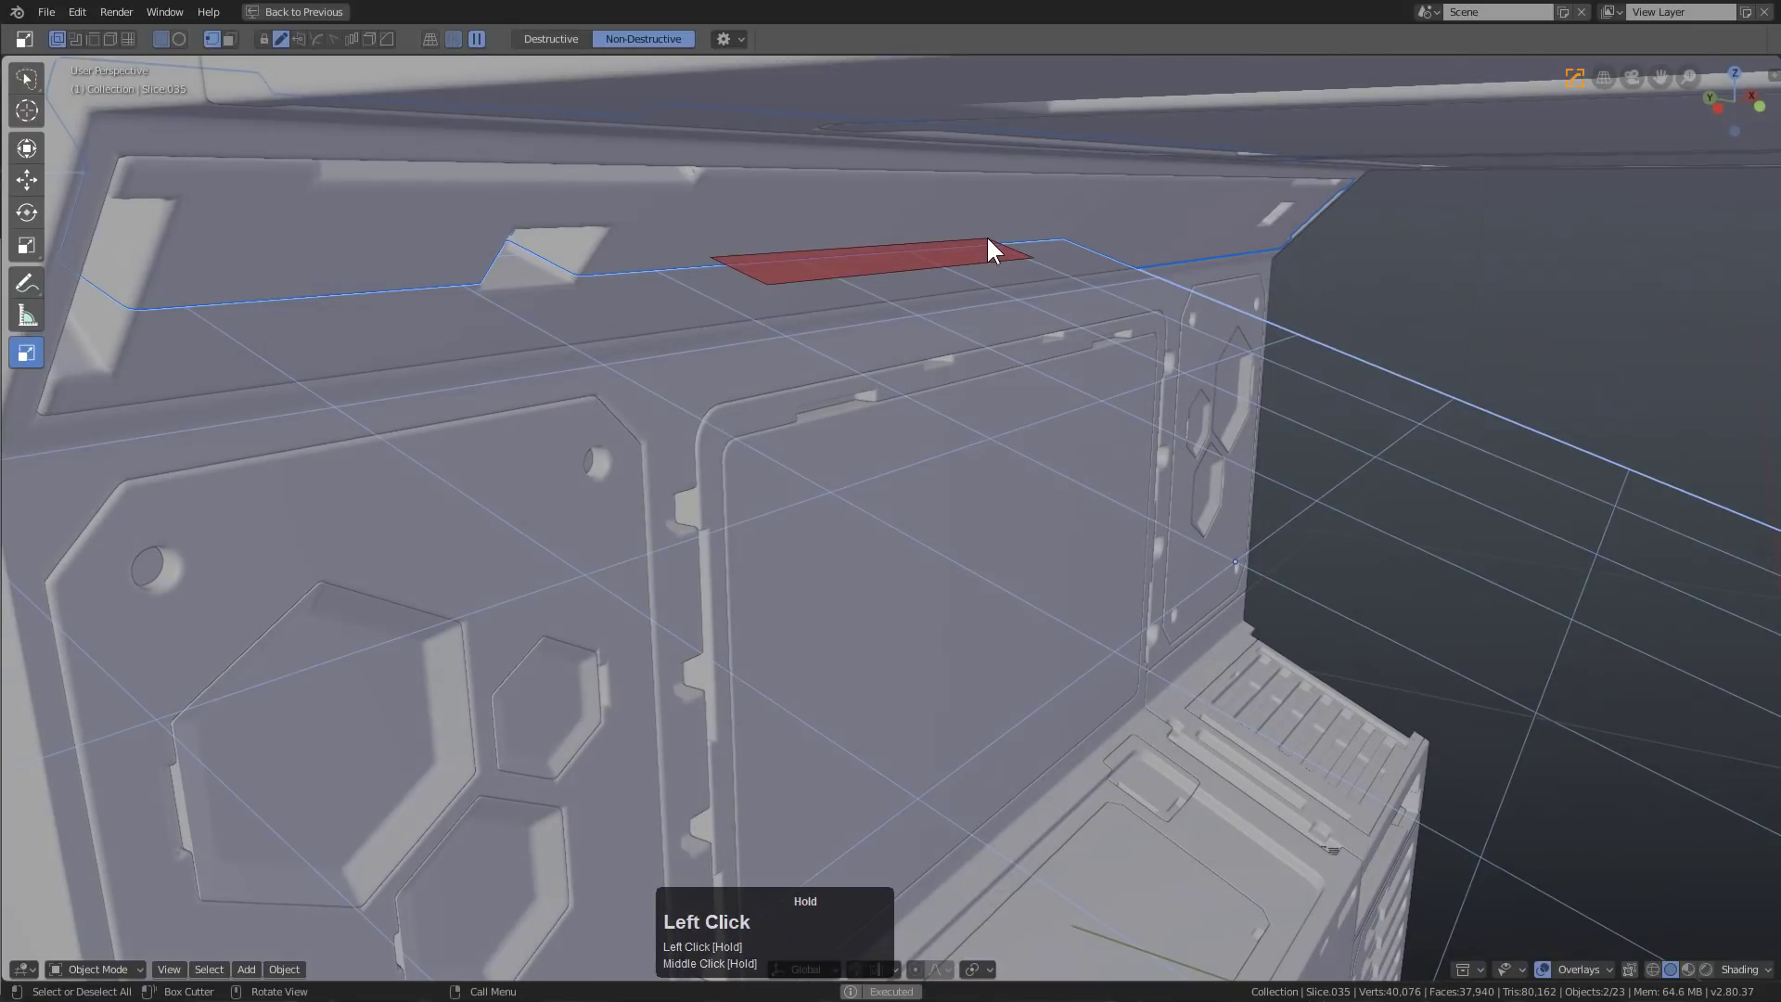
pyautogui.click(1006, 215)
# Move the grid plane clear of the console
pyautogui.scroll(-3, 1060, 402)
pyautogui.click(1293, 551)
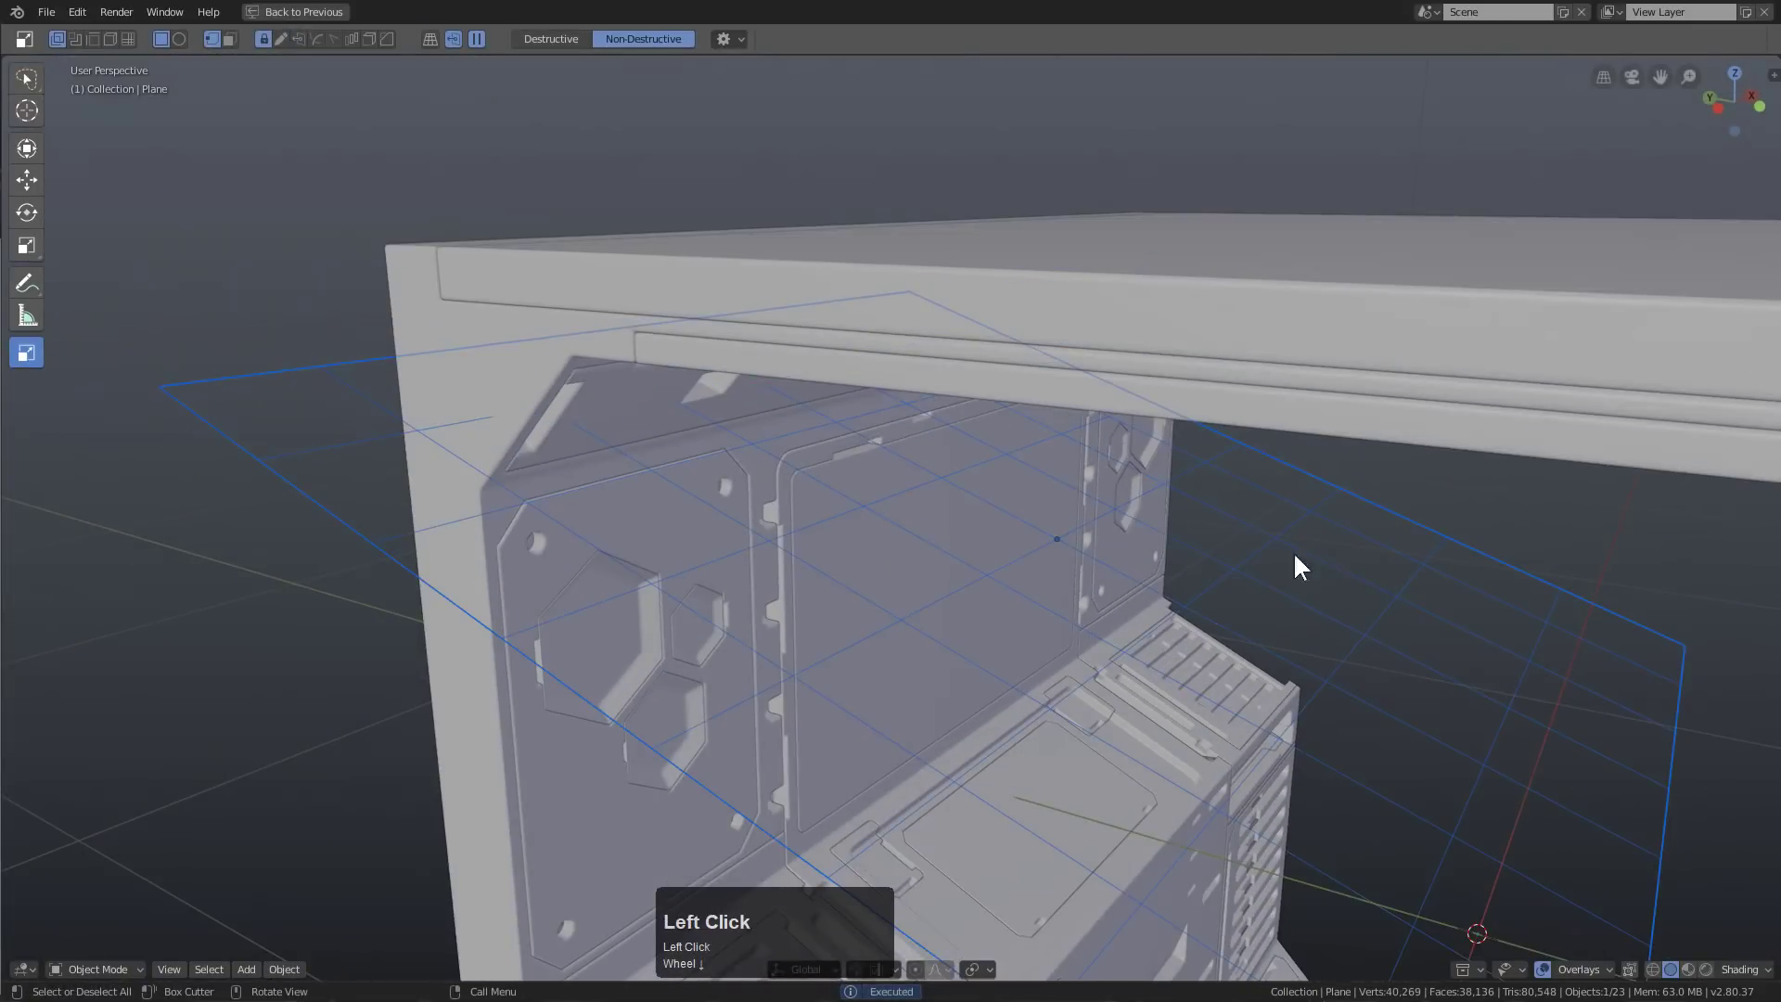
pyautogui.scroll(1, 1347, 552)
pyautogui.moveTo(1346, 553); pyautogui.dragTo(1292, 569, button='middle')
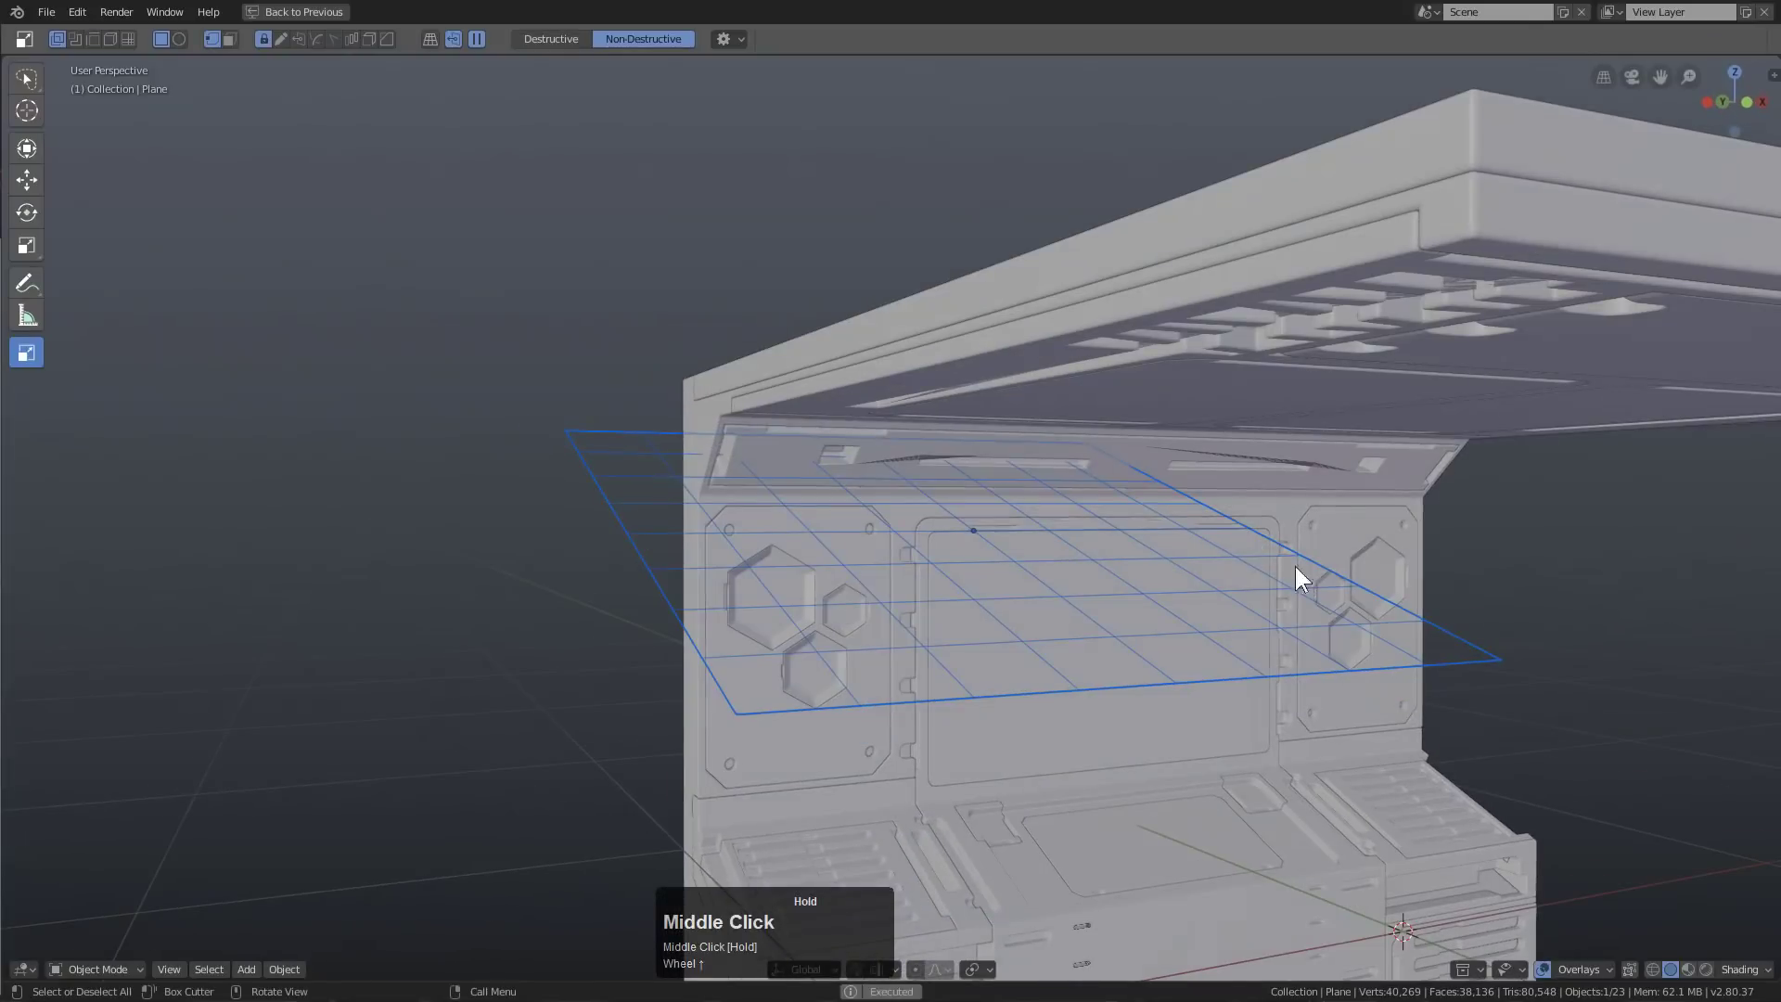
pyautogui.press('g')
pyautogui.click(699, 599)
# Add an edge loop across the sloped panel at its long slot to clean up the shading
pyautogui.middleClick(700, 599)
pyautogui.scroll(3, 812, 325)
pyautogui.click(735, 208)
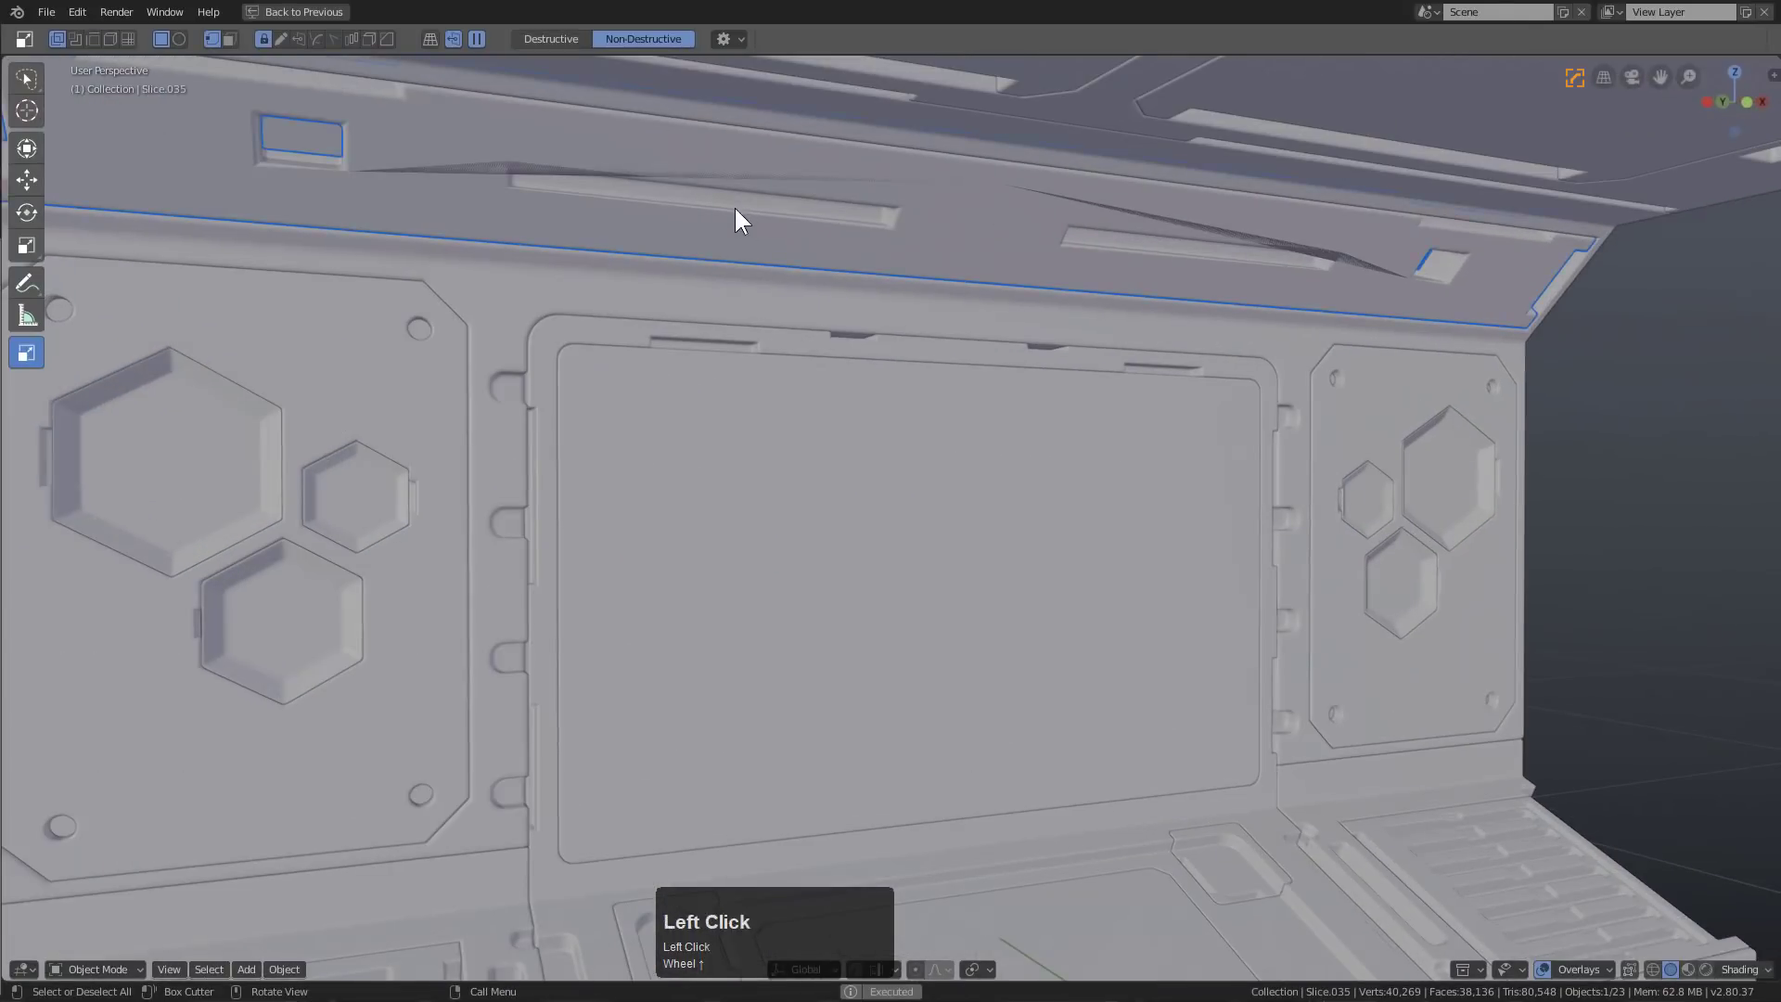
pyautogui.scroll(2, 805, 341)
pyautogui.moveTo(804, 341); pyautogui.dragTo(787, 334, button='middle')
pyautogui.press('Tab')
pyautogui.click(803, 242)
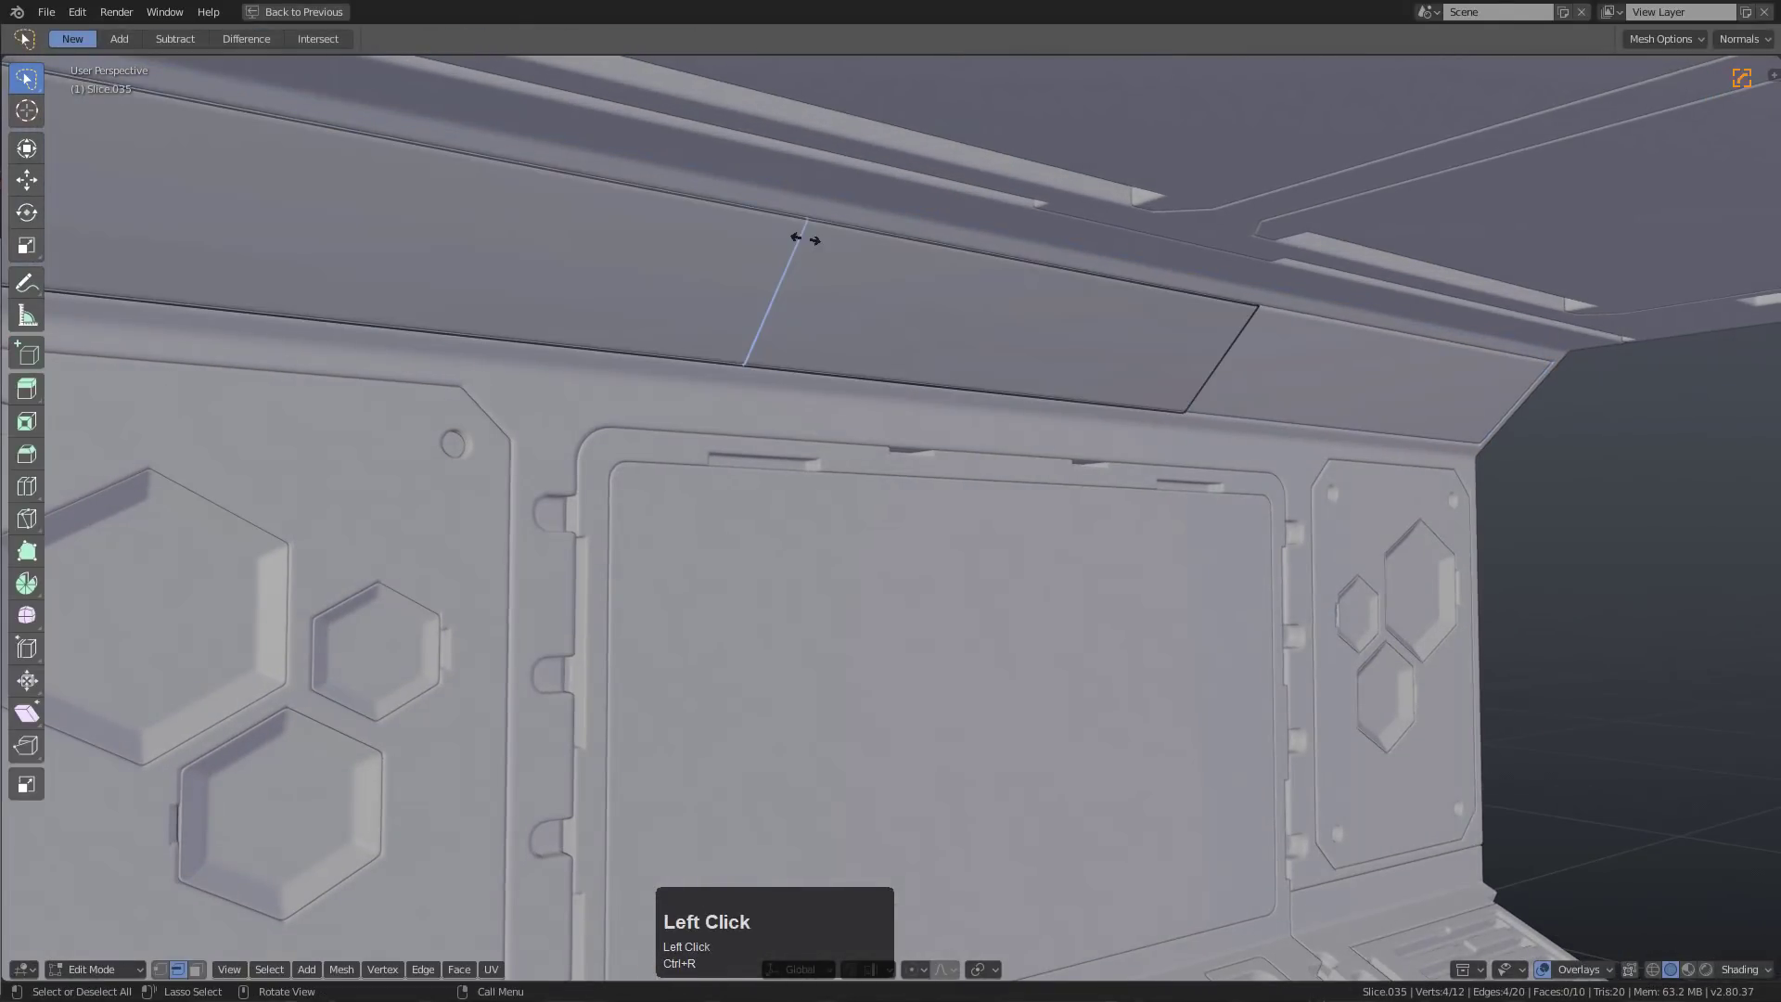
pyautogui.press('Tab')
pyautogui.scroll(-2, 643, 310)
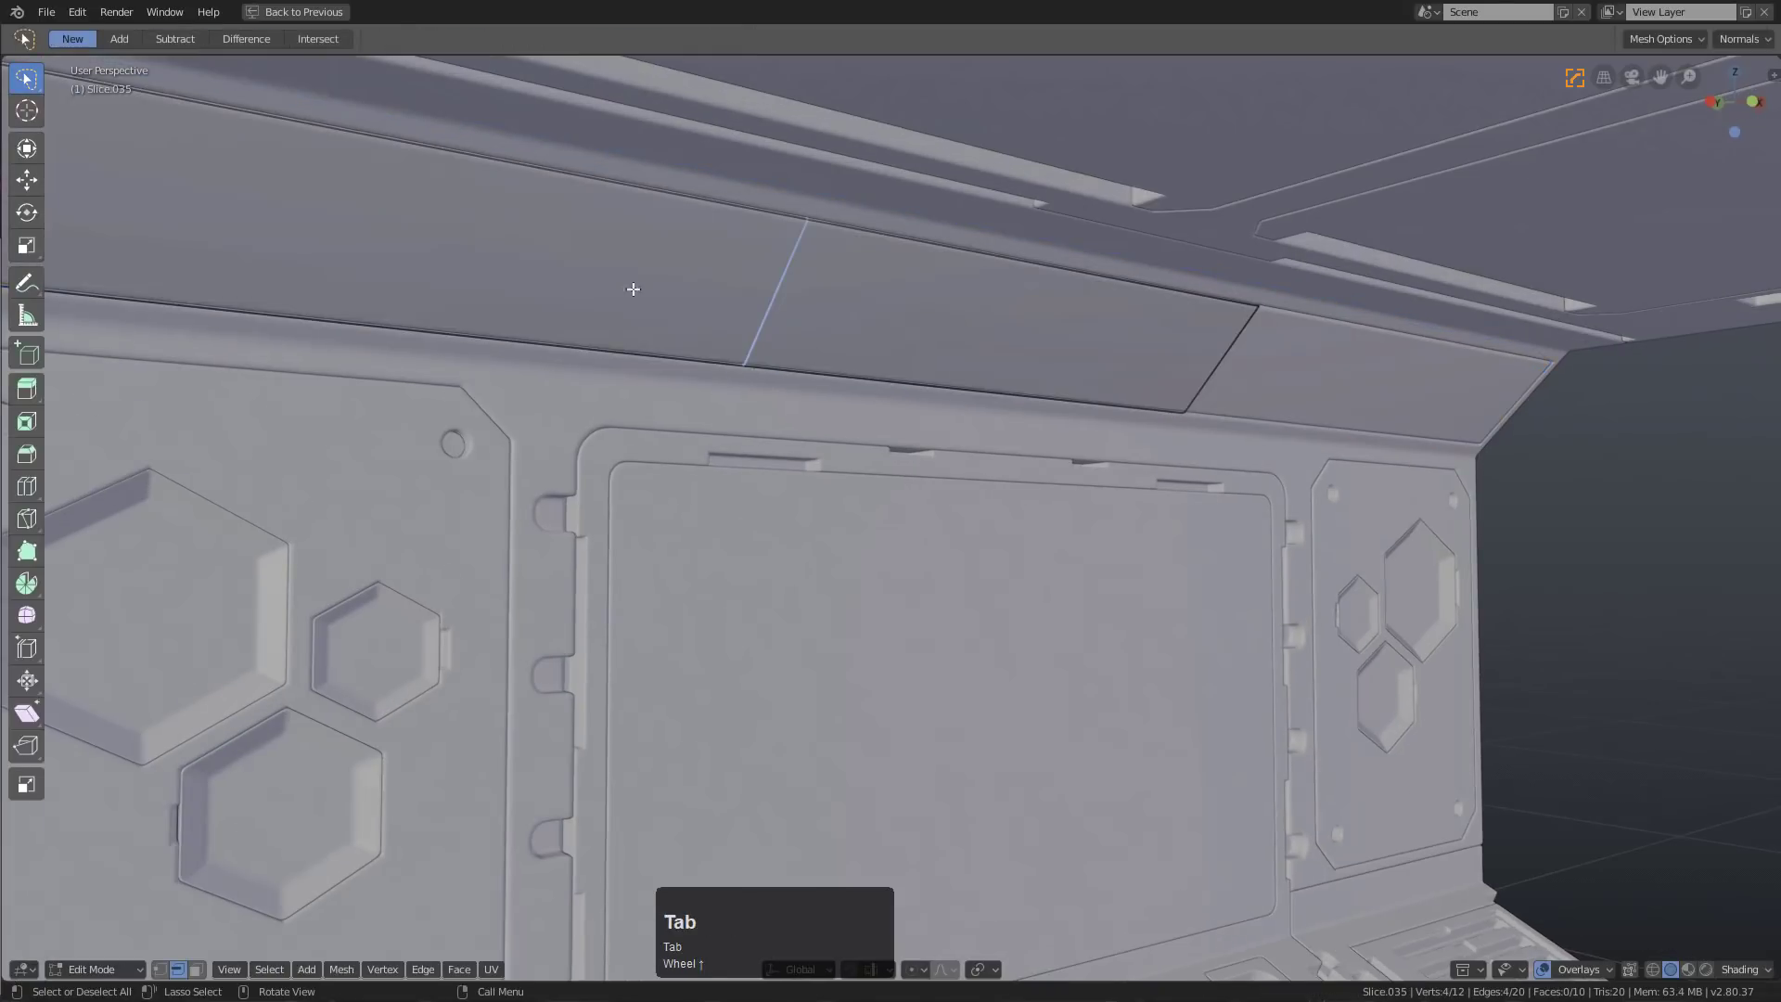
pyautogui.scroll(-3, 630, 357)
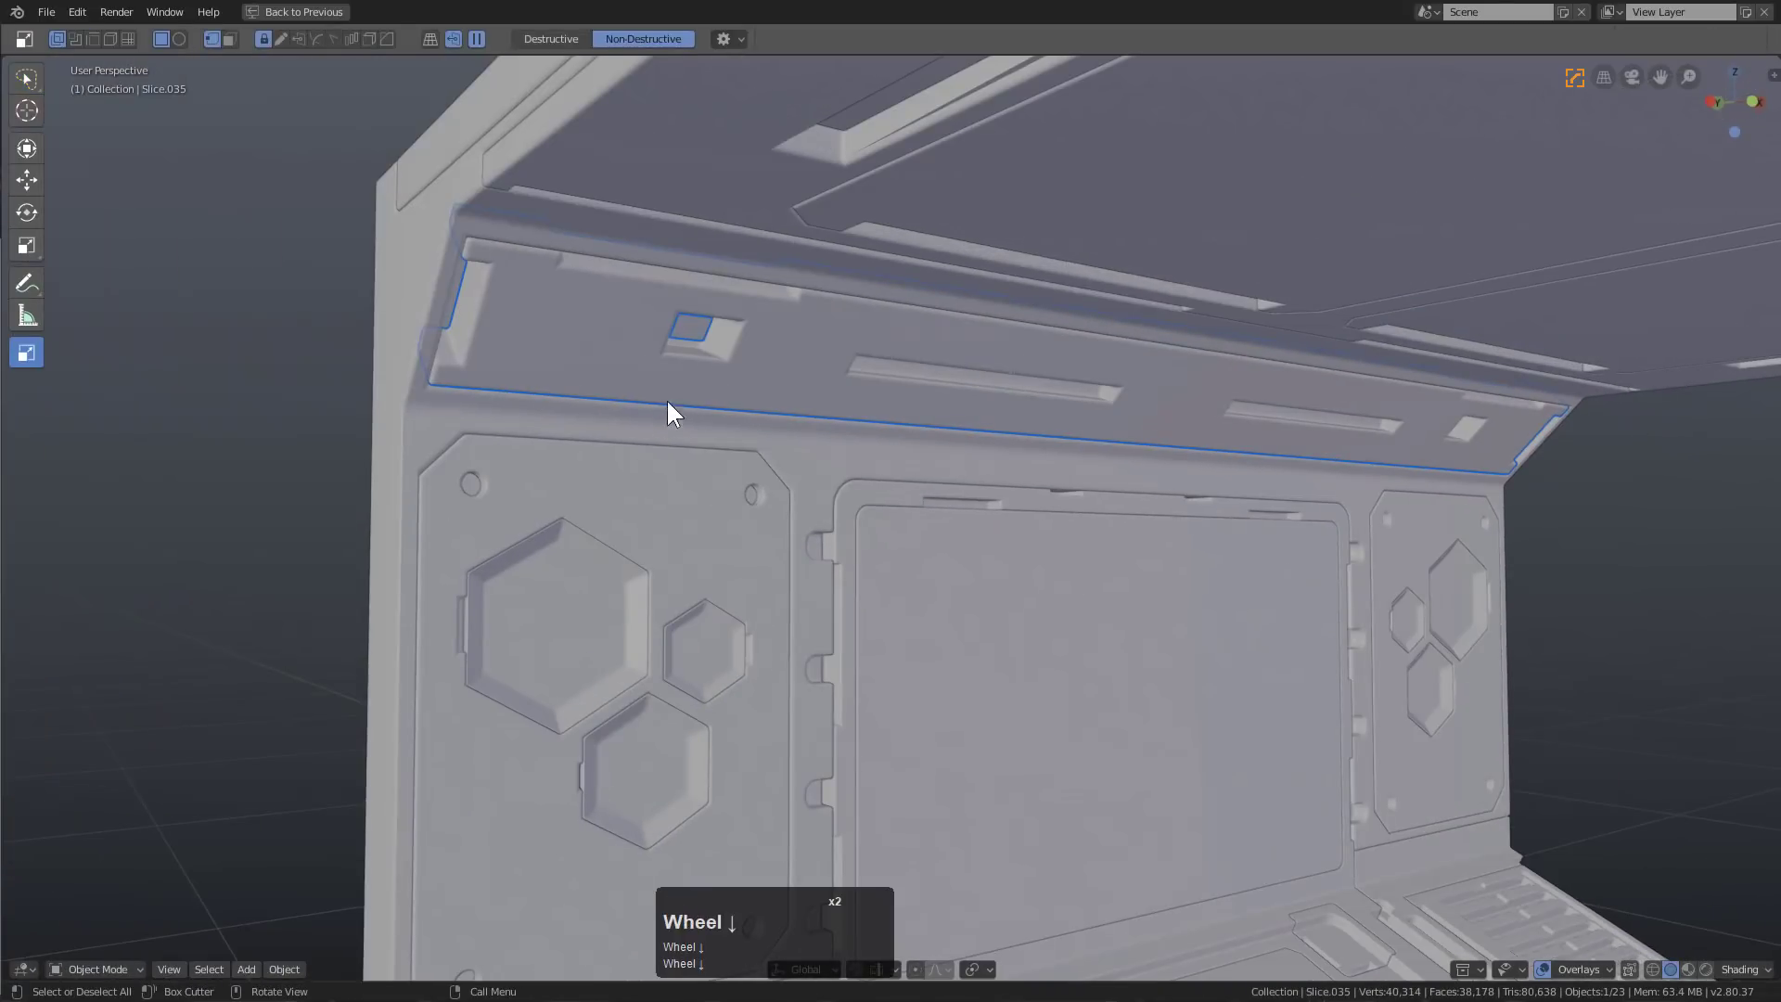
# Add another edge loop across the sloped panel at the small rectangular recess
pyautogui.press('Tab')
pyautogui.click(688, 321)
pyautogui.press('Tab')
# Examine the sloped panel's topology with the wireframe overlay on, then hide the wireframe and deselect everything
pyautogui.click(1571, 970)
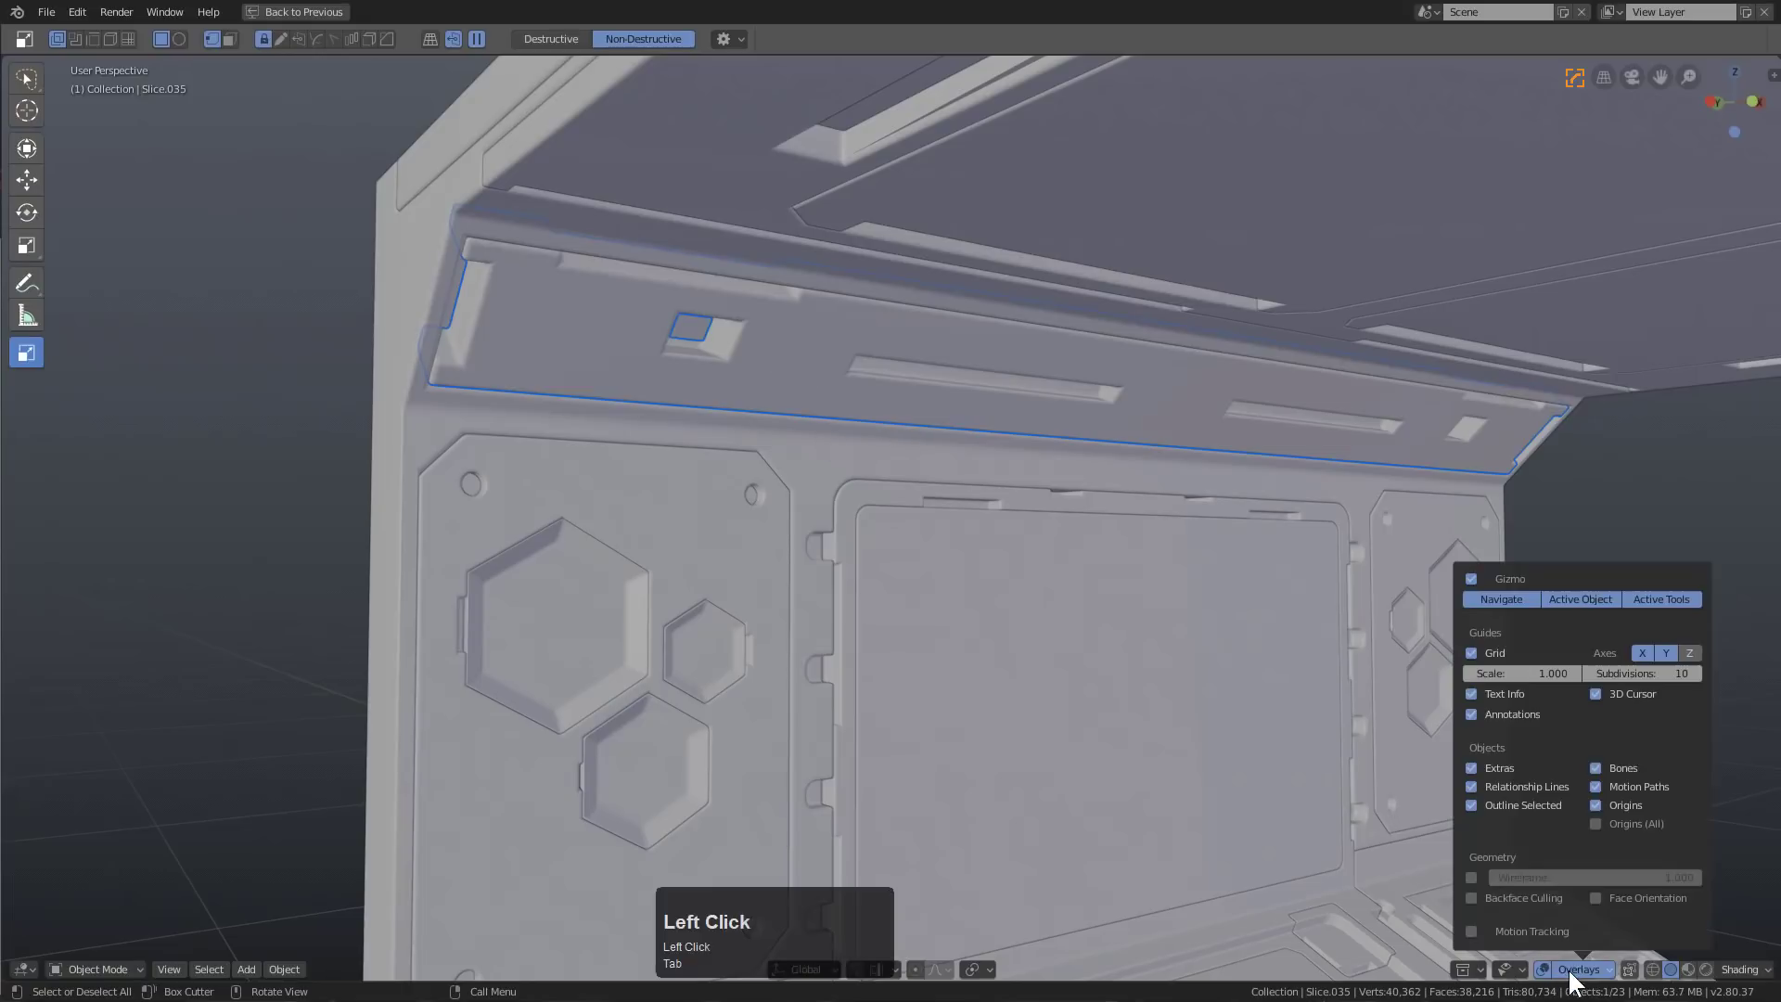
pyautogui.click(1471, 876)
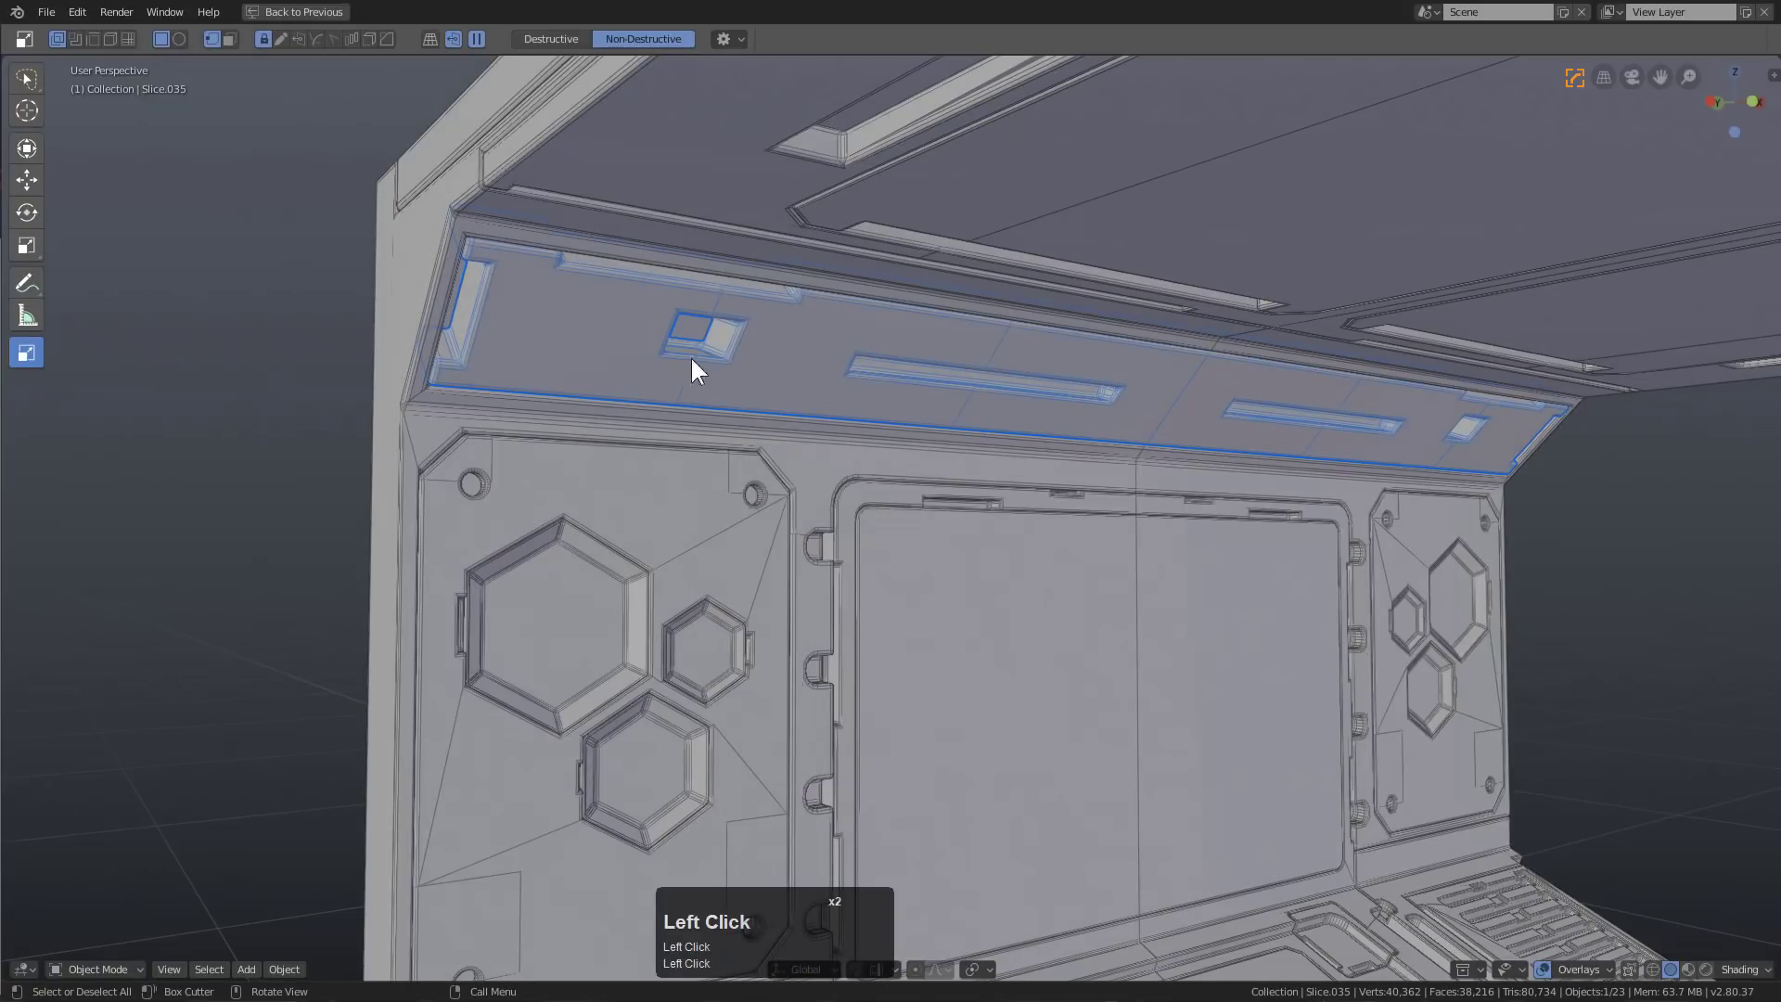
pyautogui.click(1574, 970)
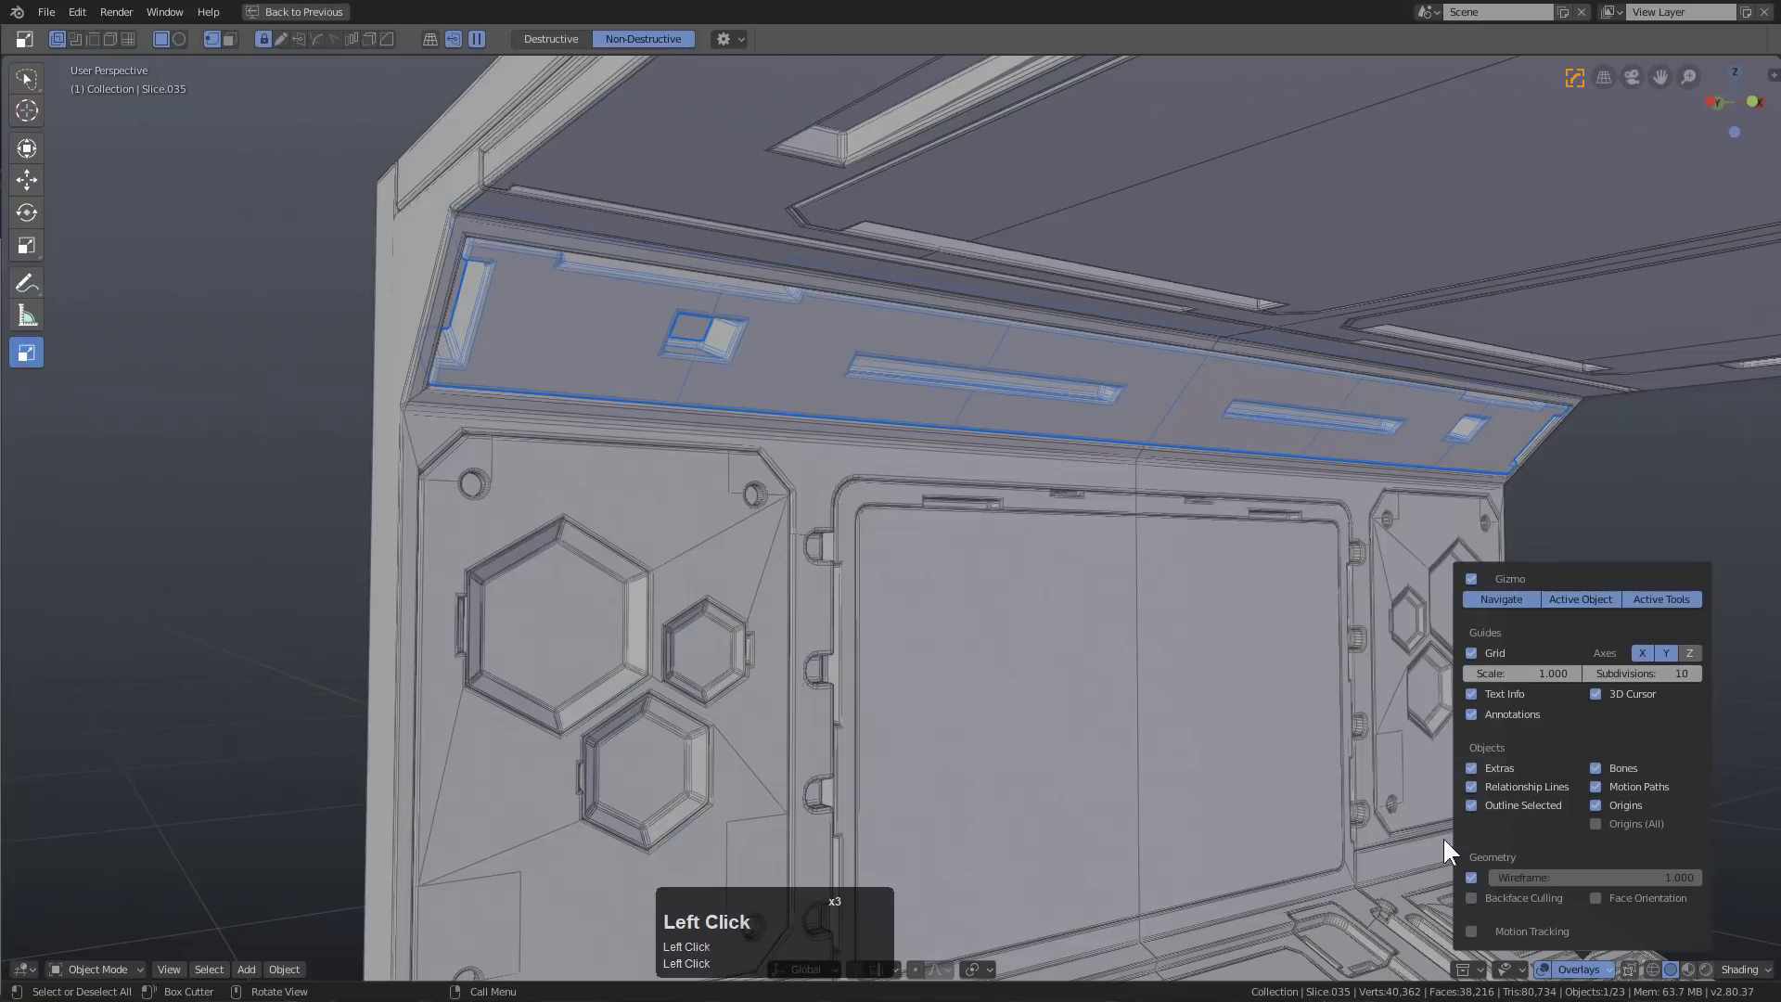
pyautogui.click(1469, 872)
pyautogui.scroll(-3, 1186, 653)
pyautogui.scroll(-6, 1132, 585)
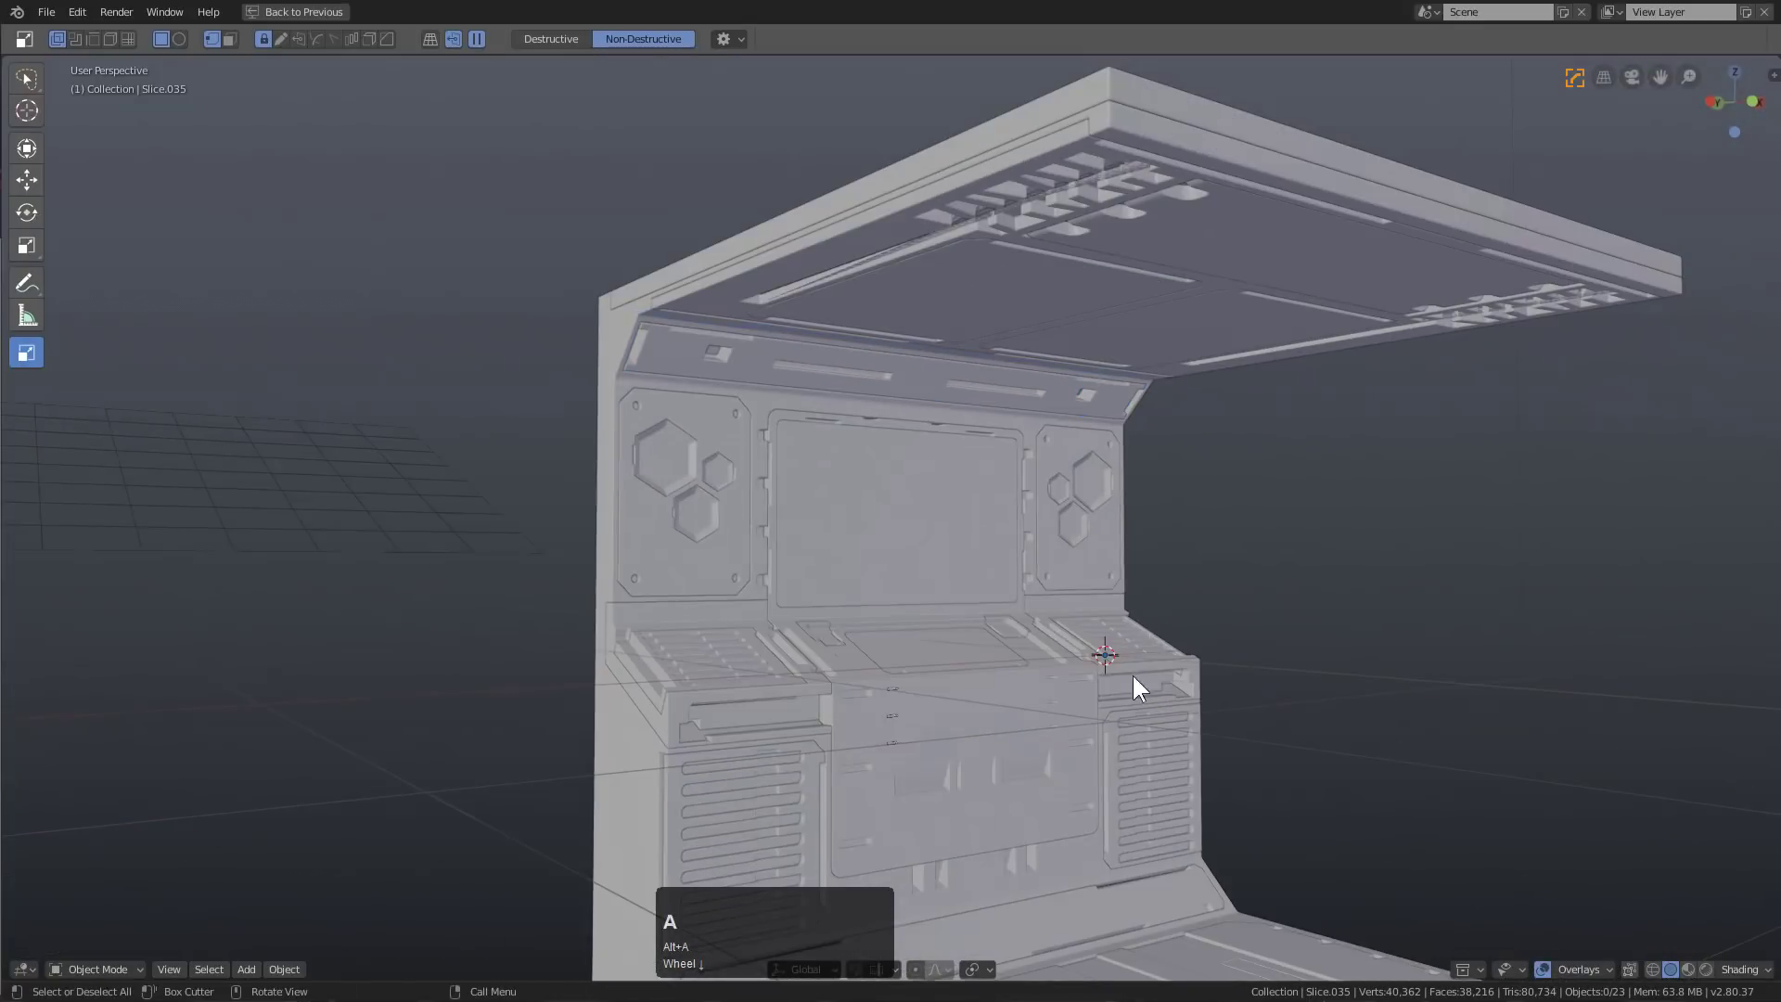
# Slice a thin horizontal strip around the rim of the floor slab and select it
pyautogui.keyDown('shift'); pyautogui.moveTo(998, 584); pyautogui.dragTo(596, 603, button='middle'); pyautogui.keyUp('shift')
pyautogui.scroll(2, 990, 588)
pyautogui.click(595, 602)
pyautogui.moveTo(328, 550); pyautogui.dragTo(1360, 536)
pyautogui.press('x')
pyautogui.hotkey('alt', 'a')
pyautogui.click(693, 608)
# Bevel the vertical edges of the floor rim strip at its front corner and rear end to round them
pyautogui.moveTo(693, 605); pyautogui.dragTo(860, 660, button='middle')
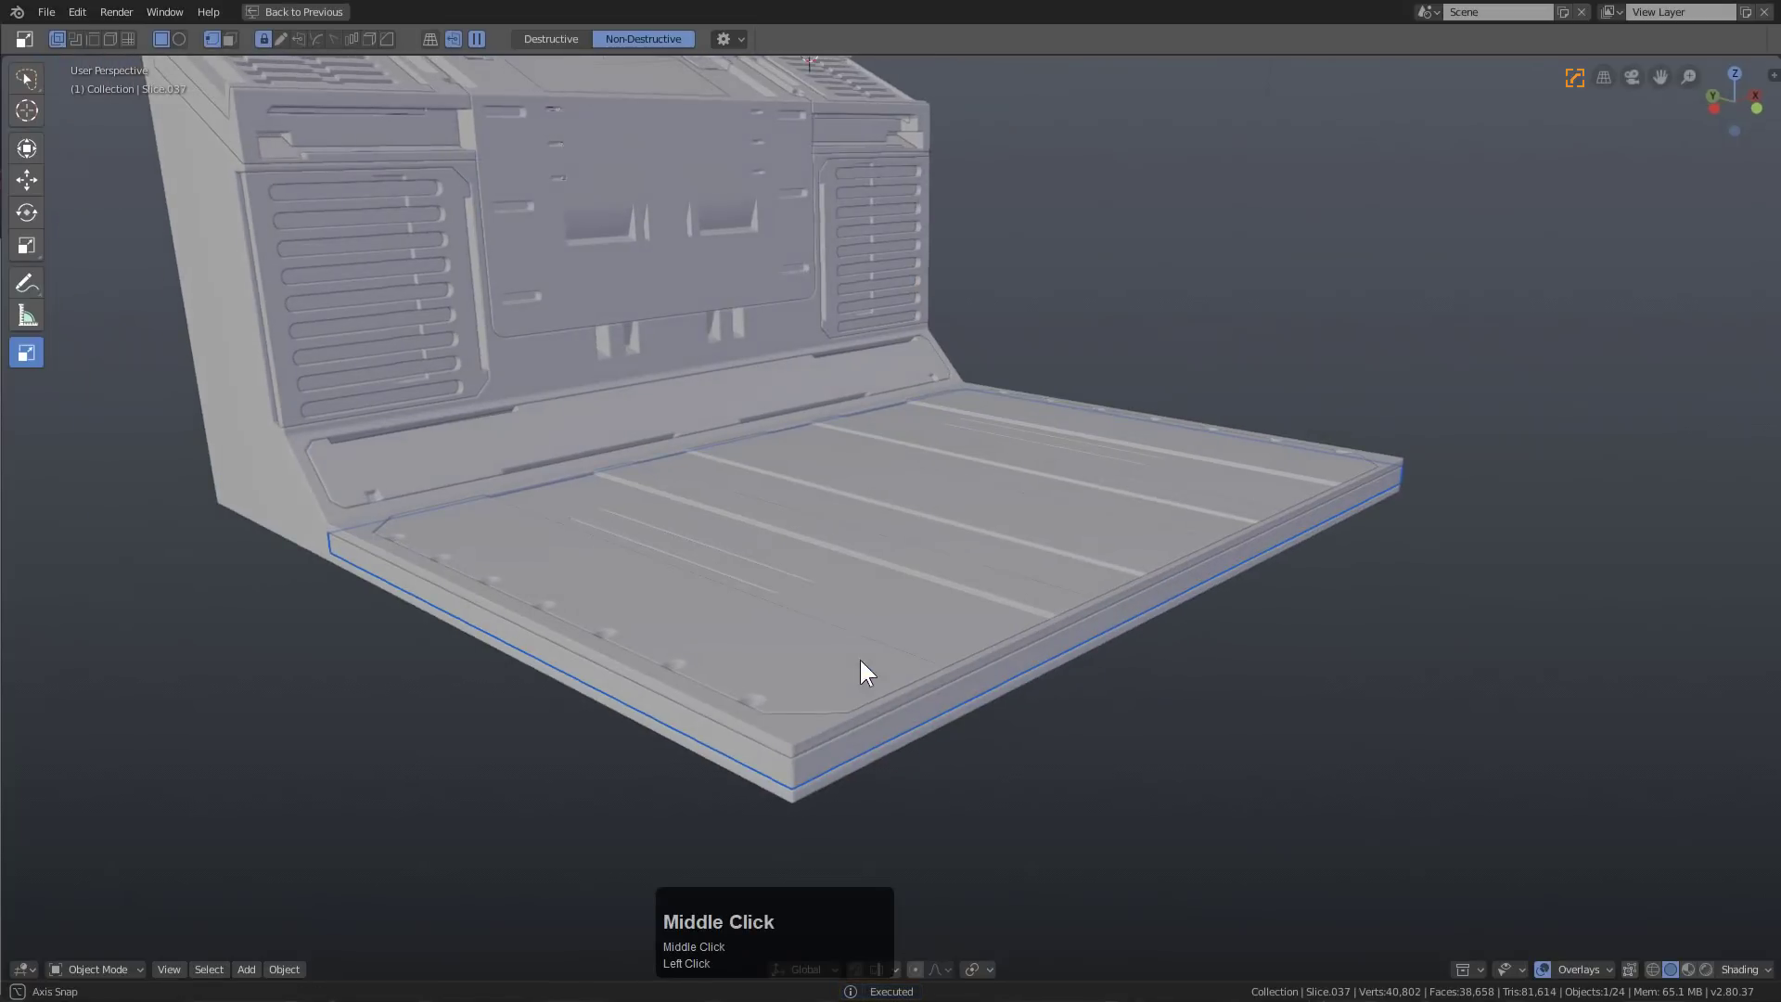
pyautogui.middleClick(857, 759)
pyautogui.press('q')
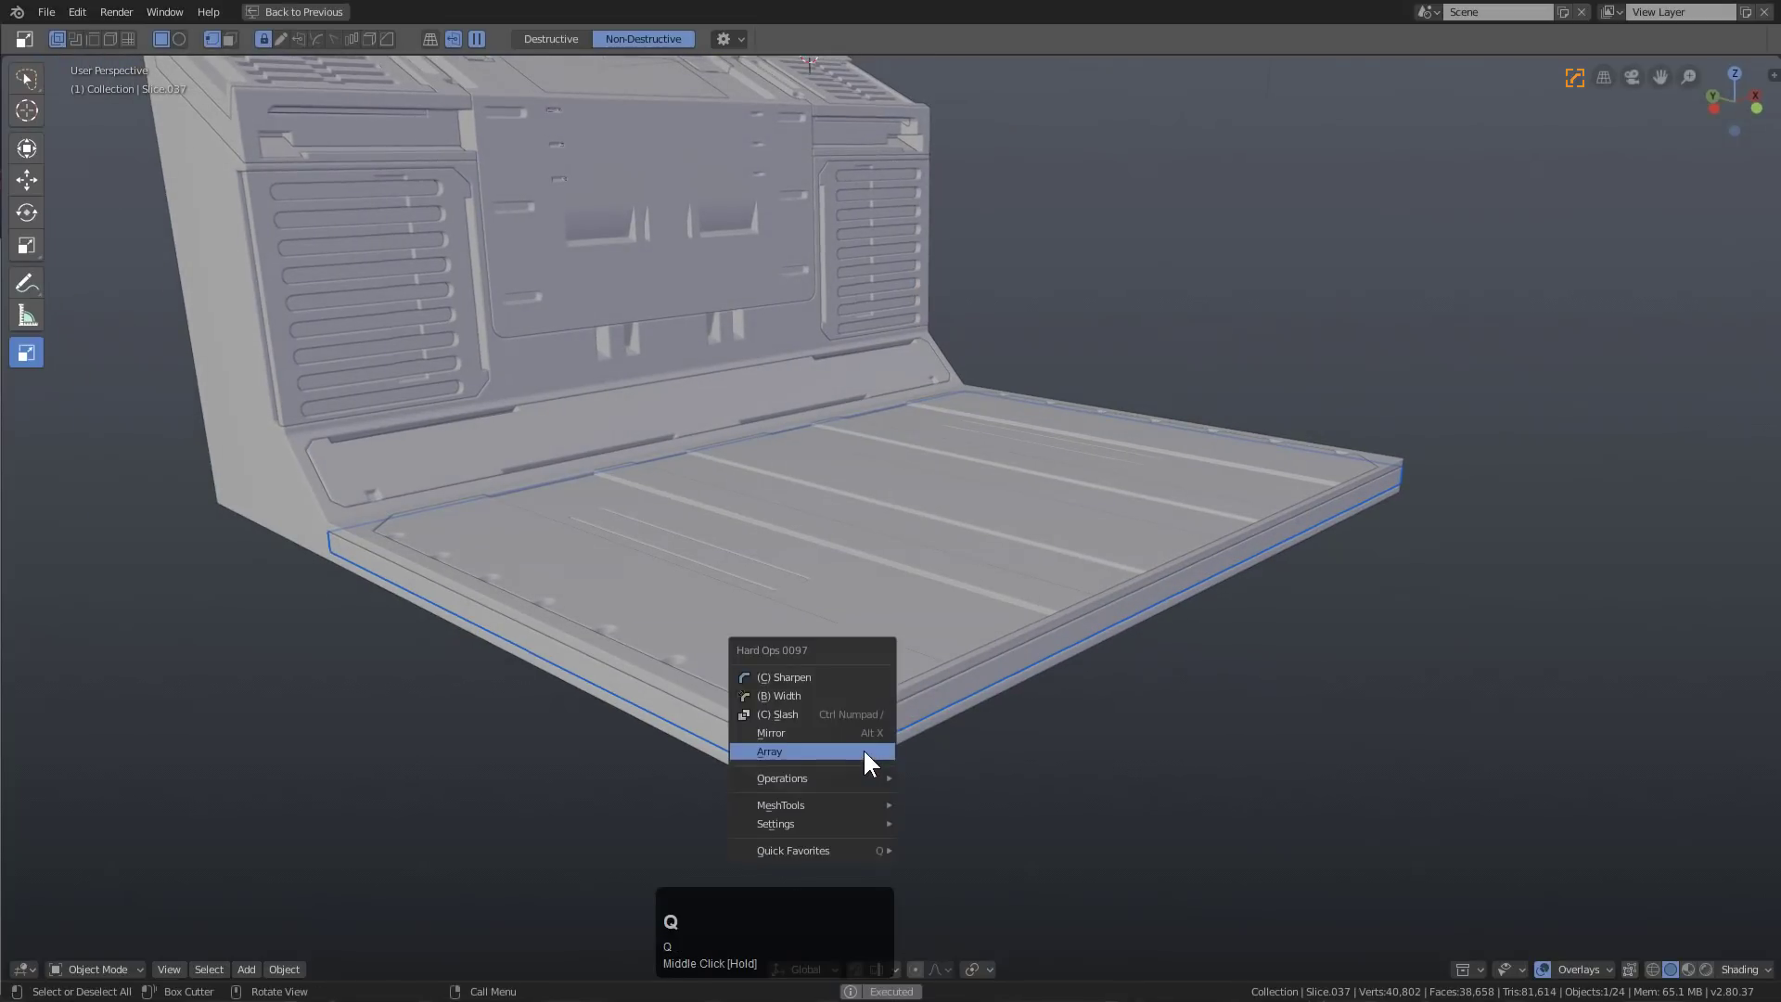
pyautogui.press('Tab')
pyautogui.click(784, 762)
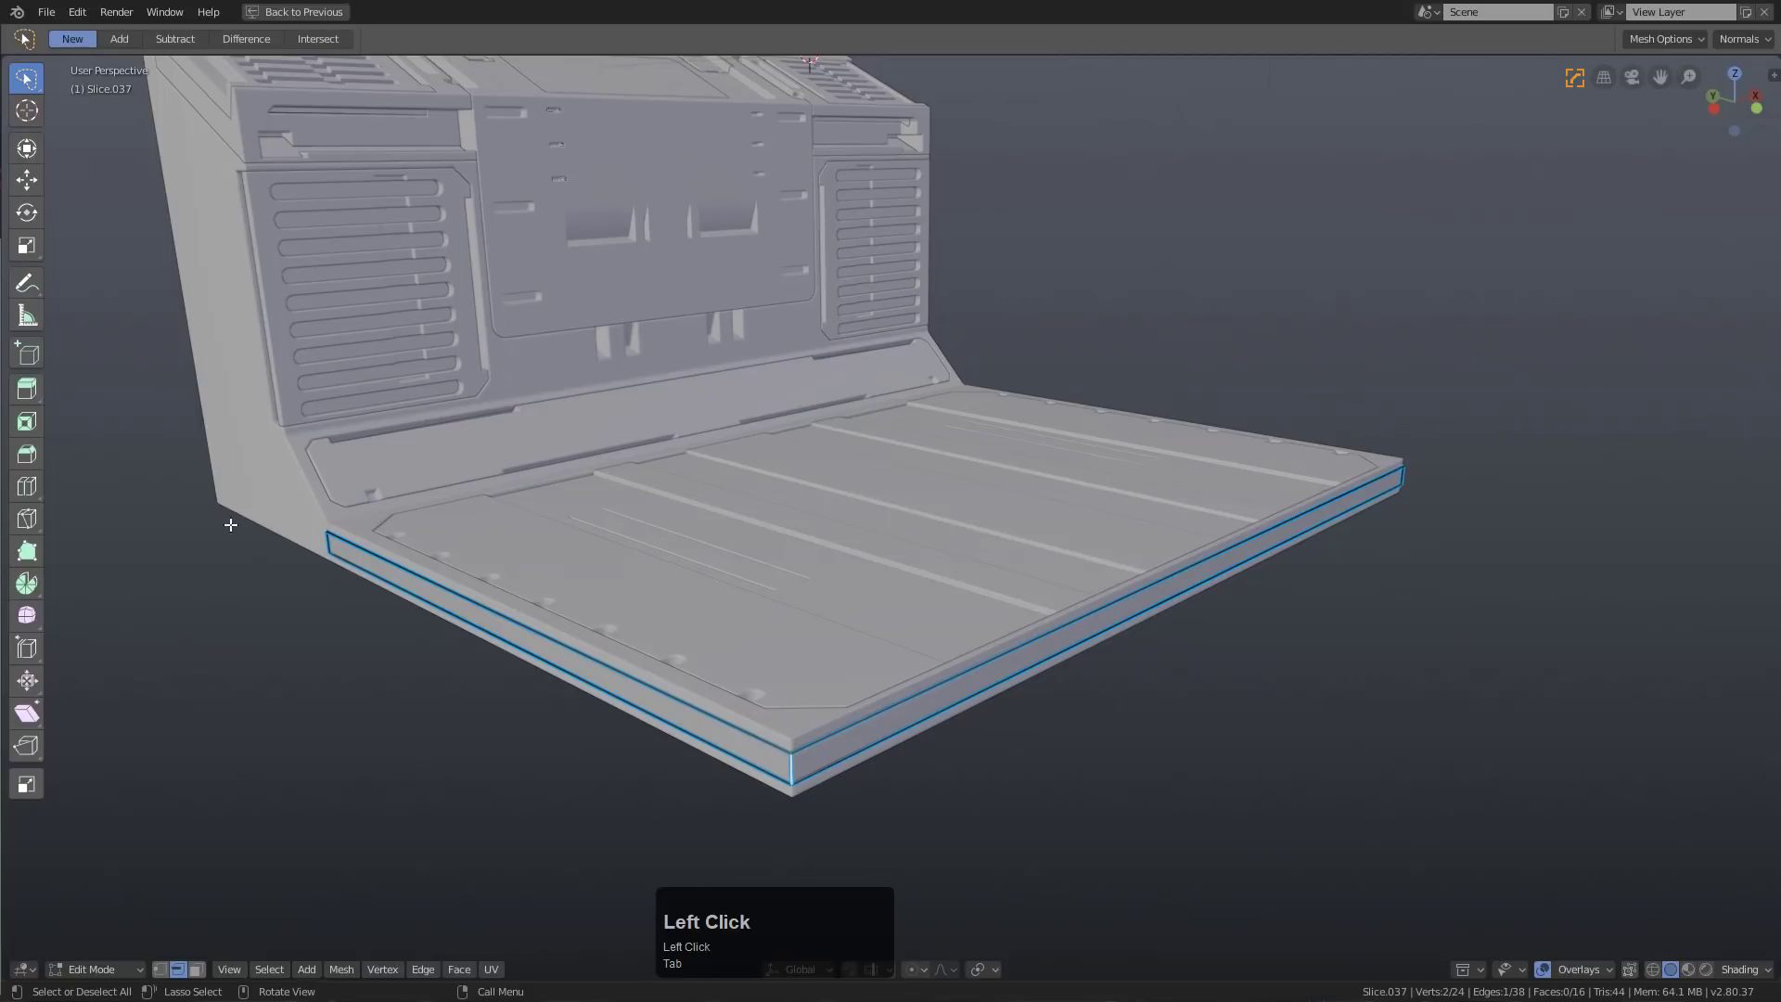
pyautogui.press('q')
pyautogui.click(716, 588)
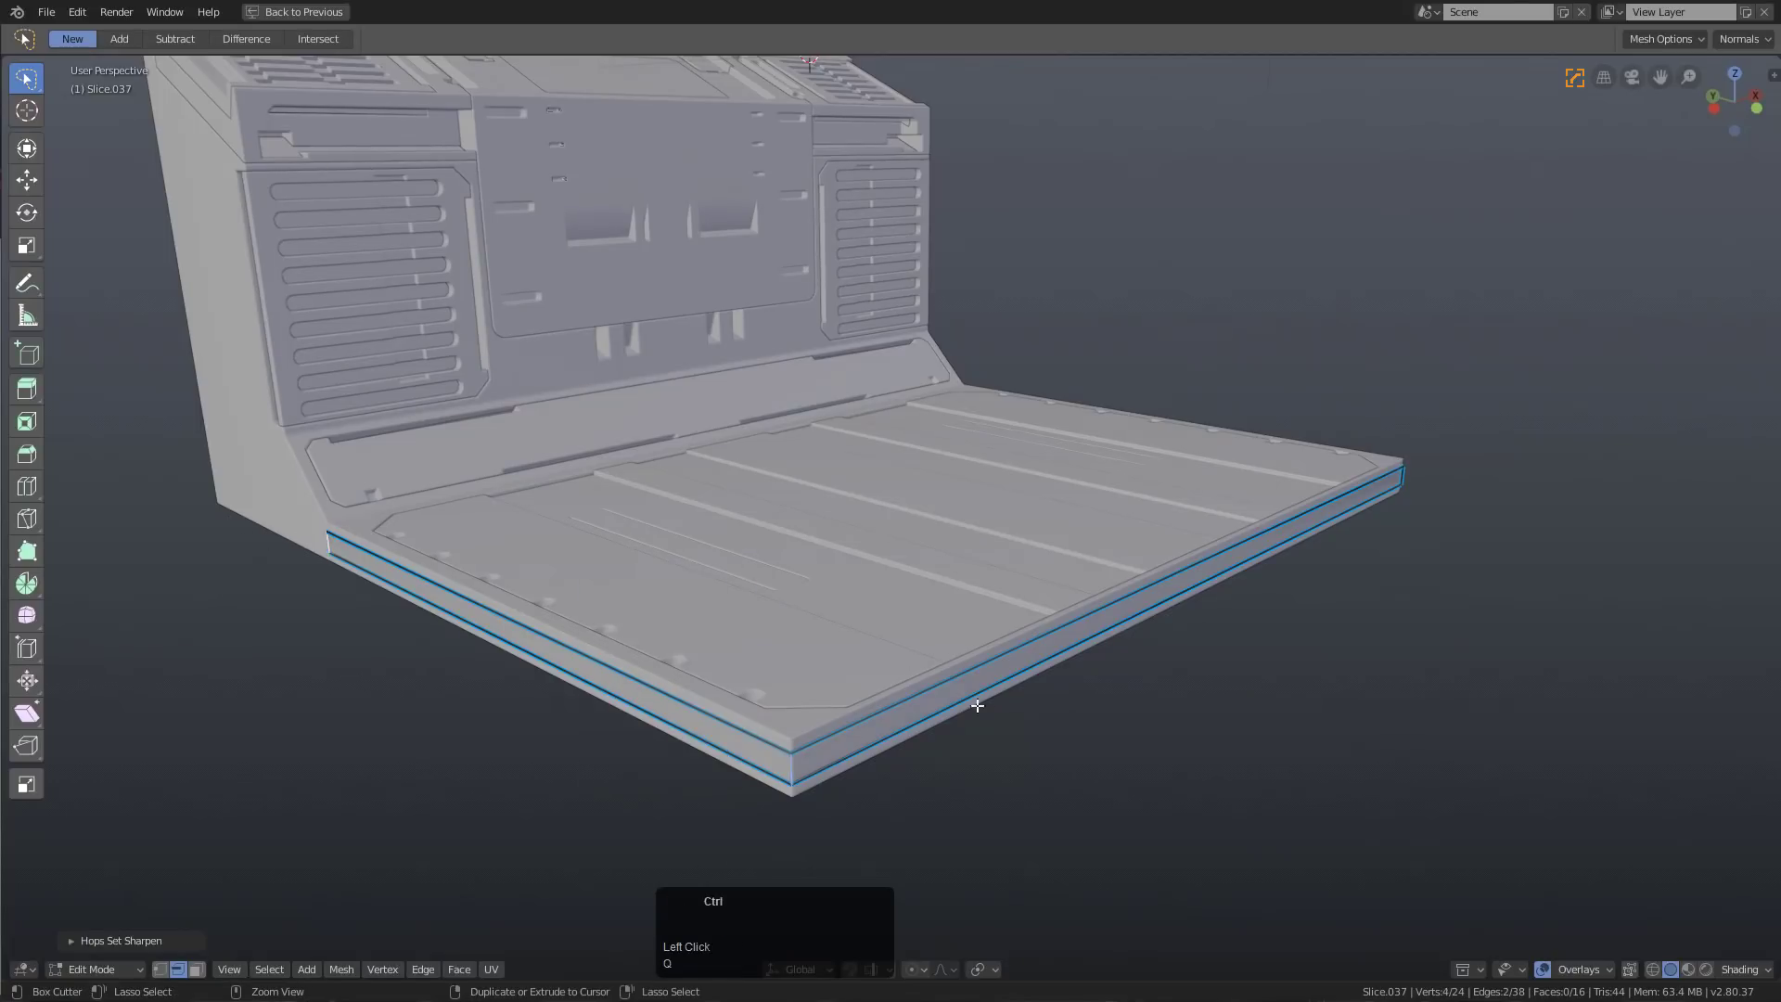
pyautogui.hotkey('ctrl', 'b')
pyautogui.click(1054, 731)
pyautogui.press('Tab')
# Cut long narrow slots into the front face of the floor rim strip
pyautogui.scroll(-1, 716, 651)
pyautogui.moveTo(1049, 727); pyautogui.dragTo(542, 532, button='middle')
pyautogui.click(987, 655)
pyautogui.scroll(2, 543, 533)
pyautogui.moveTo(517, 501); pyautogui.dragTo(806, 445)
pyautogui.moveTo(806, 445); pyautogui.dragTo(1004, 601, button='middle')
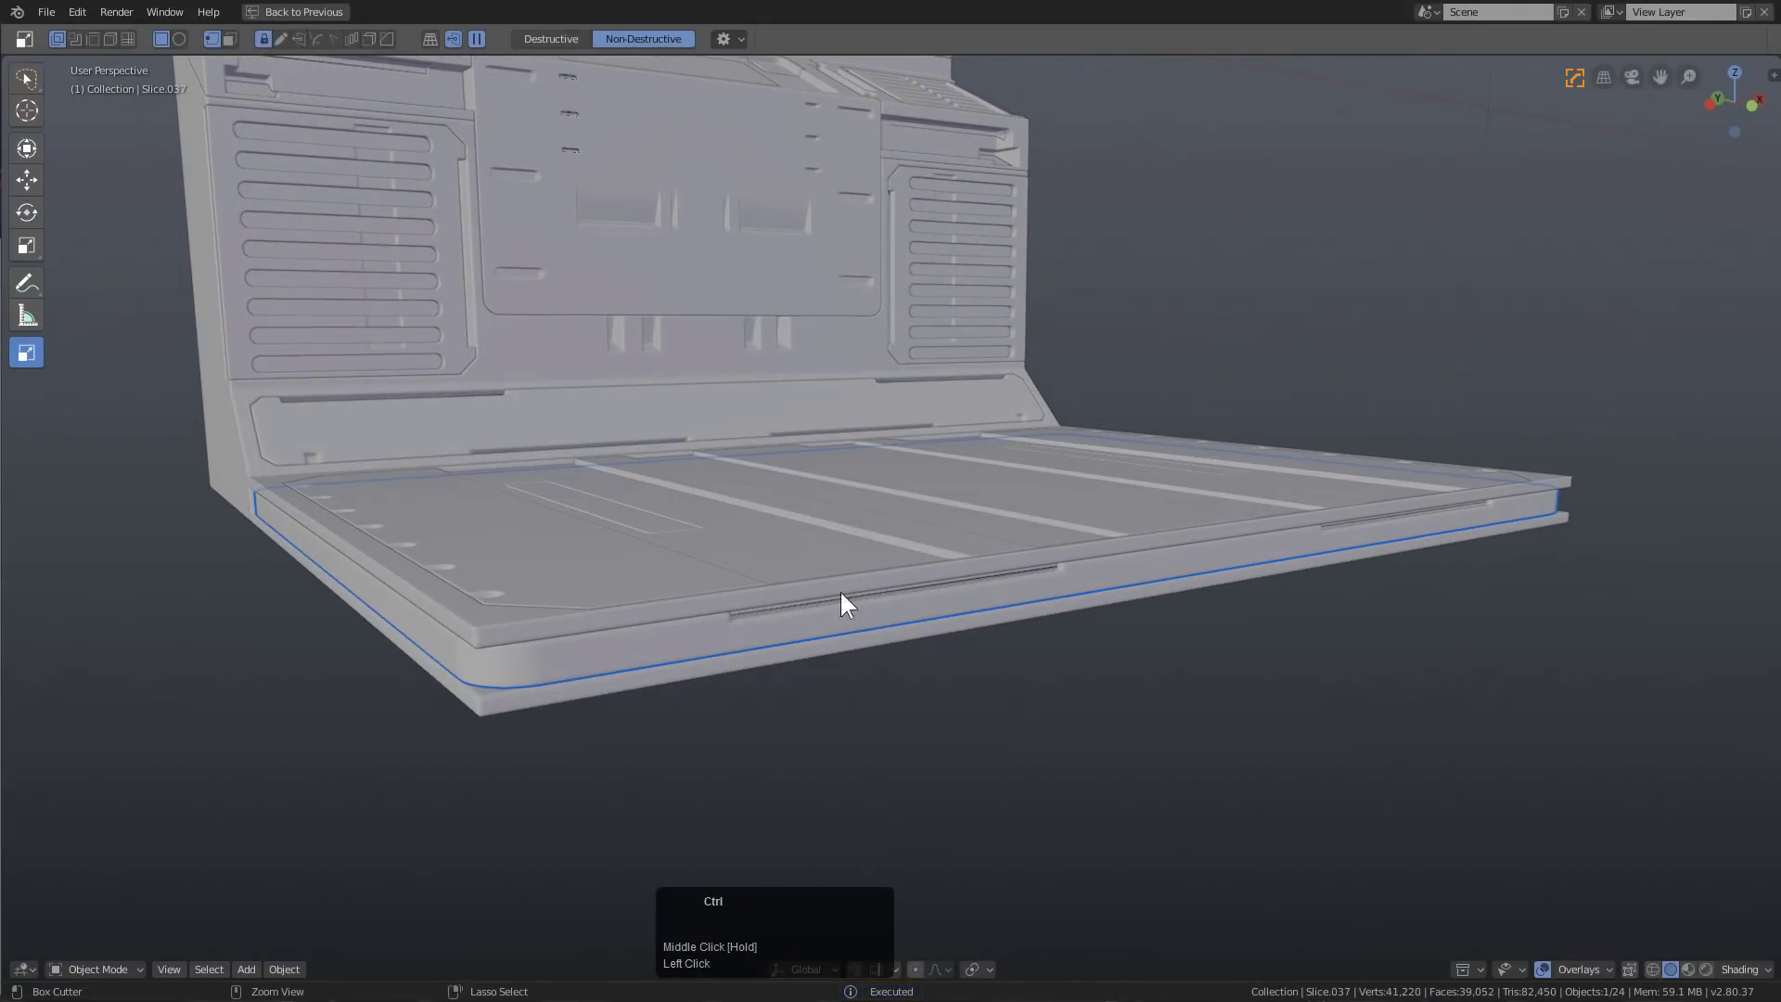
pyautogui.moveTo(722, 629); pyautogui.dragTo(1032, 520)
# Bevel the floor rim strip with Hard Ops, using three segments, a width of about 0.006 and a profile of 0.70
pyautogui.scroll(2, 1061, 581)
pyautogui.press('q')
pyautogui.keyDown('shift'); pyautogui.click(1222, 666); pyautogui.keyUp('shift')
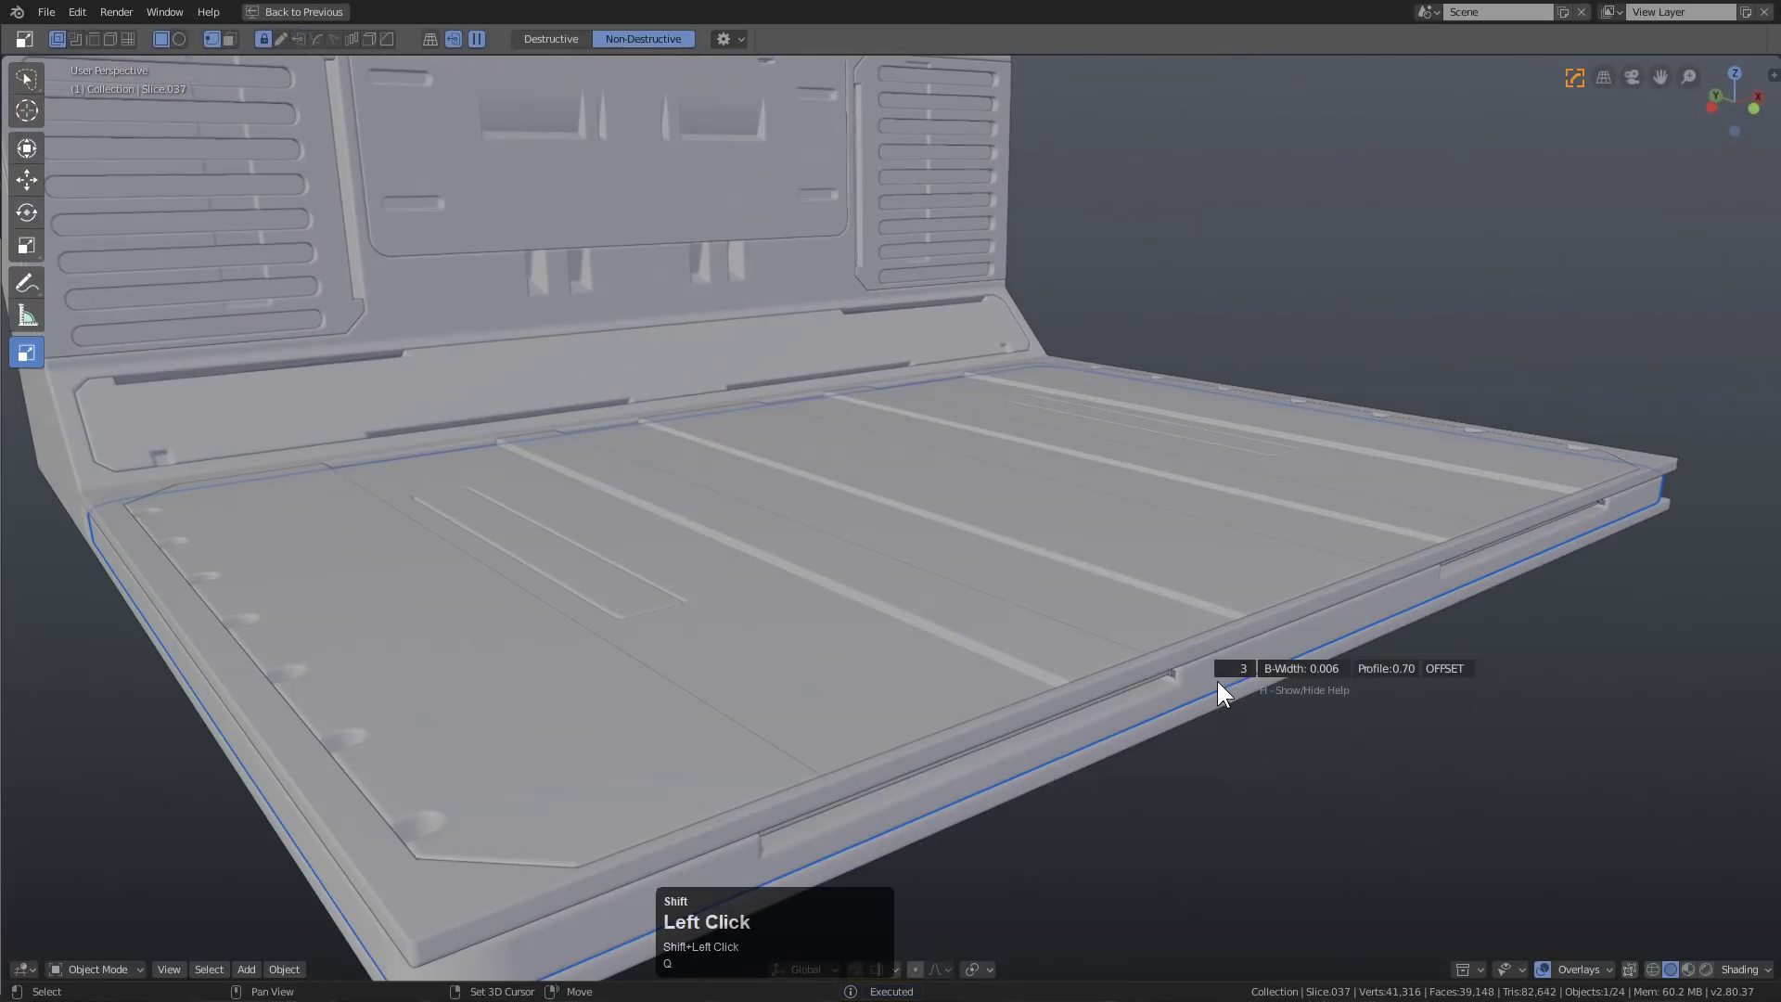
pyautogui.click(1232, 677)
# Slice the main body with a large box across the lower console wall and the rear of the floor
pyautogui.scroll(-5, 632, 573)
pyautogui.moveTo(632, 572); pyautogui.dragTo(708, 598, button='middle')
pyautogui.click(641, 512)
pyautogui.scroll(3, 557, 492)
pyautogui.moveTo(557, 493); pyautogui.dragTo(618, 727, button='middle')
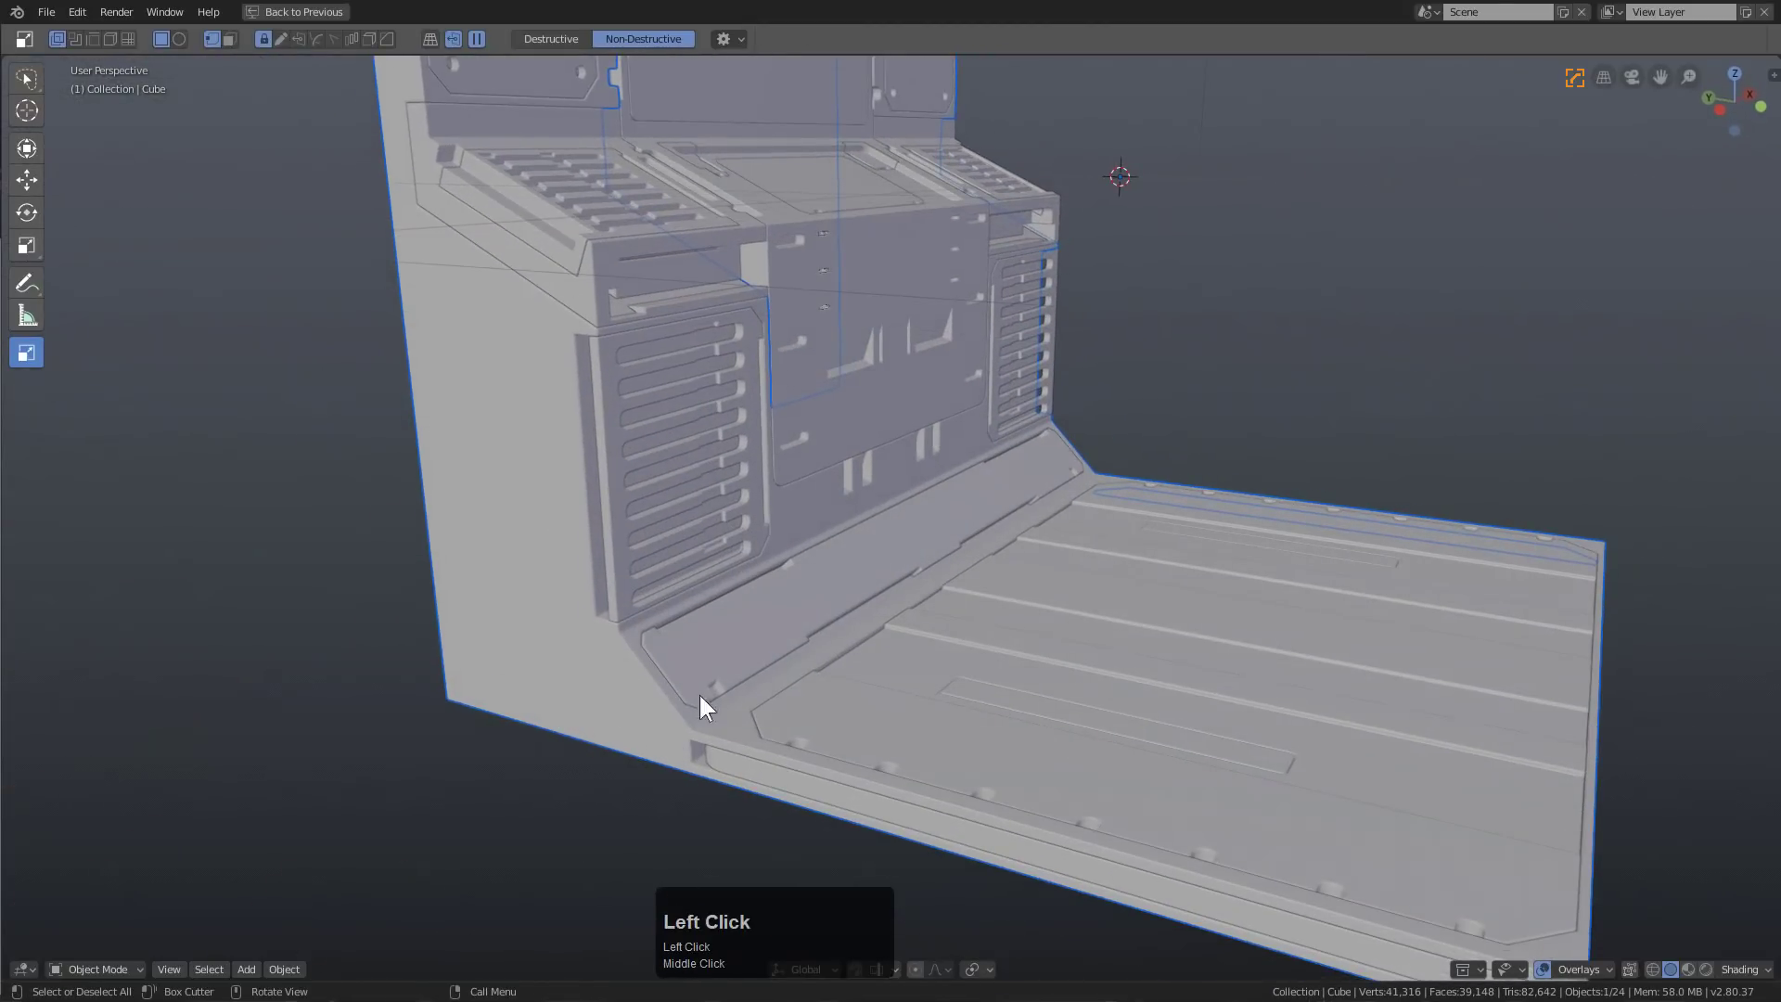
pyautogui.moveTo(699, 693); pyautogui.dragTo(1004, 142)
pyautogui.press('x')
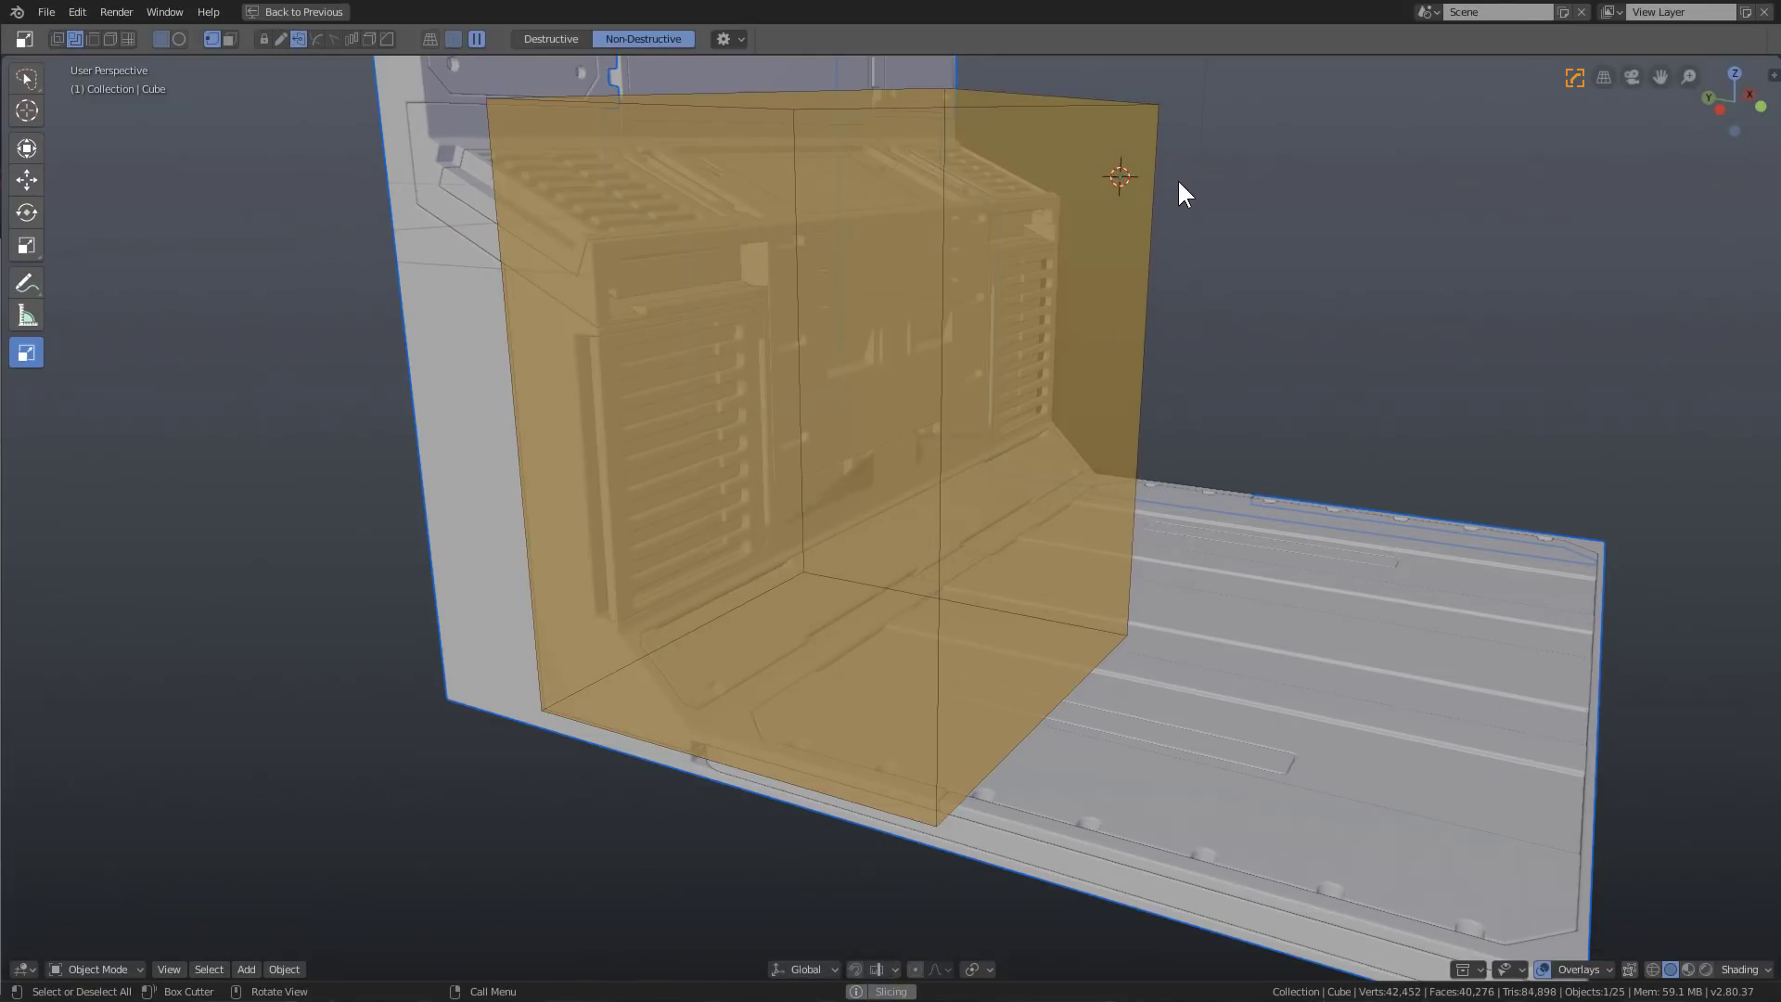
pyautogui.click(1178, 178)
# Select the newly sliced lower side piece and sharpen it with Hard Ops
pyautogui.moveTo(1046, 336); pyautogui.dragTo(870, 492, button='middle')
pyautogui.click(937, 462)
pyautogui.click(935, 454)
pyautogui.scroll(-3, 933, 455)
pyautogui.press('Tab')
pyautogui.press('Tab')
pyautogui.press('q')
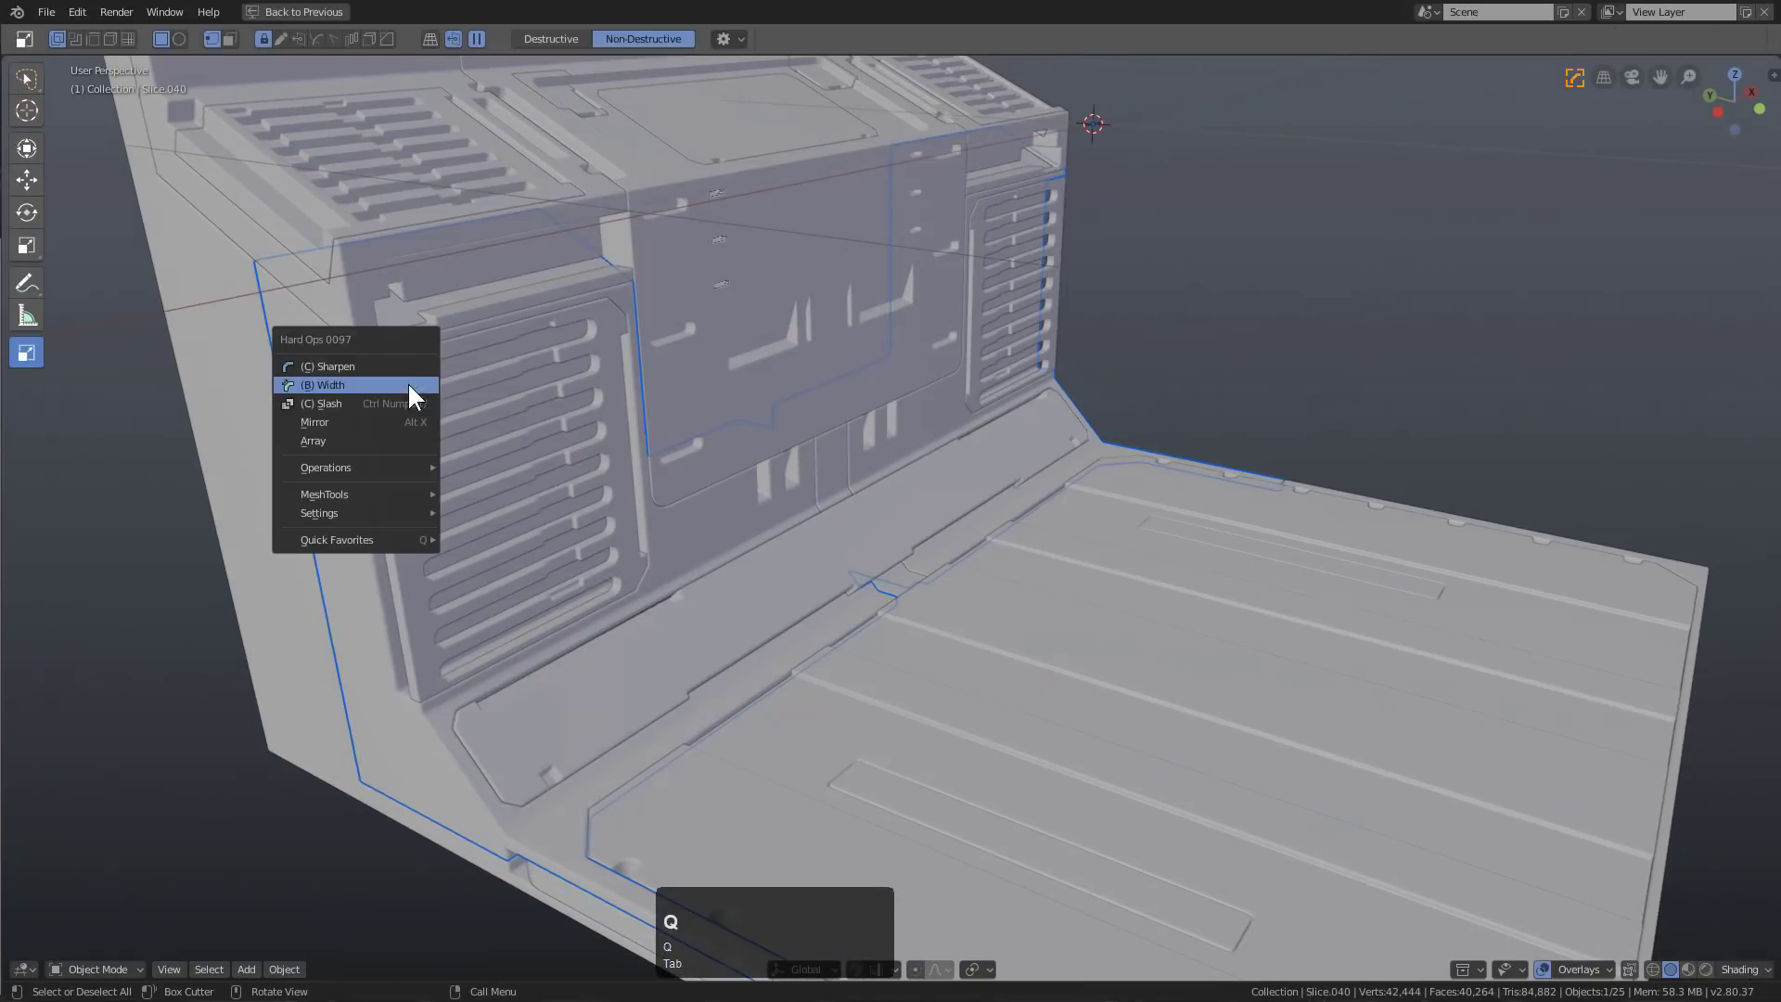
pyautogui.click(382, 369)
pyautogui.press('Tab')
pyautogui.press('Tab')
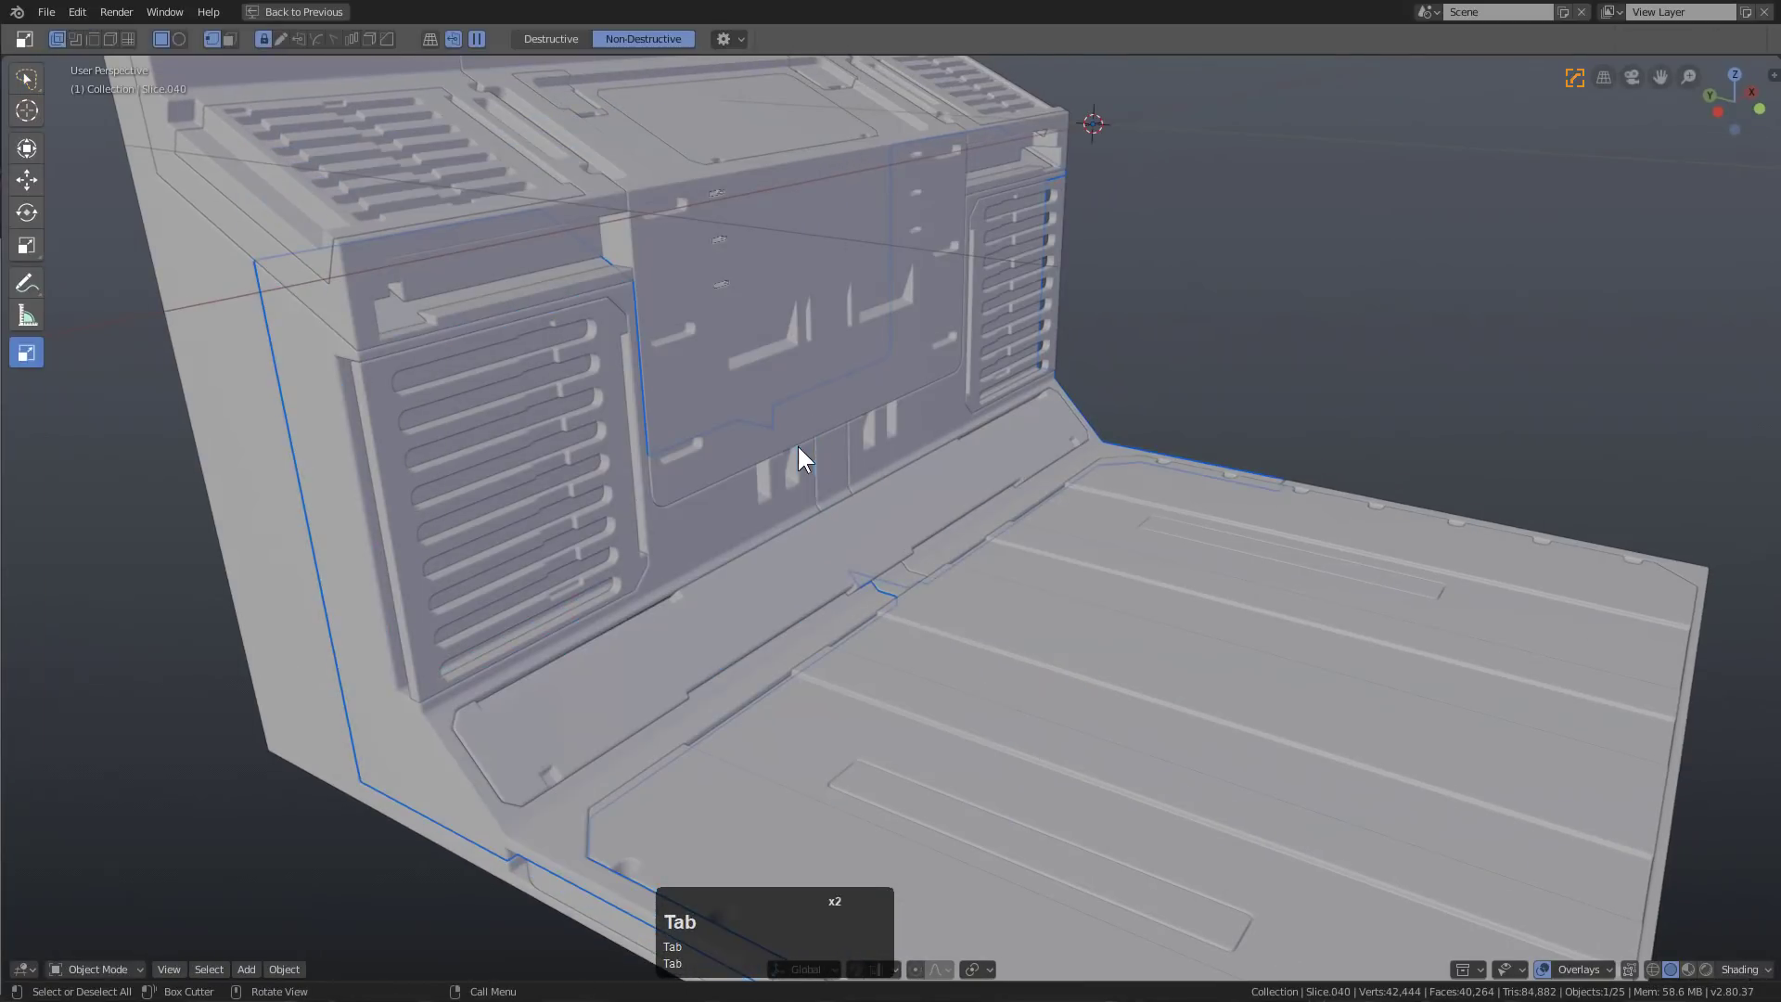
# Bevel the short corner edge of the sliced side piece beside the centre seam, below the central panel
pyautogui.press('Tab')
pyautogui.click(799, 444)
pyautogui.press('q')
pyautogui.click(852, 479)
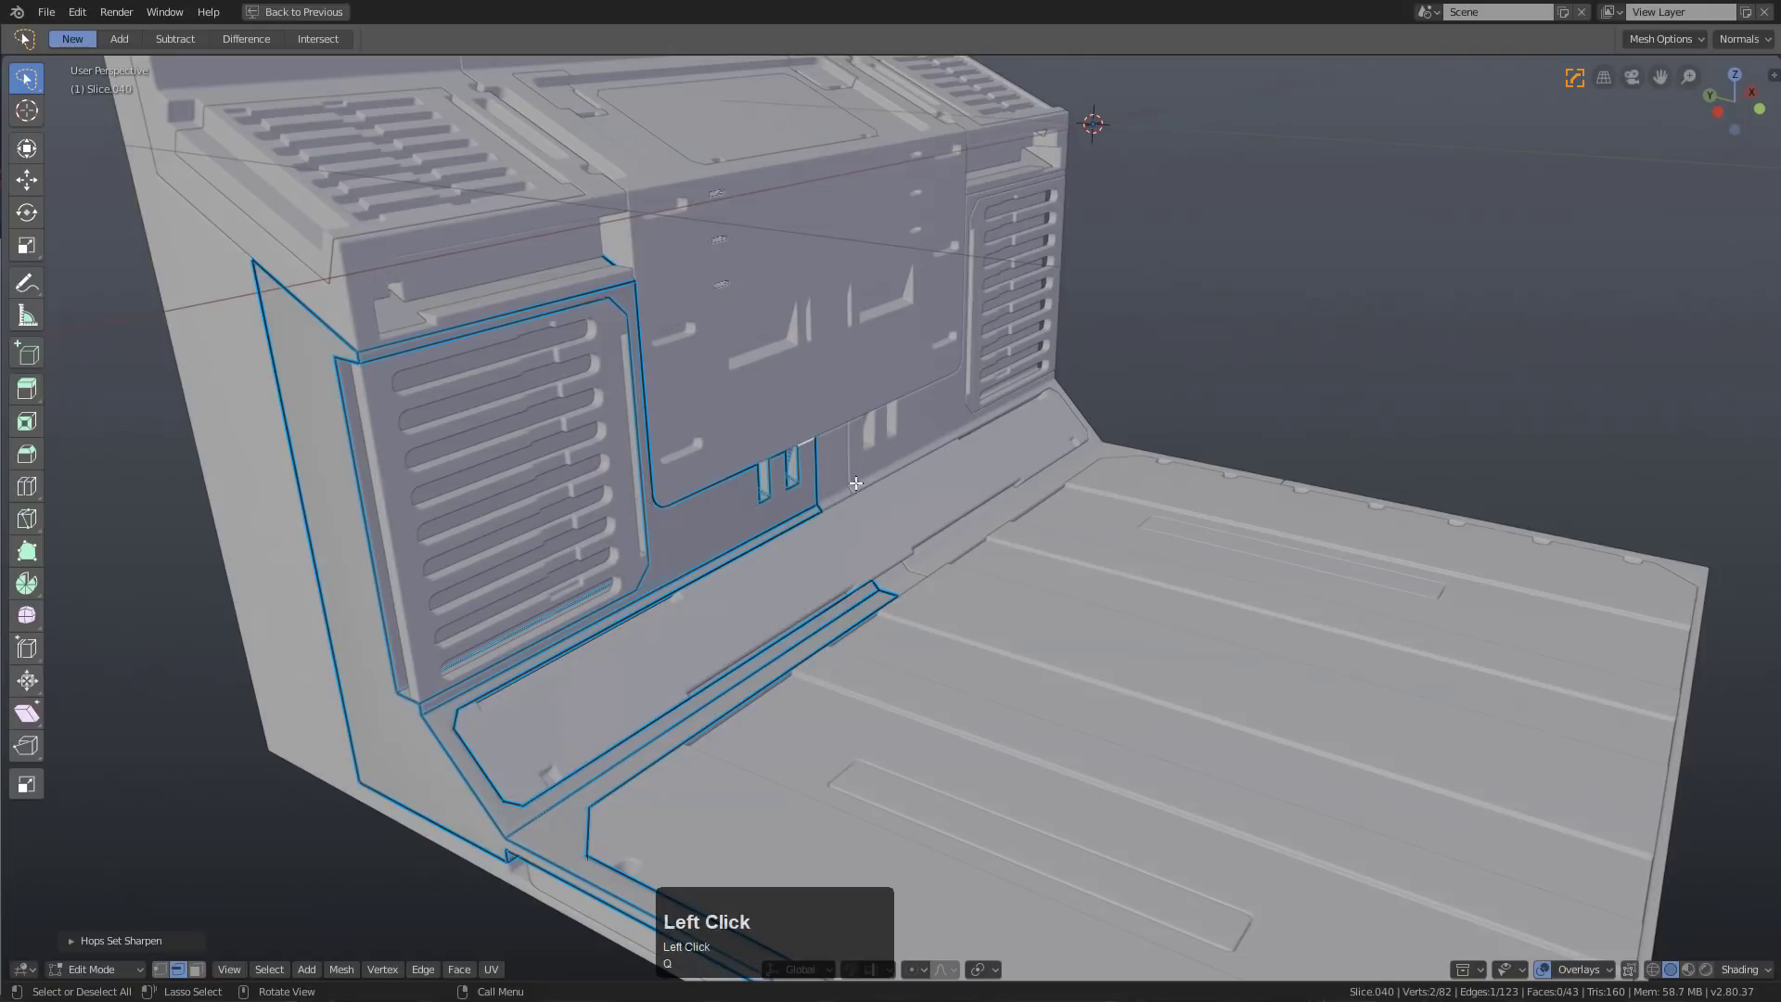
pyautogui.hotkey('ctrl', 'b')
pyautogui.press('Escape')
pyautogui.scroll(-1, 930, 517)
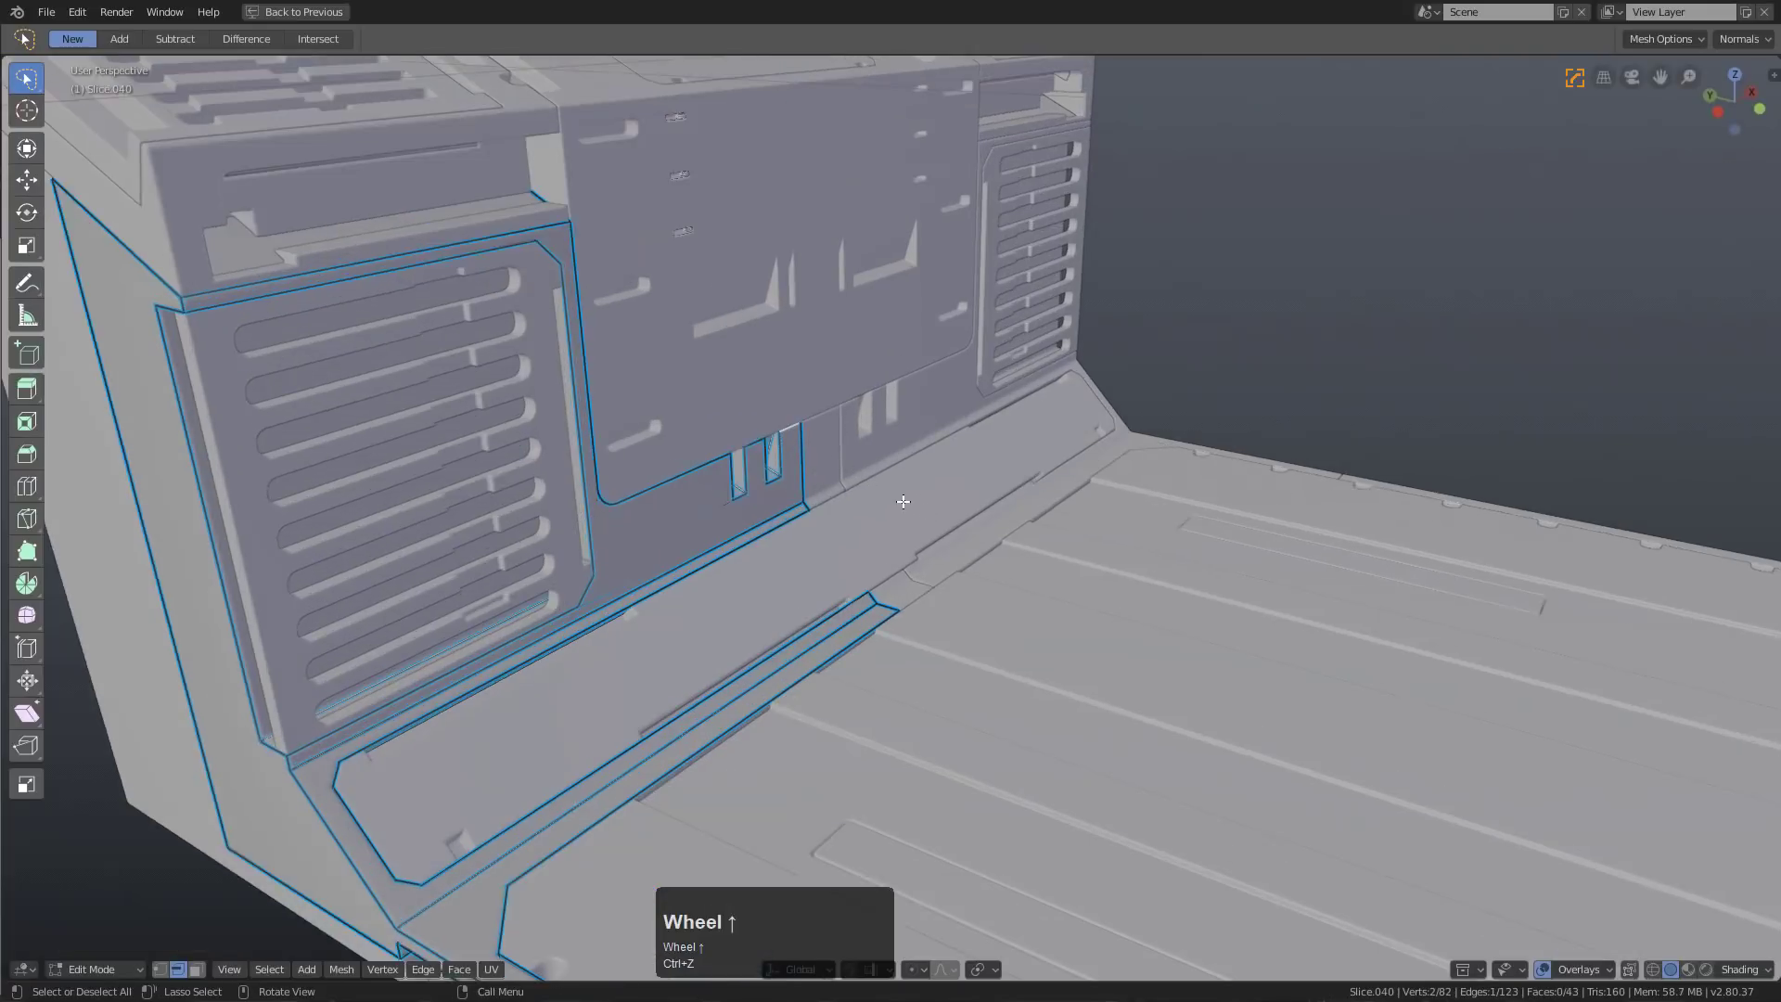
pyautogui.press('KP_Decimal')
pyautogui.scroll(-2, 860, 509)
pyautogui.moveTo(859, 509); pyautogui.dragTo(937, 483, button='middle')
pyautogui.hotkey('ctrl', 'b')
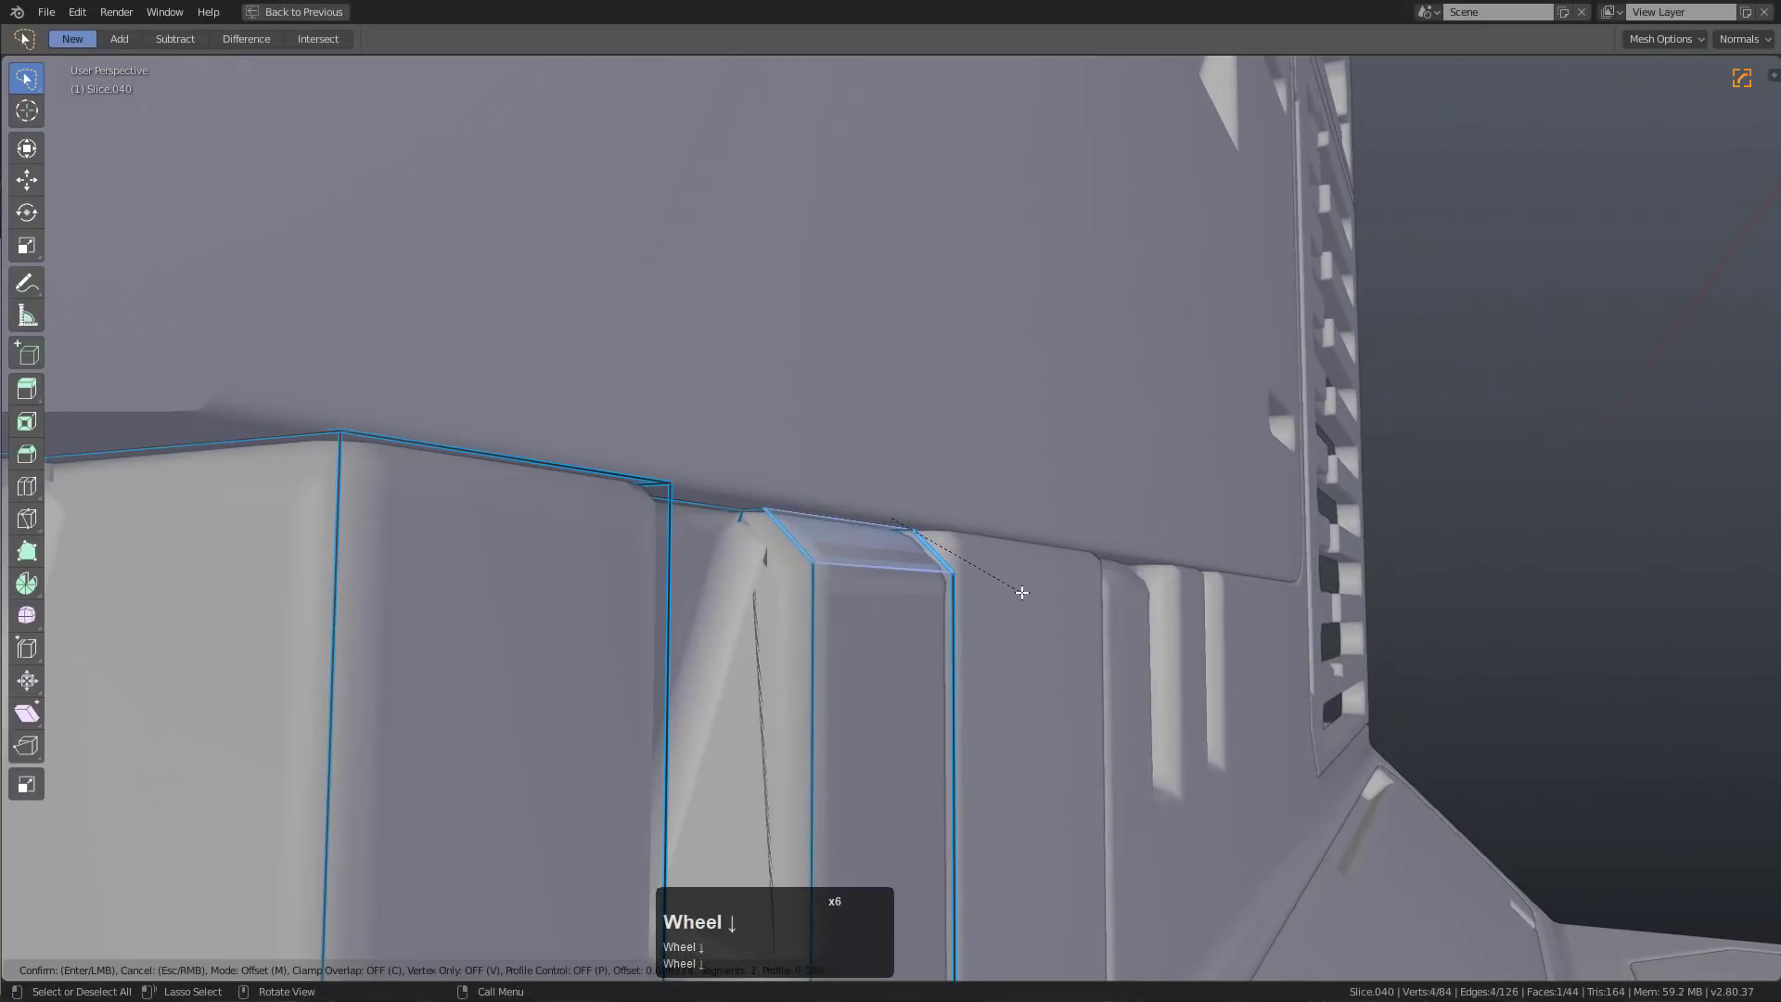
pyautogui.press('Tab')
# Rework the bevel on the sliced side piece with the Hard Ops width tool
pyautogui.press('q')
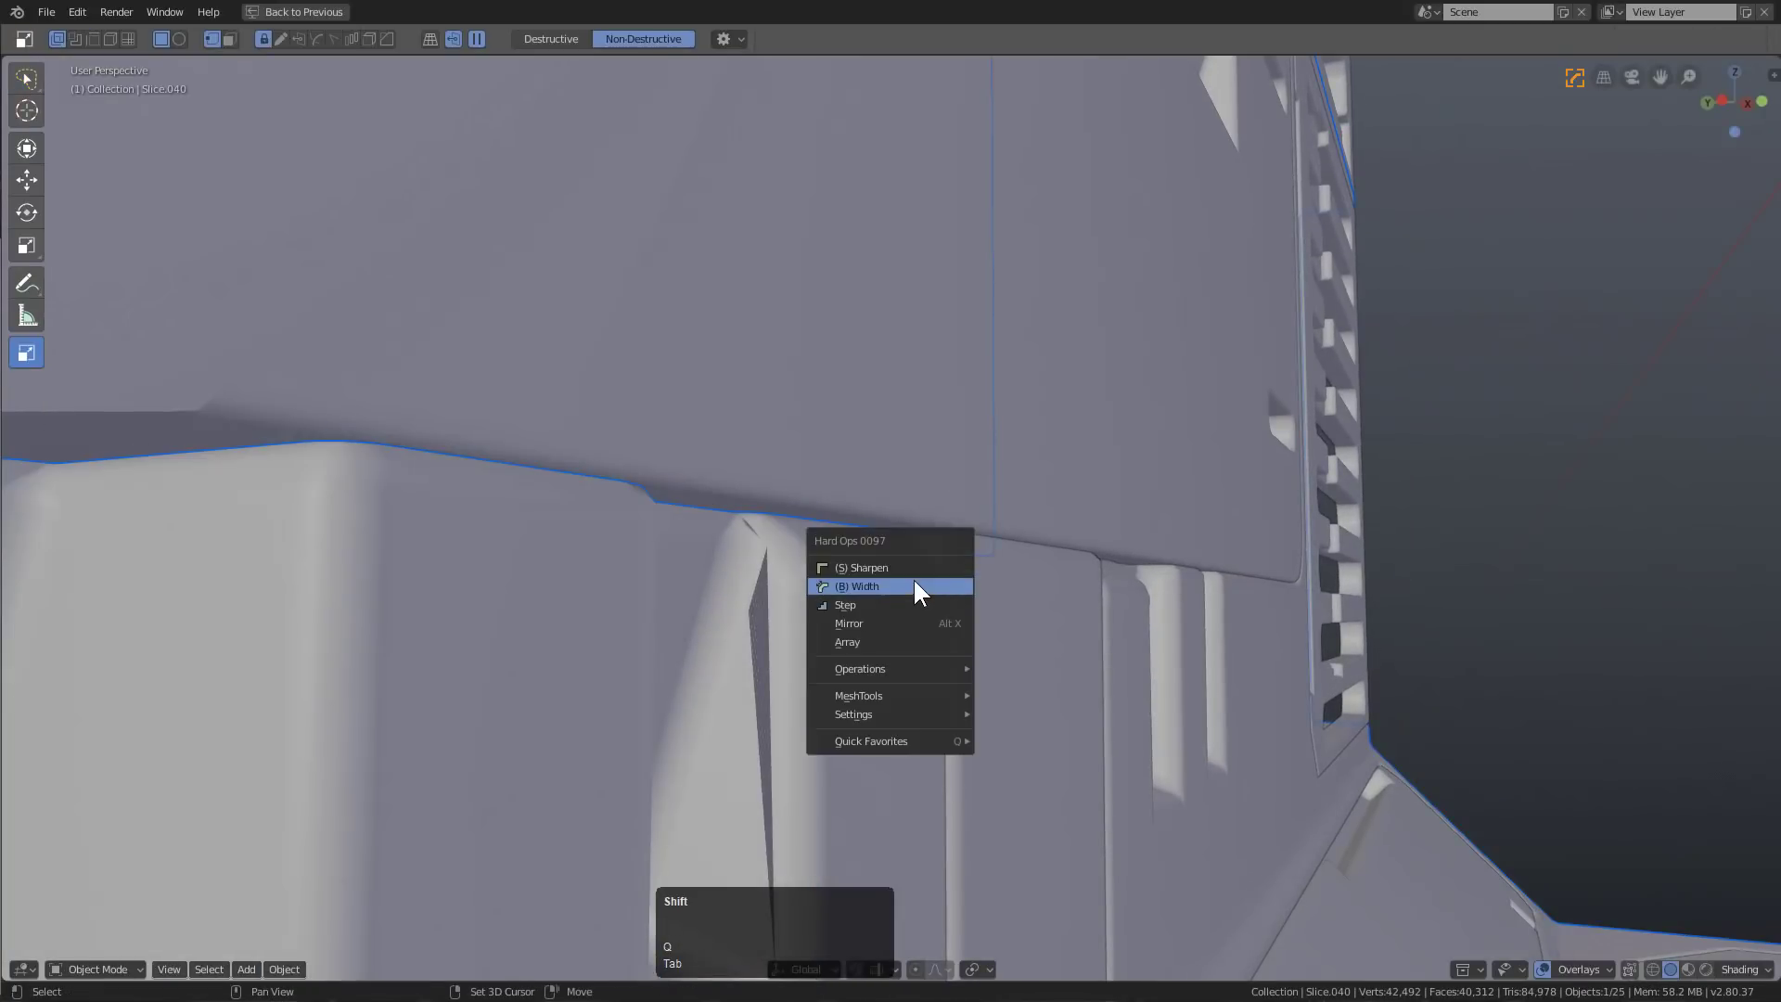
pyautogui.keyDown('shift'); pyautogui.click(913, 585); pyautogui.keyUp('shift')
pyautogui.doubleClick(946, 569)
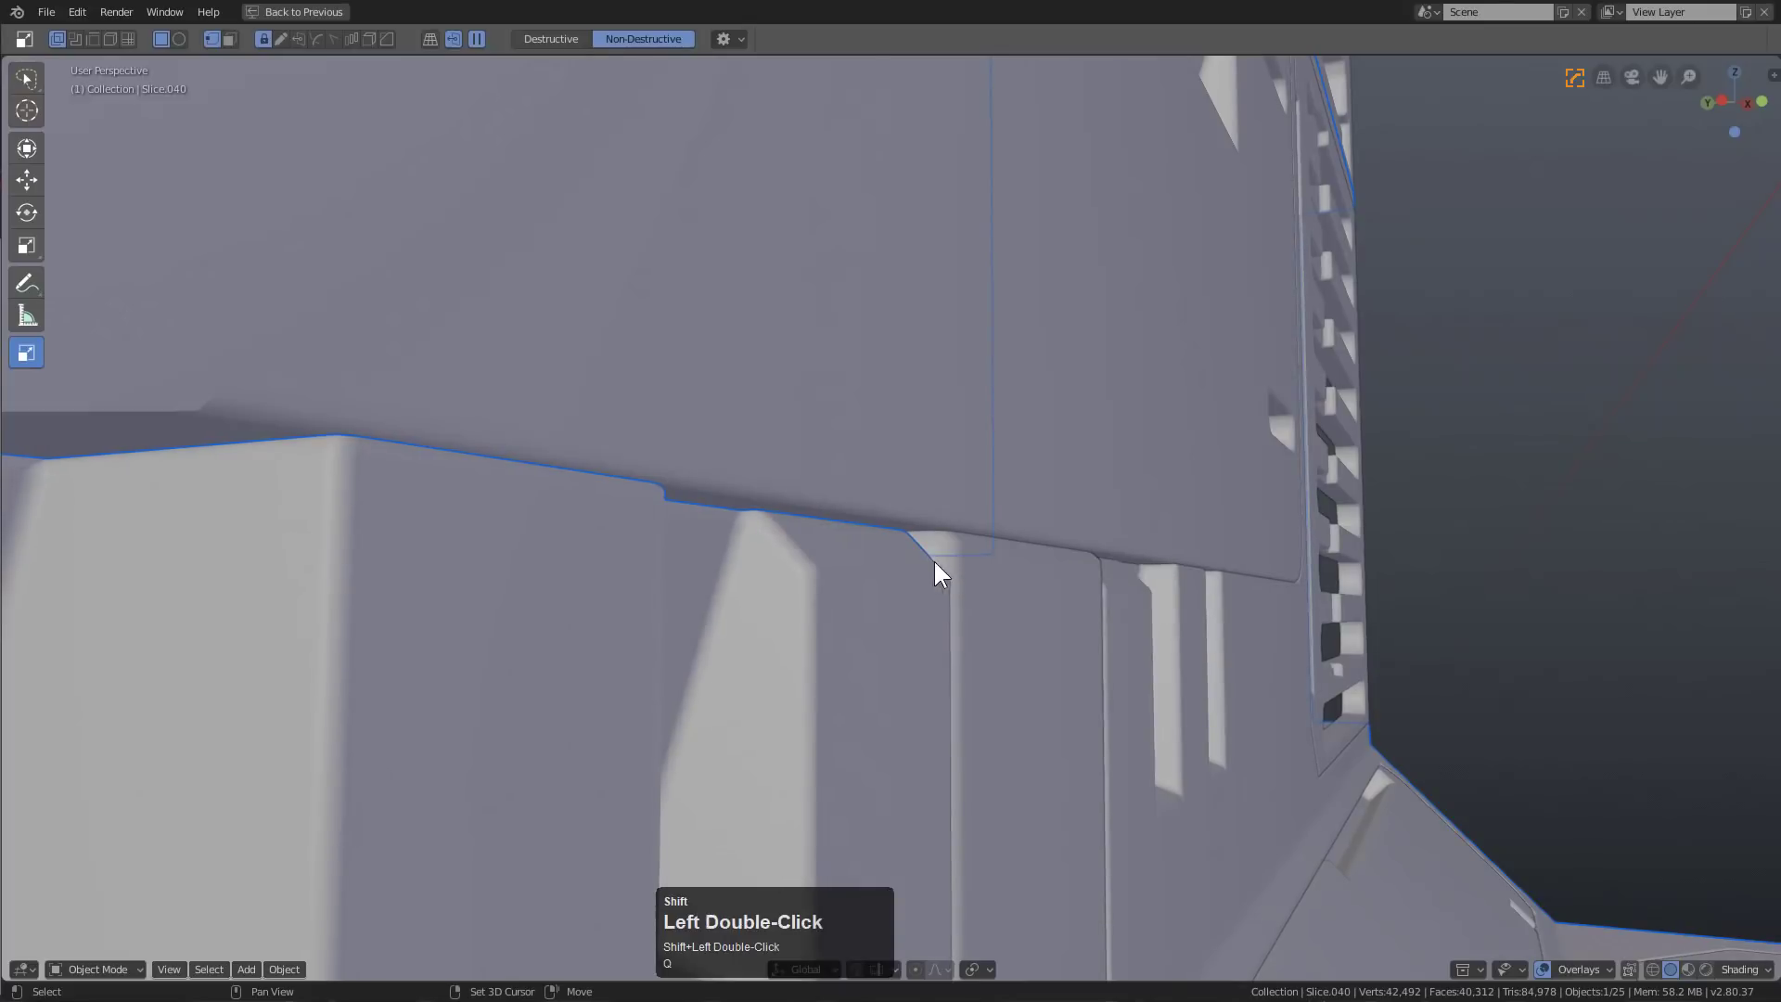
# Examine the whole model for areas needing more detail, including the roof panels and the upper wall
pyautogui.moveTo(939, 568); pyautogui.dragTo(813, 573, button='middle')
pyautogui.scroll(-3, 846, 571)
pyautogui.scroll(-3, 909, 542)
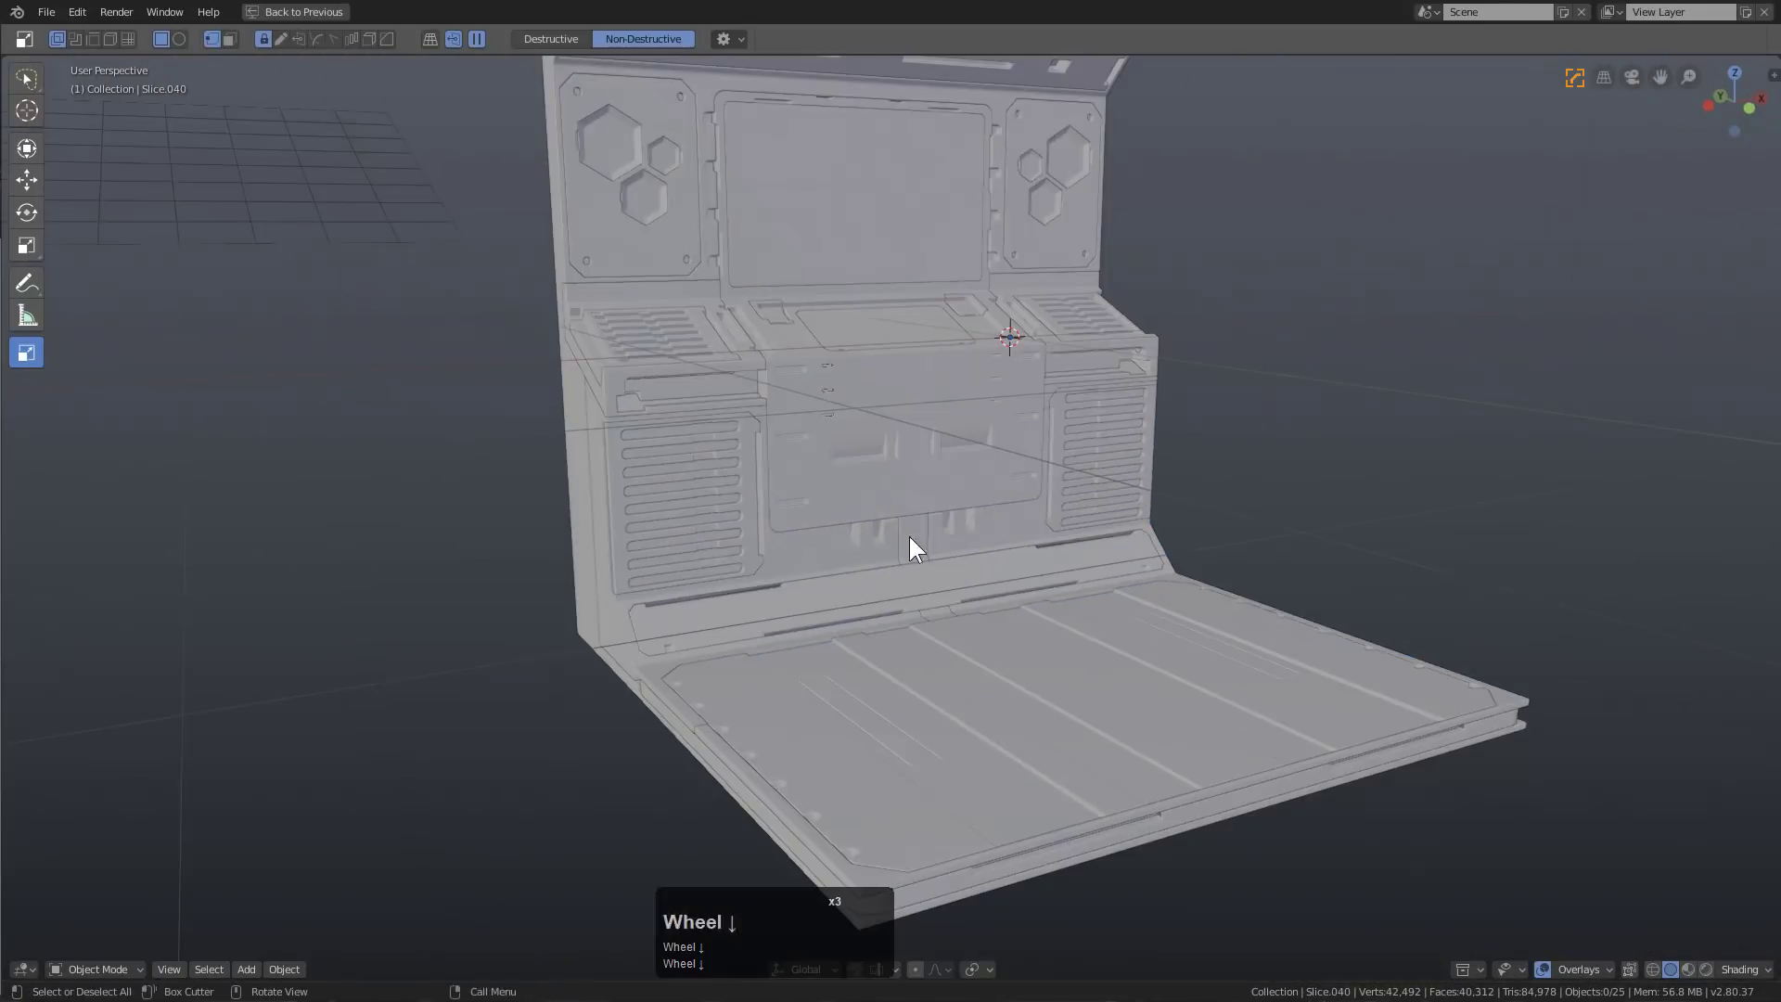
pyautogui.moveTo(910, 545); pyautogui.dragTo(943, 438, button='middle')
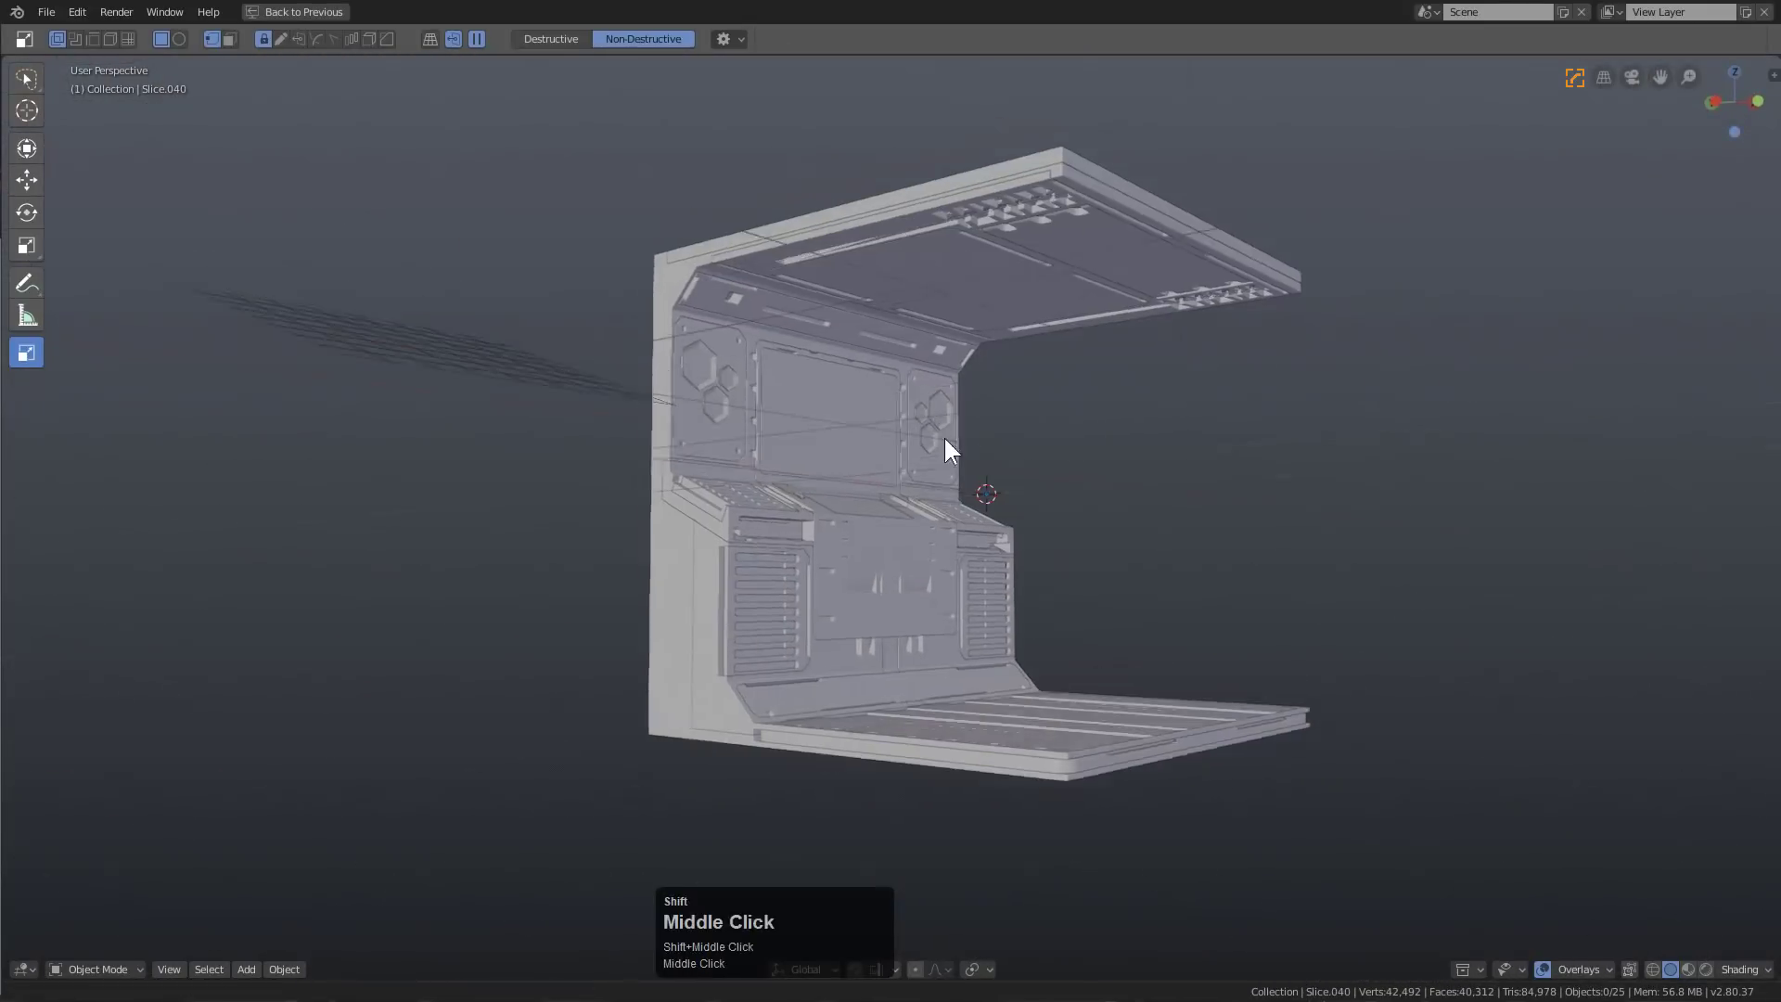
pyautogui.scroll(3, 927, 446)
pyautogui.click(984, 267)
pyautogui.moveTo(983, 269); pyautogui.dragTo(1105, 277, button='middle')
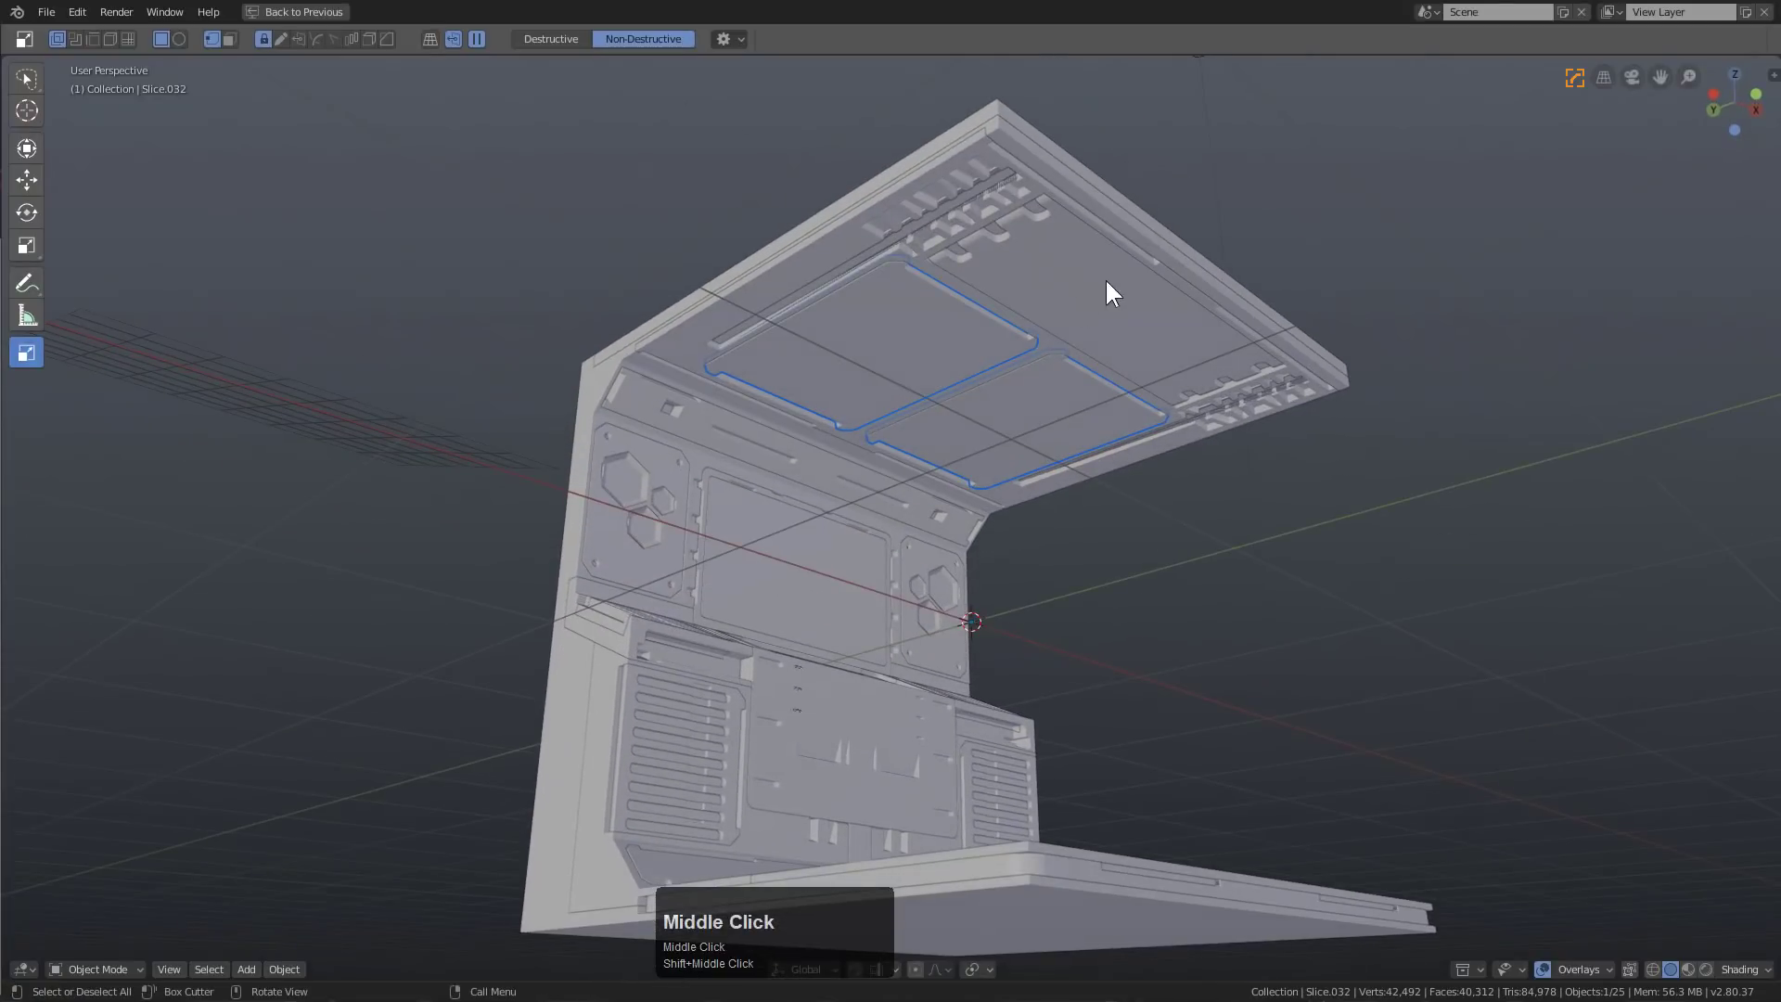
pyautogui.scroll(2, 905, 279)
pyautogui.click(755, 249)
pyautogui.keyDown('shift'); pyautogui.moveTo(755, 249); pyautogui.dragTo(757, 297, button='middle'); pyautogui.keyUp('shift')
pyautogui.moveTo(757, 296); pyautogui.dragTo(758, 356, button='middle')
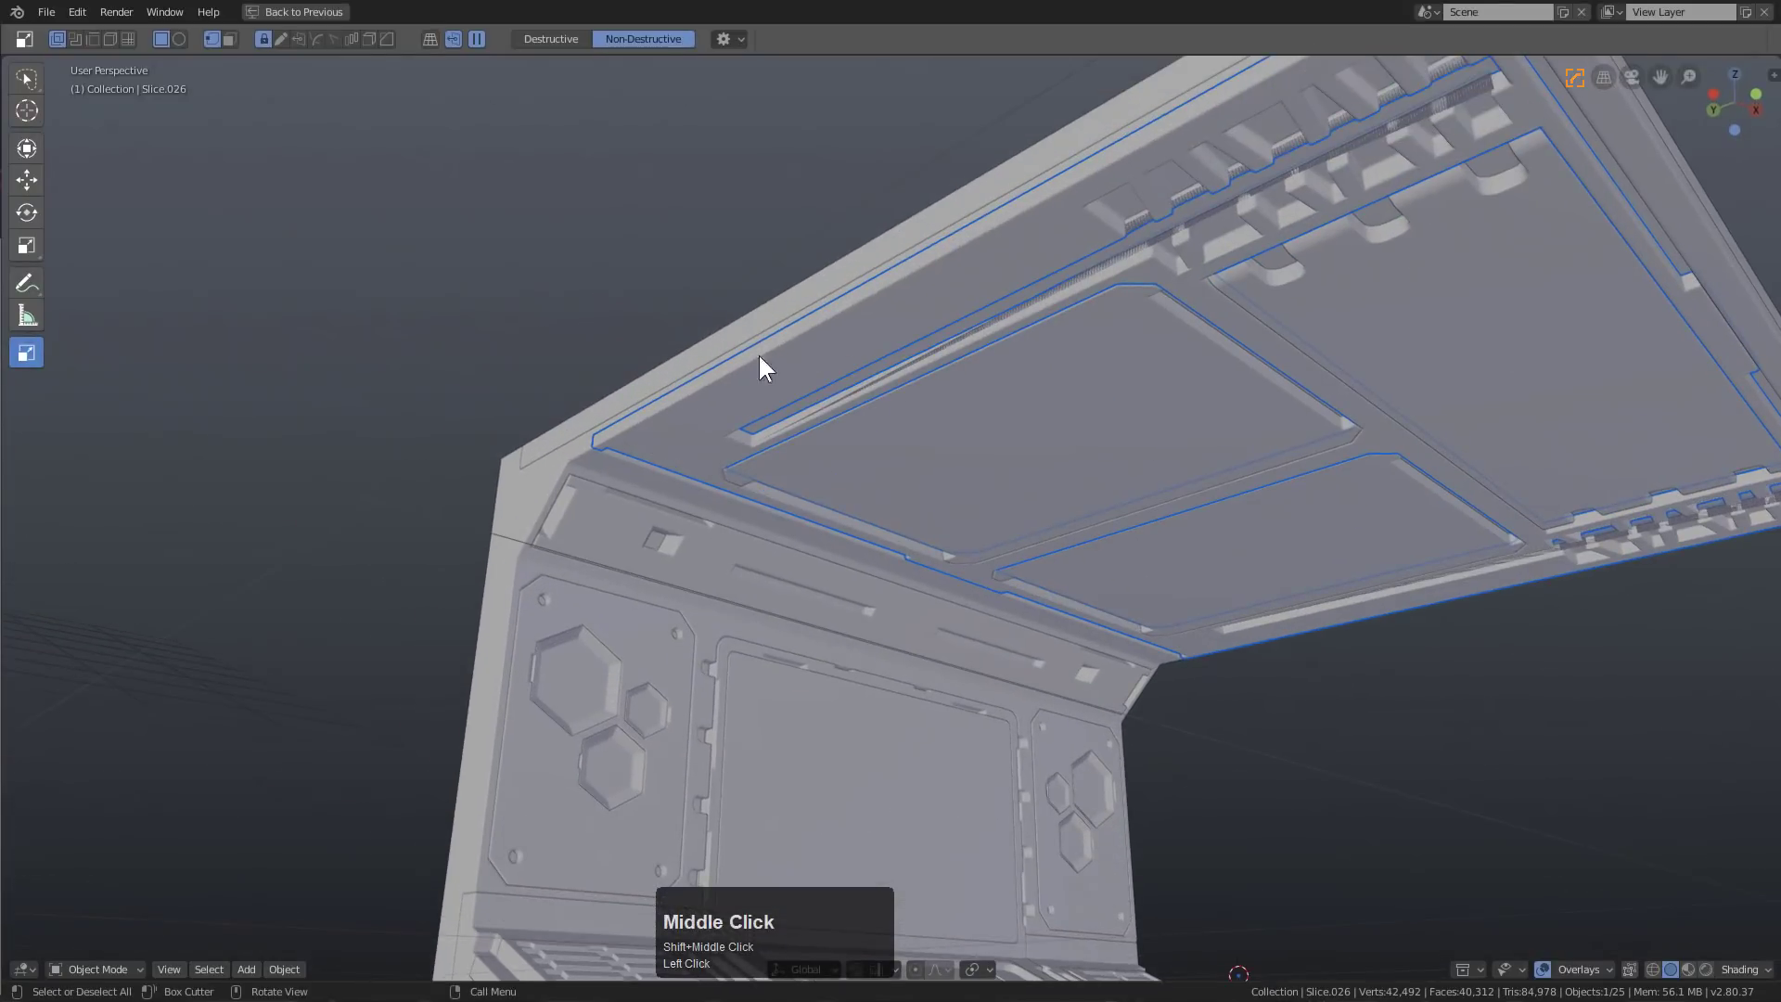
pyautogui.moveTo(676, 427)
pyautogui.mouseDown()
pyautogui.moveTo(968, 276)
pyautogui.moveTo(1017, 157)
pyautogui.moveTo(993, 128)
pyautogui.mouseUp()
pyautogui.moveTo(991, 124); pyautogui.dragTo(782, 426, button='middle')
pyautogui.hotkey('alt', 'a')
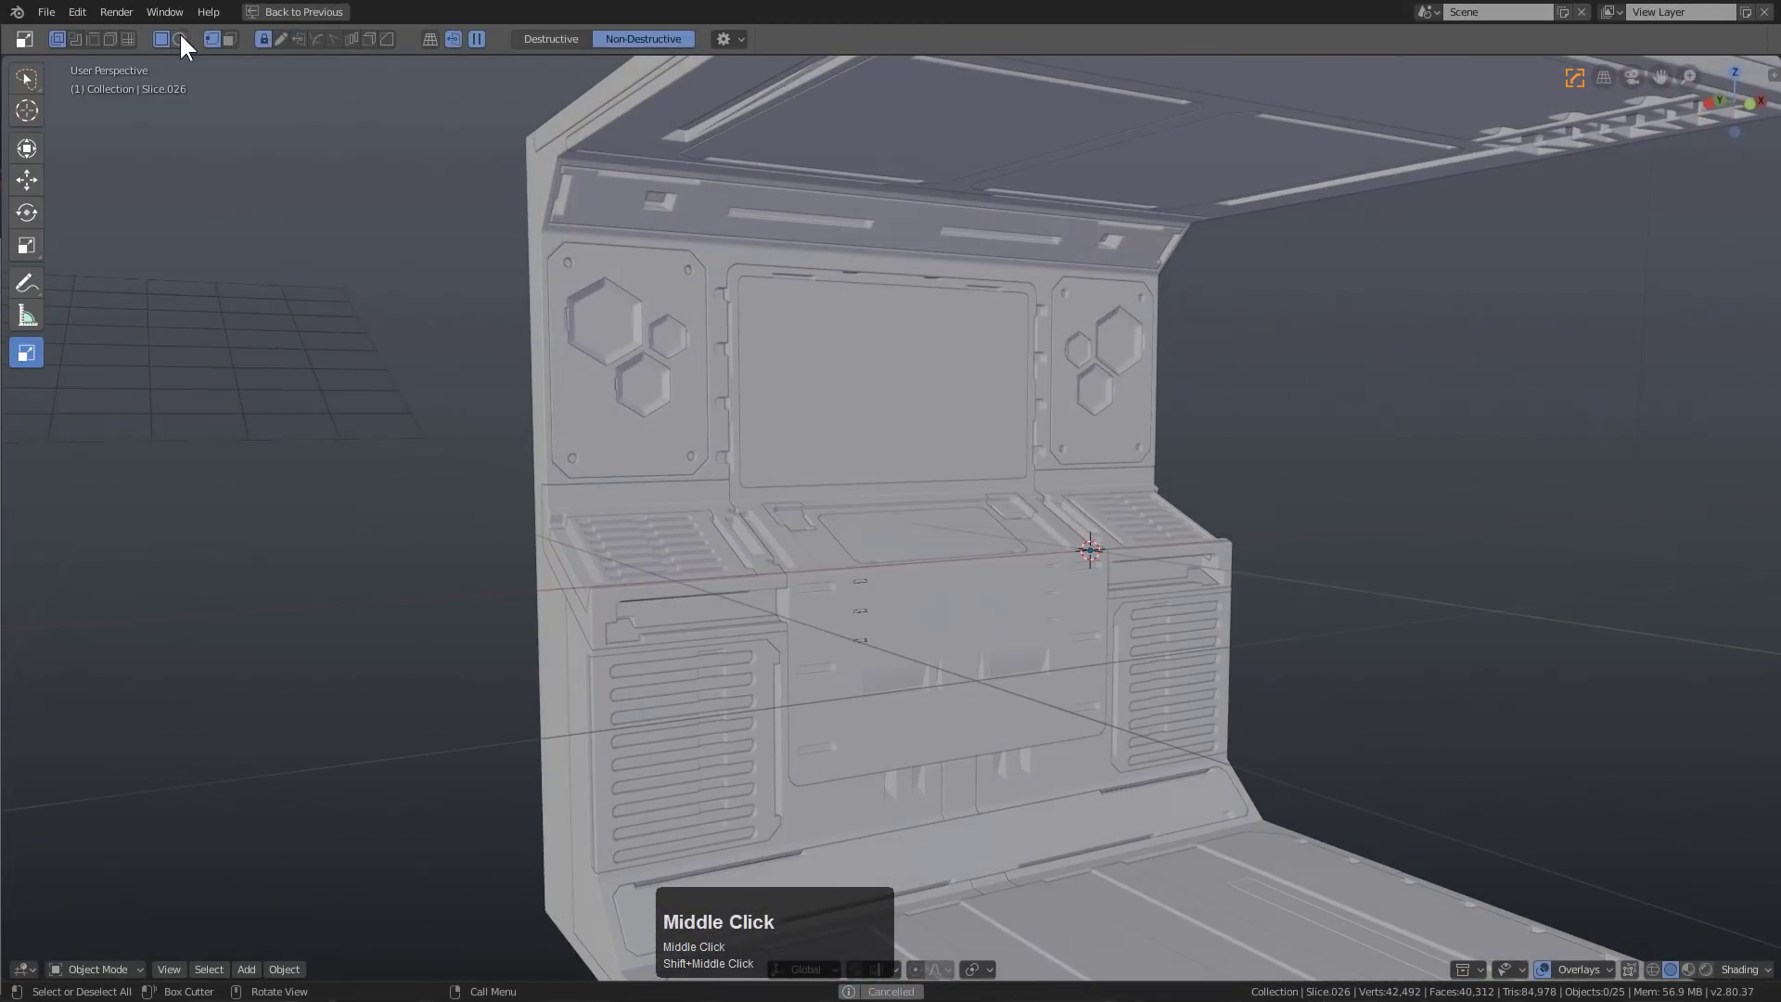
# Slice a hexagon out of the upper part of the central console panel, beside the small slots
pyautogui.moveTo(994, 477); pyautogui.dragTo(872, 554, button='middle')
pyautogui.scroll(3, 732, 341)
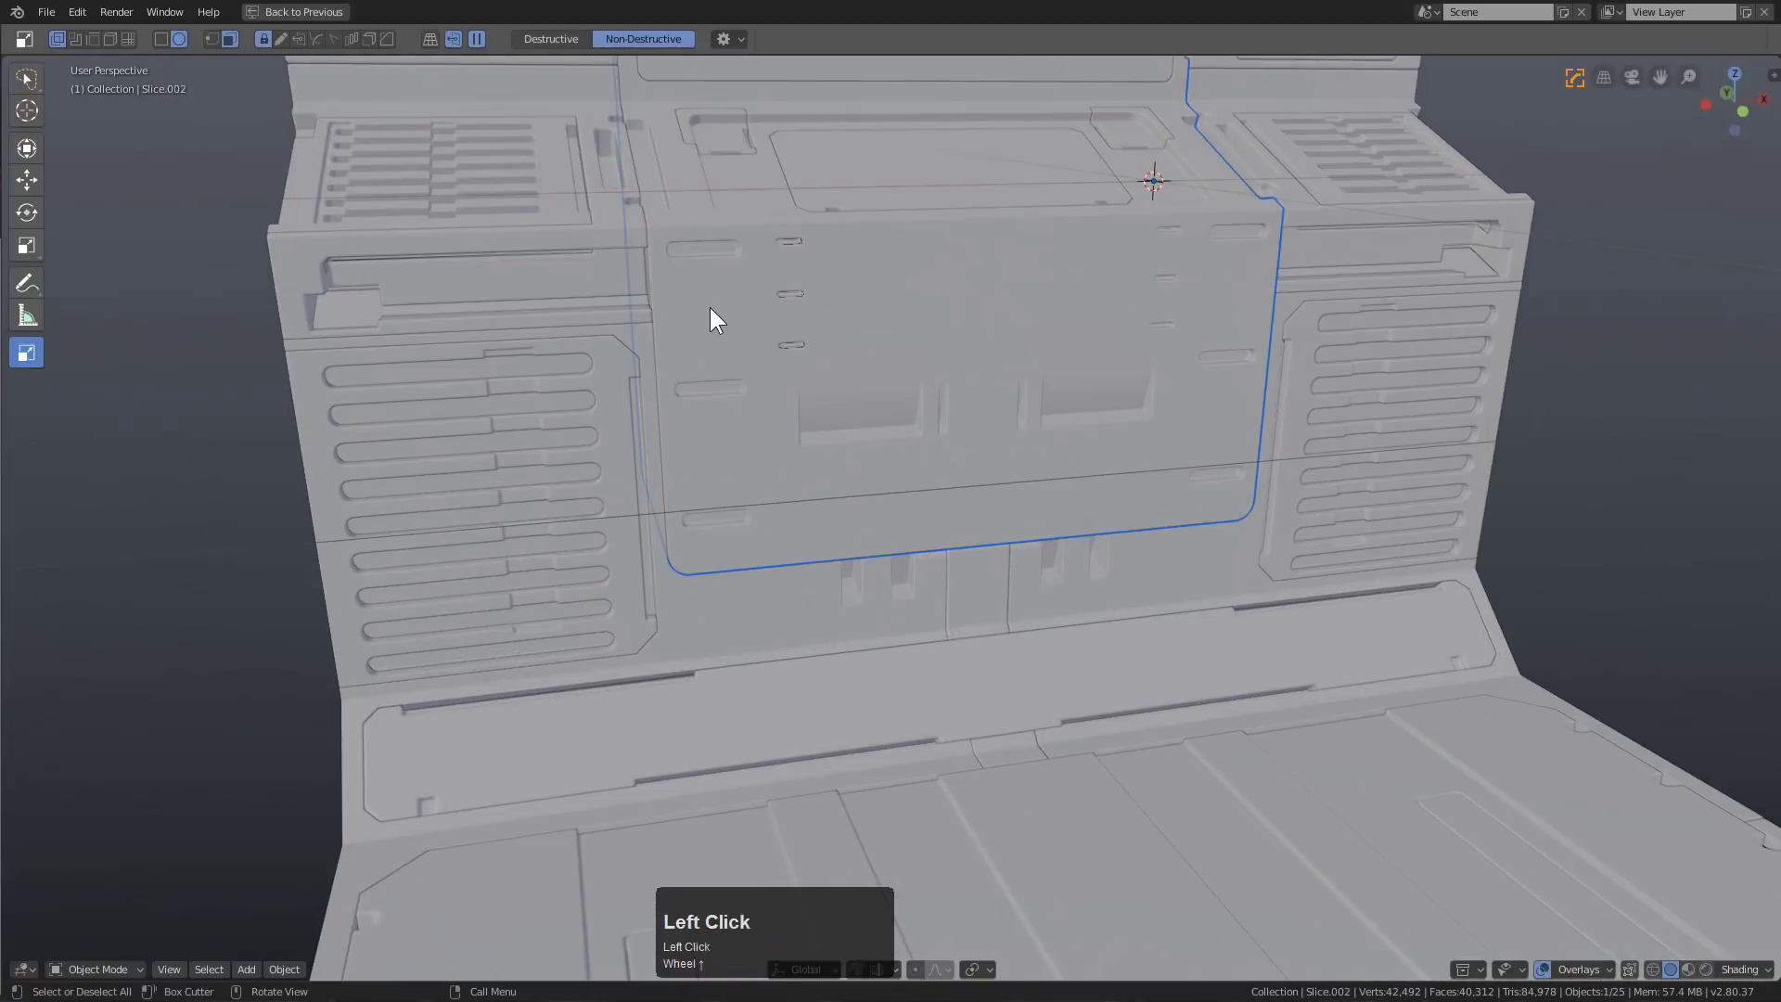
pyautogui.scroll(2, 710, 309)
pyautogui.moveTo(758, 432); pyautogui.dragTo(734, 343, button='middle')
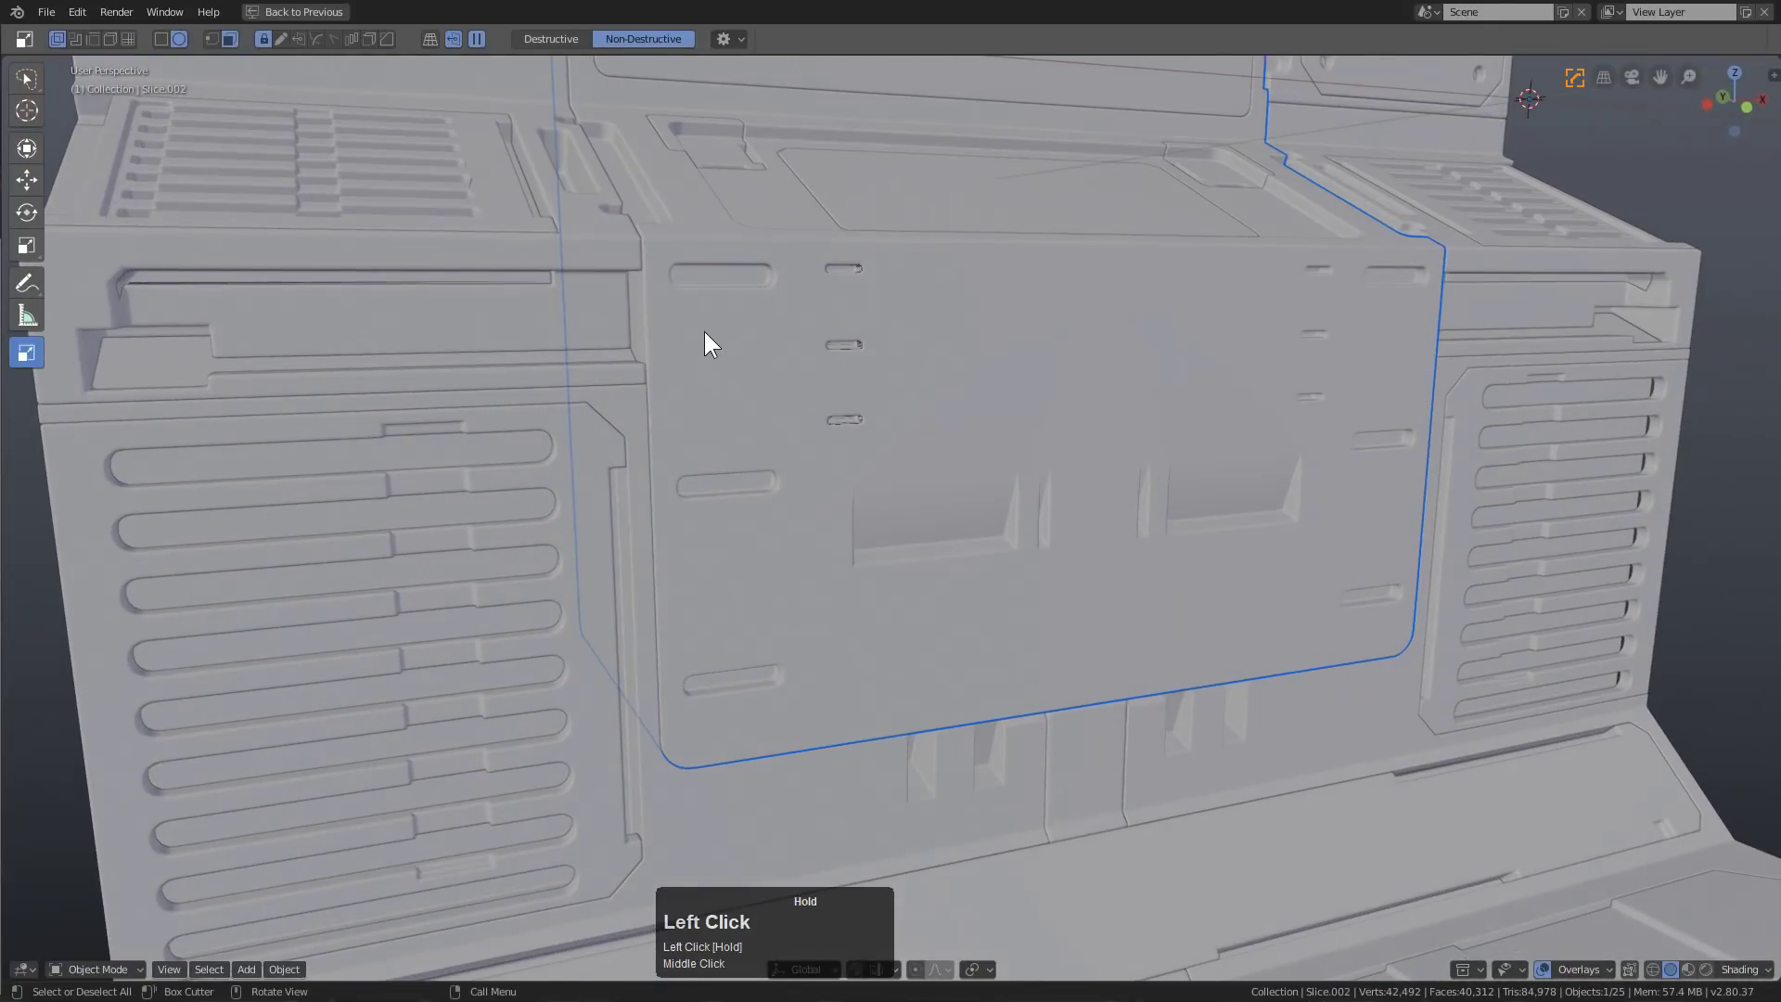
pyautogui.moveTo(713, 338); pyautogui.dragTo(710, 338)
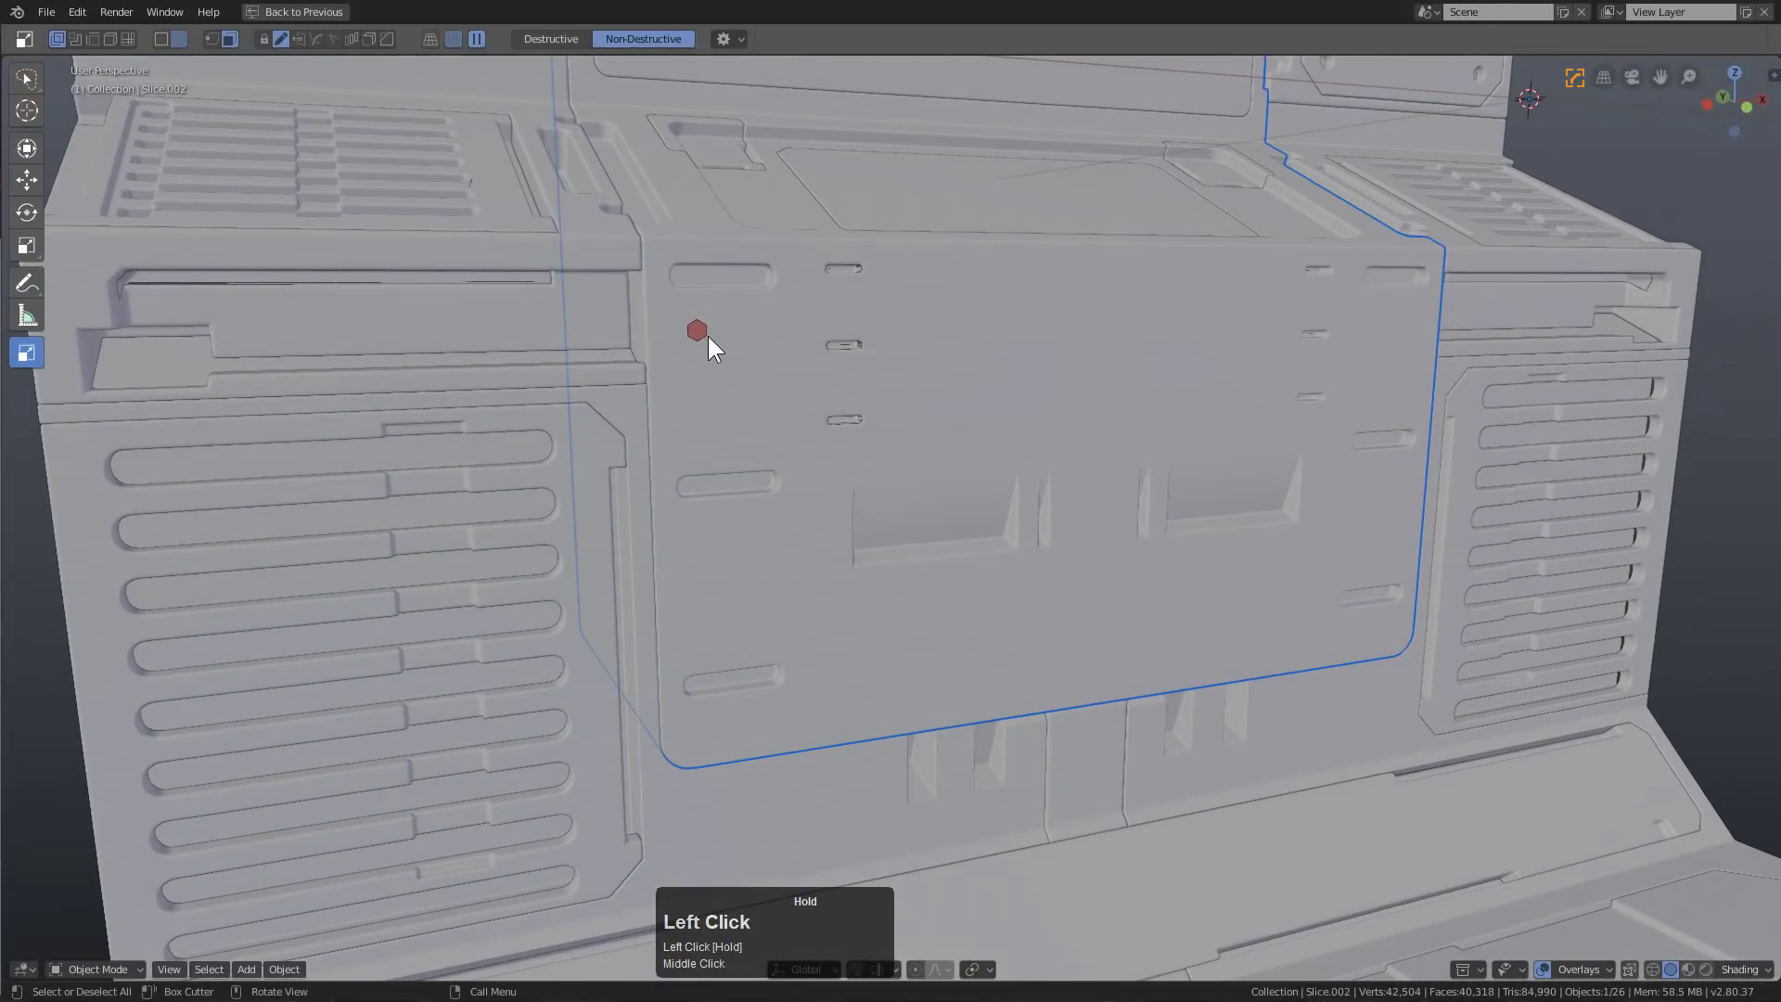
pyautogui.press('Escape')
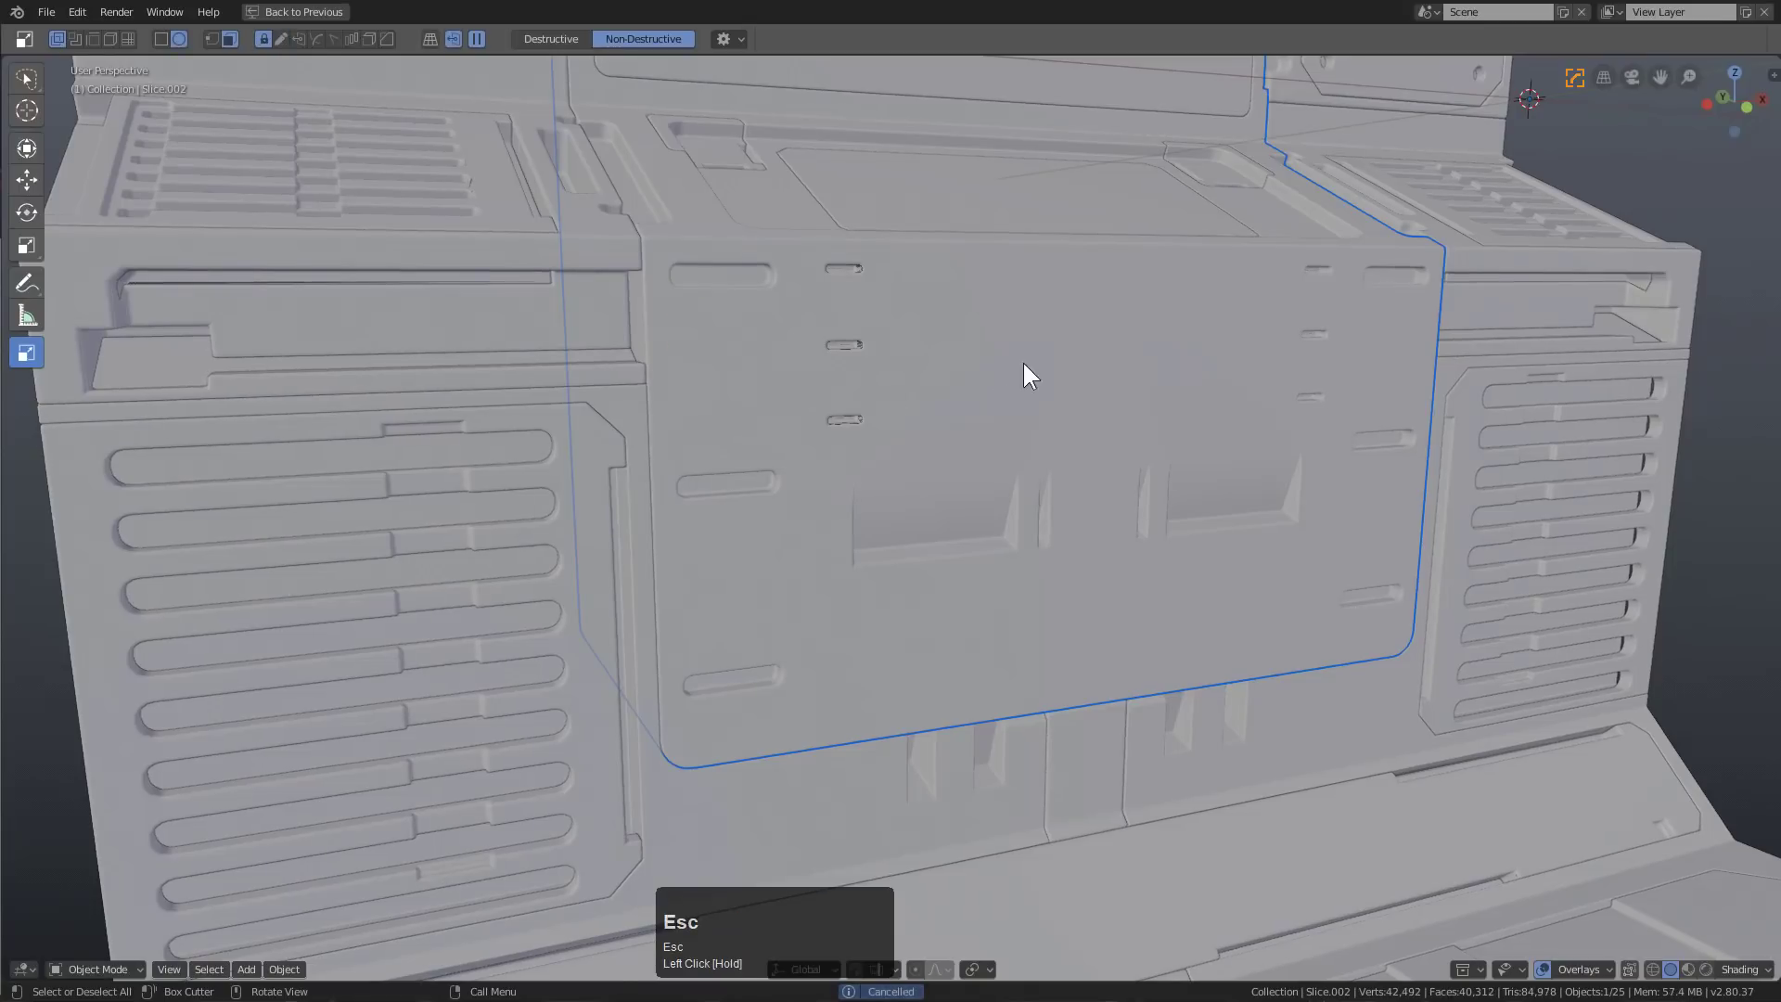
pyautogui.moveTo(997, 338); pyautogui.dragTo(1073, 360)
pyautogui.moveTo(1068, 355); pyautogui.dragTo(1061, 352)
pyautogui.press('x')
pyautogui.click(1007, 347)
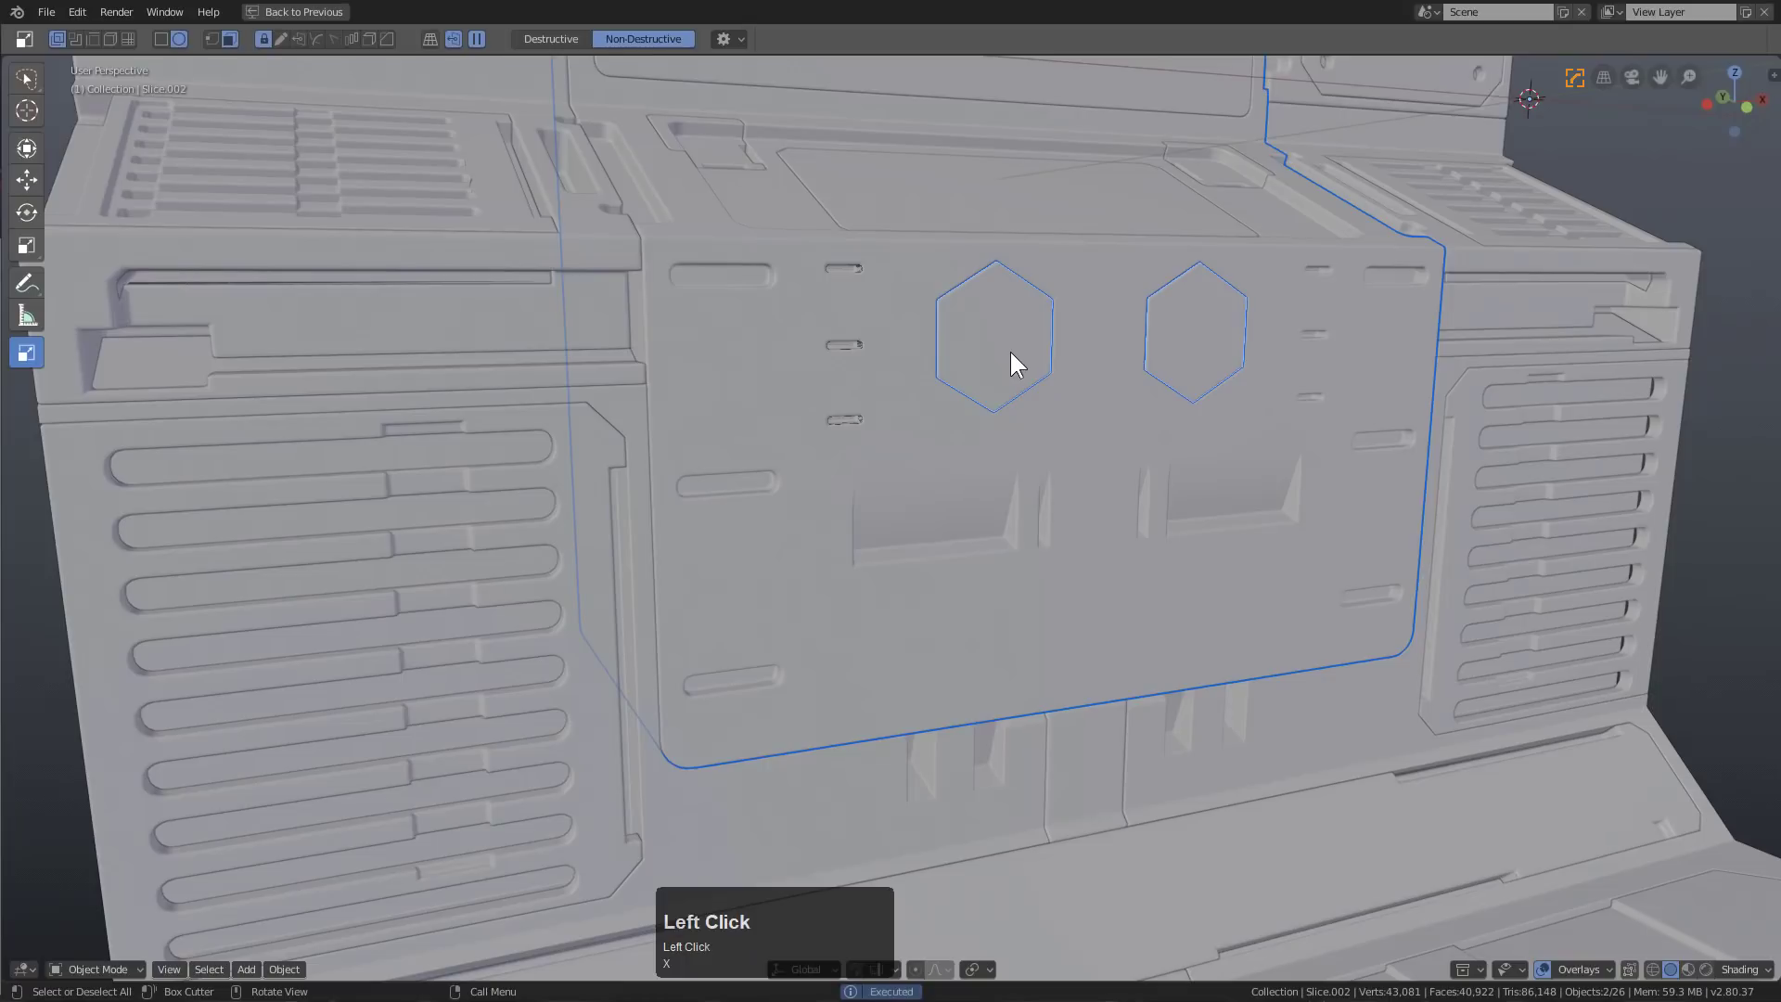
# Inset the front face of the sliced hexagon to form a recess with sloped sides
pyautogui.press('Tab')
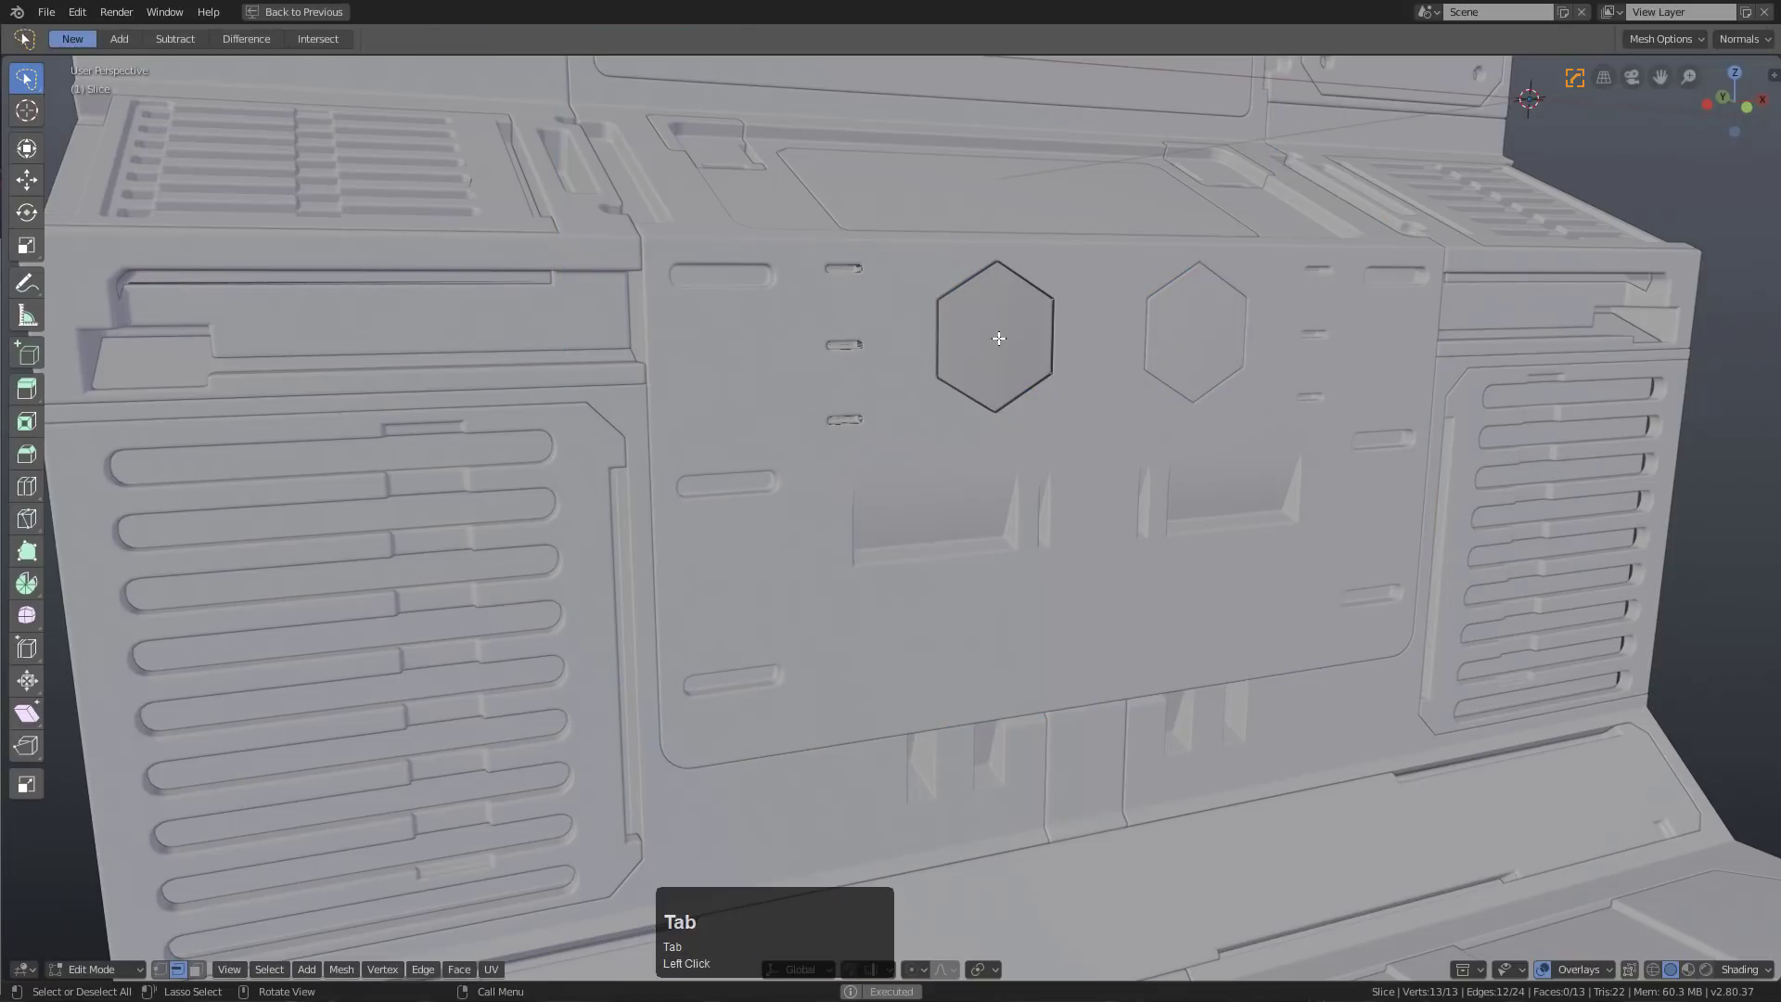
pyautogui.click(998, 337)
pyautogui.press('i')
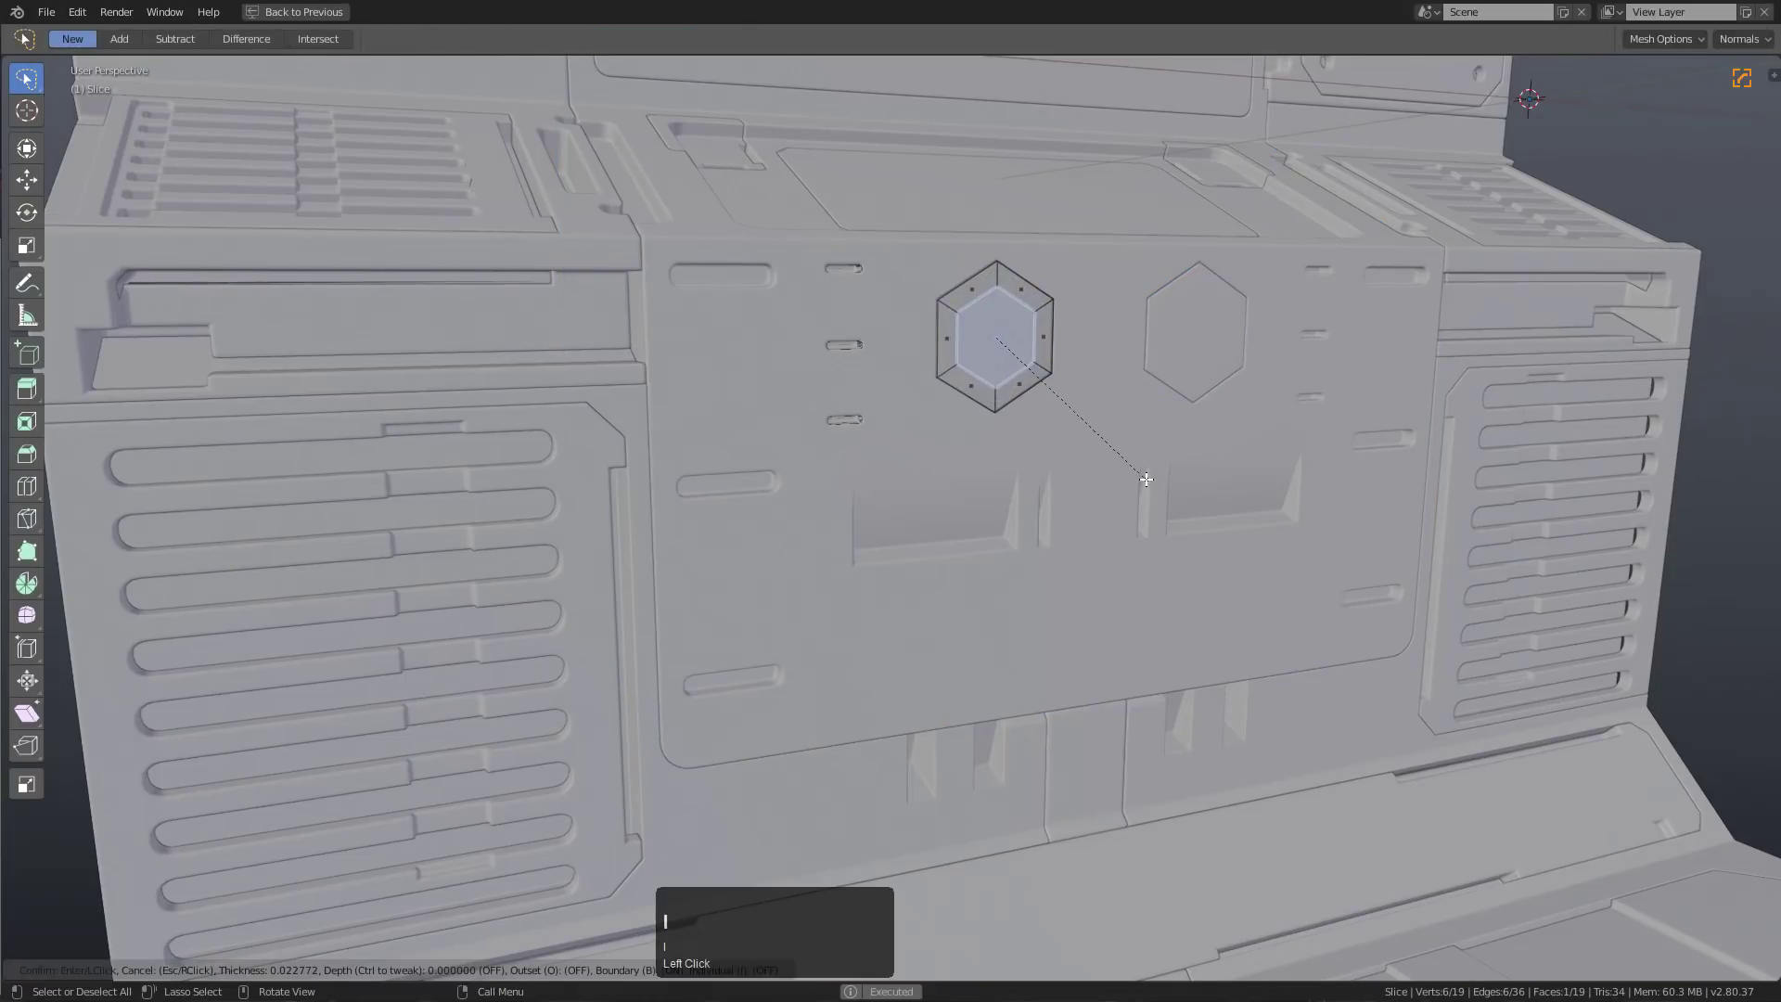
pyautogui.click(1146, 478)
pyautogui.press('Tab')
pyautogui.keyDown('alt'); pyautogui.middleClick(1036, 441); pyautogui.keyUp('alt')
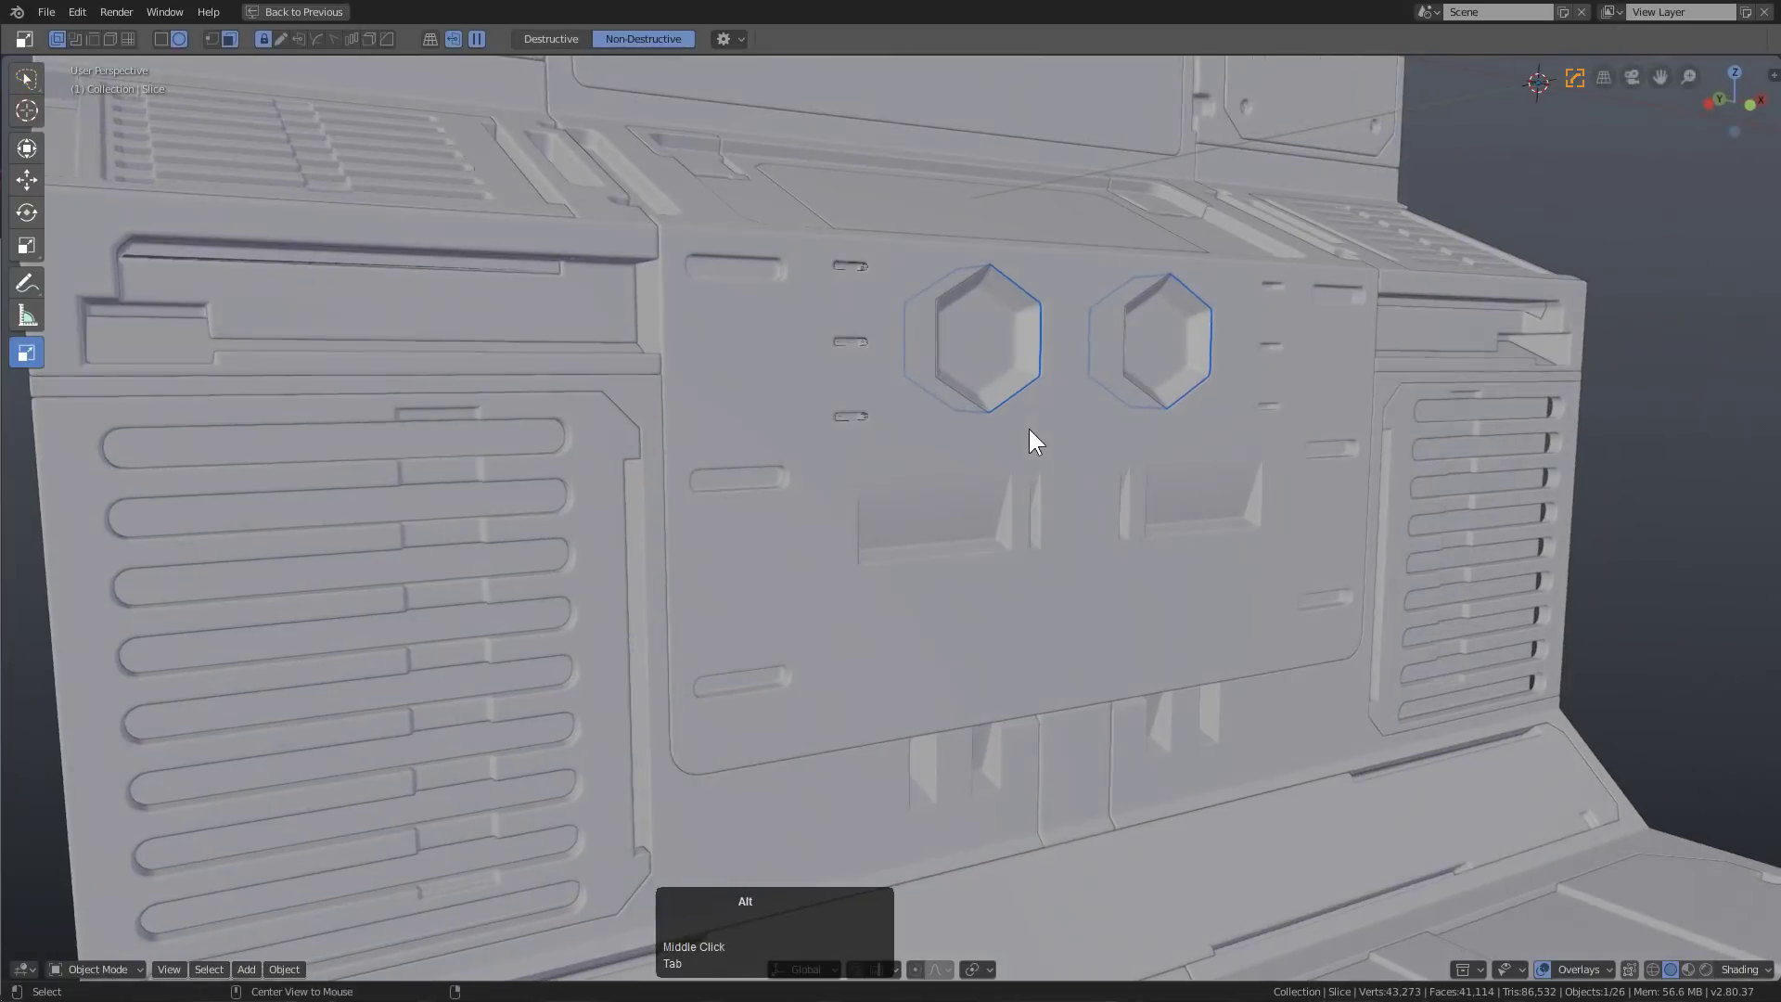
# Cut a shallow rectangular box across the hexagon in the central panel, leaving notches at its two sides
pyautogui.moveTo(1036, 441); pyautogui.dragTo(827, 477, button='middle')
pyautogui.scroll(5, 676, 309)
pyautogui.click(676, 310)
pyautogui.keyDown('shift'); pyautogui.moveTo(676, 310); pyautogui.dragTo(223, 75, button='middle'); pyautogui.keyUp('shift')
pyautogui.click(163, 39)
pyautogui.click(211, 39)
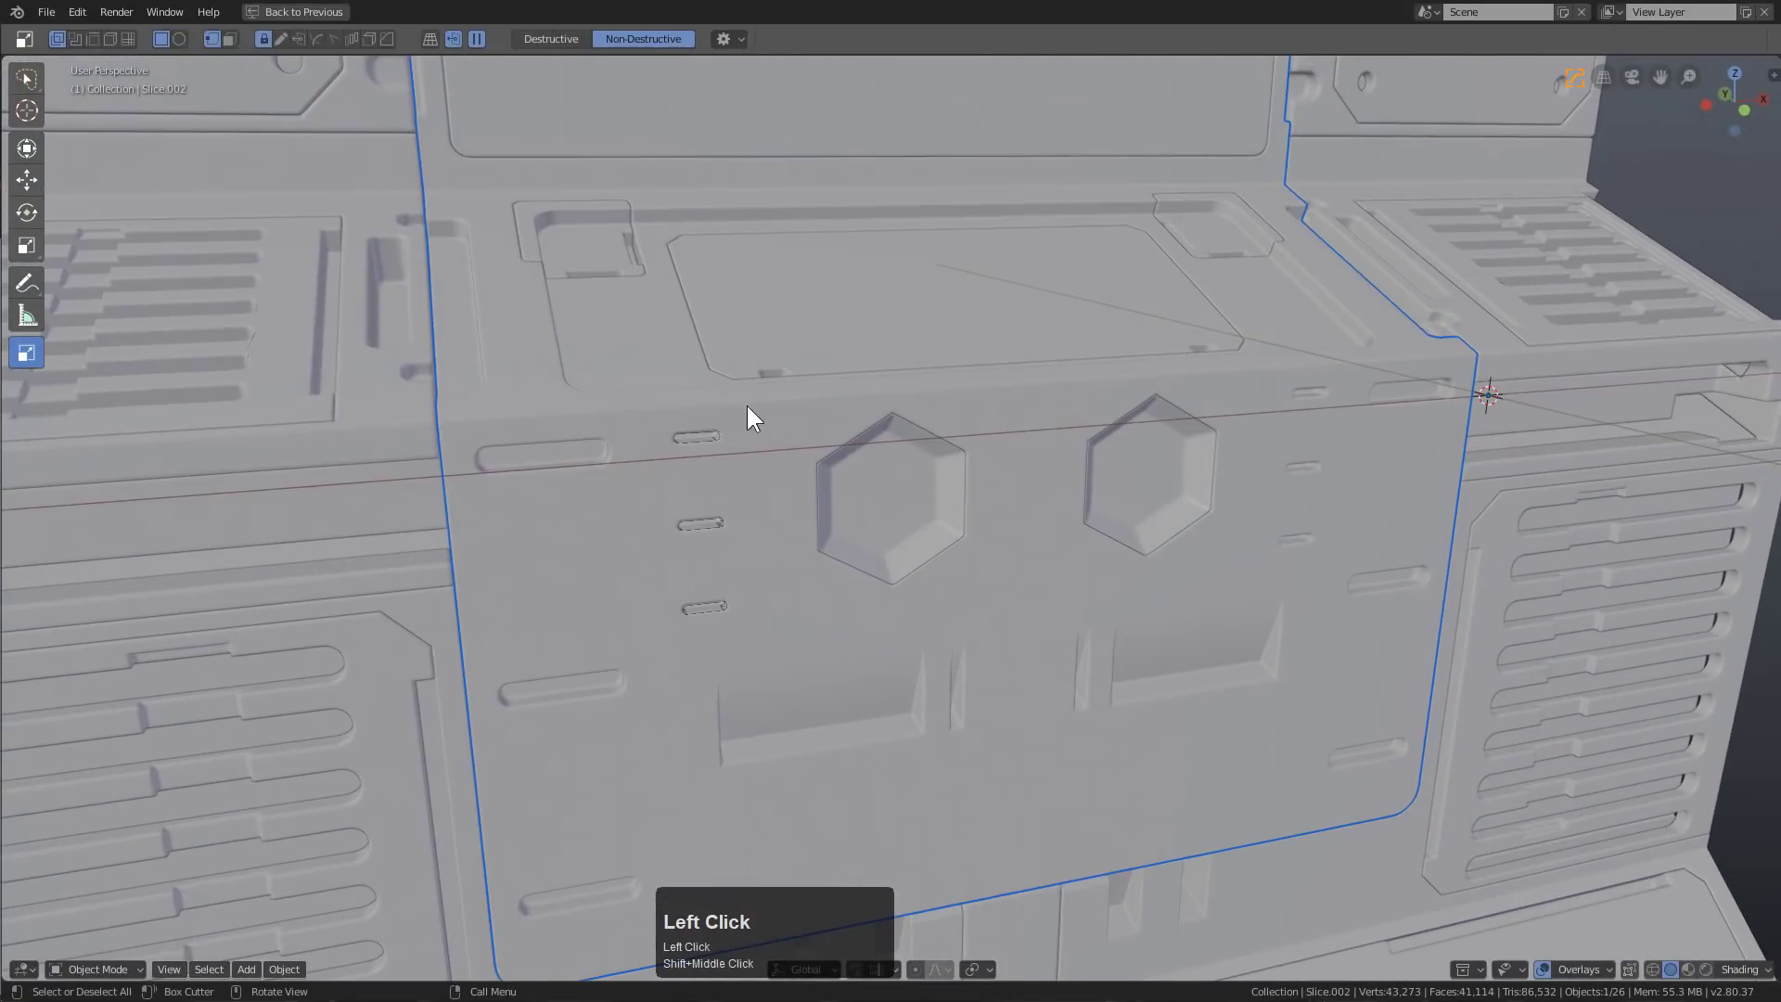
pyautogui.moveTo(807, 477); pyautogui.dragTo(975, 521)
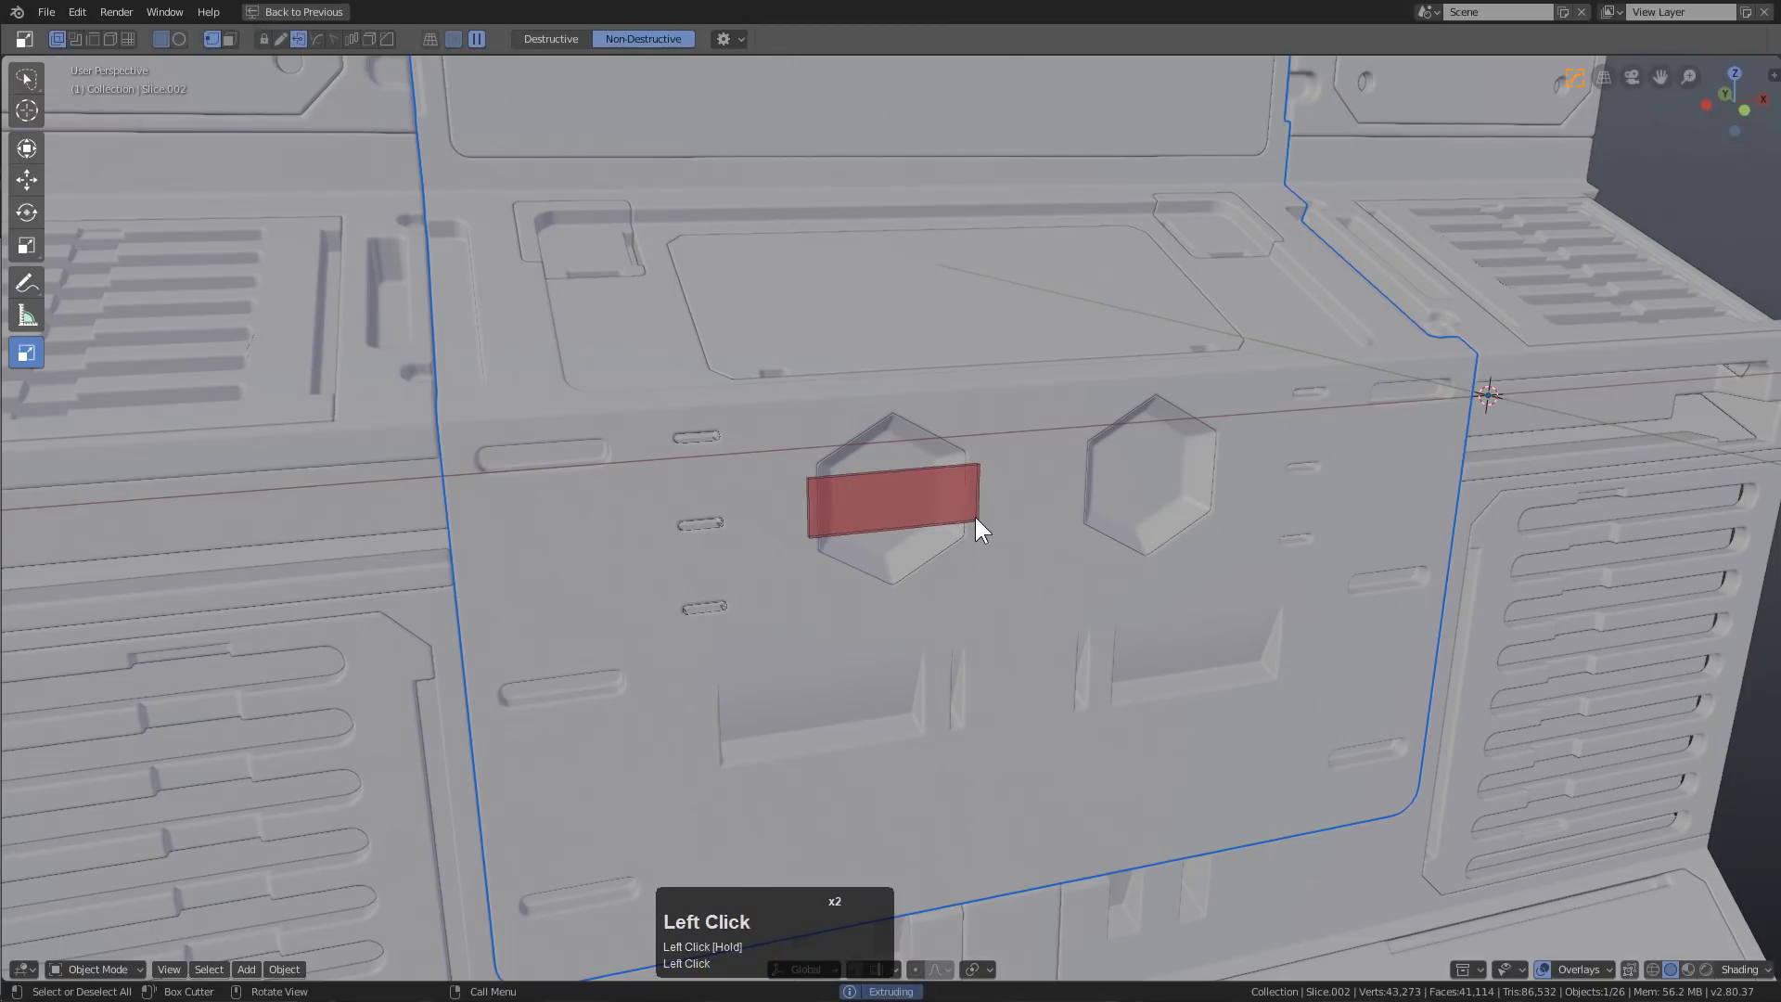
pyautogui.click(972, 510)
# Turn on the wireframe overlay to inspect the topology around the hexagon notches
pyautogui.moveTo(972, 510); pyautogui.dragTo(831, 501, button='middle')
pyautogui.scroll(3, 901, 501)
pyautogui.scroll(4, 768, 536)
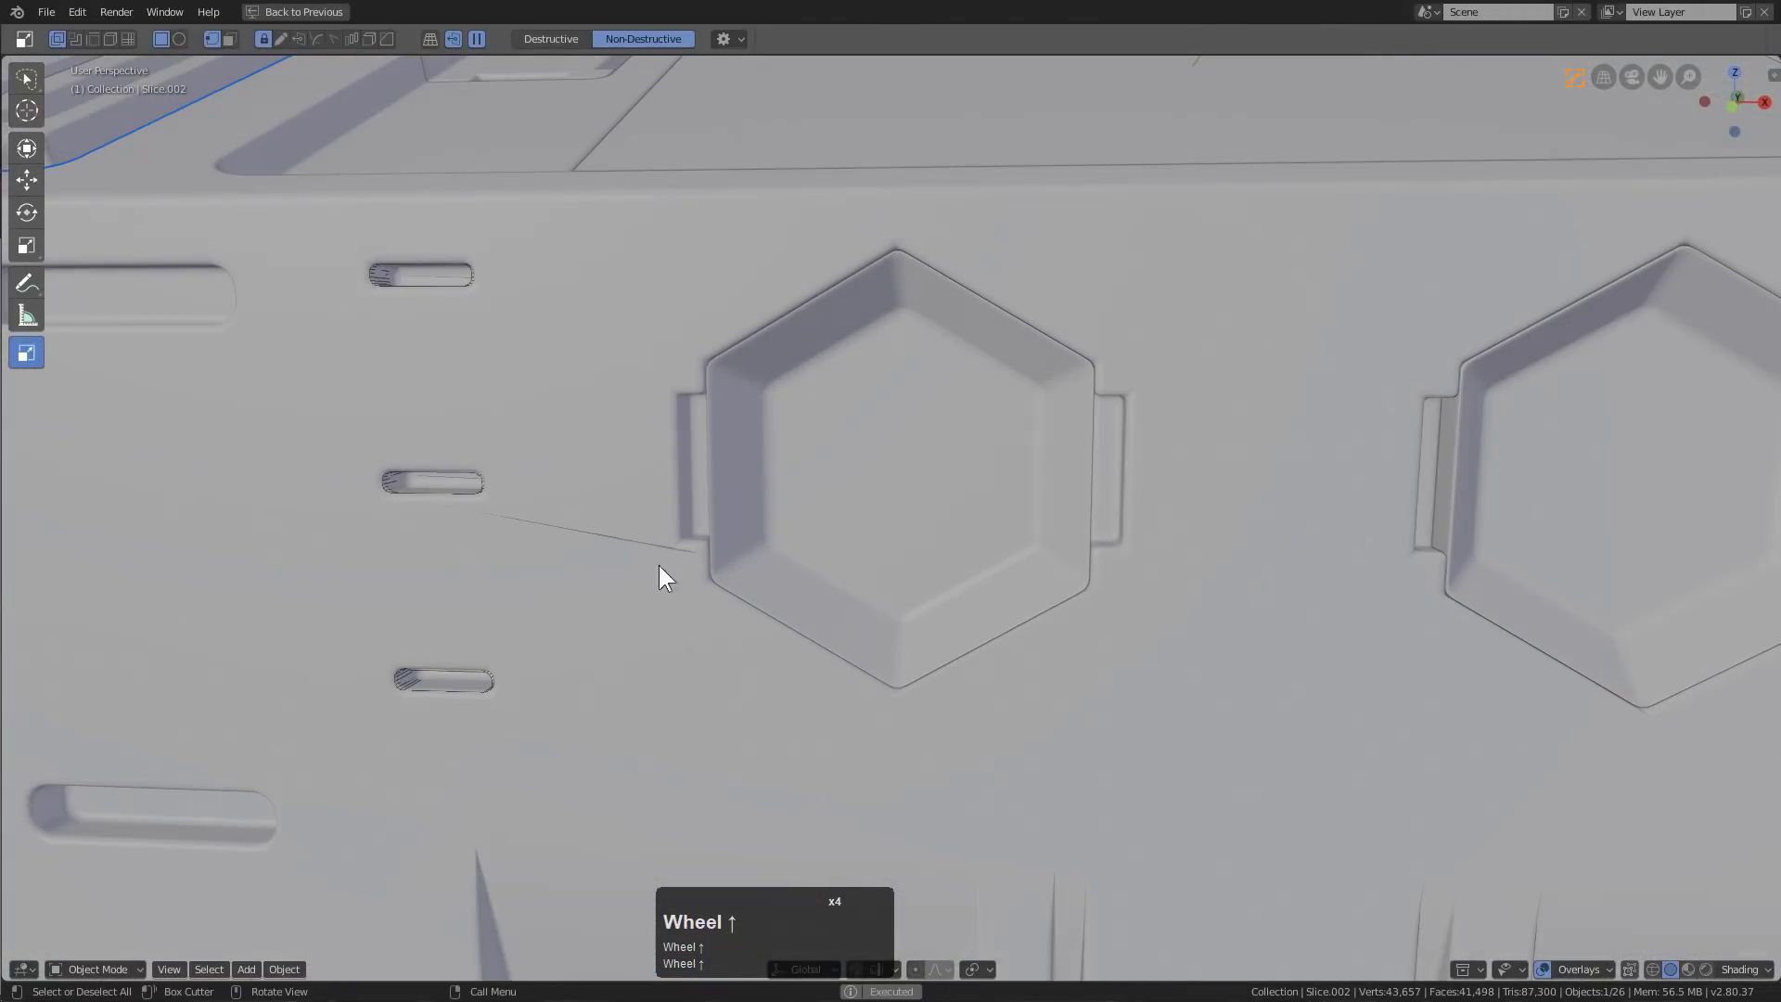
pyautogui.scroll(-1, 735, 557)
pyautogui.moveTo(735, 557); pyautogui.dragTo(838, 581, button='middle')
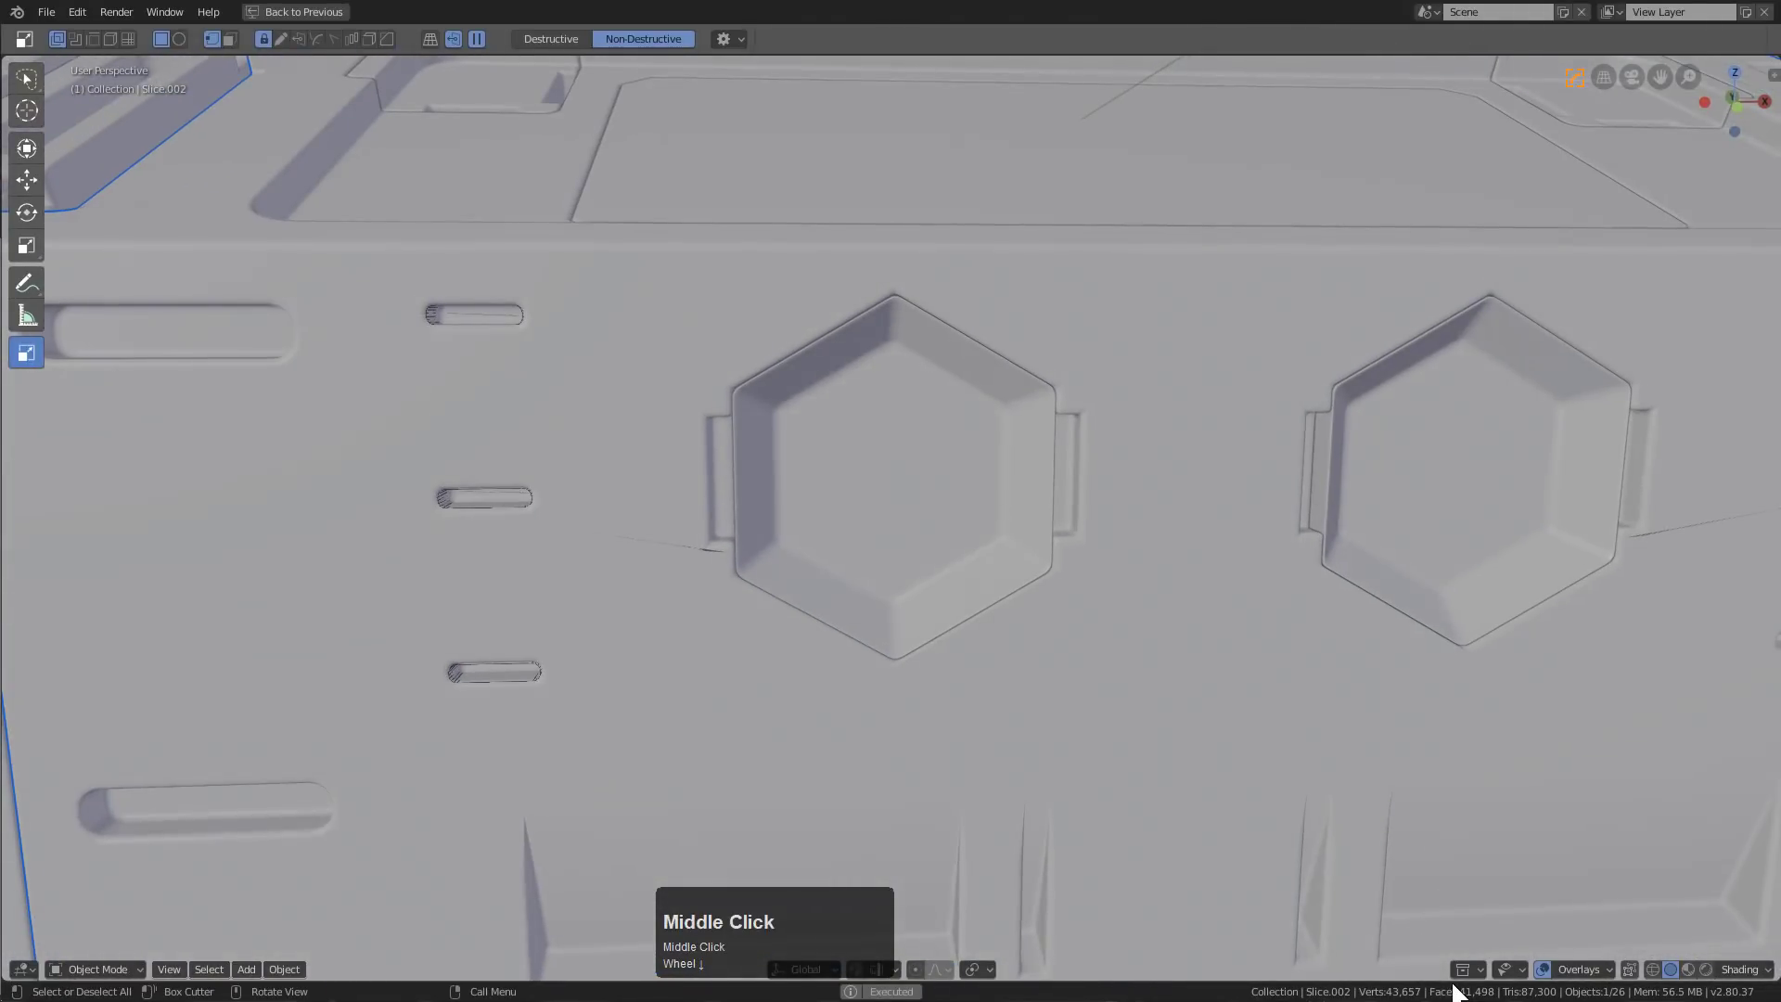
pyautogui.click(1567, 971)
pyautogui.click(1475, 872)
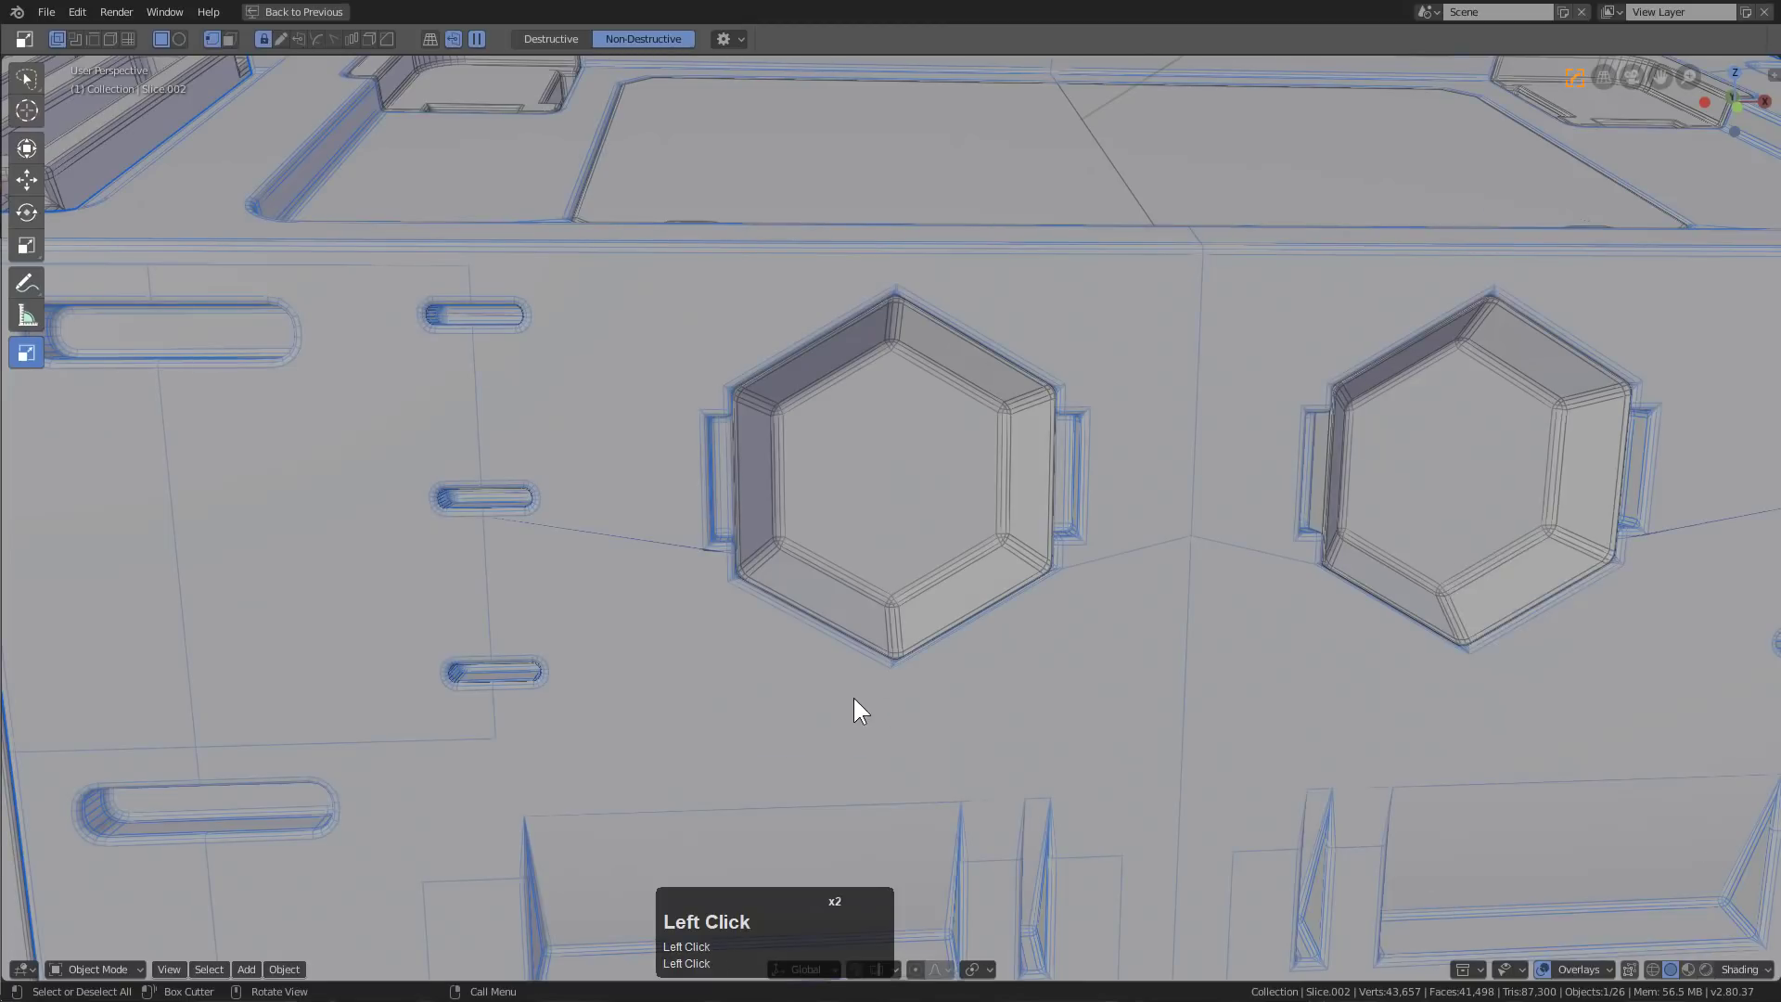
# Knife a wide rectangle into the central panel, spanning the lower halves of both hexagons
pyautogui.scroll(-2, 853, 698)
pyautogui.moveTo(854, 698); pyautogui.dragTo(720, 459, button='middle')
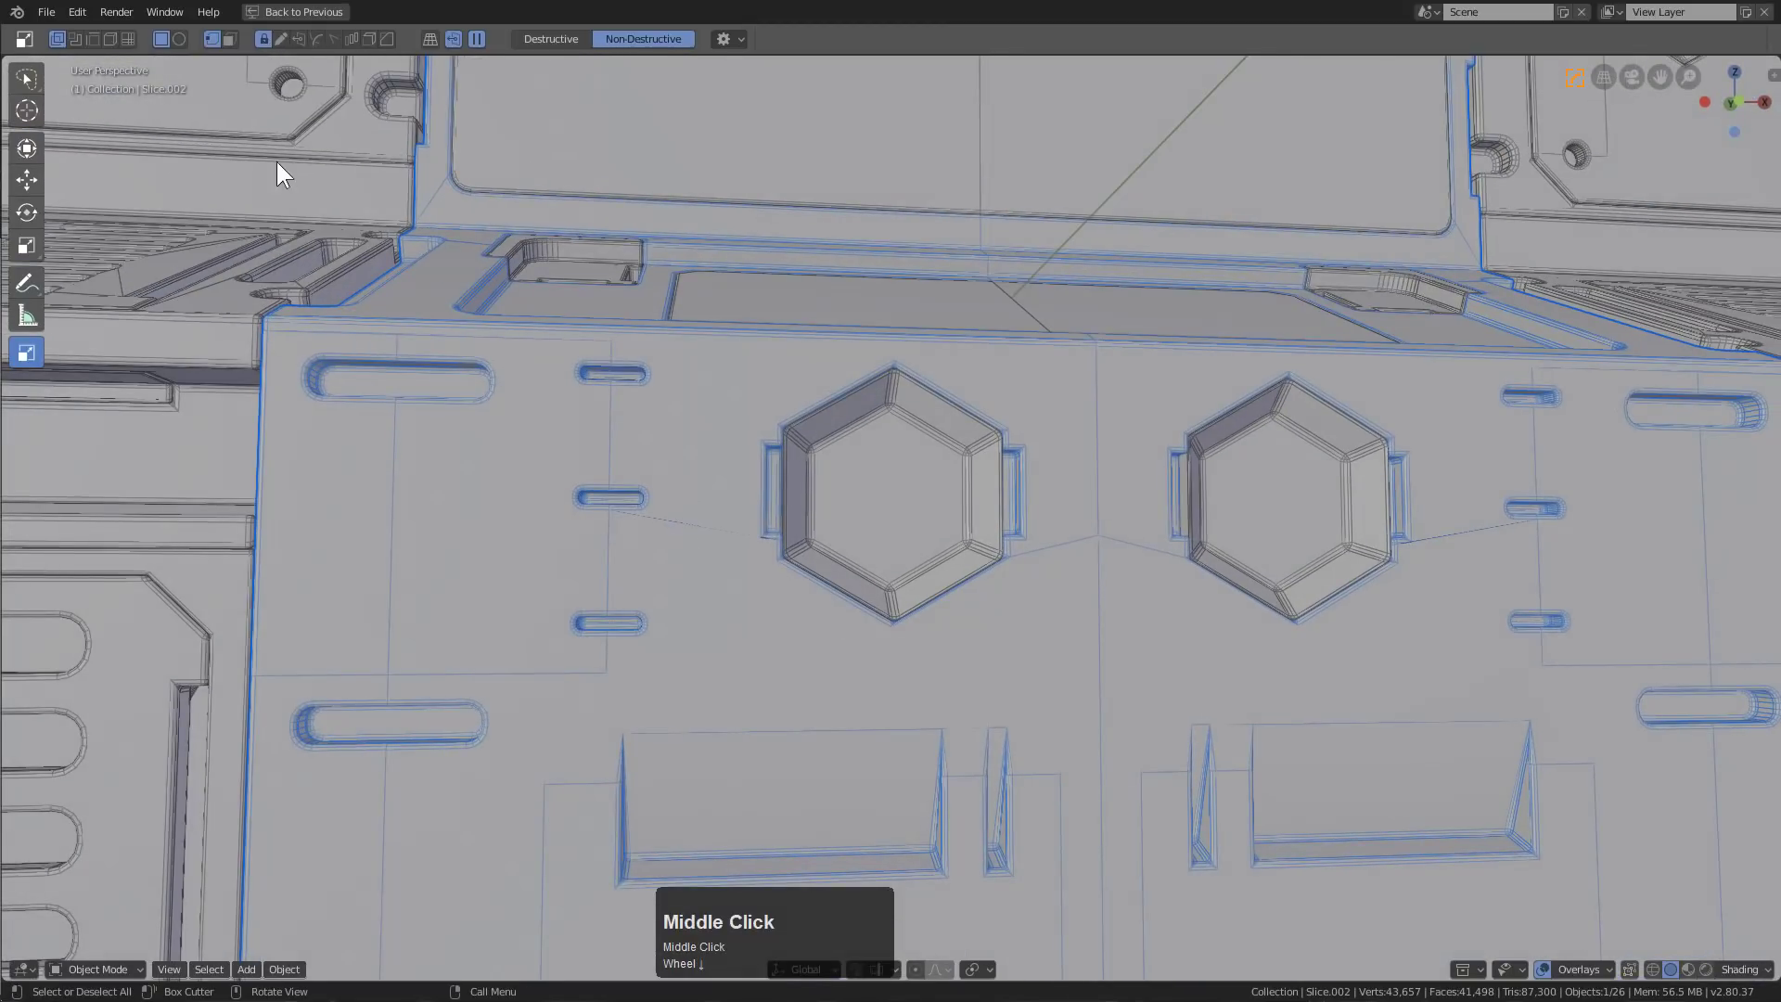
pyautogui.click(126, 40)
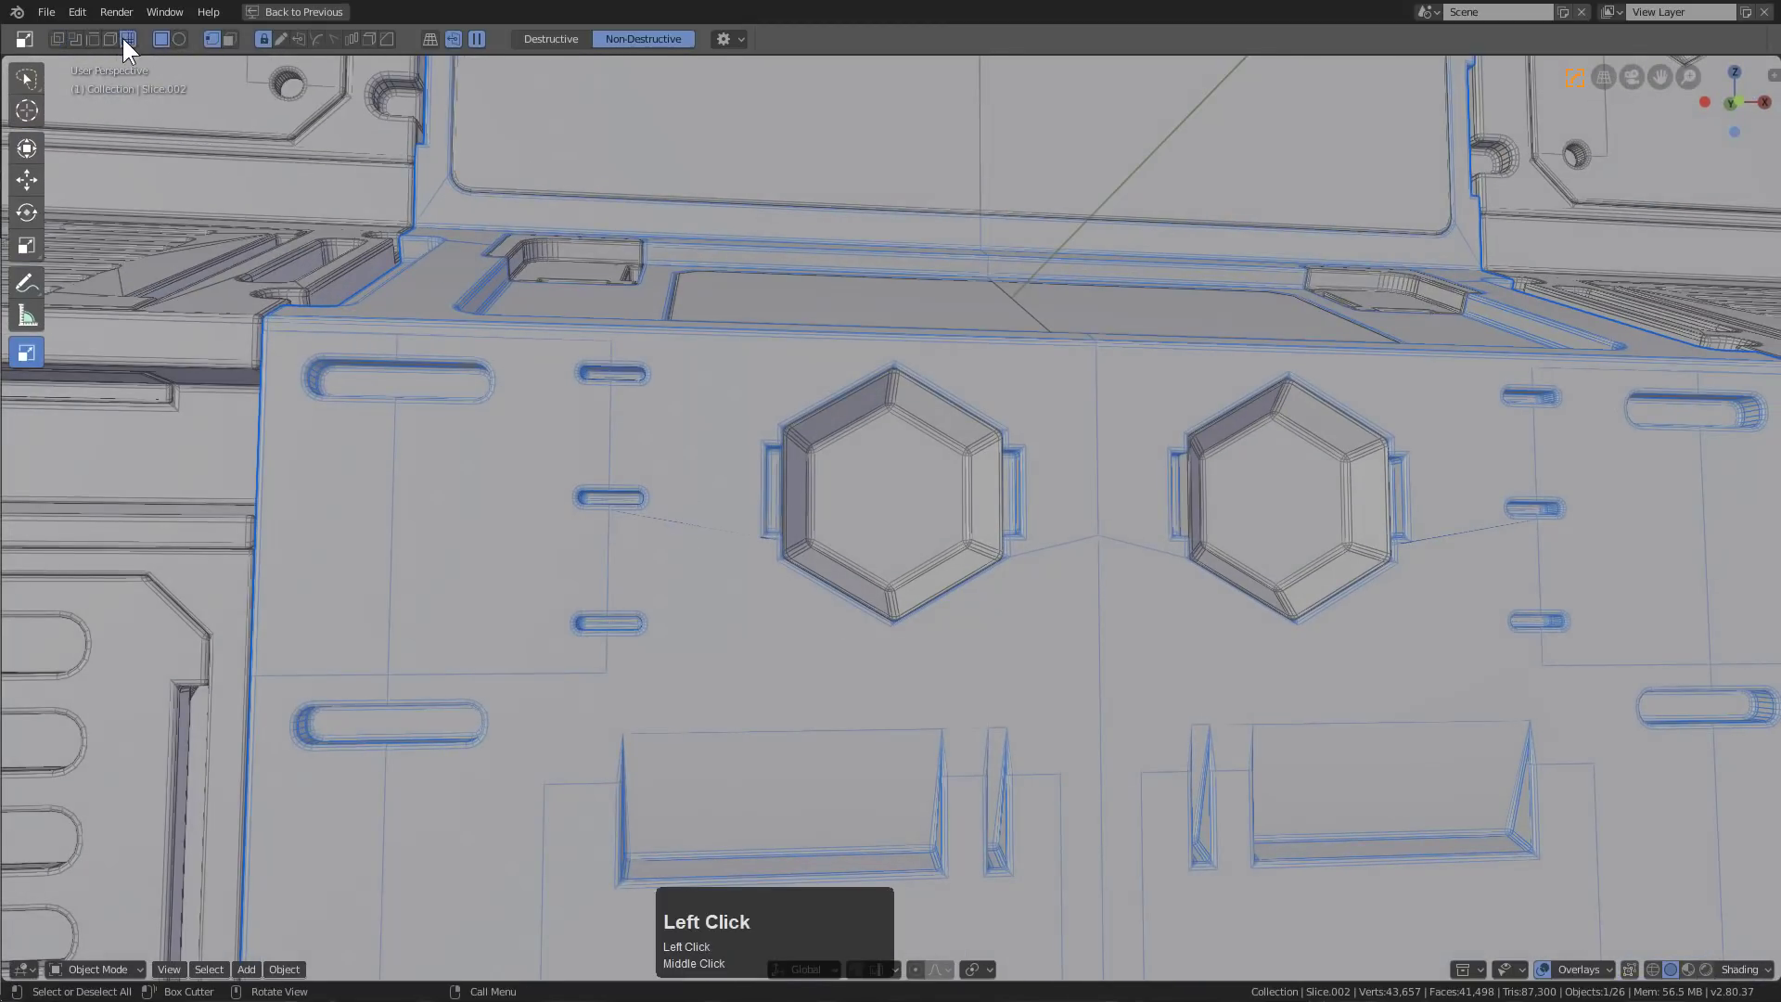
pyautogui.moveTo(733, 496); pyautogui.dragTo(1444, 684)
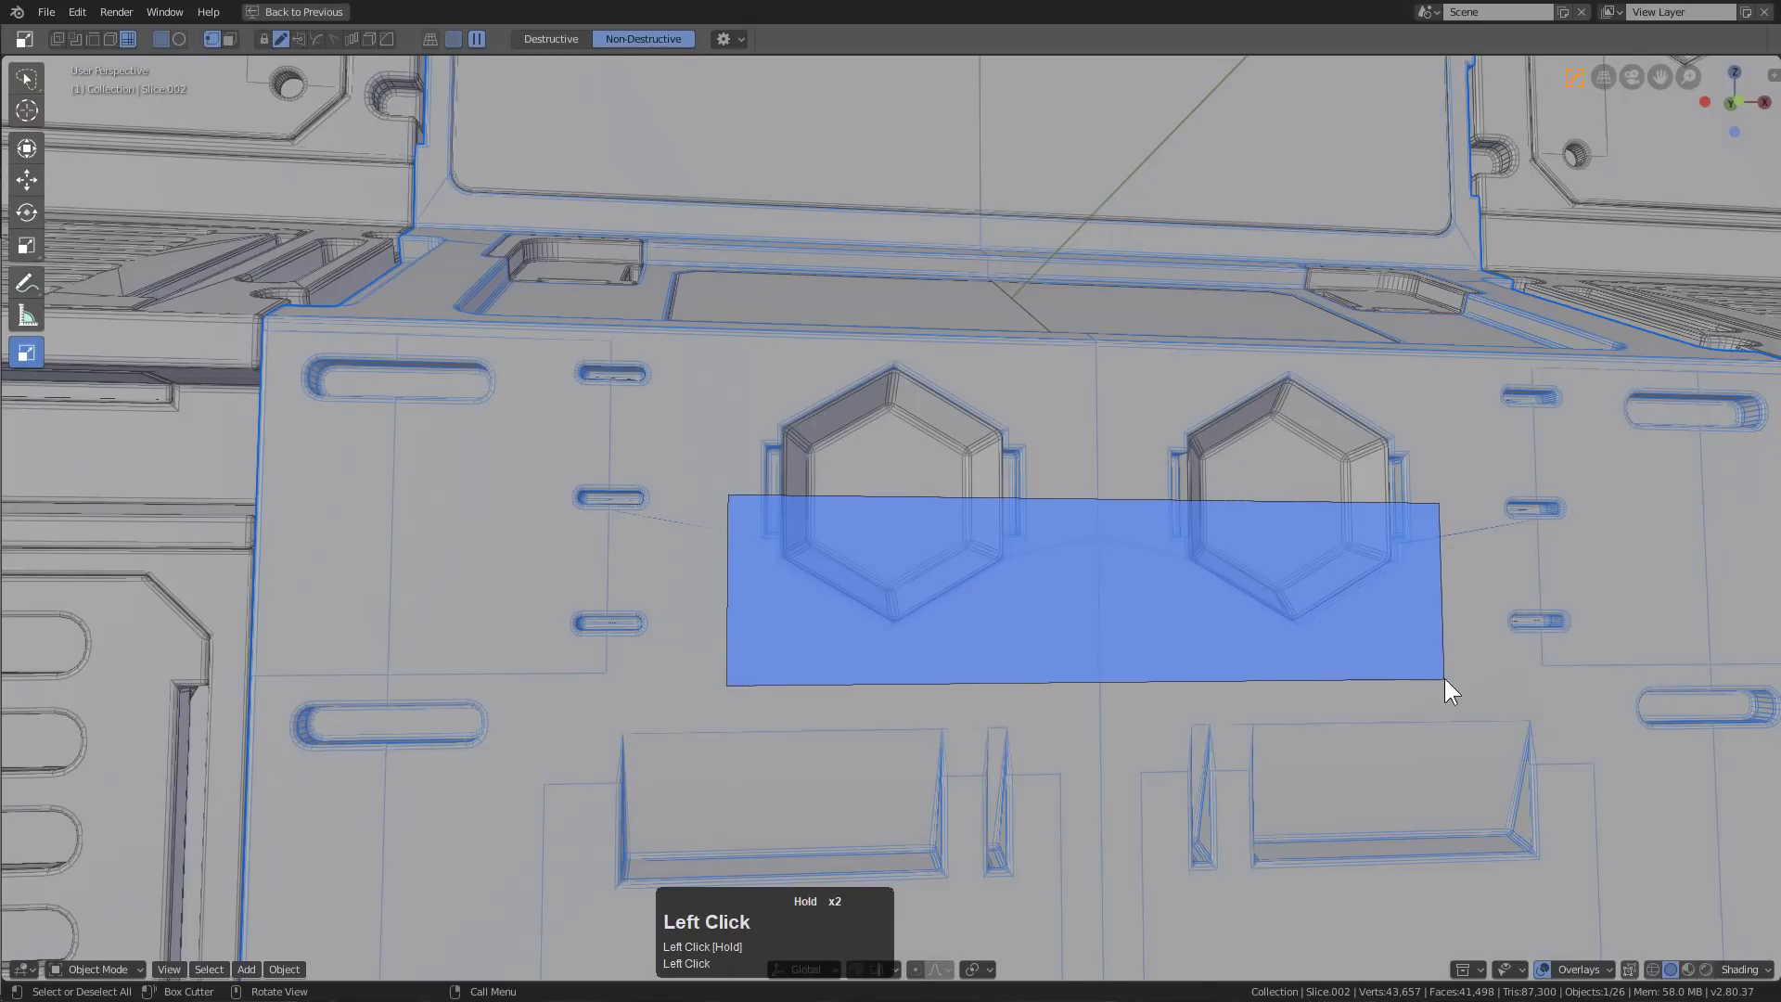
pyautogui.click(1033, 557)
pyautogui.moveTo(1031, 557); pyautogui.dragTo(765, 437, button='middle')
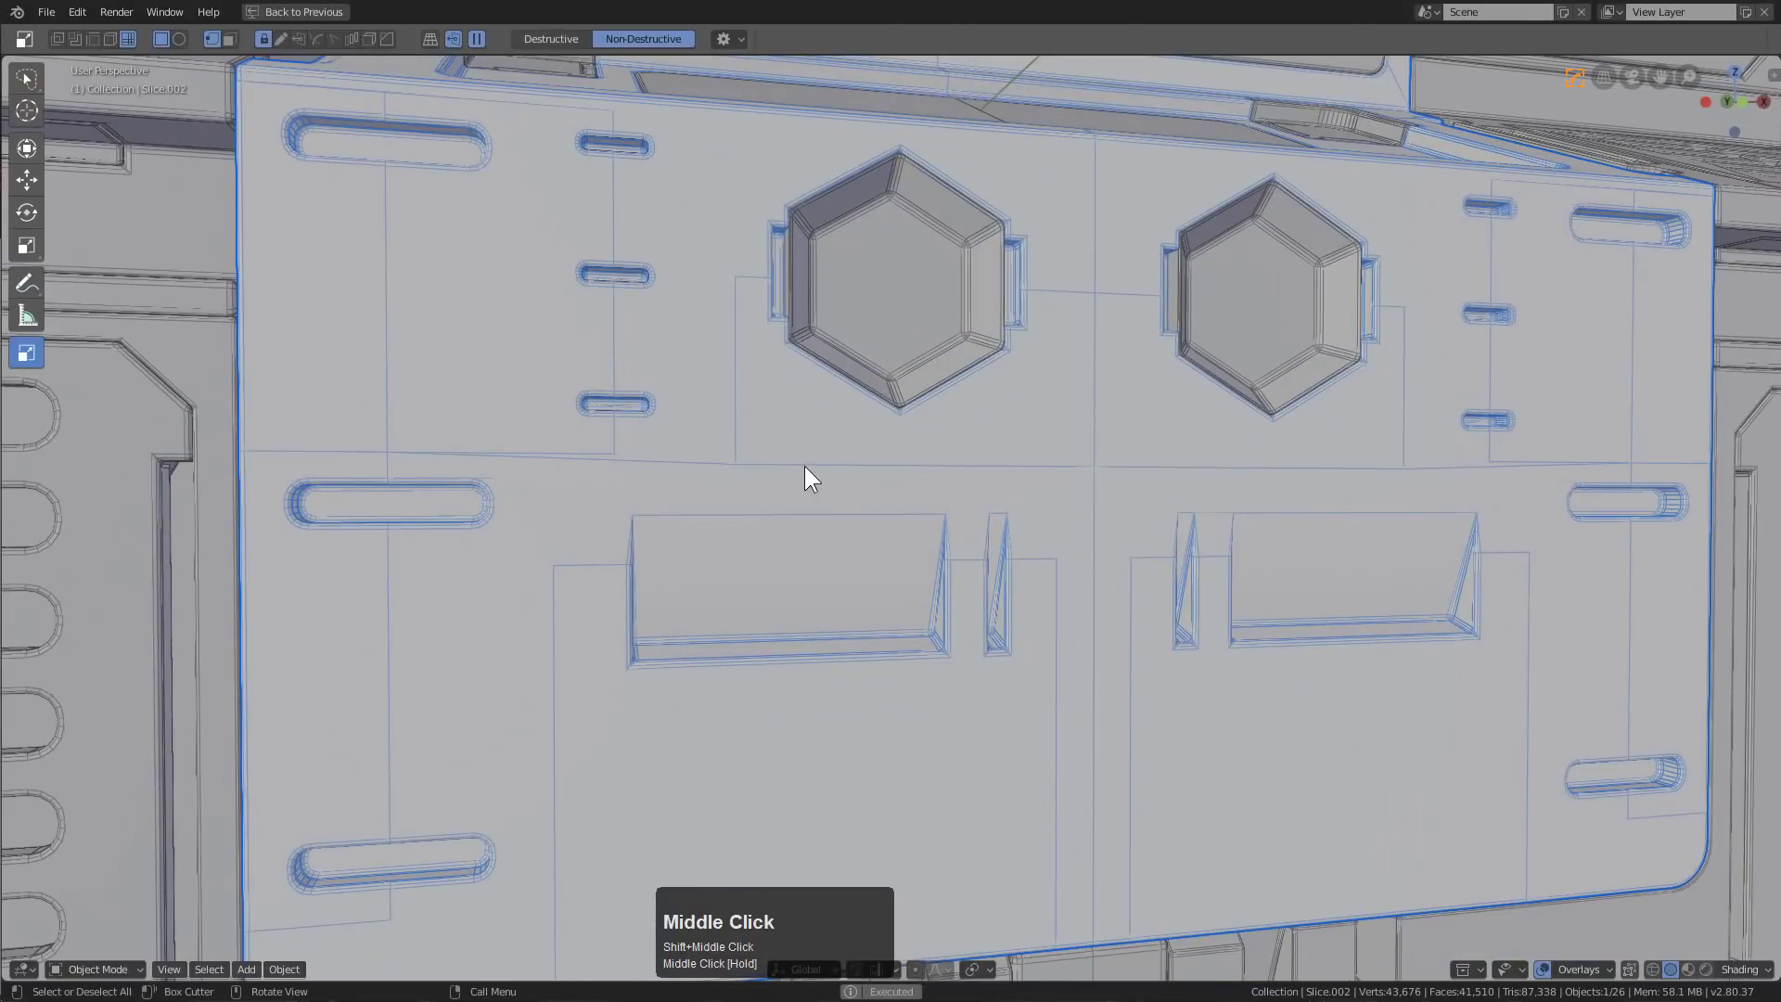
# Dissolve the knifed rectangle's edges and their connecting edges on the central panel's face
pyautogui.press('Tab')
pyautogui.press('2')
pyautogui.click(696, 479)
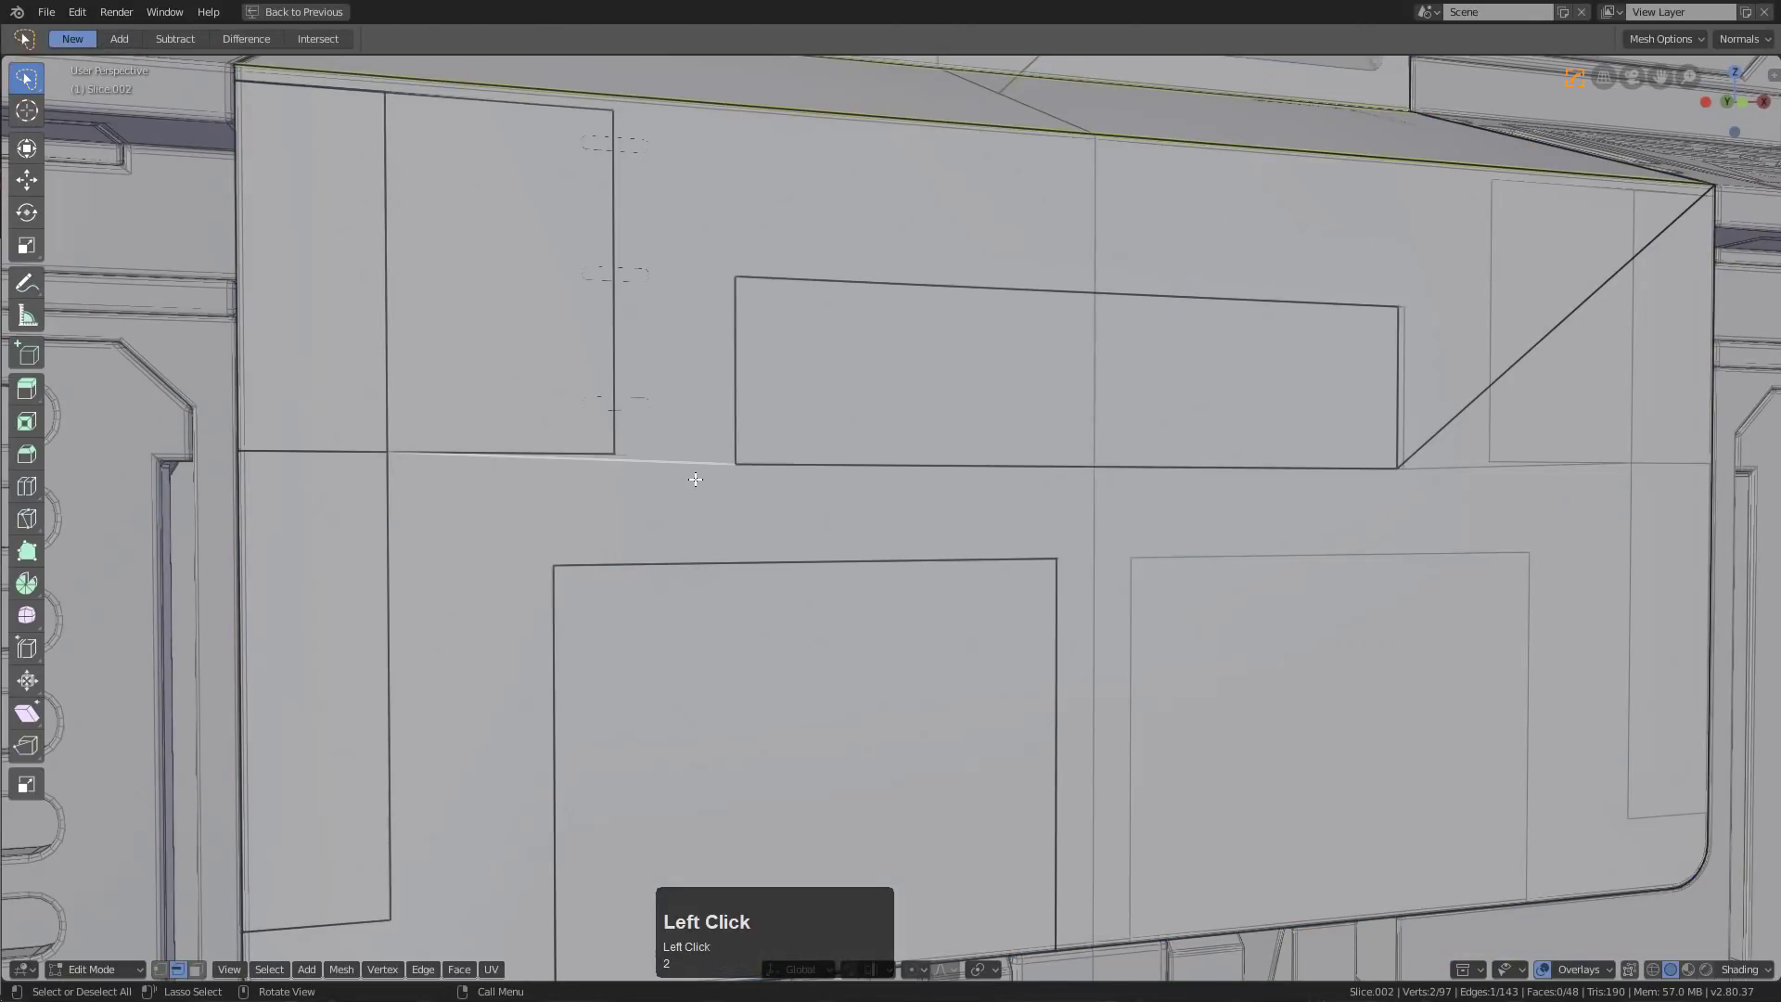
pyautogui.hotkey('ctrl', 'x')
pyautogui.press('g')
pyautogui.rightClick(696, 504)
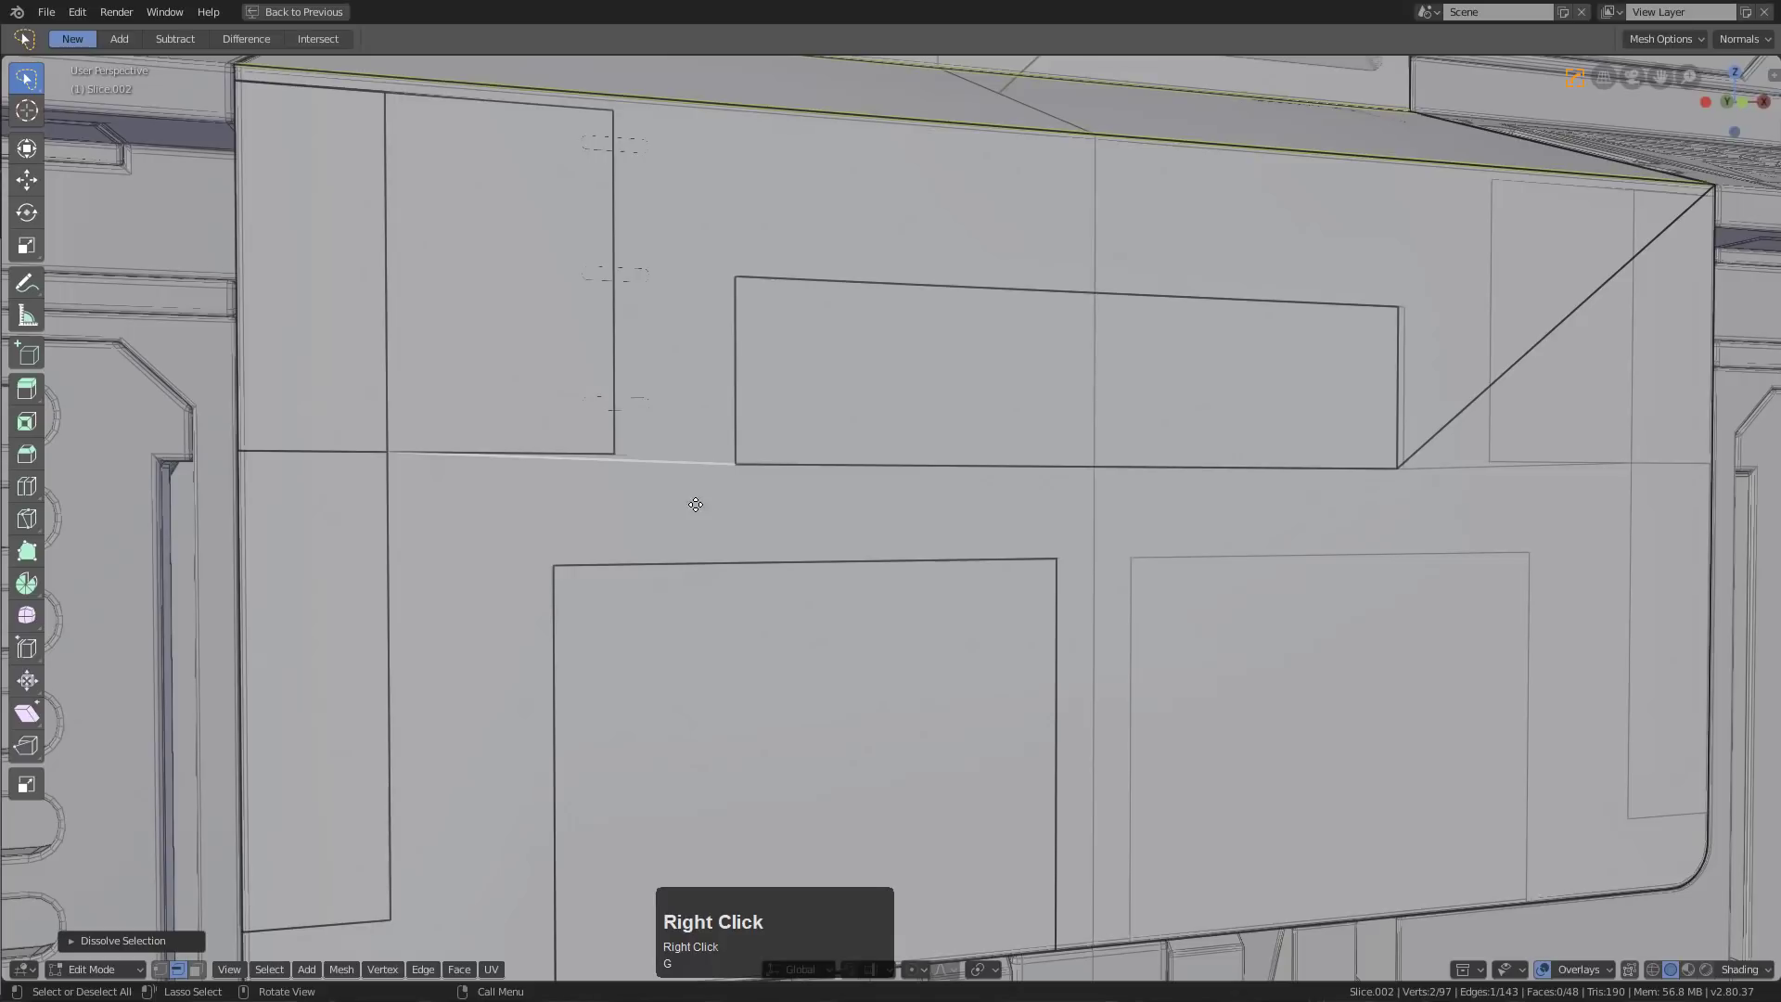
pyautogui.press('Tab')
pyautogui.press('Tab')
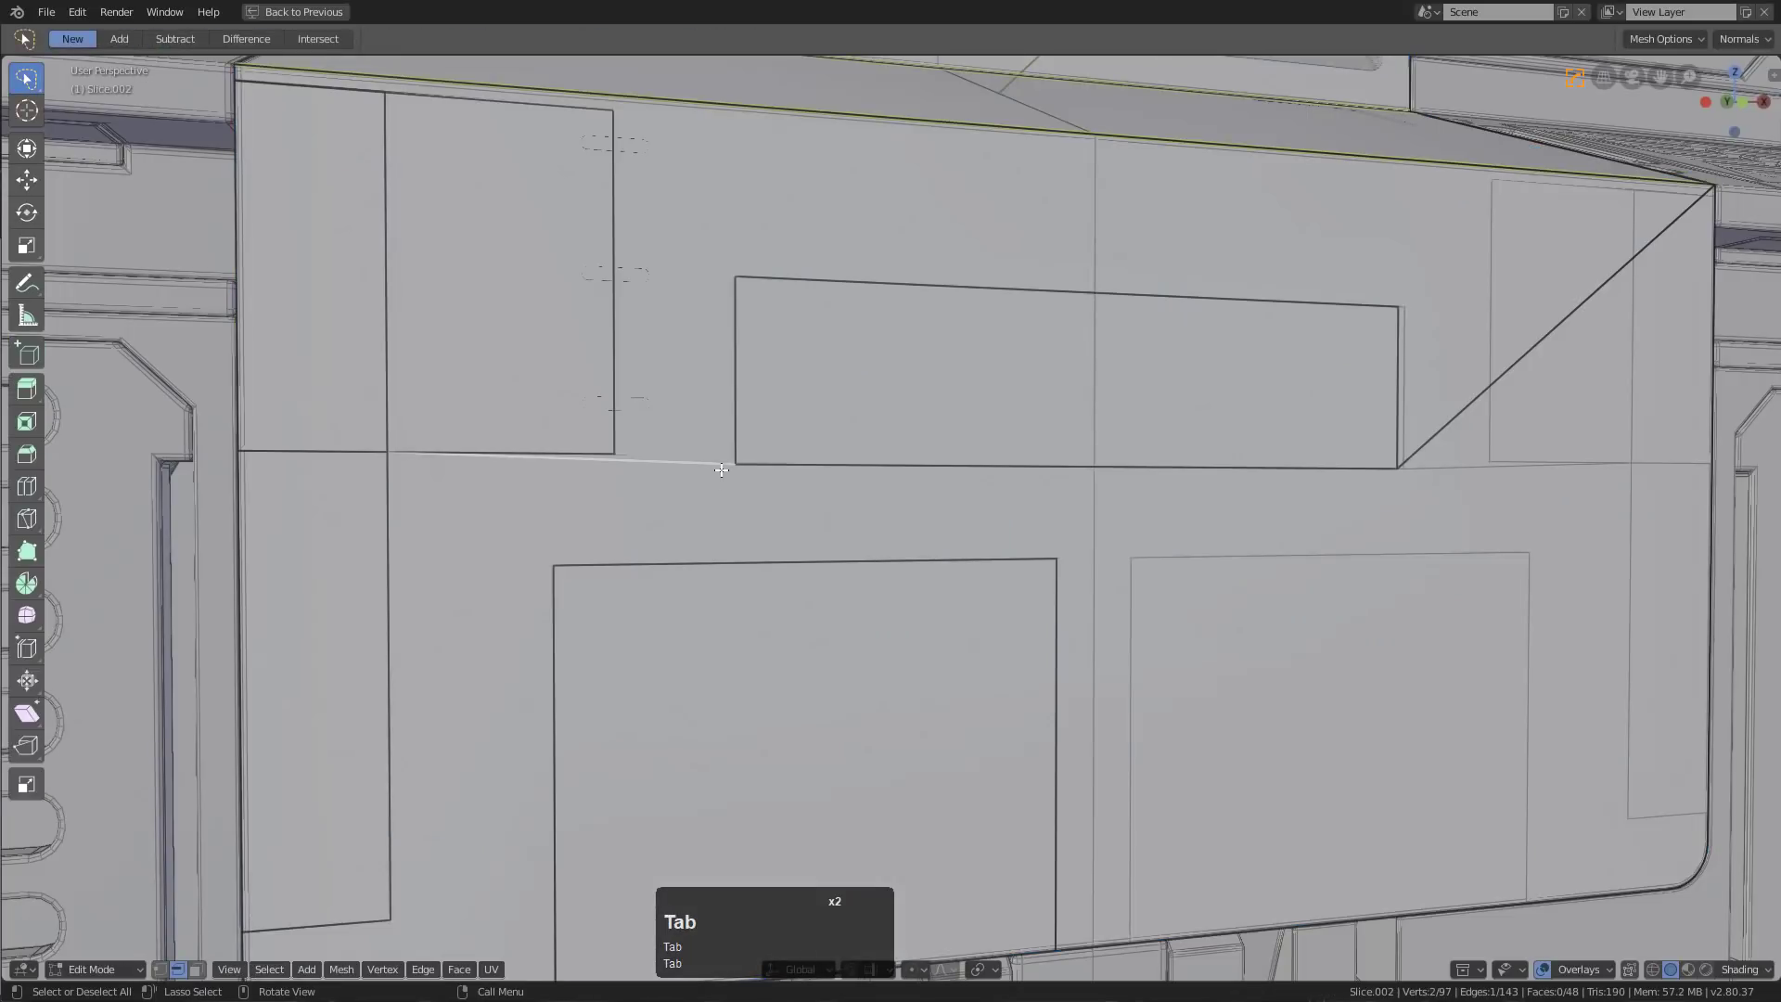
pyautogui.click(738, 427)
pyautogui.keyDown('shift'); pyautogui.click(798, 468); pyautogui.keyUp('shift')
pyautogui.keyDown('shift'); pyautogui.click(888, 311); pyautogui.keyUp('shift')
pyautogui.hotkey('ctrl', 'x')
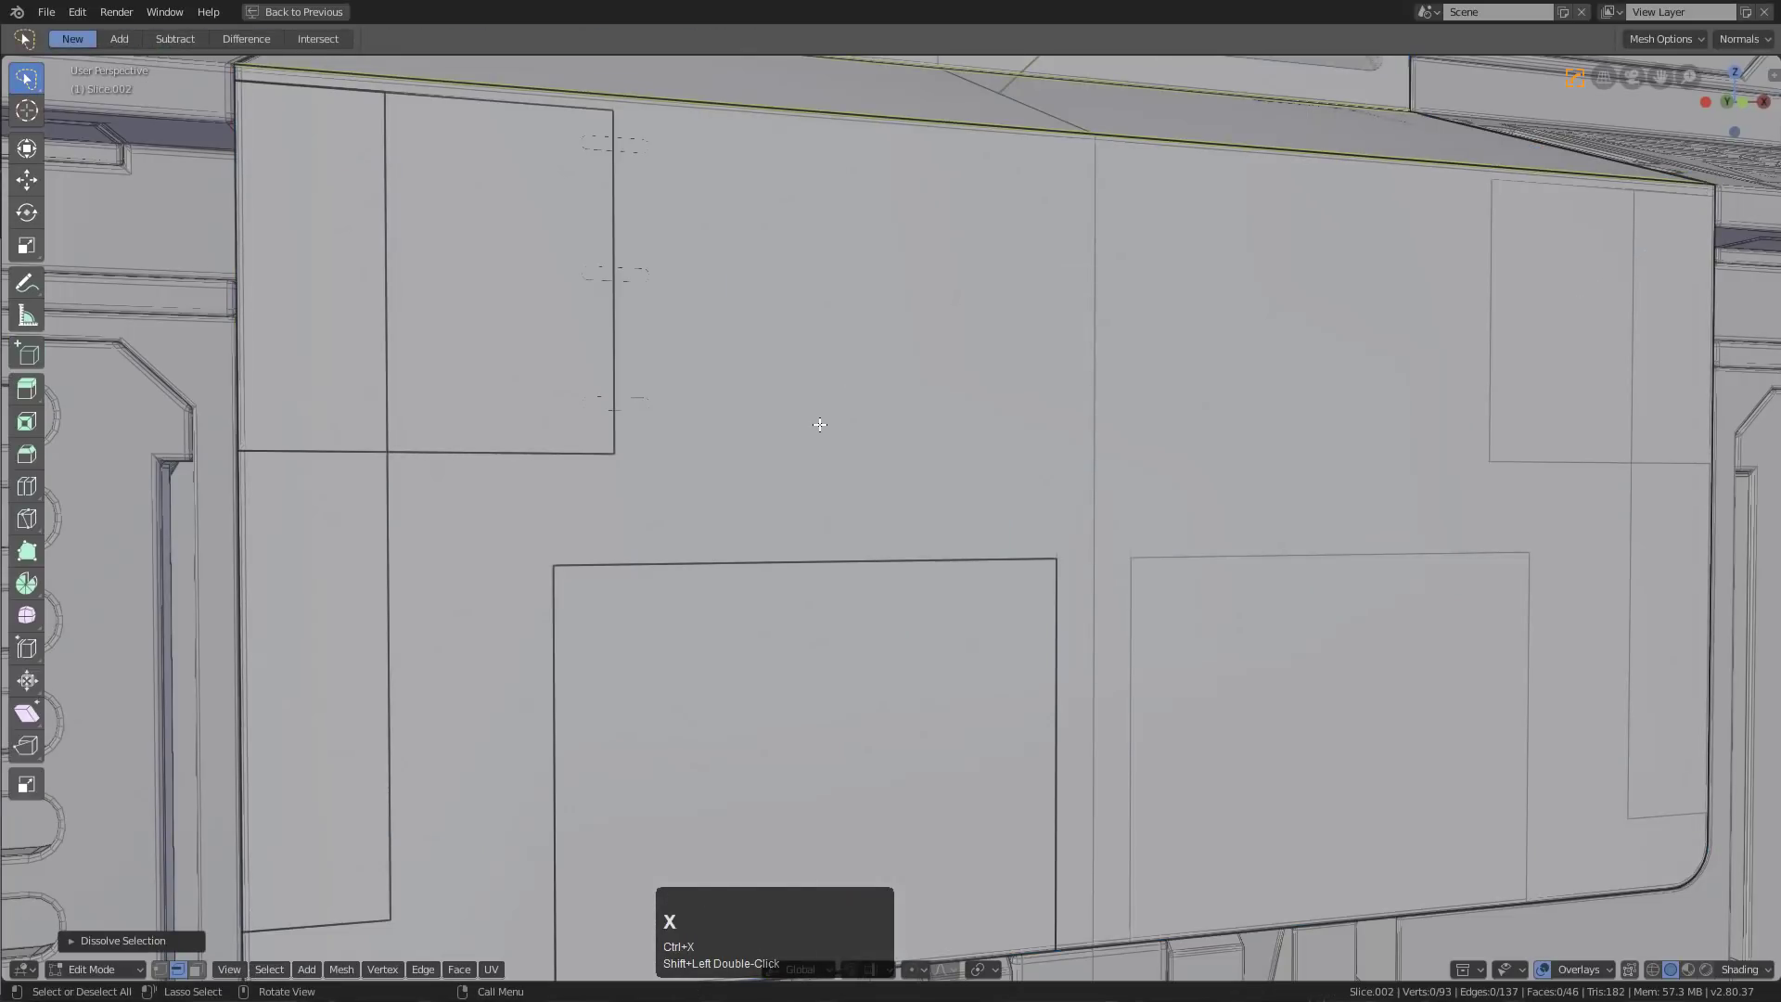
# Knife a tall rectangle into the central panel in Object Mode, from the hexagon's middle to below the panel's lower edge
pyautogui.press('Tab')
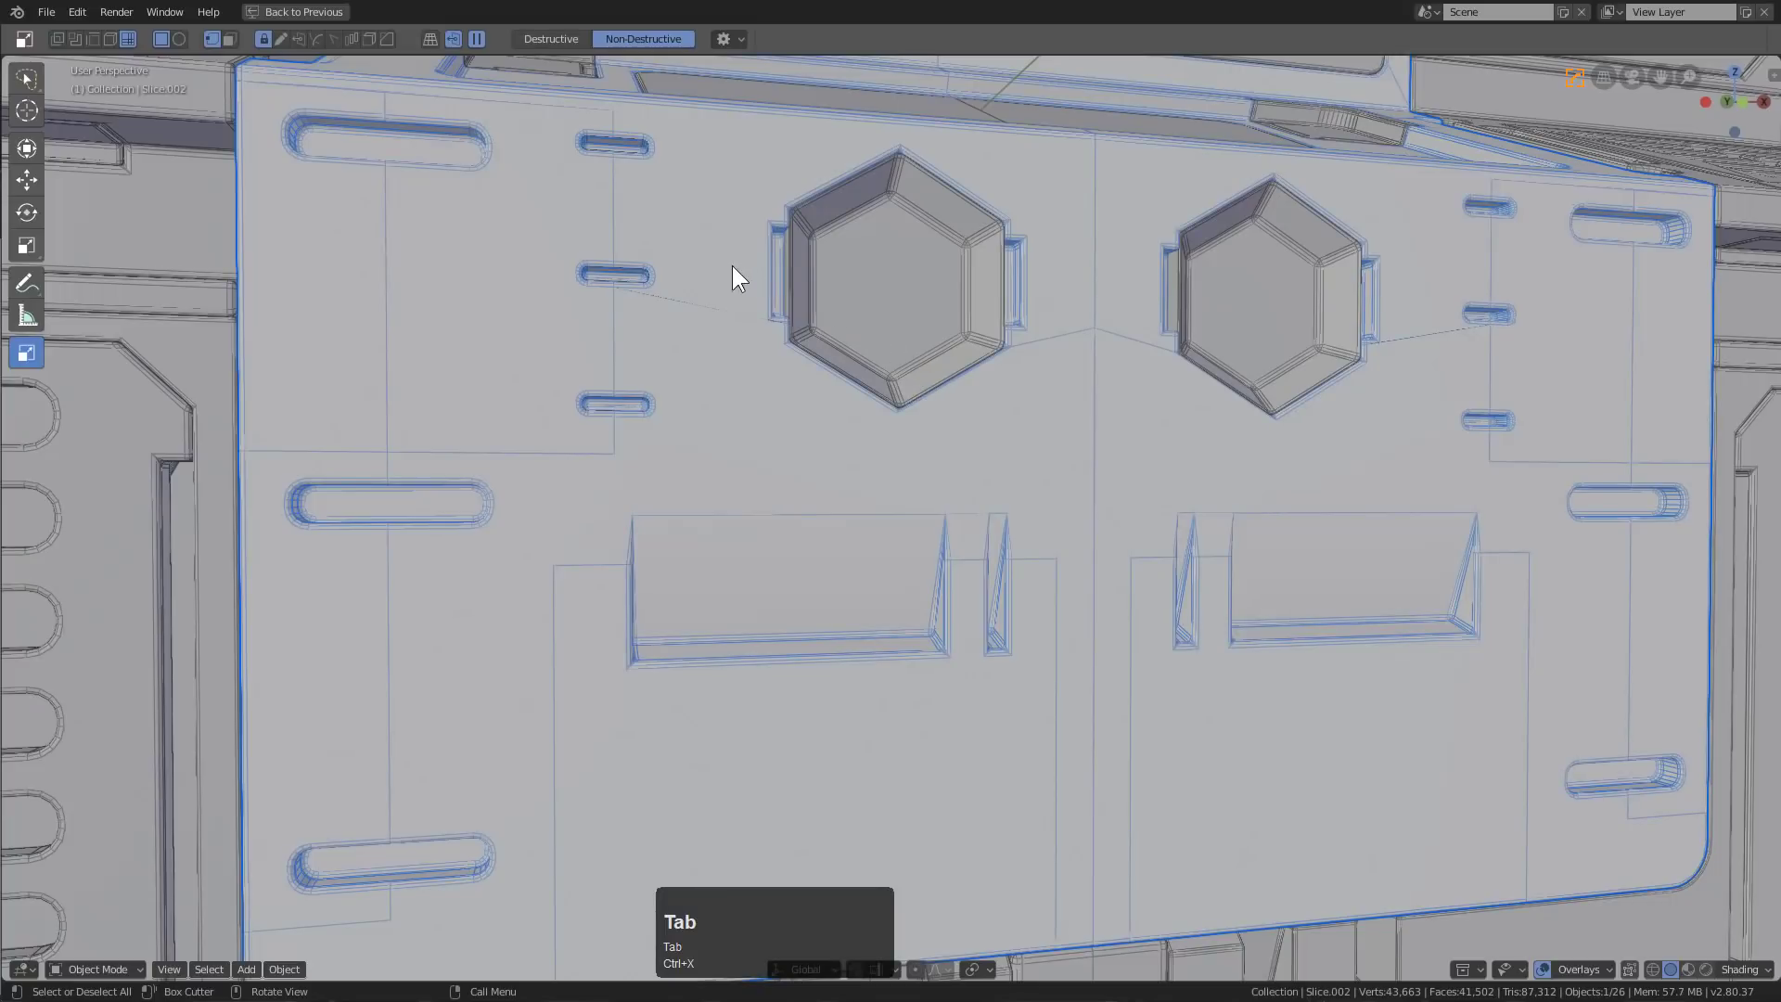
pyautogui.moveTo(732, 266); pyautogui.dragTo(1086, 970)
pyautogui.click(1019, 882)
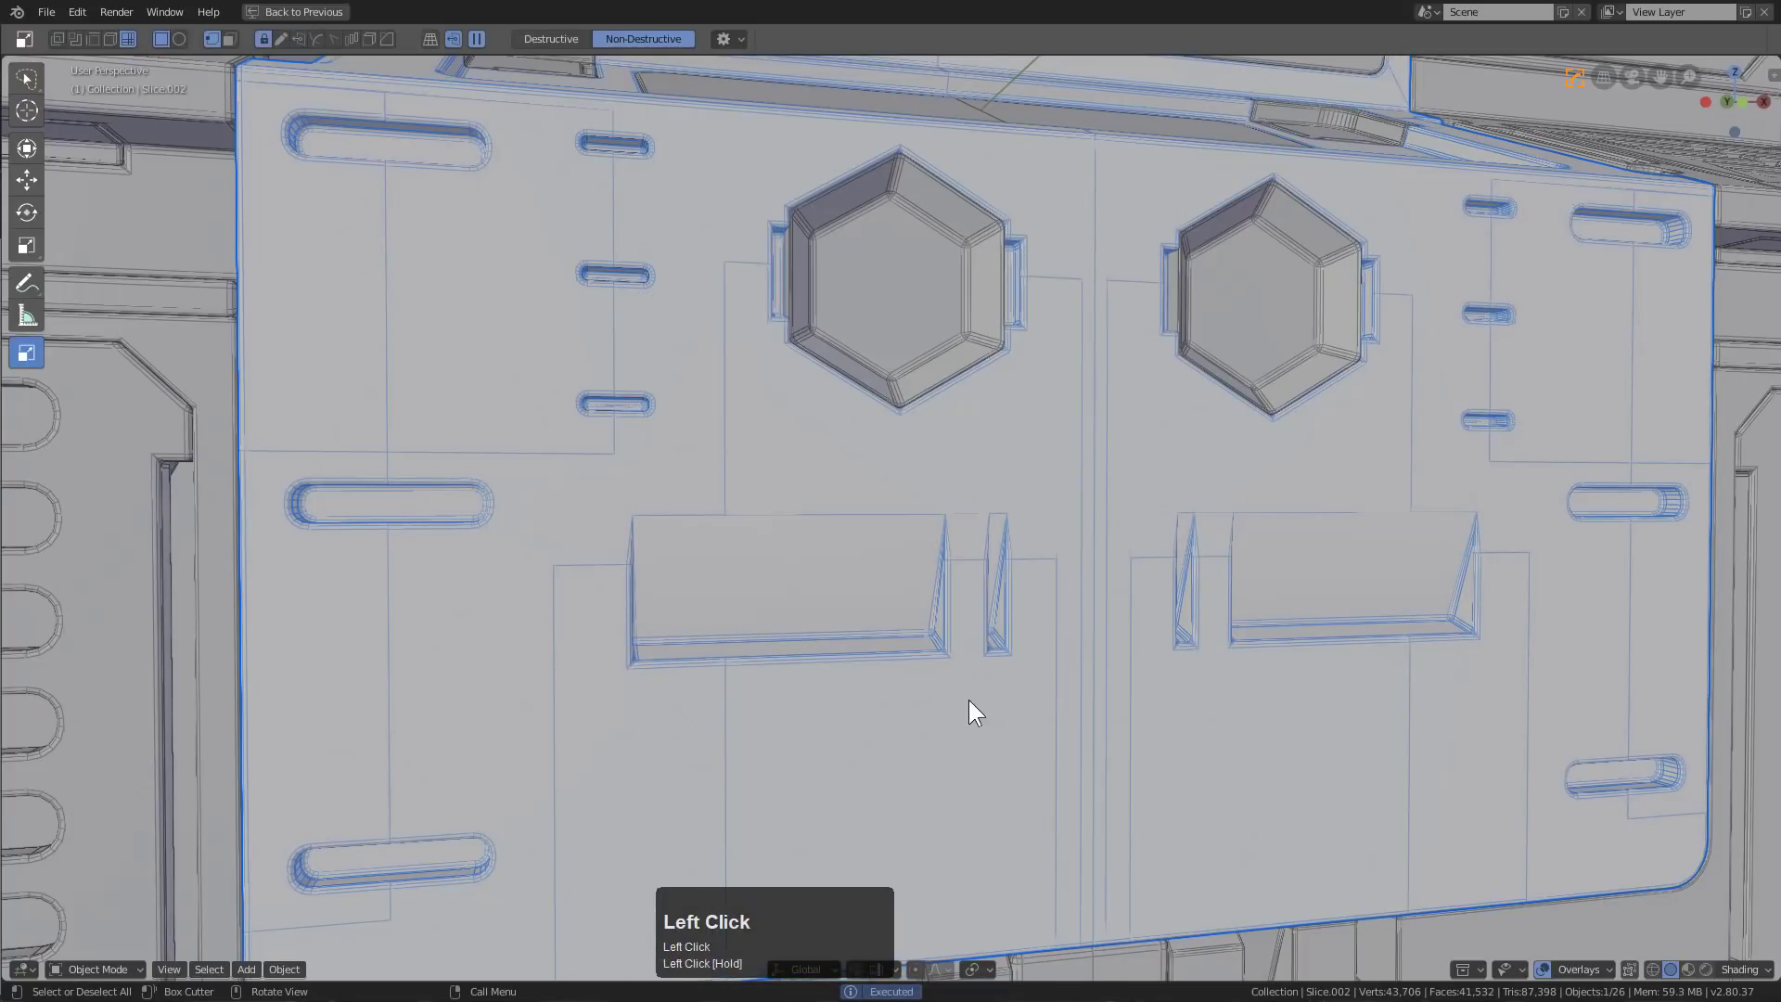
# Deselect everything and turn off the wireframe overlay
pyautogui.scroll(-4, 928, 640)
pyautogui.moveTo(935, 620); pyautogui.dragTo(956, 686, button='middle')
pyautogui.hotkey('alt', 'a')
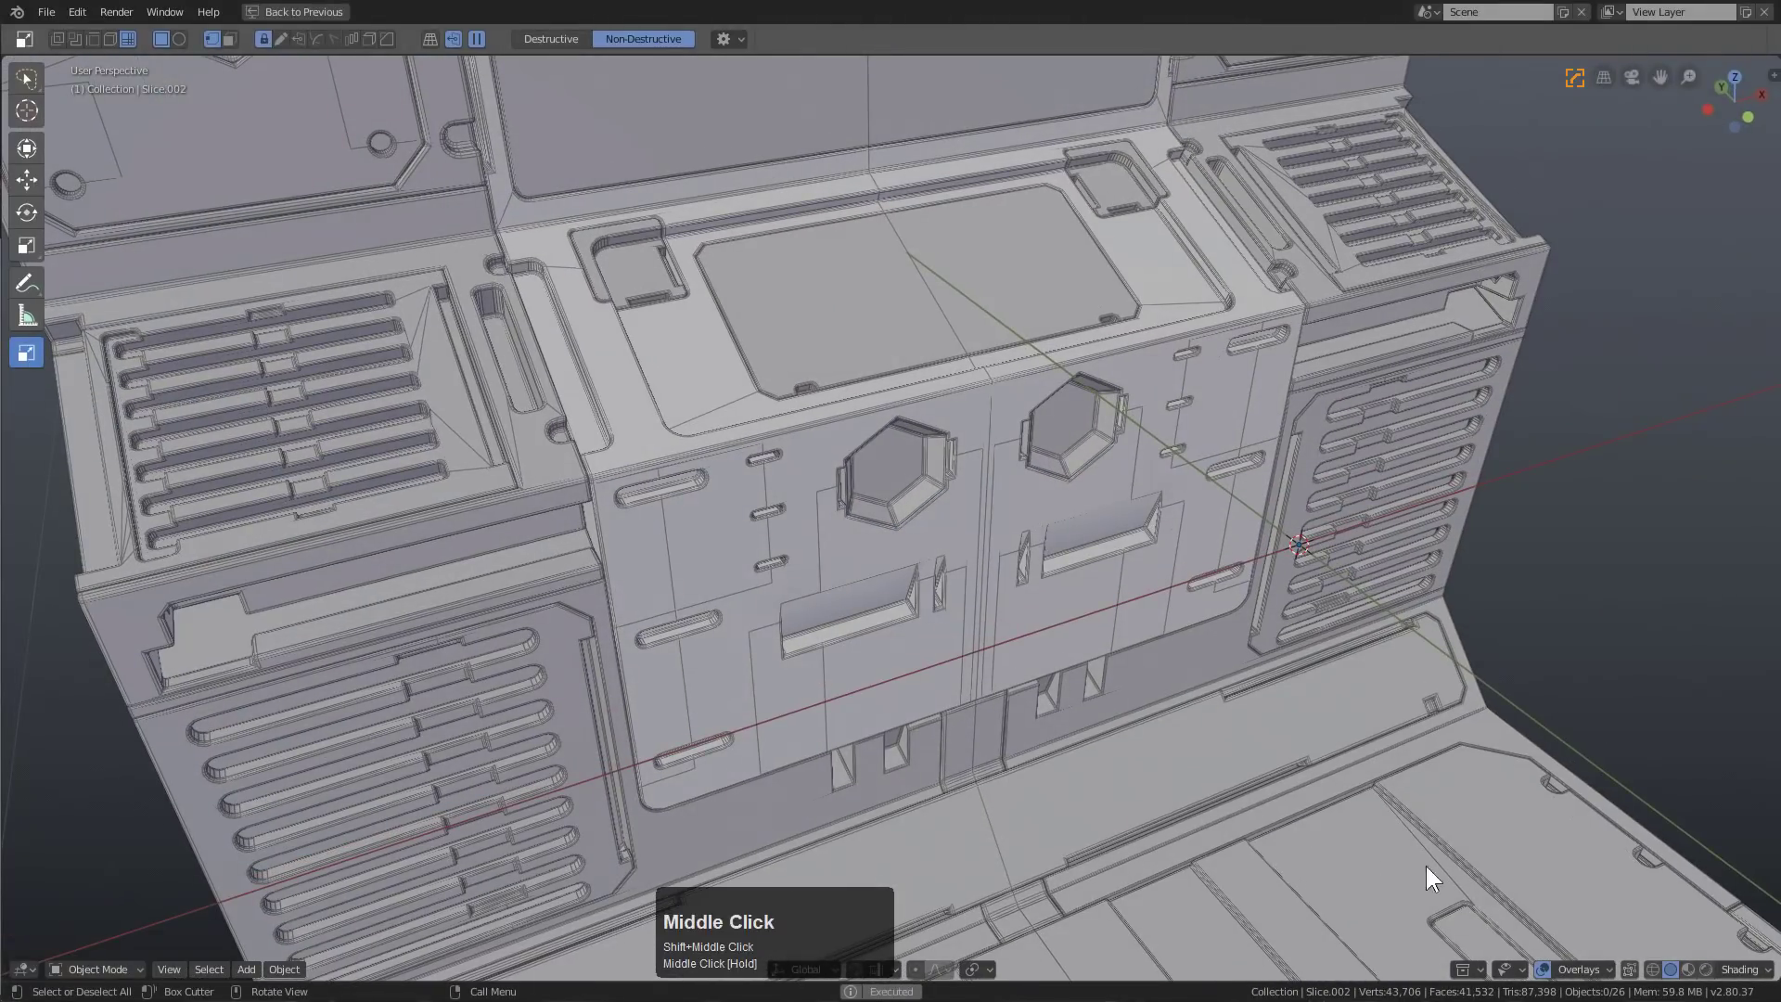
pyautogui.click(1542, 968)
pyautogui.click(1569, 969)
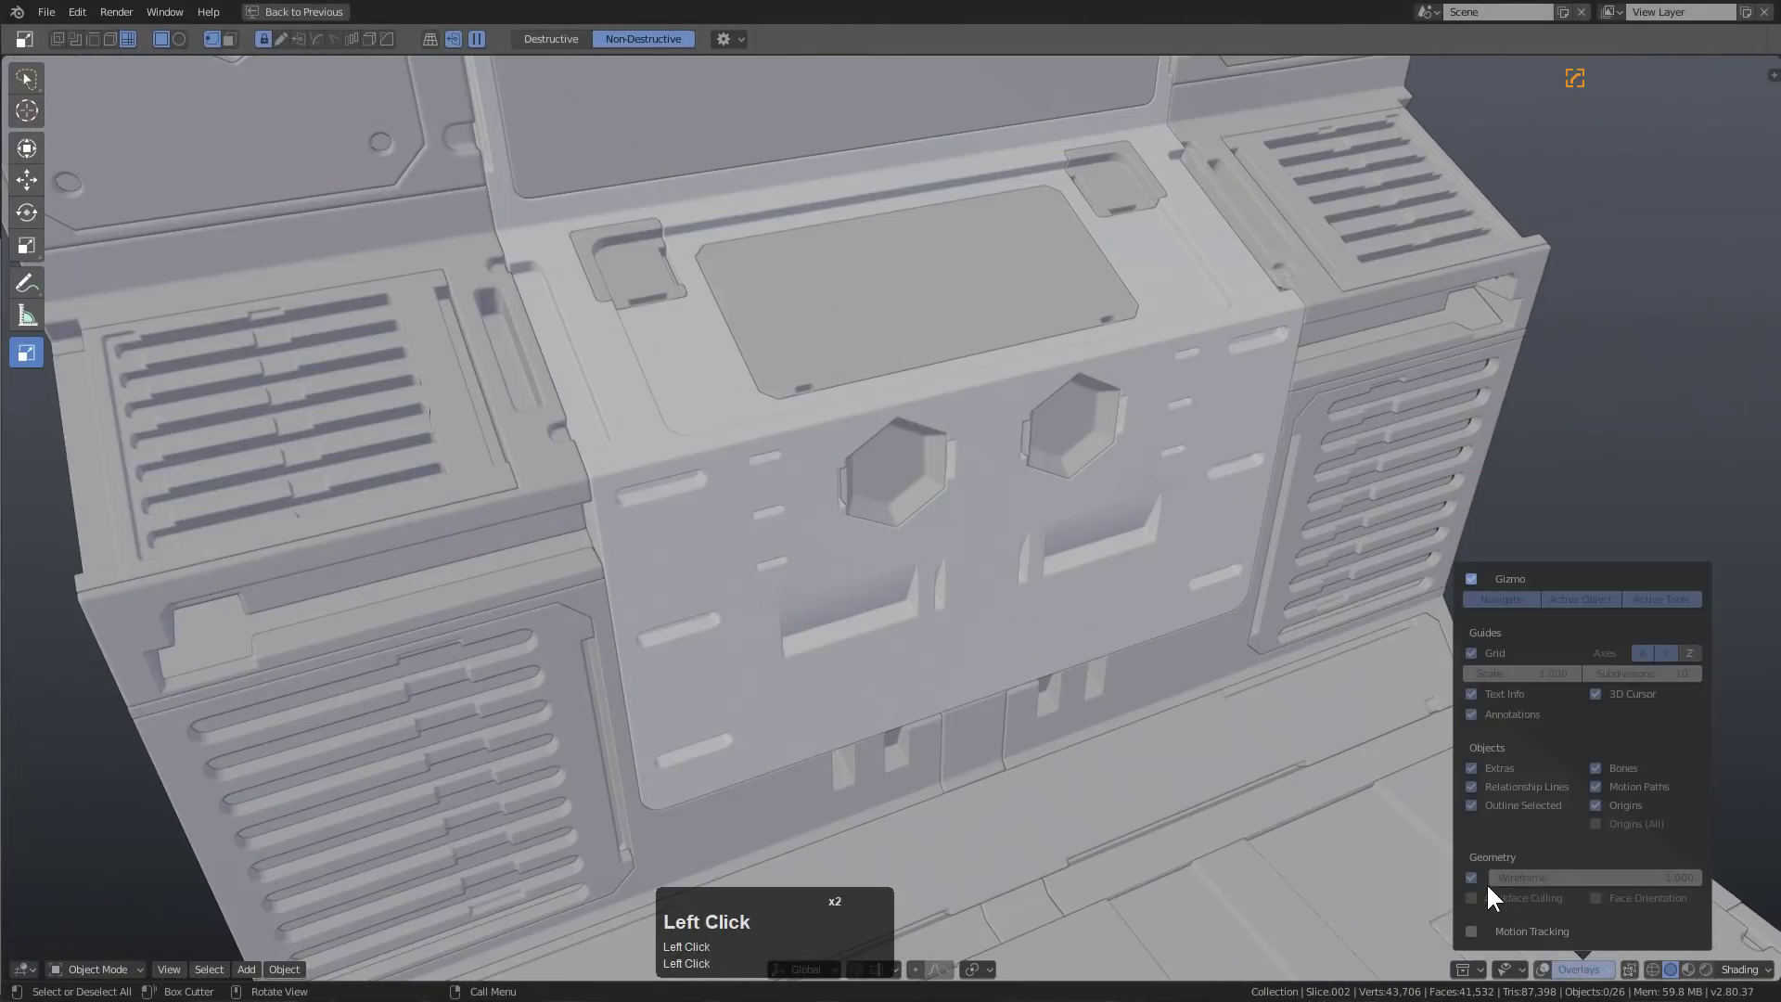
pyautogui.click(1542, 969)
pyautogui.scroll(3, 1024, 637)
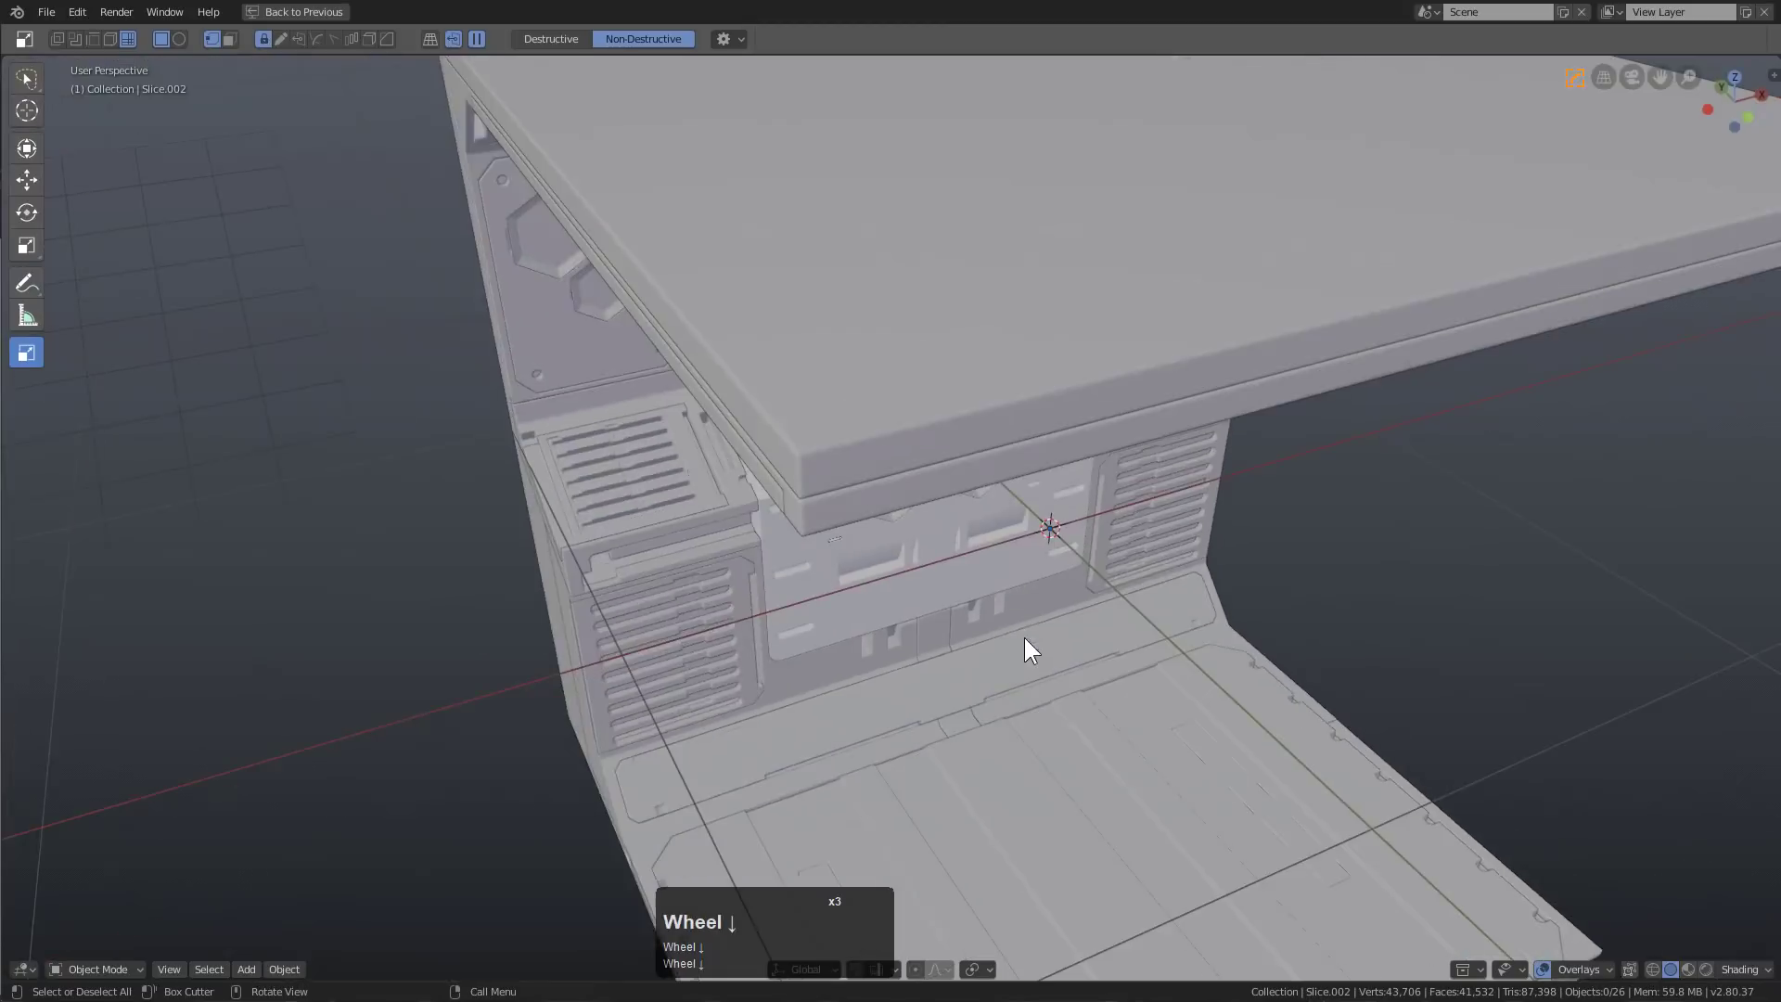
pyautogui.moveTo(1024, 638); pyautogui.dragTo(904, 616, button='middle')
pyautogui.click(904, 616)
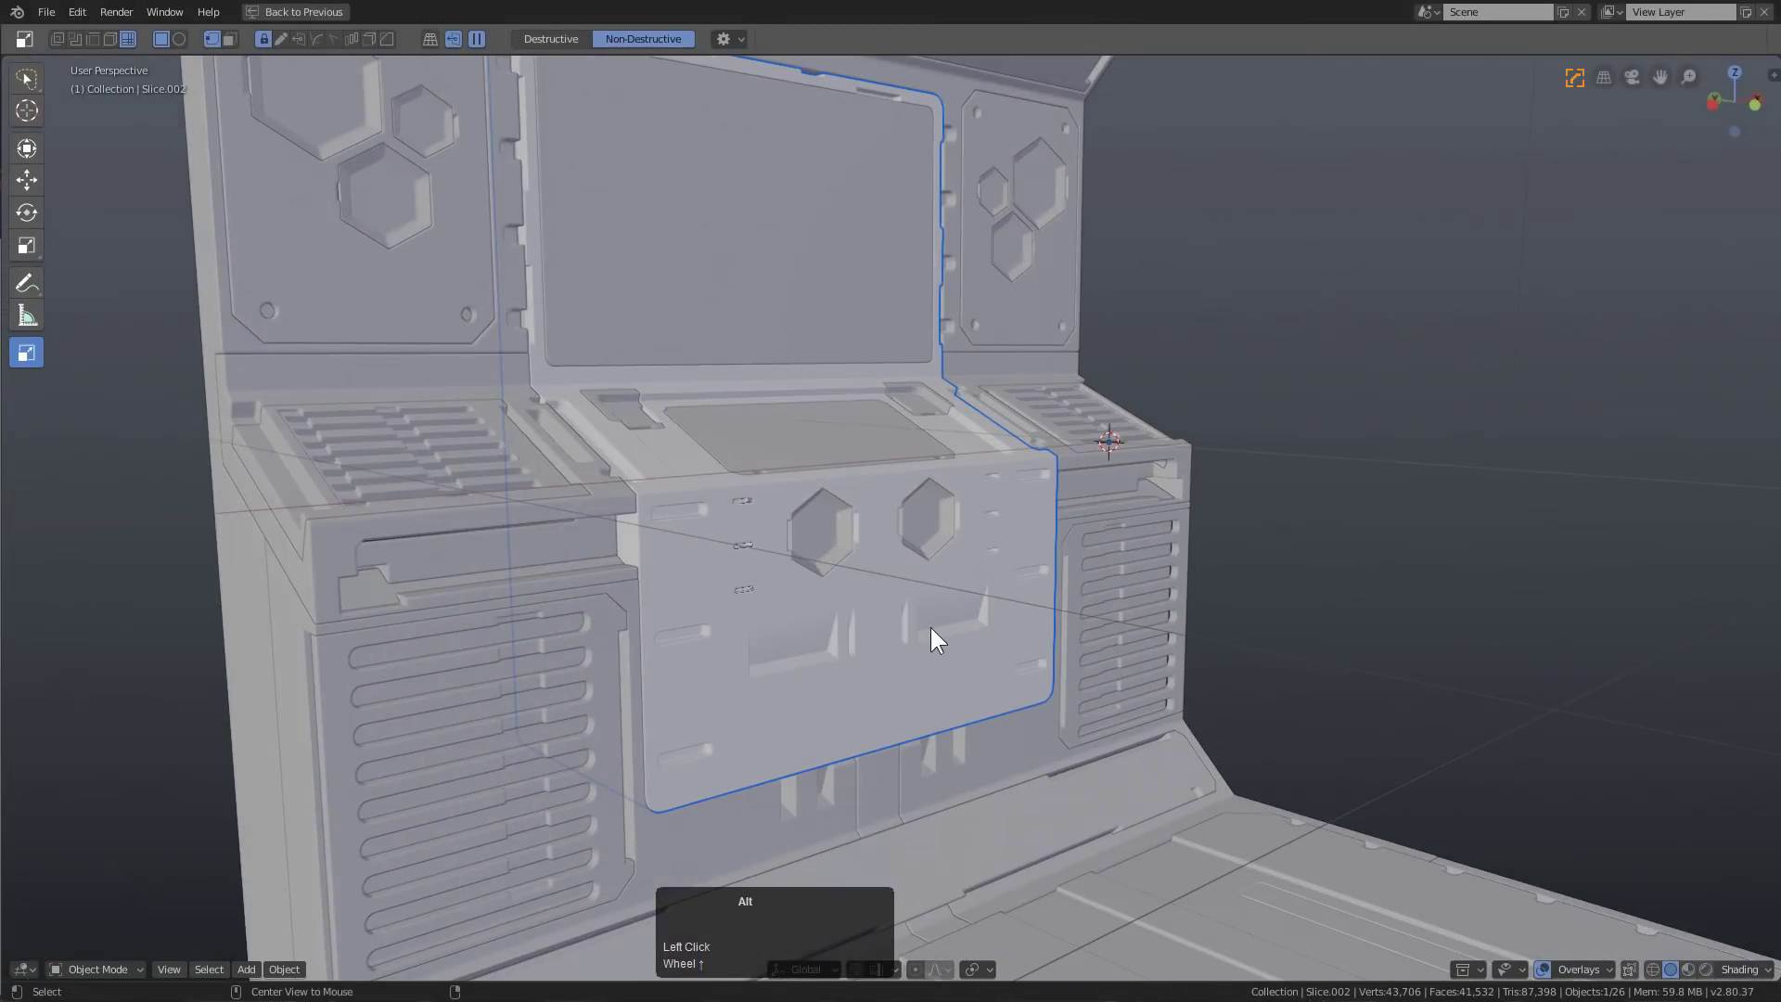
pyautogui.press('m')
pyautogui.scroll(-3, 1015, 632)
pyautogui.moveTo(1015, 631); pyautogui.dragTo(1016, 579, button='middle')
pyautogui.scroll(2, 966, 575)
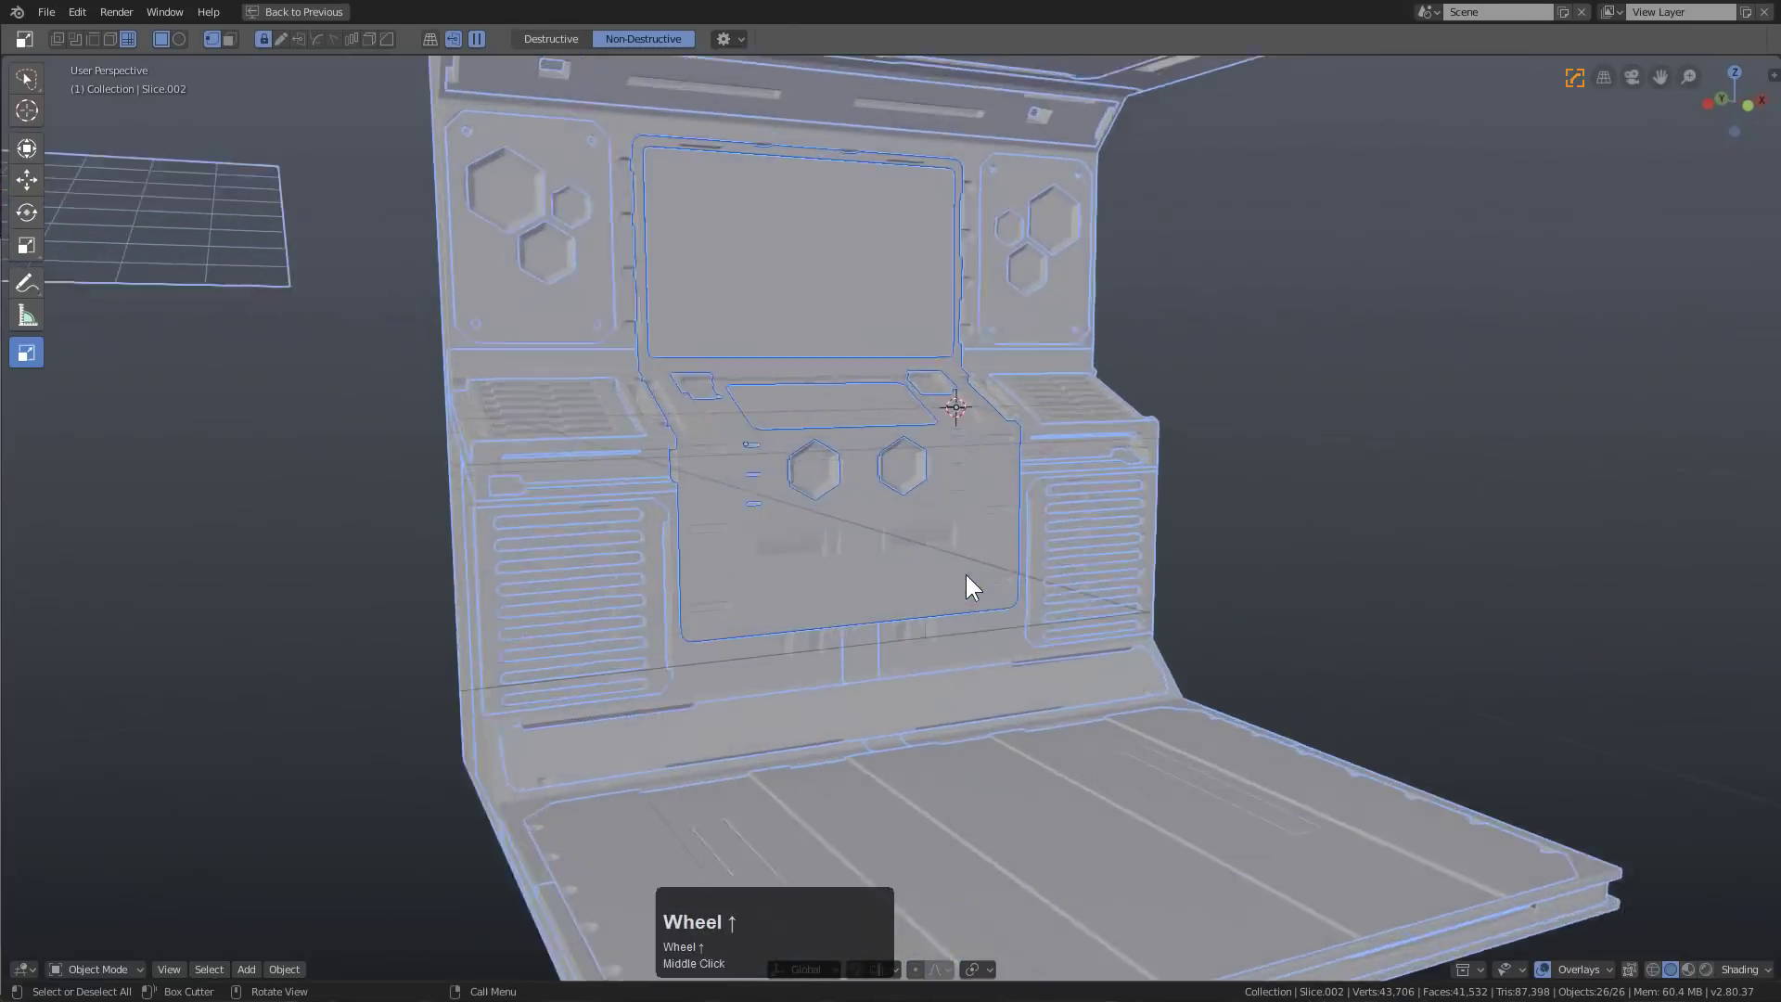
# Slice a long, narrow strip with chamfered corners into the ceiling panel, parallel to its front edge
pyautogui.scroll(-2, 887, 570)
pyautogui.moveTo(887, 570); pyautogui.dragTo(1033, 544, button='middle')
pyautogui.scroll(3, 1034, 545)
pyautogui.scroll(2, 935, 557)
pyautogui.click(782, 475)
pyautogui.moveTo(779, 469); pyautogui.dragTo(743, 419, button='middle')
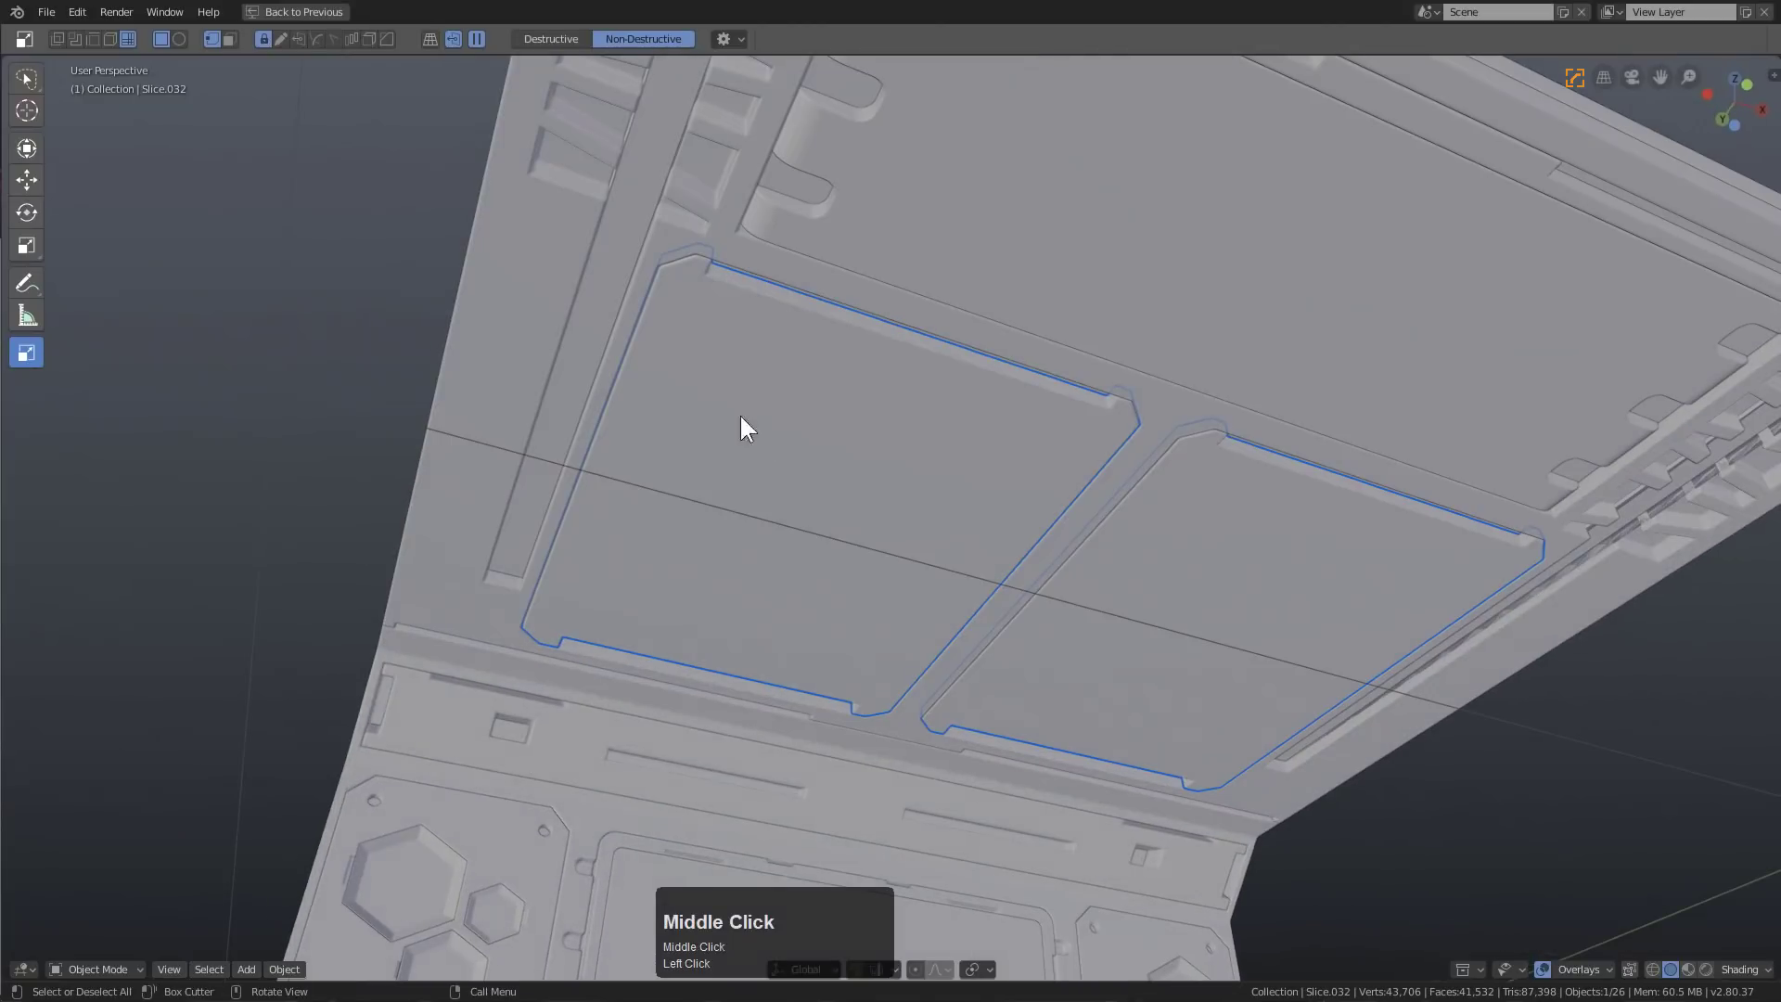
pyautogui.moveTo(678, 284)
pyautogui.mouseDown()
pyautogui.moveTo(1081, 465)
pyautogui.moveTo(1070, 436)
pyautogui.mouseUp()
pyautogui.press('x')
pyautogui.press('b')
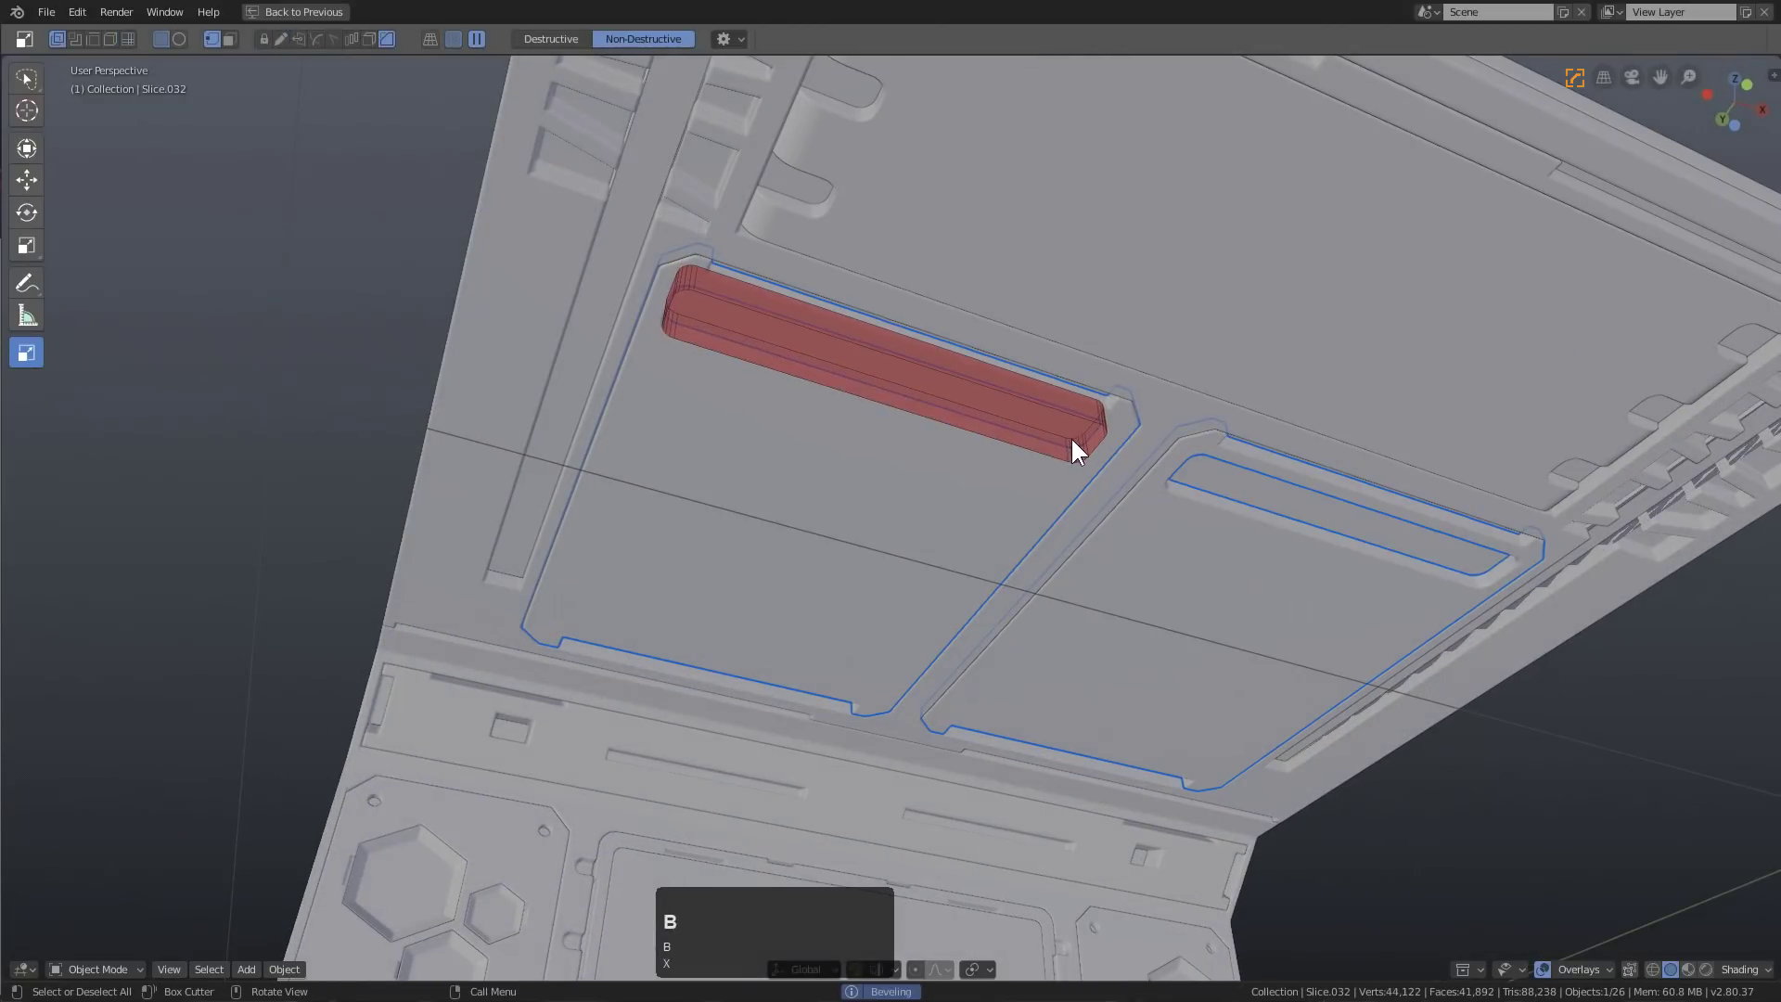
pyautogui.scroll(-3, 1073, 442)
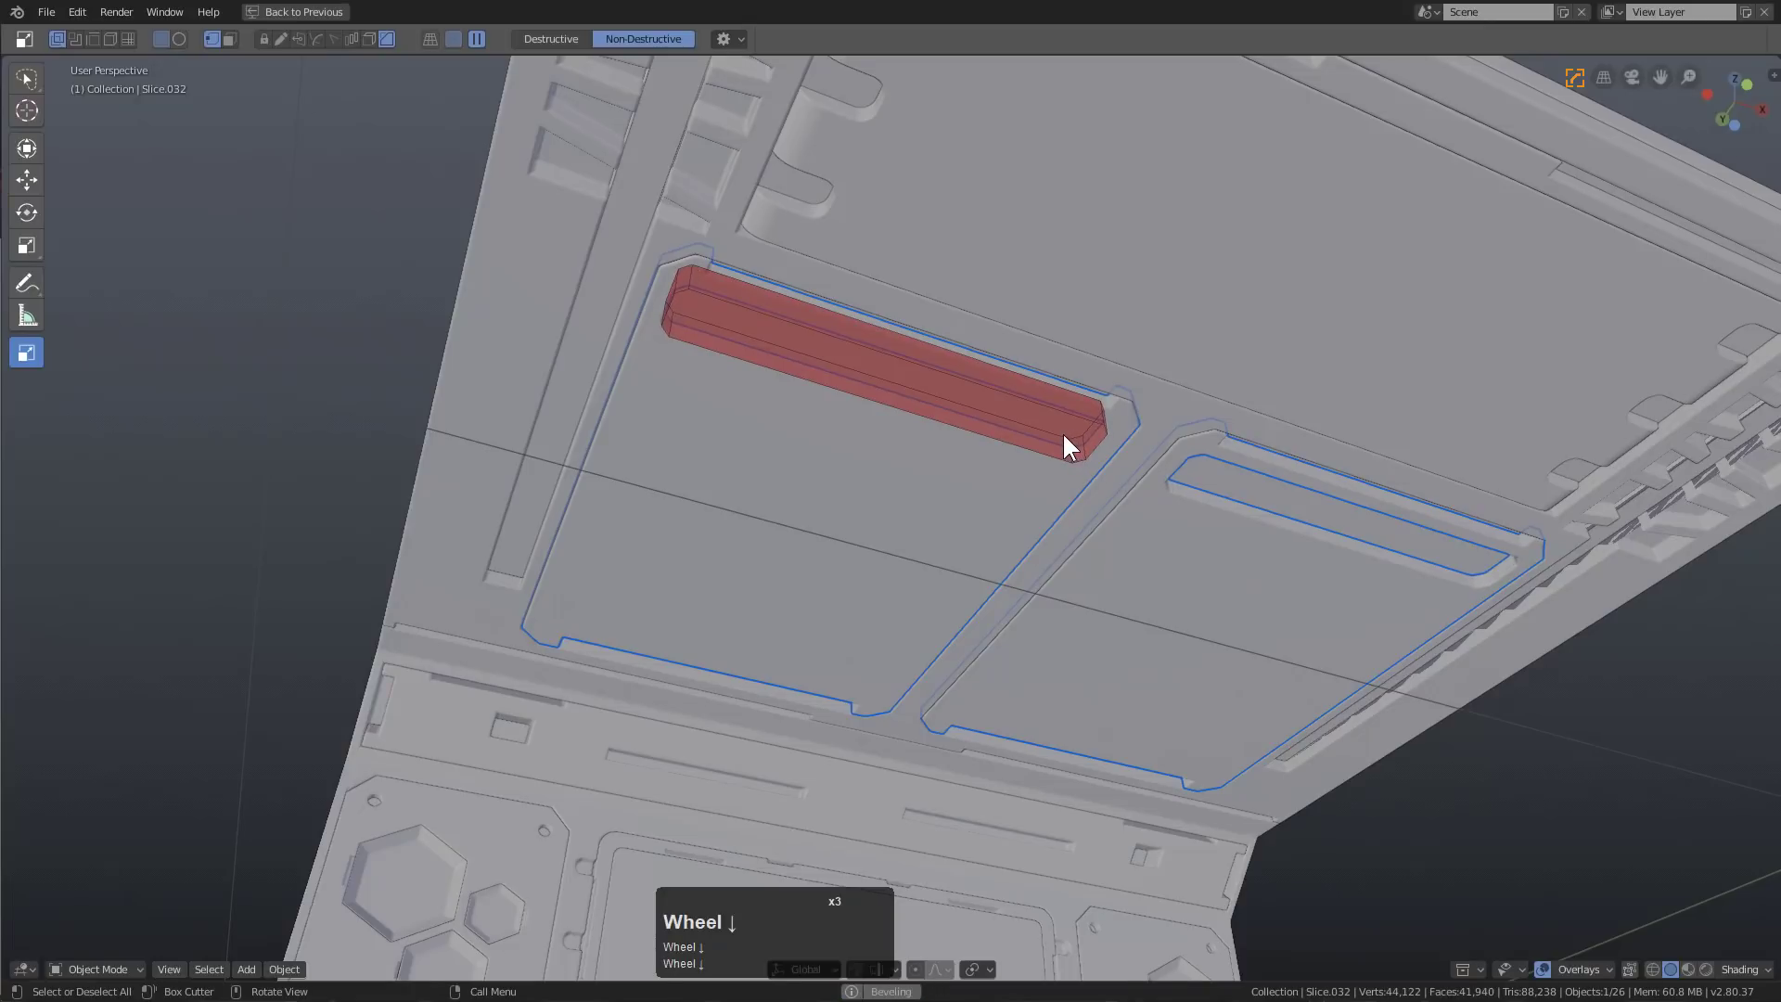
pyautogui.press('x')
pyautogui.click(1007, 420)
pyautogui.click(1020, 434)
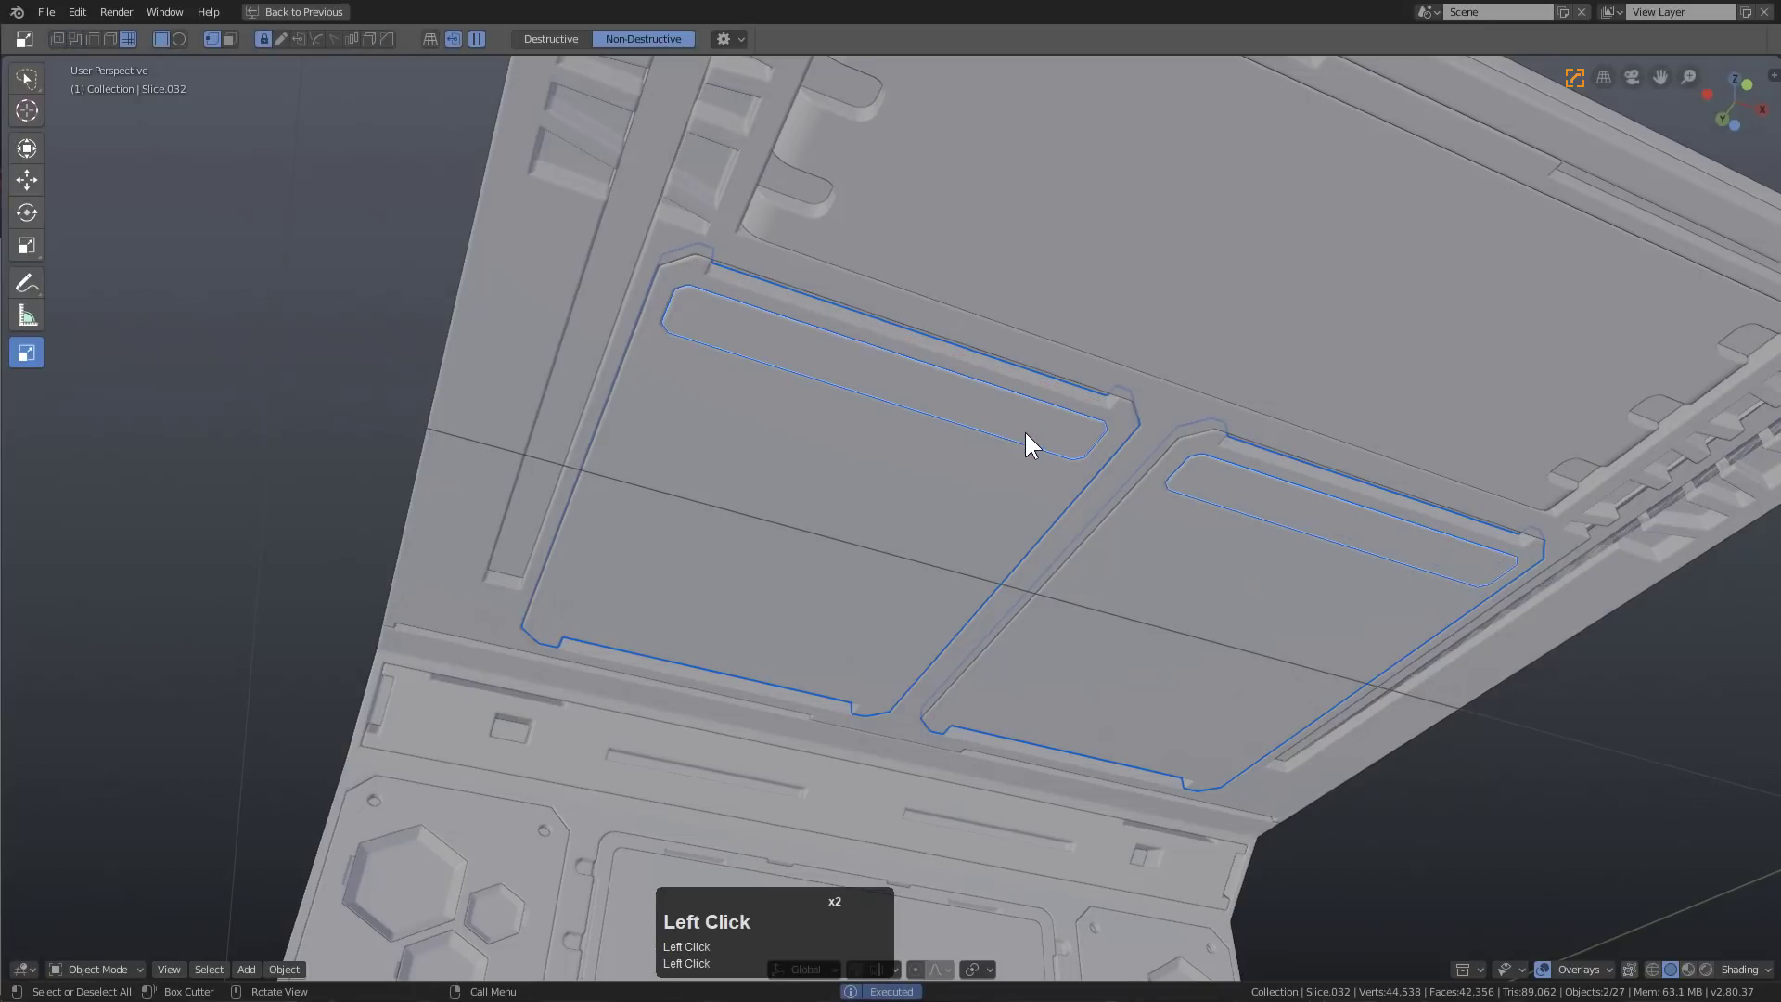
# Cut a long rectangular notch into the sliced ceiling strip's inner edge, working in an orthographic view from below
pyautogui.moveTo(1039, 439); pyautogui.dragTo(860, 470, button='middle')
pyautogui.press('KP_5')
pyautogui.press('KP_2')
pyautogui.press('KP_2')
pyautogui.press('KP_2')
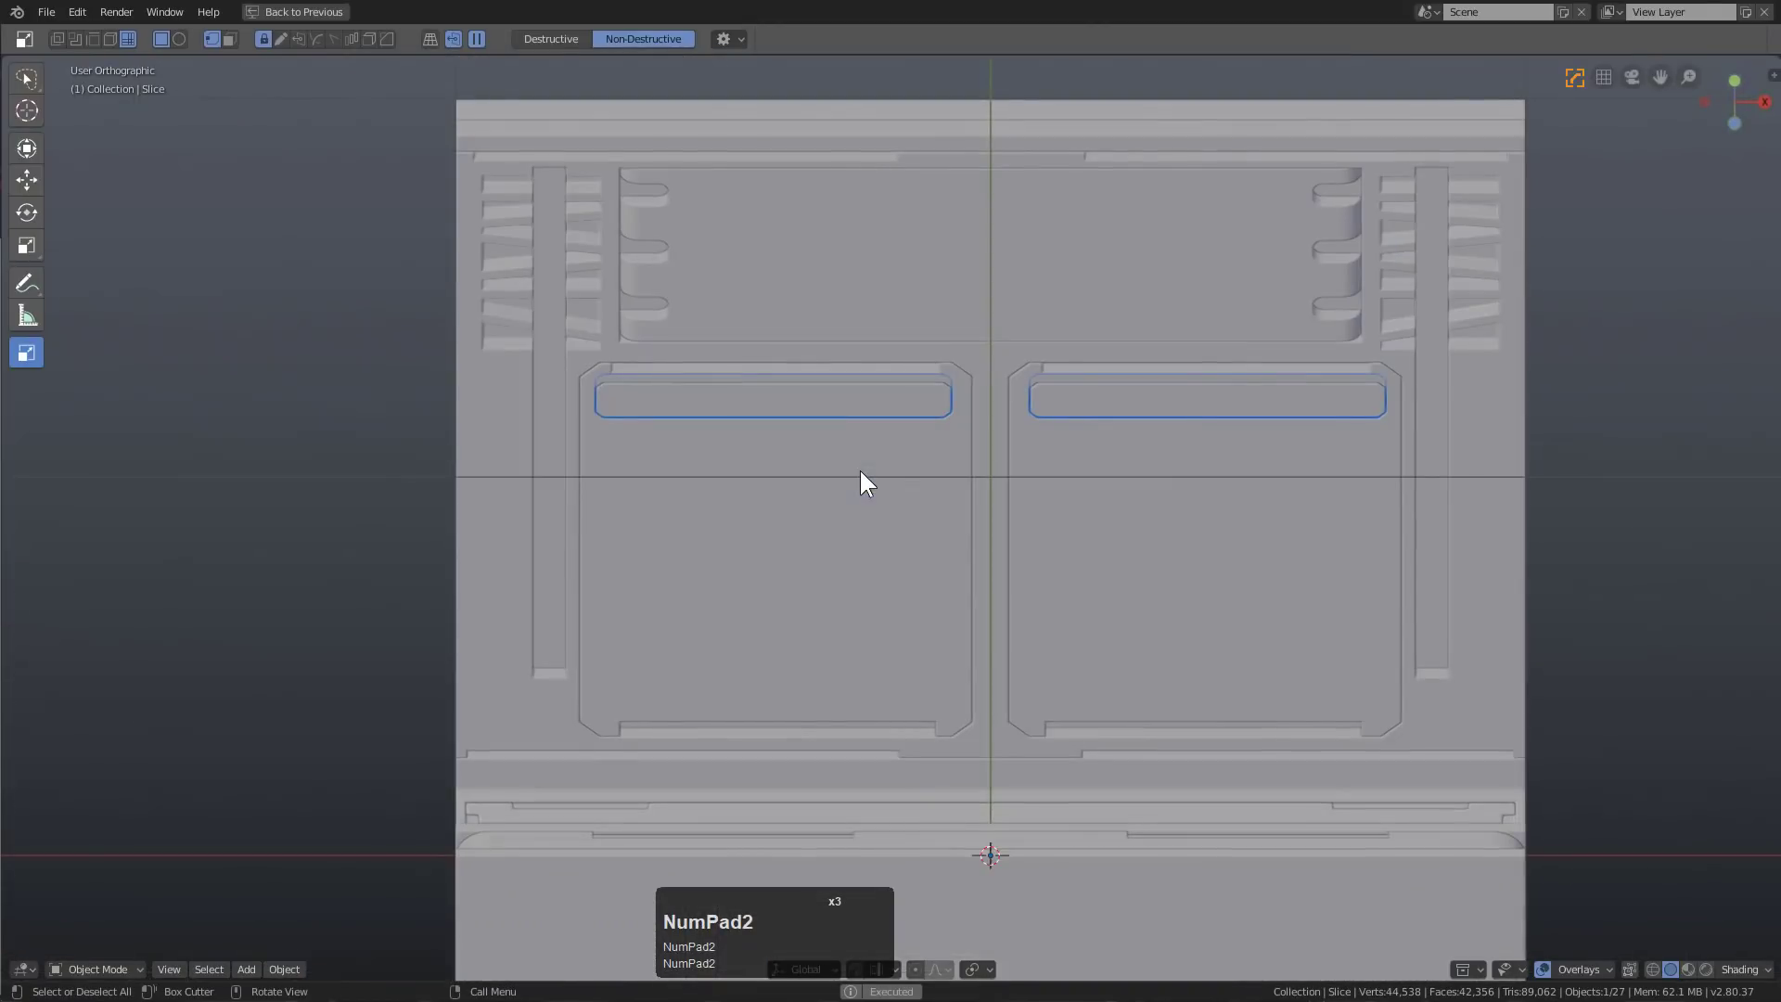
pyautogui.moveTo(917, 490); pyautogui.dragTo(622, 399)
pyautogui.press('x')
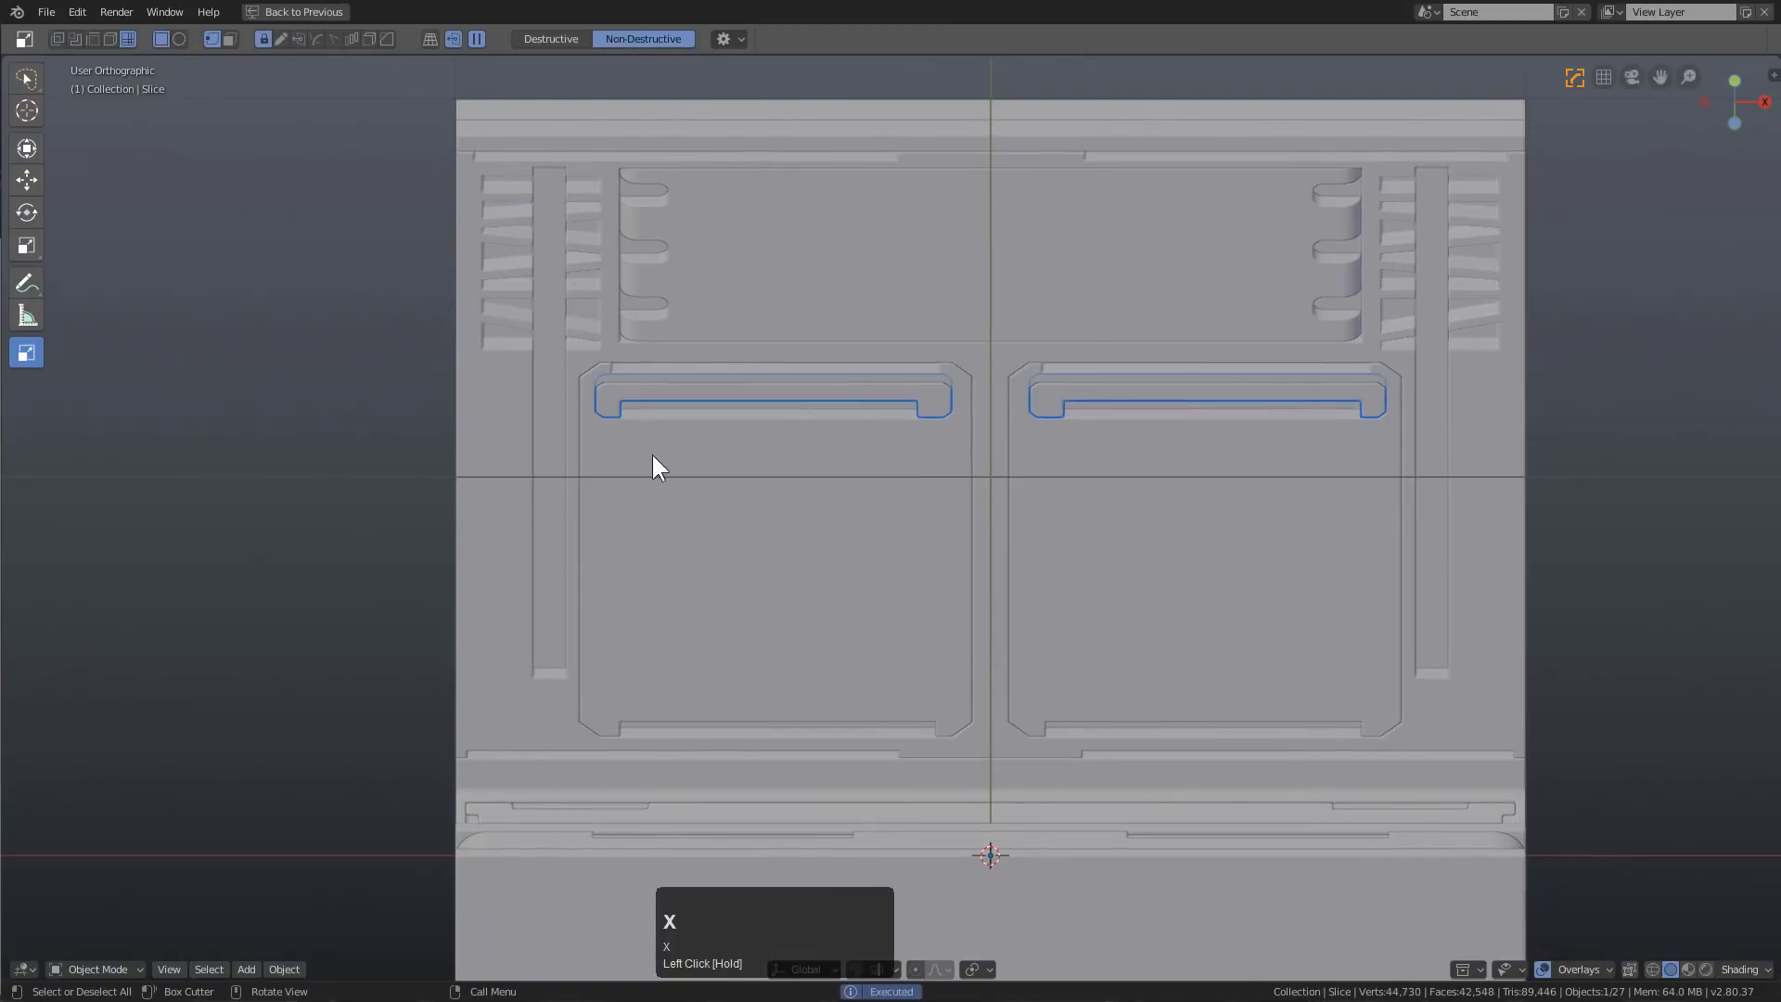
# Cut a second long rectangular notch into the sliced ceiling strip from the underside view
pyautogui.moveTo(653, 455); pyautogui.dragTo(660, 392, button='middle')
pyautogui.press('KP_1')
pyautogui.press('KP_8')
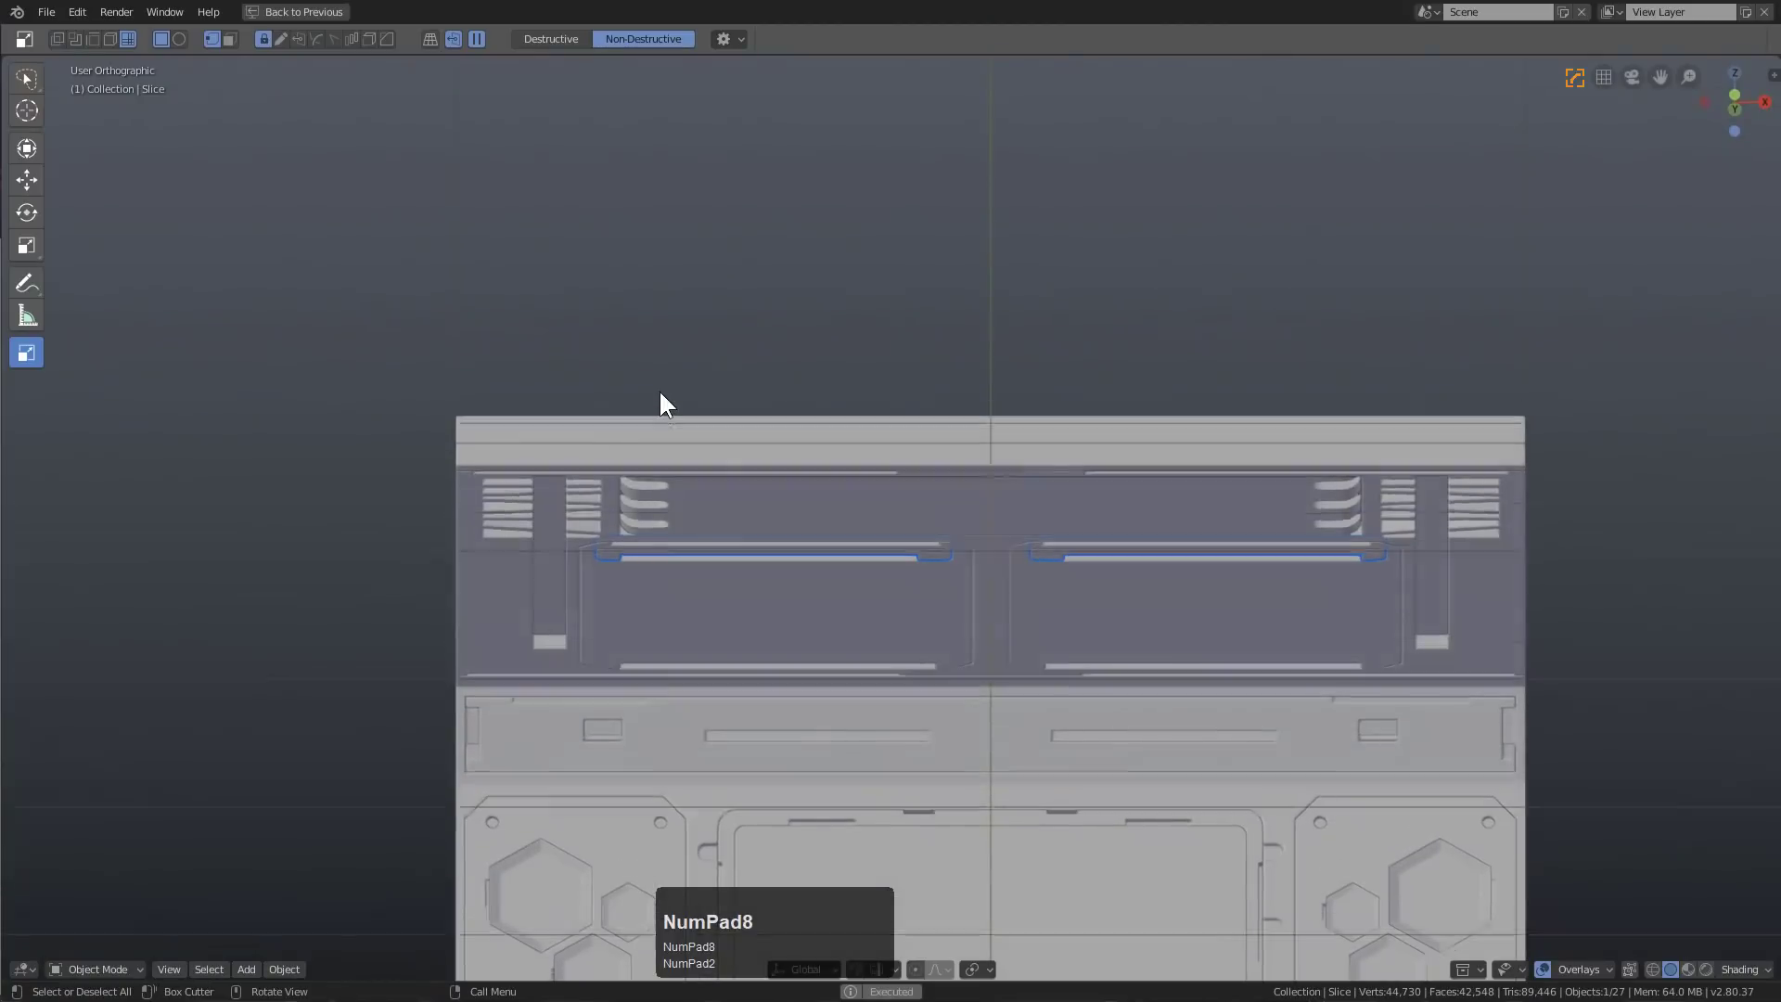
pyautogui.press('KP_2')
pyautogui.press('KP_2')
pyautogui.press('KP_2')
pyautogui.moveTo(640, 337); pyautogui.dragTo(904, 436)
pyautogui.press('x')
# Review the whole console in perspective, from the ceiling strips down to the lower wall
pyautogui.hotkey('alt', 'a')
pyautogui.scroll(-2, 890, 482)
pyautogui.moveTo(883, 510); pyautogui.dragTo(990, 469, button='middle')
pyautogui.press('KP_5')
pyautogui.scroll(-2, 989, 461)
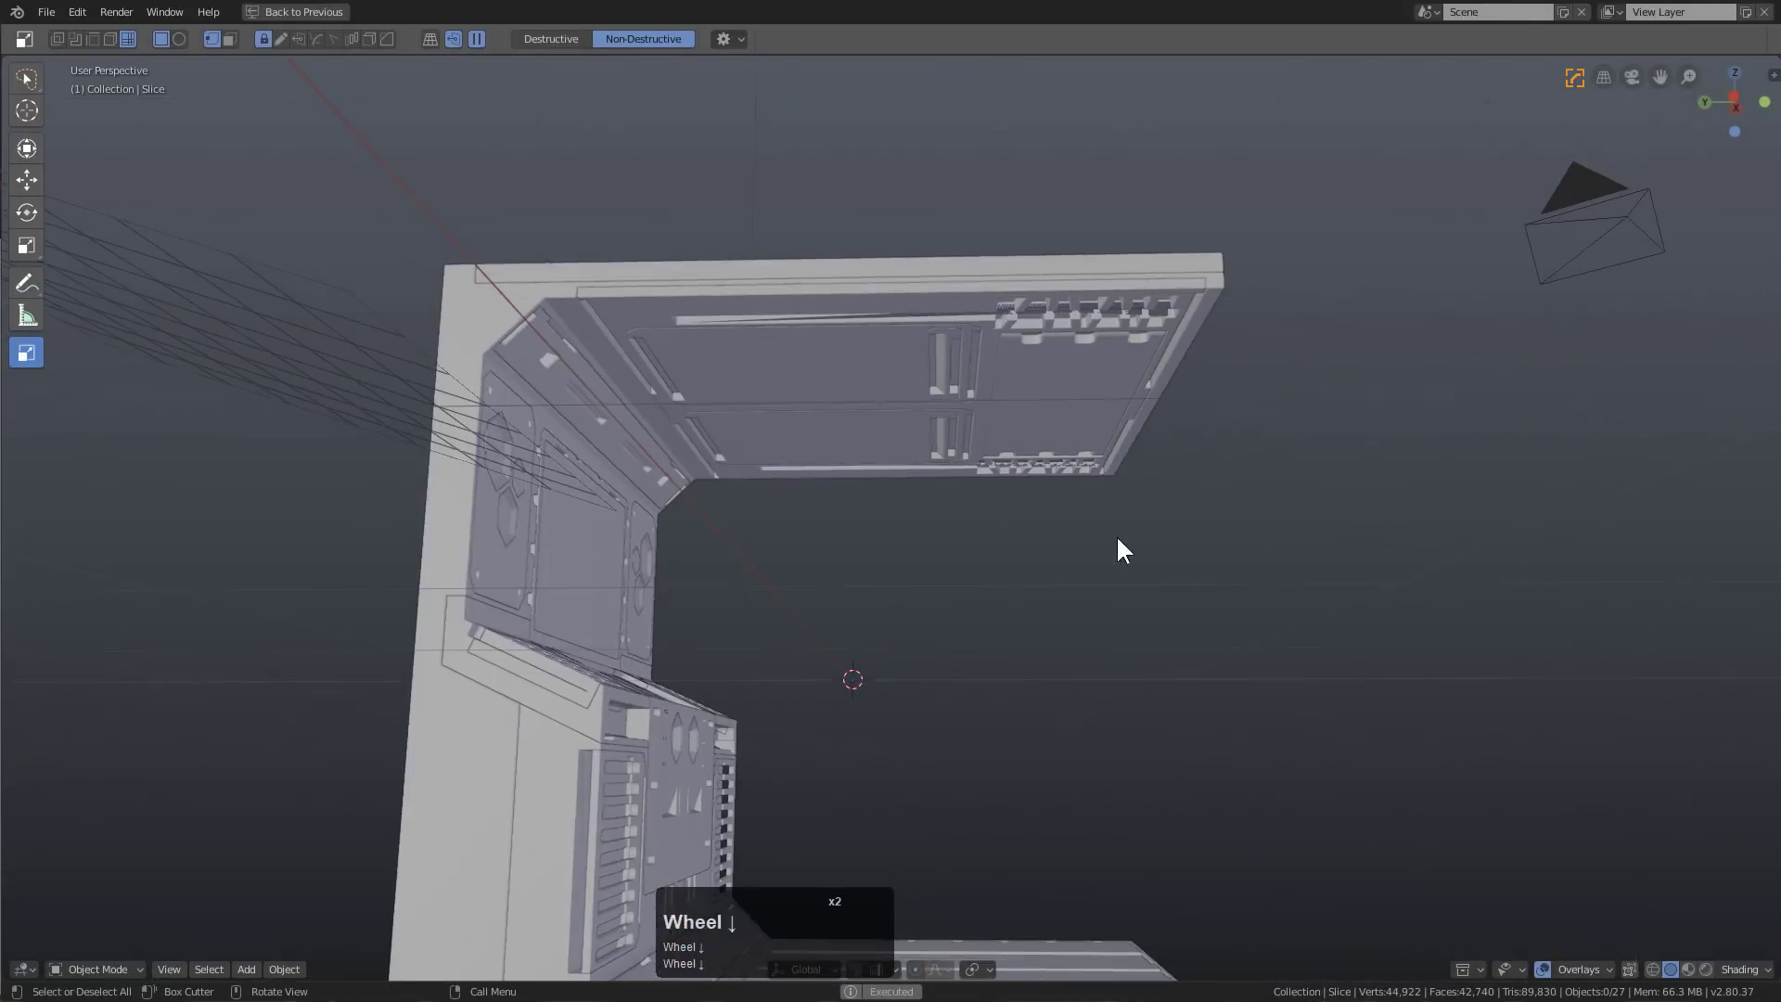
pyautogui.moveTo(1117, 545); pyautogui.dragTo(978, 499, button='middle')
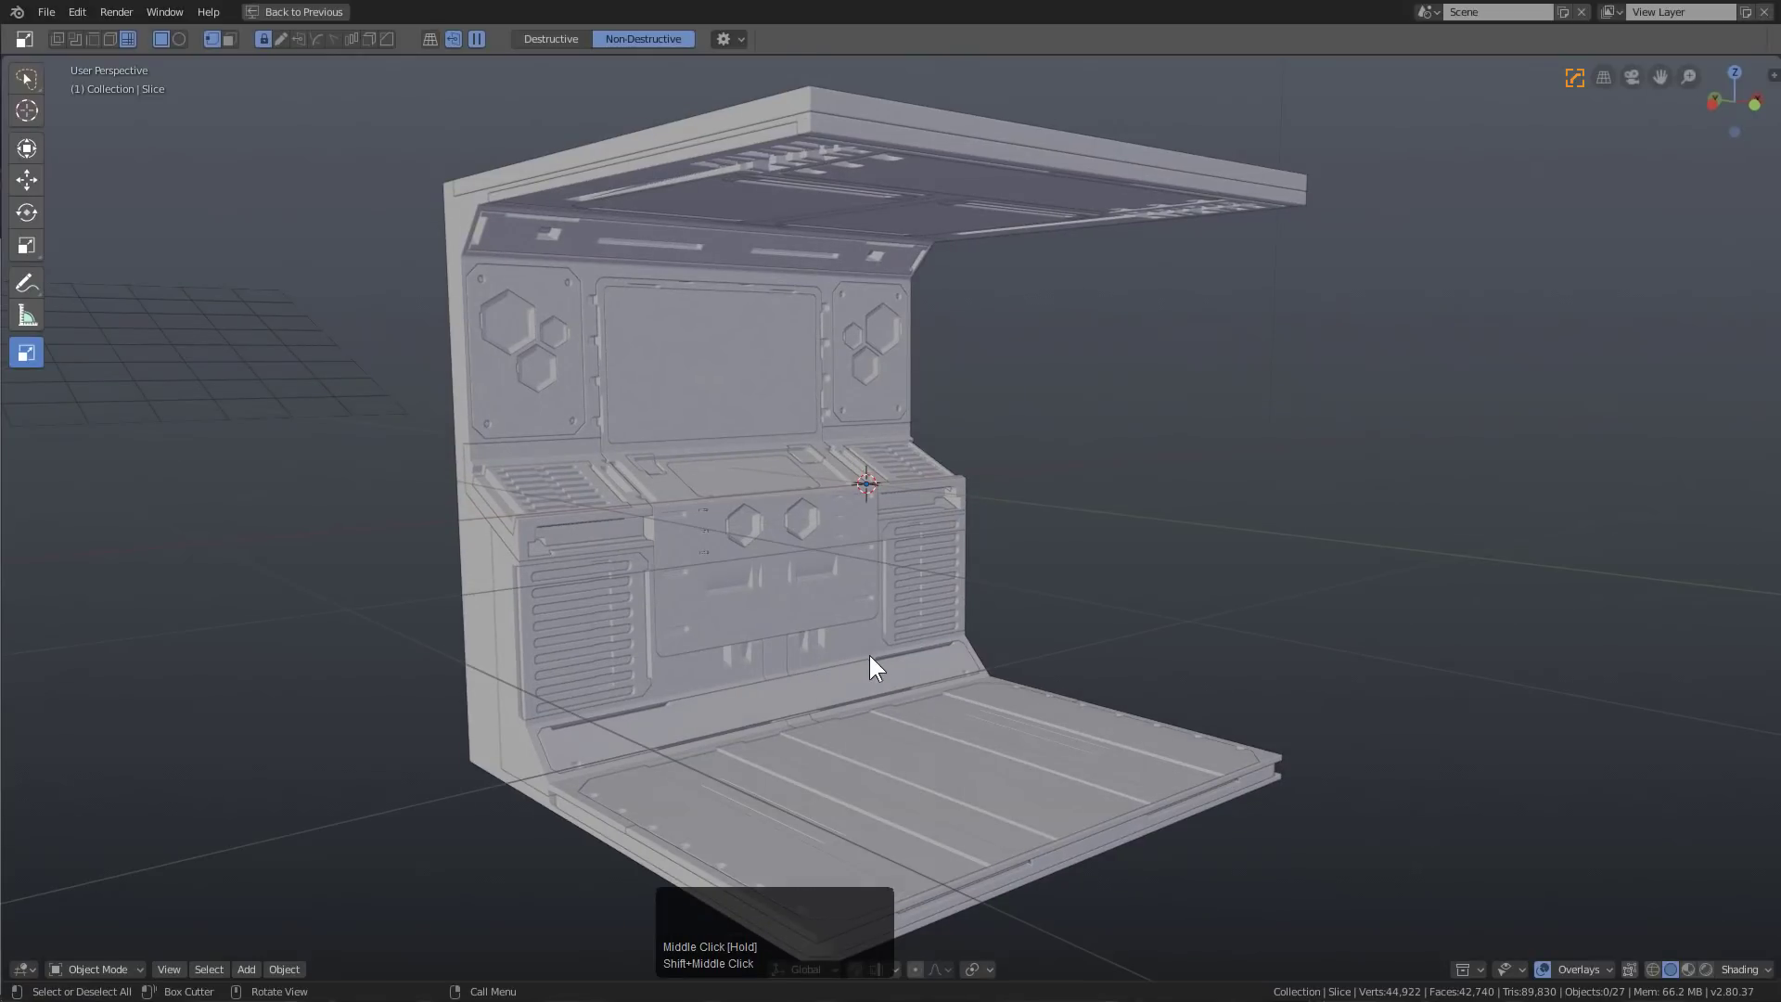
pyautogui.moveTo(794, 688); pyautogui.dragTo(863, 580, button='middle')
pyautogui.scroll(3, 863, 580)
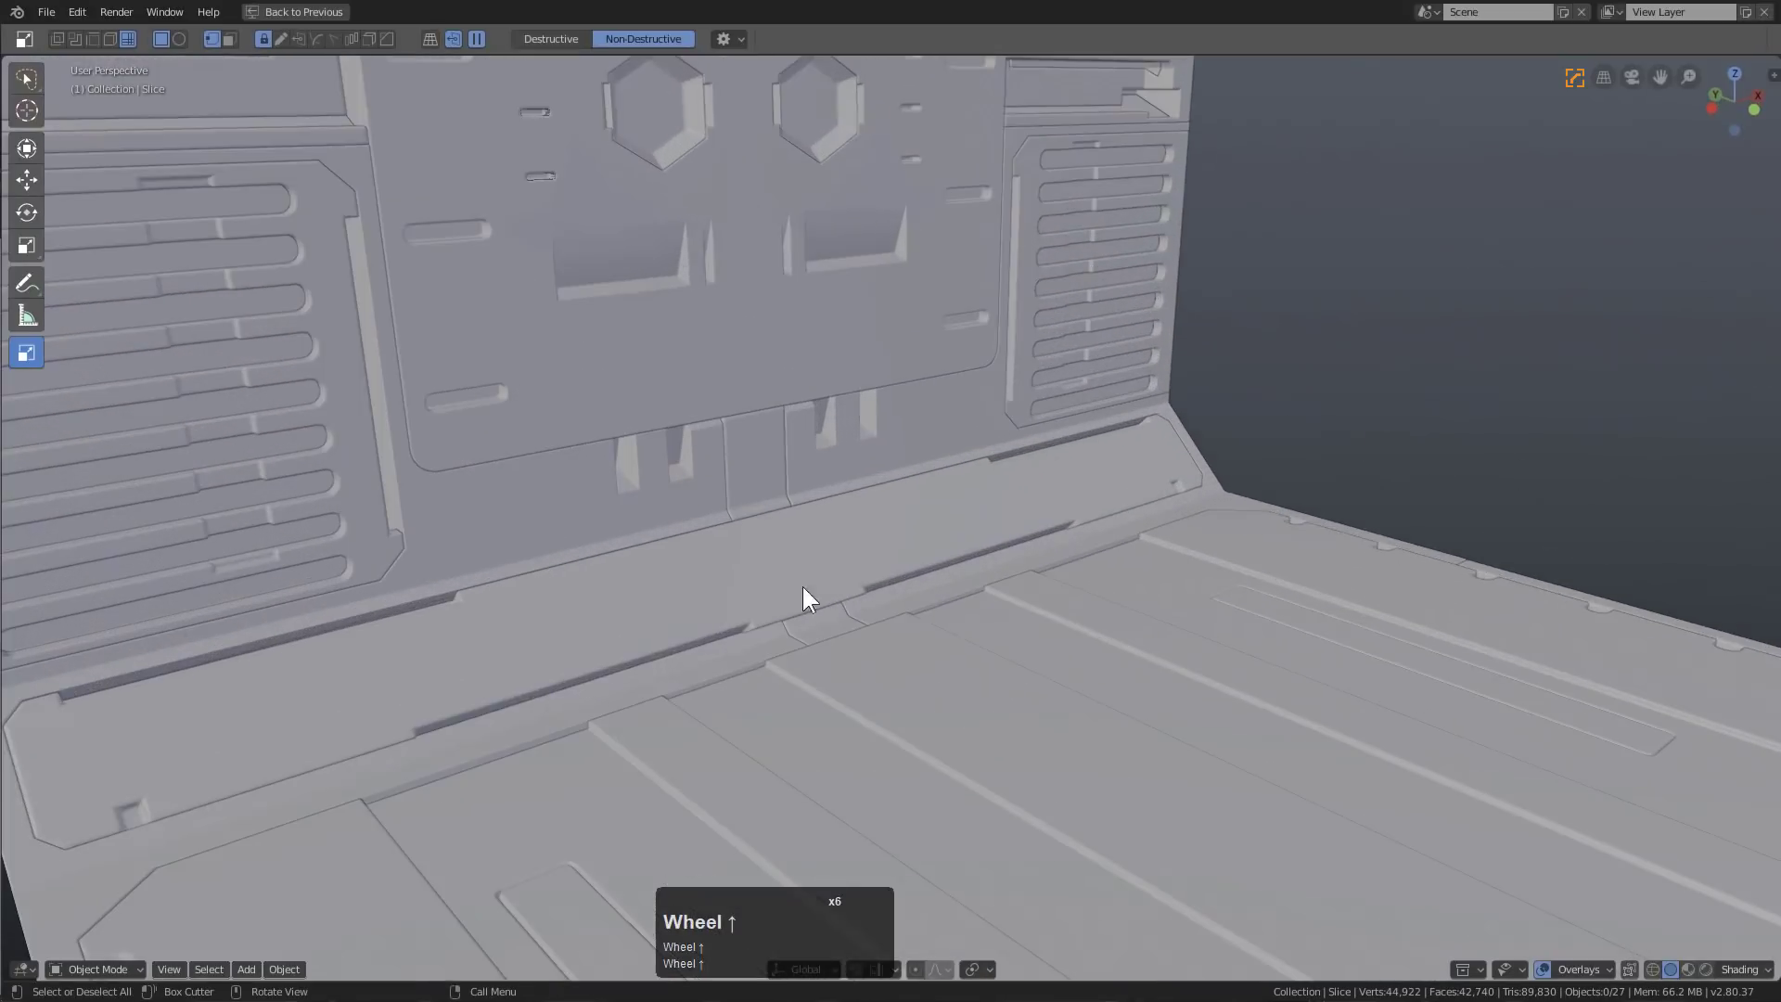
# Slice a rectangular panel with chamfered corners into the wall below the central panel, beside the small cutouts
pyautogui.click(499, 501)
pyautogui.moveTo(499, 501); pyautogui.dragTo(726, 638, button='middle')
pyautogui.scroll(2, 510, 565)
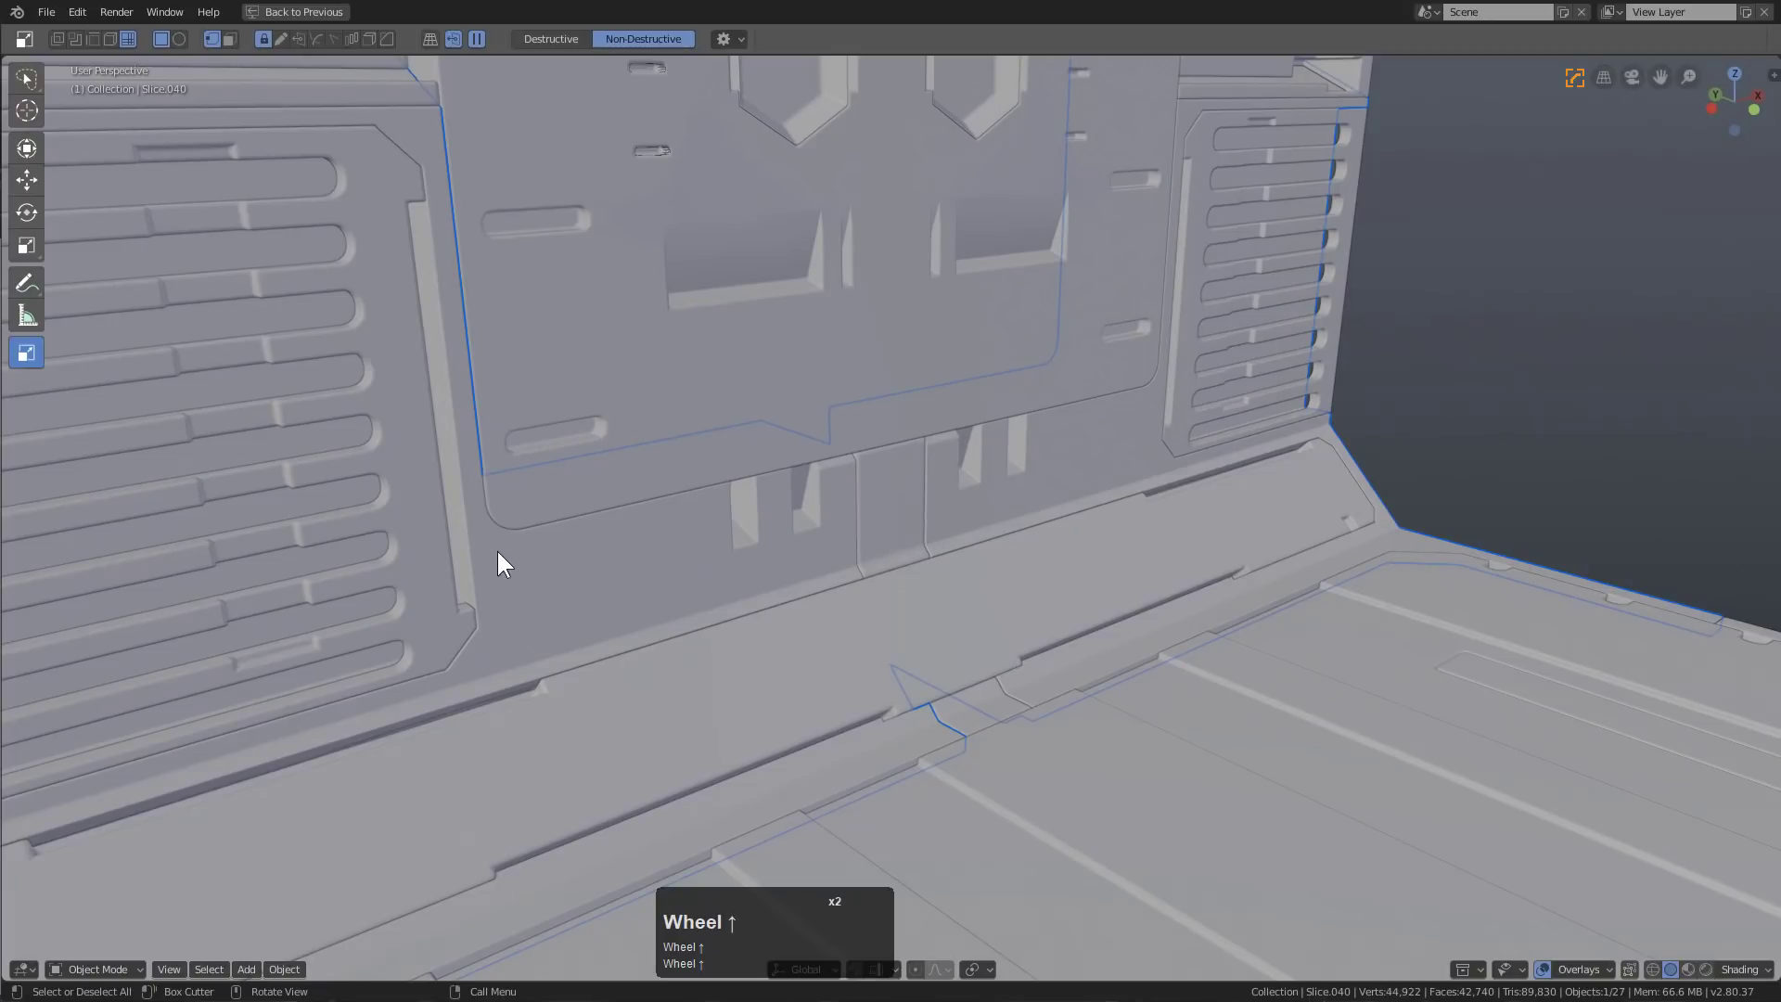
pyautogui.moveTo(498, 551); pyautogui.dragTo(686, 572)
pyautogui.press('x')
pyautogui.press('b')
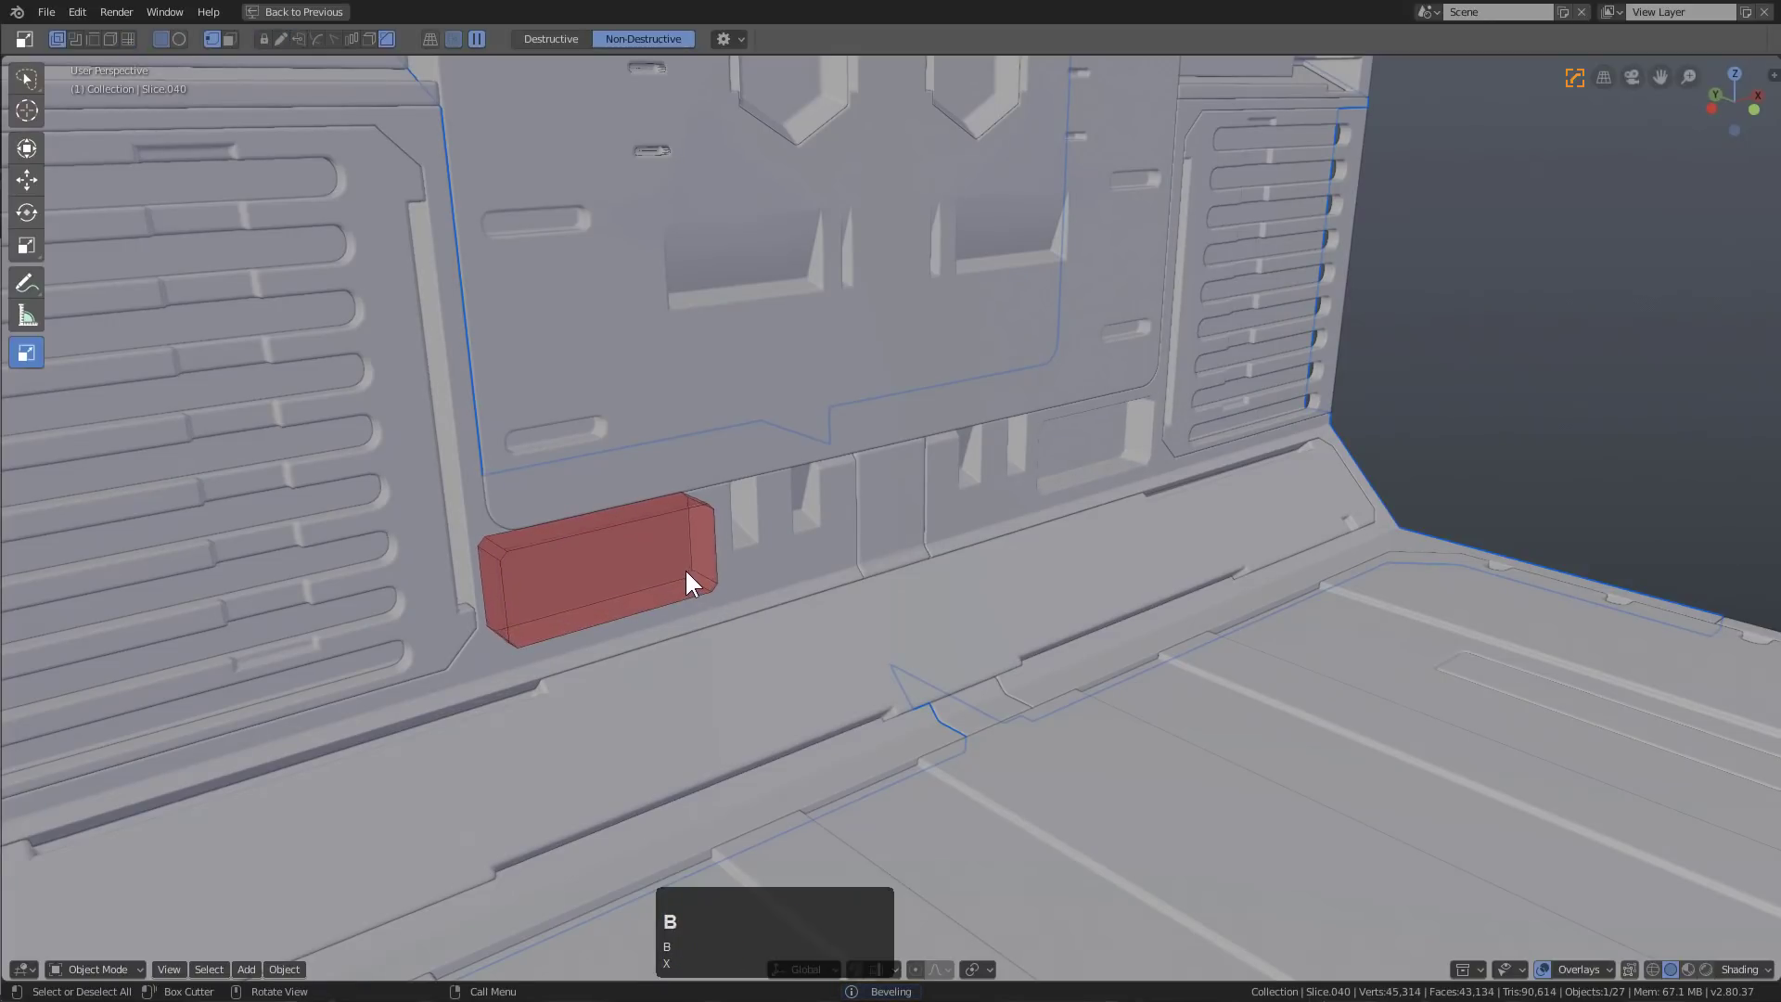
pyautogui.press('x')
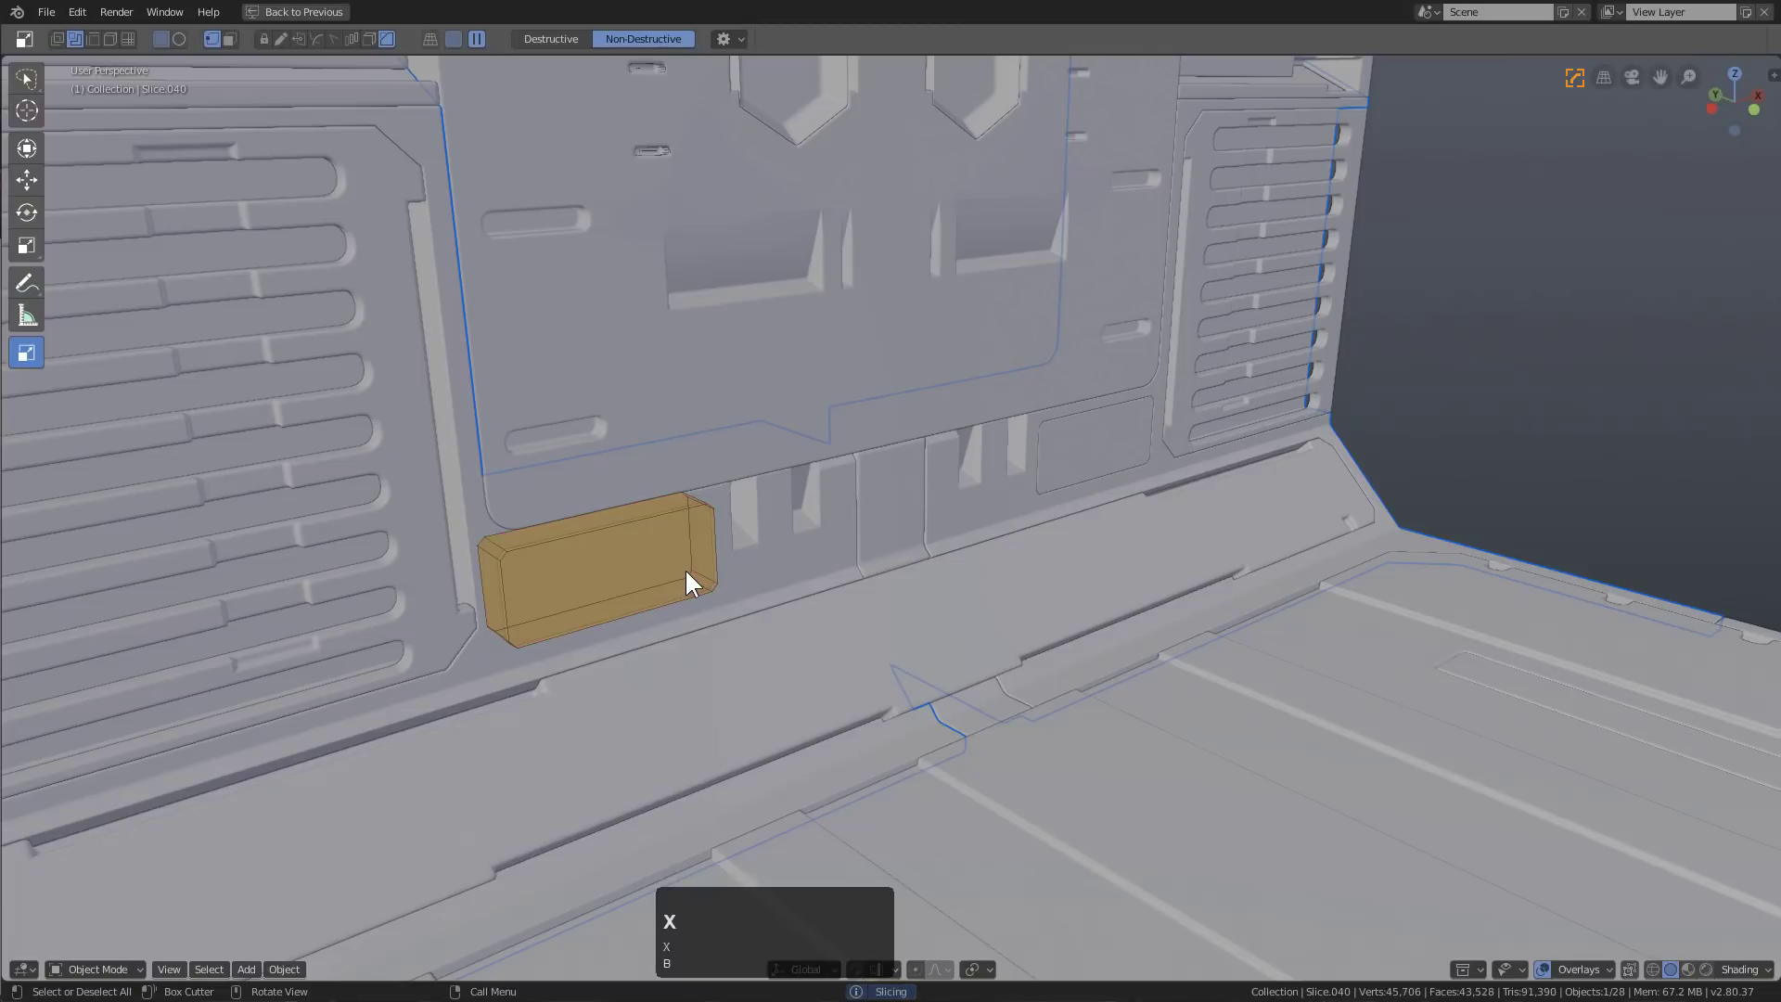
pyautogui.moveTo(687, 569); pyautogui.dragTo(686, 570)
pyautogui.click(630, 571)
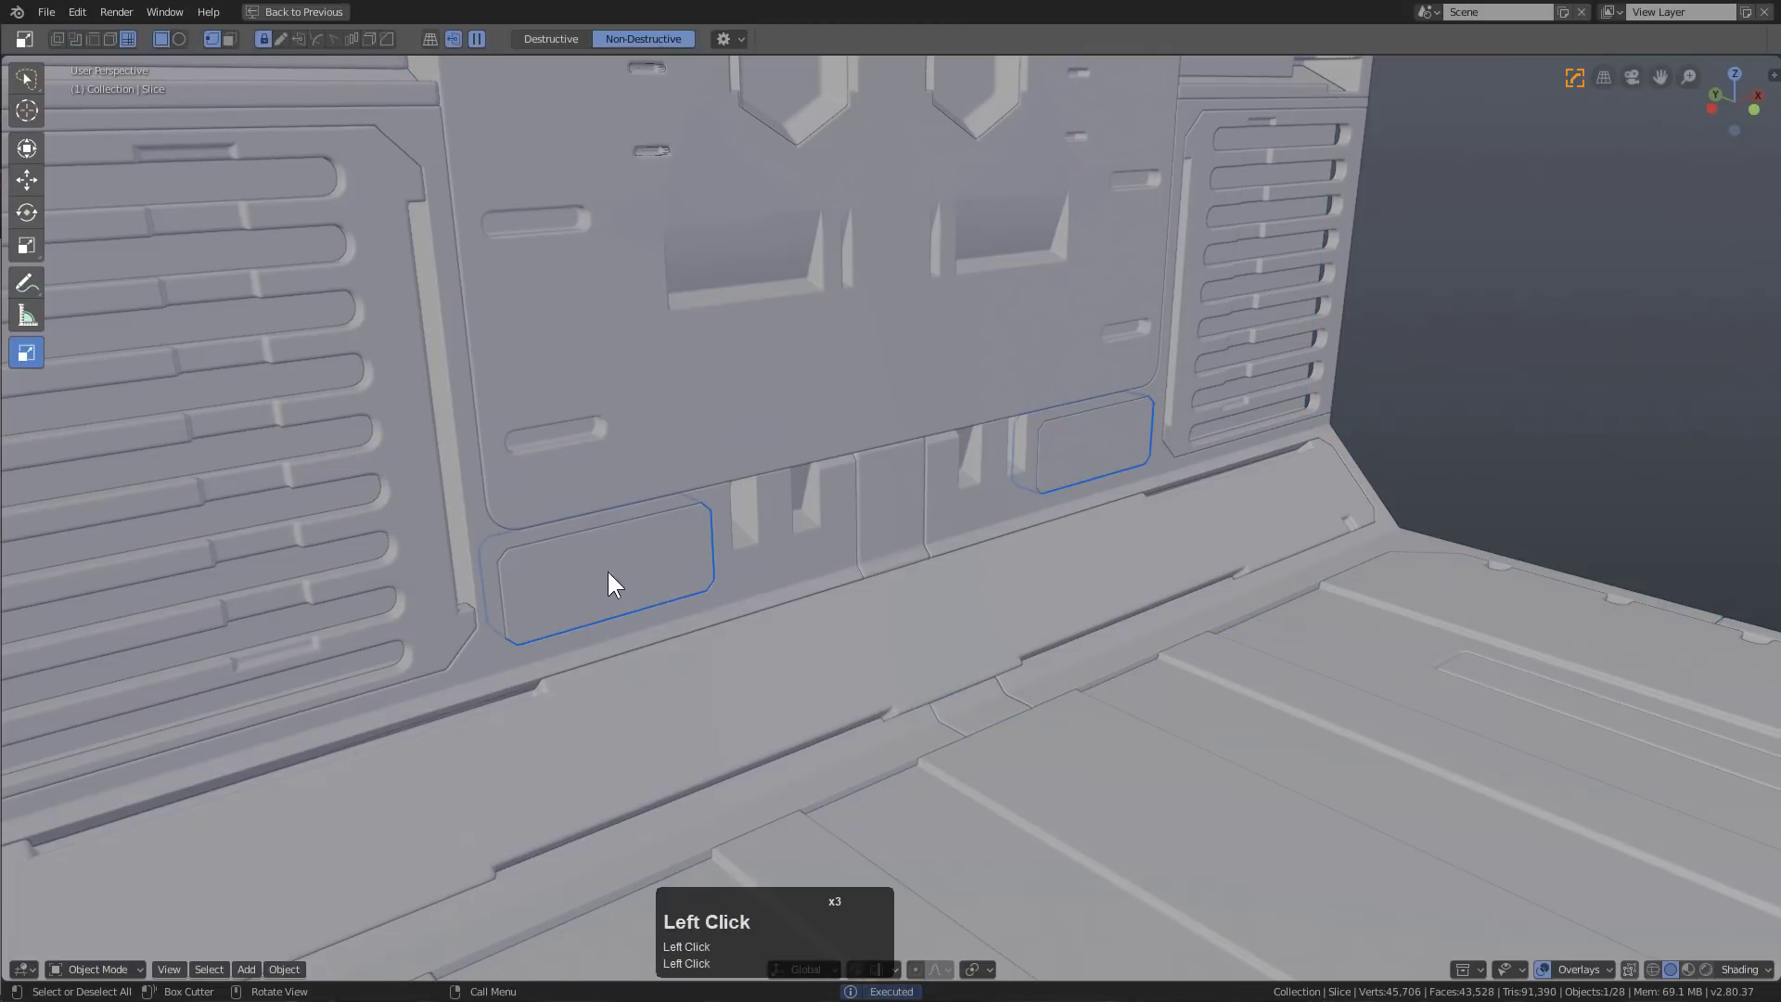
# Cut a long notch into the sliced lower panel's upper edge and an array of three small bevelled slots along its lower edge
pyautogui.moveTo(535, 555); pyautogui.dragTo(658, 488)
pyautogui.press('x')
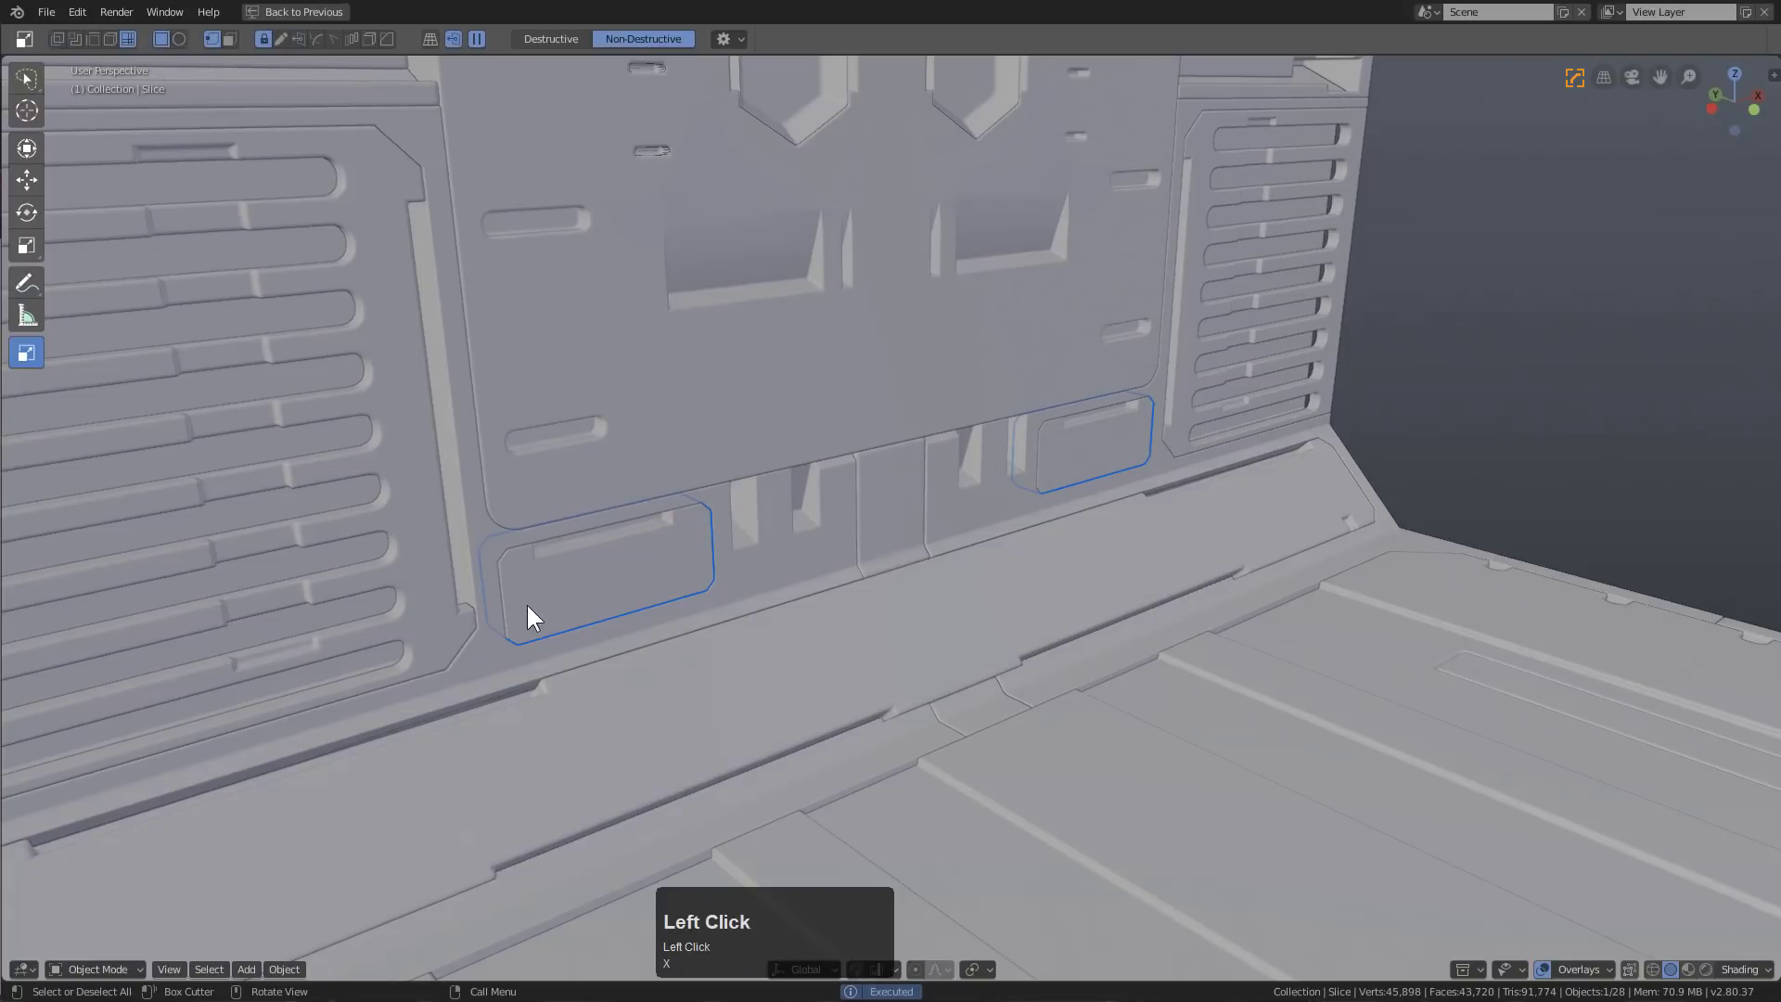
pyautogui.moveTo(536, 622); pyautogui.dragTo(644, 631)
pyautogui.press('x')
pyautogui.scroll(2, 555, 652)
pyautogui.press('v')
pyautogui.press('x')
pyautogui.scroll(-3, 601, 638)
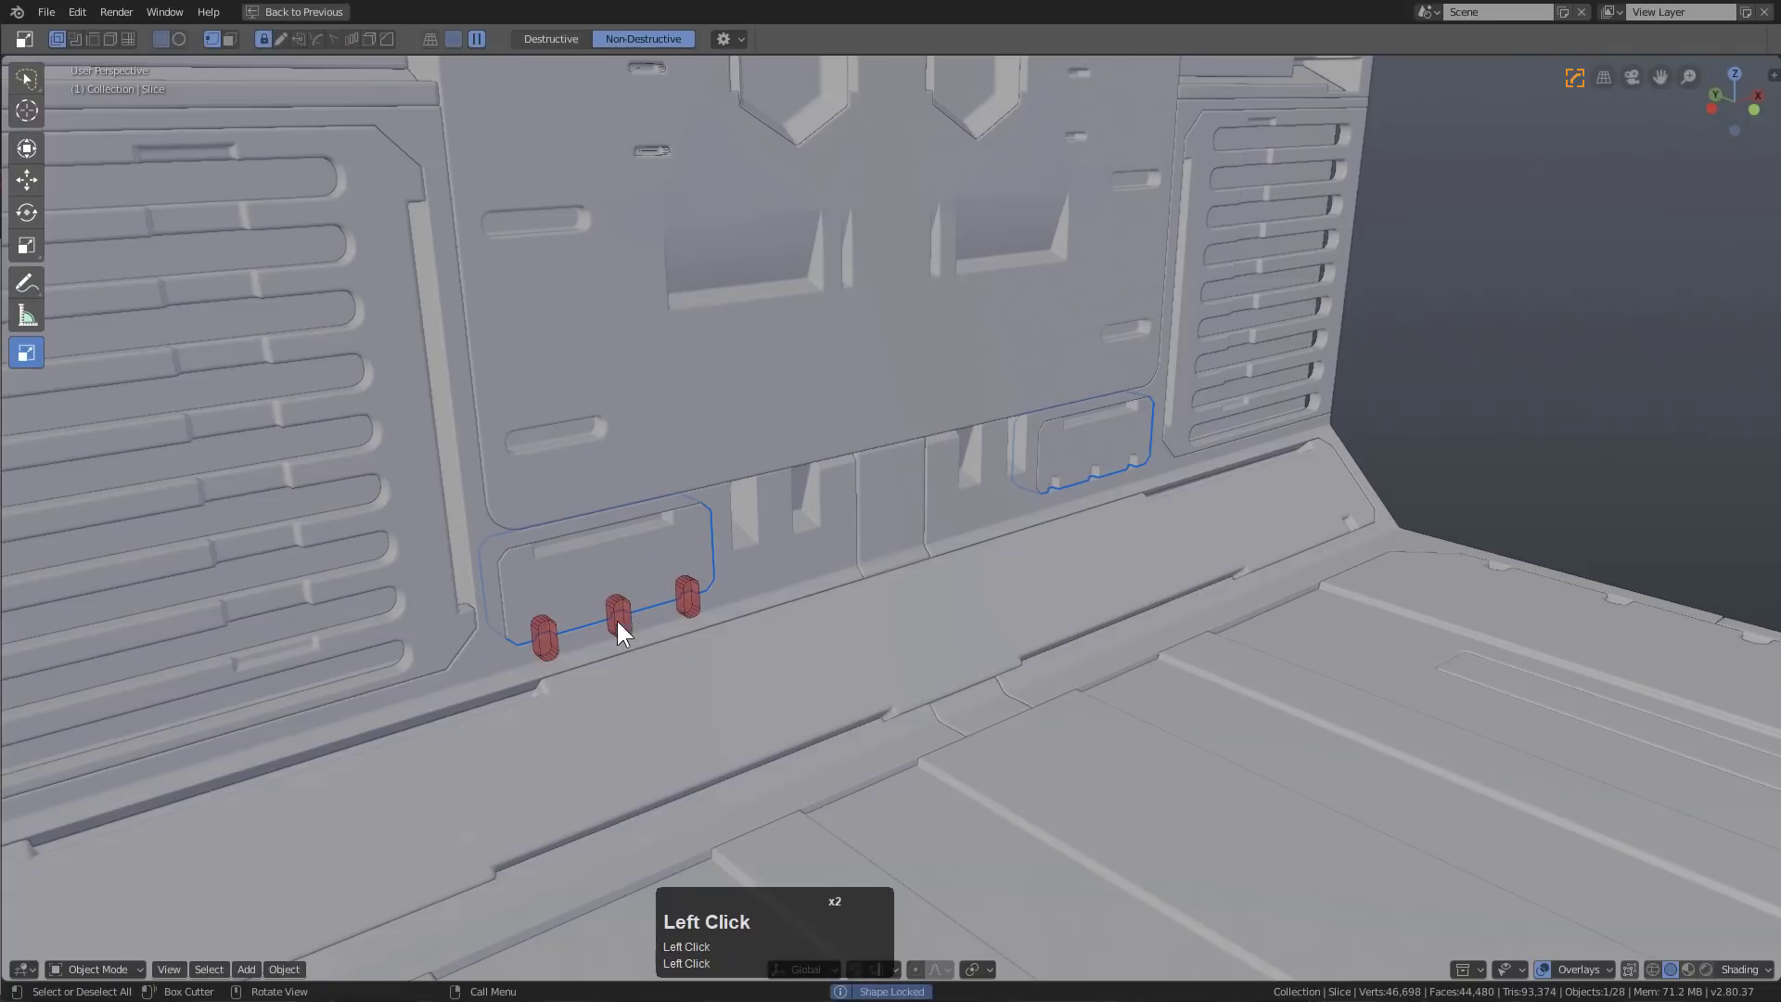
# Cut a rectangular box into the main body's outer side wall, next to the lower vent panel
pyautogui.scroll(-2, 859, 709)
pyautogui.moveTo(871, 687); pyautogui.dragTo(546, 629, button='middle')
pyautogui.click(540, 557)
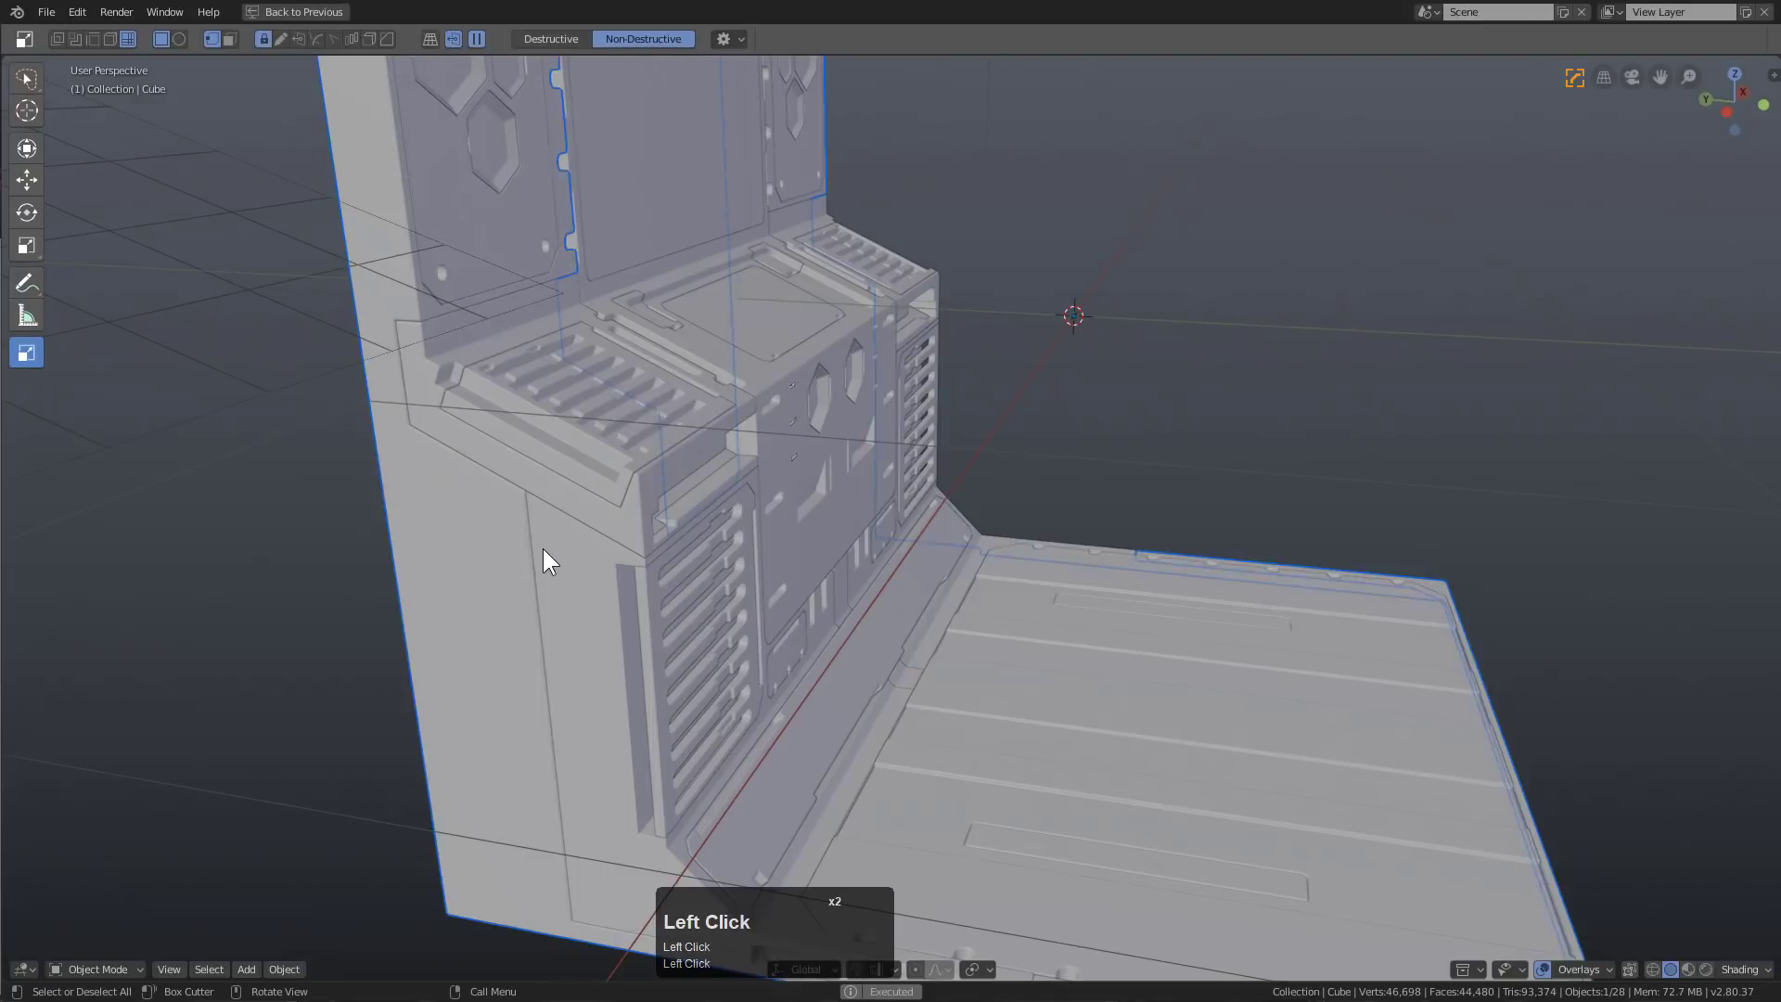
pyautogui.moveTo(543, 548); pyautogui.dragTo(527, 733)
pyautogui.press('x')
pyautogui.scroll(-3, 556, 742)
# Delete the stray grid plane standing behind the console
pyautogui.moveTo(588, 747); pyautogui.dragTo(401, 494, button='middle')
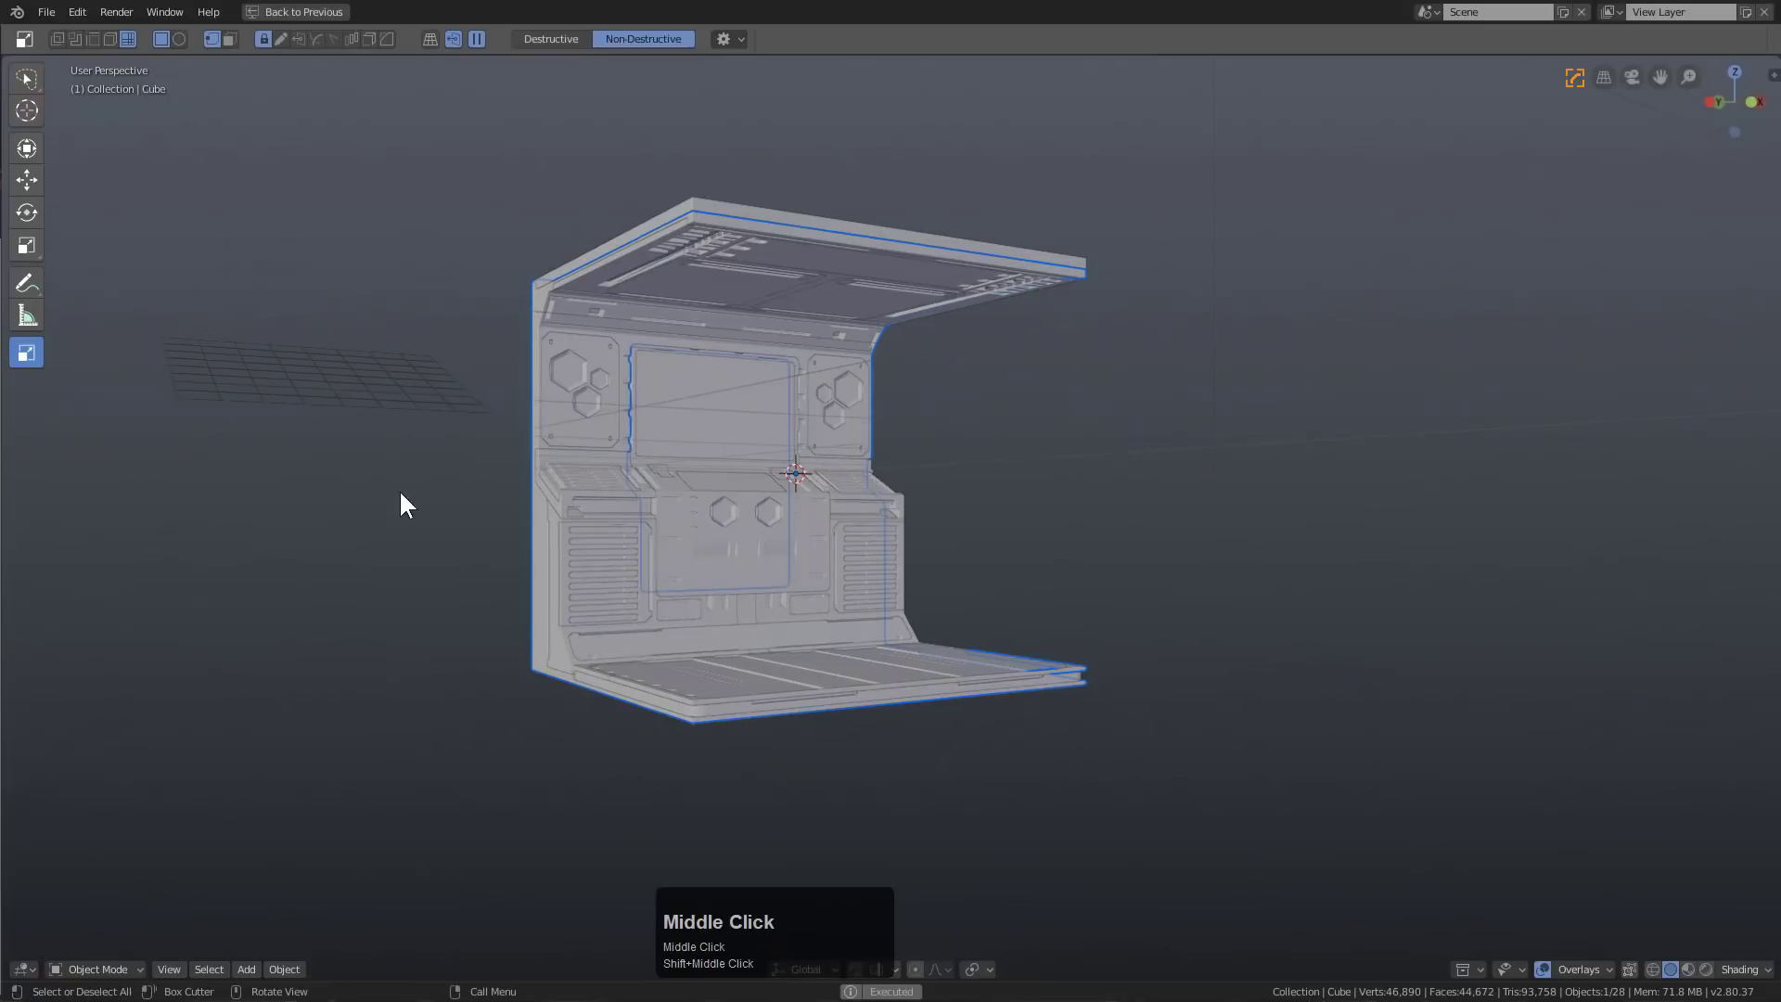
pyautogui.click(393, 375)
pyautogui.press('Delete')
pyautogui.scroll(5, 794, 670)
pyautogui.scroll(-2, 797, 708)
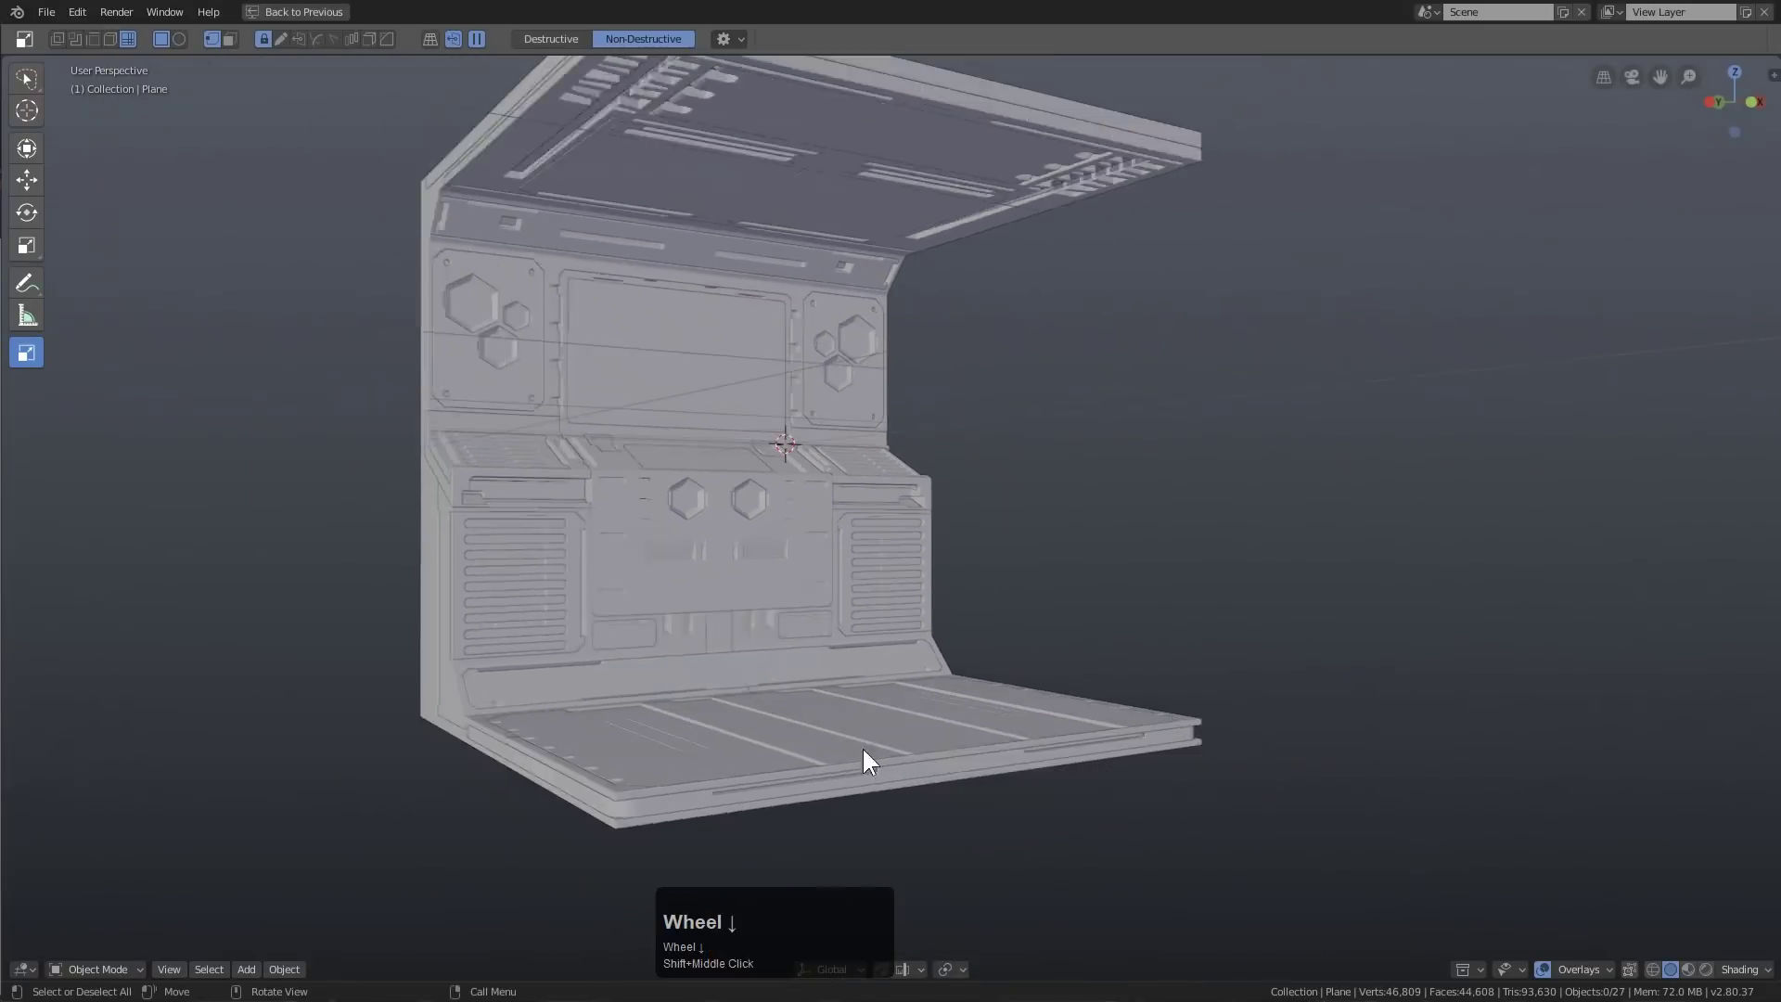
# Switch the viewport to material preview (LookDev) shading to view the whole console
pyautogui.scroll(-2, 863, 756)
pyautogui.click(1687, 969)
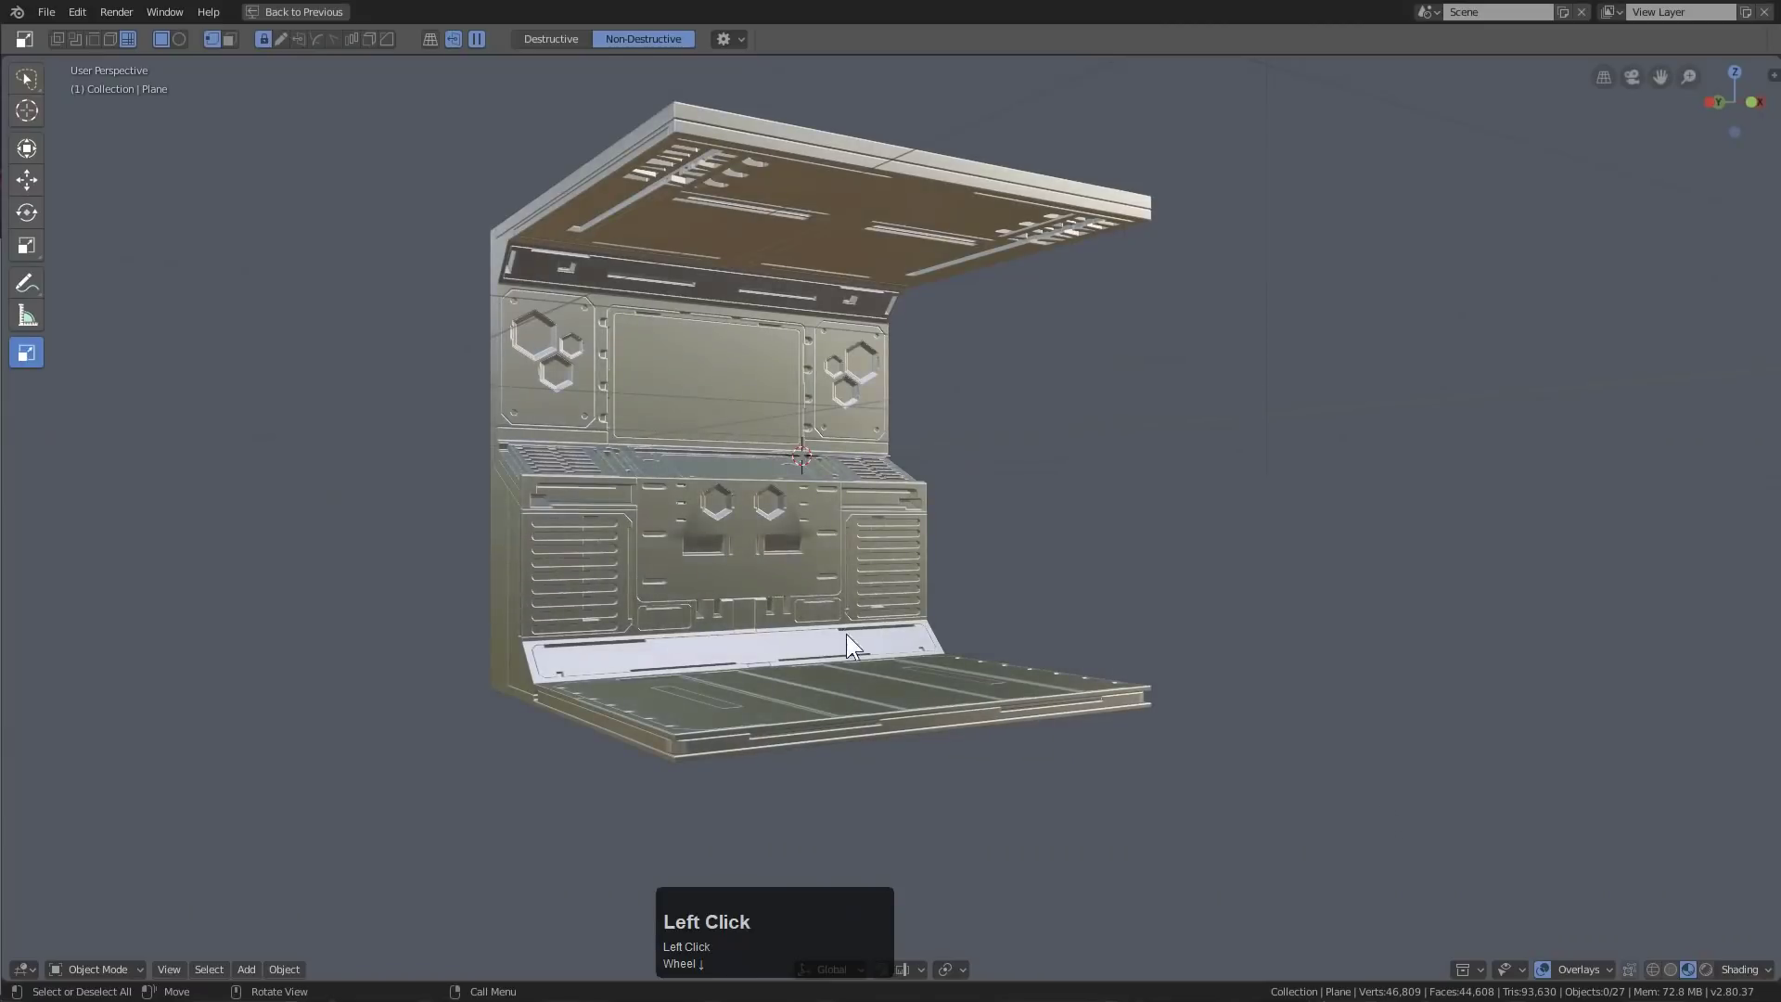
pyautogui.scroll(4, 846, 632)
pyautogui.keyDown('shift'); pyautogui.moveTo(846, 634); pyautogui.dragTo(848, 649, button='middle'); pyautogui.keyUp('shift')
pyautogui.moveTo(848, 650)
pyautogui.mouseDown(button='middle')
pyautogui.moveTo(853, 666)
pyautogui.moveTo(826, 661)
pyautogui.mouseUp(button='middle')
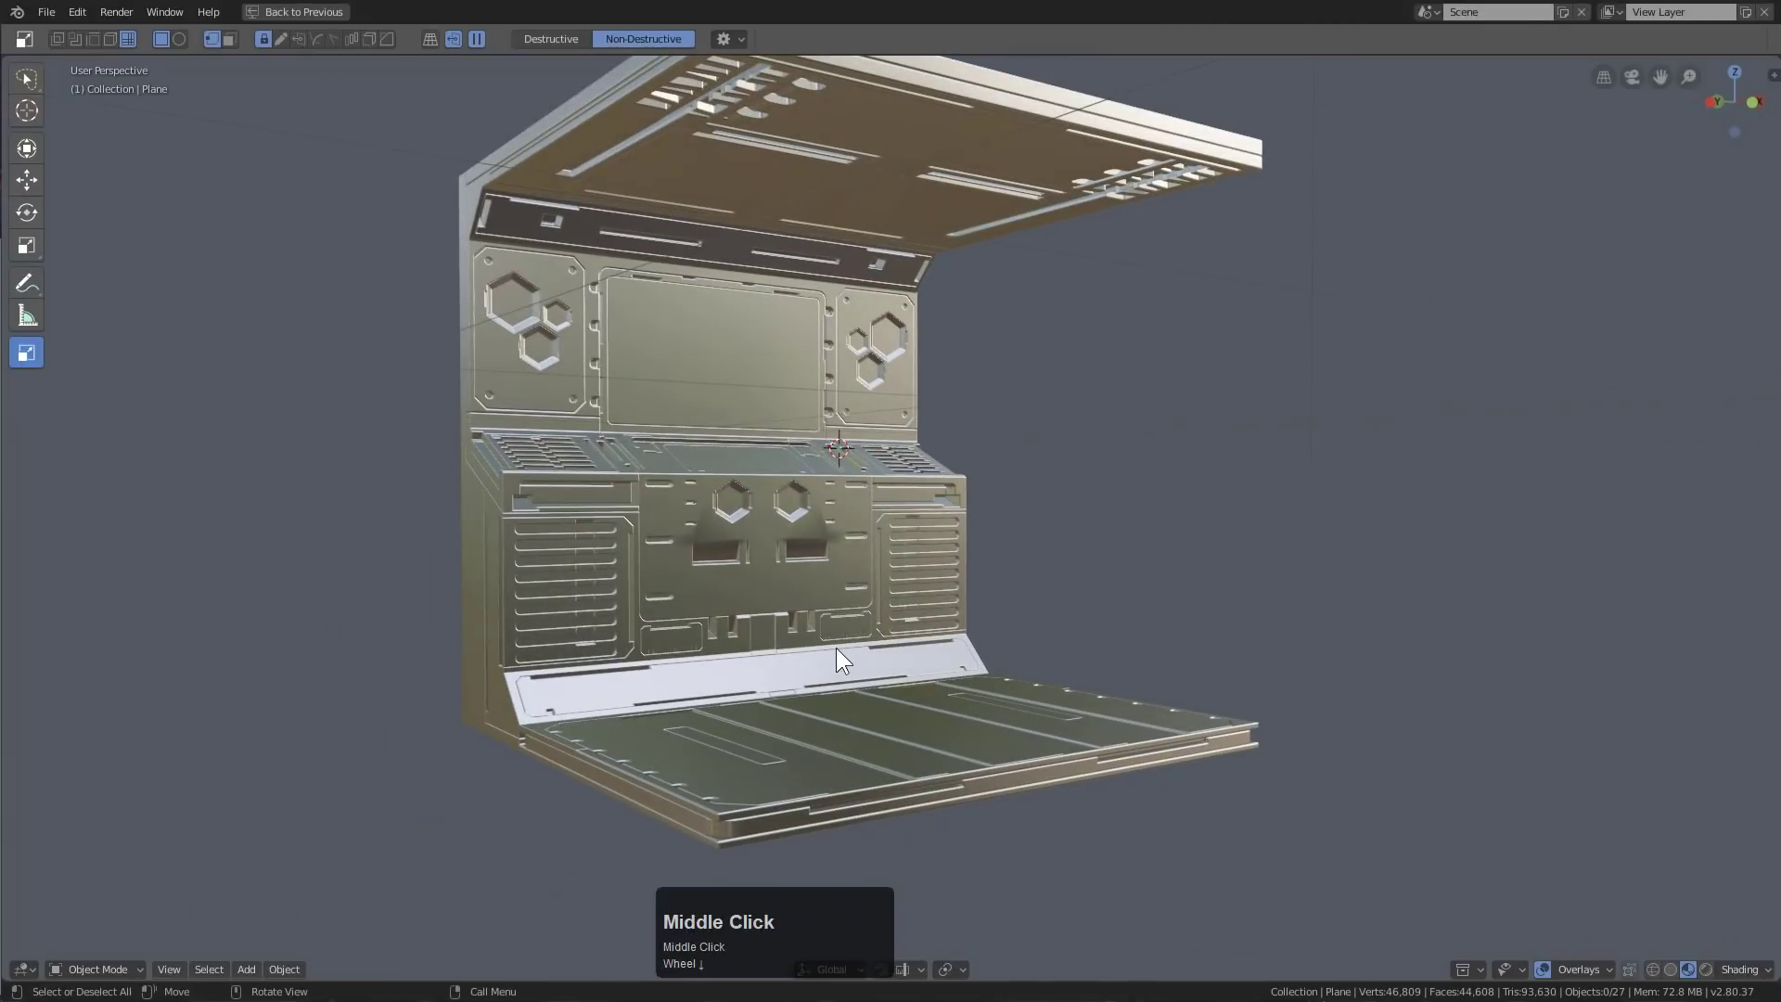
# Examine the surface shading around the hexagons and rectangular recesses on the central panel
pyautogui.scroll(6, 837, 647)
pyautogui.click(565, 621)
pyautogui.moveTo(565, 621); pyautogui.dragTo(551, 655, button='middle')
pyautogui.scroll(2, 612, 617)
pyautogui.scroll(3, 390, 525)
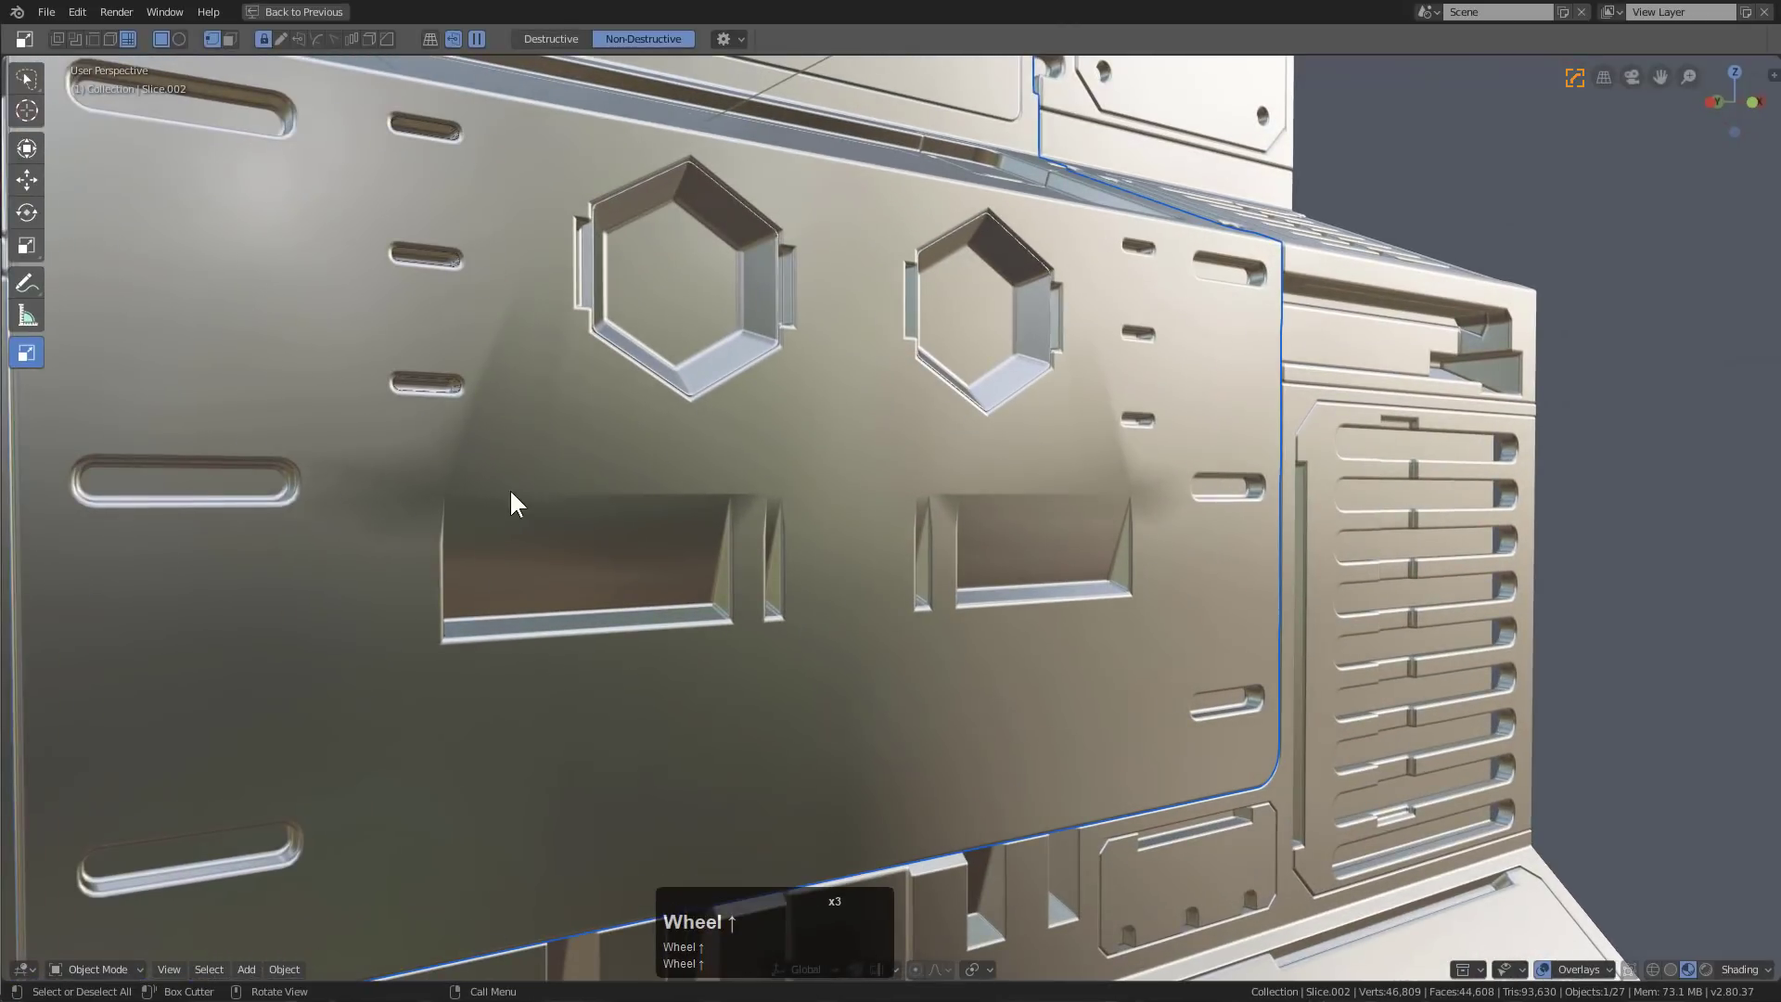
pyautogui.scroll(-1, 672, 547)
pyautogui.moveTo(677, 552); pyautogui.dragTo(698, 579, button='middle')
pyautogui.scroll(-2, 825, 568)
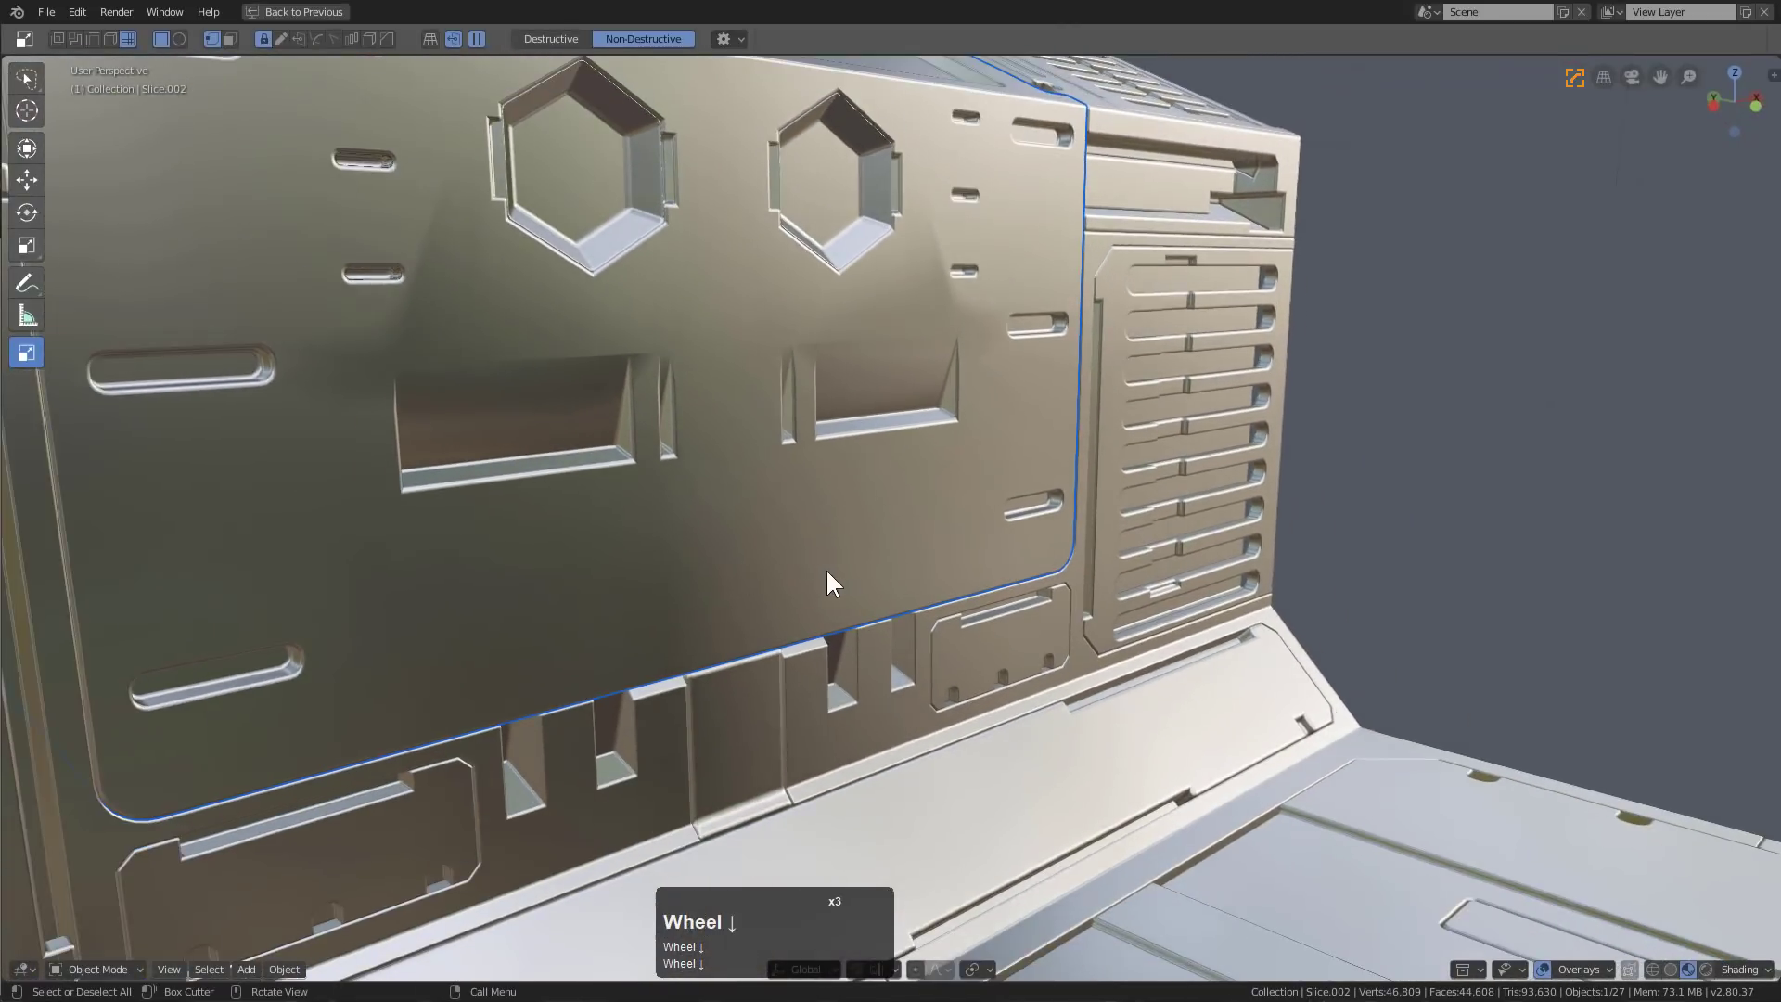
# Unhide all cutters and tilt the wide rectangular recess's cutter about the X axis
pyautogui.hotkey('alt', 'h')
pyautogui.click(709, 179)
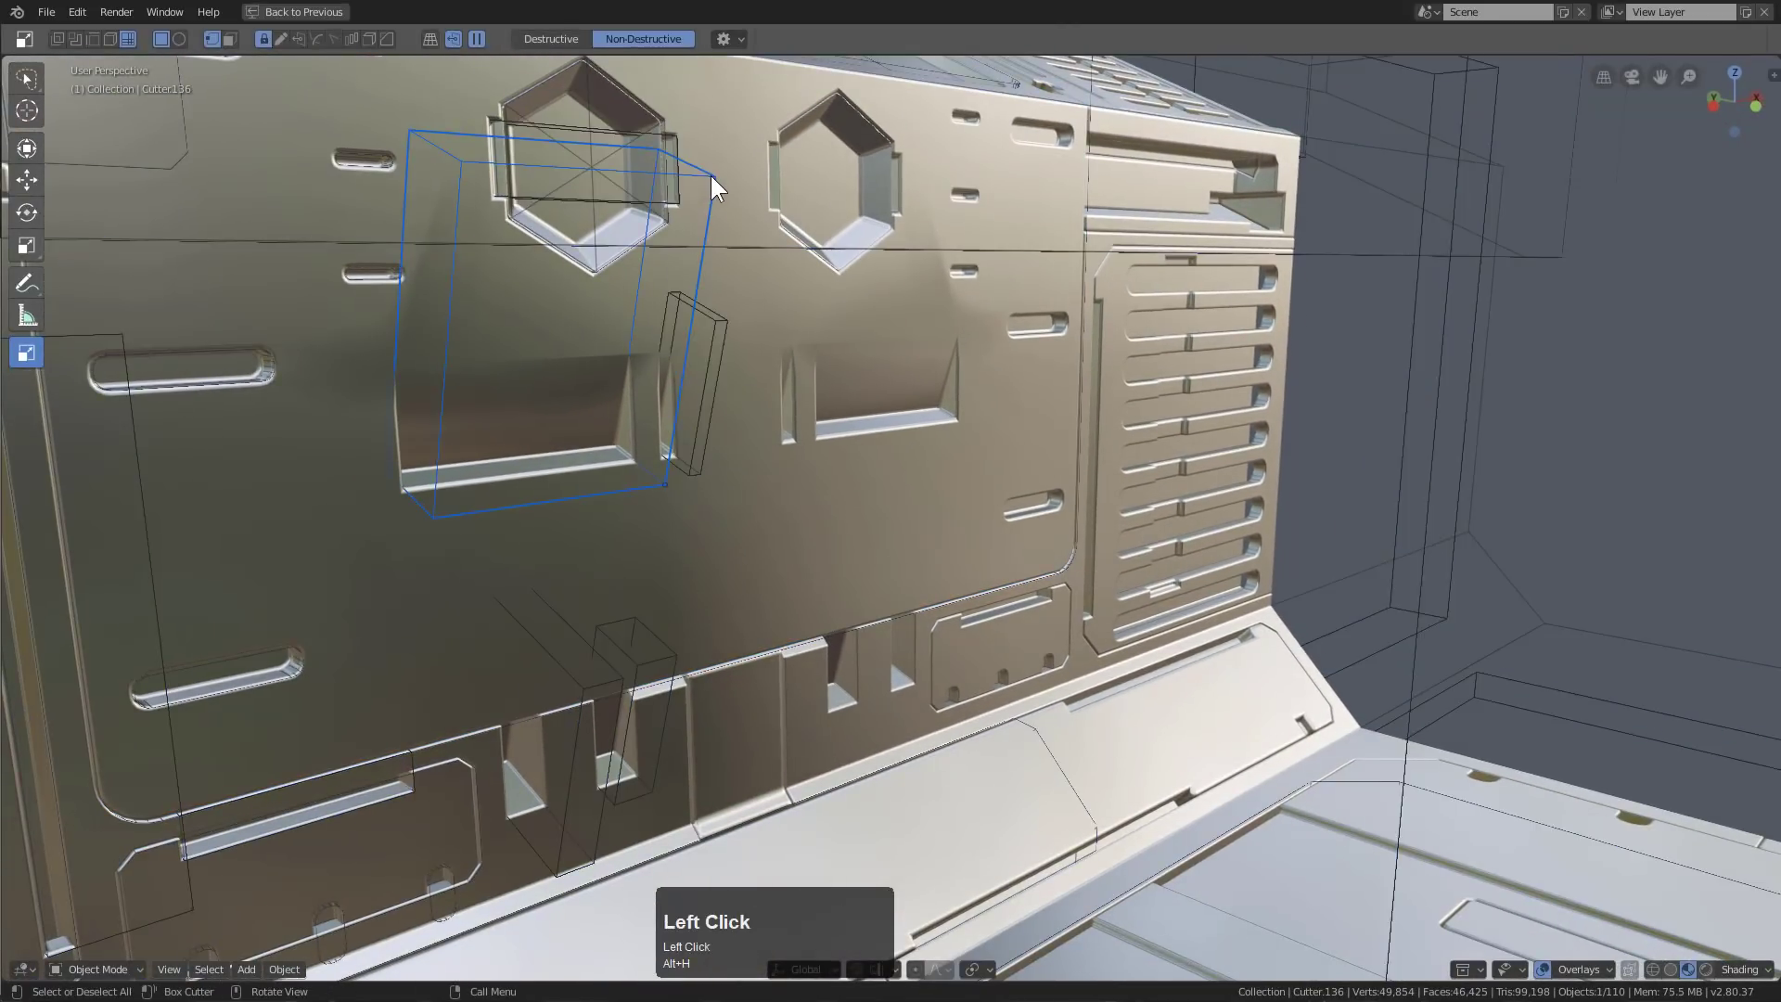
pyautogui.press('r')
pyautogui.press('x')
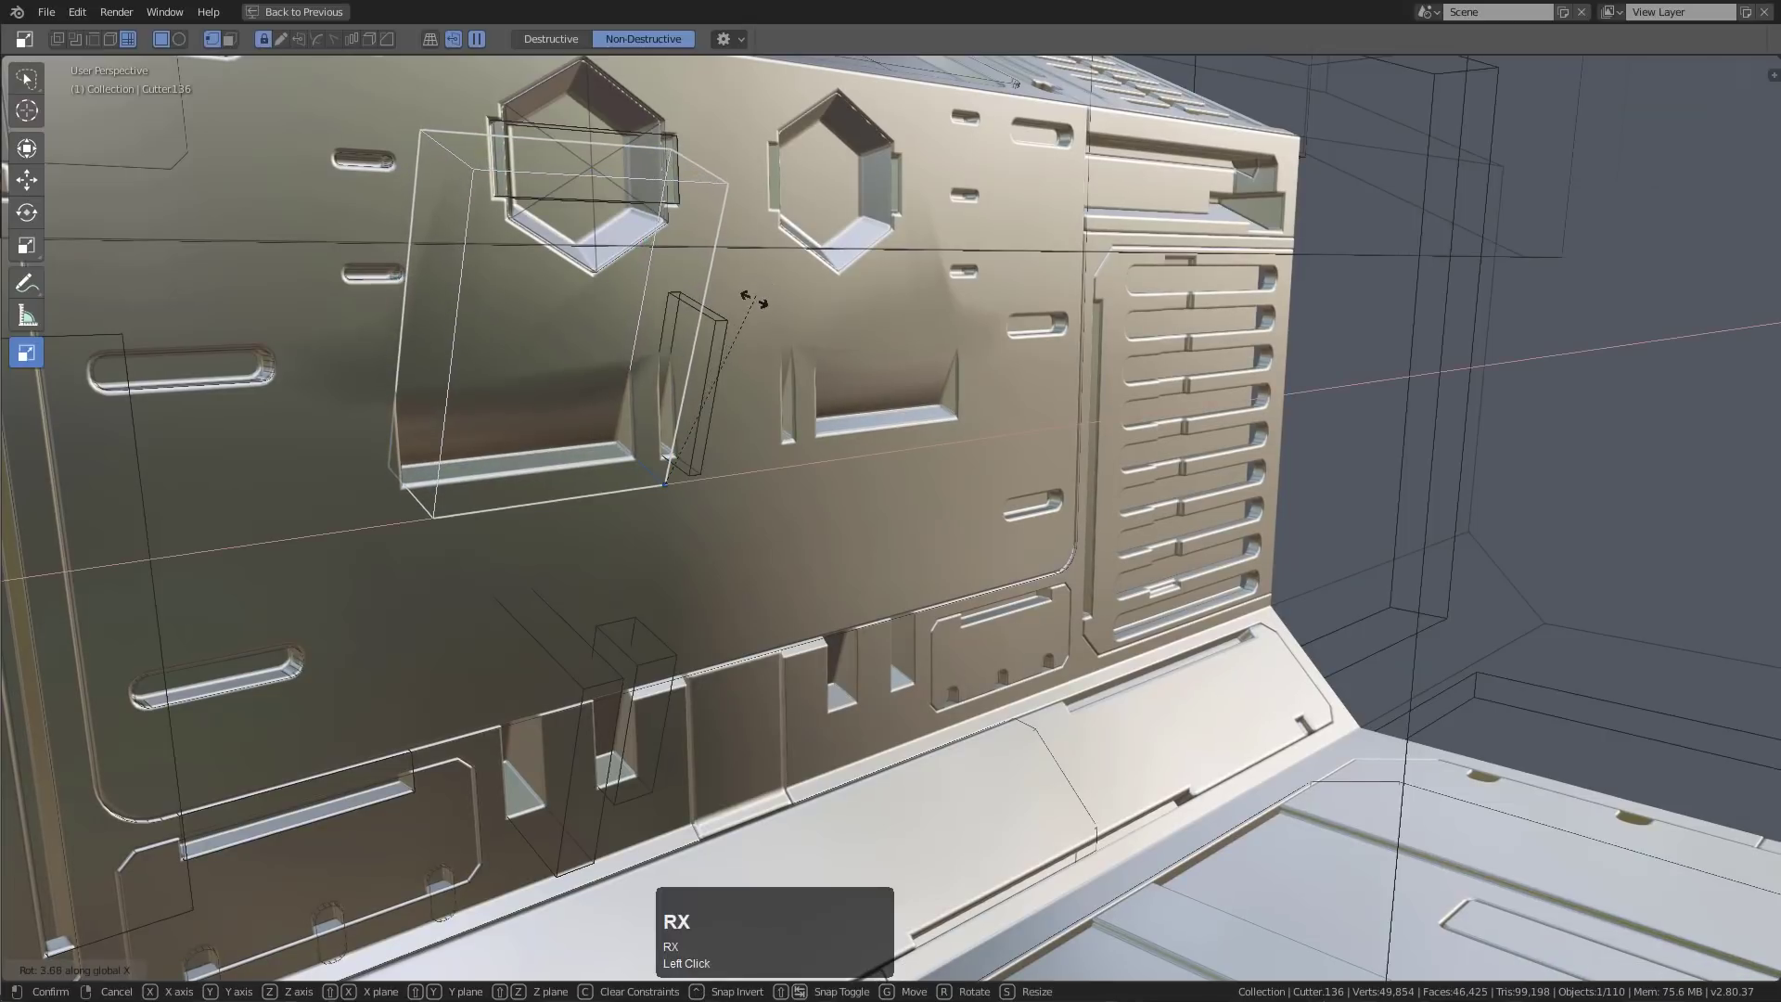
pyautogui.click(767, 365)
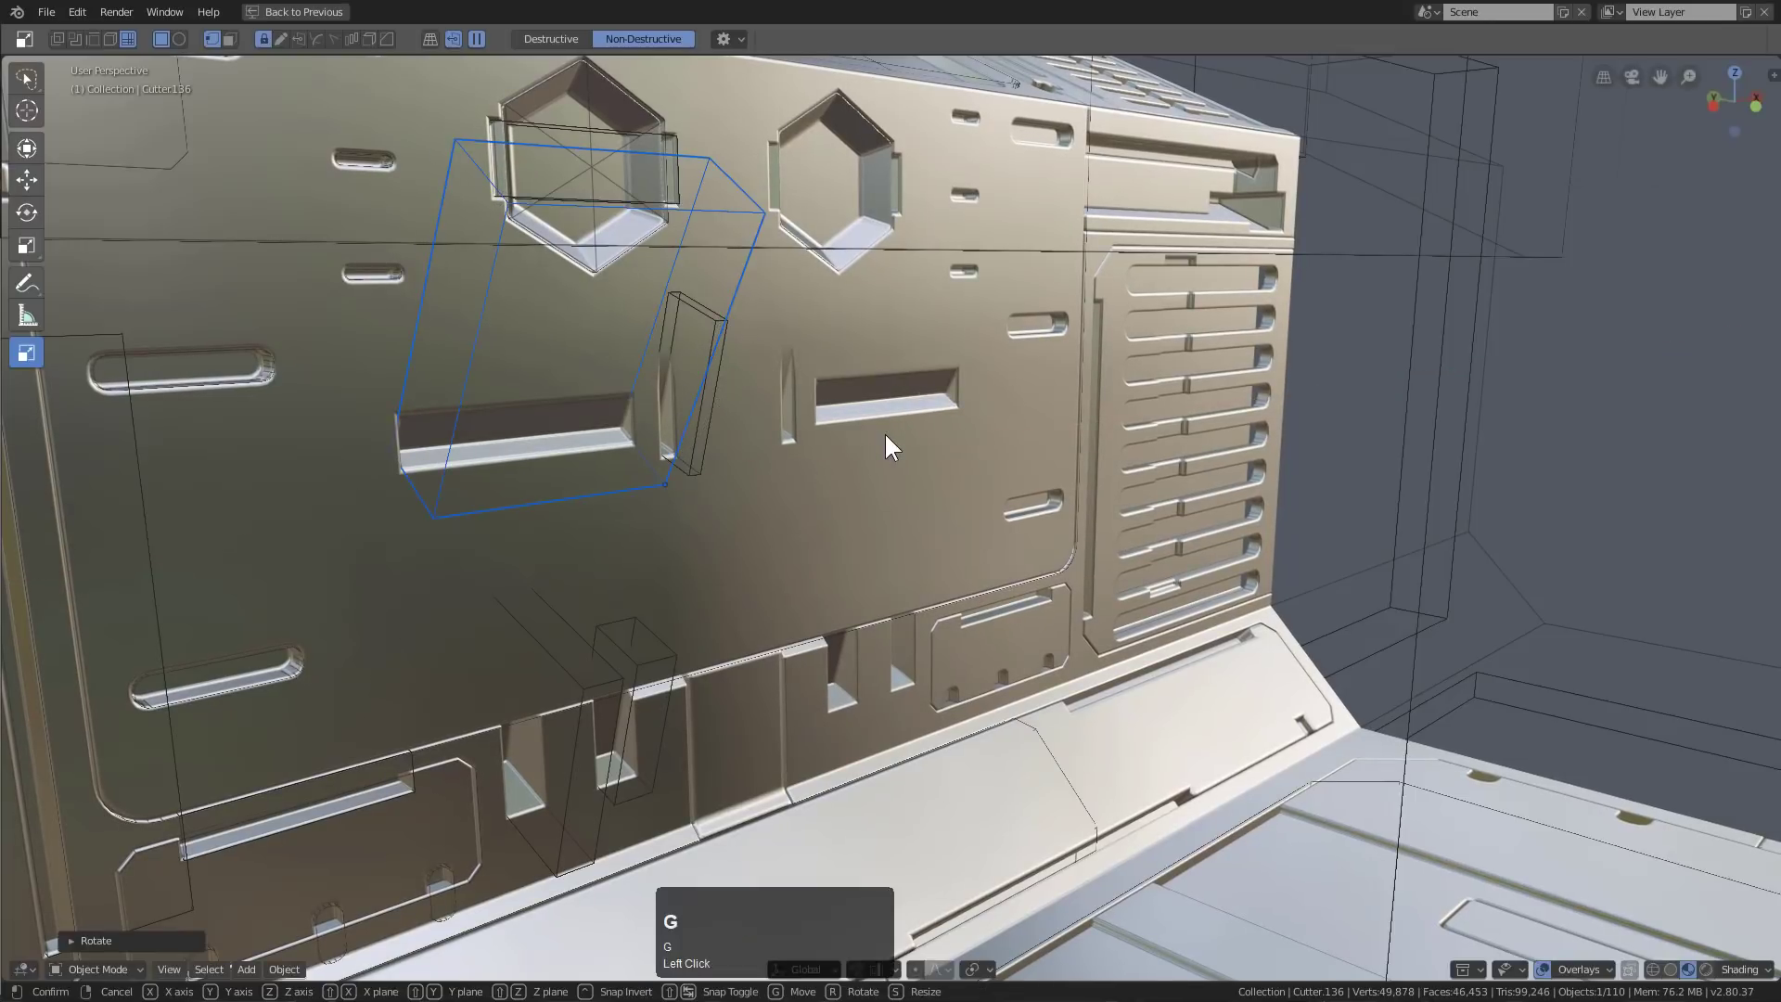
# Move the tilted cutter along the Y axis into the central panel to deepen the rectangular recess
pyautogui.press('g')
pyautogui.press('y')
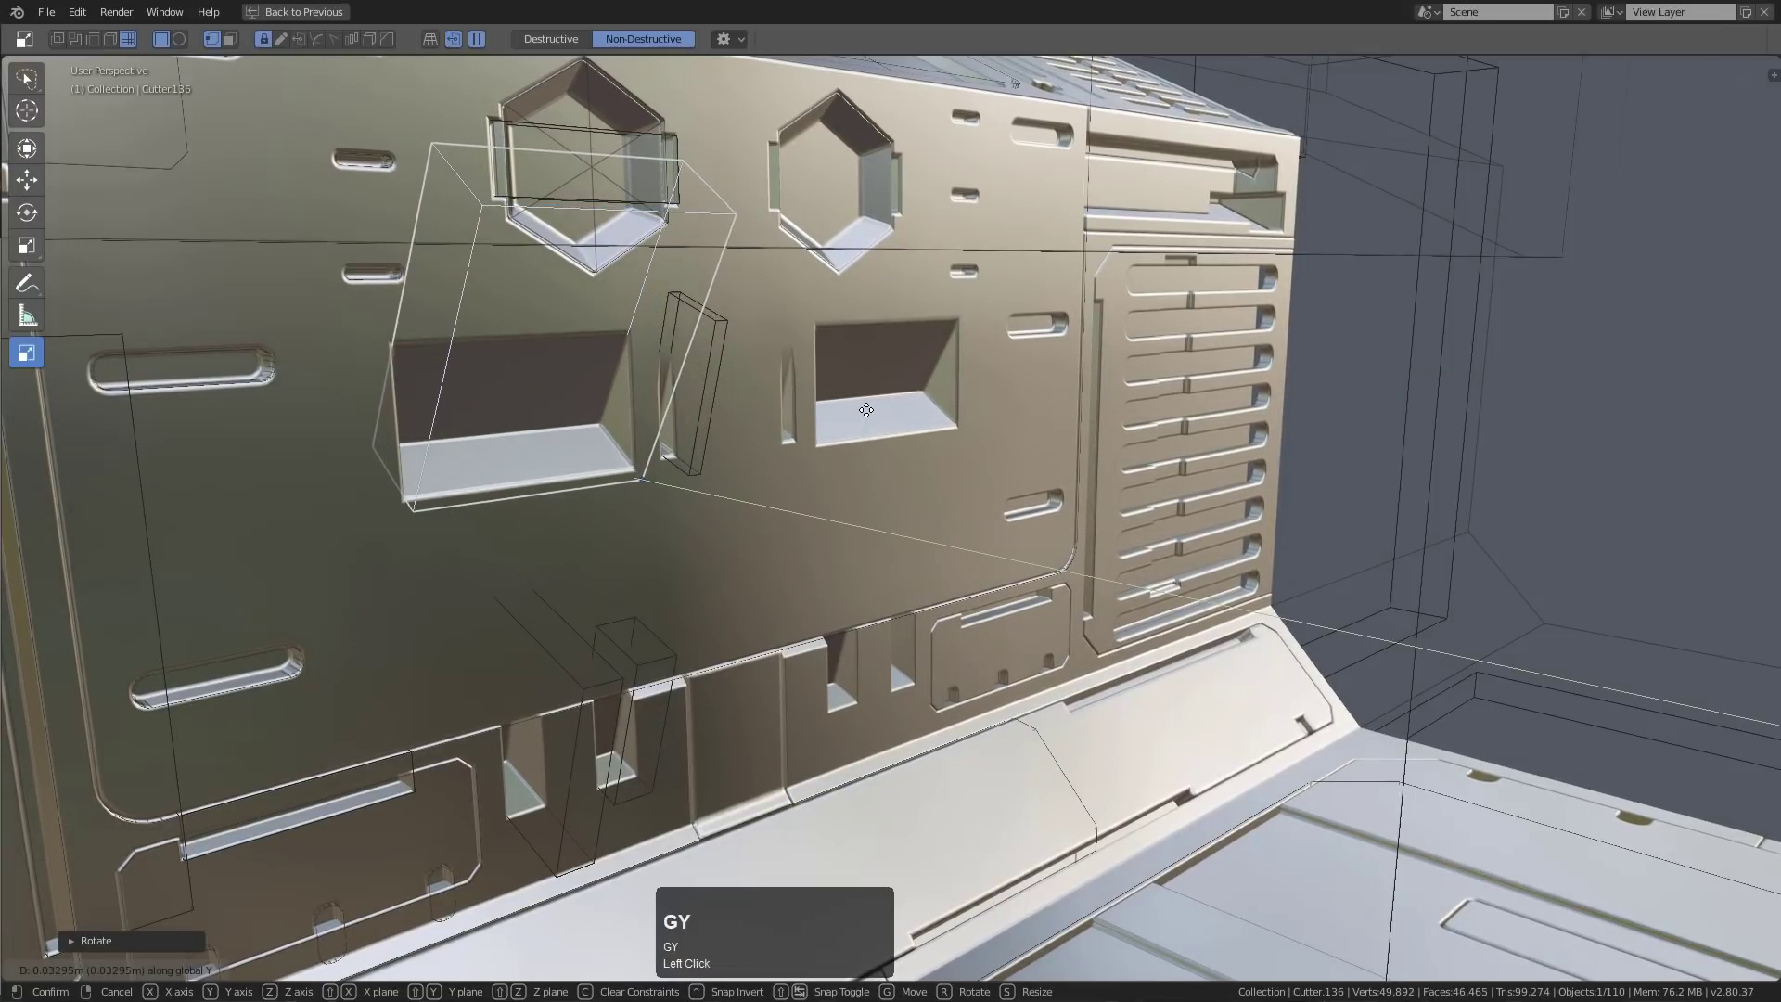
pyautogui.click(877, 505)
pyautogui.scroll(-2, 879, 507)
pyautogui.scroll(-1, 965, 557)
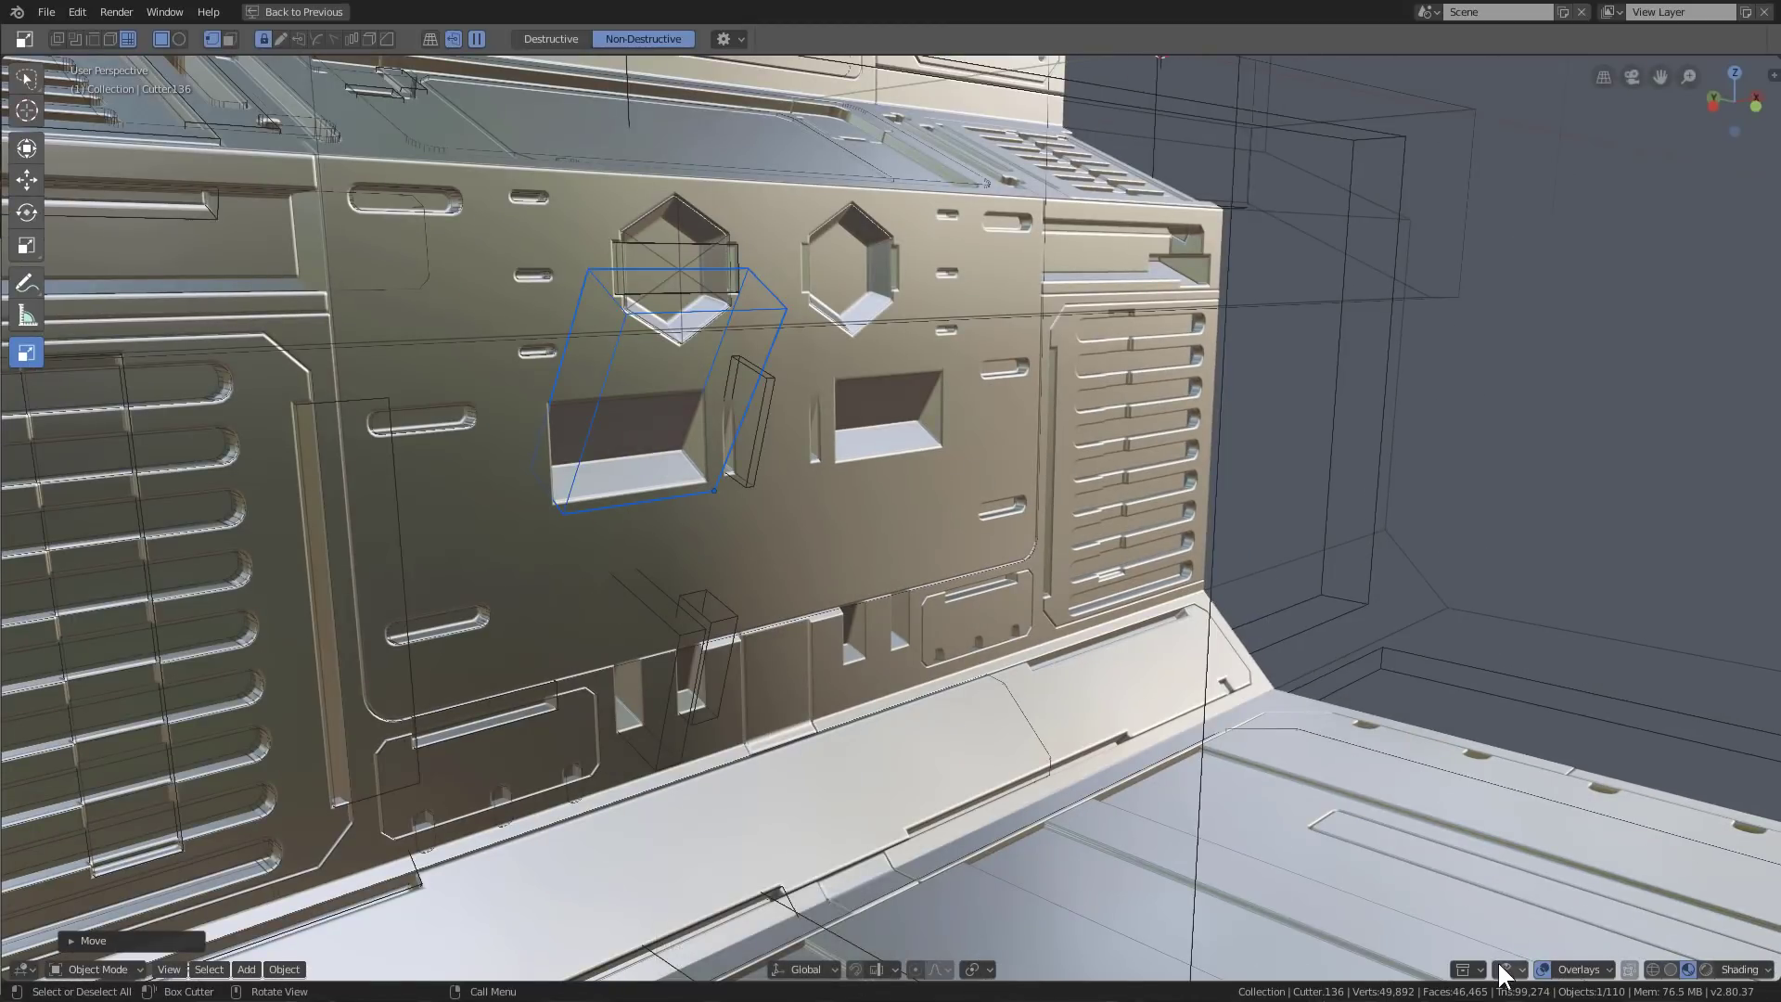
# Hide the Cutters collection in the viewport so the console is shown without cutter wireframes
pyautogui.click(1469, 971)
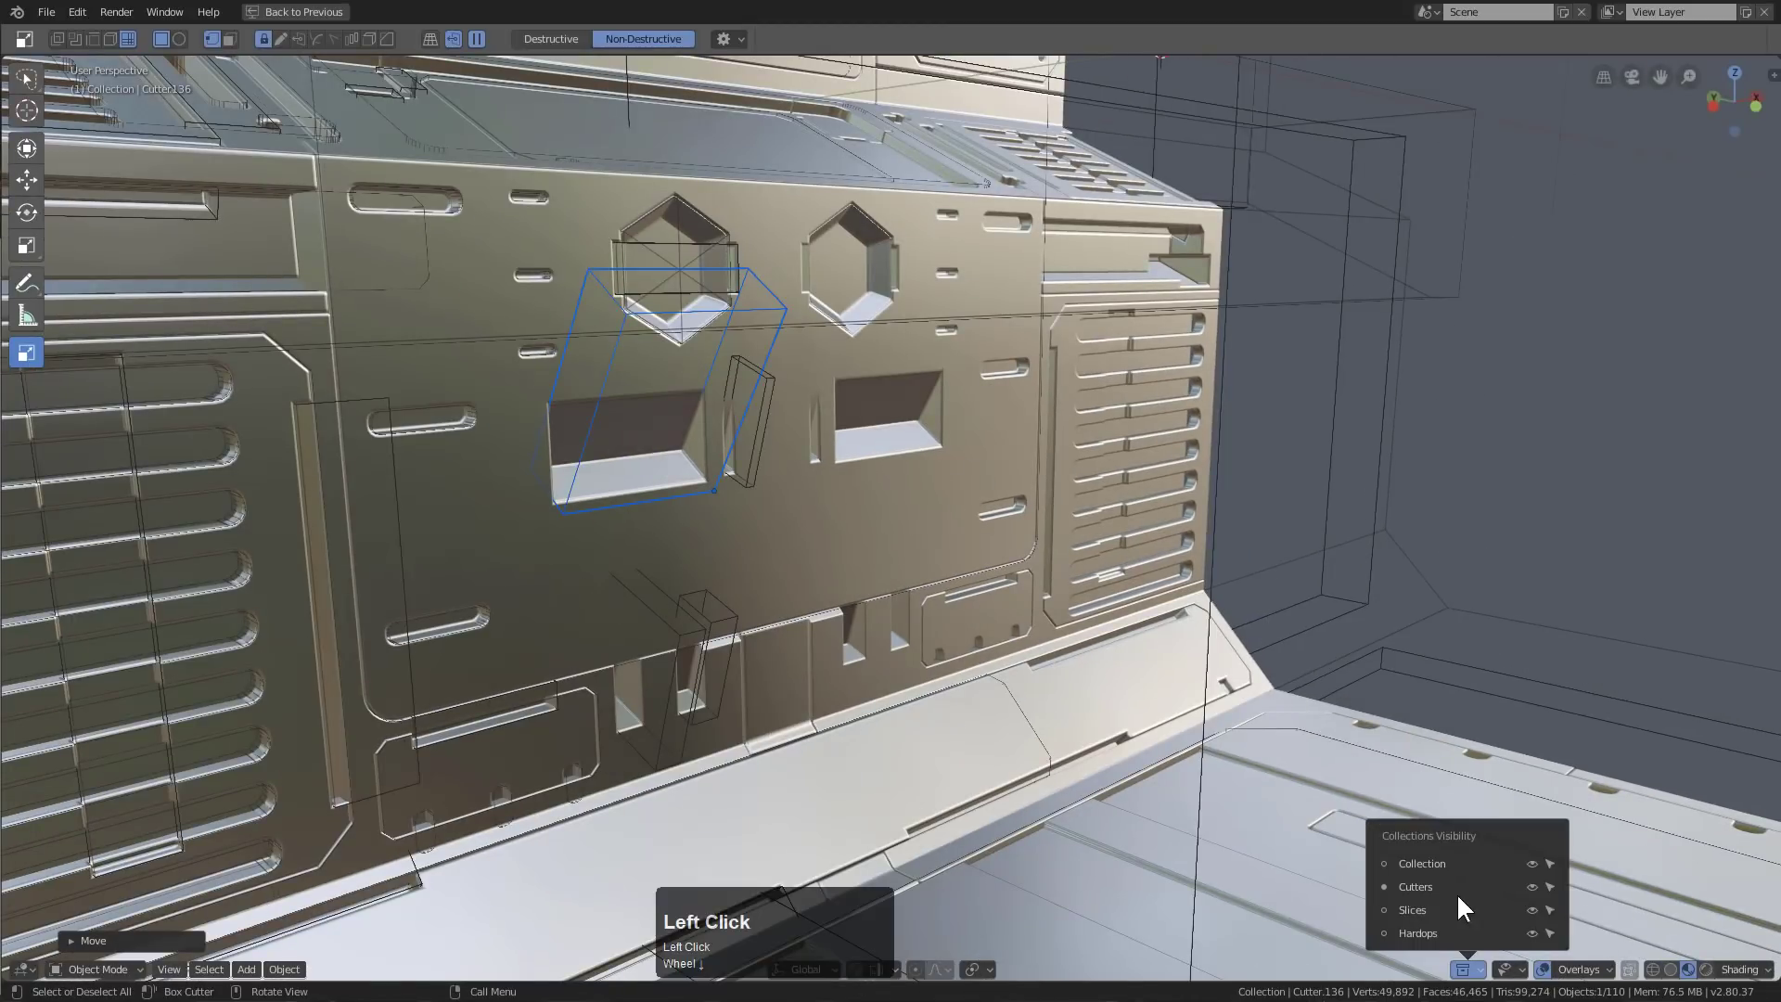
pyautogui.click(1532, 888)
pyautogui.moveTo(747, 565); pyautogui.dragTo(887, 582, button='middle')
pyautogui.scroll(-1, 835, 576)
pyautogui.scroll(-1, 788, 573)
pyautogui.press('d')
pyautogui.click(869, 608)
pyautogui.press('Escape')
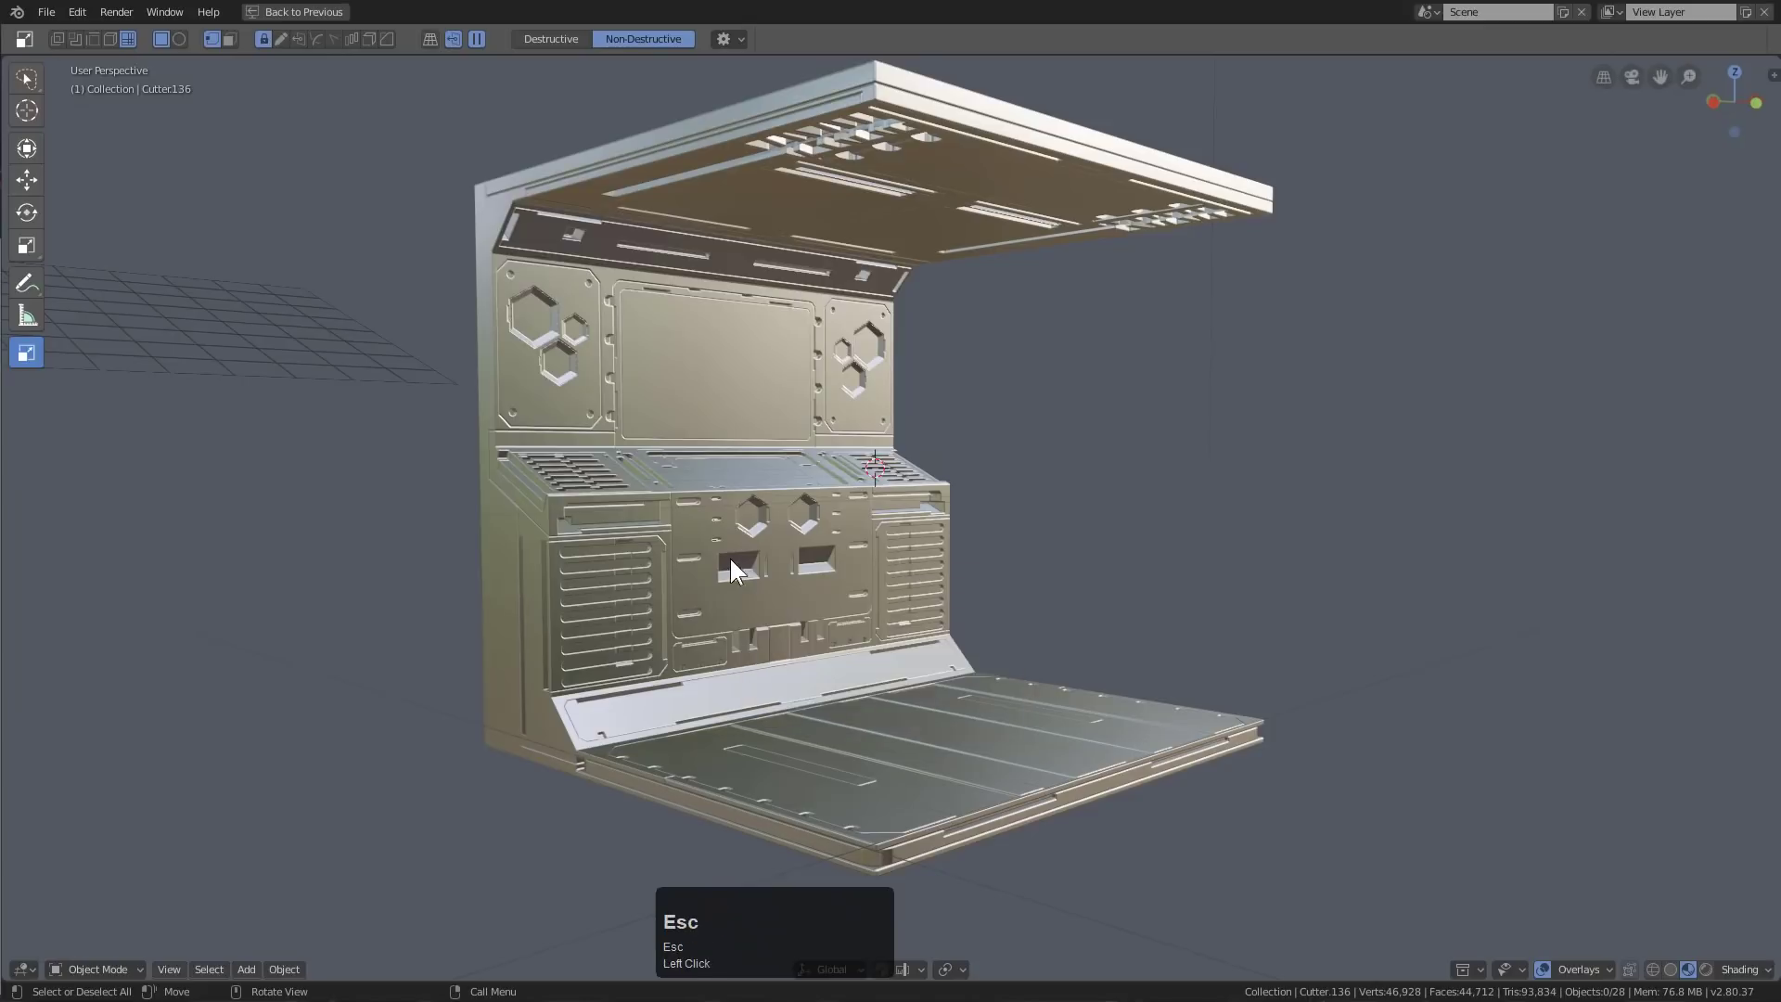
# Select the hexagon slice on the central panel and set the roughness of its shared material maT1 to 0.174
pyautogui.click(740, 516)
pyautogui.scroll(2, 861, 523)
pyautogui.scroll(-2, 828, 439)
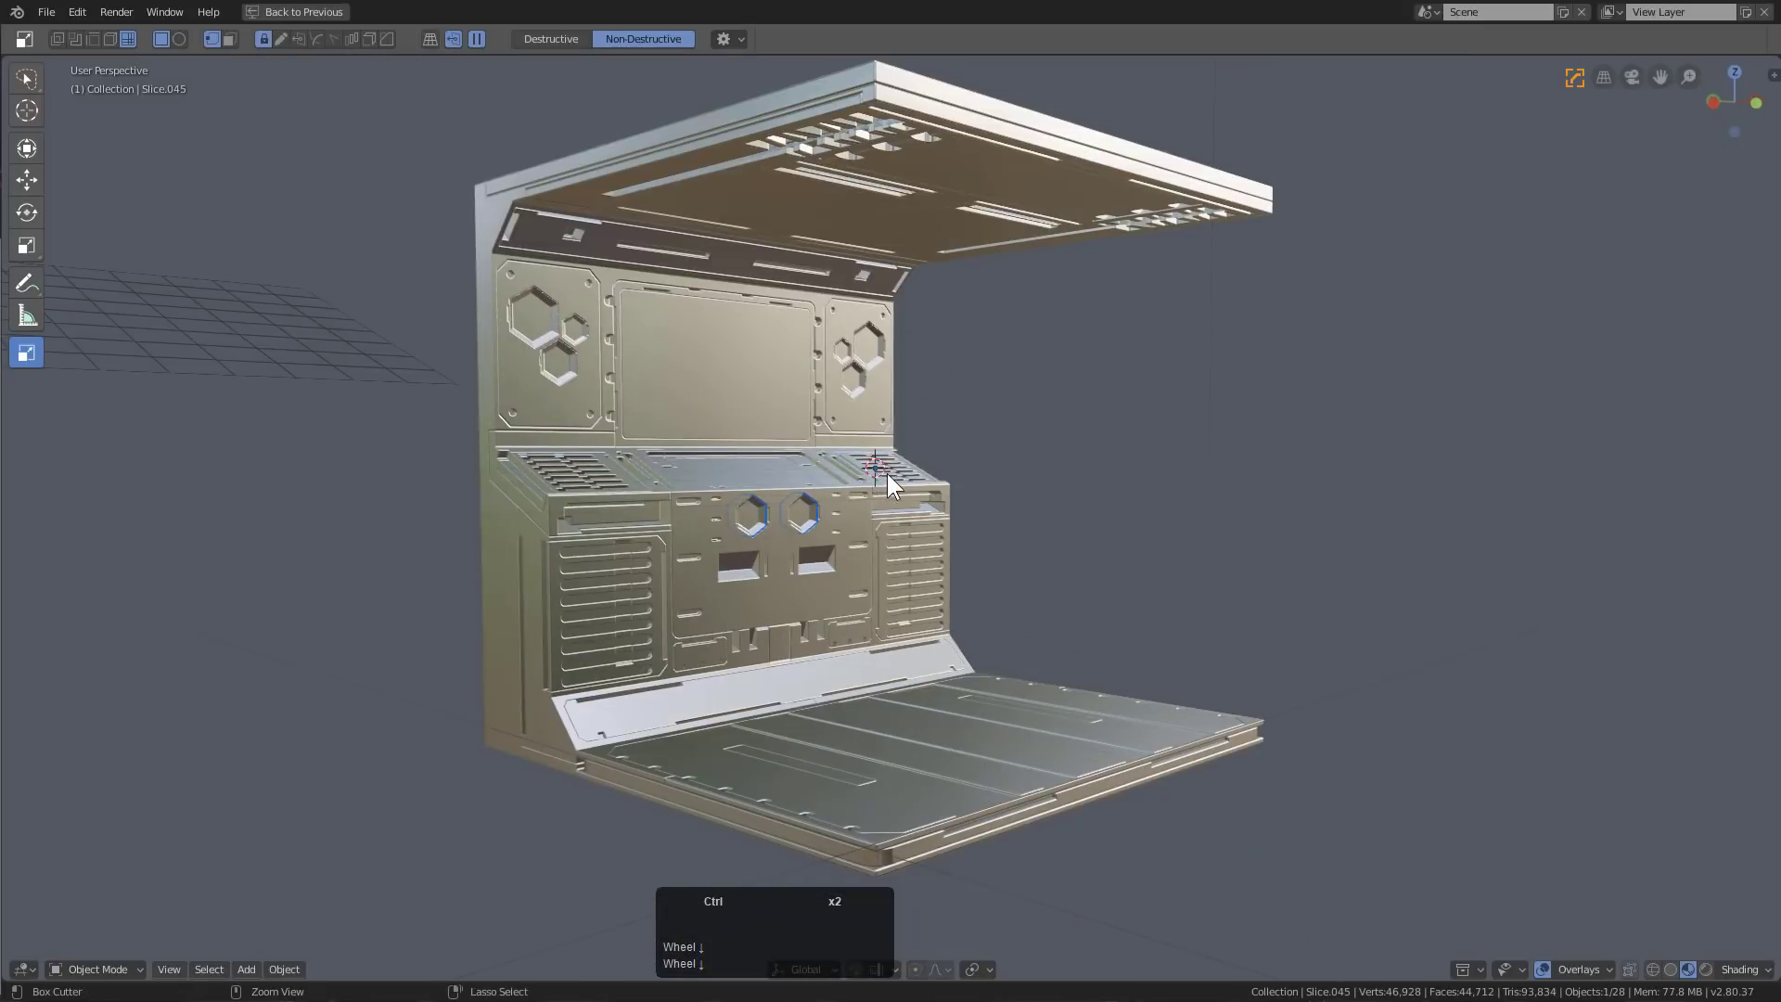
pyautogui.hotkey('ctrl', '`')
pyautogui.click(761, 159)
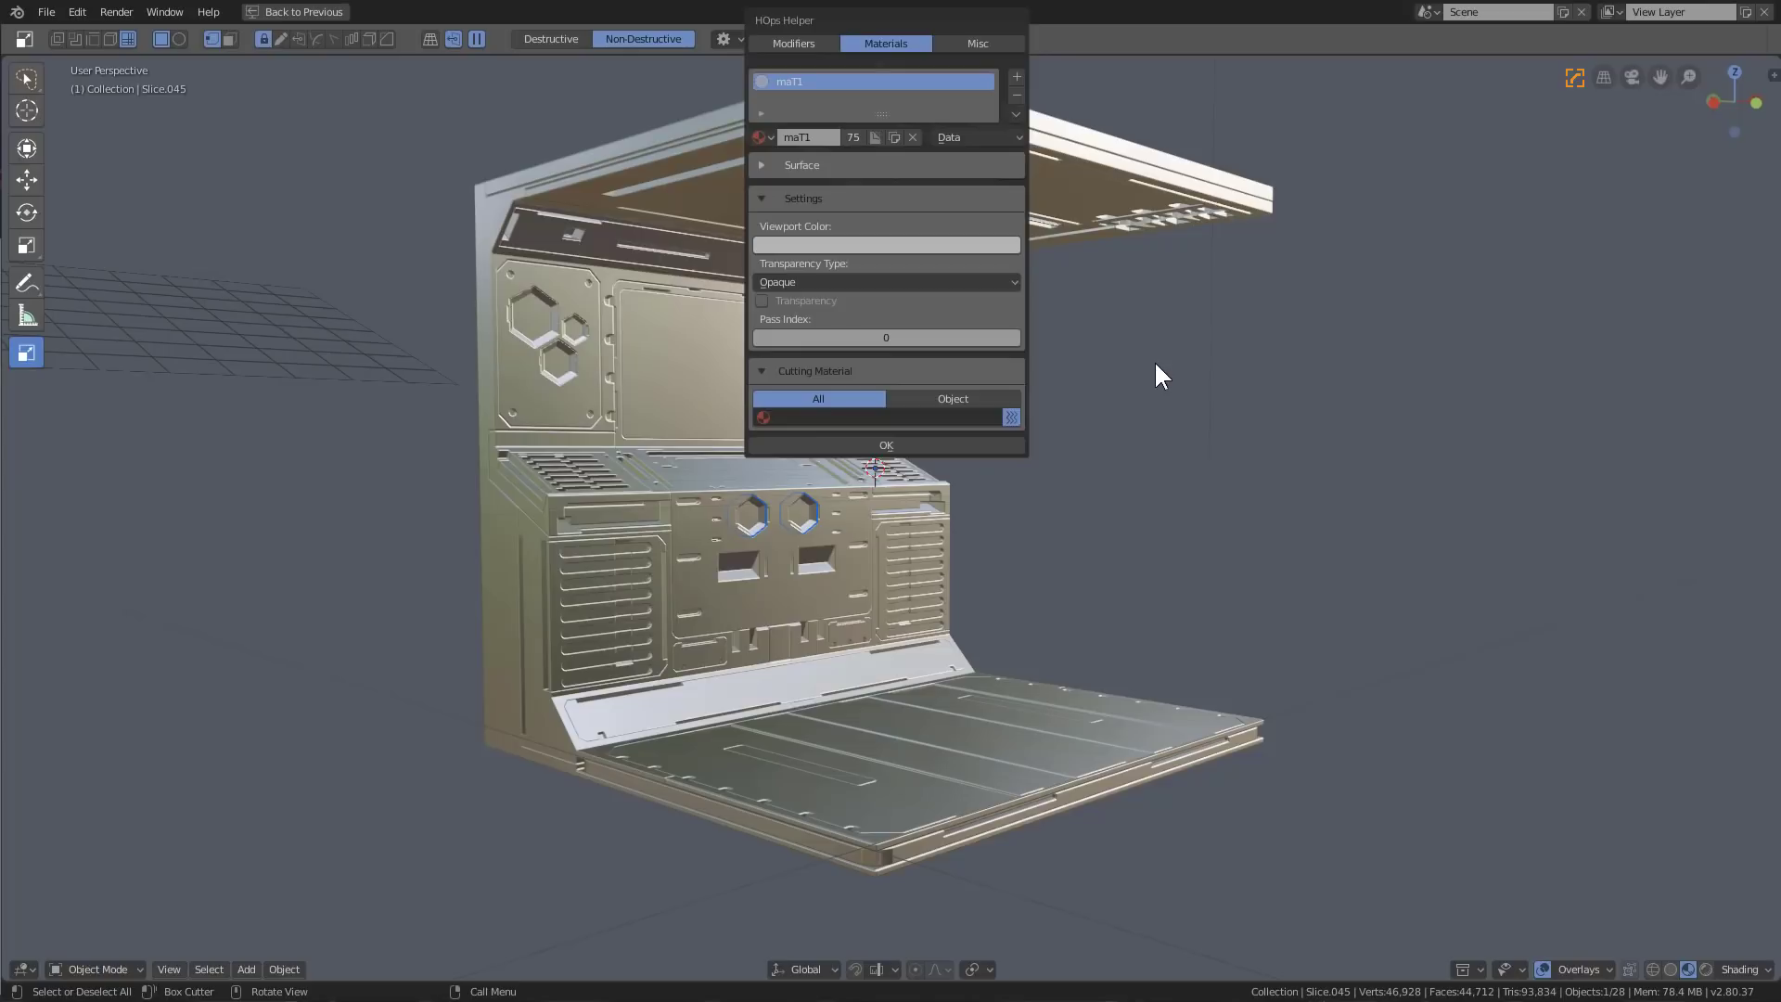
pyautogui.moveTo(1154, 360); pyautogui.dragTo(1102, 418, button='middle')
pyautogui.hotkey('ctrl', '`')
pyautogui.click(981, 555)
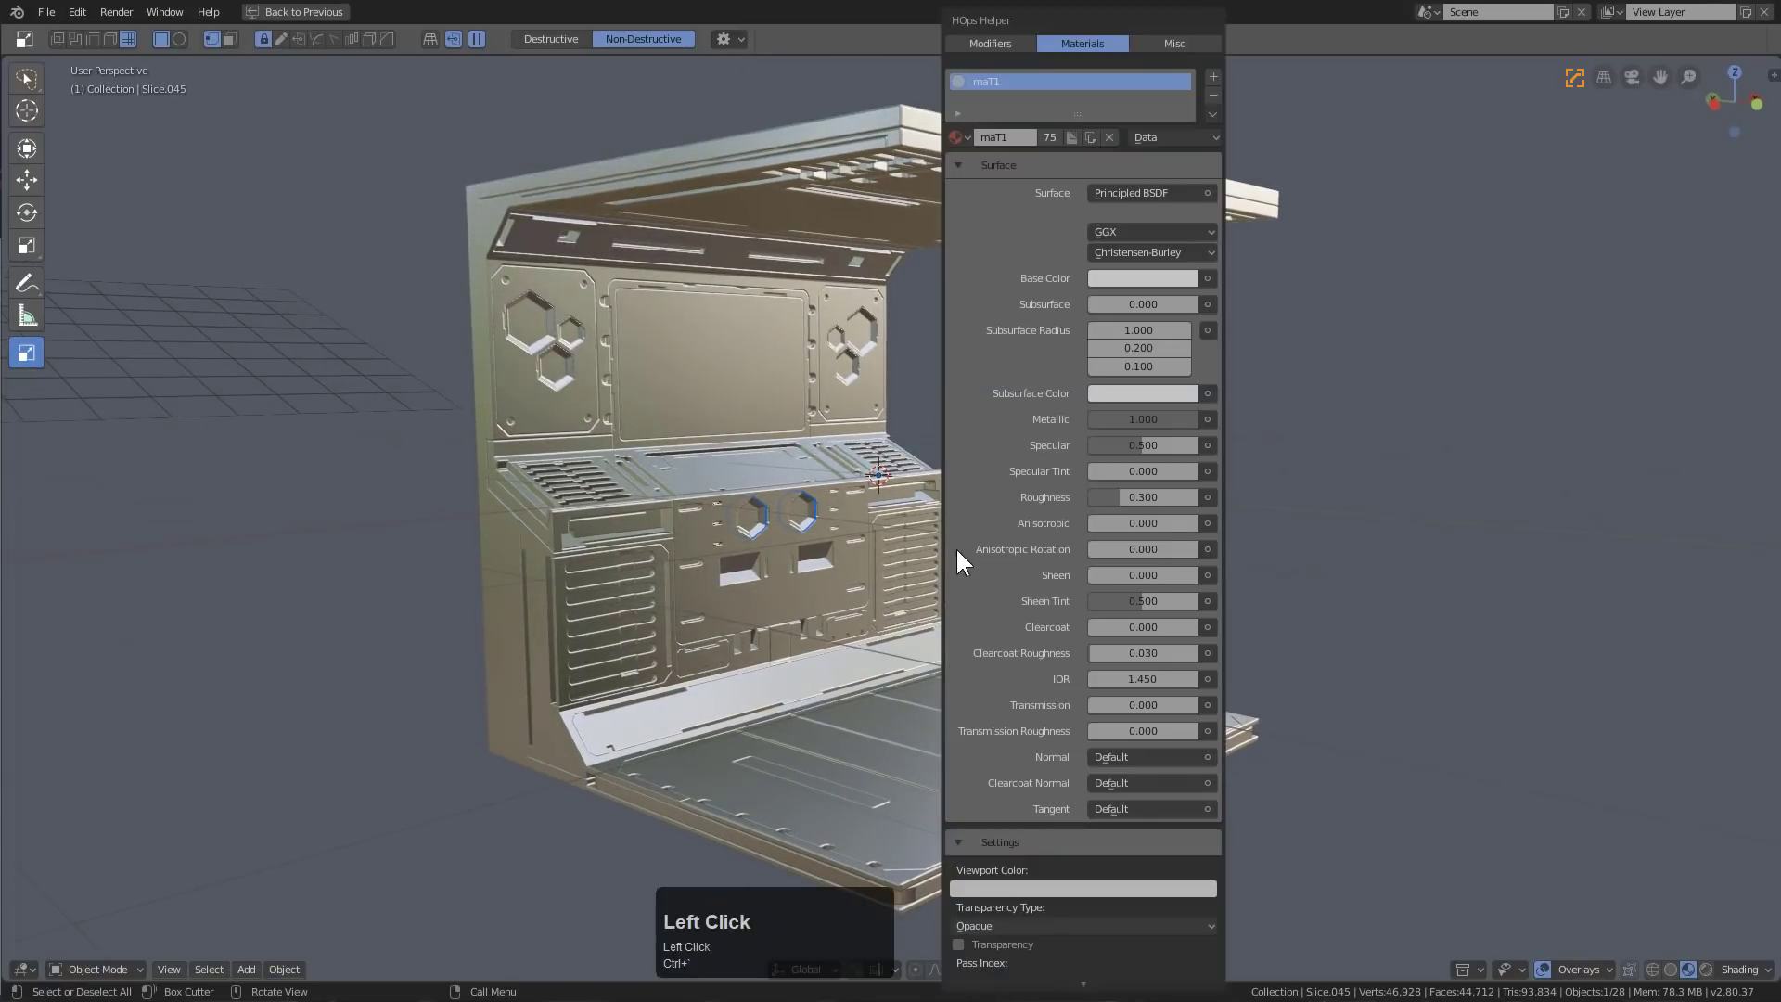
pyautogui.moveTo(1117, 498); pyautogui.dragTo(1120, 497)
pyautogui.moveTo(699, 482)
pyautogui.mouseDown(button='middle')
pyautogui.moveTo(787, 518)
pyautogui.moveTo(711, 464)
pyautogui.moveTo(829, 497)
pyautogui.moveTo(798, 481)
pyautogui.moveTo(720, 497)
pyautogui.mouseUp(button='middle')
# Clear the selection and hide the grid-like plane behind the console
pyautogui.hotkey('alt', 'a')
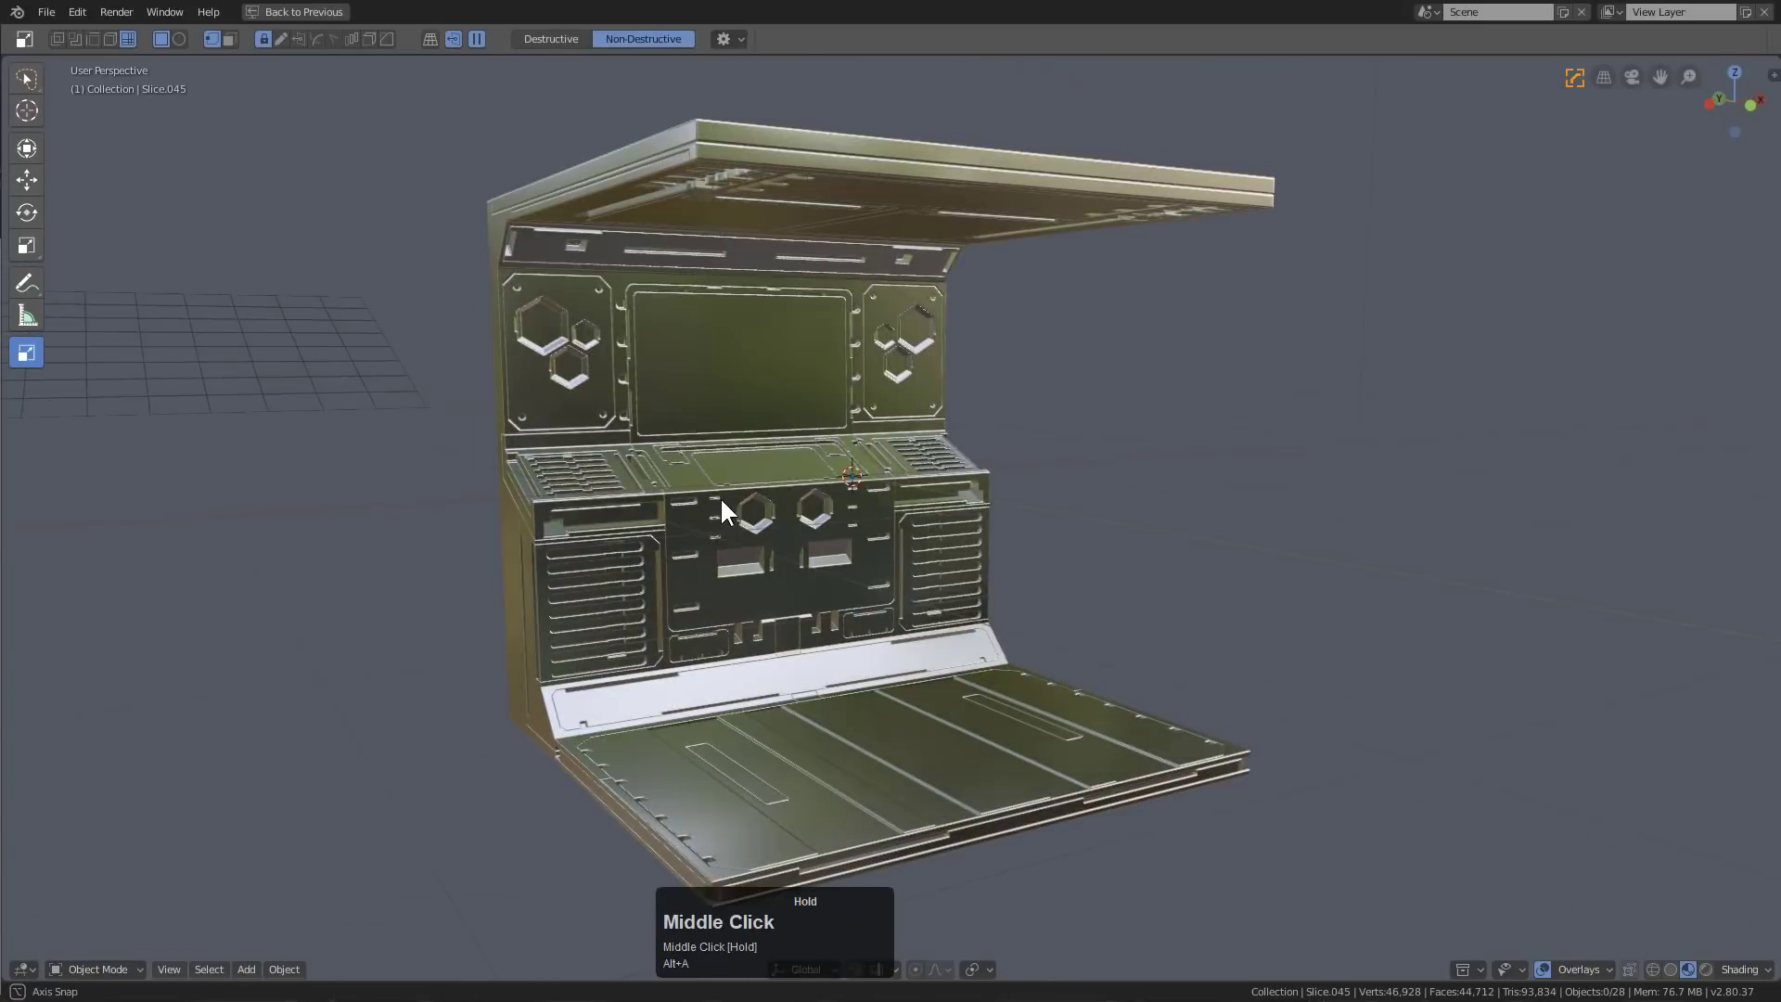
pyautogui.click(293, 342)
pyautogui.press('h')
# Select the narrow mirrored strip slice recessed between the long slots on the underside of the console's ceiling
pyautogui.moveTo(536, 442); pyautogui.dragTo(899, 658, button='middle')
pyautogui.moveTo(896, 666); pyautogui.dragTo(934, 386, button='middle')
pyautogui.scroll(3, 977, 443)
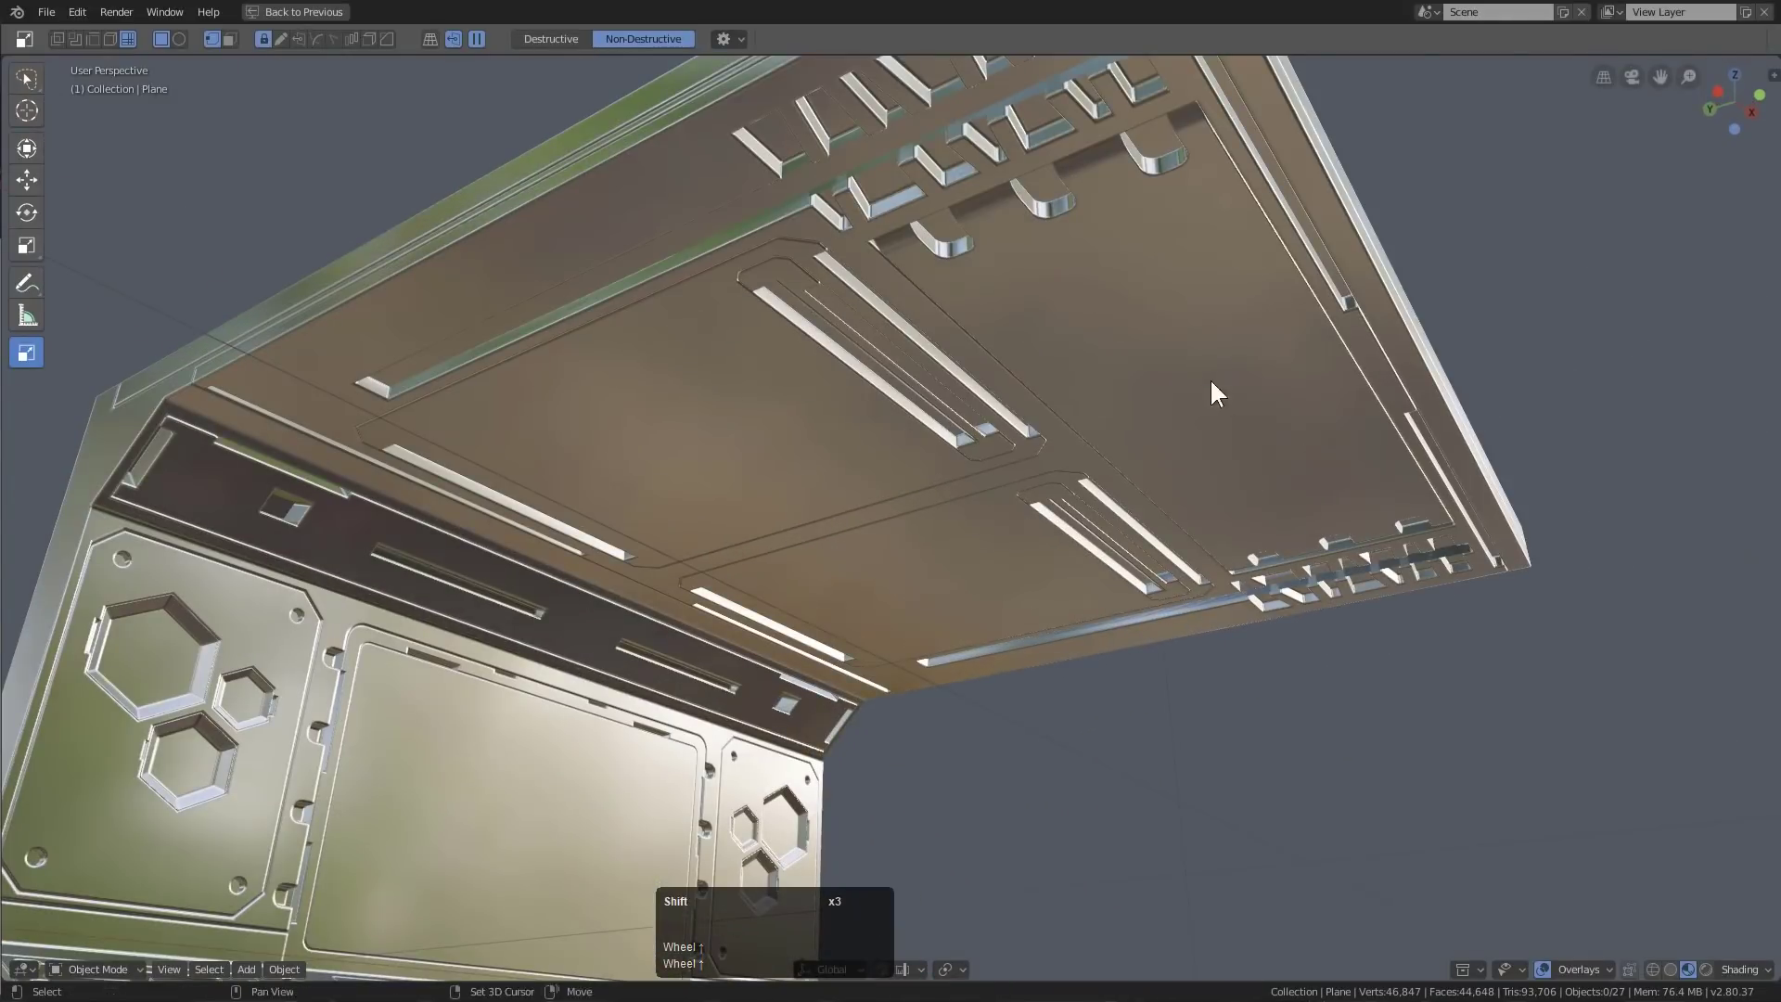
pyautogui.scroll(-1, 1215, 390)
pyautogui.moveTo(1197, 408); pyautogui.dragTo(1039, 408, button='middle')
pyautogui.click(1059, 278)
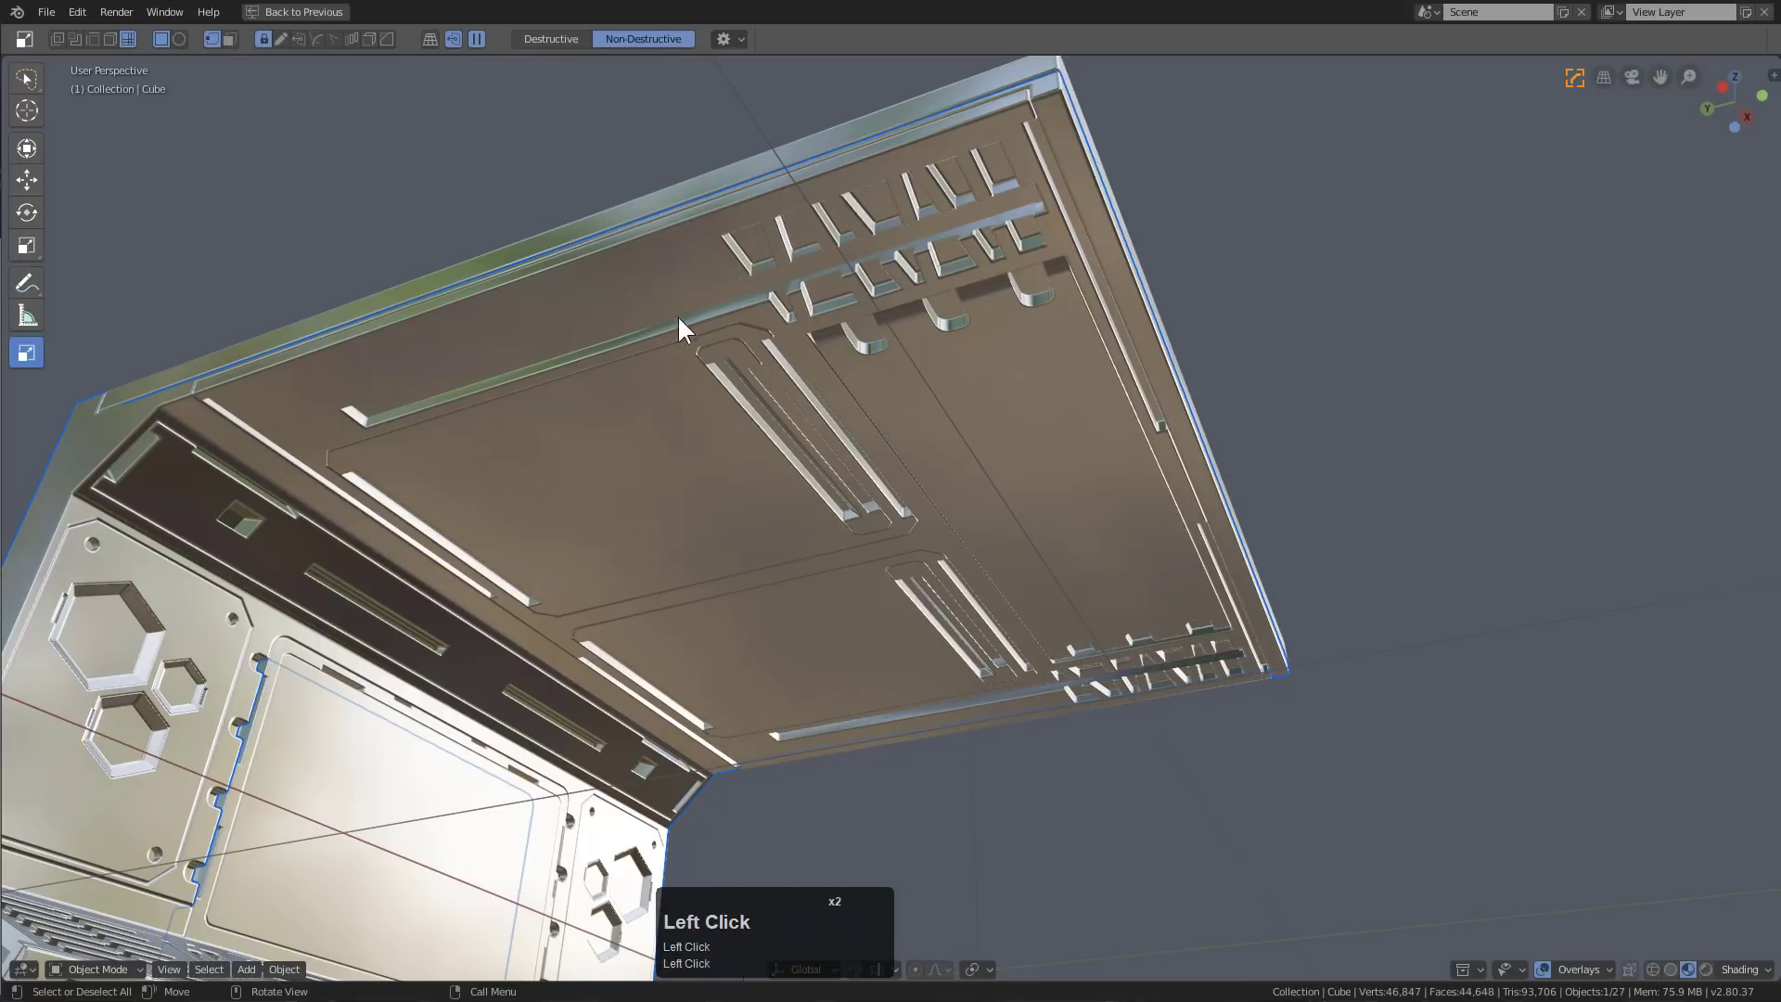
pyautogui.moveTo(680, 329); pyautogui.dragTo(636, 250, button='middle')
pyautogui.click(569, 250)
pyautogui.scroll(-1, 840, 369)
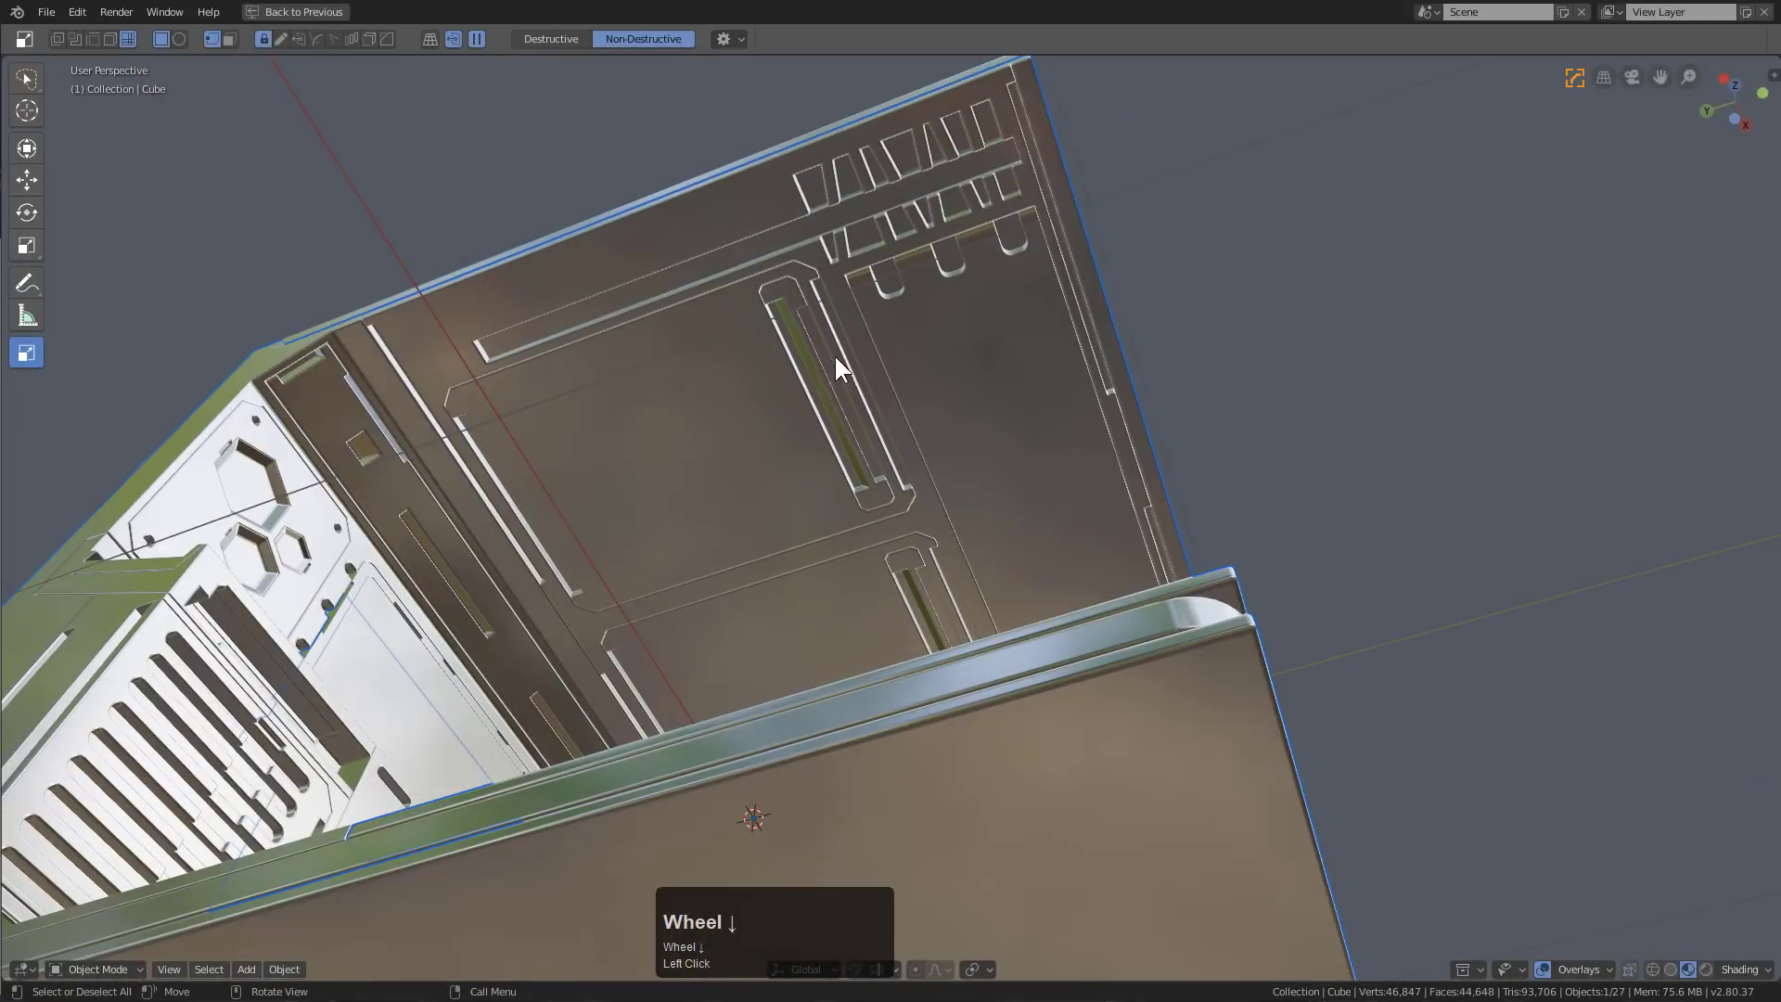
pyautogui.click(813, 352)
pyautogui.moveTo(813, 352); pyautogui.dragTo(966, 418, button='middle')
# Try to switch the ceiling strip's shared material maT1 from Principled BSDF to an Emission surface
pyautogui.hotkey('ctrl', '`')
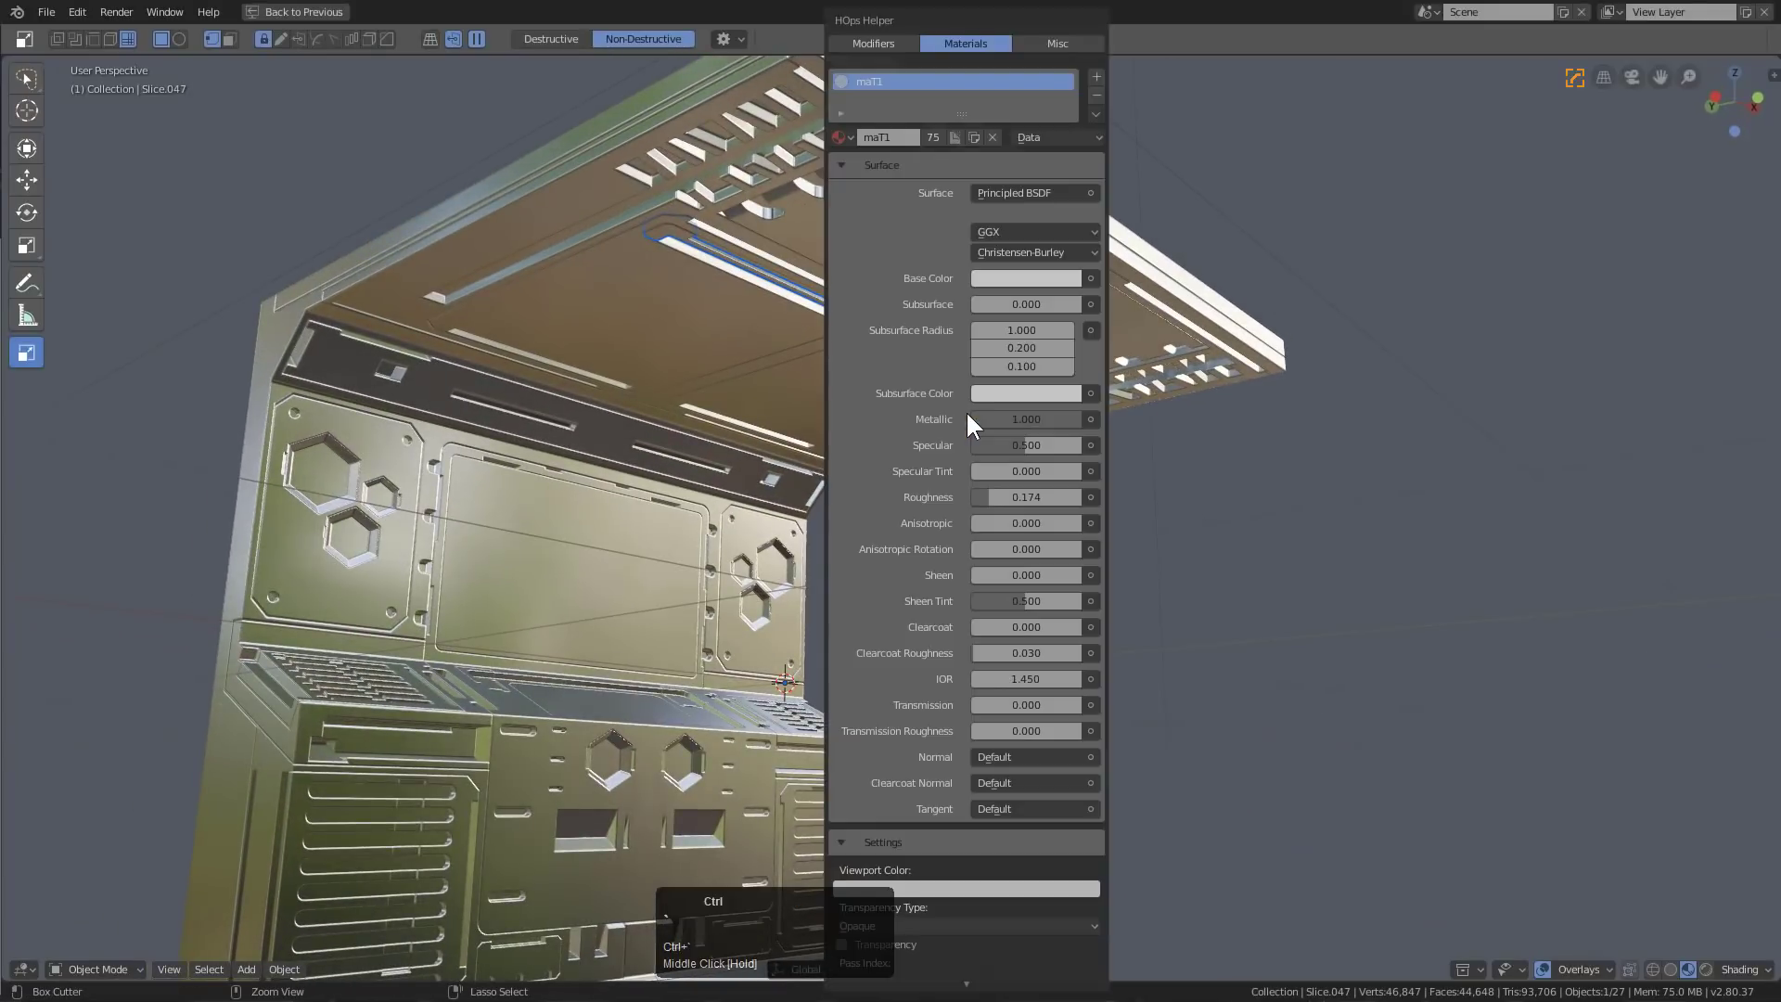
pyautogui.click(1032, 190)
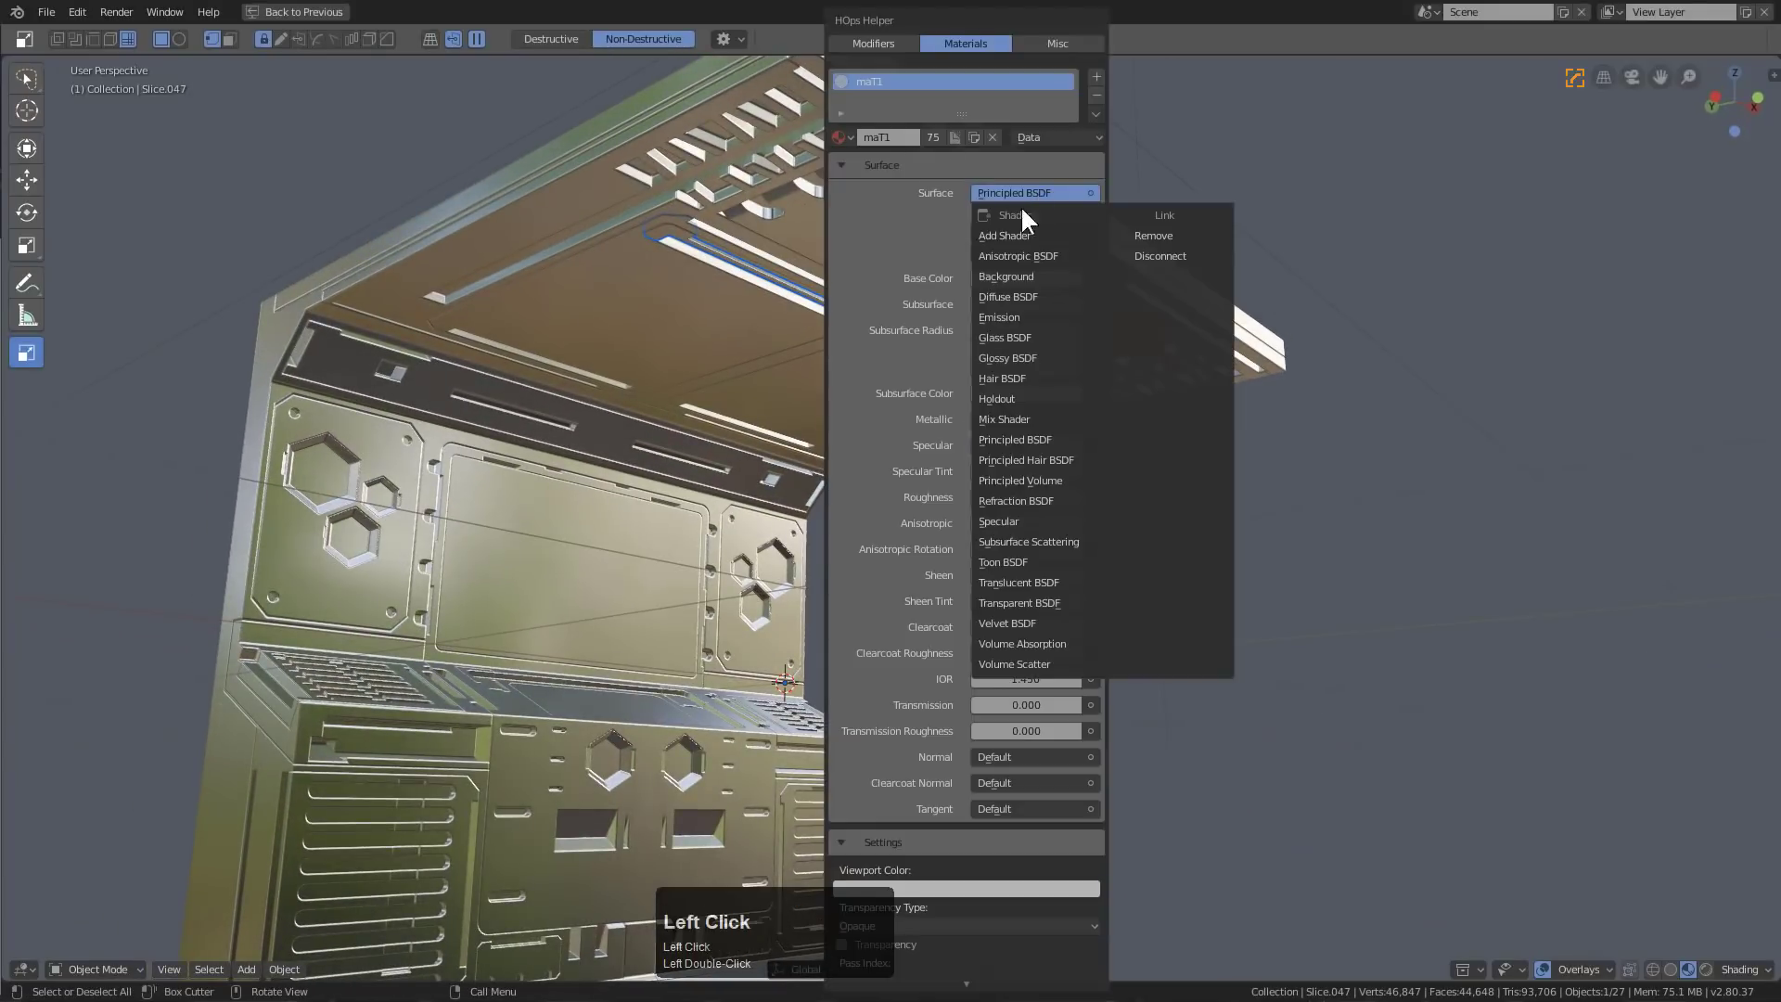
pyautogui.click(1018, 316)
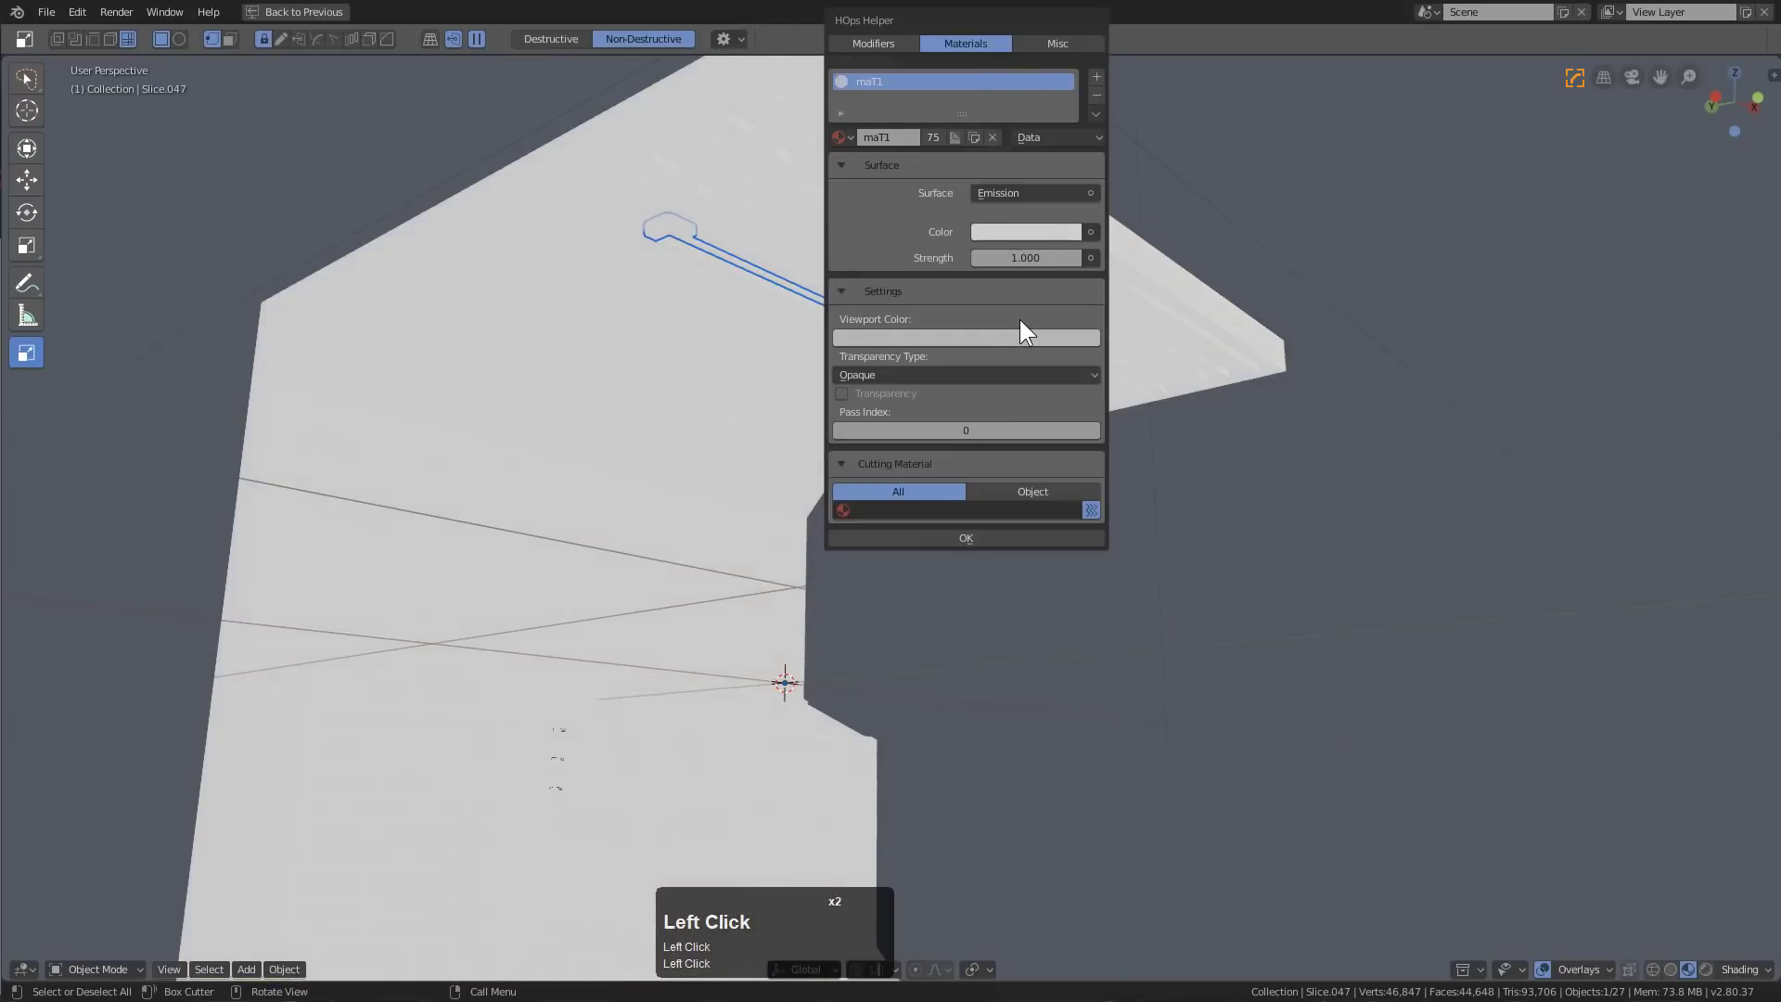
pyautogui.press('Escape')
pyautogui.hotkey('ctrl', 'z')
# Give the ceiling strips a single-user copy of their material with an Emission surface and open its strength for editing
pyautogui.moveTo(1078, 386); pyautogui.dragTo(898, 321, button='middle')
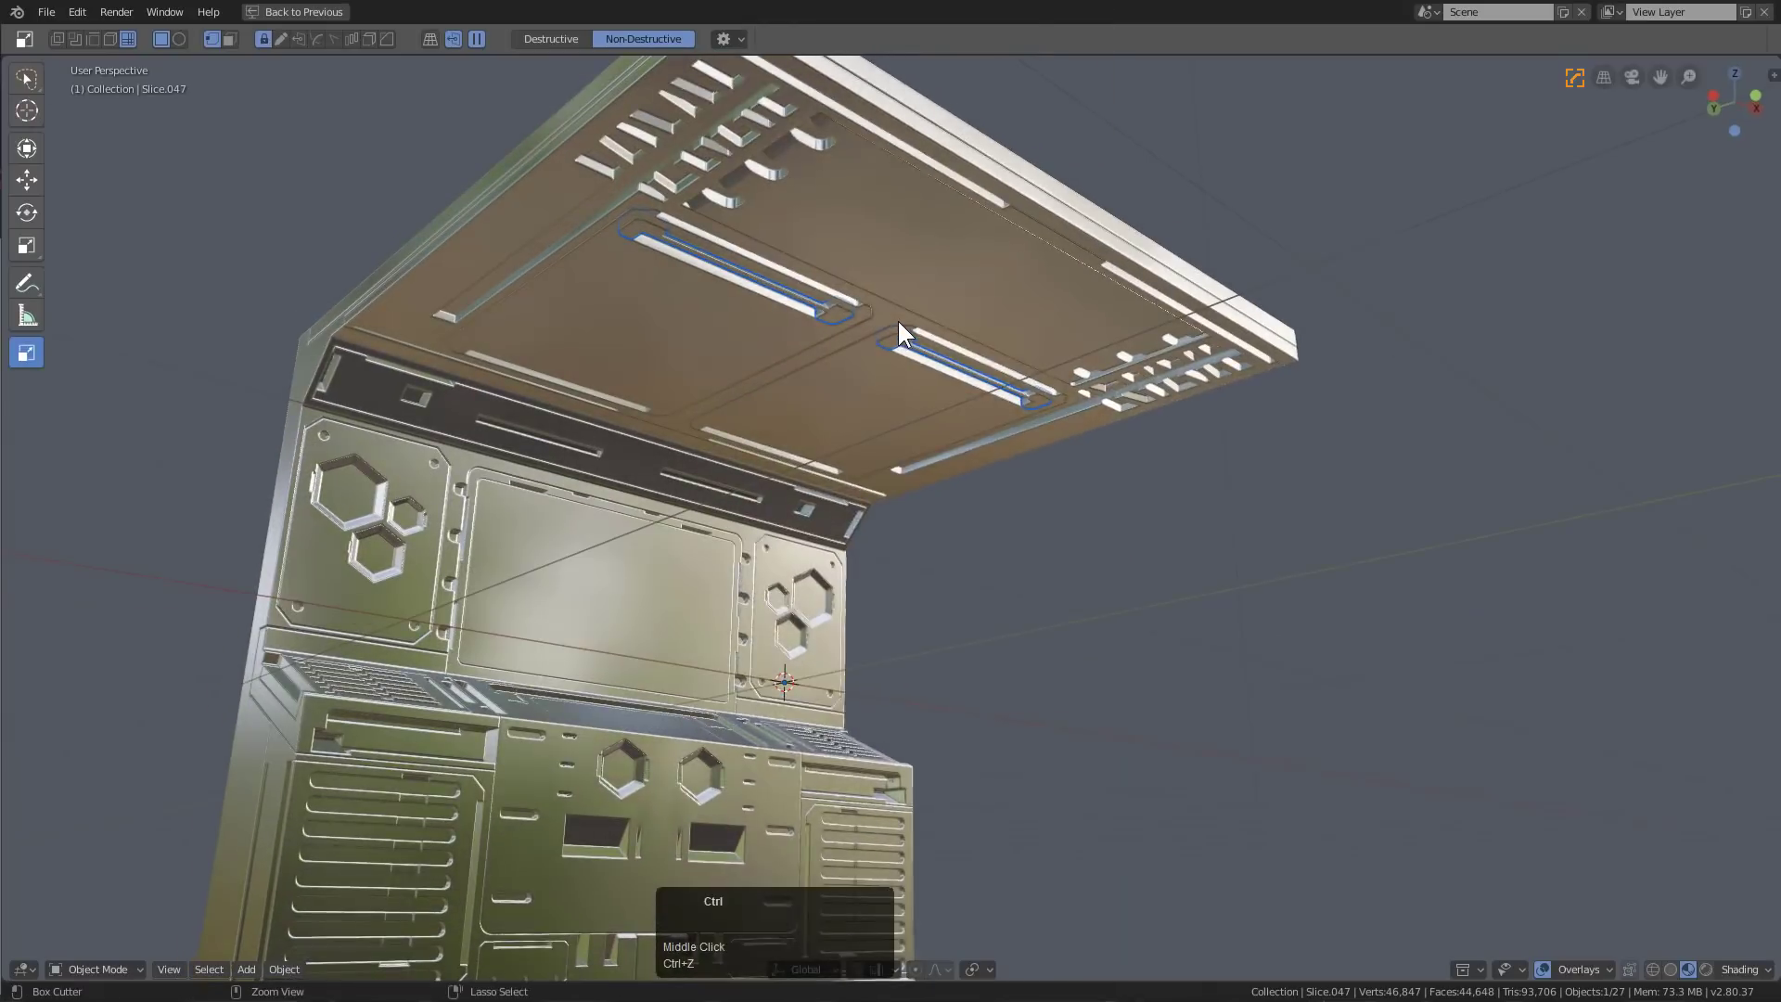
pyautogui.hotkey('ctrl', '`')
pyautogui.moveTo(886, 41); pyautogui.dragTo(1285, 42)
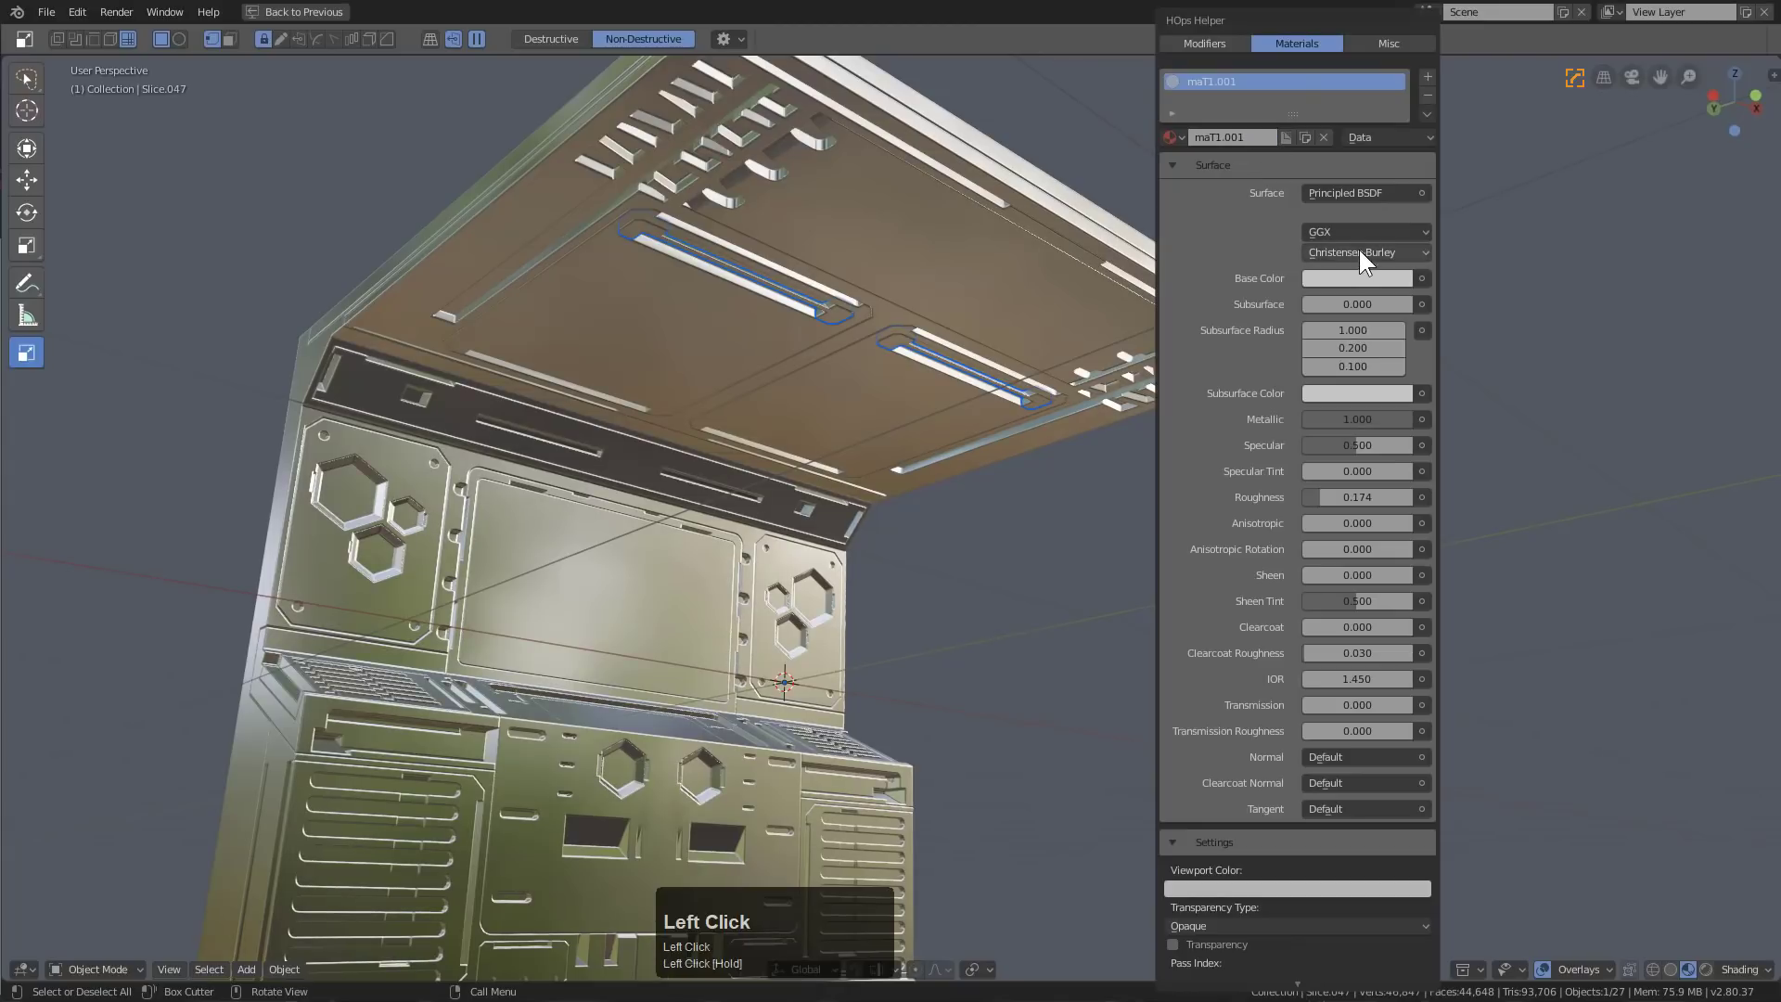
pyautogui.click(1356, 193)
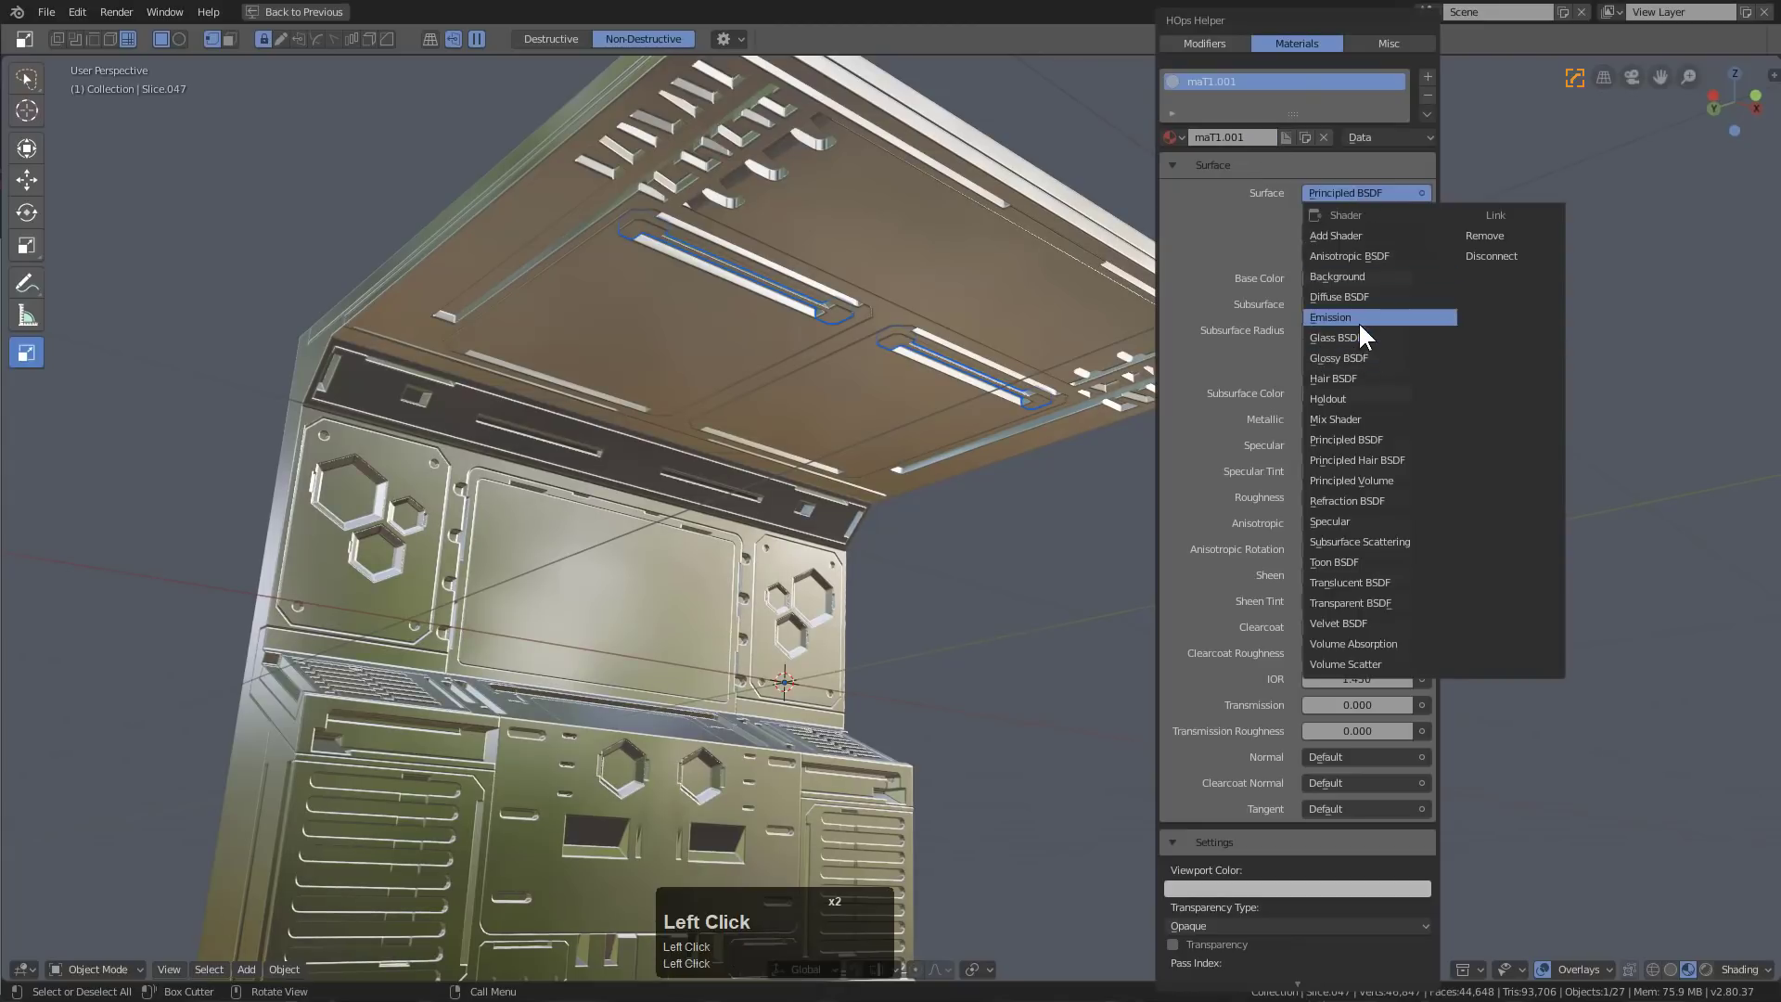
pyautogui.click(1358, 319)
pyautogui.click(1361, 258)
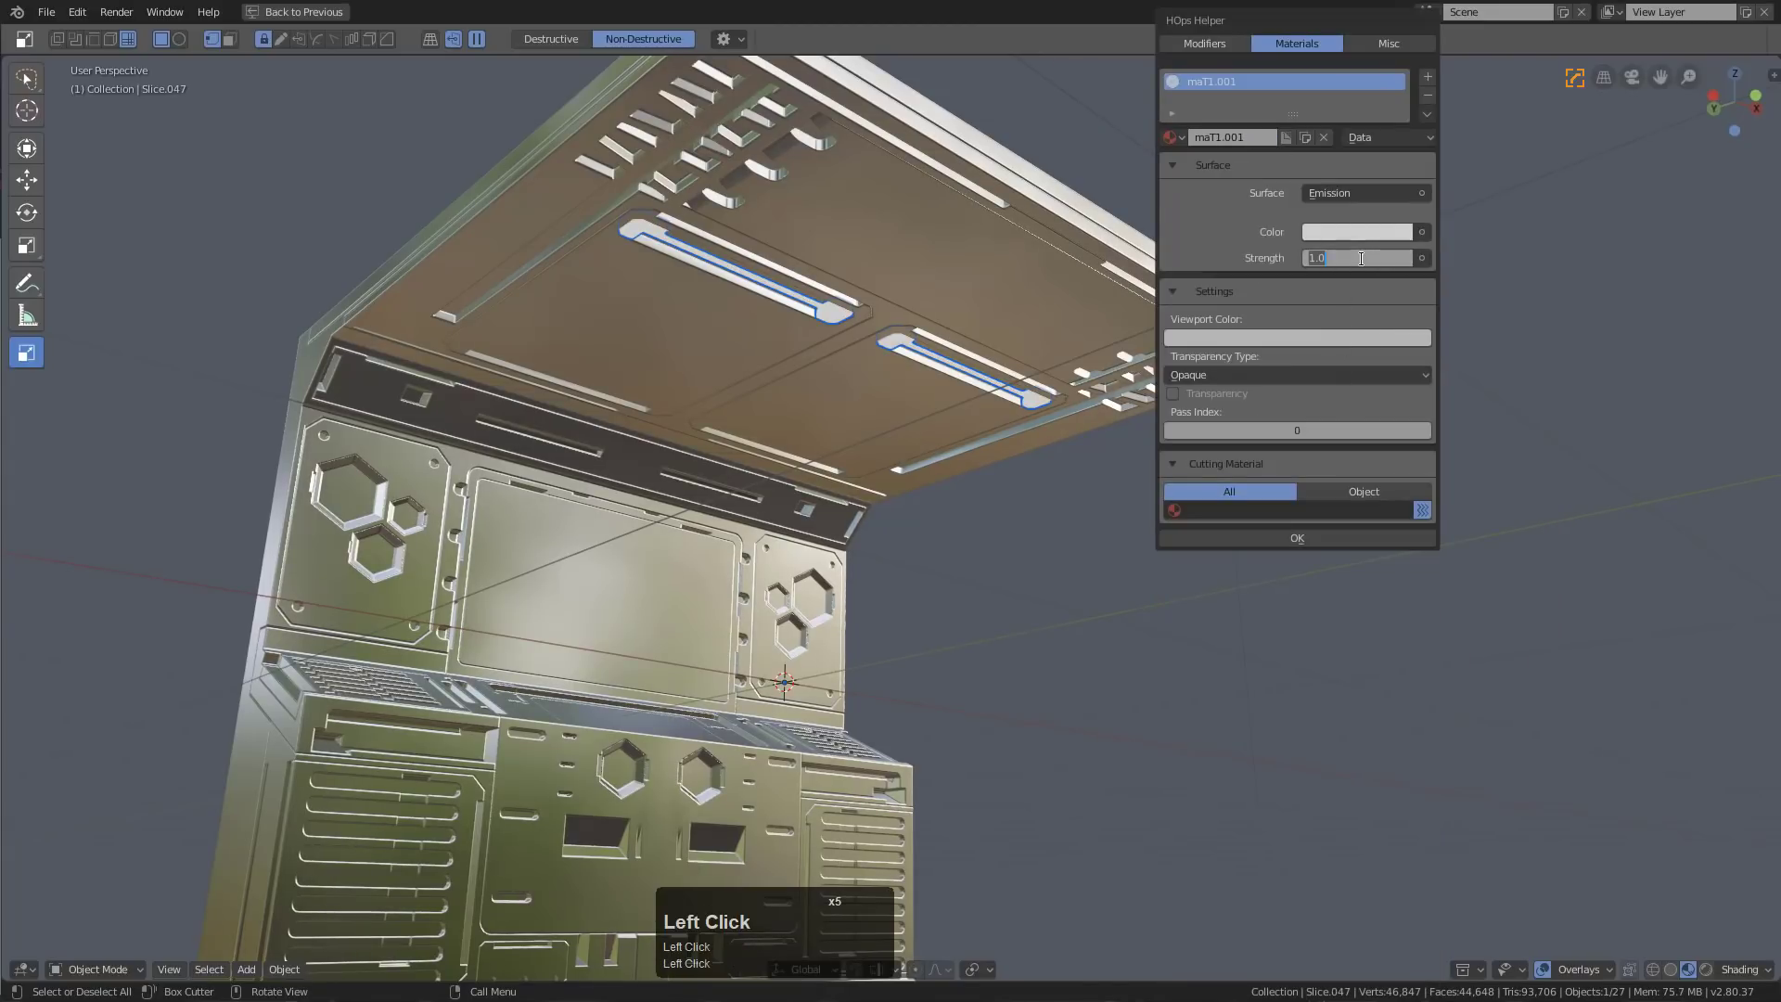
# Set the emission strength of the ceiling light strips' material to 8
pyautogui.write('8')
pyautogui.press('KP_Enter')
# Select the floor panel Slice.015 from among the overlapping objects
pyautogui.moveTo(934, 597); pyautogui.dragTo(1019, 688, button='middle')
pyautogui.click(1030, 723)
pyautogui.click(1030, 724)
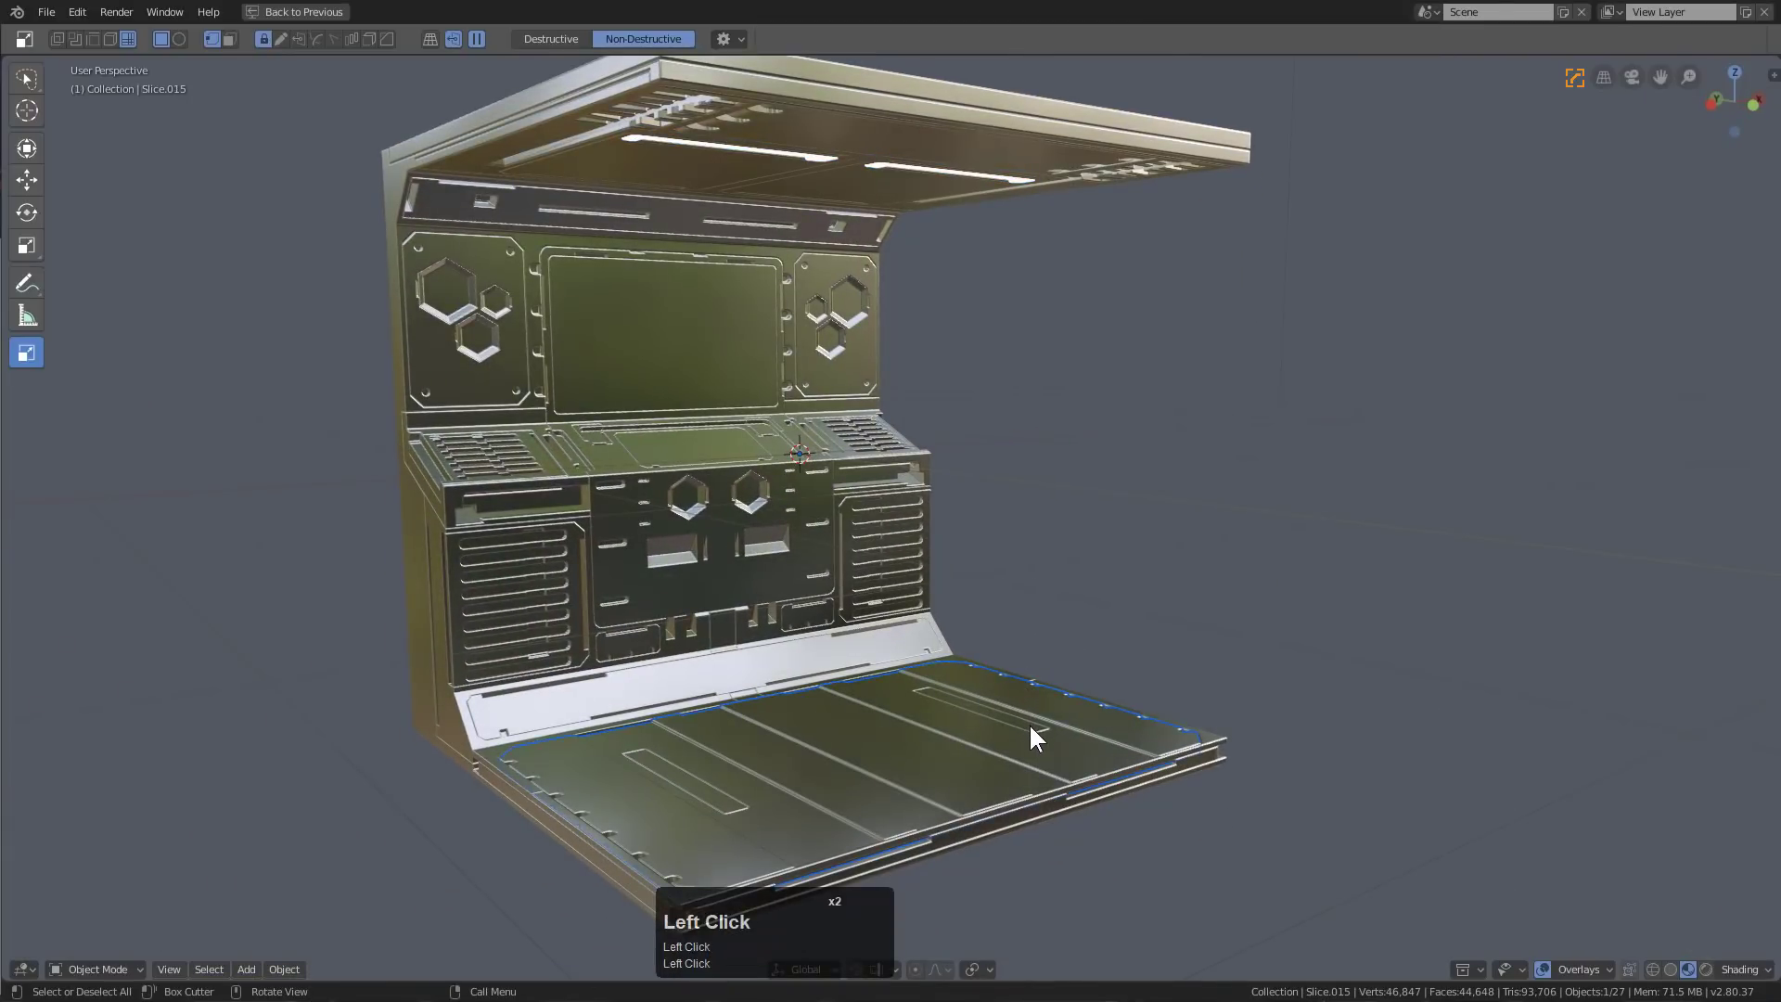
pyautogui.moveTo(1029, 723); pyautogui.dragTo(926, 469, button='middle')
pyautogui.scroll(5, 926, 469)
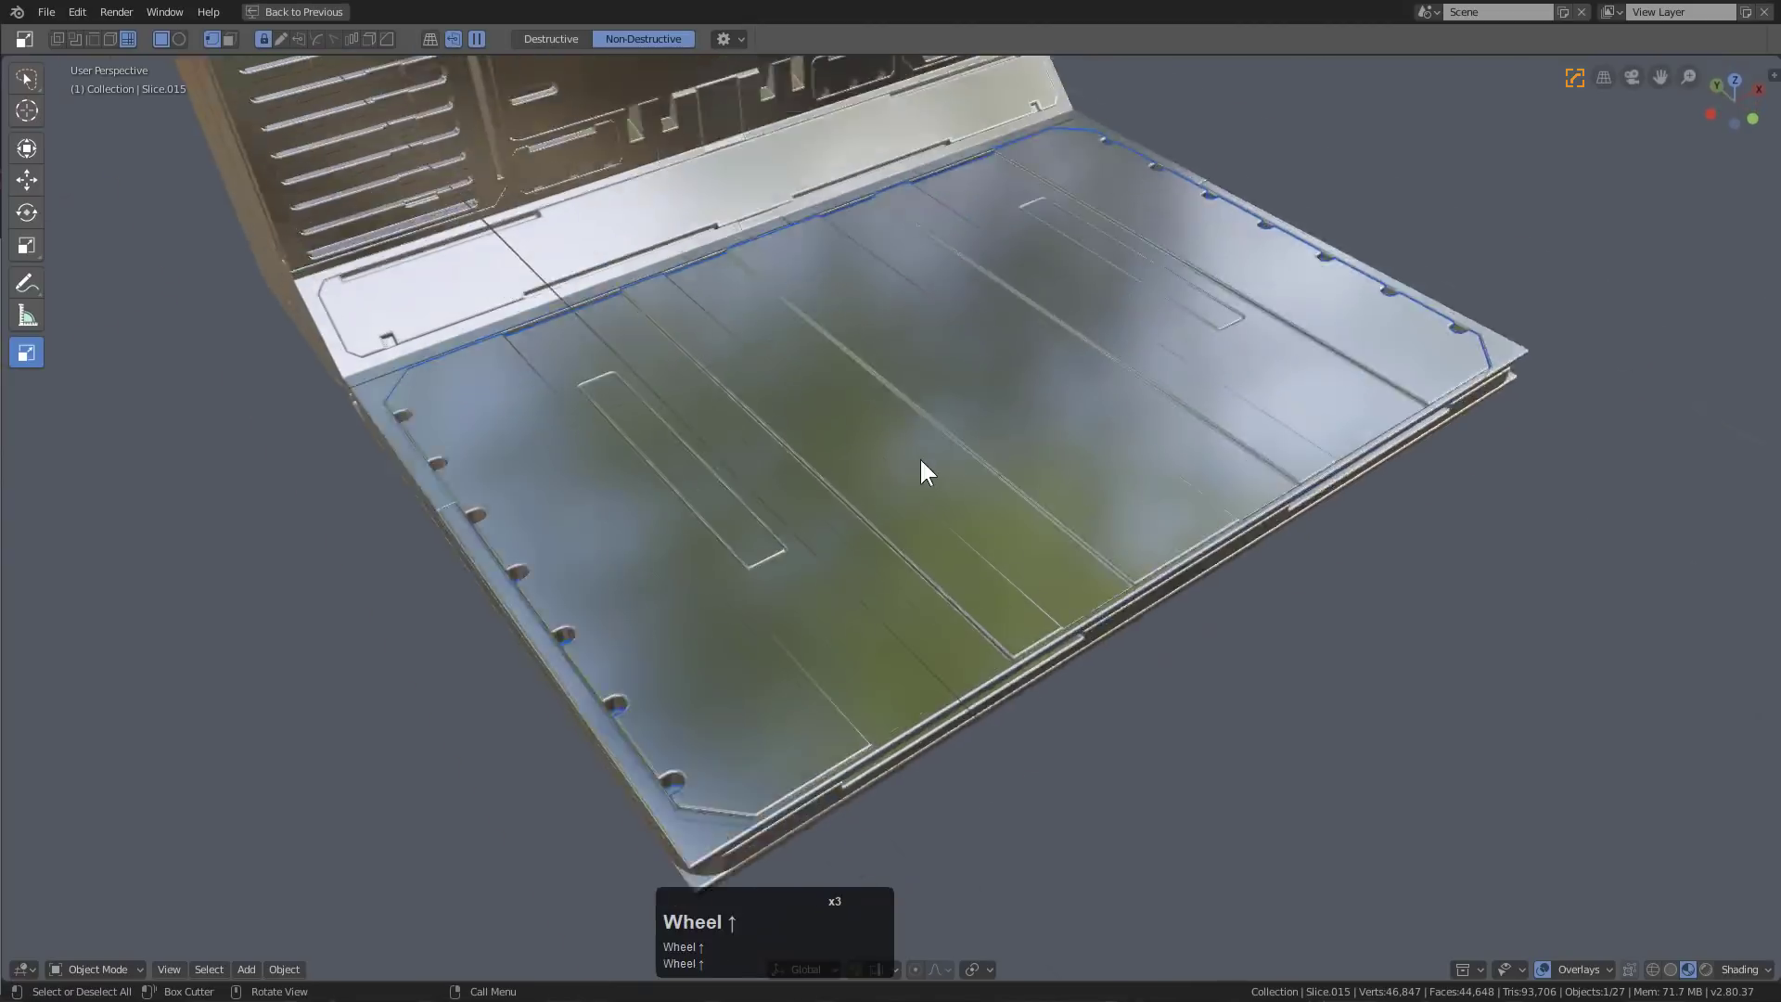
pyautogui.click(709, 534)
pyautogui.keyDown('alt'); pyautogui.click(702, 531); pyautogui.keyUp('alt')
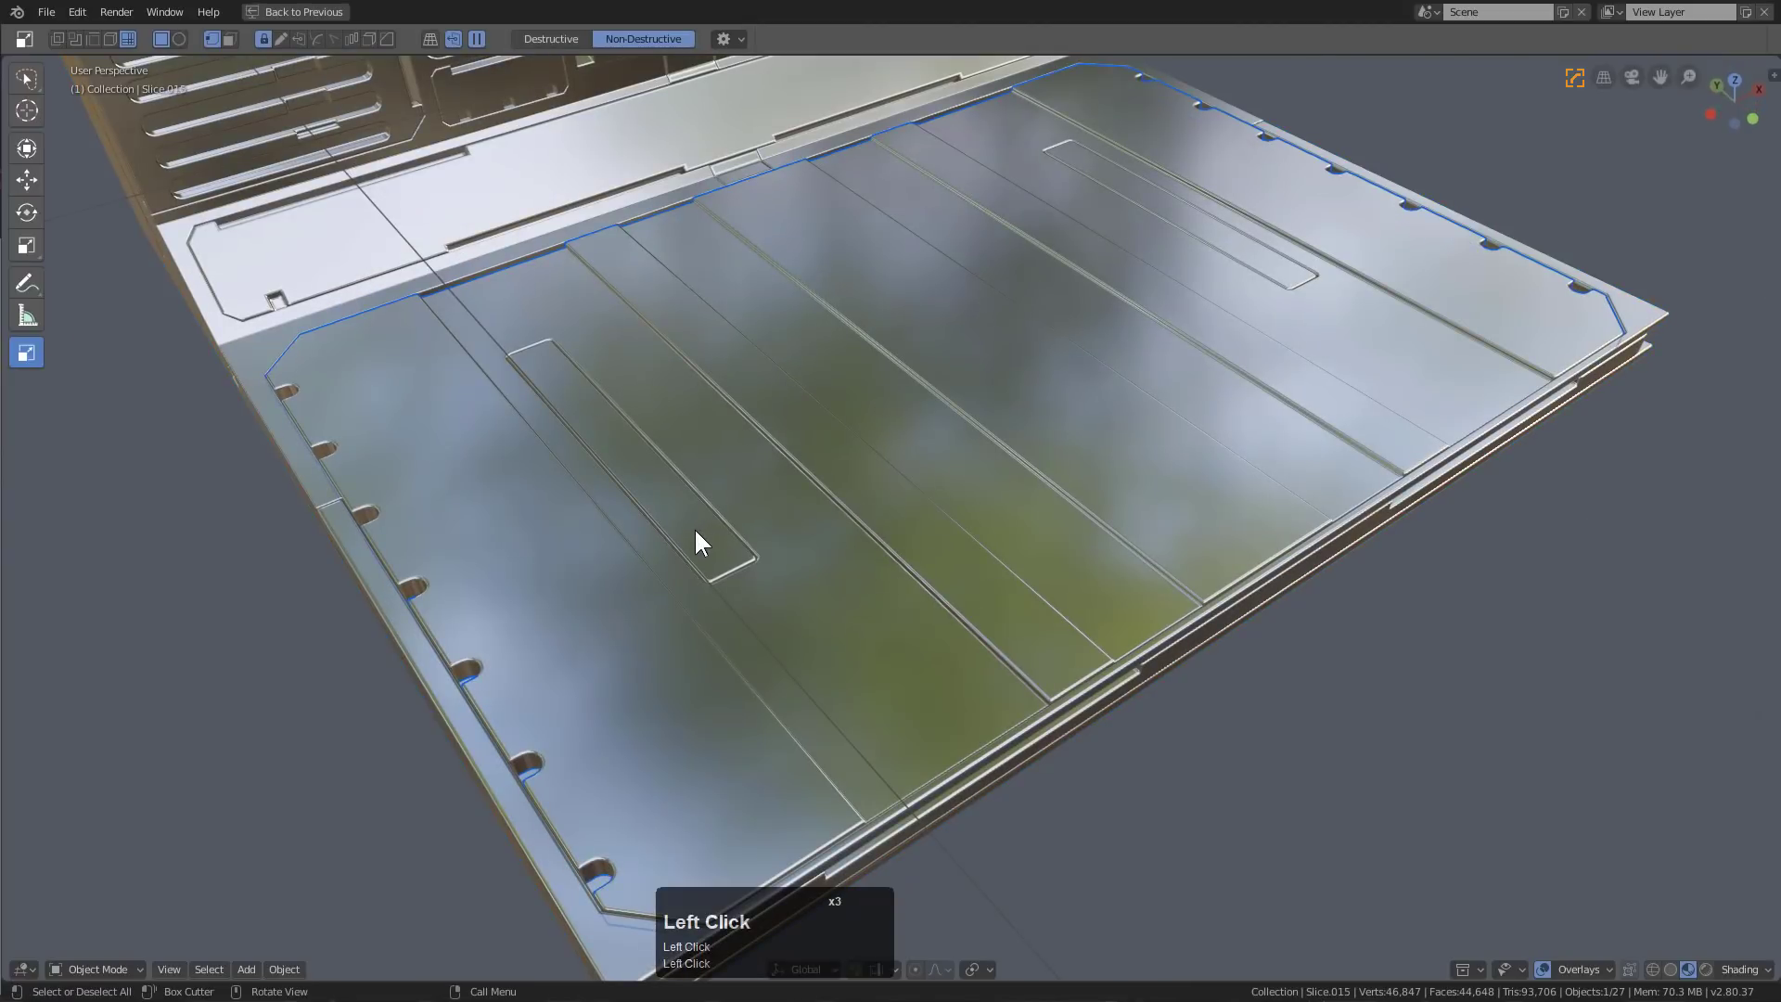
pyautogui.keyDown('alt'); pyautogui.click(696, 538); pyautogui.keyUp('alt')
pyautogui.keyDown('alt'); pyautogui.click(702, 538); pyautogui.keyUp('alt')
pyautogui.keyDown('alt'); pyautogui.click(702, 530); pyautogui.keyUp('alt')
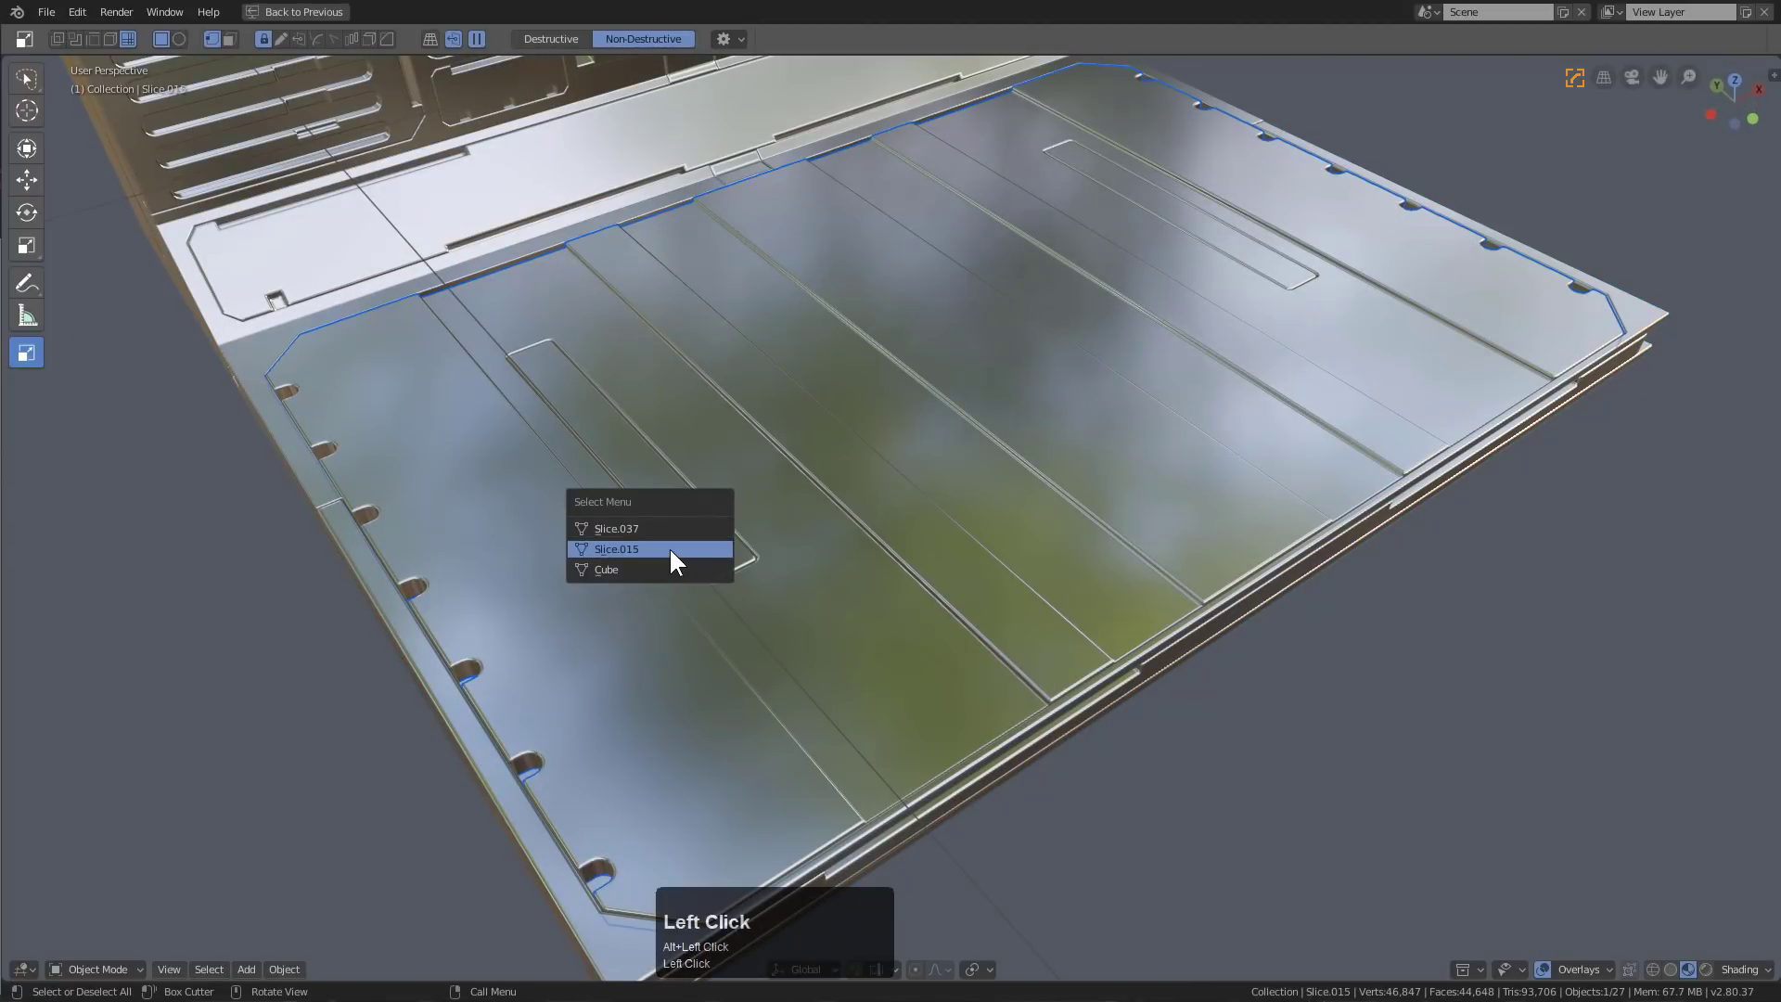
pyautogui.click(670, 548)
pyautogui.keyDown('alt'); pyautogui.click(693, 514); pyautogui.keyUp('alt')
pyautogui.click(709, 499)
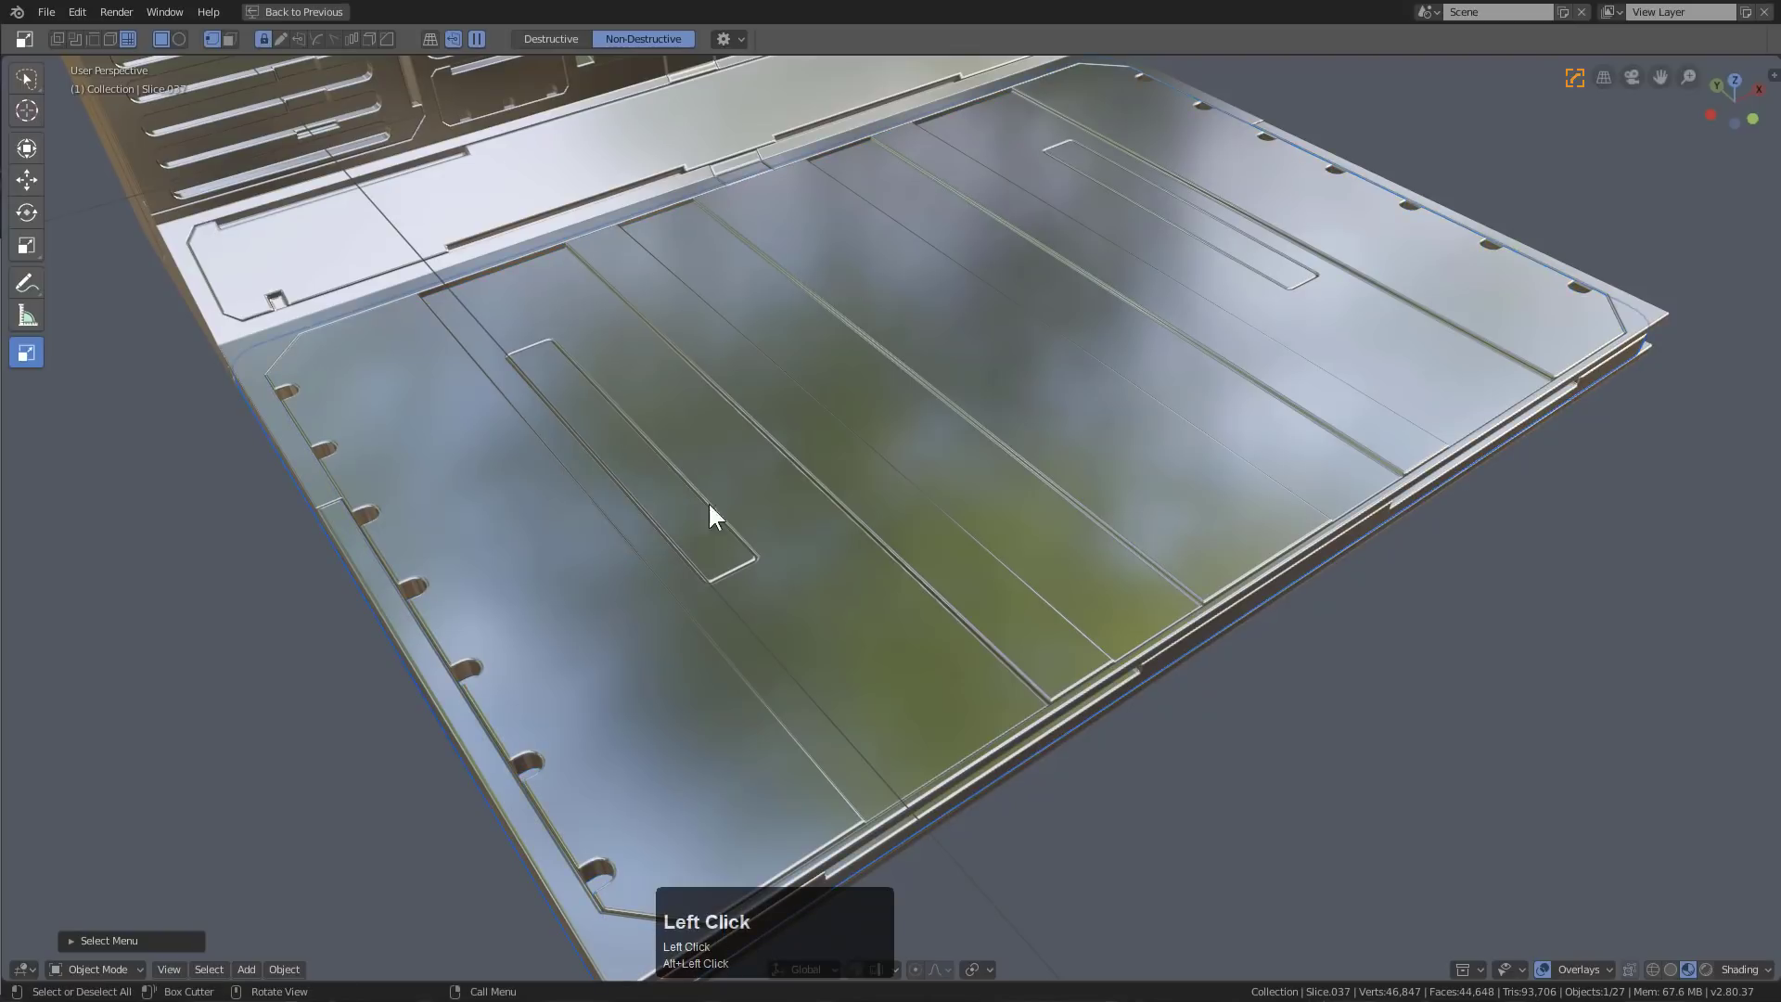
pyautogui.rightClick(727, 516)
pyautogui.keyDown('alt'); pyautogui.click(758, 527); pyautogui.keyUp('alt')
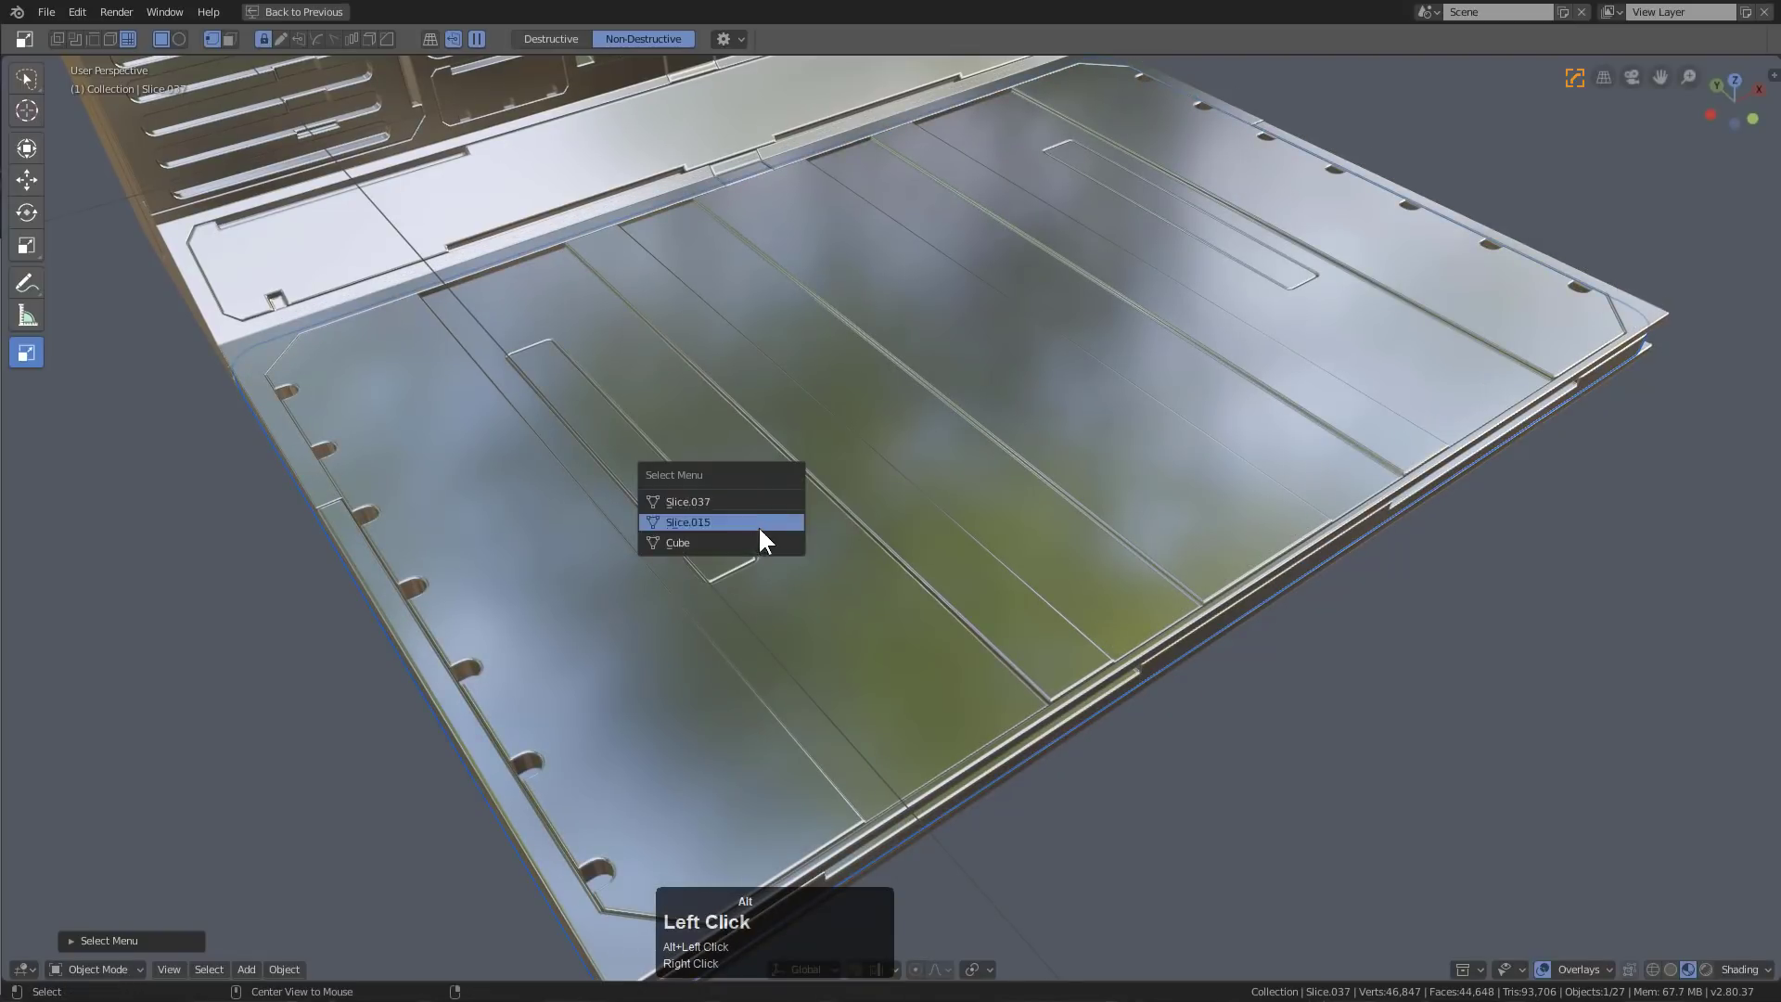
pyautogui.click(759, 524)
# Slice a narrow rectangular piece out of the floor panel, overlapping the long outlined slot
pyautogui.moveTo(737, 535); pyautogui.dragTo(593, 380, button='middle')
pyautogui.press('Tab')
pyautogui.press('Tab')
pyautogui.scroll(3, 682, 473)
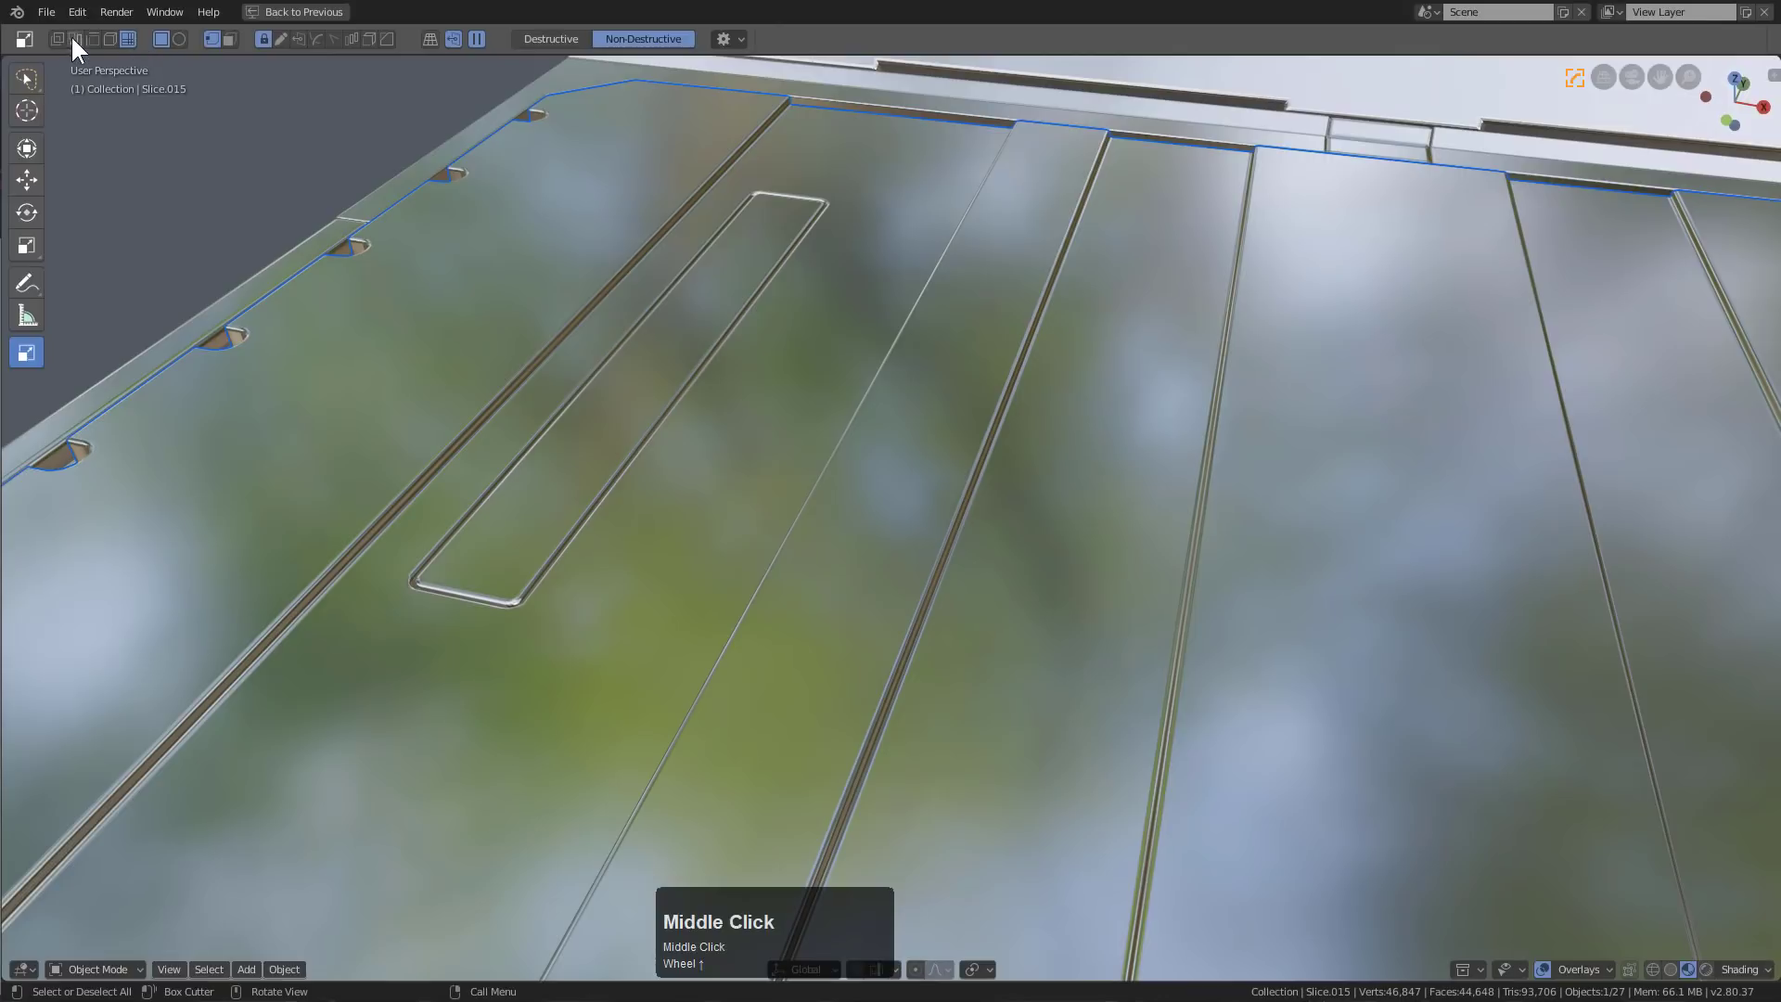
pyautogui.moveTo(593, 349)
pyautogui.mouseDown()
pyautogui.moveTo(584, 429)
pyautogui.moveTo(495, 535)
pyautogui.mouseUp()
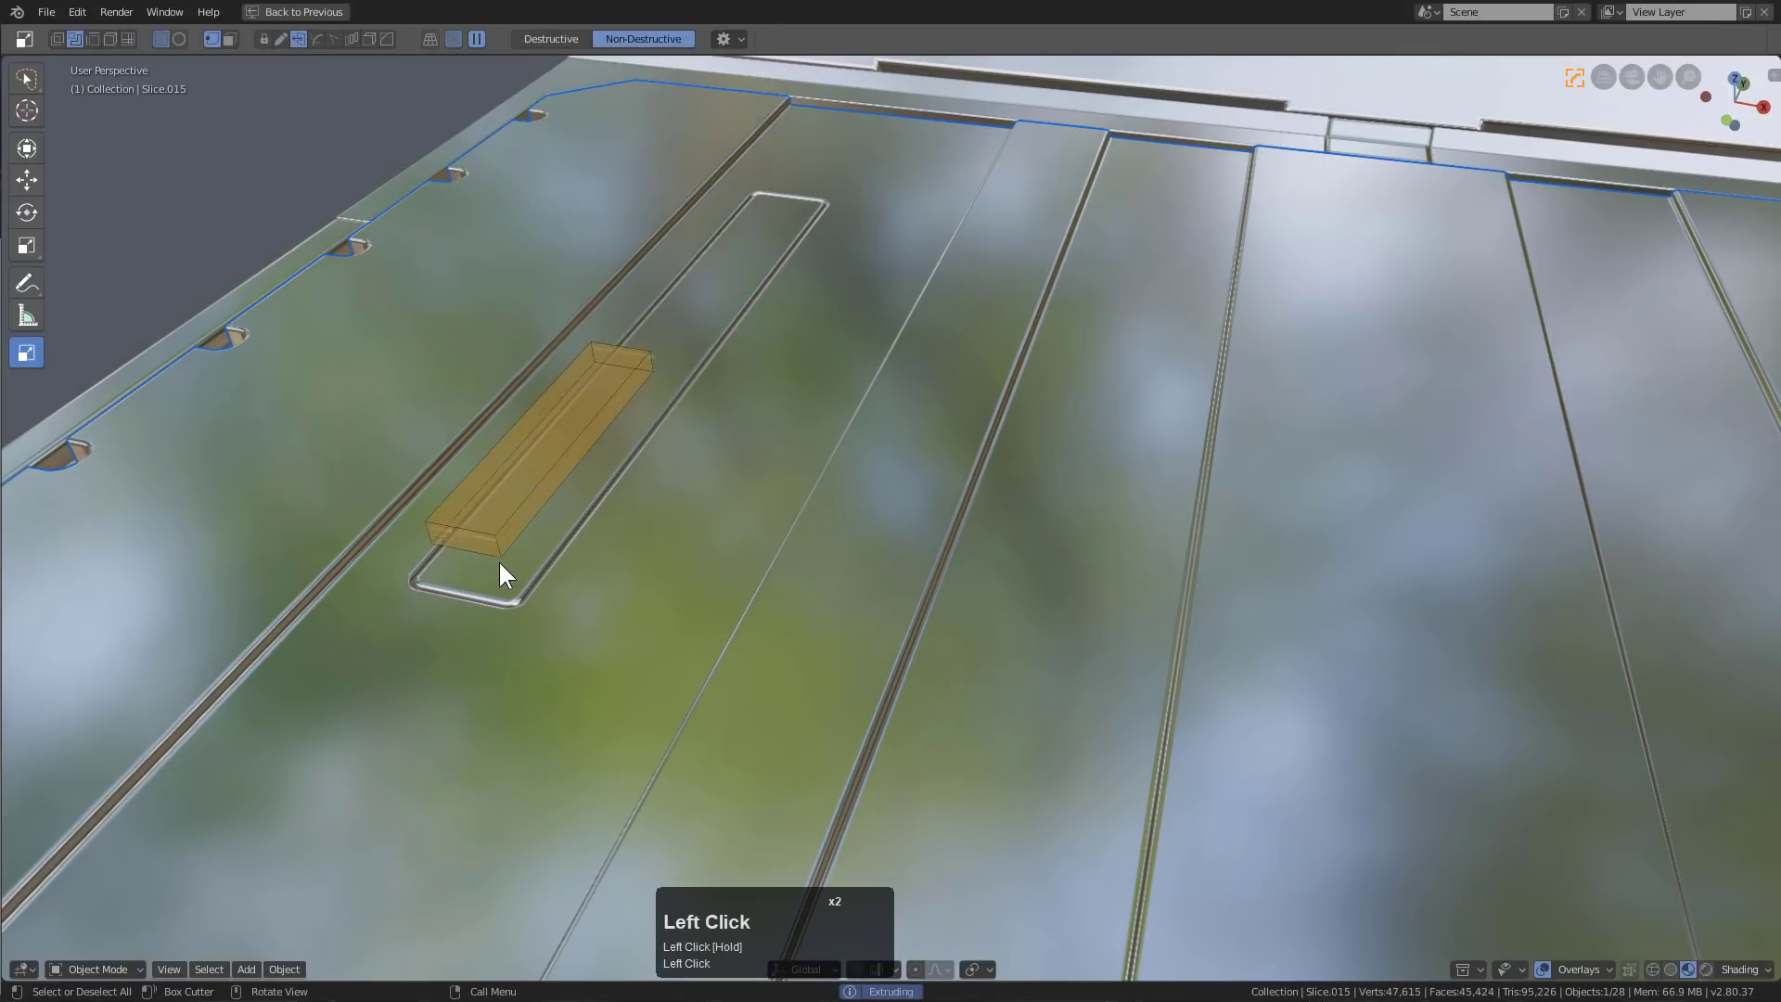
pyautogui.click(501, 571)
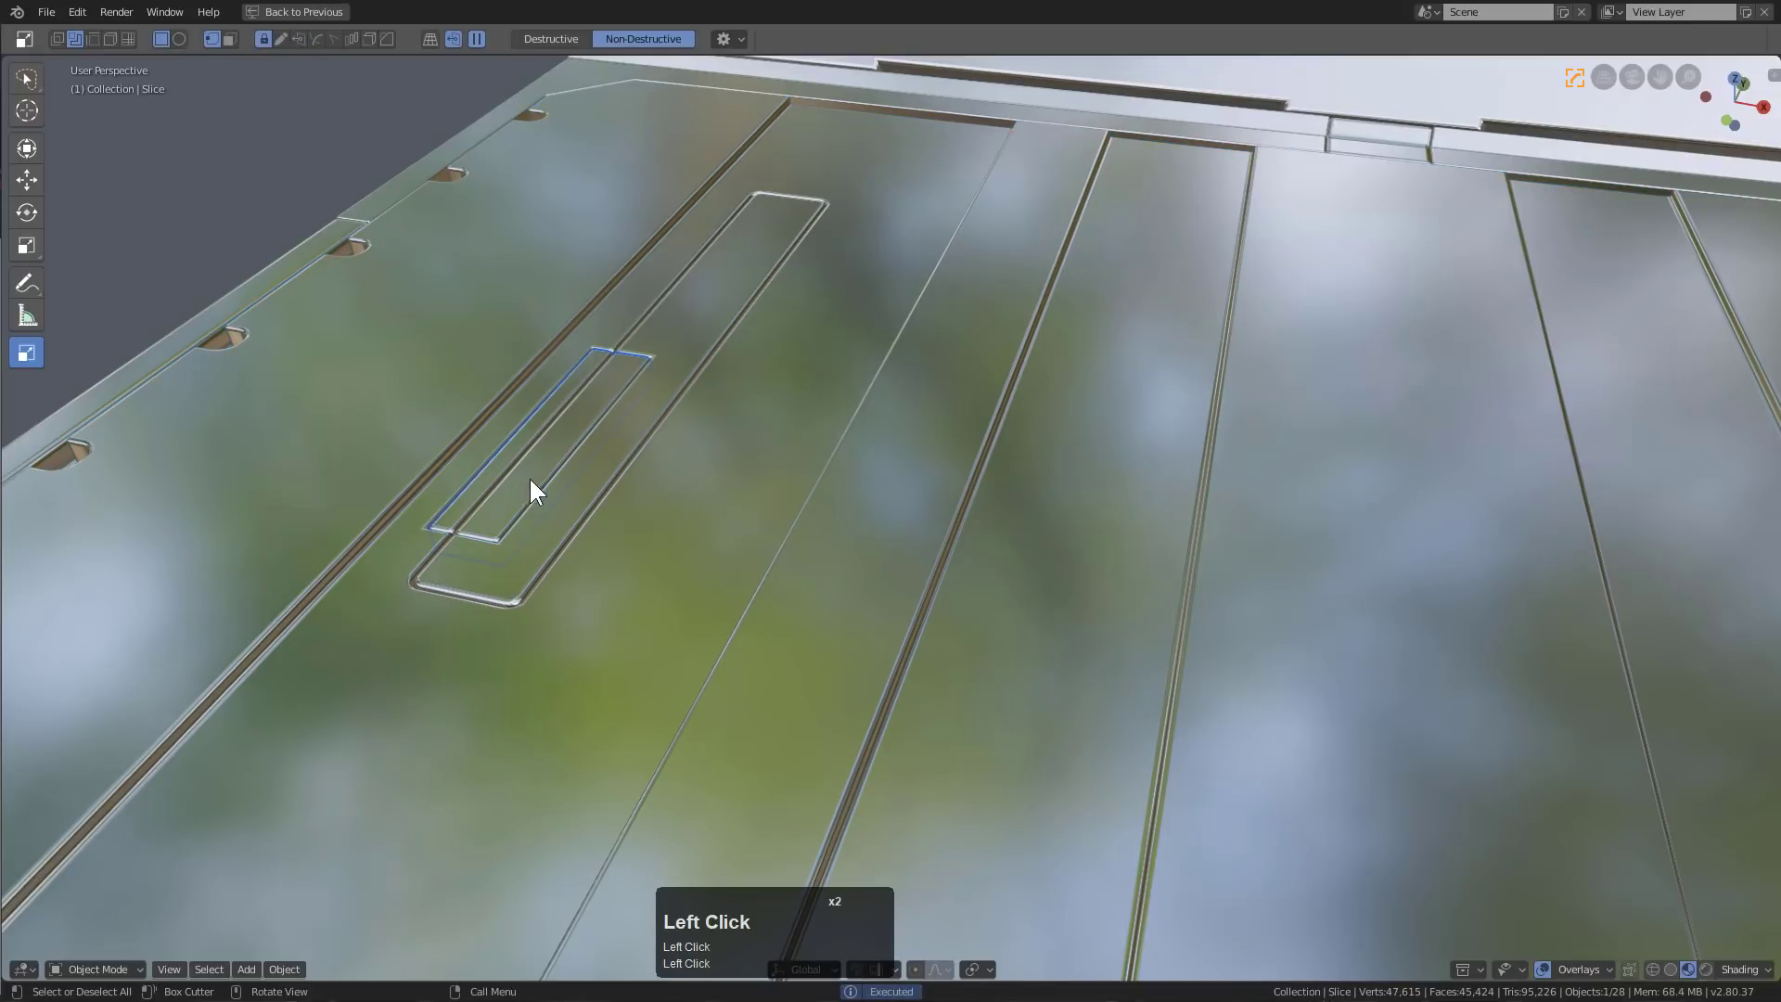
# Assign the emissive material maT1.001 to the new floor slice
pyautogui.keyDown('alt'); pyautogui.scroll(-2, 703, 471); pyautogui.keyUp('alt')
pyautogui.press('m')
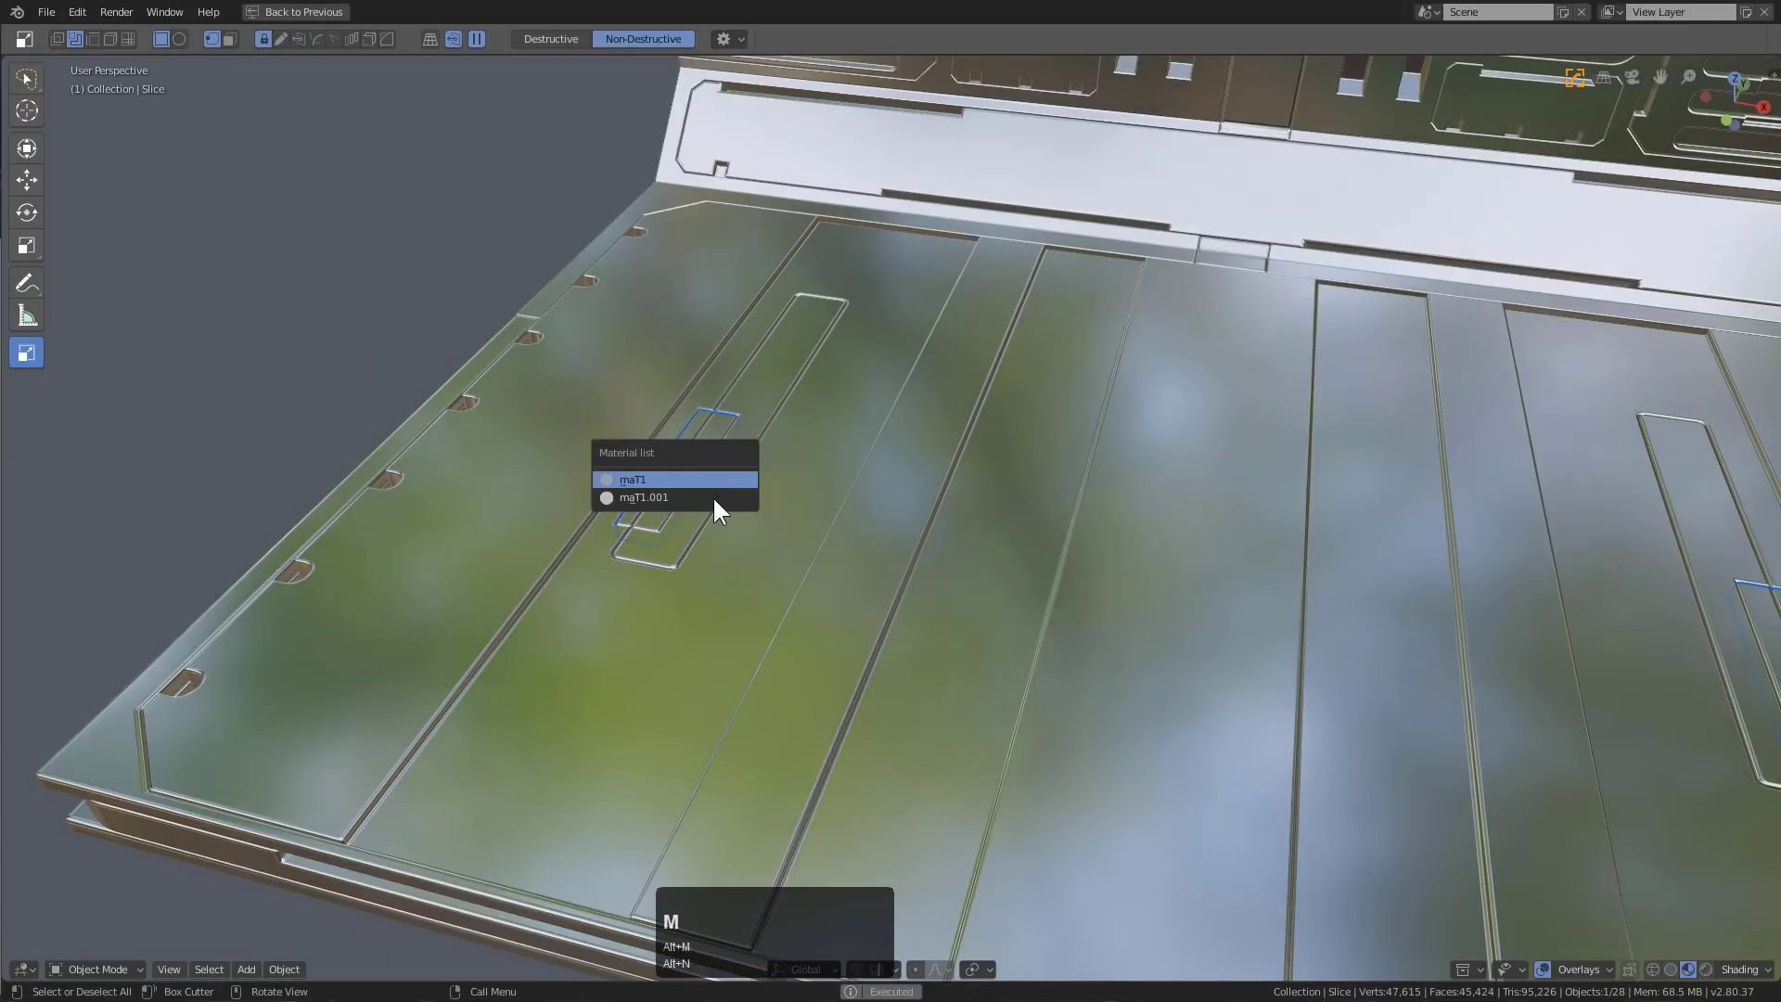
pyautogui.click(712, 497)
# Cut a wide rectangular recess with chamfered corners into the front ceiling panel between the notched sides
pyautogui.scroll(-2, 903, 464)
pyautogui.moveTo(903, 465); pyautogui.dragTo(816, 294, button='middle')
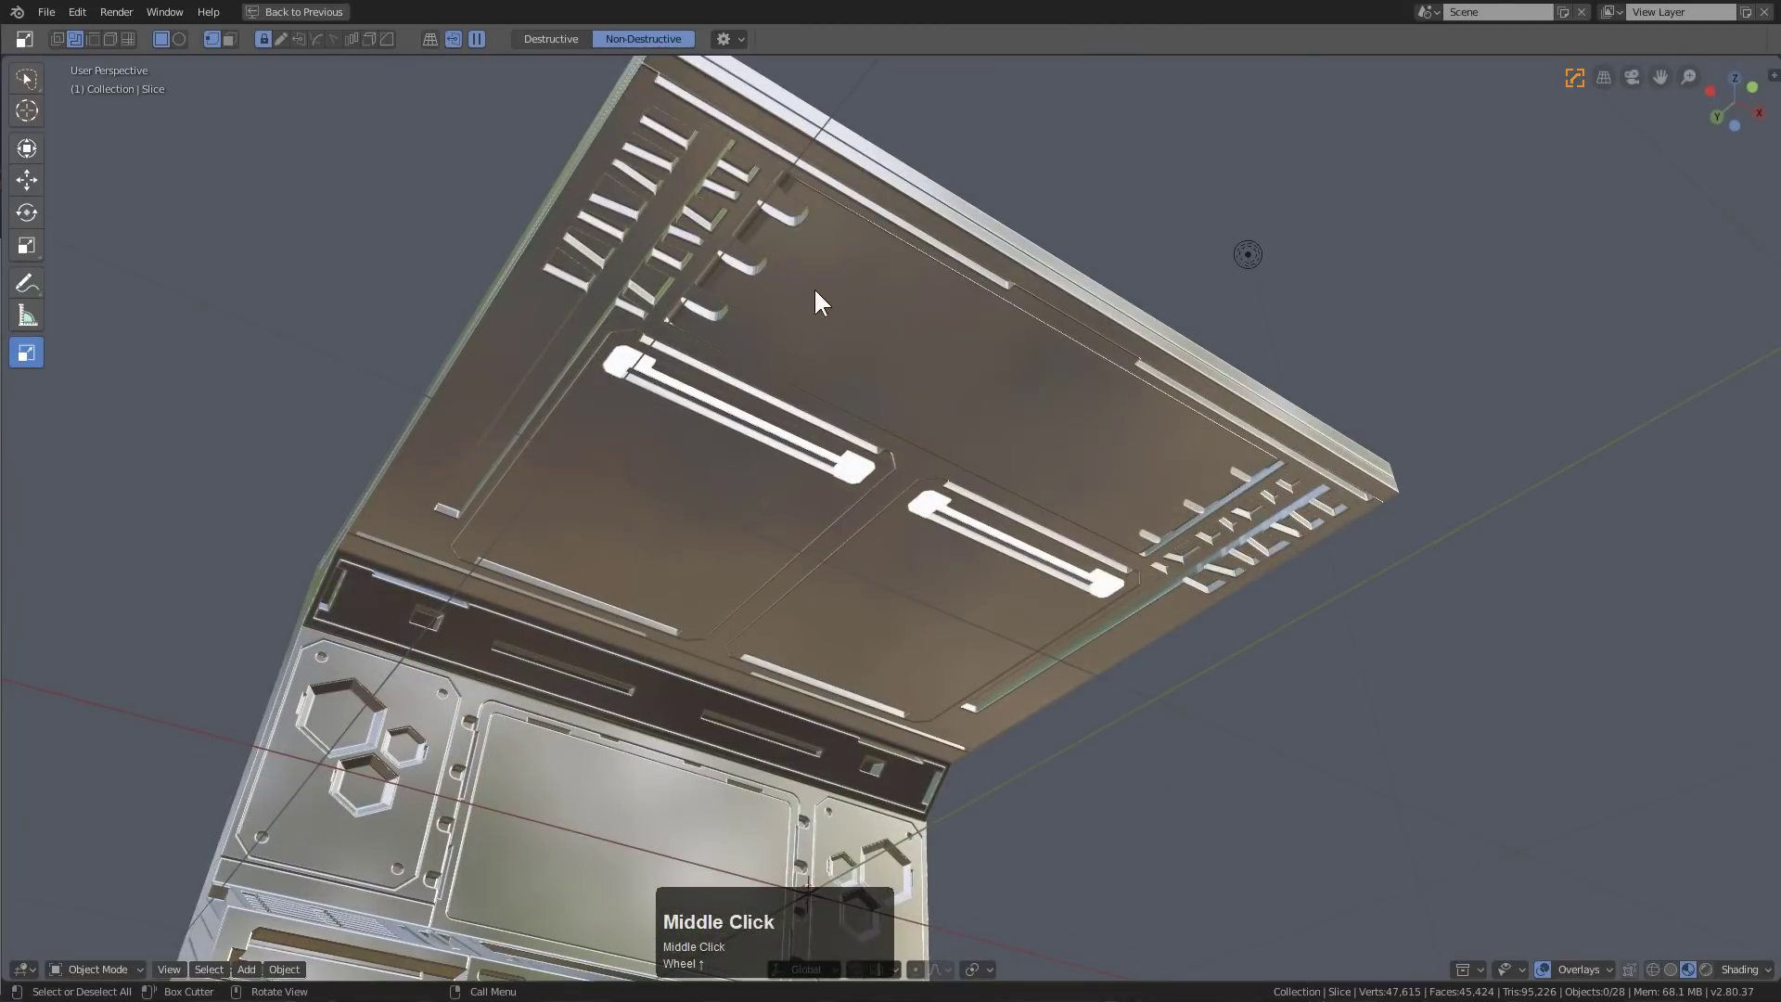
pyautogui.click(850, 322)
pyautogui.scroll(3, 849, 353)
pyautogui.moveTo(848, 353); pyautogui.dragTo(780, 192, button='middle')
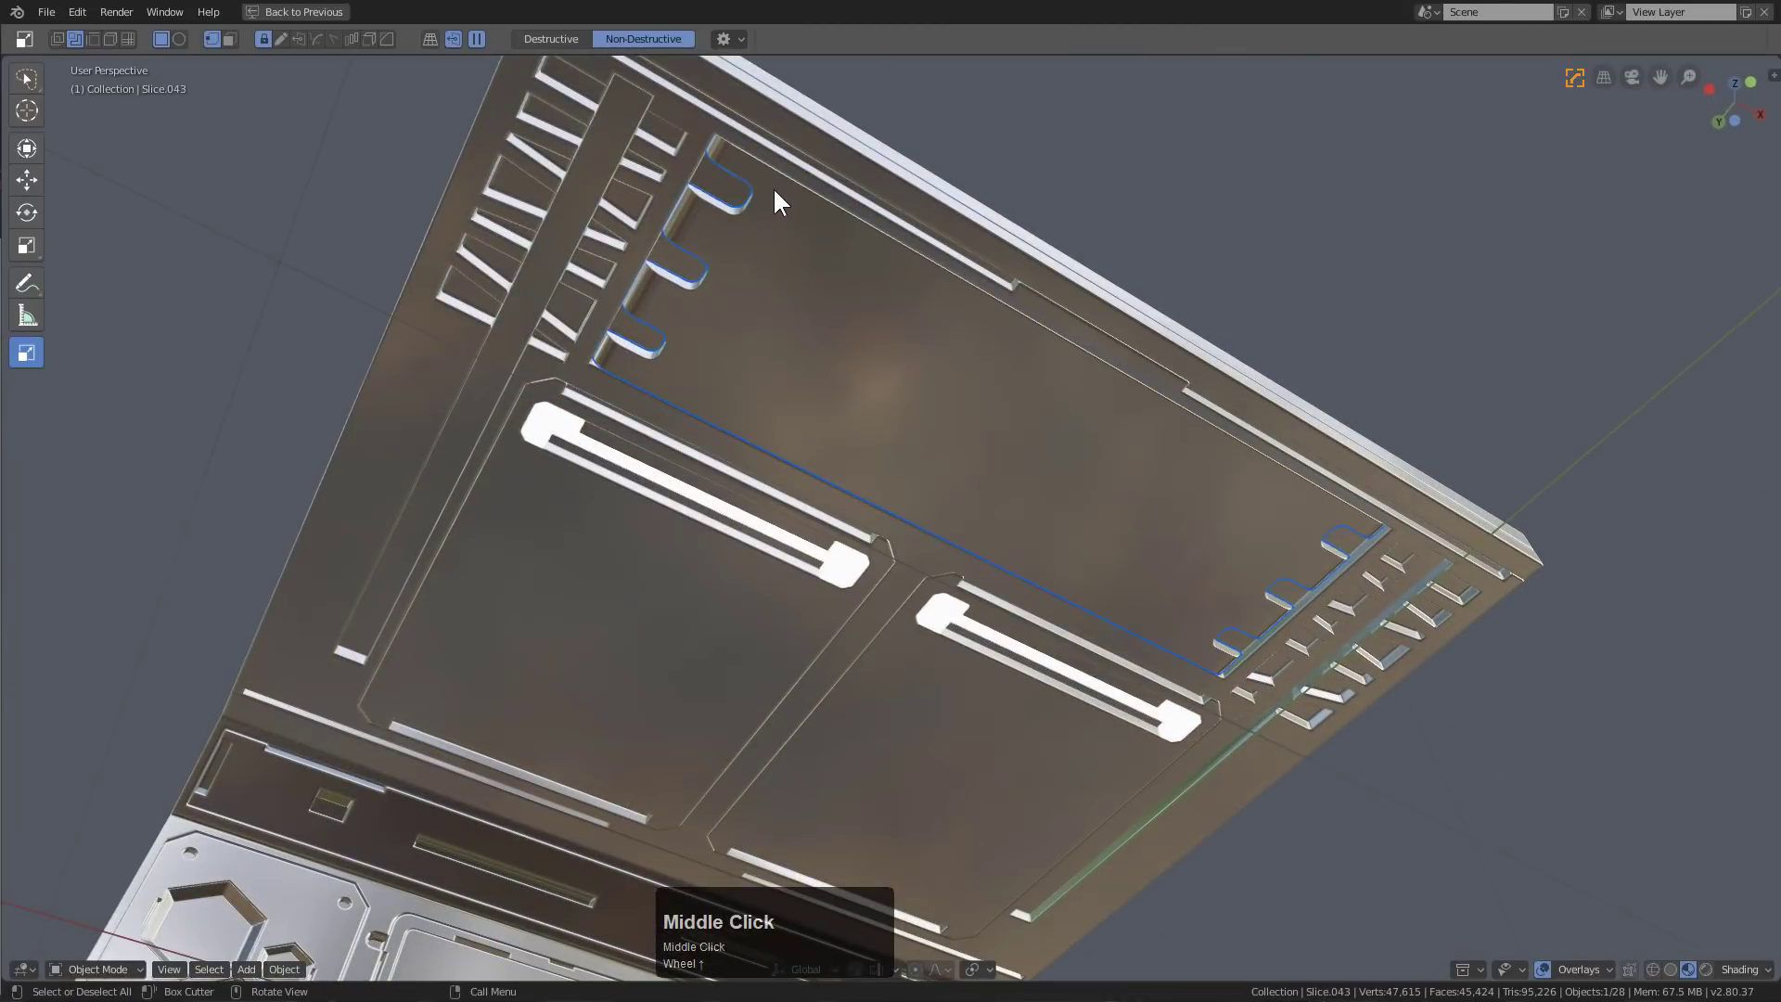
pyautogui.moveTo(775, 197); pyautogui.dragTo(1027, 562)
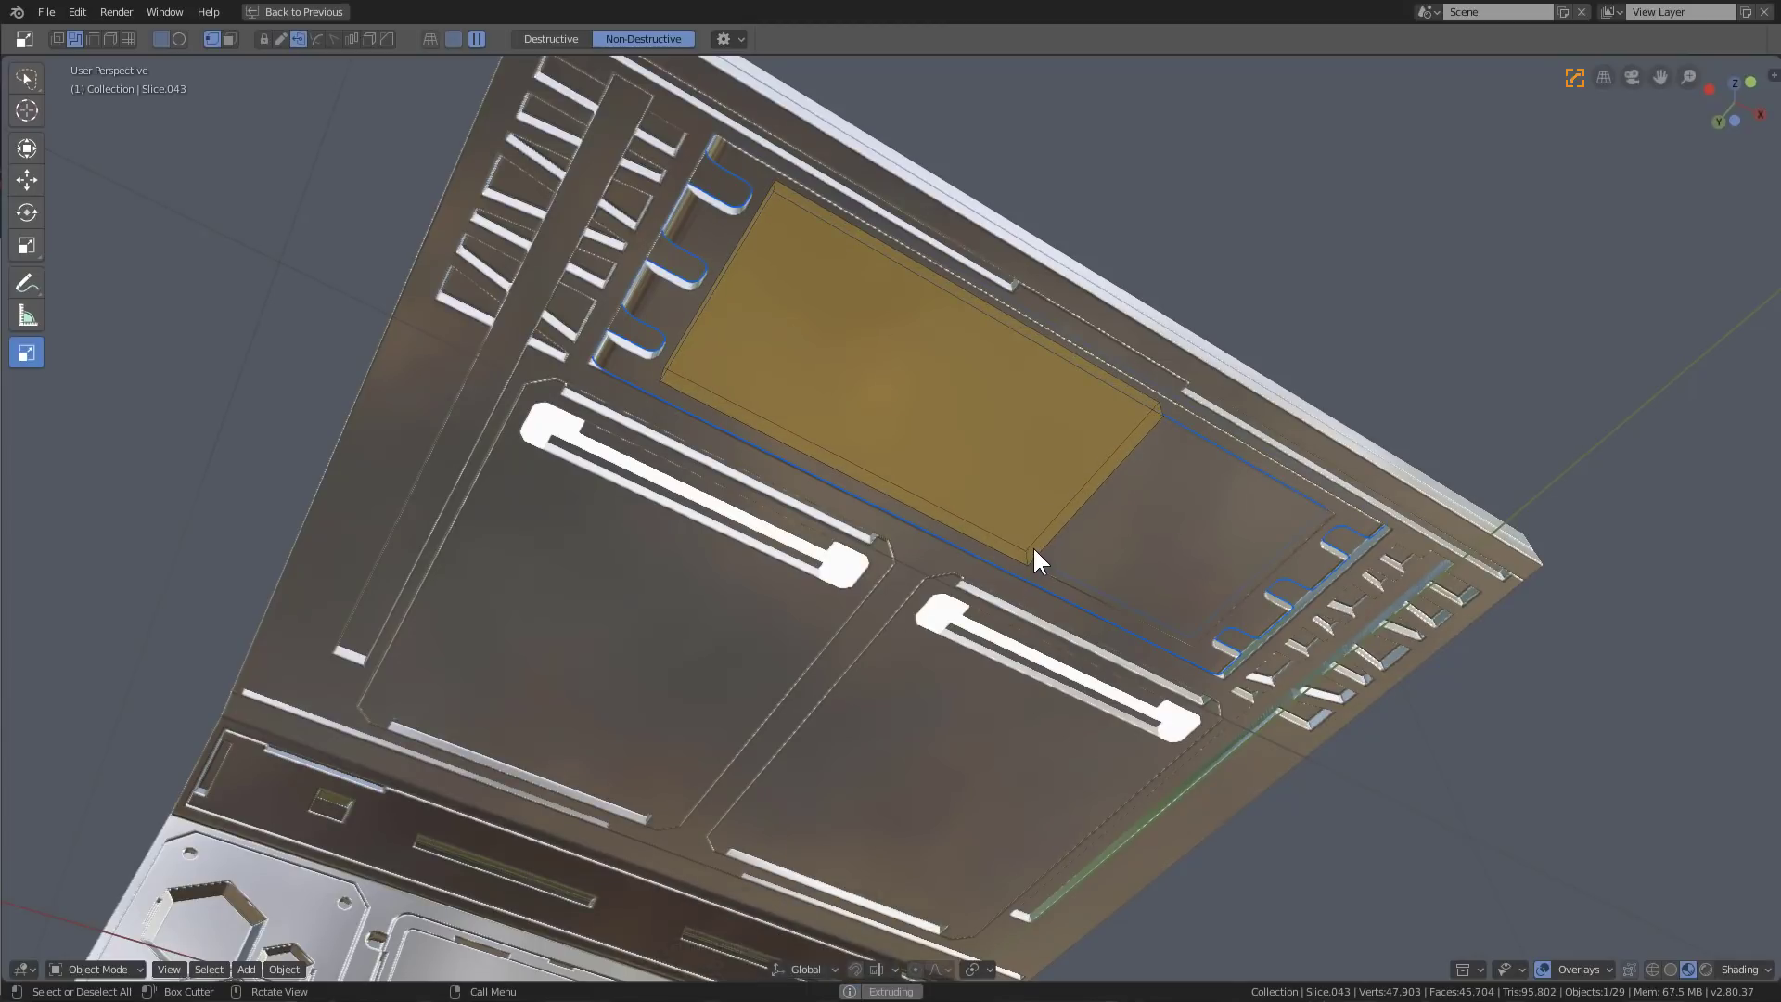
pyautogui.press('x')
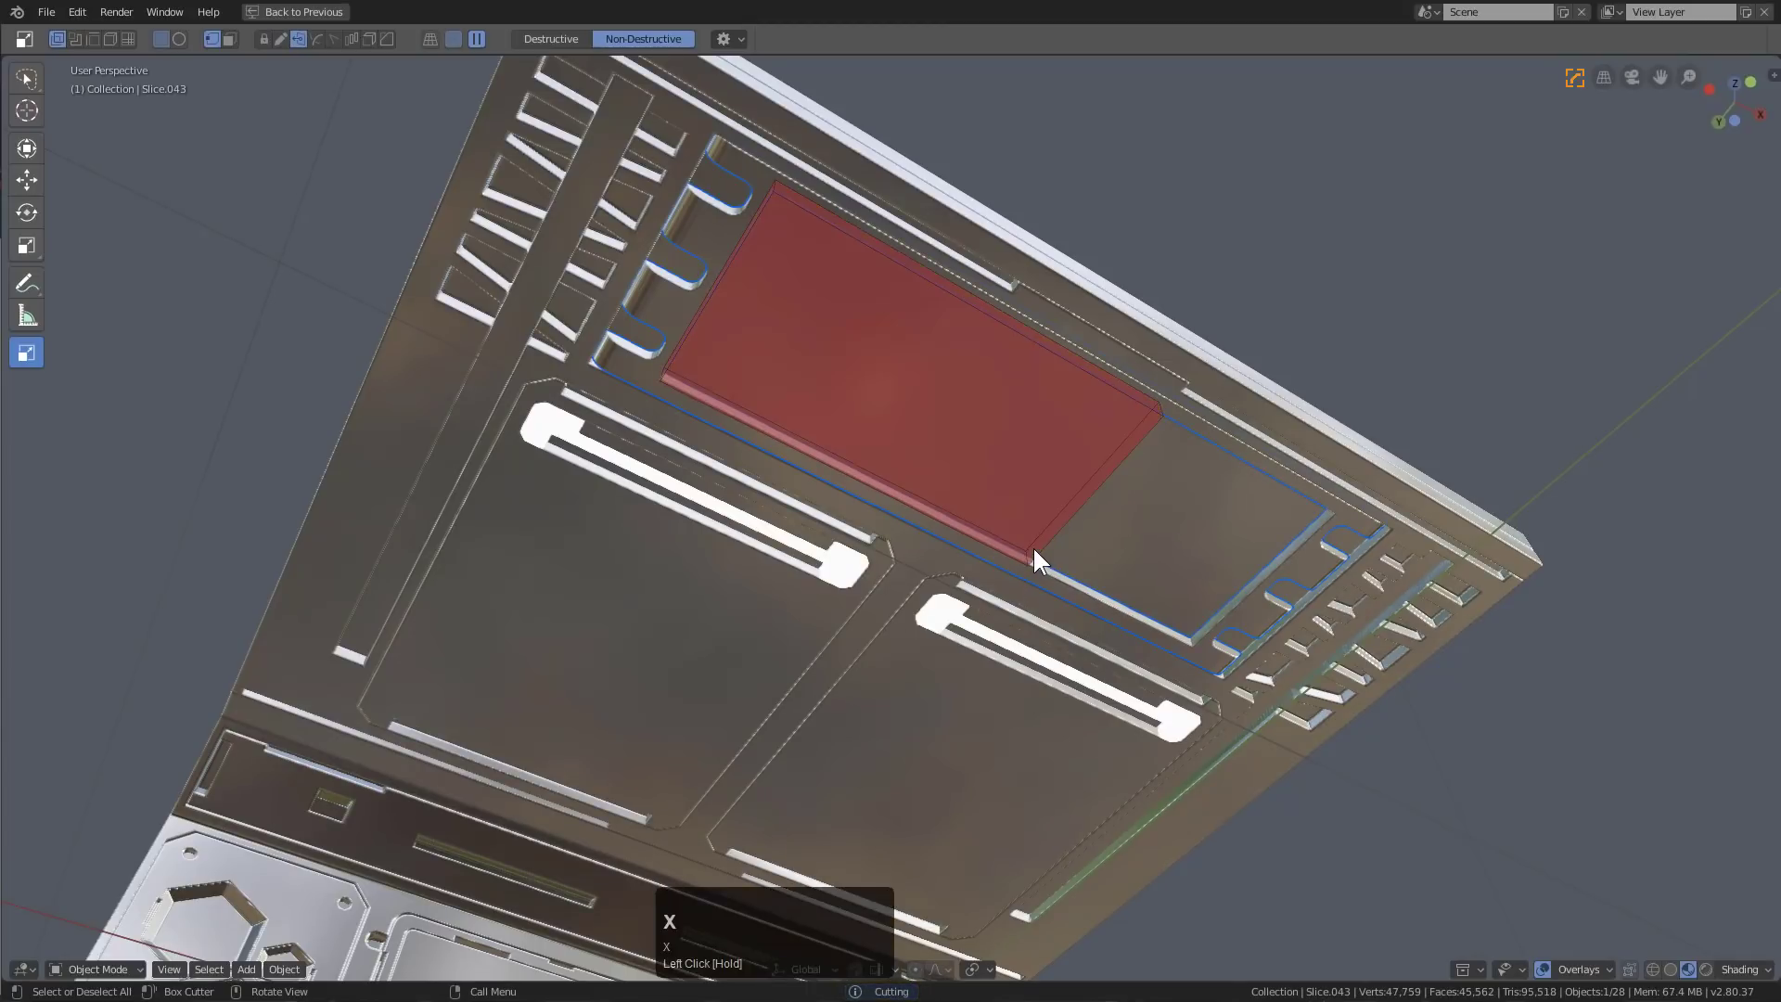
pyautogui.scroll(1, 1054, 543)
pyautogui.click(1021, 493)
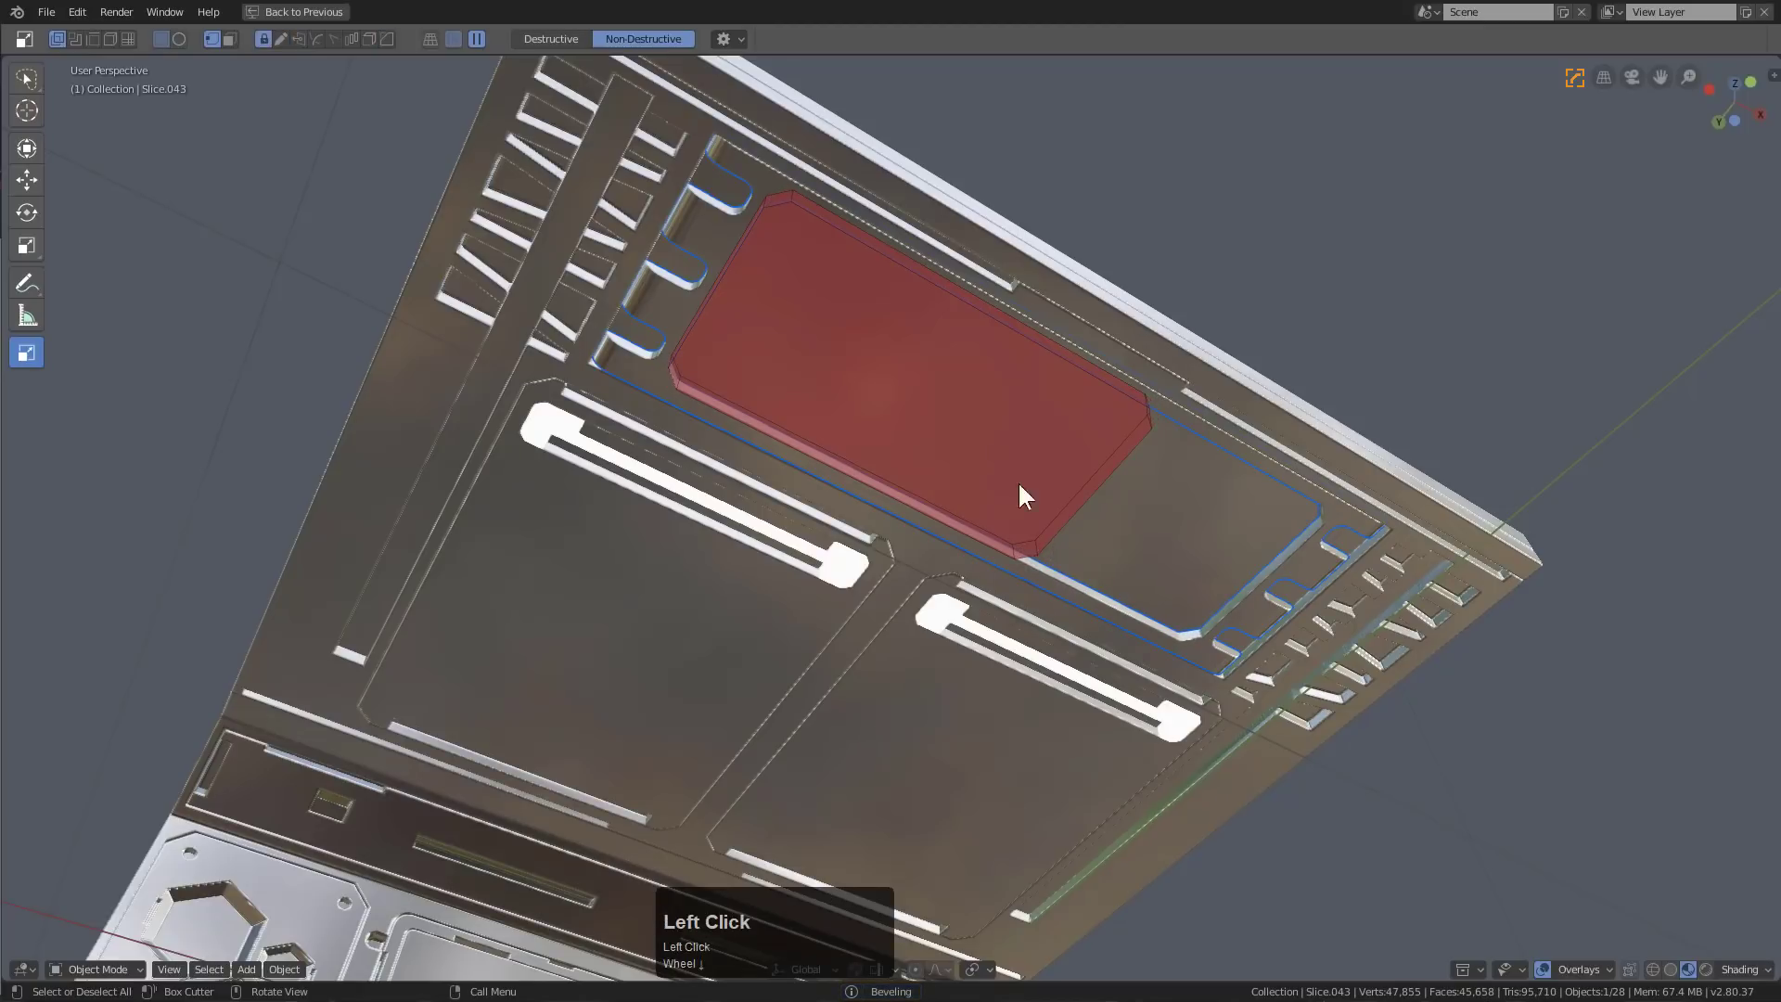
pyautogui.click(1016, 436)
# Add a plane and move it along Z and Y into the ceiling recess
pyautogui.moveTo(1017, 436); pyautogui.dragTo(958, 442, button='middle')
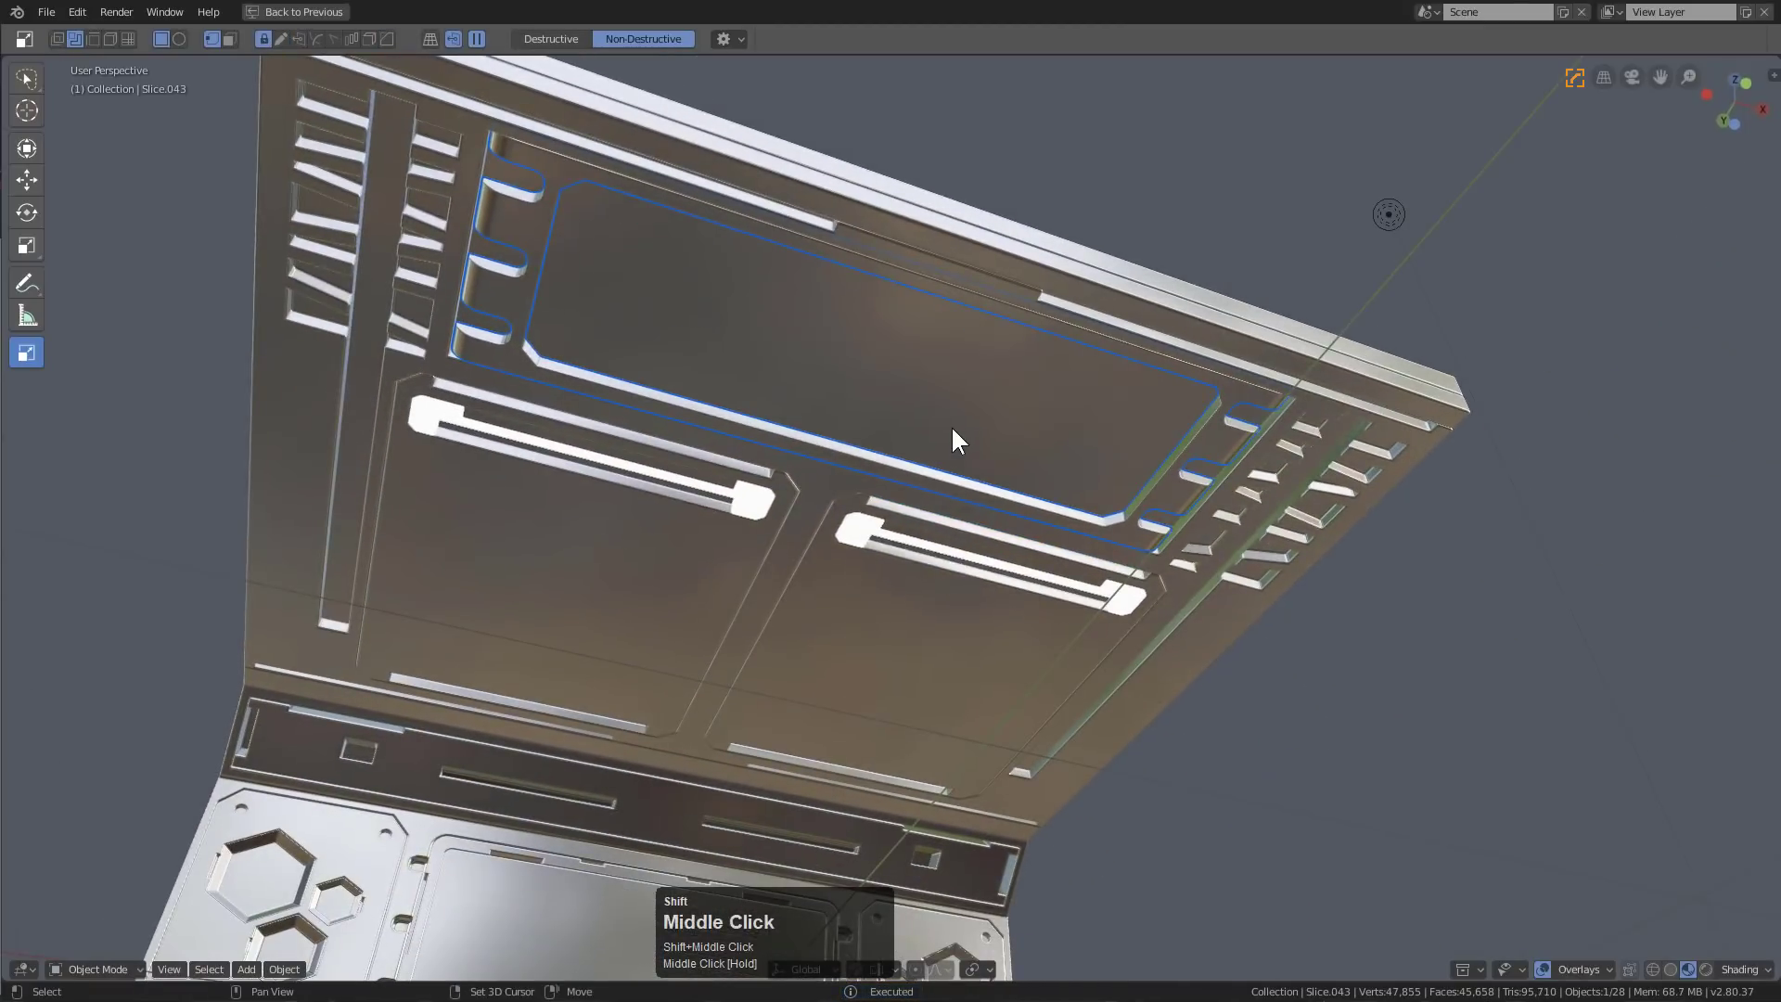
pyautogui.hotkey('shift', 'a')
pyautogui.click(1025, 428)
pyautogui.scroll(-3, 1001, 451)
pyautogui.press('g')
pyautogui.press('z')
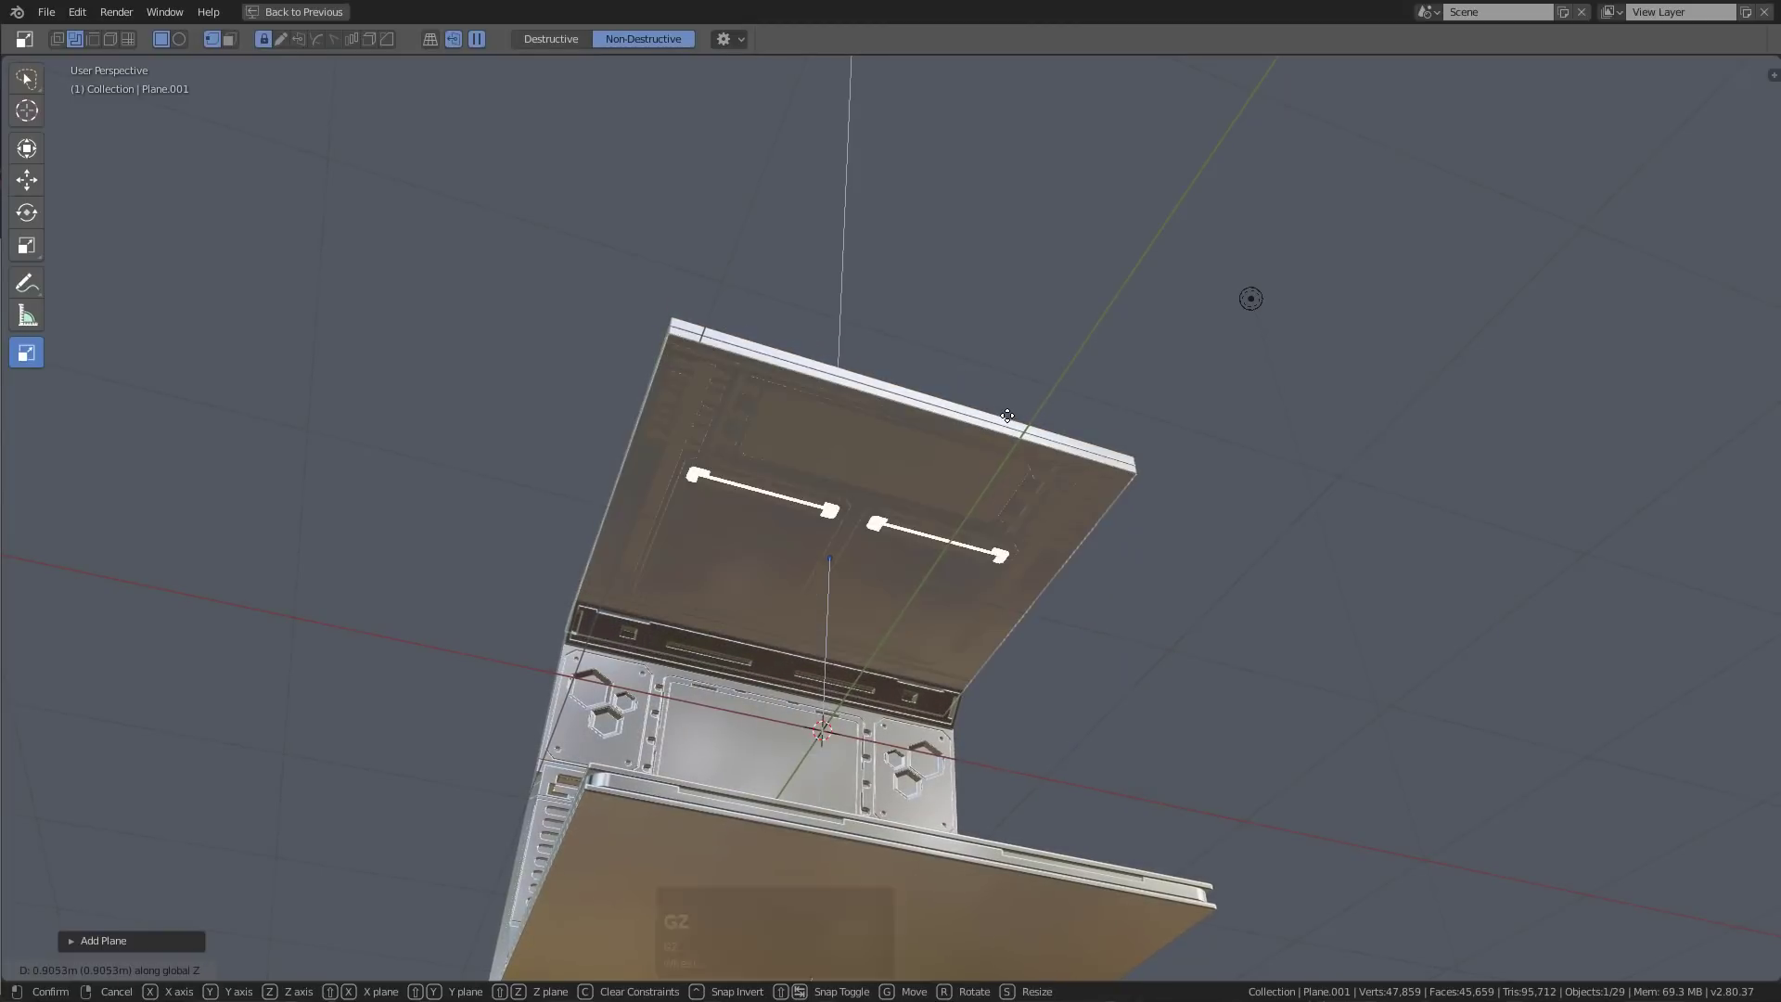
pyautogui.click(963, 447)
pyautogui.scroll(3, 965, 450)
pyautogui.press('g')
pyautogui.press('y')
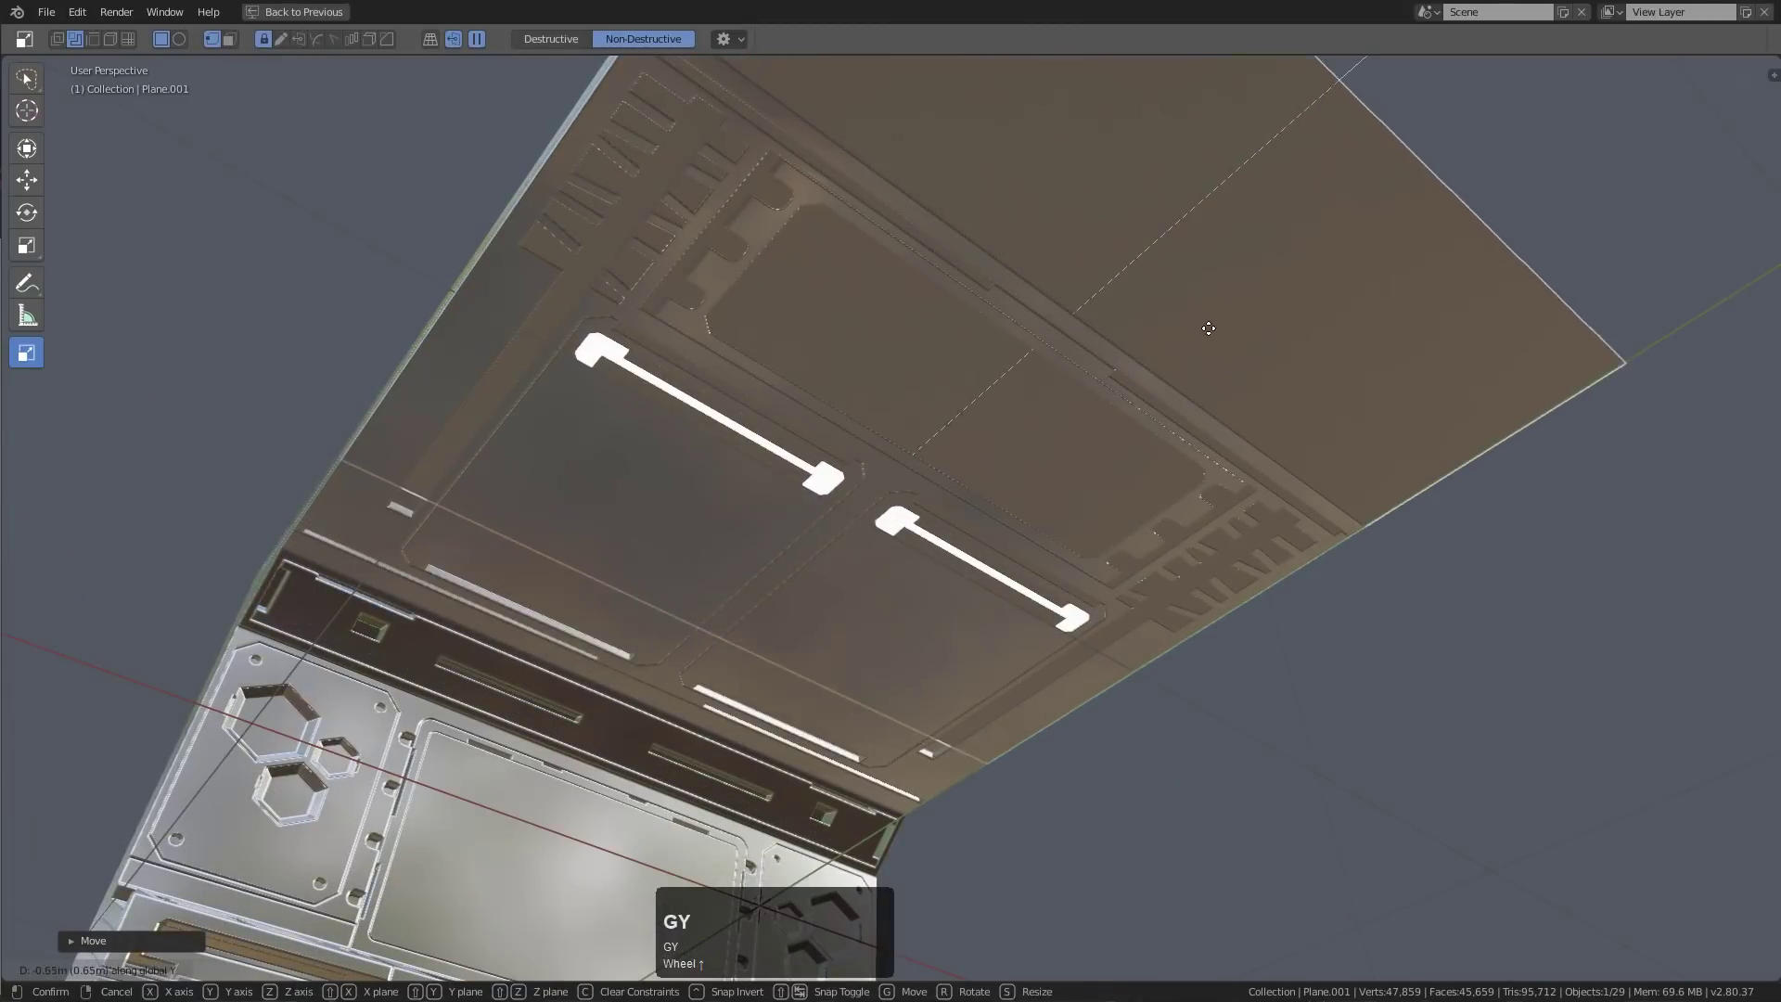
pyautogui.click(1181, 349)
# Scale the plane's mesh along Y and X so that it fits the chamfered ceiling recess
pyautogui.press('Tab')
pyautogui.press('s')
pyautogui.press('y')
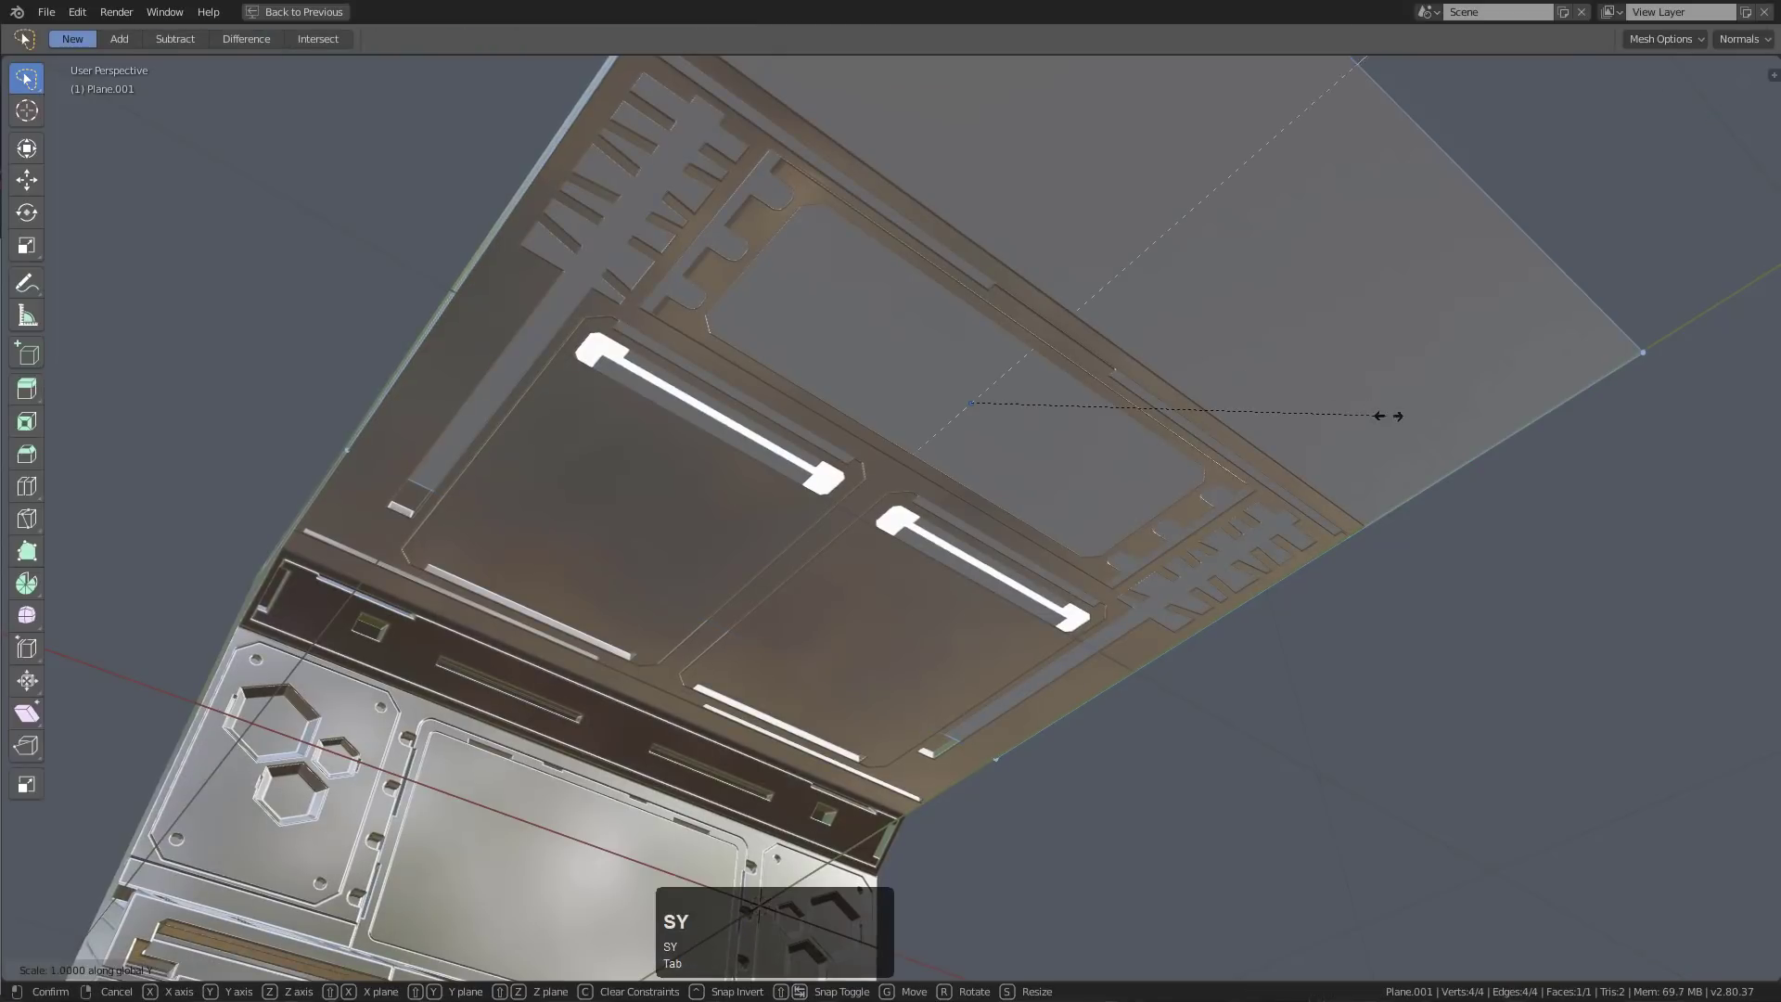
pyautogui.click(1383, 624)
pyautogui.press('s')
pyautogui.press('x')
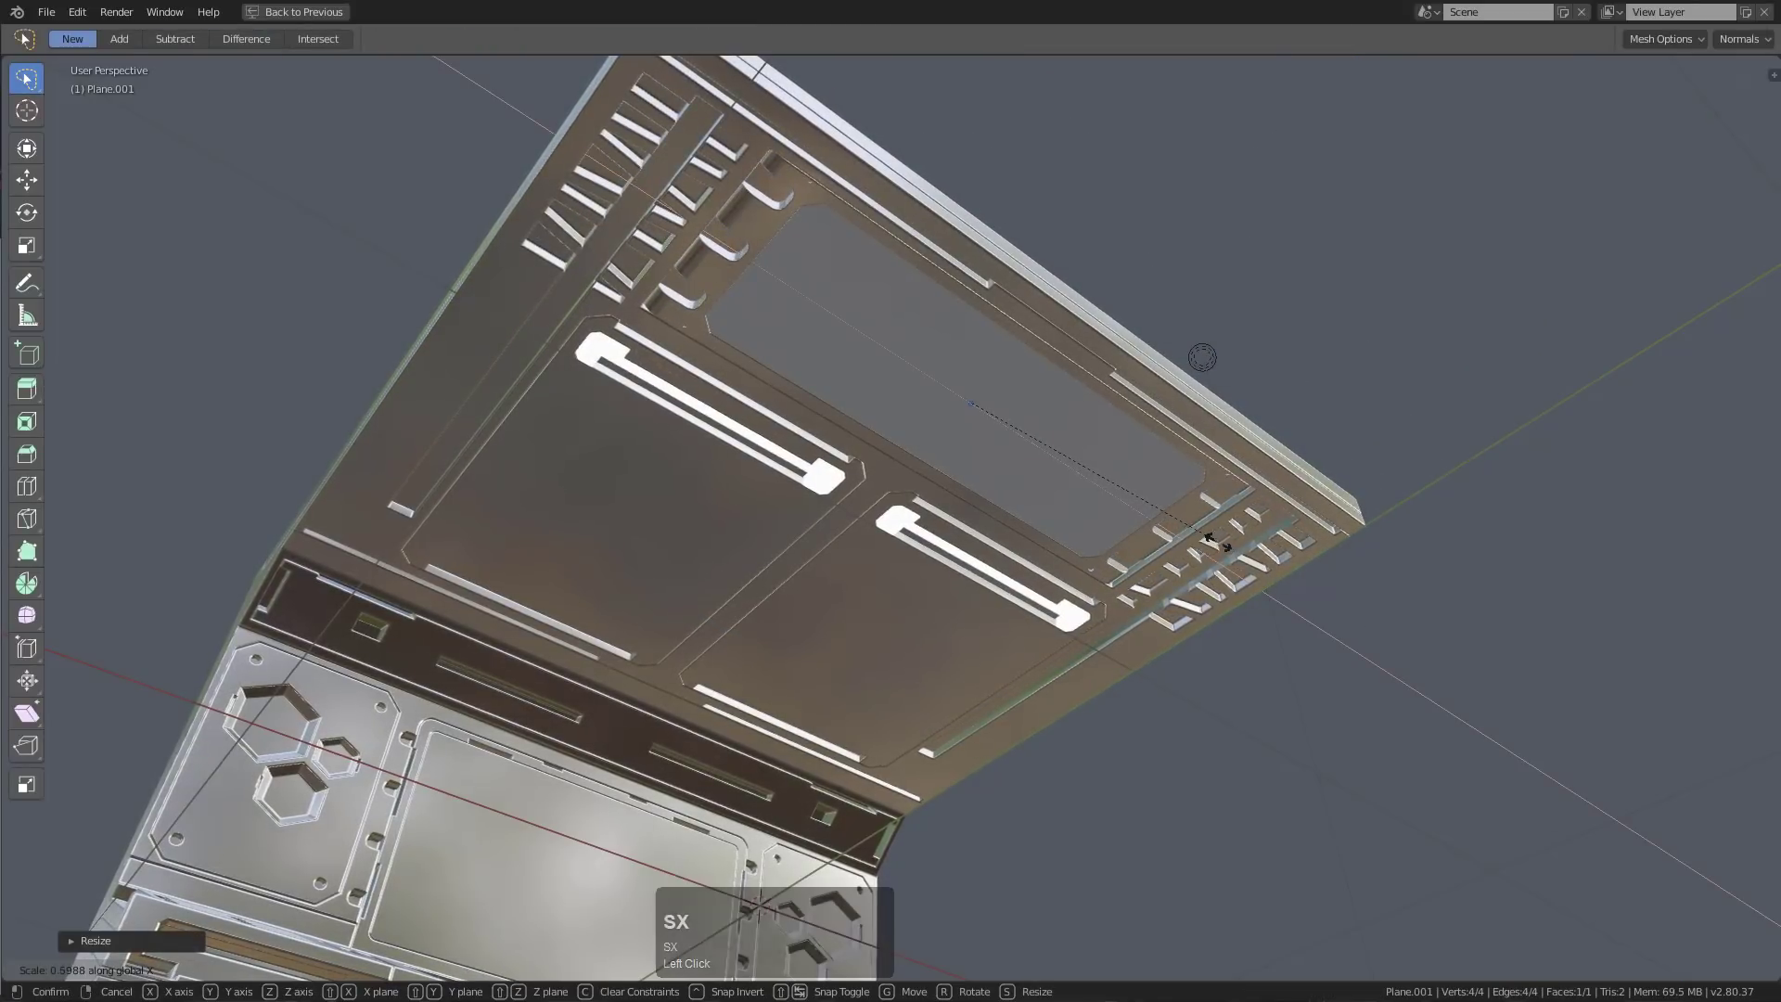
pyautogui.click(1248, 568)
# Divide the plane into a grid with 19 evenly spaced crosswise loop cuts and 6 lengthwise ones
pyautogui.keyDown('shift'); pyautogui.moveTo(1248, 568); pyautogui.dragTo(996, 422, button='middle'); pyautogui.keyUp('shift')
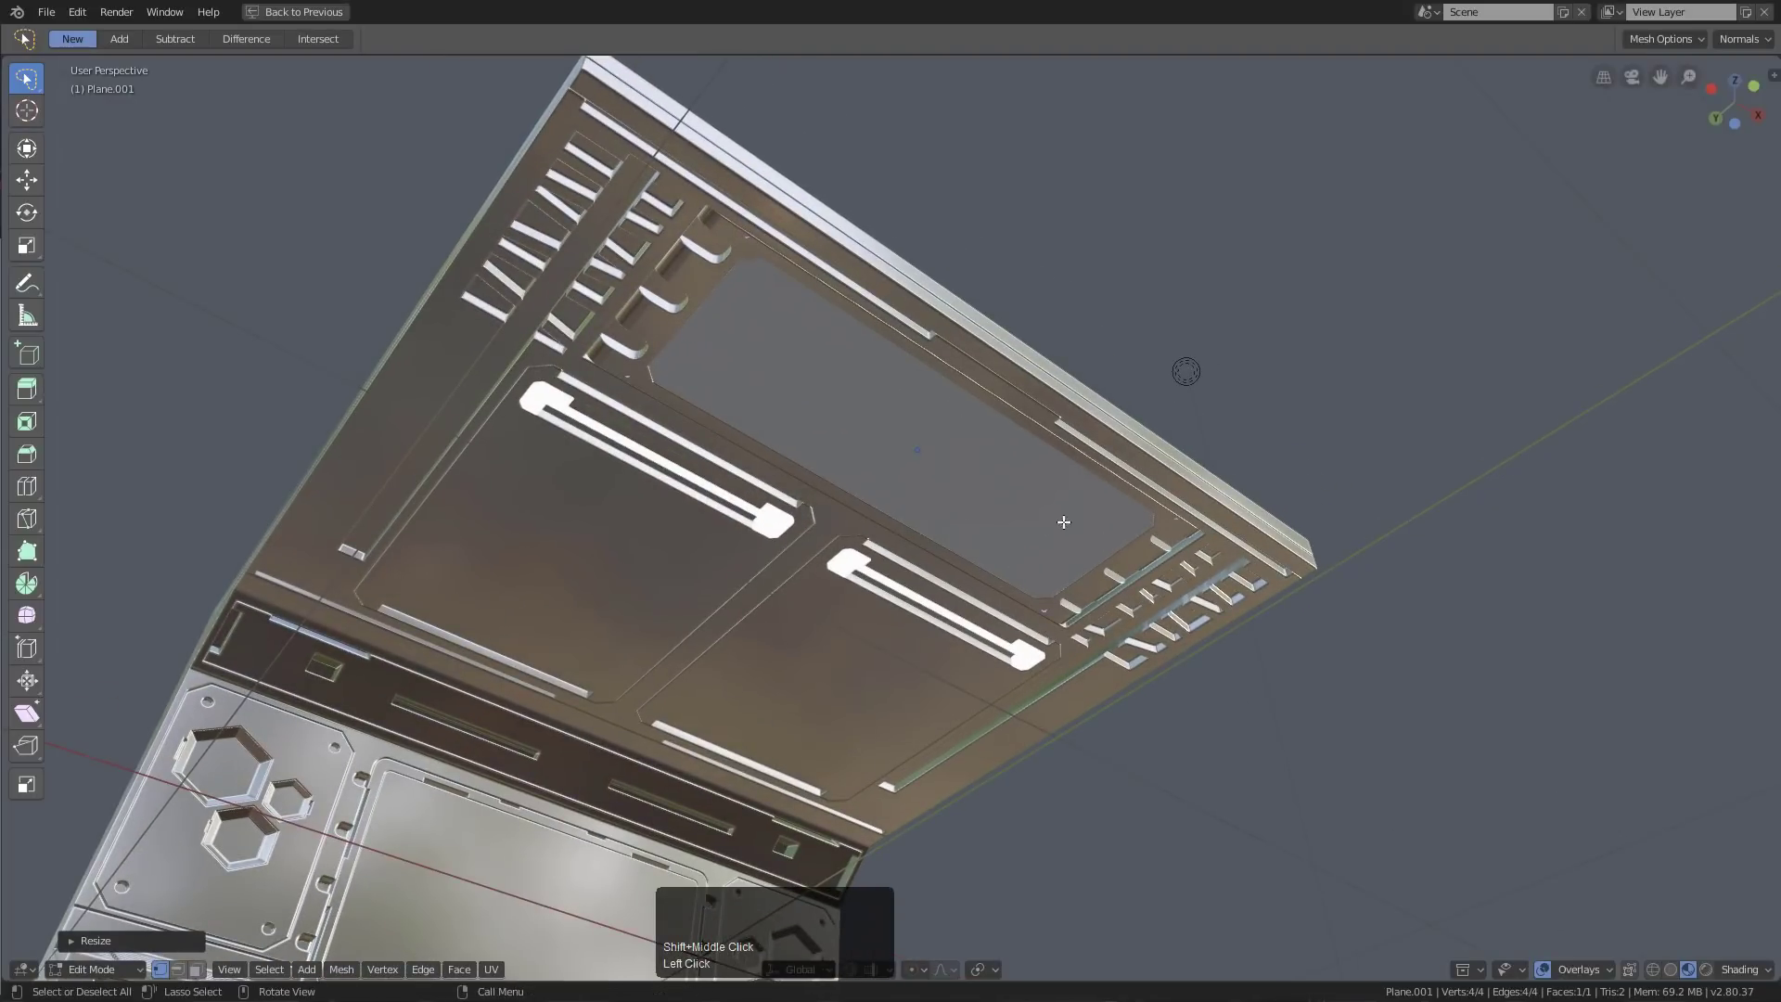
pyautogui.moveTo(1063, 523); pyautogui.dragTo(927, 381, button='middle')
pyautogui.hotkey('ctrl', 'r')
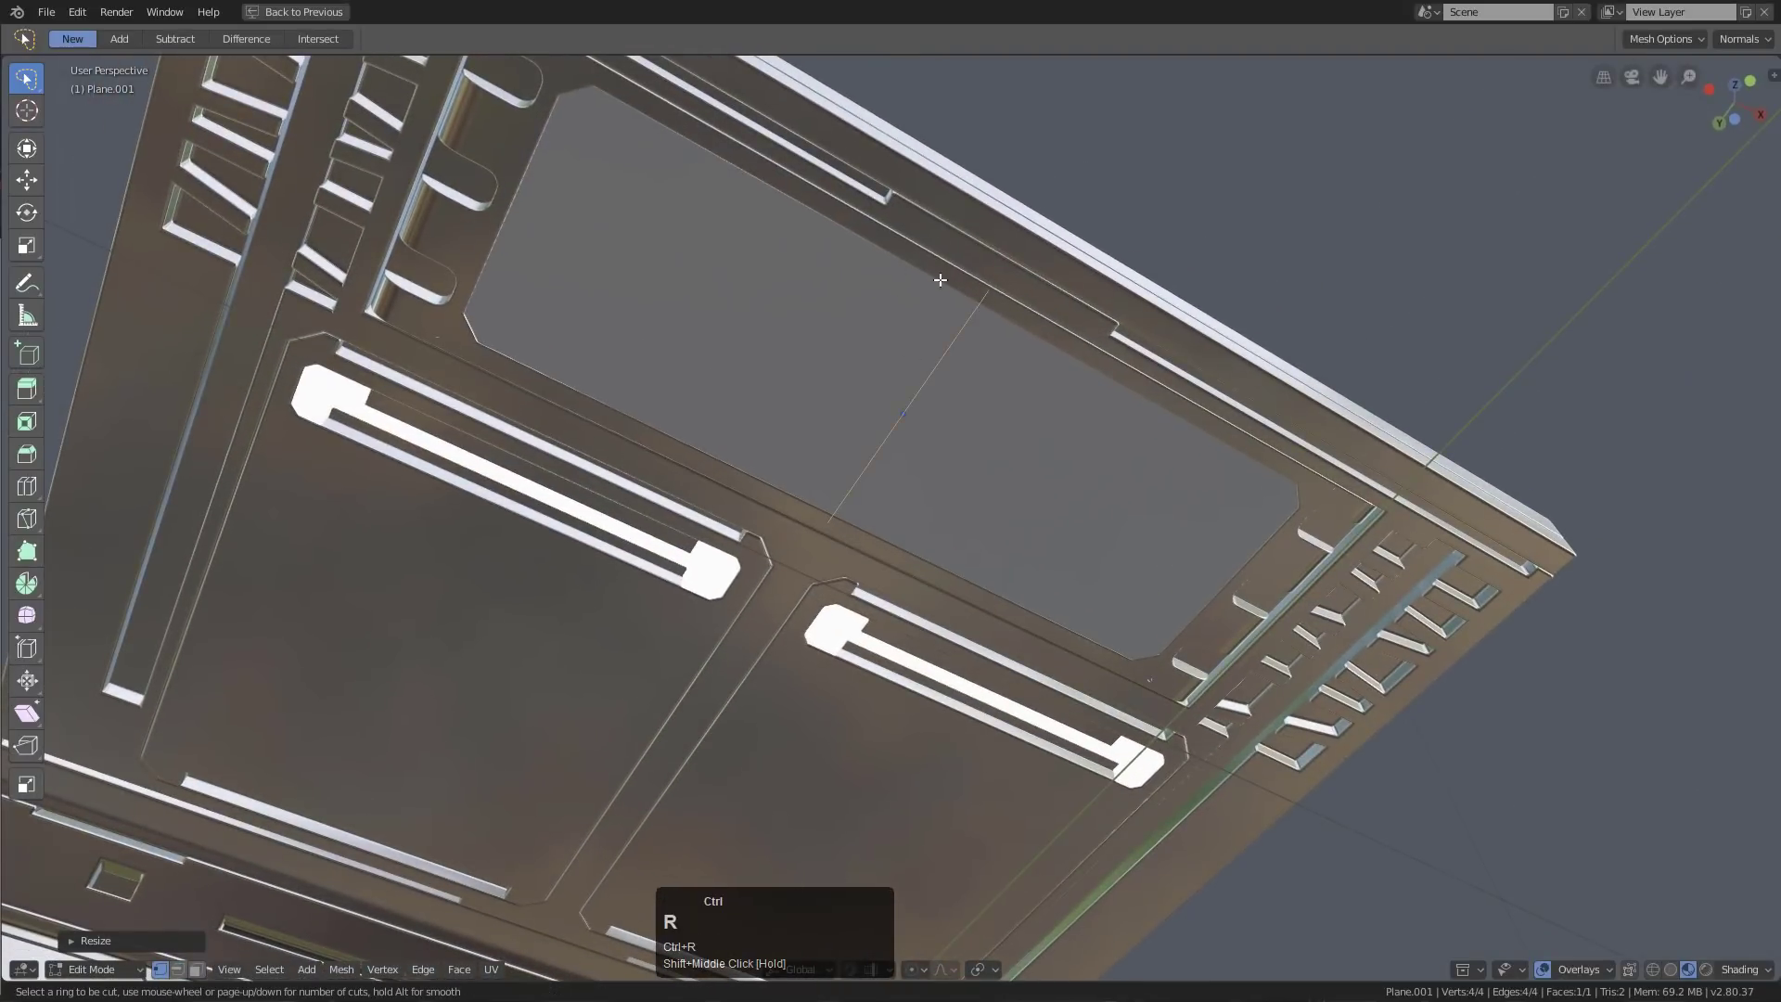
pyautogui.scroll(18, 951, 274)
pyautogui.click(962, 274)
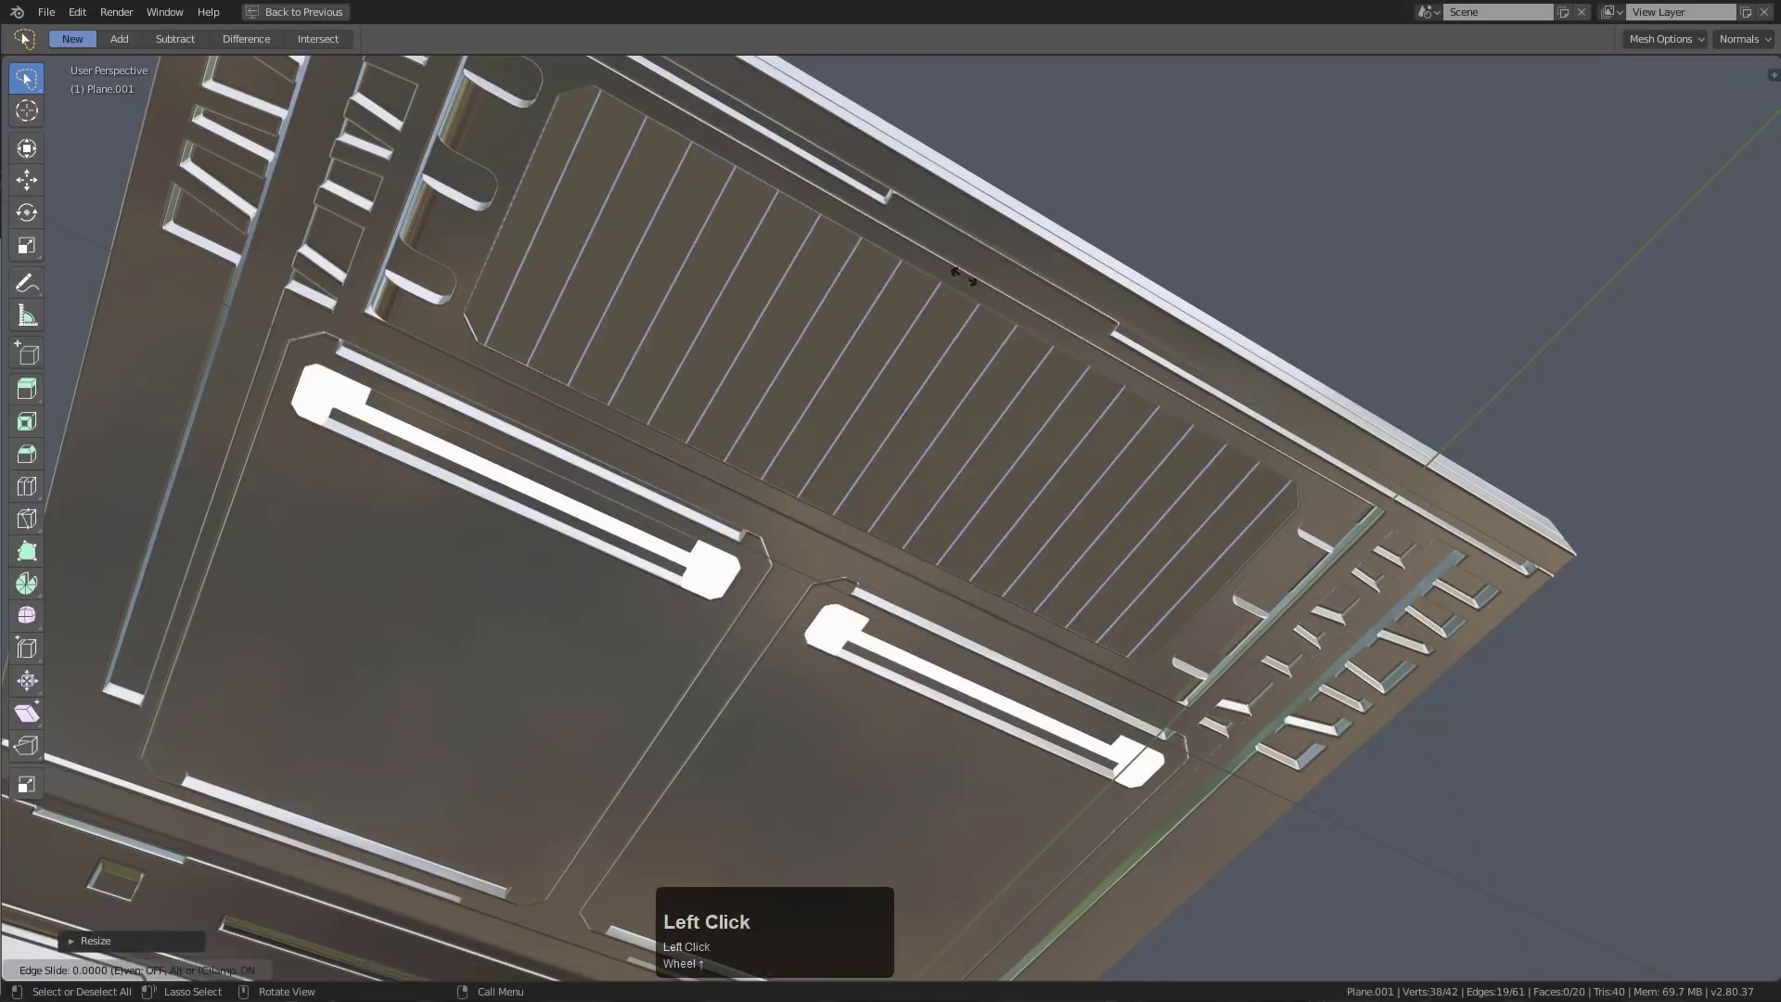
pyautogui.click(961, 275)
pyautogui.hotkey('ctrl', 'r')
pyautogui.scroll(5, 917, 405)
pyautogui.click(917, 405)
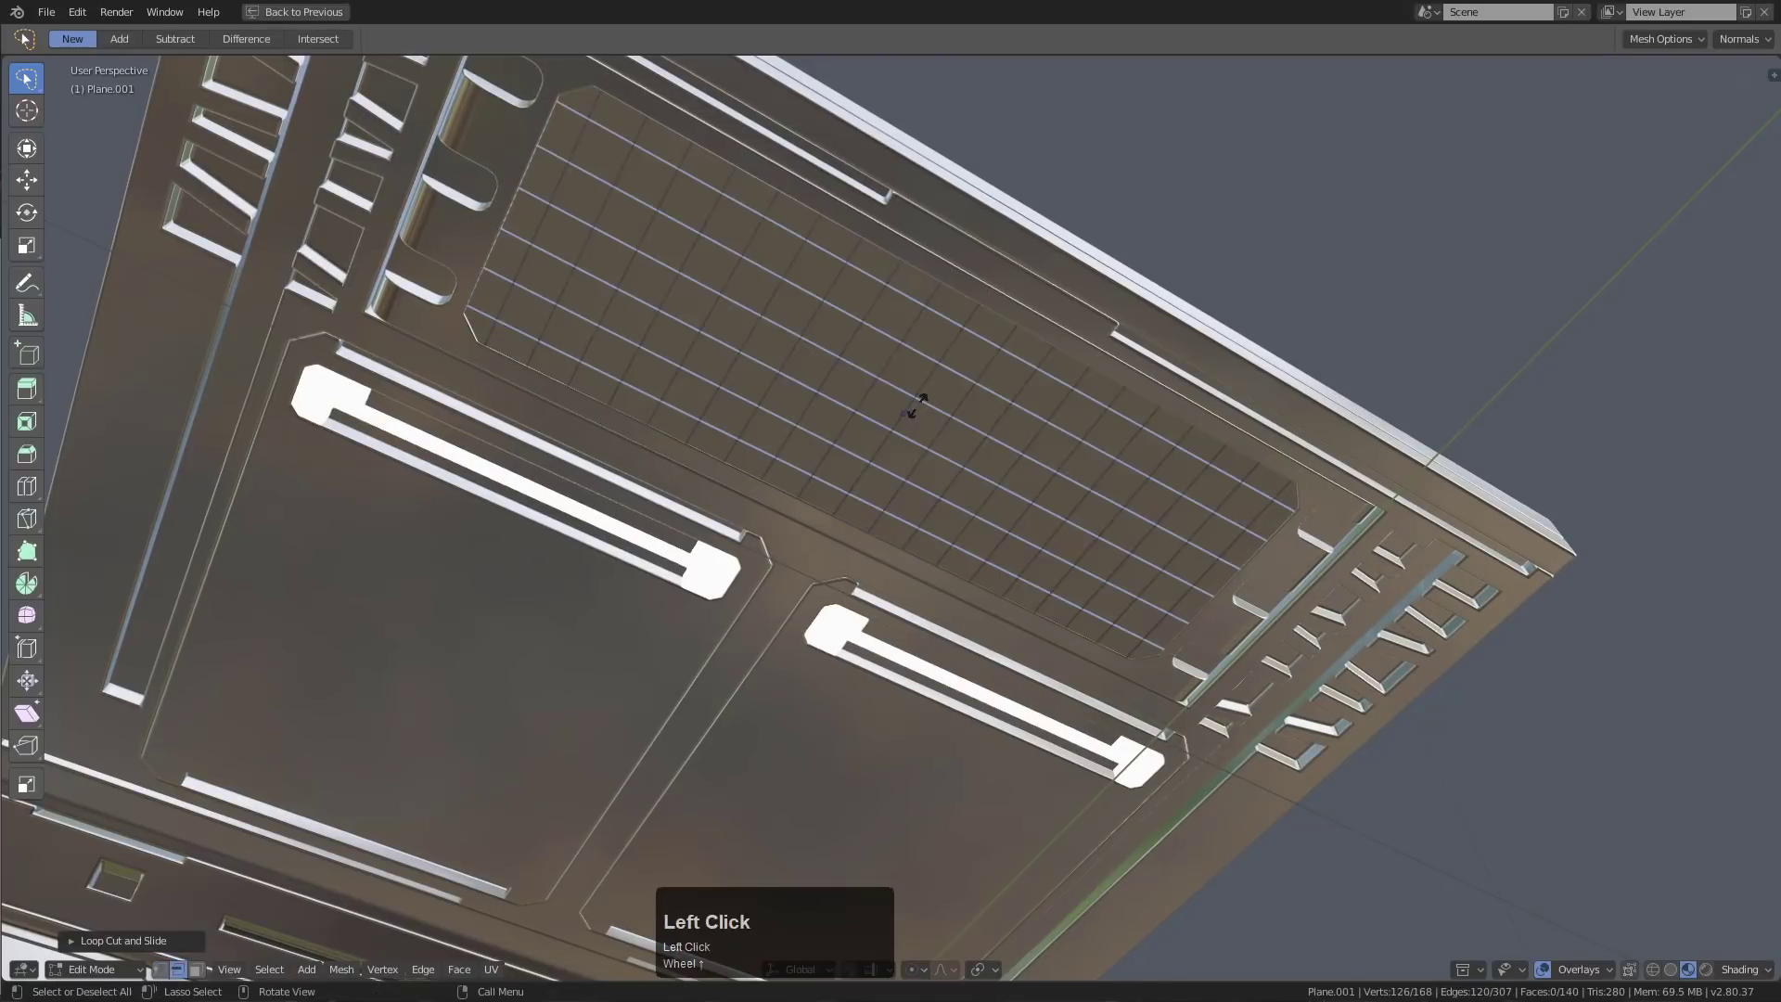
pyautogui.rightClick(918, 406)
# Select the whole grid mesh and subdivide it
pyautogui.press('a')
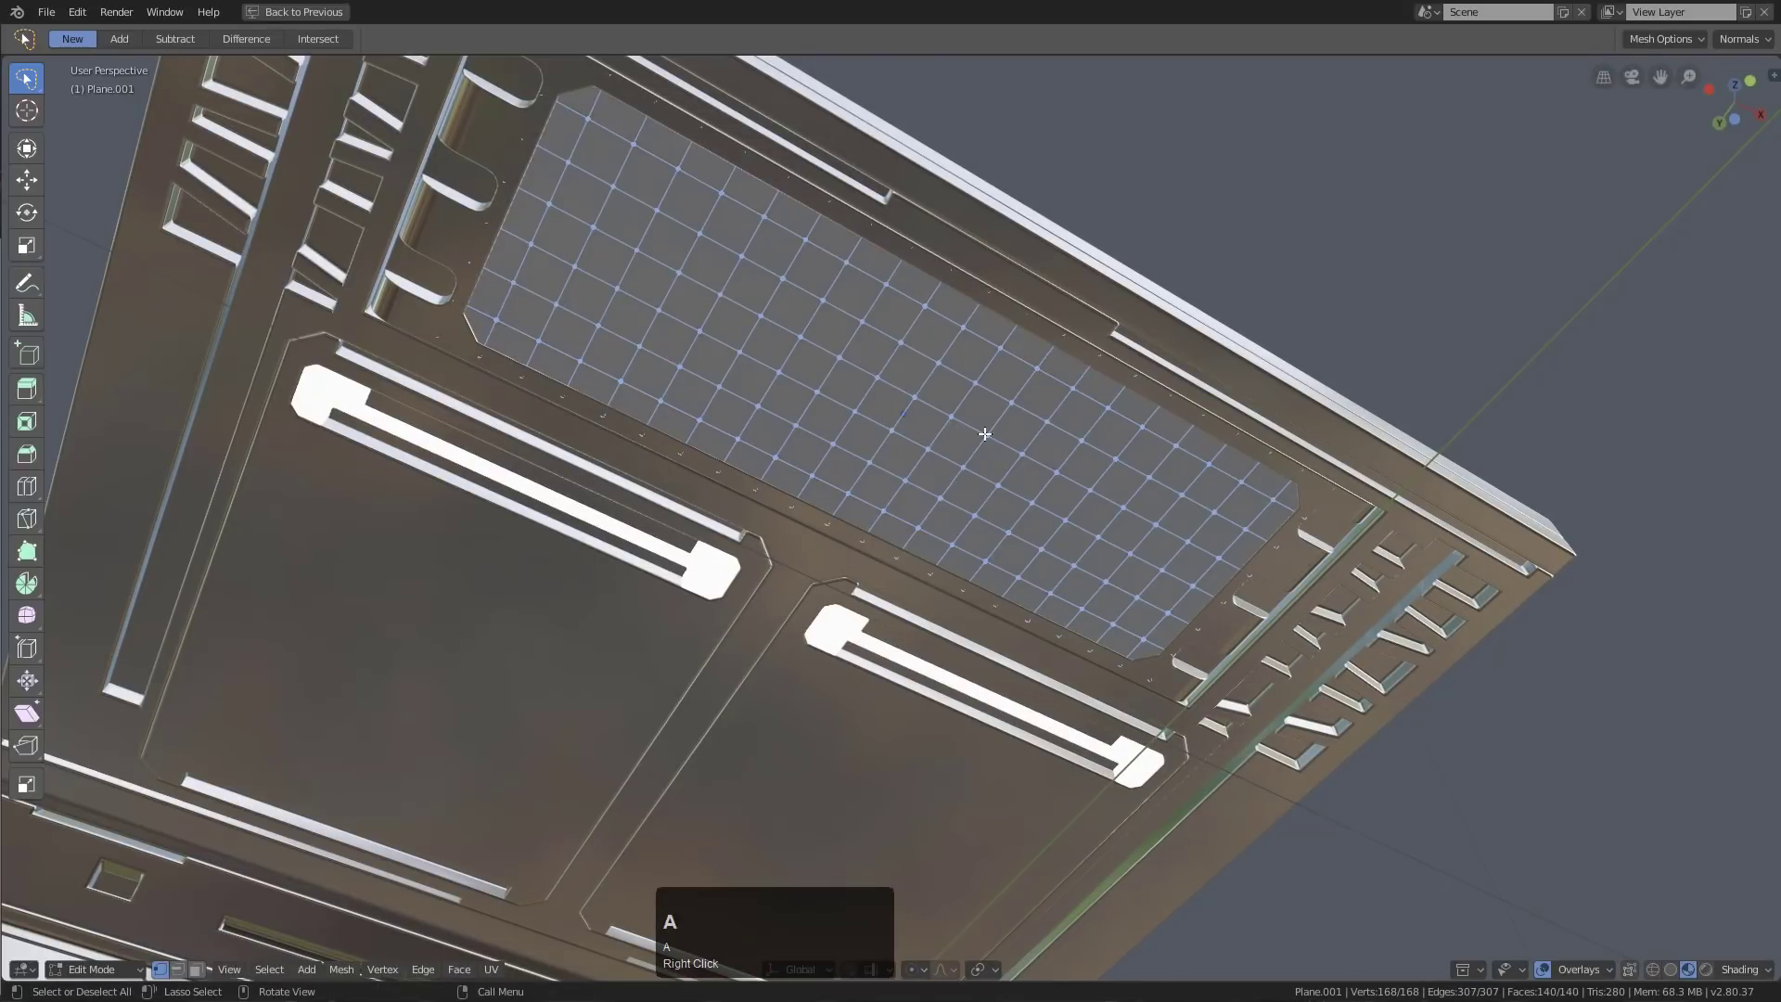
pyautogui.rightClick(983, 429)
pyautogui.click(989, 433)
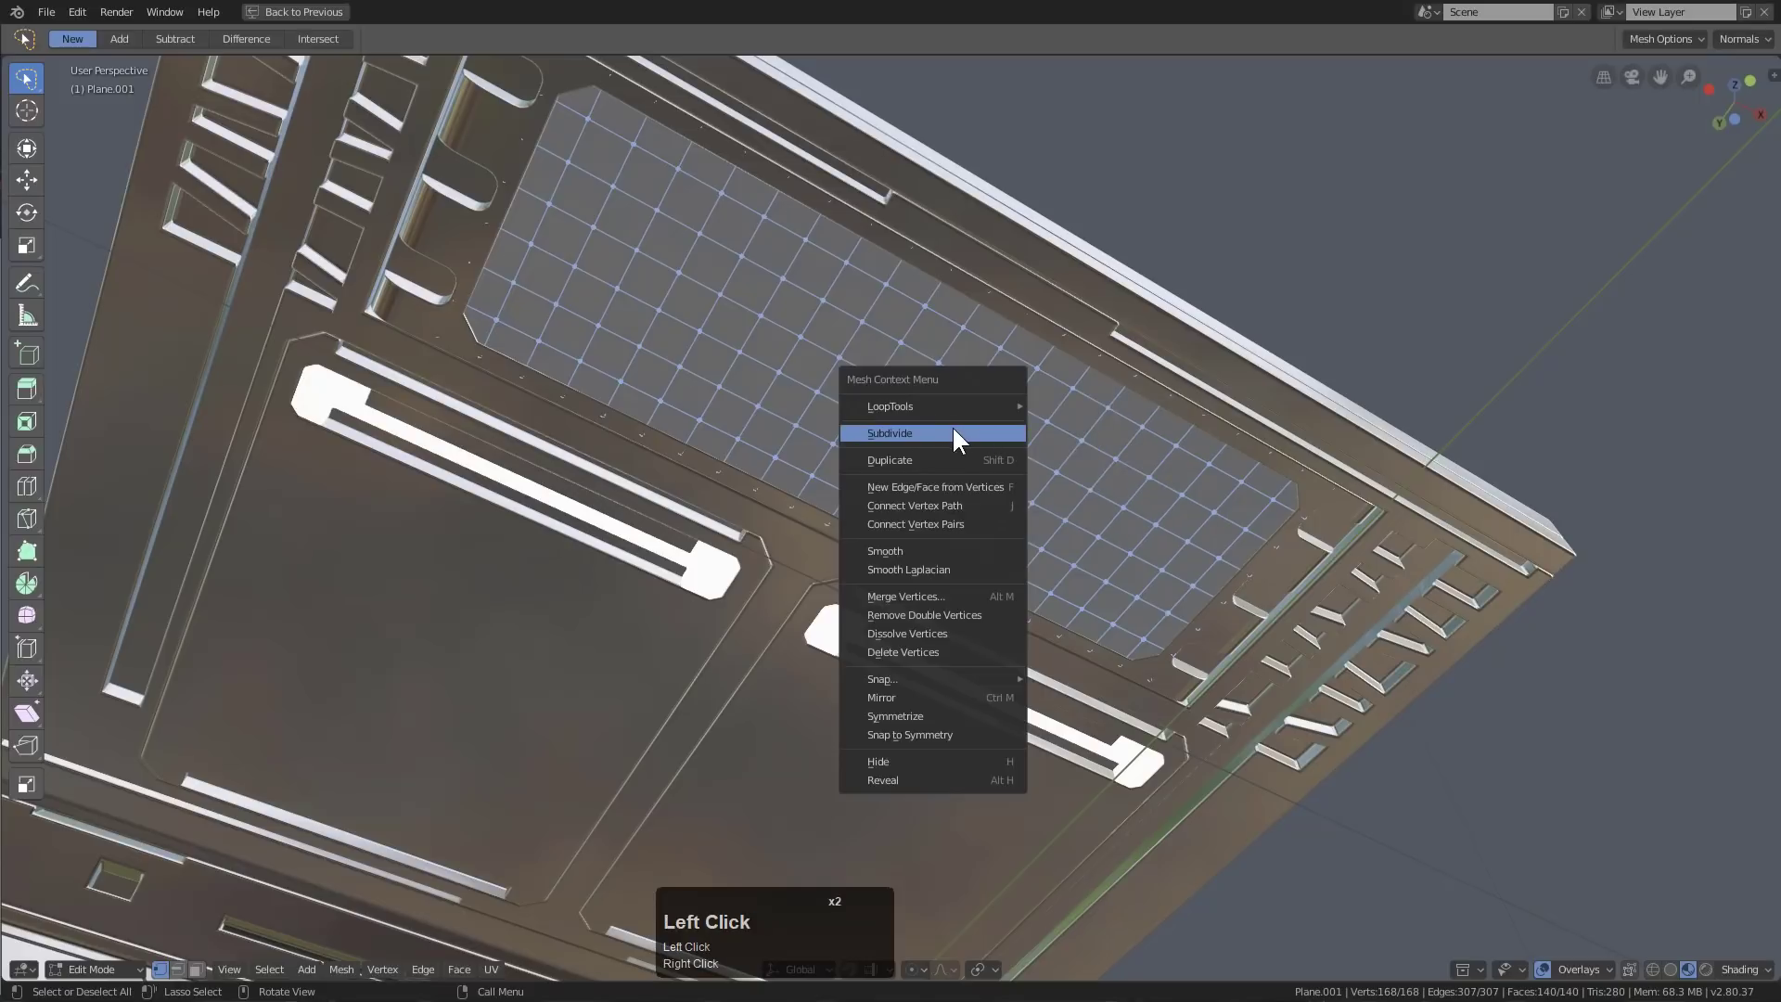
pyautogui.click(952, 432)
# Poke all faces of the grid and convert the triangles to quads to form a diamond pattern
pyautogui.moveTo(965, 436); pyautogui.dragTo(888, 423, button='middle')
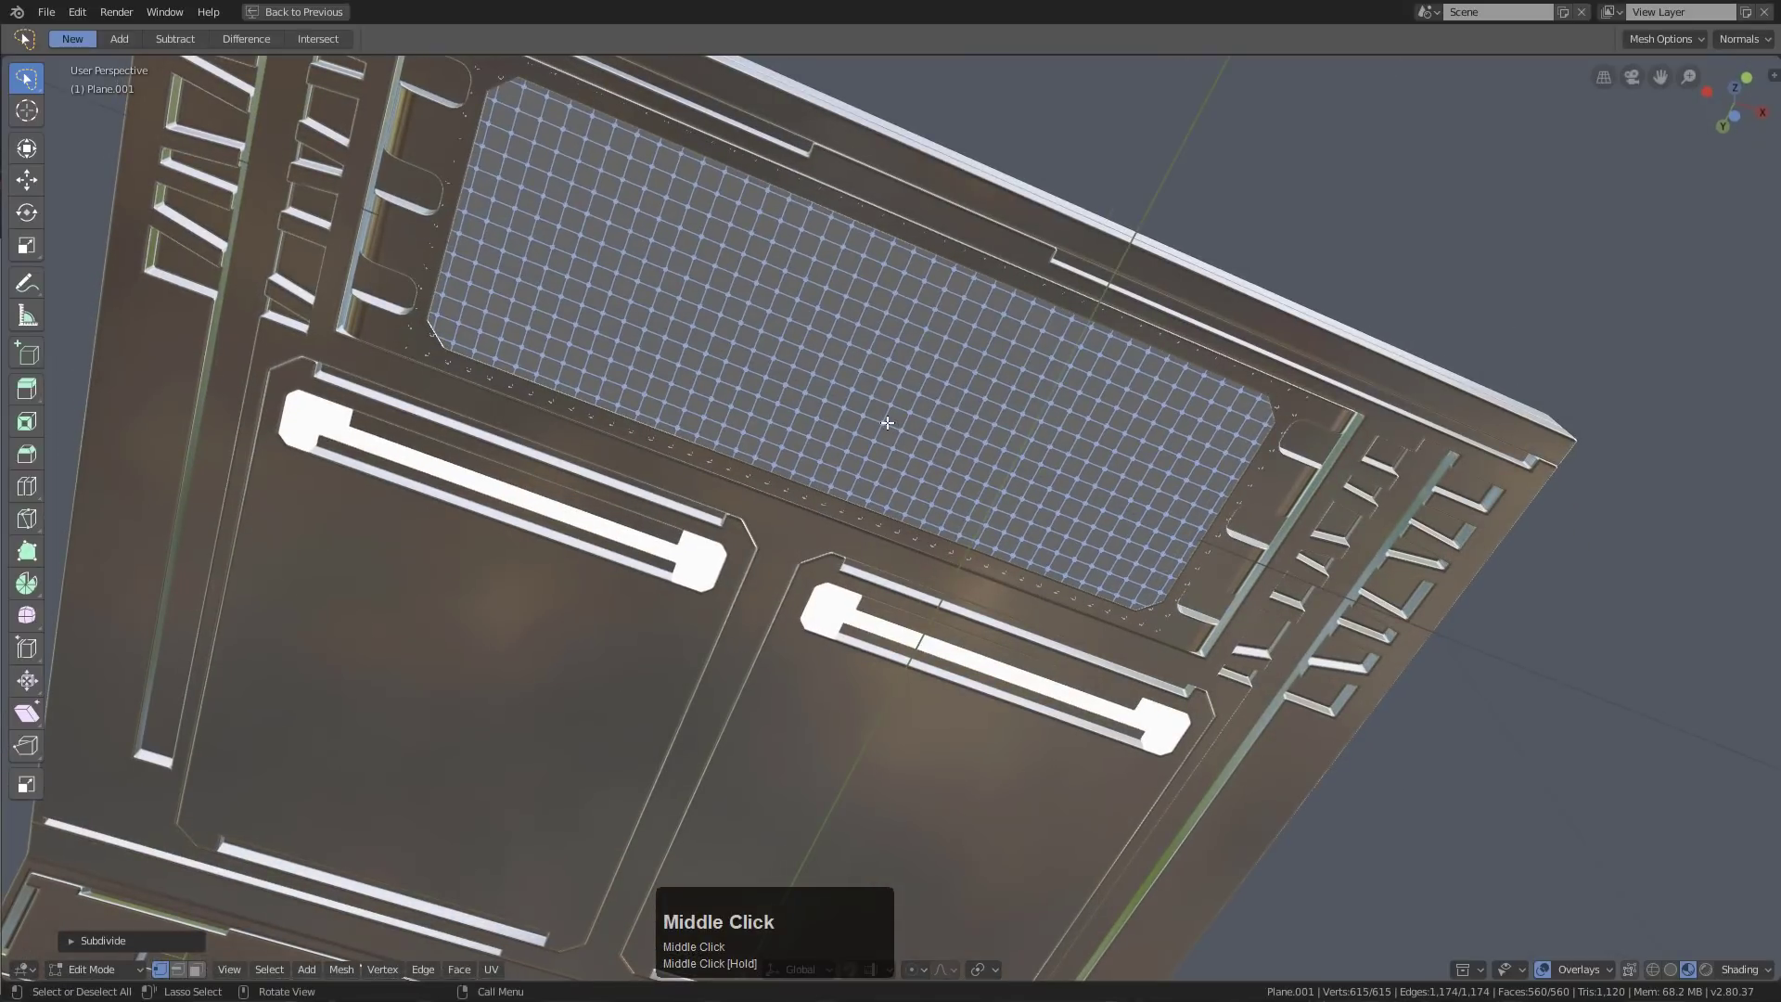
pyautogui.press('3')
pyautogui.rightClick(888, 422)
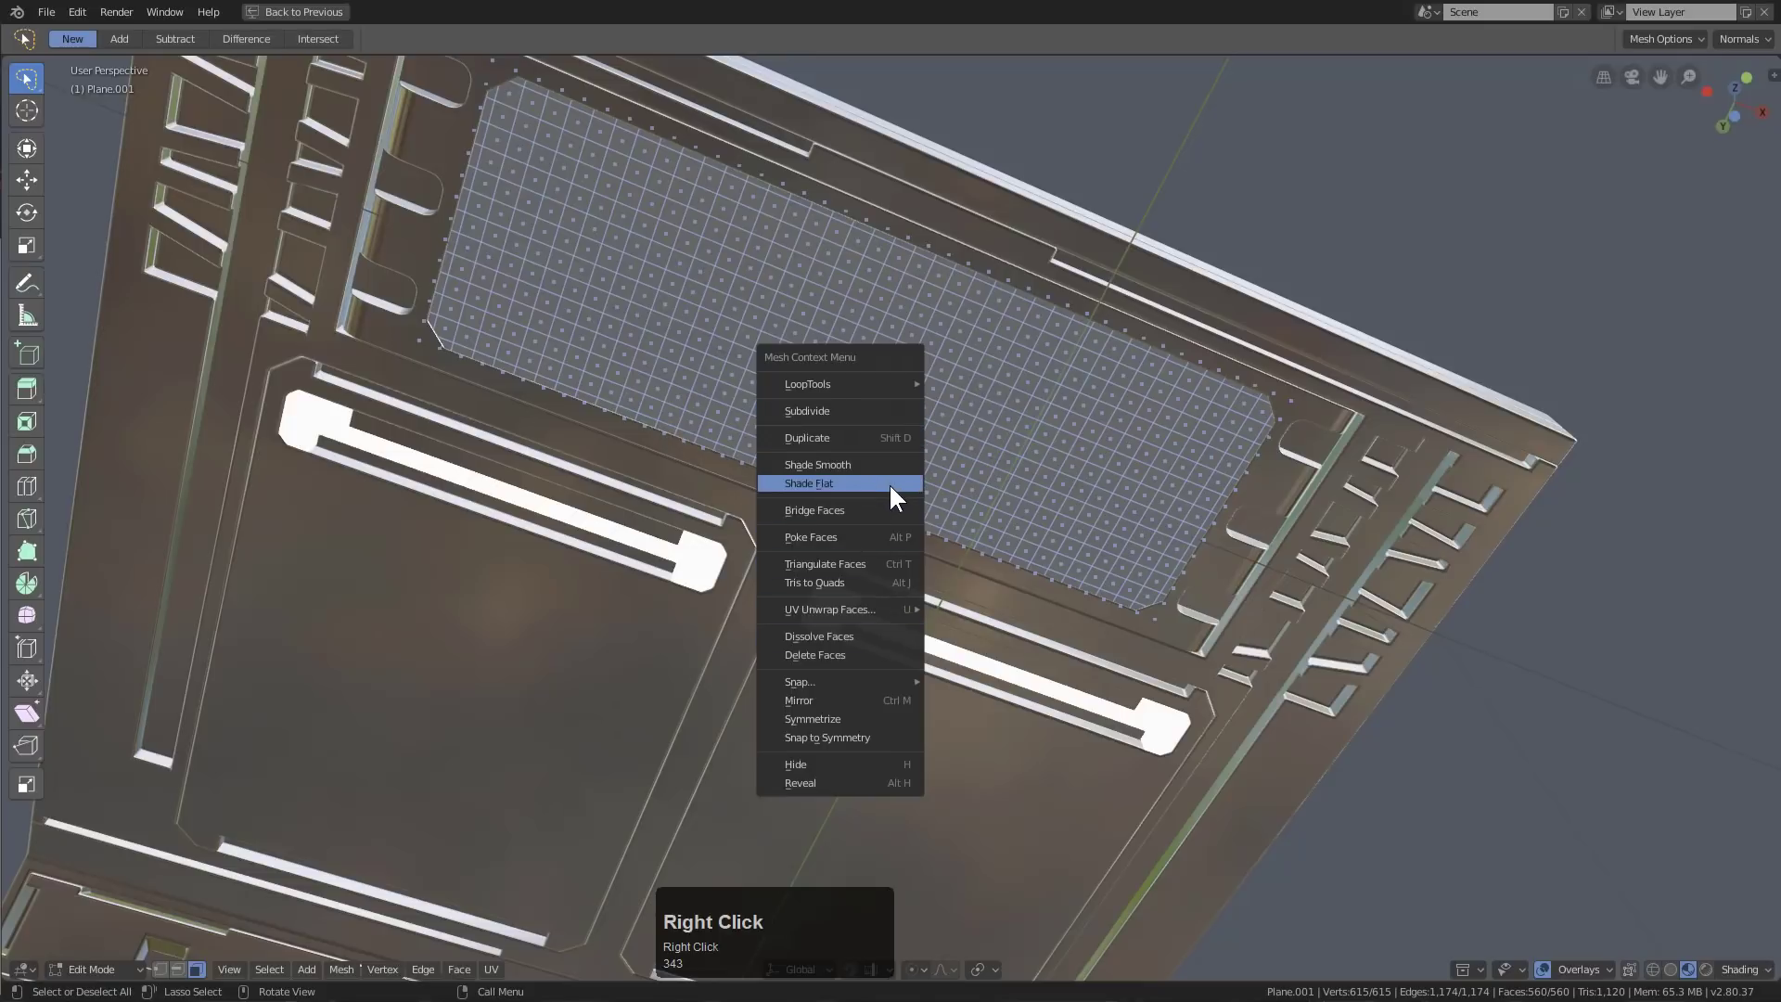
pyautogui.click(876, 533)
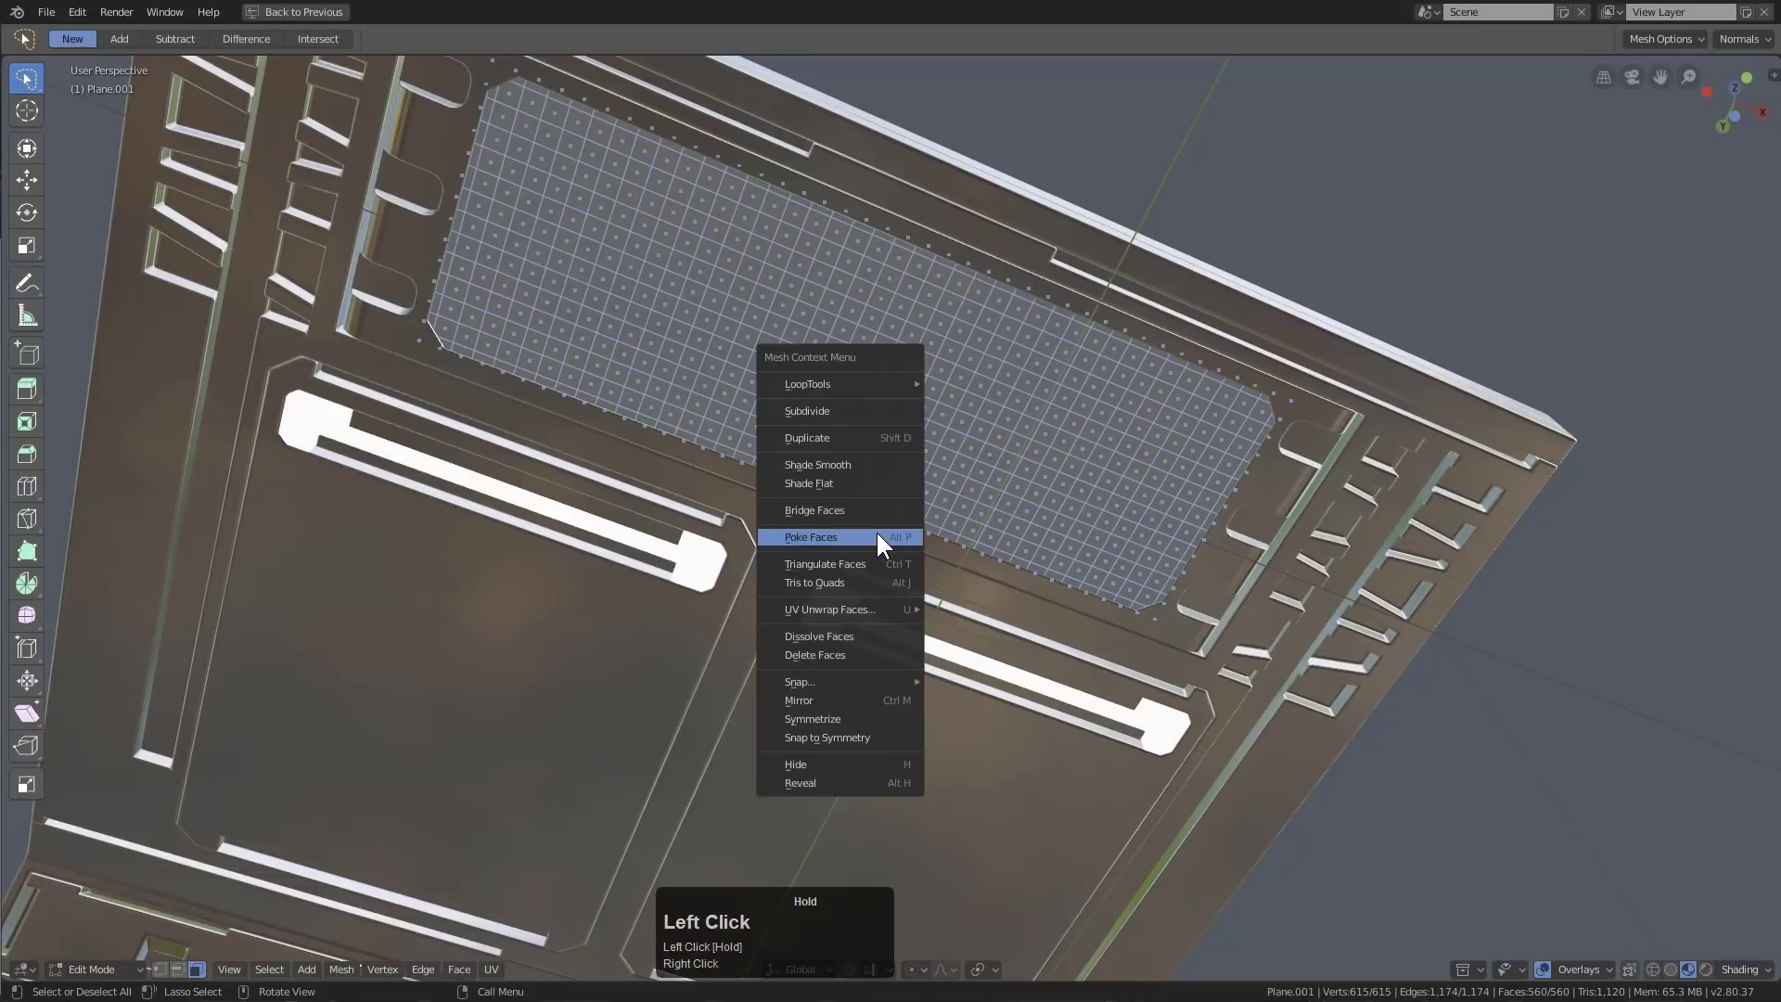
pyautogui.scroll(2, 933, 425)
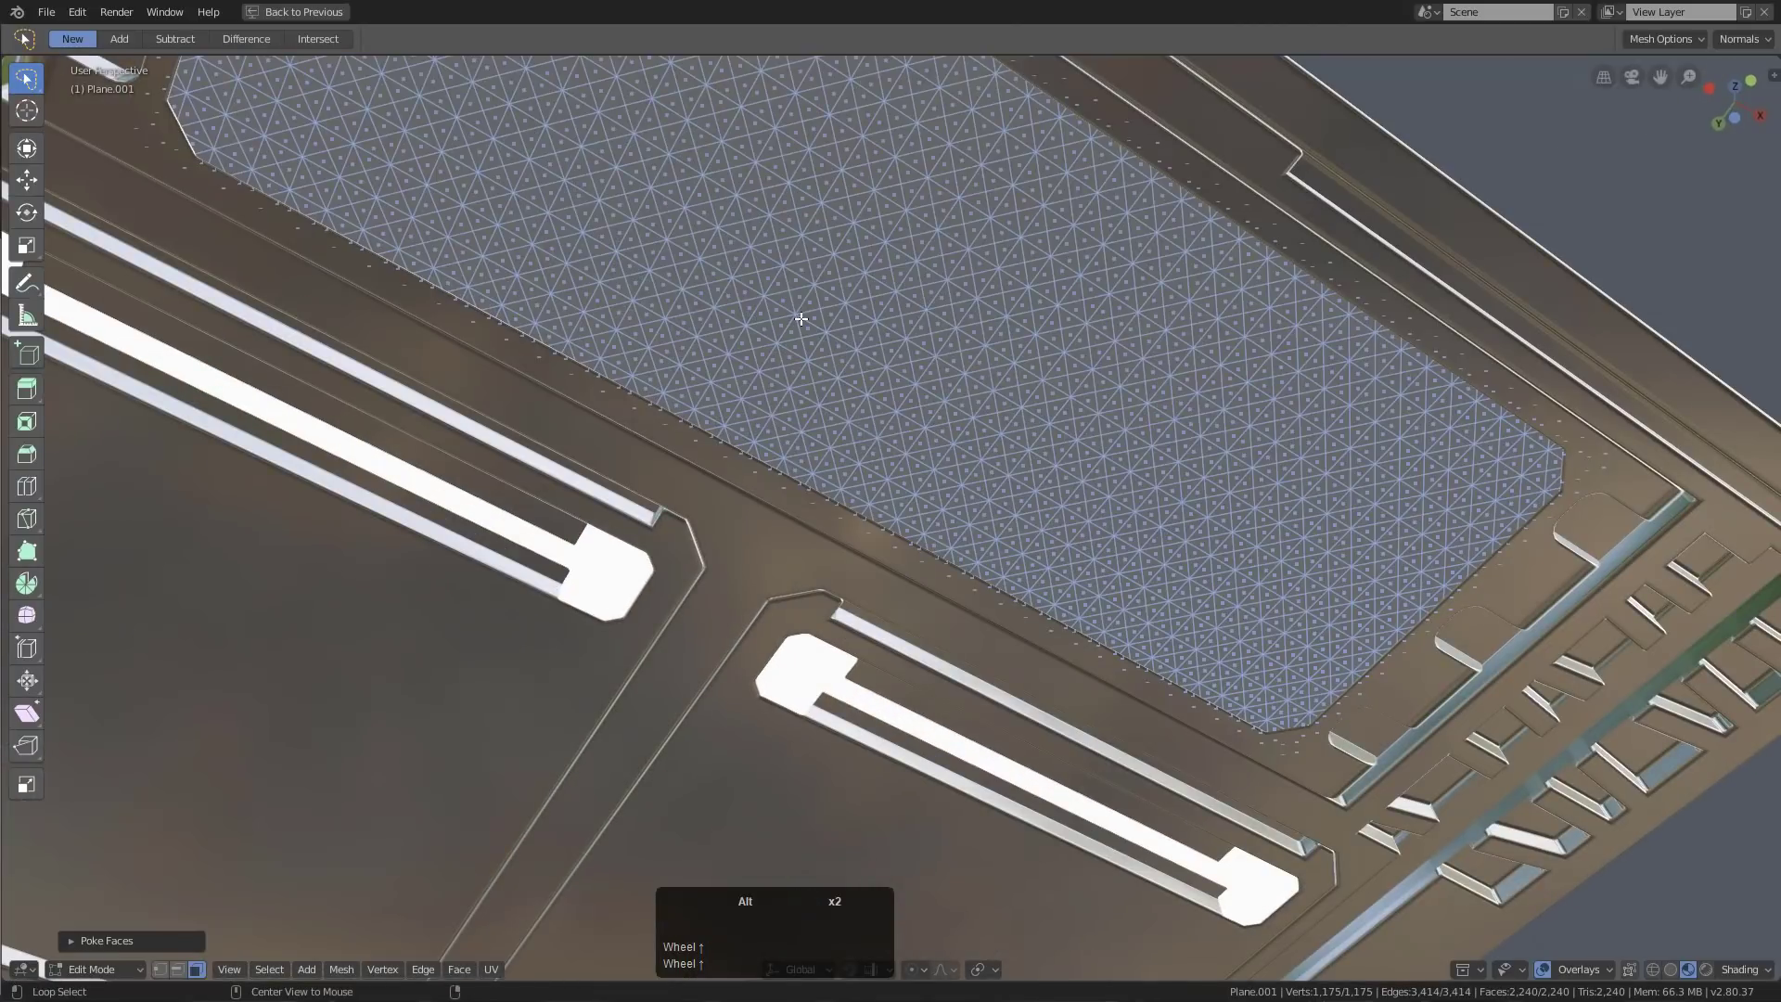
pyautogui.hotkey('alt', 'j')
pyautogui.keyDown('shift'); pyautogui.moveTo(910, 269); pyautogui.dragTo(845, 256, button='middle'); pyautogui.keyUp('shift')
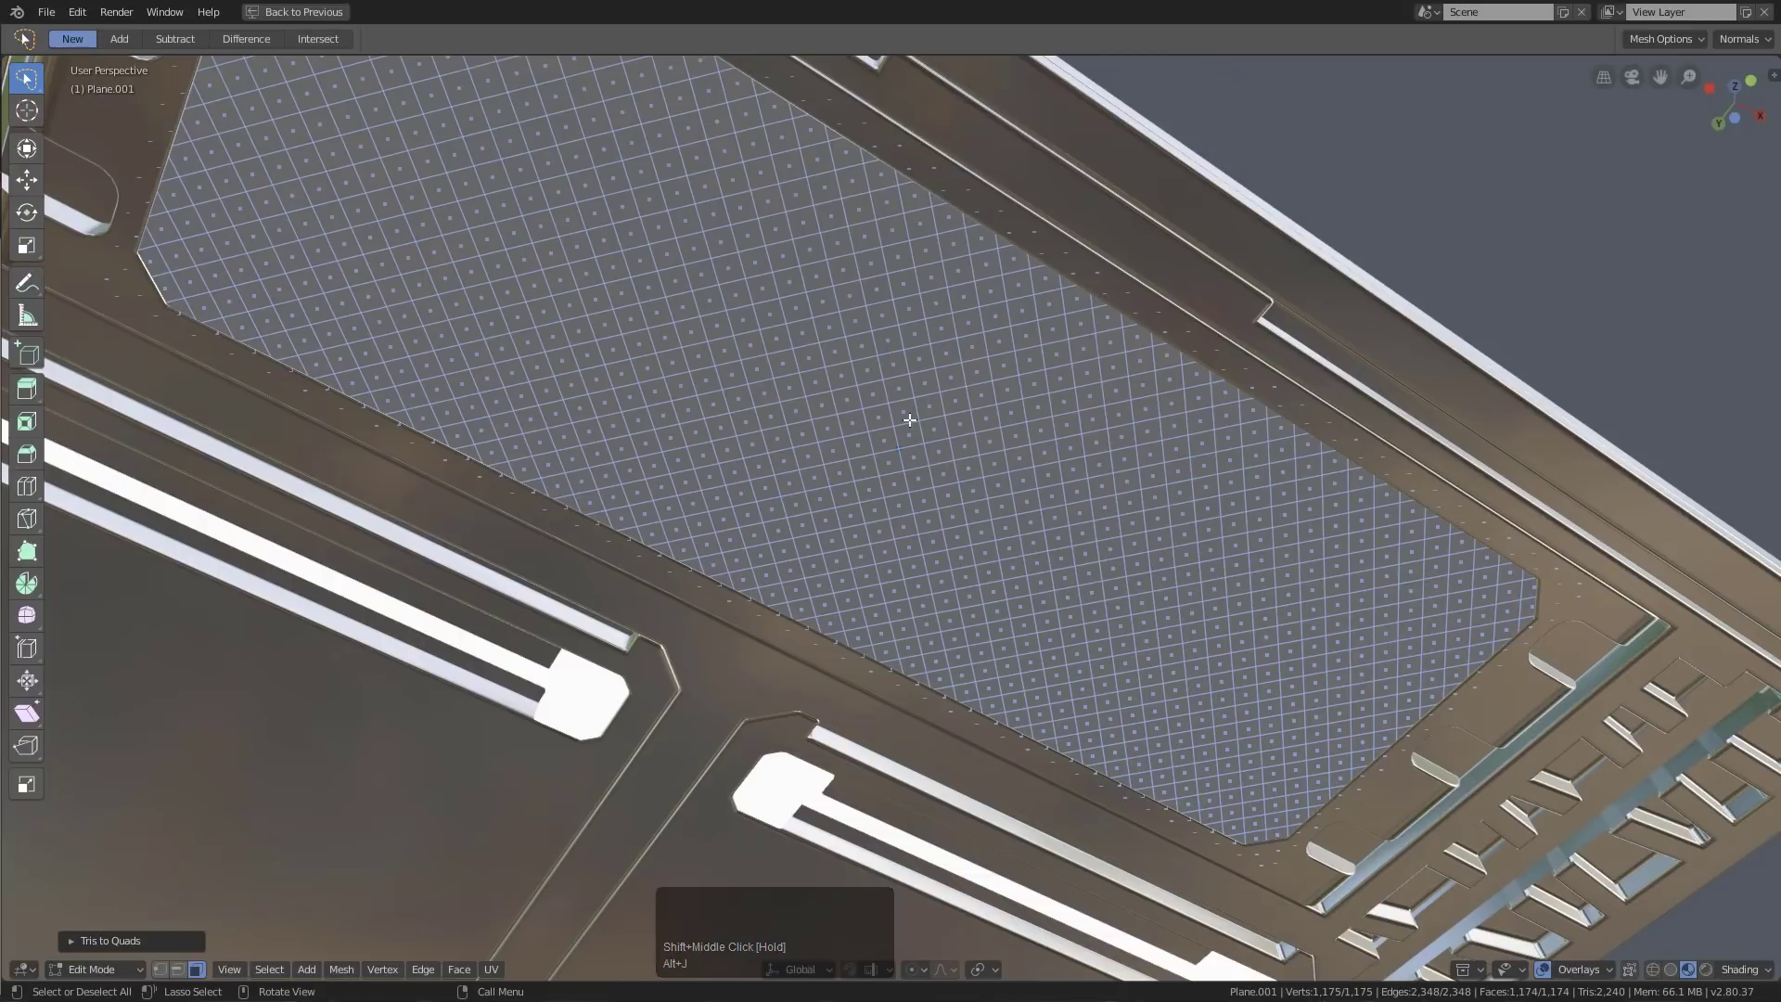
# Inset every face of the diamond grid individually with a thickness of about 0.002 m
pyautogui.moveTo(833, 333); pyautogui.dragTo(971, 458, button='middle')
pyautogui.scroll(2, 1161, 525)
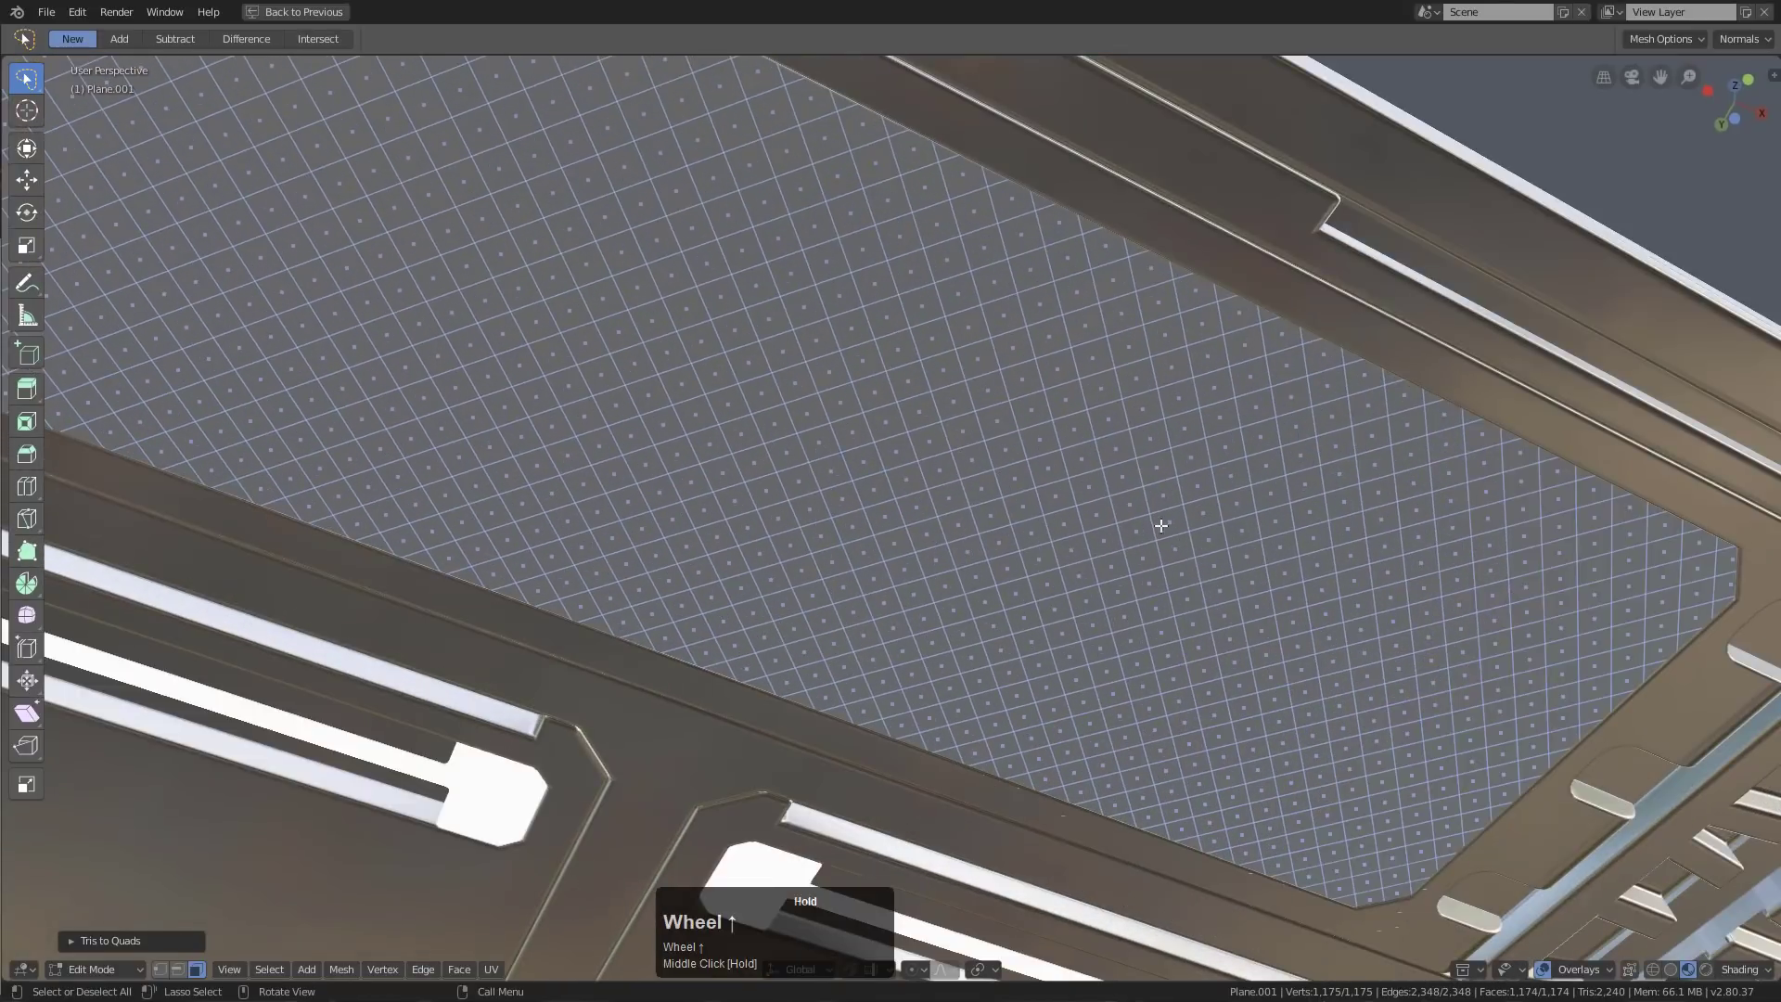
pyautogui.press('i')
pyautogui.press('i')
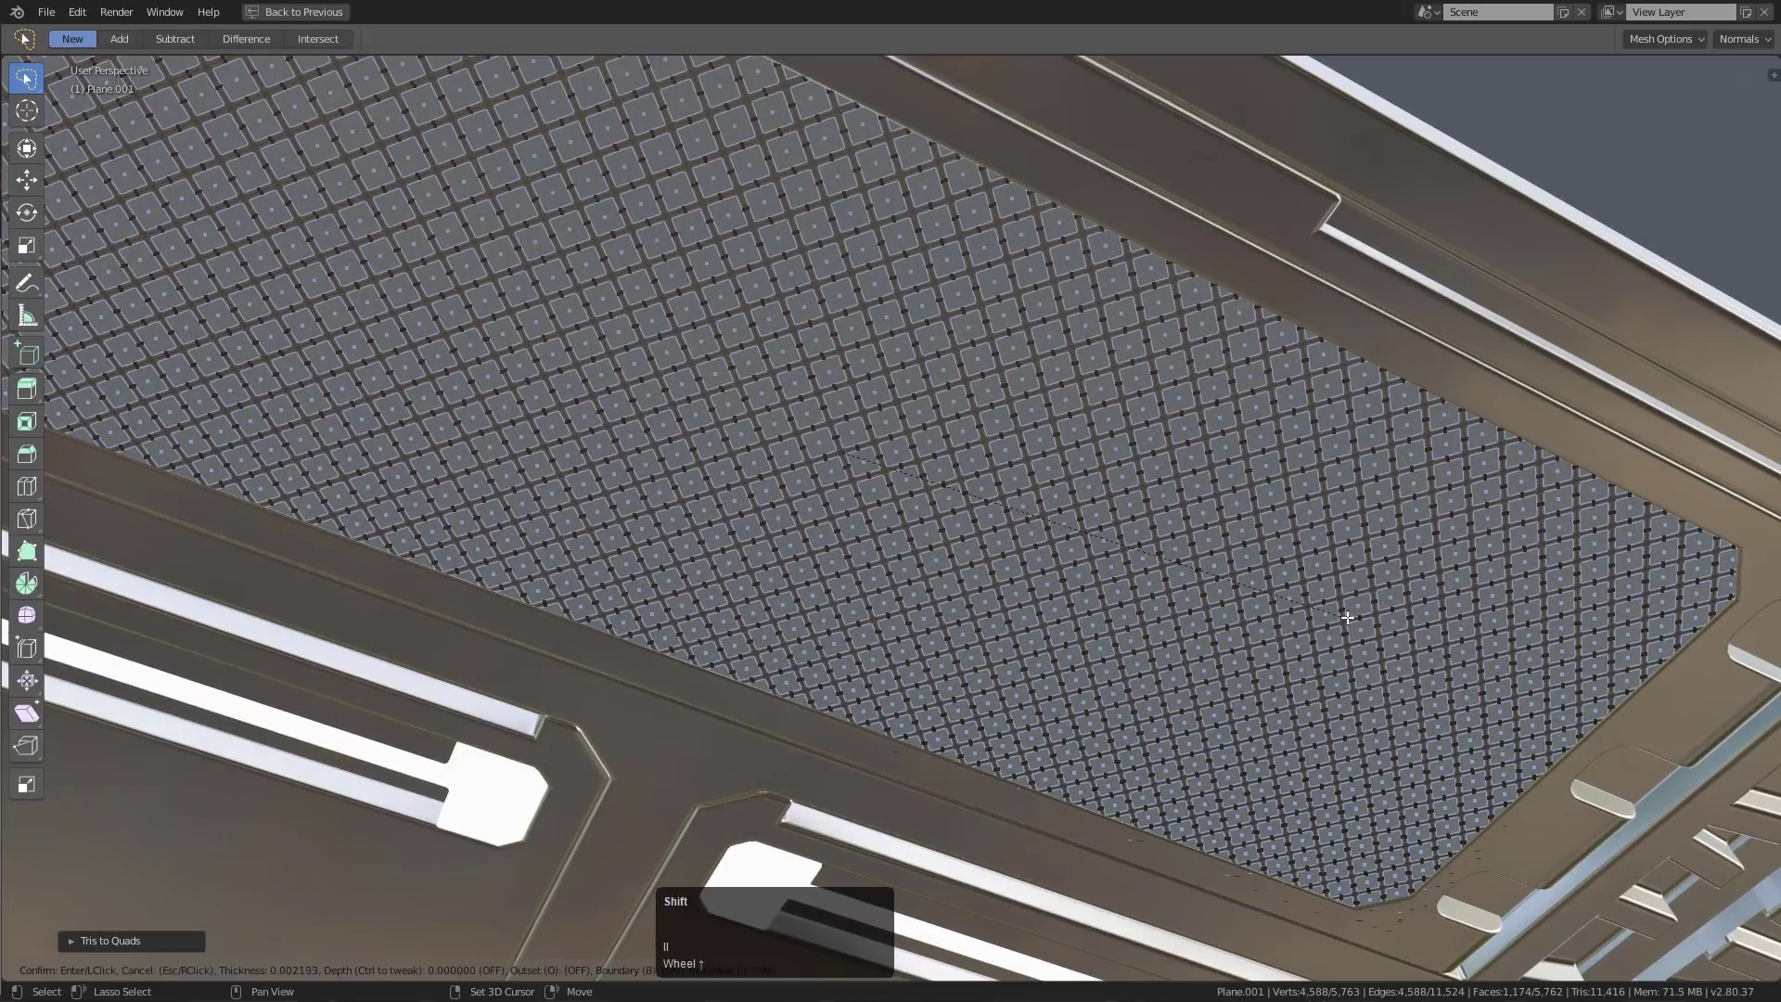
pyautogui.keyDown('shift'); pyautogui.click(1327, 610); pyautogui.keyUp('shift')
pyautogui.press('x')
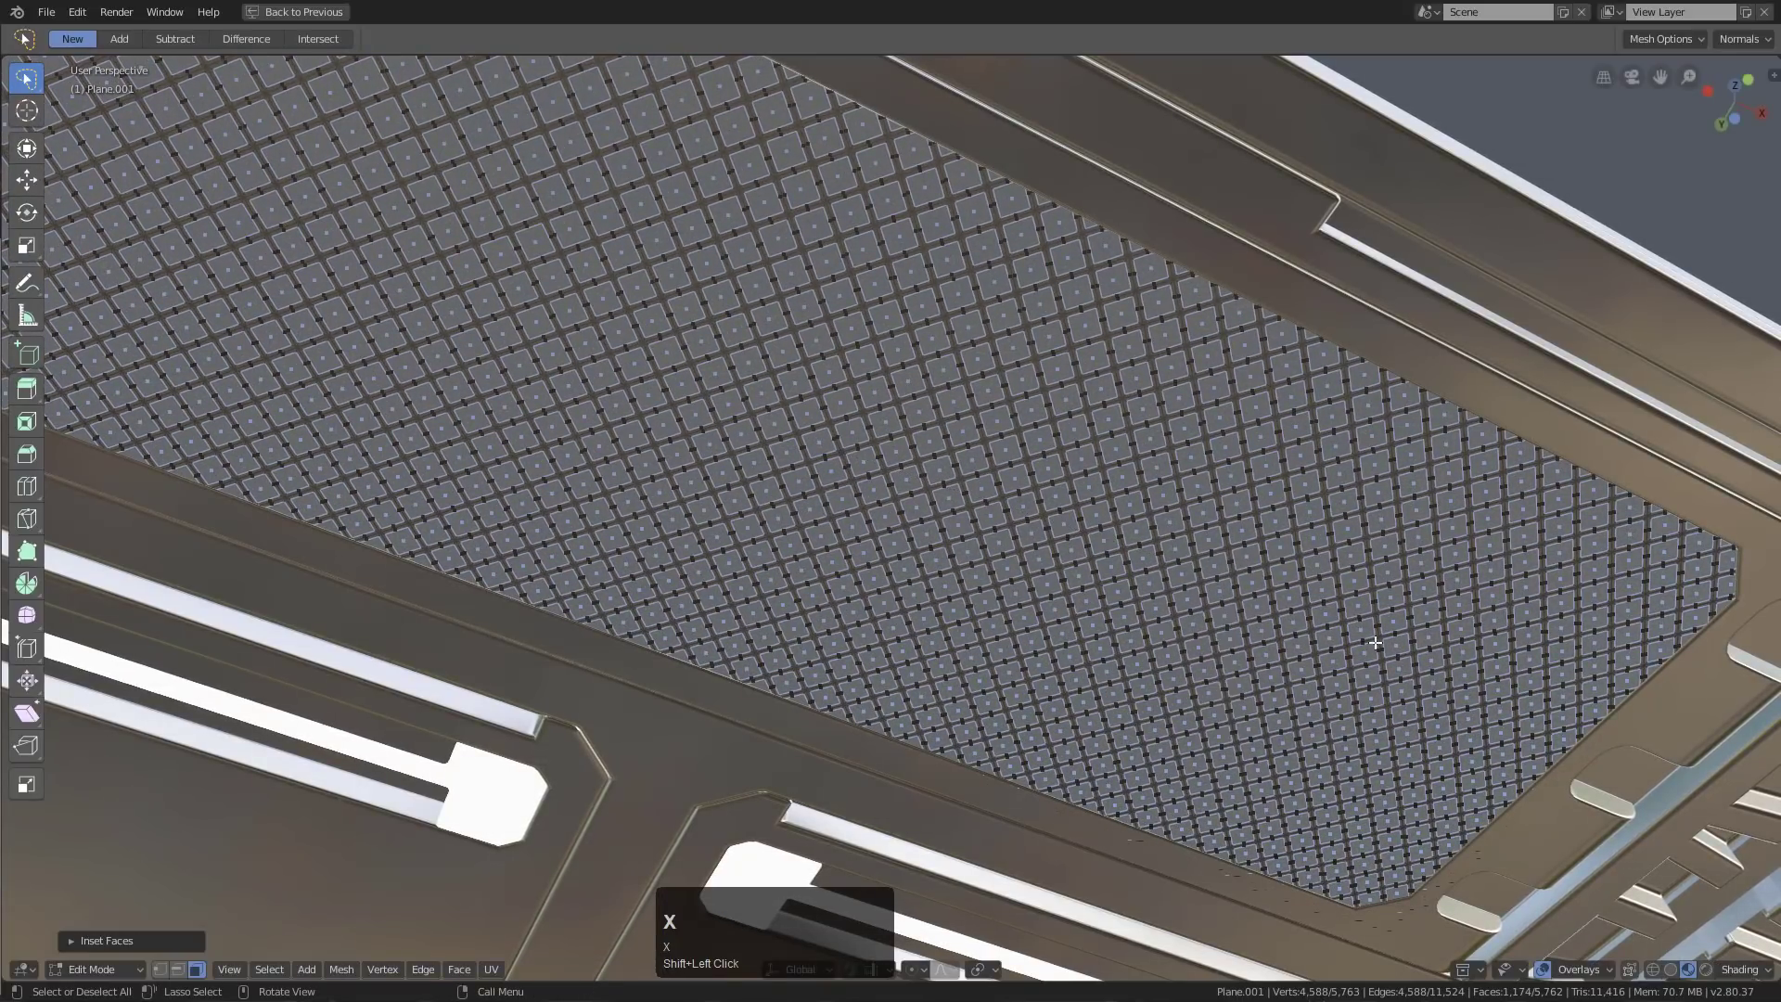
# Extrude the inset diamond faces about 0.012 m and bevel the raised studs' edges slightly
pyautogui.press('e')
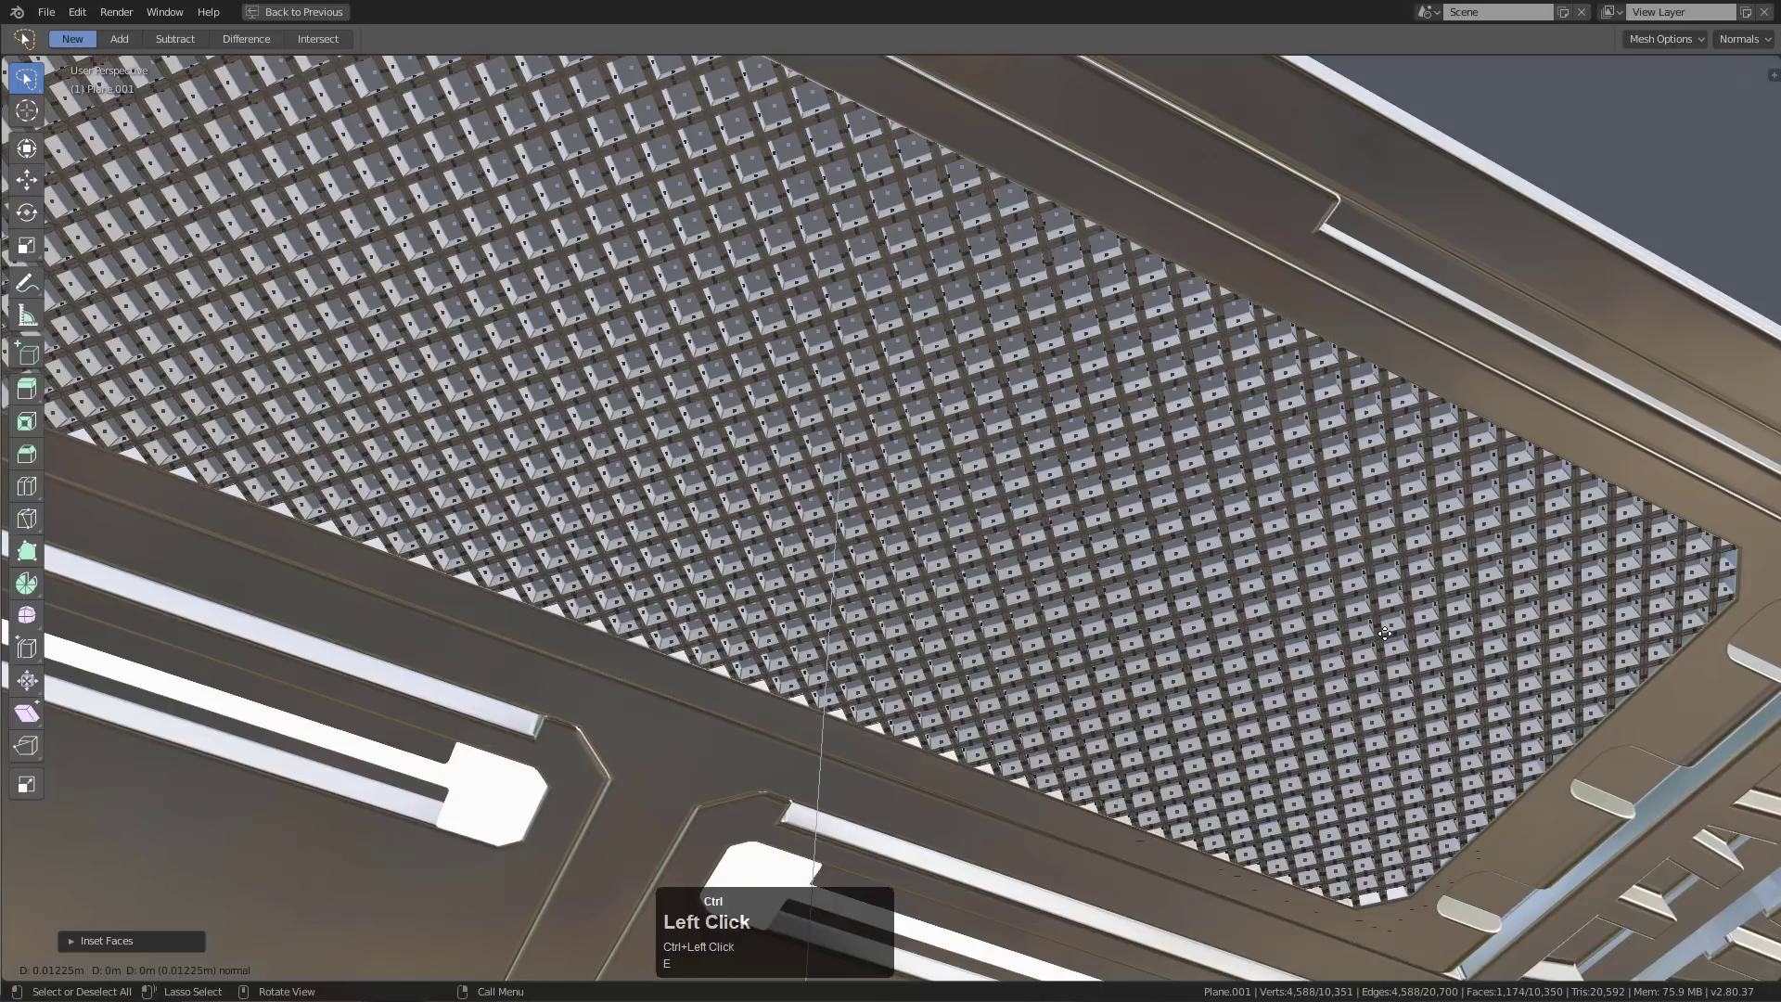
pyautogui.click(1403, 635)
pyautogui.hotkey('ctrl', 'b')
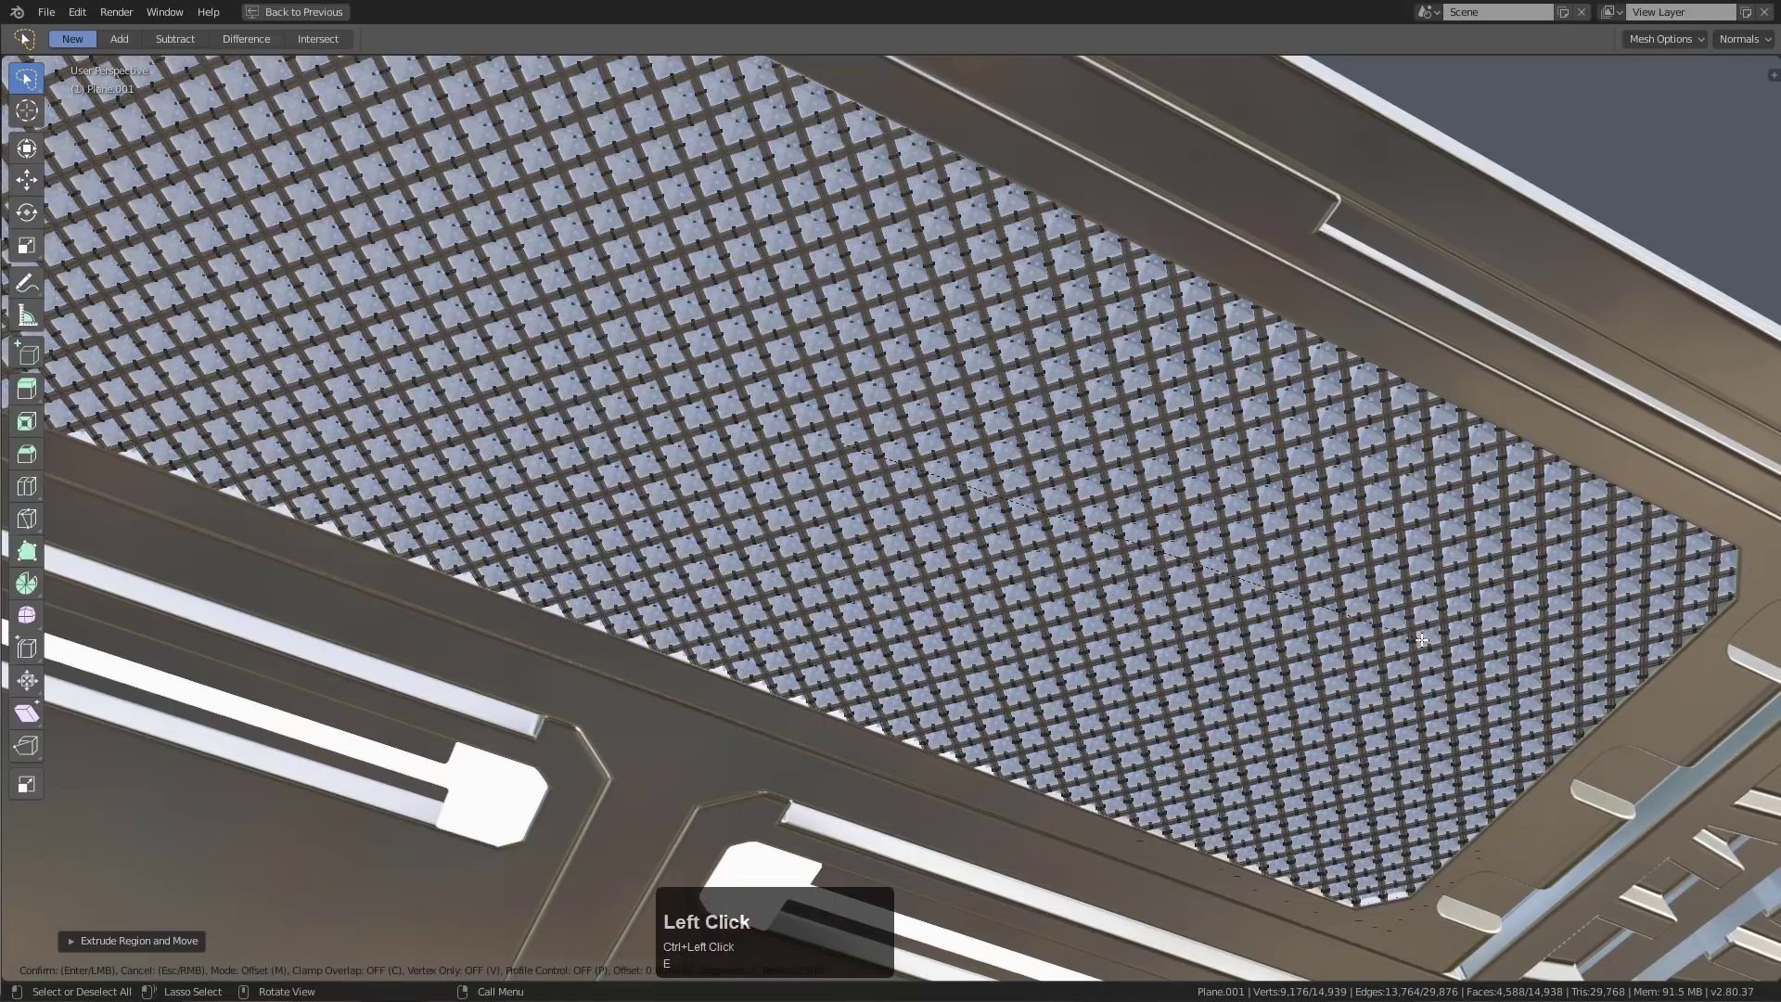
pyautogui.click(1417, 640)
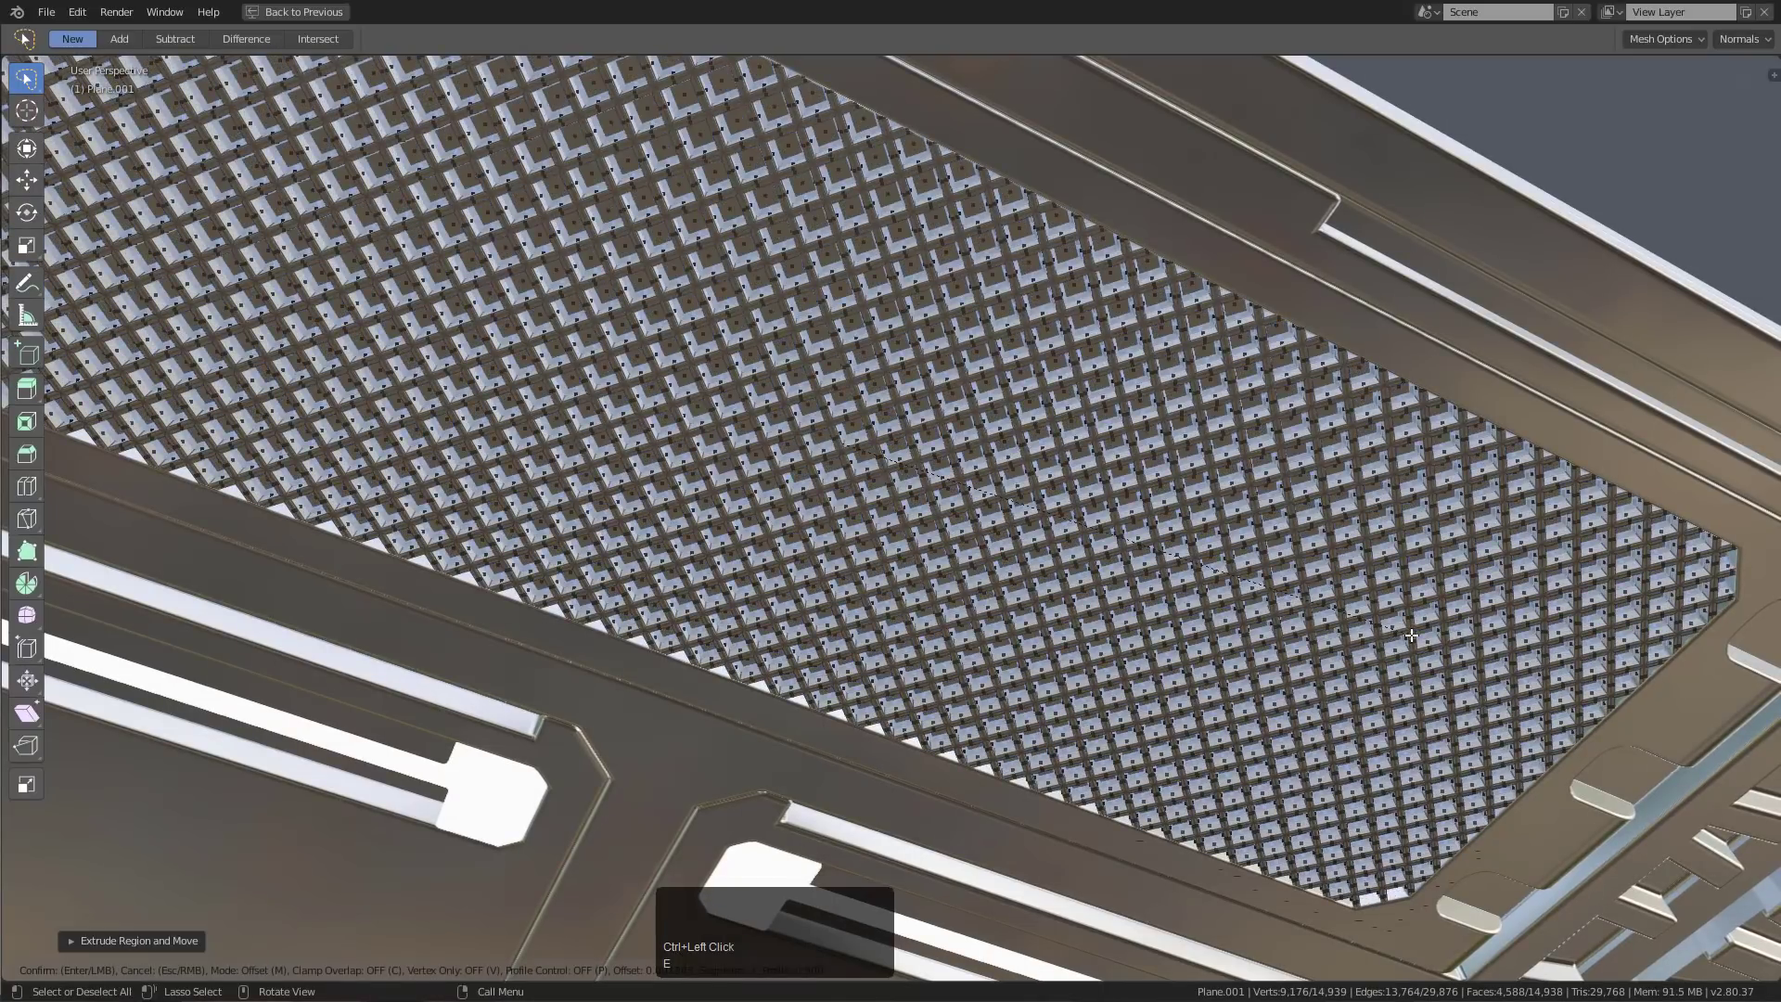
# Leave mesh editing, adjust the grille's height along Z inside the ceiling recess, and deselect it
pyautogui.press('Tab')
pyautogui.scroll(-3, 1321, 600)
pyautogui.moveTo(1082, 561); pyautogui.dragTo(1106, 565, button='middle')
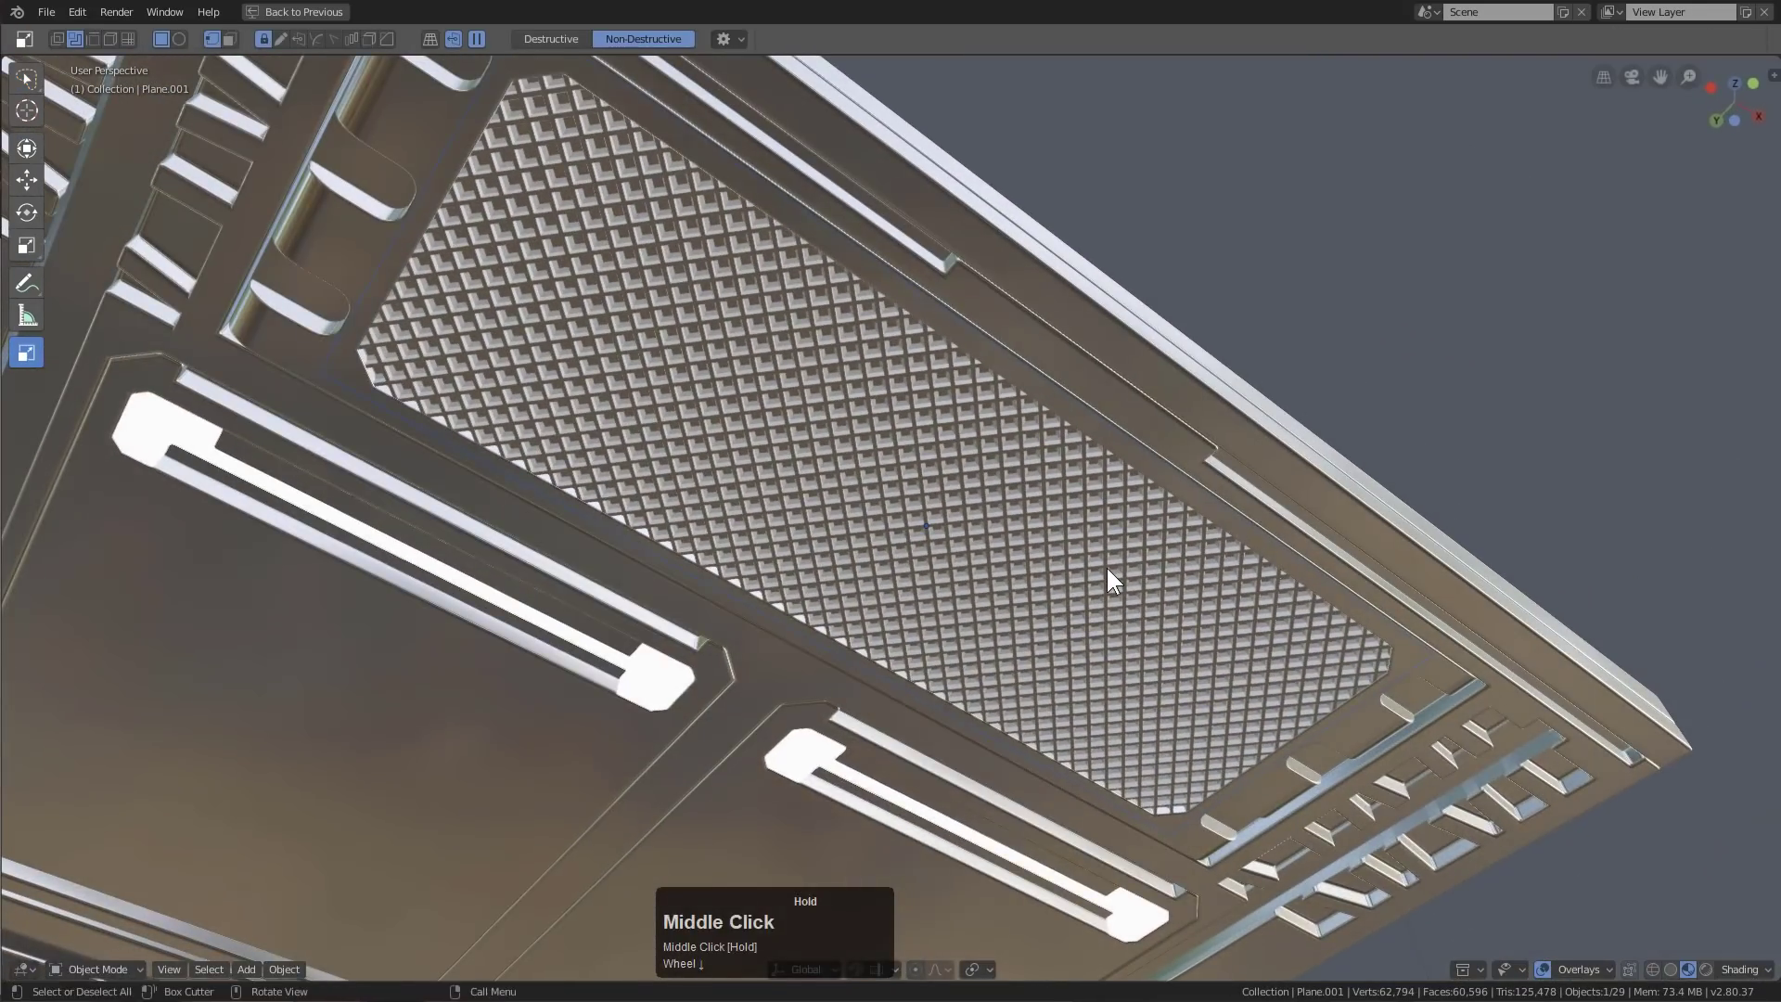
pyautogui.press('g')
pyautogui.press('z')
pyautogui.click(1110, 573)
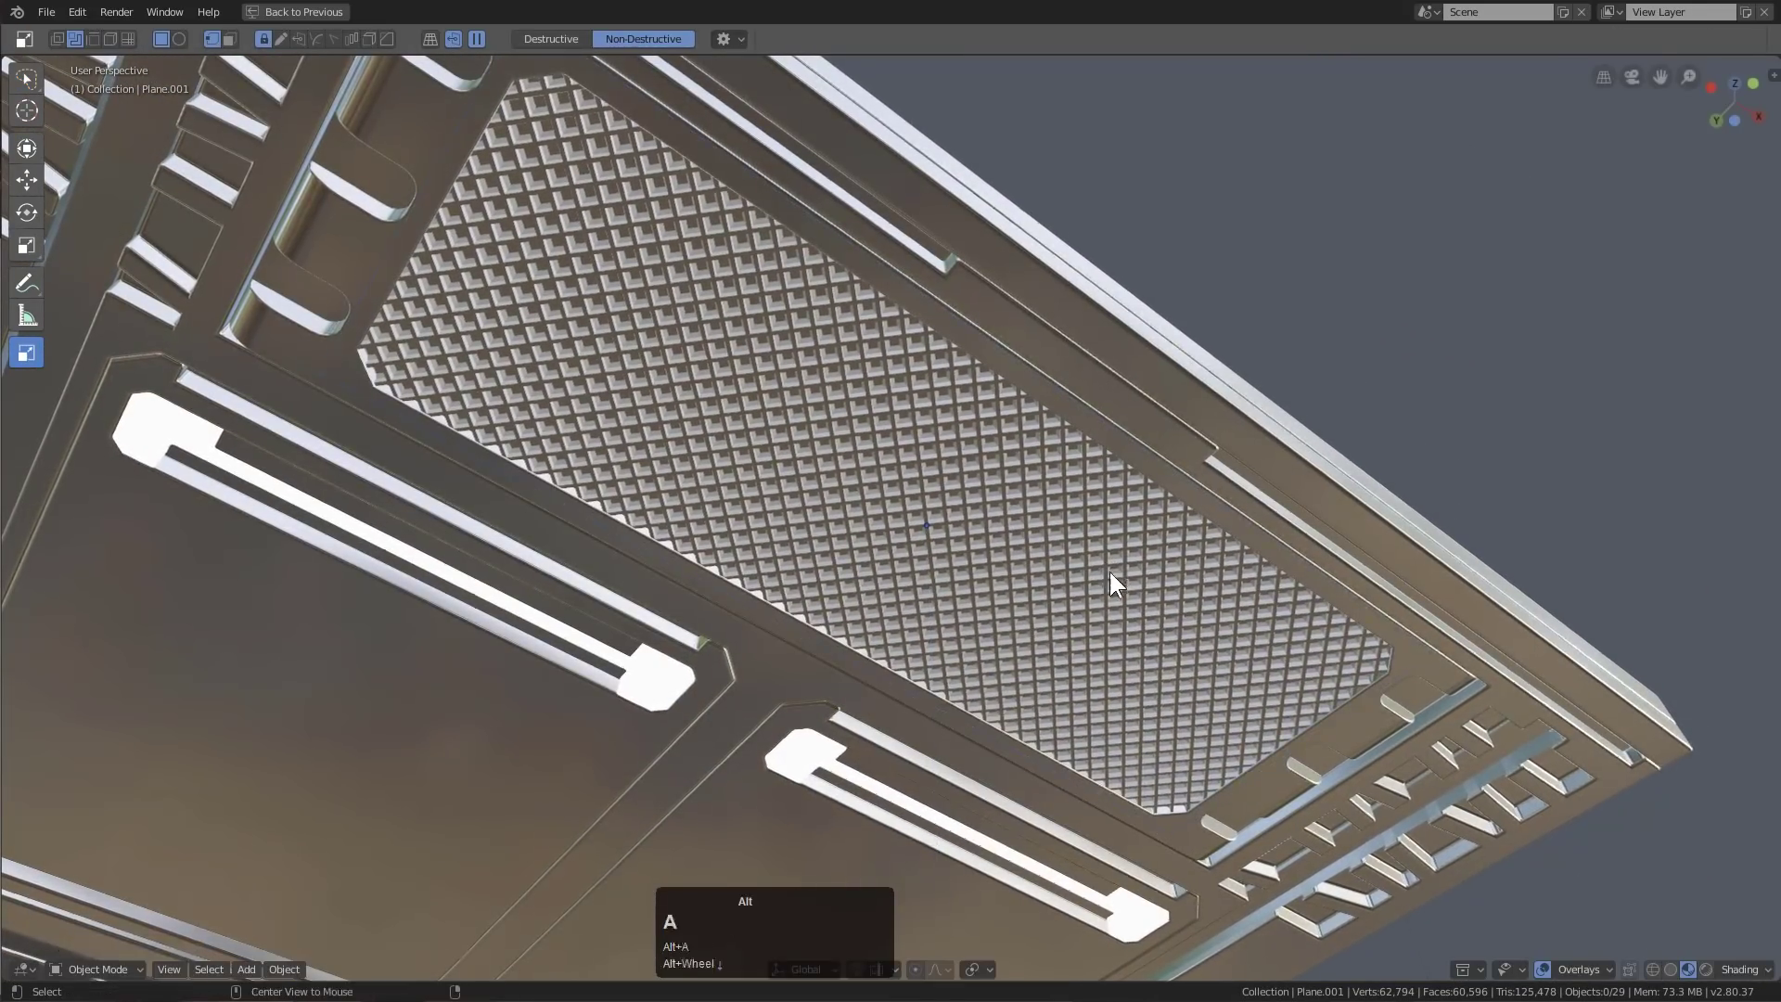
pyautogui.scroll(-2, 1109, 572)
pyautogui.moveTo(992, 464); pyautogui.dragTo(966, 401, button='middle')
pyautogui.moveTo(831, 193); pyautogui.dragTo(492, 554, button='middle')
# Duplicate the ceiling grille, place the copy beside the console and rotate it 90 degrees in the front view
pyautogui.click(852, 213)
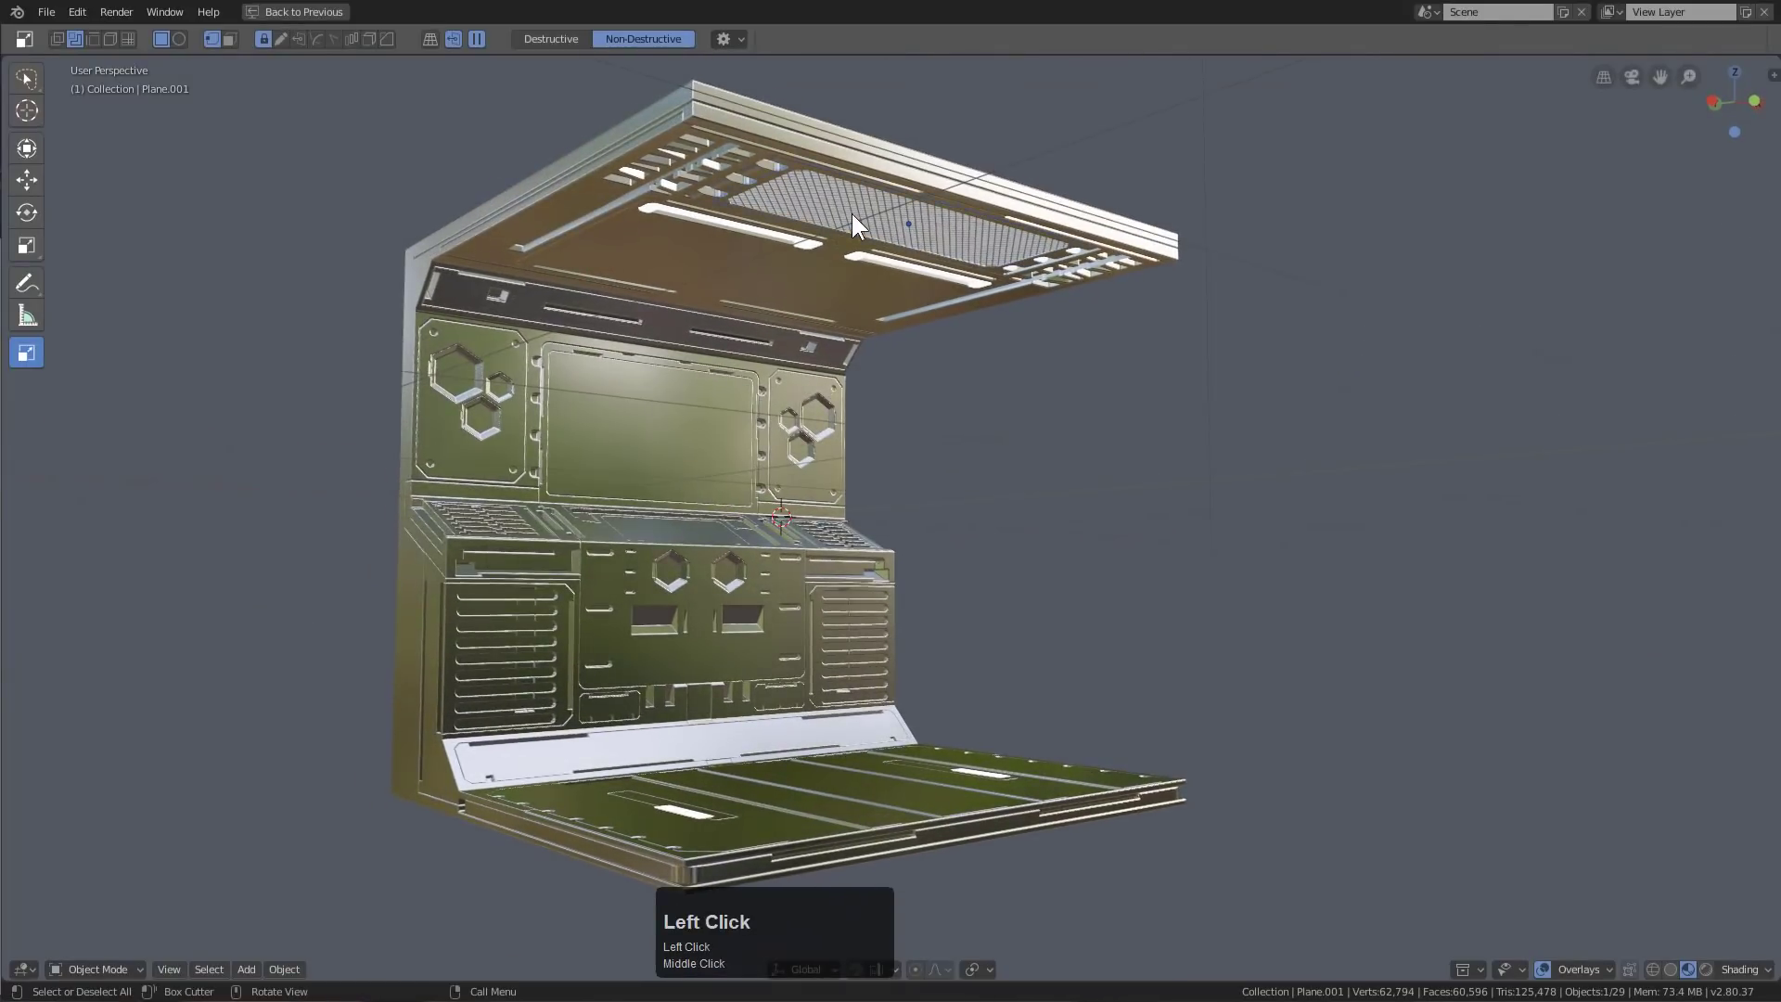
pyautogui.rightClick(974, 254)
pyautogui.hotkey('shift', 'd')
pyautogui.click(526, 741)
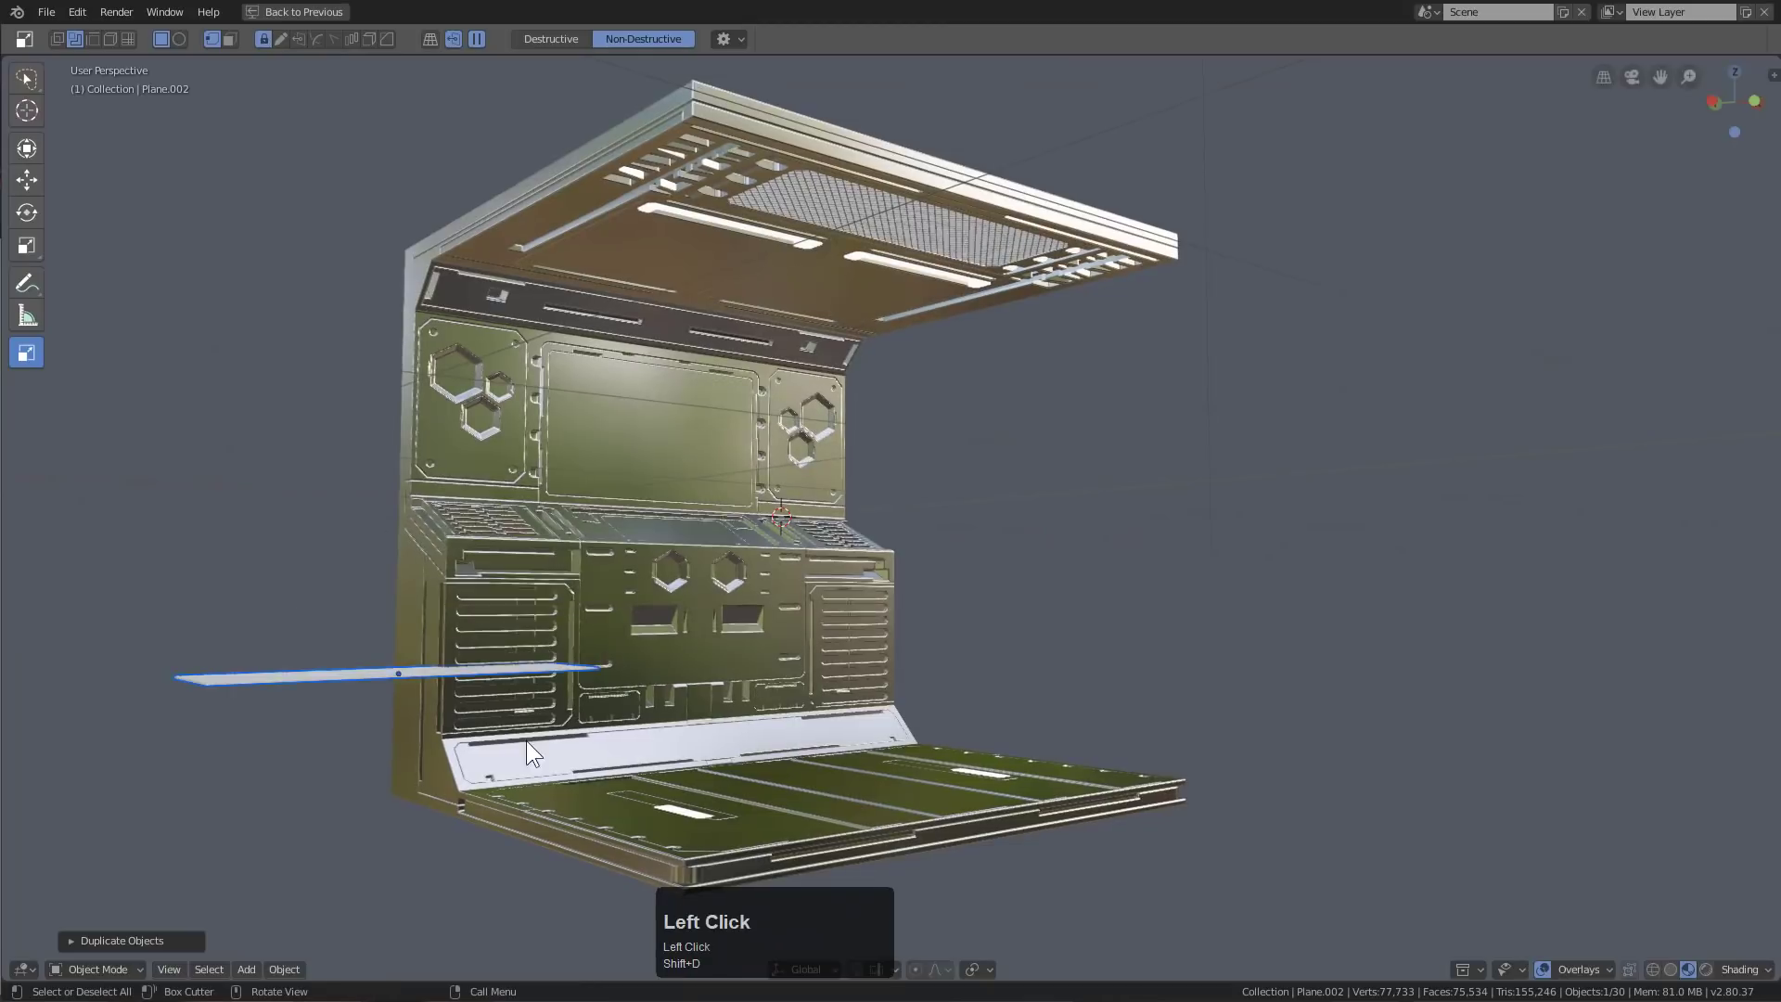
pyautogui.press('KP_1')
pyautogui.press('KP_5')
pyautogui.write('r90')
pyautogui.press('KP_Enter')
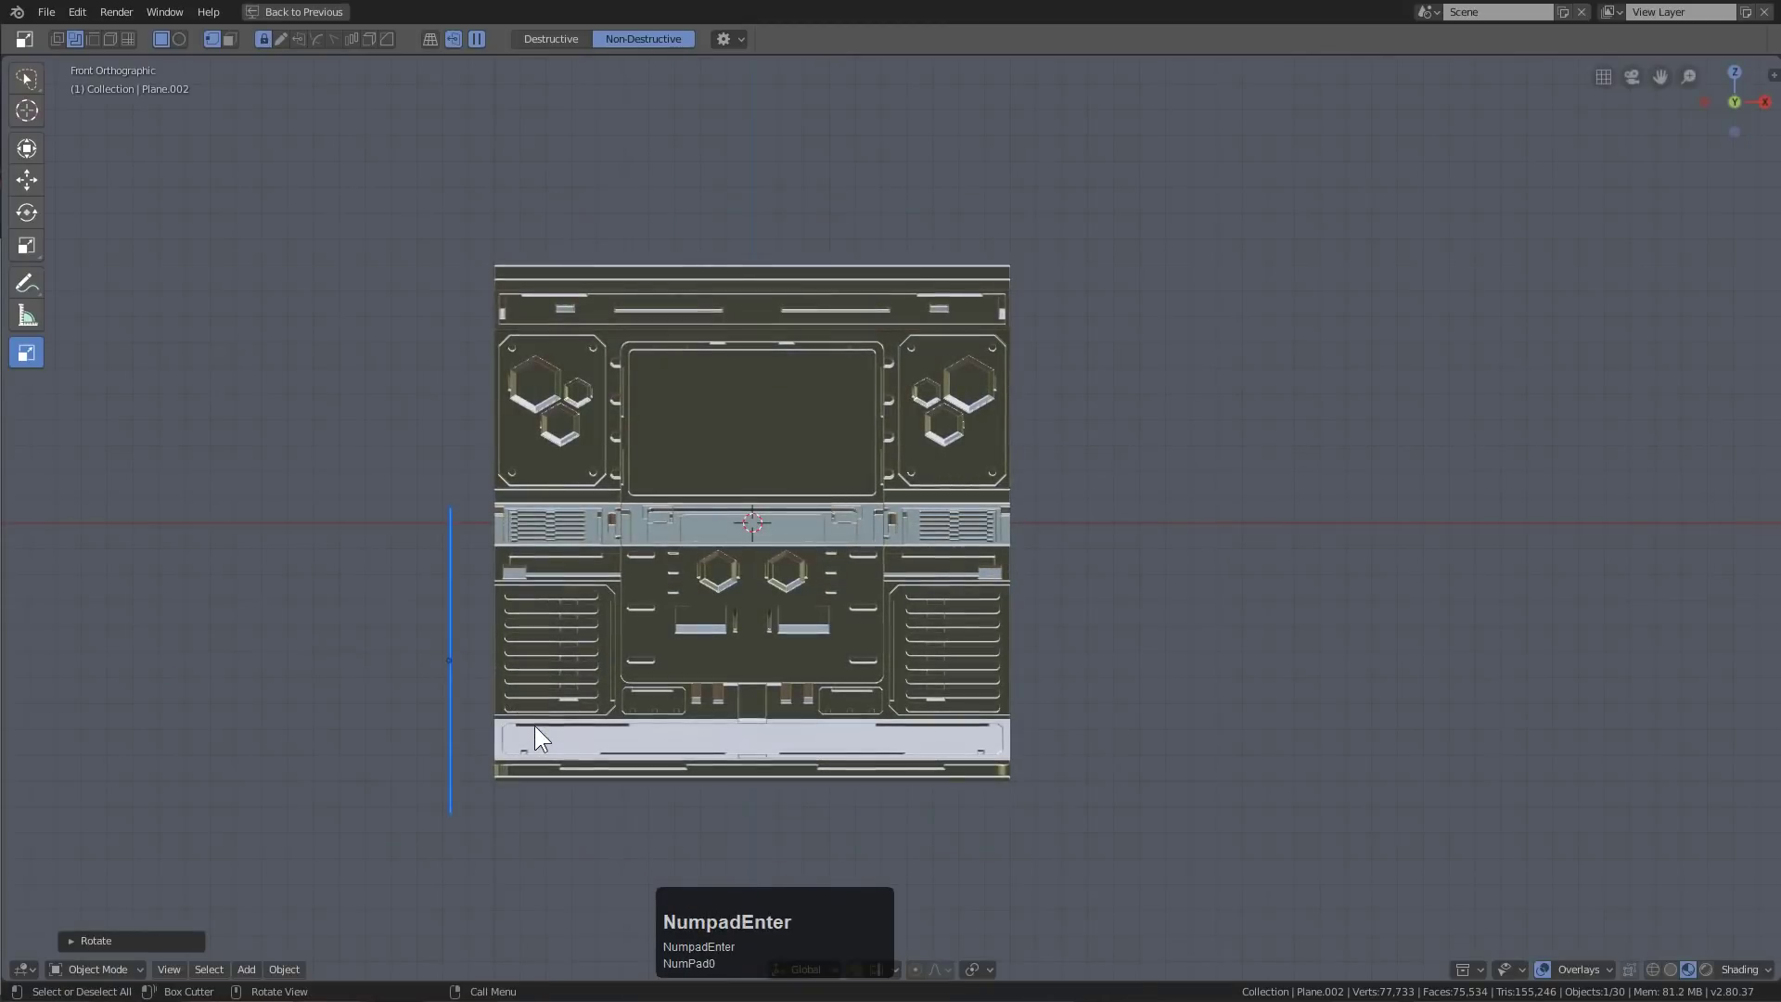
# Move the upright grille copy against the console's side wall in the front view
pyautogui.press('g')
pyautogui.click(673, 668)
pyautogui.moveTo(674, 668); pyautogui.dragTo(853, 683, button='middle')
# In the left side view, move the grille copy onto the lower rear of the side wall and scale it
pyautogui.press('KP_1')
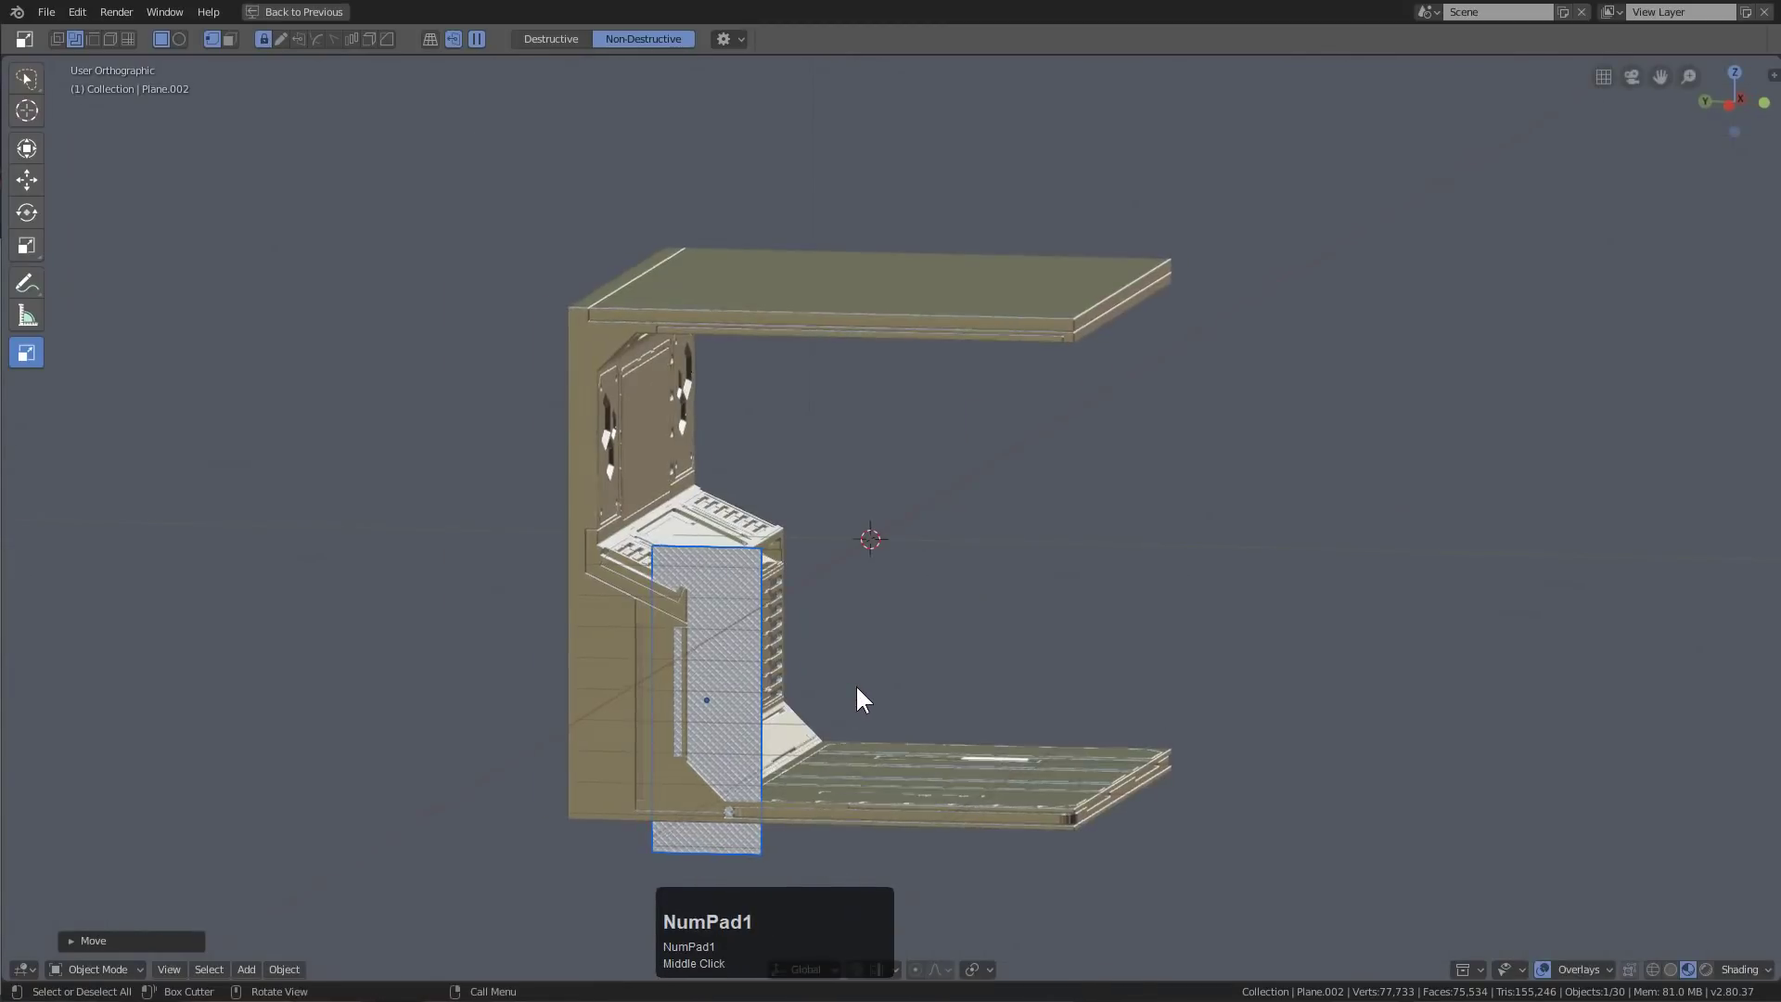
pyautogui.press('KP_3')
pyautogui.press('ctrl+KP_3')
pyautogui.middleClick(895, 570)
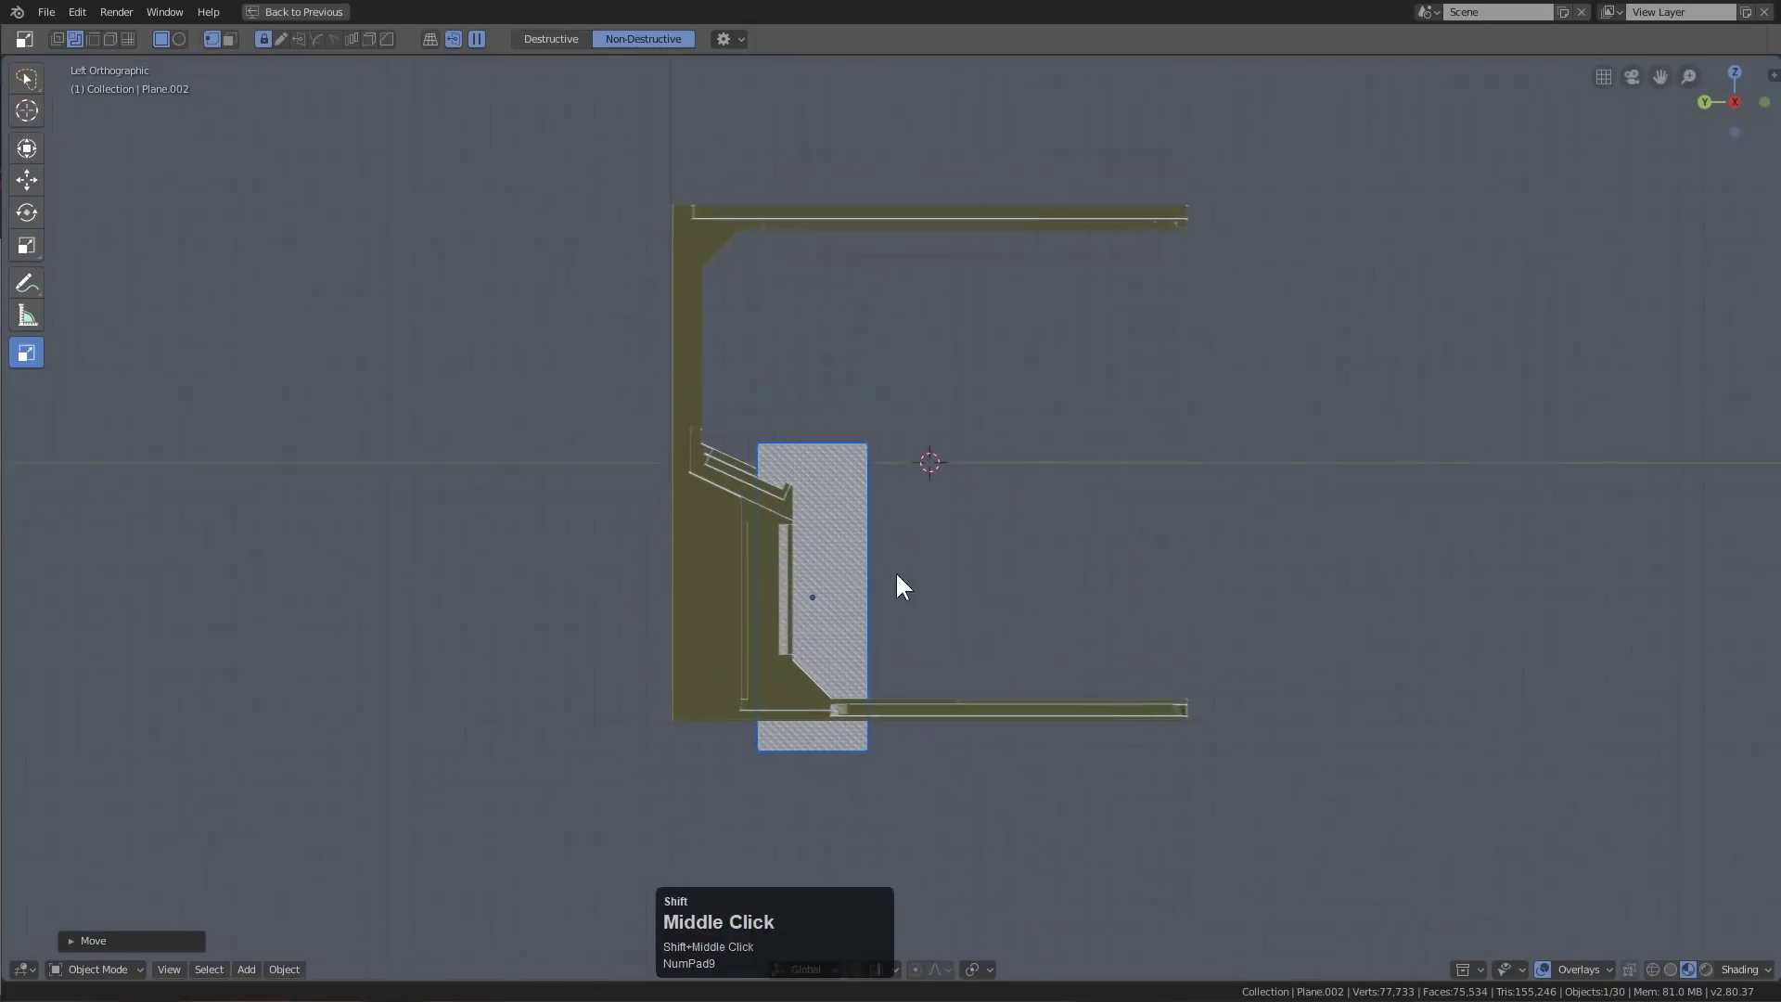
pyautogui.scroll(3, 1005, 574)
pyautogui.press('g')
pyautogui.click(830, 519)
pyautogui.press('g')
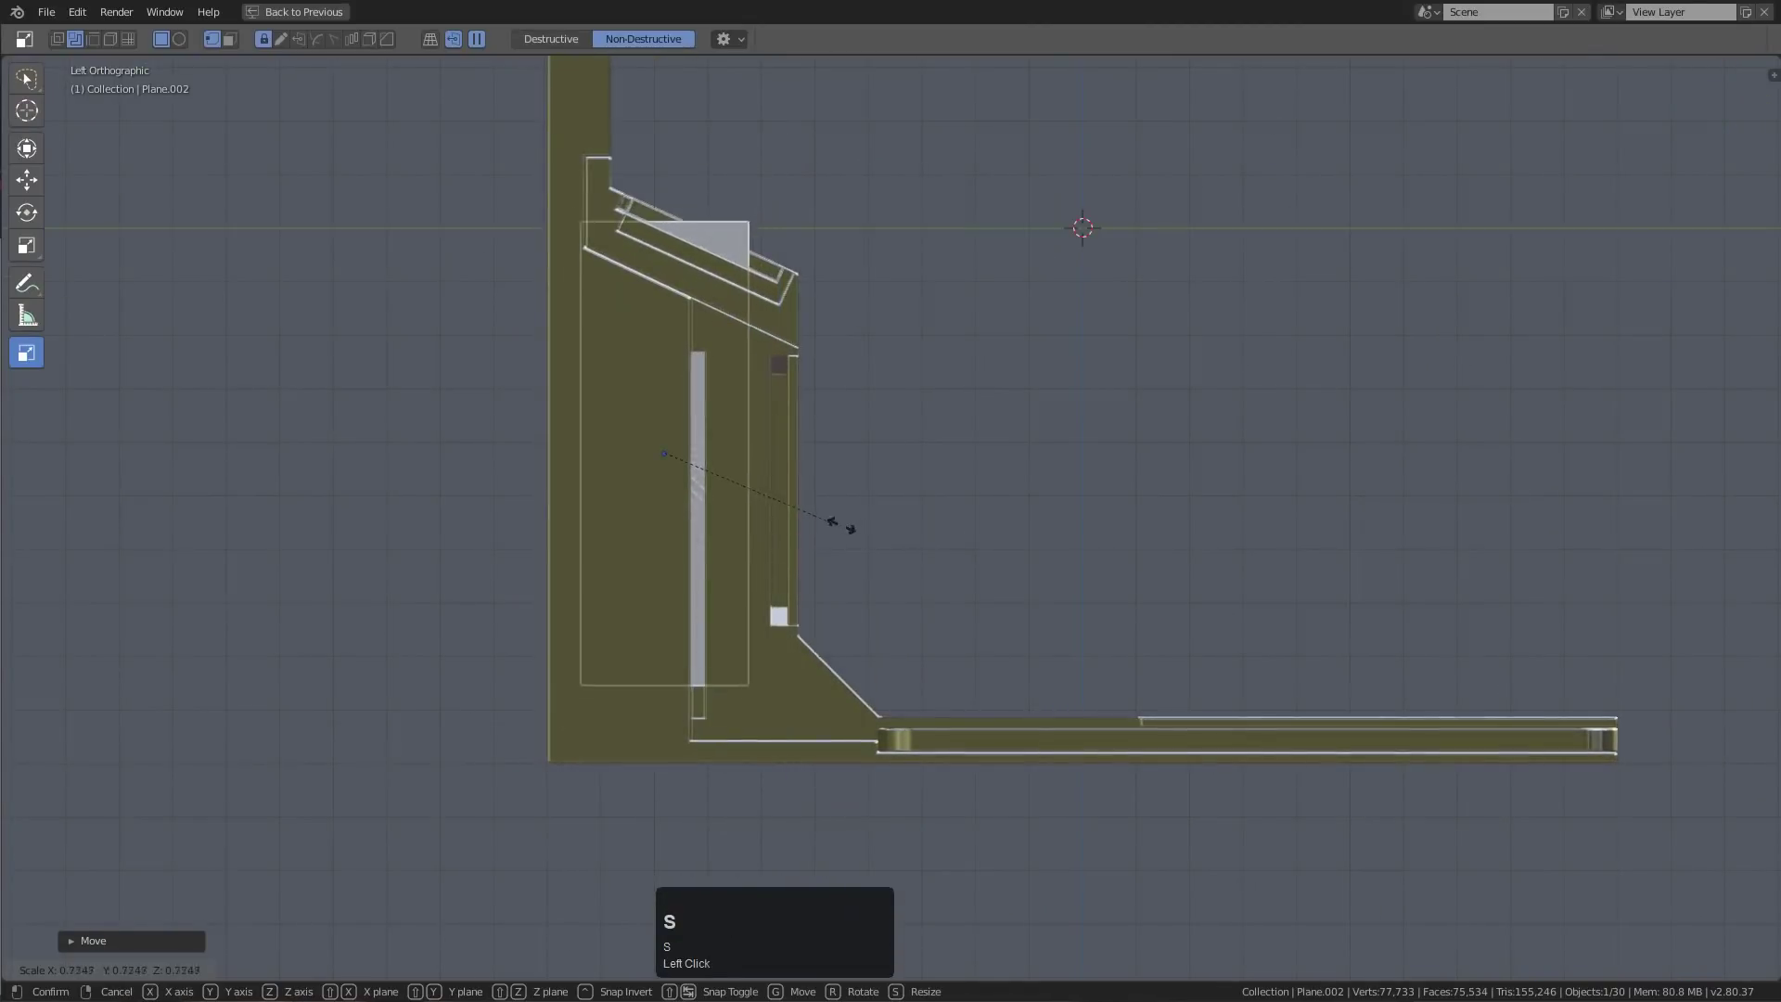
pyautogui.click(826, 569)
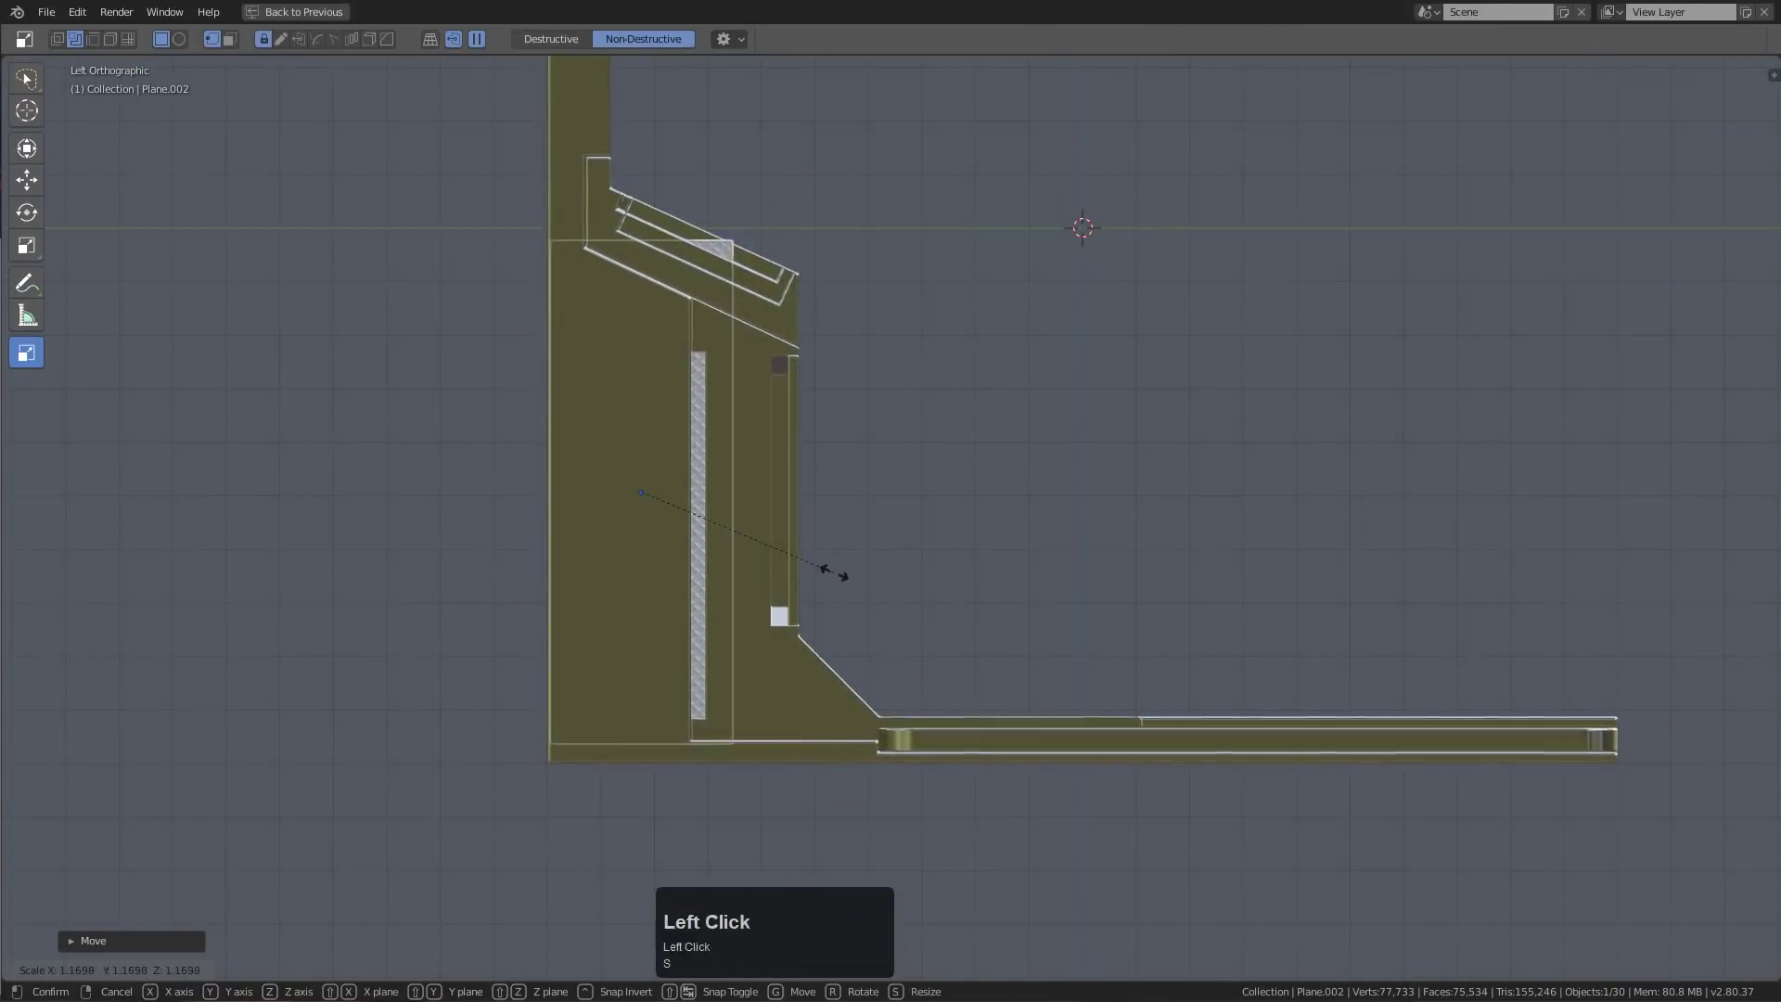
# Enlarge and reposition the grille copy until it covers the height of the lower rear side wall
pyautogui.press('g')
pyautogui.click(842, 570)
pyautogui.keyDown('shift'); pyautogui.moveTo(761, 525); pyautogui.dragTo(749, 494, button='middle'); pyautogui.keyUp('shift')
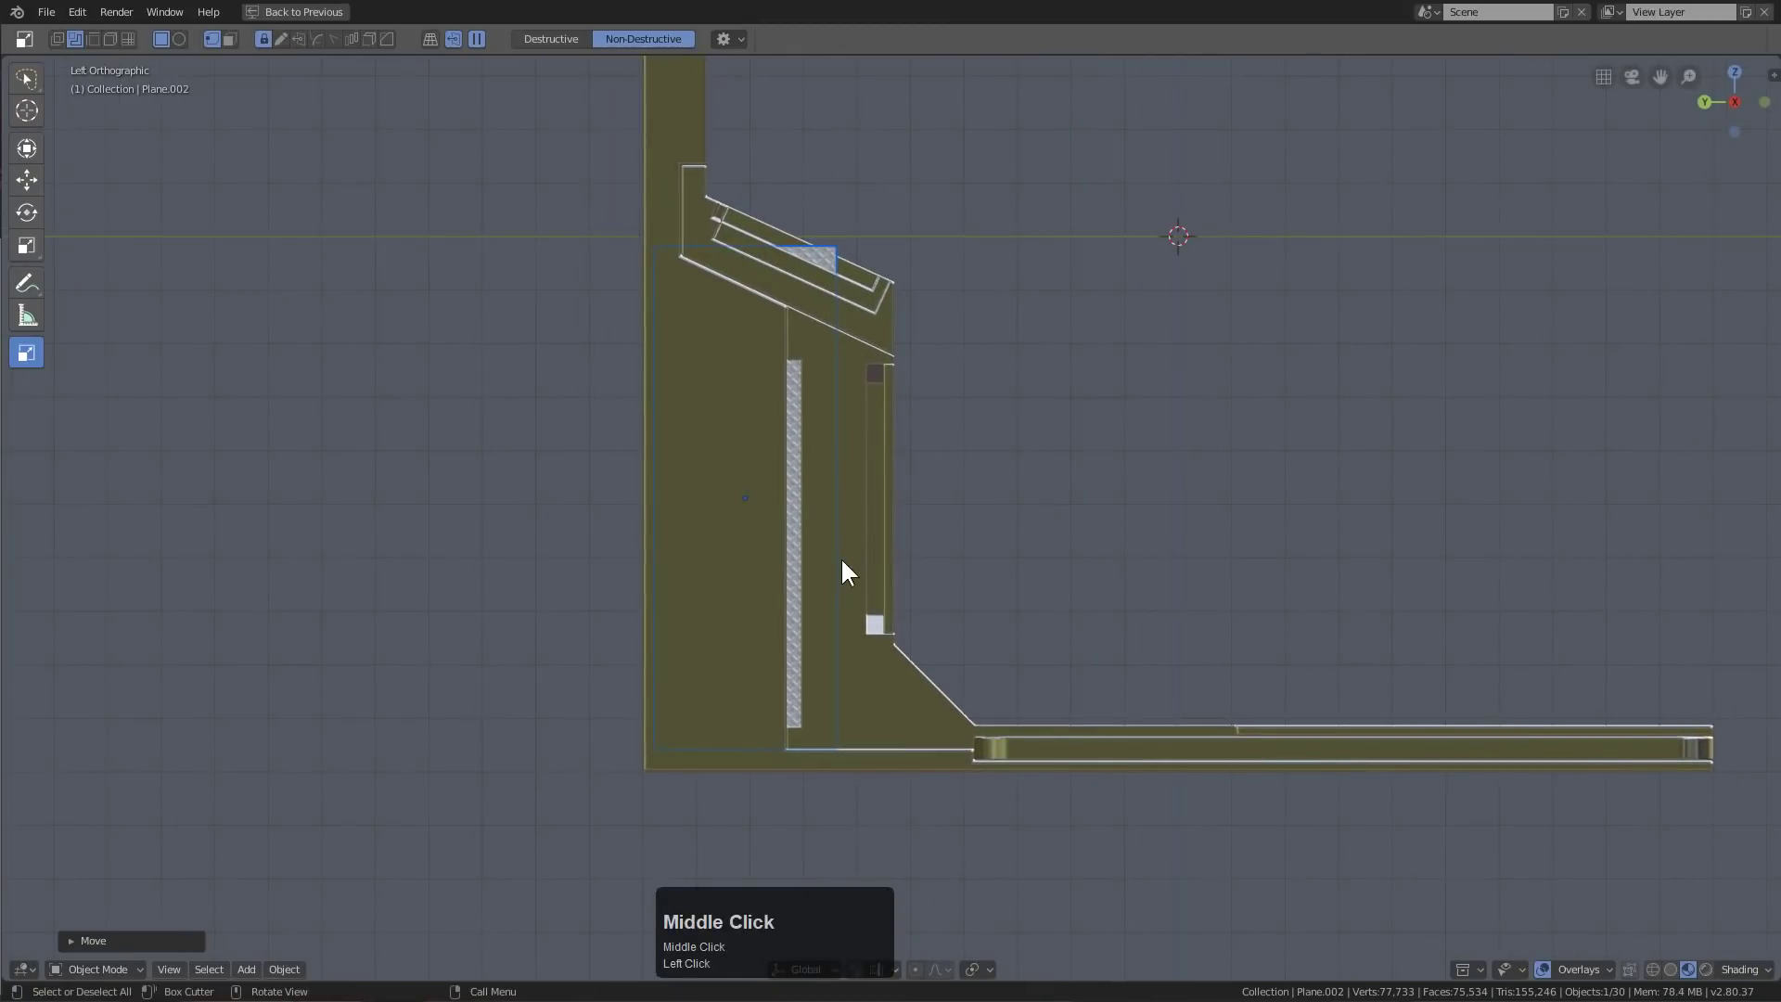
pyautogui.press('g')
pyautogui.click(840, 568)
pyautogui.press('g')
pyautogui.click(770, 473)
# Cut a tall, shallow rectangular recess into the main body's lower rear side wall to expose the grille
pyautogui.click(733, 432)
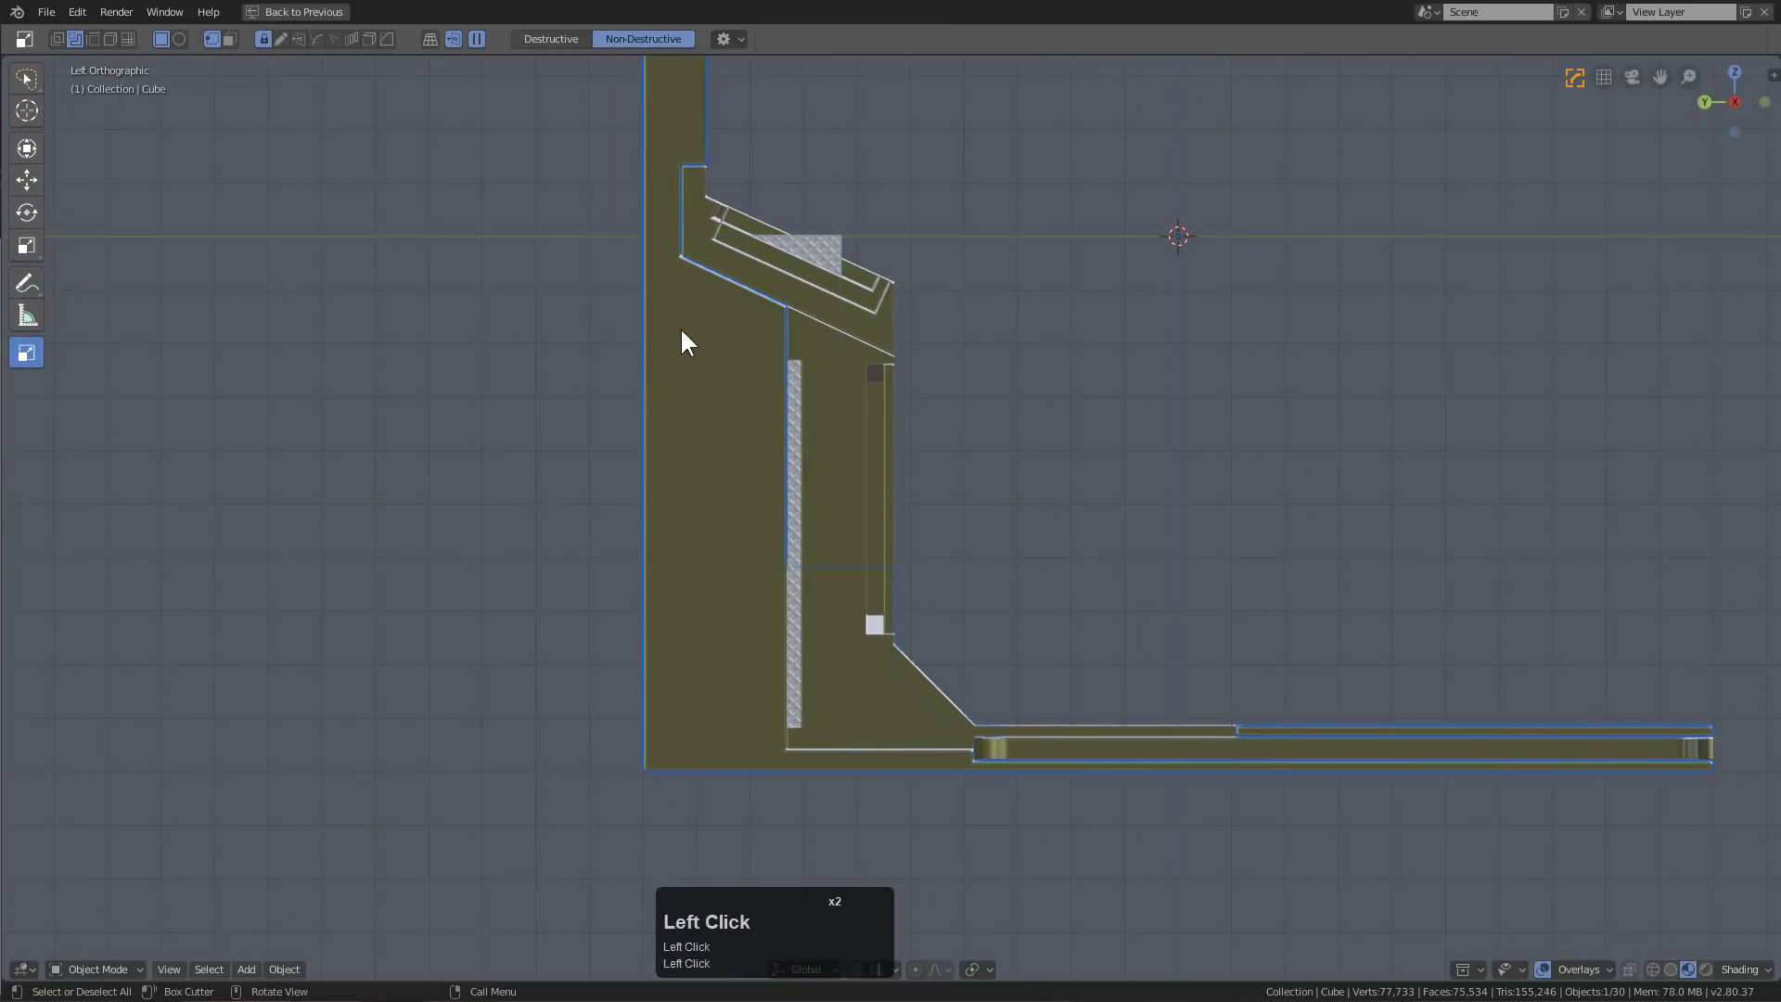
pyautogui.moveTo(726, 473); pyautogui.dragTo(775, 759)
pyautogui.press('x')
pyautogui.moveTo(776, 764); pyautogui.dragTo(544, 727, button='middle')
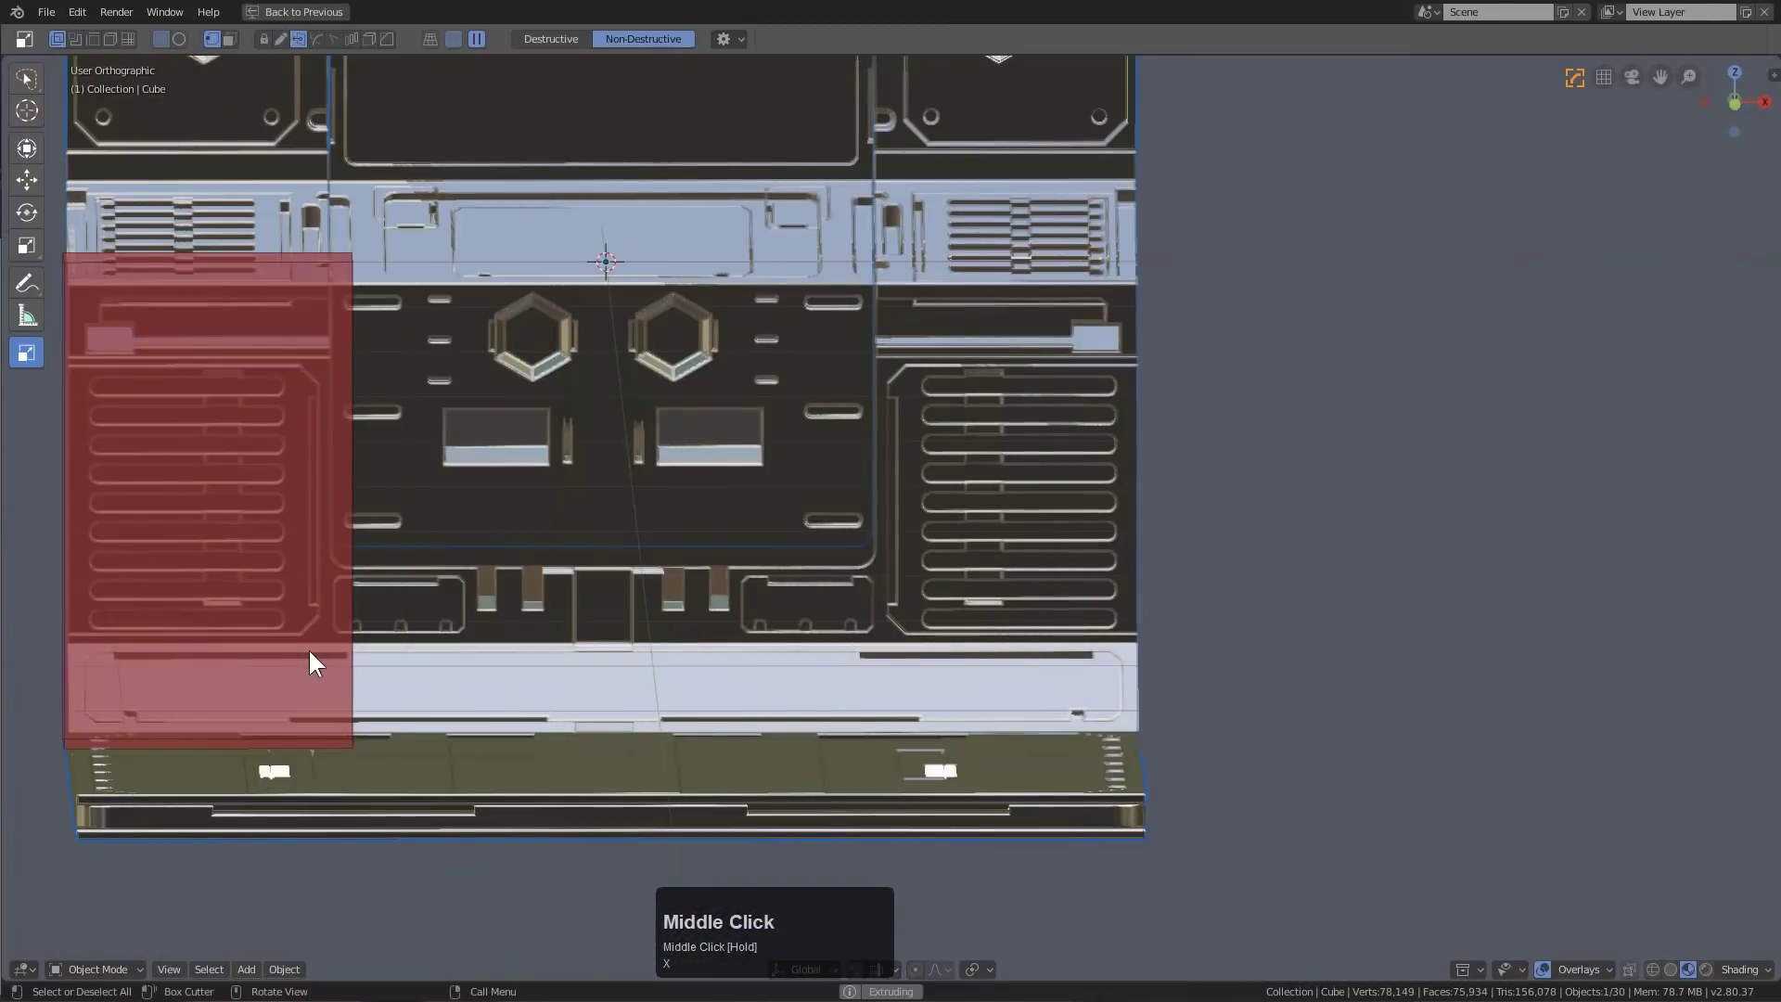
pyautogui.moveTo(349, 648); pyautogui.dragTo(226, 677, button='middle')
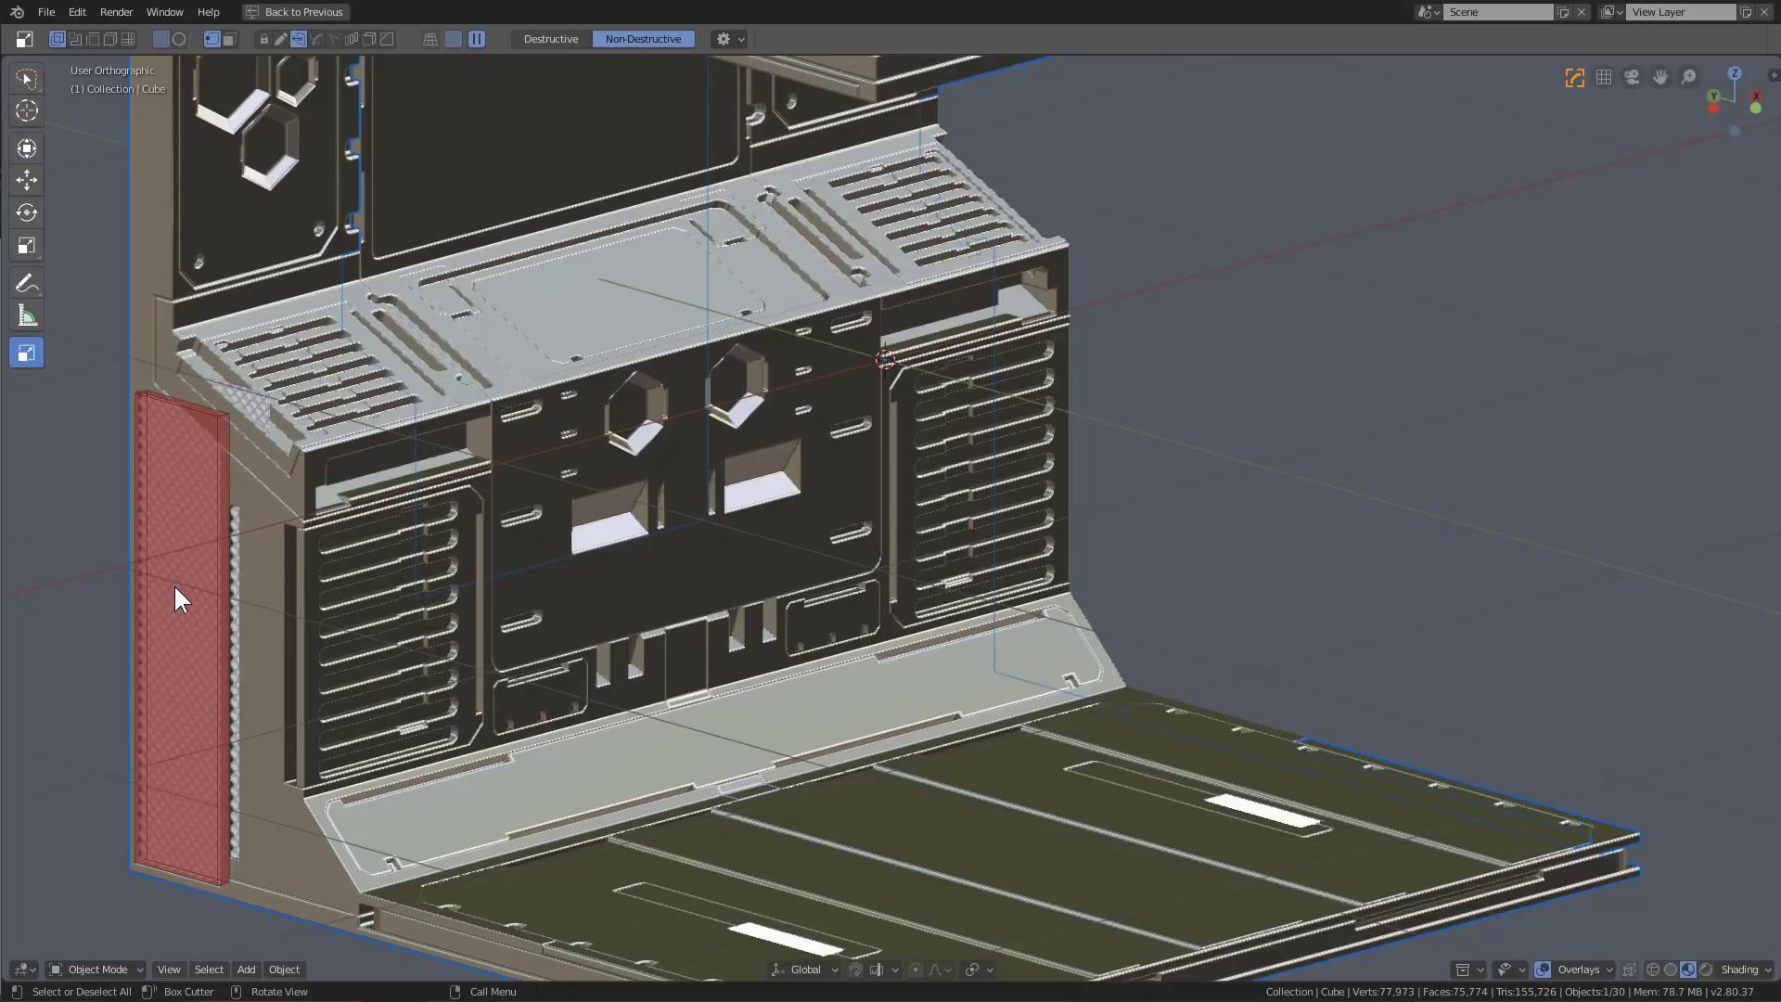
pyautogui.keyDown('shift'); pyautogui.moveTo(174, 583); pyautogui.dragTo(174, 577, button='middle'); pyautogui.keyUp('shift')
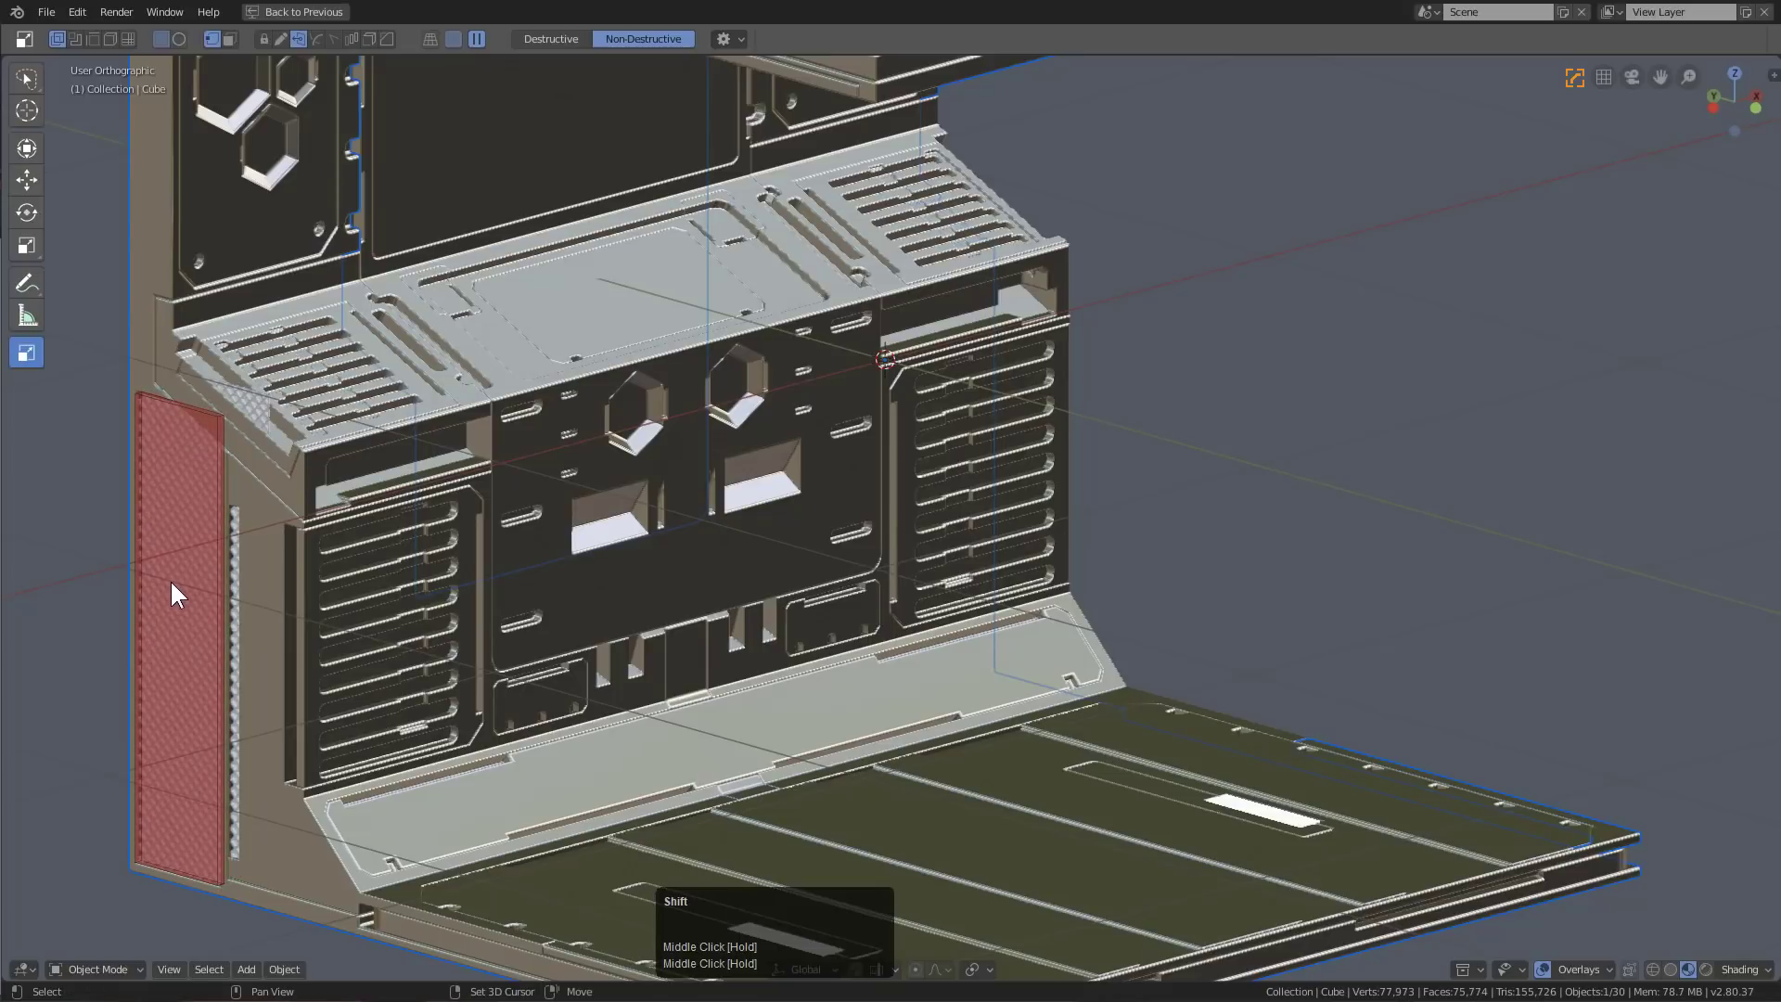
pyautogui.click(170, 579)
# Edit the recess cutter in wireframe, lowering its upper front vertices along Z so the top edge follows the sloped panel line
pyautogui.press('KP_1')
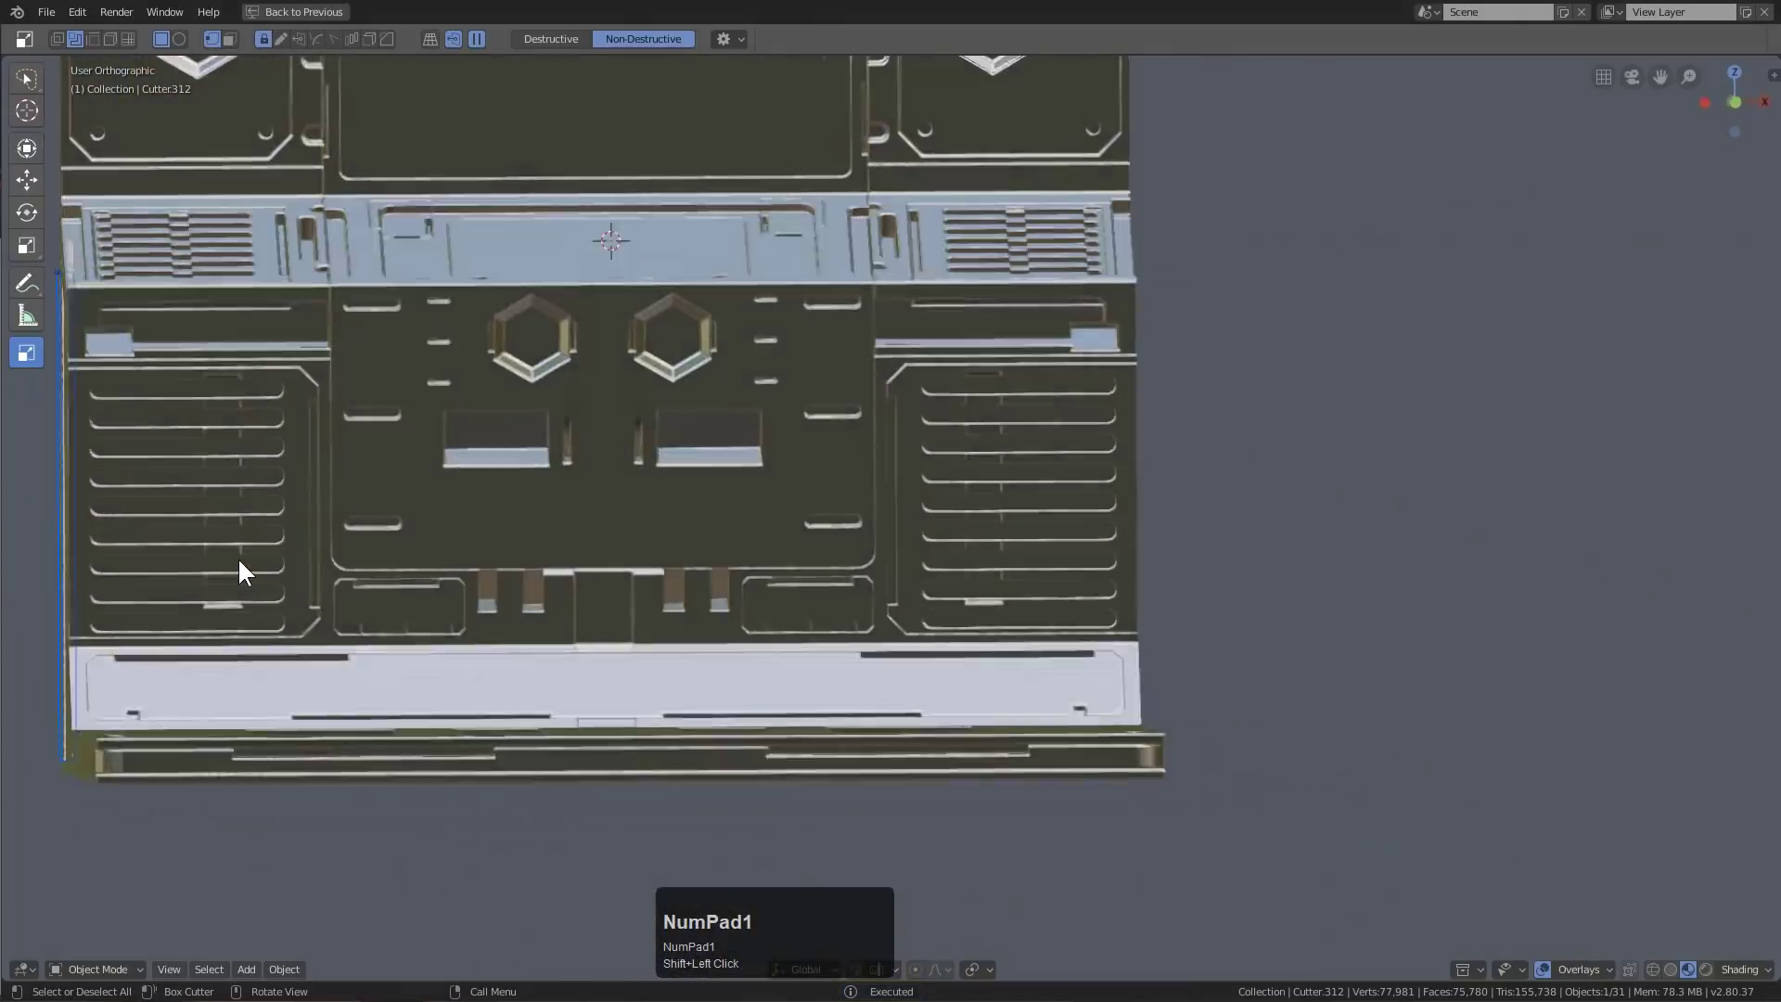
pyautogui.press('KP_3')
pyautogui.press('KP_9')
pyautogui.scroll(4, 767, 362)
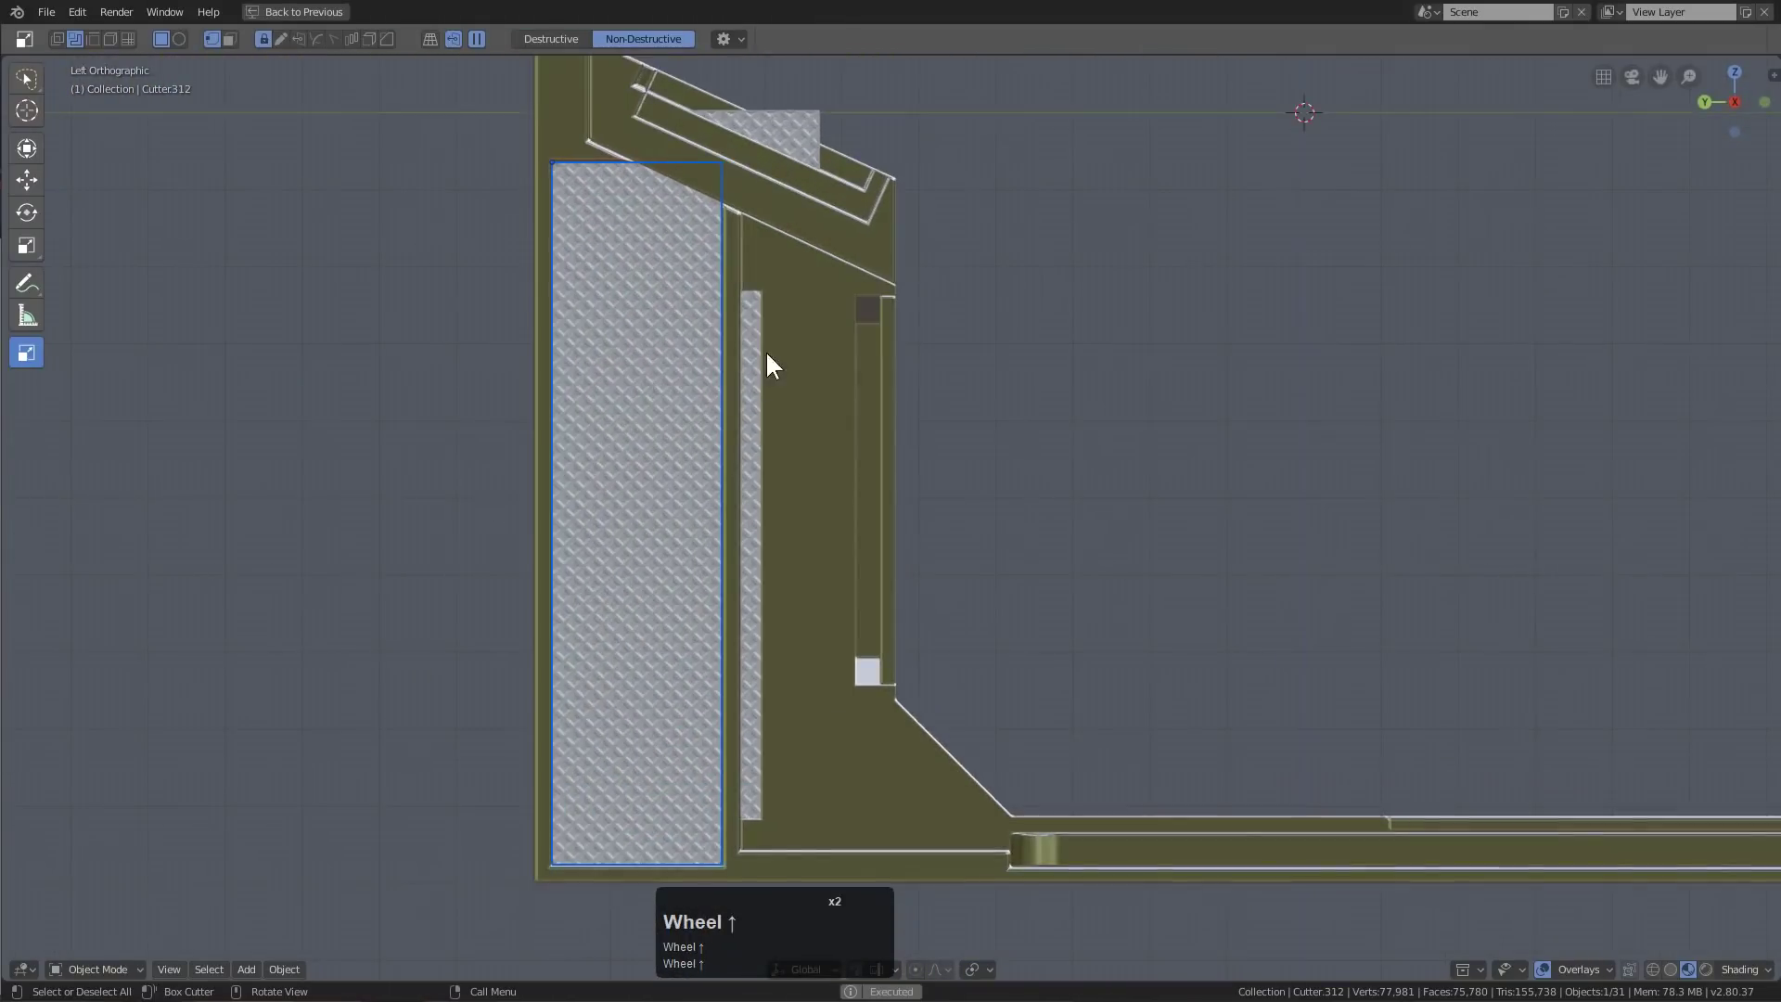
pyautogui.press('Tab')
pyautogui.press('z')
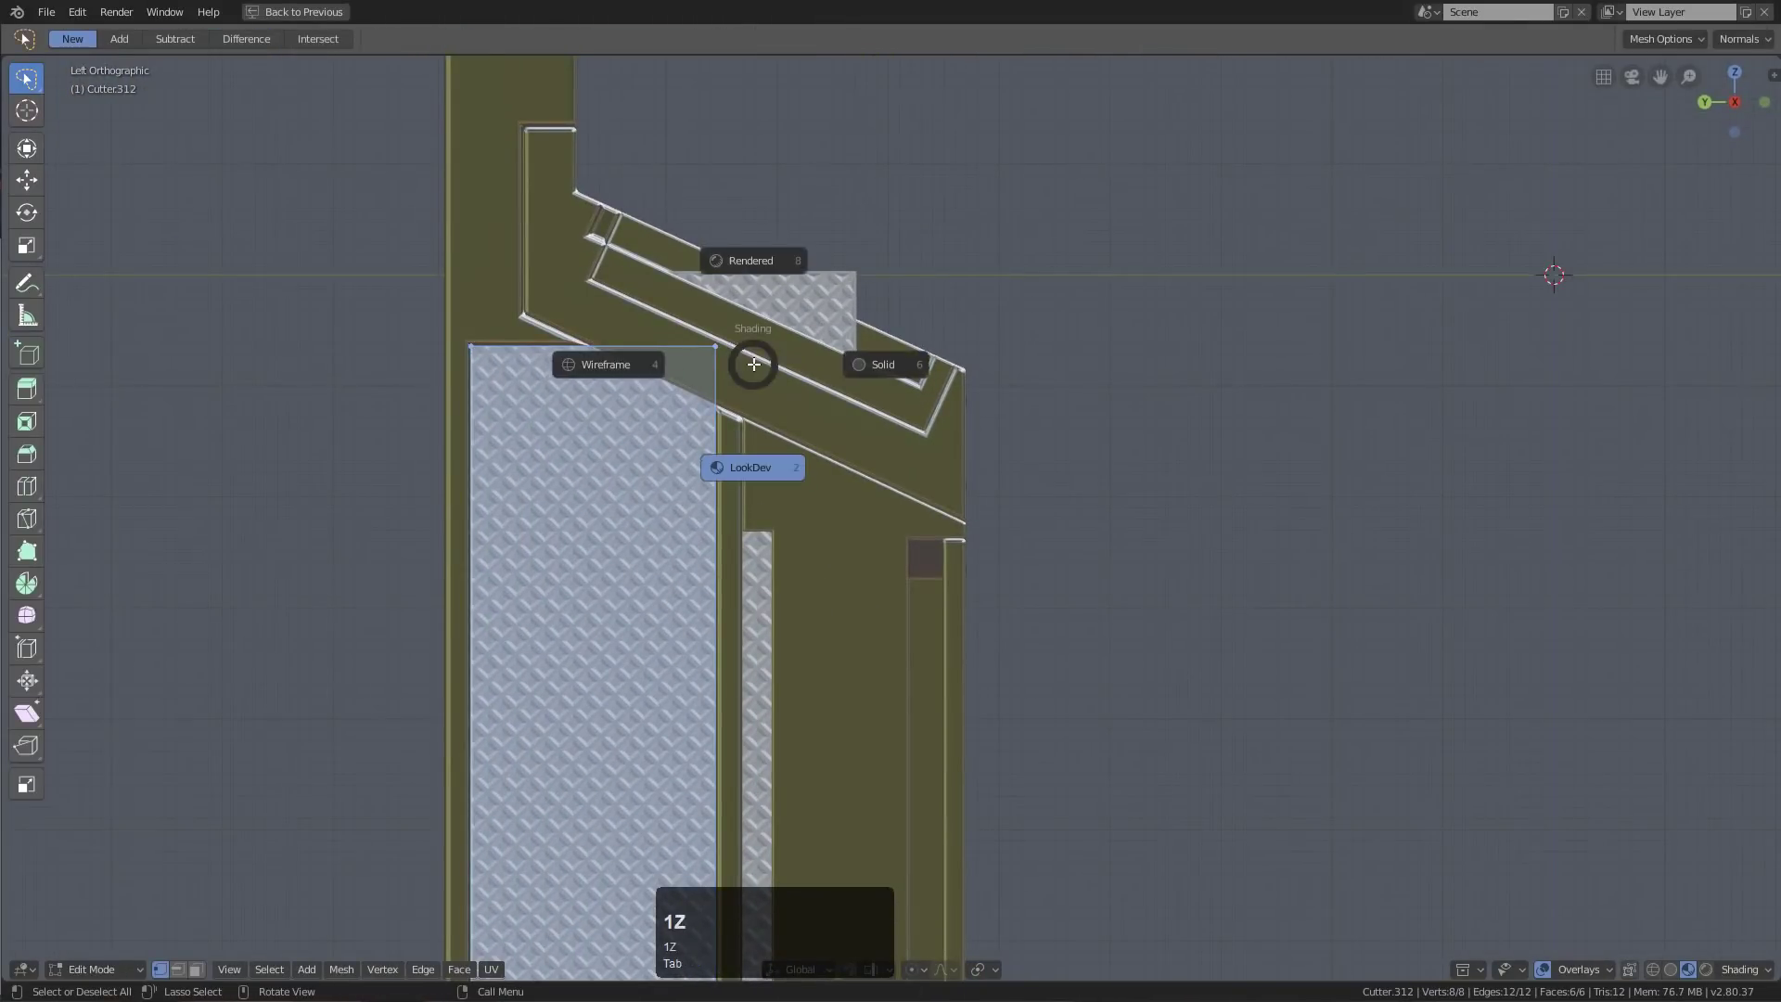
pyautogui.click(620, 354)
pyautogui.hotkey('alt', 'a')
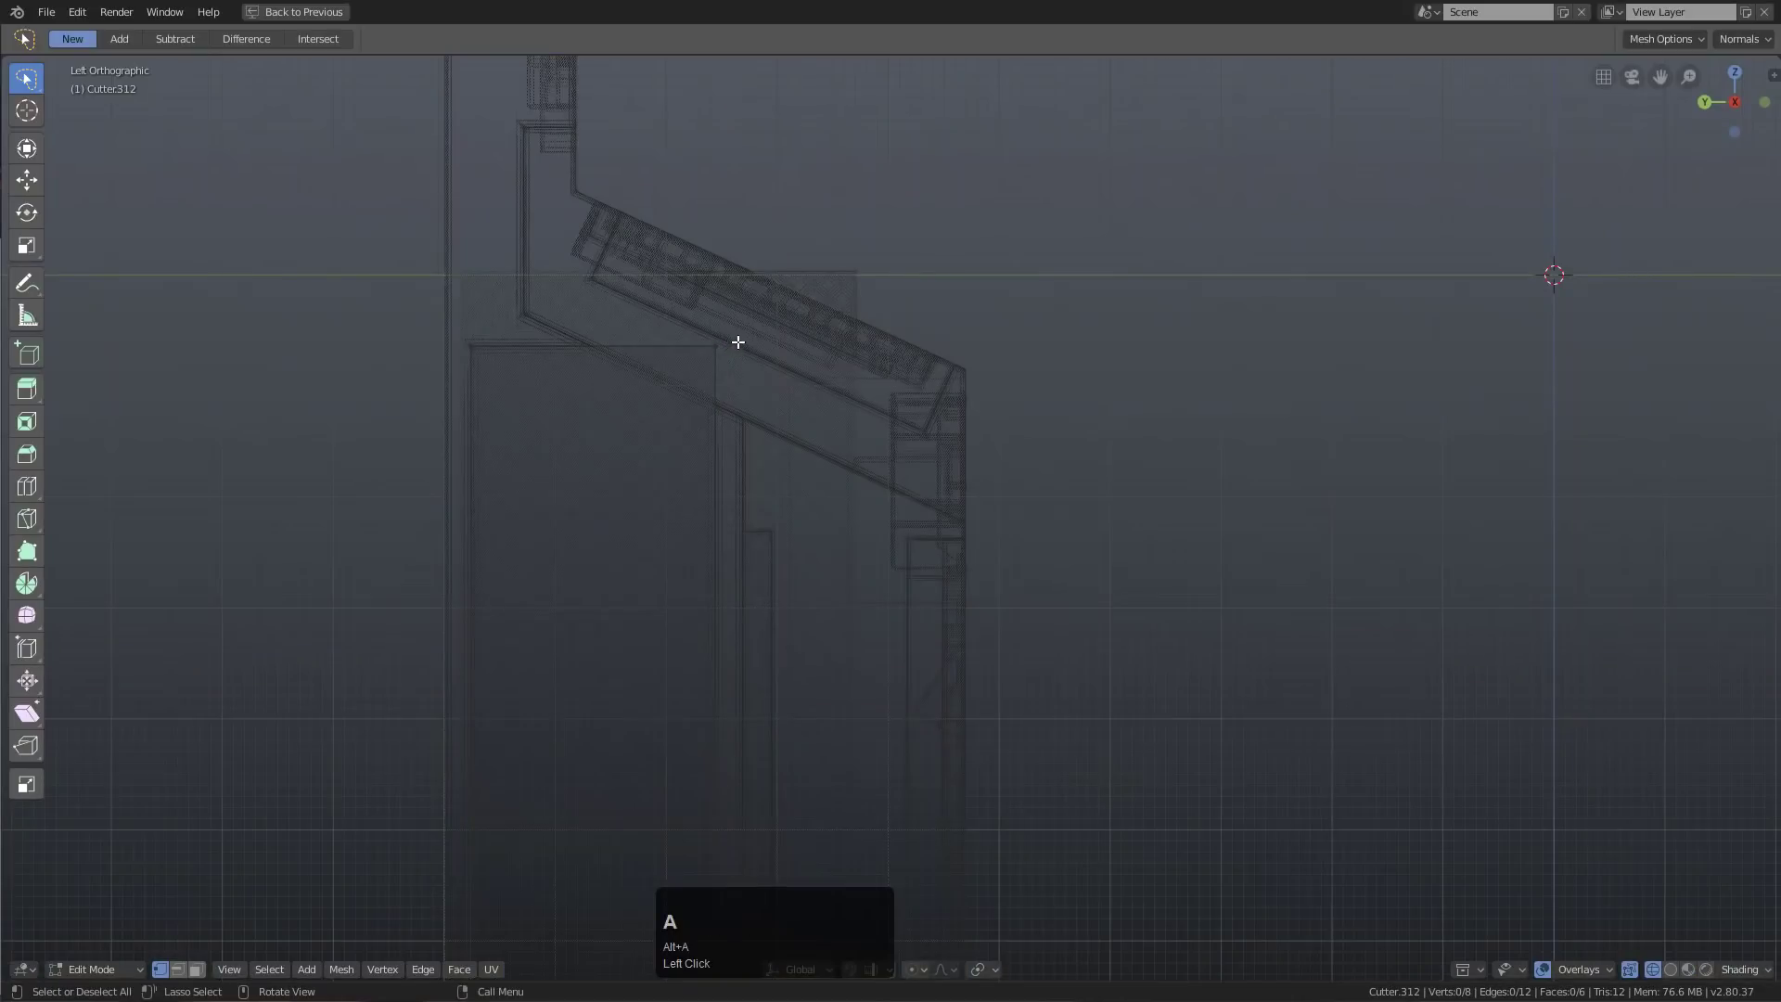
pyautogui.press('b')
pyautogui.moveTo(776, 270); pyautogui.dragTo(710, 357)
pyautogui.press('g')
pyautogui.press('z')
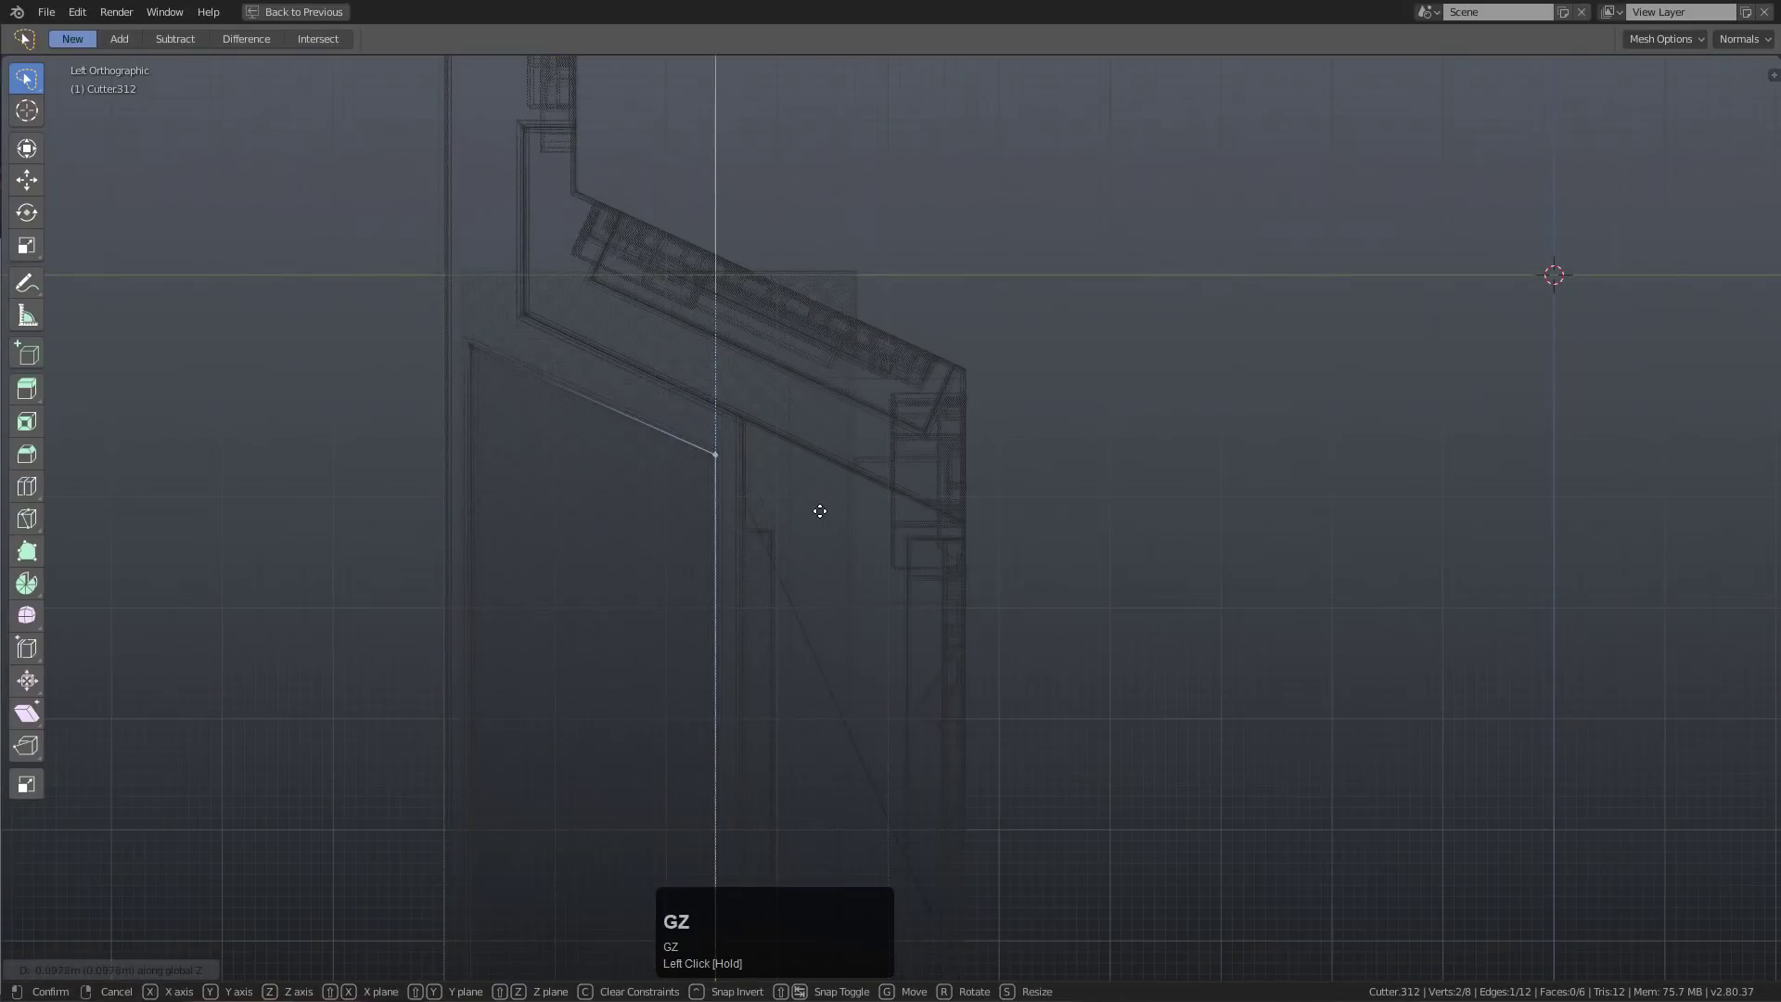
pyautogui.click(823, 525)
# Raise the cutter's bottom vertices along Z to widen the margin beneath the side recess
pyautogui.moveTo(823, 525); pyautogui.dragTo(816, 628, button='middle')
pyautogui.press('a')
pyautogui.hotkey('alt', 'a')
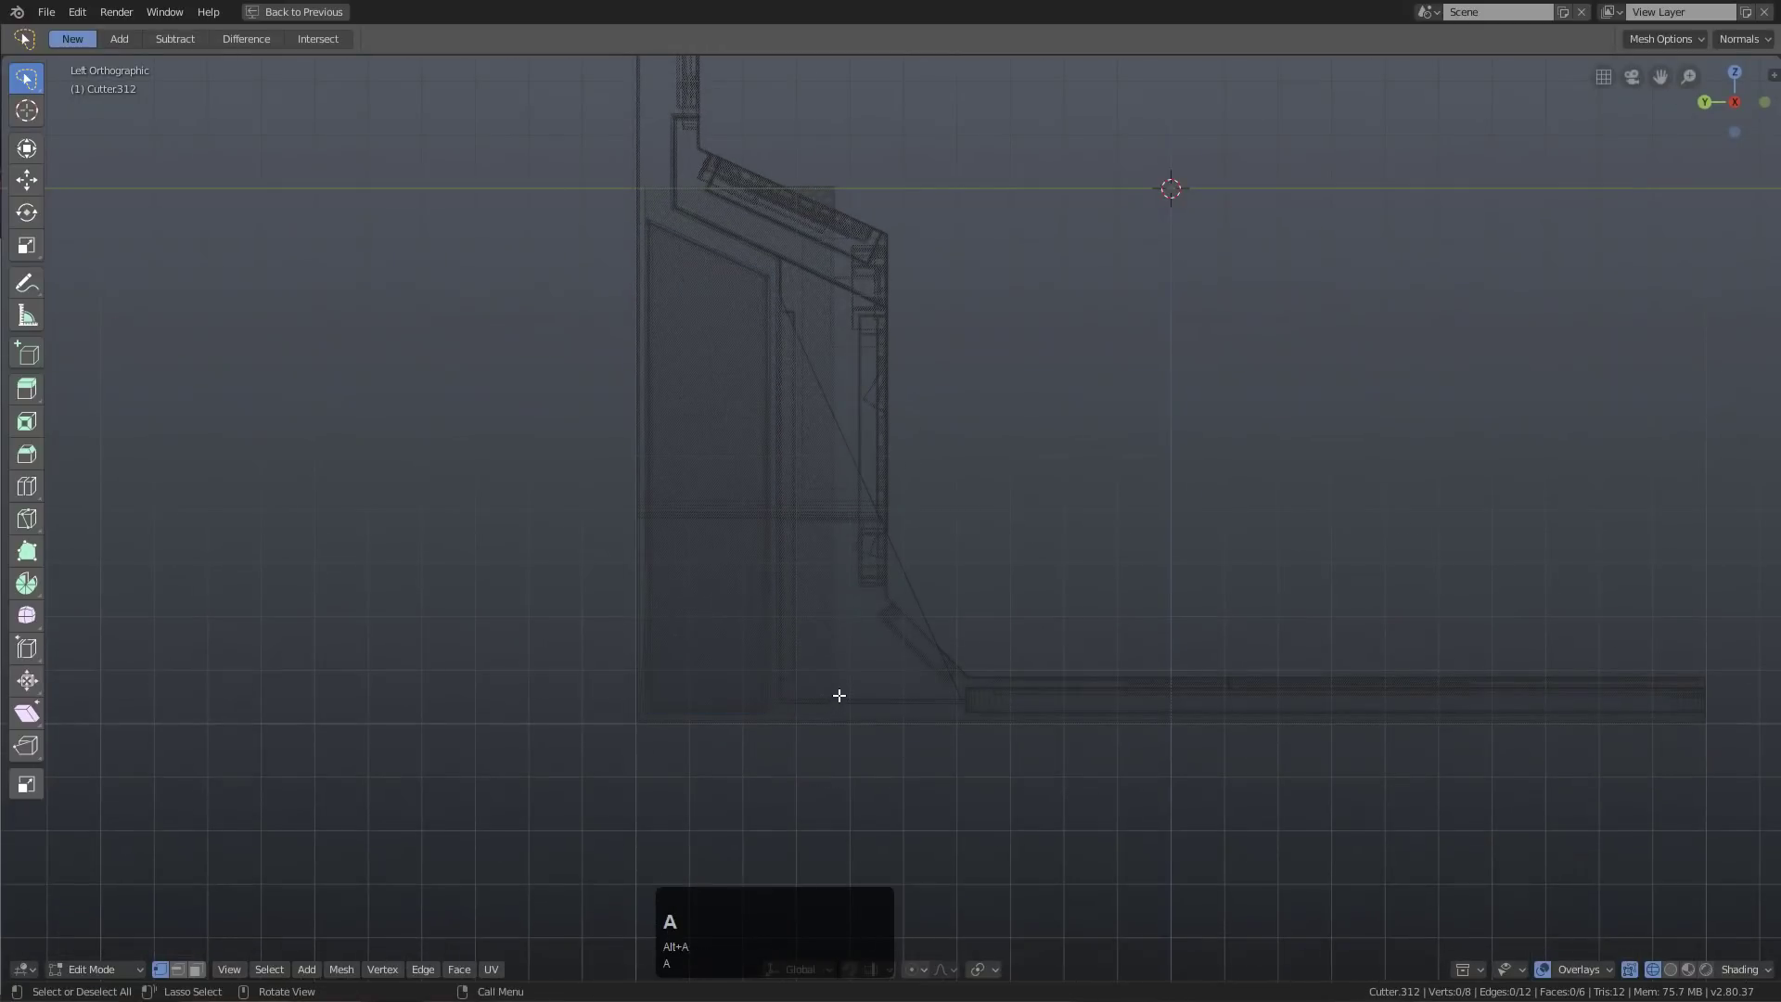
pyautogui.moveTo(813, 679); pyautogui.dragTo(631, 714)
pyautogui.press('g')
pyautogui.press('z')
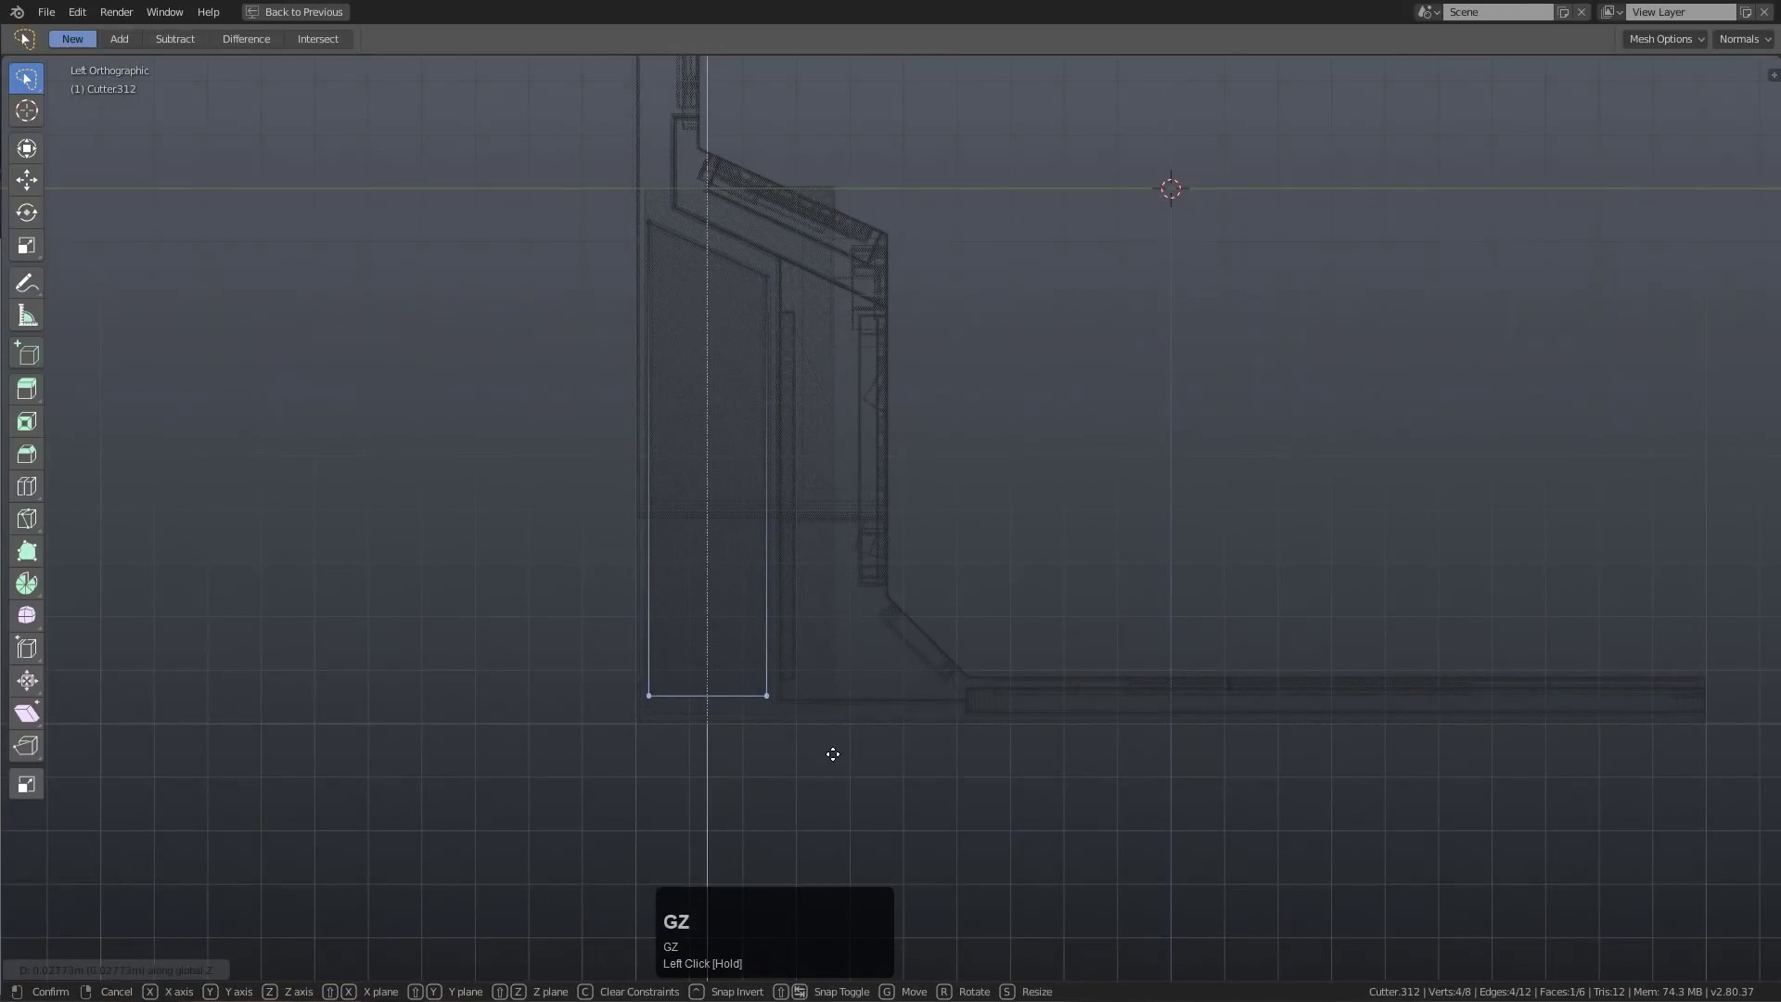
pyautogui.click(824, 745)
# Leave mesh editing, set the viewport to solid shading and hide the recess cutter
pyautogui.moveTo(828, 511); pyautogui.dragTo(803, 587, button='middle')
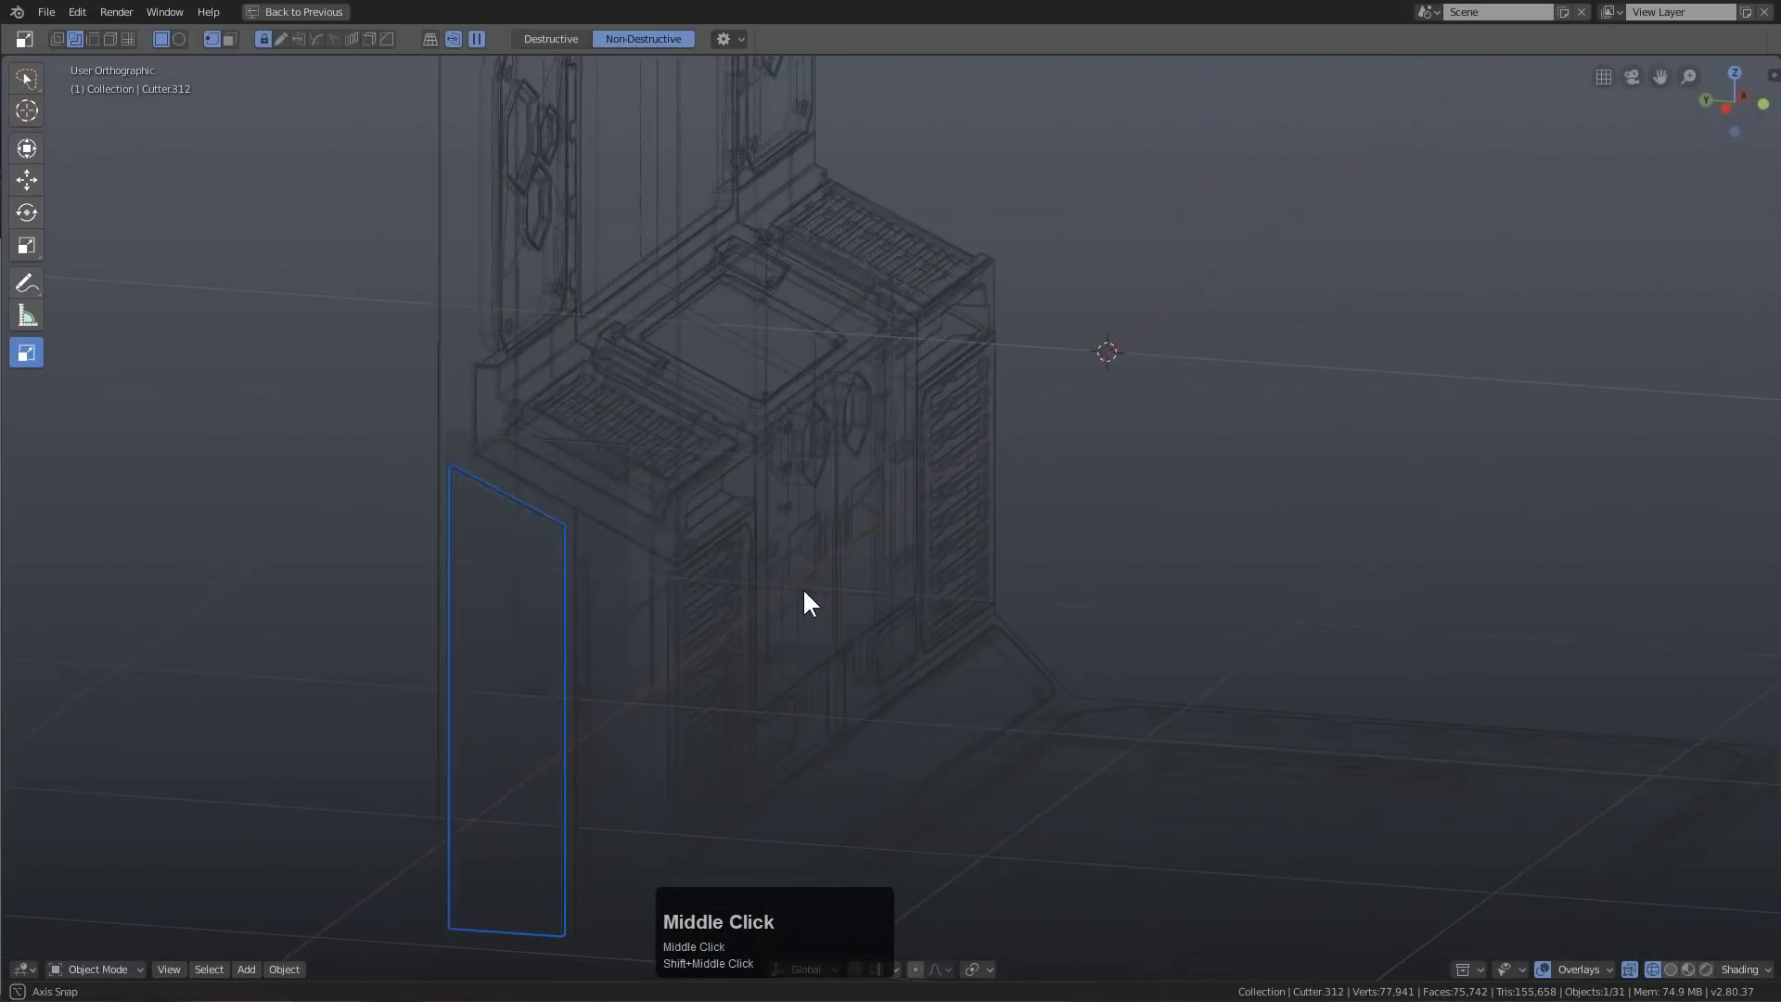
pyautogui.press('z')
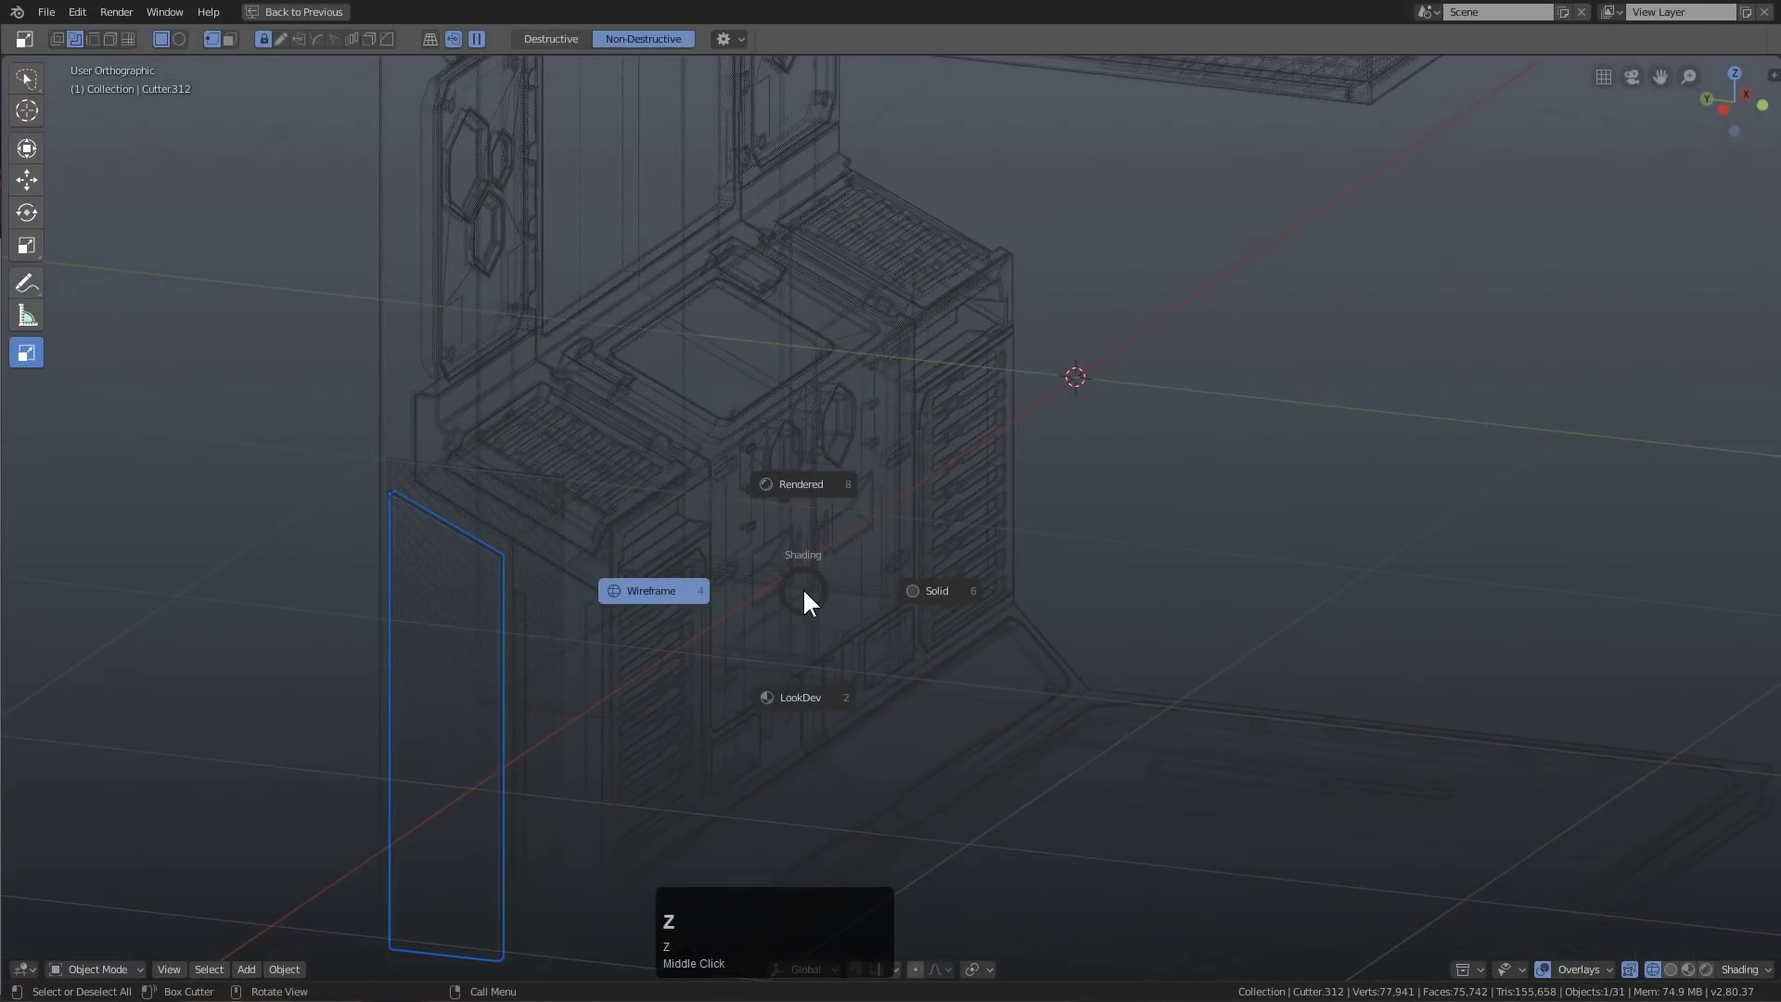
pyautogui.click(921, 586)
pyautogui.scroll(2, 677, 597)
pyautogui.keyDown('shift'); pyautogui.moveTo(676, 597); pyautogui.dragTo(942, 497, button='middle'); pyautogui.keyUp('shift')
pyautogui.scroll(2, 891, 483)
pyautogui.press('h')
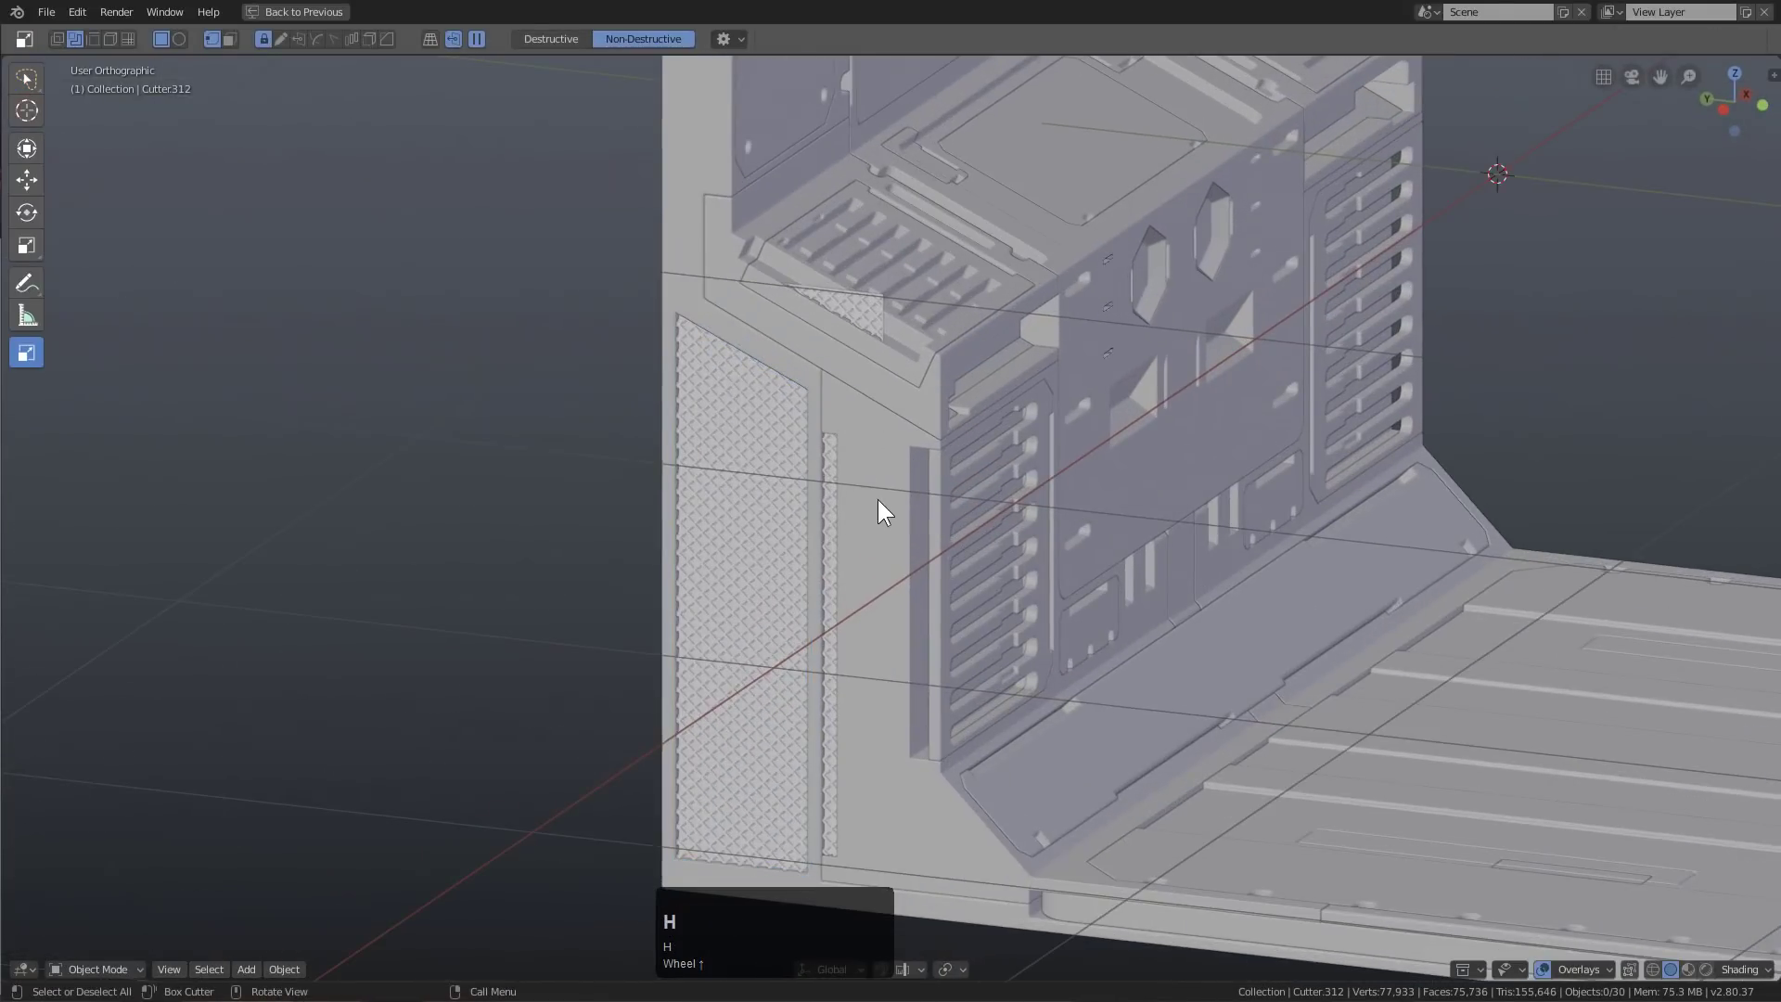
# Open the side grille's mesh for editing in the left orthographic view with nothing selected
pyautogui.click(872, 327)
pyautogui.scroll(-2, 881, 336)
pyautogui.press('KP_1')
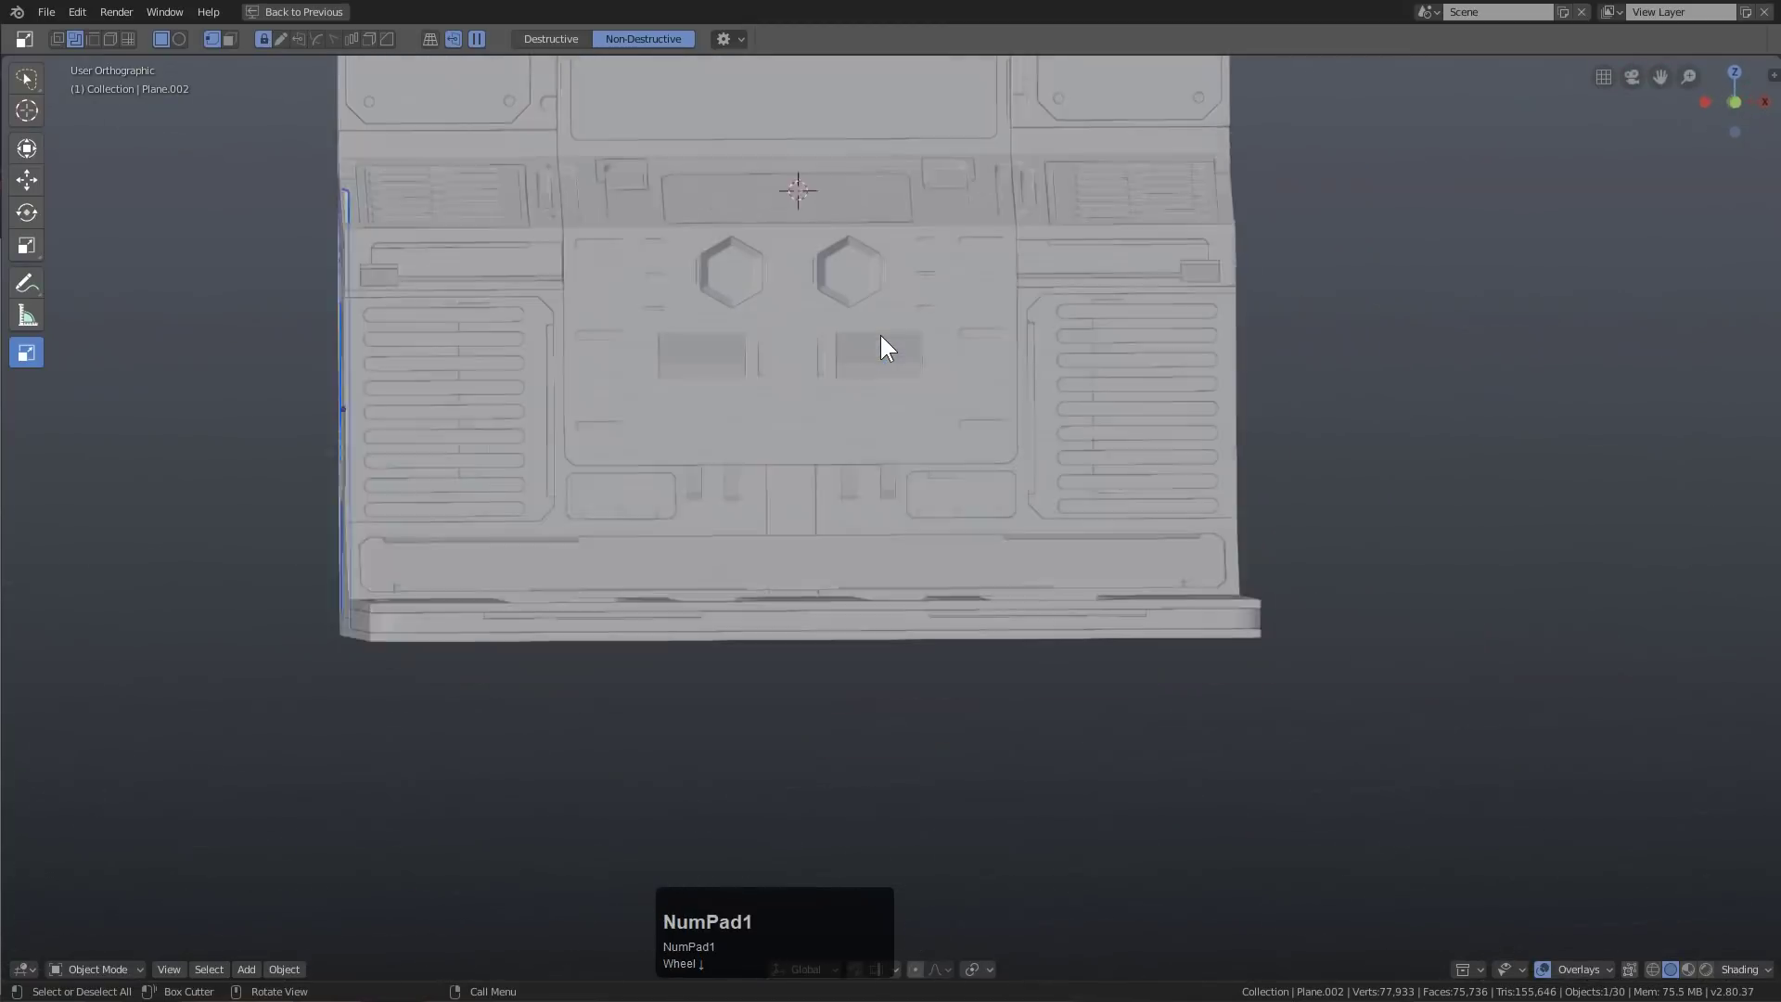
pyautogui.press('KP_9')
pyautogui.press('KP_1')
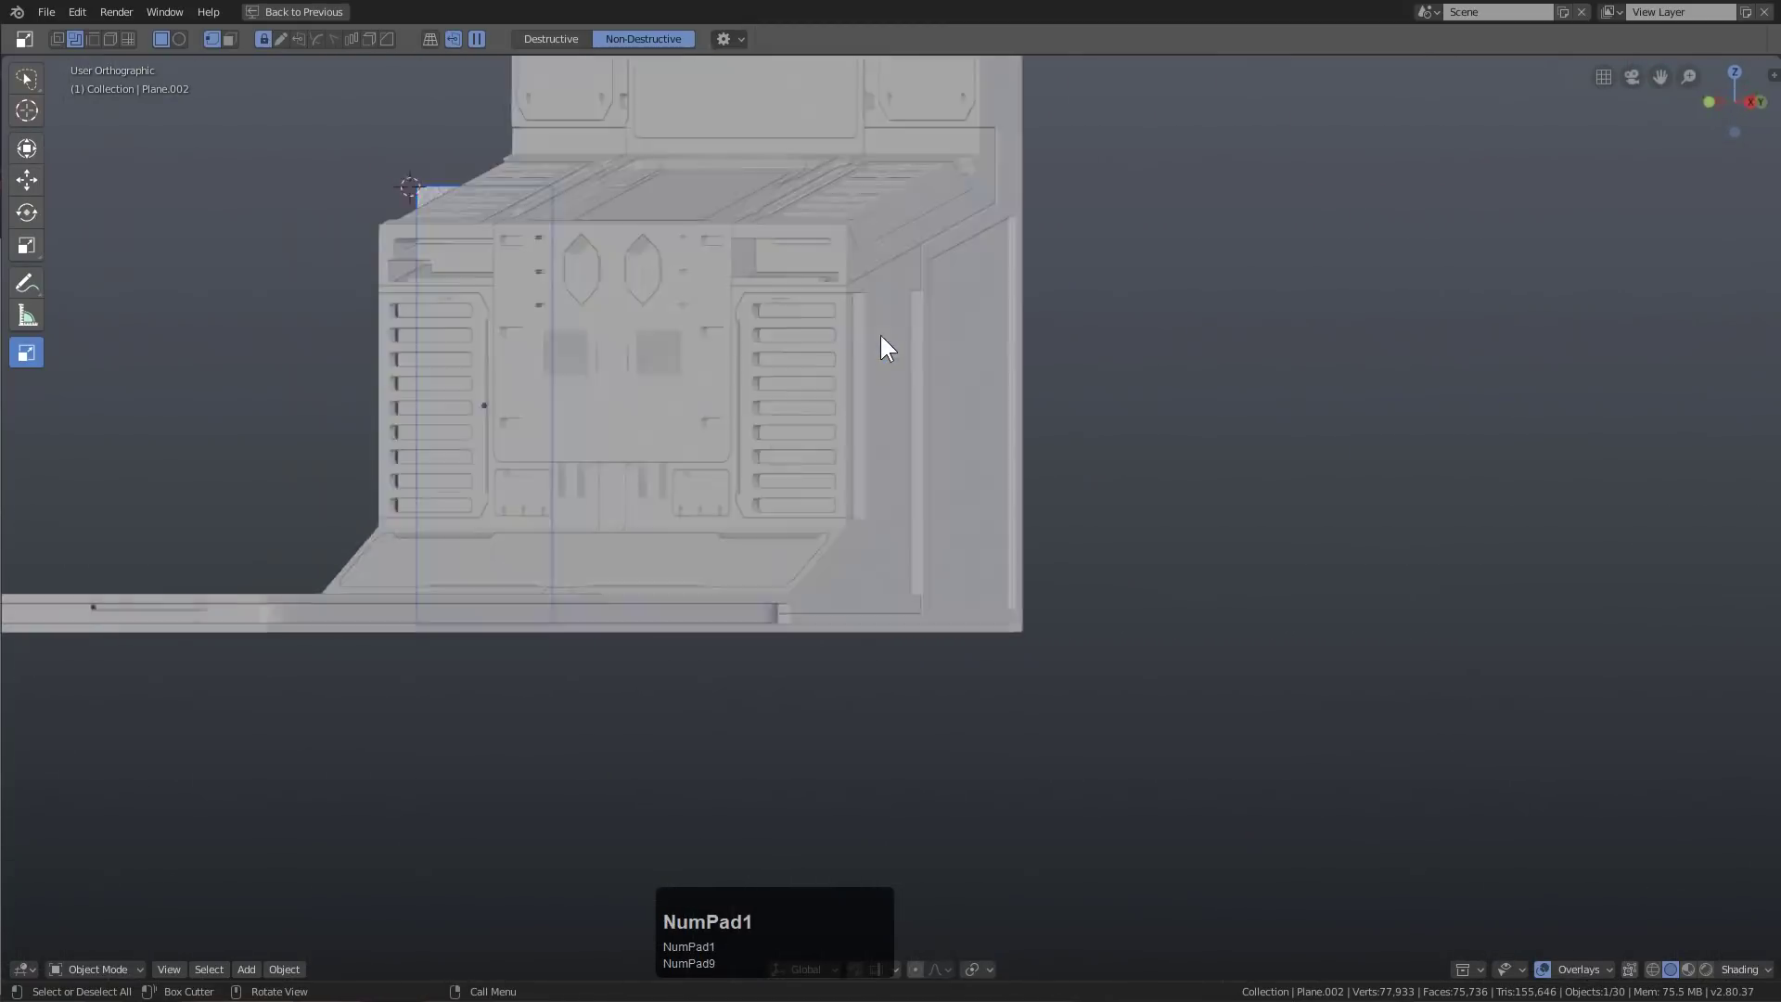
pyautogui.press('KP_3')
pyautogui.press('KP_9')
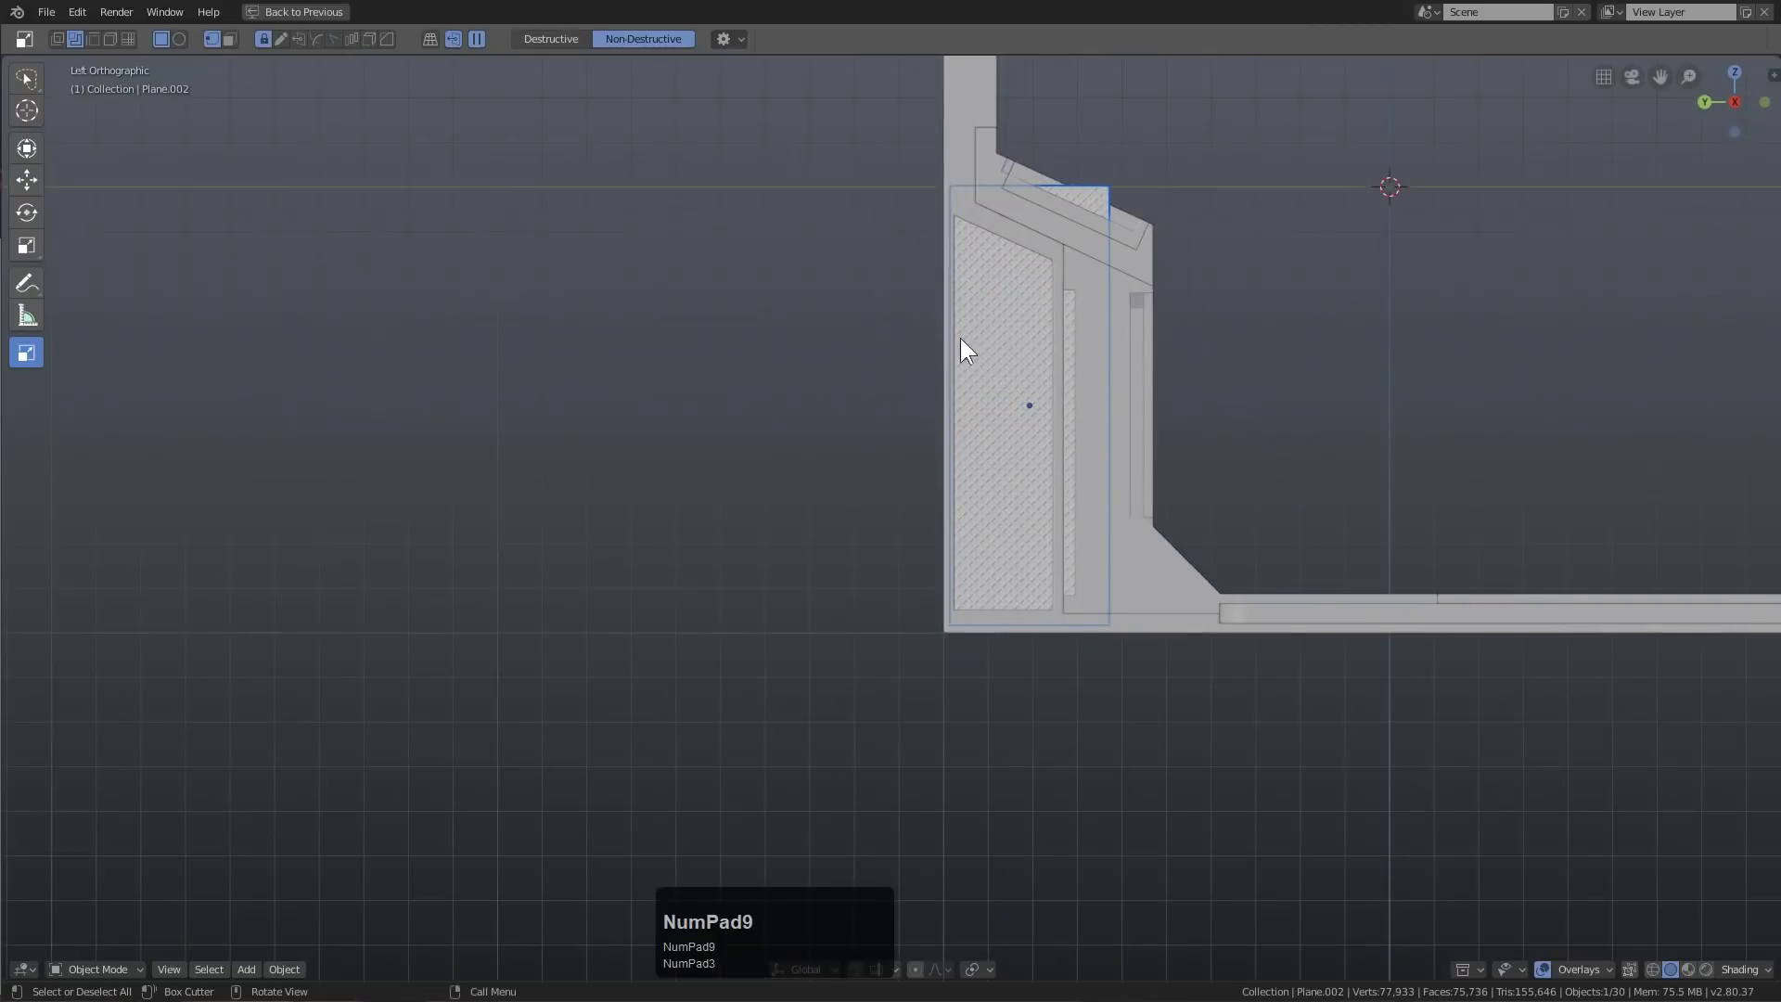
pyautogui.scroll(4, 960, 338)
pyautogui.press('Tab')
pyautogui.hotkey('alt', 'a')
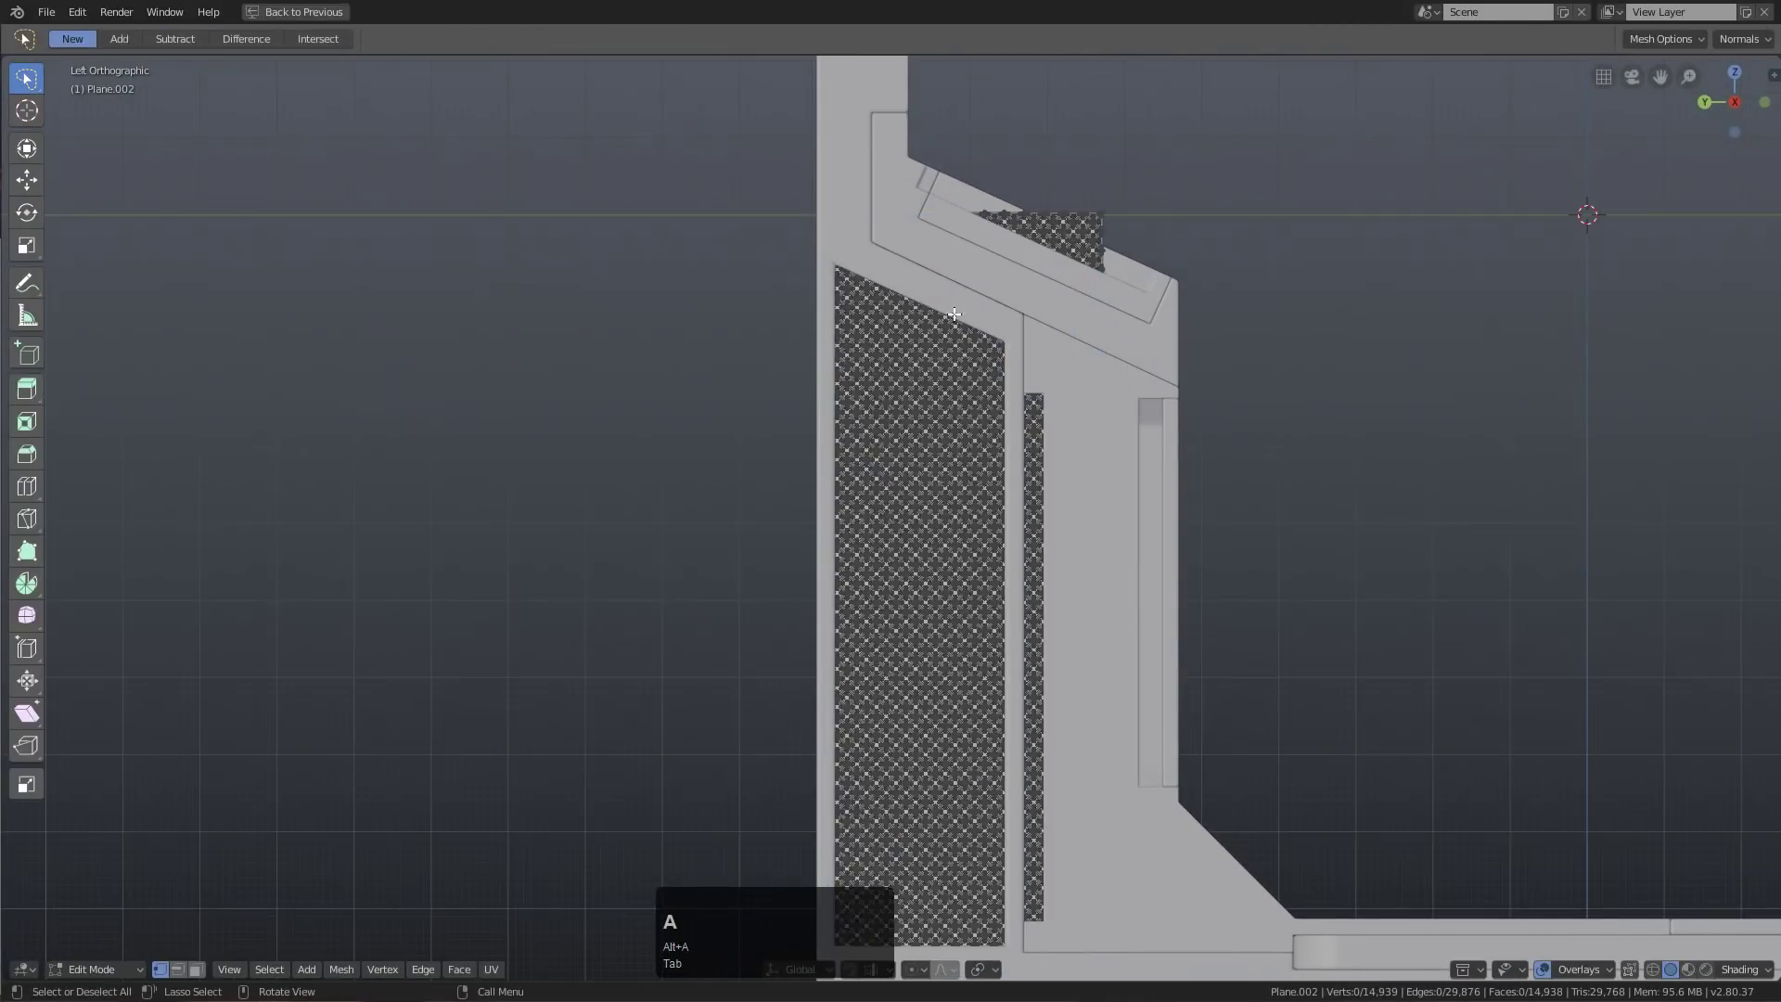
# Try a cut-through Knife cut in vertex mode around the side recess's sloped upper edge and vertical front edge
pyautogui.press('k')
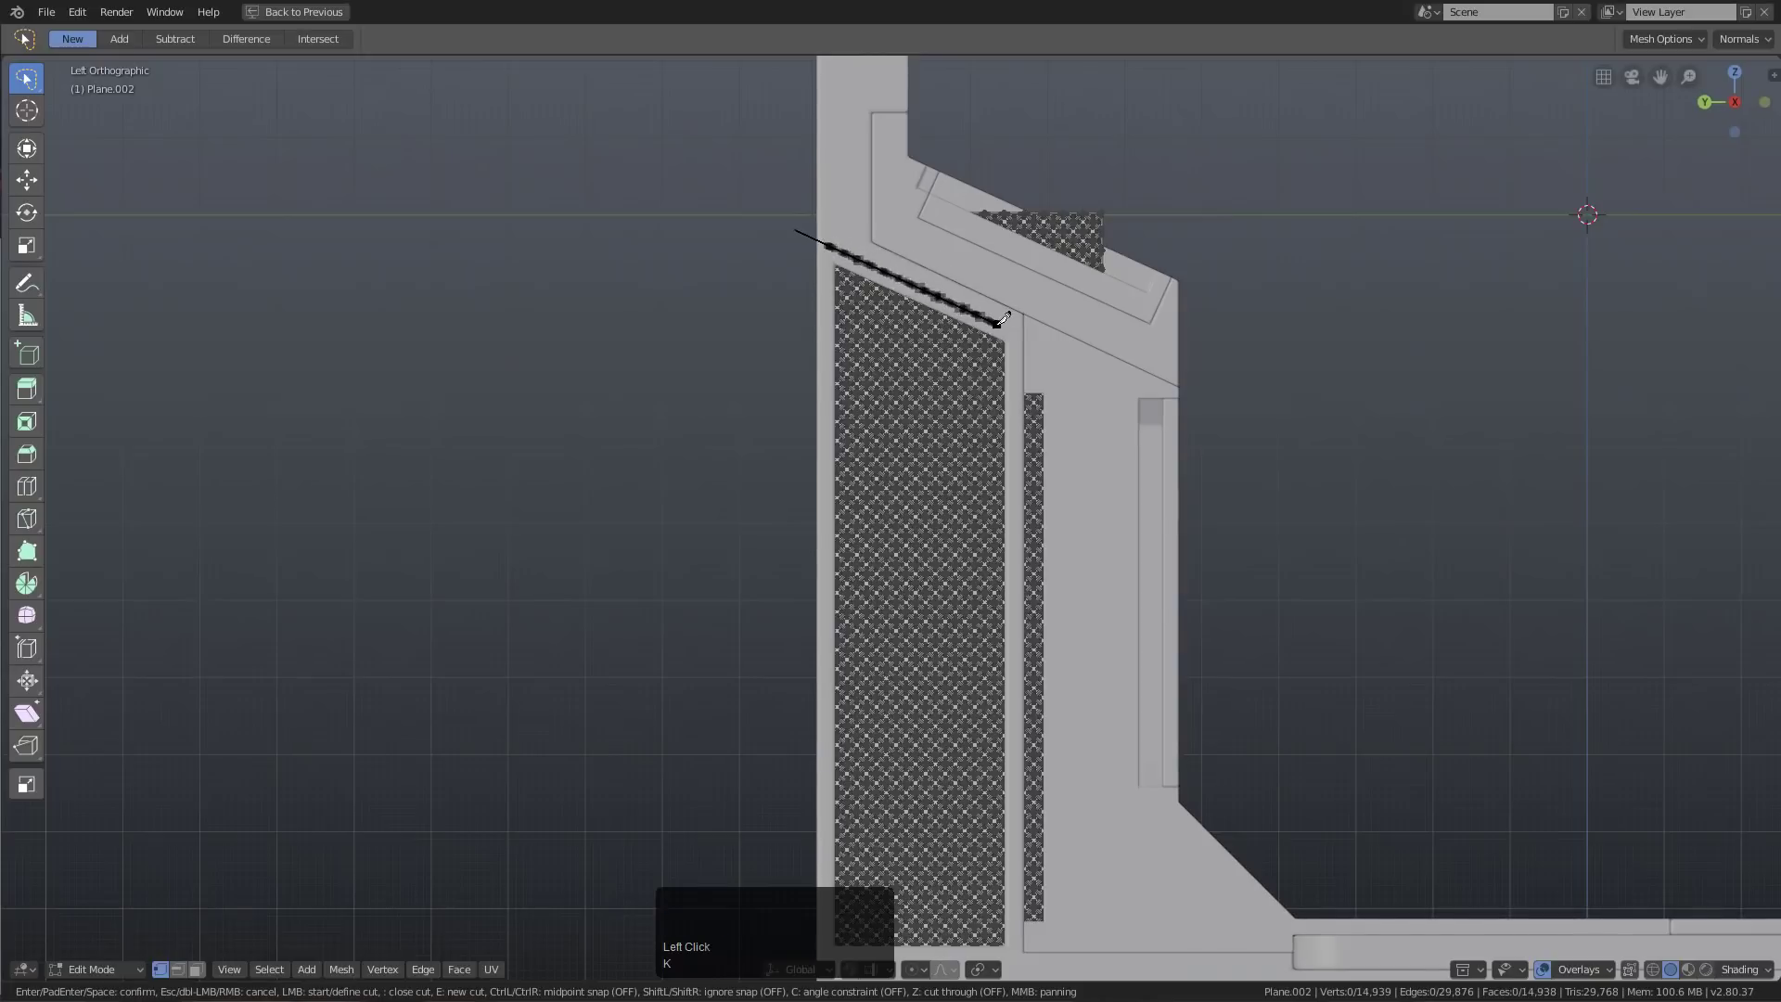
pyautogui.press('z')
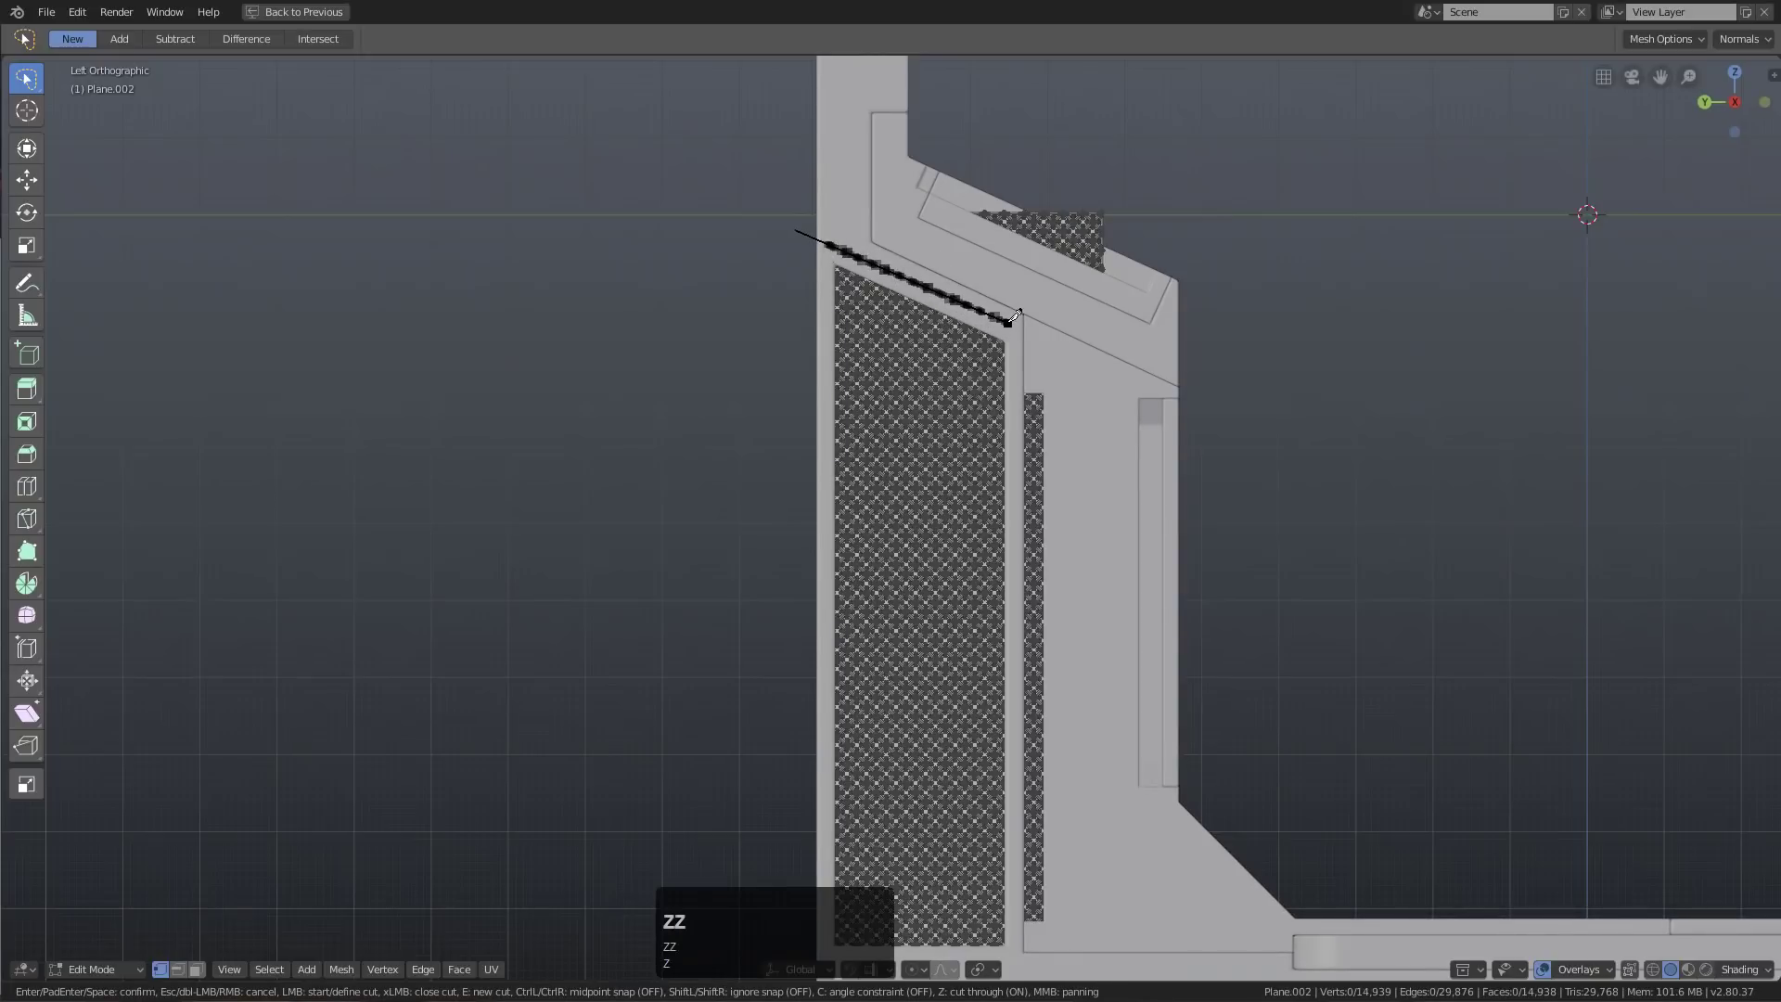
pyautogui.click(1017, 322)
pyautogui.press('c')
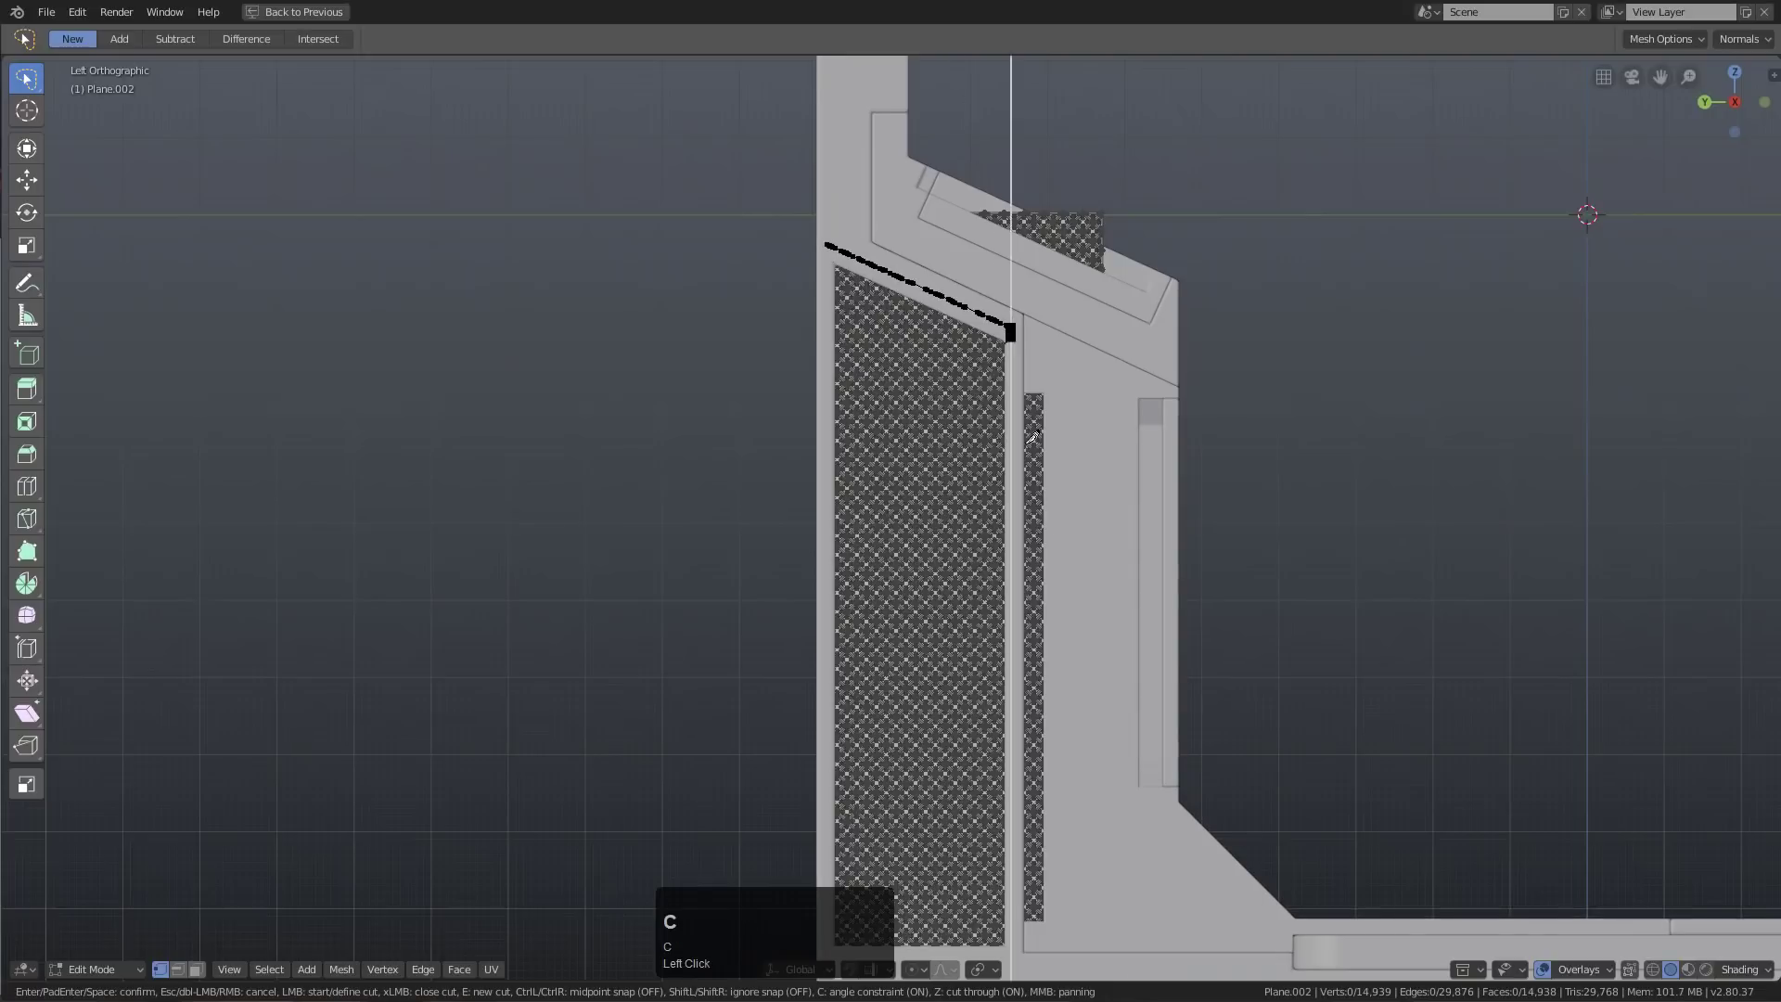
pyautogui.scroll(-3, 1046, 650)
pyautogui.click(1034, 773)
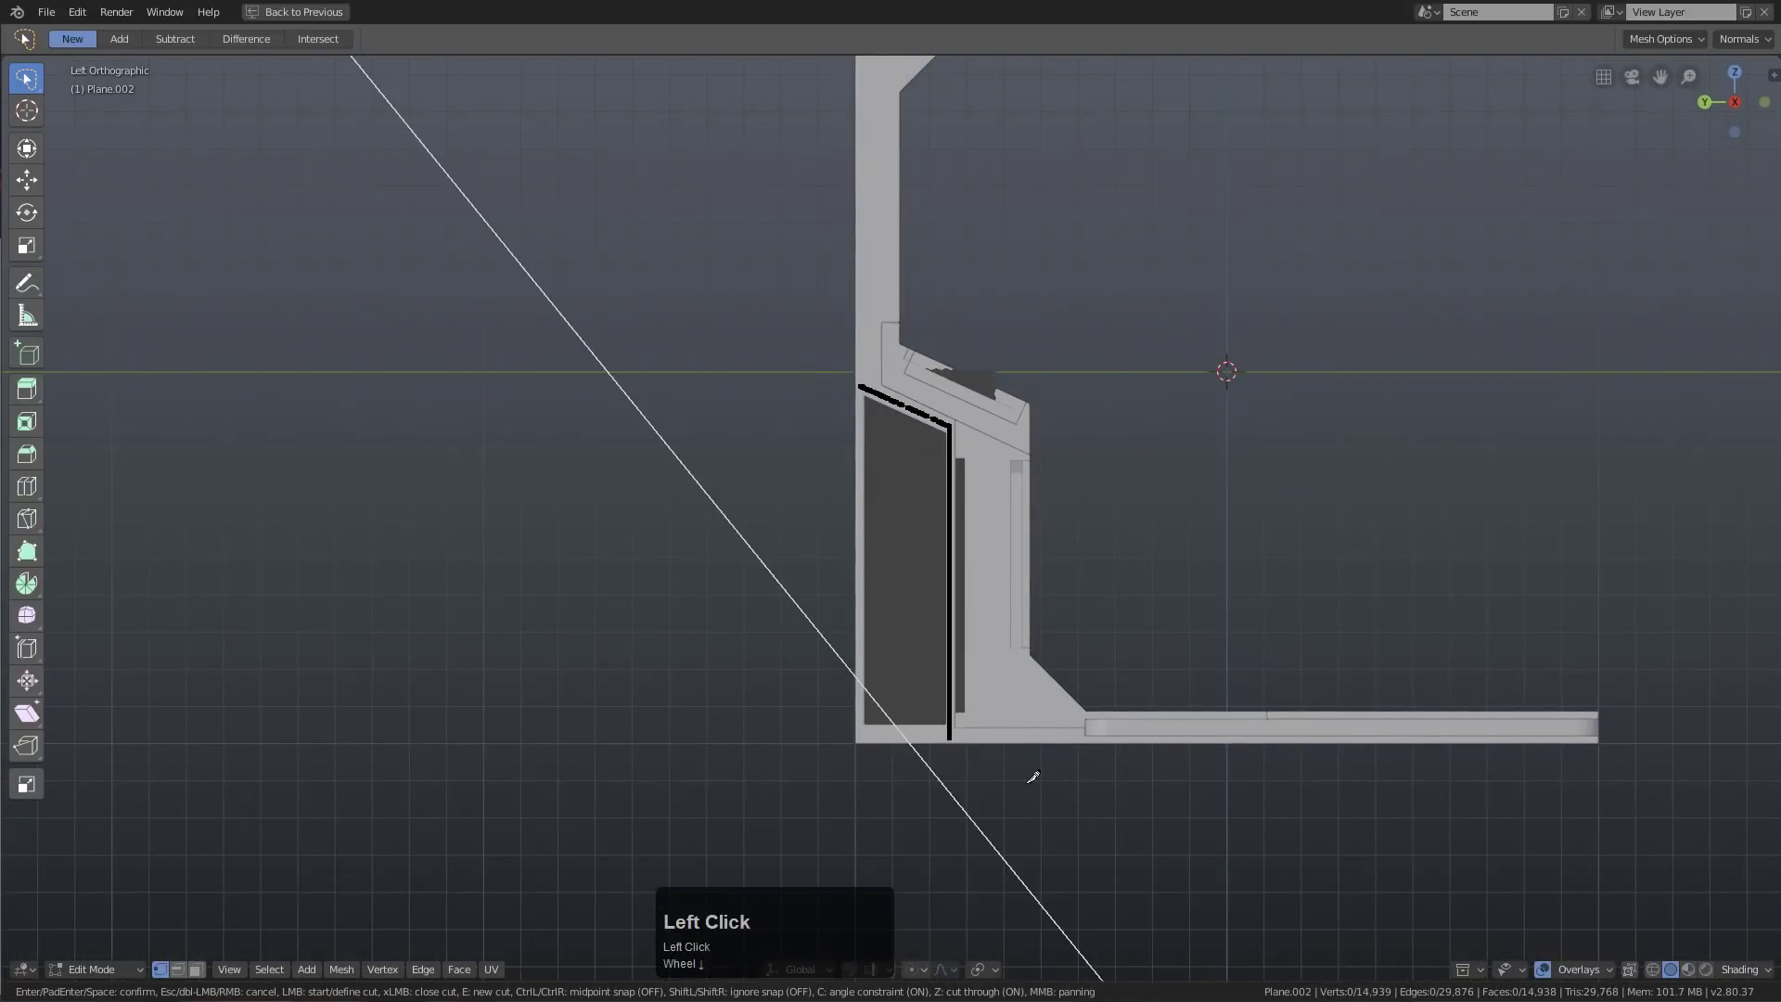
pyautogui.press('KP_Enter')
# Try to select the linked grille geometry, then undo that selection and the knife cut
pyautogui.scroll(3, 1137, 718)
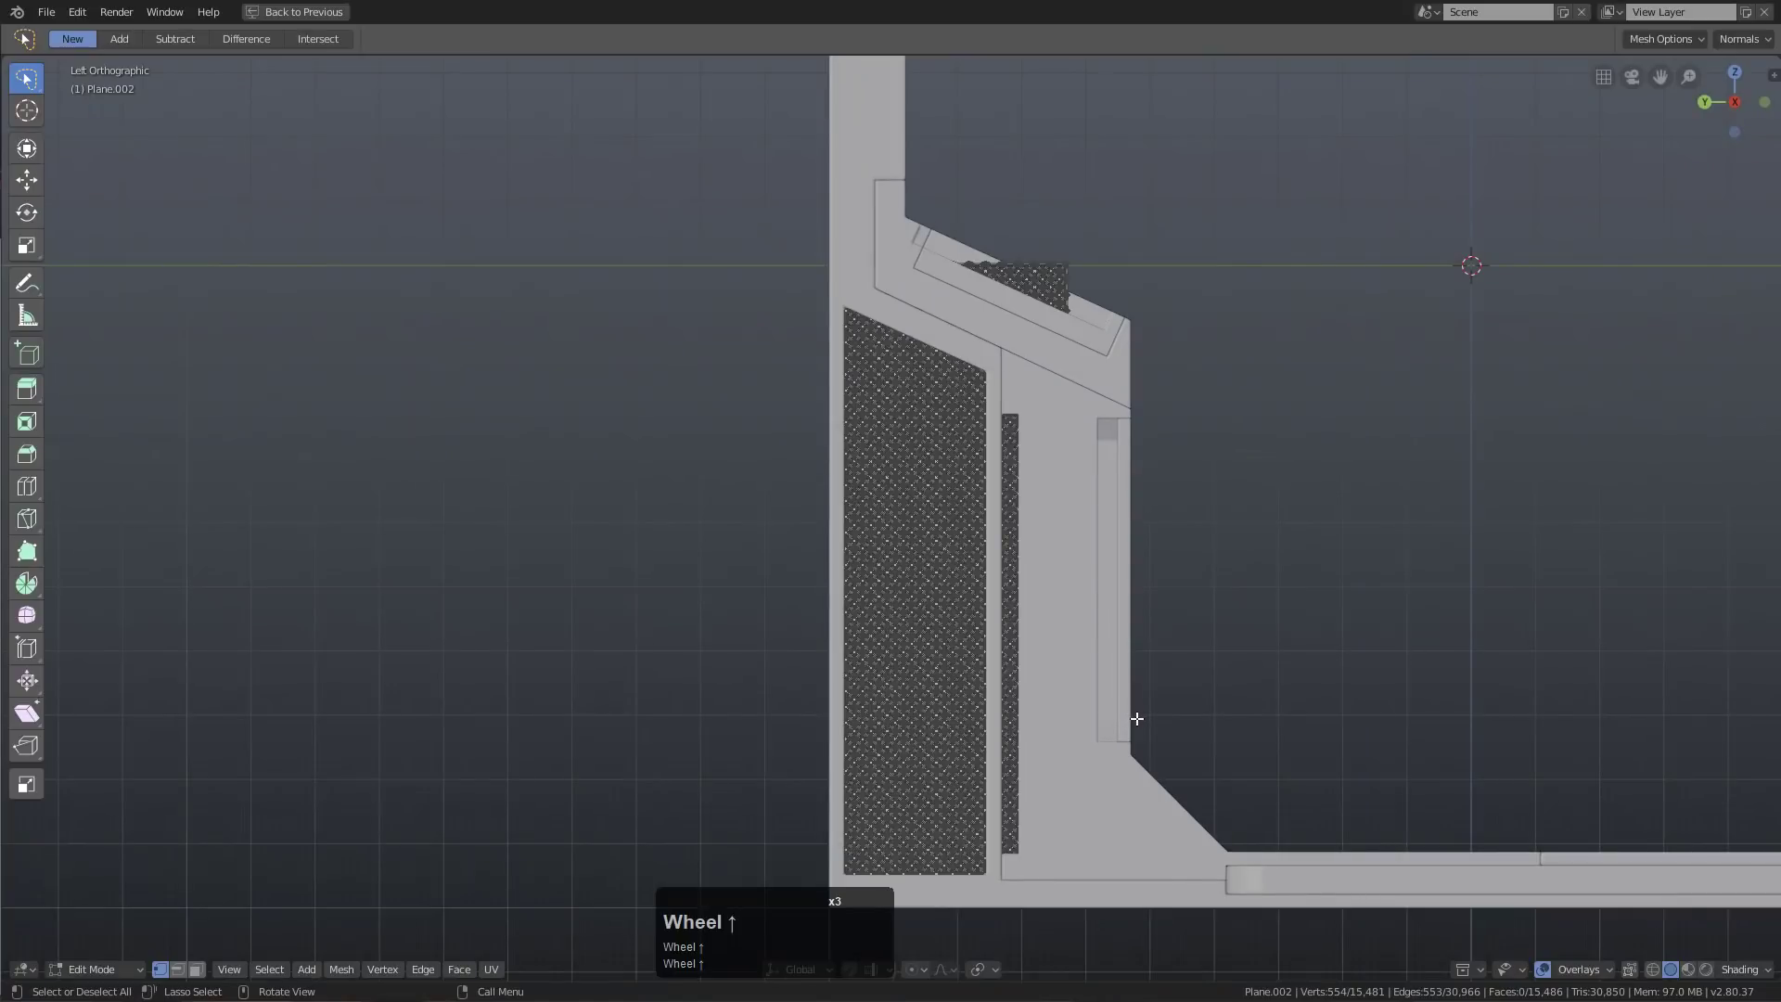
pyautogui.rightClick(1189, 676)
pyautogui.hotkey('ctrl', 'l')
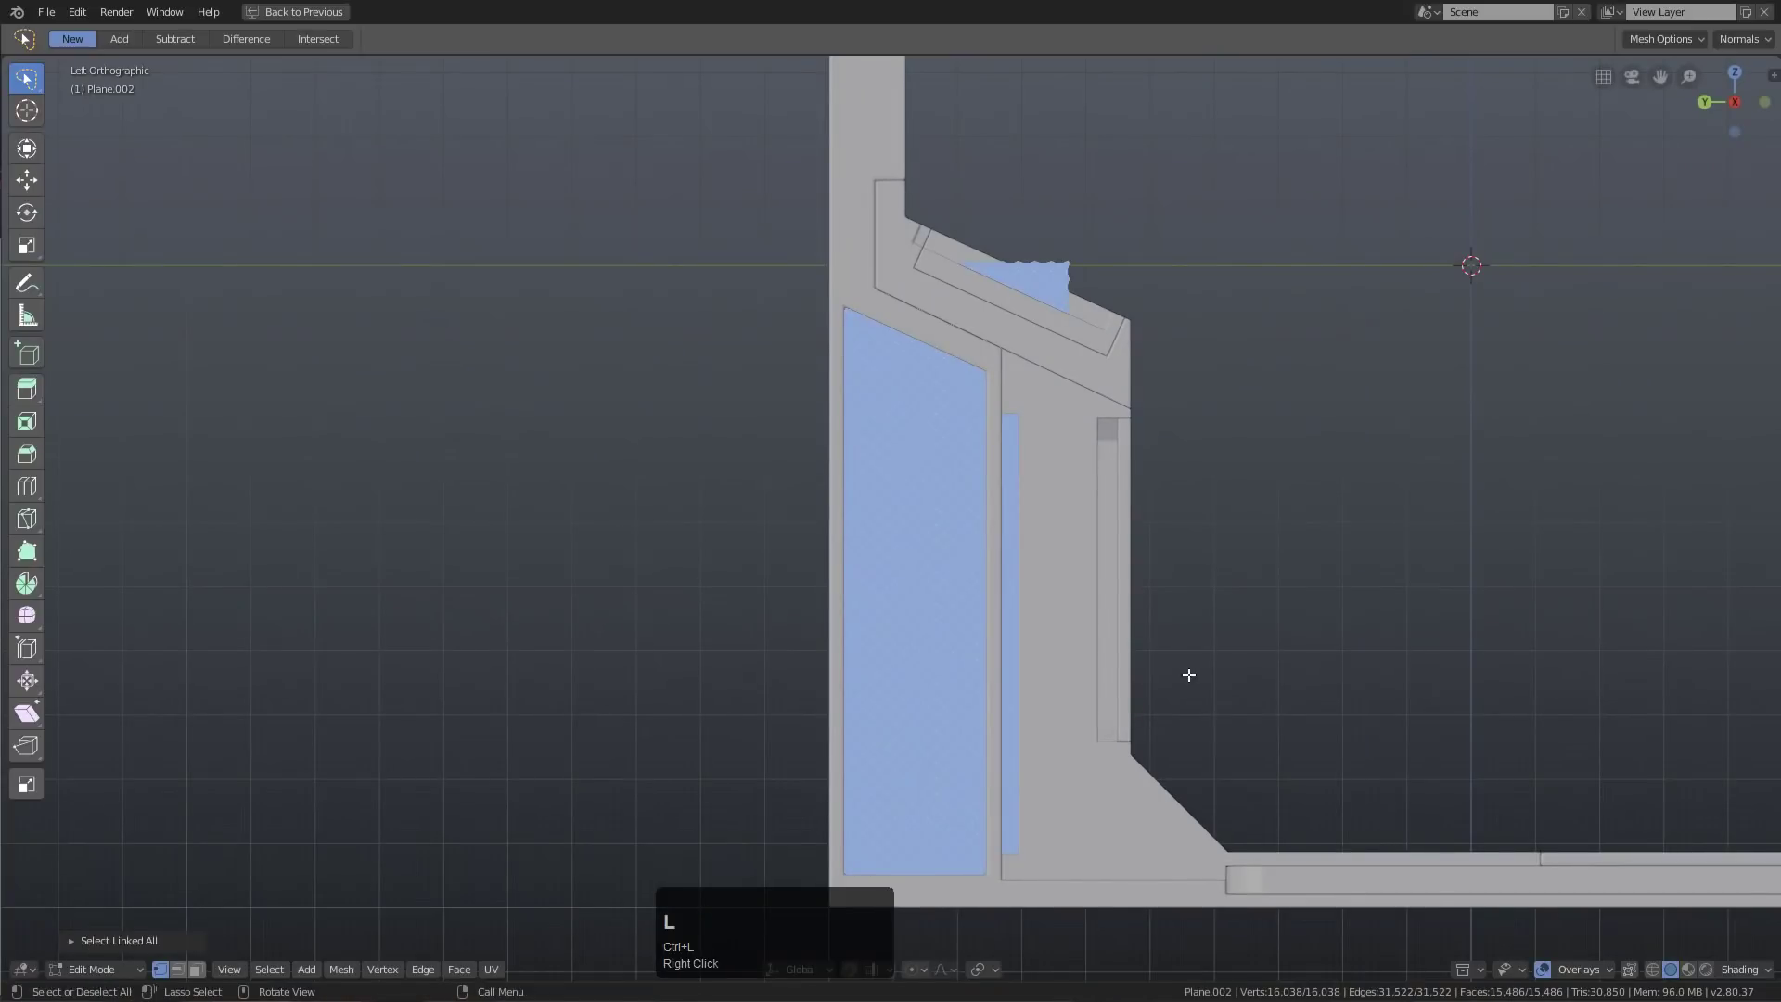
pyautogui.hotkey('ctrl', 'z')
pyautogui.keyDown('shift'); pyautogui.moveTo(1096, 564); pyautogui.dragTo(987, 523, button='middle'); pyautogui.keyUp('shift')
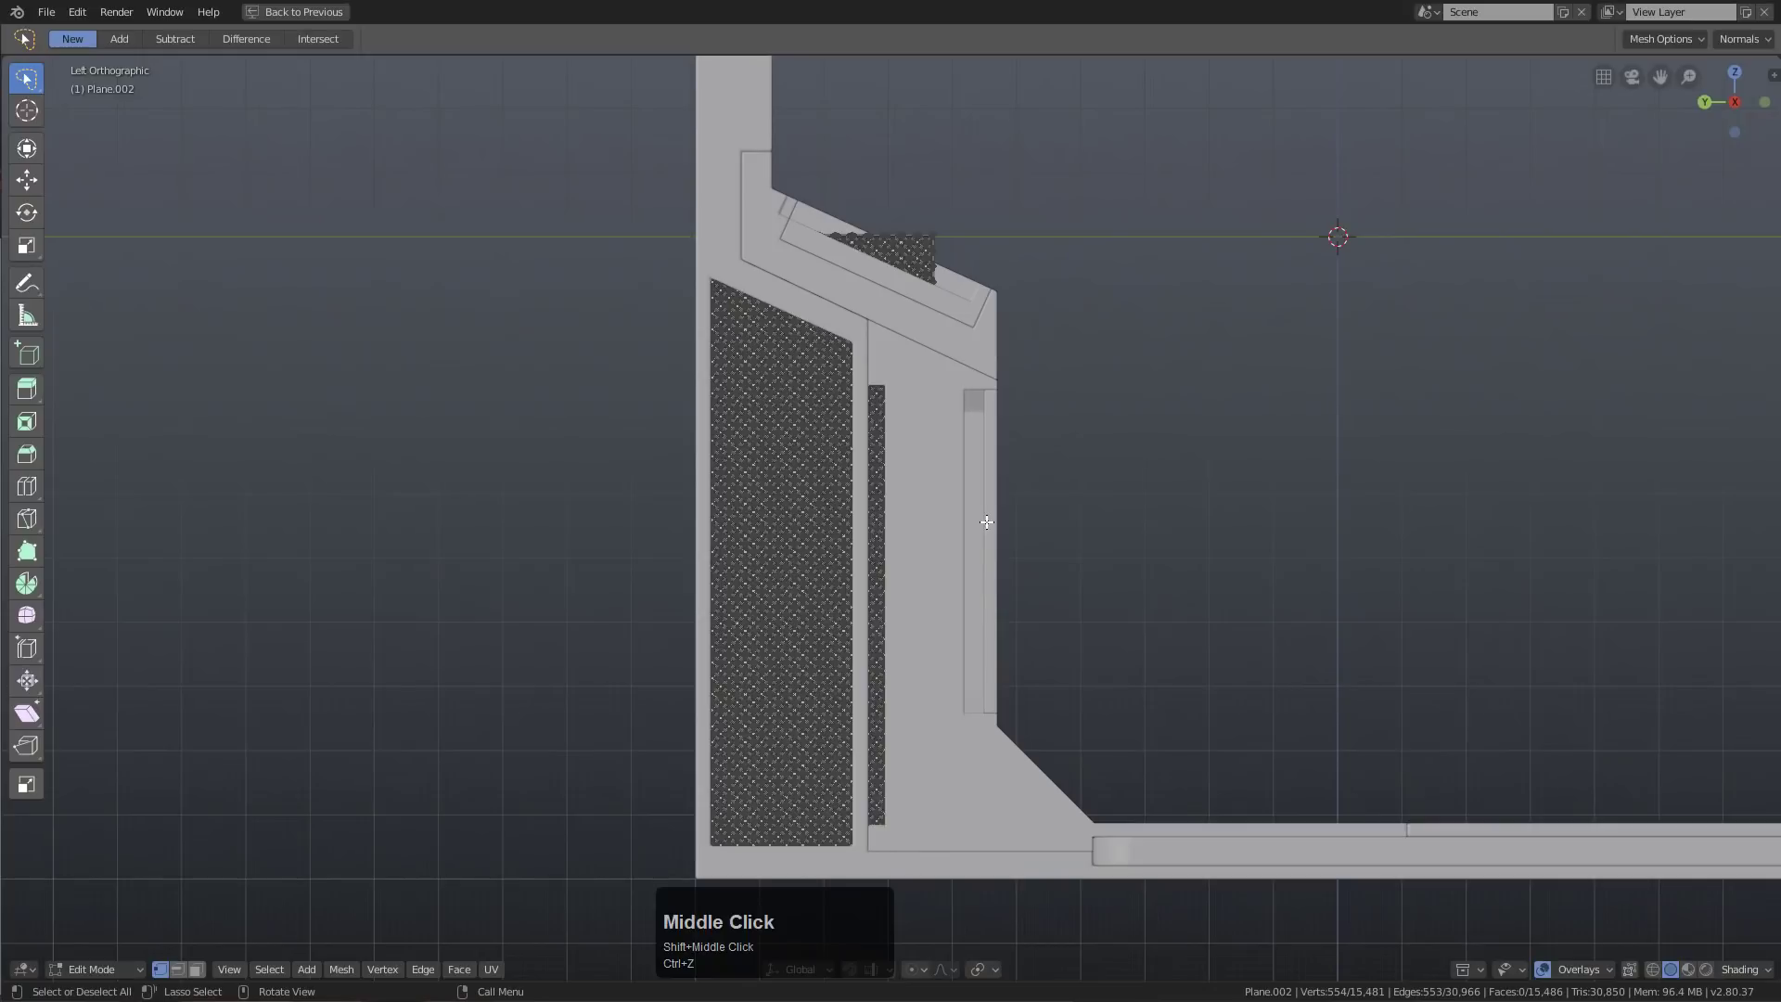
pyautogui.hotkey('ctrl', 'z')
pyautogui.hotkey('ctrl', 'z')
pyautogui.hotkey('ctrl', 'z')
pyautogui.hotkey('ctrl', 'z')
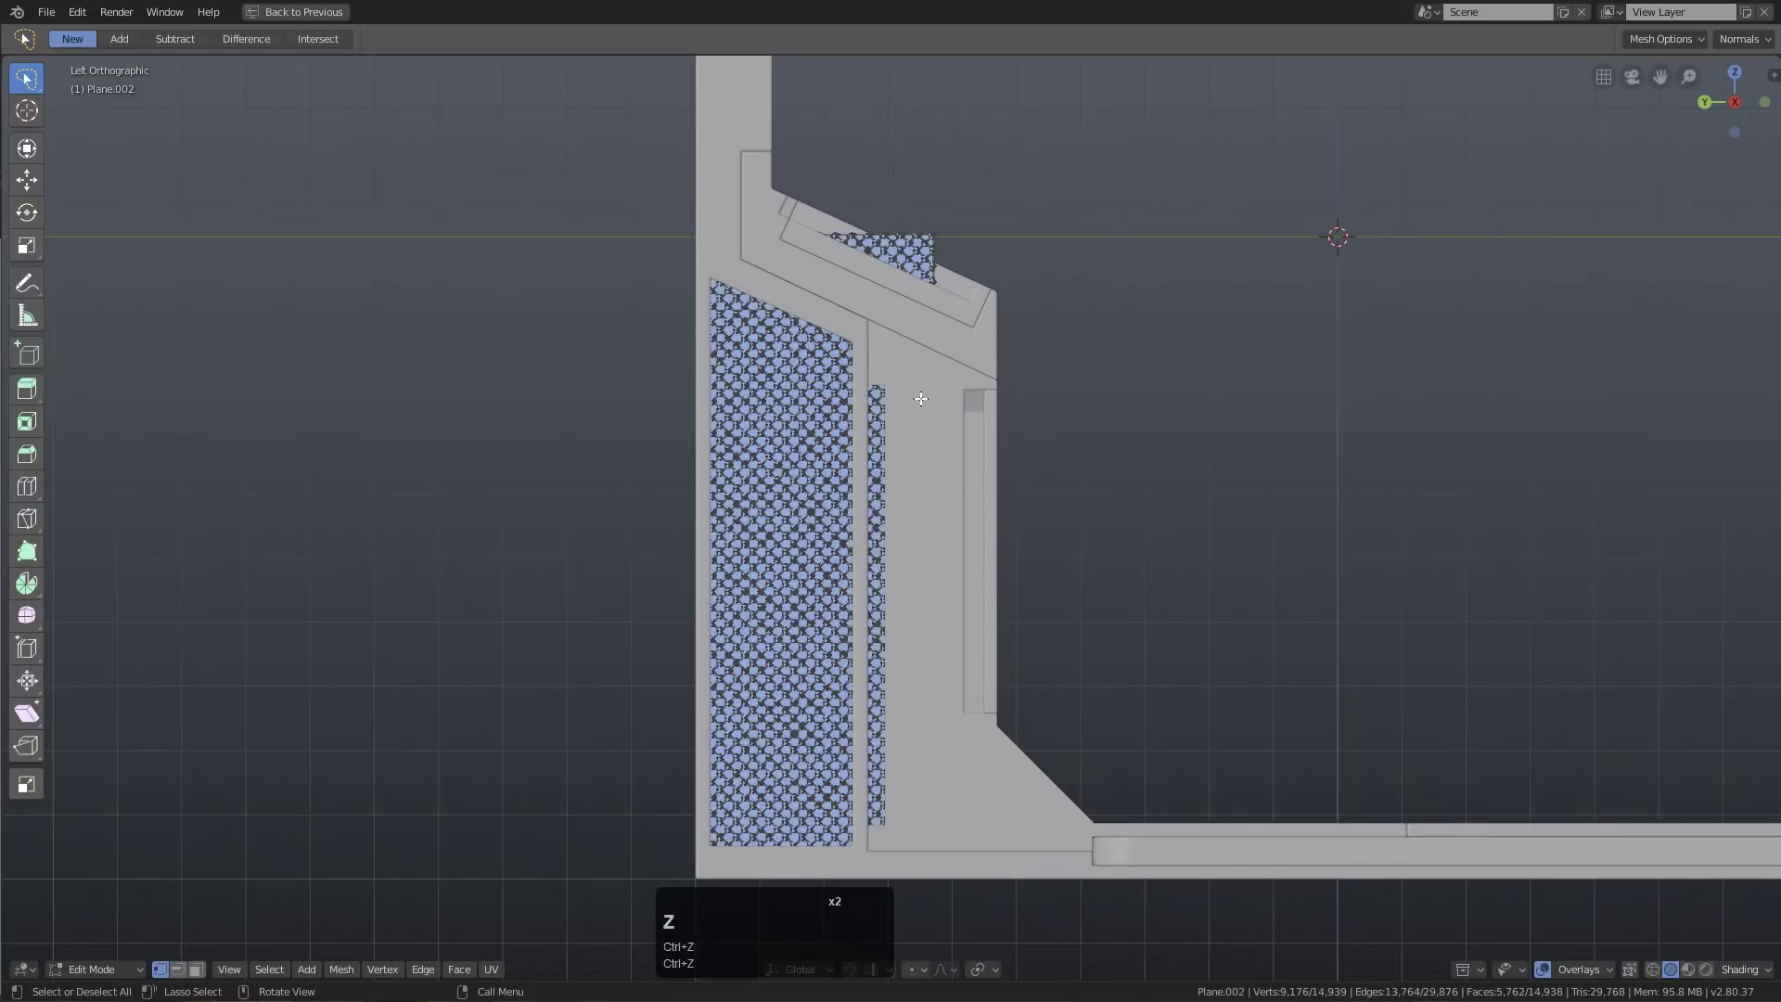
pyautogui.hotkey('alt', 'a')
pyautogui.keyDown('shift'); pyautogui.moveTo(918, 425); pyautogui.dragTo(851, 489, button='middle'); pyautogui.keyUp('shift')
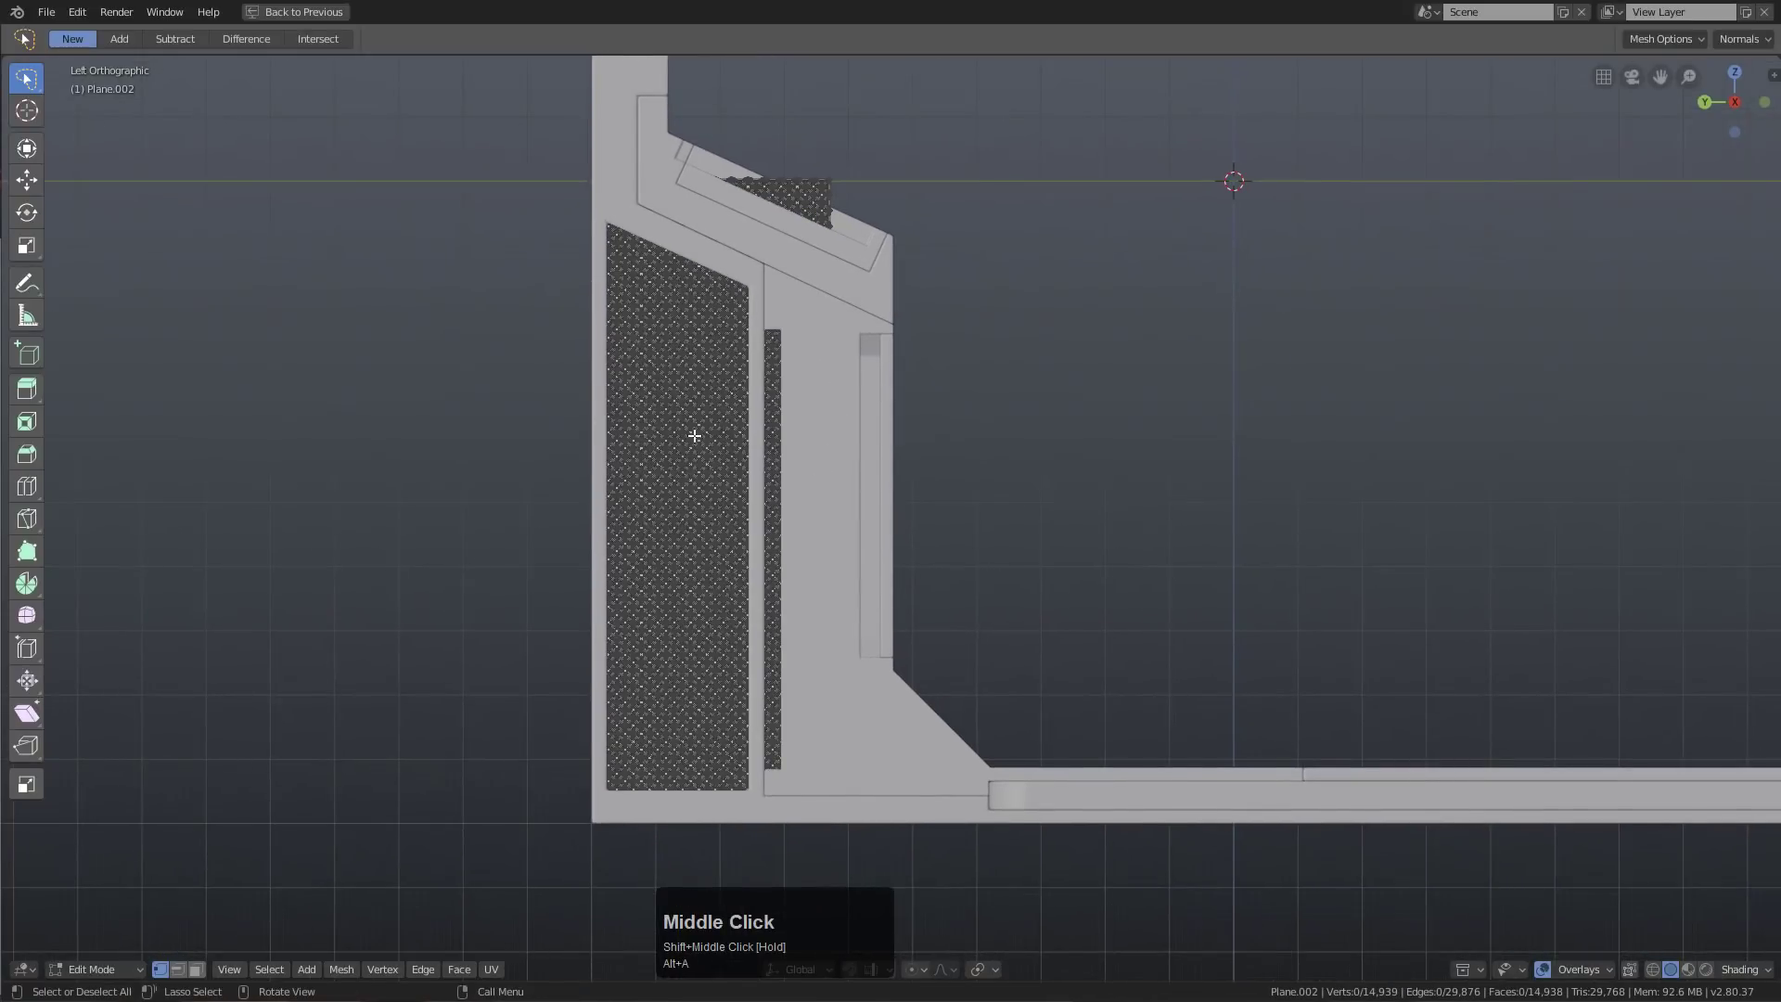
pyautogui.press('k')
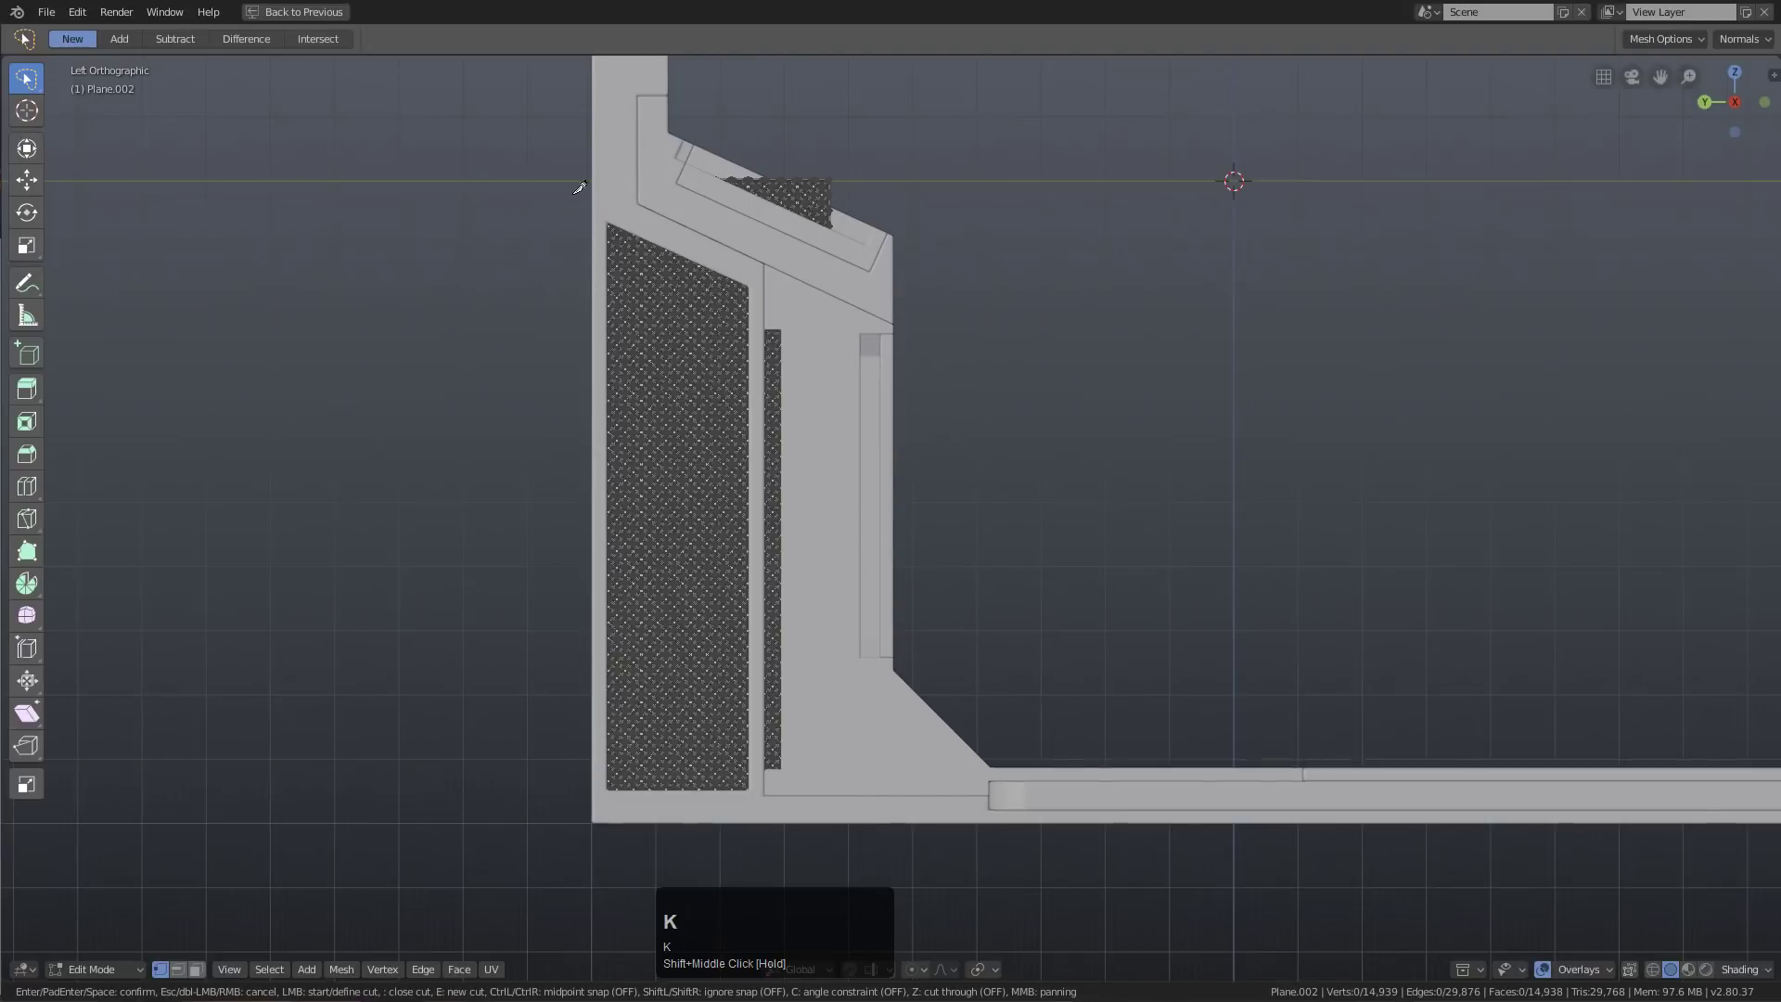
pyautogui.press('z')
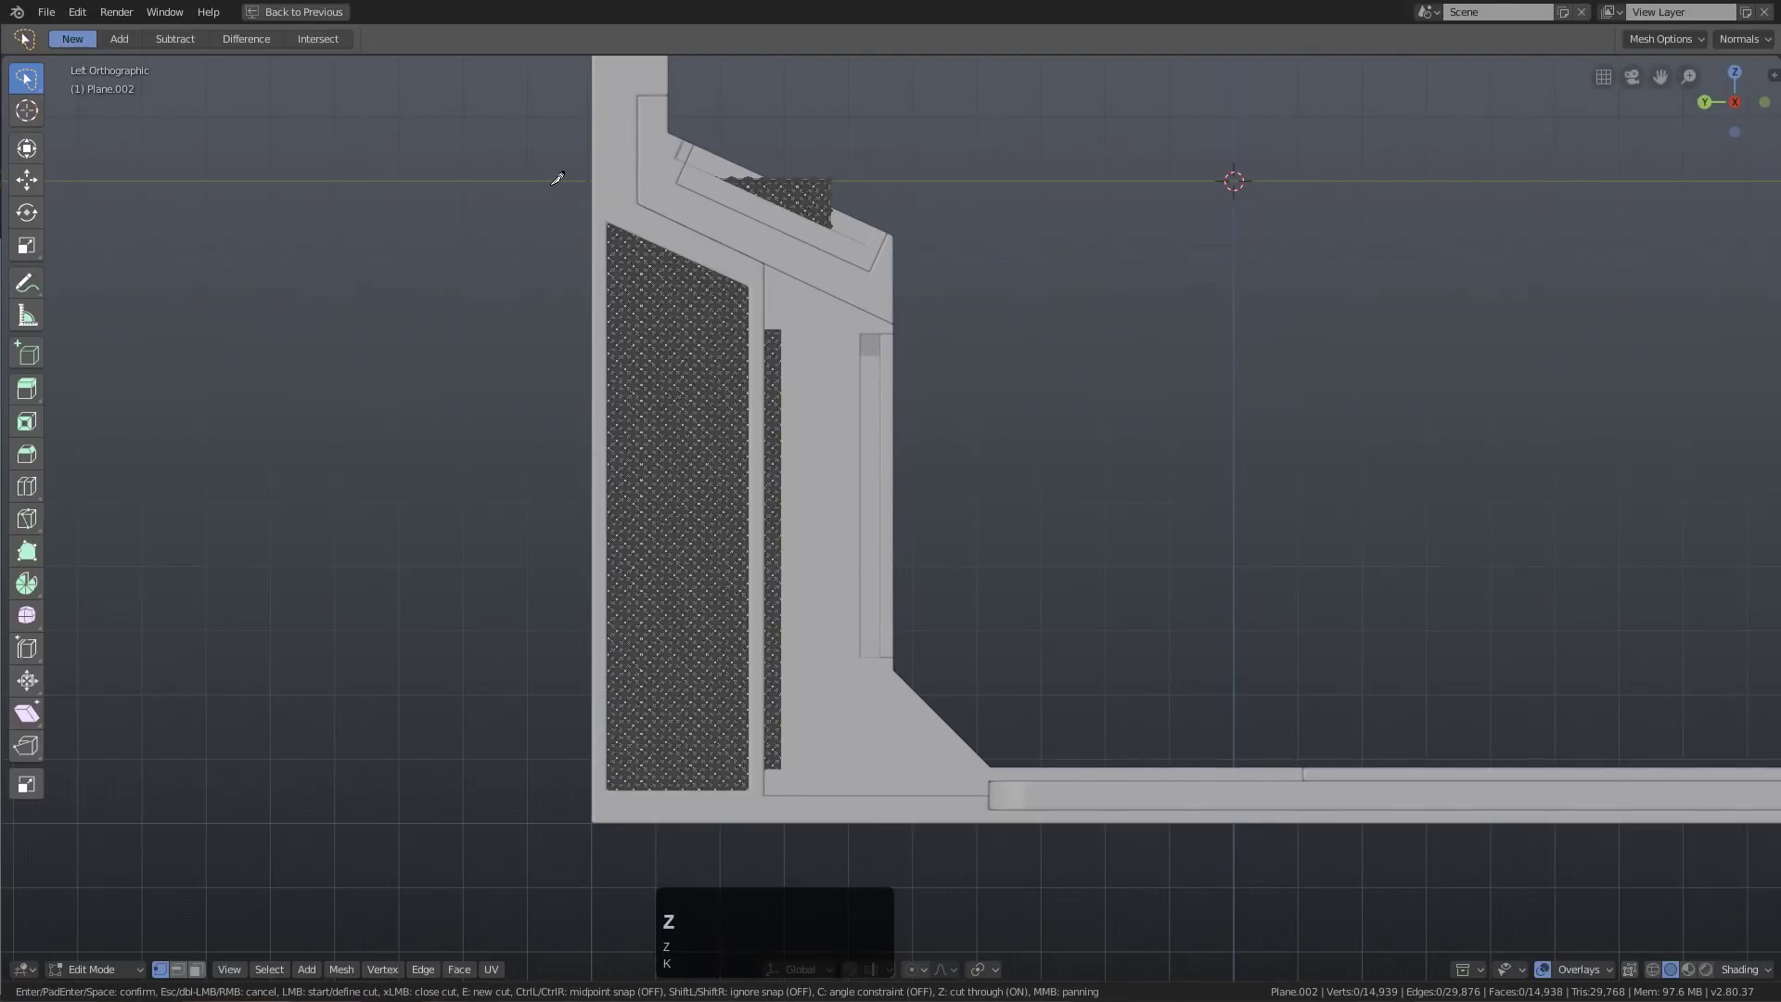
pyautogui.click(538, 167)
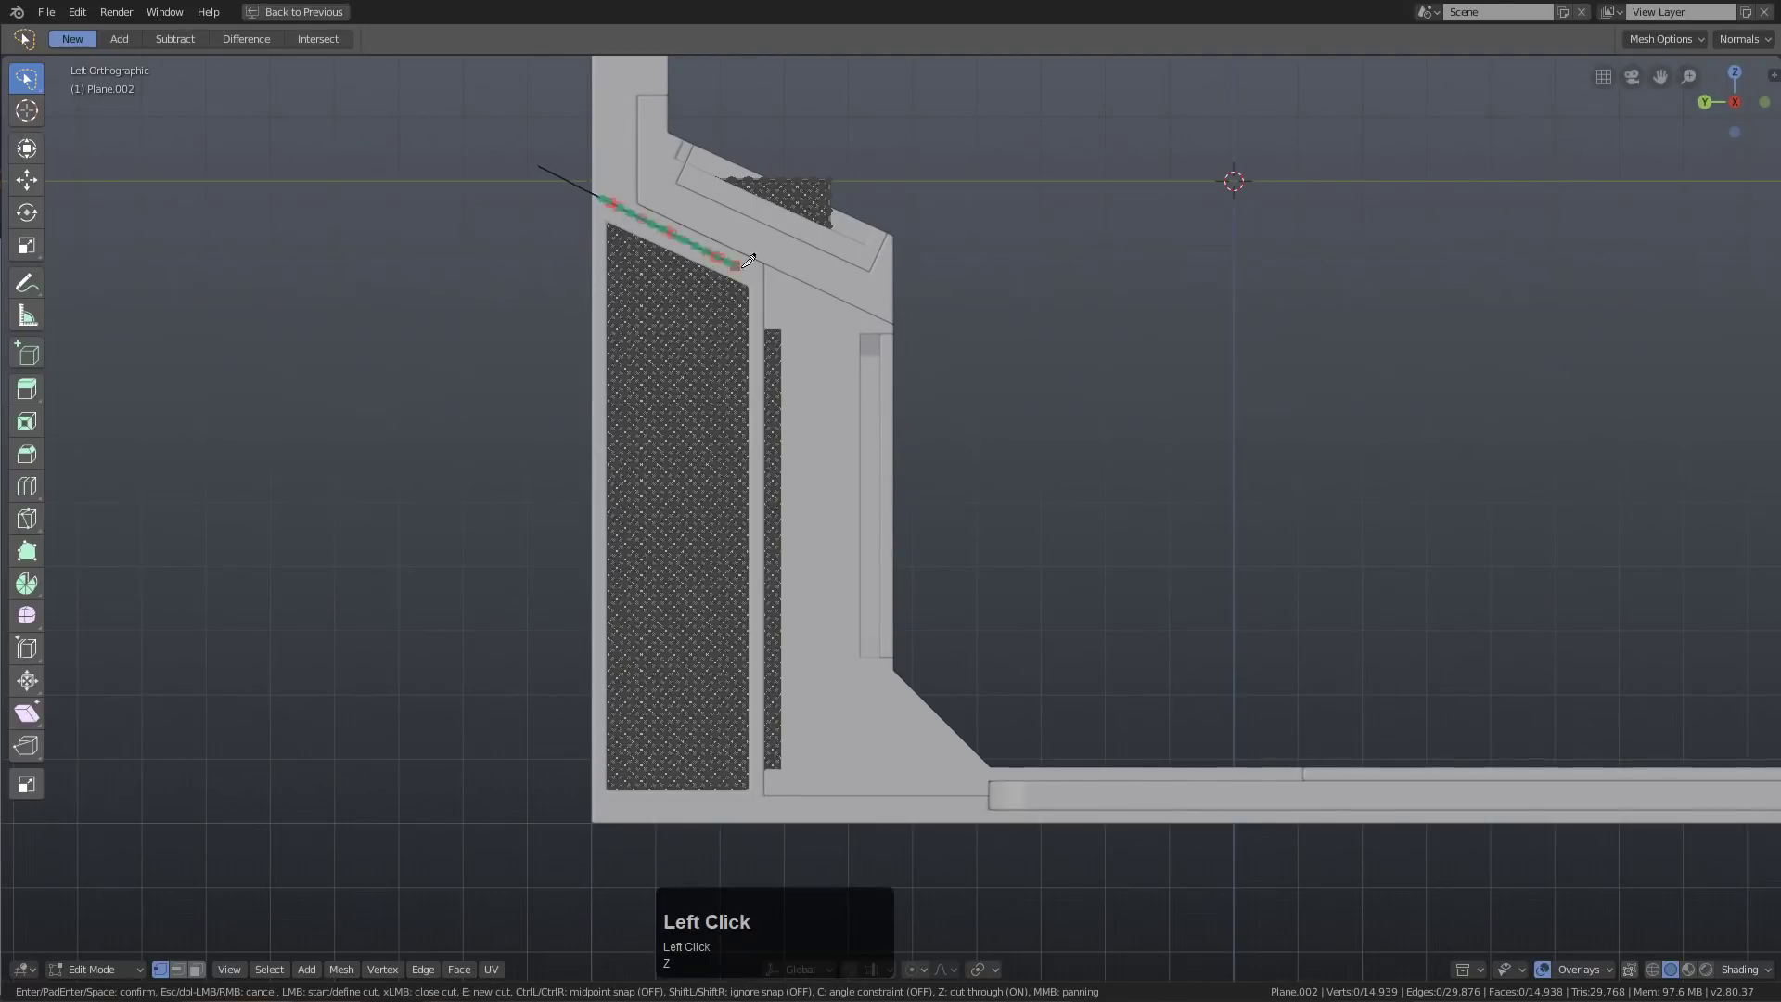
pyautogui.press('Escape')
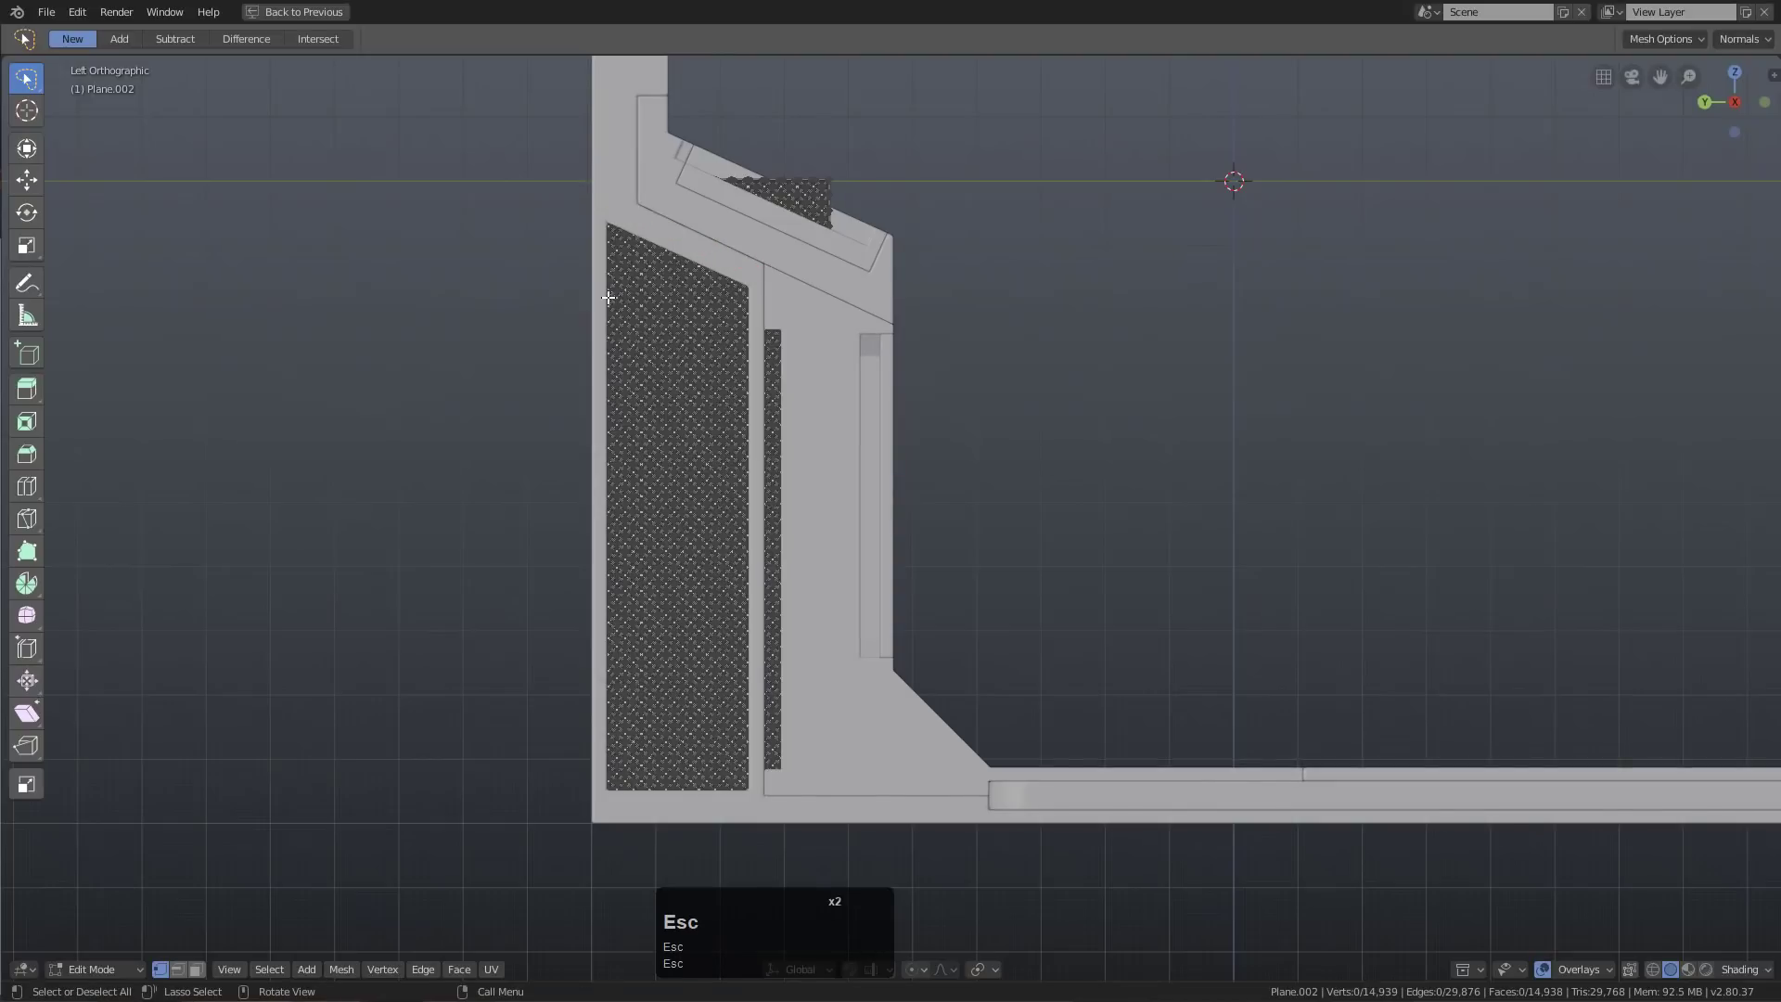
# Knife-cut through the grille in edge mode, just outside the side recess's sloped upper edge and vertical front edge
pyautogui.press('2')
pyautogui.press('k')
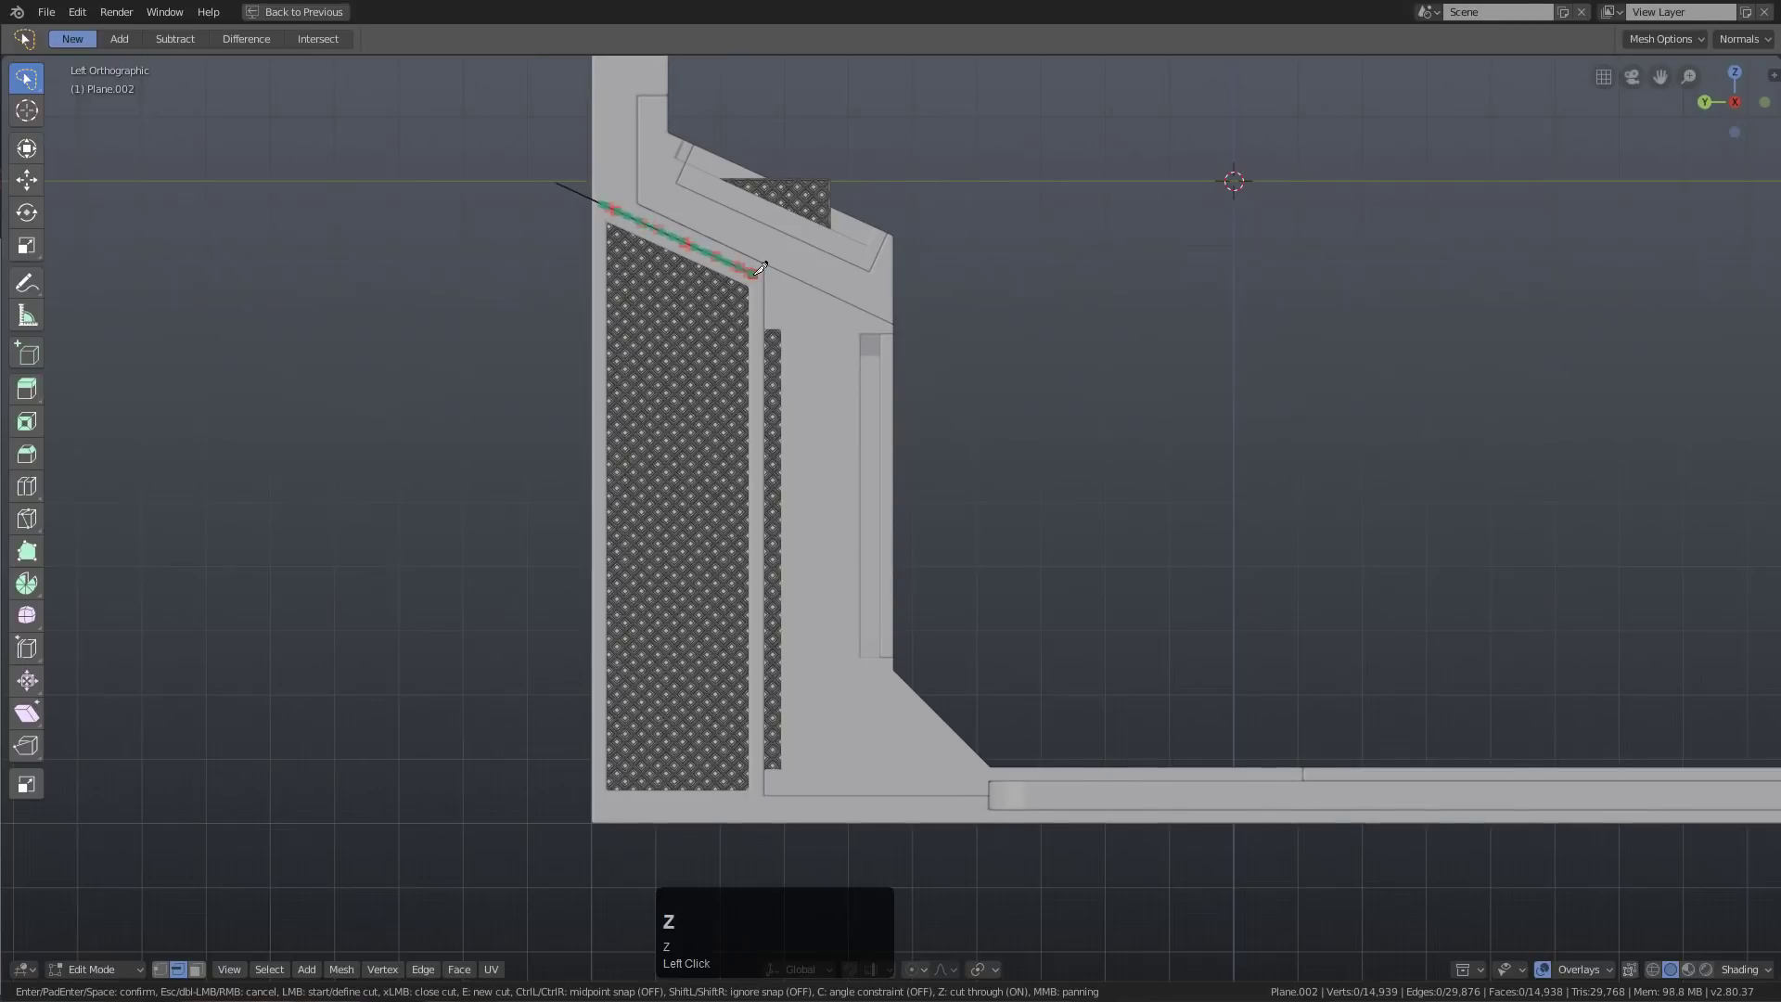
pyautogui.press('c')
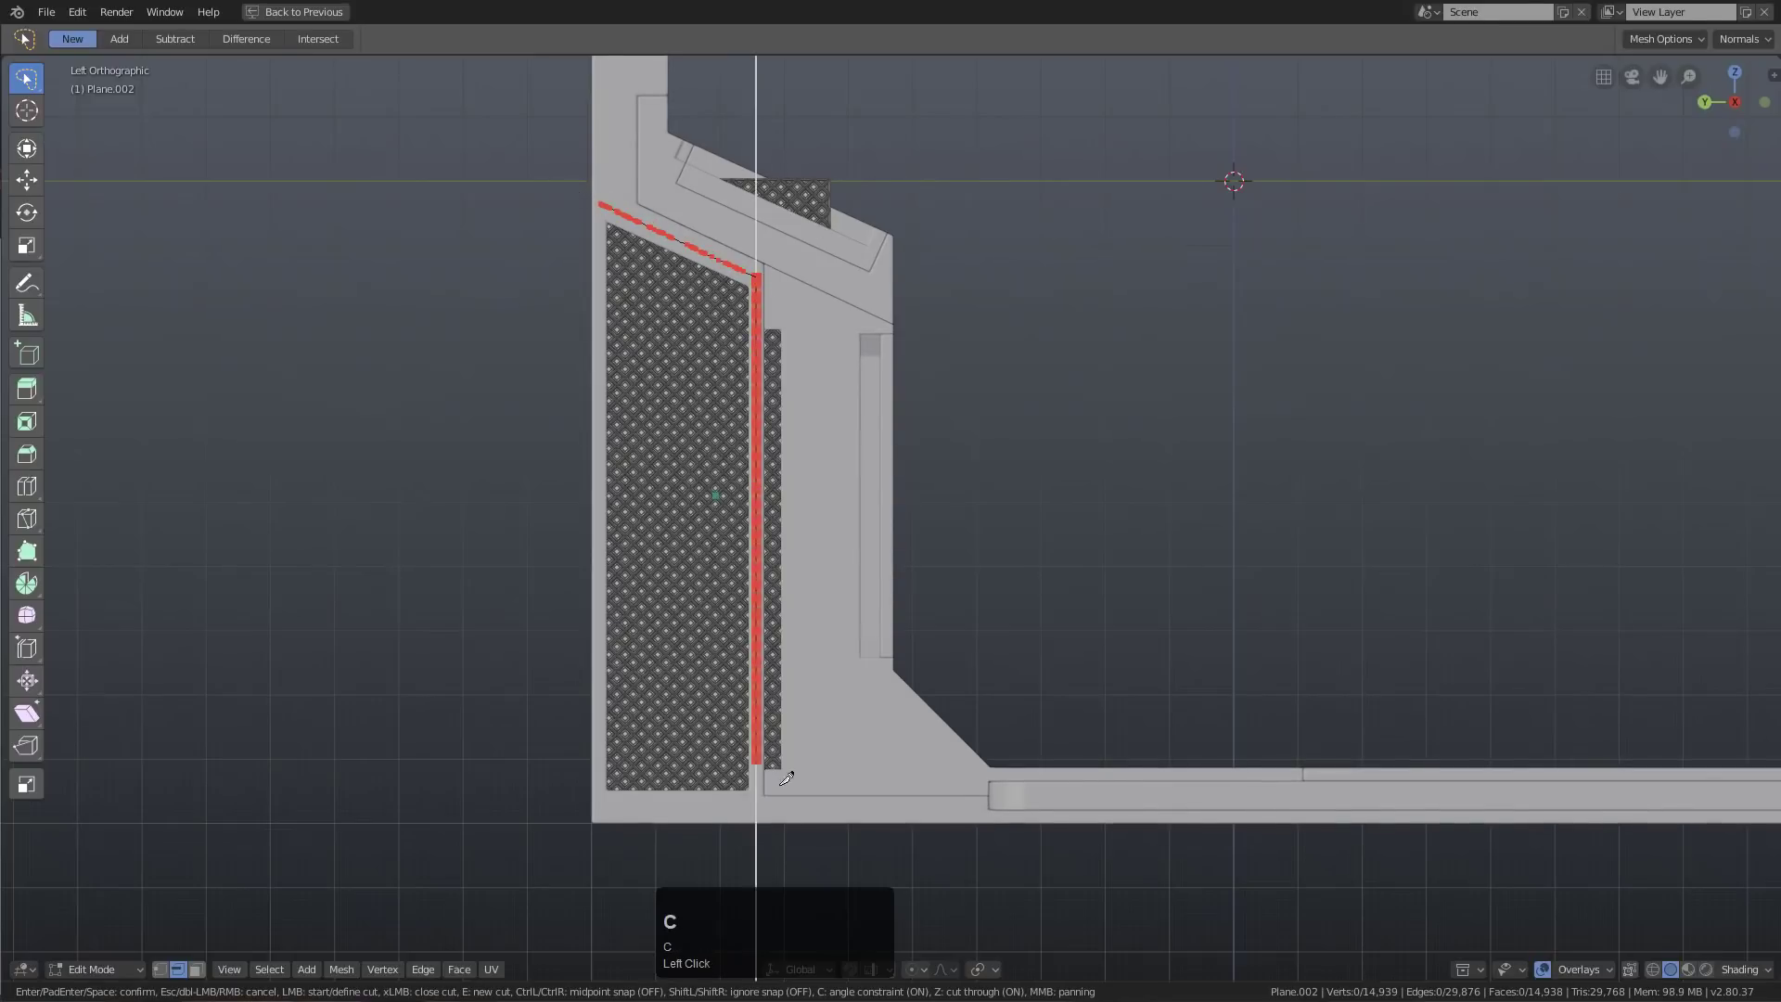
pyautogui.click(790, 845)
pyautogui.press('KP_Enter')
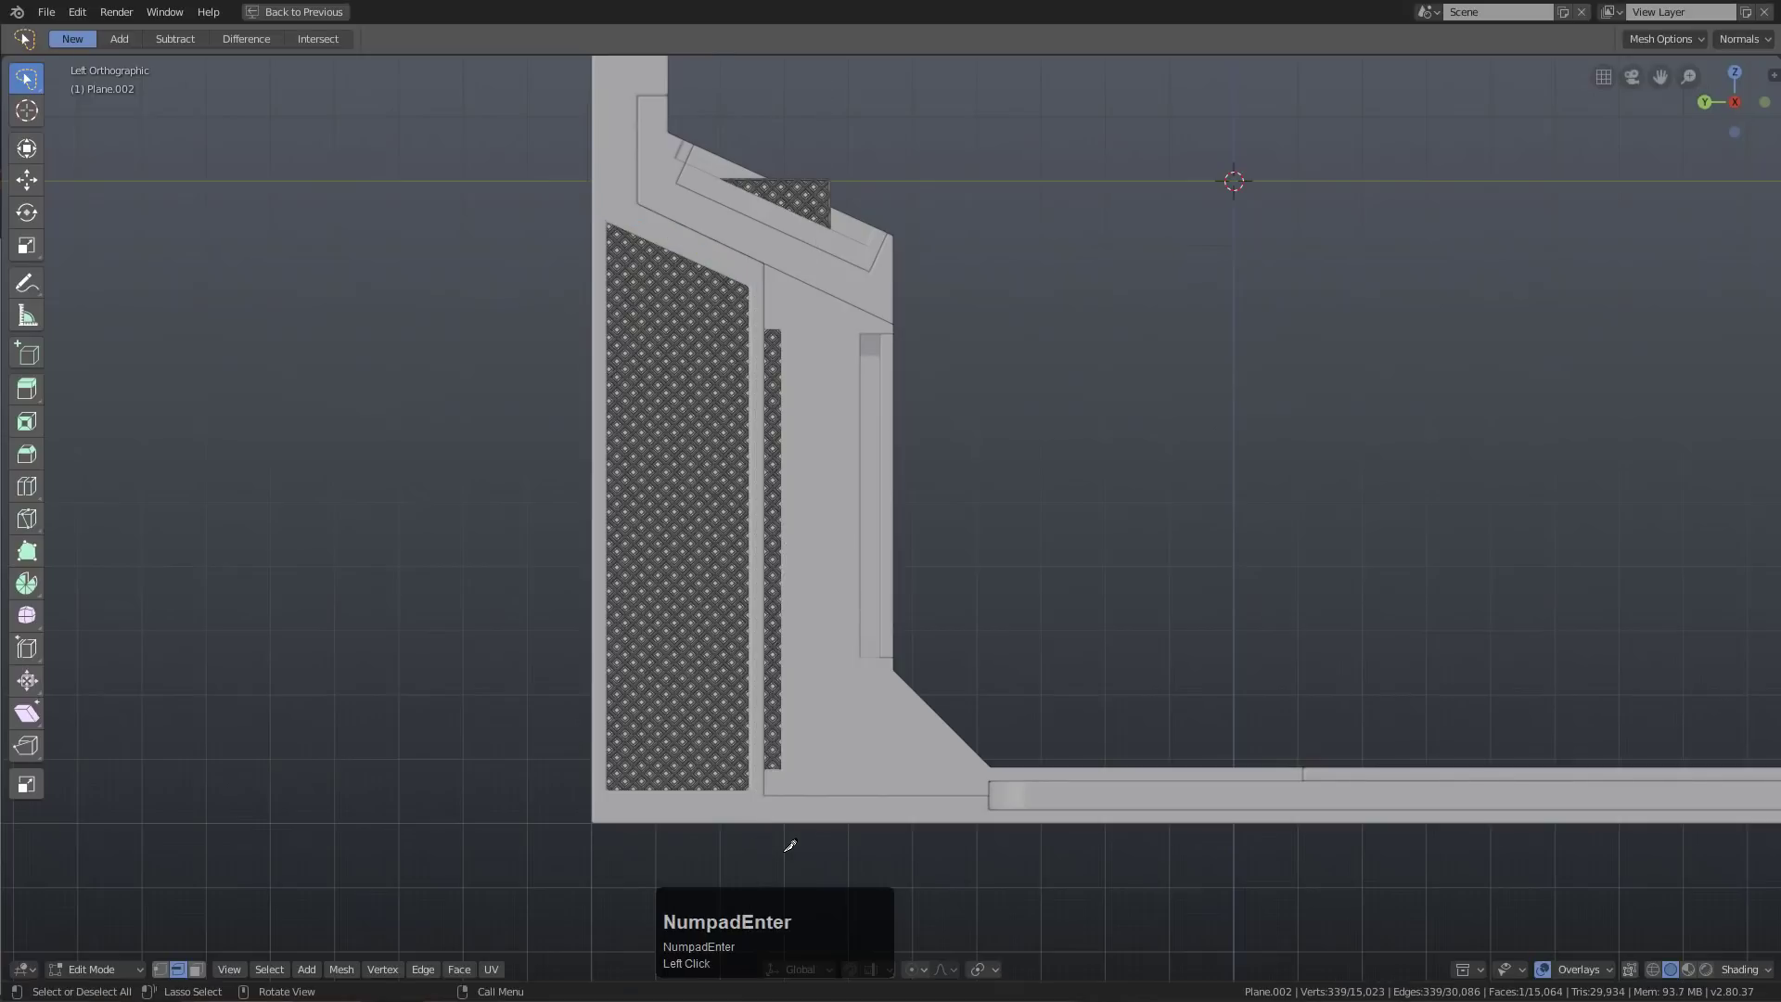
# Isolate the grille in local view and delete the vertices along the knife cut to separate the excess mesh
pyautogui.press('v')
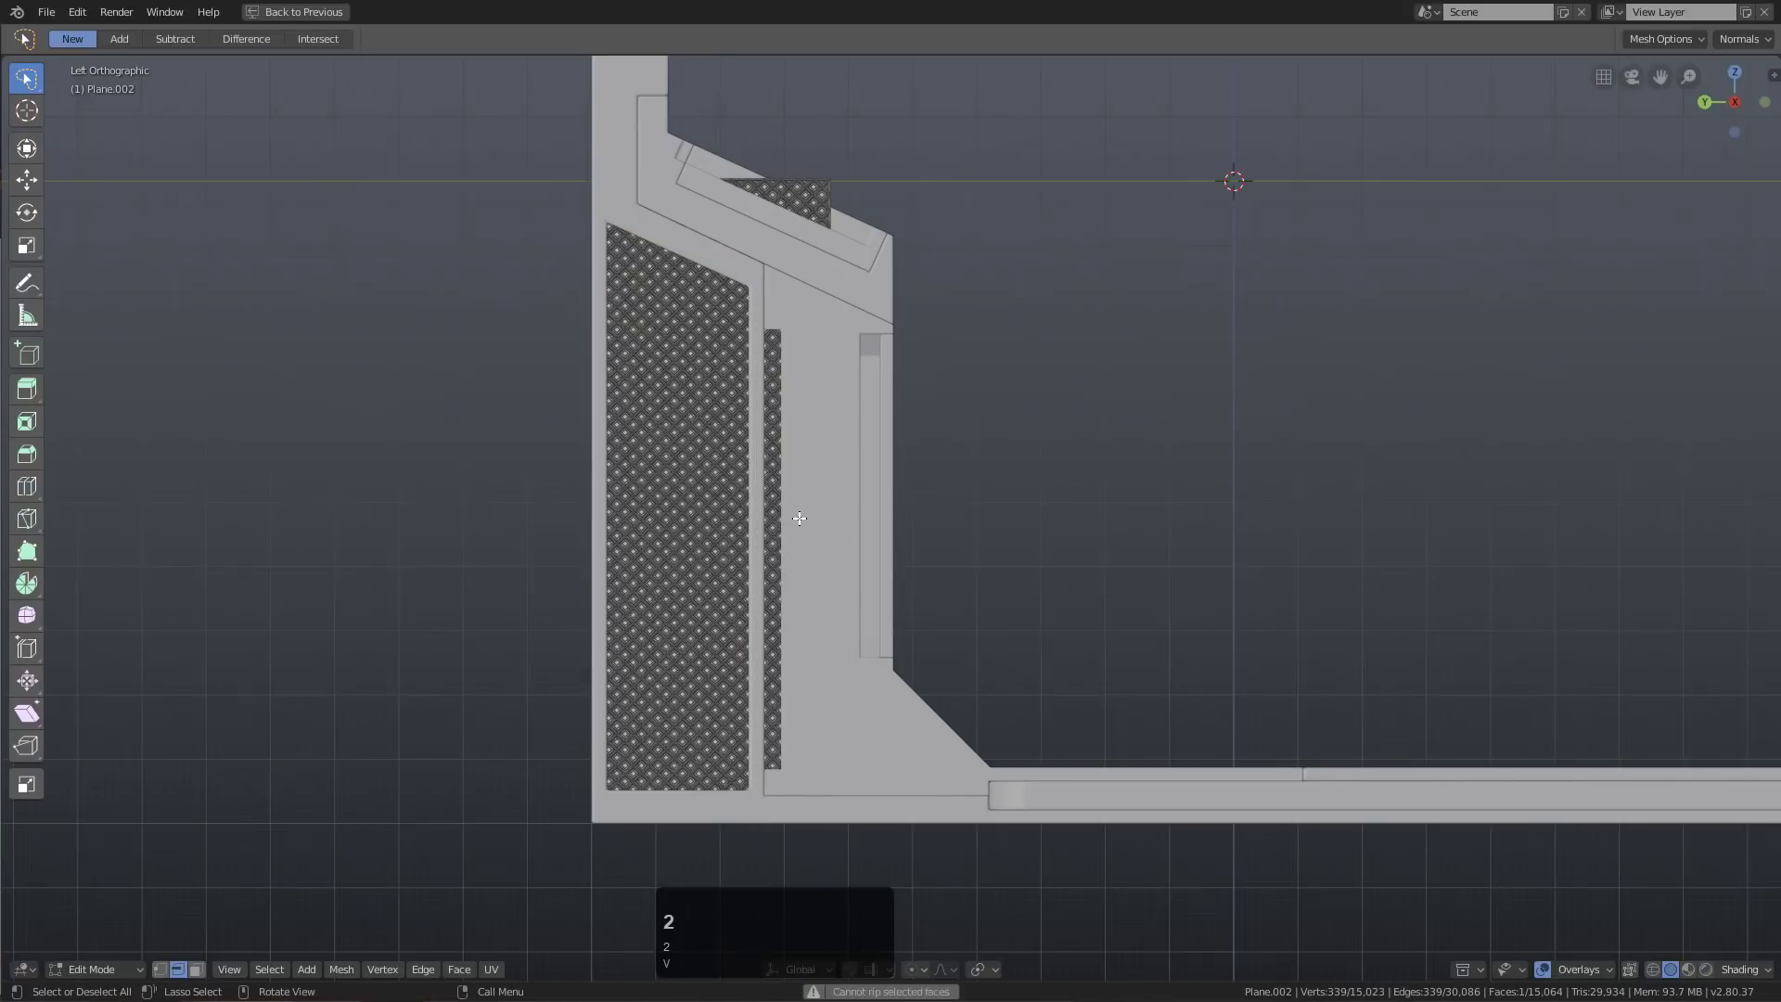
pyautogui.press('KP_Divide')
pyautogui.scroll(5, 1007, 471)
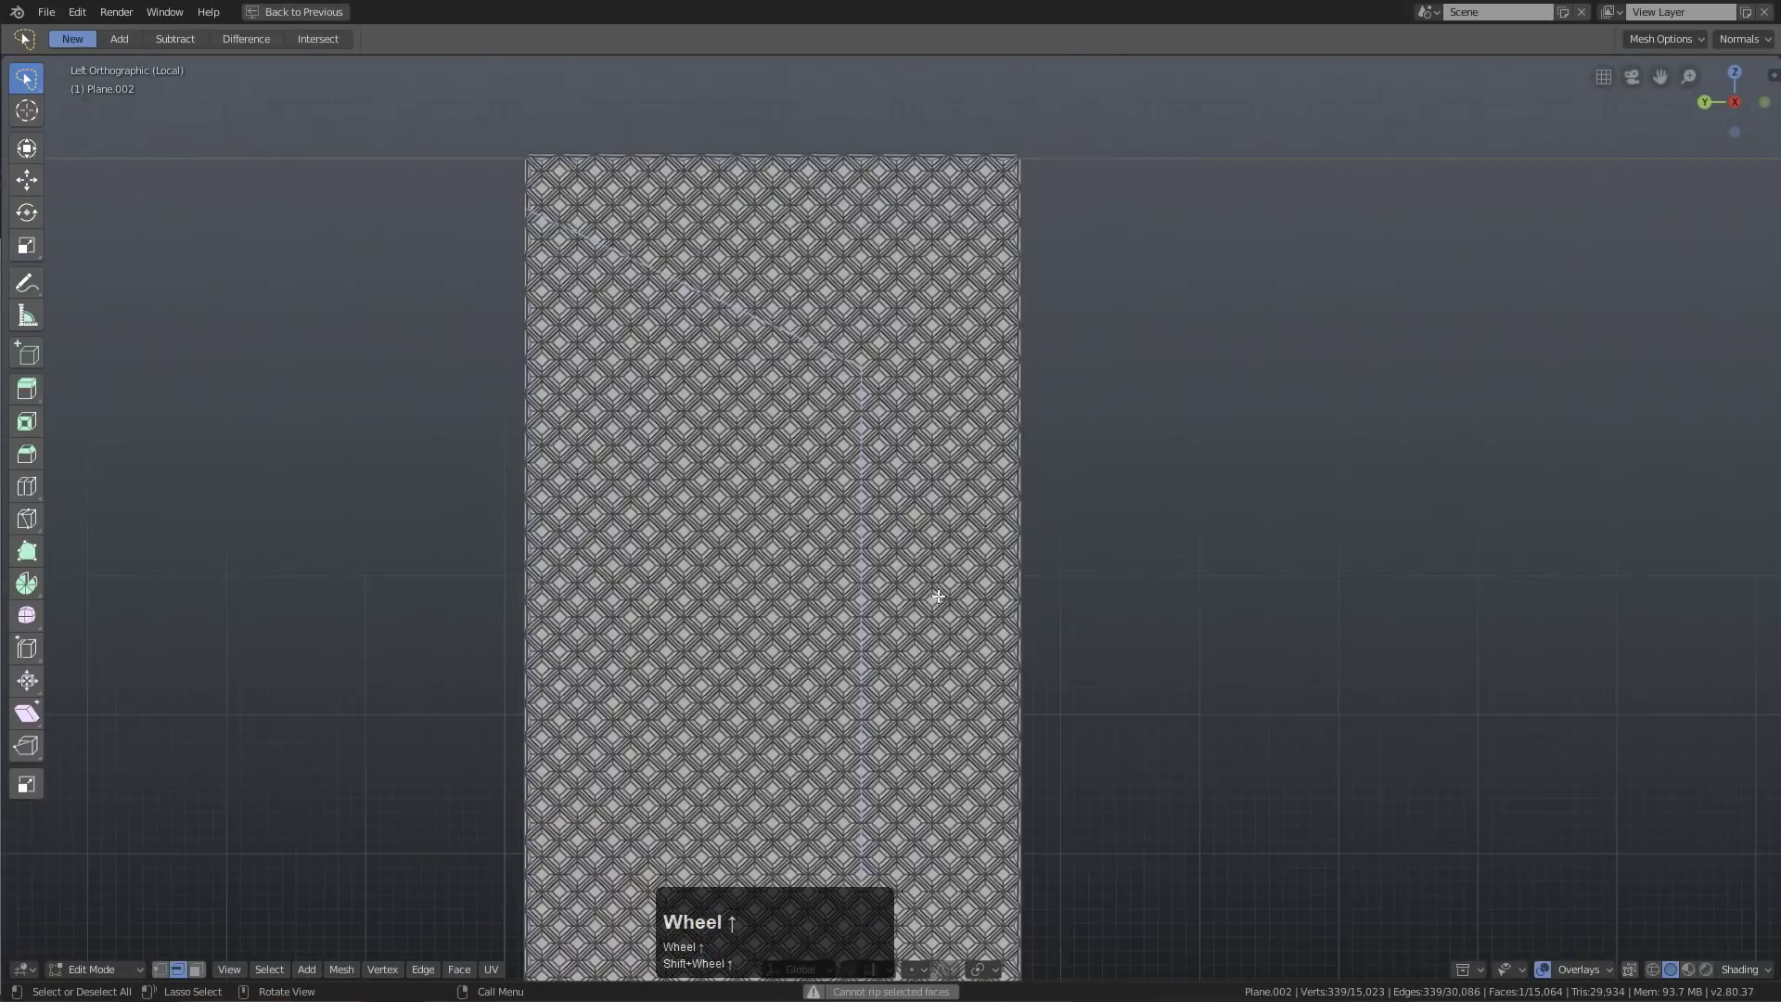
pyautogui.scroll(-6, 941, 462)
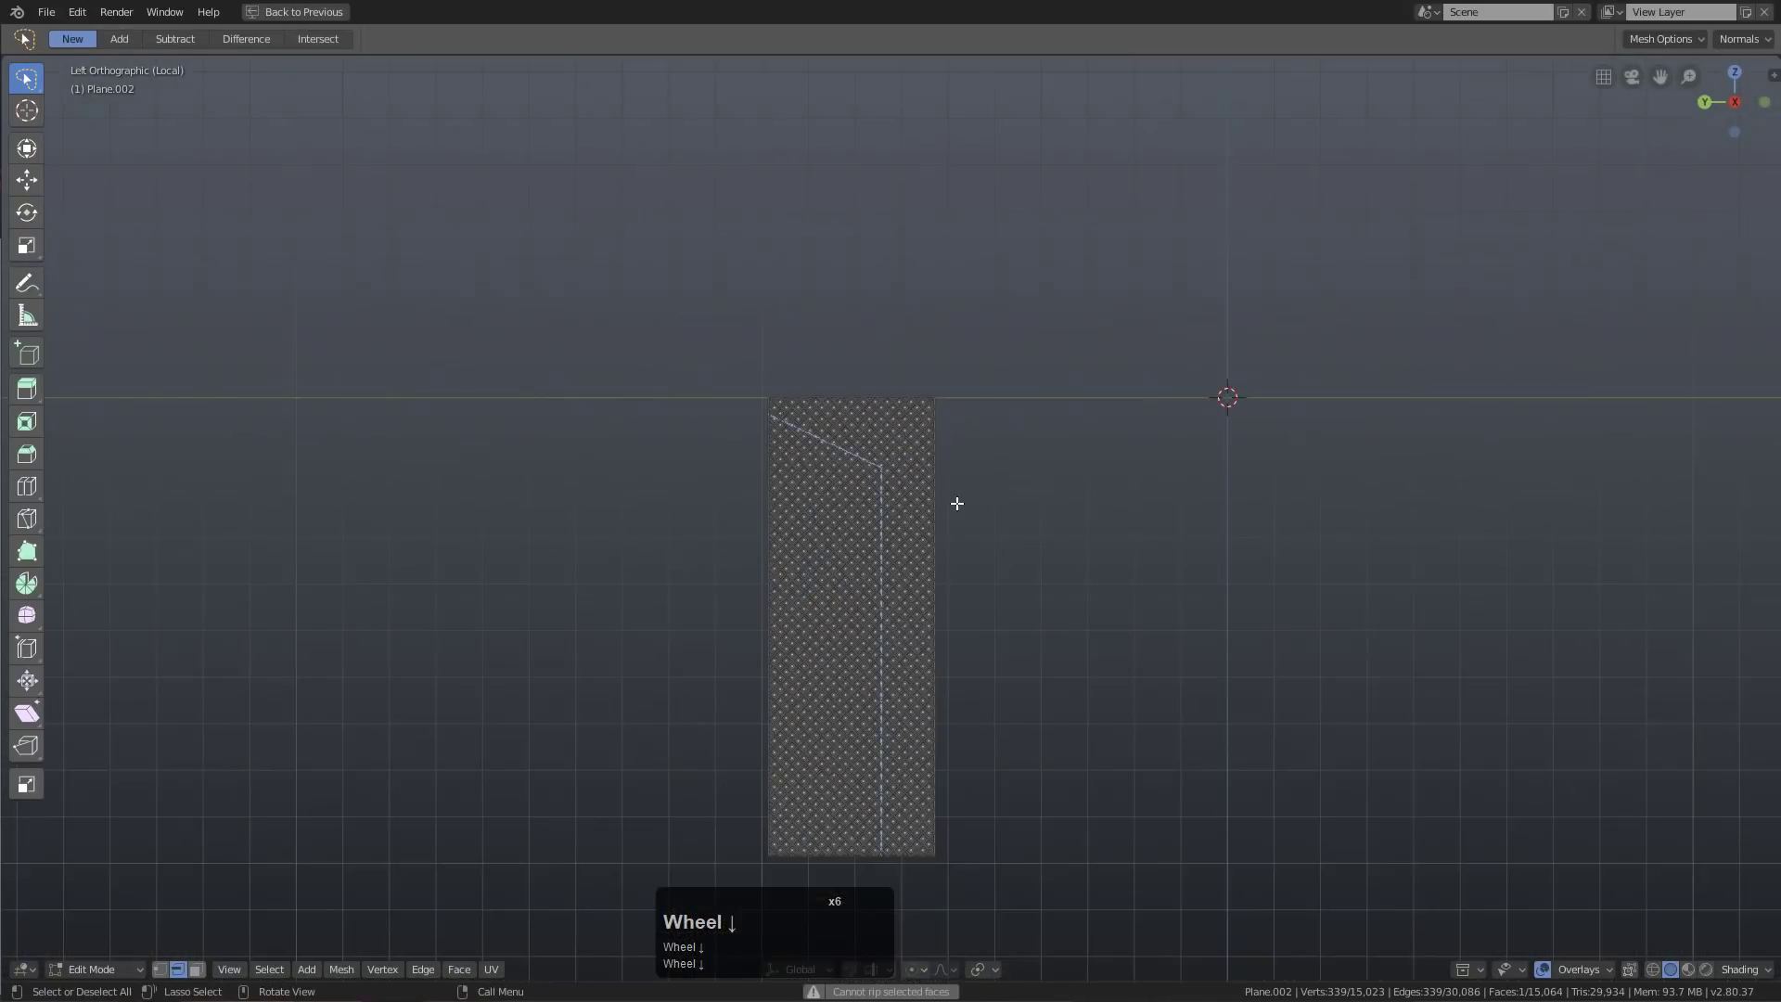
pyautogui.press('v')
pyautogui.scroll(8, 958, 553)
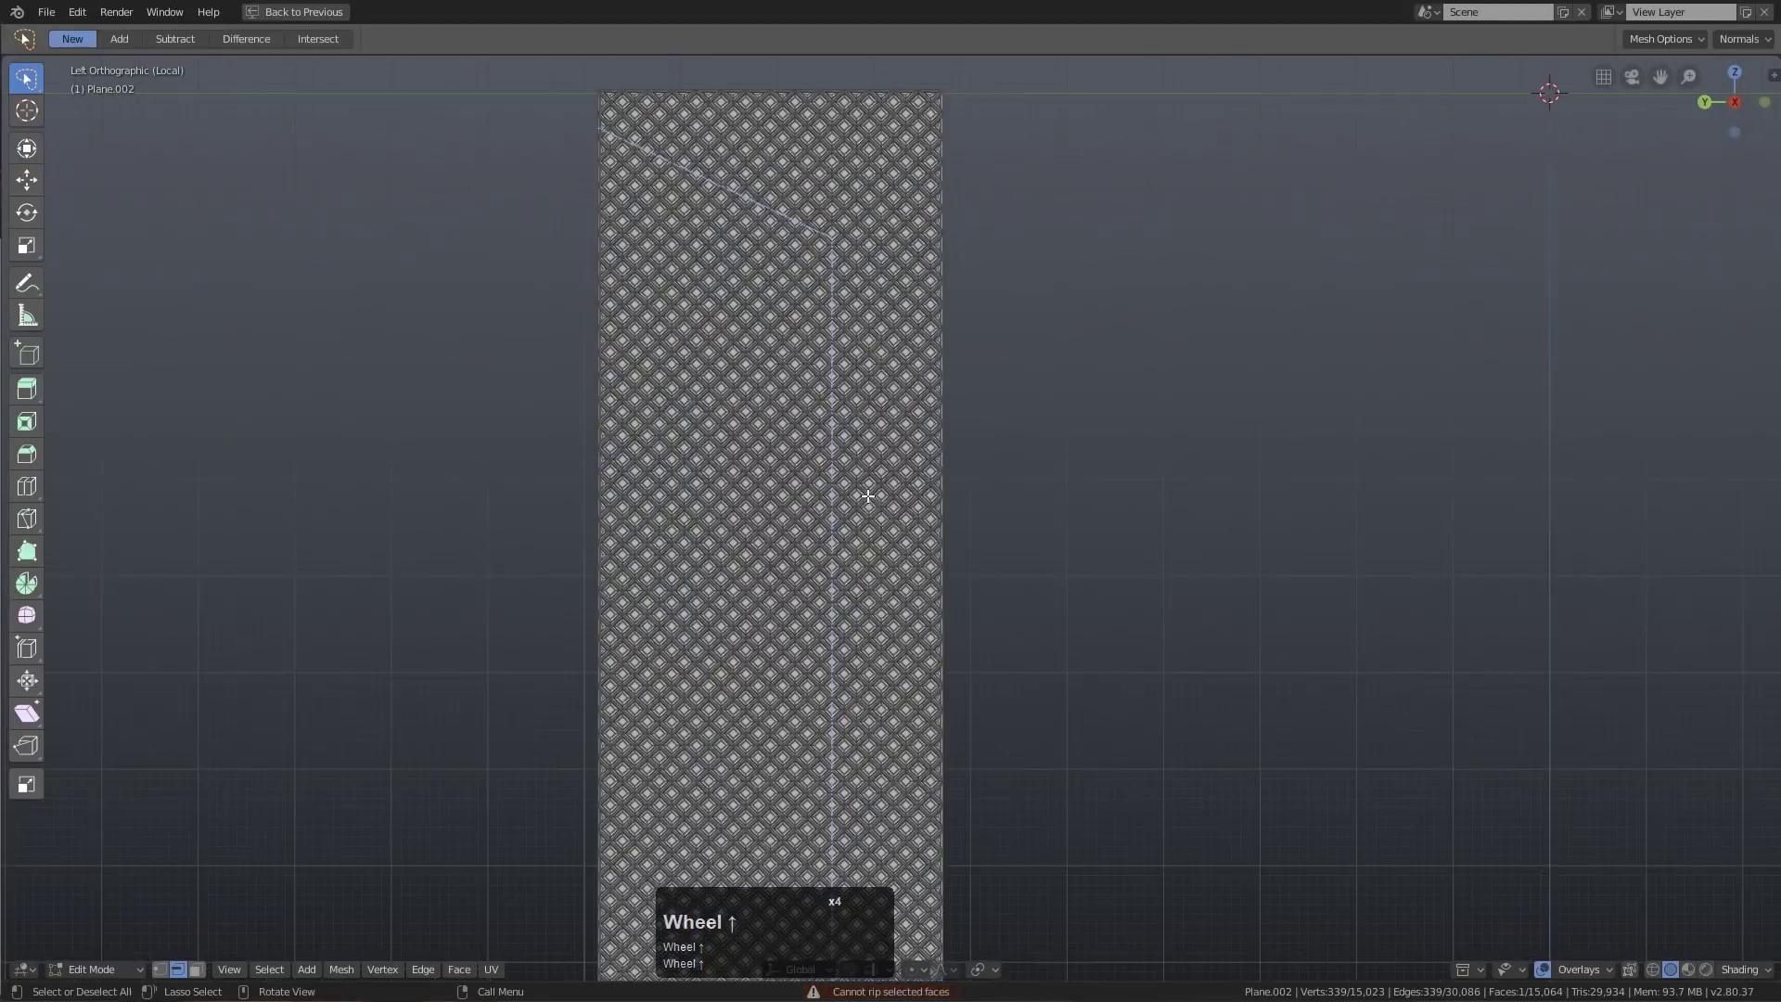
pyautogui.scroll(1, 831, 483)
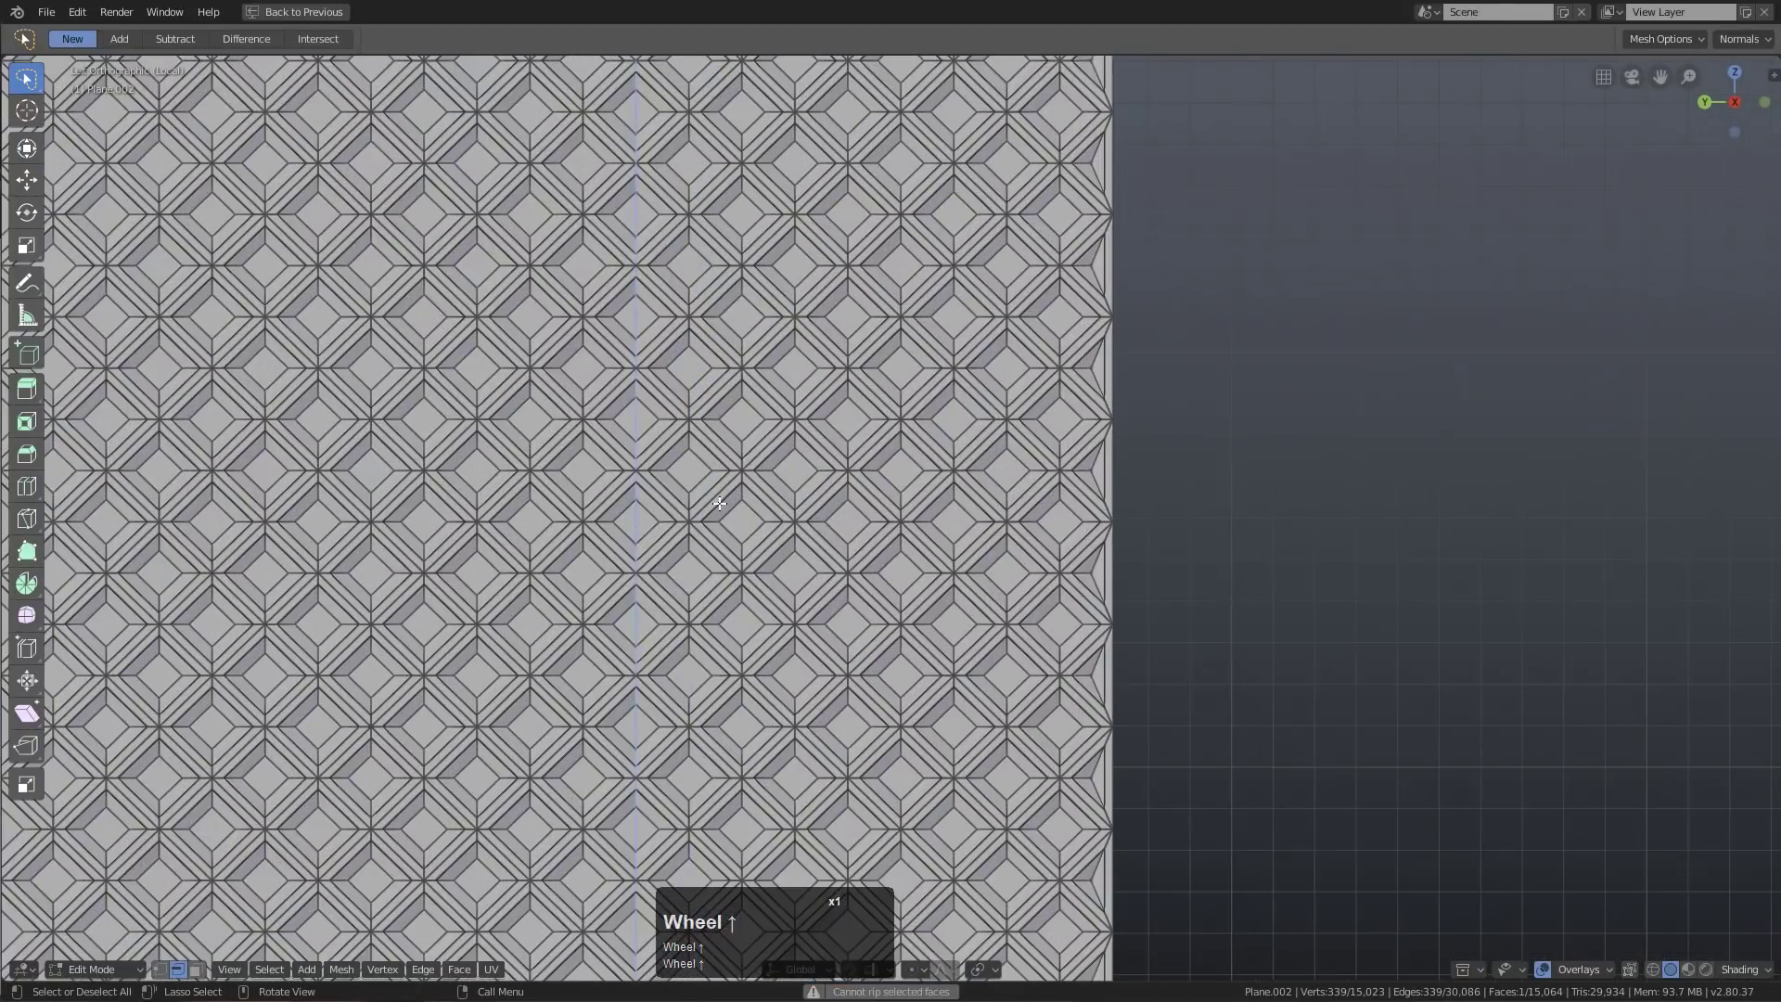
pyautogui.press('x')
pyautogui.click(703, 499)
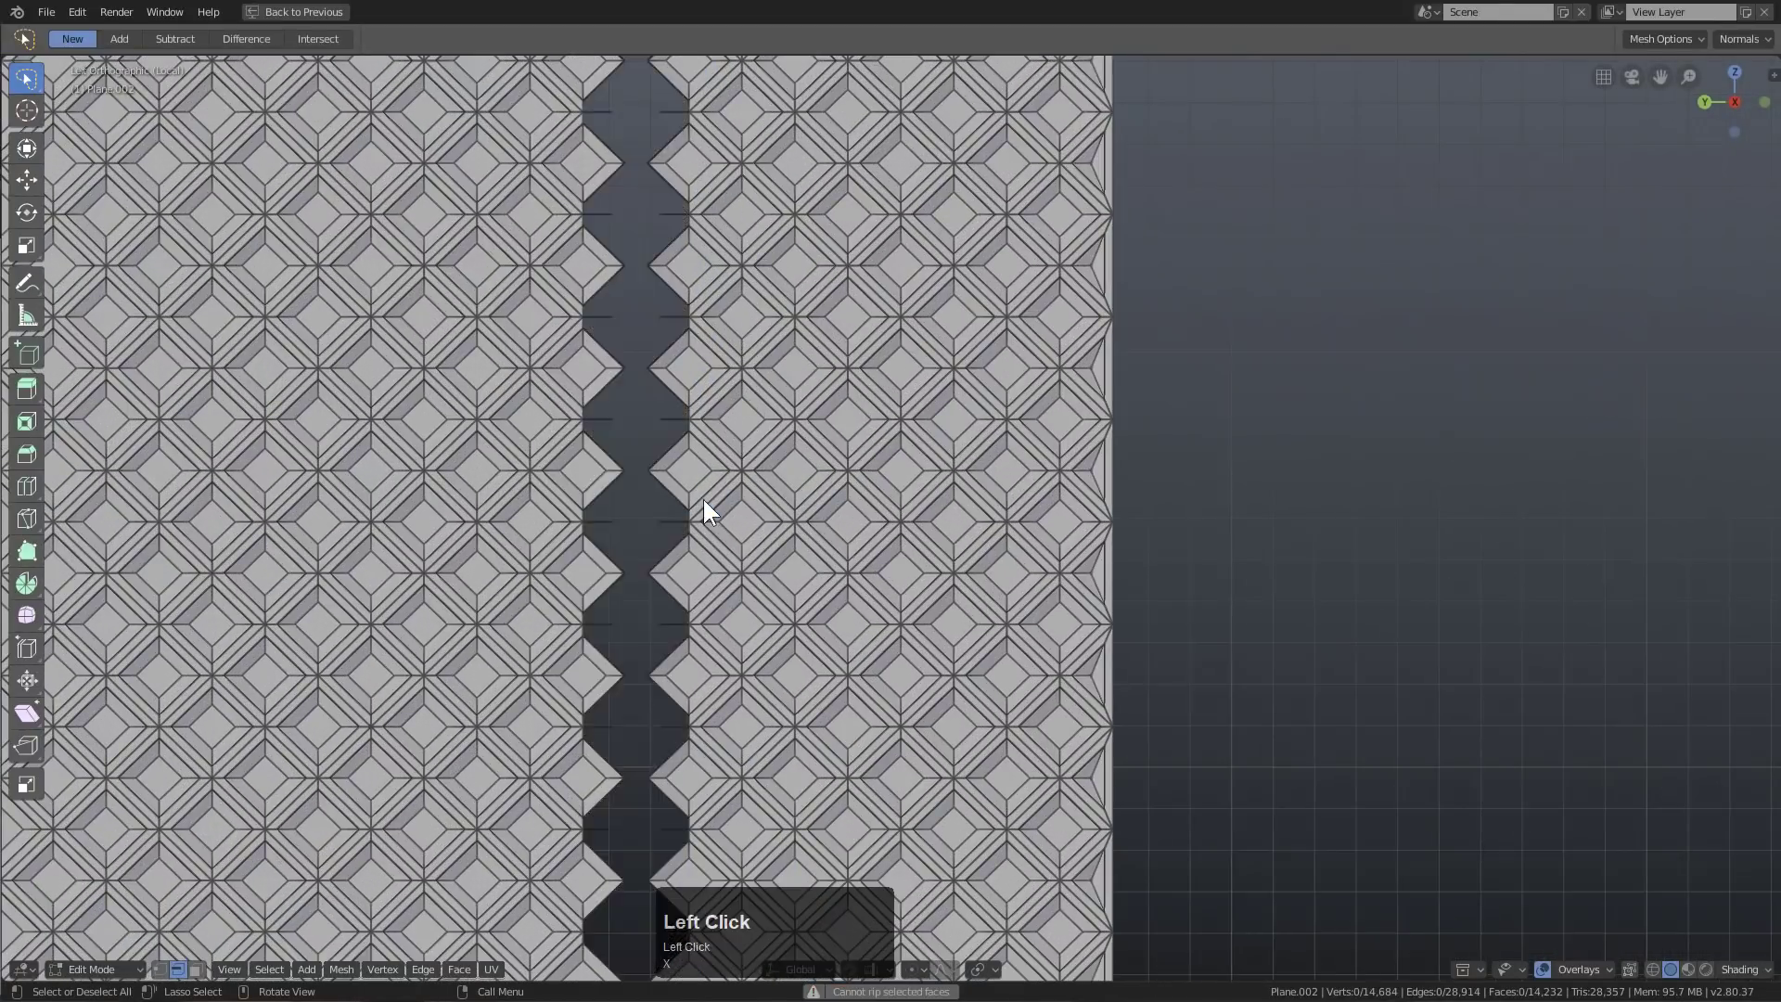
# Delete the linked excess grille outside the cut, restore the full scene and leave mesh editing
pyautogui.scroll(-8, 703, 499)
pyautogui.keyDown('shift'); pyautogui.scroll(2, 856, 454); pyautogui.keyUp('shift')
pyautogui.scroll(1, 878, 420)
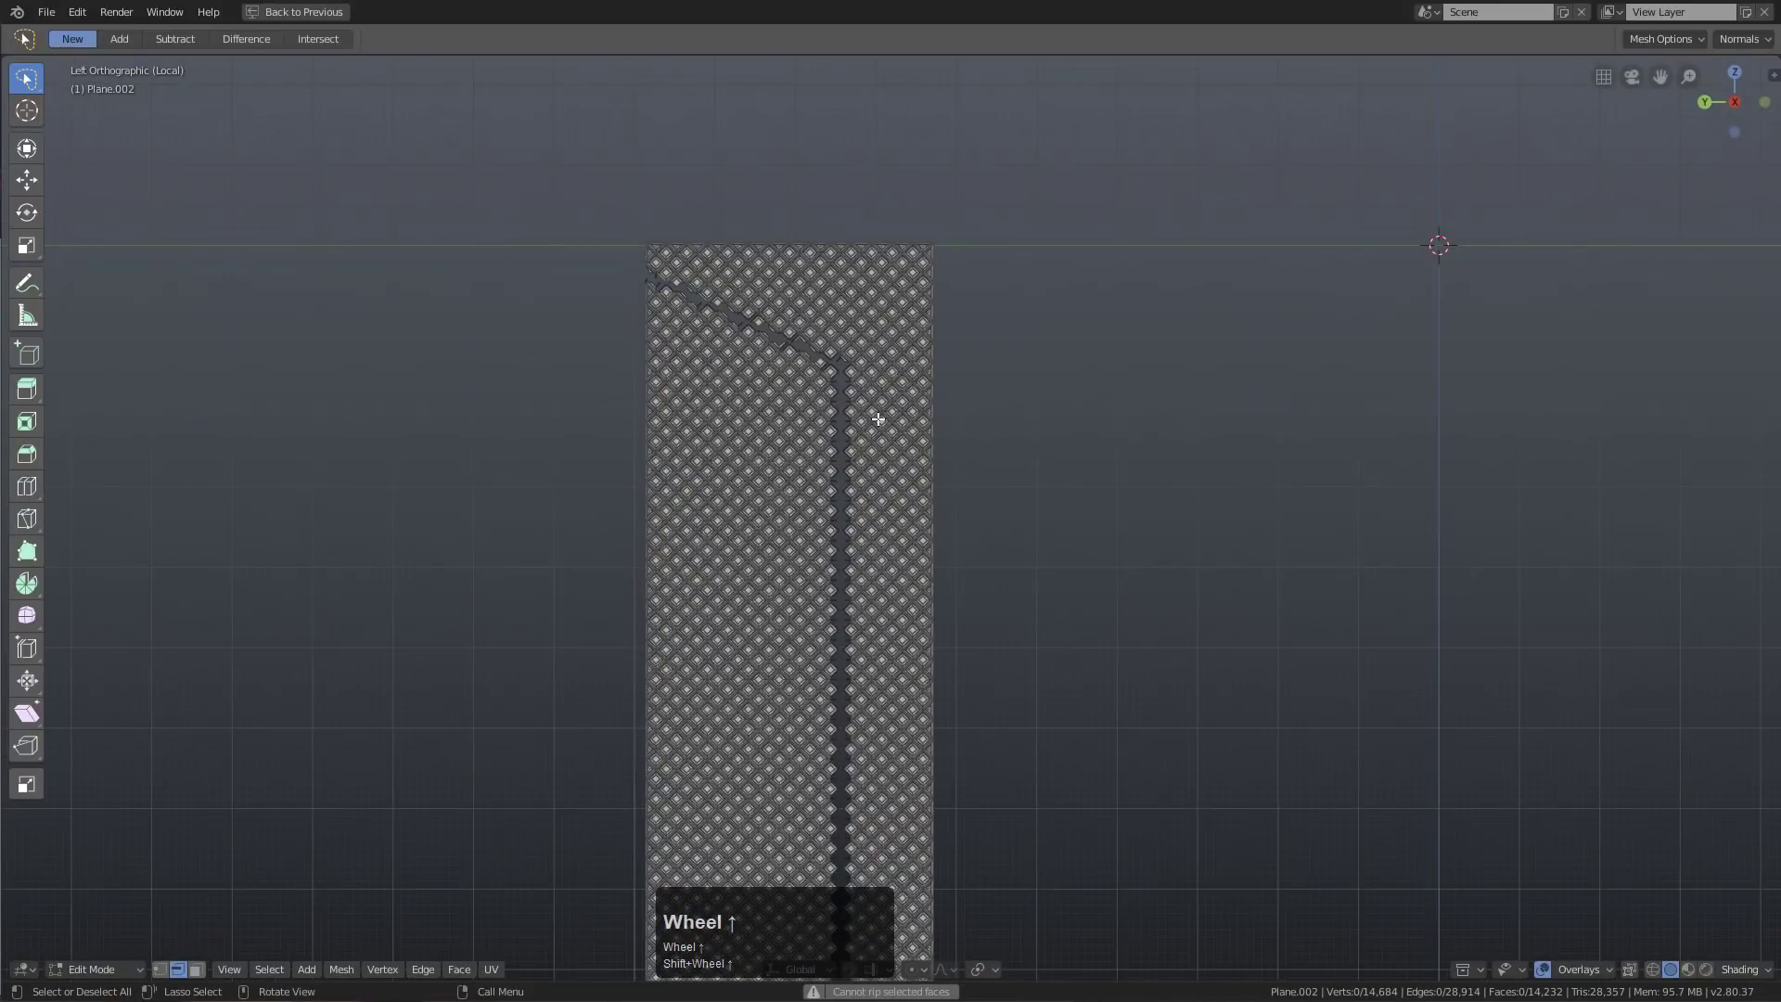
pyautogui.press('l')
pyautogui.press('x')
pyautogui.click(878, 422)
pyautogui.press('KP_Divide')
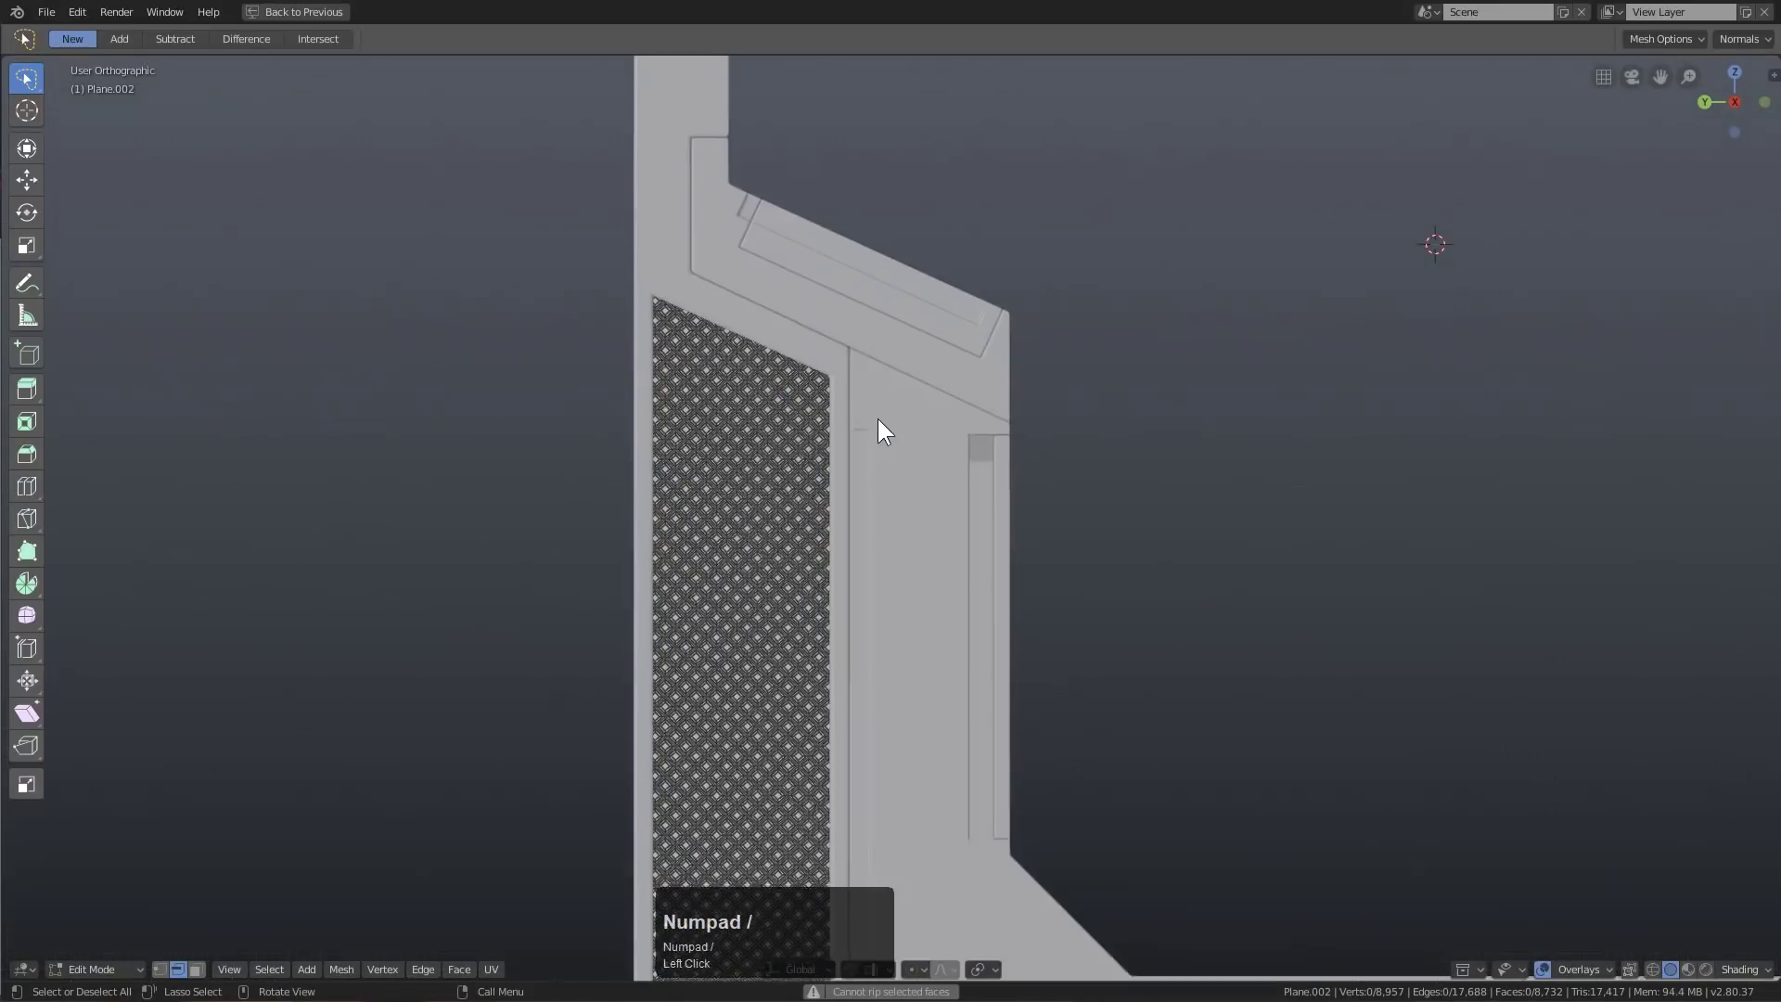
pyautogui.scroll(2, 878, 420)
pyautogui.moveTo(877, 422); pyautogui.dragTo(556, 557, button='middle')
pyautogui.keyDown('shift'); pyautogui.moveTo(445, 575); pyautogui.dragTo(1054, 576, button='middle'); pyautogui.keyUp('shift')
pyautogui.scroll(1, 499, 586)
pyautogui.press('Tab')
pyautogui.hotkey('alt', 'a')
# Link data to the side grille from the adjoining side panel
pyautogui.scroll(8, 1069, 538)
pyautogui.scroll(-5, 1098, 526)
pyautogui.click(695, 470)
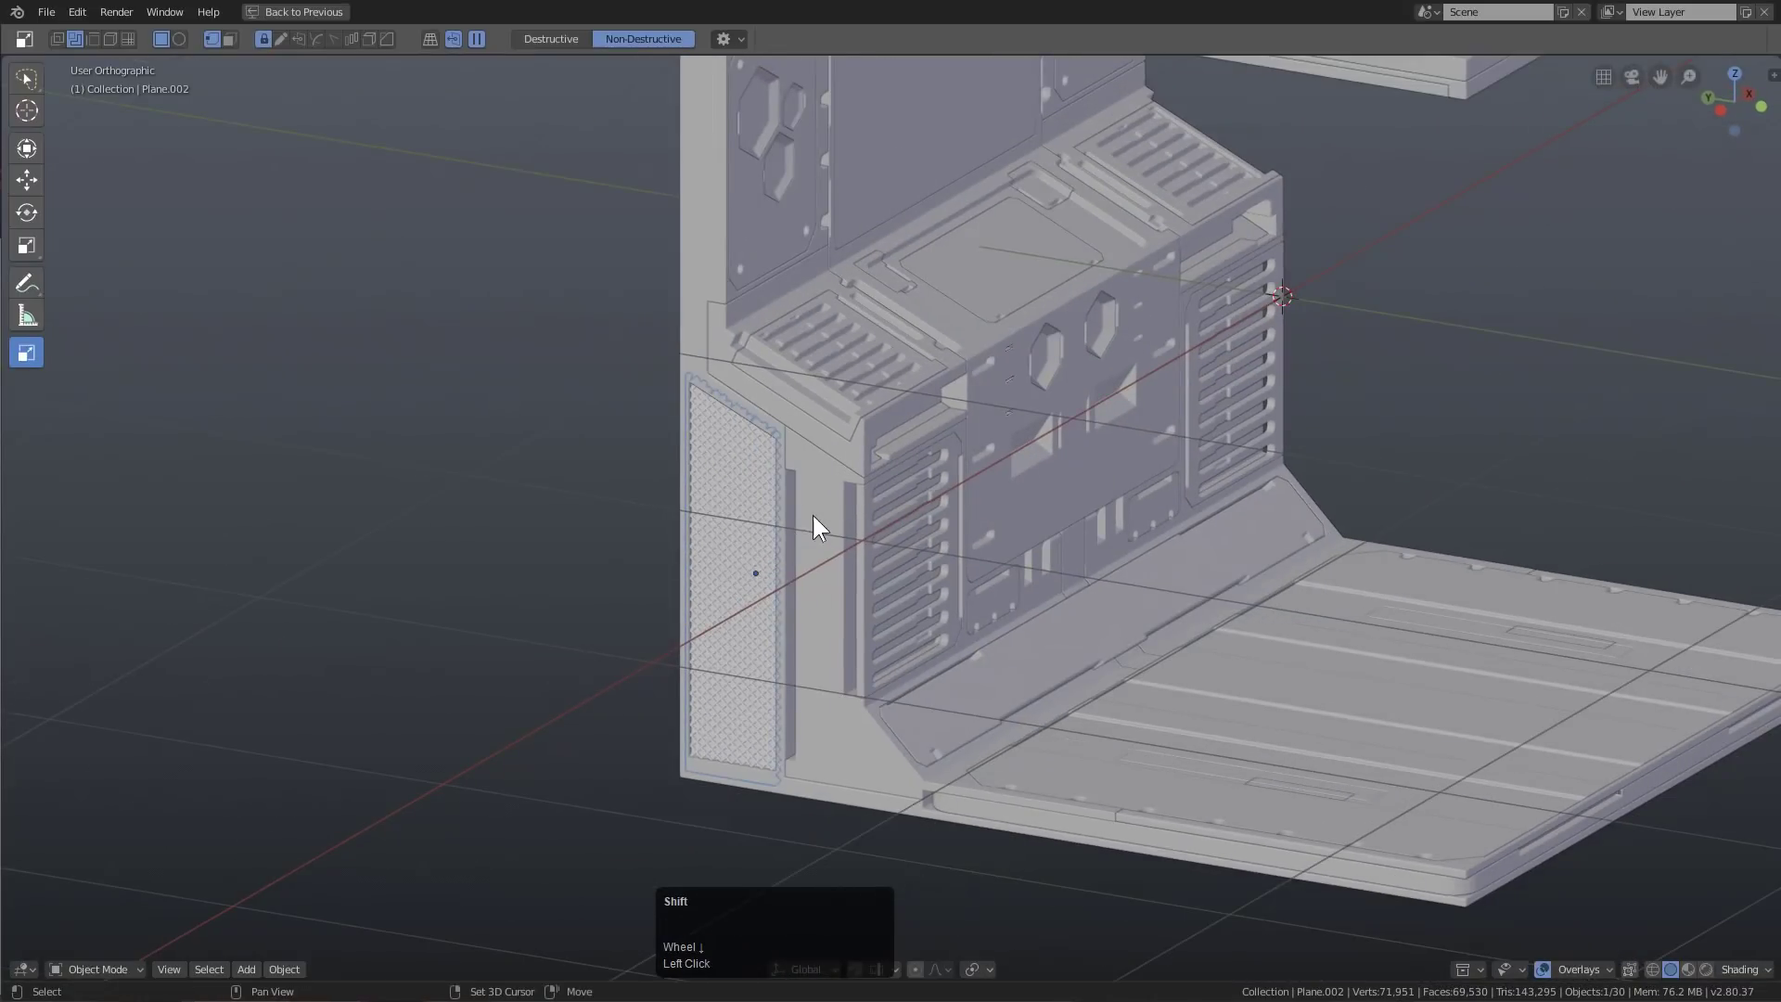
pyautogui.keyDown('shift'); pyautogui.click(814, 512); pyautogui.keyUp('shift')
pyautogui.hotkey('ctrl', 'l')
pyautogui.press('Return')
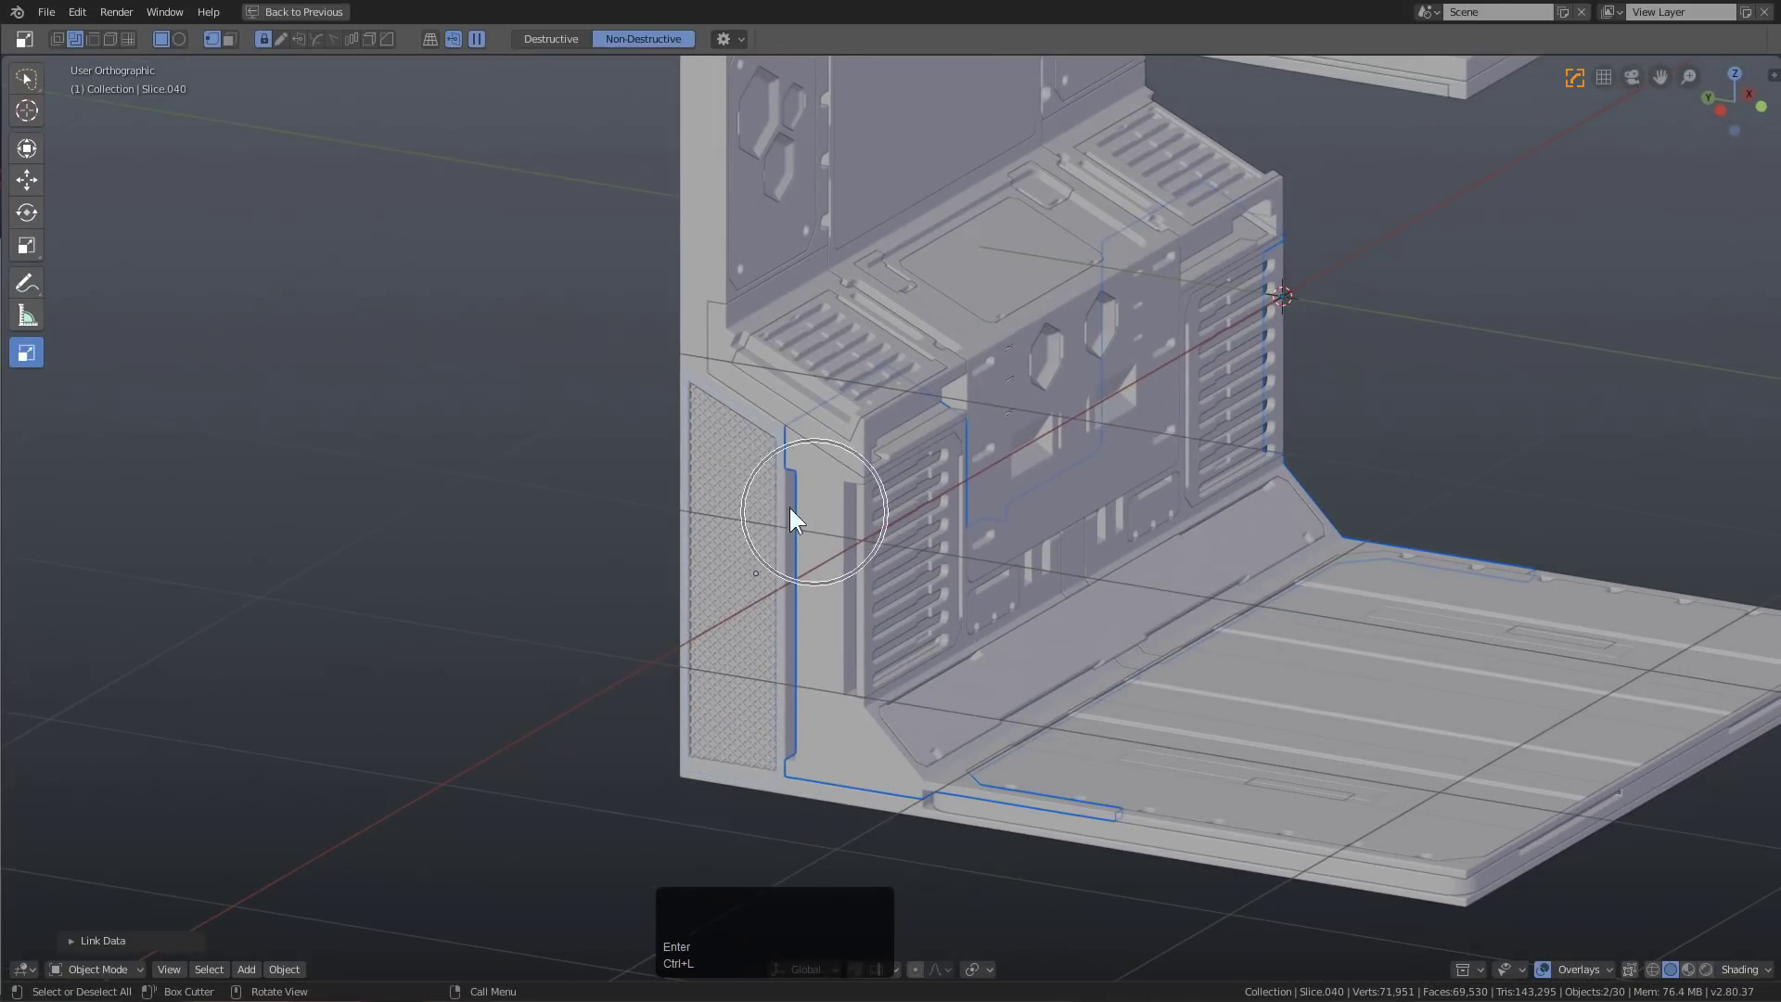
# Mirror the side grille to the console's opposite side, using the lower sloped front panel as the mirror reference
pyautogui.click(723, 521)
pyautogui.moveTo(723, 521); pyautogui.dragTo(986, 674, button='middle')
pyautogui.keyDown('shift'); pyautogui.click(1009, 648); pyautogui.keyUp('shift')
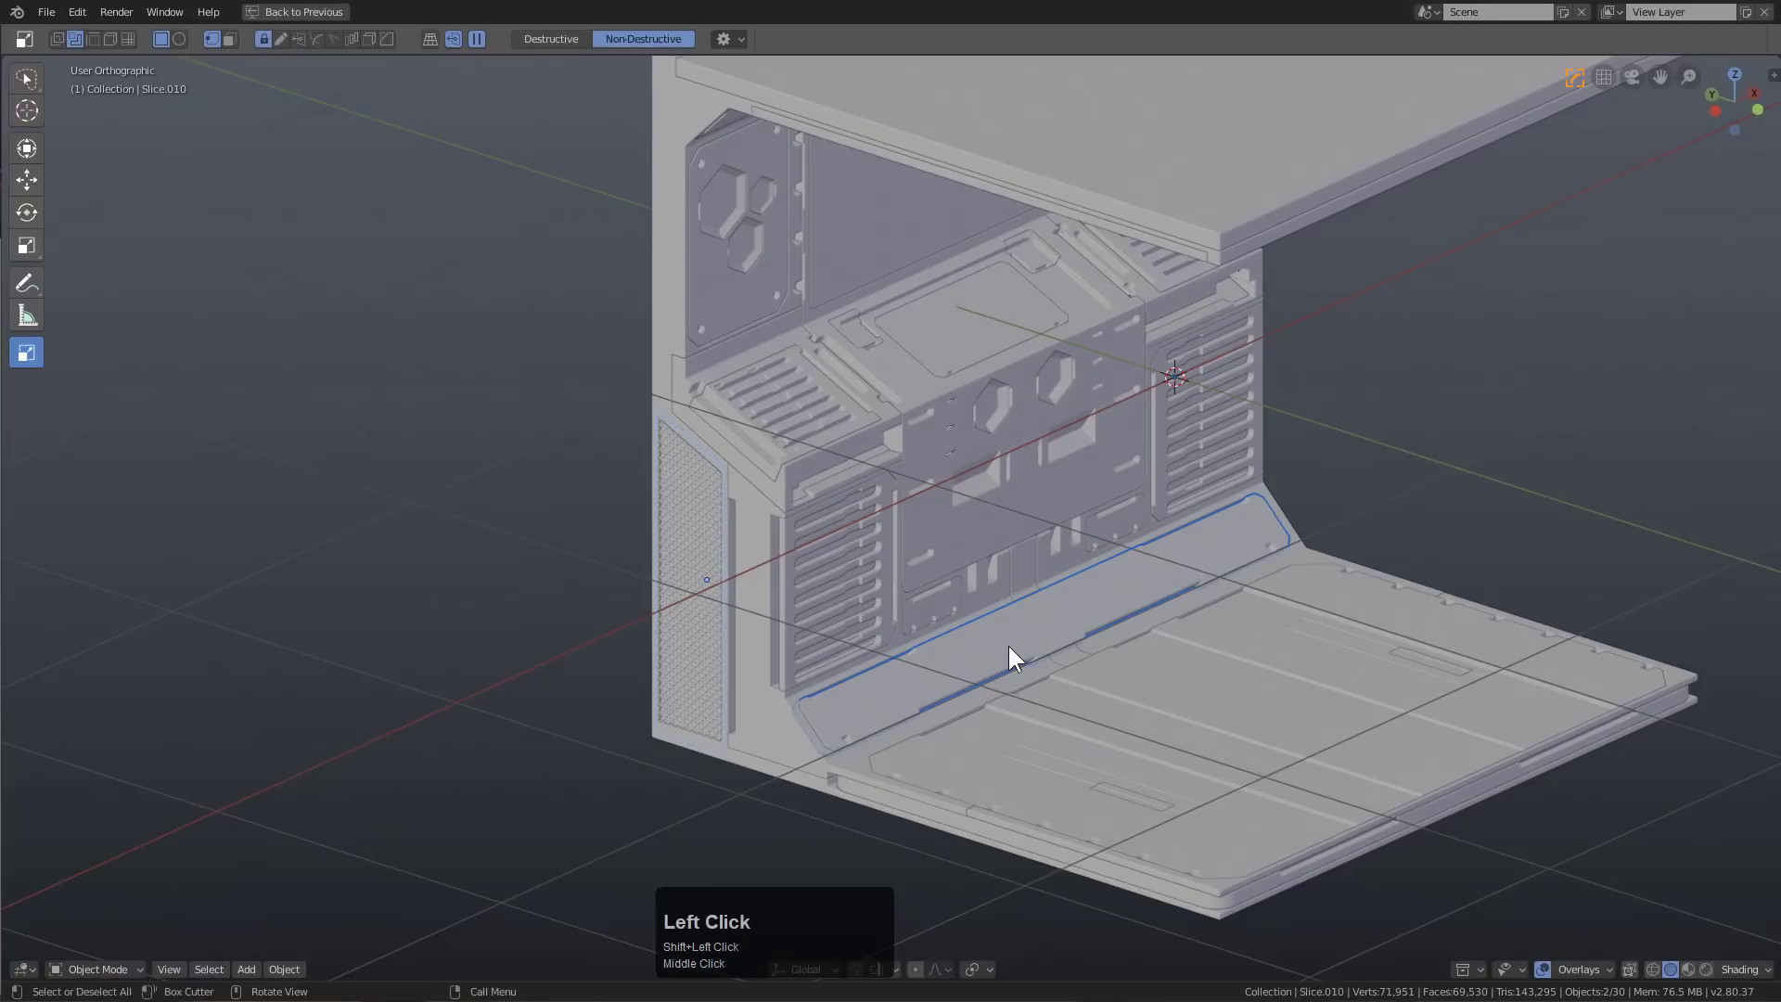
pyautogui.hotkey('alt', 'x')
pyautogui.click(1062, 425)
pyautogui.moveTo(1062, 425); pyautogui.dragTo(1002, 516, button='middle')
pyautogui.hotkey('alt', 'a')
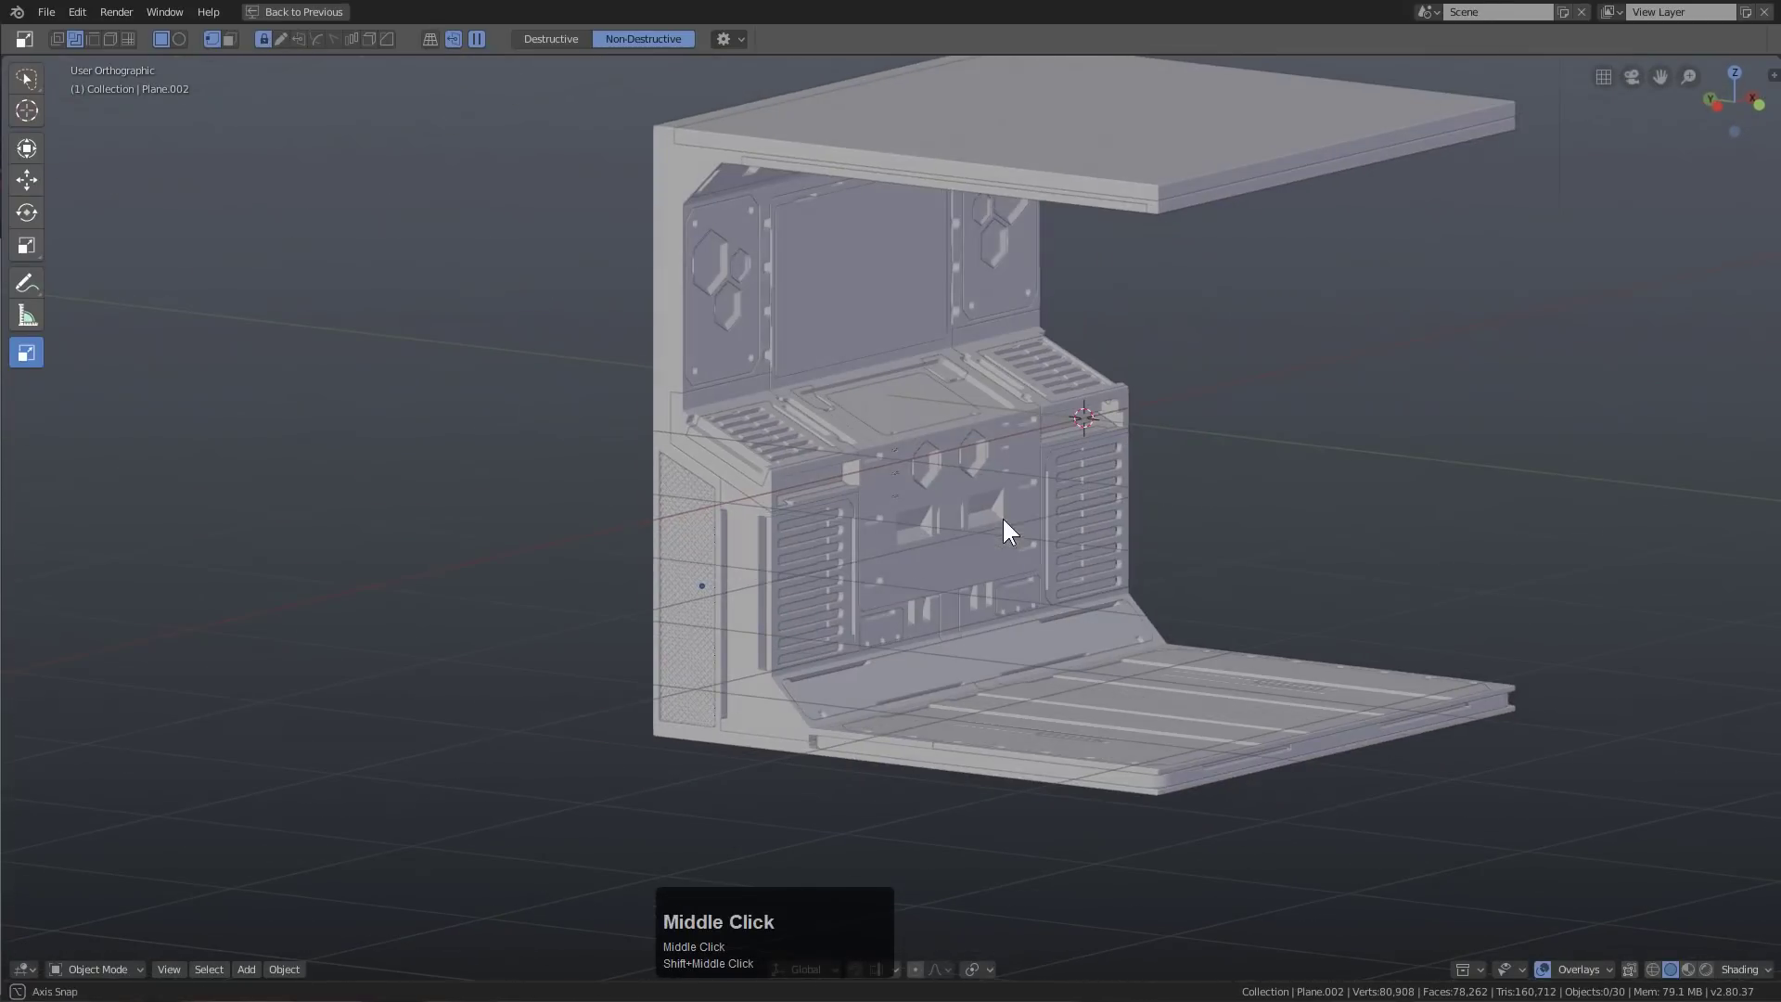
pyautogui.moveTo(692, 569); pyautogui.dragTo(922, 684, button='middle')
pyautogui.click(922, 685)
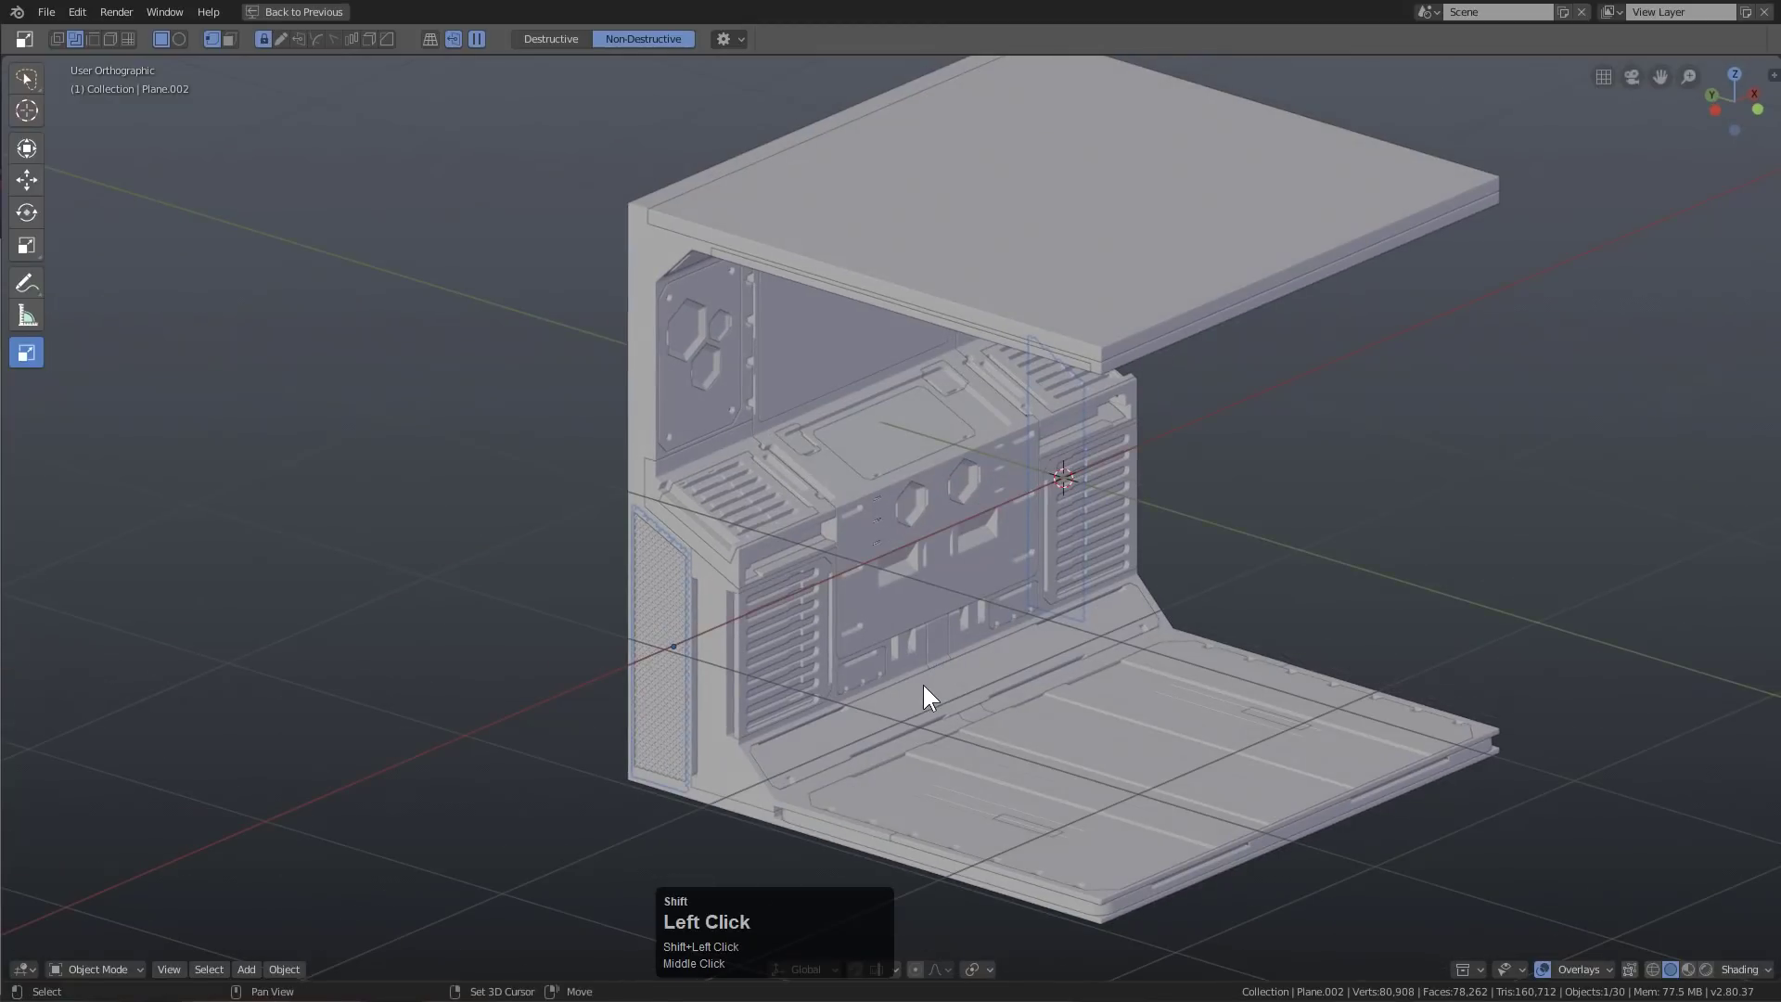
pyautogui.keyDown('shift'); pyautogui.click(1054, 654); pyautogui.keyUp('shift')
pyautogui.hotkey('alt', 'x')
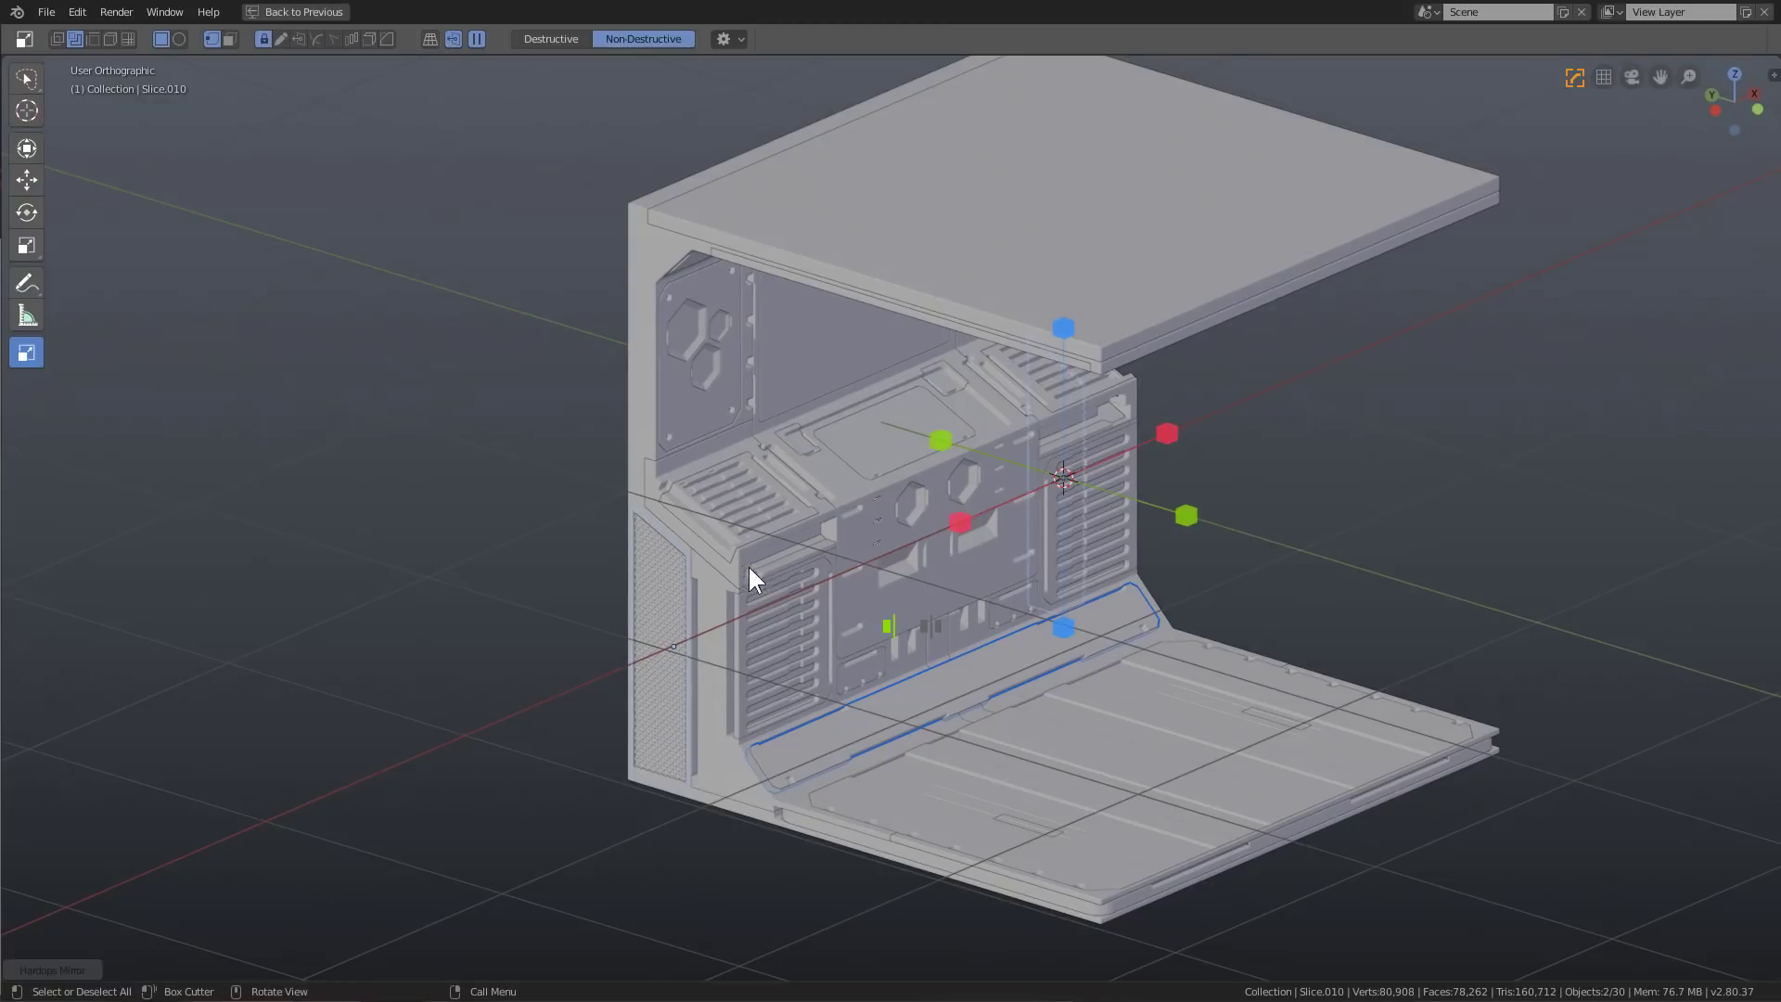
pyautogui.moveTo(805, 543); pyautogui.dragTo(816, 599, button='middle')
pyautogui.hotkey('alt', 'a')
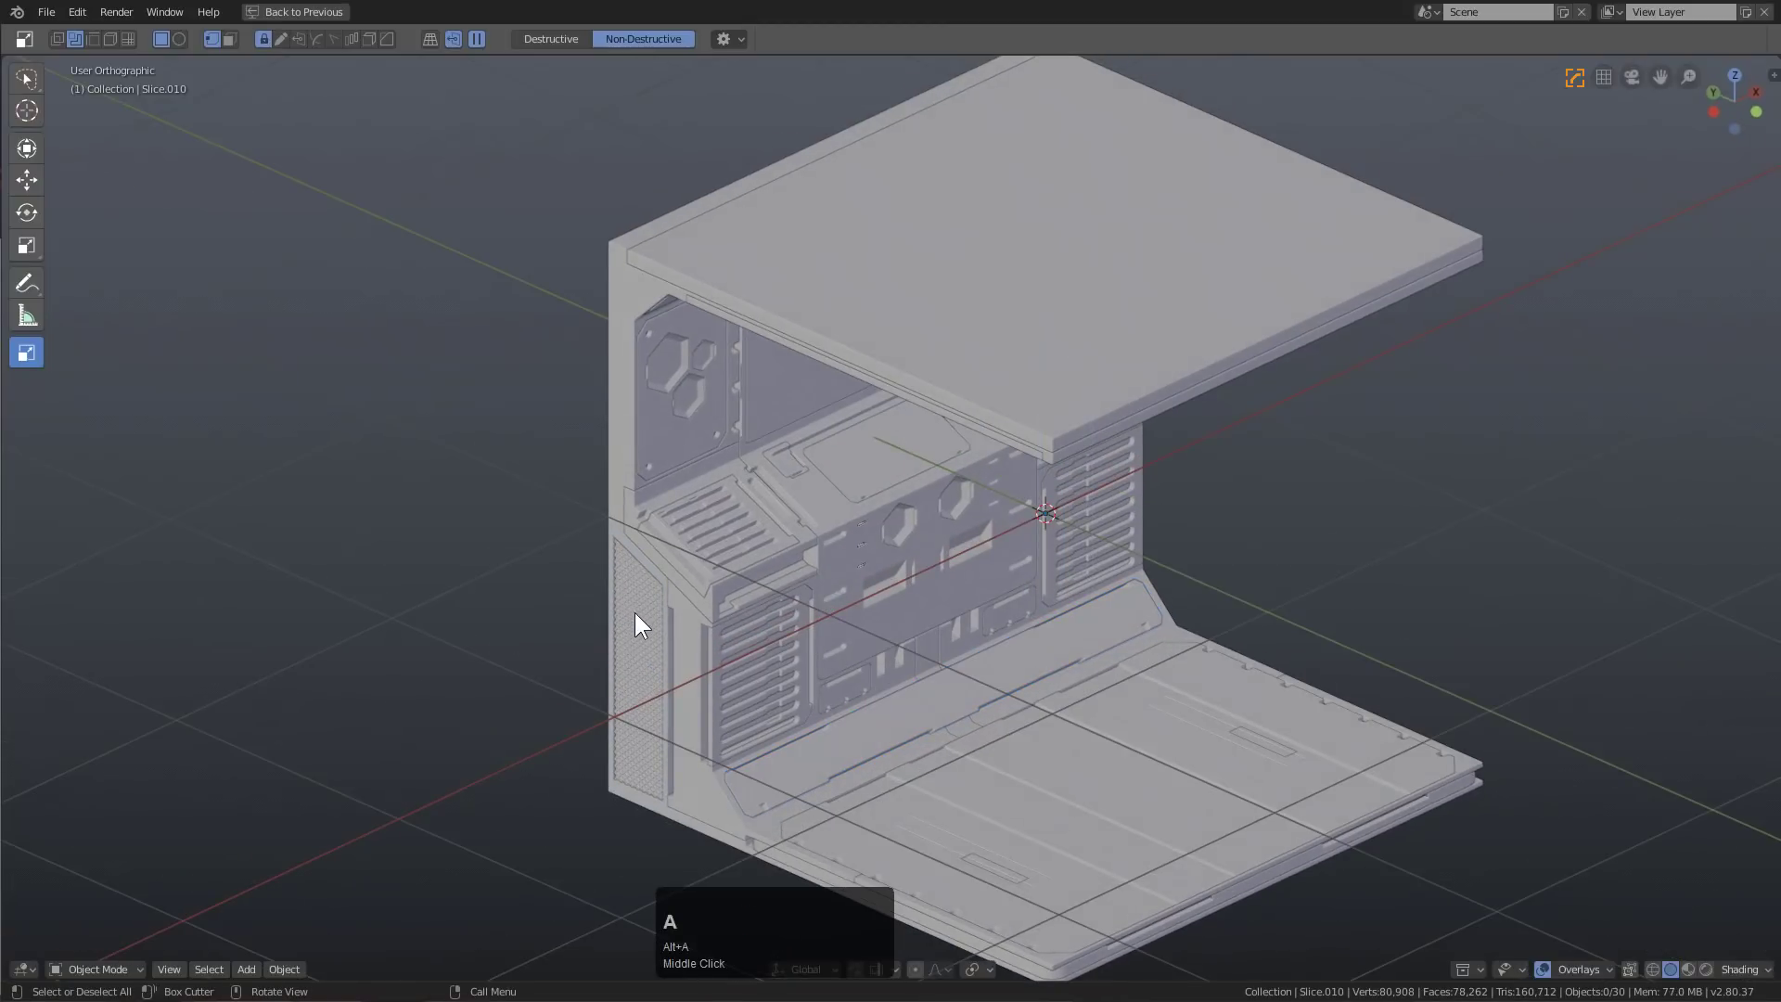
pyautogui.click(636, 614)
pyautogui.hotkey('alt', 'x')
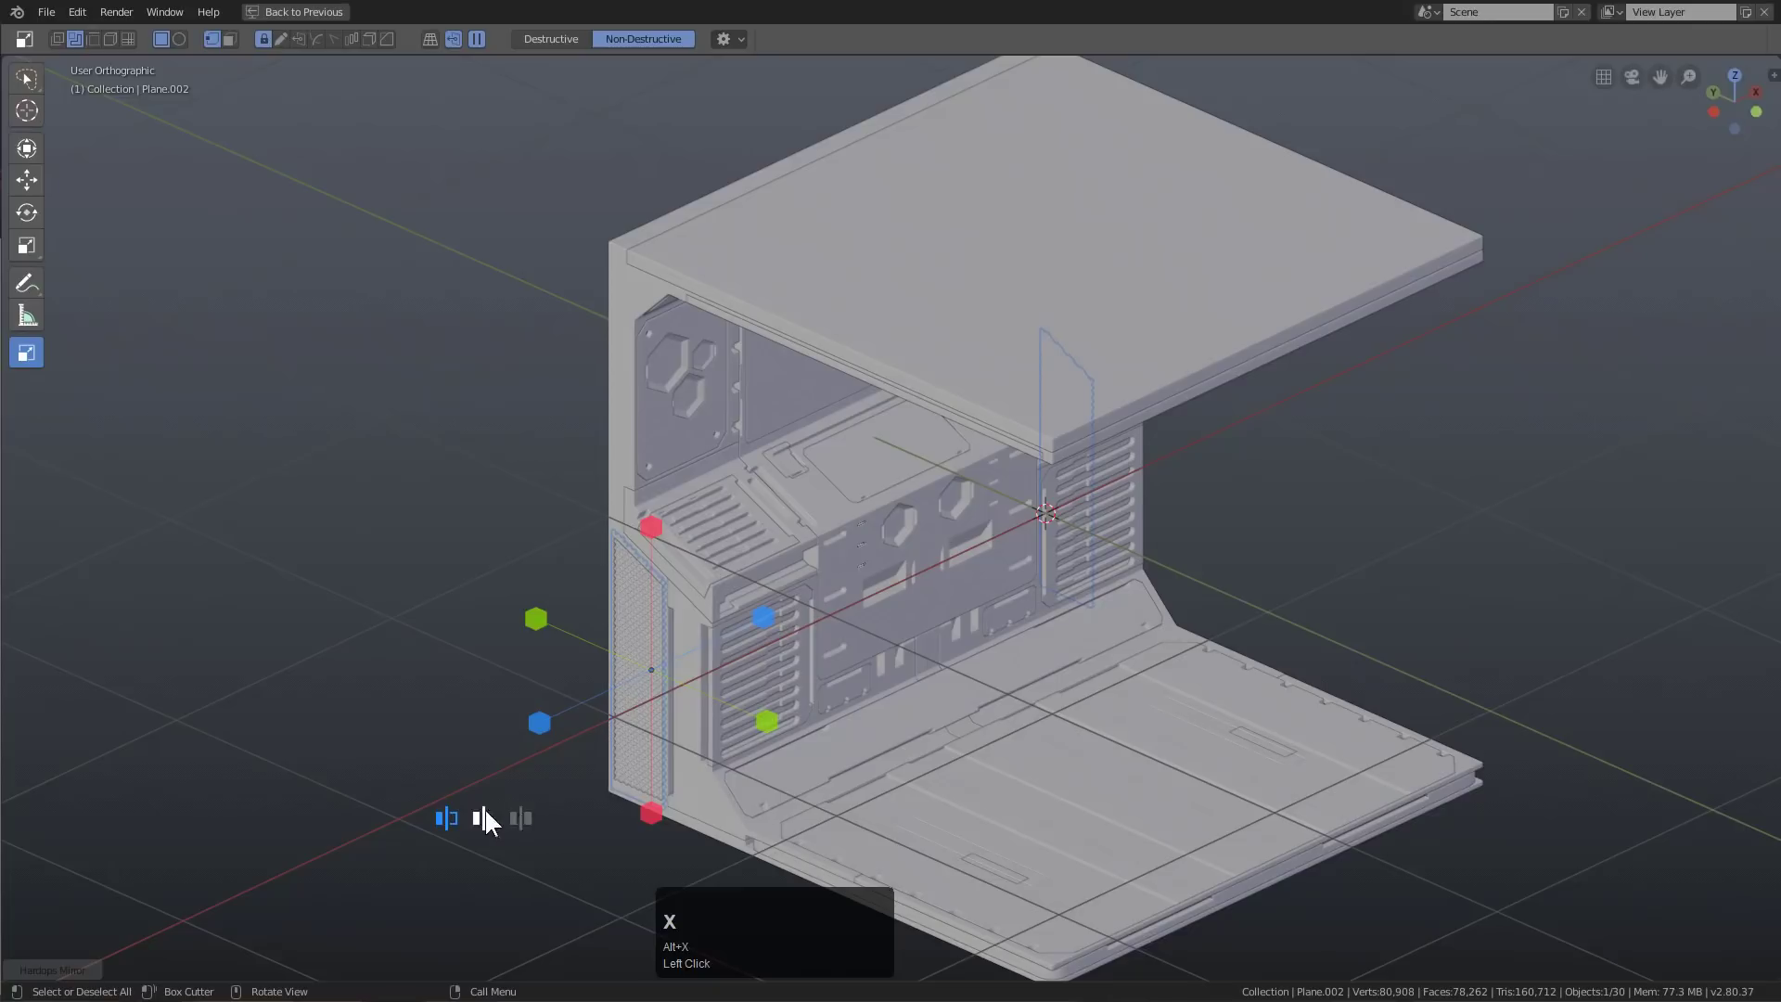
pyautogui.hotkey('alt', 'a')
# Move the leftover slot cutter on the central front panel into the Cutters collection and hide that collection
pyautogui.moveTo(736, 765); pyautogui.dragTo(881, 662, button='middle')
pyautogui.press('KP_5')
pyautogui.scroll(5, 883, 668)
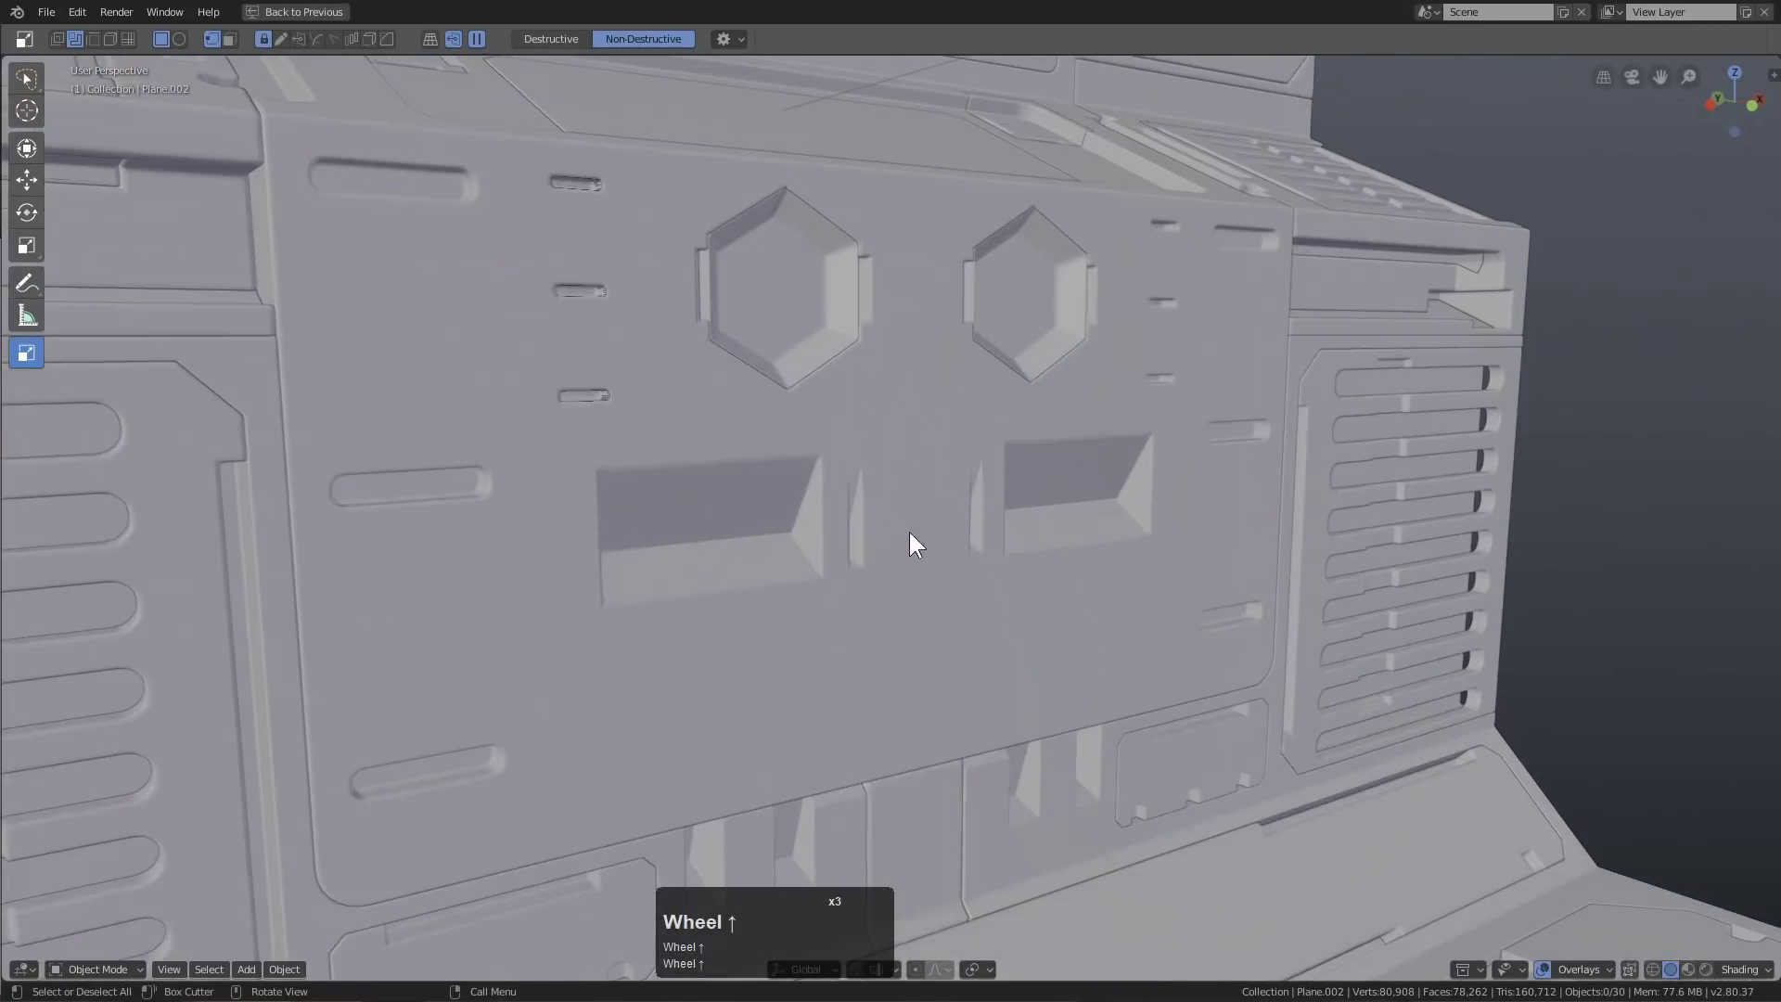
pyautogui.keyDown('shift'); pyautogui.moveTo(907, 541); pyautogui.dragTo(790, 479, button='middle'); pyautogui.keyUp('shift')
pyautogui.scroll(5, 486, 431)
pyautogui.scroll(-3, 425, 453)
pyautogui.doubleClick(424, 452)
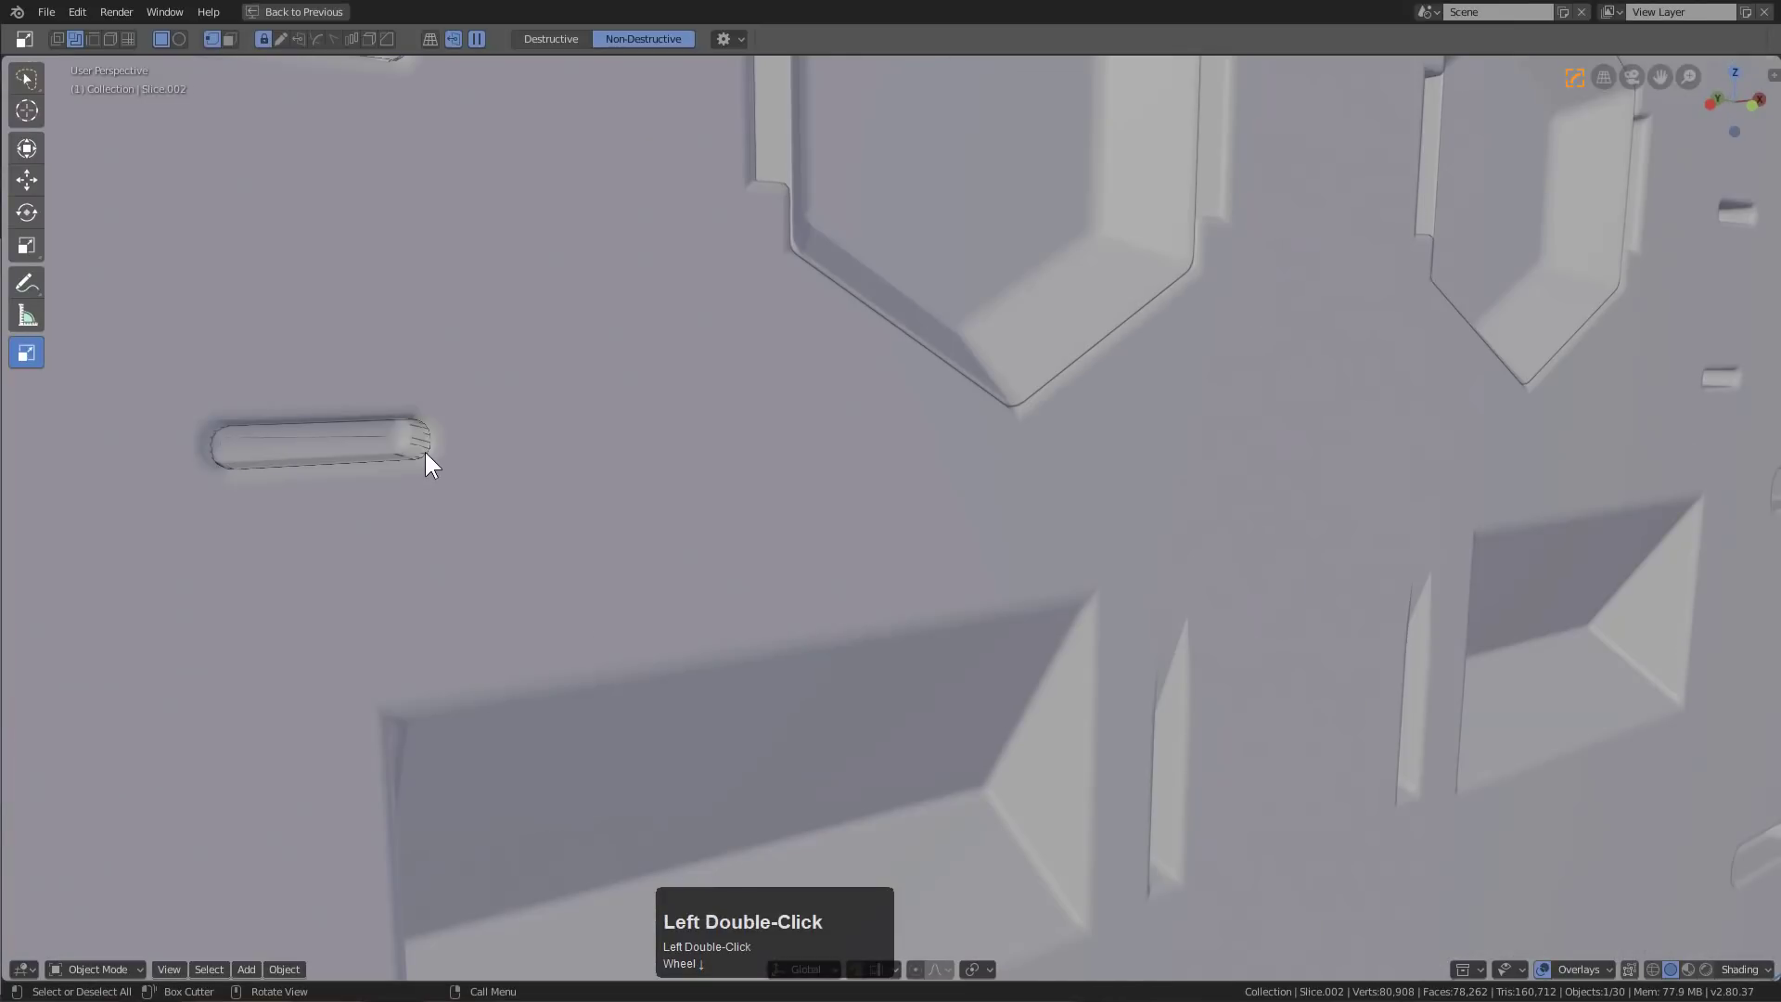
pyautogui.press('m')
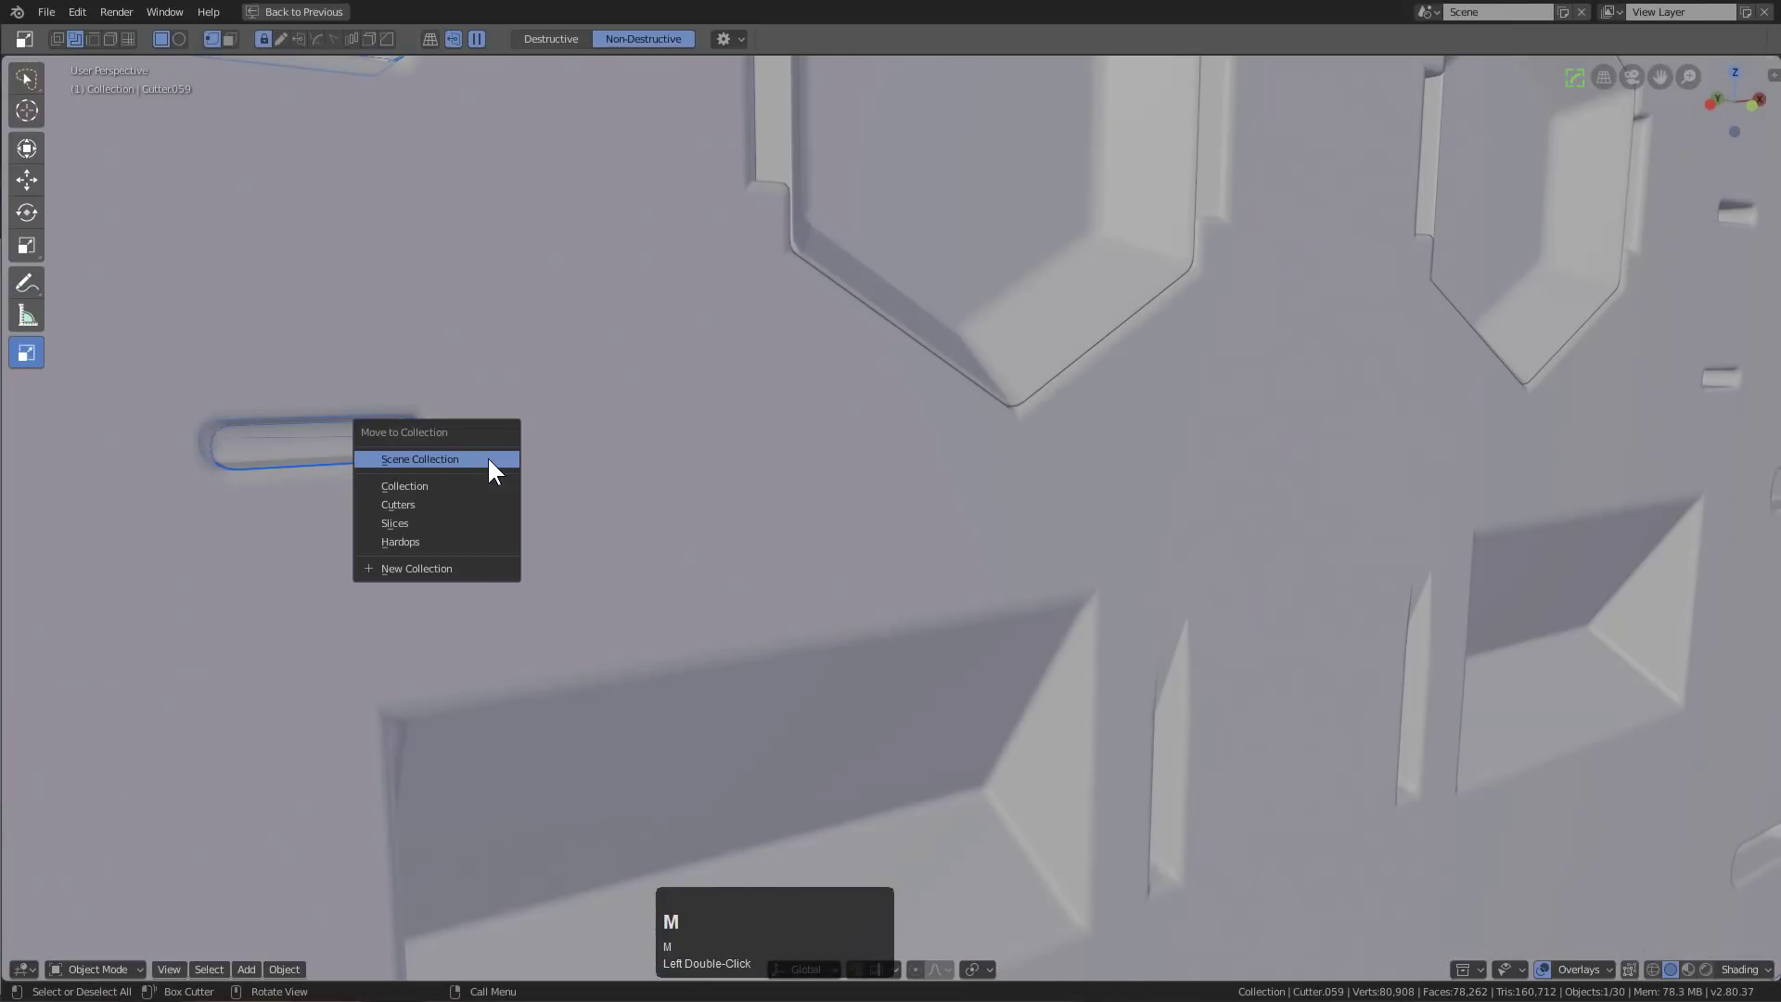
pyautogui.click(436, 508)
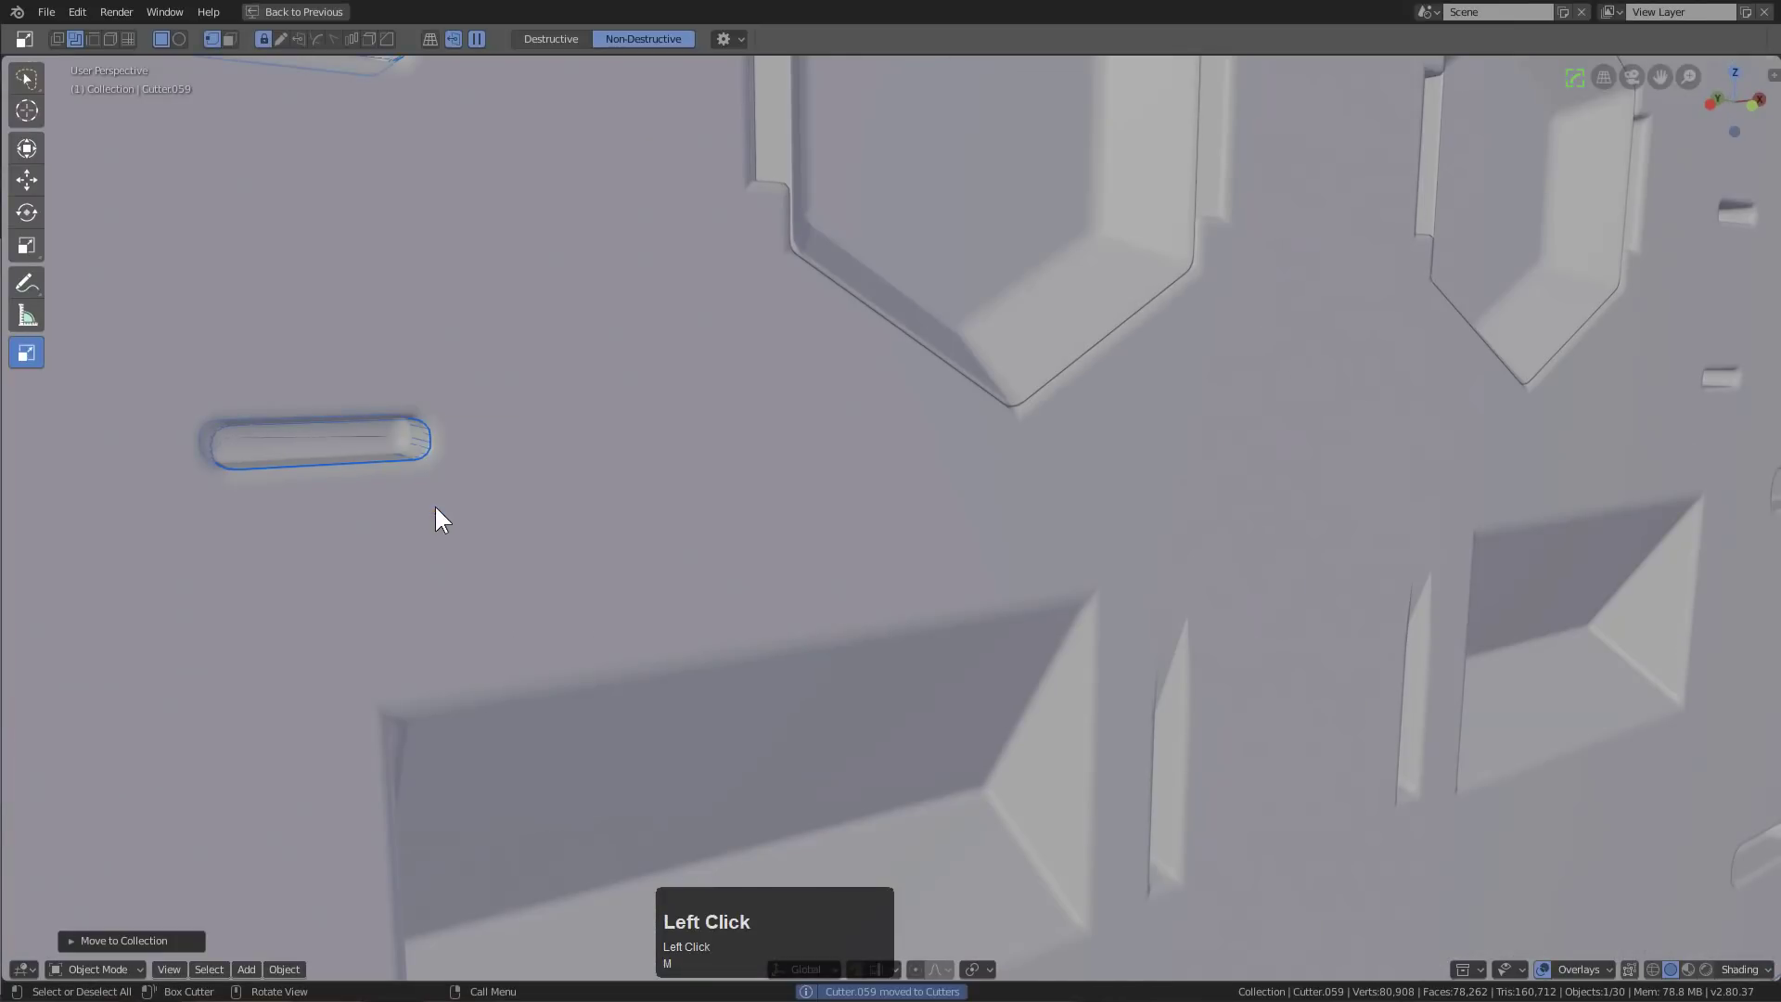
pyautogui.click(1507, 969)
pyautogui.click(1463, 969)
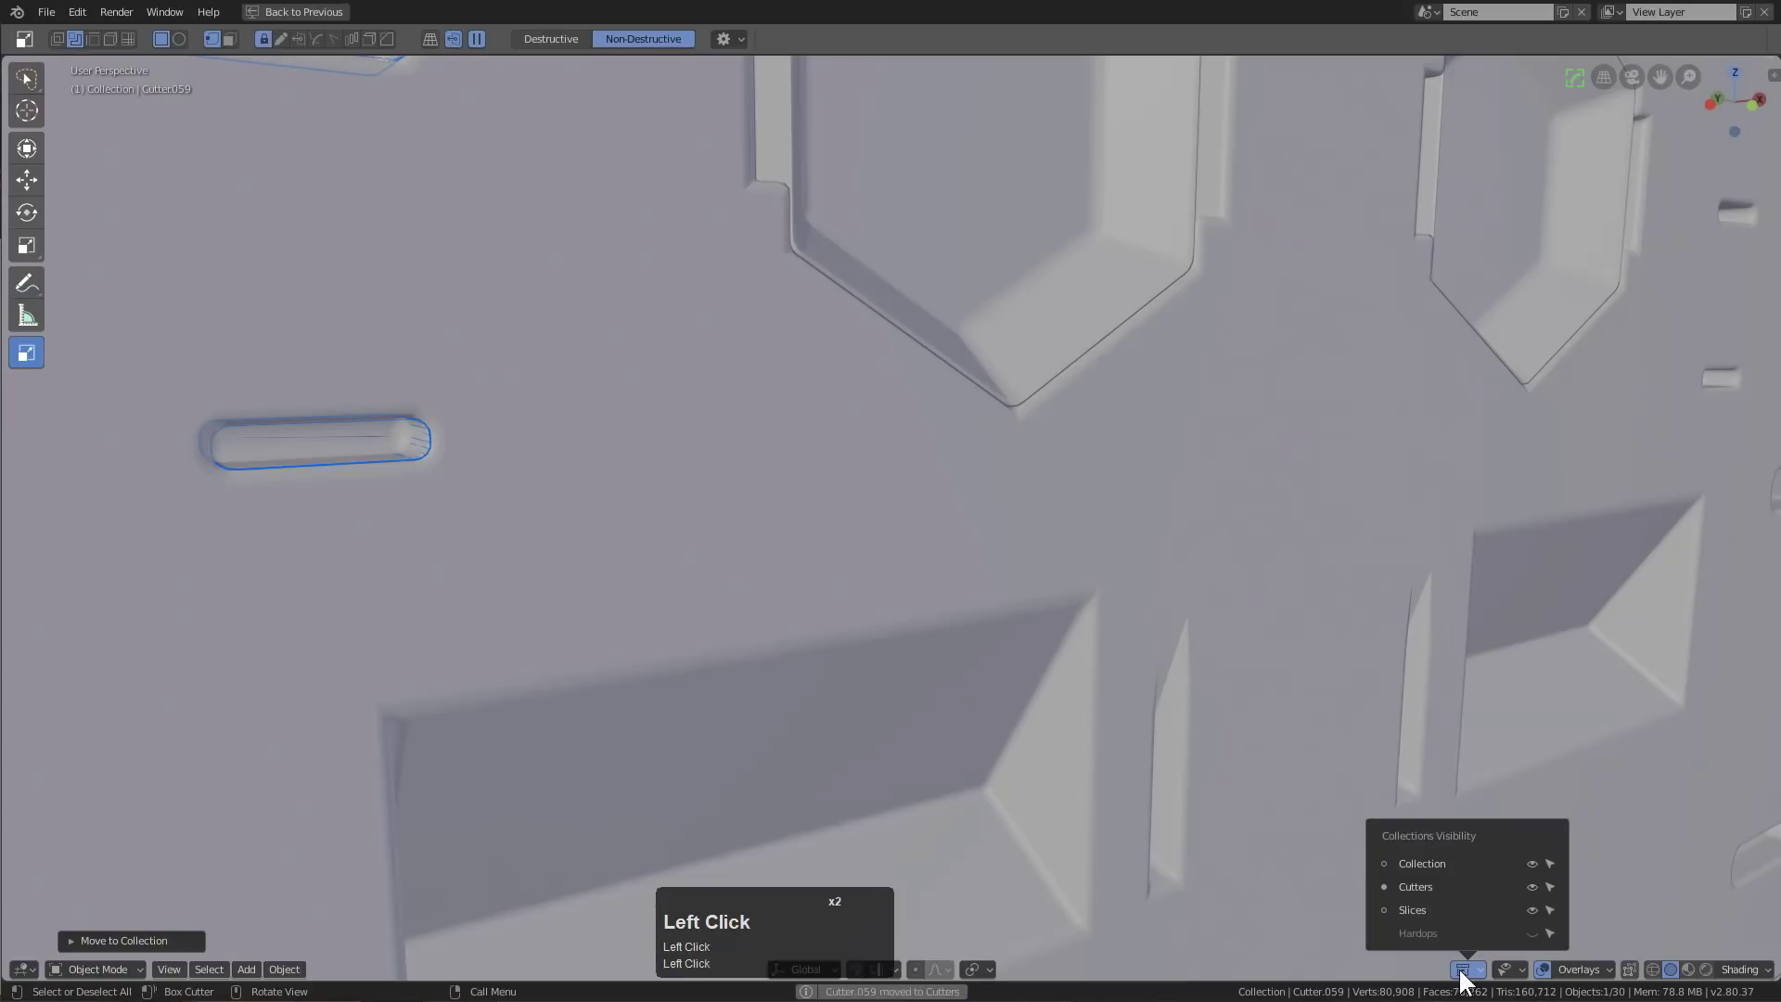
pyautogui.click(1532, 887)
# Switch the viewport to LookDev shading and inspect the materials on the whole console
pyautogui.scroll(-5, 881, 590)
pyautogui.moveTo(881, 590); pyautogui.dragTo(1689, 917, button='middle')
pyautogui.scroll(3, 944, 607)
pyautogui.scroll(-3, 943, 606)
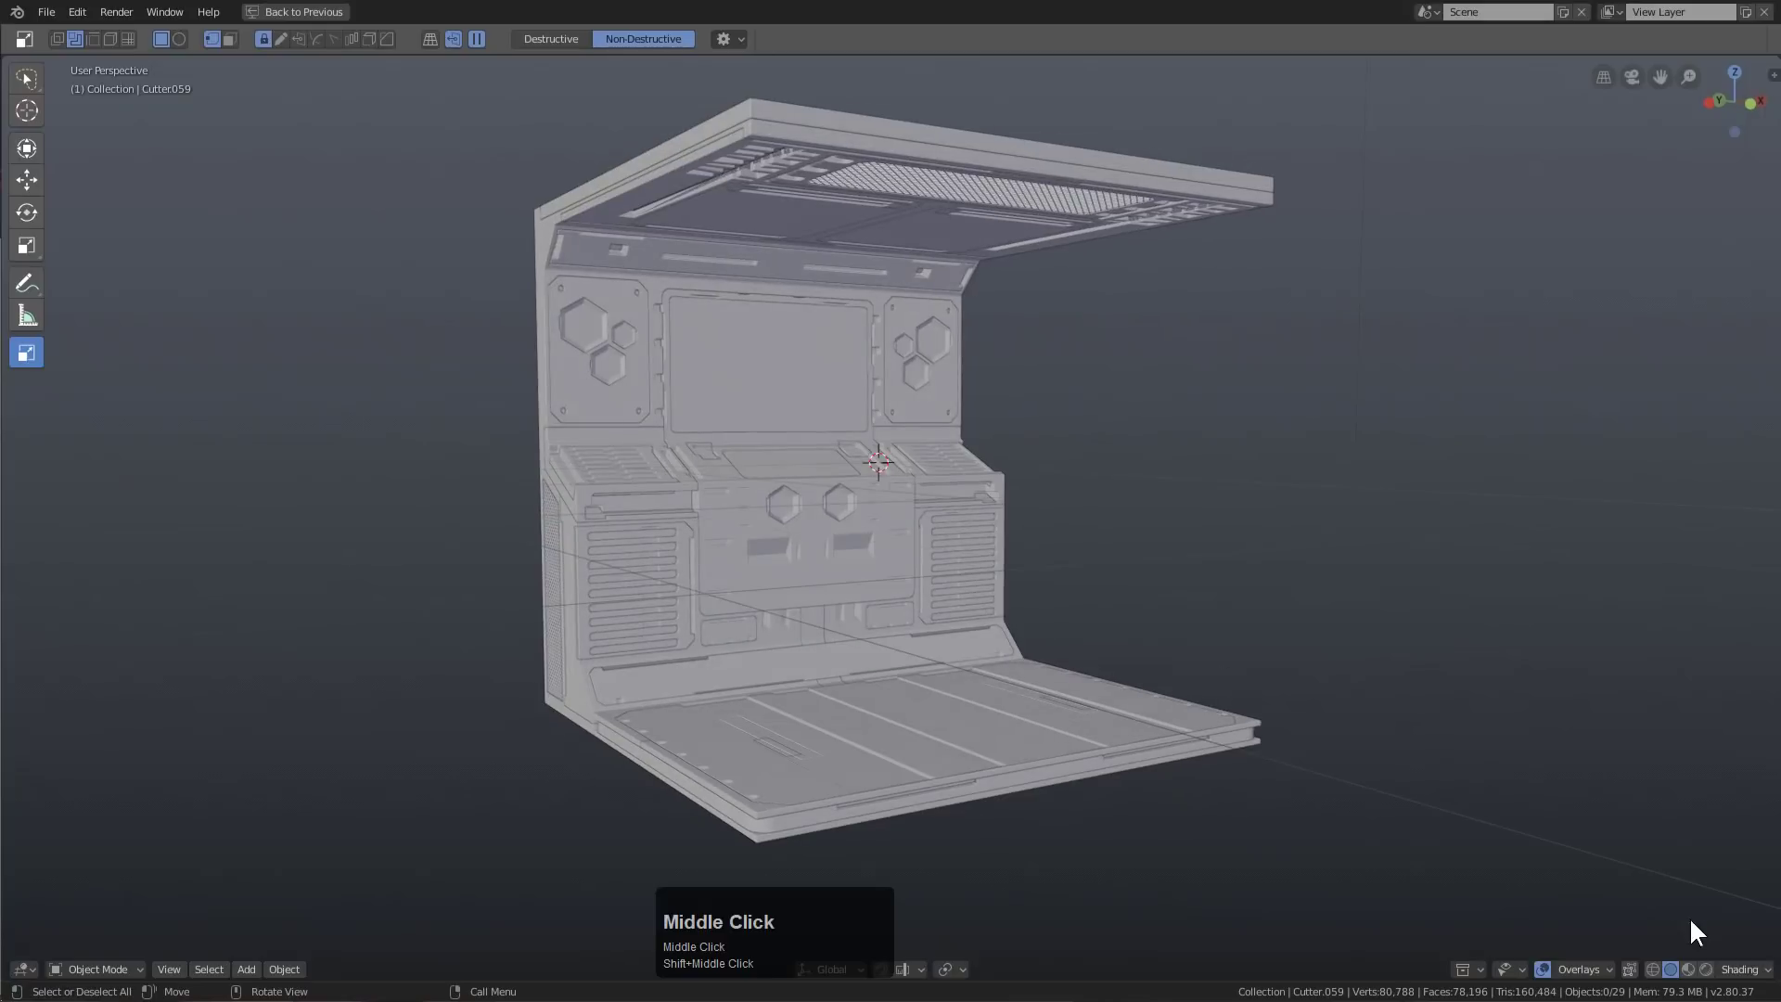
pyautogui.click(1688, 970)
pyautogui.moveTo(1054, 643); pyautogui.dragTo(904, 591, button='middle')
pyautogui.scroll(3, 811, 562)
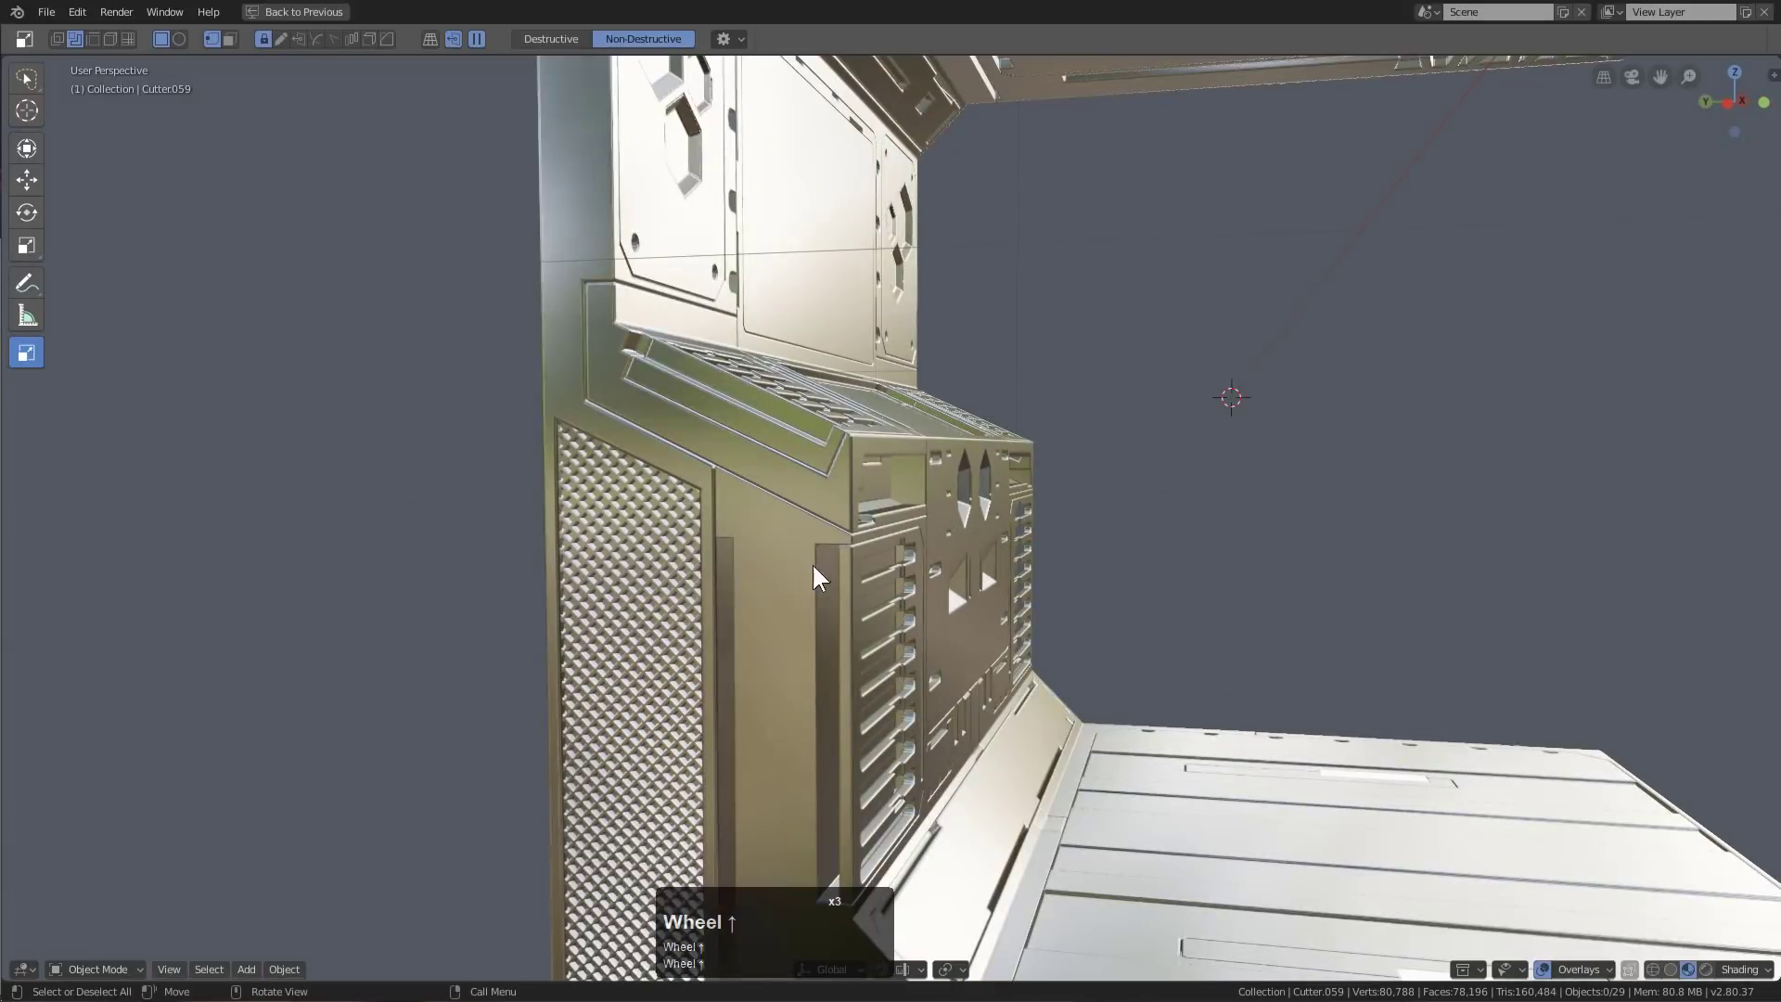
pyautogui.scroll(-4, 813, 568)
pyautogui.moveTo(1065, 604); pyautogui.dragTo(1049, 505, button='middle')
# Assign the emissive material maT1.001 to the large wall screen
pyautogui.click(787, 405)
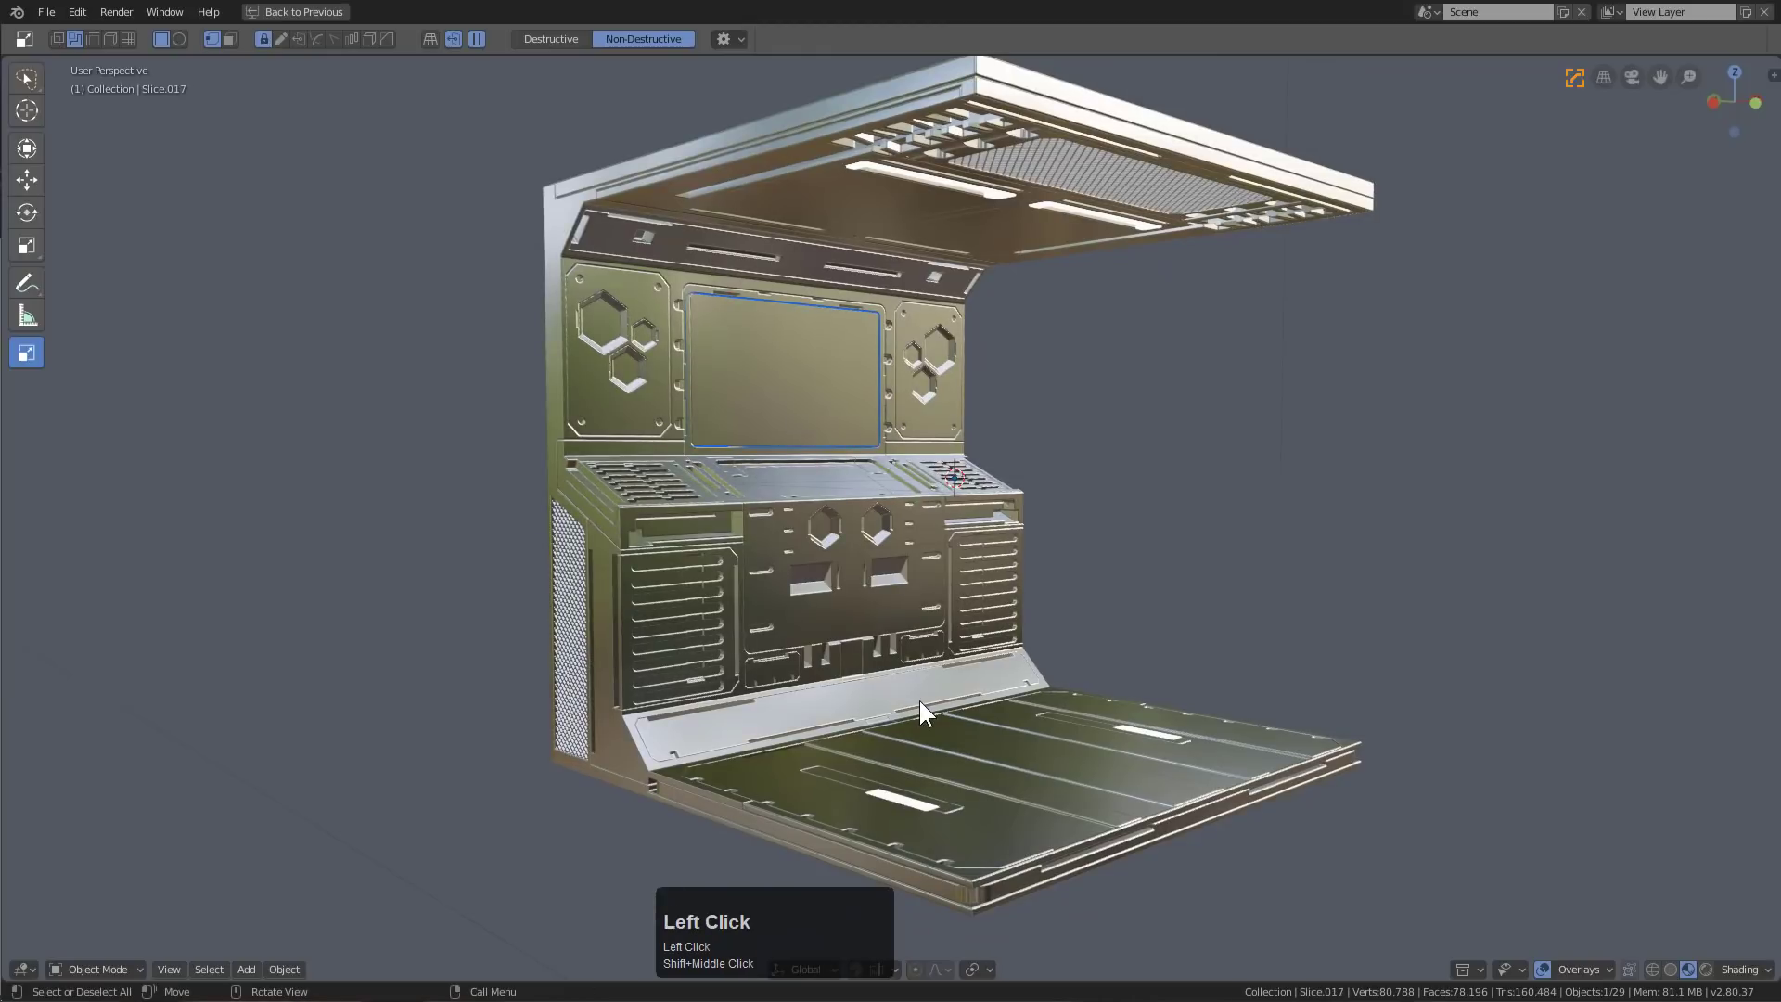
pyautogui.hotkey('alt', 'm')
pyautogui.click(893, 703)
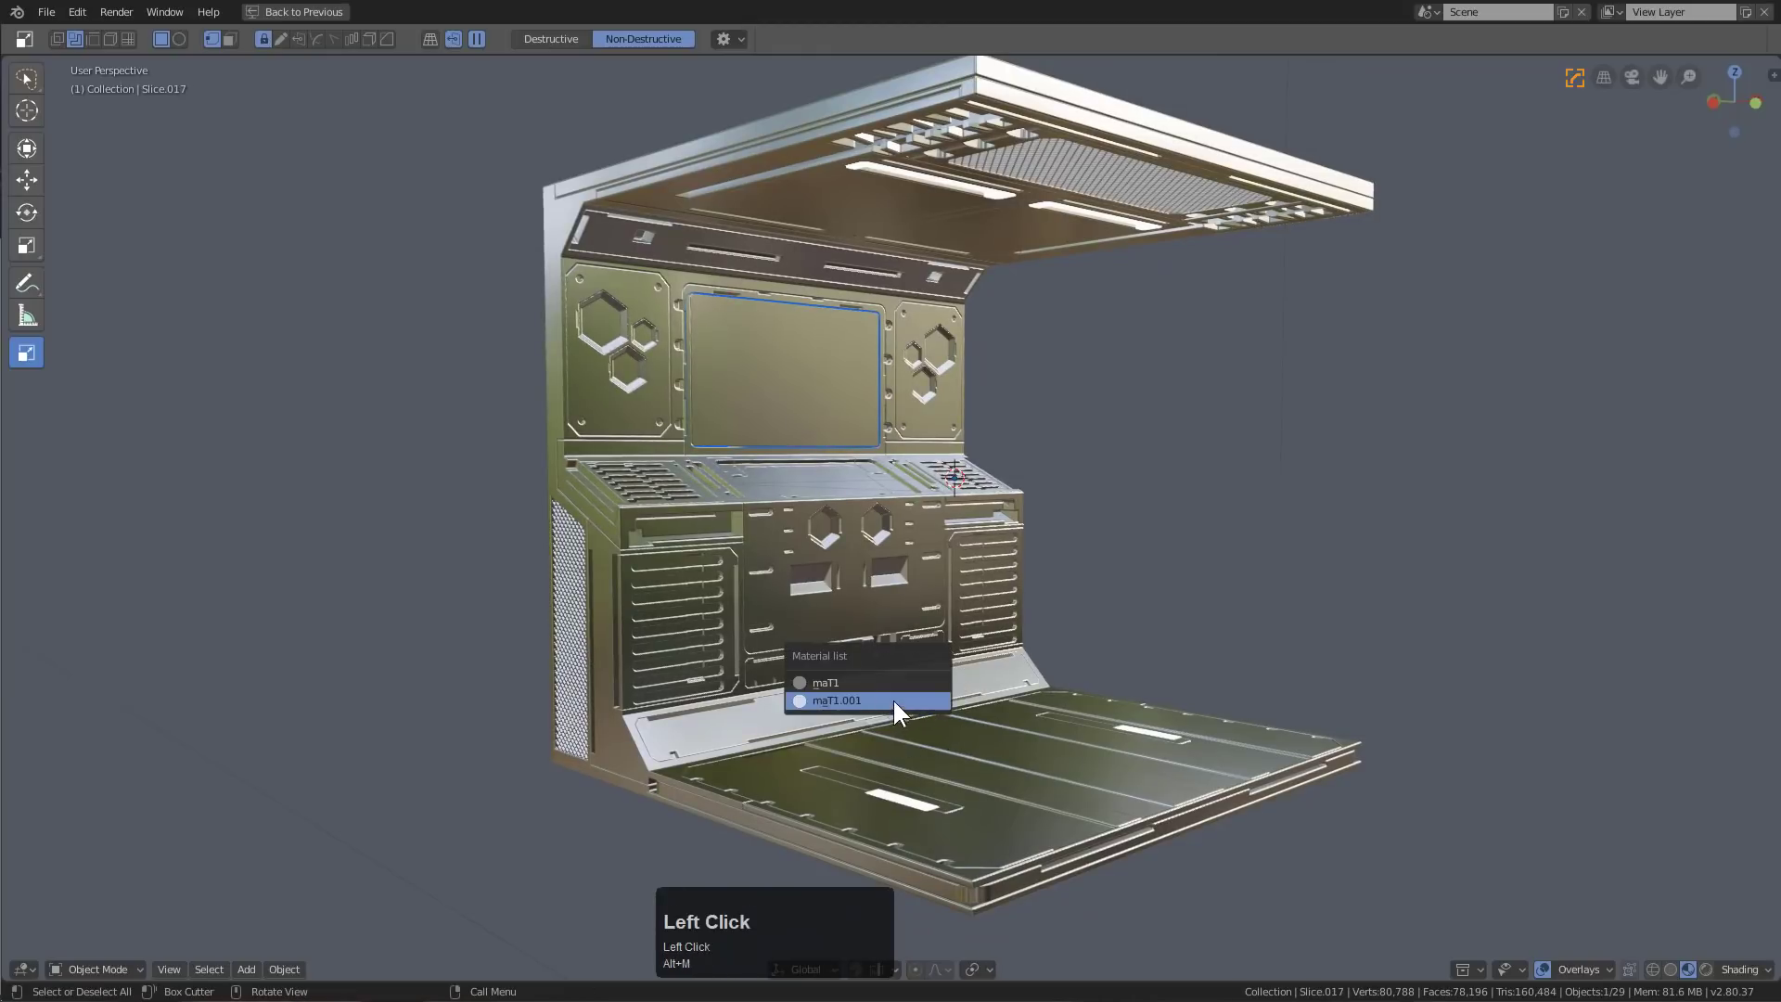
pyautogui.click(938, 622)
pyautogui.moveTo(937, 621)
pyautogui.mouseDown(button='middle')
pyautogui.moveTo(951, 582)
pyautogui.moveTo(953, 605)
pyautogui.mouseUp(button='middle')
# Give the central console panel its own copy of the material and darken its base color to mid grey
pyautogui.click(853, 617)
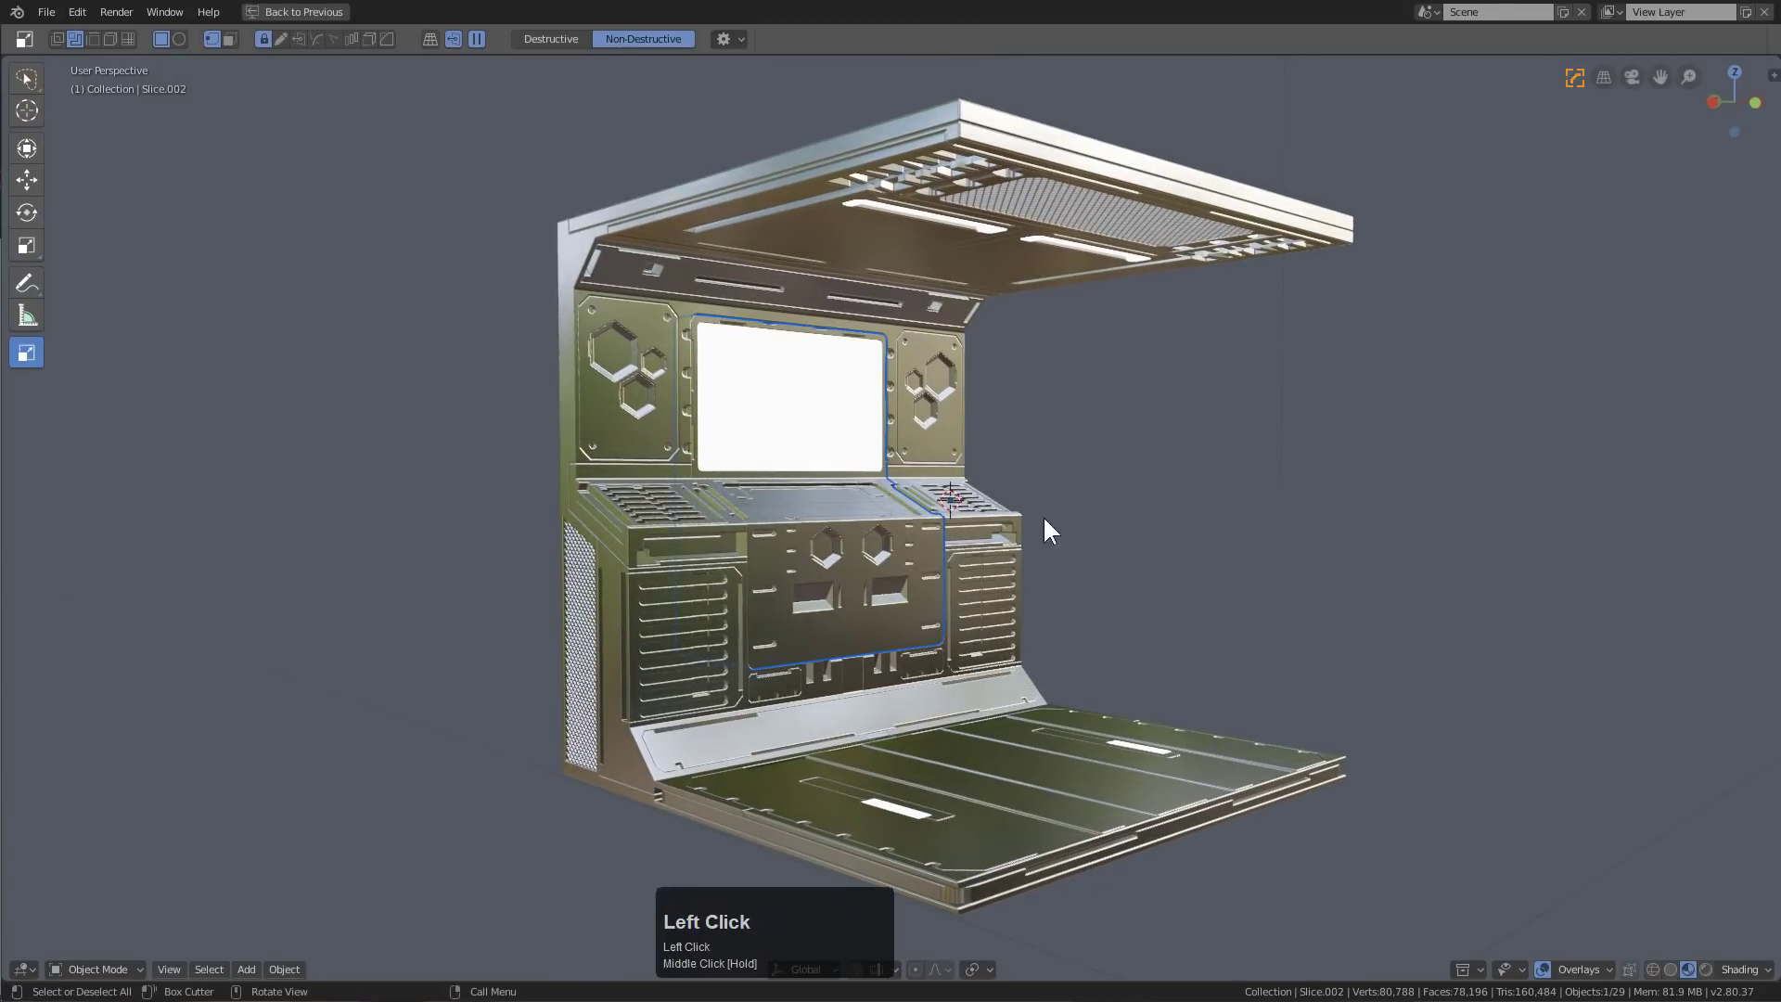
pyautogui.hotkey('ctrl', '`')
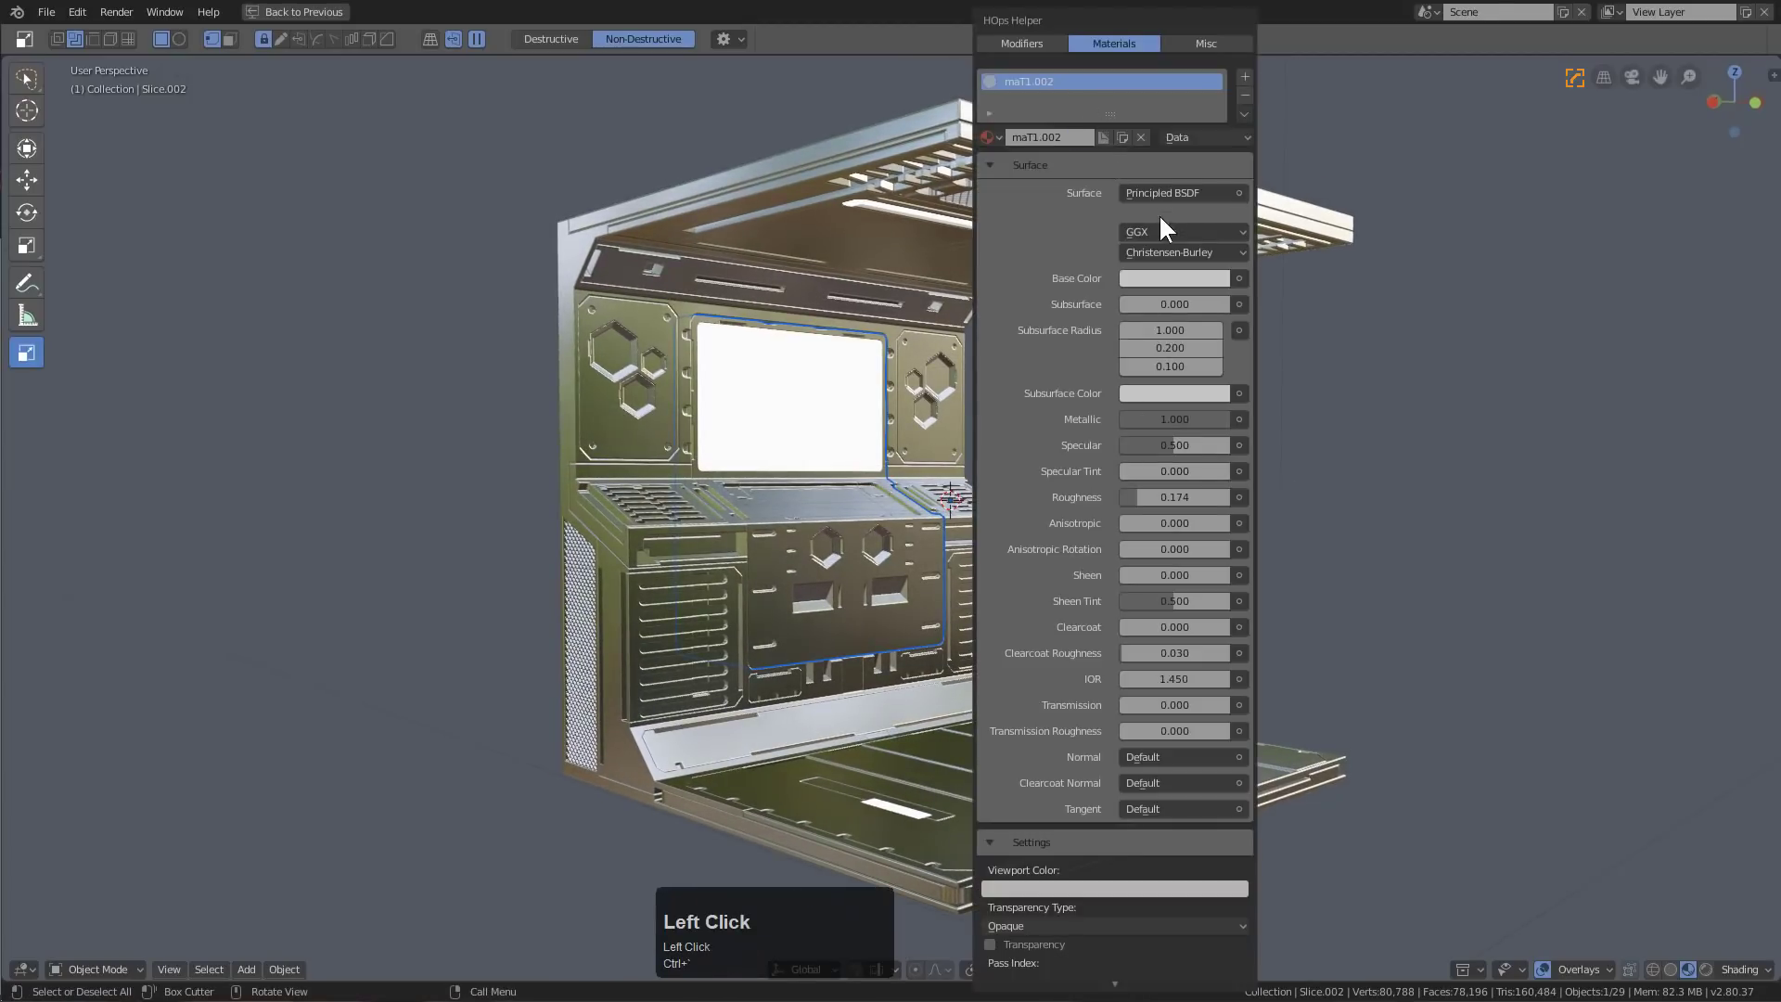
pyautogui.click(1172, 276)
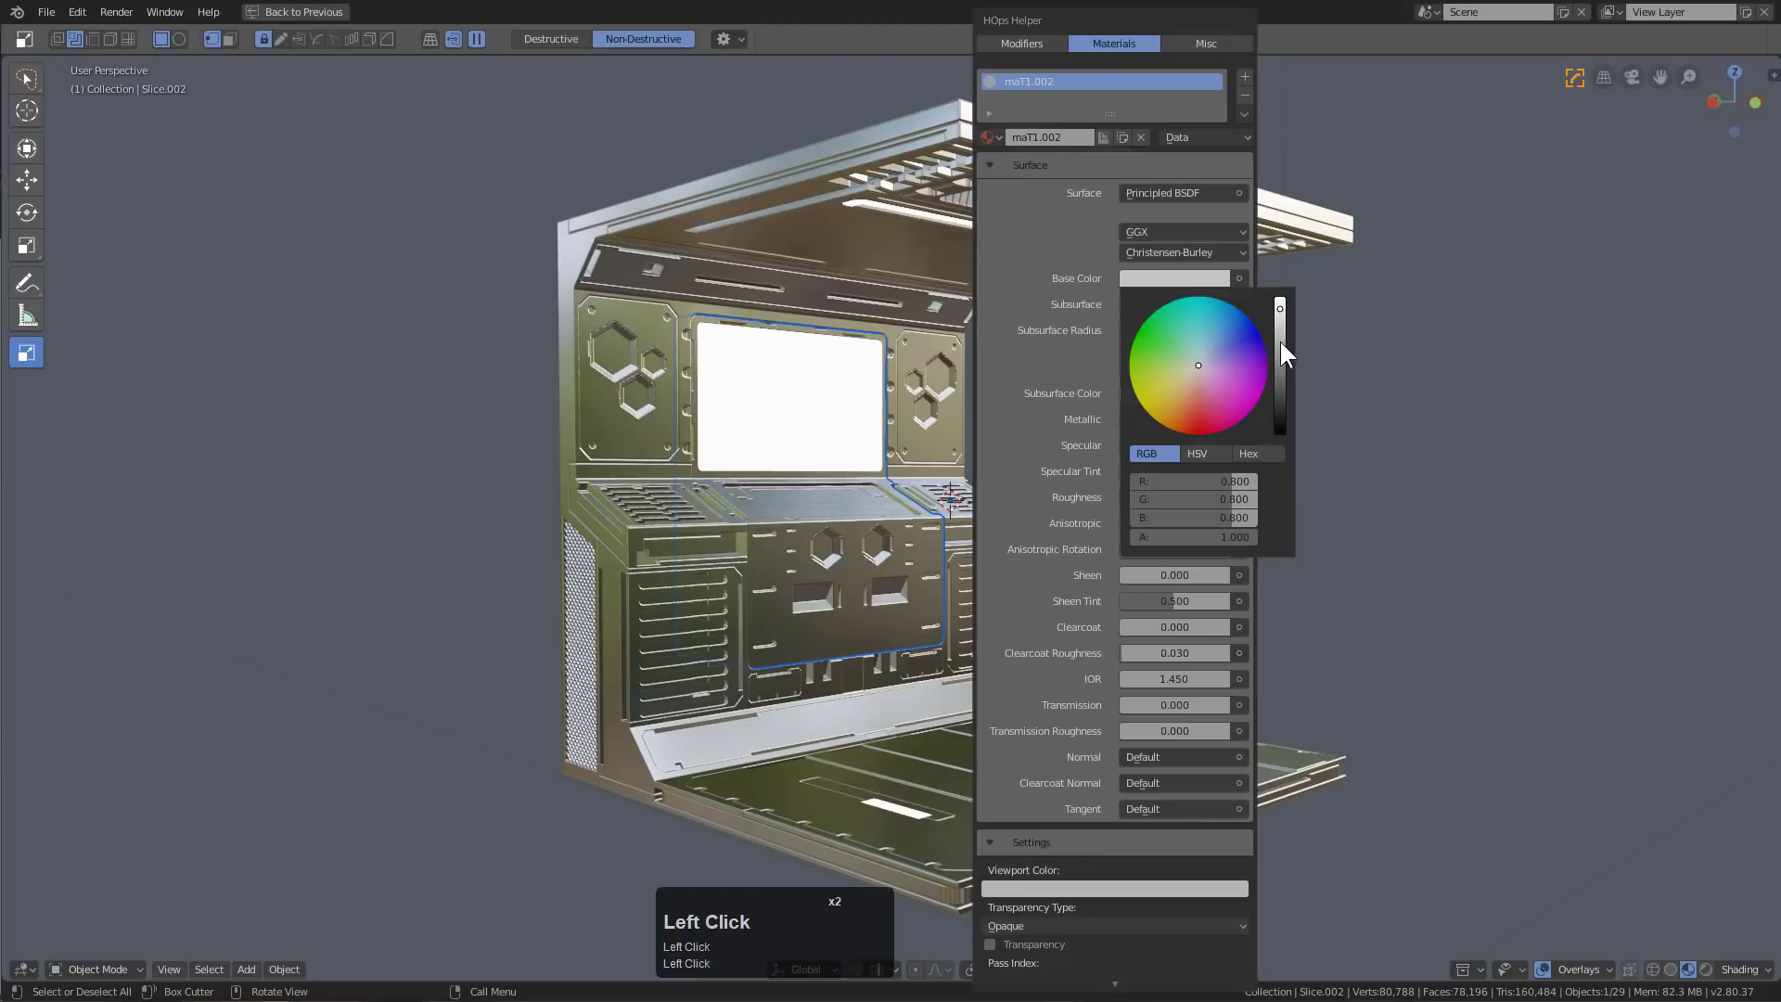
pyautogui.moveTo(1280, 341)
pyautogui.mouseDown()
pyautogui.moveTo(1280, 394)
pyautogui.moveTo(1280, 375)
pyautogui.mouseUp()
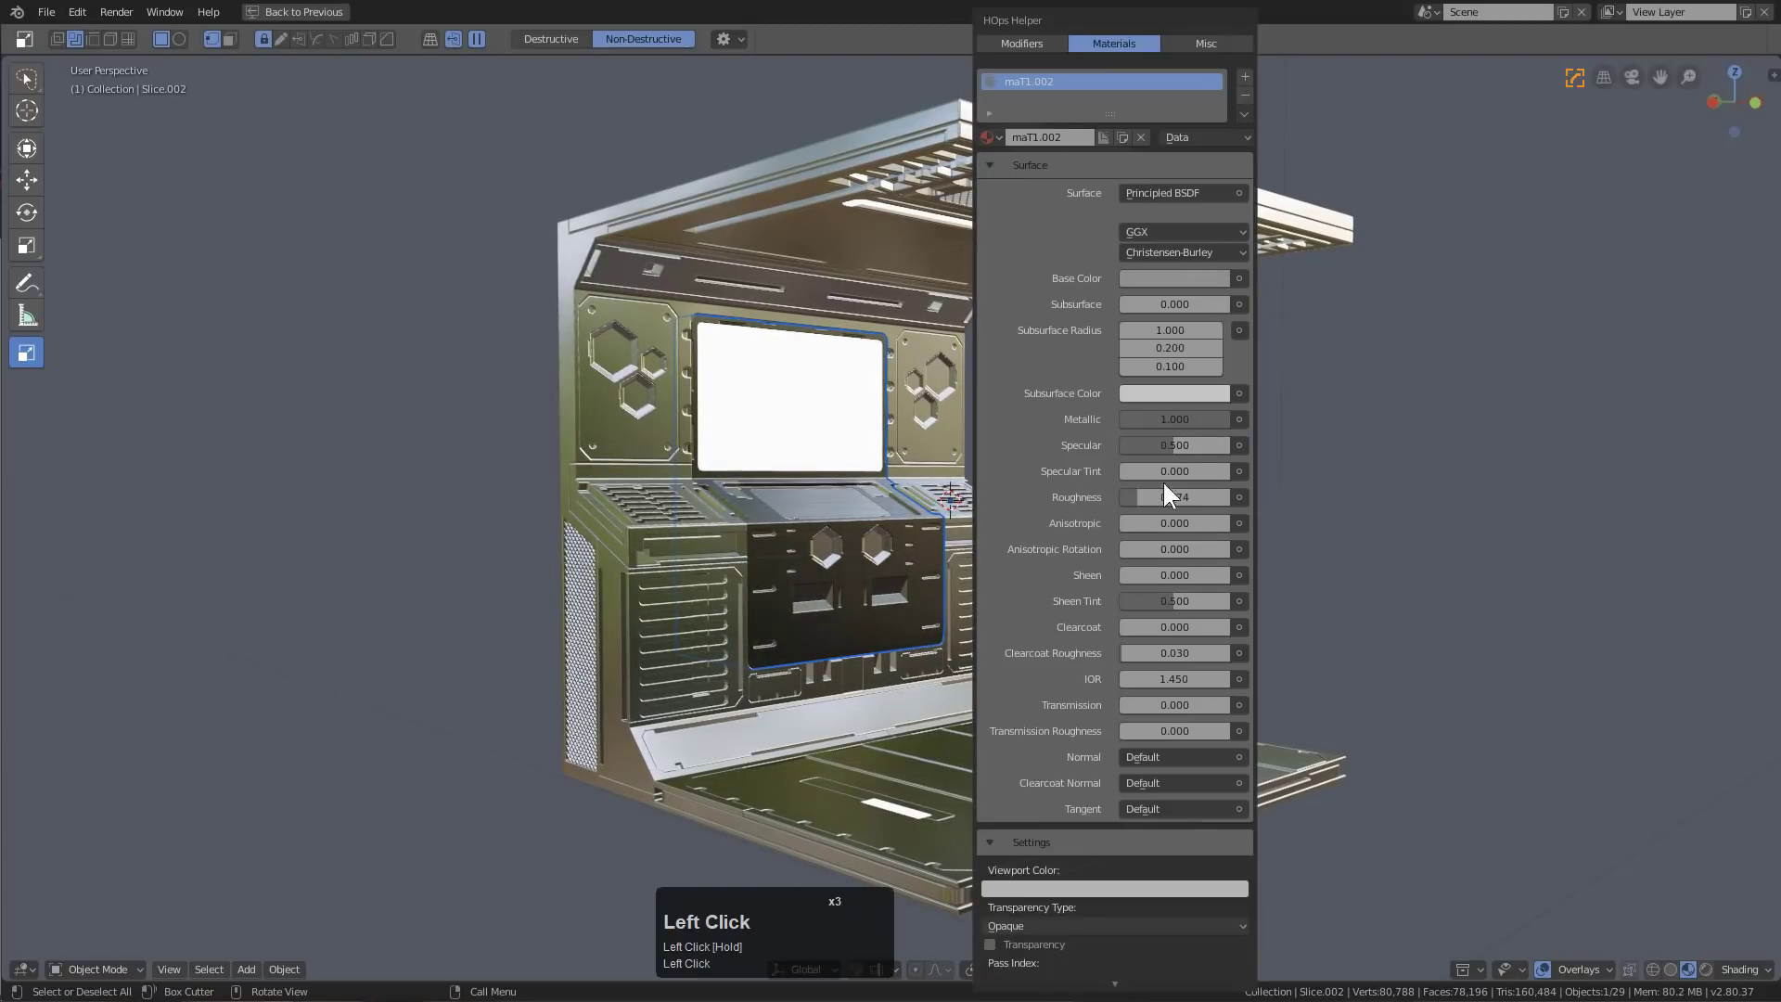
pyautogui.moveTo(862, 519); pyautogui.dragTo(946, 525, button='middle')
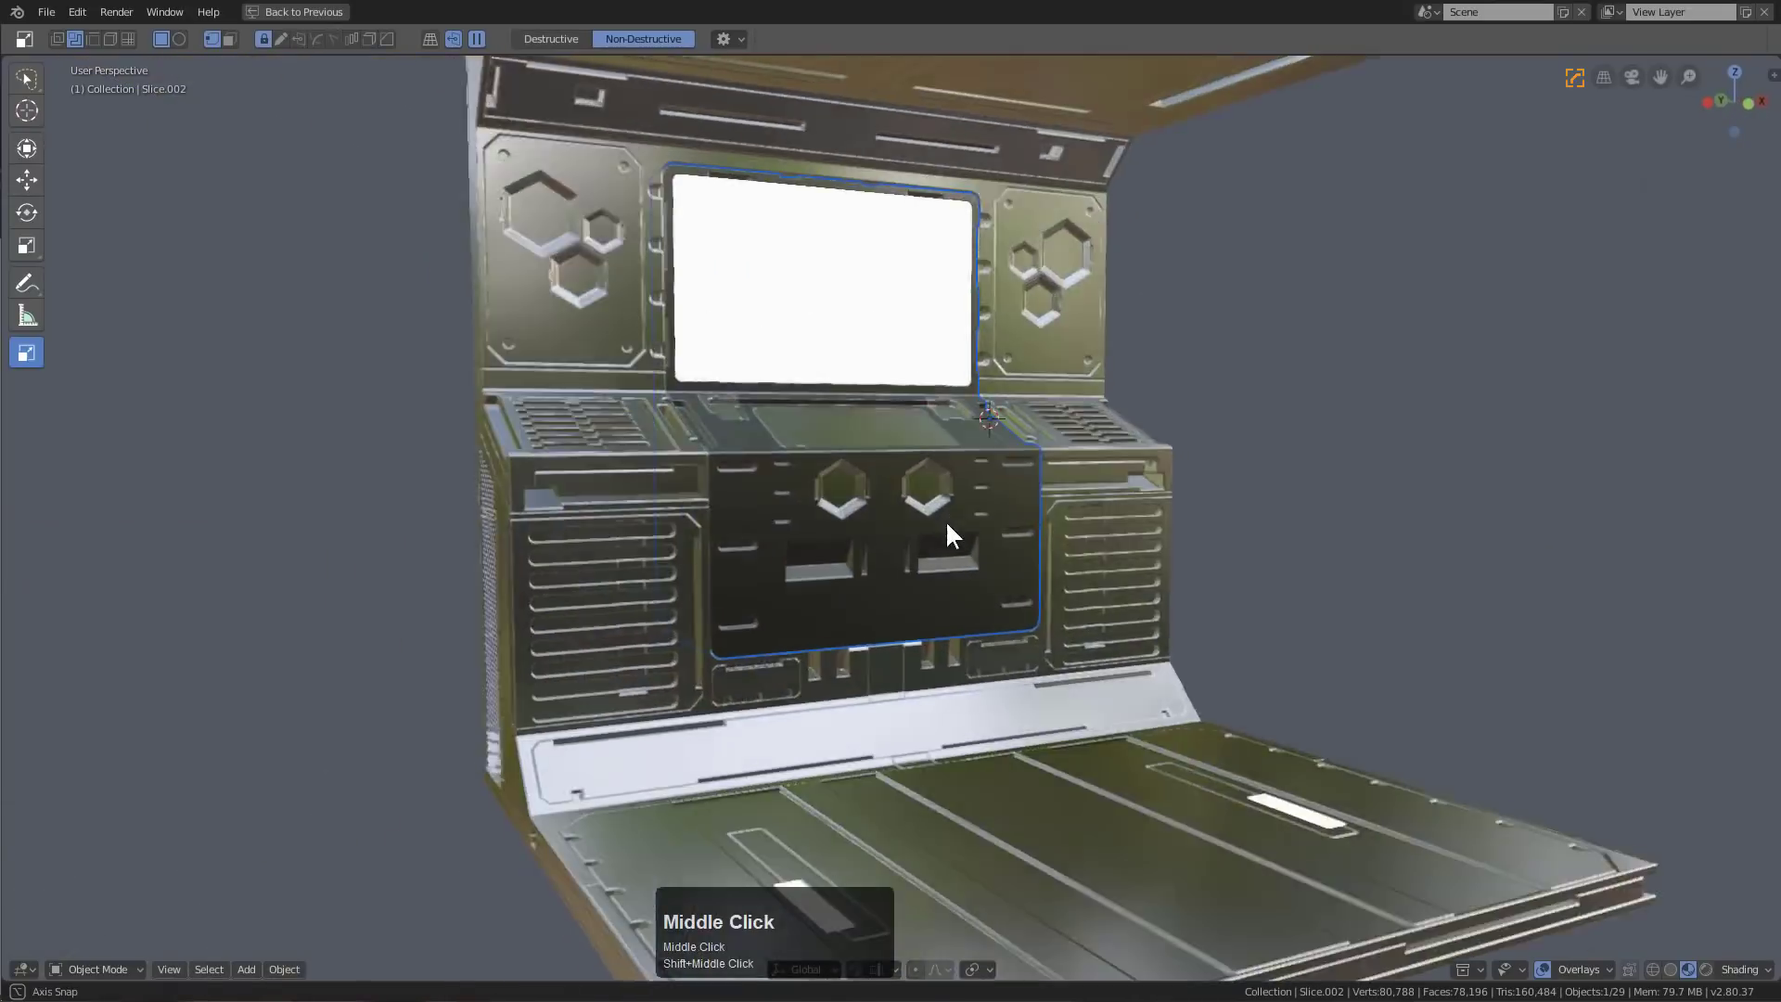
pyautogui.scroll(3, 831, 516)
pyautogui.scroll(-5, 831, 516)
pyautogui.moveTo(959, 799); pyautogui.dragTo(932, 603, button='middle')
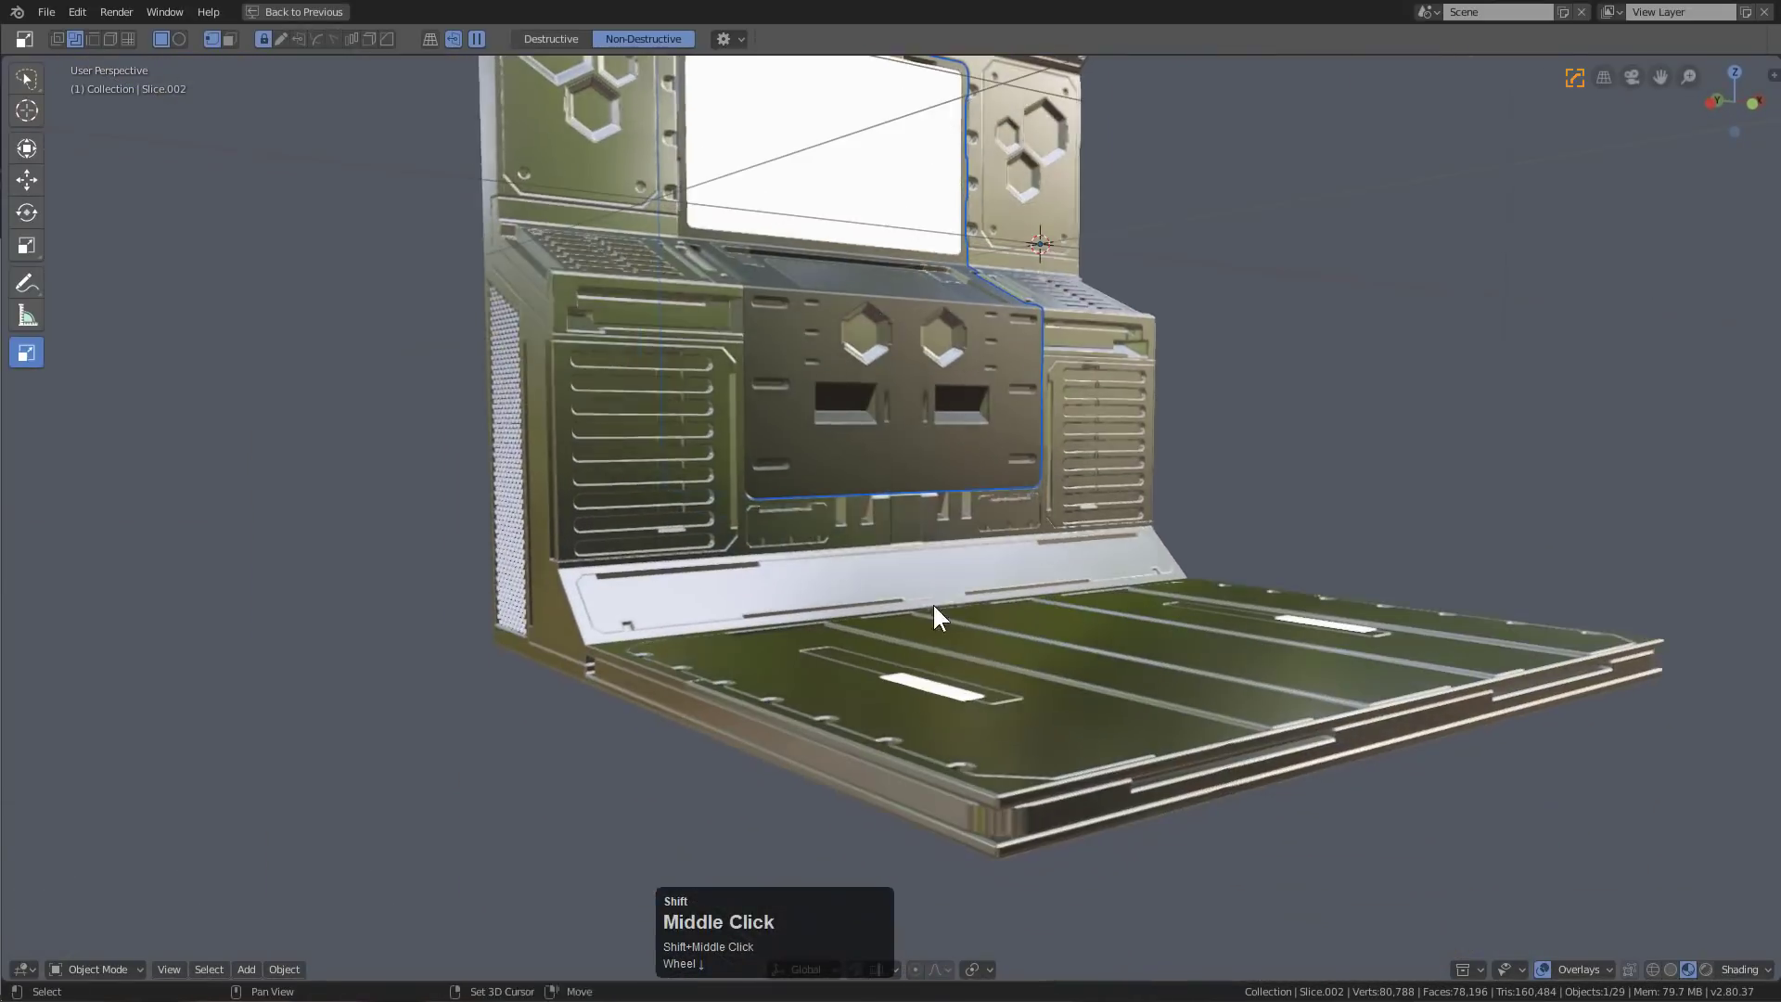
pyautogui.scroll(2, 930, 692)
# Link the central panel's darker material to the floor panel and the lower sloped front panel
pyautogui.click(809, 736)
pyautogui.keyDown('shift'); pyautogui.click(737, 618); pyautogui.keyUp('shift')
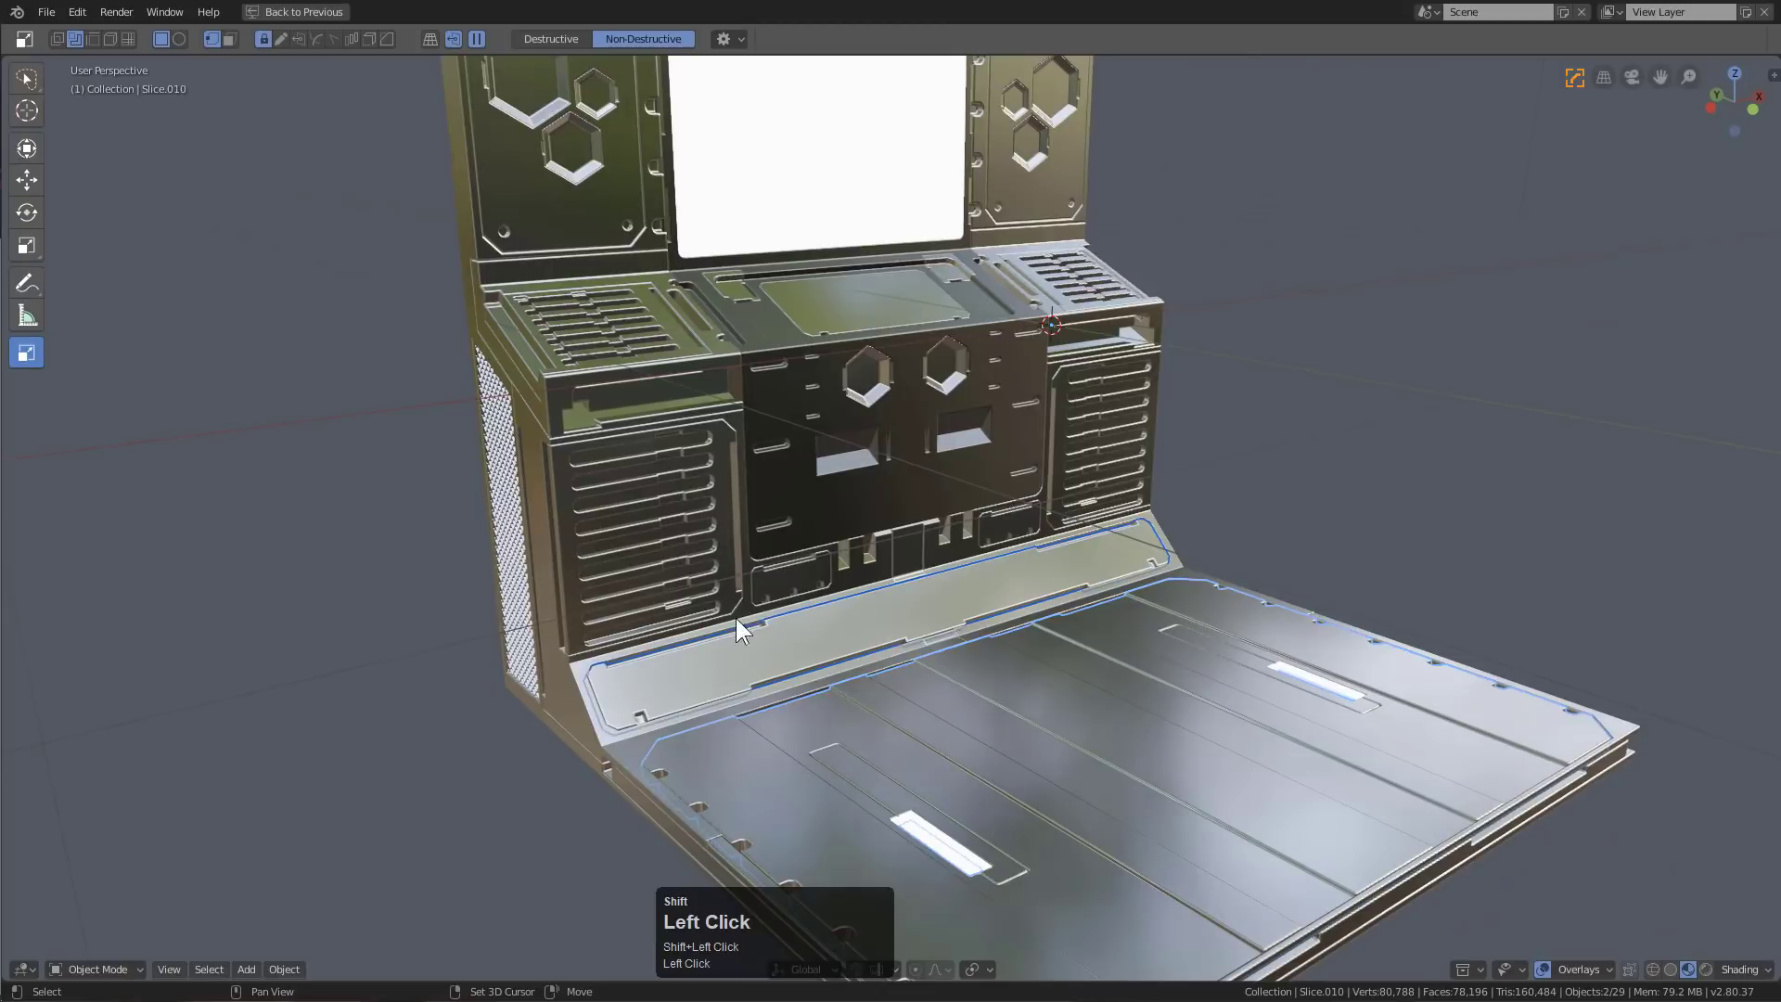
pyautogui.keyDown('shift'); pyautogui.moveTo(737, 618); pyautogui.dragTo(800, 560, button='middle'); pyautogui.keyUp('shift')
pyautogui.keyDown('shift'); pyautogui.click(783, 579); pyautogui.keyUp('shift')
pyautogui.hotkey('ctrl', 'l')
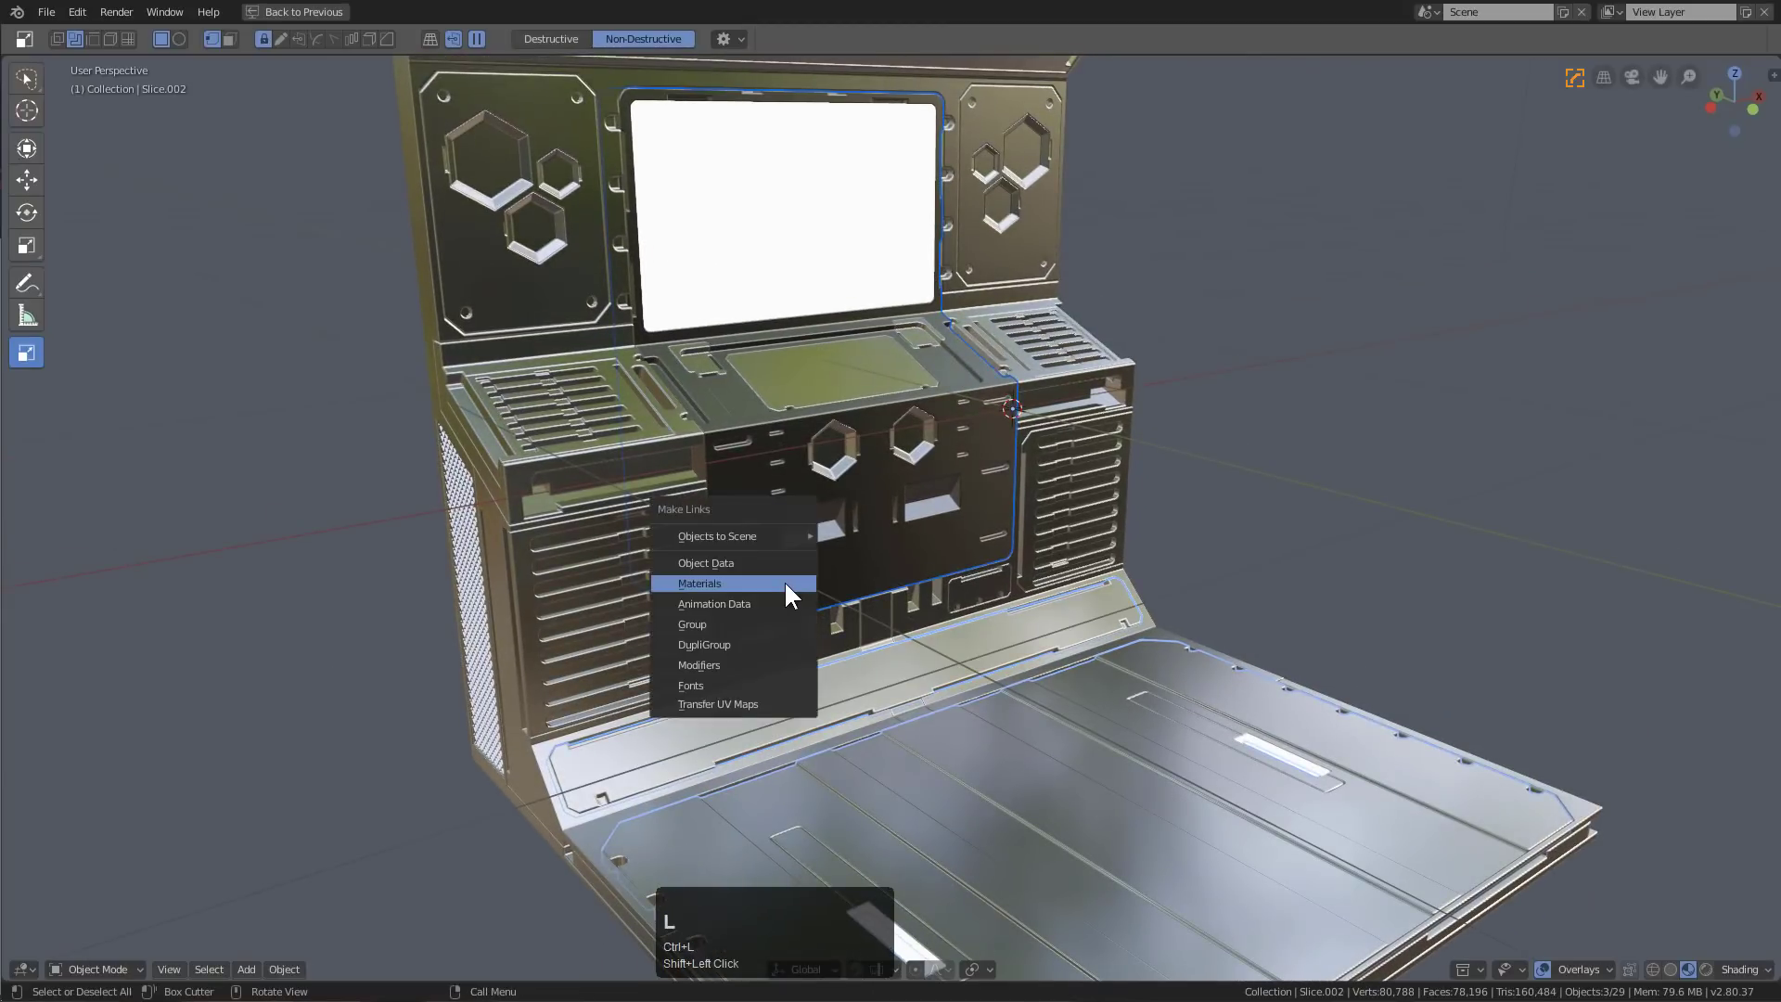
pyautogui.press('Return')
pyautogui.click(783, 581)
# Assign maT1.002 to the slotted vent panels on both sides of the console front
pyautogui.moveTo(809, 576); pyautogui.dragTo(631, 486, button='middle')
pyautogui.scroll(3, 649, 501)
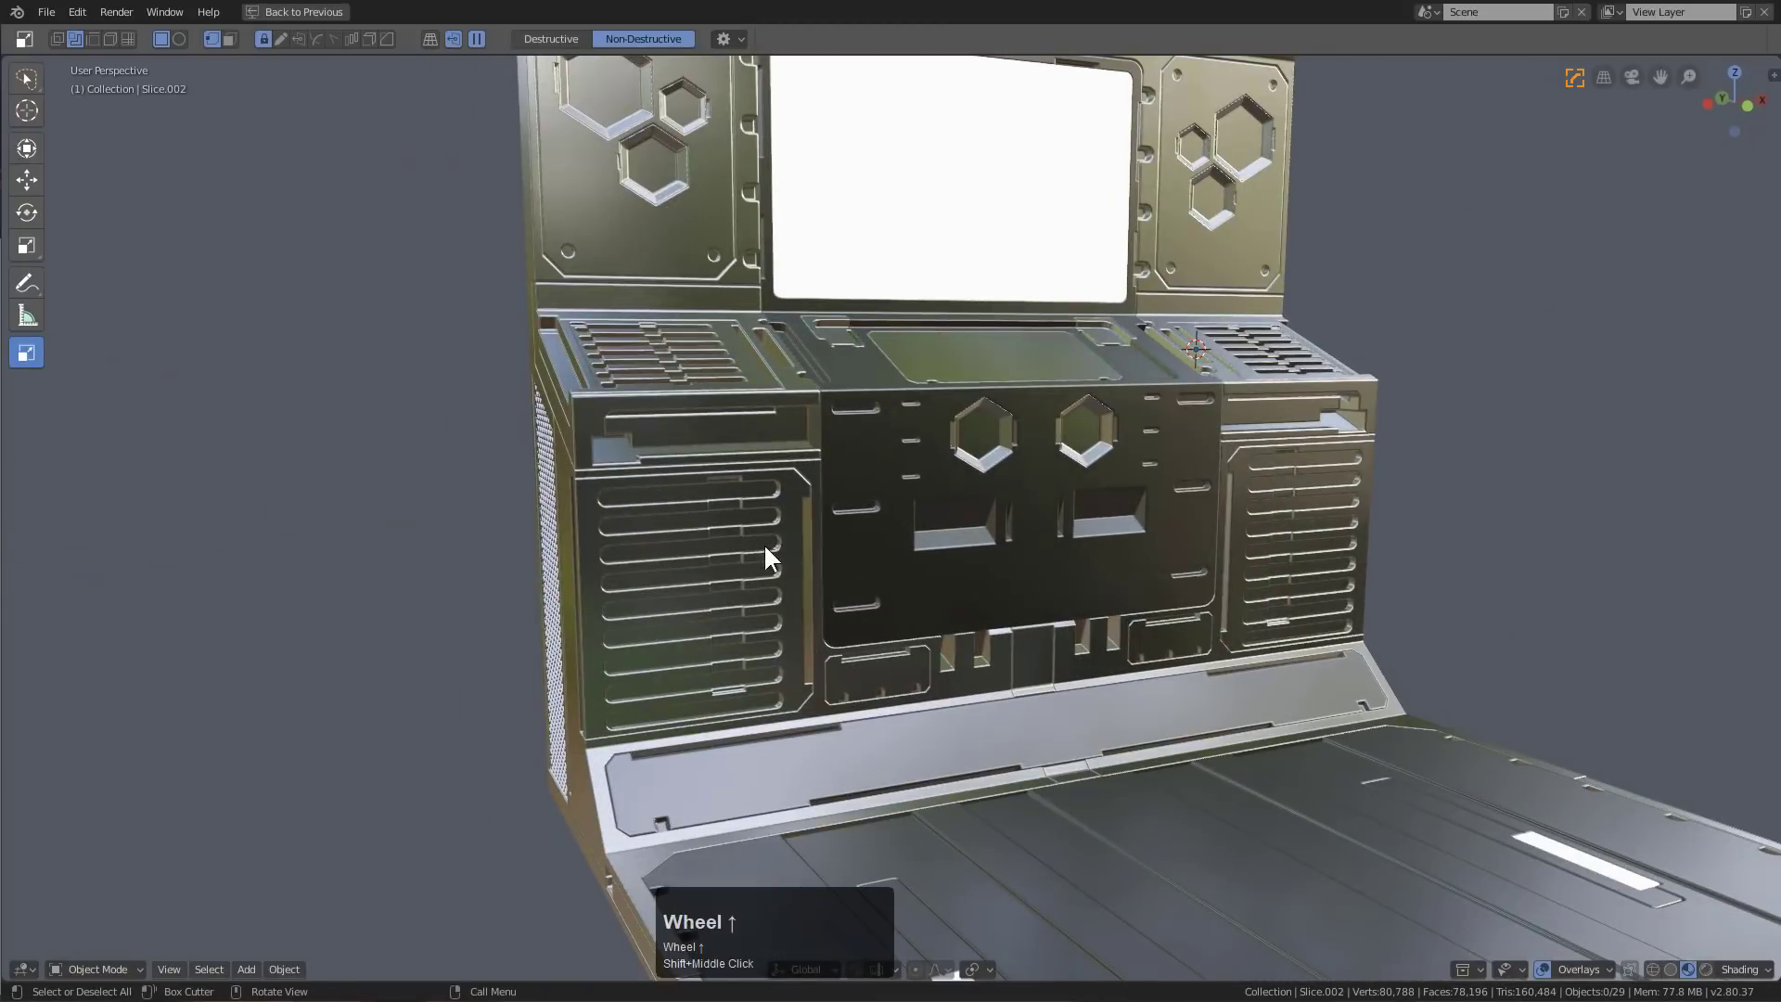
pyautogui.click(784, 521)
pyautogui.hotkey('alt', 'm')
pyautogui.click(776, 534)
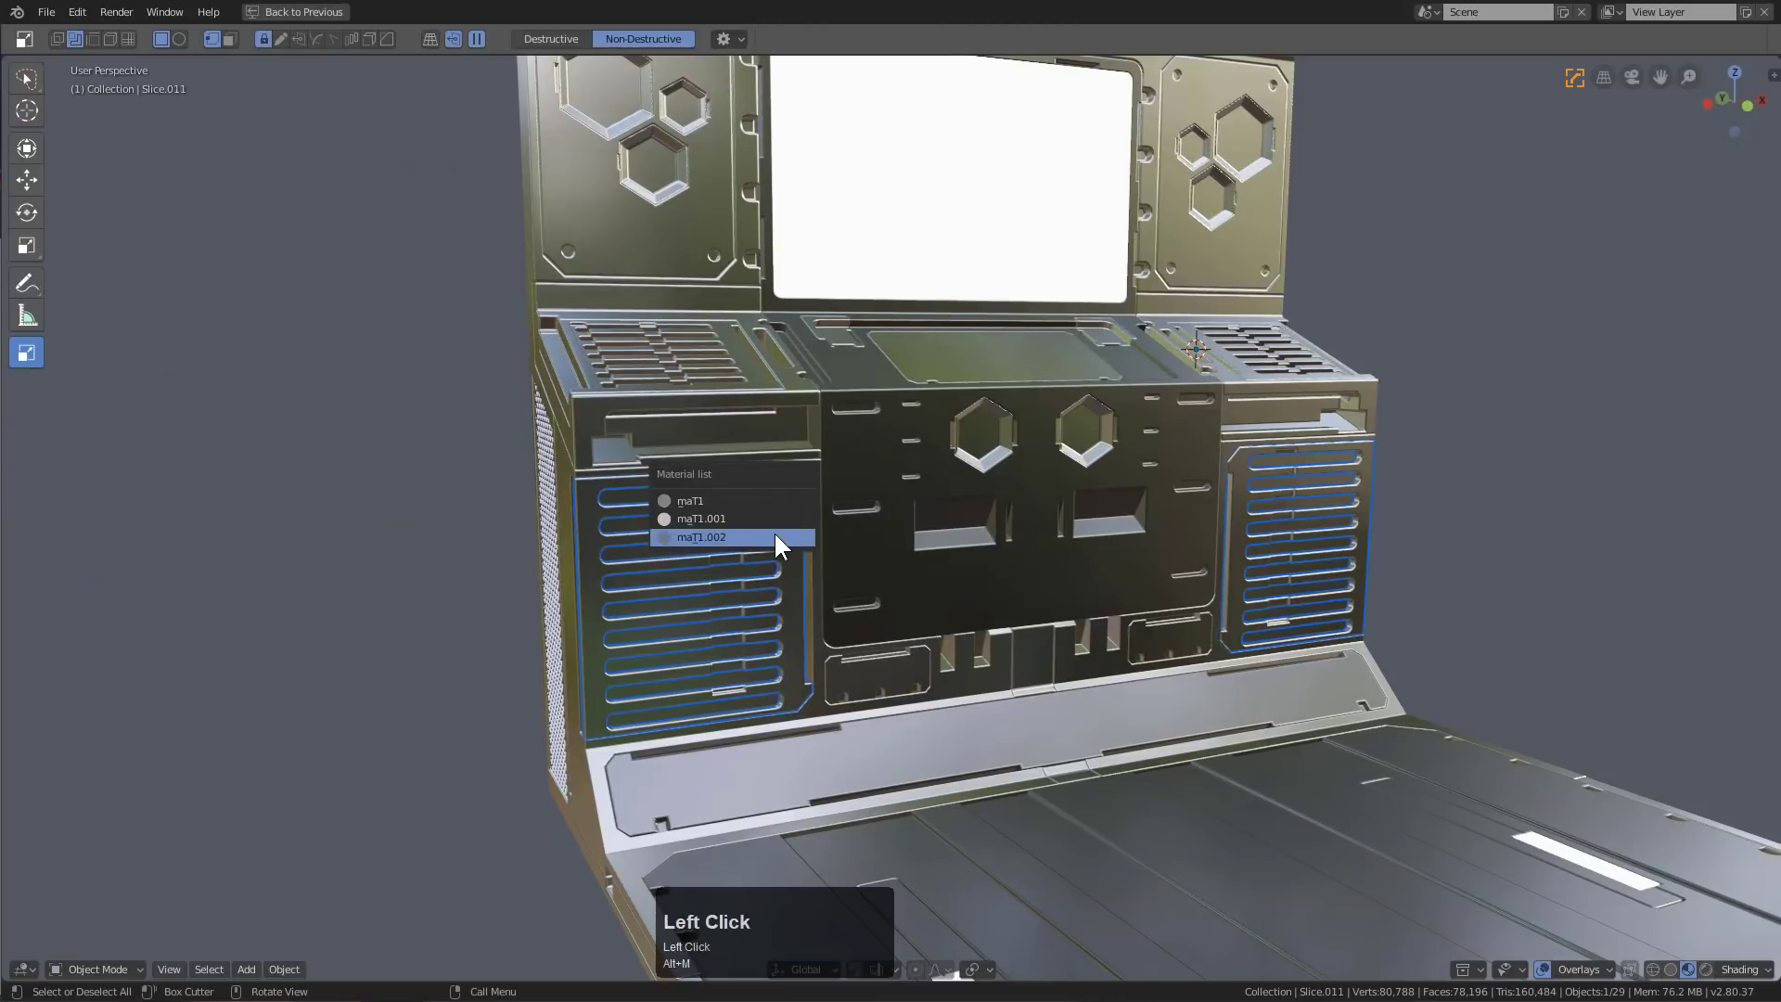
# Assign maT1.002 to the slotted grille plates on the console's sloped desk
pyautogui.moveTo(776, 534); pyautogui.dragTo(790, 465, button='middle')
pyautogui.scroll(2, 790, 465)
pyautogui.click(781, 482)
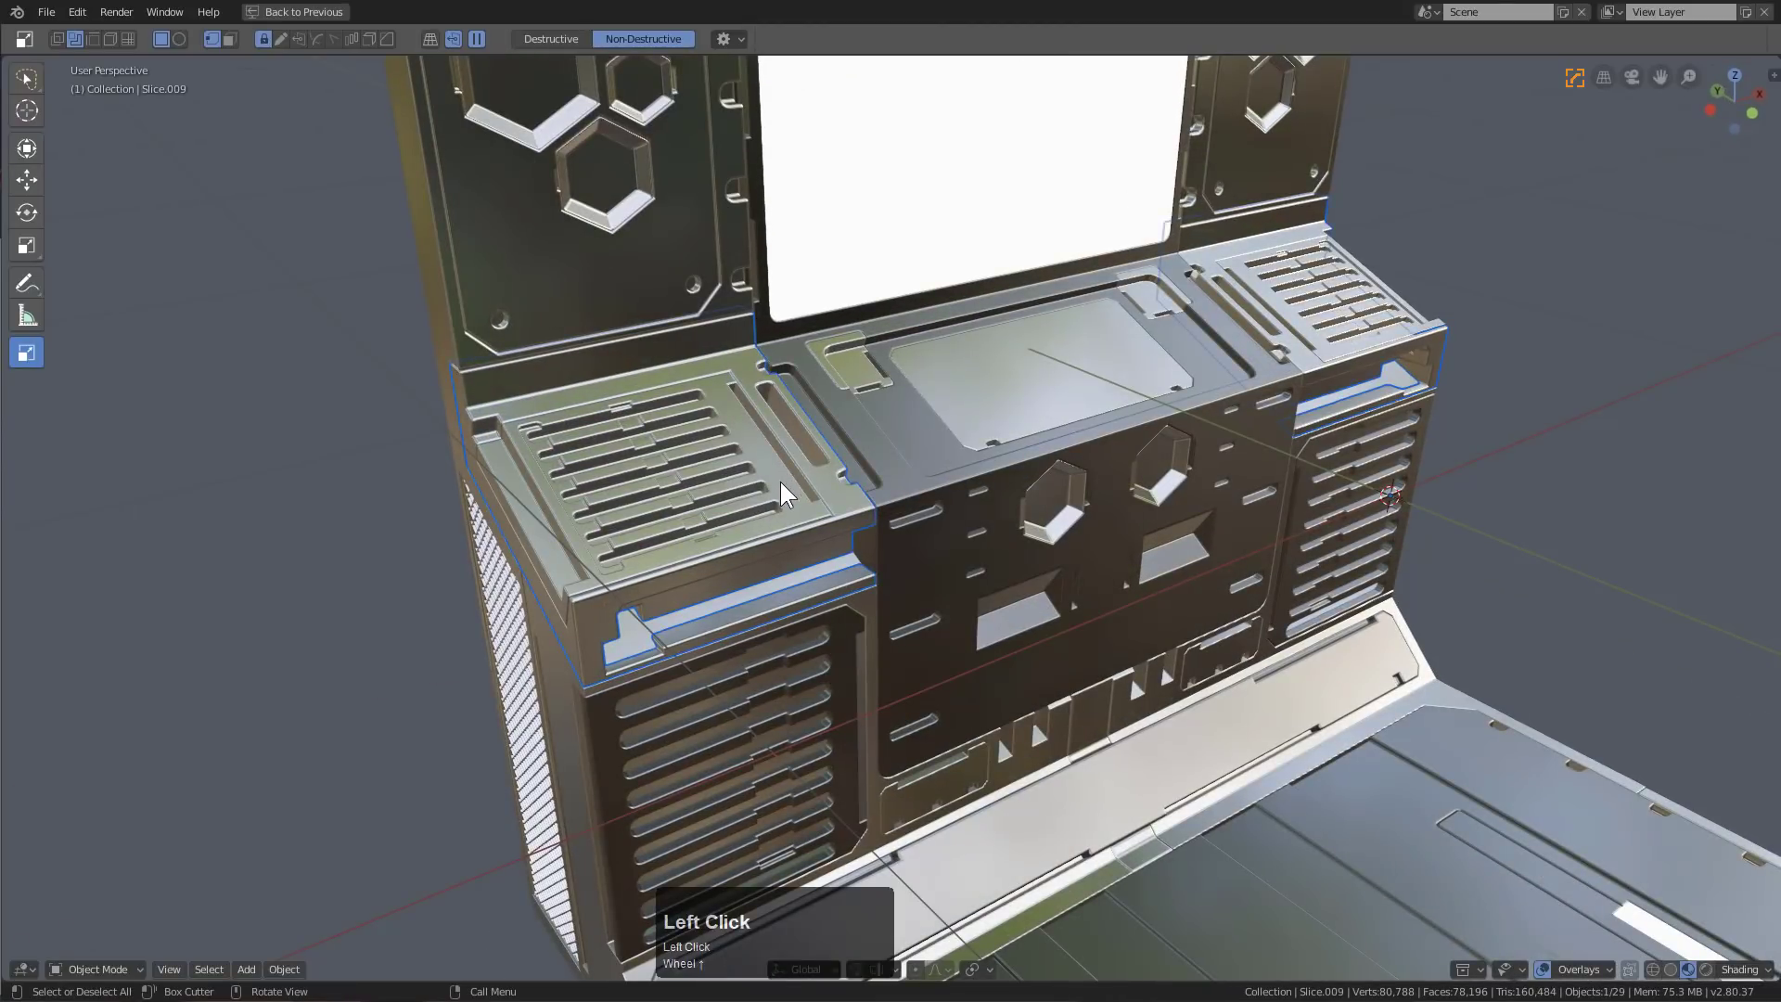
pyautogui.click(777, 485)
pyautogui.scroll(-2, 777, 484)
pyautogui.hotkey('alt', 'm')
pyautogui.click(777, 486)
pyautogui.scroll(-2, 835, 520)
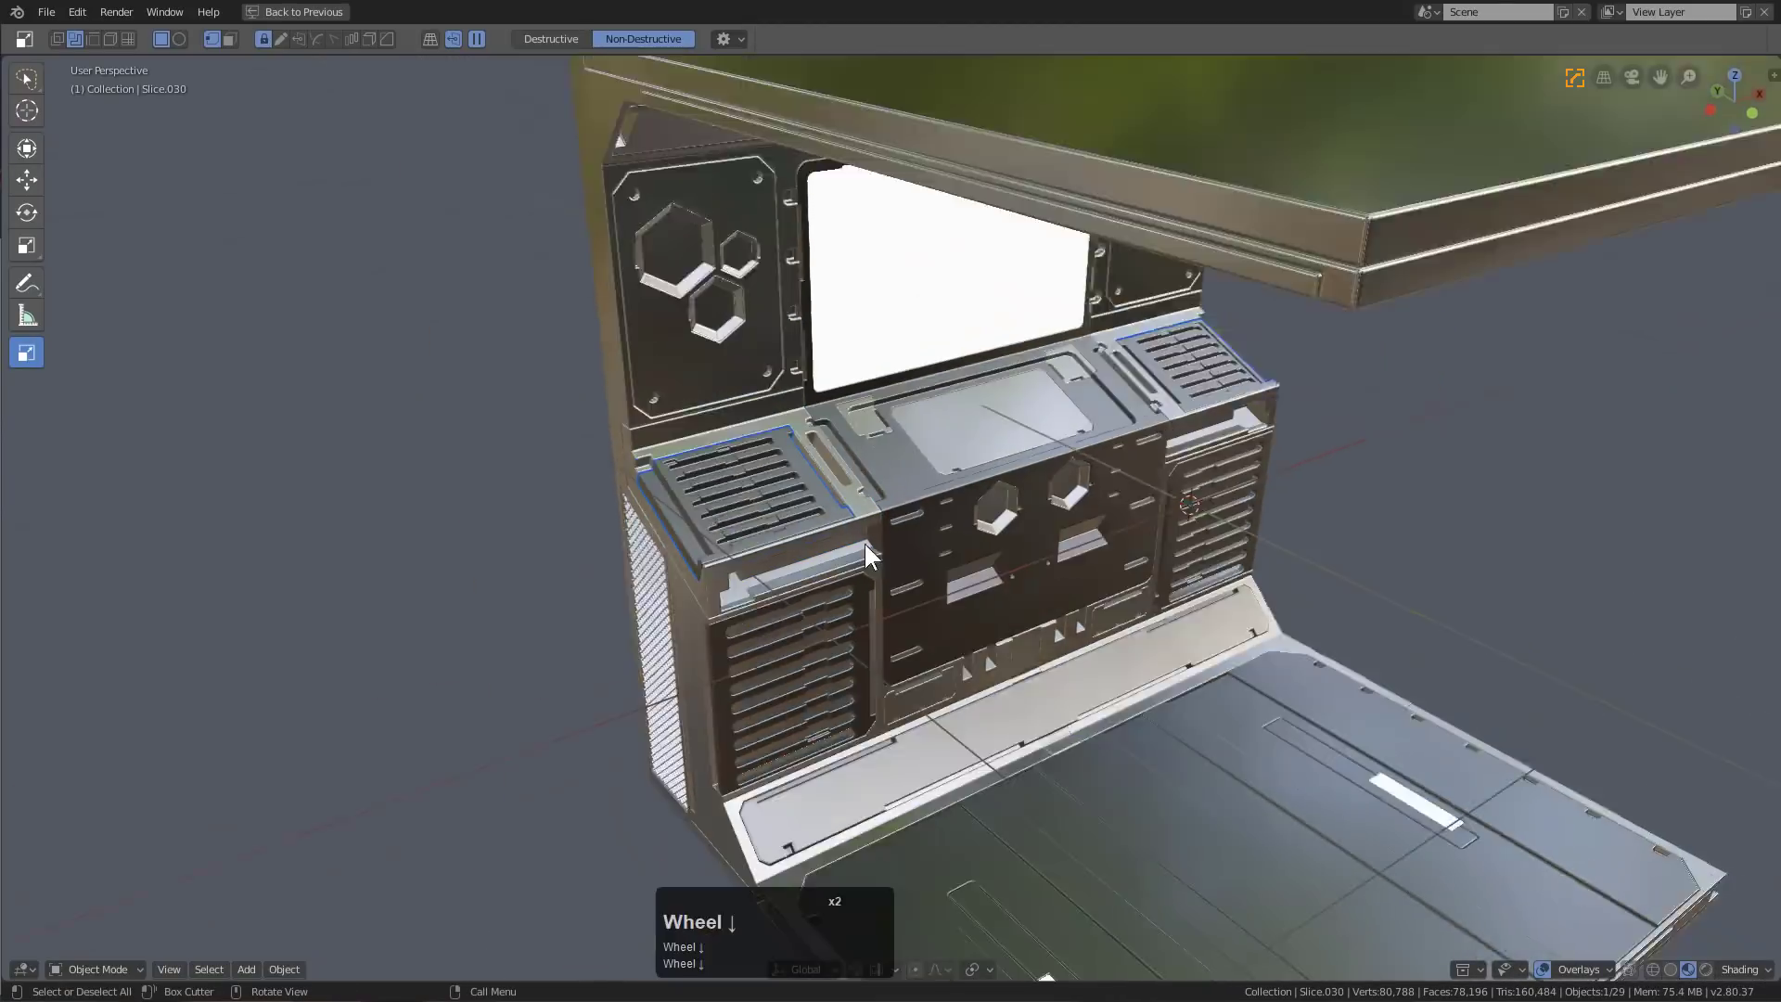
# Assign maT1.002 to the hexagon wall panels, the sloped strip above the screen and the ceiling's two inset panels
pyautogui.keyDown('shift'); pyautogui.moveTo(864, 543); pyautogui.dragTo(928, 584, button='middle'); pyautogui.keyUp('shift')
pyautogui.moveTo(928, 584)
pyautogui.mouseDown(button='middle')
pyautogui.moveTo(987, 625)
pyautogui.moveTo(802, 381)
pyautogui.moveTo(894, 520)
pyautogui.moveTo(887, 442)
pyautogui.moveTo(911, 521)
pyautogui.moveTo(883, 395)
pyautogui.moveTo(938, 459)
pyautogui.moveTo(863, 482)
pyautogui.moveTo(770, 443)
pyautogui.moveTo(674, 278)
pyautogui.moveTo(844, 471)
pyautogui.moveTo(998, 386)
pyautogui.mouseUp(button='middle')
pyautogui.click(784, 390)
pyautogui.hotkey('alt', 'm')
pyautogui.click(784, 389)
pyautogui.click(844, 378)
pyautogui.hotkey('alt', 'm')
pyautogui.click(841, 377)
pyautogui.scroll(3, 862, 469)
pyautogui.click(674, 278)
pyautogui.scroll(3, 835, 463)
pyautogui.hotkey('alt', 'm')
pyautogui.click(827, 459)
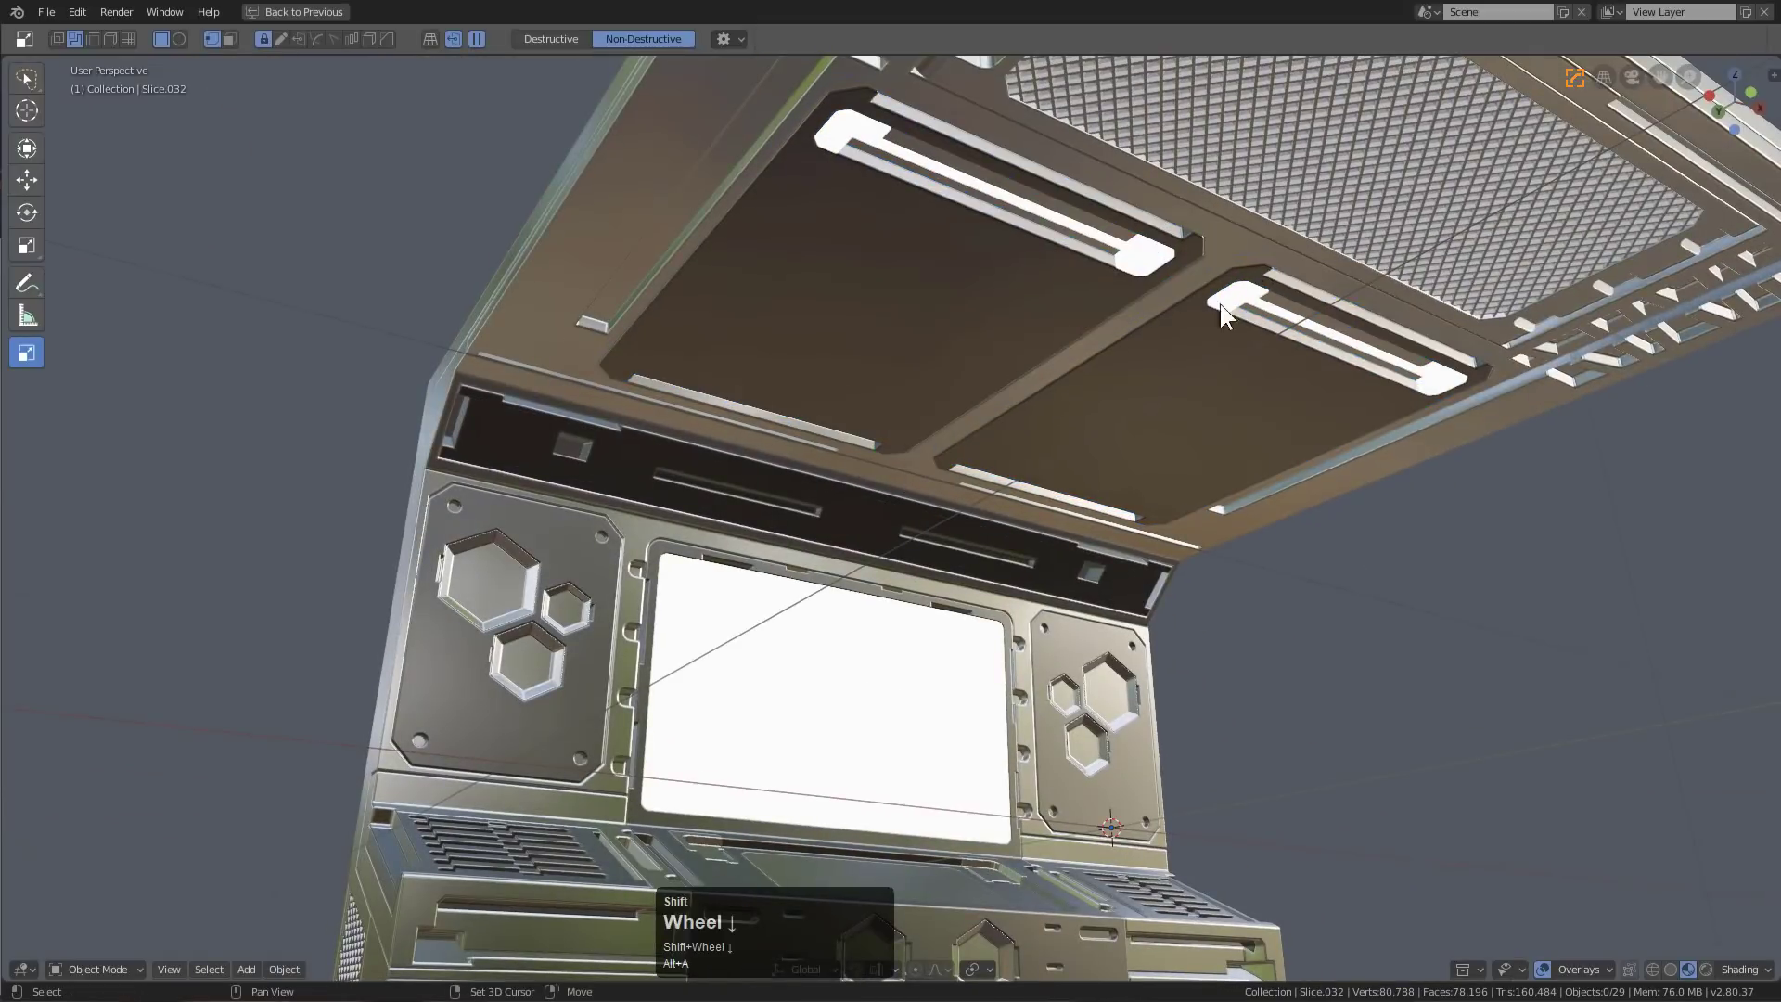
# Link the material of the ceiling's inset panels to the surrounding ceiling panel
pyautogui.scroll(-2, 761, 365)
pyautogui.moveTo(1221, 304); pyautogui.dragTo(712, 235, button='middle')
pyautogui.click(709, 240)
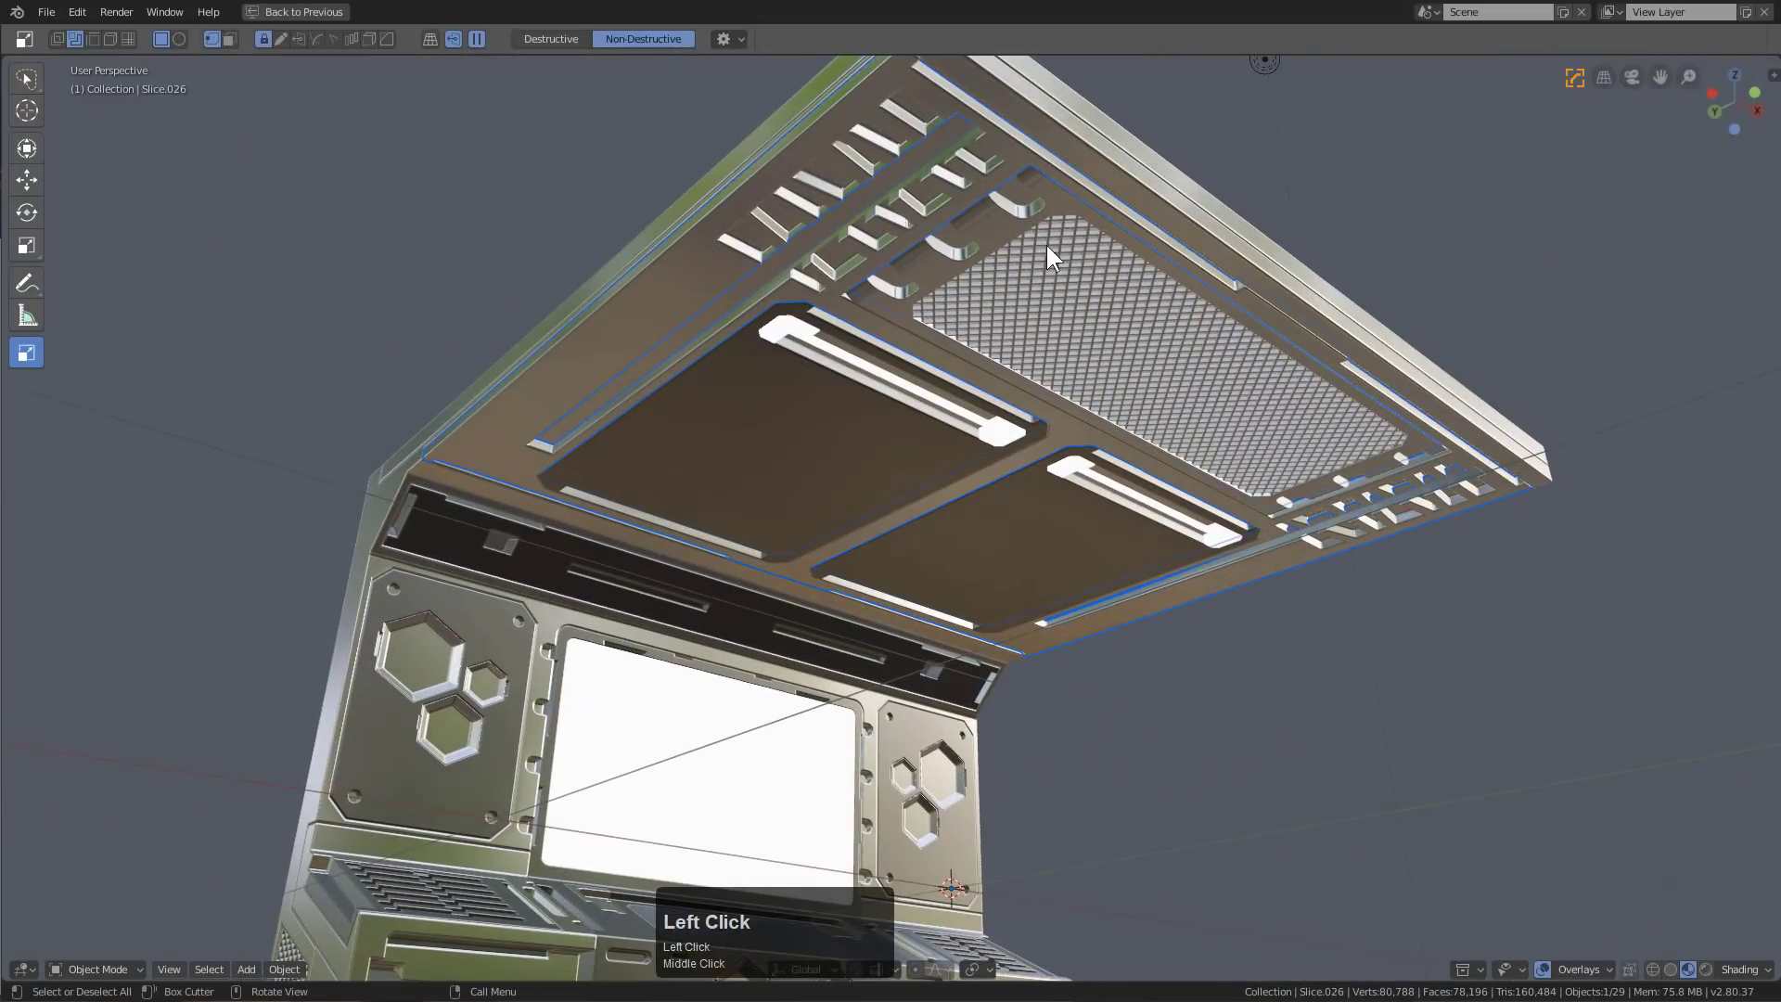
pyautogui.moveTo(1046, 245); pyautogui.dragTo(837, 252, button='middle')
pyautogui.keyDown('shift'); pyautogui.click(789, 414); pyautogui.keyUp('shift')
pyautogui.hotkey('ctrl', 'l')
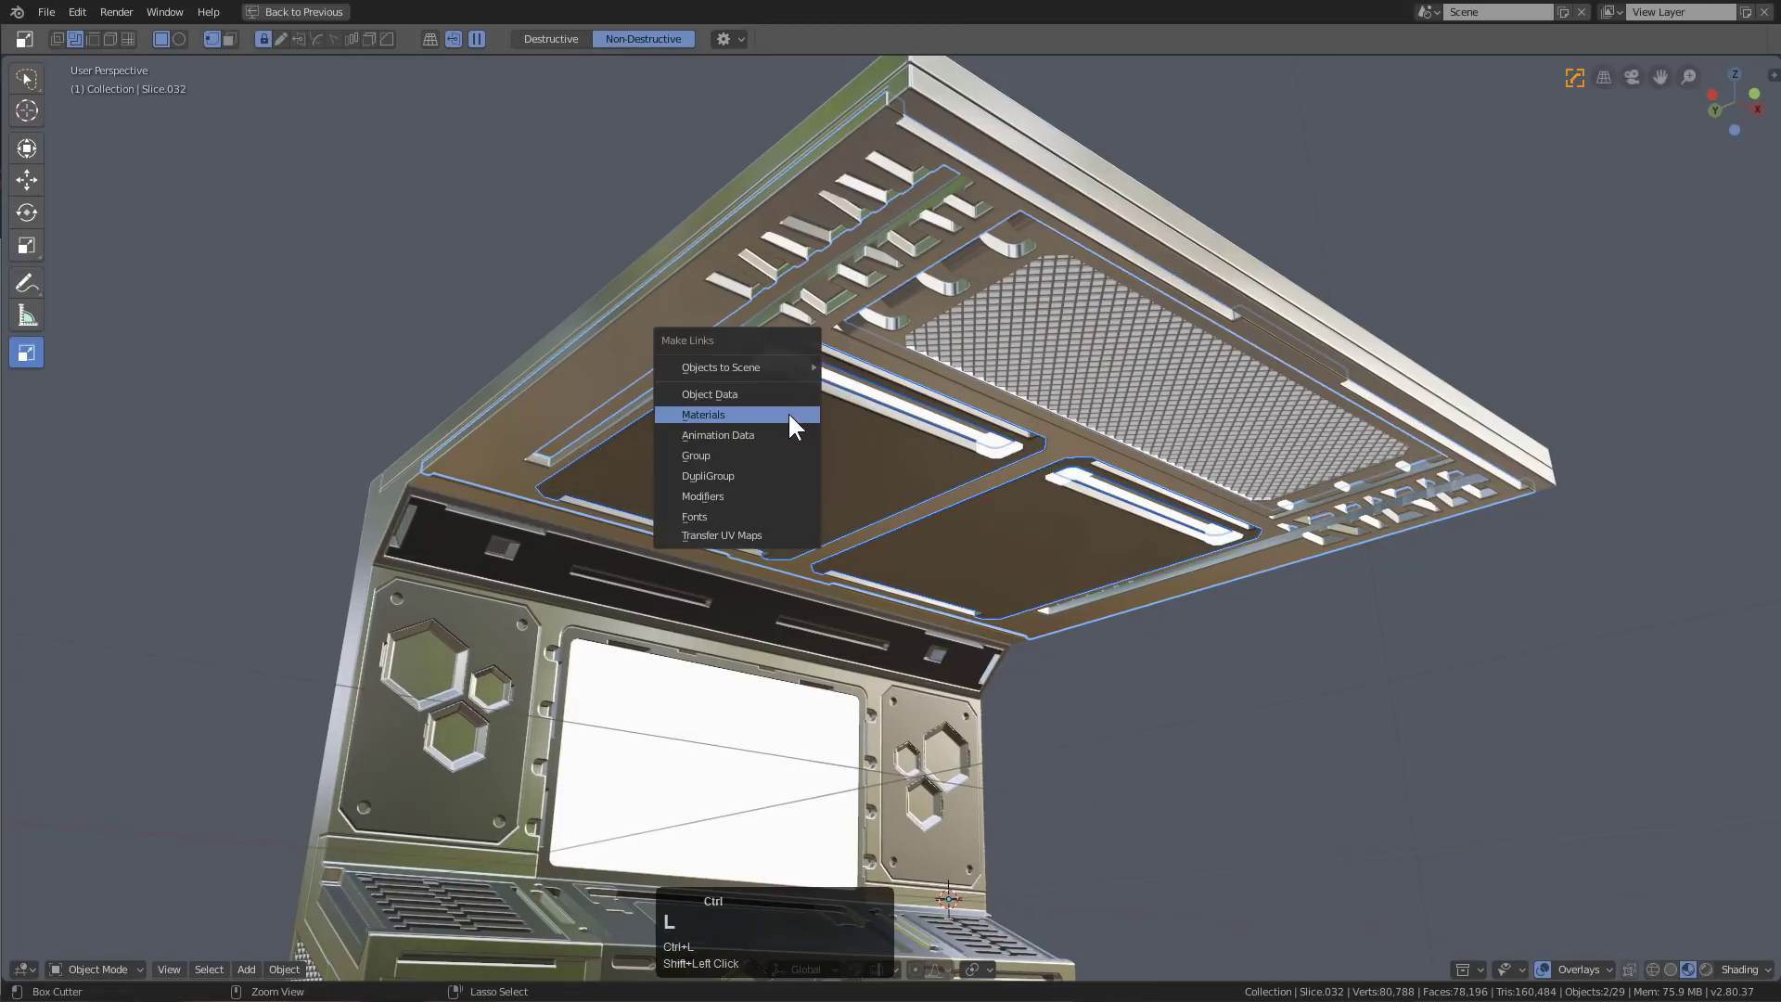
pyautogui.press('Return')
pyautogui.hotkey('alt', 'a')
pyautogui.moveTo(789, 415); pyautogui.dragTo(865, 357, button='middle')
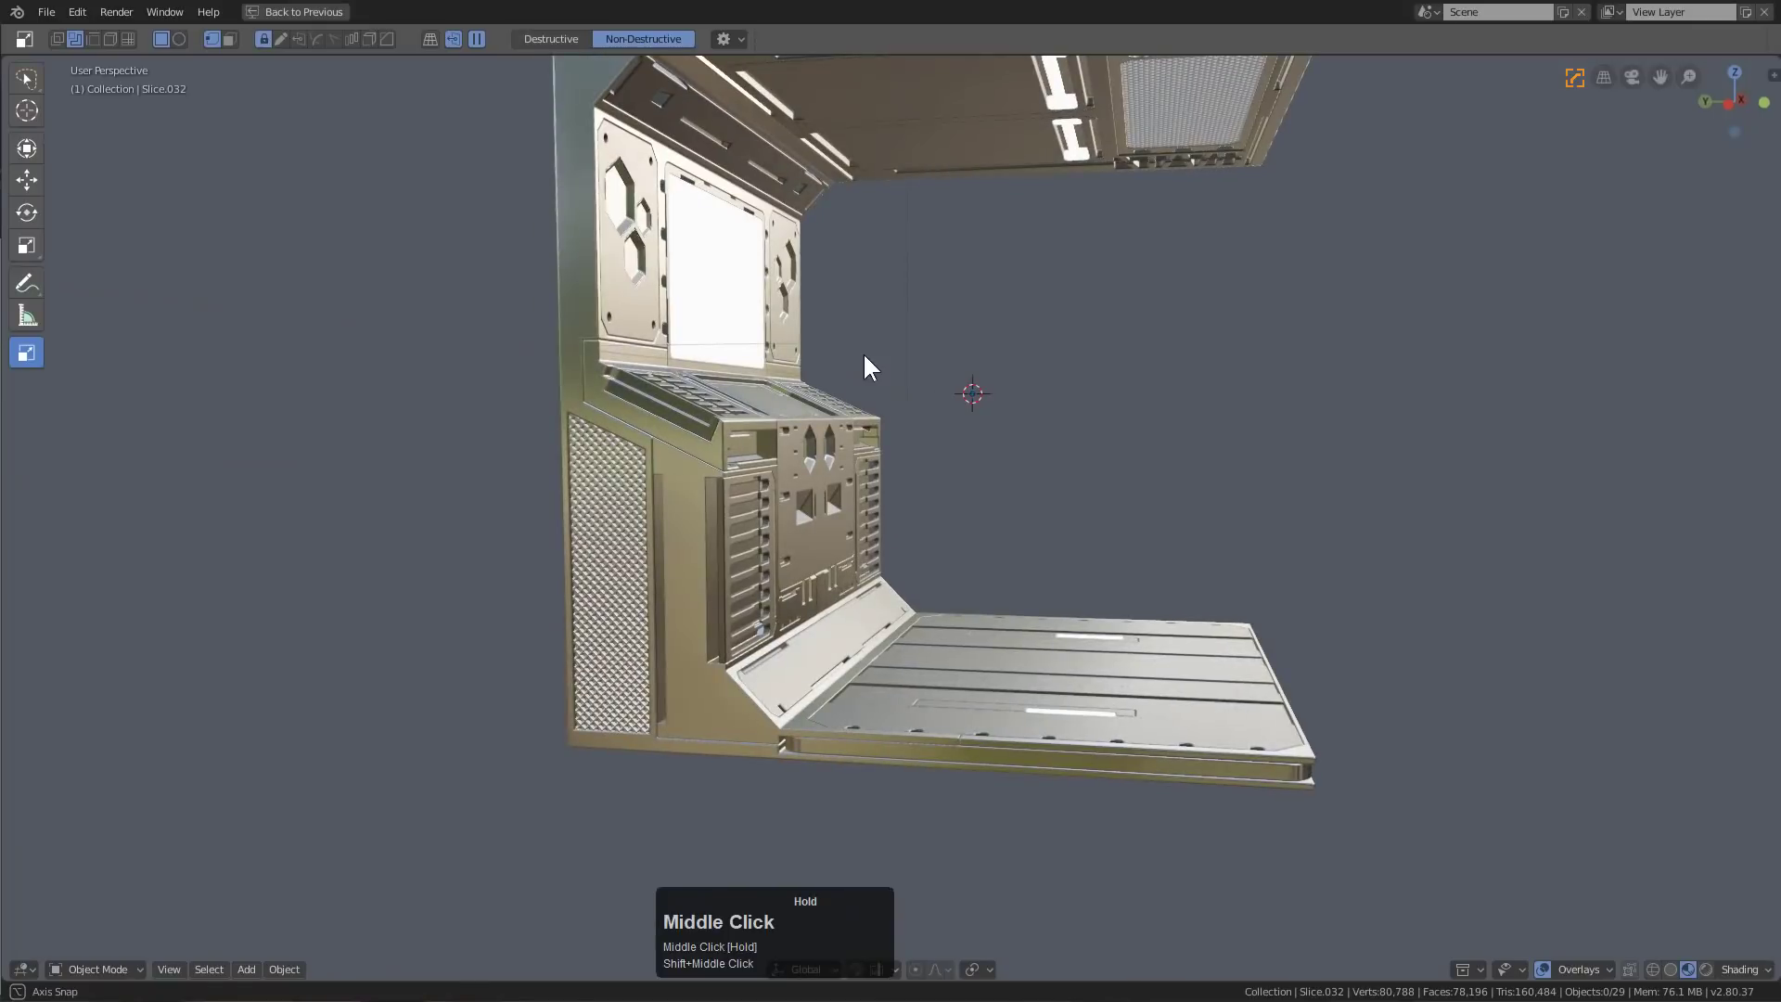
# Make the material of the lower side-wall panel beside the diamond grille a single-user copy of maT1
pyautogui.click(636, 430)
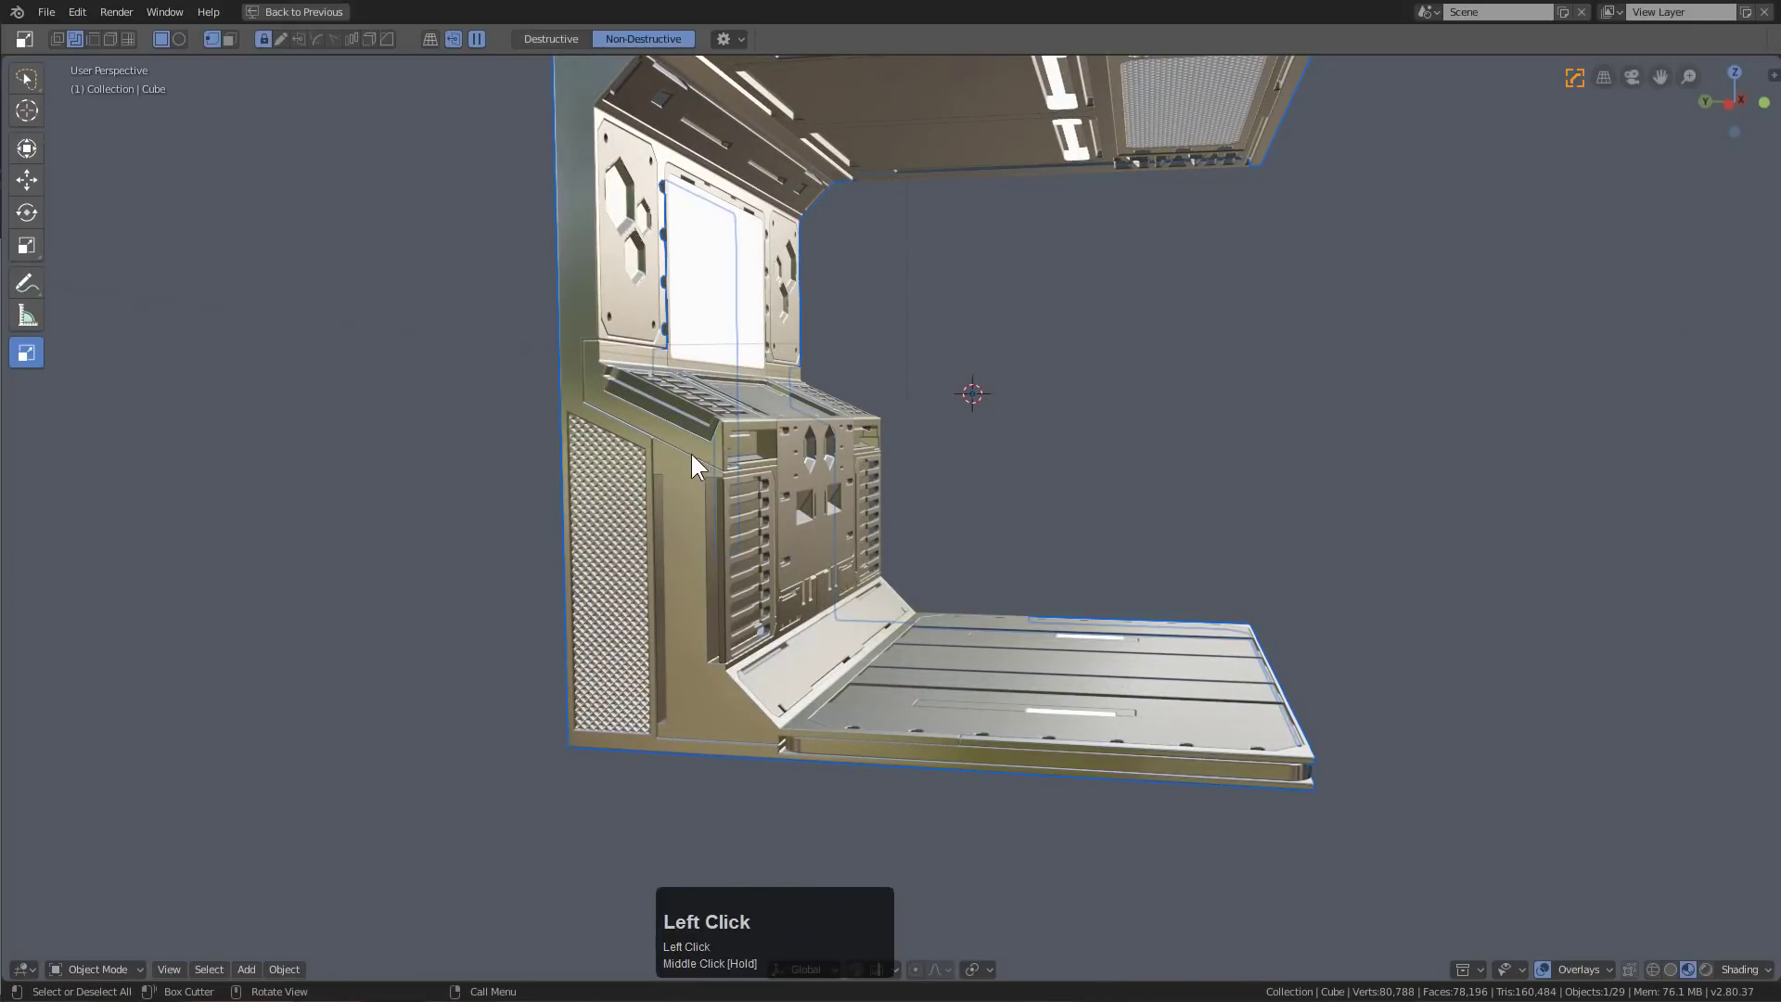
pyautogui.click(688, 504)
pyautogui.moveTo(687, 504); pyautogui.dragTo(792, 526, button='middle')
pyautogui.hotkey('ctrl', '`')
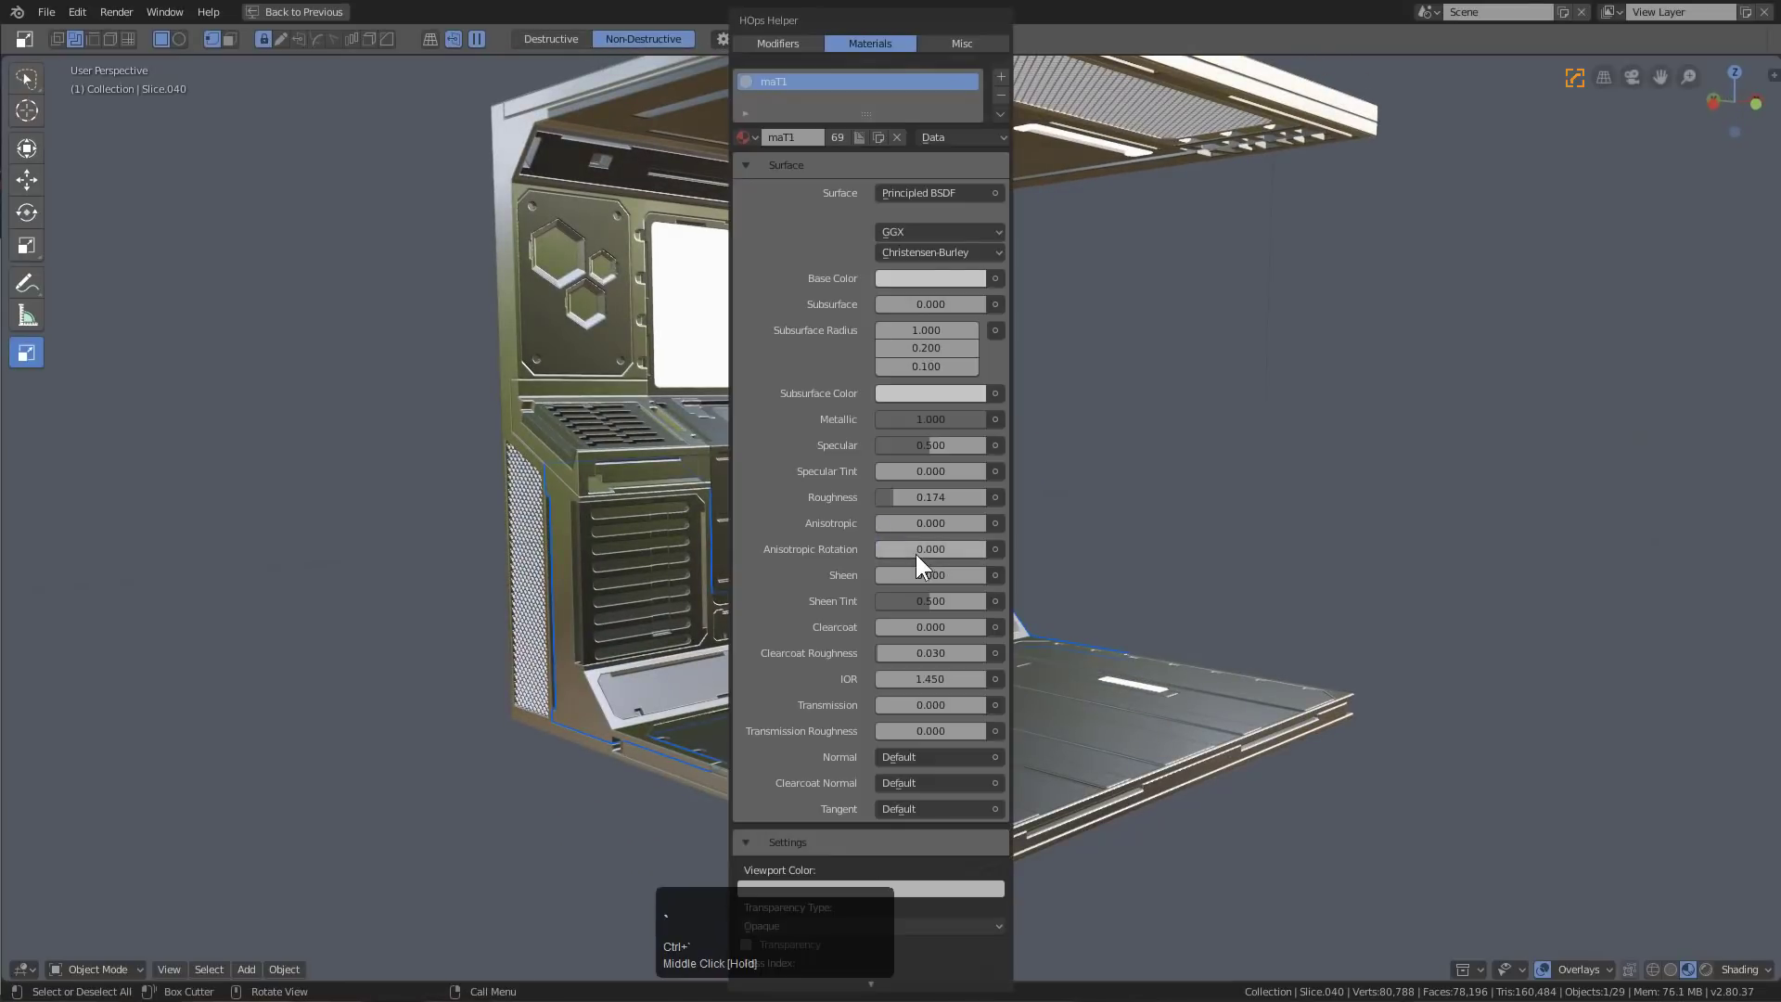
pyautogui.click(853, 138)
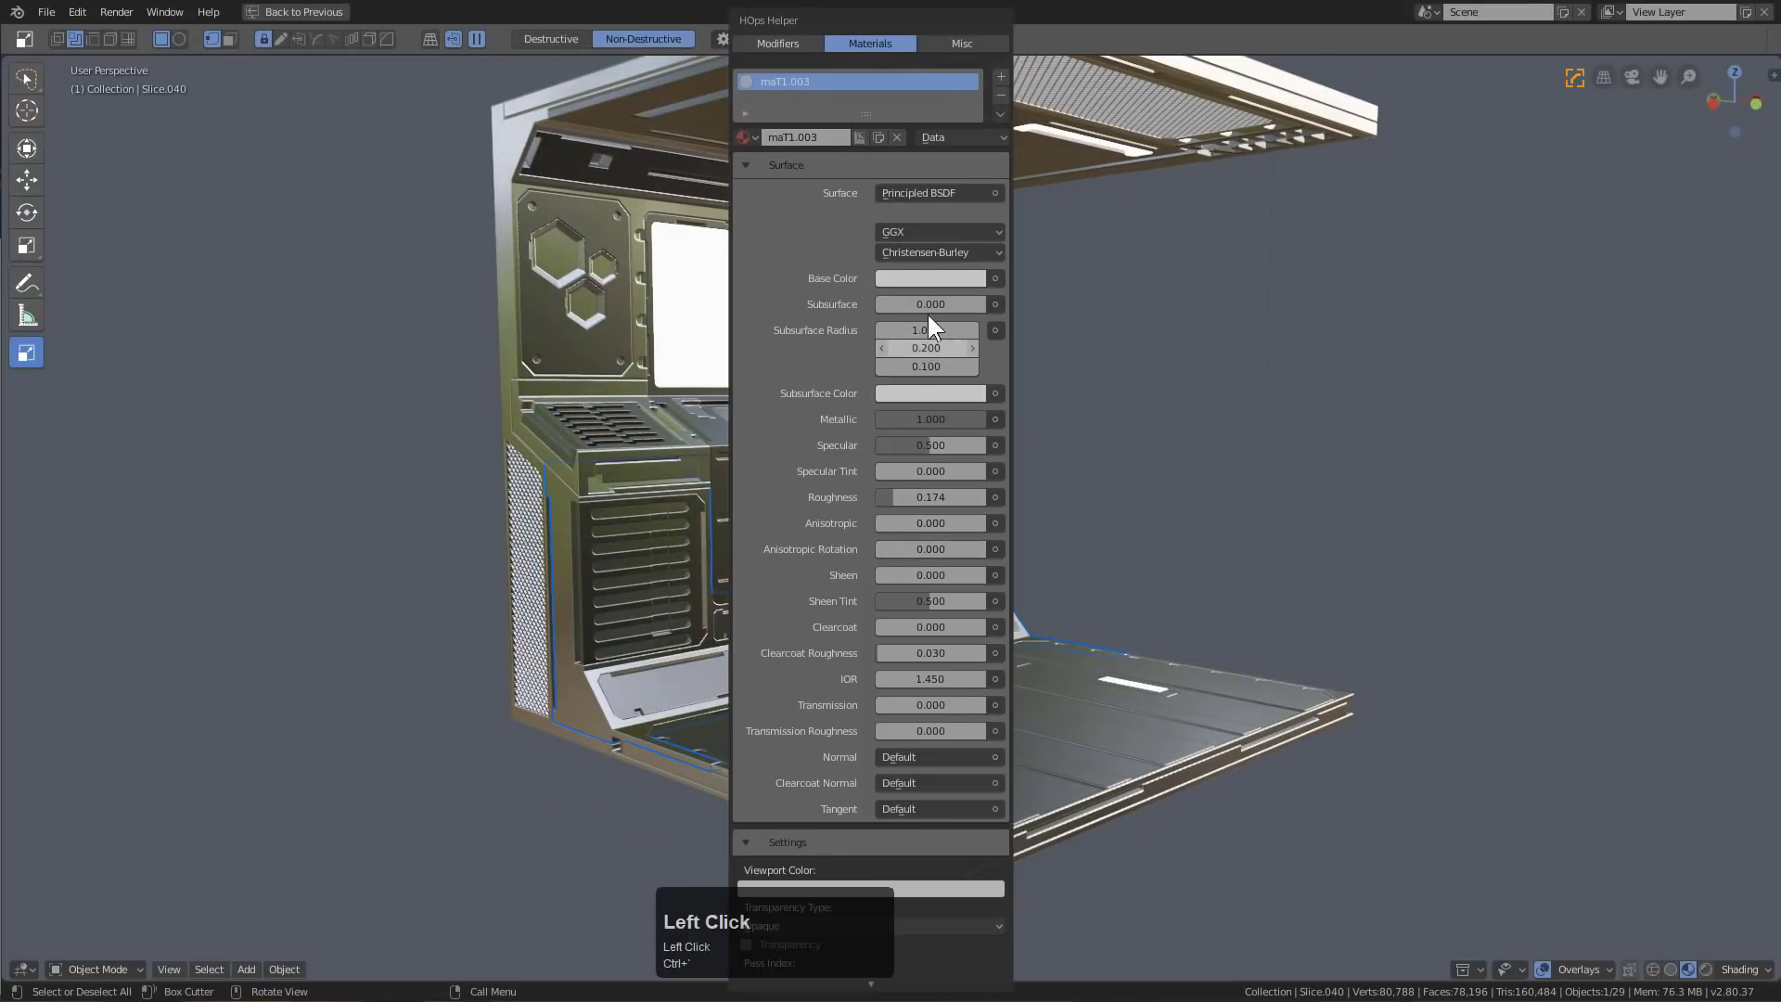
# Set the side panel material's base color to 0.250 grey and metallic to 0.928, and reduce its roughness
pyautogui.click(933, 278)
pyautogui.moveTo(1033, 343); pyautogui.dragTo(1036, 359)
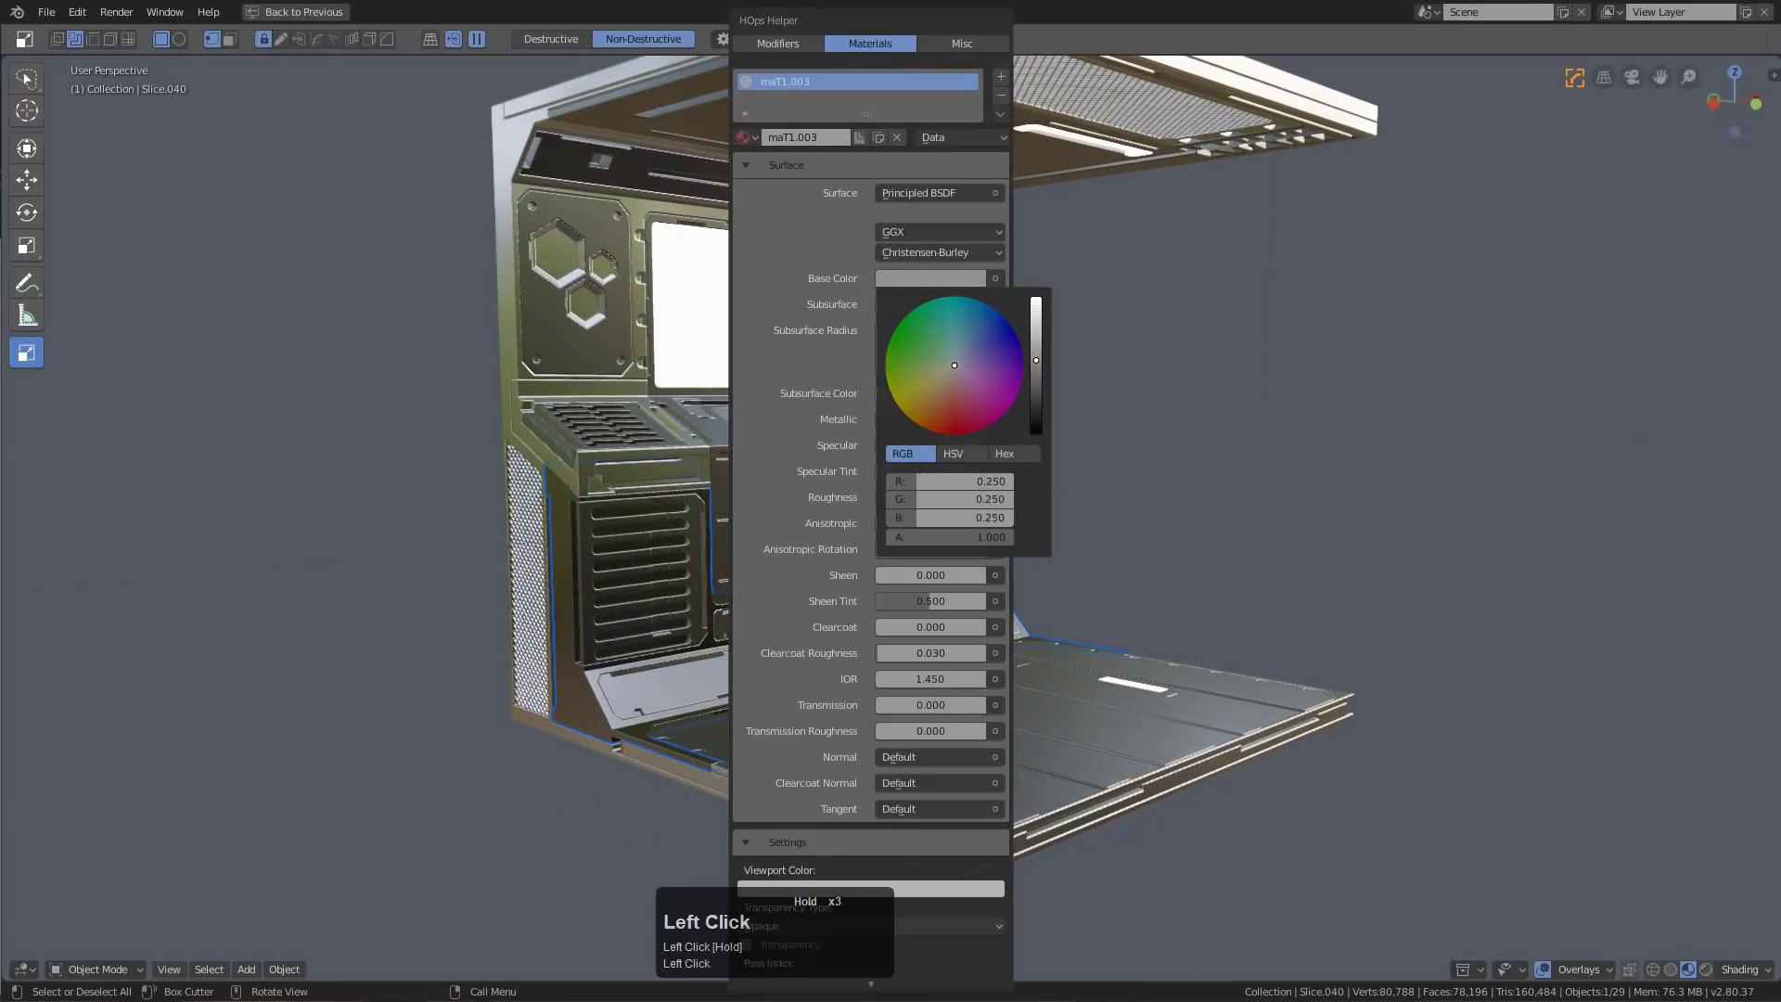
pyautogui.moveTo(937, 419); pyautogui.dragTo(926, 419)
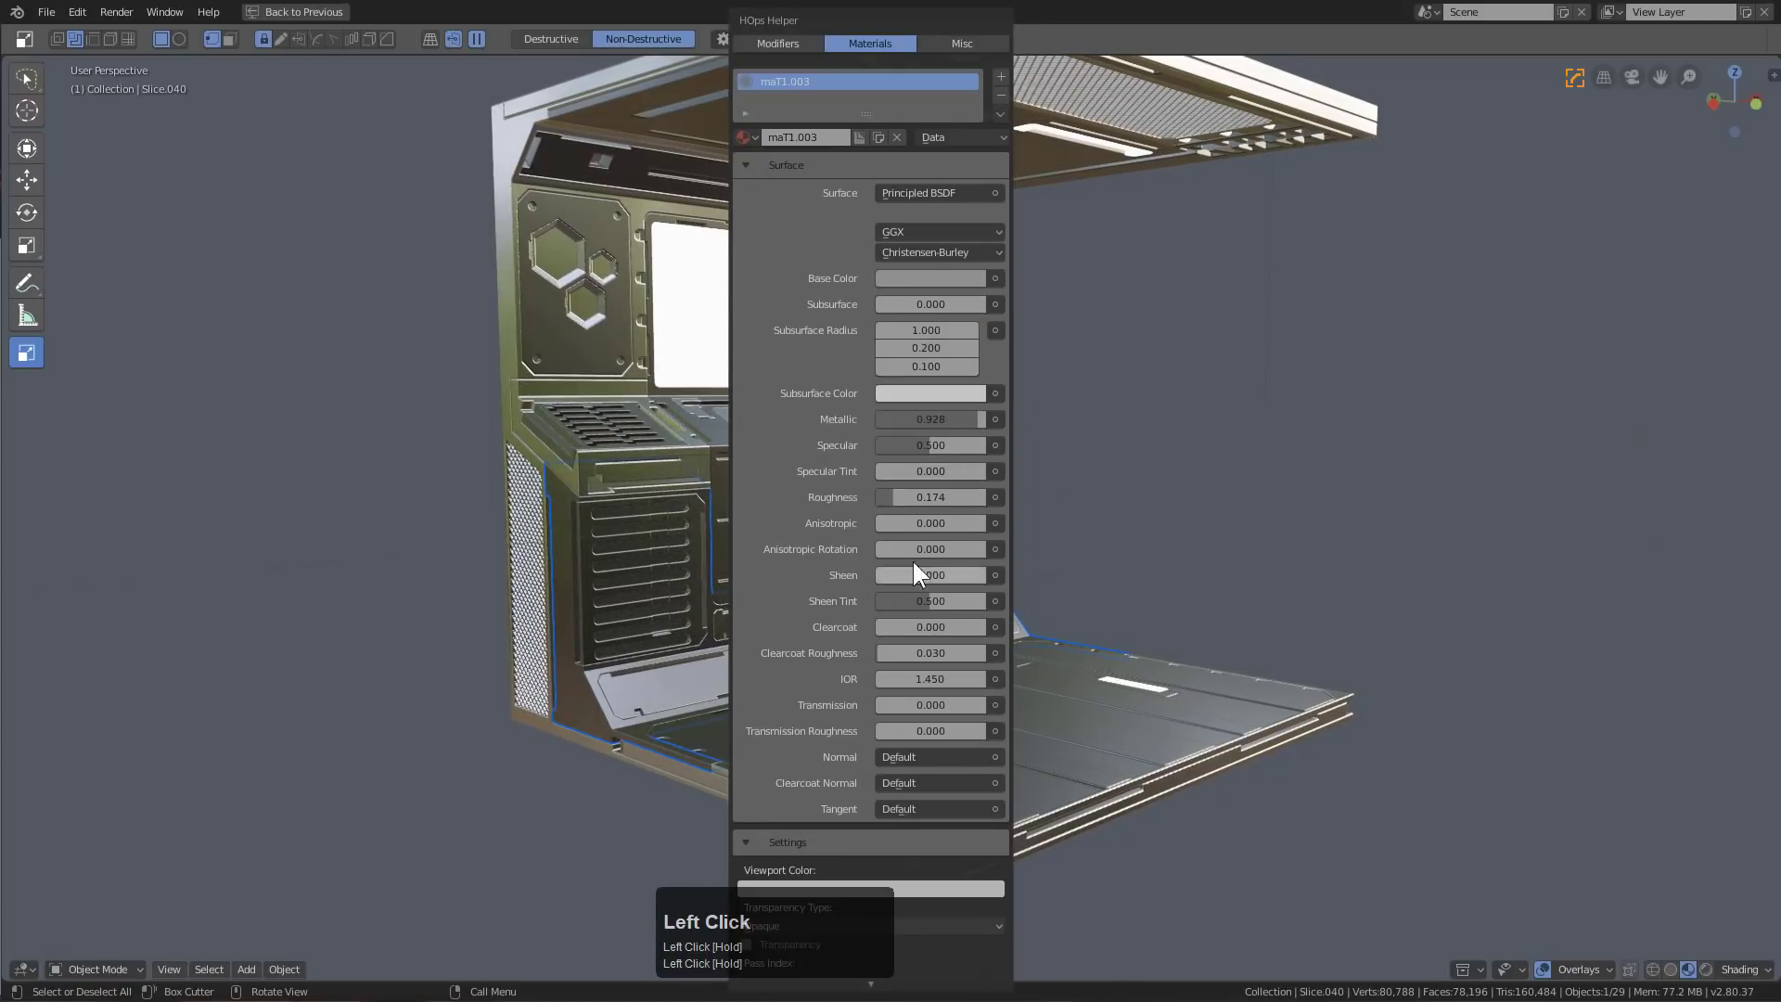
pyautogui.moveTo(890, 497); pyautogui.dragTo(851, 508)
# Apply the Eevee HQ viewport preset to preview the console with high-quality rendering
pyautogui.moveTo(657, 512); pyautogui.dragTo(871, 564, button='middle')
pyautogui.hotkey('alt', 'v')
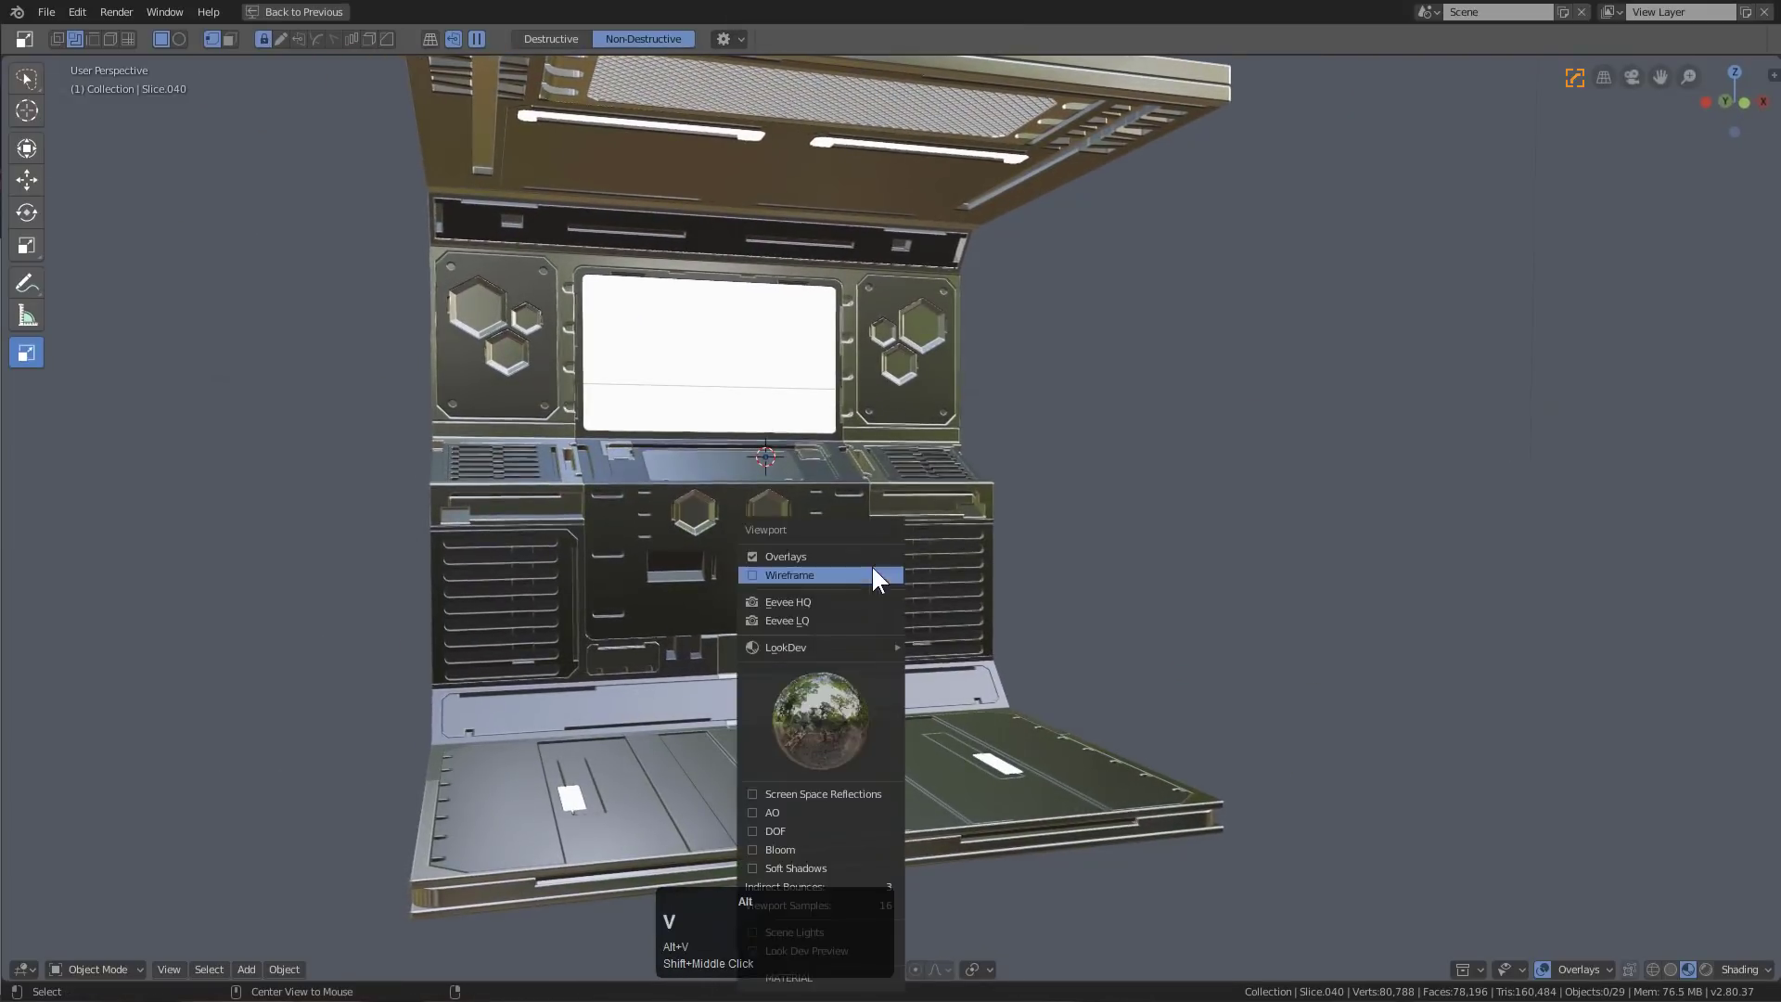
pyautogui.click(830, 602)
pyautogui.moveTo(824, 577); pyautogui.dragTo(949, 583, button='middle')
pyautogui.scroll(-3, 925, 575)
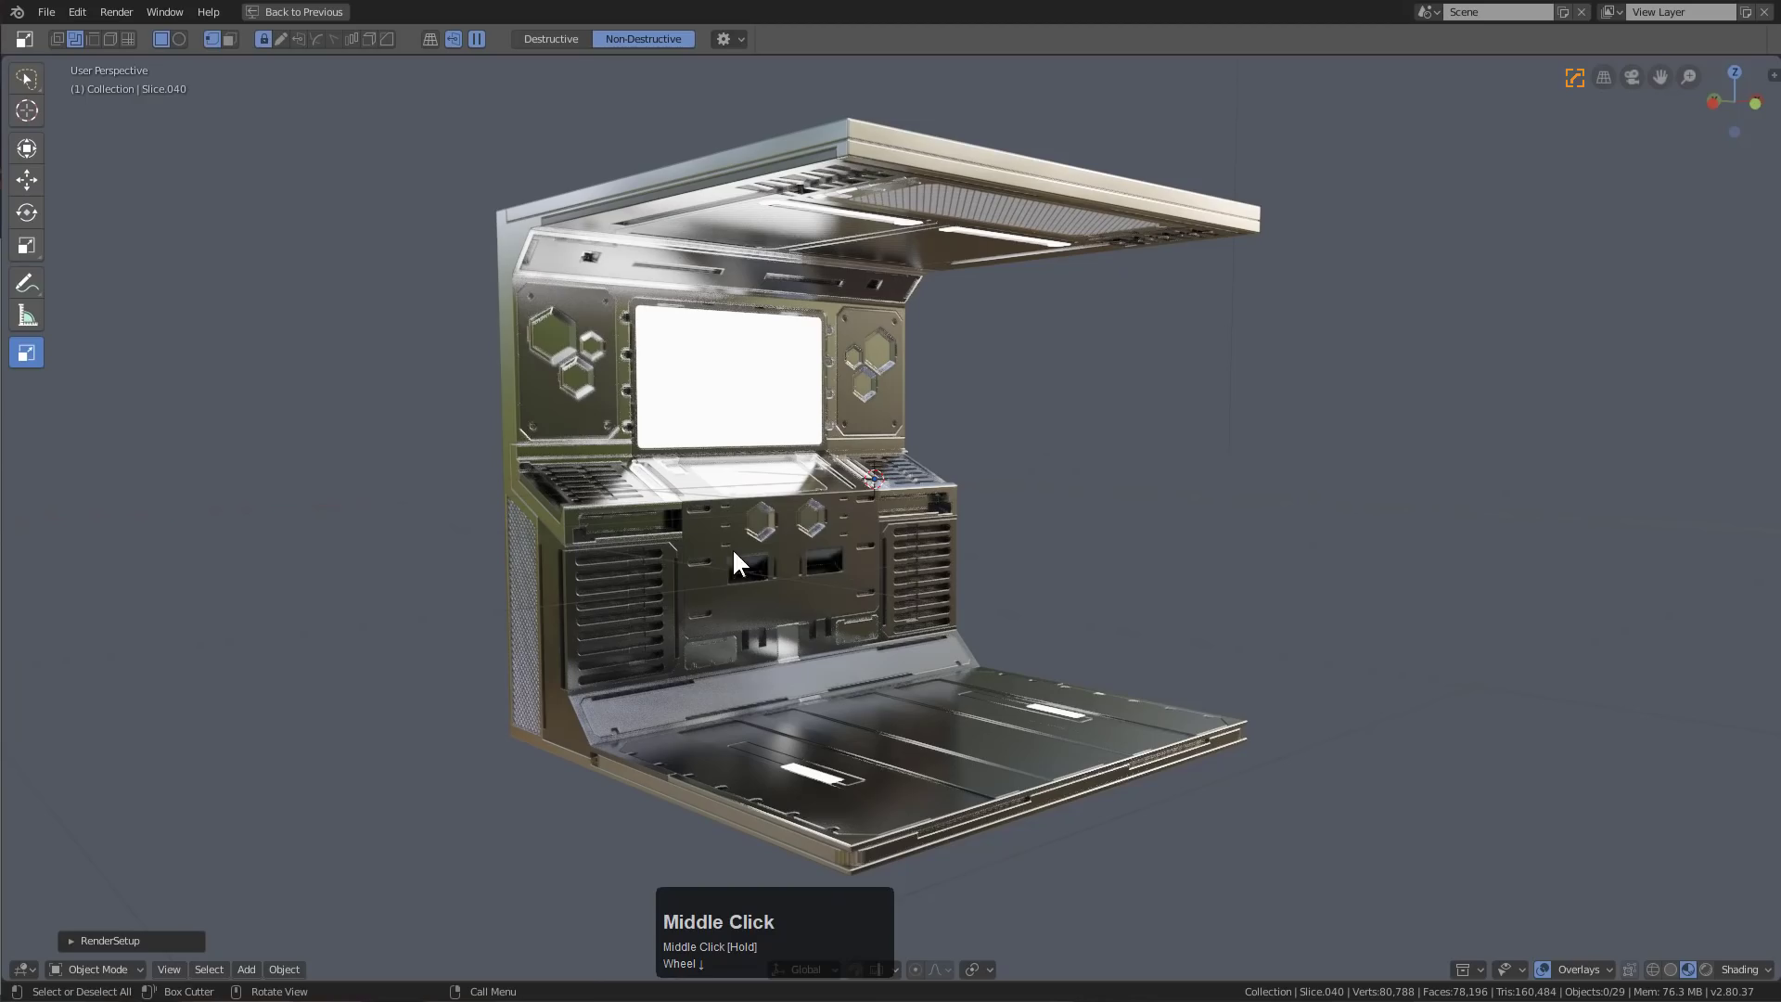
# Set the roughness of maT1 on the desk's inset panel to 0.282
pyautogui.moveTo(803, 518)
pyautogui.mouseDown(button='middle')
pyautogui.moveTo(867, 577)
pyautogui.moveTo(851, 517)
pyautogui.moveTo(755, 410)
pyautogui.moveTo(818, 522)
pyautogui.mouseUp(button='middle')
pyautogui.moveTo(837, 576); pyautogui.dragTo(894, 547, button='middle')
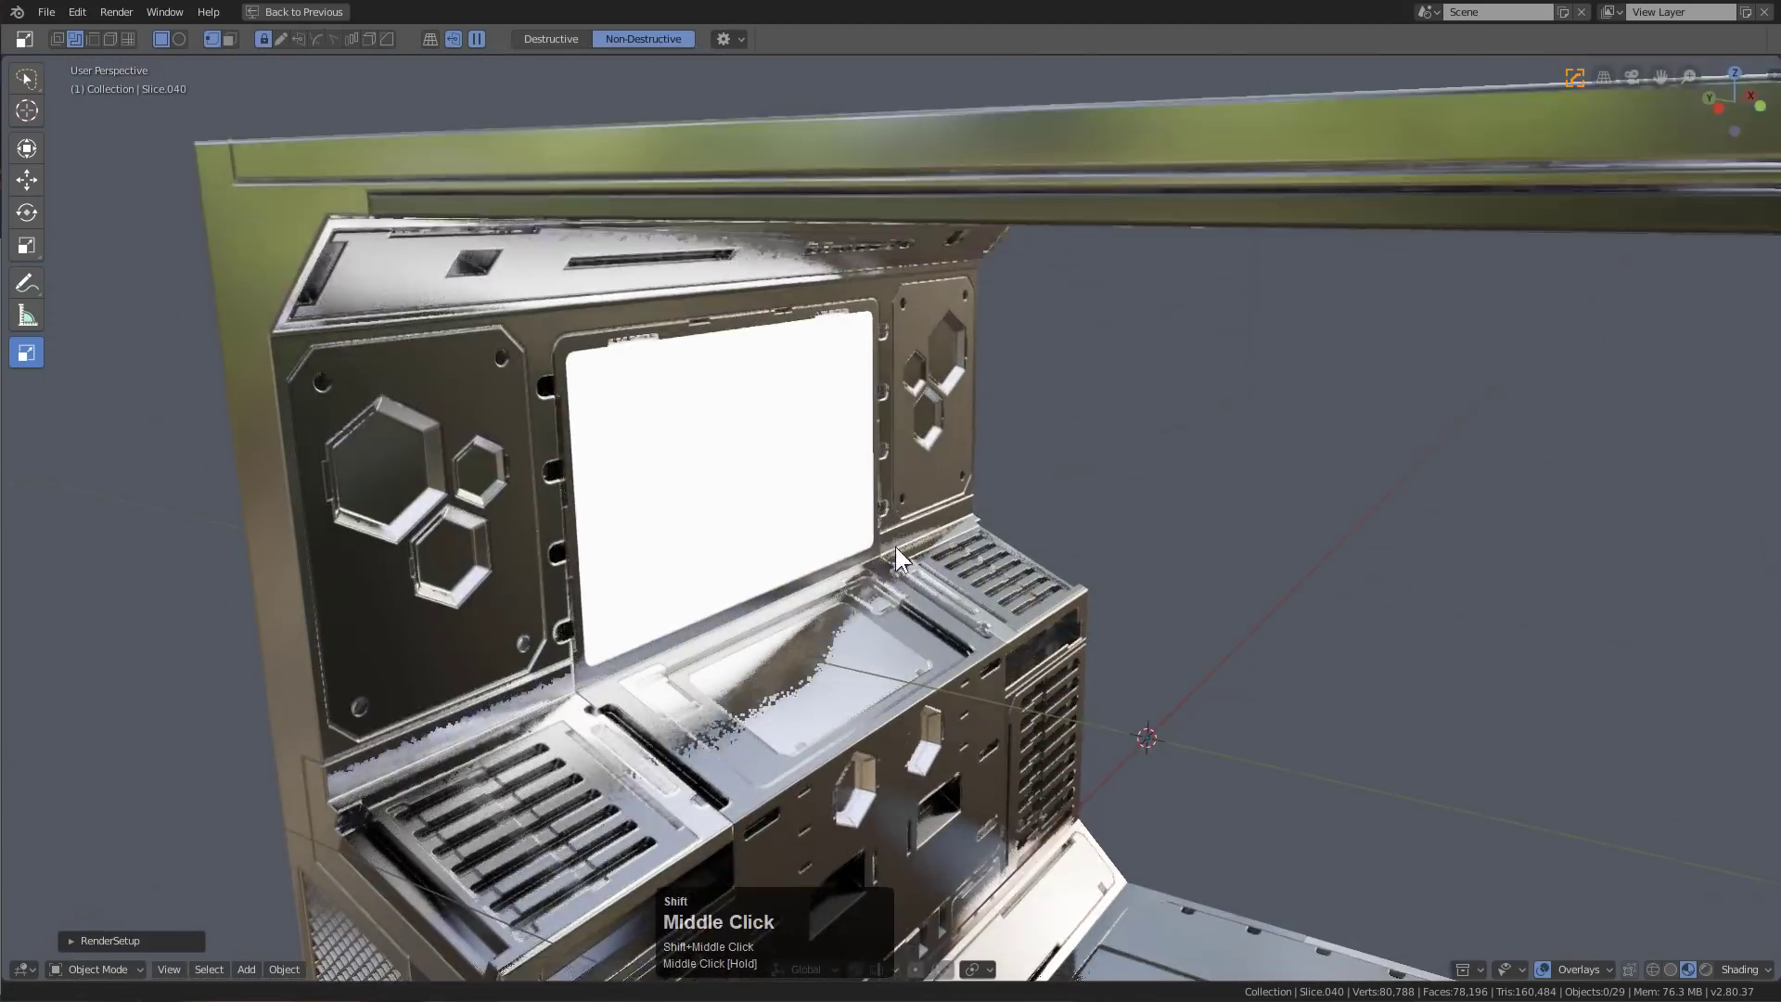
pyautogui.scroll(5, 900, 551)
pyautogui.click(933, 590)
pyautogui.scroll(-3, 940, 590)
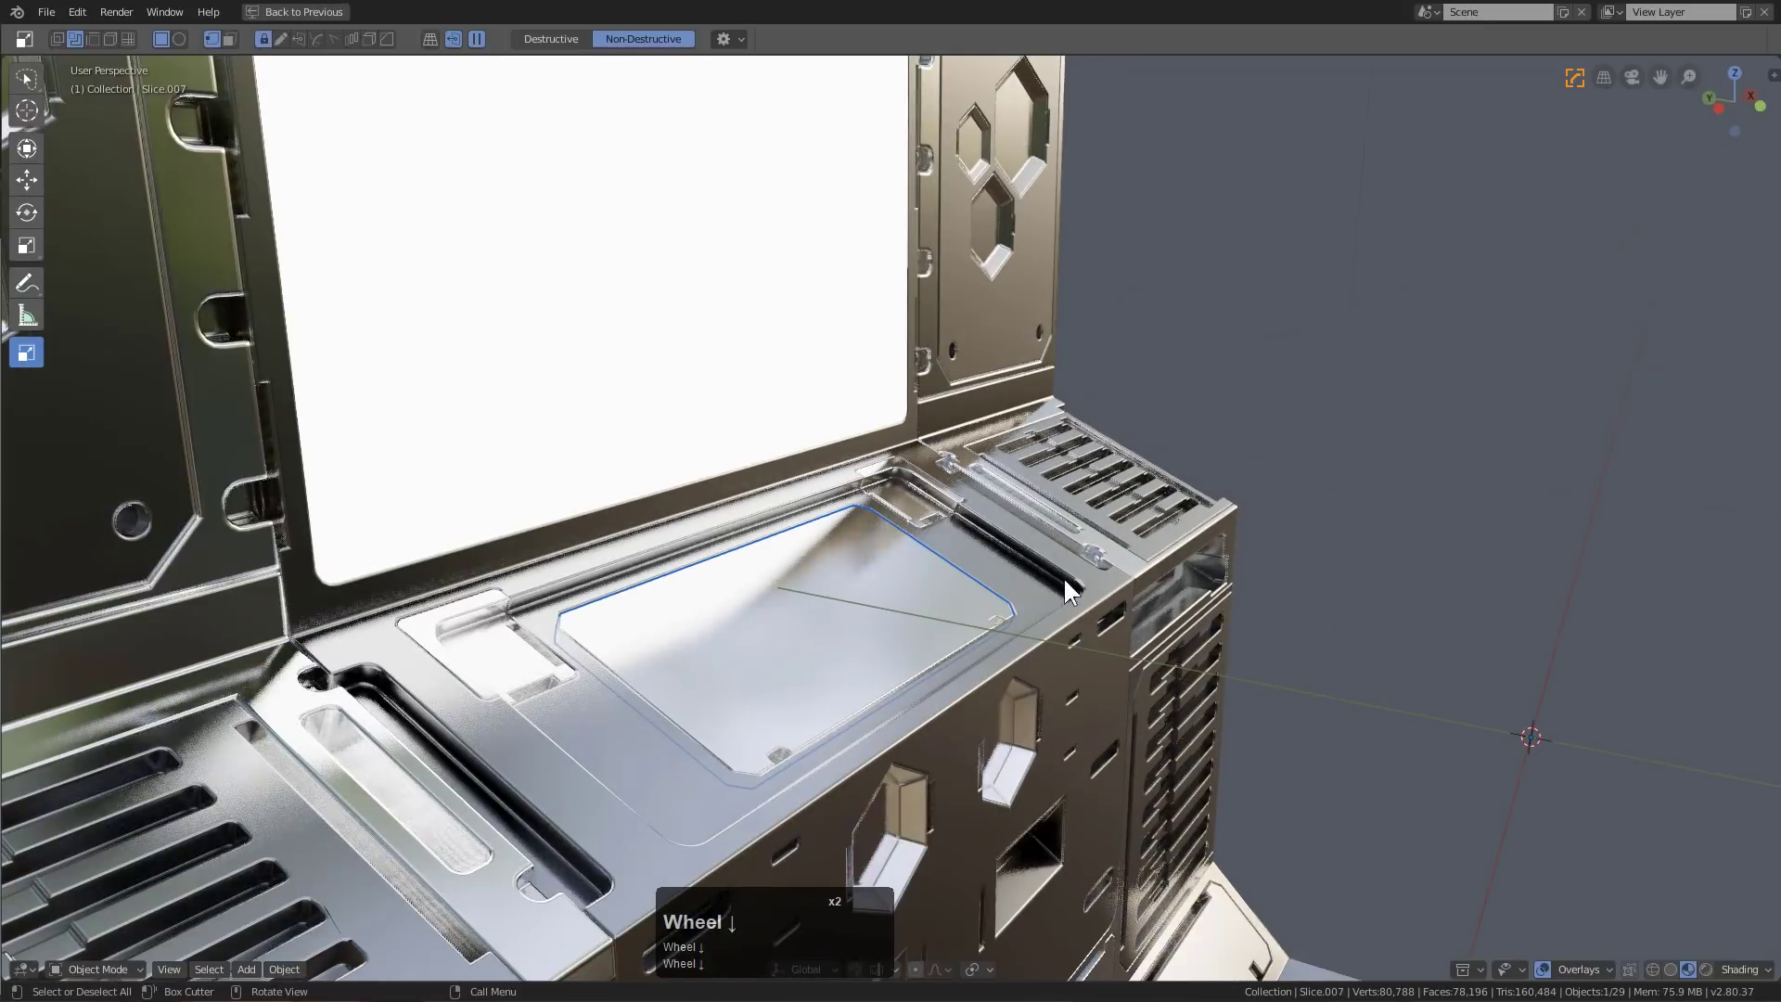
pyautogui.hotkey('ctrl', '`')
pyautogui.moveTo(1296, 499); pyautogui.dragTo(1305, 499)
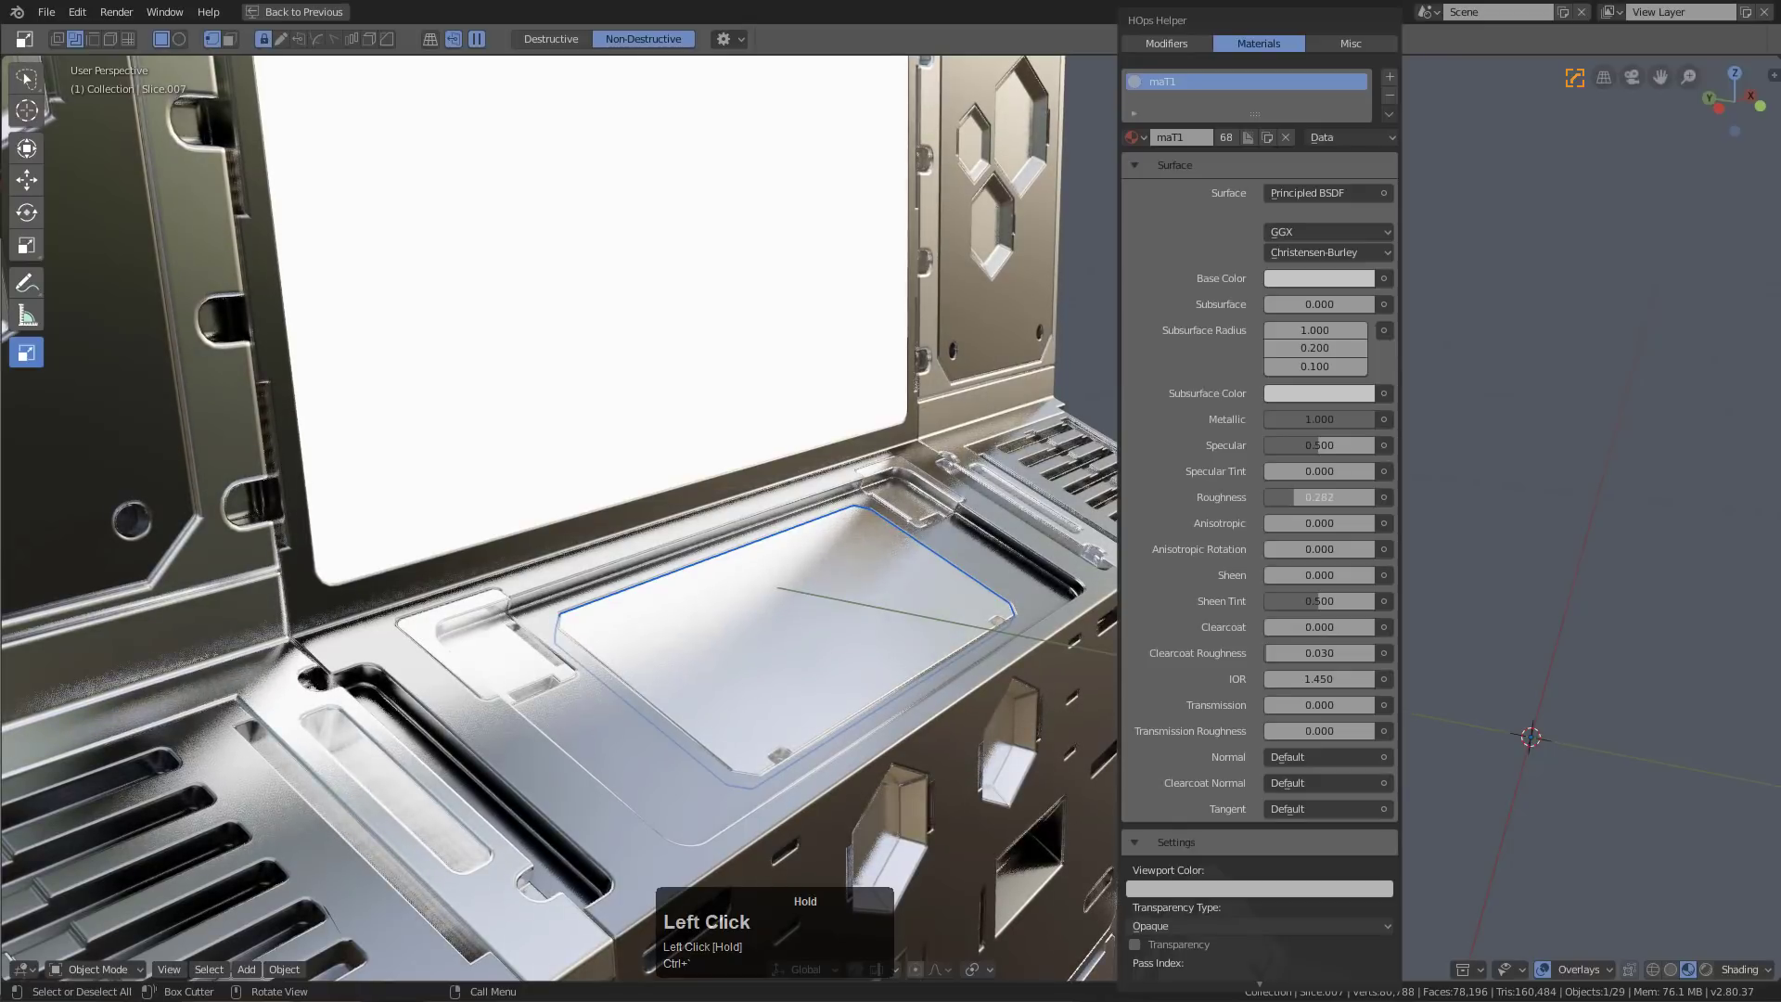
# Assign the maT1.003 material to the overhanging roof slab
pyautogui.scroll(-6, 920, 615)
pyautogui.moveTo(913, 609); pyautogui.dragTo(1001, 399, button='middle')
pyautogui.scroll(2, 714, 547)
pyautogui.click(955, 372)
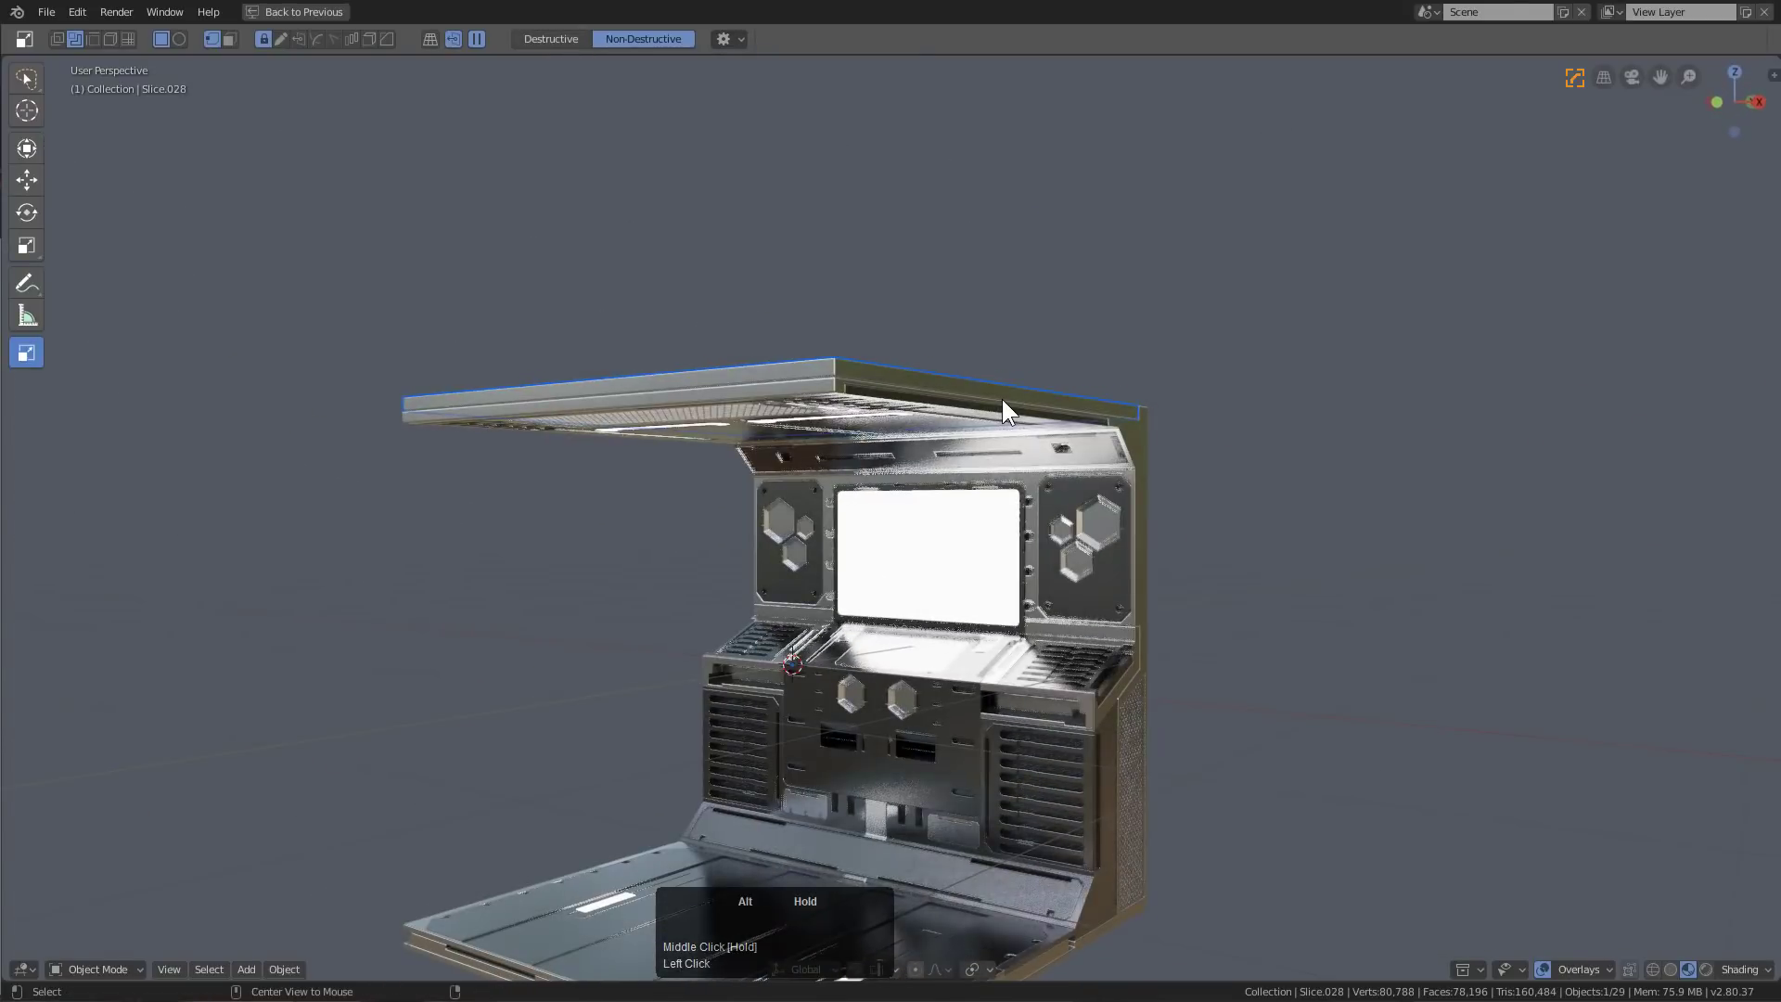
pyautogui.hotkey('alt', 'm')
pyautogui.press('m')
pyautogui.click(985, 399)
pyautogui.click(978, 408)
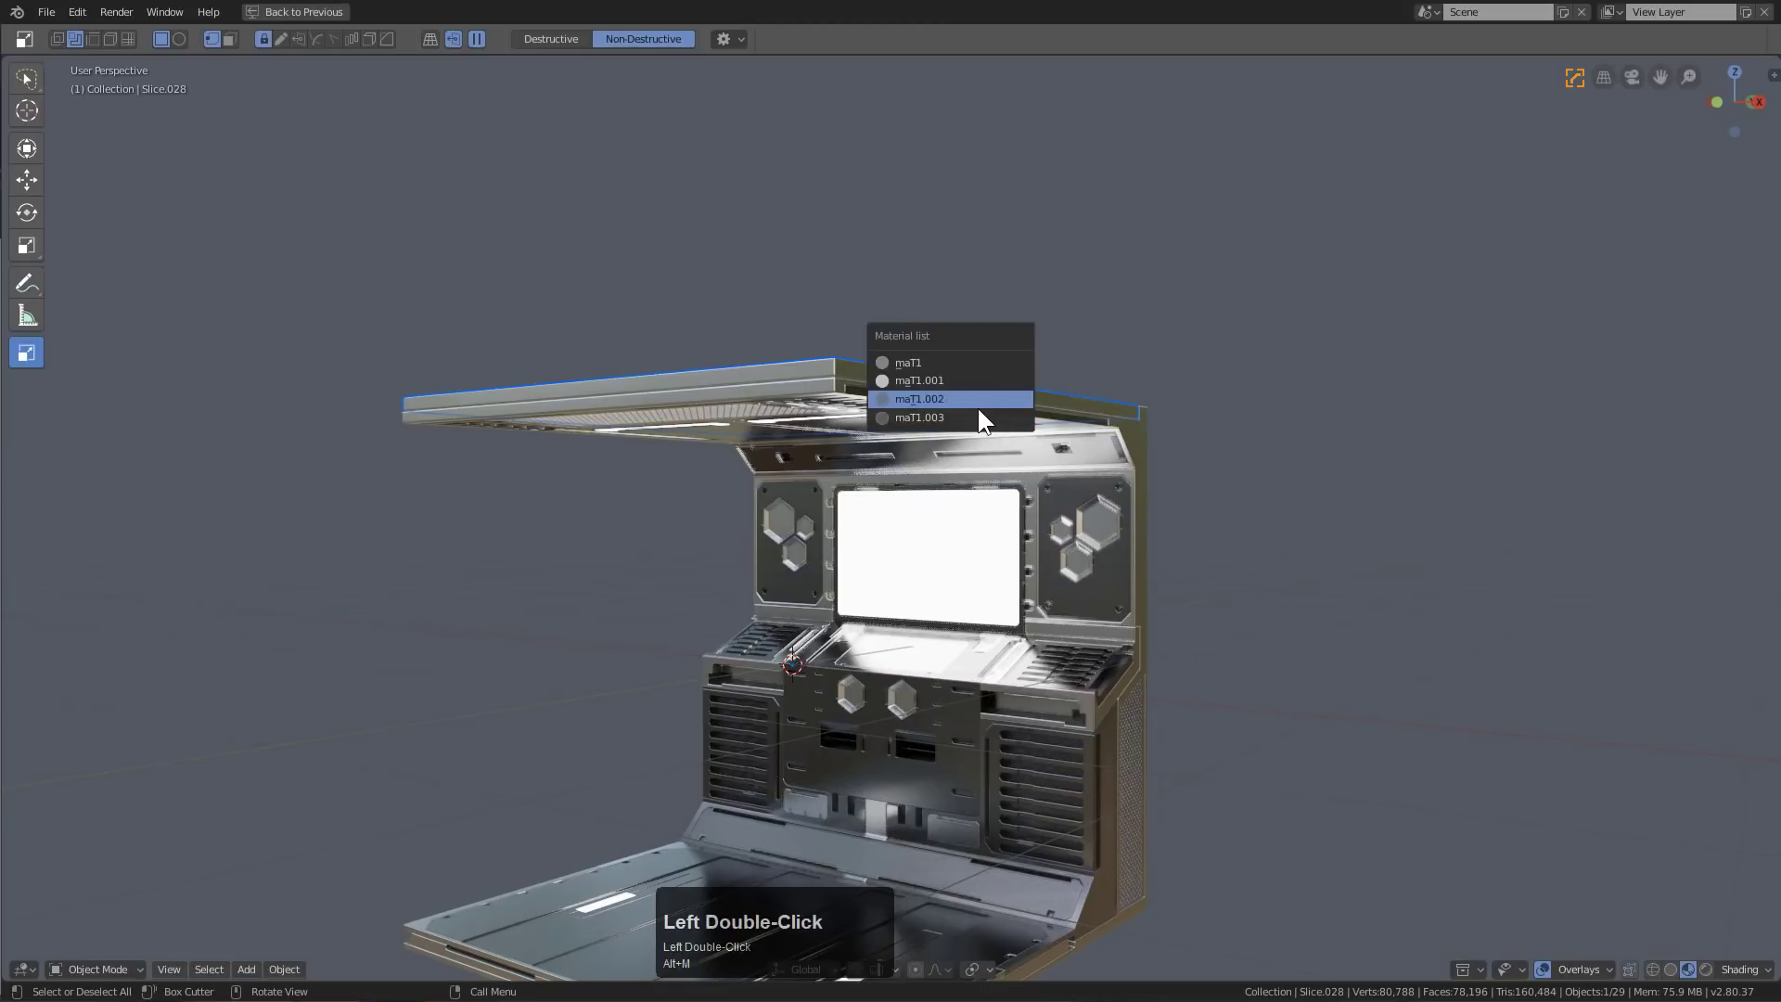
pyautogui.click(971, 416)
# Reveal all hidden cutter objects around the slotted vent panels beneath the console desk
pyautogui.moveTo(971, 410); pyautogui.dragTo(820, 516, button='middle')
pyautogui.scroll(2, 804, 538)
pyautogui.click(781, 594)
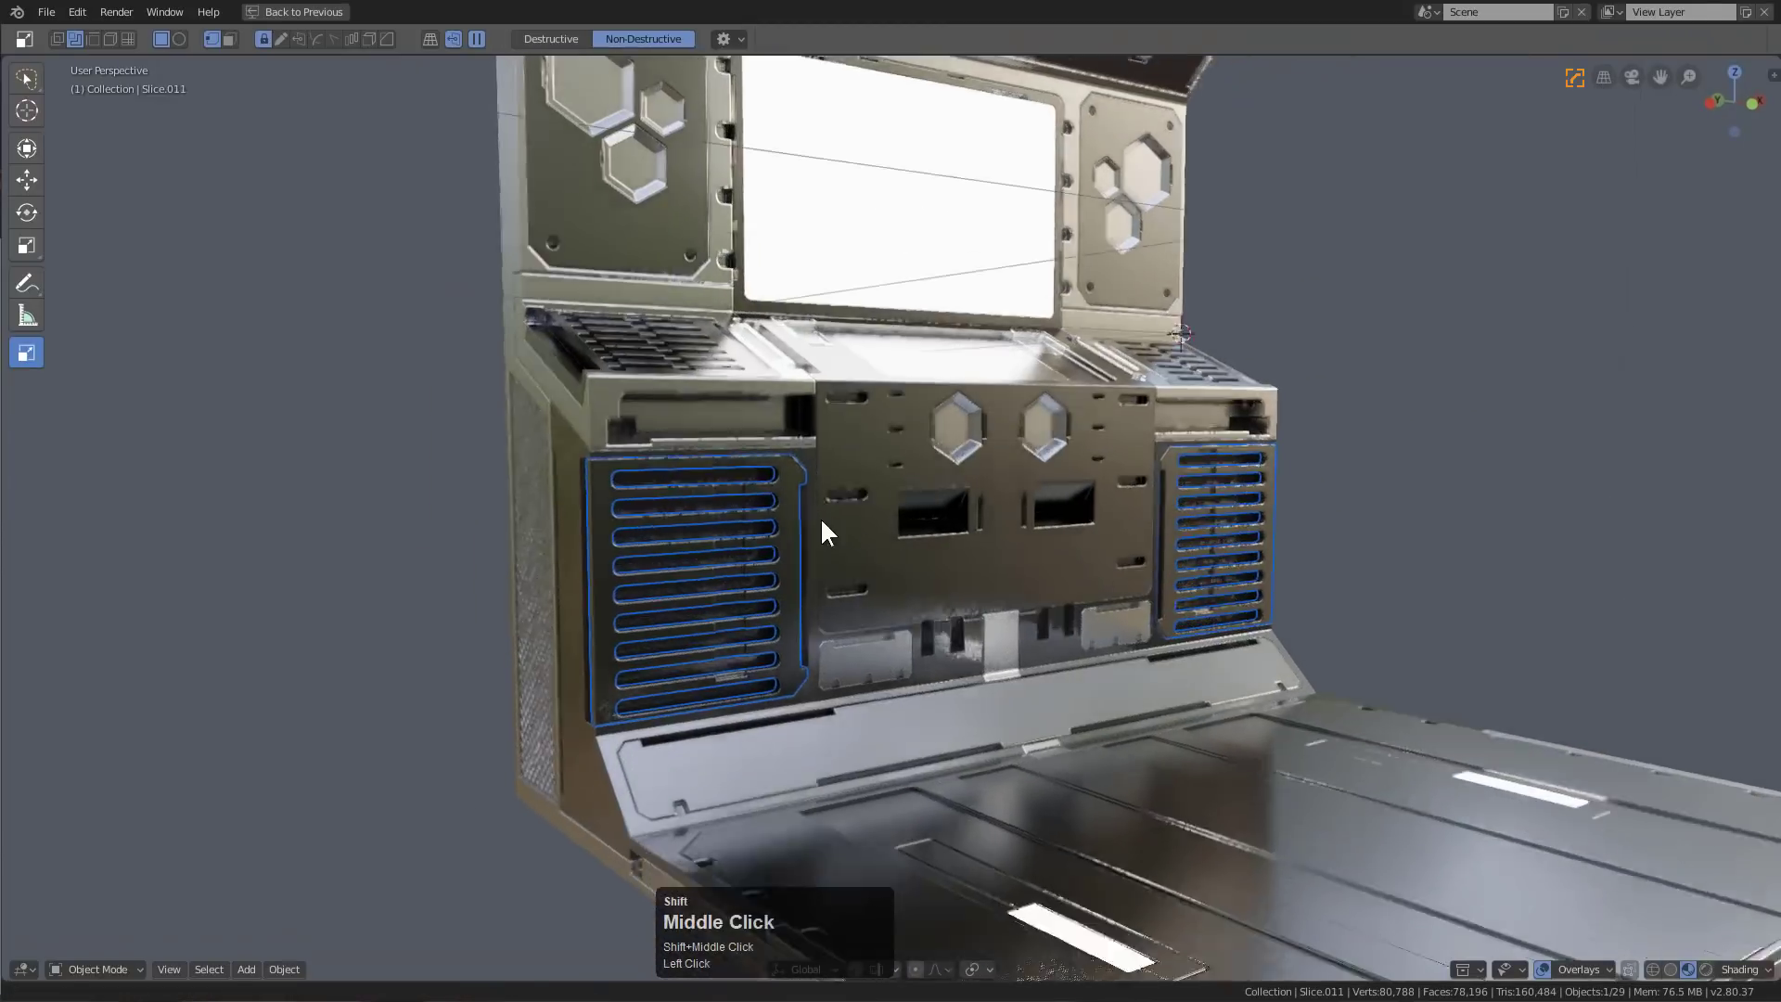
pyautogui.scroll(2, 876, 470)
pyautogui.middleClick(914, 540)
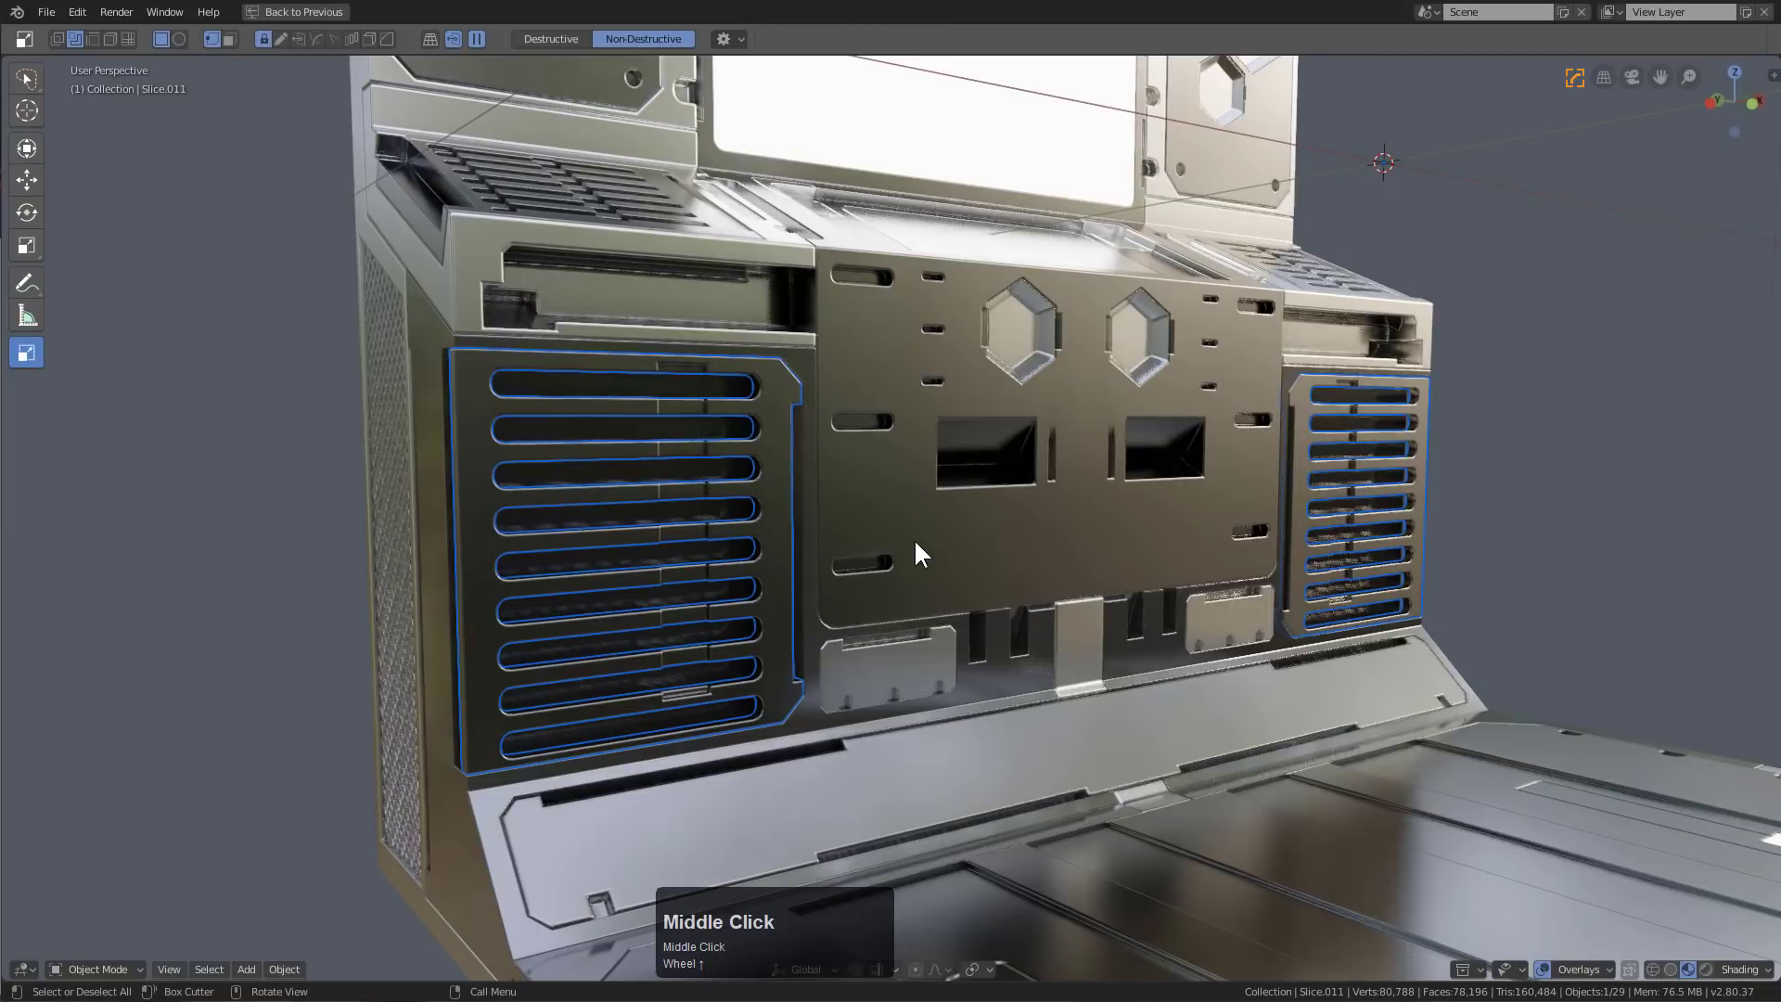
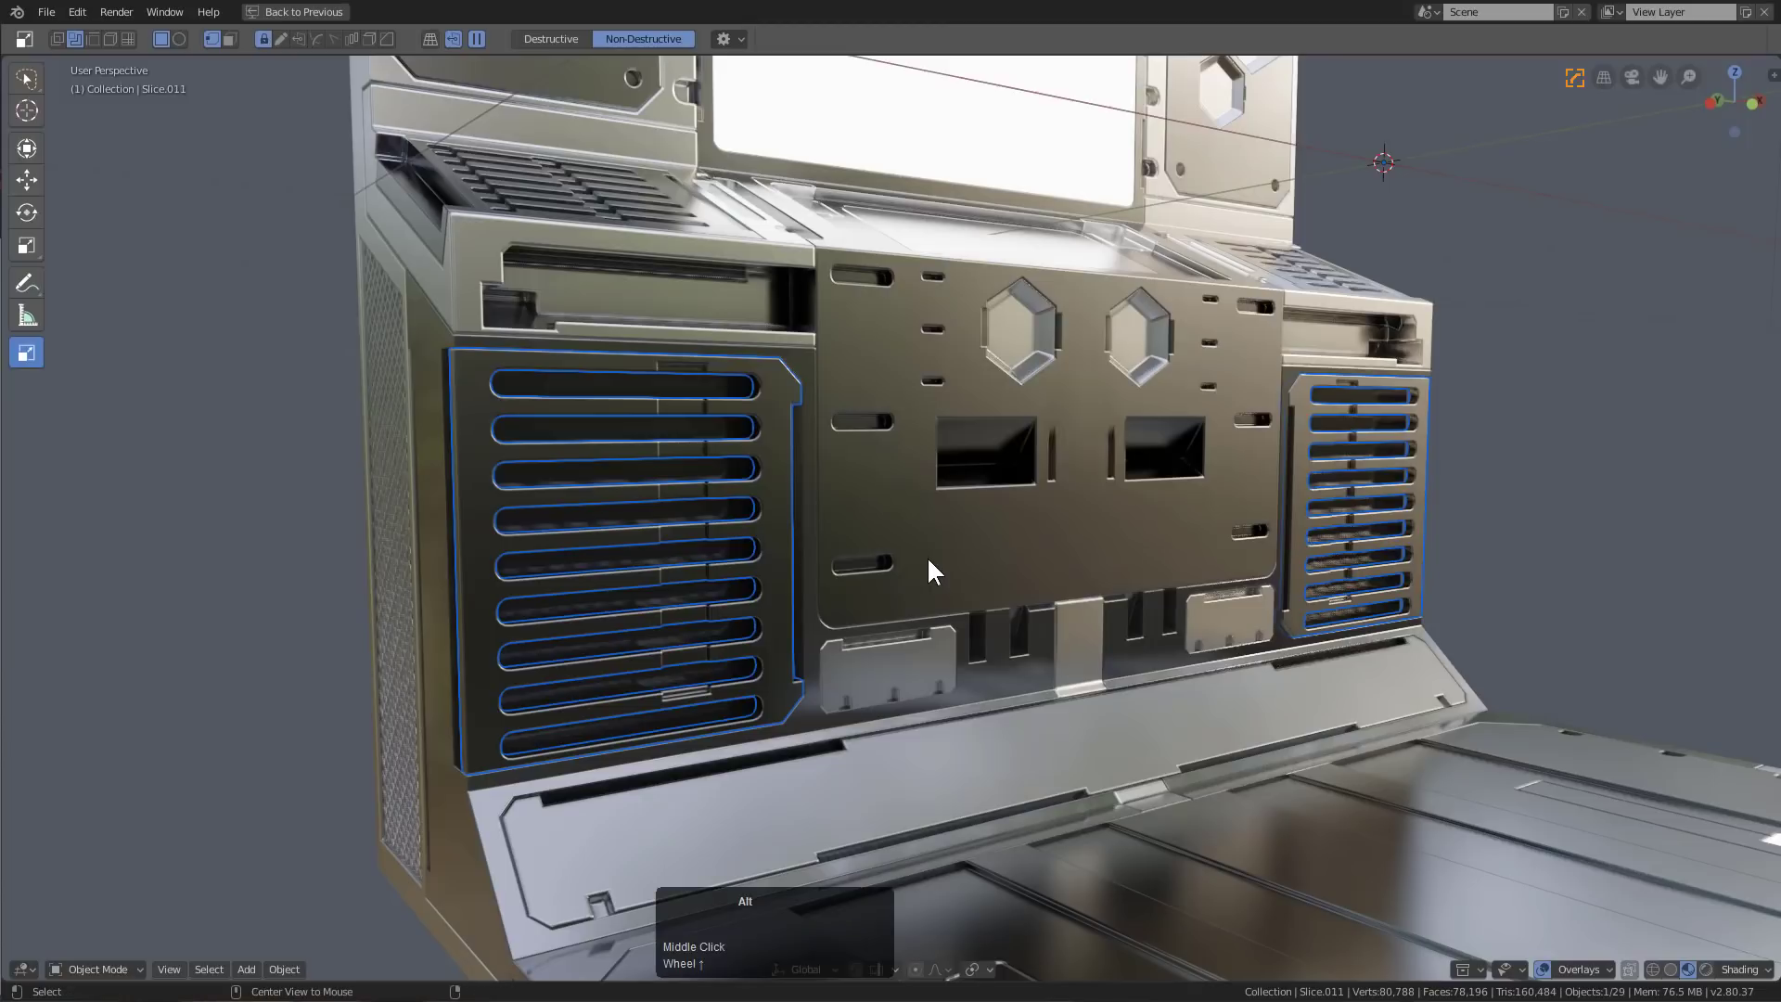
pyautogui.hotkey('alt', 'h')
pyautogui.click(535, 408)
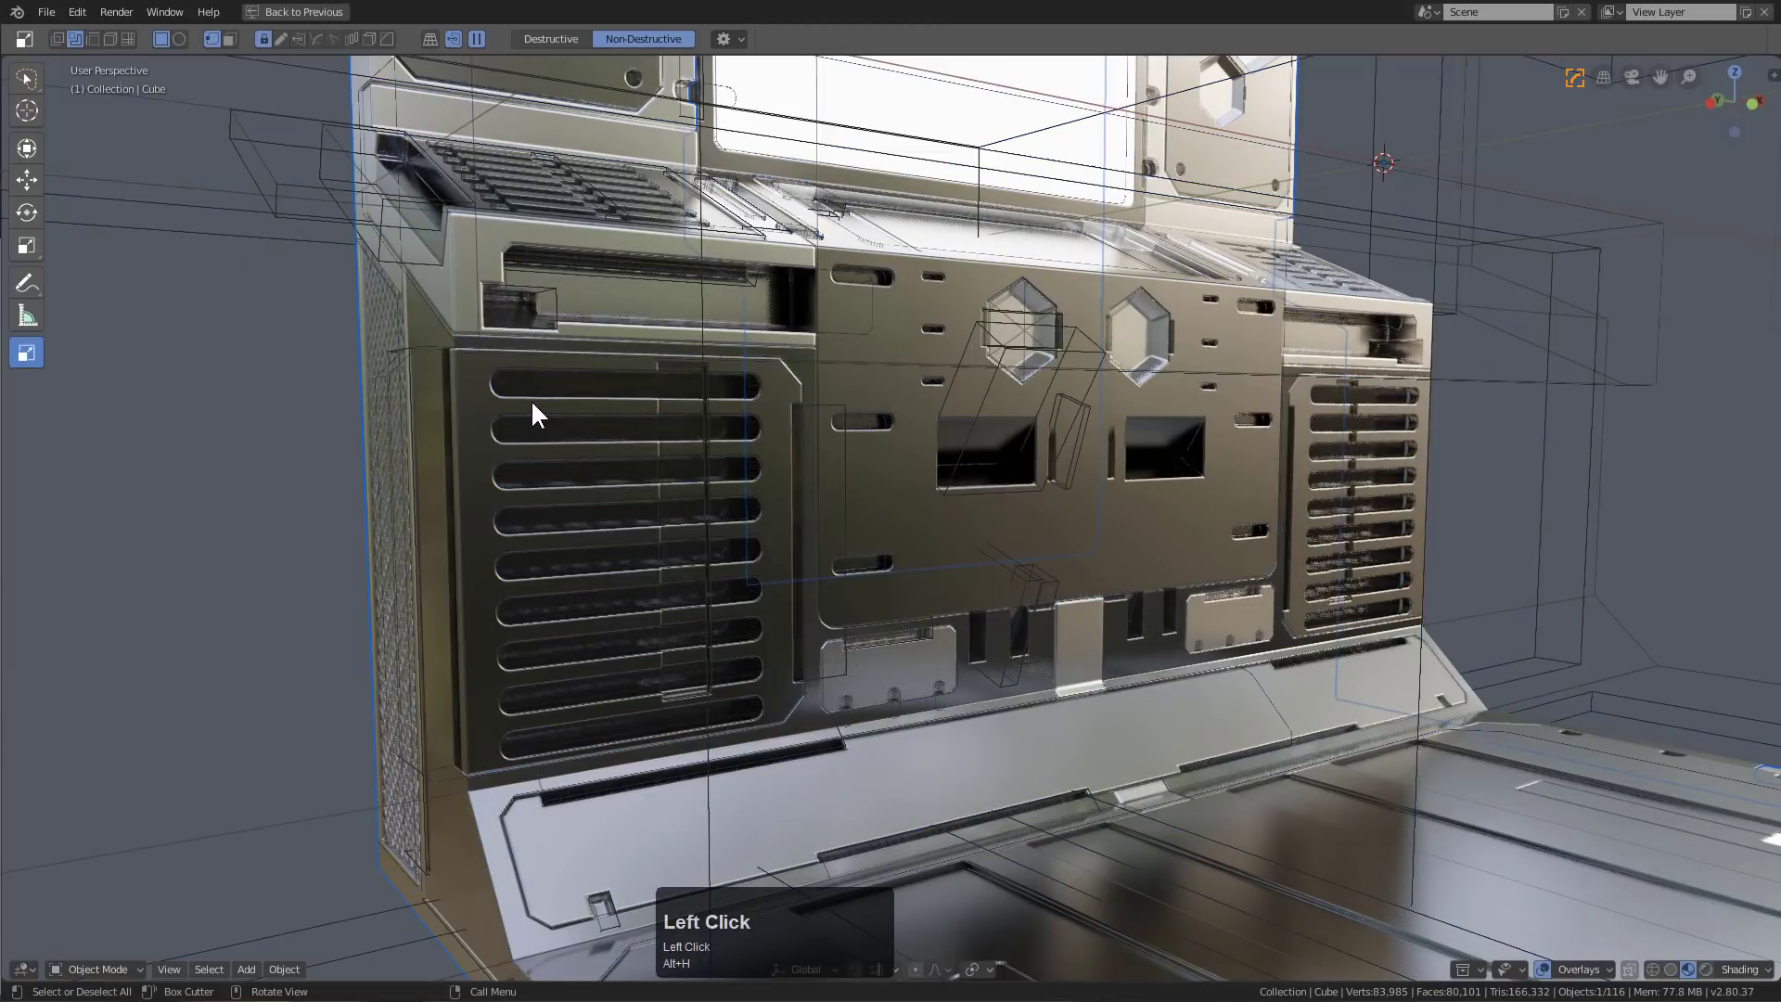
pyautogui.click(533, 401)
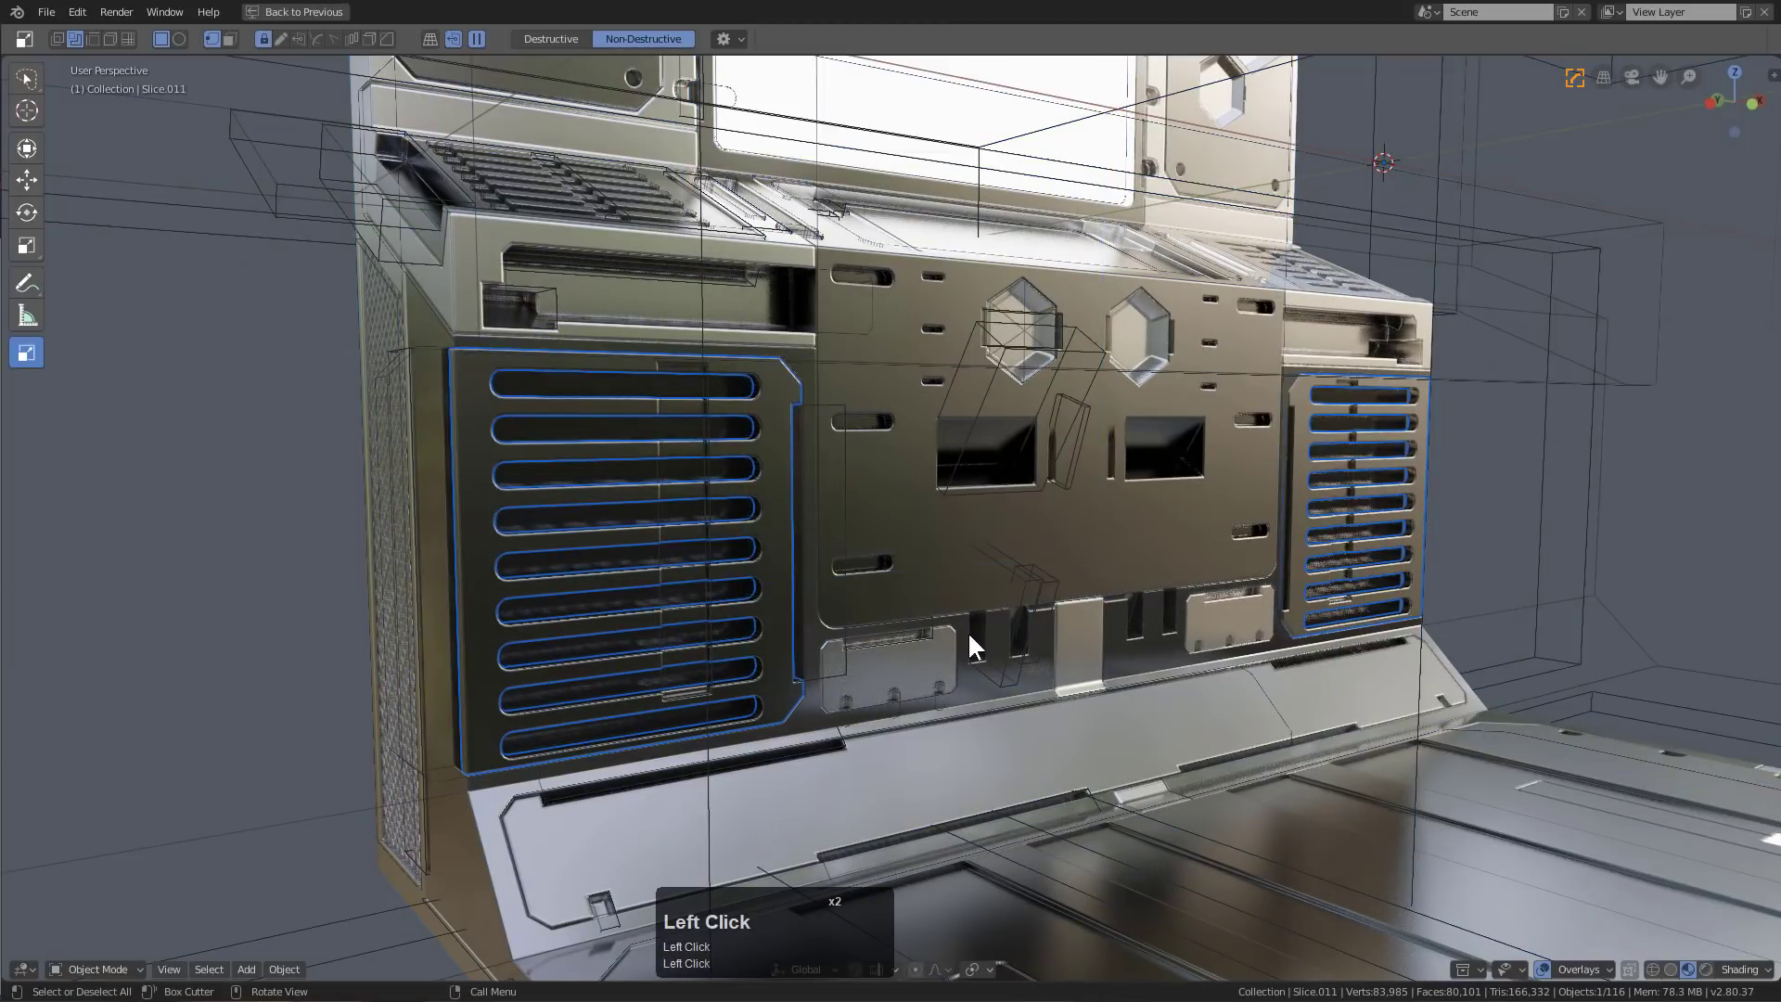
# Try to pick the vent slot cutter from the objects overlapping at the slotted panel's upper corner
pyautogui.click(755, 371)
pyautogui.click(756, 372)
pyautogui.click(763, 379)
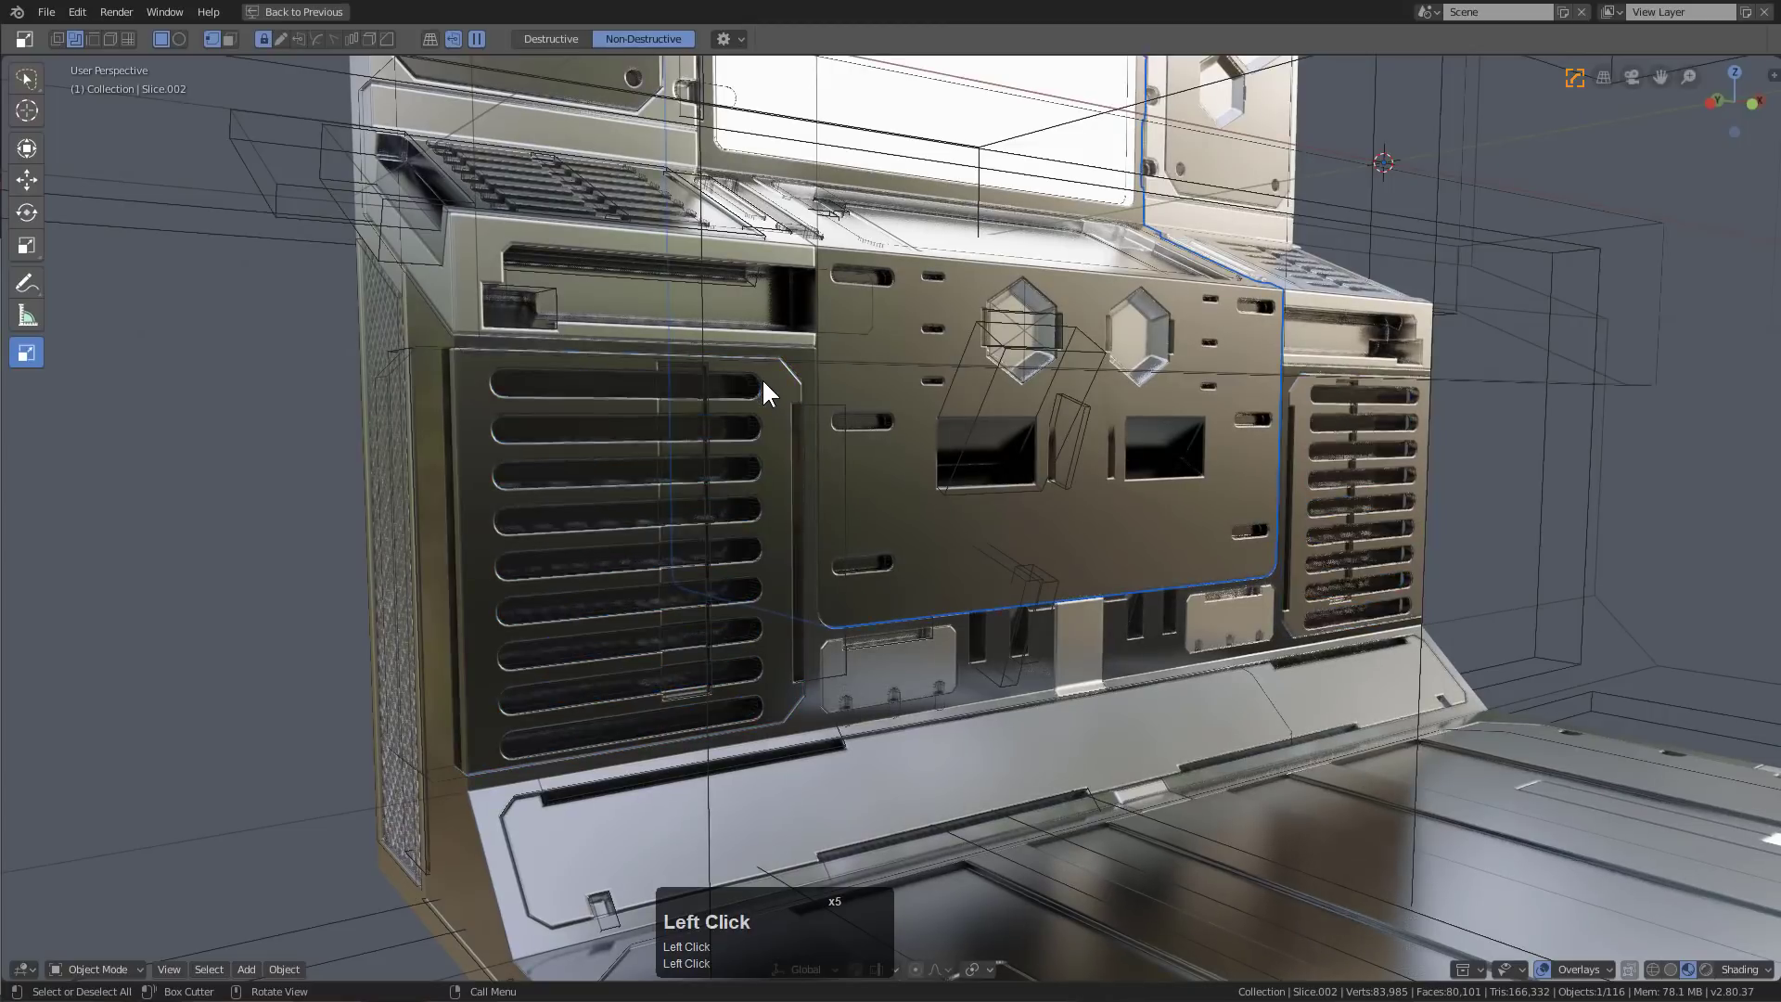
pyautogui.doubleClick(761, 376)
pyautogui.keyDown('alt'); pyautogui.click(757, 380); pyautogui.keyUp('alt')
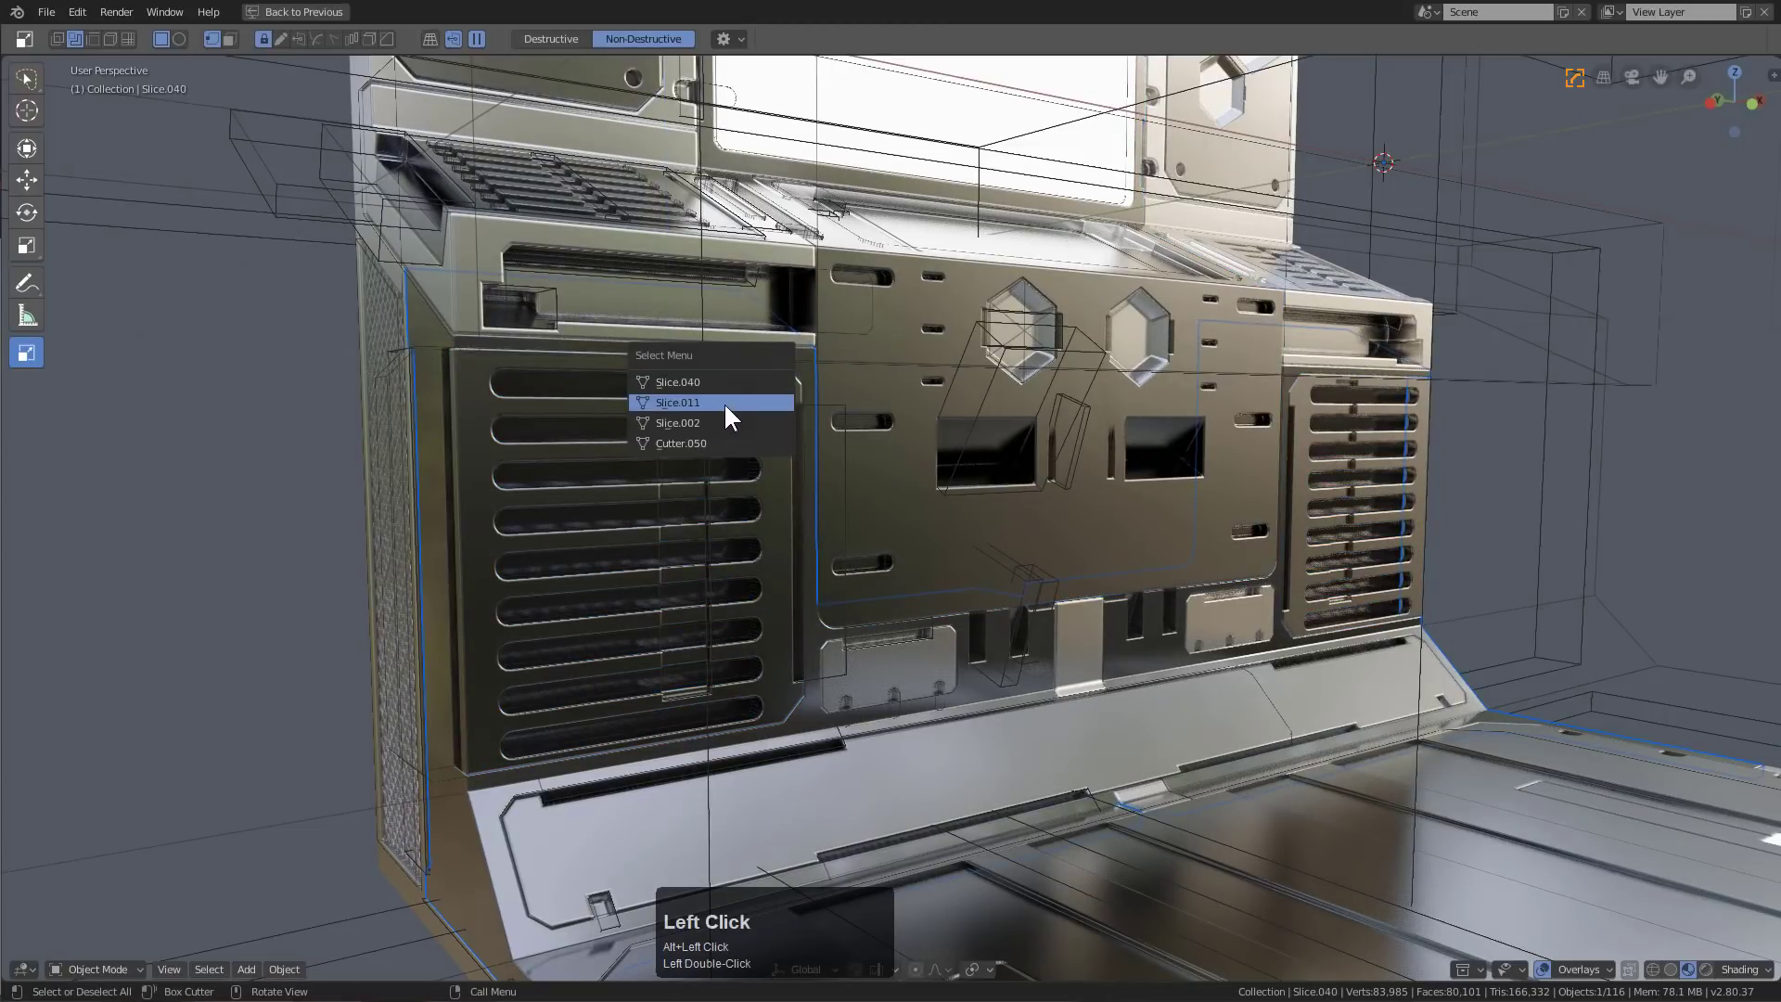
pyautogui.click(724, 403)
pyautogui.keyDown('alt'); pyautogui.click(760, 403); pyautogui.keyUp('alt')
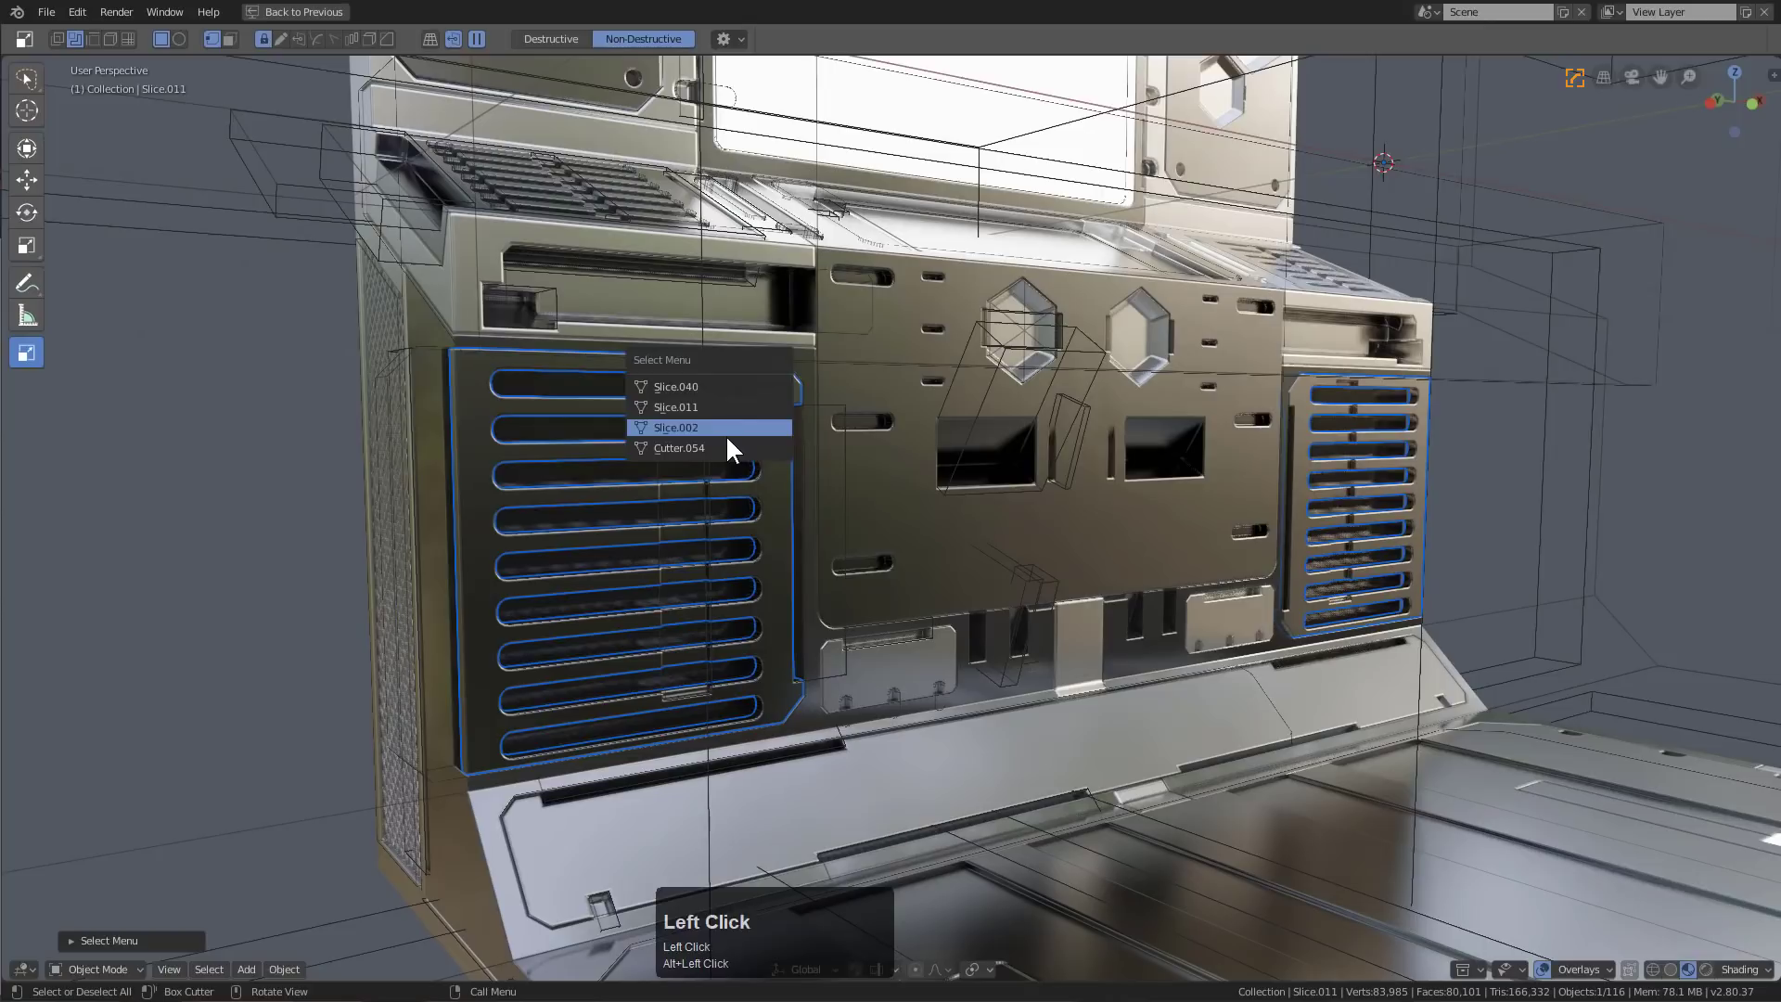
pyautogui.click(723, 447)
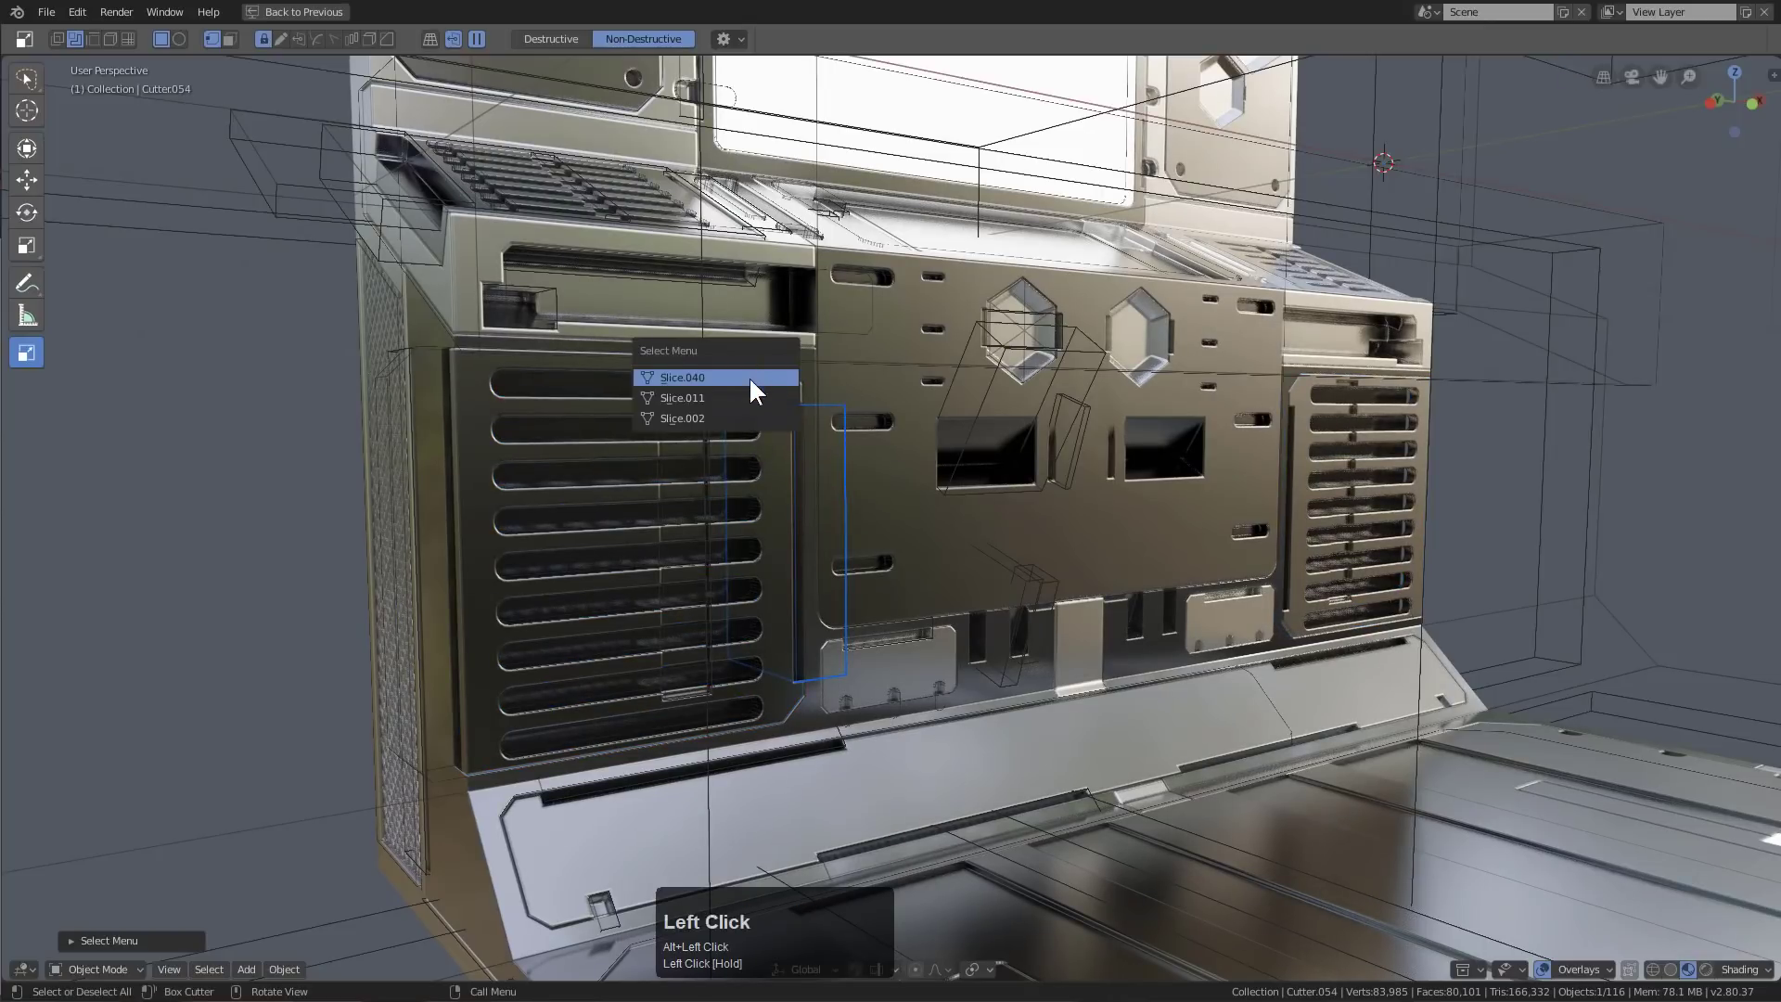
pyautogui.press('Escape')
# Select the arrayed cutter that forms the horizontal slots in the vent panel beside the diamond grille
pyautogui.keyDown('alt'); pyautogui.middleClick(770, 390); pyautogui.keyUp('alt')
pyautogui.scroll(2, 892, 325)
pyautogui.moveTo(916, 299); pyautogui.dragTo(1014, 293, button='middle')
pyautogui.click(1174, 314)
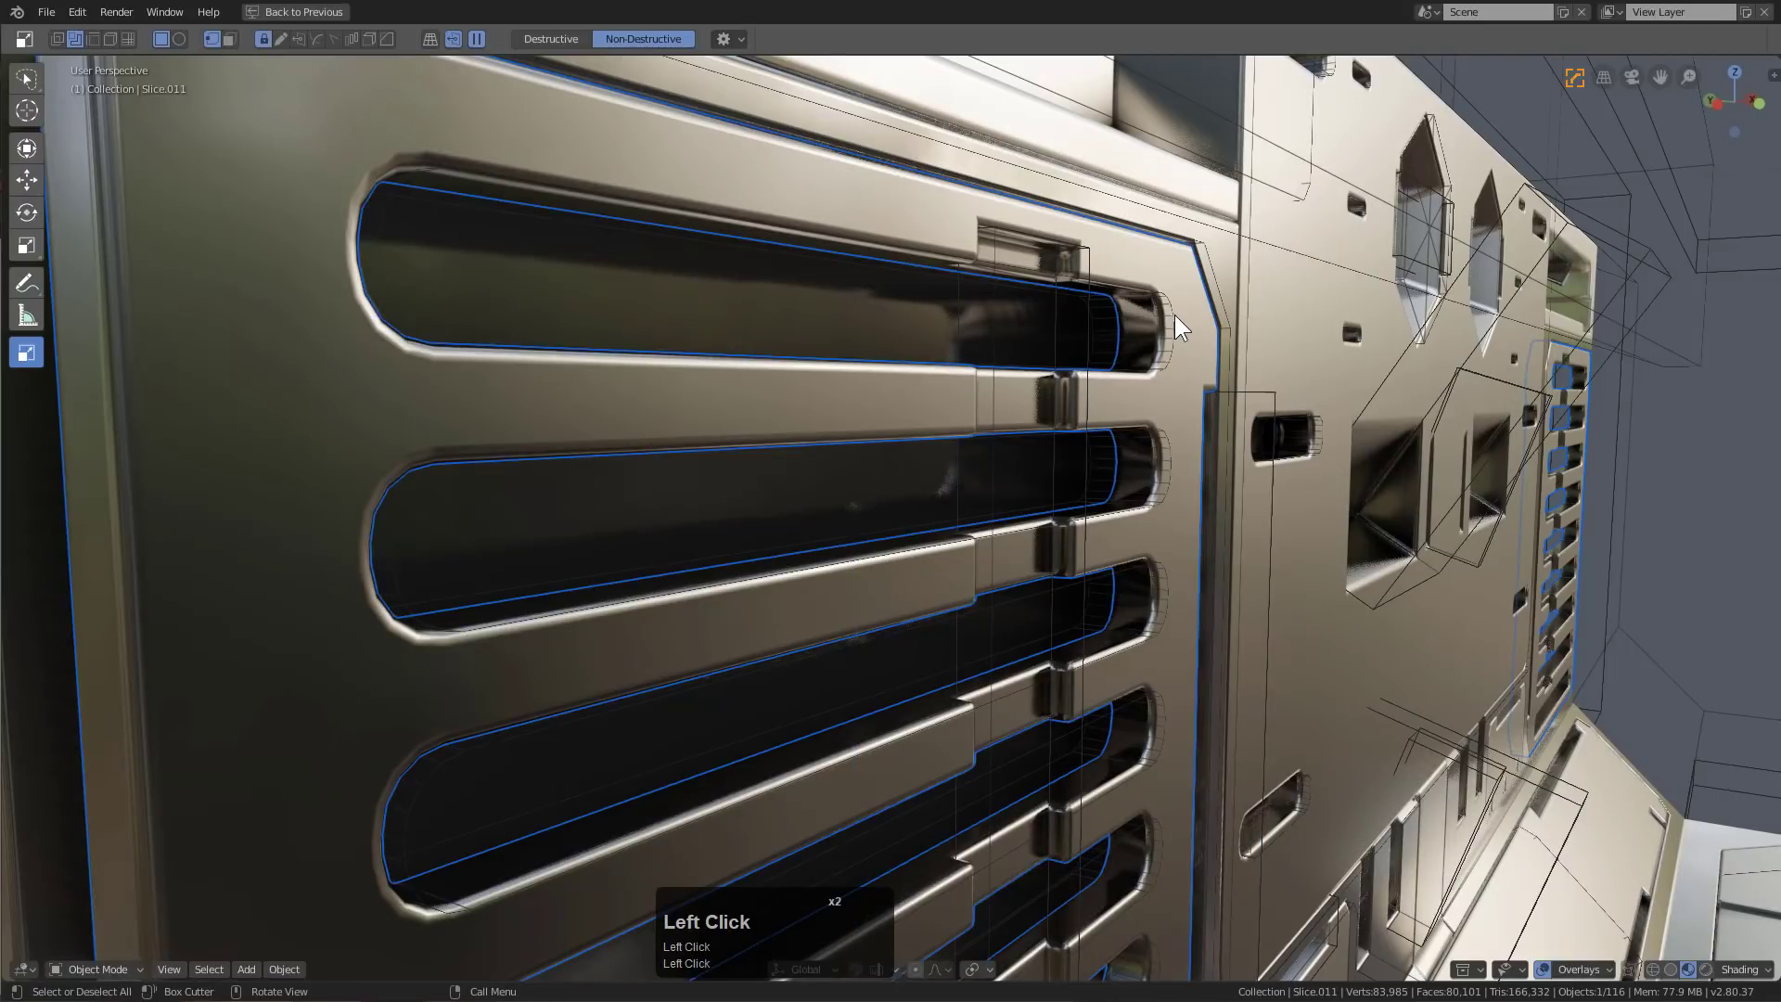
pyautogui.doubleClick(1173, 314)
pyautogui.moveTo(1167, 313); pyautogui.dragTo(1205, 304, button='middle')
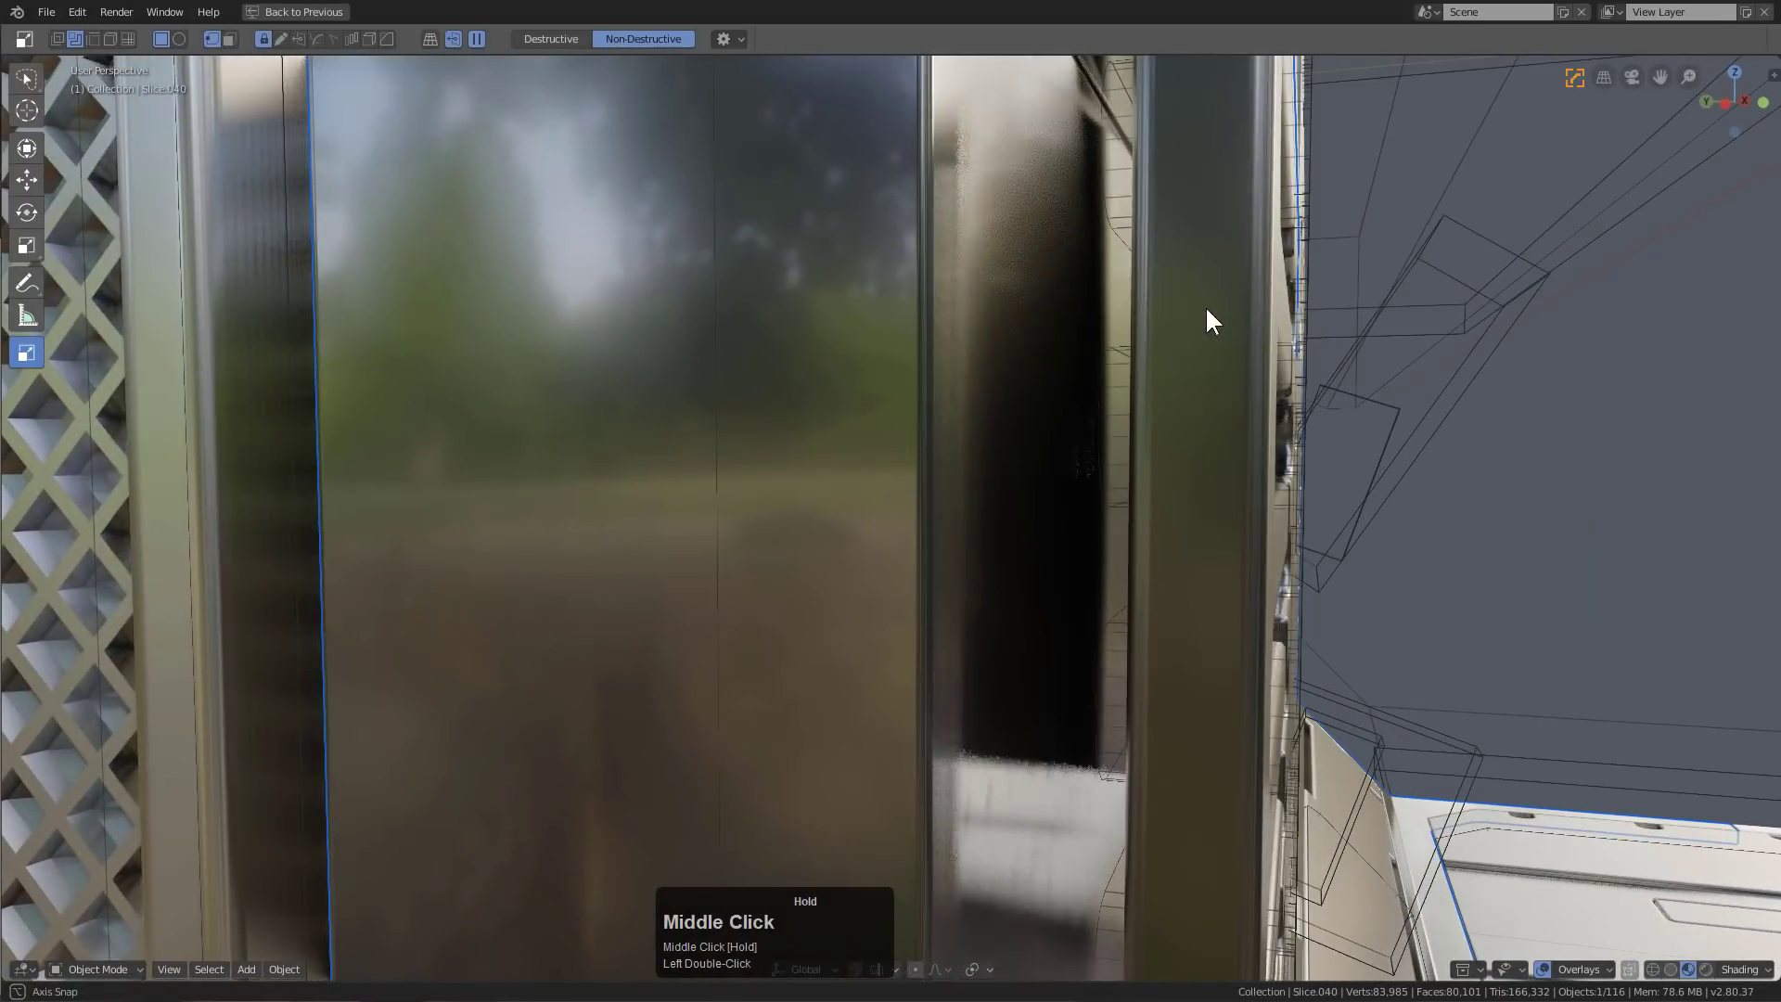
pyautogui.click(1307, 437)
pyautogui.doubleClick(1306, 437)
pyautogui.moveTo(1306, 437); pyautogui.dragTo(732, 426, button='middle')
pyautogui.scroll(2, 824, 380)
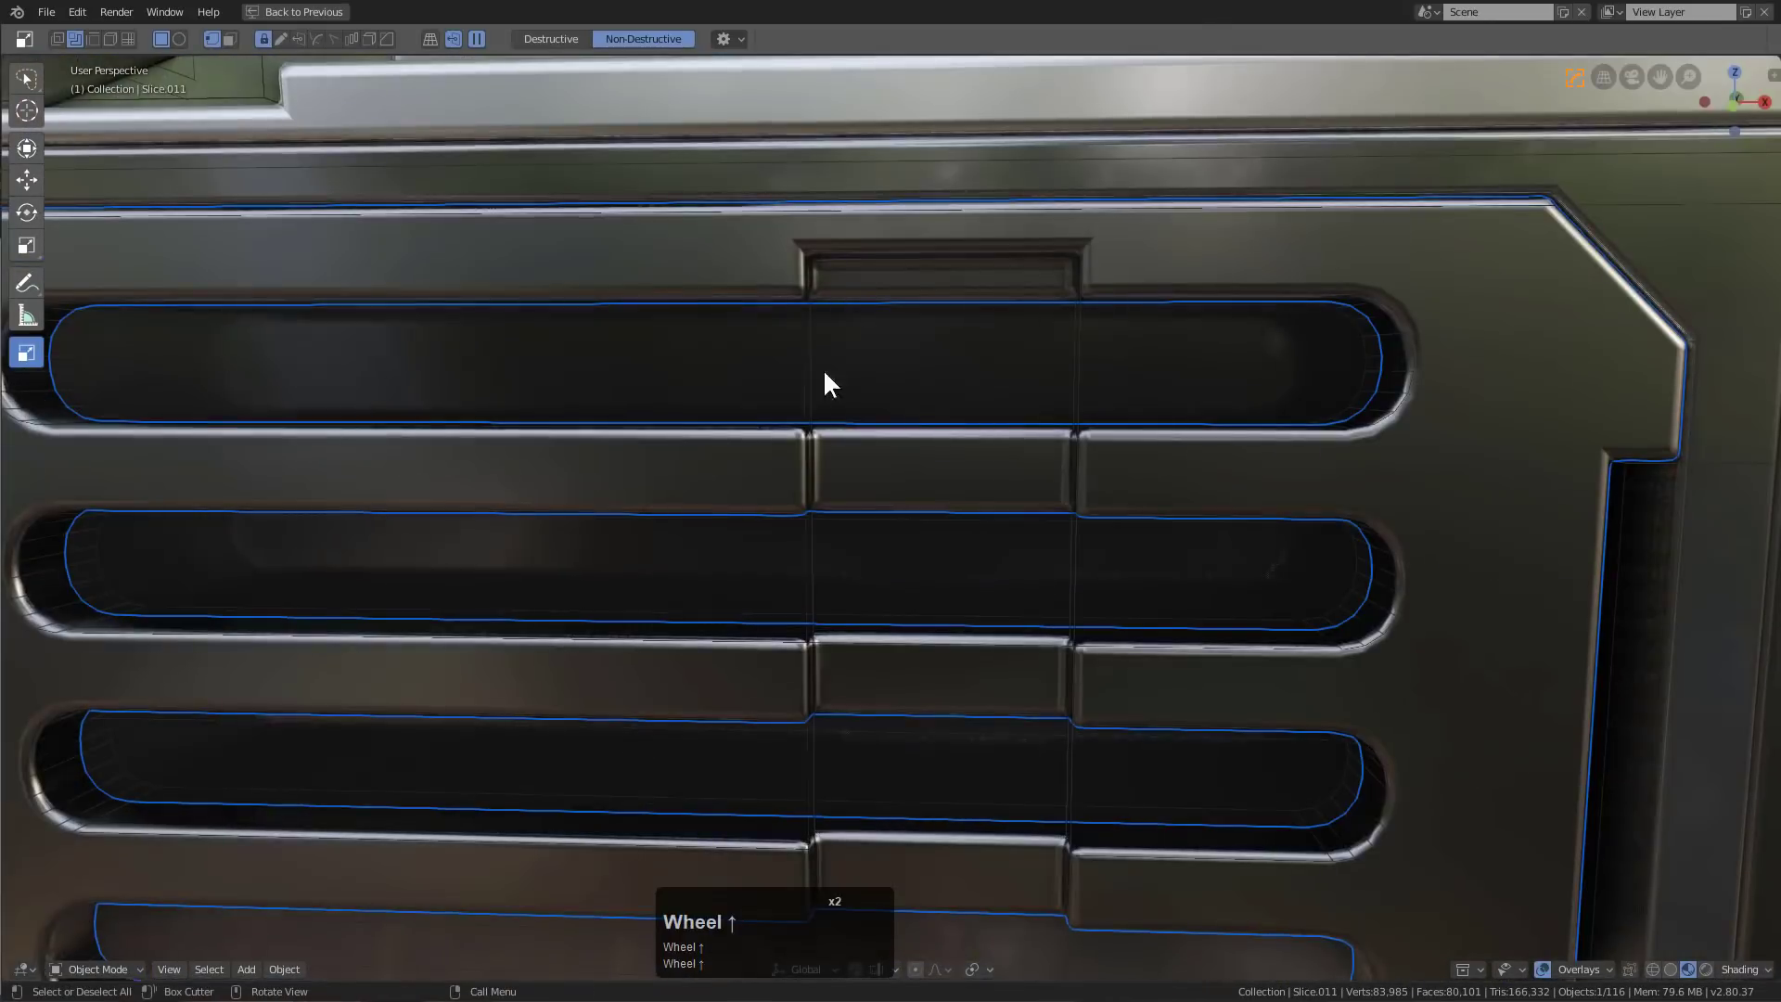
pyautogui.click(1402, 318)
pyautogui.click(1402, 318)
pyautogui.click(1402, 318)
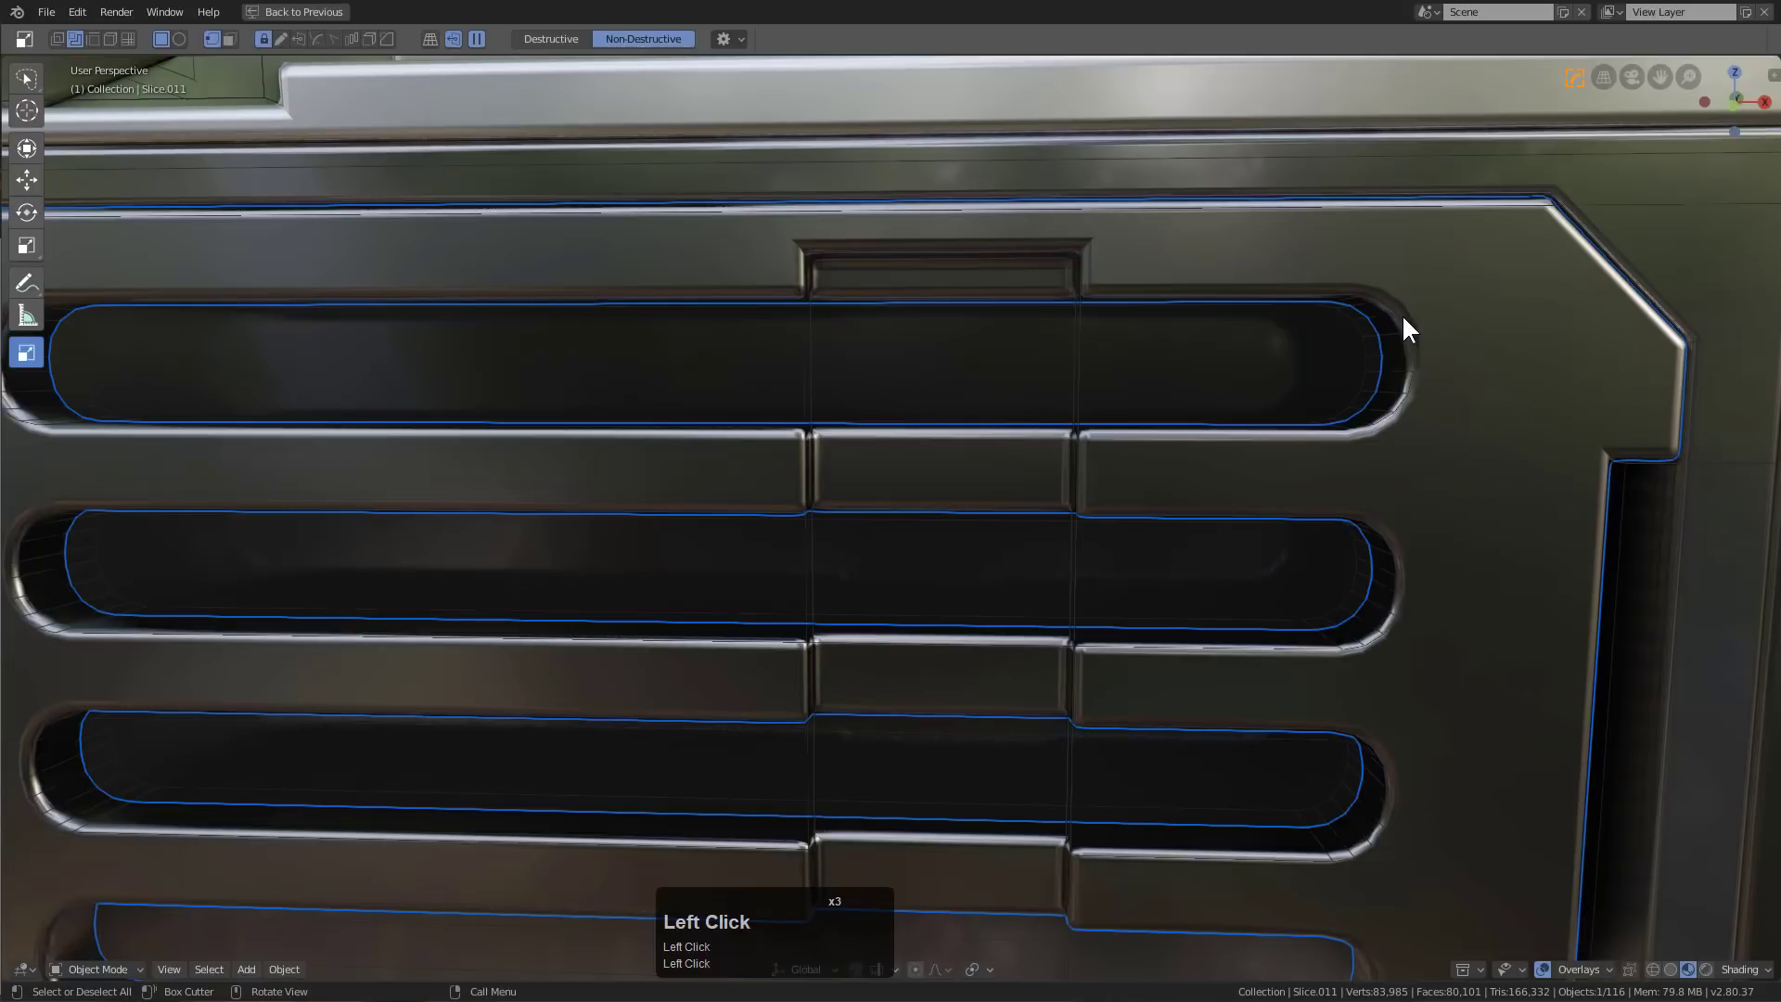
pyautogui.click(1404, 320)
pyautogui.click(1404, 320)
pyautogui.scroll(-2, 1258, 470)
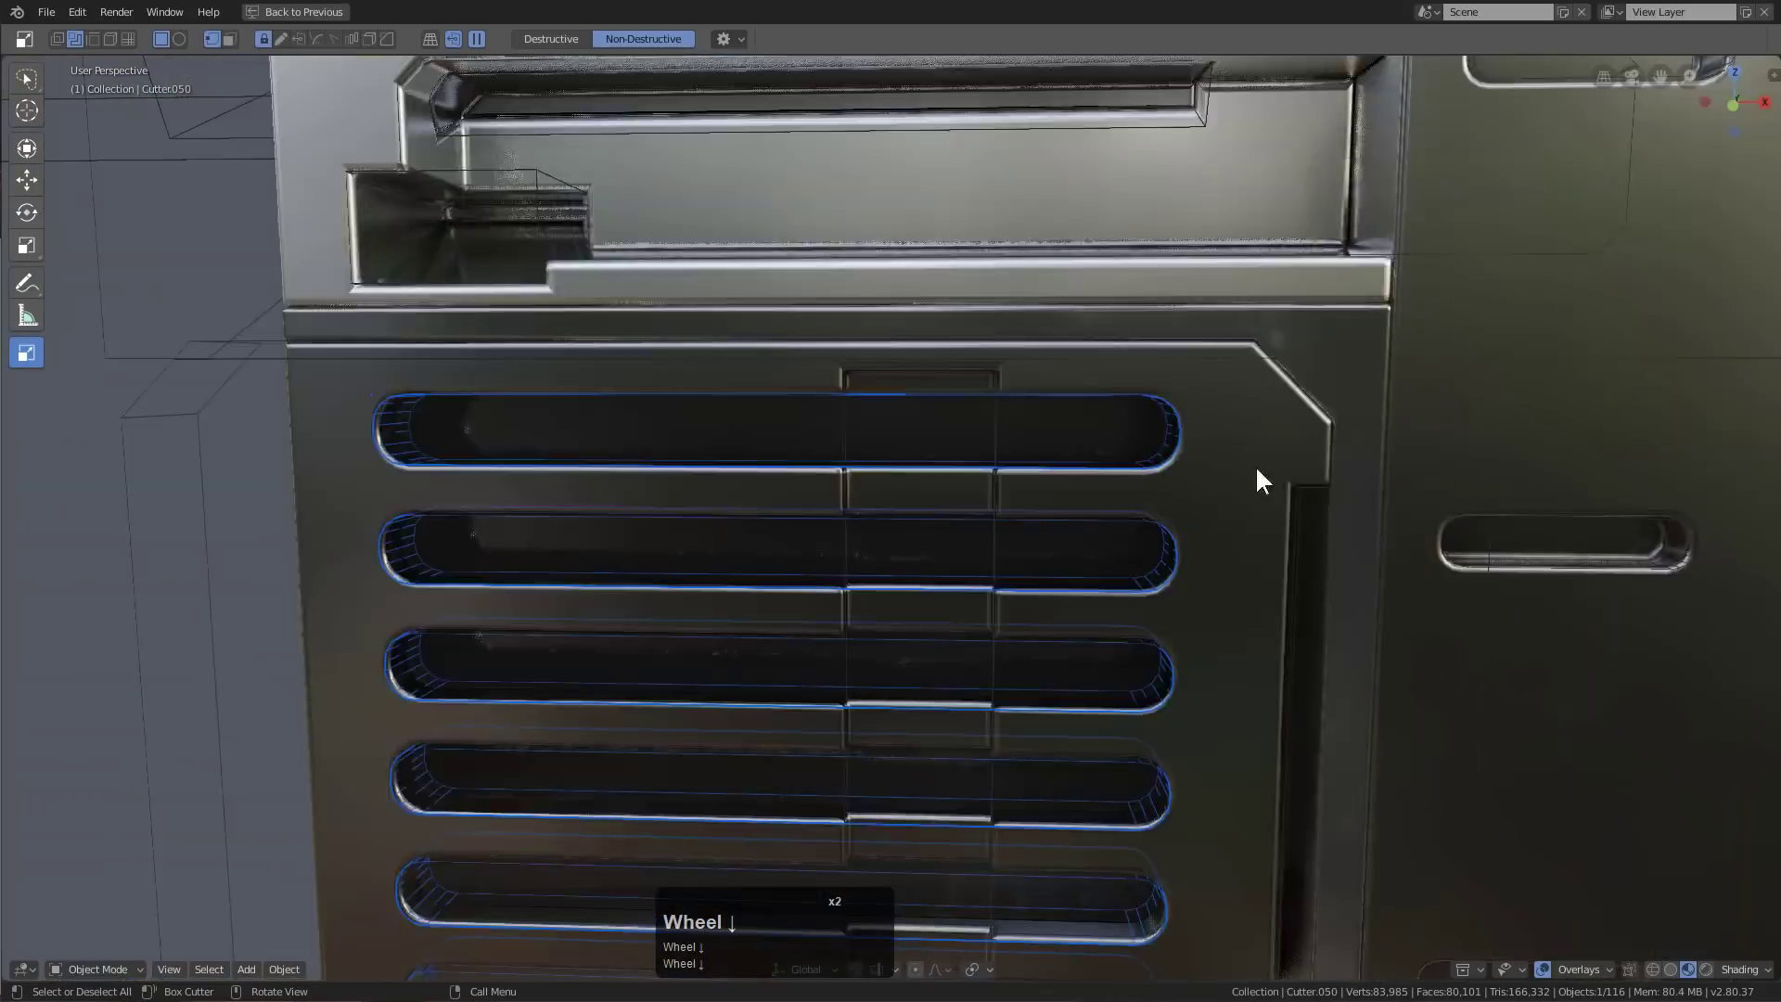
# Scale the slot cutter well down and shift it along X into the vent panel's upper outer corner
pyautogui.moveTo(1255, 464); pyautogui.dragTo(1150, 520, button='middle')
pyautogui.press('s')
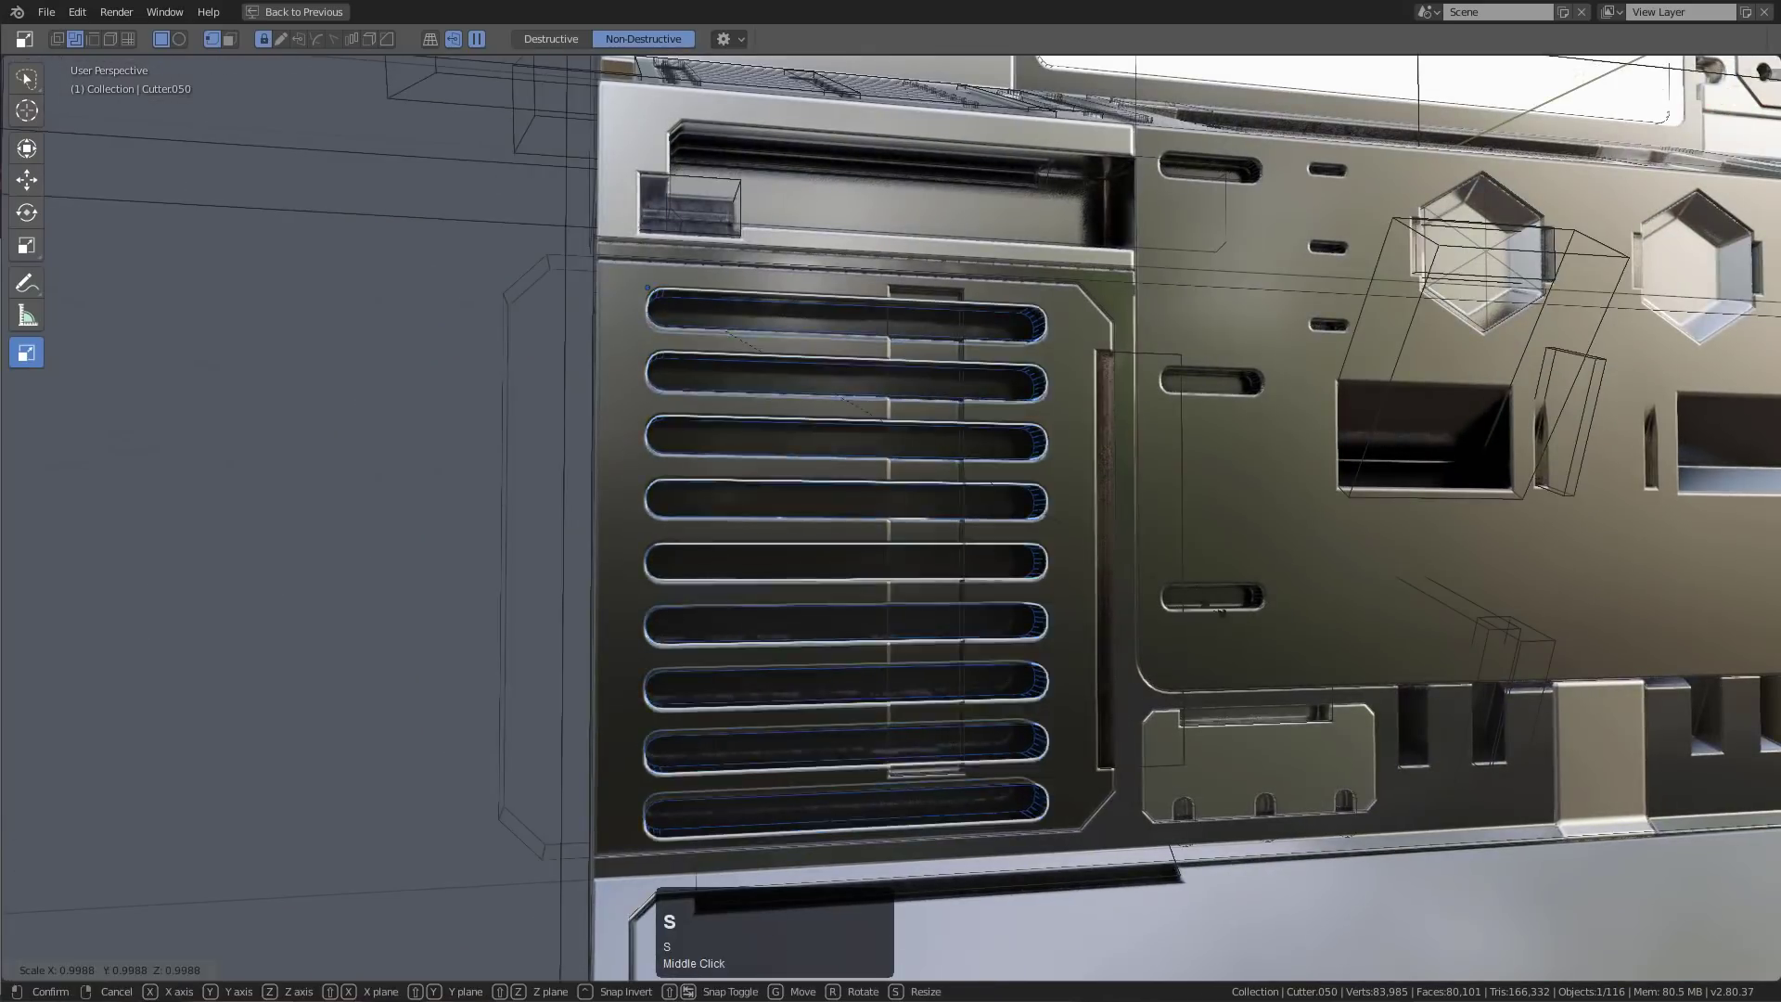
pyautogui.click(962, 454)
pyautogui.middleClick(962, 455)
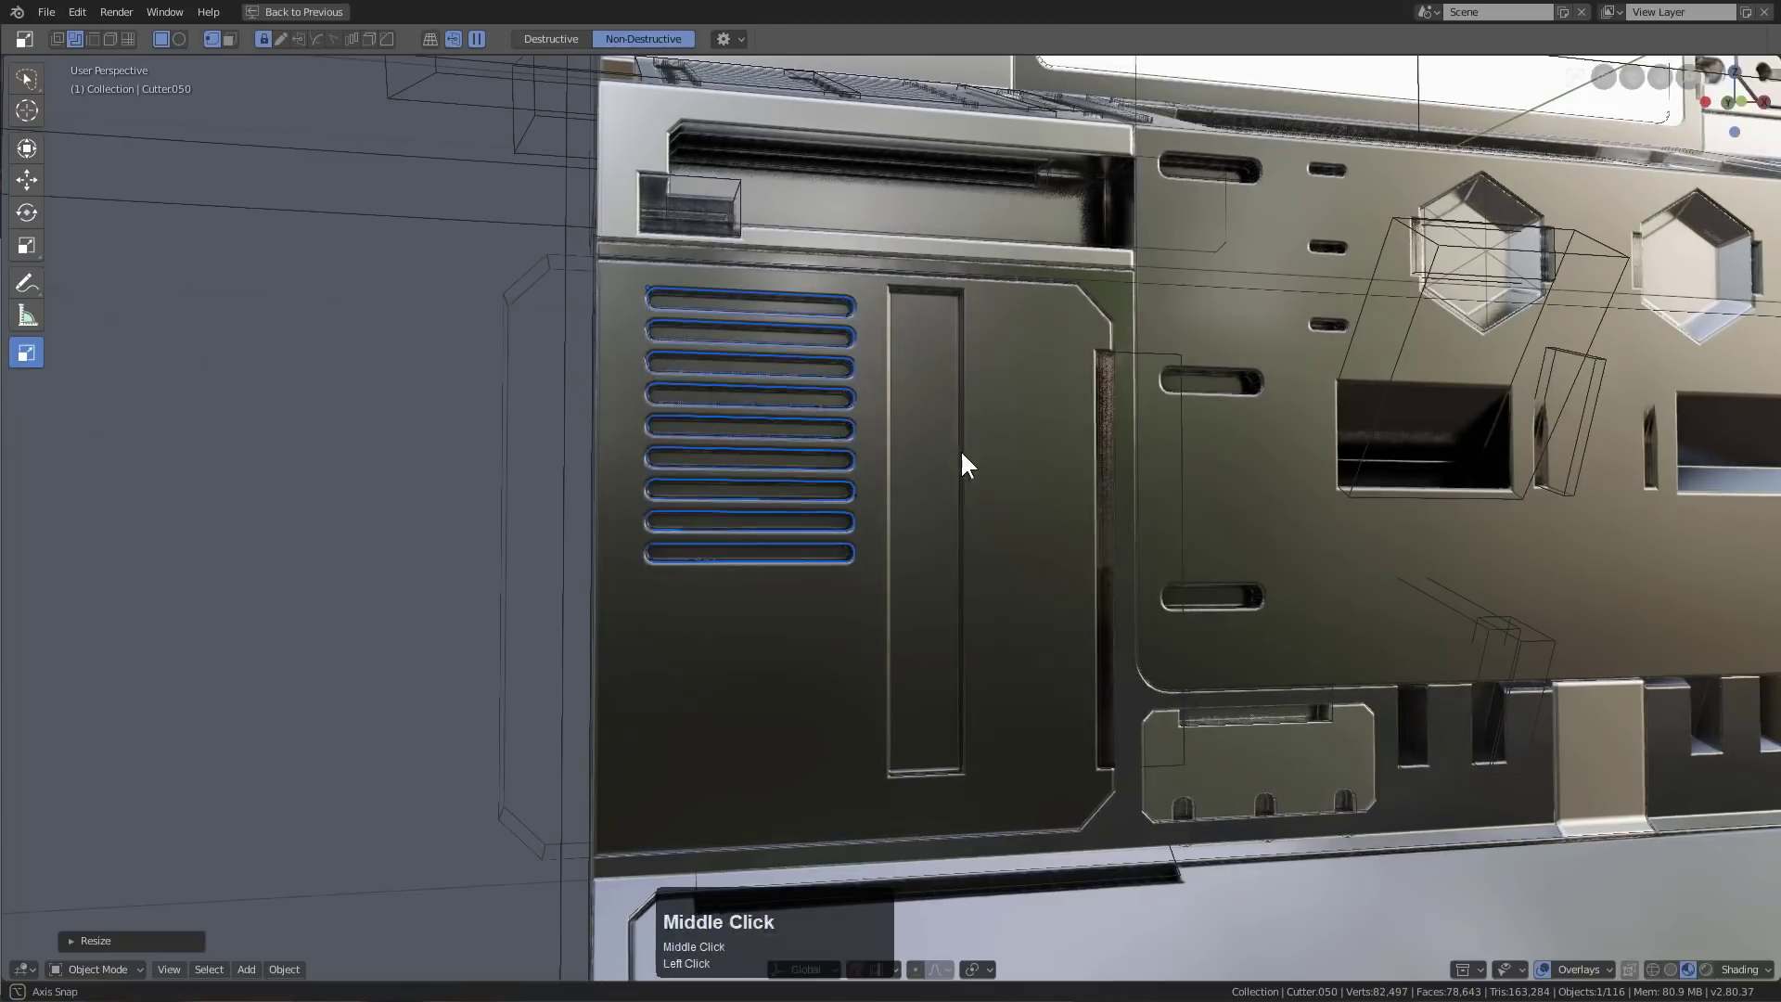
pyautogui.scroll(2, 961, 461)
pyautogui.moveTo(1007, 468); pyautogui.dragTo(1004, 449, button='middle')
pyautogui.press('g')
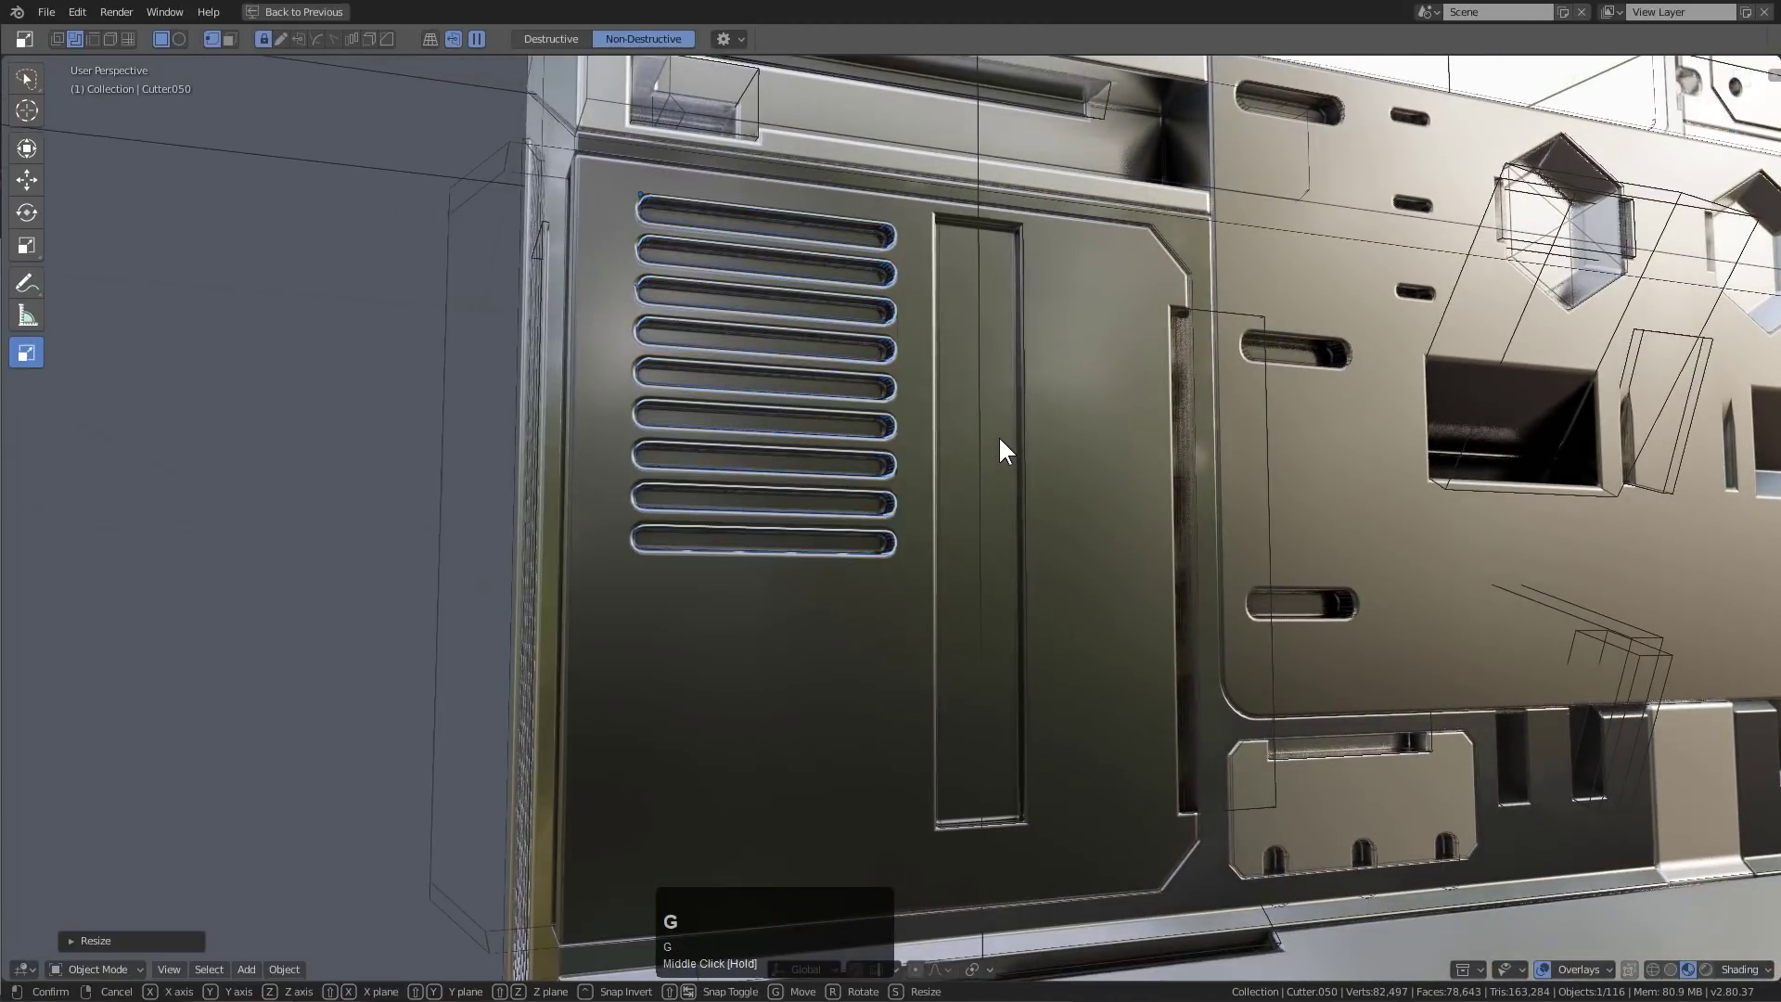
pyautogui.press('x')
pyautogui.click(964, 438)
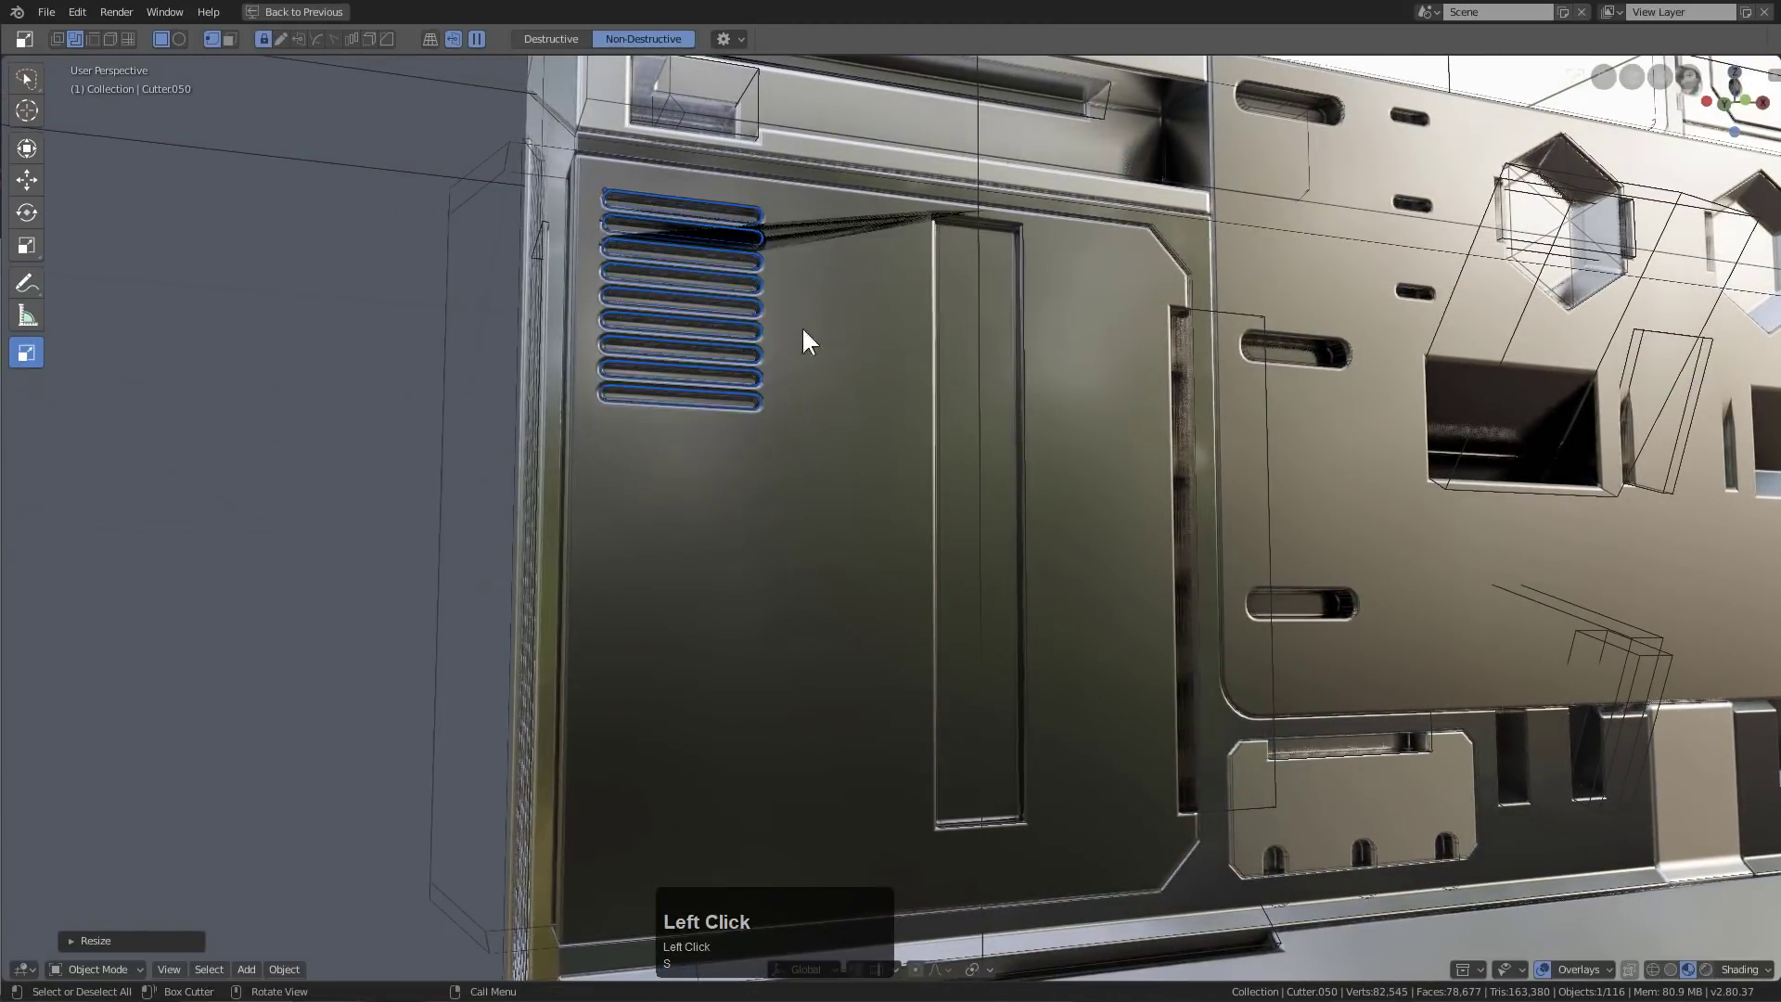
# Stretch the slot cutter along the Y axis to deepen the small vent slots
pyautogui.moveTo(804, 329); pyautogui.dragTo(882, 505, button='middle')
pyautogui.press('KP_Decimal')
pyautogui.press('s')
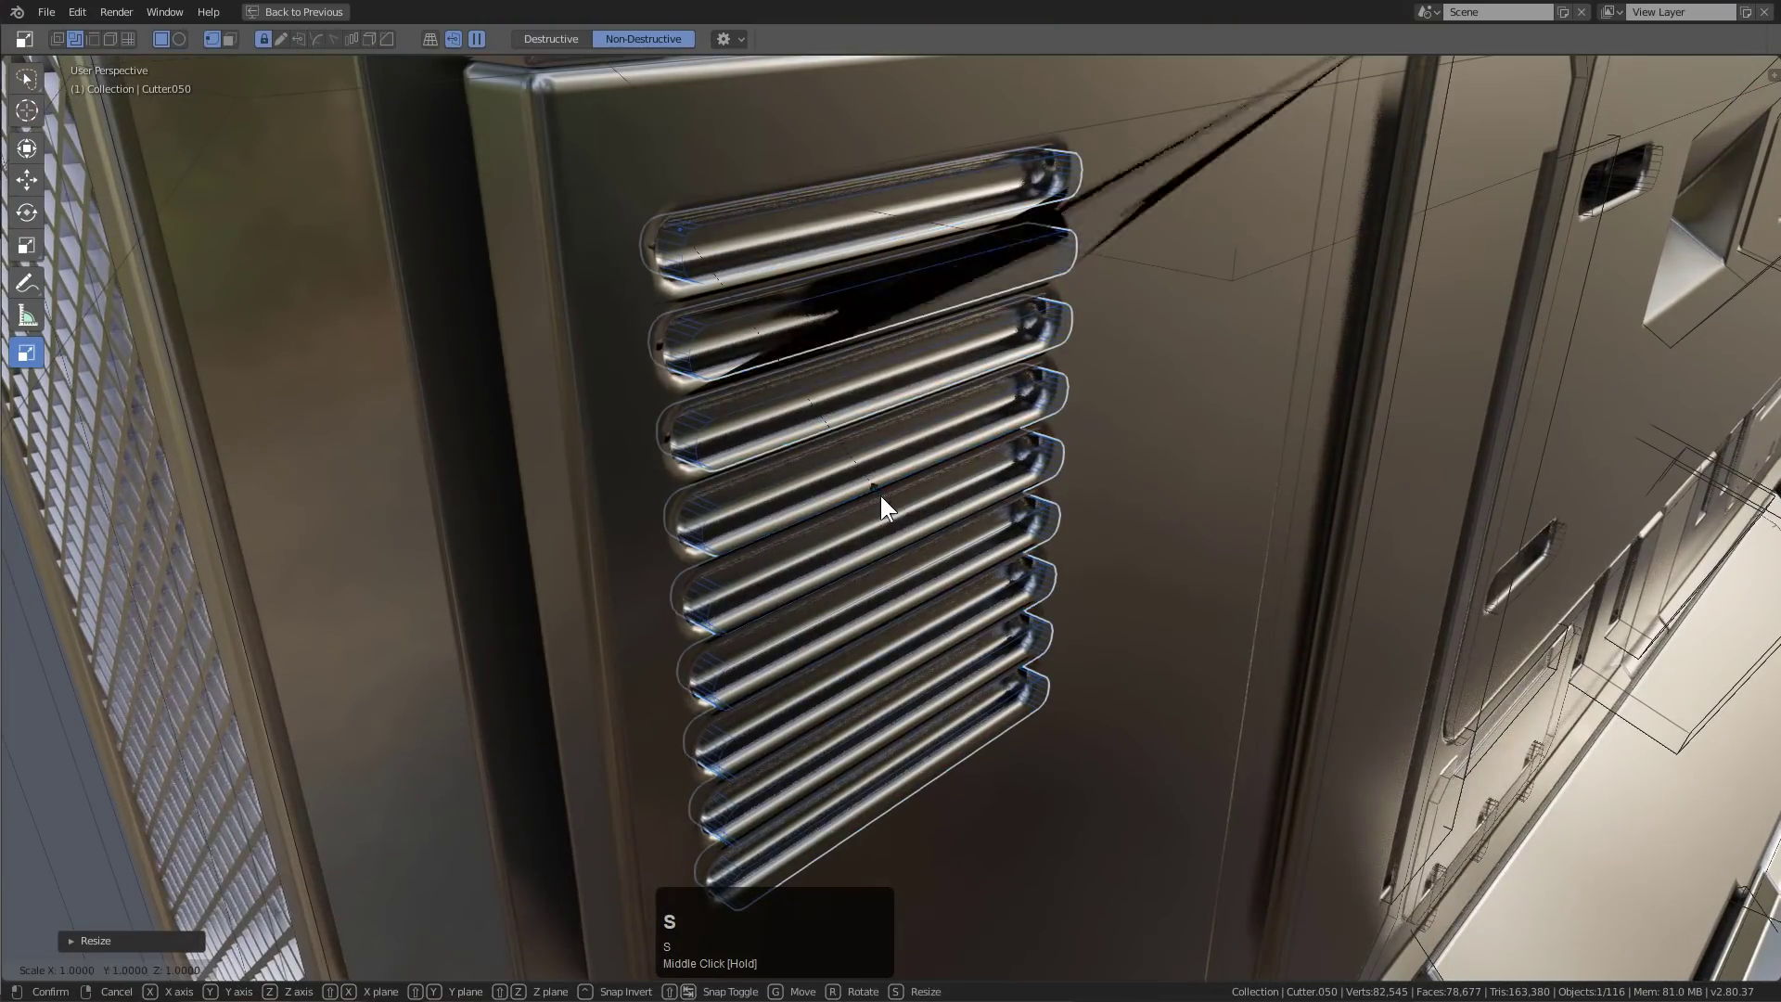
pyautogui.press('y')
pyautogui.click(961, 556)
pyautogui.scroll(-3, 961, 557)
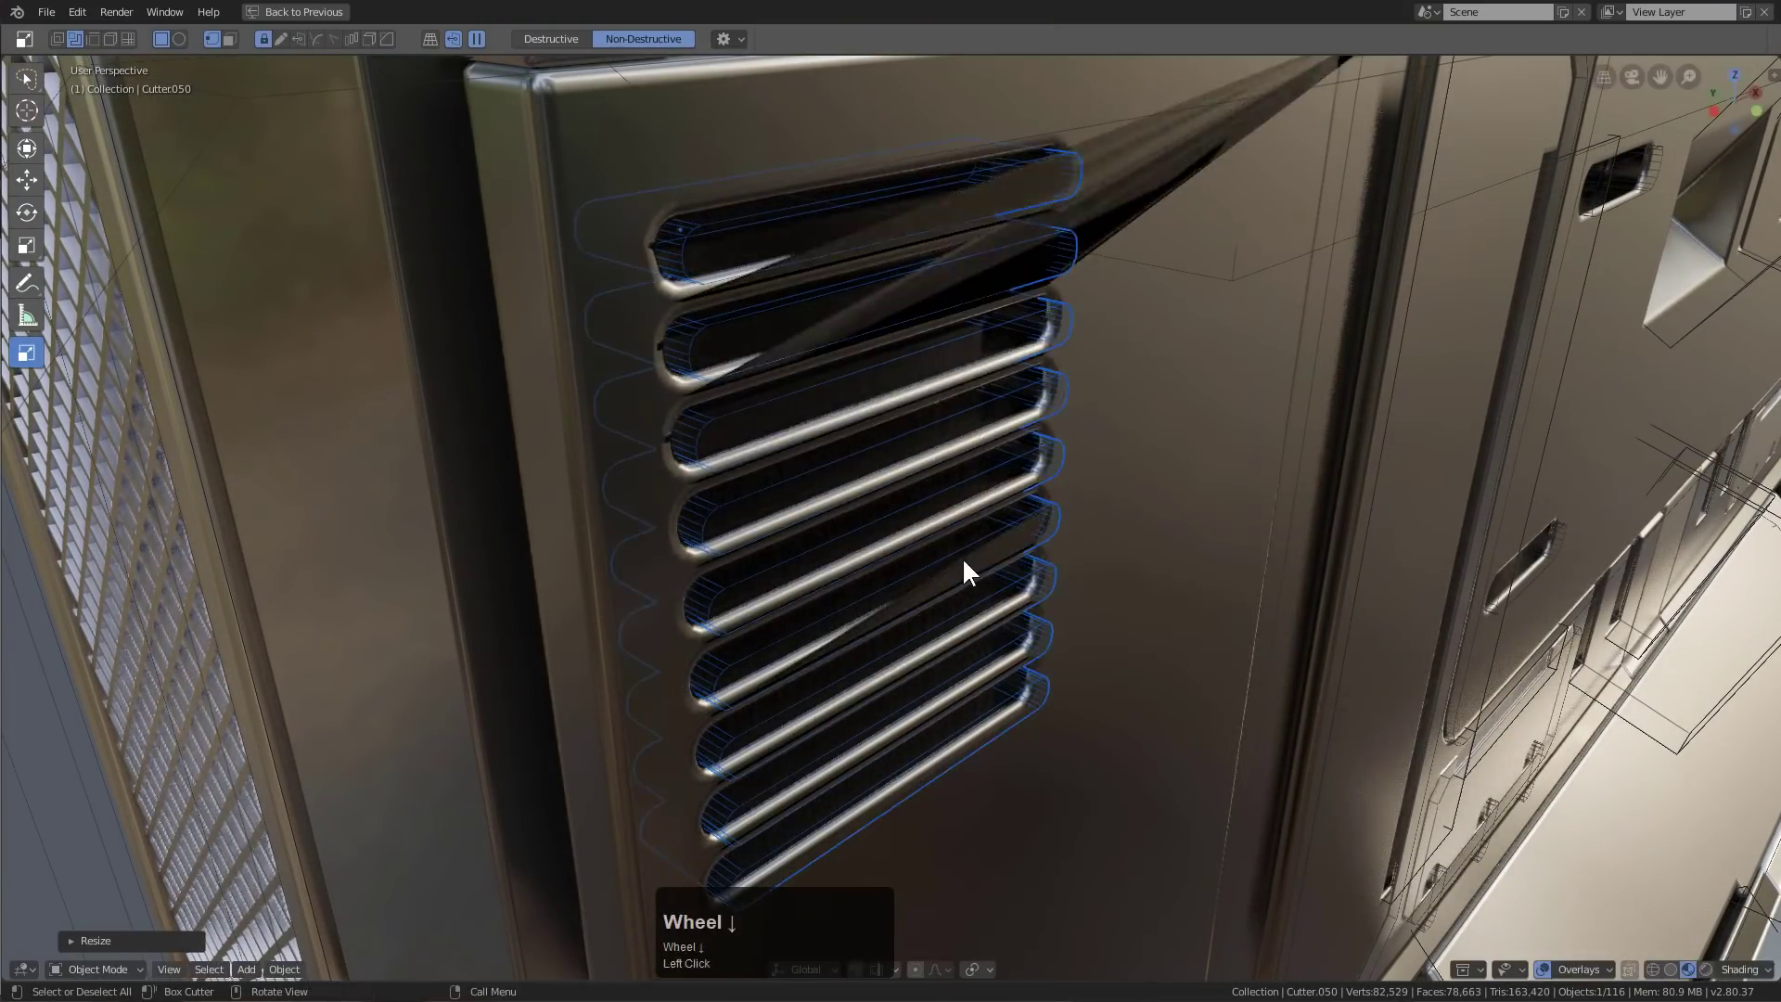
# Move the slot cutter along Y to adjust how deep it cuts into the vent panel, and hide the cutter
pyautogui.moveTo(961, 556); pyautogui.dragTo(969, 510, button='middle')
pyautogui.scroll(3, 972, 509)
pyautogui.press('g')
pyautogui.press('y')
pyautogui.click(1087, 520)
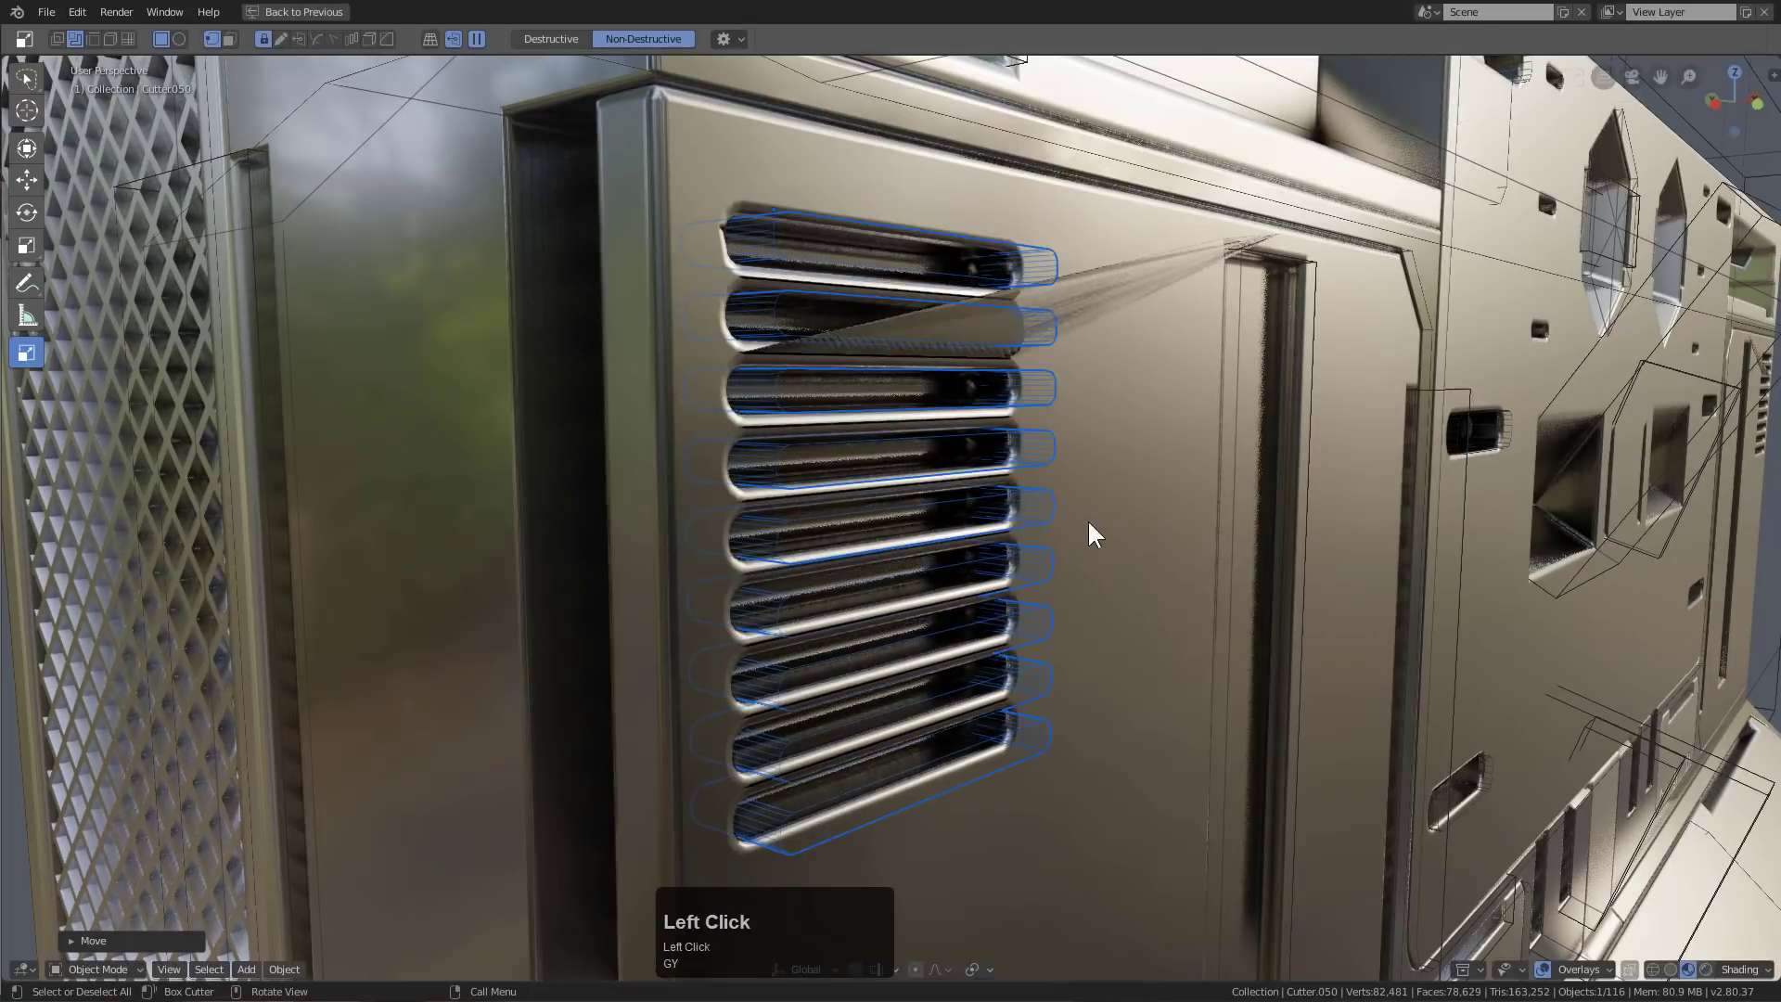
pyautogui.moveTo(1087, 520); pyautogui.dragTo(965, 489, button='middle')
pyautogui.press('h')
pyautogui.scroll(-3, 1146, 501)
pyautogui.moveTo(1082, 516); pyautogui.dragTo(1033, 492, button='middle')
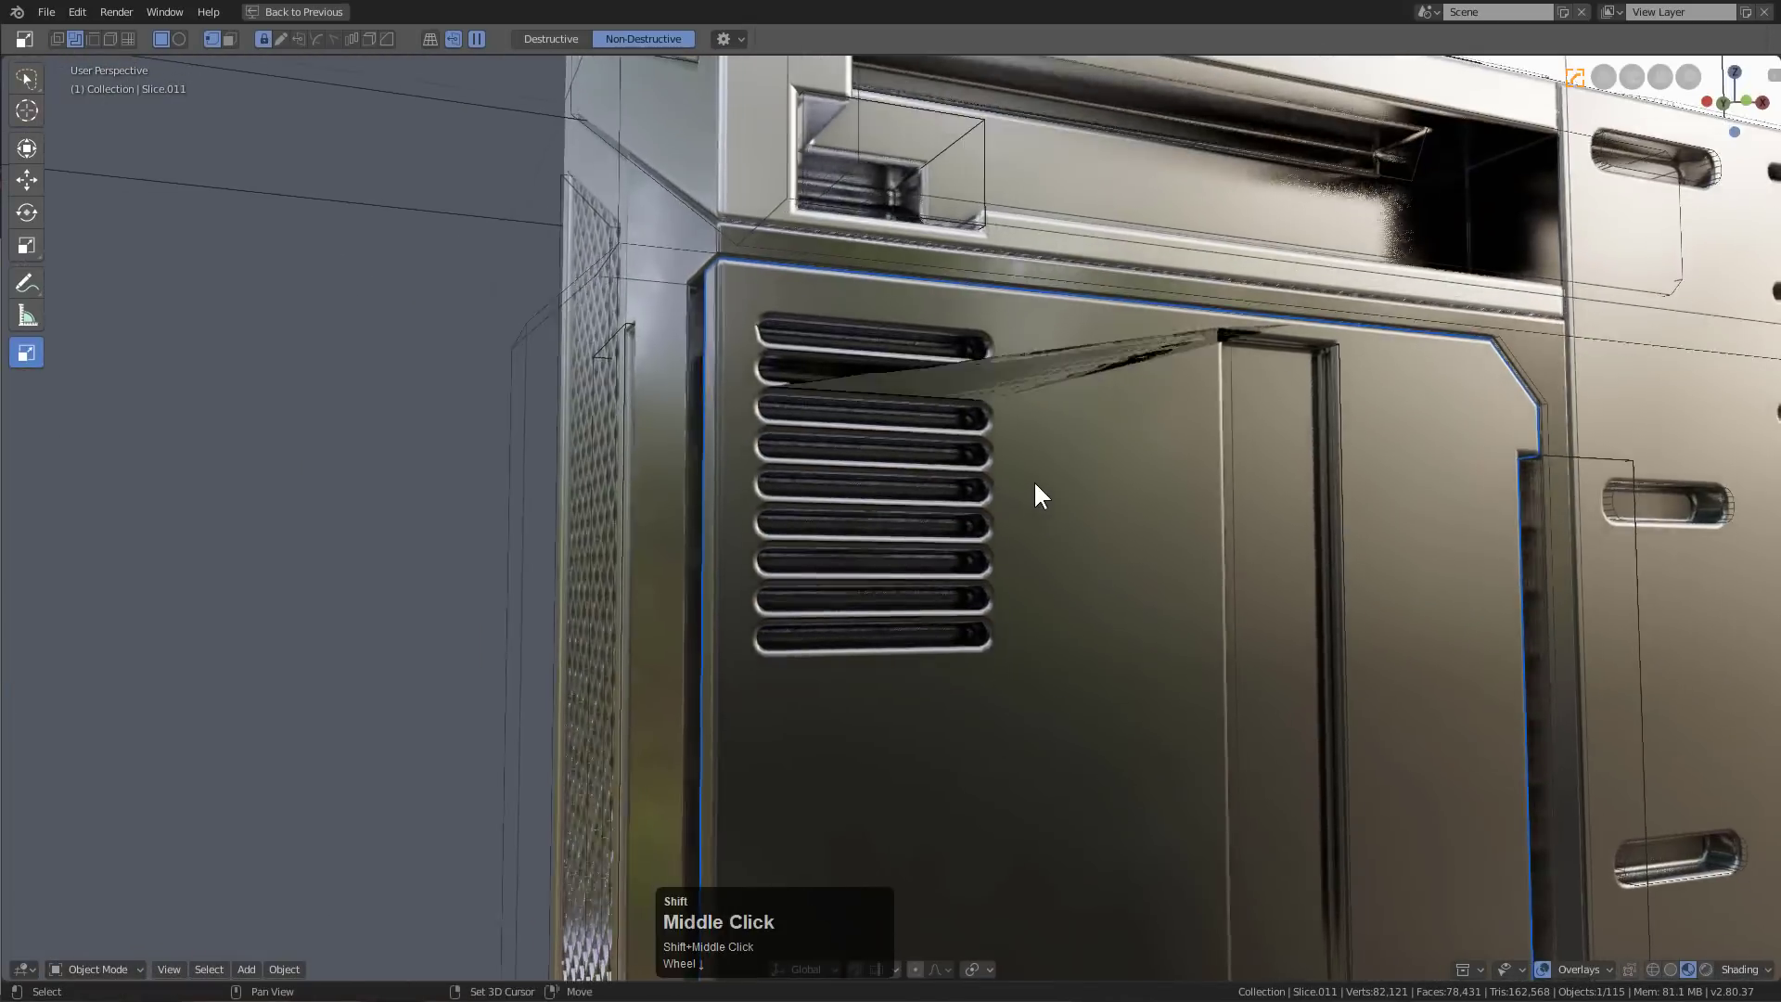
# Bevel the vent panel with 3 segments, a width of 0.002 and a profile of 0.70
pyautogui.click(1025, 446)
pyautogui.scroll(3, 1021, 421)
pyautogui.press('q')
pyautogui.click(1010, 417)
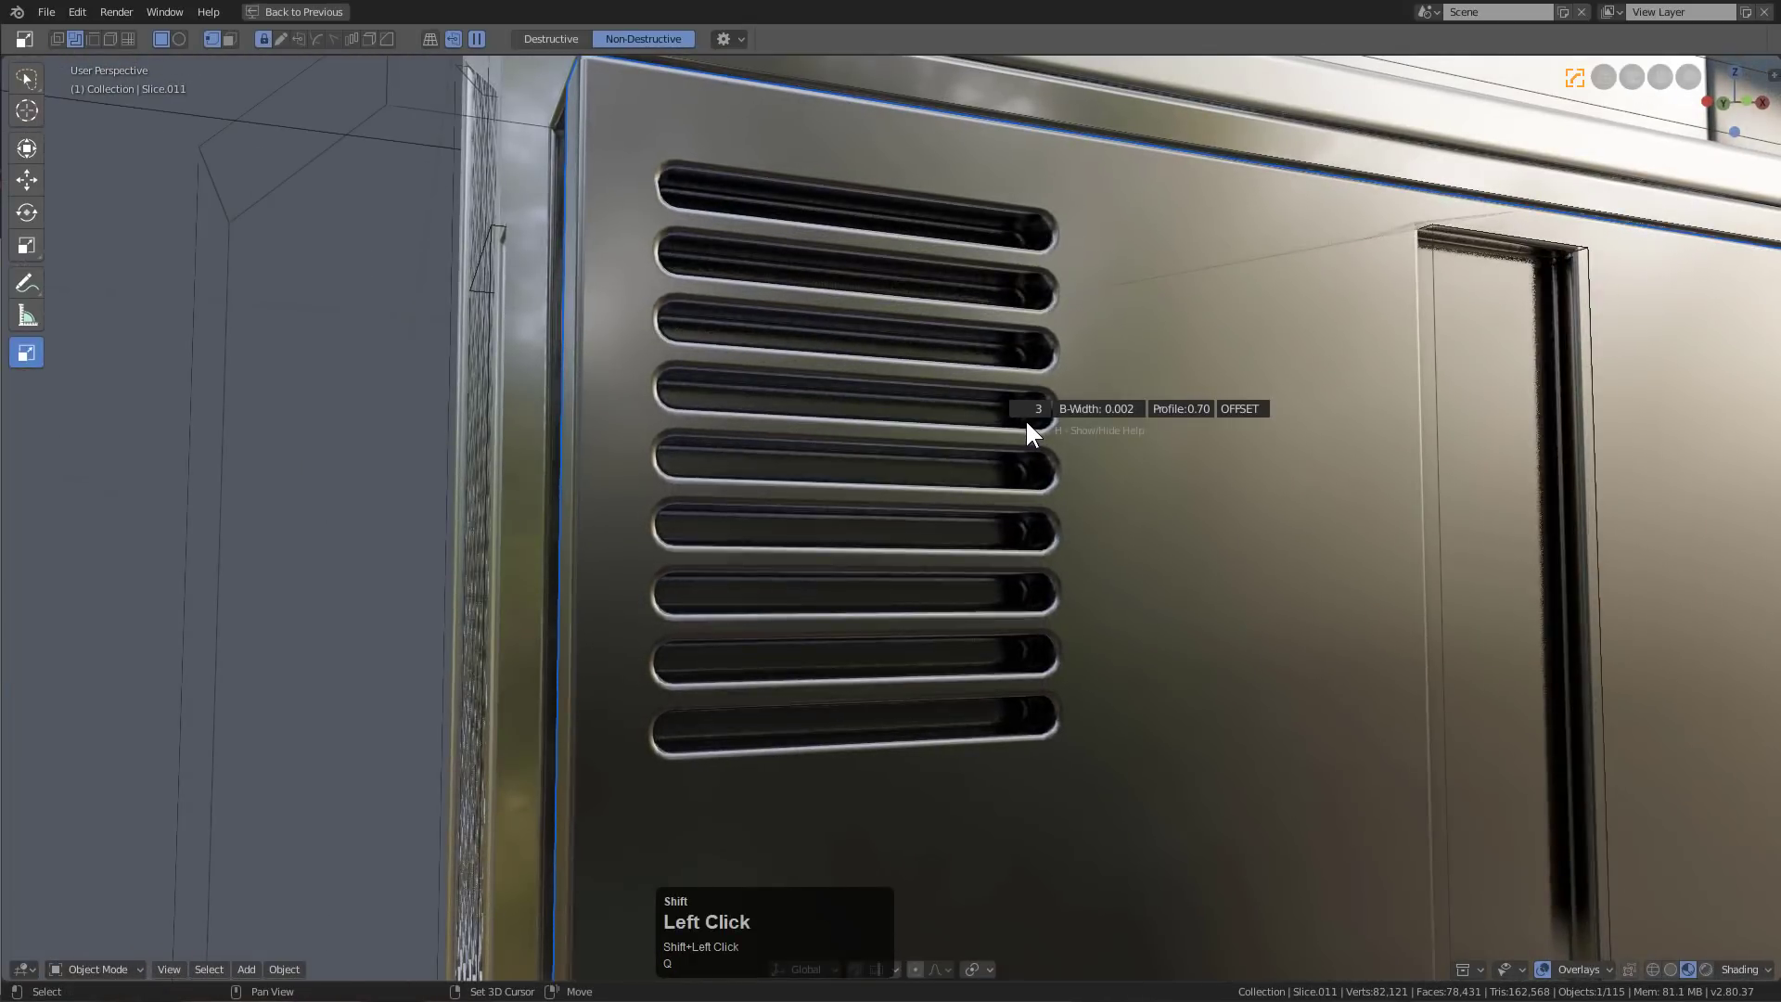
pyautogui.click(1026, 420)
pyautogui.scroll(-2, 1011, 424)
# Knife a box through the vent panel's outer corner, spanning the height of the small slots and ending partway along them
pyautogui.moveTo(1002, 428); pyautogui.dragTo(774, 9, button='middle')
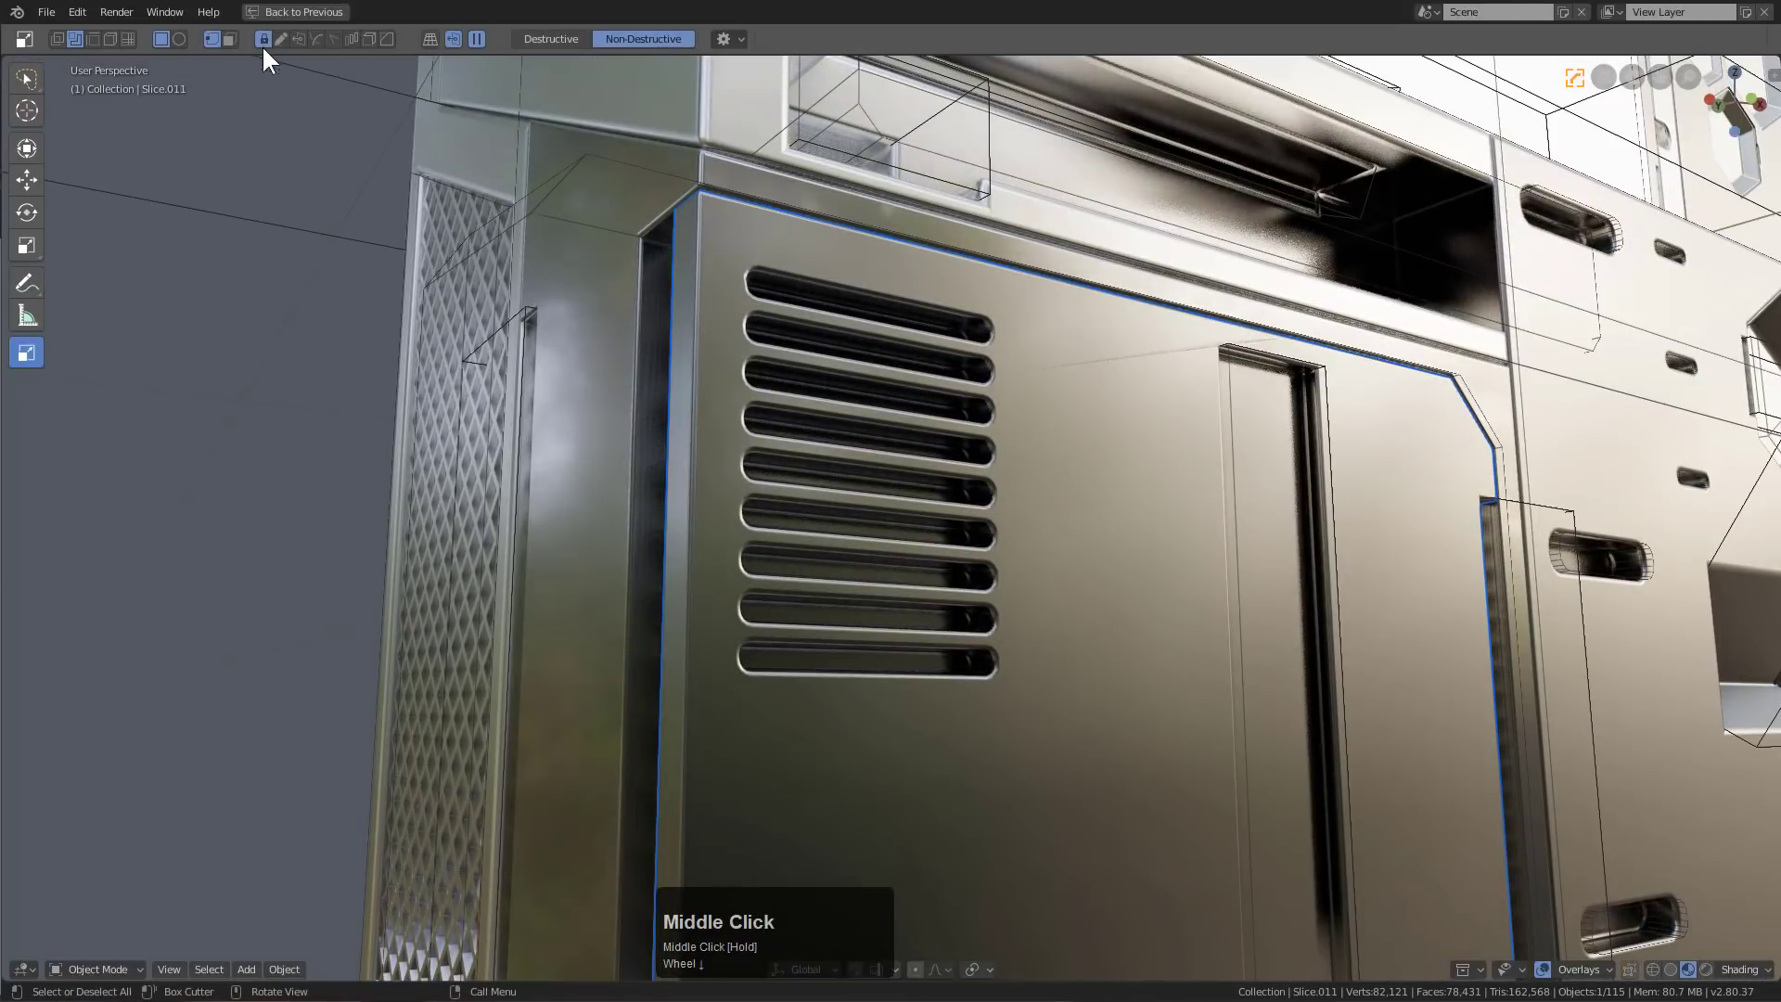
pyautogui.moveTo(880, 267); pyautogui.dragTo(564, 744)
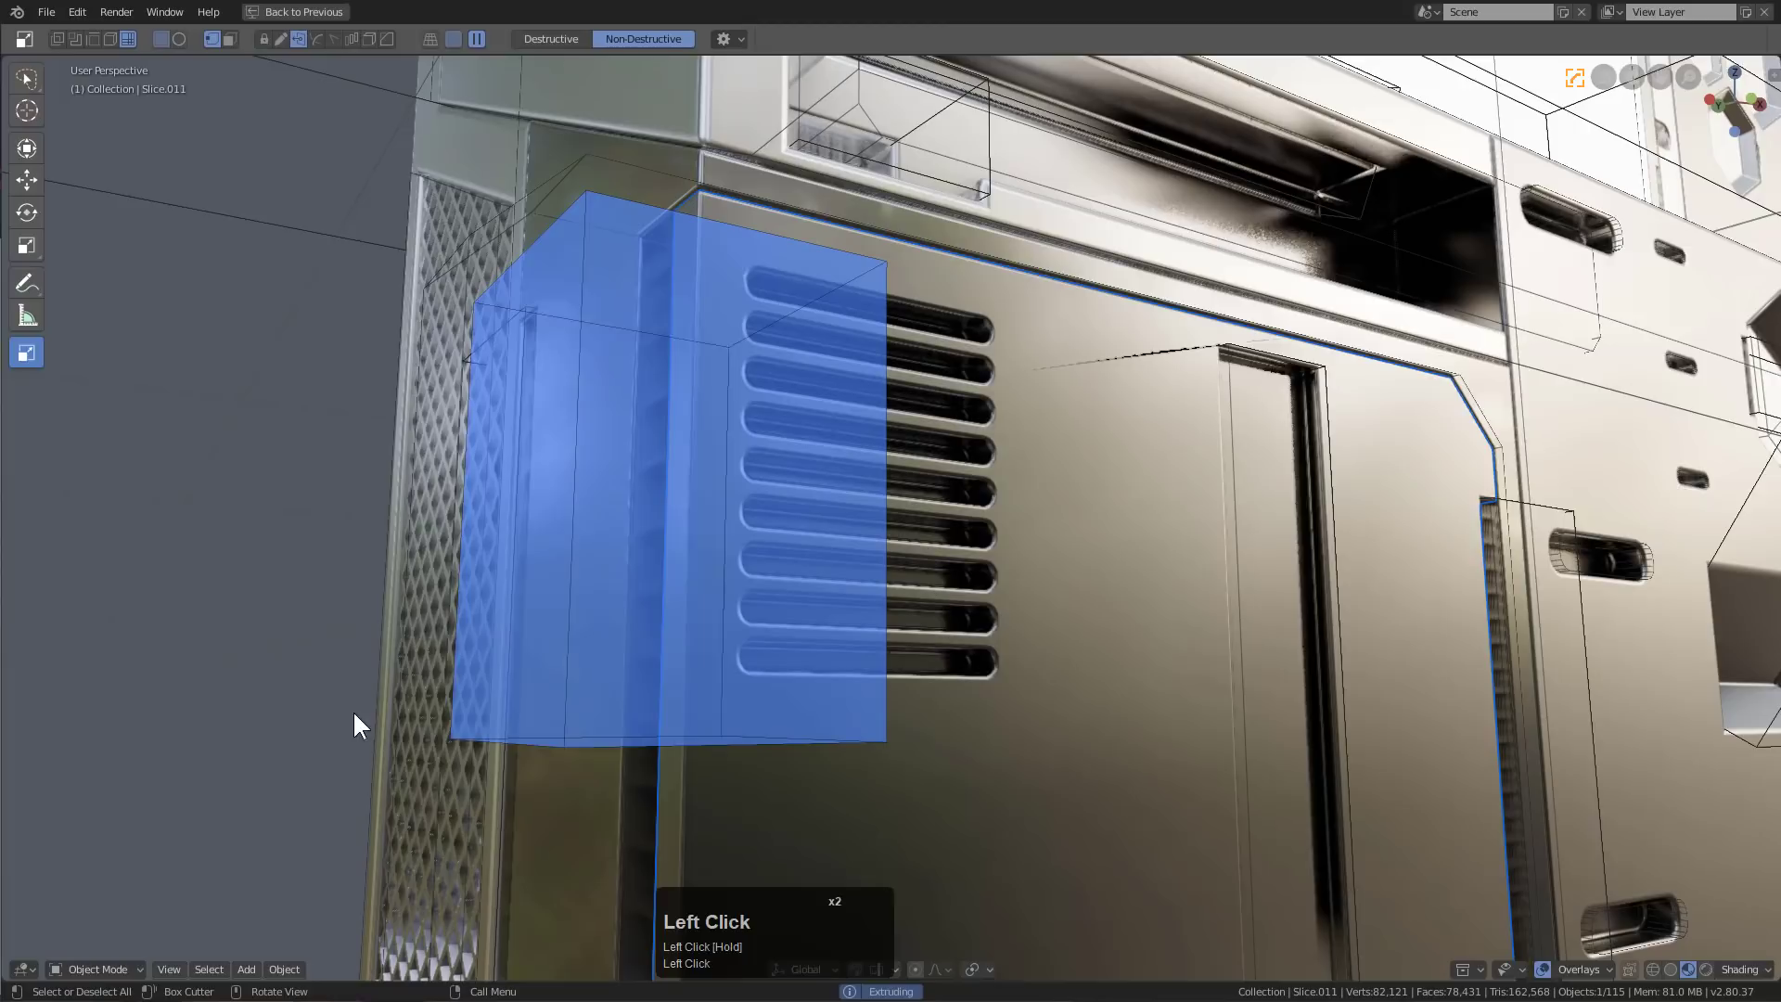
pyautogui.click(352, 710)
pyautogui.moveTo(1060, 492); pyautogui.dragTo(1100, 508, button='middle')
pyautogui.scroll(-3, 1104, 515)
pyautogui.hotkey('alt', 'm')
pyautogui.click(1075, 507)
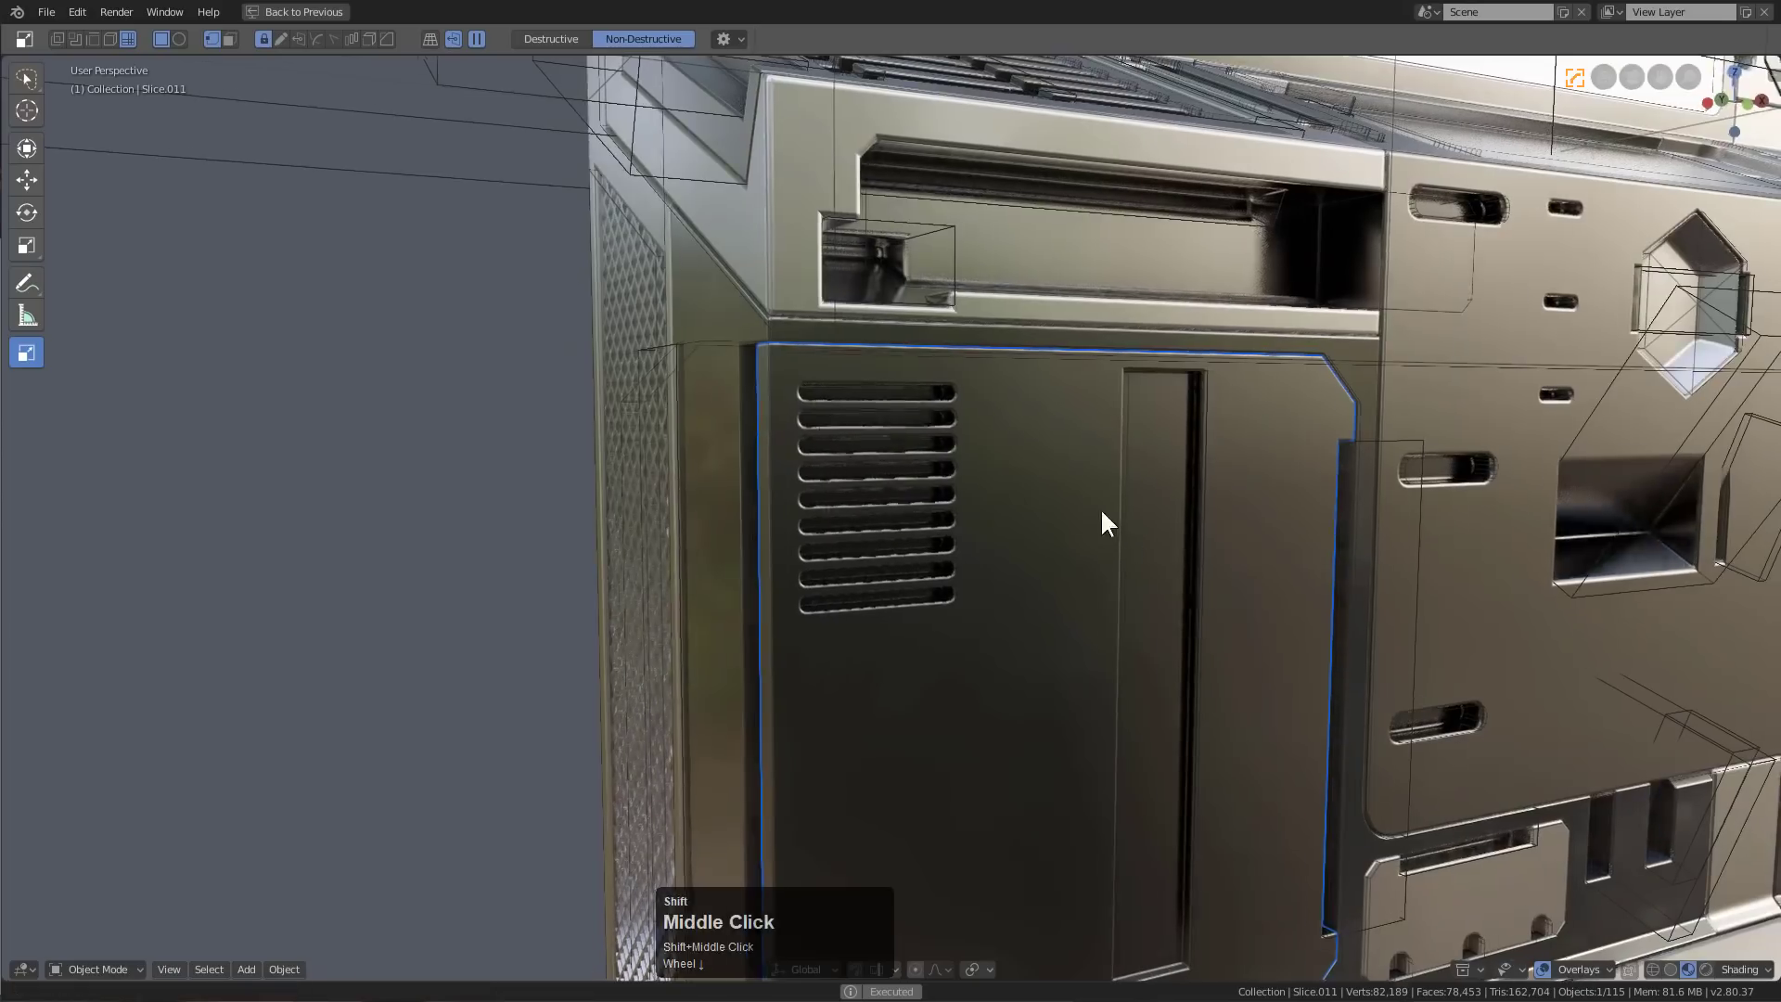
# Hide the Cutters collection so only the console's panels are displayed
pyautogui.scroll(-2, 1100, 508)
pyautogui.moveTo(899, 489); pyautogui.dragTo(1174, 615, button='middle')
pyautogui.scroll(-2, 1174, 615)
pyautogui.moveTo(1028, 514); pyautogui.dragTo(1465, 876, button='middle')
pyautogui.click(1490, 971)
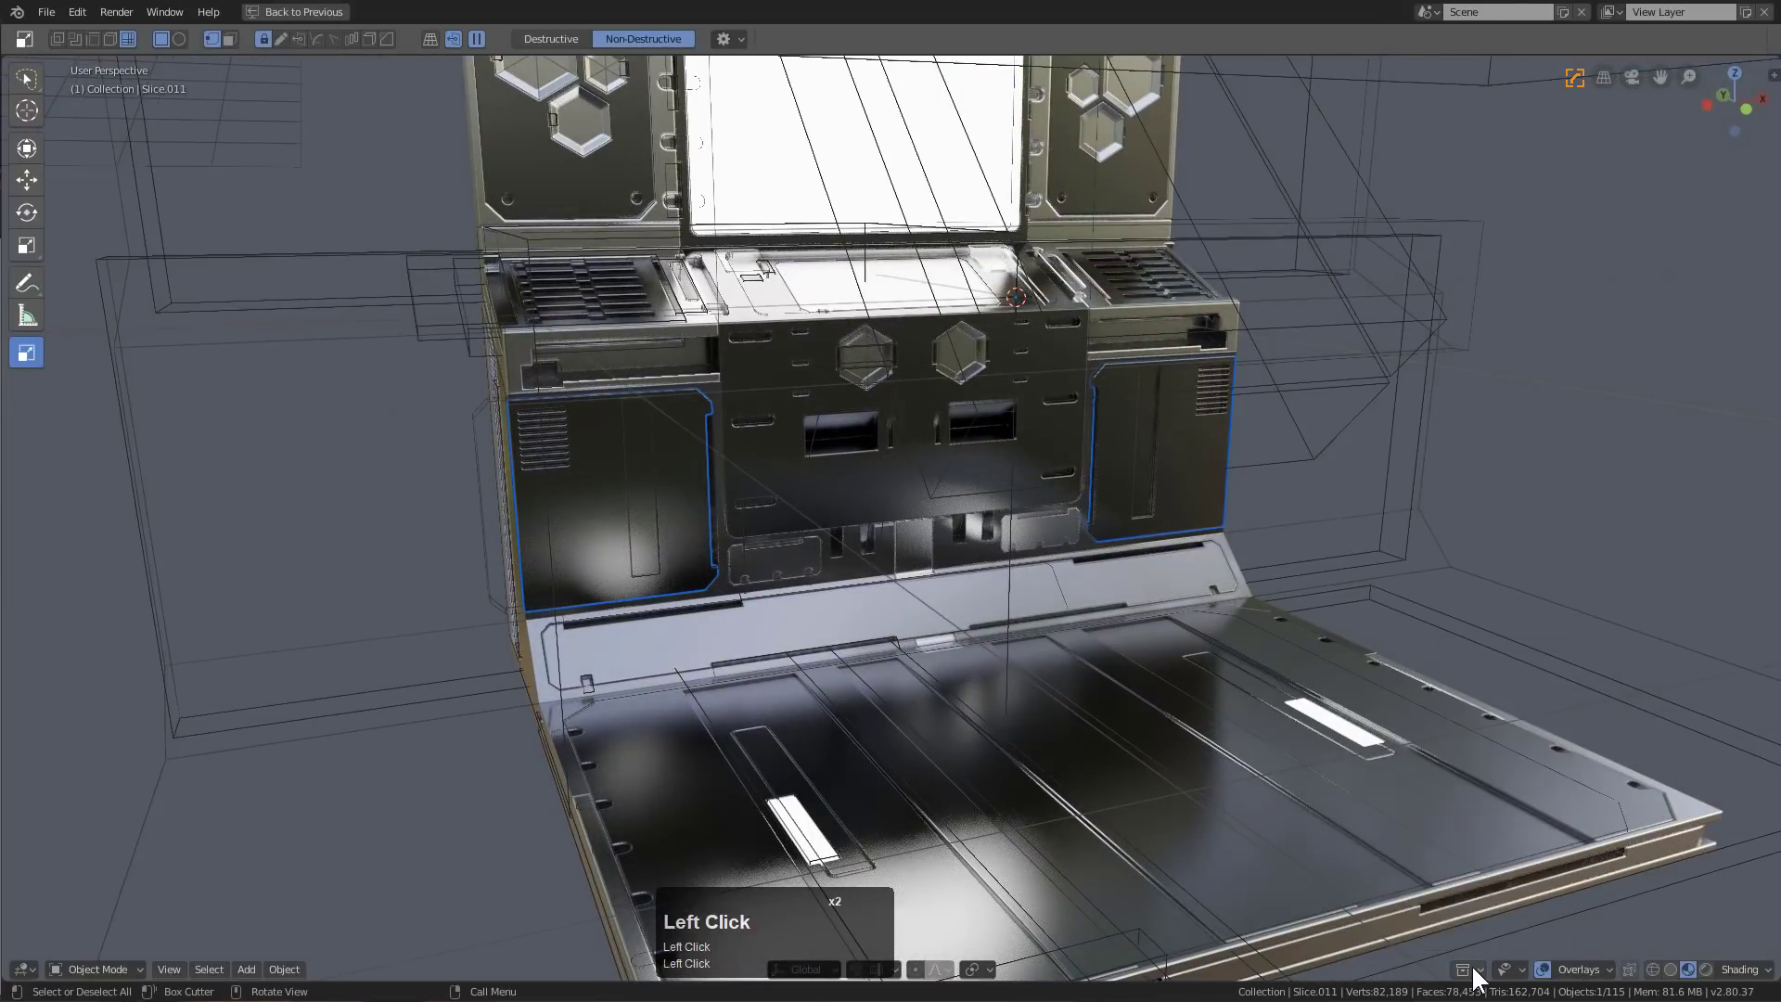
pyautogui.doubleClick(1469, 968)
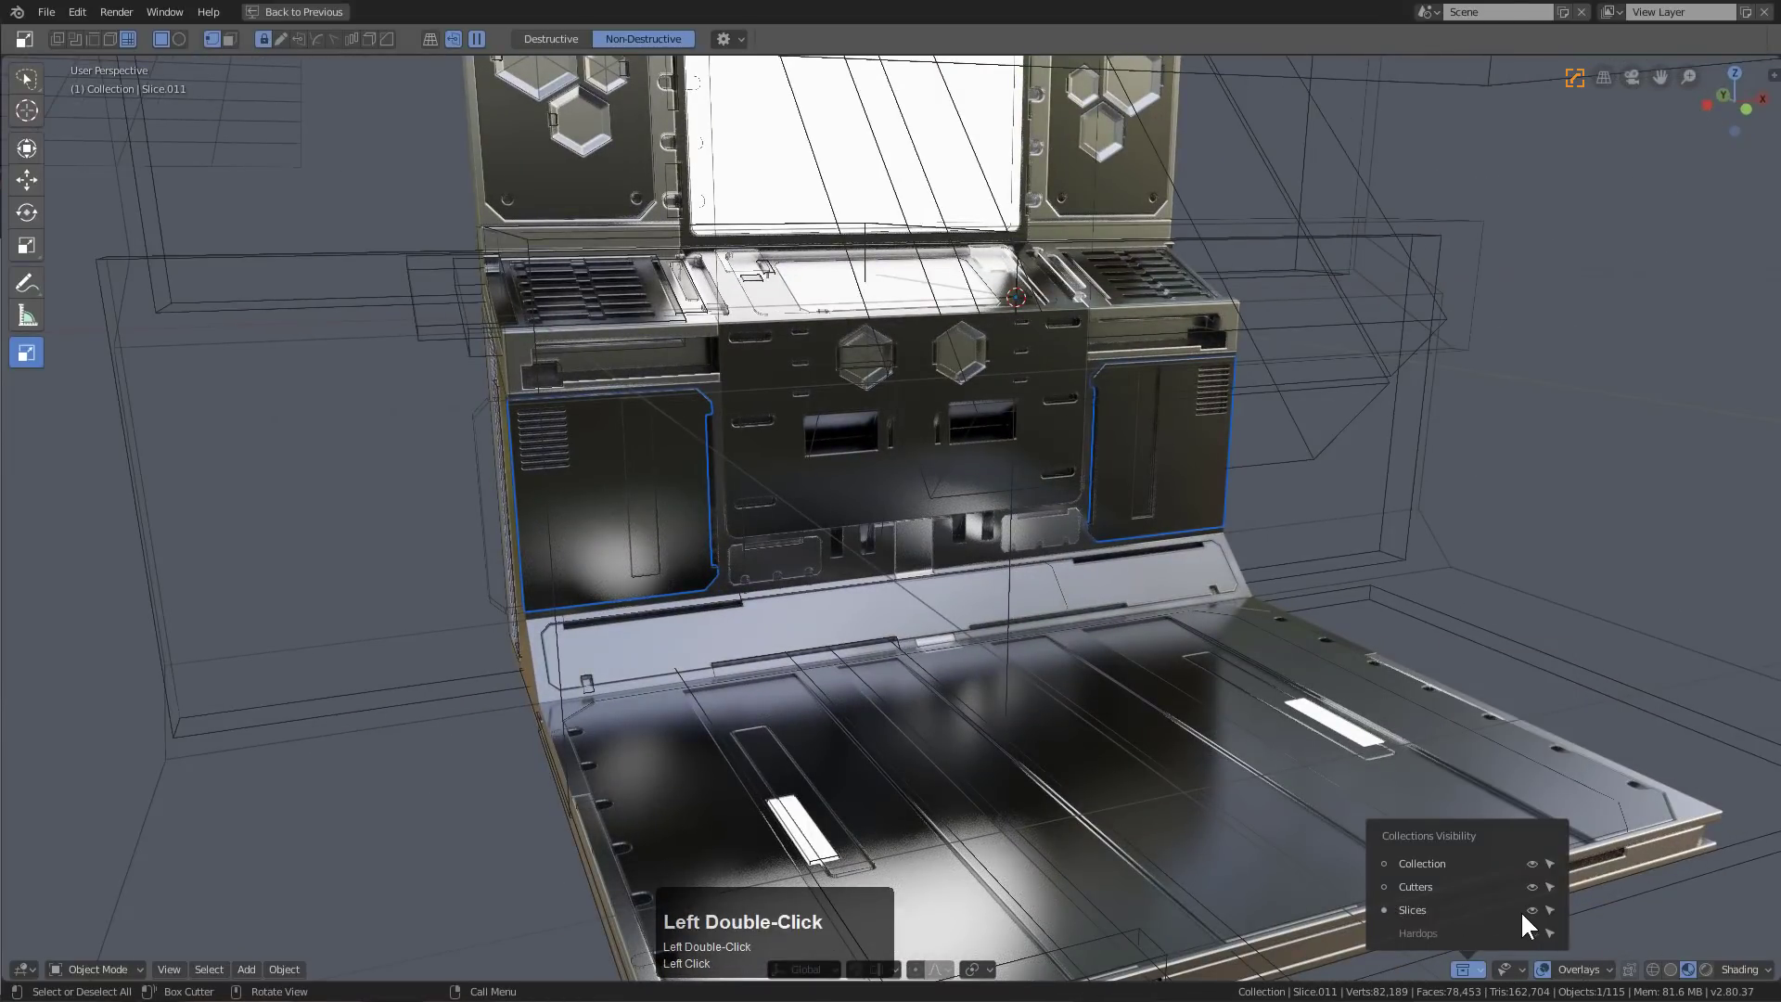
pyautogui.click(1531, 887)
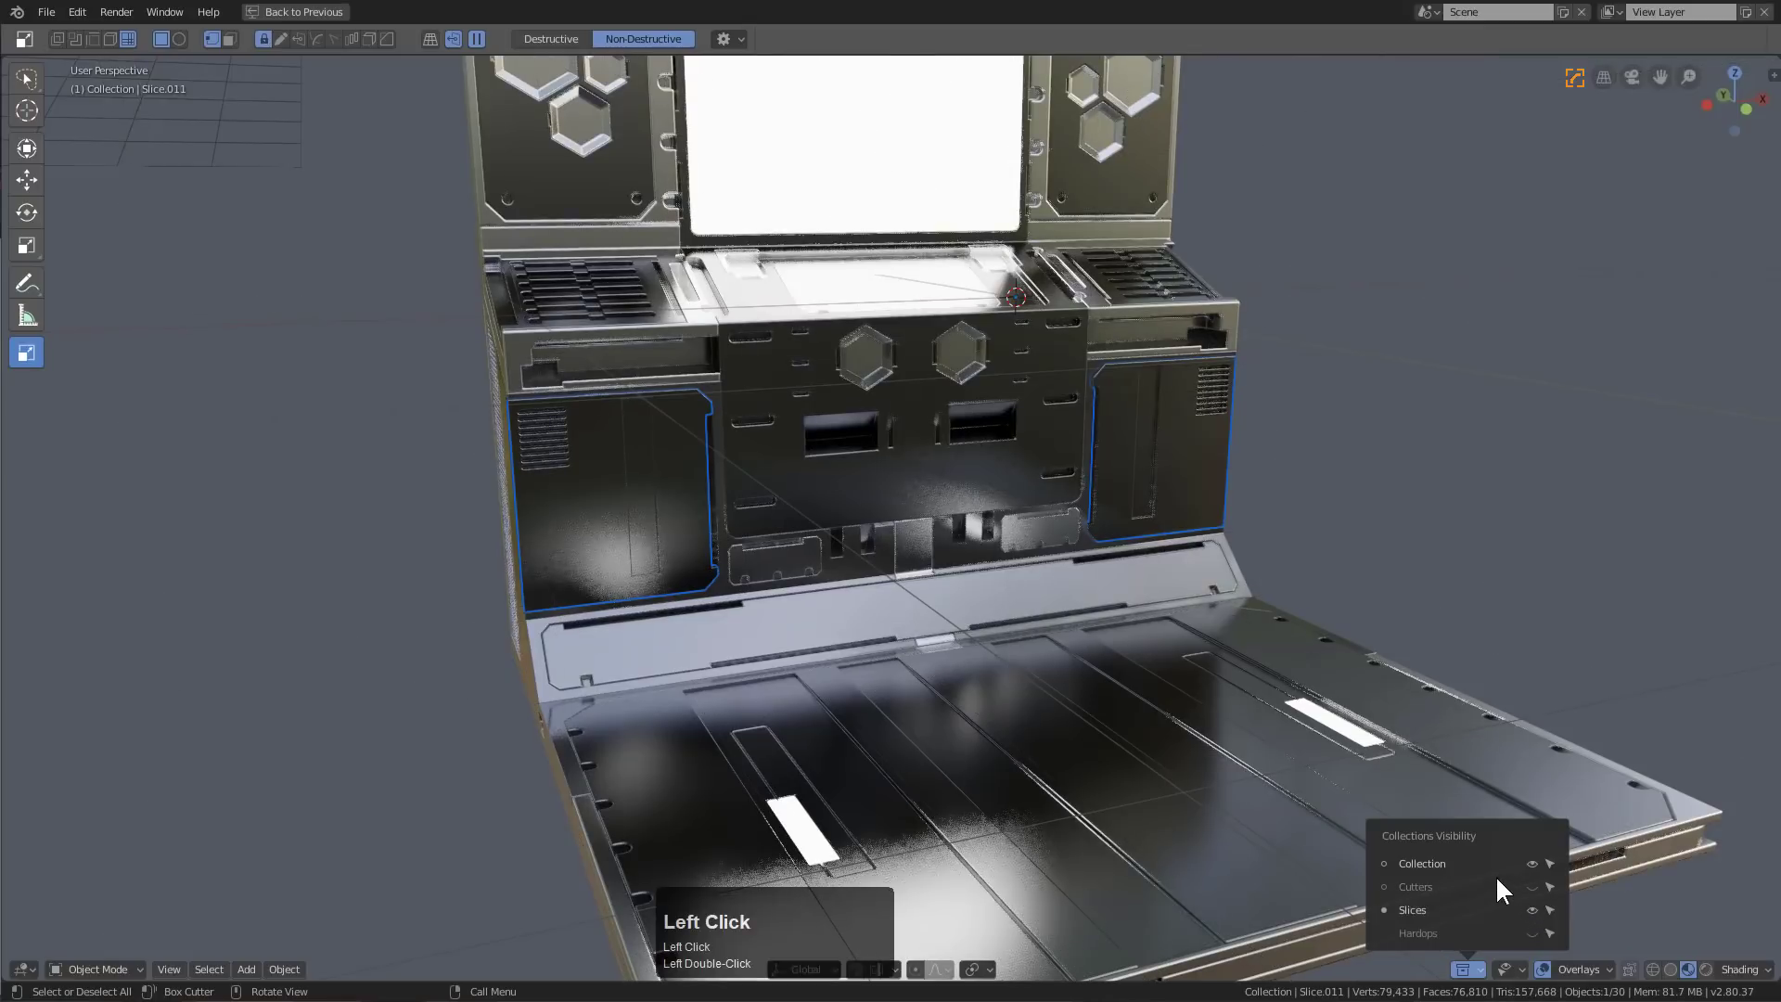
pyautogui.click(1530, 885)
pyautogui.click(1531, 885)
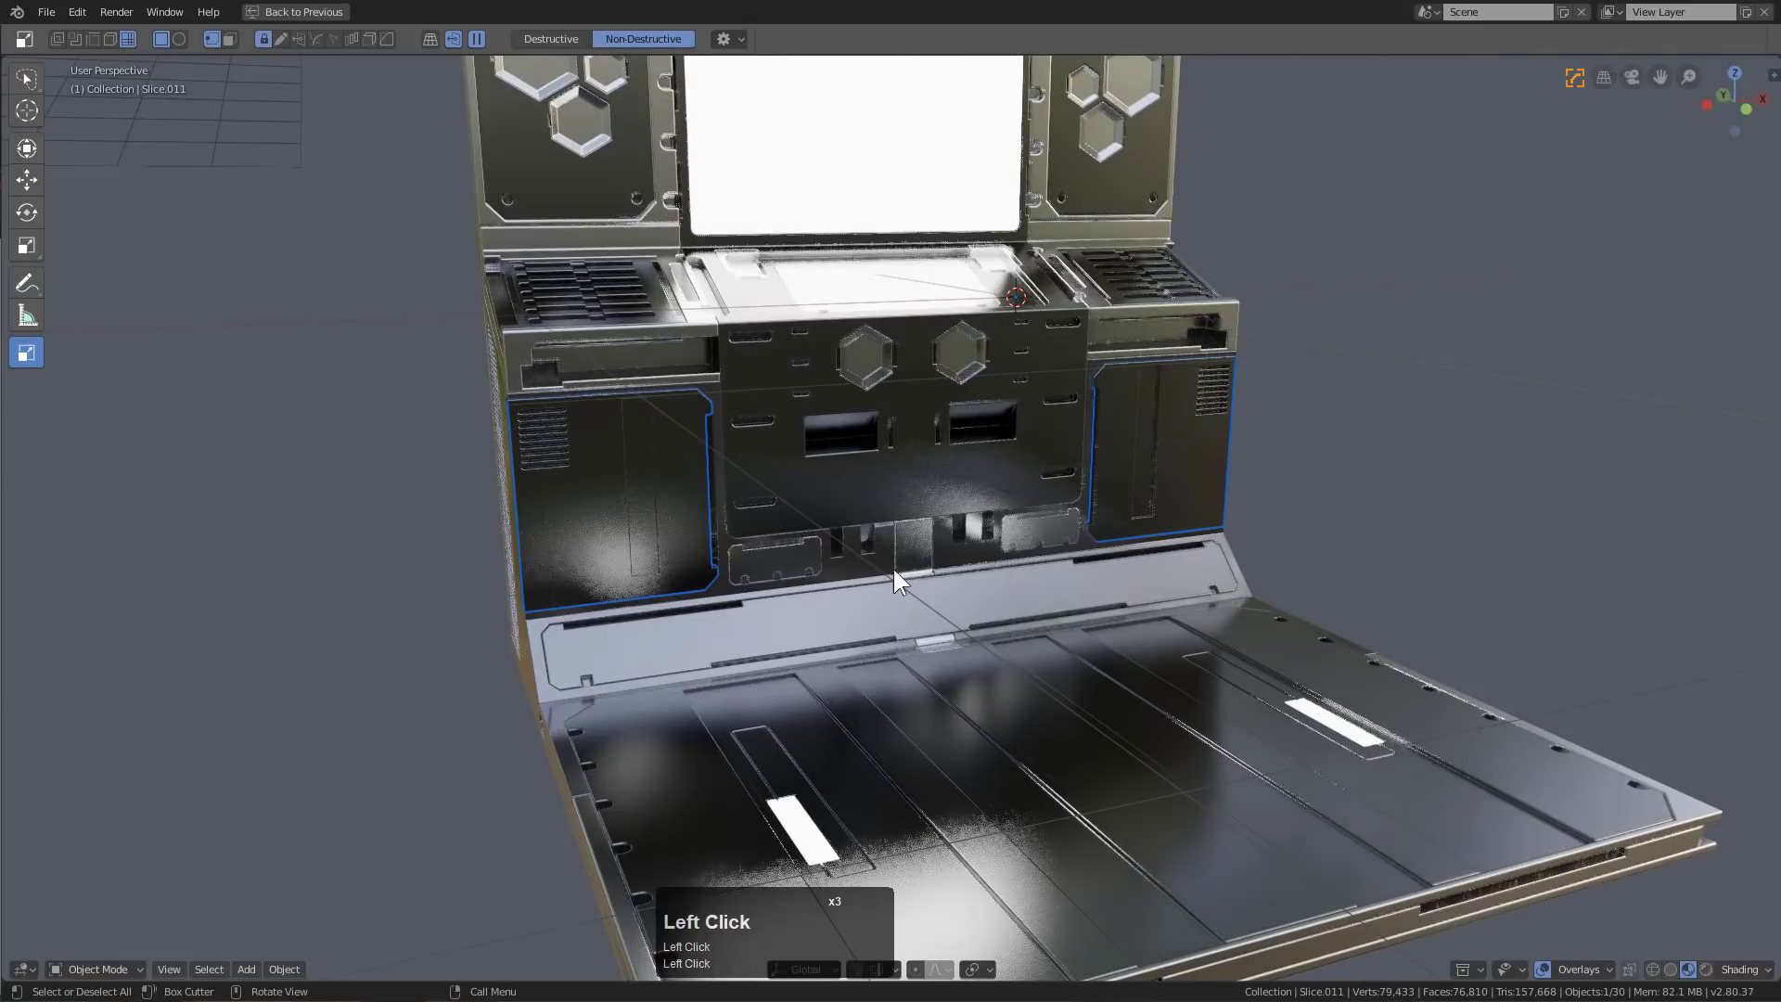
# Adjust the bevel width of the hexagonal insets on the console's front panel, keeping 3 segments and a 0.70 profile
pyautogui.scroll(-2, 1006, 533)
pyautogui.moveTo(1005, 534); pyautogui.dragTo(1076, 536, button='middle')
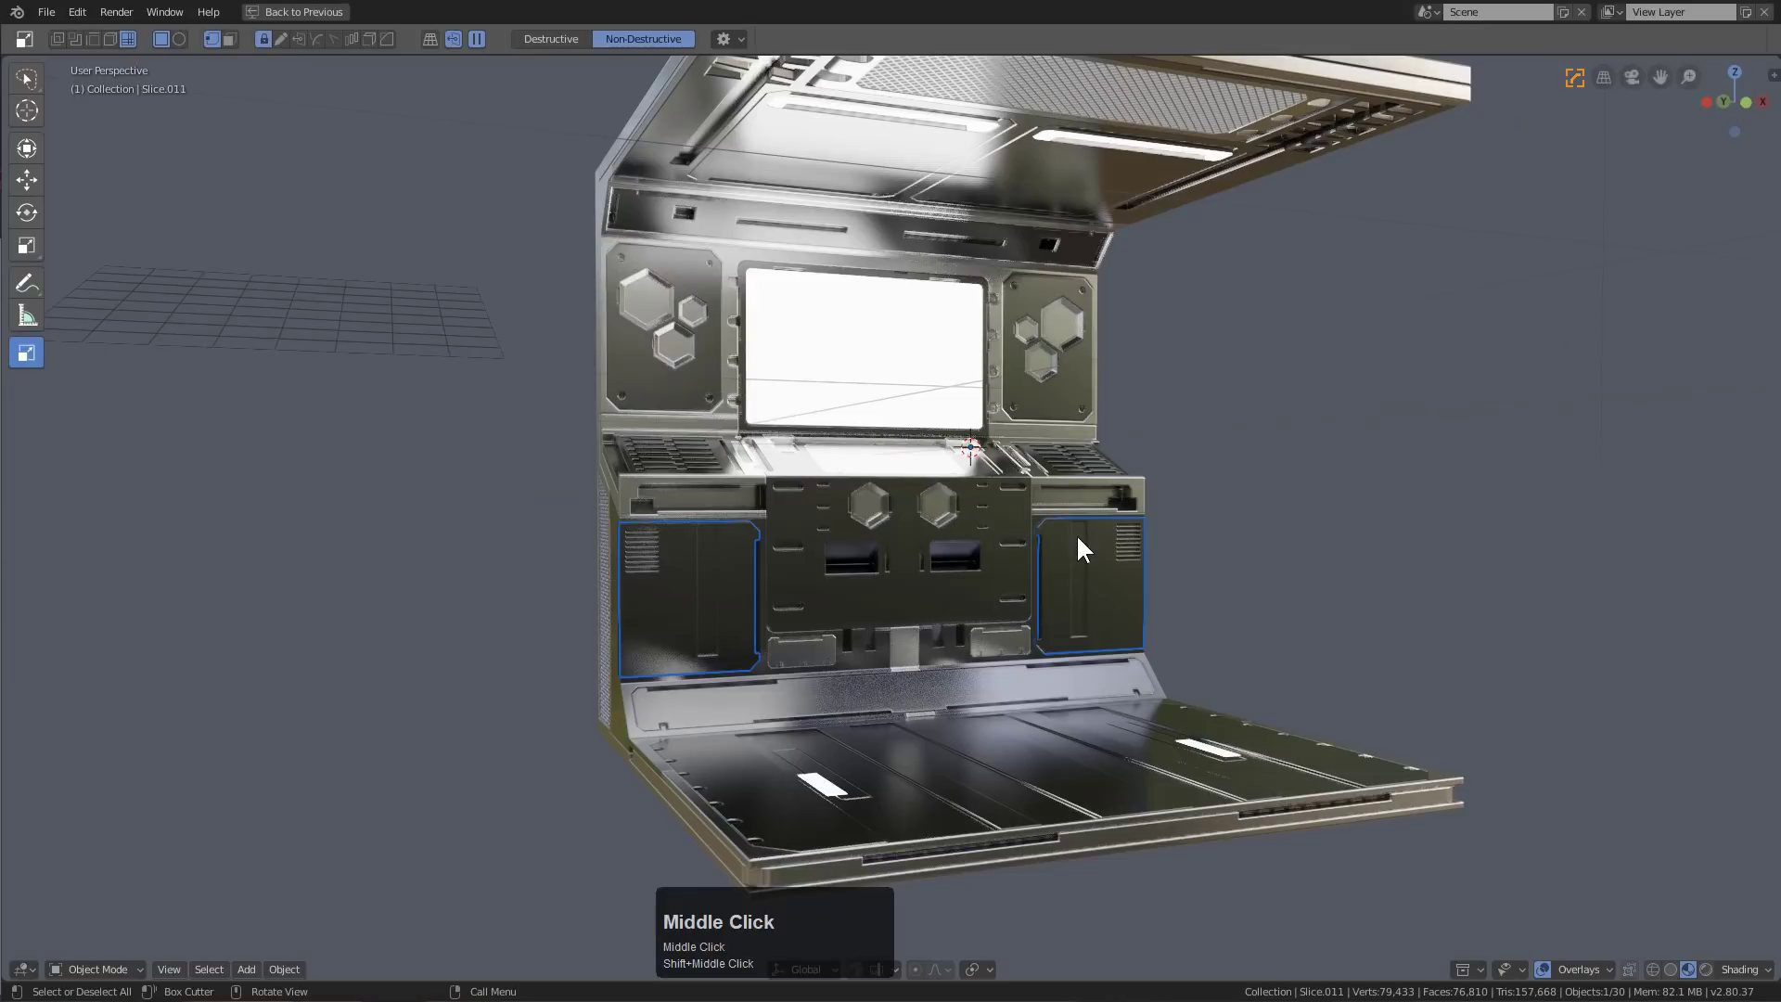
pyautogui.press('KP_5')
pyautogui.press('KP_5')
pyautogui.scroll(5, 970, 534)
pyautogui.click(815, 497)
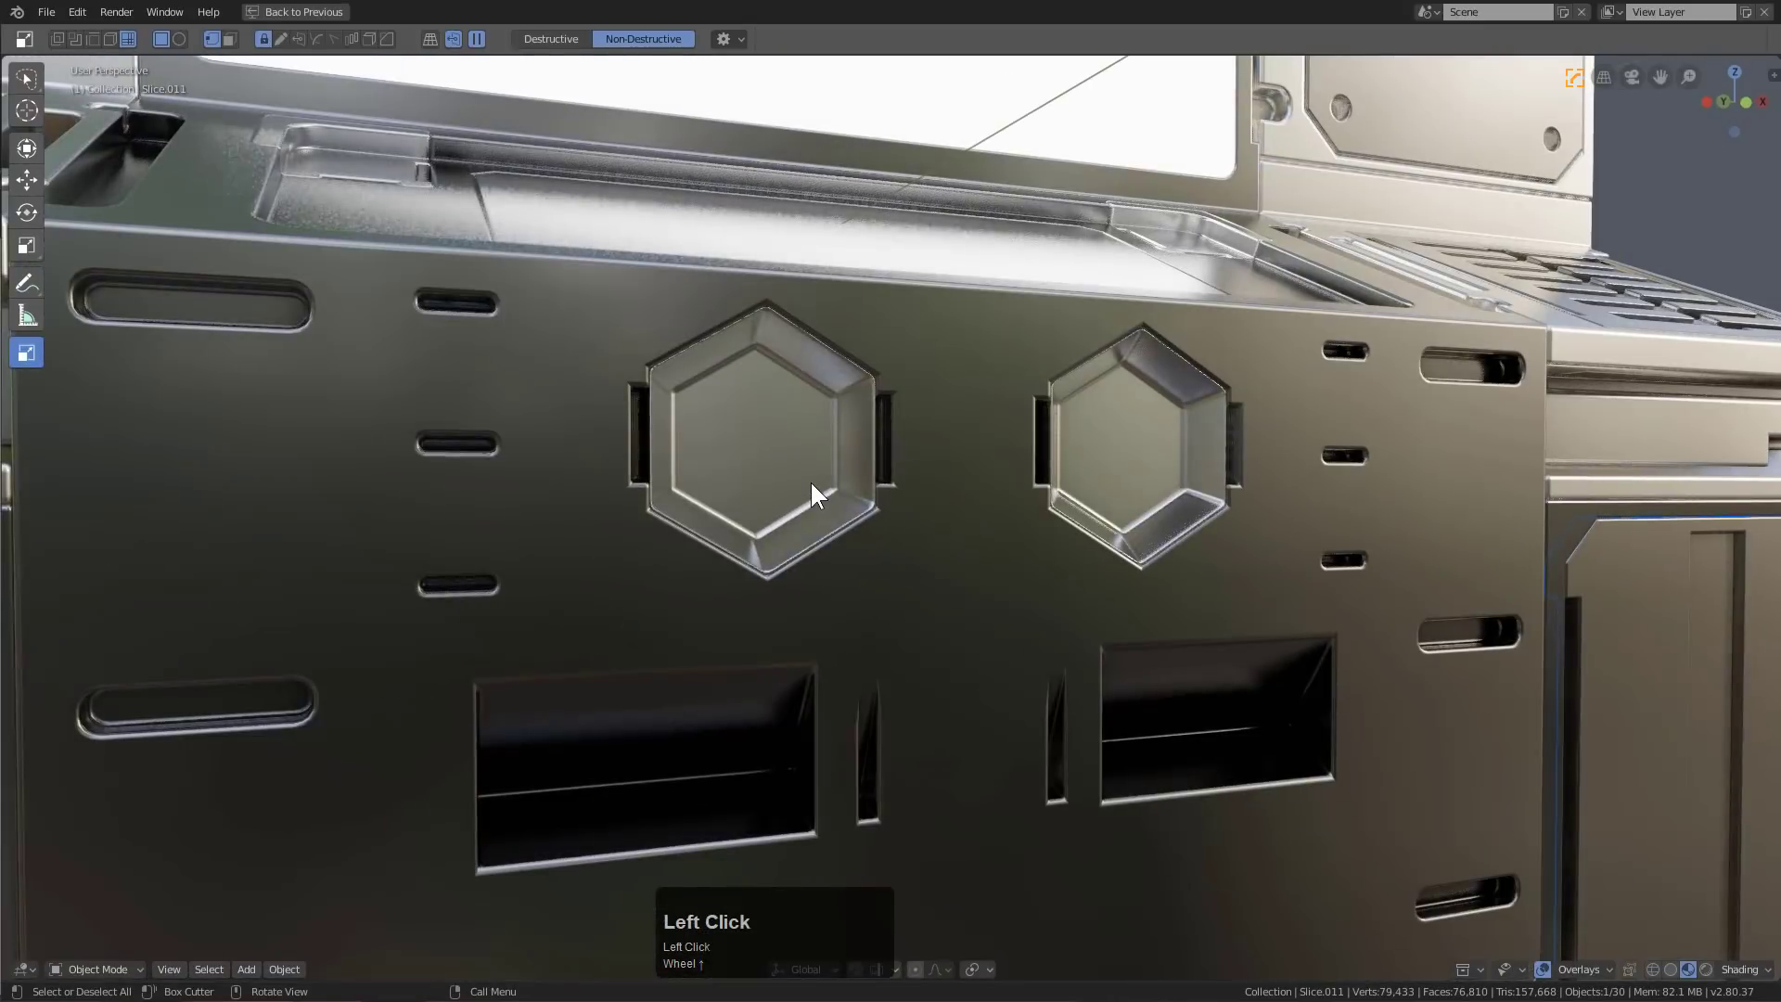
pyautogui.press('q')
pyautogui.keyDown('shift'); pyautogui.click(843, 454); pyautogui.keyUp('shift')
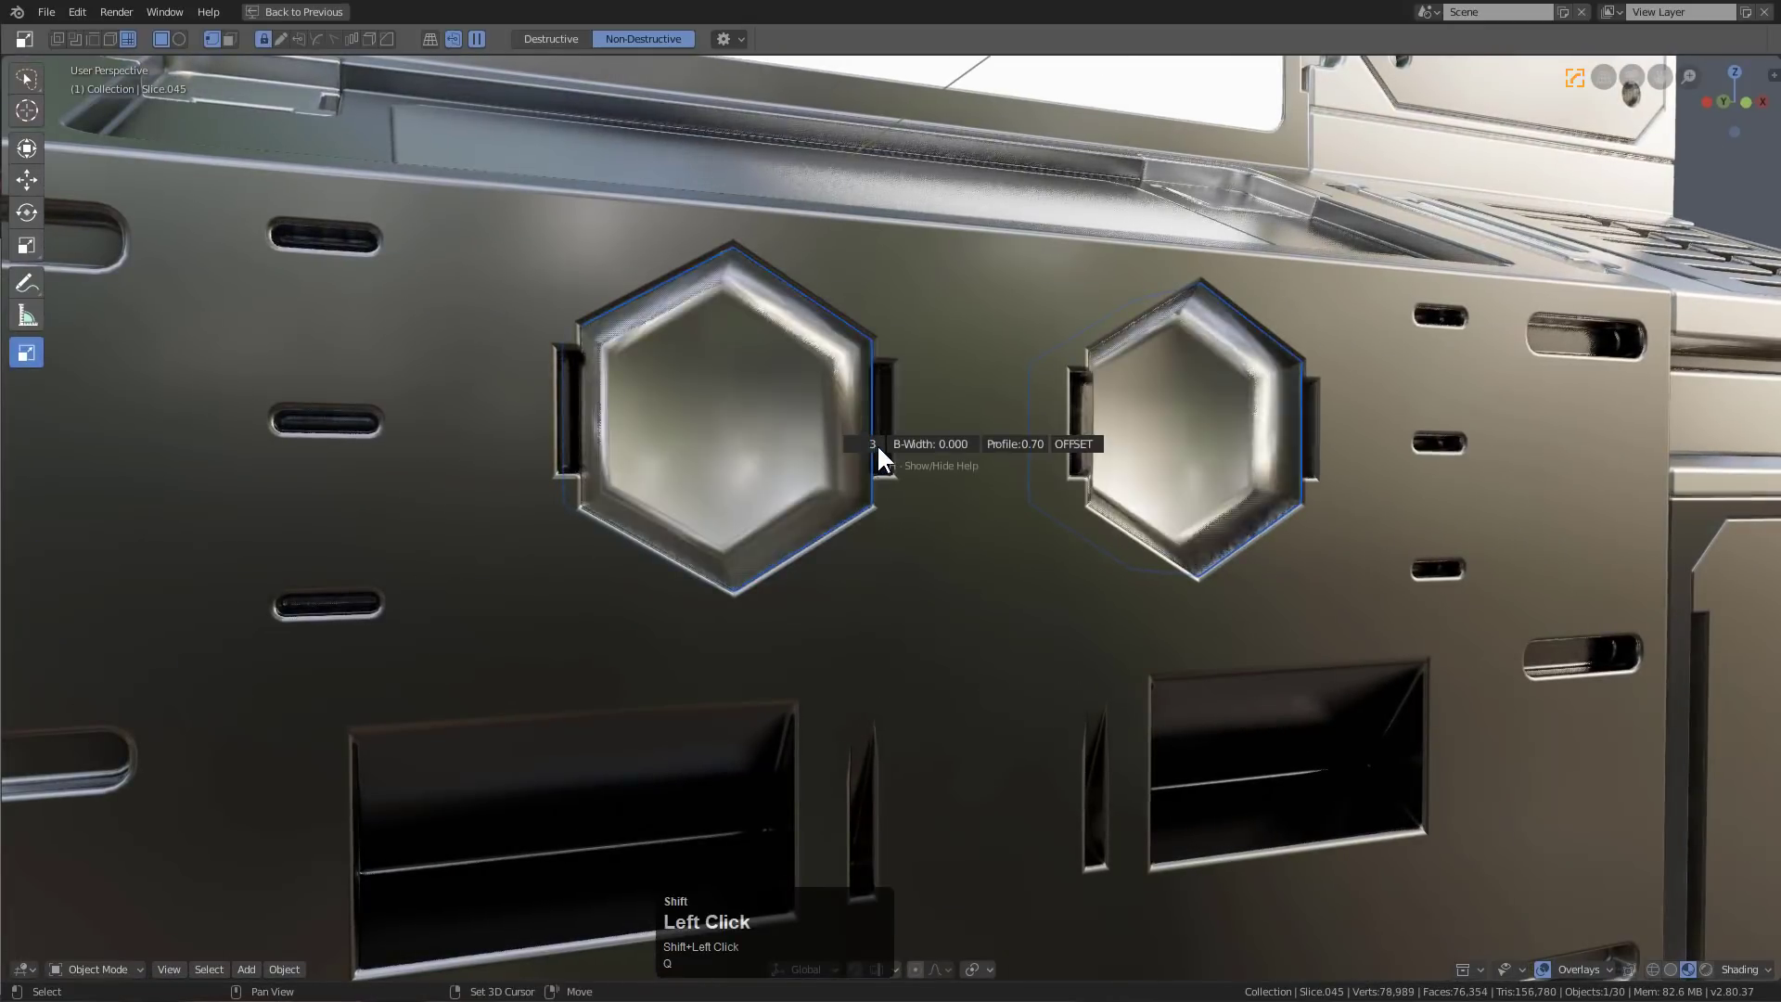
pyautogui.click(864, 442)
pyautogui.scroll(-5, 900, 510)
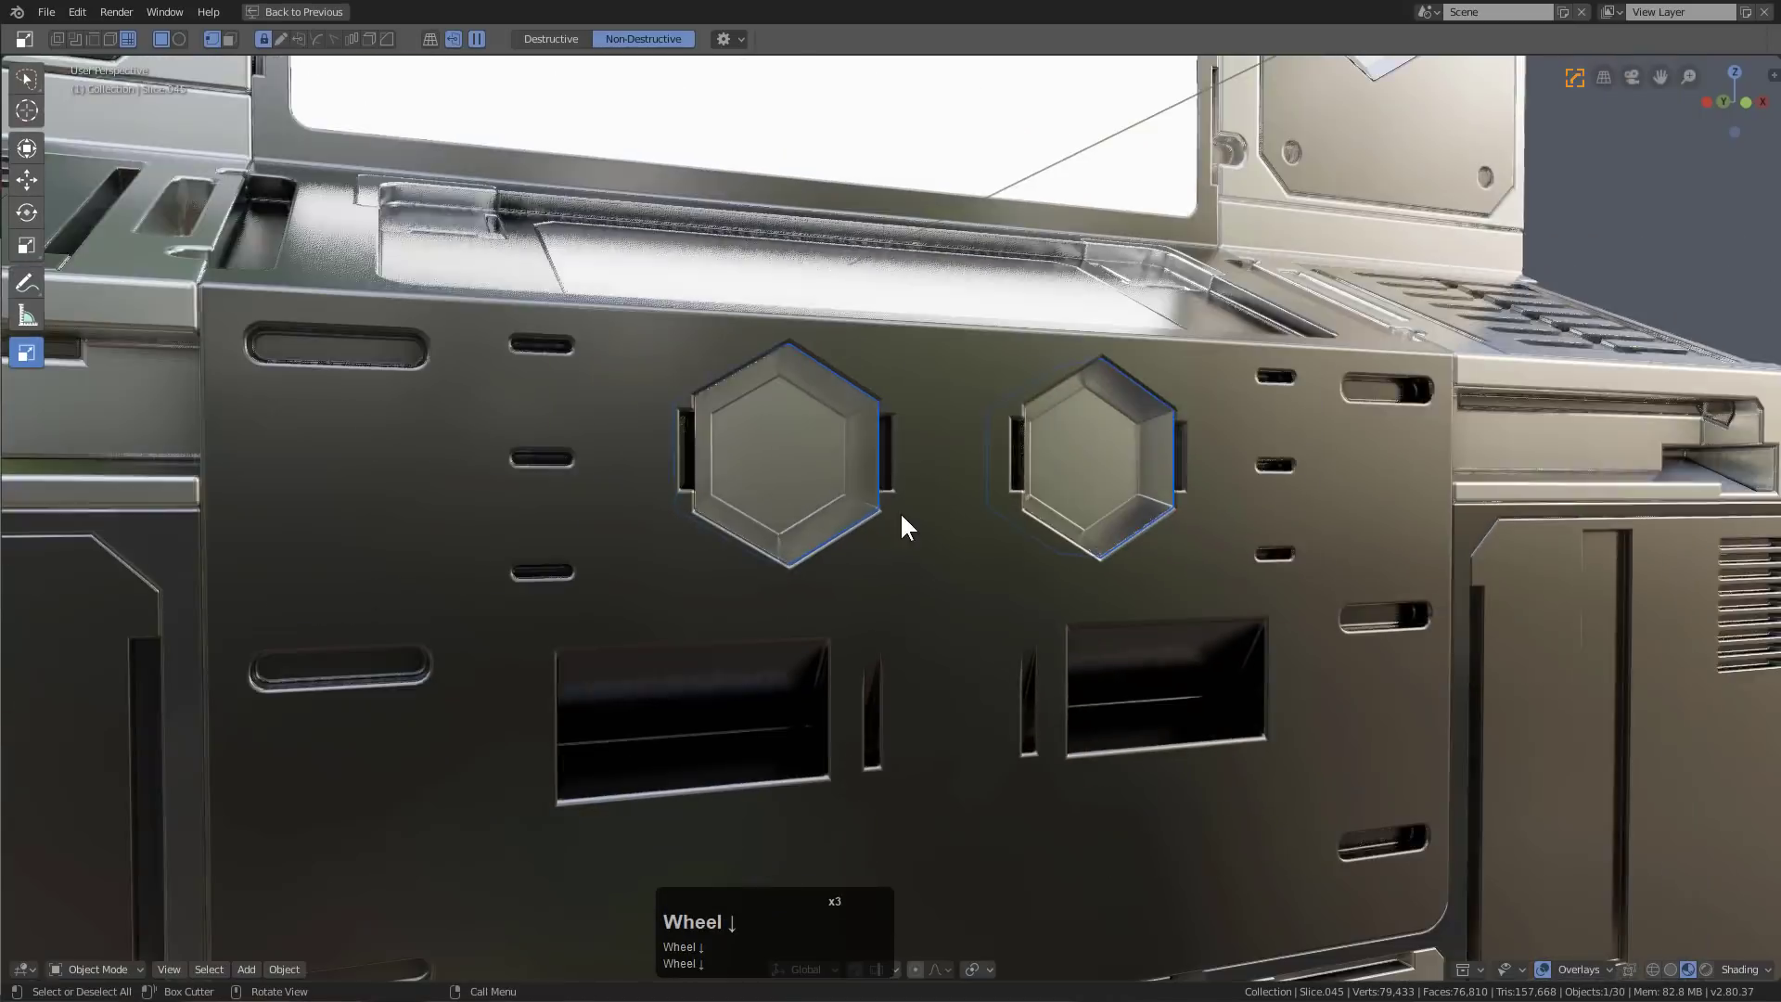
pyautogui.hotkey('alt', 'a')
# Adjust the bevel width of the lower hexagon inset on the side panel beside the screen, keeping 3 segments
pyautogui.scroll(-5, 927, 522)
pyautogui.keyDown('shift'); pyautogui.moveTo(881, 519); pyautogui.dragTo(783, 510, button='middle'); pyautogui.keyUp('shift')
pyautogui.scroll(6, 788, 492)
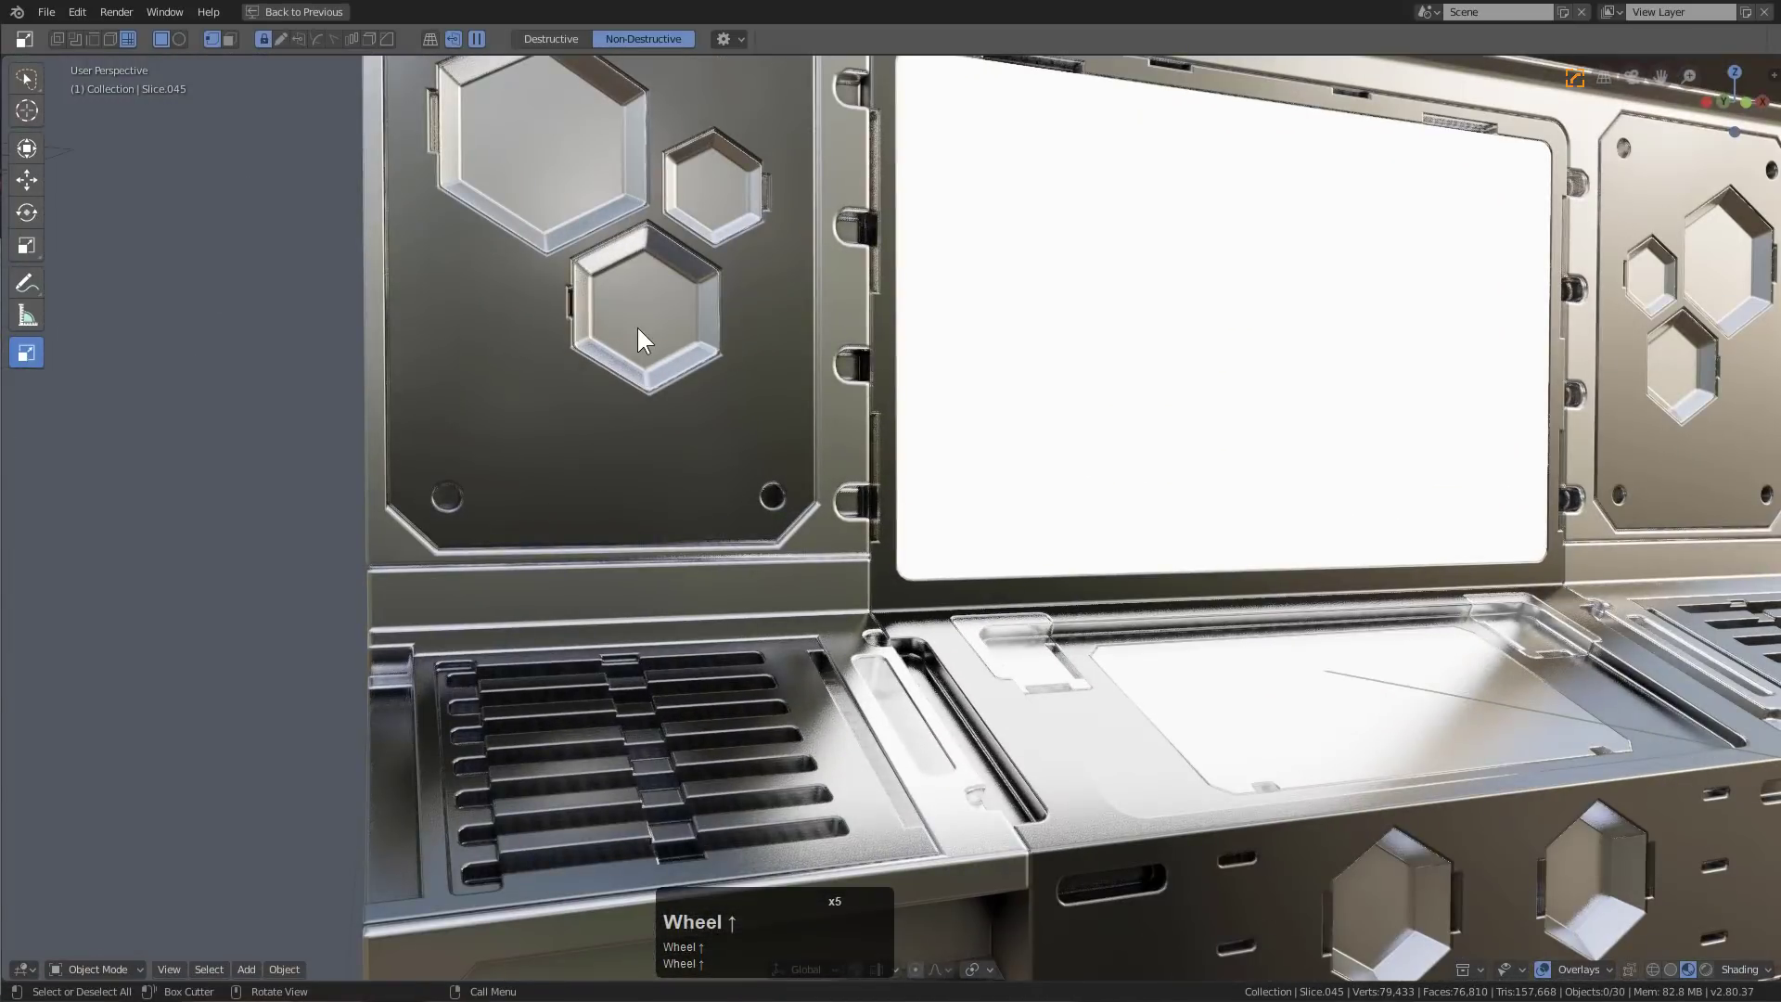
pyautogui.click(637, 326)
pyautogui.keyDown('shift'); pyautogui.moveTo(637, 326); pyautogui.dragTo(743, 460, button='middle'); pyautogui.keyUp('shift')
pyautogui.scroll(3, 835, 529)
pyautogui.press('q')
pyautogui.keyDown('shift'); pyautogui.click(851, 548); pyautogui.keyUp('shift')
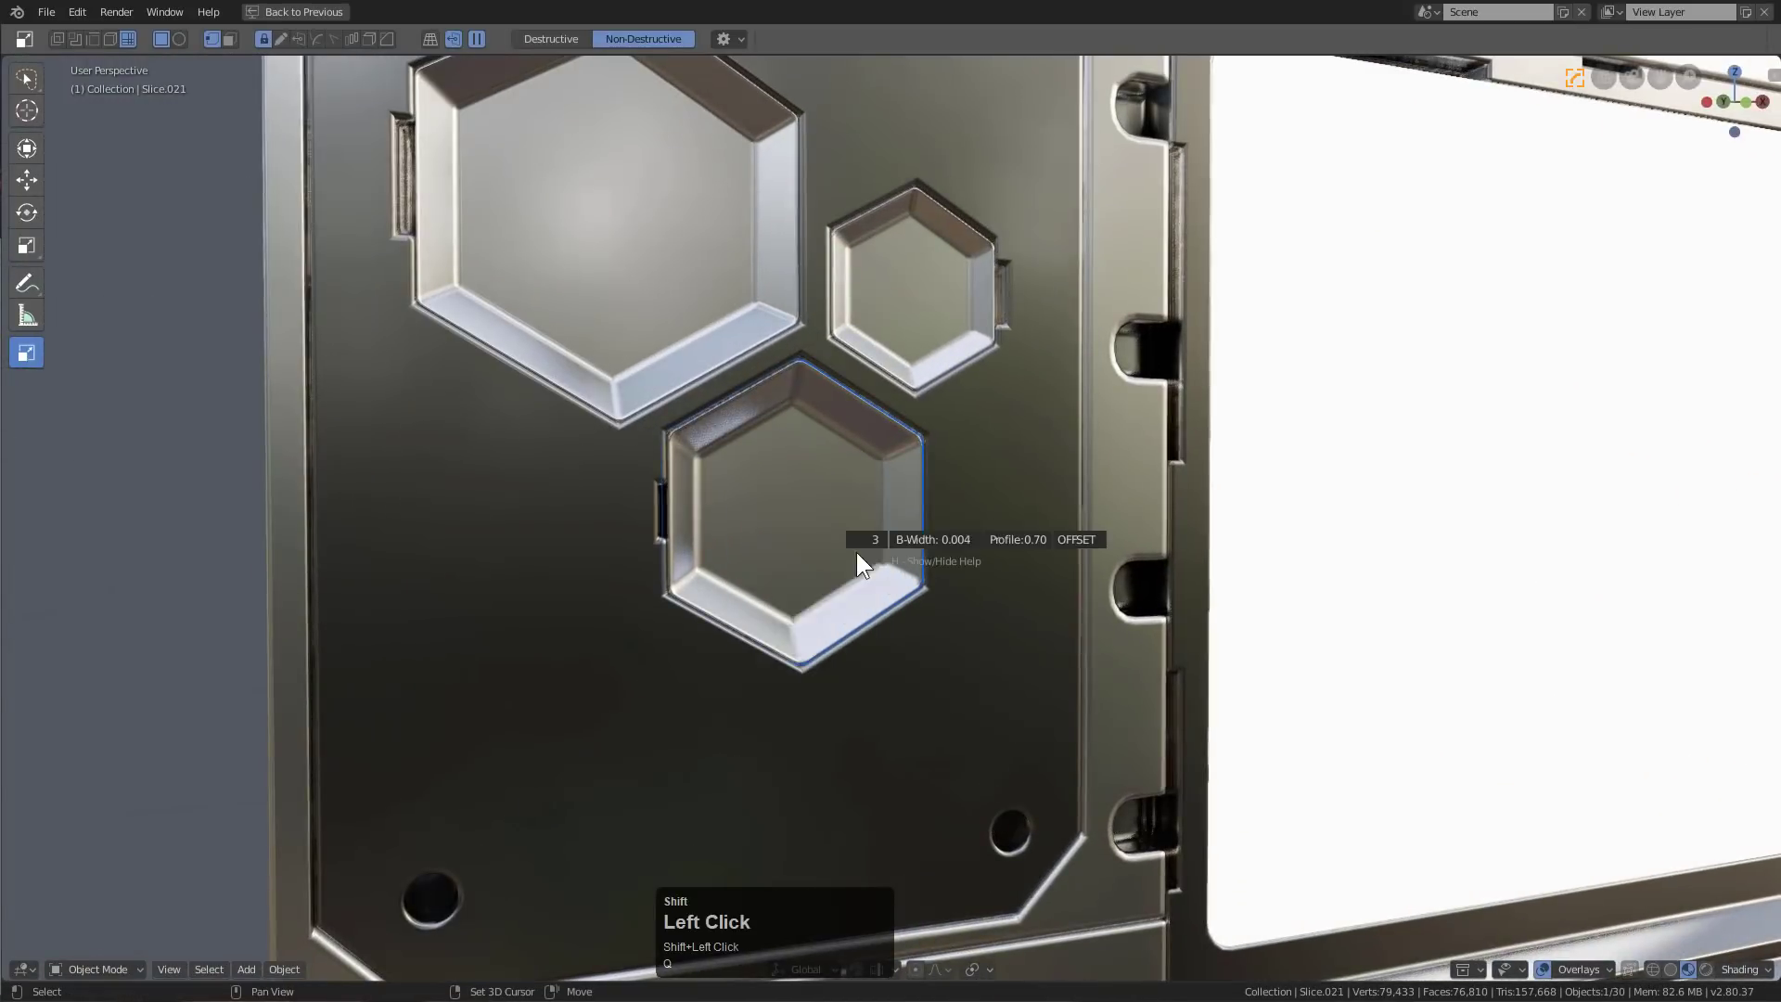
pyautogui.click(871, 545)
# Adjust the bevel widths of the small and large hexagon insets on the same side panel, keeping 3 segments
pyautogui.click(949, 286)
pyautogui.press('q')
pyautogui.keyDown('shift'); pyautogui.click(952, 292); pyautogui.keyUp('shift')
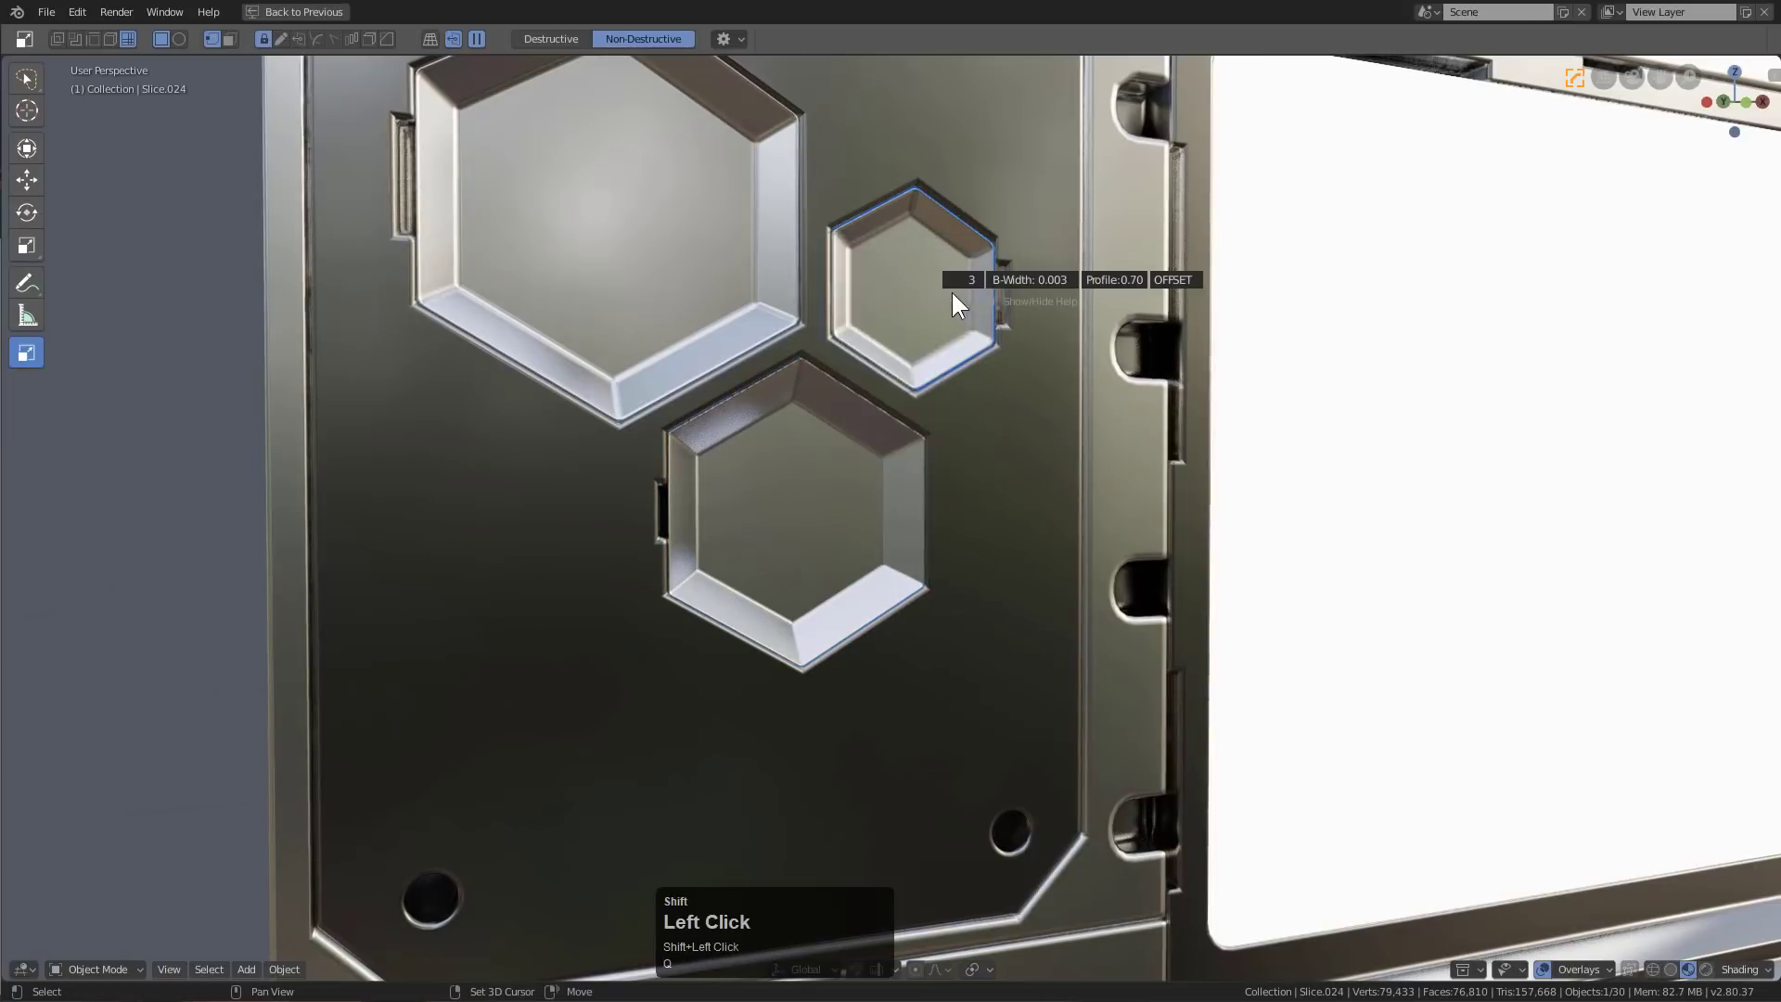
pyautogui.click(955, 293)
pyautogui.click(739, 251)
pyautogui.press('q')
pyautogui.keyDown('shift'); pyautogui.click(745, 251); pyautogui.keyUp('shift')
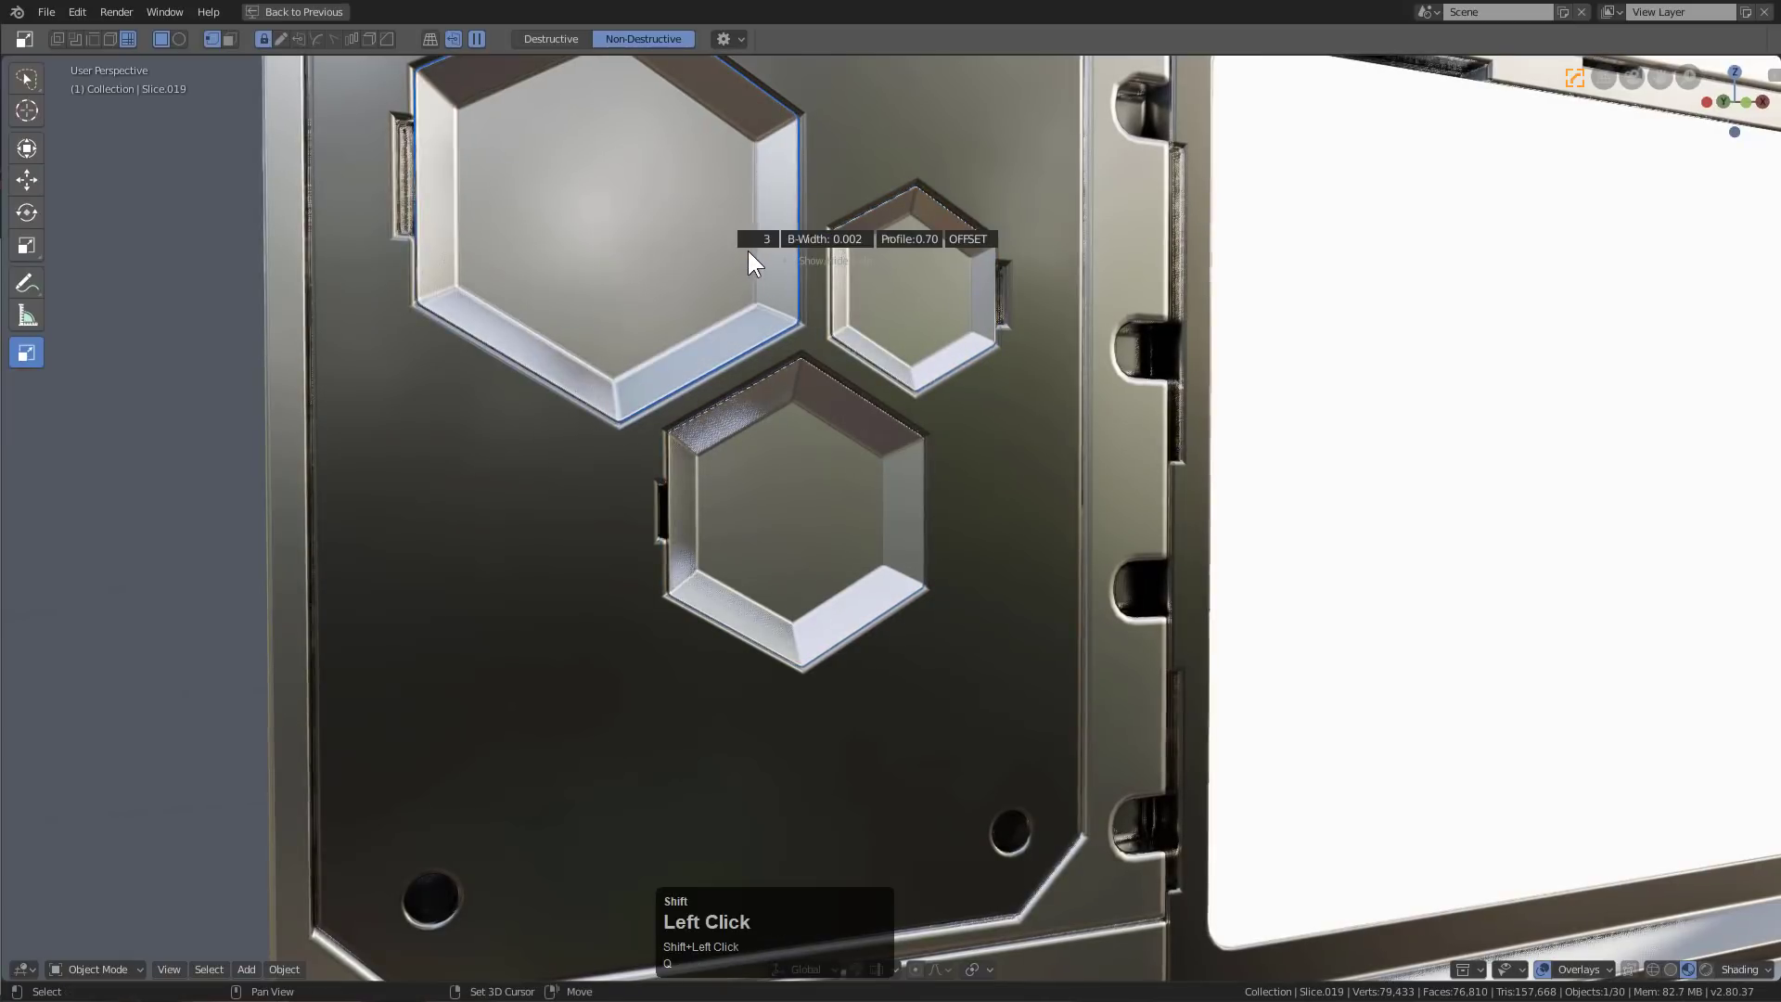
pyautogui.keyDown('shift'); pyautogui.click(813, 276); pyautogui.keyUp('shift')
# Select the chamfered plate on the sloped desk below the screen and adjust its bevel width
pyautogui.scroll(-8, 1131, 554)
pyautogui.moveTo(1237, 621); pyautogui.dragTo(1032, 640, button='middle')
pyautogui.scroll(6, 1029, 639)
pyautogui.moveTo(1146, 755); pyautogui.dragTo(1078, 634, button='middle')
pyautogui.scroll(3, 1061, 746)
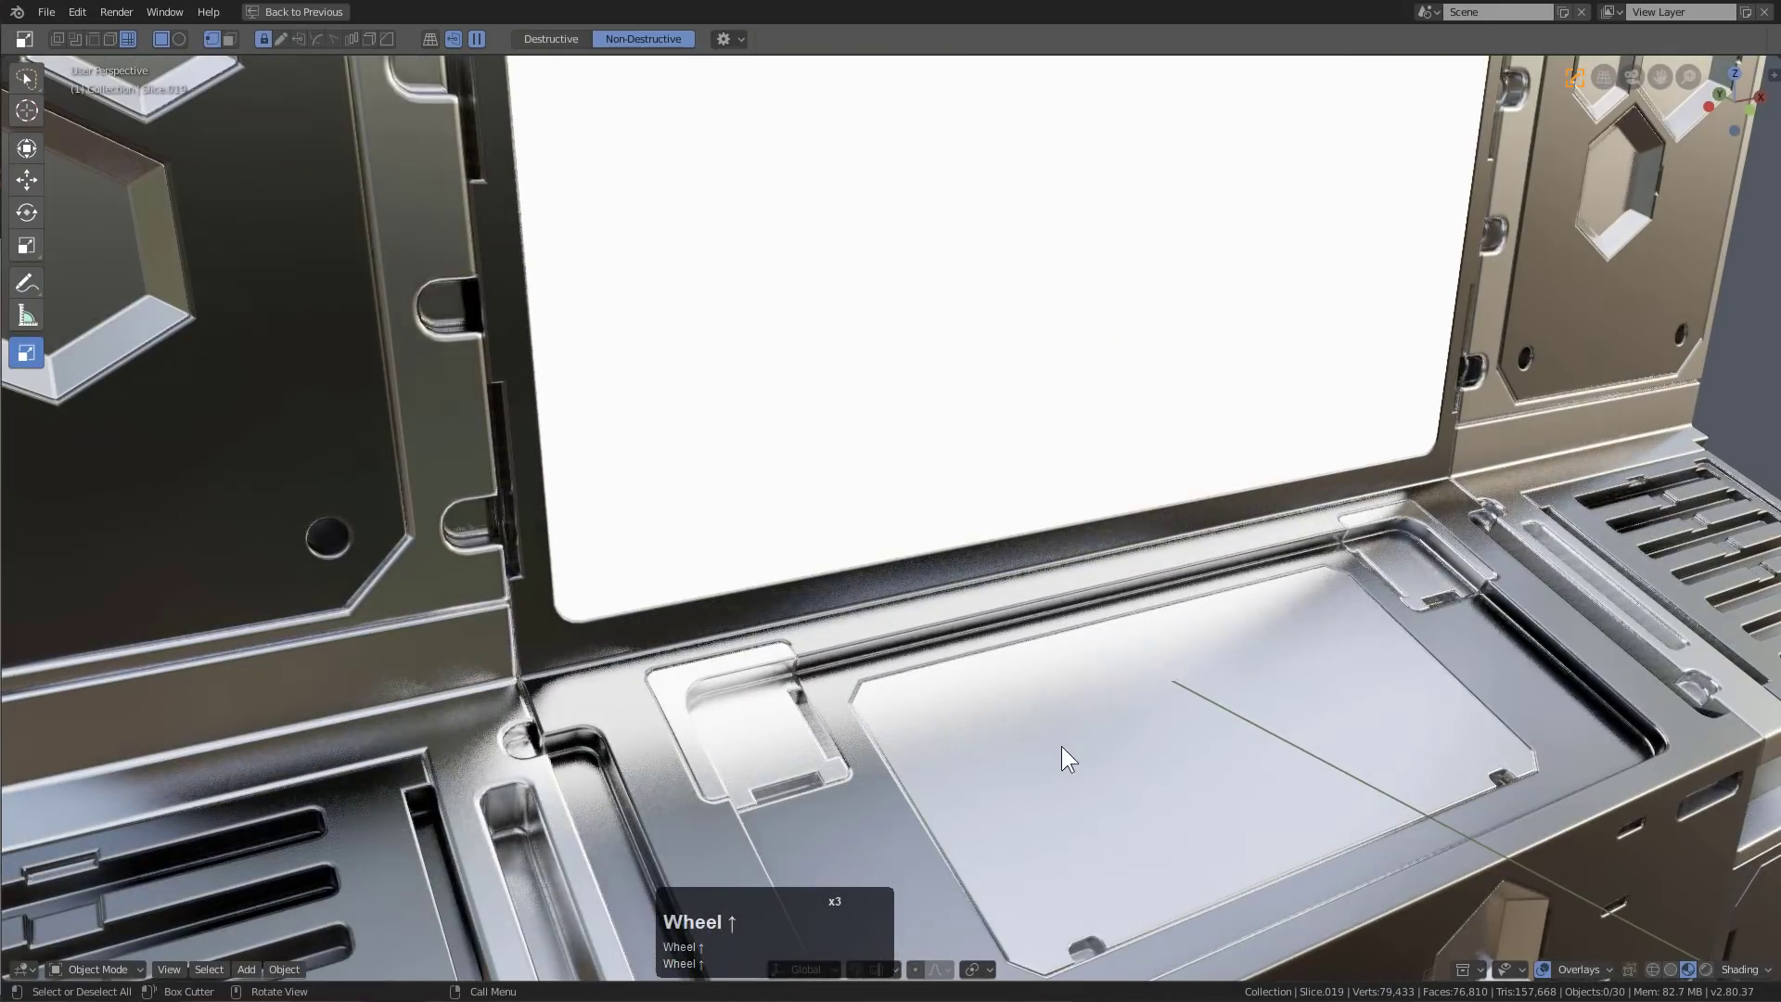
pyautogui.click(1061, 746)
pyautogui.press('KP_Decimal')
pyautogui.scroll(2, 1060, 744)
pyautogui.moveTo(909, 659)
pyautogui.mouseDown(button='middle')
pyautogui.moveTo(725, 588)
pyautogui.moveTo(842, 560)
pyautogui.moveTo(885, 640)
pyautogui.mouseUp(button='middle')
pyautogui.scroll(-2, 842, 560)
pyautogui.press('q')
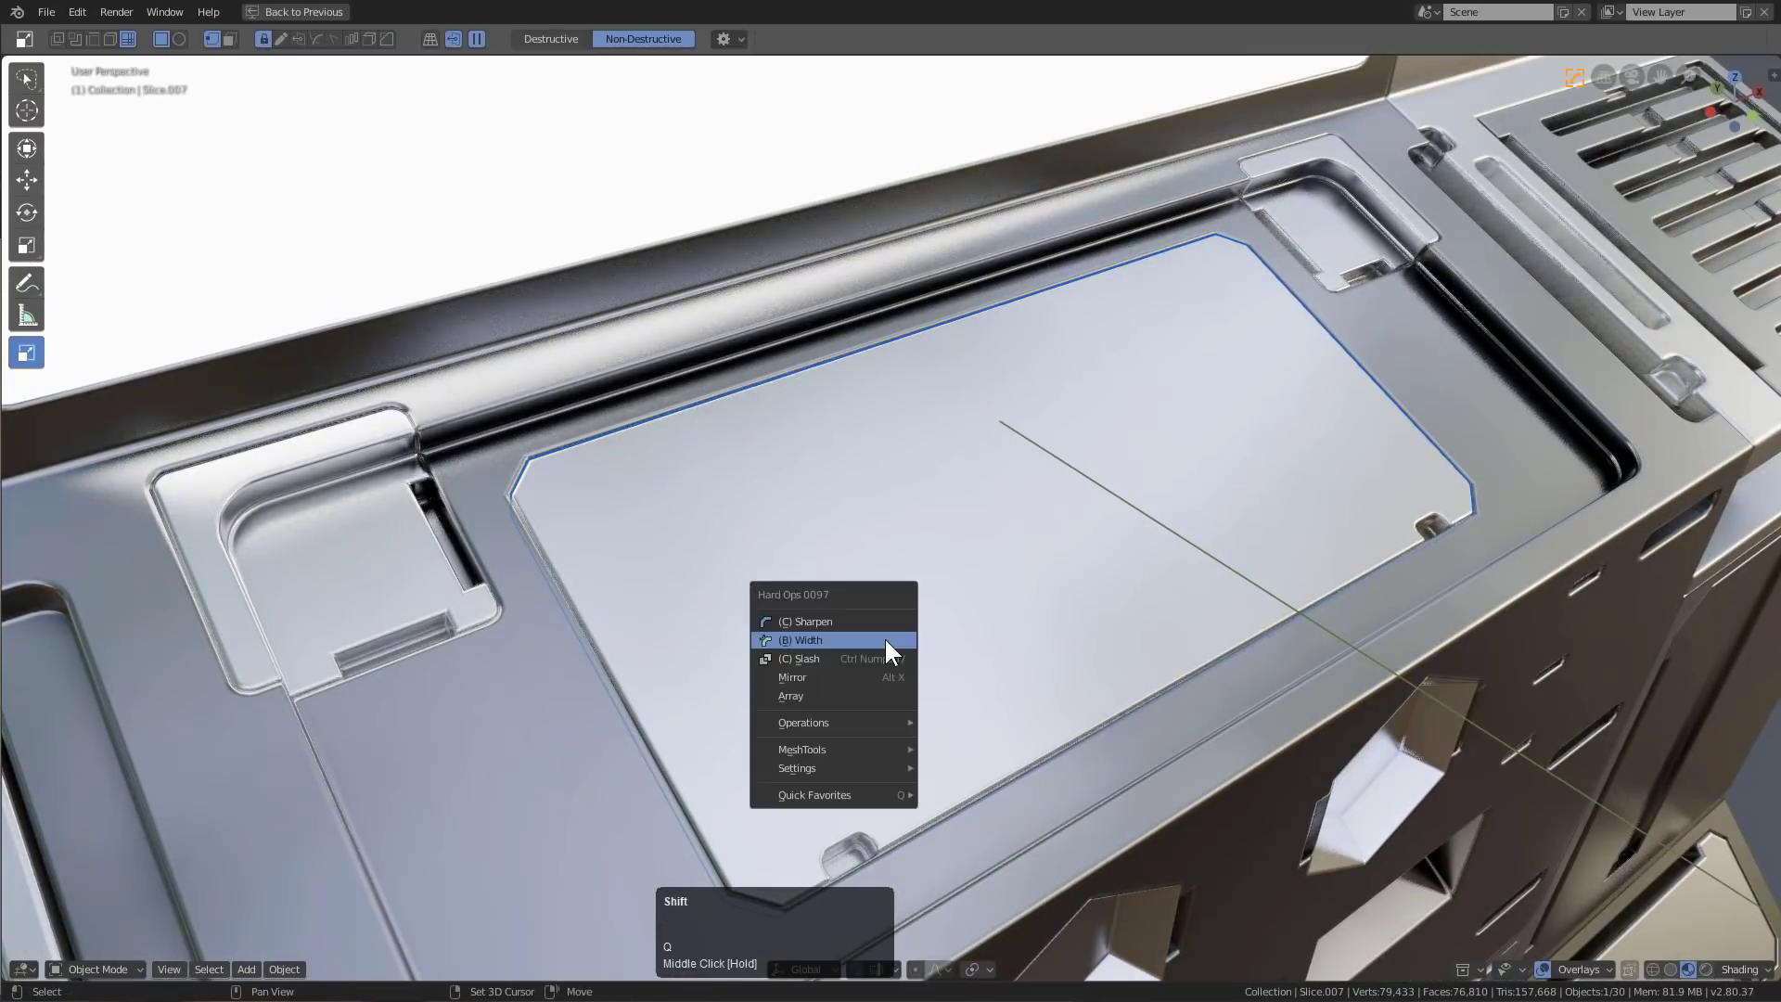
pyautogui.keyDown('shift'); pyautogui.click(886, 640); pyautogui.keyUp('shift')
pyautogui.keyDown('shift'); pyautogui.click(890, 638); pyautogui.keyUp('shift')
# Slice a small square key out of the chamfered desk plate near its upper outer corner
pyautogui.click(568, 521)
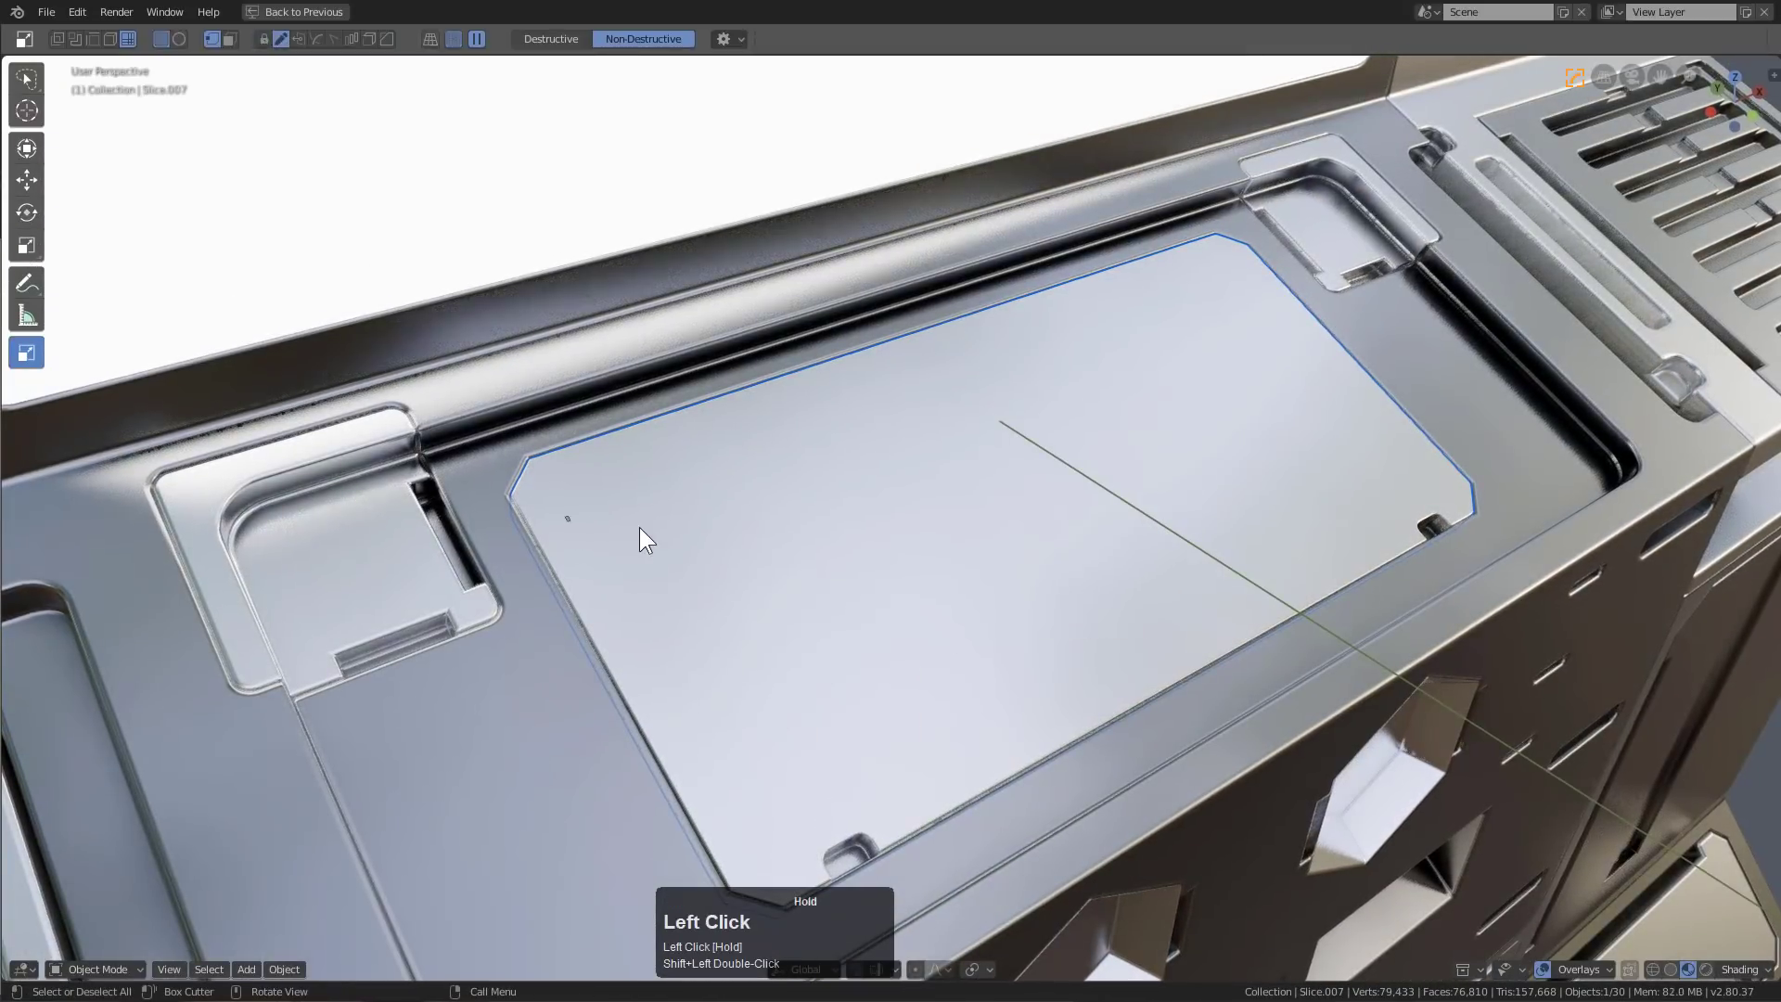
pyautogui.press('x')
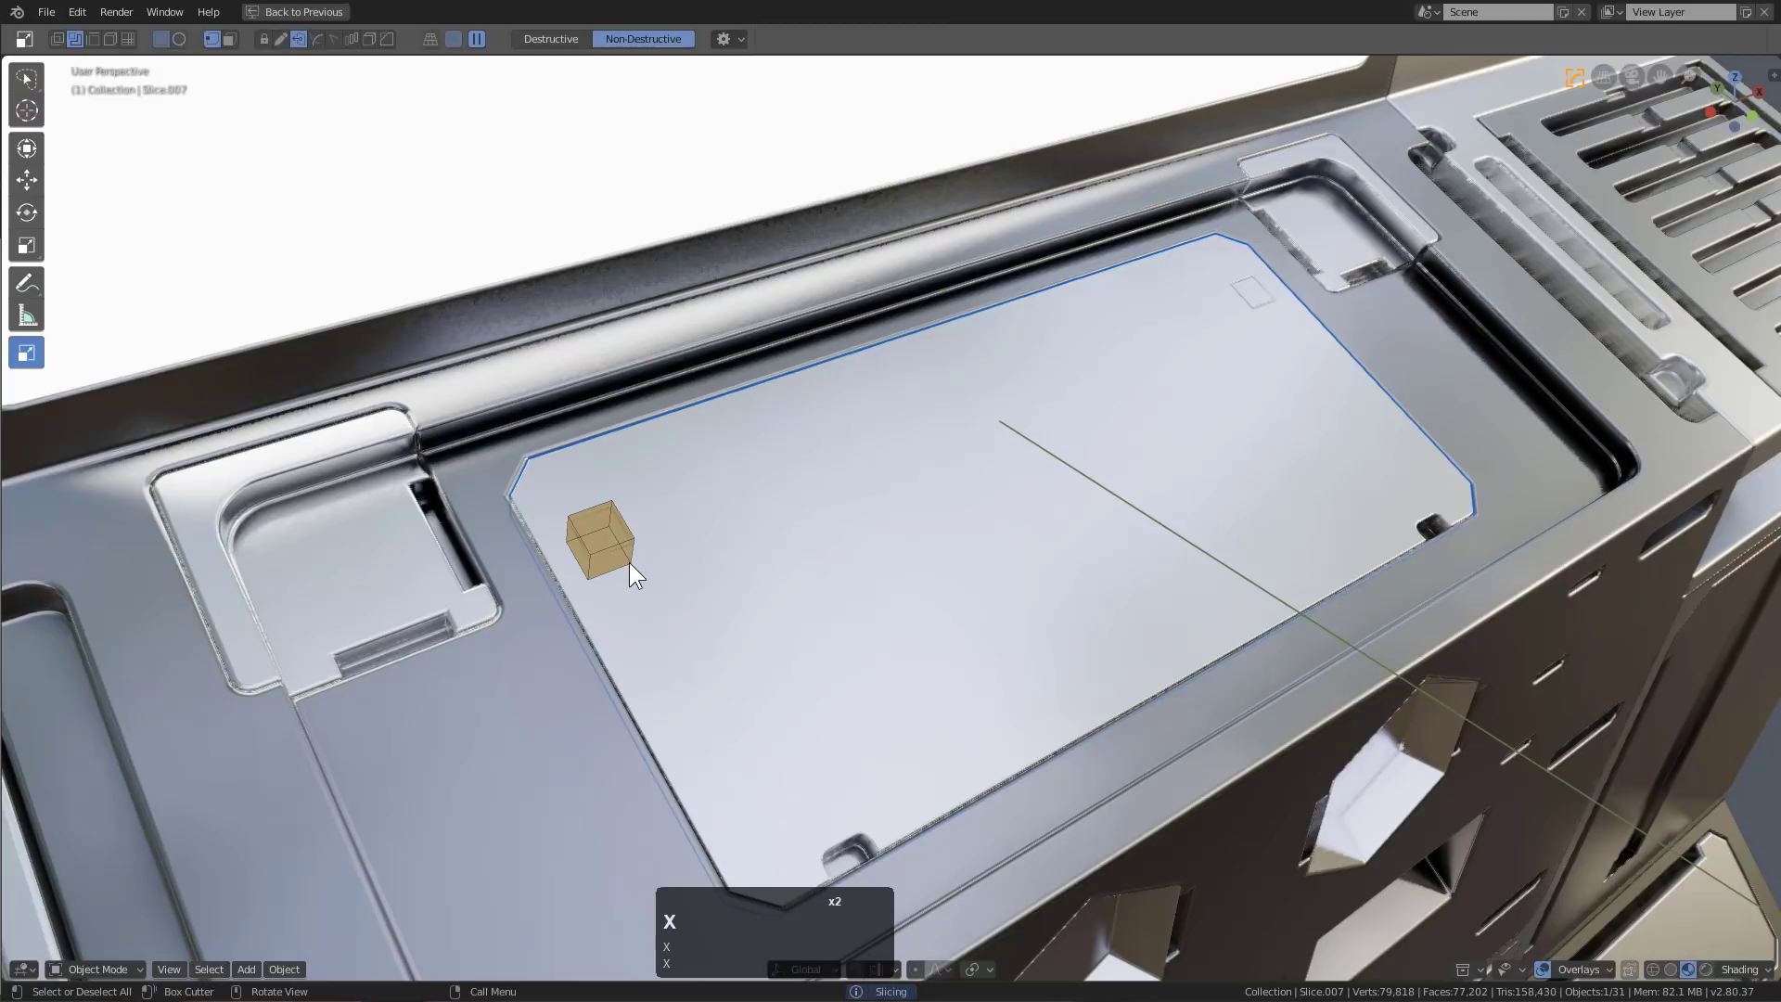
pyautogui.click(628, 562)
# Round the square key cutter by selecting its four corner edges and giving them a multi-segment bevel
pyautogui.press('KP_Decimal')
pyautogui.scroll(-2, 910, 584)
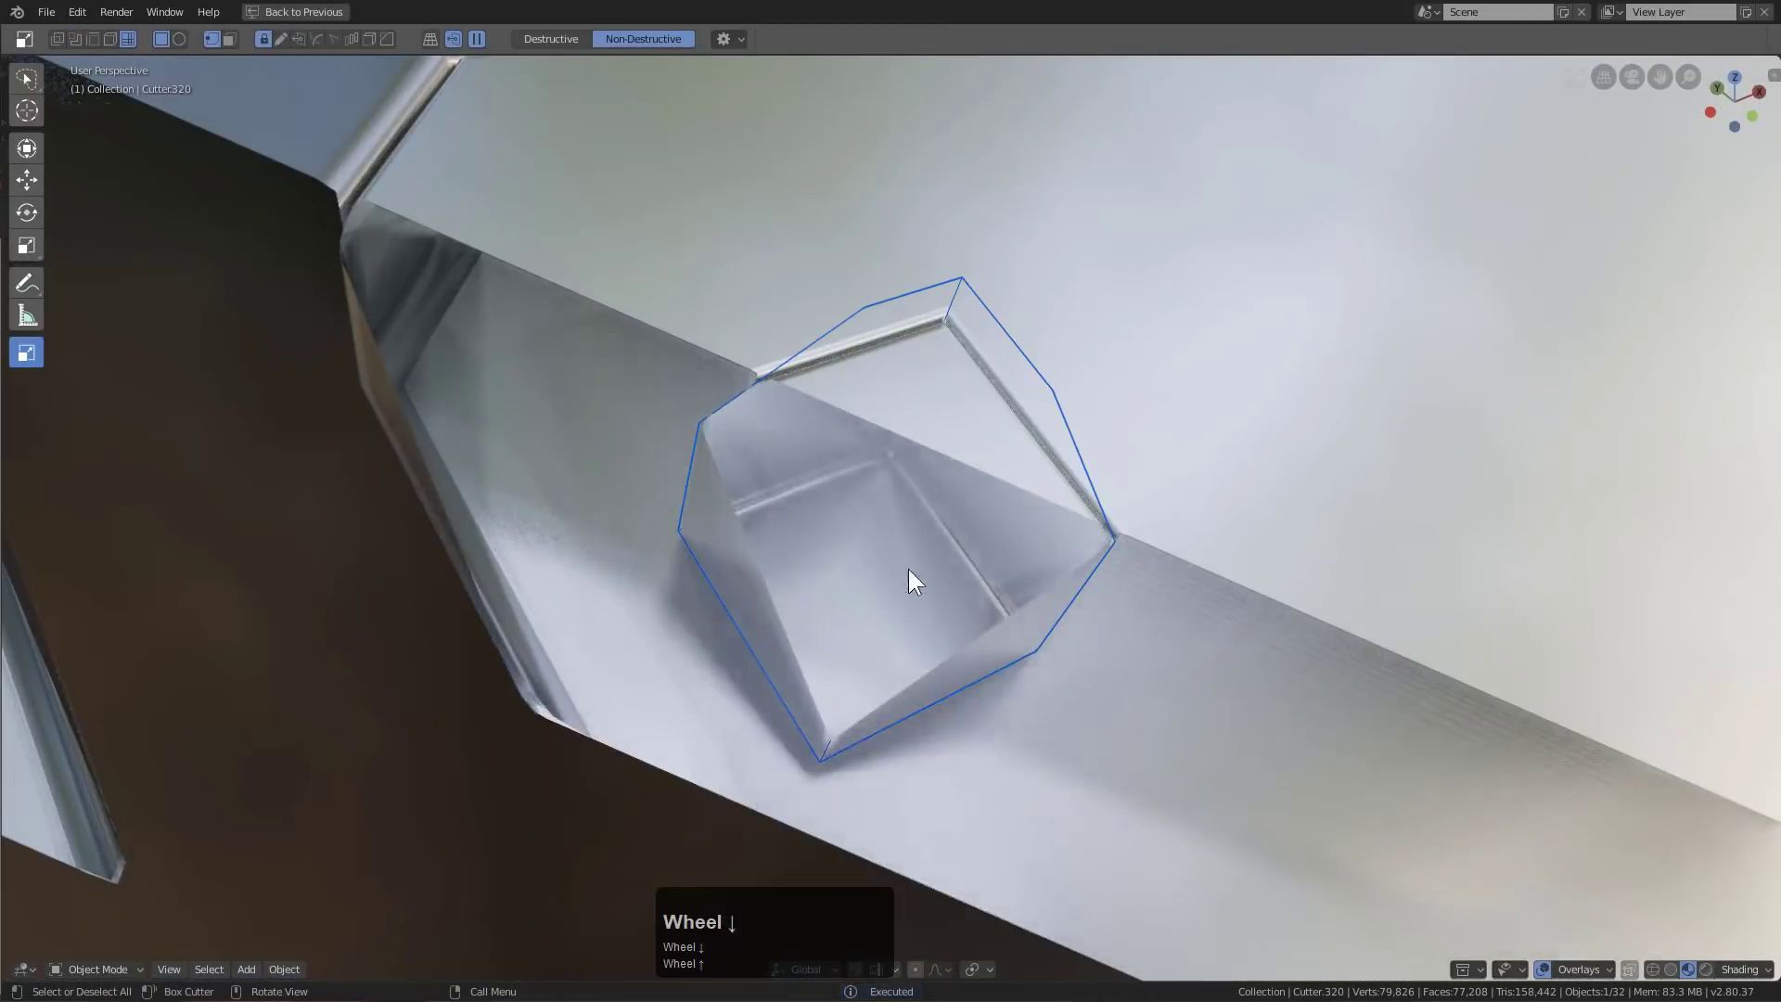
pyautogui.moveTo(910, 584); pyautogui.dragTo(815, 591, button='middle')
pyautogui.press('Tab')
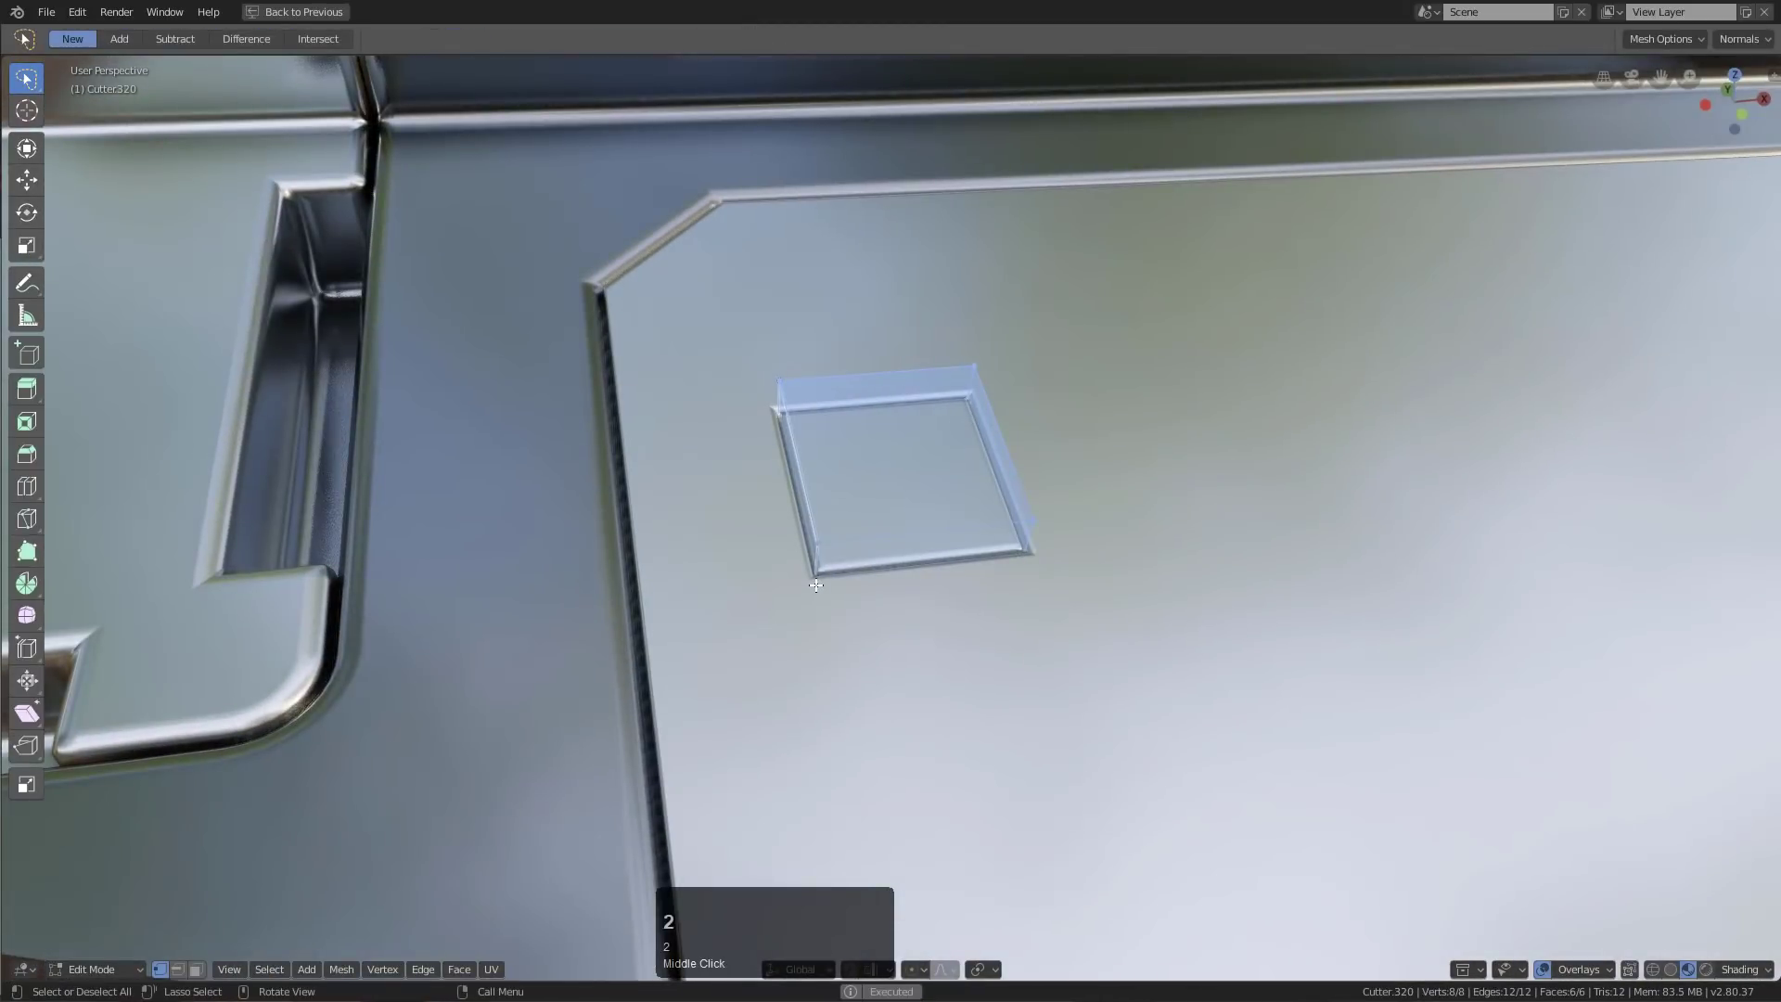
pyautogui.click(1010, 562)
pyautogui.moveTo(773, 412); pyautogui.dragTo(1082, 586, button='middle')
pyautogui.scroll(-2, 937, 510)
pyautogui.keyDown('shift'); pyautogui.click(982, 540); pyautogui.keyUp('shift')
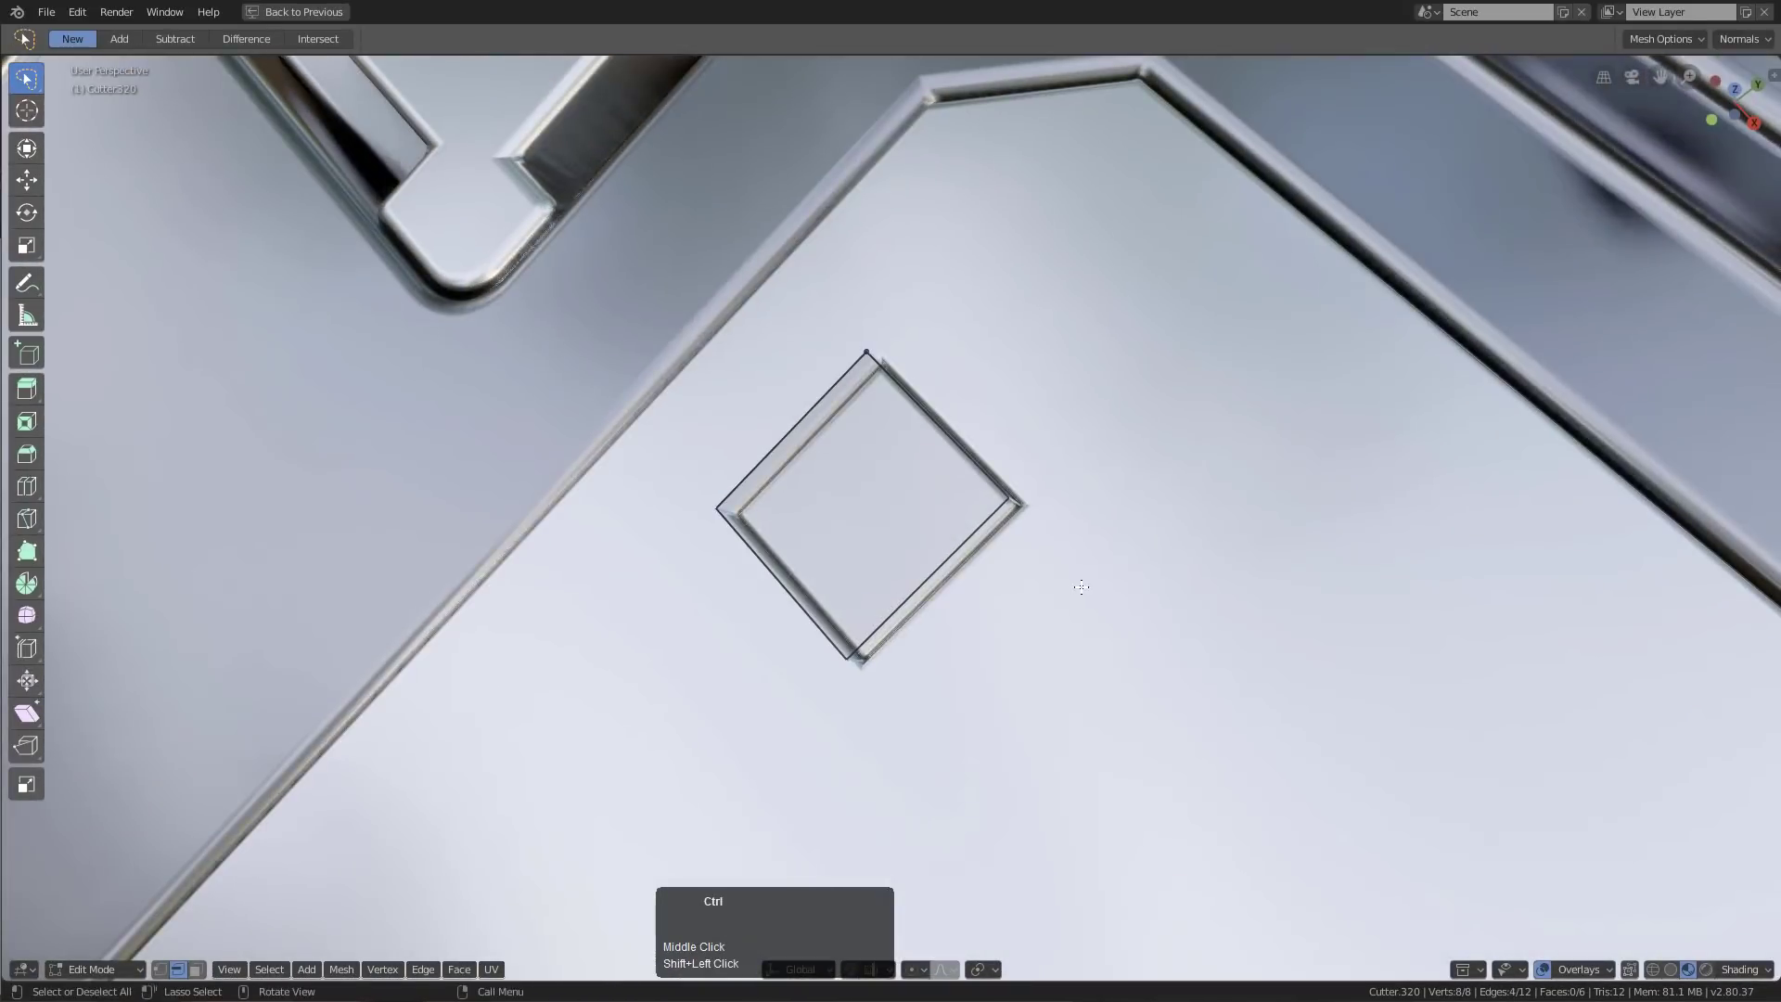
pyautogui.hotkey('ctrl', 'b')
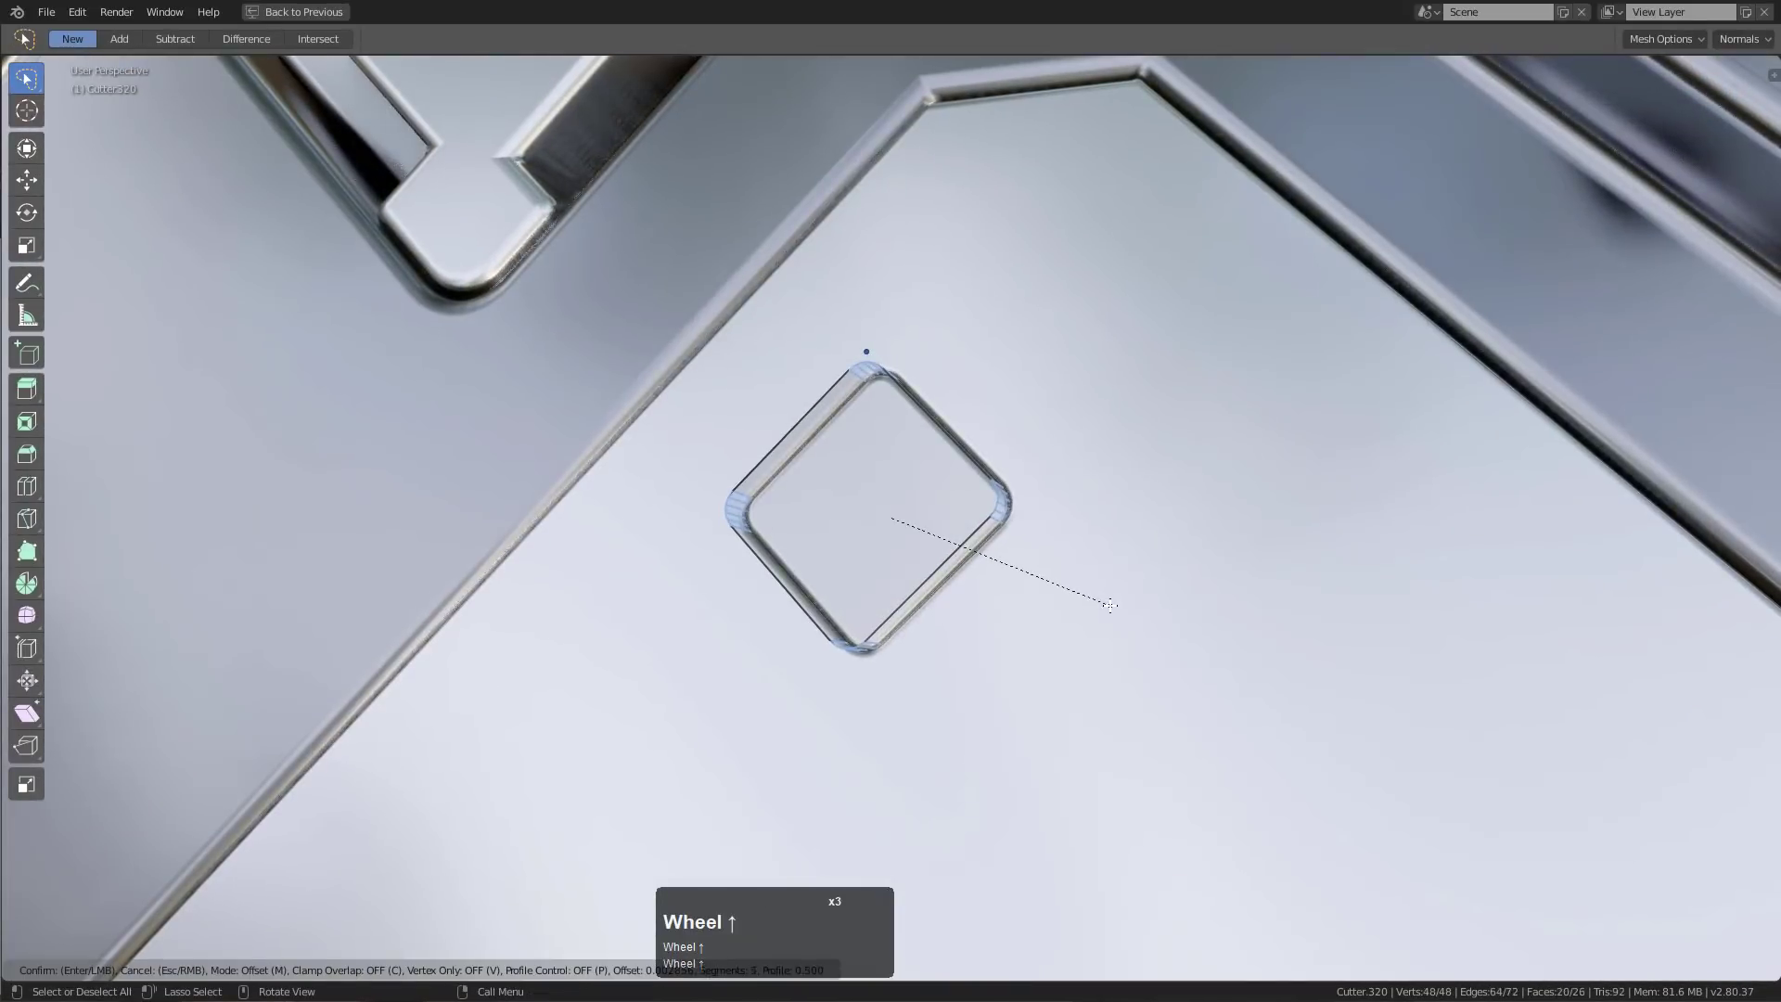
pyautogui.click(1116, 606)
pyautogui.press('Tab')
# Move the rounded key cutter along the global X axis on the desk plate
pyautogui.moveTo(1116, 605); pyautogui.dragTo(933, 583, button='middle')
pyautogui.scroll(-2, 1037, 603)
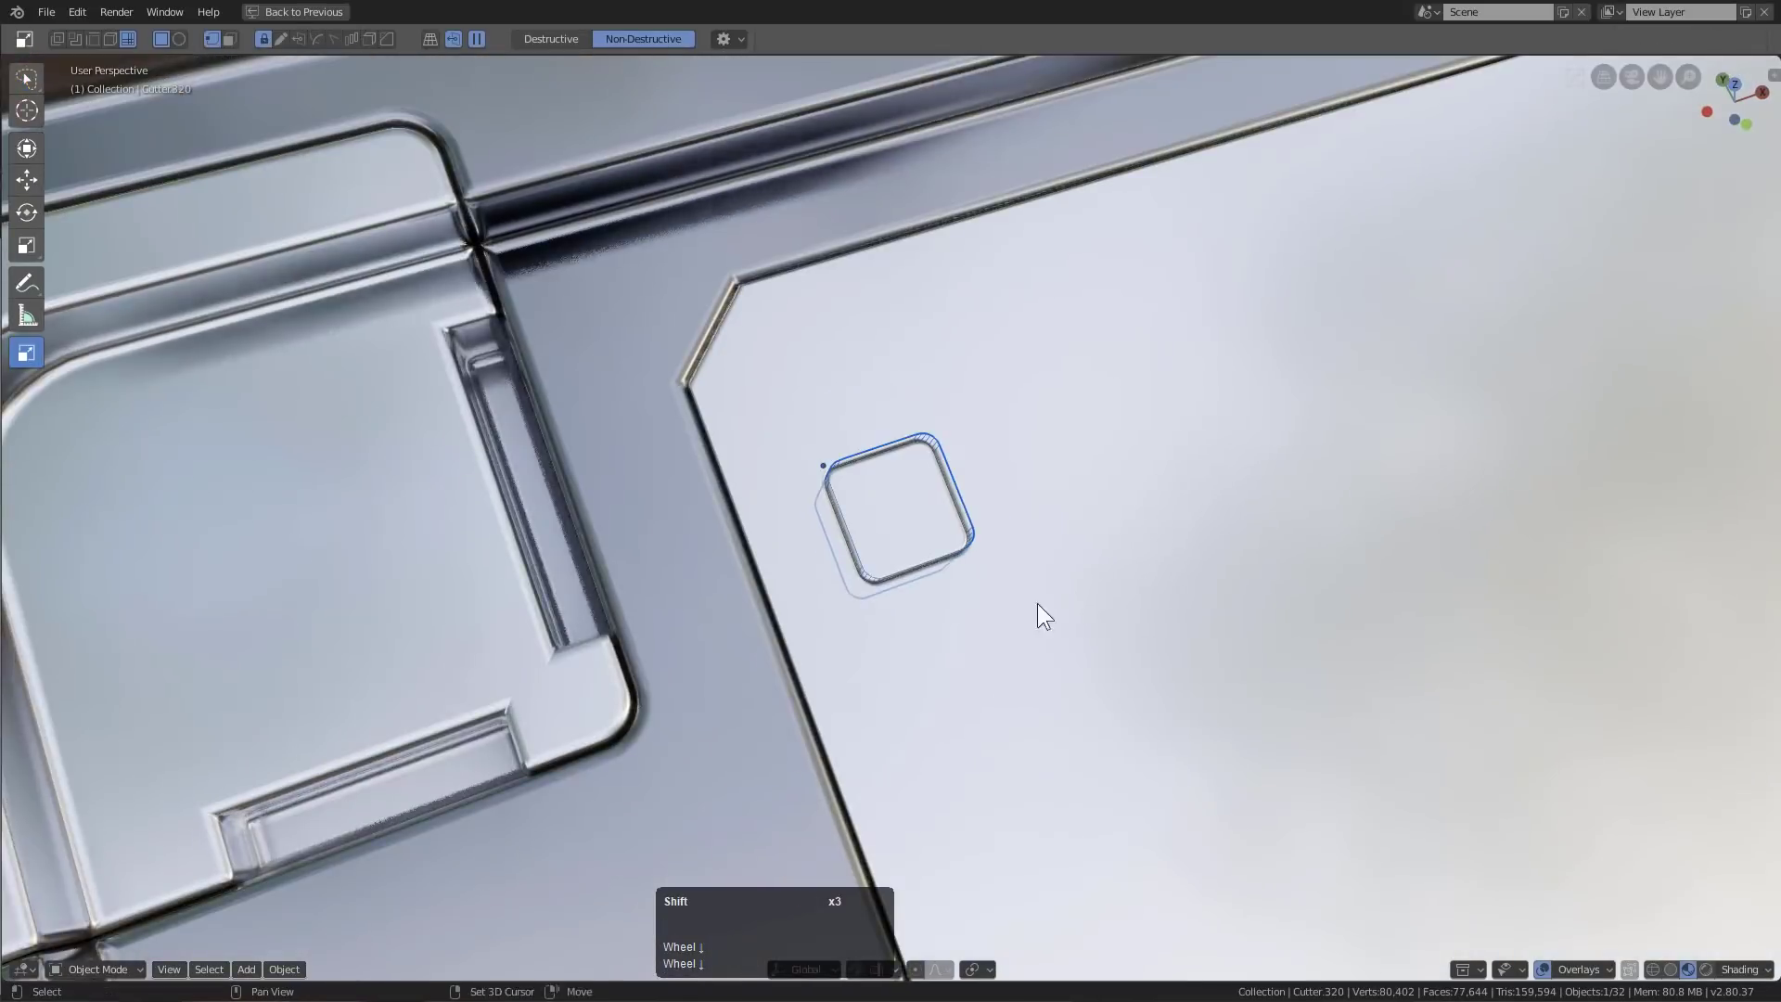
pyautogui.scroll(-3, 863, 620)
pyautogui.press('g')
pyautogui.press('x')
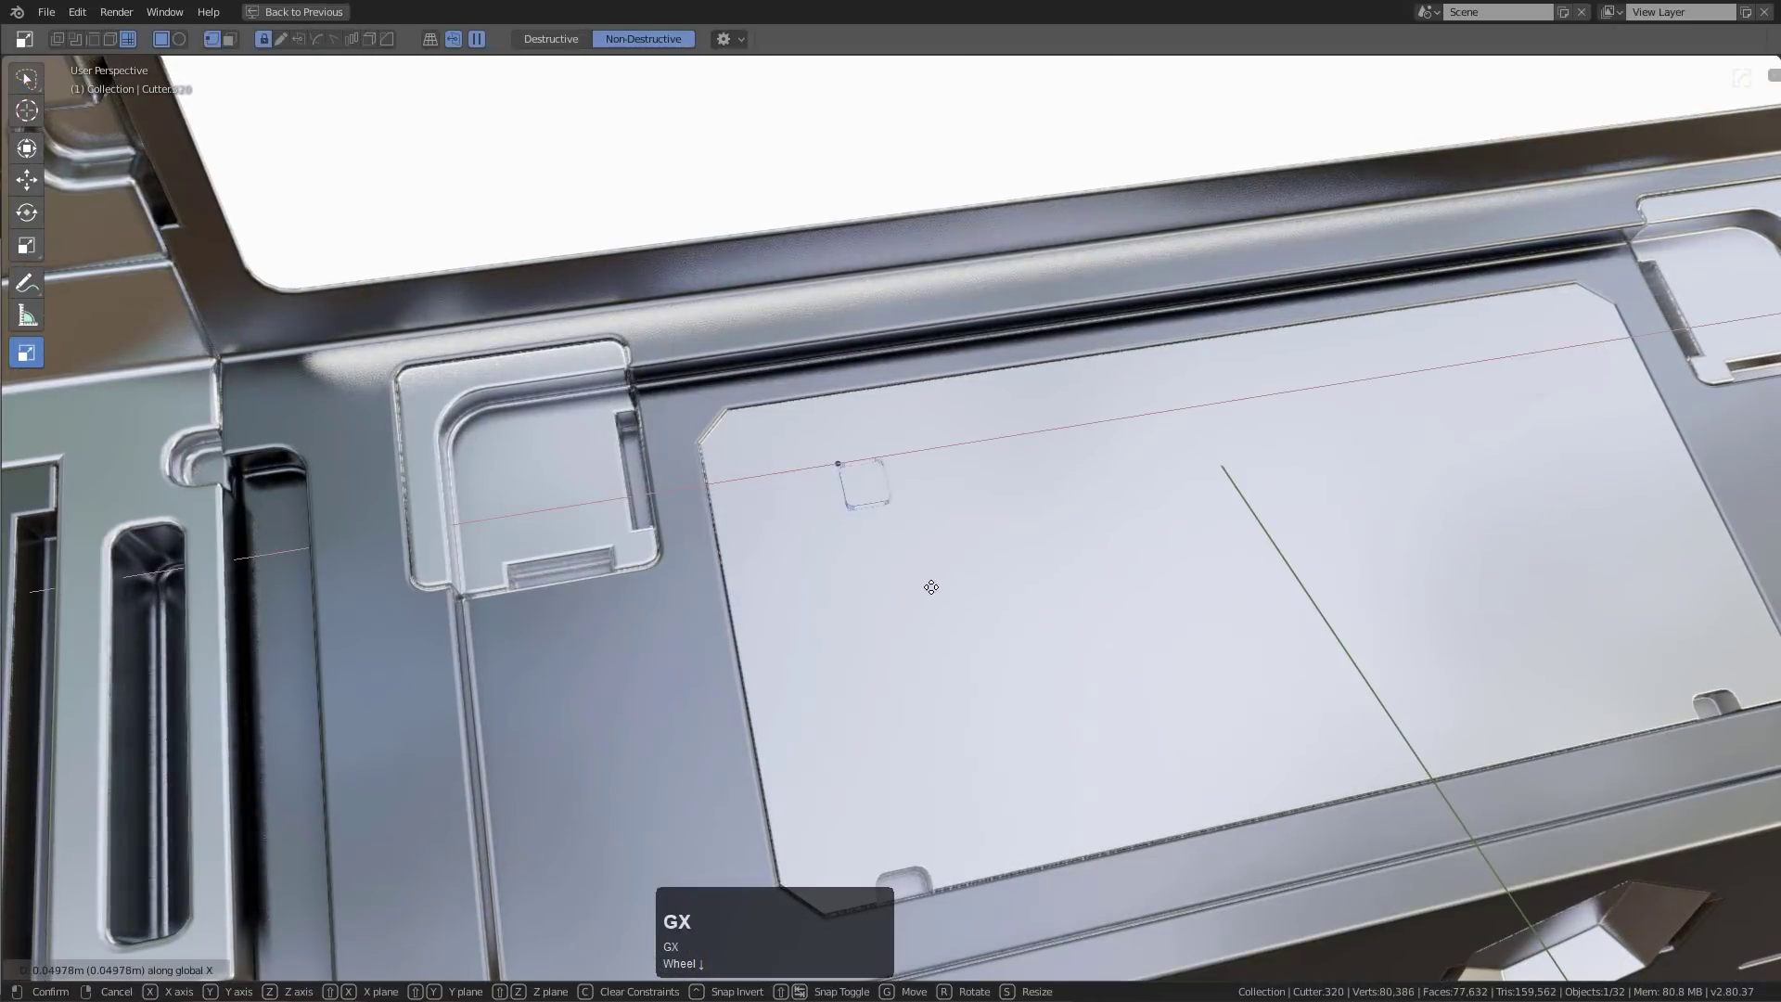
pyautogui.click(913, 590)
# Array the key cutter along X with a count of 7 and a constant X offset of 0.031
pyautogui.press('q')
pyautogui.click(873, 670)
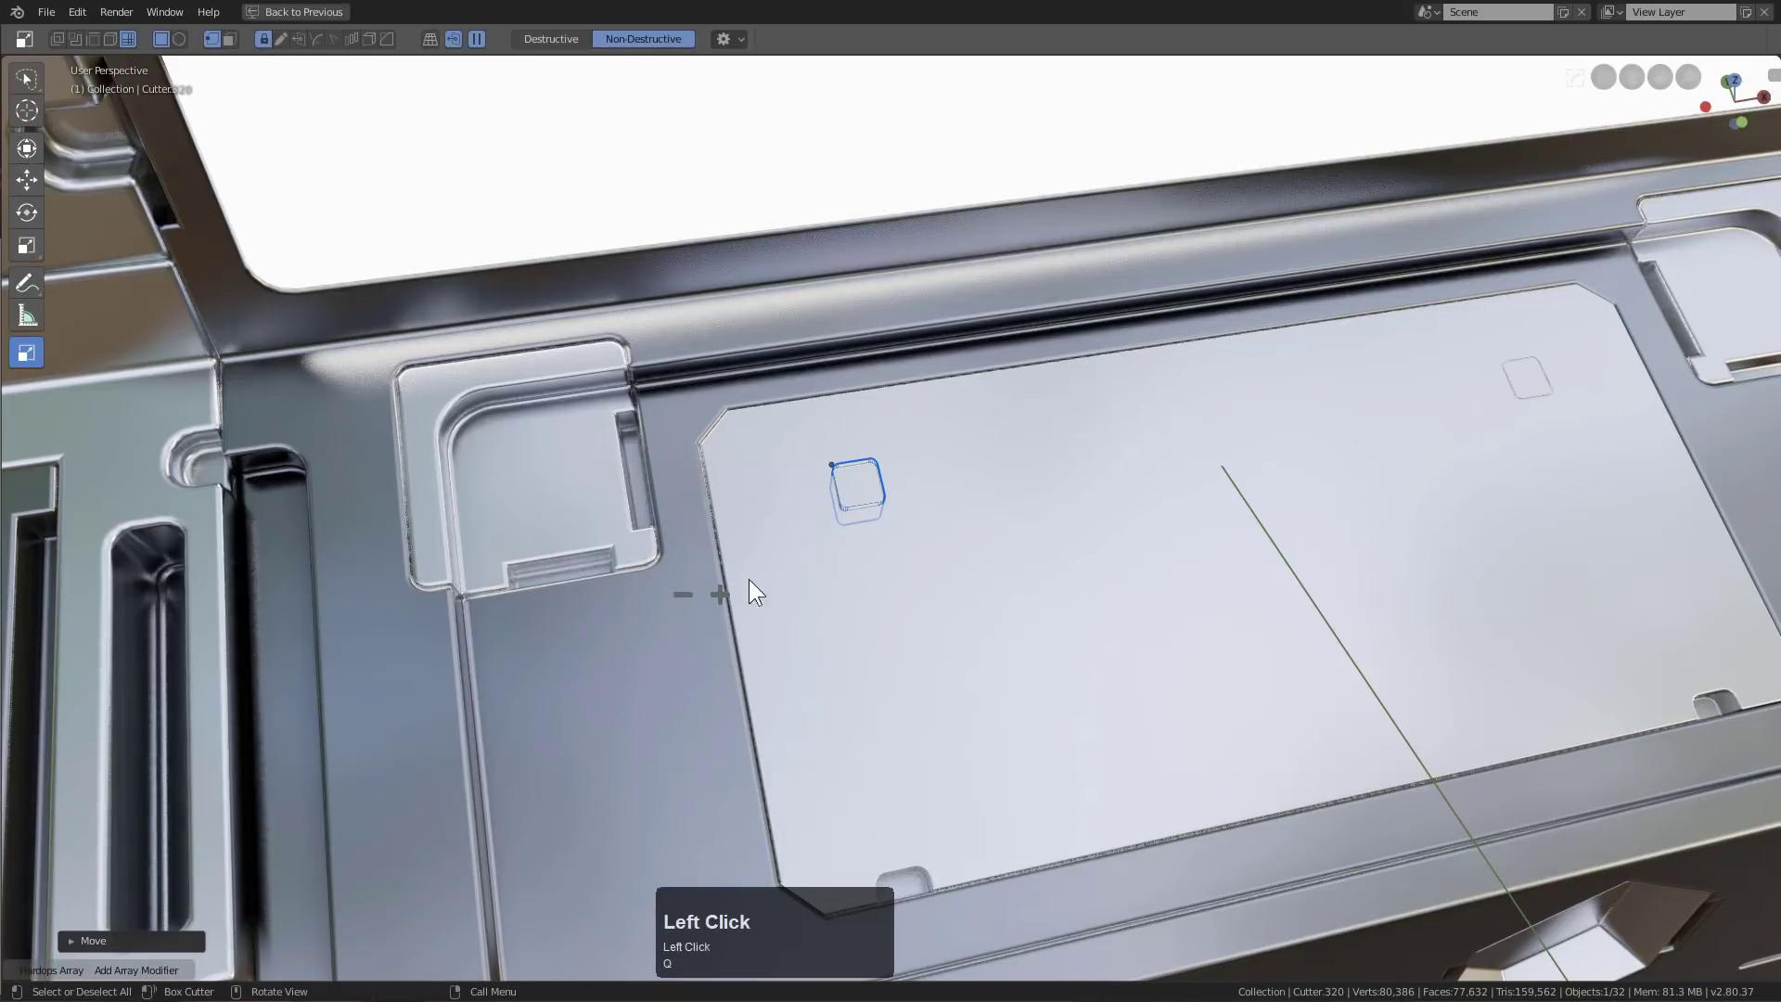
pyautogui.doubleClick(715, 587)
pyautogui.click(715, 587)
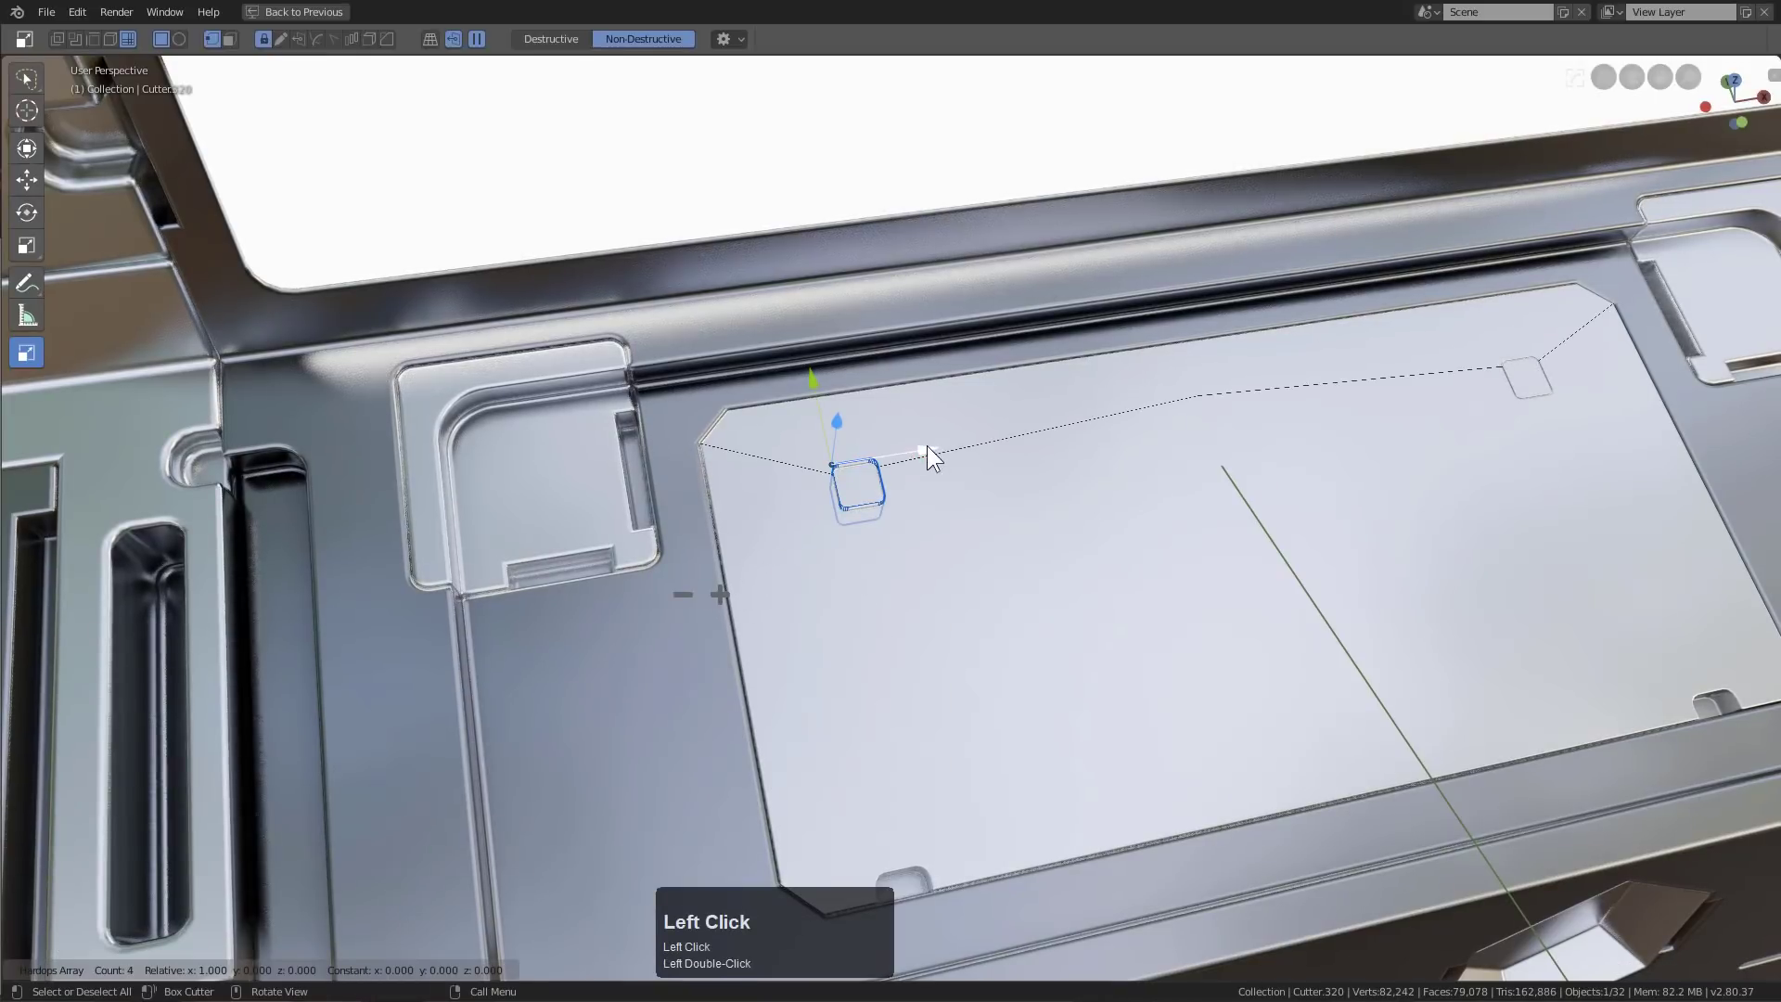
pyautogui.moveTo(927, 448); pyautogui.dragTo(976, 449)
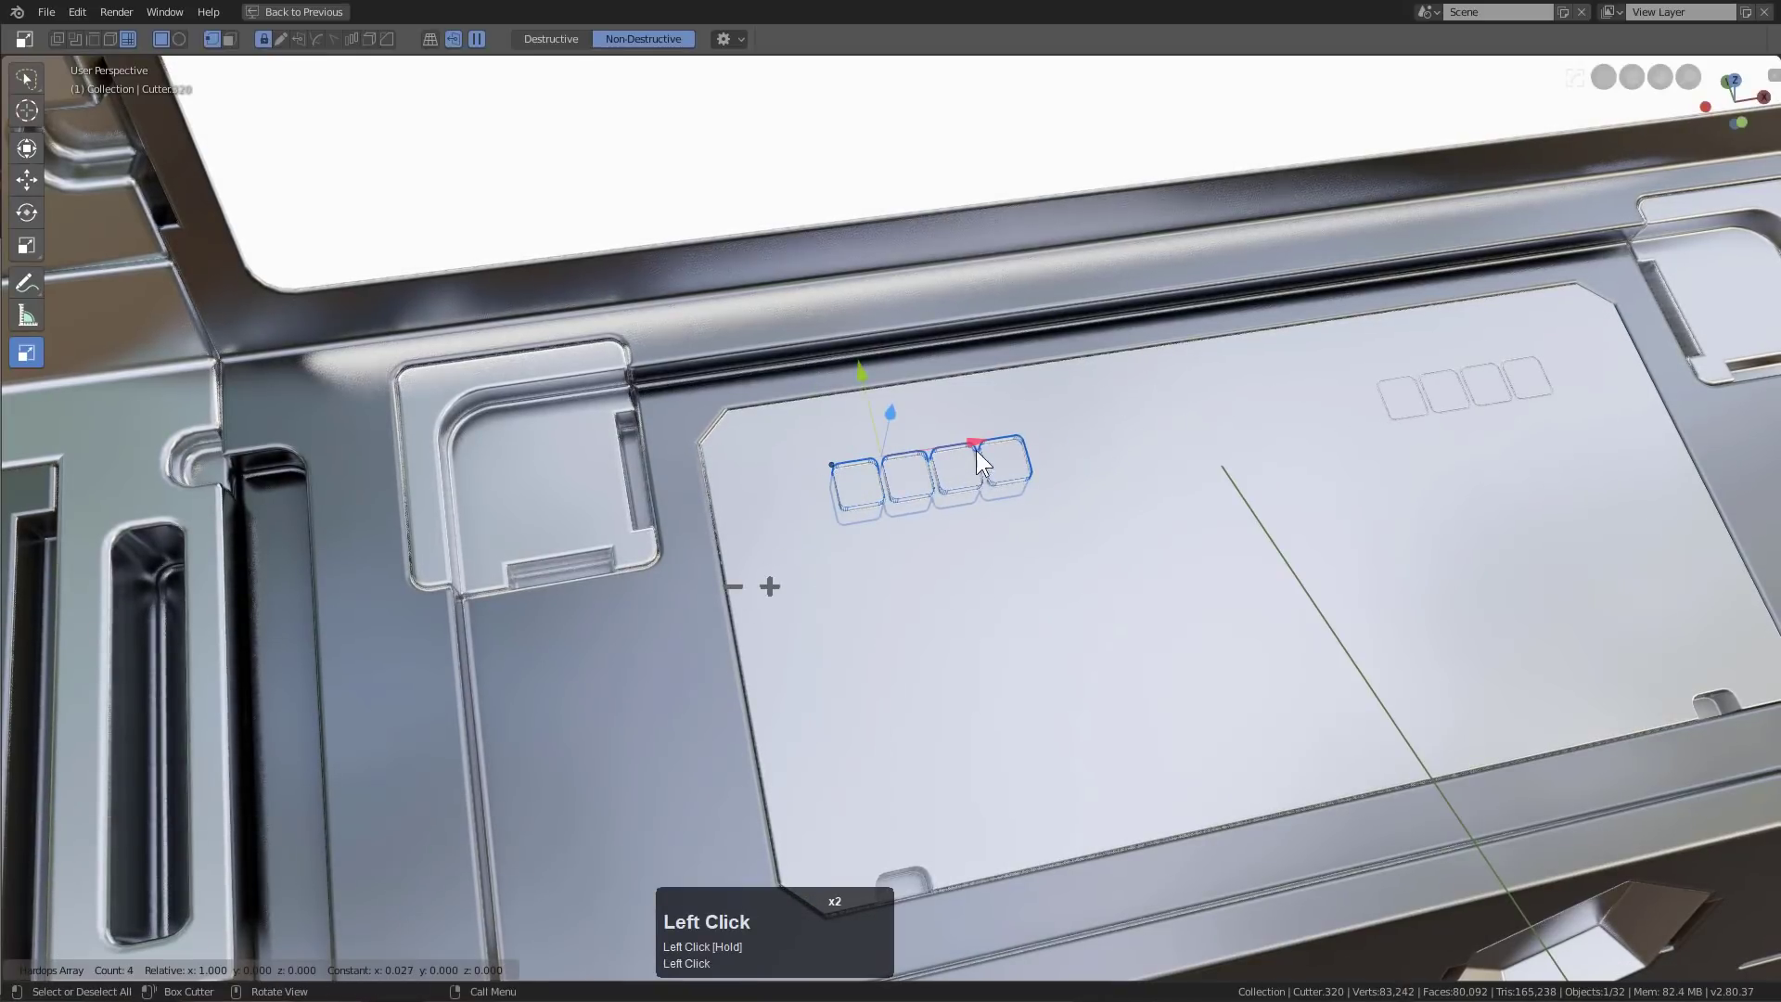
pyautogui.click(779, 585)
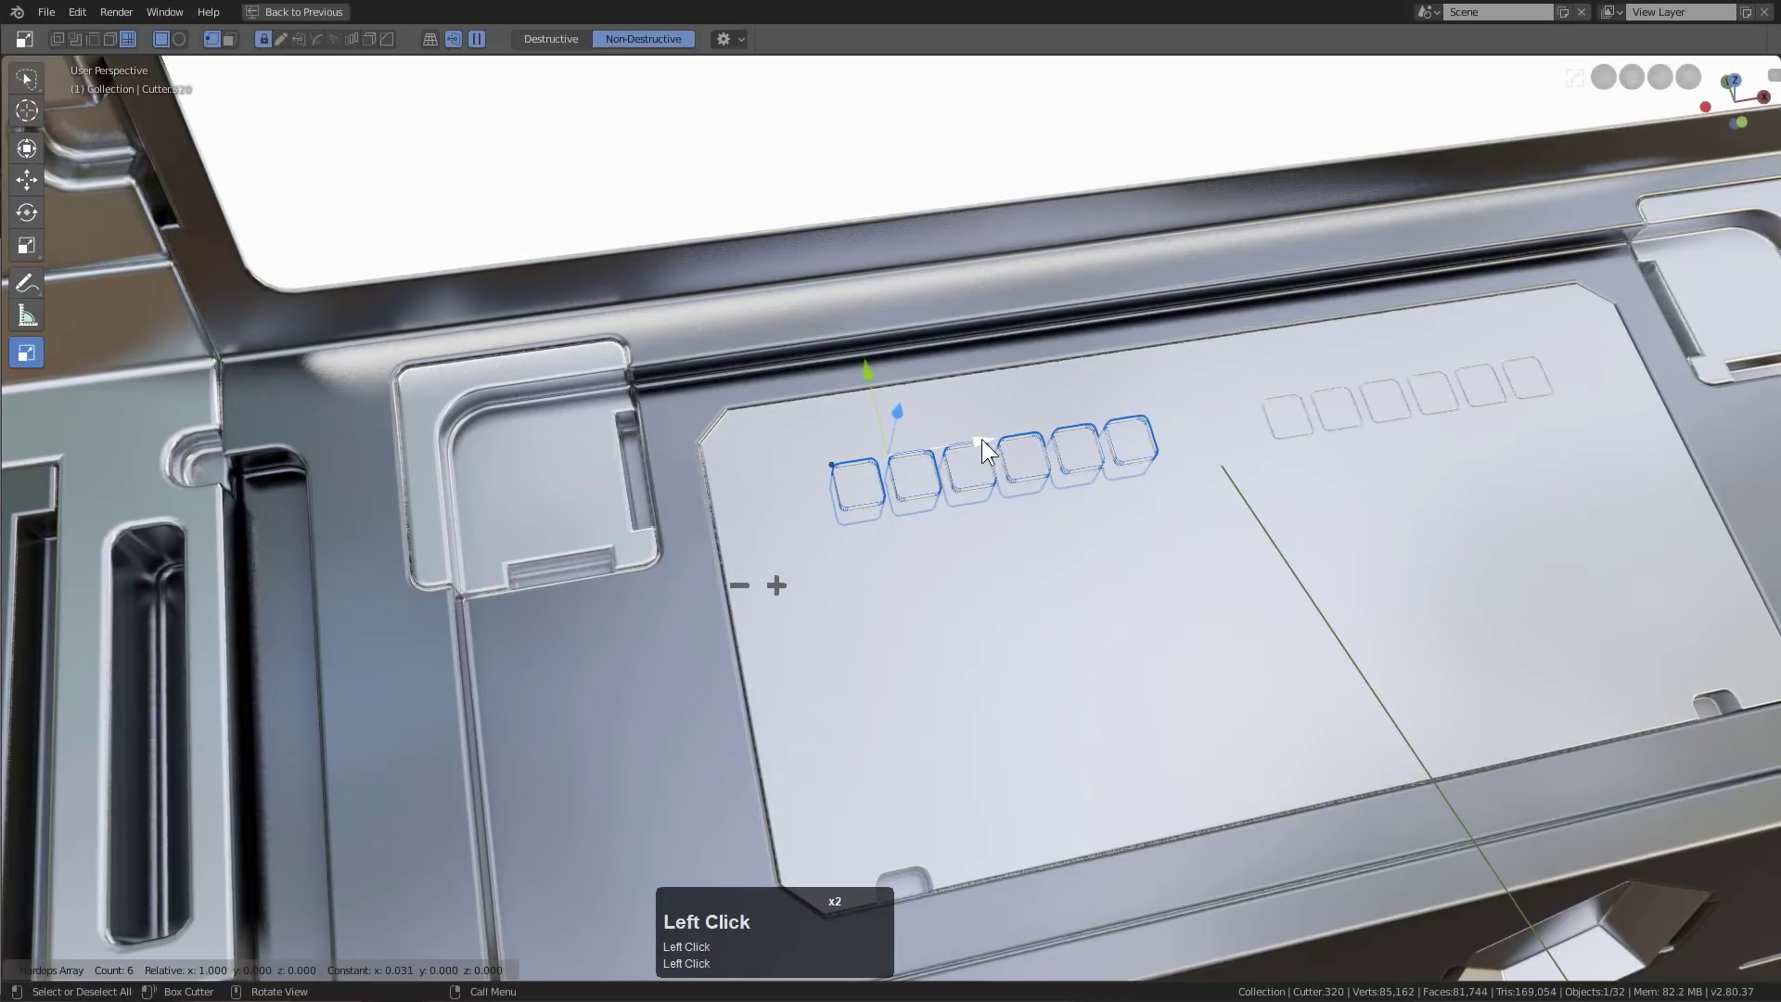
pyautogui.click(776, 585)
pyautogui.moveTo(994, 438); pyautogui.dragTo(982, 443)
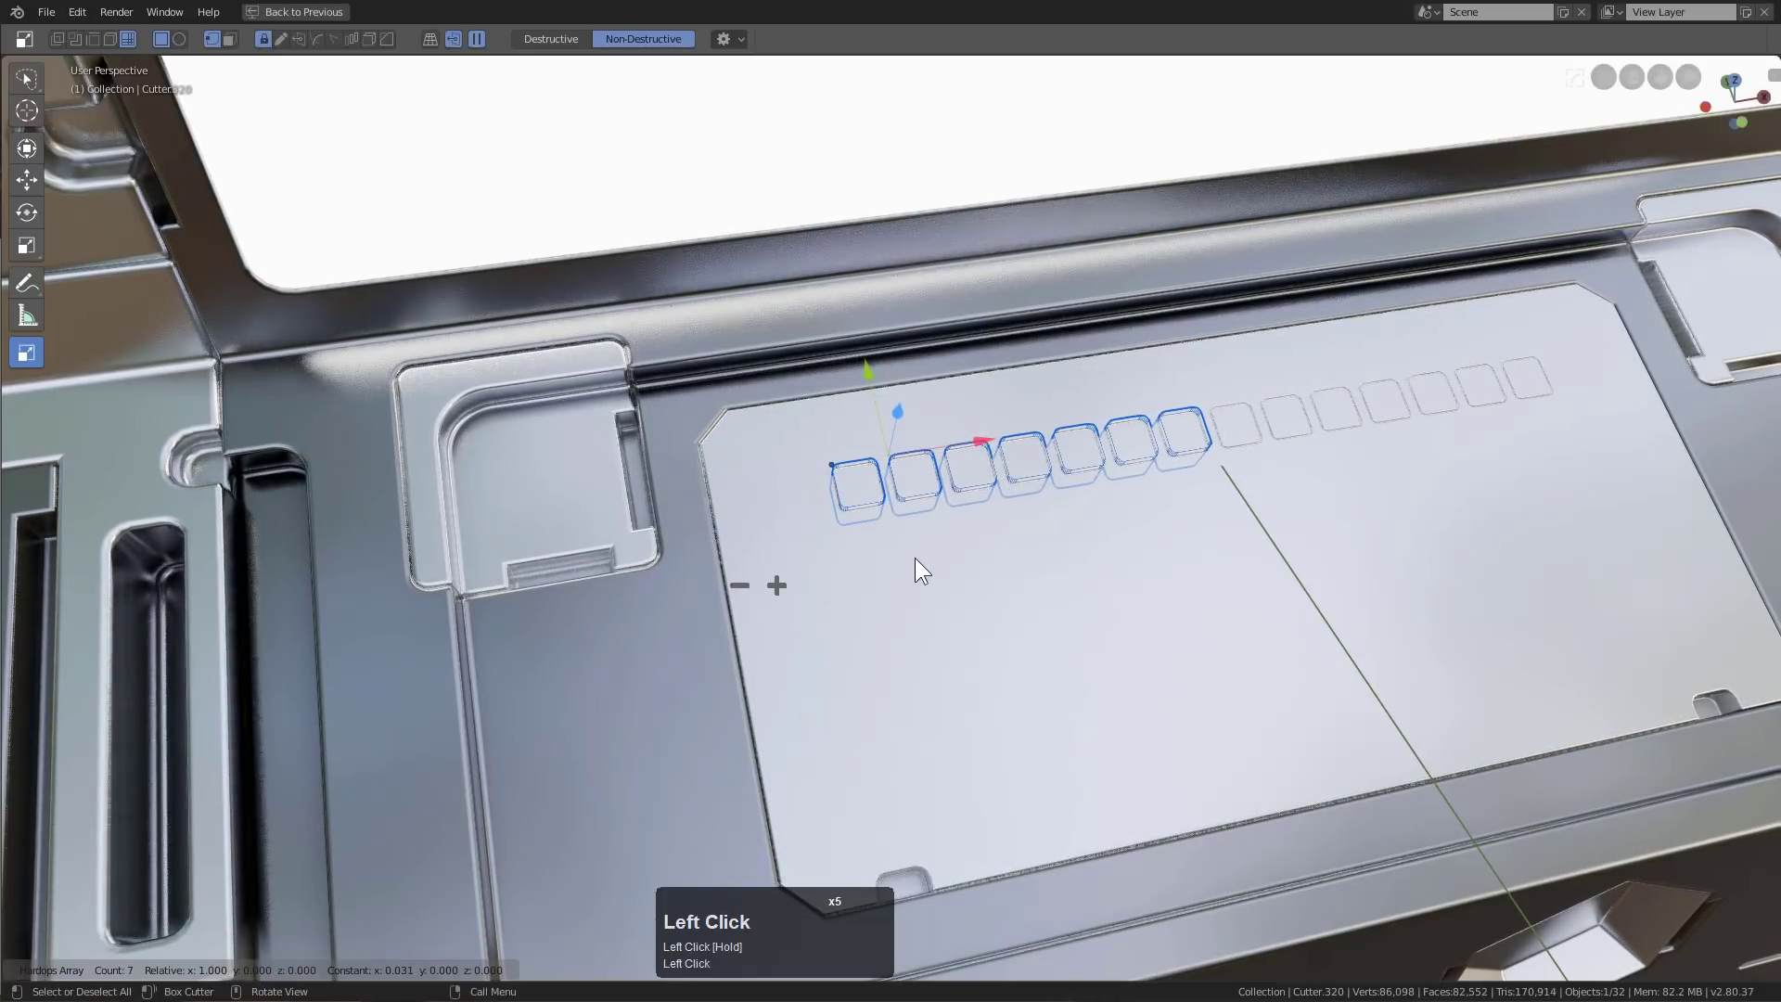
pyautogui.press('Escape')
# Duplicate the key cutter's mesh along its local Y axis as a second row, working in right orthographic wireframe view
pyautogui.moveTo(878, 548); pyautogui.dragTo(965, 494, button='middle')
pyautogui.press('Tab')
pyautogui.press('KP_1')
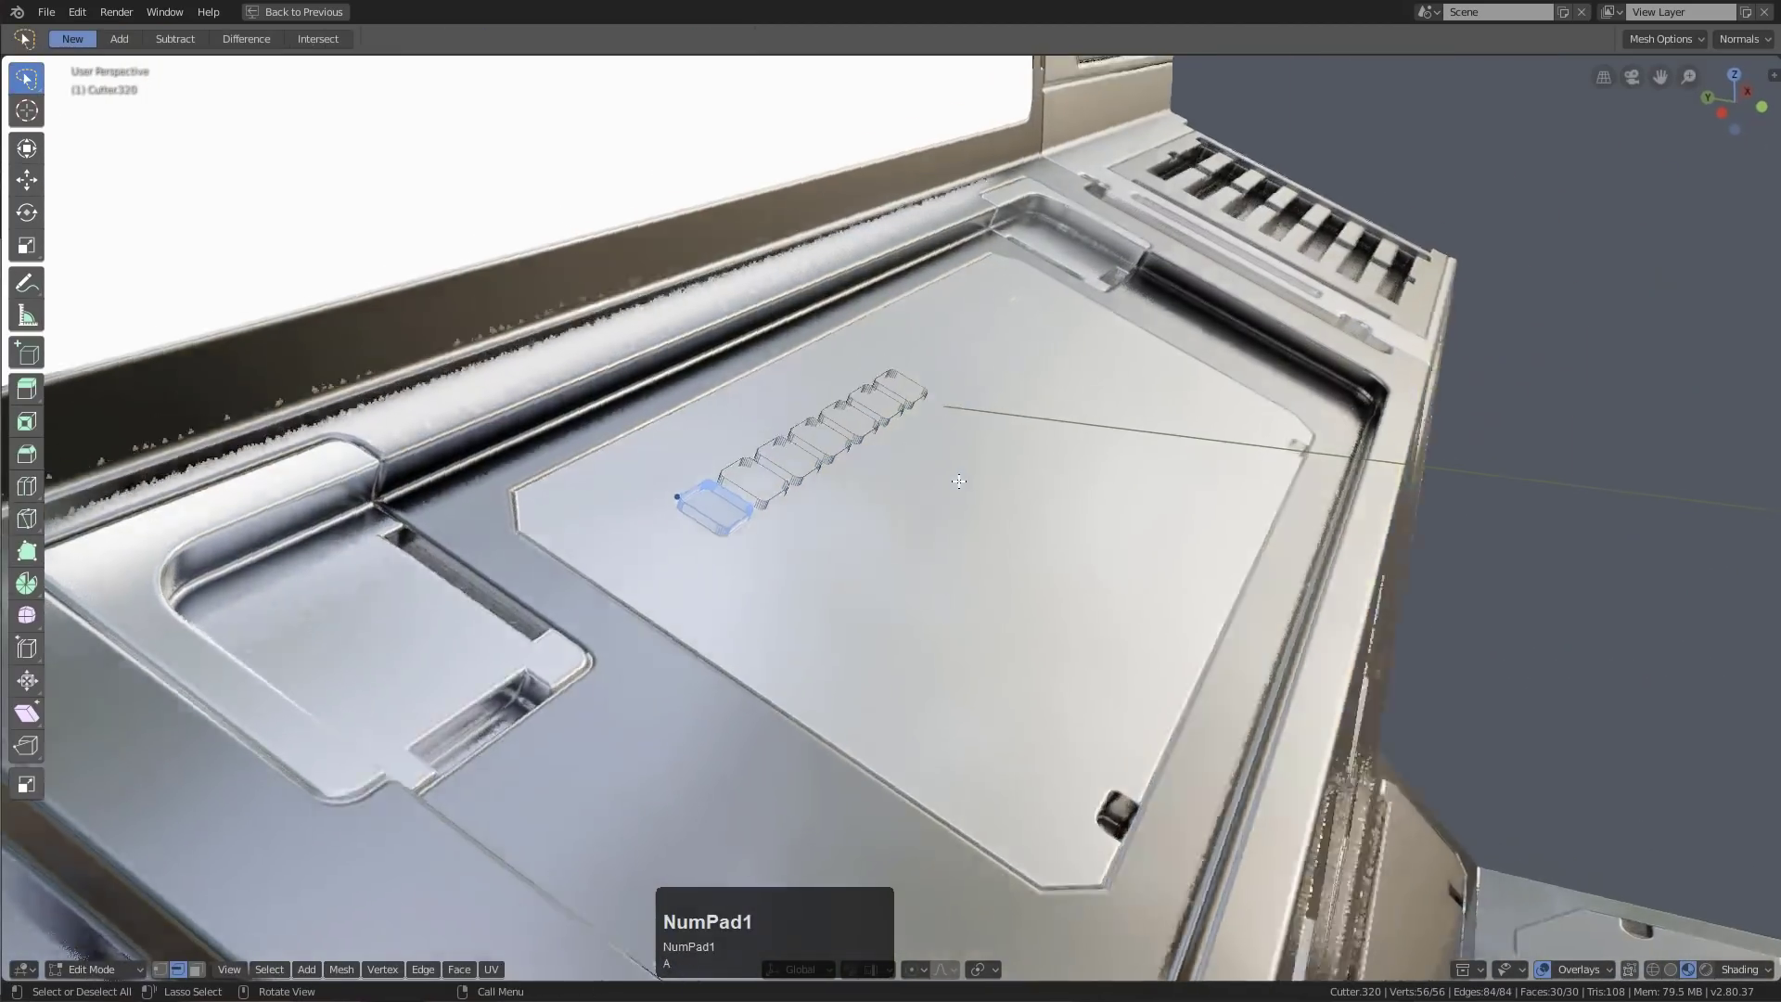
pyautogui.press('KP_3')
pyautogui.press('KP_5')
pyautogui.press('z')
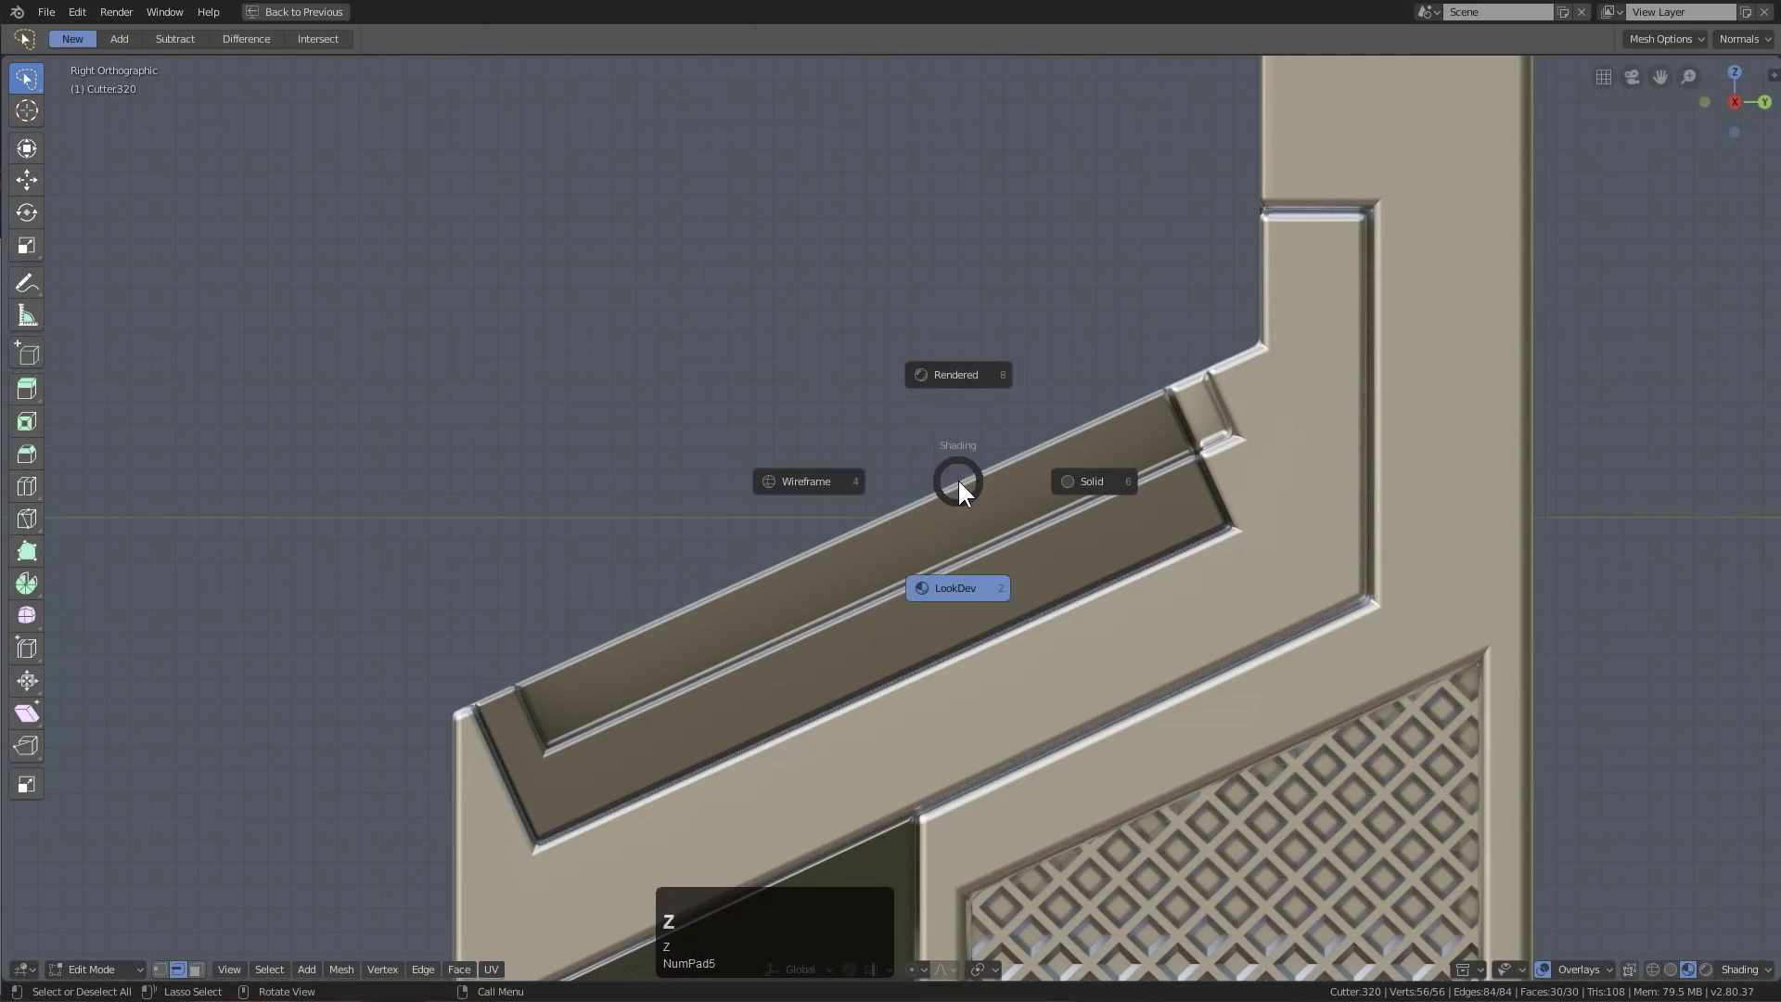
pyautogui.press('Escape')
pyautogui.press('z')
pyautogui.click(884, 492)
pyautogui.hotkey('shift', 'd')
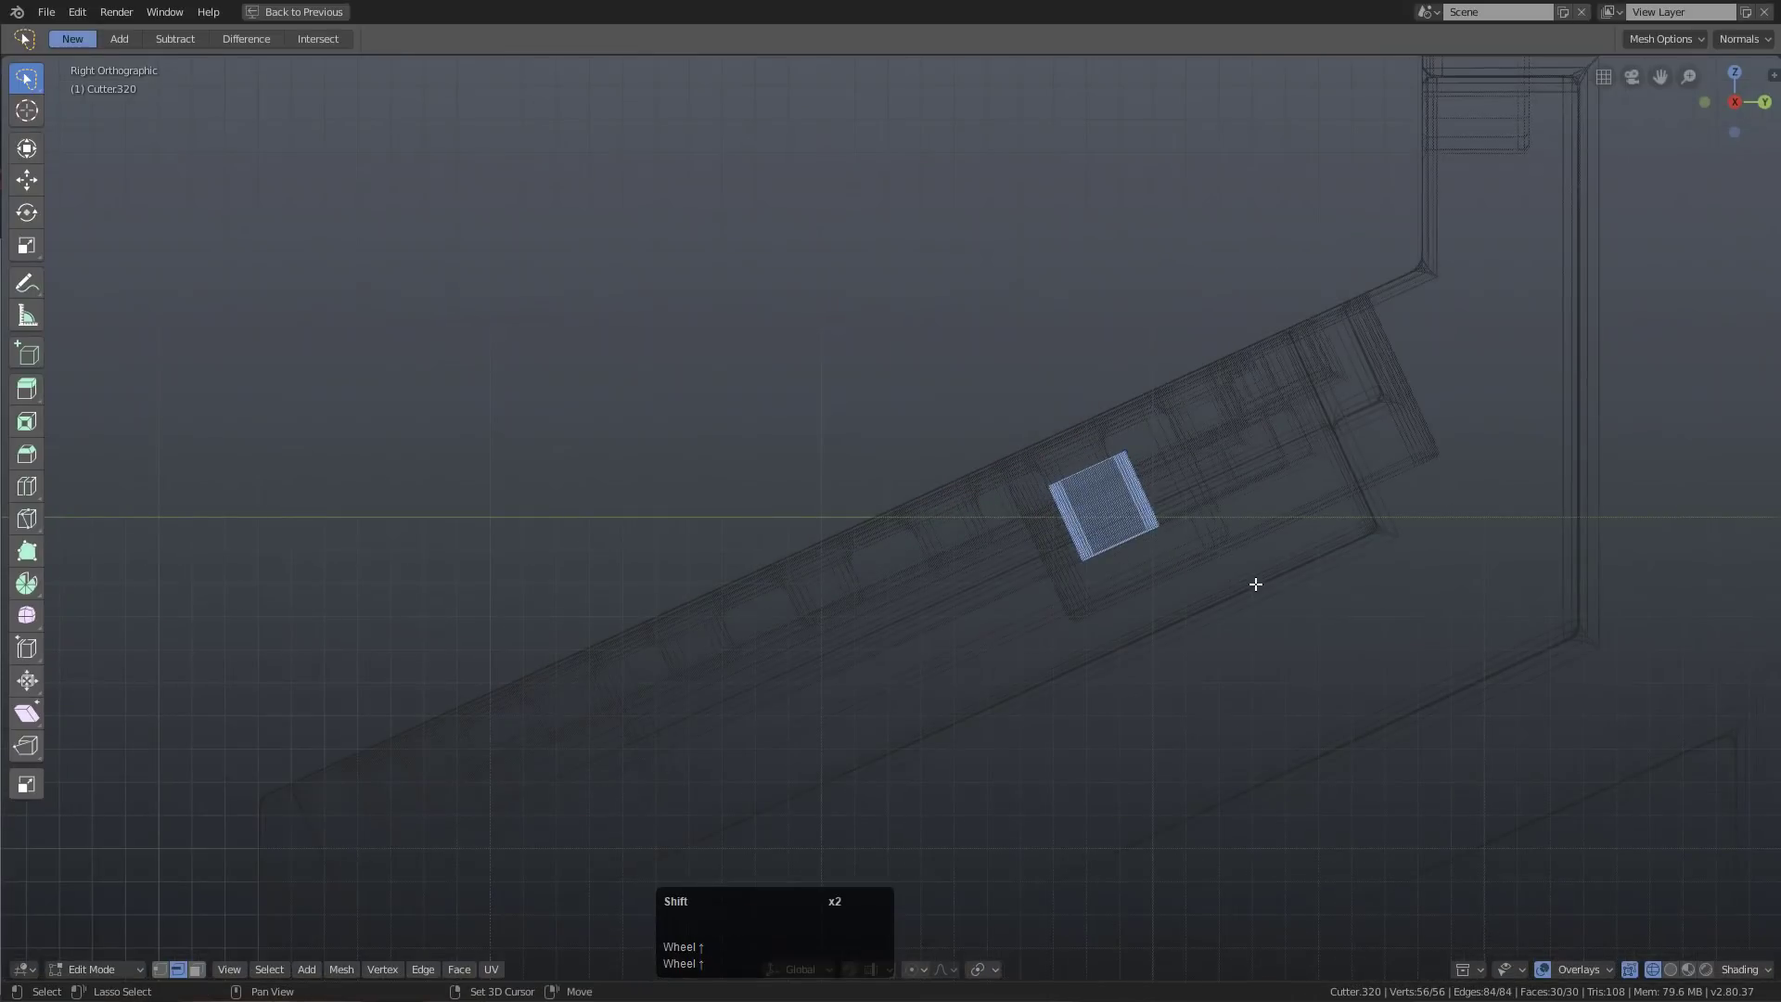
pyautogui.press('x')
pyautogui.press('y')
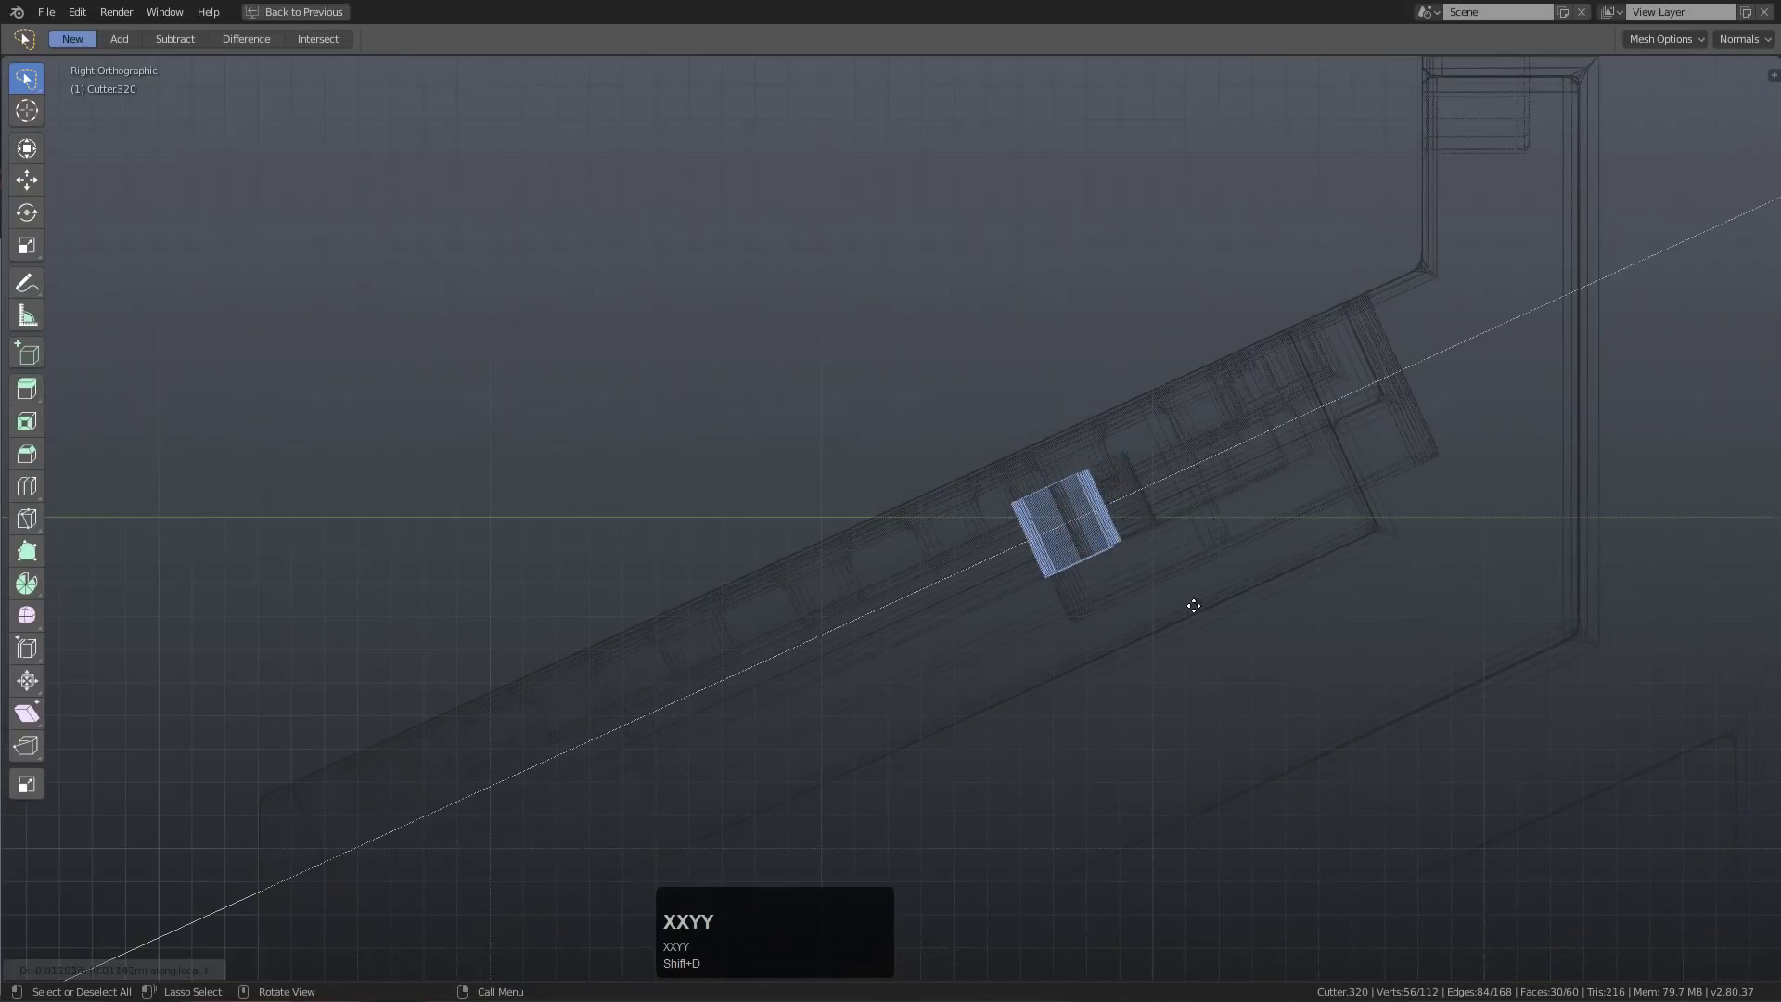
pyautogui.click(1165, 614)
# Repeat the duplication for a third row and delete the vertices of that extra copy
pyautogui.hotkey('shift', 'r')
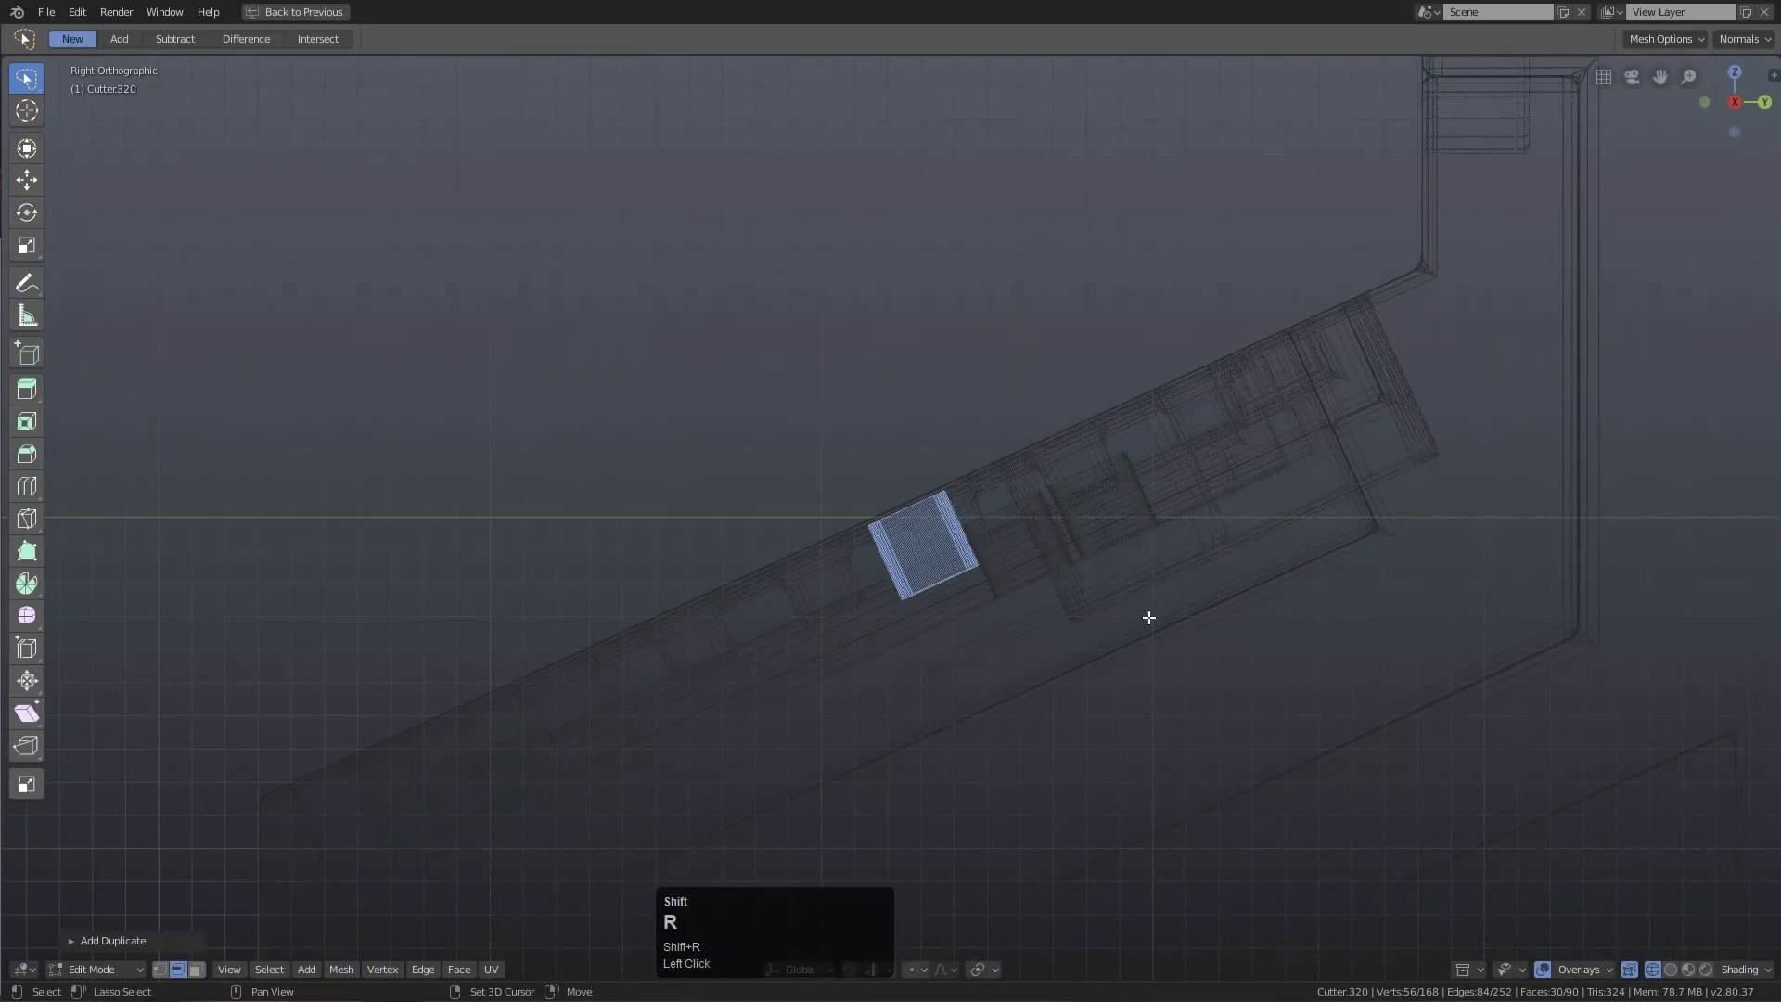
pyautogui.press('g')
pyautogui.rightClick(1156, 619)
pyautogui.press('x')
pyautogui.click(1159, 622)
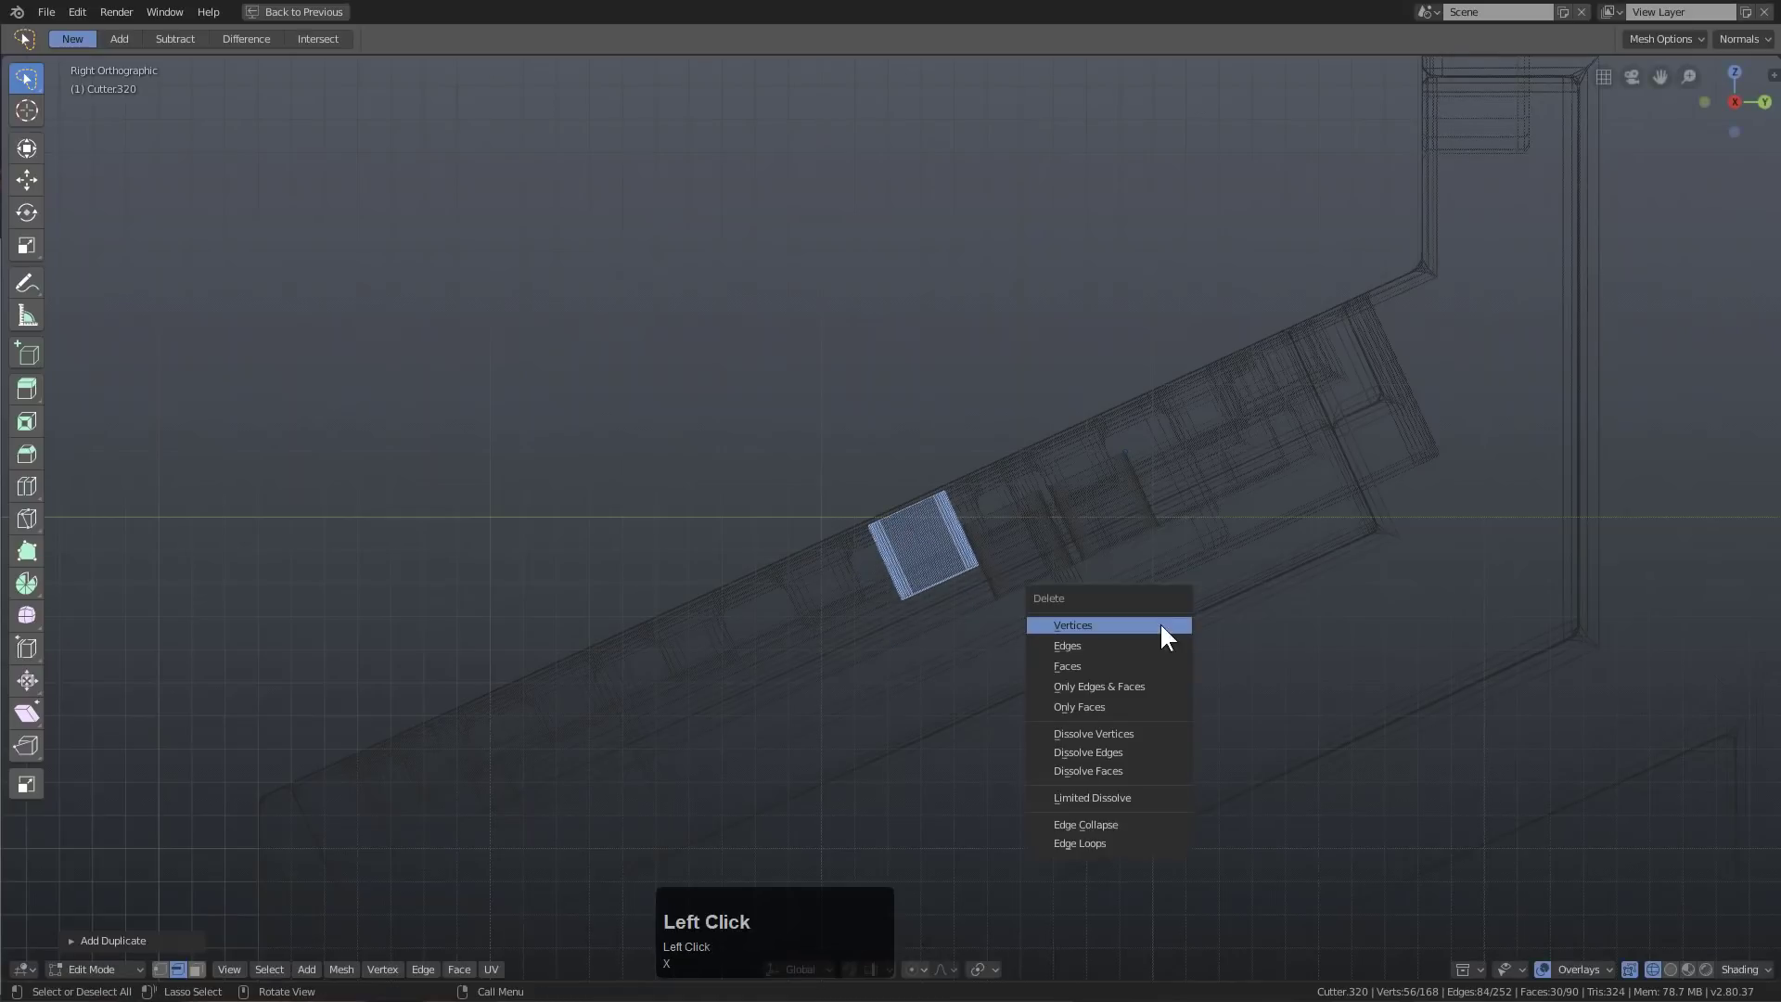
# Duplicate both key rows together along local Y to make four rows, and return to object mode with LookDev shading
pyautogui.press('a')
pyautogui.press('y')
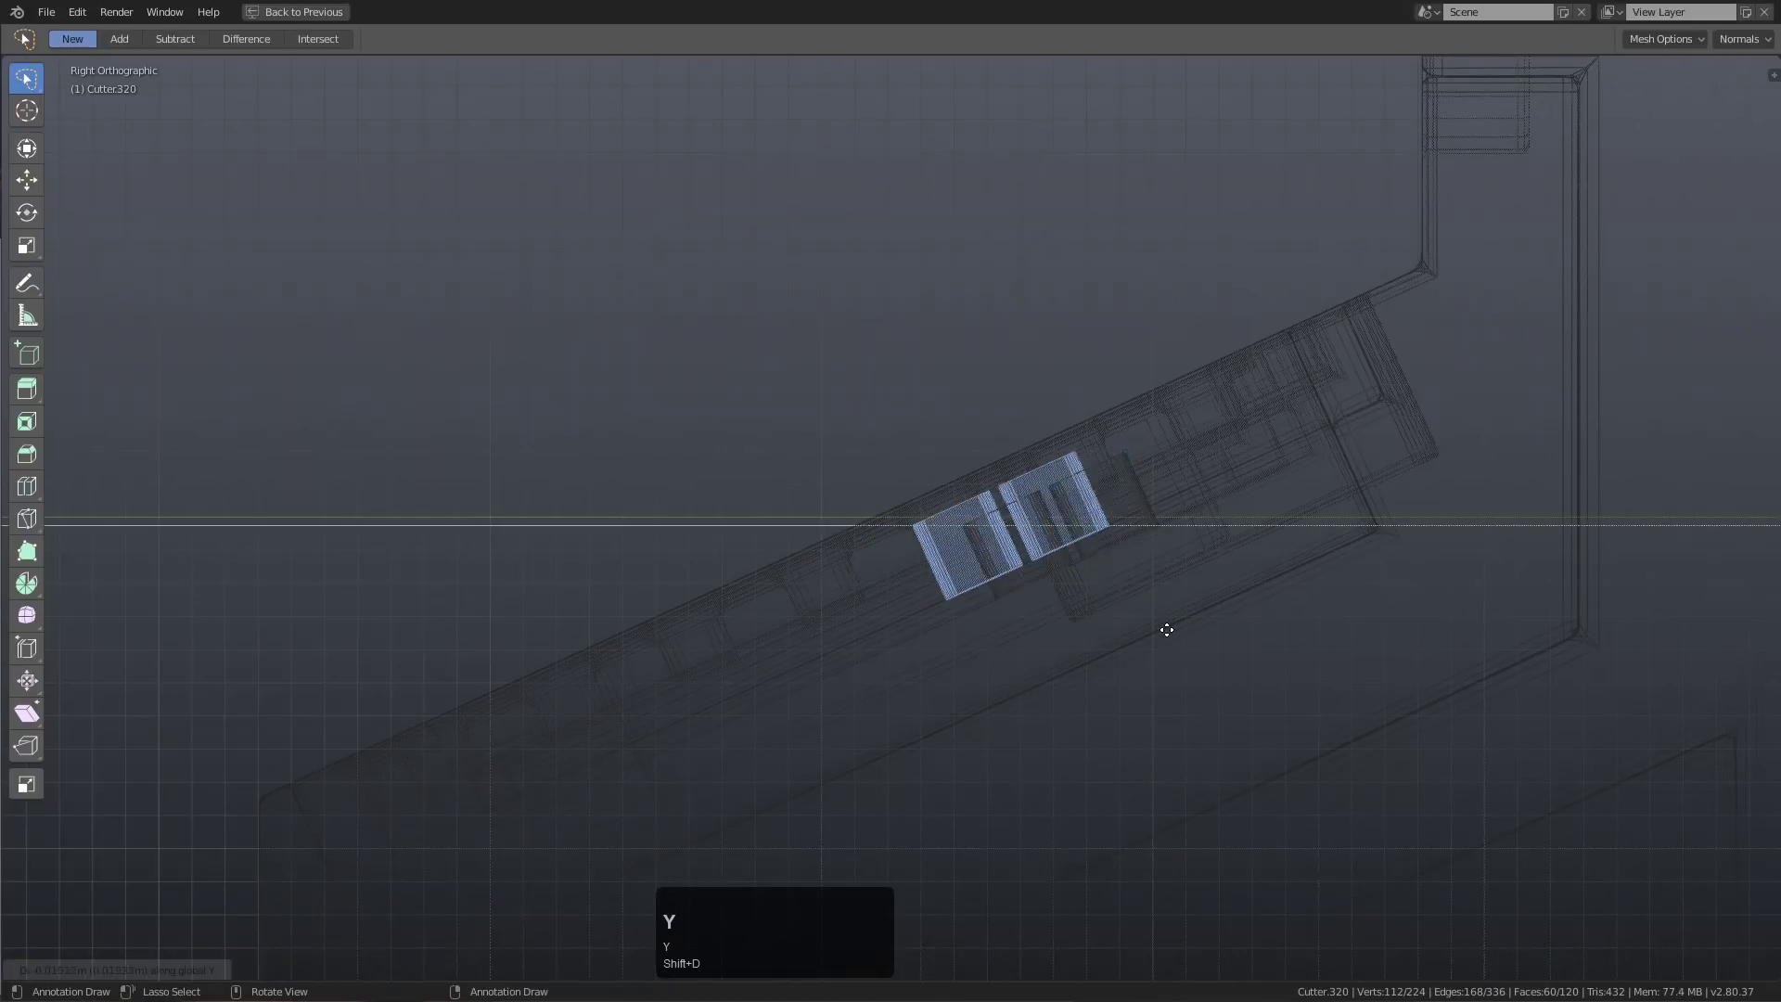
pyautogui.press('y')
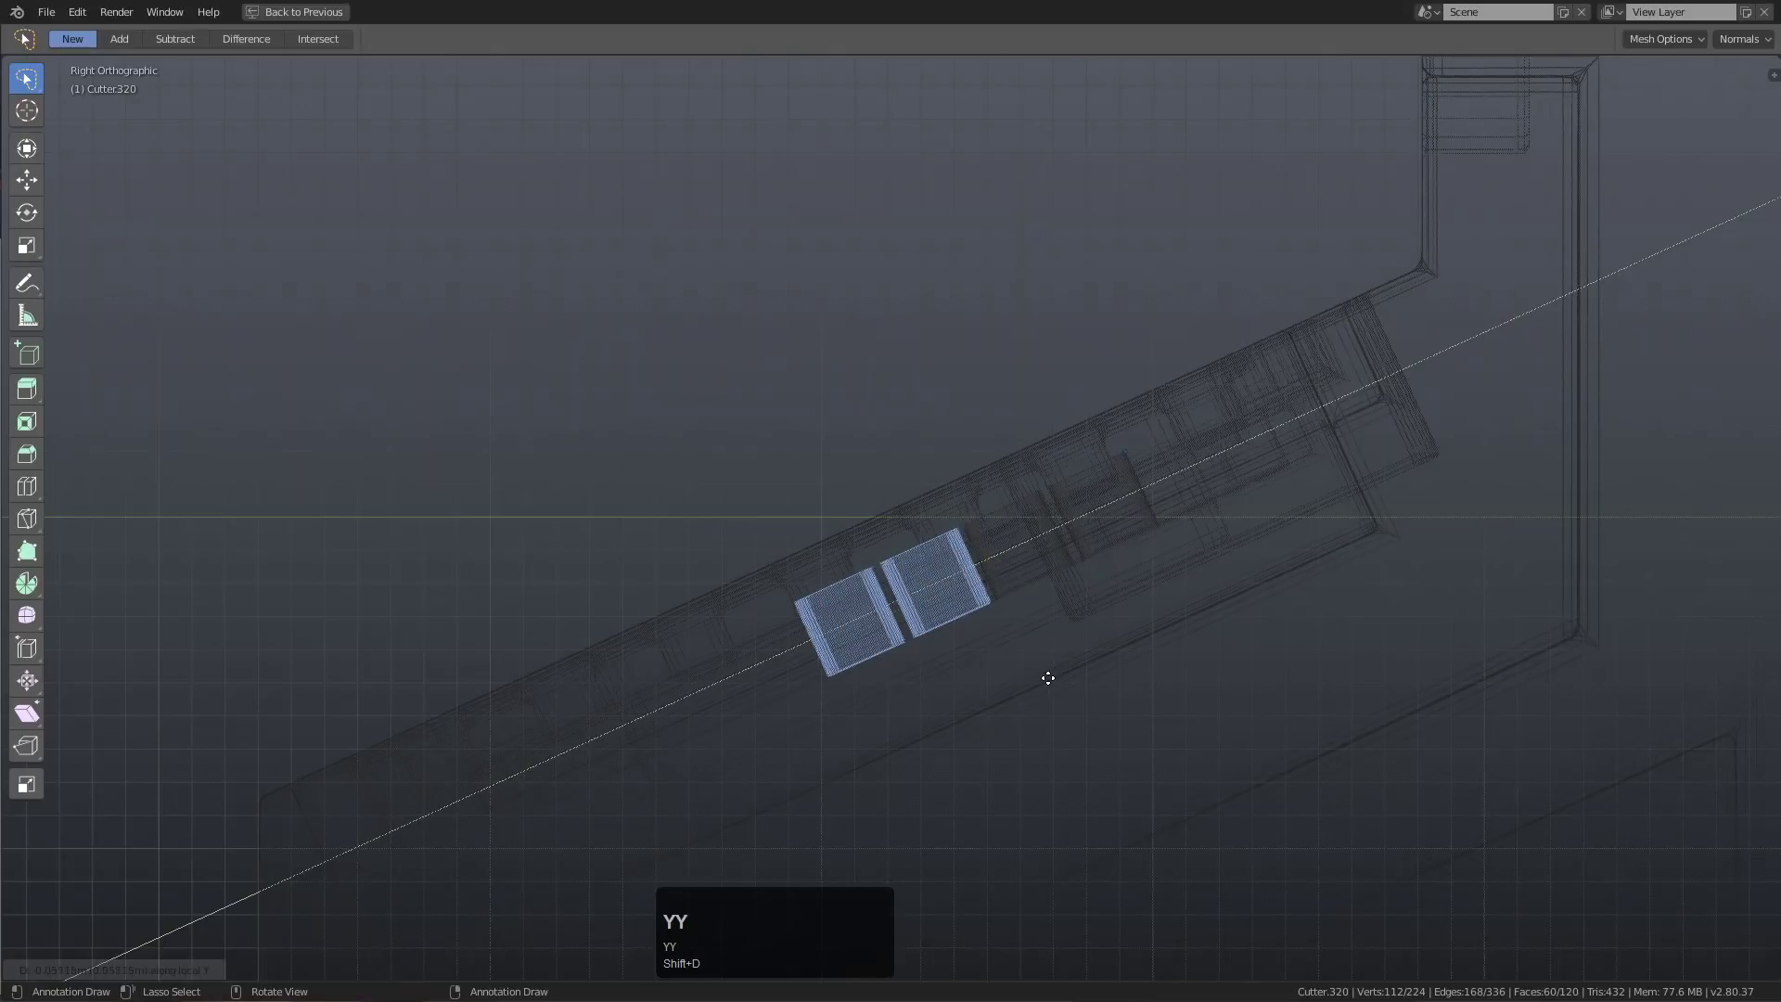
pyautogui.click(1048, 678)
pyautogui.moveTo(1014, 667)
pyautogui.mouseDown(button='middle')
pyautogui.moveTo(1057, 680)
pyautogui.moveTo(1055, 659)
pyautogui.moveTo(1141, 653)
pyautogui.moveTo(1176, 608)
pyautogui.mouseUp(button='middle')
pyautogui.scroll(-2, 1058, 680)
pyautogui.press('z')
pyautogui.click(1204, 593)
pyautogui.press('z')
pyautogui.click(1180, 681)
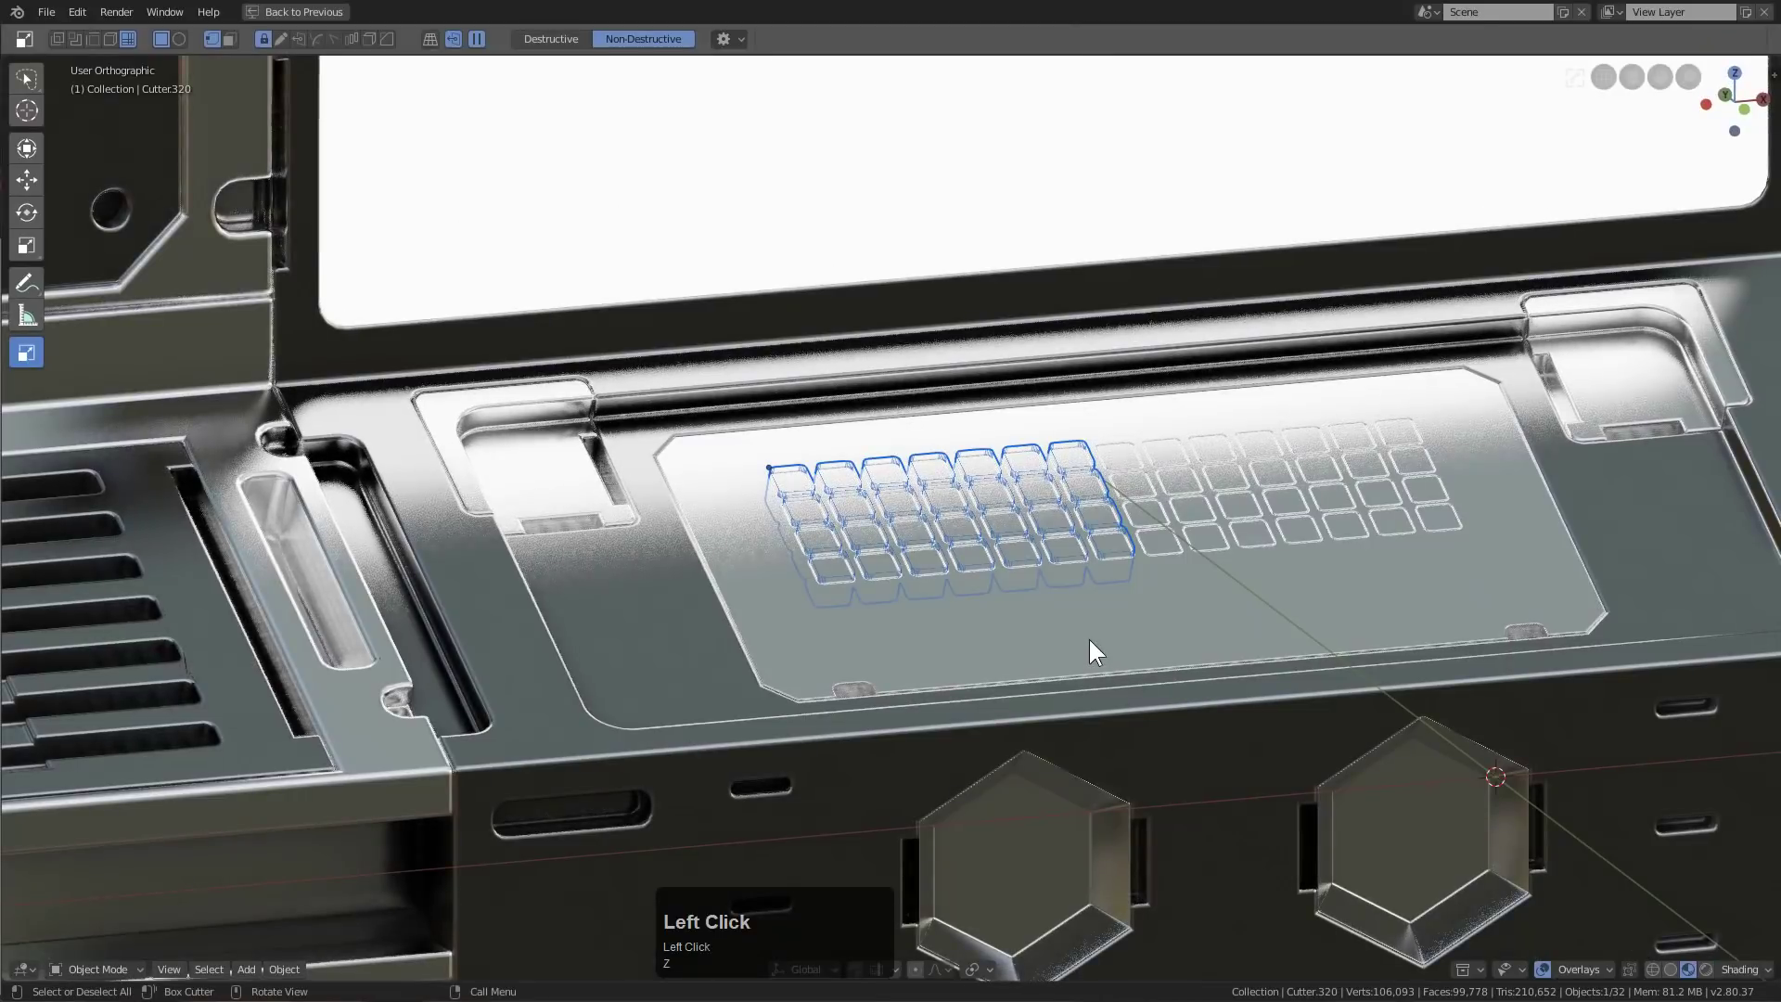
# Select the sliced key grid and examine the keyboard on the desk plate up close and in perspective
pyautogui.scroll(5, 1100, 649)
pyautogui.click(965, 557)
pyautogui.scroll(-2, 1011, 571)
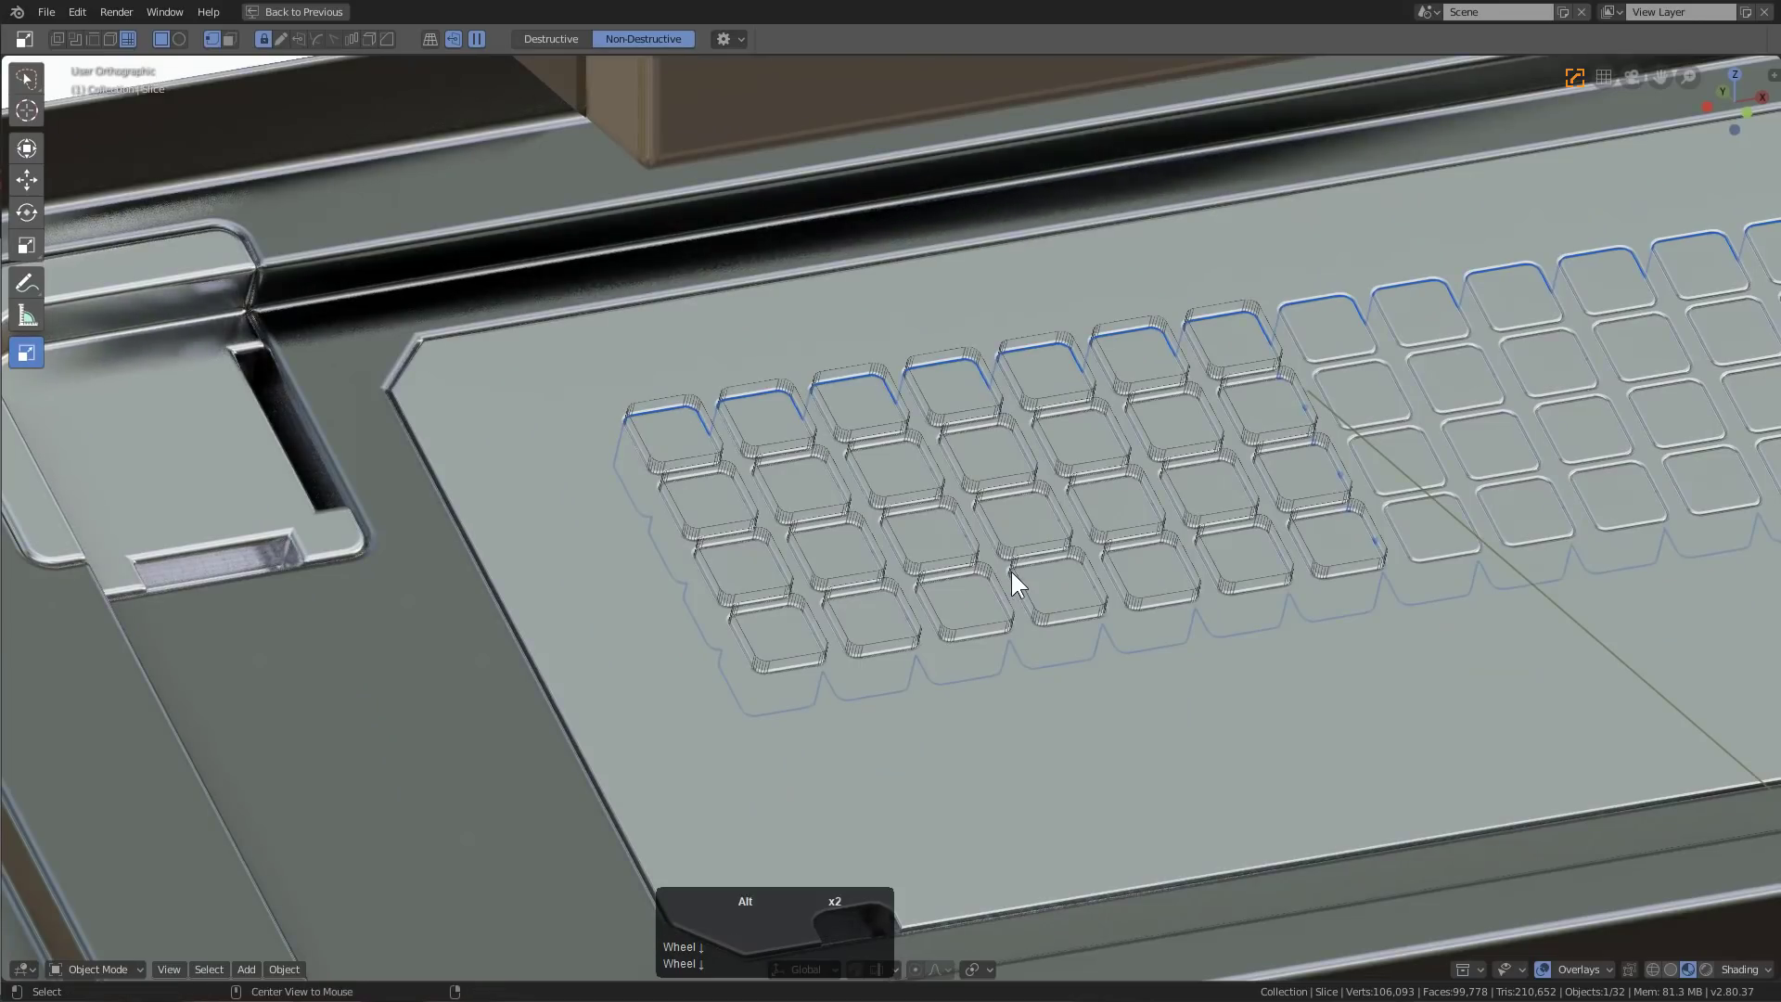
pyautogui.keyDown('alt'); pyautogui.click(1011, 571); pyautogui.keyUp('alt')
pyautogui.click(972, 577)
pyautogui.scroll(-3, 1016, 603)
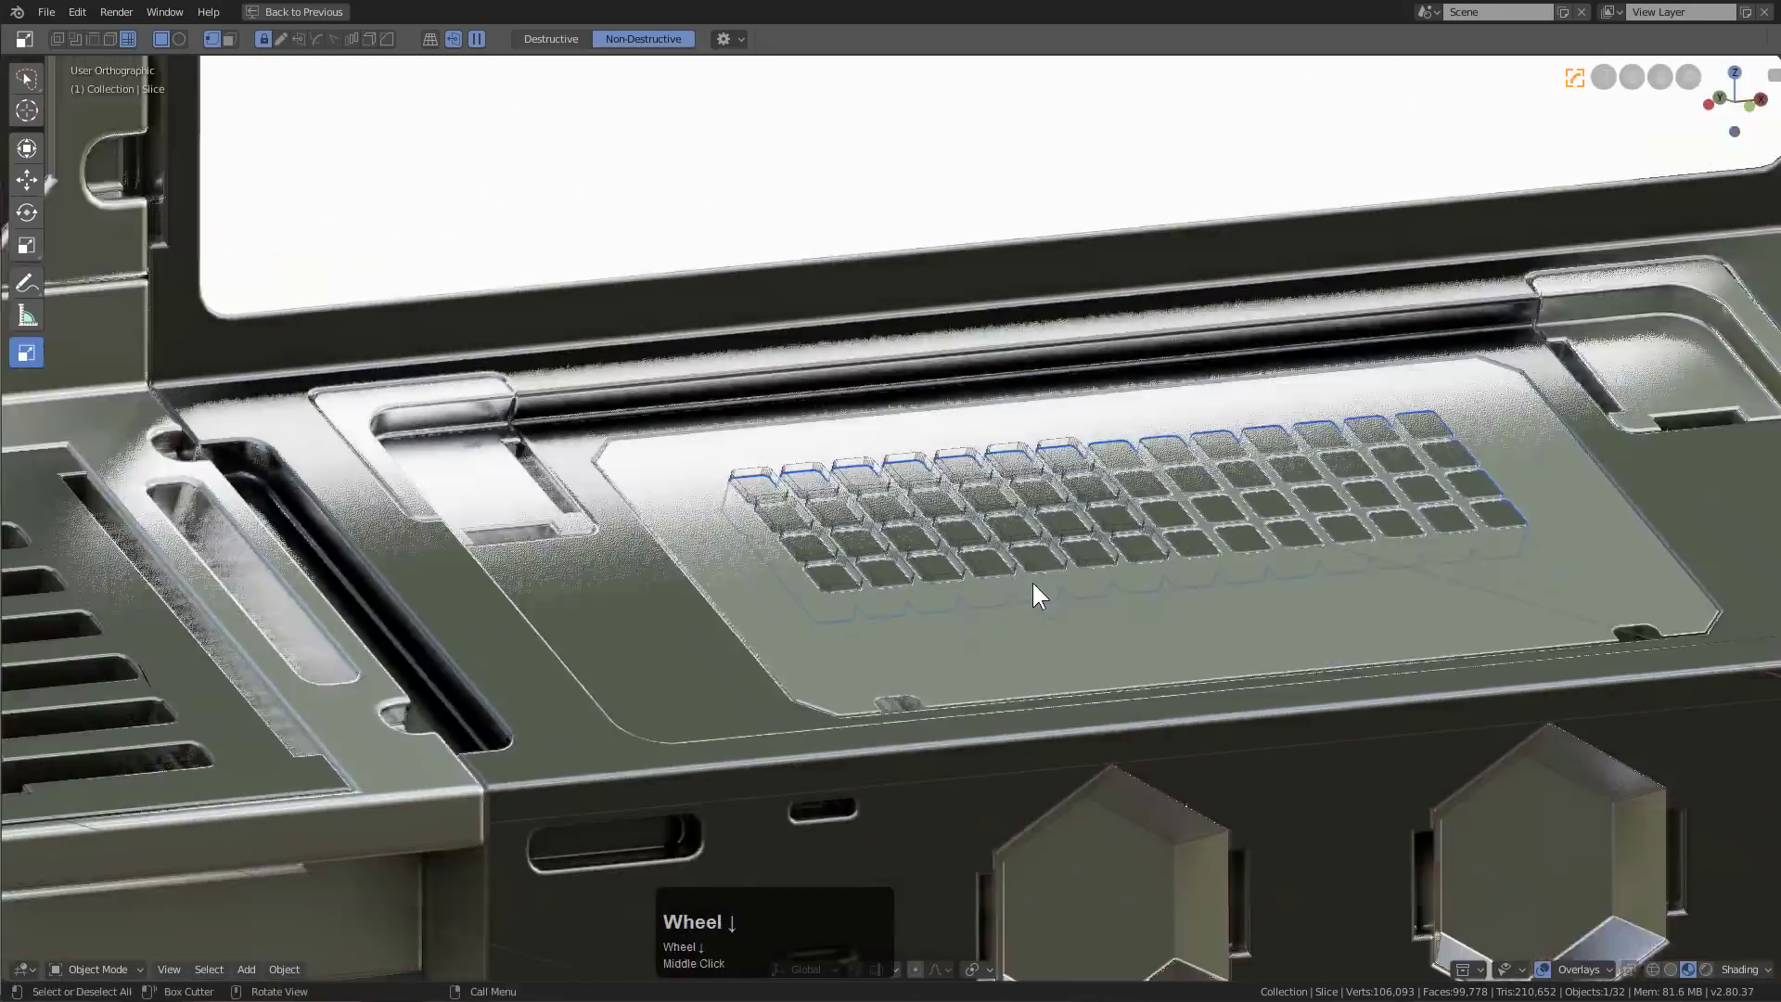
pyautogui.scroll(-3, 1033, 583)
pyautogui.press('KP_5')
pyautogui.scroll(-2, 1033, 582)
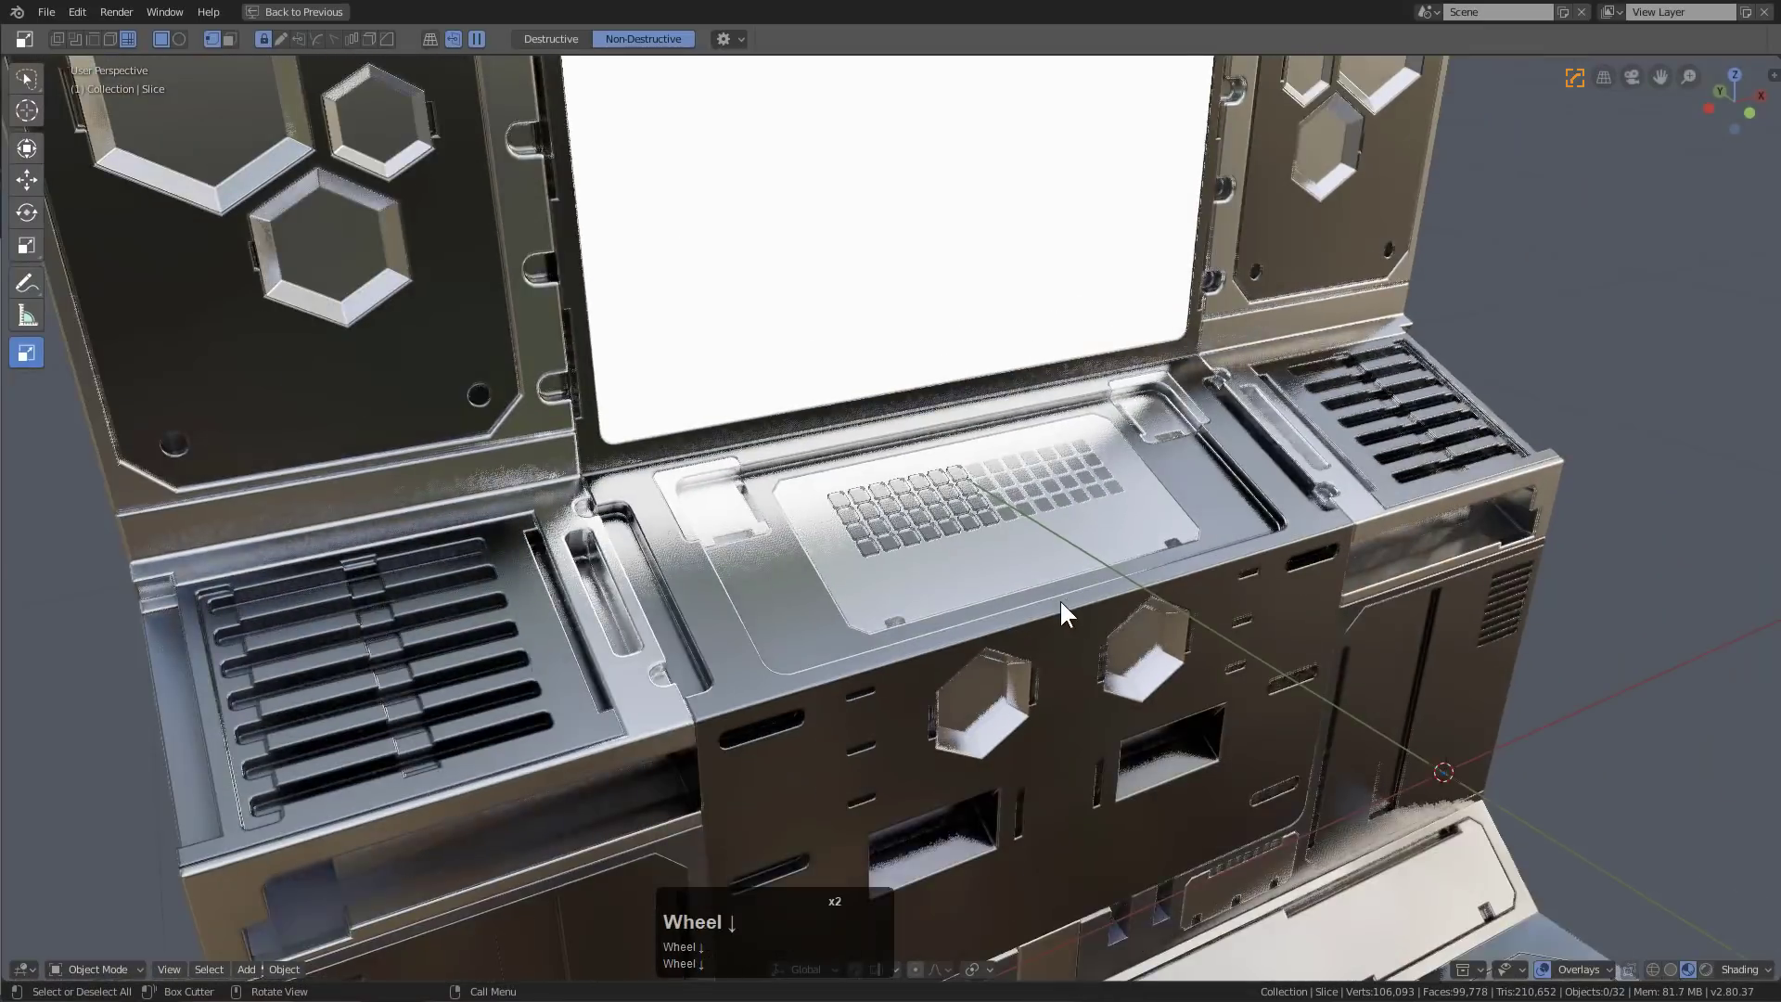
# Hide the Cutters collection to clear the key cutter's wireframe from the keyboard
pyautogui.scroll(5, 1059, 598)
pyautogui.click(1159, 591)
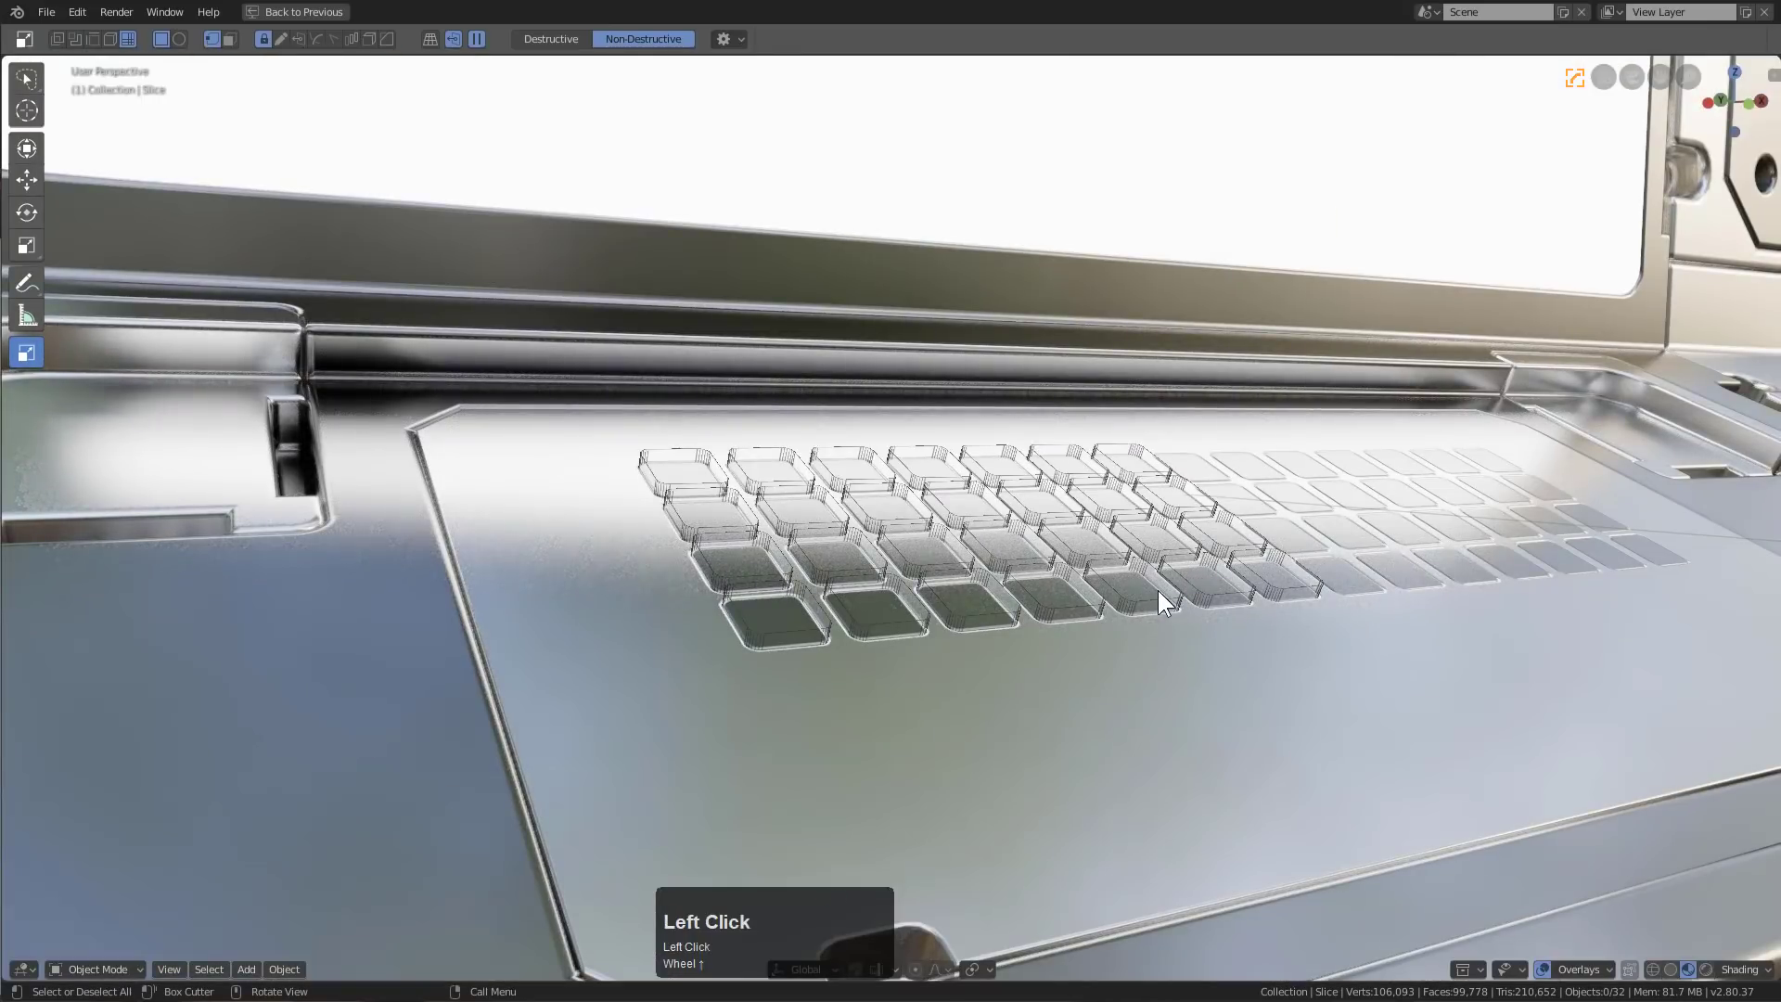
pyautogui.click(1150, 596)
pyautogui.click(1145, 600)
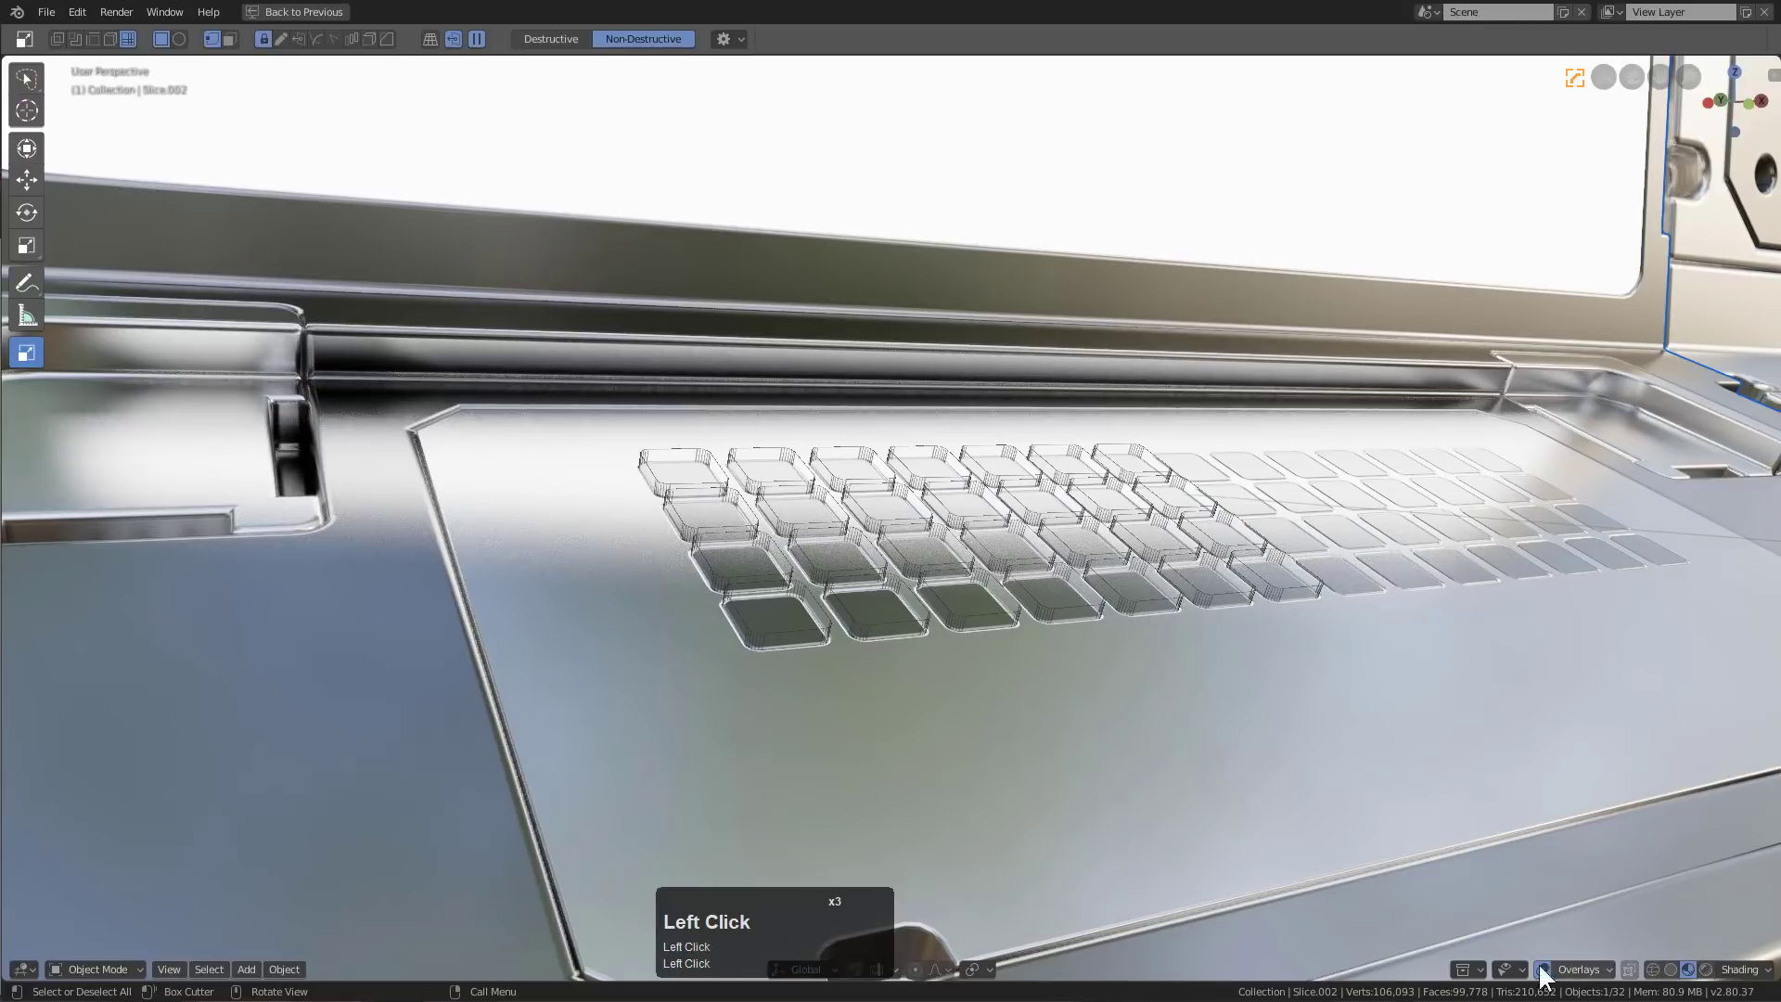
pyautogui.click(1505, 969)
pyautogui.click(1464, 972)
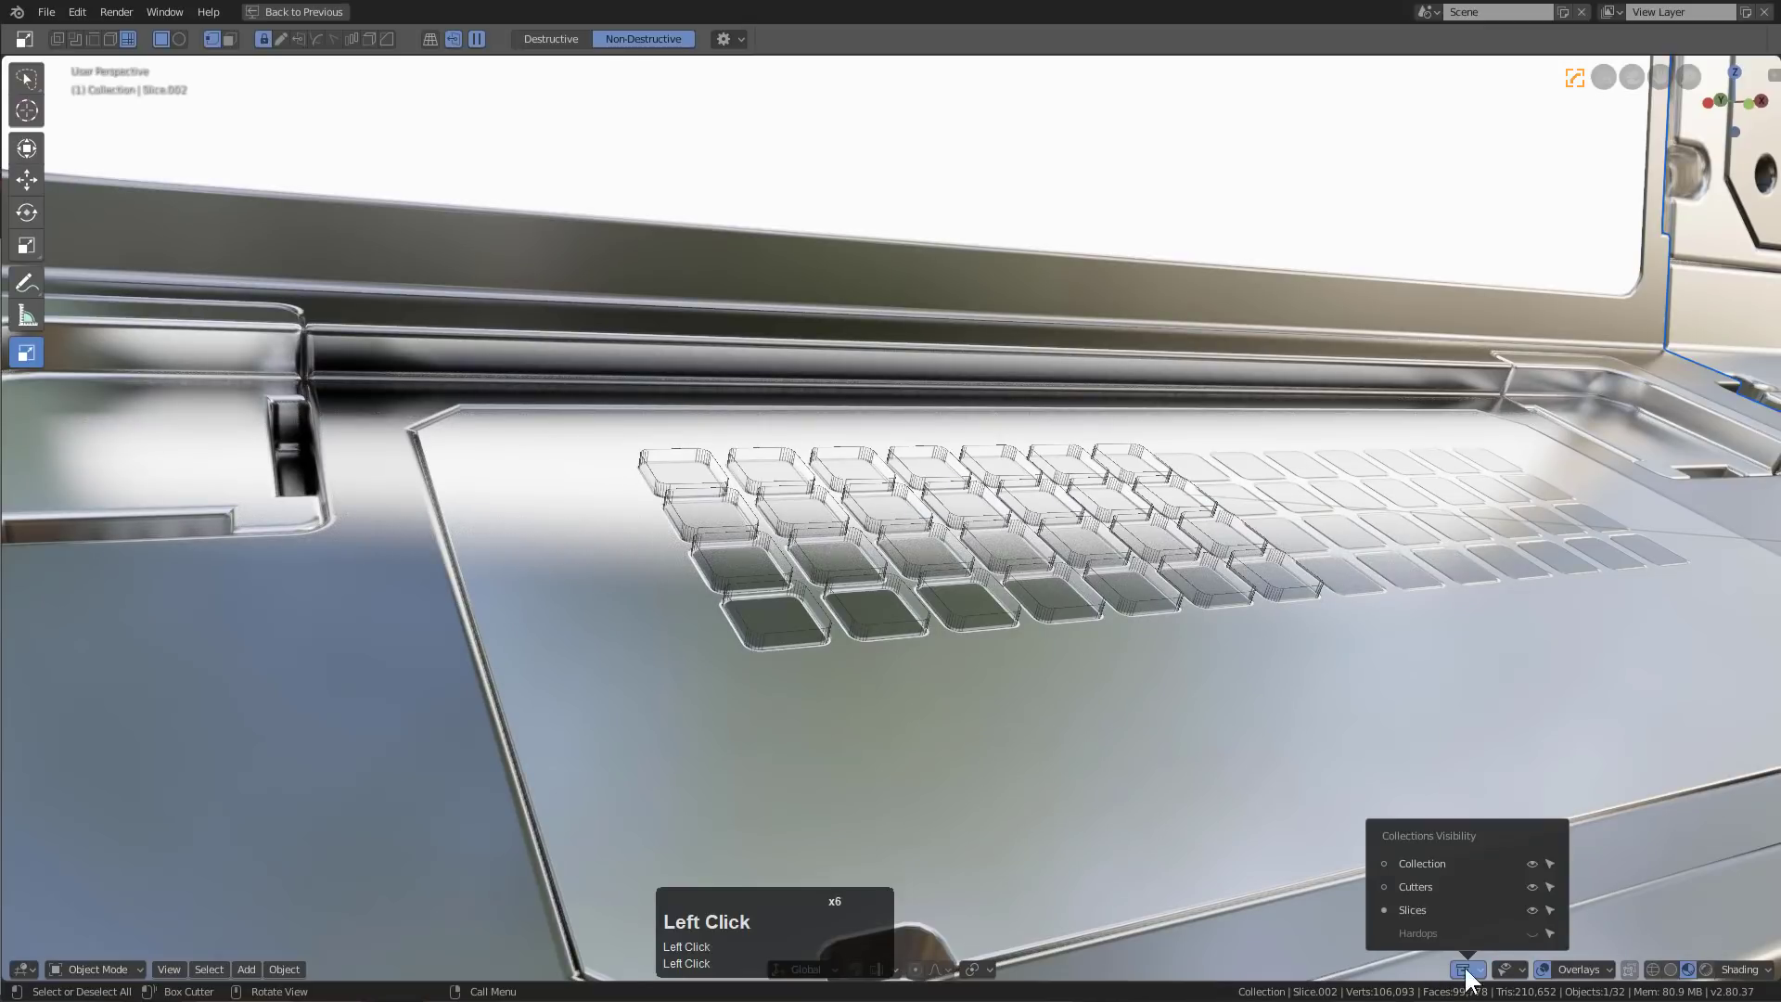
pyautogui.scroll(-3, 1074, 699)
pyautogui.keyDown('shift'); pyautogui.moveTo(1075, 699); pyautogui.dragTo(1104, 723, button='middle'); pyautogui.keyUp('shift')
pyautogui.moveTo(1103, 724)
pyautogui.mouseDown(button='middle')
pyautogui.moveTo(1132, 736)
pyautogui.moveTo(1077, 616)
pyautogui.moveTo(1020, 657)
pyautogui.moveTo(1061, 644)
pyautogui.moveTo(1098, 681)
pyautogui.moveTo(1073, 664)
pyautogui.moveTo(1088, 736)
pyautogui.mouseUp(button='middle')
pyautogui.scroll(2, 1066, 649)
pyautogui.scroll(-2, 1070, 649)
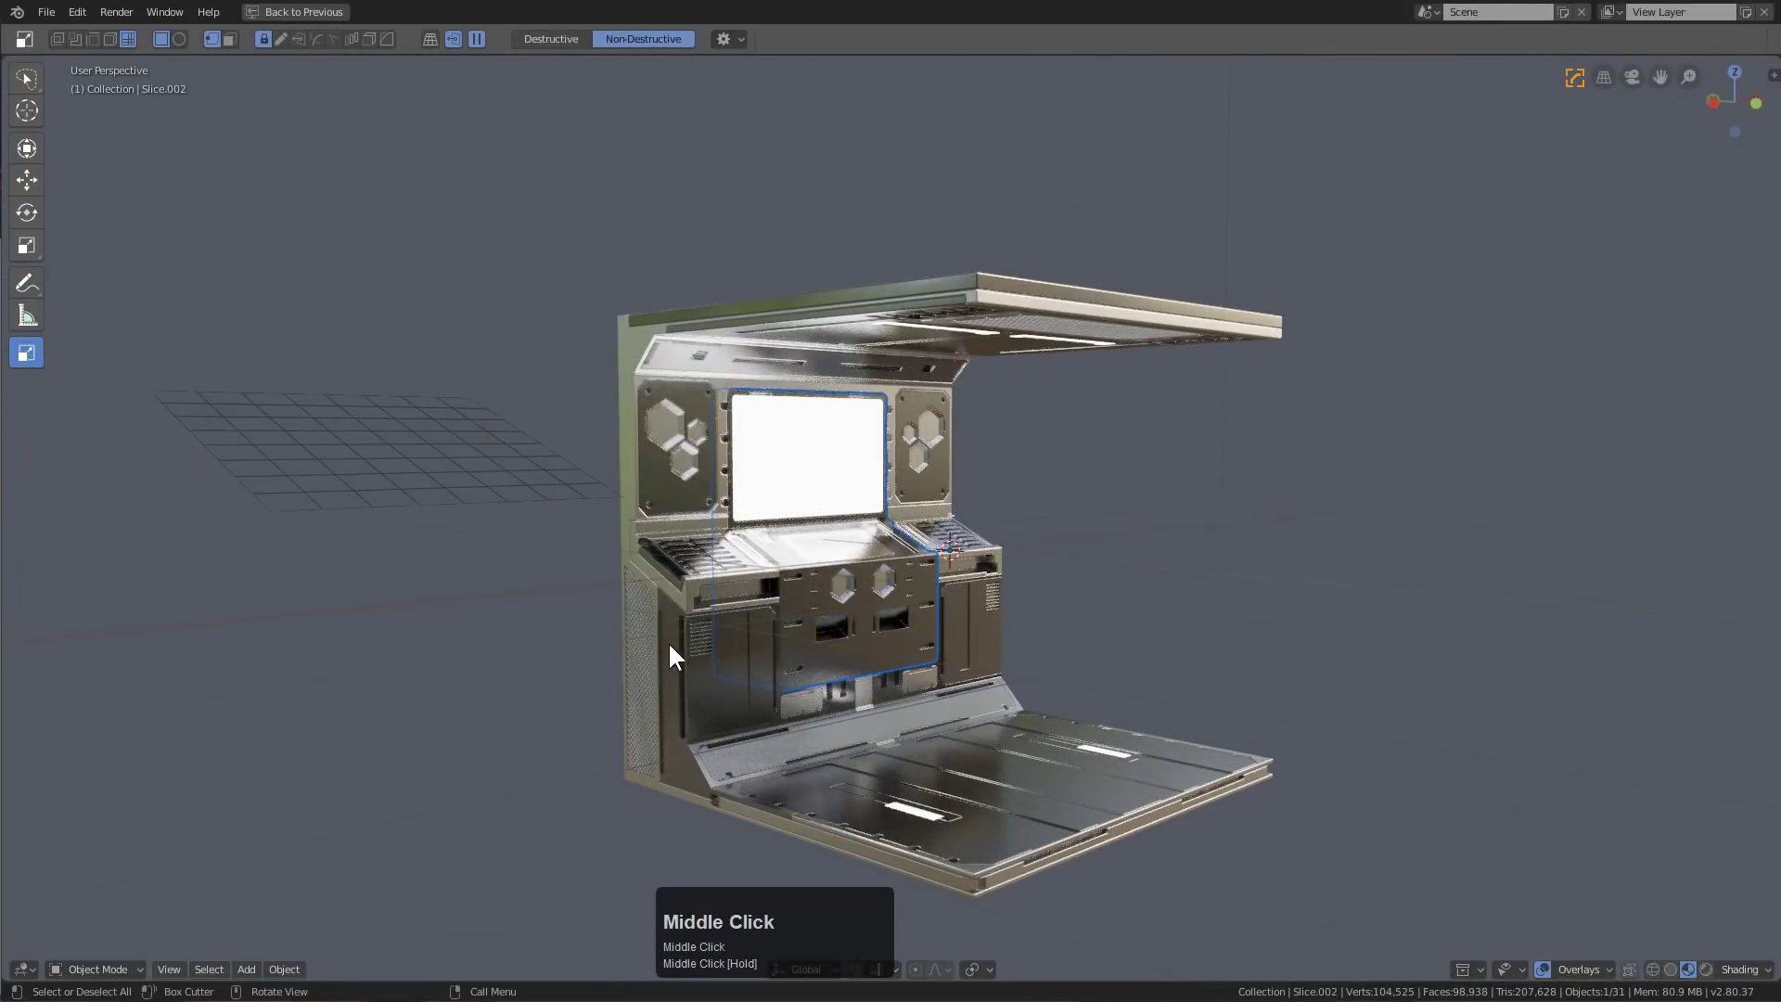
# Assign the existing material maT1.002 to the perforated mesh panel on the console's outer side
pyautogui.click(636, 638)
pyautogui.keyDown('alt'); pyautogui.click(642, 640); pyautogui.keyUp('alt')
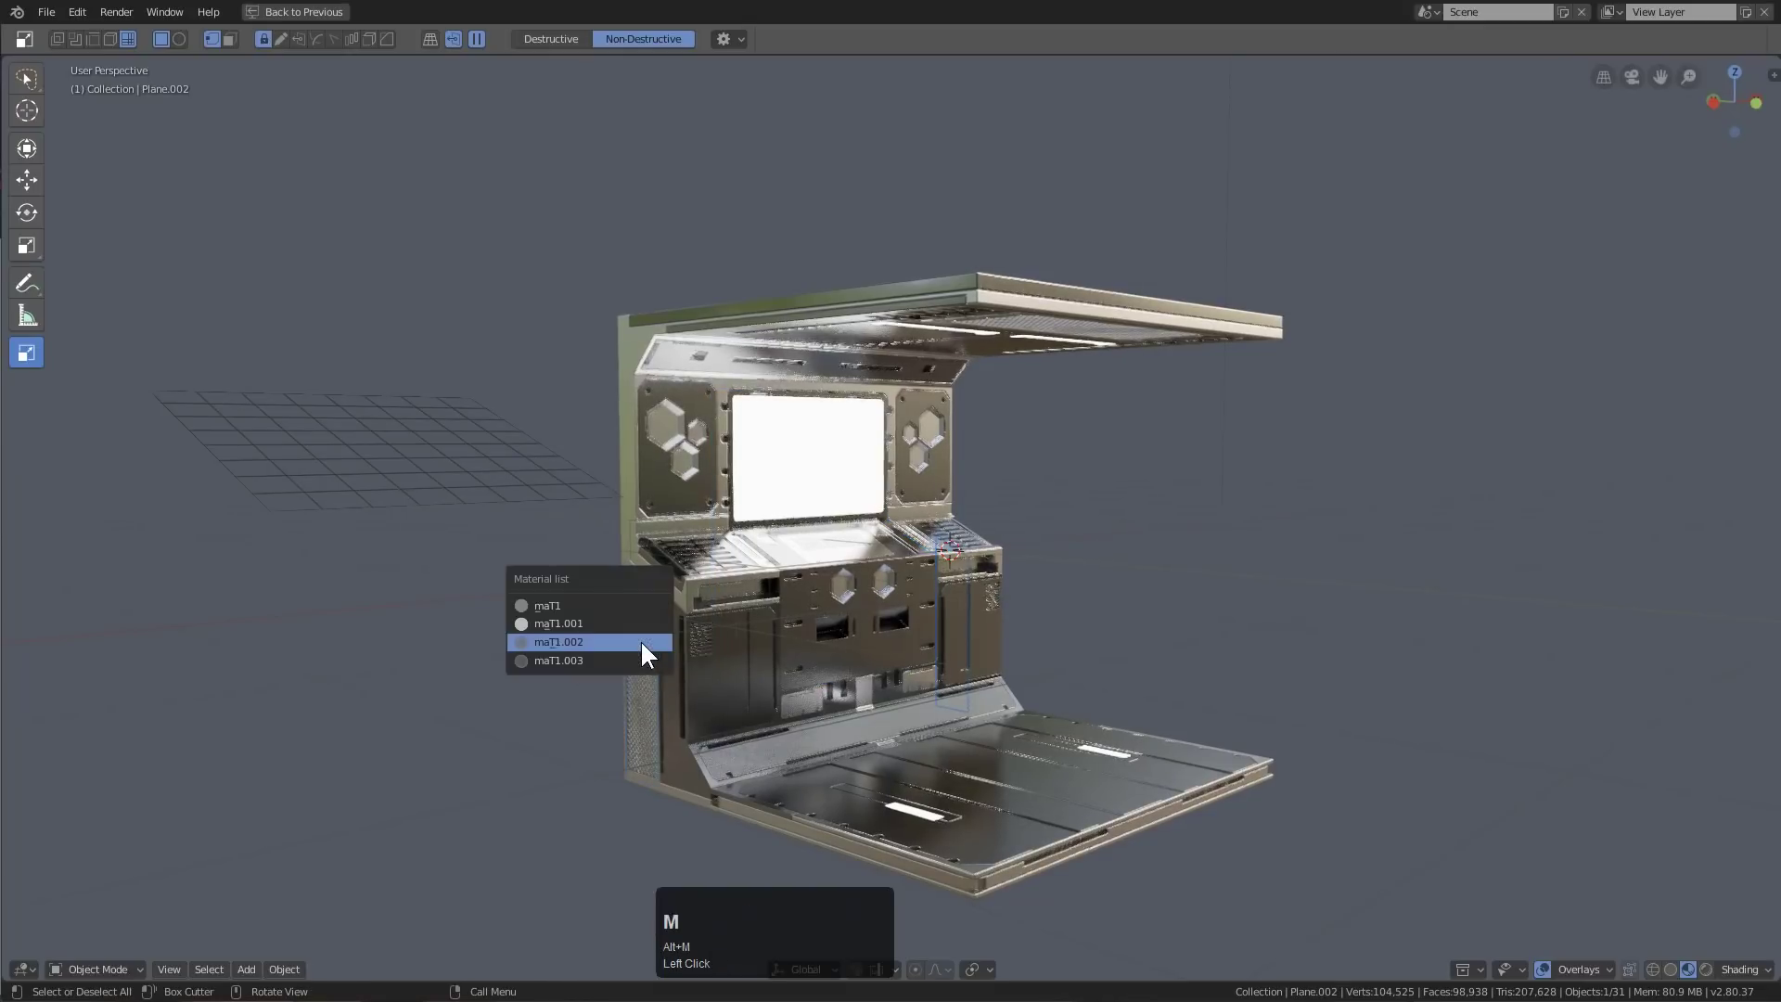
pyautogui.click(625, 641)
# Delete the light object floating beside the ceiling panel
pyautogui.moveTo(866, 665); pyautogui.dragTo(1012, 405, button='middle')
pyautogui.scroll(2, 1006, 520)
pyautogui.click(1013, 408)
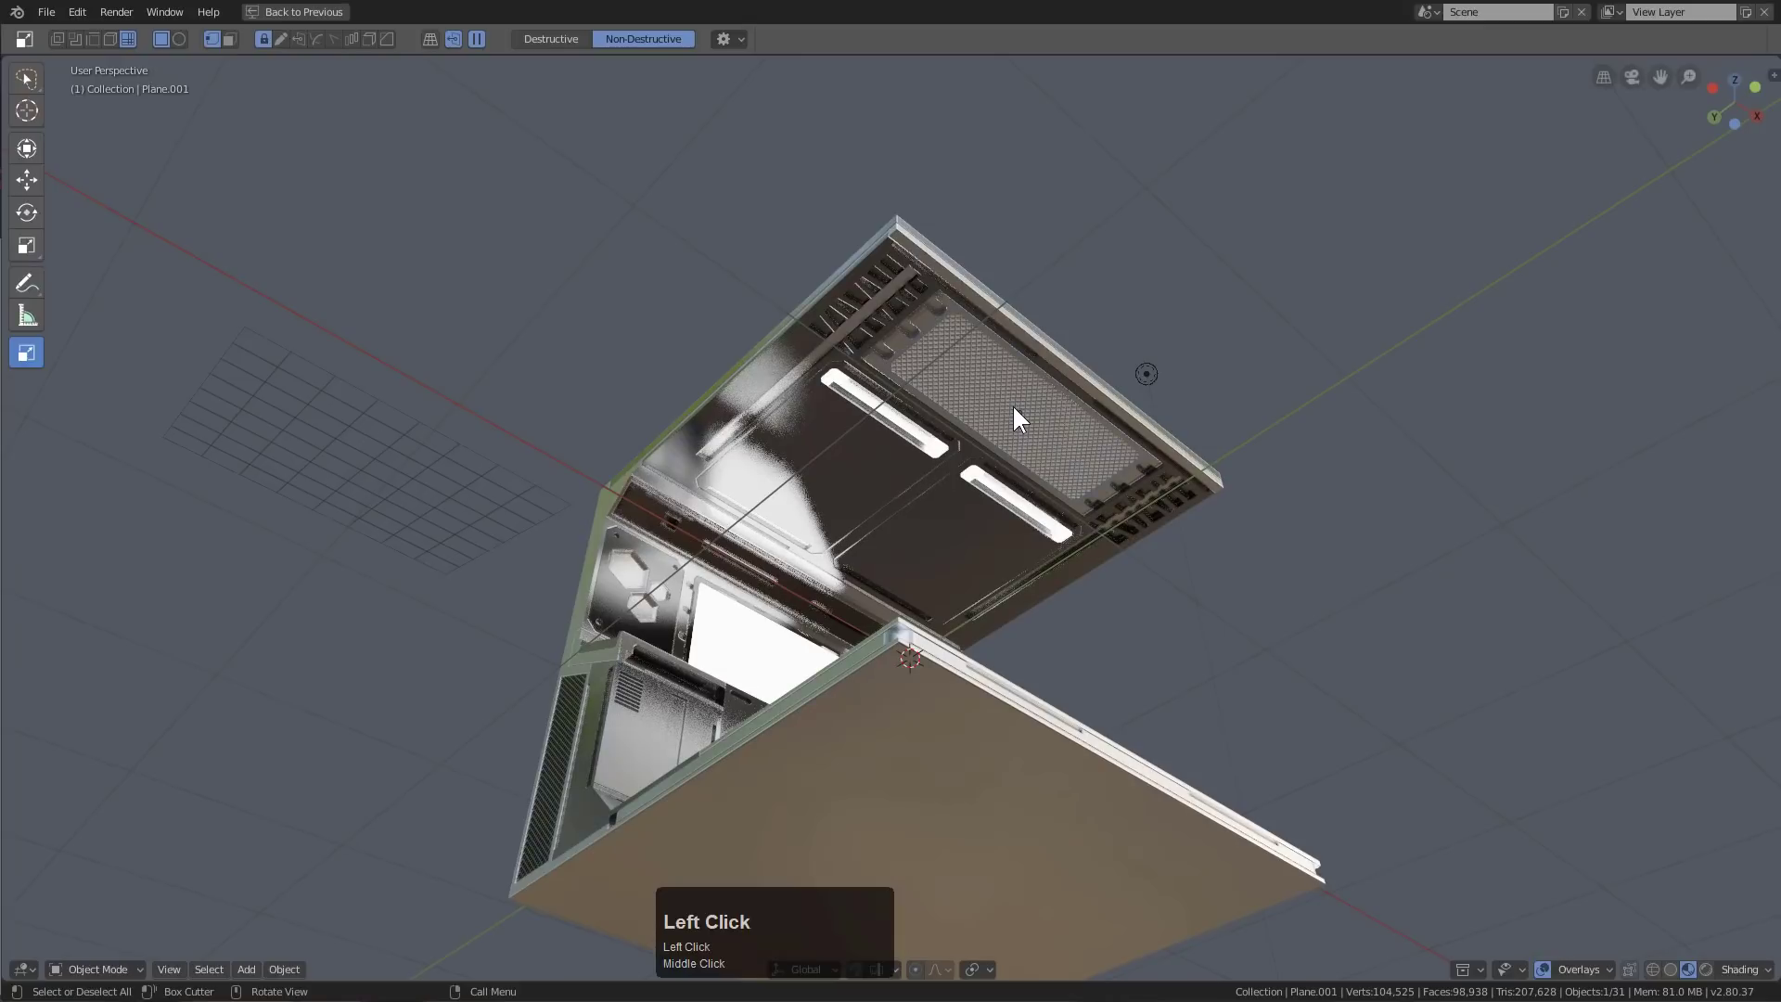
pyautogui.press('x')
pyautogui.click(1154, 362)
pyautogui.moveTo(1154, 361); pyautogui.dragTo(1039, 491, button='middle')
# Darken the base color of the main body's maT1 material to a mid grey and increase its roughness
pyautogui.click(515, 395)
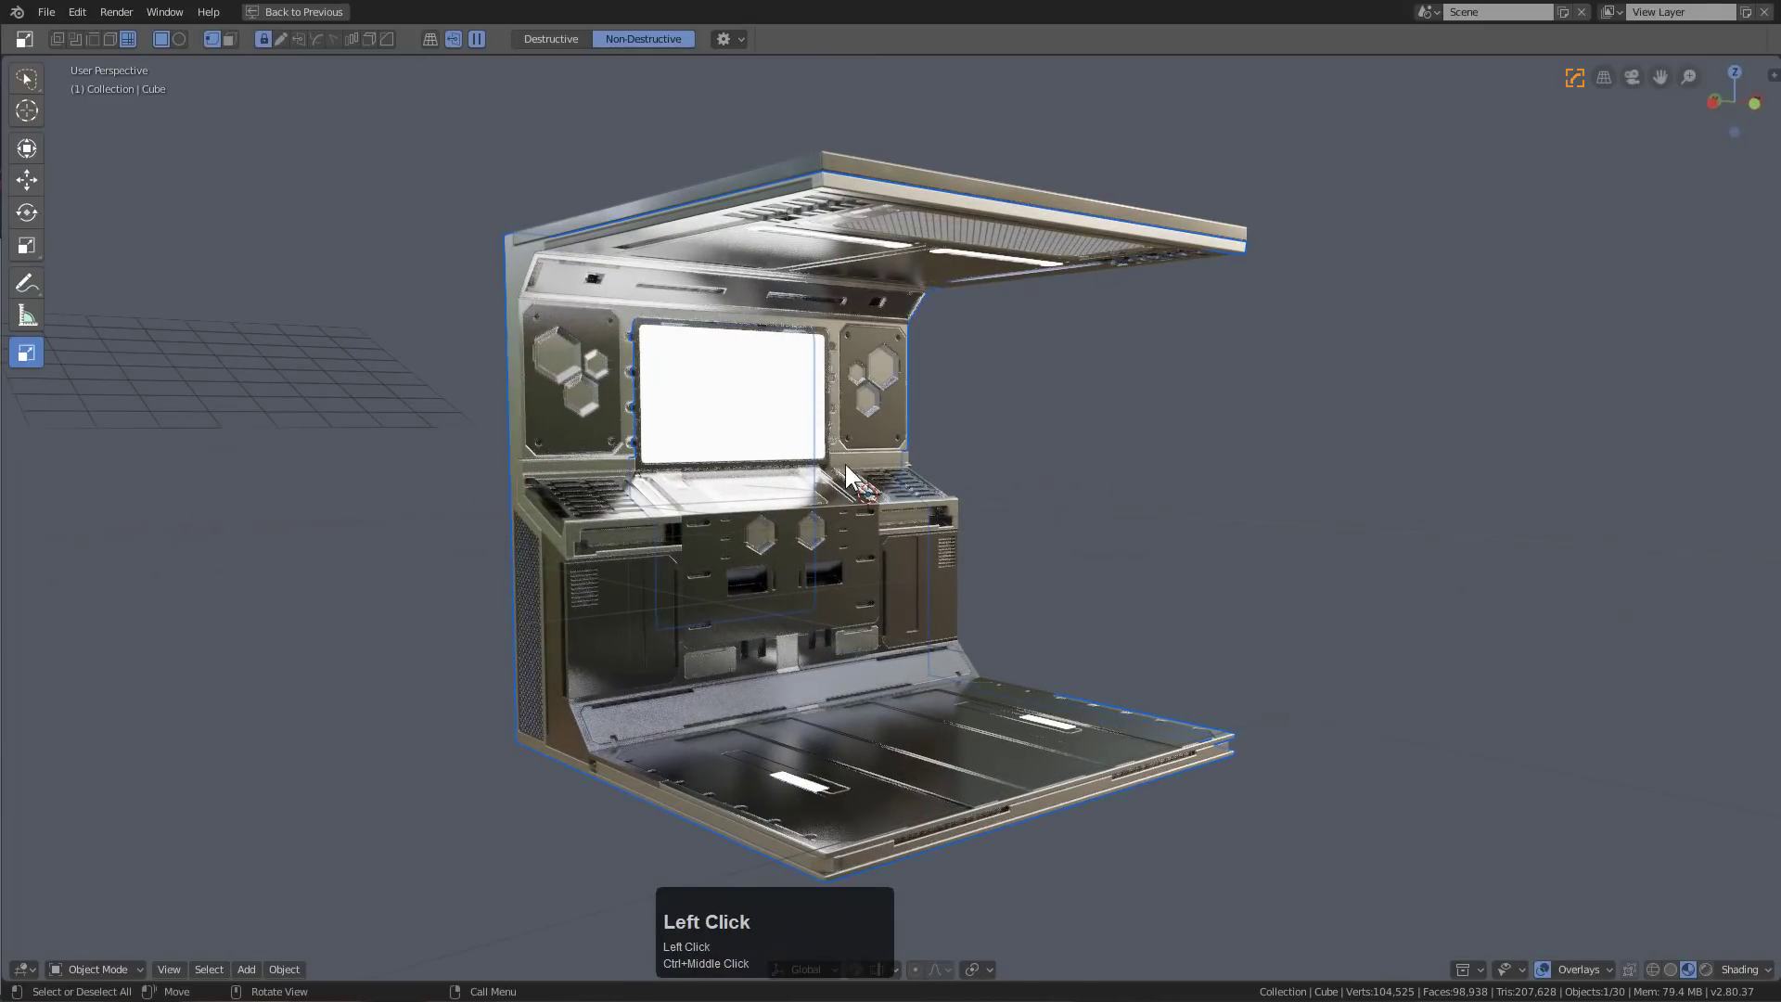
pyautogui.hotkey('ctrl', '`')
pyautogui.click(1178, 279)
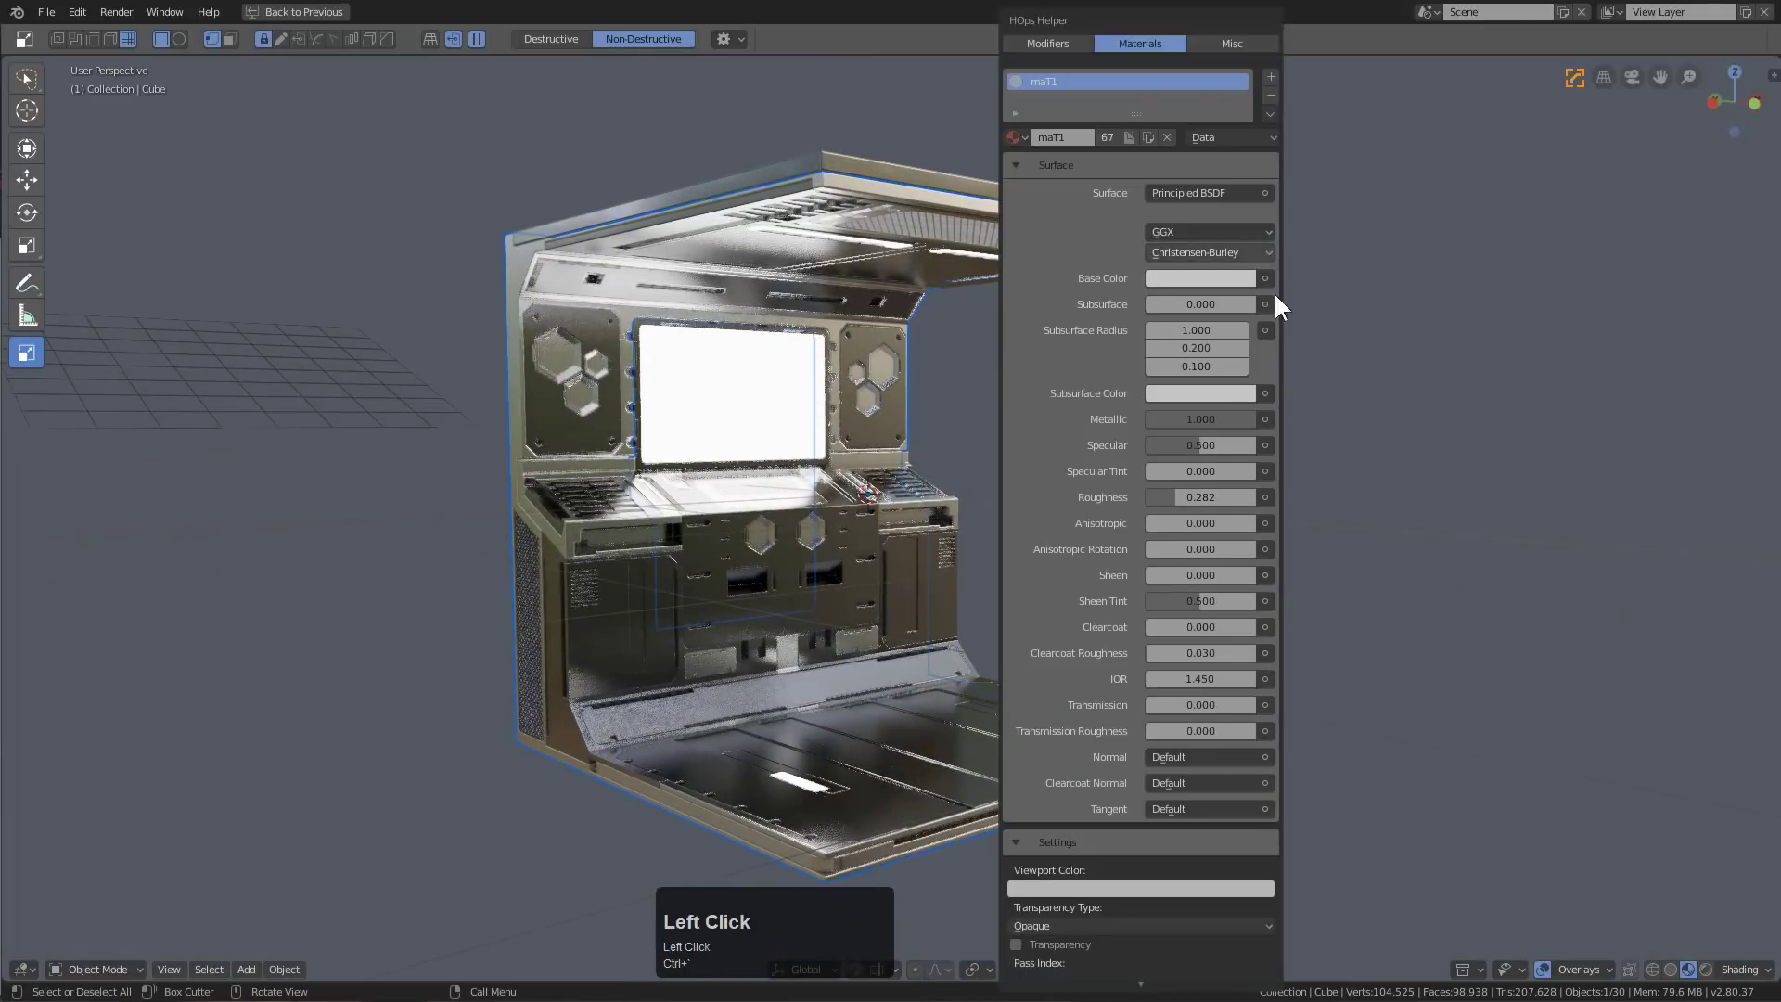
pyautogui.click(1228, 277)
pyautogui.click(1306, 347)
pyautogui.moveTo(1306, 347)
pyautogui.mouseDown()
pyautogui.moveTo(1306, 400)
pyautogui.moveTo(1306, 370)
pyautogui.mouseUp()
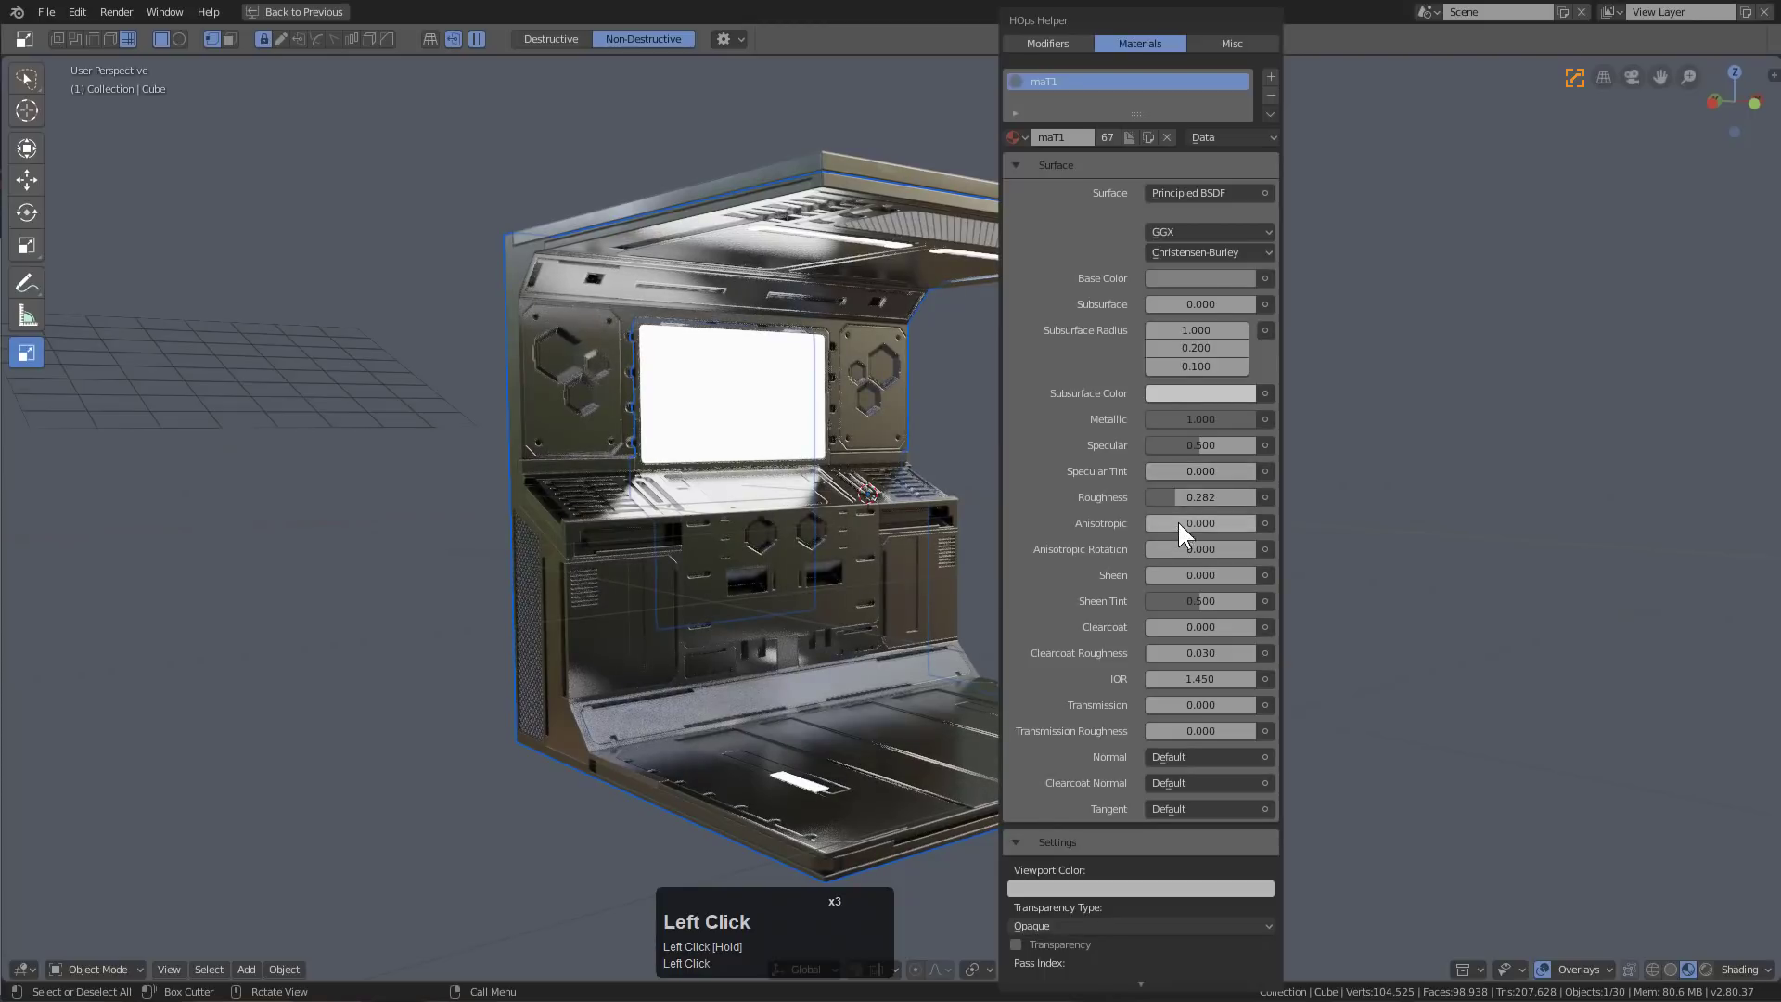
pyautogui.moveTo(1177, 497); pyautogui.dragTo(1214, 497)
# Examine the whole console in shaded view with the viewport overlays temporarily turned off
pyautogui.moveTo(1193, 569); pyautogui.dragTo(1254, 714, button='middle')
pyautogui.click(1542, 955)
pyautogui.keyDown('shift'); pyautogui.moveTo(977, 659); pyautogui.dragTo(1212, 636, button='middle'); pyautogui.keyUp('shift')
pyautogui.click(1545, 938)
pyautogui.click(1546, 965)
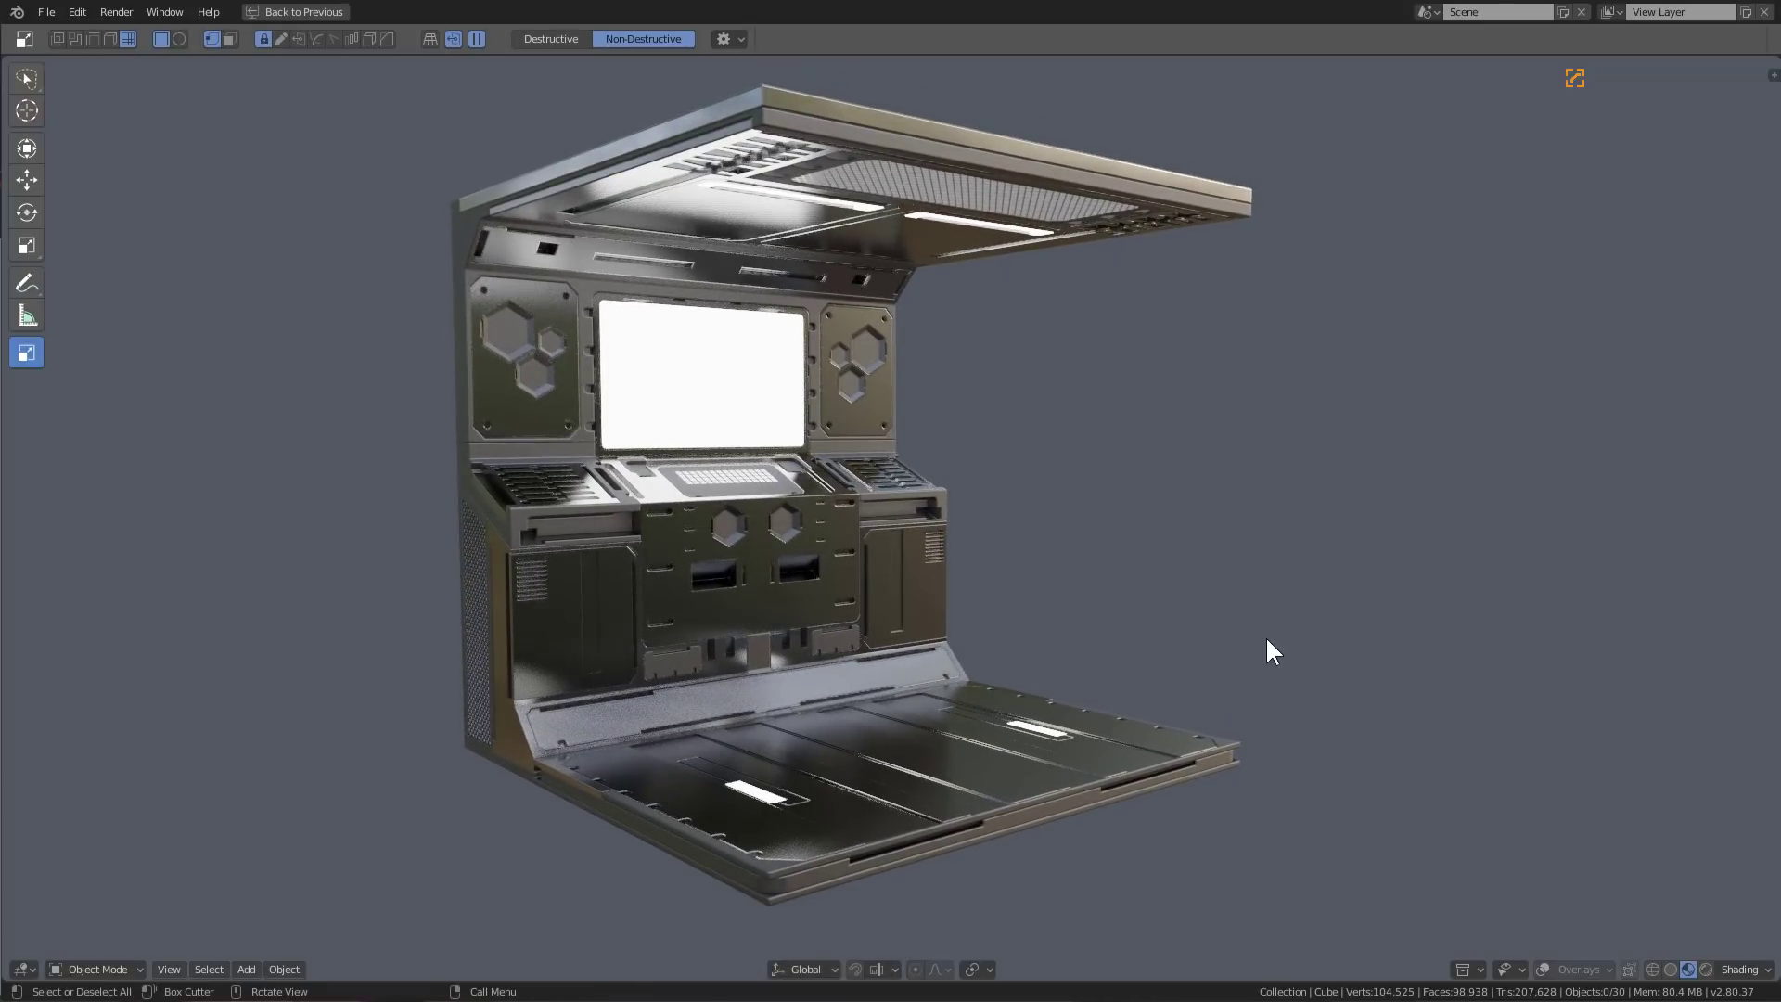
pyautogui.click(1543, 969)
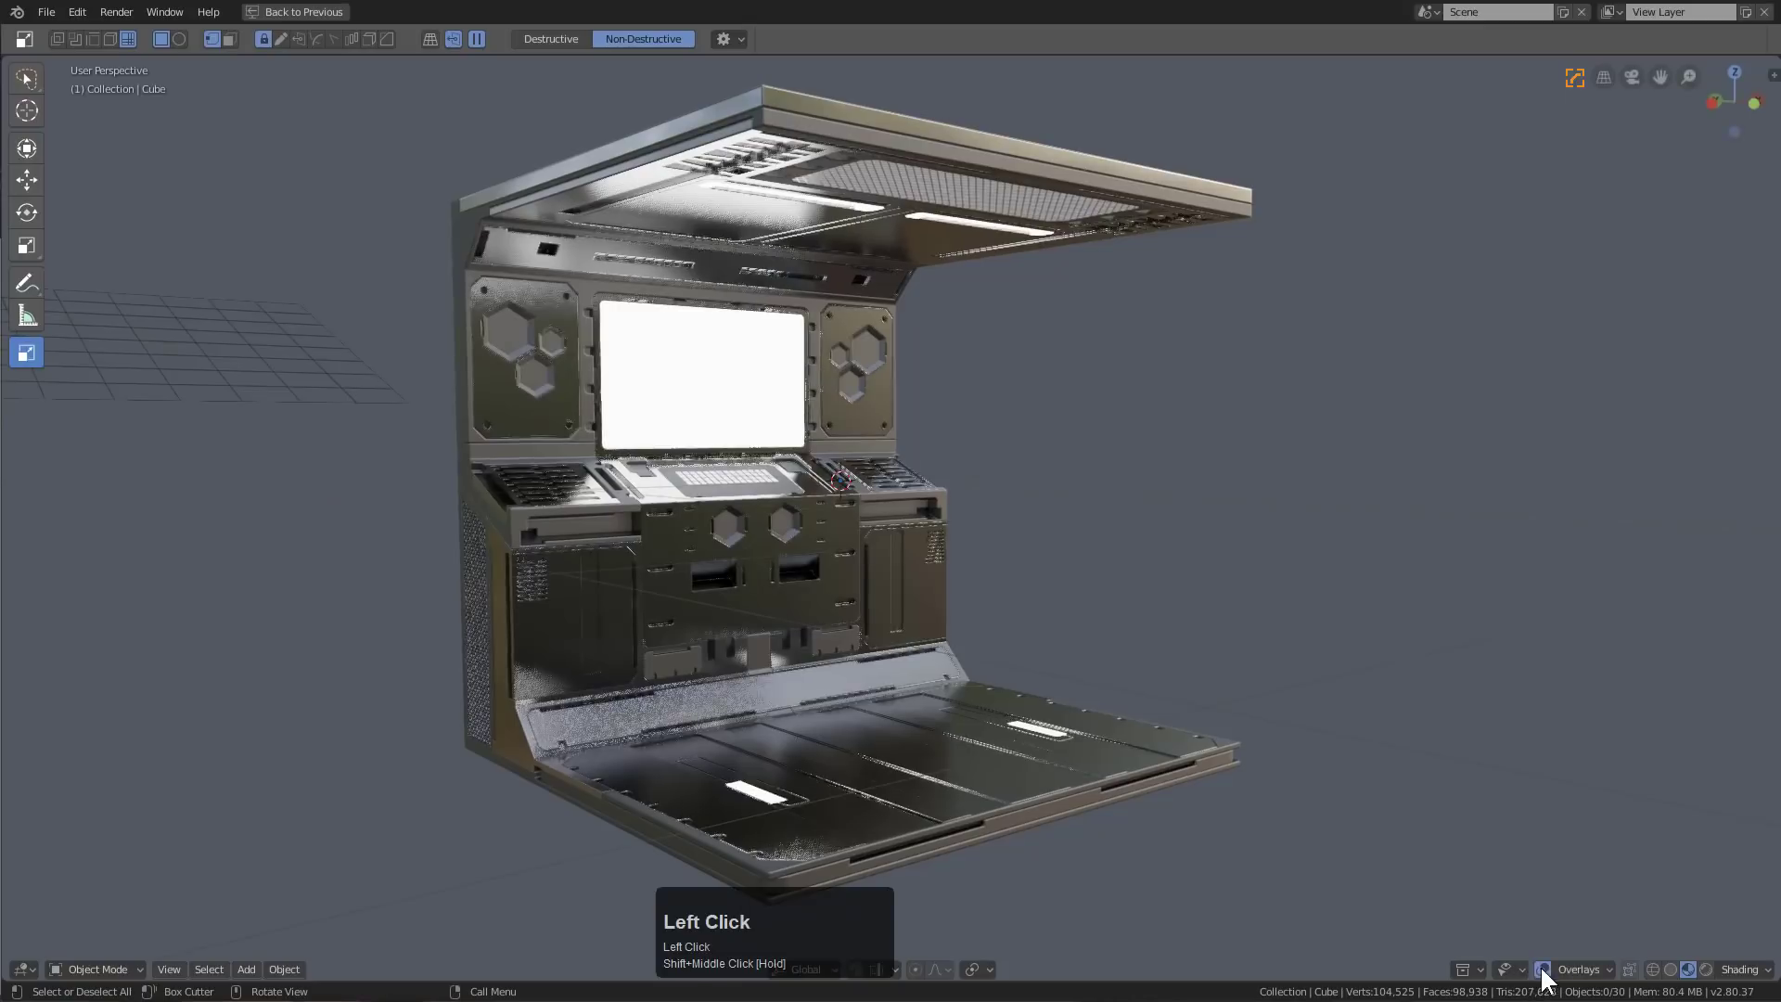
# Return to the full workspace layout and delete the stray grid object beside the console
pyautogui.scroll(-3, 572, 249)
pyautogui.moveTo(572, 249); pyautogui.dragTo(910, 403, button='middle')
pyautogui.click(302, 12)
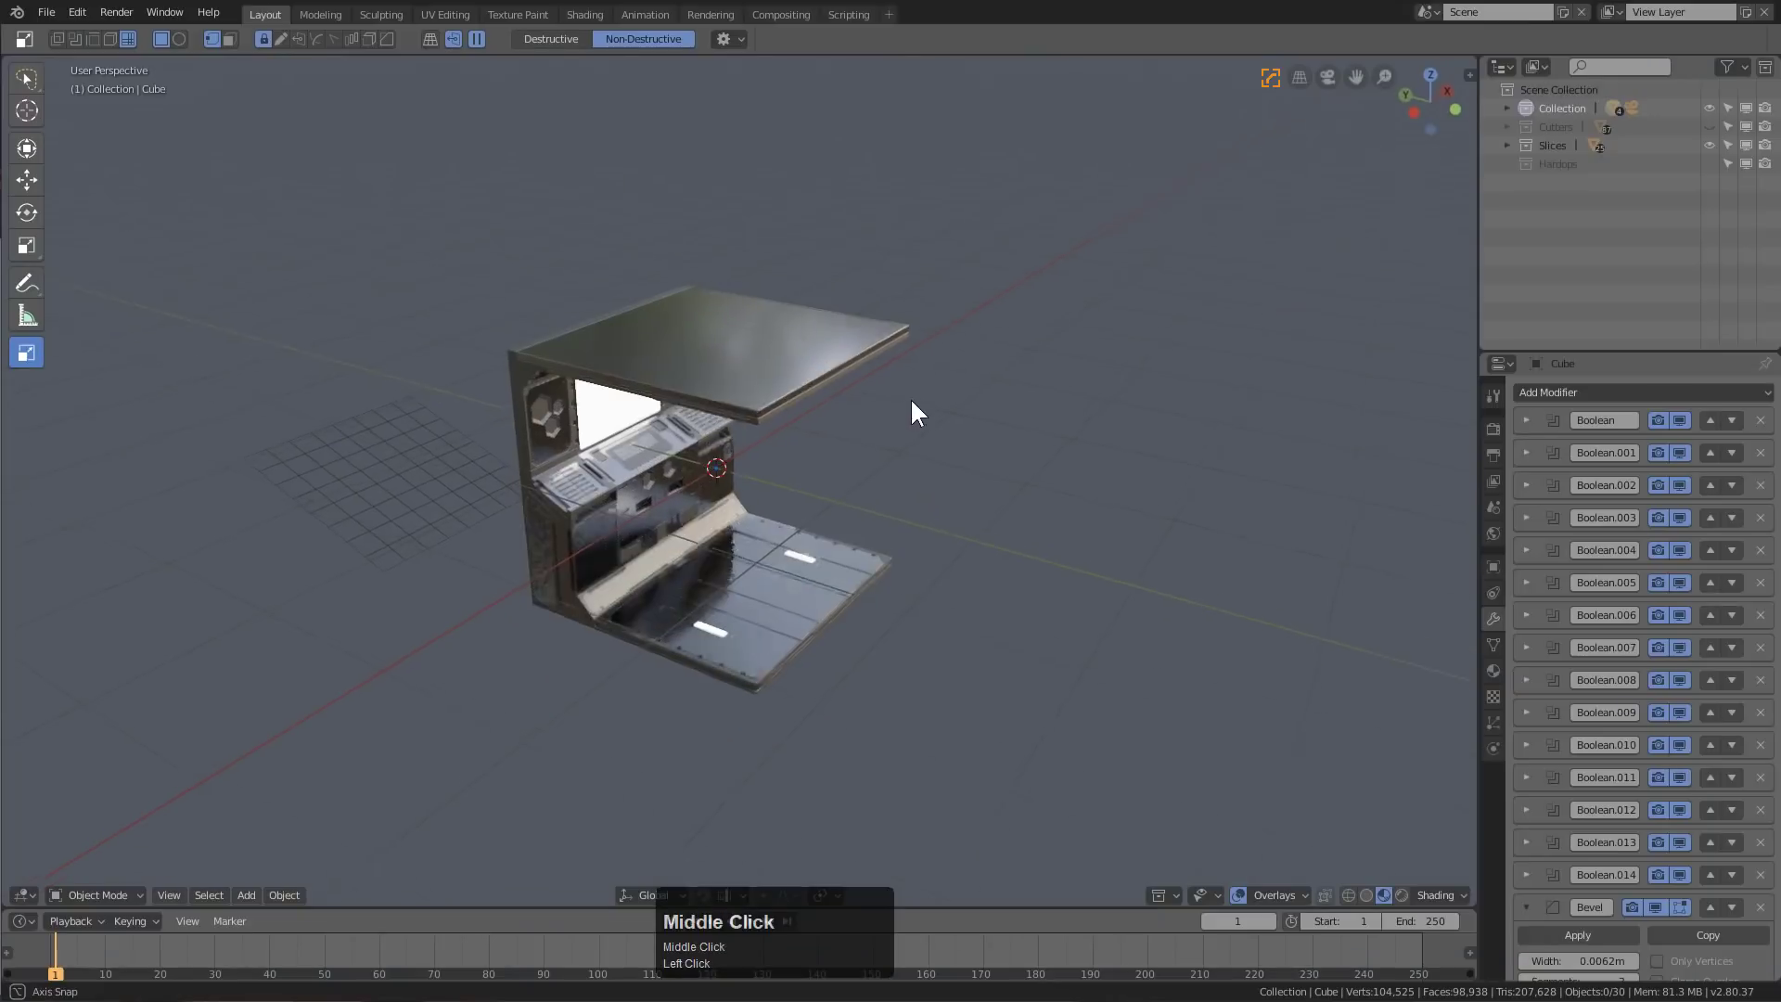
pyautogui.click(310, 505)
pyautogui.press('x')
pyautogui.click(341, 501)
pyautogui.moveTo(341, 500); pyautogui.dragTo(1089, 434, button='middle')
pyautogui.click(1560, 141)
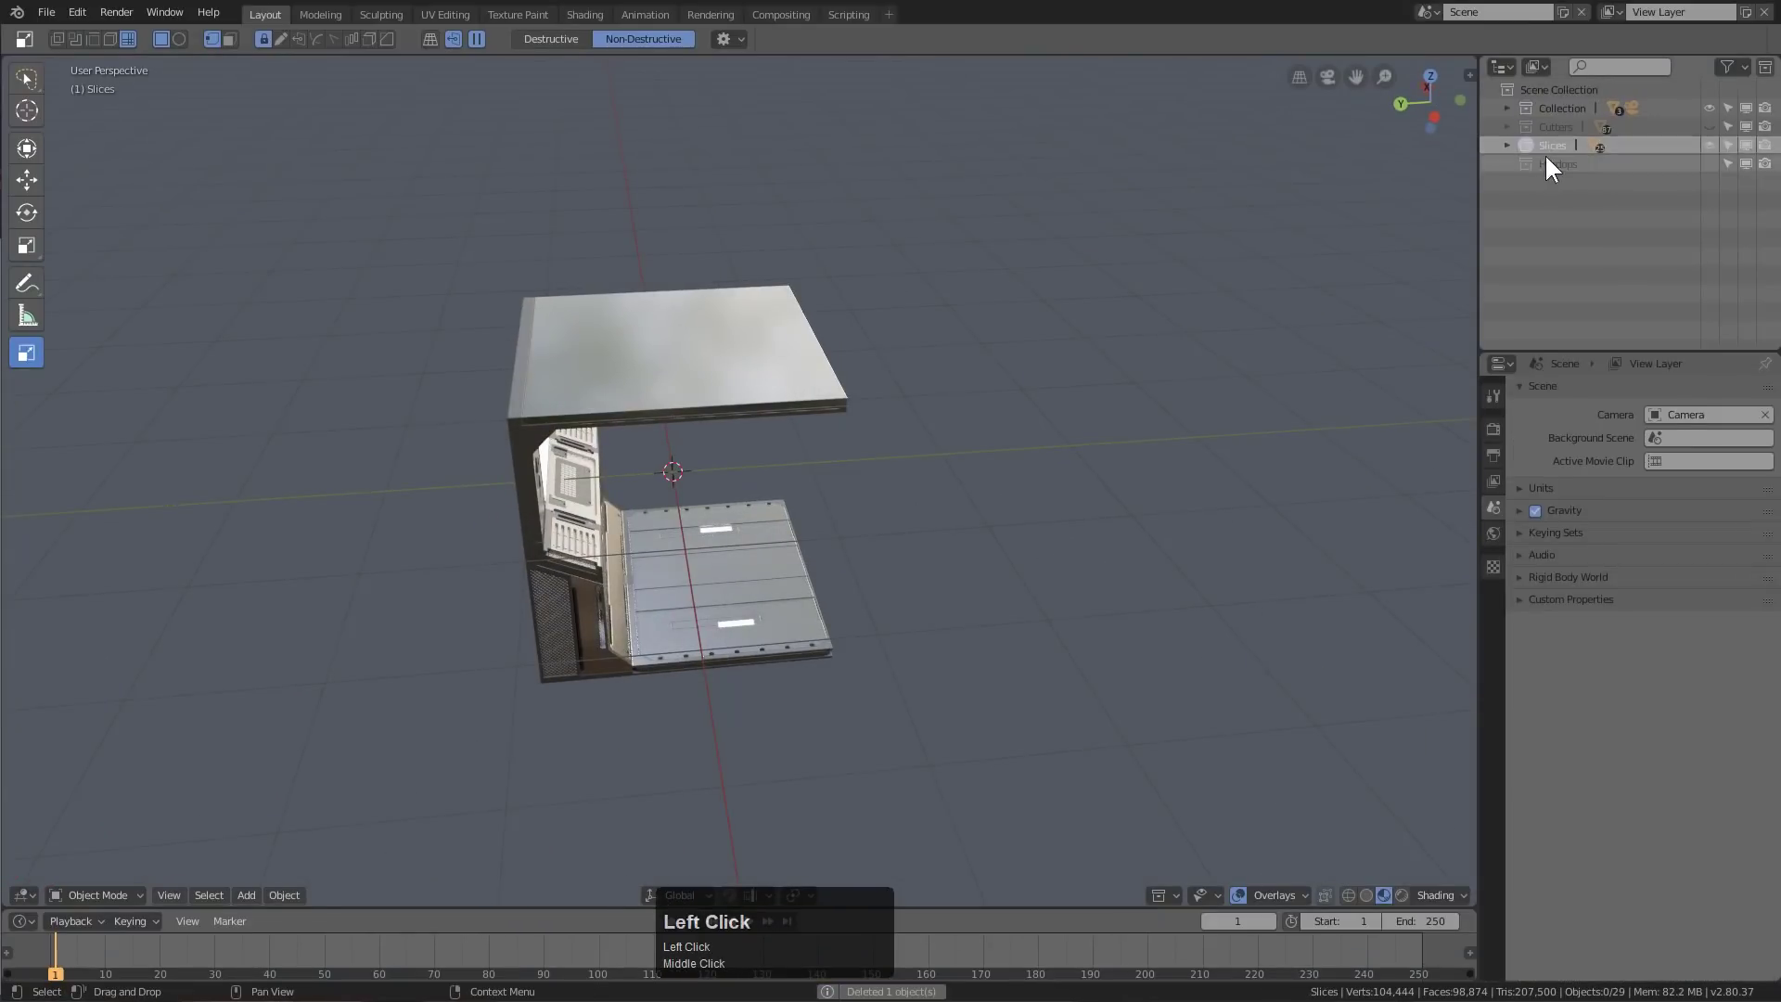
pyautogui.moveTo(1554, 142); pyautogui.dragTo(1558, 104)
pyautogui.press('Escape')
# Delete the empty Hardops collection and nest the Slices collection inside Collection
pyautogui.click(1544, 164)
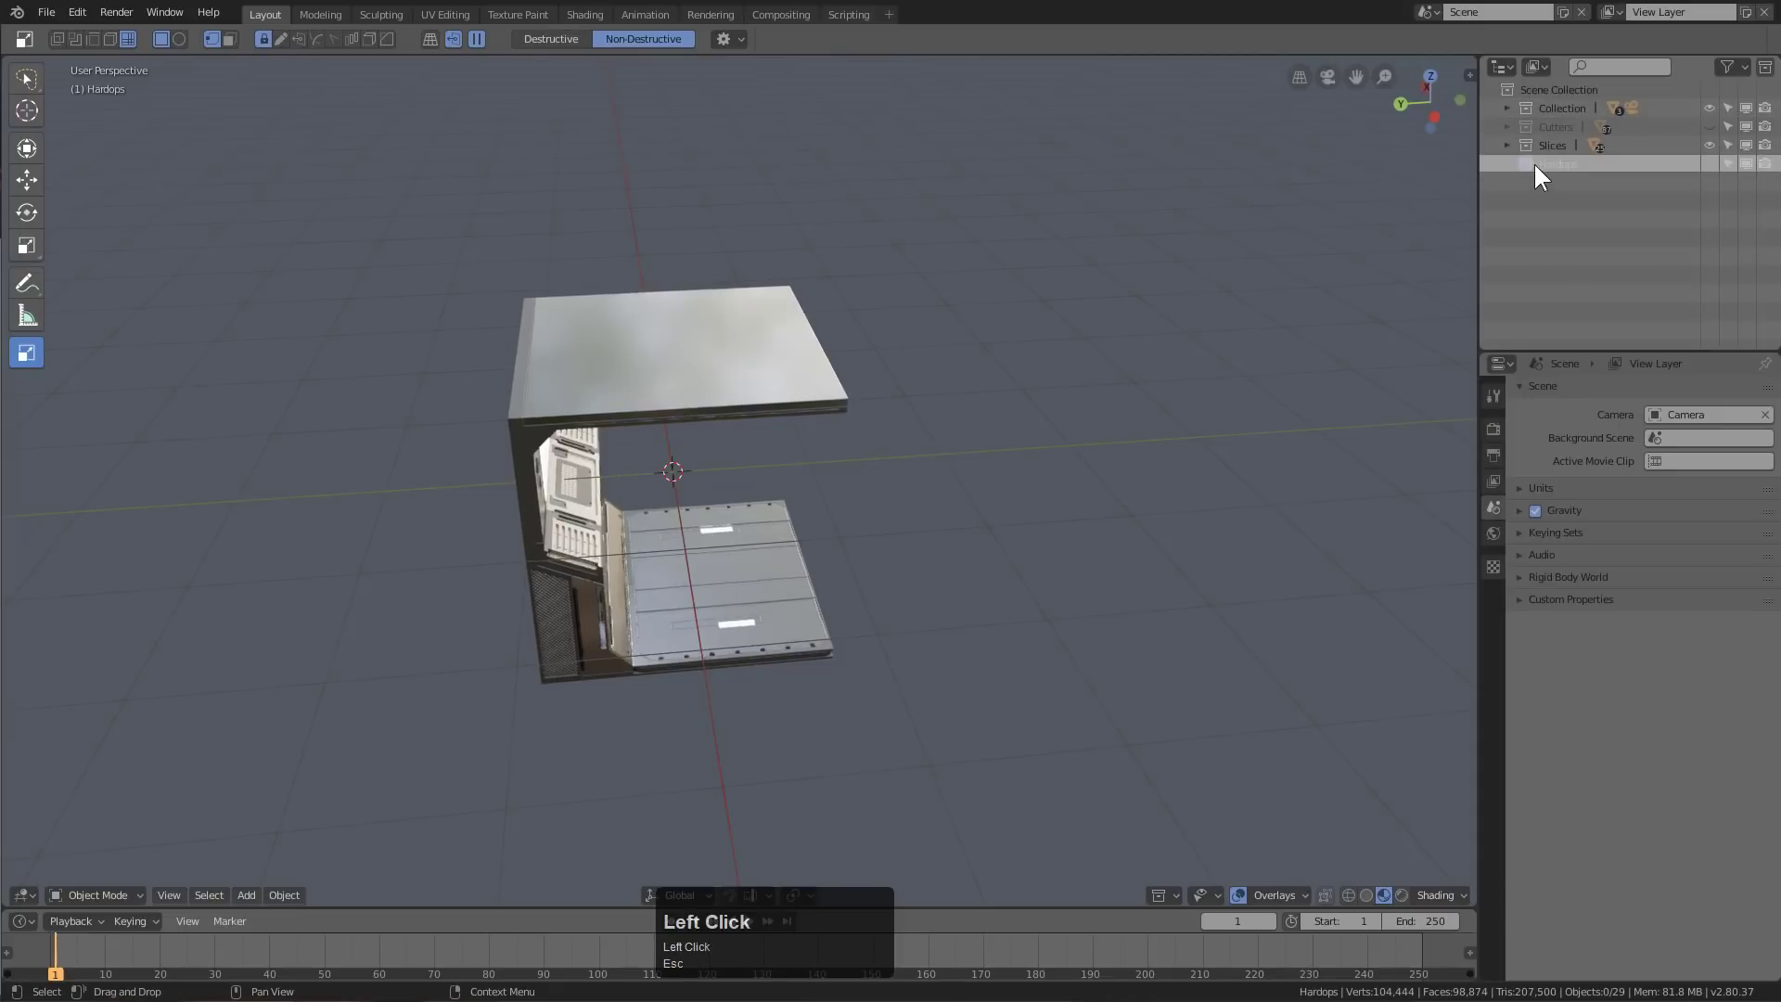
pyautogui.rightClick(1546, 164)
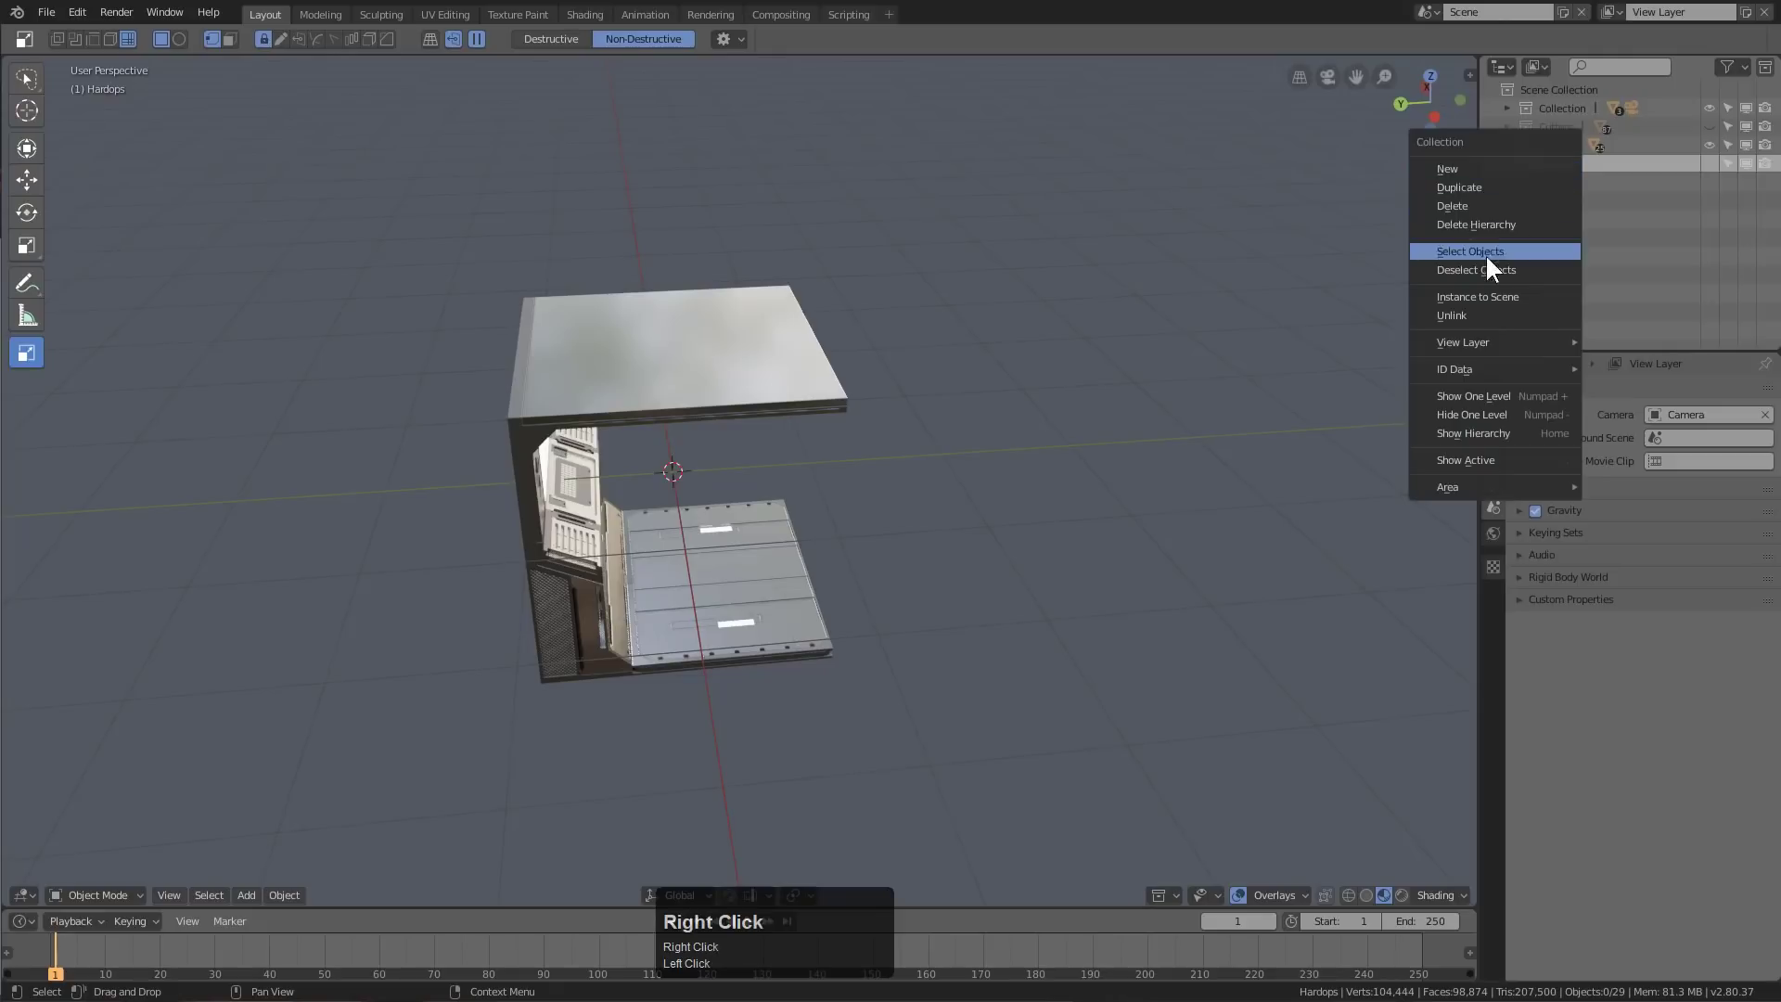
pyautogui.click(1484, 199)
pyautogui.click(1549, 145)
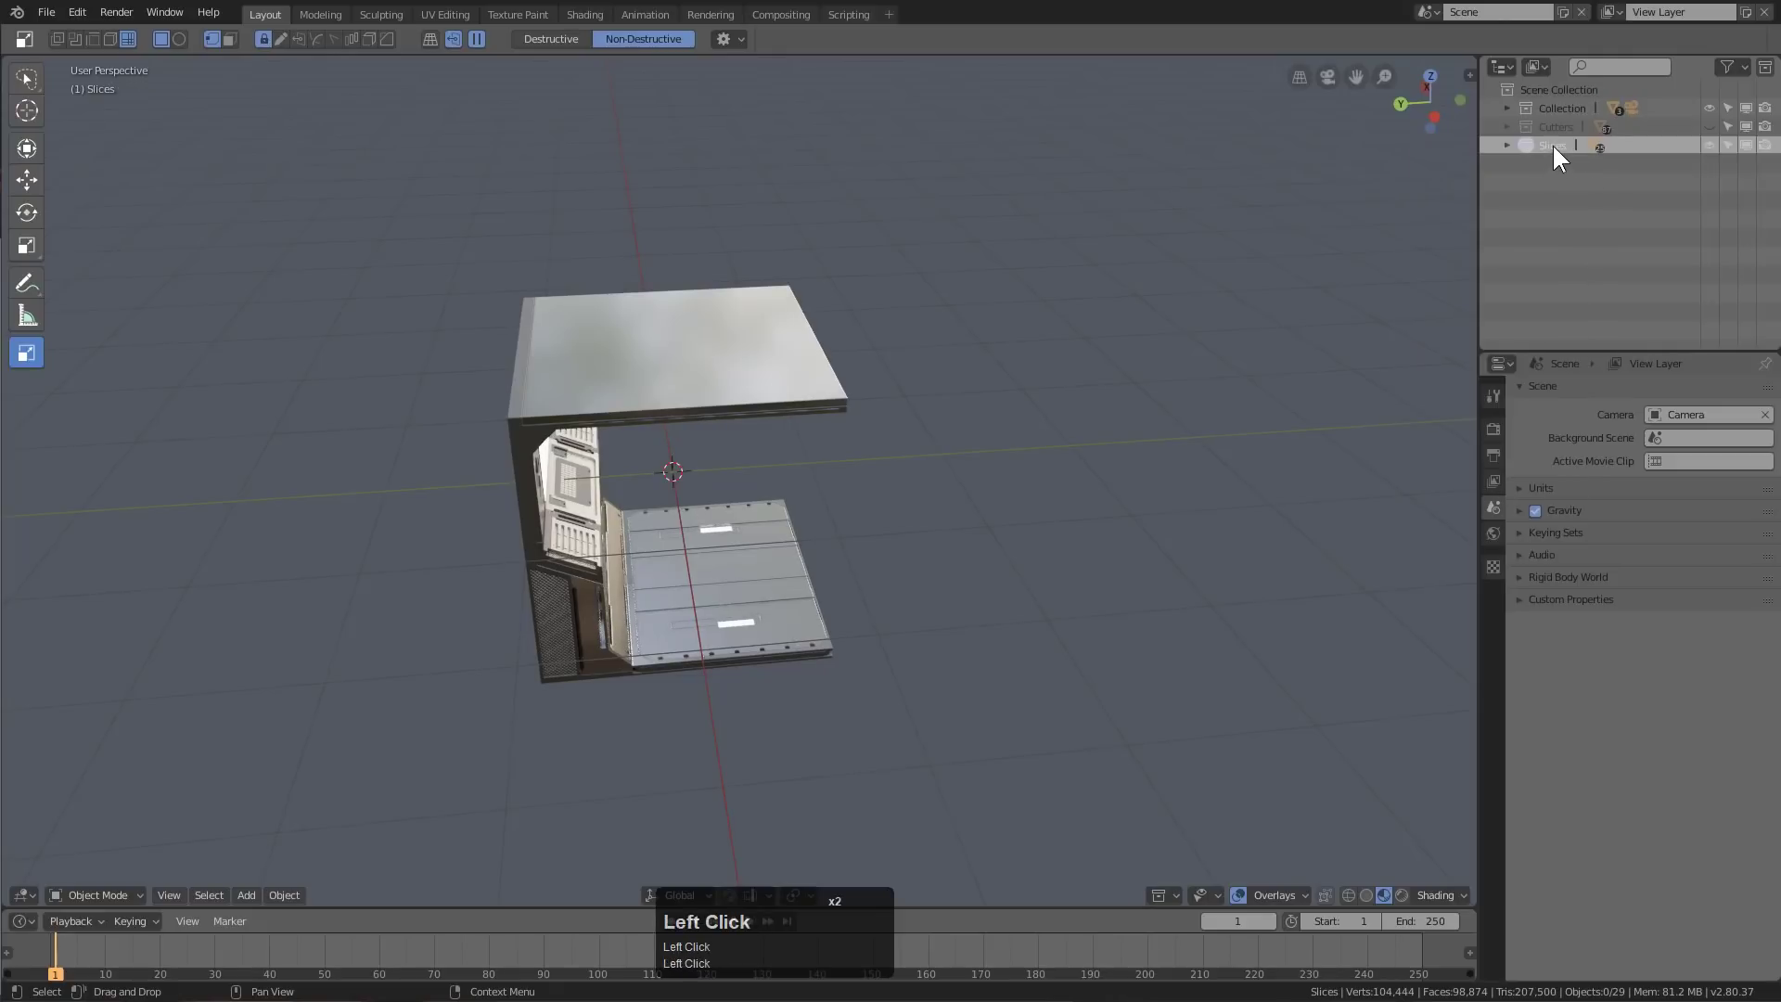
pyautogui.moveTo(1551, 143); pyautogui.dragTo(1561, 117)
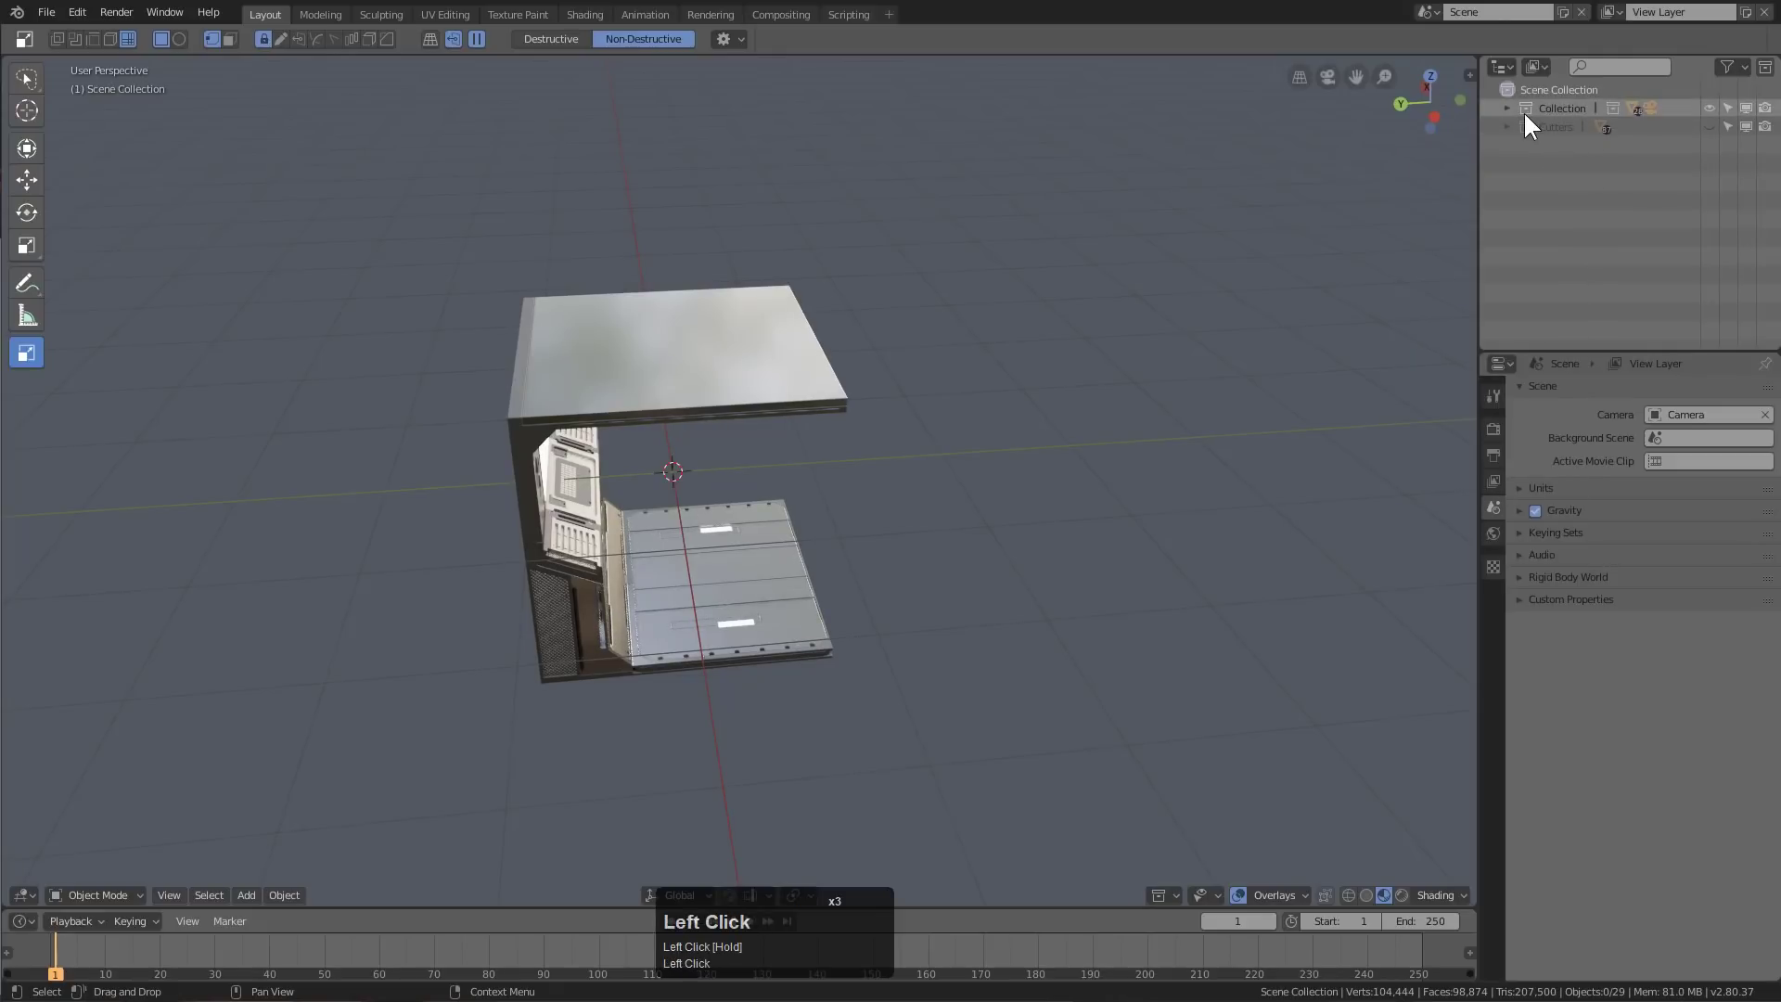
# Move the Camera out of Collection into the Scene Collection and check the collection's contents by toggling its visibility
pyautogui.click(1507, 107)
pyautogui.click(1576, 146)
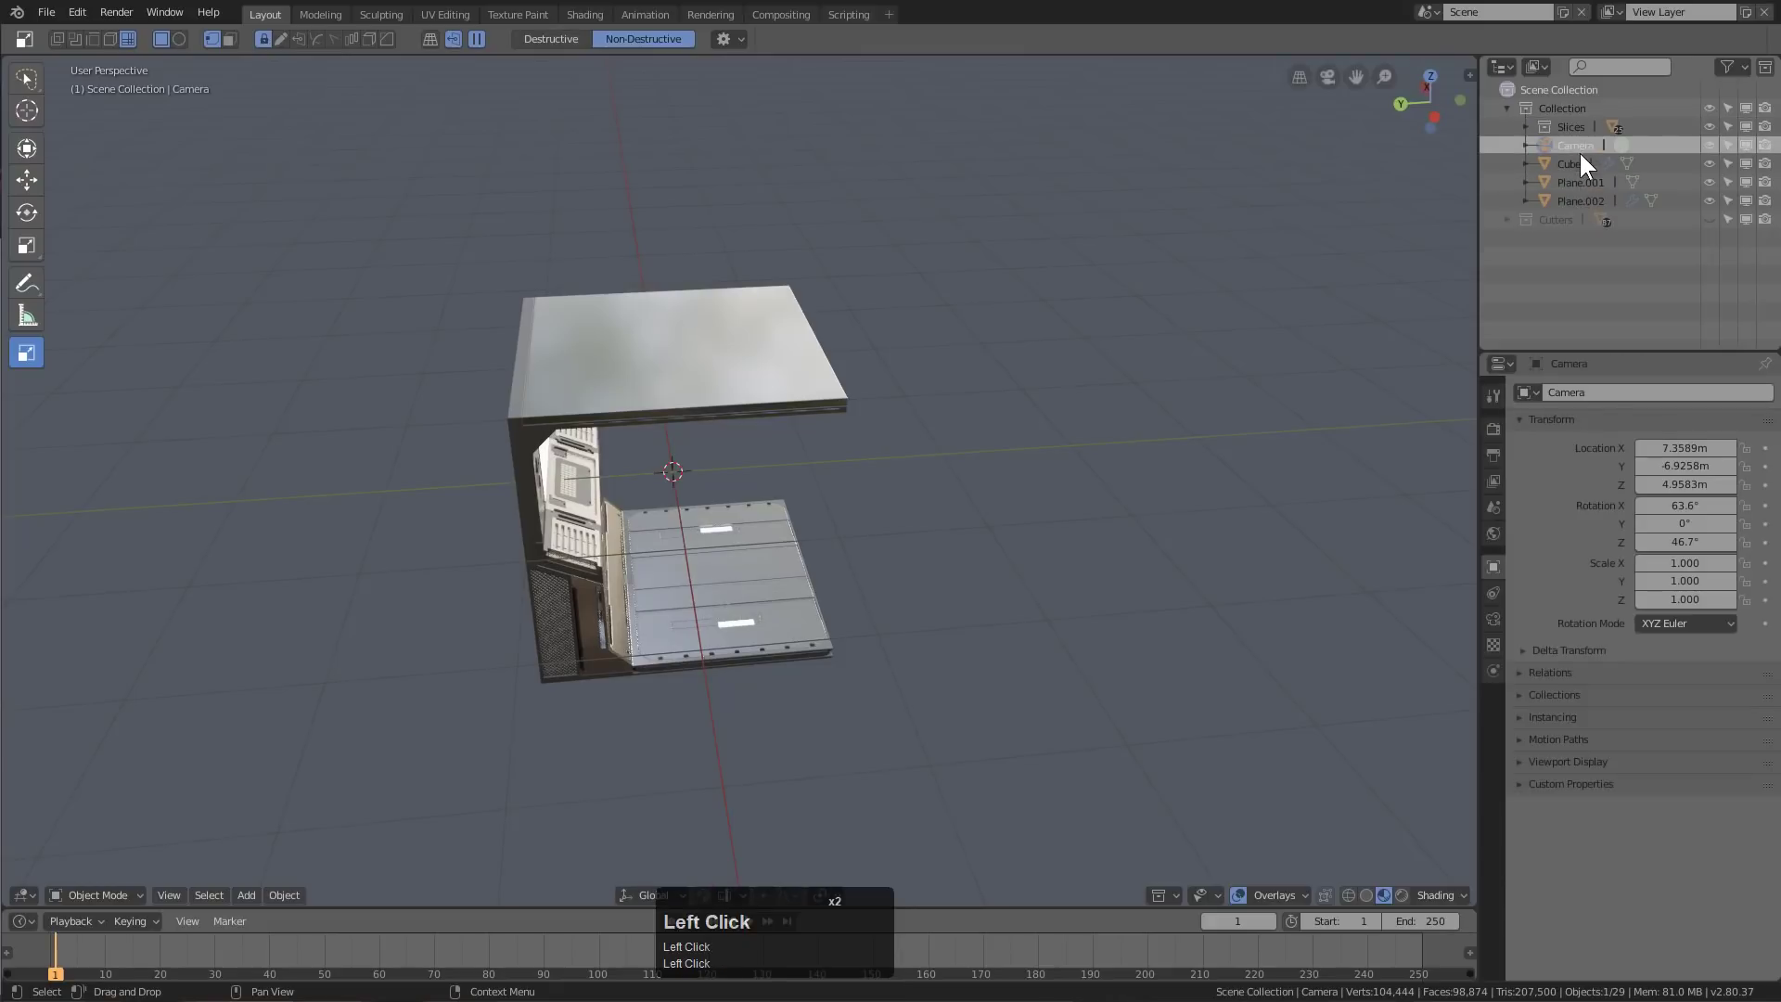
pyautogui.moveTo(1572, 148); pyautogui.dragTo(1568, 258)
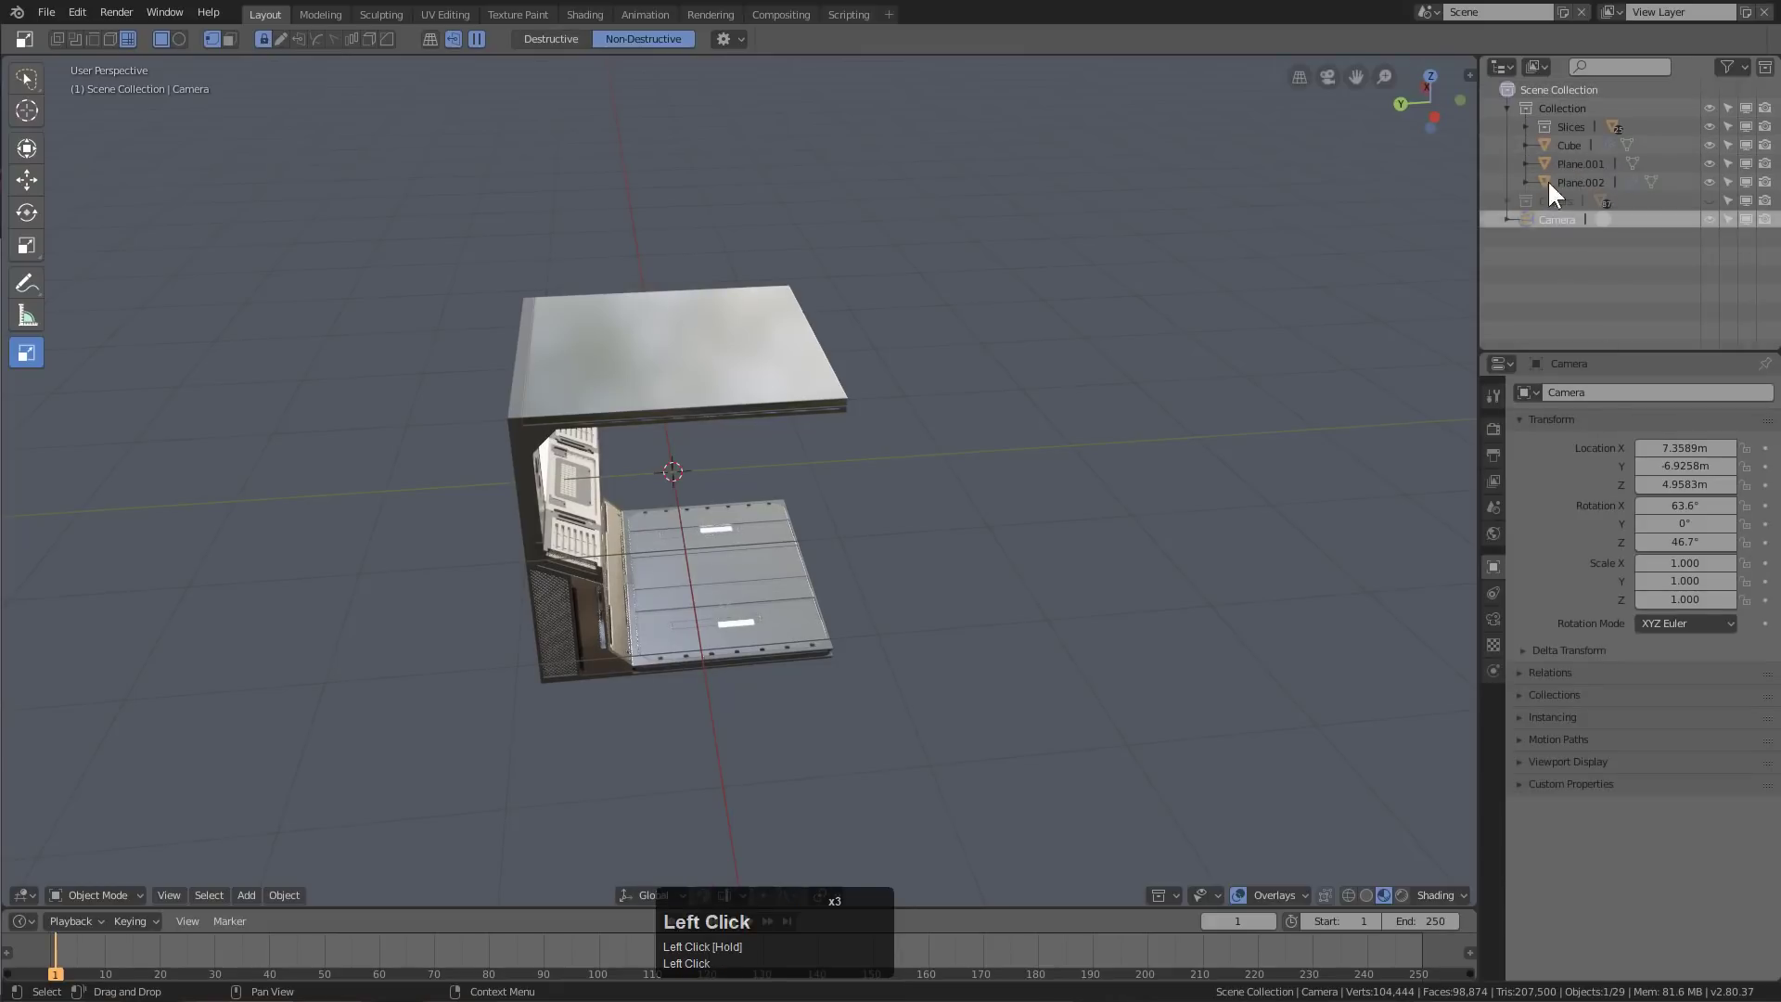
pyautogui.click(1506, 107)
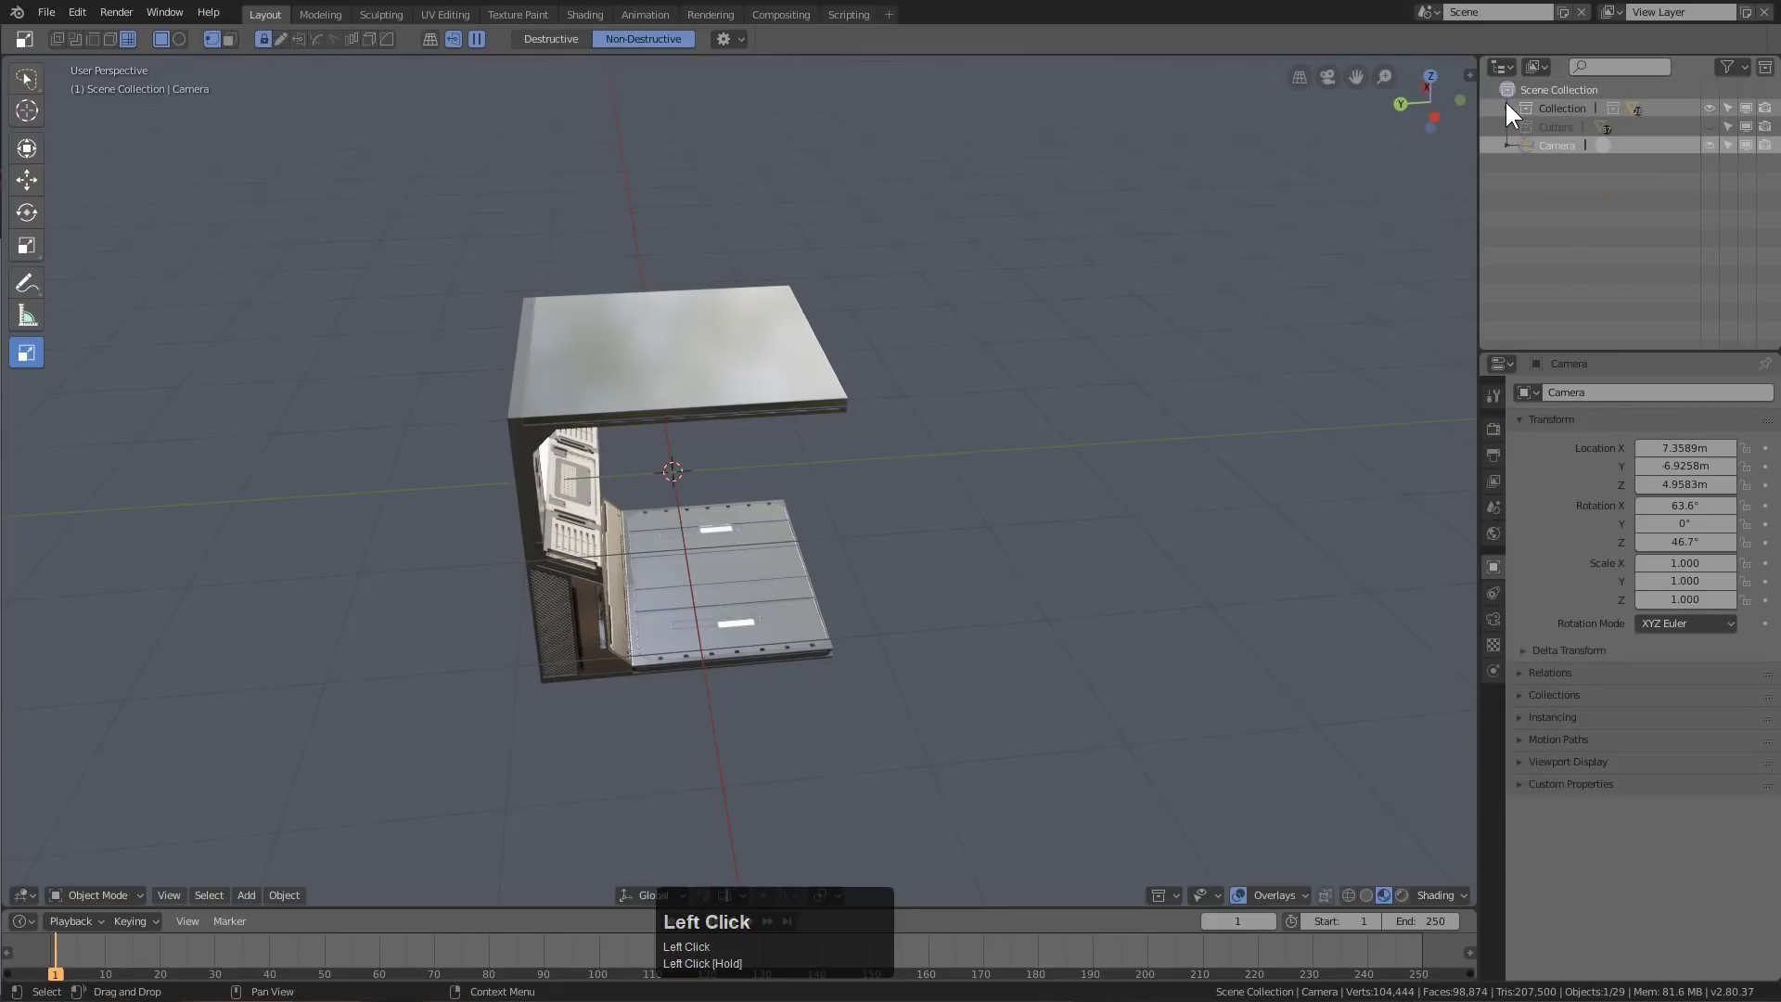
pyautogui.click(1703, 108)
pyautogui.click(1703, 108)
# Rename the collection holding the console geometry as Cori-Part and keep it as the active collection
pyautogui.doubleClick(1571, 106)
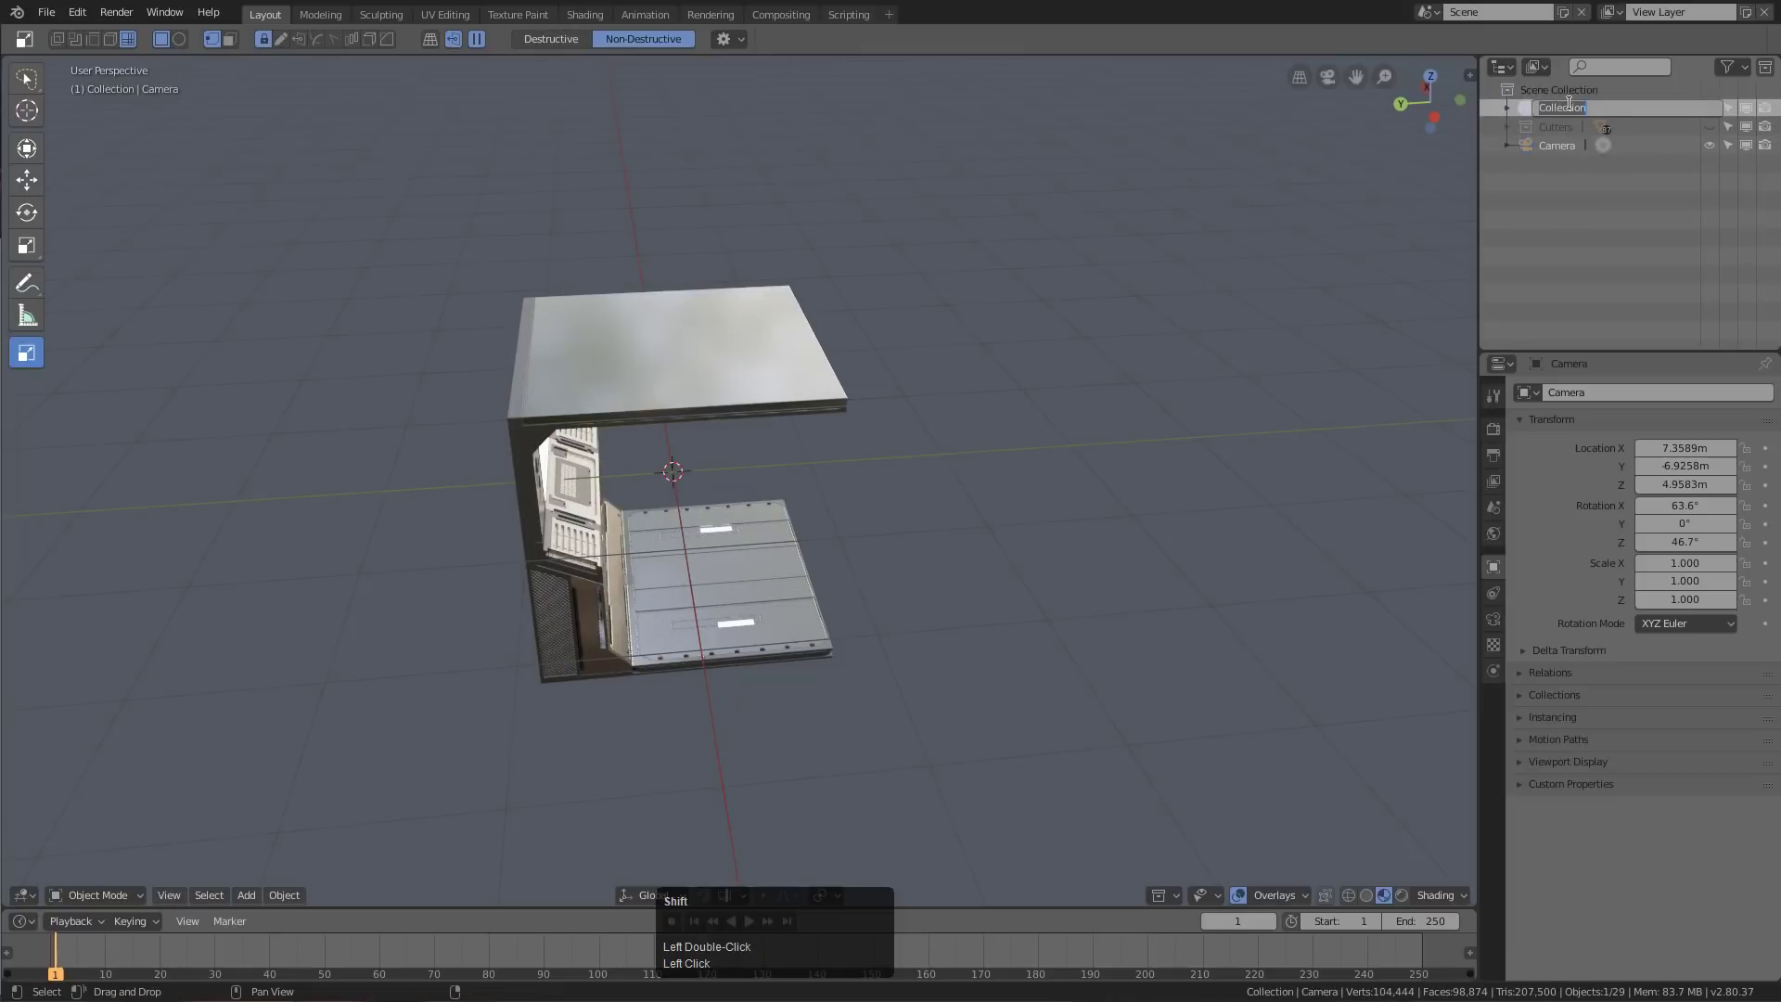
pyautogui.write('CorePart')
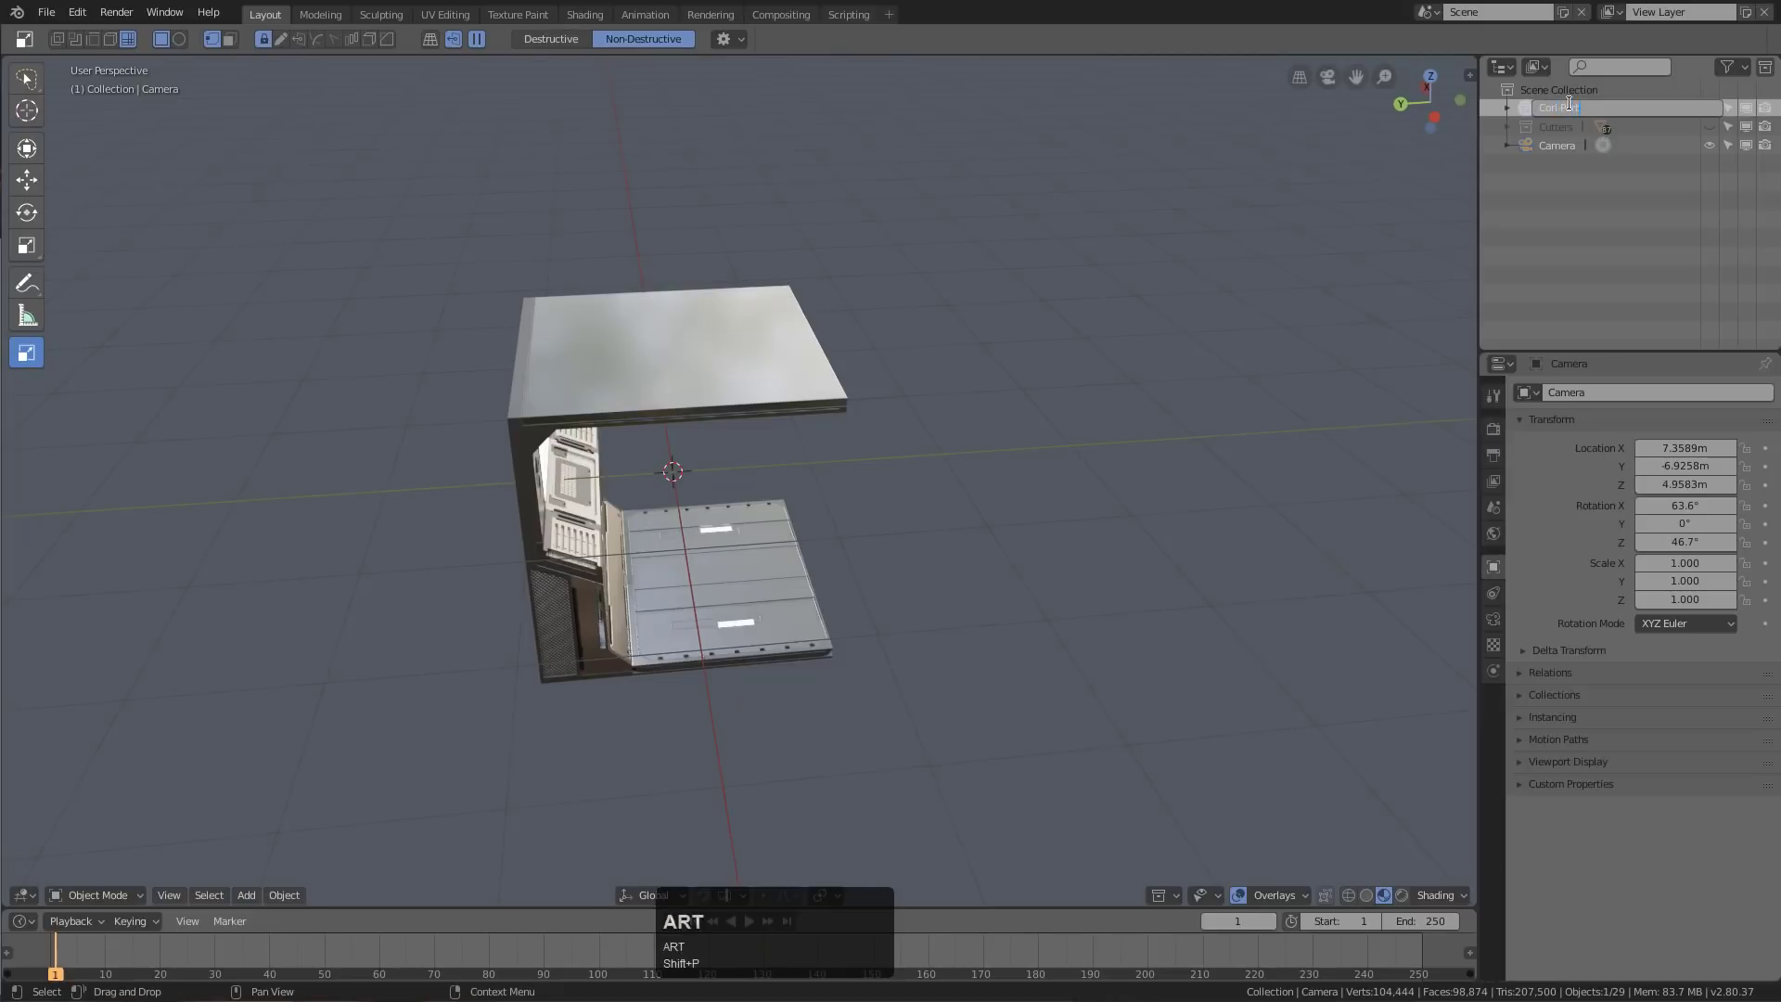
pyautogui.press('Return')
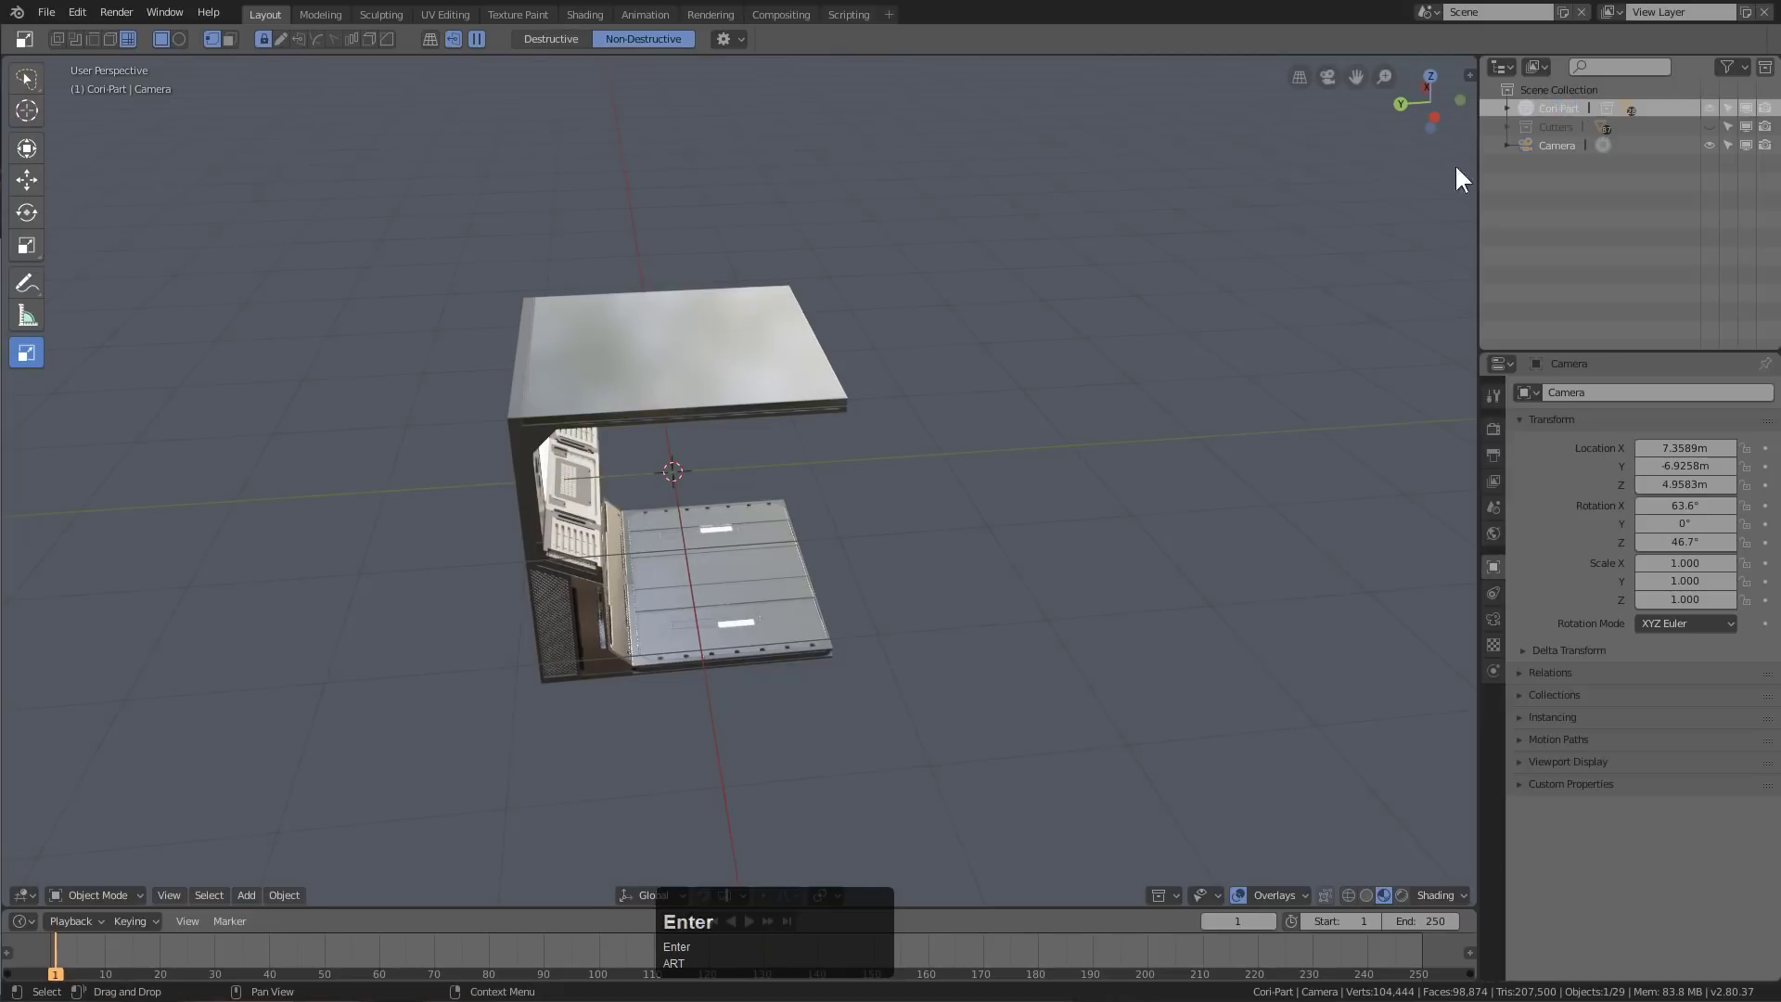
pyautogui.moveTo(1184, 425)
pyautogui.mouseDown(button='middle')
pyautogui.moveTo(1081, 449)
pyautogui.moveTo(1187, 436)
pyautogui.mouseUp(button='middle')
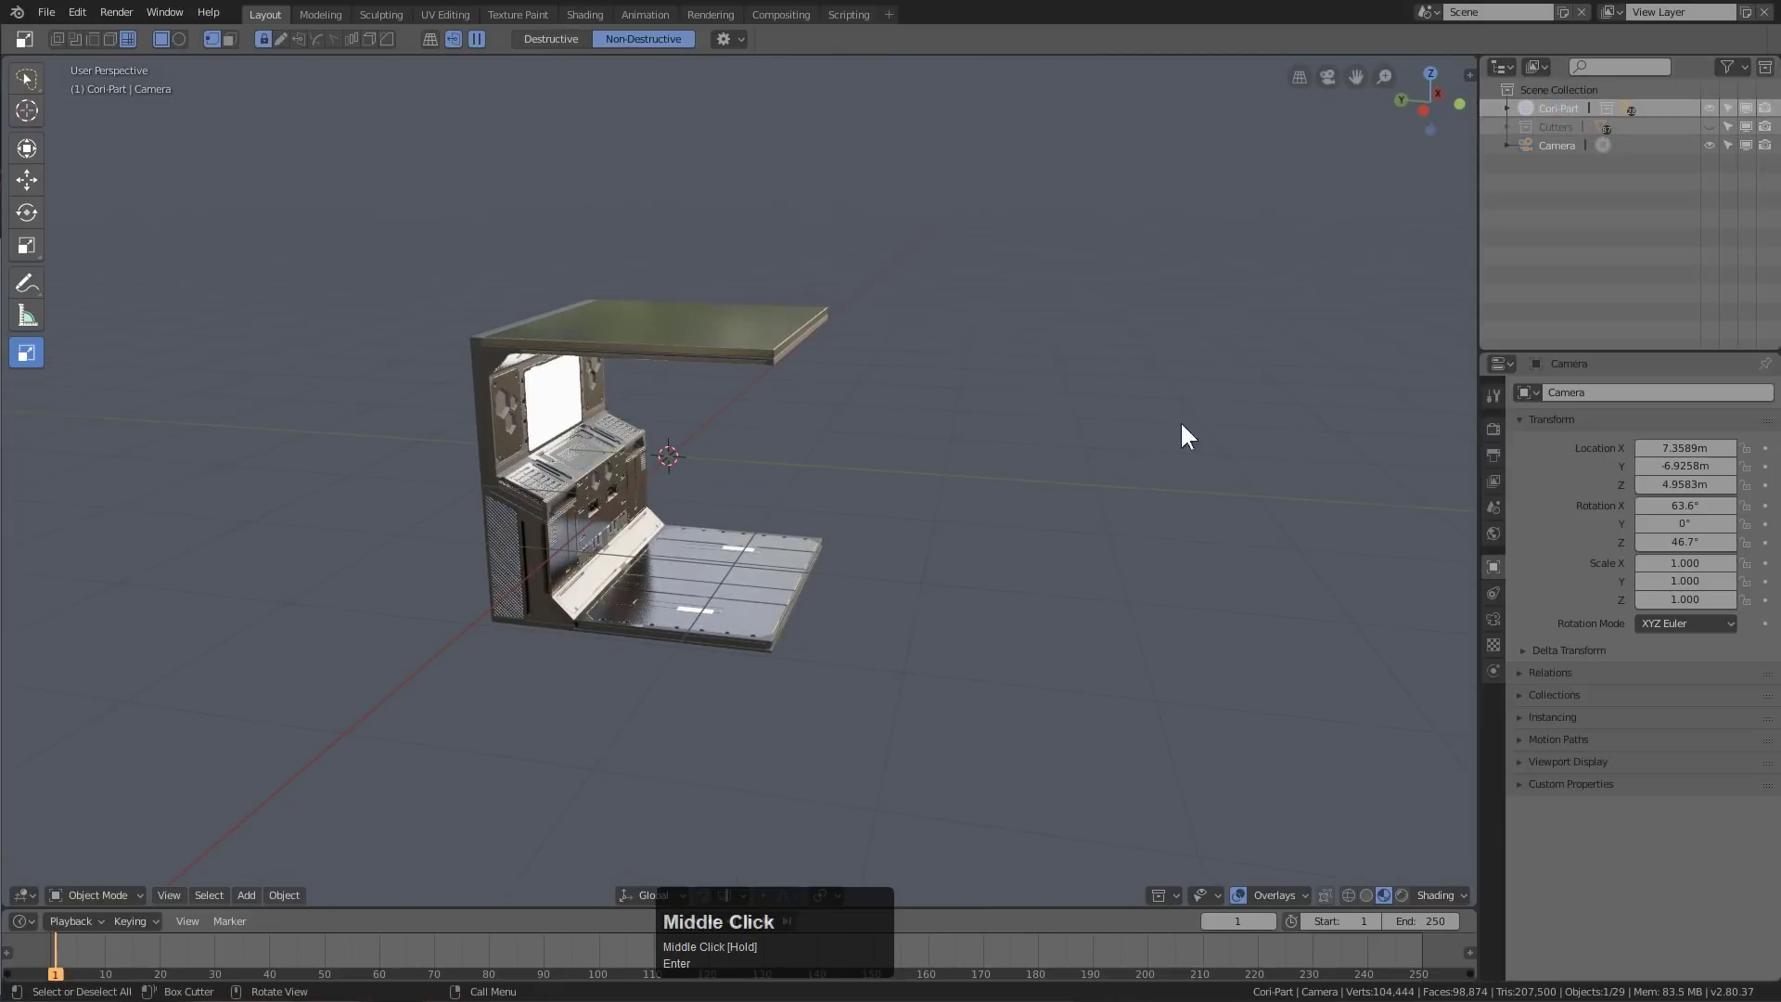
pyautogui.click(1548, 125)
pyautogui.moveTo(1547, 125)
pyautogui.mouseDown()
pyautogui.moveTo(1550, 163)
pyautogui.moveTo(1539, 135)
pyautogui.mouseUp()
pyautogui.click(1555, 106)
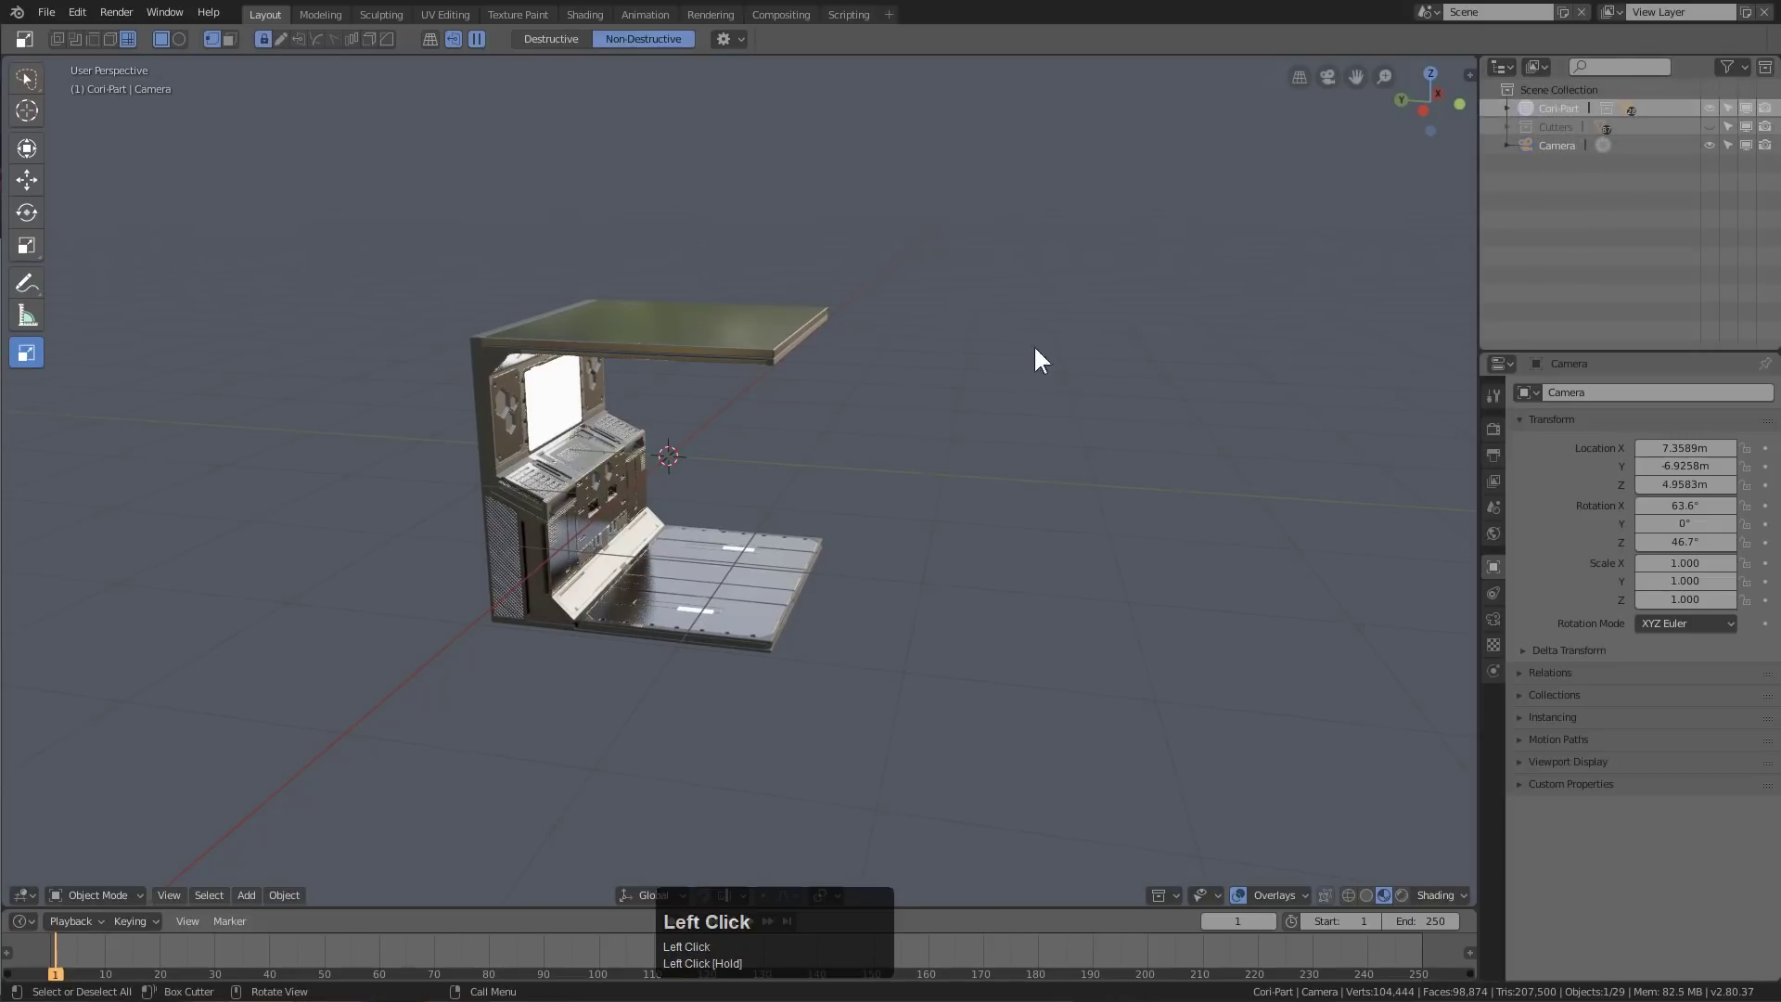
# Add a collection instance of Cori-Part and rotate it 90° about Z twice, for 180° in total
pyautogui.moveTo(1033, 343); pyautogui.dragTo(898, 529, button='middle')
pyautogui.keyDown('alt'); pyautogui.middleClick(877, 492); pyautogui.keyUp('alt')
pyautogui.scroll(3, 835, 478)
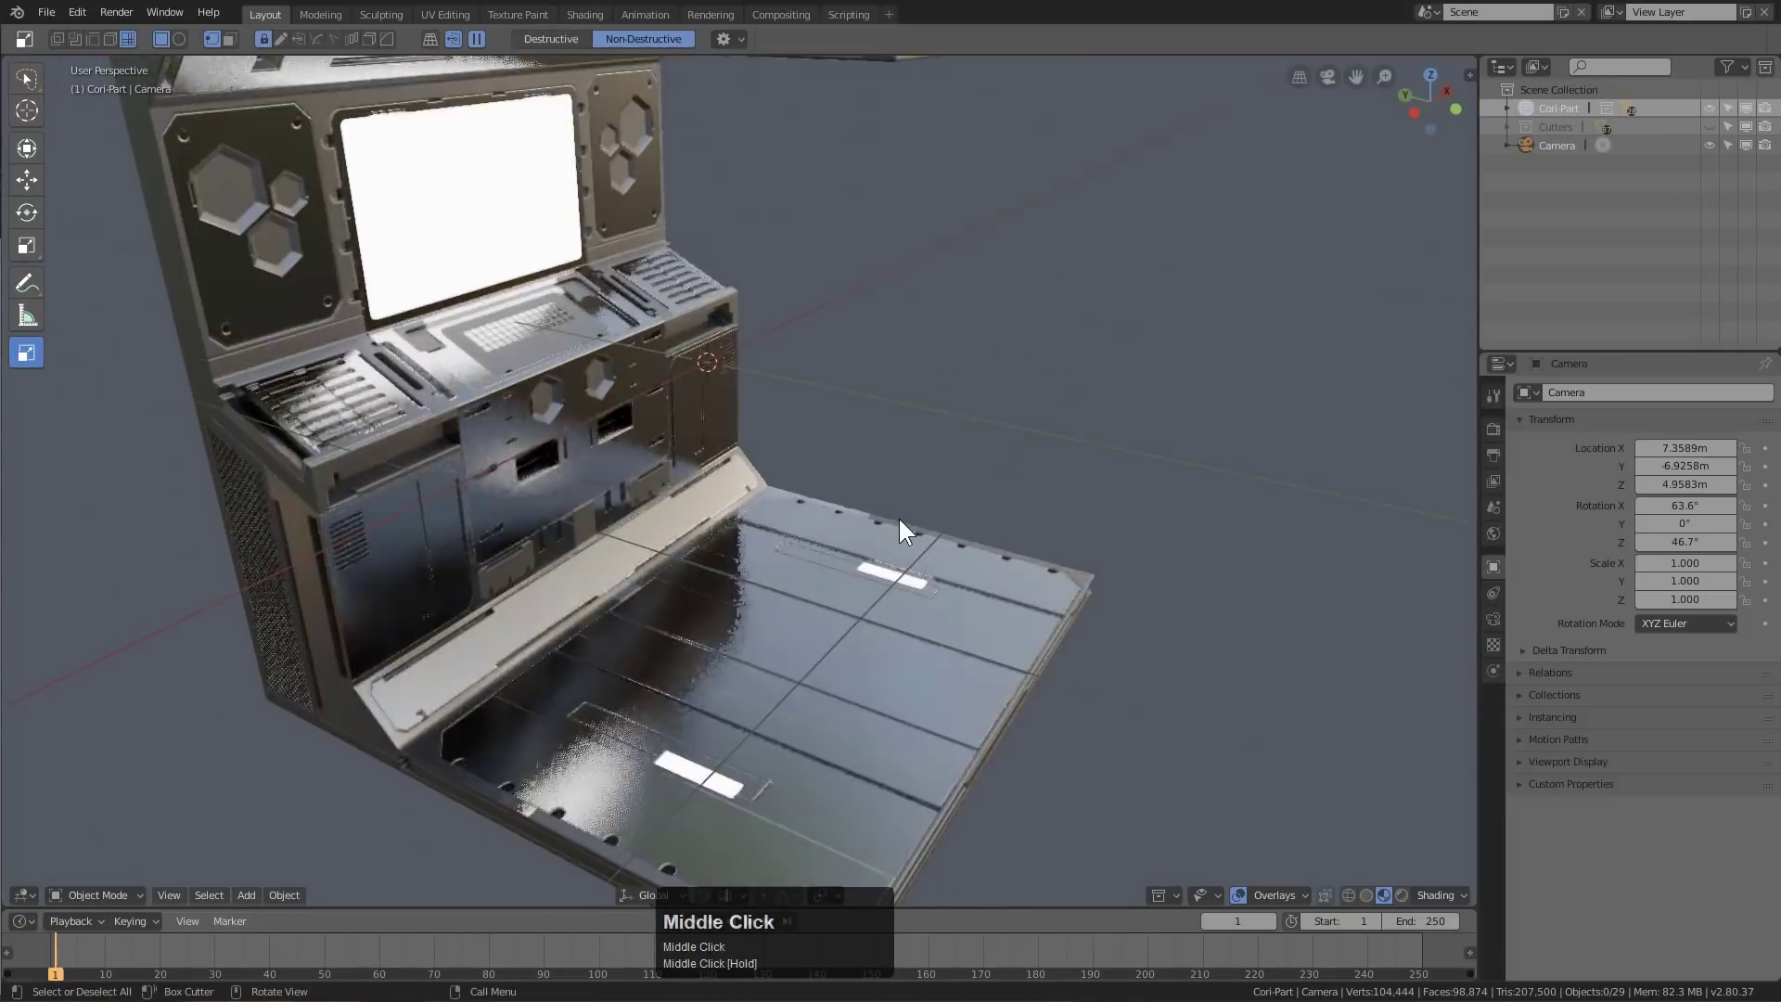
pyautogui.scroll(-3, 894, 497)
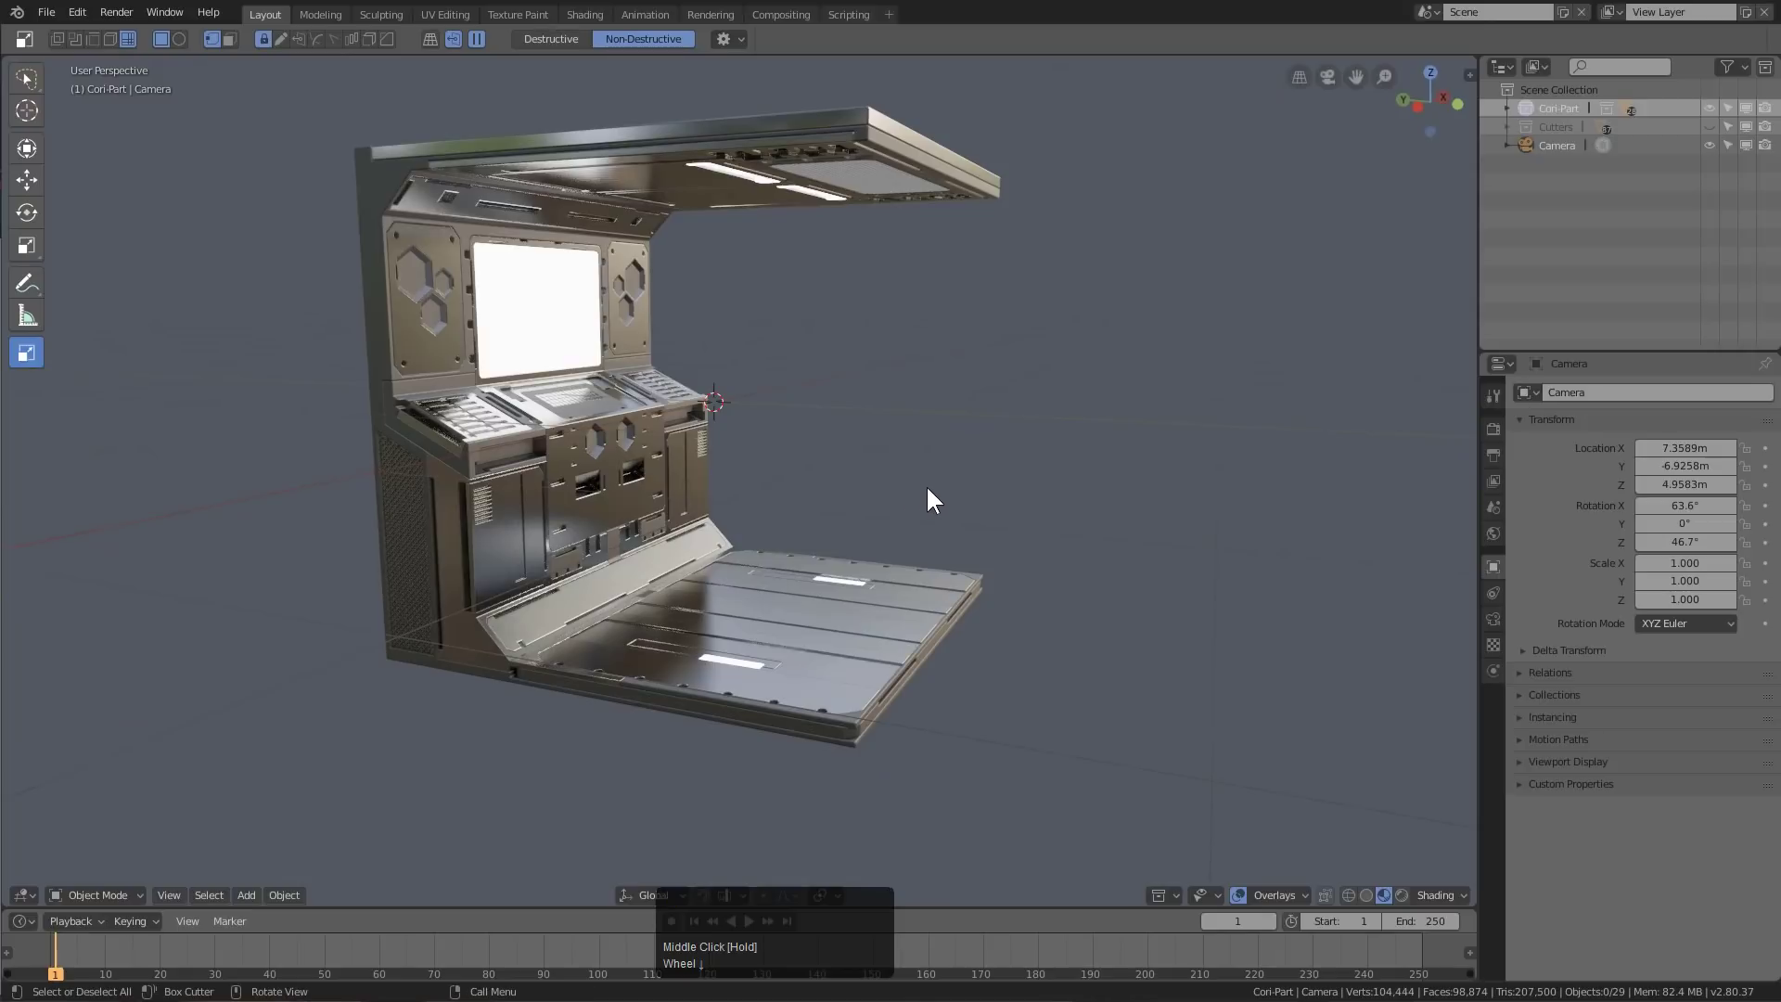
pyautogui.hotkey('shift', 'a')
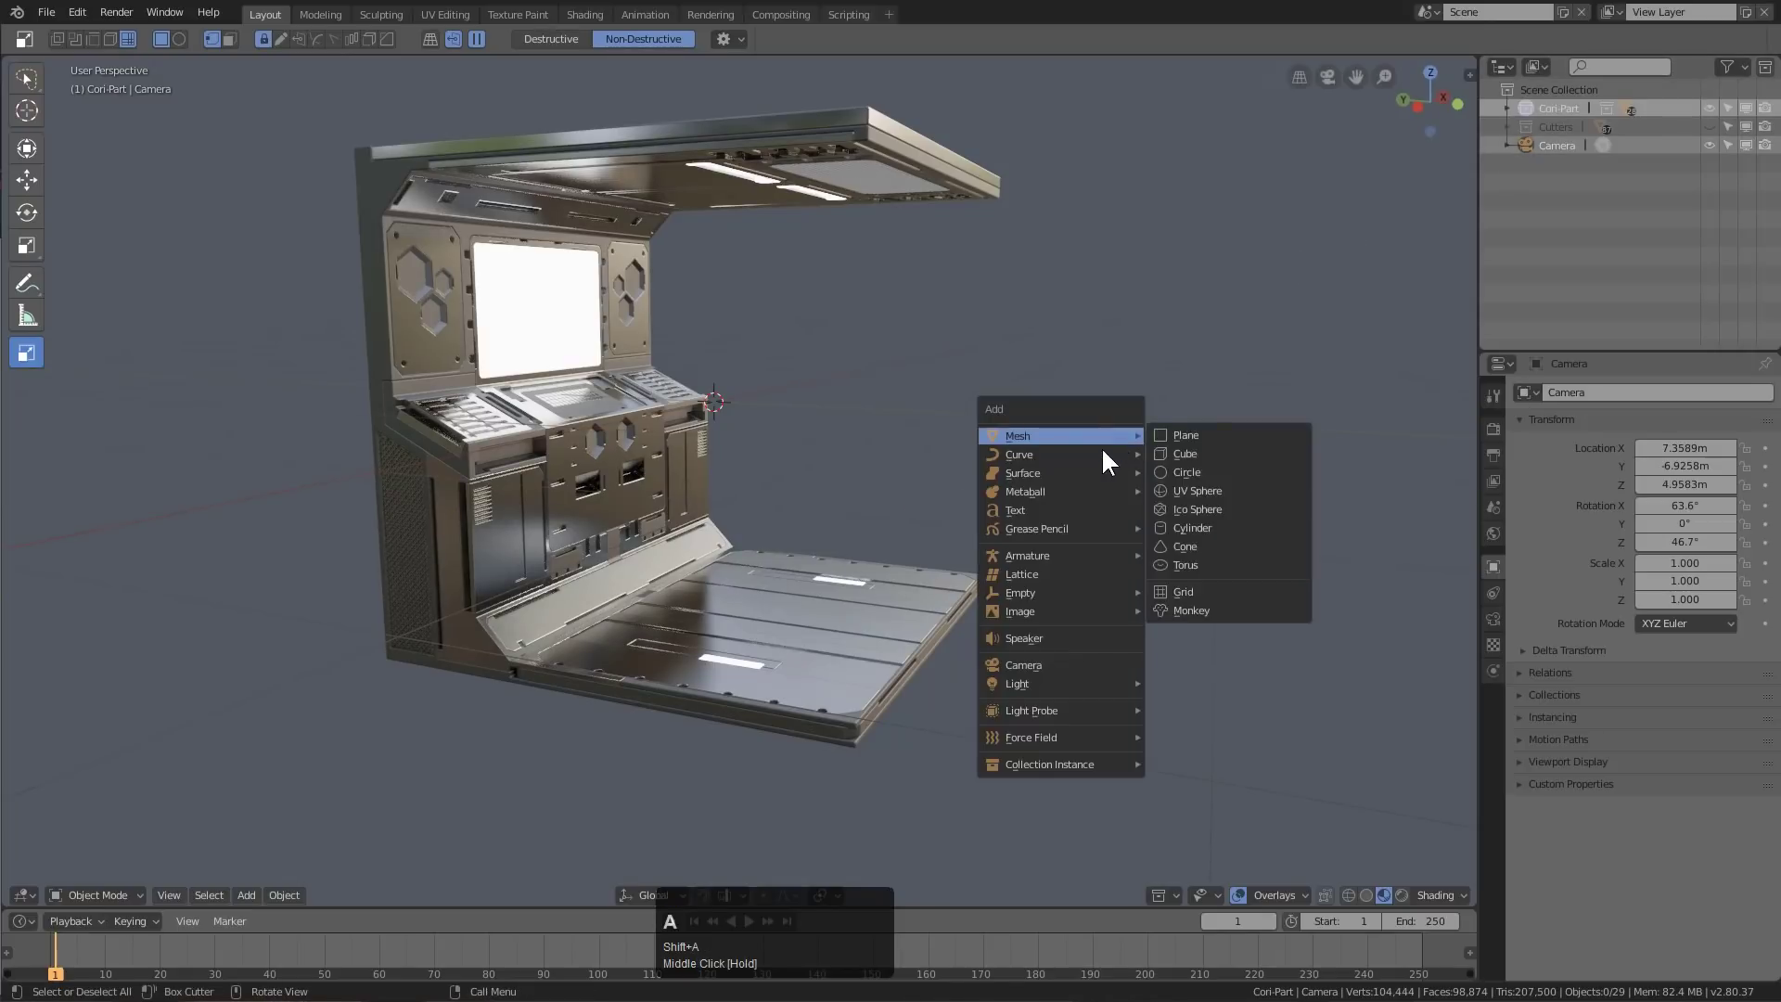
pyautogui.click(1118, 763)
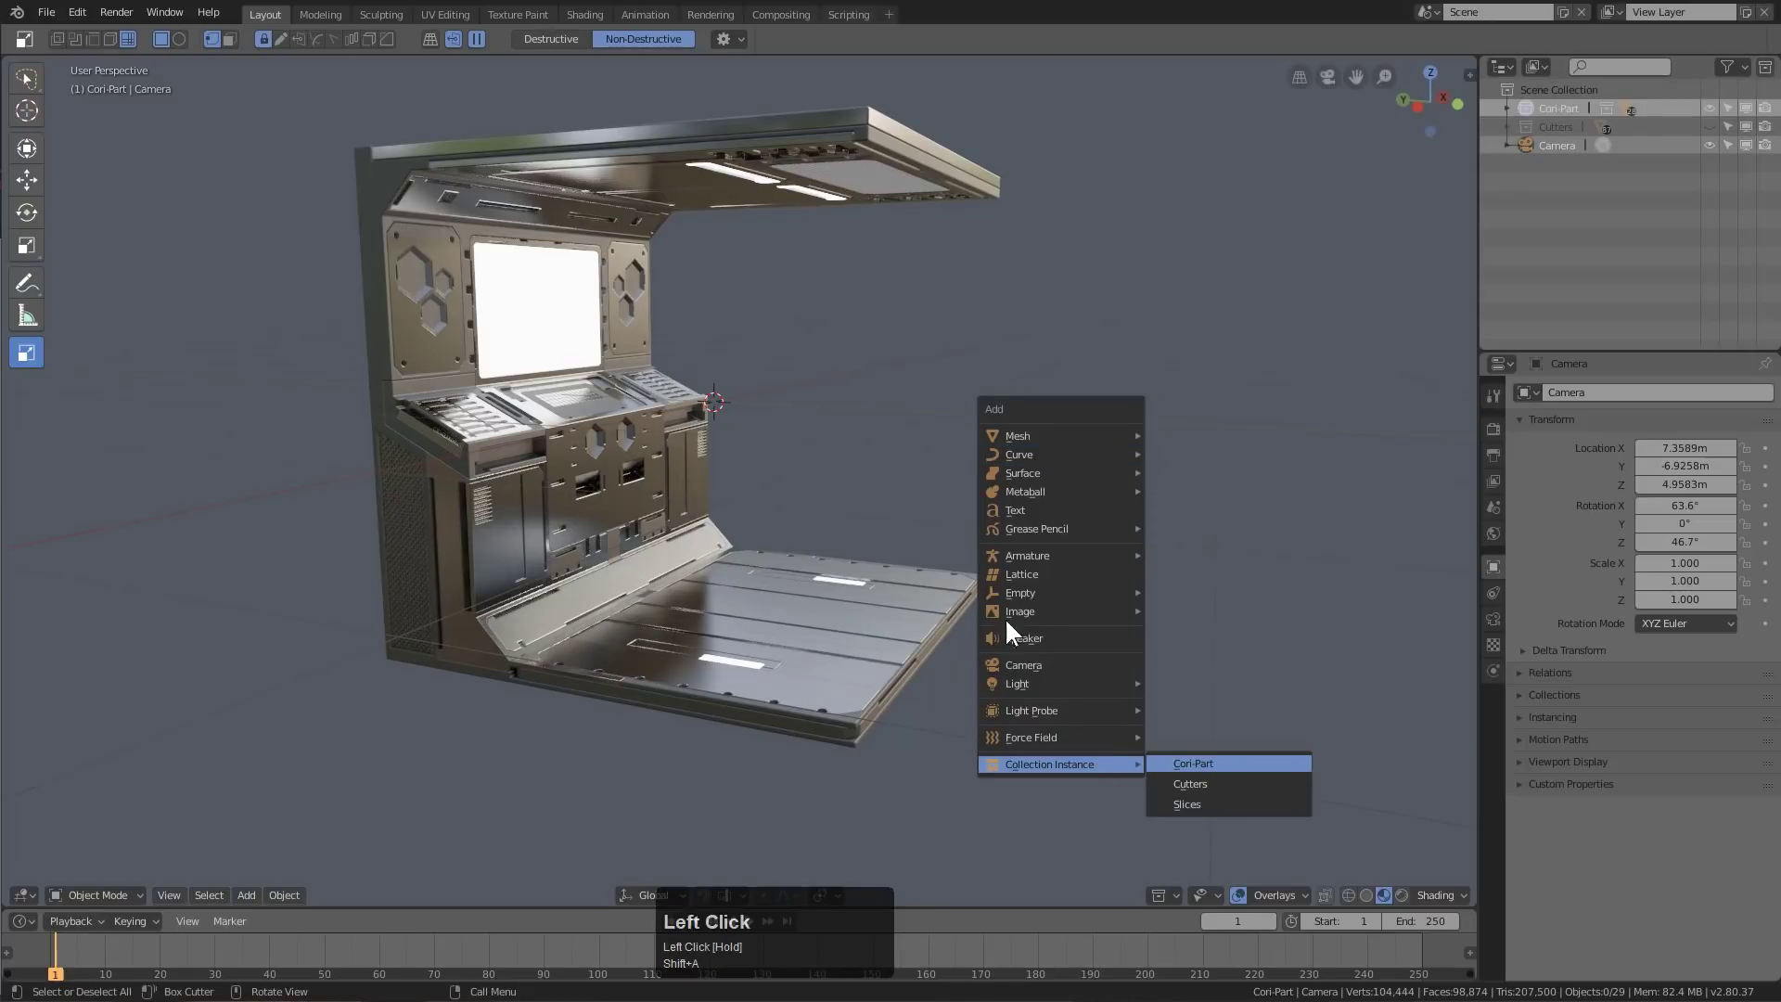
pyautogui.click(1193, 762)
pyautogui.write('rz90')
pyautogui.press('KP_Enter')
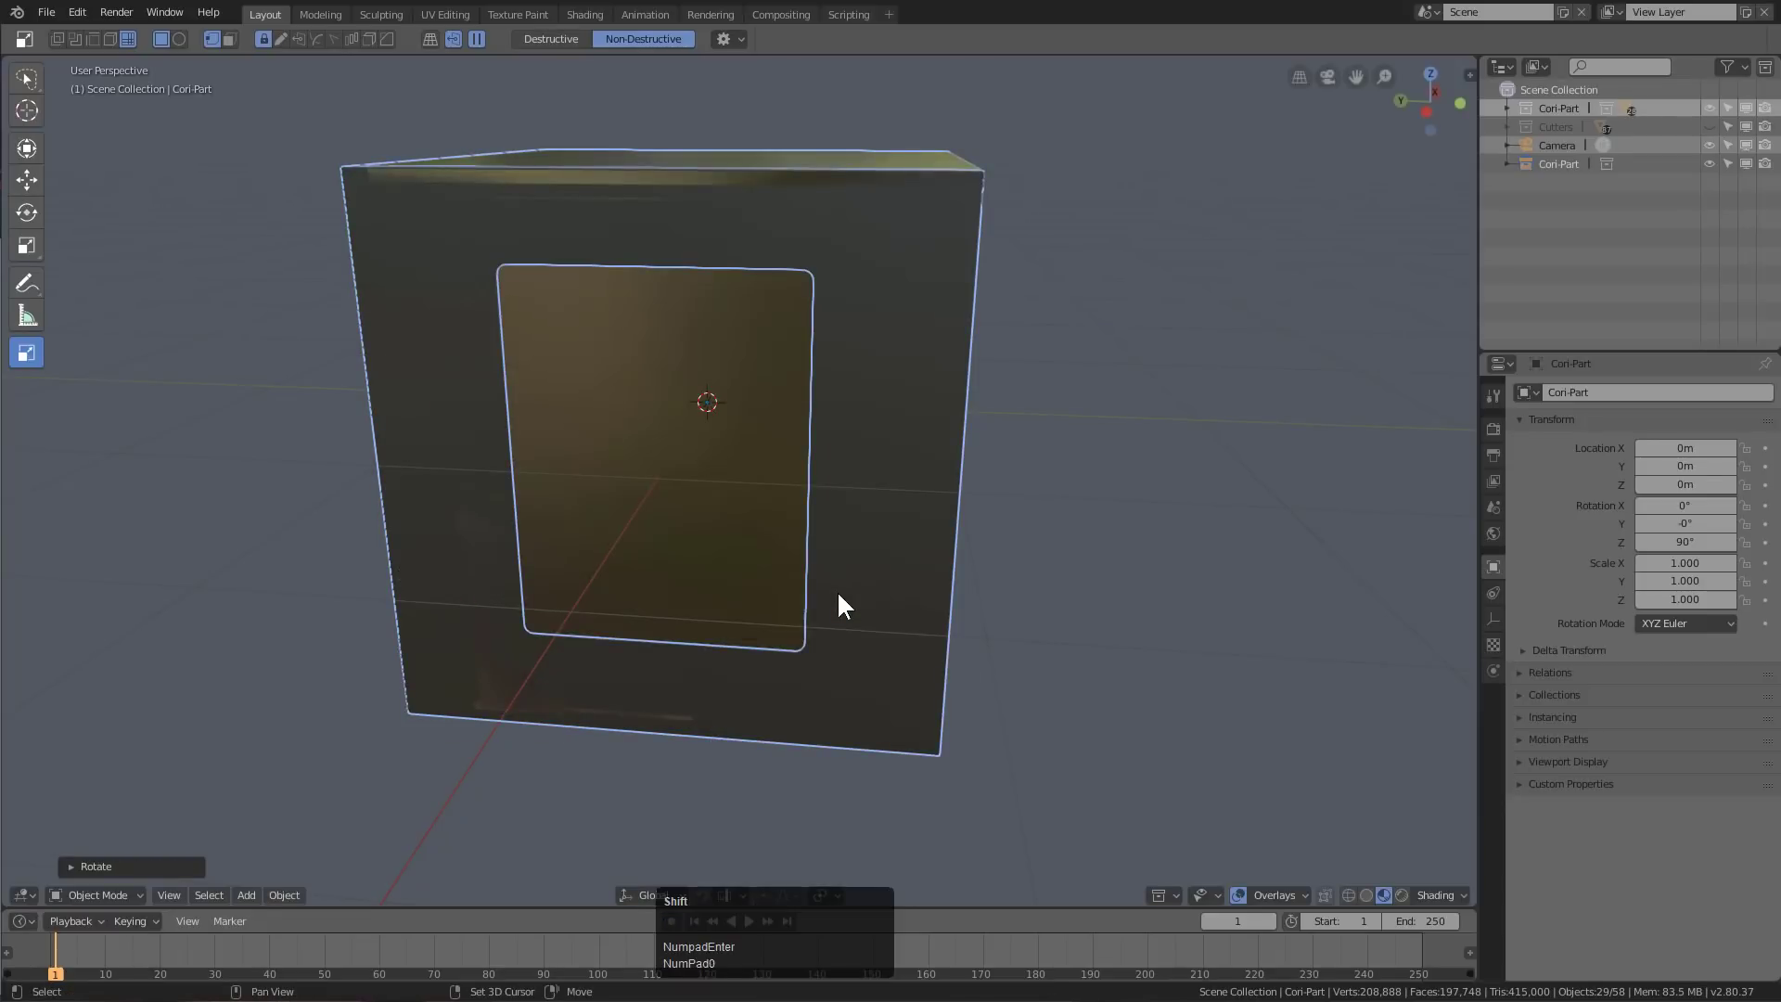
pyautogui.hotkey('shift', 'r')
# Move the rotated instance -2 m along the global Y axis to face the original console
pyautogui.press('g')
pyautogui.press('x')
pyautogui.press('y')
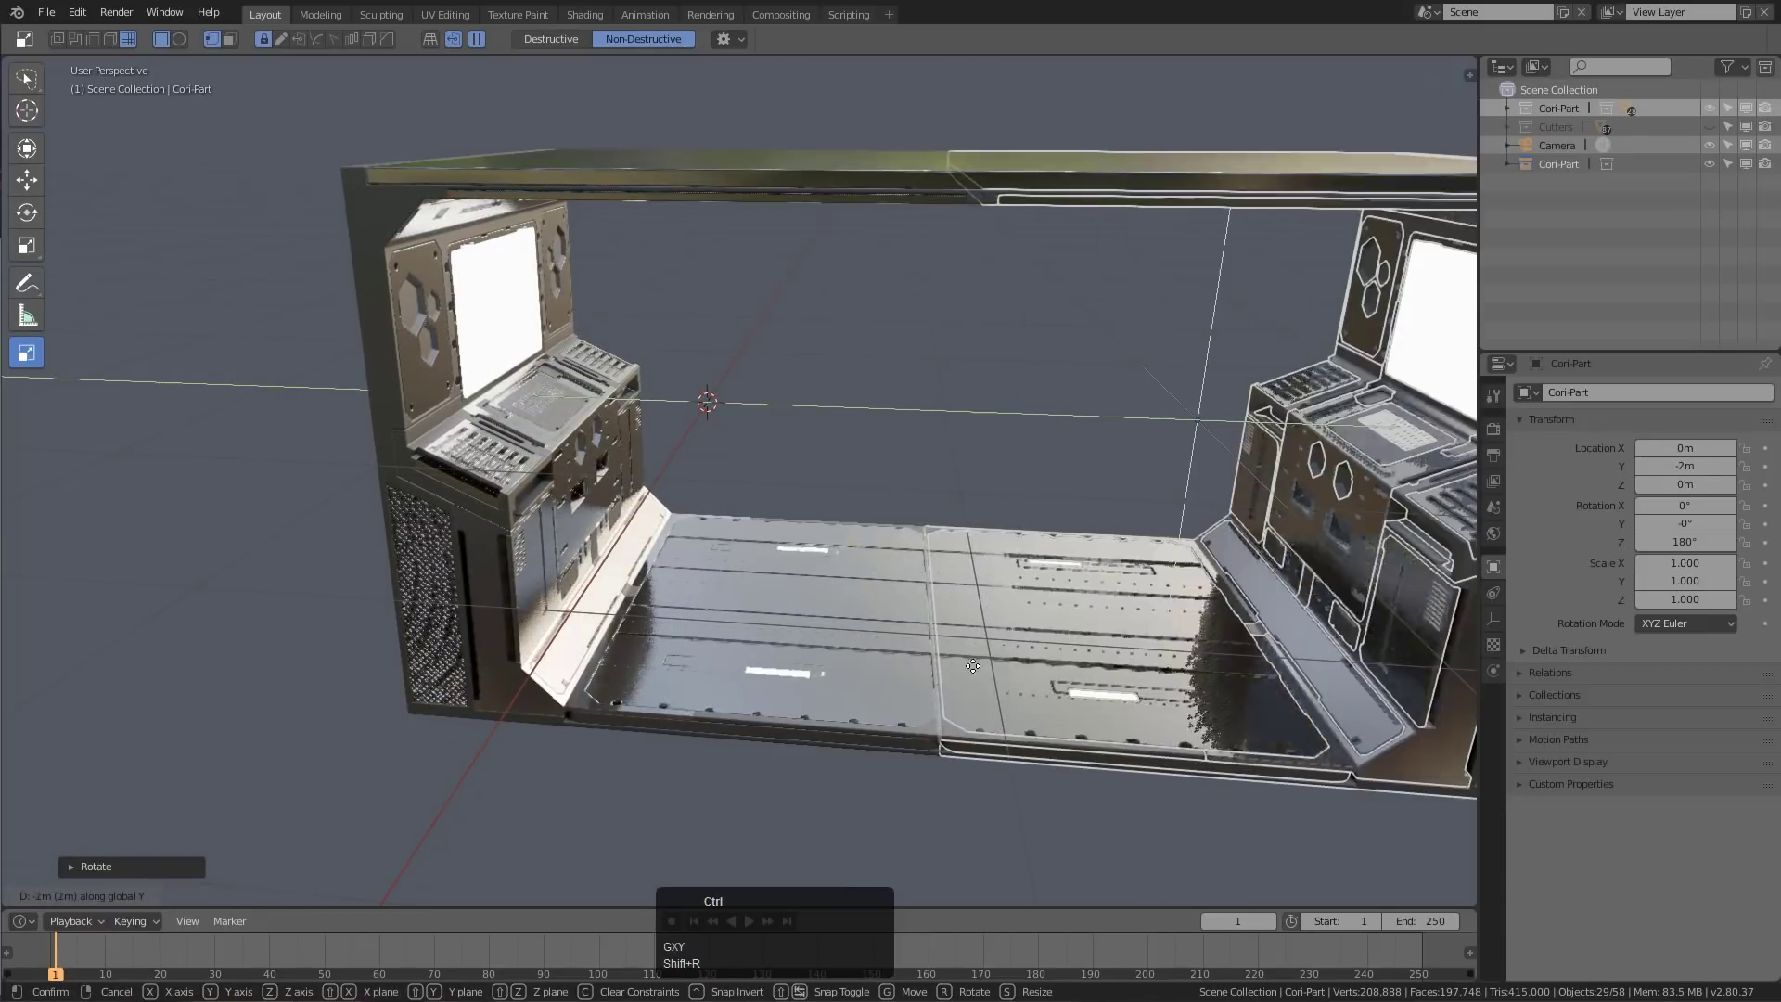
pyautogui.click(972, 666)
# Duplicate the facing instance 2 m along the global X axis using increment snapping, and open the snapping options
pyautogui.moveTo(1052, 642); pyautogui.dragTo(1001, 624, button='middle')
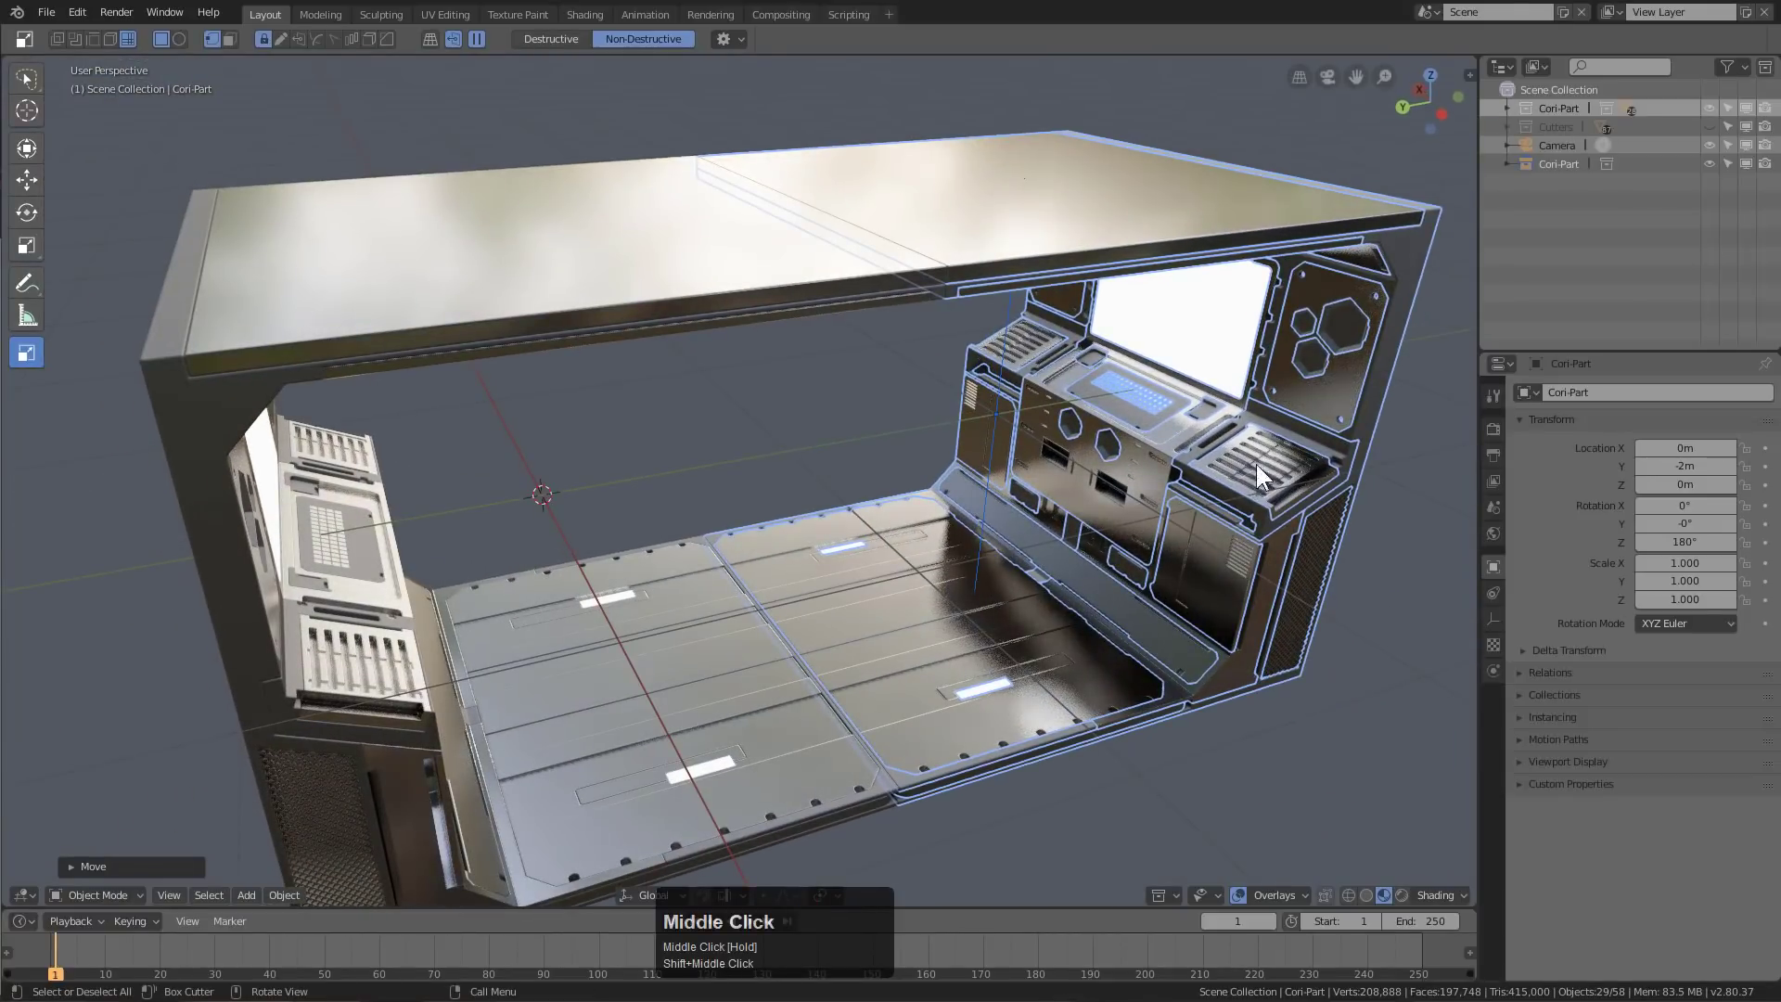
pyautogui.hotkey('shift', 'd')
pyautogui.press('x')
pyautogui.press('y')
pyautogui.press('x')
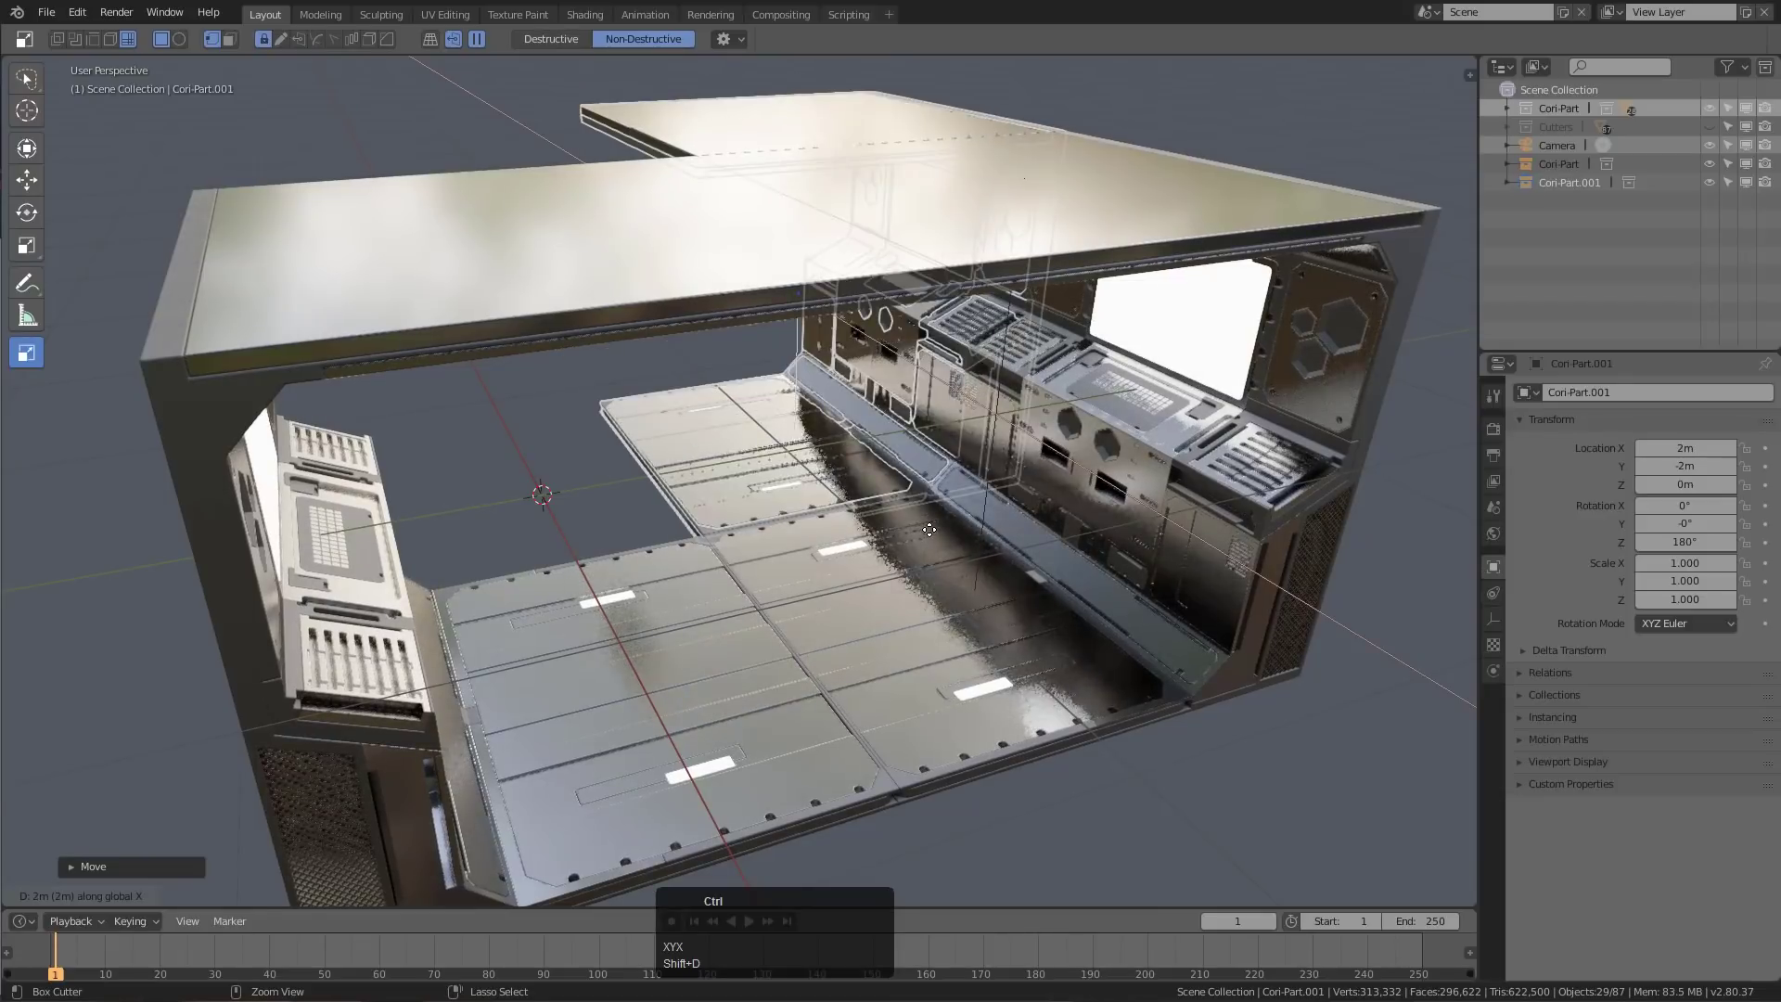
pyautogui.keyDown('ctrl'); pyautogui.click(826, 590); pyautogui.keyUp('ctrl')
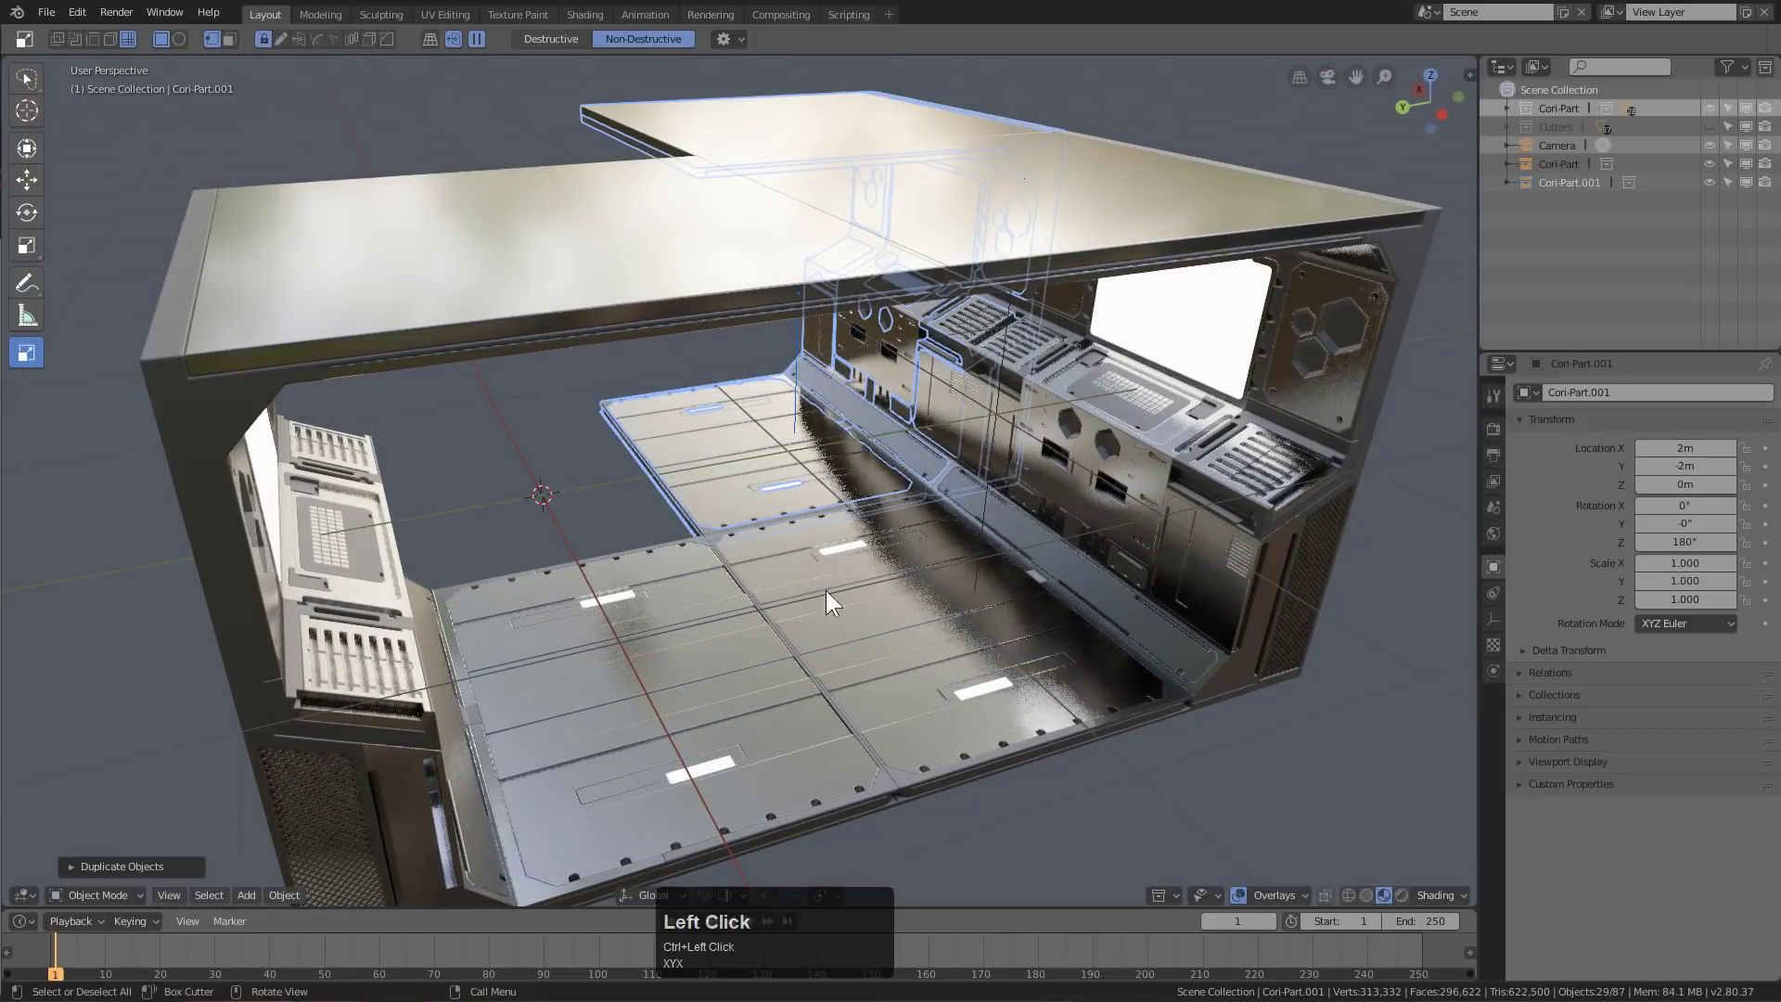
pyautogui.click(722, 893)
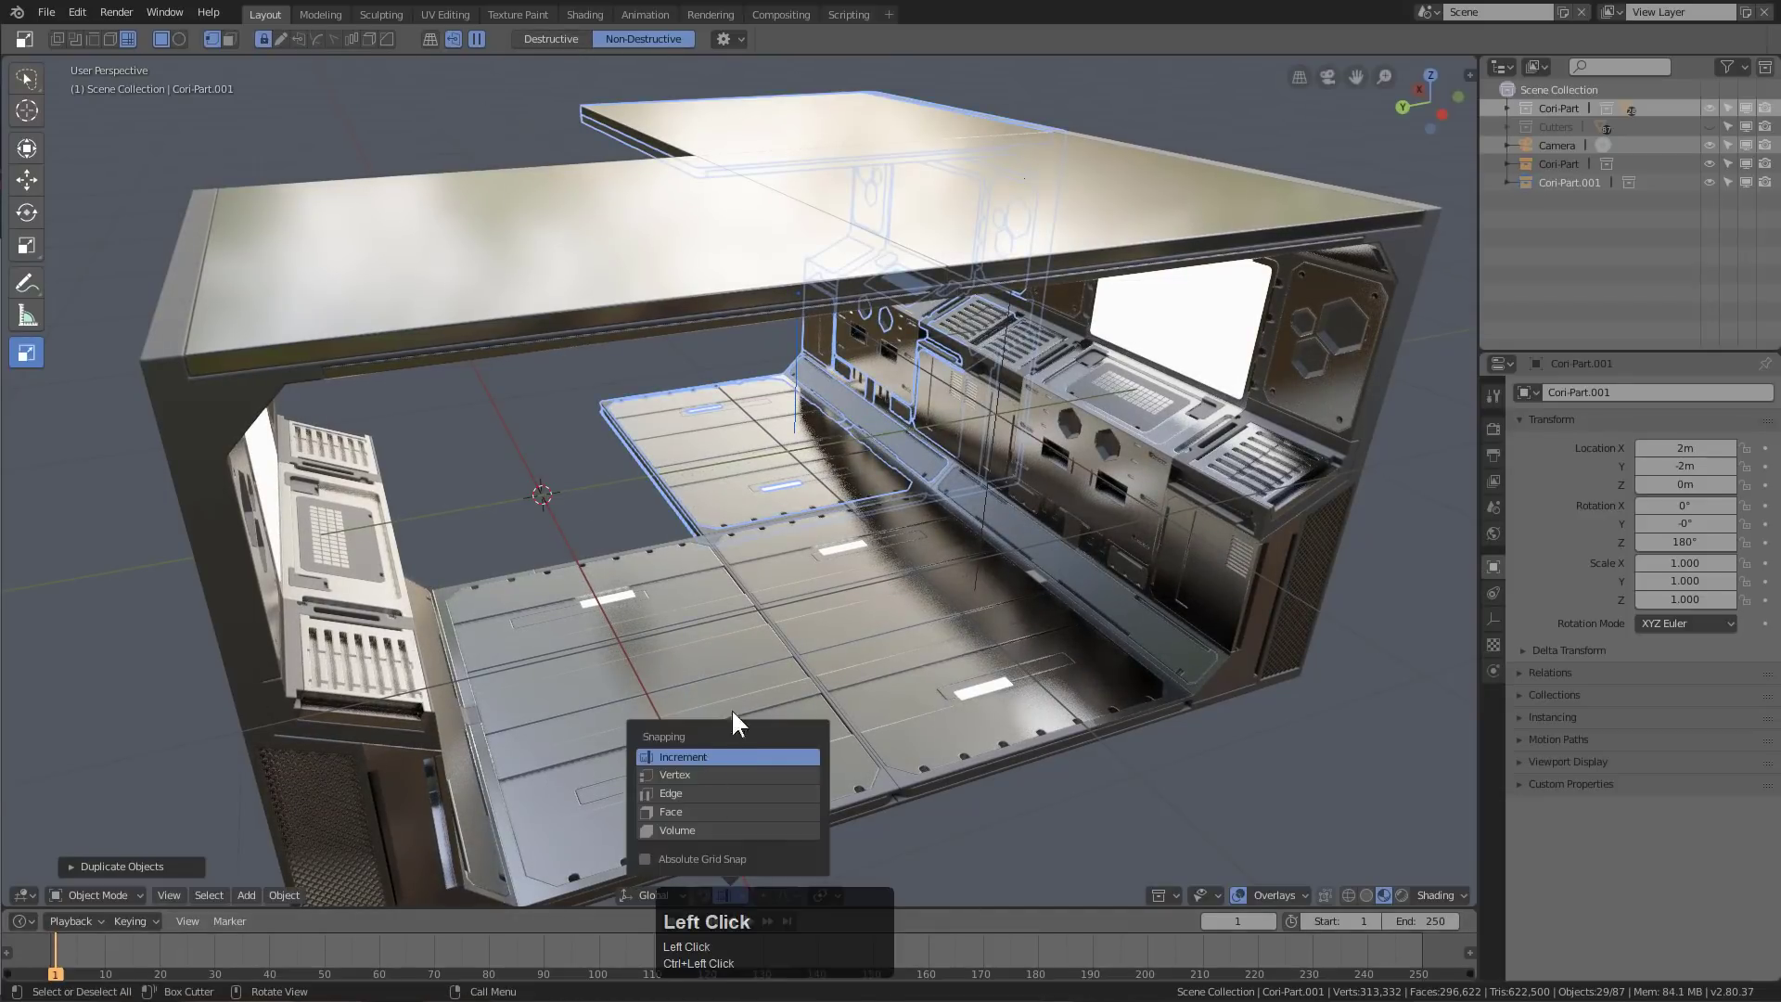
# Duplicate the second facing instance 2 m along the global Y axis with increment snapping and rotate the copy 180° to complete the second corridor segment
pyautogui.press('Escape')
pyautogui.moveTo(740, 728); pyautogui.dragTo(705, 557, button='middle')
pyautogui.hotkey('shift', 'd')
pyautogui.press('y')
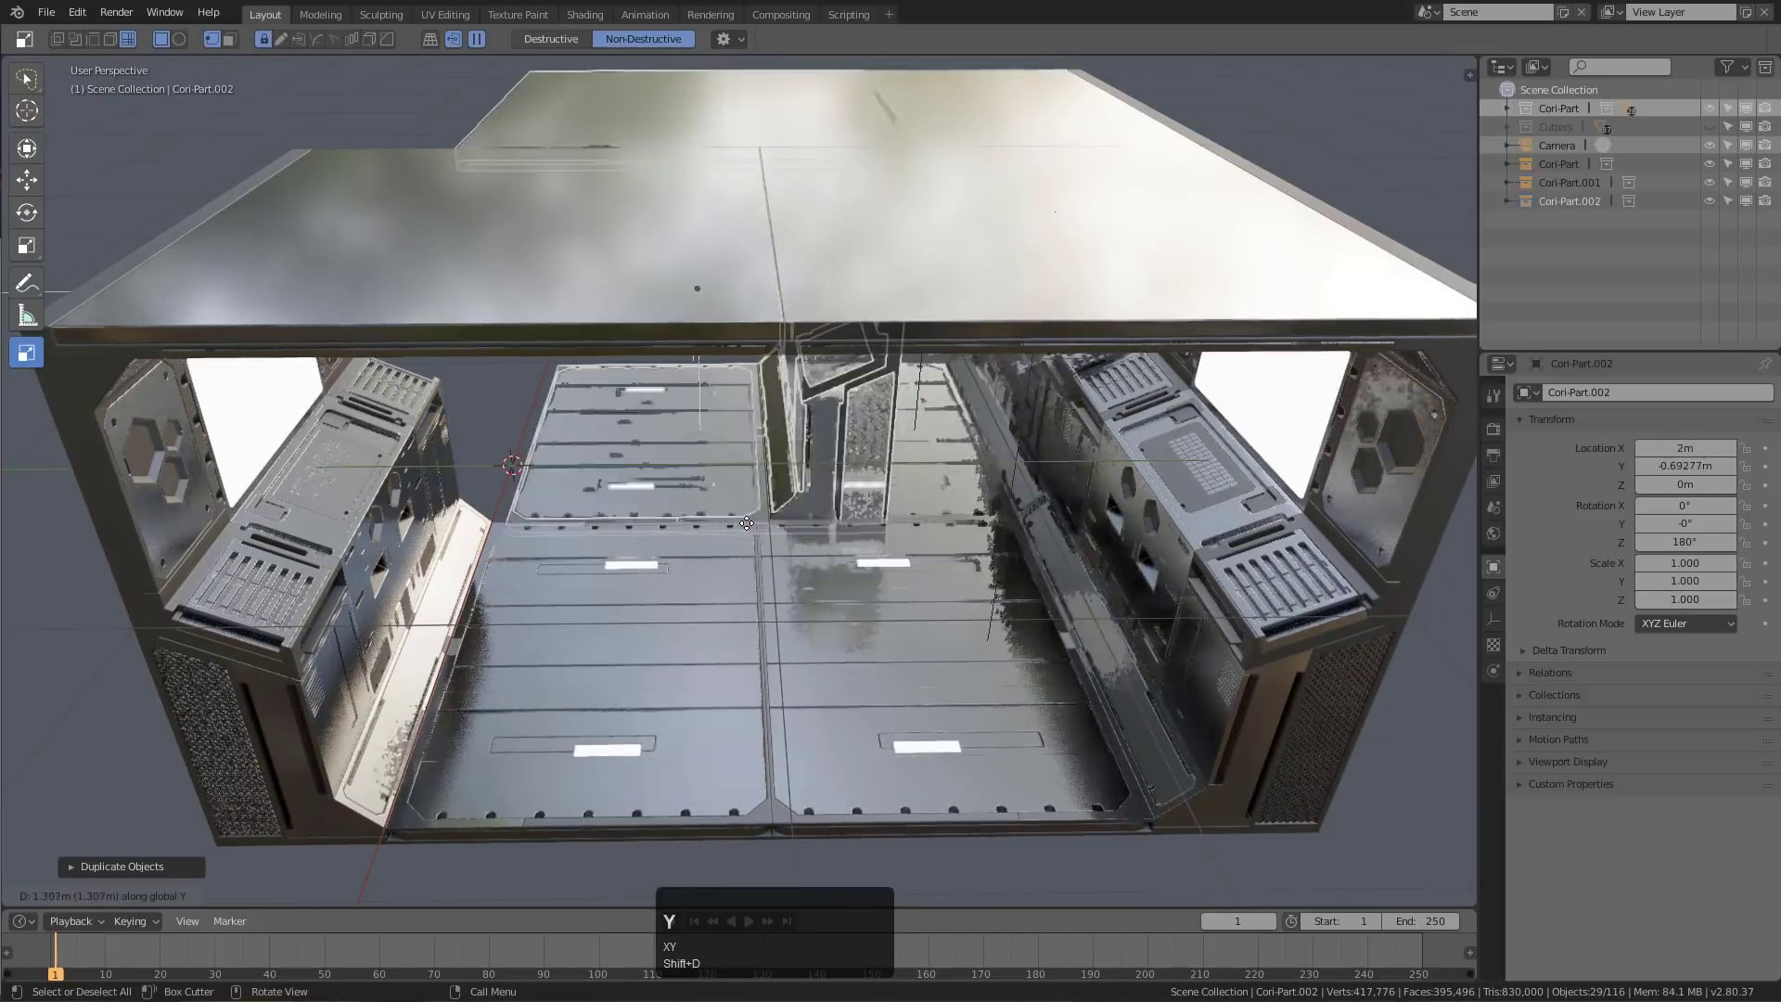
pyautogui.keyDown('ctrl'); pyautogui.click(566, 510); pyautogui.keyUp('ctrl')
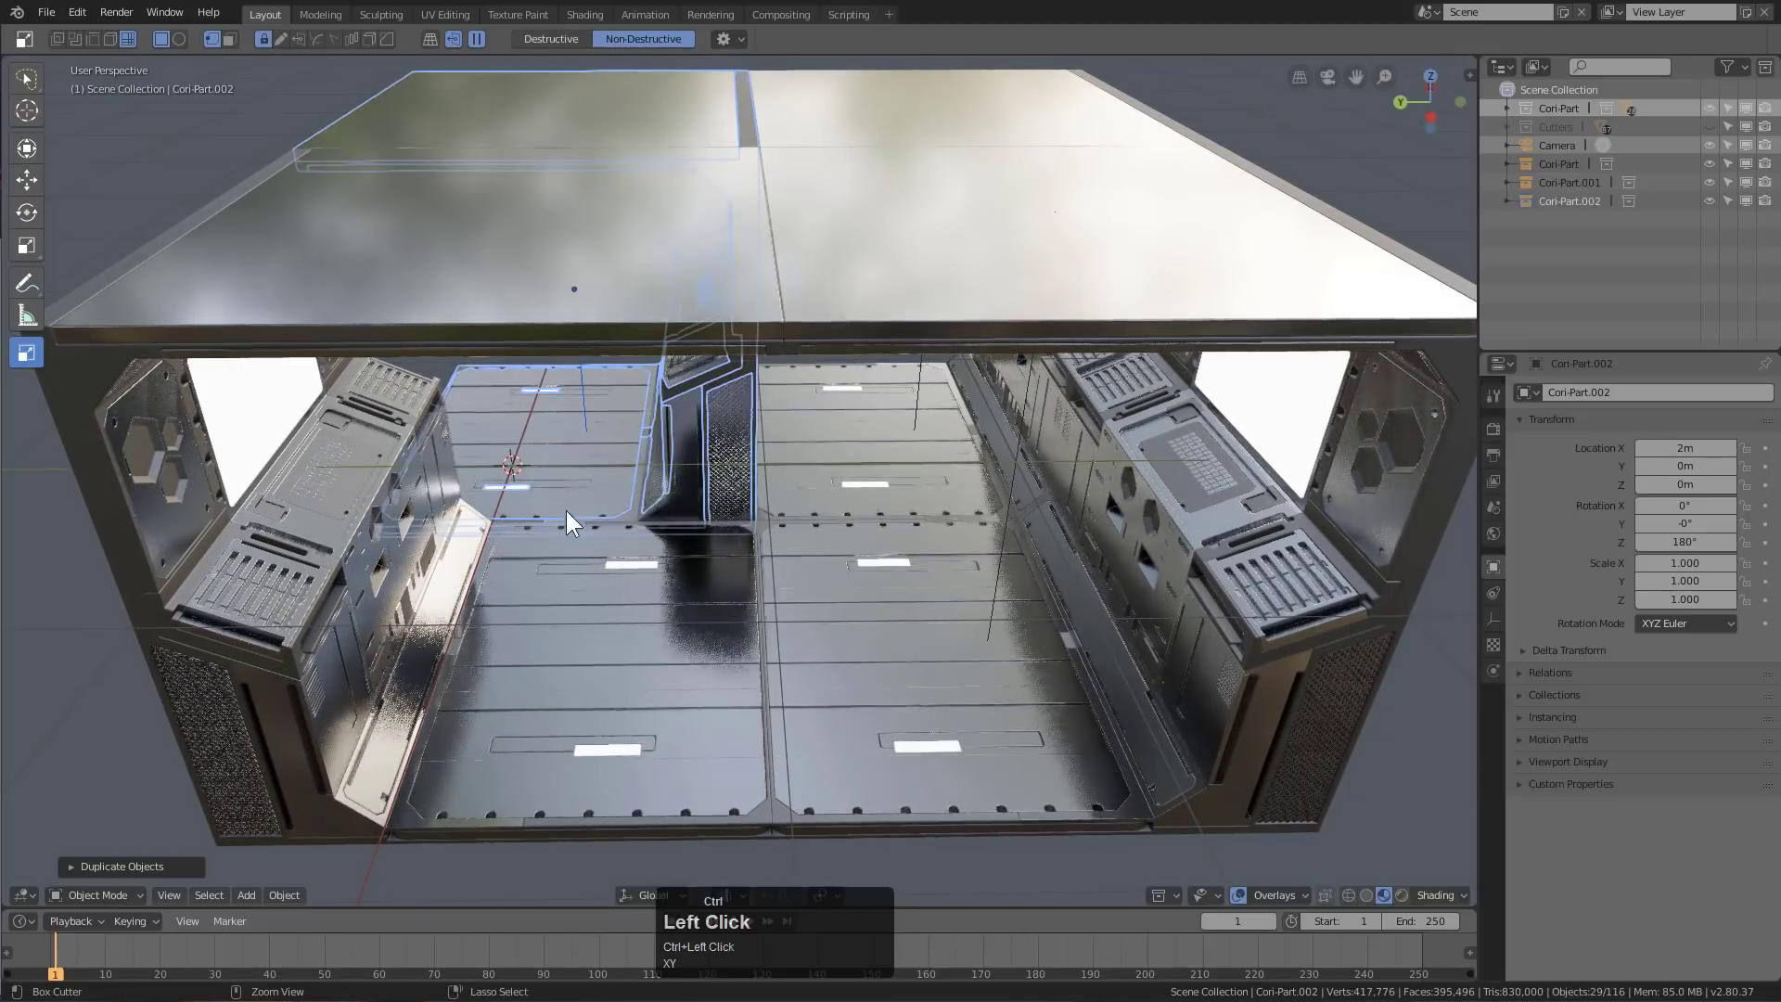
pyautogui.write('r180')
pyautogui.press('Return')
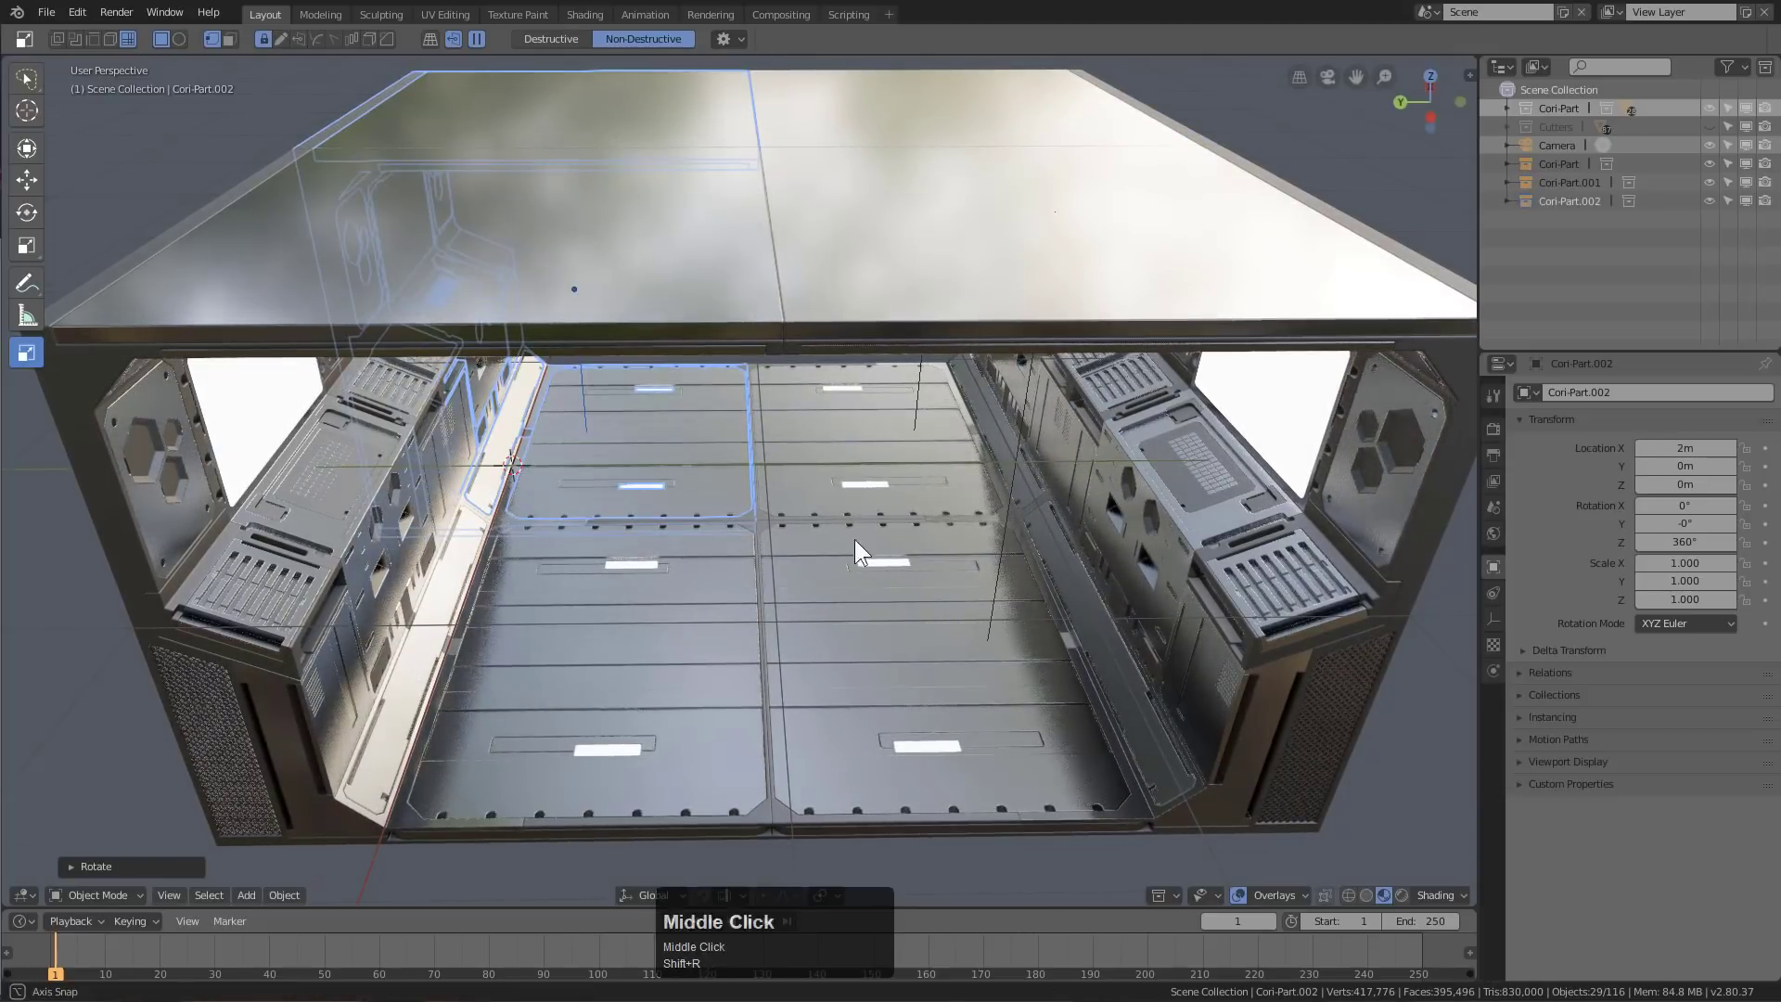
# Select both instances of the second corridor segment and duplicate them 2 m along the X axis with increment snapping
pyautogui.moveTo(854, 547); pyautogui.dragTo(798, 582, button='middle')
pyautogui.scroll(-3, 727, 592)
pyautogui.click(642, 553)
pyautogui.click(948, 536)
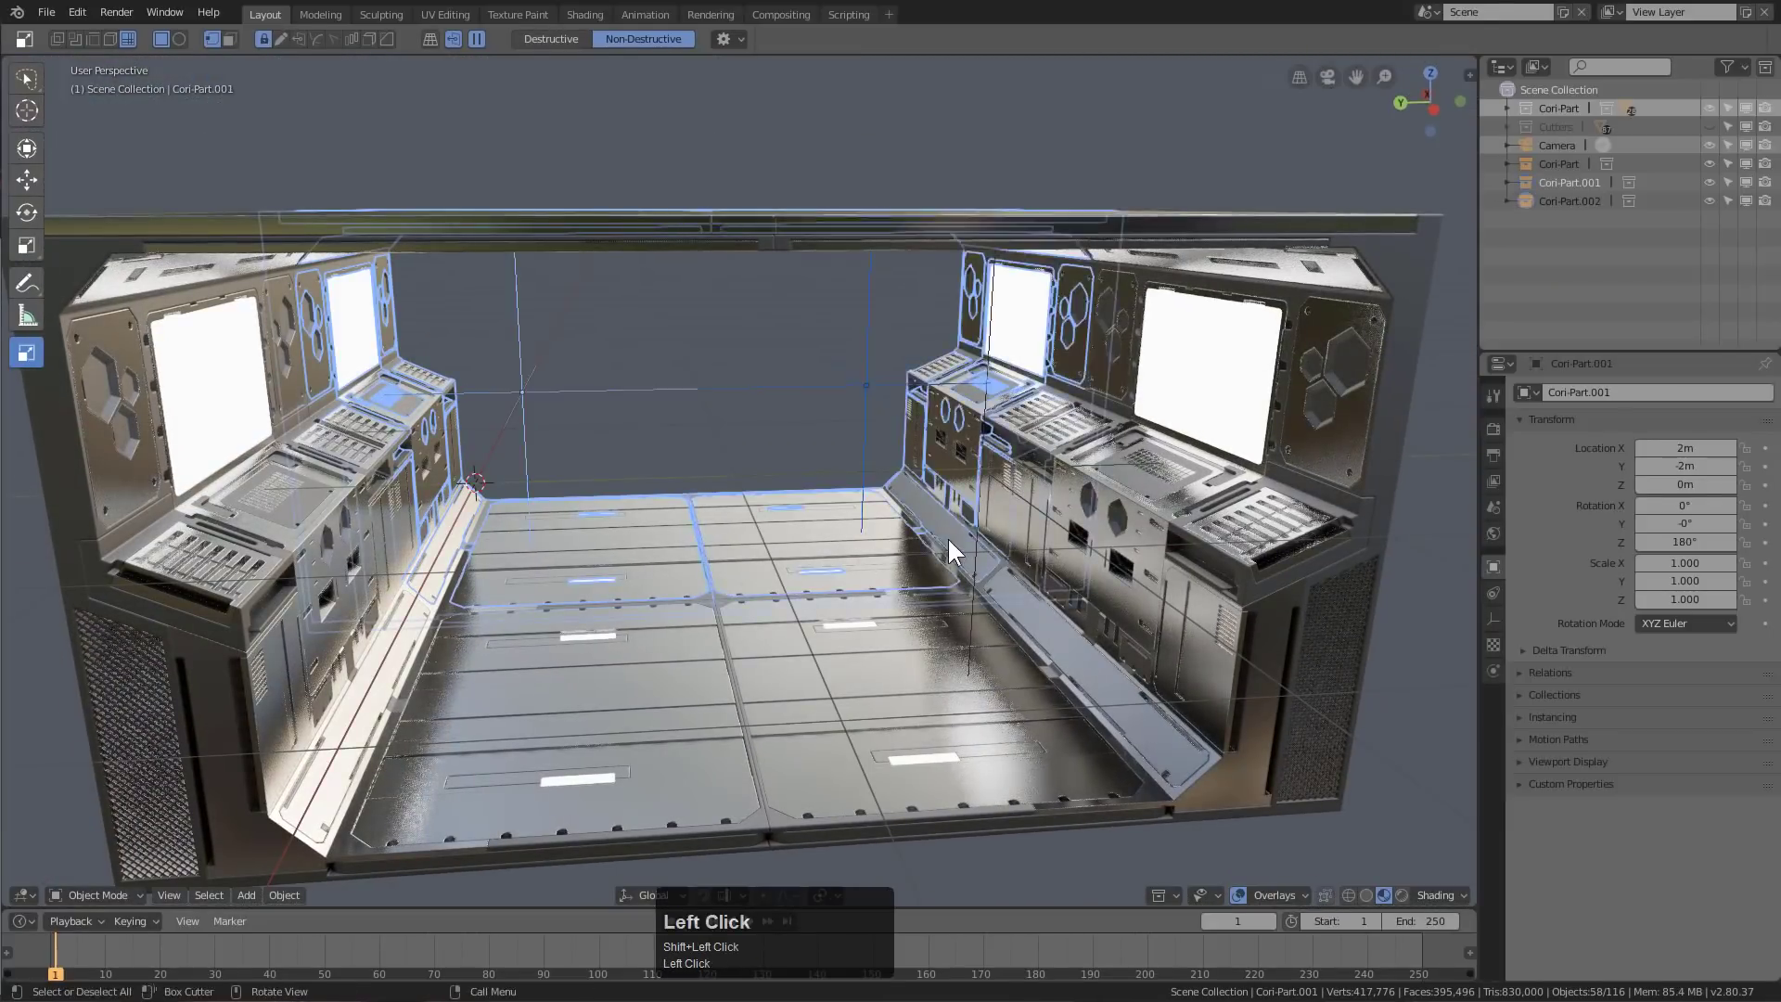
pyautogui.scroll(-3, 932, 581)
pyautogui.moveTo(933, 581); pyautogui.dragTo(744, 583, button='middle')
pyautogui.hotkey('shift', 'd')
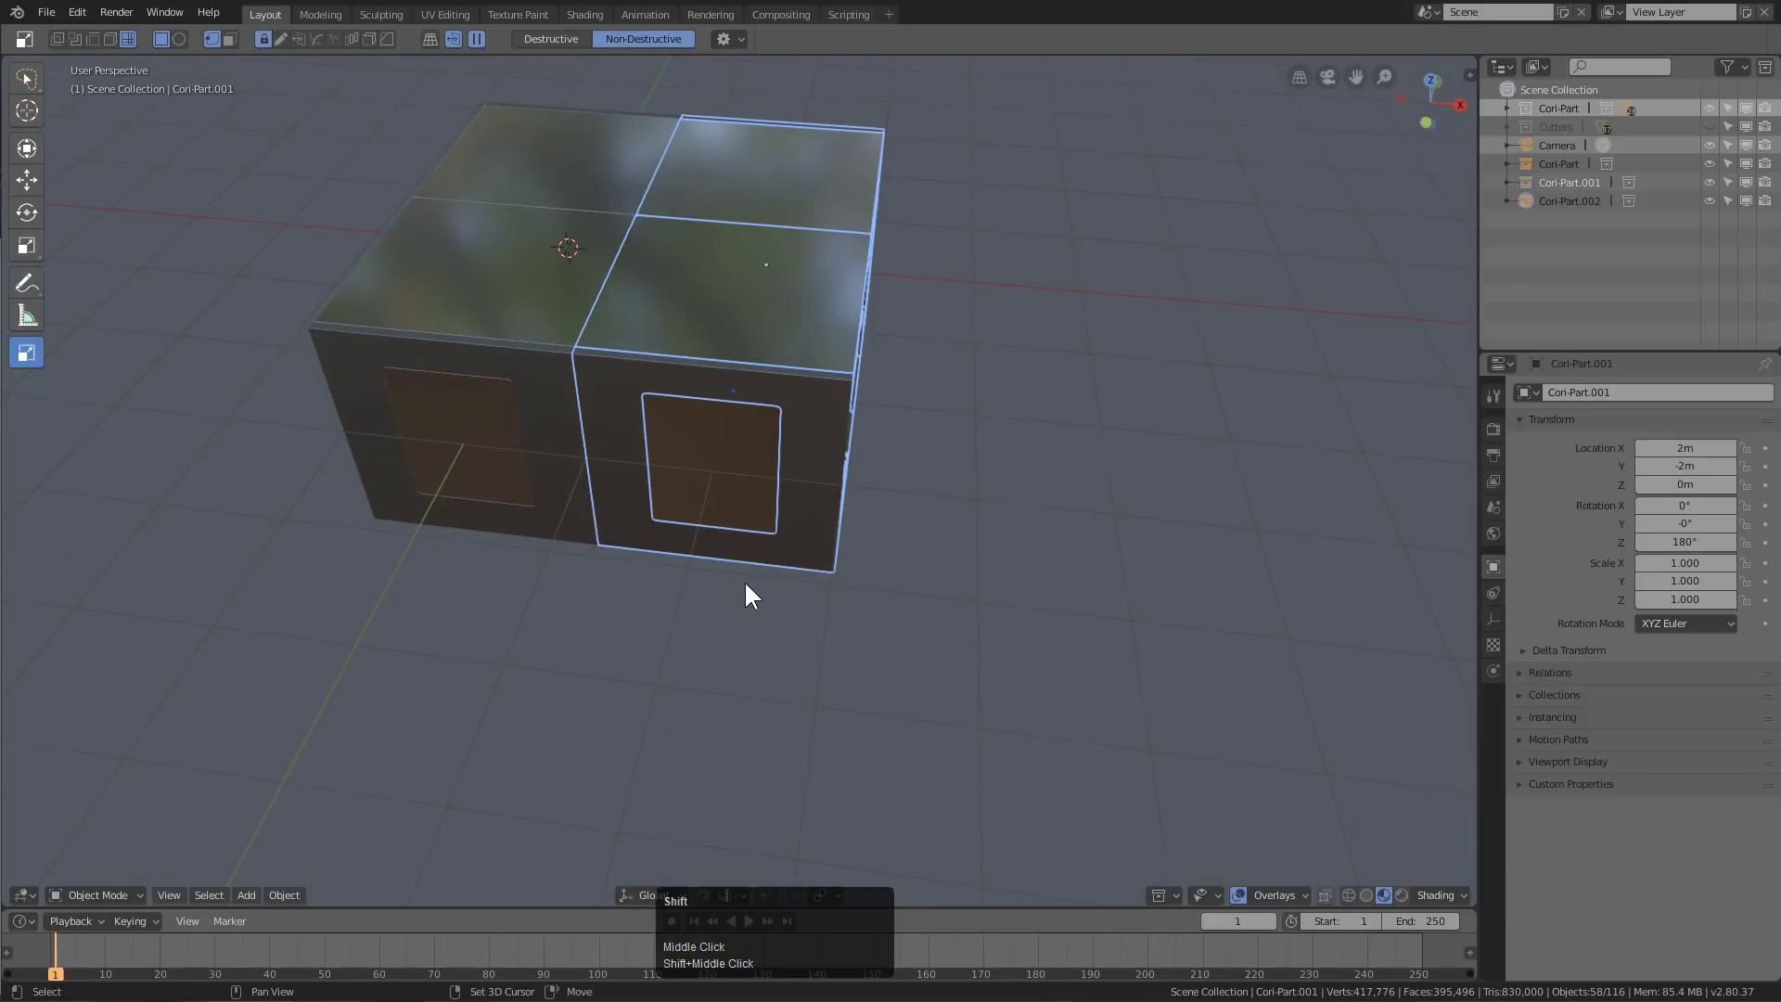
pyautogui.press('y')
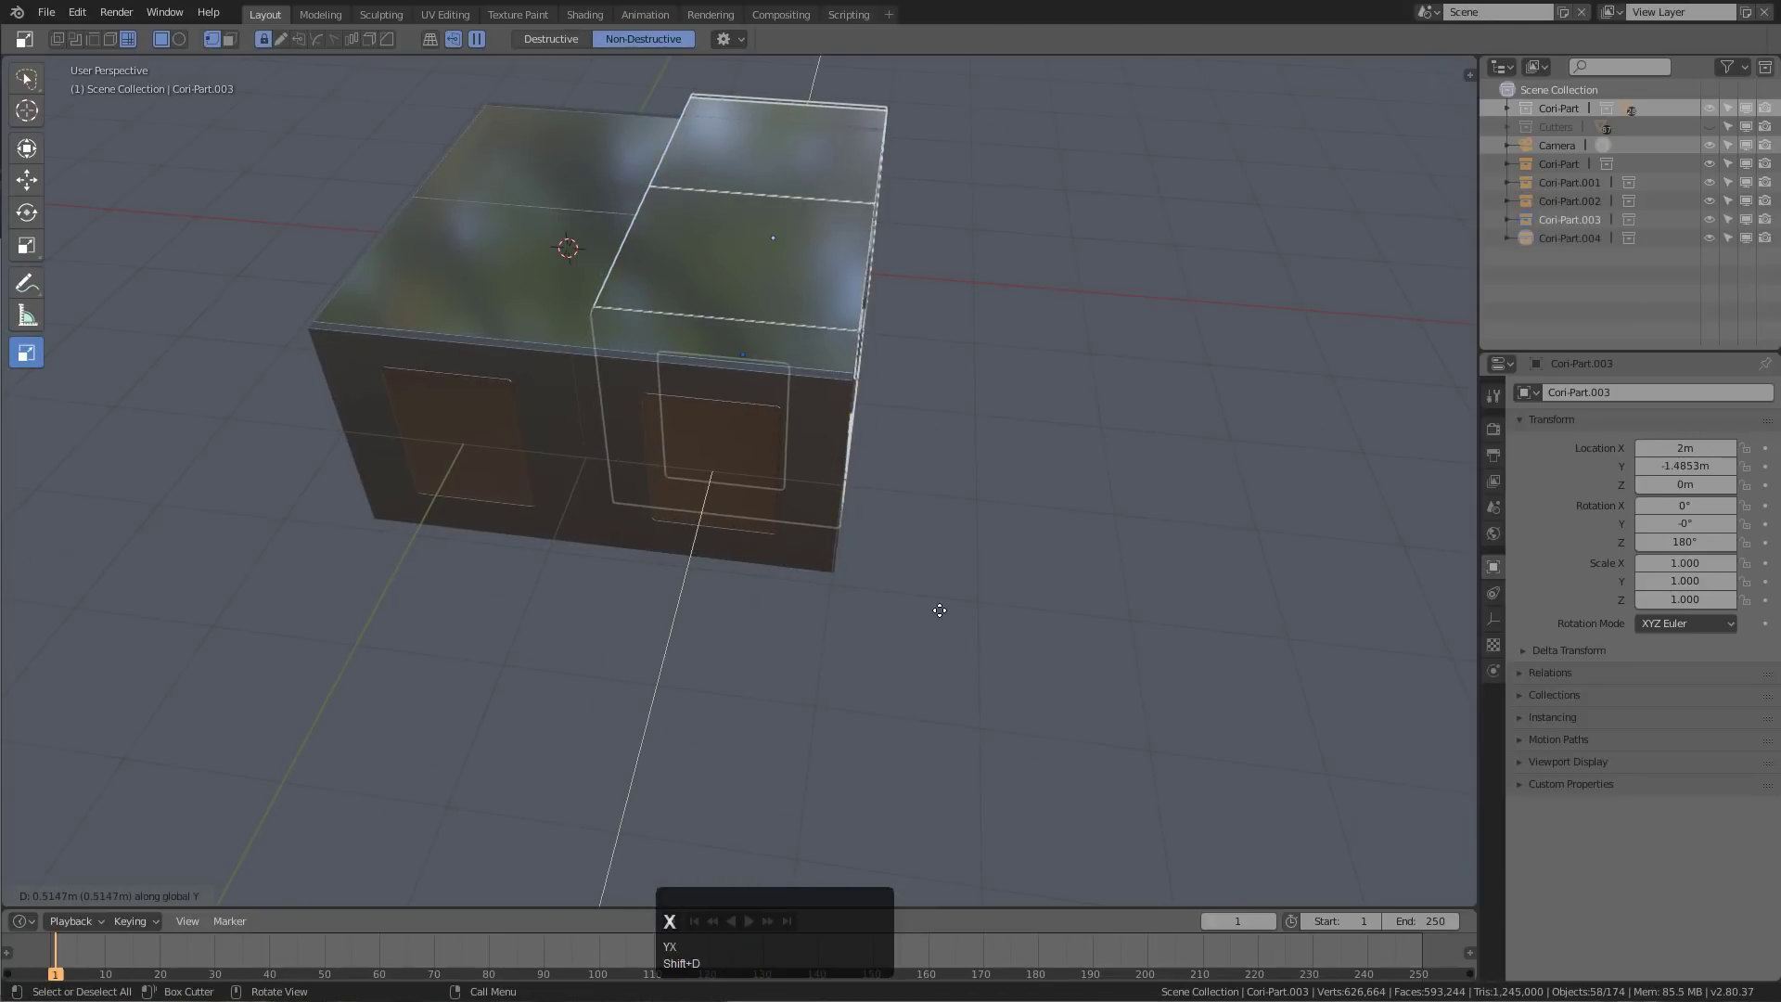
pyautogui.press('x')
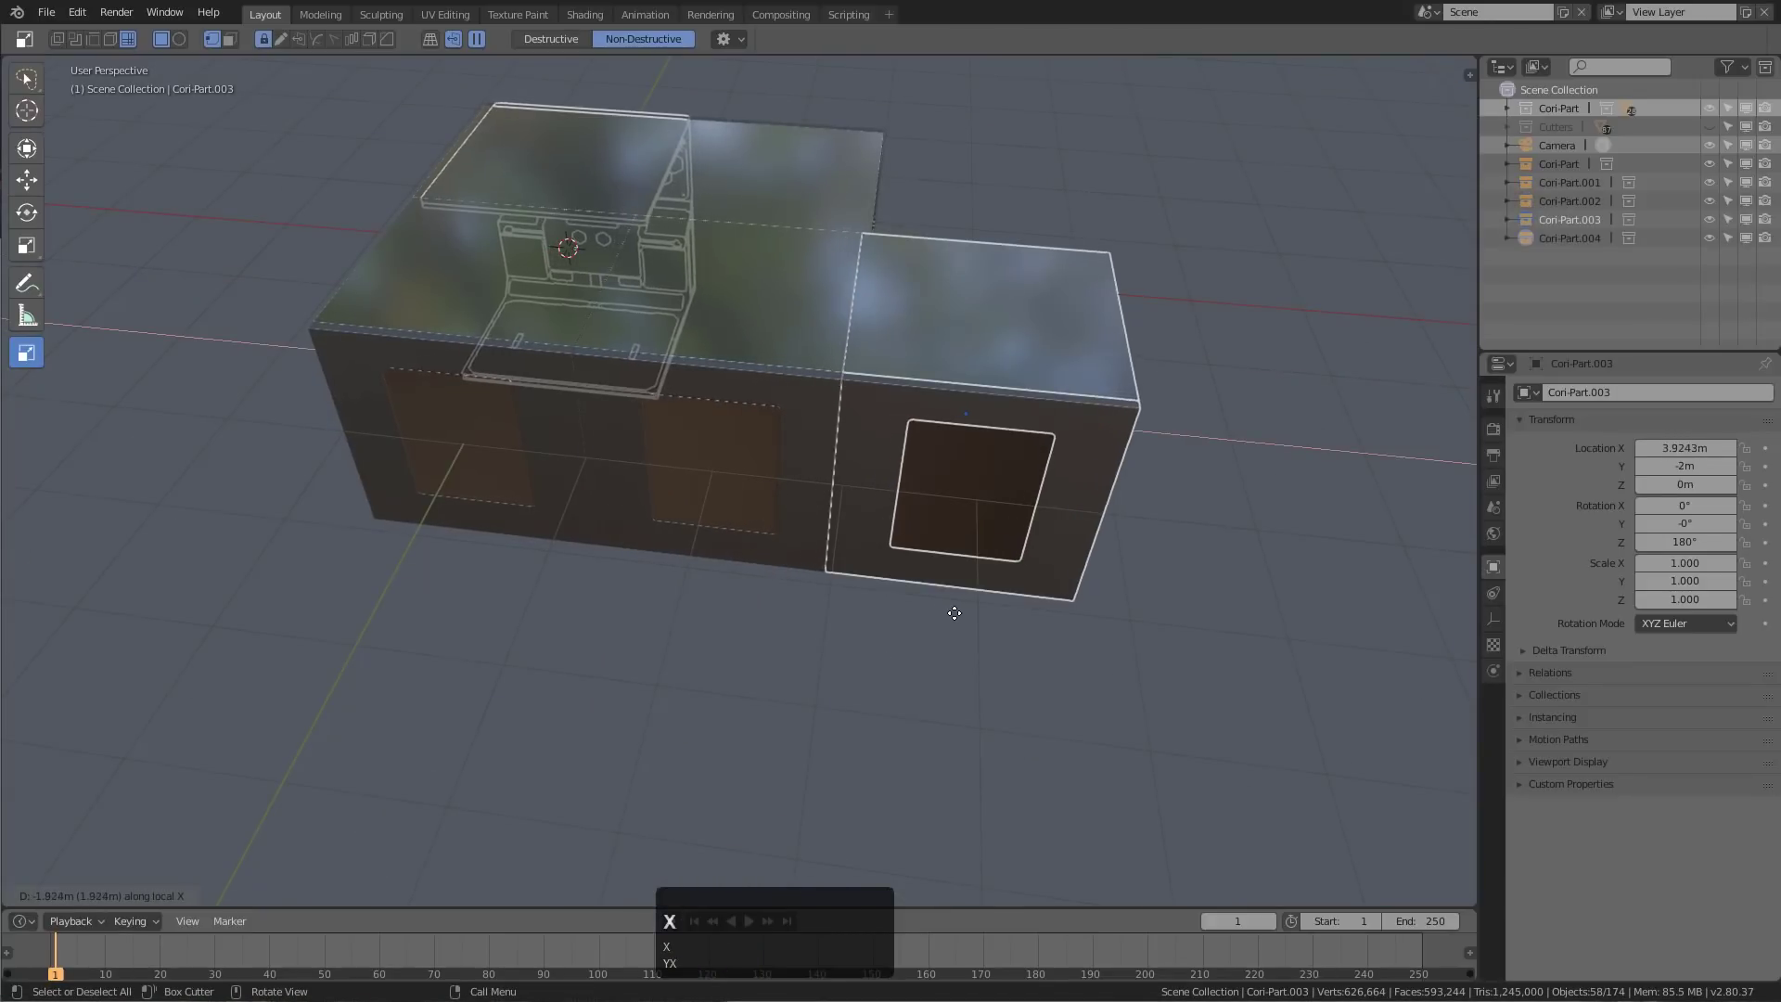
pyautogui.press('ctrl')
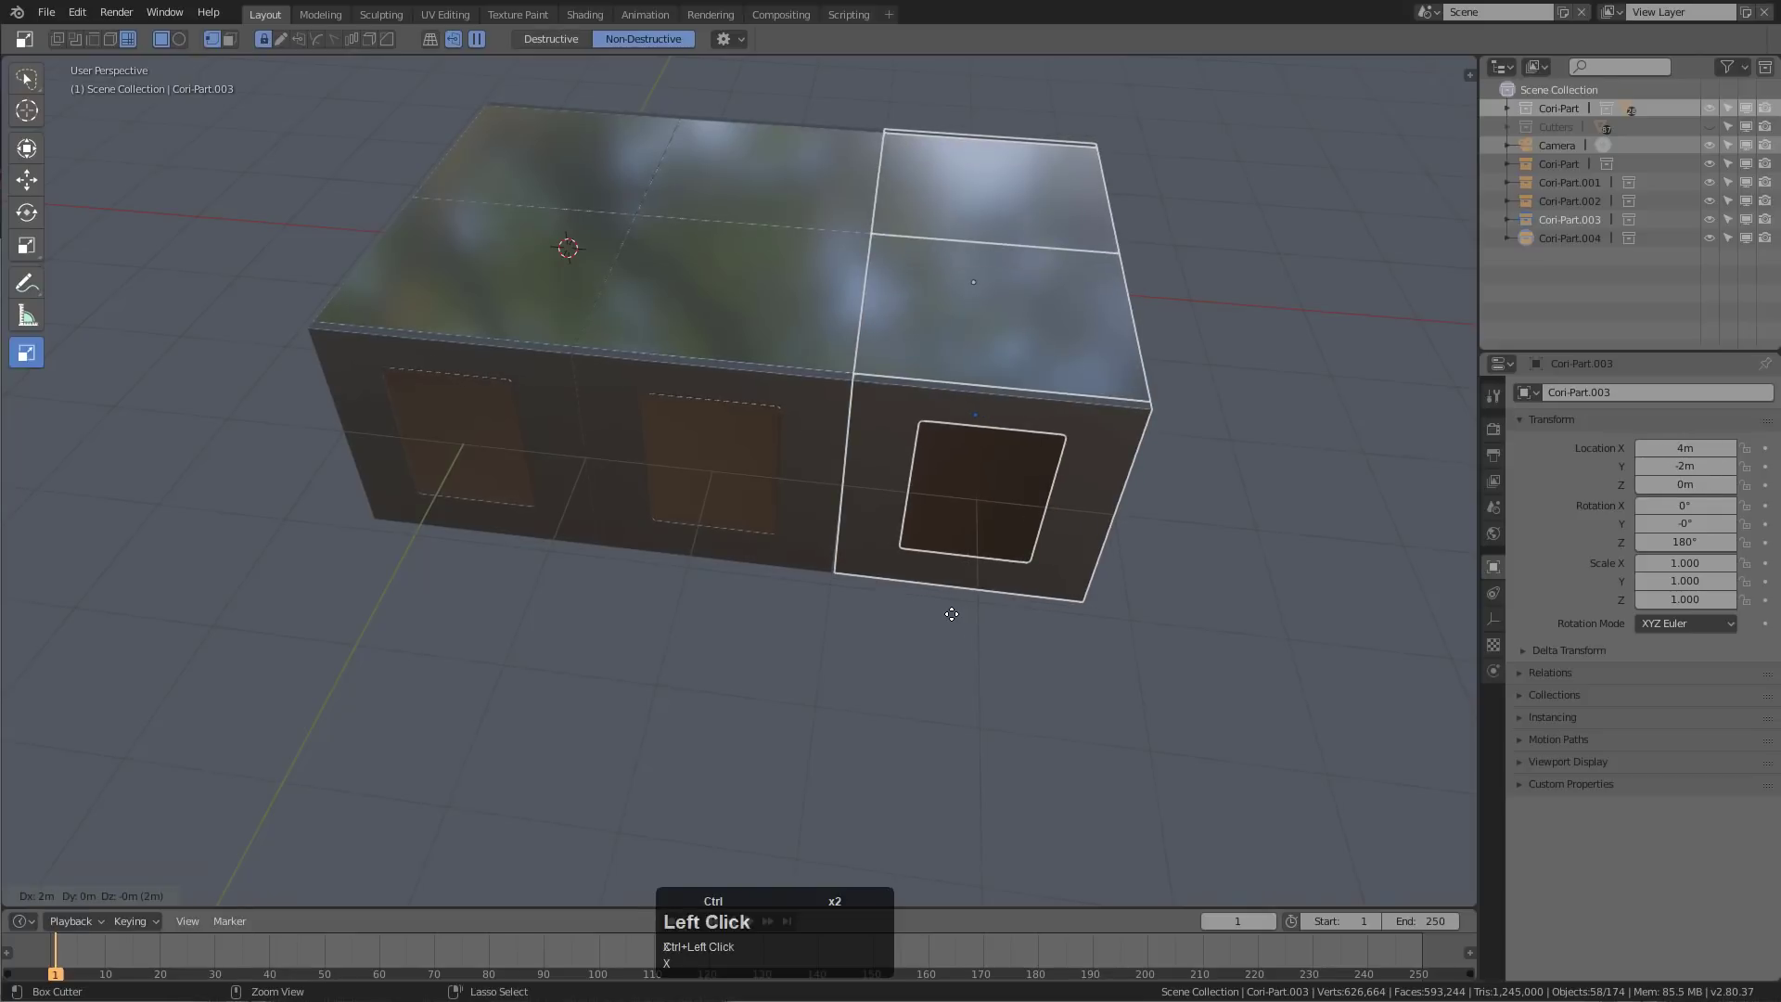
# Repeat the last segment duplication twice to extend the corridor to X 8 m
pyautogui.scroll(-3, 998, 603)
pyautogui.hotkey('shift', 'r')
pyautogui.hotkey('shift', 'r')
pyautogui.keyDown('shift'); pyautogui.middleClick(1144, 605); pyautogui.keyUp('shift')
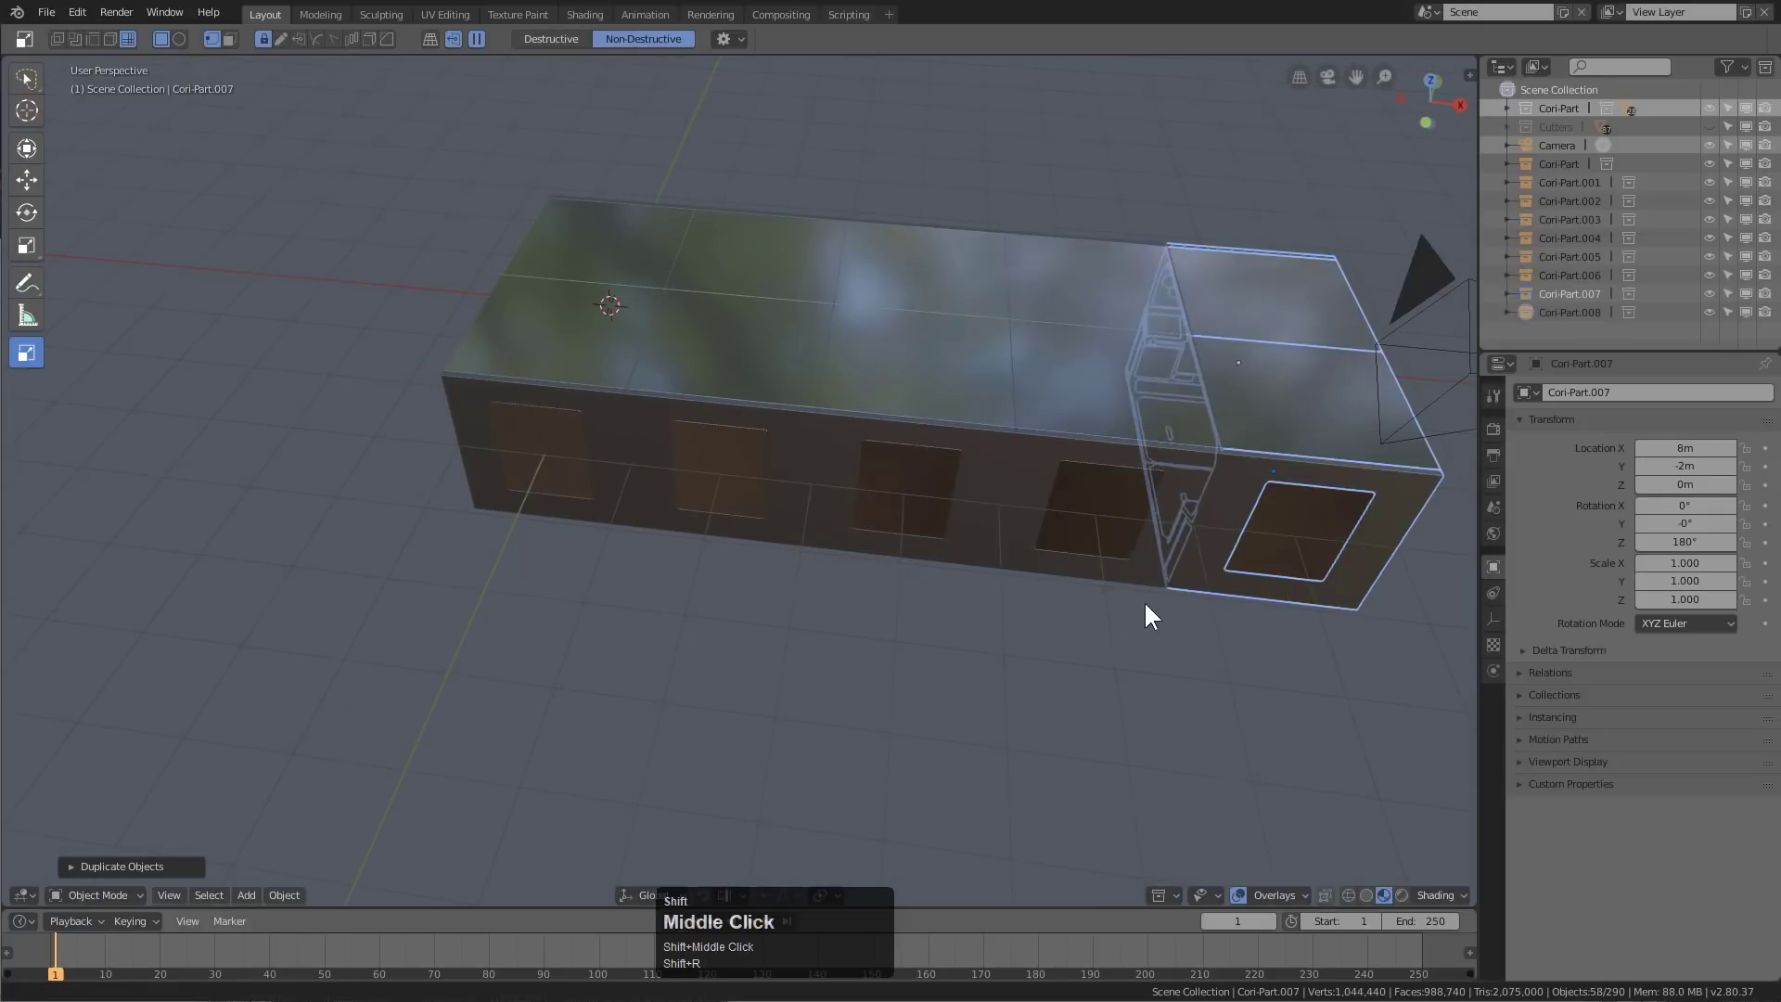
# In top orthographic view, duplicate the far instance of the Y 0 m row 2 m along X and rotate it by 90° as an end wall
pyautogui.moveTo(1144, 600); pyautogui.dragTo(848, 582, button='middle')
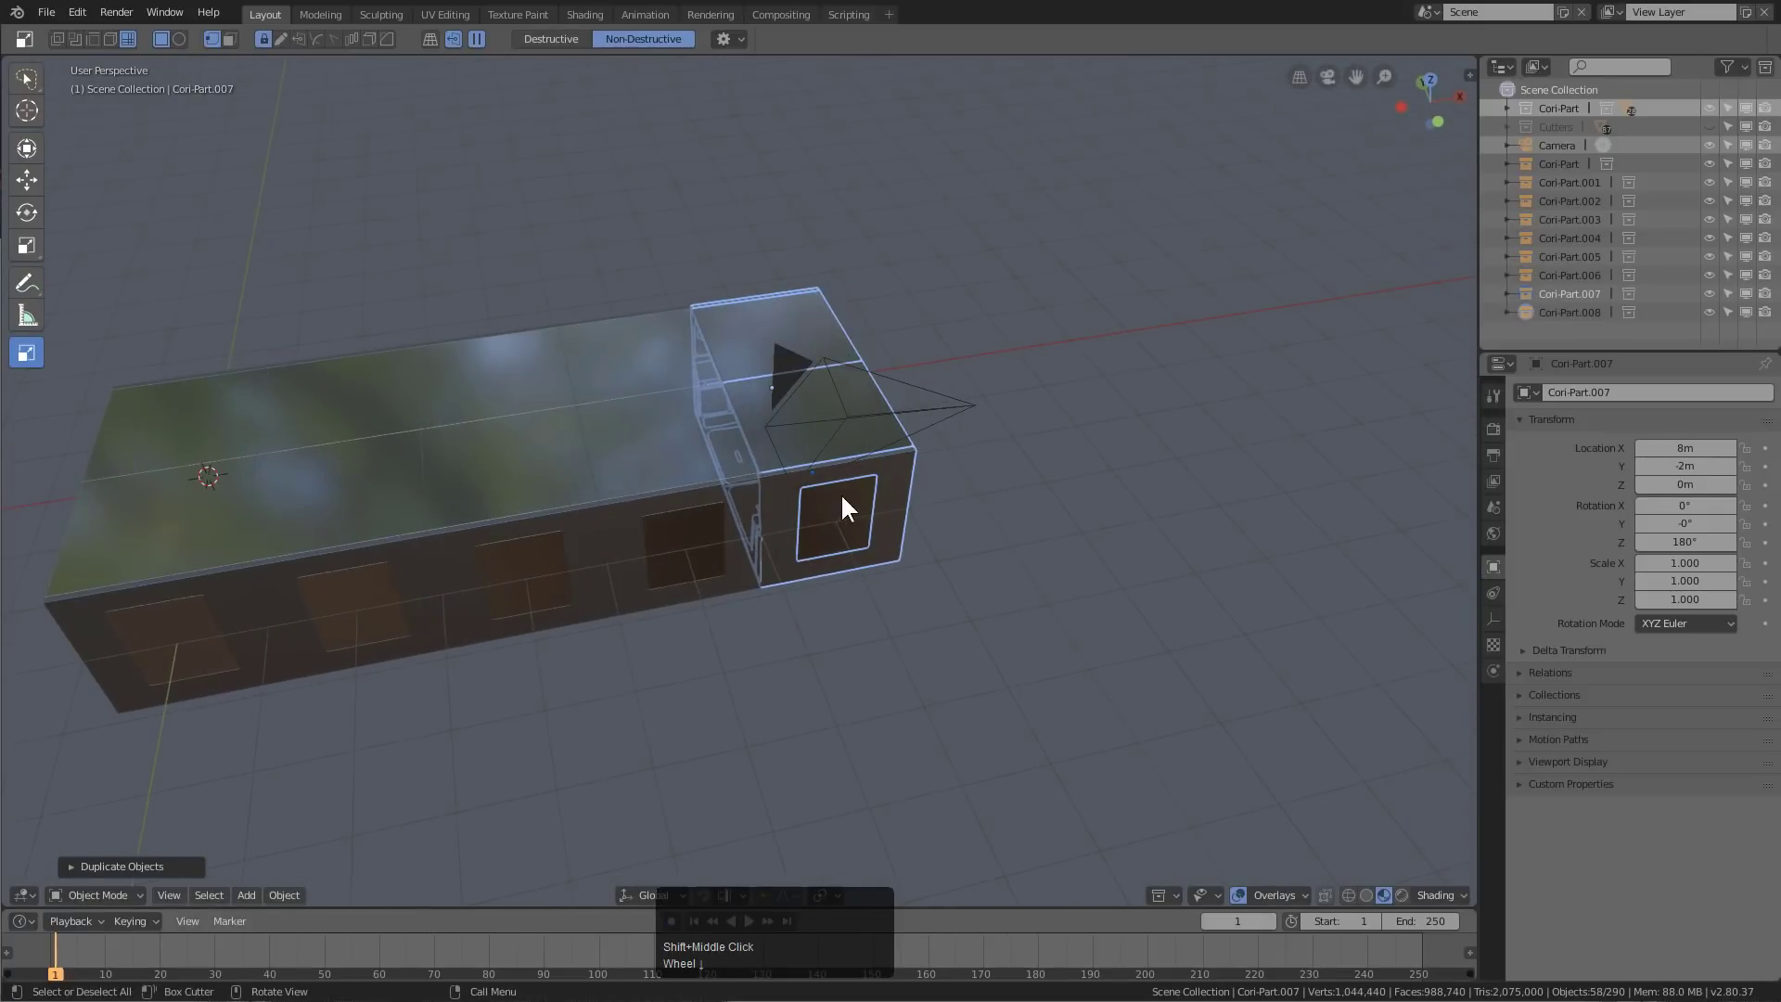
pyautogui.click(872, 514)
pyautogui.press('KP_7')
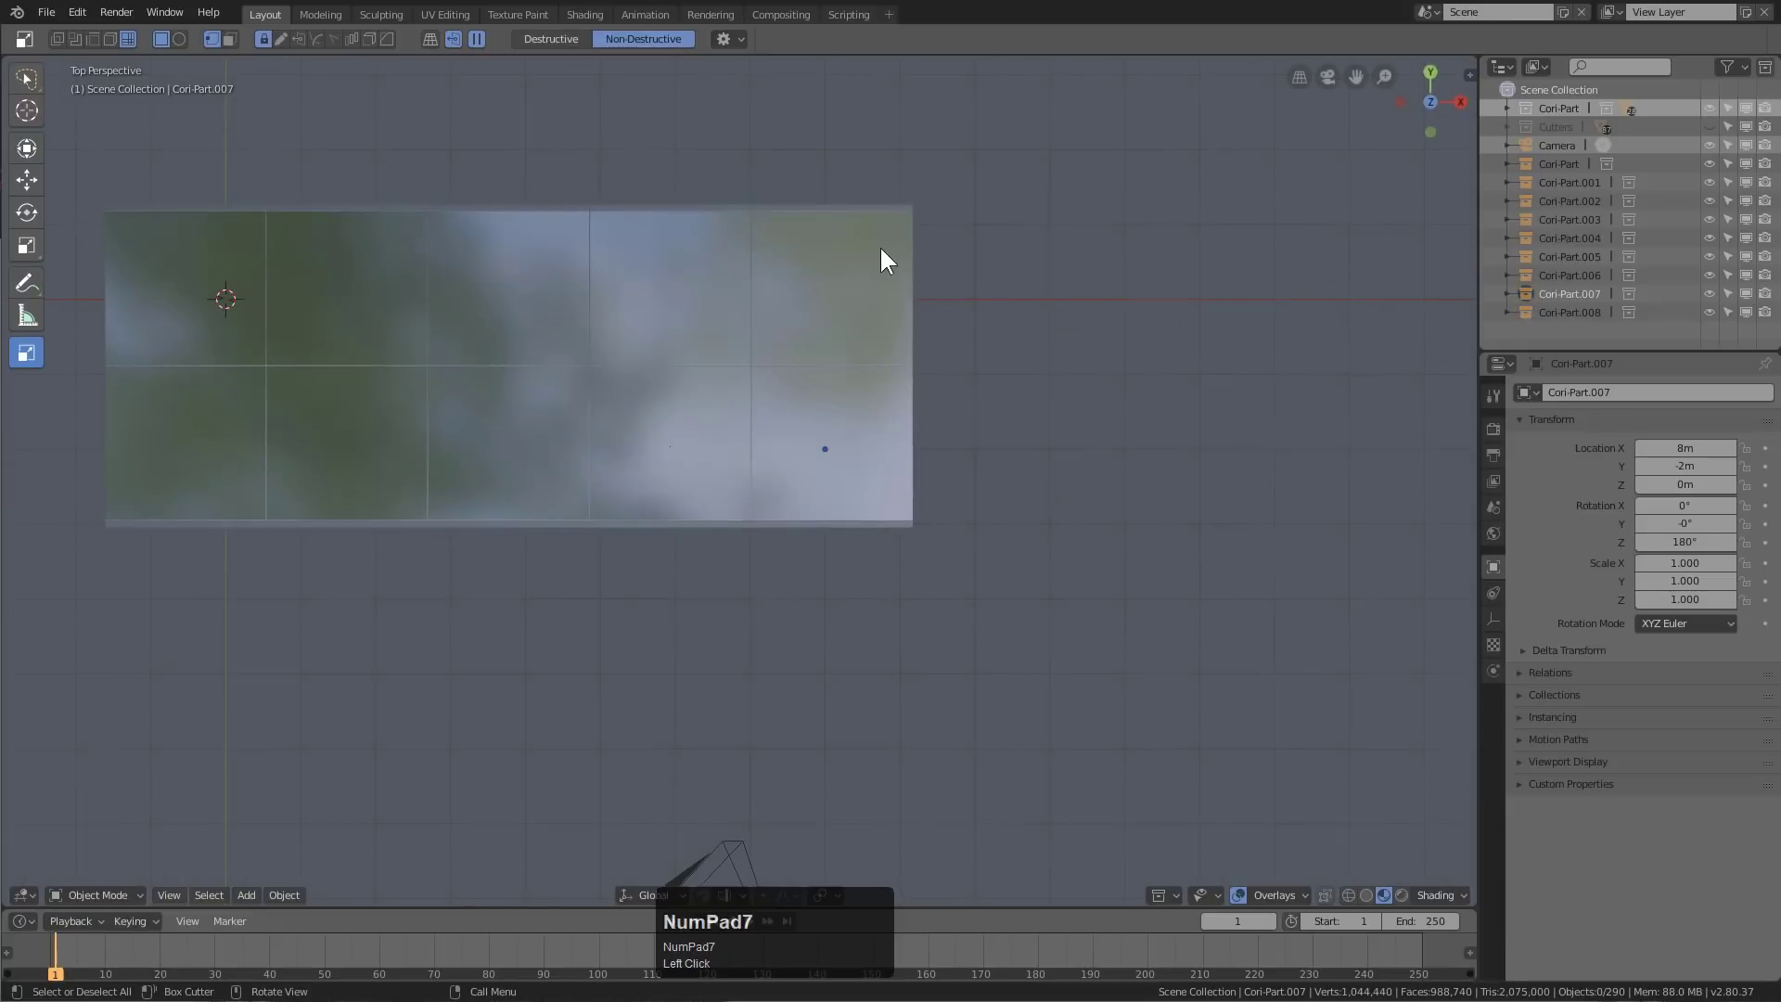
pyautogui.click(881, 248)
pyautogui.press('KP_5')
pyautogui.hotkey('shift', 'd')
pyautogui.press('x')
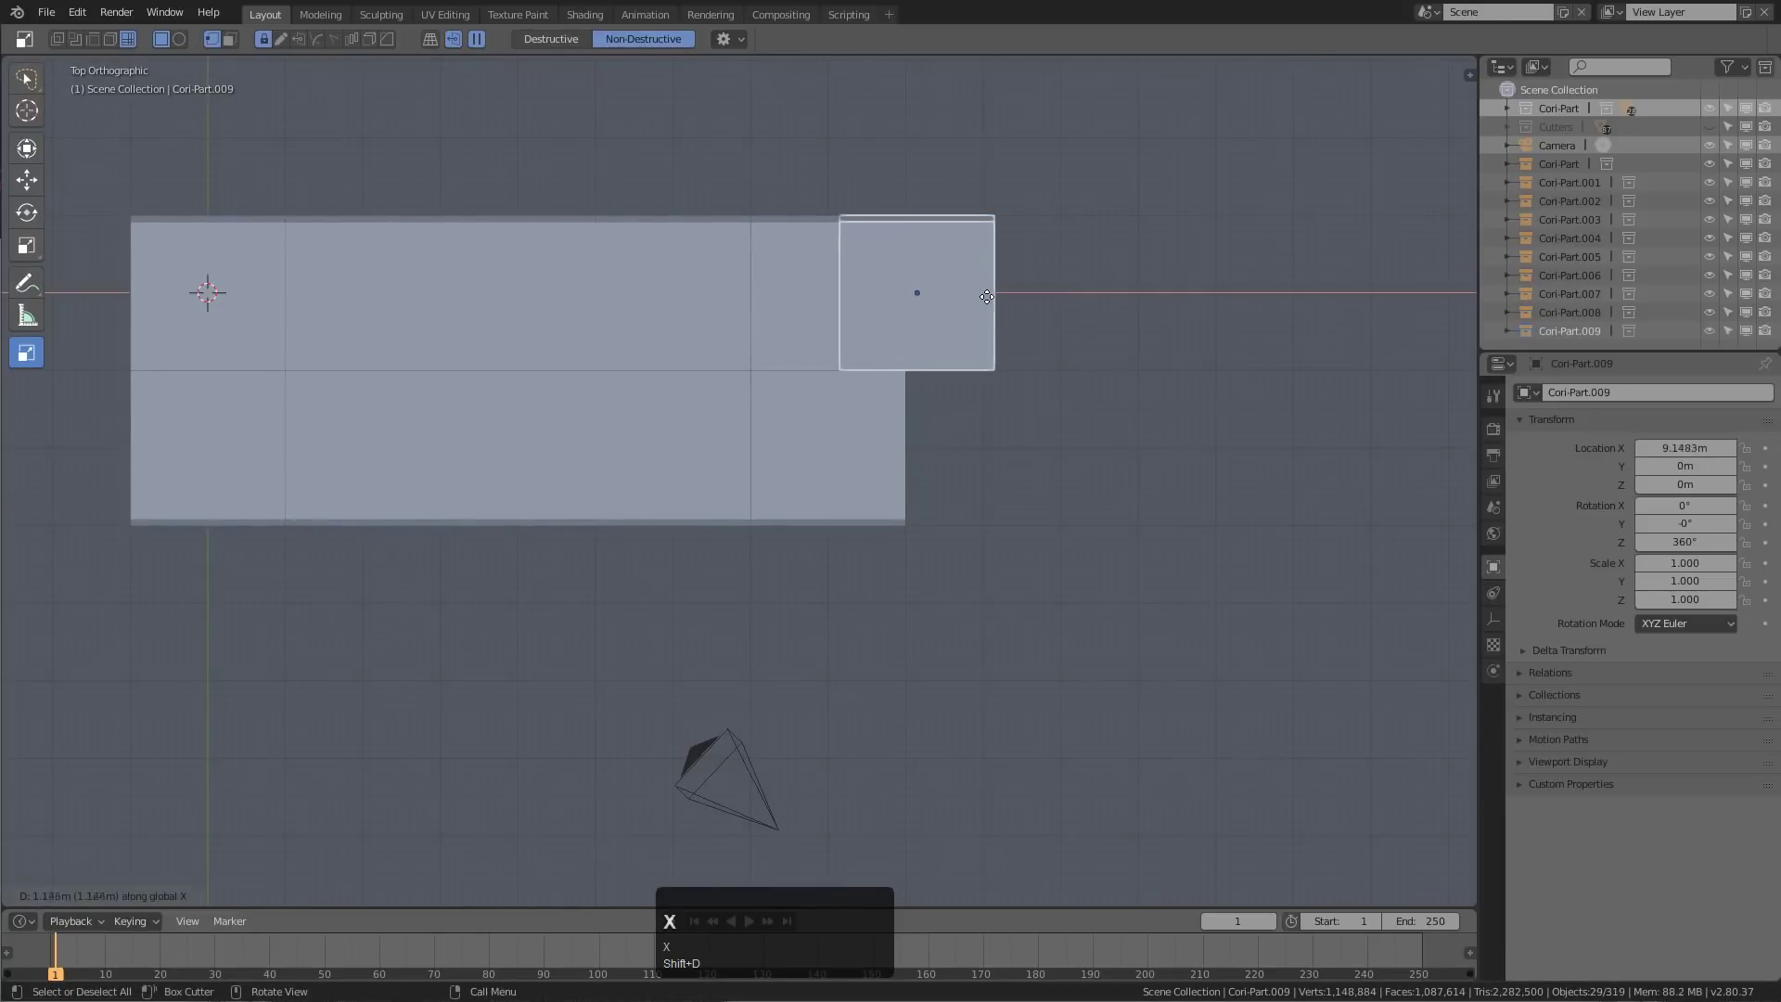
pyautogui.click(1045, 304)
pyautogui.press('r')
pyautogui.press('KP_9')
pyautogui.press('KP_0')
pyautogui.press('KP_Enter')
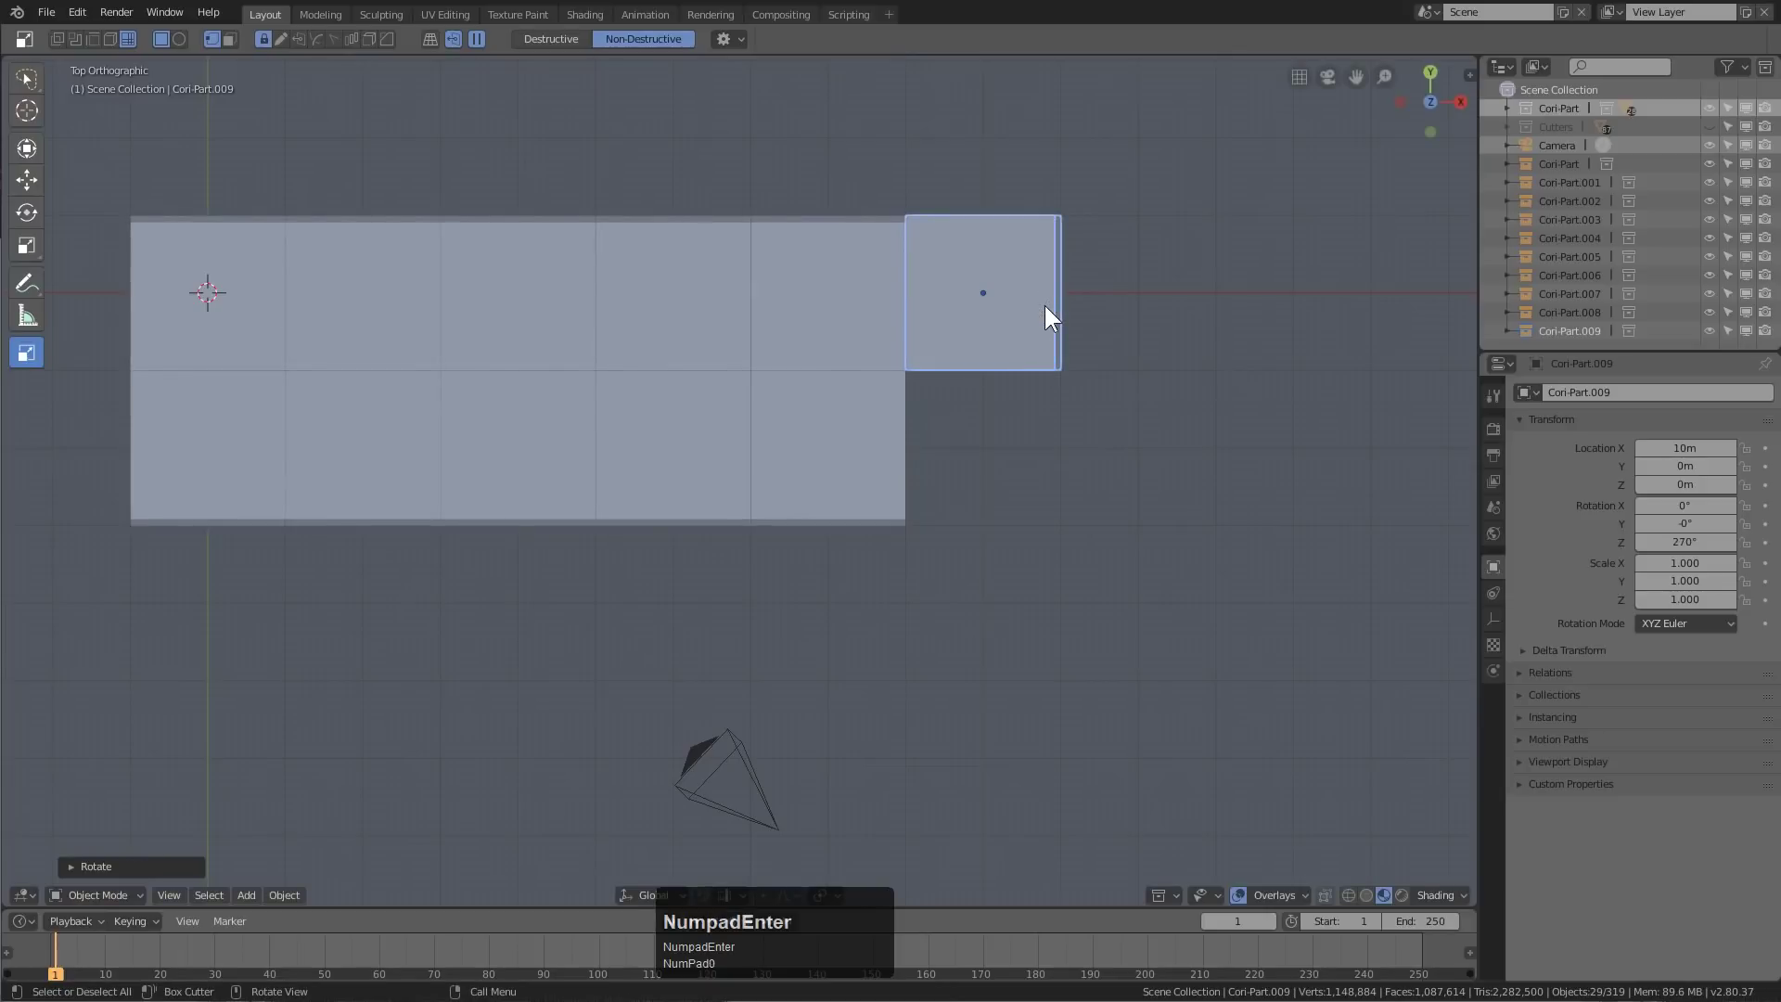
# Duplicate the end-wall instance -2 m along the global Y axis, and duplicate the original end-wall instance 2 m along Y
pyautogui.hotkey('shift', 'd')
pyautogui.press('y')
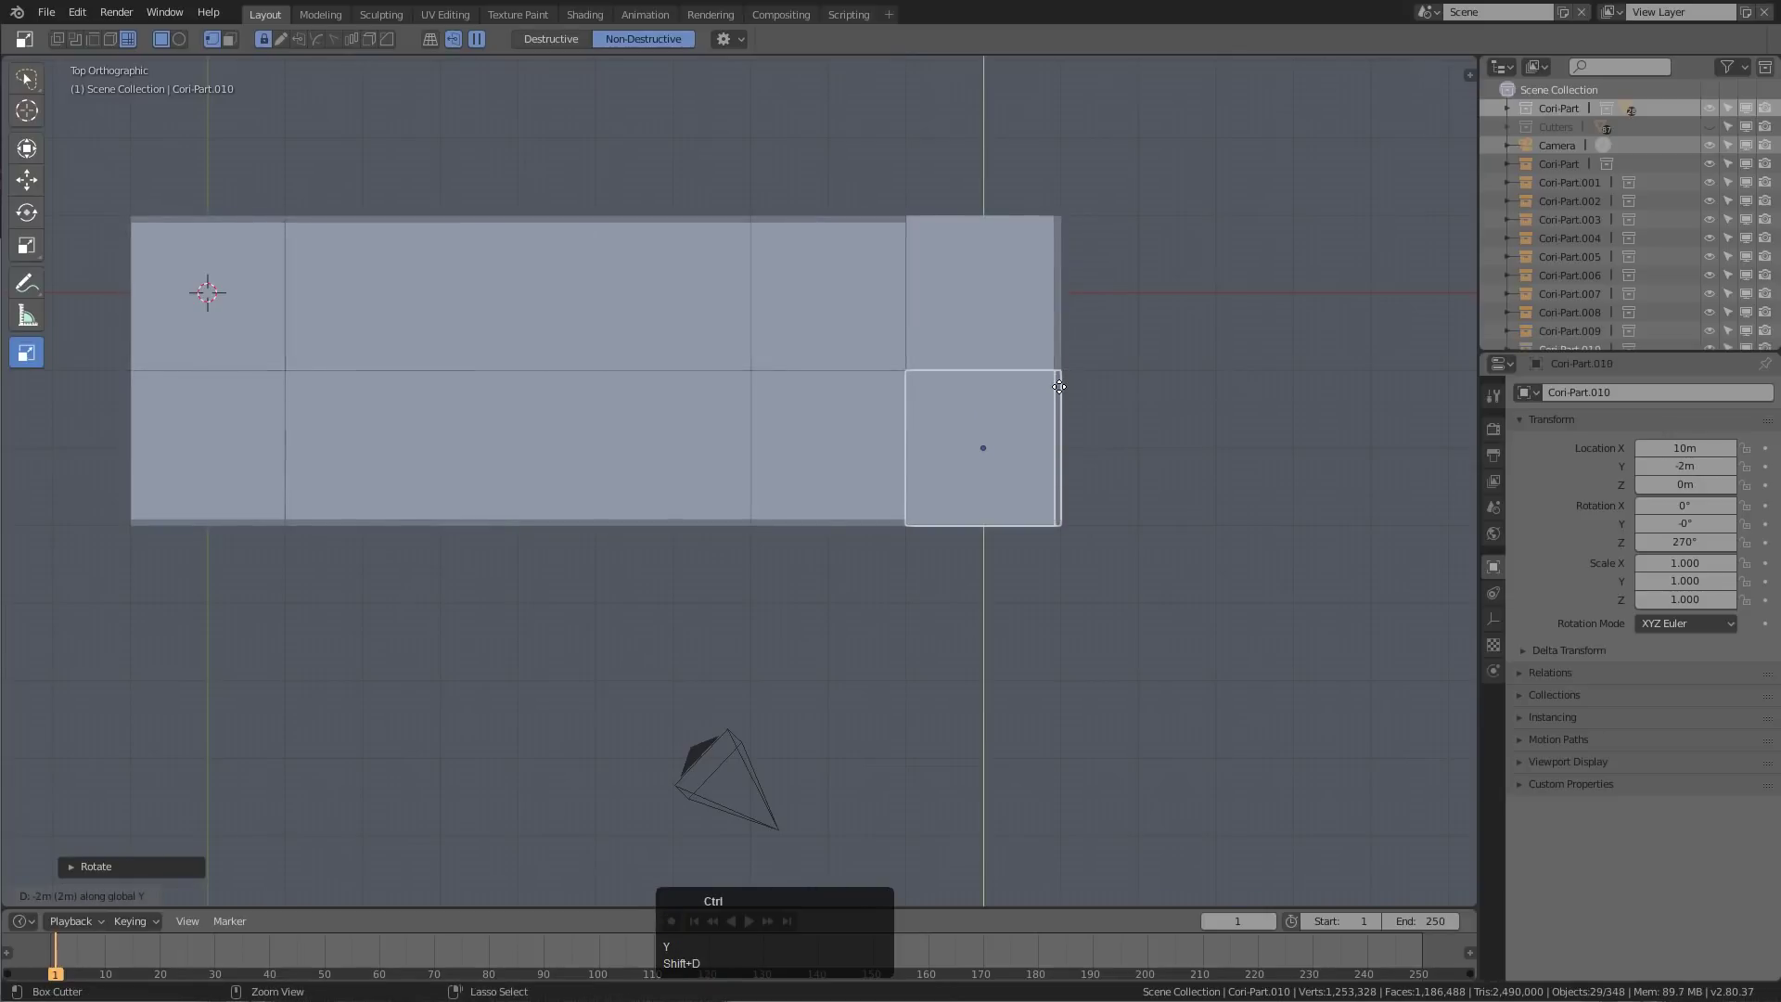
pyautogui.keyDown('ctrl'); pyautogui.click(1036, 349); pyautogui.keyUp('ctrl')
pyautogui.click(1024, 299)
pyautogui.hotkey('shift', 'd')
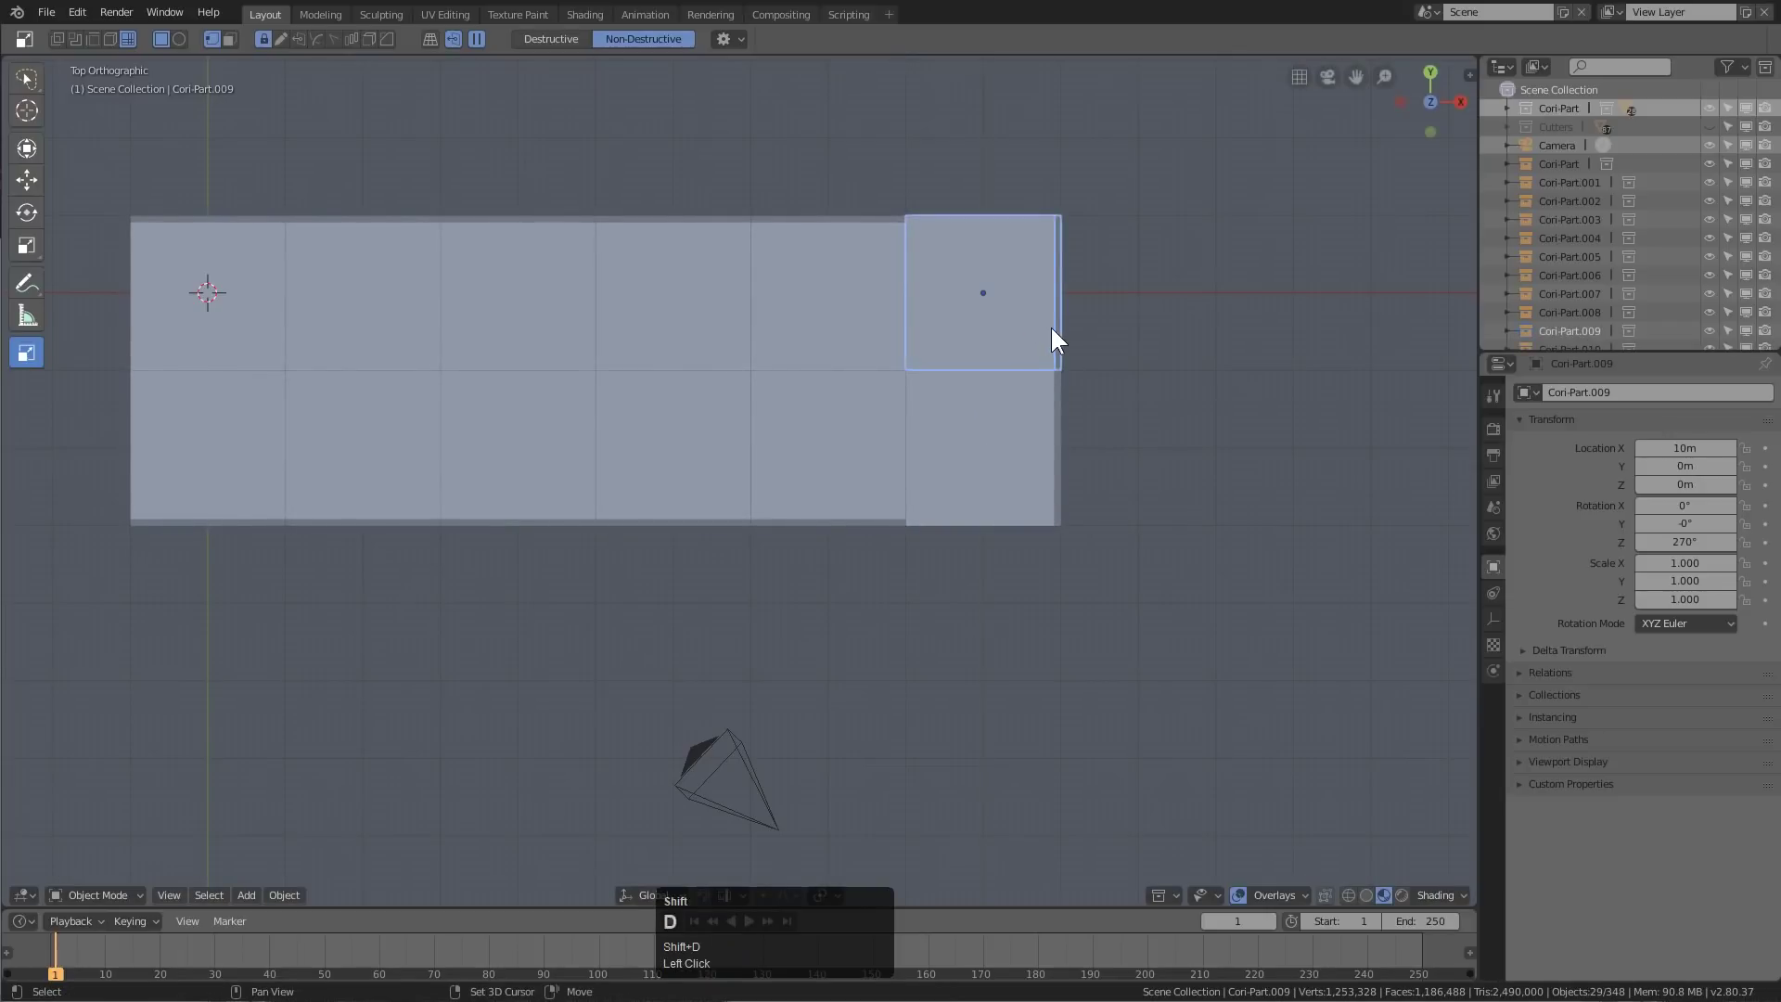
pyautogui.press('y')
pyautogui.click(1044, 149)
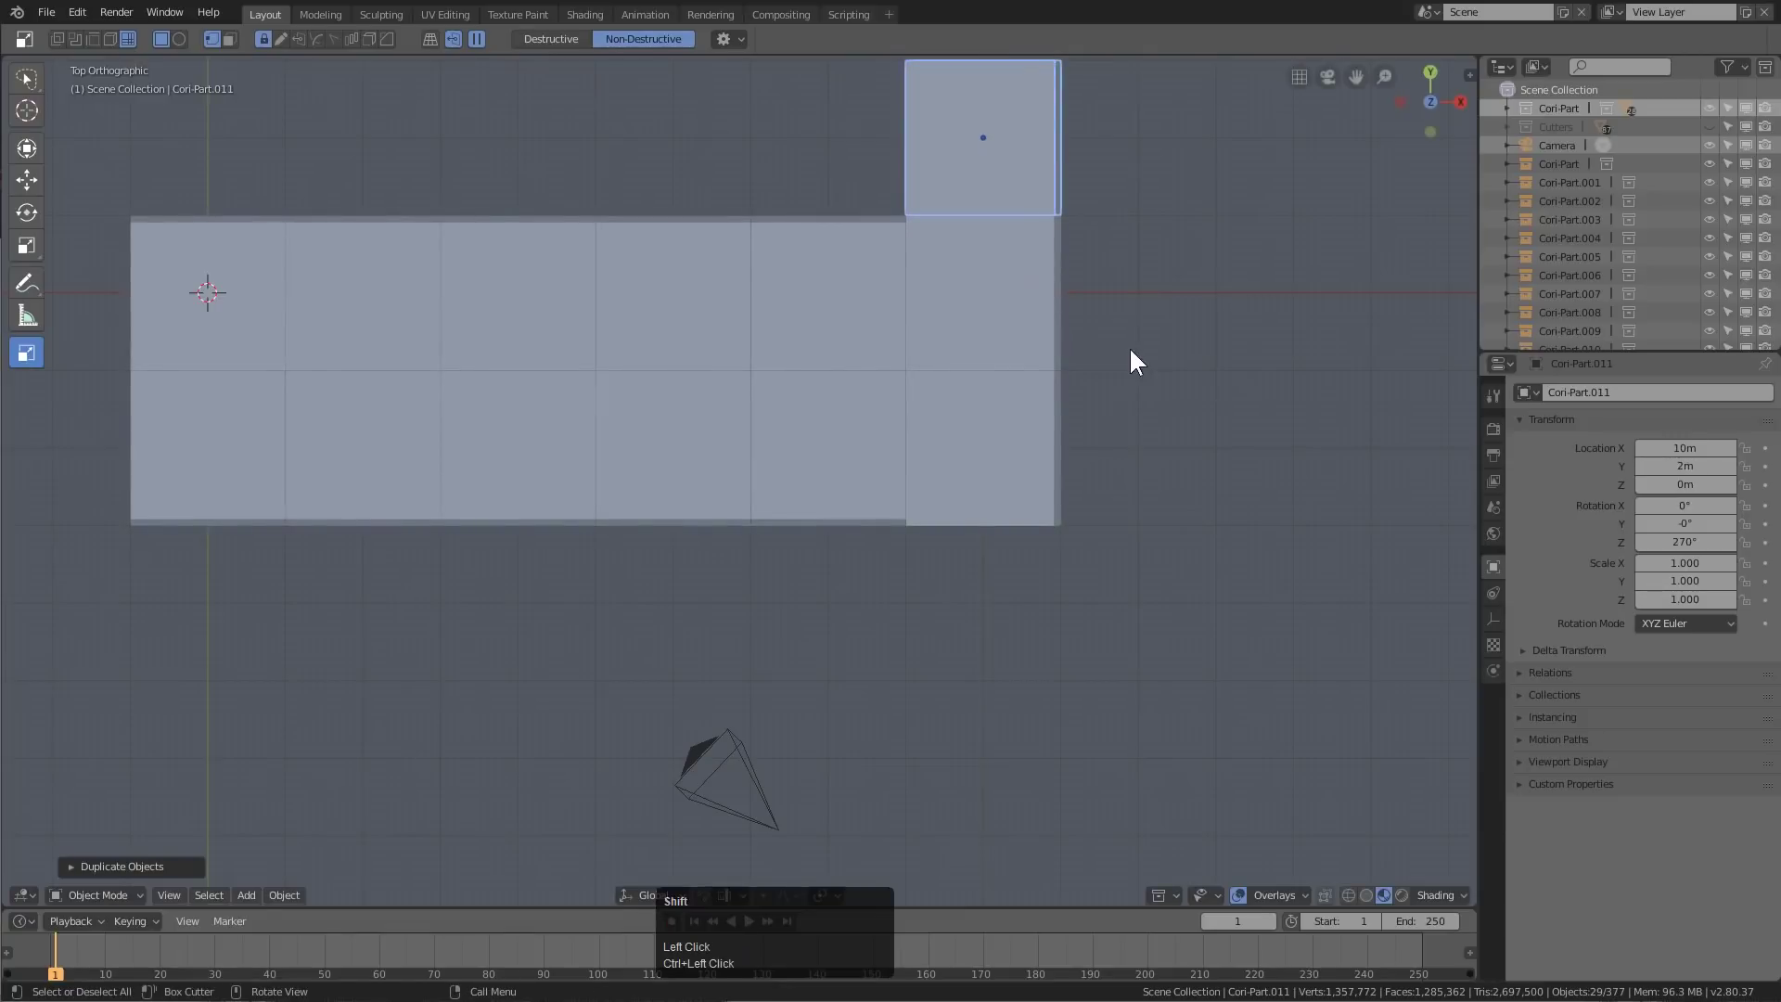
# Duplicate the outermost end-wall instance along the global Y axis to Y -4 m on the corridor's other side
pyautogui.hotkey('shift', 'd')
pyautogui.press('y')
pyautogui.keyDown('ctrl'); pyautogui.click(867, 513); pyautogui.keyUp('ctrl')
# Look down the corridor interior in perspective view and hide the viewport overlays
pyautogui.moveTo(866, 513); pyautogui.dragTo(950, 365, button='middle')
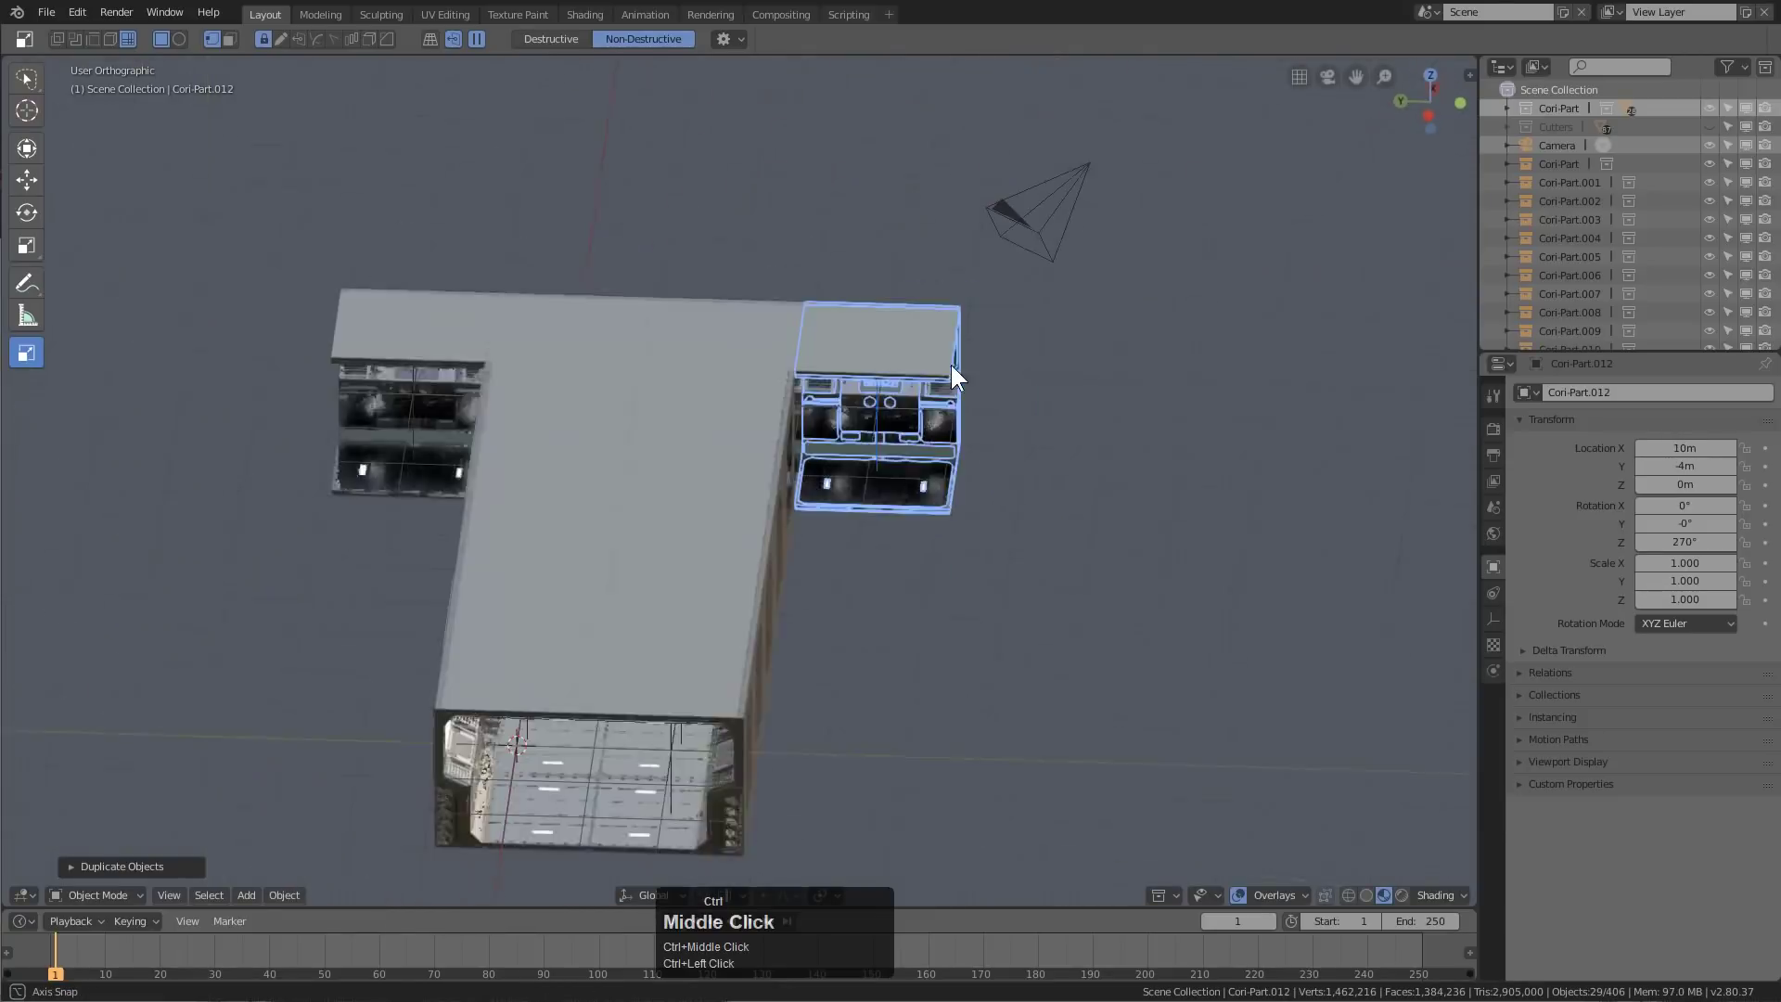
pyautogui.keyDown('ctrl'); pyautogui.scroll(2, 952, 364); pyautogui.keyUp('ctrl')
pyautogui.press('KP_5')
pyautogui.moveTo(793, 568); pyautogui.dragTo(839, 540, button='middle')
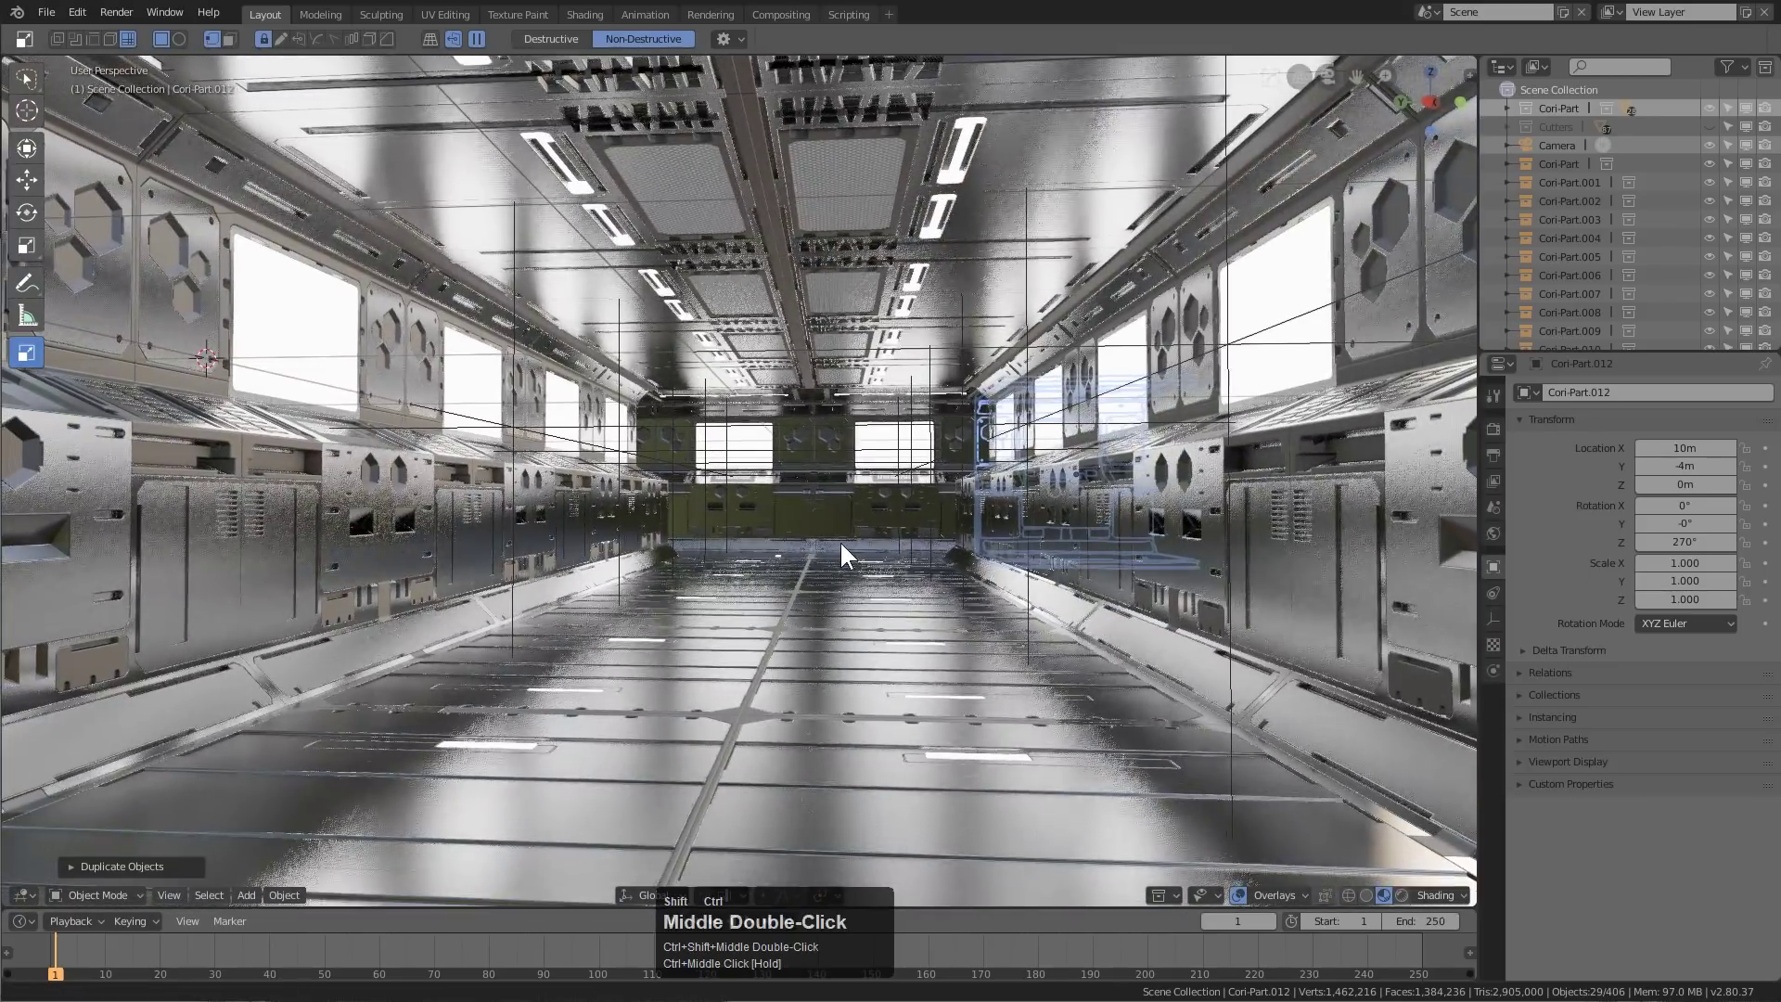
pyautogui.keyDown('ctrl'); pyautogui.click(1237, 893); pyautogui.keyUp('ctrl')
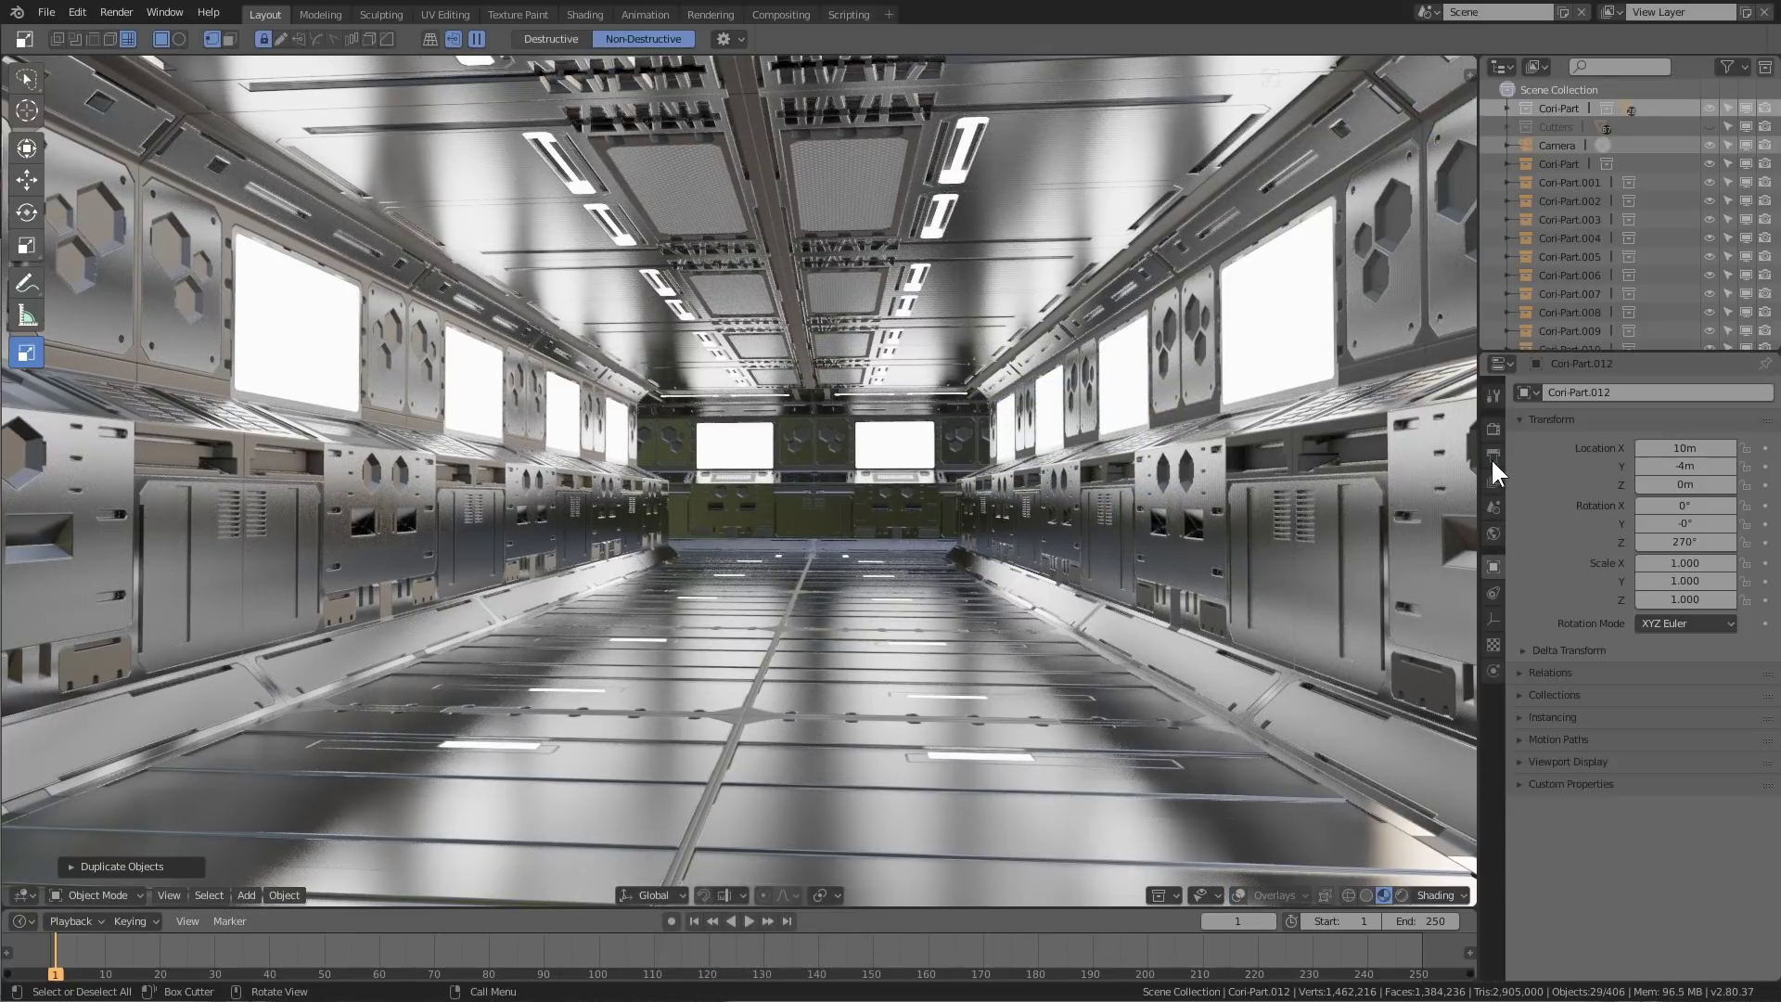
pyautogui.keyDown('ctrl'); pyautogui.keyDown('shift'); pyautogui.moveTo(705, 456); pyautogui.dragTo(723, 444, button='middle'); pyautogui.keyUp('shift'); pyautogui.keyUp('ctrl')
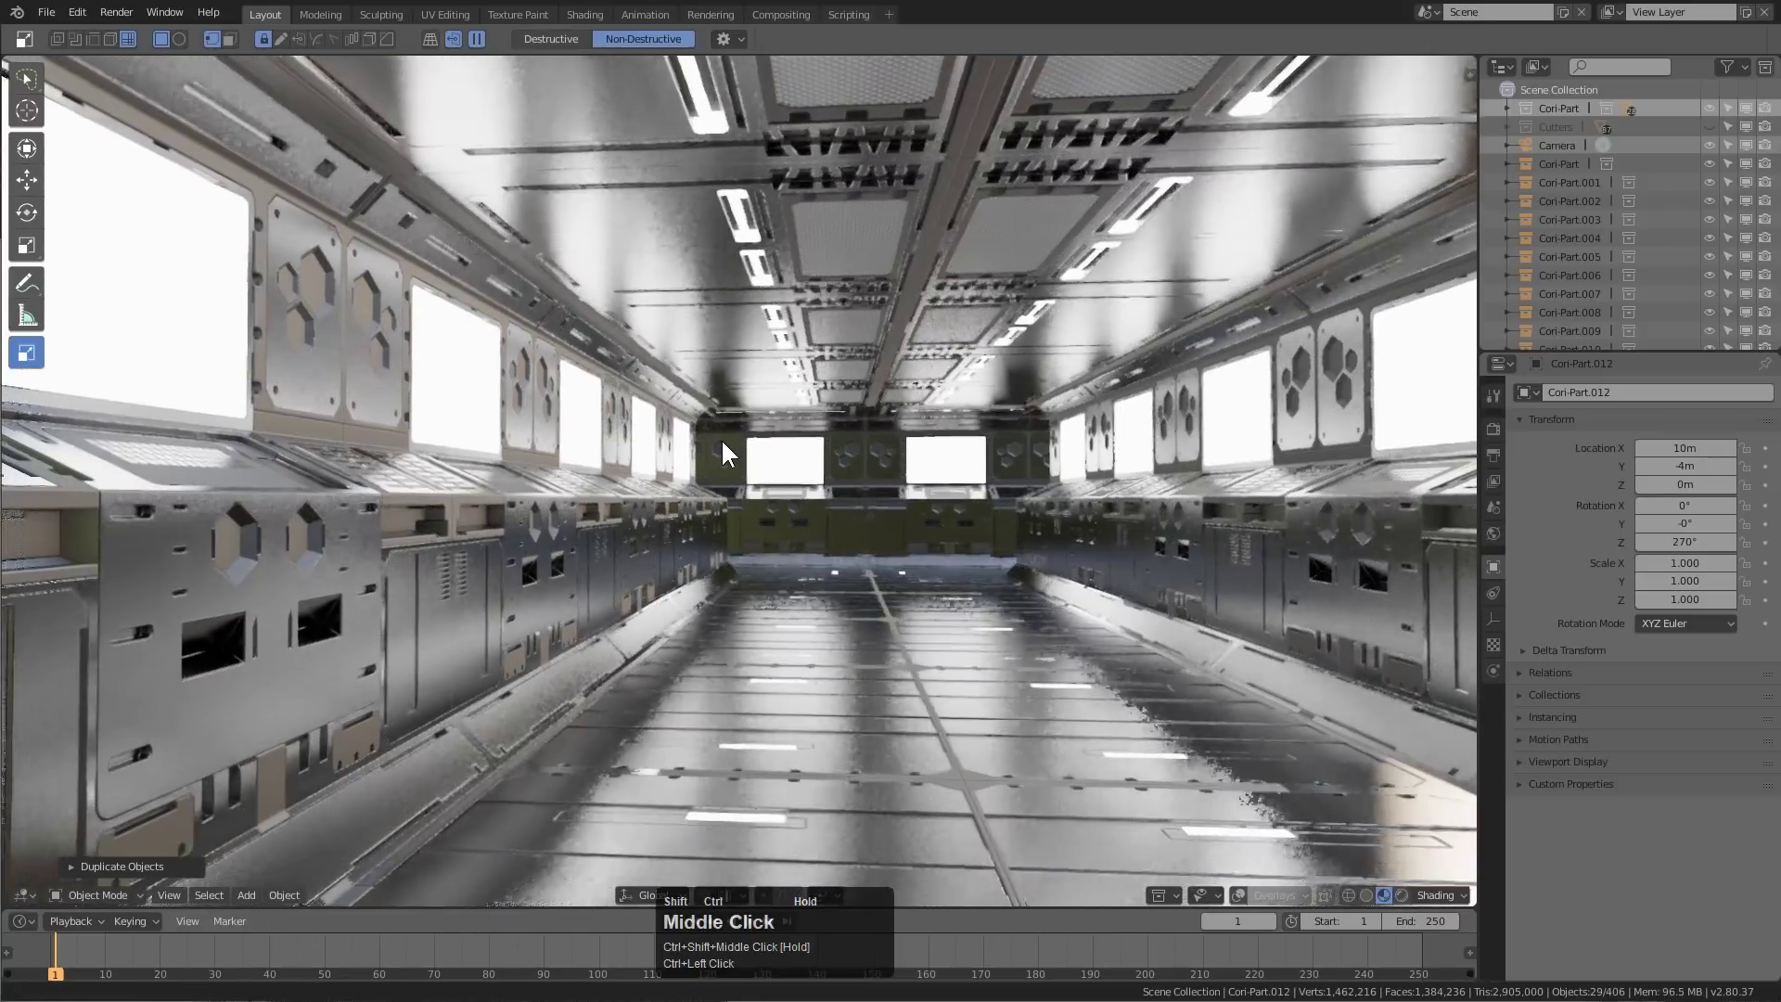
# Select all Cori-Part instances in the scene list and move them into a new collection named Cori-Set
pyautogui.scroll(-2, 1666, 207)
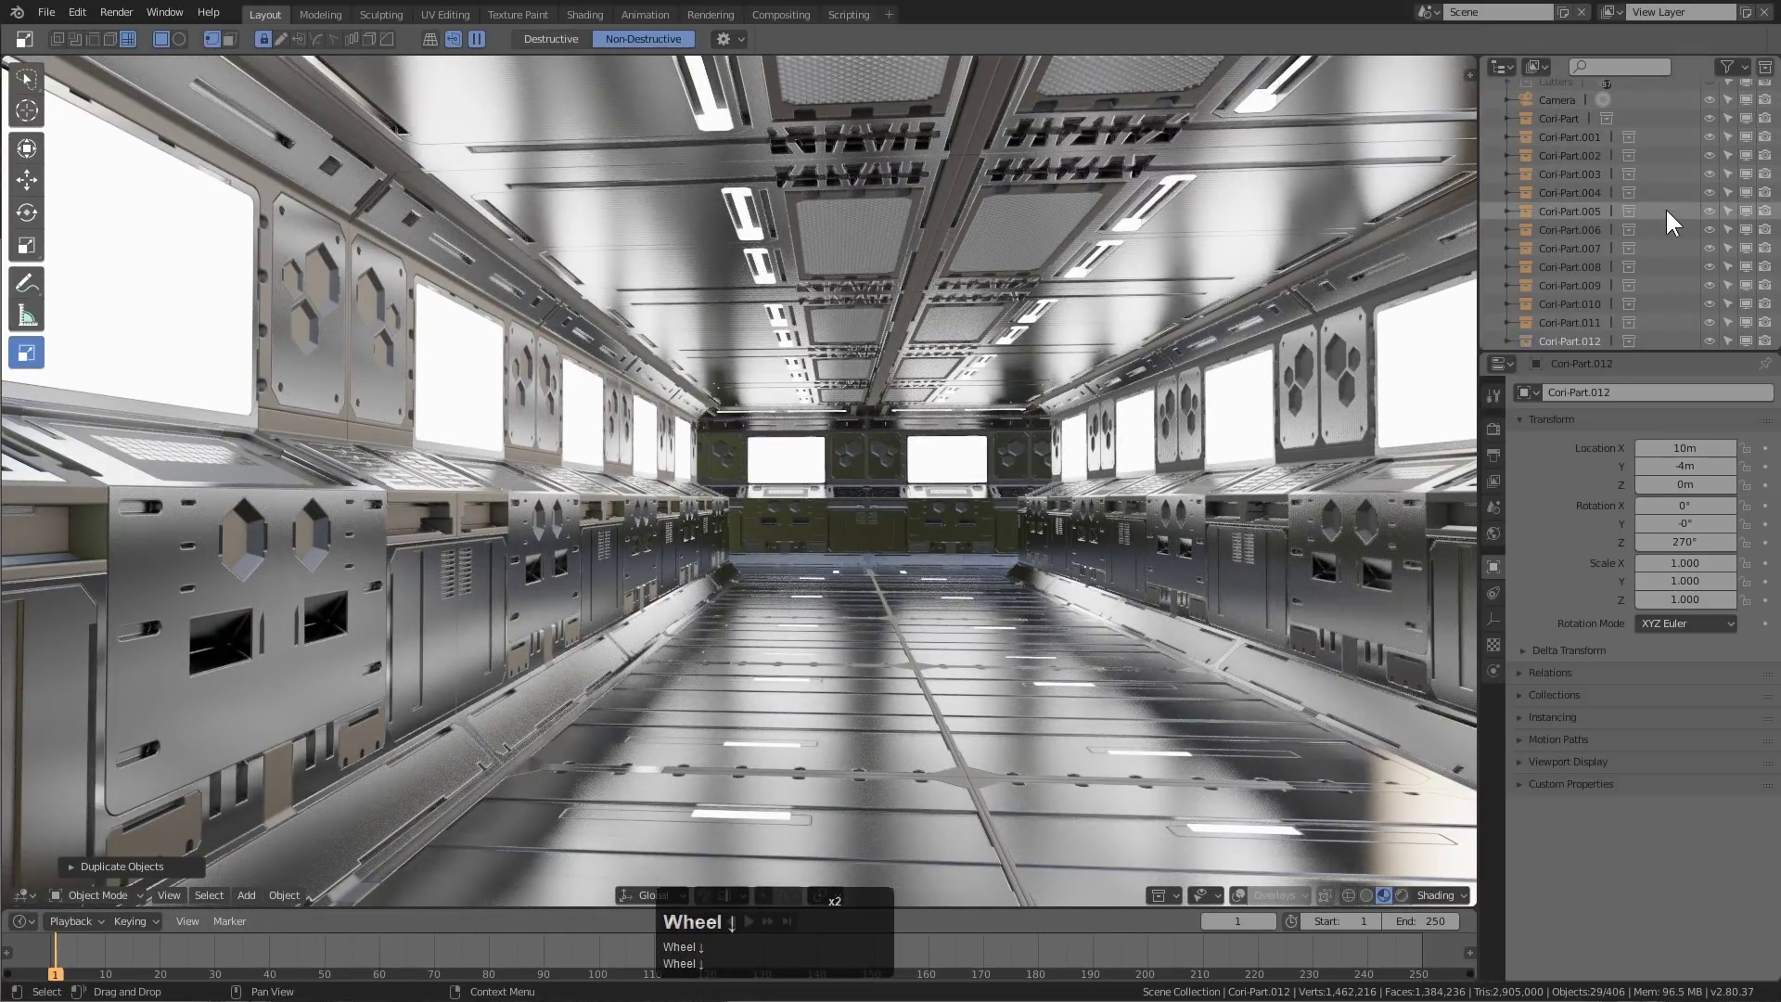
pyautogui.press('b')
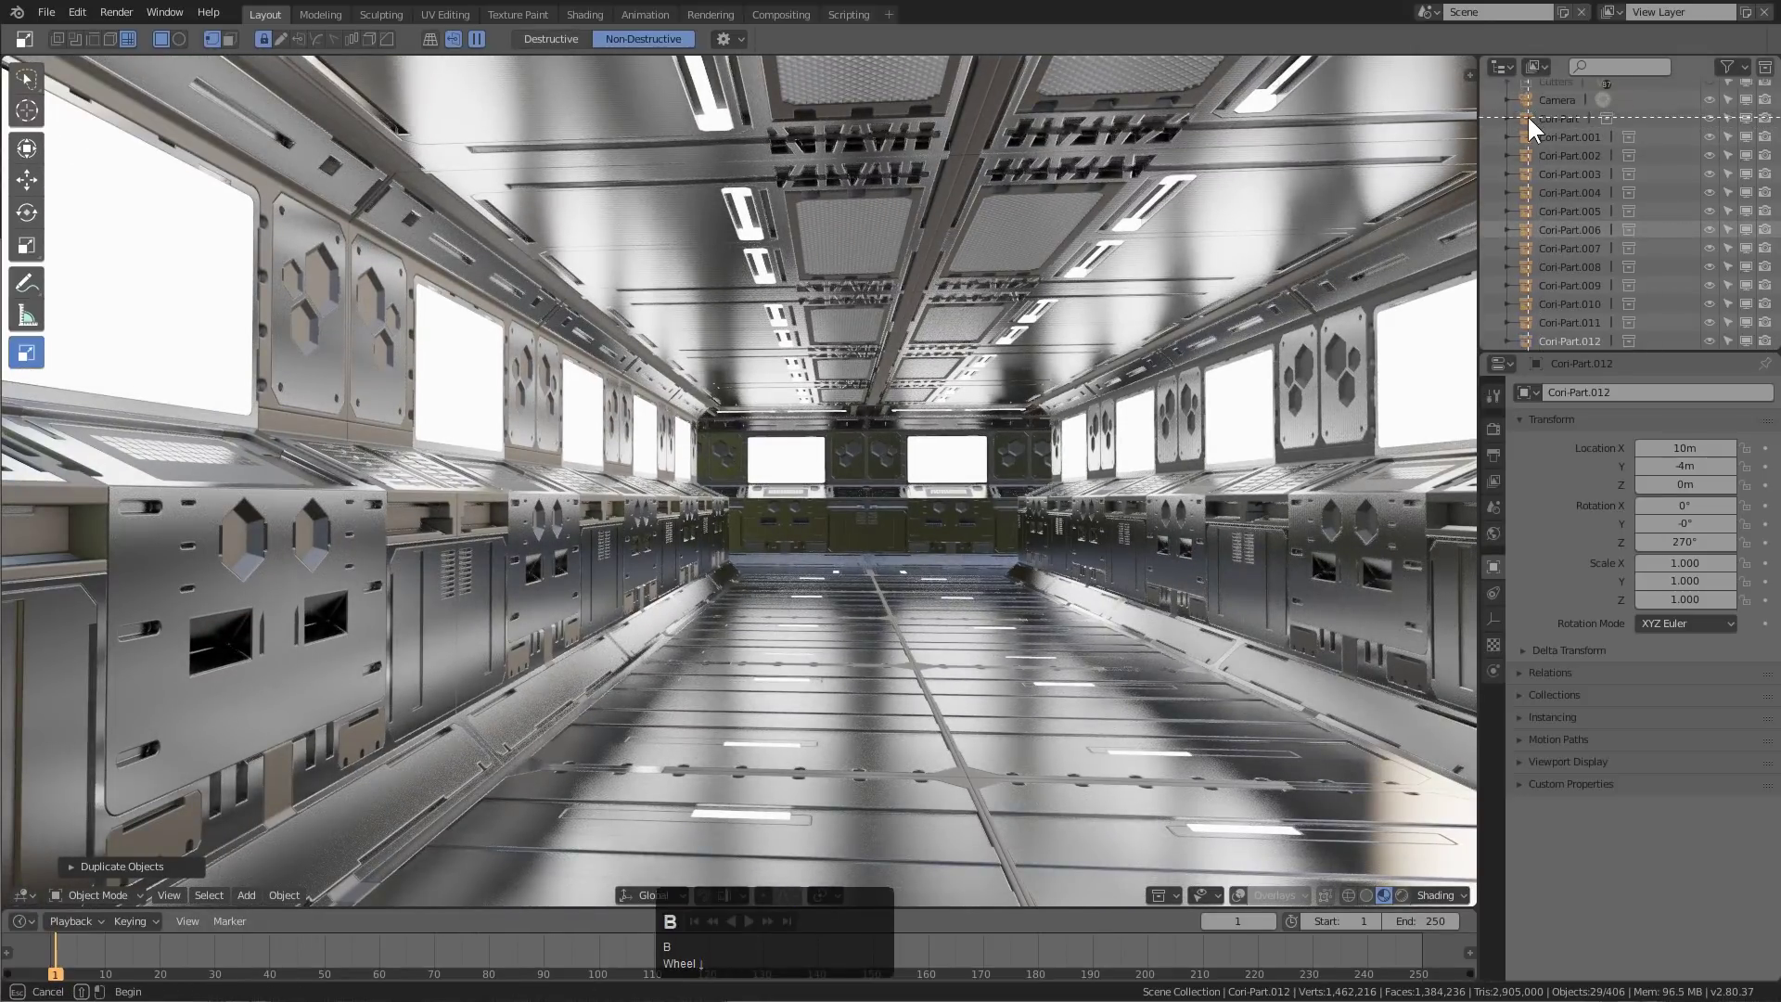
pyautogui.moveTo(1526, 116); pyautogui.dragTo(1577, 299)
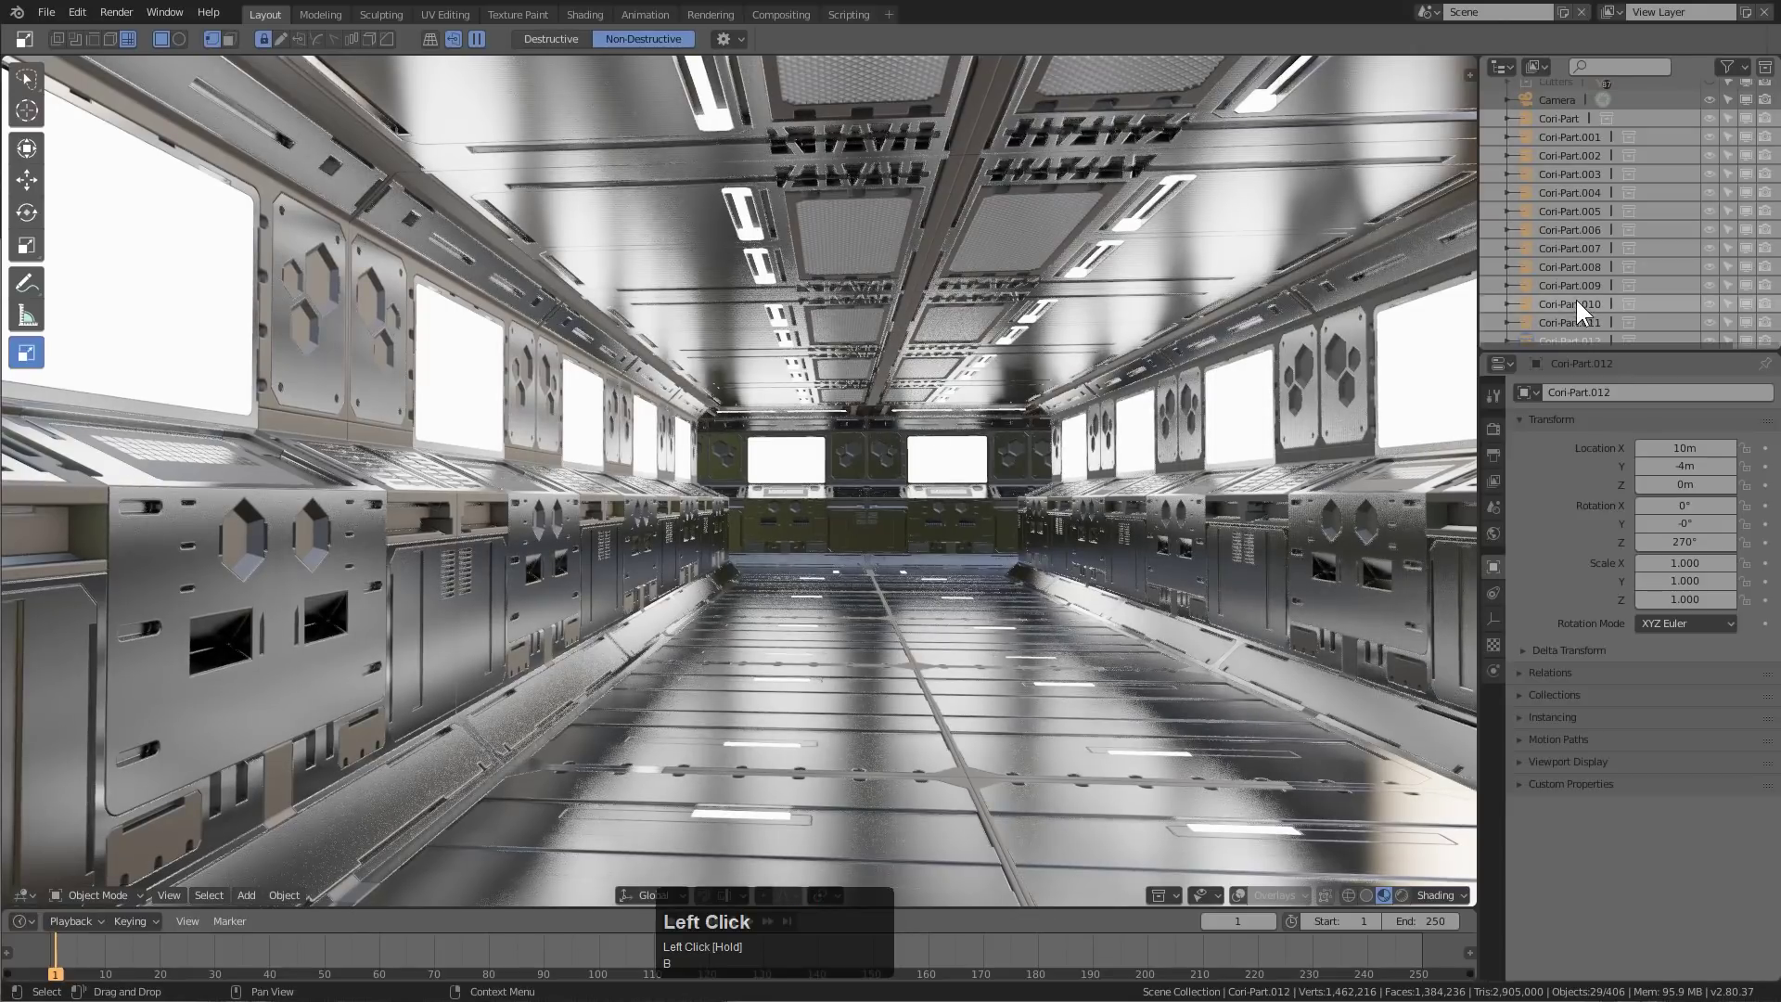
pyautogui.scroll(-1, 1579, 288)
pyautogui.press('m')
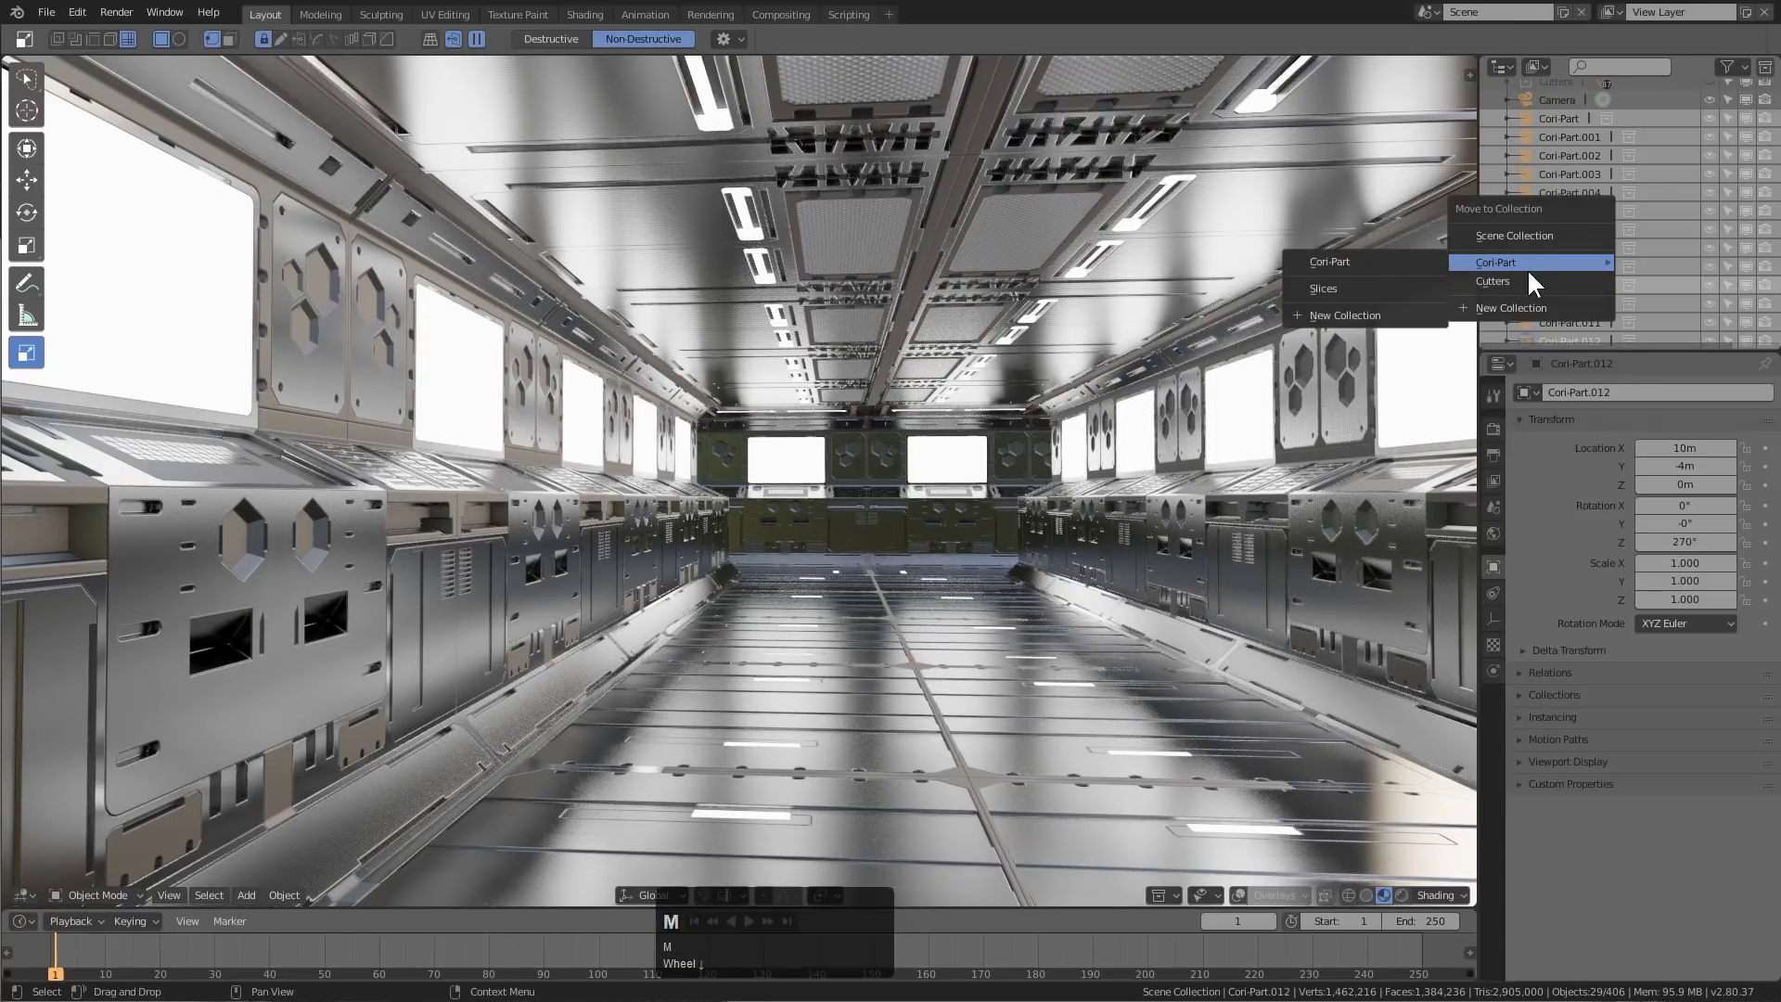
pyautogui.click(1522, 306)
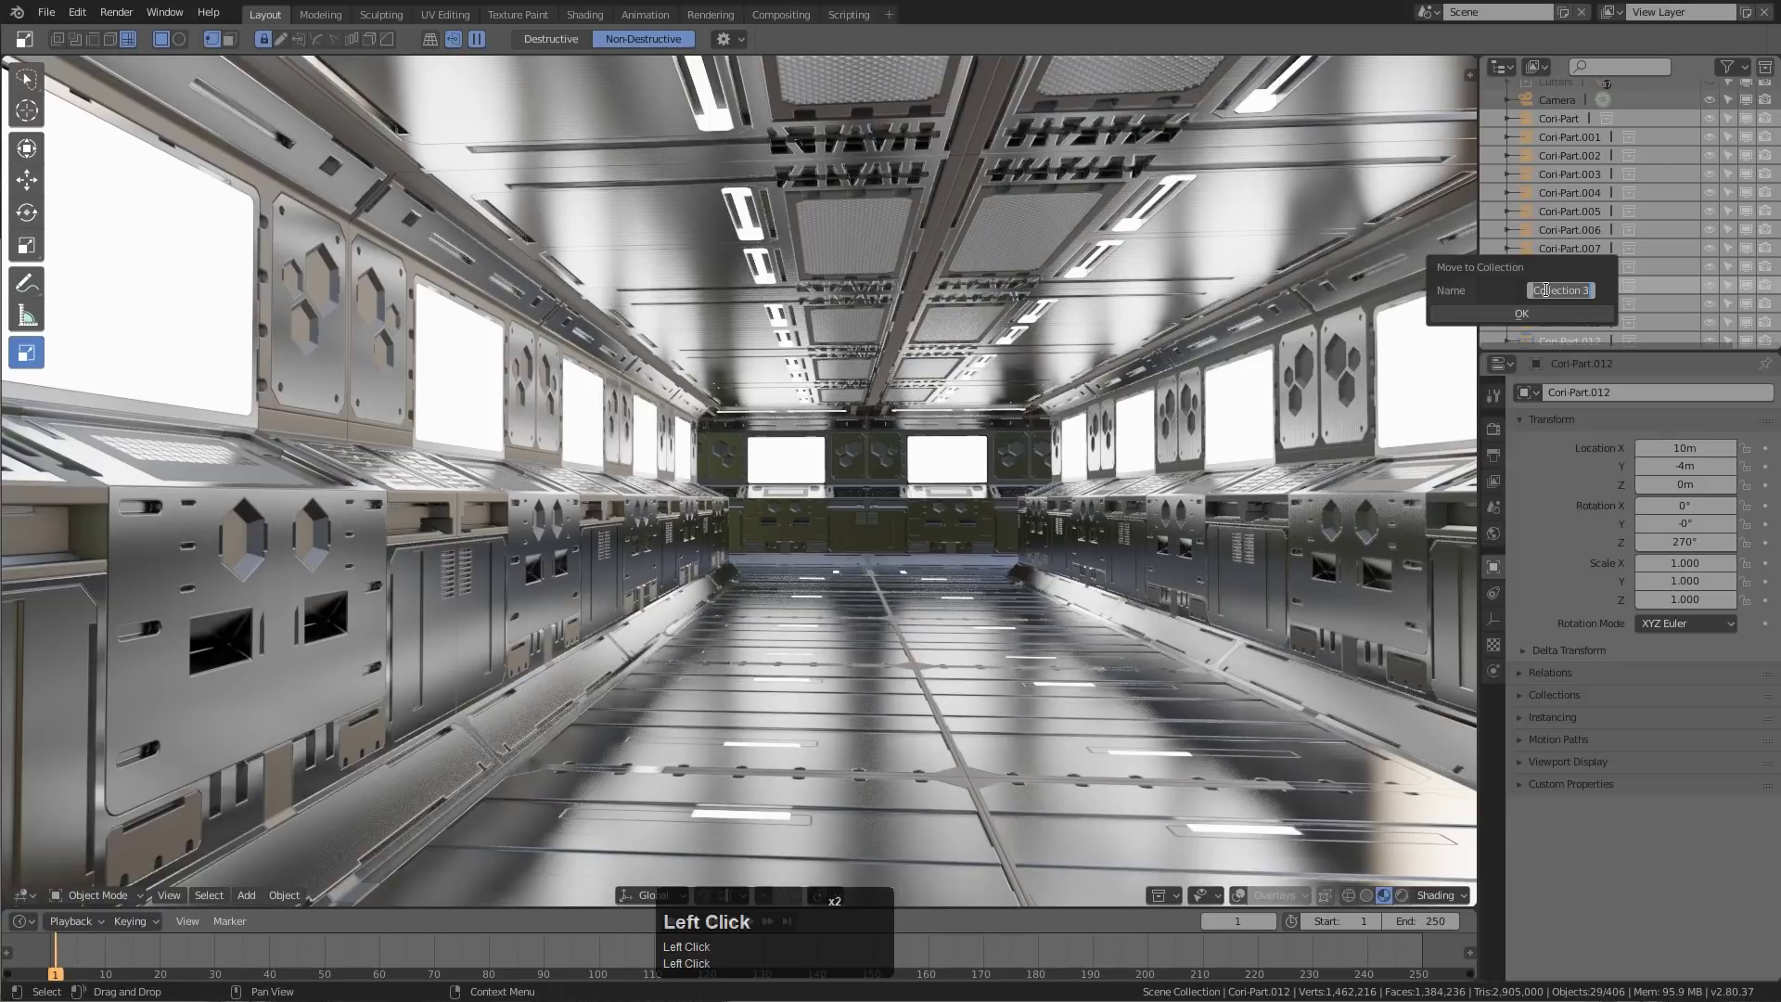
pyautogui.press('shift')
pyautogui.write('C')
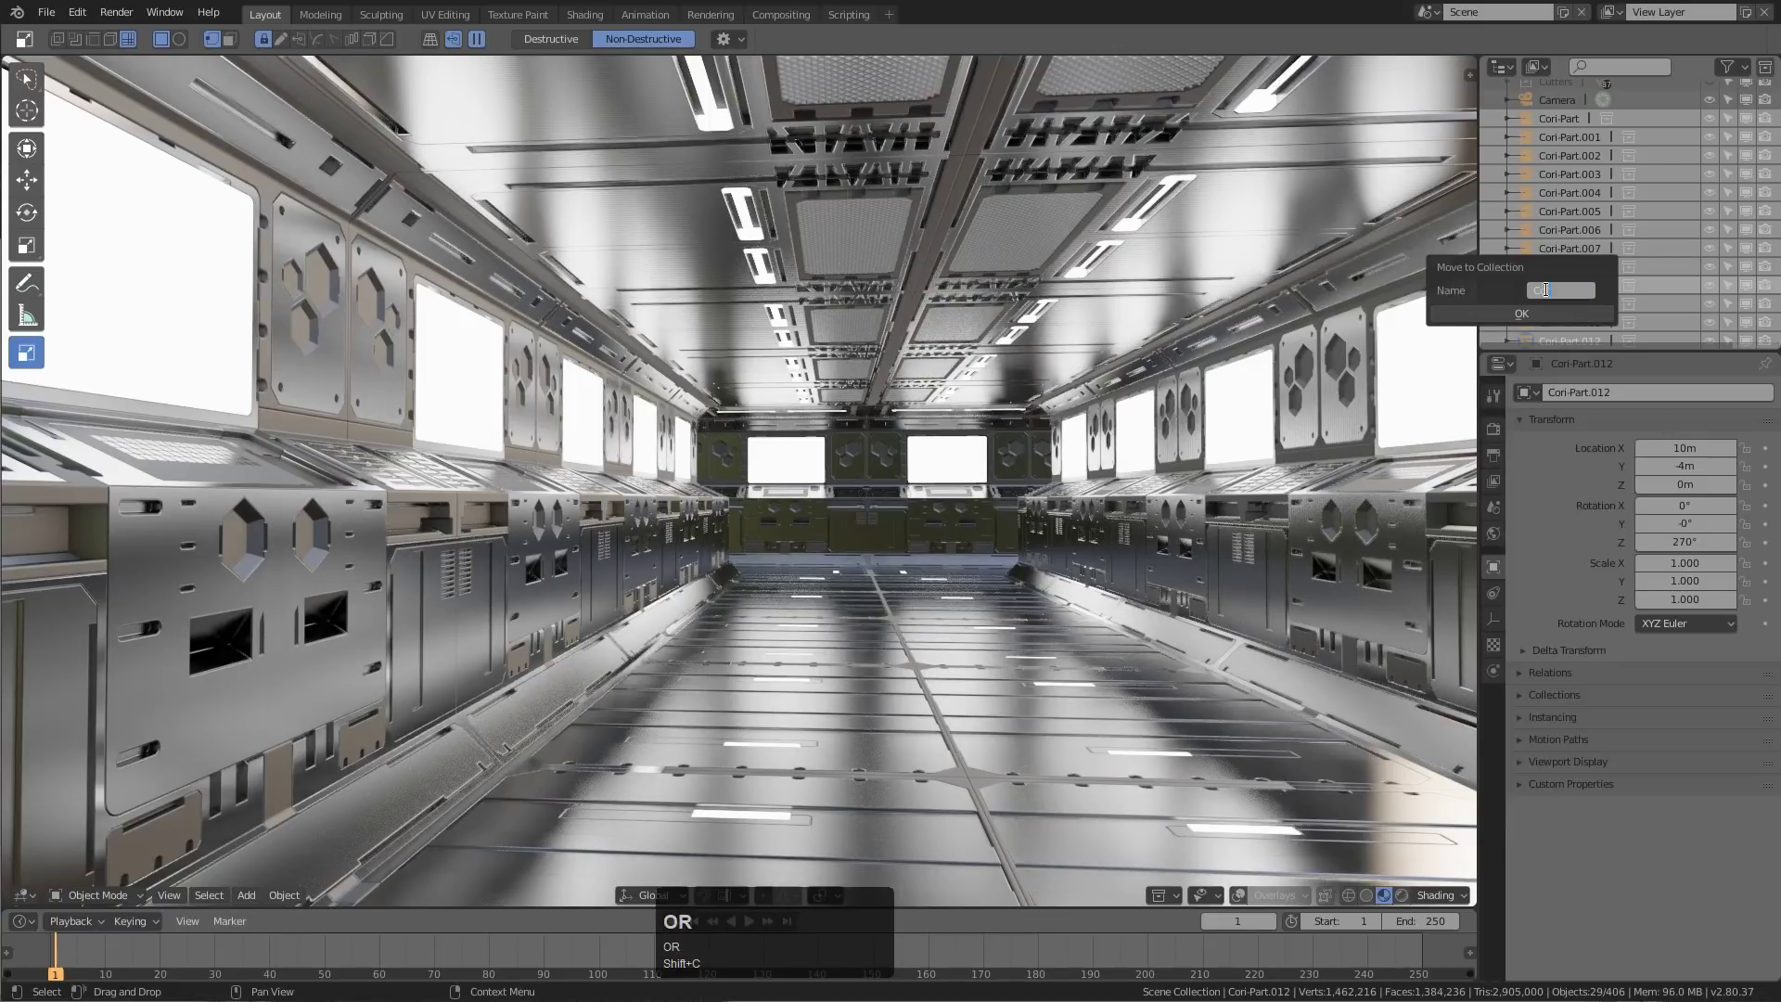
pyautogui.write('ori-Set')
pyautogui.press('Return')
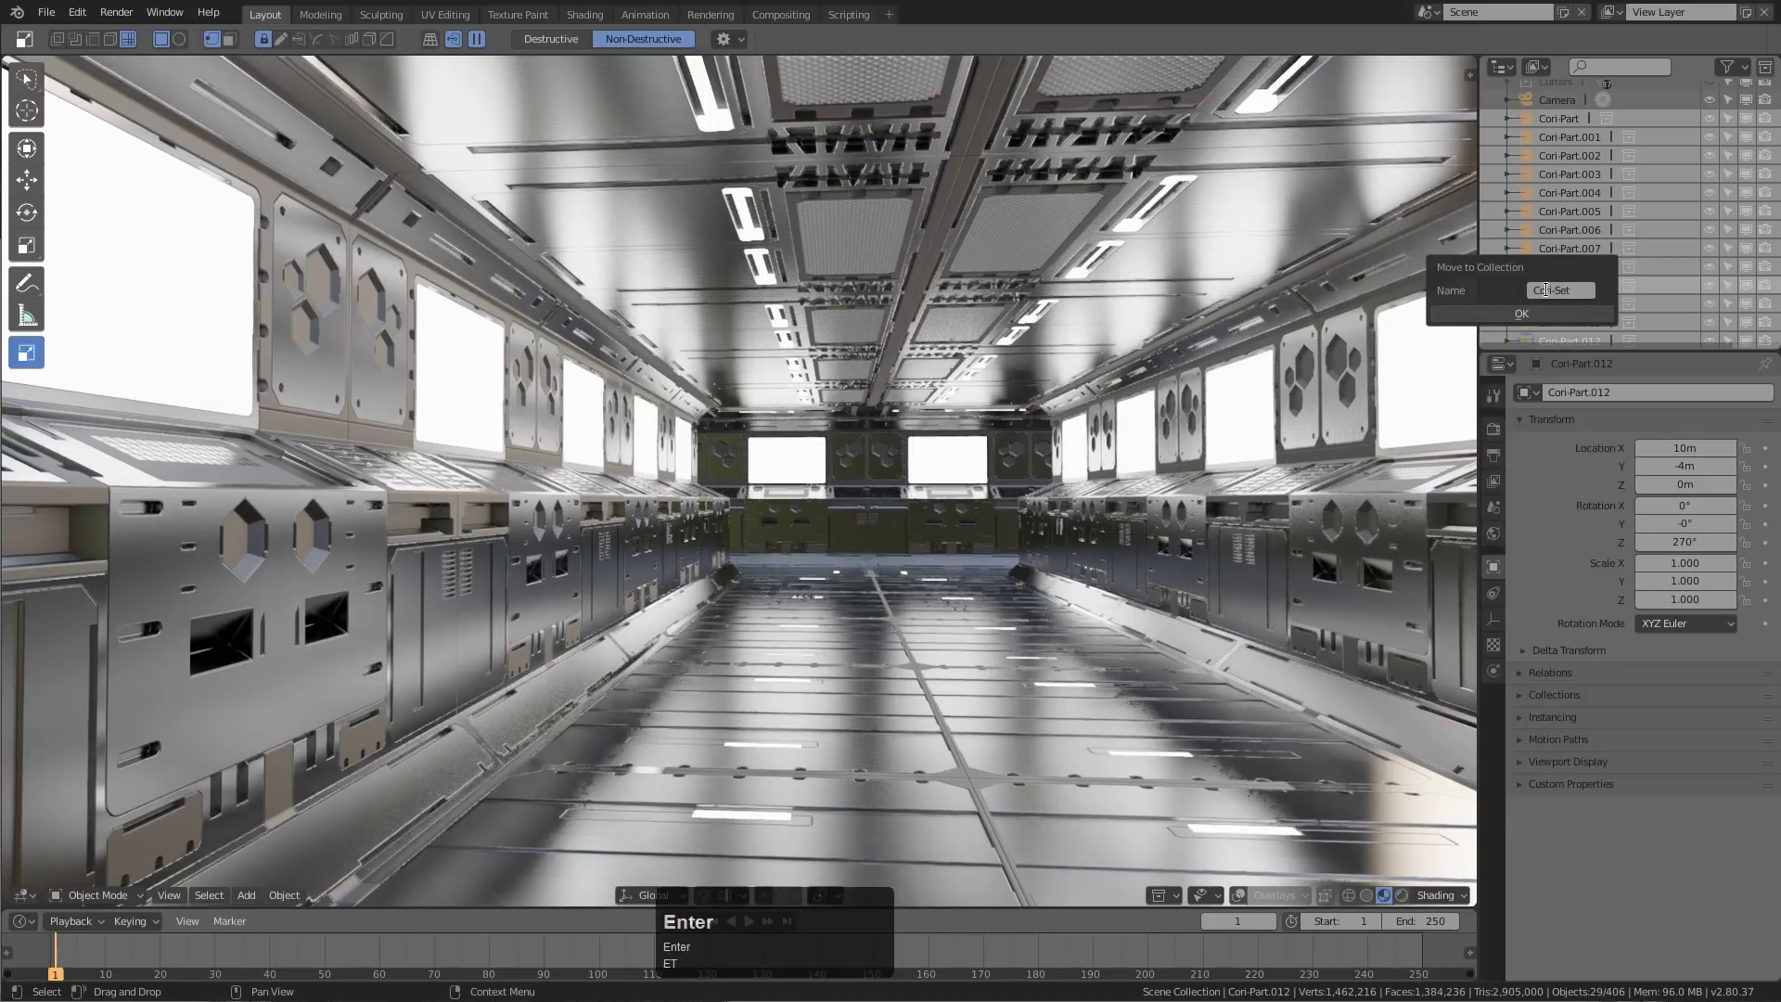
pyautogui.click(1551, 313)
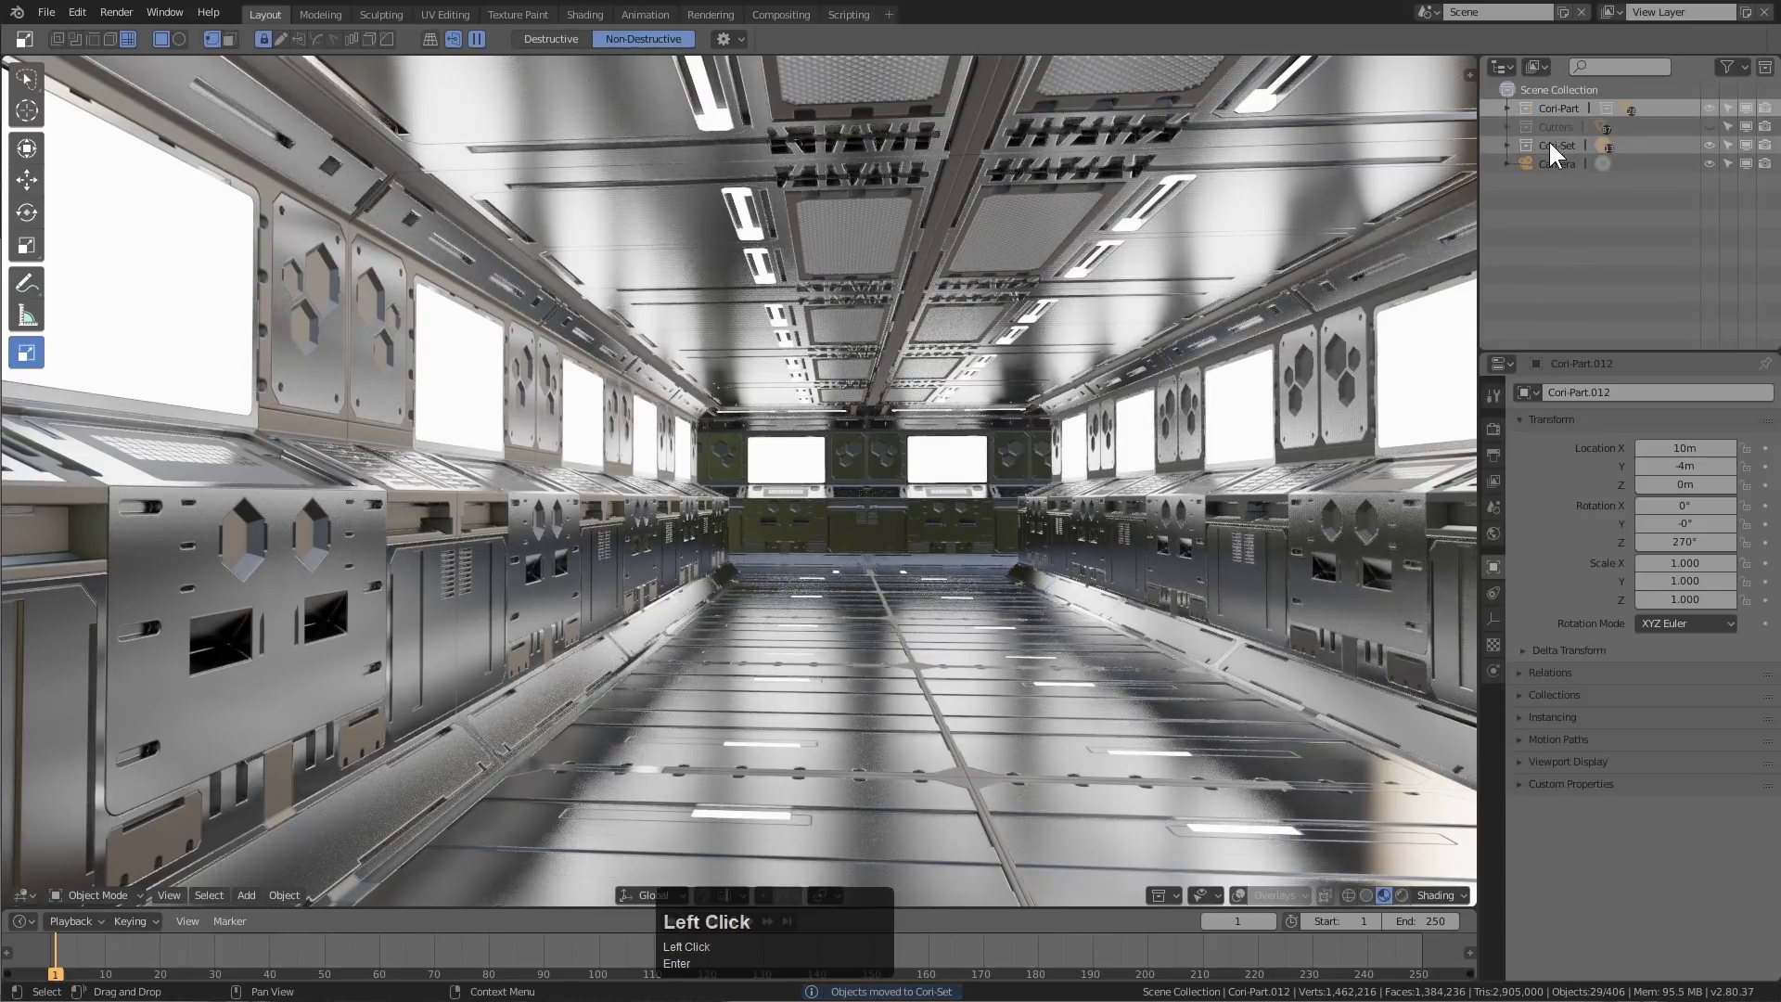
# Make Cori-Set the active collection and reorder it directly below Cori-Part
pyautogui.click(1549, 144)
pyautogui.moveTo(1555, 125); pyautogui.dragTo(1556, 119)
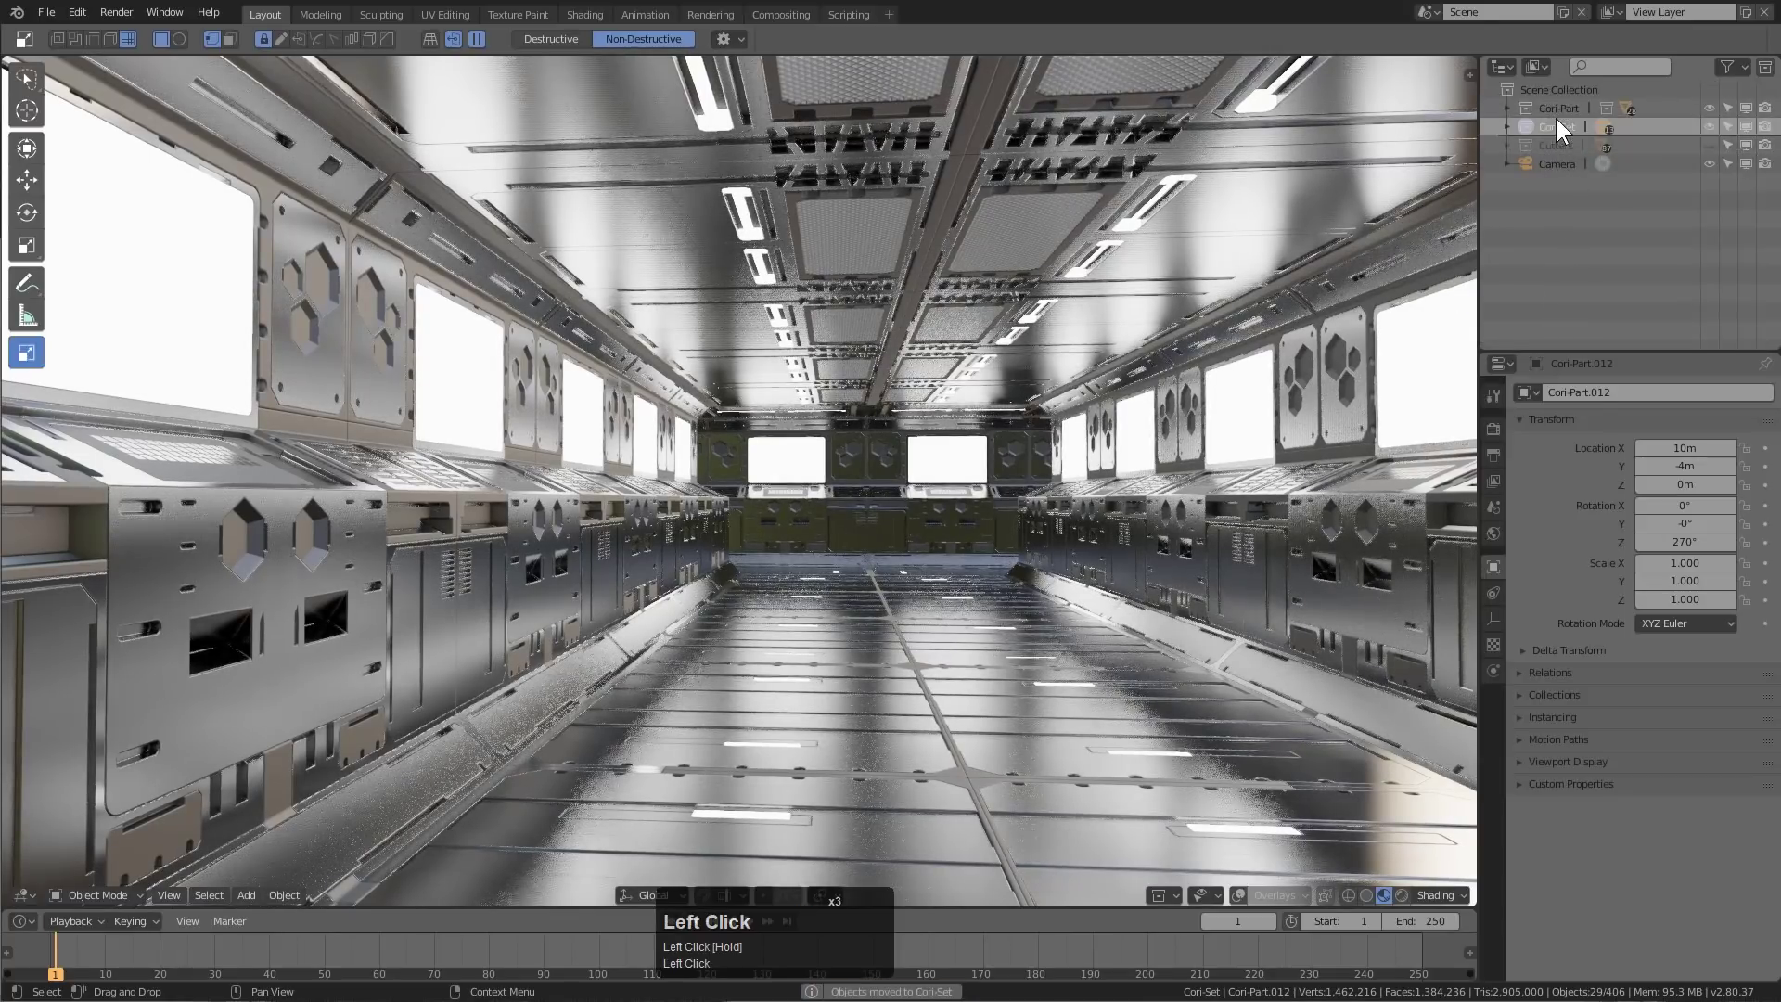
# Isolate Cori-Part and Cori-Set in turn, show both together, and leave only Cori-Part visible
pyautogui.moveTo(1249, 289); pyautogui.dragTo(1074, 369, button='middle')
pyautogui.press('1')
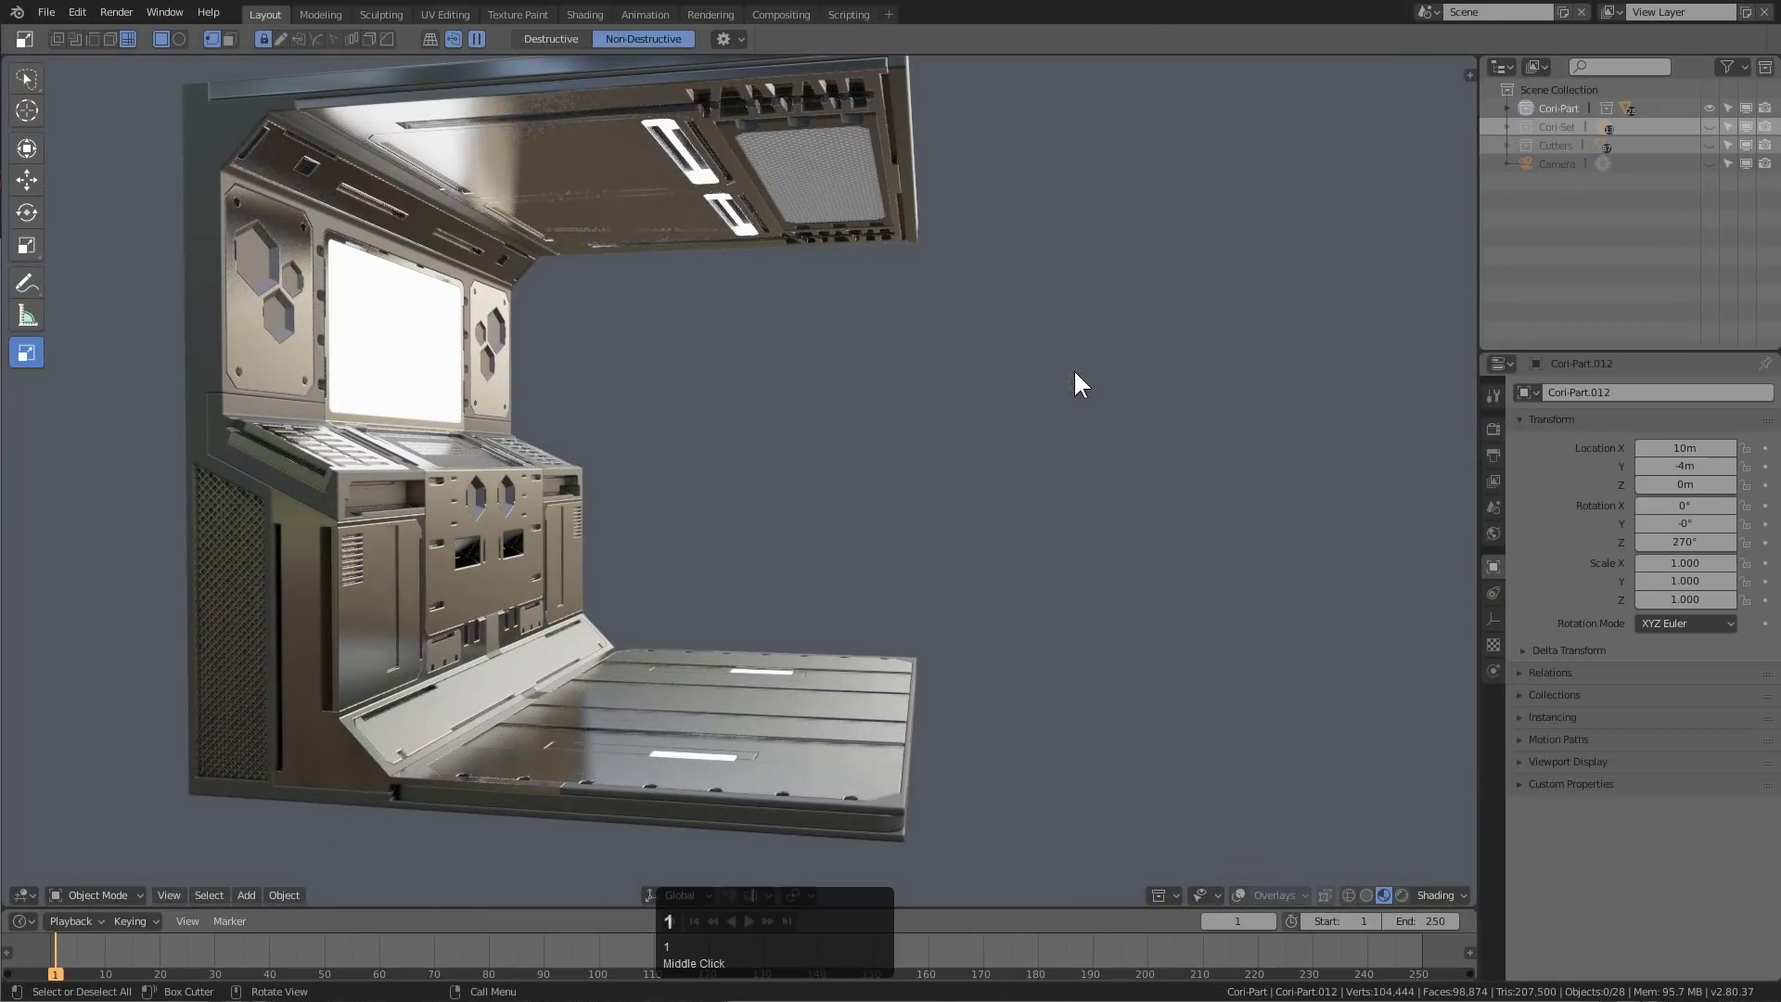
pyautogui.press('2')
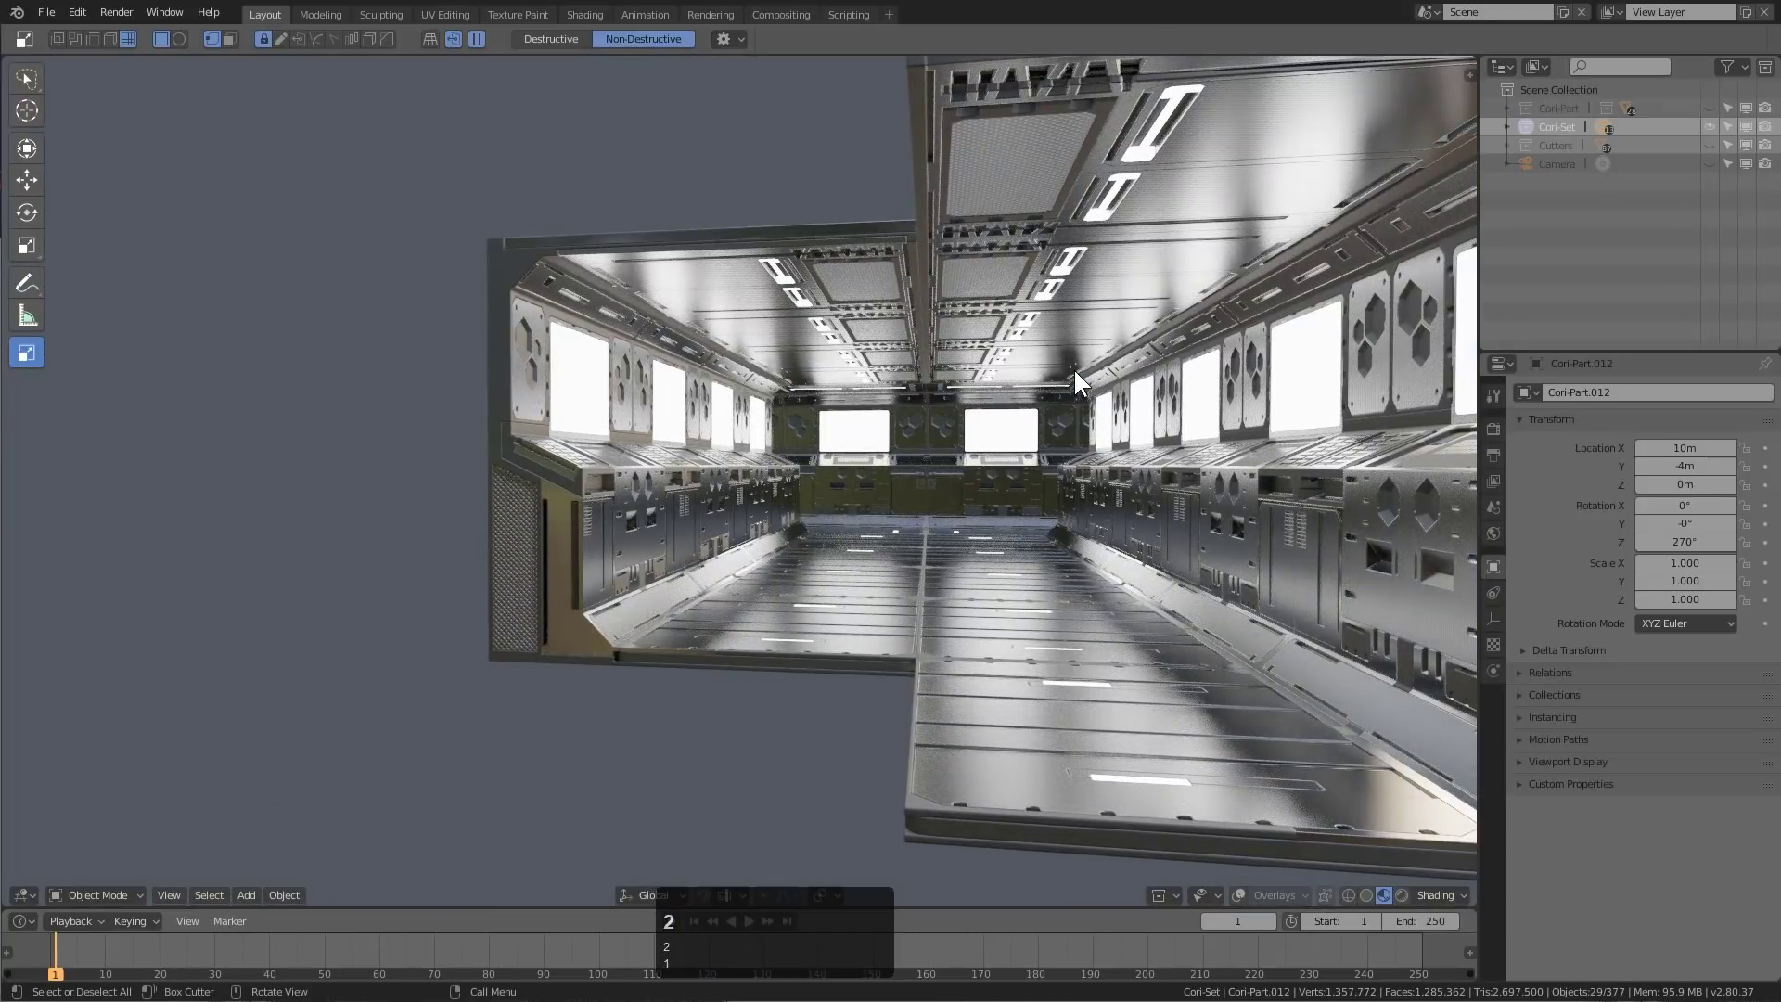
pyautogui.press('1')
pyautogui.hotkey('shift', '2')
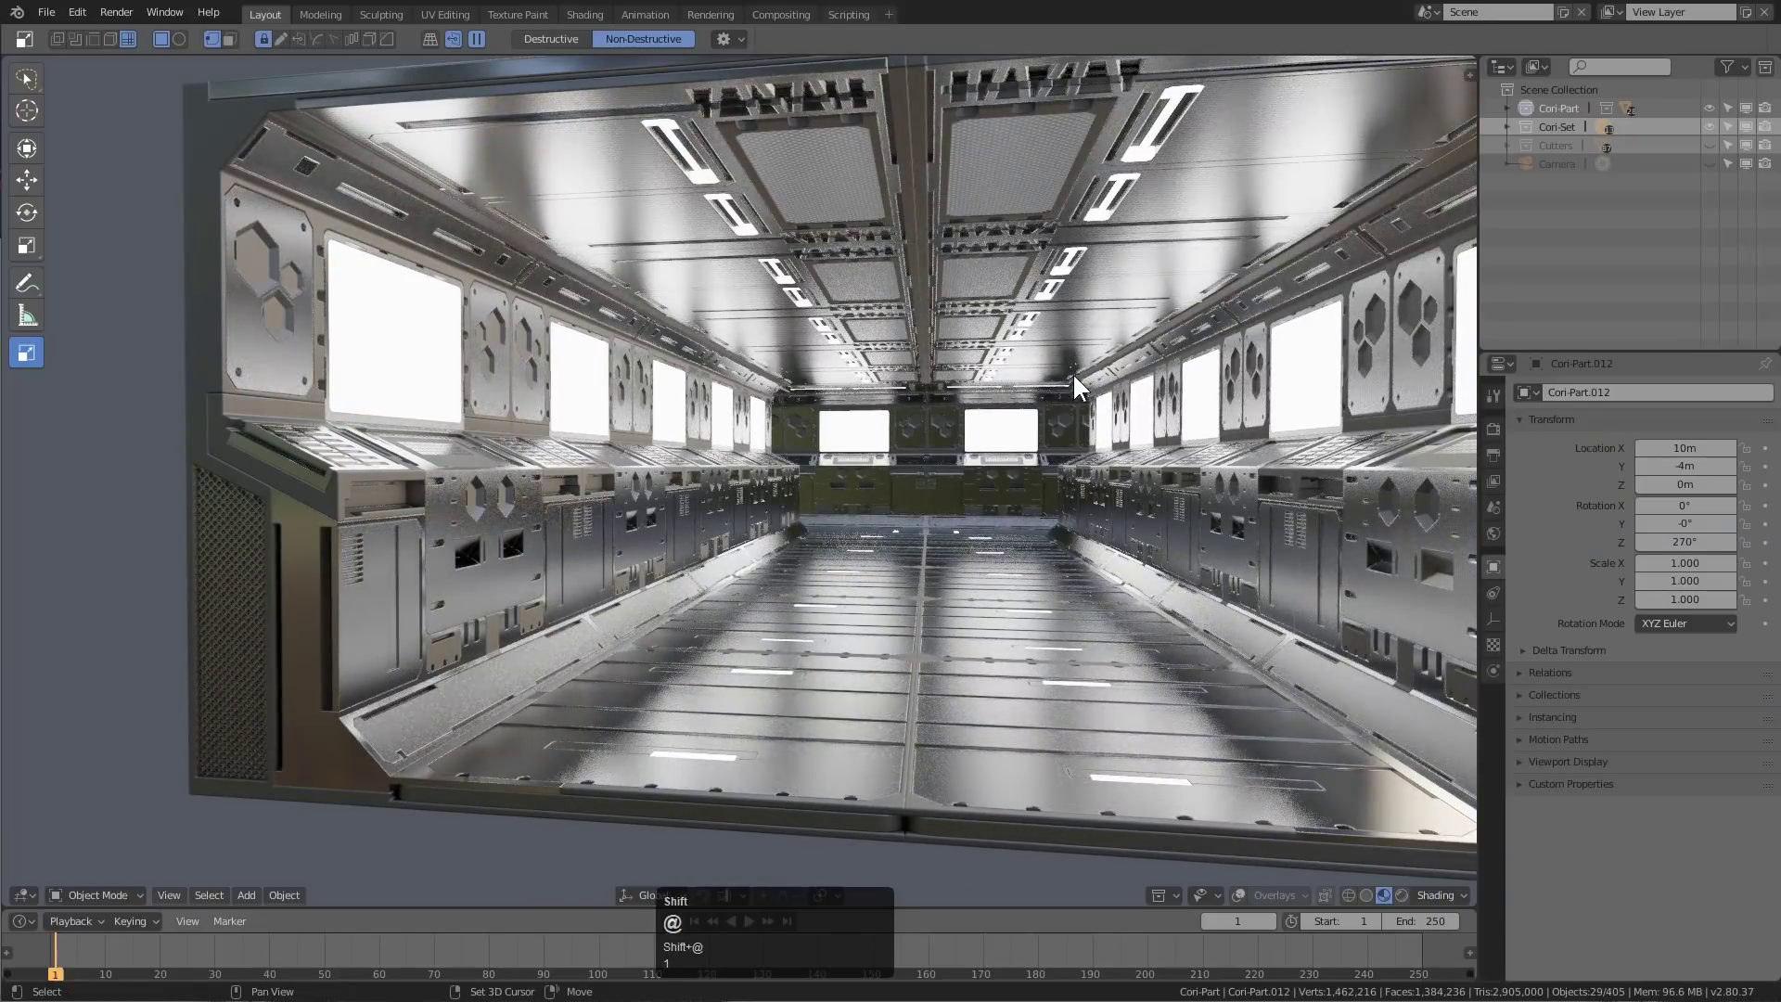
pyautogui.press('1')
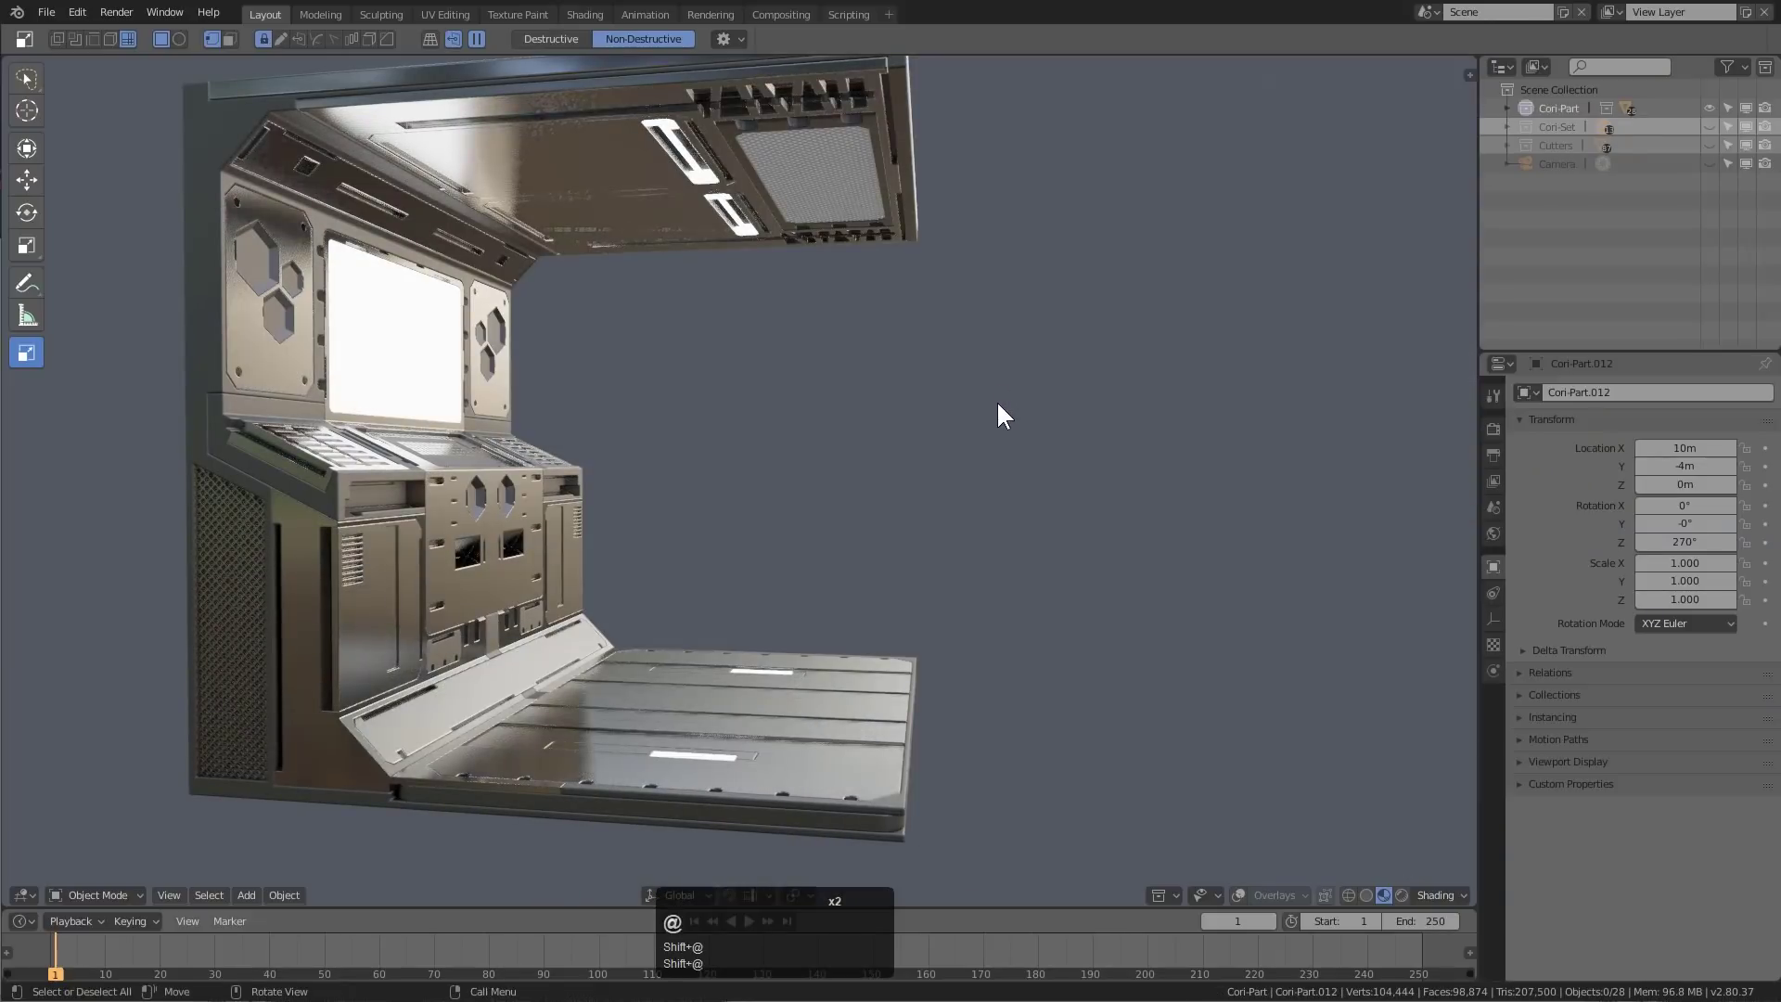
pyautogui.moveTo(996, 399); pyautogui.dragTo(1014, 449, button='middle')
# Save the scene as cori_testDemo in the 28 folder
pyautogui.hotkey('ctrl', 's')
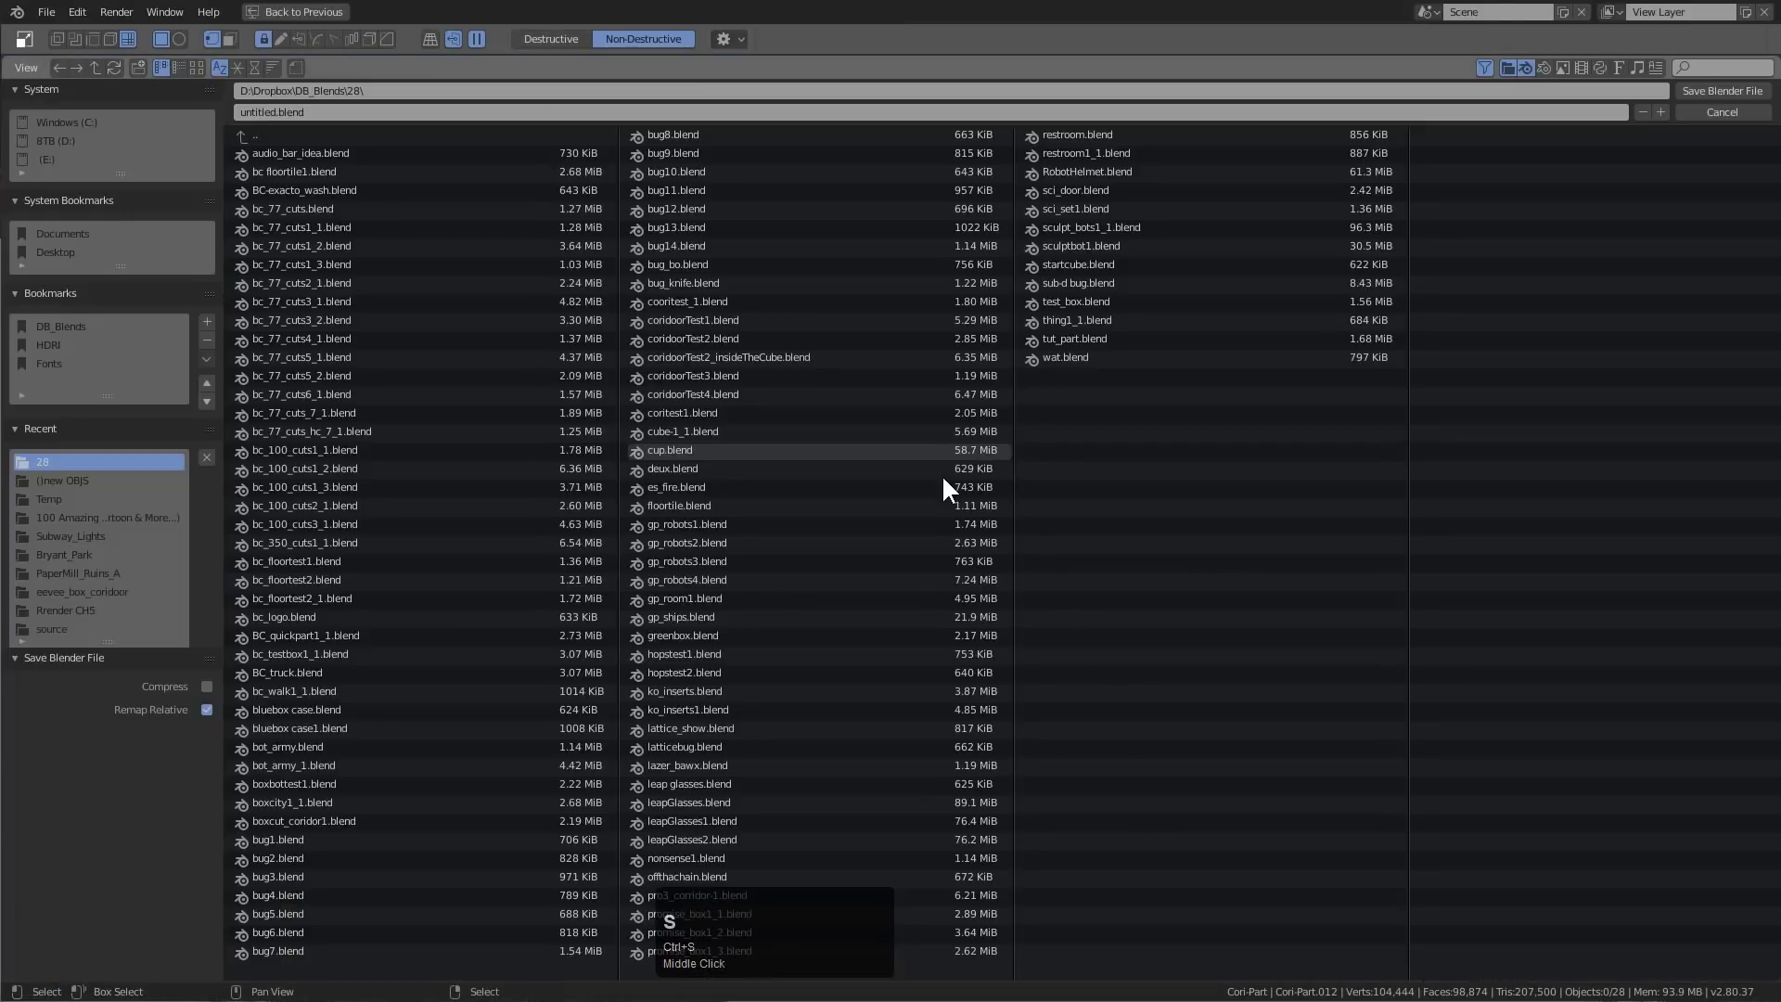
pyautogui.click(273, 110)
pyautogui.write('cori_testDemo')
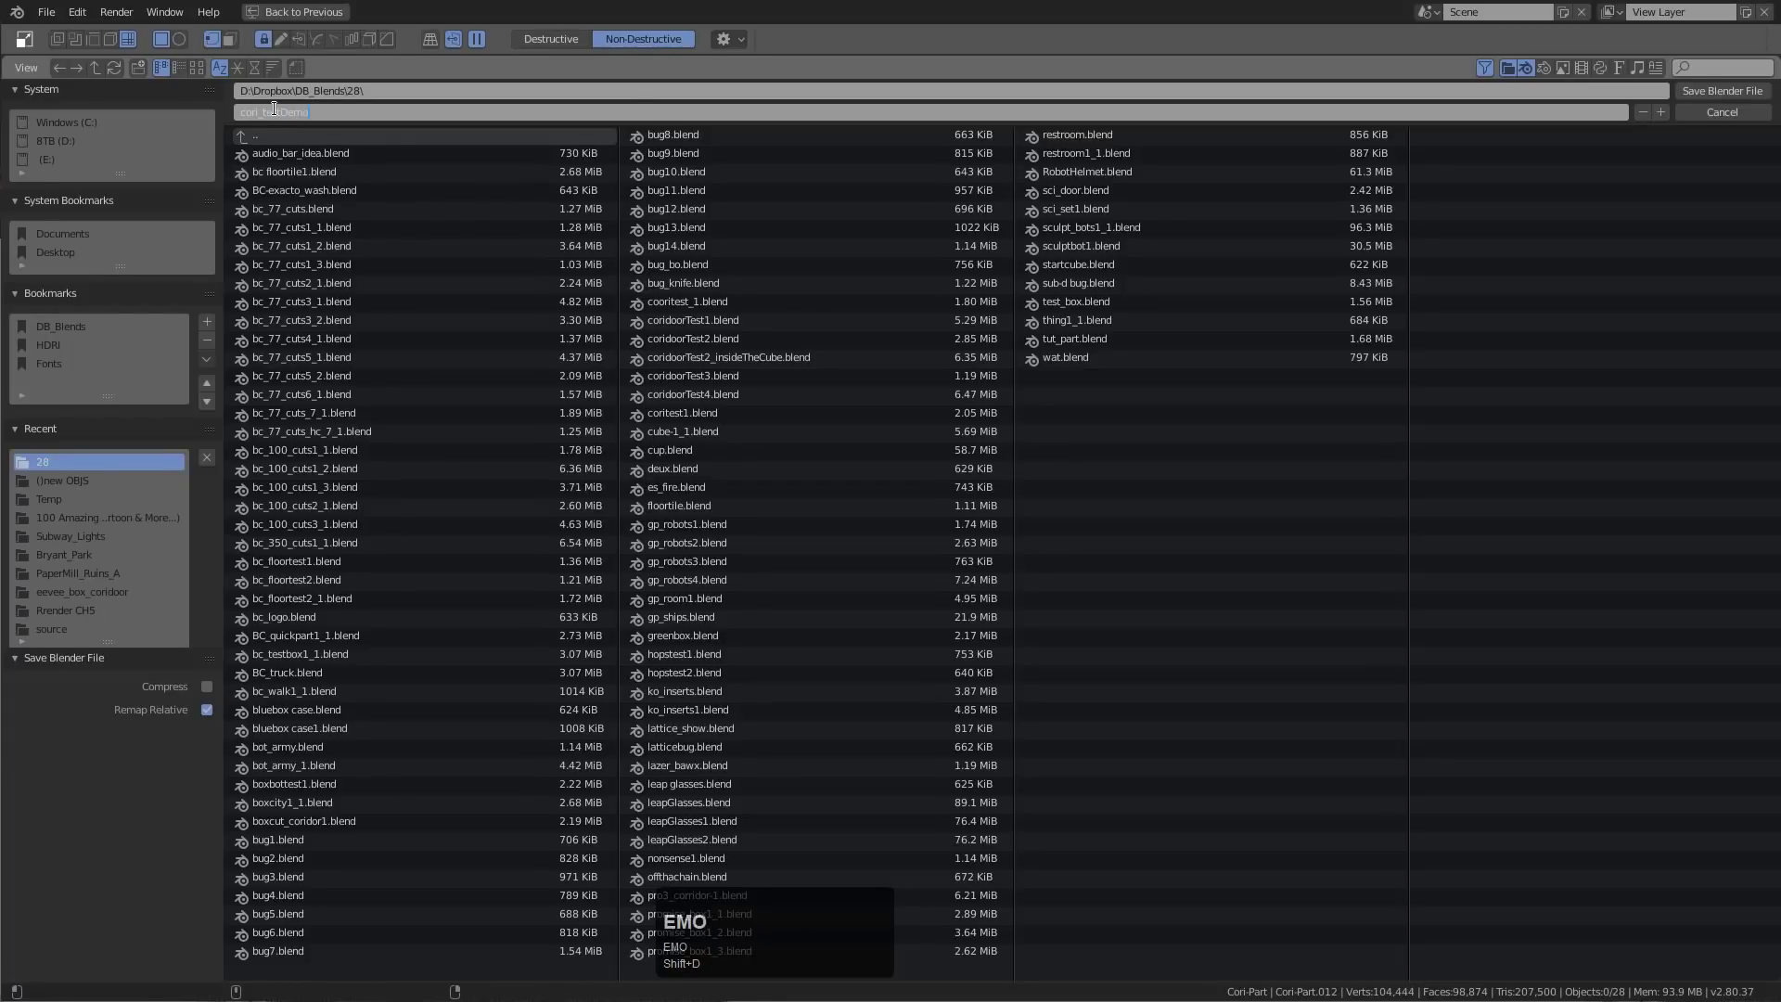
pyautogui.press('Return')
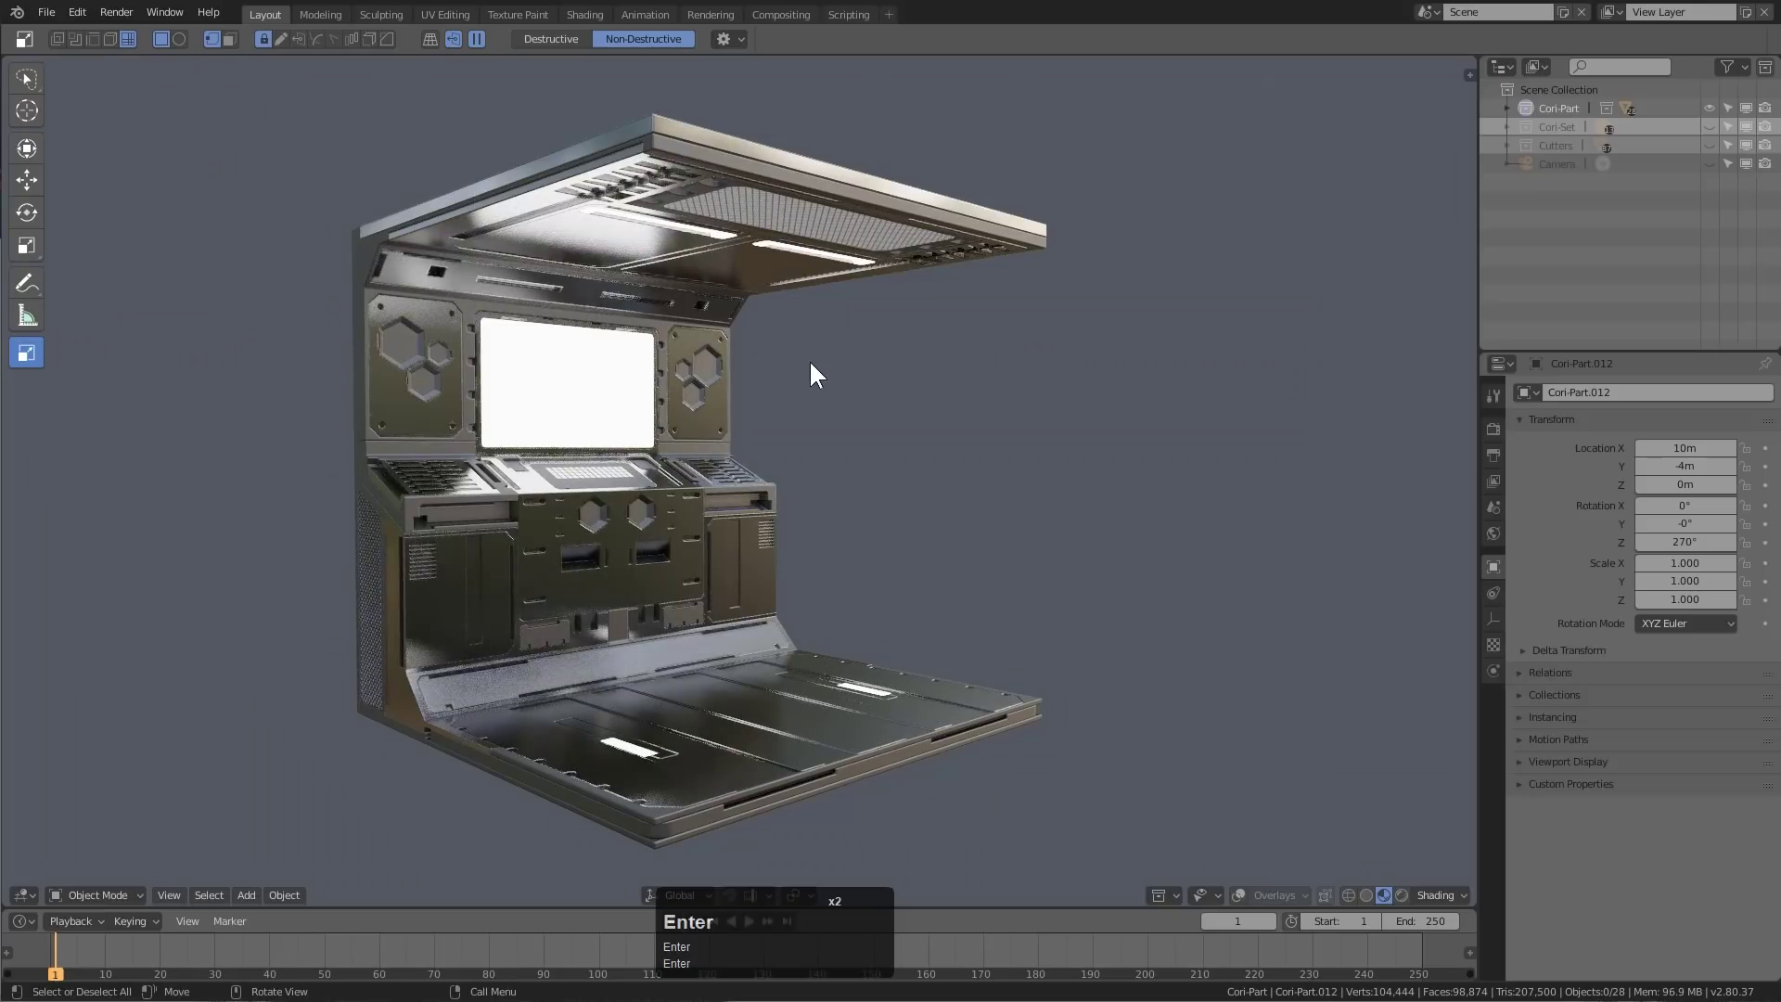
# Select the mesh grille on the console's outer side and assign it a material from the material list
pyautogui.moveTo(856, 541); pyautogui.dragTo(562, 543, button='middle')
pyautogui.click(396, 529)
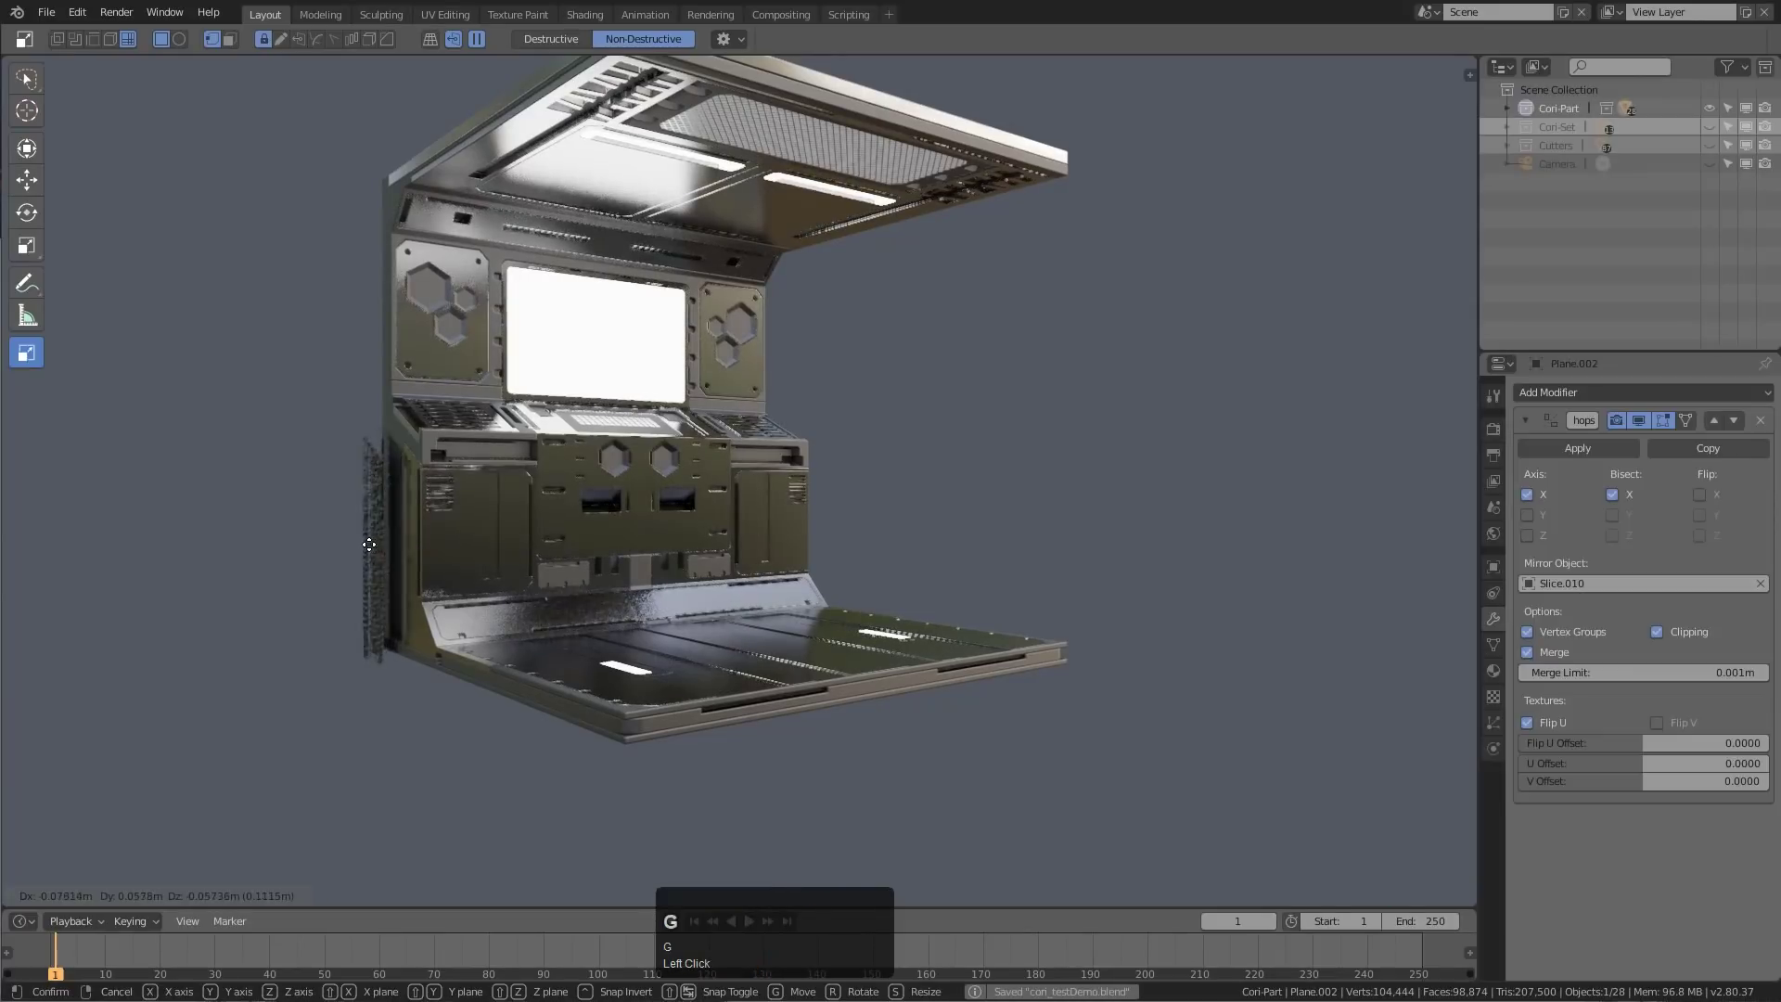
pyautogui.moveTo(412, 517); pyautogui.dragTo(586, 560, button='middle')
pyautogui.scroll(4, 586, 562)
pyautogui.hotkey('alt', 'm')
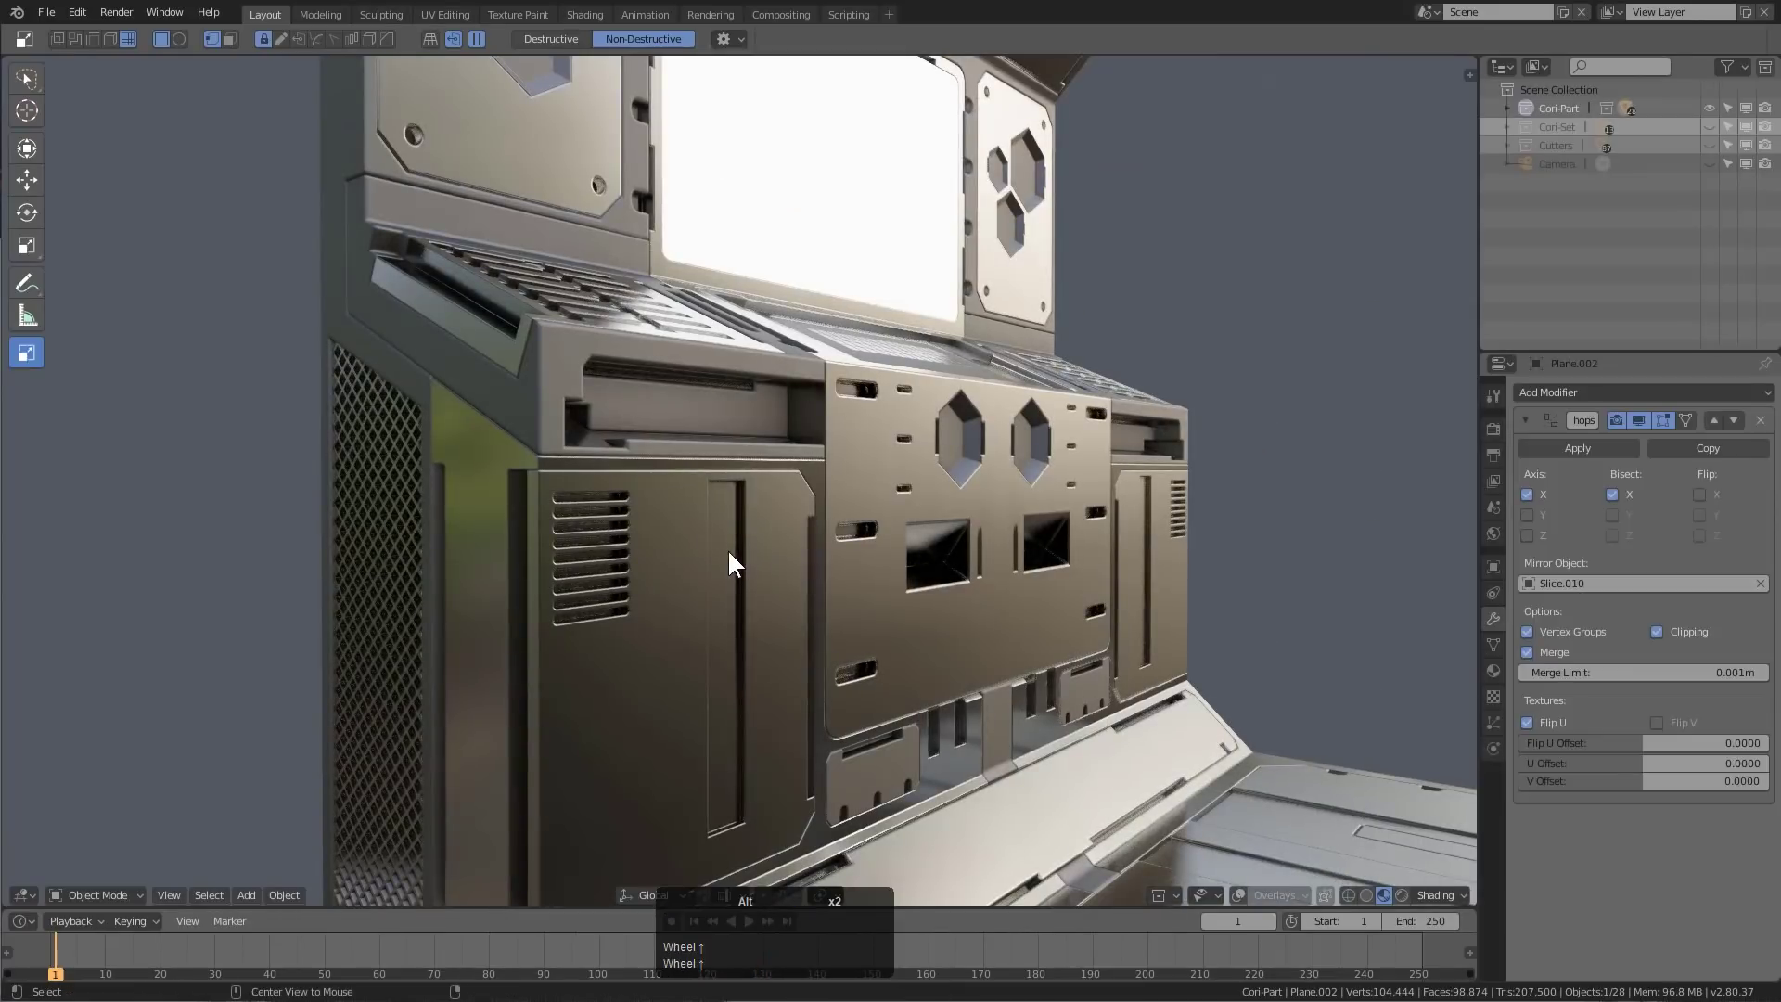
pyautogui.press('m')
pyautogui.click(691, 551)
pyautogui.scroll(-3, 705, 552)
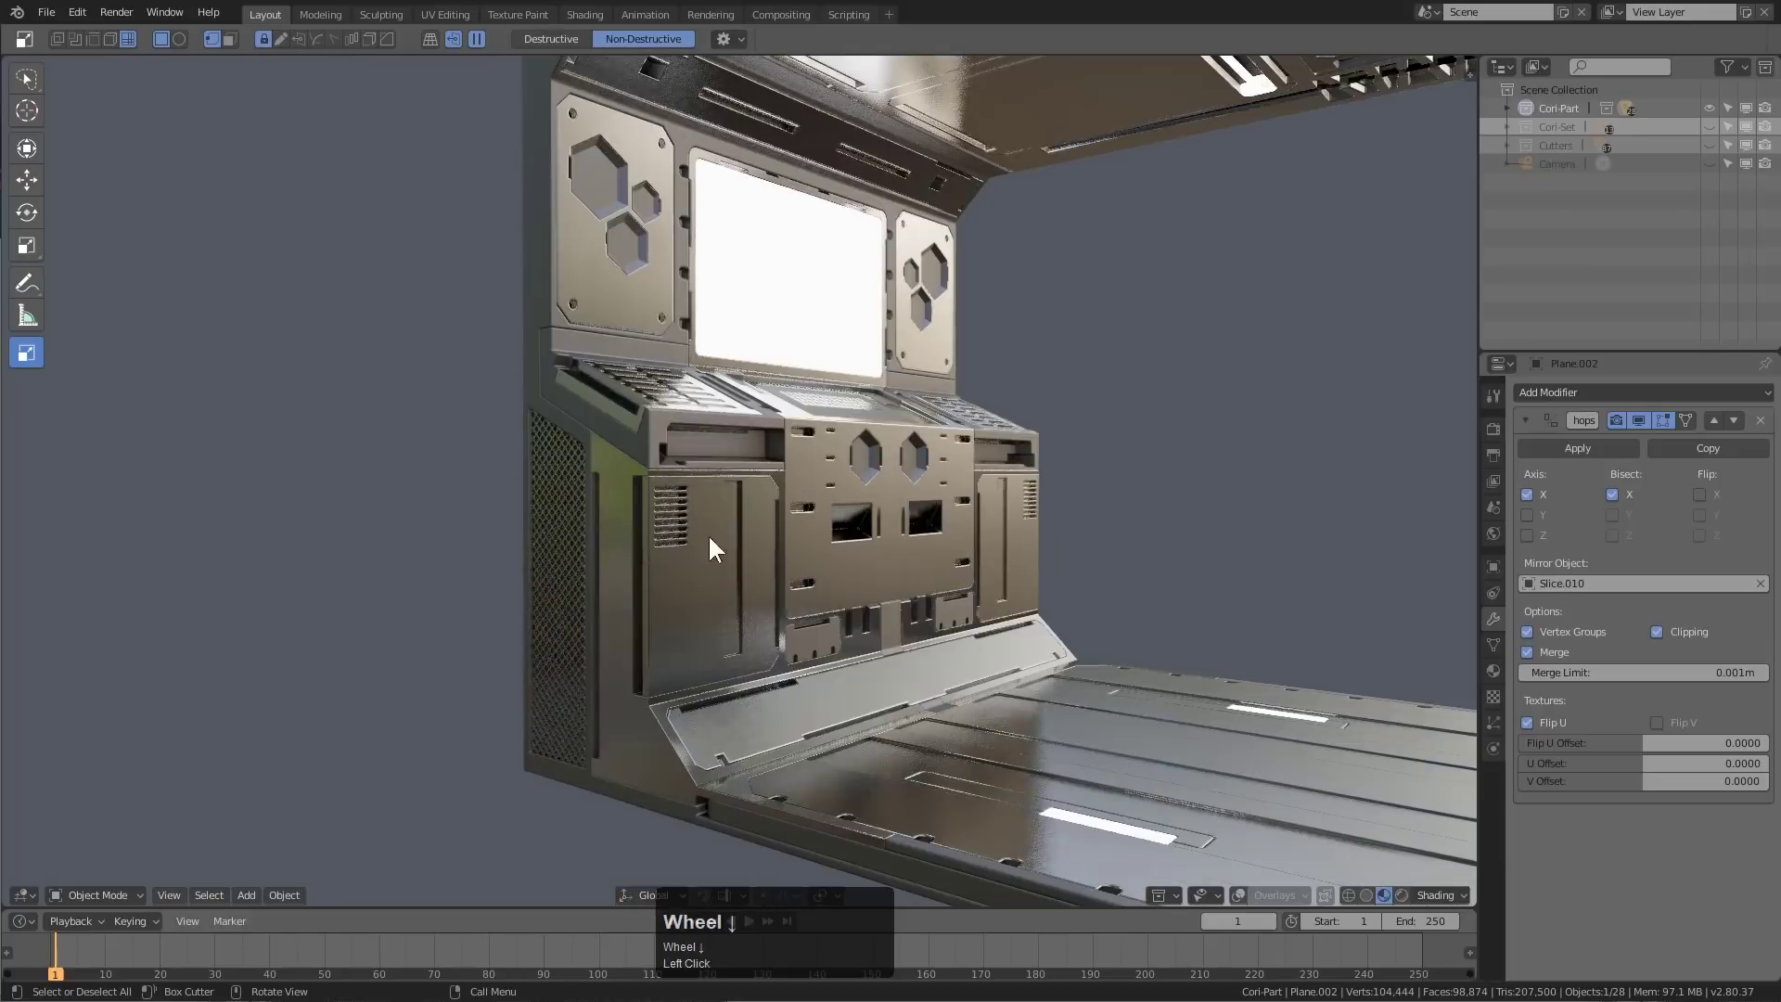
# Select the lower door panel beside the console's central panel and view its upper corner up close
pyautogui.moveTo(715, 549); pyautogui.dragTo(612, 537, button='middle')
pyautogui.scroll(-3, 735, 549)
pyautogui.scroll(5, 872, 501)
pyautogui.scroll(4, 635, 510)
pyautogui.click(747, 422)
pyautogui.keyDown('shift'); pyautogui.moveTo(747, 421); pyautogui.dragTo(775, 425, button='middle'); pyautogui.keyUp('shift')
pyautogui.moveTo(775, 425); pyautogui.dragTo(487, 223, button='middle')
pyautogui.click(177, 39)
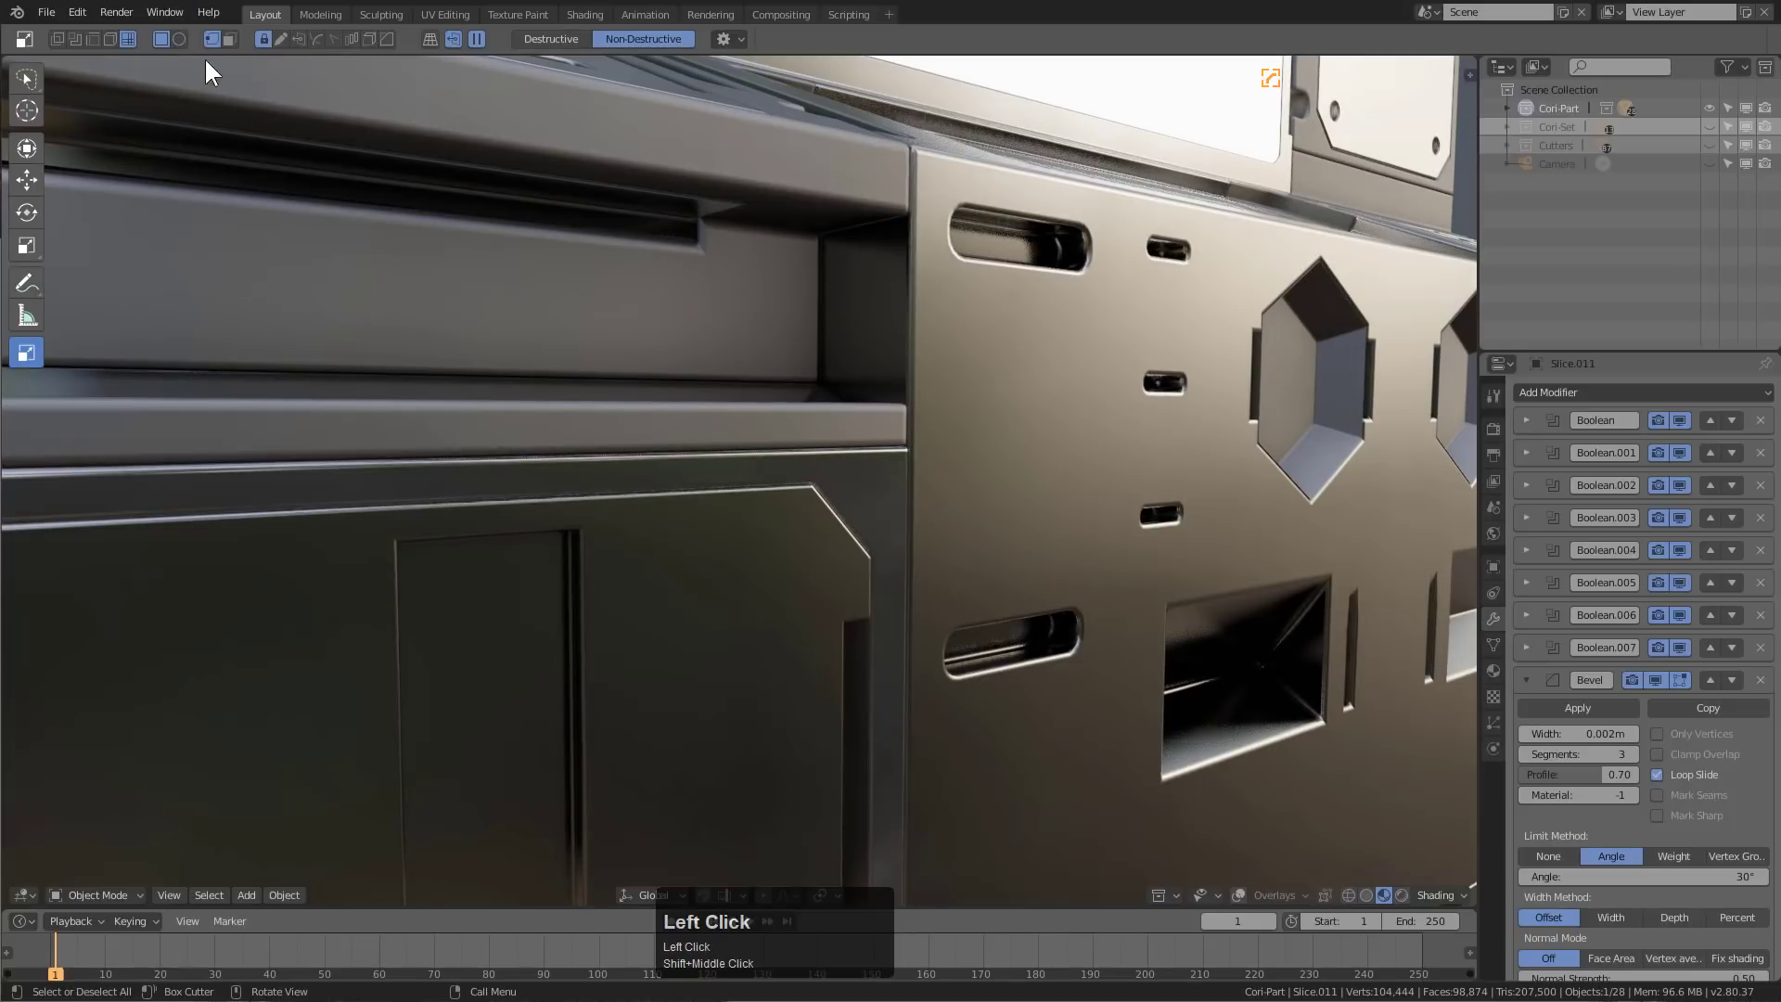
pyautogui.moveTo(249, 121); pyautogui.dragTo(807, 343, button='middle')
pyautogui.moveTo(808, 342); pyautogui.dragTo(821, 342)
pyautogui.press('Escape')
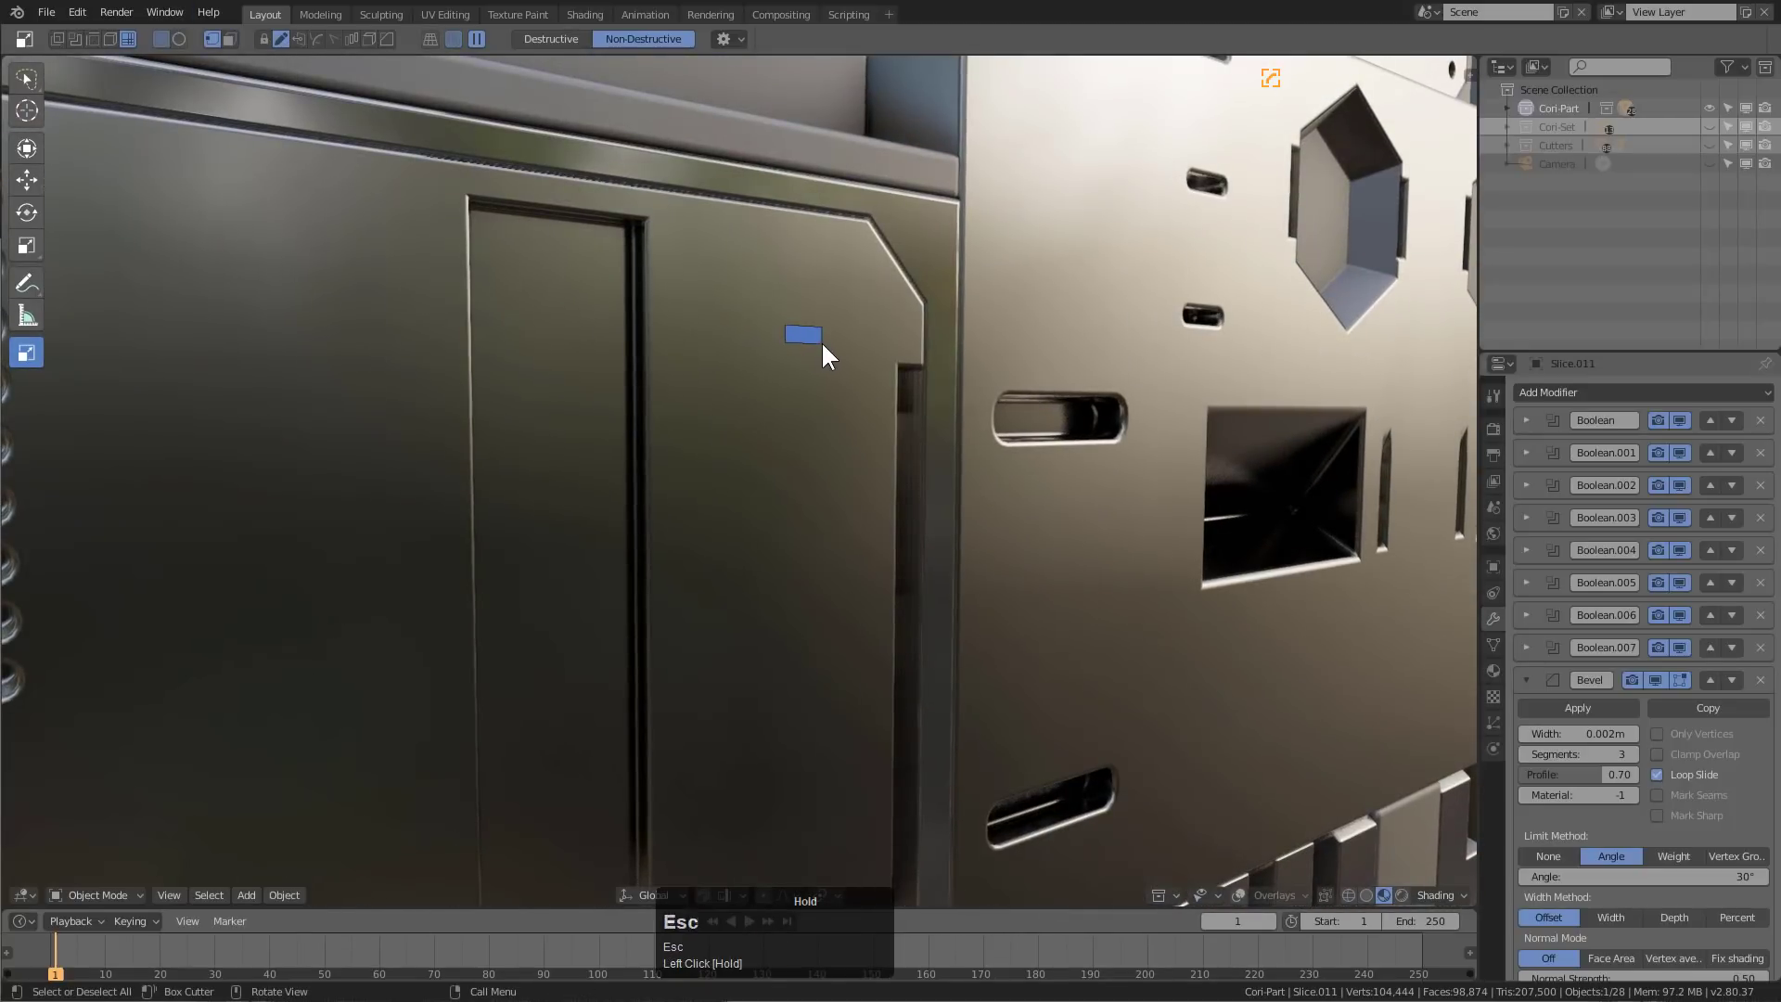
# Set the cutter to a circle in cut mode and slice a small hexagon into the door panel's upper corner
pyautogui.click(179, 39)
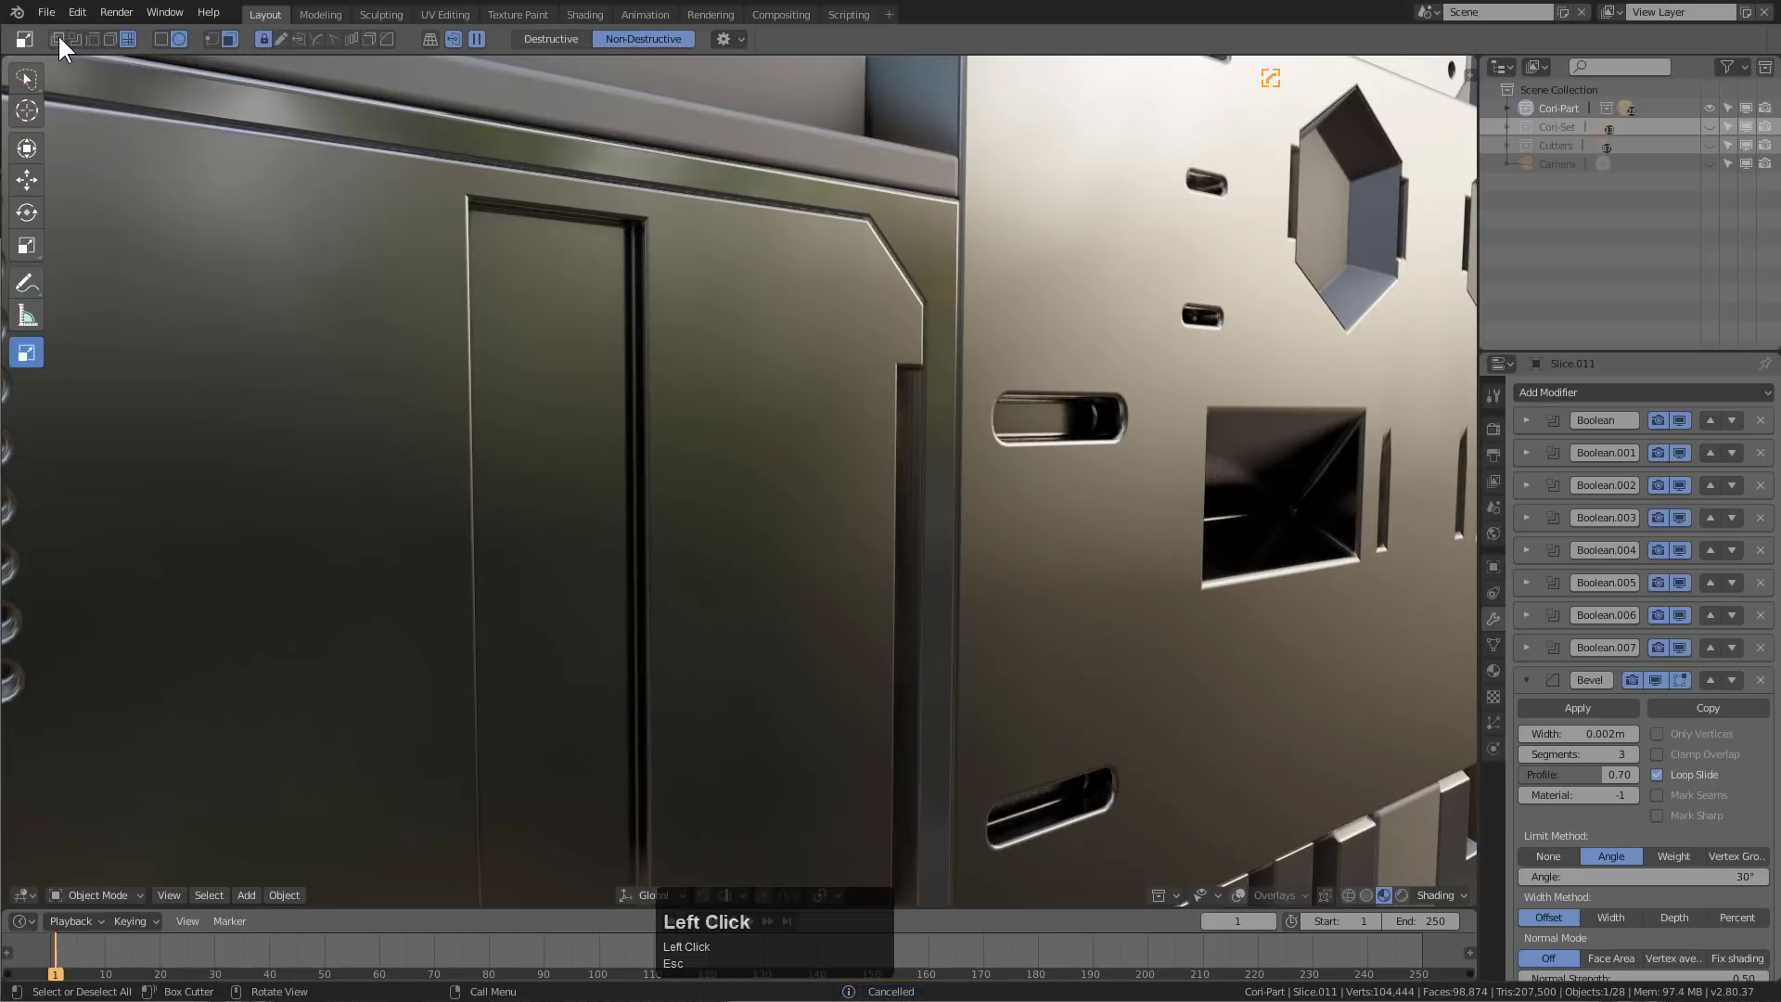
pyautogui.click(57, 39)
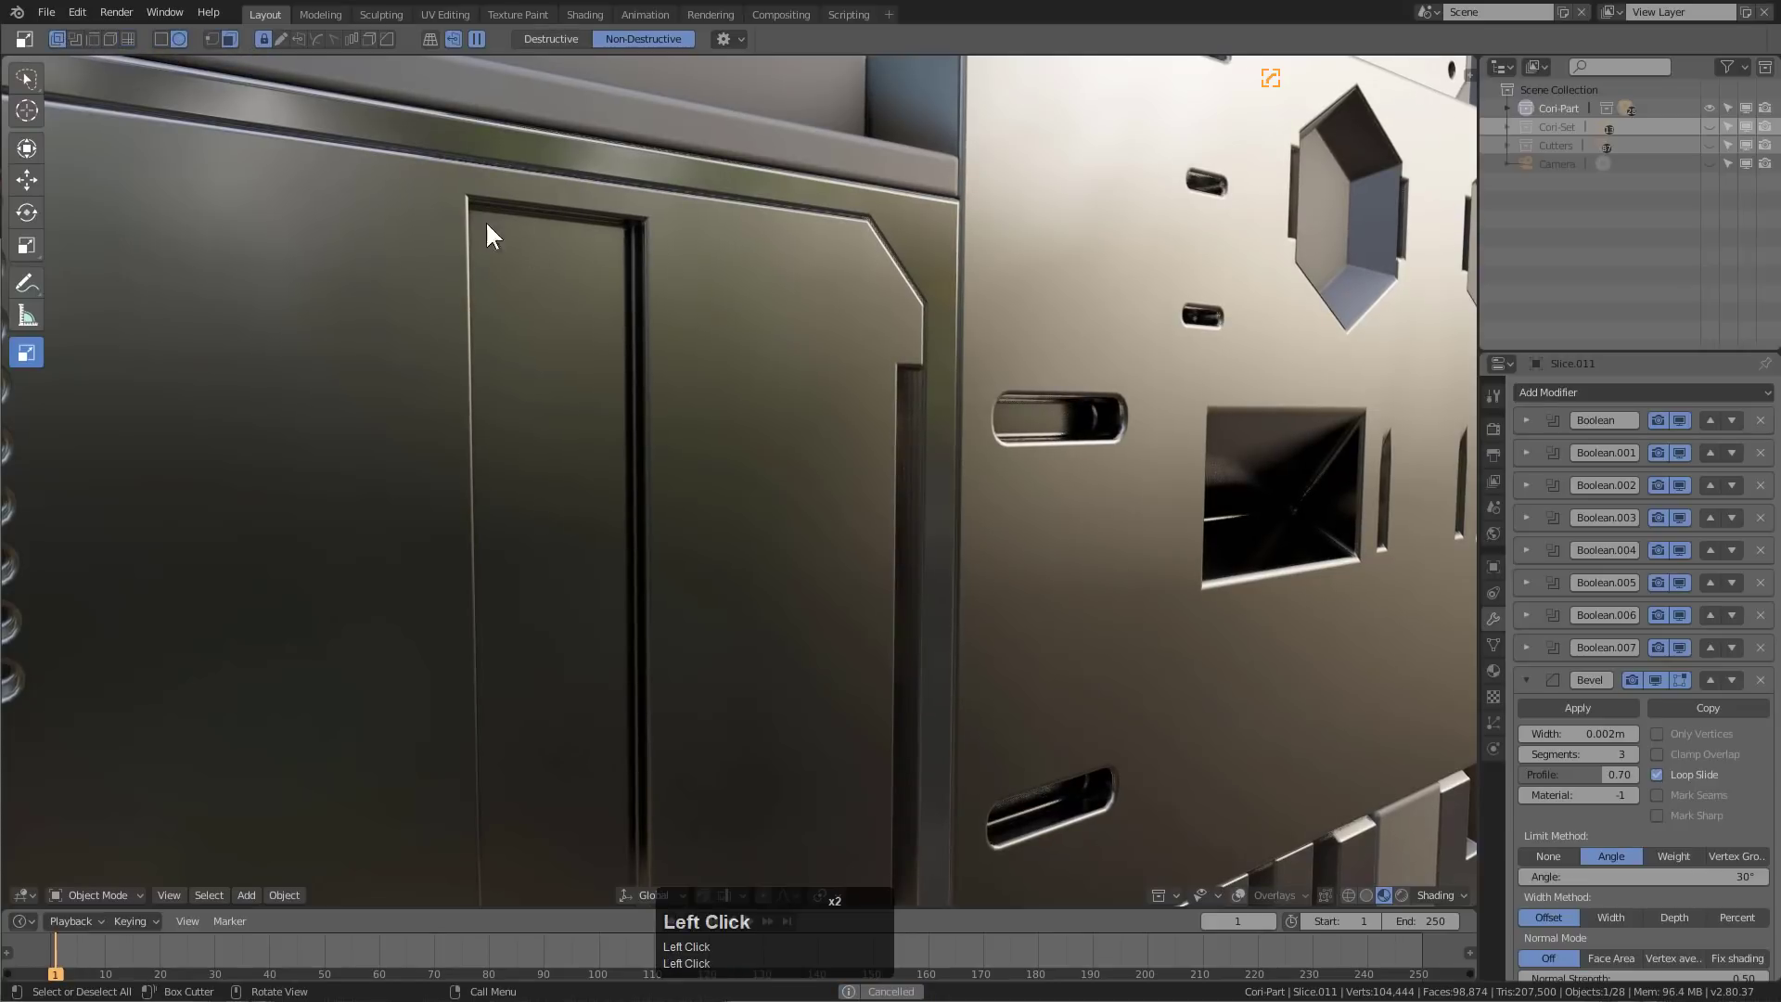
pyautogui.moveTo(787, 320)
pyautogui.mouseDown()
pyautogui.moveTo(844, 344)
pyautogui.moveTo(815, 332)
pyautogui.mouseUp()
pyautogui.press('x')
pyautogui.click(792, 329)
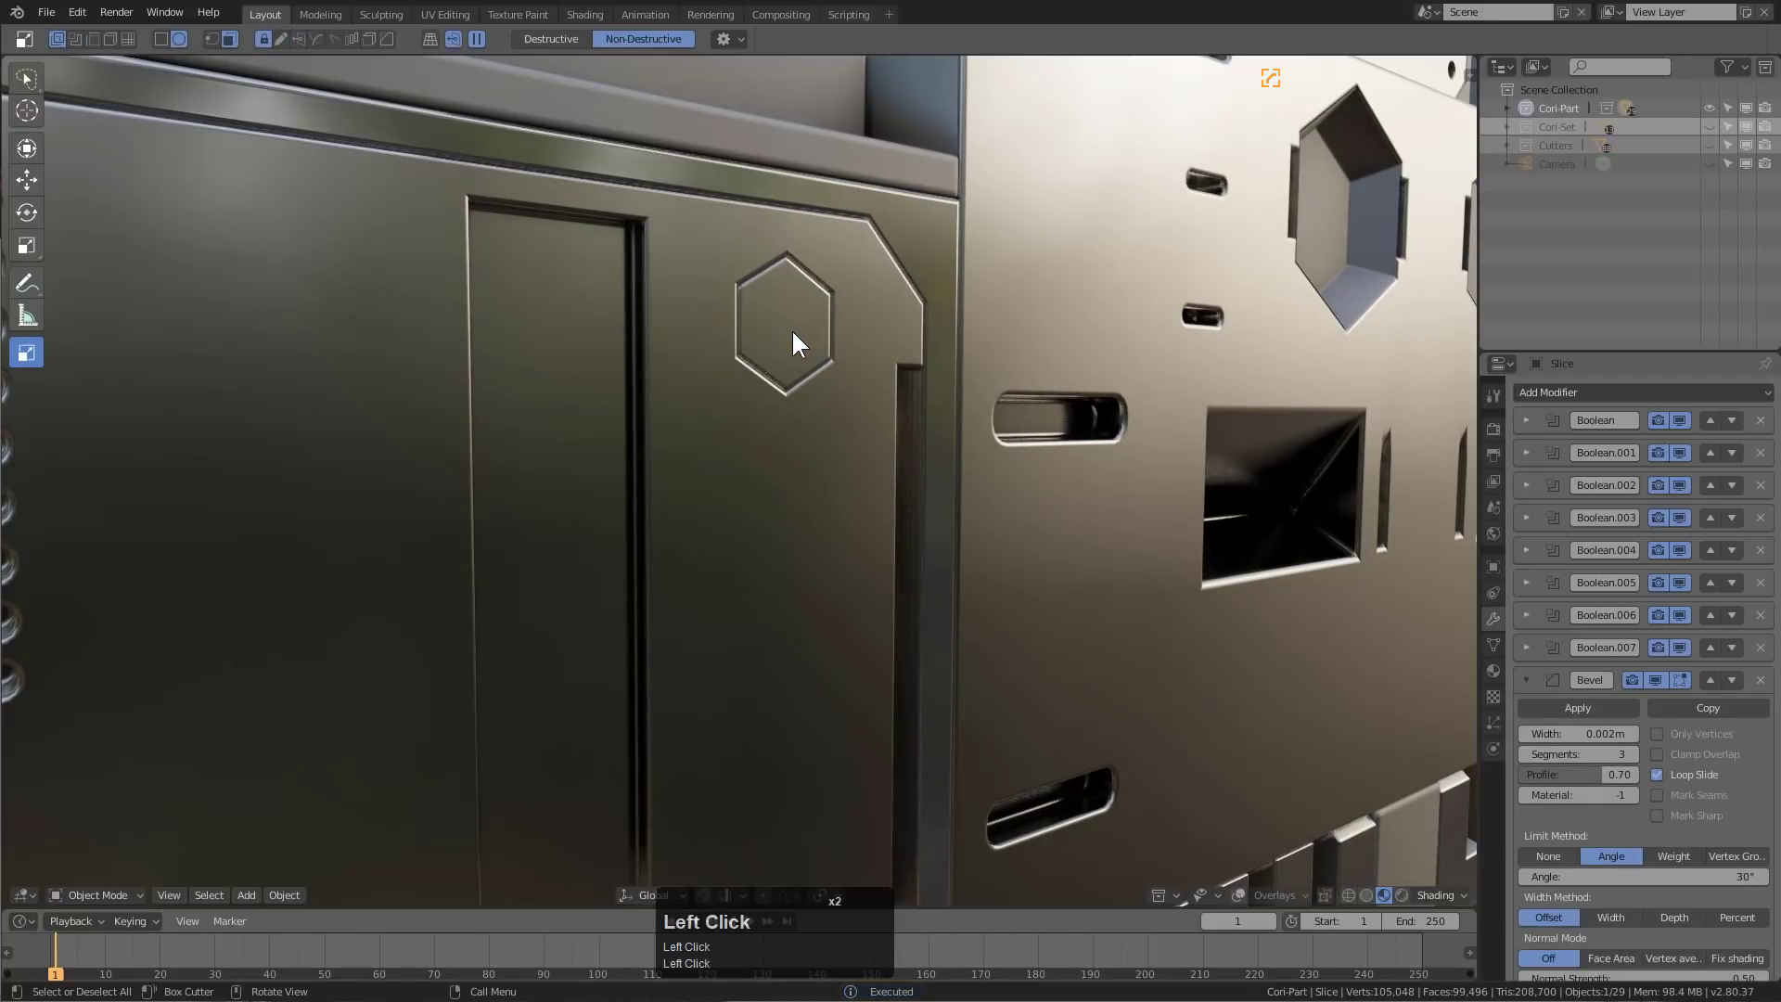
# Assign the material maT1.002 to the hexagon slice on the door panel
pyautogui.scroll(-5, 792, 328)
pyautogui.hotkey('alt', 'm')
pyautogui.press('m')
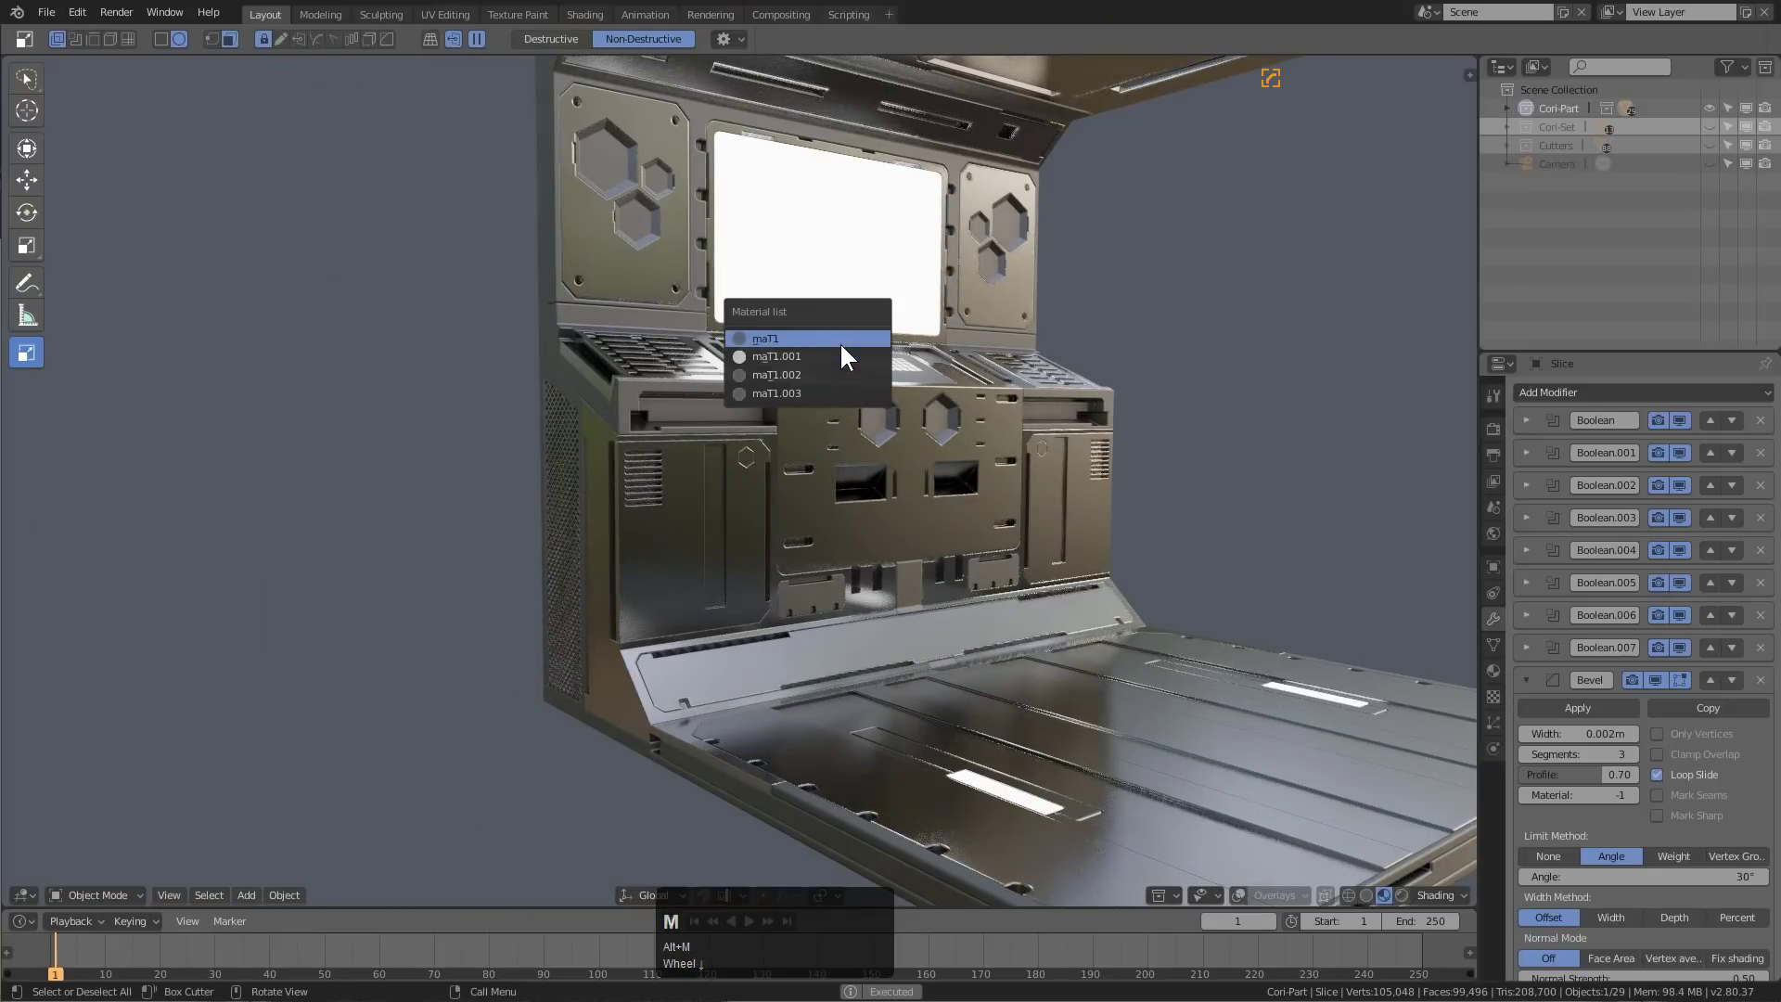
pyautogui.click(859, 371)
# Select the console's central panel and slice a small hexagon near its lower edge
pyautogui.moveTo(859, 371); pyautogui.dragTo(866, 399, button='middle')
pyautogui.scroll(6, 742, 501)
pyautogui.click(687, 526)
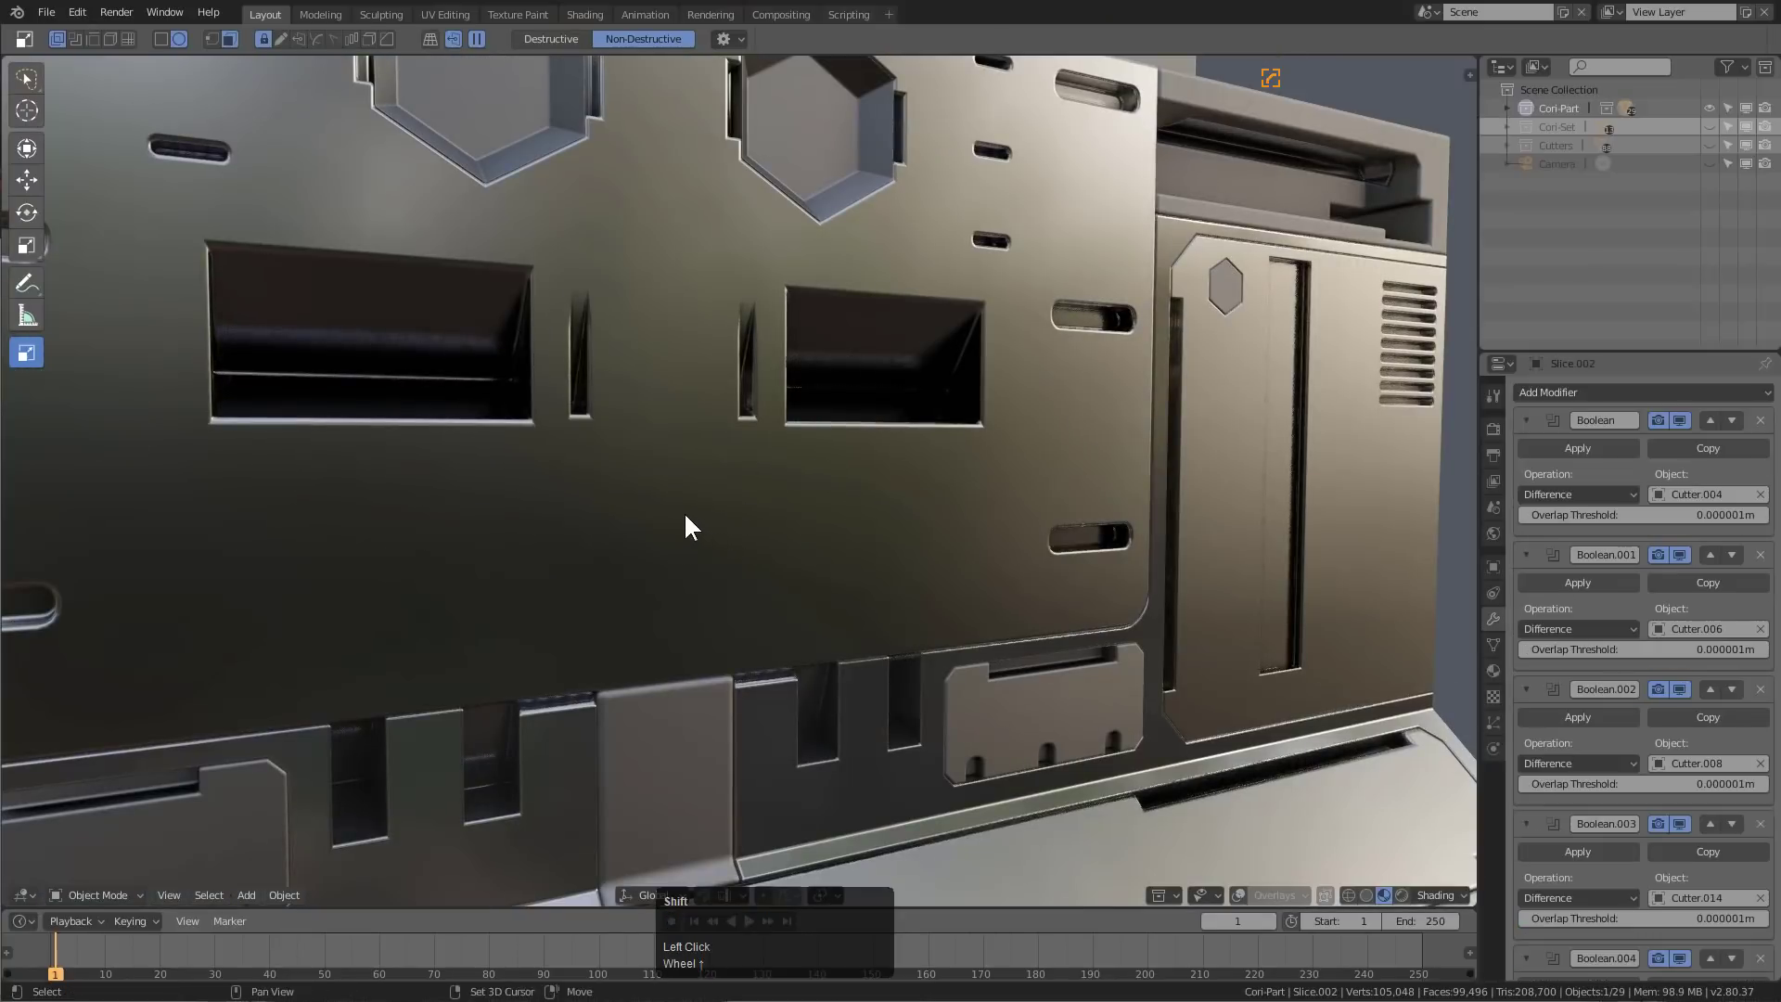
pyautogui.keyDown('shift'); pyautogui.moveTo(686, 517); pyautogui.dragTo(714, 462, button='middle'); pyautogui.keyUp('shift')
pyautogui.keyDown('ctrl'); pyautogui.doubleClick(721, 360); pyautogui.keyUp('ctrl')
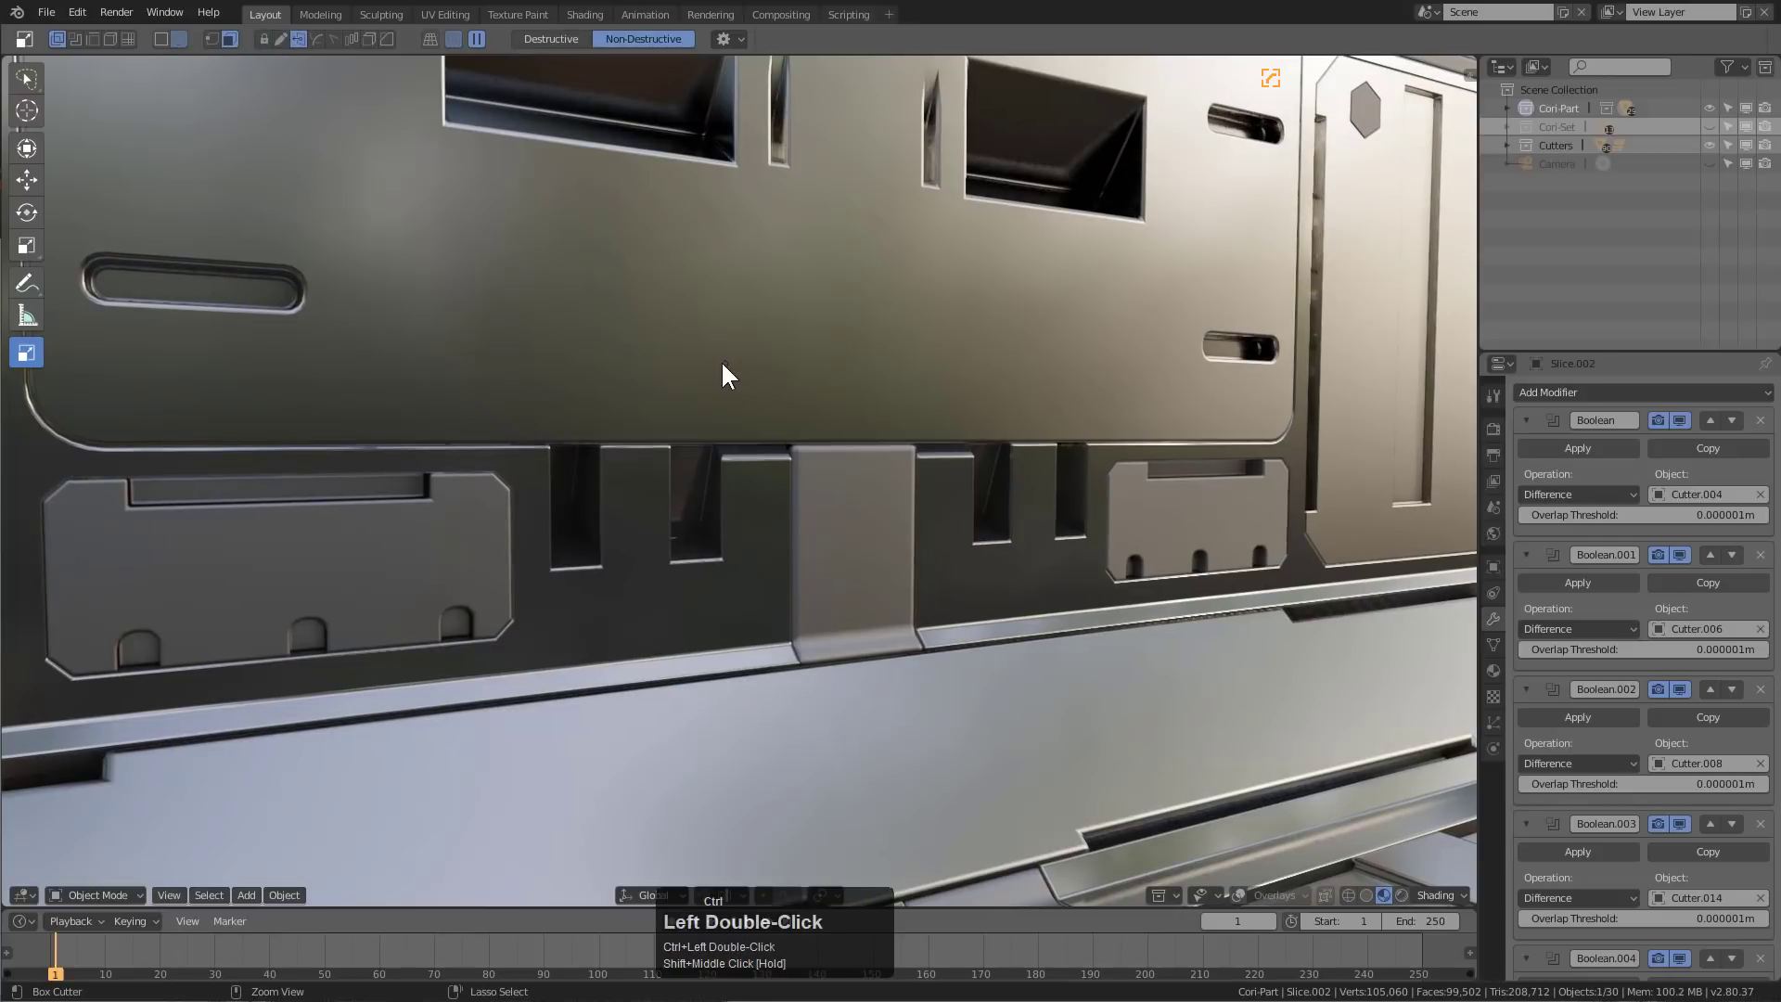
pyautogui.hotkey('ctrl', 'z')
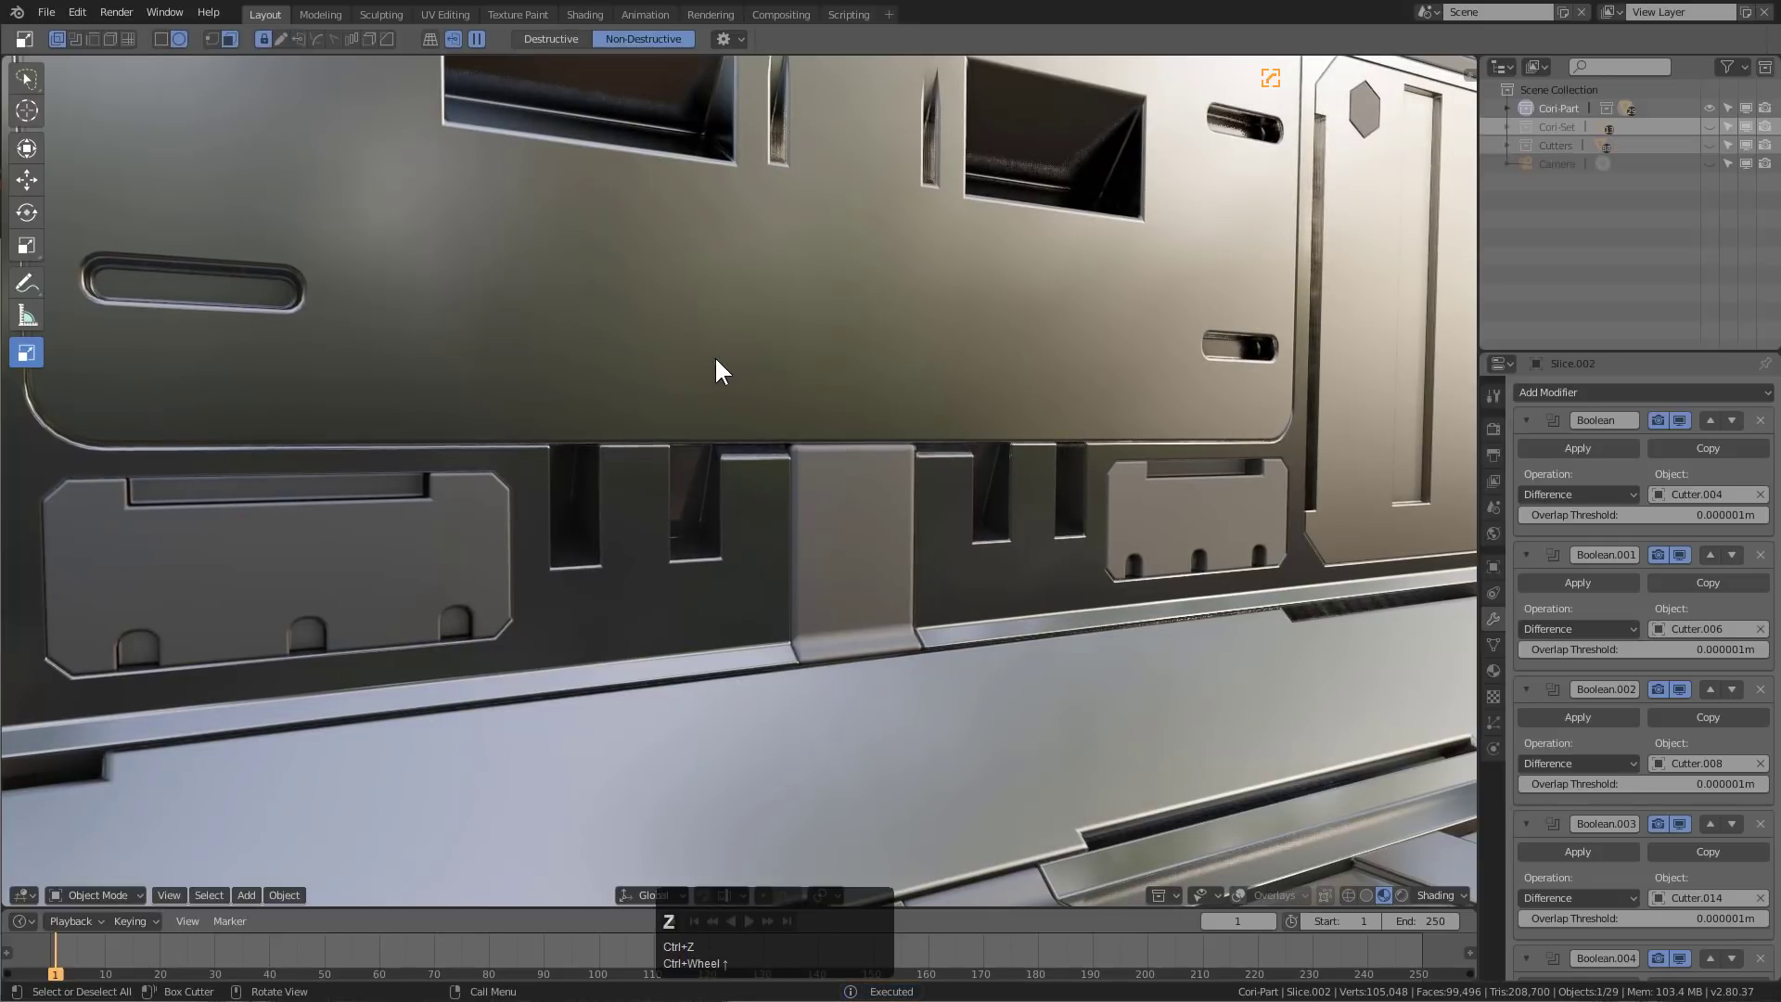
pyautogui.click(726, 363)
pyautogui.moveTo(759, 399); pyautogui.dragTo(742, 383)
pyautogui.press('x')
pyautogui.click(742, 383)
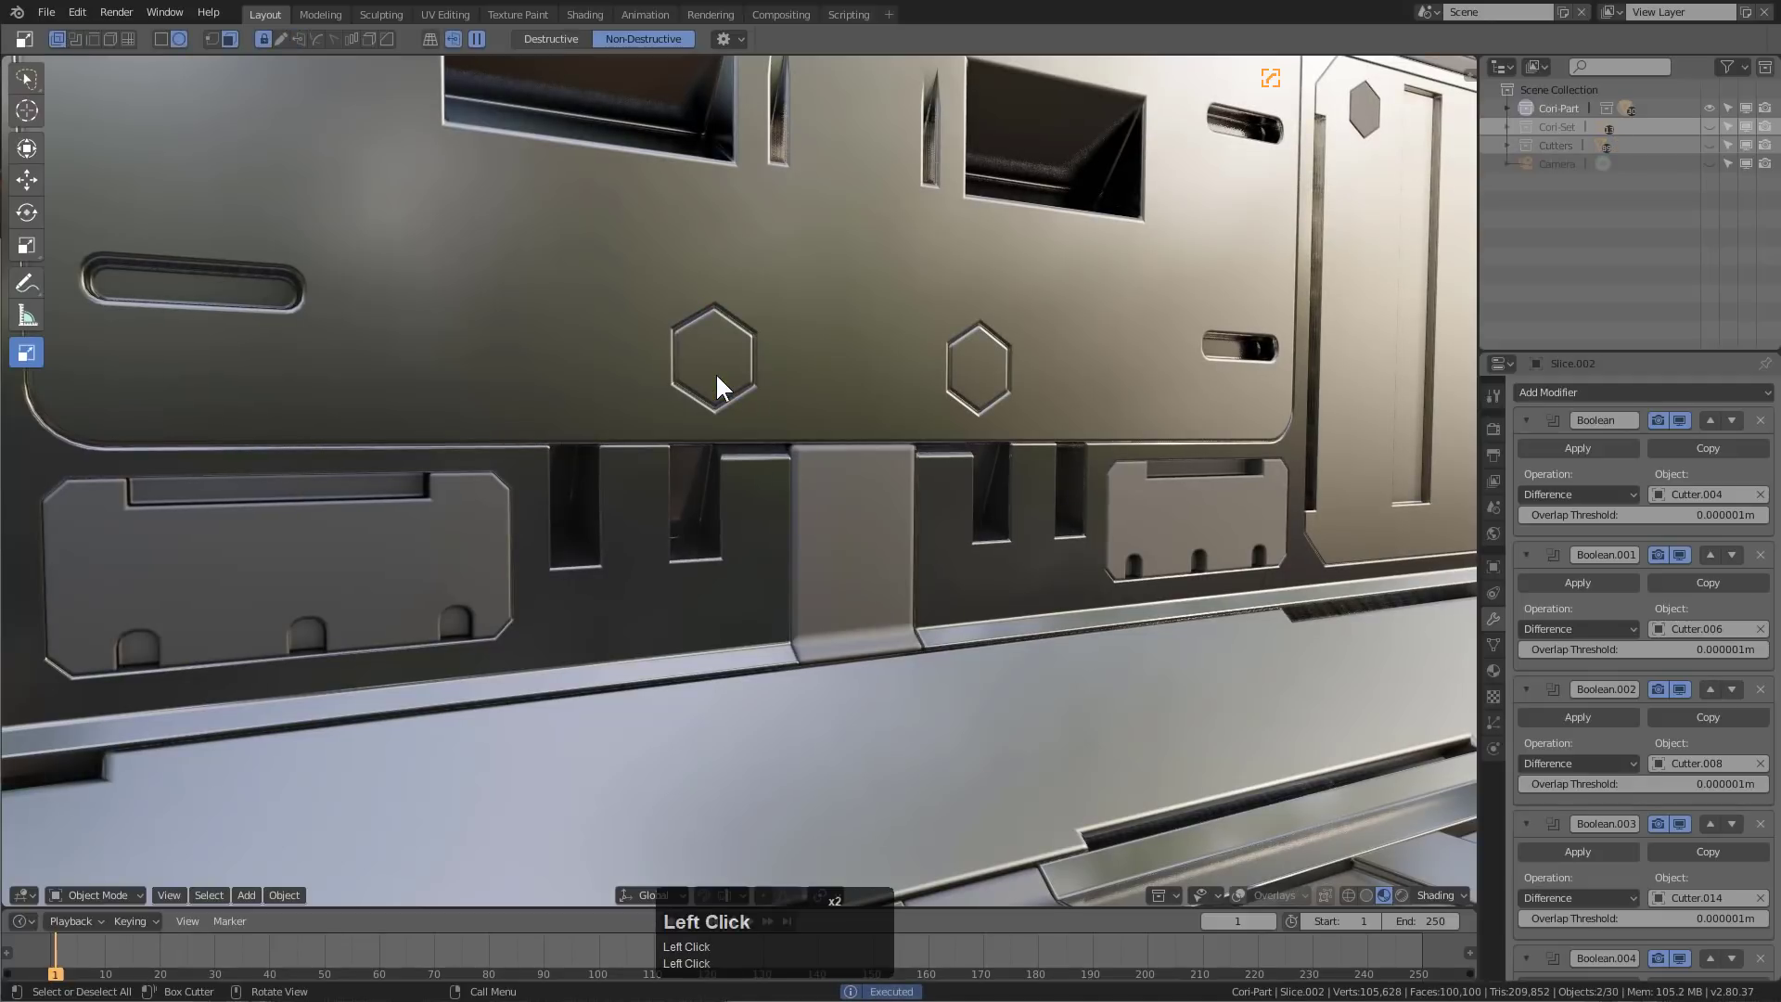
# Assign a material from the material list to the hexagon slice on the central panel
pyautogui.scroll(-5, 862, 382)
pyautogui.hotkey('alt', 'm')
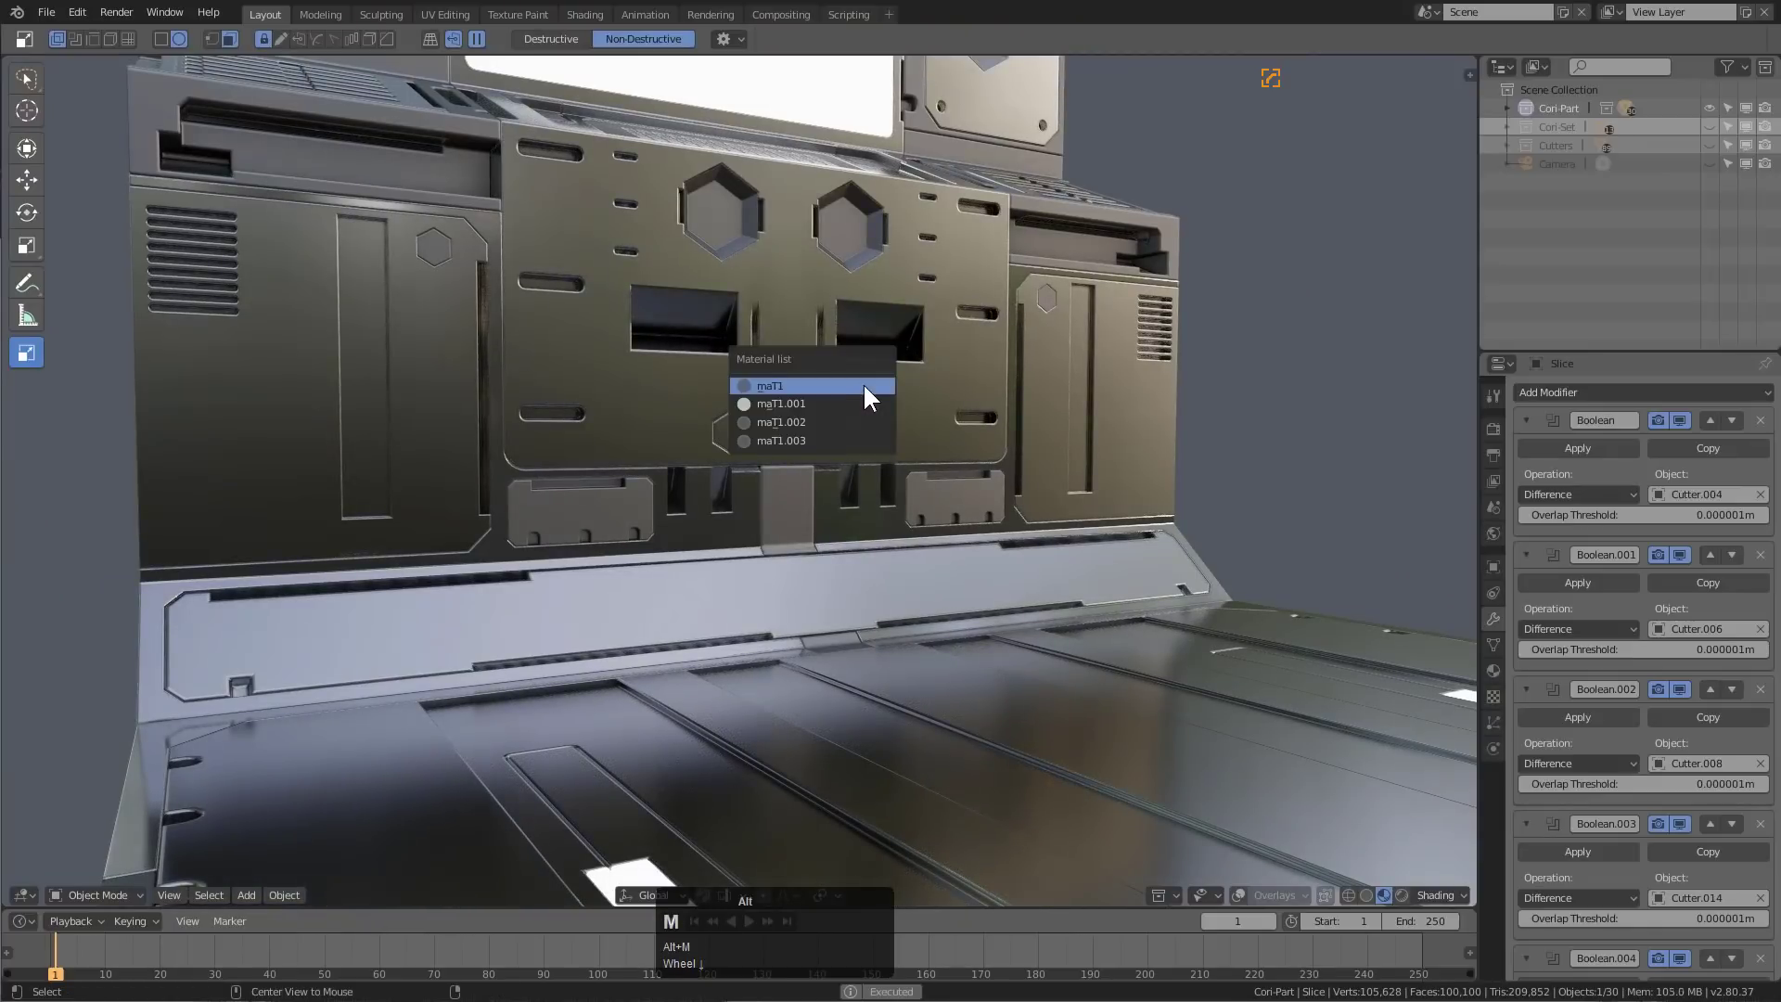
pyautogui.click(835, 386)
# Review the whole console module and show the Cori-Set collection together with it
pyautogui.scroll(-5, 857, 371)
pyautogui.keyDown('shift'); pyautogui.moveTo(858, 371); pyautogui.dragTo(888, 441, button='middle'); pyautogui.keyUp('shift')
pyautogui.scroll(3, 731, 354)
pyautogui.moveTo(731, 354); pyautogui.dragTo(865, 416, button='middle')
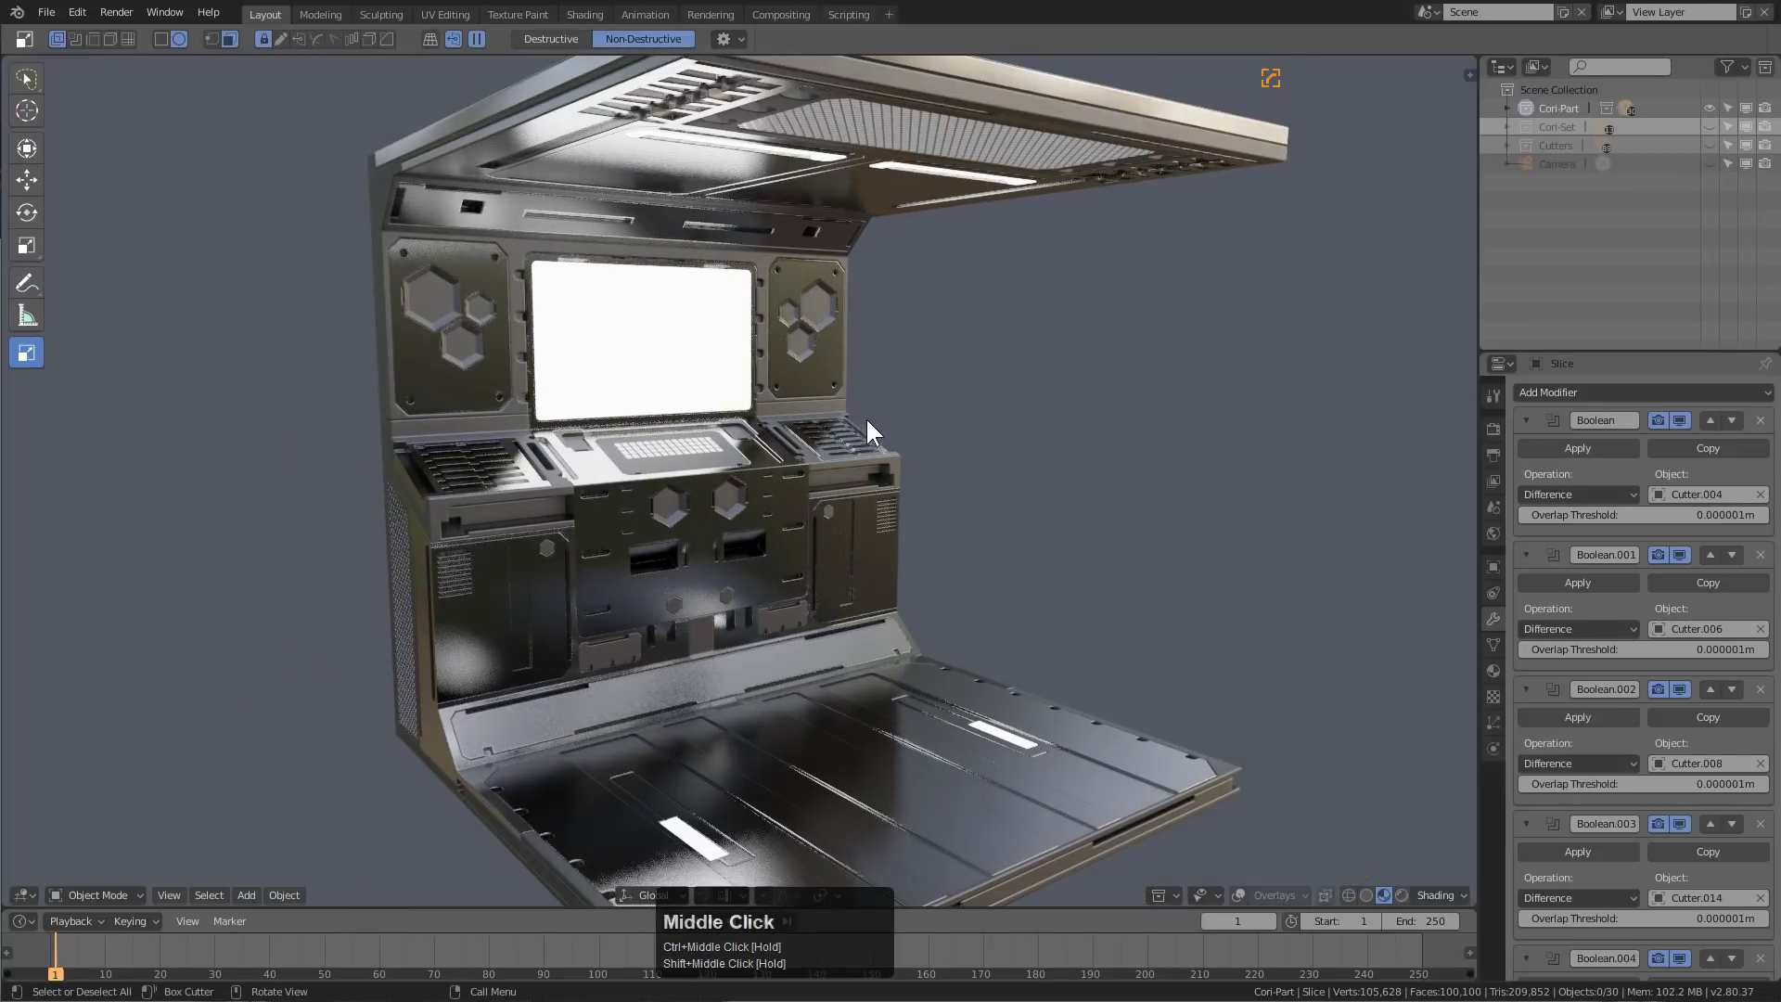
pyautogui.scroll(3, 946, 412)
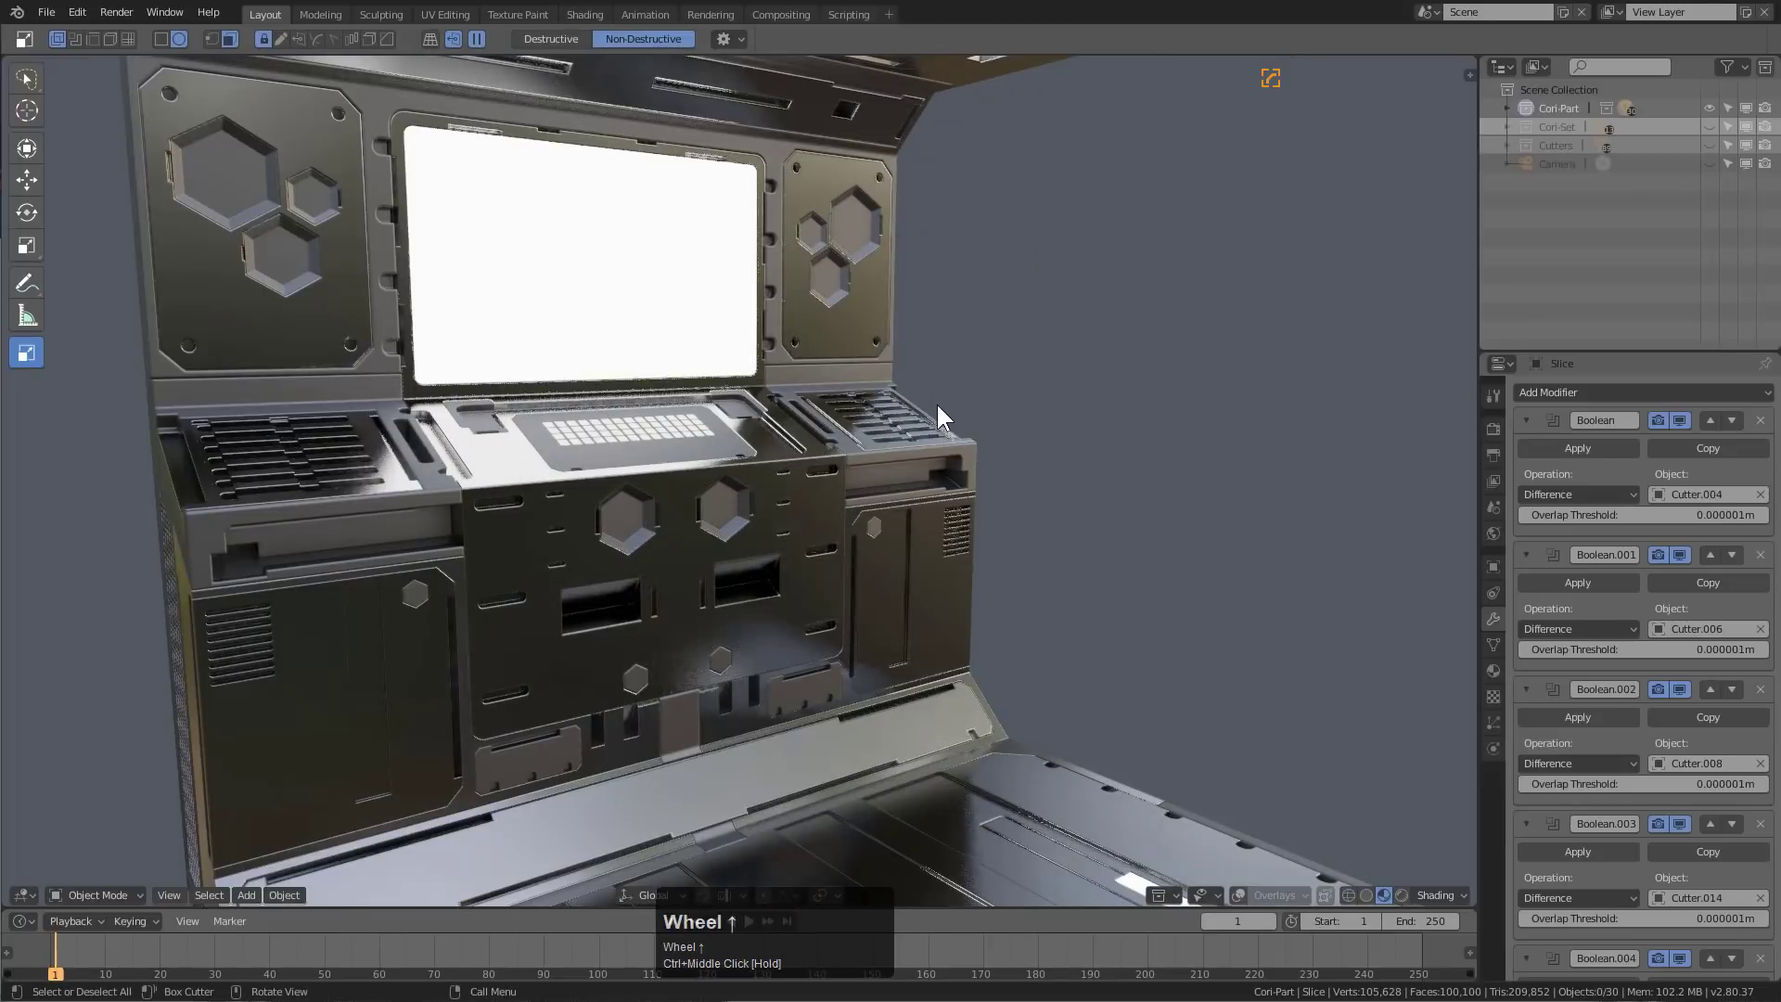
pyautogui.scroll(-3, 932, 409)
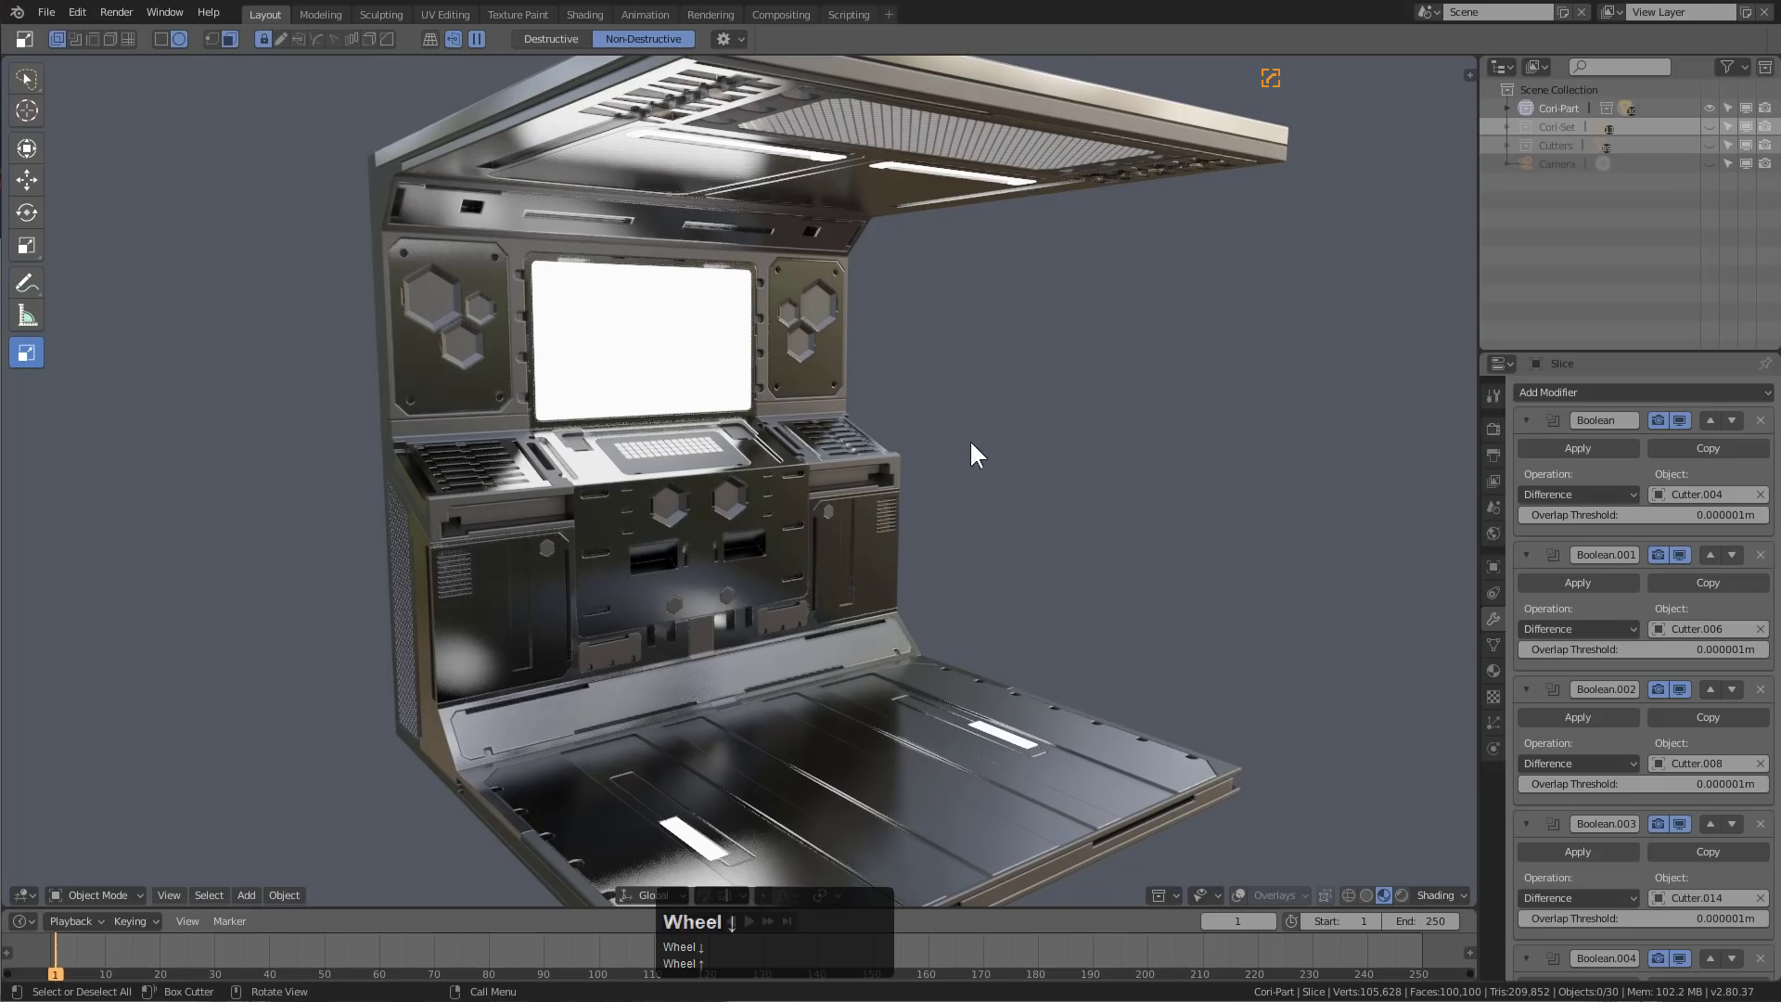
pyautogui.moveTo(971, 444)
pyautogui.mouseDown(button='middle')
pyautogui.moveTo(771, 438)
pyautogui.moveTo(894, 437)
pyautogui.moveTo(779, 478)
pyautogui.moveTo(1040, 446)
pyautogui.moveTo(861, 492)
pyautogui.moveTo(880, 475)
pyautogui.moveTo(921, 527)
pyautogui.mouseUp(button='middle')
pyautogui.hotkey('shift', '2')
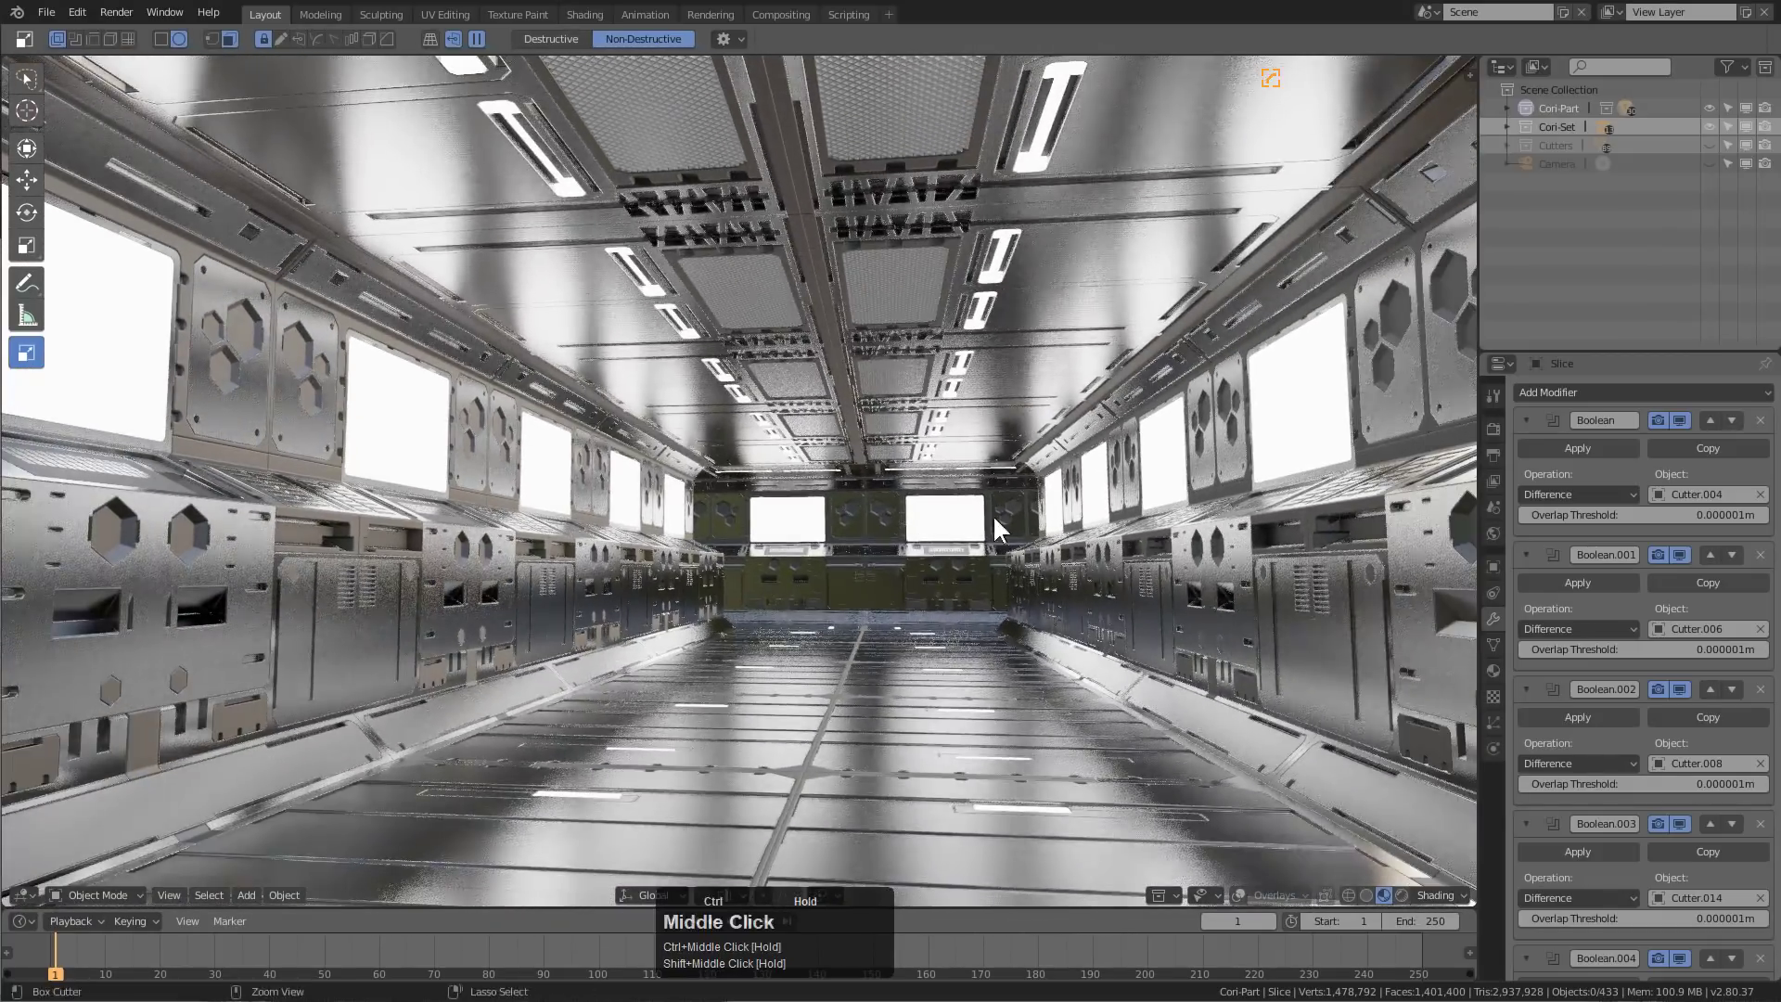
# Set the scene's color management look to High Contrast in the render settings
pyautogui.click(1492, 428)
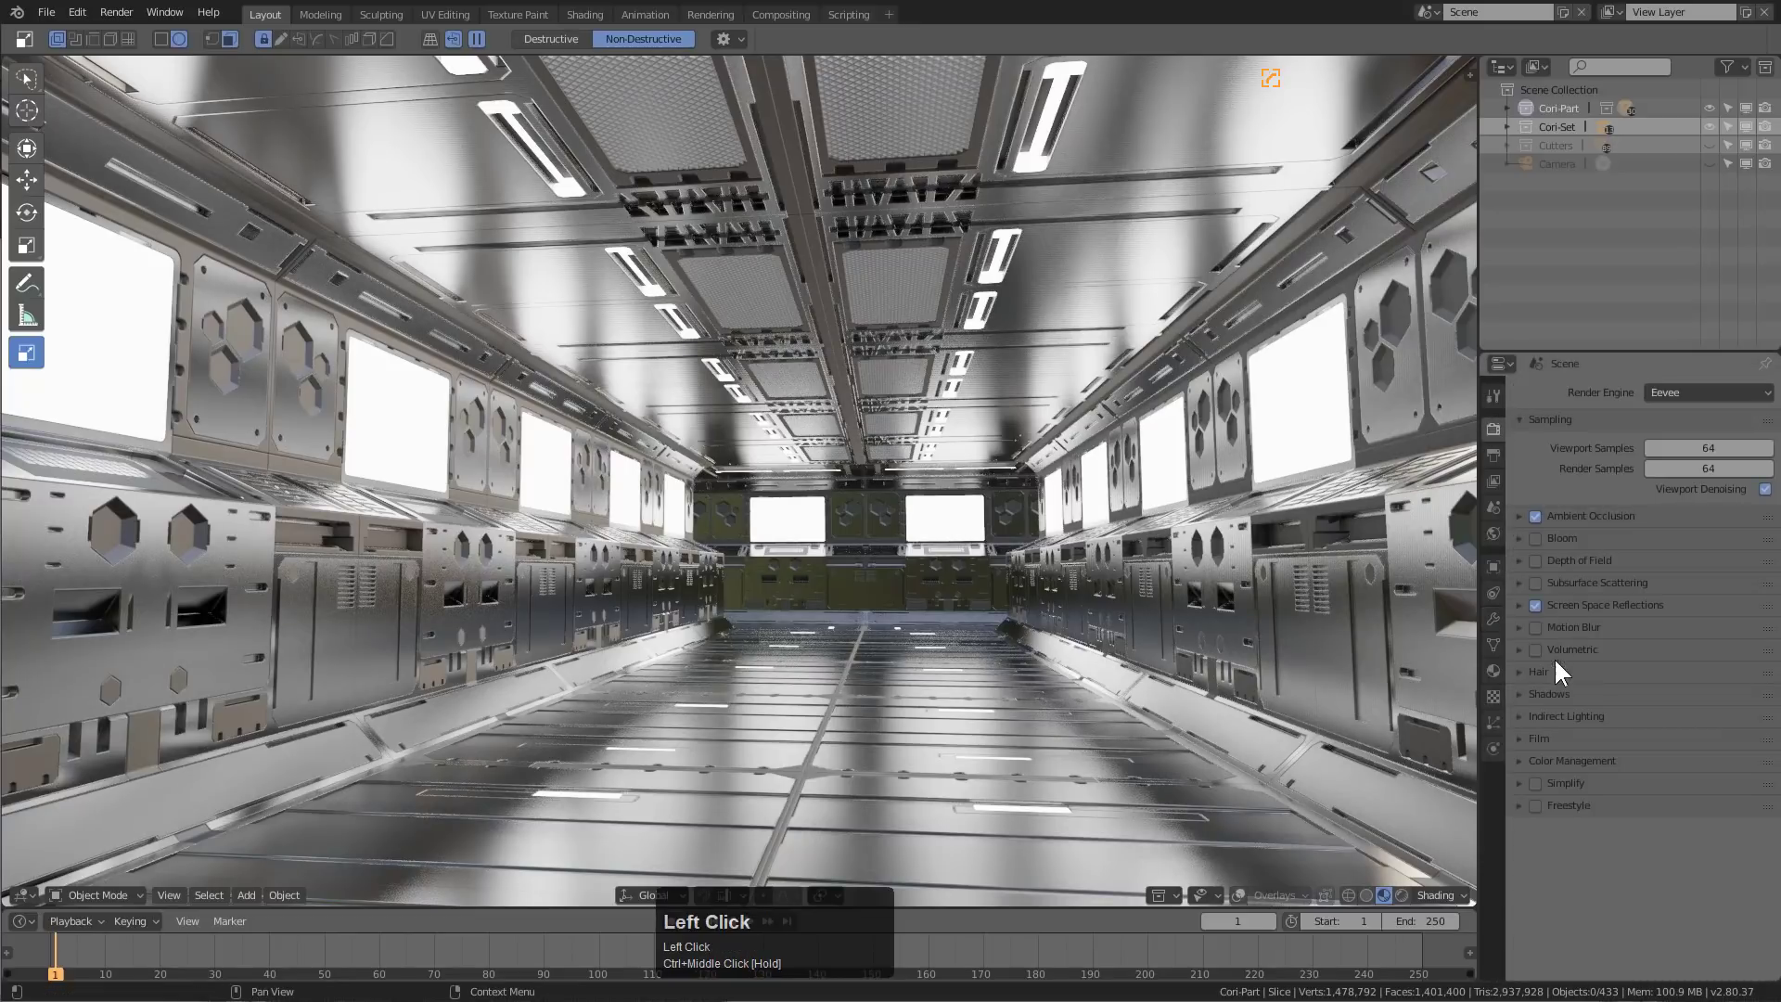
pyautogui.click(1577, 758)
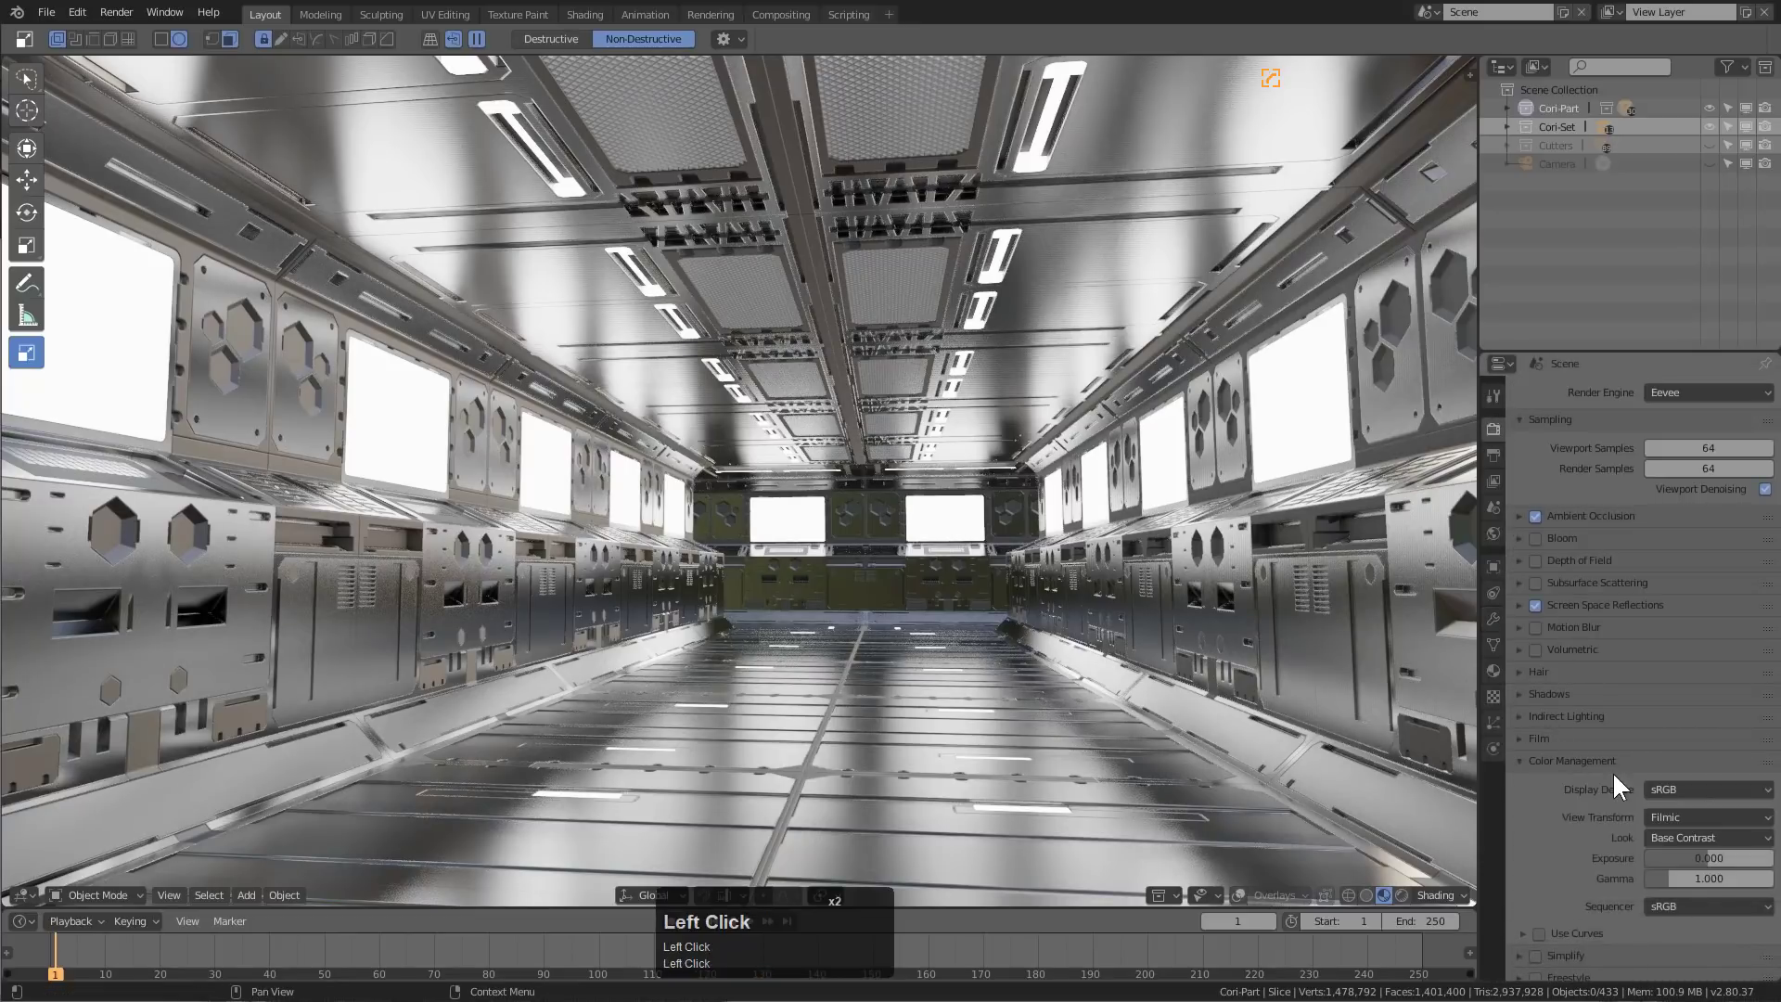
pyautogui.click(1698, 837)
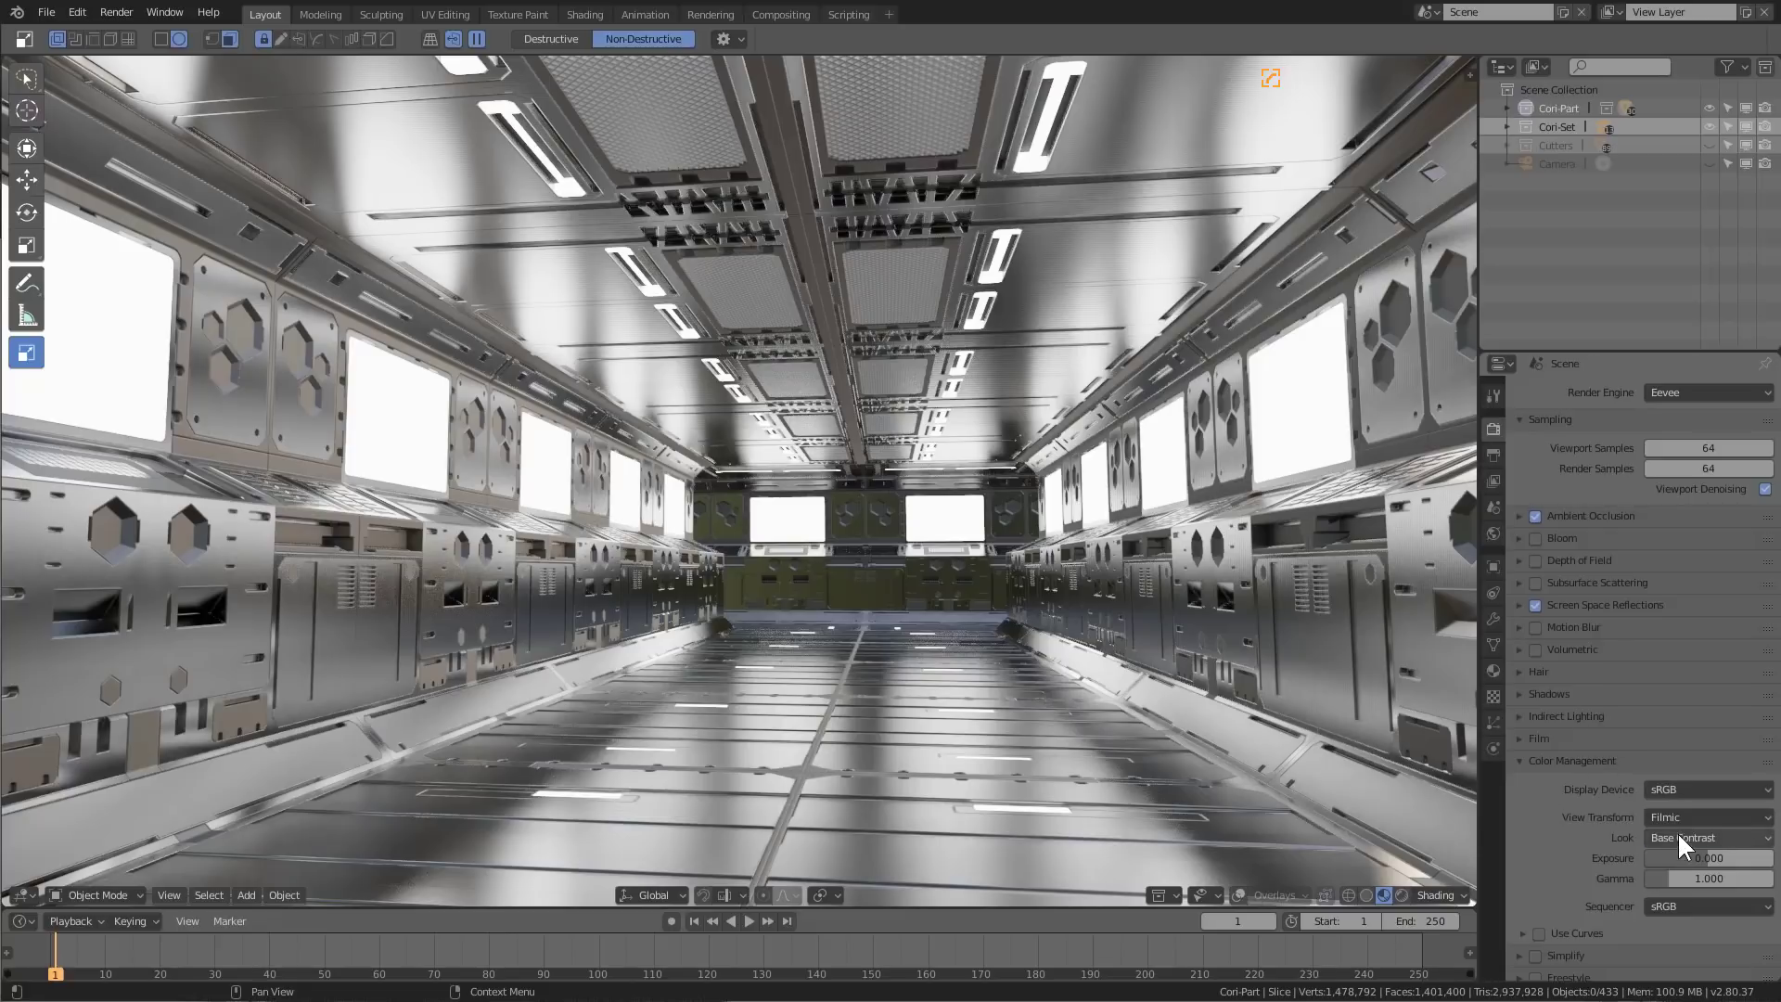
pyautogui.click(1677, 816)
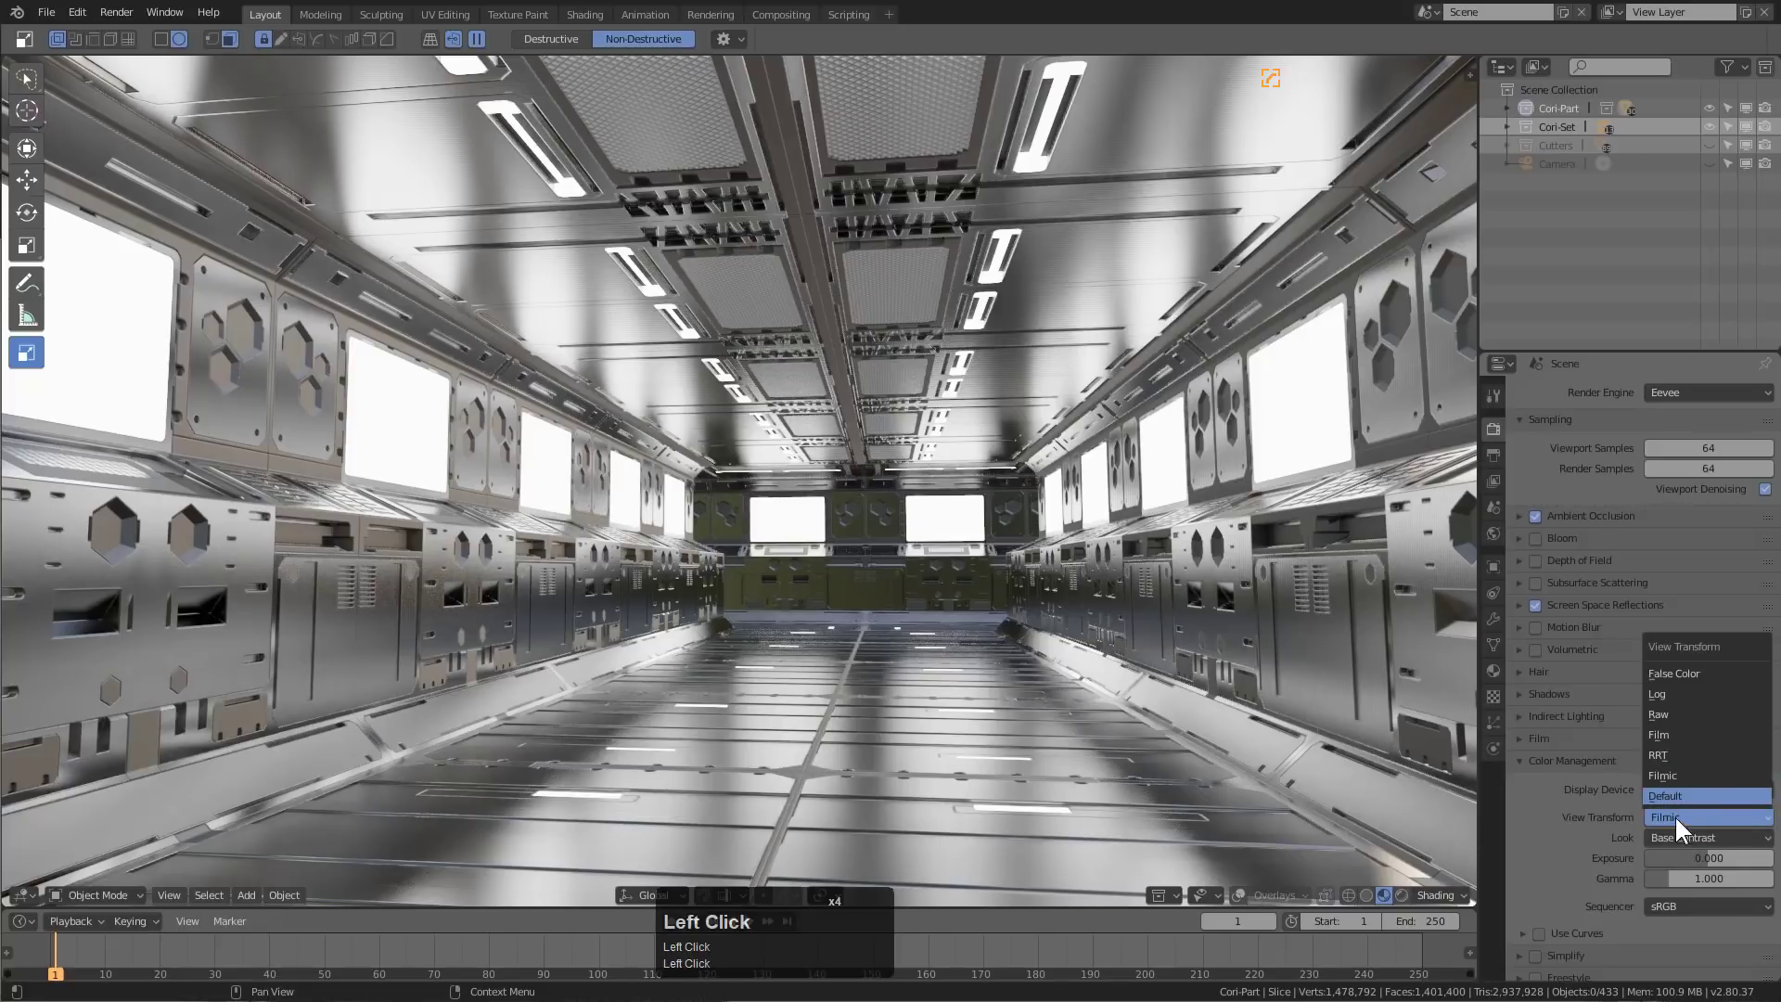
pyautogui.doubleClick(1673, 833)
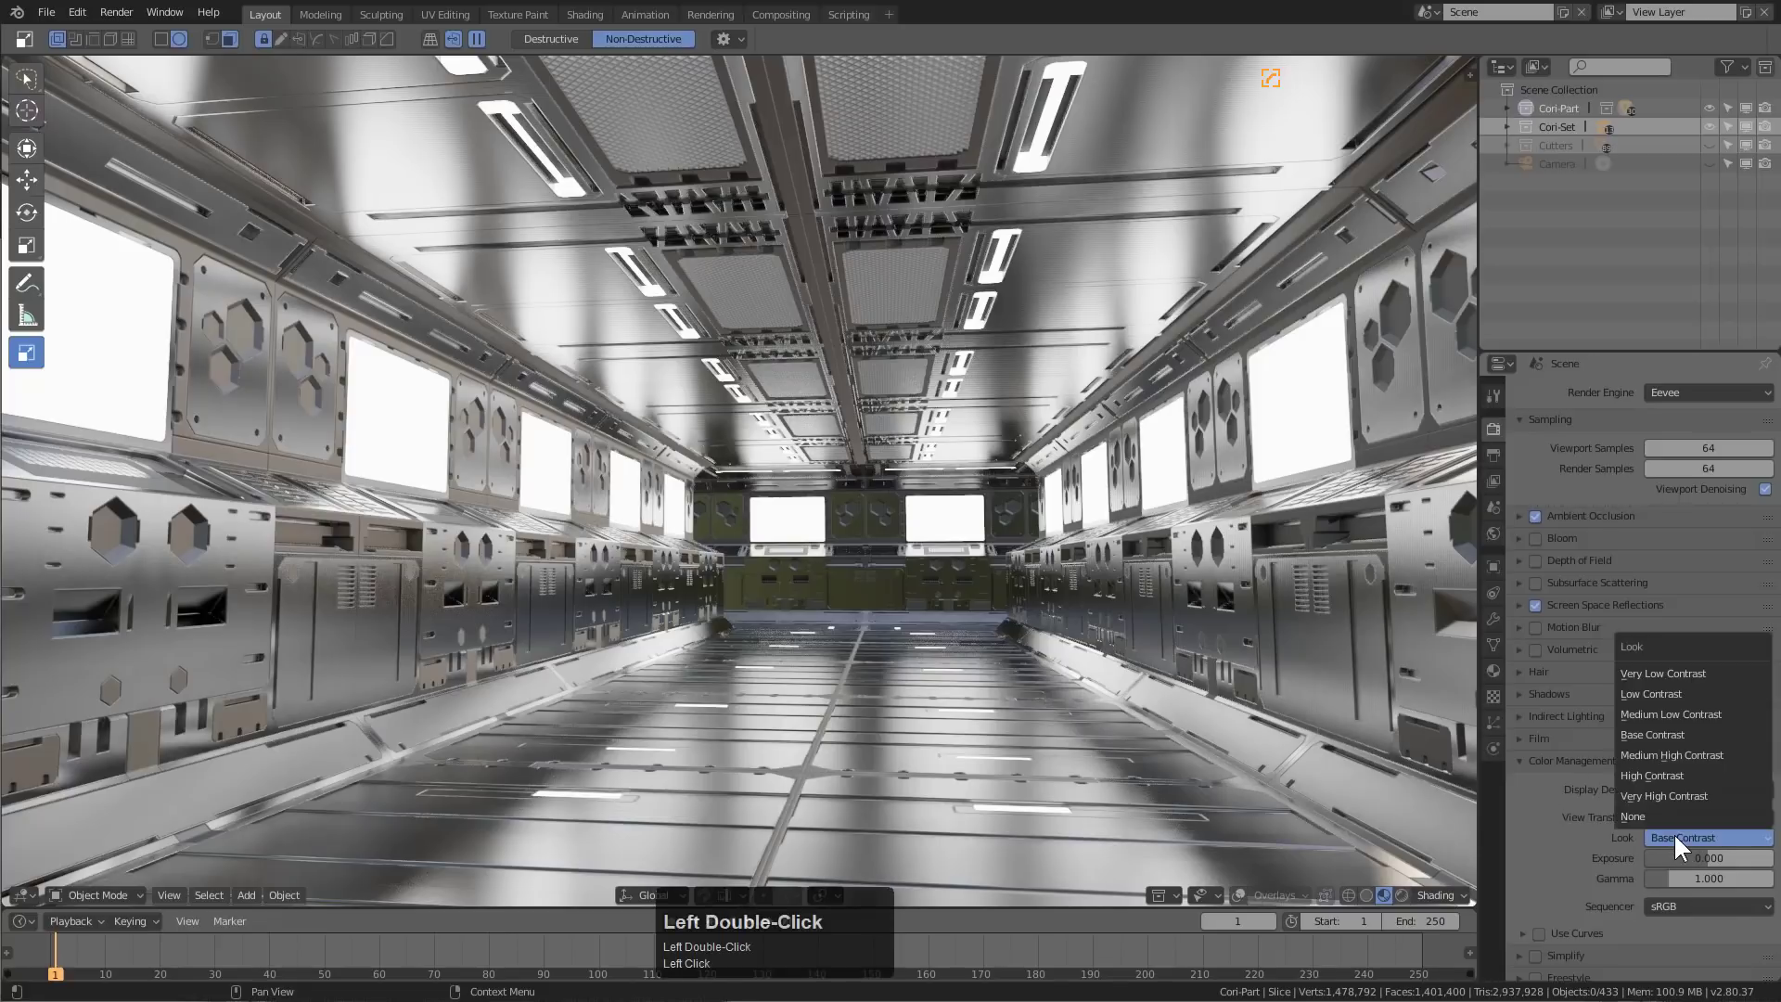
pyautogui.click(1662, 773)
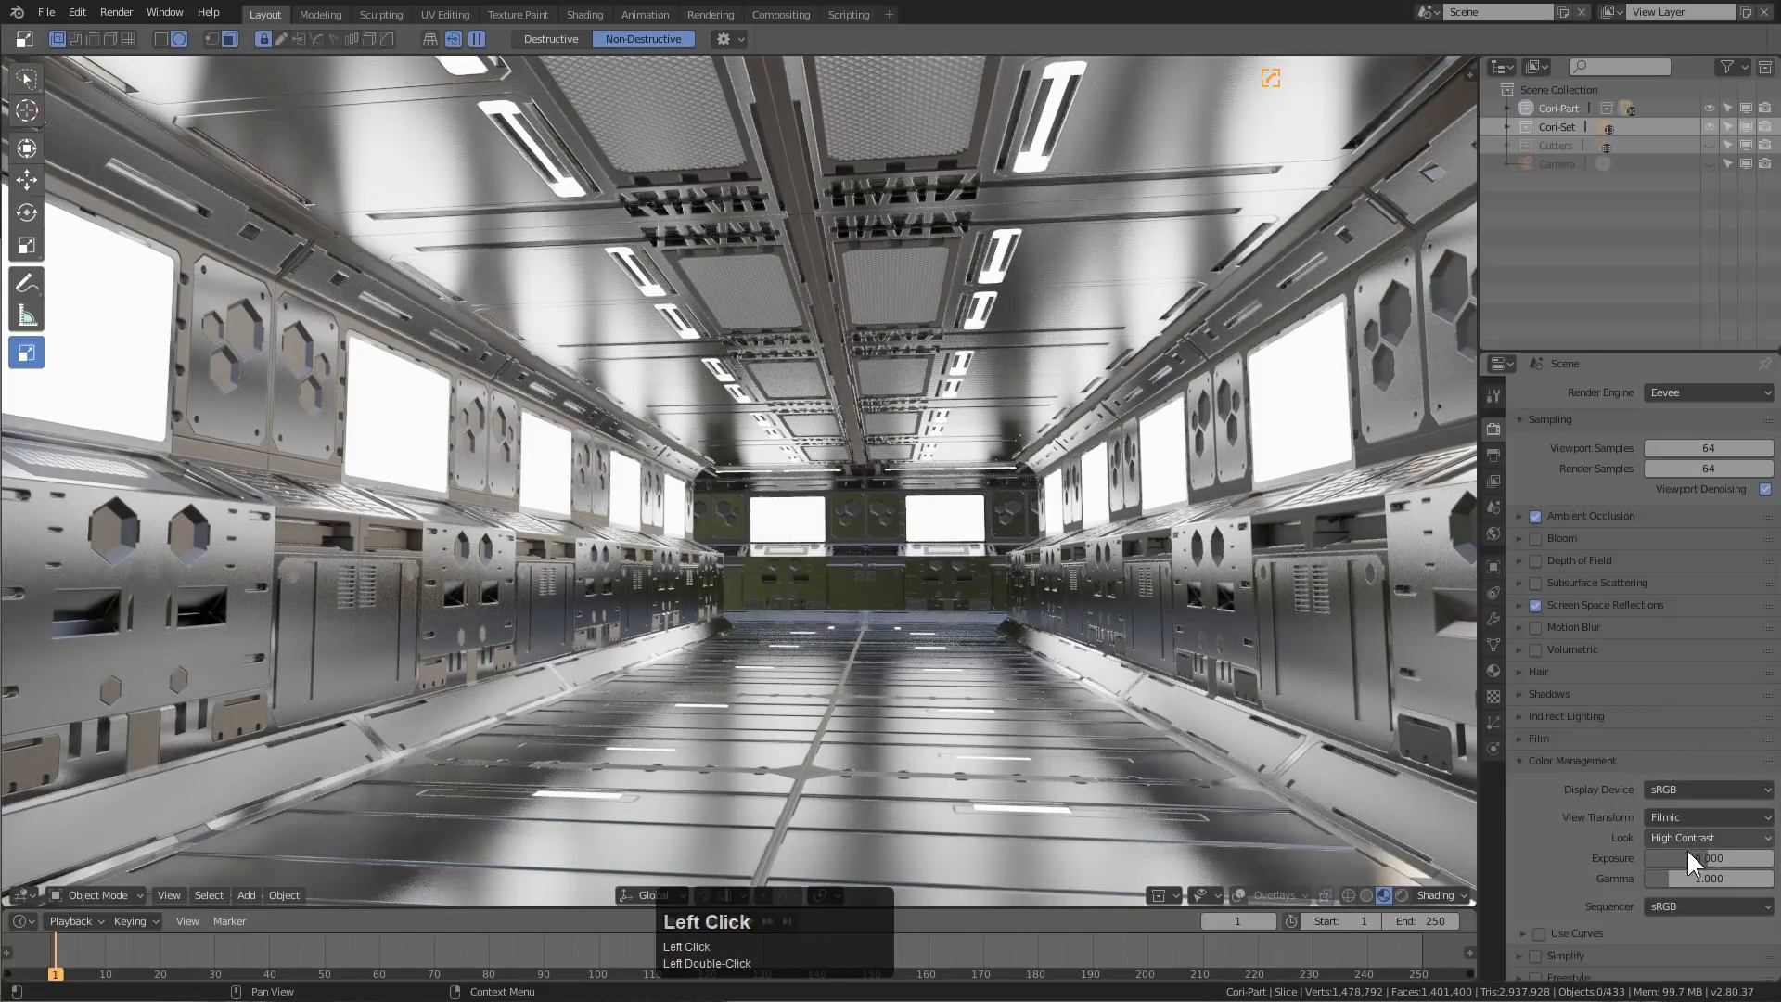
# Try exposure values of 1.527 and 0.458 and compare the rendered and material preview shading
pyautogui.moveTo(1710, 858); pyautogui.dragTo(1429, 904)
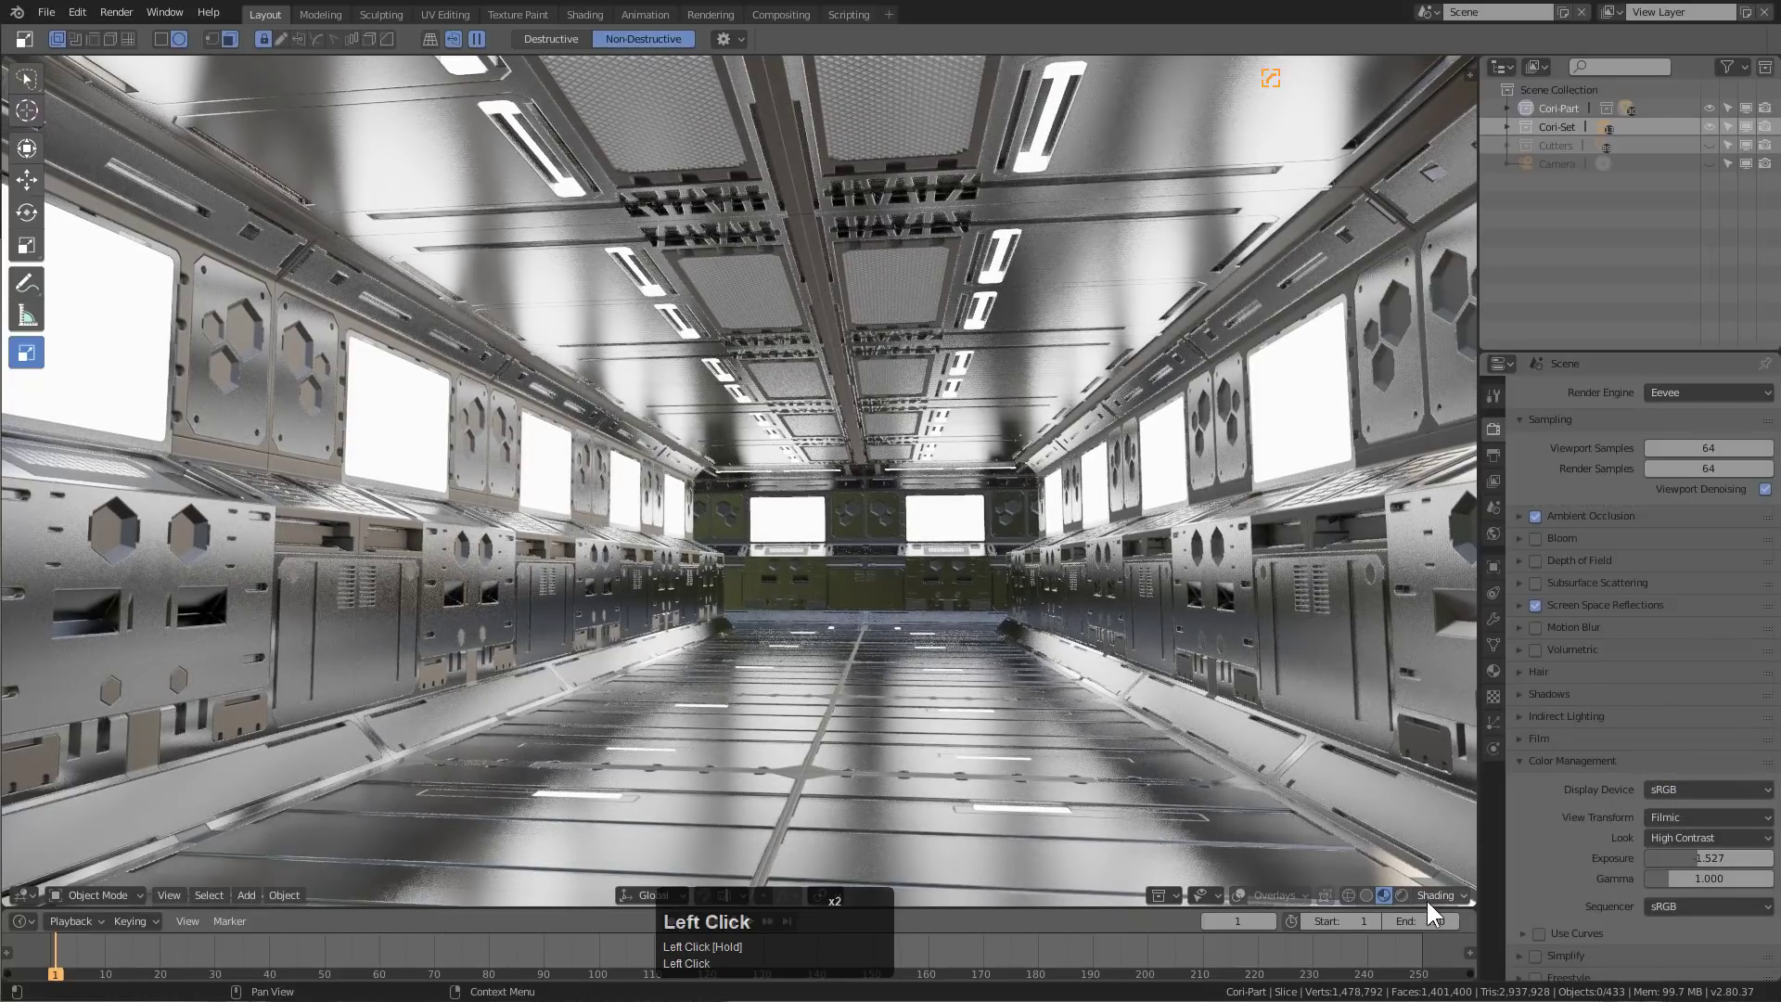
pyautogui.click(1401, 894)
pyautogui.moveTo(1699, 858); pyautogui.dragTo(1568, 902)
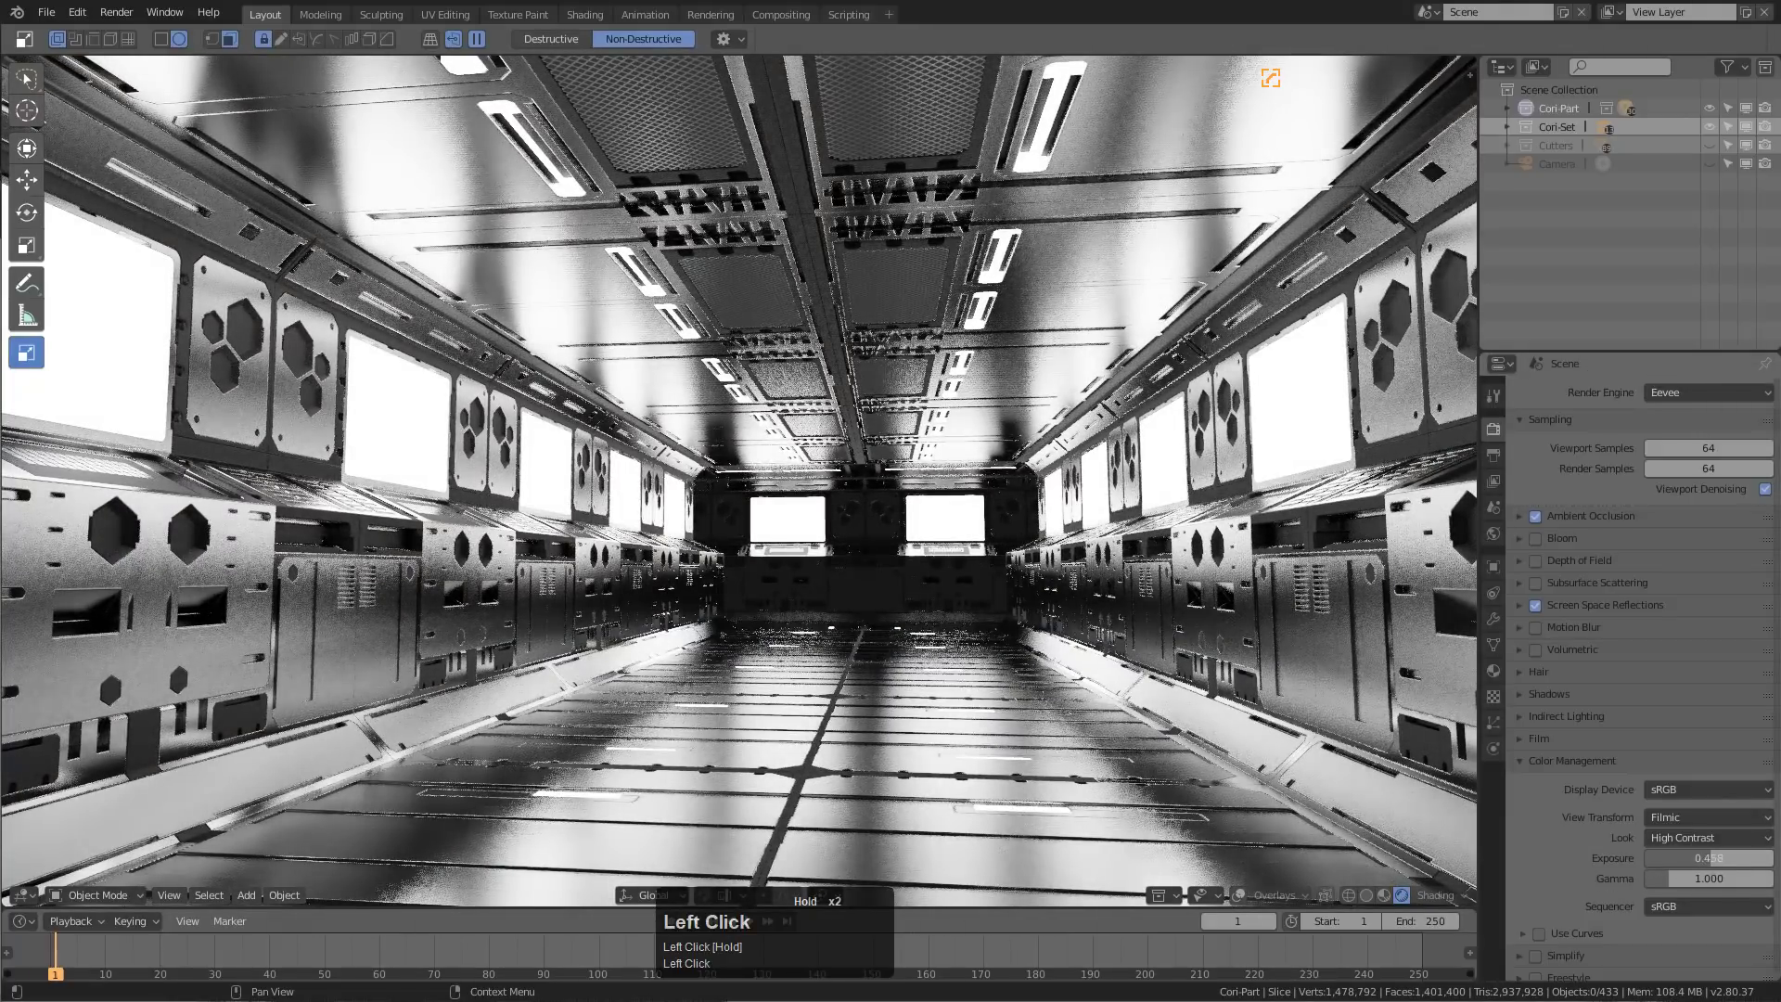
pyautogui.click(1382, 893)
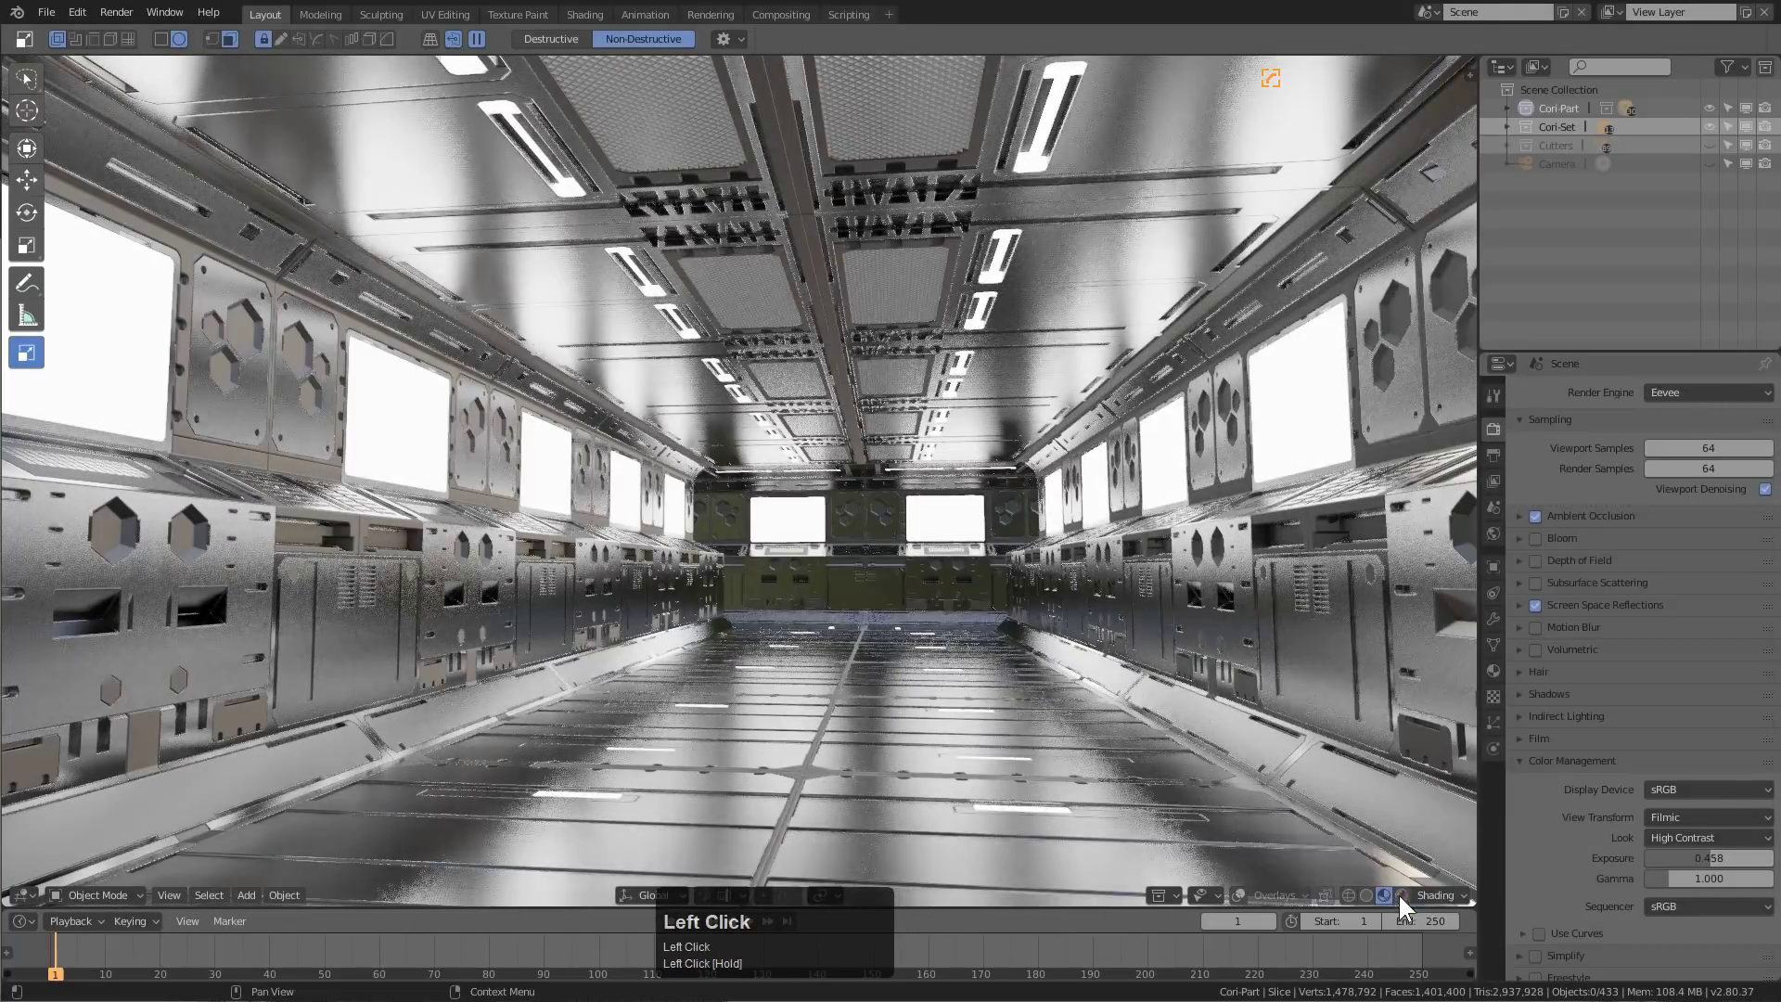
# Enable Scene Lights in the viewport shading, set the exposure to 0.763 and raise the gamma slightly
pyautogui.click(1433, 894)
pyautogui.click(1351, 728)
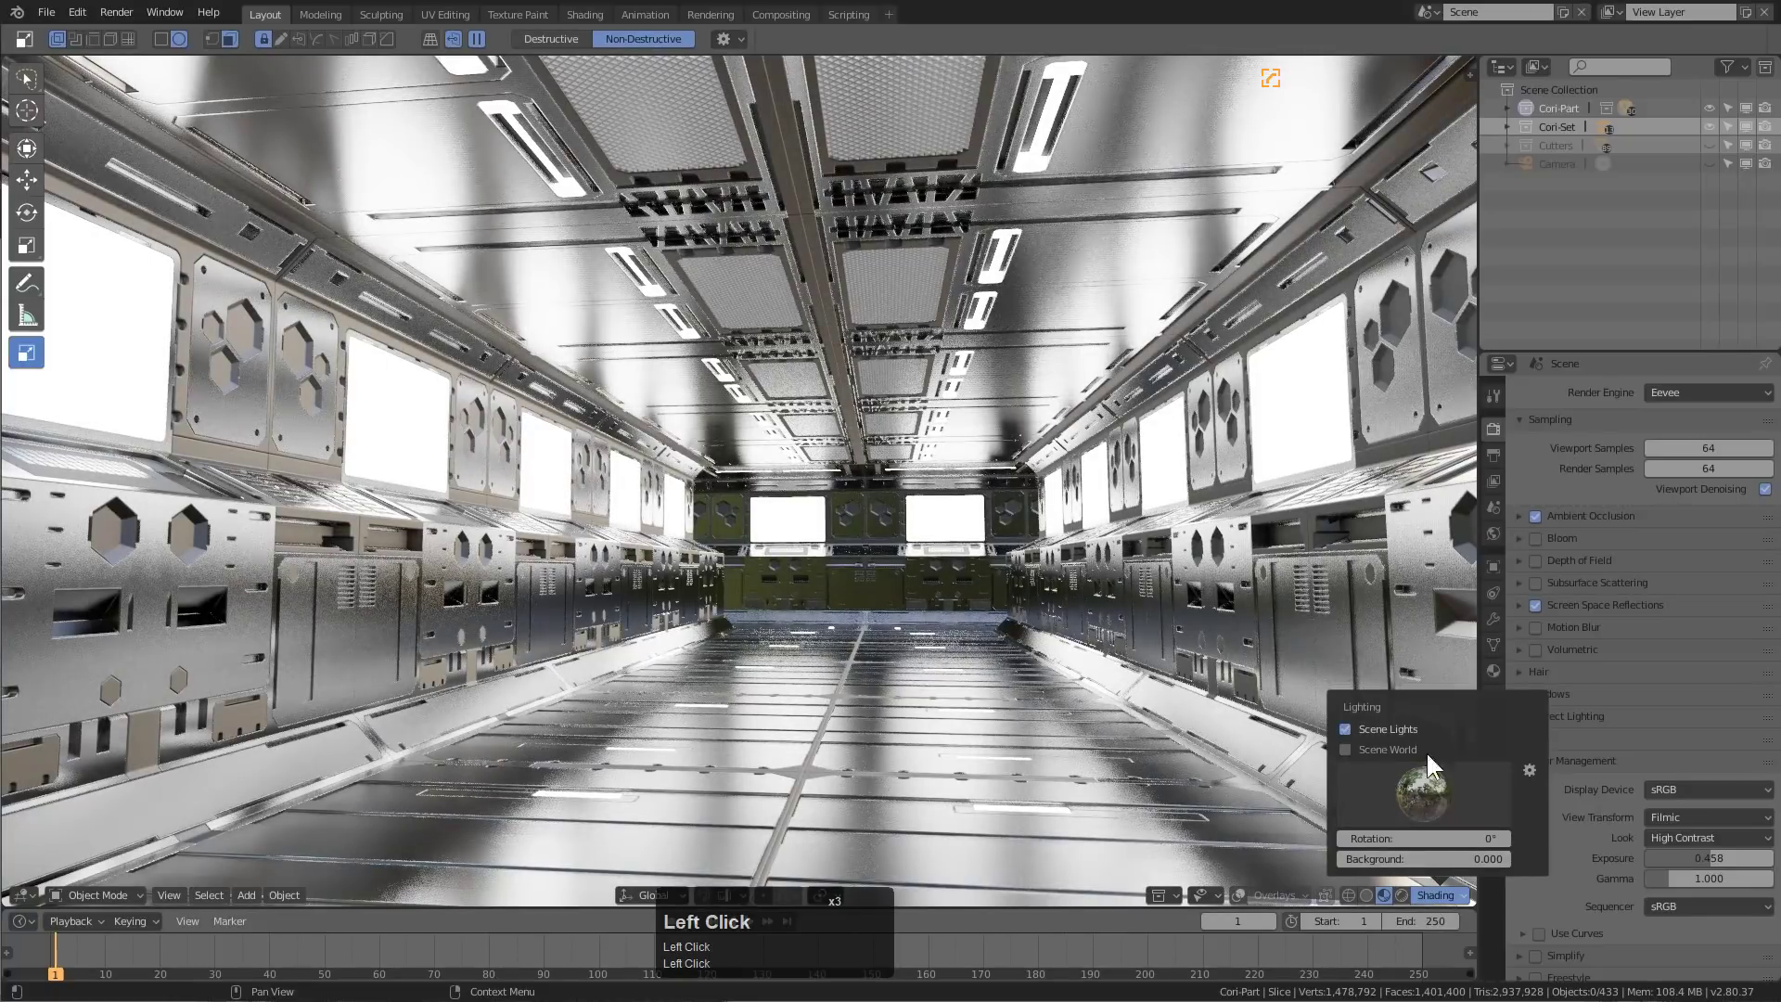
pyautogui.moveTo(1708, 858)
pyautogui.mouseDown()
pyautogui.moveTo(1670, 858)
pyautogui.moveTo(1716, 858)
pyautogui.moveTo(1708, 879)
pyautogui.moveTo(1727, 878)
pyautogui.mouseUp()
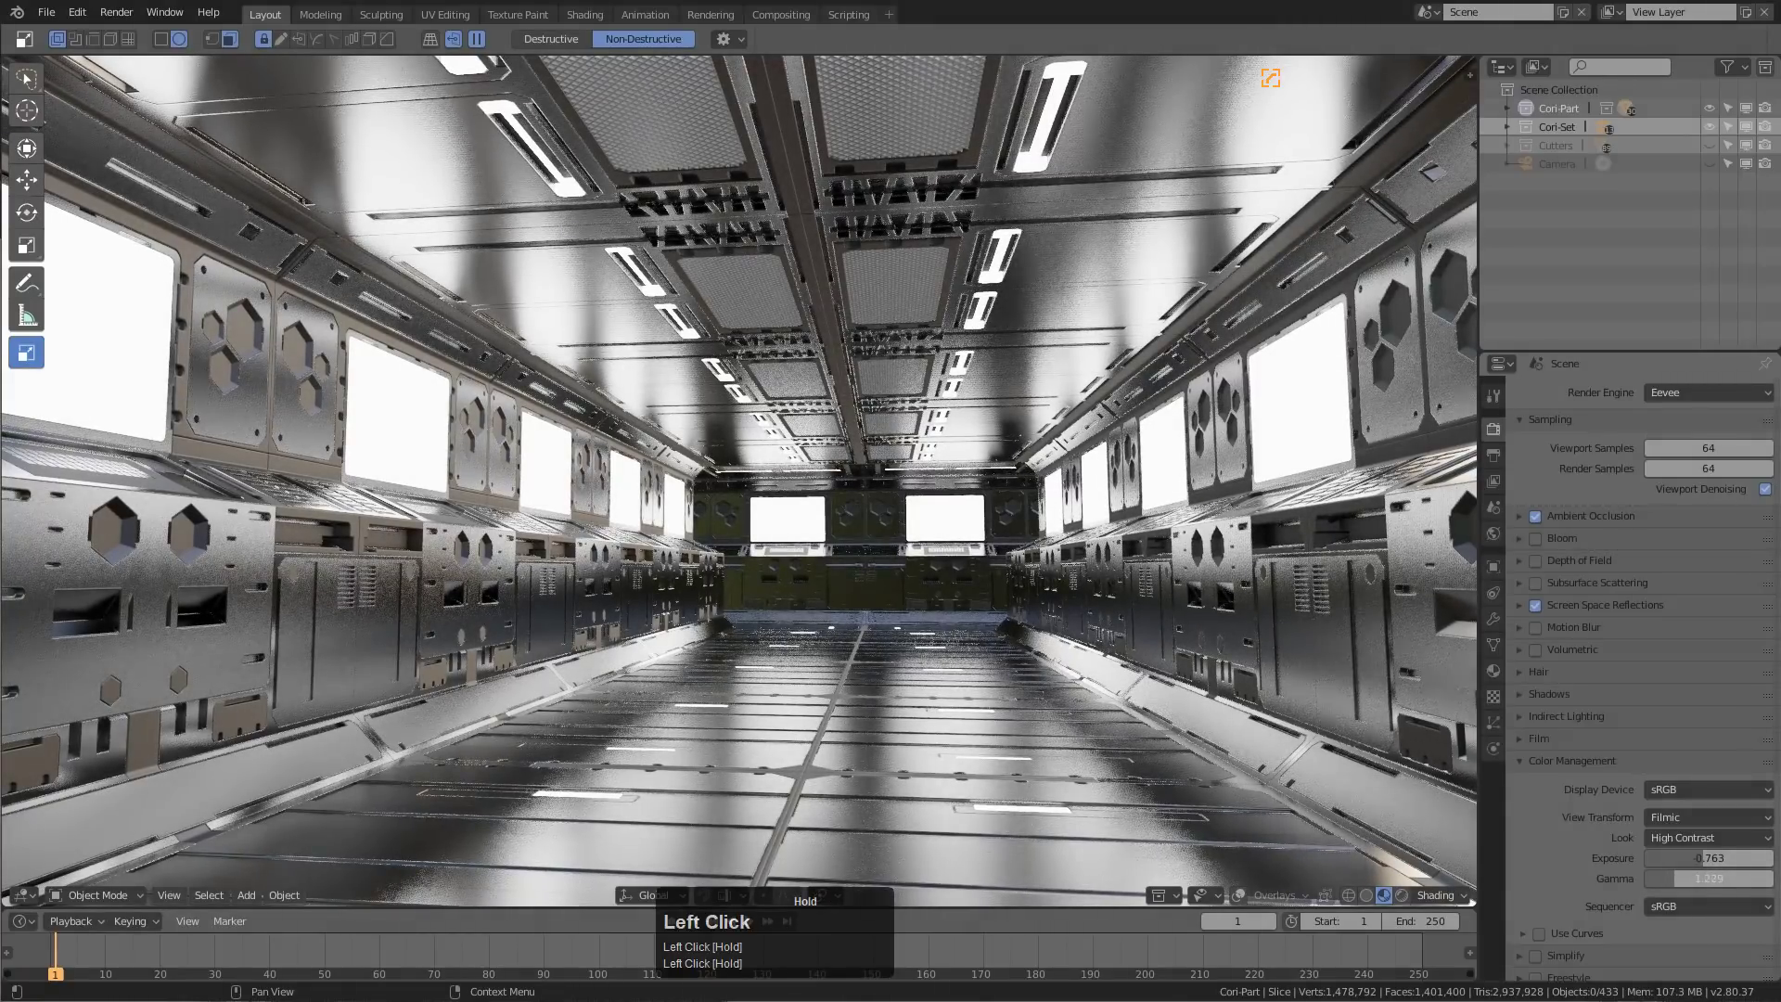
# Enable Bloom and set its radius to 4.186 and threshold to 6.833
pyautogui.click(1535, 538)
pyautogui.click(1563, 541)
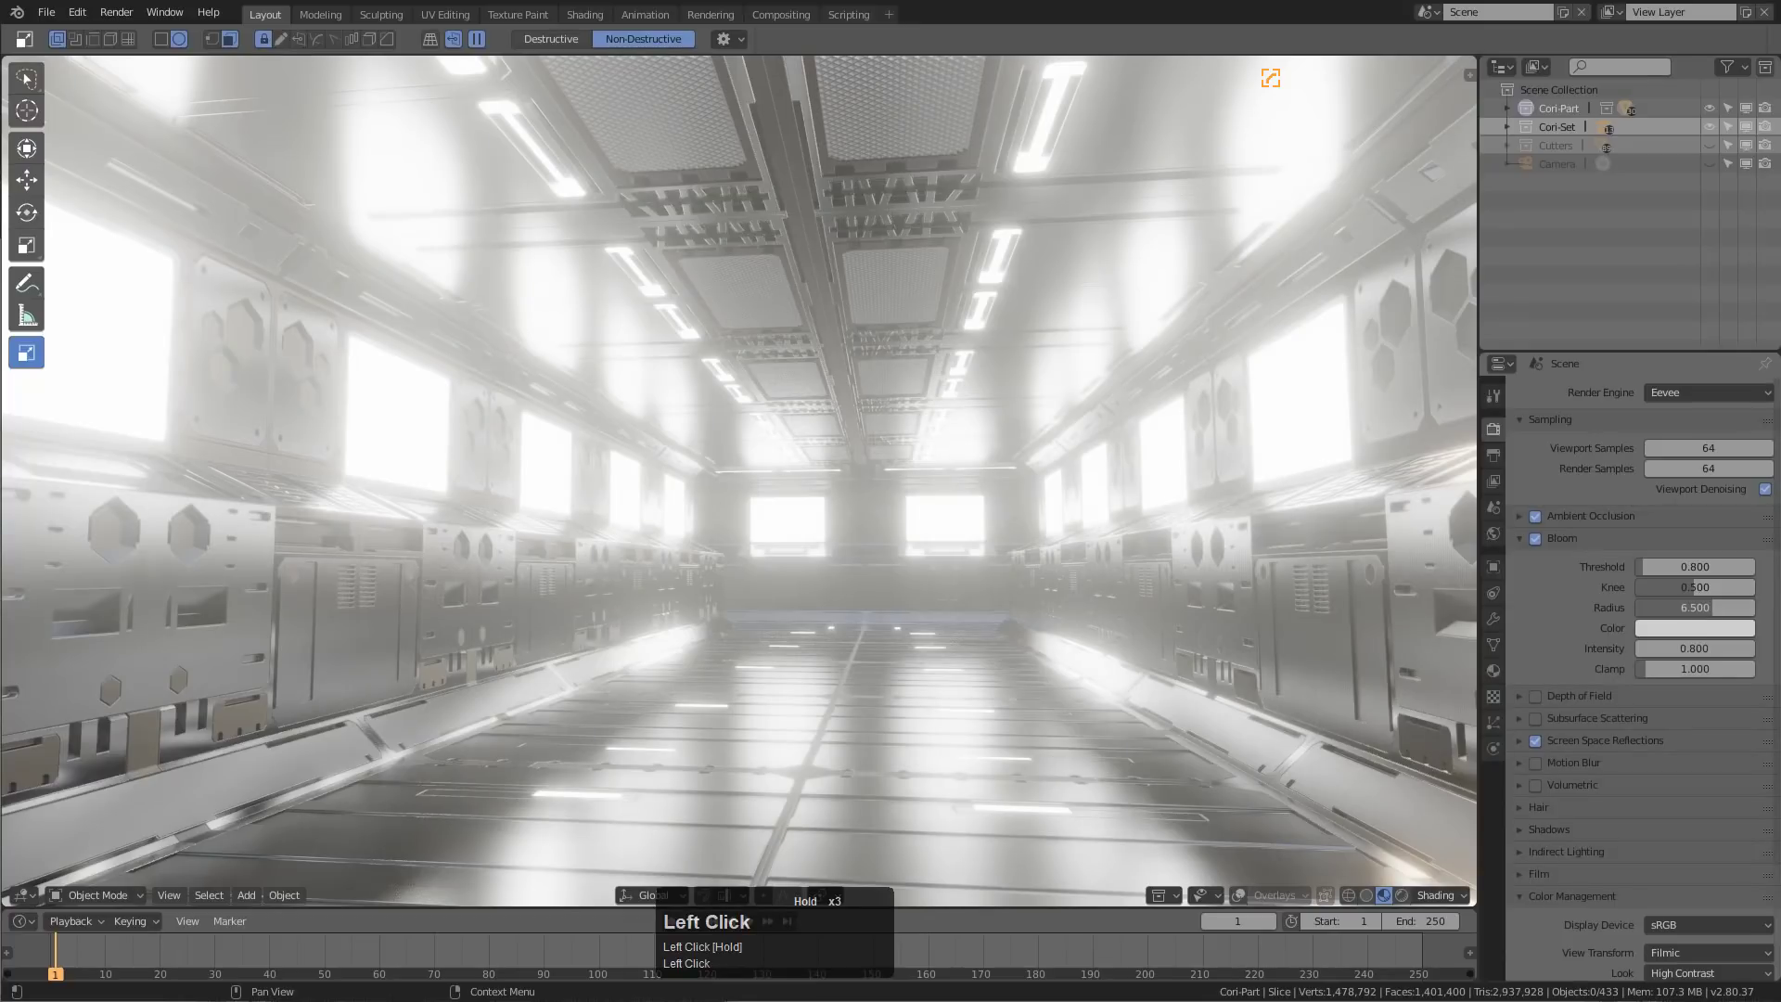
pyautogui.moveTo(1695, 607)
pyautogui.mouseDown()
pyautogui.moveTo(1718, 566)
pyautogui.moveTo(1675, 607)
pyautogui.mouseUp()
pyautogui.click(1655, 547)
pyautogui.click(1642, 543)
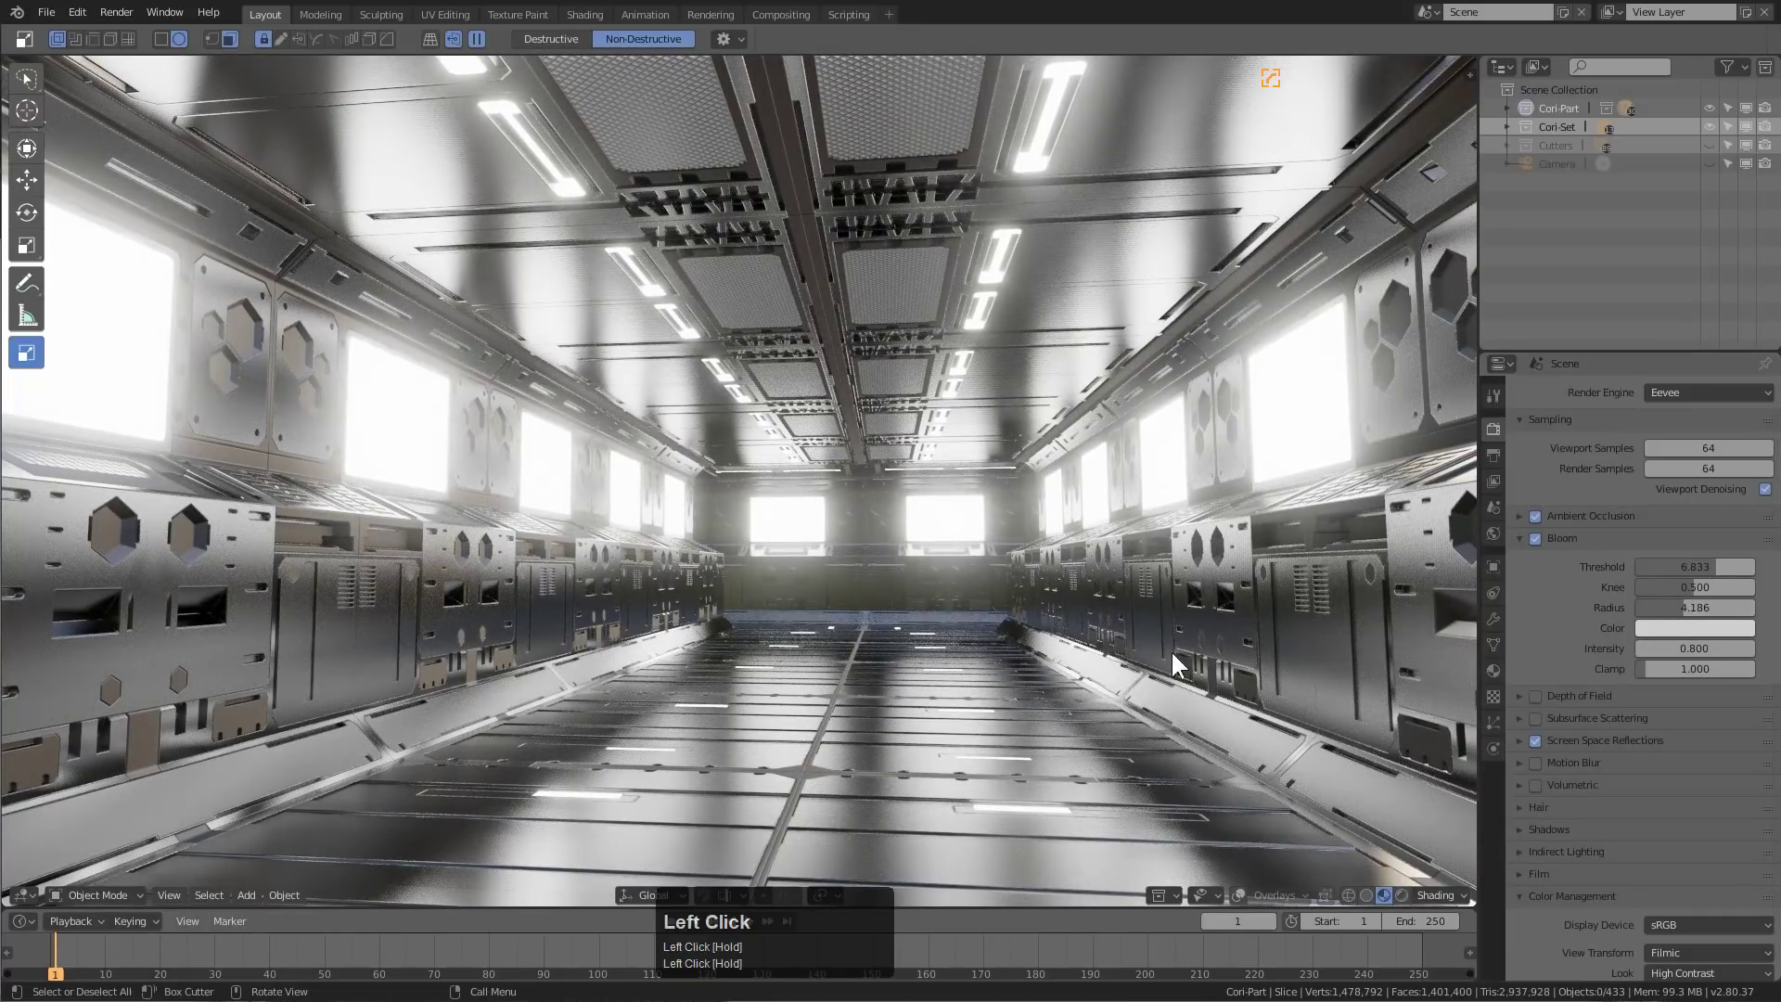
# Walk through the corridor toward its end wall and into the side passage to examine the lighting, reflections and bloom
pyautogui.hotkey('shift', '`')
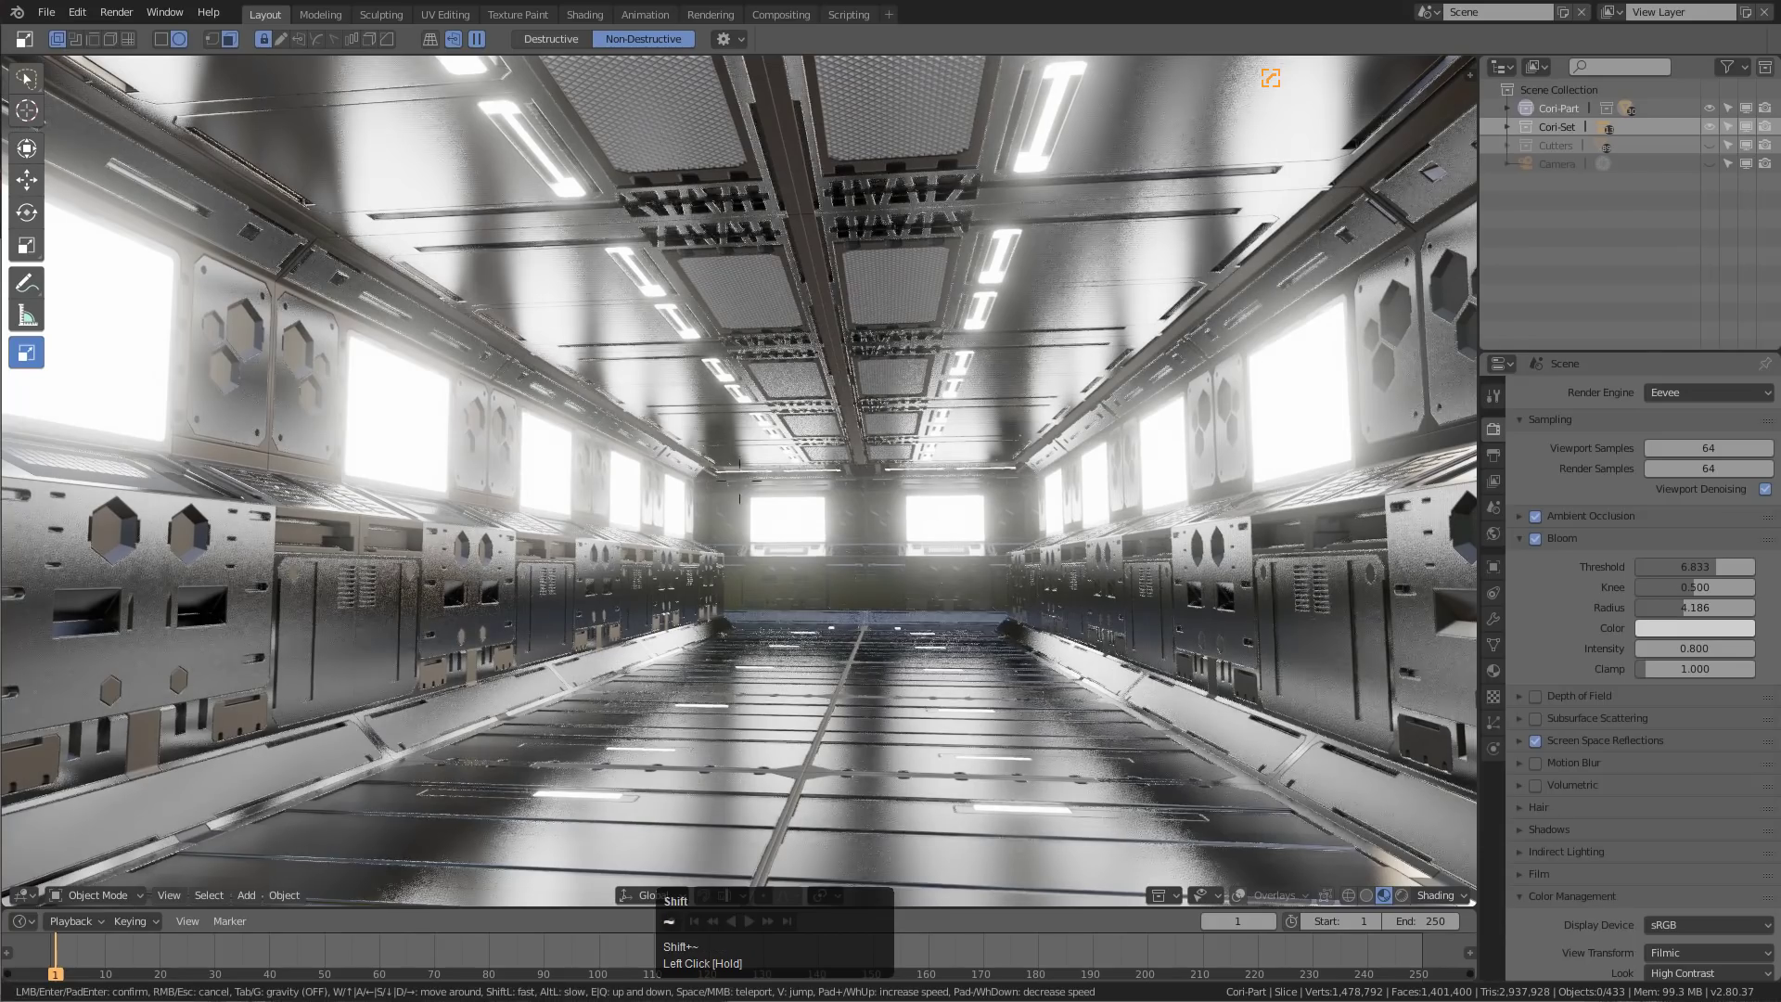
pyautogui.press('w')
pyautogui.press('w')
pyautogui.press('w')
pyautogui.press('w')
pyautogui.press('w')
pyautogui.press('w')
pyautogui.press('w')
pyautogui.press('w')
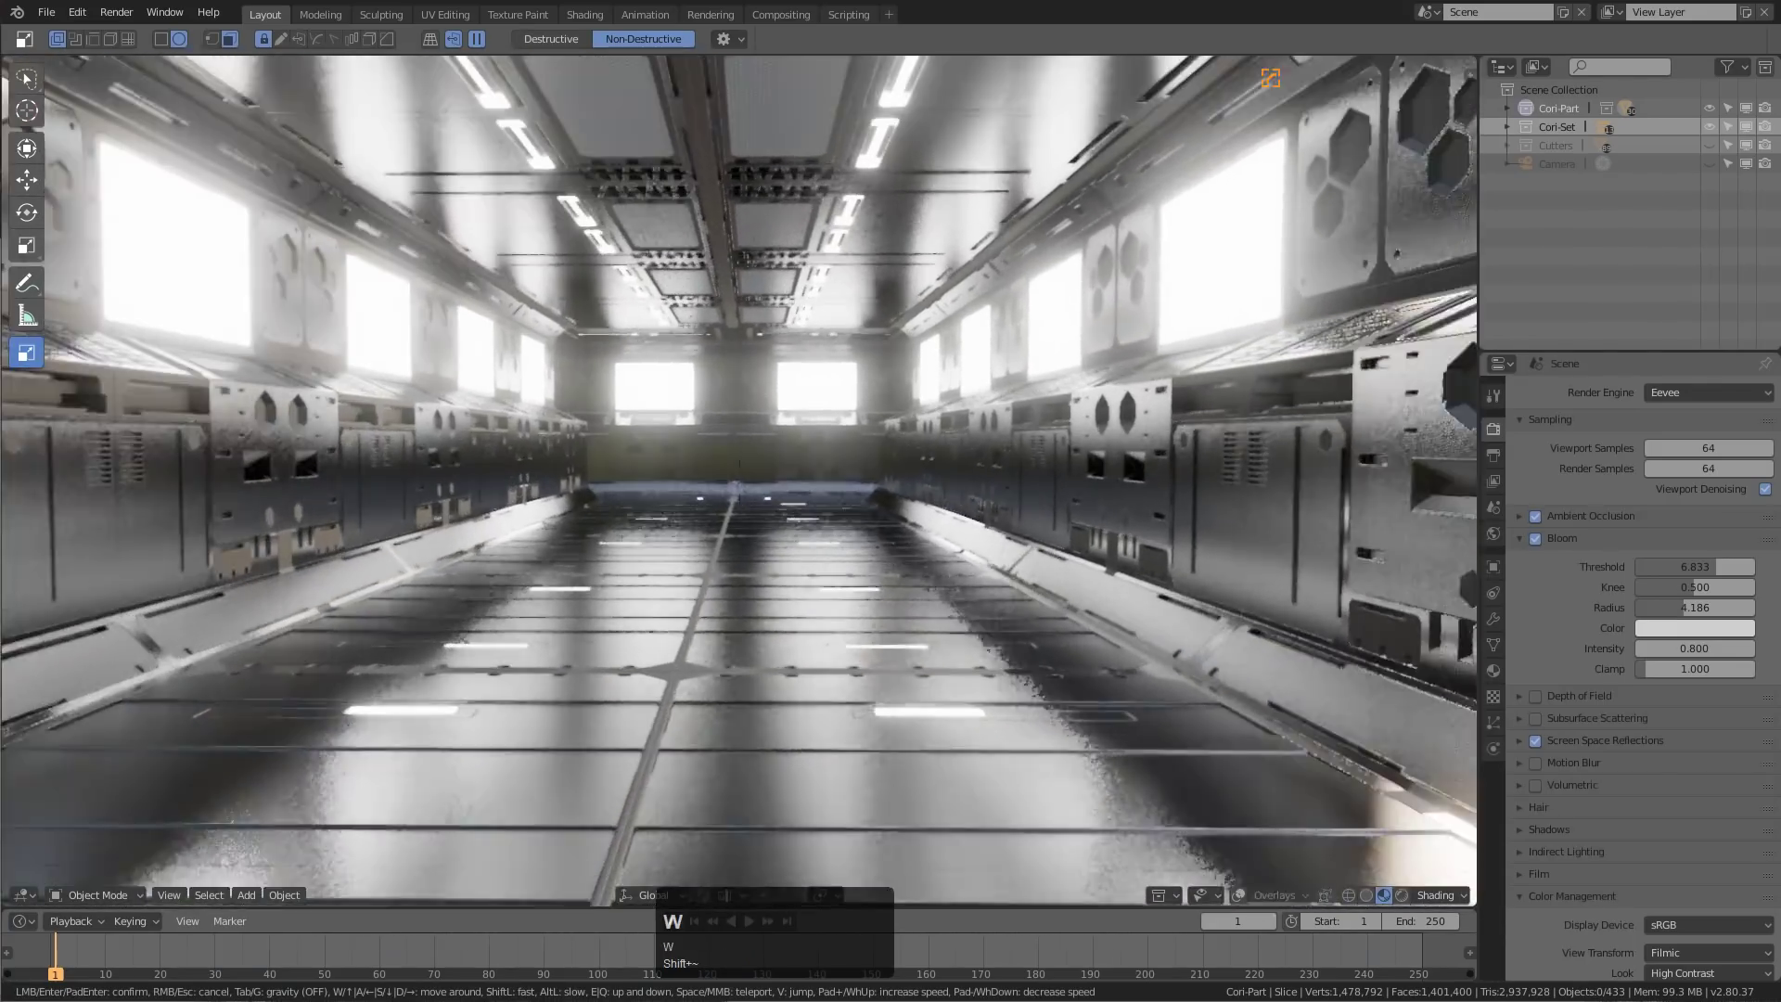
pyautogui.press('w')
pyautogui.press('w')
pyautogui.press('w')
pyautogui.press('w')
pyautogui.press('w')
pyautogui.press('w')
pyautogui.press('w')
pyautogui.press('w')
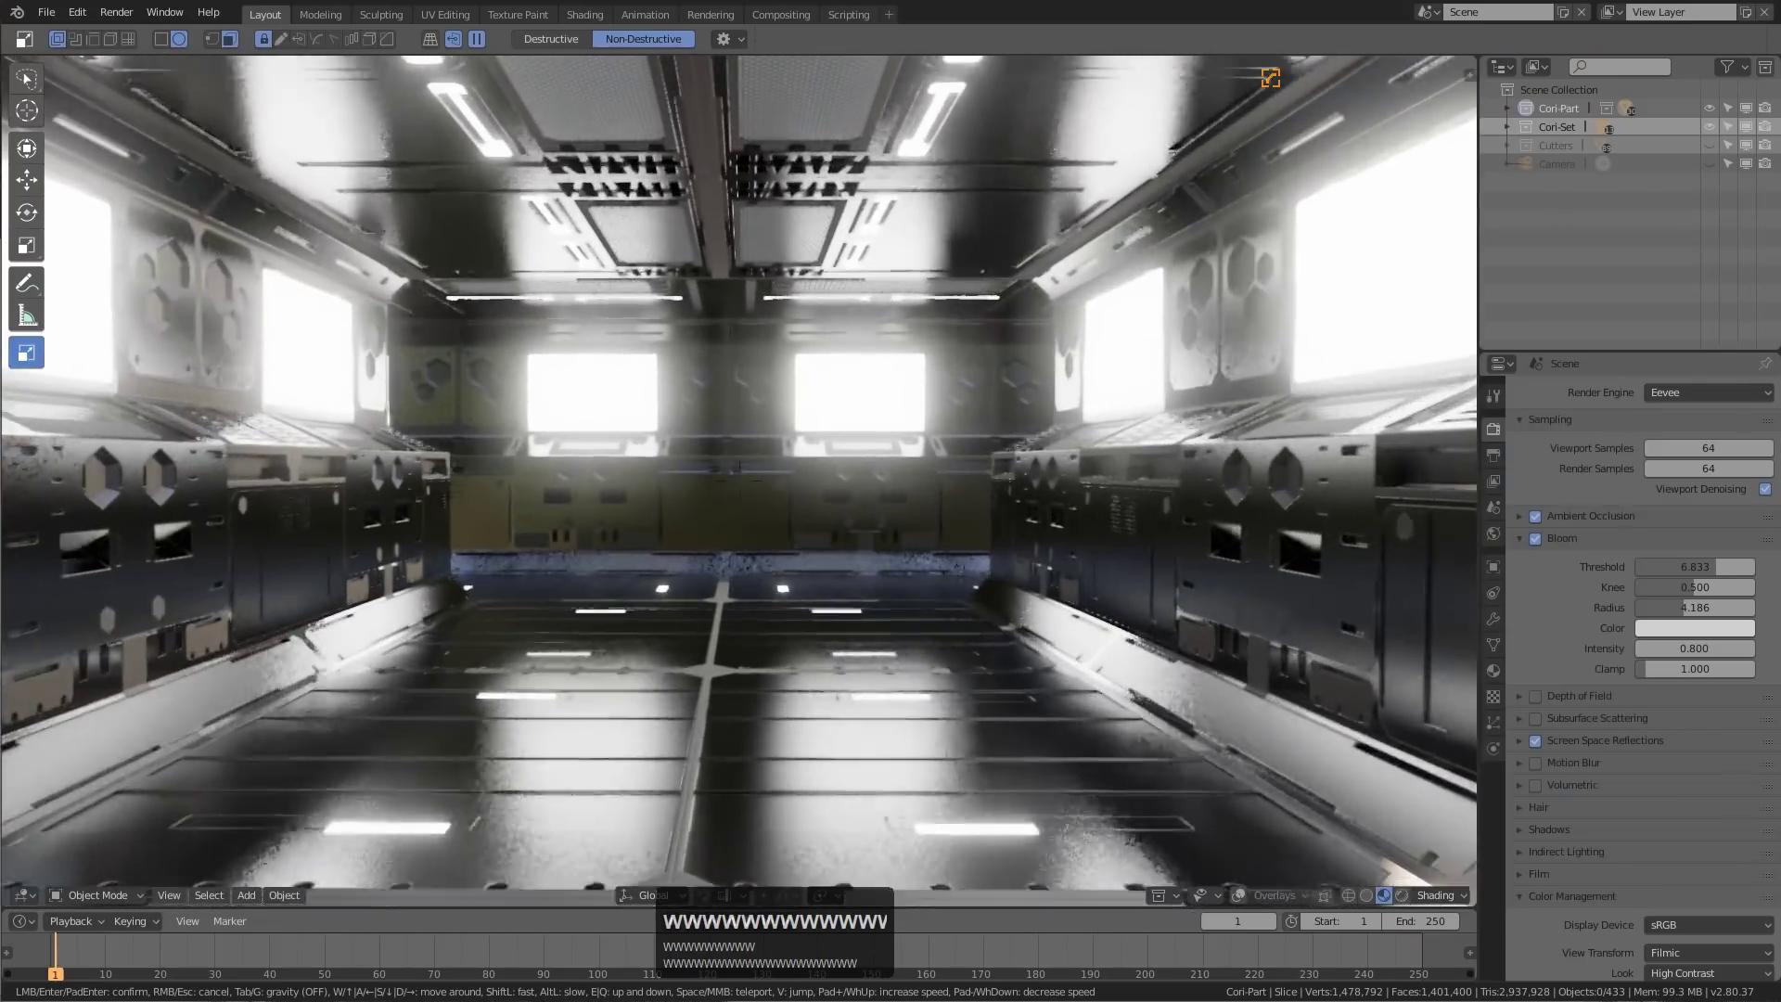
pyautogui.press('w')
pyautogui.press('w')
pyautogui.press('w')
pyautogui.press('w')
pyautogui.press('w')
pyautogui.press('w')
pyautogui.press('w')
pyautogui.press('w')
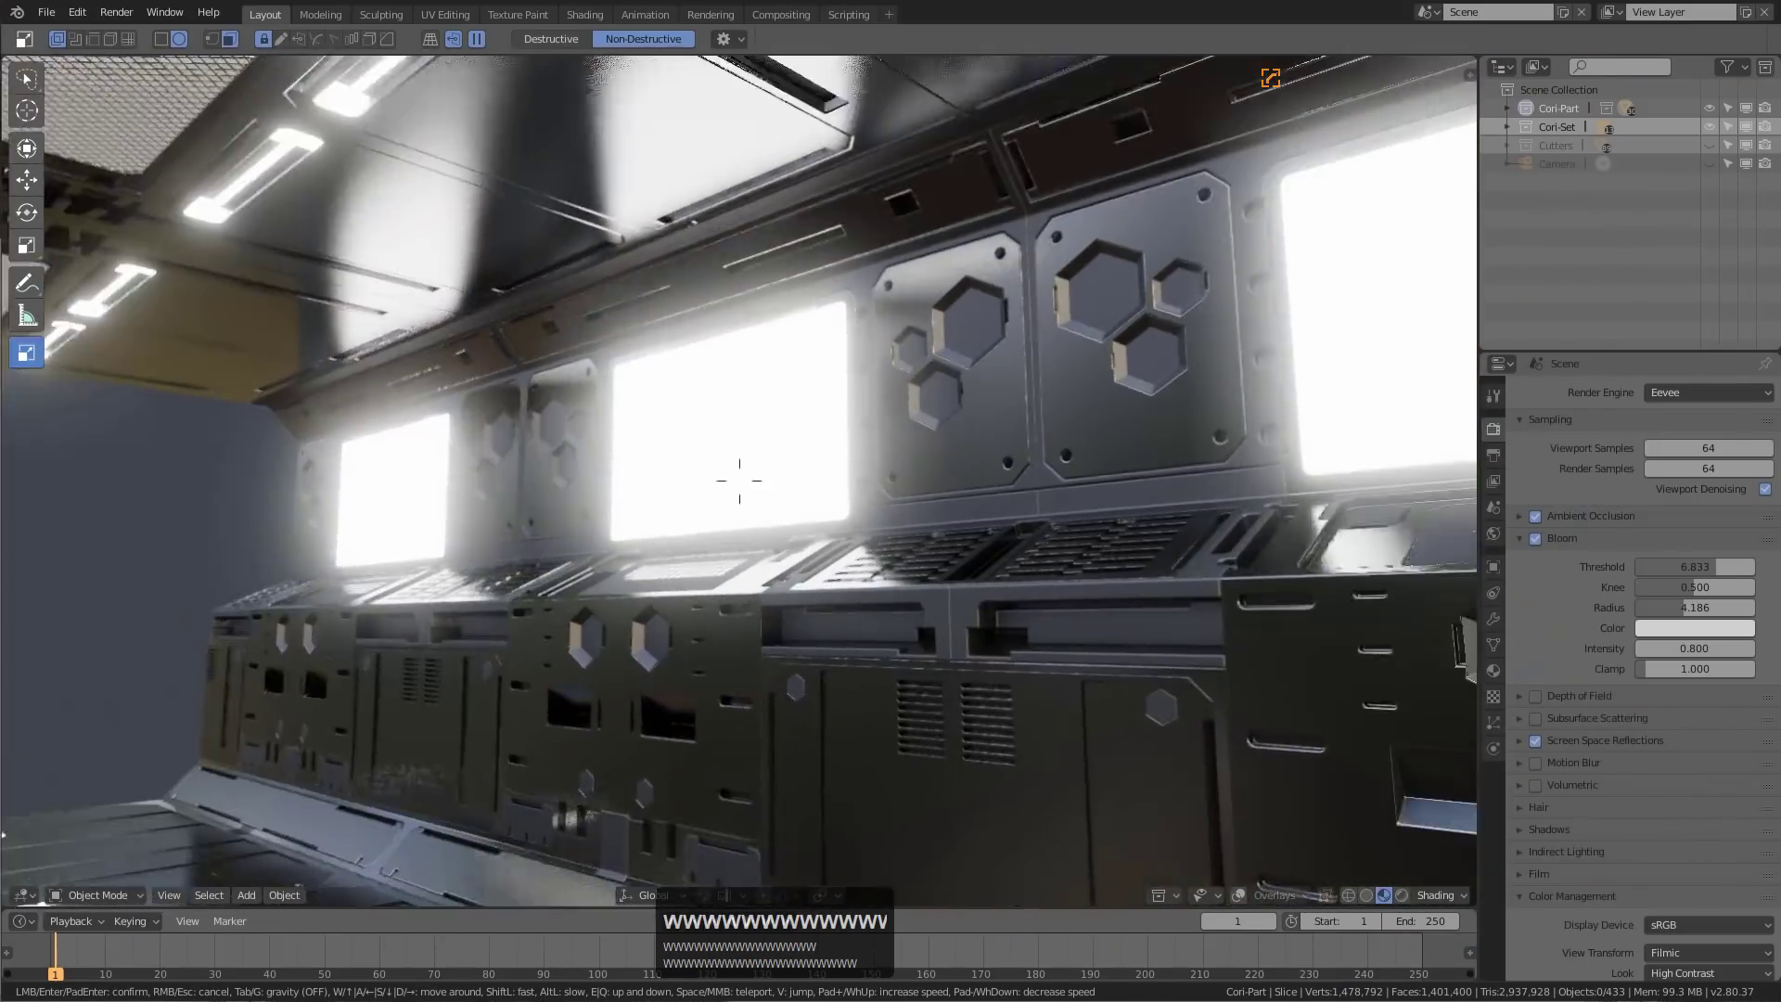
# Walk back and forth around the corridor junction to examine the wall consoles, hexagon panels and glowing windows
pyautogui.press('s')
pyautogui.press('s')
pyautogui.press('s')
pyautogui.press('s')
pyautogui.press('s')
pyautogui.press('s')
pyautogui.press('s')
pyautogui.press('s')
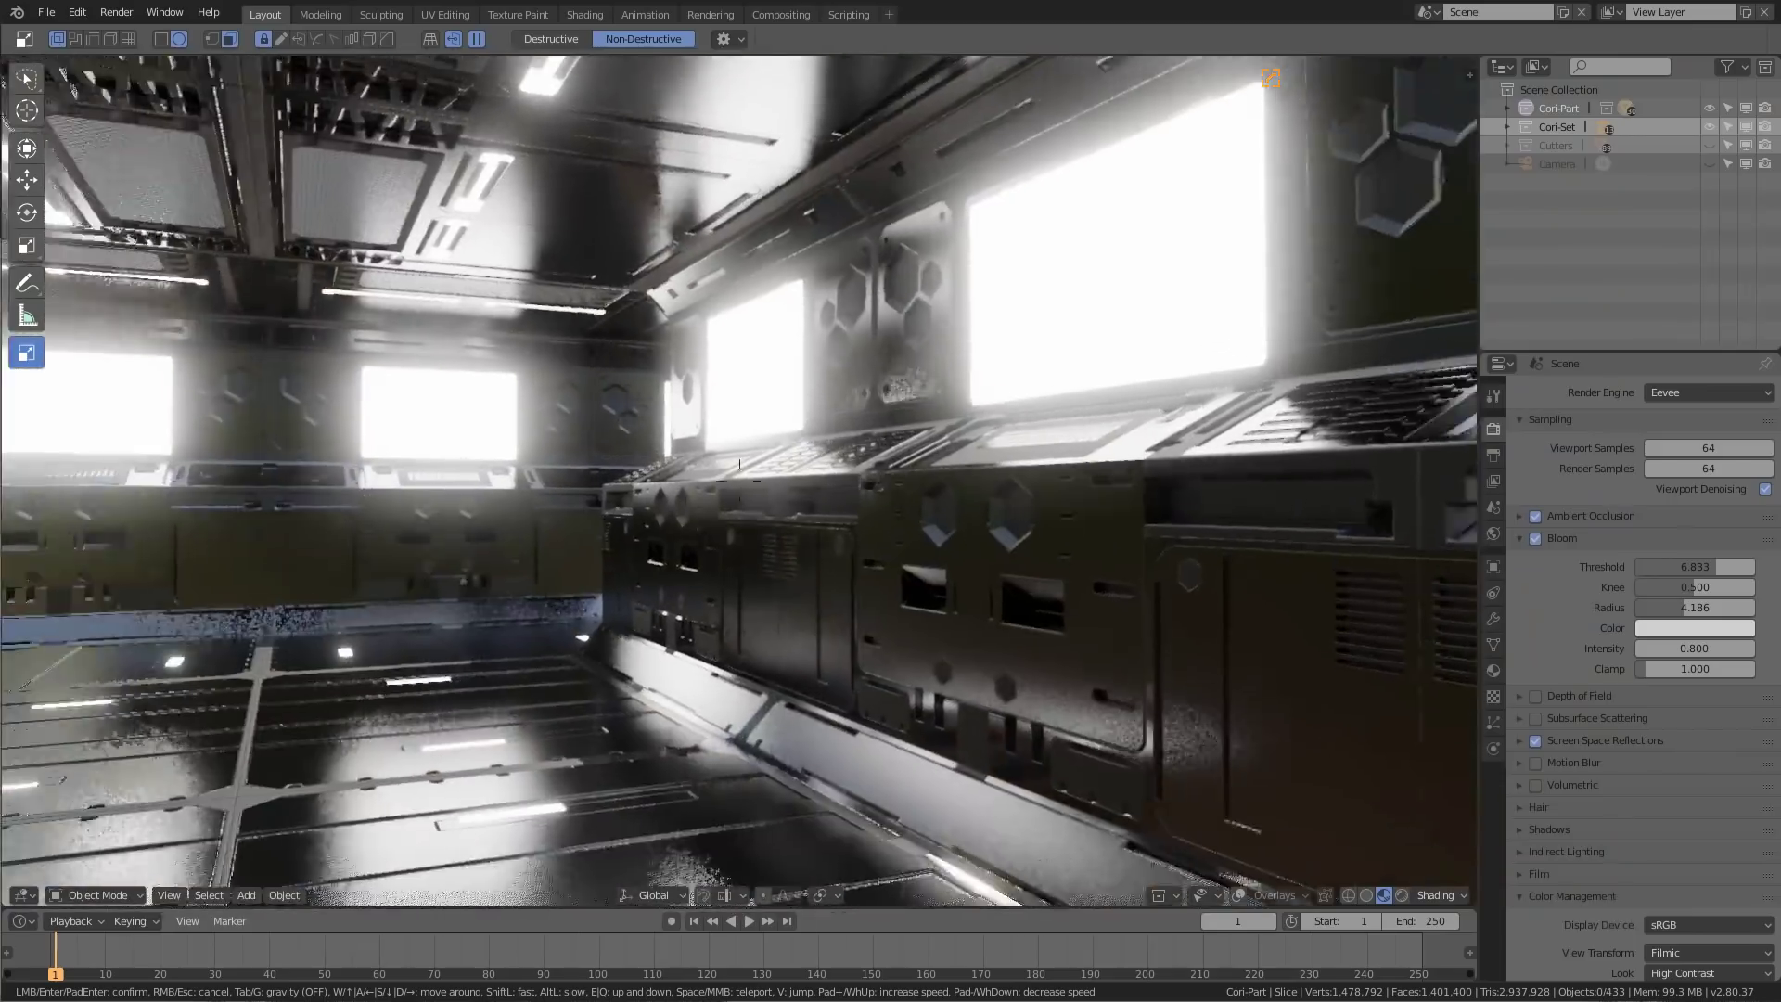
pyautogui.press('w')
pyautogui.press('w')
pyautogui.press('w')
pyautogui.press('w')
pyautogui.press('w')
pyautogui.press('w')
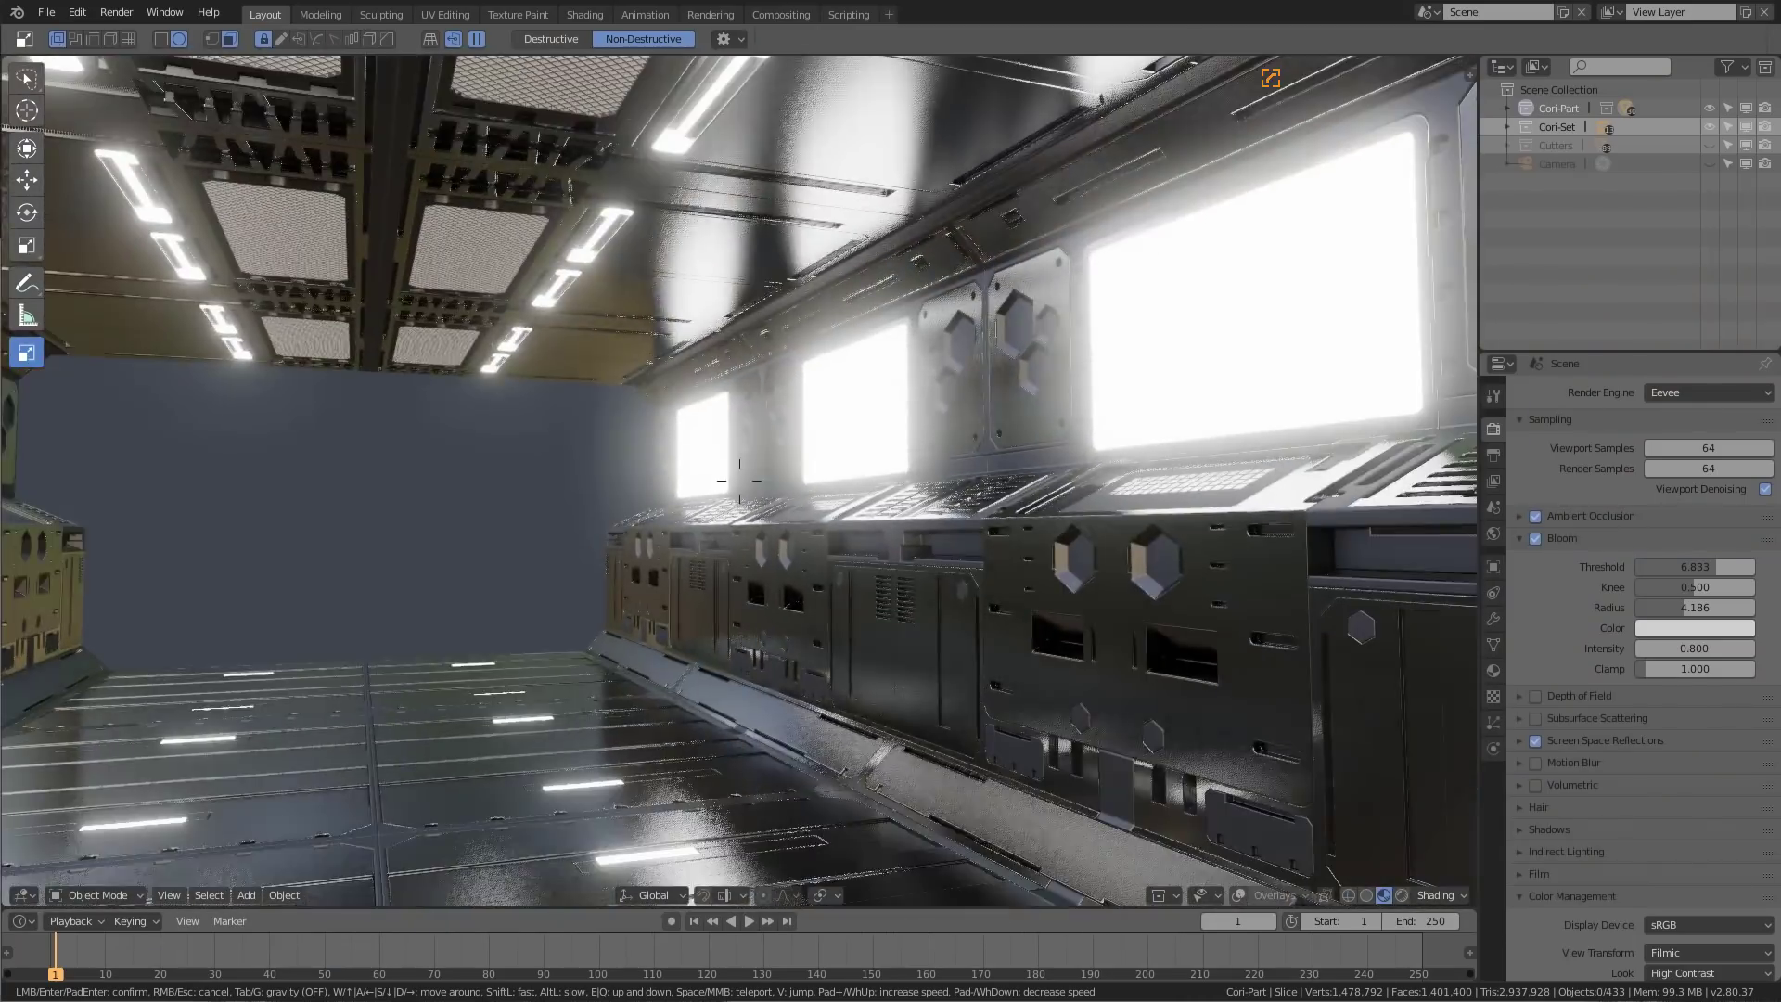
# Walk to the open end of the side passage, turn on walk gravity, and cancel the navigation
pyautogui.press('w')
pyautogui.press('w')
pyautogui.press('w')
pyautogui.press('w')
pyautogui.press('w')
pyautogui.press('w')
pyautogui.press('w')
pyautogui.press('w')
pyautogui.press('w')
pyautogui.press('w')
pyautogui.press('w')
pyautogui.press('w')
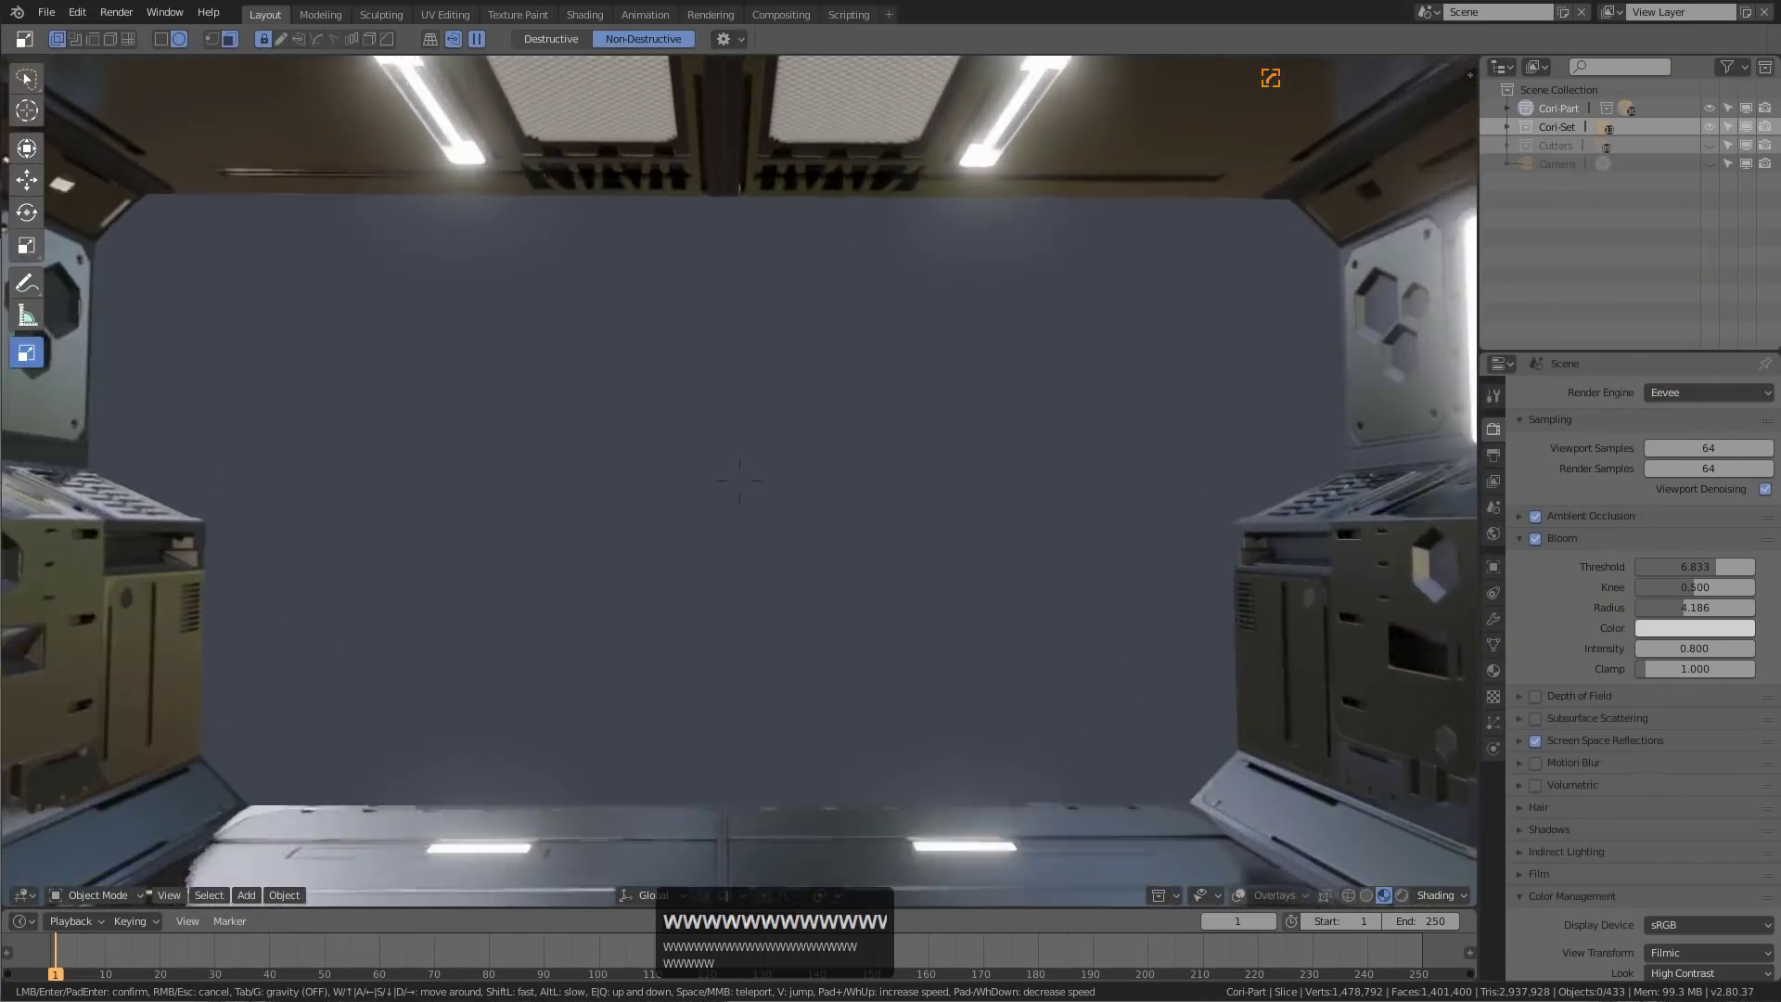
pyautogui.press('w')
pyautogui.press('w')
pyautogui.press('w')
pyautogui.press('w')
pyautogui.press('w')
pyautogui.press('w')
pyautogui.press('w')
pyautogui.press('w')
pyautogui.press('g')
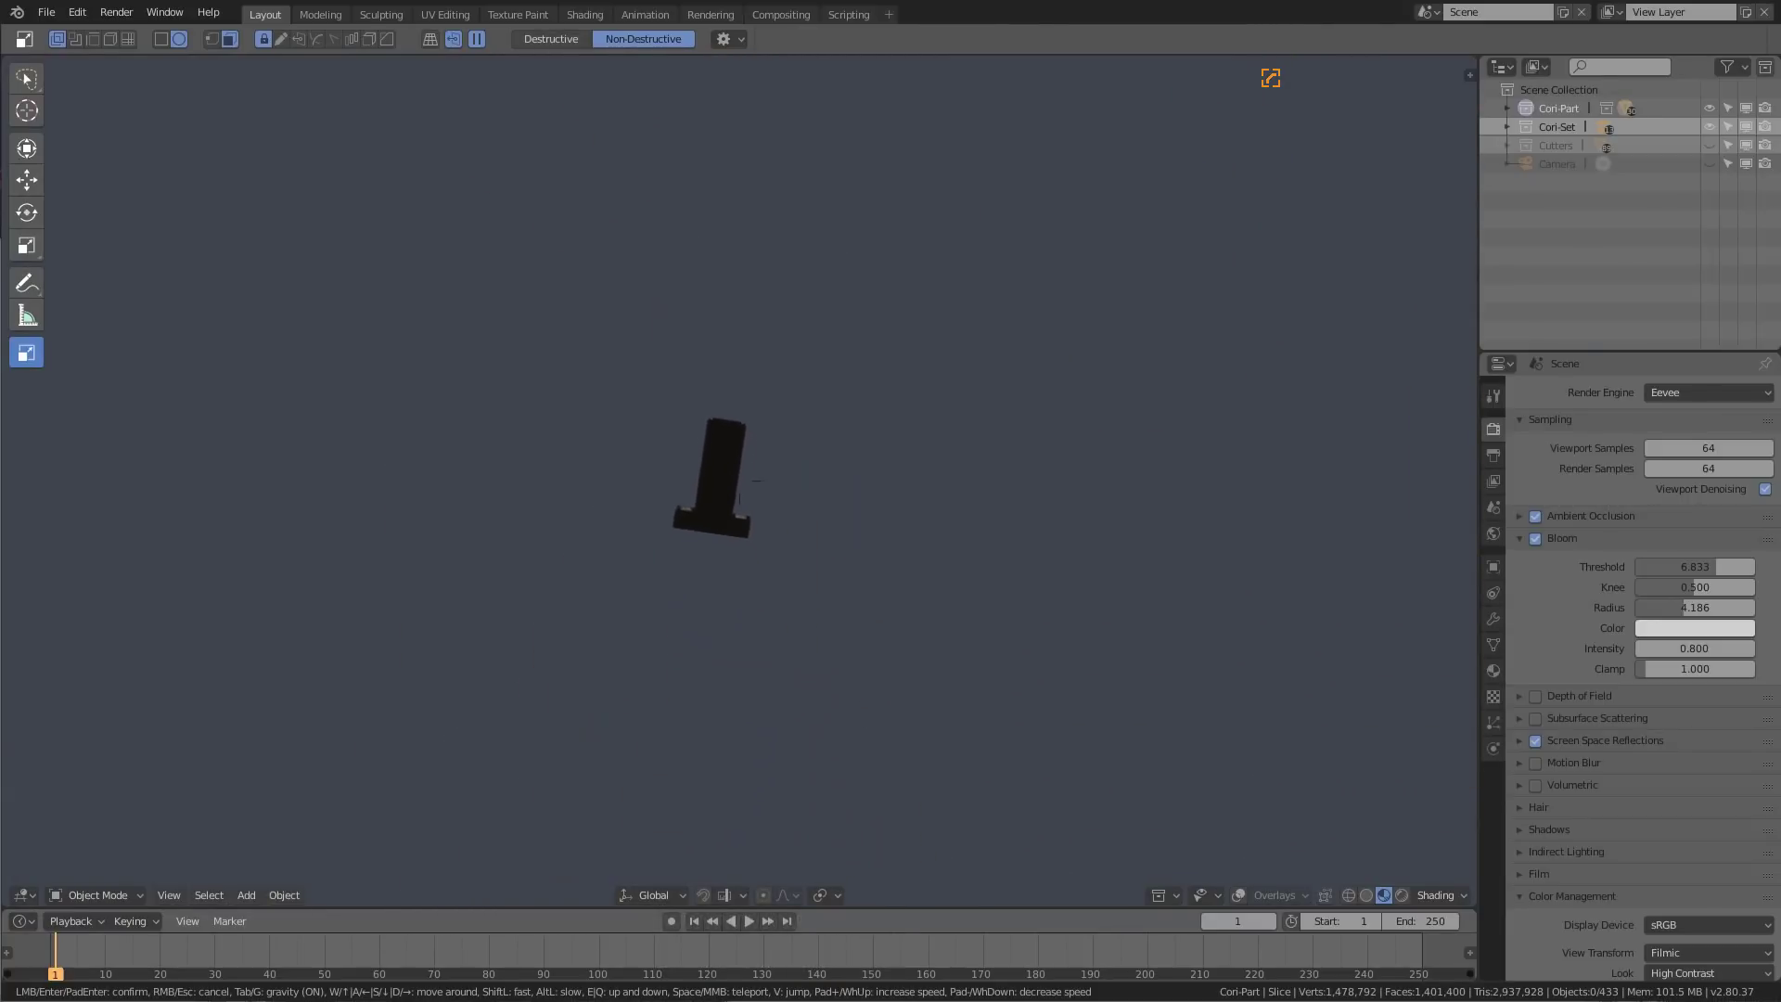
pyautogui.press('Escape')
# Walk the corridor again with gravity enabled, teleporting once, to examine the floor lights and consoles at standing height, and cancel the navigation
pyautogui.hotkey('shift', '`')
pyautogui.press('w')
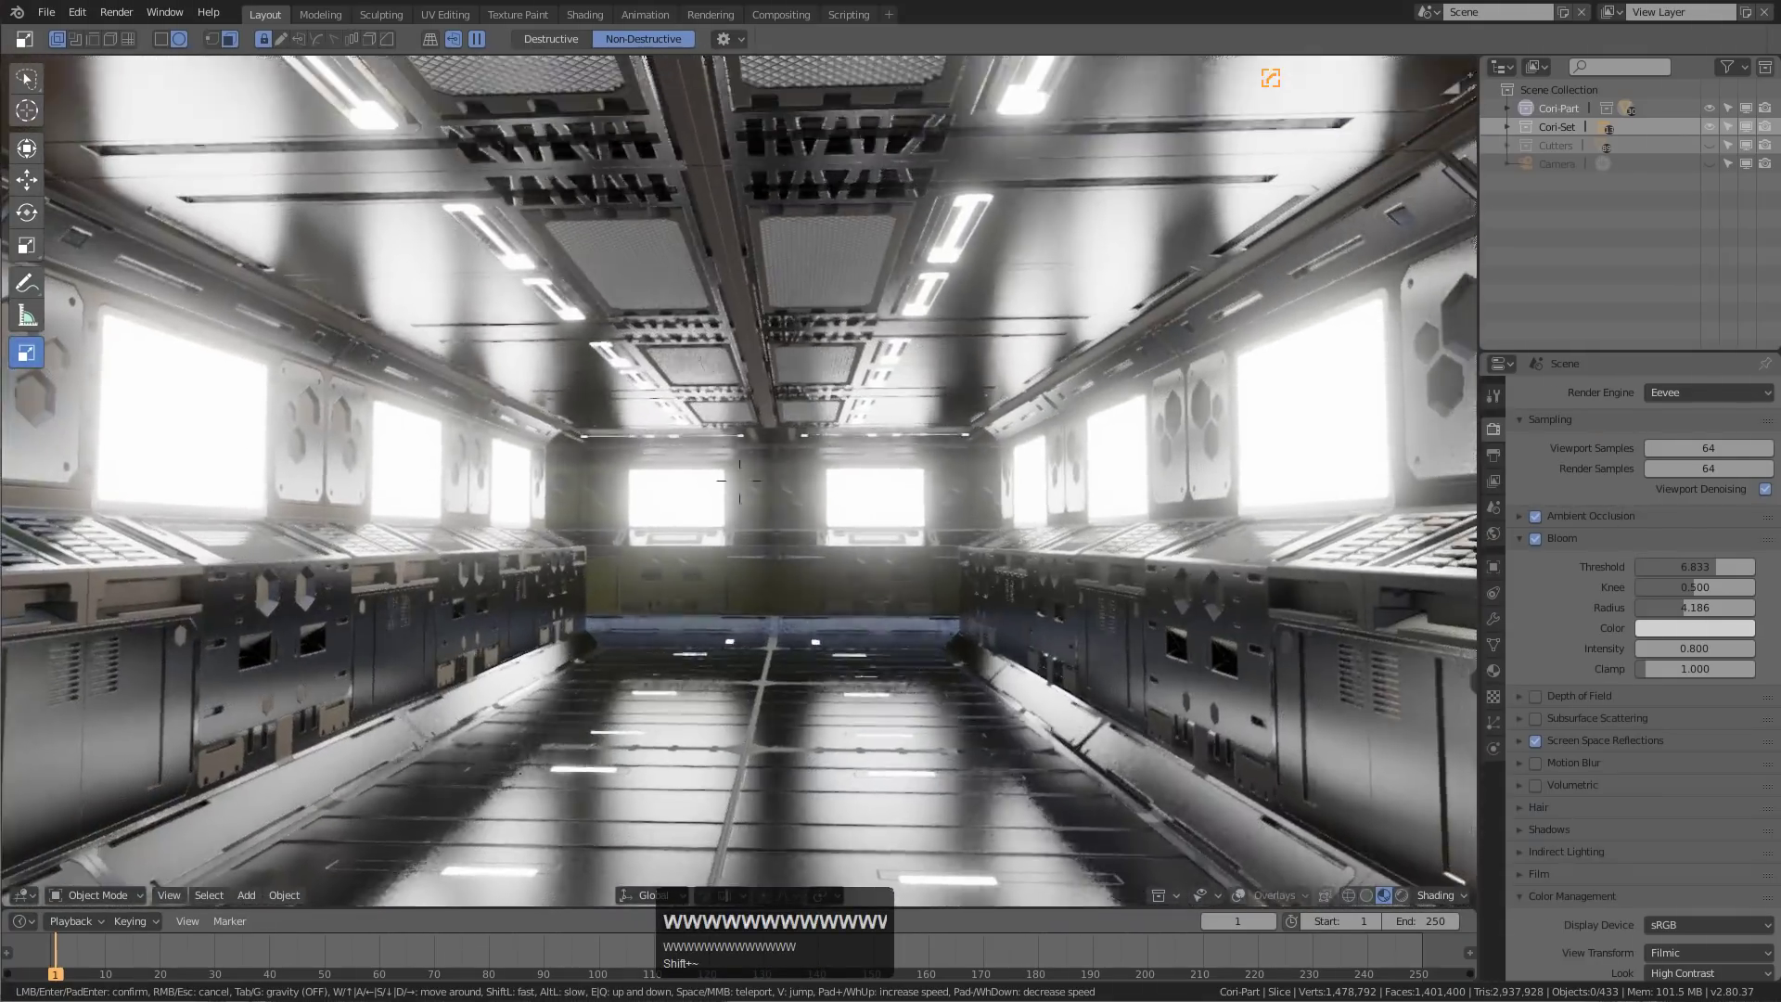
pyautogui.press('g')
pyautogui.press('w')
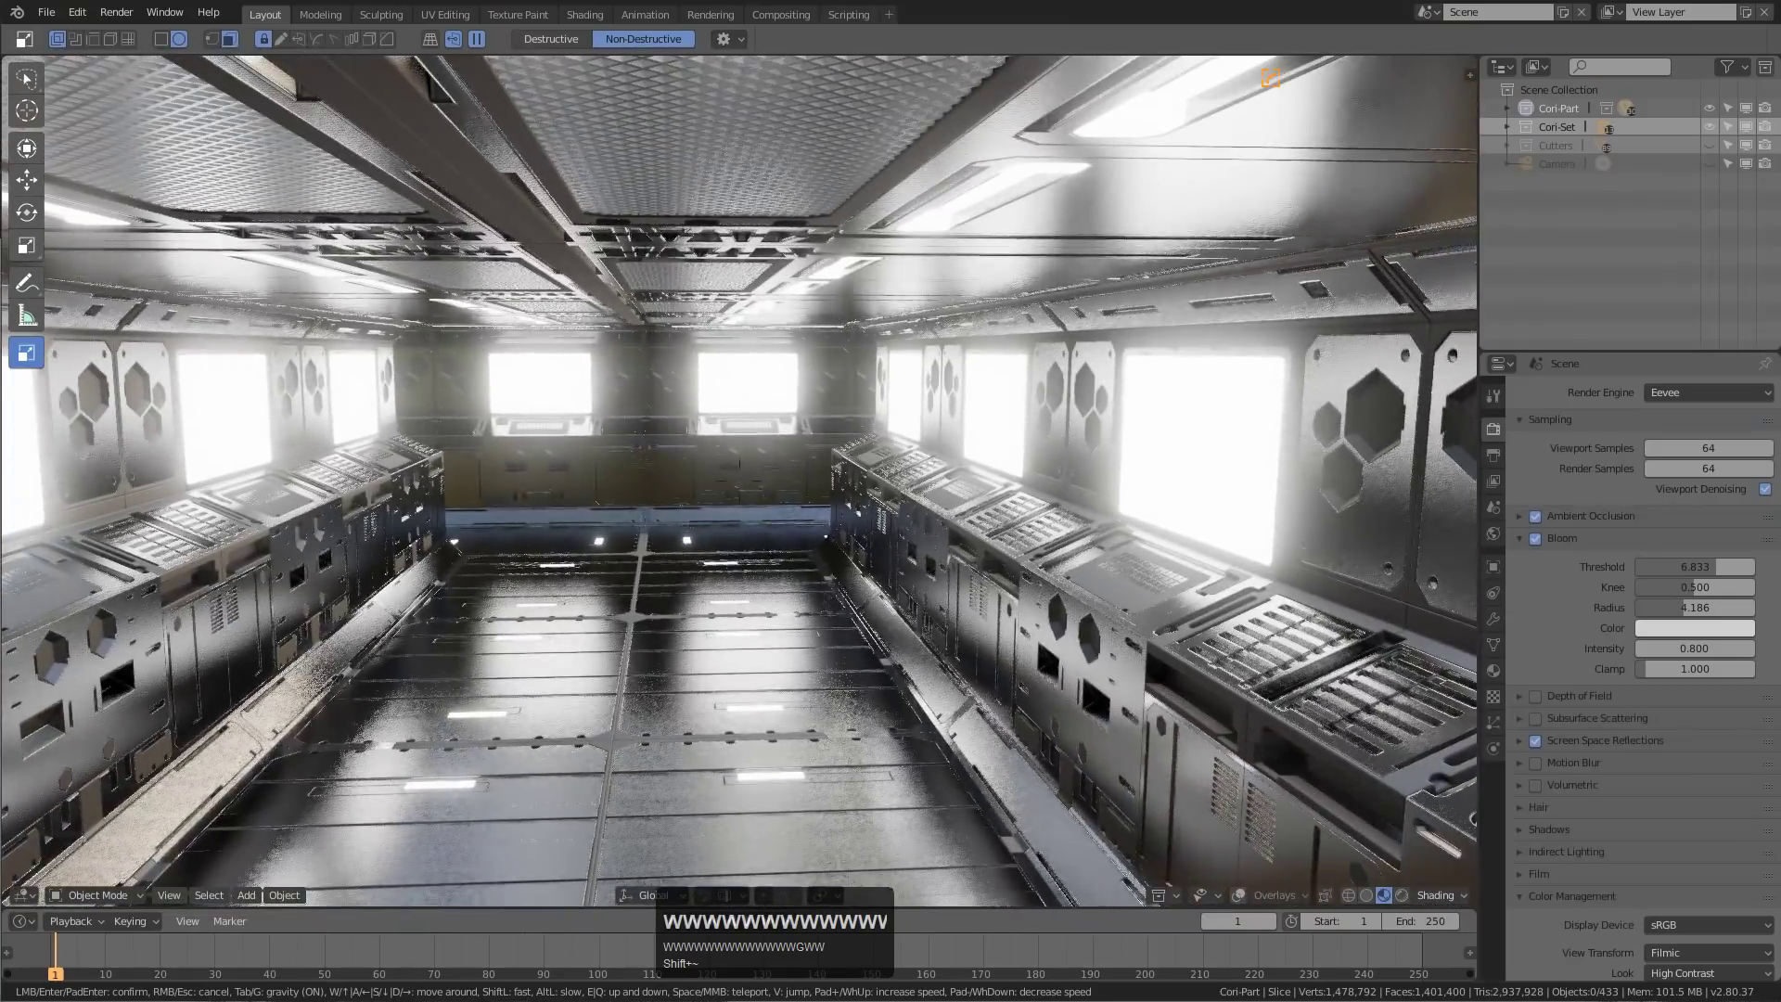
pyautogui.press('w')
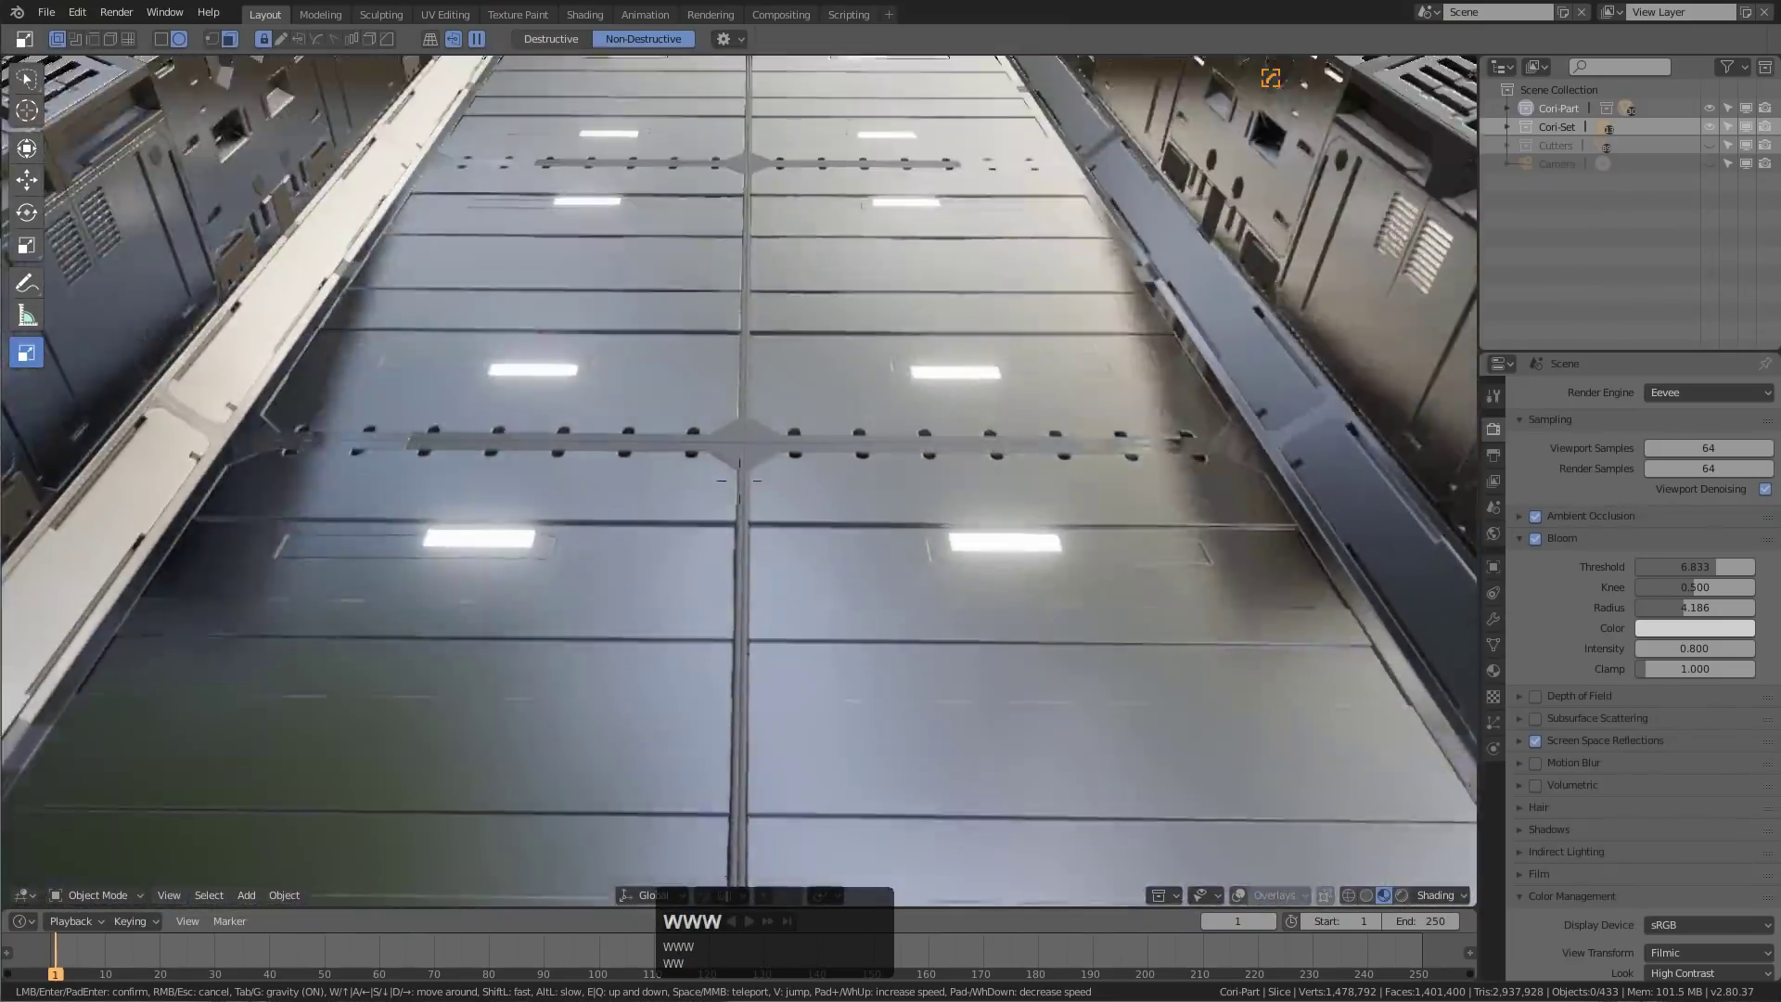
pyautogui.press('w')
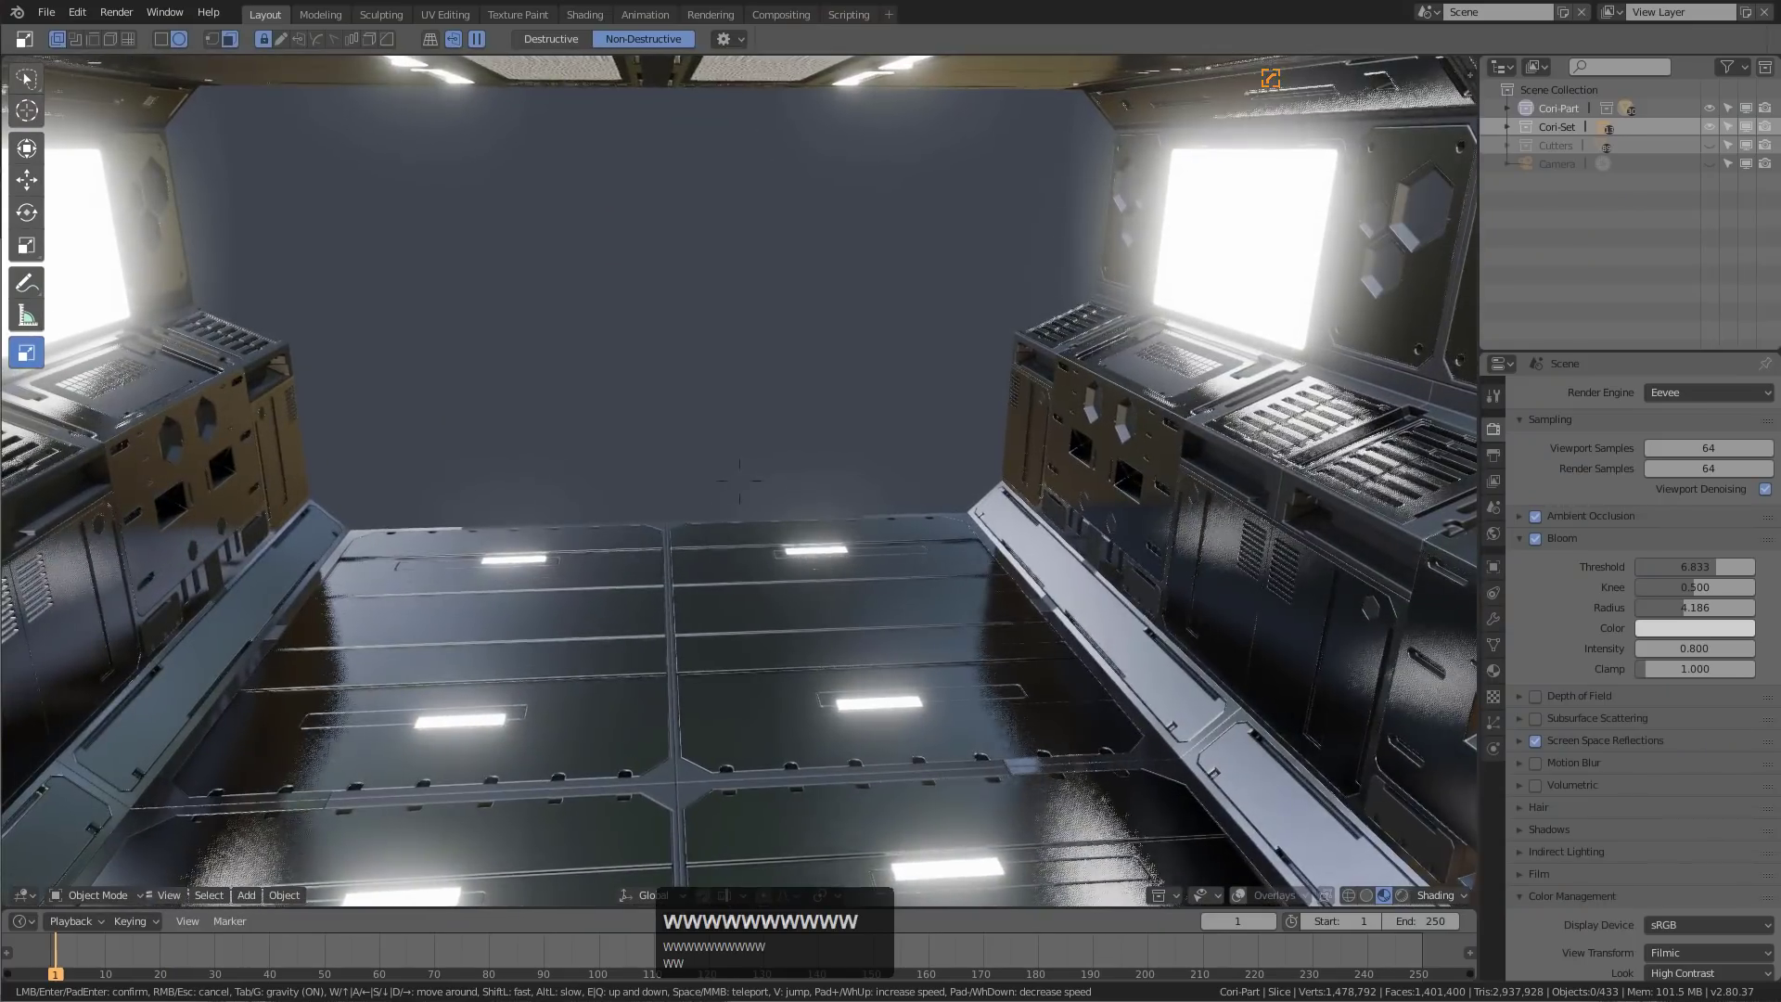
pyautogui.press('space')
pyautogui.press('w')
pyautogui.press('w')
pyautogui.press('w')
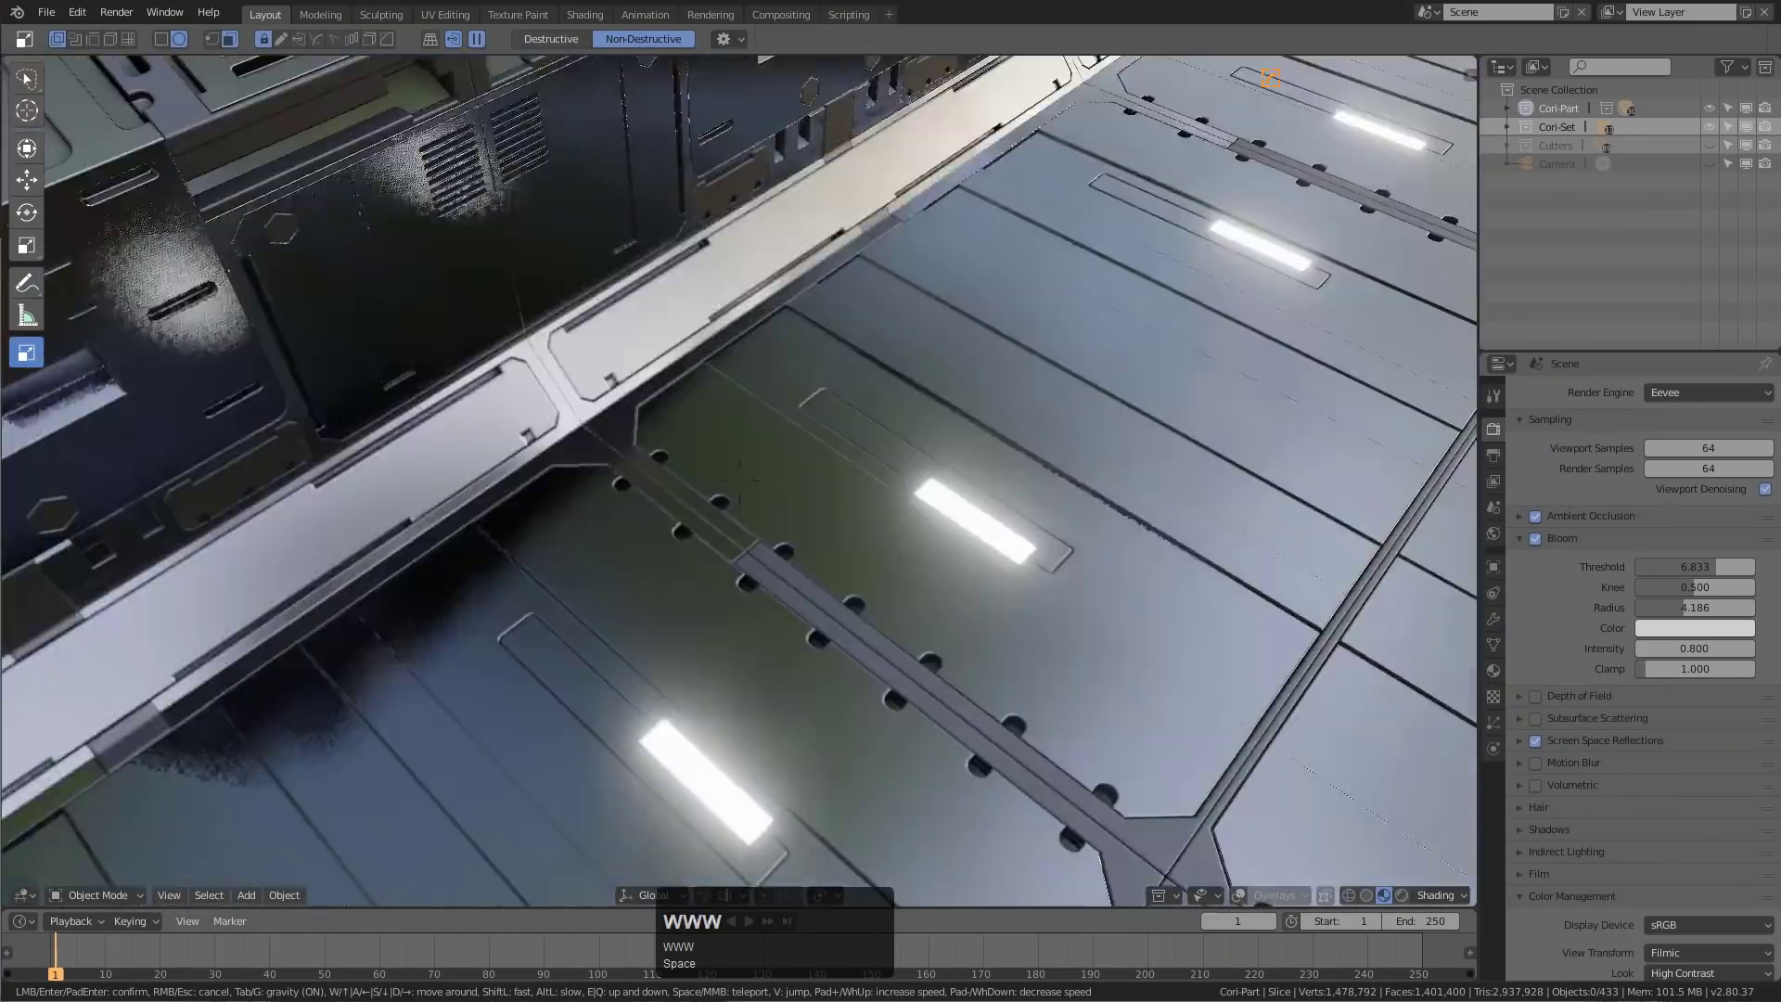
pyautogui.press('s')
pyautogui.press('s')
pyautogui.press('s')
pyautogui.press('s')
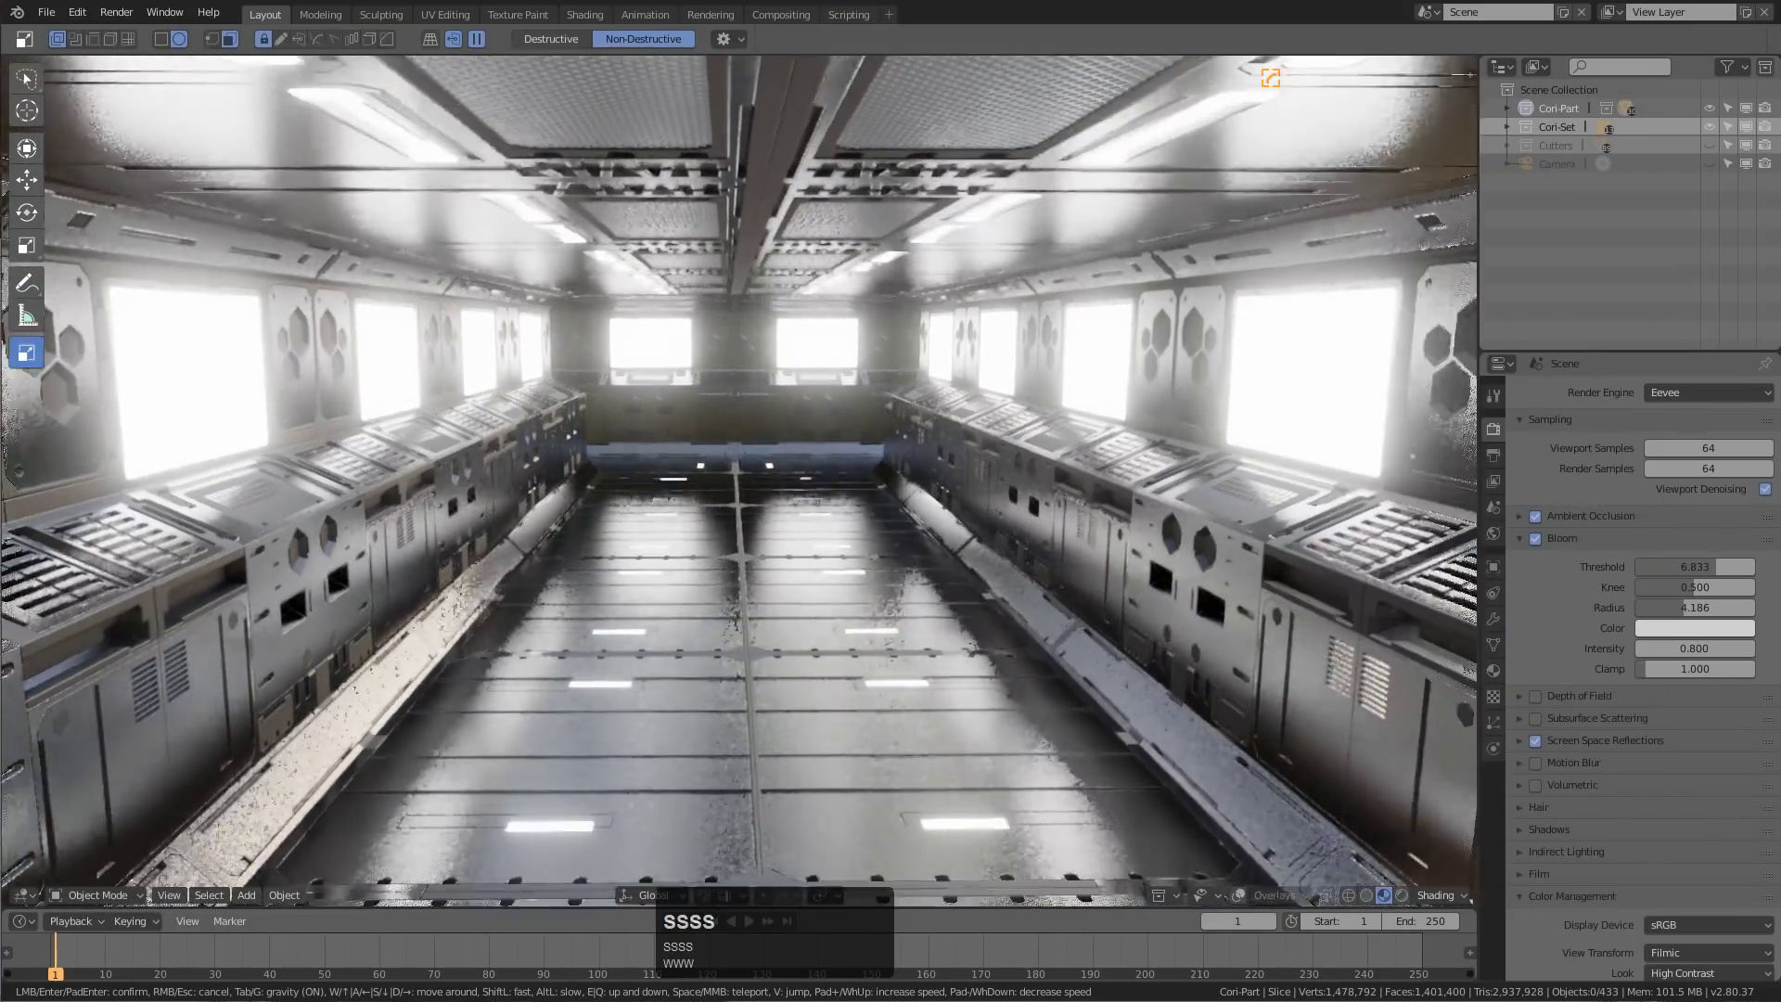
pyautogui.press('s')
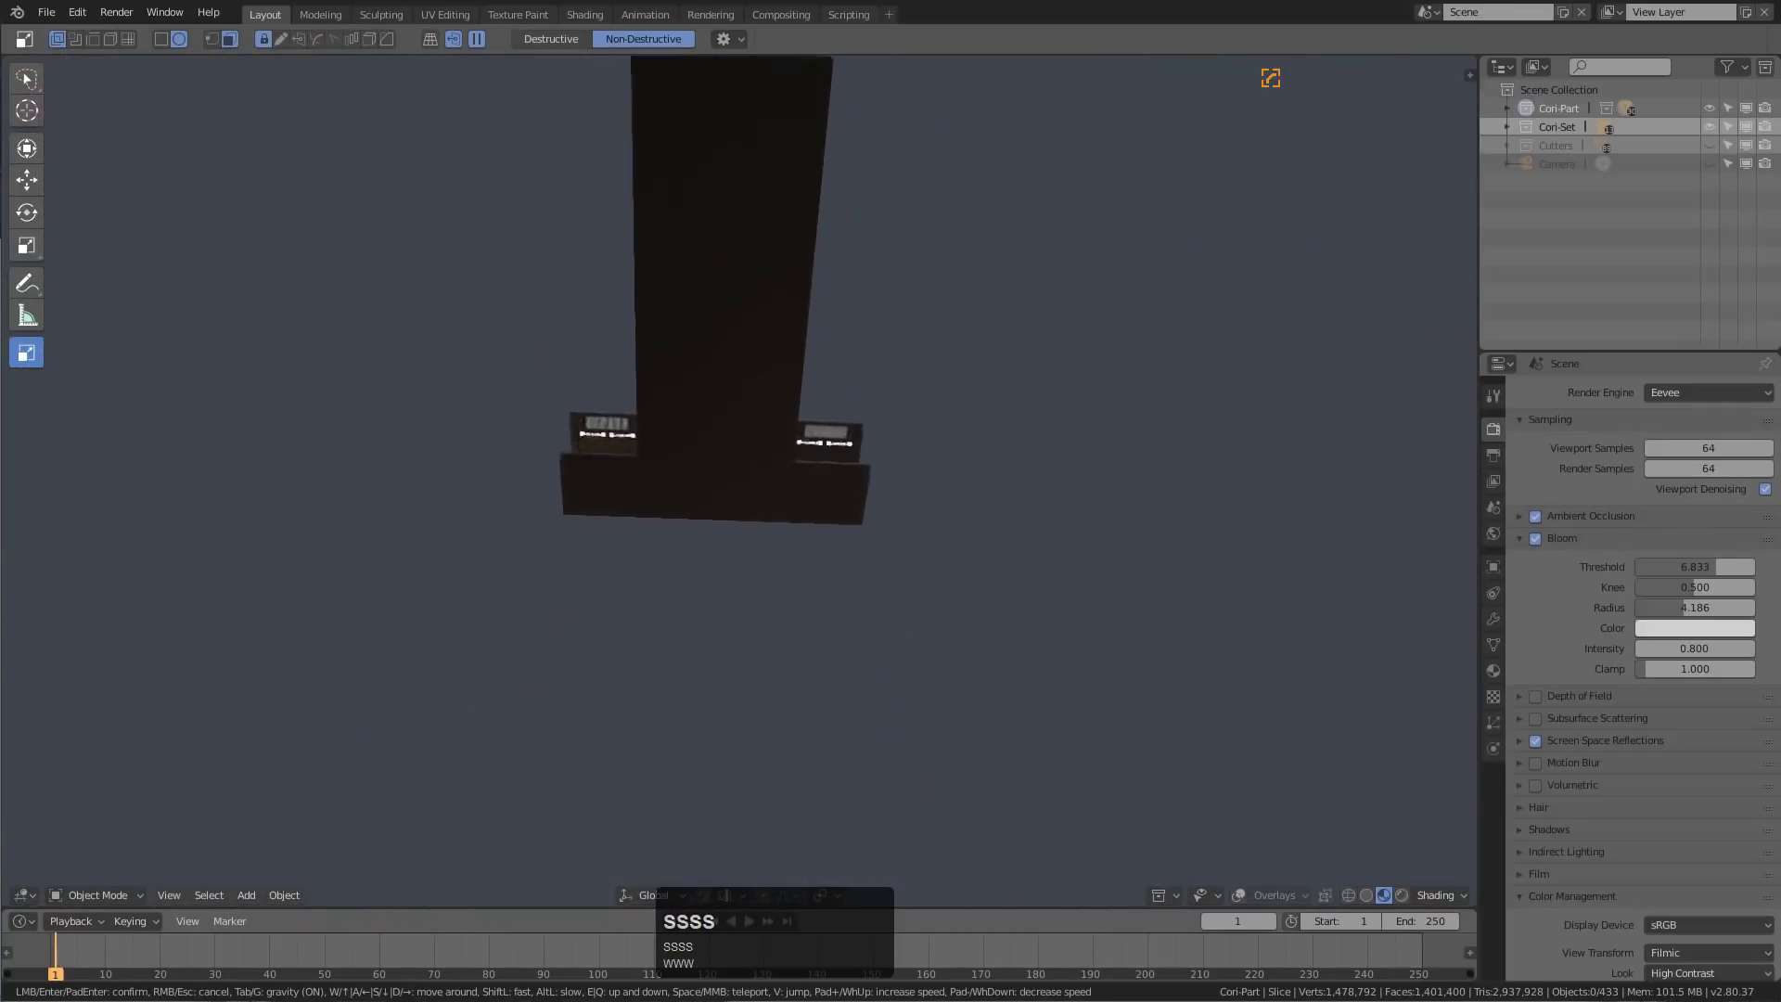
pyautogui.press('s')
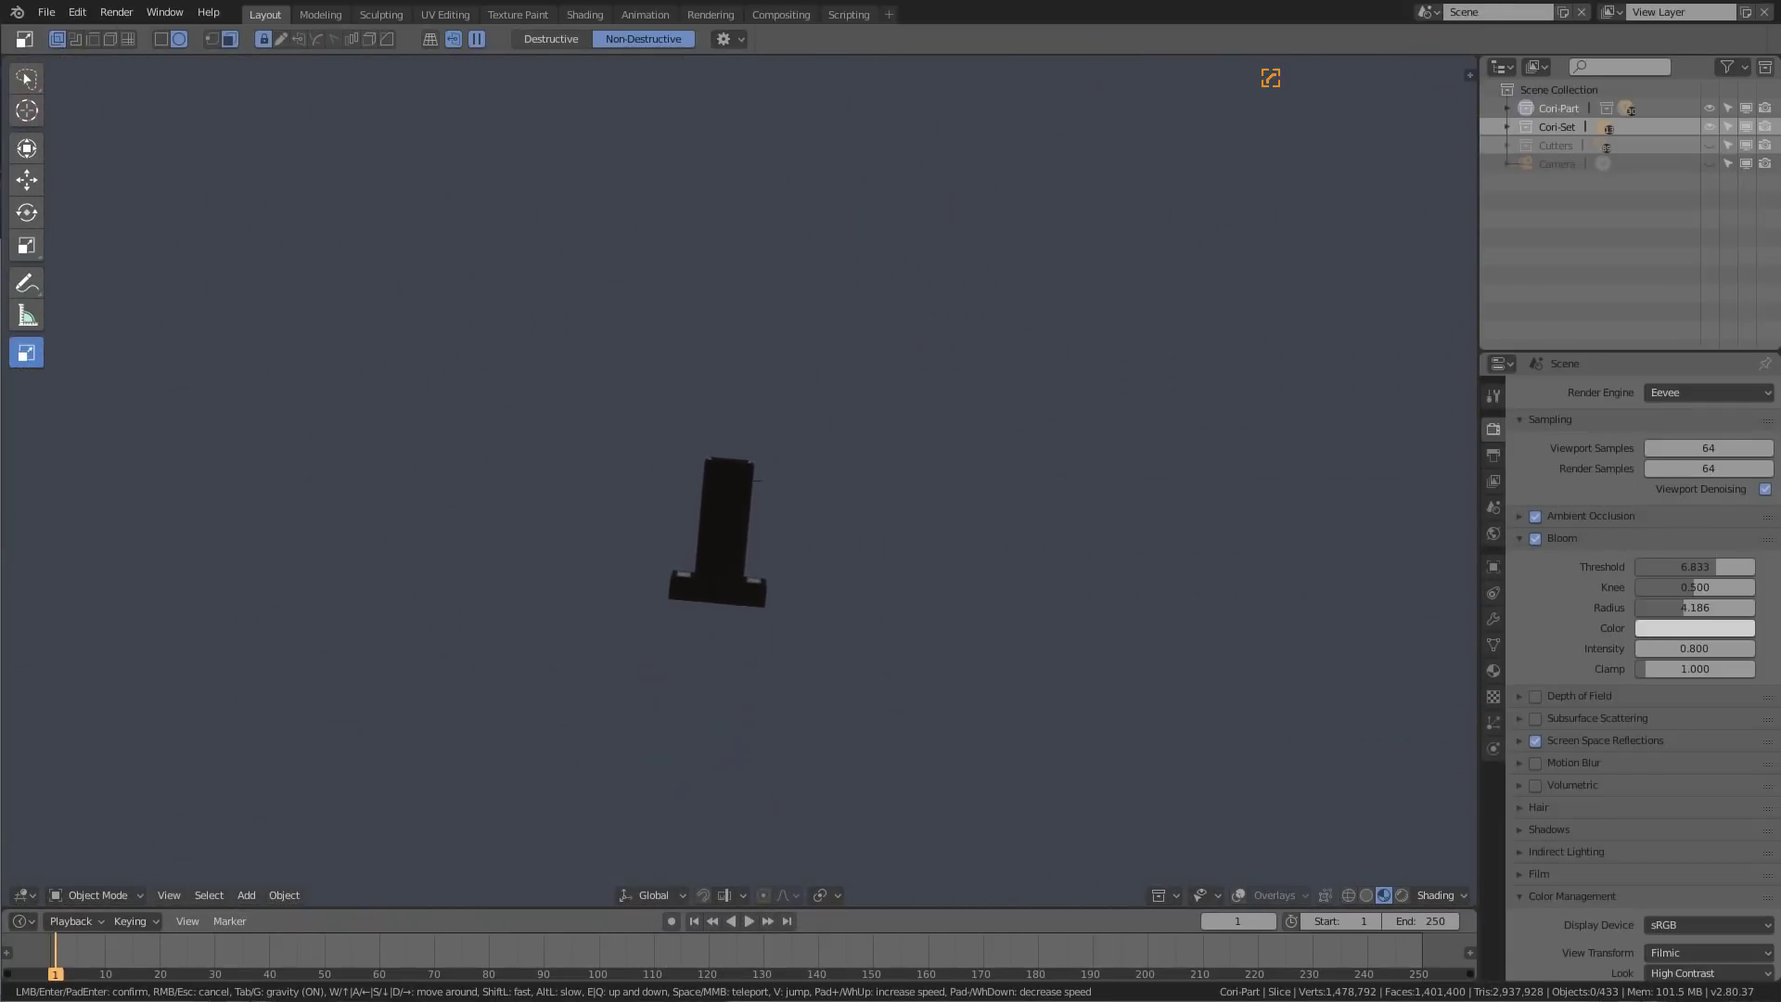
pyautogui.press('Escape')
# Walk once more to the corridor's end wall, enable gravity, and examine the ceiling grilles, side passage and floor
pyautogui.hotkey('shift', '`')
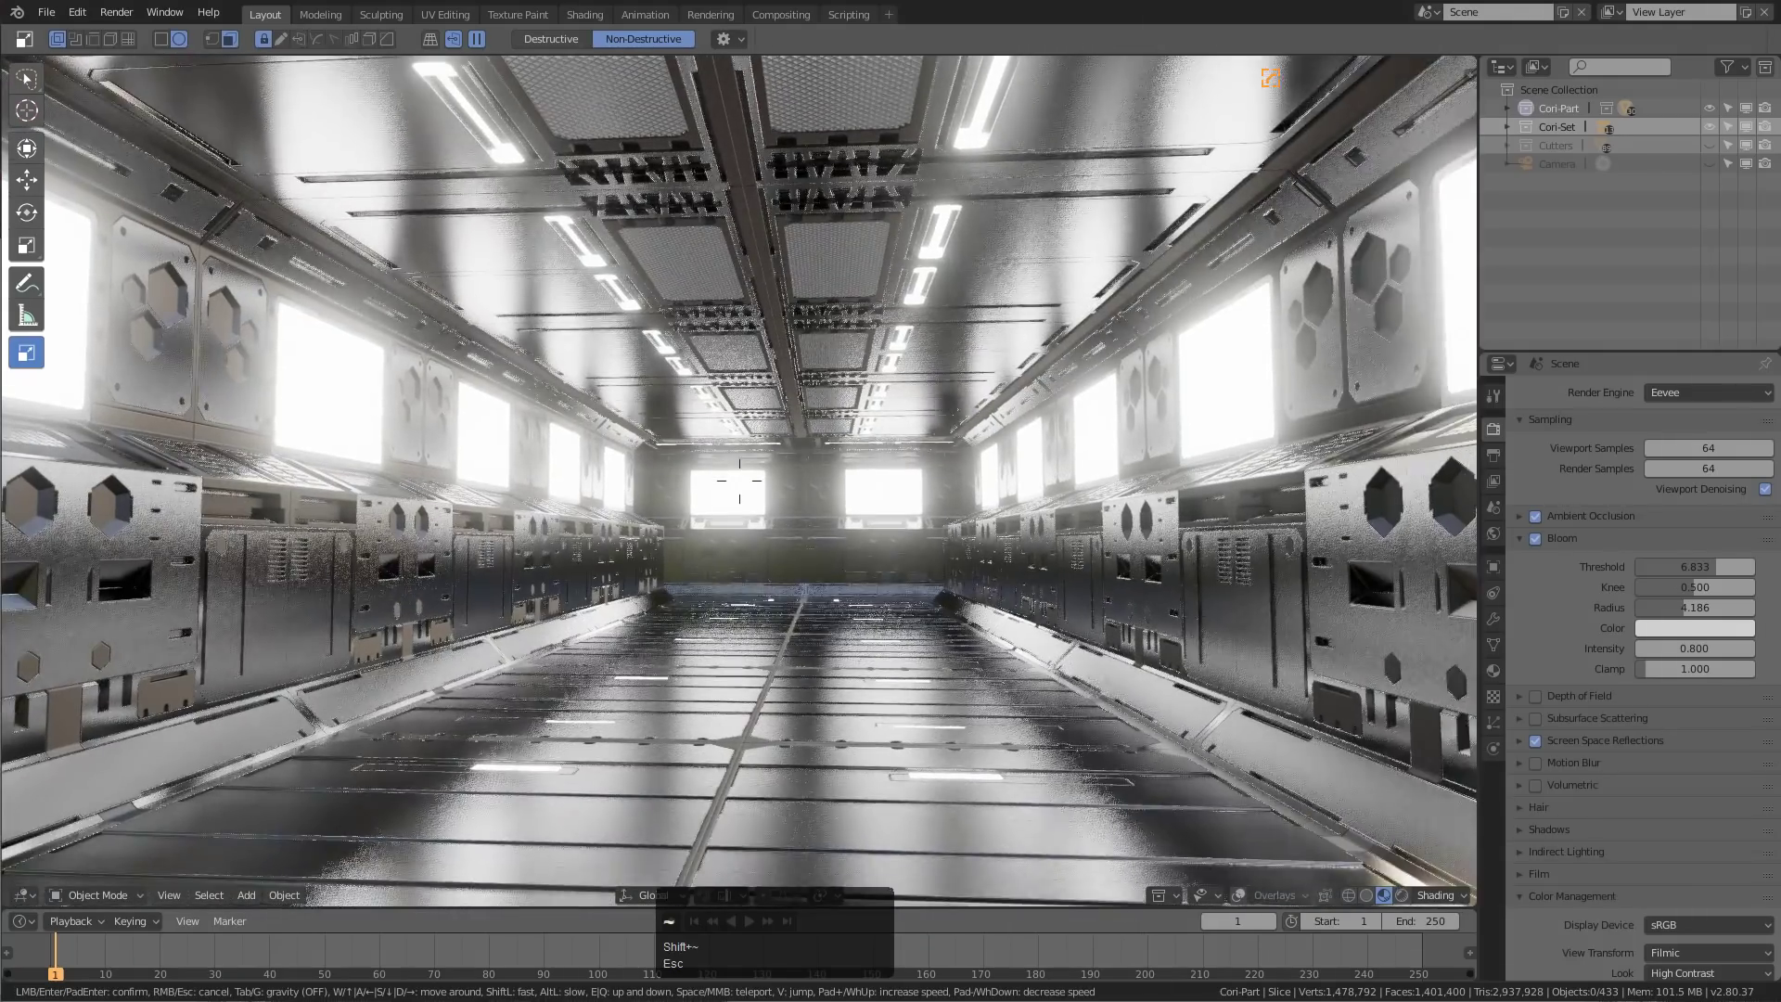
pyautogui.press('w')
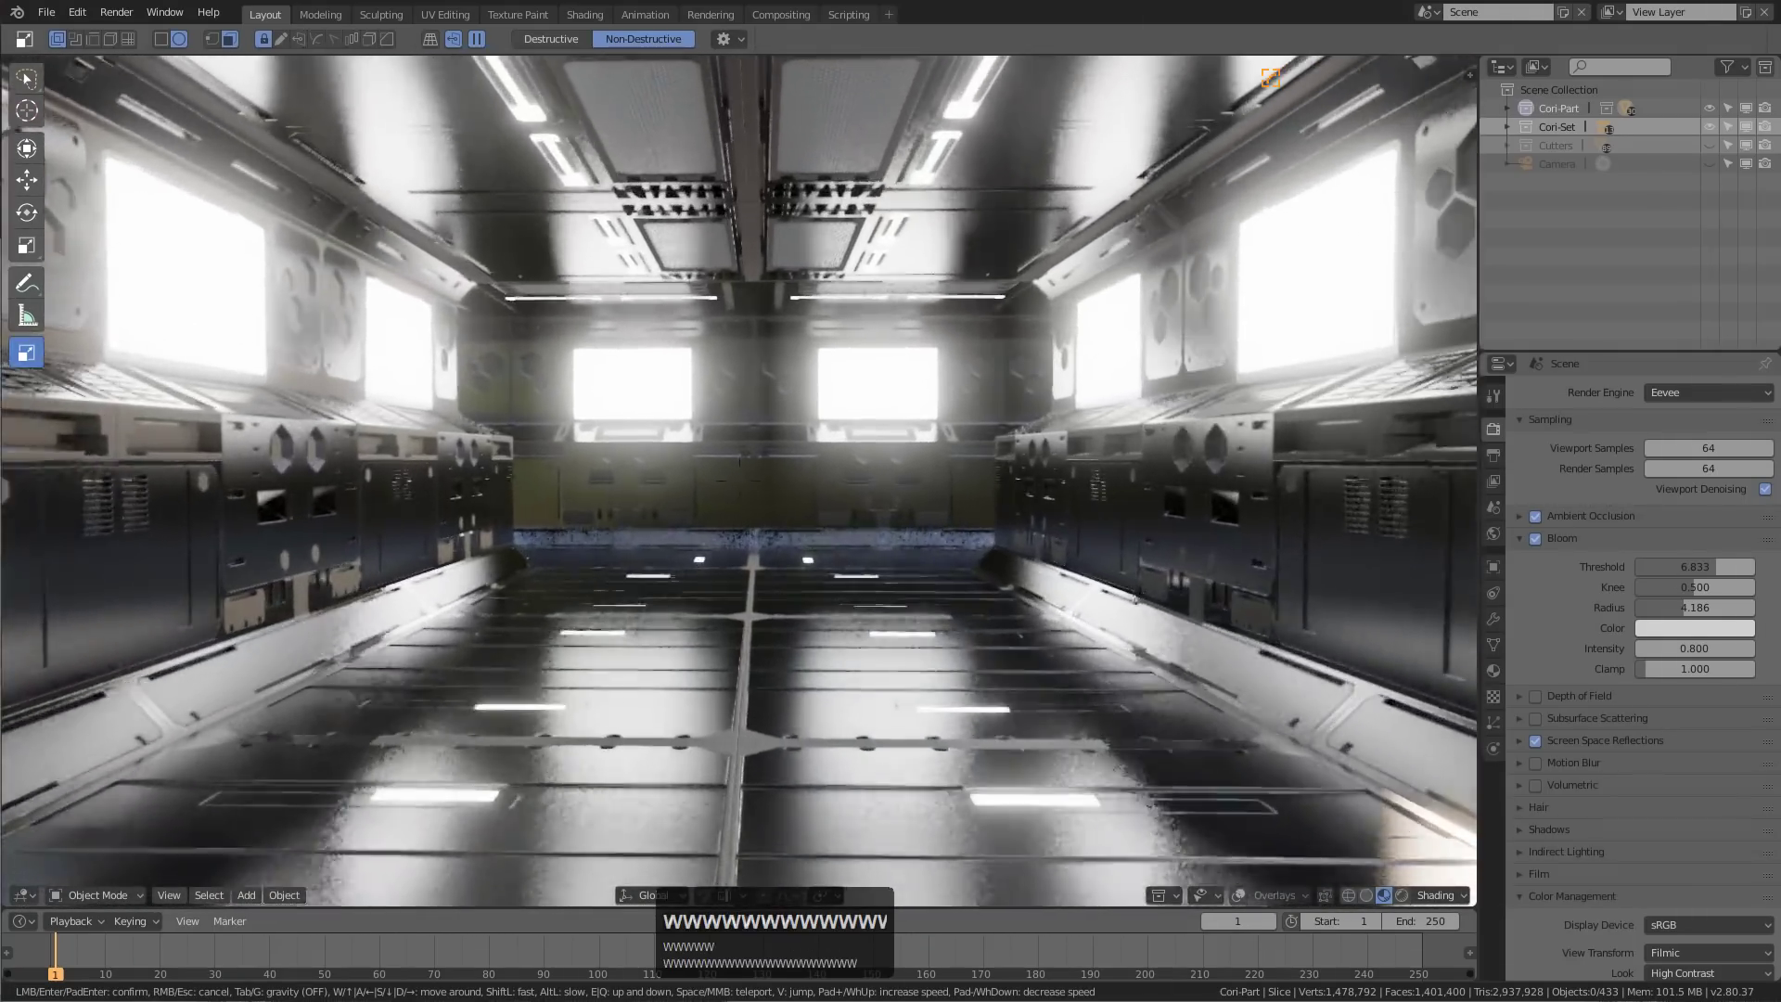
pyautogui.press('w')
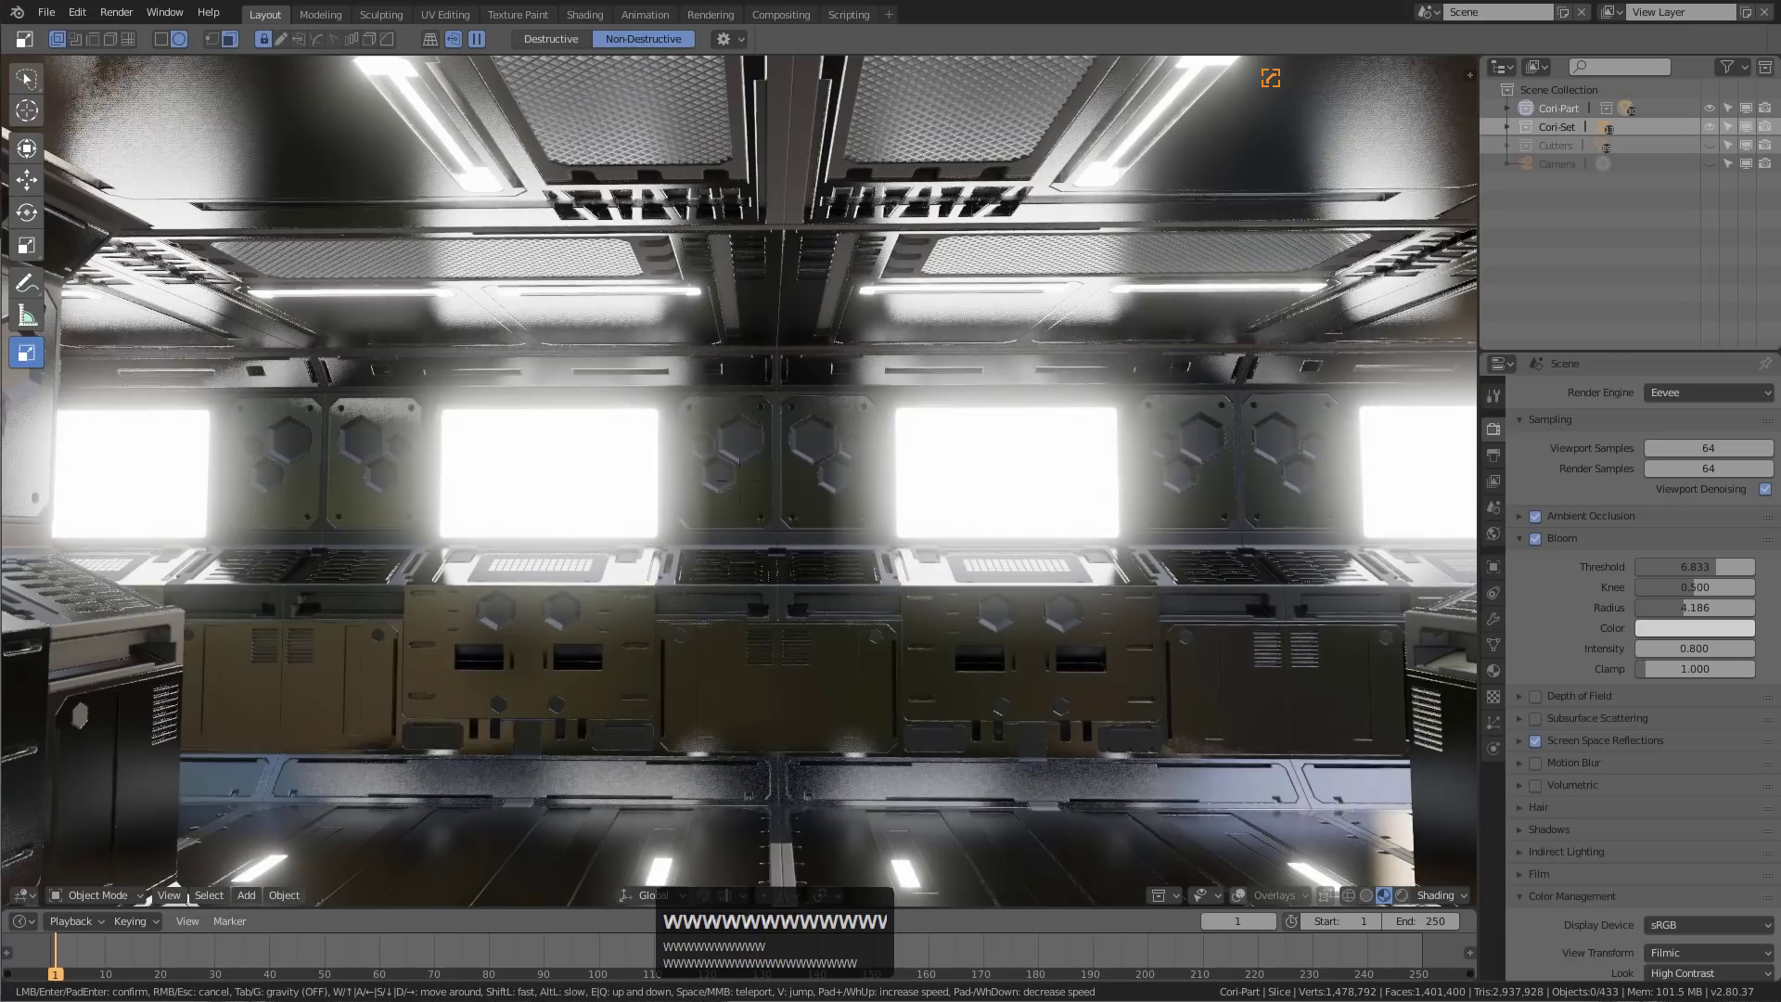
pyautogui.press('g')
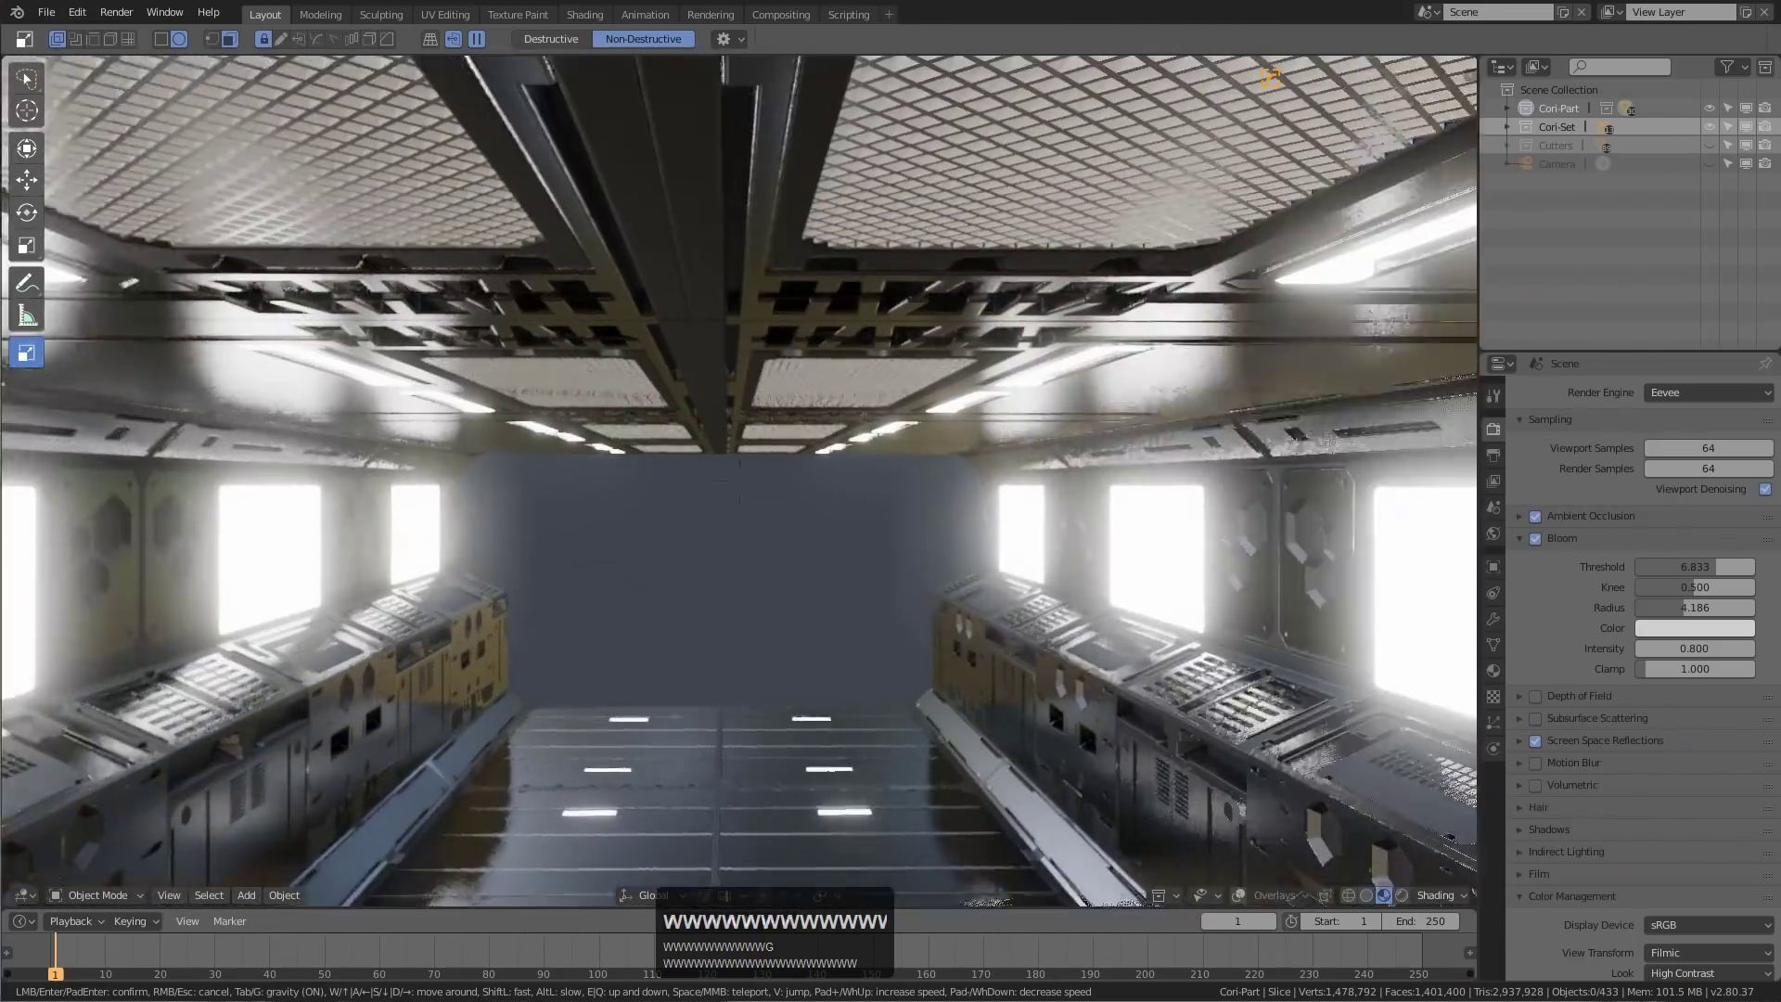
pyautogui.moveTo(740, 483)
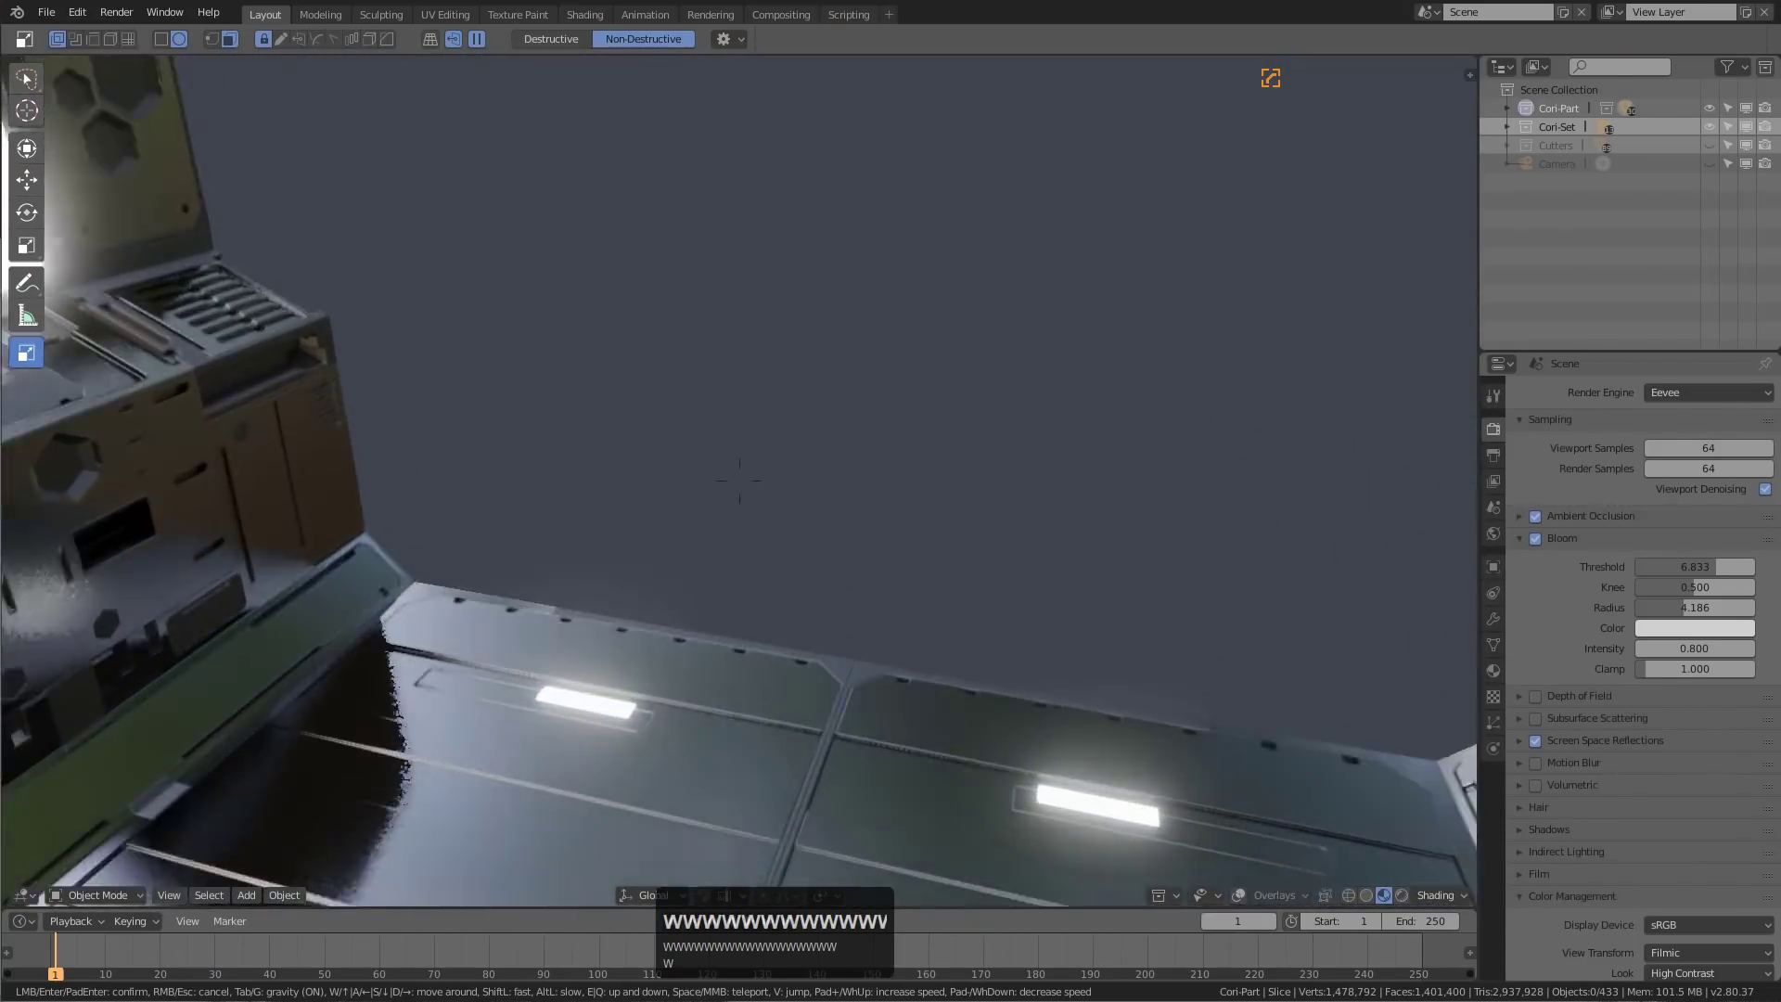
pyautogui.press('w')
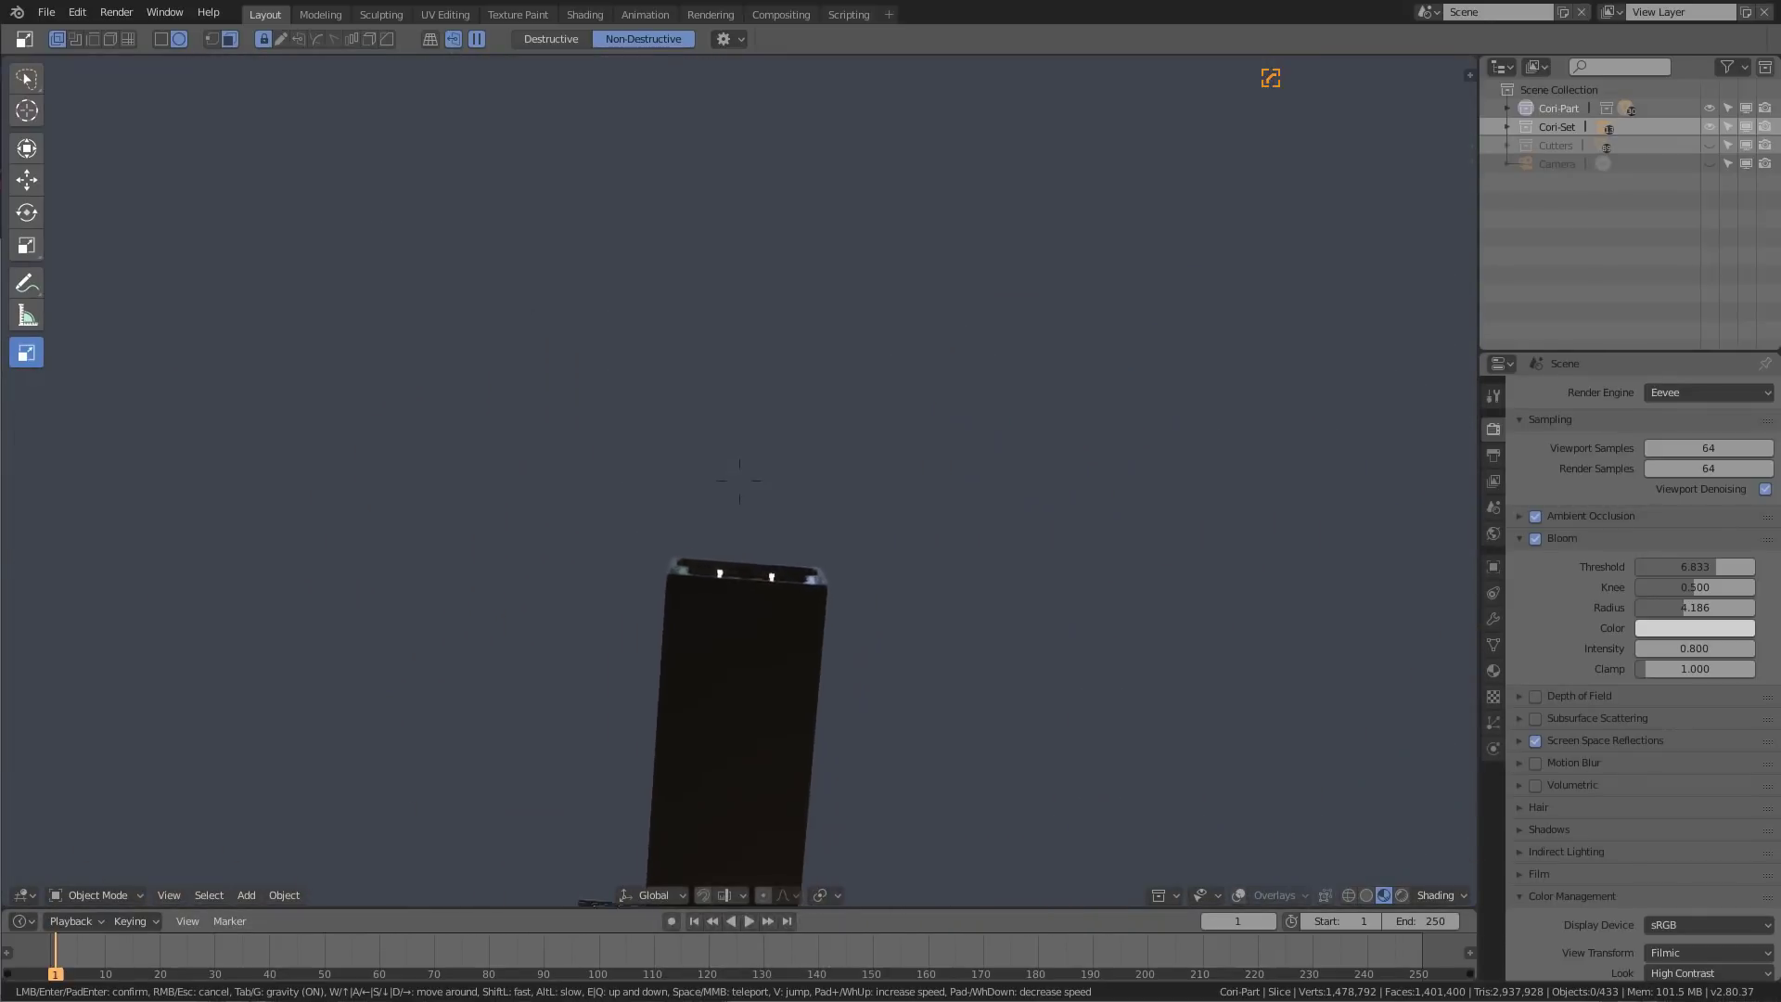
pyautogui.press('s')
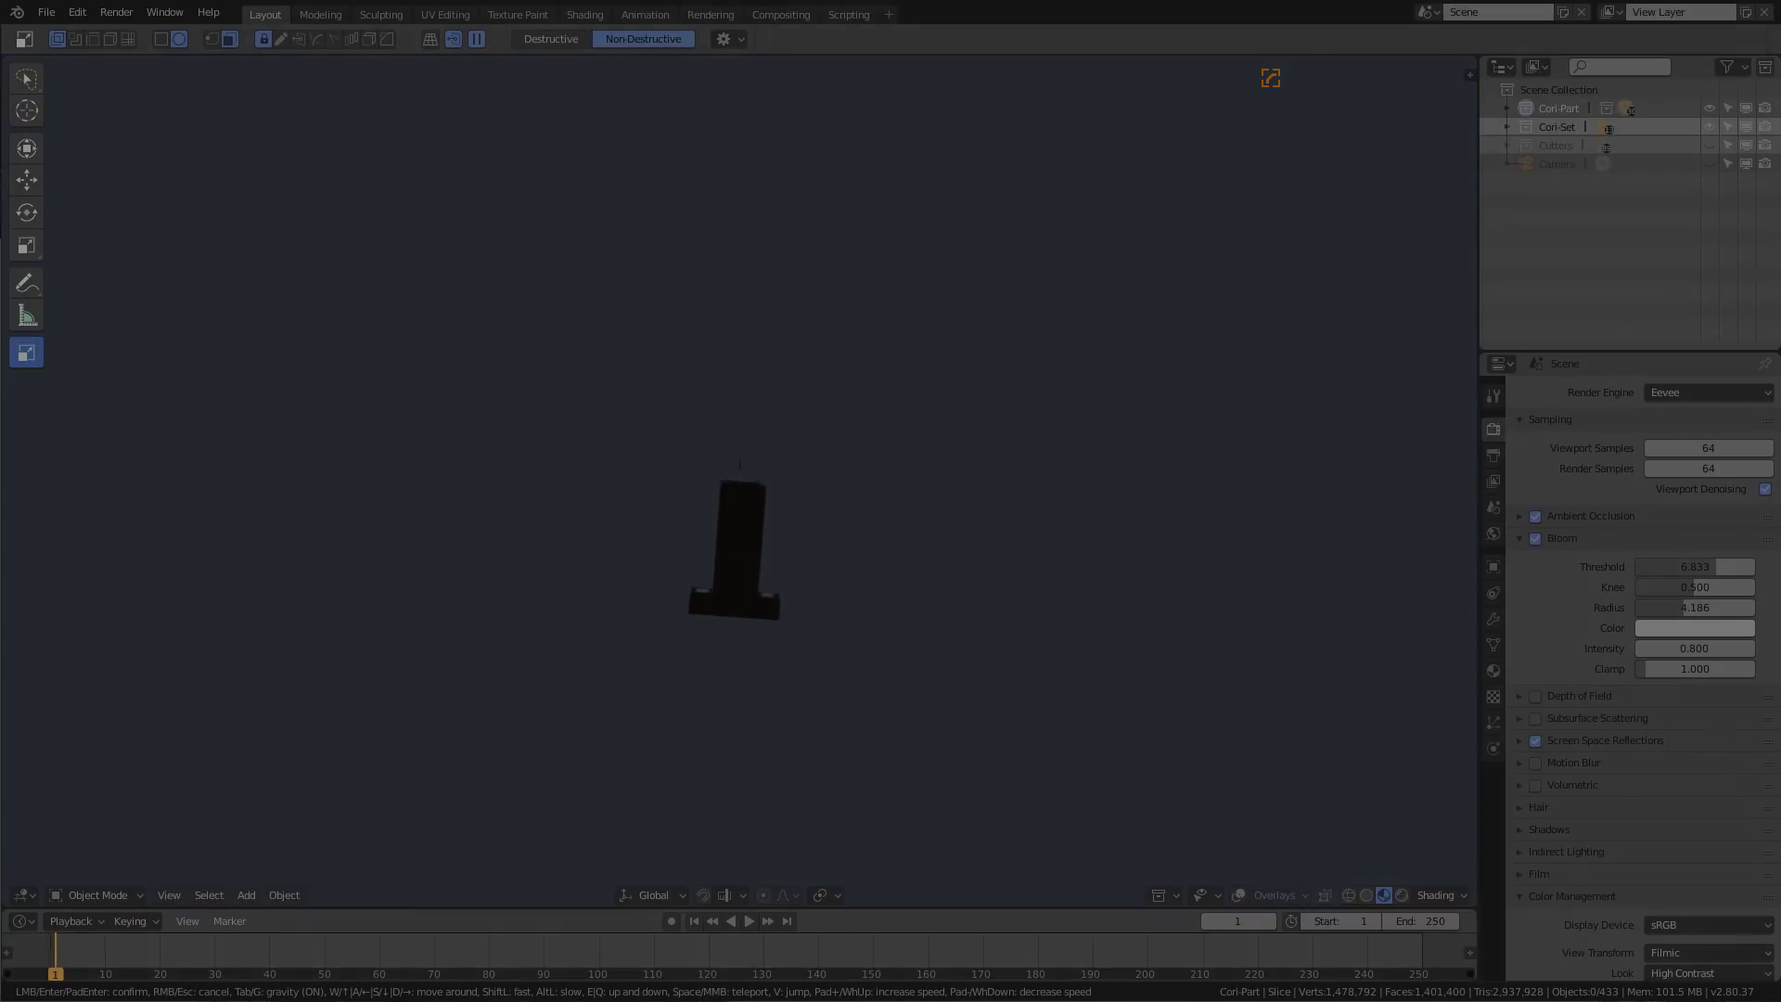